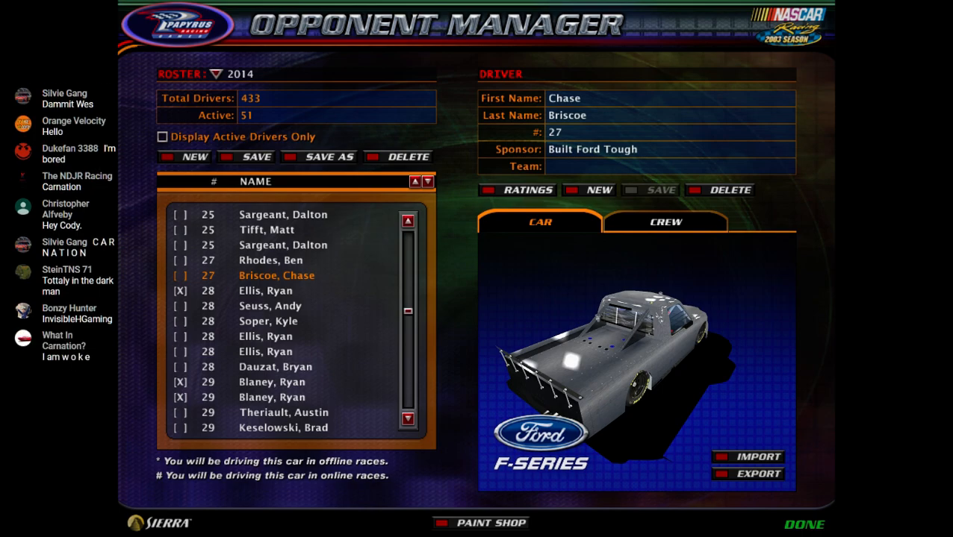
# Leave the game and open the Eldora photo showing the orange and white 27 truck beside the 25 truck
pyautogui.press('Escape')
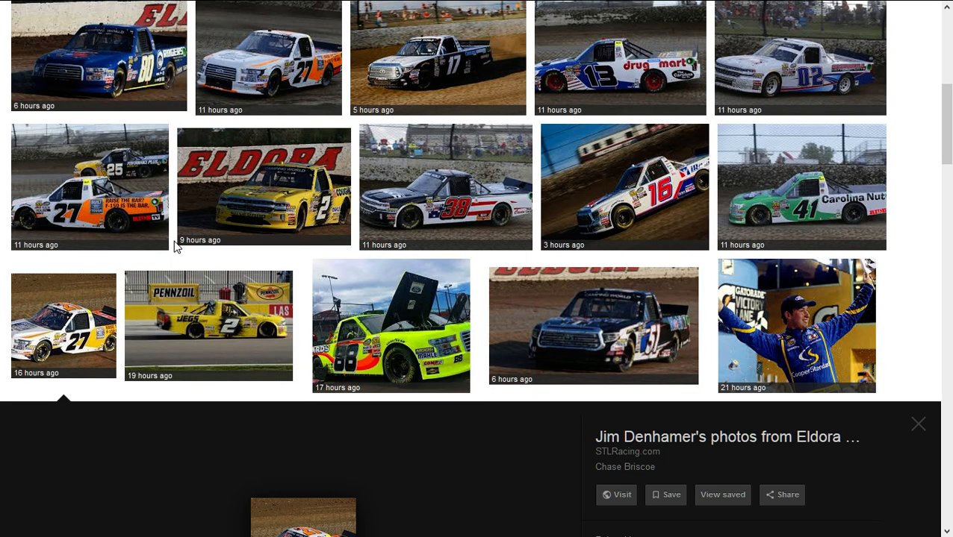
pyautogui.click(103, 201)
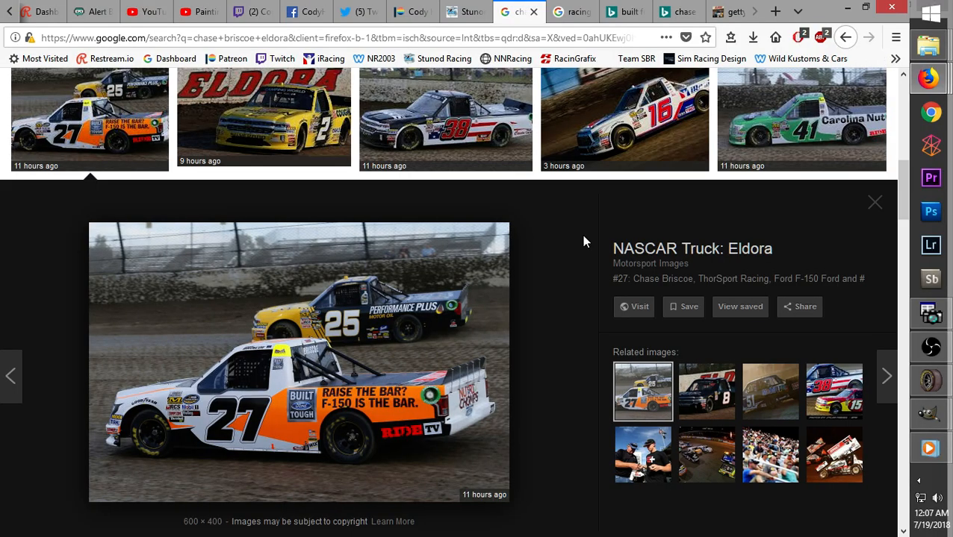
# Switch to the 600x400 truck cutout image in GIMP and close it without saving
pyautogui.moveTo(943, 415)
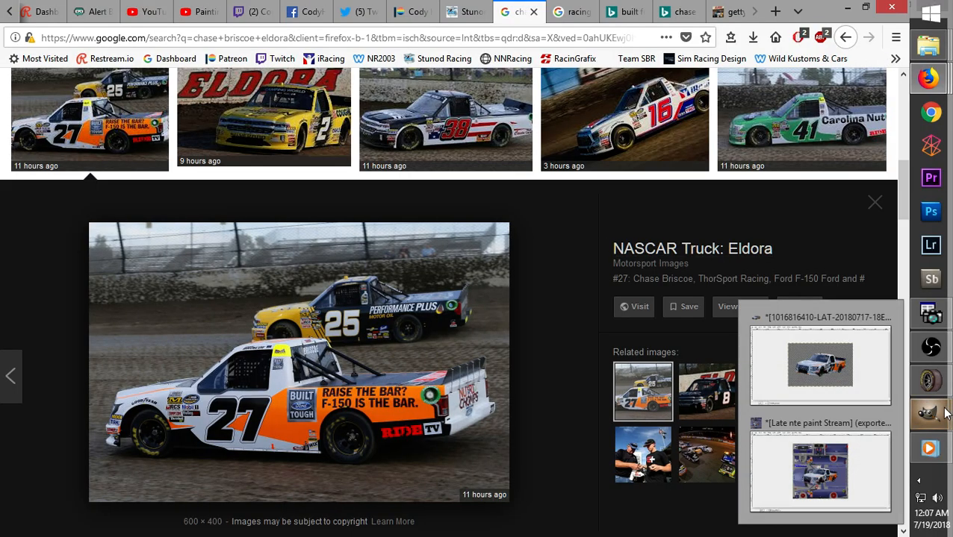
pyautogui.click(820, 362)
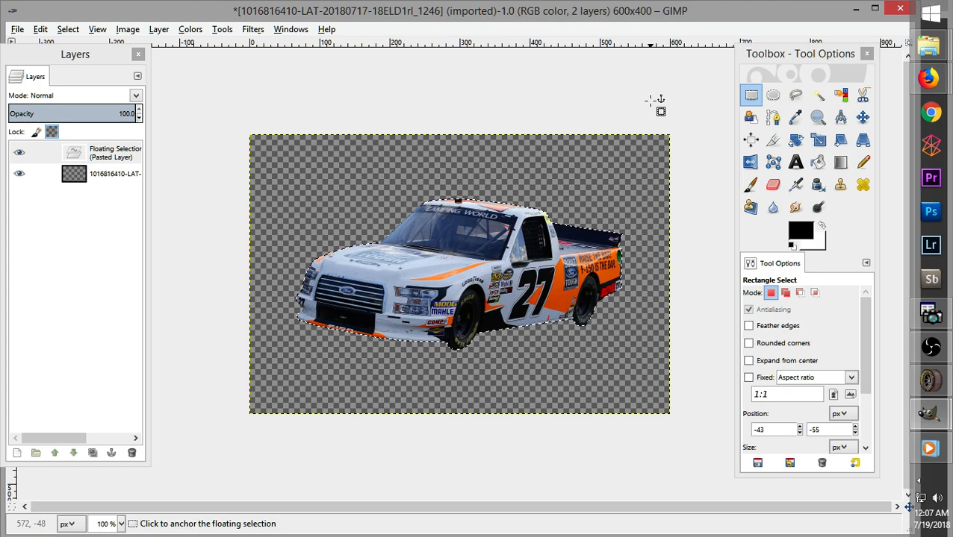
pyautogui.click(900, 9)
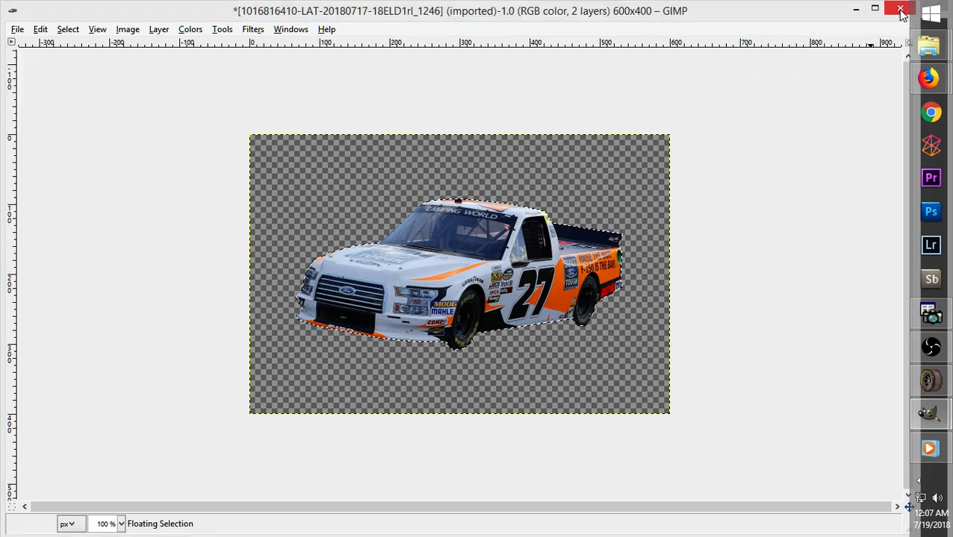
pyautogui.click(480, 352)
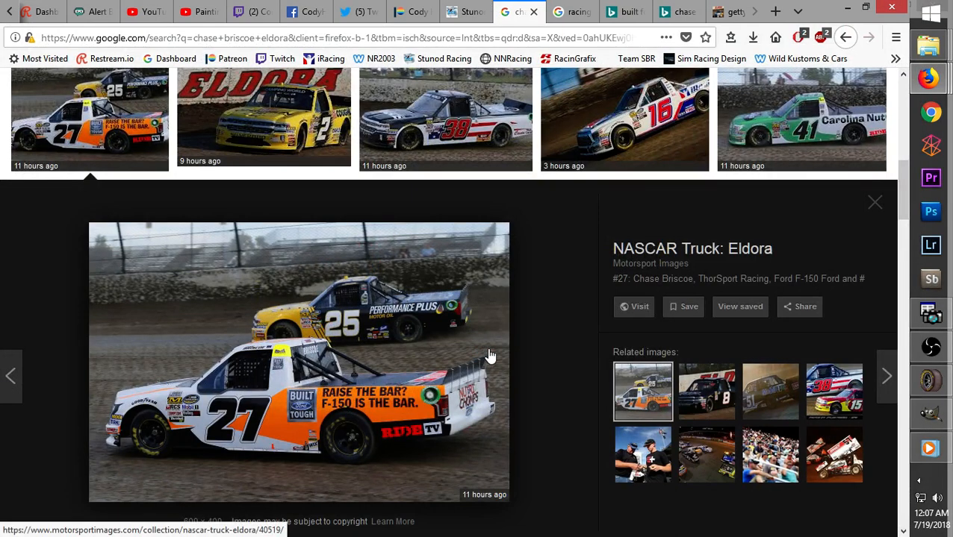
# Switch to the Late nte paint Stream template in GIMP and undo the pasted 27 truck photo
pyautogui.click(927, 415)
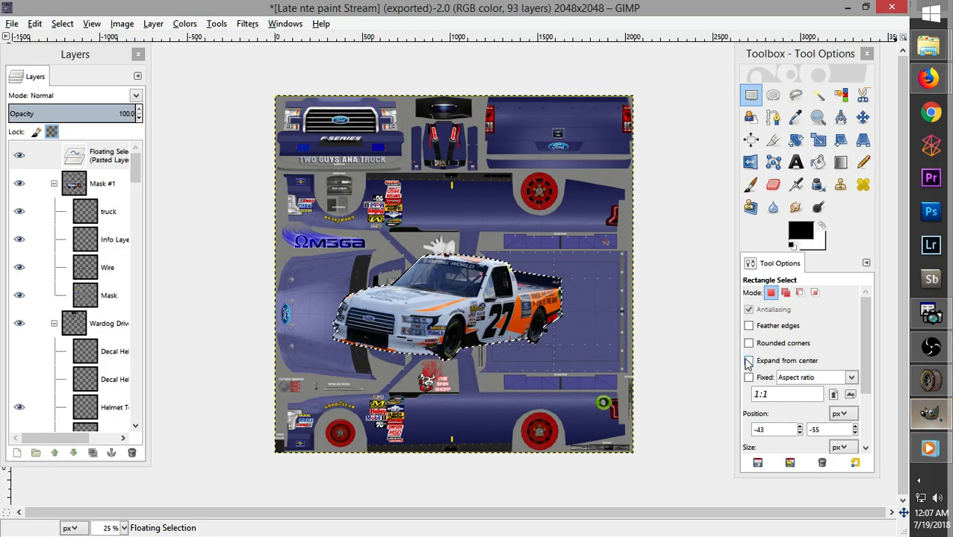
pyautogui.hotkey('ctrl', 'z')
pyautogui.hotkey('ctrl', 'z')
pyautogui.hotkey('ctrl', 'z')
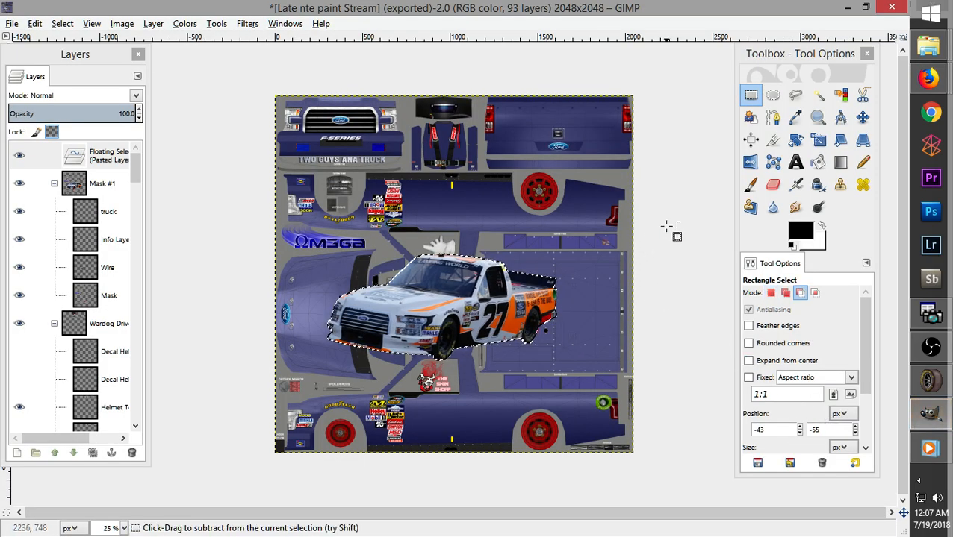
pyautogui.hotkey('ctrl', 'z')
pyautogui.hotkey('ctrl', 'z')
pyautogui.hotkey('ctrl', 'z')
pyautogui.hotkey('ctrl', 'z')
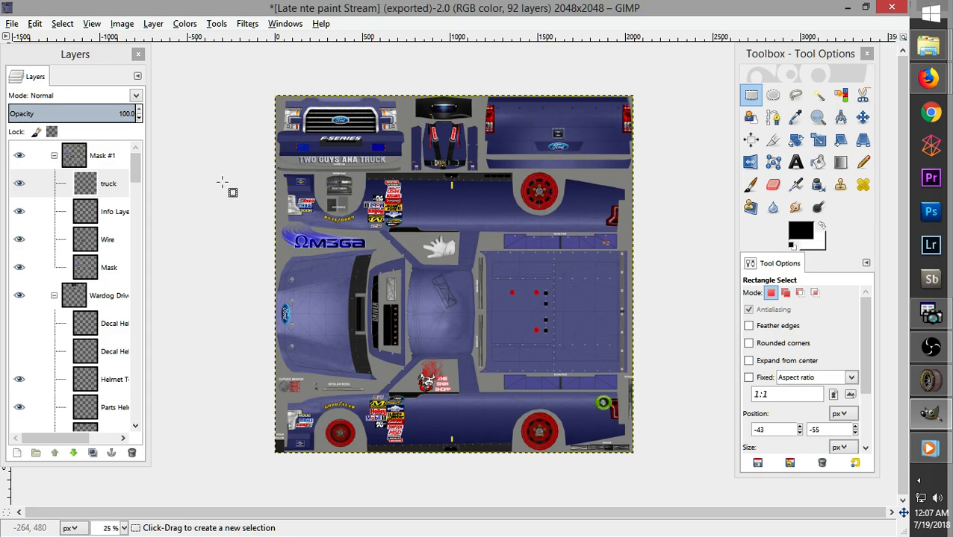
# Reposition the Layers window slightly
pyautogui.click(137, 165)
pyautogui.scroll(-2, 137, 166)
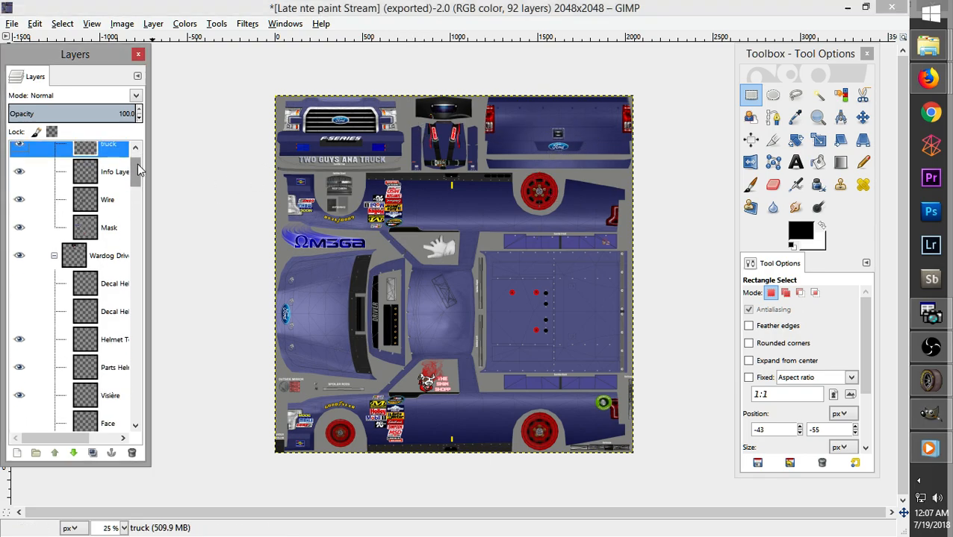
pyautogui.moveTo(64, 59)
pyautogui.mouseDown()
pyautogui.moveTo(86, 67)
pyautogui.moveTo(75, 57)
pyautogui.mouseUp()
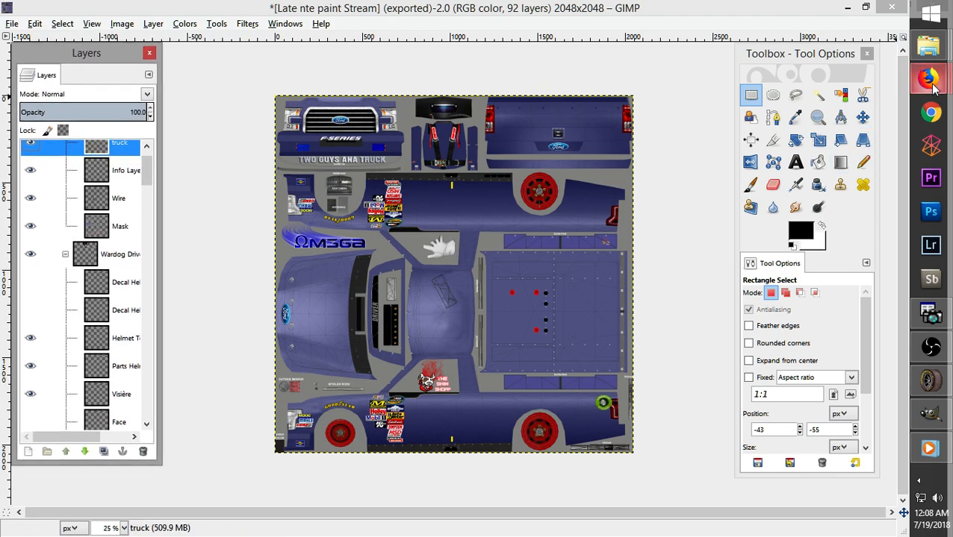
# Open the RacinGrafix downloads page in a new Firefox tab and look through its logo, number and paint scheme categories
pyautogui.moveTo(933, 88)
pyautogui.click(755, 33)
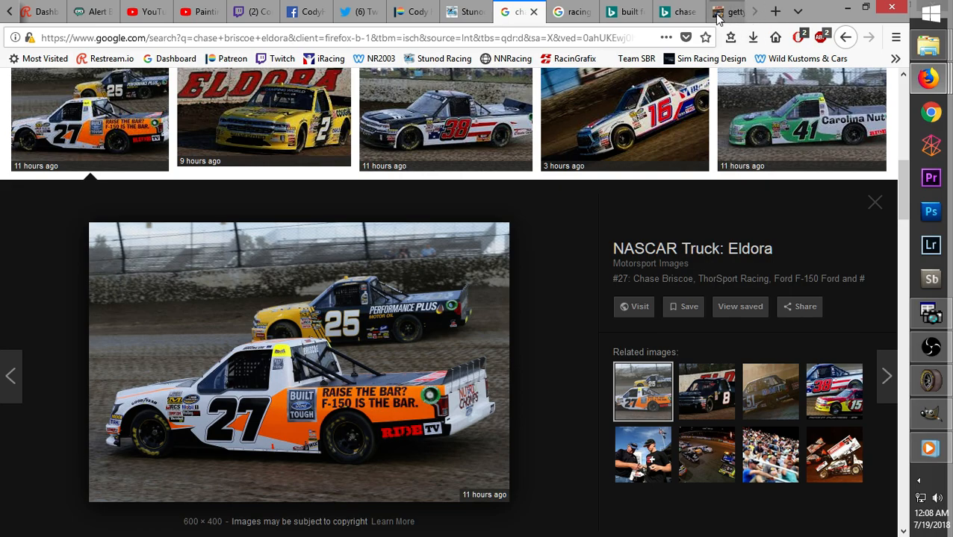
pyautogui.click(775, 11)
pyautogui.click(575, 59)
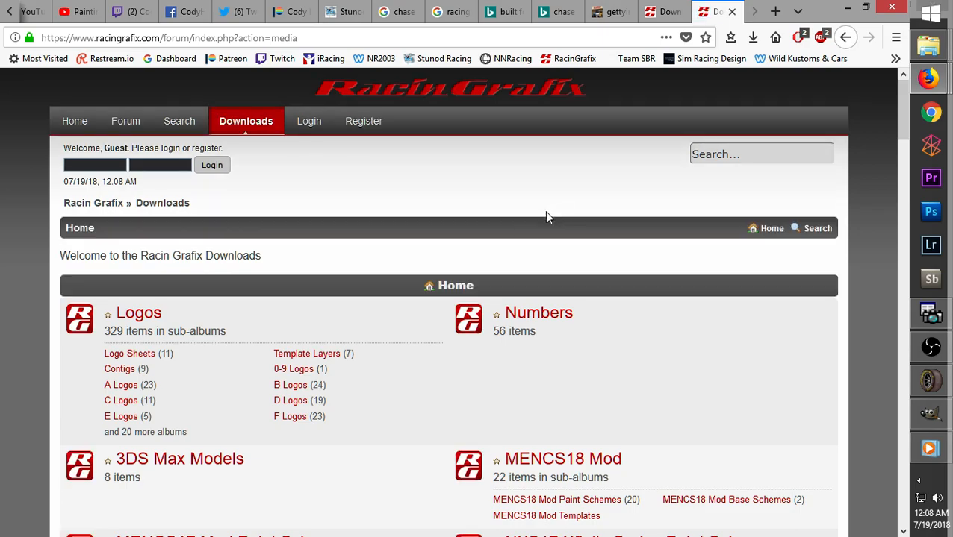
pyautogui.middleClick(420, 336)
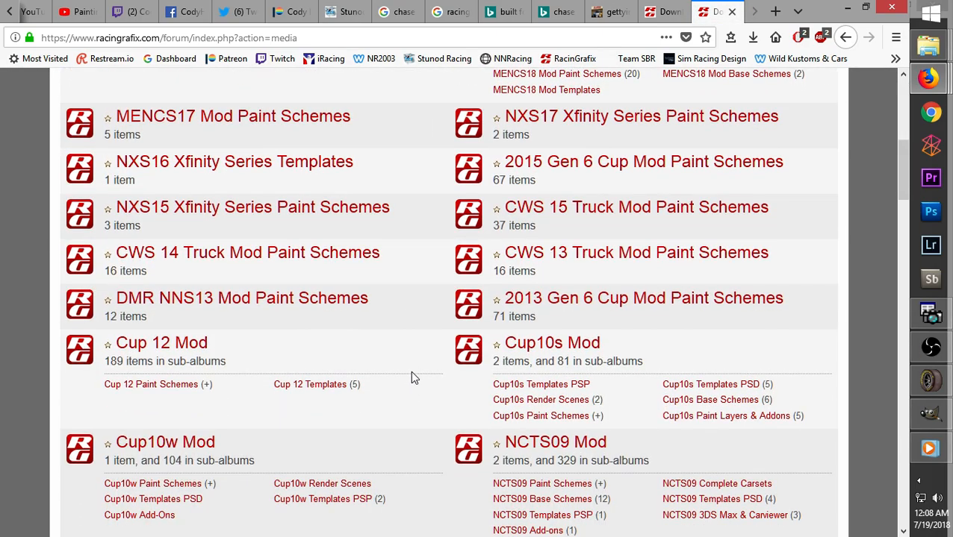
pyautogui.middleClick(420, 336)
pyautogui.middleClick(432, 335)
pyautogui.middleClick(439, 319)
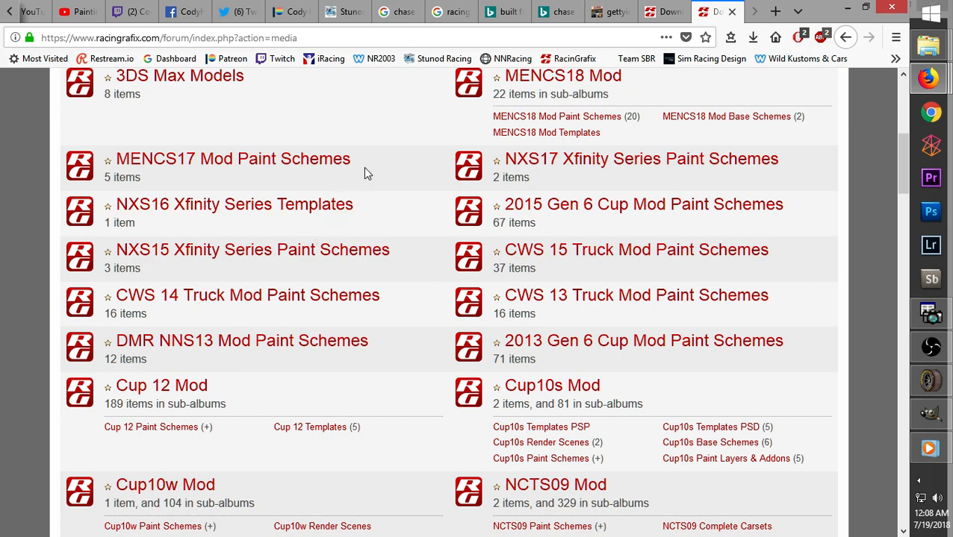
# Bring up the Bing photo of the 27 truck at Eldora in Firefox and hide its details pane
pyautogui.click(930, 412)
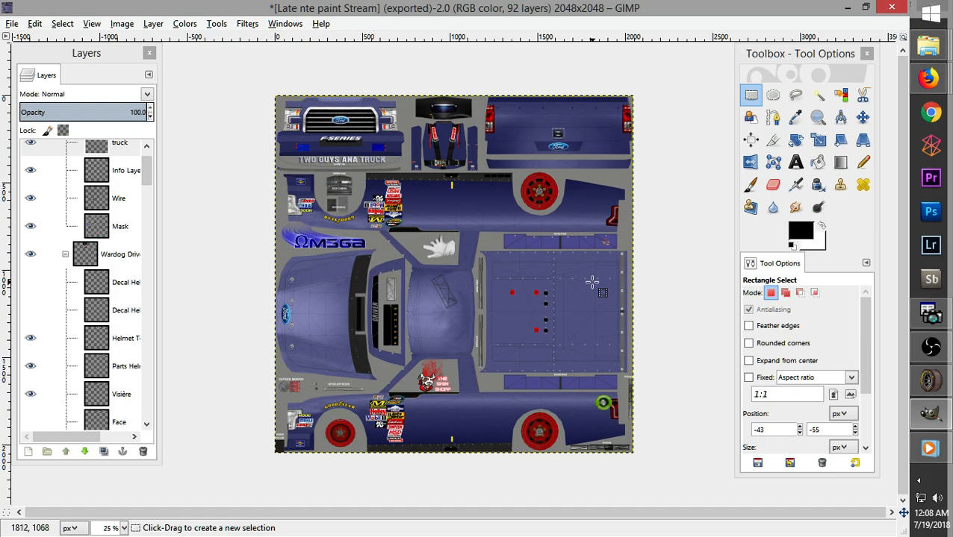
pyautogui.scroll(1, 591, 282)
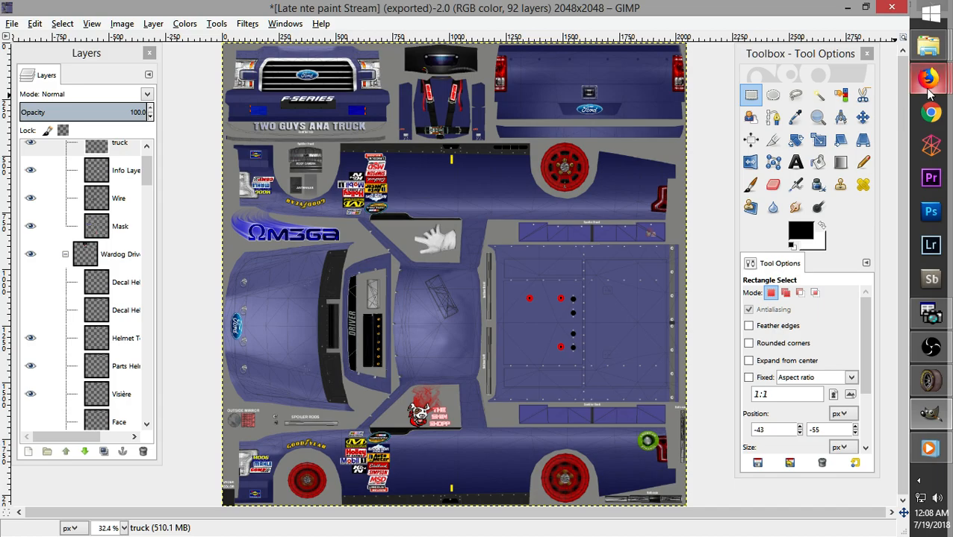
pyautogui.moveTo(919, 88)
pyautogui.click(819, 75)
pyautogui.click(556, 11)
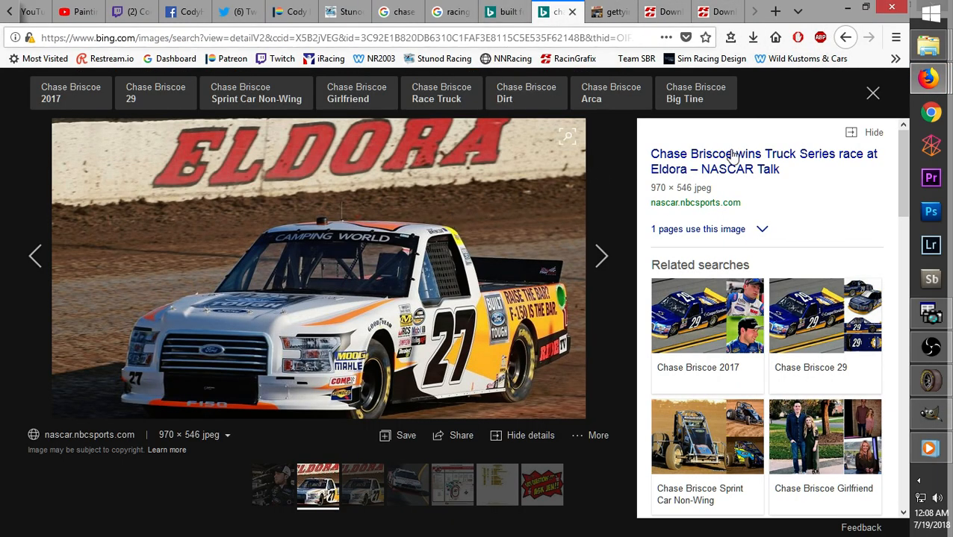
pyautogui.click(874, 134)
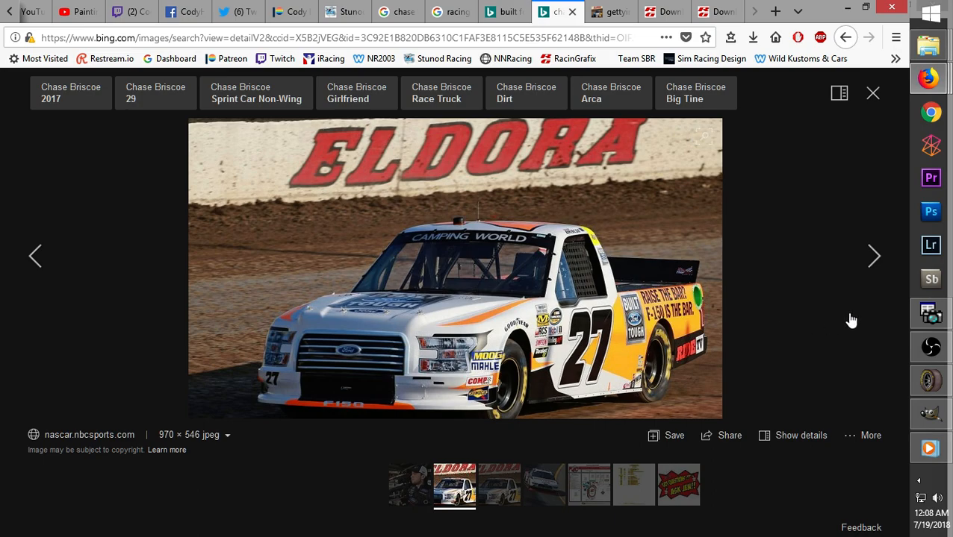
# Switch to GIMP and bucket-fill the Base Color layer of the truck template with white
pyautogui.moveTo(931, 382)
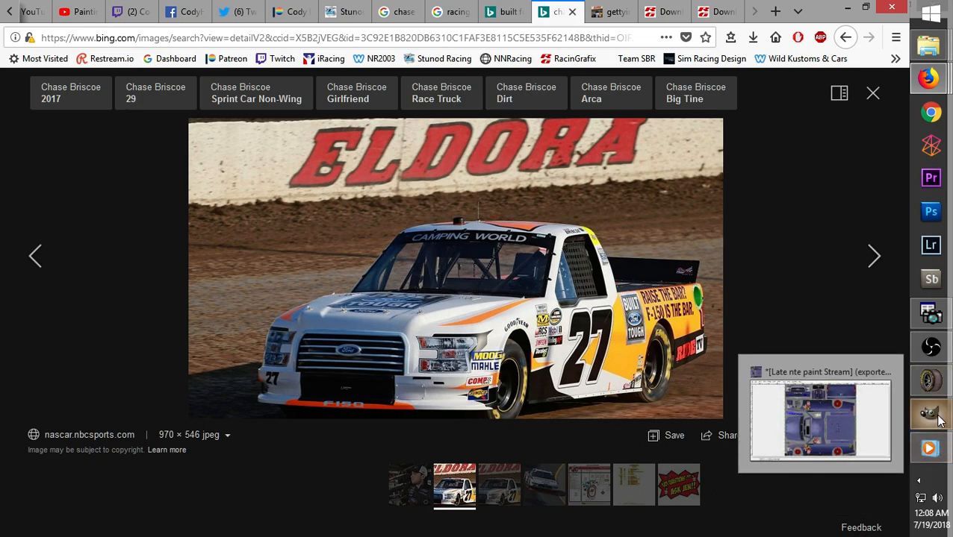
pyautogui.click(930, 412)
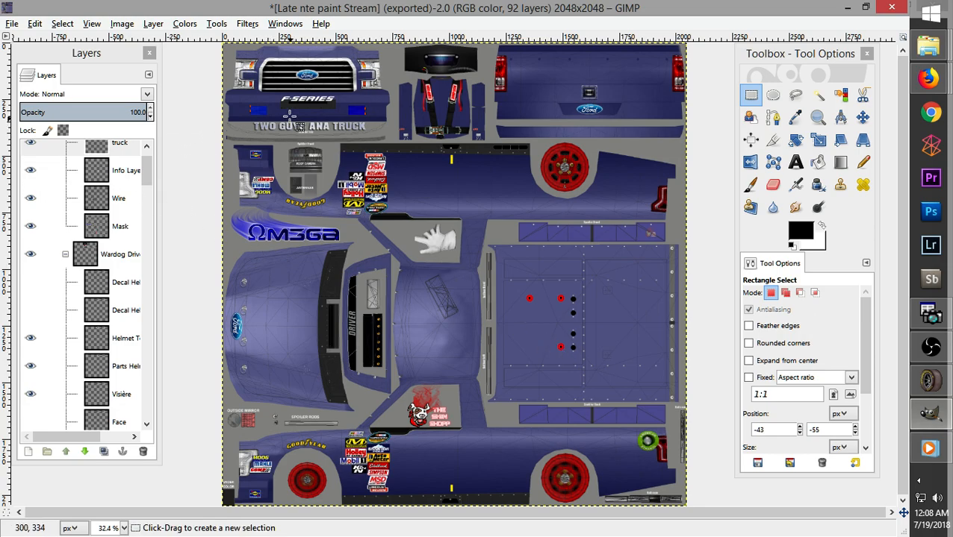
pyautogui.click(149, 177)
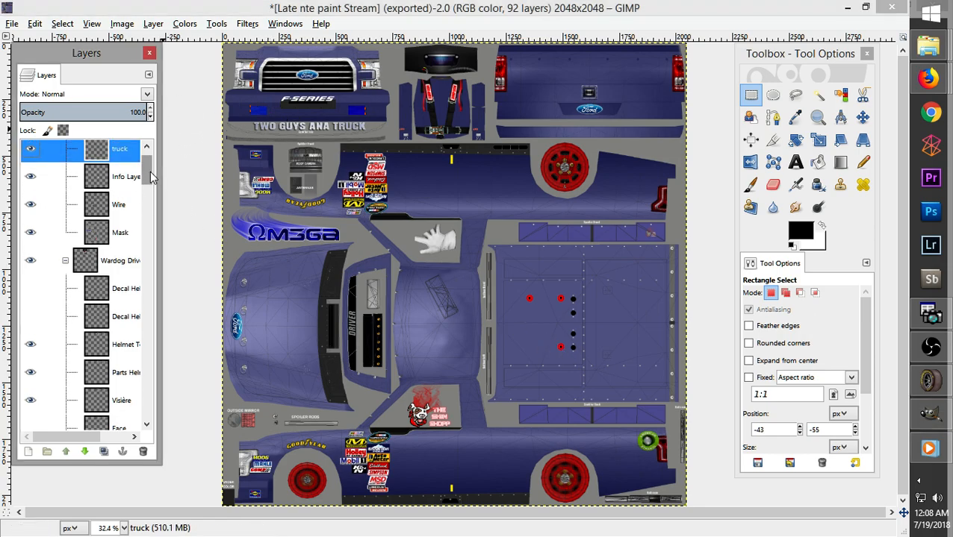
pyautogui.moveTo(149, 177); pyautogui.dragTo(147, 418)
pyautogui.click(122, 417)
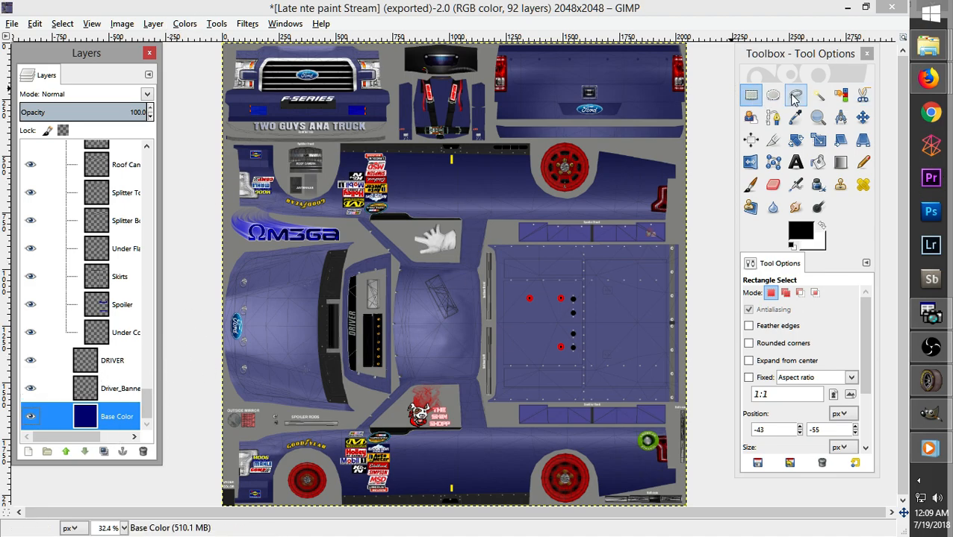
pyautogui.click(751, 95)
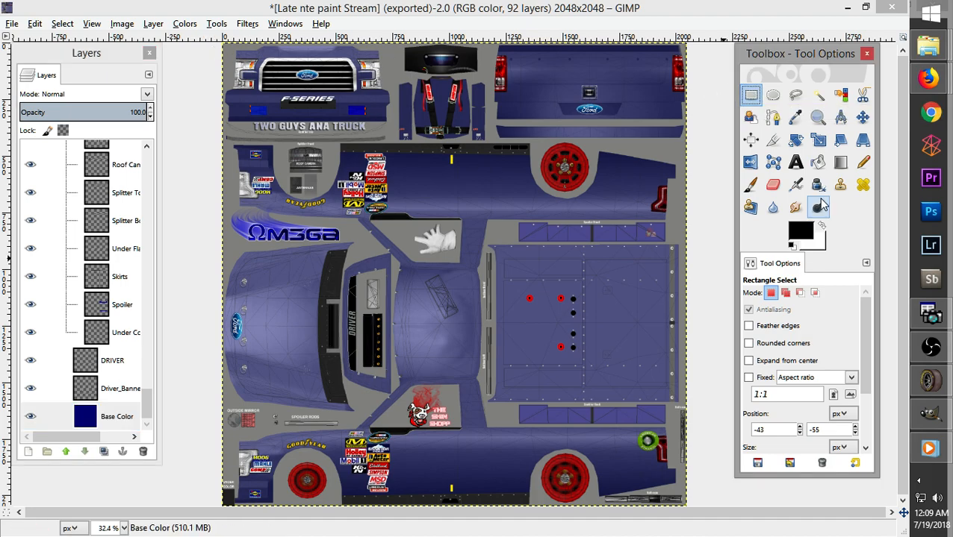
pyautogui.click(801, 232)
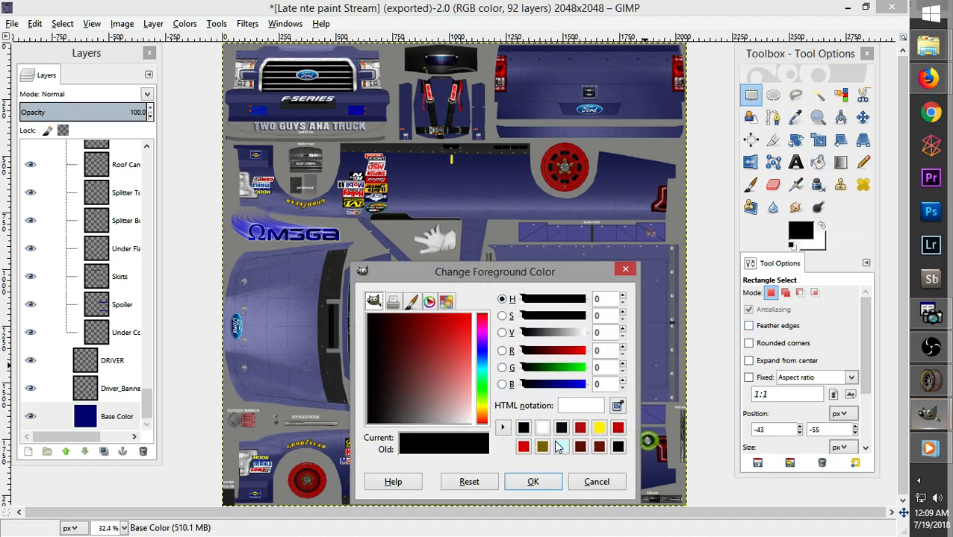
pyautogui.click(542, 427)
pyautogui.click(532, 481)
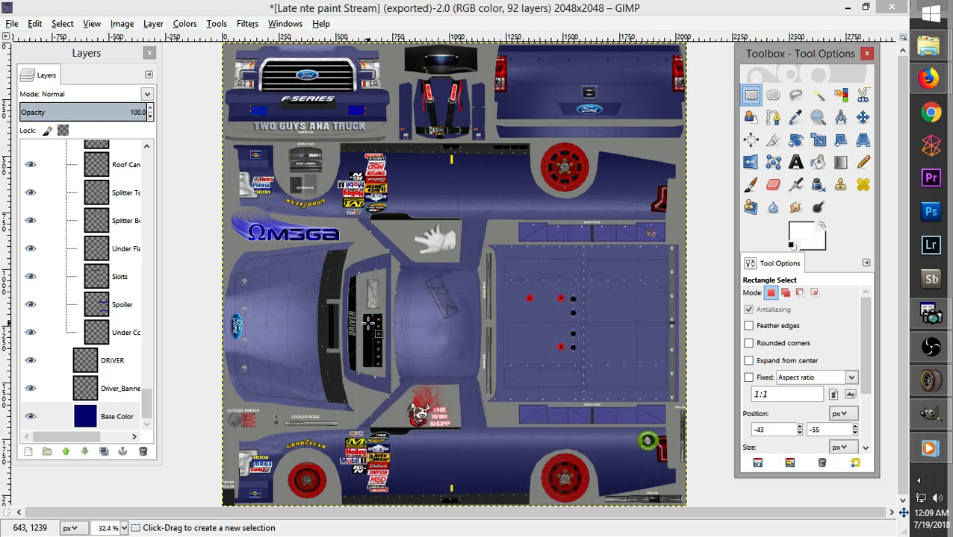
pyautogui.click(817, 162)
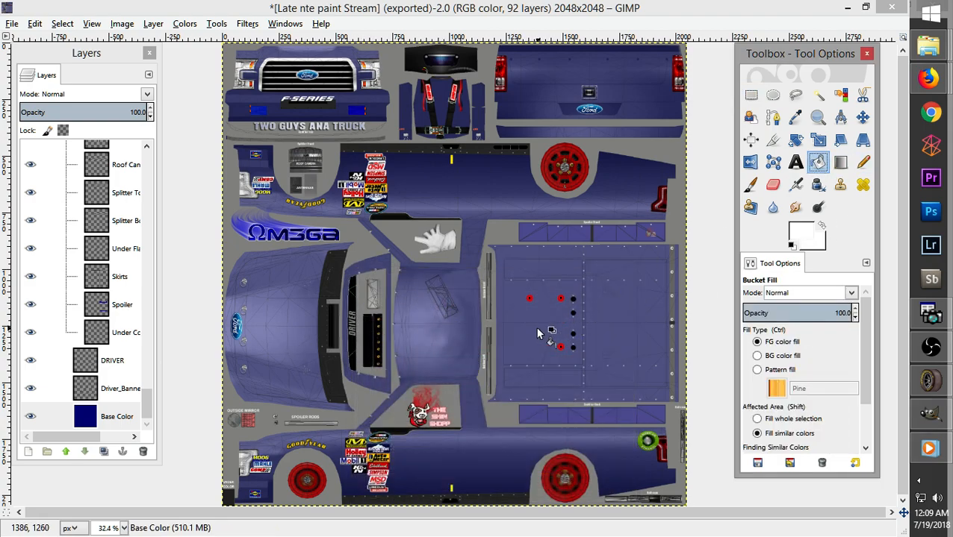
pyautogui.click(535, 335)
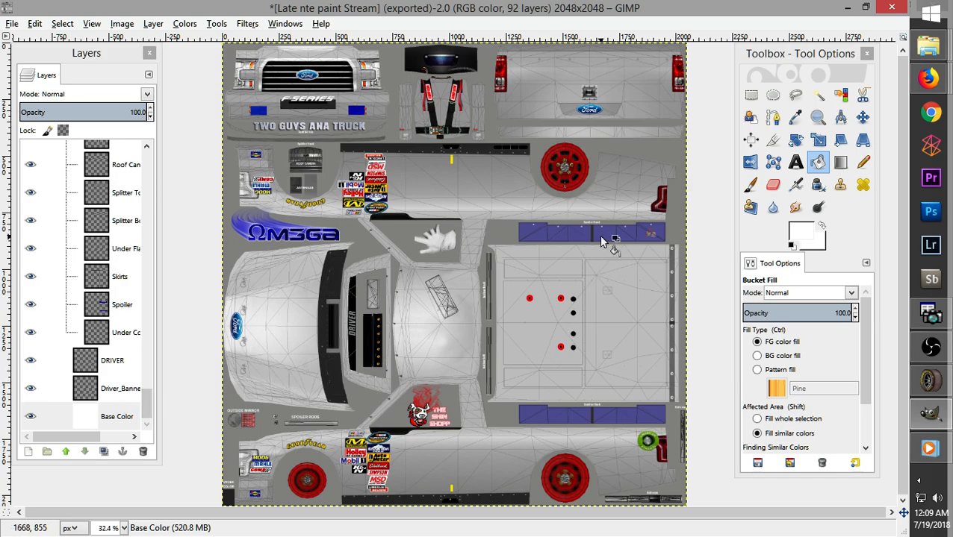
# Check the 27 truck reference photo in Firefox and the truck model in the NR2003 Opponent Manager
pyautogui.moveTo(929, 79)
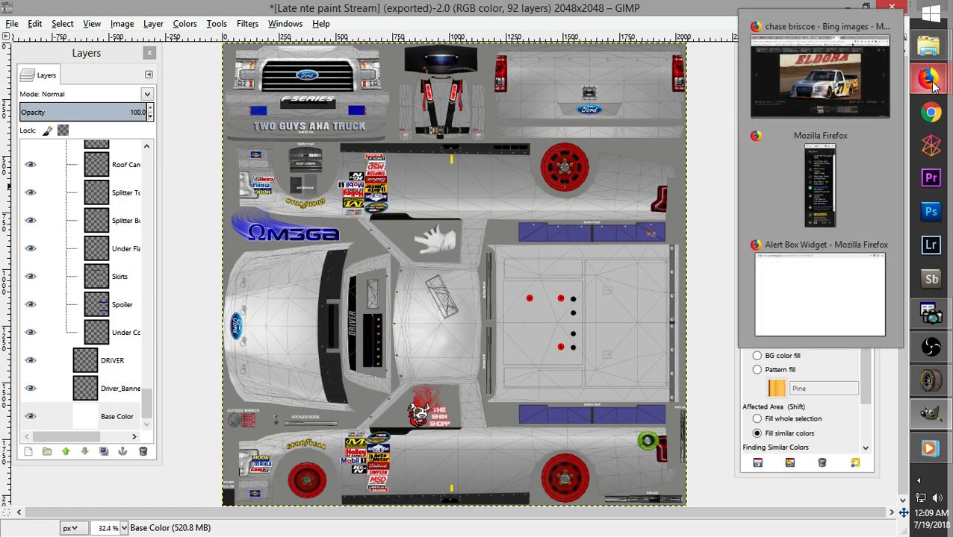
pyautogui.click(888, 91)
pyautogui.click(930, 380)
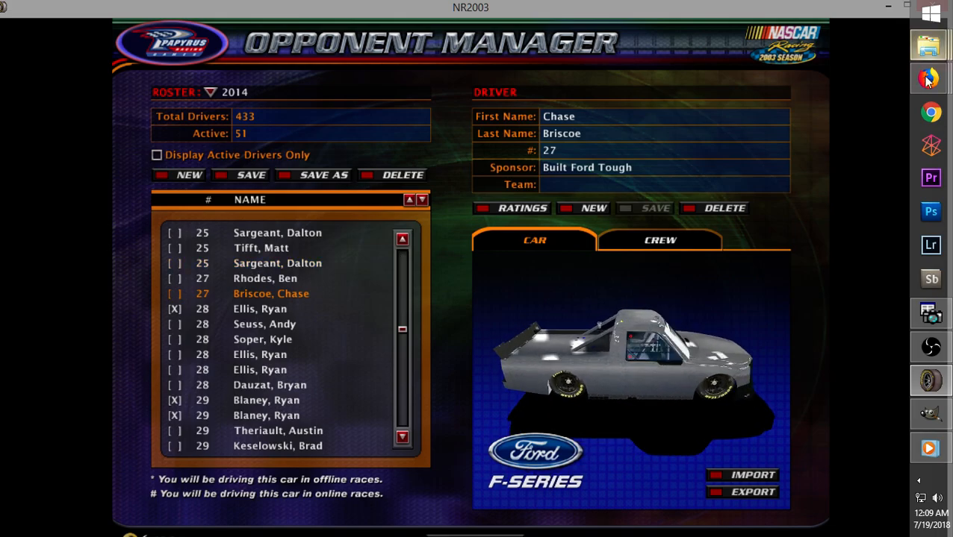
# Switch to GIMP and bucket-fill both spoiler panels with black (000000) on the Spoiler layer
pyautogui.click(931, 413)
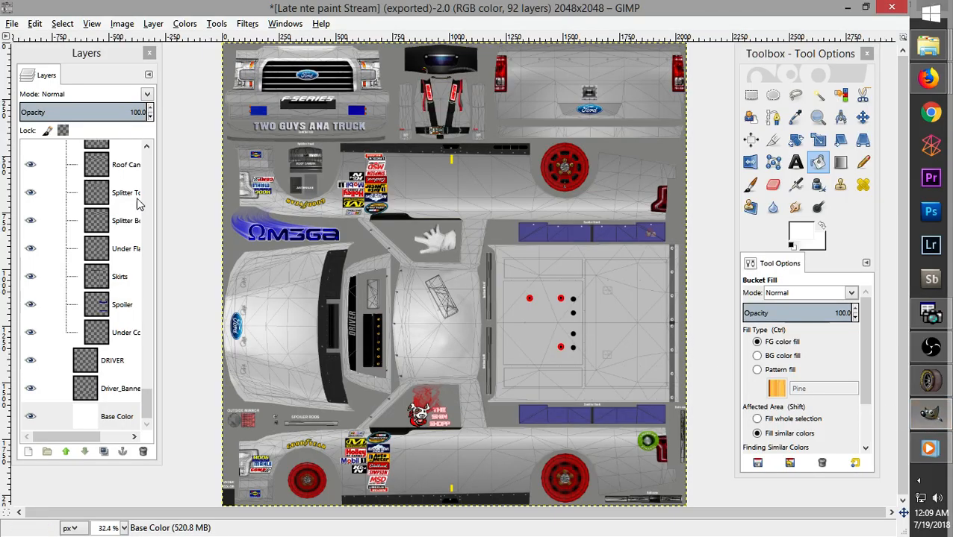
pyautogui.moveTo(148, 403); pyautogui.dragTo(156, 377)
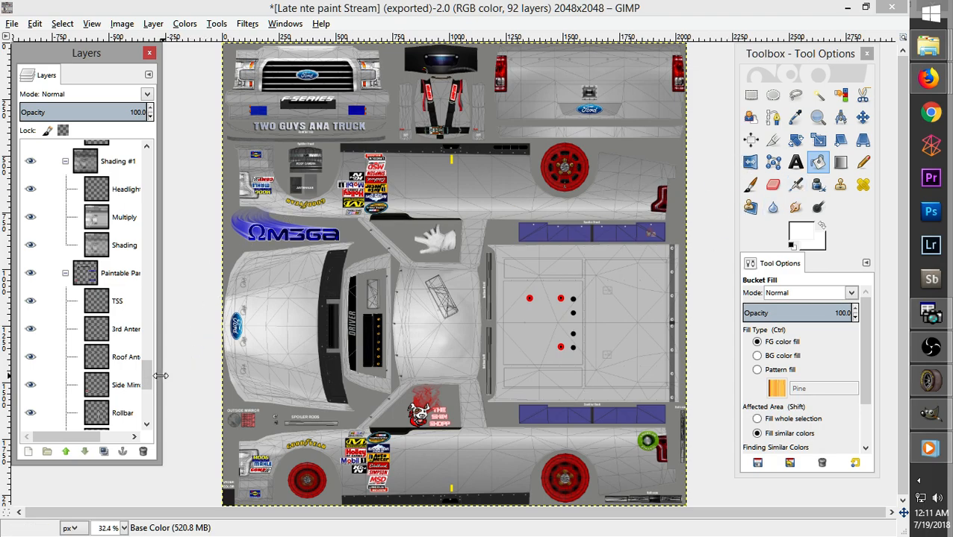
pyautogui.moveTo(150, 375)
pyautogui.mouseDown()
pyautogui.moveTo(147, 413)
pyautogui.moveTo(162, 291)
pyautogui.moveTo(144, 279)
pyautogui.moveTo(148, 213)
pyautogui.moveTo(145, 417)
pyautogui.mouseUp()
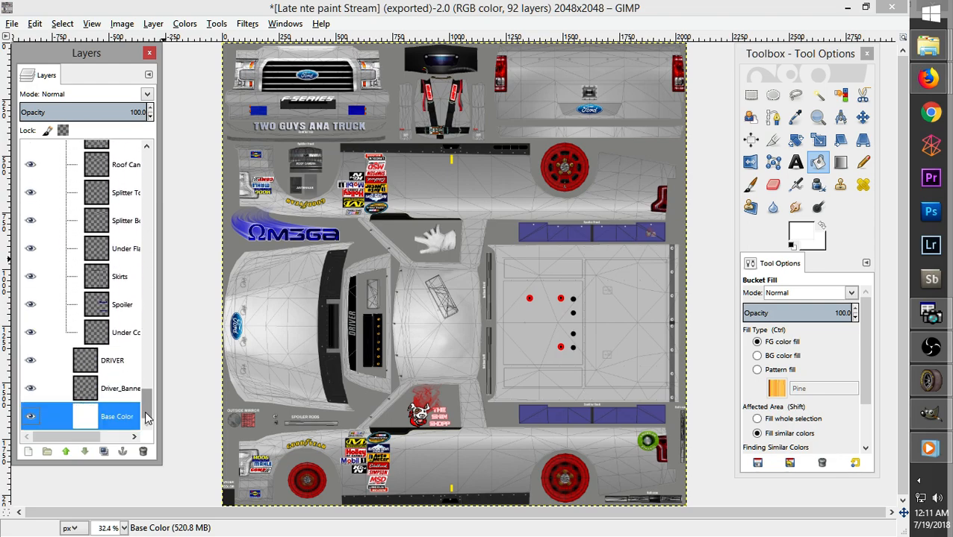
pyautogui.click(139, 306)
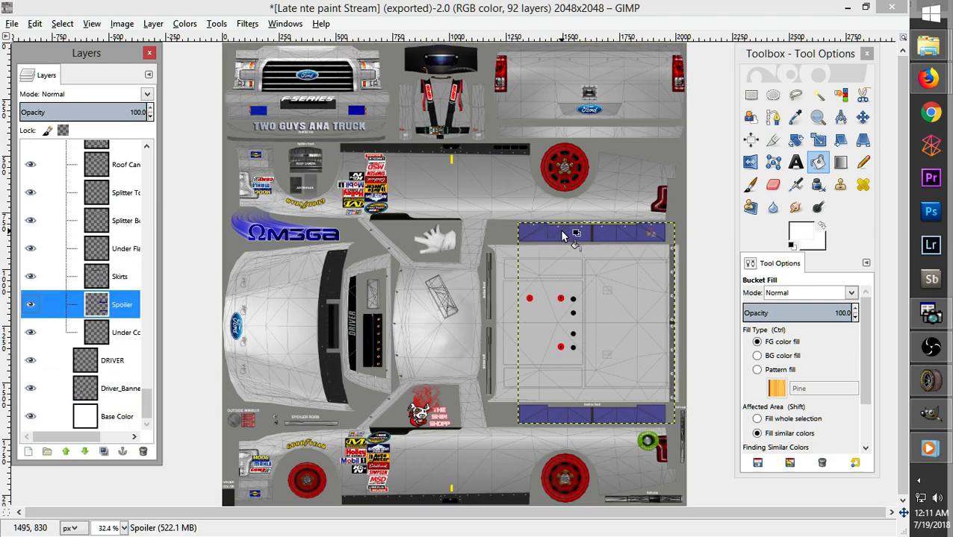
pyautogui.click(803, 233)
pyautogui.click(541, 430)
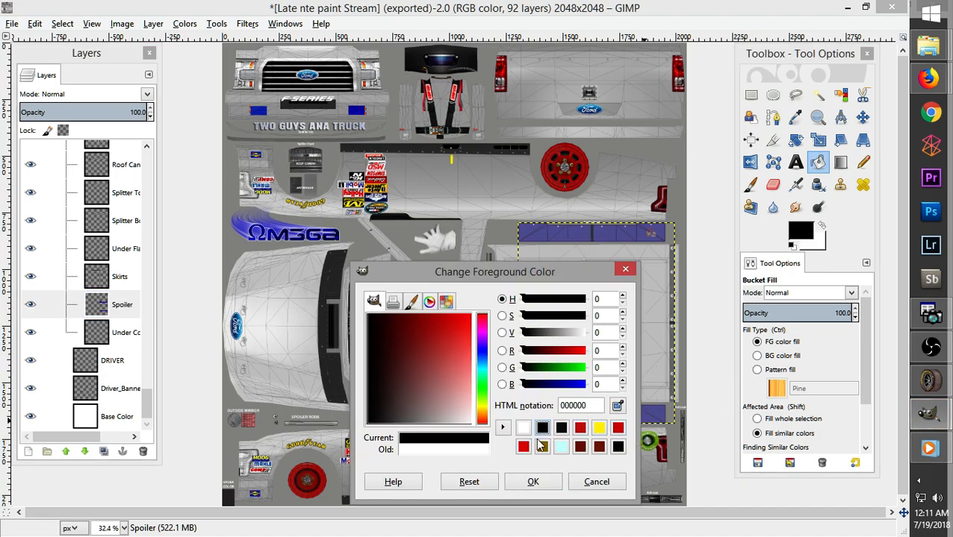
pyautogui.click(527, 481)
pyautogui.click(565, 237)
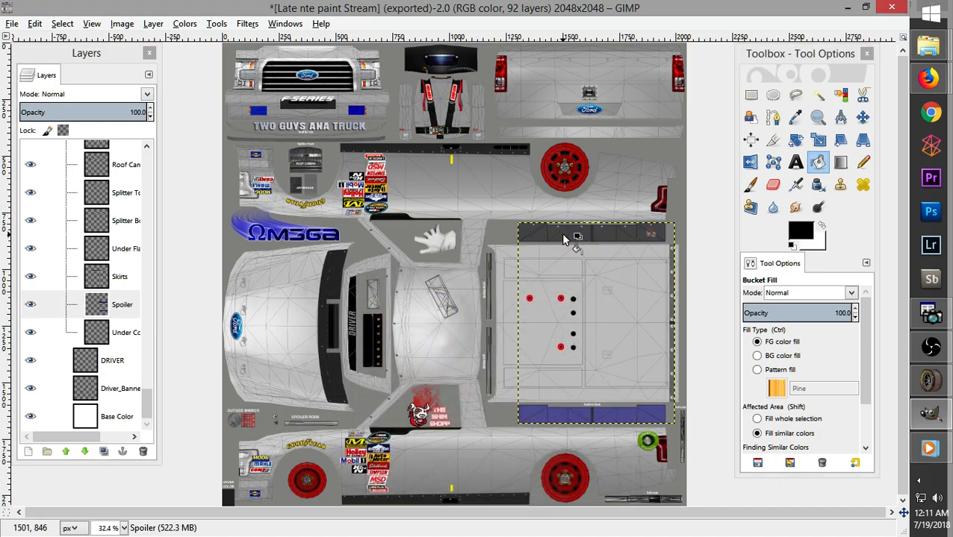
pyautogui.click(575, 415)
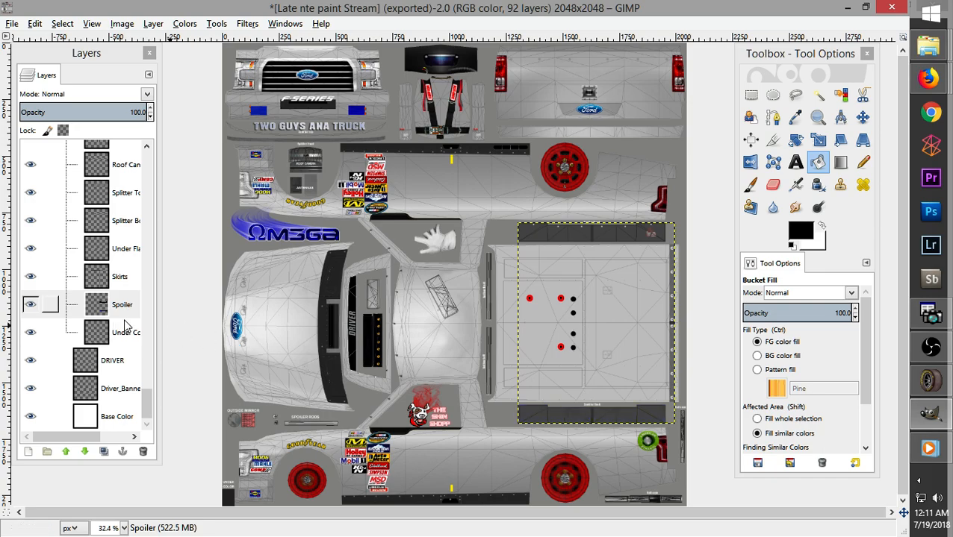
# Toggle the Shading #1 layer group to compare the template with and without shading, leaving the group hidden
pyautogui.moveTo(148, 402); pyautogui.dragTo(156, 372)
pyautogui.scroll(2, 89, 299)
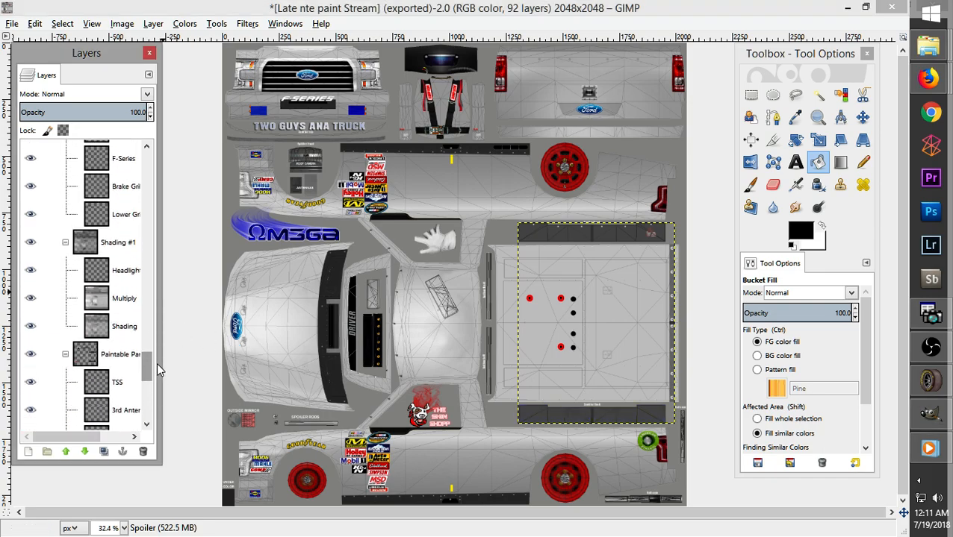
pyautogui.click(30, 262)
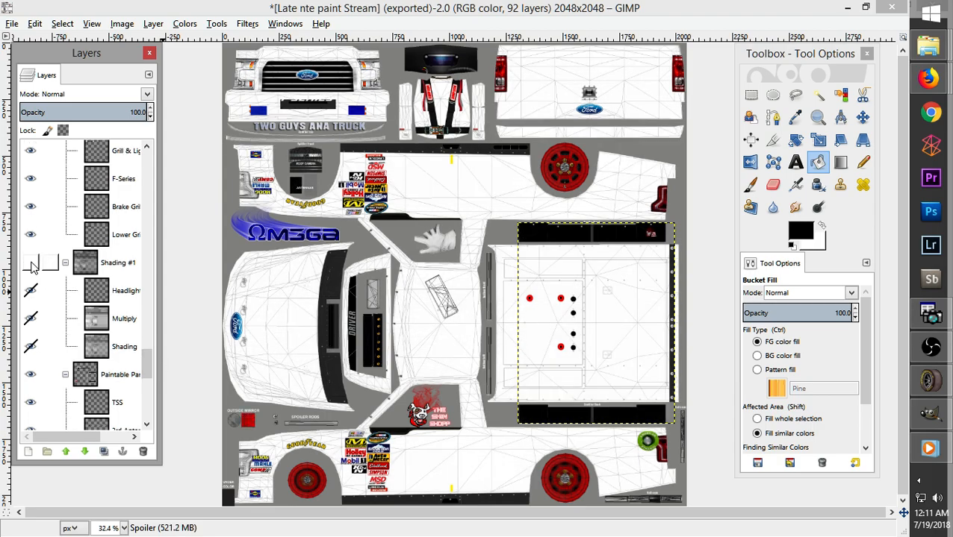
pyautogui.click(30, 290)
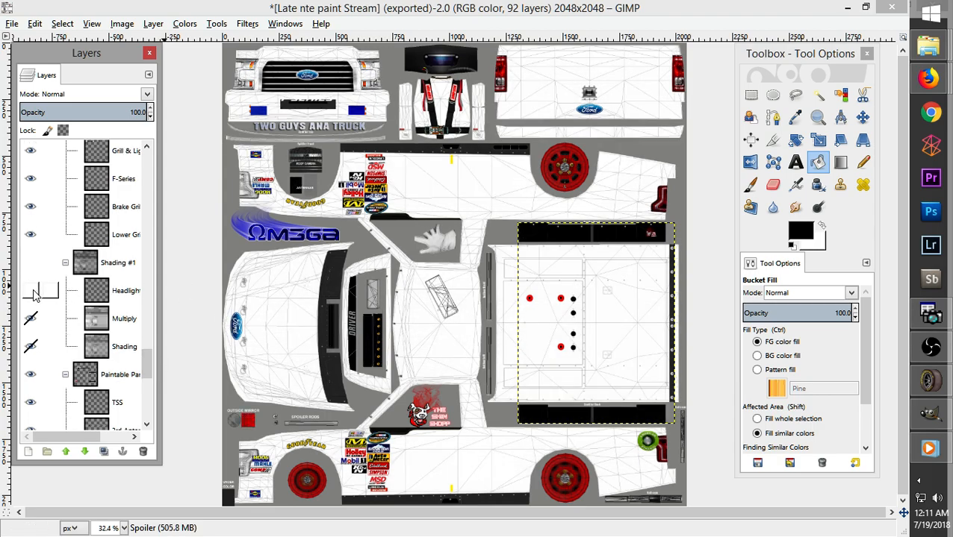
pyautogui.click(31, 284)
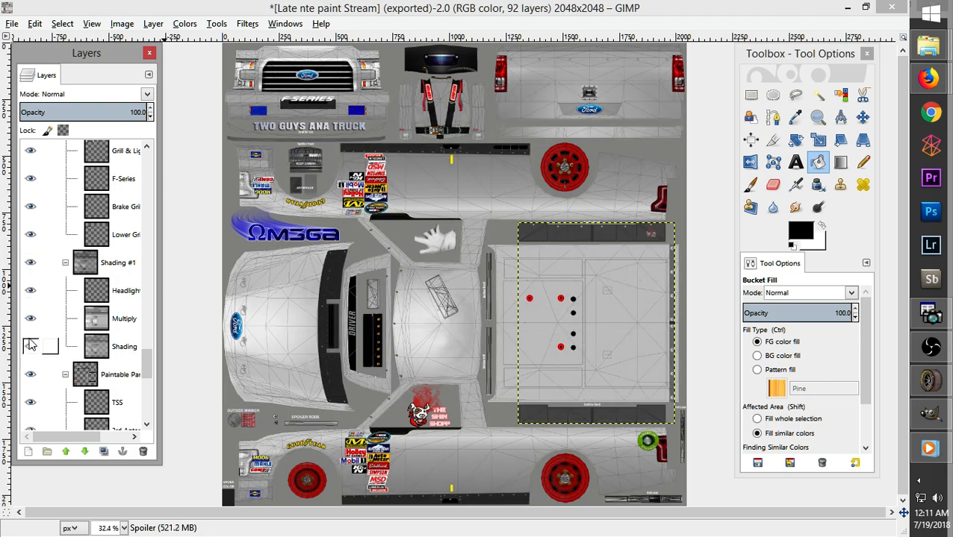
pyautogui.click(31, 263)
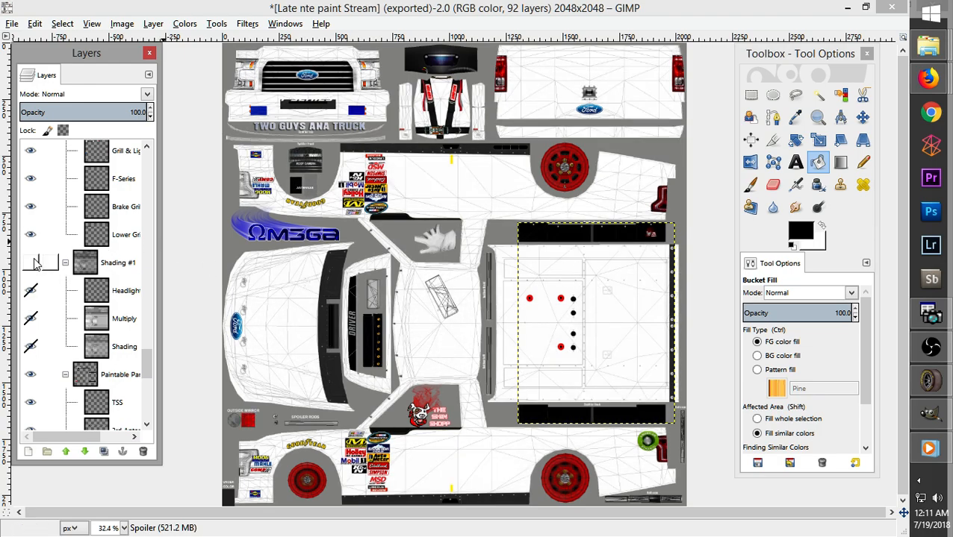
pyautogui.click(33, 265)
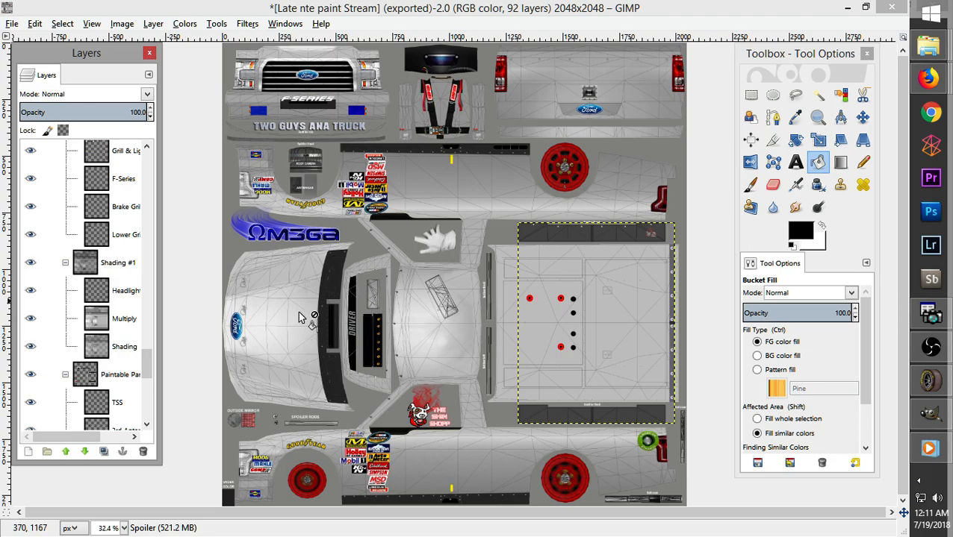
pyautogui.click(33, 265)
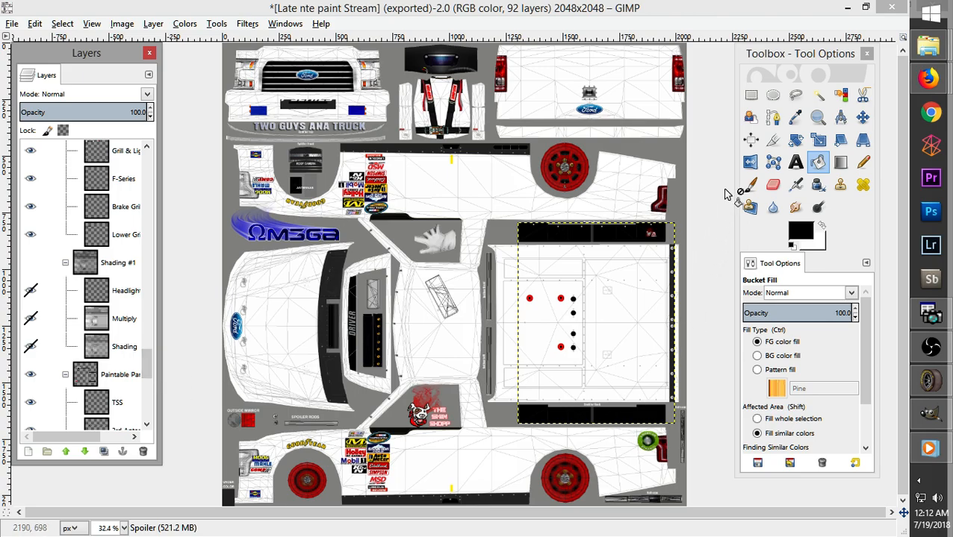
# Check the 27 truck photo in Firefox and, back in GIMP, bucket-fill the three wheel rims with black on the rims' color layer
pyautogui.moveTo(929, 77)
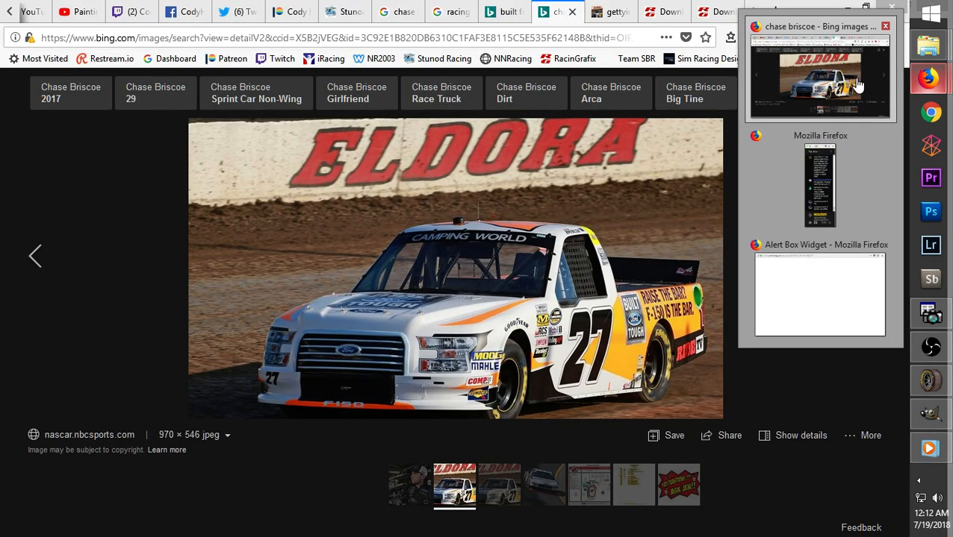
pyautogui.click(858, 86)
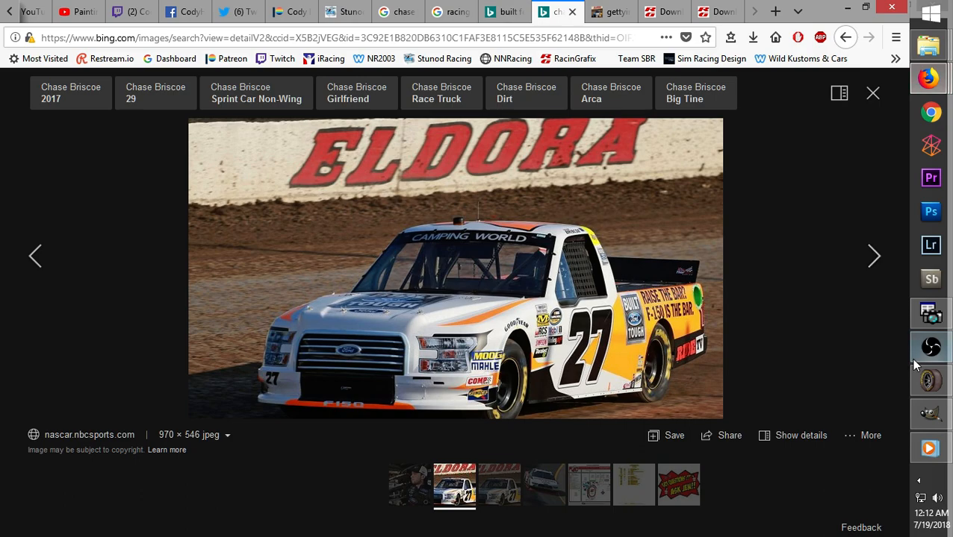
pyautogui.moveTo(930, 413)
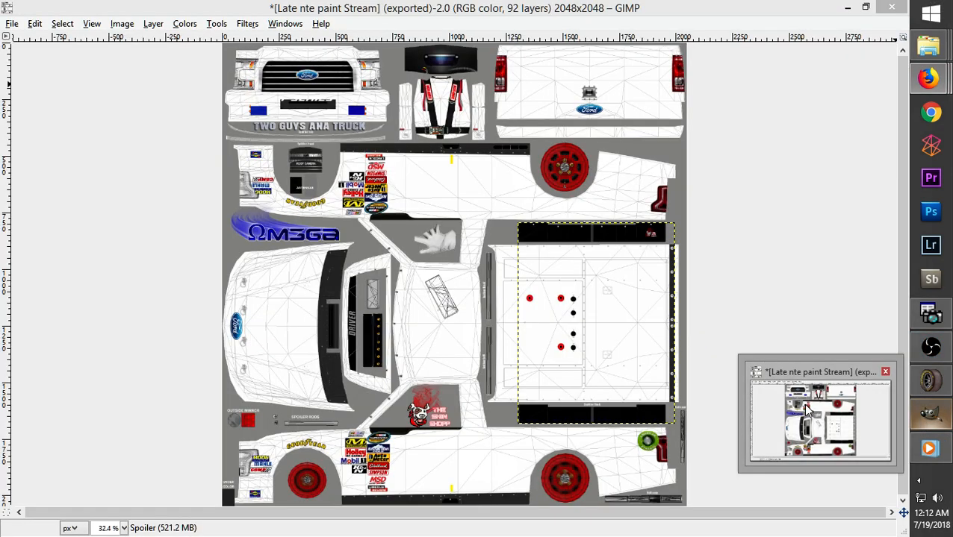
pyautogui.click(807, 404)
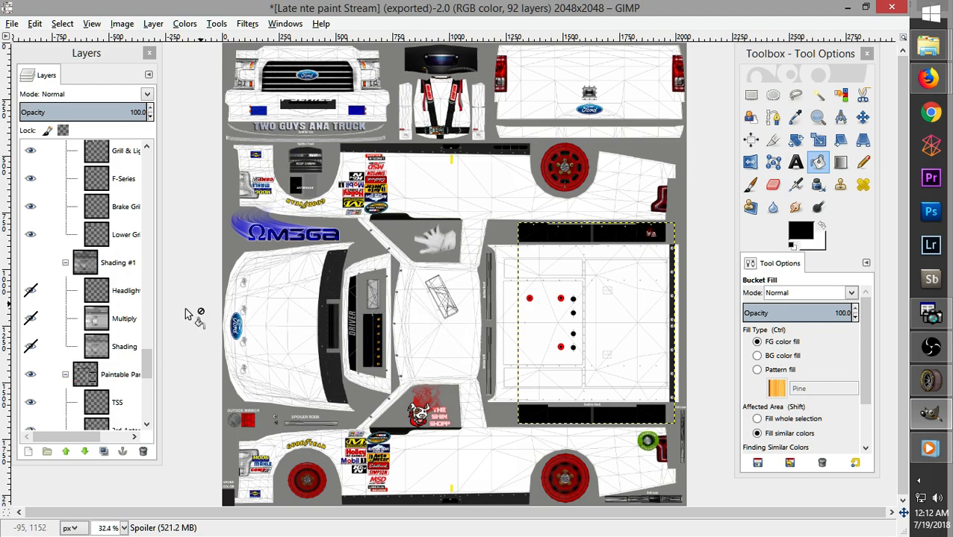
pyautogui.moveTo(148, 356); pyautogui.dragTo(152, 288)
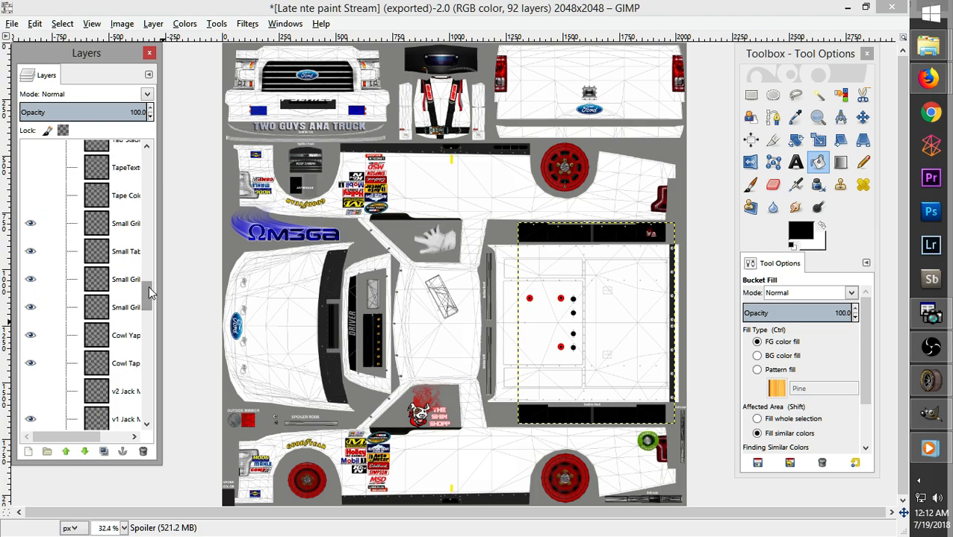
pyautogui.moveTo(149, 286); pyautogui.dragTo(148, 371)
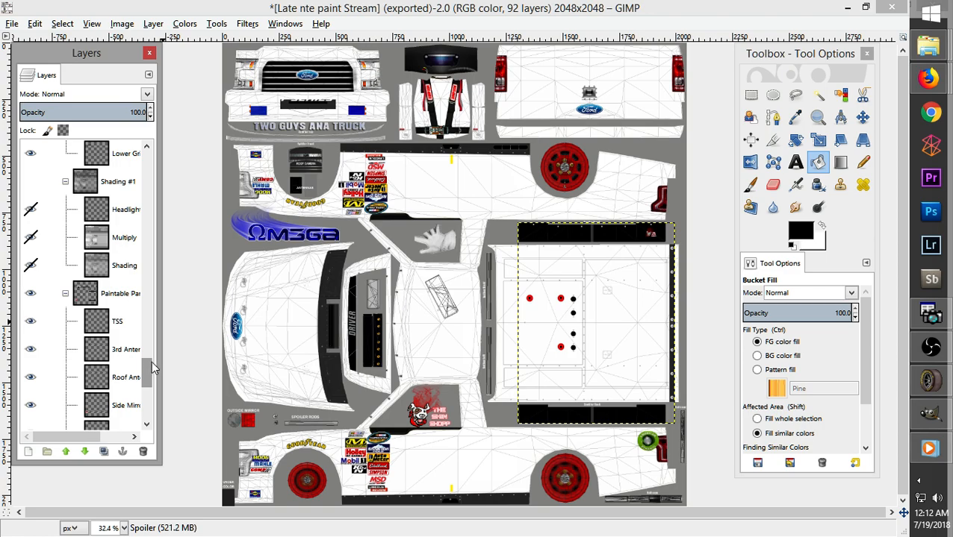
pyautogui.moveTo(151, 360)
pyautogui.mouseDown()
pyautogui.moveTo(147, 403)
pyautogui.moveTo(146, 254)
pyautogui.moveTo(142, 295)
pyautogui.moveTo(152, 229)
pyautogui.moveTo(150, 251)
pyautogui.mouseUp()
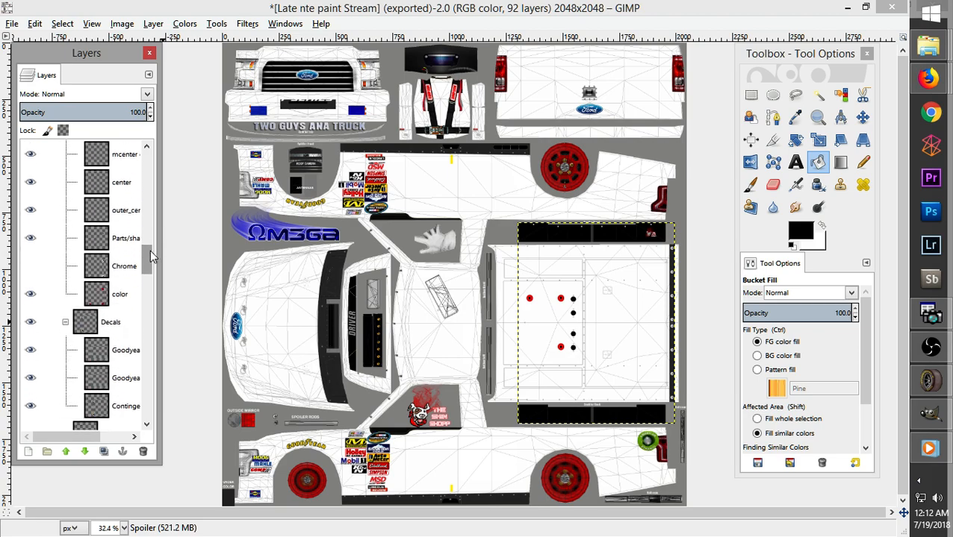
pyautogui.click(112, 294)
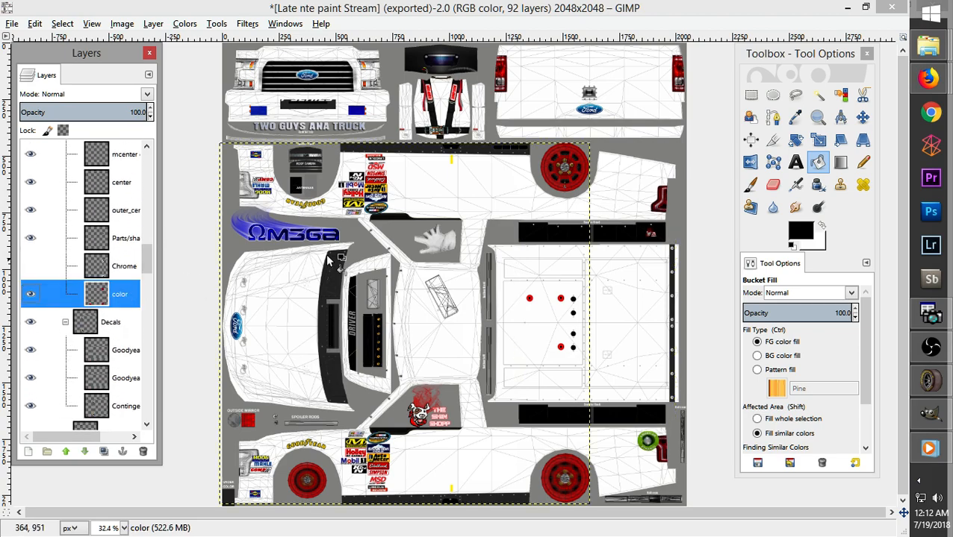
pyautogui.click(581, 471)
pyautogui.click(581, 179)
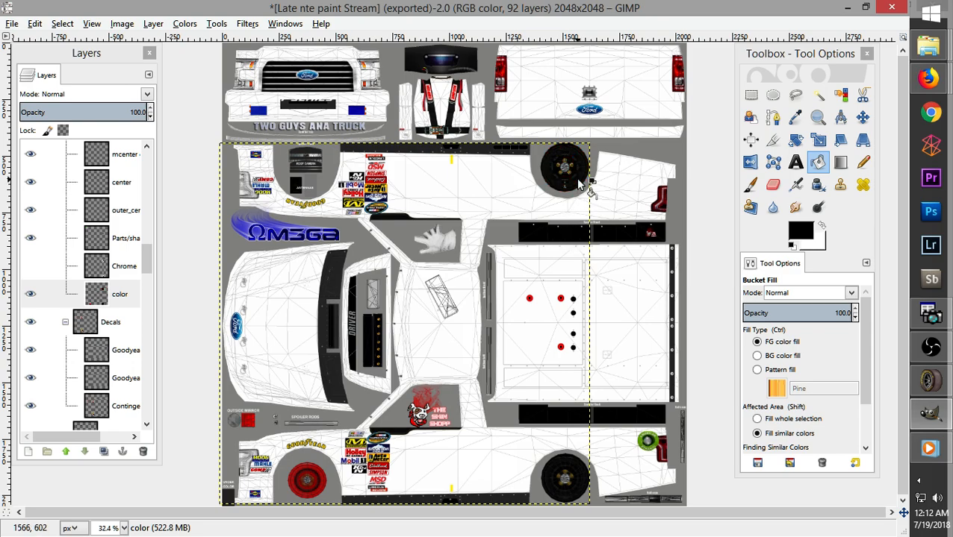
pyautogui.click(321, 486)
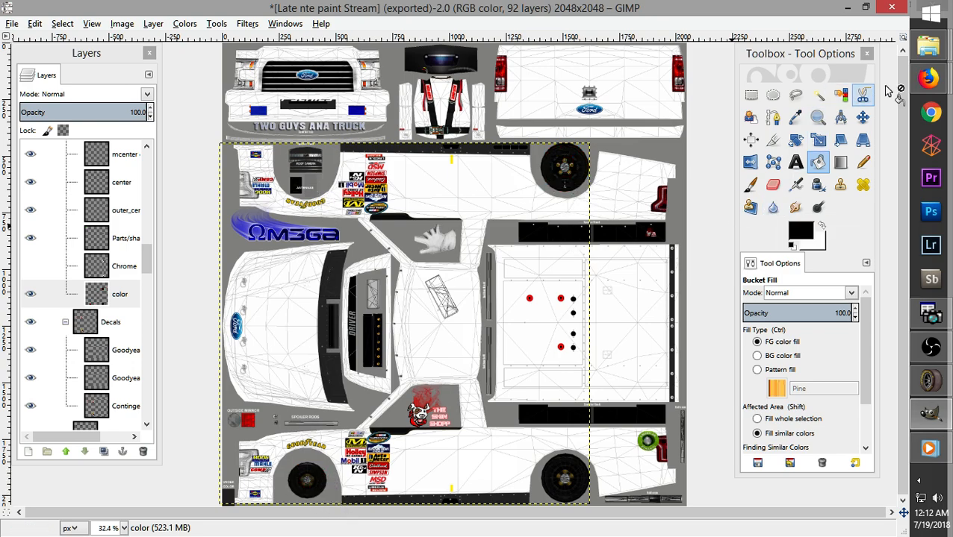
# Study the 27 truck reference photo in Firefox, return to the template in GIMP, and switch to NR2003
pyautogui.moveTo(942, 83)
pyautogui.click(818, 71)
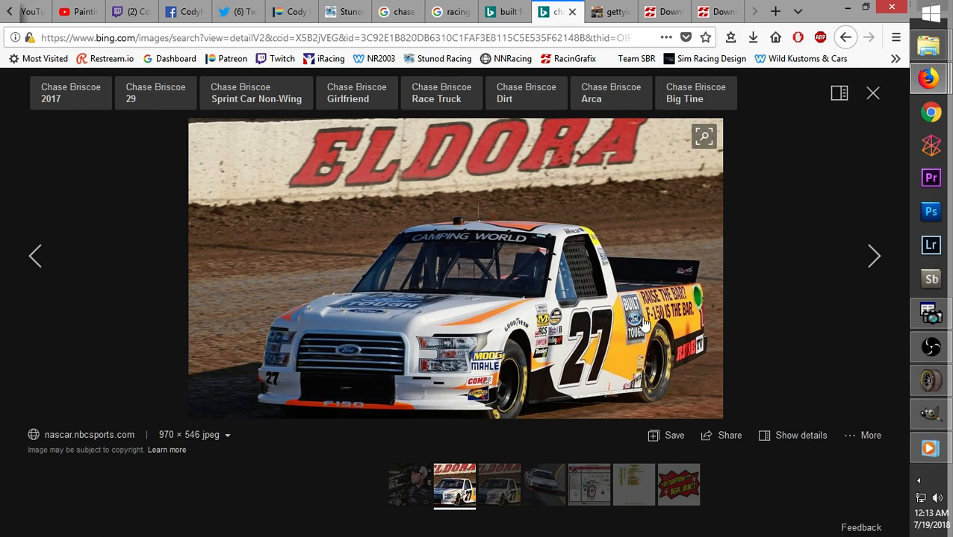
pyautogui.moveTo(930, 79)
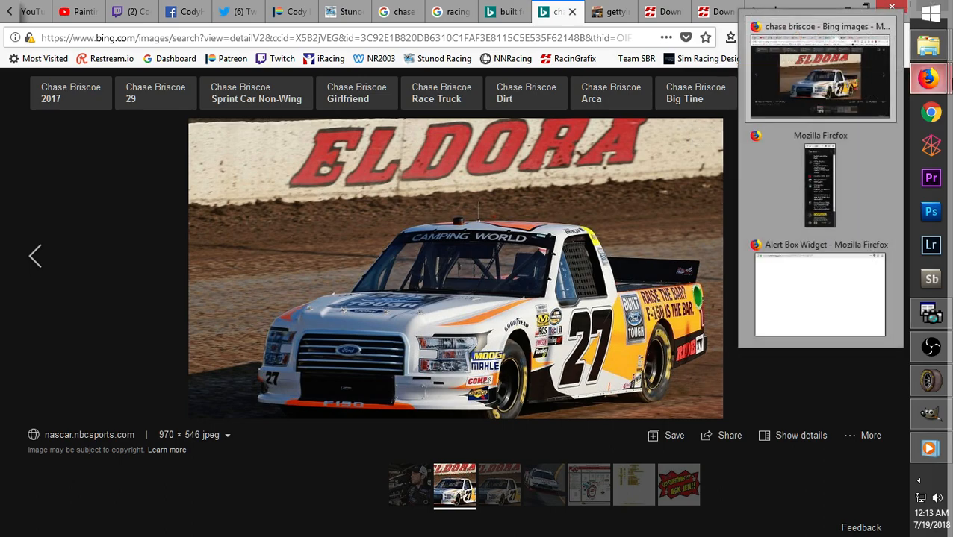
pyautogui.click(849, 92)
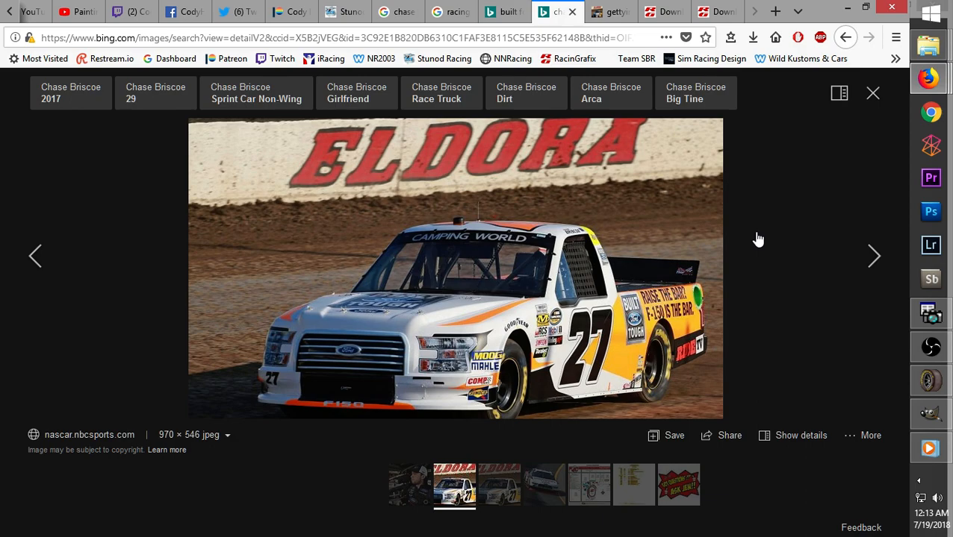
pyautogui.click(930, 413)
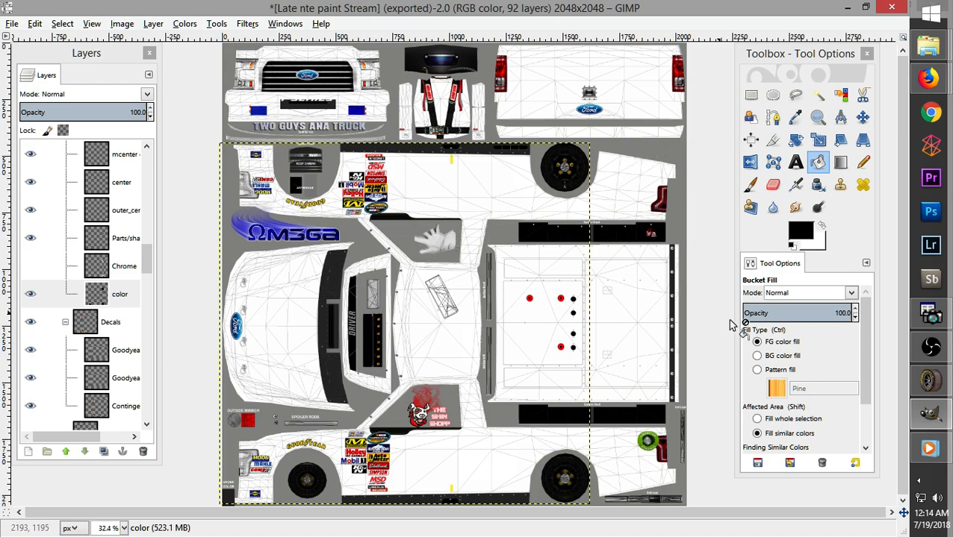
pyautogui.click(930, 382)
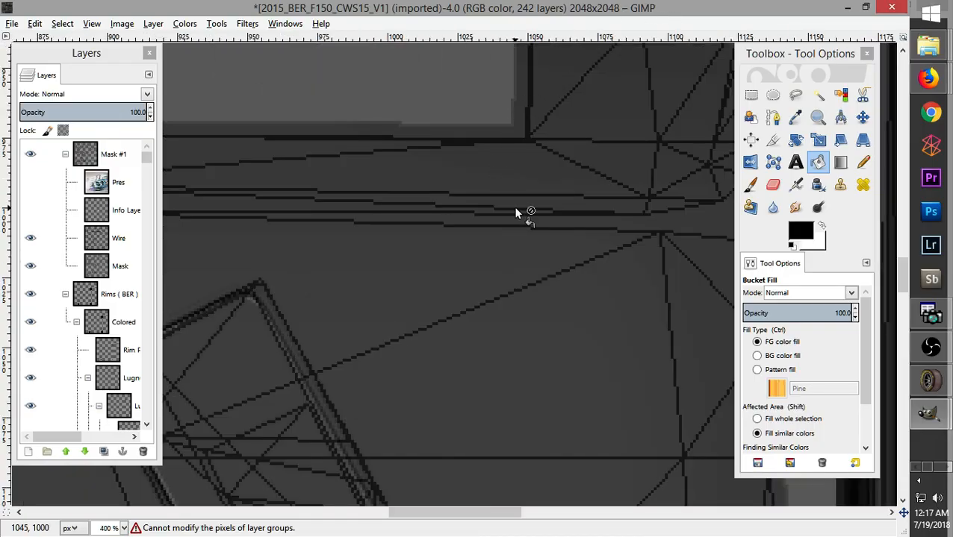
# Bucket-fill the Base color layer of the truck template with white (ffffff)
pyautogui.scroll(-6, 517, 213)
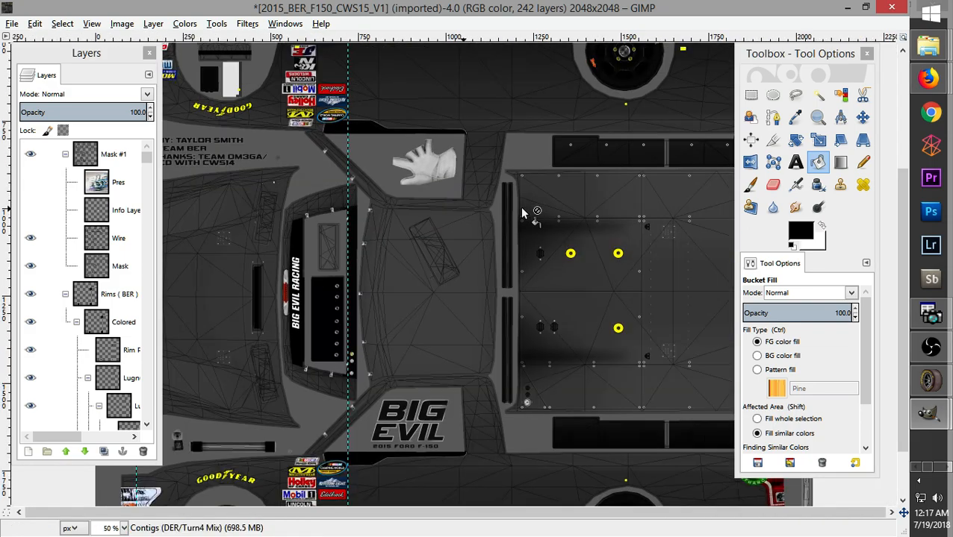
pyautogui.scroll(-2, 523, 213)
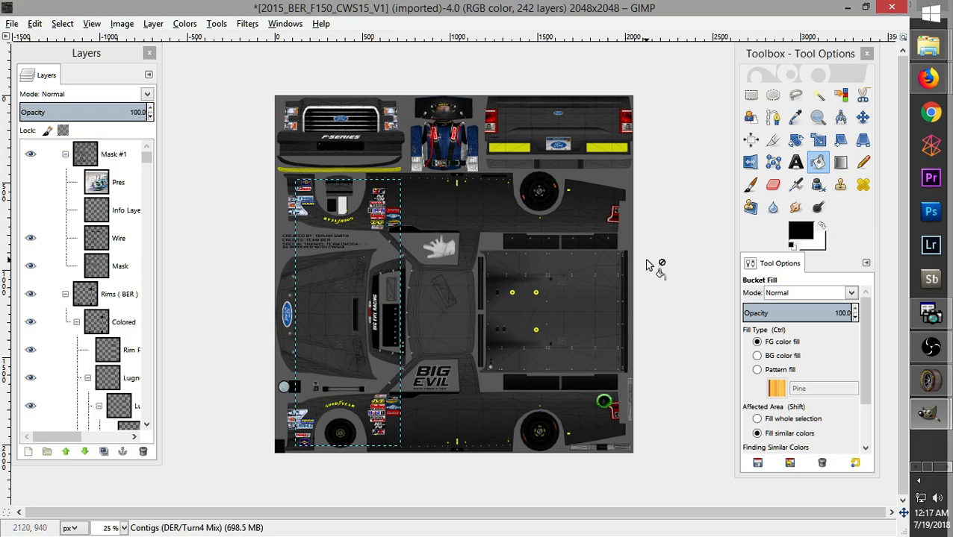
pyautogui.scroll(1, 640, 278)
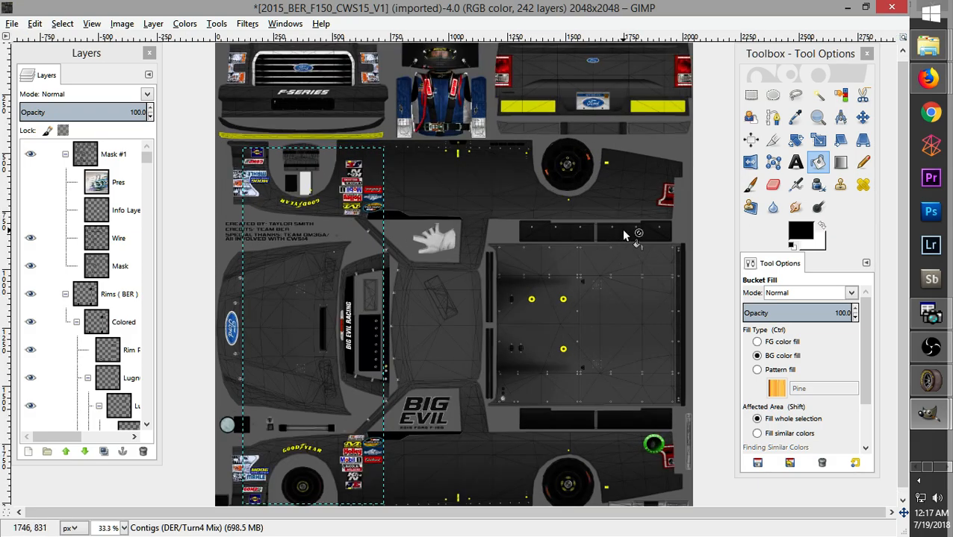
pyautogui.hotkey('shift', 'ctrl', 'j')
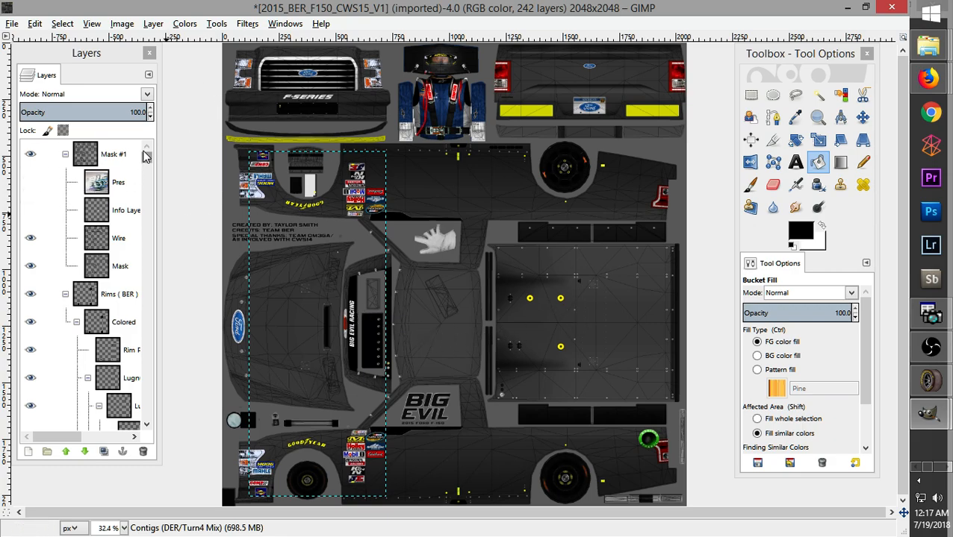
pyautogui.moveTo(148, 158); pyautogui.dragTo(149, 160)
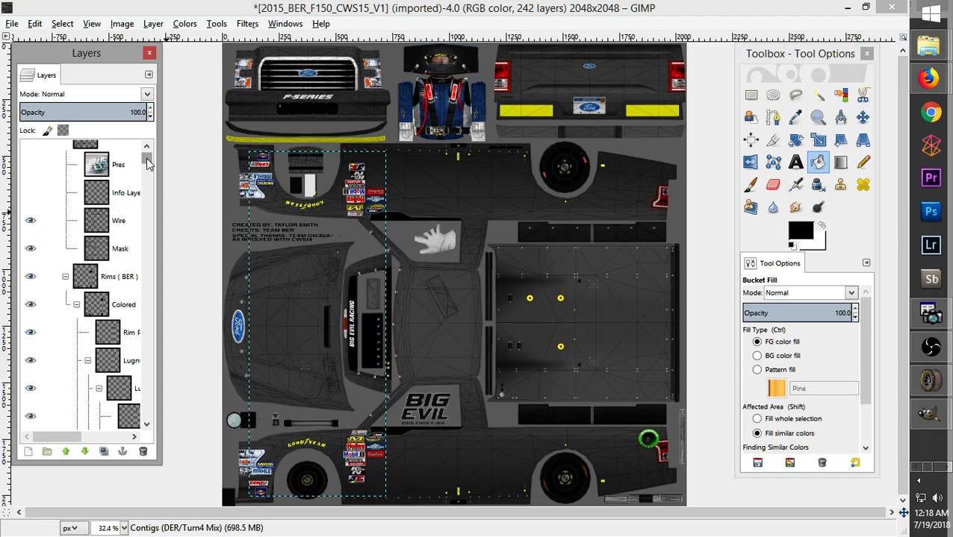
pyautogui.moveTo(147, 164); pyautogui.dragTo(149, 423)
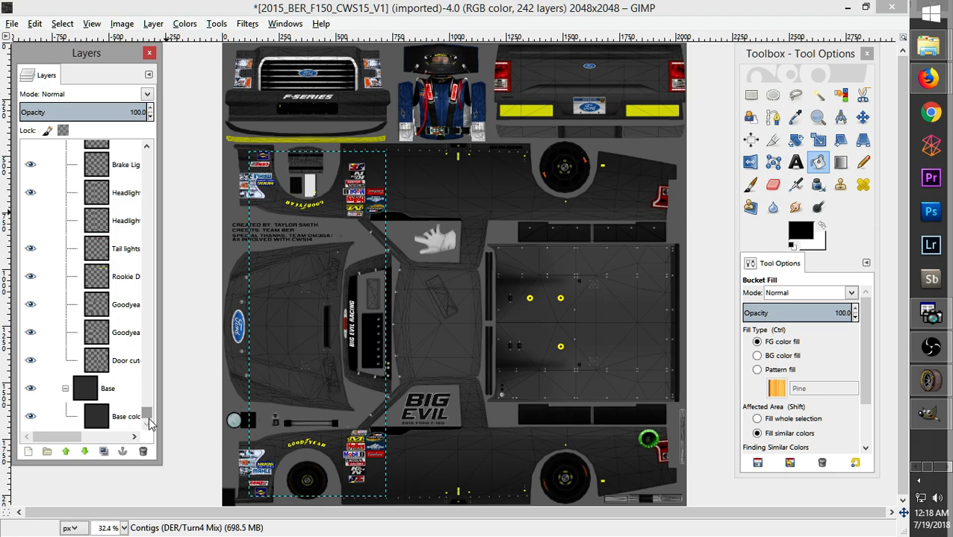
pyautogui.click(128, 418)
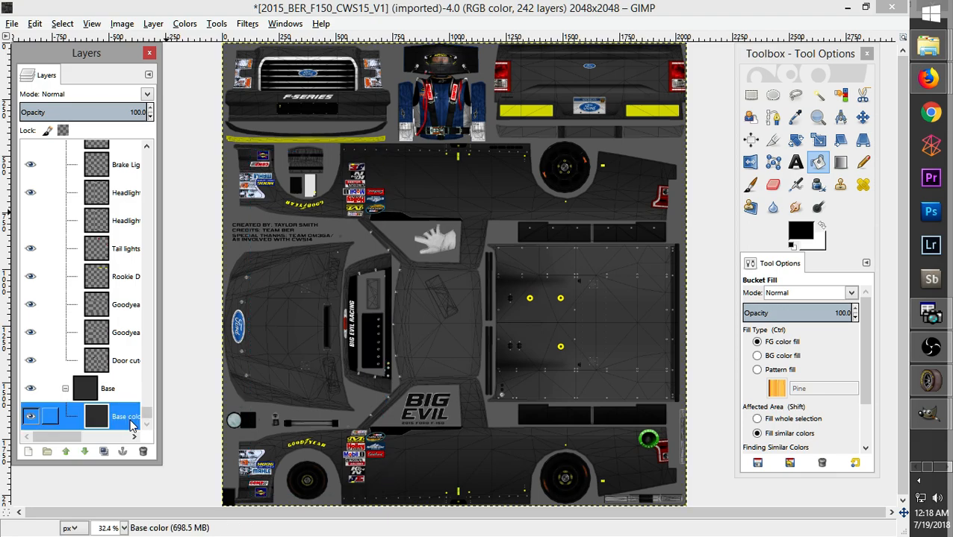
pyautogui.click(793, 236)
pyautogui.click(542, 427)
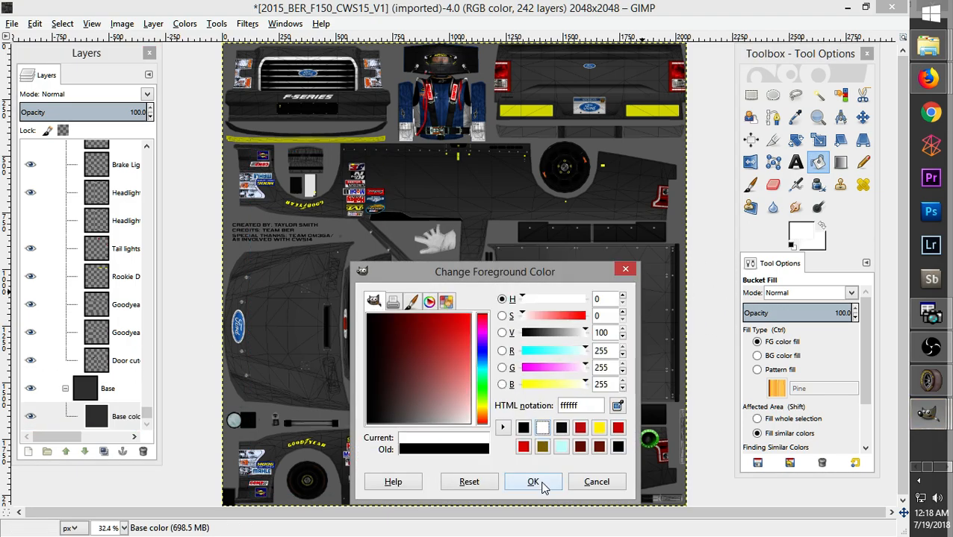
pyautogui.click(533, 482)
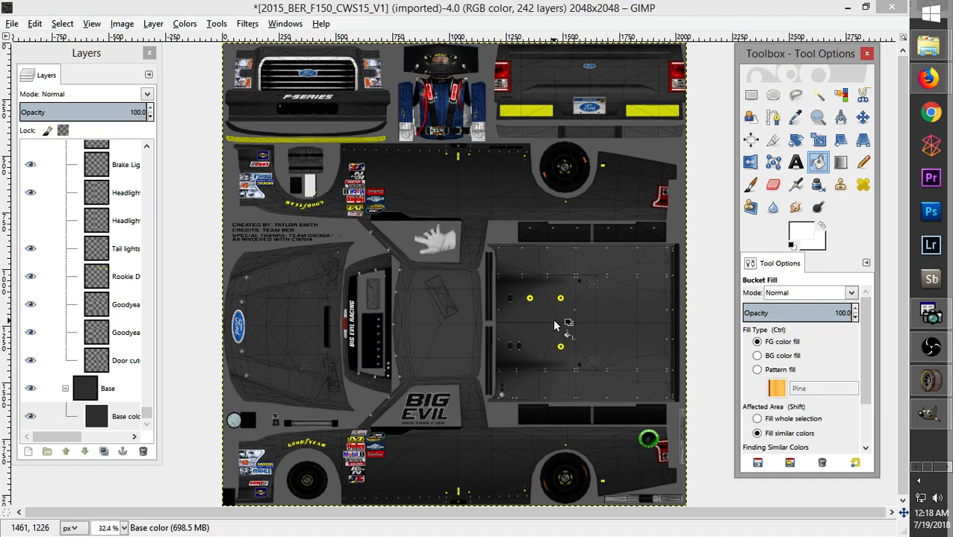
pyautogui.click(536, 333)
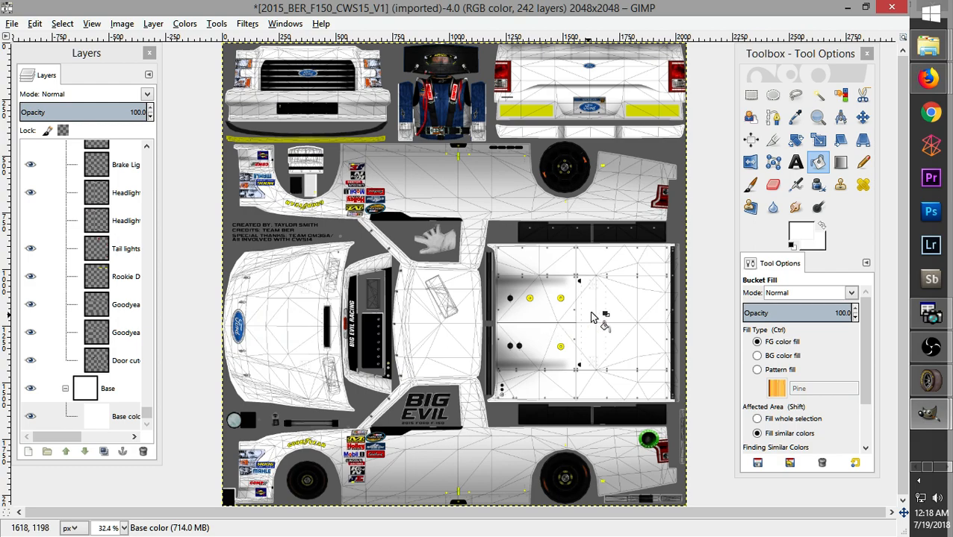
# Hide the Wire layer in the Mask #1 group and return to the Base color layer
pyautogui.moveTo(147, 415); pyautogui.dragTo(153, 161)
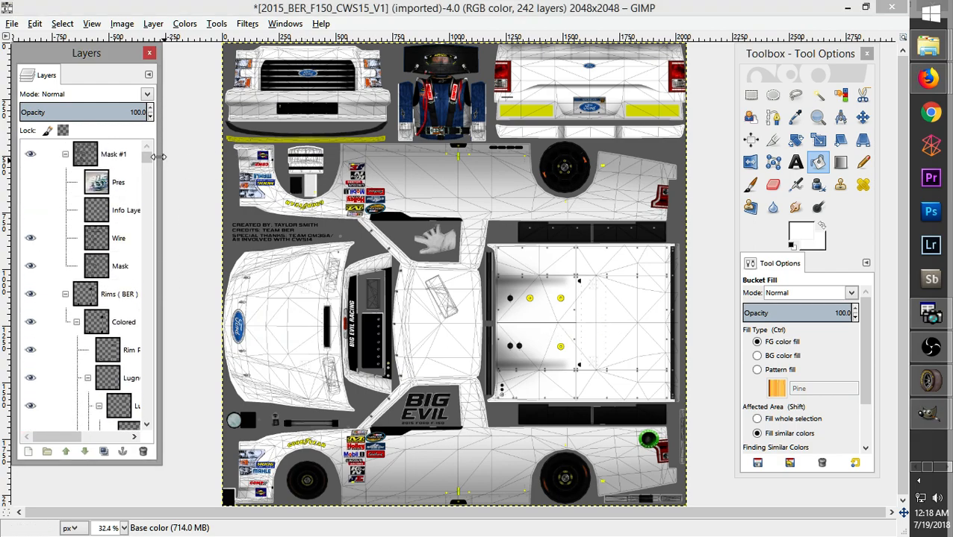
pyautogui.click(29, 238)
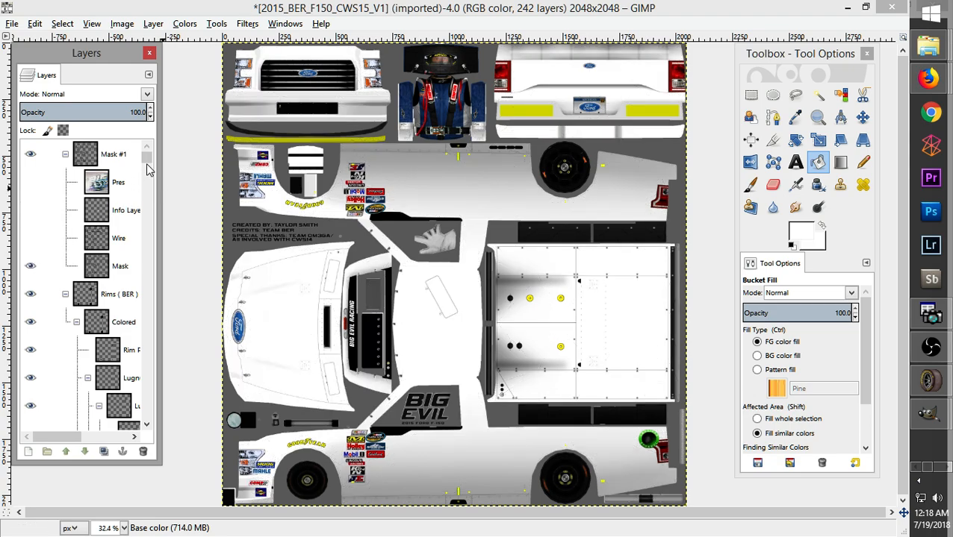
pyautogui.moveTo(147, 159); pyautogui.dragTo(145, 419)
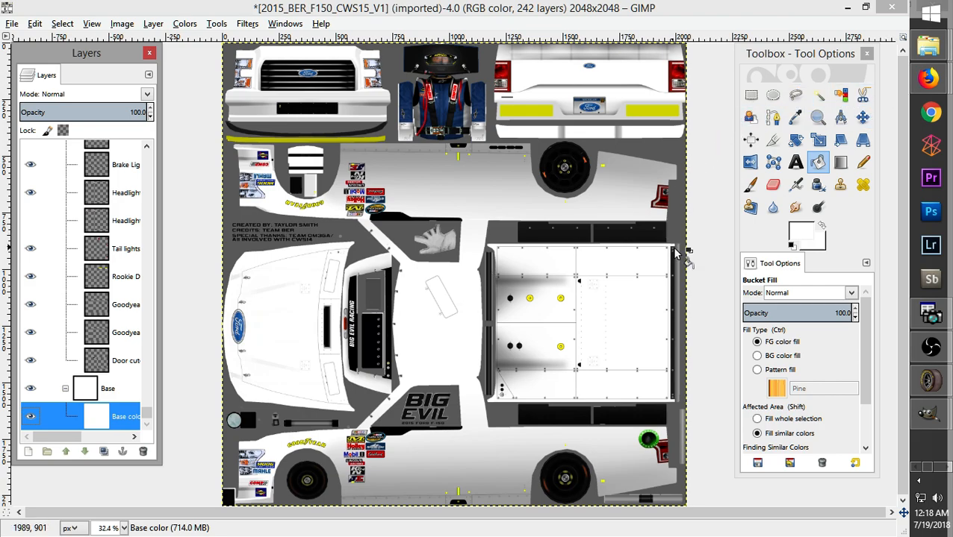
# In the 27thor-numbers17 image, hide the BER and Background layers and select the 27 #2 group
pyautogui.click(929, 379)
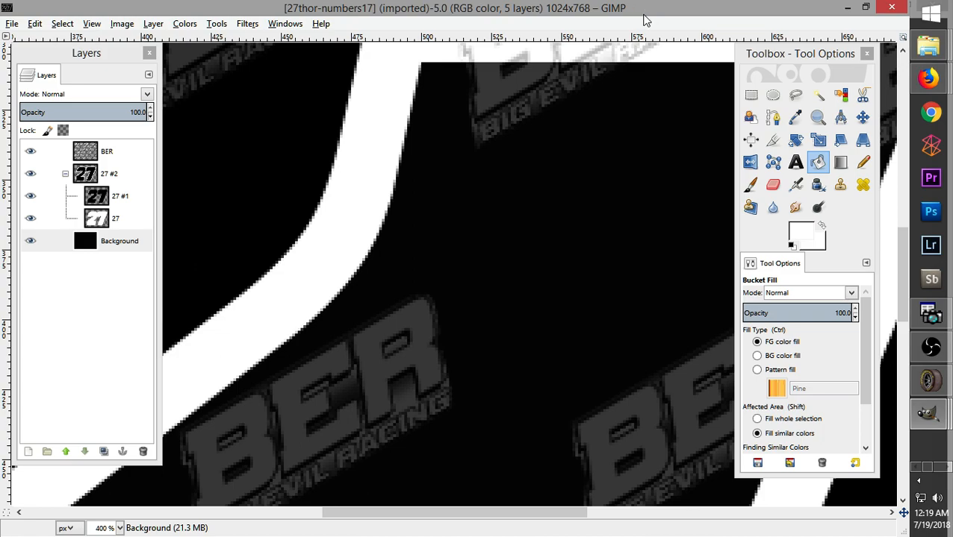
pyautogui.hotkey('shift', 'ctrl', 'j')
pyautogui.moveTo(790, 58); pyautogui.dragTo(826, 62)
pyautogui.moveTo(109, 60)
pyautogui.mouseDown()
pyautogui.moveTo(62, 66)
pyautogui.moveTo(94, 55)
pyautogui.mouseUp()
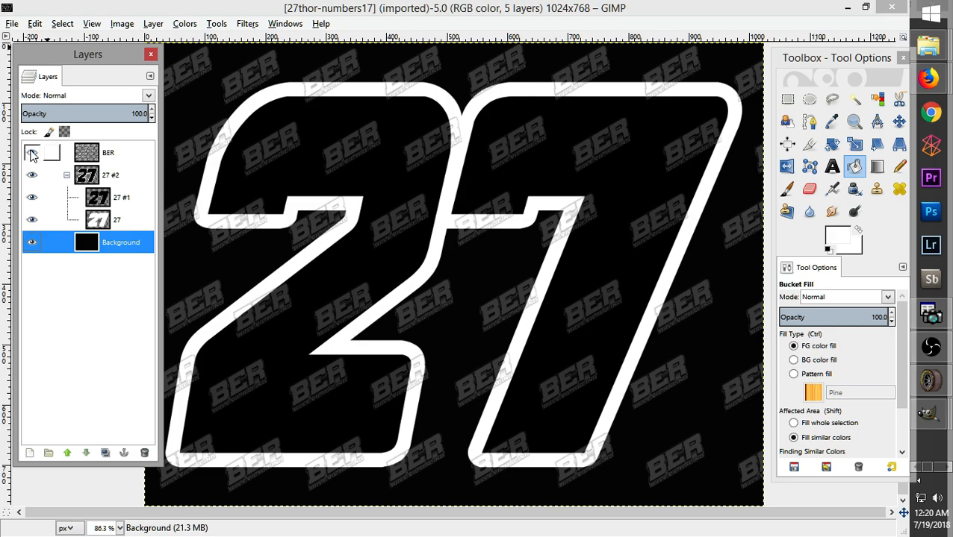
pyautogui.click(32, 155)
pyautogui.click(122, 177)
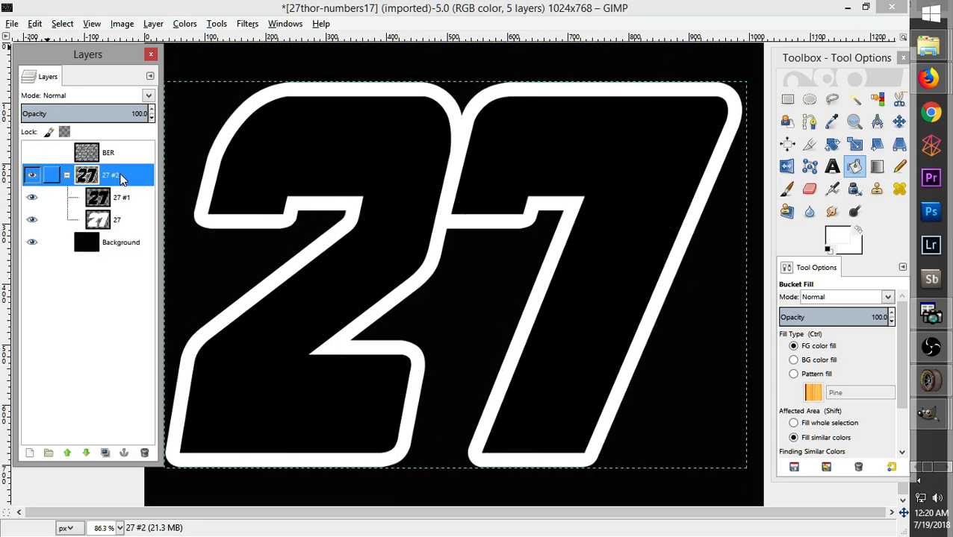
pyautogui.click(32, 241)
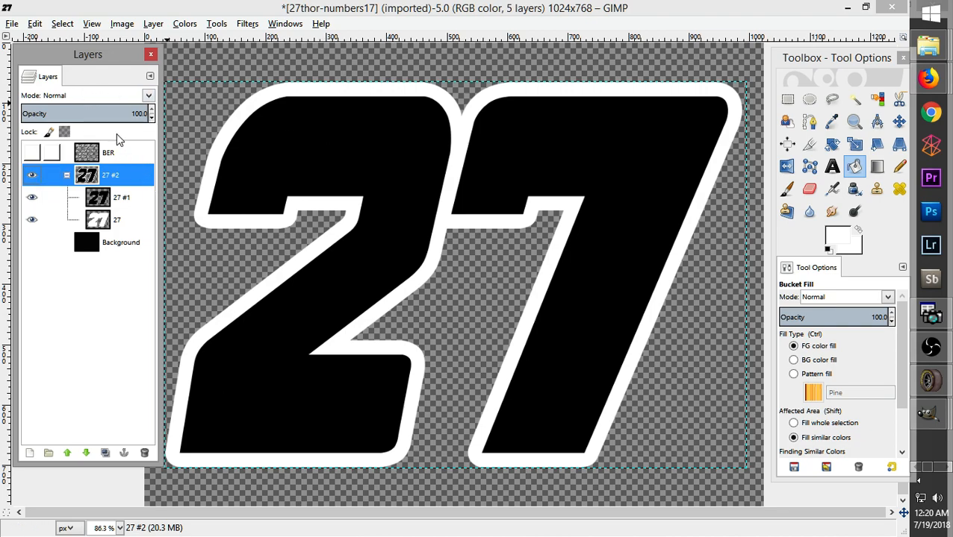
pyautogui.moveTo(104, 62); pyautogui.dragTo(45, 74)
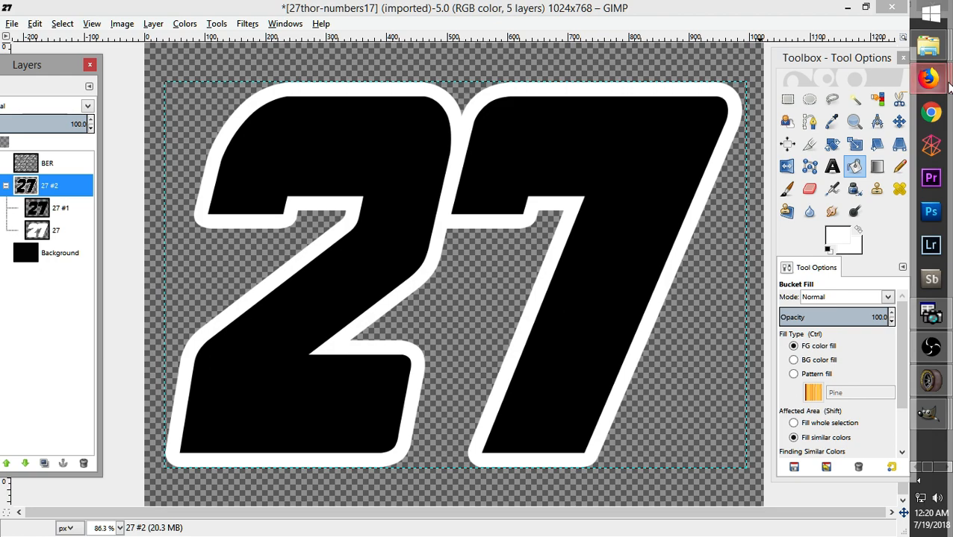
# Compare the door number on the Eldora truck photo in Firefox with the 27 artwork, and return to GIMP's number image
pyautogui.moveTo(940, 78)
pyautogui.click(844, 85)
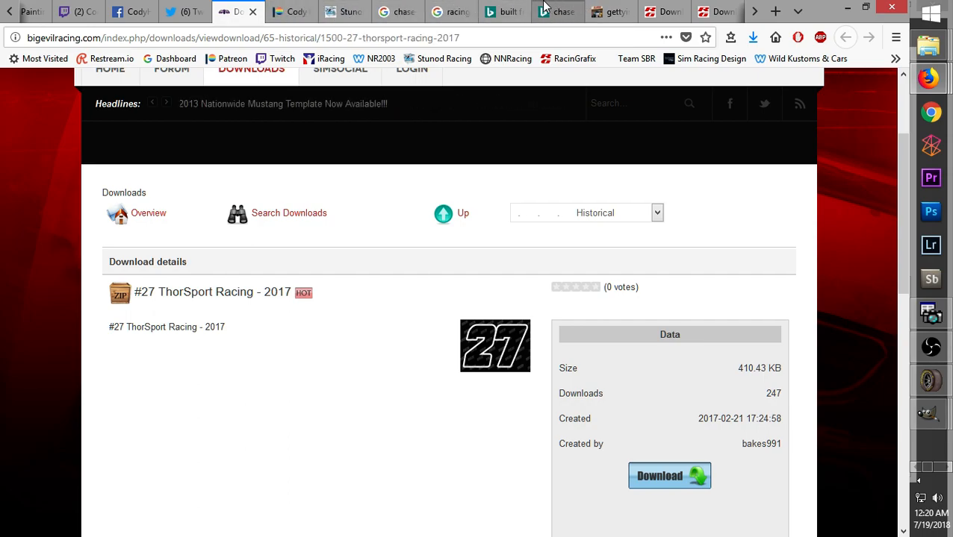
pyautogui.click(564, 9)
pyautogui.click(612, 9)
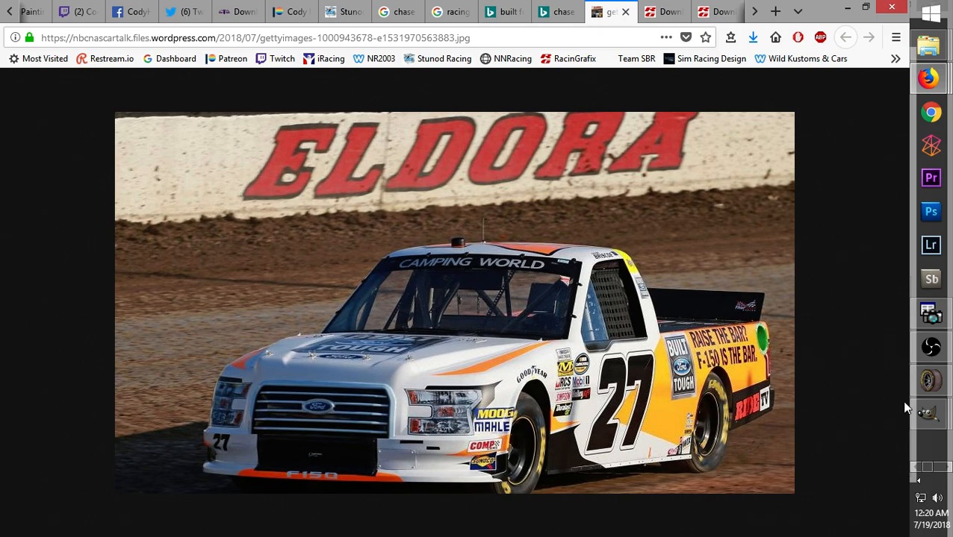
pyautogui.moveTo(922, 418)
pyautogui.click(817, 466)
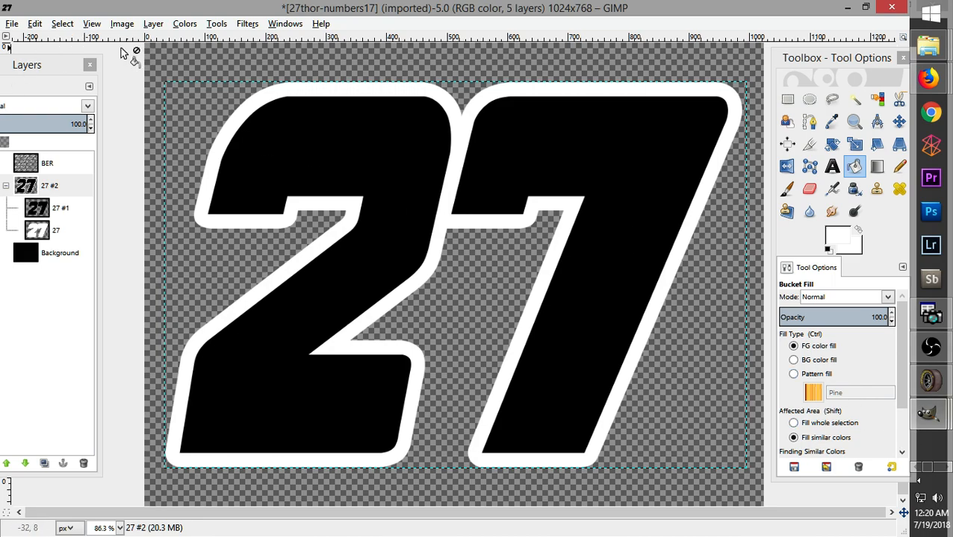
# Select a rectangle around the entire 27 and copy it to the clipboard
pyautogui.moveTo(28, 67); pyautogui.dragTo(44, 126)
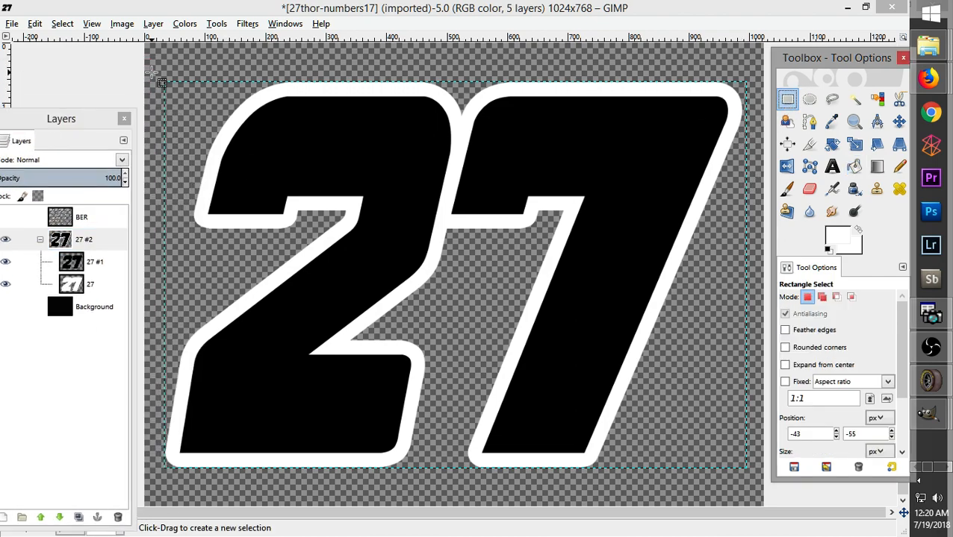
pyautogui.moveTo(236, 170); pyautogui.dragTo(513, 356)
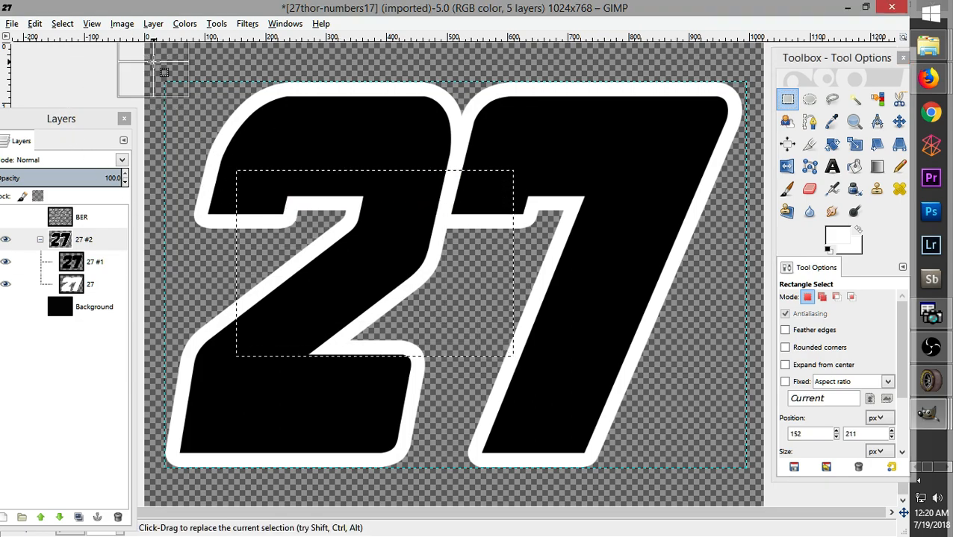
pyautogui.moveTo(640, 345); pyautogui.dragTo(699, 379)
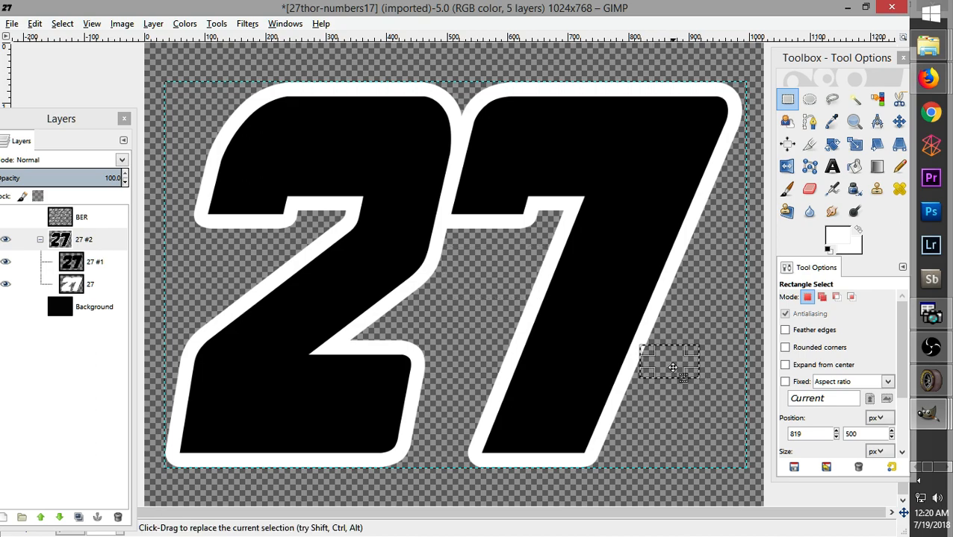
pyautogui.moveTo(146, 65); pyautogui.dragTo(751, 486)
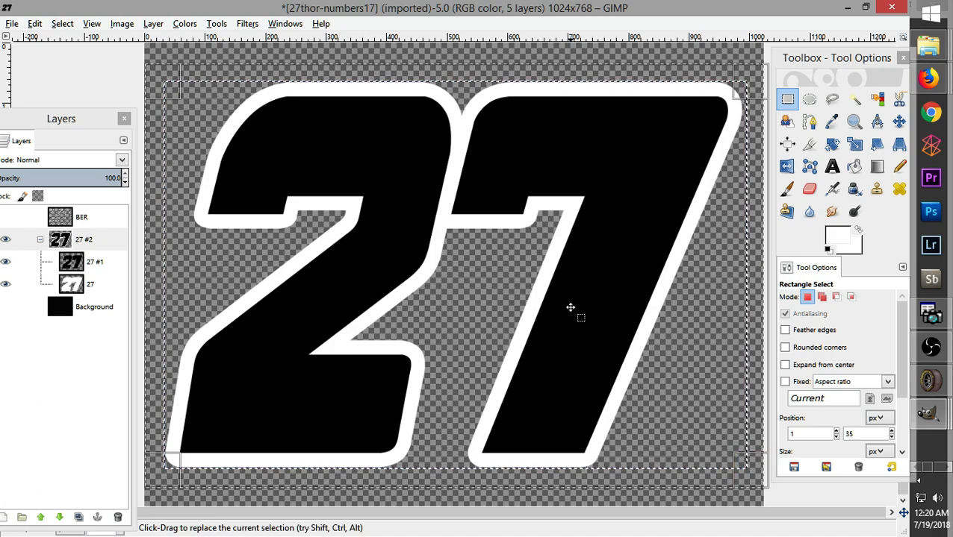
pyautogui.hotkey('ctrl', 'c')
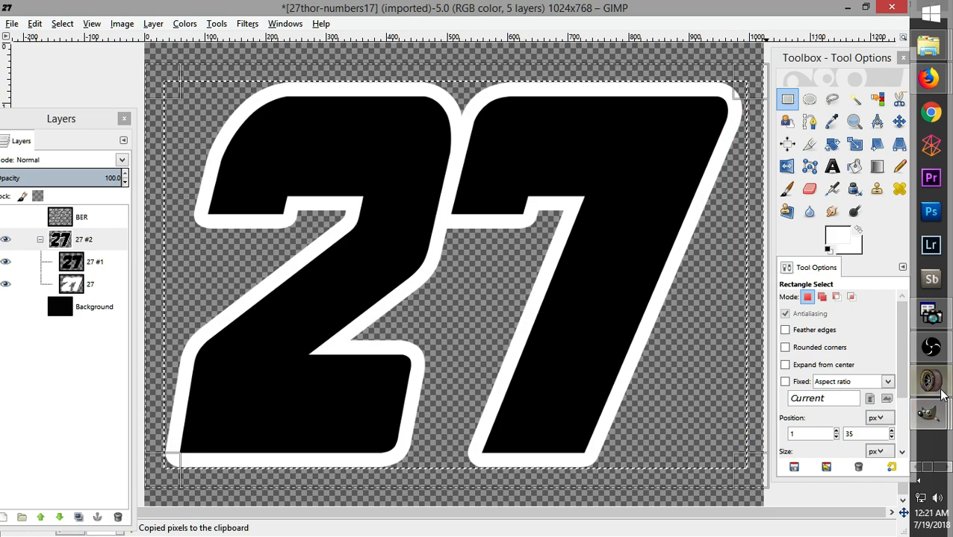
# Close the Late nte paint Stream image, discarding its changes, and return to the 2015_BER_F150_CWS15_V1 template
pyautogui.moveTo(929, 412)
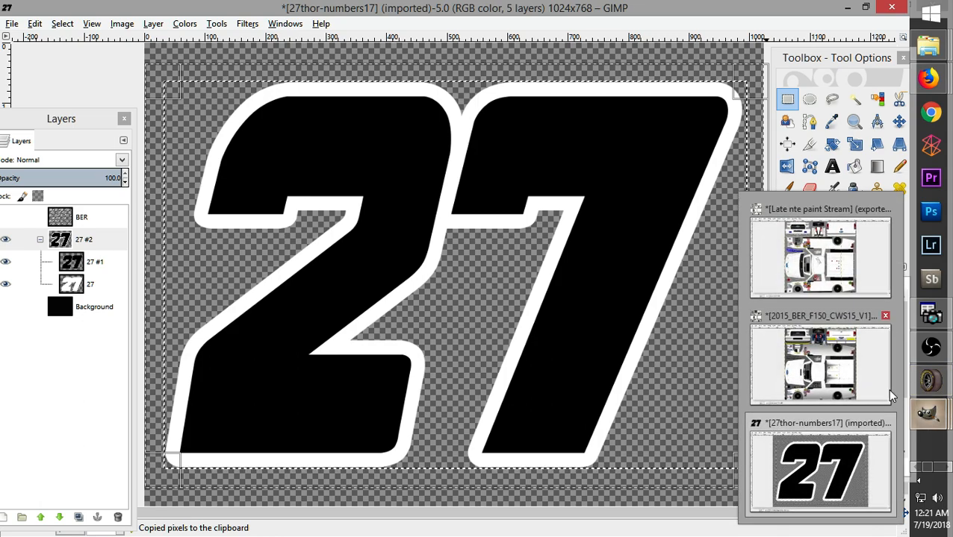
pyautogui.click(851, 369)
pyautogui.moveTo(927, 396)
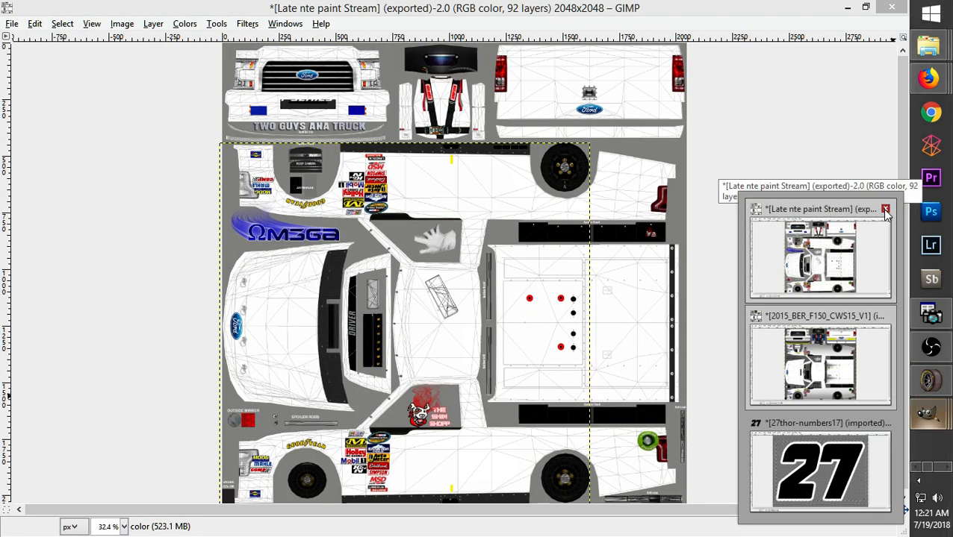
pyautogui.click(884, 210)
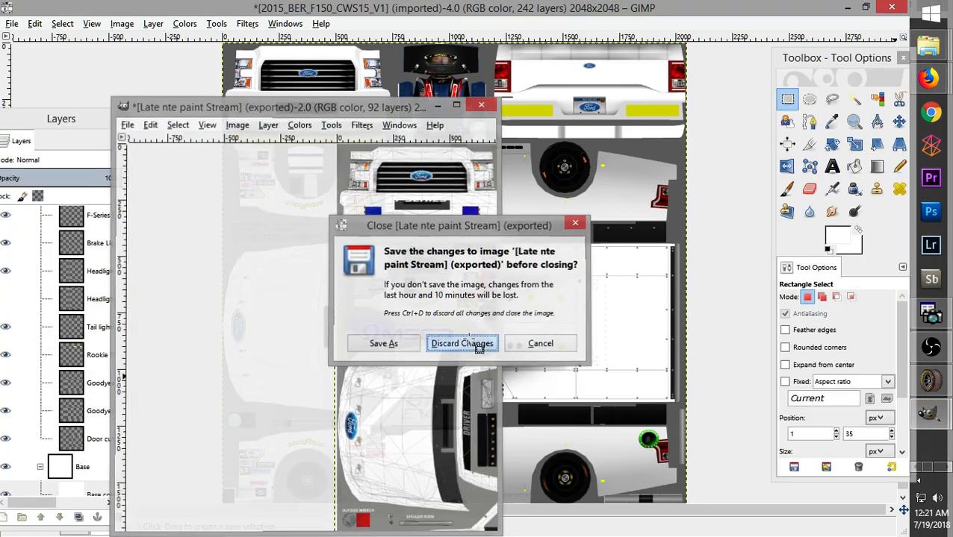
pyautogui.click(478, 348)
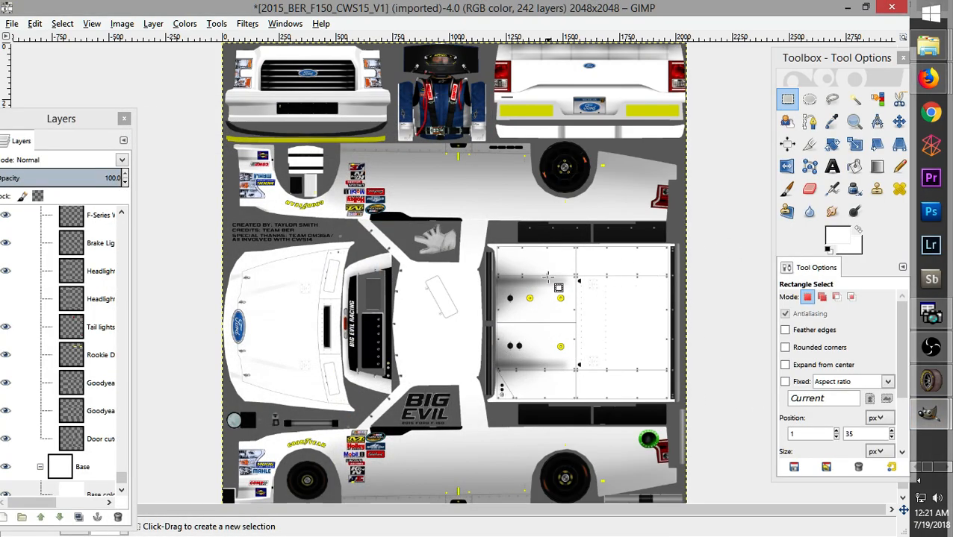
# Add a transparent 2048 × 2048 px layer named Numbers above the Base group and paste the copied 27 into the template
pyautogui.moveTo(46, 108); pyautogui.dragTo(118, 78)
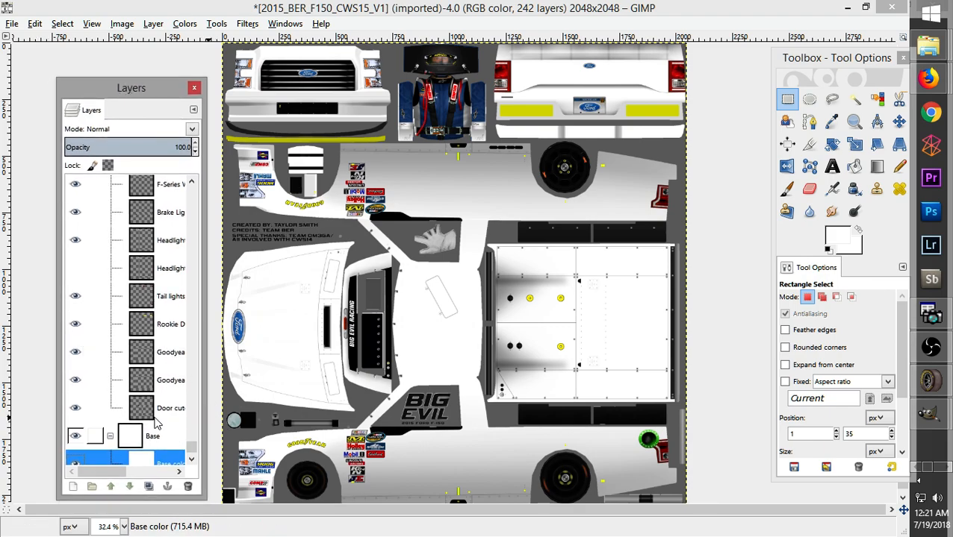
pyautogui.click(166, 440)
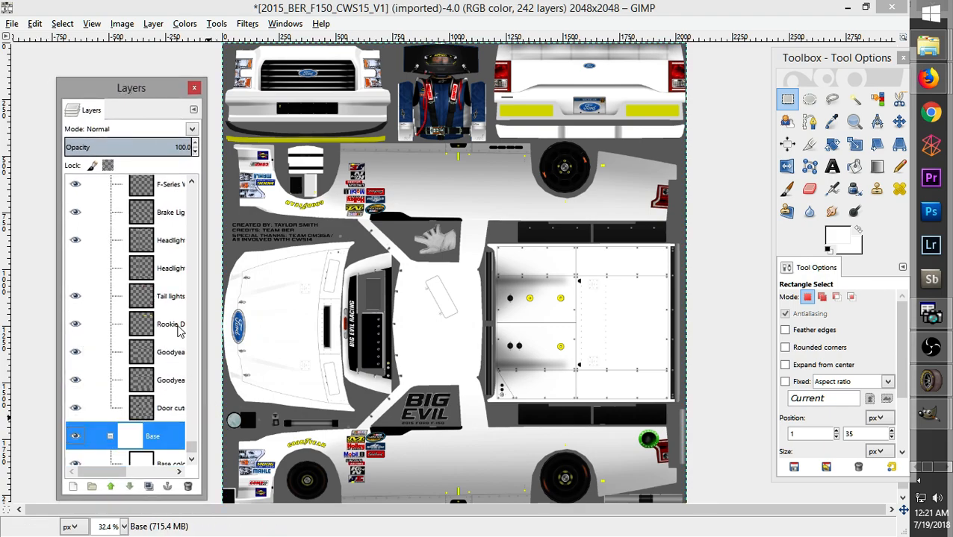
pyautogui.click(153, 24)
pyautogui.click(181, 42)
pyautogui.write('Numbers')
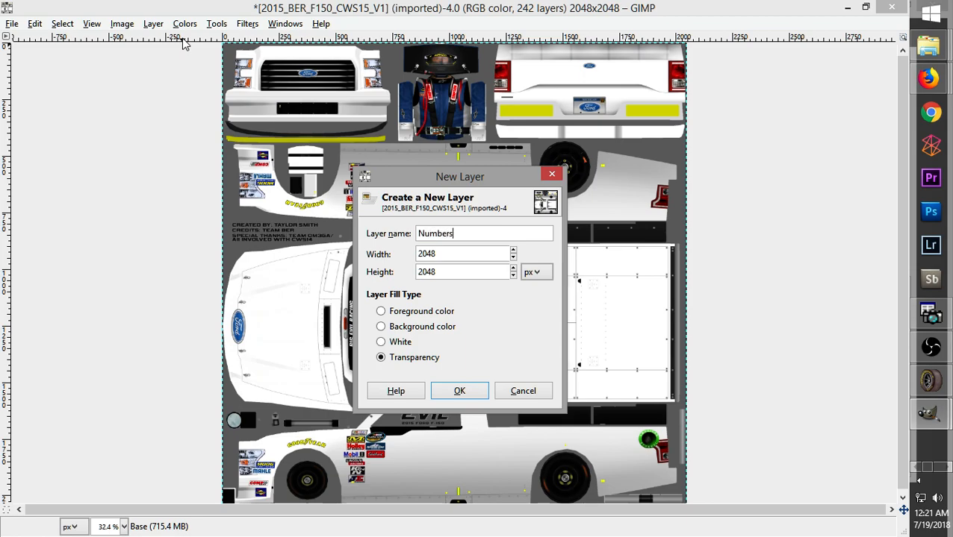
pyautogui.click(459, 391)
pyautogui.moveTo(189, 446); pyautogui.dragTo(192, 427)
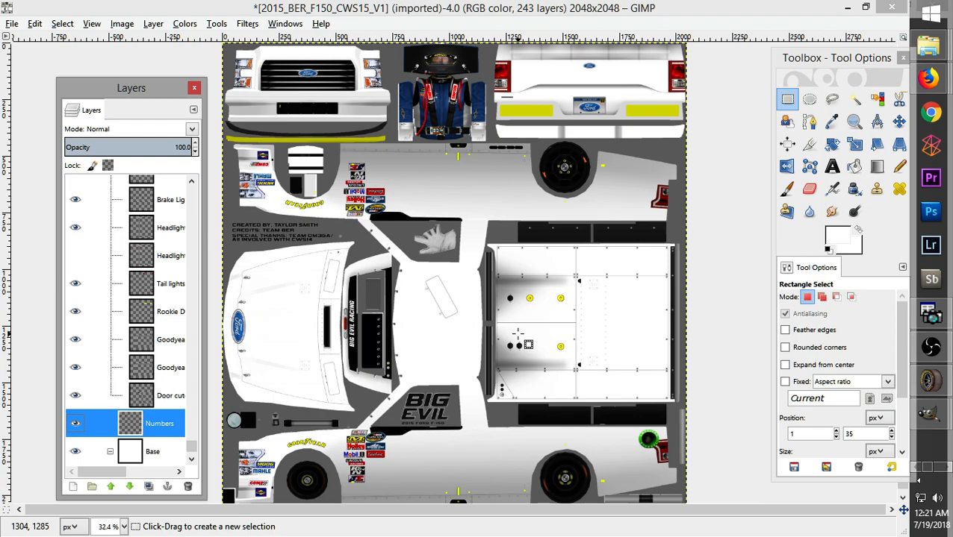
pyautogui.hotkey('ctrl', 'v')
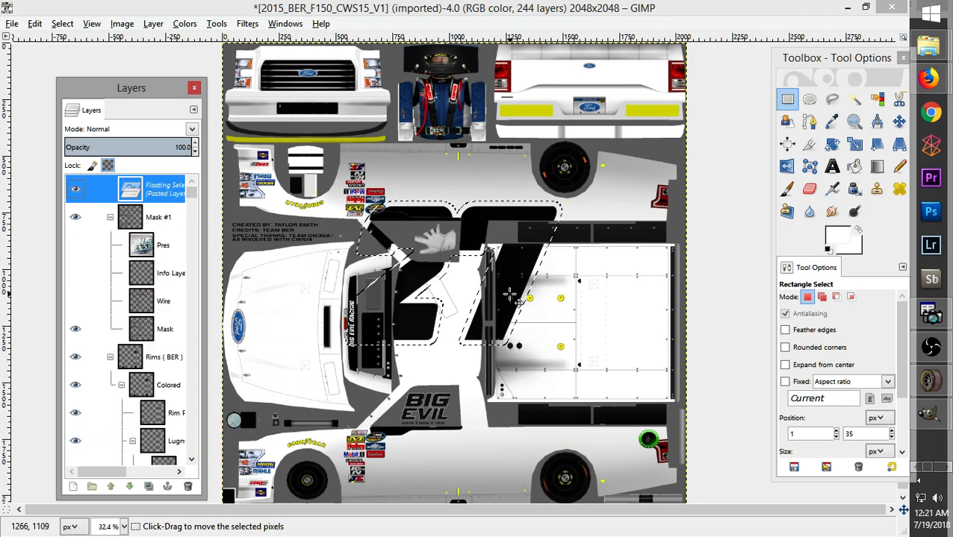
# Move the pasted 27 to the lower truck side and scale it down to about 366 × 256 px
pyautogui.moveTo(509, 295); pyautogui.dragTo(502, 469)
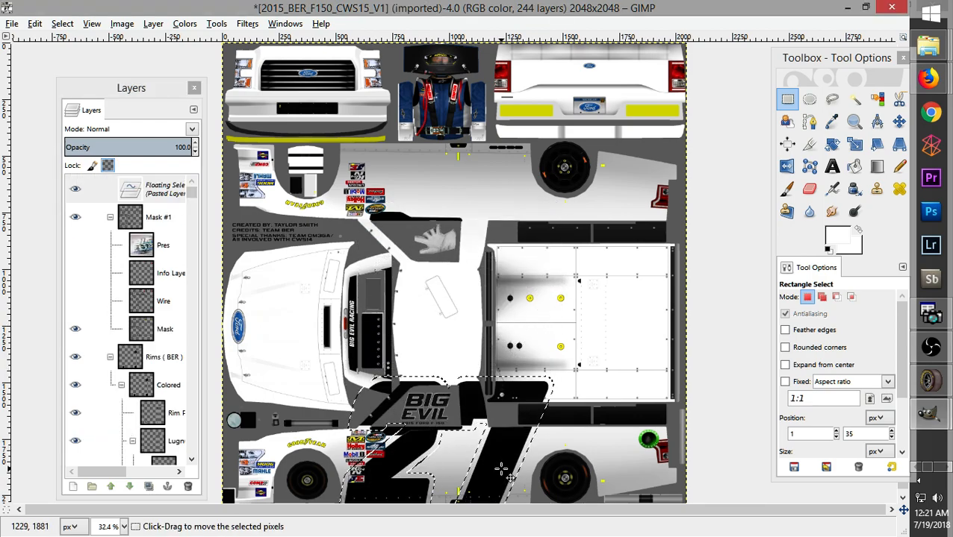
pyautogui.click(831, 144)
pyautogui.click(556, 429)
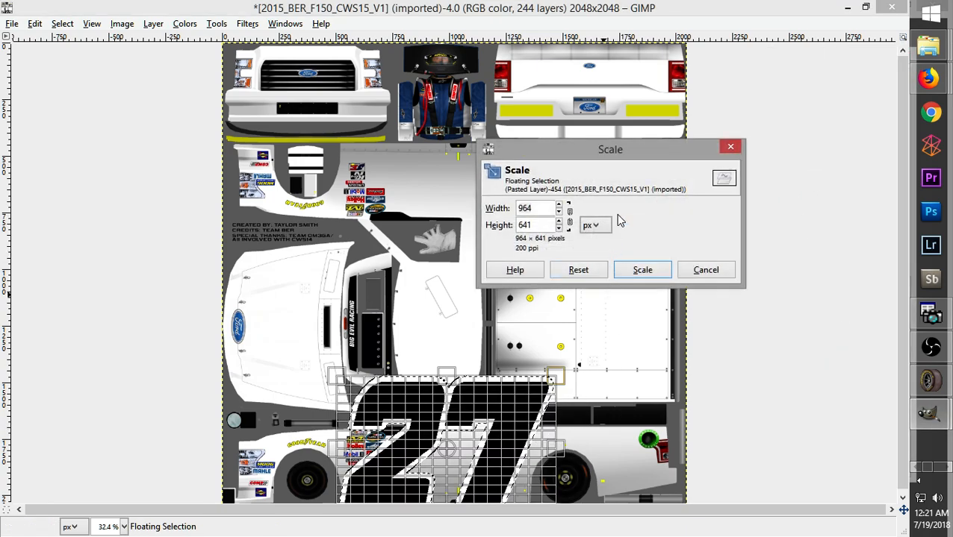
pyautogui.moveTo(555, 377); pyautogui.dragTo(442, 455)
pyautogui.click(642, 270)
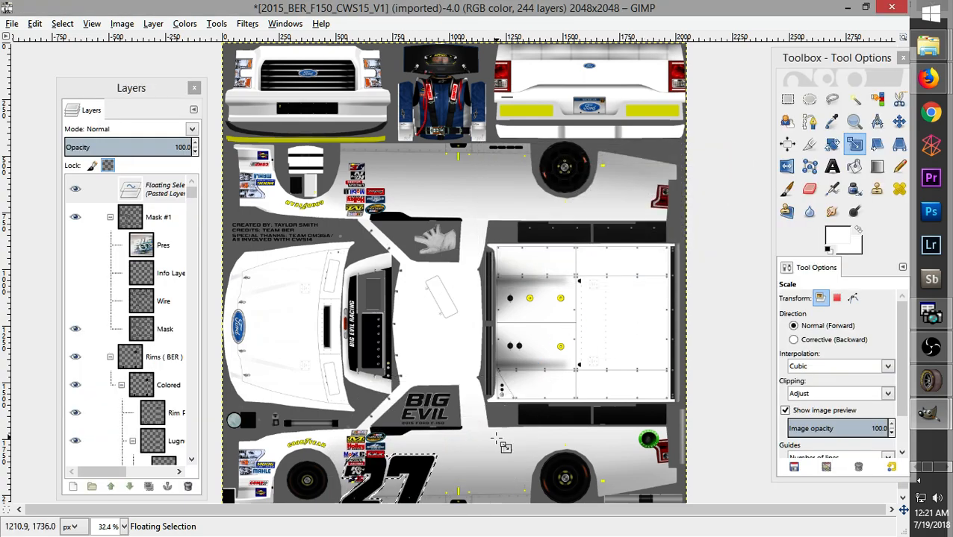
pyautogui.click(422, 469)
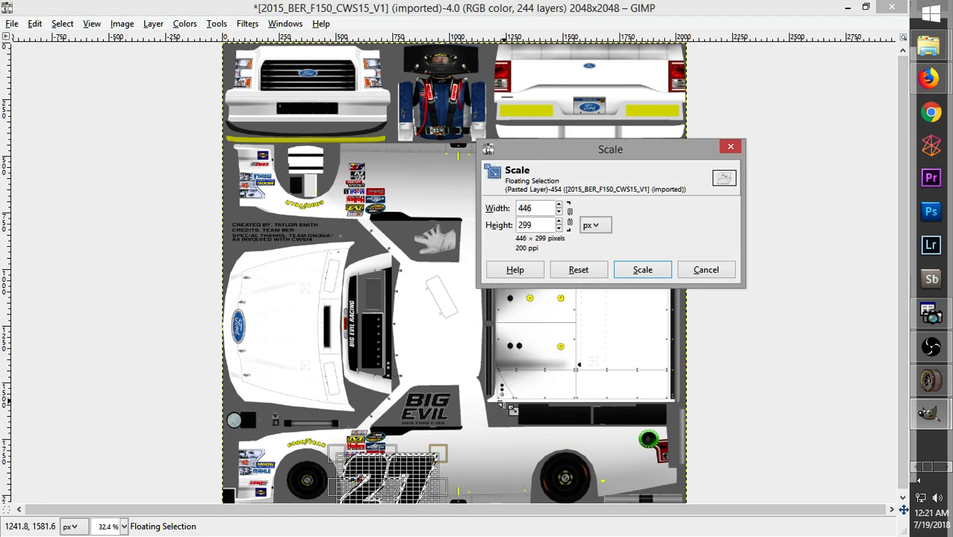
pyautogui.moveTo(457, 466); pyautogui.dragTo(444, 463)
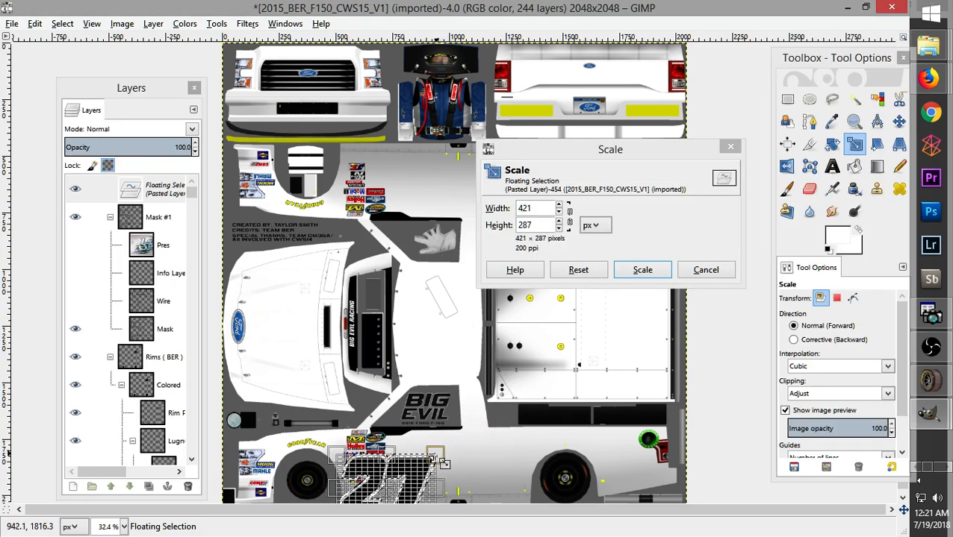
pyautogui.click(642, 269)
# Position the 27 on the lower truck side's door, directly behind the contingency decals
pyautogui.click(898, 124)
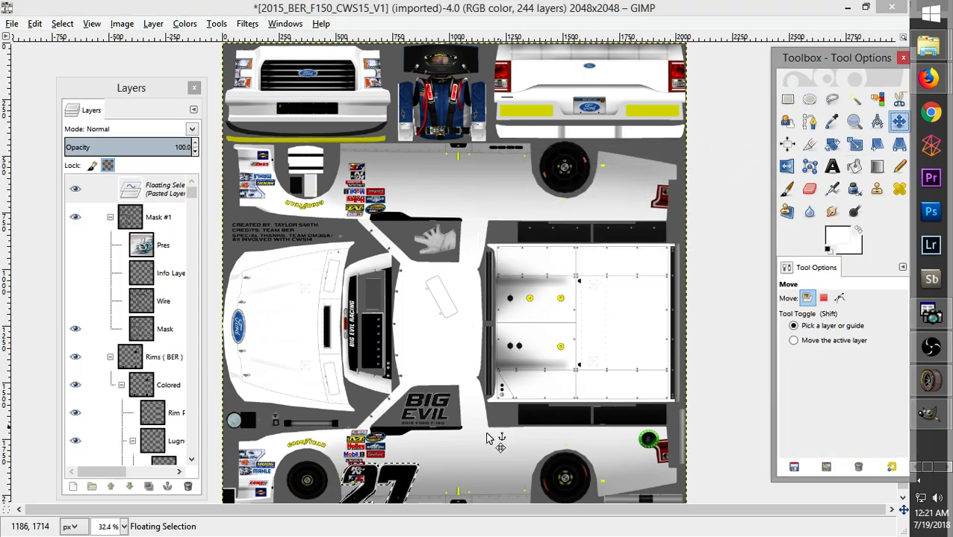
pyautogui.moveTo(407, 487); pyautogui.dragTo(413, 484)
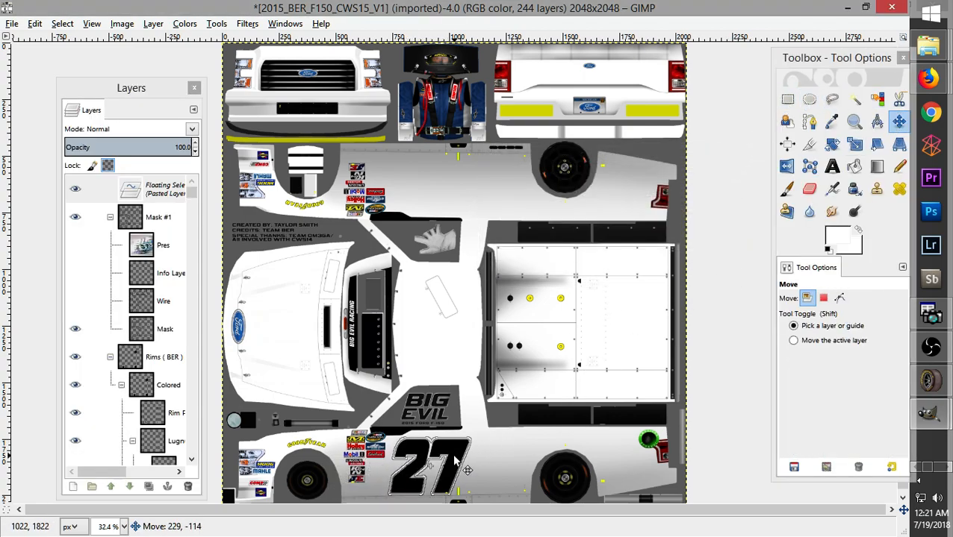
pyautogui.moveTo(453, 454); pyautogui.dragTo(449, 456)
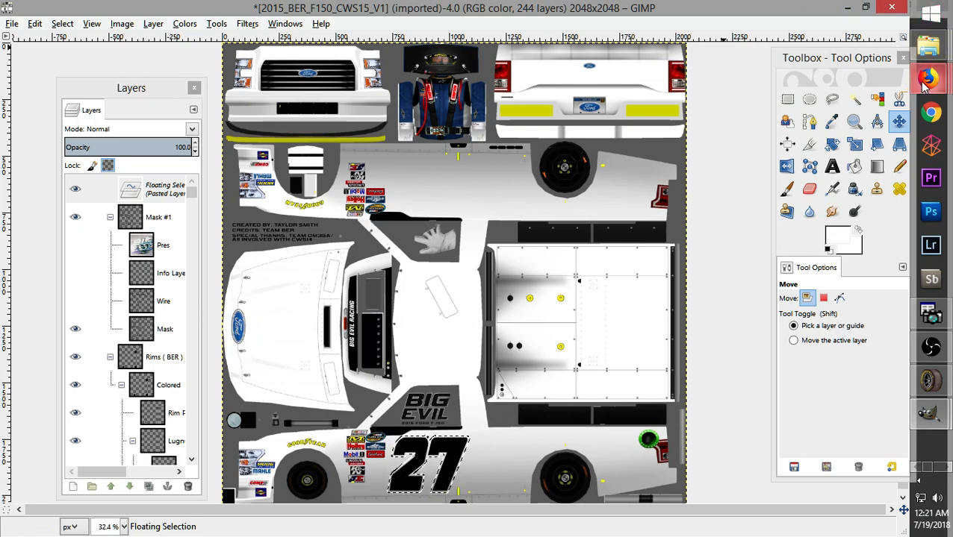
# Compare the door number's size and placement with the Eldora truck photo in Firefox, and return to the template in GIMP
pyautogui.moveTo(924, 84)
pyautogui.click(846, 80)
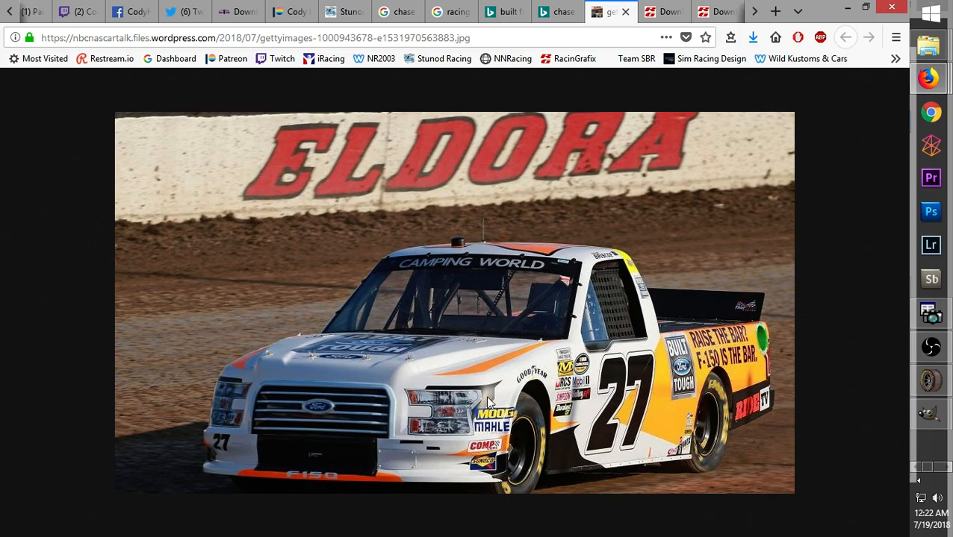
pyautogui.moveTo(930, 381)
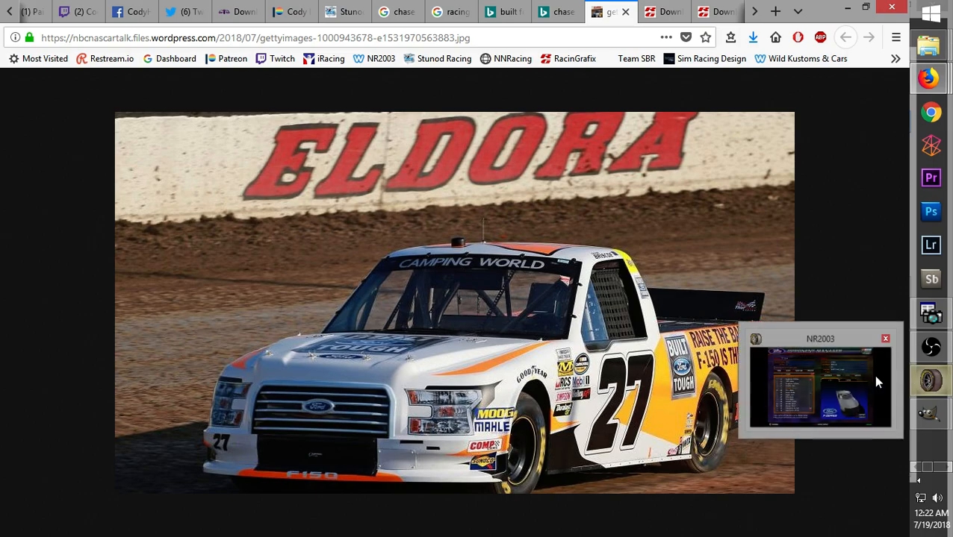
pyautogui.moveTo(926, 415)
pyautogui.click(830, 384)
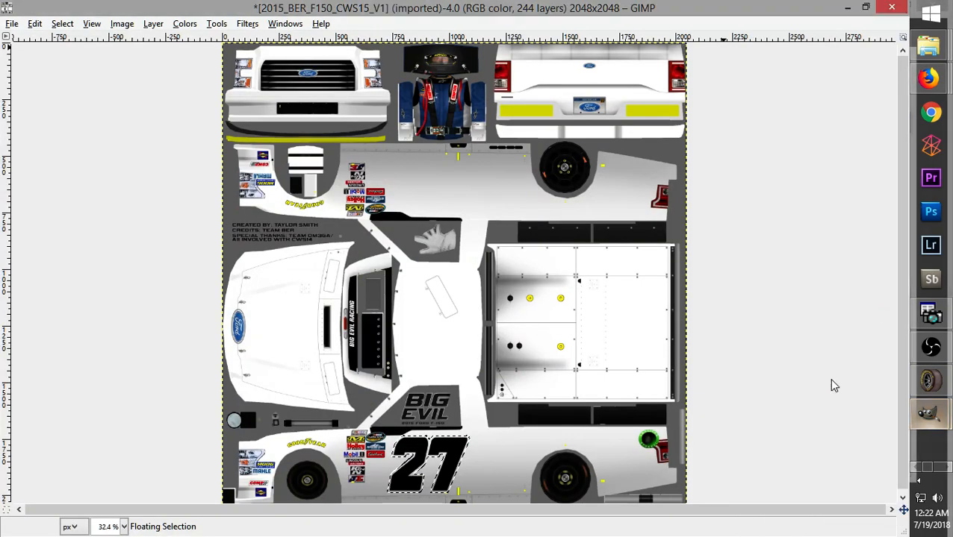
pyautogui.rightClick(461, 457)
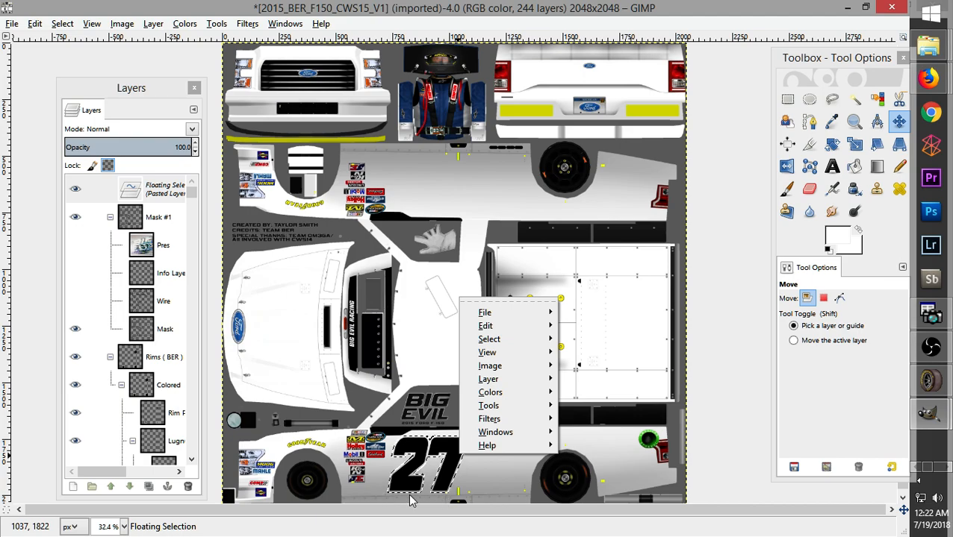
pyautogui.moveTo(936, 77)
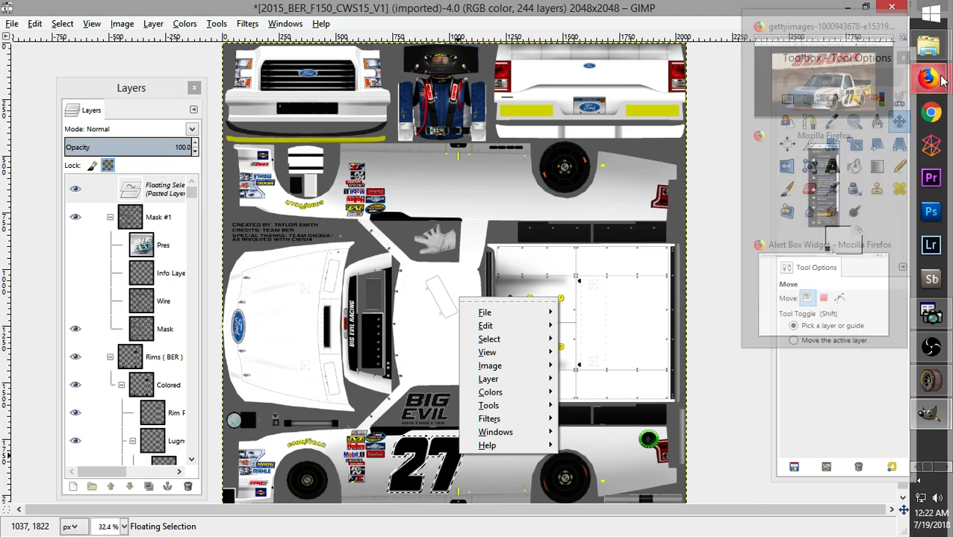
pyautogui.click(861, 81)
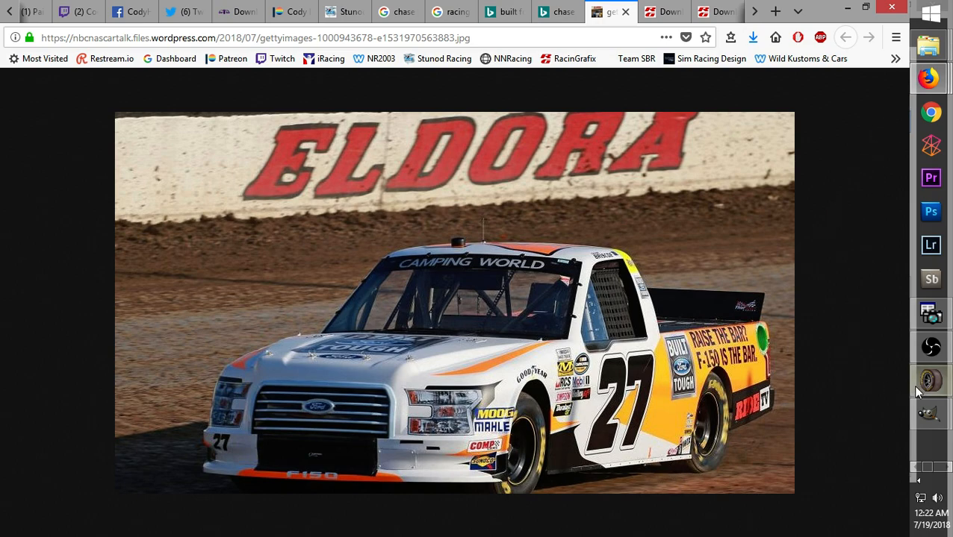
pyautogui.moveTo(923, 421)
pyautogui.click(821, 359)
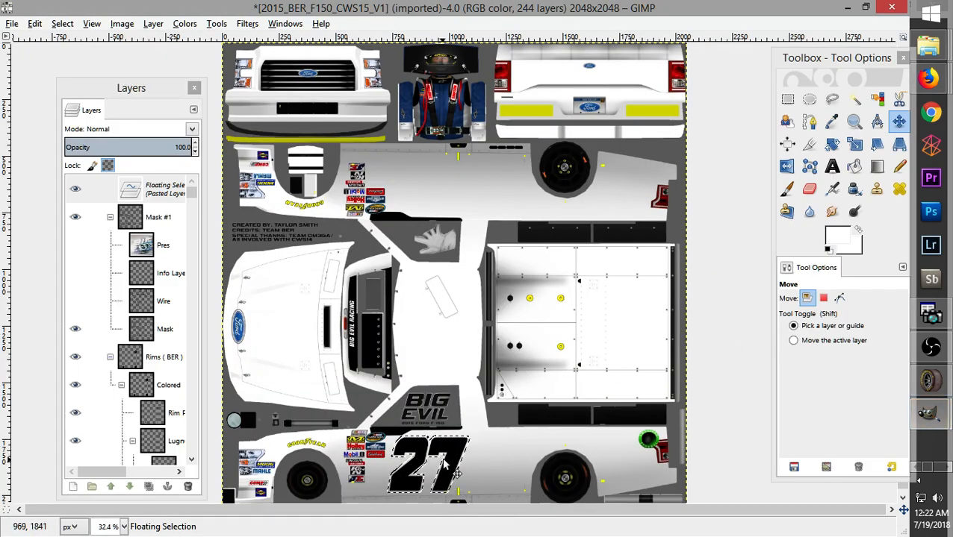
pyautogui.click(855, 146)
pyautogui.click(589, 472)
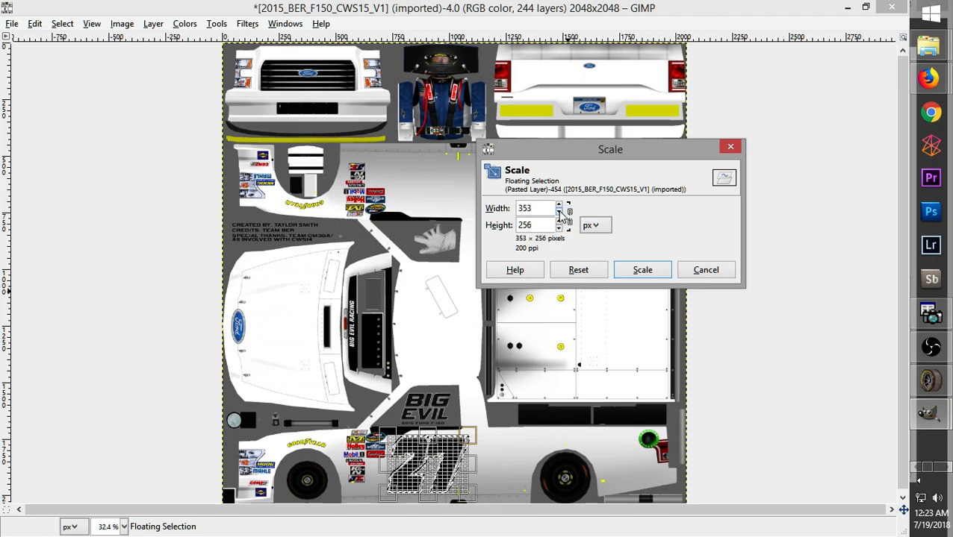
pyautogui.click(713, 276)
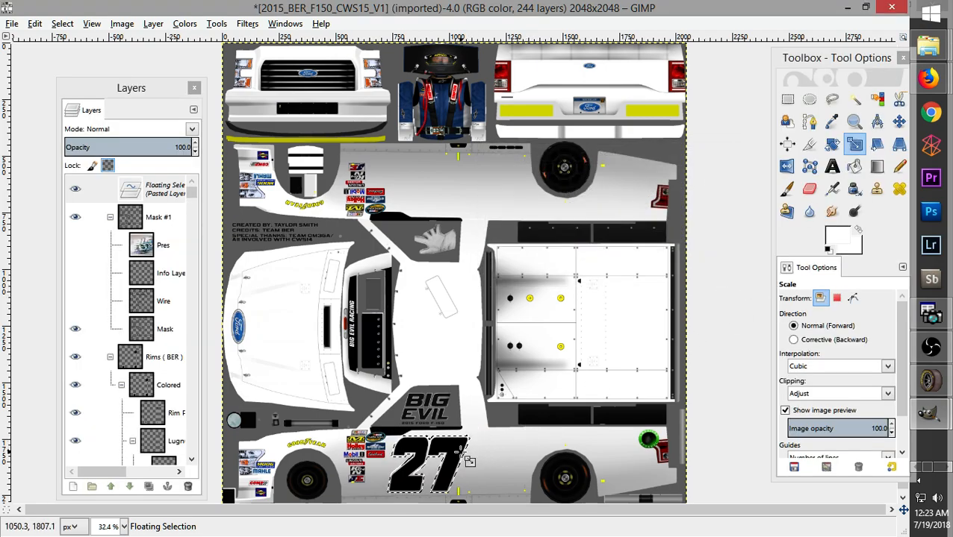
# Scale the floating 27 down further with its proportions kept, to about 343 × 240 px
pyautogui.moveTo(456, 446); pyautogui.dragTo(458, 445)
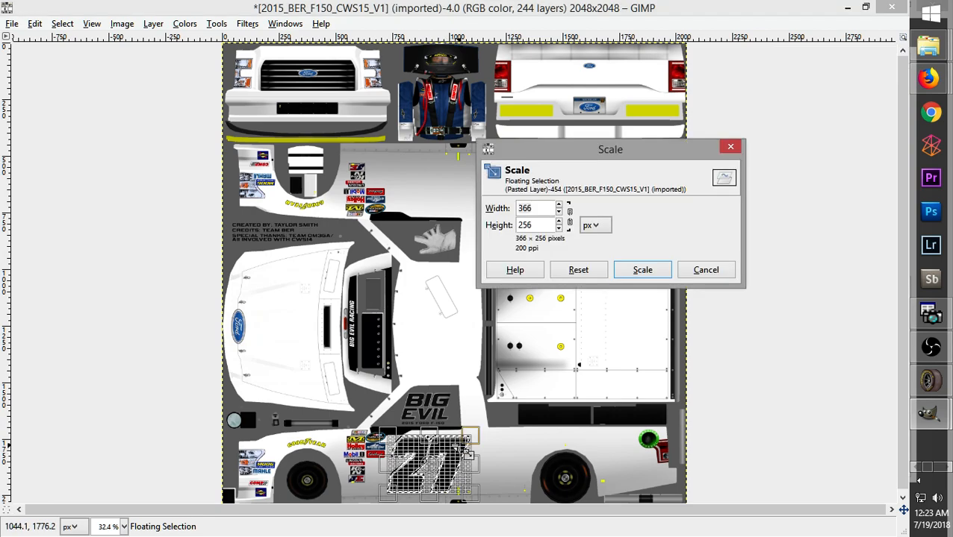
pyautogui.click(560, 213)
pyautogui.click(560, 213)
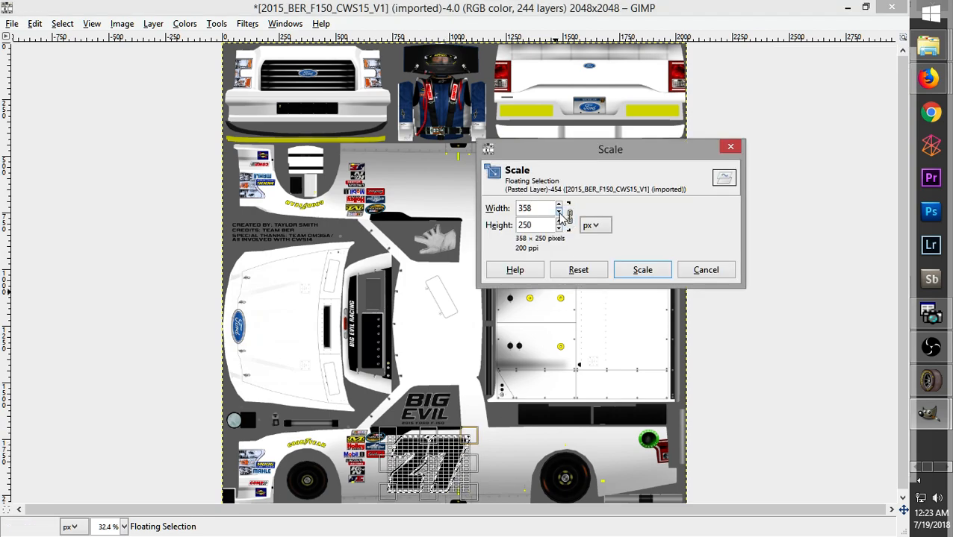
pyautogui.click(642, 271)
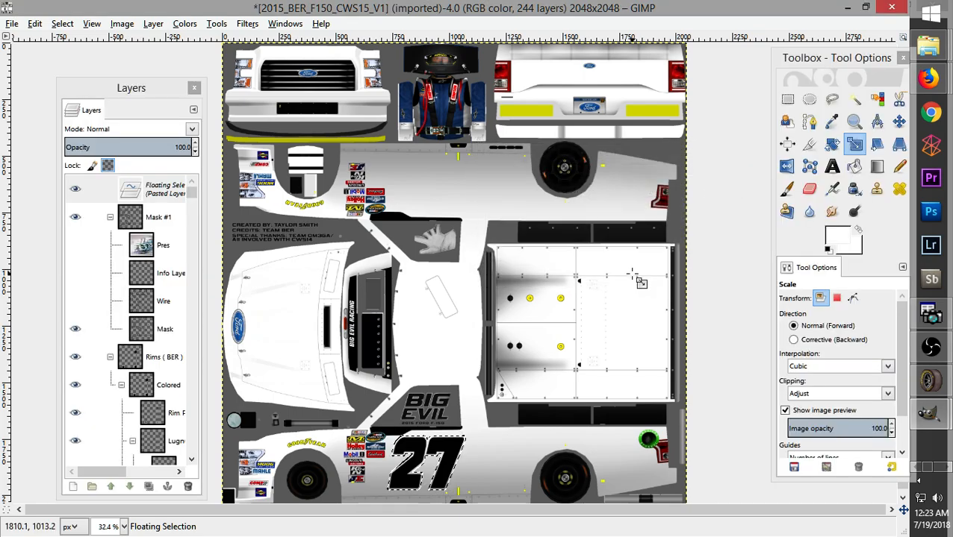
pyautogui.click(462, 463)
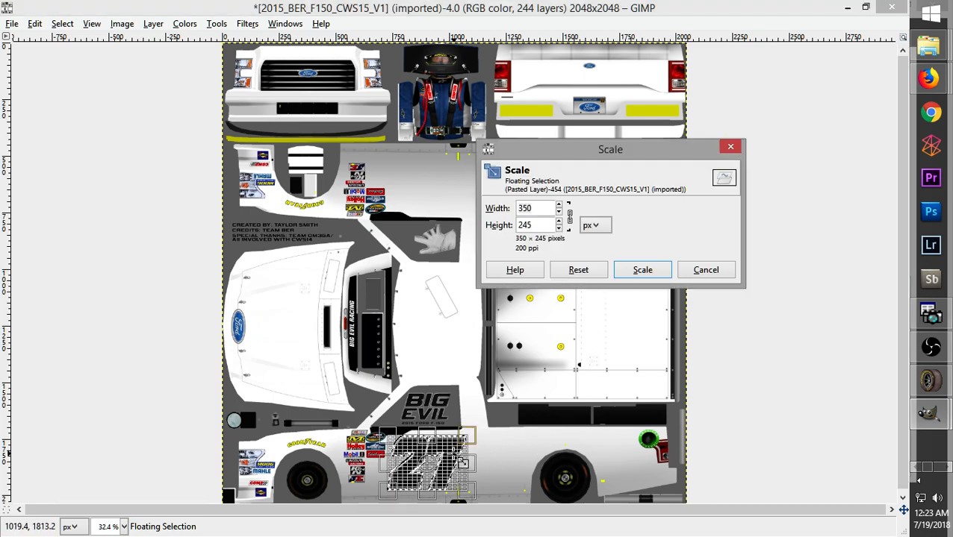
pyautogui.click(559, 213)
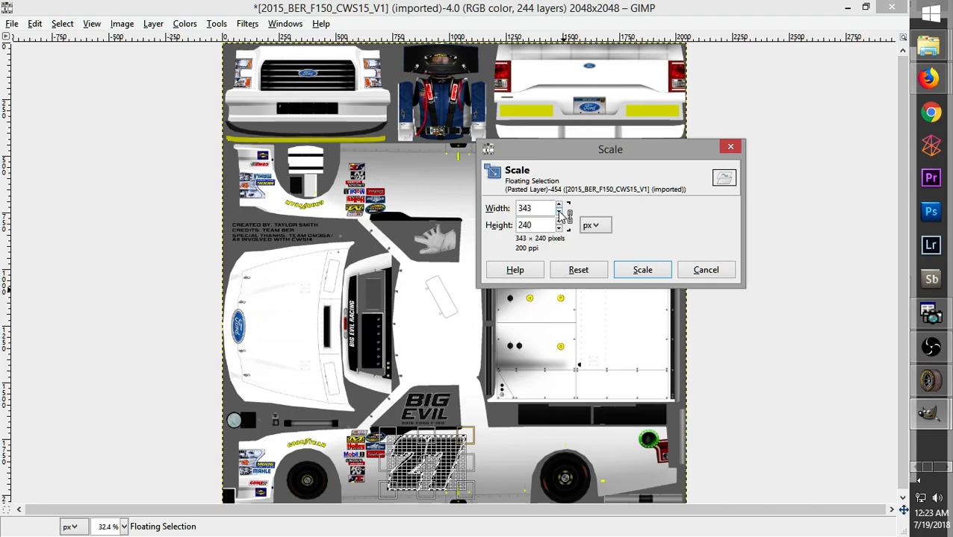
pyautogui.click(559, 213)
pyautogui.click(639, 271)
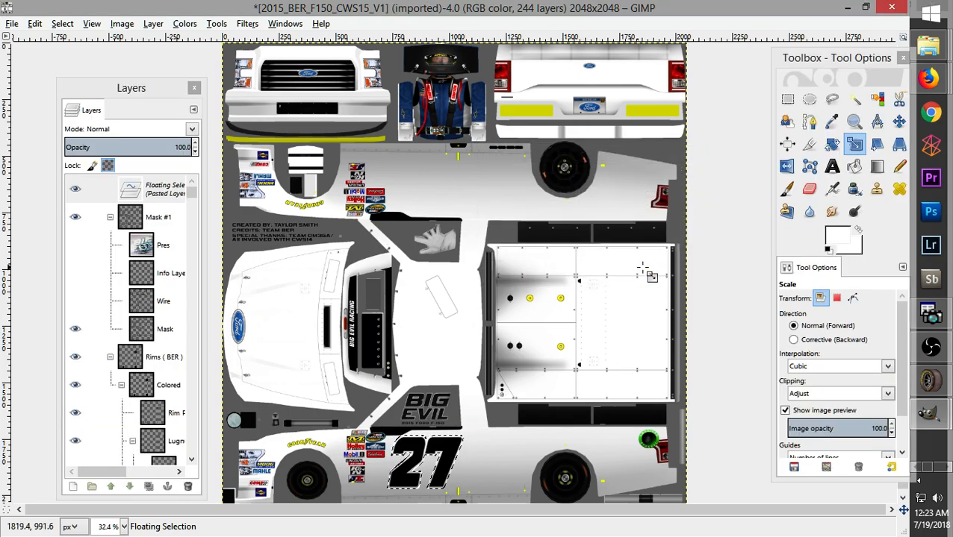
# Nudge the 27 slightly down and towards the front of the truck to fit it on the door below the window
pyautogui.click(898, 122)
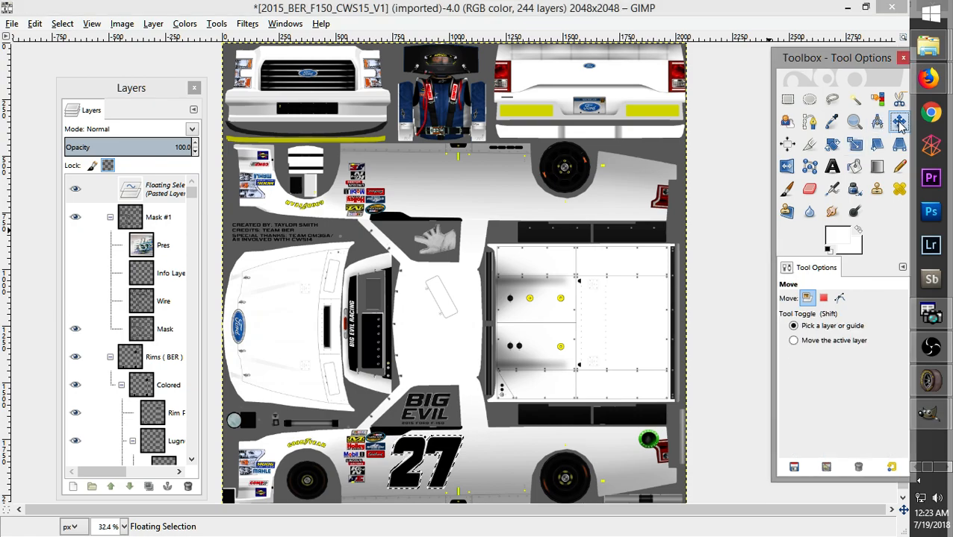
pyautogui.moveTo(467, 459); pyautogui.dragTo(464, 464)
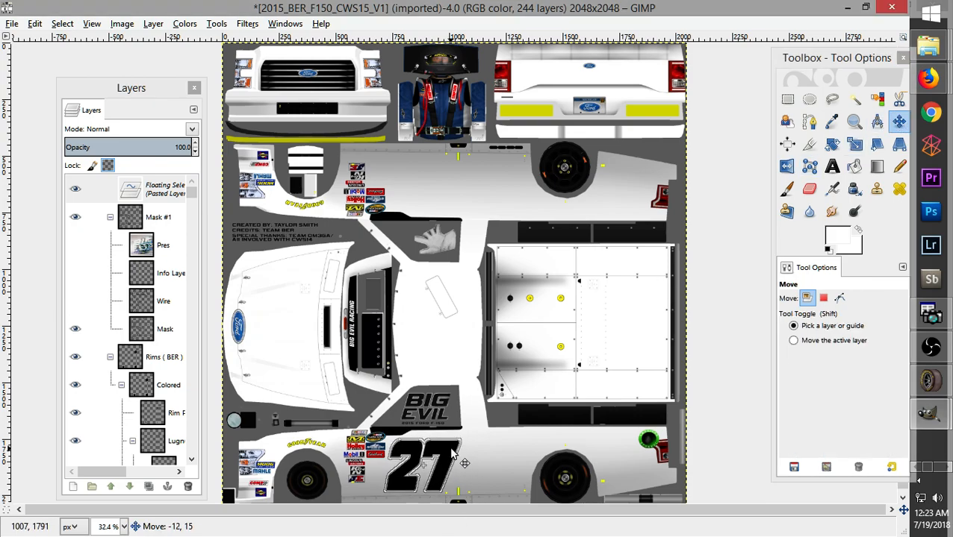
pyautogui.moveTo(464, 464); pyautogui.dragTo(465, 463)
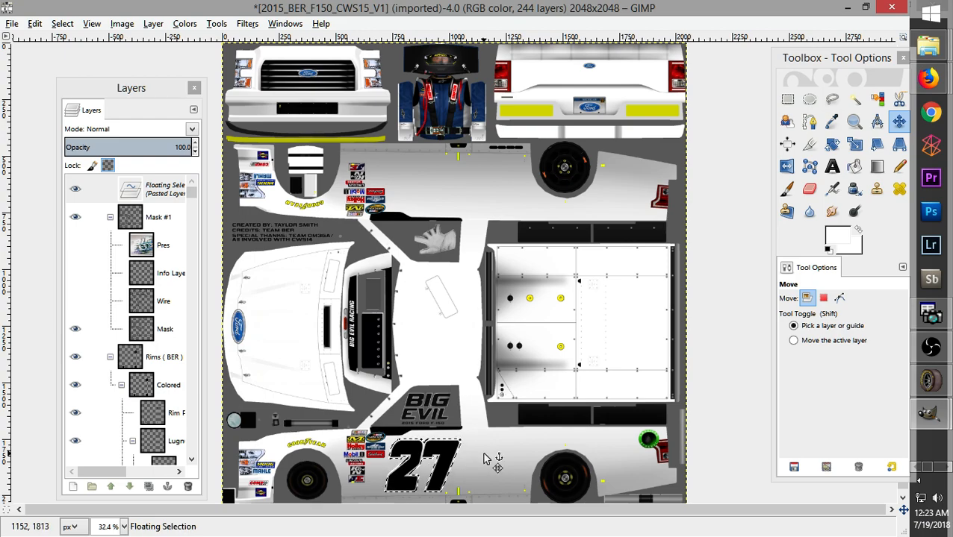
pyautogui.scroll(5, 484, 458)
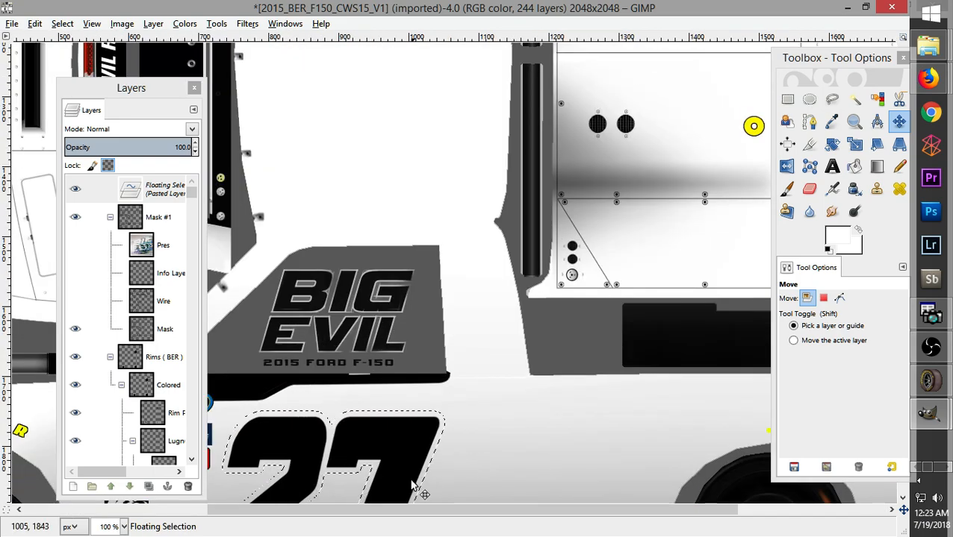
pyautogui.moveTo(439, 512); pyautogui.dragTo(360, 512)
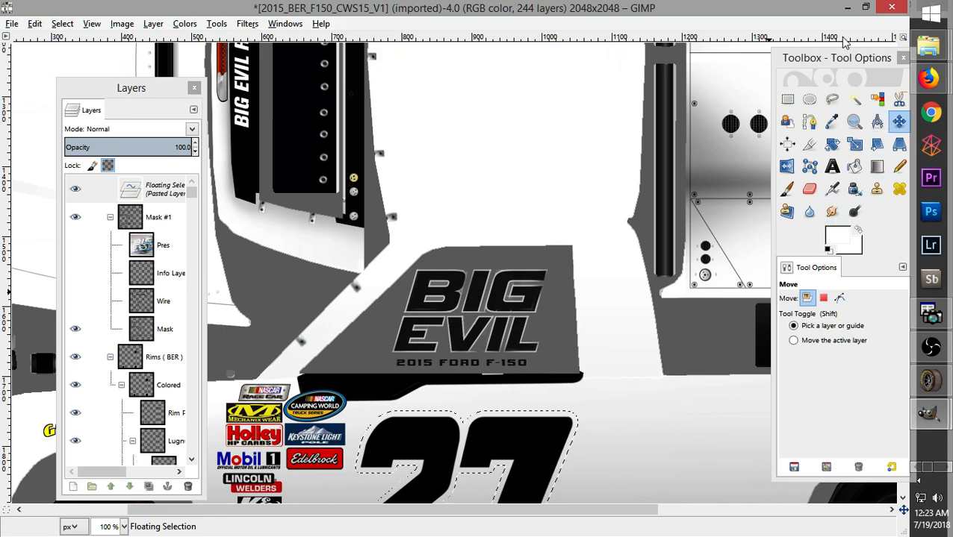
pyautogui.moveTo(841, 60); pyautogui.dragTo(784, 52)
pyautogui.moveTo(899, 337); pyautogui.dragTo(899, 369)
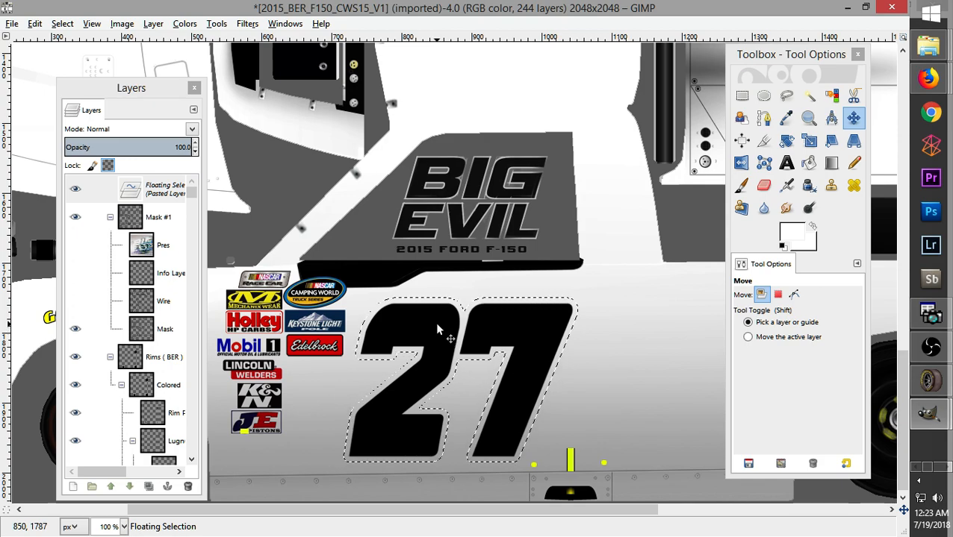
pyautogui.moveTo(436, 326); pyautogui.dragTo(438, 326)
# Add a vertical guide at position 800, crossing the 2 of the door number
pyautogui.click(153, 26)
pyautogui.click(153, 26)
pyautogui.click(128, 26)
pyautogui.moveTo(108, 30)
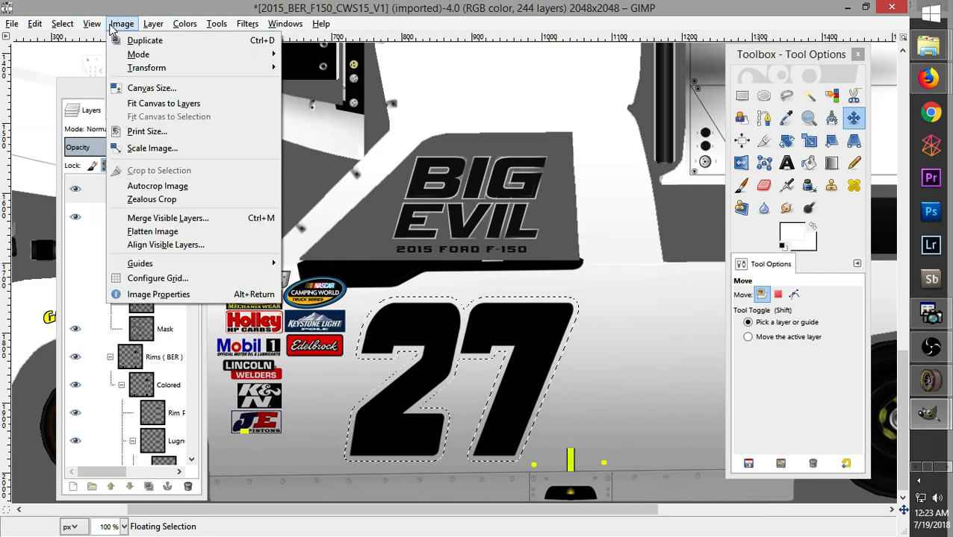
pyautogui.moveTo(147, 28)
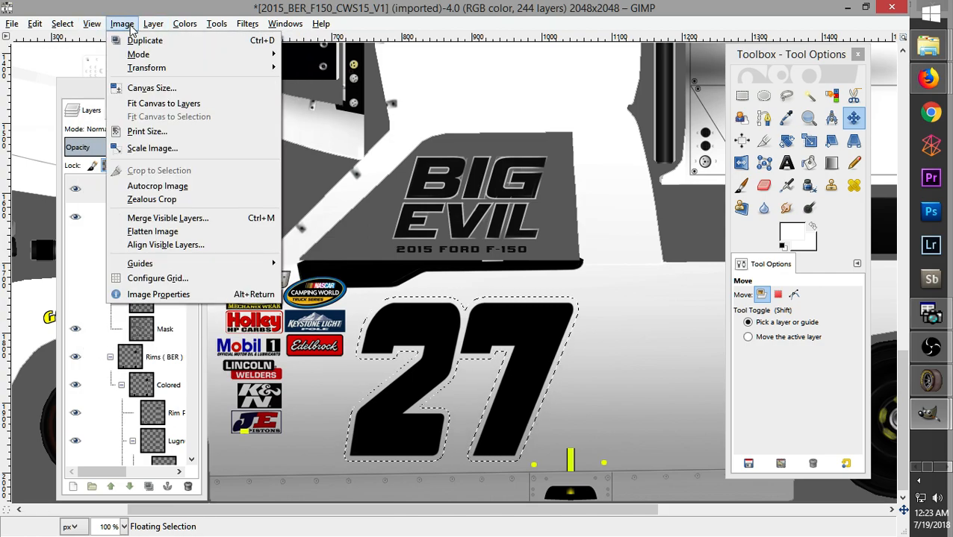
pyautogui.moveTo(235, 269)
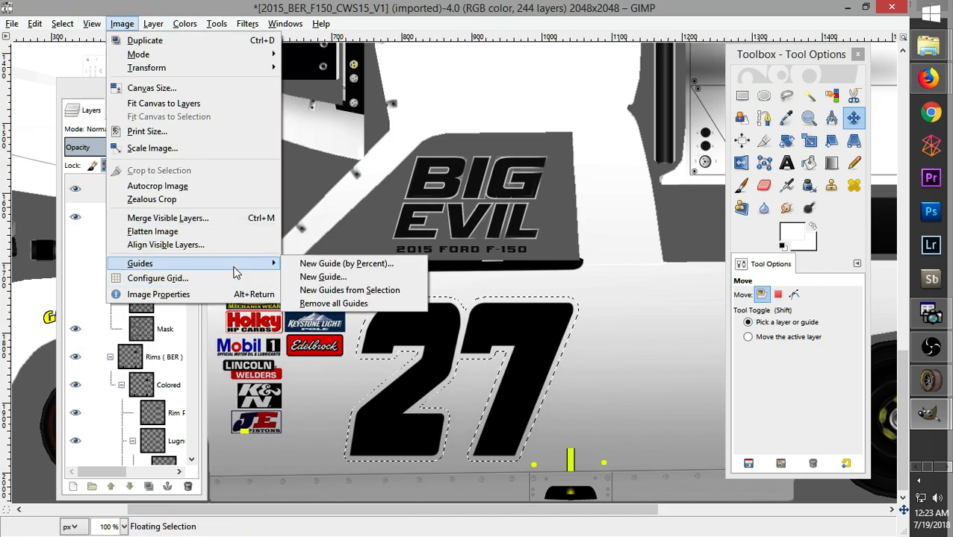
pyautogui.click(332, 275)
pyautogui.click(450, 250)
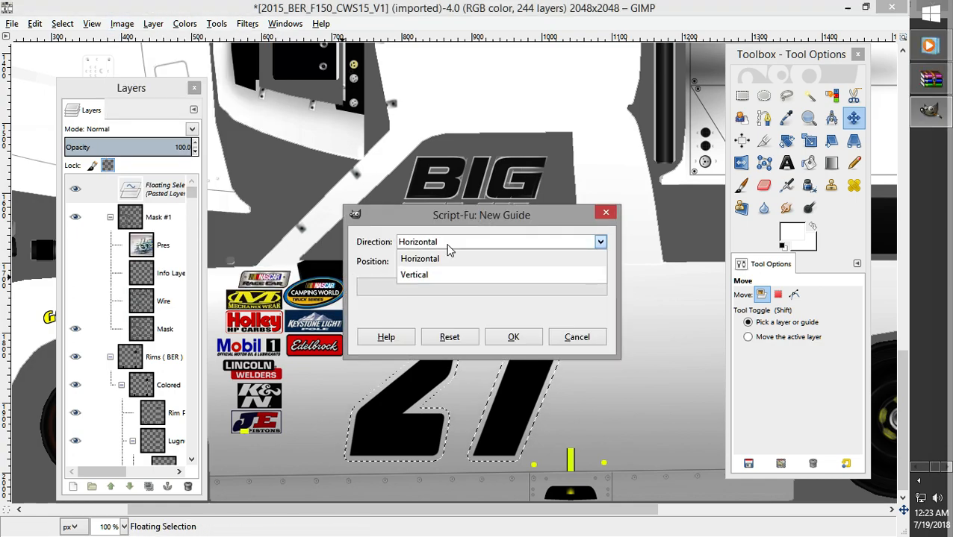
pyautogui.click(425, 275)
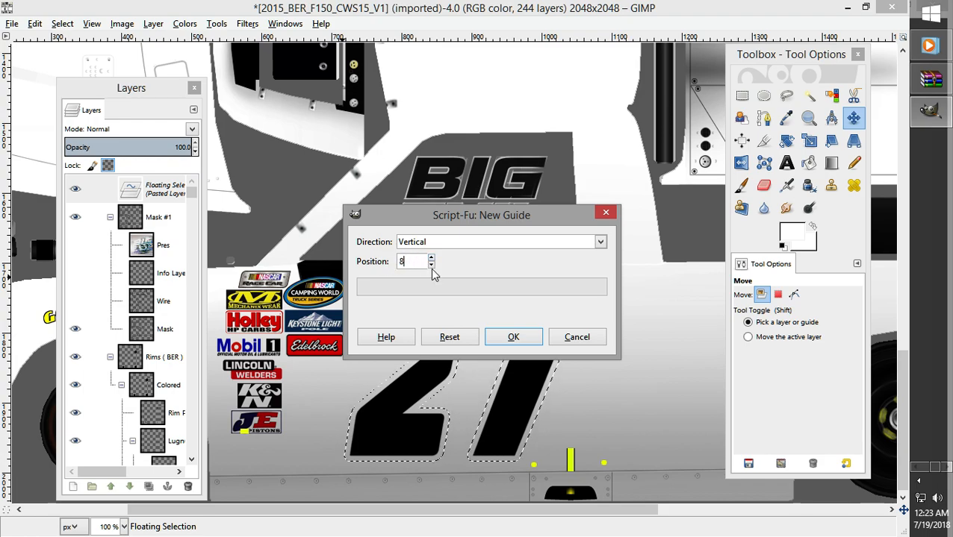
pyautogui.click(511, 337)
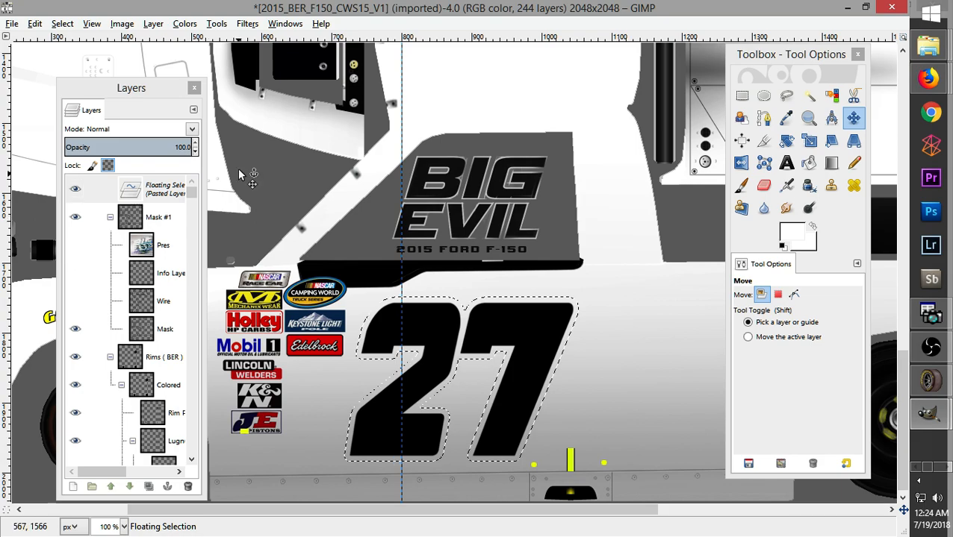
# Move the vertical guide to the rear edge of the door window and line the floating 27 up against it
pyautogui.moveTo(407, 267); pyautogui.dragTo(344, 280)
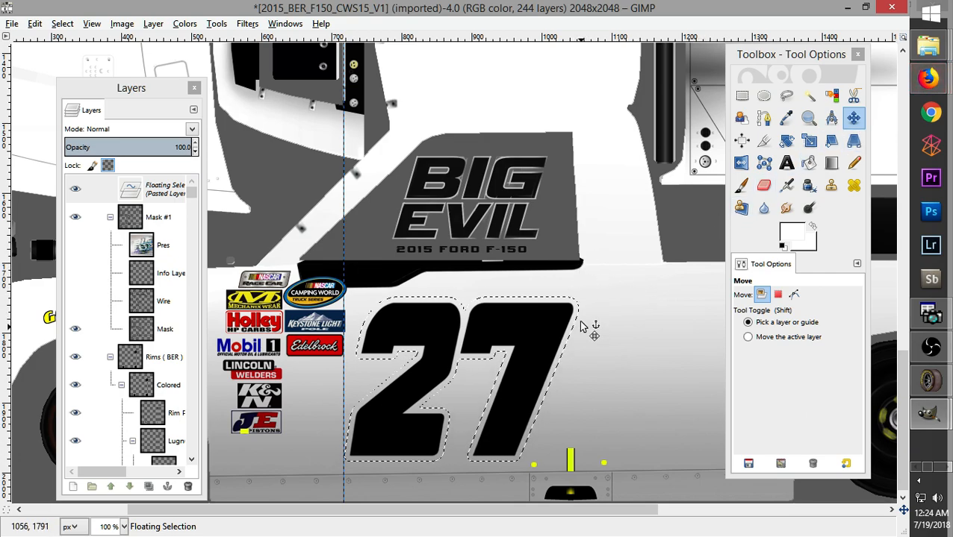
pyautogui.moveTo(344, 215); pyautogui.dragTo(583, 234)
pyautogui.moveTo(541, 318); pyautogui.dragTo(544, 324)
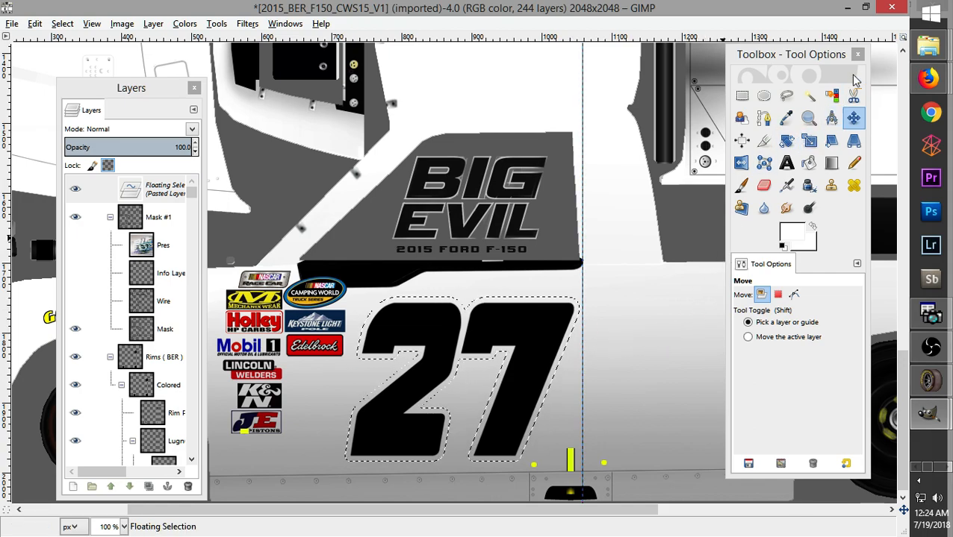
# Check the number's placement against the Eldora truck photo in Firefox, and shift the guide and floating 27 further towards the rear of the door
pyautogui.moveTo(930, 78)
pyautogui.click(814, 89)
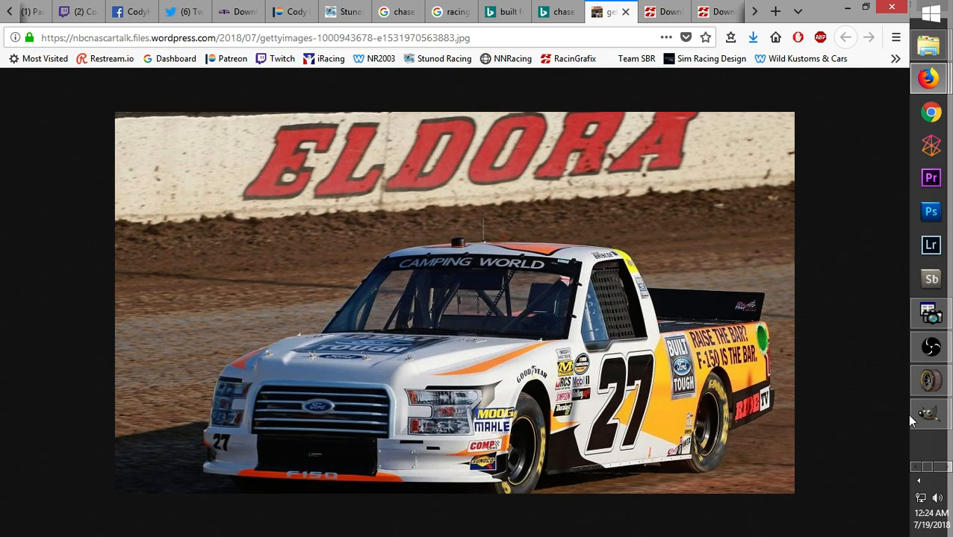
pyautogui.moveTo(913, 414)
pyautogui.click(843, 383)
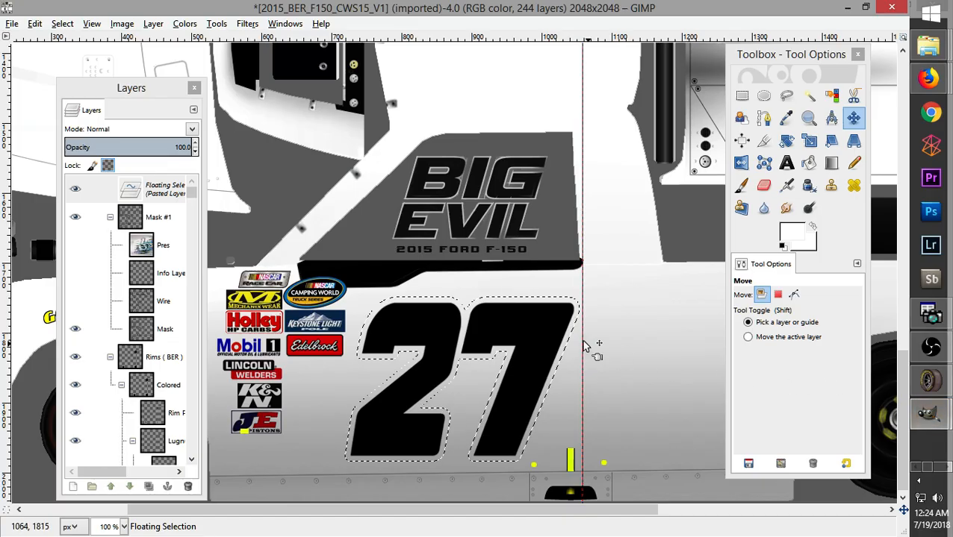
pyautogui.moveTo(585, 337); pyautogui.dragTo(593, 278)
pyautogui.moveTo(536, 315); pyautogui.dragTo(547, 315)
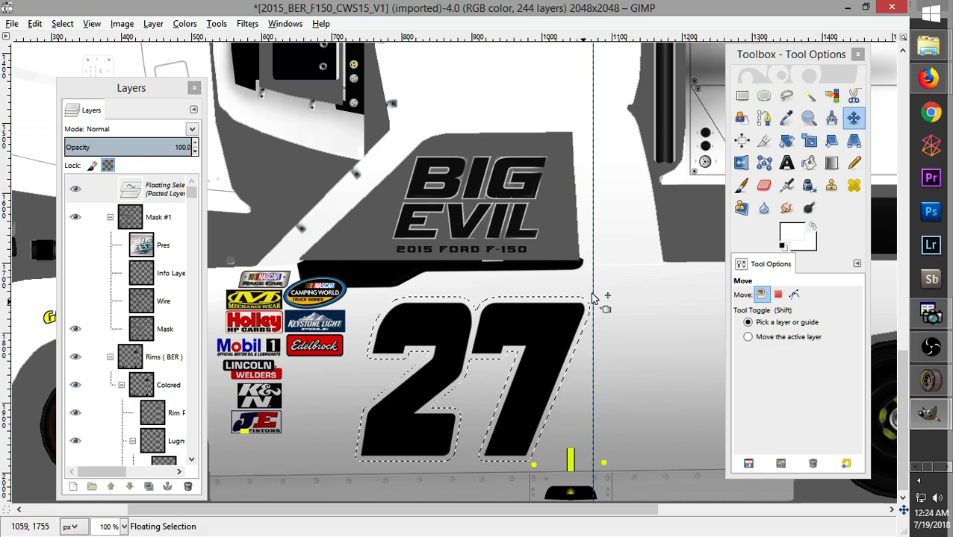
pyautogui.moveTo(595, 276); pyautogui.dragTo(598, 277)
pyautogui.moveTo(552, 323); pyautogui.dragTo(572, 328)
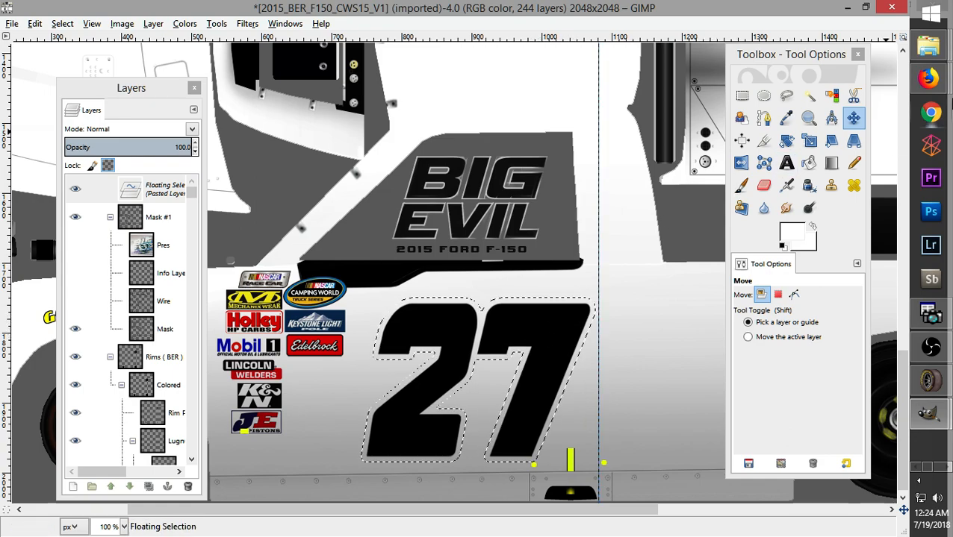
# Recheck the truck photo in Firefox, then nudge the guide and the 27 slightly back towards the front of the truck in GIMP
pyautogui.moveTo(928, 77)
pyautogui.click(840, 70)
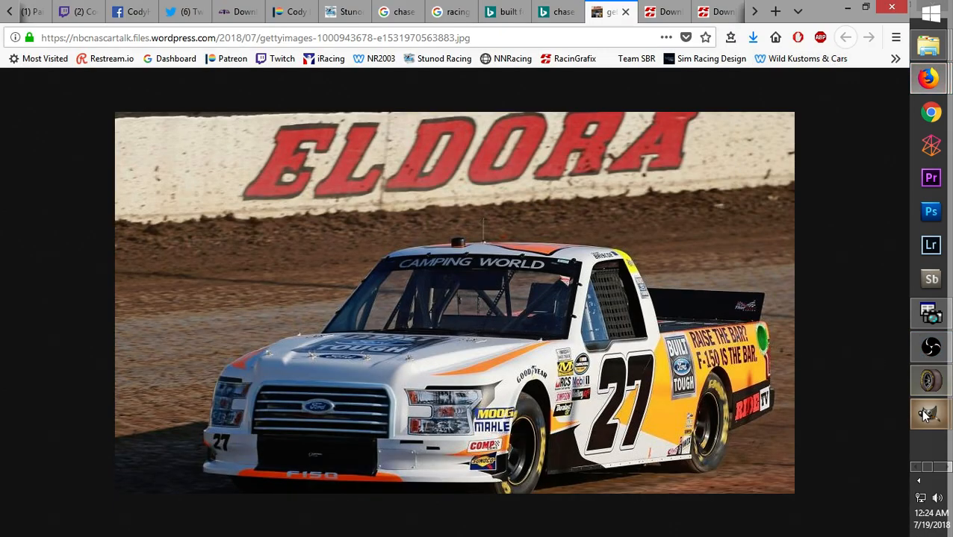
pyautogui.moveTo(929, 415)
pyautogui.click(793, 381)
pyautogui.moveTo(560, 331); pyautogui.dragTo(556, 333)
pyautogui.moveTo(598, 278); pyautogui.dragTo(594, 286)
pyautogui.moveTo(559, 350); pyautogui.dragTo(552, 344)
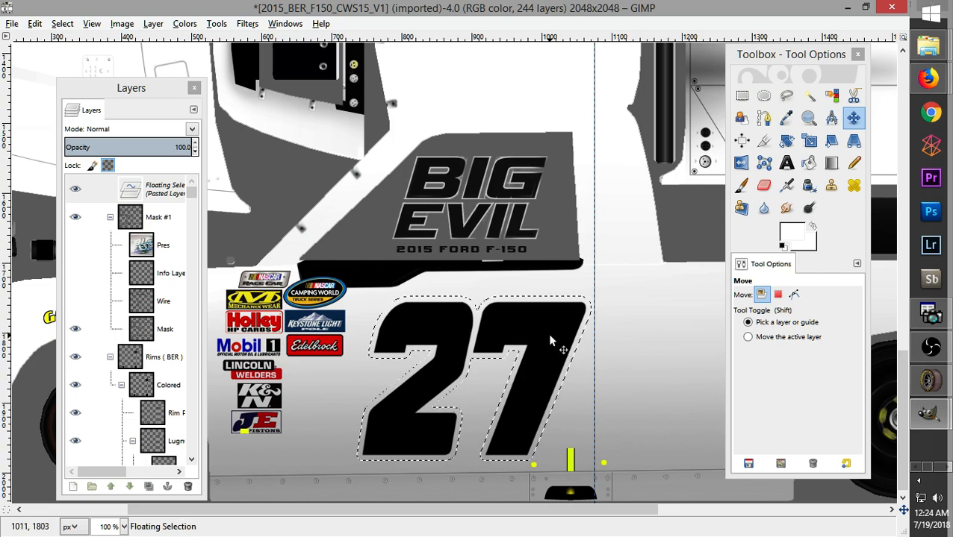
# Copy the floating 27 and anchor it to the Numbers layer
pyautogui.rightClick(552, 340)
pyautogui.moveTo(597, 372)
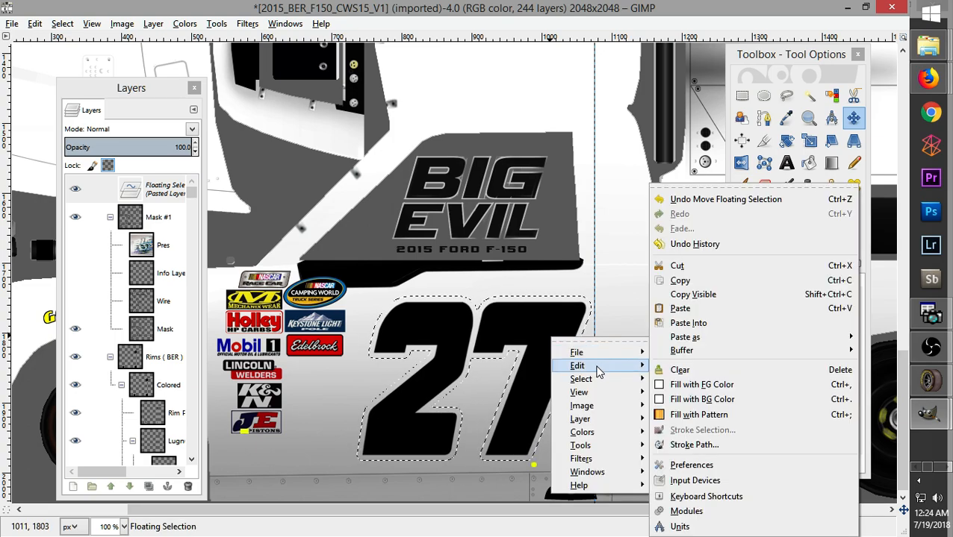
pyautogui.click(679, 279)
pyautogui.moveTo(903, 384); pyautogui.dragTo(857, 160)
pyautogui.hotkey('ctrl', 'h')
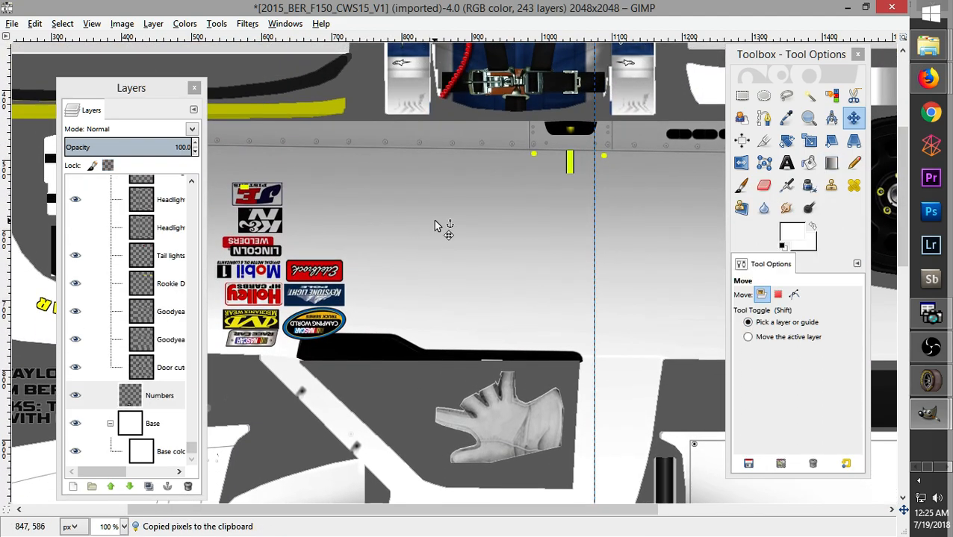
# Paste the copied 27 for the opposite door with the Numbers layer active, and rotate it 180°
pyautogui.click(169, 407)
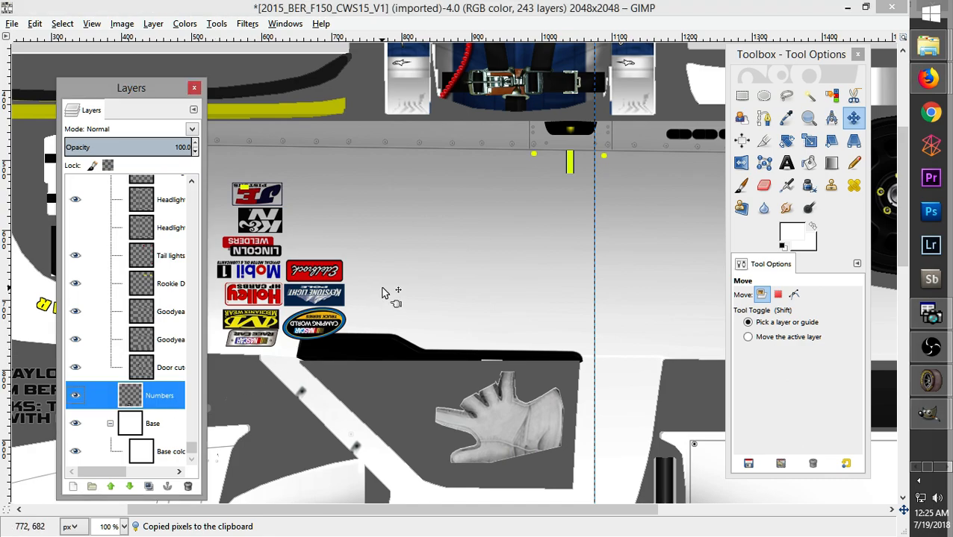
pyautogui.hotkey('ctrl', 'v')
pyautogui.rightClick(512, 241)
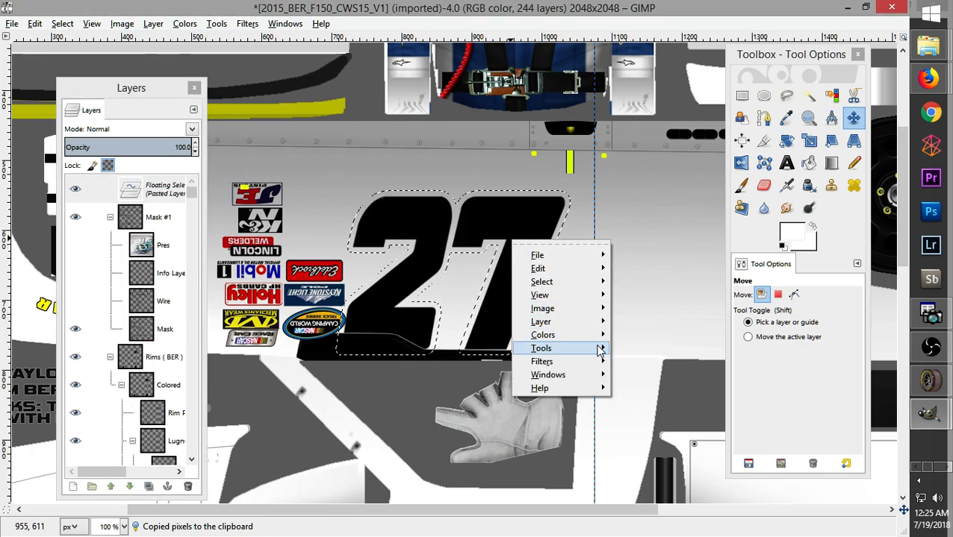
pyautogui.moveTo(592, 331)
pyautogui.moveTo(679, 442)
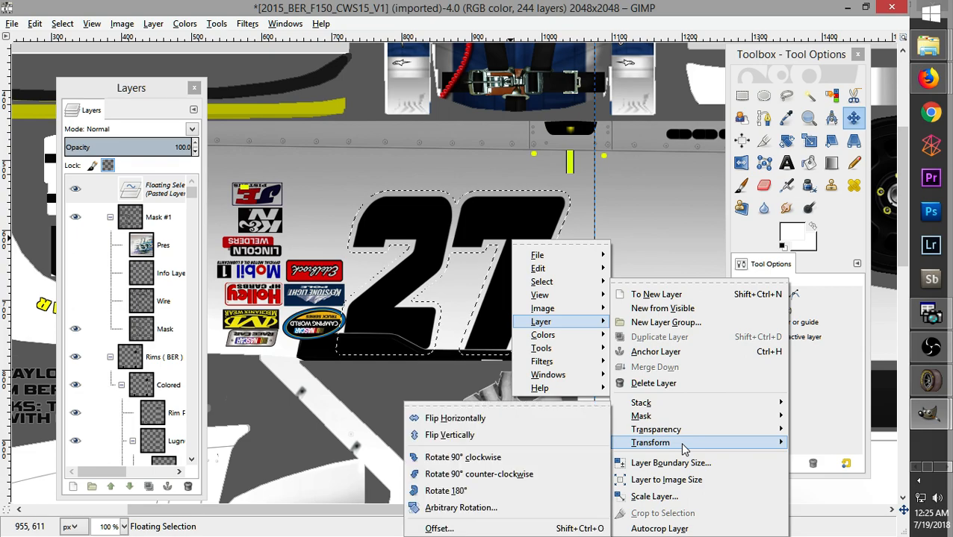
pyautogui.click(506, 494)
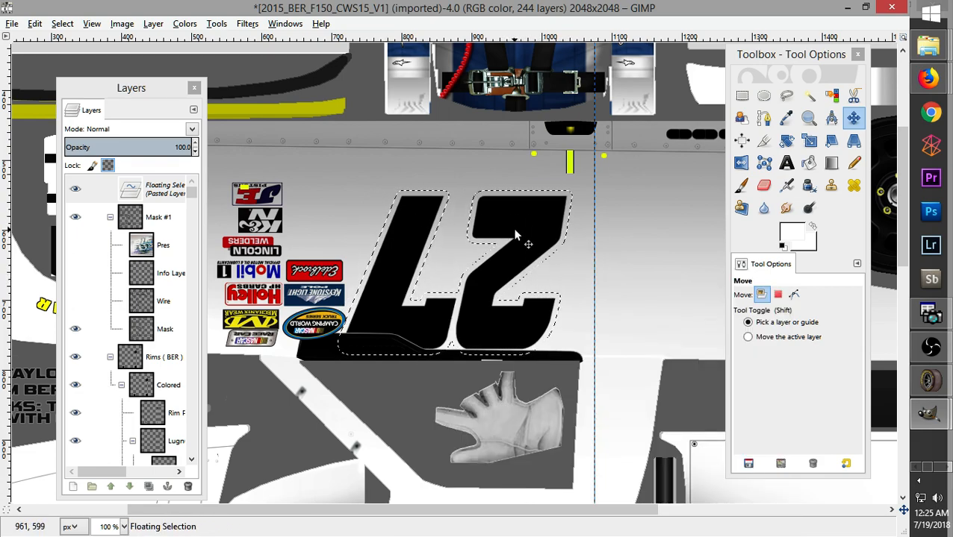
# Position the rotated 27 on the opposite door against the guide, matching the first door, and anchor it to the Numbers layer
pyautogui.click(539, 233)
pyautogui.moveTo(539, 234); pyautogui.dragTo(564, 202)
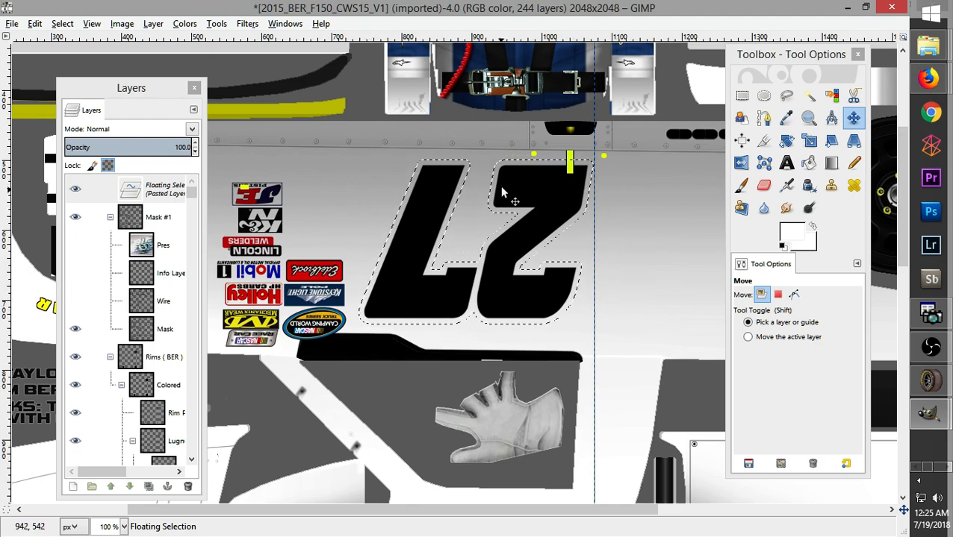
pyautogui.moveTo(540, 194); pyautogui.dragTo(537, 197)
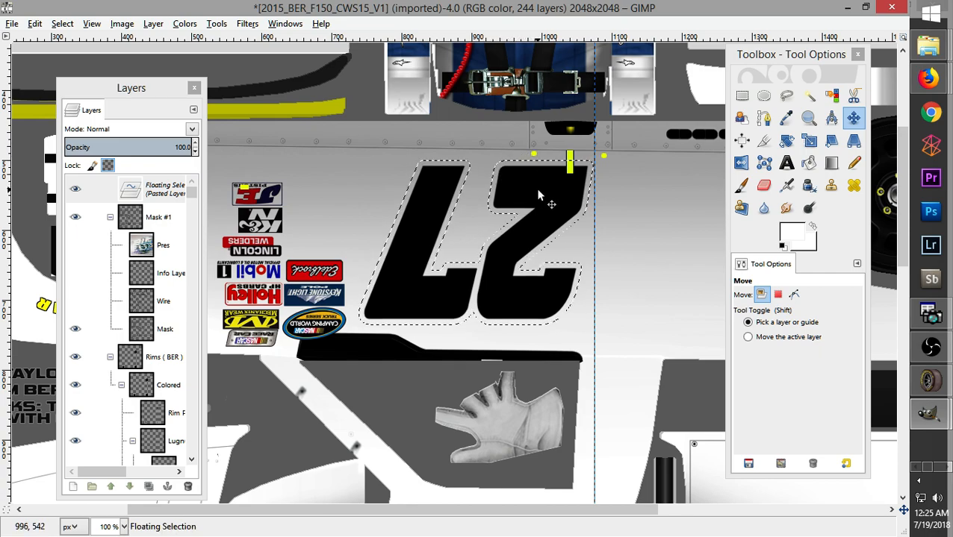
pyautogui.moveTo(901, 121); pyautogui.dragTo(900, 368)
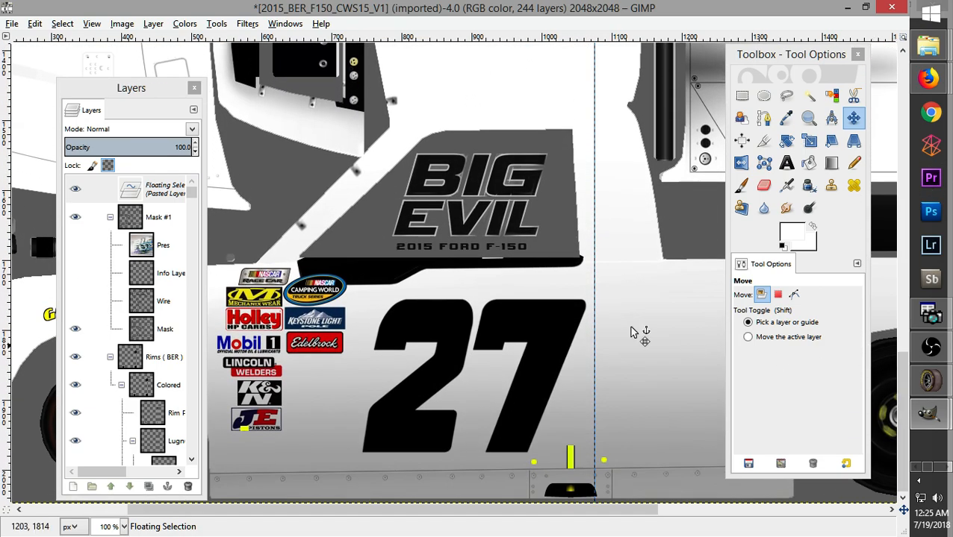
pyautogui.hotkey('ctrl', 'h')
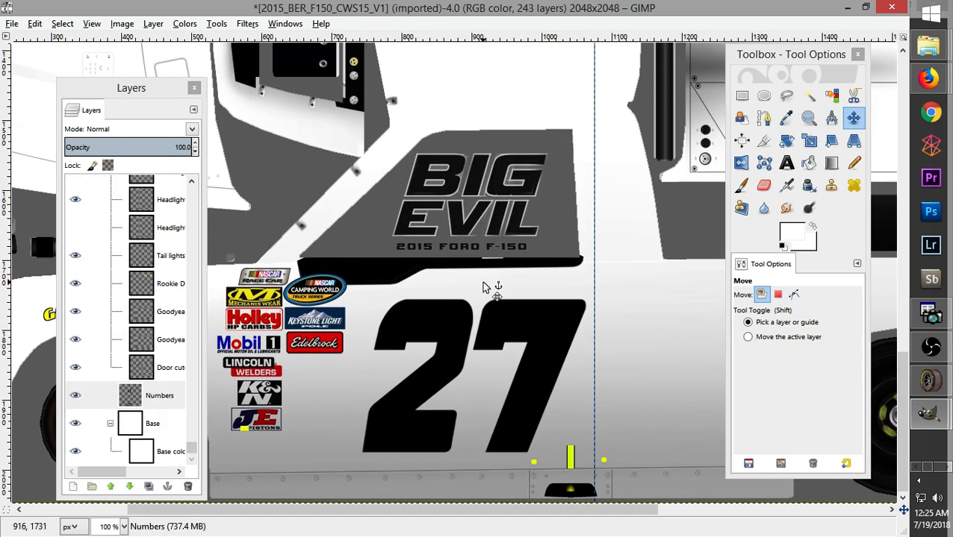
# Select both door numbers from the Numbers layer's alpha and grow the selection by 2 px
pyautogui.click(149, 402)
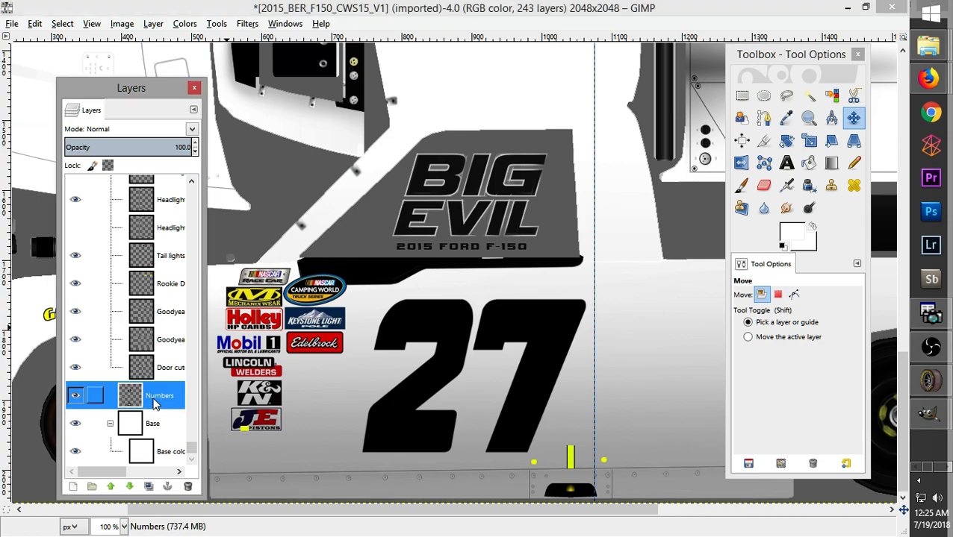
pyautogui.rightClick(155, 404)
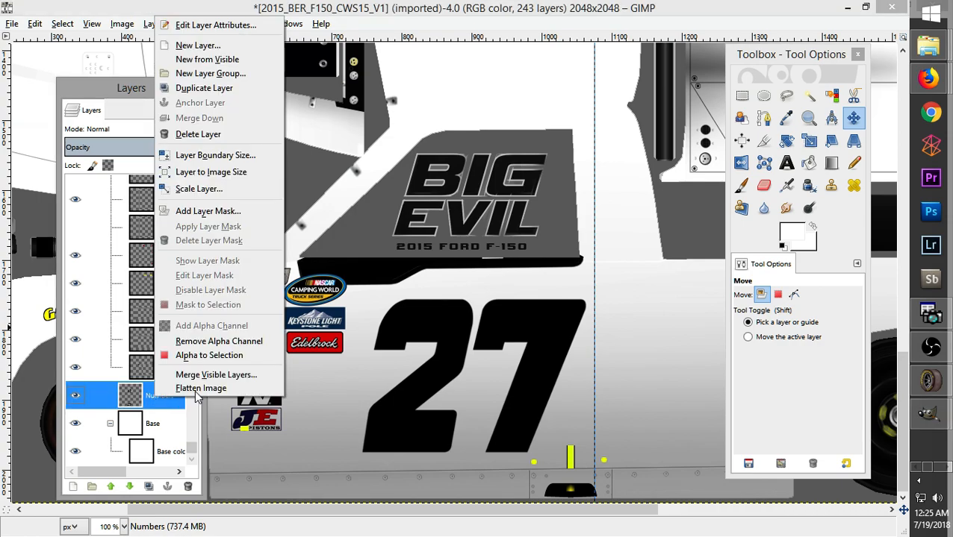
pyautogui.click(231, 357)
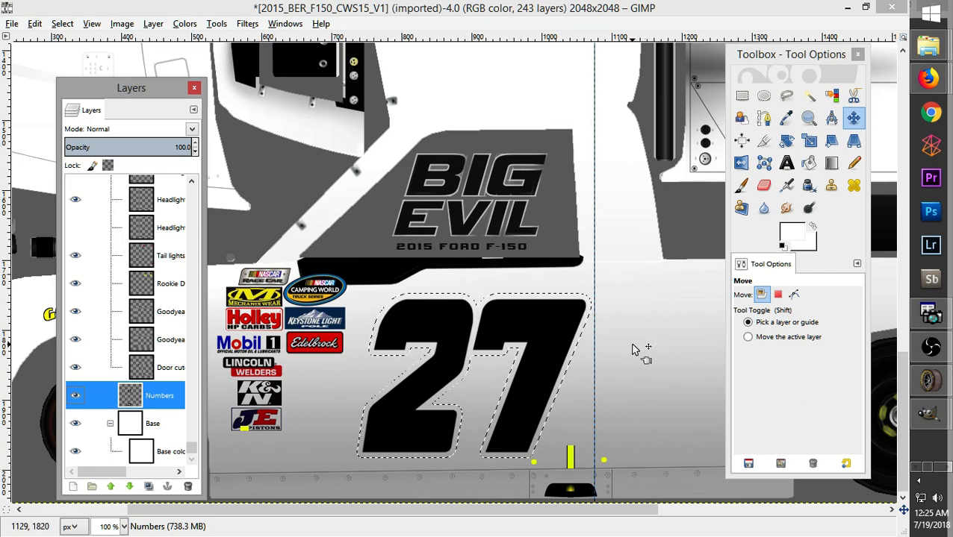
pyautogui.moveTo(905, 416); pyautogui.dragTo(899, 150)
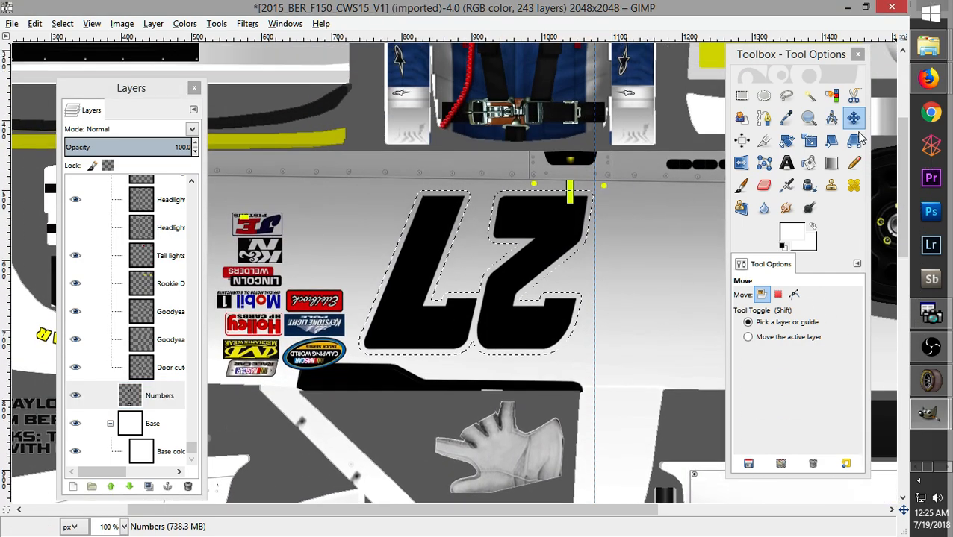
pyautogui.click(62, 23)
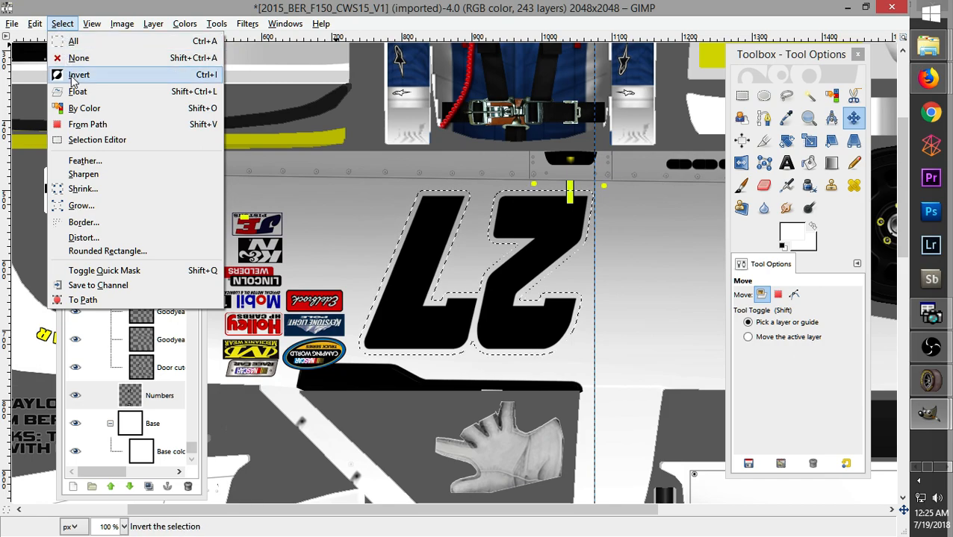
pyautogui.click(89, 207)
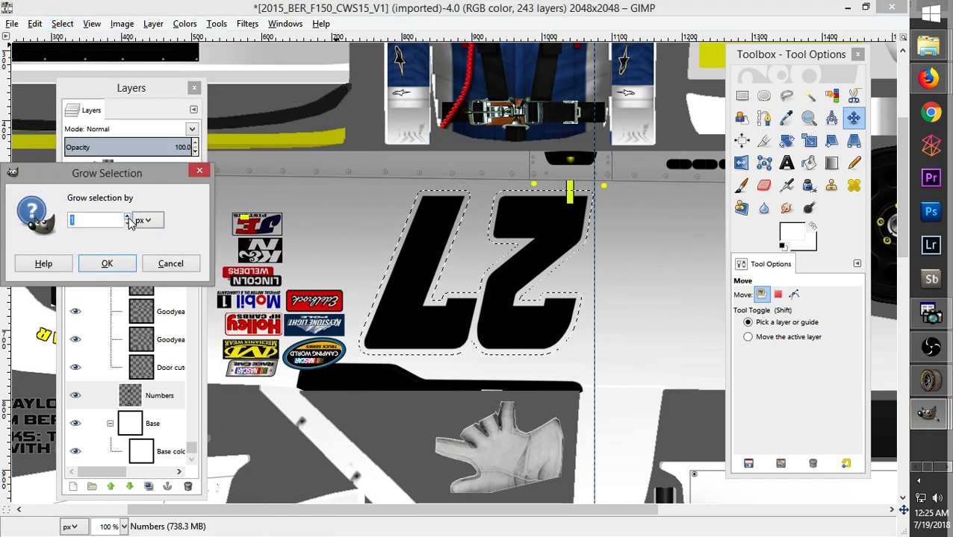
pyautogui.click(129, 216)
pyautogui.click(107, 264)
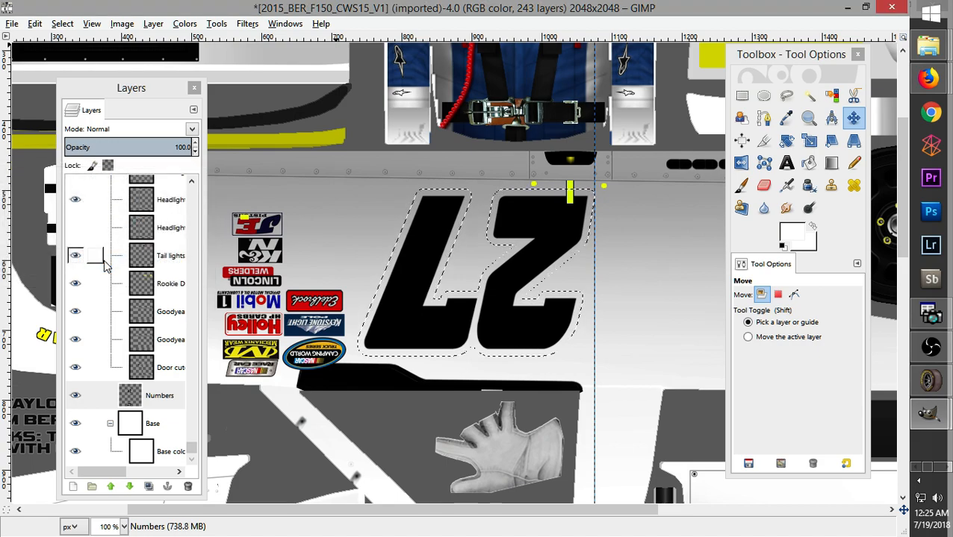
# Bucket-fill the grown edge around both door numbers with black as a thin outline, then clear the selection
pyautogui.click(792, 232)
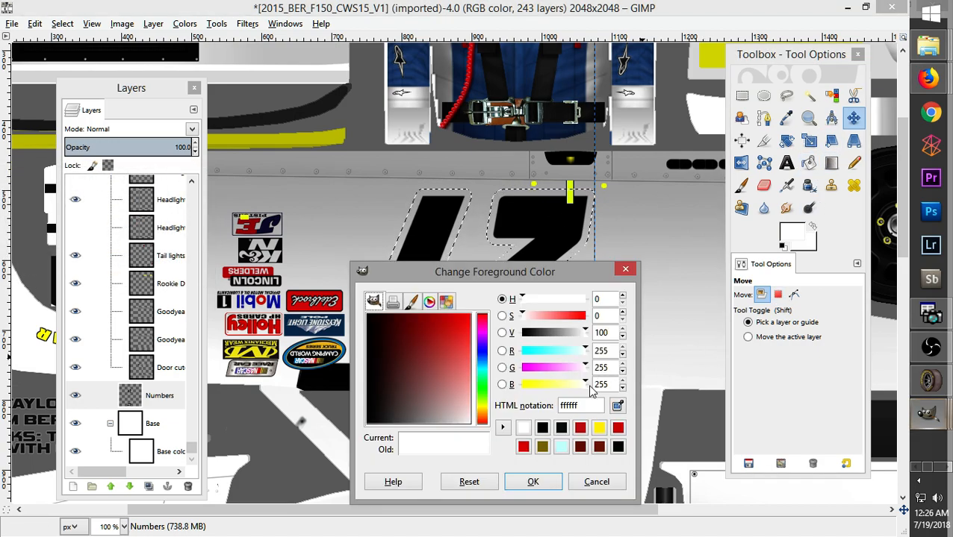
pyautogui.click(544, 430)
pyautogui.click(533, 481)
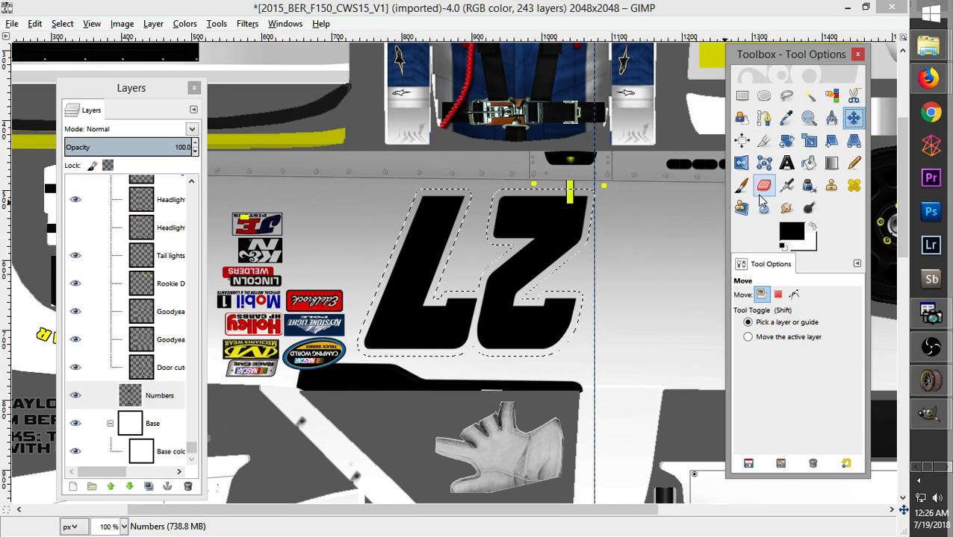
pyautogui.click(808, 162)
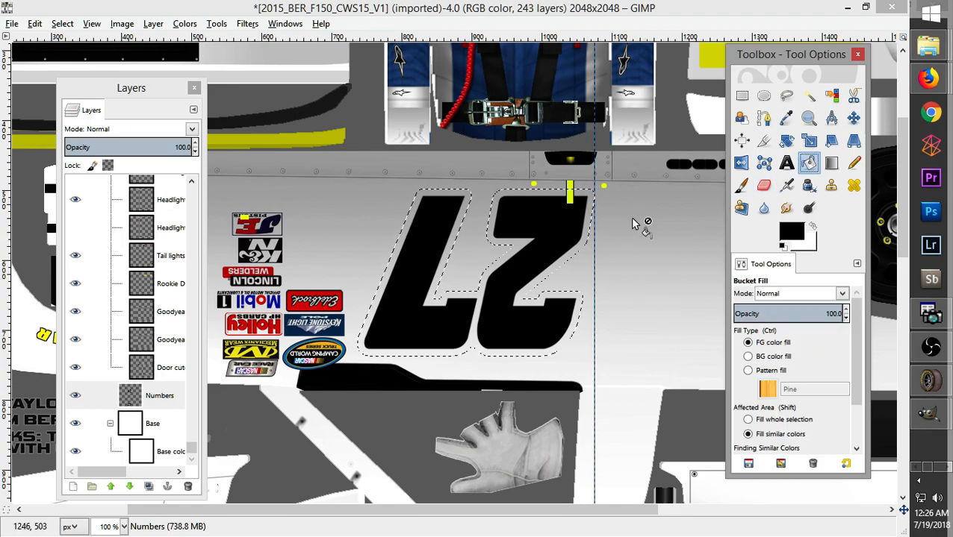
pyautogui.click(470, 195)
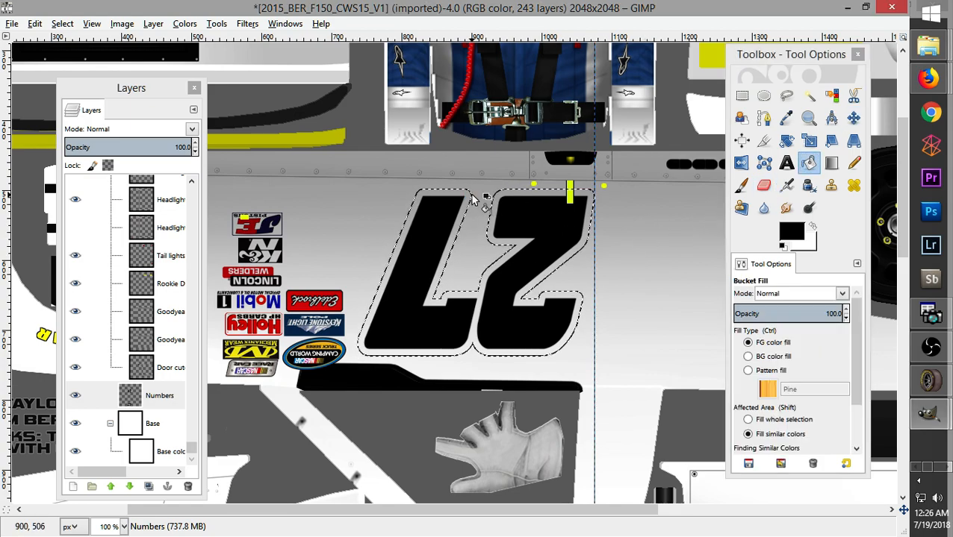
pyautogui.moveTo(902, 186); pyautogui.dragTo(906, 452)
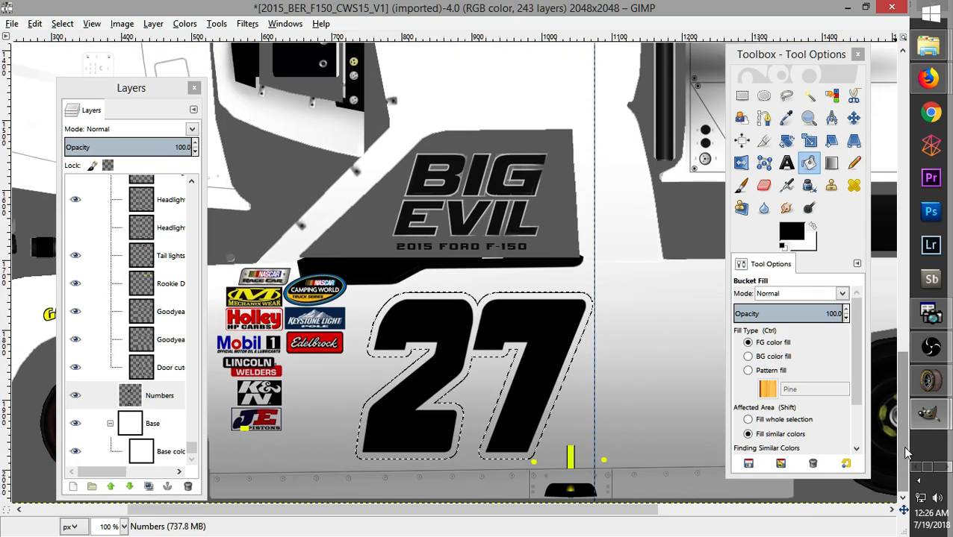
pyautogui.click(741, 96)
pyautogui.click(641, 335)
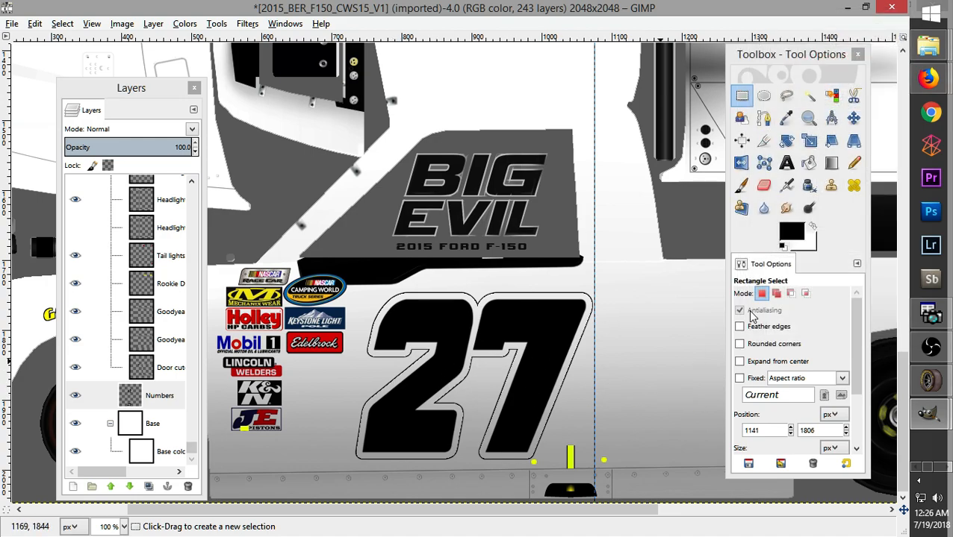
# Compare the outlined 27 on both doors of the template with the Eldora truck reference photo in Firefox
pyautogui.moveTo(937, 90)
pyautogui.click(817, 71)
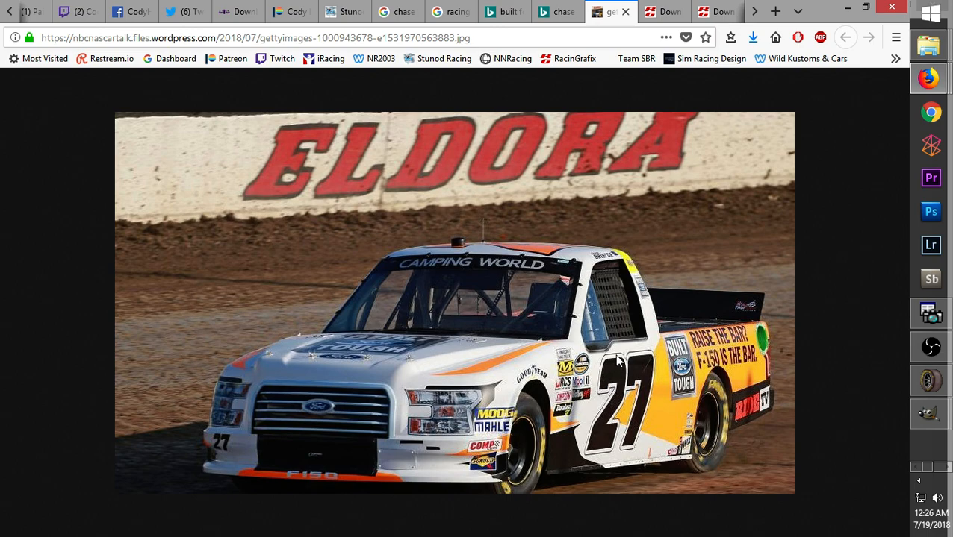
pyautogui.moveTo(930, 414)
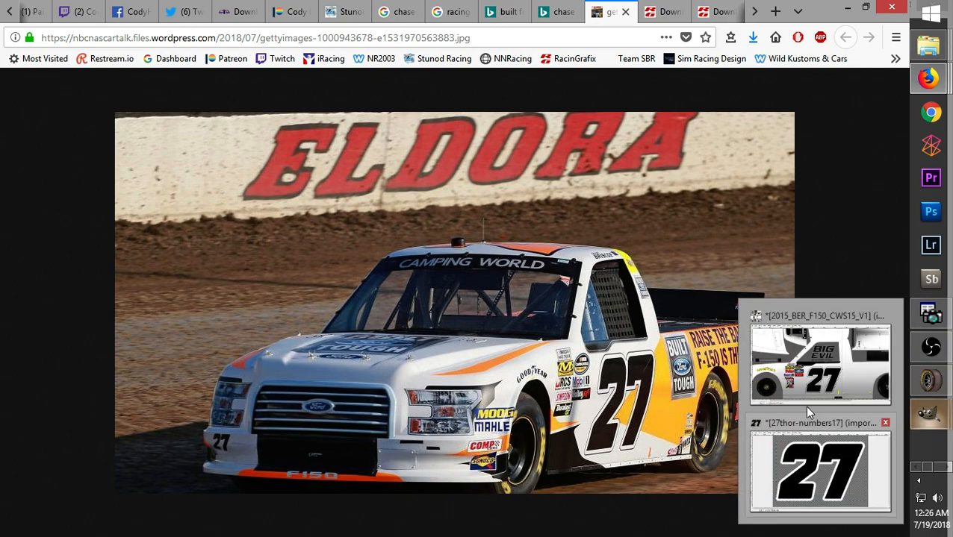
pyautogui.click(787, 381)
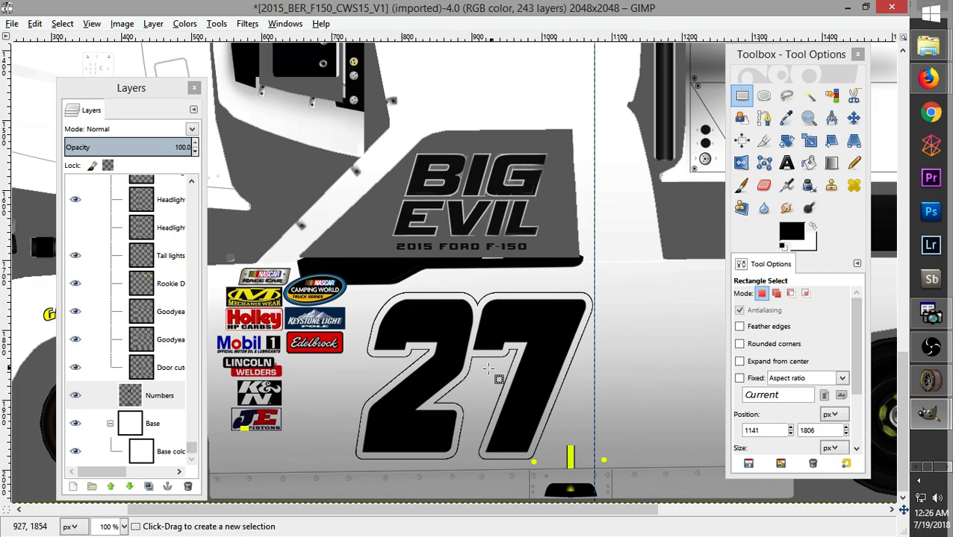
pyautogui.moveTo(943, 86)
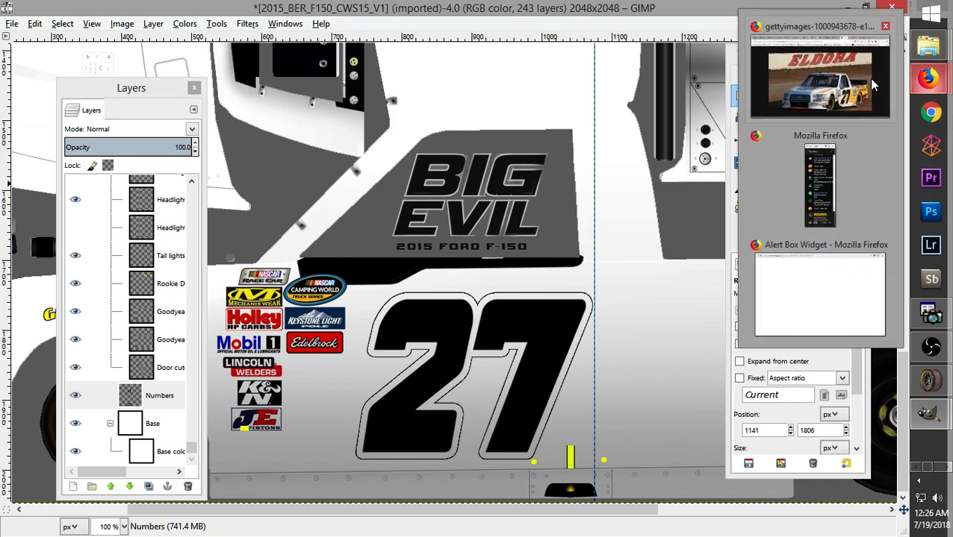
pyautogui.click(874, 85)
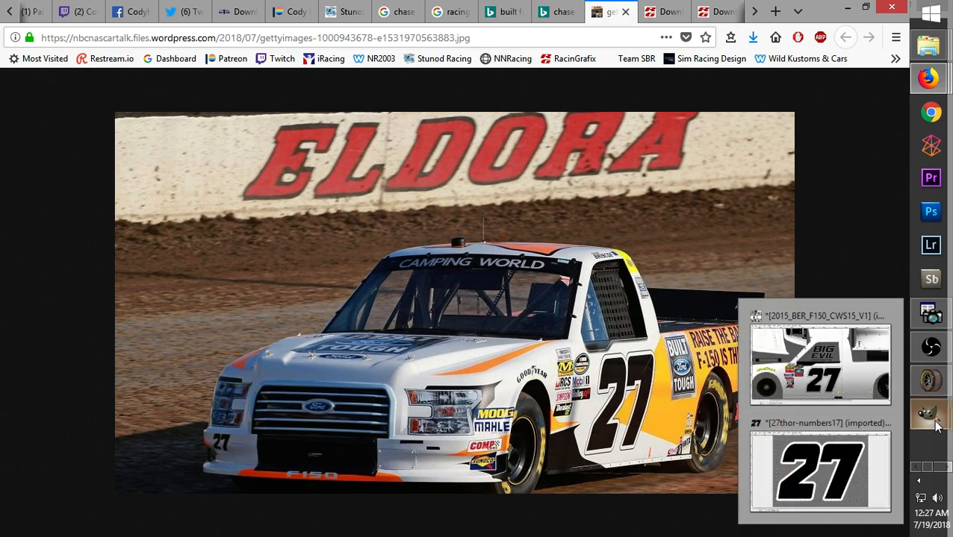
pyautogui.moveTo(929, 415)
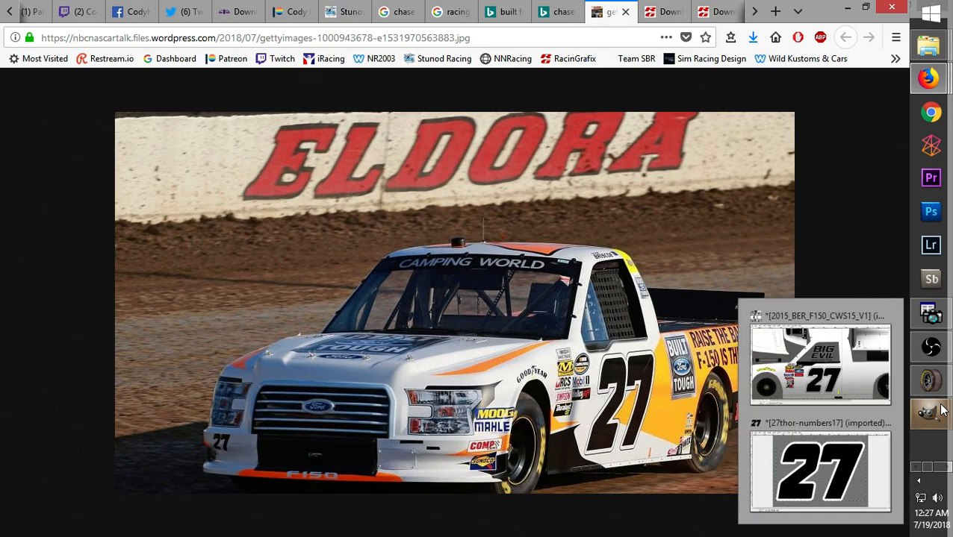
pyautogui.click(828, 362)
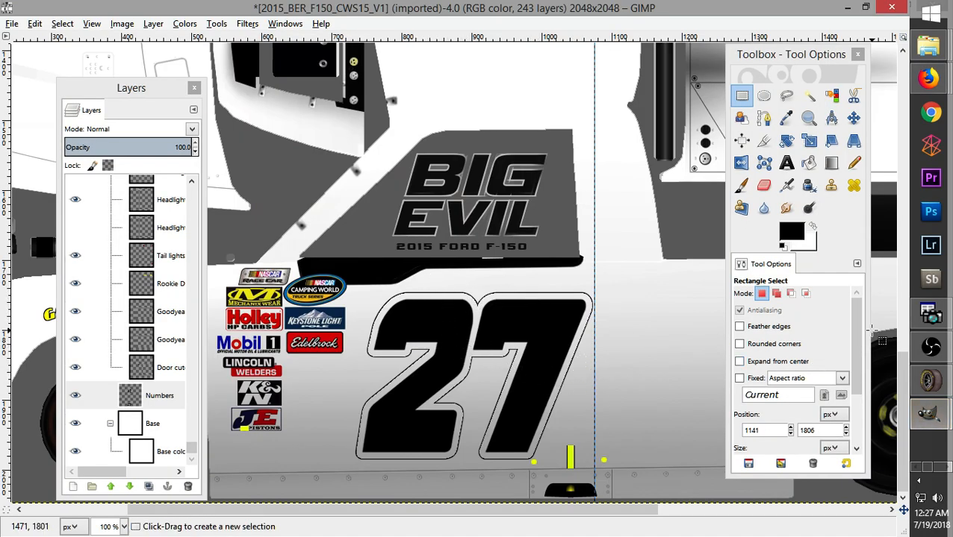
pyautogui.moveTo(895, 411); pyautogui.dragTo(877, 160)
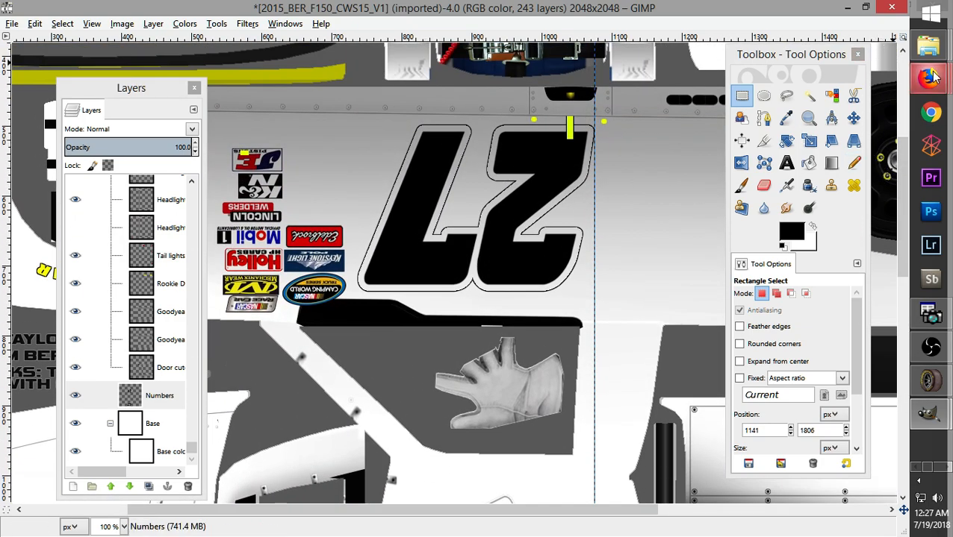
pyautogui.moveTo(929, 78)
pyautogui.click(819, 69)
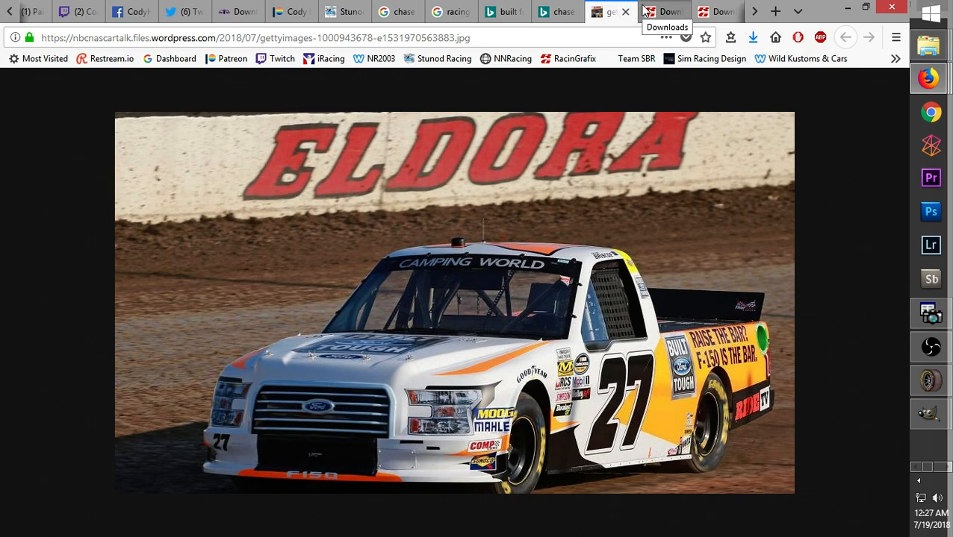
# Return to the Google image results for "chase briscoe eldora" and filter them to the past week
pyautogui.click(569, 13)
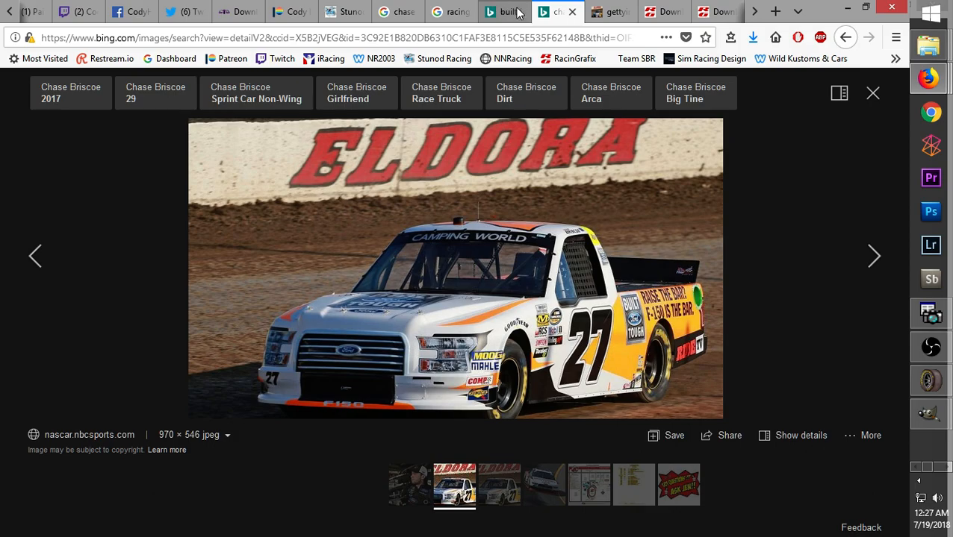
pyautogui.click(868, 95)
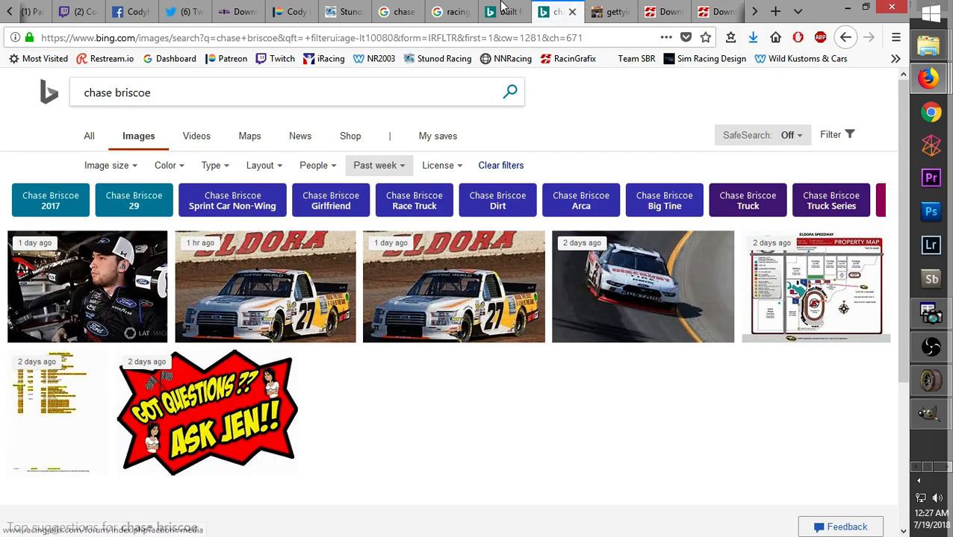
pyautogui.click(398, 11)
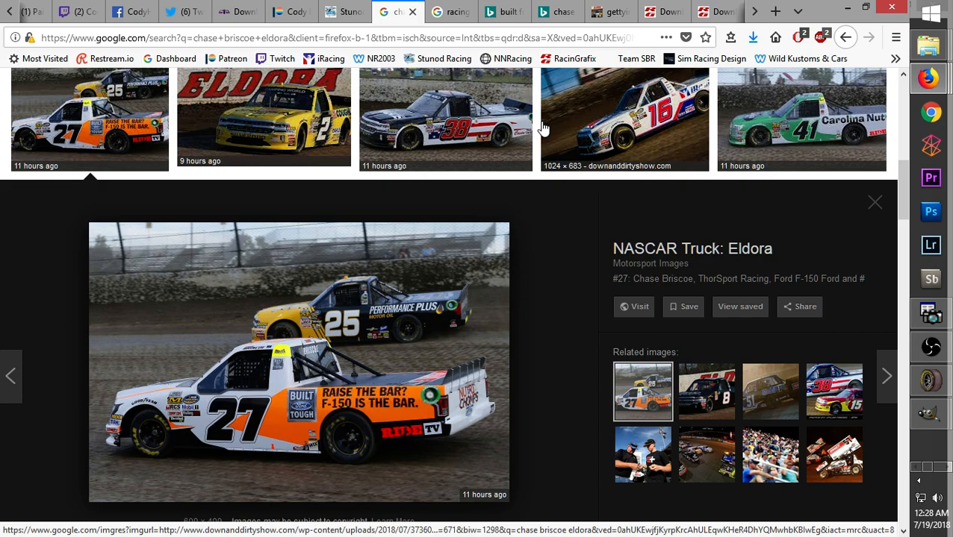
pyautogui.middleClick(546, 225)
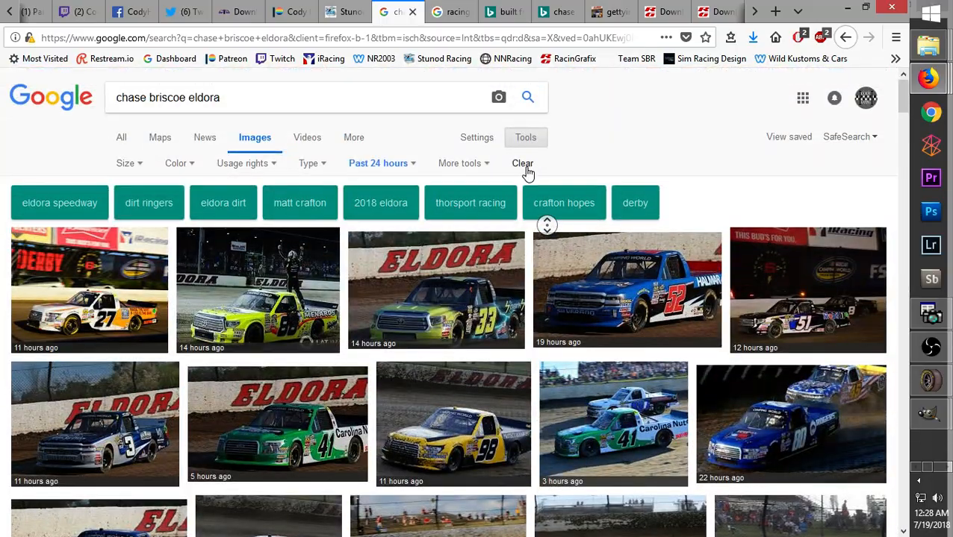
pyautogui.click(590, 161)
pyautogui.click(414, 165)
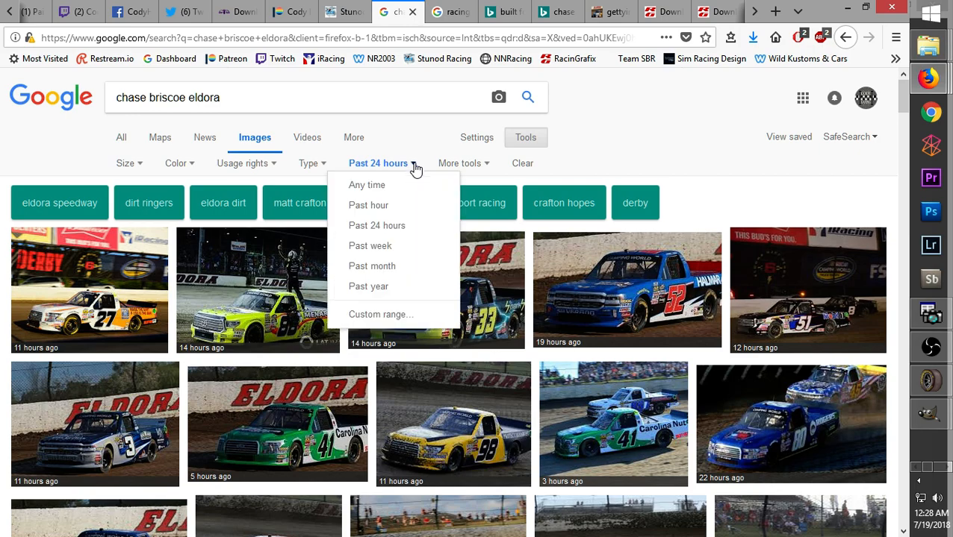
pyautogui.click(367, 246)
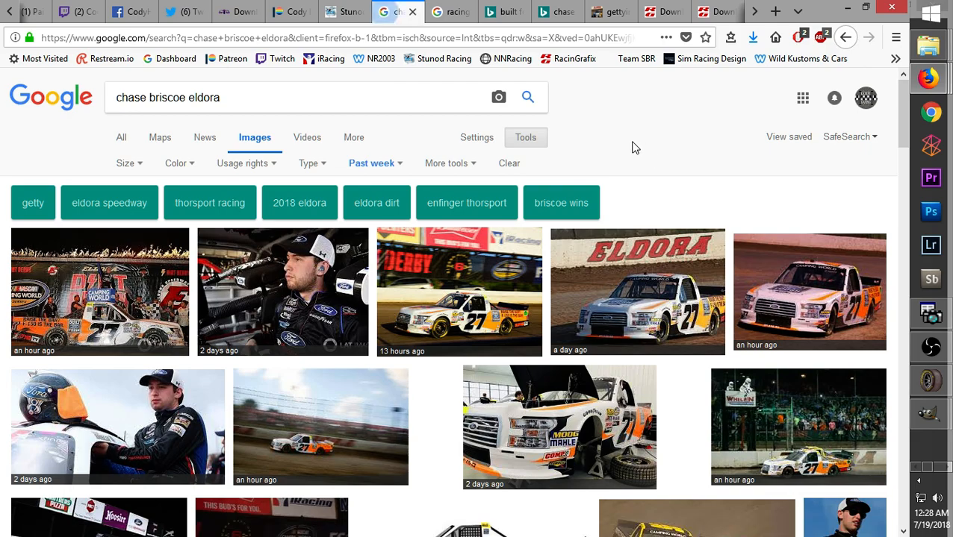
# Examine the victory celebration photo and the side-view rendering of the white and orange 27 truck among the image results
pyautogui.click(101, 295)
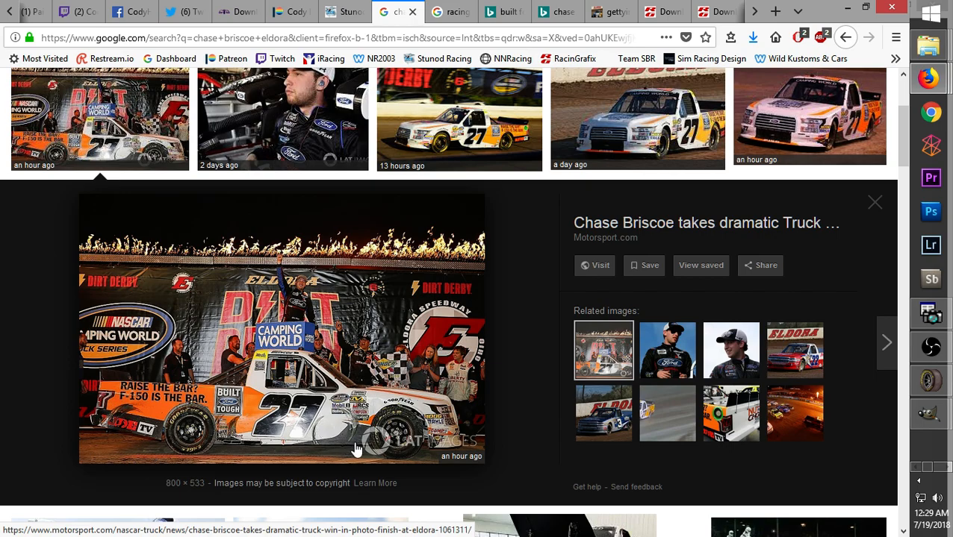
pyautogui.middleClick(543, 263)
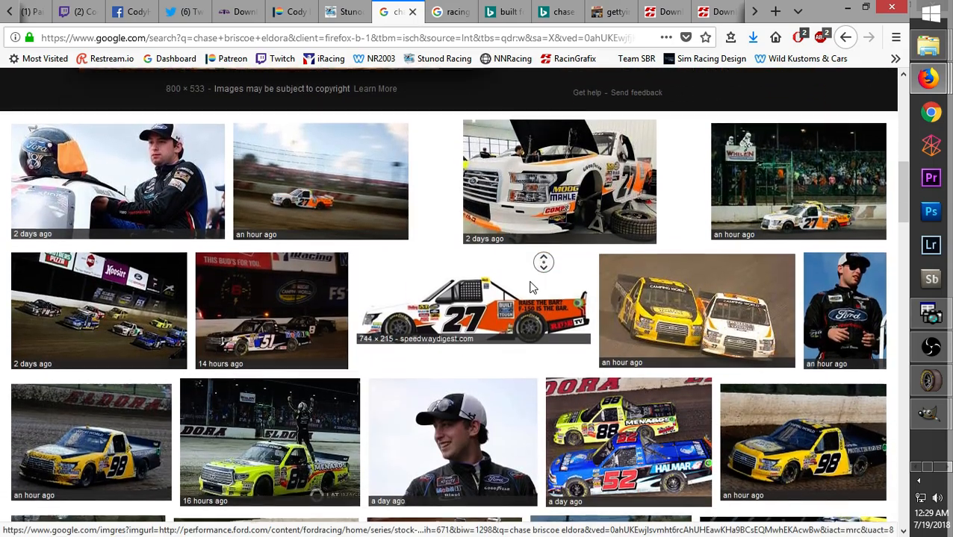
pyautogui.middleClick(522, 285)
pyautogui.click(482, 296)
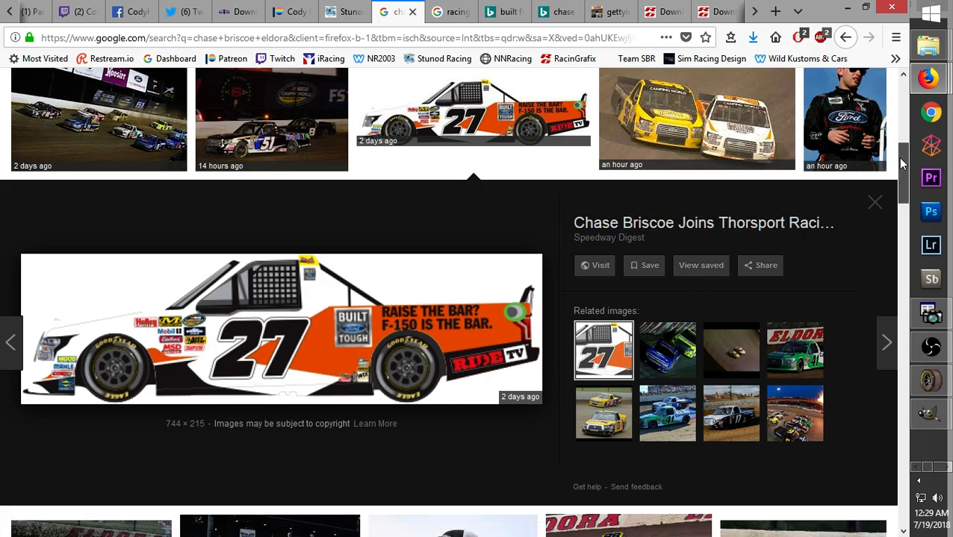
pyautogui.moveTo(902, 163); pyautogui.dragTo(902, 166)
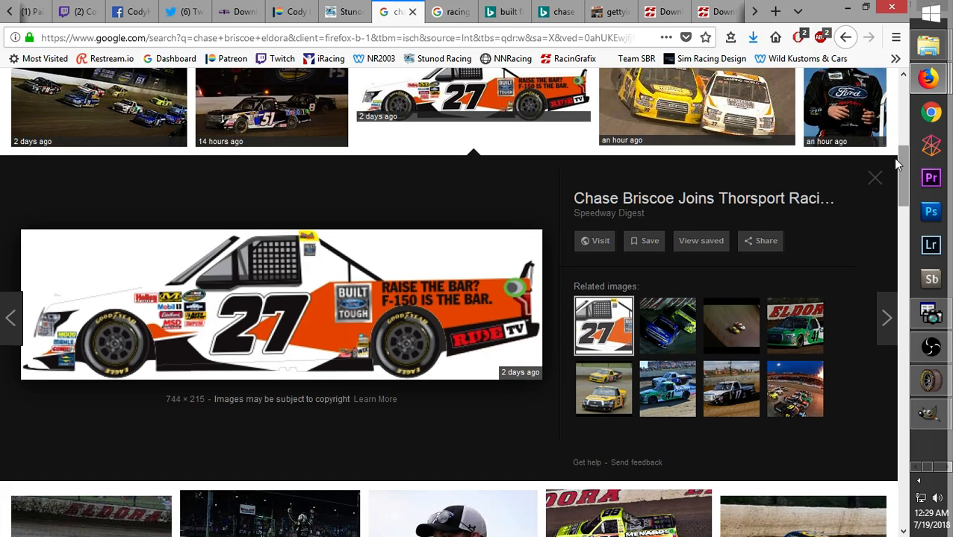
pyautogui.middleClick(545, 187)
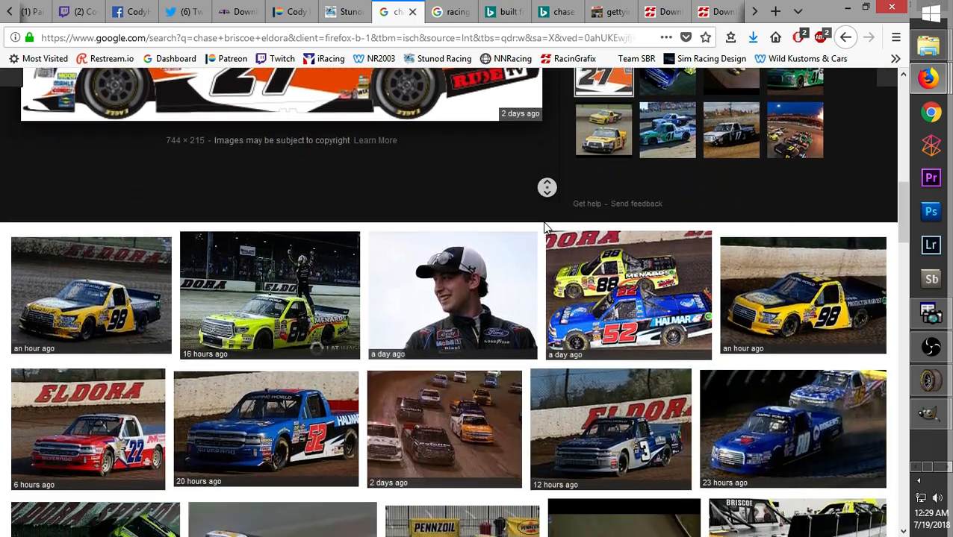
pyautogui.middleClick(547, 192)
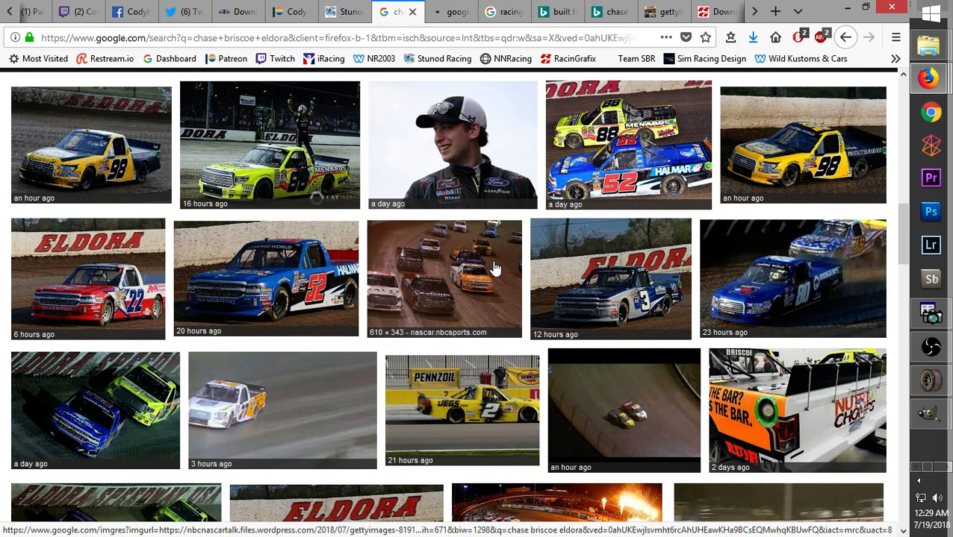
# Examine the pack racing photo, the Stage 2 video still and the tailgate close-up with the Nutri Chomps logo
pyautogui.click(497, 265)
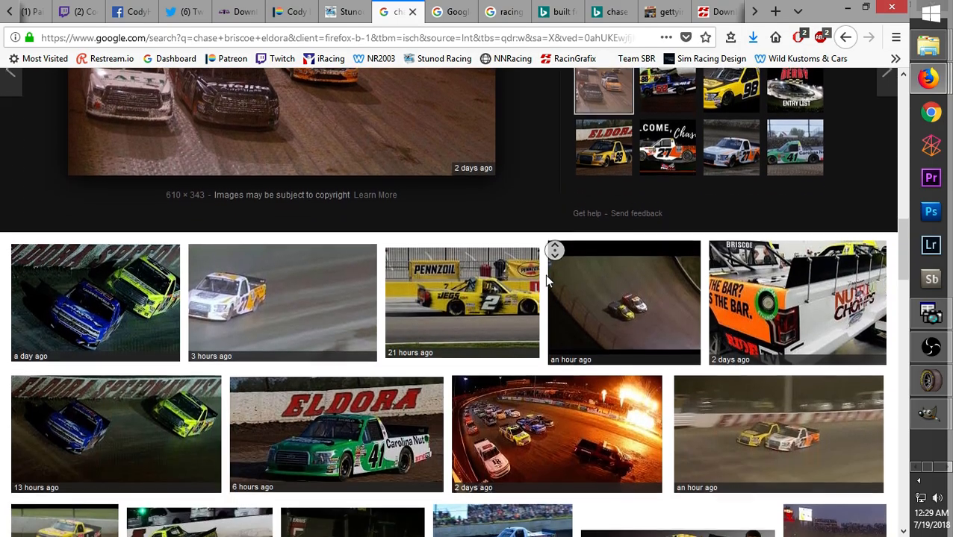
pyautogui.middleClick(548, 281)
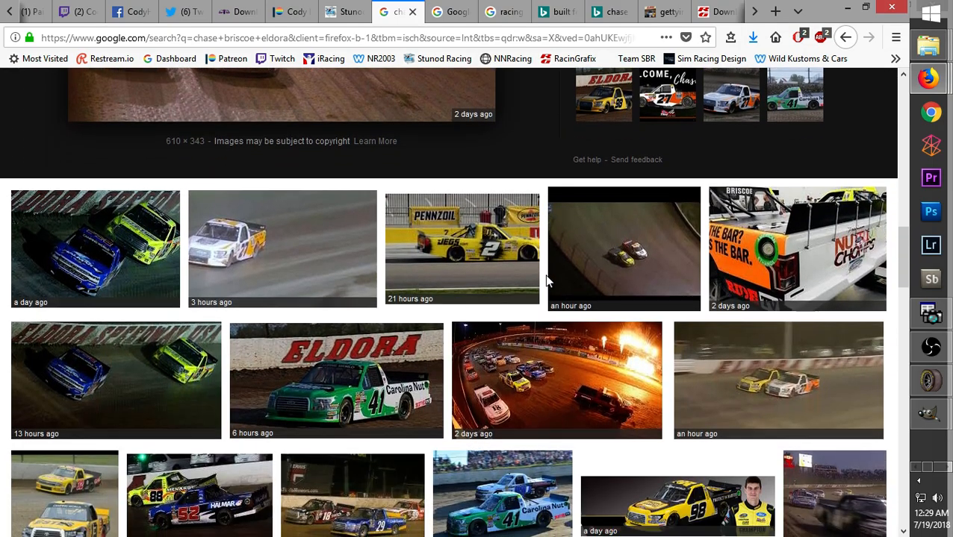
pyautogui.click(325, 265)
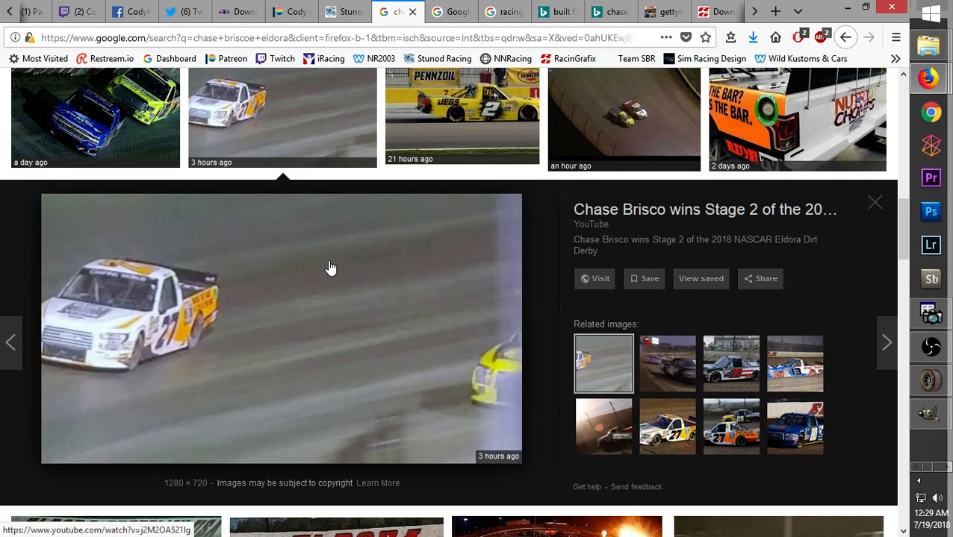
pyautogui.click(811, 126)
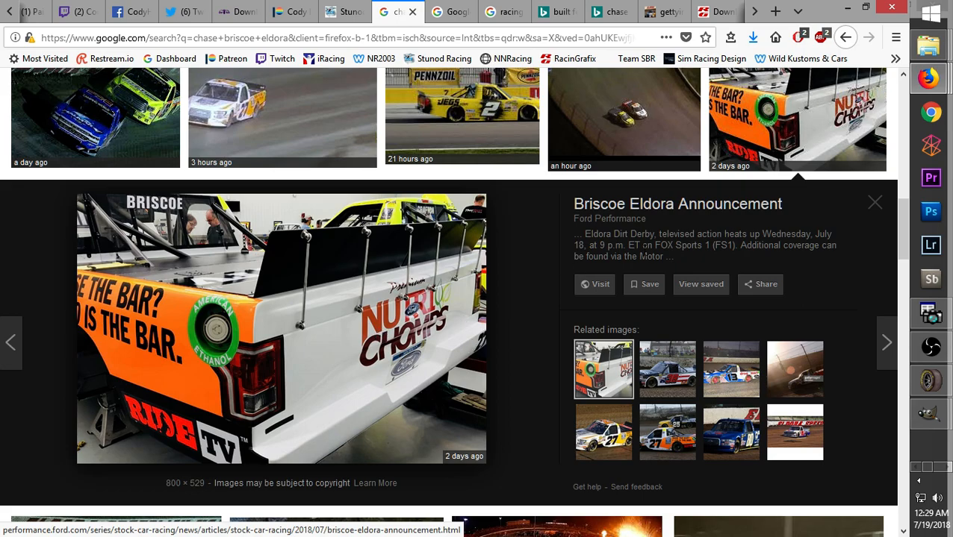
# Replace the image search query with "nutri chomps logo" and run it
pyautogui.moveTo(901, 219); pyautogui.dragTo(855, 69)
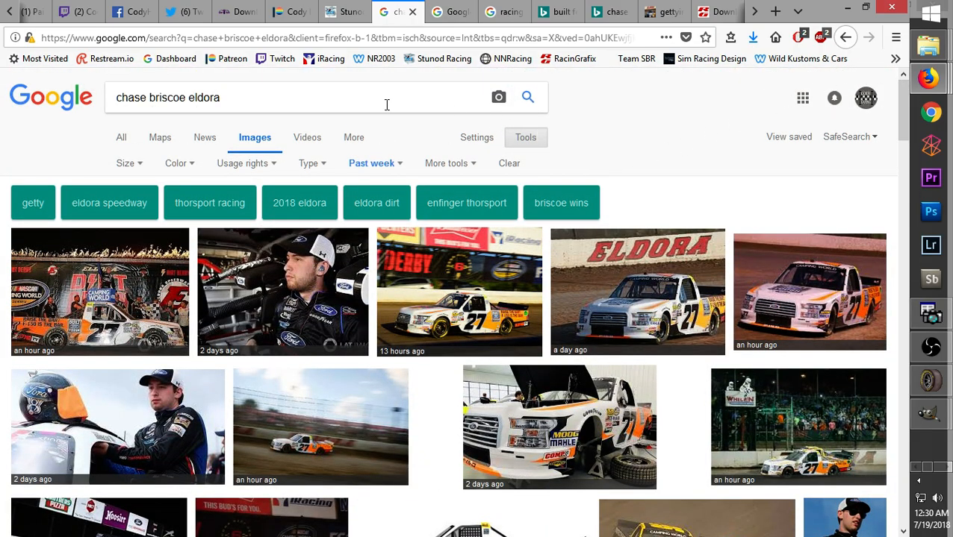
pyautogui.moveTo(232, 102); pyautogui.dragTo(195, 102)
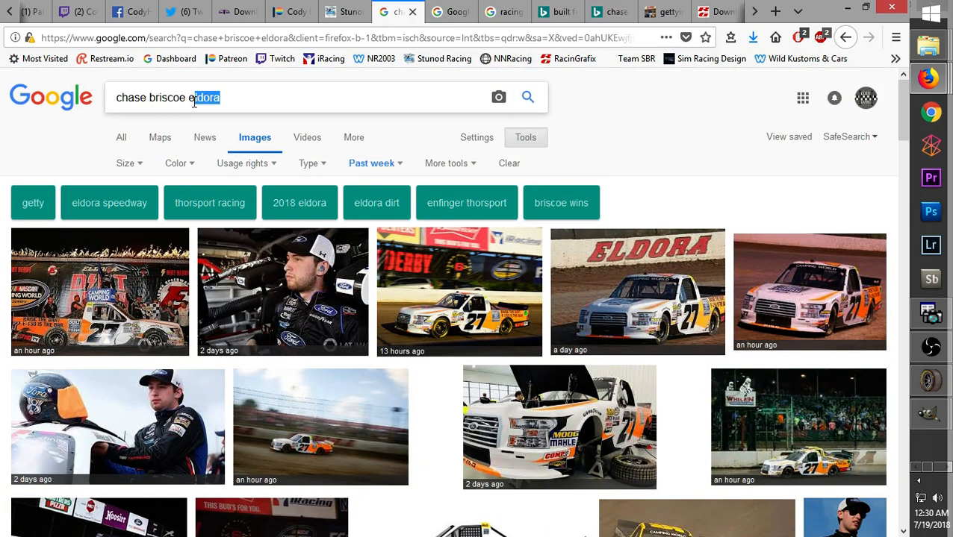
pyautogui.write('nutri chomps')
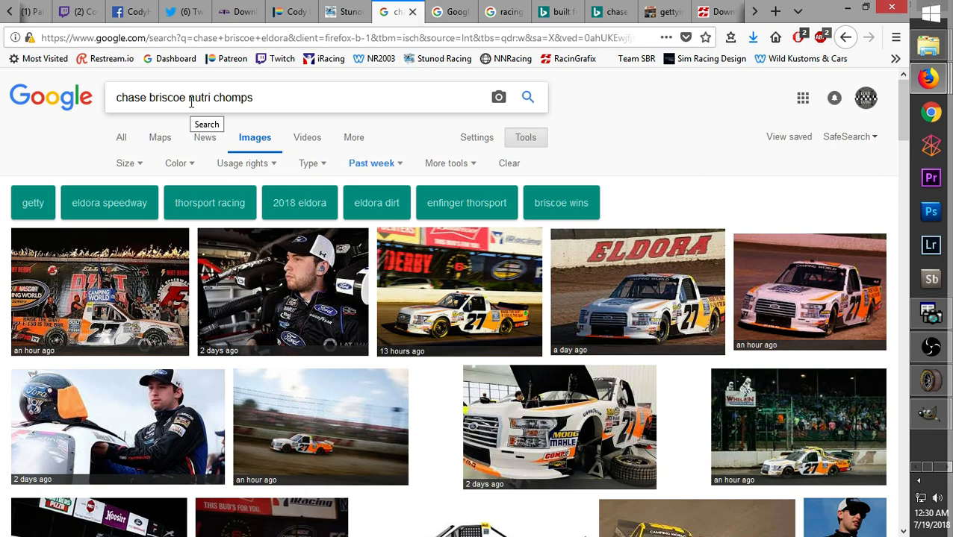
pyautogui.moveTo(191, 103); pyautogui.dragTo(109, 106)
pyautogui.press('BackSpace')
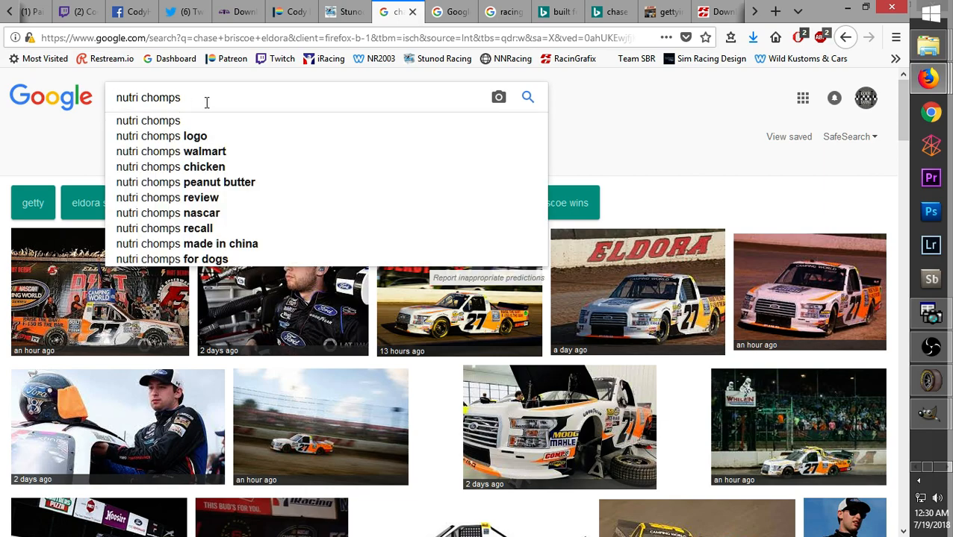
pyautogui.click(203, 136)
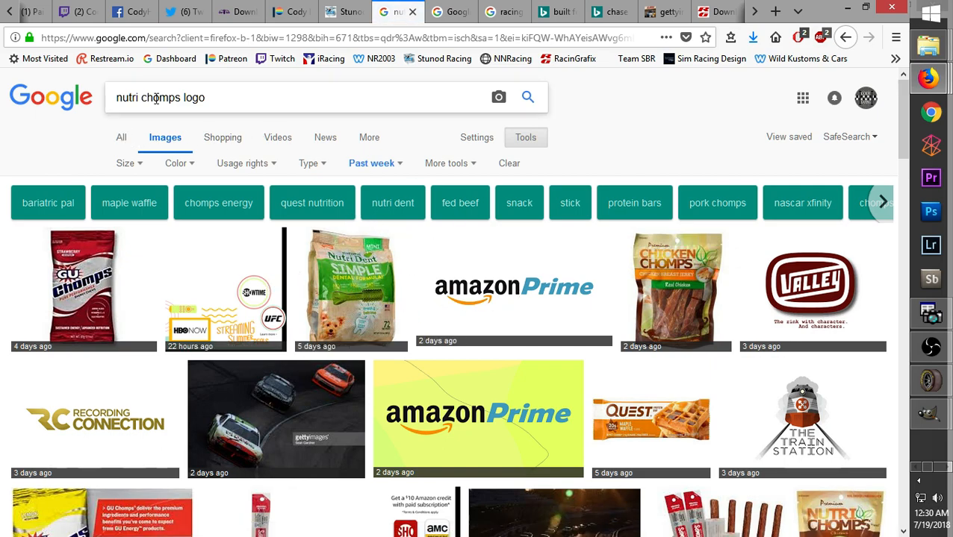
# Refine the image search to "premium nutri chomps logo"
pyautogui.click(117, 100)
pyautogui.write('premium')
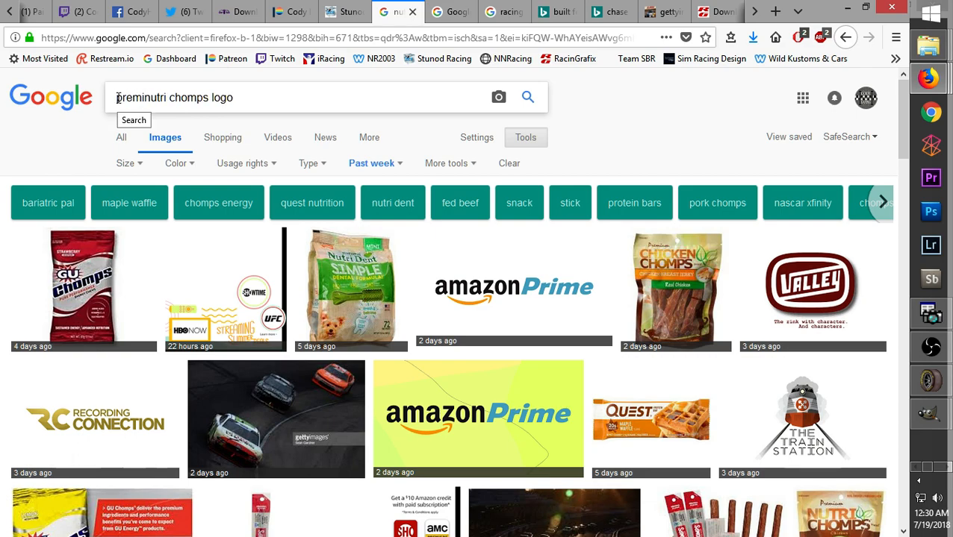
pyautogui.press('Return')
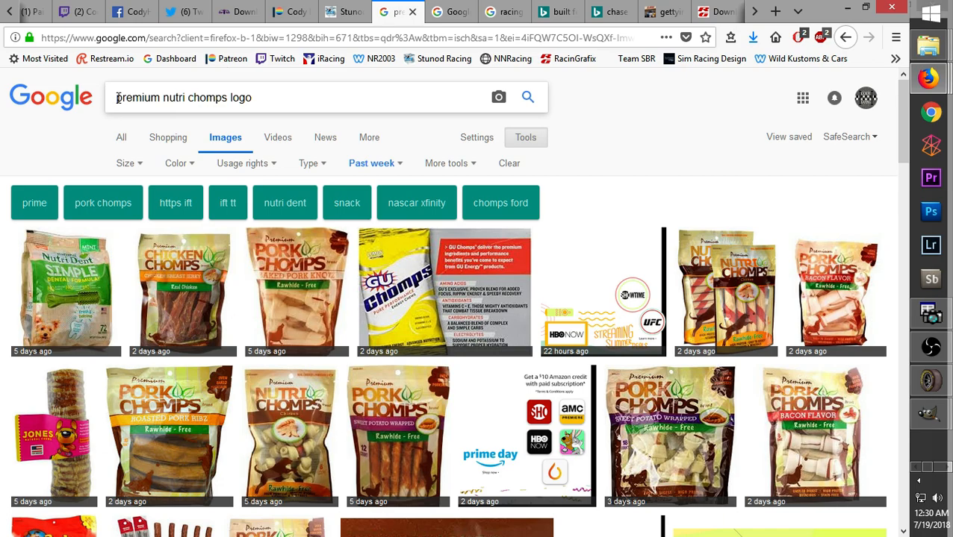
# Widen the logo image results from the past week to any time
pyautogui.doubleClick(238, 97)
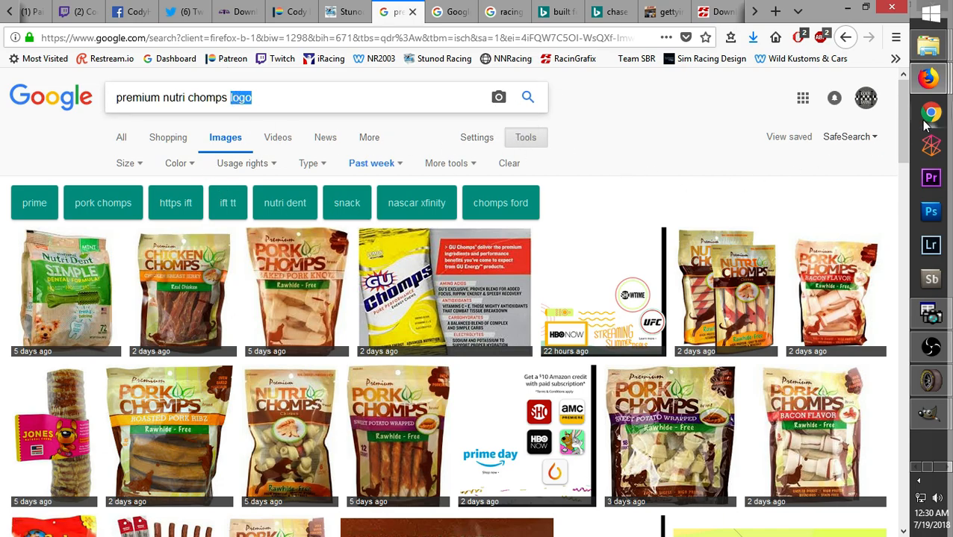
pyautogui.moveTo(899, 105); pyautogui.dragTo(896, 117)
pyautogui.scroll(2, 899, 119)
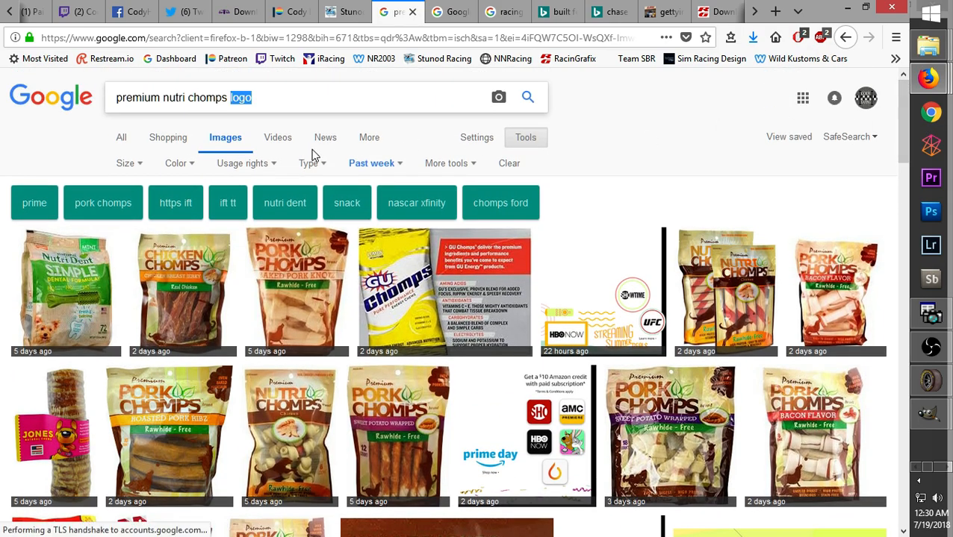
pyautogui.click(375, 166)
pyautogui.click(371, 186)
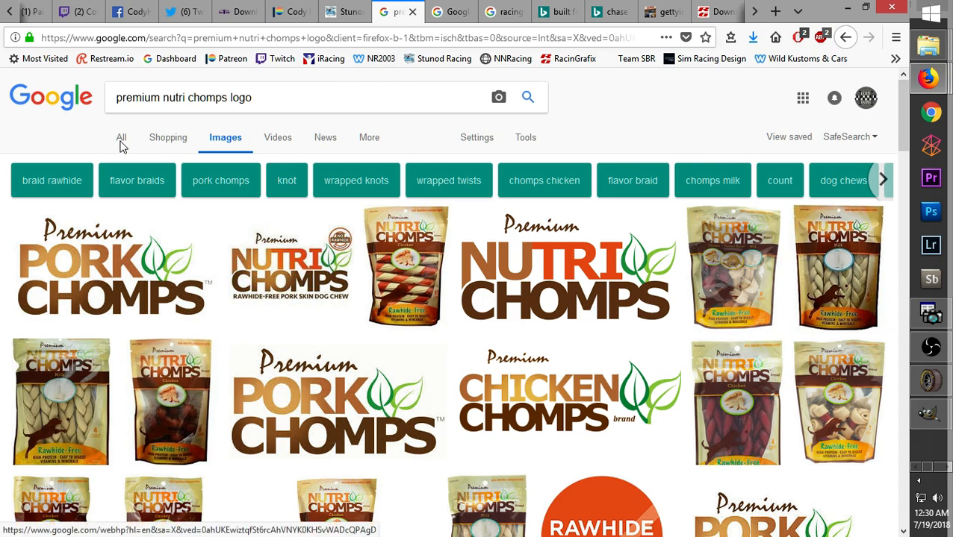
# Save the transparent Premium Nutri Chomps logo as a PNG in the Logos folder under NR2003 Files > paints
pyautogui.click(515, 292)
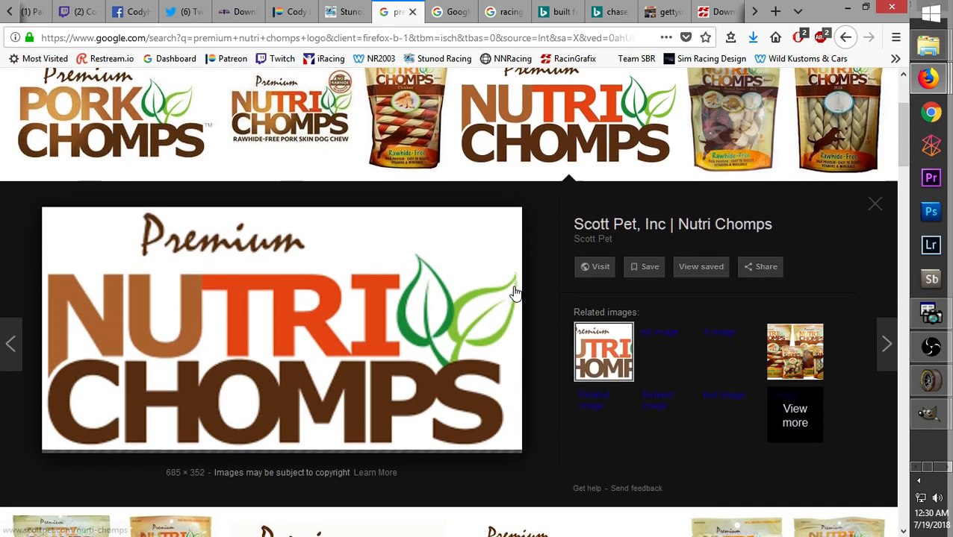
pyautogui.rightClick(223, 303)
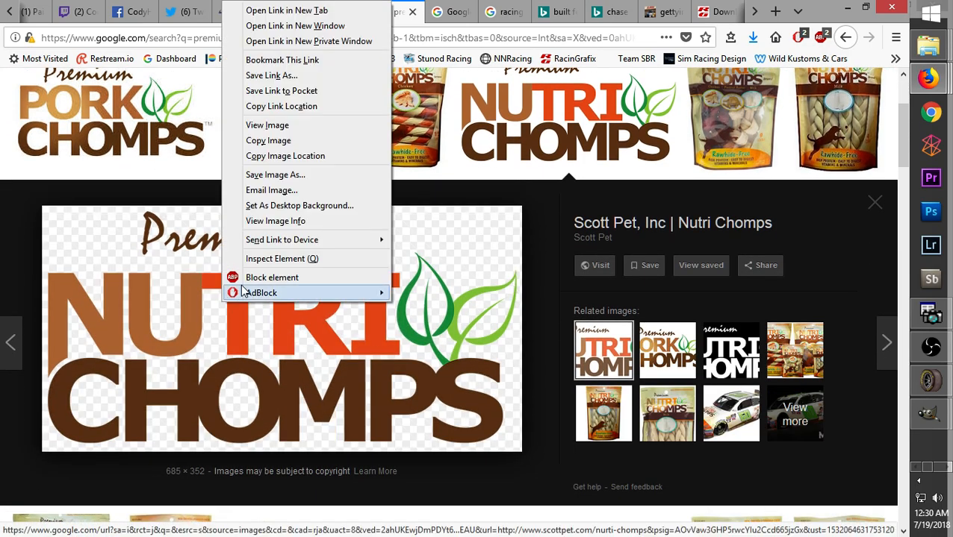
pyautogui.click(280, 177)
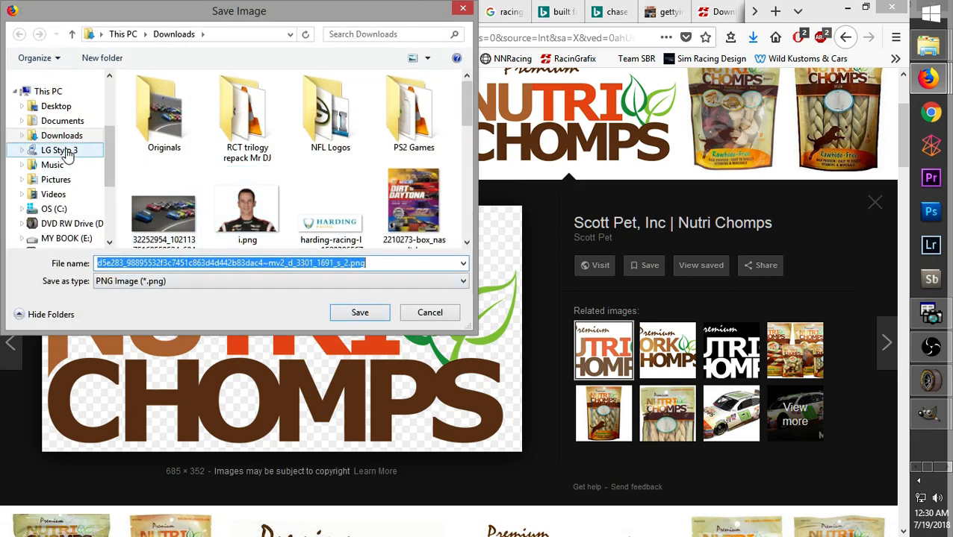
pyautogui.click(56, 124)
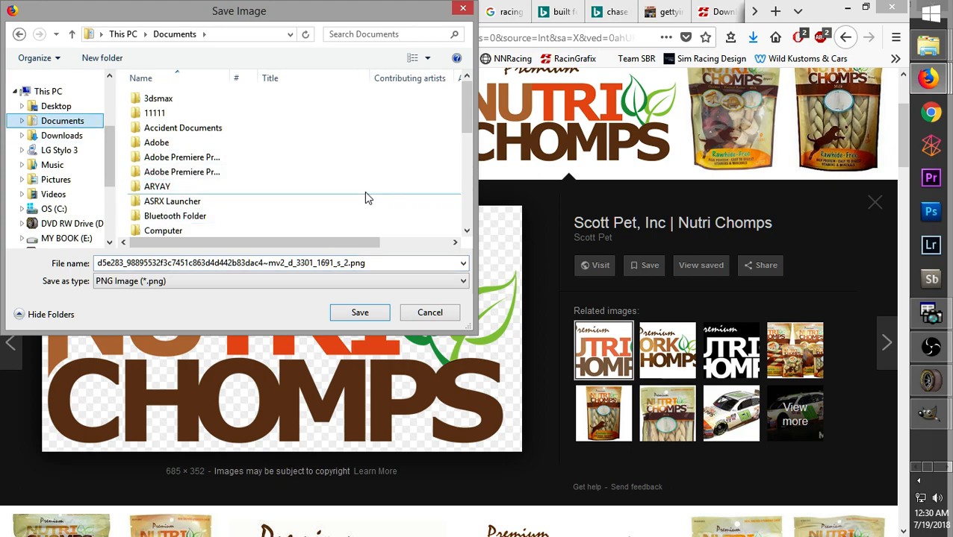
pyautogui.scroll(-1, 462, 132)
pyautogui.scroll(-3, 461, 146)
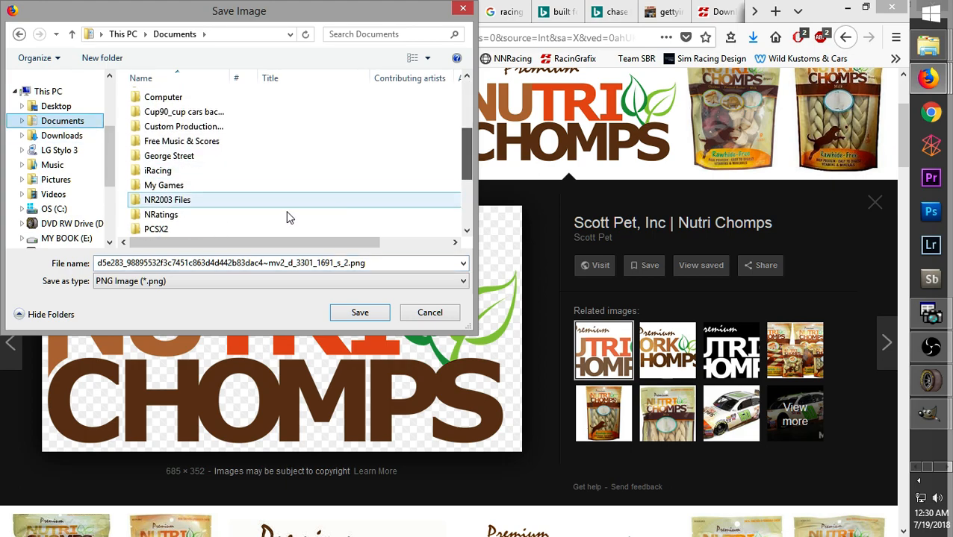
pyautogui.doubleClick(183, 203)
pyautogui.doubleClick(157, 187)
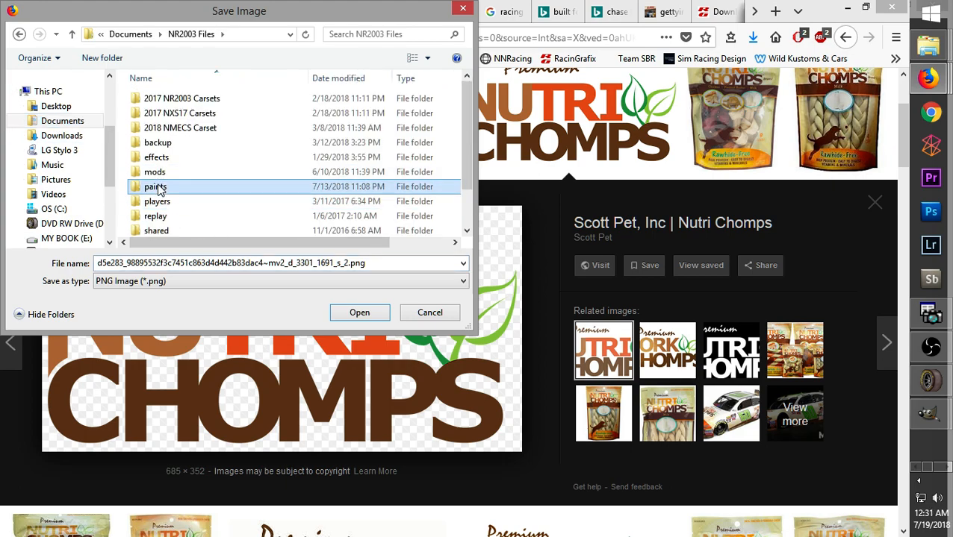
pyautogui.scroll(-3, 461, 93)
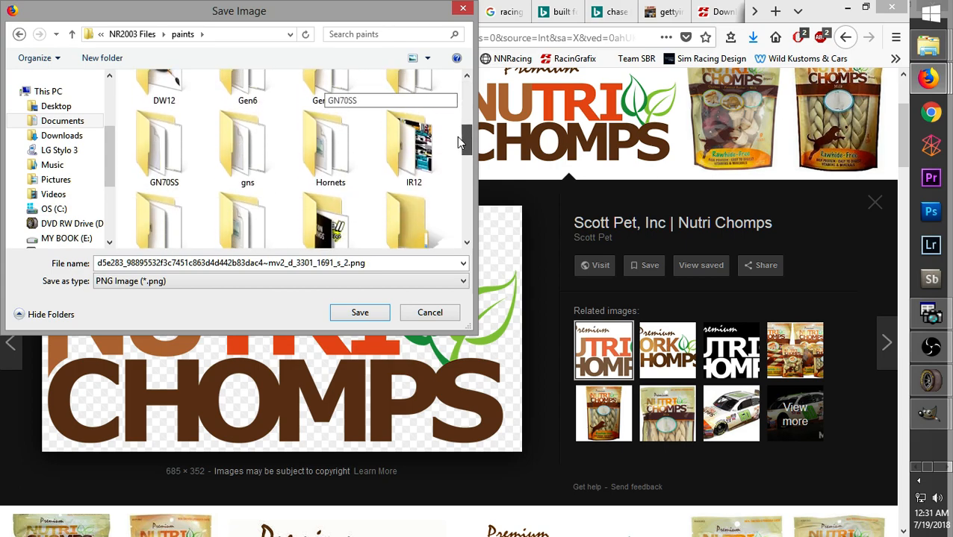
pyautogui.doubleClick(336, 118)
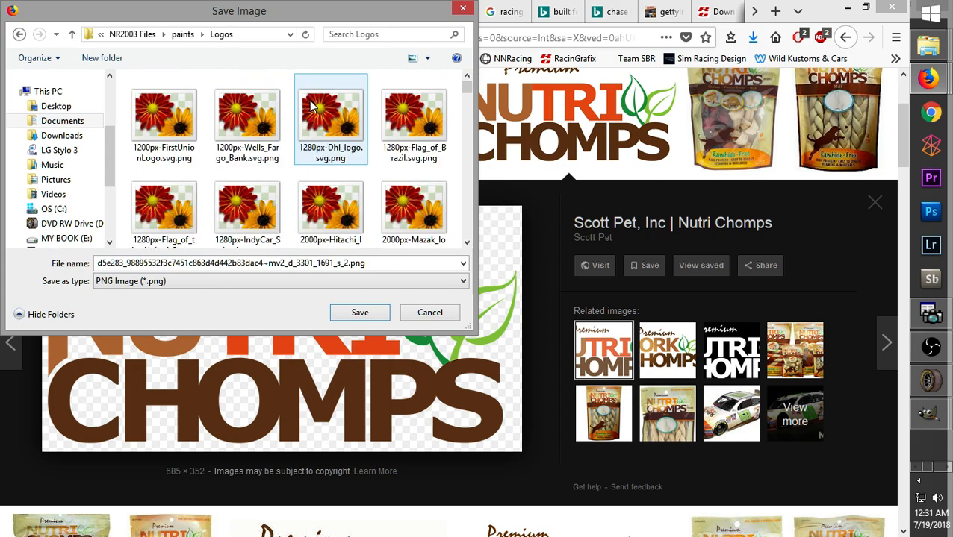
pyautogui.click(359, 314)
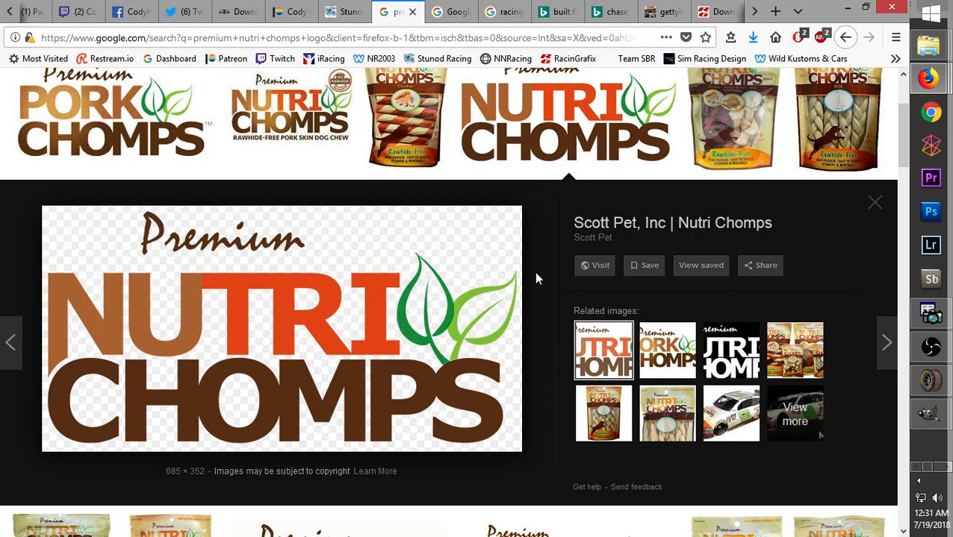
# Return to the "chase briscoe eldora" image results and examine the tailgate close-up and the small photo of the 27 truck
pyautogui.scroll(4, 546, 287)
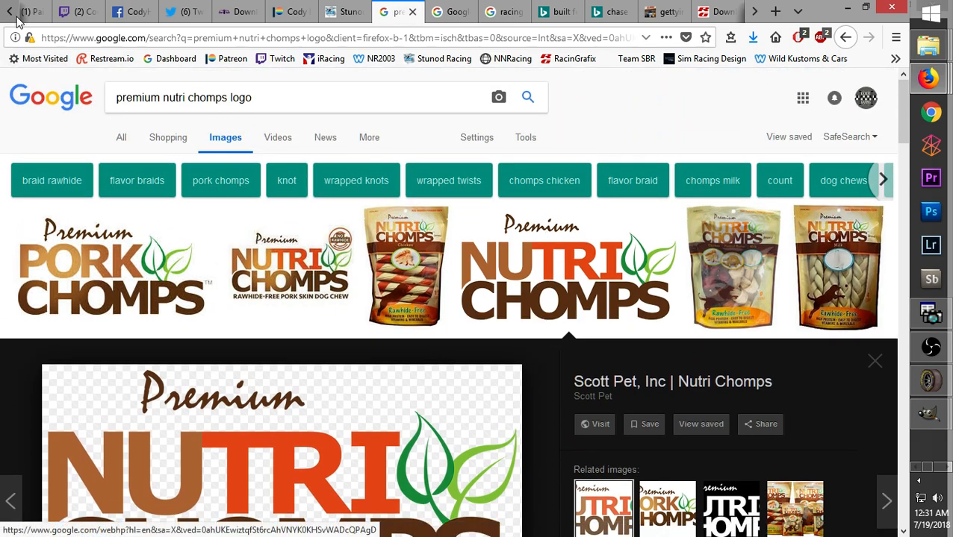
pyautogui.click(845, 39)
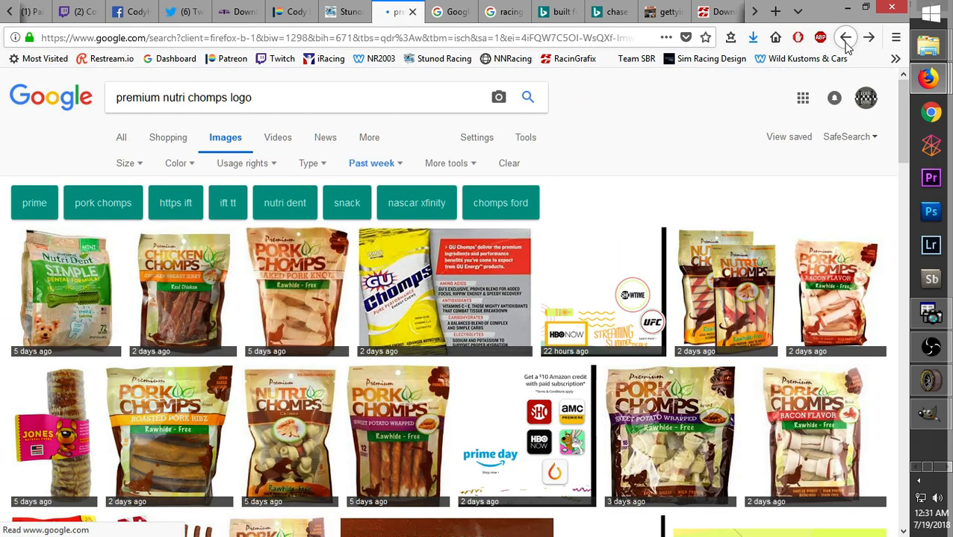
pyautogui.click(845, 39)
pyautogui.click(845, 39)
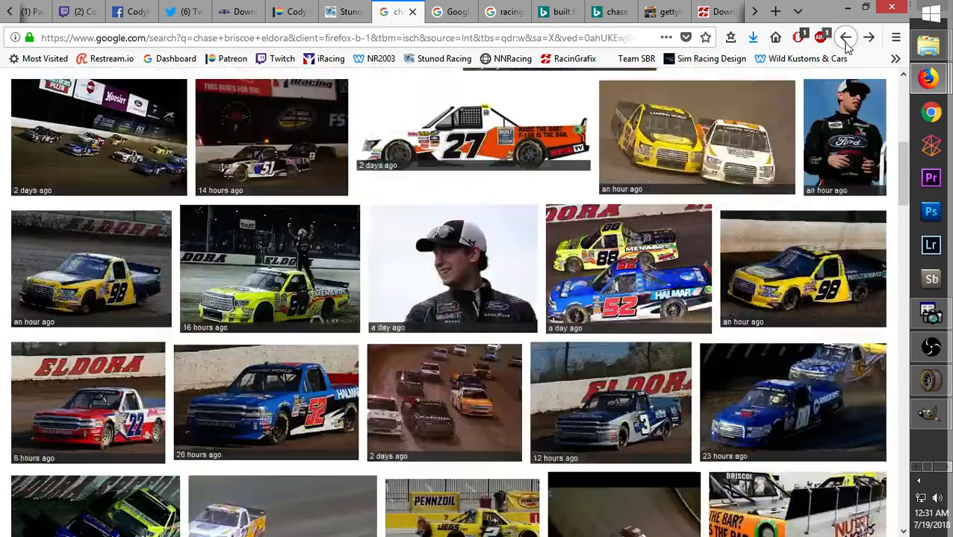
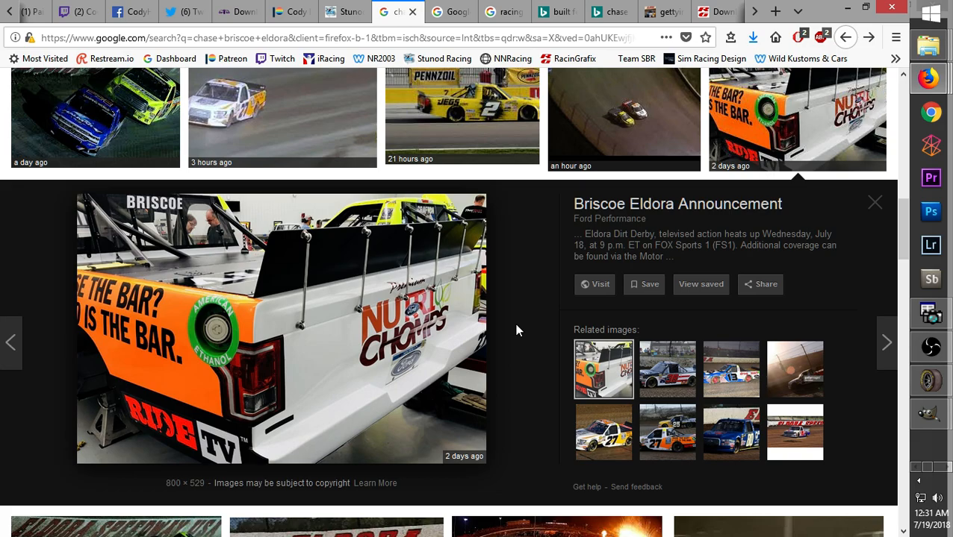
pyautogui.click(604, 434)
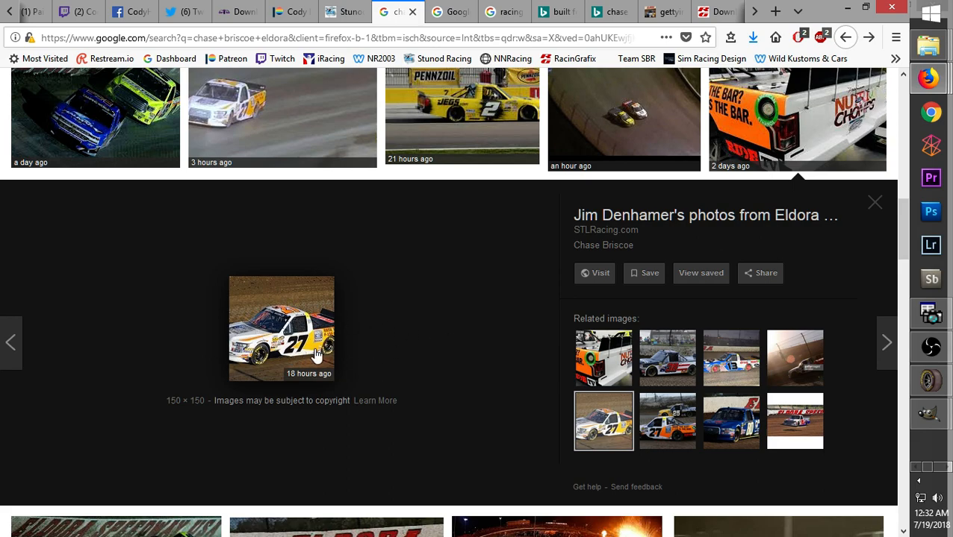
pyautogui.middleClick(493, 323)
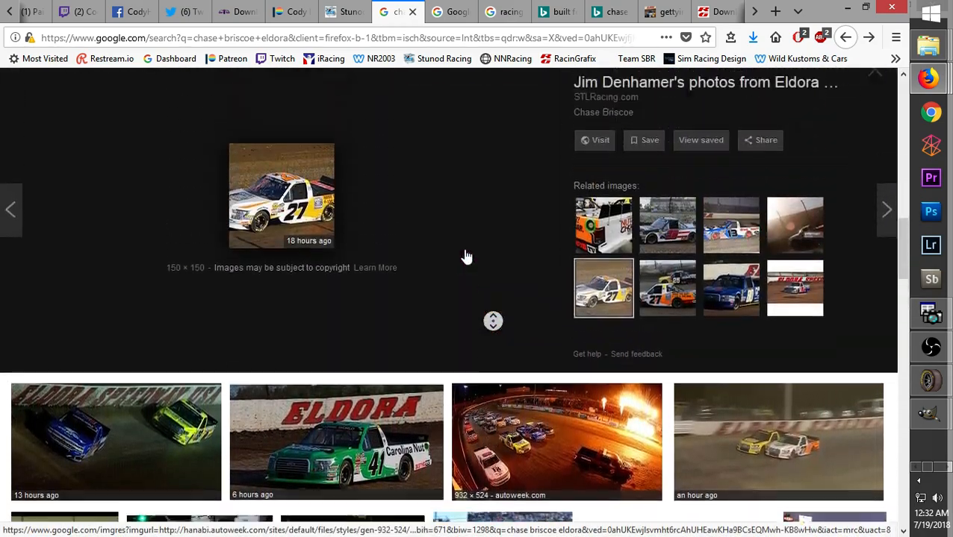
pyautogui.middleClick(461, 254)
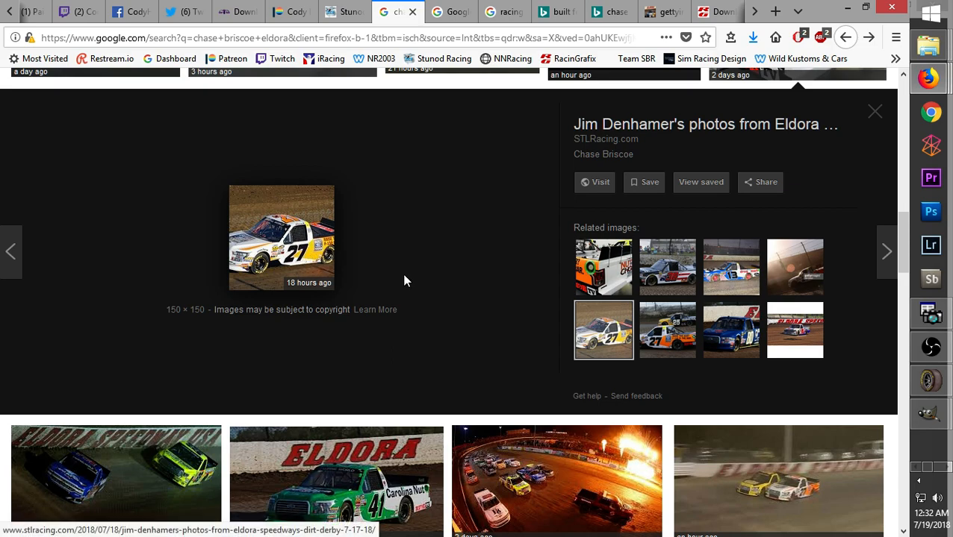
# Switch to GIMP and compare the 27thor-numbers17 artwork with the 27 truck photo in Firefox
pyautogui.moveTo(939, 420)
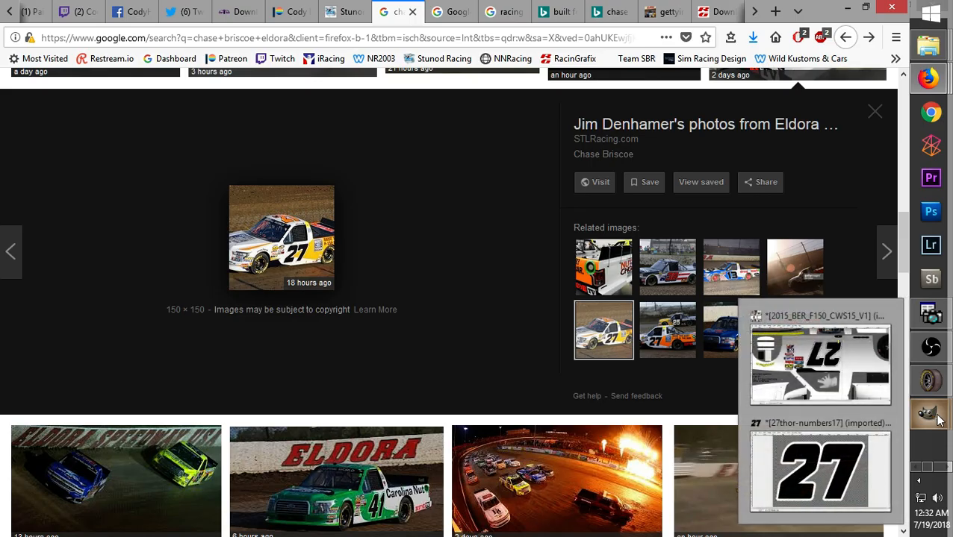
pyautogui.click(848, 466)
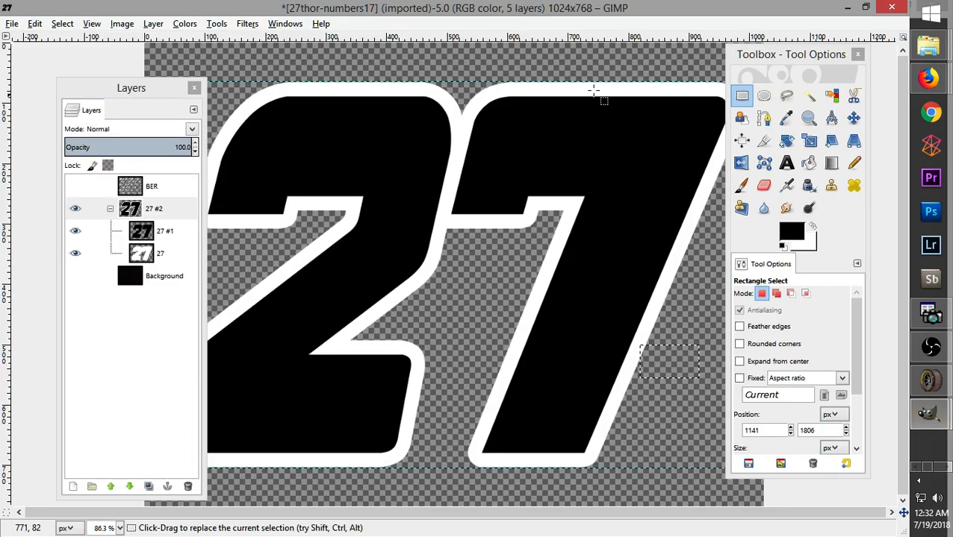
pyautogui.moveTo(930, 84)
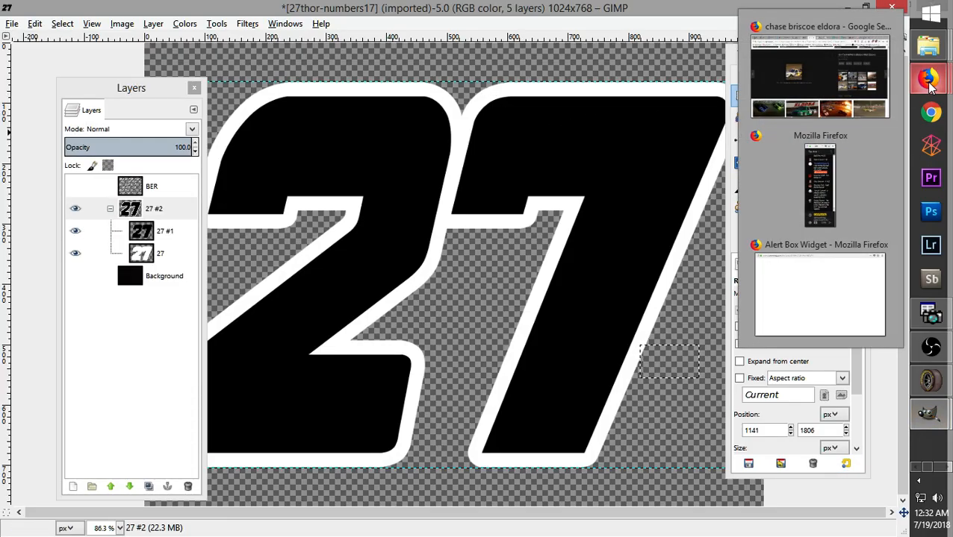
pyautogui.click(819, 75)
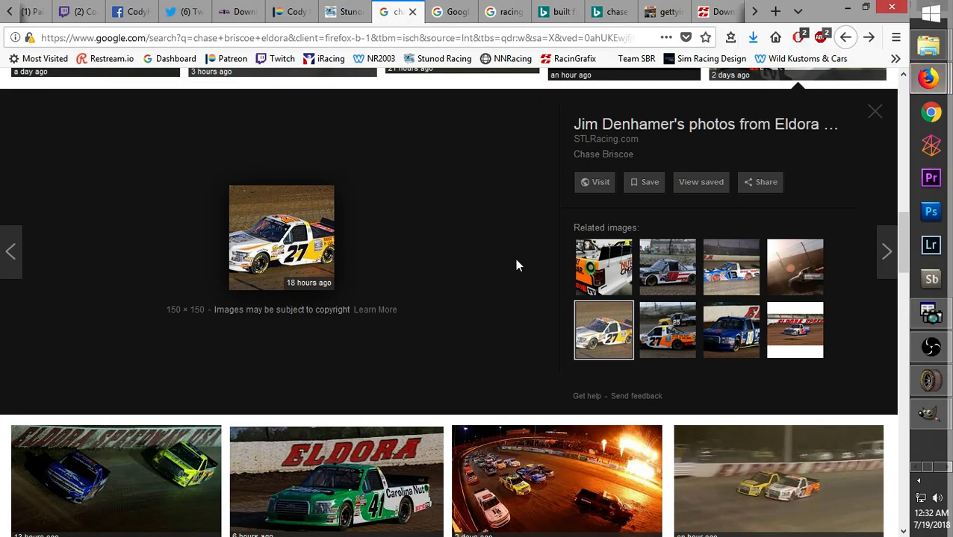
pyautogui.moveTo(930, 412)
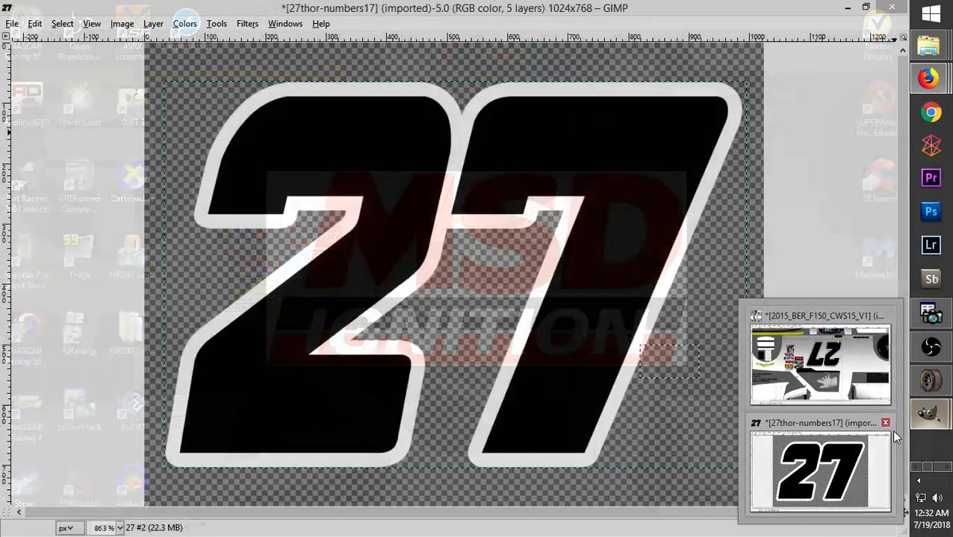
pyautogui.click(817, 457)
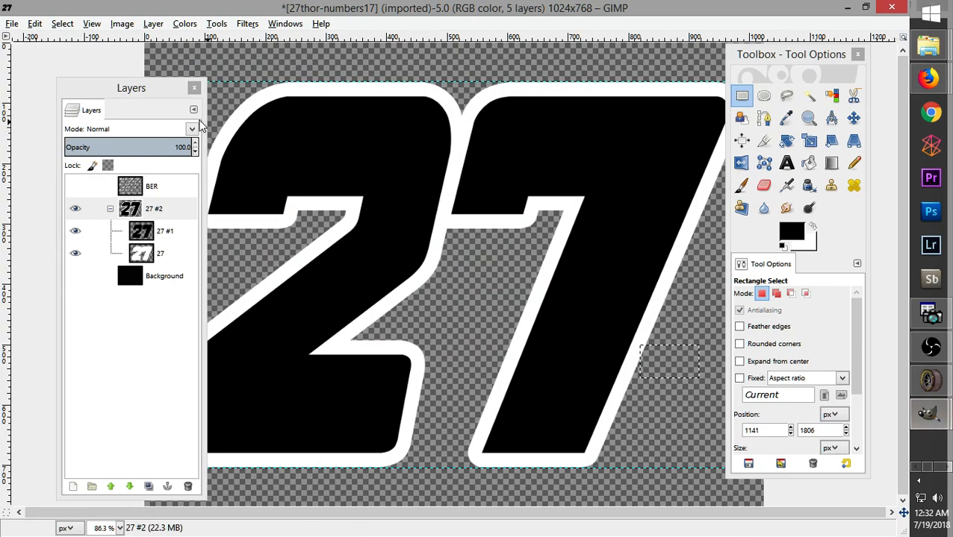
# Clear the white outline from the layer named 27 and paste it back as a floating selection
pyautogui.click(172, 259)
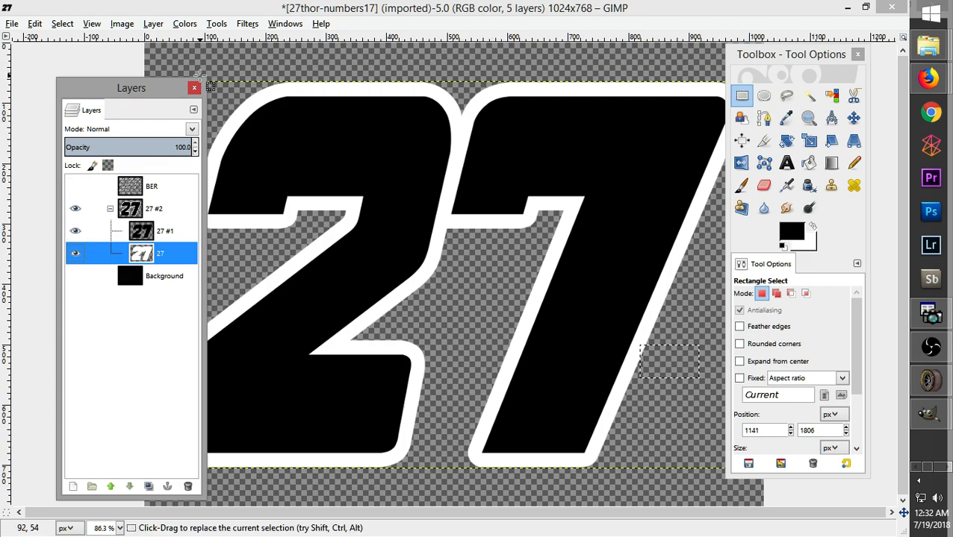
pyautogui.moveTo(153, 97); pyautogui.dragTo(36, 101)
pyautogui.moveTo(778, 68); pyautogui.dragTo(836, 65)
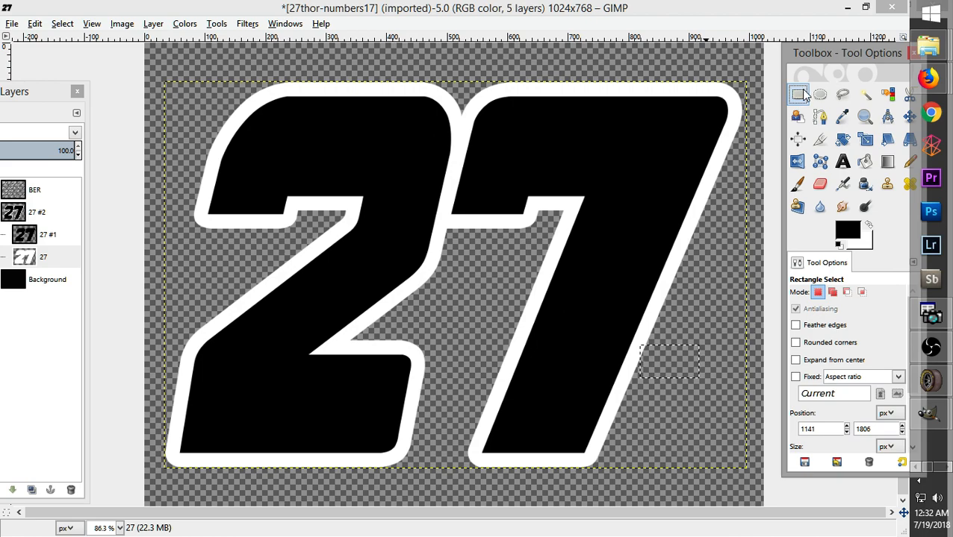
pyautogui.moveTo(130, 61); pyautogui.dragTo(792, 499)
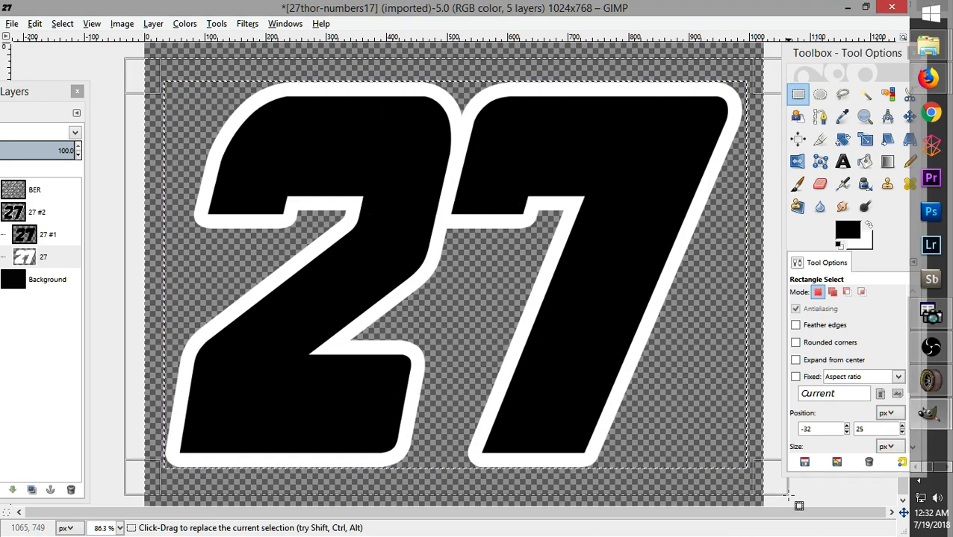
pyautogui.hotkey('ctrl', 'c')
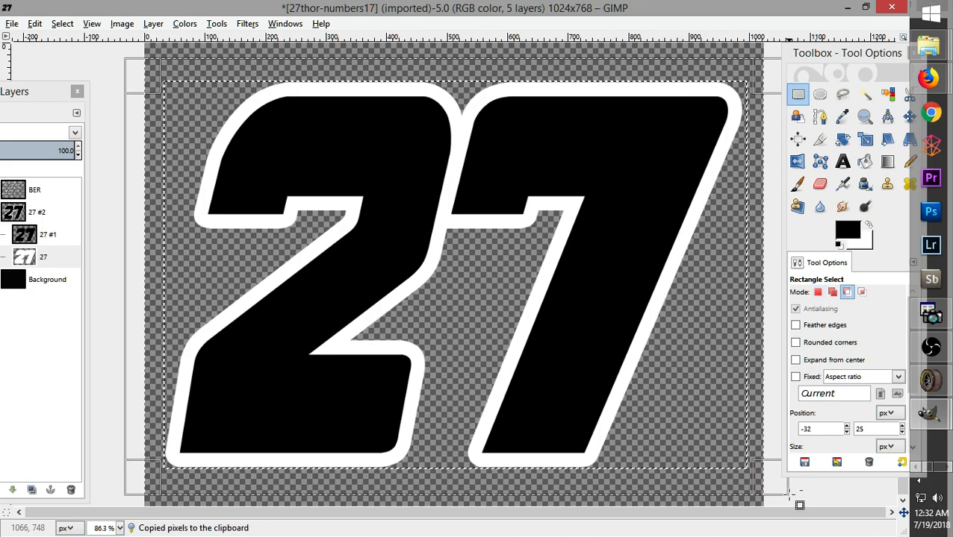
pyautogui.press('Delete')
pyautogui.hotkey('ctrl', 'v')
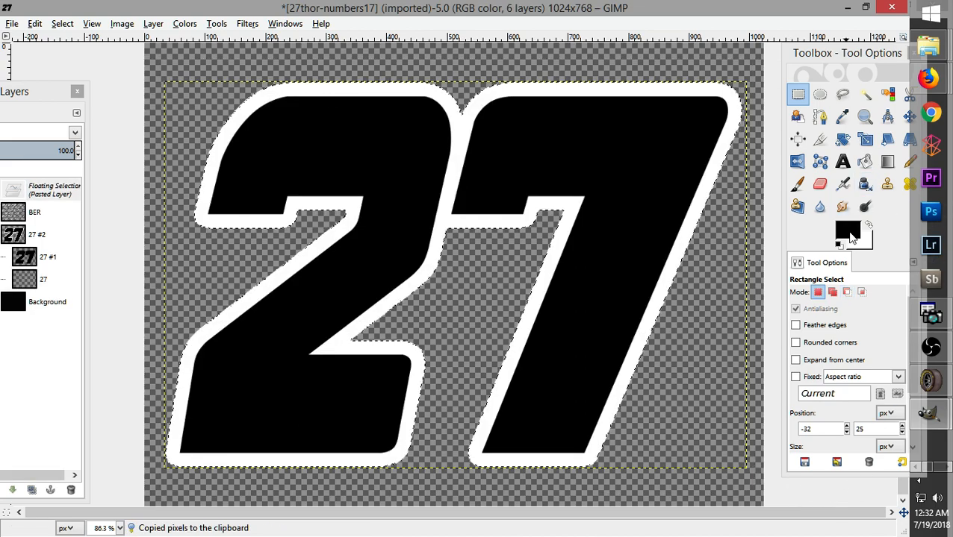
# Paint the pasted number outline black with the Hardness 100 paintbrush at size 218 and anchor it to the layer named 27
pyautogui.click(820, 183)
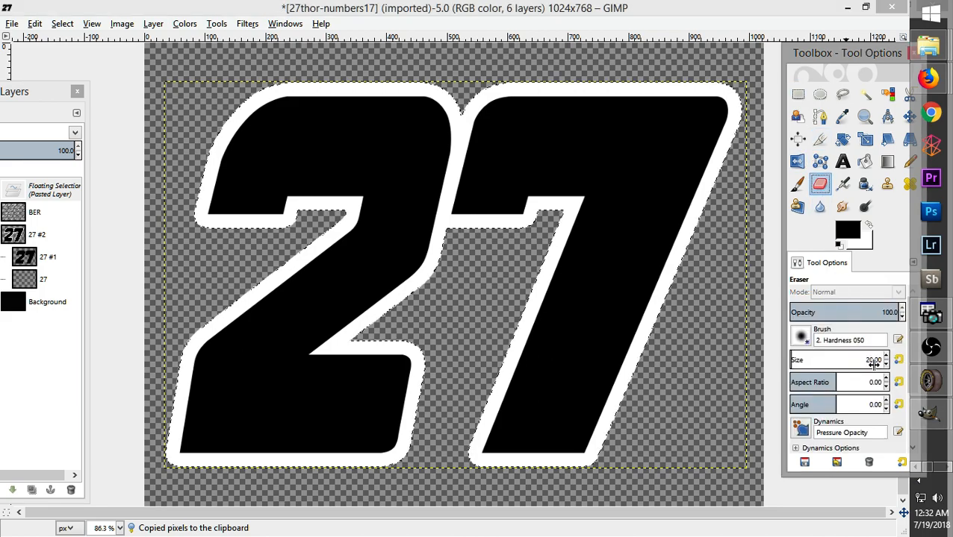
pyautogui.click(797, 183)
pyautogui.click(801, 337)
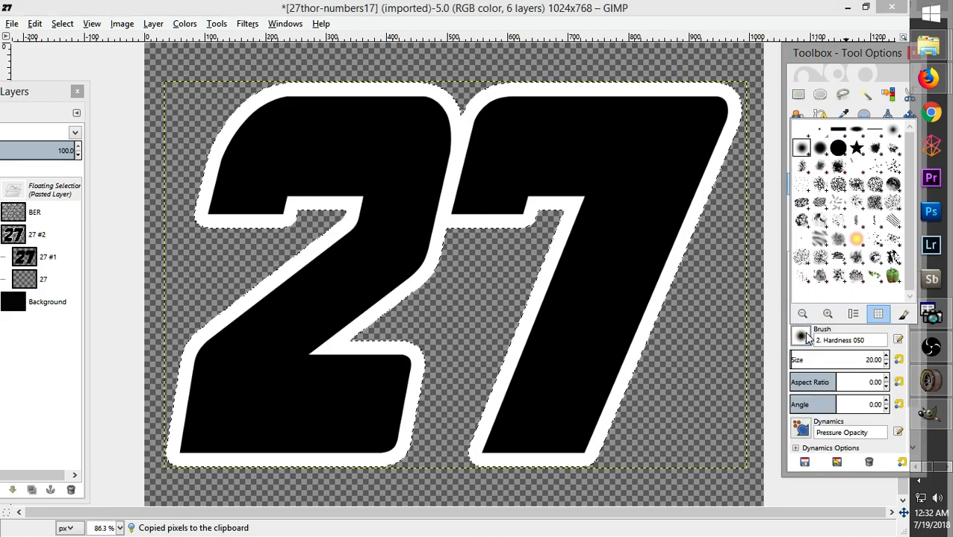
pyautogui.doubleClick(830, 153)
pyautogui.moveTo(887, 356); pyautogui.dragTo(887, 361)
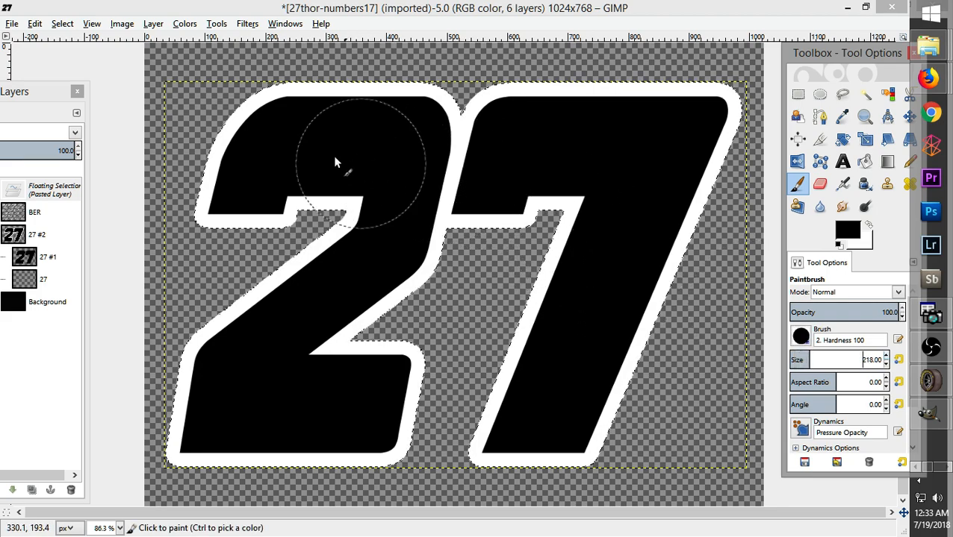
pyautogui.moveTo(244, 145); pyautogui.dragTo(549, 99)
pyautogui.moveTo(350, 166)
pyautogui.mouseDown()
pyautogui.moveTo(254, 194)
pyautogui.moveTo(716, 196)
pyautogui.moveTo(733, 210)
pyautogui.moveTo(48, 277)
pyautogui.moveTo(779, 283)
pyautogui.moveTo(304, 319)
pyautogui.moveTo(84, 355)
pyautogui.moveTo(785, 361)
pyautogui.moveTo(303, 393)
pyautogui.moveTo(88, 427)
pyautogui.moveTo(538, 448)
pyautogui.mouseUp()
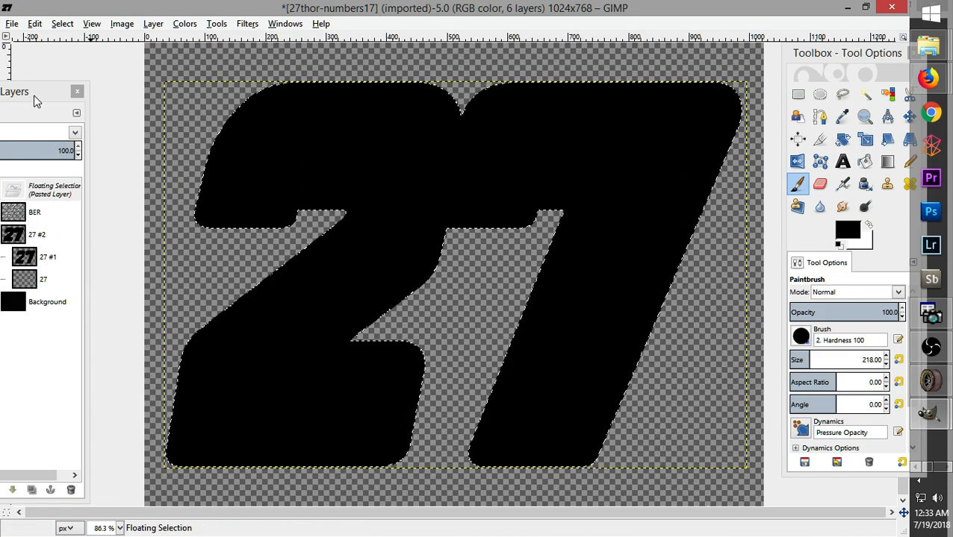
pyautogui.moveTo(33, 97); pyautogui.dragTo(112, 90)
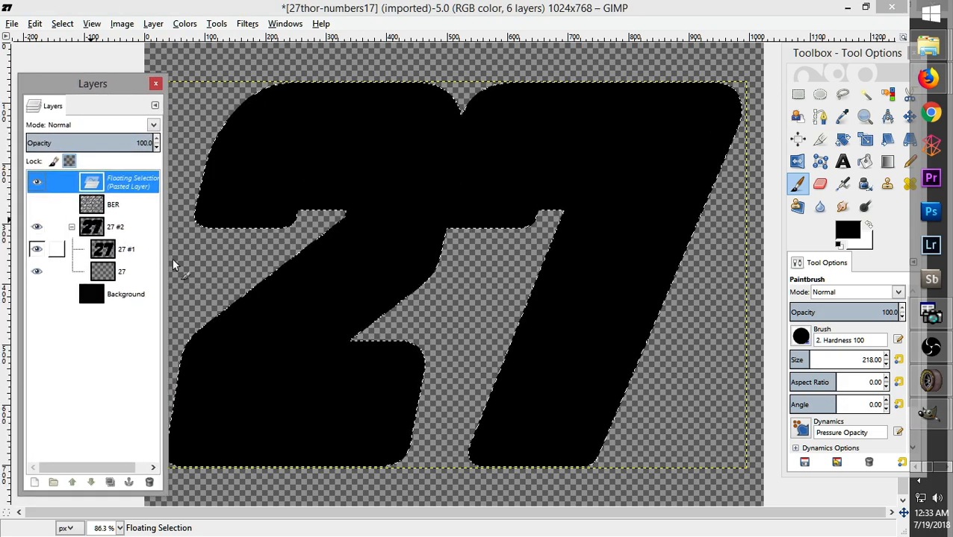
pyautogui.click(797, 94)
pyautogui.click(687, 314)
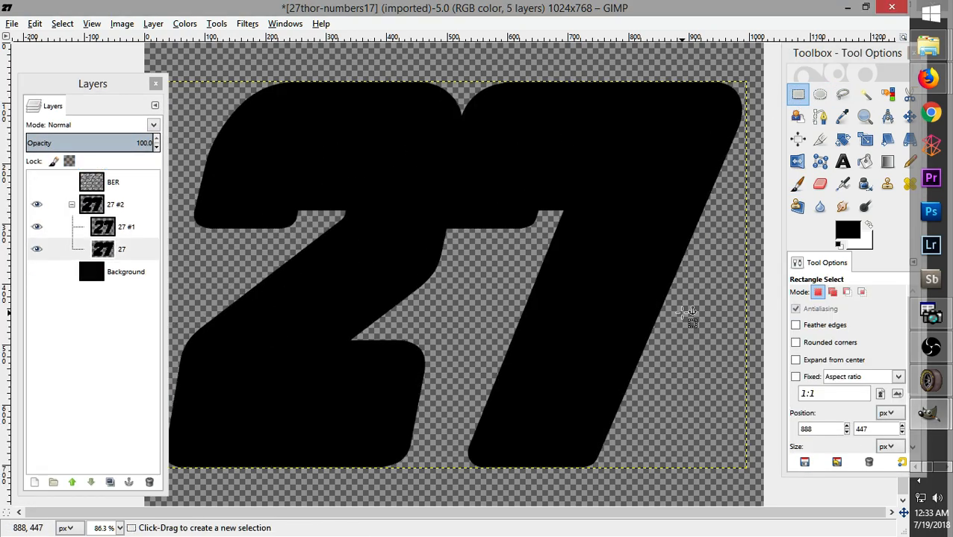
# Copy the whole number artwork from layer 27 #1 and paste it back as a floating selection
pyautogui.click(126, 228)
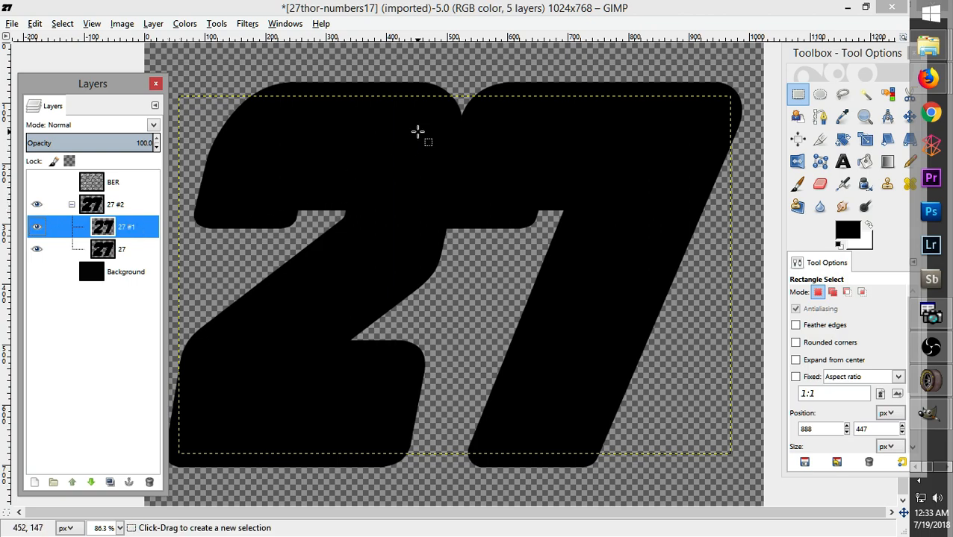
pyautogui.moveTo(129, 92); pyautogui.dragTo(100, 95)
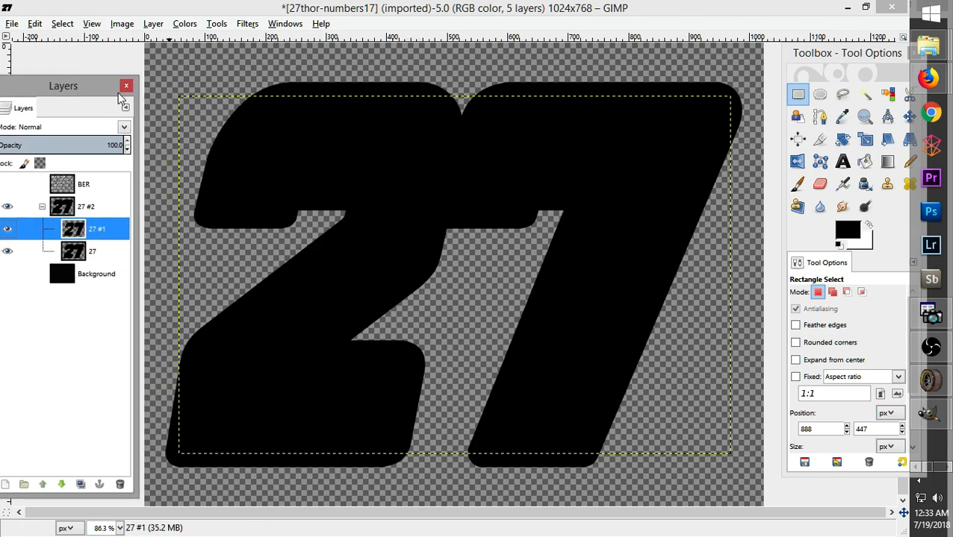
pyautogui.moveTo(153, 73); pyautogui.dragTo(771, 496)
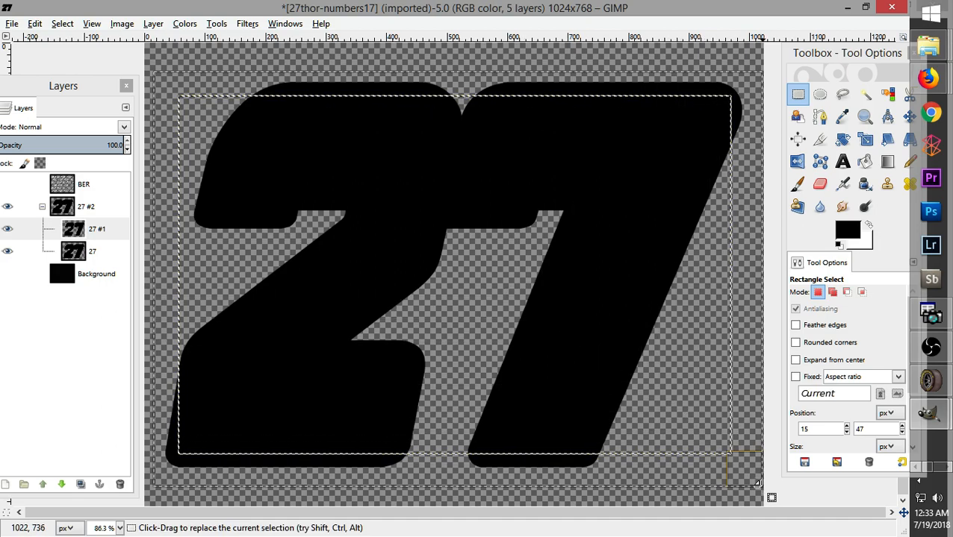
pyautogui.hotkey('ctrl', 'c')
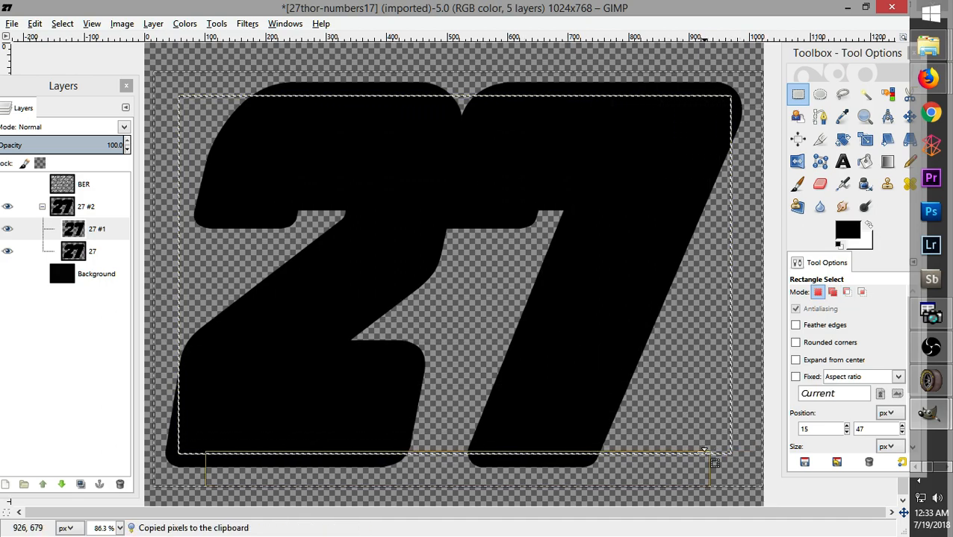
pyautogui.hotkey('ctrl', 'v')
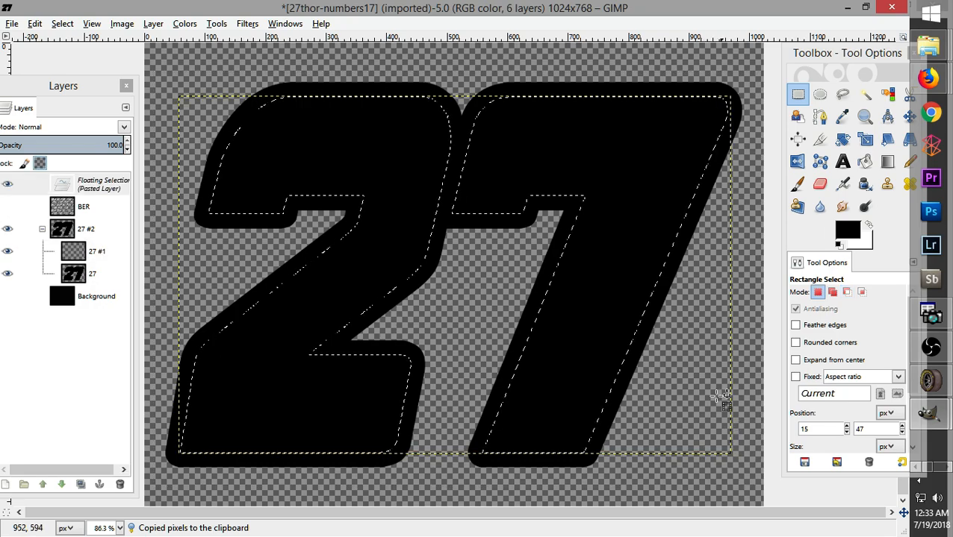
# Choose the orange f96808 for the foreground color
pyautogui.click(845, 233)
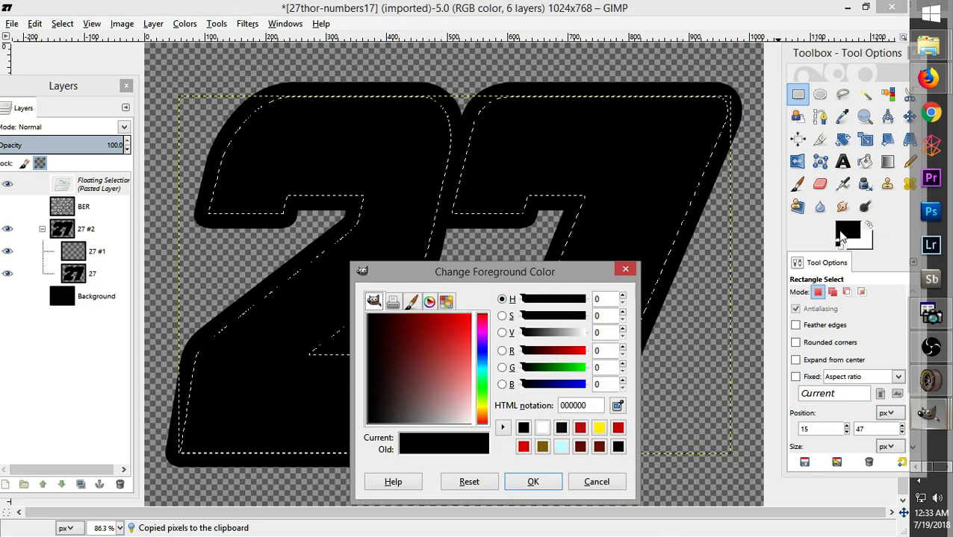
pyautogui.click(482, 418)
pyautogui.moveTo(482, 414); pyautogui.dragTo(483, 418)
pyautogui.click(451, 348)
pyautogui.moveTo(450, 348); pyautogui.dragTo(470, 315)
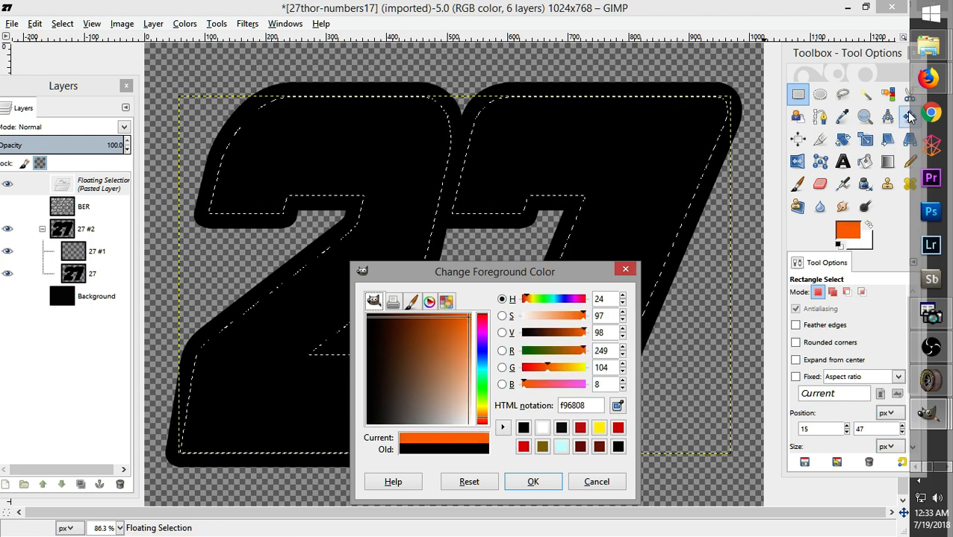
# Show the Briscoe Eldora Announcement tailgate close-up in Firefox and bring GIMP's foreground color dialog over it
pyautogui.moveTo(928, 78)
pyautogui.click(809, 72)
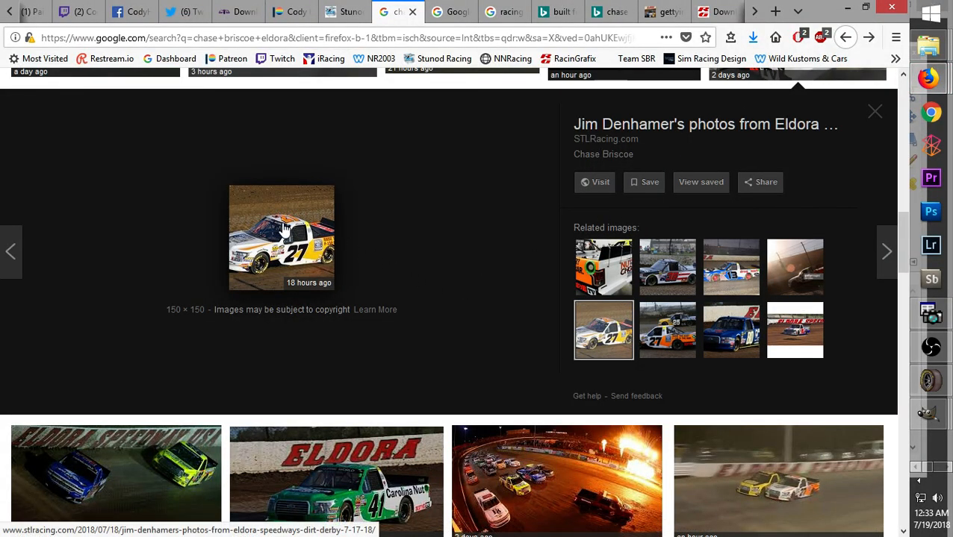
pyautogui.click(580, 276)
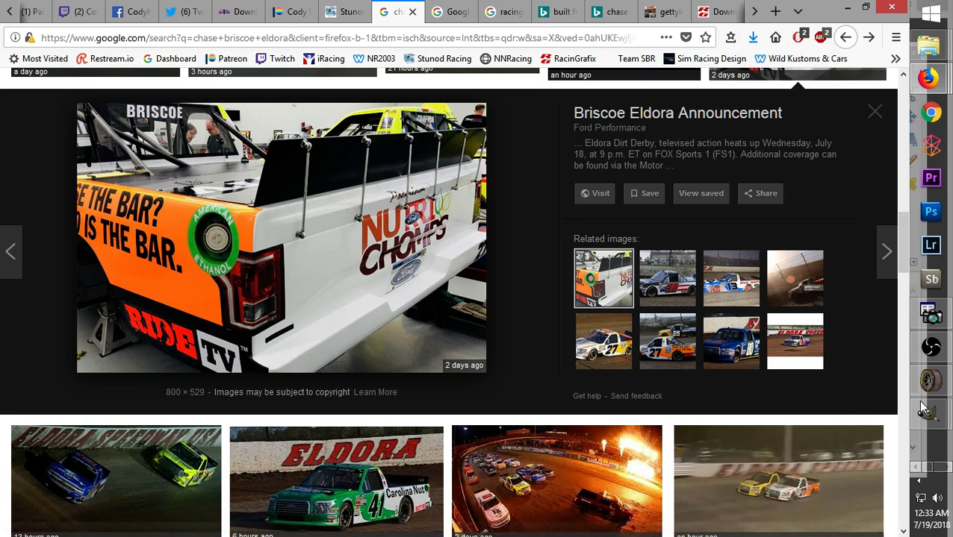
pyautogui.moveTo(930, 414)
pyautogui.click(816, 486)
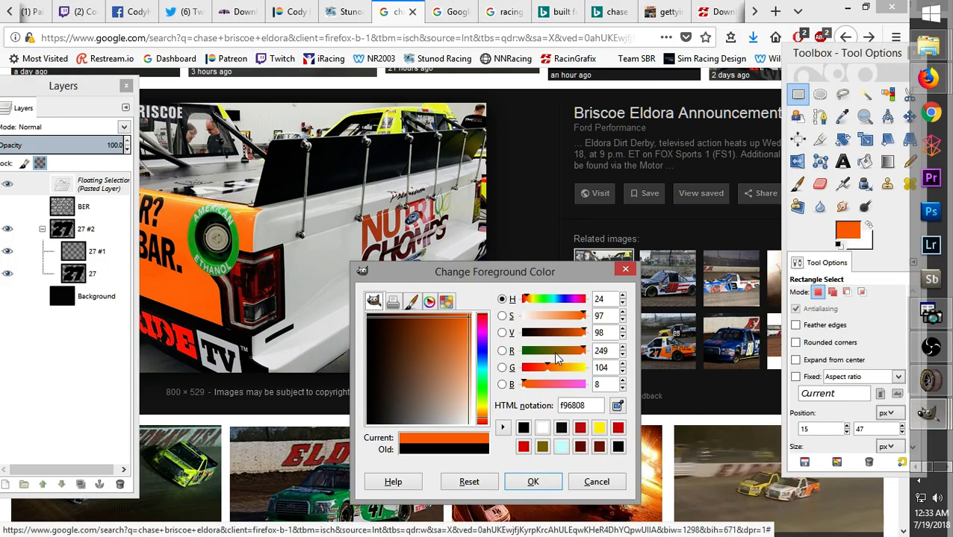
# Sample the orange of the truck bed in the close-up so the foreground color becomes ff6e13, and accept it
pyautogui.click(618, 407)
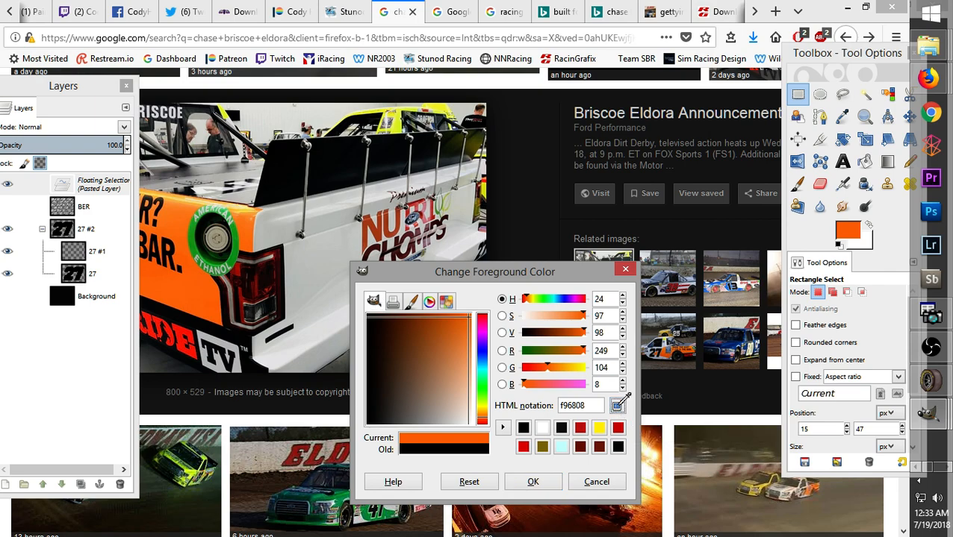
pyautogui.click(192, 297)
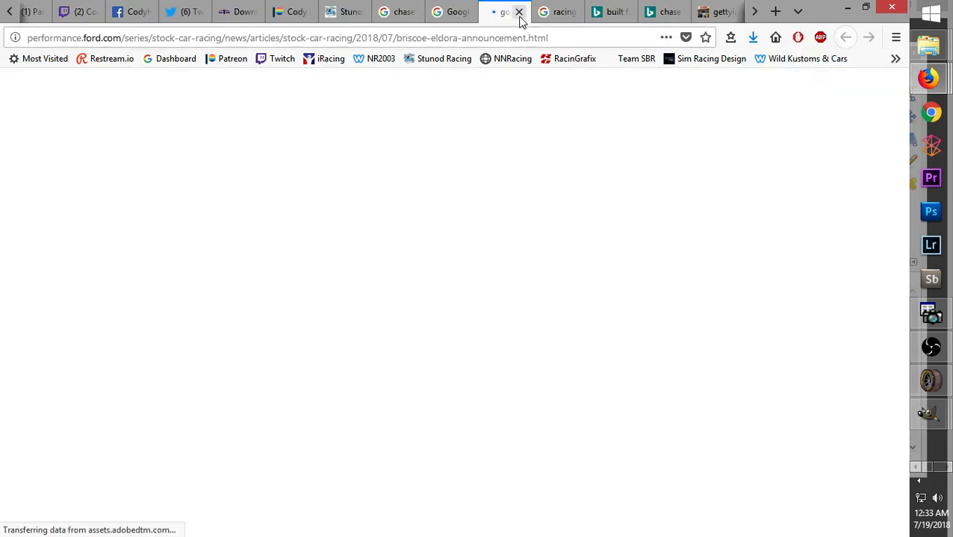
pyautogui.click(521, 19)
pyautogui.moveTo(930, 407)
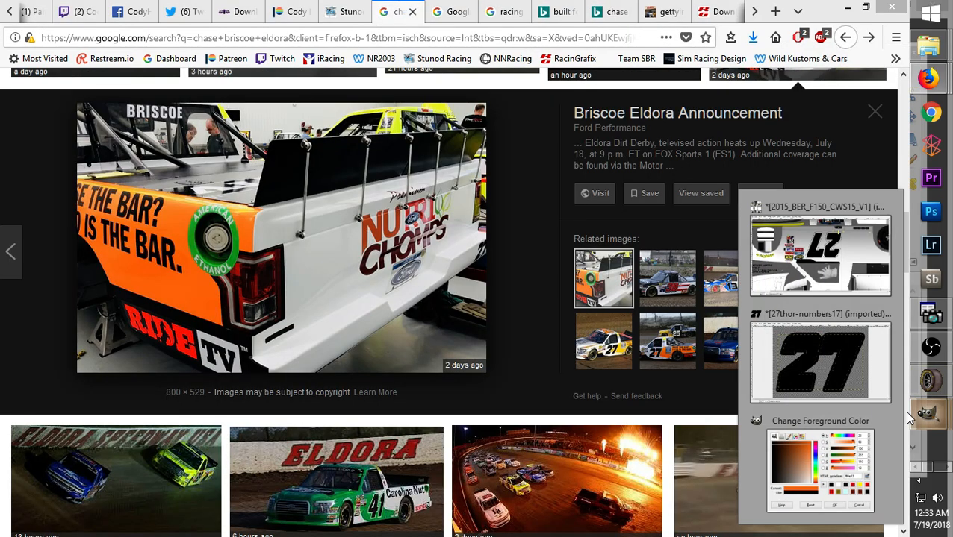
pyautogui.click(829, 467)
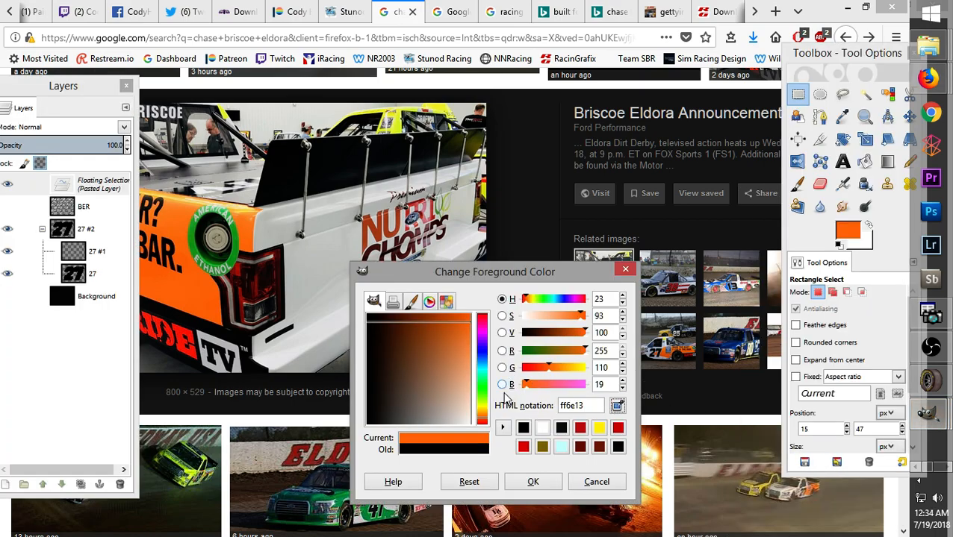
pyautogui.click(531, 483)
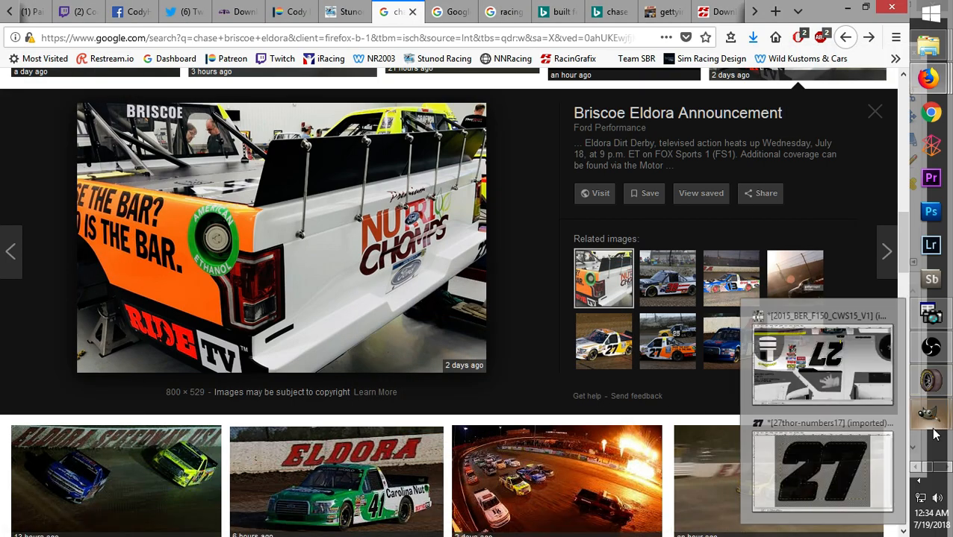
# Bucket-fill both pasted digits in 27thor-numbers17 with the orange foreground color and anchor them to layer 27 #1
pyautogui.click(814, 474)
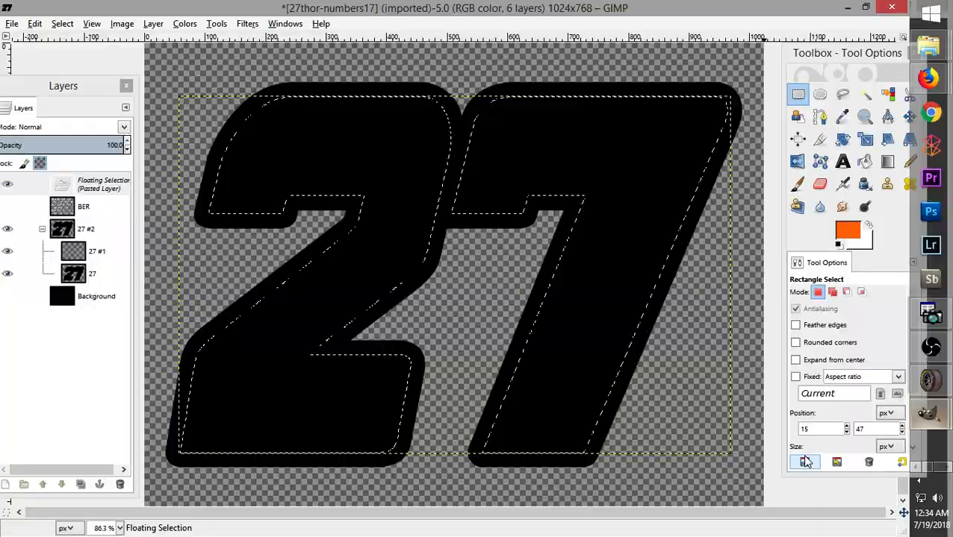
pyautogui.click(866, 166)
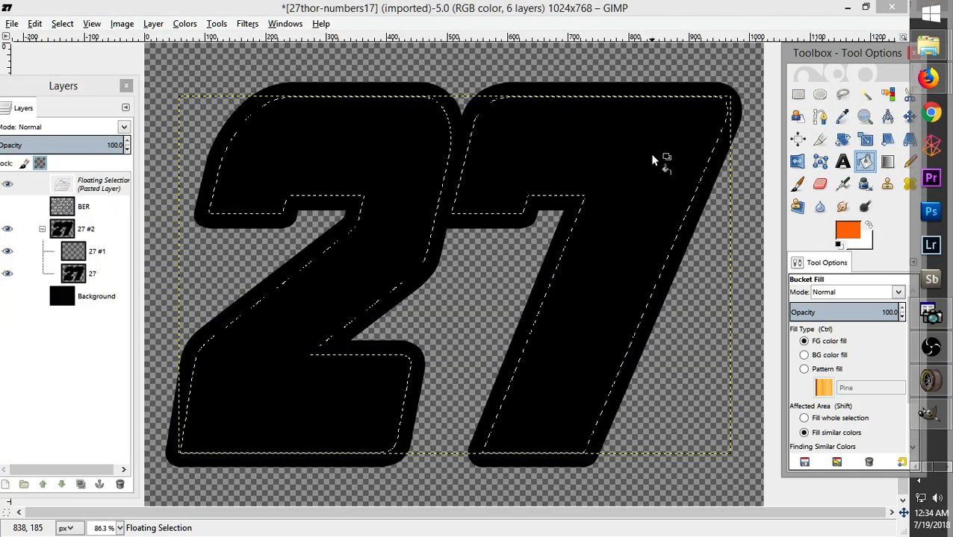
pyautogui.click(654, 159)
pyautogui.click(403, 165)
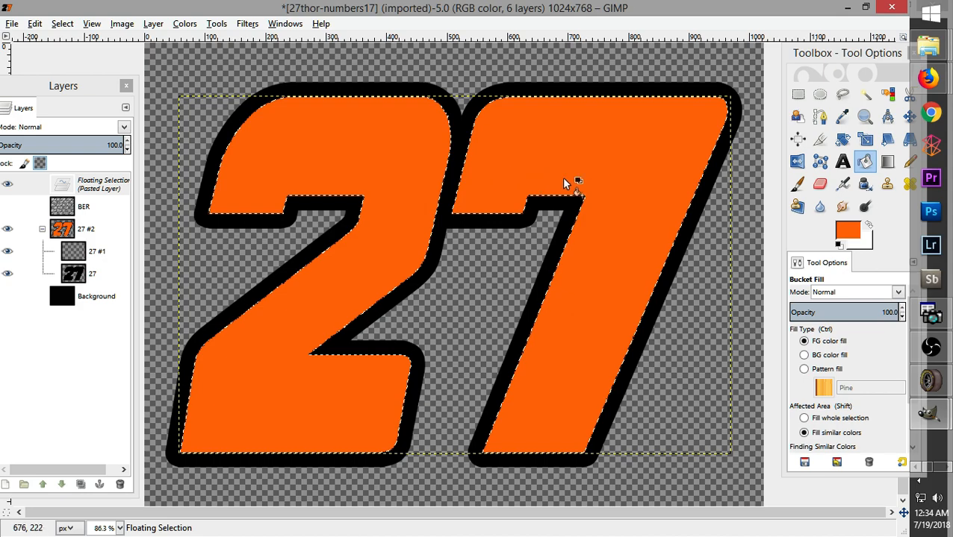
pyautogui.click(797, 94)
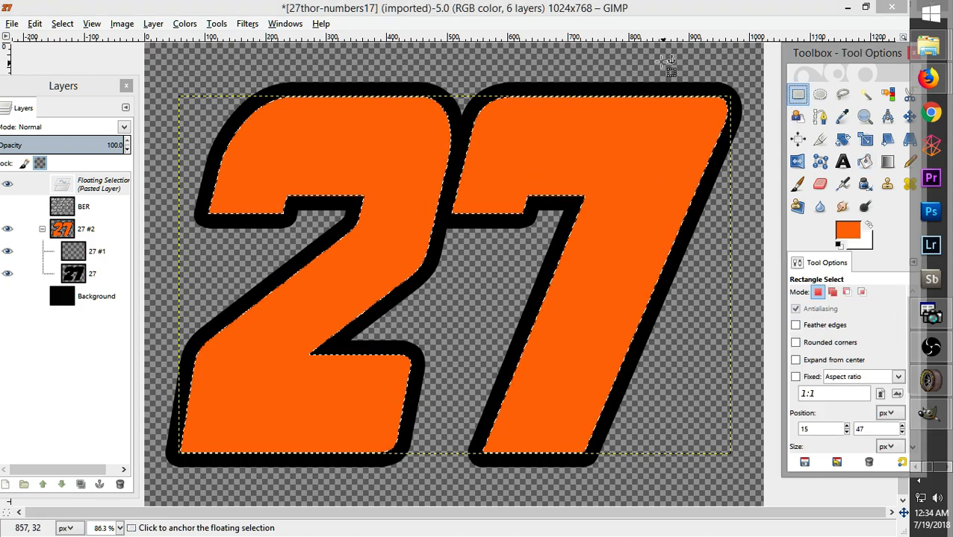
pyautogui.click(664, 64)
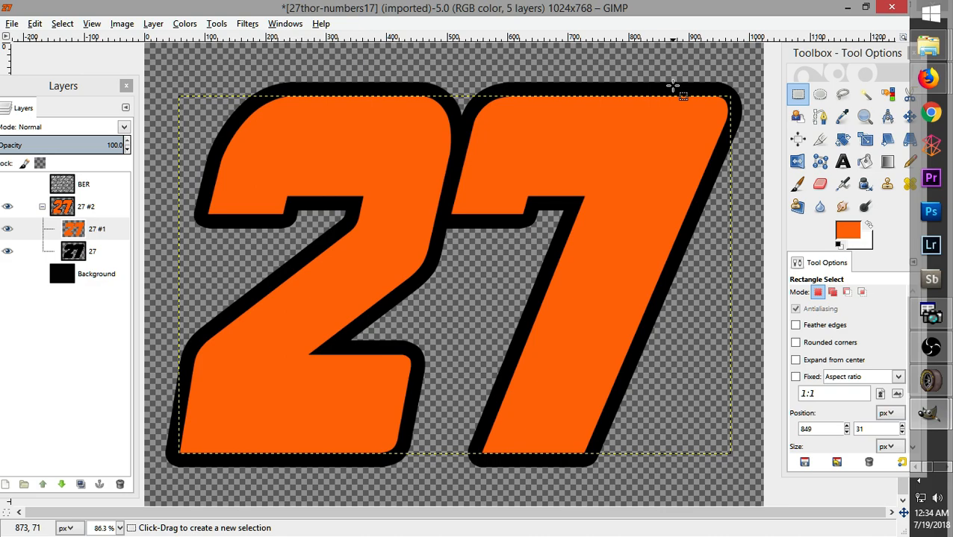
# Select the full area of the layer group 27 #2 and switch to the 2015_BER_F150_CWS15_V1 template
pyautogui.click(101, 205)
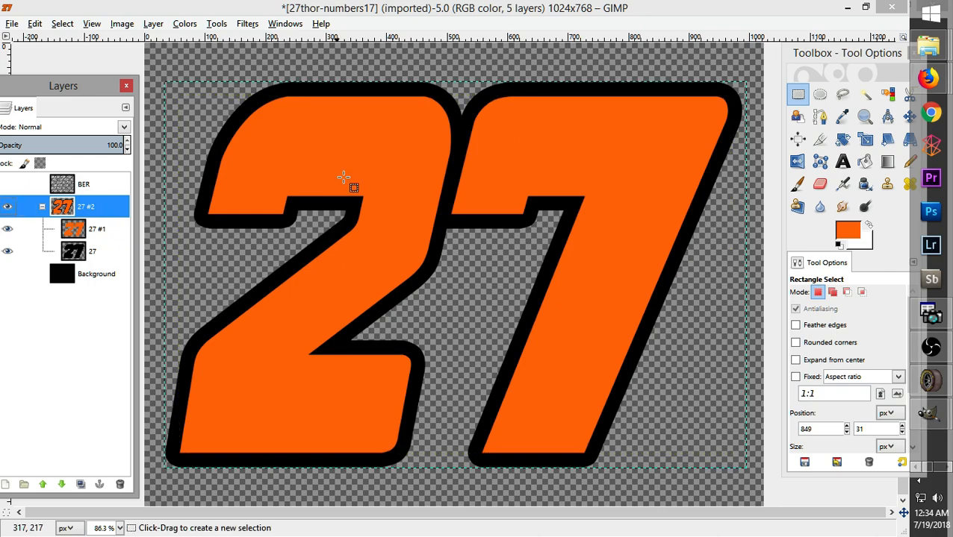
pyautogui.moveTo(142, 62); pyautogui.dragTo(767, 487)
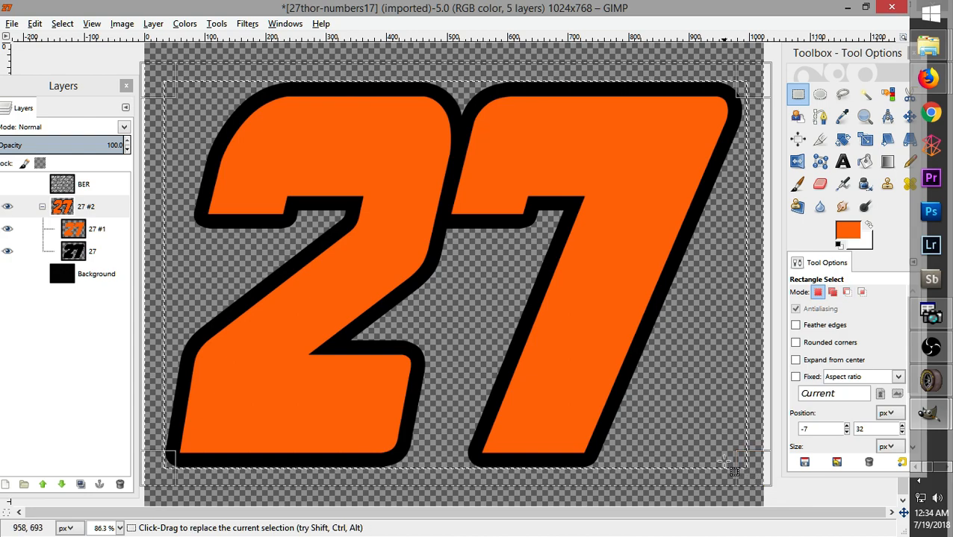
pyautogui.moveTo(930, 409)
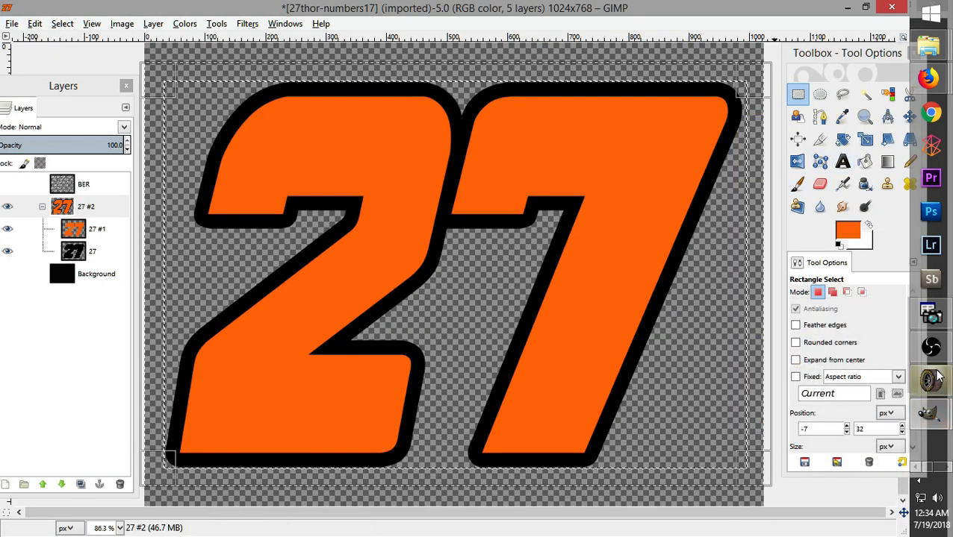
pyautogui.click(931, 381)
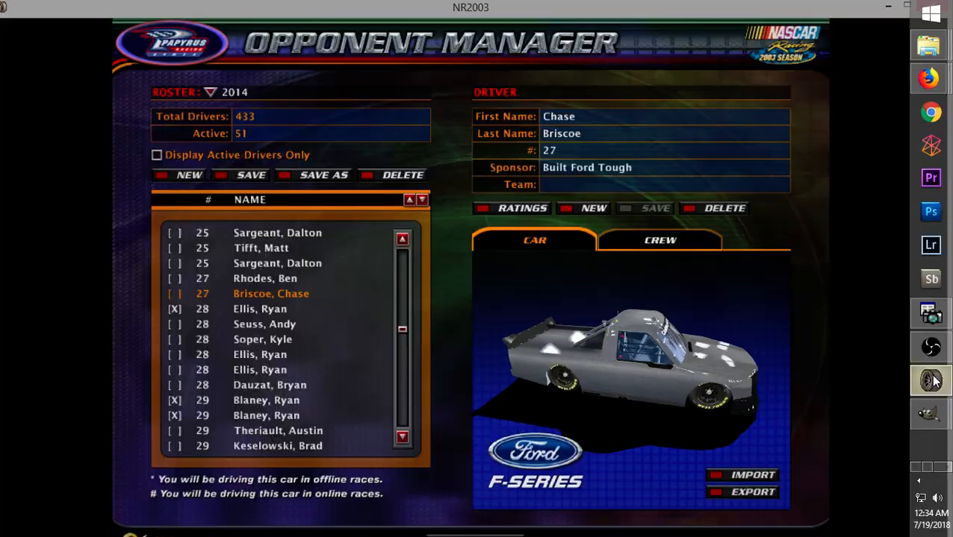
pyautogui.moveTo(930, 414)
pyautogui.click(840, 340)
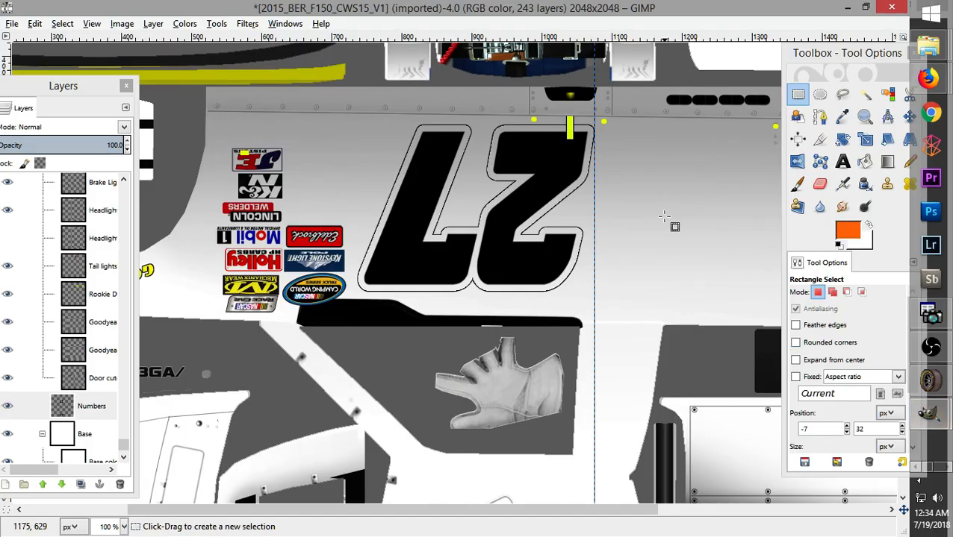
# Try to paste the number artwork over the roof area of the template's Numbers layer, and undo the paste
pyautogui.click(789, 62)
pyautogui.moveTo(832, 58); pyautogui.dragTo(791, 61)
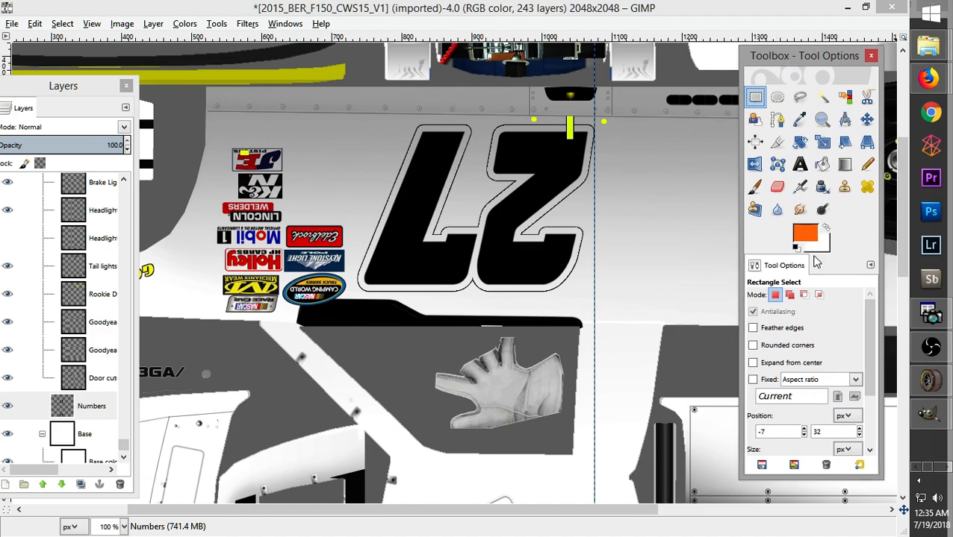
pyautogui.moveTo(905, 155); pyautogui.dragTo(890, 287)
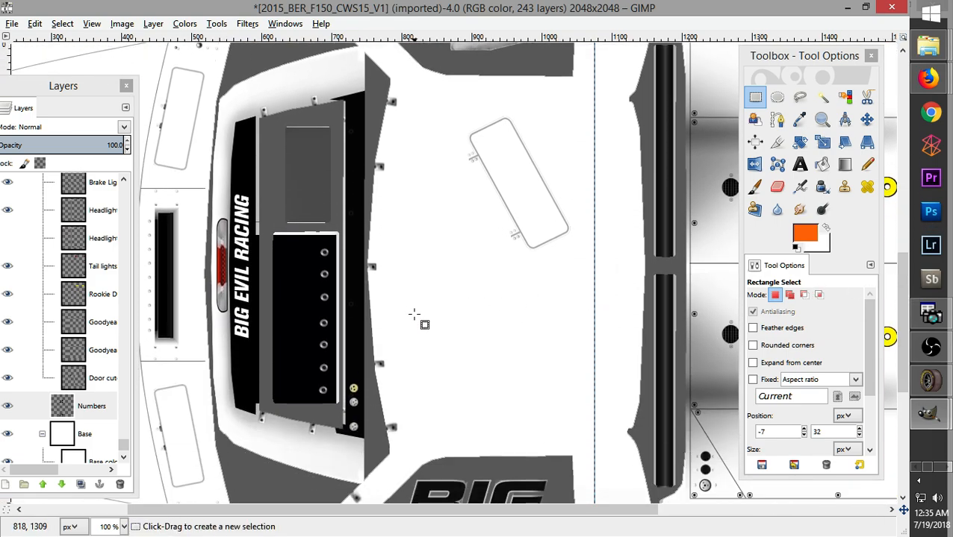
pyautogui.hotkey('ctrl', 'v')
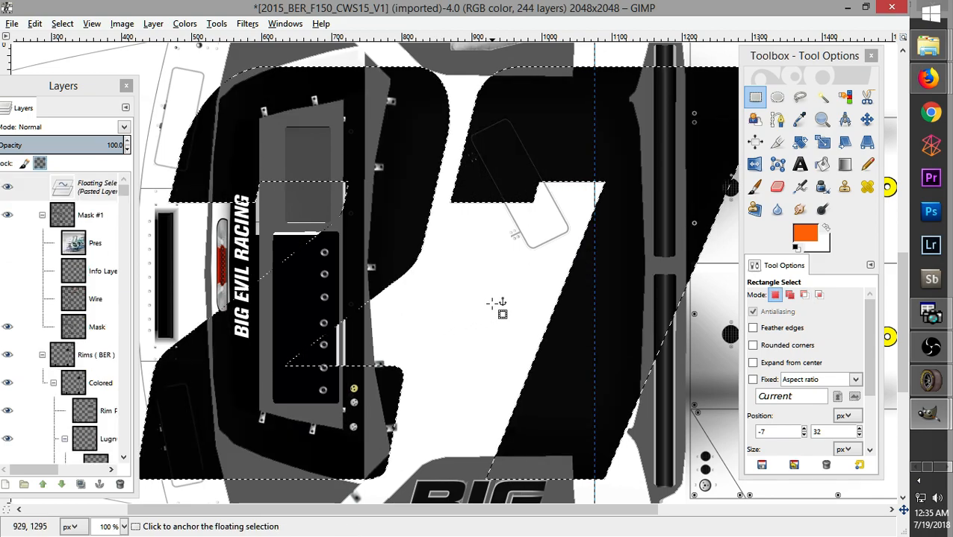
pyautogui.hotkey('ctrl', 'z')
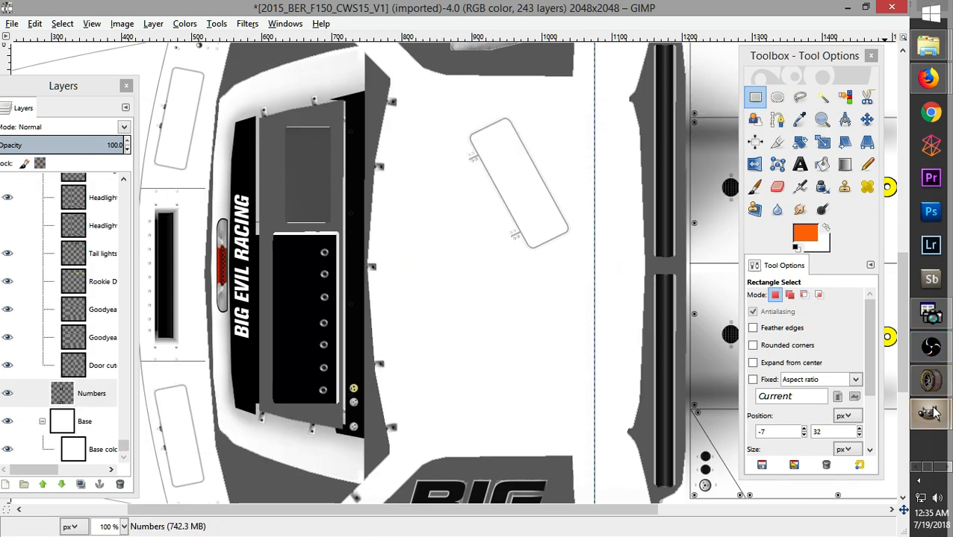
# Return to 27thor-numbers17 and copy the complete orange and black 27 from the layer group 27 #2
pyautogui.moveTo(933, 412)
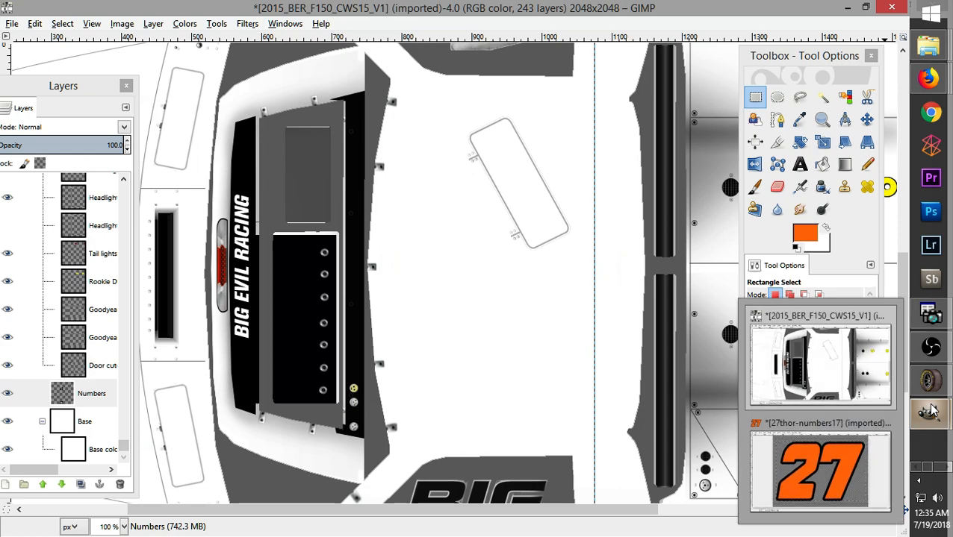
pyautogui.click(820, 470)
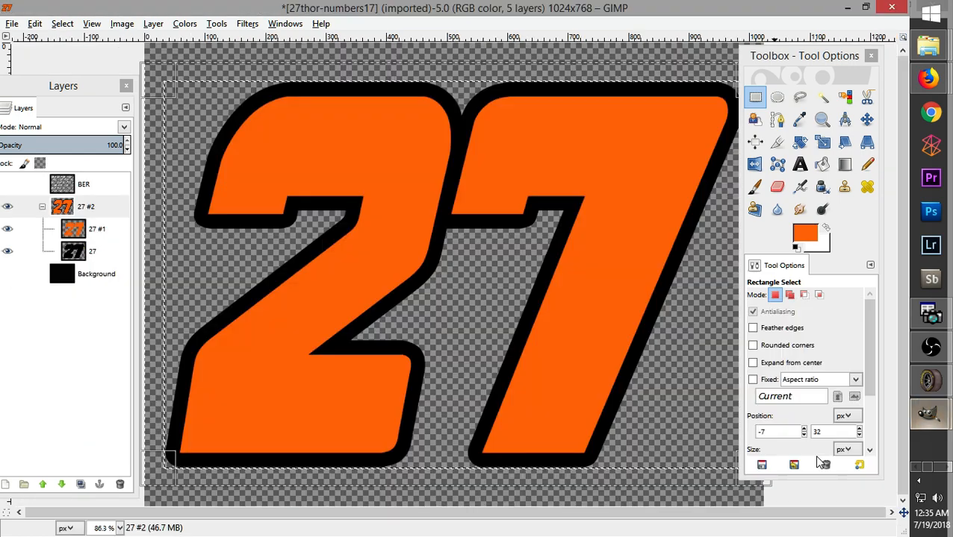
pyautogui.click(100, 232)
pyautogui.click(101, 254)
pyautogui.click(88, 211)
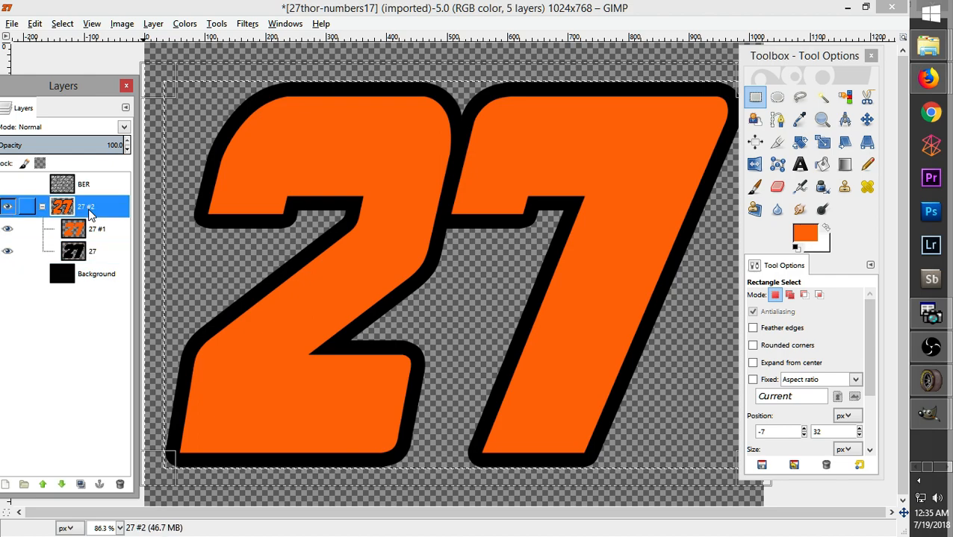
pyautogui.click(215, 51)
pyautogui.moveTo(147, 58); pyautogui.dragTo(810, 518)
pyautogui.hotkey('ctrl', 'c')
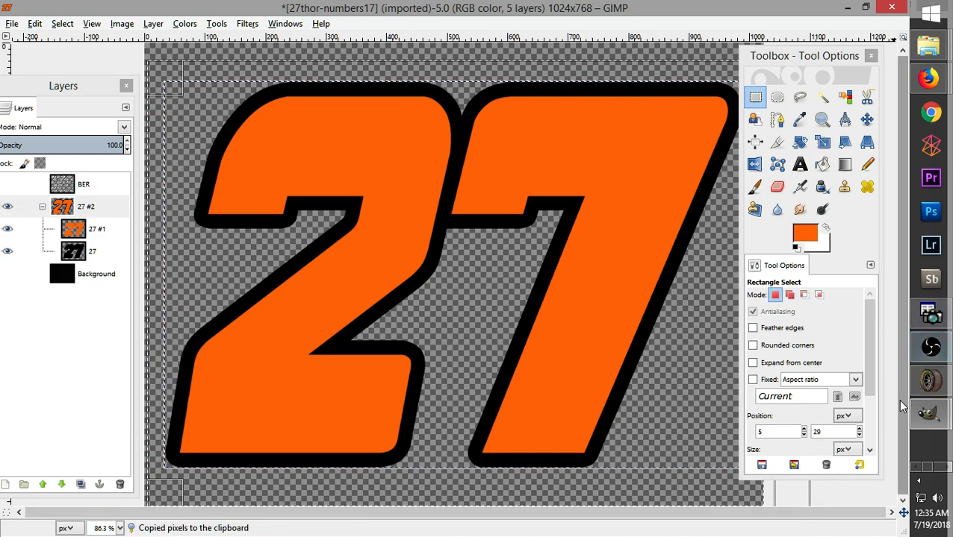
# Paste the copied orange 27 into the 2015_BER_F150_CWS15_V1 template as a floating selection
pyautogui.moveTo(929, 414)
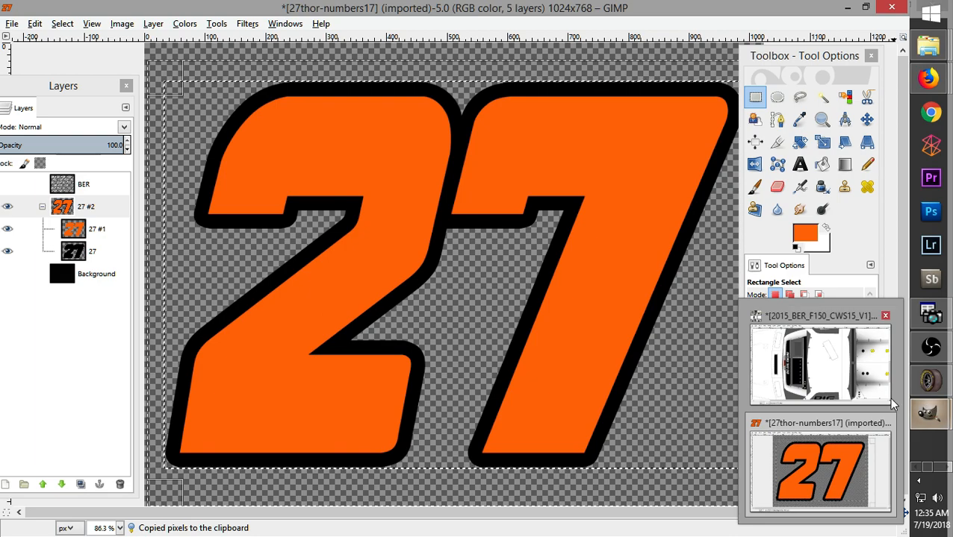
pyautogui.click(896, 405)
pyautogui.hotkey('ctrl', 'v')
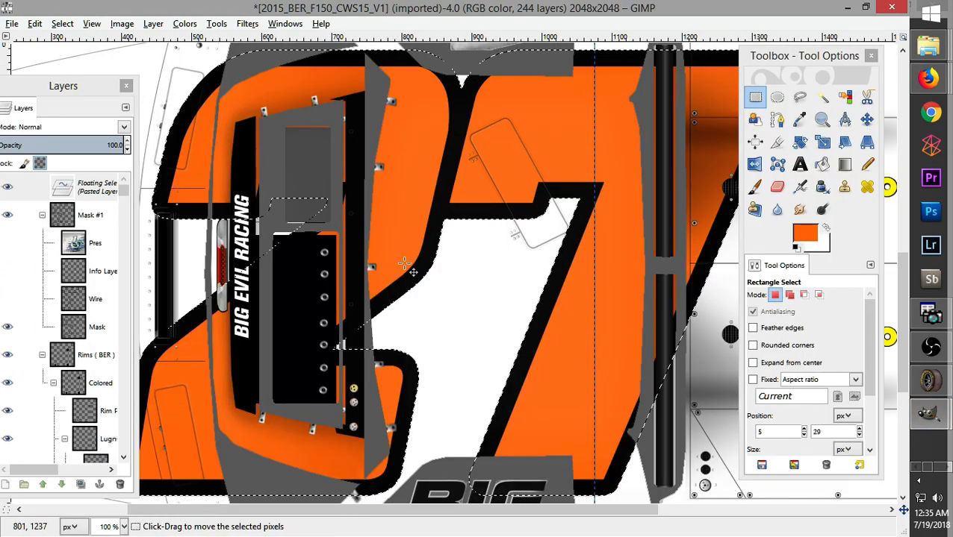
# Scale the floating orange 27 to 648 × 431 px and move it over the truck's roof
pyautogui.rightClick(528, 161)
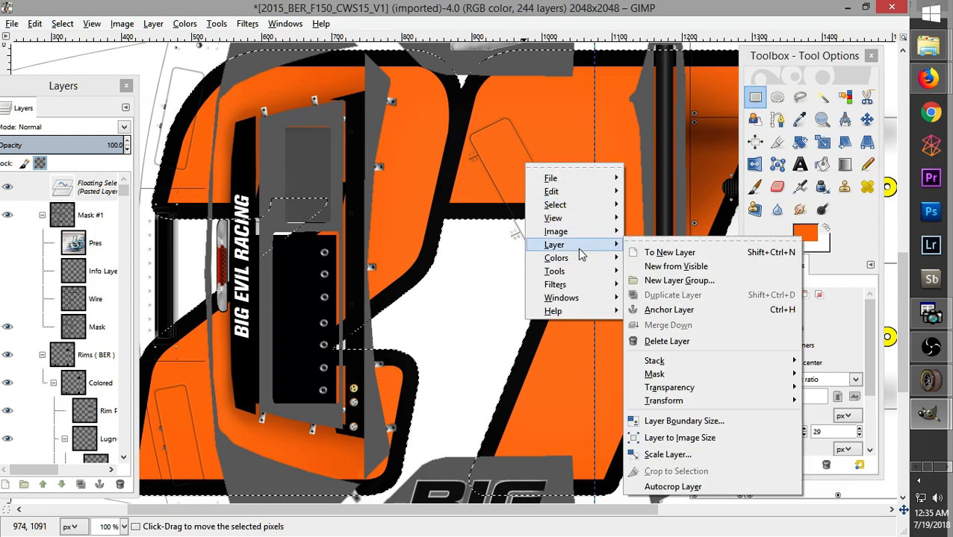
pyautogui.moveTo(563, 245)
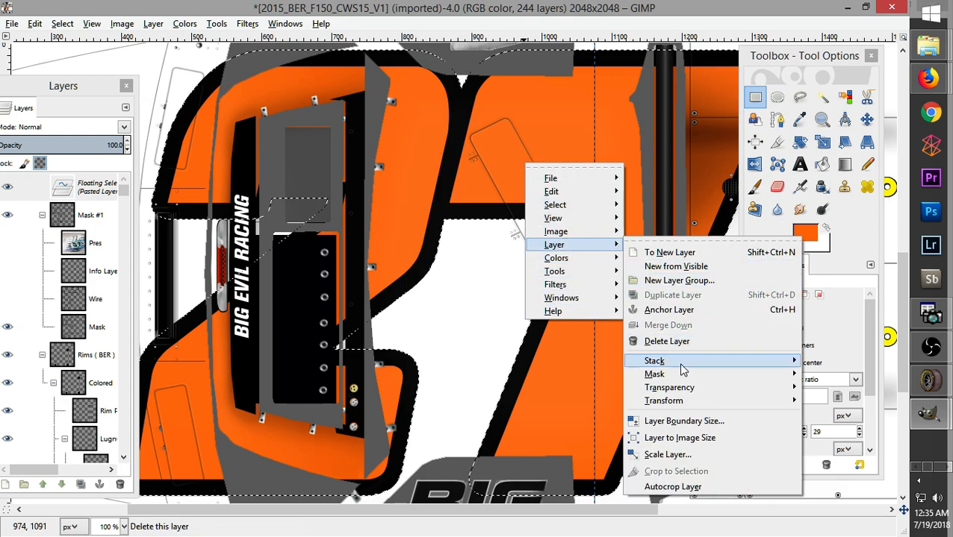
pyautogui.click(672, 455)
pyautogui.moveTo(657, 412); pyautogui.dragTo(656, 414)
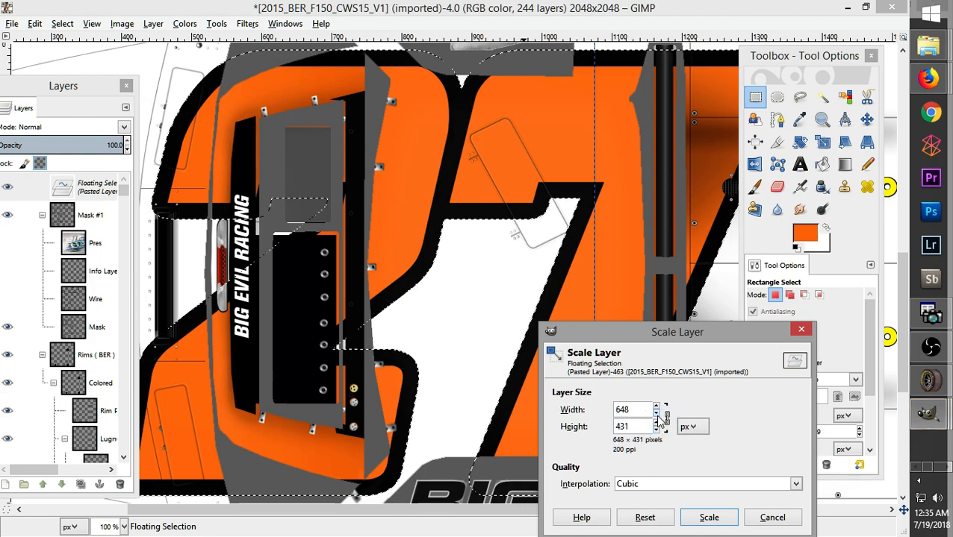
pyautogui.click(709, 517)
pyautogui.moveTo(535, 169); pyautogui.dragTo(580, 149)
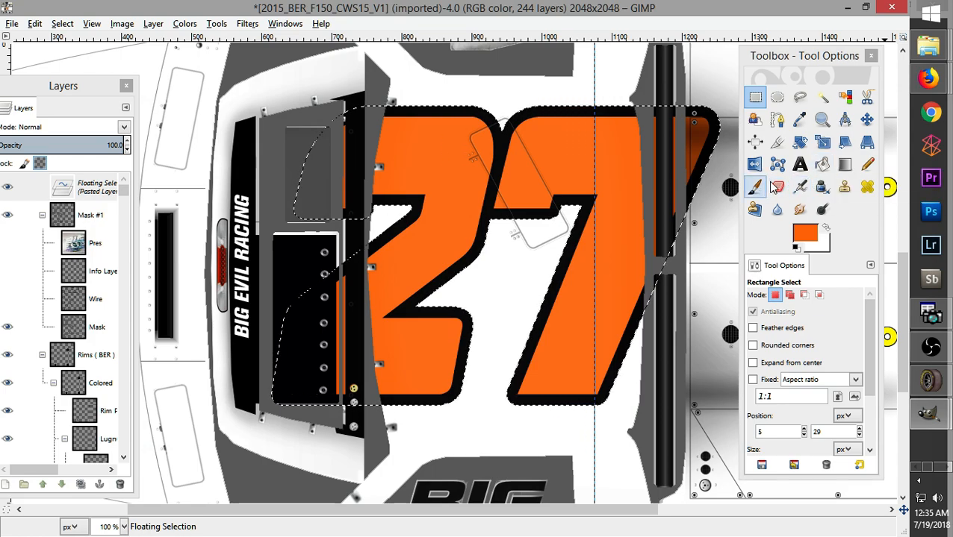
# Narrow the floating 27 to 460 × 431 px with the Scale tool and reposition it over the roof
pyautogui.click(800, 142)
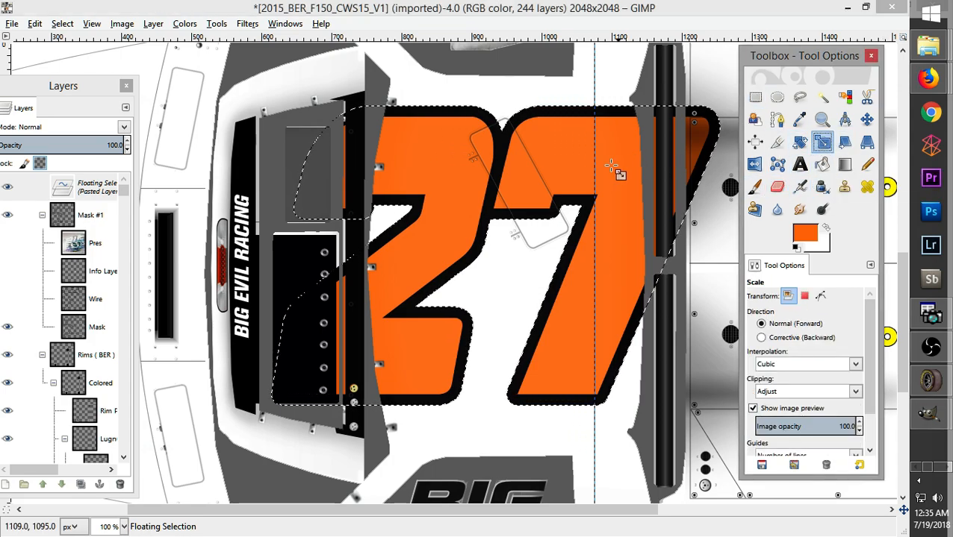
pyautogui.click(617, 171)
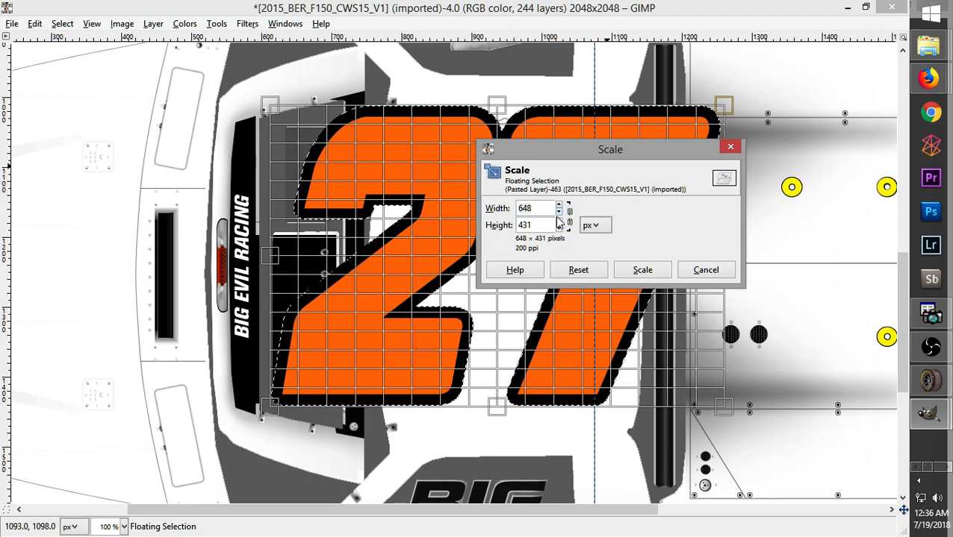
pyautogui.moveTo(559, 212); pyautogui.dragTo(563, 206)
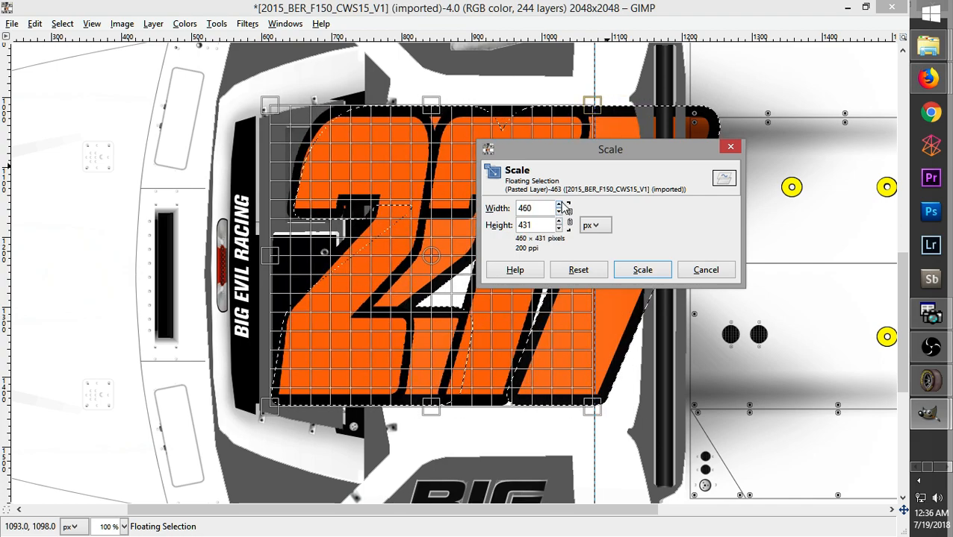
pyautogui.click(642, 269)
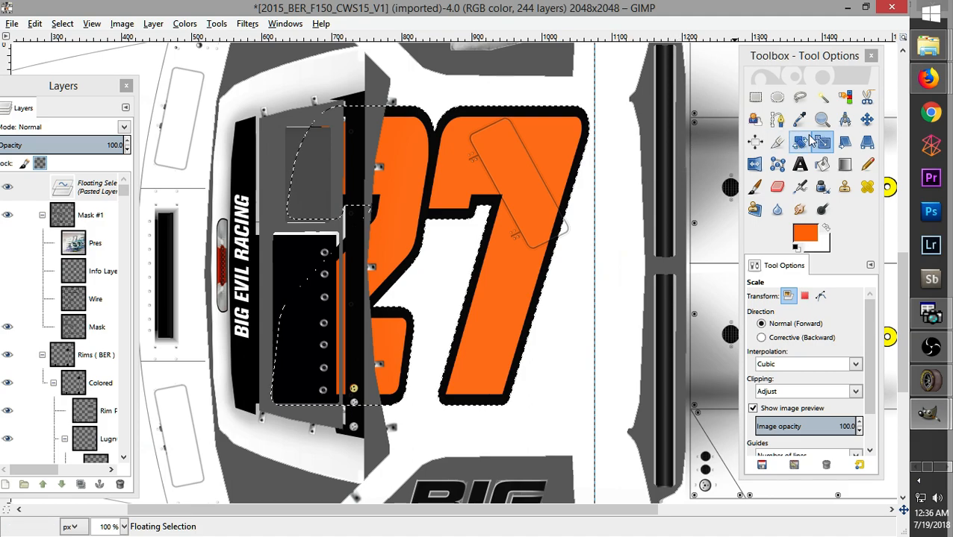
pyautogui.click(754, 100)
pyautogui.moveTo(509, 164); pyautogui.dragTo(587, 182)
pyautogui.rightClick(587, 183)
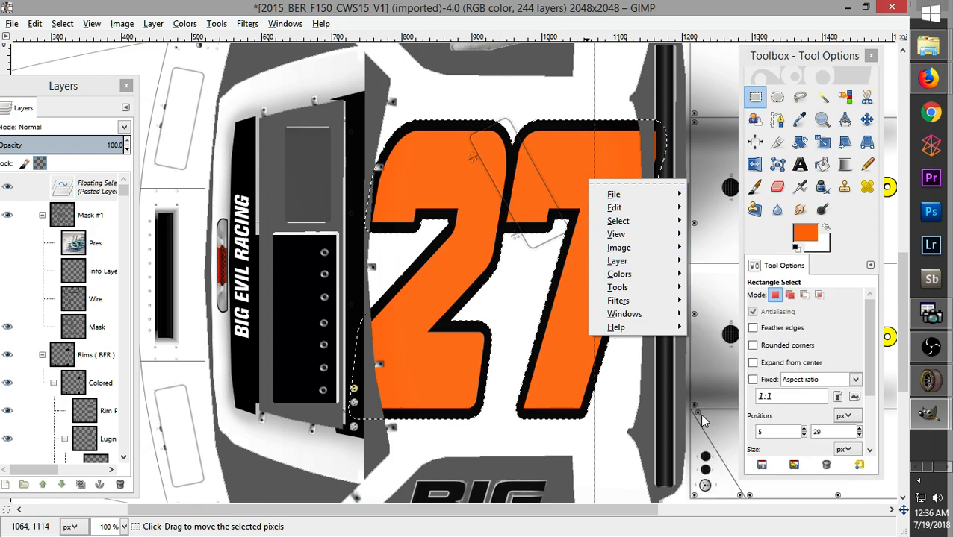
# Scale the floating 27 proportionally down to 361 × 338 px and move it onto the white roof area
pyautogui.click(825, 146)
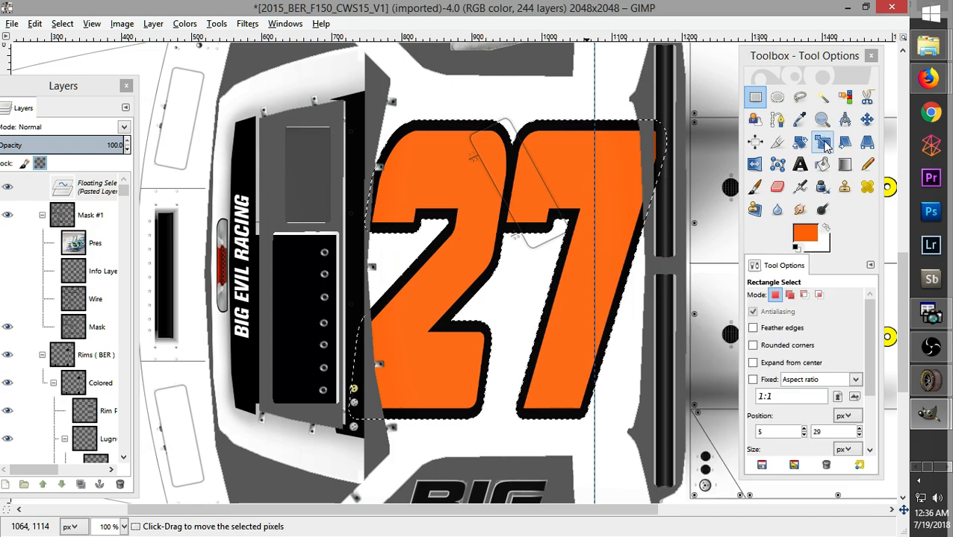
pyautogui.click(822, 142)
pyautogui.click(600, 242)
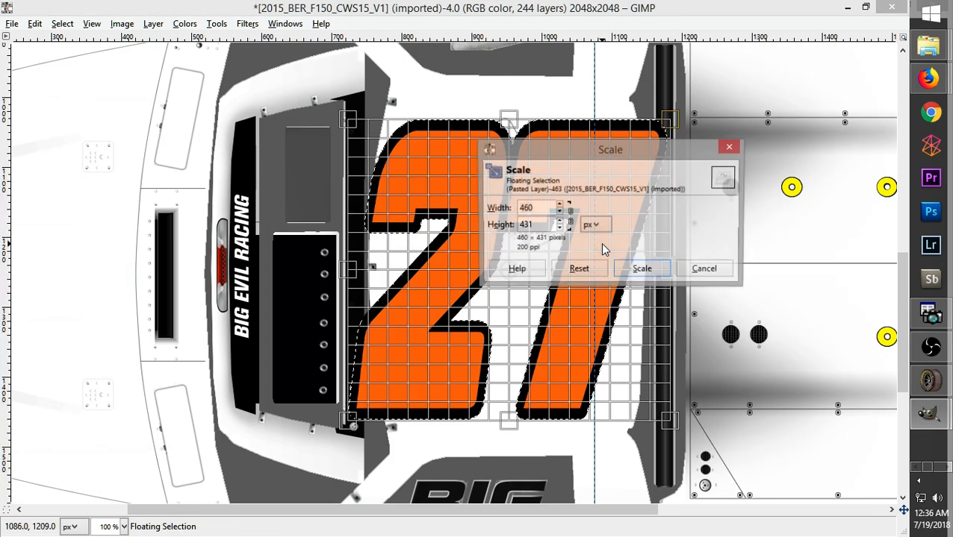
pyautogui.click(559, 213)
pyautogui.click(559, 213)
pyautogui.click(642, 270)
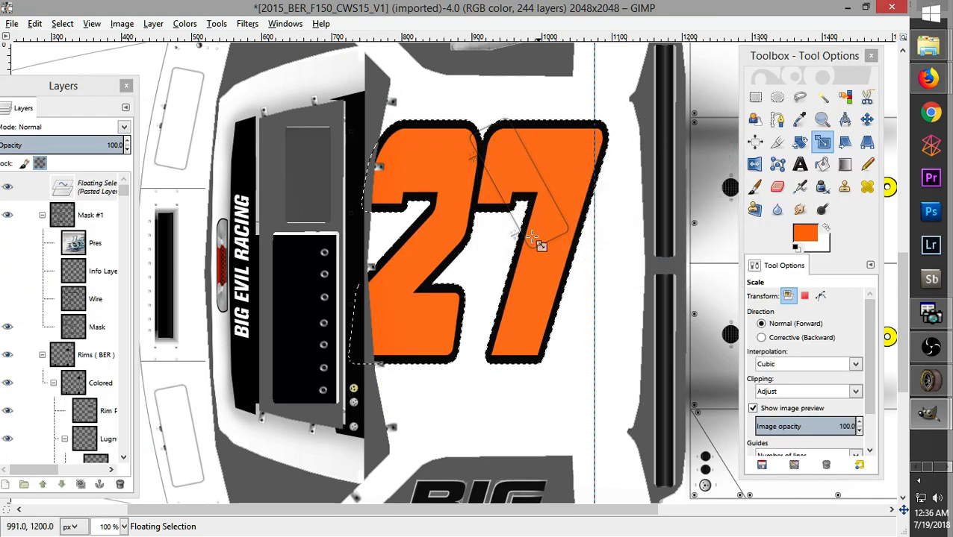
pyautogui.click(580, 171)
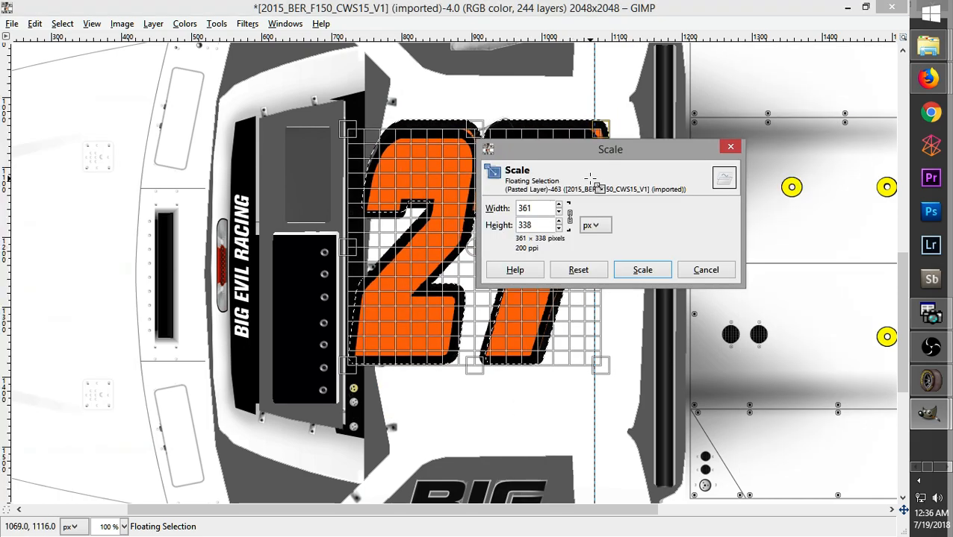
pyautogui.moveTo(589, 179); pyautogui.dragTo(589, 200)
pyautogui.click(642, 270)
pyautogui.press('r')
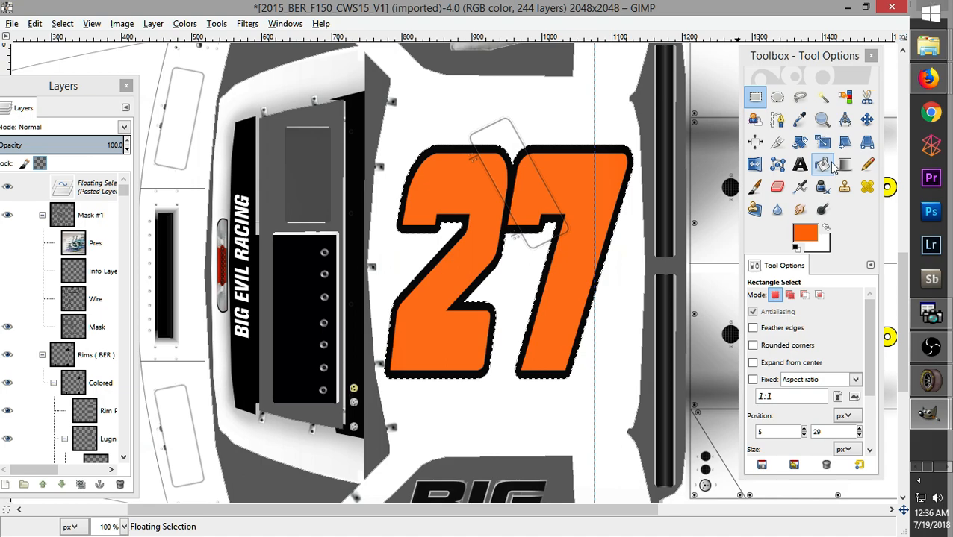
# Shear the floating 27 with an X magnitude of 8 and nudge it into place on the roof
pyautogui.click(846, 144)
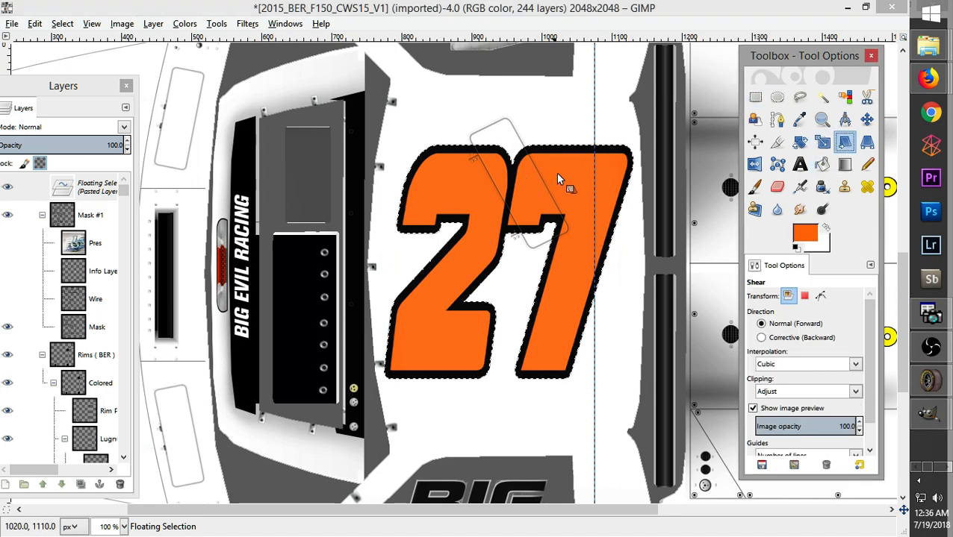
pyautogui.click(523, 245)
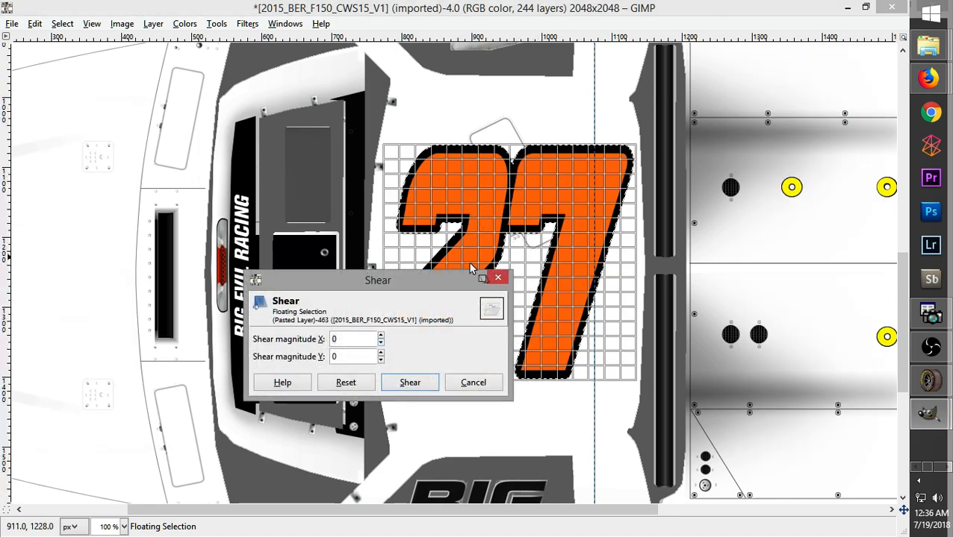
pyautogui.click(381, 348)
pyautogui.moveTo(381, 337)
pyautogui.mouseDown()
pyautogui.moveTo(383, 348)
pyautogui.moveTo(383, 340)
pyautogui.mouseUp()
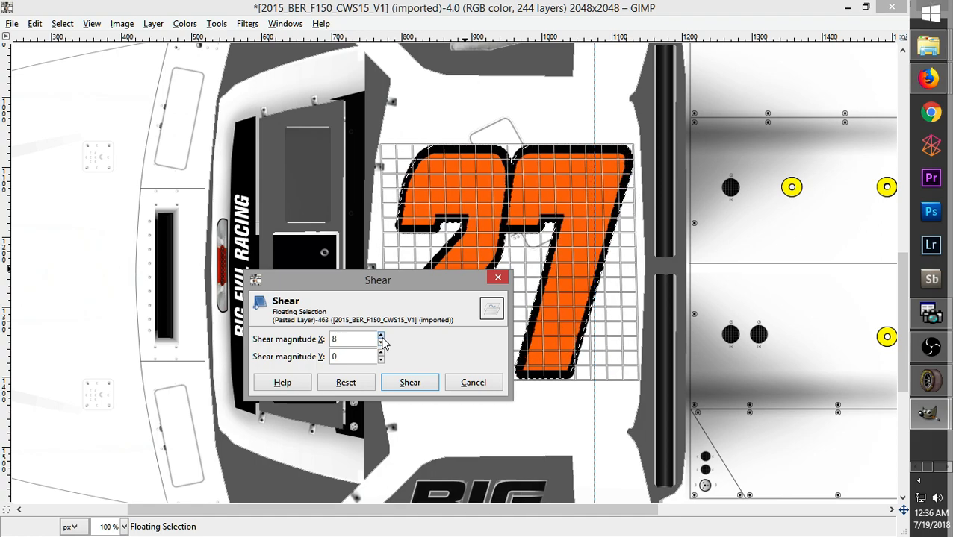
pyautogui.click(405, 382)
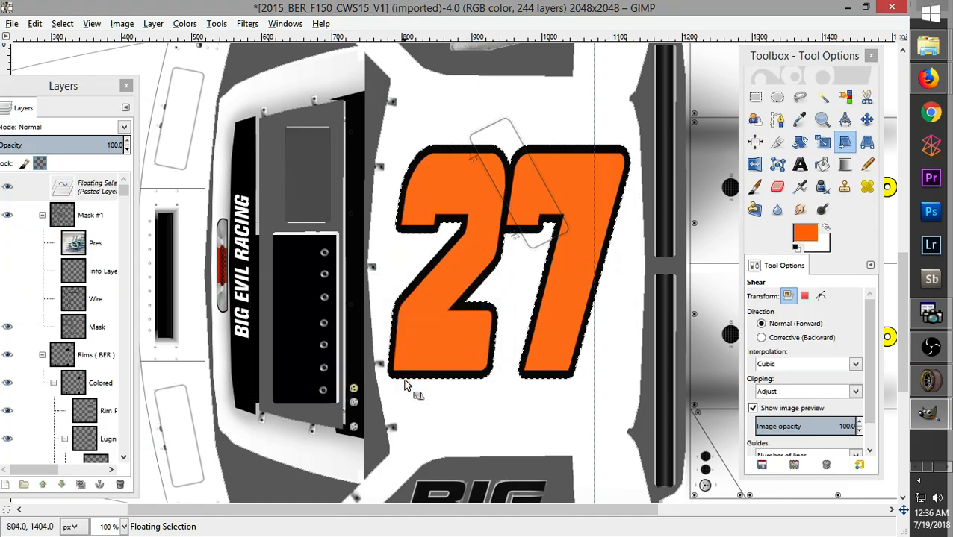
pyautogui.click(755, 100)
pyautogui.moveTo(554, 181); pyautogui.dragTo(557, 185)
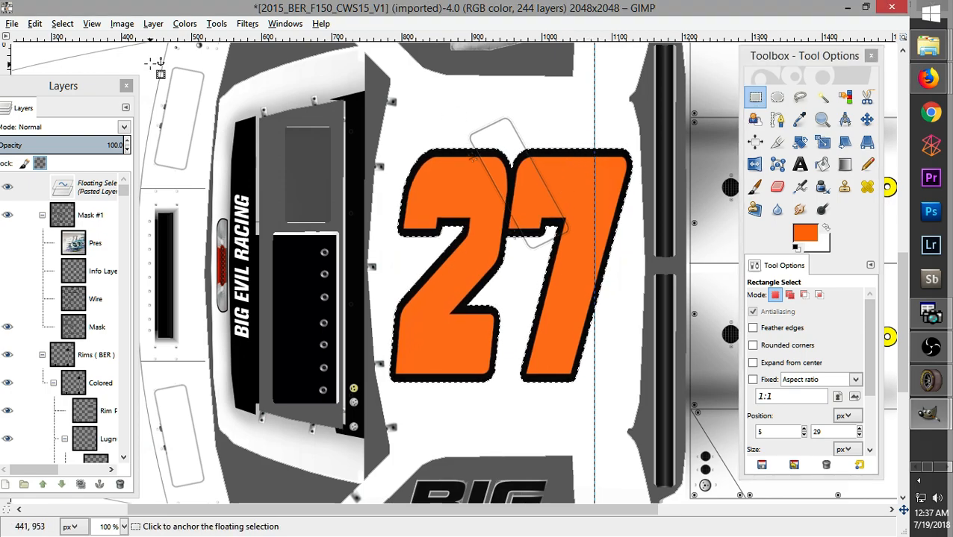
# Add a new horizontal guide to the template image
pyautogui.click(153, 23)
pyautogui.moveTo(110, 29)
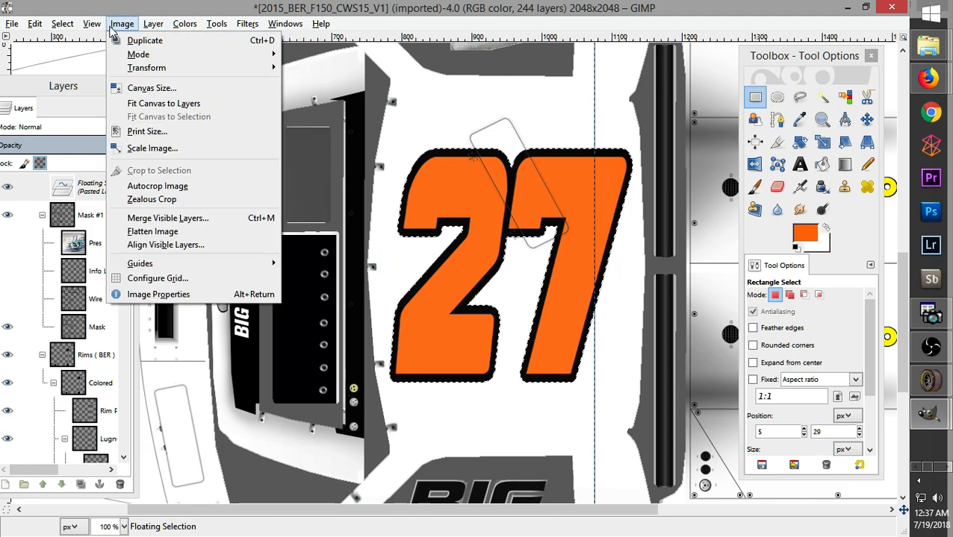
pyautogui.moveTo(191, 263)
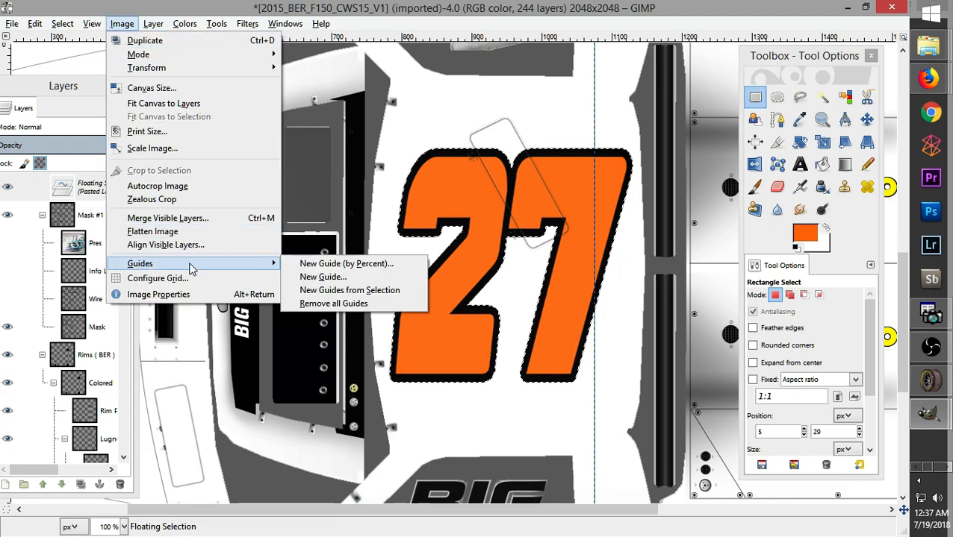
pyautogui.click(337, 277)
pyautogui.click(432, 244)
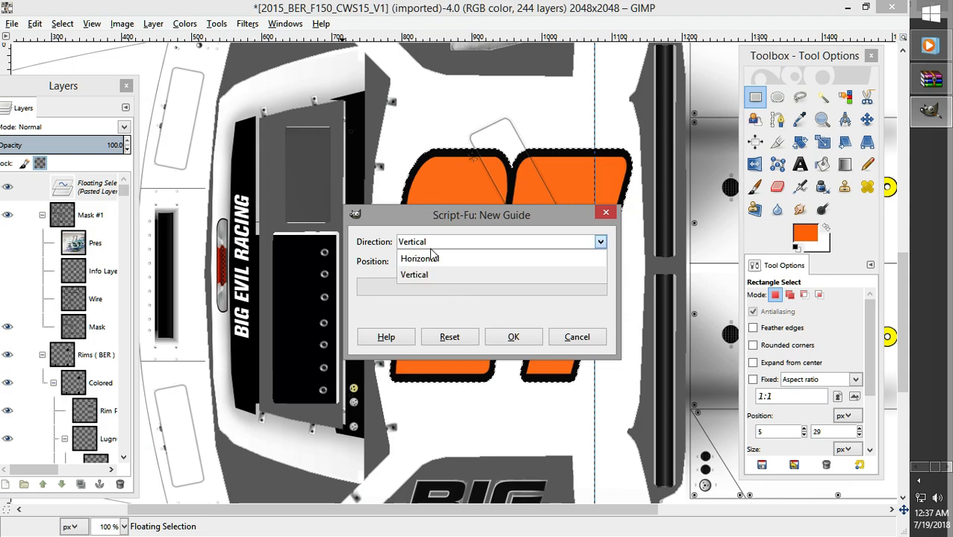
pyautogui.click(420, 259)
pyautogui.click(513, 337)
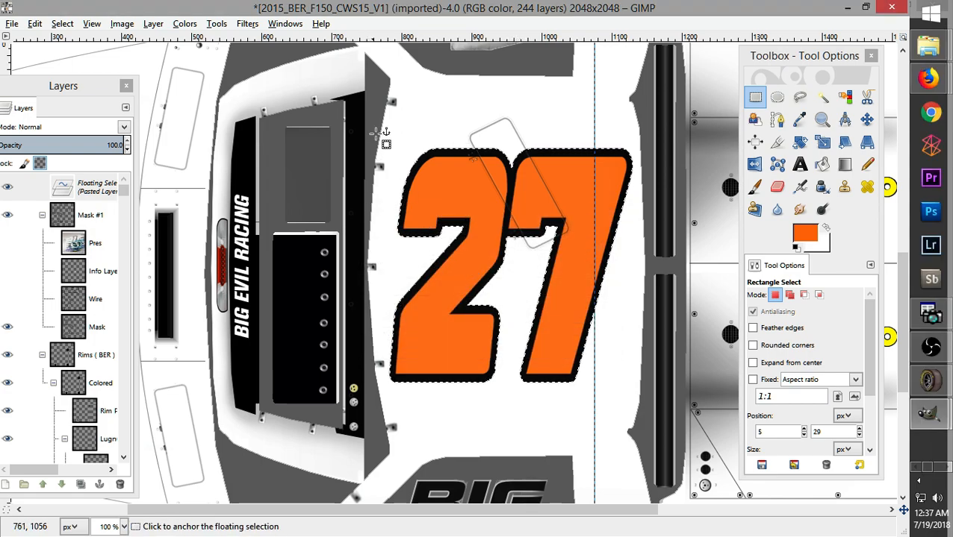
# Move the horizontal guide down to the roof's centre line and check its alignment against the middle roof fastener
pyautogui.moveTo(902, 278); pyautogui.dragTo(890, 233)
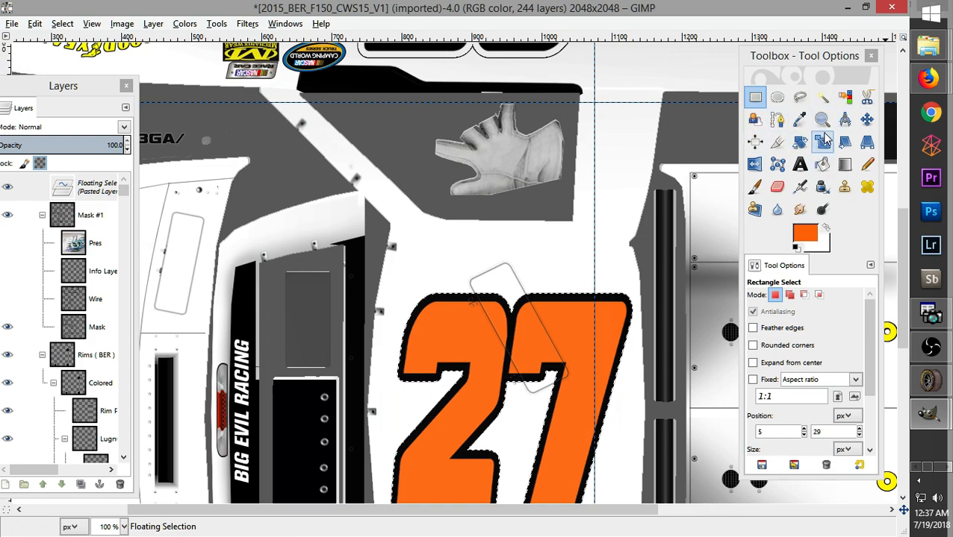
pyautogui.click(866, 120)
pyautogui.moveTo(543, 108); pyautogui.dragTo(527, 410)
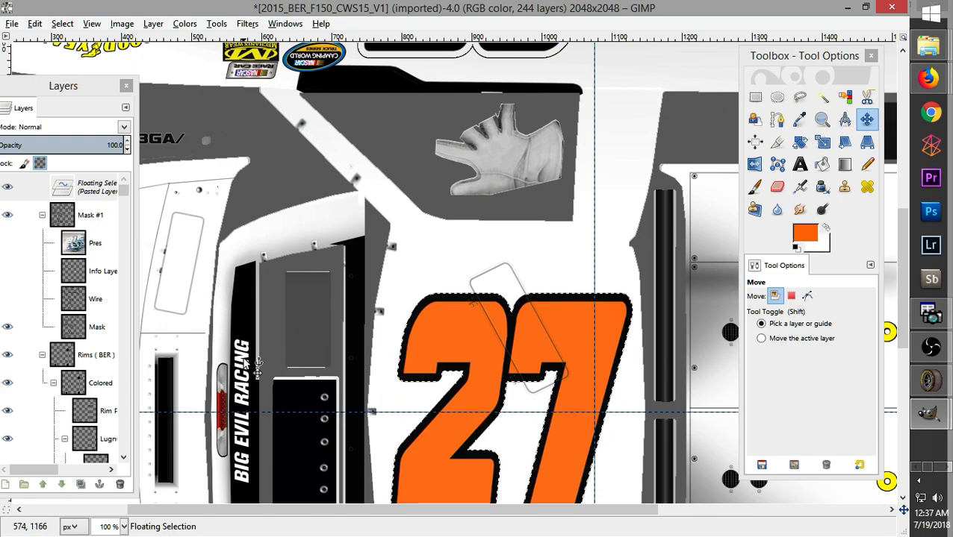
pyautogui.scroll(3, 256, 371)
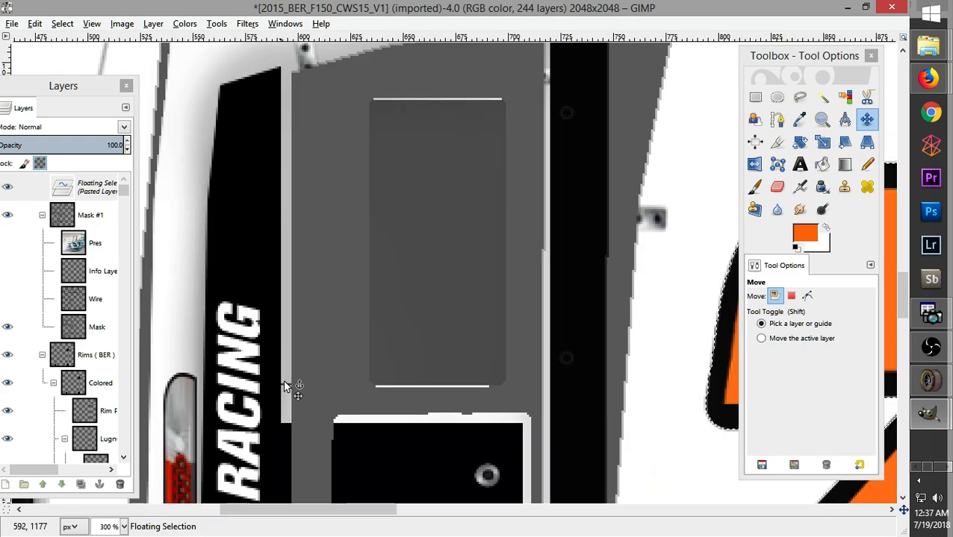
pyautogui.scroll(-1, 899, 306)
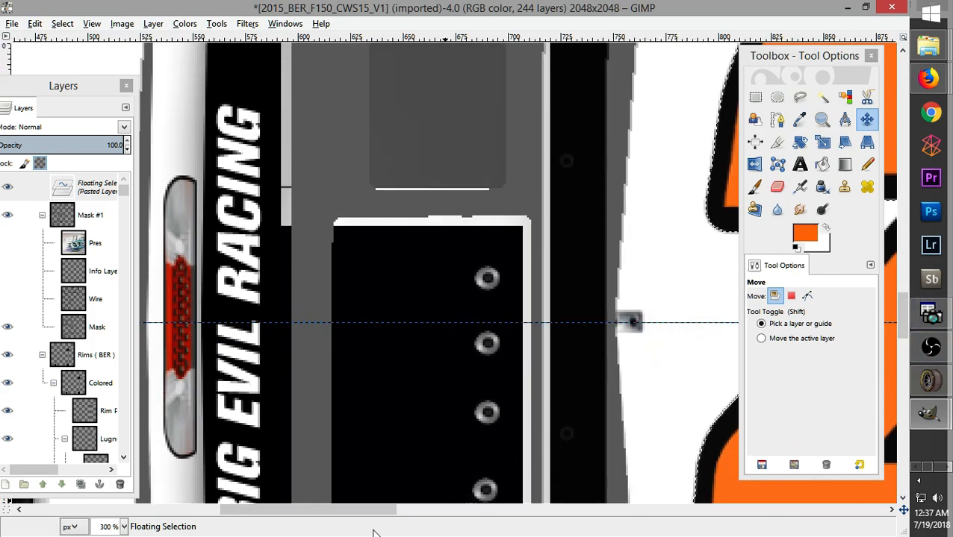
# Adjust the floating 27 vertically by a few pixels so that it is centred on the horizontal guide
pyautogui.moveTo(372, 513); pyautogui.dragTo(491, 517)
pyautogui.moveTo(407, 265); pyautogui.dragTo(402, 264)
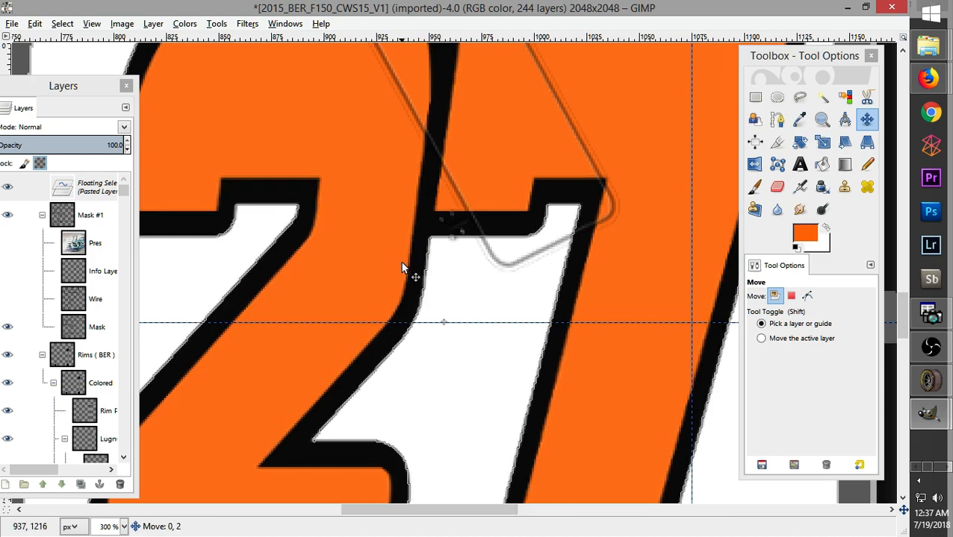
pyautogui.press('1')
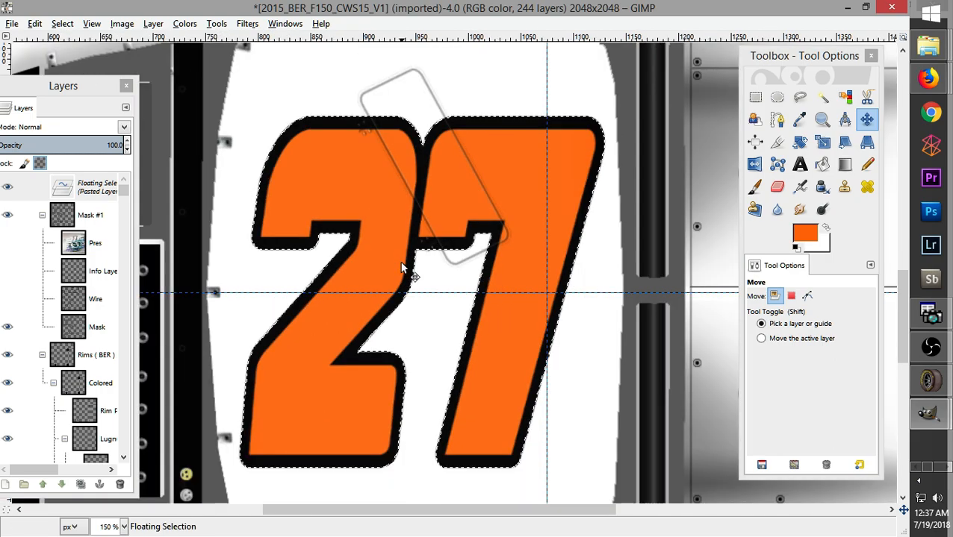
pyautogui.click(381, 256)
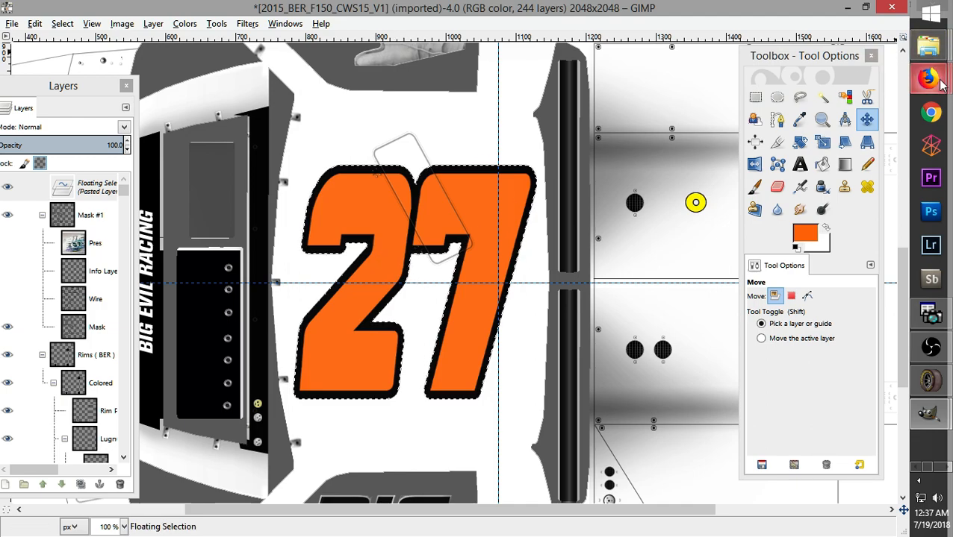
# Switch to Firefox and view the related Eldora photo of the white truck with the black 27 for reference
pyautogui.moveTo(941, 86)
pyautogui.click(819, 75)
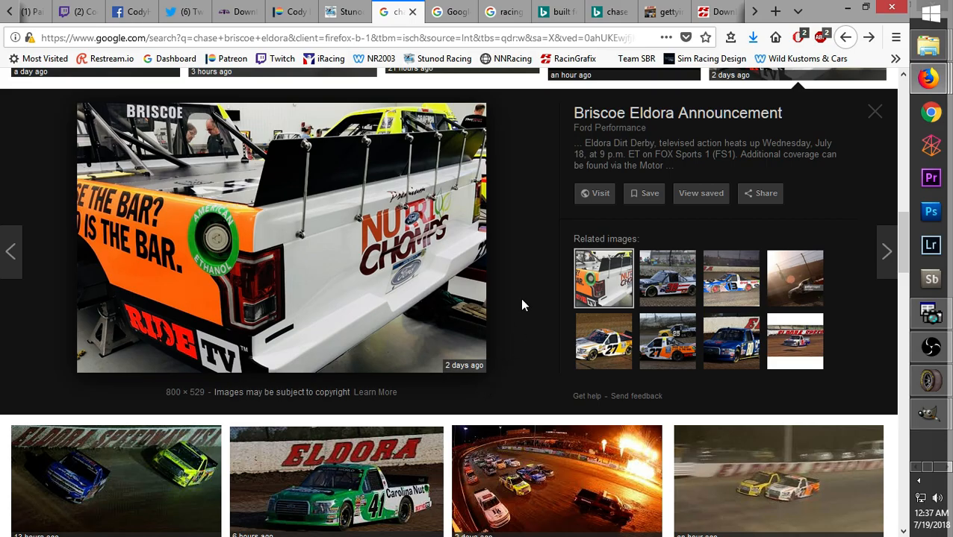
pyautogui.middleClick(521, 214)
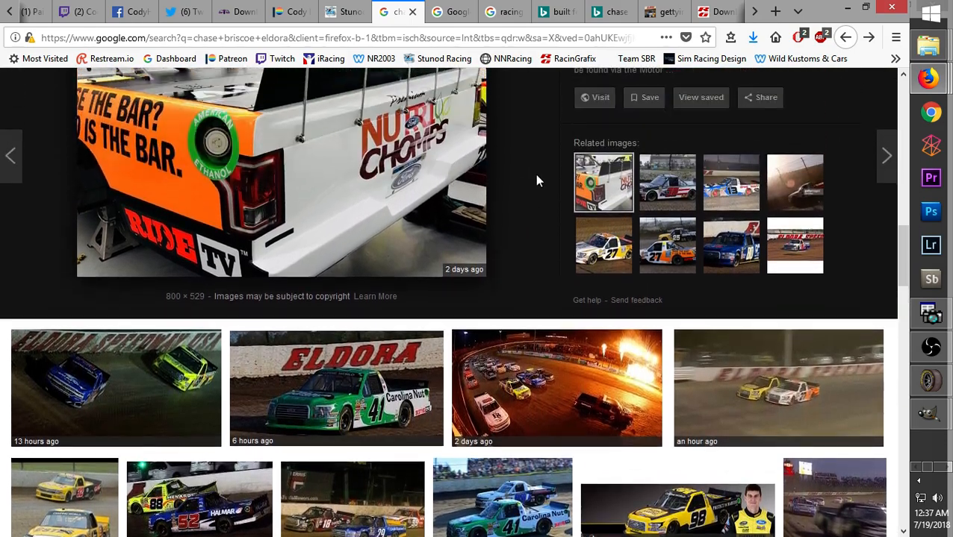
pyautogui.click(582, 254)
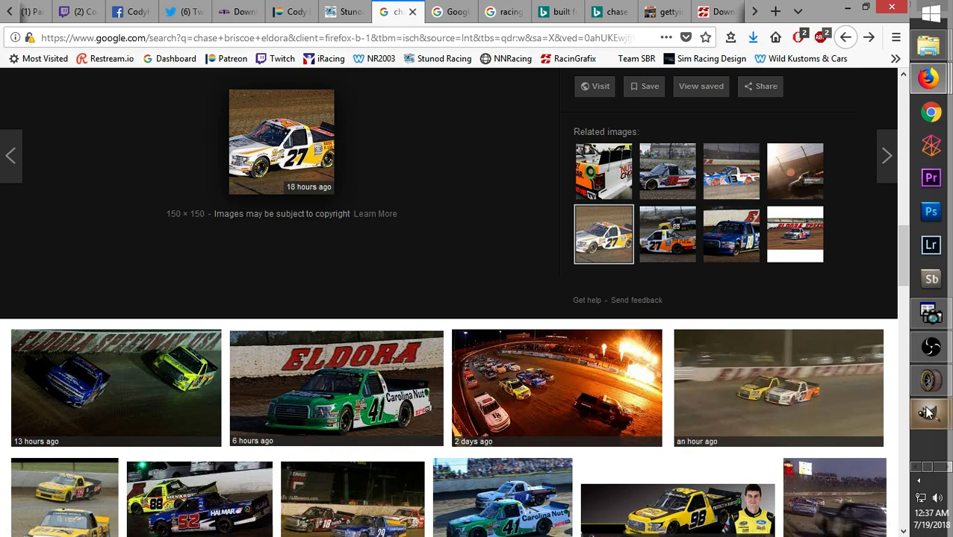
# Return to the truck template in GIMP and anchor the floating 27 to the Numbers layer
pyautogui.moveTo(928, 413)
pyautogui.click(829, 384)
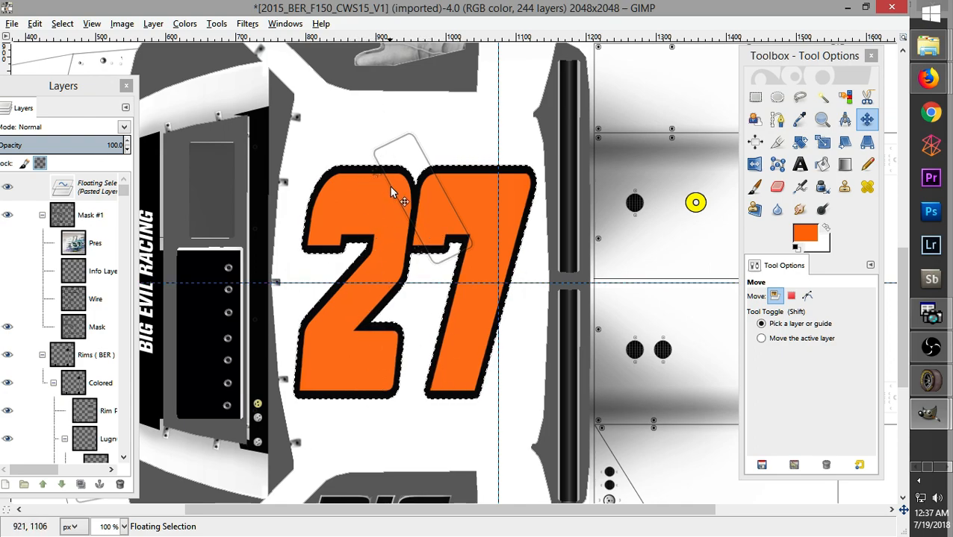
pyautogui.click(523, 349)
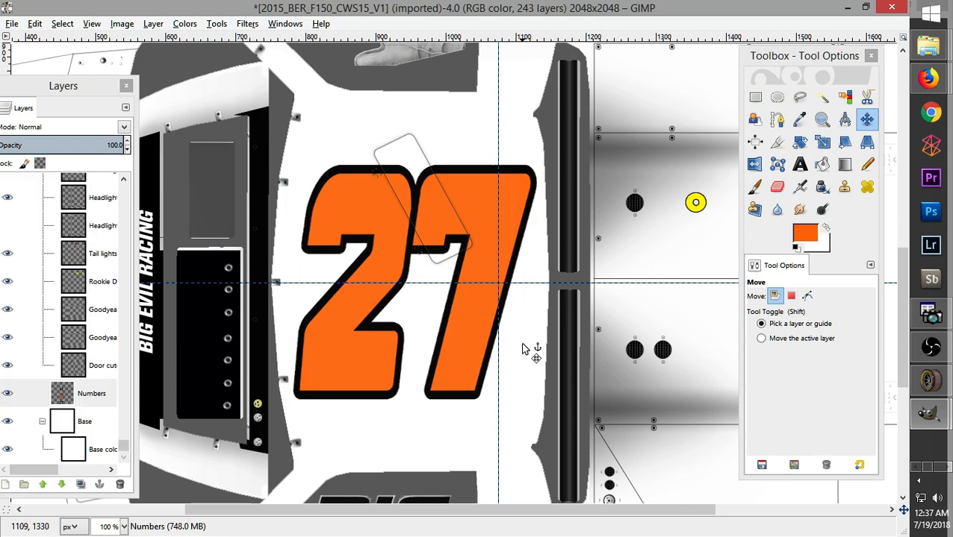
# Undo the anchoring of the outlined roof 27, redo the guide placement, and clear the floating 27
pyautogui.hotkey('ctrl', 'shift', 'j')
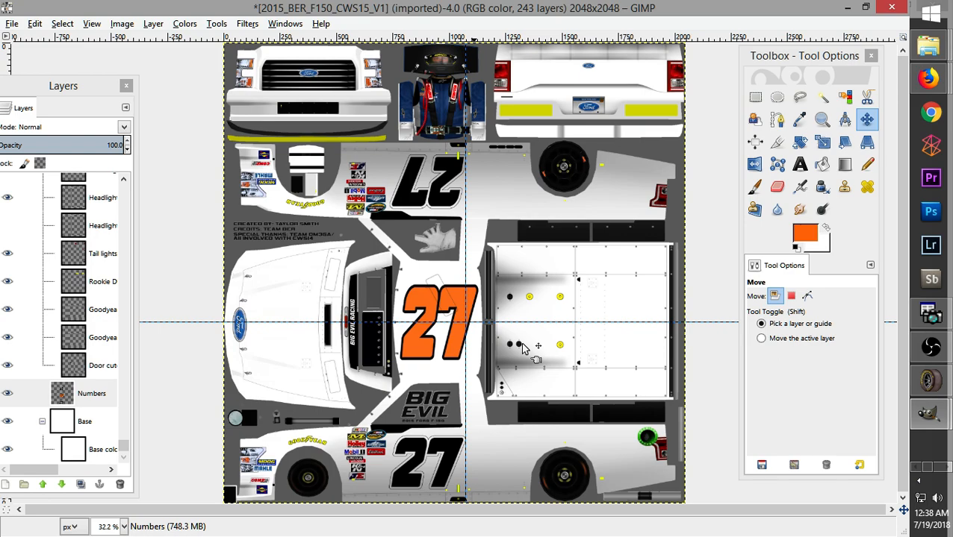
pyautogui.hotkey('ctrl', 'v')
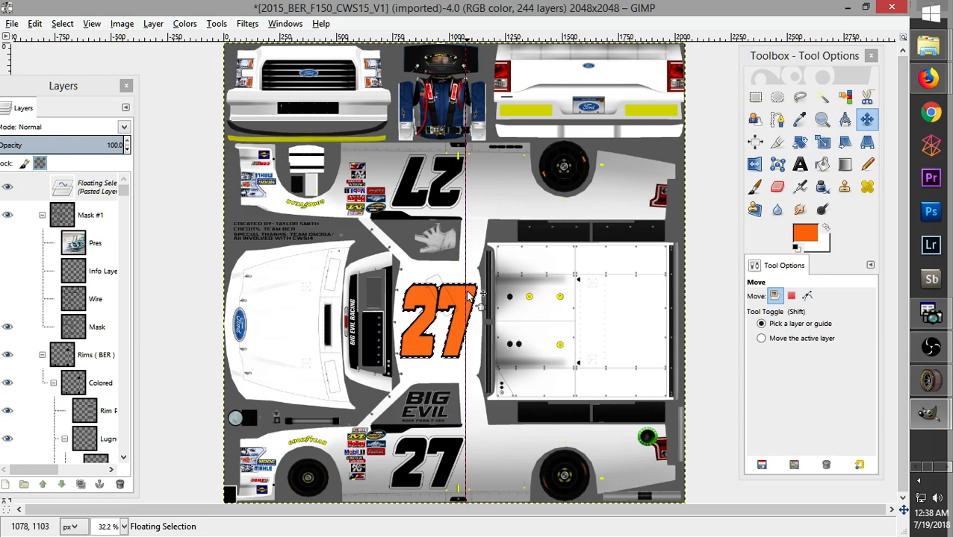
pyautogui.click(35, 23)
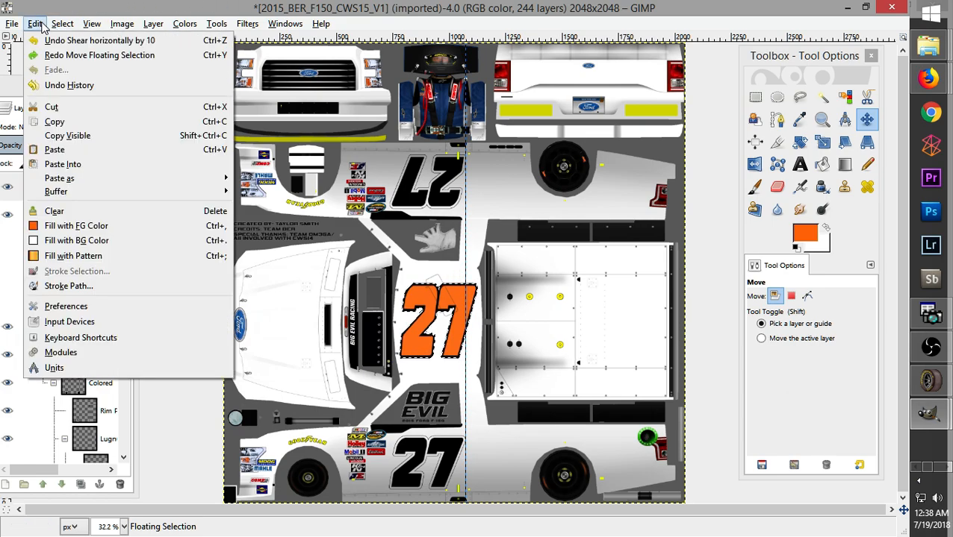
pyautogui.click(60, 55)
pyautogui.click(35, 24)
pyautogui.click(58, 56)
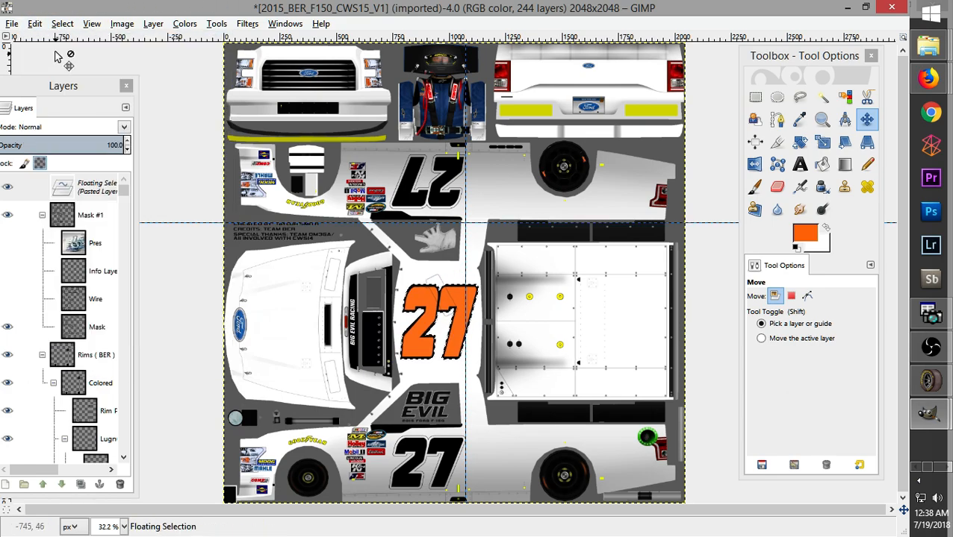
pyautogui.click(35, 24)
pyautogui.click(72, 58)
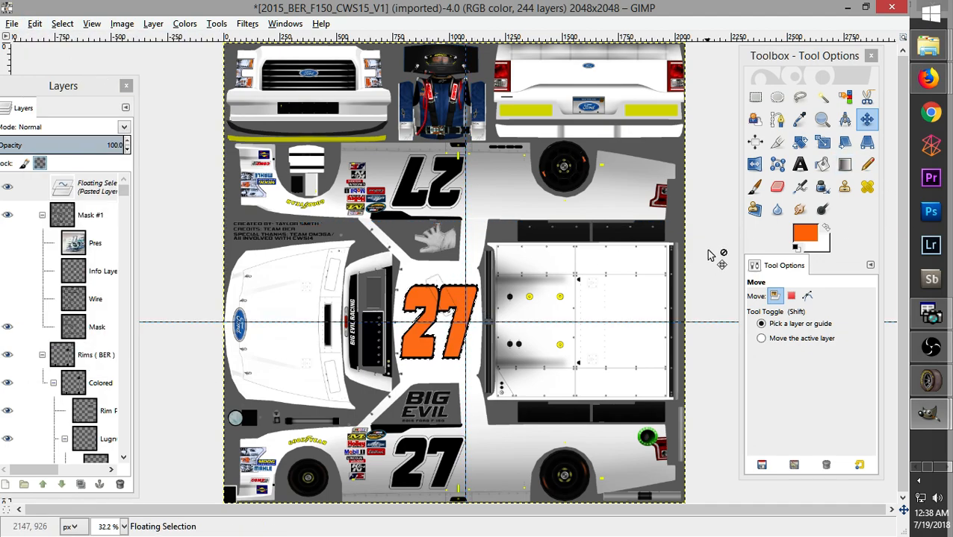
pyautogui.press('Delete')
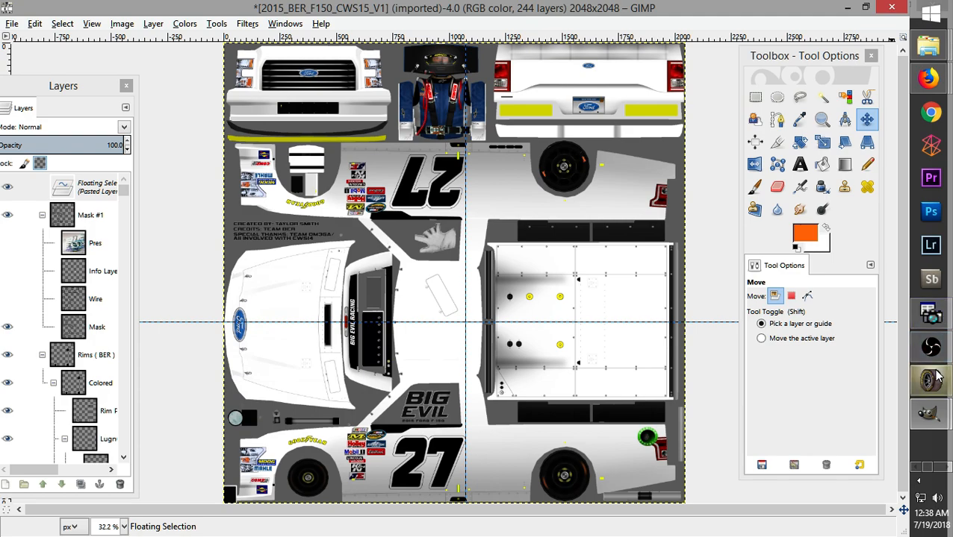
# Switch to the 27thor-numbers17 image and copy the orange fill of the 27 from layer 27 #1
pyautogui.moveTo(933, 379)
pyautogui.click(849, 448)
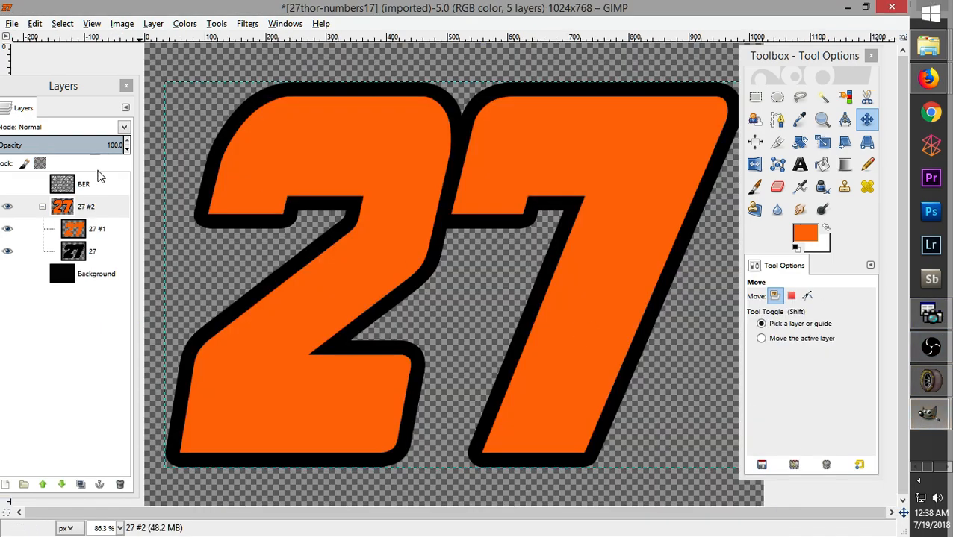
pyautogui.click(27, 228)
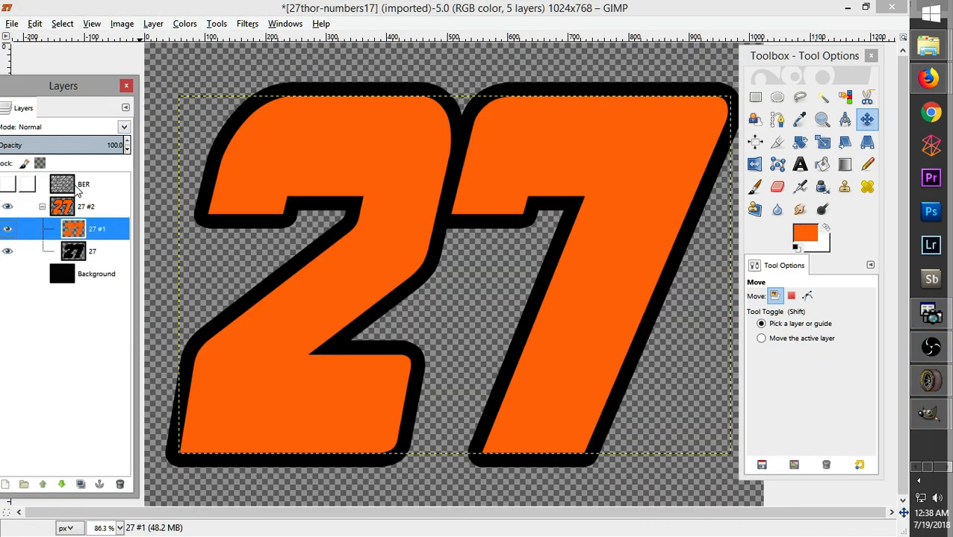
pyautogui.press('r')
pyautogui.moveTo(160, 71); pyautogui.dragTo(769, 487)
pyautogui.hotkey('ctrl', 'c')
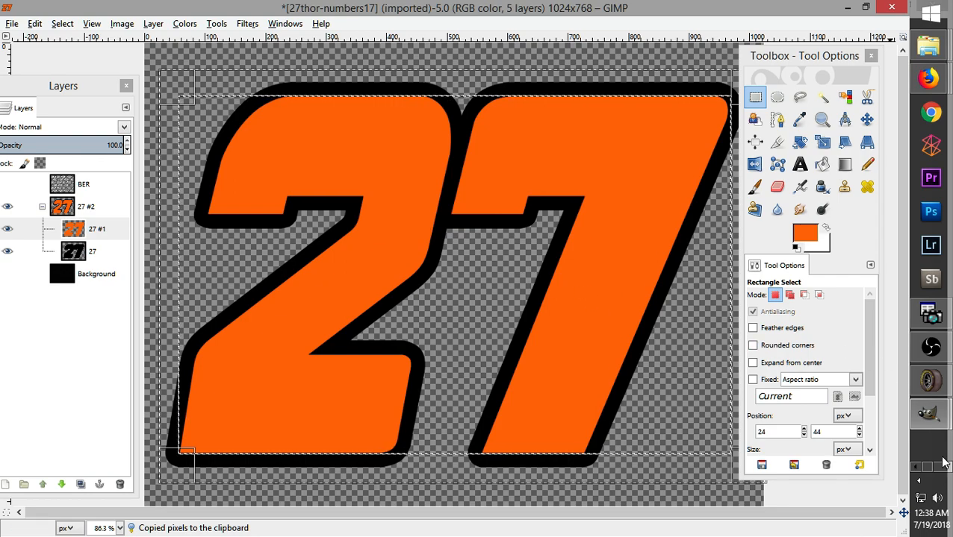
# Return to the truck template and paste the orange 27 without its black outline as a floating selection
pyautogui.moveTo(929, 415)
pyautogui.click(791, 340)
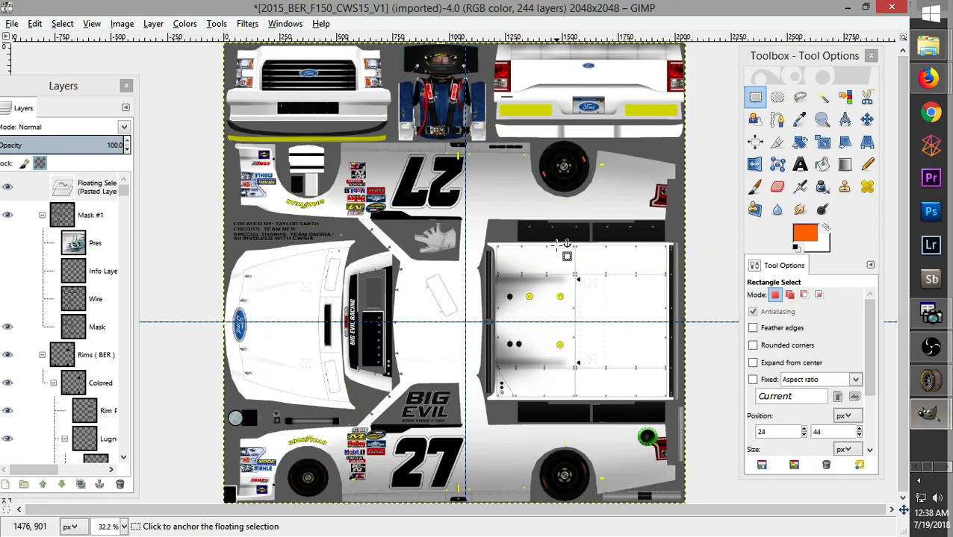
pyautogui.rightClick(510, 298)
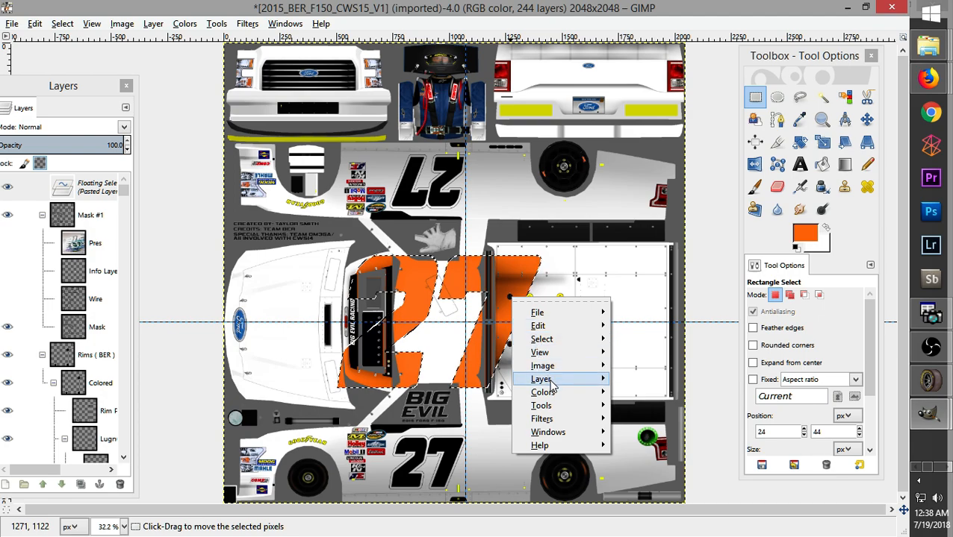
pyautogui.moveTo(551, 384)
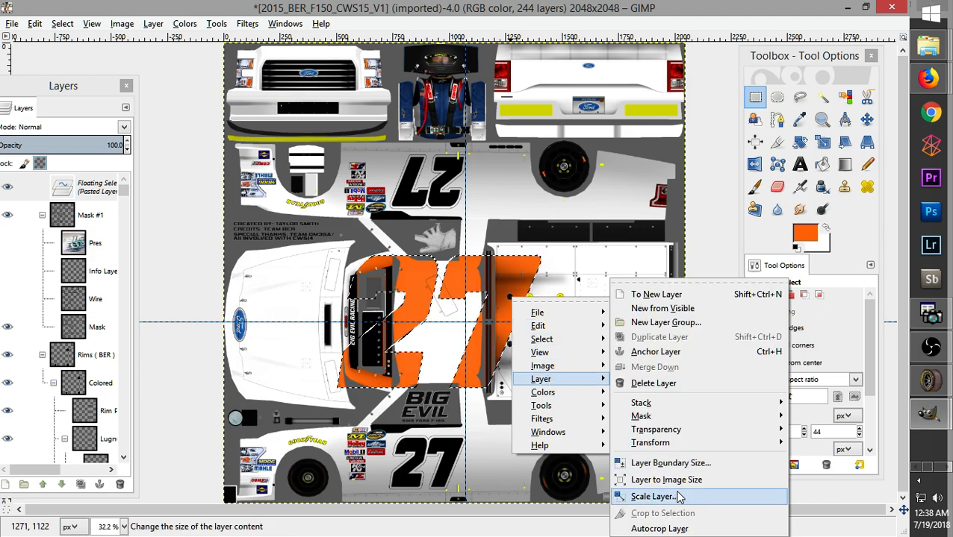
pyautogui.click(777, 98)
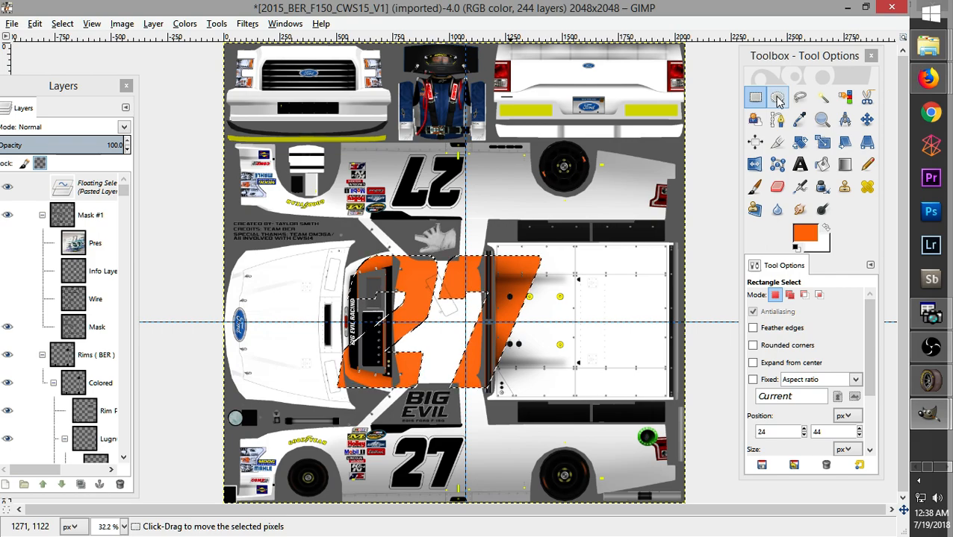
pyautogui.click(778, 97)
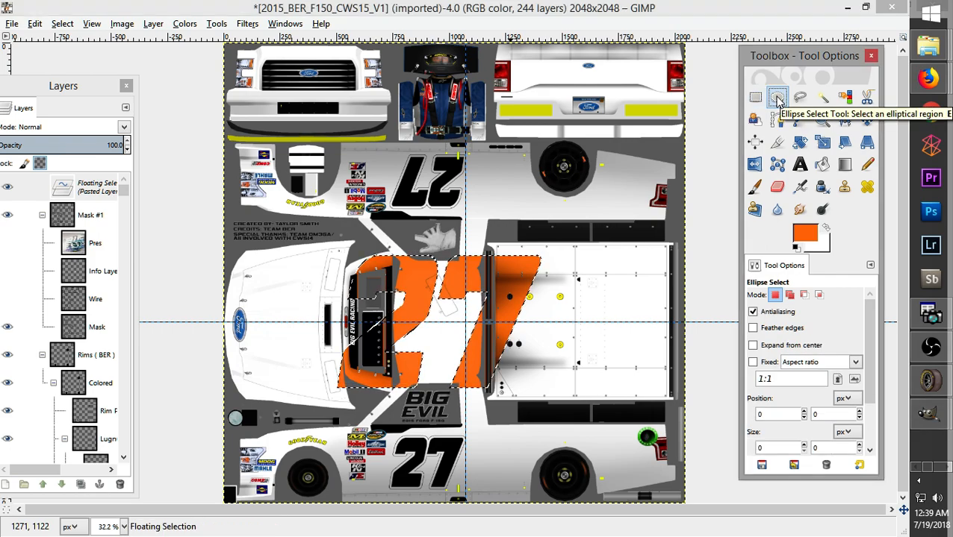
pyautogui.click(755, 98)
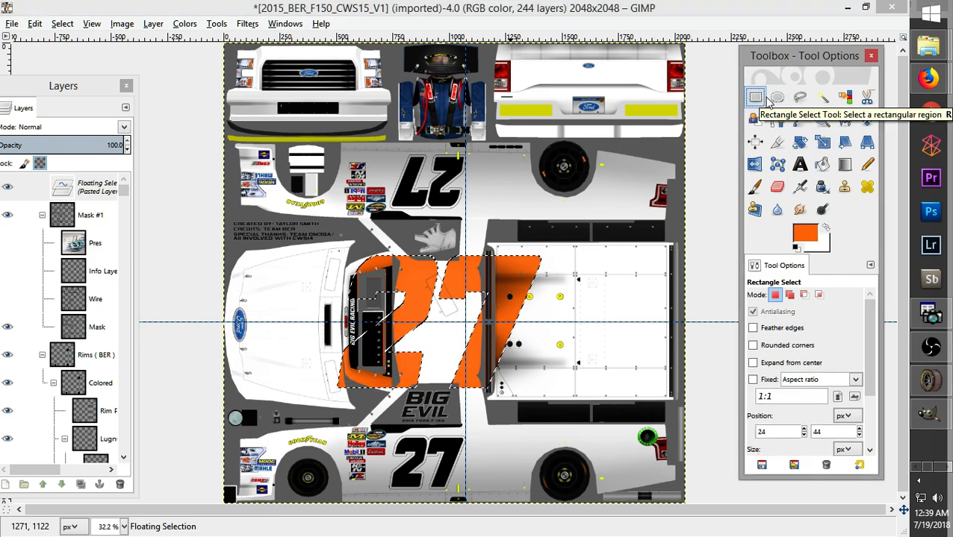
# Scale the floating orange 27 down roughly to the roof's size, unlinking width from height to narrow it
pyautogui.click(821, 143)
pyautogui.click(601, 324)
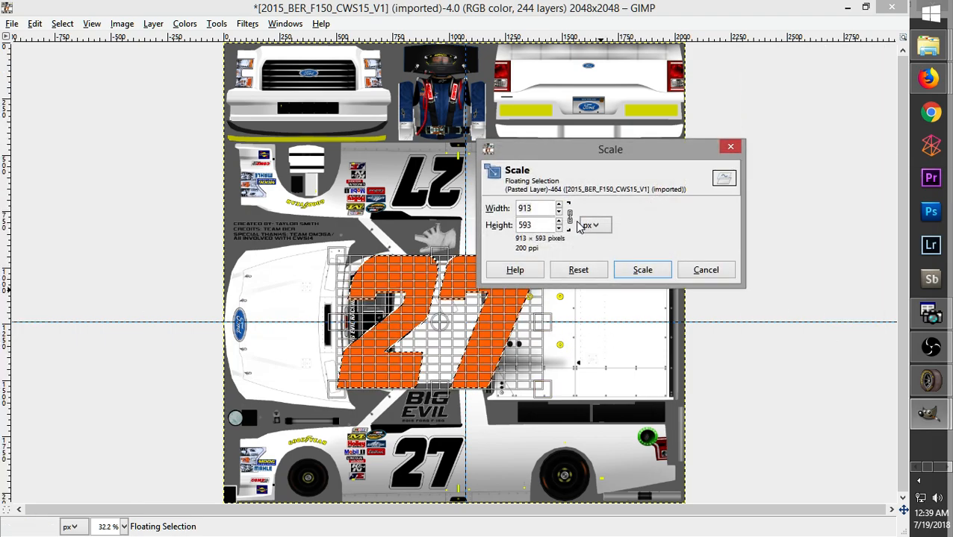
pyautogui.press('Tab')
pyautogui.moveTo(343, 401); pyautogui.dragTo(407, 382)
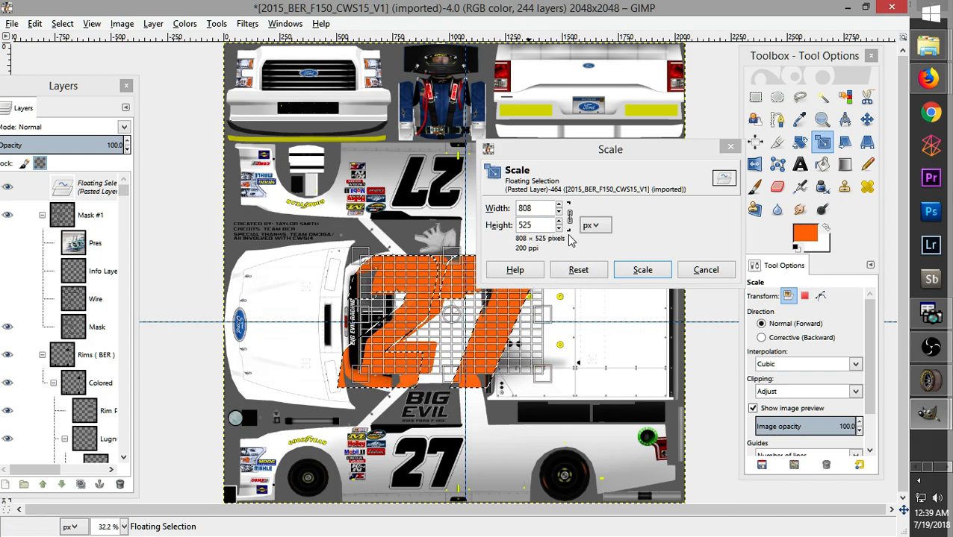
pyautogui.click(569, 216)
pyautogui.press('Tab')
pyautogui.moveTo(366, 322); pyautogui.dragTo(377, 320)
pyautogui.press('Tab')
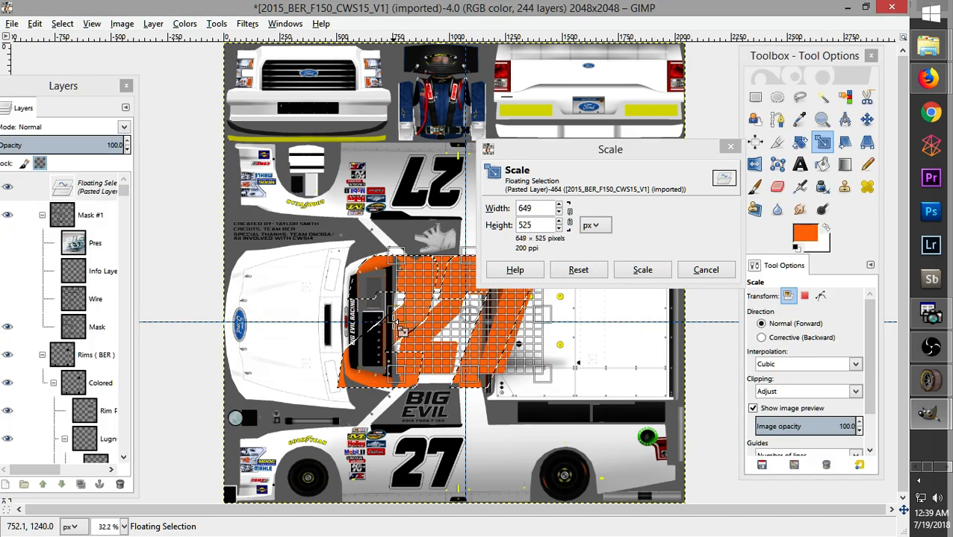
pyautogui.moveTo(551, 383); pyautogui.dragTo(537, 369)
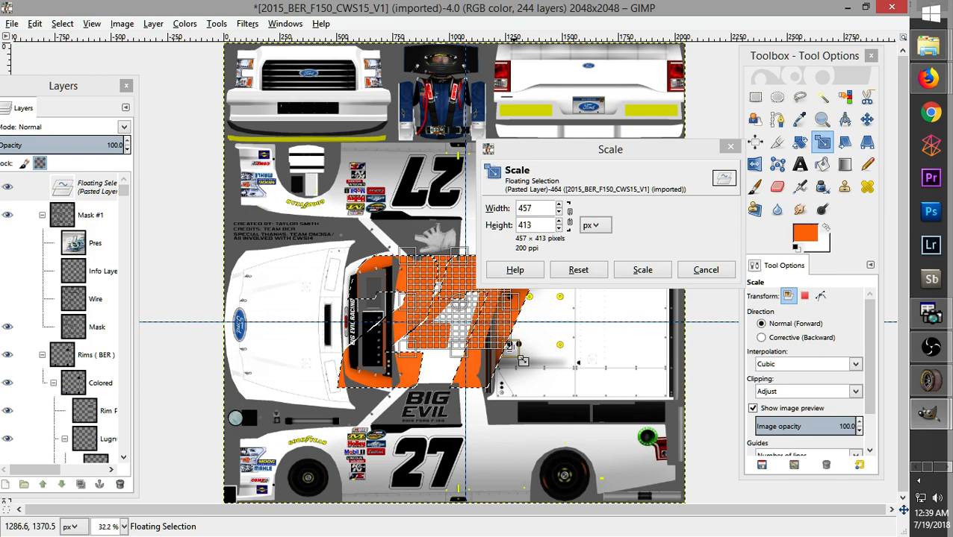
pyautogui.click(641, 271)
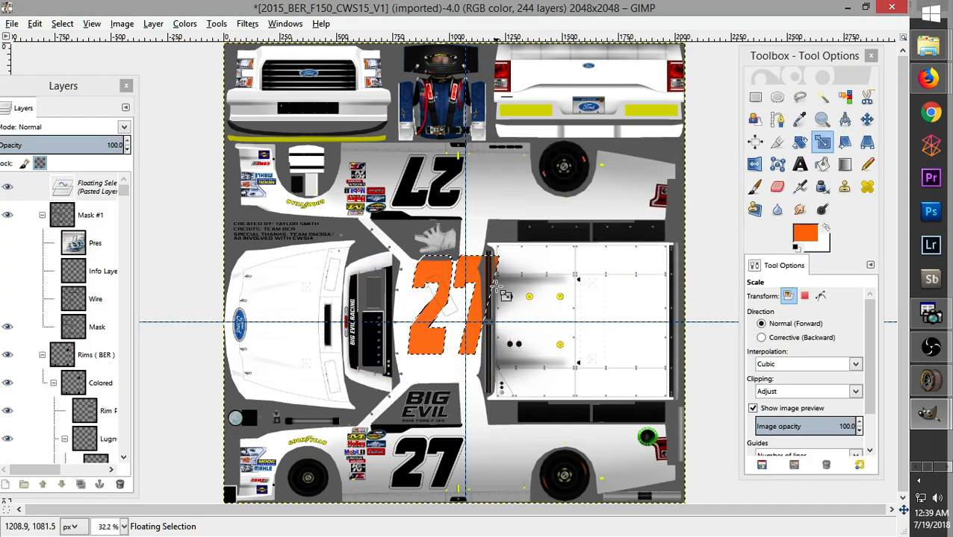
# Scale the floating orange 27 further to 351 × 379 px
pyautogui.click(821, 147)
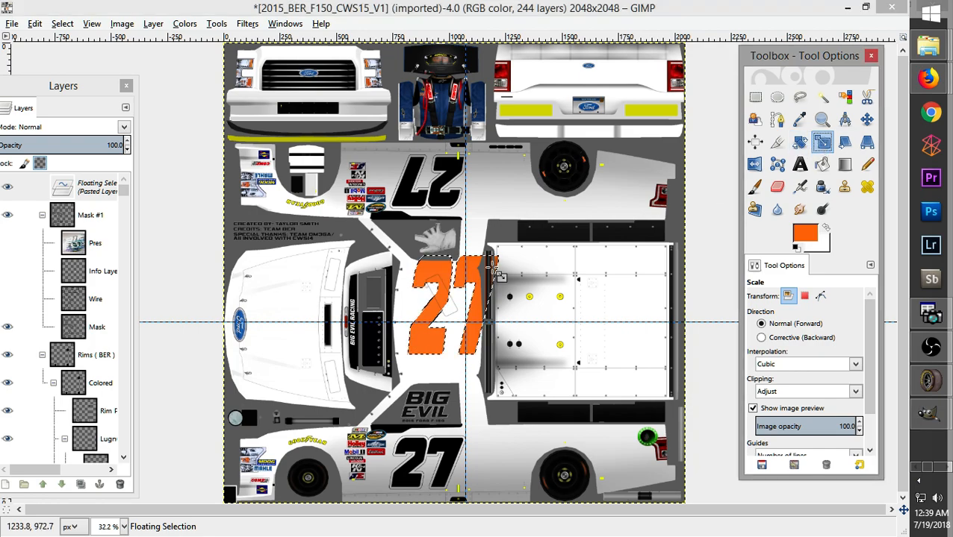
pyautogui.click(493, 286)
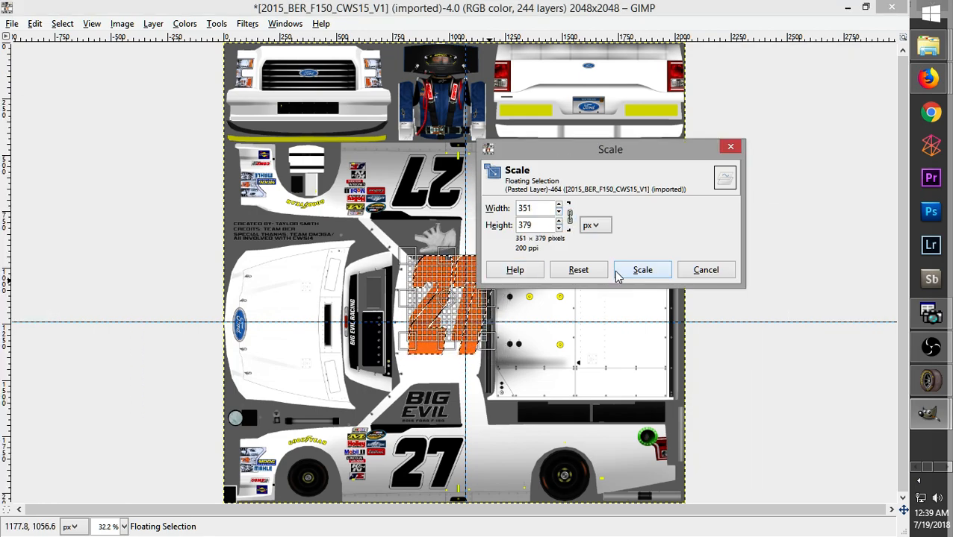
pyautogui.click(641, 271)
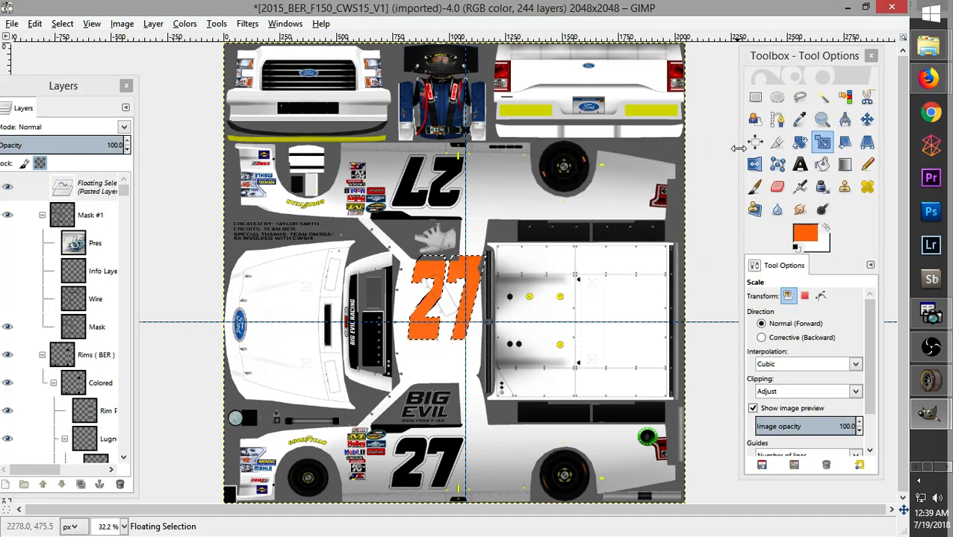
# Move the floating 27 about 30 px toward the windshield and 110 px down, centring it on the roof's horizontal guide
pyautogui.click(755, 97)
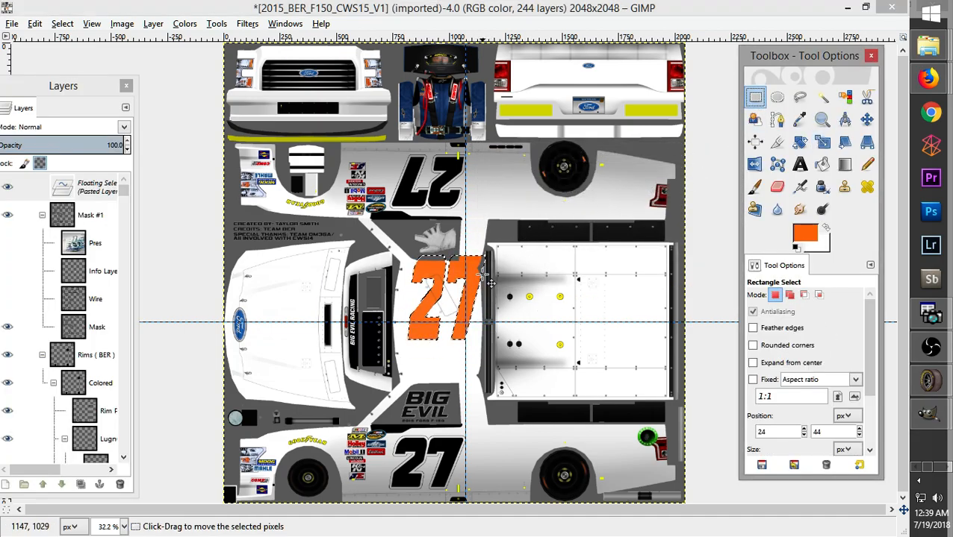
pyautogui.scroll(8, 491, 282)
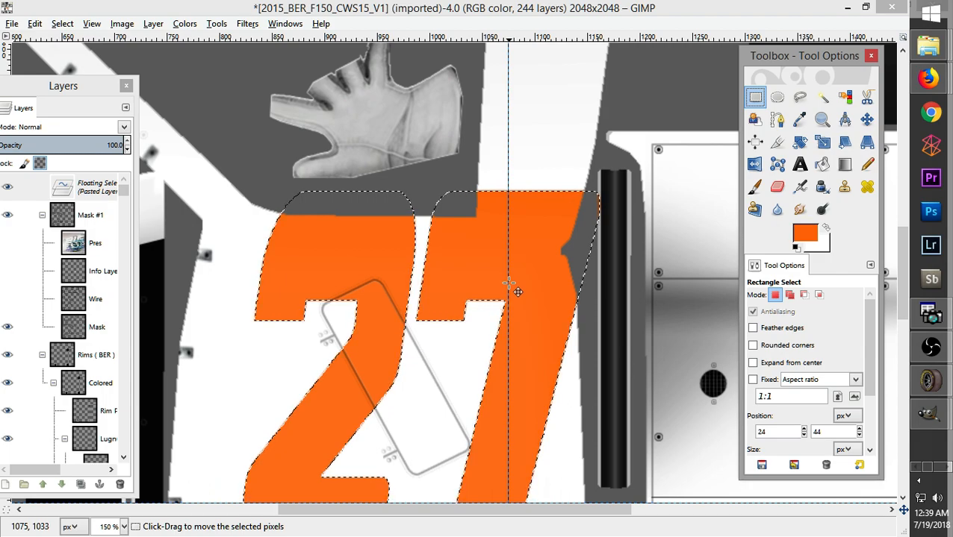
pyautogui.scroll(-2, 509, 282)
pyautogui.moveTo(501, 260); pyautogui.dragTo(486, 321)
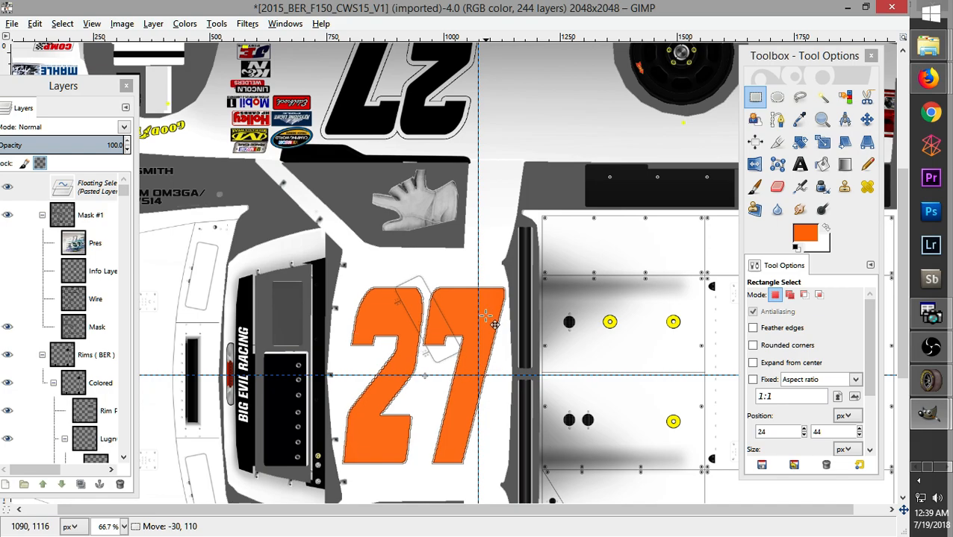
pyautogui.moveTo(485, 316); pyautogui.dragTo(482, 317)
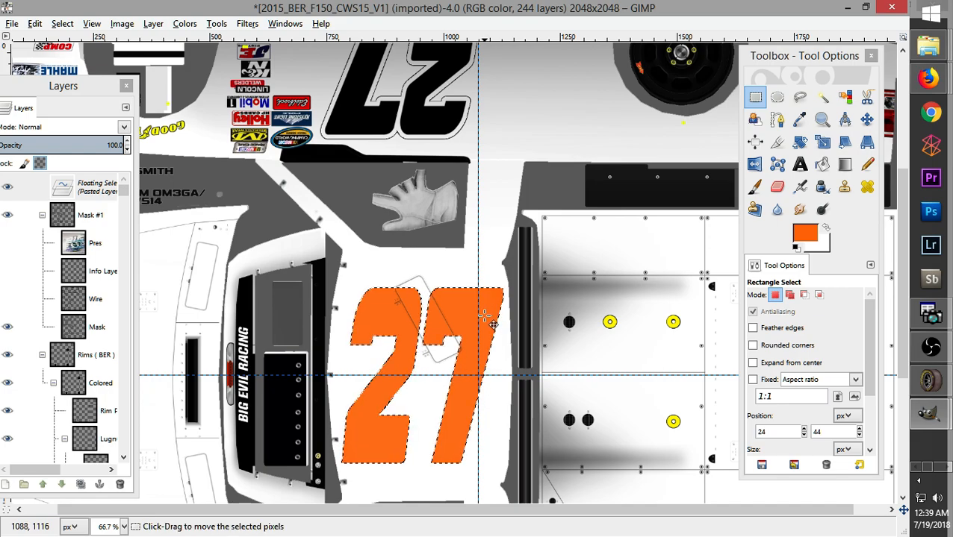
# Shear the floating 27 horizontally with an X magnitude of 9
pyautogui.click(822, 141)
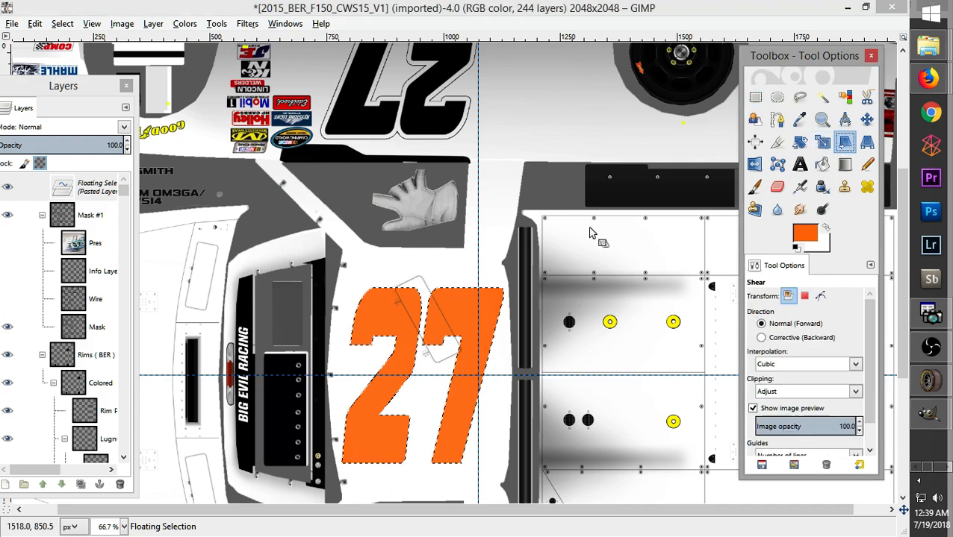
pyautogui.click(408, 337)
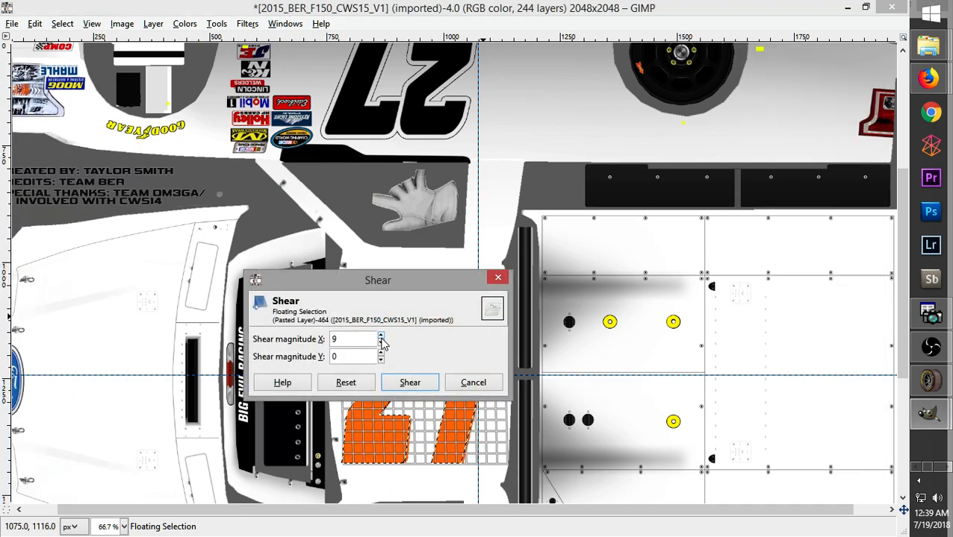
pyautogui.click(410, 382)
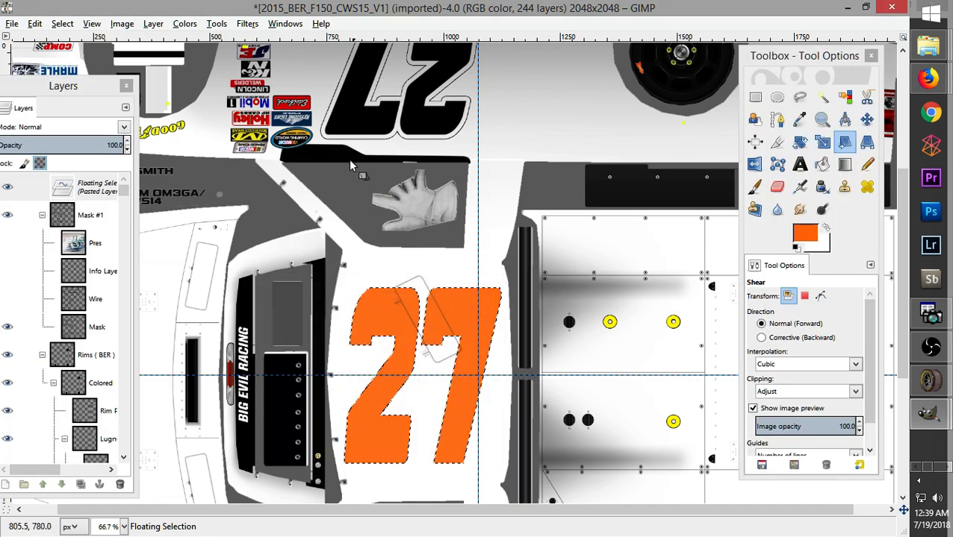
# Anchor the floating orange 27 to the Numbers layer
pyautogui.click(94, 192)
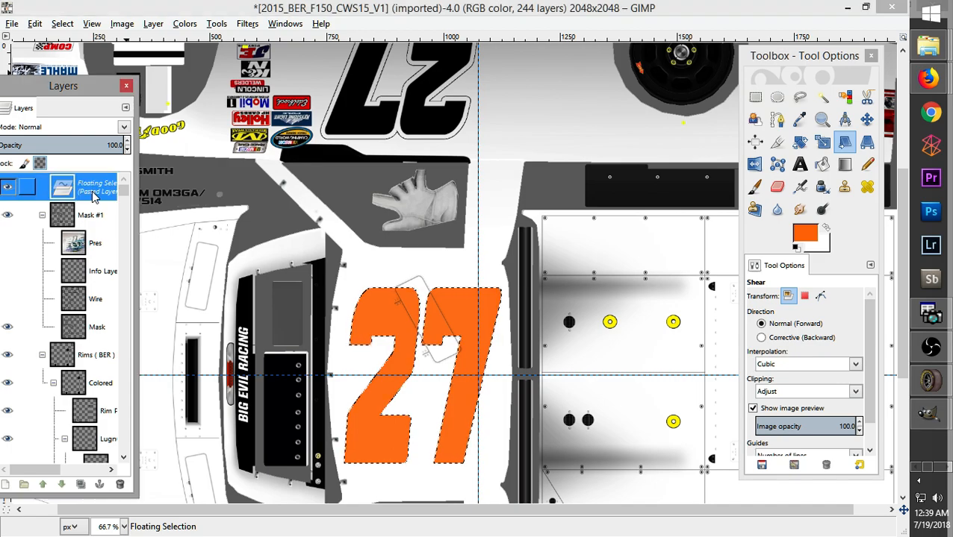
pyautogui.click(754, 97)
pyautogui.click(256, 261)
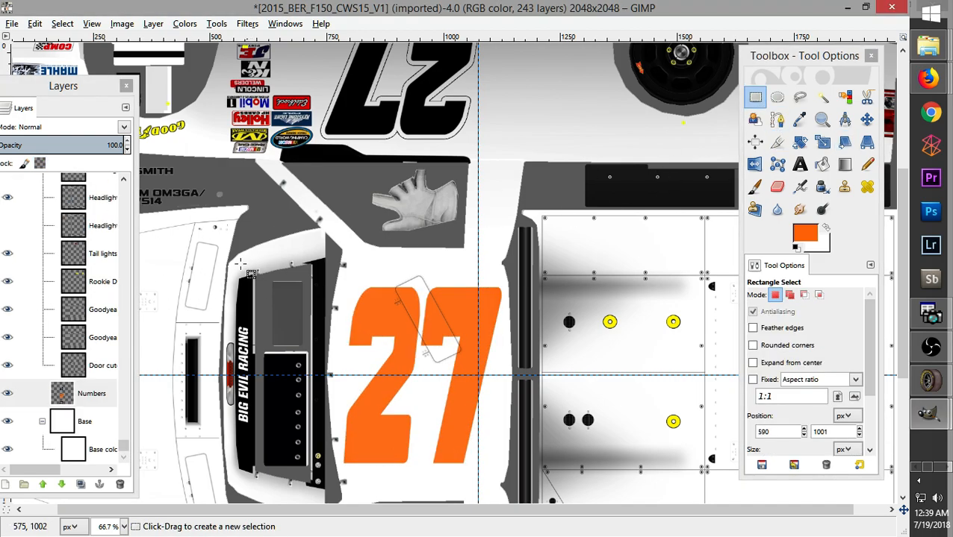
# Select the Numbers layer's opaque pixels and intersect them with a rectangle around the roof so only the roof 27 is selected
pyautogui.rightClick(101, 403)
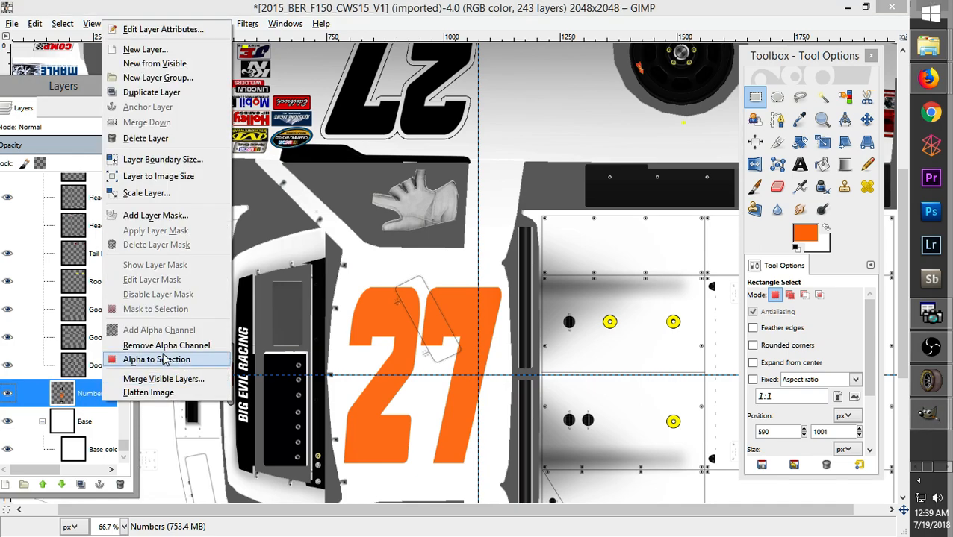
pyautogui.click(166, 361)
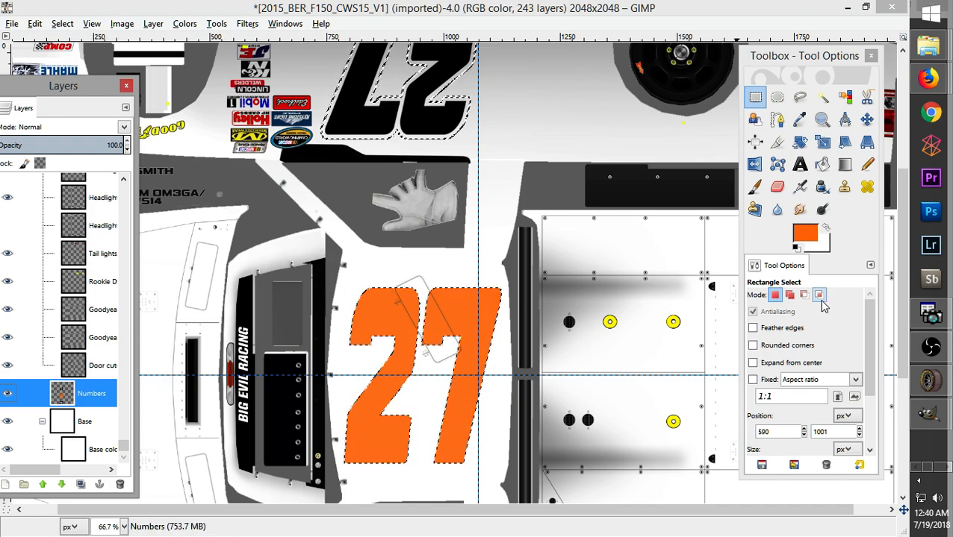
pyautogui.hotkey('ctrl', 'shift')
pyautogui.moveTo(267, 213); pyautogui.dragTo(577, 503)
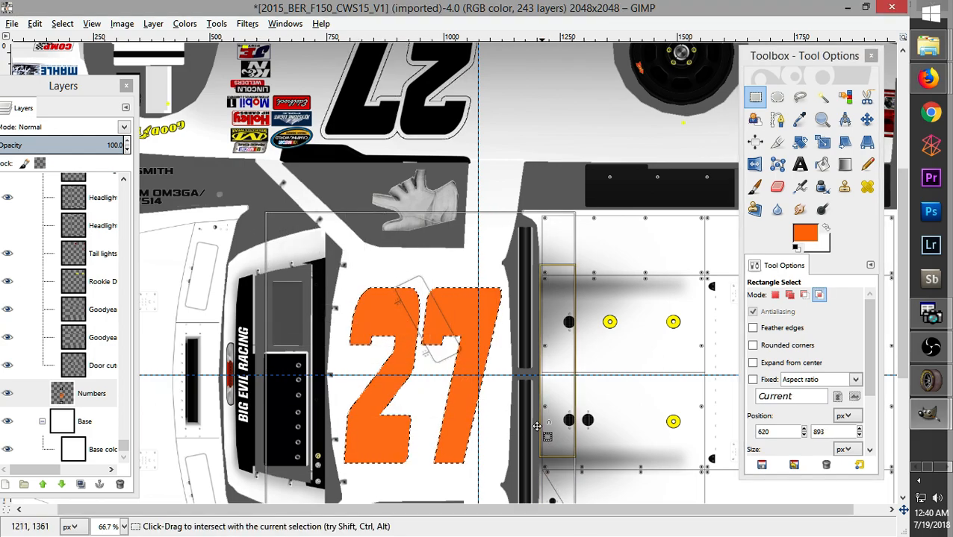
# Grow the roof 27's selection by 2 px
pyautogui.click(62, 23)
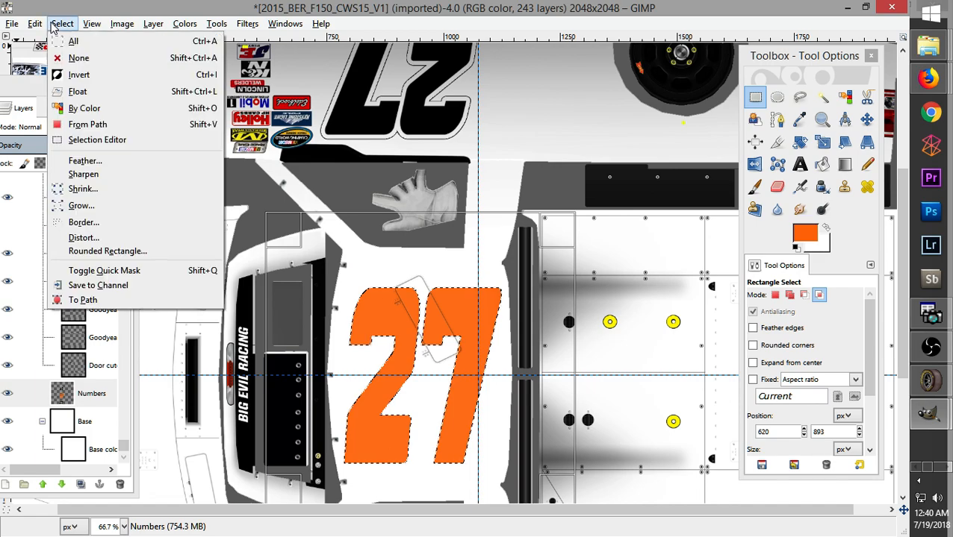
pyautogui.click(74, 200)
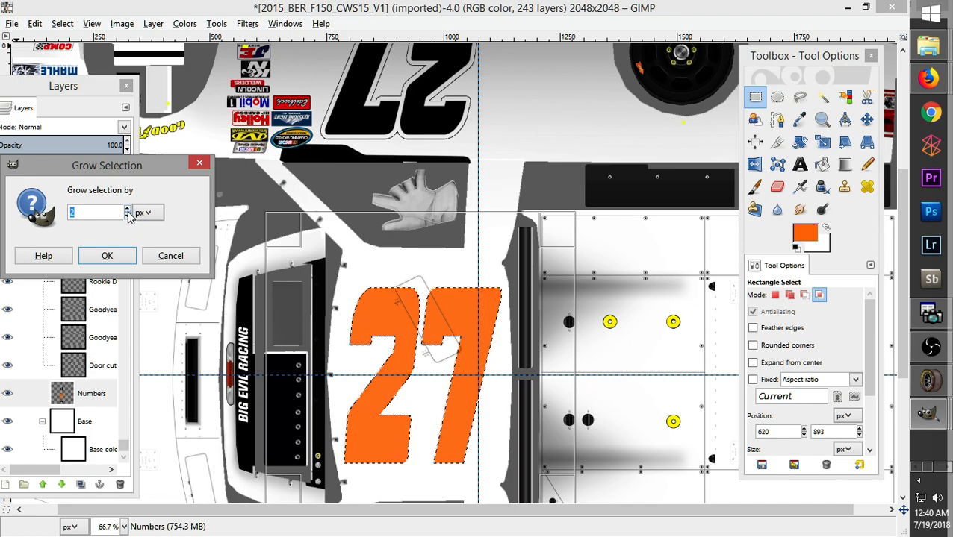
pyautogui.click(106, 256)
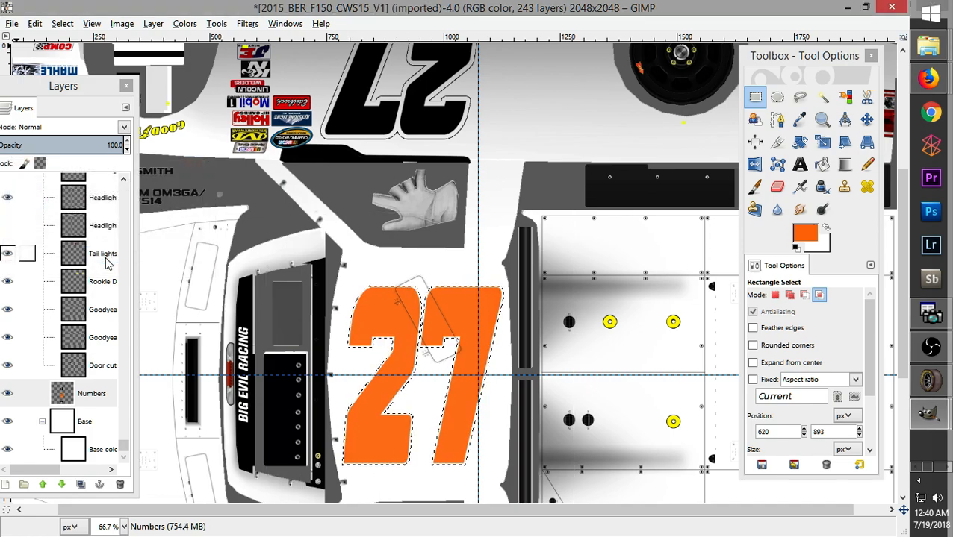
# Set the foreground color to black (000000)
pyautogui.click(805, 236)
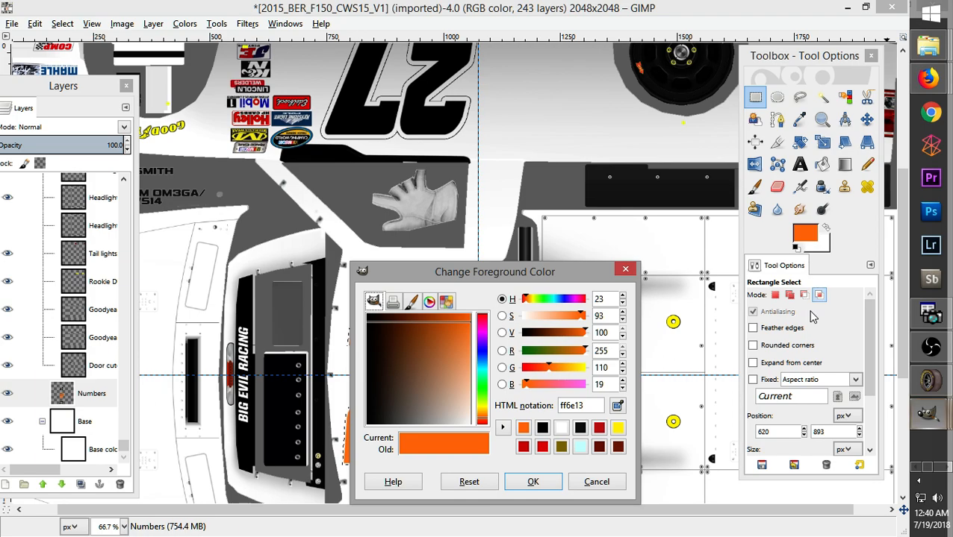
pyautogui.click(545, 431)
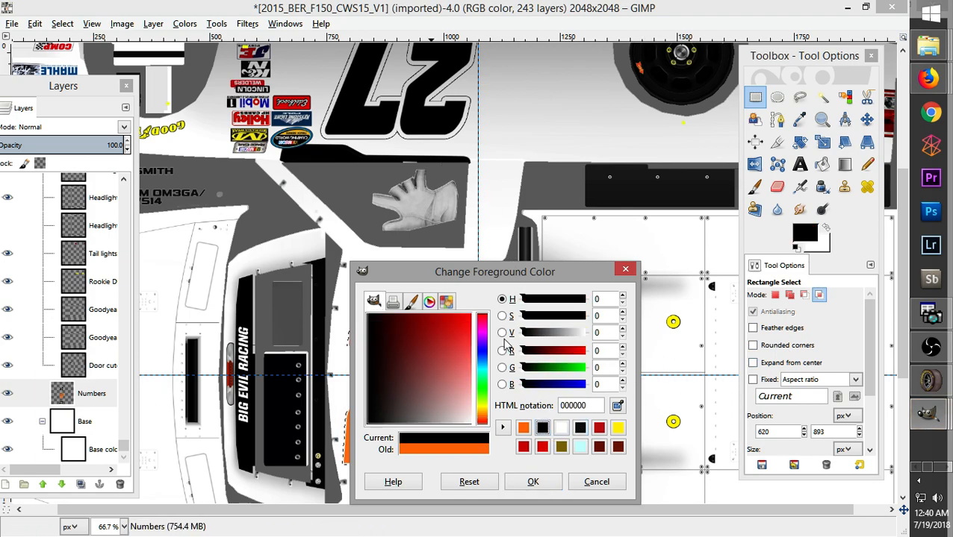
pyautogui.click(532, 482)
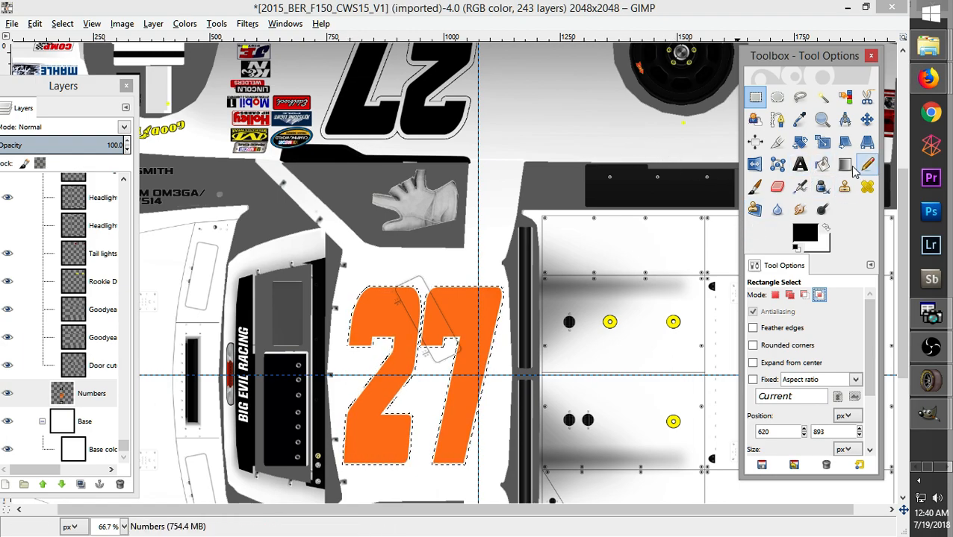
# Check the 27 truck's reference photo in Firefox, return to GIMP, and bucket-fill the roof 27's grown border black before dropping the selection
pyautogui.click(821, 164)
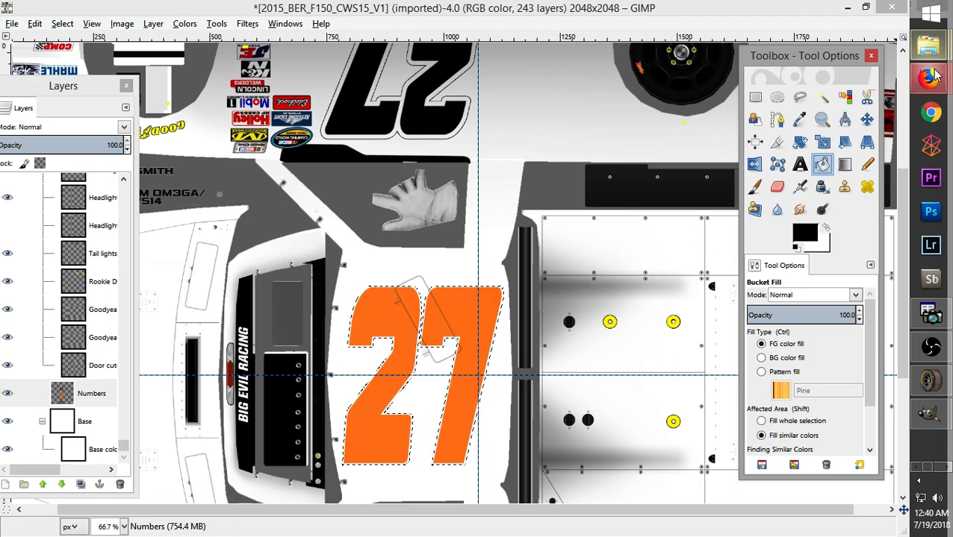
pyautogui.moveTo(927, 81)
pyautogui.click(830, 76)
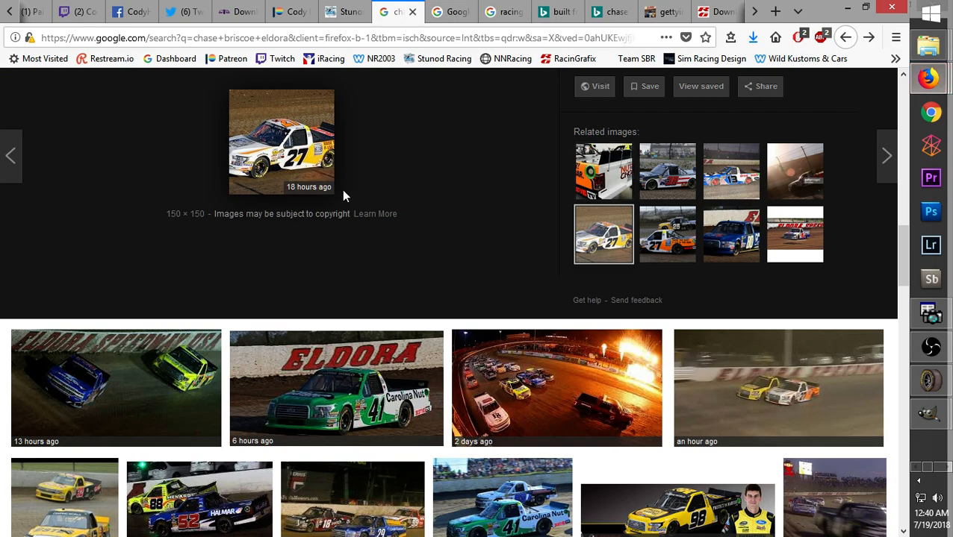
pyautogui.moveTo(929, 413)
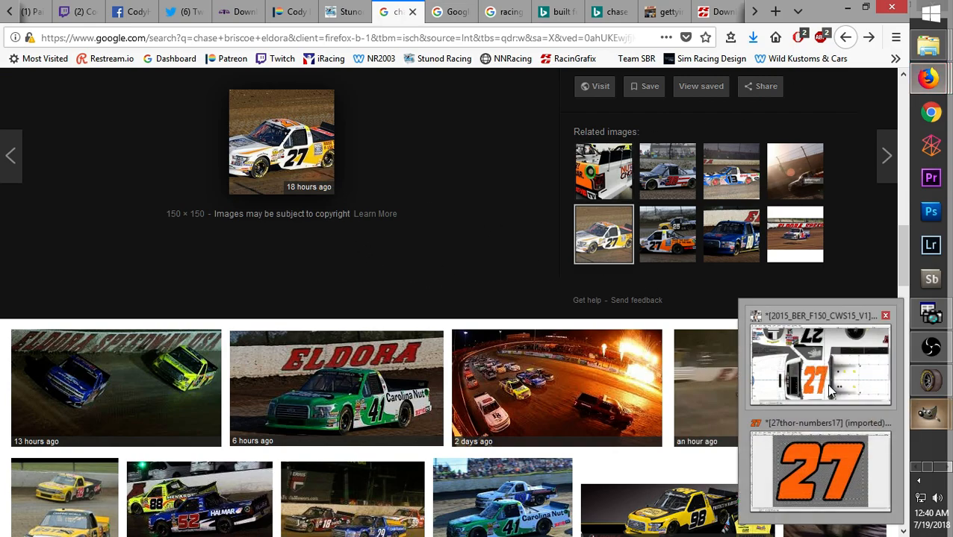
pyautogui.click(818, 362)
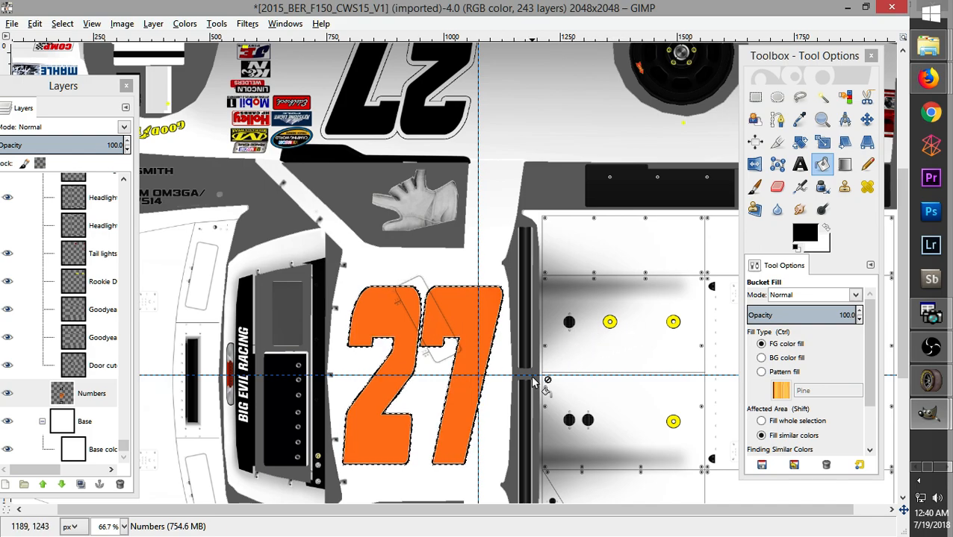
pyautogui.click(515, 219)
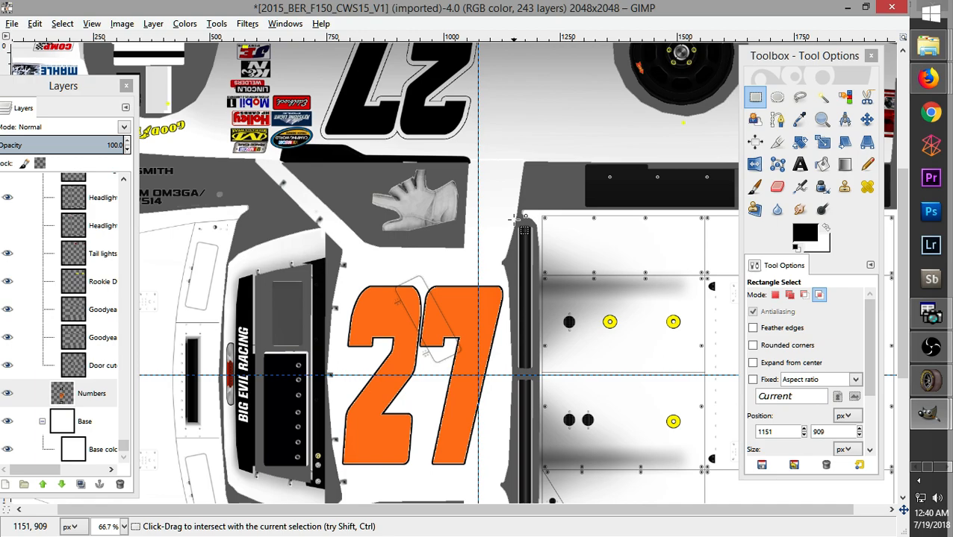
# Restore the roof 27's selection, try painting it black with a 218 px paintbrush, and undo both the stroke and the black border fill
pyautogui.hotkey('ctrl', 'z')
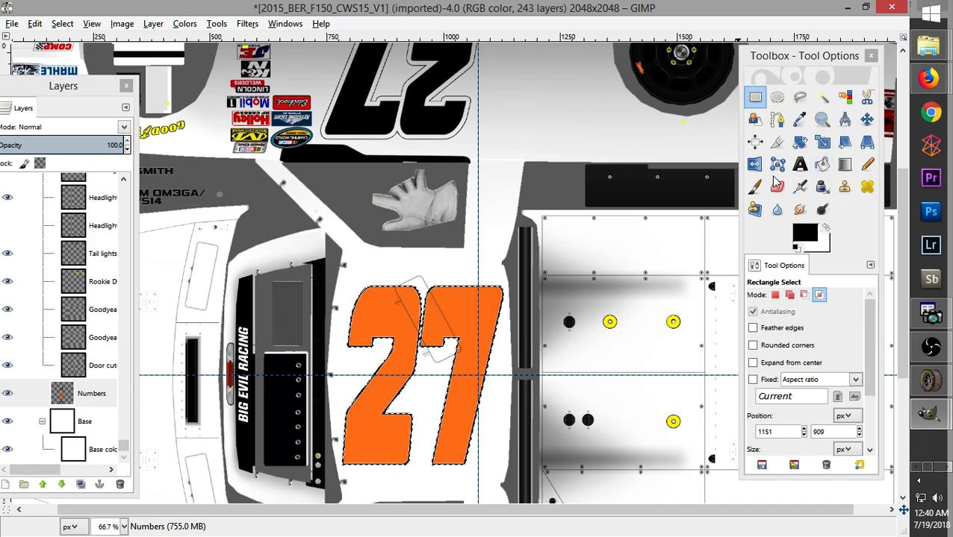
pyautogui.click(754, 186)
pyautogui.moveTo(401, 301)
pyautogui.mouseDown()
pyautogui.moveTo(376, 297)
pyautogui.moveTo(509, 301)
pyautogui.mouseUp()
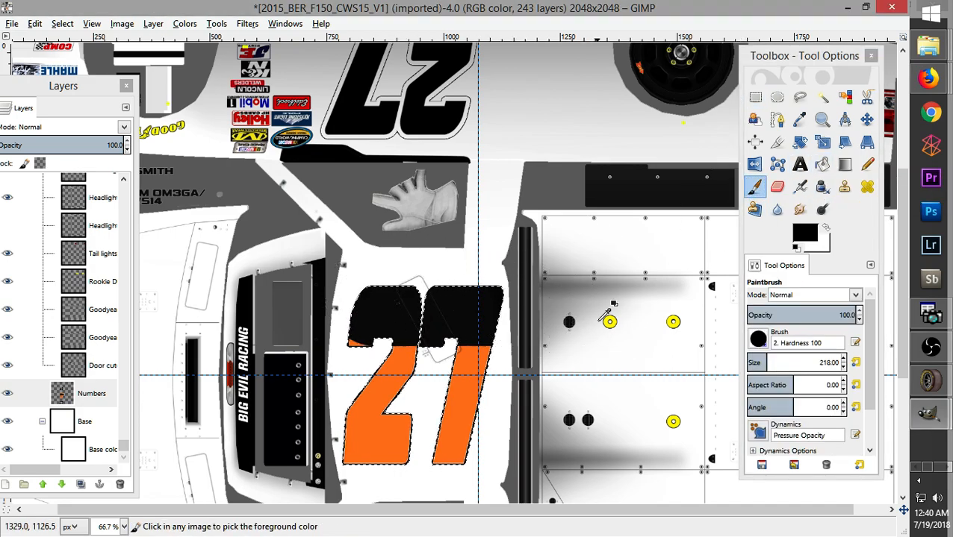
pyautogui.hotkey('ctrl', 'z')
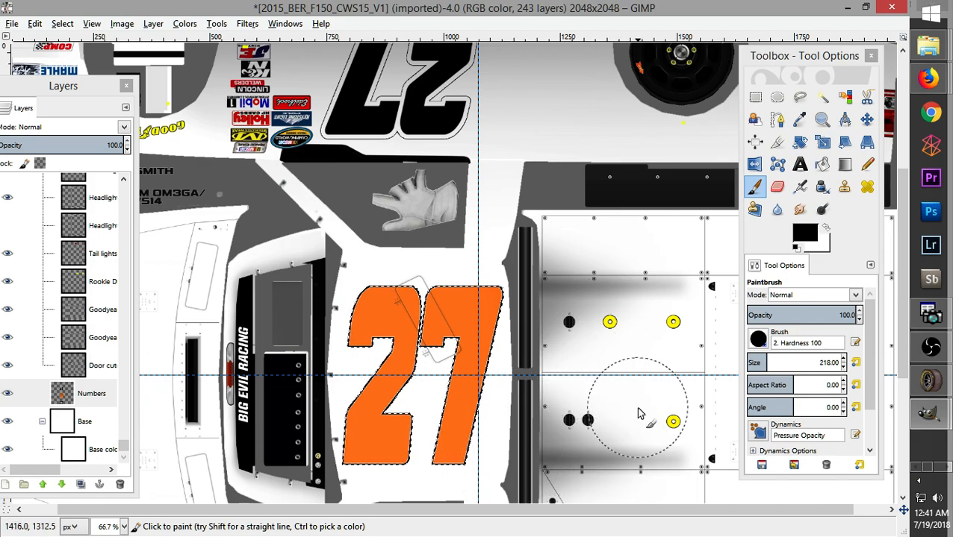
pyautogui.hotkey('ctrl', 'z')
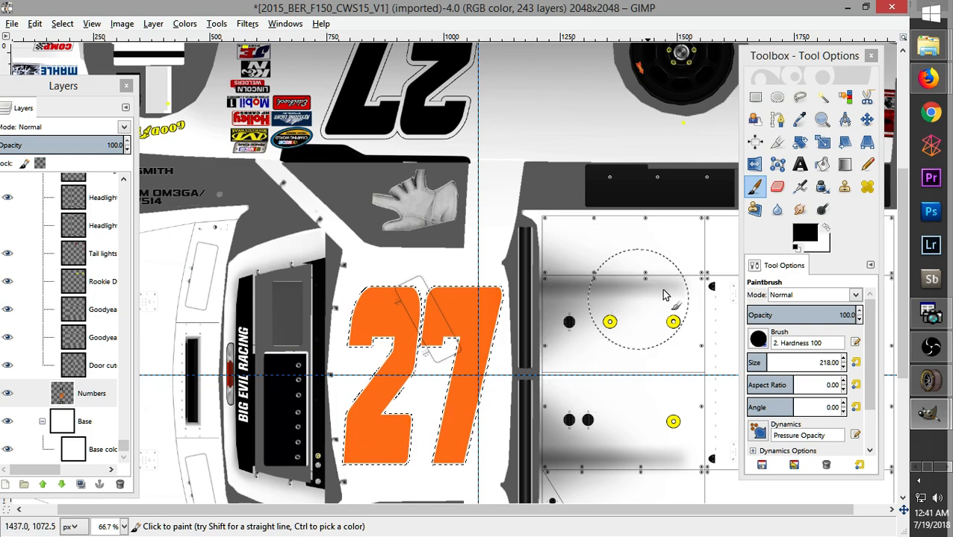
# Bucket-fill the grown border around the orange roof 27 with black and clear the selection
pyautogui.click(821, 164)
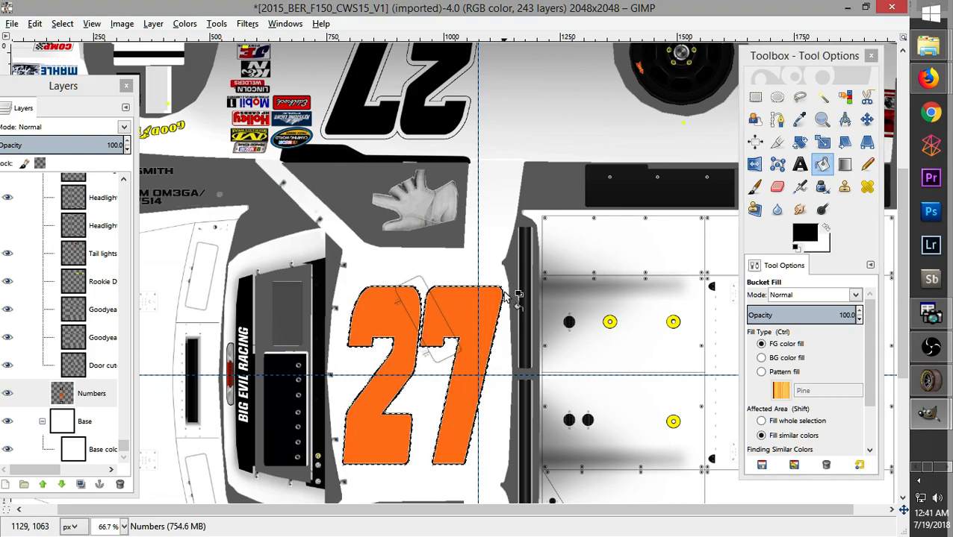
pyautogui.click(755, 97)
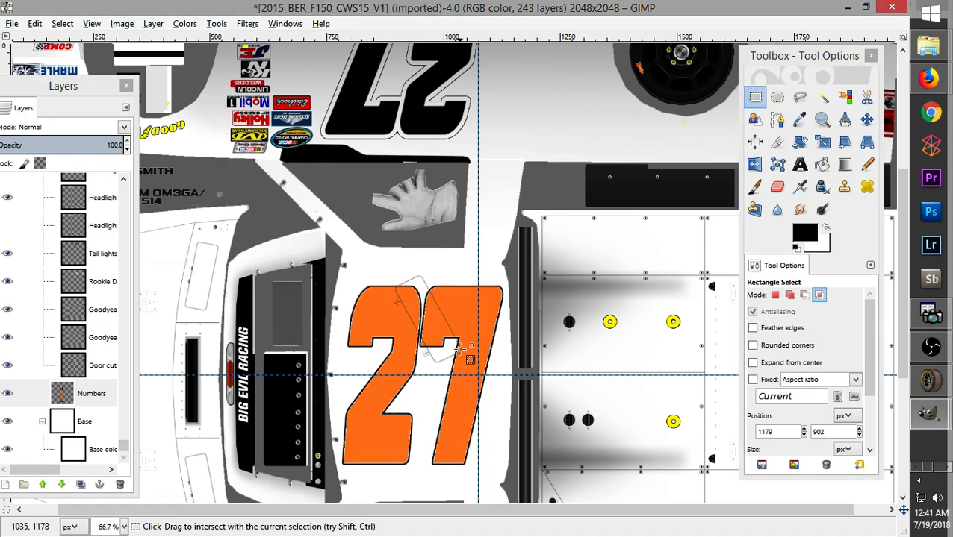
# Grow the selection around the orange 27 on the truck's roof
pyautogui.scroll(-3, 499, 377)
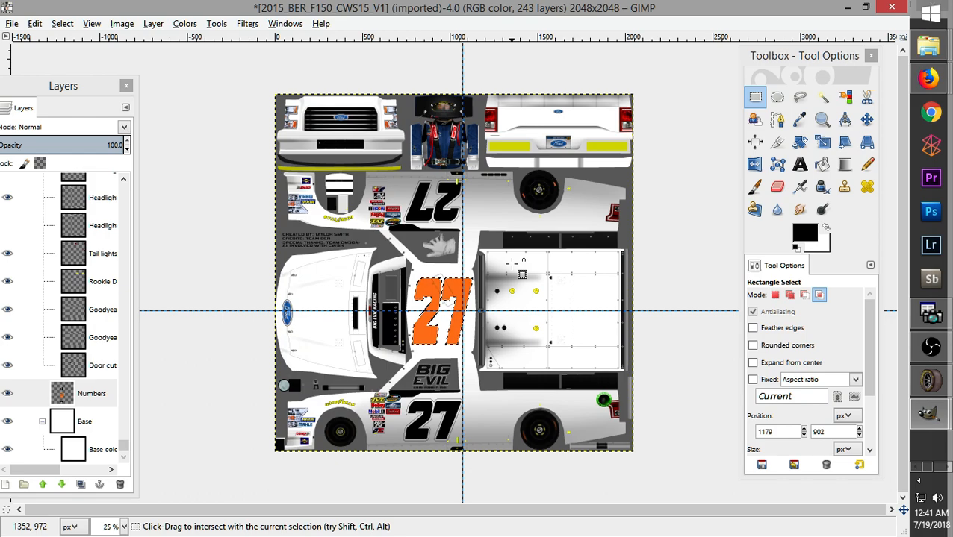
pyautogui.scroll(3, 500, 269)
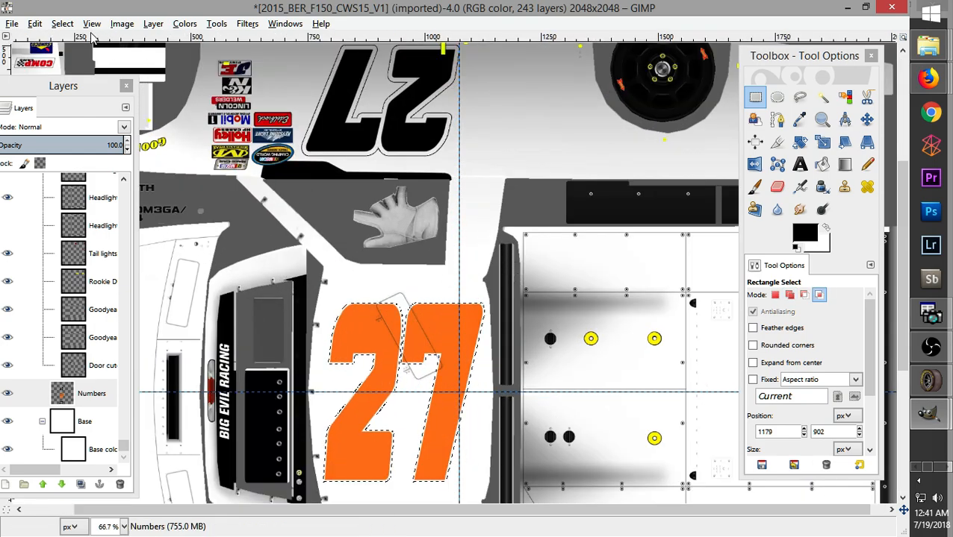
pyautogui.click(92, 23)
pyautogui.moveTo(64, 27)
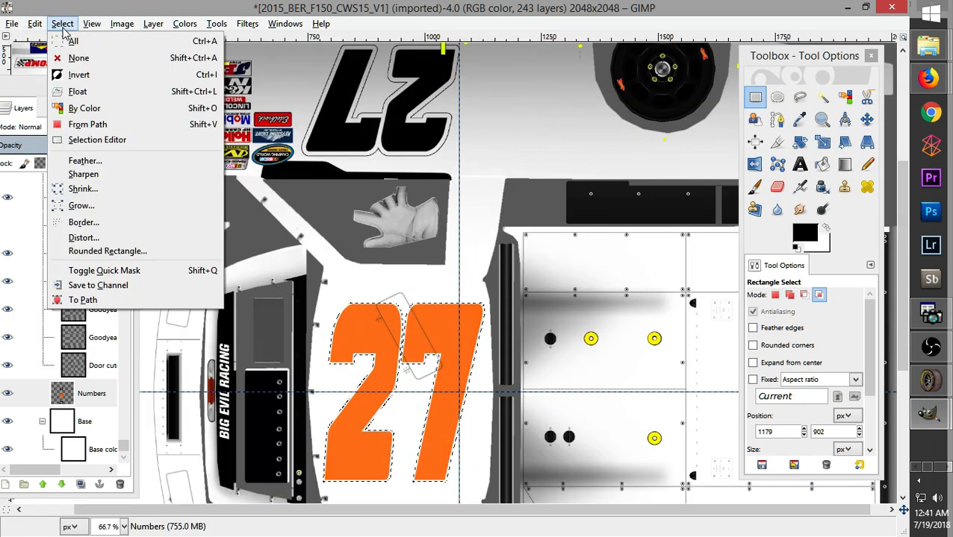
pyautogui.click(81, 205)
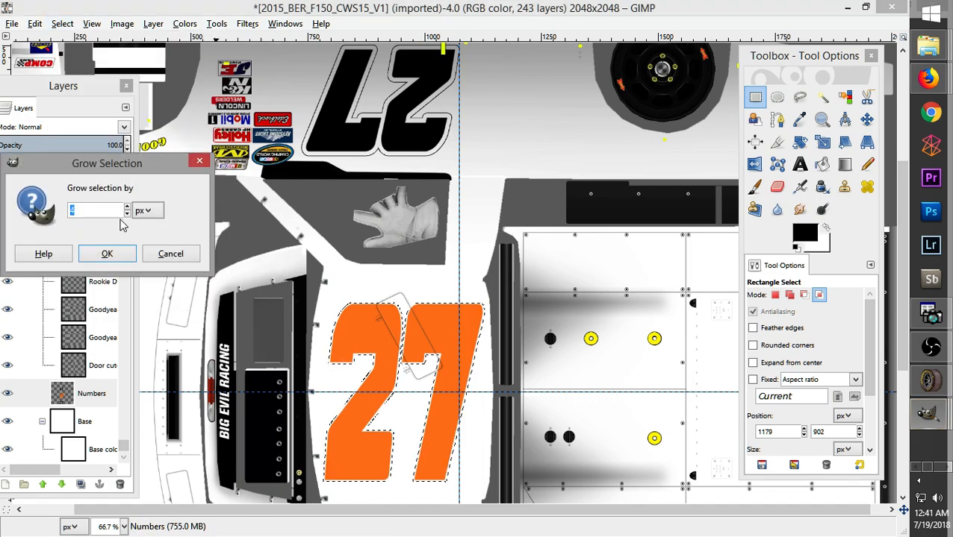
pyautogui.click(106, 254)
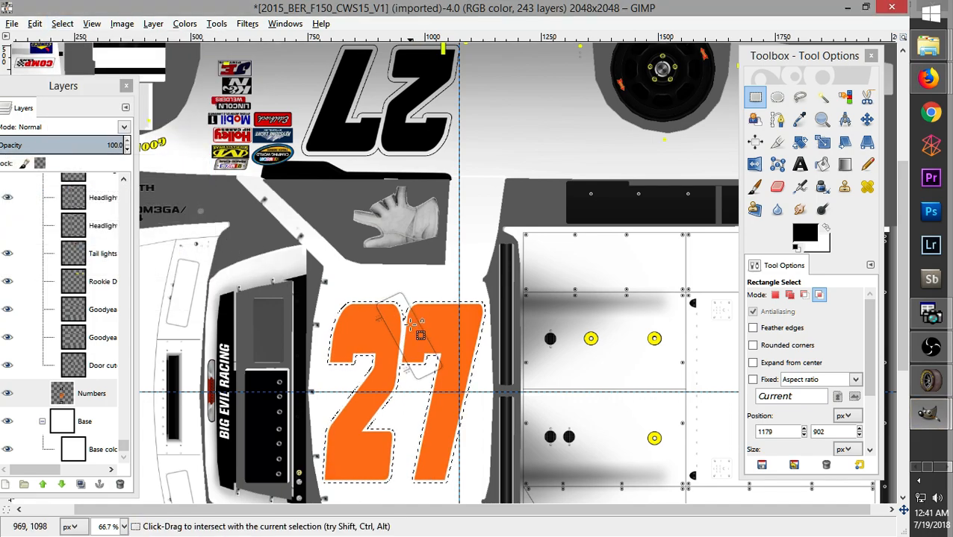
# Fill the grown border around the roof number 27 with black and clear the selection
pyautogui.hotkey('shift', 'b')
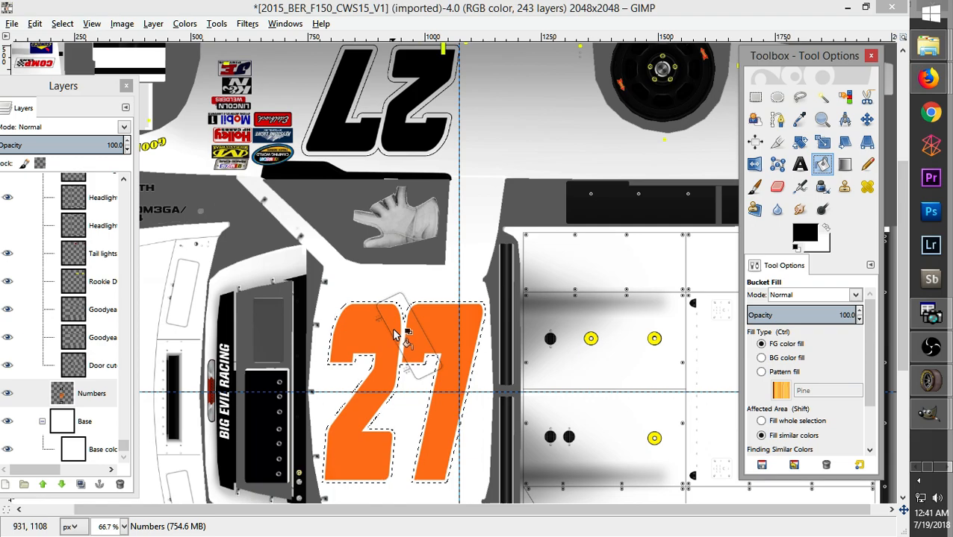
pyautogui.click(403, 332)
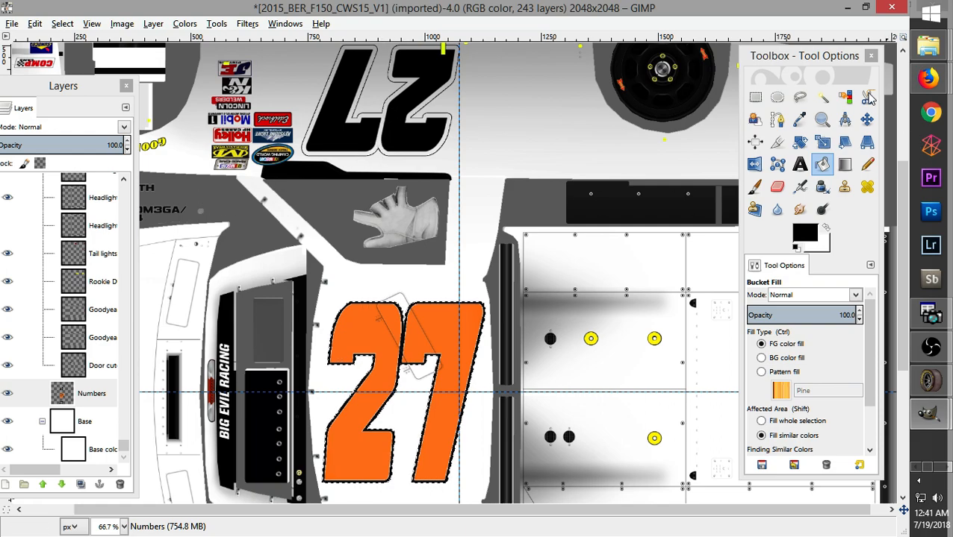
pyautogui.click(755, 97)
pyautogui.click(465, 244)
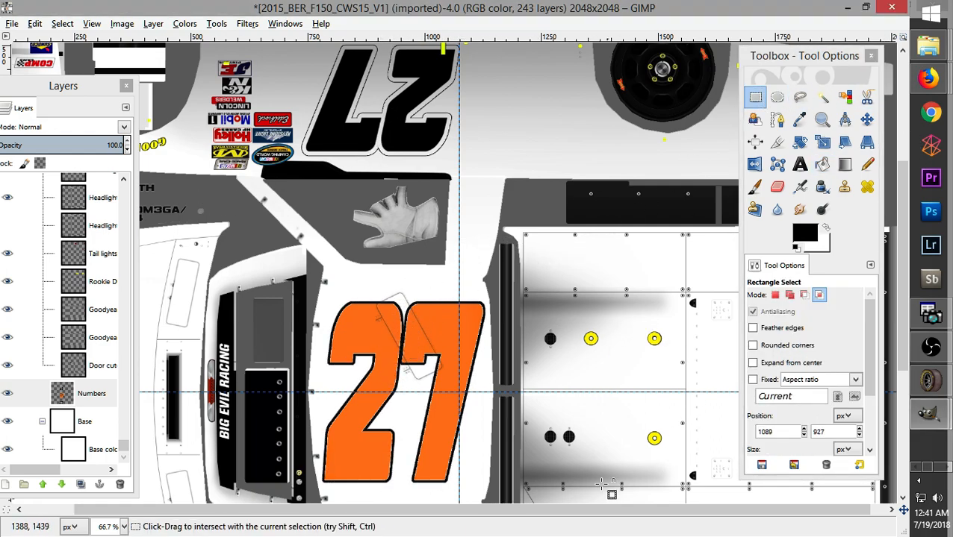
# Switch to Firefox and enlarge the side-view render of the white and orange number 27 truck among the image results
pyautogui.moveTo(536, 510); pyautogui.dragTo(553, 511)
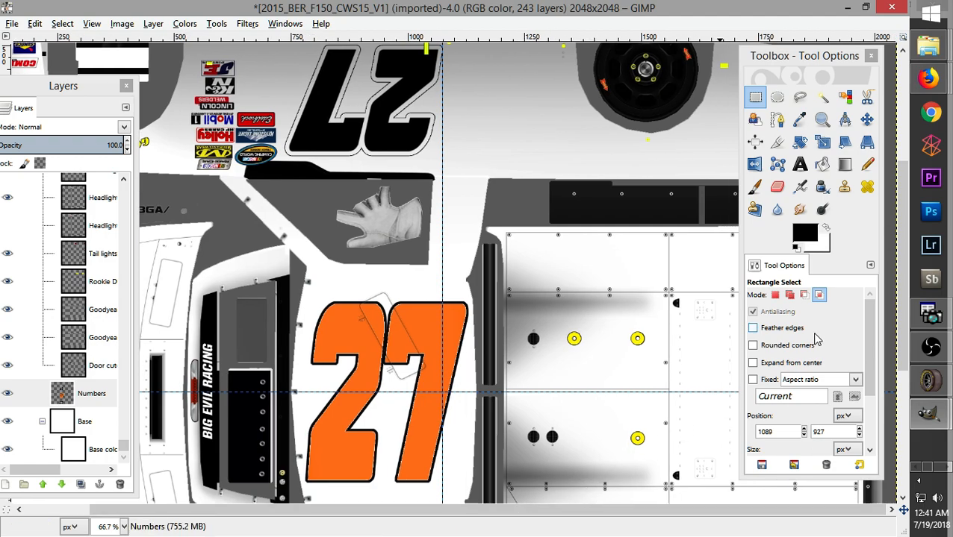
pyautogui.press('-')
pyautogui.press('-')
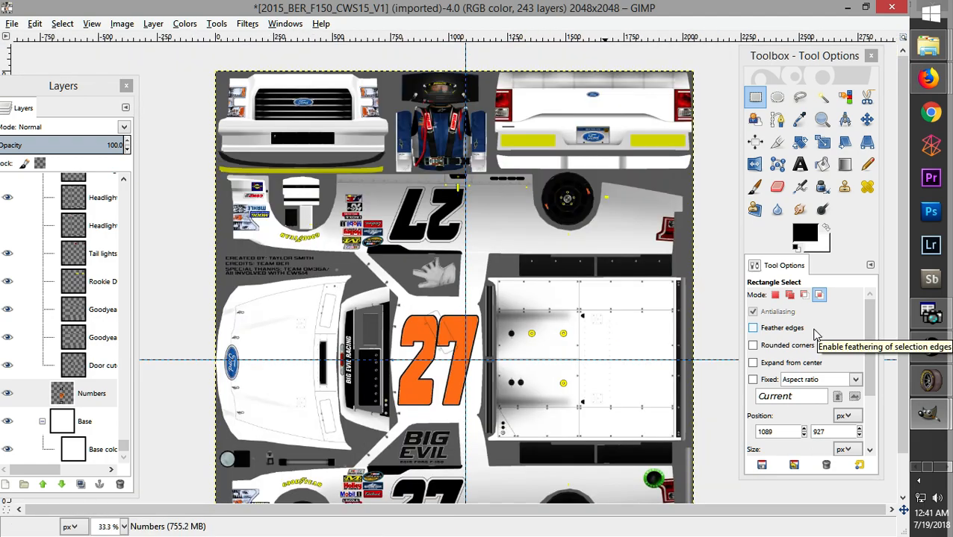
pyautogui.press('-')
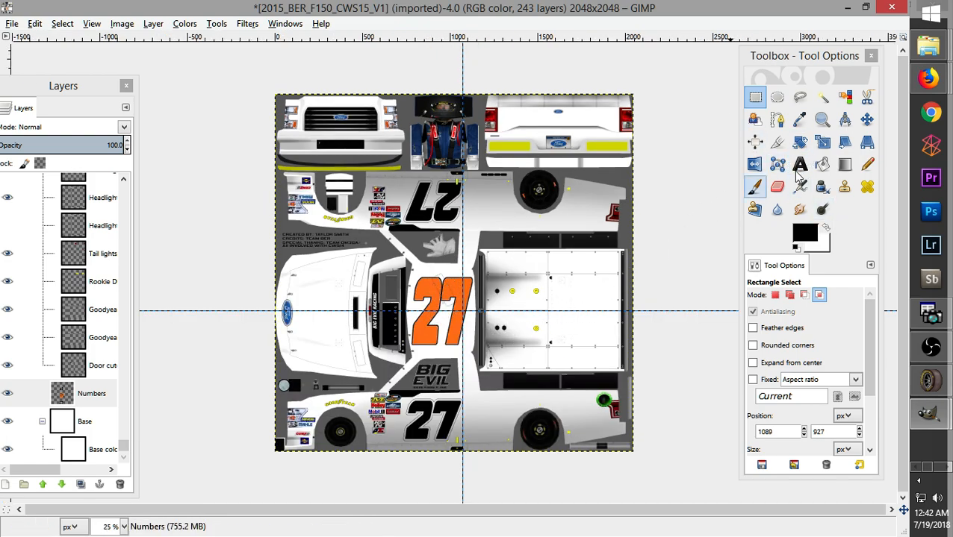
pyautogui.moveTo(928, 80)
pyautogui.click(821, 71)
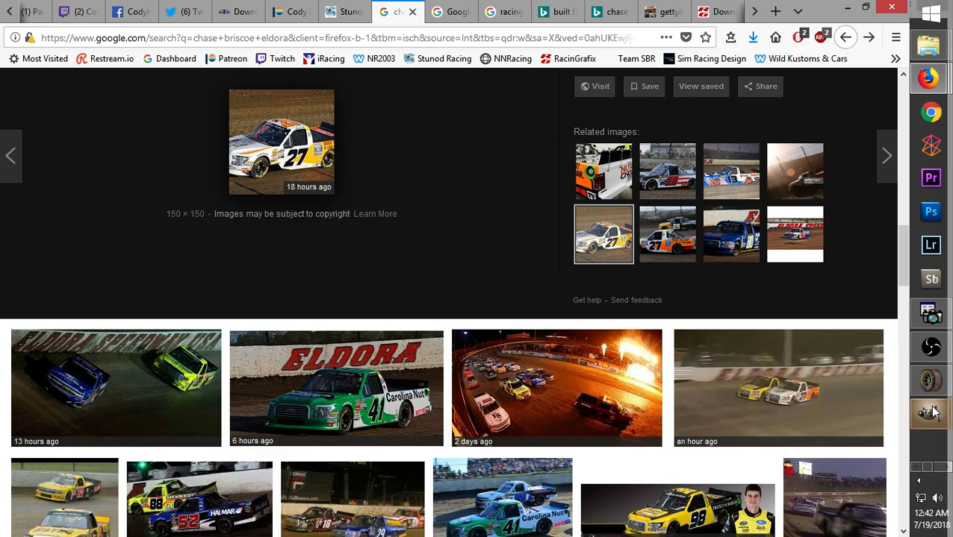
pyautogui.moveTo(931, 412)
pyautogui.click(829, 395)
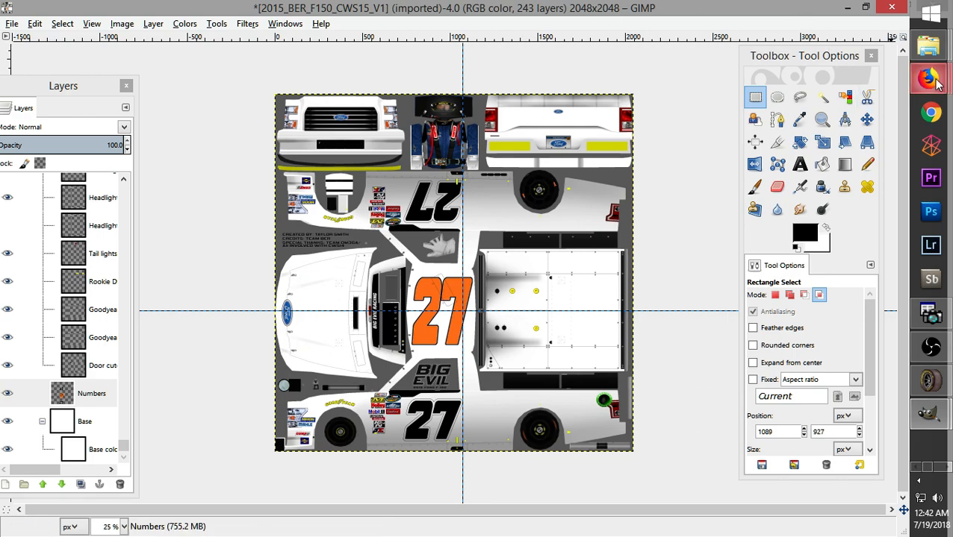
pyautogui.moveTo(937, 84)
pyautogui.click(845, 79)
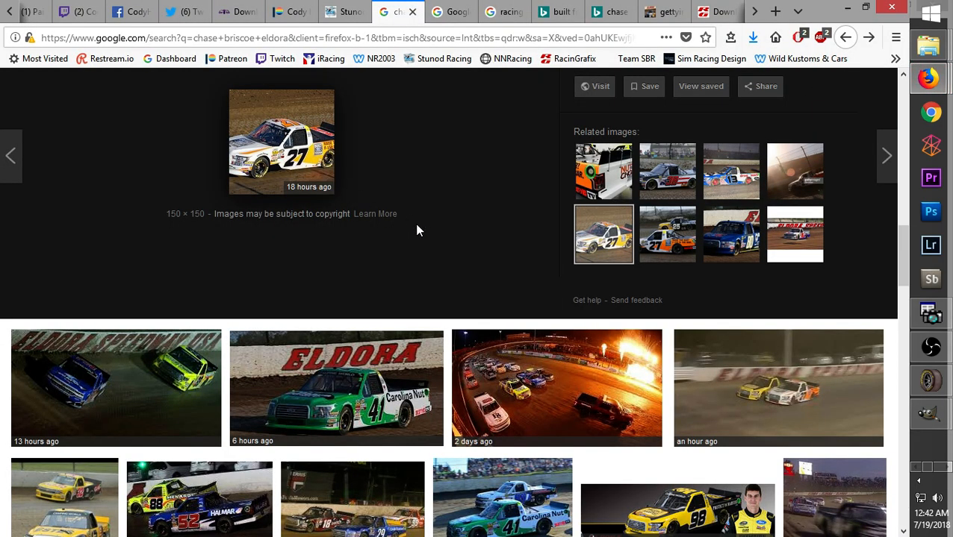
pyautogui.middleClick(463, 278)
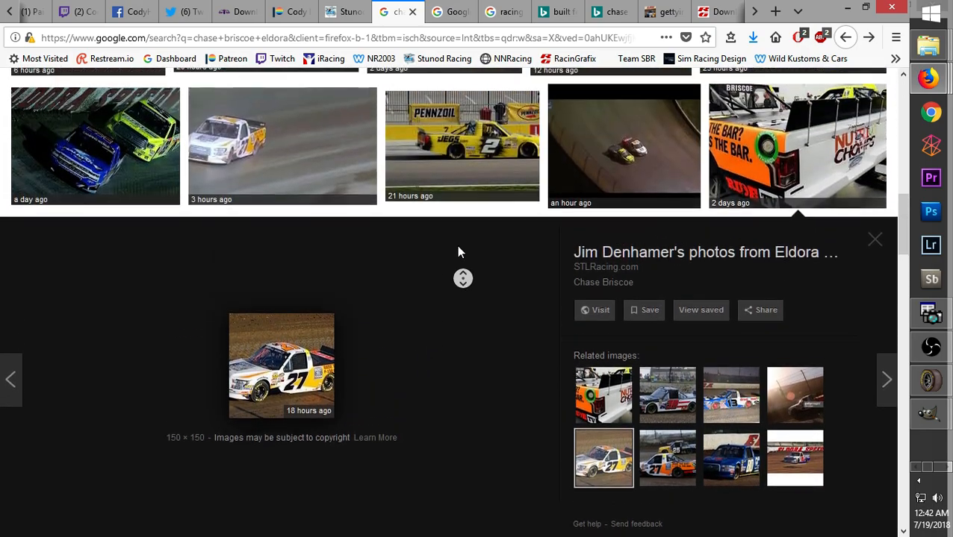
pyautogui.middleClick(458, 248)
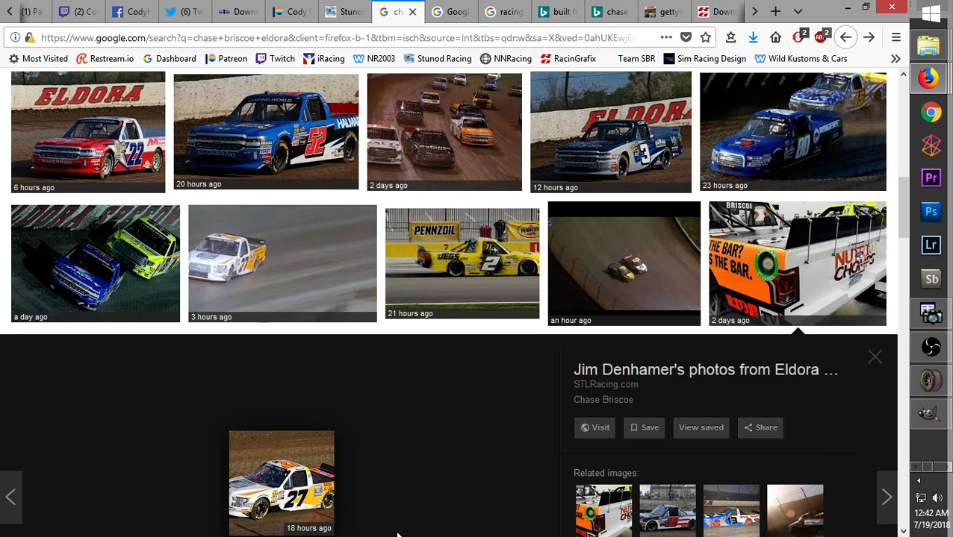
pyautogui.scroll(-3, 457, 456)
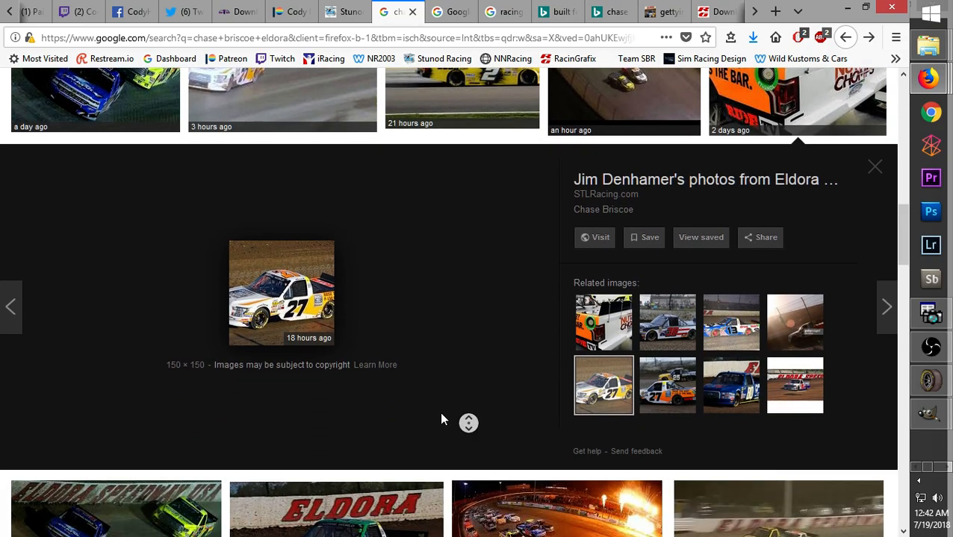
pyautogui.scroll(10, 442, 420)
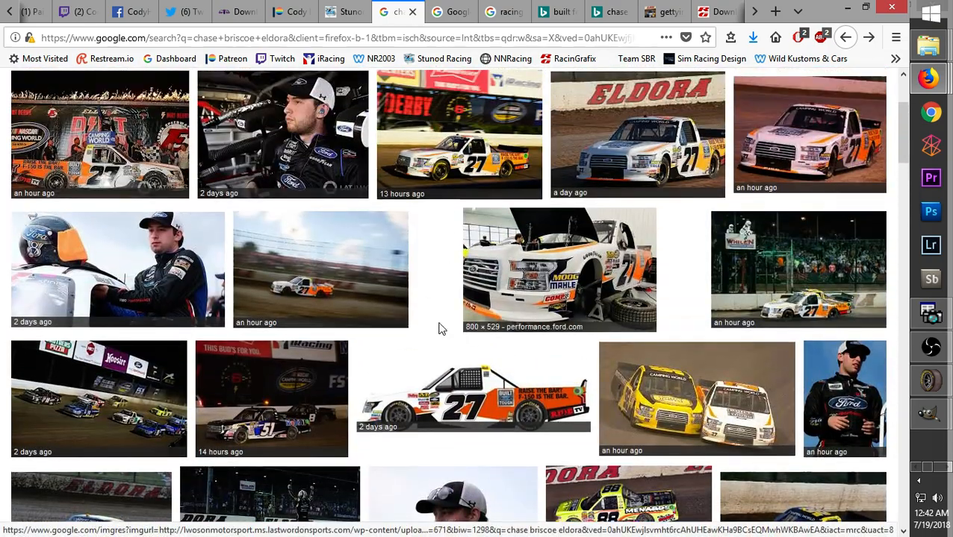
pyautogui.click(451, 403)
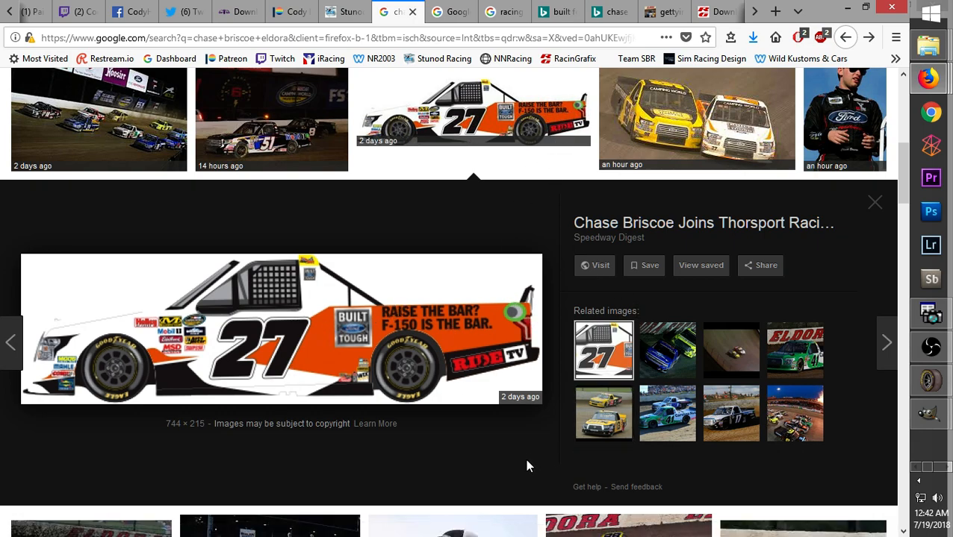
# Switch back to GIMP and add a transparent 2048 × 2048 px layer named Paint Scheme between the Numbers layer and the Base group
pyautogui.moveTo(929, 412)
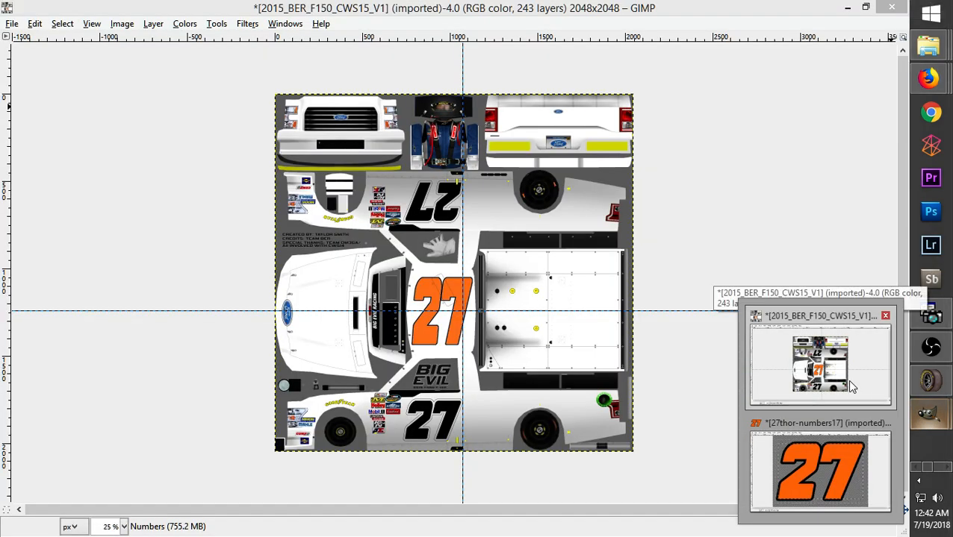
pyautogui.click(850, 385)
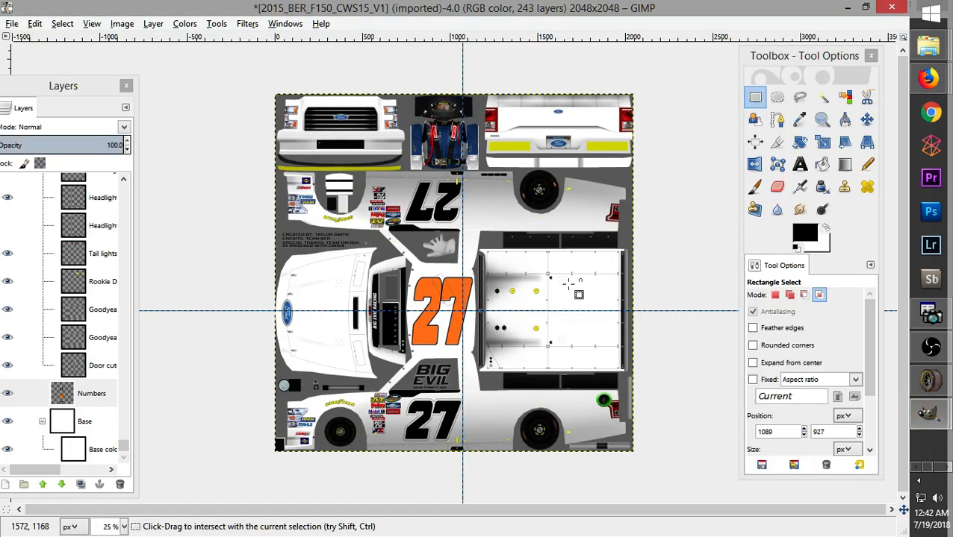
pyautogui.moveTo(79, 91); pyautogui.dragTo(161, 67)
pyautogui.click(174, 397)
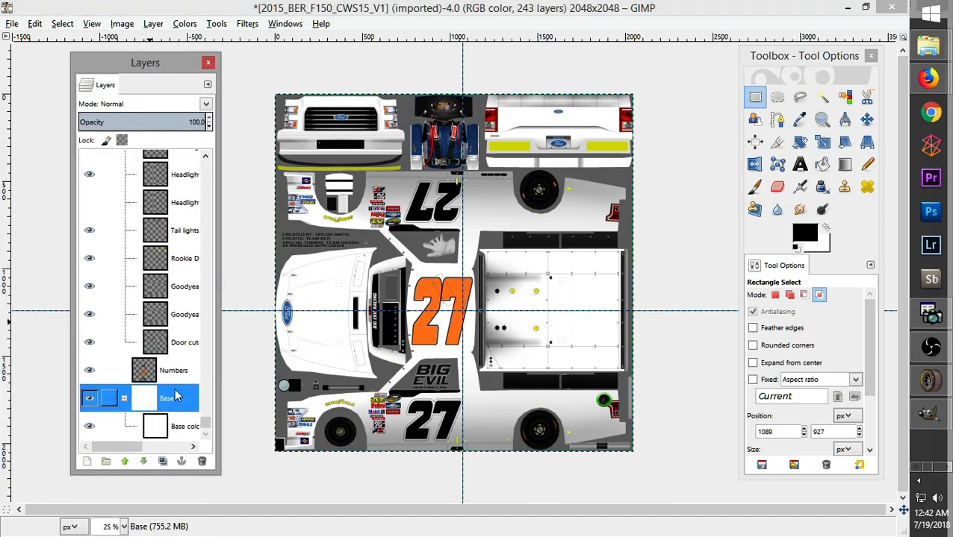
pyautogui.click(121, 23)
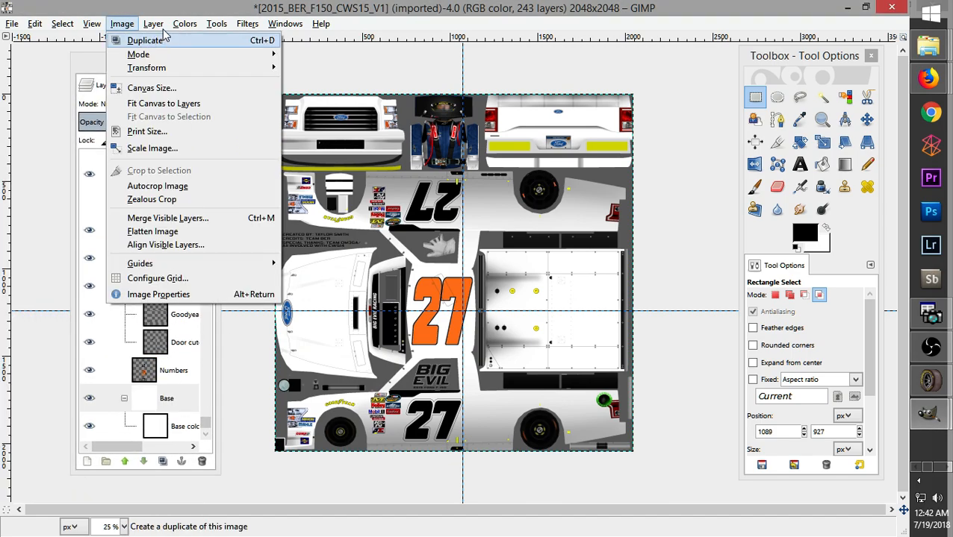
pyautogui.press('Escape')
pyautogui.press('Tab')
pyautogui.hotkey('shift', 'ctrl', 'n')
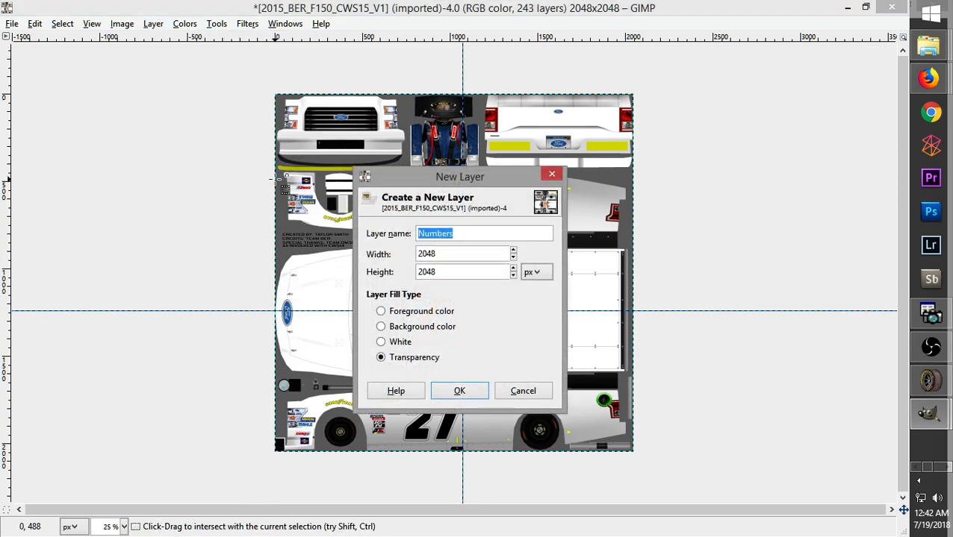
pyautogui.write('Paint Scheme')
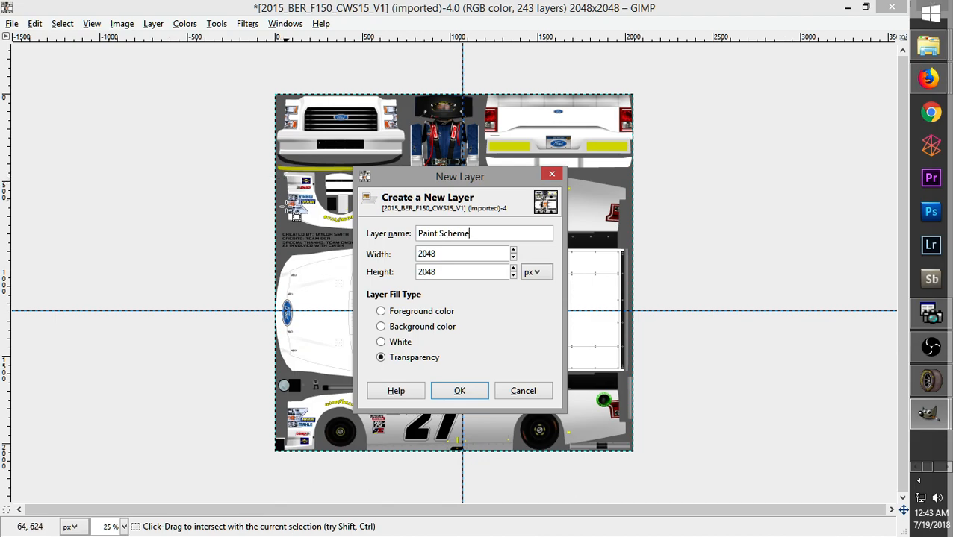
pyautogui.click(459, 391)
pyautogui.press('Tab')
pyautogui.moveTo(187, 425)
pyautogui.mouseDown()
pyautogui.moveTo(199, 408)
pyautogui.moveTo(185, 396)
pyautogui.mouseUp()
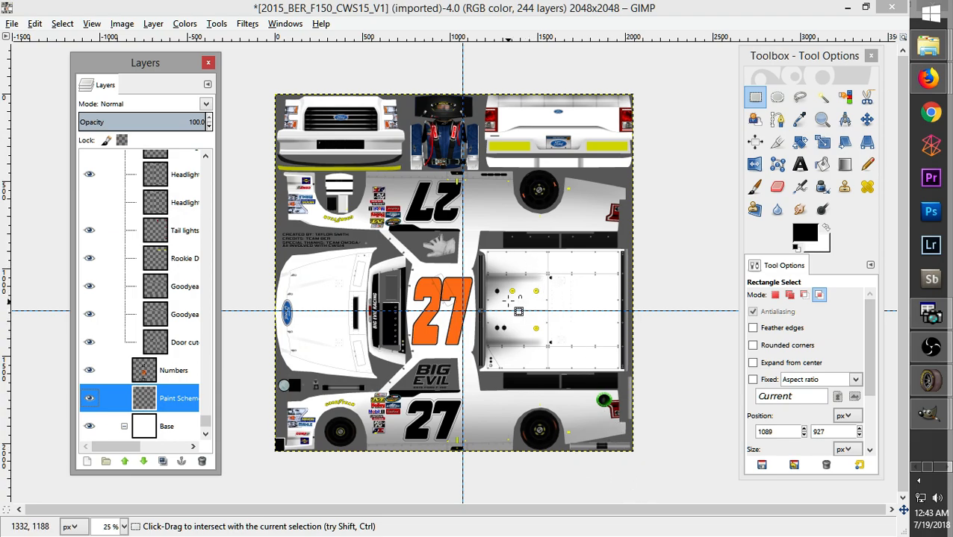
# Widen the Layers dialog so full layer names are readable and bring the splitter and spoiler layers into view
pyautogui.scroll(2, 211, 423)
pyautogui.moveTo(210, 420); pyautogui.dragTo(224, 400)
pyautogui.moveTo(123, 446)
pyautogui.mouseDown()
pyautogui.moveTo(147, 447)
pyautogui.moveTo(116, 448)
pyautogui.mouseUp()
pyautogui.scroll(8, 150, 314)
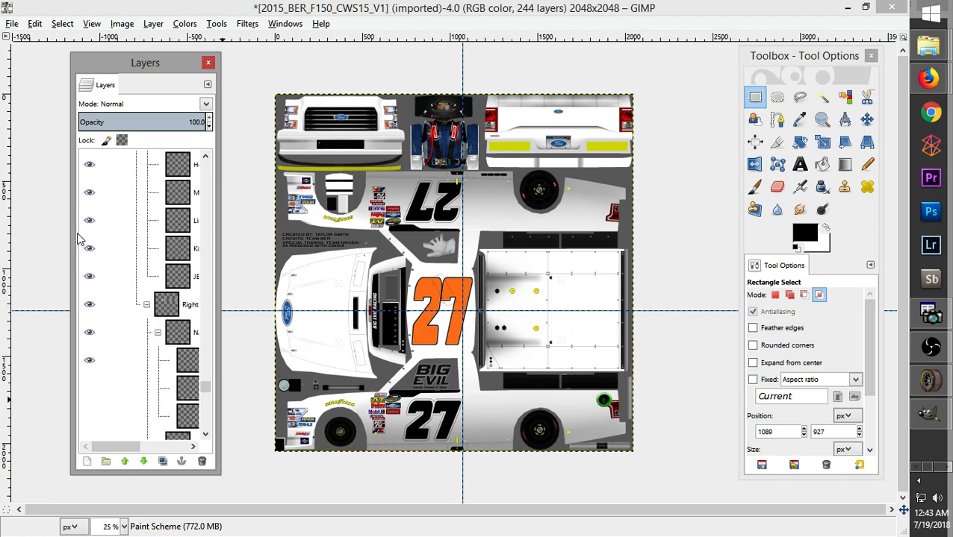
pyautogui.moveTo(74, 233); pyautogui.dragTo(14, 233)
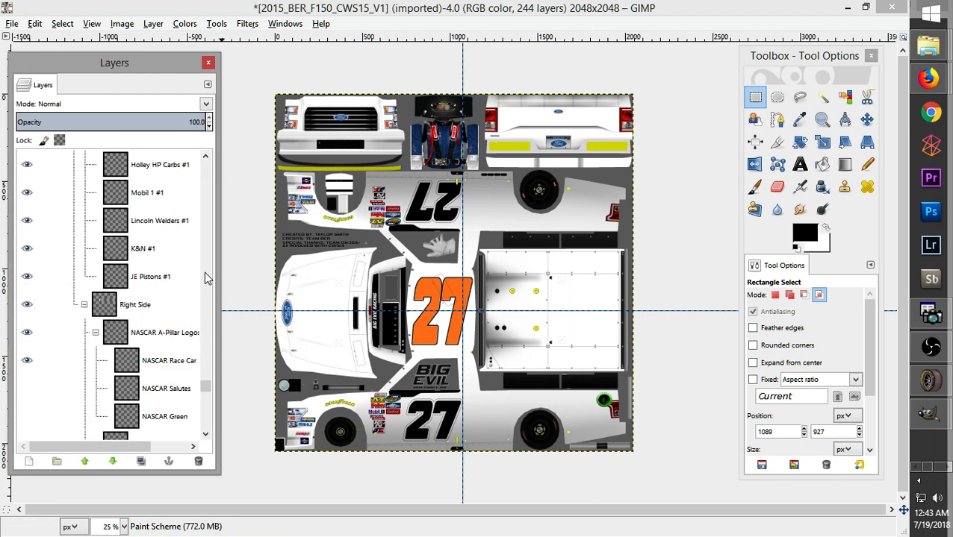
pyautogui.moveTo(217, 270); pyautogui.dragTo(249, 267)
pyautogui.moveTo(241, 396); pyautogui.dragTo(250, 358)
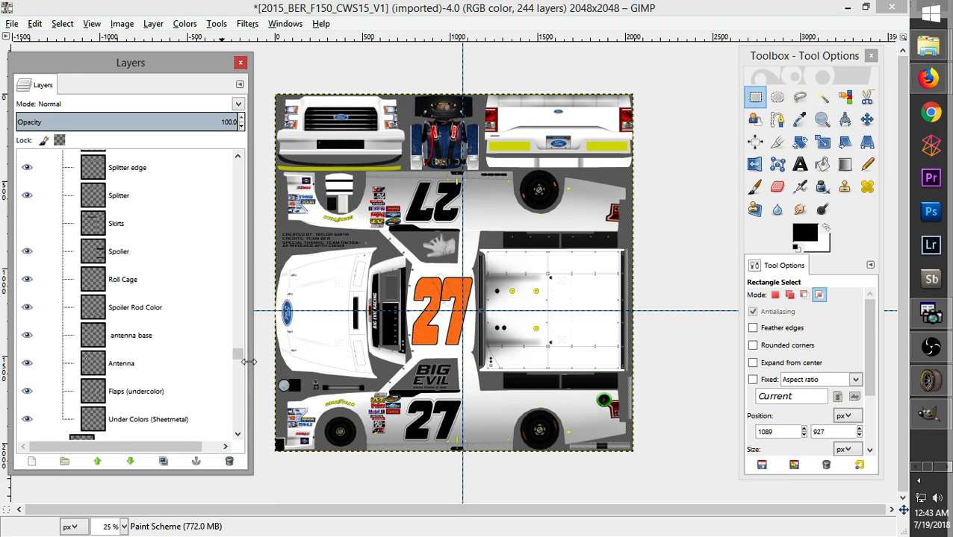
pyautogui.moveTo(241, 360)
pyautogui.mouseDown()
pyautogui.moveTo(256, 304)
pyautogui.moveTo(241, 360)
pyautogui.mouseUp()
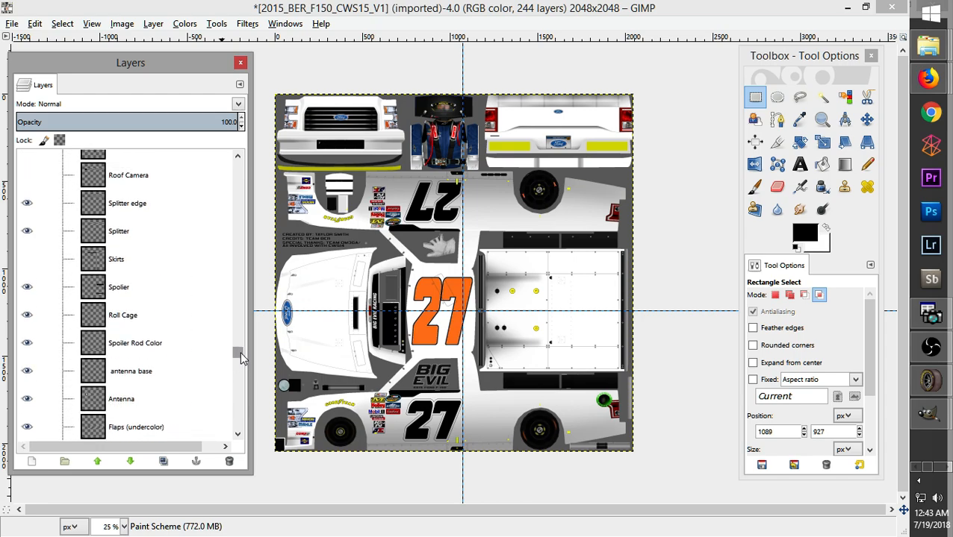
# Hide and show the Splitter layer to check which part of the truck template it covers
pyautogui.click(120, 288)
pyautogui.click(97, 259)
pyautogui.click(75, 231)
pyautogui.click(29, 232)
pyautogui.click(29, 232)
# Find the Body Lines group and toggle its truckbed layer off and on to check what it controls
pyautogui.moveTo(239, 356); pyautogui.dragTo(243, 319)
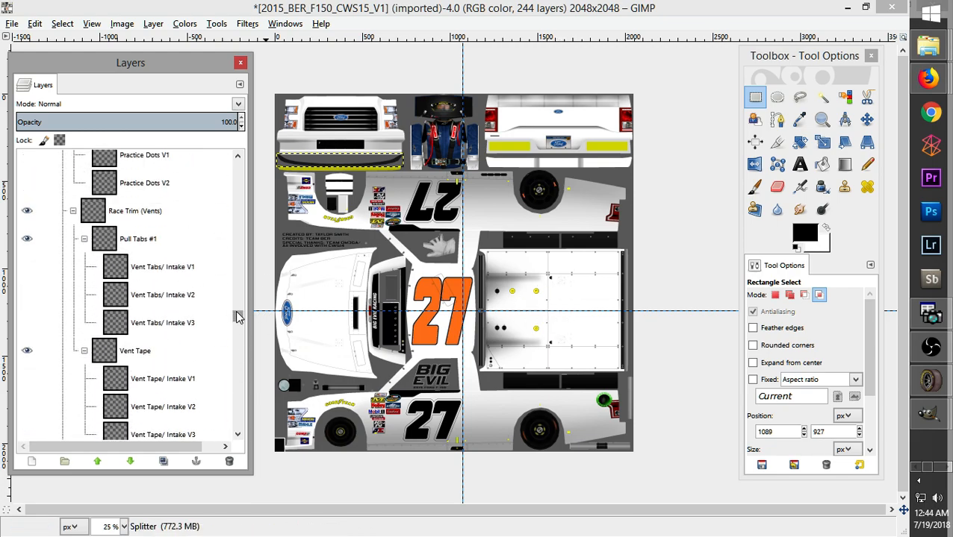
pyautogui.scroll(5, 238, 311)
pyautogui.moveTo(239, 305); pyautogui.dragTo(241, 294)
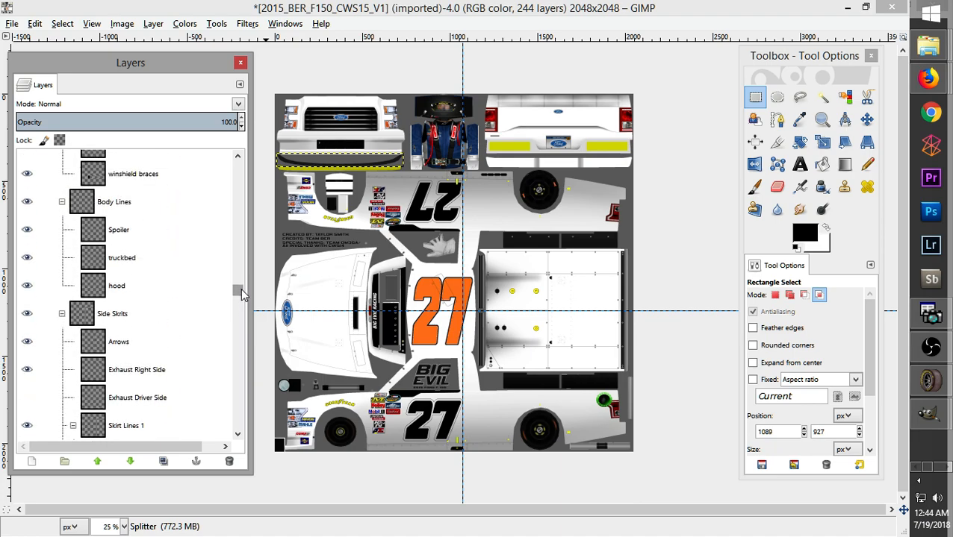
pyautogui.click(27, 259)
pyautogui.click(27, 259)
# Activate the Paint Scheme layer and outline the whole truck bed with a straight-sided Free Select selection, moving the toolbox clear of it
pyautogui.moveTo(238, 291)
pyautogui.mouseDown()
pyautogui.moveTo(241, 283)
pyautogui.moveTo(226, 389)
pyautogui.moveTo(227, 420)
pyautogui.moveTo(239, 427)
pyautogui.mouseUp()
pyautogui.click(125, 373)
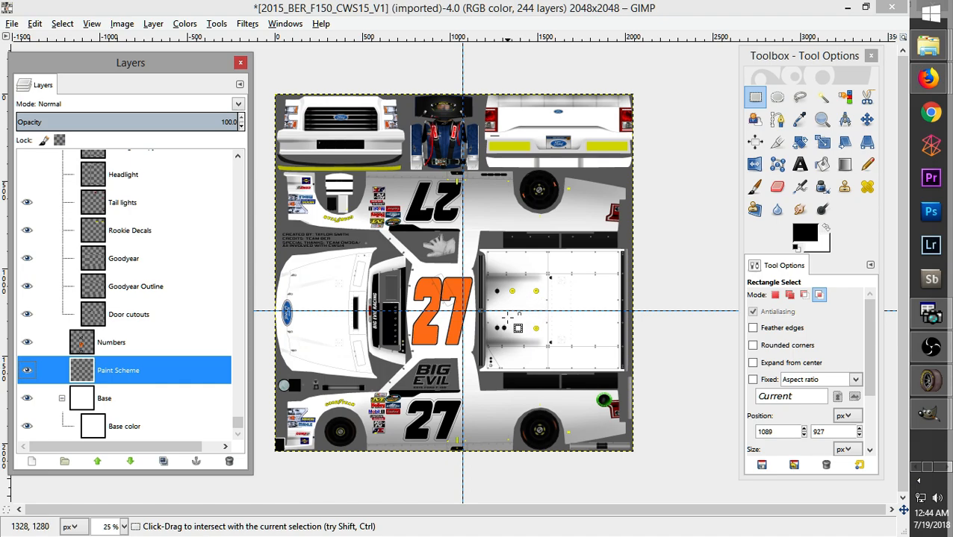
pyautogui.scroll(2, 507, 318)
pyautogui.moveTo(459, 512); pyautogui.dragTo(501, 510)
pyautogui.moveTo(778, 58)
pyautogui.mouseDown()
pyautogui.moveTo(809, 94)
pyautogui.moveTo(898, 101)
pyautogui.moveTo(852, 103)
pyautogui.mouseUp()
pyautogui.click(889, 130)
pyautogui.click(885, 138)
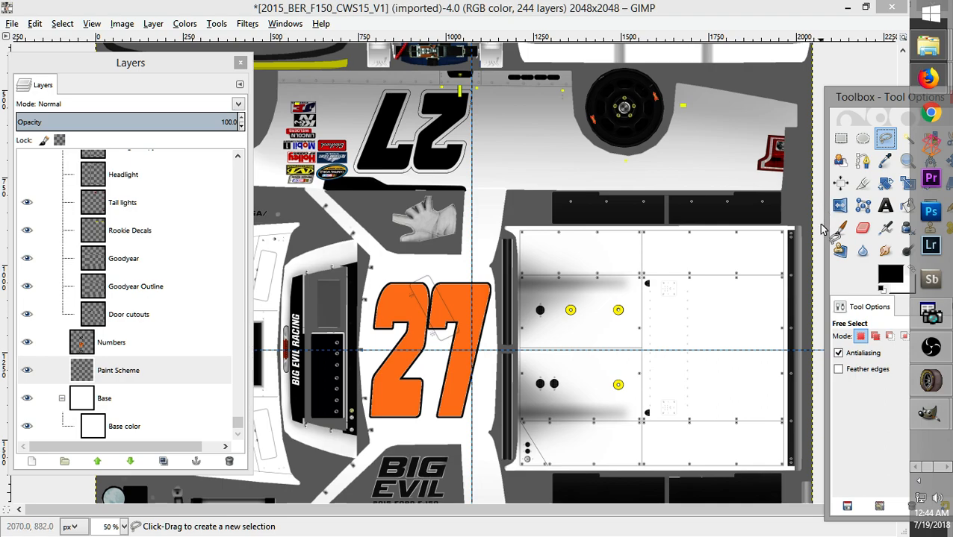
pyautogui.click(820, 224)
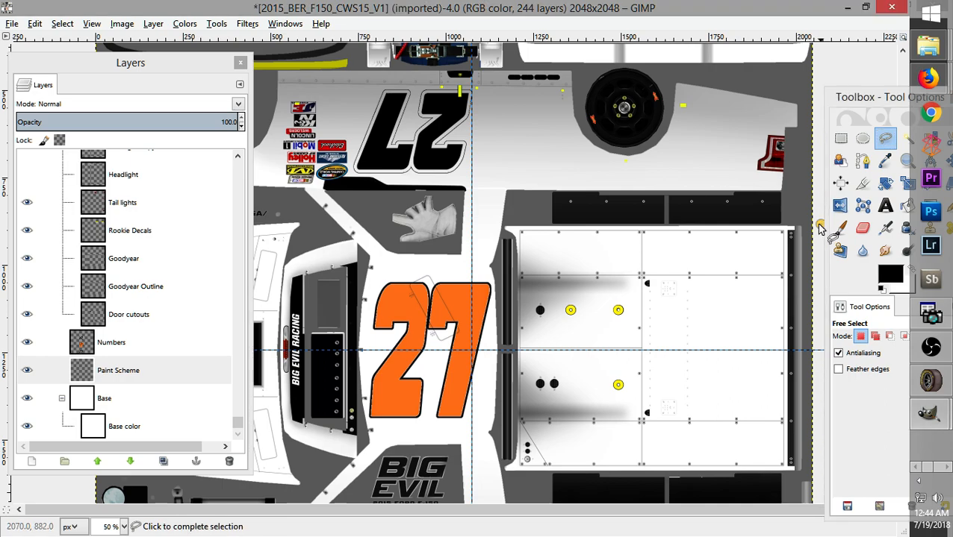
pyautogui.click(503, 225)
pyautogui.click(502, 234)
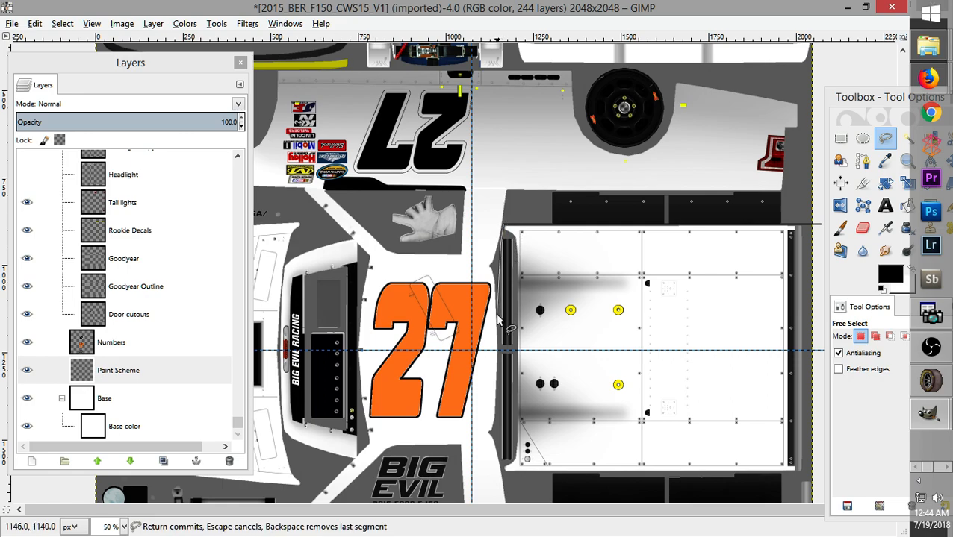
pyautogui.press('shift')
pyautogui.press('ctrl')
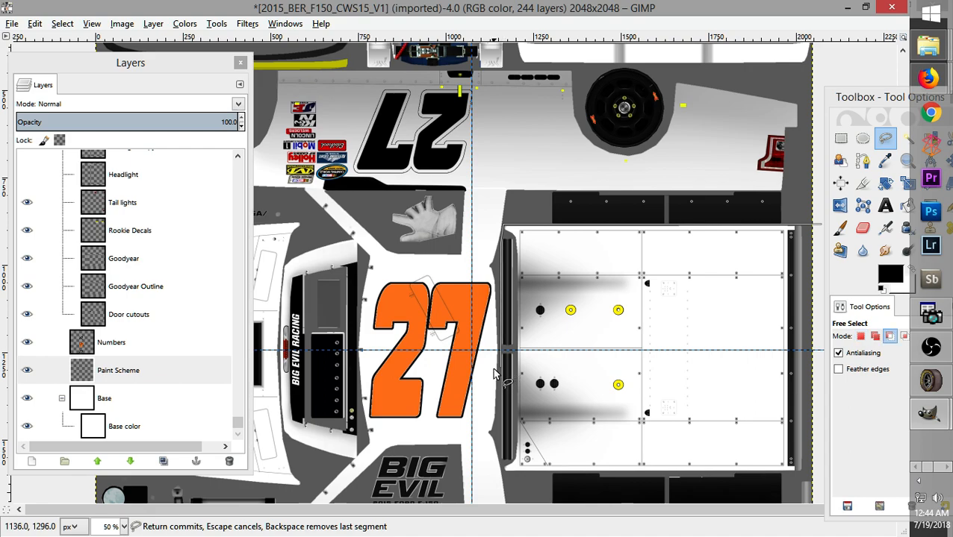
pyautogui.click(504, 476)
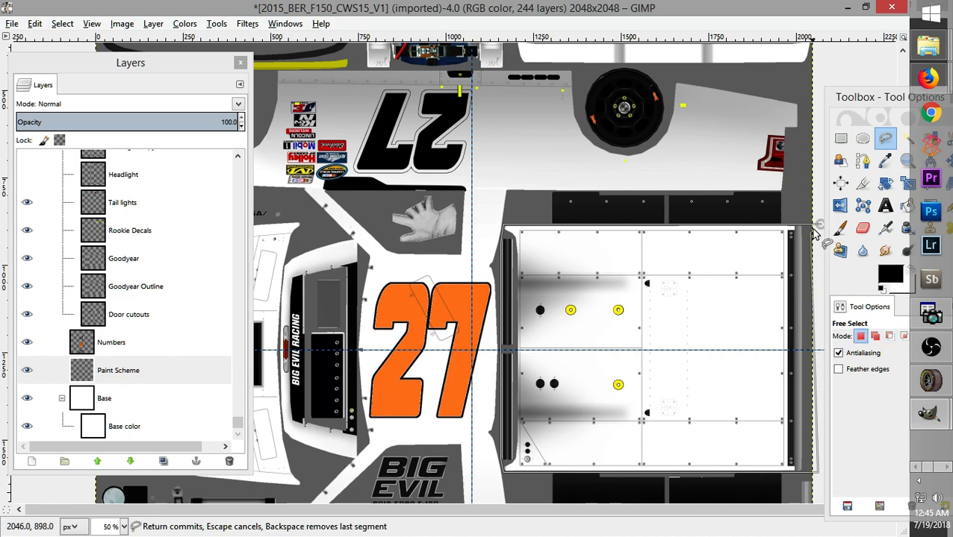
pyautogui.click(813, 225)
# Keep the foreground colour at black (000000) and bucket-fill the truck bed selection with it
pyautogui.click(890, 276)
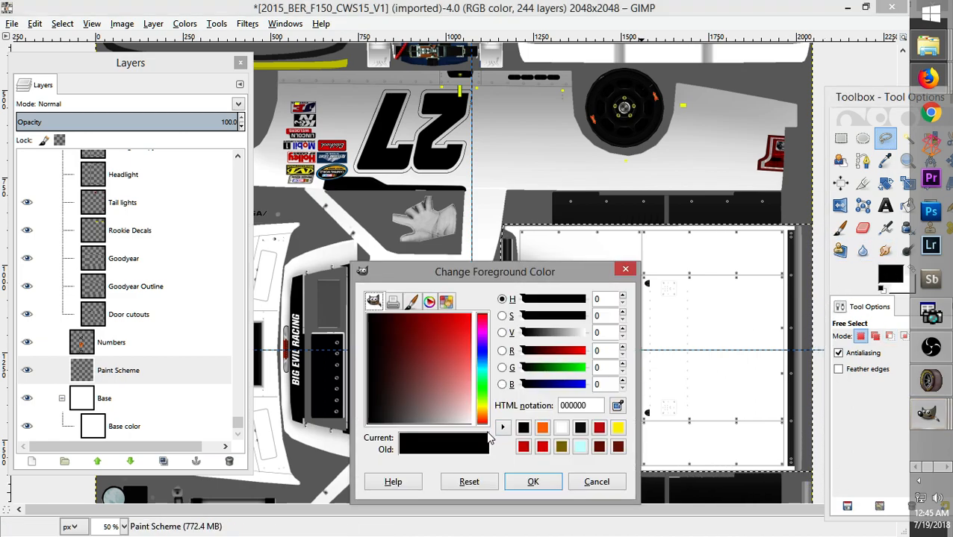
pyautogui.click(532, 481)
pyautogui.click(905, 205)
pyautogui.click(689, 255)
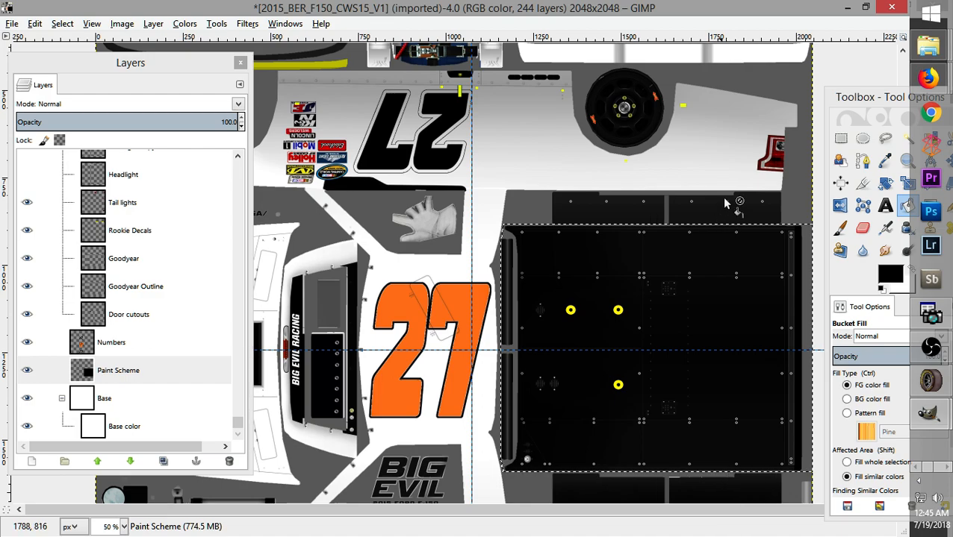
# Switch to Firefox, open the Ford Performance photo of the truck's rear from the image results, examine the bed and tailgate, and return to GIMP
pyautogui.moveTo(925, 75)
pyautogui.click(821, 68)
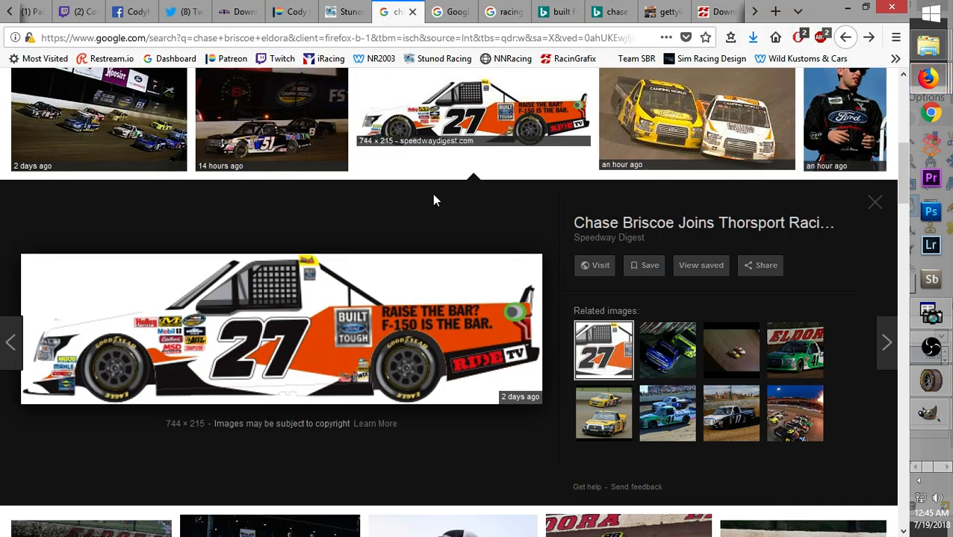
pyautogui.scroll(-5, 552, 236)
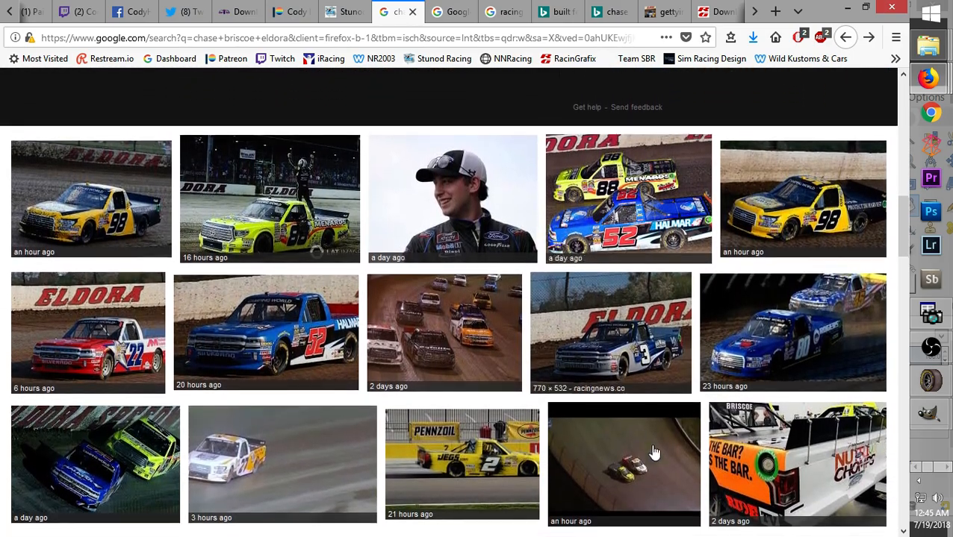
pyautogui.click(795, 448)
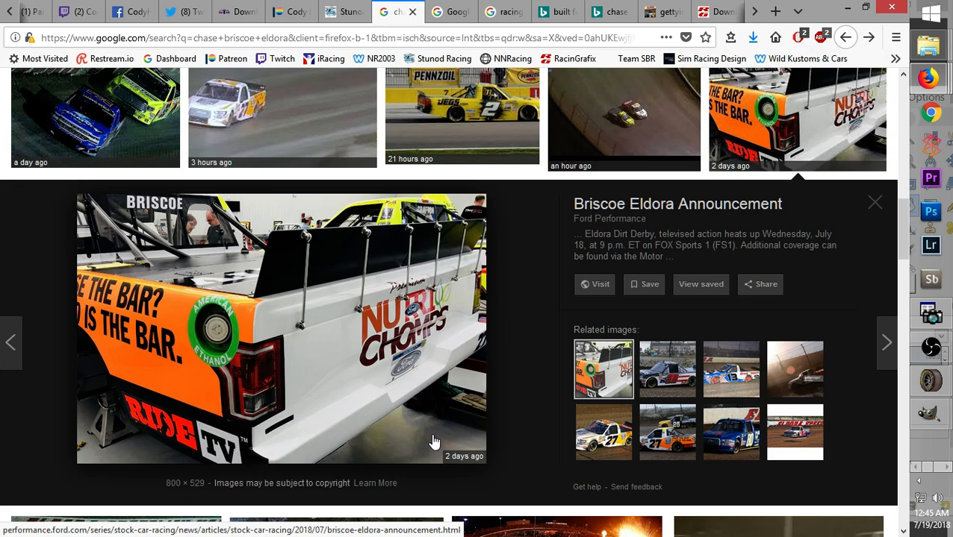
pyautogui.moveTo(929, 412)
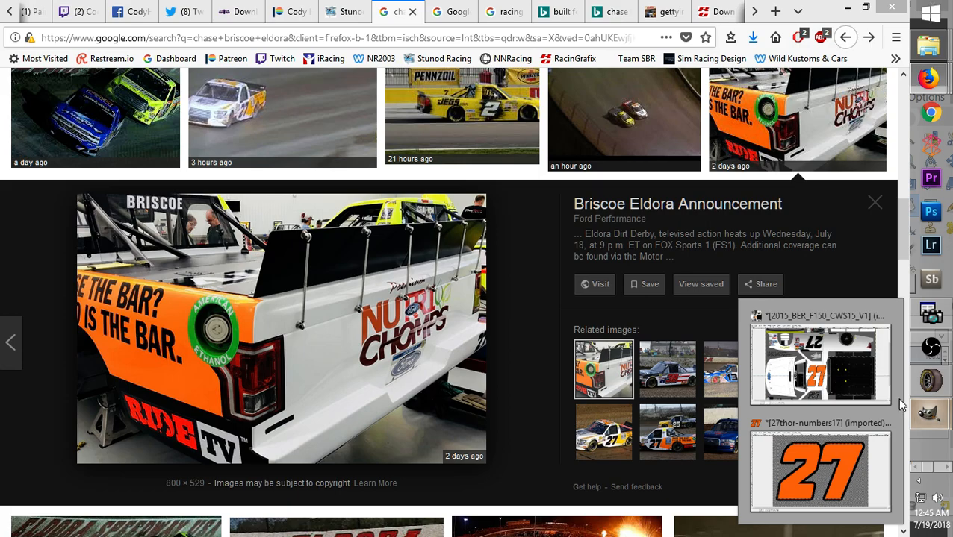
pyautogui.click(835, 371)
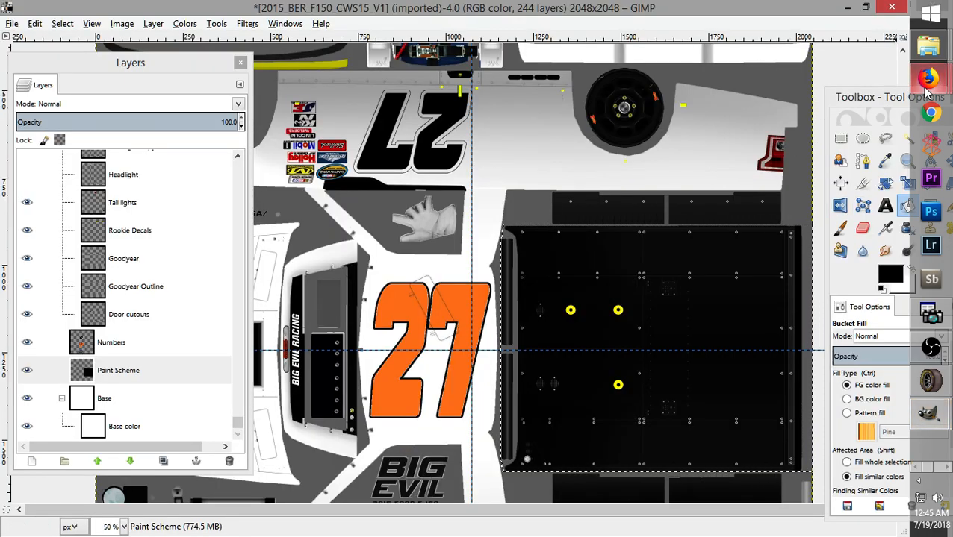
pyautogui.moveTo(927, 77)
pyautogui.click(860, 88)
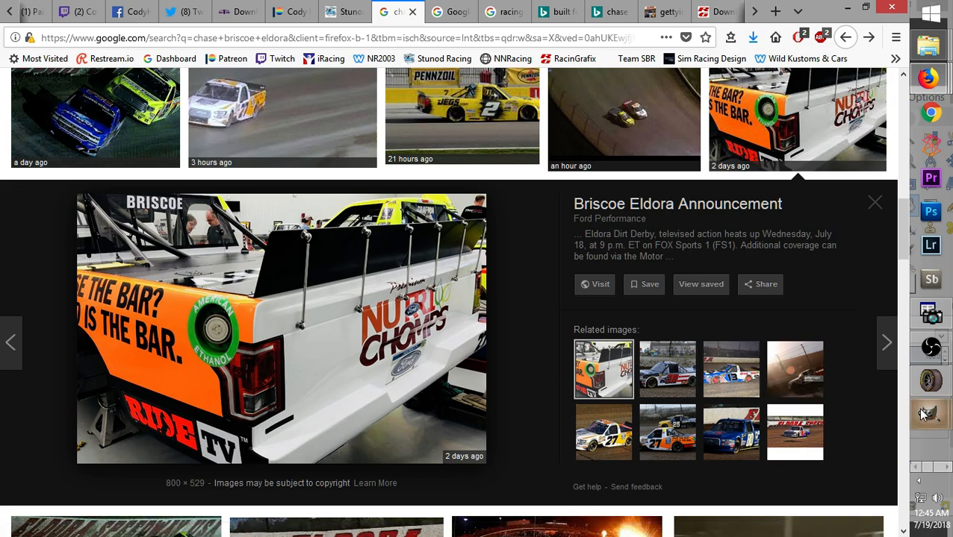
pyautogui.moveTo(923, 413)
pyautogui.click(820, 366)
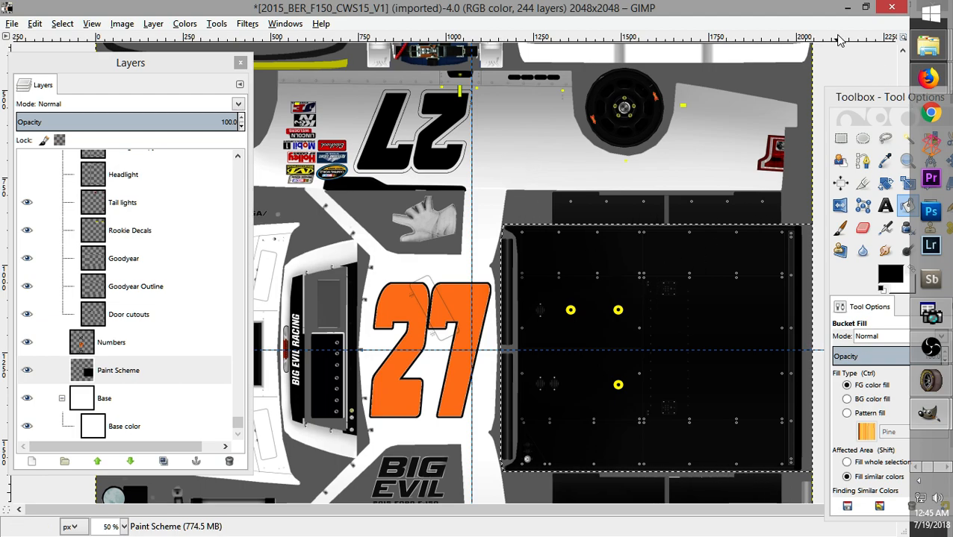
# Show the Wire layer in the Mask #1 group and move the toolbox clear of the rear quarter with the American Ethanol fuel filler
pyautogui.moveTo(855, 104); pyautogui.dragTo(863, 65)
pyautogui.scroll(-5, 889, 302)
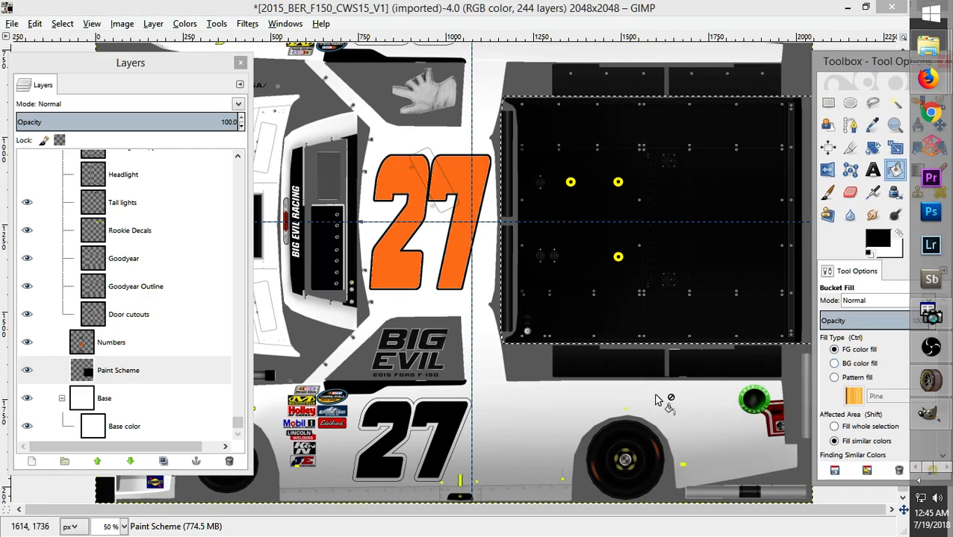
pyautogui.moveTo(238, 423); pyautogui.dragTo(252, 165)
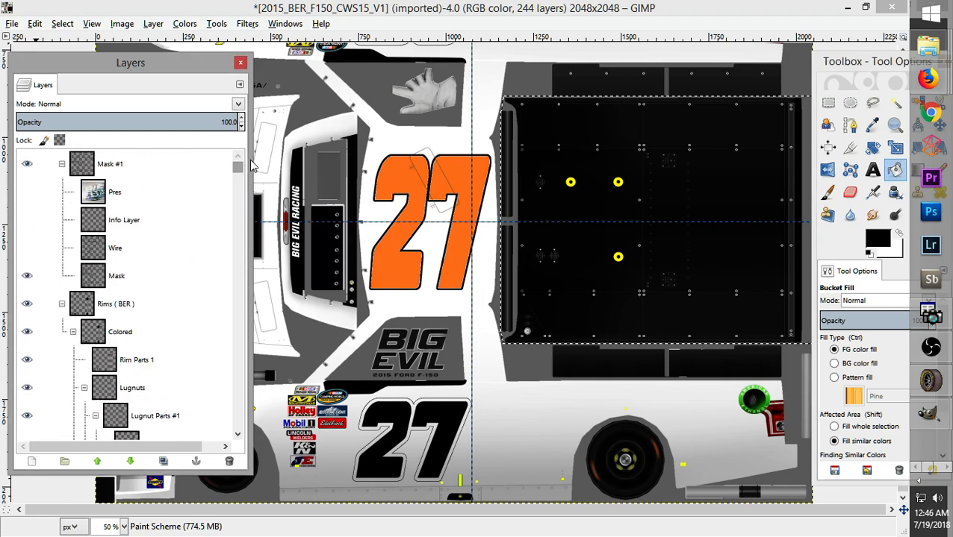
pyautogui.click(34, 251)
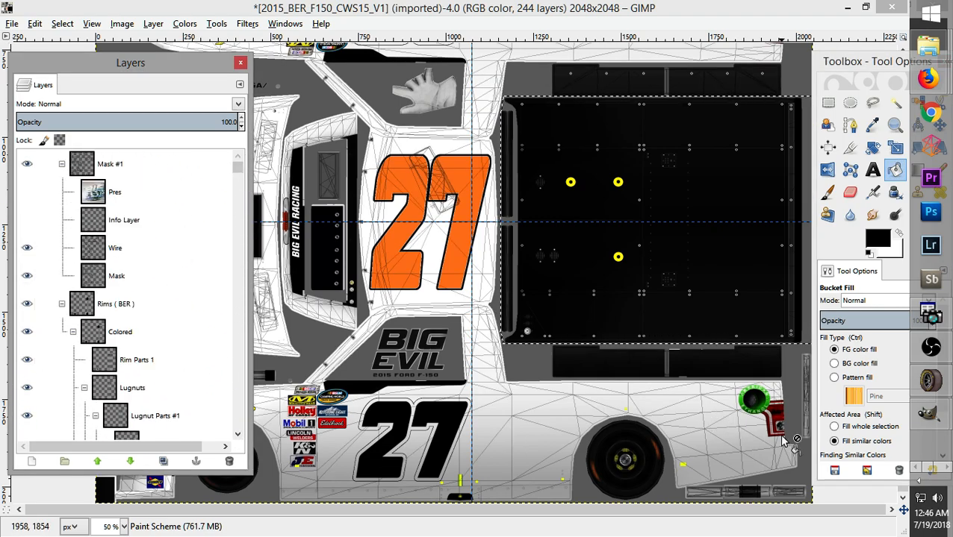
pyautogui.scroll(2, 782, 442)
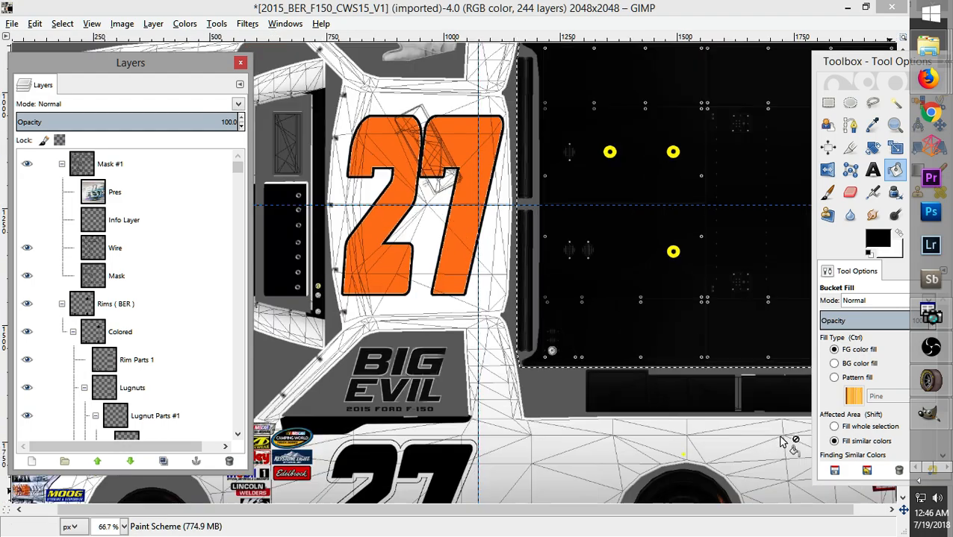
pyautogui.moveTo(863, 68); pyautogui.dragTo(660, 40)
pyautogui.moveTo(901, 317); pyautogui.dragTo(901, 398)
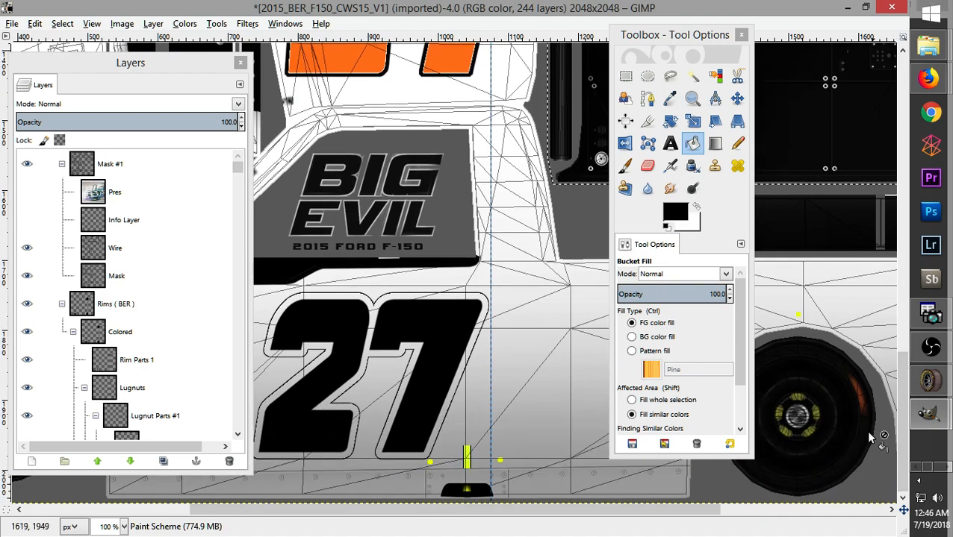
pyautogui.moveTo(661, 510); pyautogui.dragTo(821, 510)
pyautogui.moveTo(702, 42); pyautogui.dragTo(433, 46)
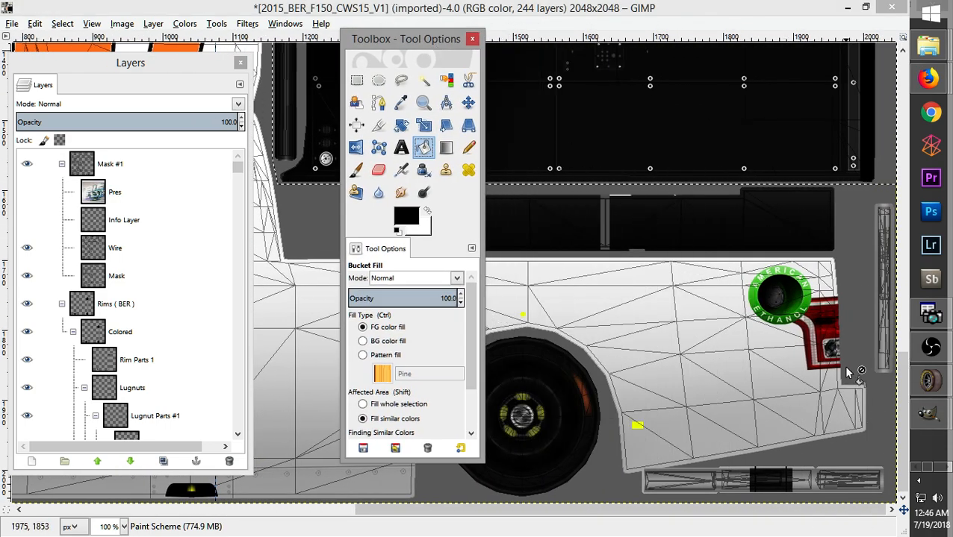
# Choose the Free Select tool and check the black lower band behind the rear wheel in the Firefox reference photo before returning to GIMP
pyautogui.click(403, 81)
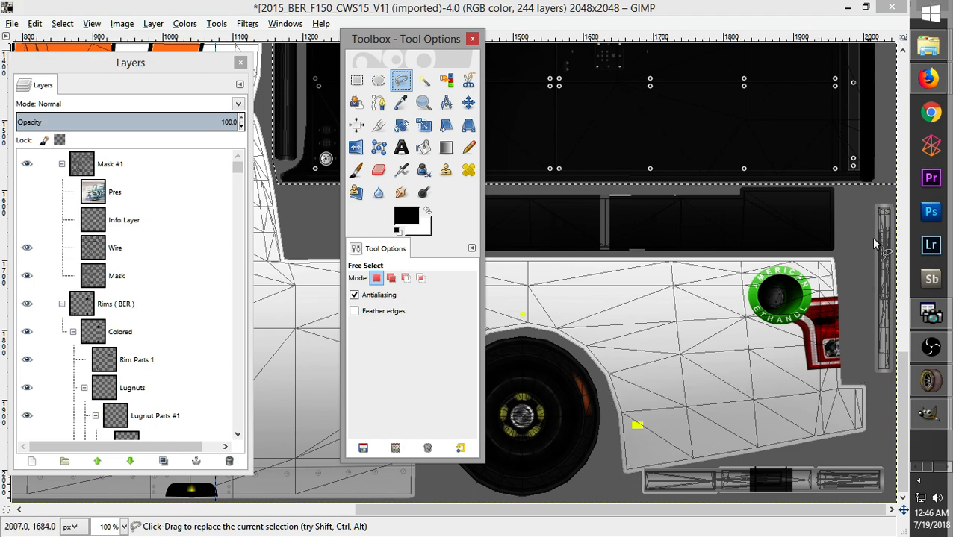
pyautogui.moveTo(930, 77)
pyautogui.click(890, 82)
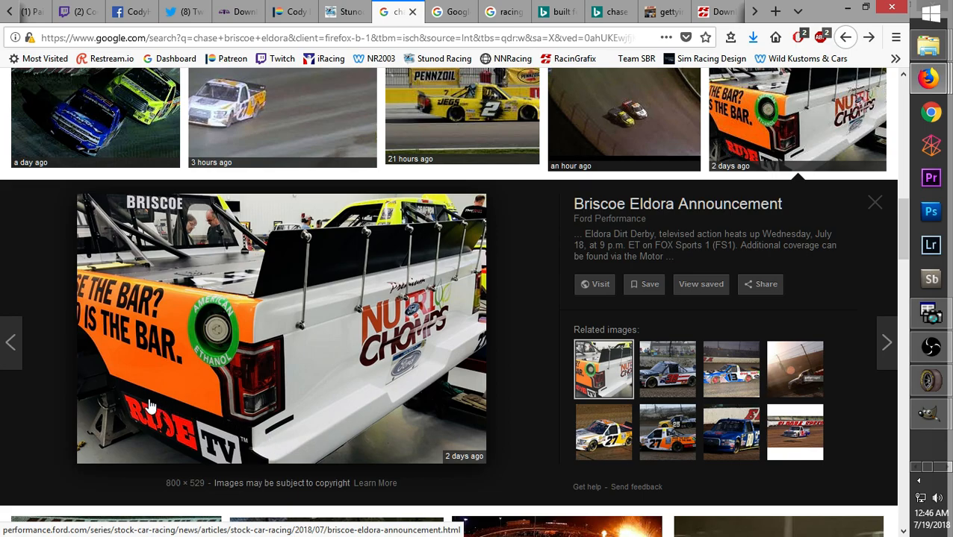
pyautogui.moveTo(931, 413)
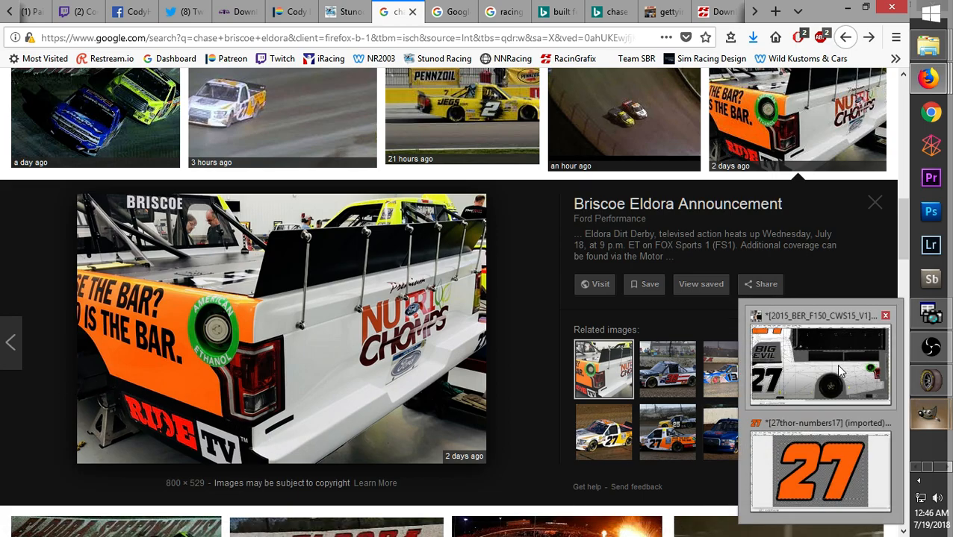
pyautogui.click(840, 371)
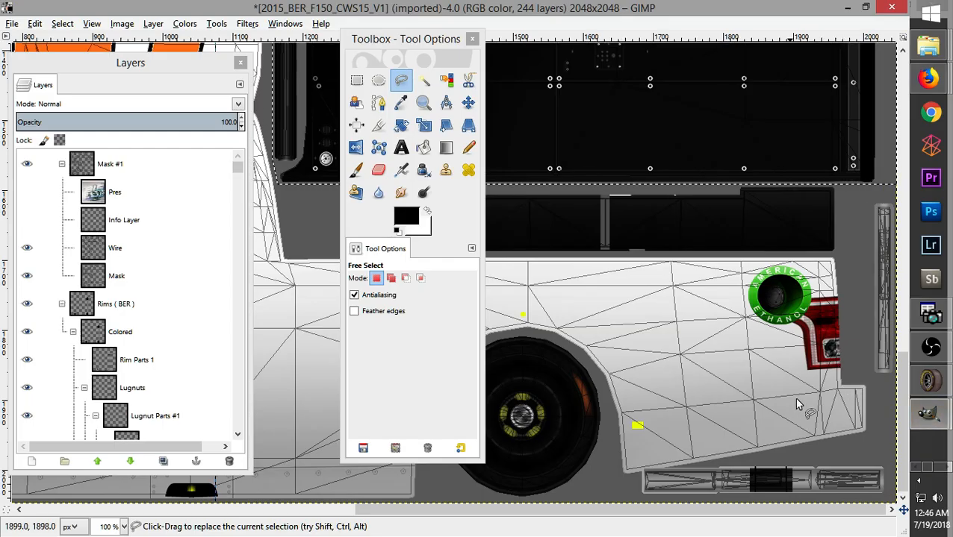
# Outline the lower rear quarter behind the wheel, from just under the tail light downward, with Free Select and bucket-fill it black
pyautogui.click(844, 368)
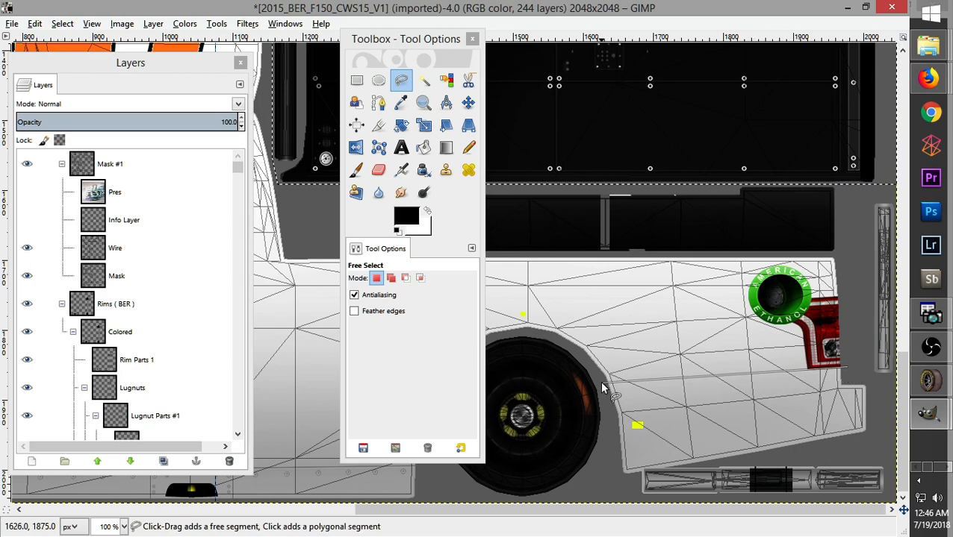
pyautogui.click(615, 500)
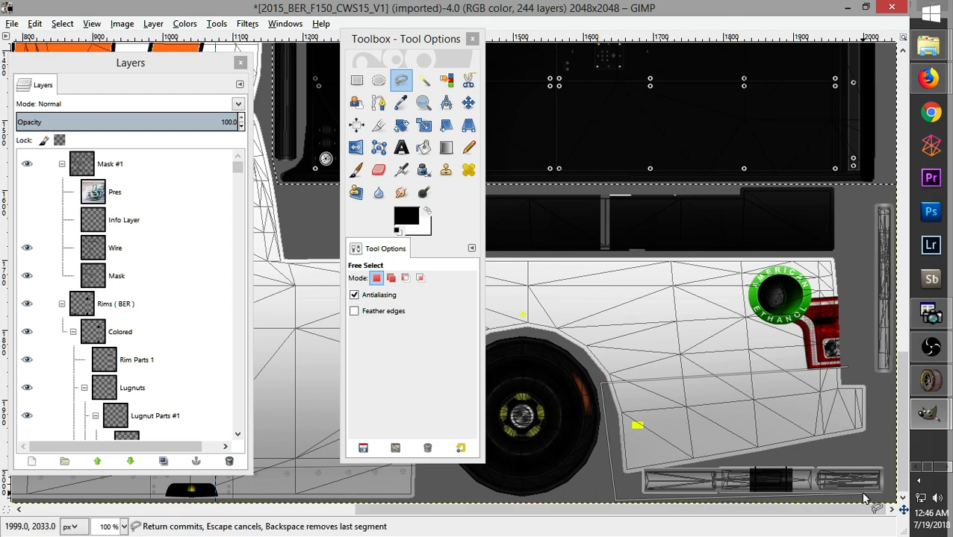
pyautogui.click(889, 503)
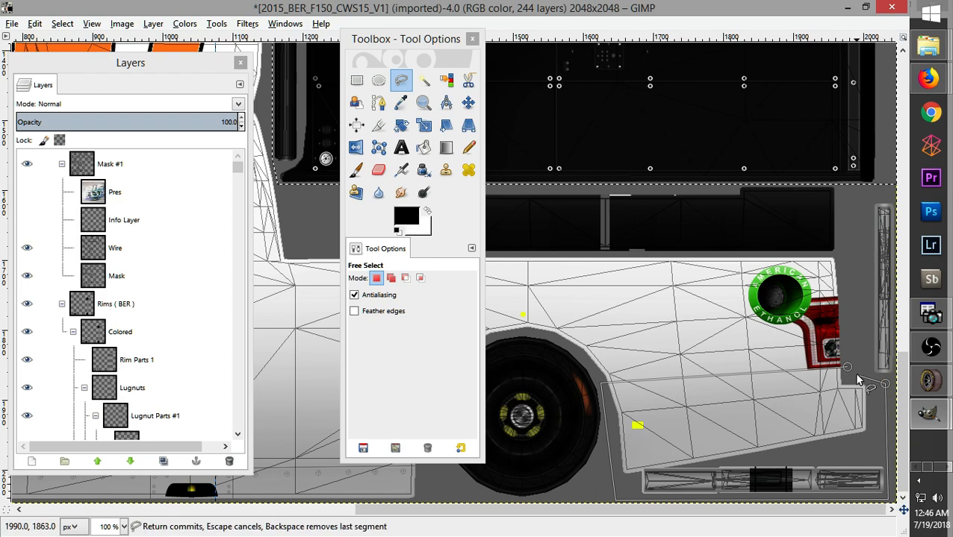
pyautogui.click(848, 368)
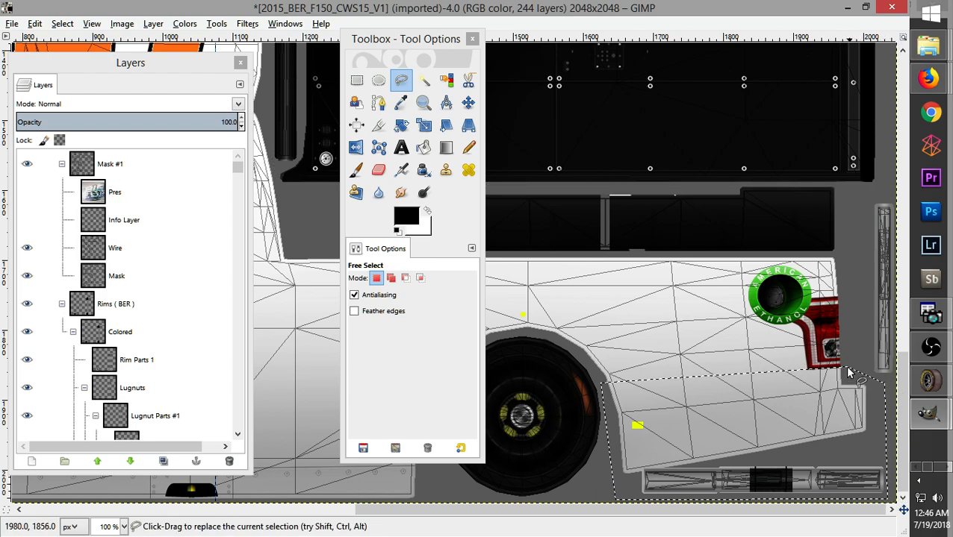
pyautogui.click(424, 150)
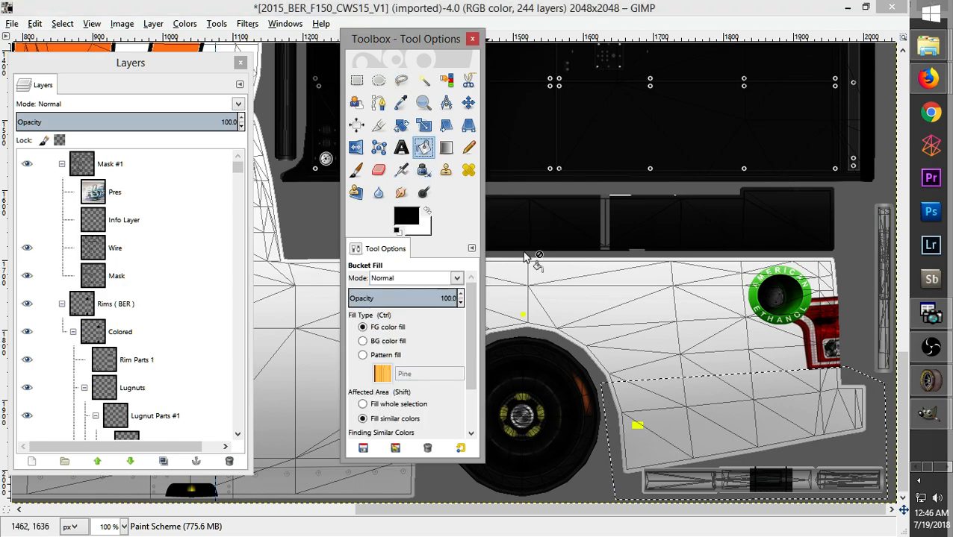
pyautogui.click(724, 393)
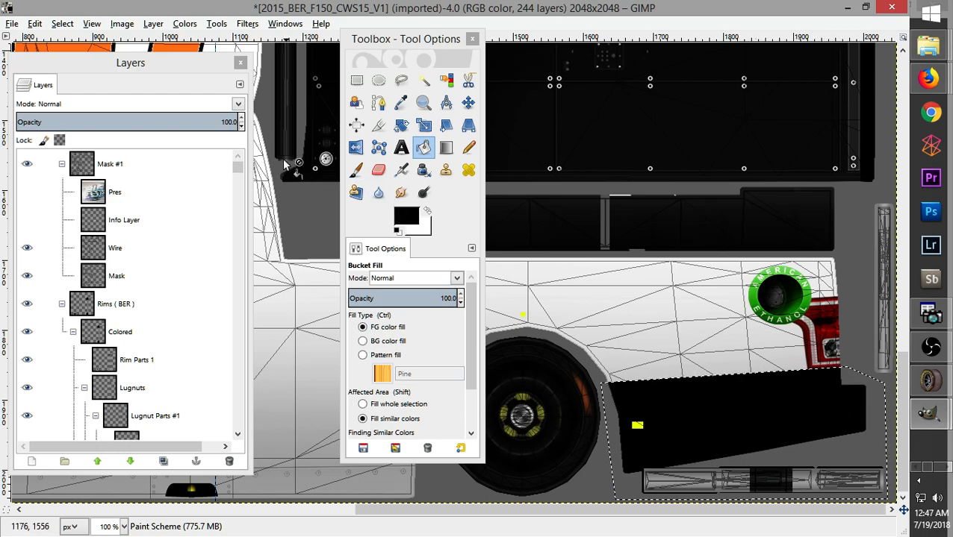
# Find the Paint Scheme layer in the layer list and choose Free Select for the opposite side's rear quarter
pyautogui.moveTo(235, 165); pyautogui.dragTo(229, 437)
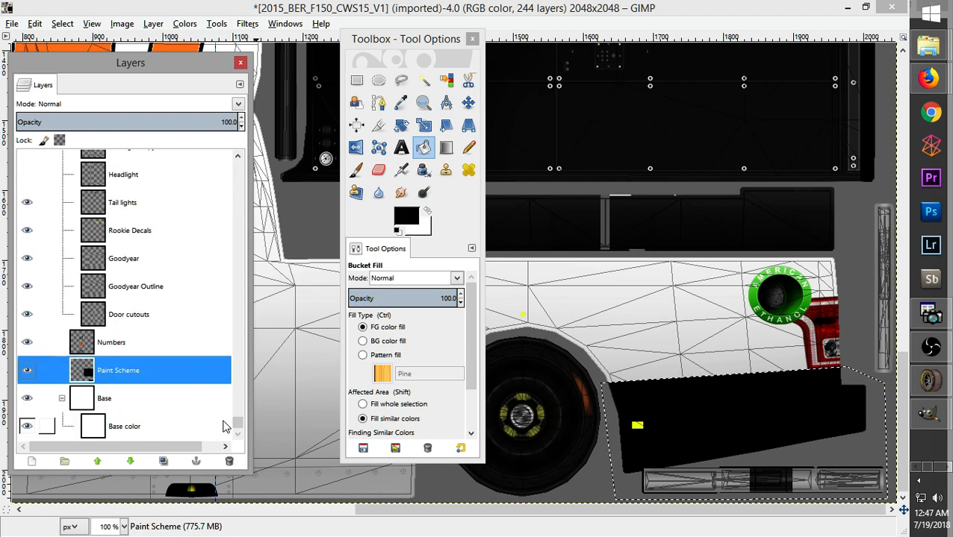
pyautogui.click(930, 415)
pyautogui.scroll(10, 896, 272)
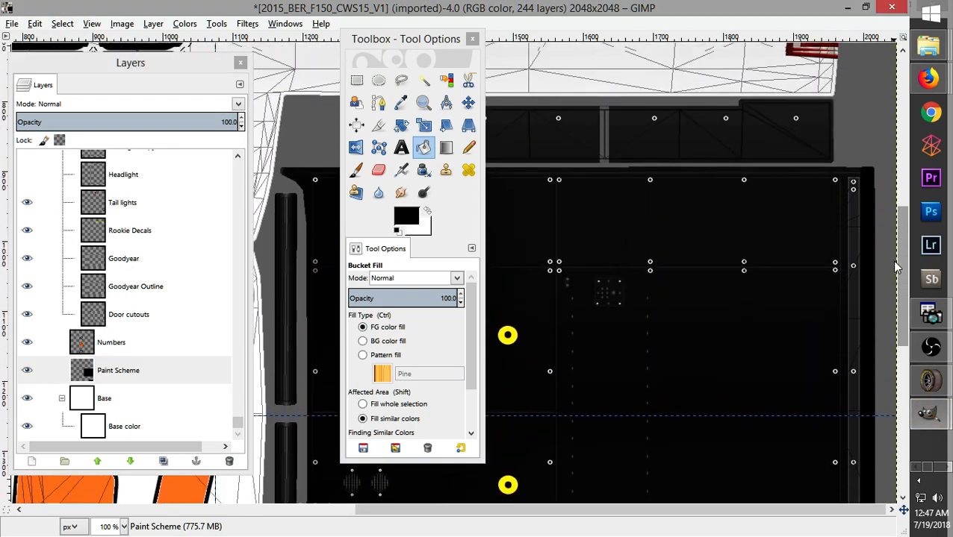
pyautogui.scroll(8, 896, 273)
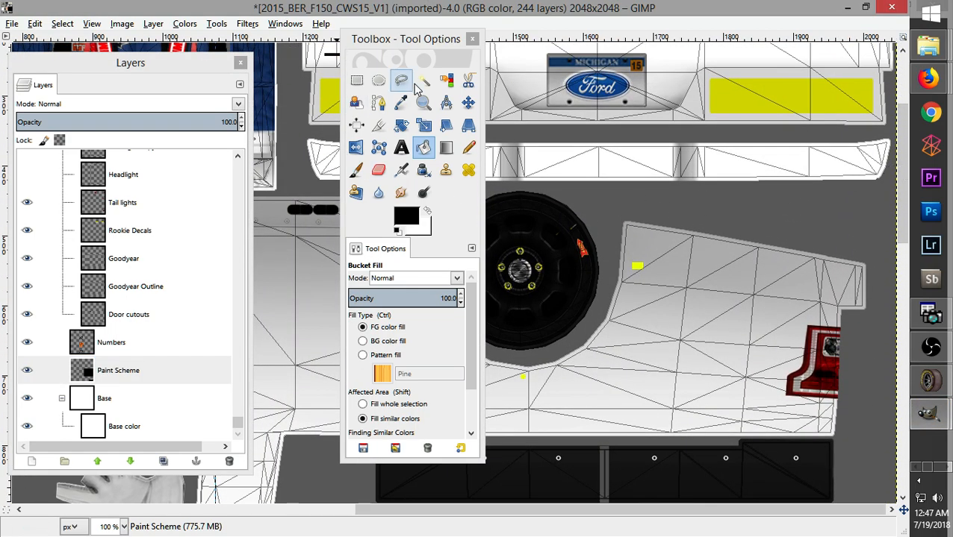
pyautogui.click(401, 84)
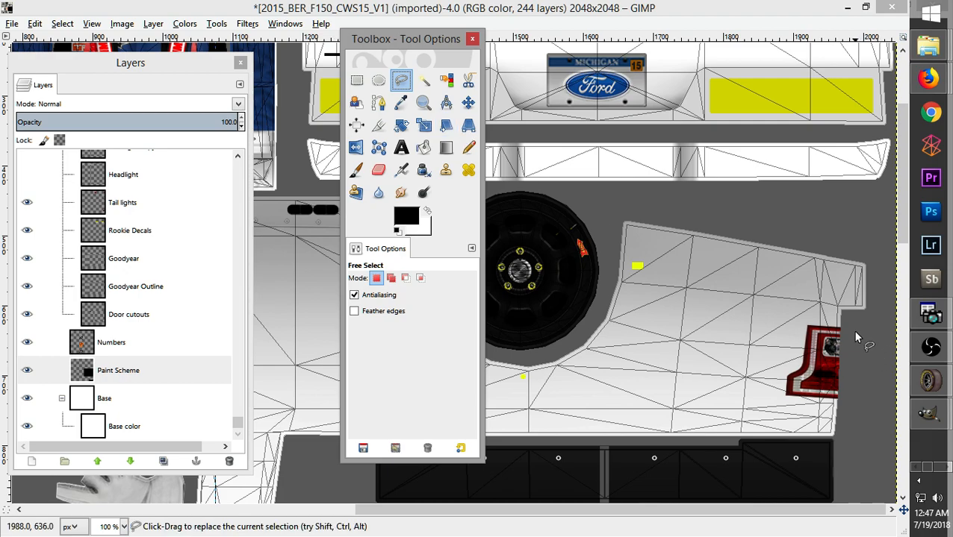
pyautogui.click(859, 330)
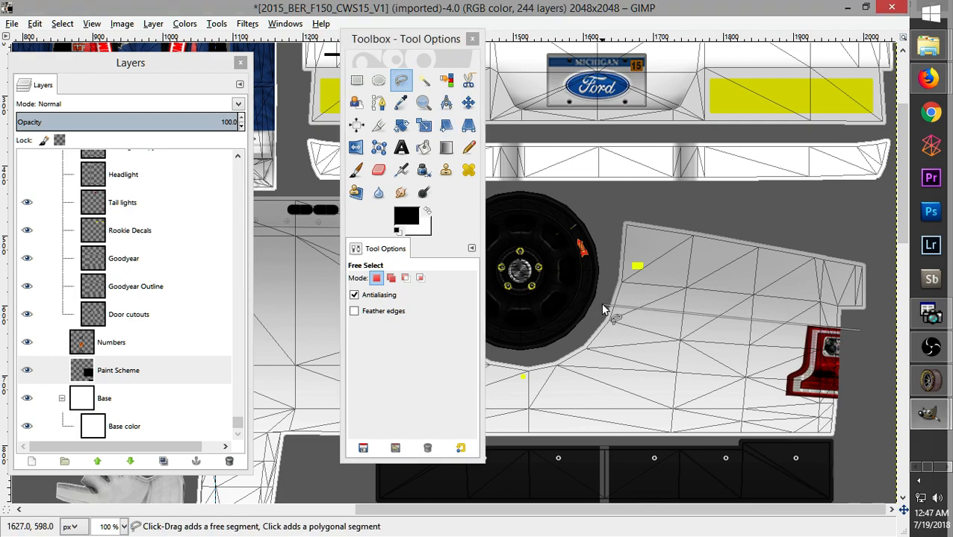
pyautogui.press('Escape')
pyautogui.moveTo(903, 206); pyautogui.dragTo(884, 493)
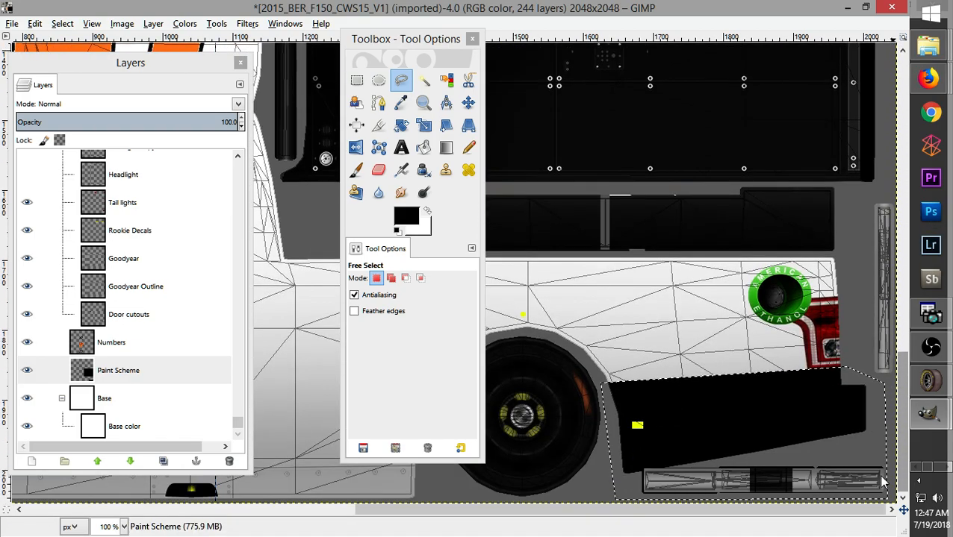
pyautogui.scroll(5, 880, 241)
# Outline the lower rear quarter behind the wheel on the opposite side, from the tail light's edge outward, with Free Select and bucket-fill it black
pyautogui.click(859, 268)
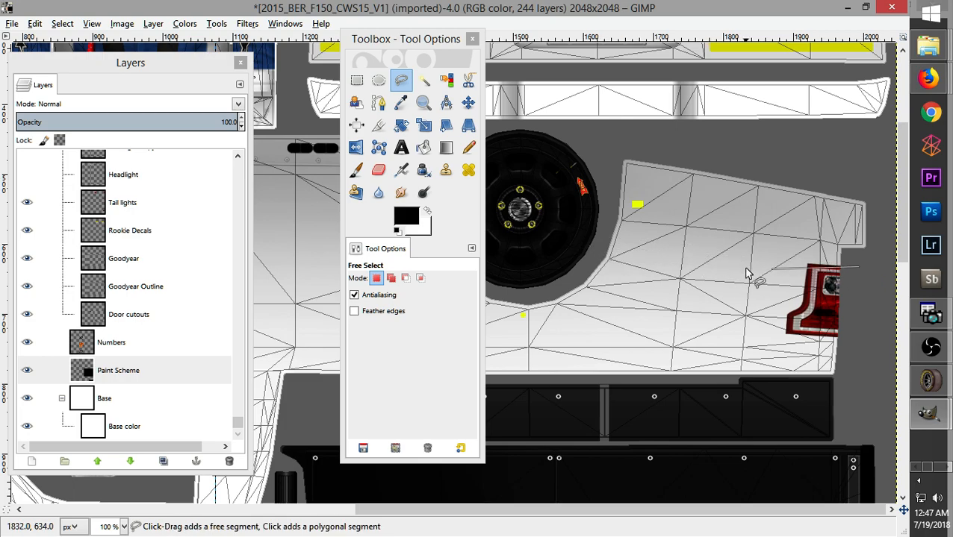
pyautogui.click(600, 248)
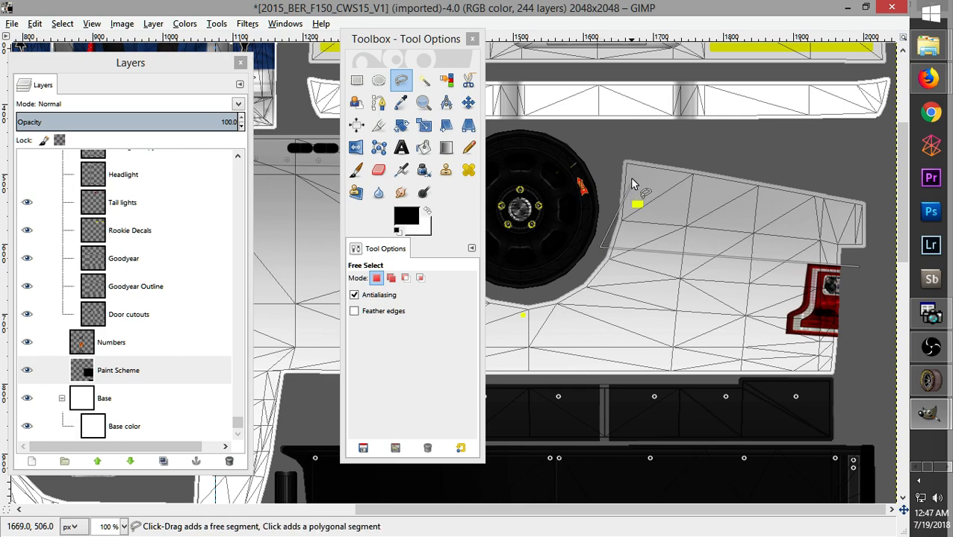
pyautogui.click(614, 144)
pyautogui.click(885, 184)
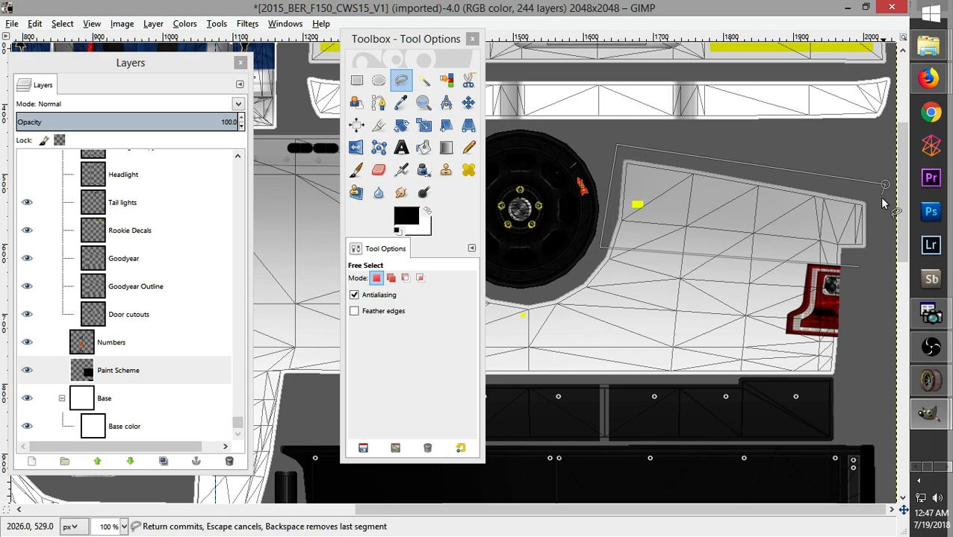
pyautogui.click(883, 255)
pyautogui.click(859, 267)
pyautogui.click(423, 147)
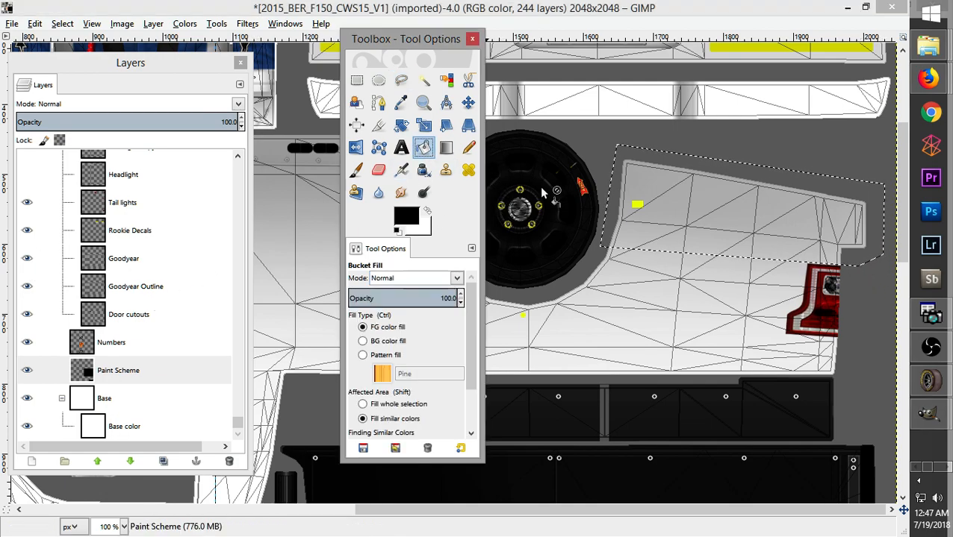
pyautogui.click(679, 205)
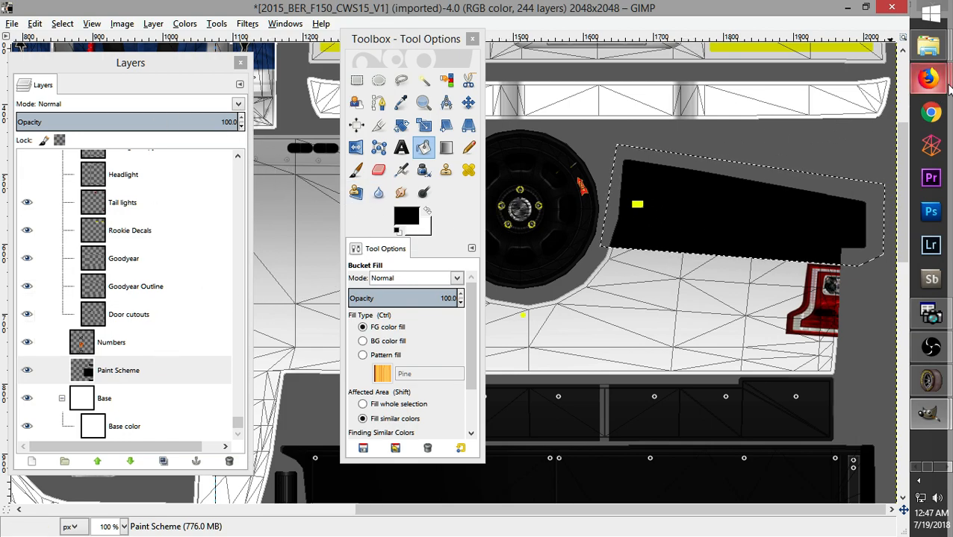
# Switch to Firefox, open the related NASCAR Truck: Eldora photo of the number 27 truck, examine its side, and return to the truck template in GIMP
pyautogui.moveTo(948, 88)
pyautogui.click(814, 75)
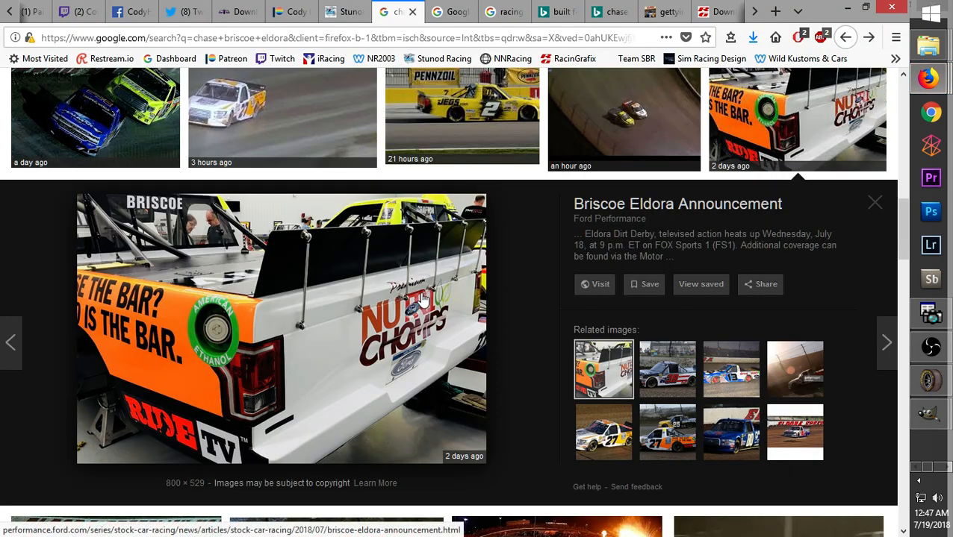
pyautogui.click(668, 431)
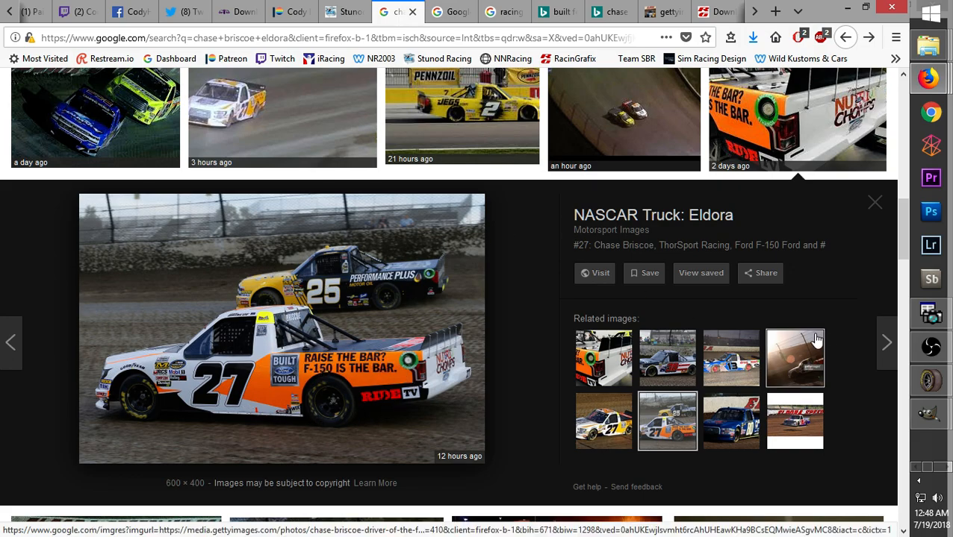
pyautogui.moveTo(934, 420)
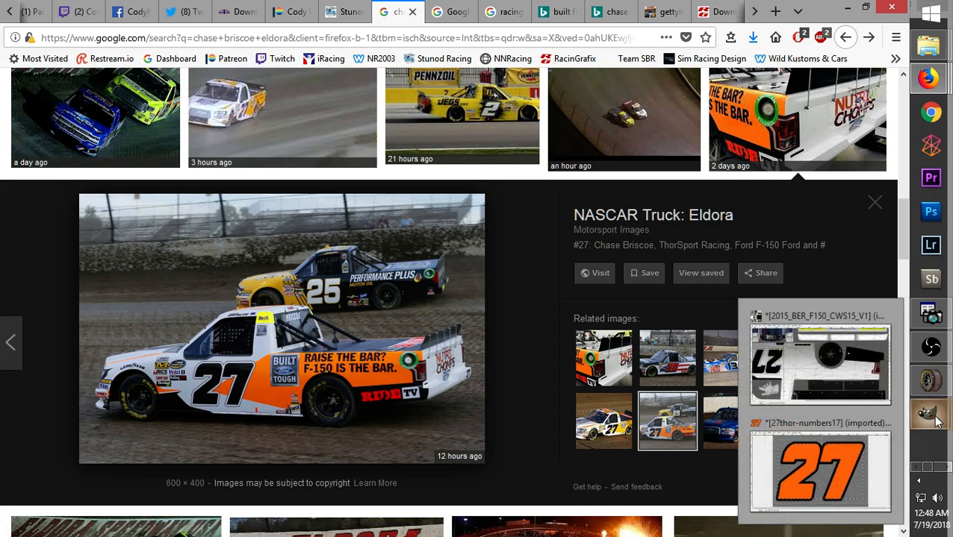
pyautogui.click(824, 371)
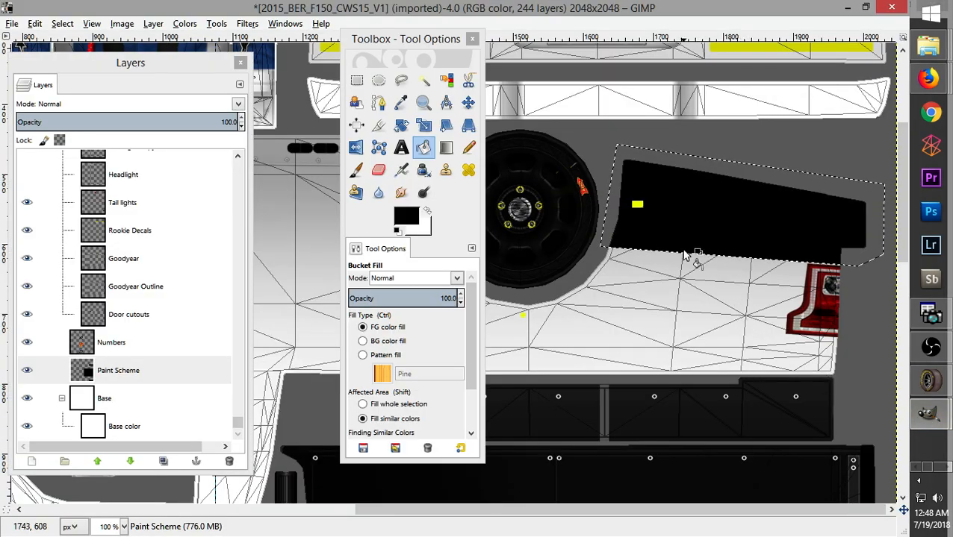
# Move the toolbox off the truck template and clear the rear quarter selection with Rectangle Select
pyautogui.scroll(-3, 686, 253)
pyautogui.moveTo(400, 39); pyautogui.dragTo(764, 67)
pyautogui.scroll(-3, 889, 112)
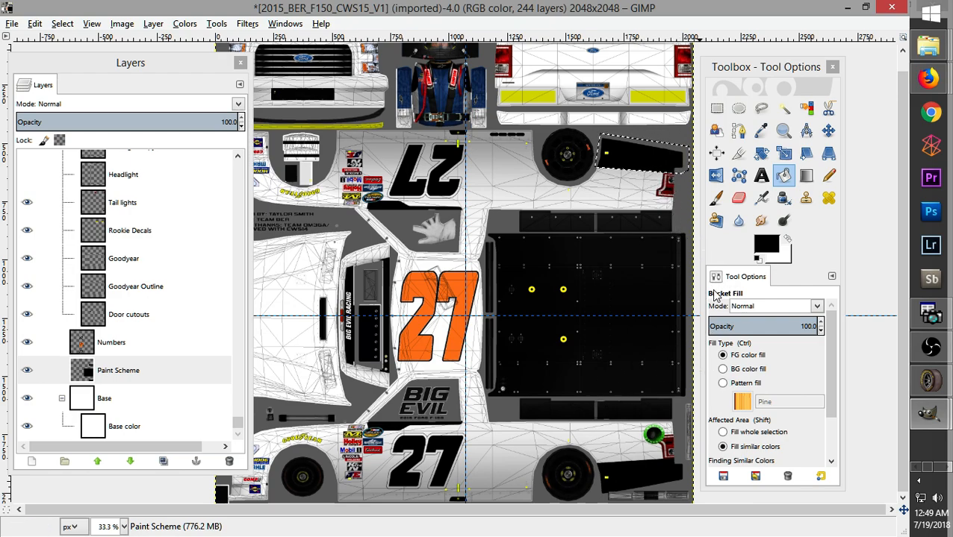
pyautogui.click(716, 108)
pyautogui.click(465, 157)
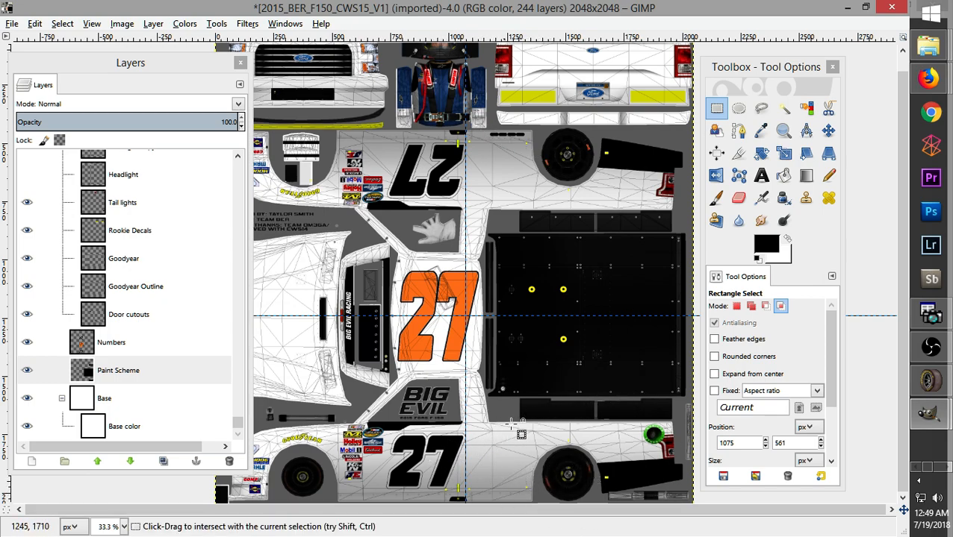
# Set the foreground color to orange ff6600
pyautogui.click(763, 243)
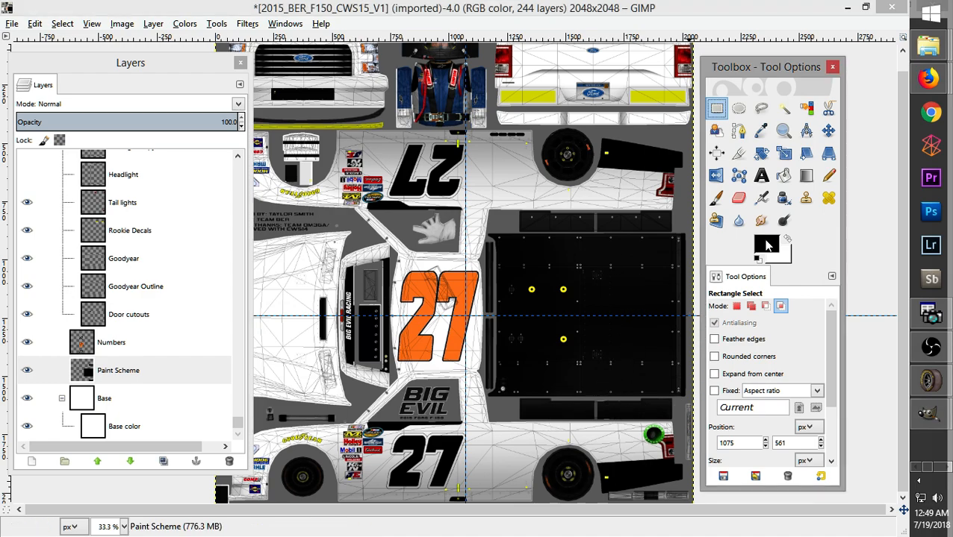
pyautogui.click(542, 428)
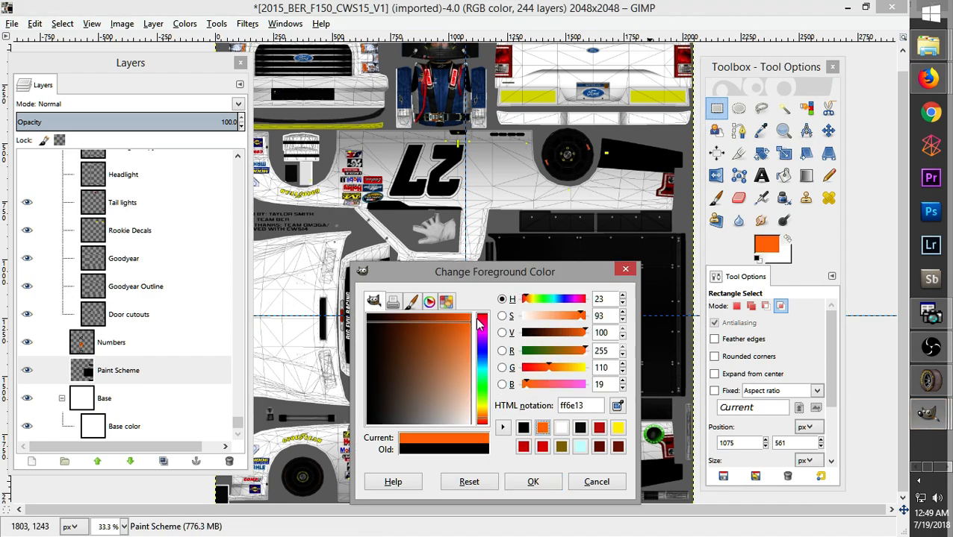
pyautogui.moveTo(581, 317); pyautogui.dragTo(590, 317)
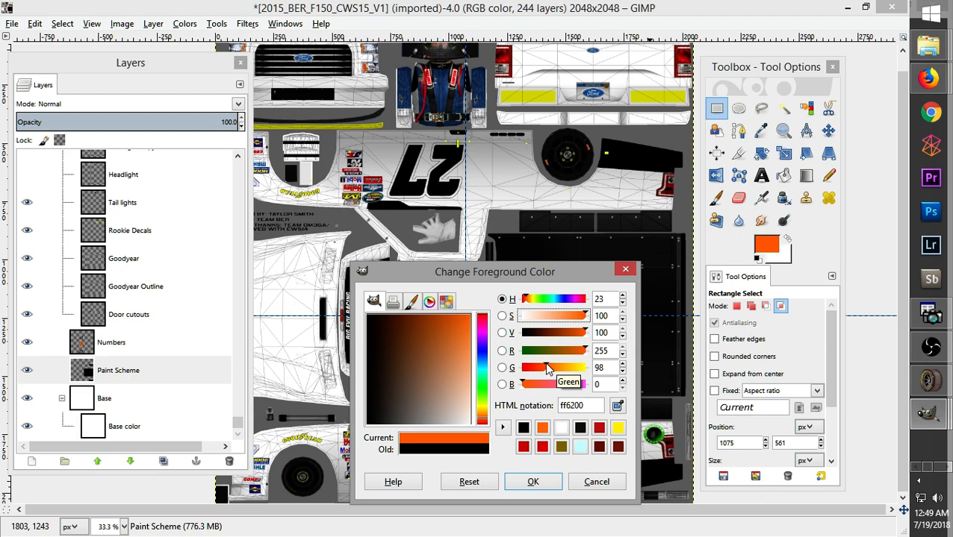
pyautogui.moveTo(546, 368); pyautogui.dragTo(549, 368)
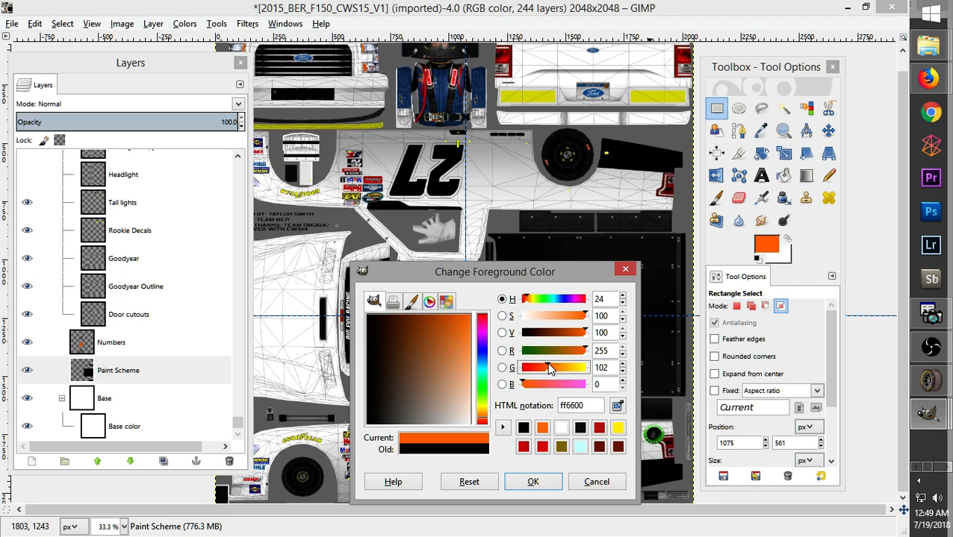
pyautogui.click(539, 482)
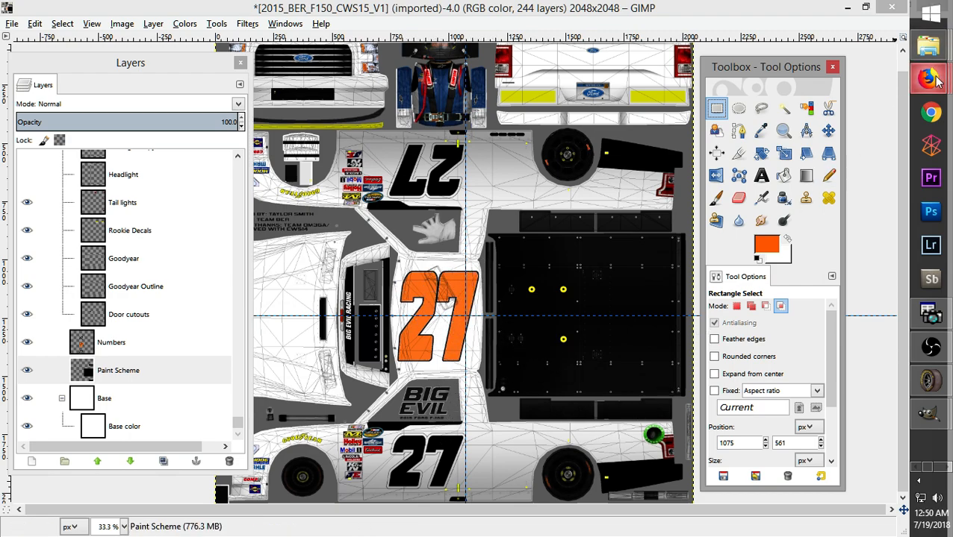
# Compare the template with the orange and white side pattern in the Firefox Eldora photo, and return to the truck template in GIMP
pyautogui.moveTo(938, 81)
pyautogui.click(814, 64)
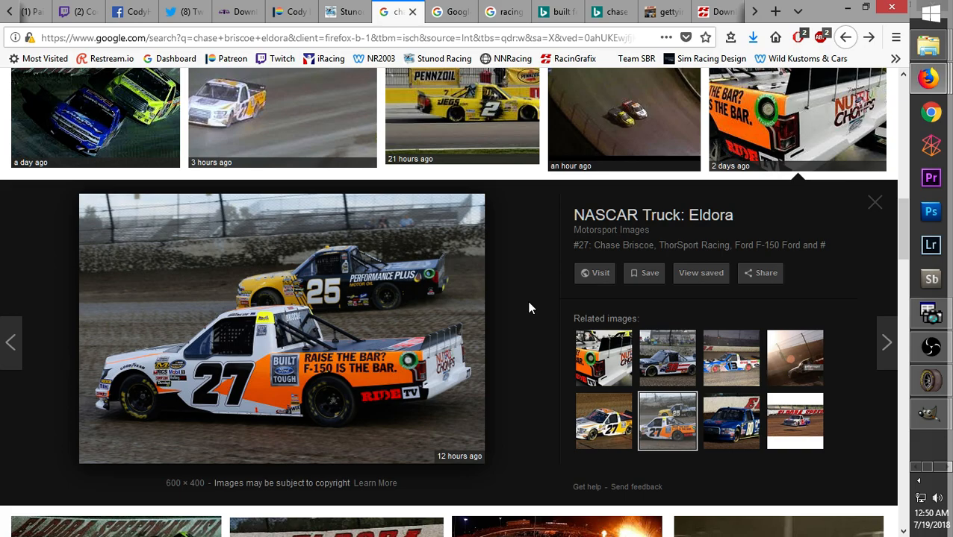
pyautogui.moveTo(930, 415)
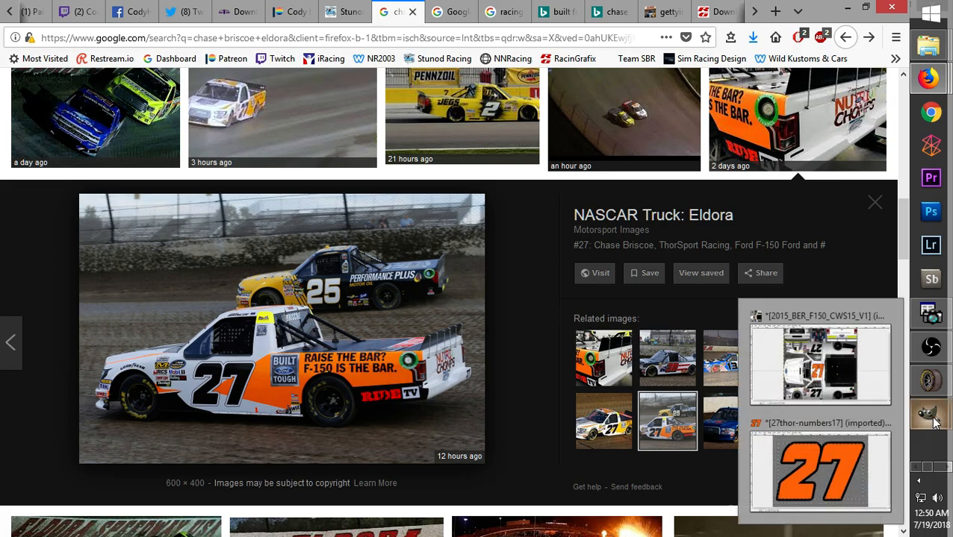
pyautogui.click(815, 365)
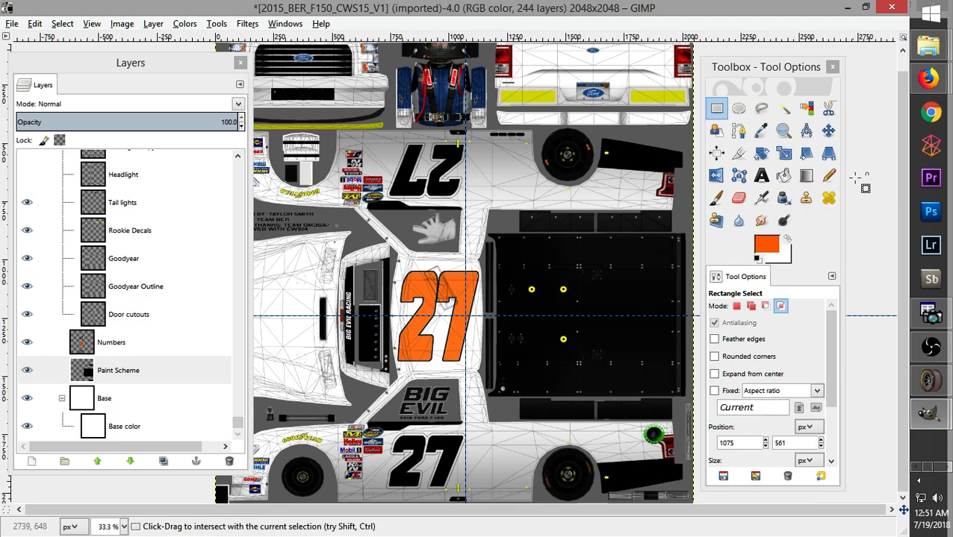
pyautogui.moveTo(923, 80)
pyautogui.click(820, 71)
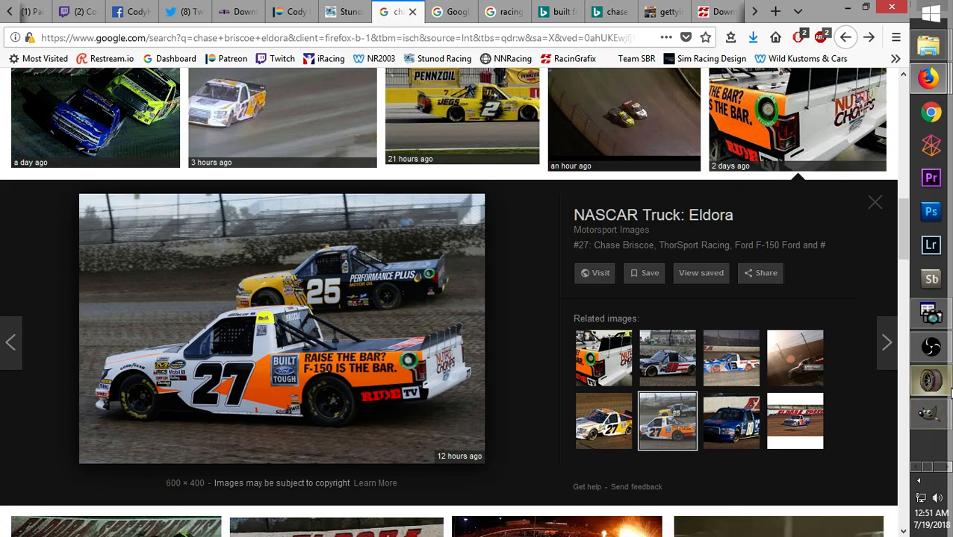
pyautogui.moveTo(931, 413)
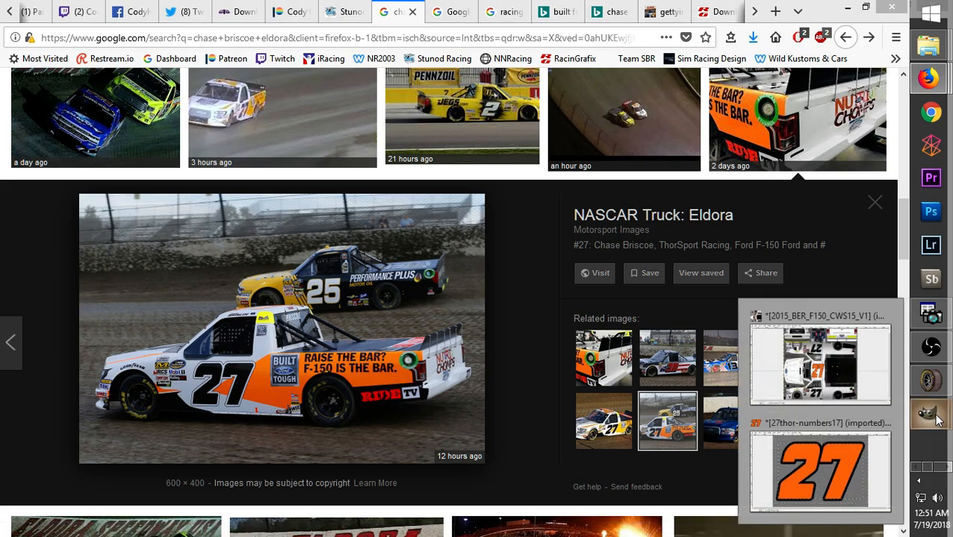
pyautogui.click(836, 355)
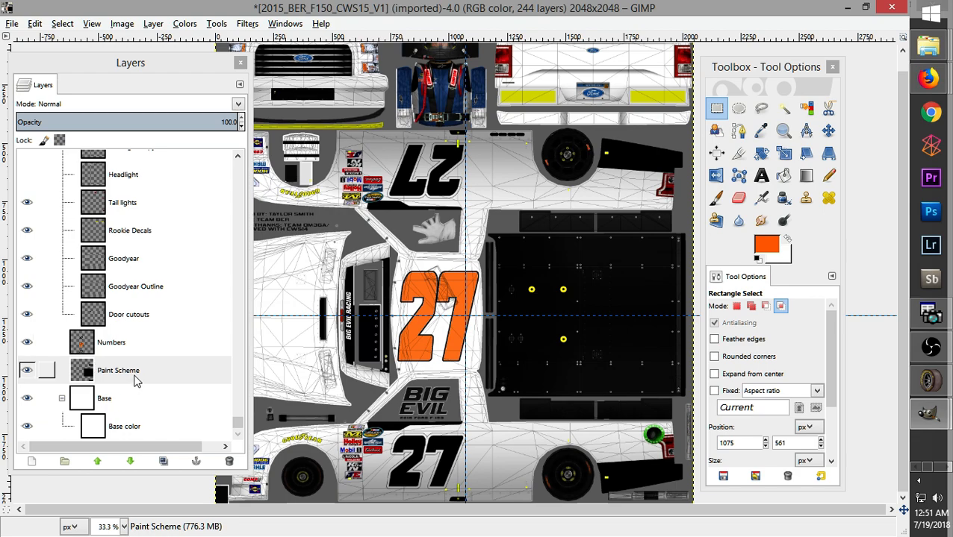
# Select the Paint Scheme layer and toggle its visibility to check which areas it paints, leaving it shown
pyautogui.click(82, 379)
pyautogui.click(27, 377)
pyautogui.click(26, 377)
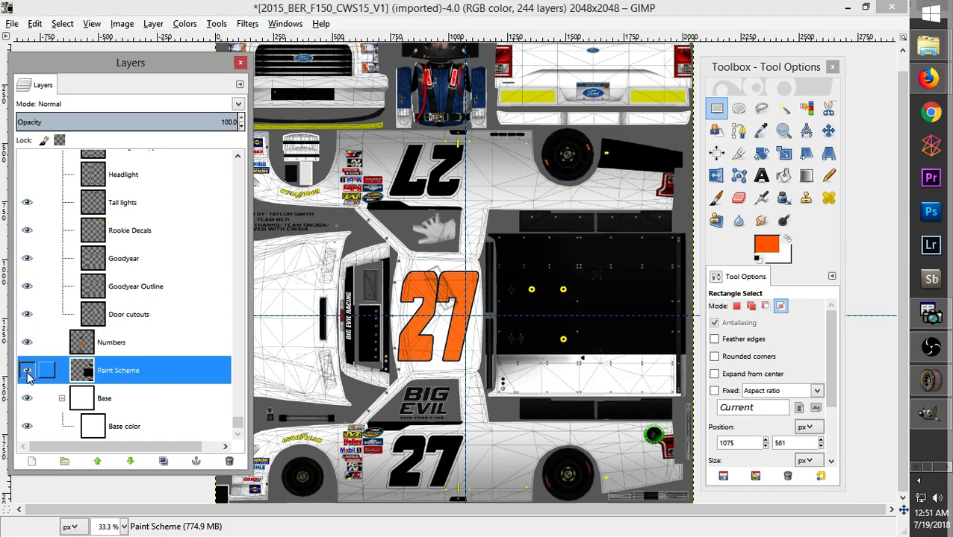
pyautogui.click(28, 378)
pyautogui.click(27, 378)
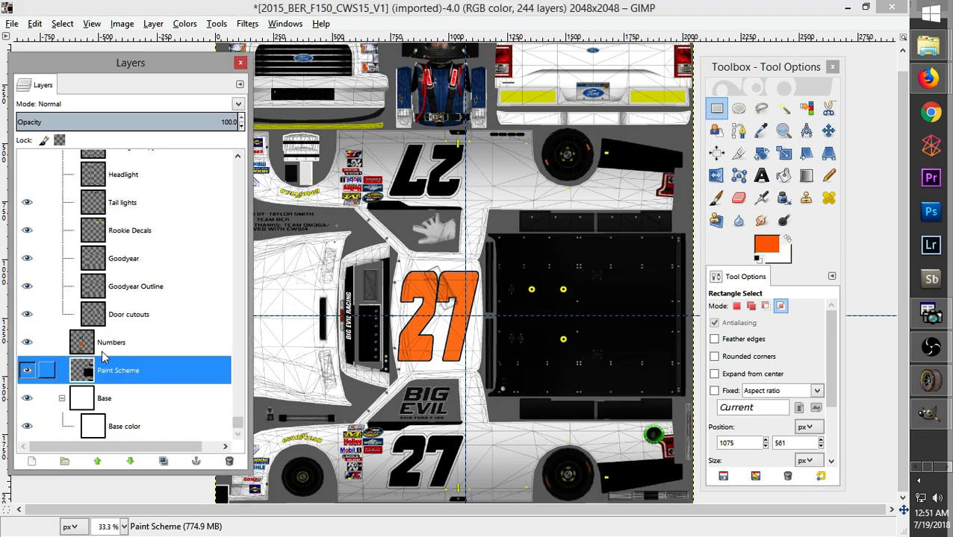
# Inspect the truck's lower side around the black 27 and door, and switch to the 27thor-numbers17 image
pyautogui.press('+')
pyautogui.press('+')
pyautogui.press('+')
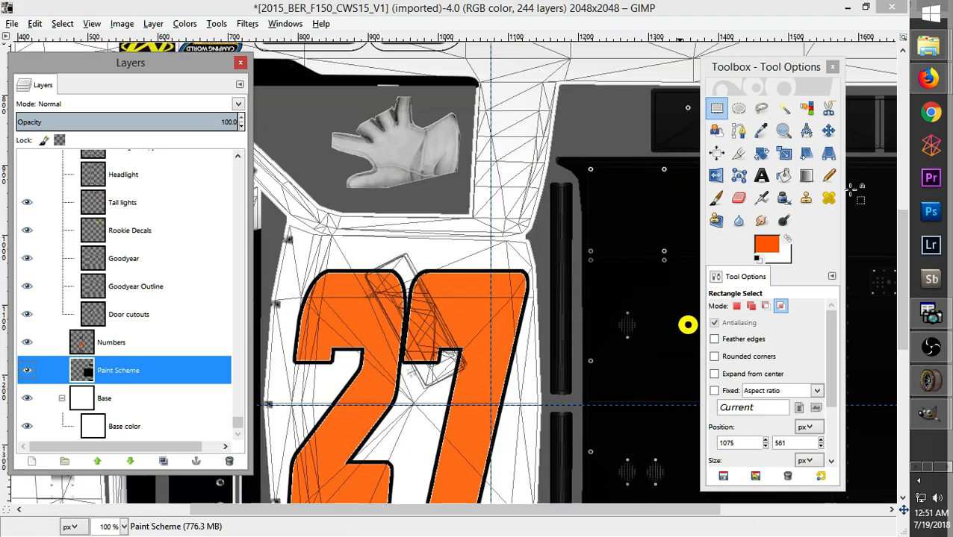
pyautogui.moveTo(903, 280); pyautogui.dragTo(903, 325)
pyautogui.click(887, 375)
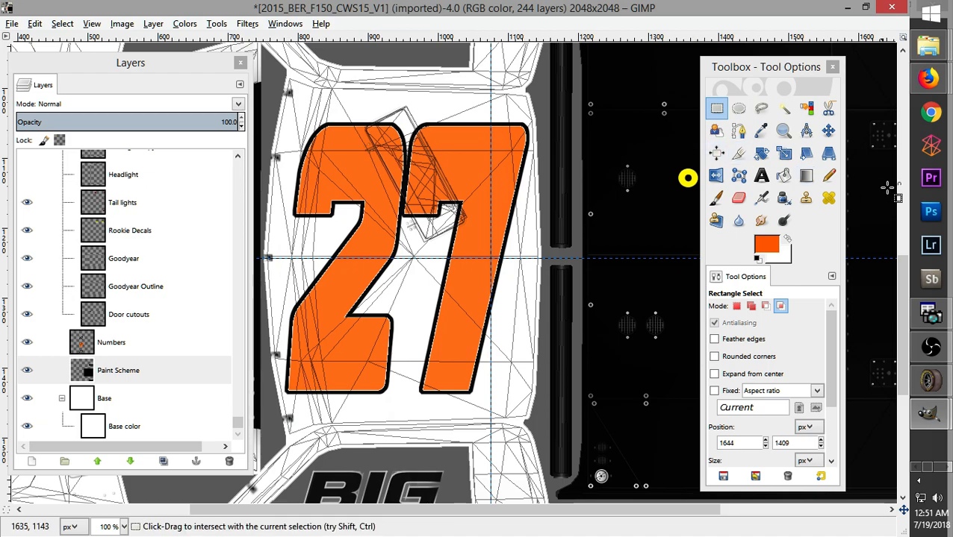
pyautogui.moveTo(901, 285); pyautogui.dragTo(902, 379)
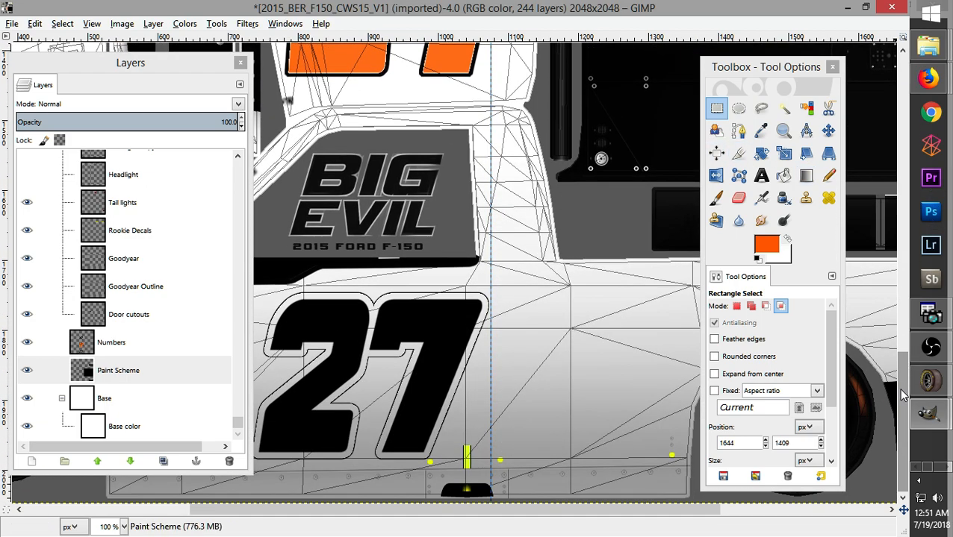
pyautogui.moveTo(368, 511); pyautogui.dragTo(372, 511)
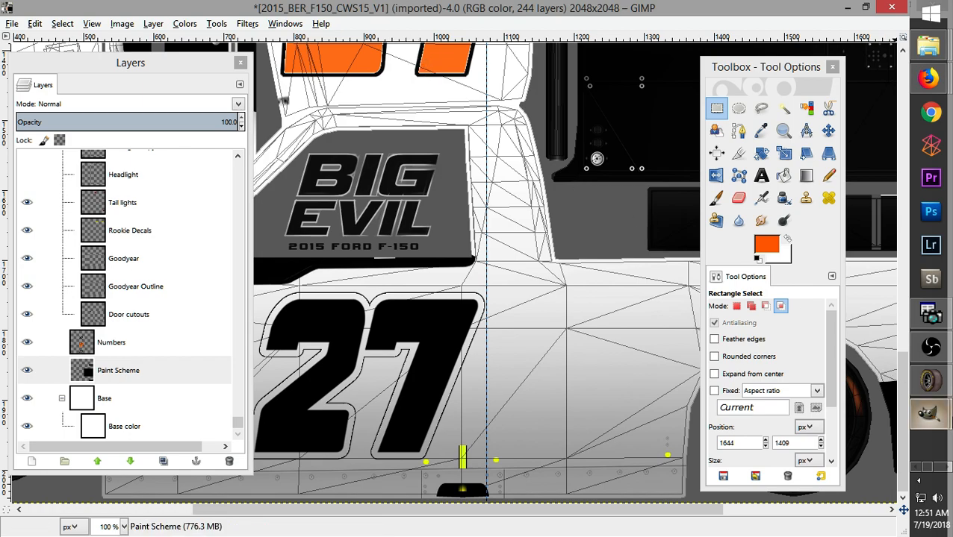
pyautogui.moveTo(929, 414)
pyautogui.click(812, 485)
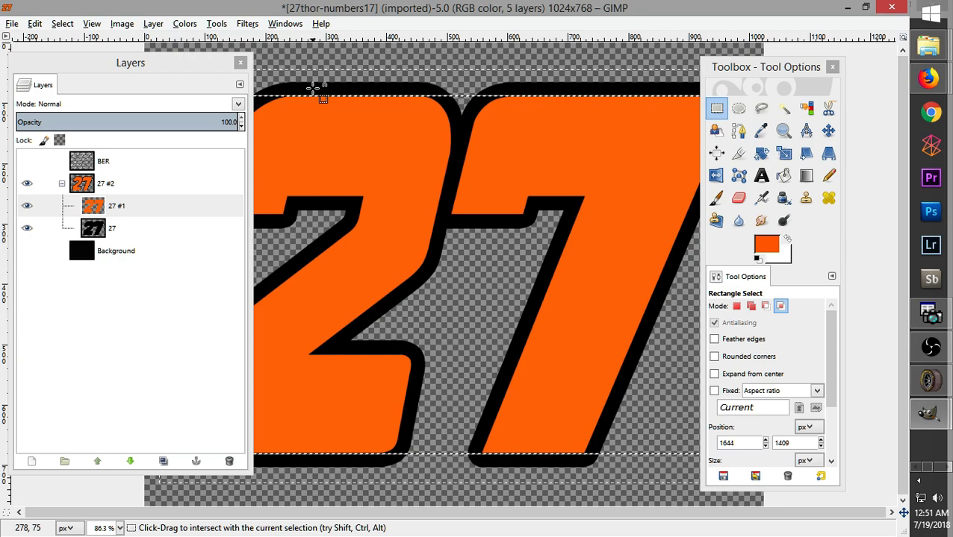
# Check the lower side stripe pattern in the Firefox Eldora photo, and return to the truck template in GIMP
pyautogui.moveTo(933, 81)
pyautogui.click(818, 74)
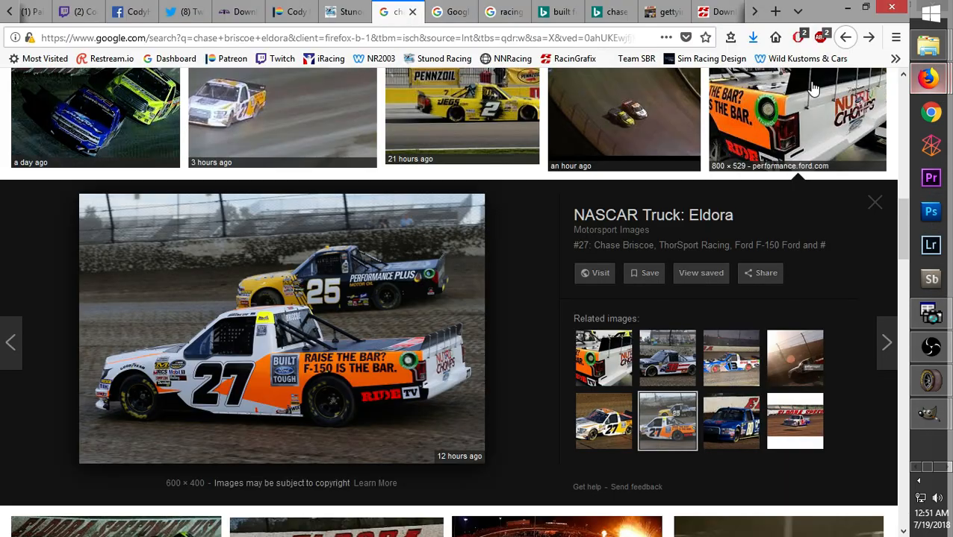
pyautogui.moveTo(929, 413)
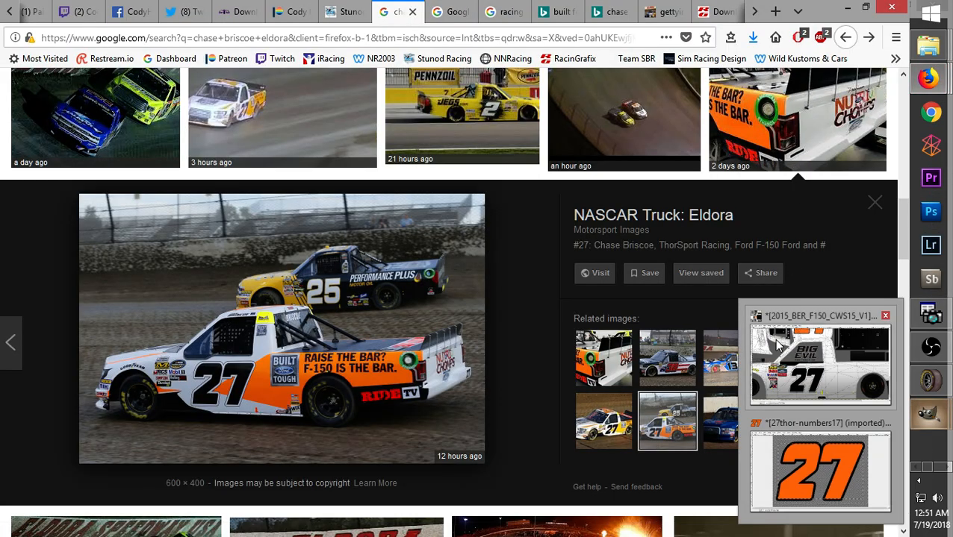
pyautogui.click(810, 366)
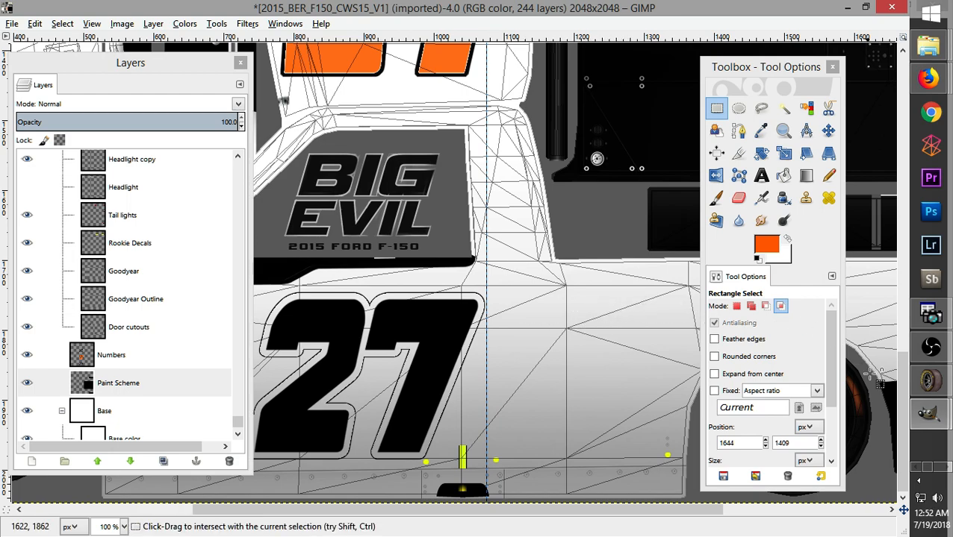
# Move the toolbox away from the rear wheel area, choose Free Select, and set the foreground color to black
pyautogui.moveTo(899, 380); pyautogui.dragTo(902, 382)
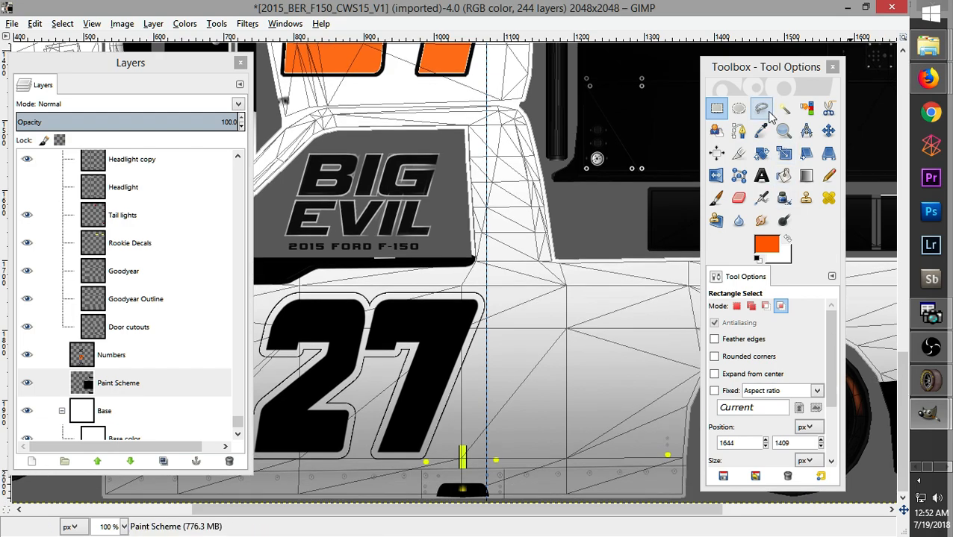
pyautogui.moveTo(759, 73); pyautogui.dragTo(337, 68)
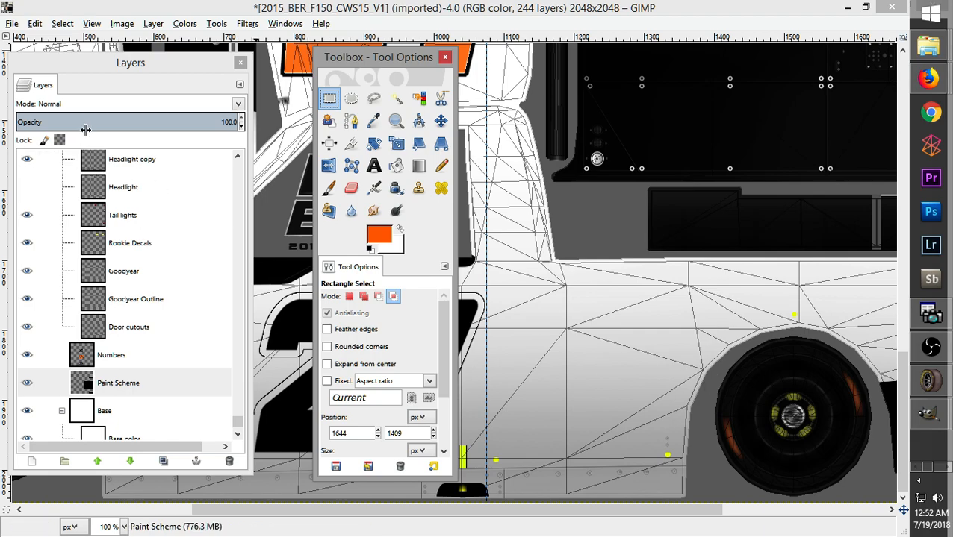
pyautogui.click(374, 98)
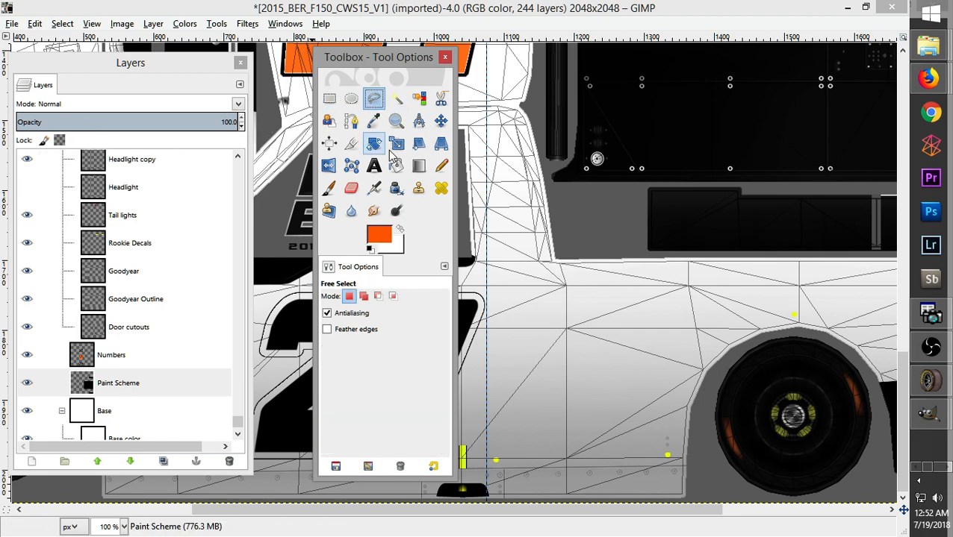
pyautogui.click(374, 235)
pyautogui.click(553, 438)
pyautogui.click(531, 483)
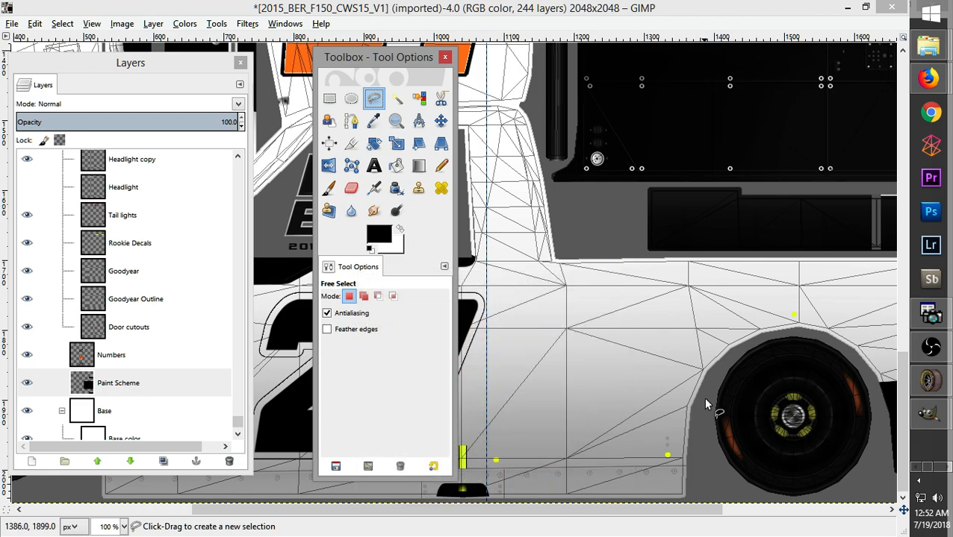
# Select a triangle on the lower side just ahead of the rear wheel with Free Select and fill it with black
pyautogui.click(704, 404)
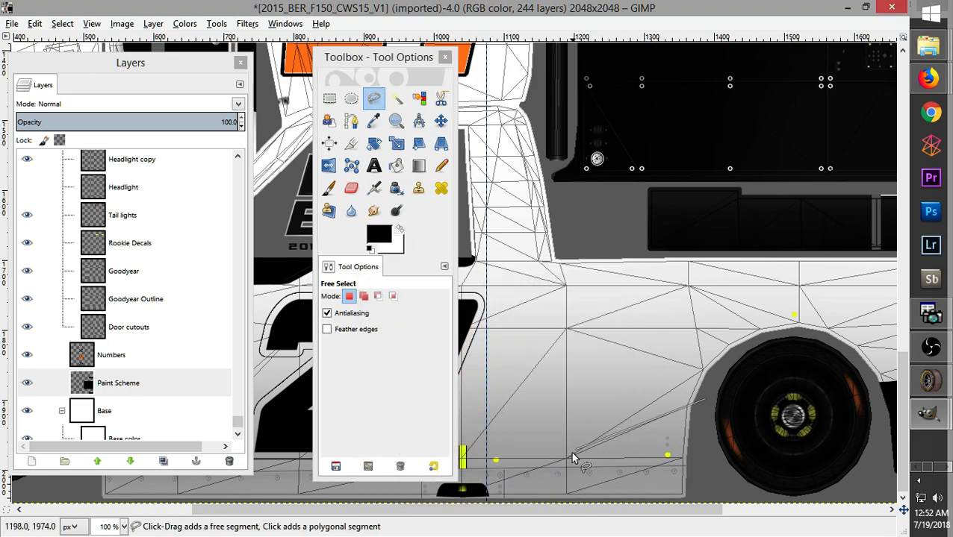
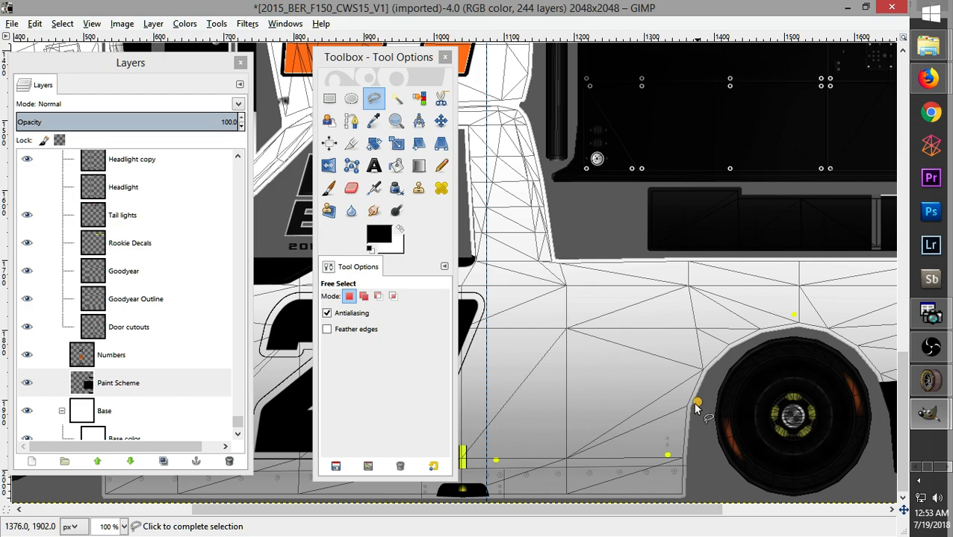
pyautogui.click(543, 466)
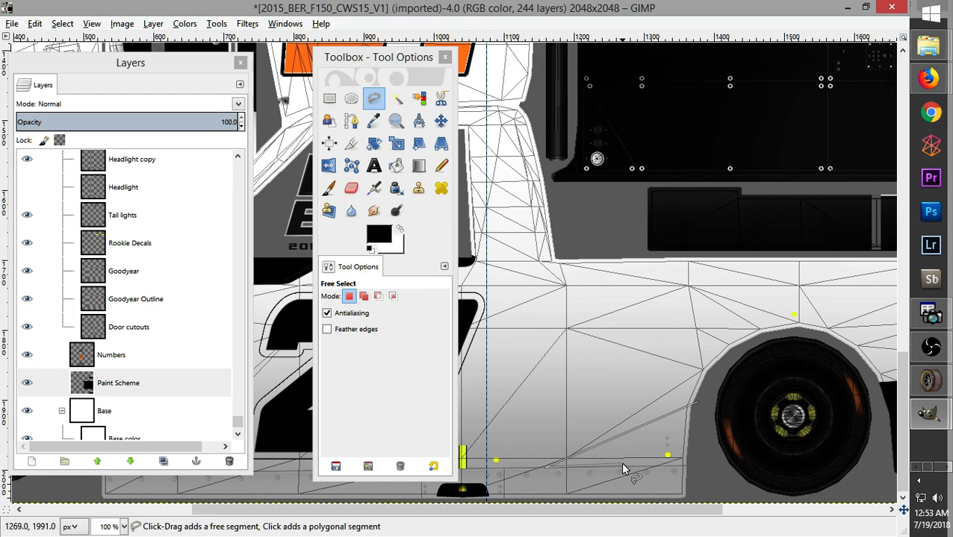
pyautogui.press('ctrl')
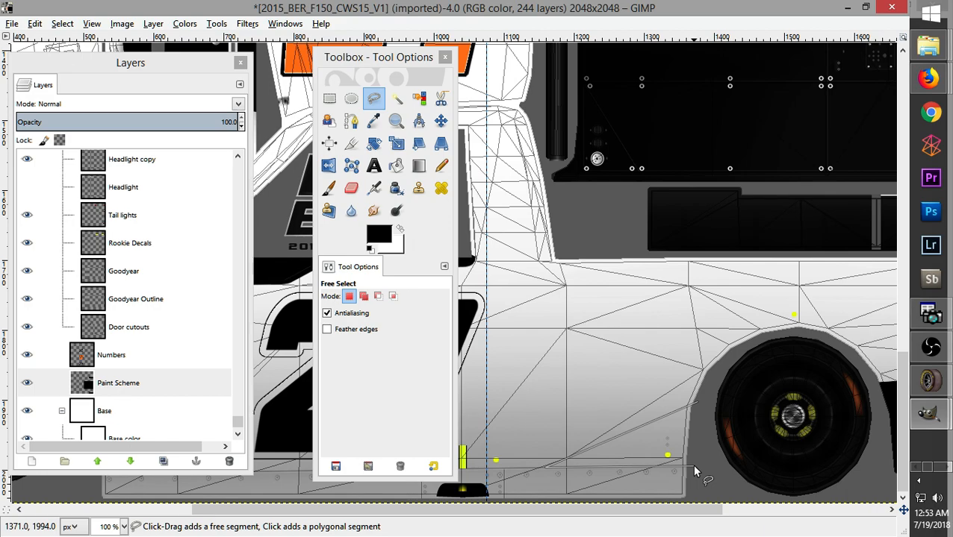
pyautogui.click(694, 469)
pyautogui.click(695, 407)
pyautogui.click(396, 166)
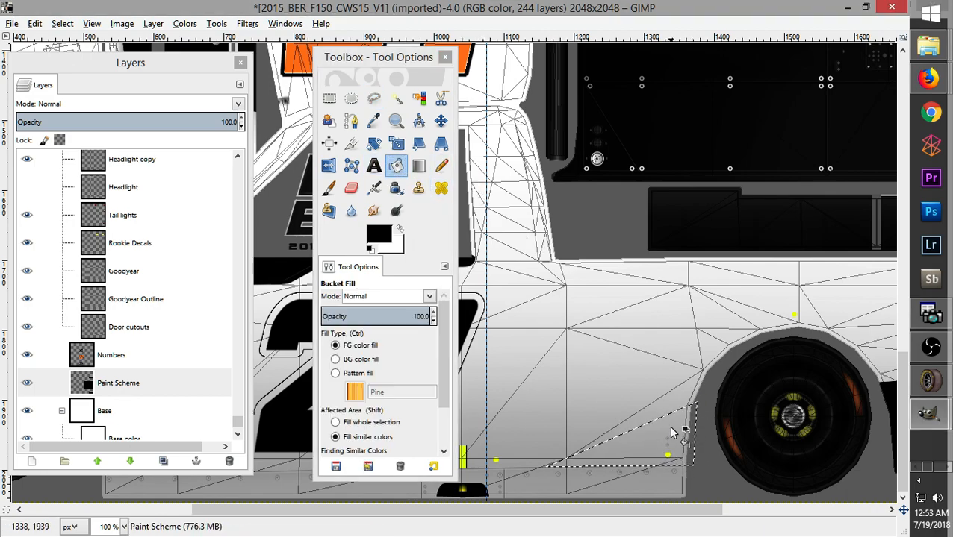
pyautogui.click(672, 433)
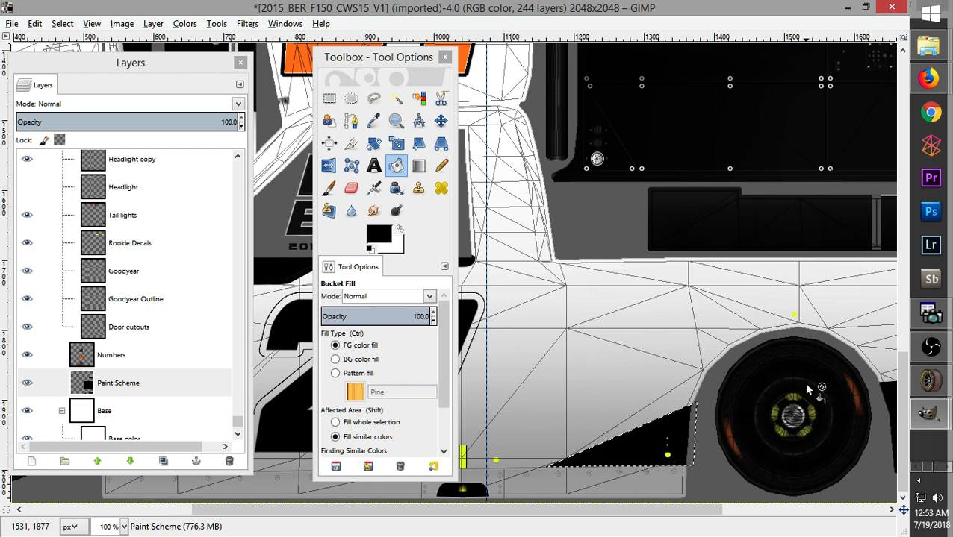
# Compare the black triangle ahead of the rear wheel with the Firefox Eldora photo, and return to the truck template in GIMP
pyautogui.moveTo(666, 510)
pyautogui.mouseDown()
pyautogui.moveTo(794, 515)
pyautogui.moveTo(680, 519)
pyautogui.mouseUp()
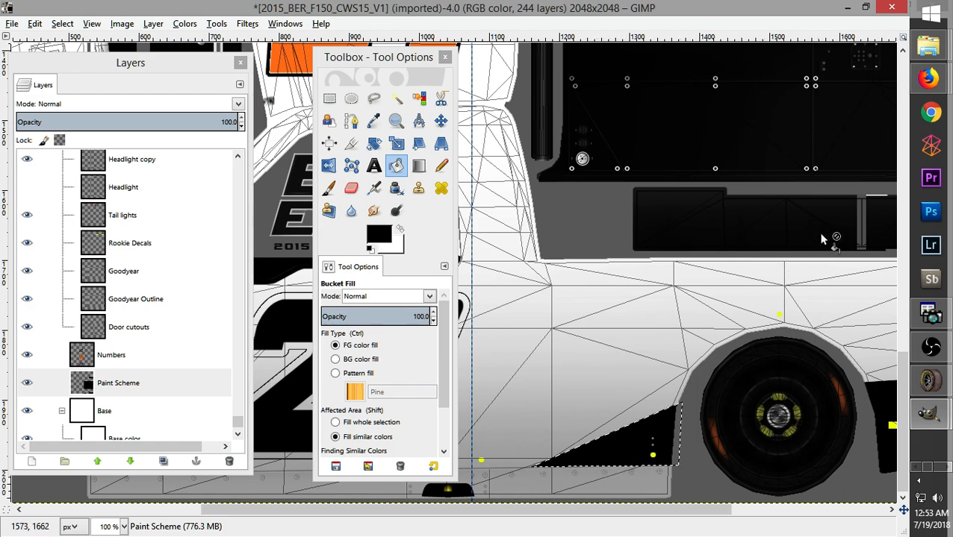
pyautogui.moveTo(943, 90)
pyautogui.click(820, 75)
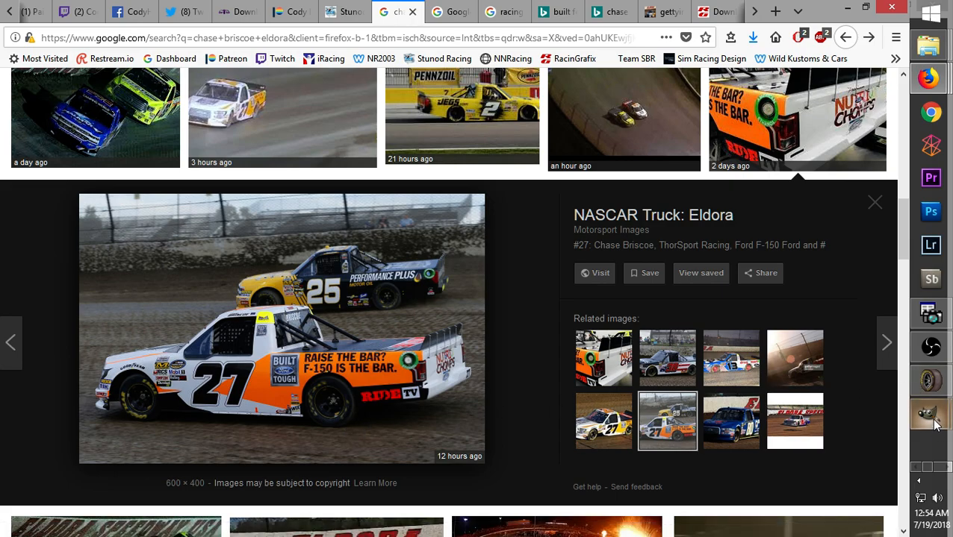
pyautogui.moveTo(932, 422)
pyautogui.click(826, 384)
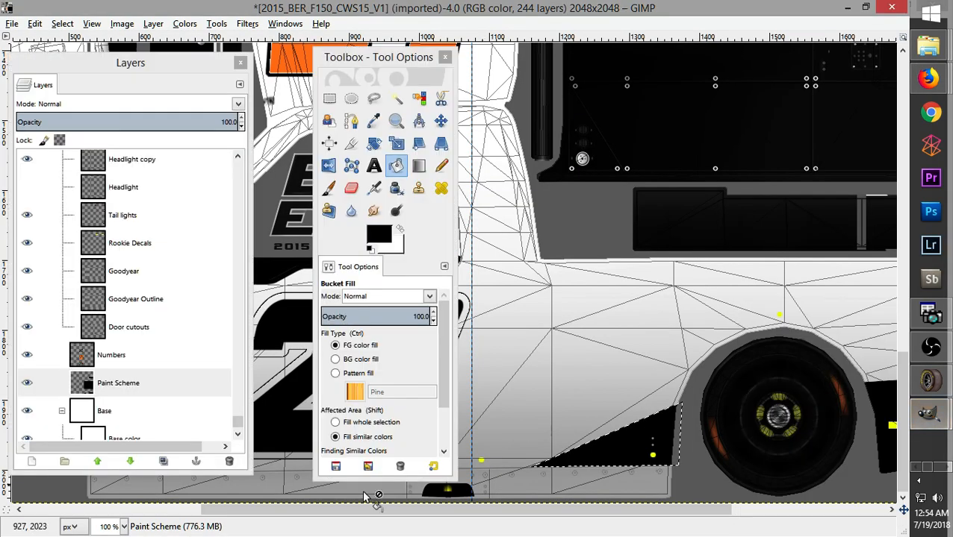
# Select the matching triangle ahead of the rear wheel on the truck's opposite side and fill it with black
pyautogui.moveTo(903, 407); pyautogui.dragTo(896, 147)
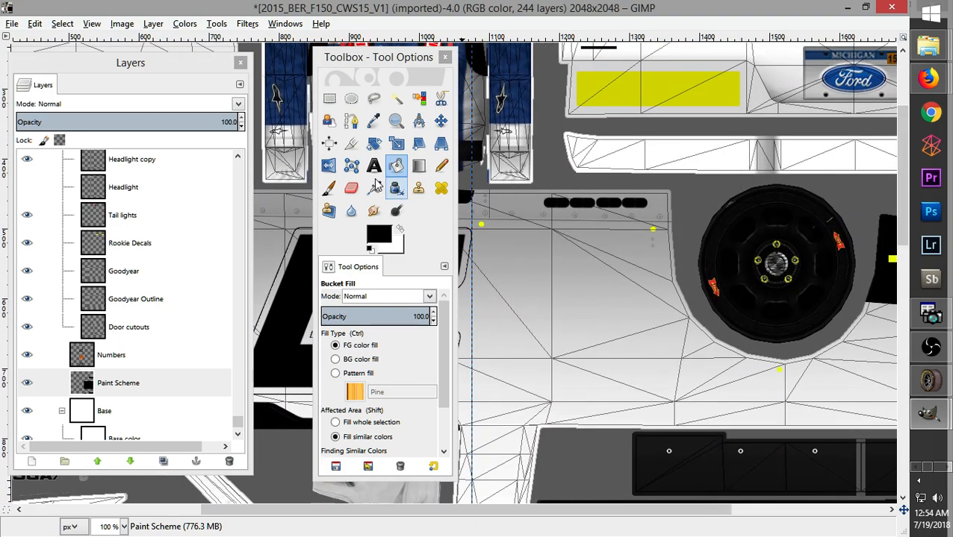
pyautogui.click(374, 99)
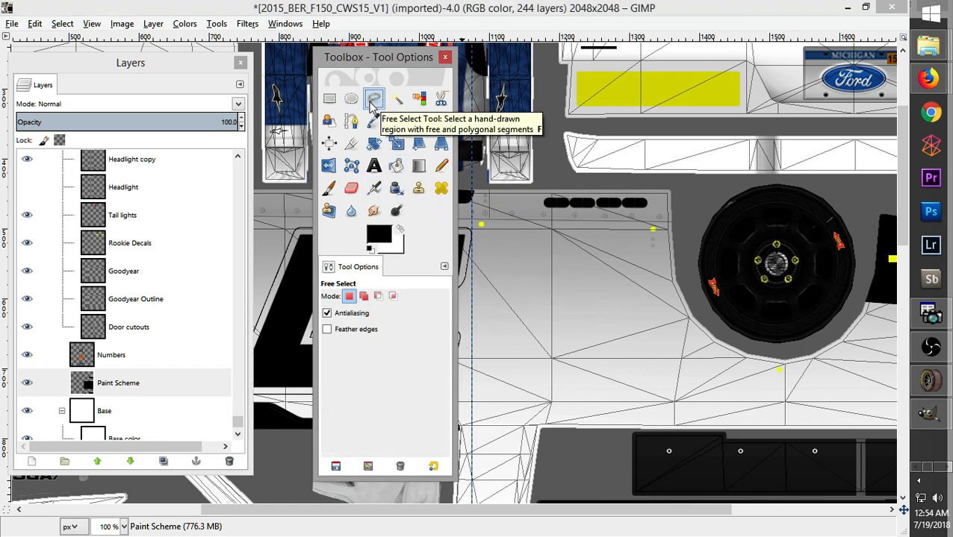
pyautogui.click(684, 287)
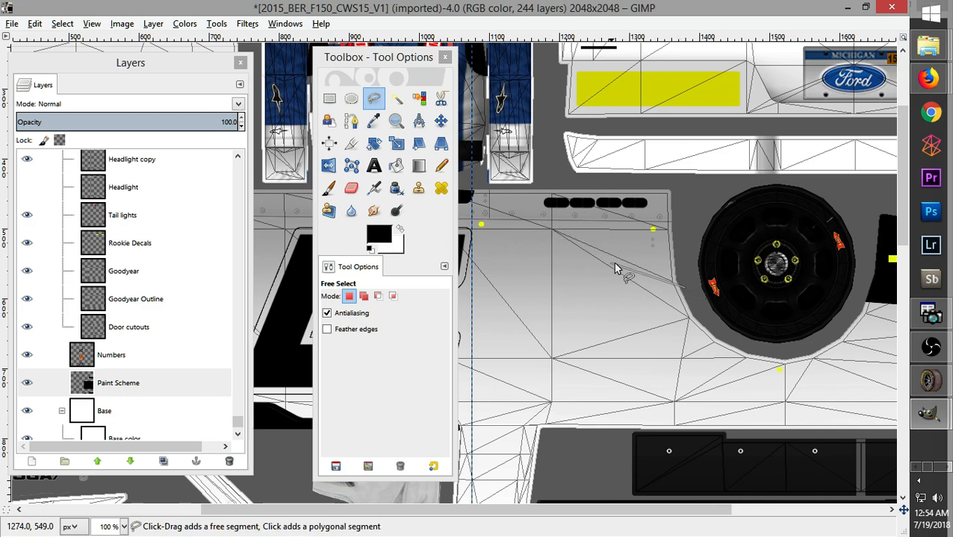
pyautogui.click(534, 221)
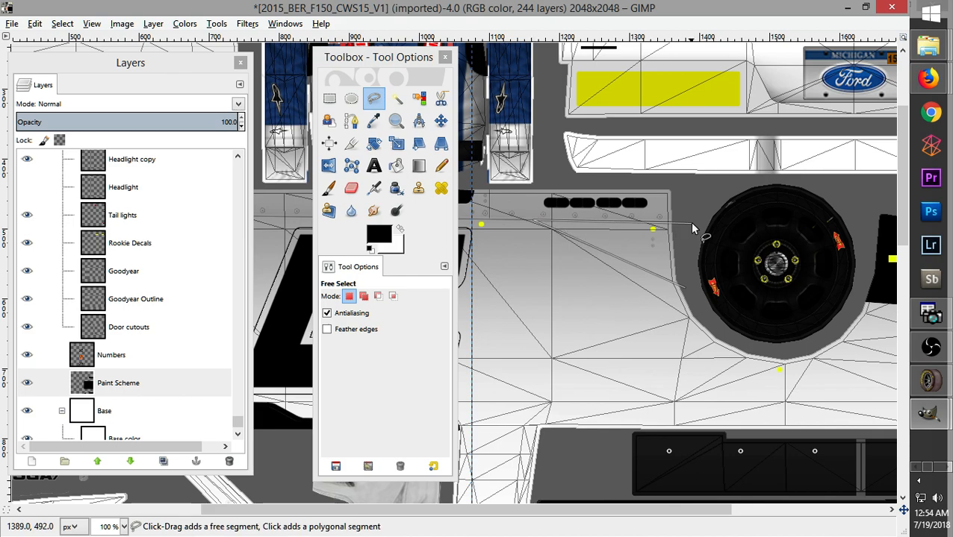
pyautogui.click(690, 222)
pyautogui.click(685, 286)
pyautogui.click(685, 285)
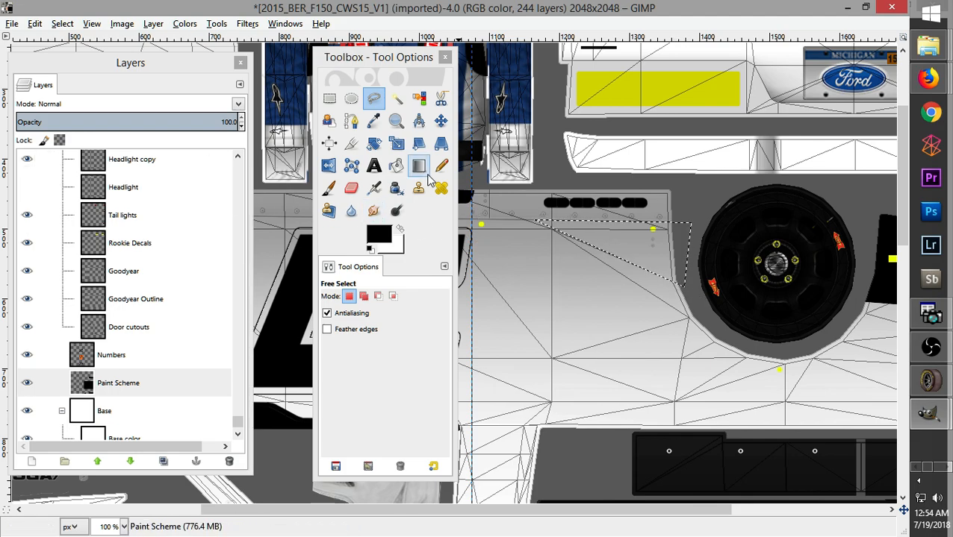
pyautogui.click(396, 166)
pyautogui.click(666, 258)
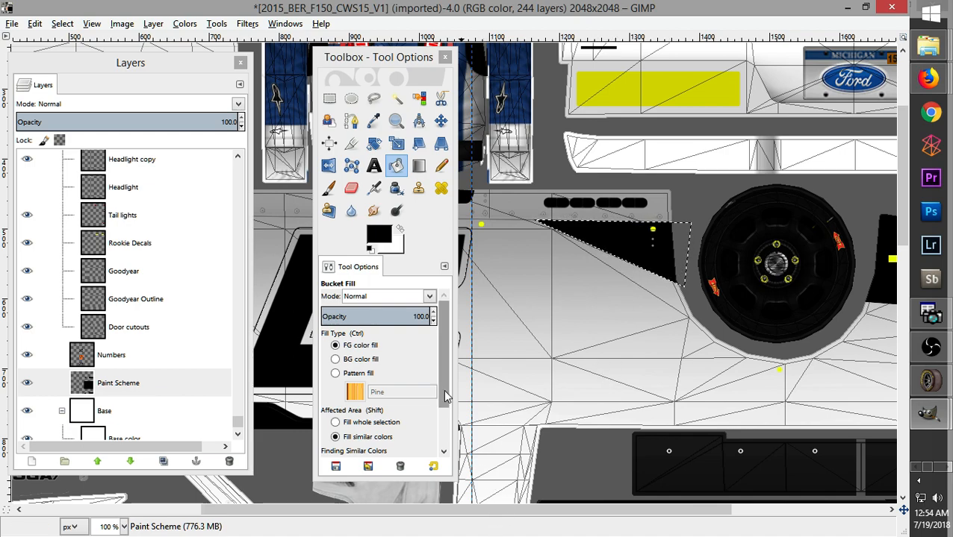
# View the template at 50 % with the toolbox moved off the numbers, and compare its side with the Firefox Eldora photo
pyautogui.scroll(-2, 467, 388)
pyautogui.moveTo(910, 157); pyautogui.dragTo(890, 391)
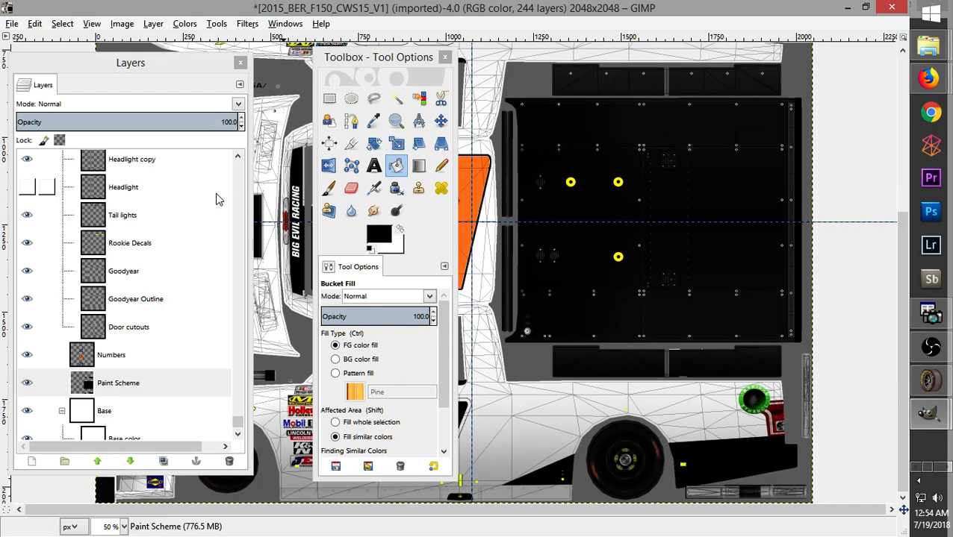
pyautogui.moveTo(387, 63); pyautogui.dragTo(804, 73)
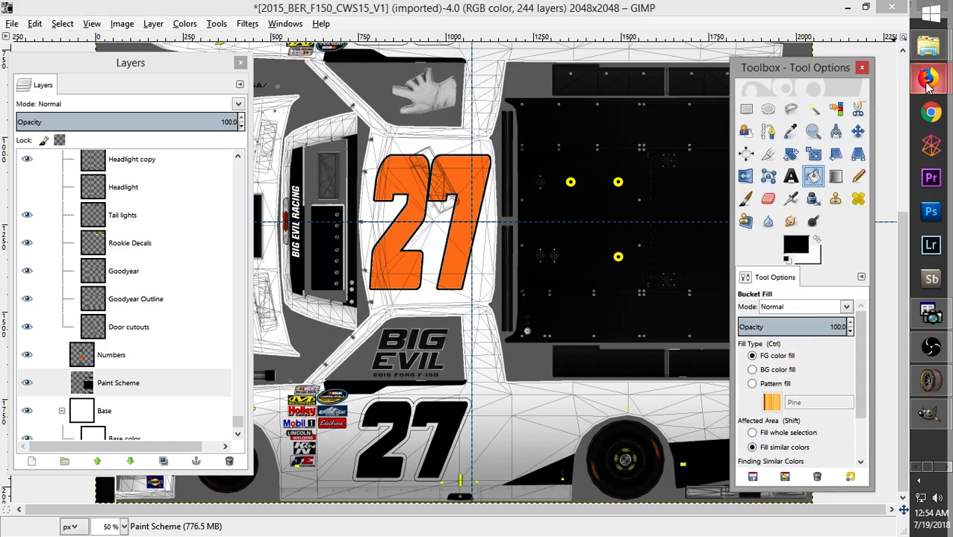
pyautogui.moveTo(928, 78)
pyautogui.click(821, 103)
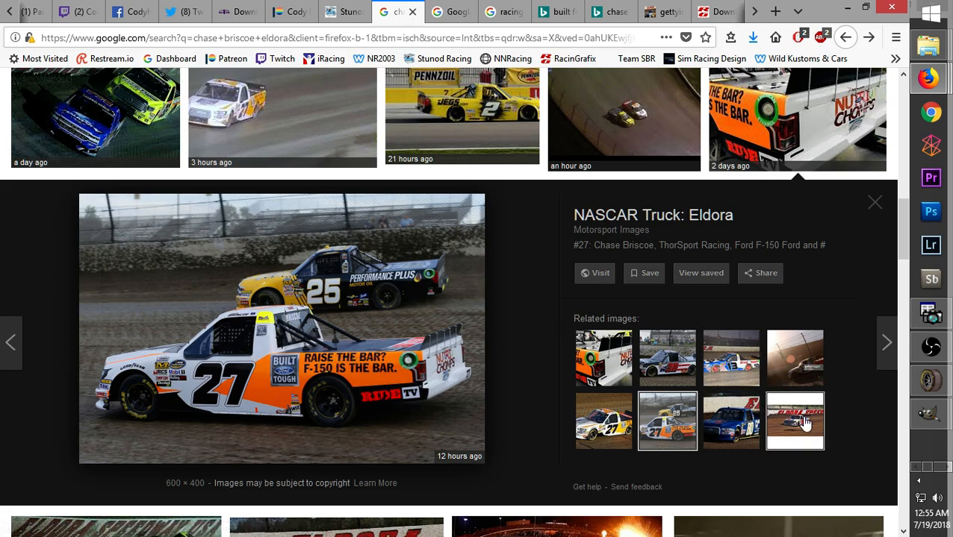
pyautogui.moveTo(930, 413)
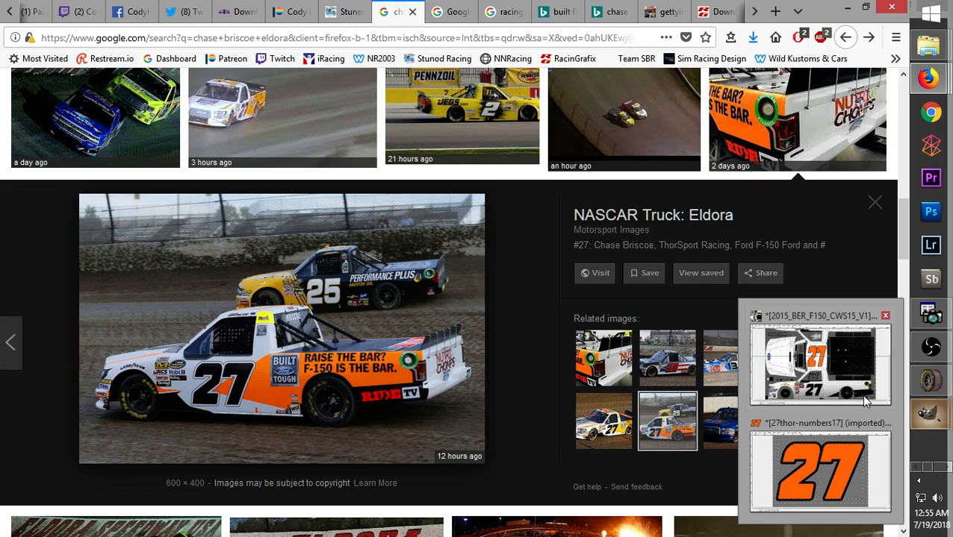
pyautogui.click(804, 363)
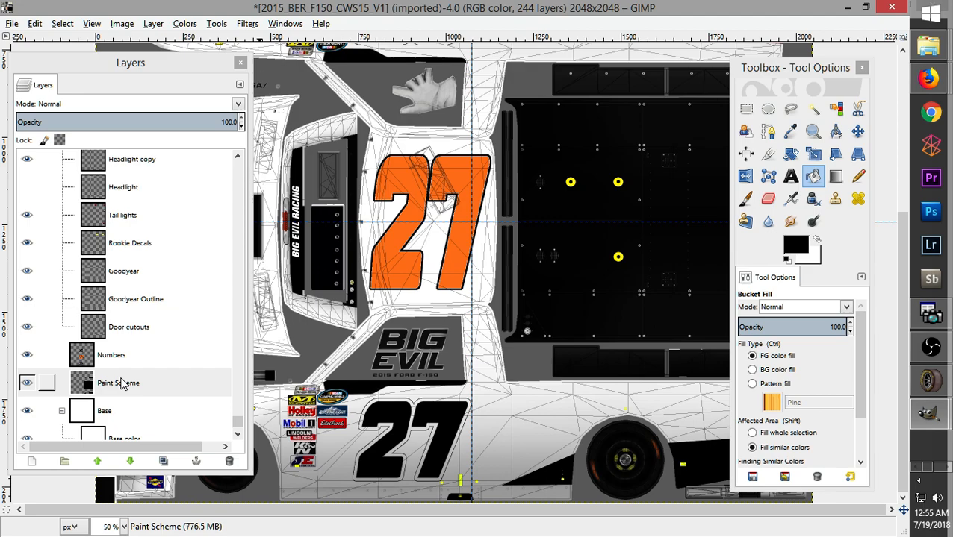
pyautogui.click(791, 112)
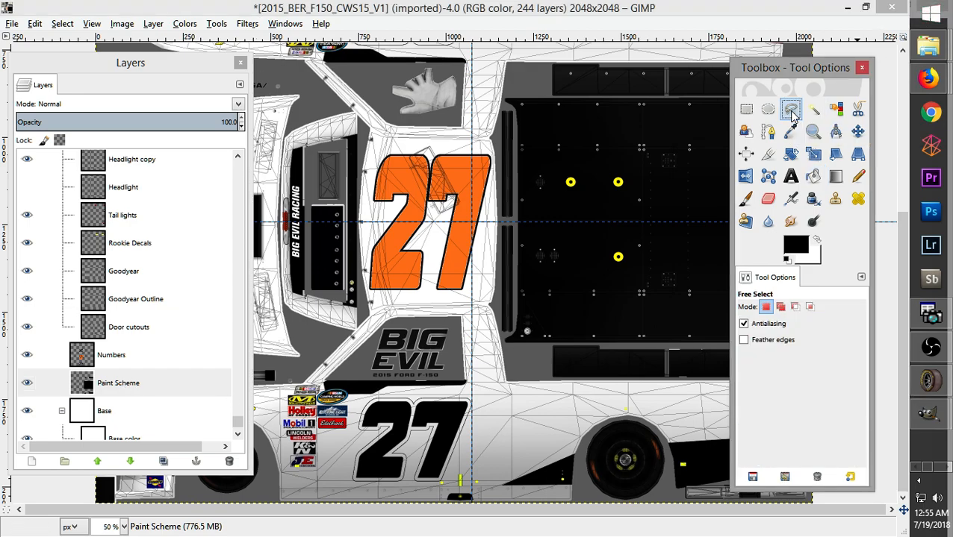
pyautogui.click(531, 478)
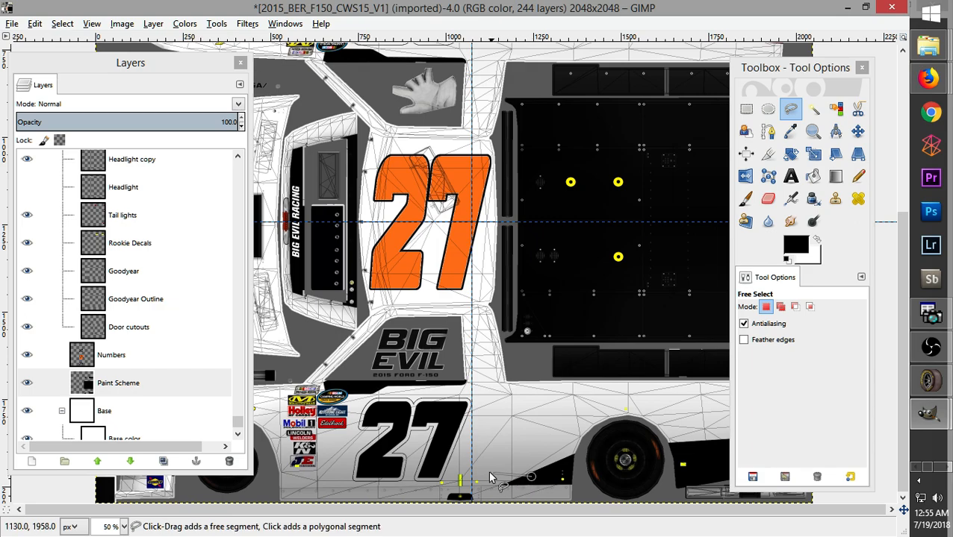
pyautogui.click(401, 451)
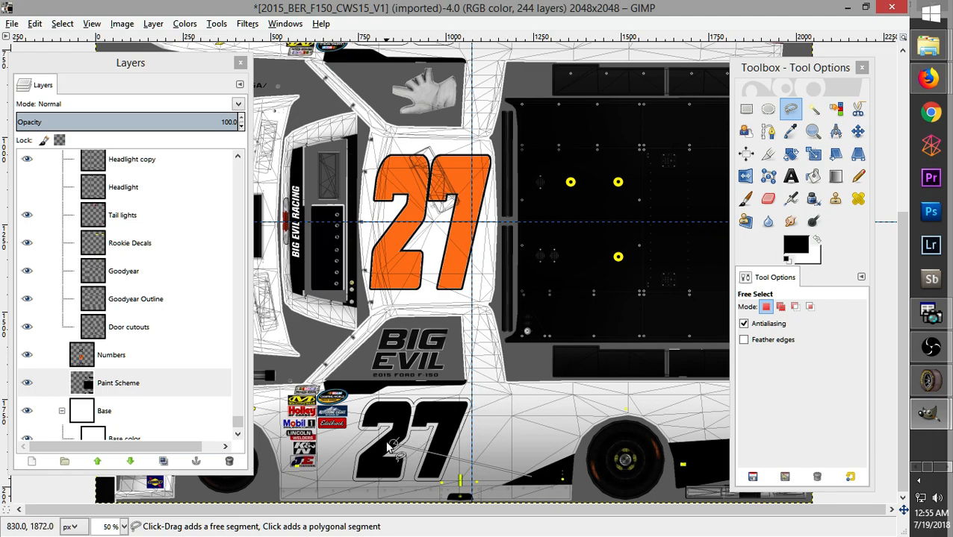
pyautogui.click(928, 78)
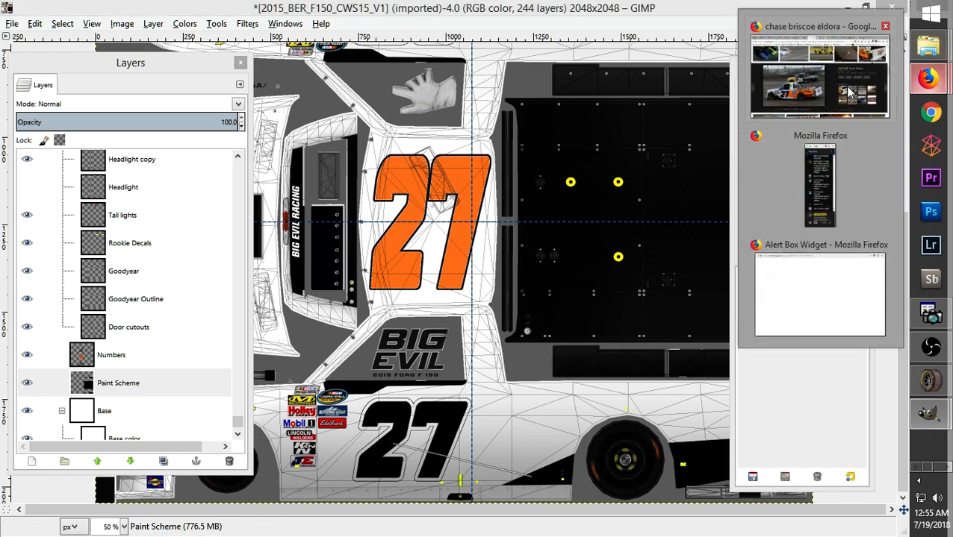
pyautogui.click(814, 60)
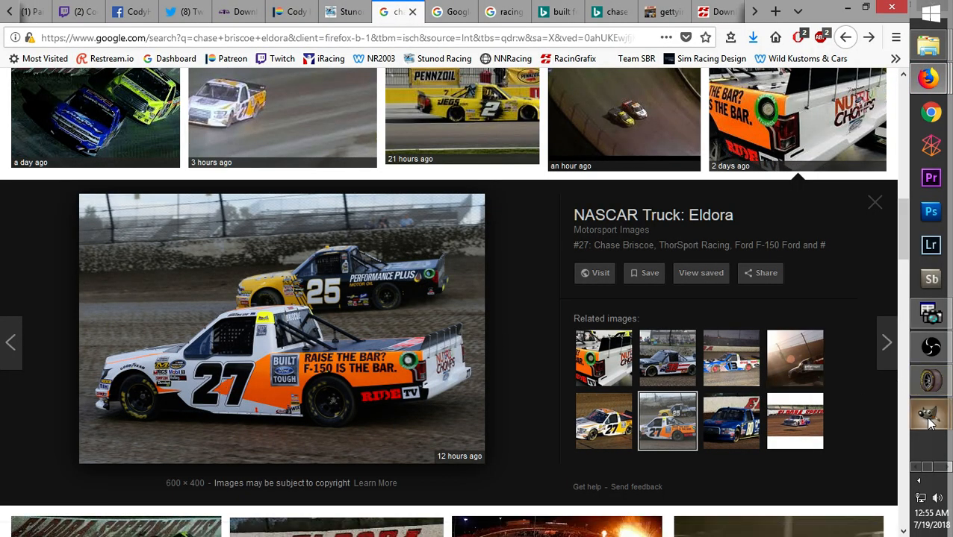
pyautogui.moveTo(929, 411)
pyautogui.click(828, 386)
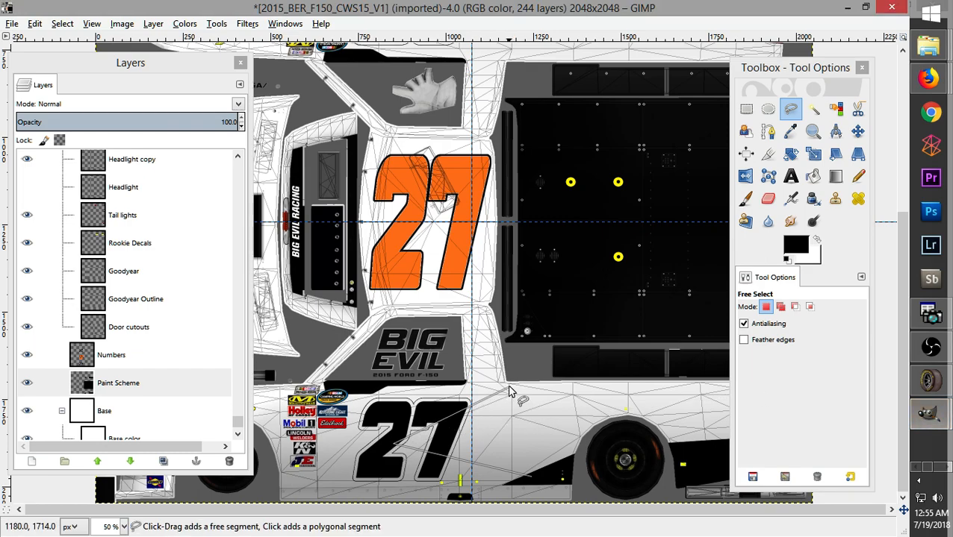
pyautogui.click(393, 445)
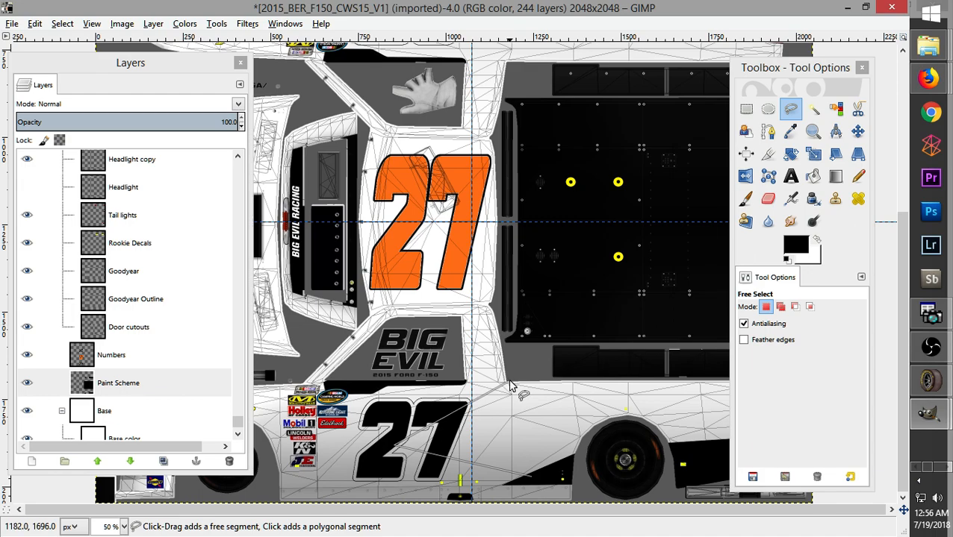
pyautogui.click(530, 476)
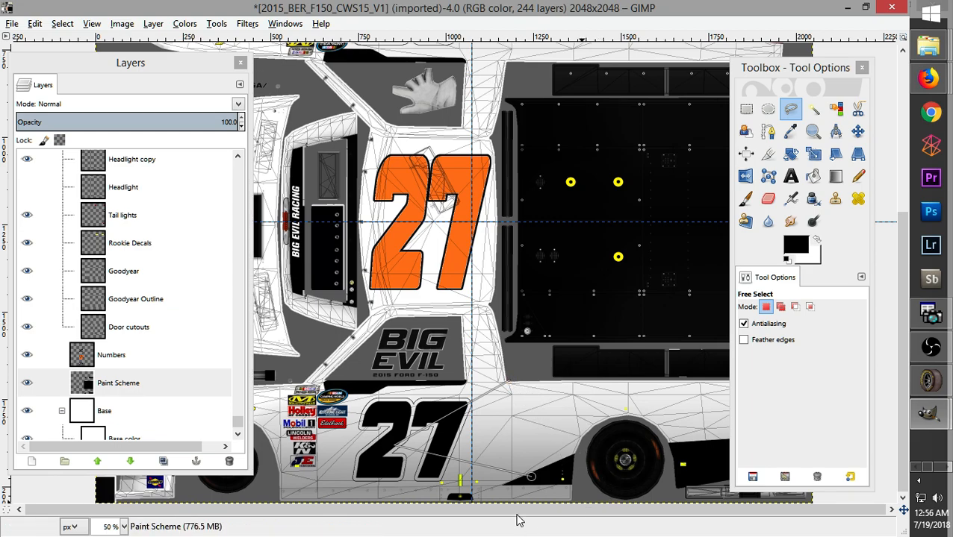
pyautogui.moveTo(768, 75); pyautogui.dragTo(131, 87)
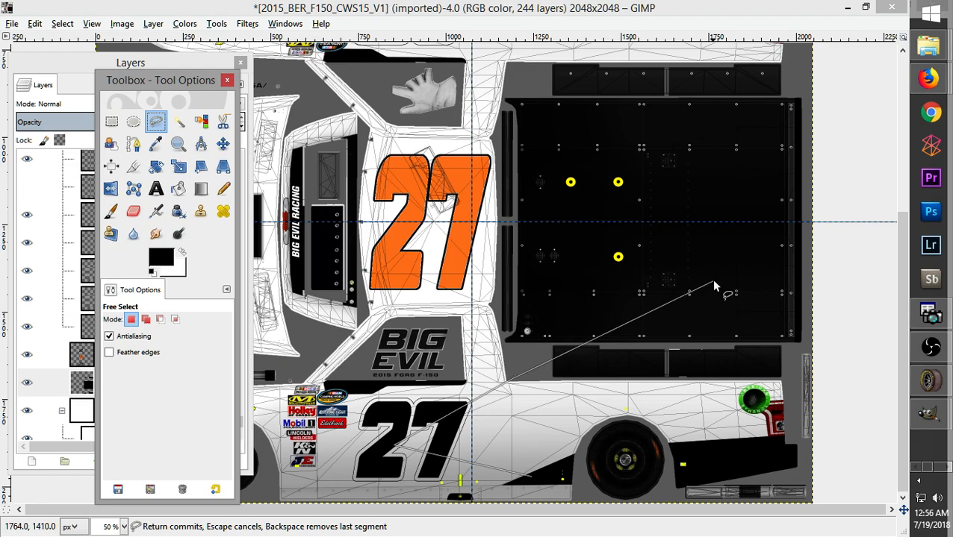
pyautogui.click(788, 384)
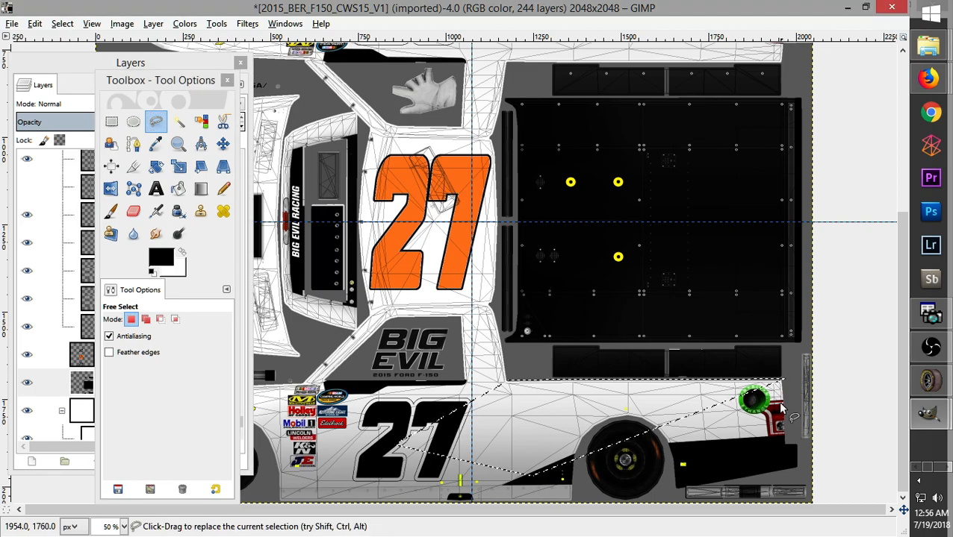
pyautogui.click(111, 121)
pyautogui.click(418, 394)
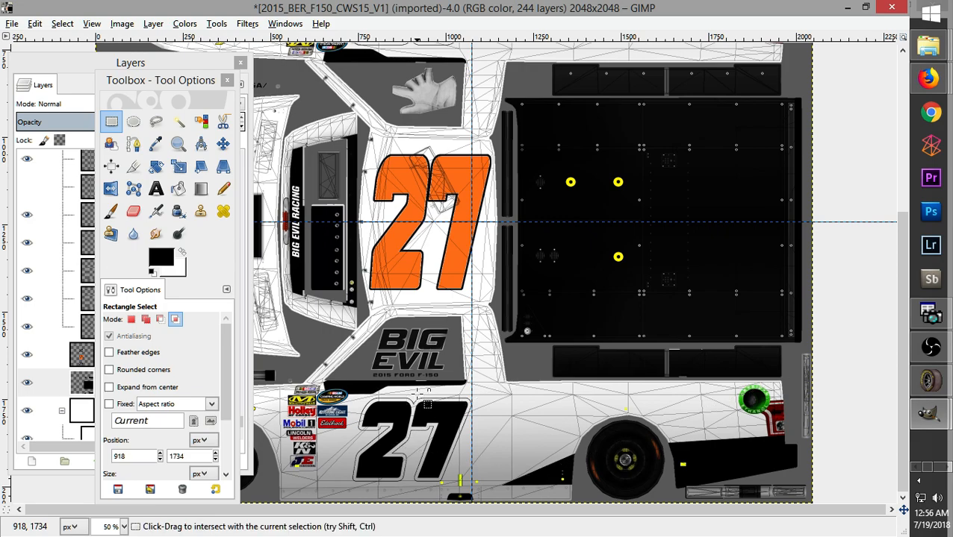
# Outline the lower truck side's rear section with Free Select, from a point inside the 27 along the bed edge to the tail and back above the black area
pyautogui.click(155, 125)
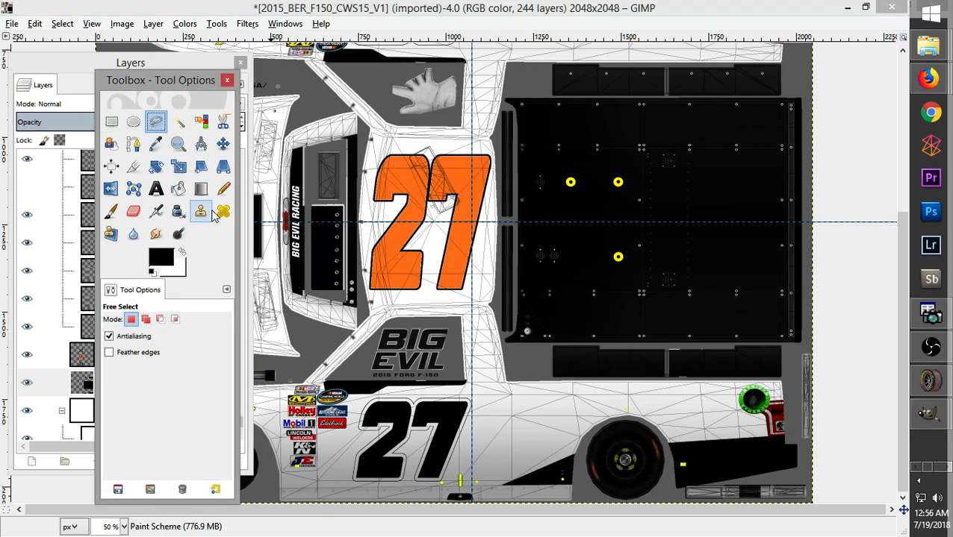
pyautogui.click(534, 480)
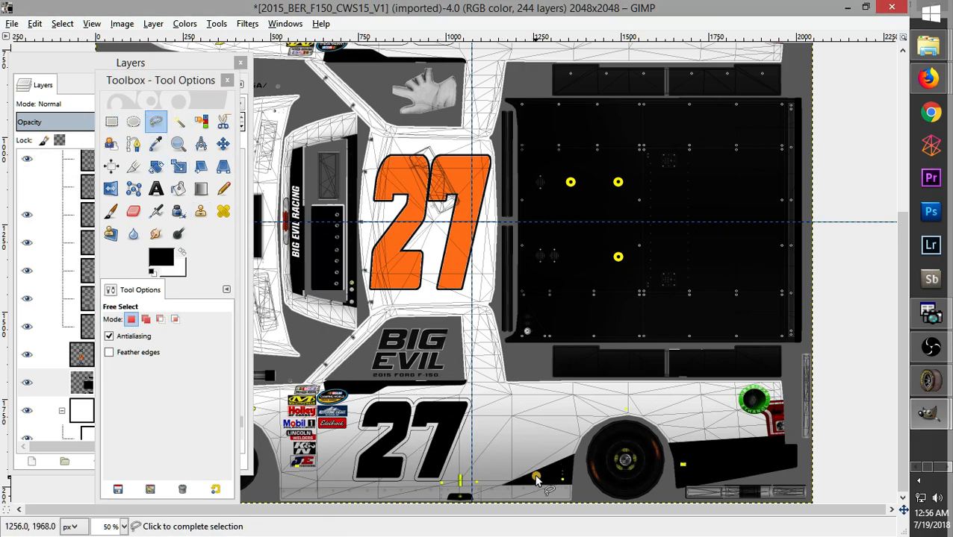
pyautogui.click(391, 451)
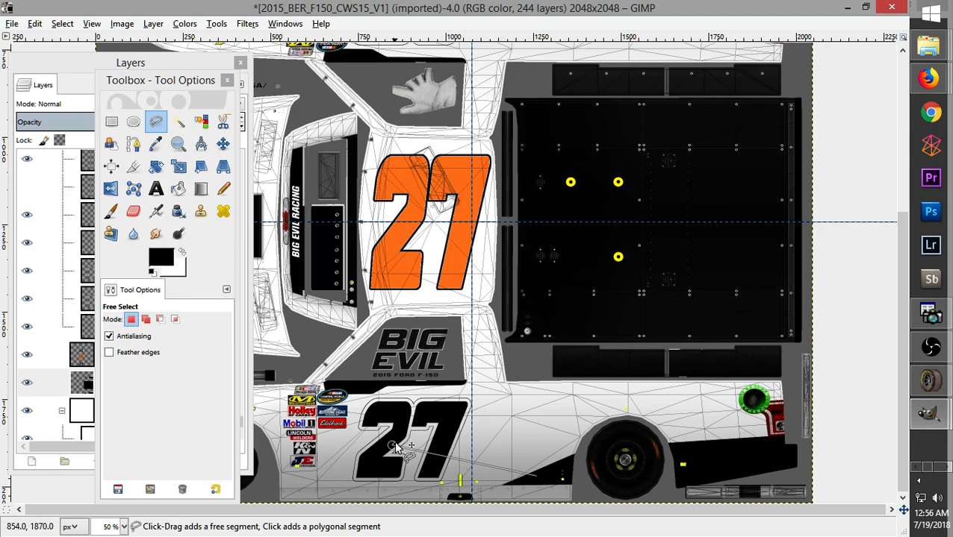
pyautogui.click(511, 385)
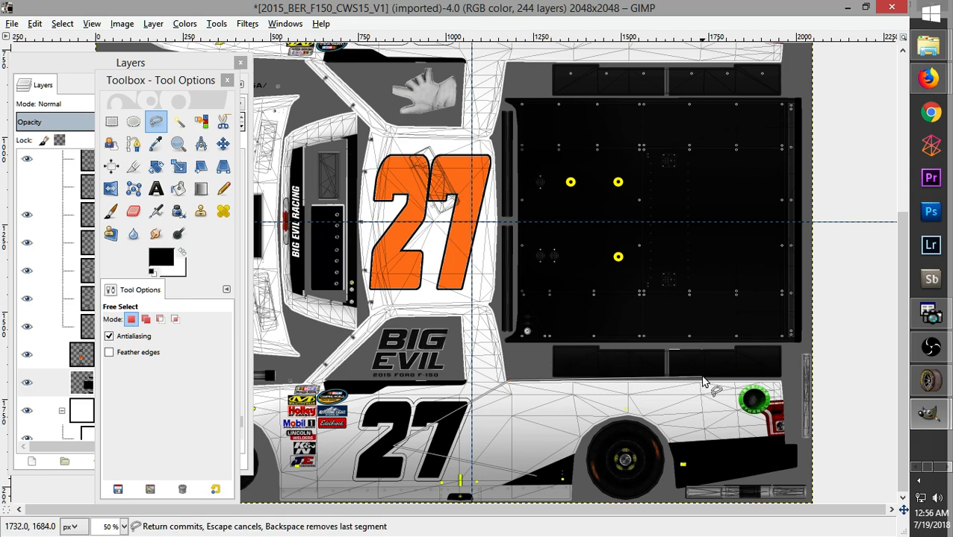
pyautogui.click(795, 385)
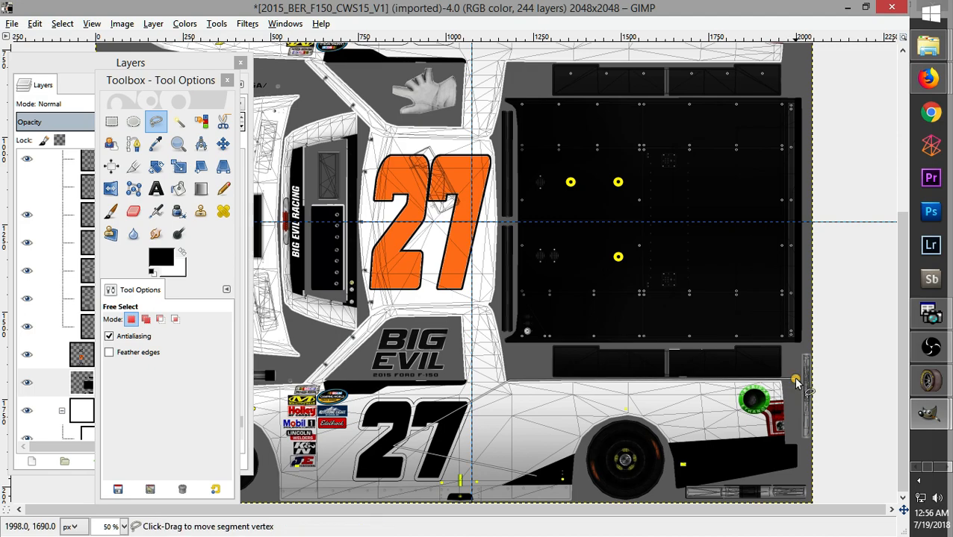
pyautogui.click(797, 442)
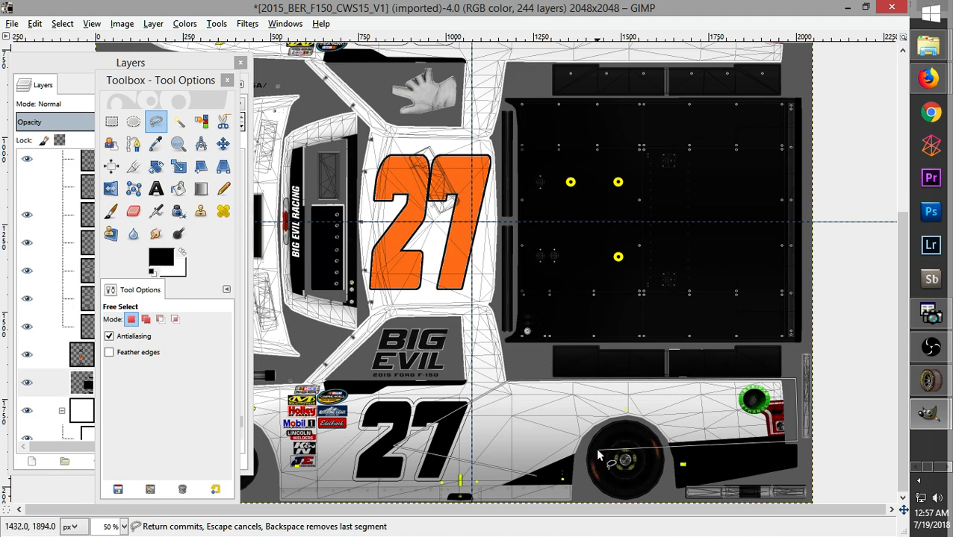
pyautogui.click(537, 477)
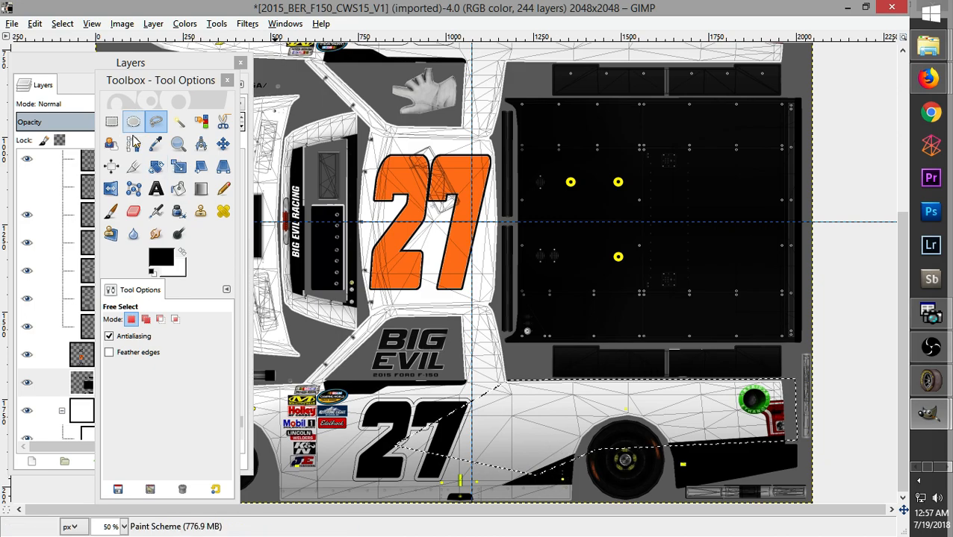
# Set the foreground color to orange ff6300 and bucket-fill the selected rear side section on the Paint Scheme layer
pyautogui.click(162, 254)
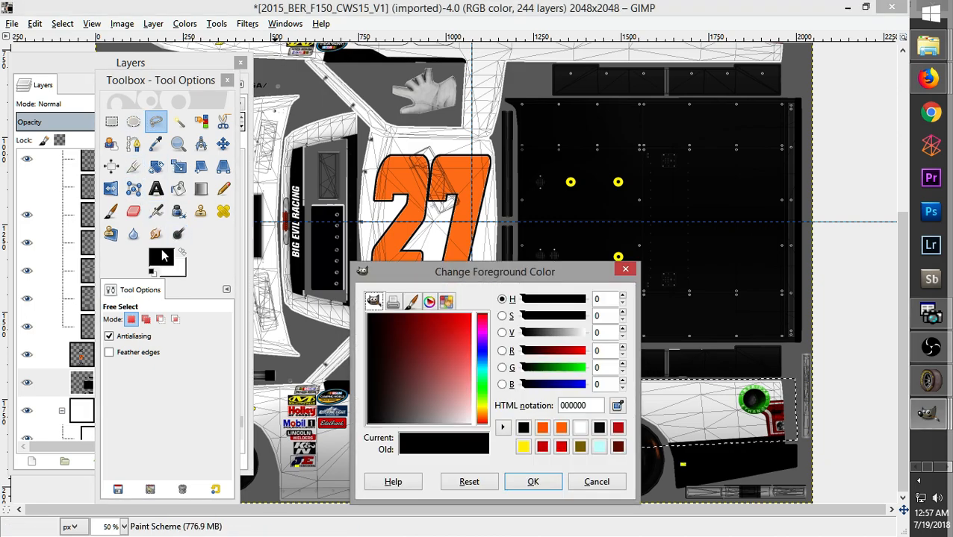
pyautogui.click(543, 429)
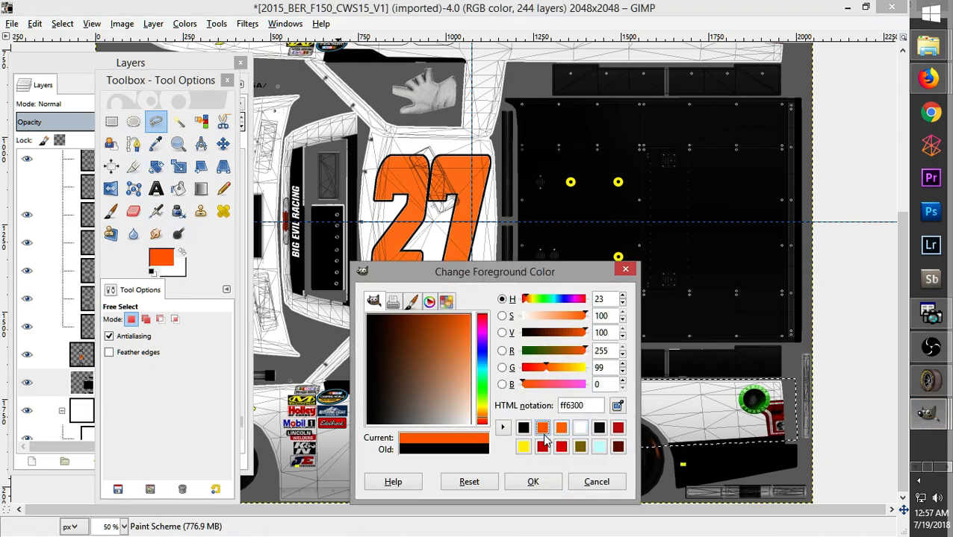
pyautogui.click(533, 483)
pyautogui.click(179, 189)
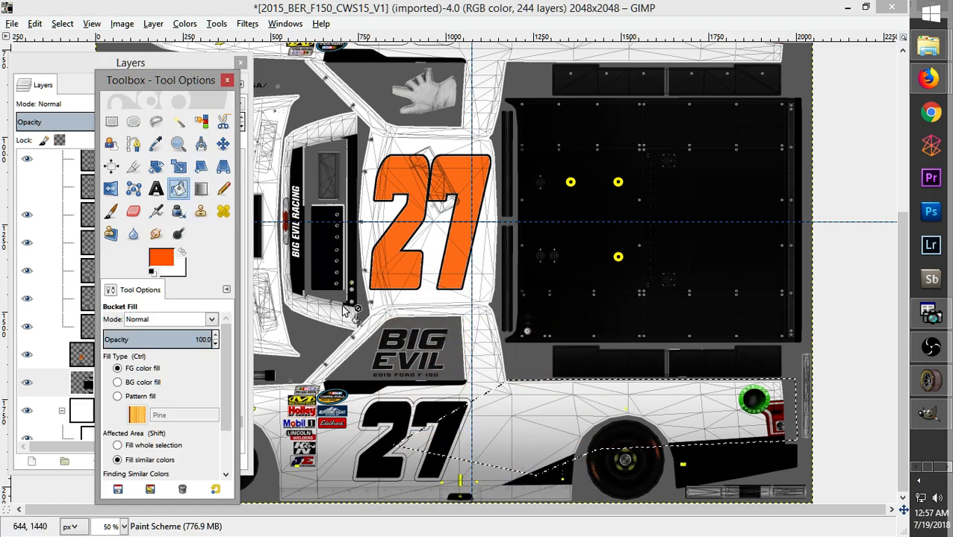
pyautogui.click(536, 430)
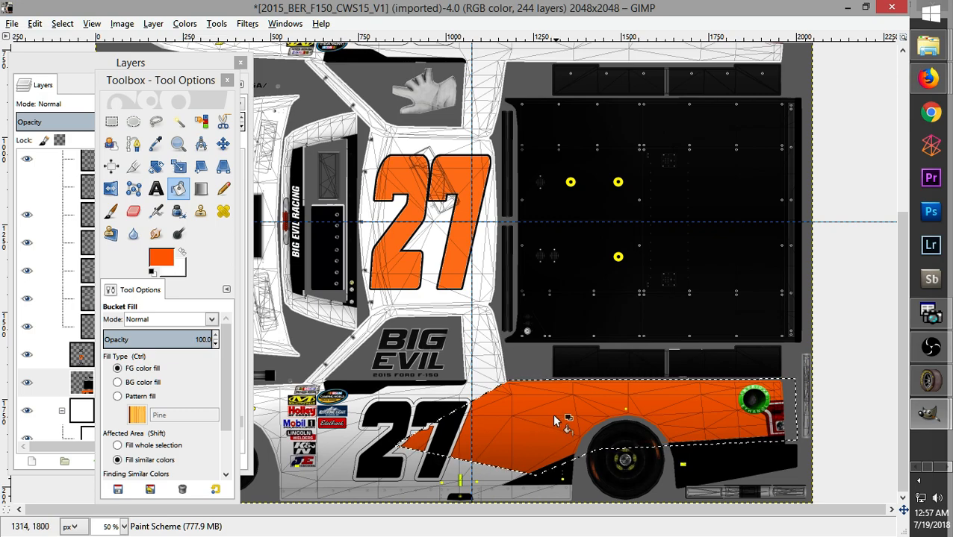
# Compare the orange side section with the Firefox Eldora photo, and inspect the truck's opposite side in GIMP
pyautogui.moveTo(927, 79)
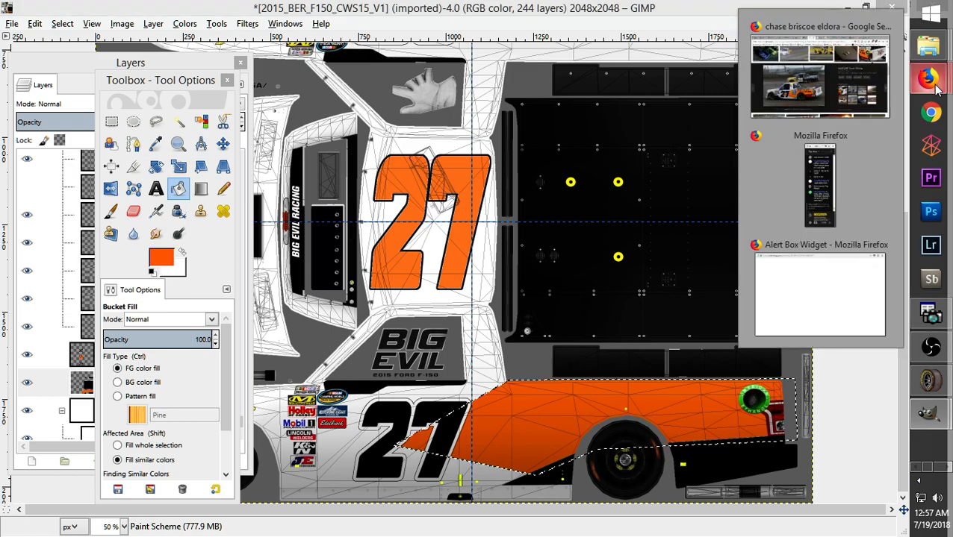
pyautogui.click(817, 44)
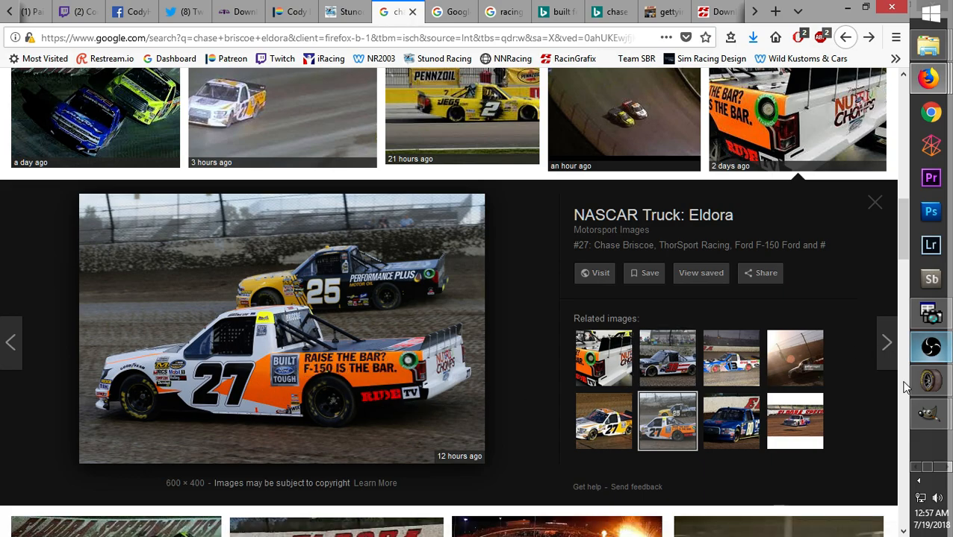
pyautogui.moveTo(925, 382)
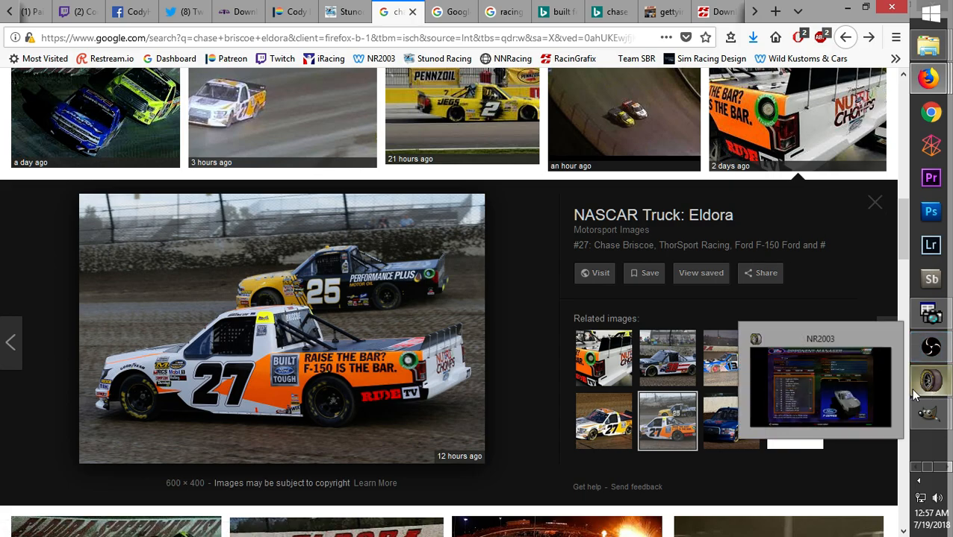
pyautogui.moveTo(928, 415)
pyautogui.click(825, 364)
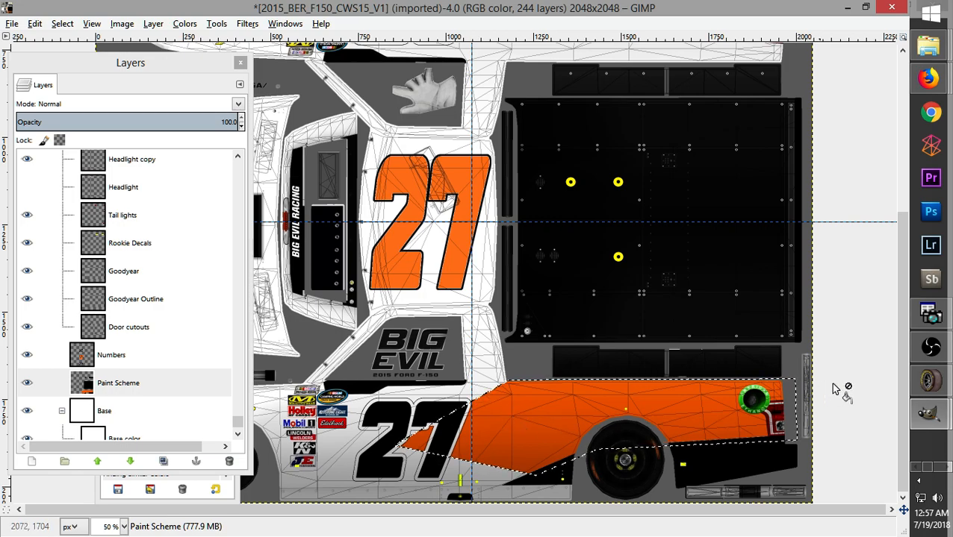
pyautogui.scroll(1, 902, 377)
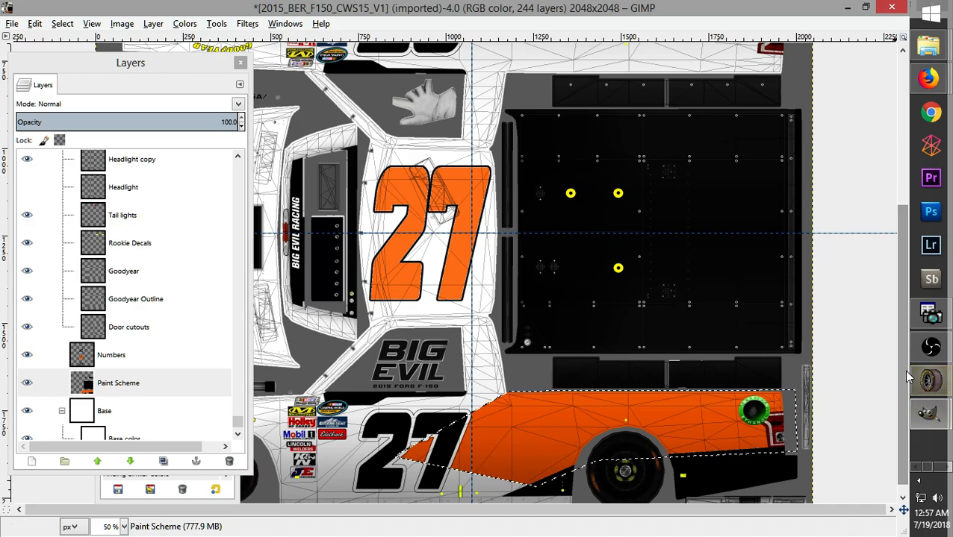
pyautogui.moveTo(906, 377); pyautogui.dragTo(901, 222)
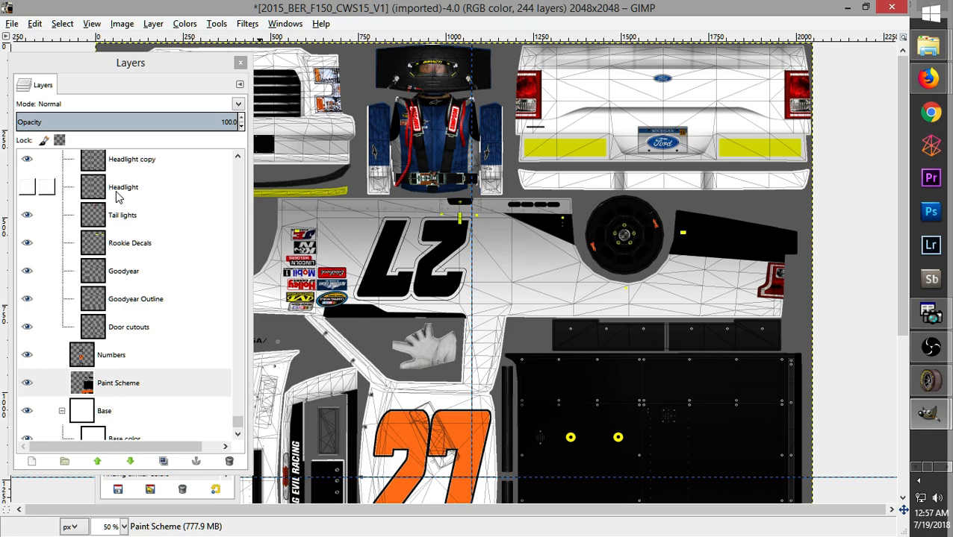
pyautogui.moveTo(904, 119); pyautogui.dragTo(914, 316)
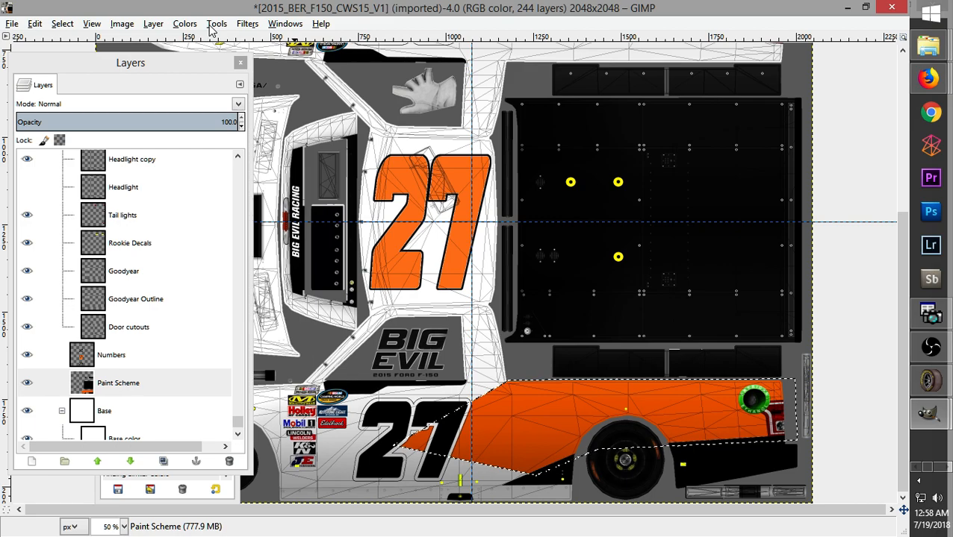
pyautogui.click(93, 25)
pyautogui.click(97, 24)
pyautogui.click(117, 24)
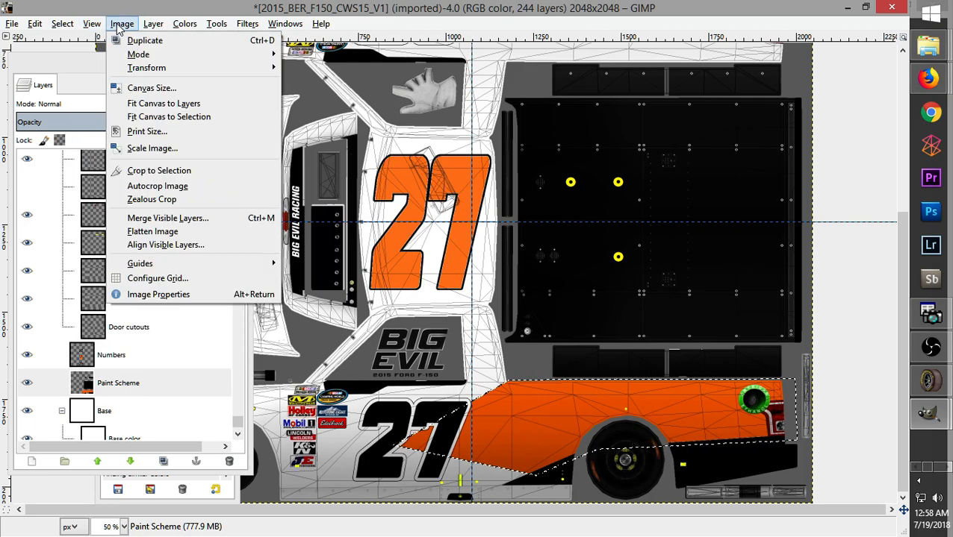
pyautogui.click(118, 28)
pyautogui.moveTo(114, 58); pyautogui.dragTo(125, 90)
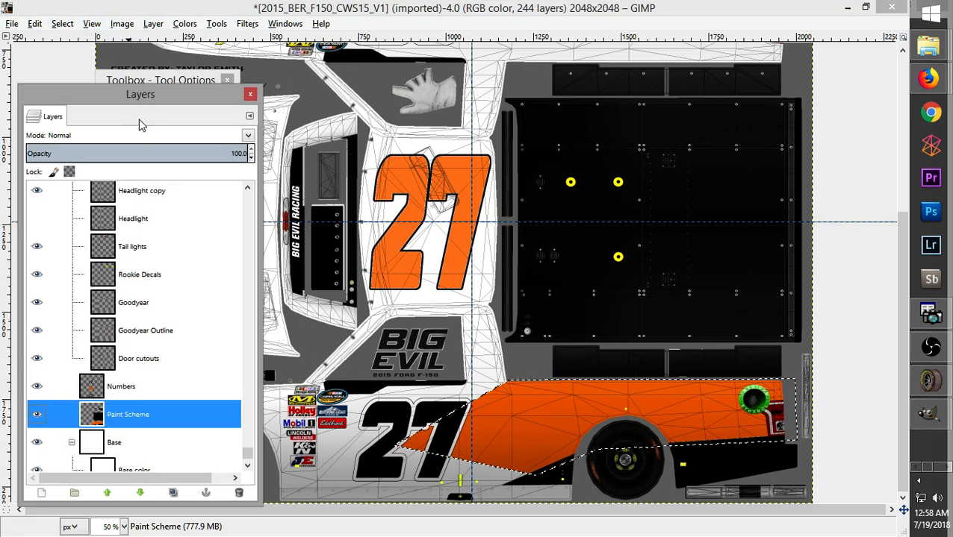
pyautogui.click(162, 146)
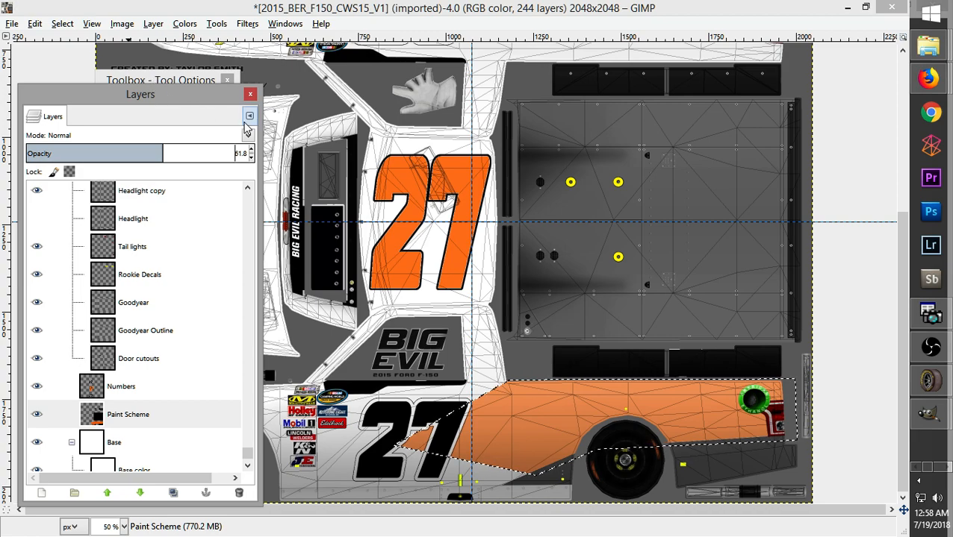
pyautogui.hotkey('ctrl', 'z')
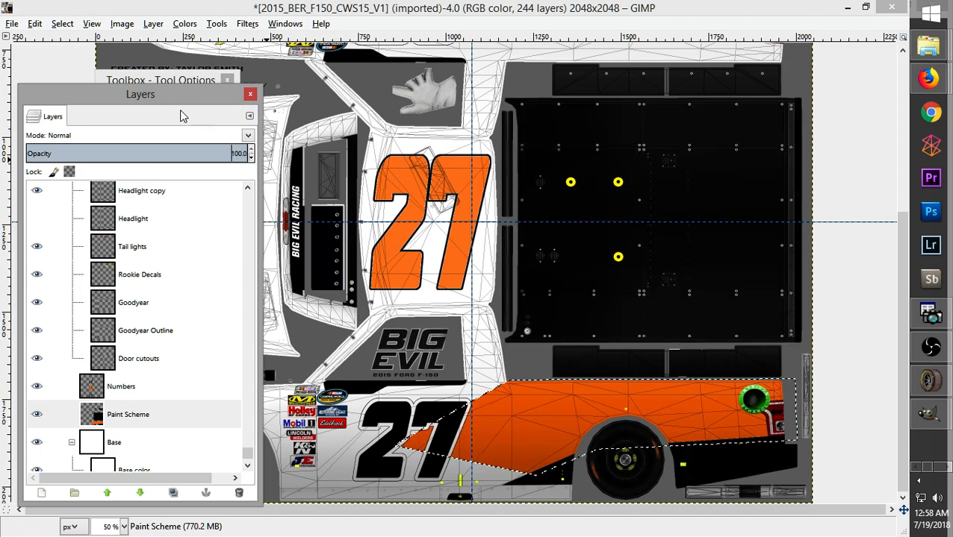
# Move the toolbox clear of the artwork and shift the vertical guide to the orange section's front tip inside the 27, at about x = 850 px
pyautogui.moveTo(170, 86); pyautogui.dragTo(100, 68)
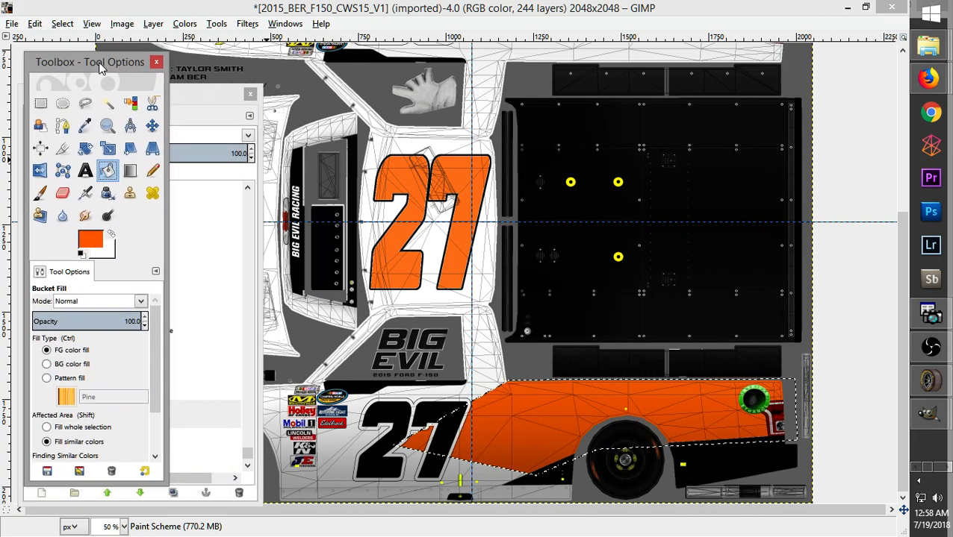
pyautogui.click(153, 128)
pyautogui.moveTo(471, 309); pyautogui.dragTo(395, 443)
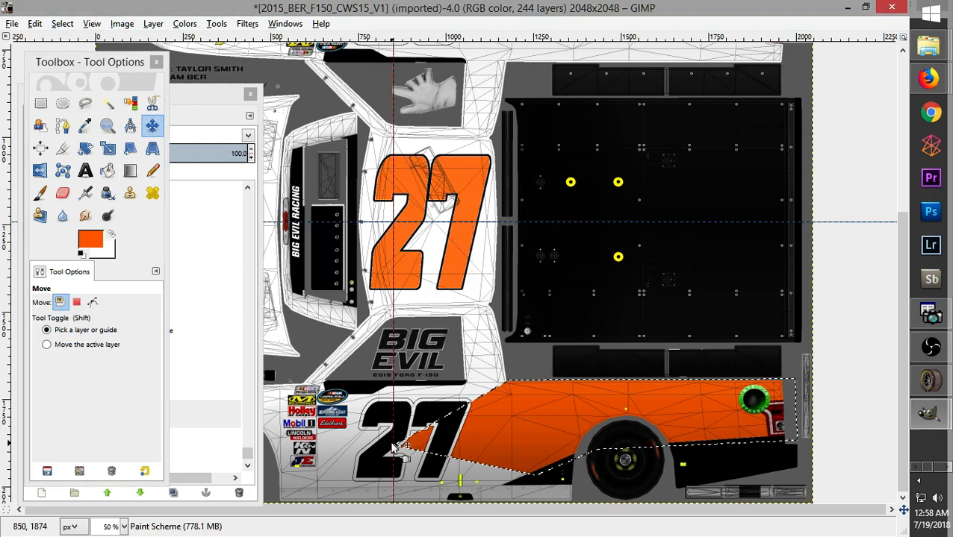
# Start a Free Select outline on the upper truck side, from the black section's edge past the rear wheel to the tail and bed-side rear corner
pyautogui.moveTo(900, 389); pyautogui.dragTo(900, 236)
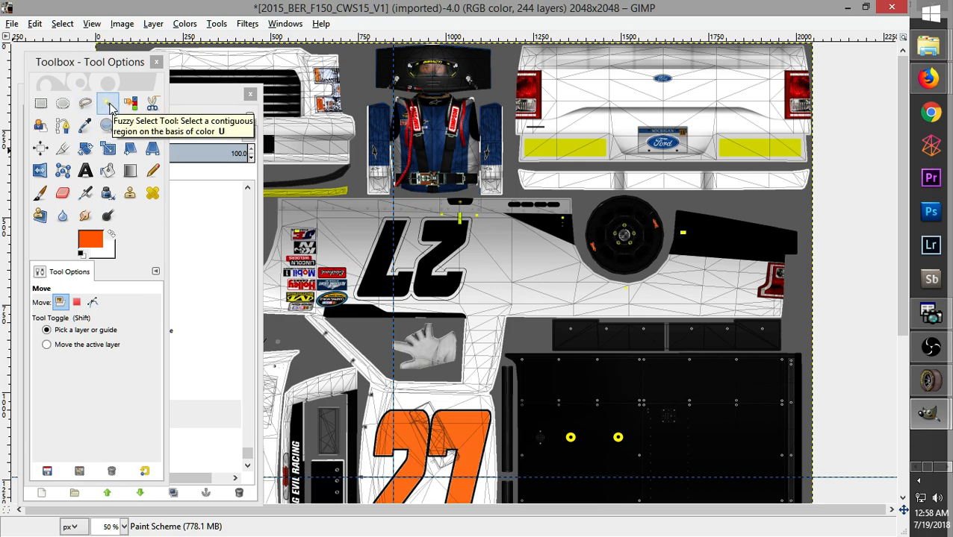
pyautogui.click(85, 104)
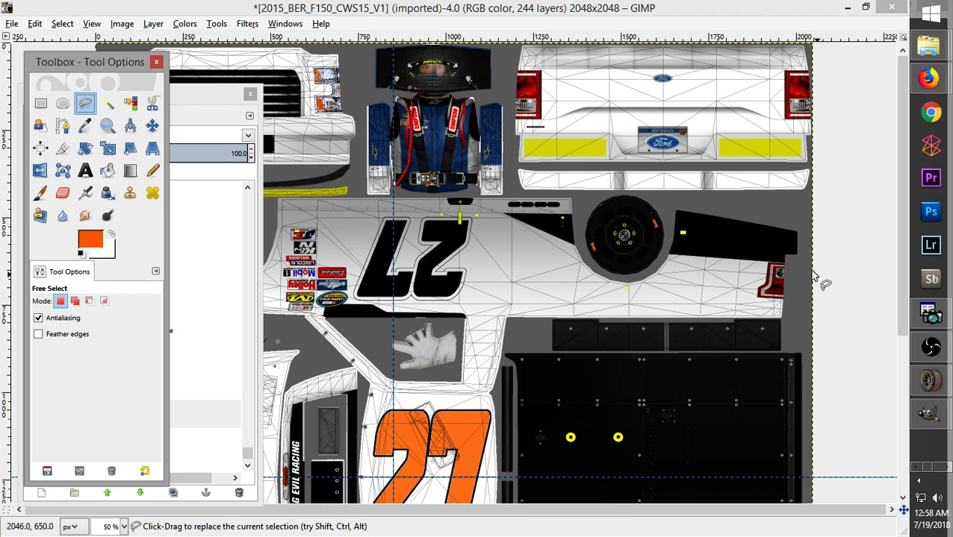
pyautogui.click(527, 222)
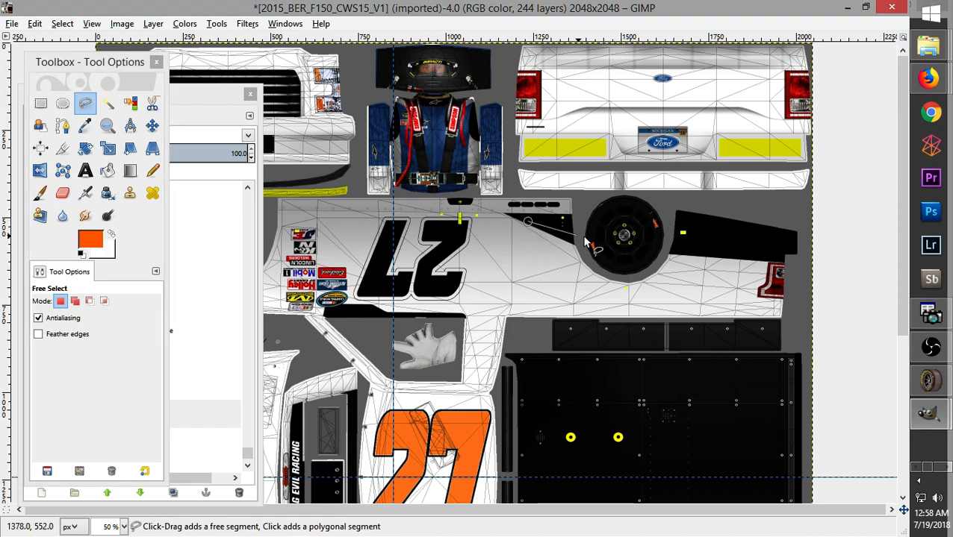
pyautogui.click(627, 253)
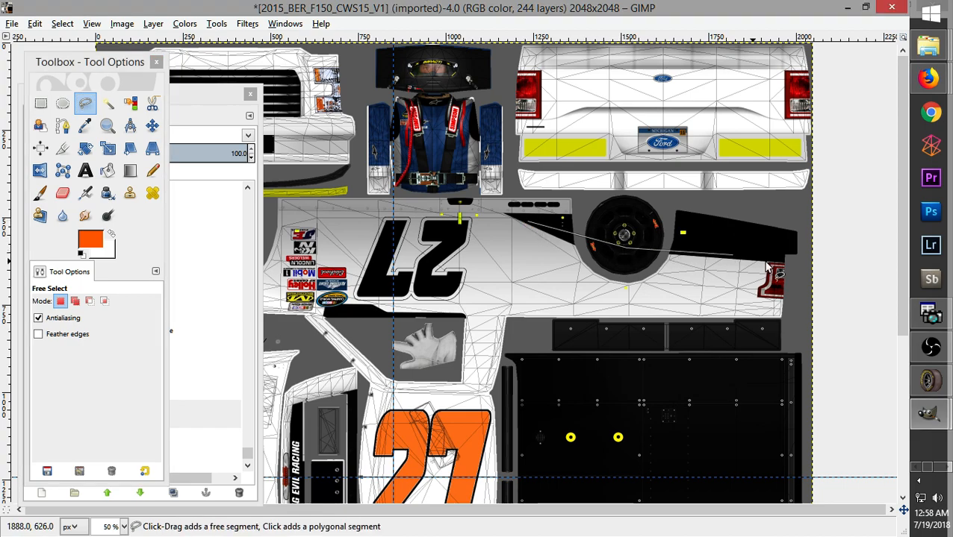
pyautogui.click(808, 259)
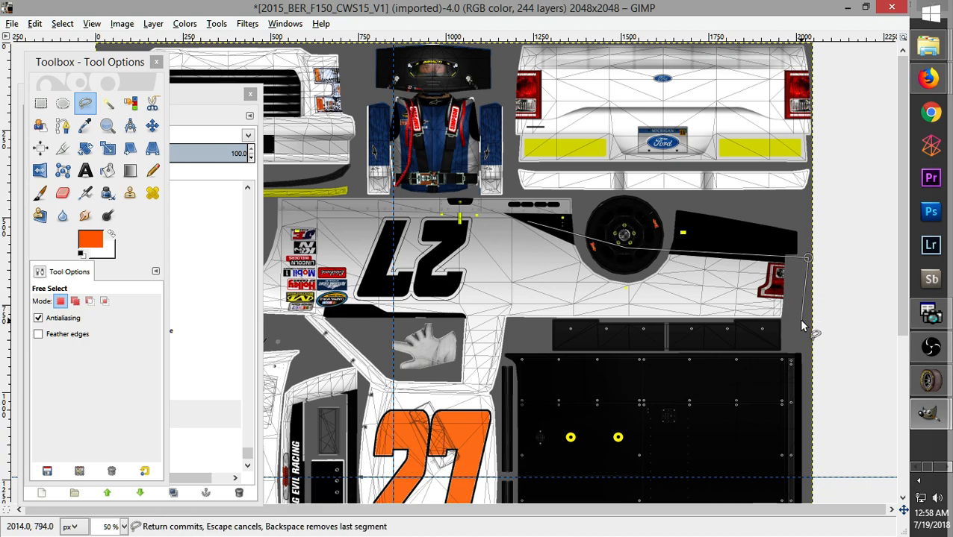
pyautogui.click(795, 321)
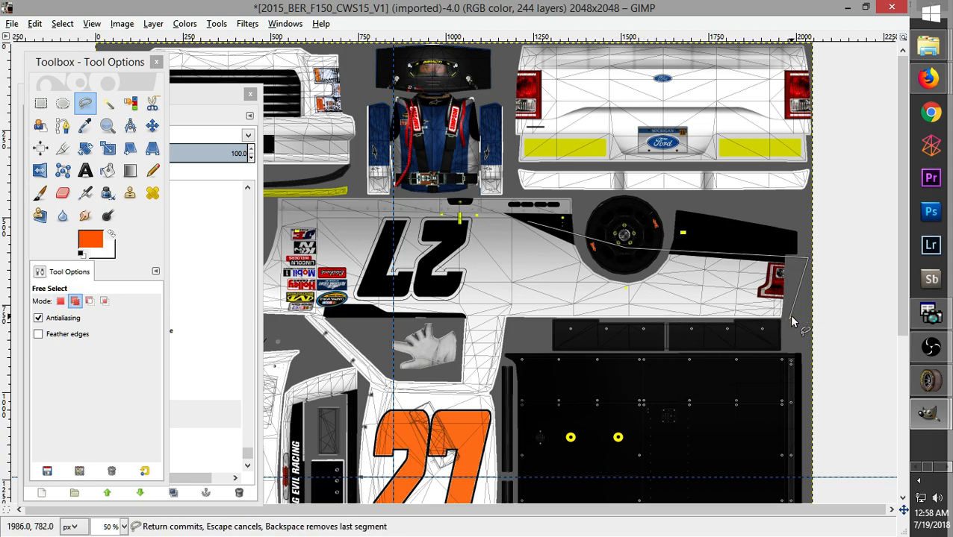
pyautogui.keyDown('ctrl'); pyautogui.scroll(3, 789, 316); pyautogui.keyUp('ctrl')
pyautogui.moveTo(788, 322); pyautogui.dragTo(782, 326)
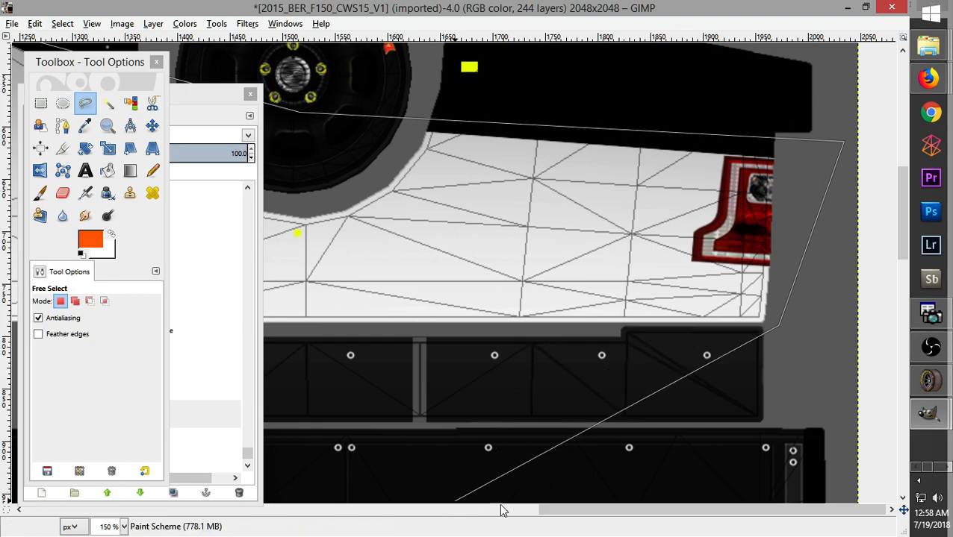
# Complete the outline along the bed edge to behind the cab, to the vertical guide inside the 27, and back to the starting point
pyautogui.moveTo(548, 512); pyautogui.dragTo(411, 514)
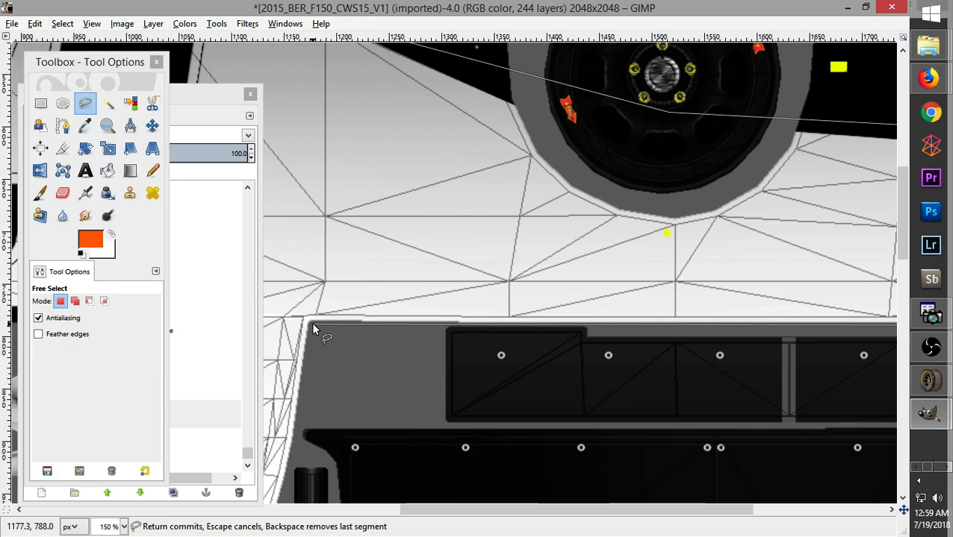
pyautogui.moveTo(481, 515); pyautogui.dragTo(351, 498)
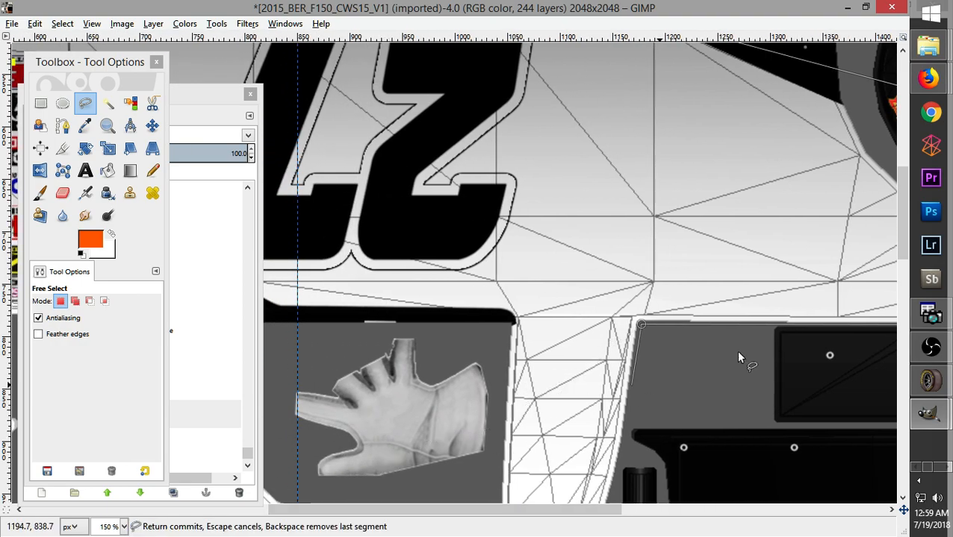
pyautogui.moveTo(902, 239); pyautogui.dragTo(901, 212)
pyautogui.click(635, 446)
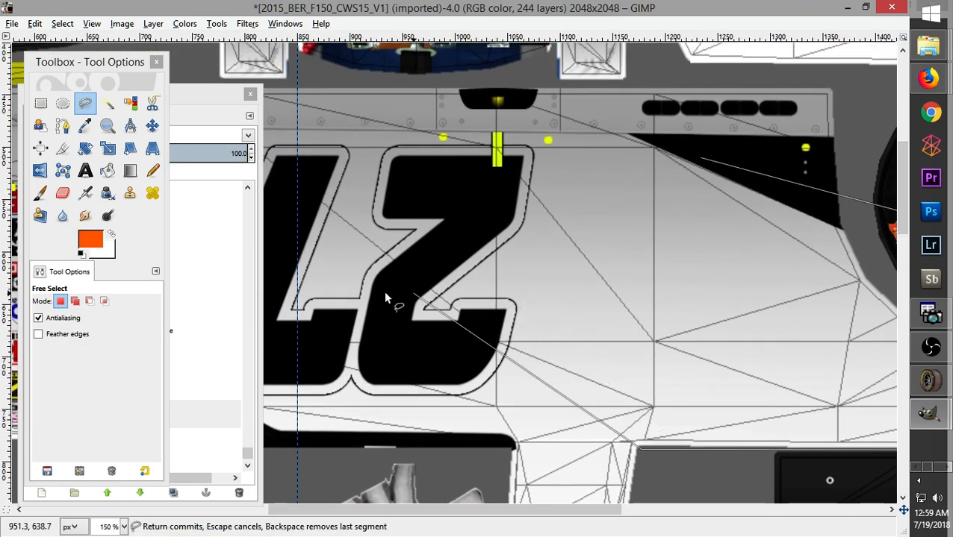
pyautogui.click(300, 288)
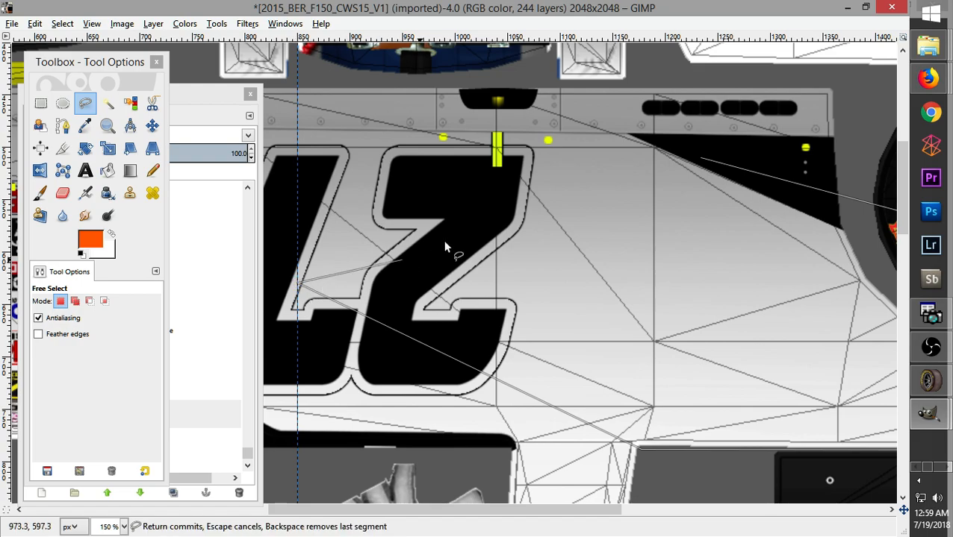
pyautogui.click(700, 159)
# Bucket-fill the selected upper rear side section with the orange foreground color on the Paint Scheme layer, and make the Numbers layer active
pyautogui.click(107, 170)
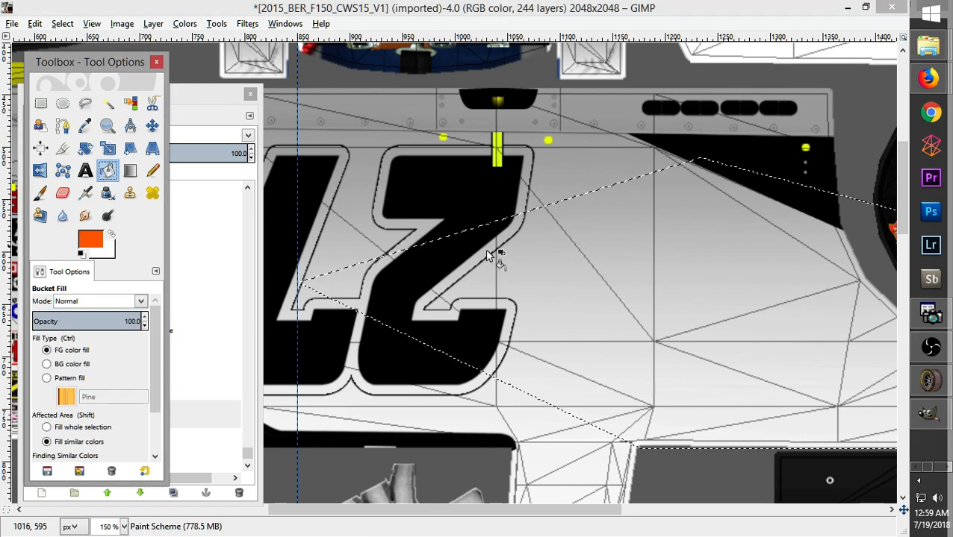
pyautogui.click(574, 277)
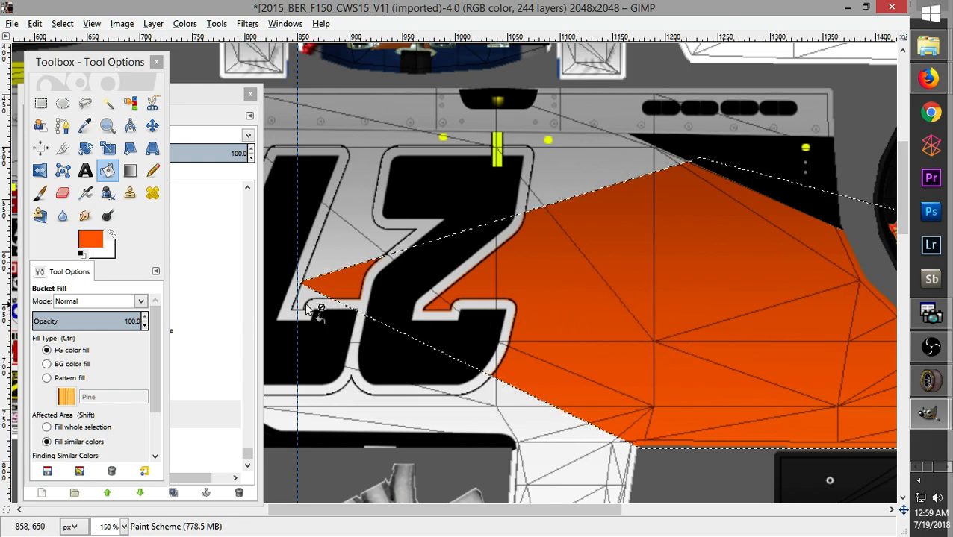
pyautogui.click(197, 95)
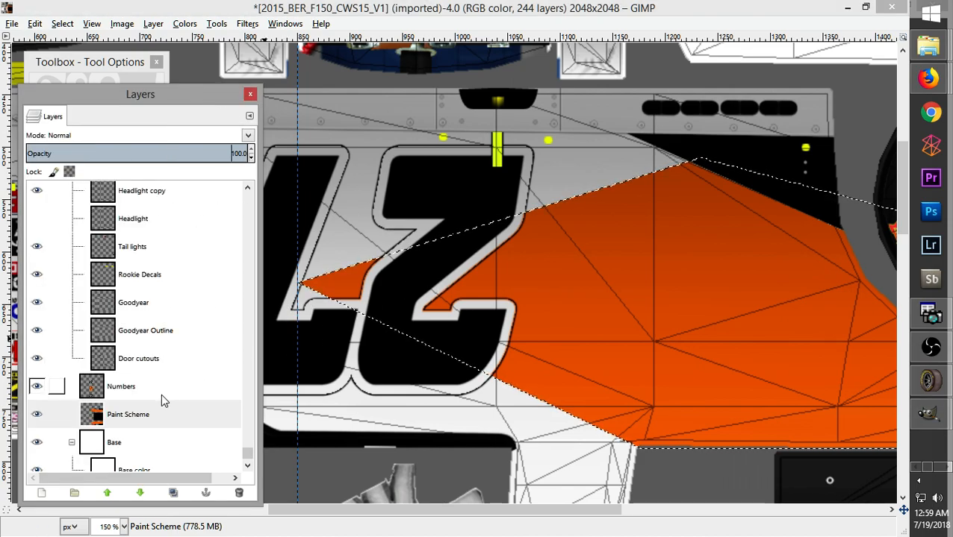
pyautogui.click(136, 393)
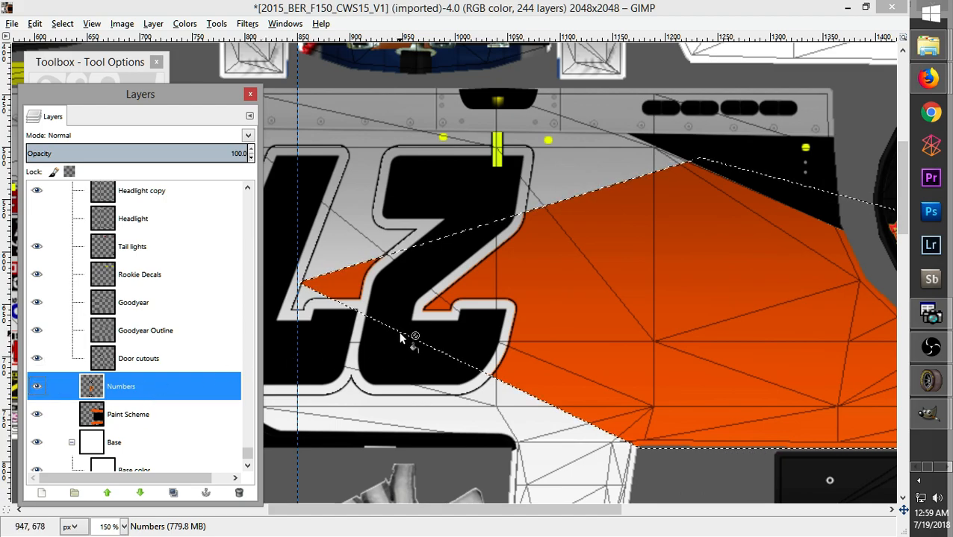
# Compare the orange sections on both truck sides with the Eldora reference photo in Firefox, and inspect the whole template in GIMP
pyautogui.scroll(-2, 413, 333)
pyautogui.scroll(-1, 403, 335)
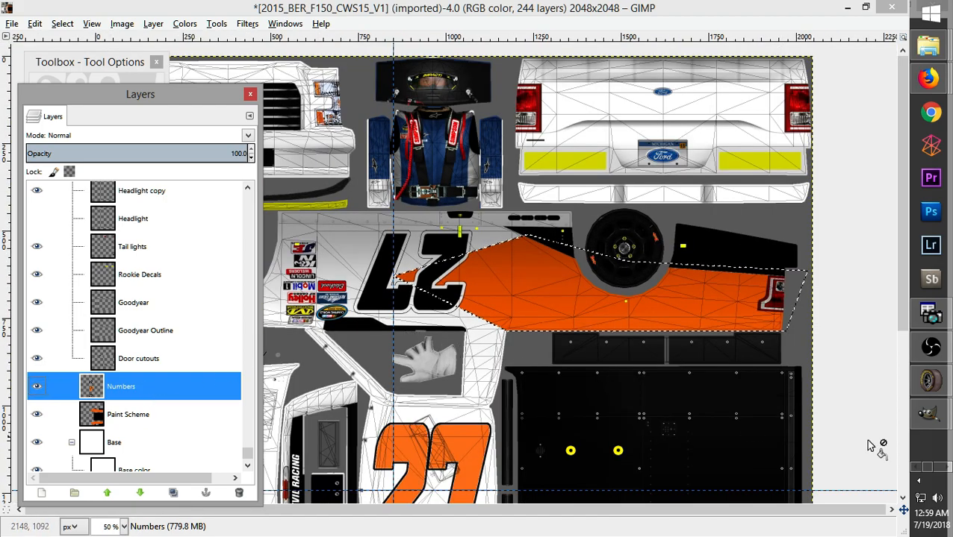
pyautogui.moveTo(902, 177); pyautogui.dragTo(895, 362)
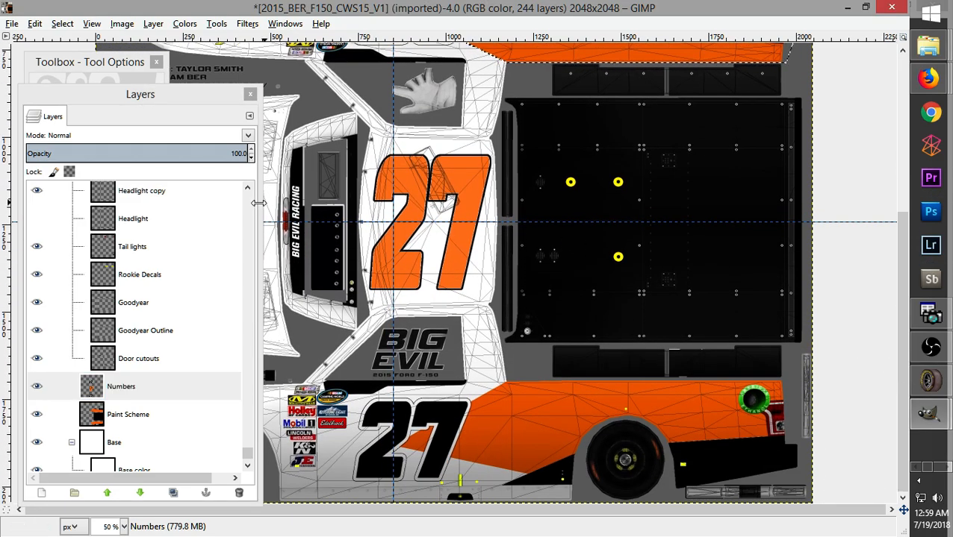
pyautogui.moveTo(928, 77)
pyautogui.click(791, 71)
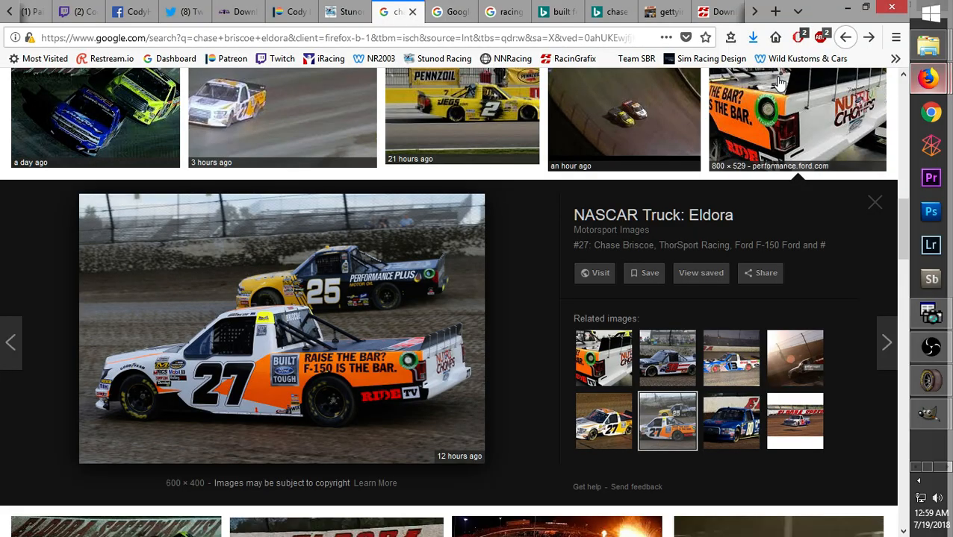
pyautogui.moveTo(930, 414)
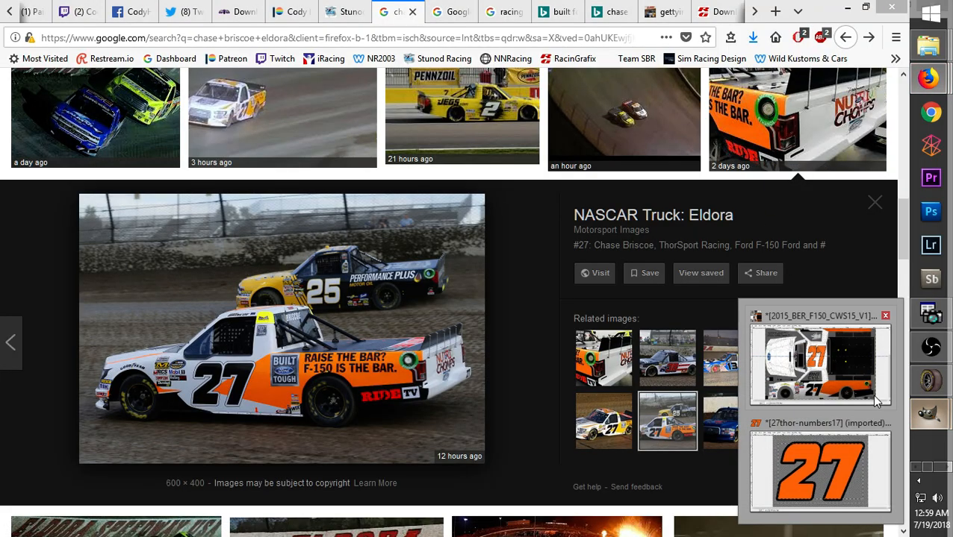
pyautogui.click(821, 375)
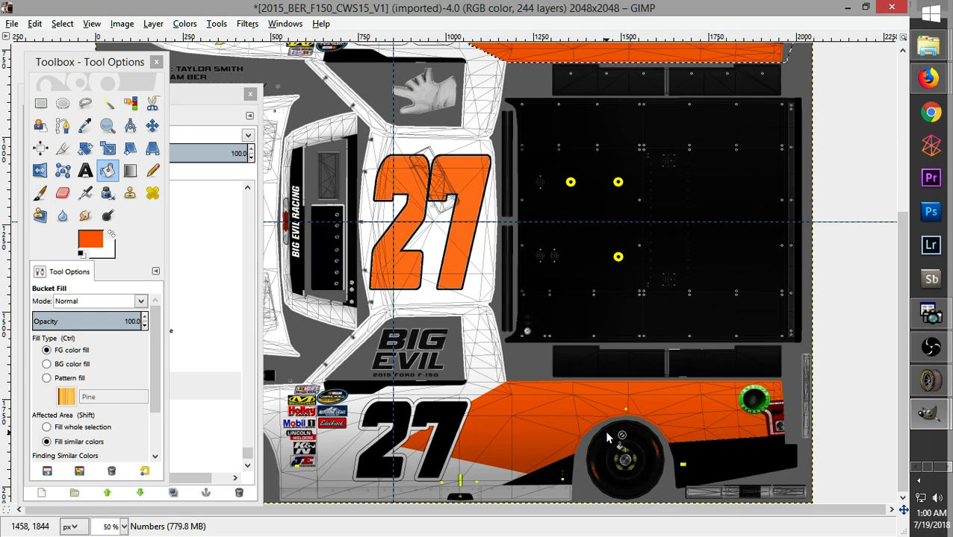
pyautogui.moveTo(902, 257); pyautogui.dragTo(904, 208)
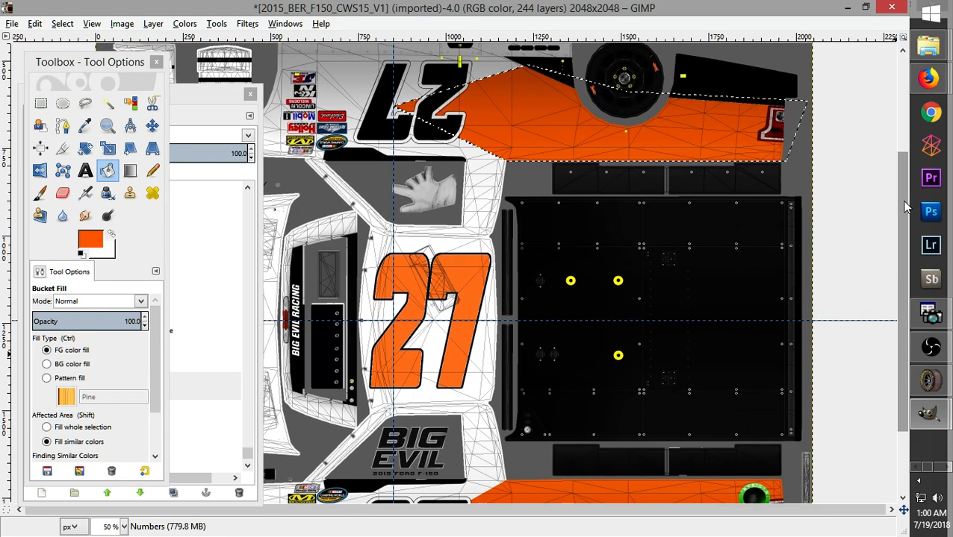
pyautogui.scroll(-2, 847, 219)
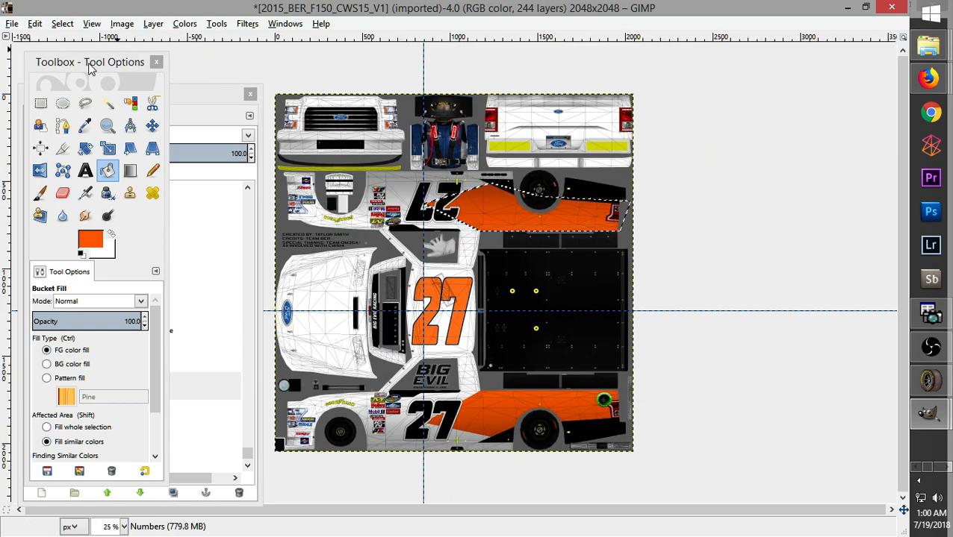
# Begin saving the image under a new name, choosing the folder Documents/NR2003 Files/paints/cws2015_templates
pyautogui.click(13, 24)
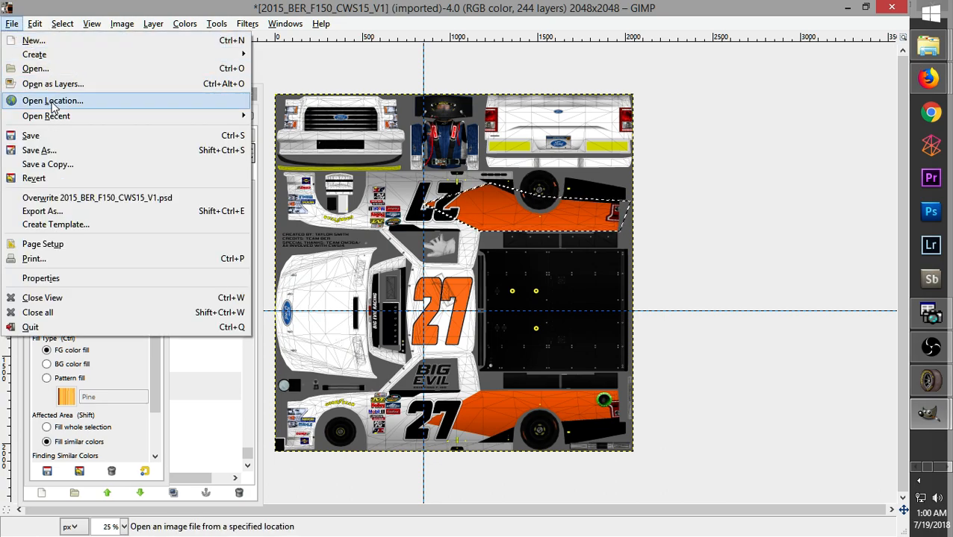
pyautogui.click(39, 151)
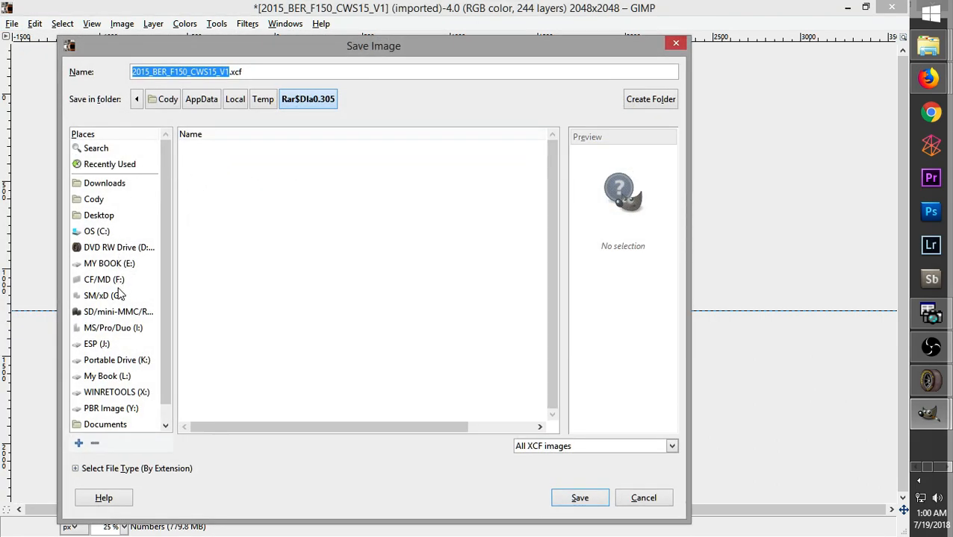
pyautogui.click(116, 426)
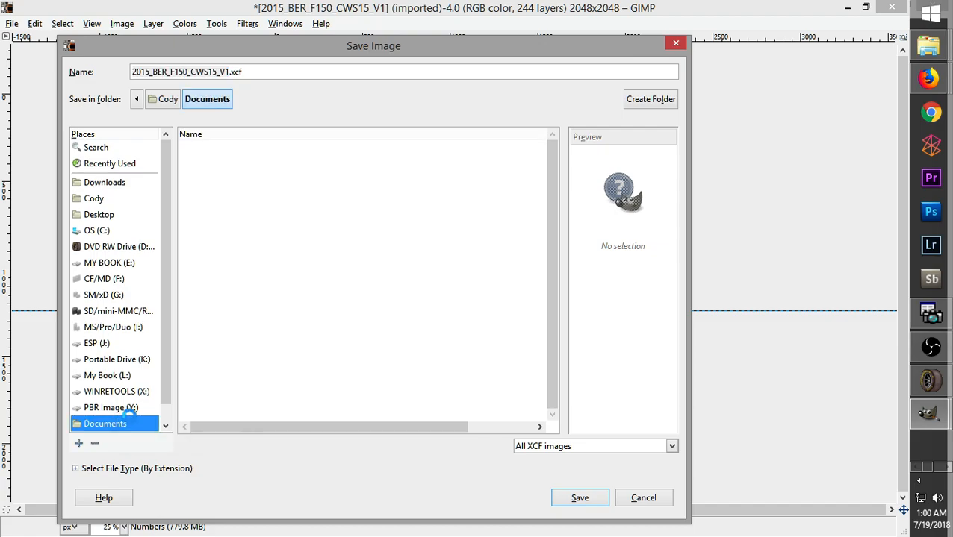
pyautogui.click(230, 406)
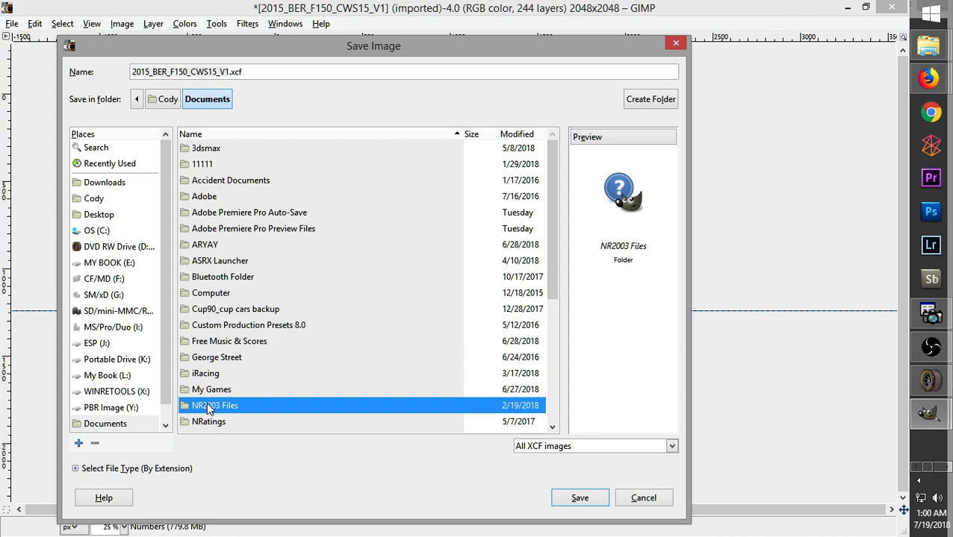
pyautogui.doubleClick(210, 407)
pyautogui.doubleClick(213, 245)
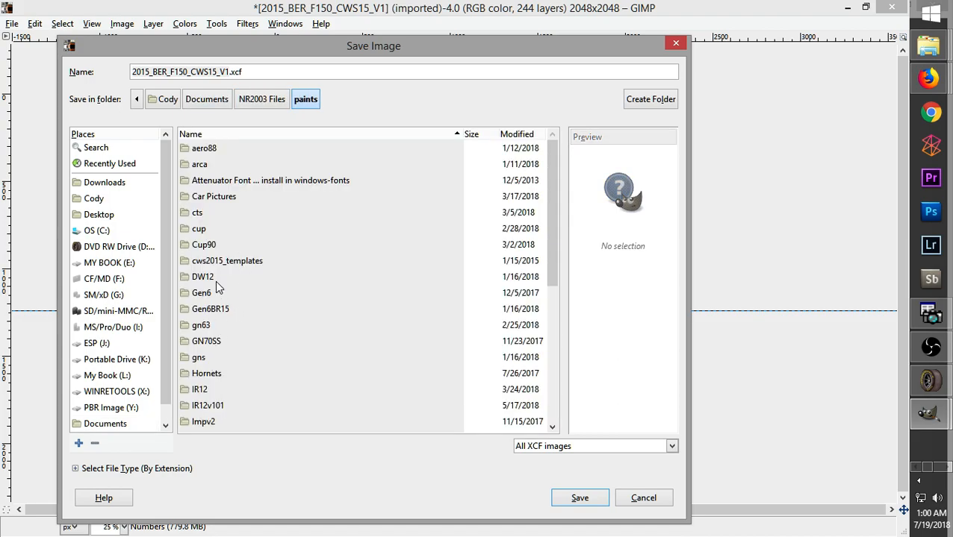
pyautogui.doubleClick(214, 264)
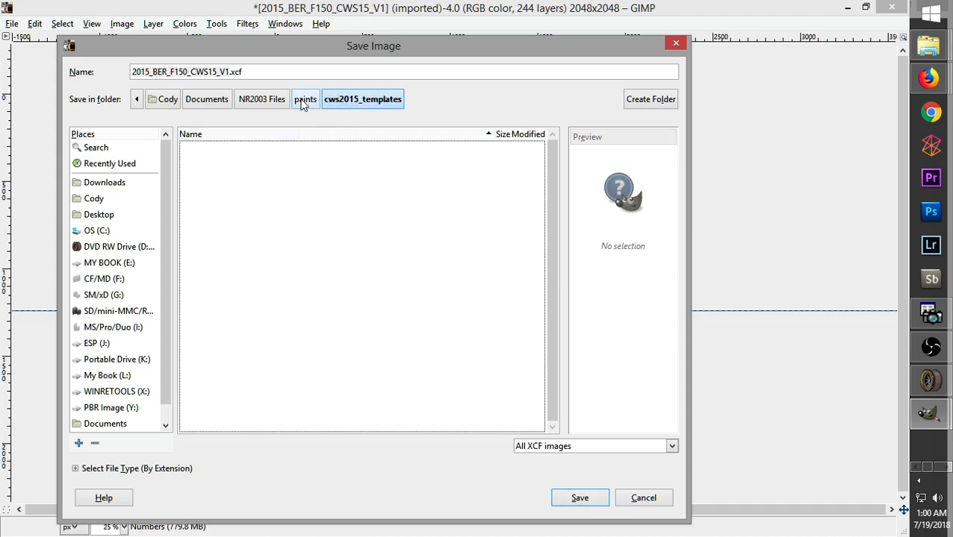
# Name the file "Chase Briscoe Built Ford Tough #27.xcf" and save it
pyautogui.doubleClick(211, 72)
pyautogui.click(212, 72)
pyautogui.click(211, 73)
pyautogui.moveTo(230, 71); pyautogui.dragTo(103, 78)
pyautogui.click(219, 73)
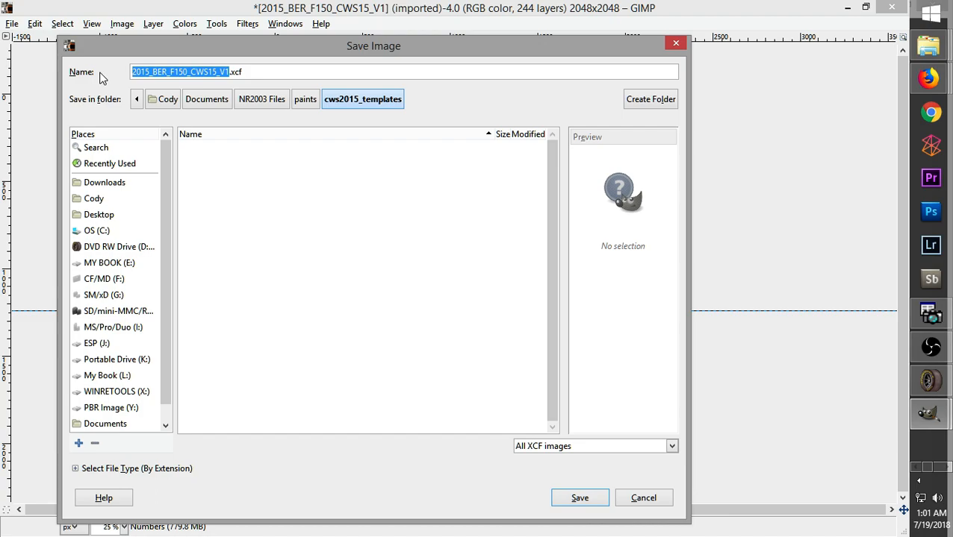
pyautogui.write('Chase Briscoe Built Ford Tough #')
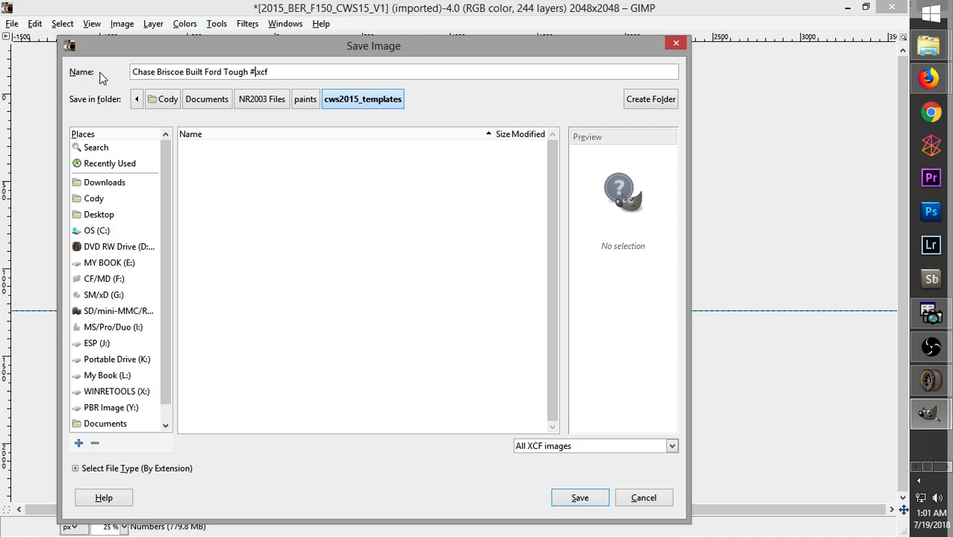
pyautogui.write('7')
pyautogui.click(581, 498)
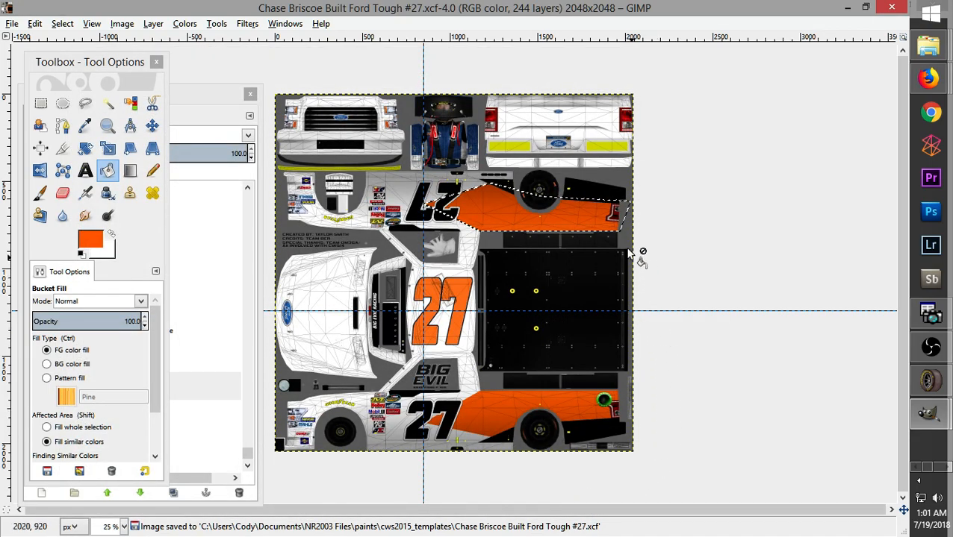
# Clear the selection around the upper orange section with Rectangle Select
pyautogui.click(41, 103)
pyautogui.click(442, 252)
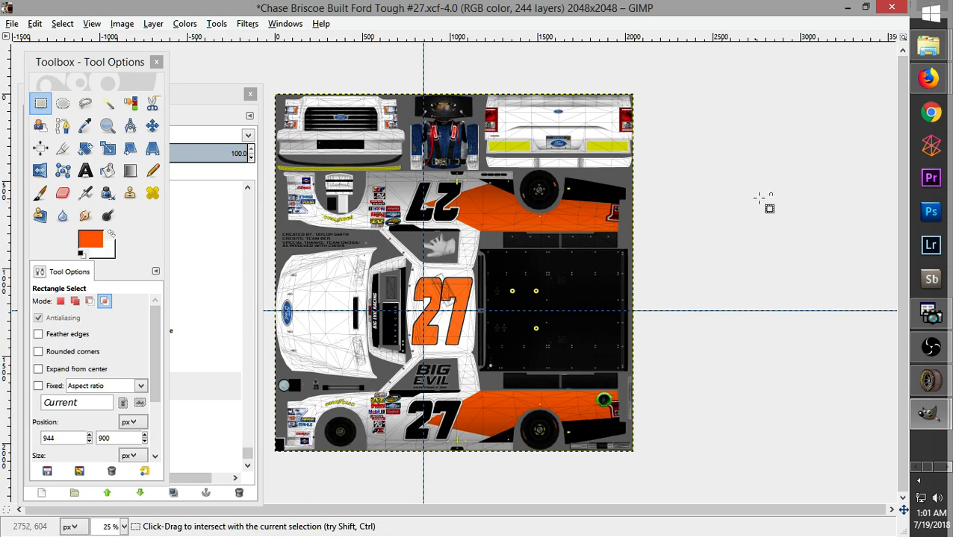
# Switch to Firefox and bring up the Bing image results for "built ford tough"
pyautogui.moveTo(935, 368)
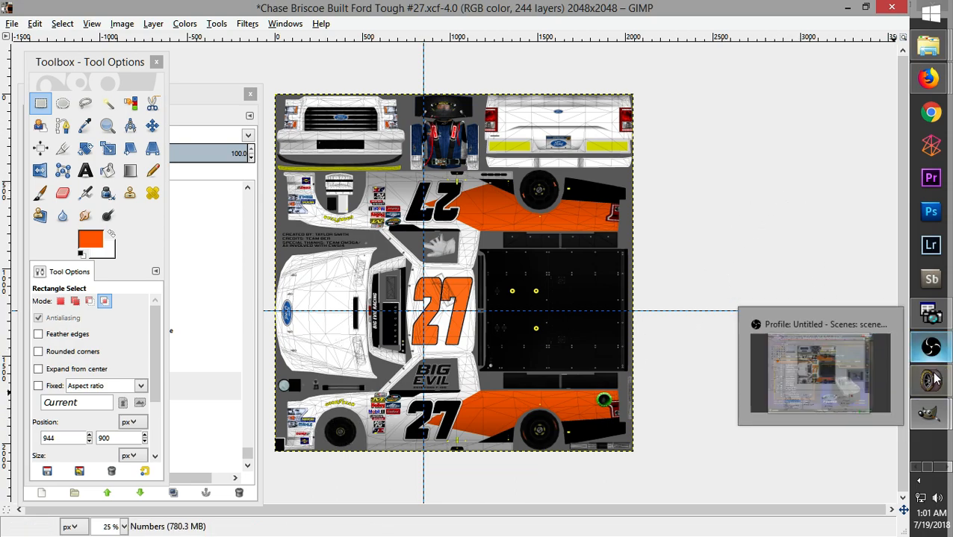
pyautogui.moveTo(930, 78)
pyautogui.click(821, 67)
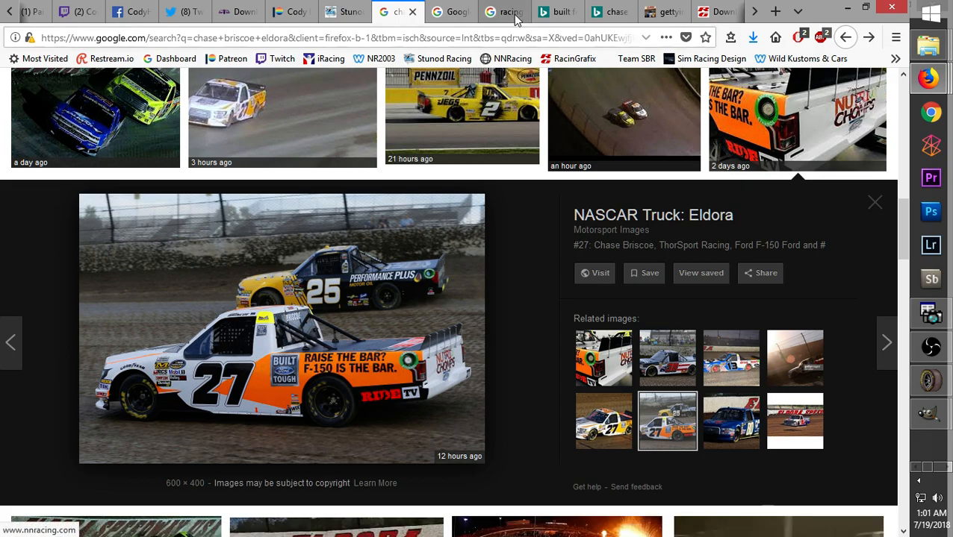
pyautogui.click(559, 11)
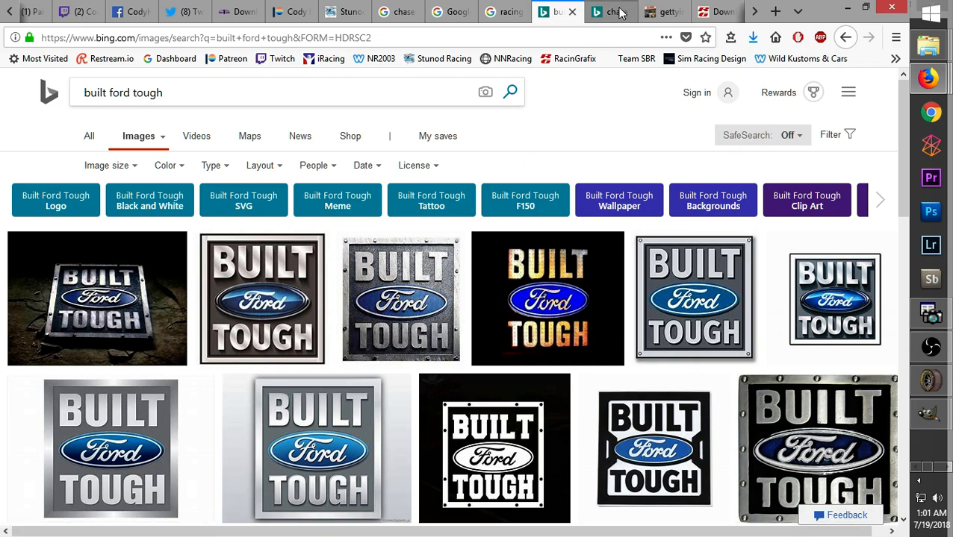
# Check the Built Ford Tough logo on the number 27 truck photo and open the riveted metal version from the Bing results
pyautogui.click(399, 11)
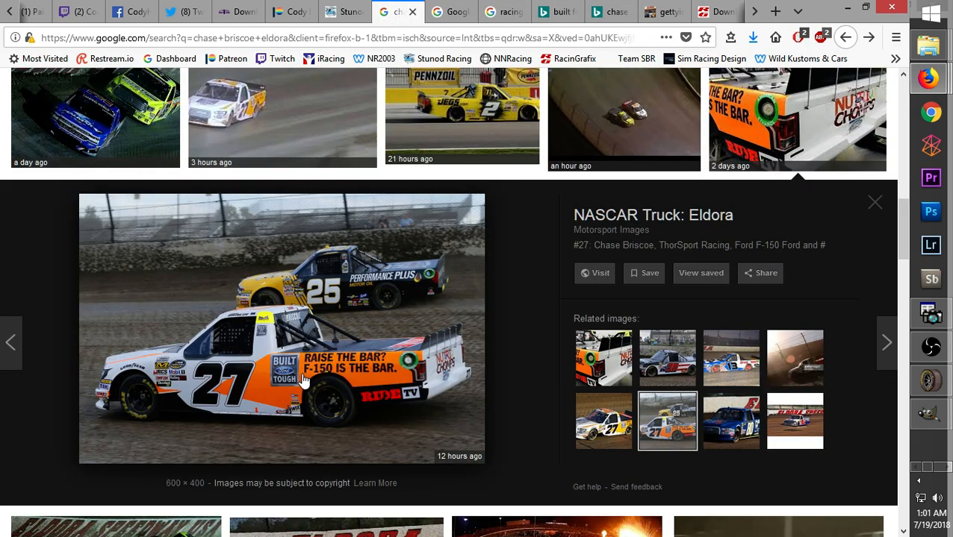
pyautogui.click(551, 9)
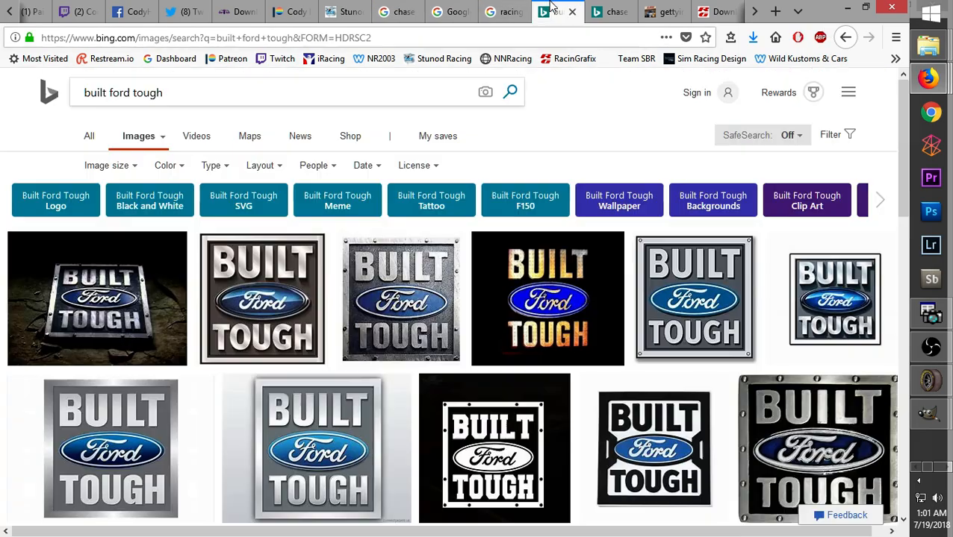
pyautogui.click(430, 283)
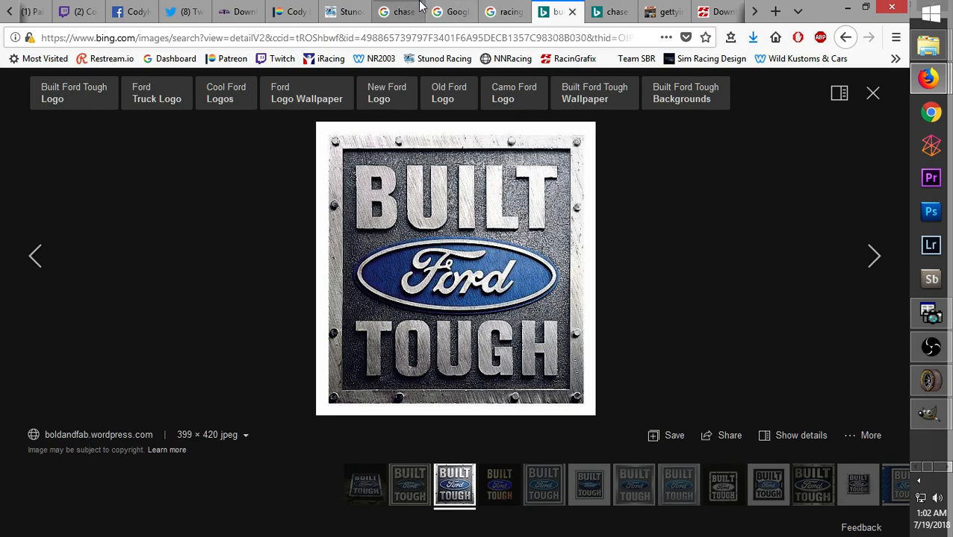
# Close the photo preview of trucks 88 and 52 and return to the image results for the number 27 truck at Eldora
pyautogui.click(397, 11)
pyautogui.click(450, 9)
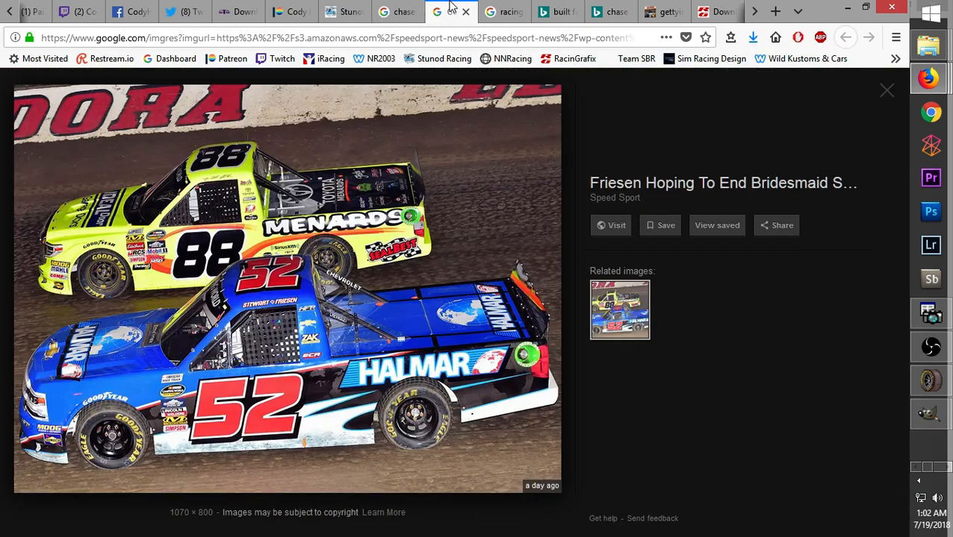
pyautogui.click(889, 95)
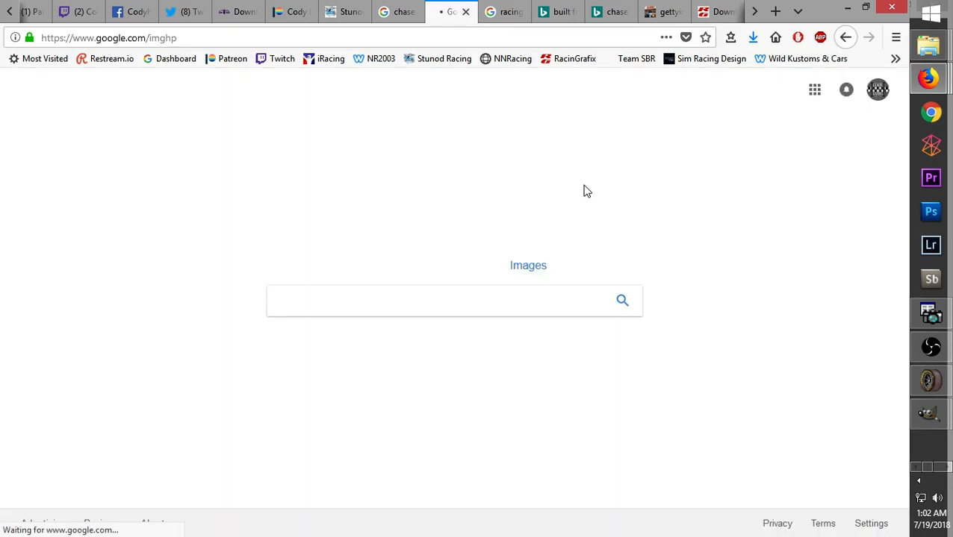
pyautogui.click(409, 9)
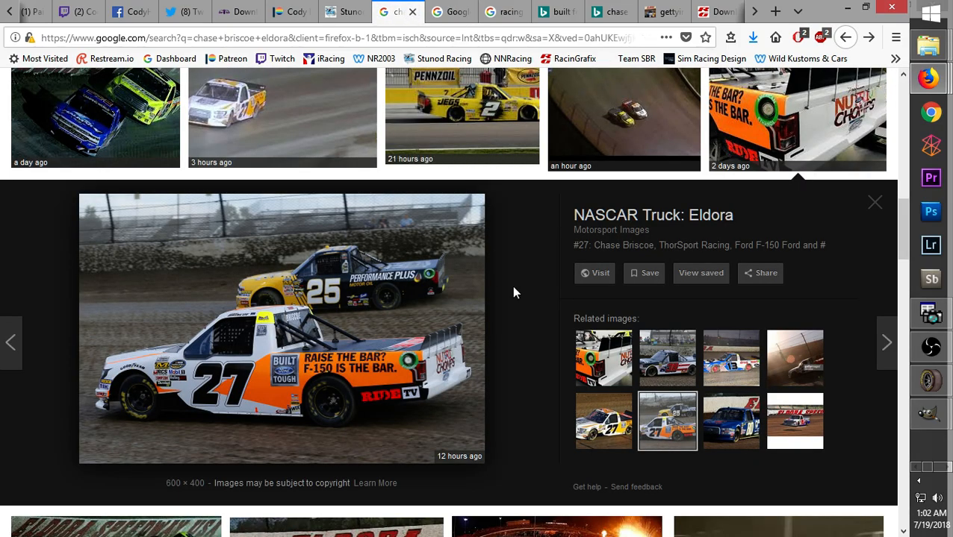
pyautogui.scroll(10, 535, 299)
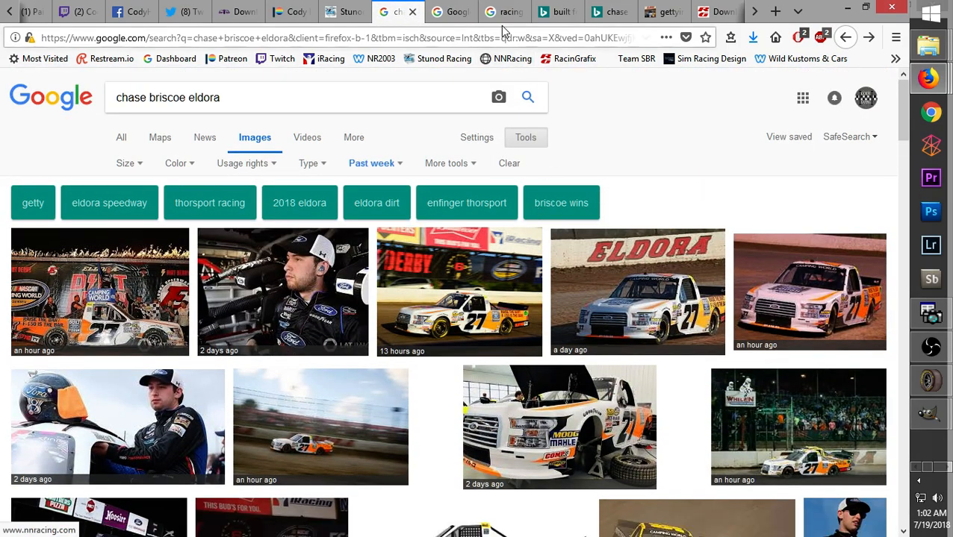
# Search Google Images for "built ford tough logo" and preview the Amazon wall decal version with the brushed-metal frame
pyautogui.click(508, 9)
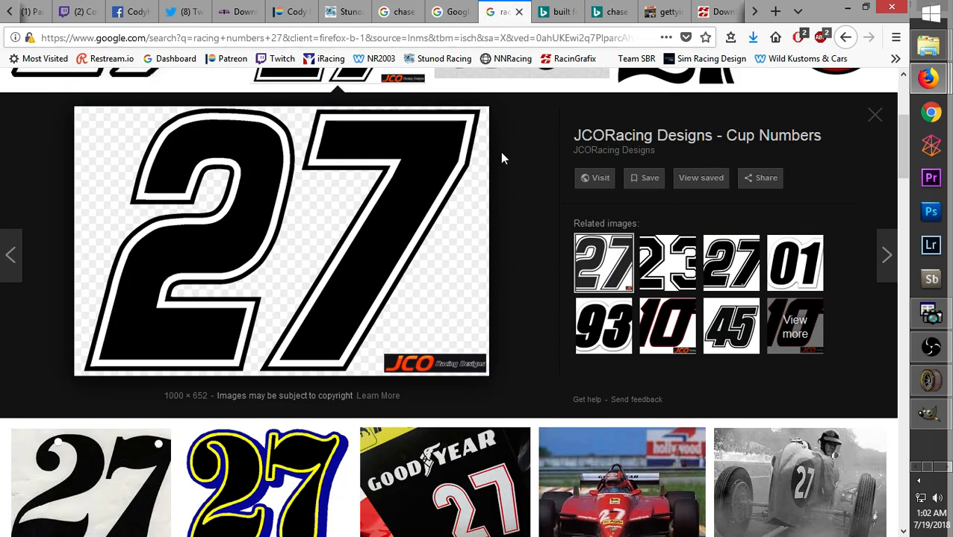
pyautogui.scroll(3, 526, 267)
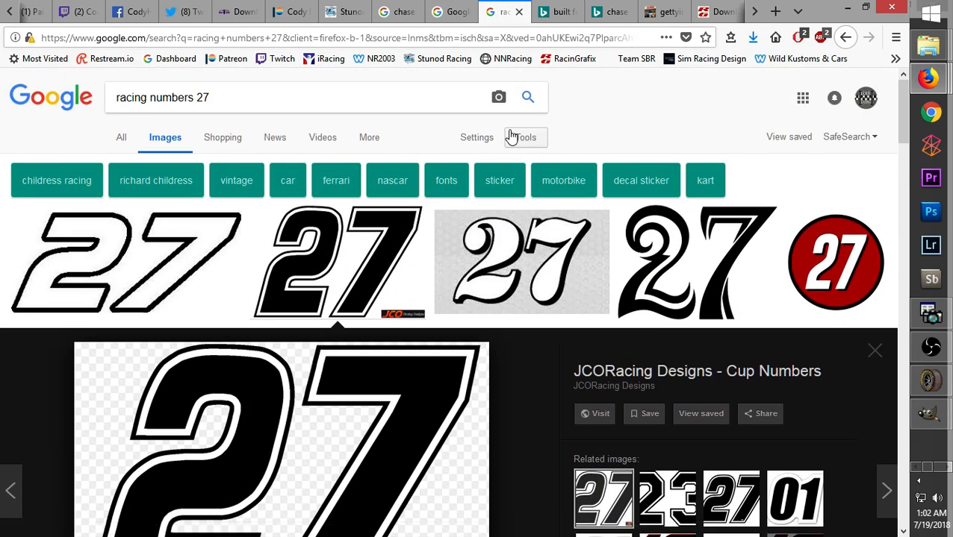
pyautogui.moveTo(283, 94); pyautogui.dragTo(115, 101)
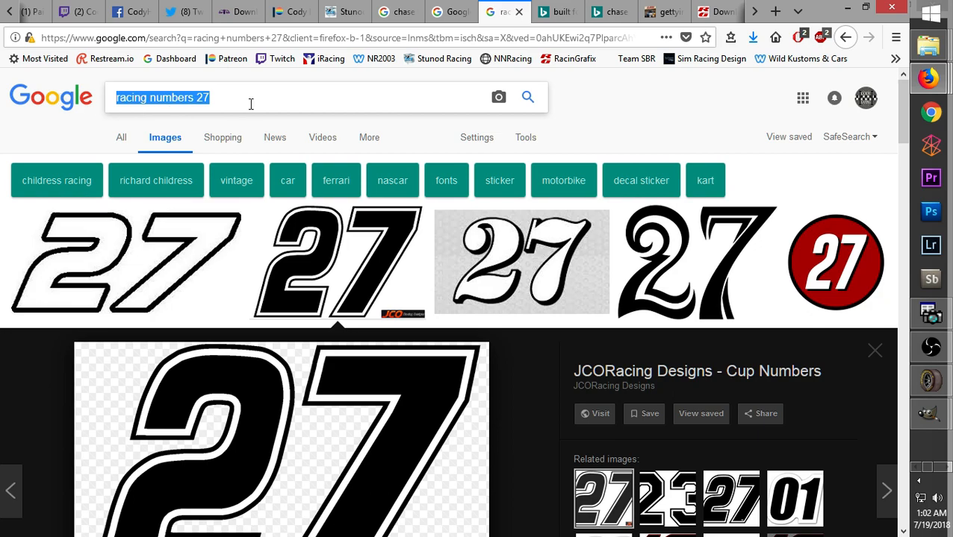
pyautogui.write('built for')
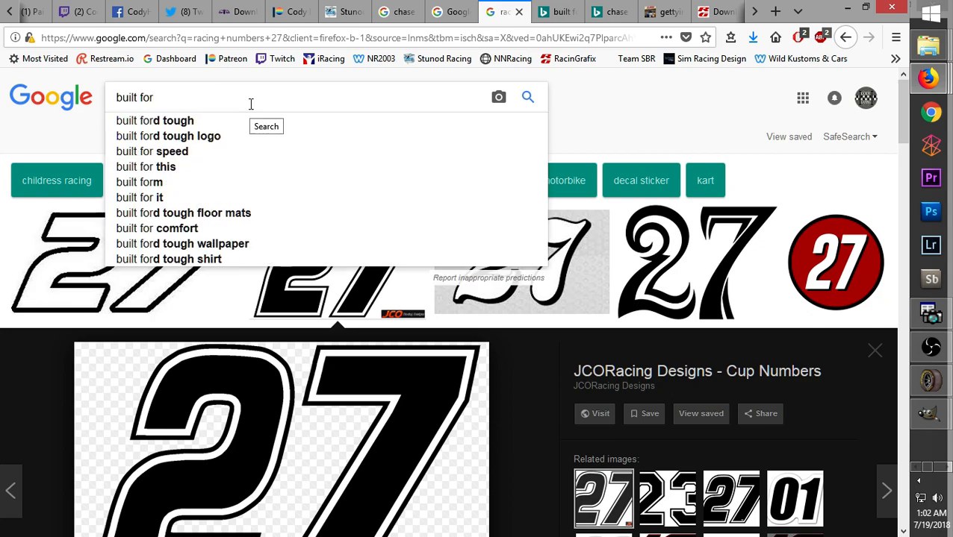
pyautogui.click(215, 138)
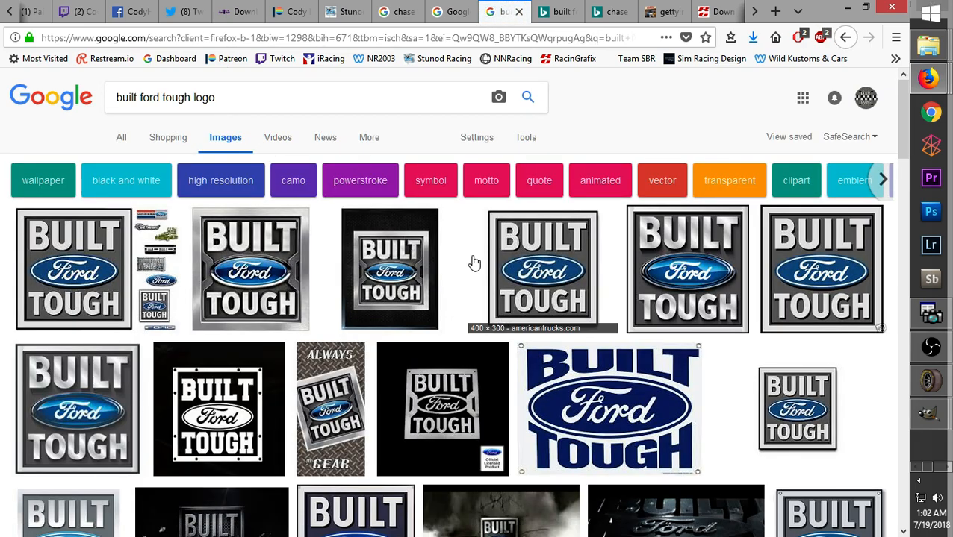
pyautogui.click(276, 267)
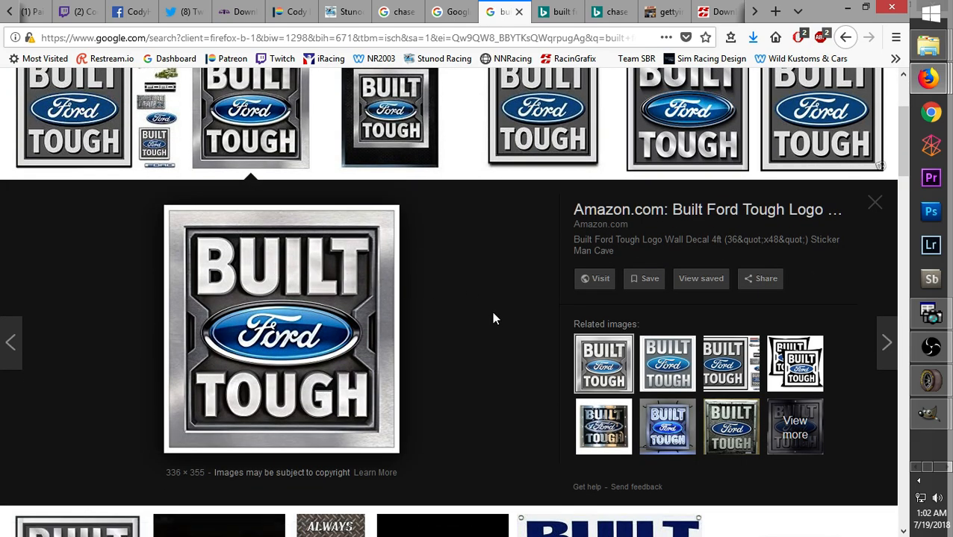
pyautogui.scroll(1, 493, 306)
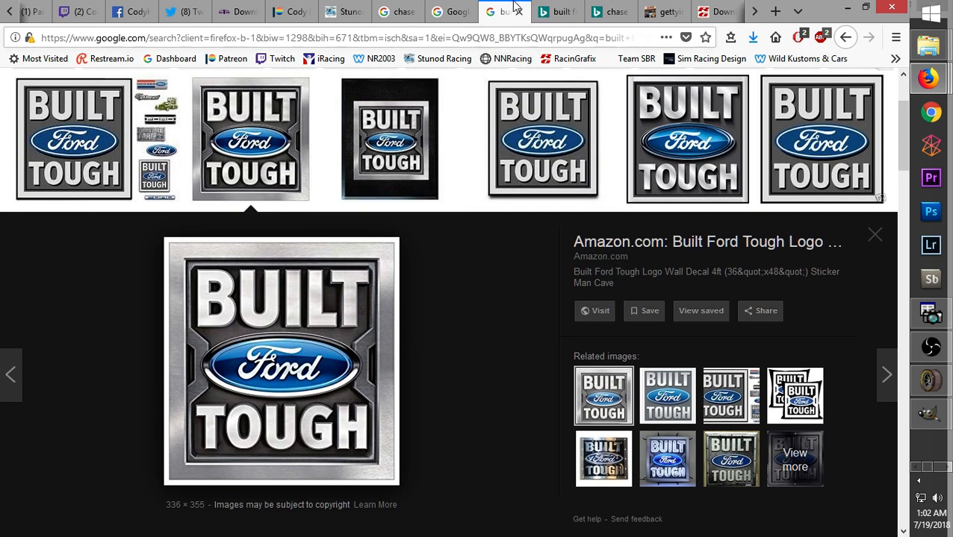
# Close the empty Google Images page and compare the riveted logo from Bing with the brushed-metal logo from Google
pyautogui.click(451, 11)
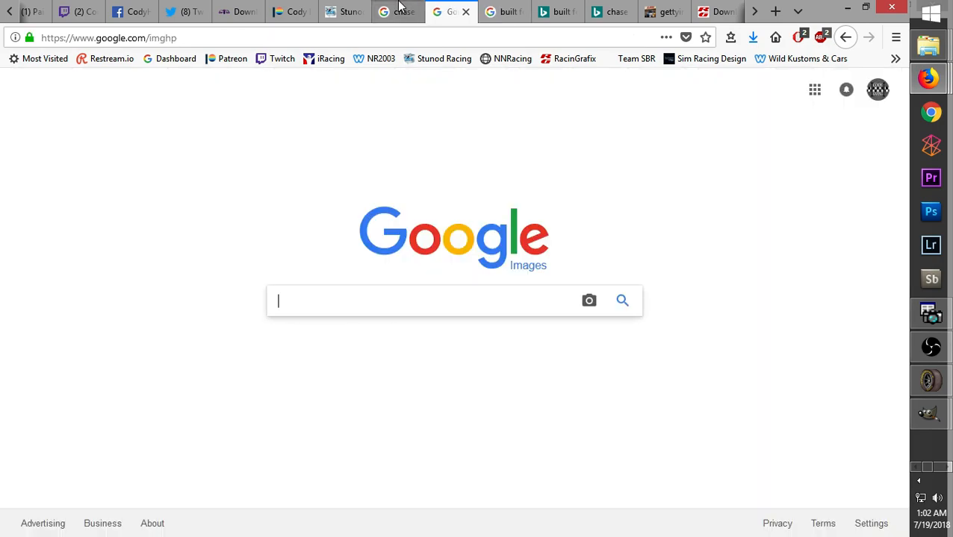
pyautogui.click(465, 11)
pyautogui.click(498, 10)
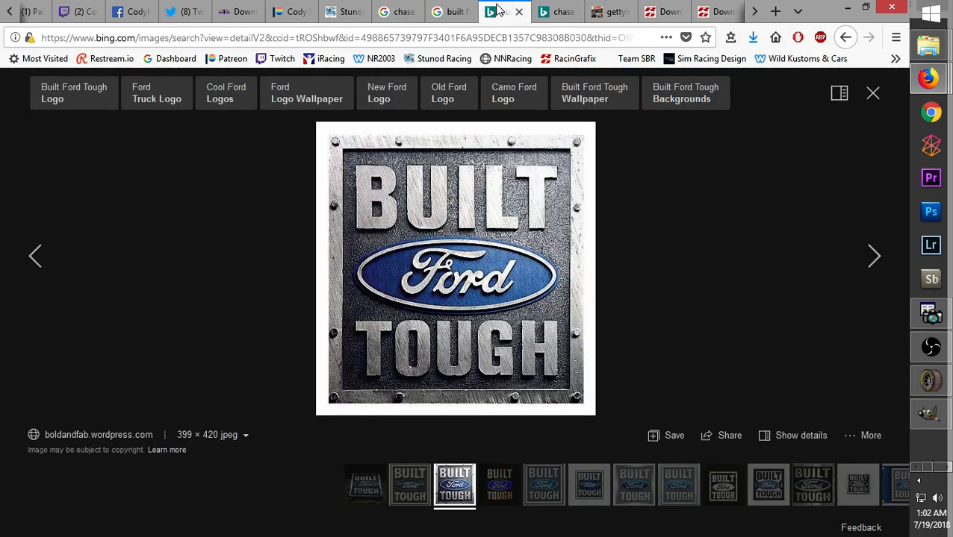
pyautogui.click(401, 12)
pyautogui.click(453, 9)
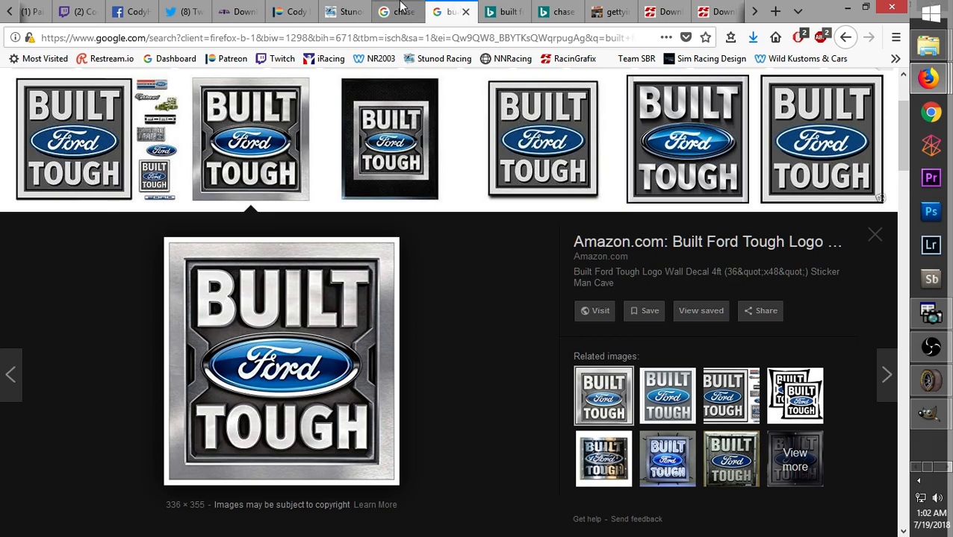
# Examine the logo on the Speed Sport photo of the number 27 truck and look through further Google logo results for a match
pyautogui.click(397, 9)
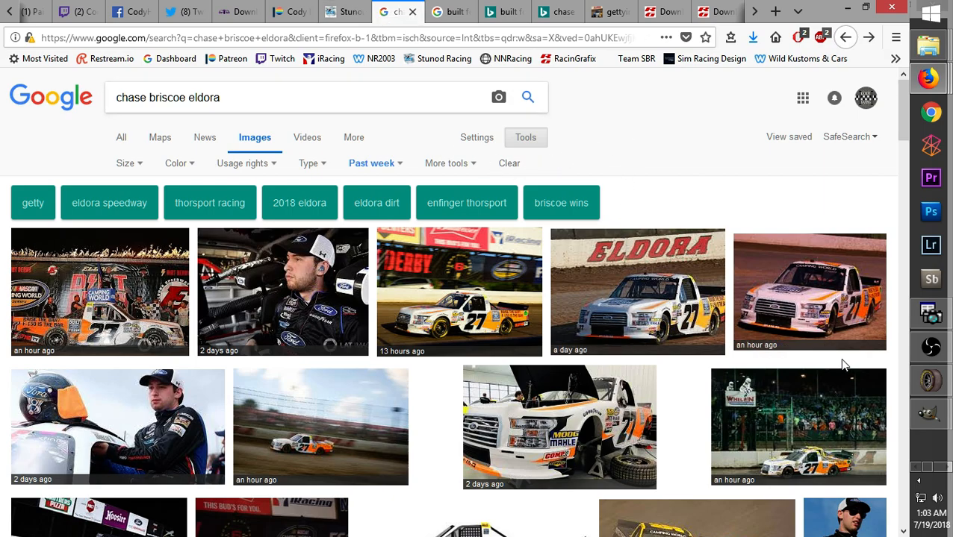
pyautogui.click(485, 270)
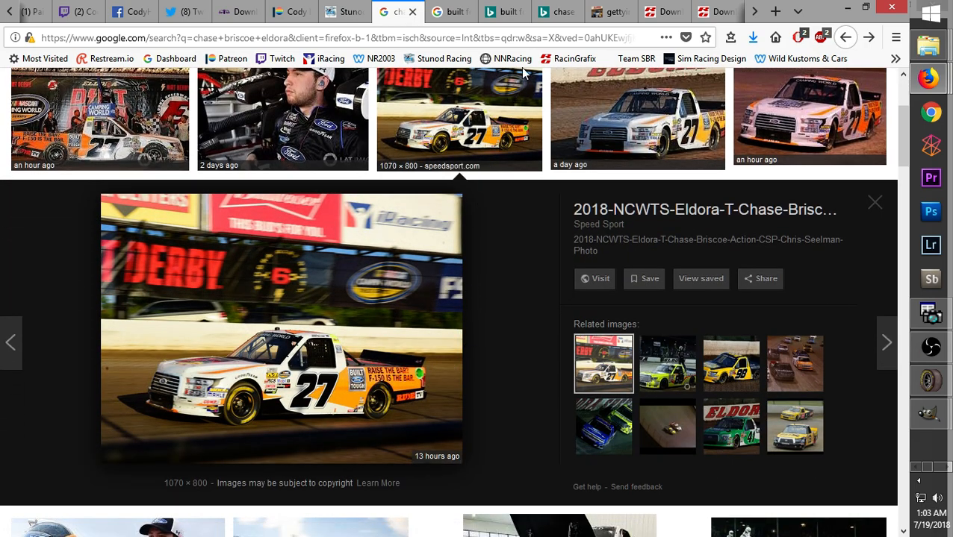
pyautogui.click(455, 13)
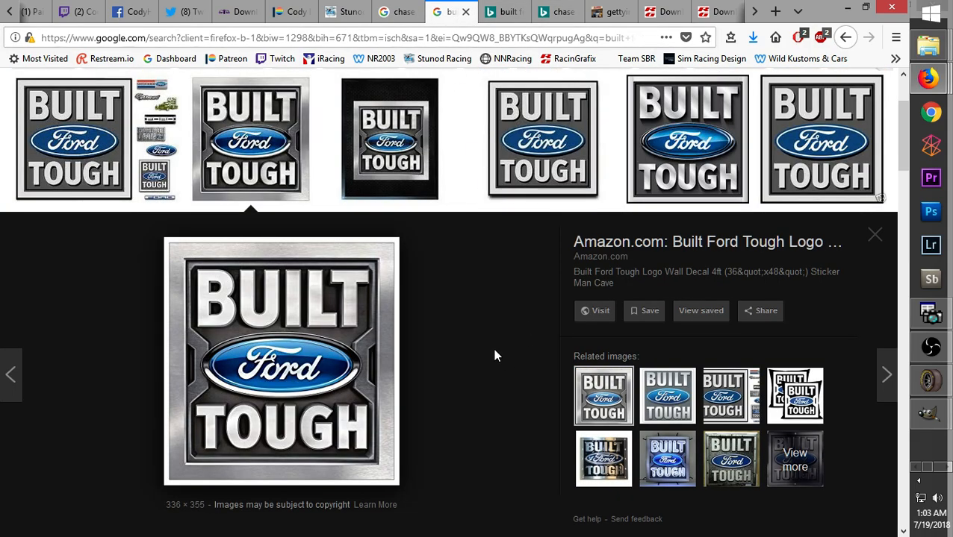
pyautogui.scroll(-5, 483, 324)
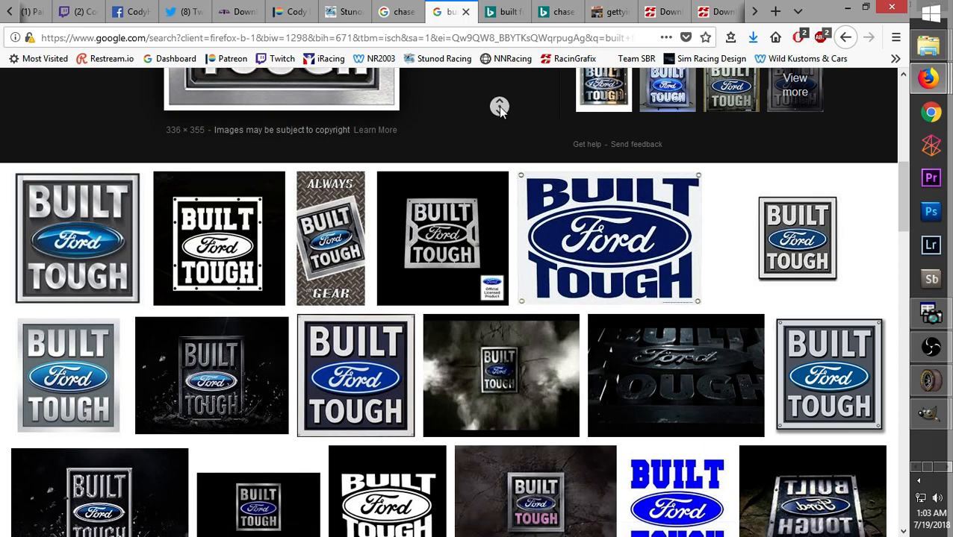
pyautogui.scroll(-4, 498, 106)
pyautogui.scroll(-2, 493, 189)
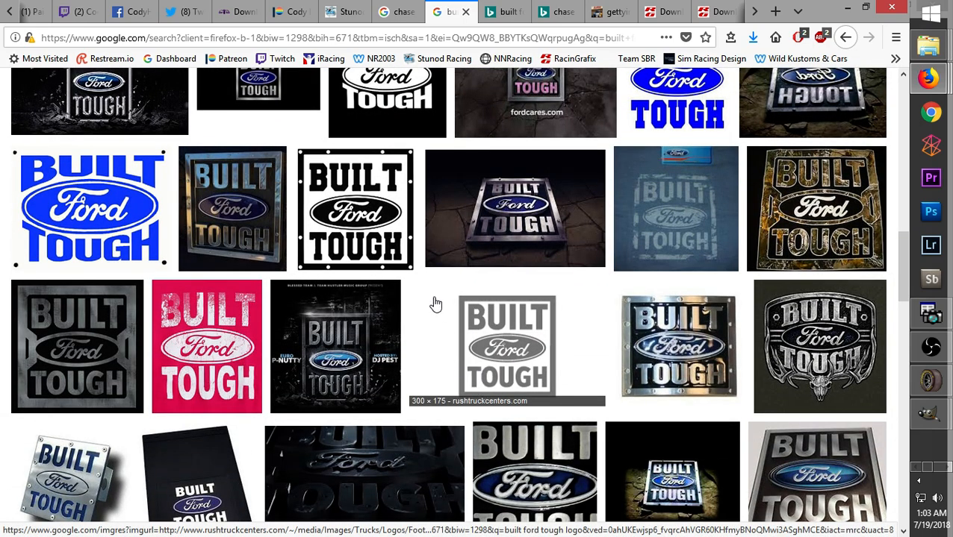
# Save the riveted Built Ford Tough logo from Bing as built-ford-tough.jpg in Documents/NR2003 Files/paints/Logos
pyautogui.click(509, 10)
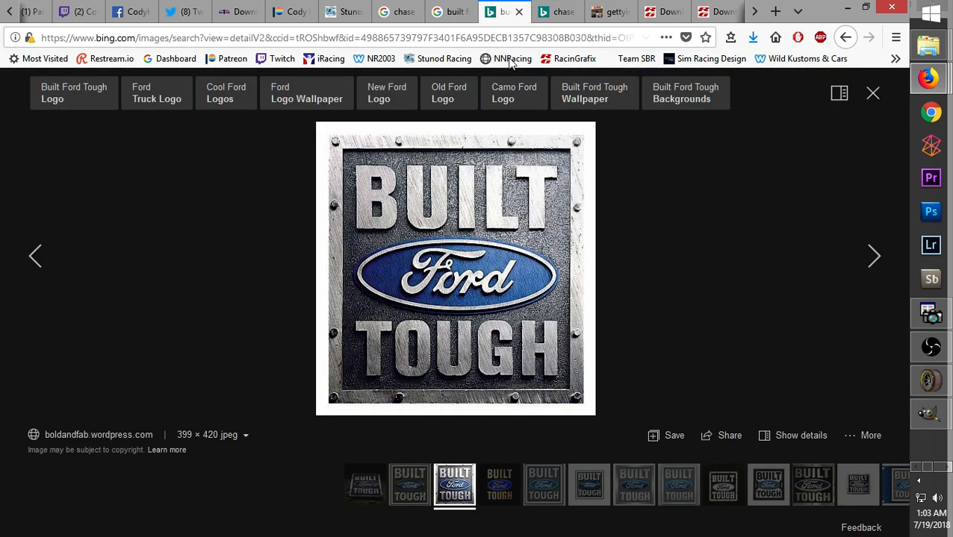
pyautogui.rightClick(443, 253)
pyautogui.click(494, 309)
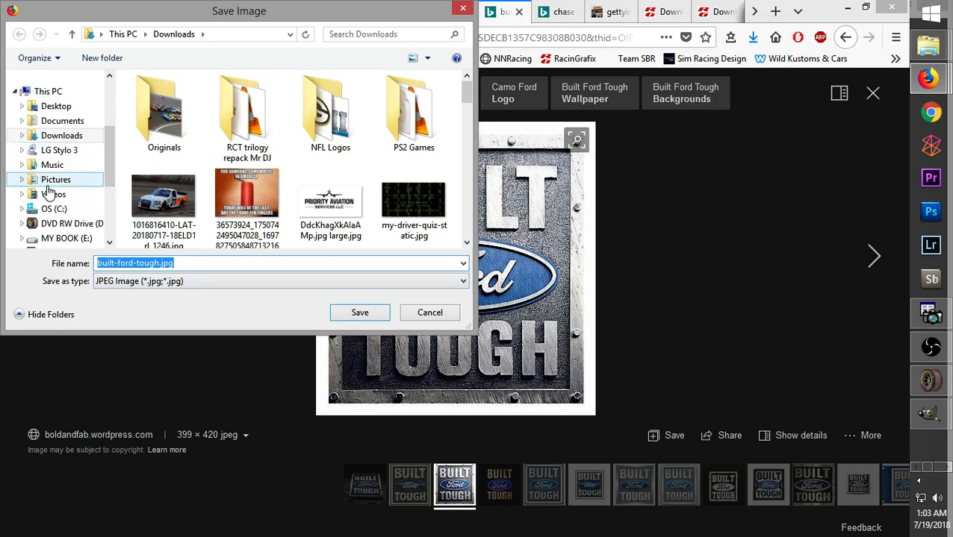
pyautogui.click(54, 121)
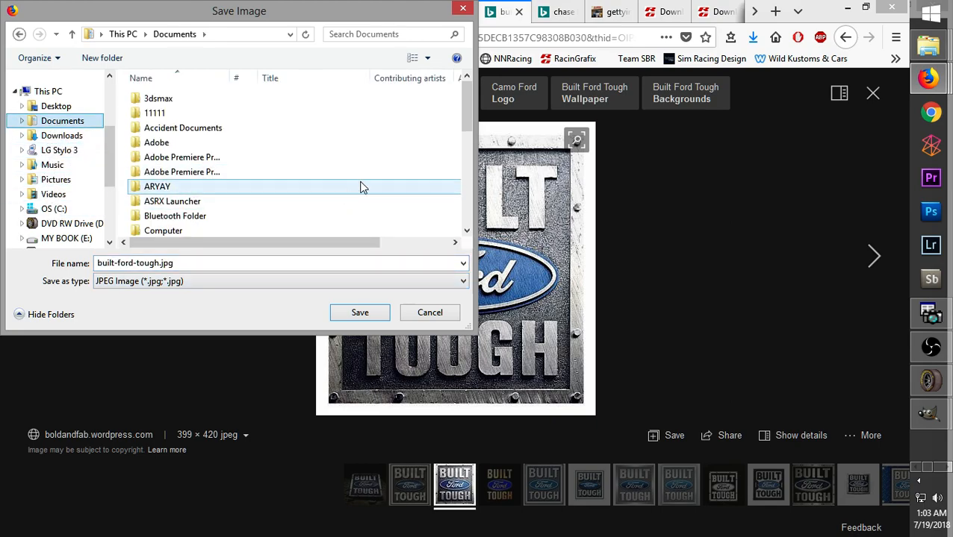
pyautogui.scroll(-3, 460, 121)
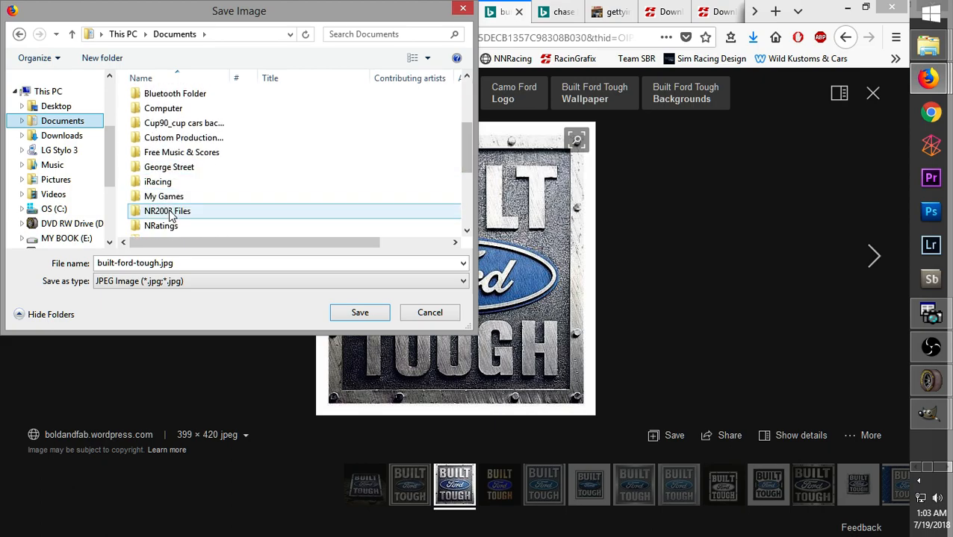
pyautogui.doubleClick(168, 216)
pyautogui.doubleClick(170, 187)
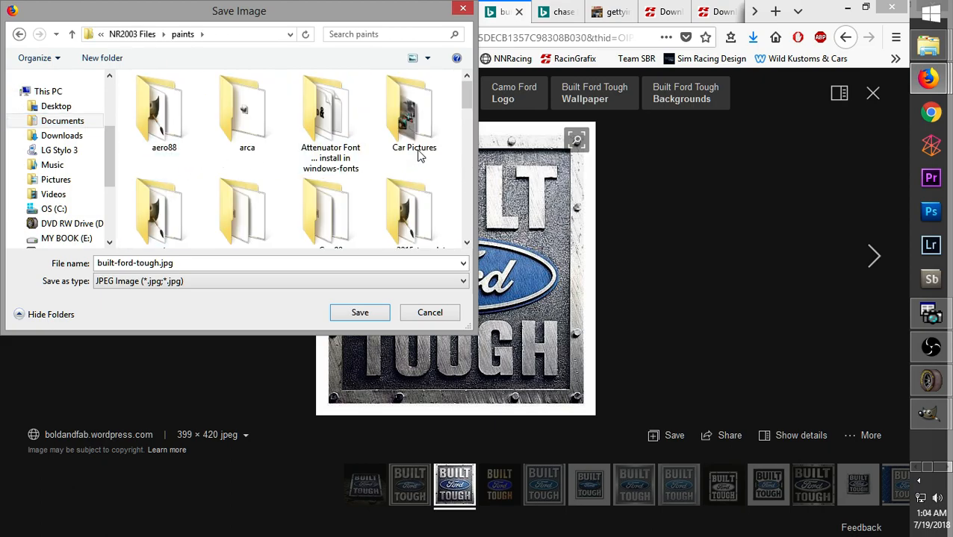
pyautogui.moveTo(468, 101); pyautogui.dragTo(469, 121)
pyautogui.scroll(-1, 466, 160)
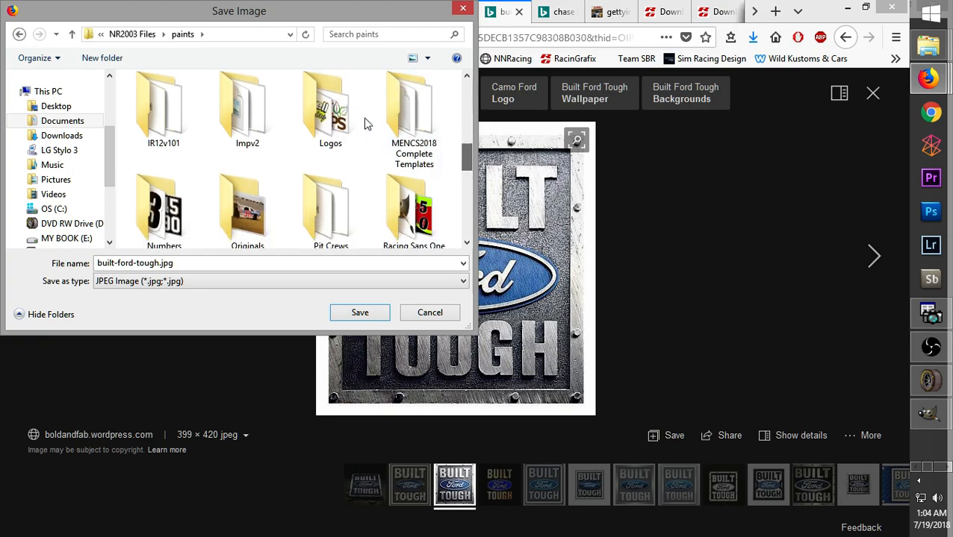
pyautogui.doubleClick(334, 113)
pyautogui.click(360, 312)
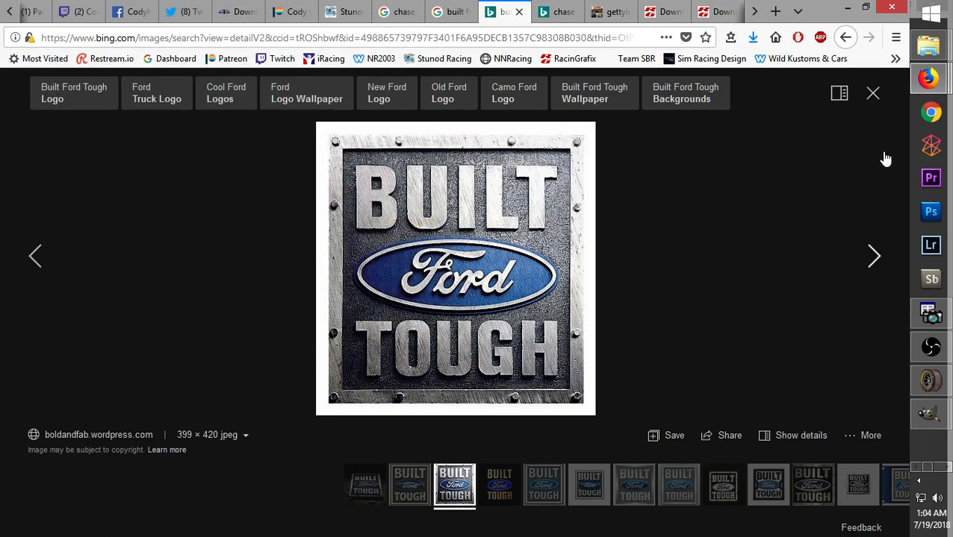
# Find built-ford-tough.jpg in the paints/Logos folder in File Explorer and open it for editing in GIMP
pyautogui.moveTo(927, 46)
pyautogui.click(838, 85)
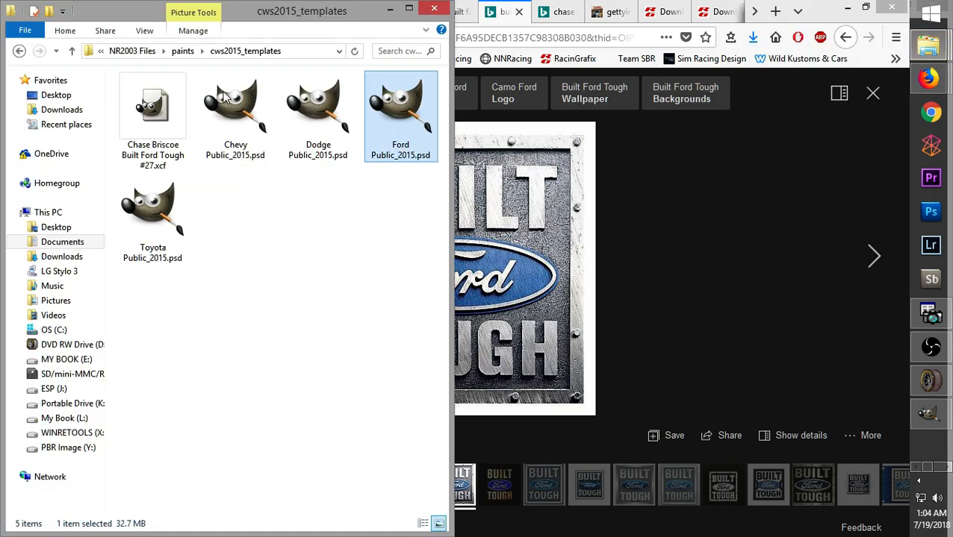
pyautogui.click(19, 50)
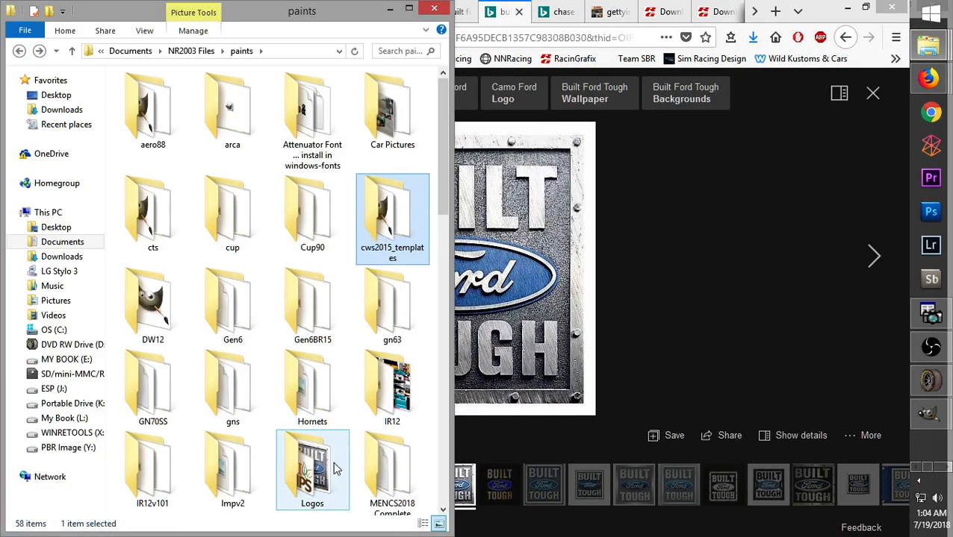
pyautogui.doubleClick(344, 469)
pyautogui.moveTo(441, 91); pyautogui.dragTo(442, 169)
pyautogui.click(323, 356)
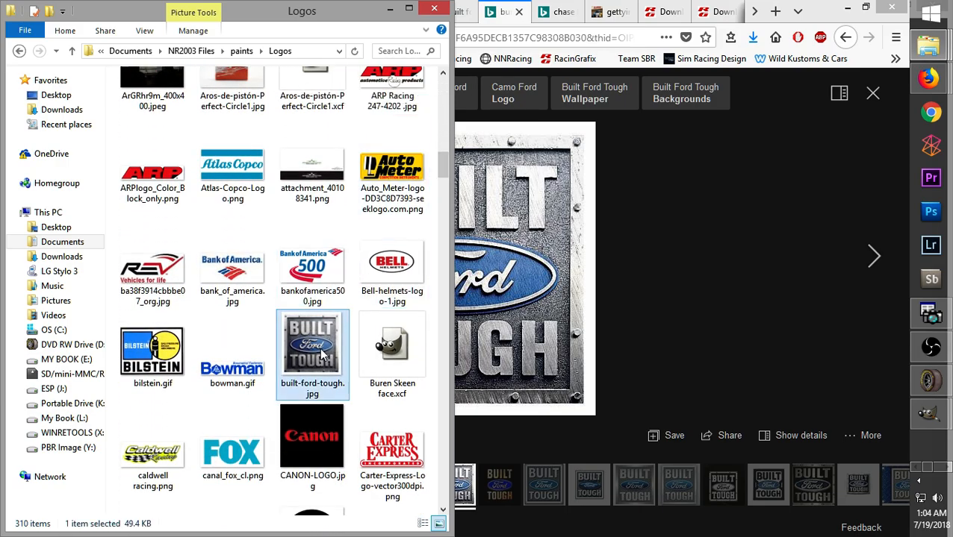
pyautogui.rightClick(317, 349)
pyautogui.click(384, 111)
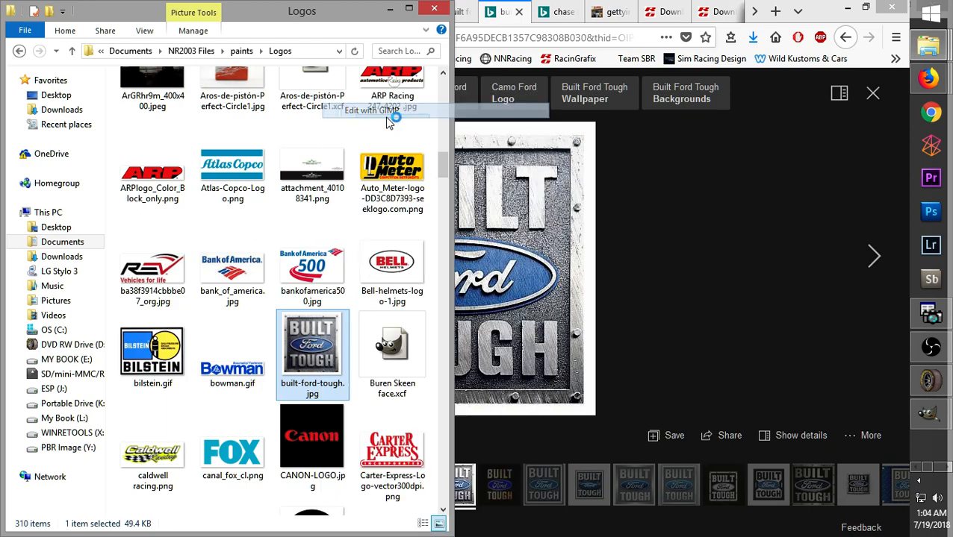
# Minimize the Logos folder window and switch to the built-ford-tough image in GIMP
pyautogui.click(390, 10)
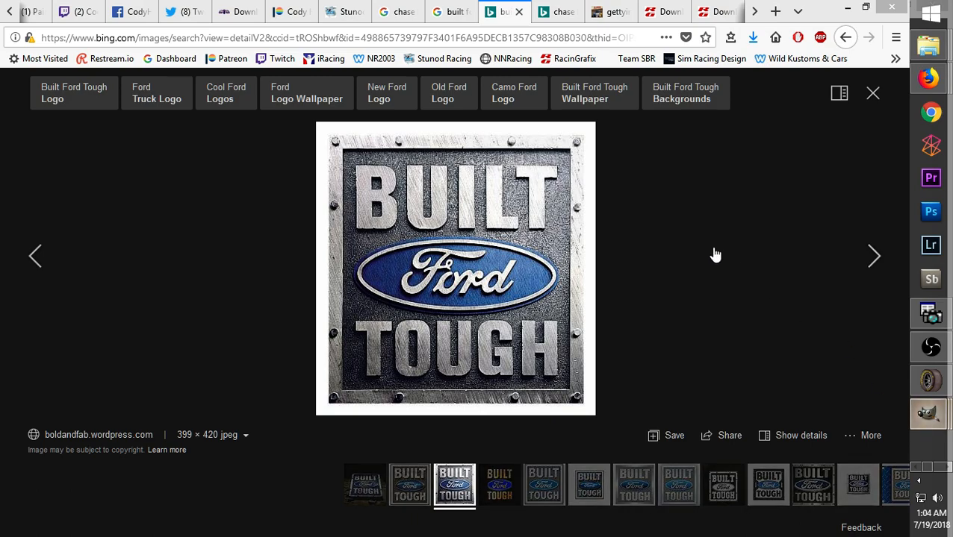
pyautogui.moveTo(926, 417)
pyautogui.click(858, 442)
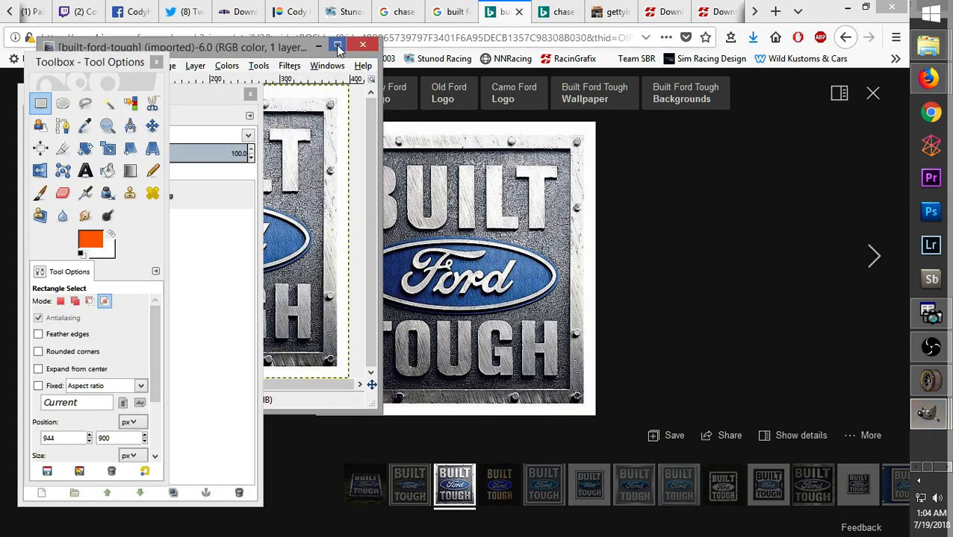
# Add an alpha channel to the built-ford-tough layer and select the white surround with Fuzzy Select
pyautogui.click(338, 48)
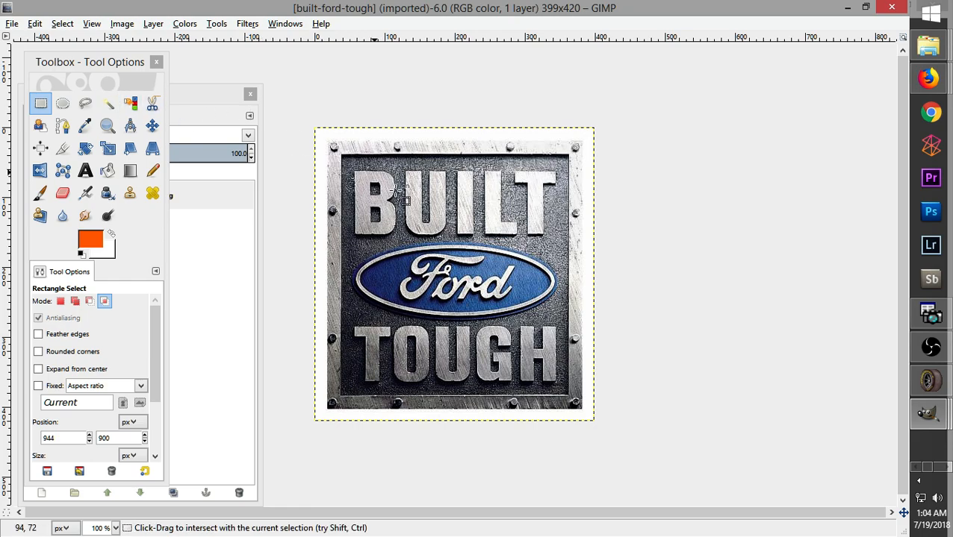
pyautogui.rightClick(444, 264)
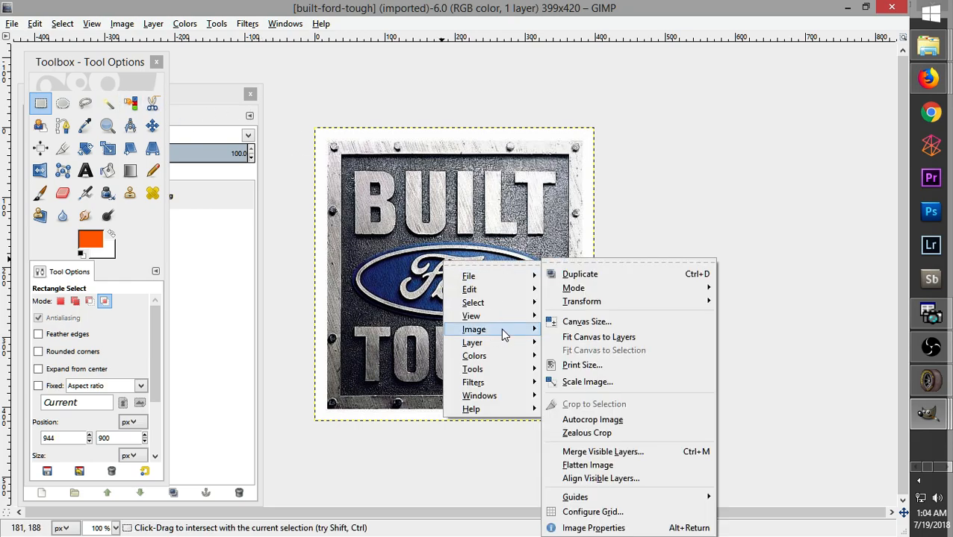
pyautogui.moveTo(500, 345)
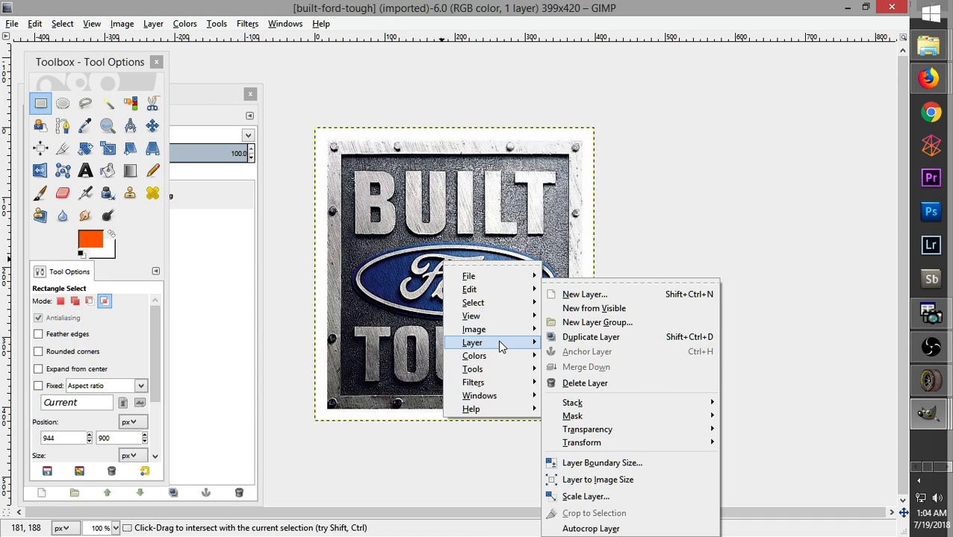
pyautogui.moveTo(614, 430)
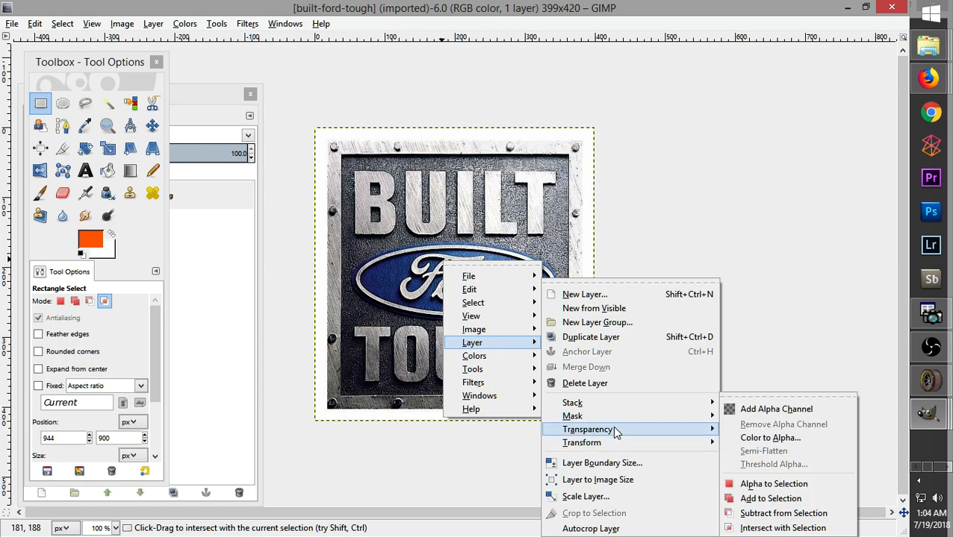
pyautogui.click(775, 409)
pyautogui.click(117, 106)
pyautogui.click(364, 130)
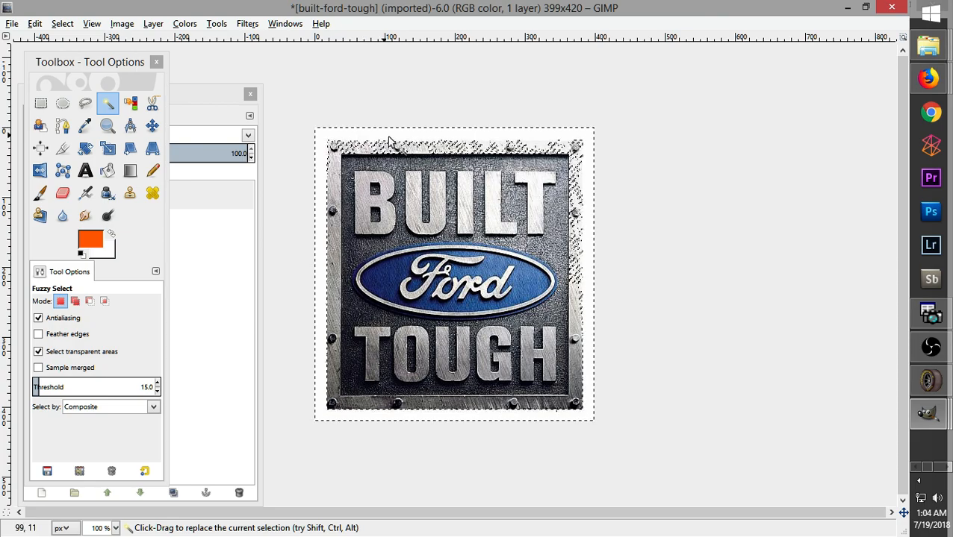
# Clear the selection, try to frame only the riveted plate with Rectangle Select from 18, 18, and copy it
pyautogui.click(42, 106)
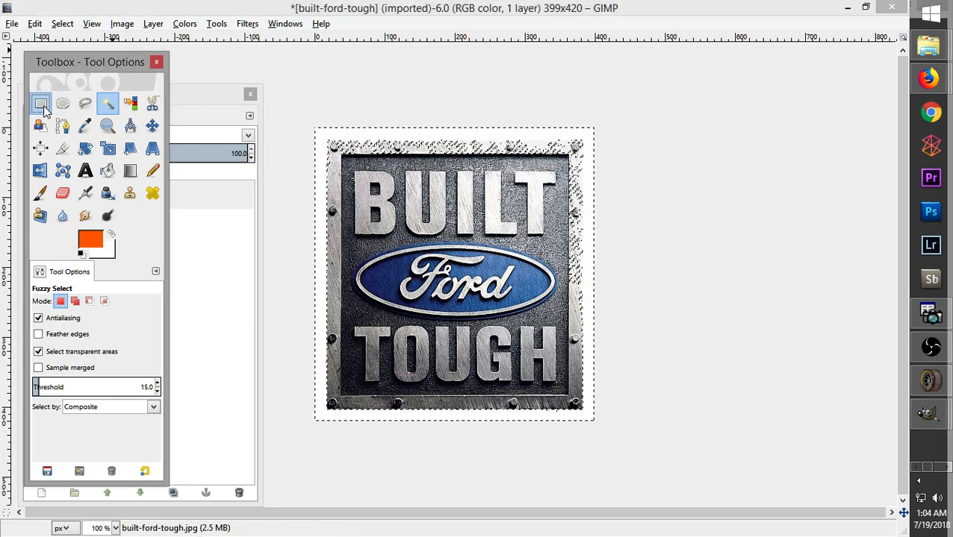
pyautogui.click(326, 111)
pyautogui.moveTo(330, 139); pyautogui.dragTo(592, 420)
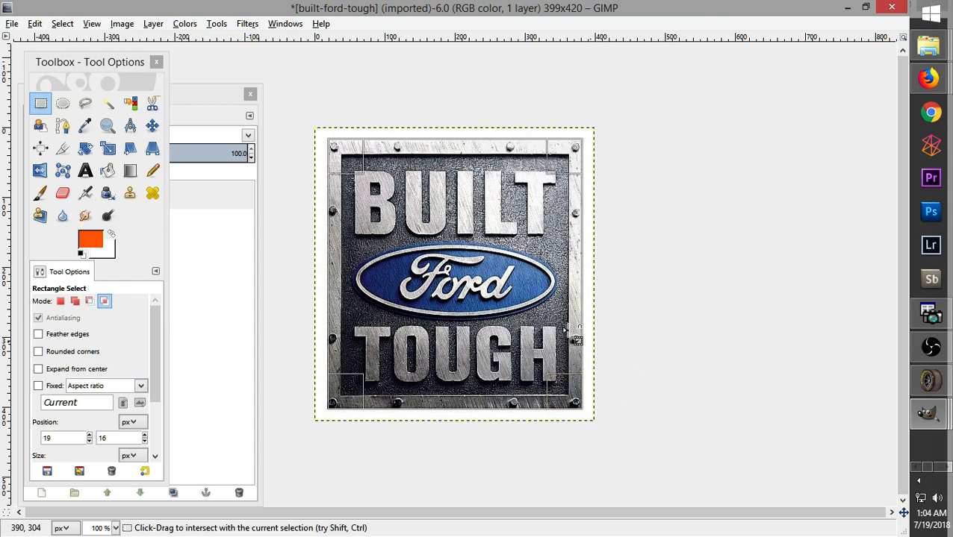
pyautogui.moveTo(339, 261); pyautogui.dragTo(345, 267)
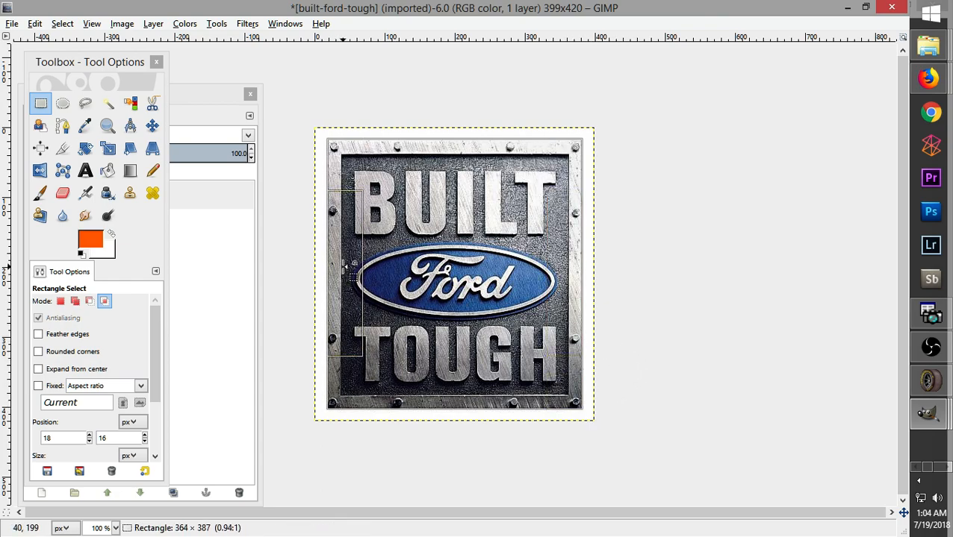
pyautogui.moveTo(460, 157); pyautogui.dragTo(456, 158)
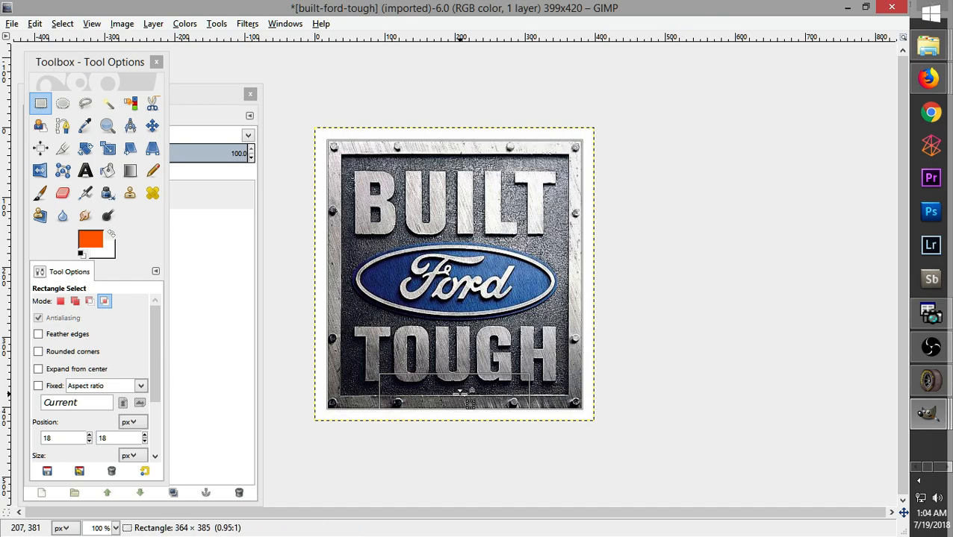
pyautogui.hotkey('ctrl', 'c')
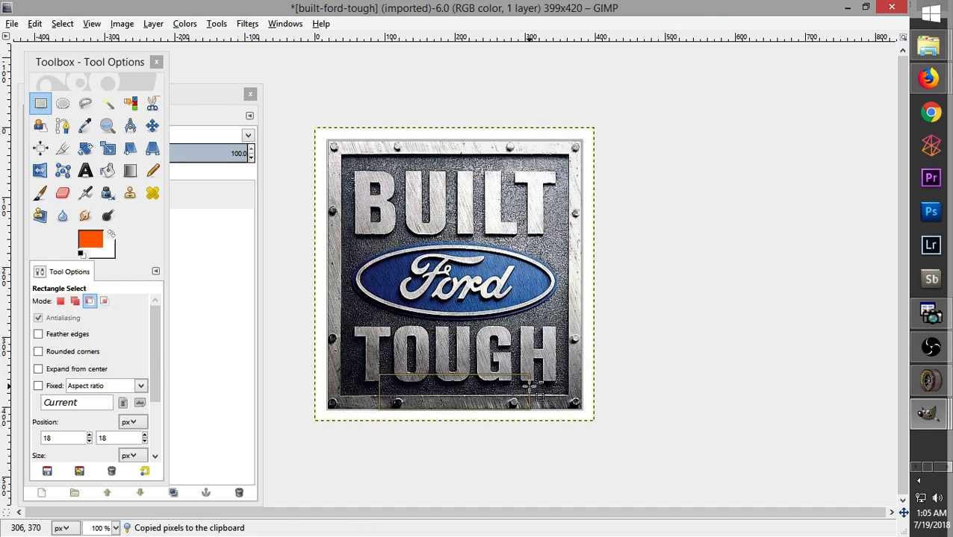
# Create a transparent 2048 × 2048 px layer named Built Ford Tough Logos above the Numbers layer in the truck template
pyautogui.moveTo(932, 411)
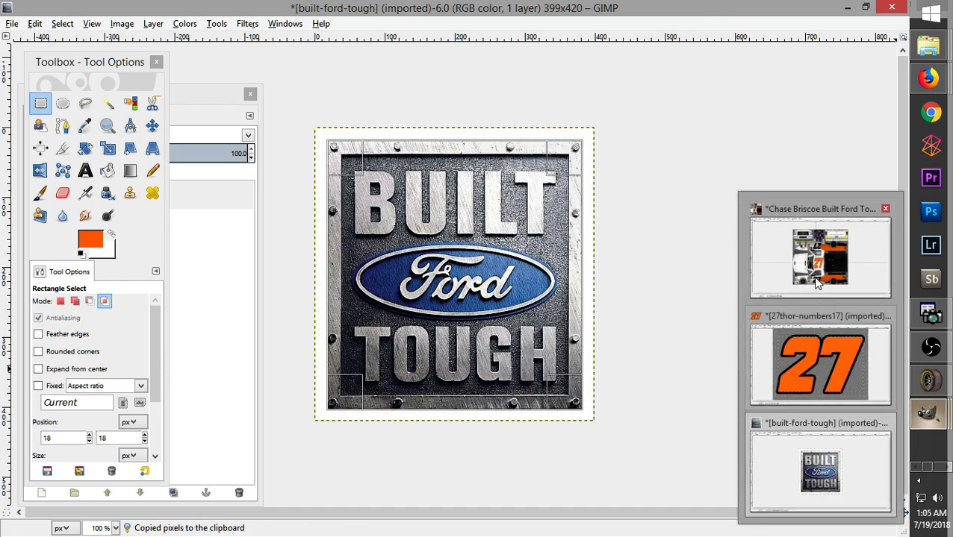
pyautogui.click(804, 251)
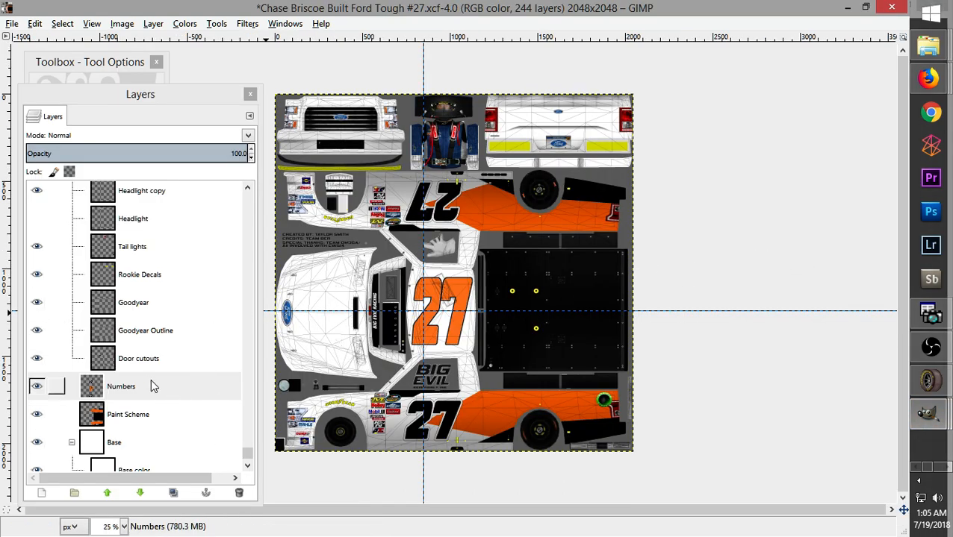
pyautogui.click(151, 386)
pyautogui.click(152, 23)
pyautogui.click(185, 39)
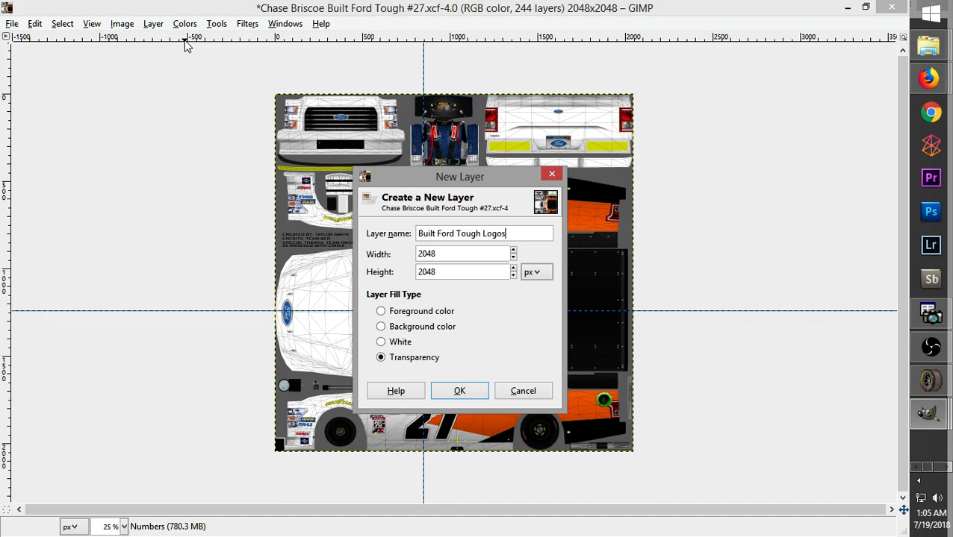
pyautogui.click(487, 394)
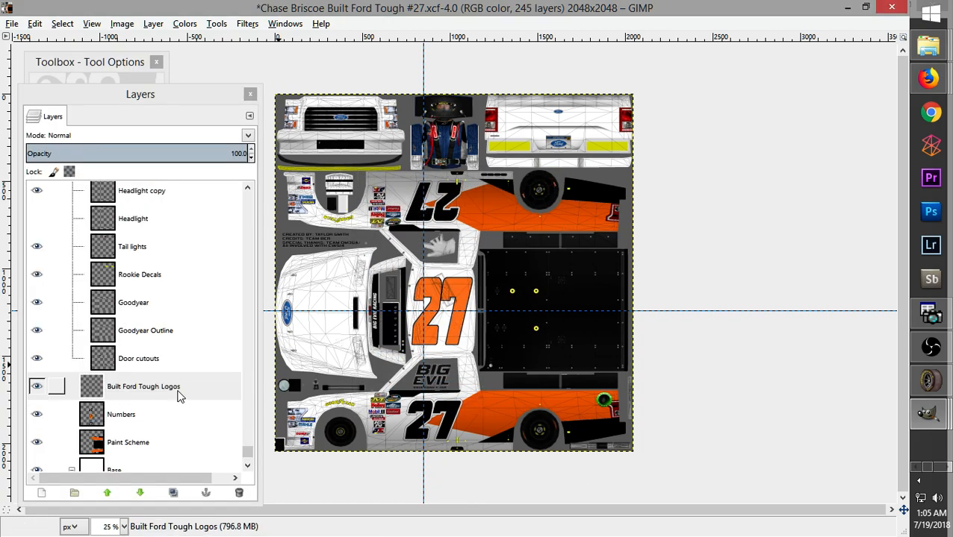
# Paste the logo, place it between the lower side's number 27 and rear wheel, and scale it down with Scale Layer
pyautogui.click(177, 396)
pyautogui.hotkey('ctrl', 'v')
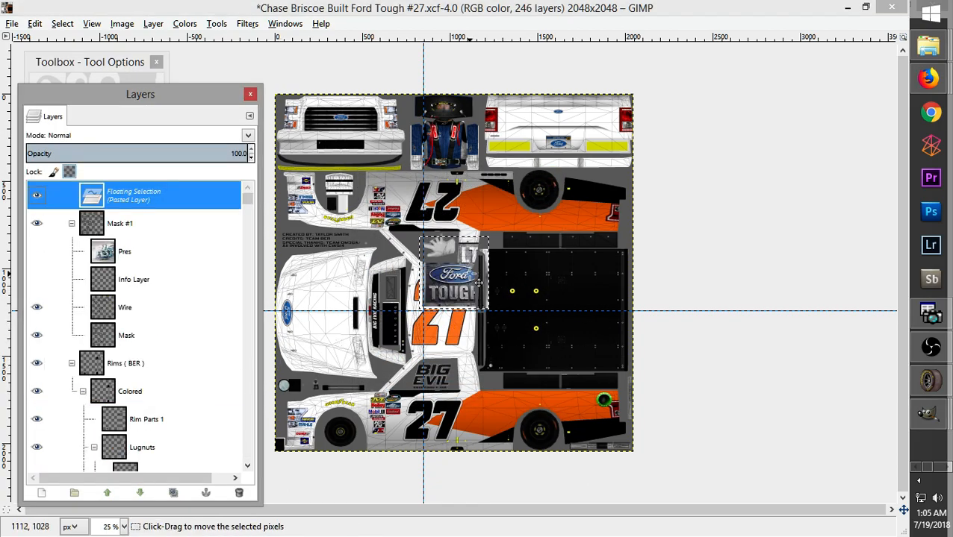
pyautogui.moveTo(469, 279); pyautogui.dragTo(508, 408)
pyautogui.rightClick(505, 407)
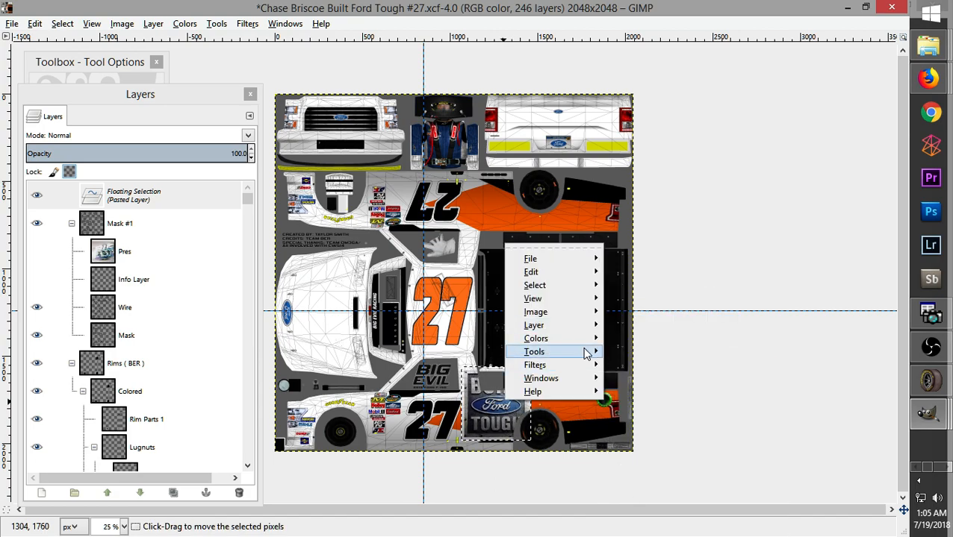
pyautogui.moveTo(567, 329)
pyautogui.click(717, 498)
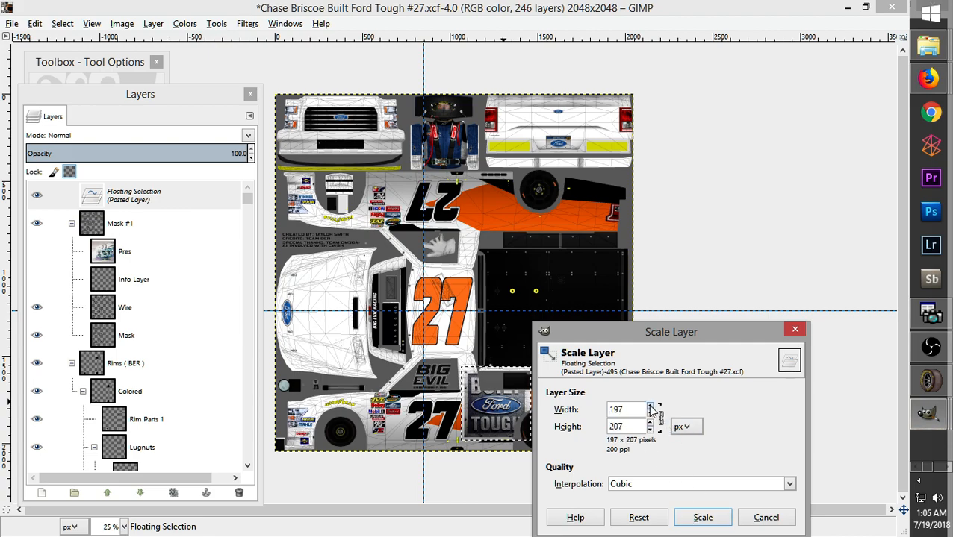
pyautogui.click(702, 518)
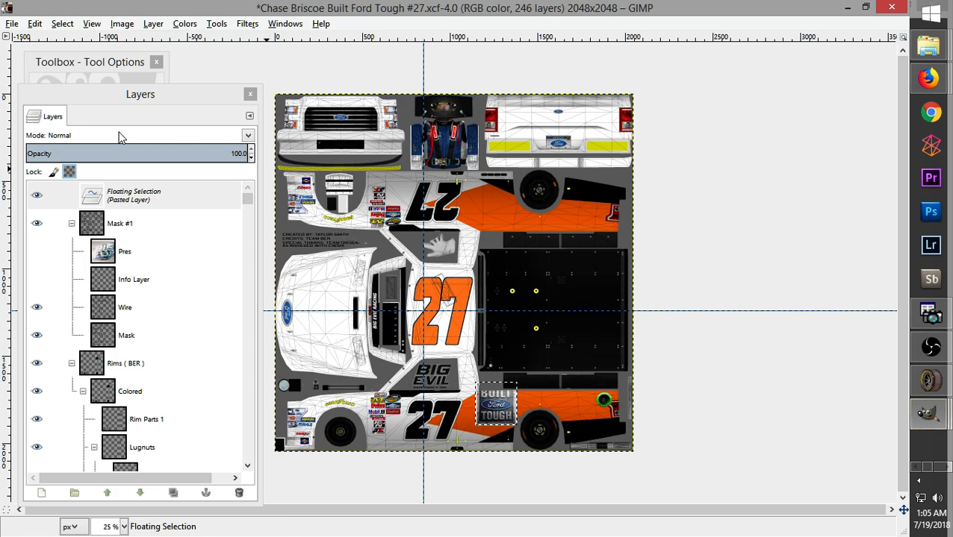
# Shrink the pasted logo to about 150 × 160 px with the Scale tool and inspect it on the orange side panel
pyautogui.click(88, 63)
pyautogui.click(107, 149)
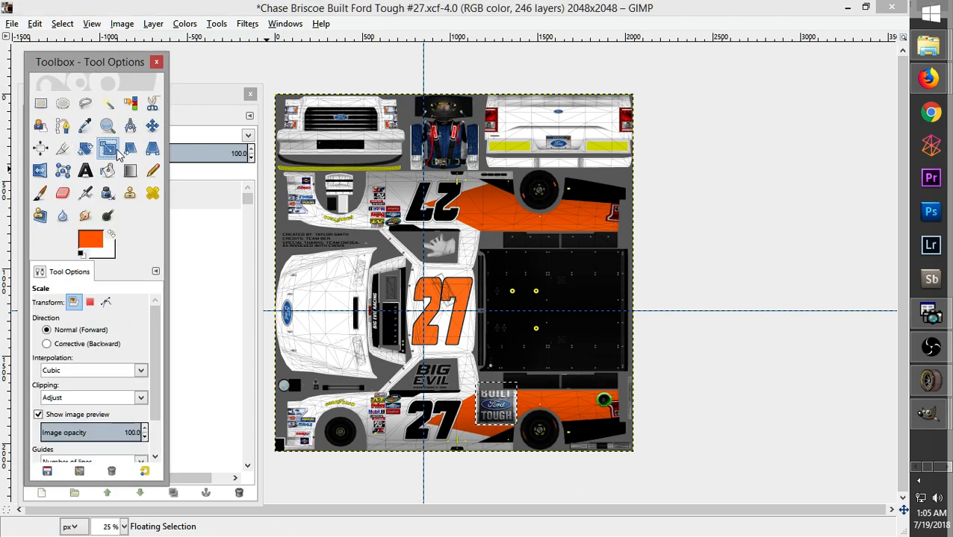
pyautogui.click(517, 421)
pyautogui.moveTo(477, 437); pyautogui.dragTo(514, 412)
pyautogui.click(649, 273)
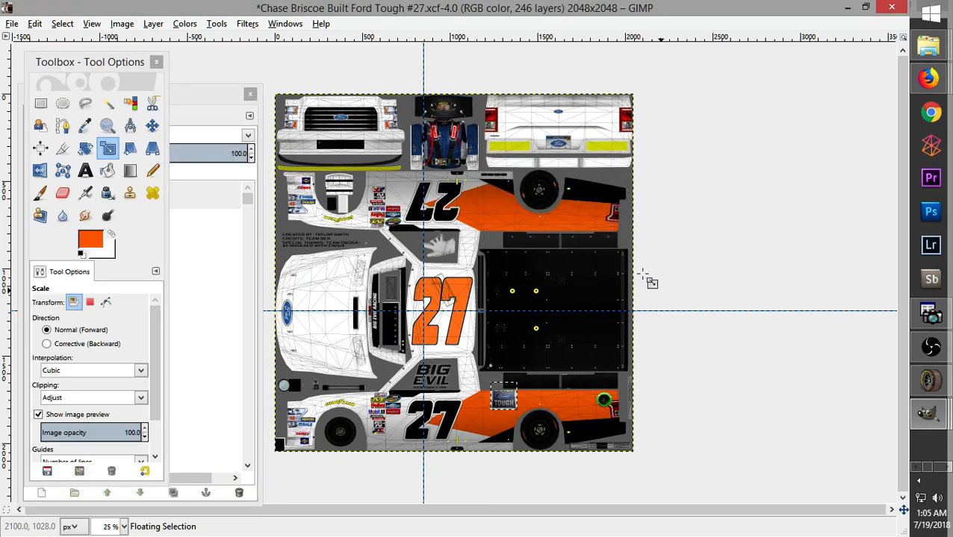
pyautogui.scroll(4, 642, 274)
pyautogui.moveTo(905, 231); pyautogui.dragTo(833, 372)
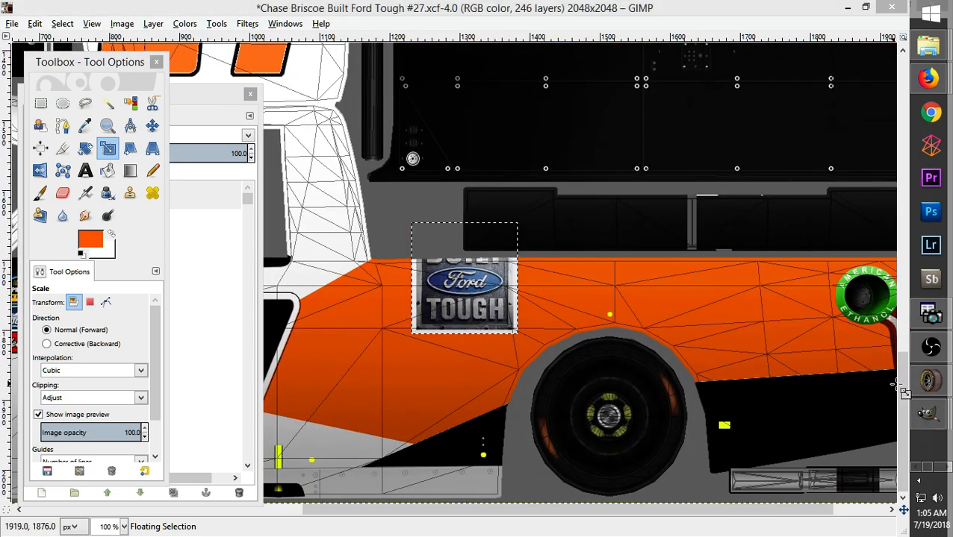
# Check the logo's source image, then undo both scalings and the placement of the pasted logo in the truck template
pyautogui.moveTo(930, 414)
pyautogui.click(819, 483)
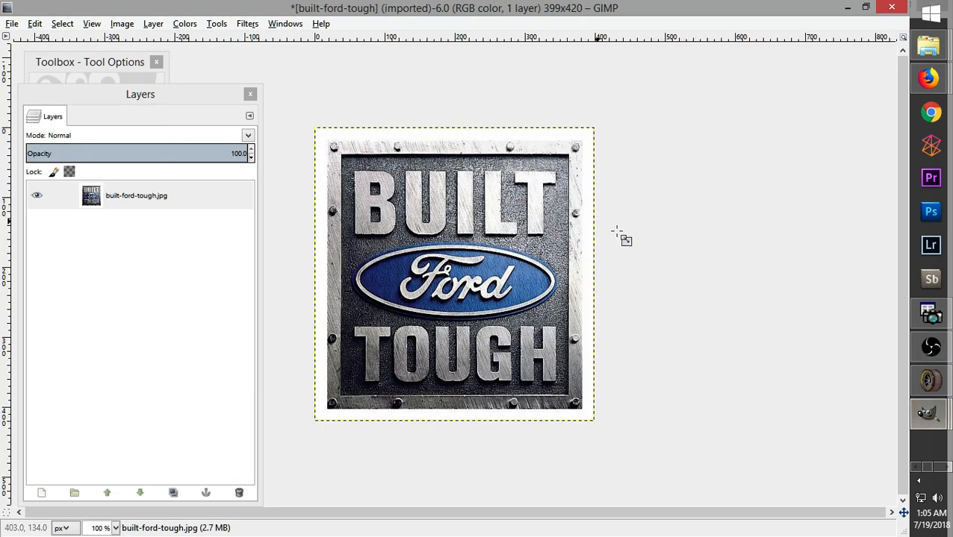
pyautogui.moveTo(930, 414)
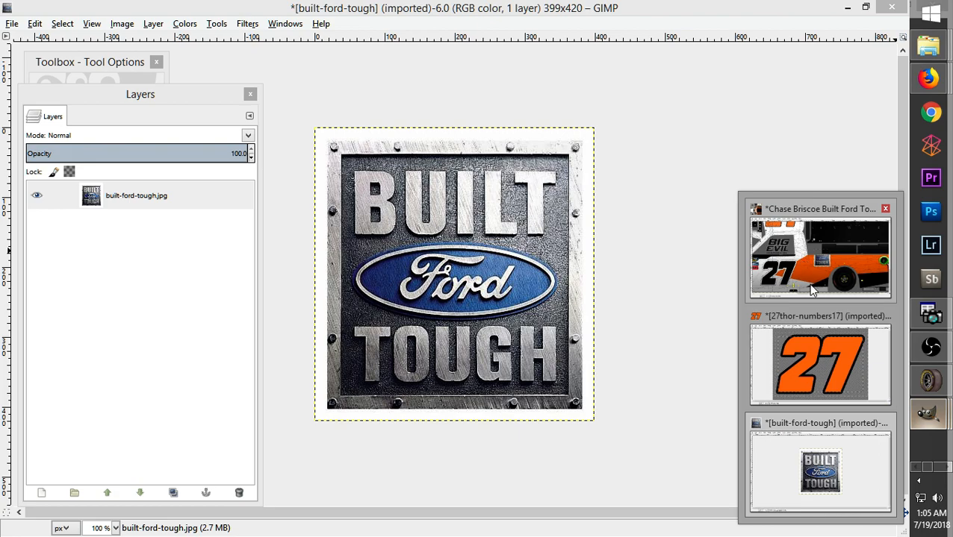
pyautogui.click(814, 258)
pyautogui.hotkey('ctrl', 'z')
pyautogui.hotkey('ctrl', 'z')
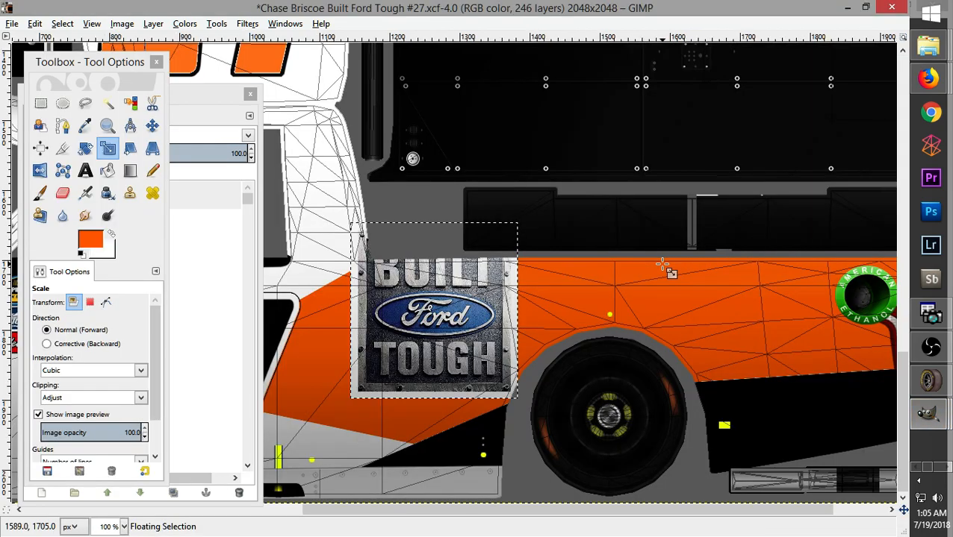
pyautogui.hotkey('ctrl', 'z')
# Return to the built-ford-tough image and try to frame the riveted plate with Rectangle Select from 17, 17
pyautogui.moveTo(930, 415)
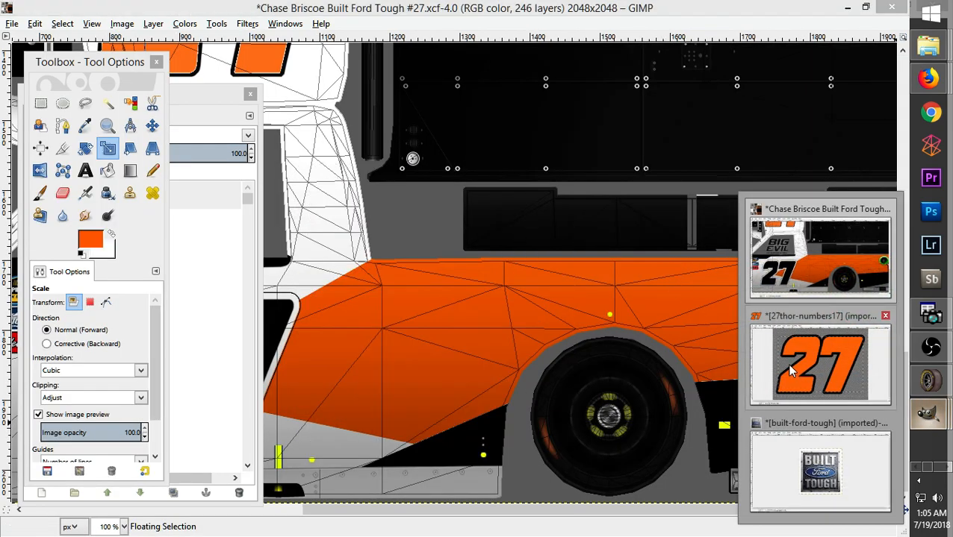
pyautogui.click(833, 458)
pyautogui.click(334, 142)
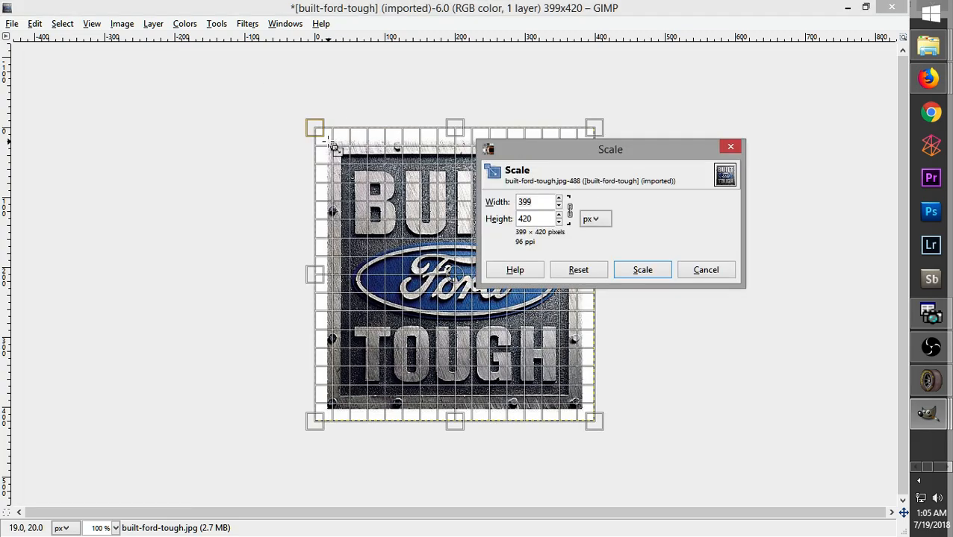
pyautogui.click(707, 271)
pyautogui.click(81, 66)
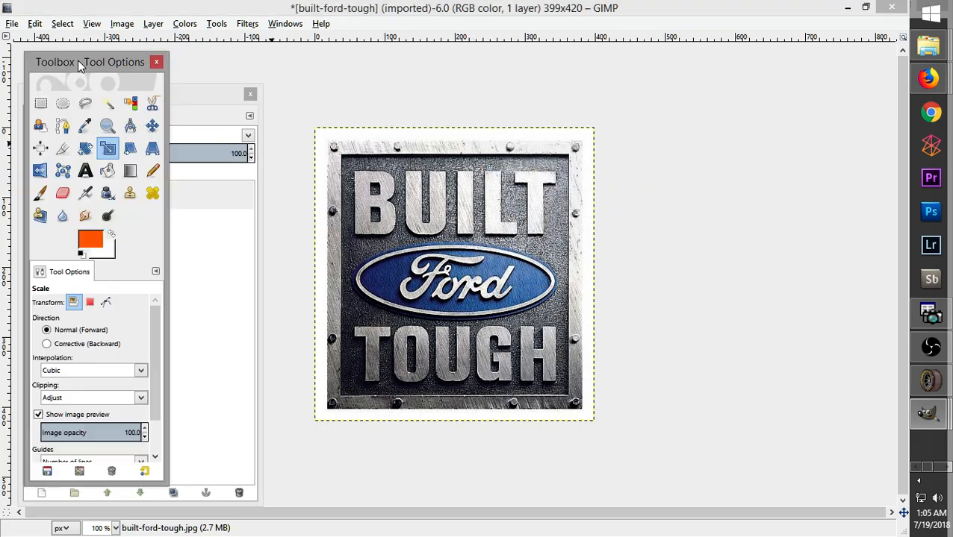
pyautogui.click(40, 104)
pyautogui.moveTo(329, 140); pyautogui.dragTo(584, 409)
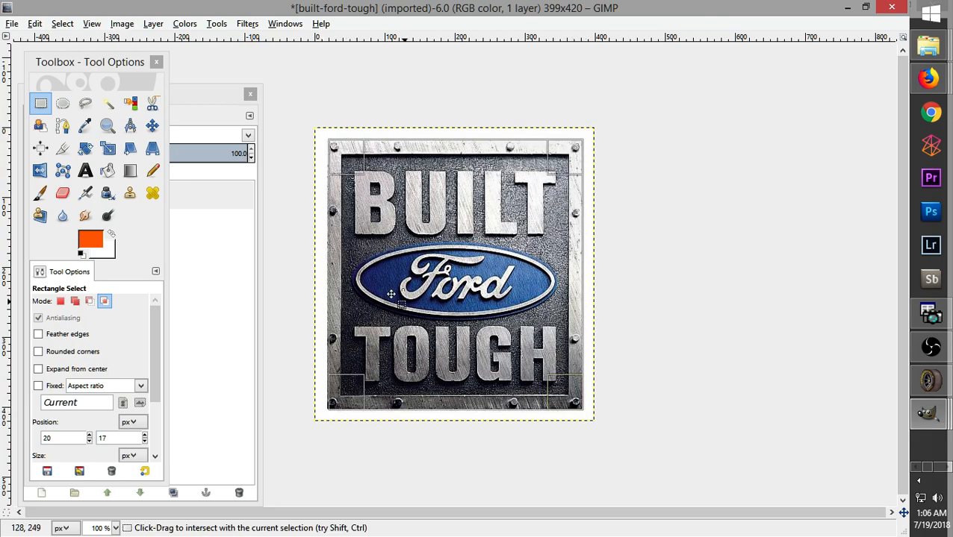
pyautogui.moveTo(335, 250)
pyautogui.mouseDown()
pyautogui.moveTo(340, 239)
pyautogui.moveTo(344, 254)
pyautogui.mouseUp()
pyautogui.rightClick(473, 256)
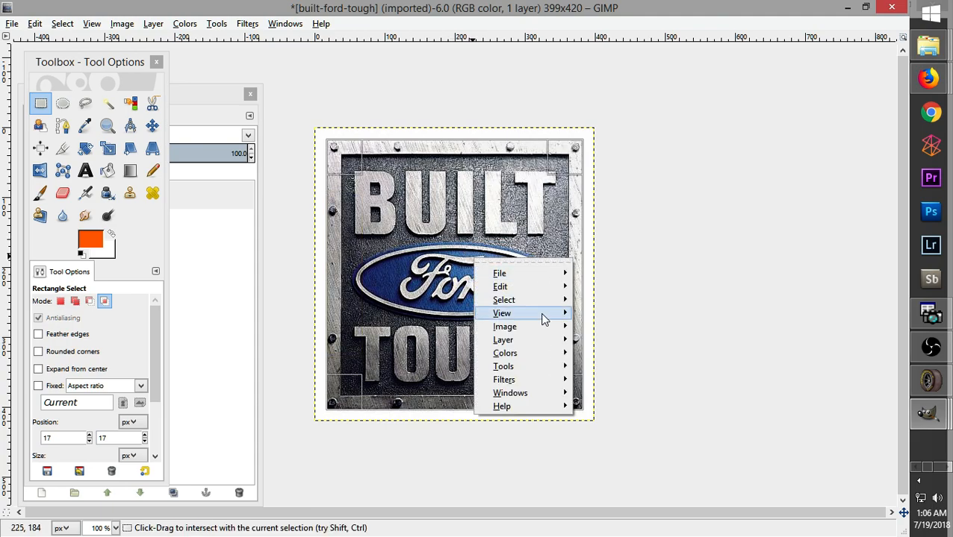
pyautogui.moveTo(551, 340)
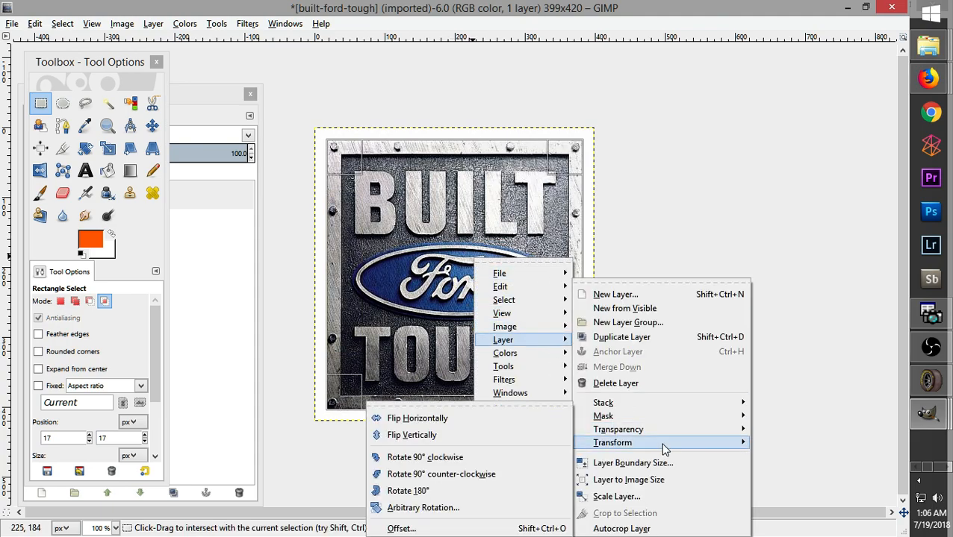
pyautogui.moveTo(658, 430)
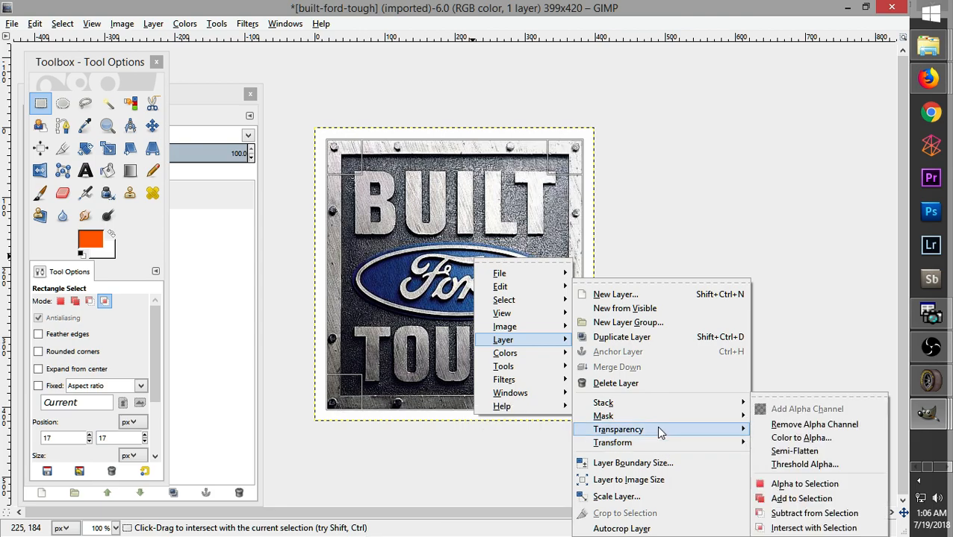
pyautogui.click(435, 195)
pyautogui.rightClick(434, 198)
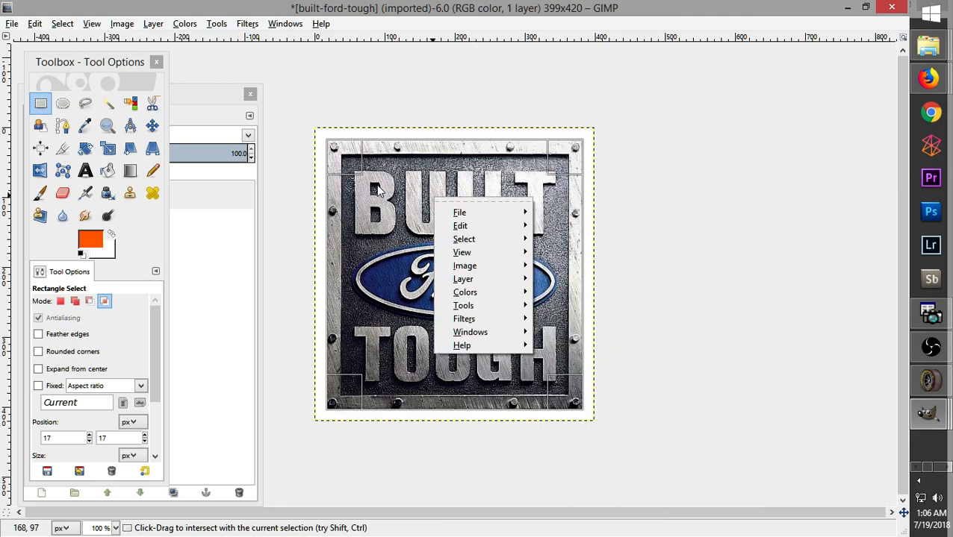
pyautogui.click(209, 105)
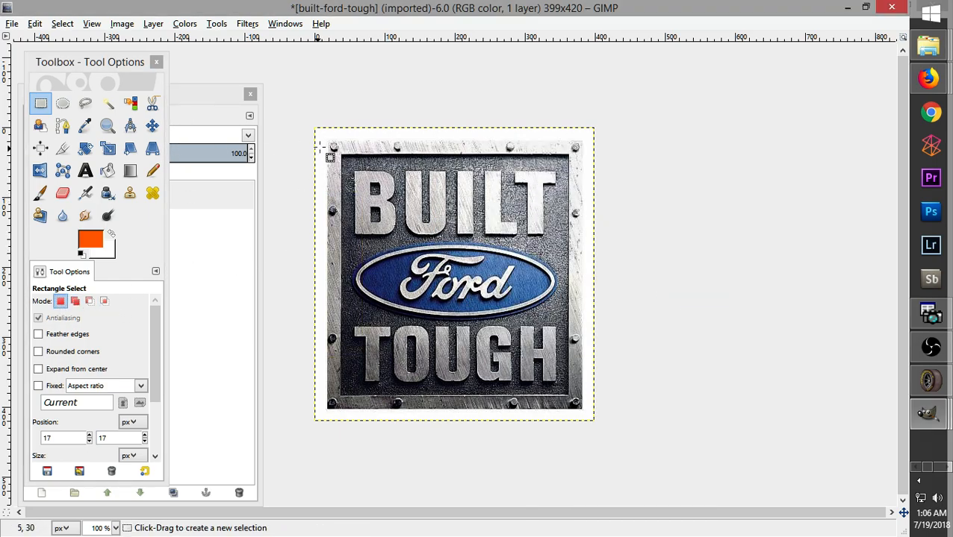
# Frame the riveted Built Ford Tough plate with Rectangle Select from 18, 18, excluding the white border, and copy it
pyautogui.moveTo(327, 140); pyautogui.dragTo(583, 410)
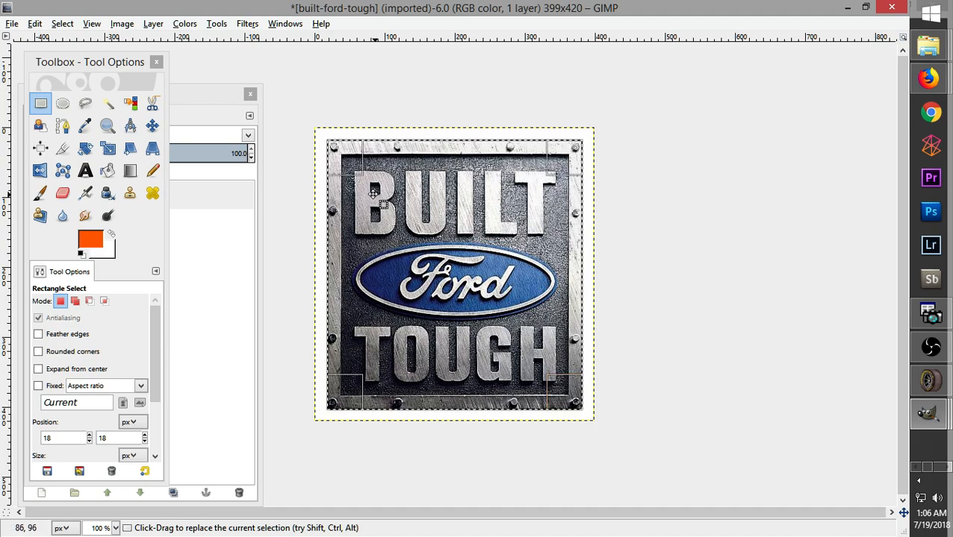
pyautogui.rightClick(464, 234)
pyautogui.moveTo(520, 252)
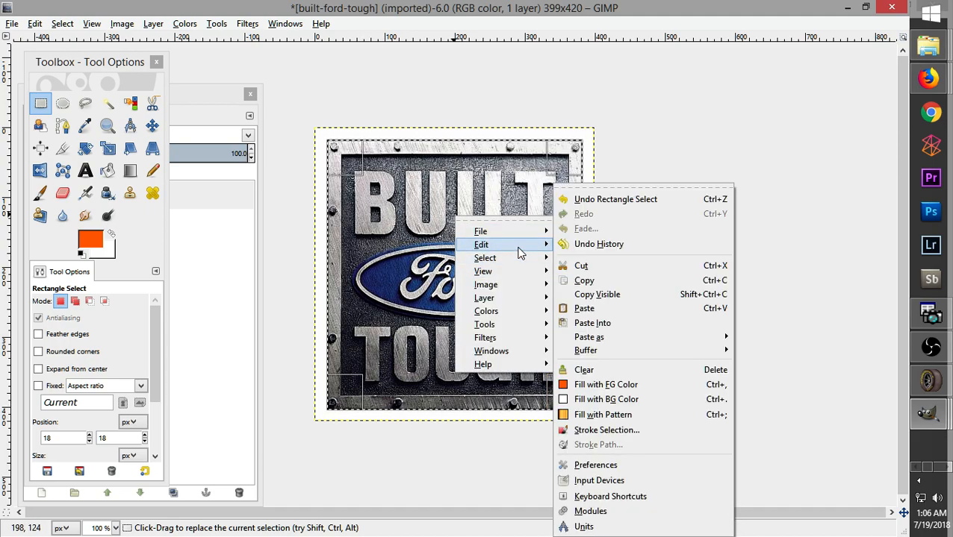
pyautogui.click(614, 282)
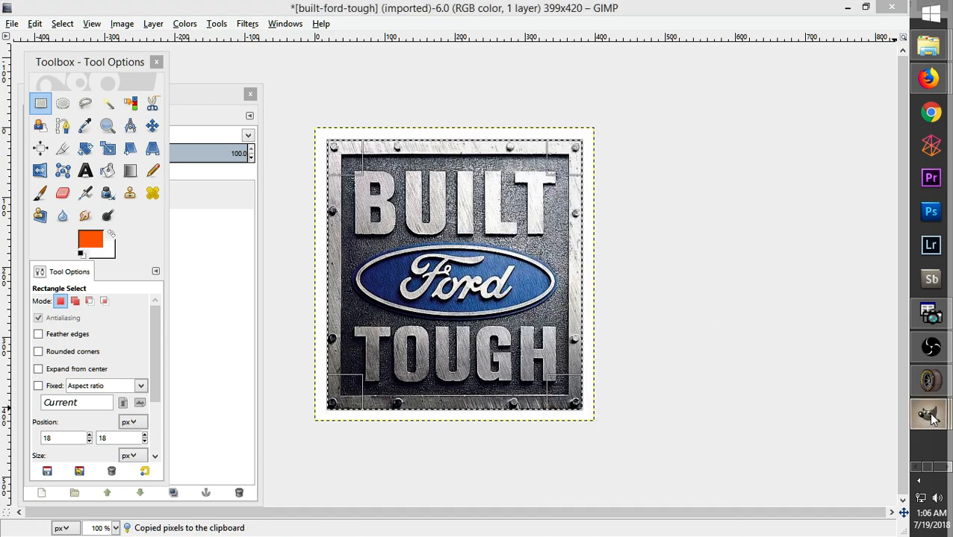
# Return to the truck template, paste the copied plate, and move it onto the lower side between number 27 and the rear wheel
pyautogui.moveTo(929, 412)
pyautogui.click(812, 299)
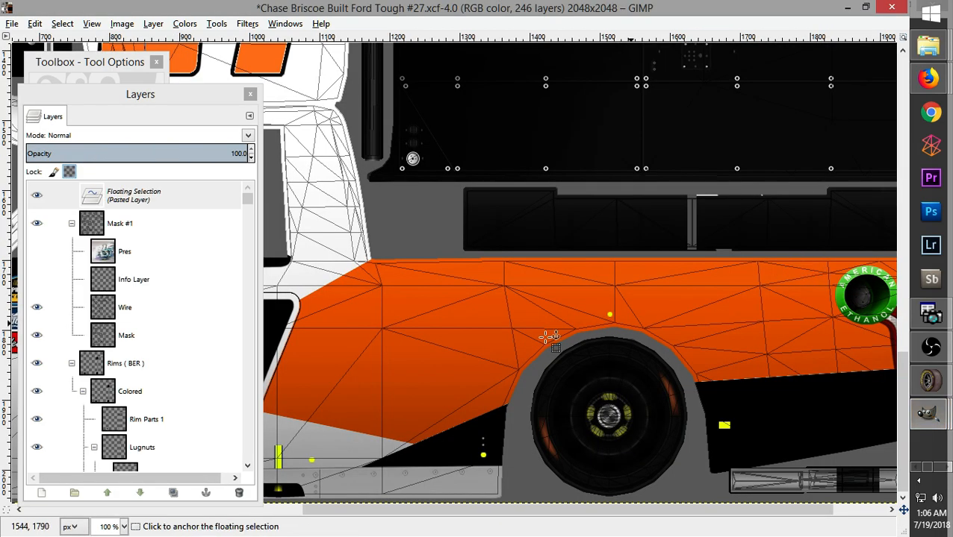
pyautogui.scroll(12, 884, 328)
pyautogui.scroll(-3, 866, 269)
pyautogui.moveTo(298, 233); pyautogui.dragTo(501, 438)
pyautogui.scroll(-10, 892, 314)
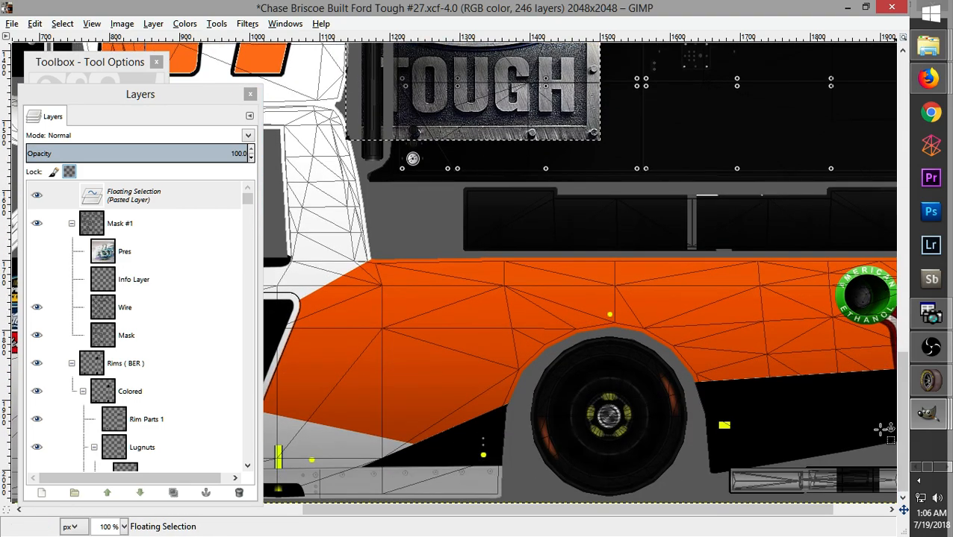
pyautogui.moveTo(498, 67); pyautogui.dragTo(453, 379)
# Scale the pasted logo down to about 190 × 200 px with the Scale tool
pyautogui.rightClick(391, 336)
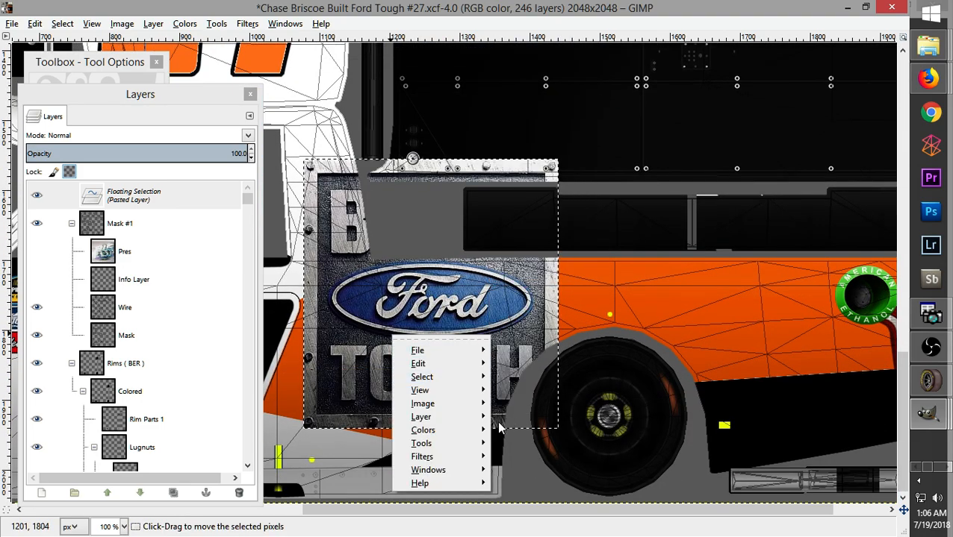
pyautogui.click(108, 74)
pyautogui.click(108, 74)
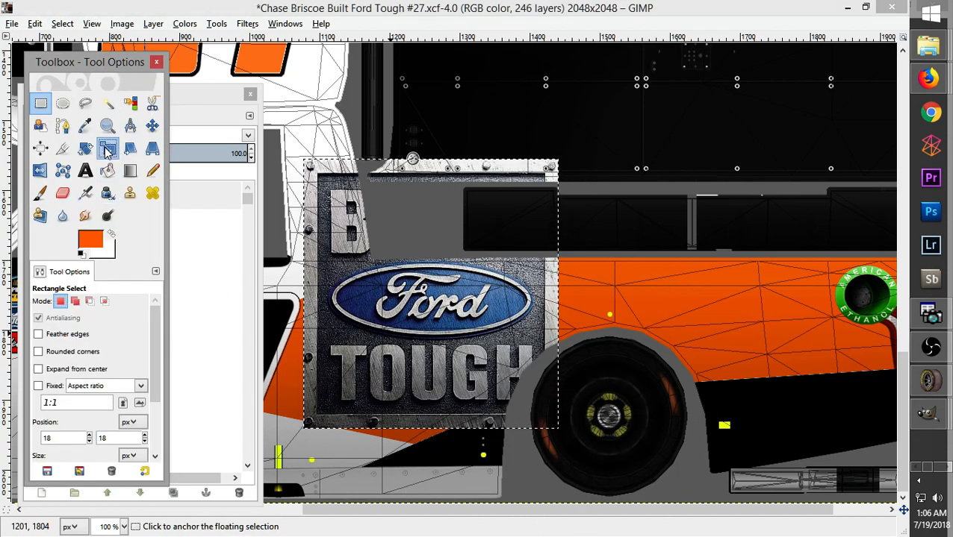
pyautogui.click(108, 147)
pyautogui.click(573, 351)
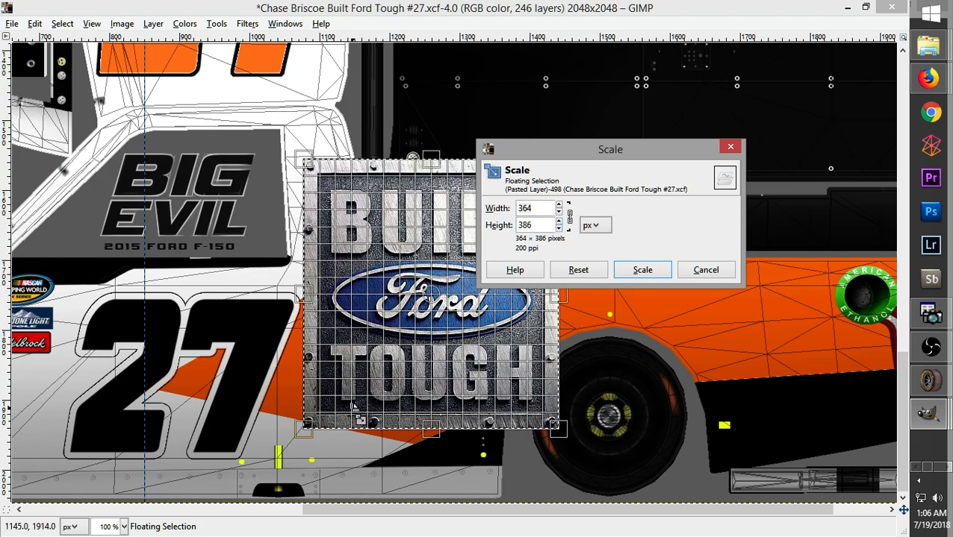
pyautogui.moveTo(308, 446); pyautogui.dragTo(487, 317)
pyautogui.click(640, 271)
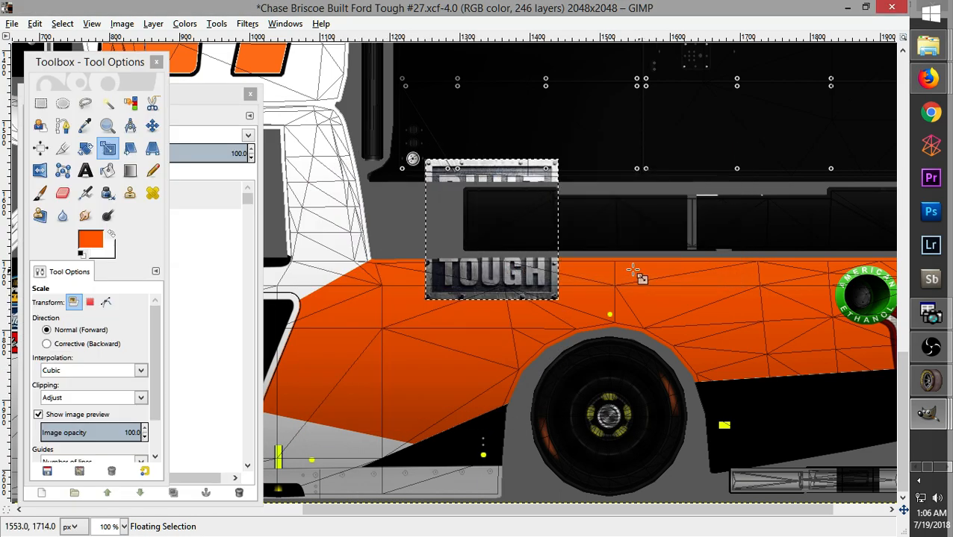
# Shrink the logo further to about 165 × 173 px and place it on the orange panel ahead of the rear wheel
pyautogui.click(511, 195)
pyautogui.moveTo(424, 162); pyautogui.dragTo(443, 180)
pyautogui.click(641, 271)
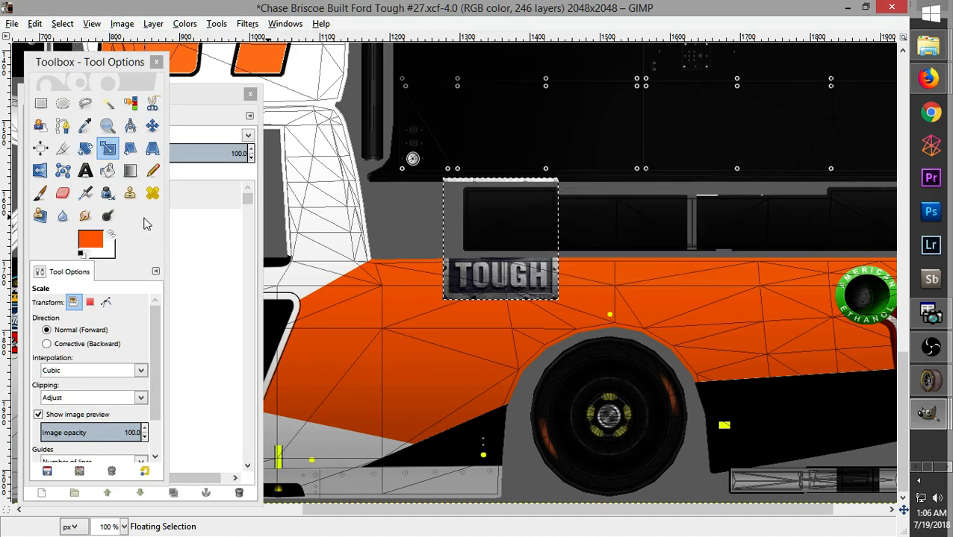
pyautogui.click(40, 103)
pyautogui.moveTo(472, 227); pyautogui.dragTo(409, 318)
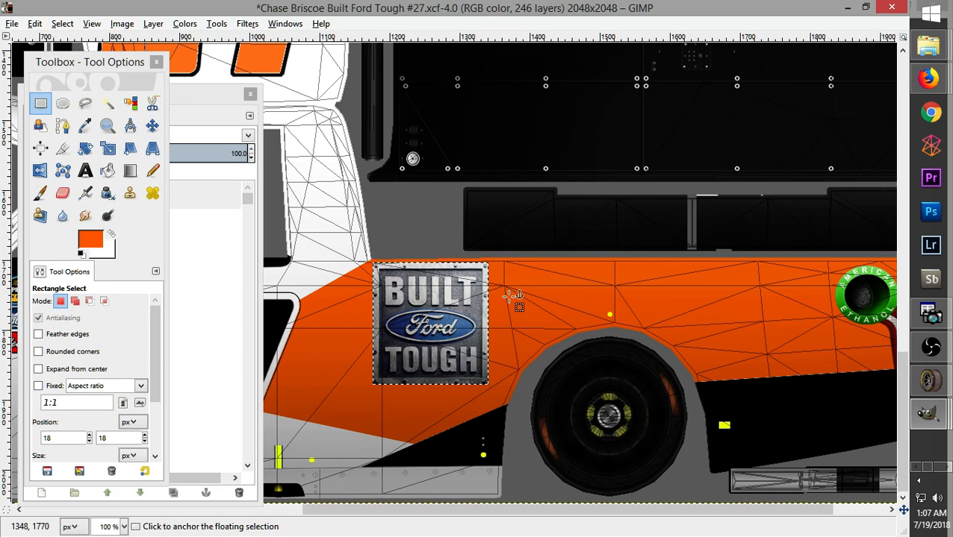
# Switch to Firefox, compare the side logo's size and position with the number 27 truck photo, and return to the GIMP template
pyautogui.moveTo(933, 86)
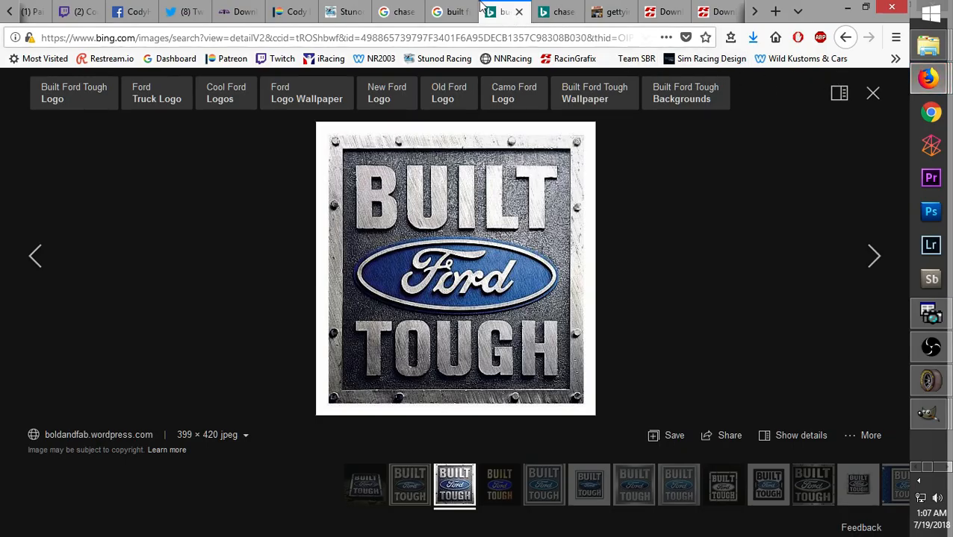
pyautogui.click(396, 11)
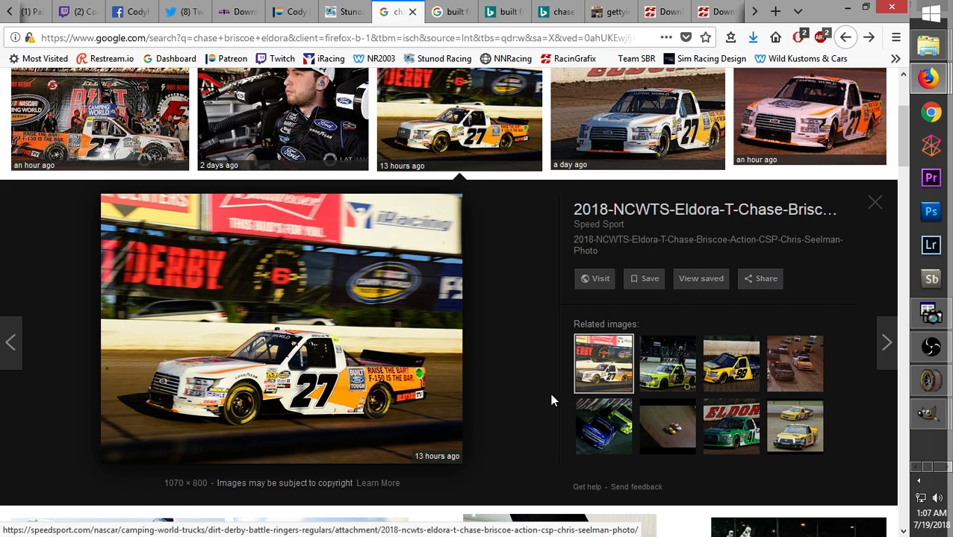
pyautogui.moveTo(929, 424)
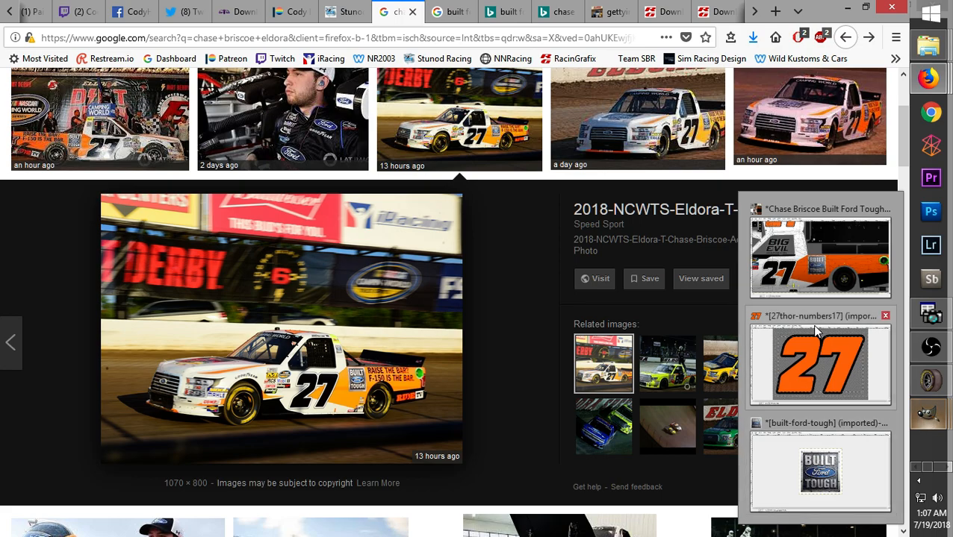
pyautogui.click(820, 254)
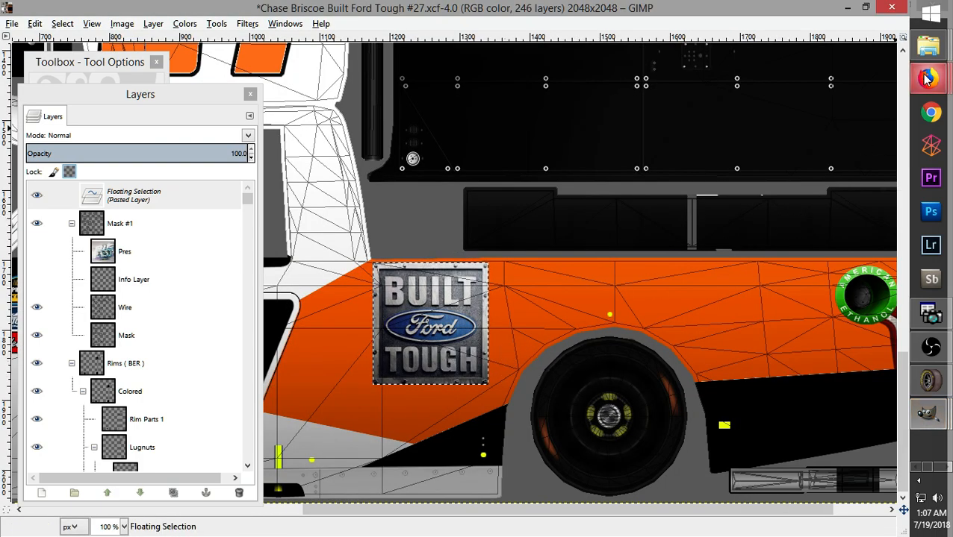
pyautogui.moveTo(928, 79)
pyautogui.click(799, 112)
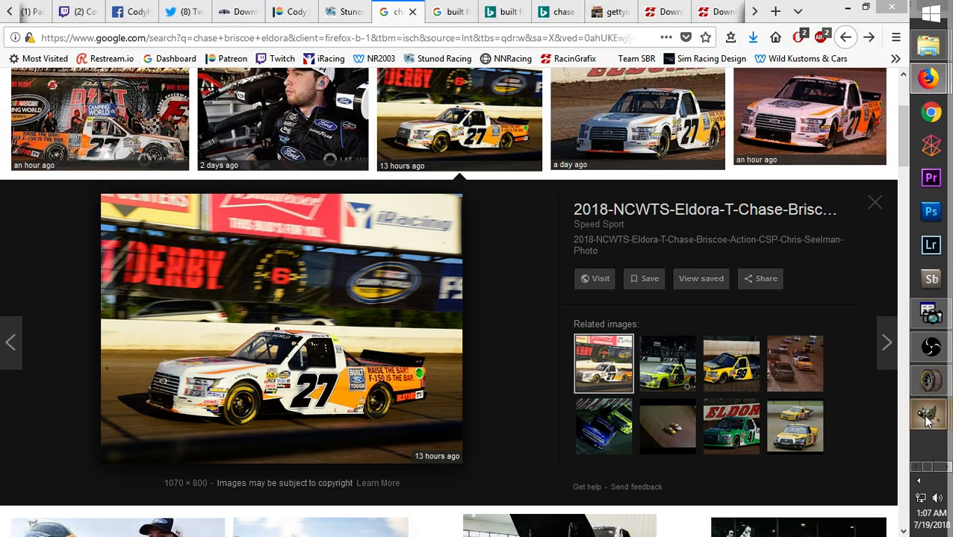
pyautogui.moveTo(928, 414)
pyautogui.click(840, 241)
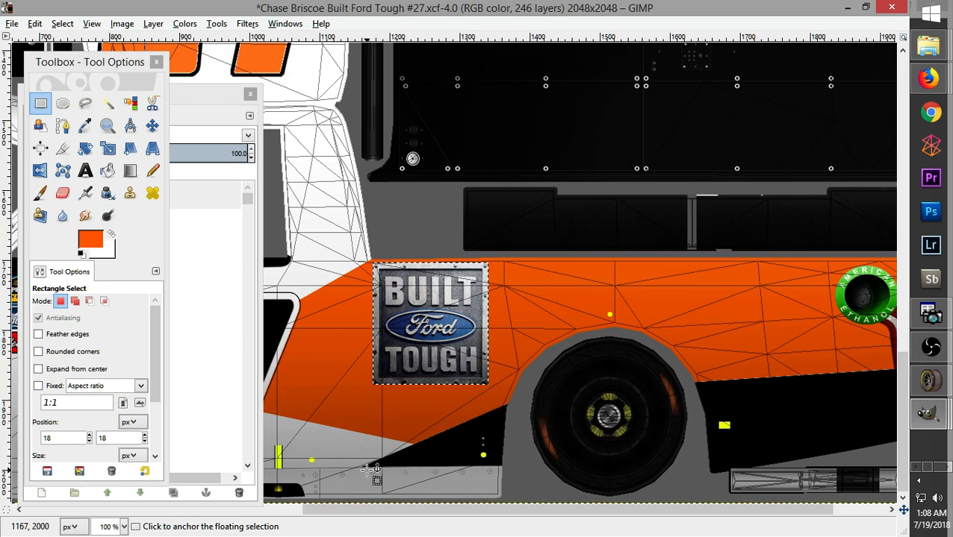
# Scale the logo on the lower side to 156 × 164 px with the Scale tool
pyautogui.rightClick(470, 353)
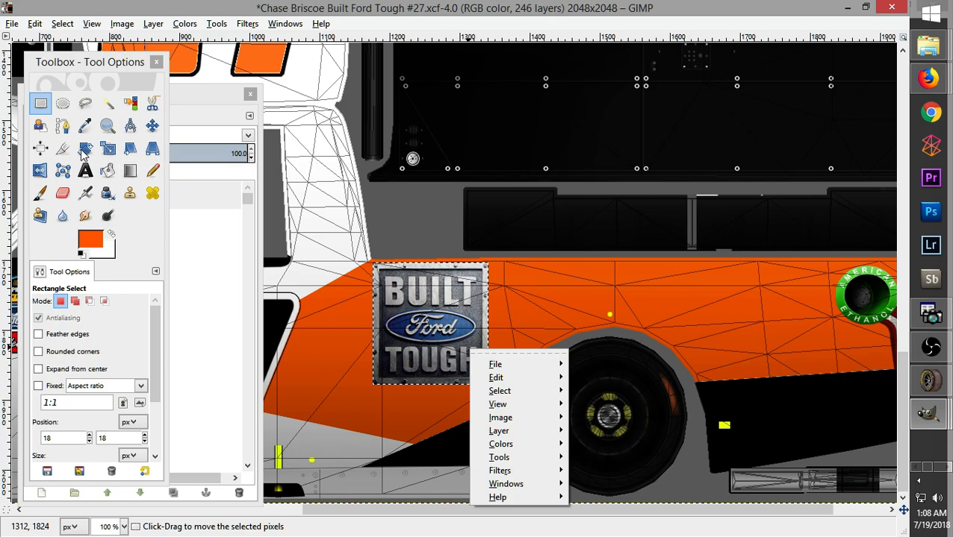
pyautogui.click(110, 150)
pyautogui.click(430, 329)
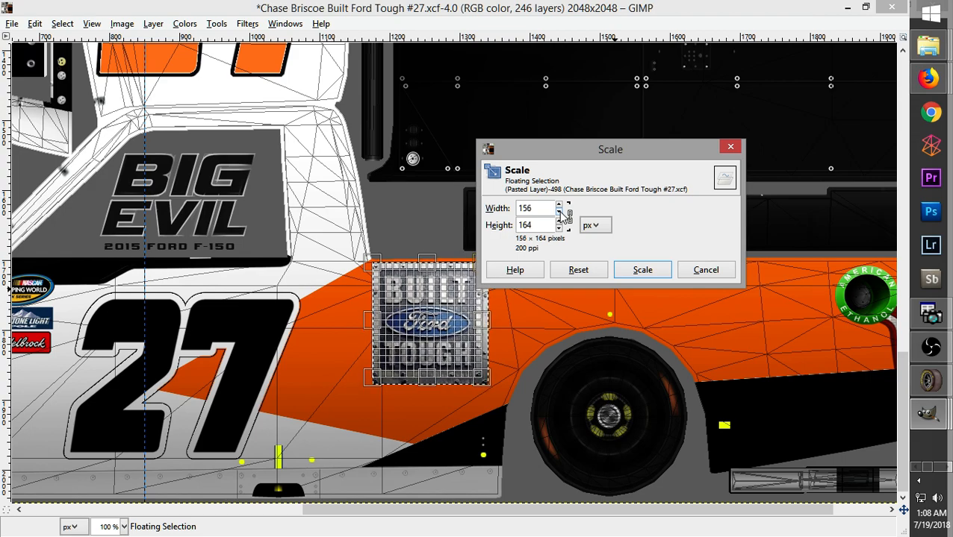
pyautogui.click(639, 271)
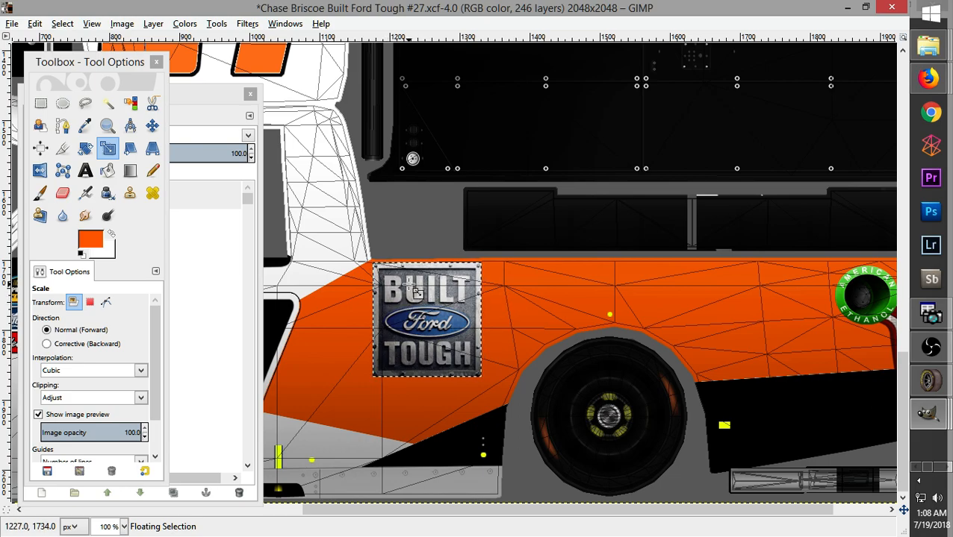
# Move the vertical guide to the logo's centre, nudge the logo slightly into place with the Move tool, and copy it
pyautogui.moveTo(399, 512); pyautogui.dragTo(222, 487)
pyautogui.click(152, 126)
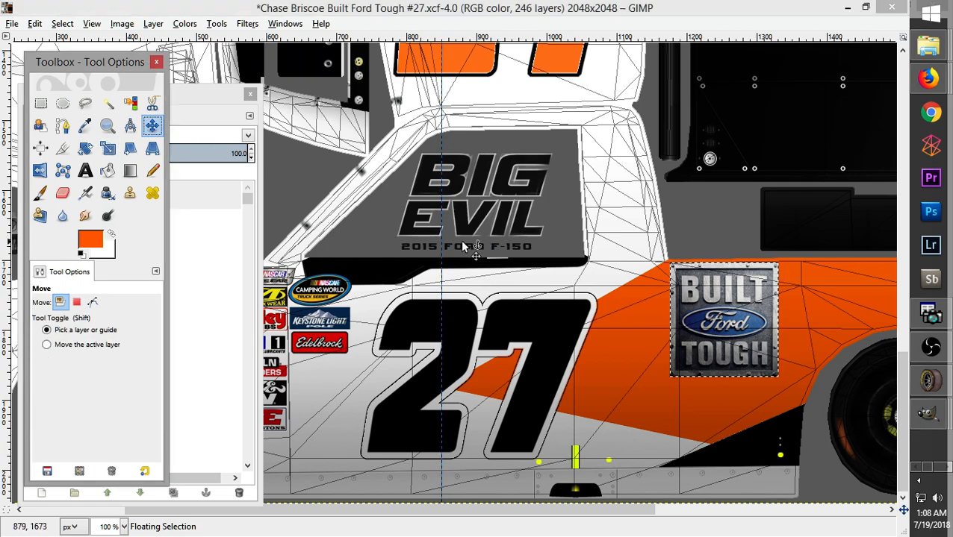
pyautogui.moveTo(446, 247); pyautogui.dragTo(725, 250)
pyautogui.moveTo(742, 326); pyautogui.dragTo(743, 322)
pyautogui.rightClick(744, 322)
pyautogui.moveTo(777, 349)
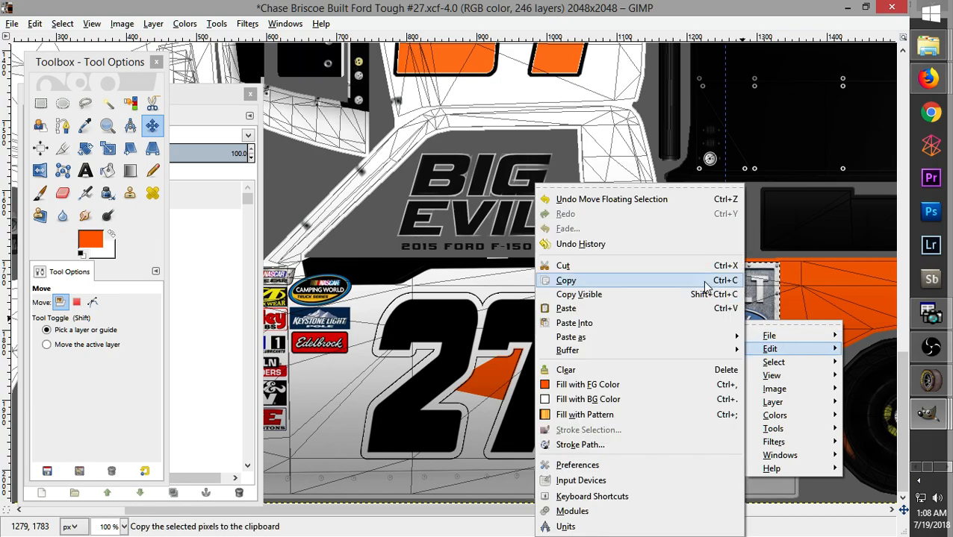
pyautogui.click(633, 281)
# Paste the copied logo onto the orange area of the upper side and rotate it 180° to match the upside-down number 27
pyautogui.moveTo(901, 370); pyautogui.dragTo(895, 143)
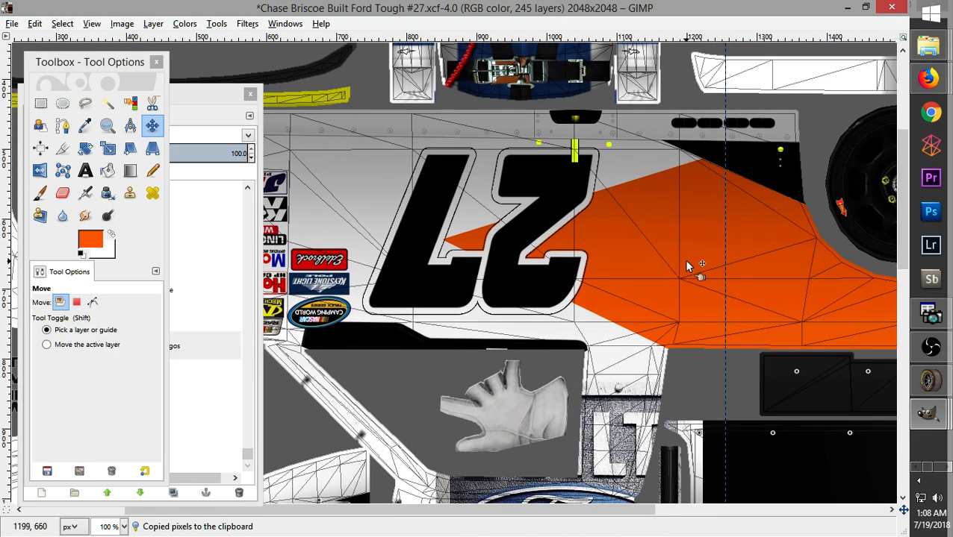
pyautogui.hotkey('ctrl', 'v')
pyautogui.moveTo(456, 281); pyautogui.dragTo(706, 285)
pyautogui.rightClick(706, 286)
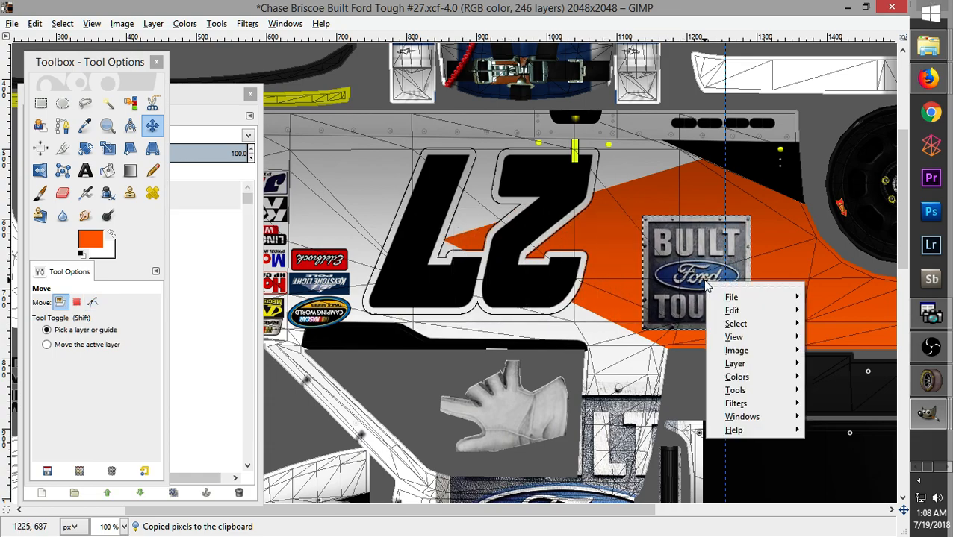
pyautogui.moveTo(727, 310)
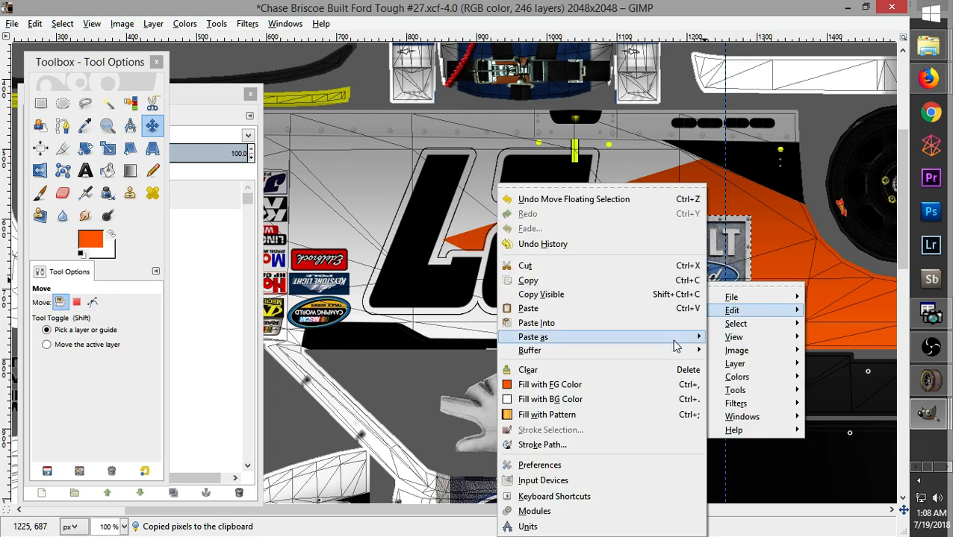
pyautogui.moveTo(761, 366)
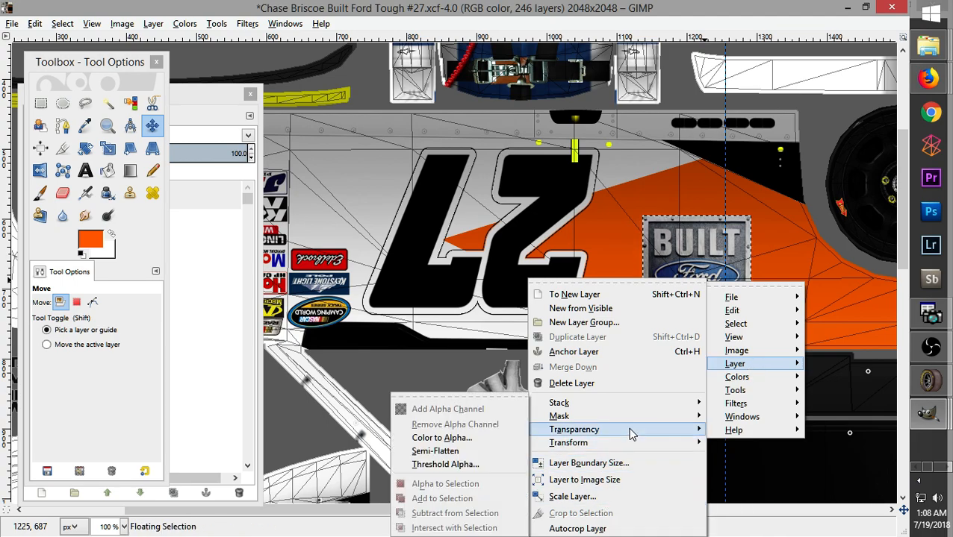
pyautogui.moveTo(631, 443)
pyautogui.click(396, 496)
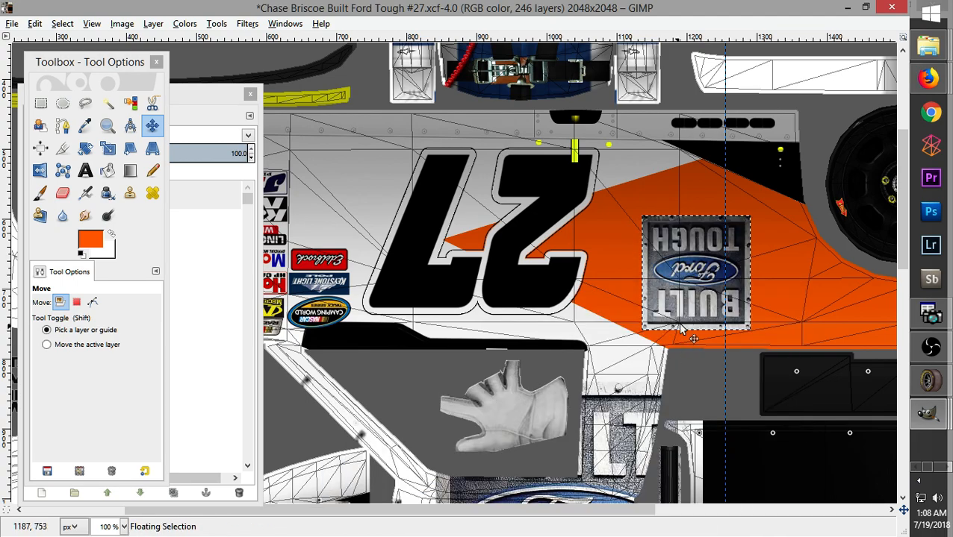
# Centre the rotated logo on the vertical guide near the upper side's lower edge and anchor it
pyautogui.moveTo(686, 287); pyautogui.dragTo(710, 299)
pyautogui.moveTo(905, 224)
pyautogui.mouseDown()
pyautogui.moveTo(903, 409)
pyautogui.moveTo(902, 239)
pyautogui.mouseUp()
pyautogui.click(627, 194)
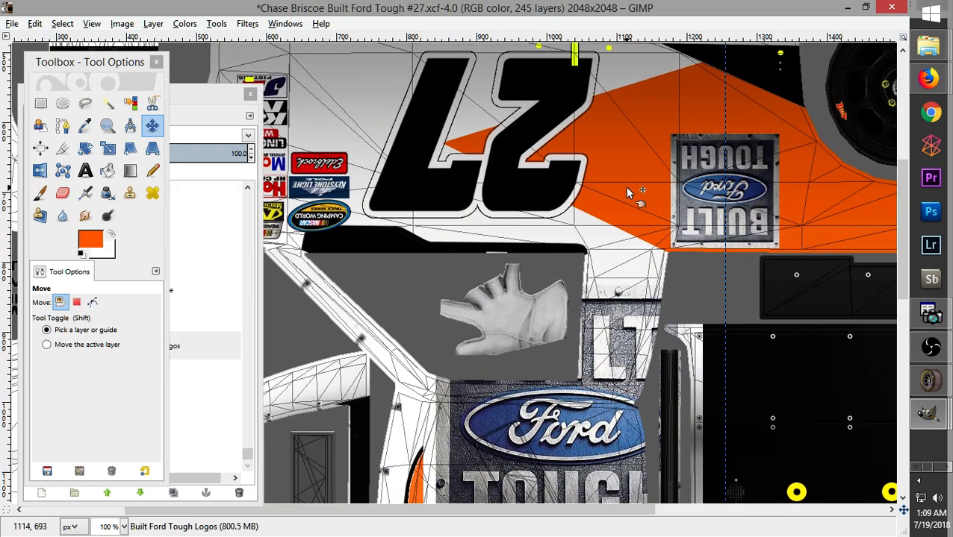
# Select the oversized logo covering the roof number on the Built Ford Tough Logos layer, delete it, and clear the selection
pyautogui.scroll(-2, 633, 195)
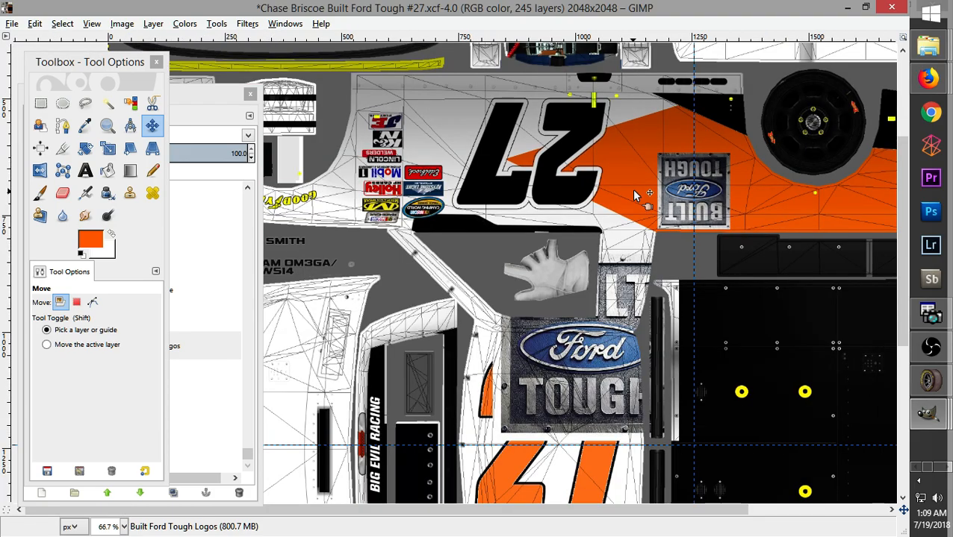
pyautogui.moveTo(901, 161); pyautogui.dragTo(905, 182)
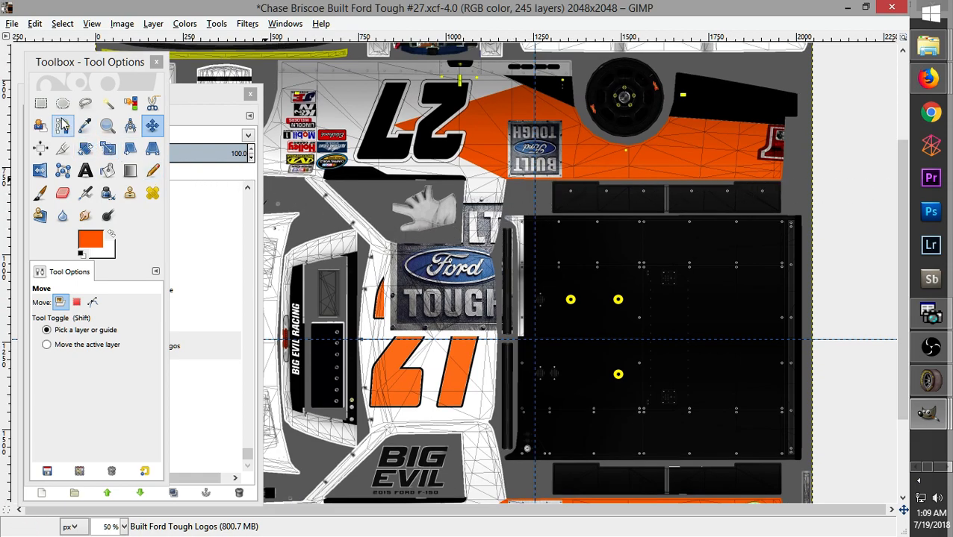
pyautogui.click(191, 99)
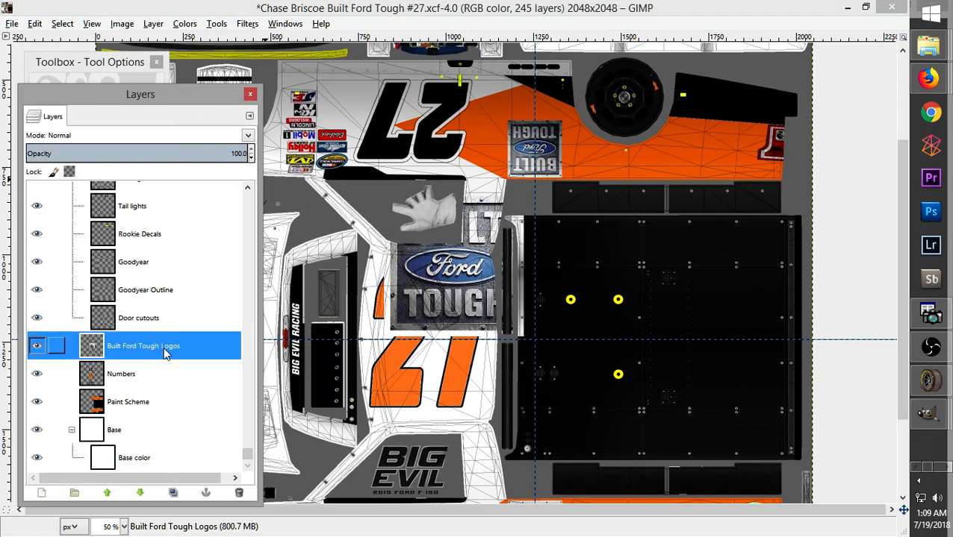
pyautogui.click(78, 71)
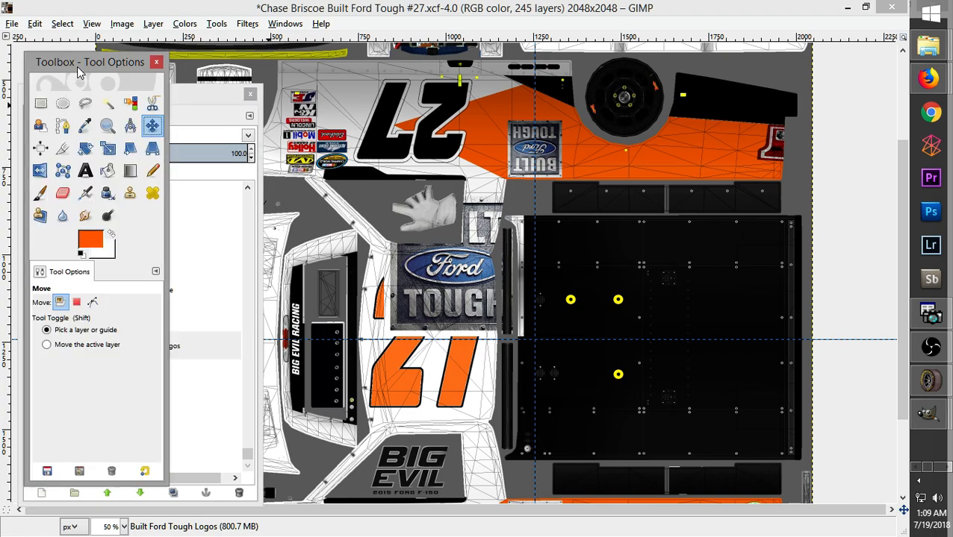
pyautogui.click(41, 103)
pyautogui.moveTo(348, 181); pyautogui.dragTo(553, 368)
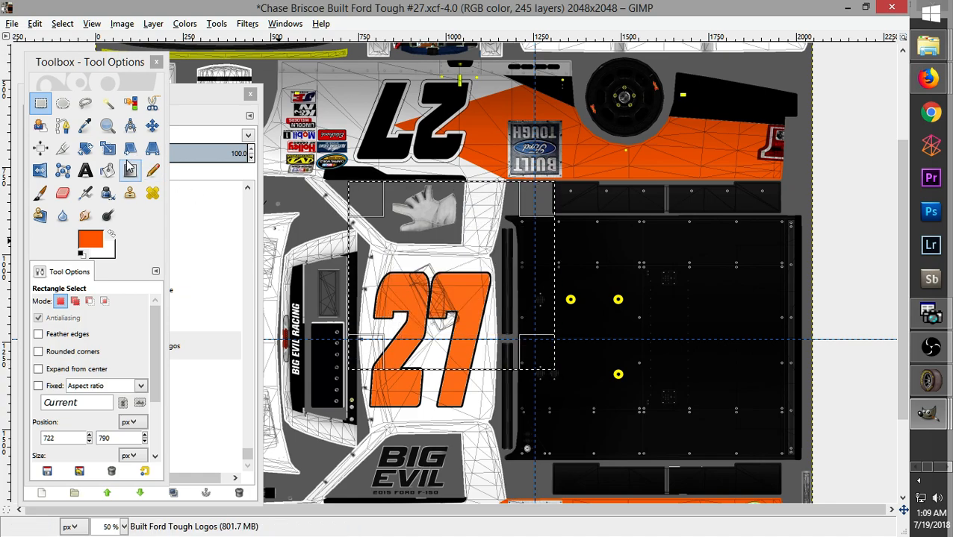
pyautogui.click(472, 227)
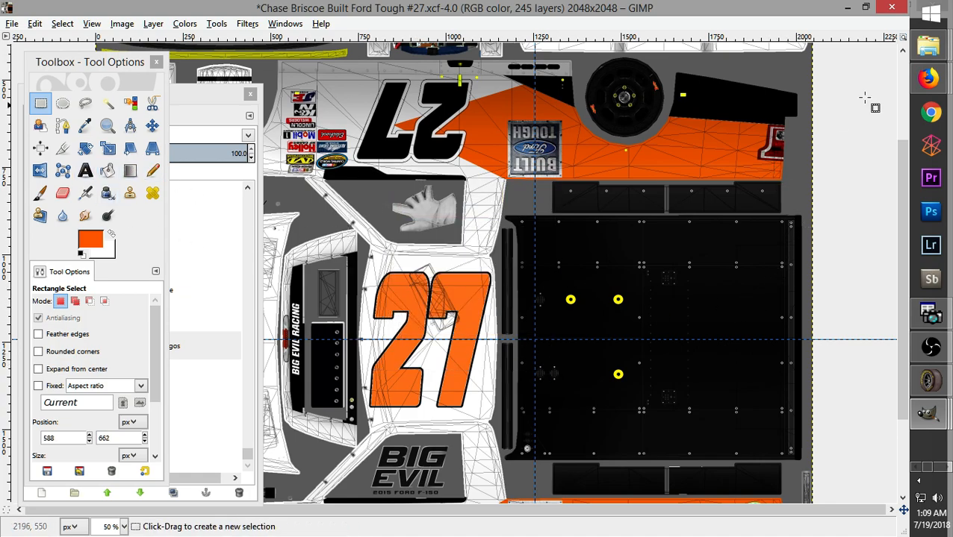
# Switch to Firefox to examine the number 27 truck's side graphics in the reference photo
pyautogui.moveTo(928, 77)
pyautogui.click(805, 87)
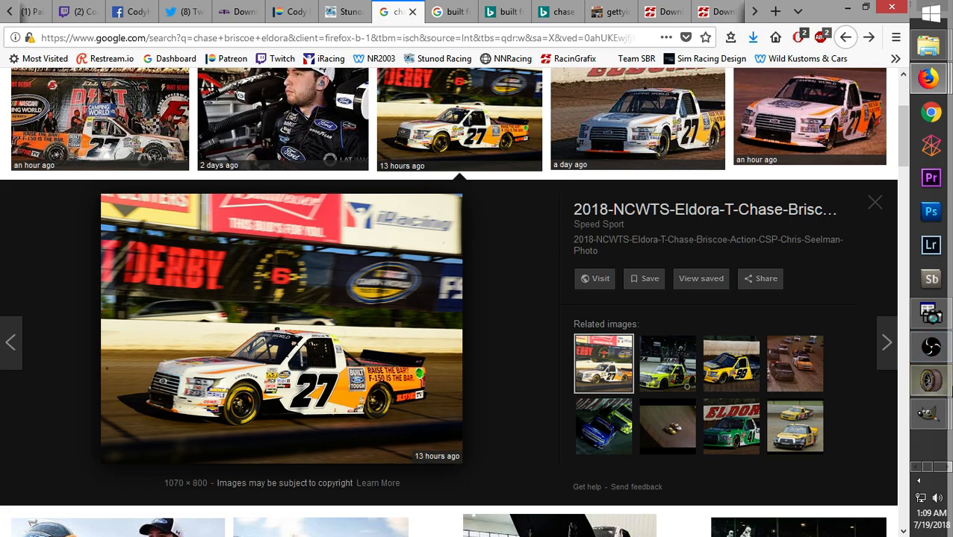
# Switch to GIMP and paste the Built Ford Tough logo onto the lower cab pillar beside the Big Evil window
pyautogui.moveTo(930, 382)
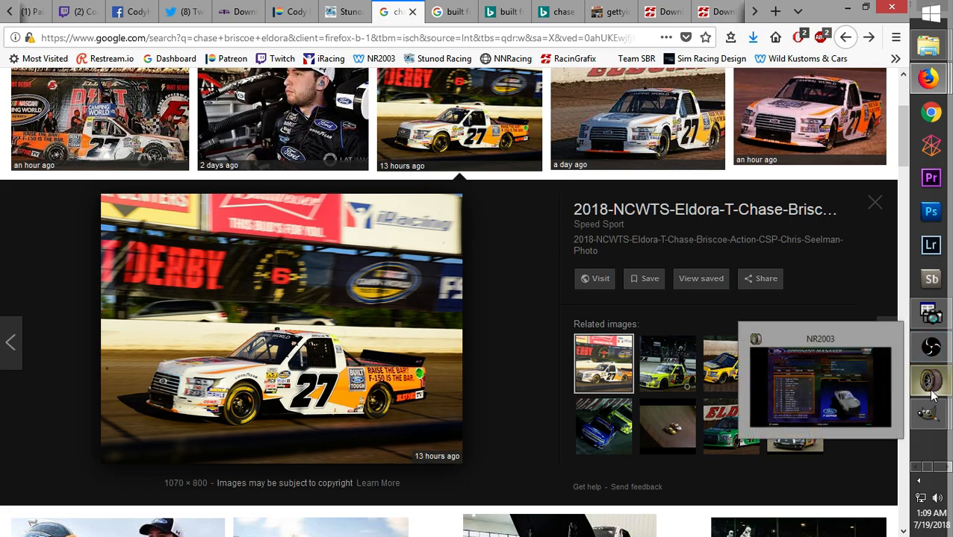
pyautogui.moveTo(931, 413)
pyautogui.click(839, 279)
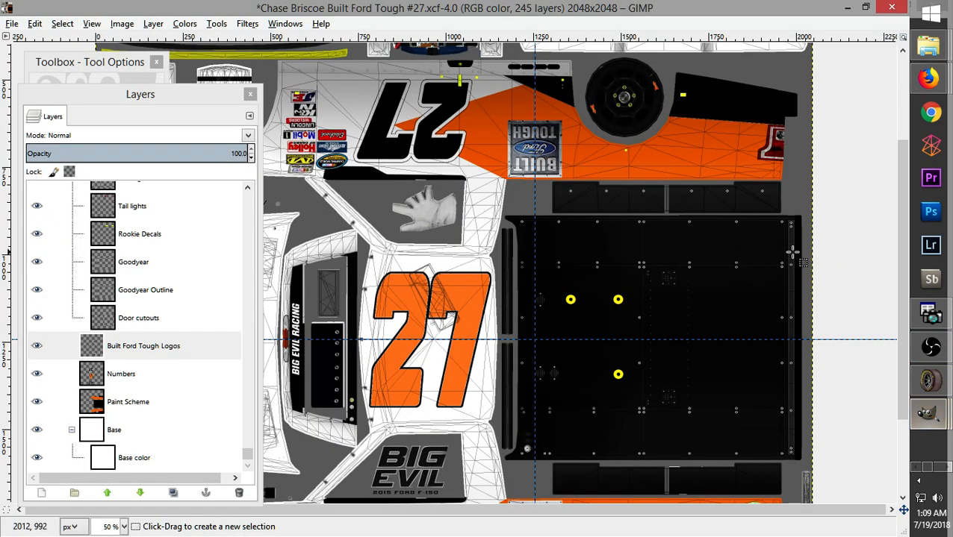
pyautogui.scroll(-3, 903, 174)
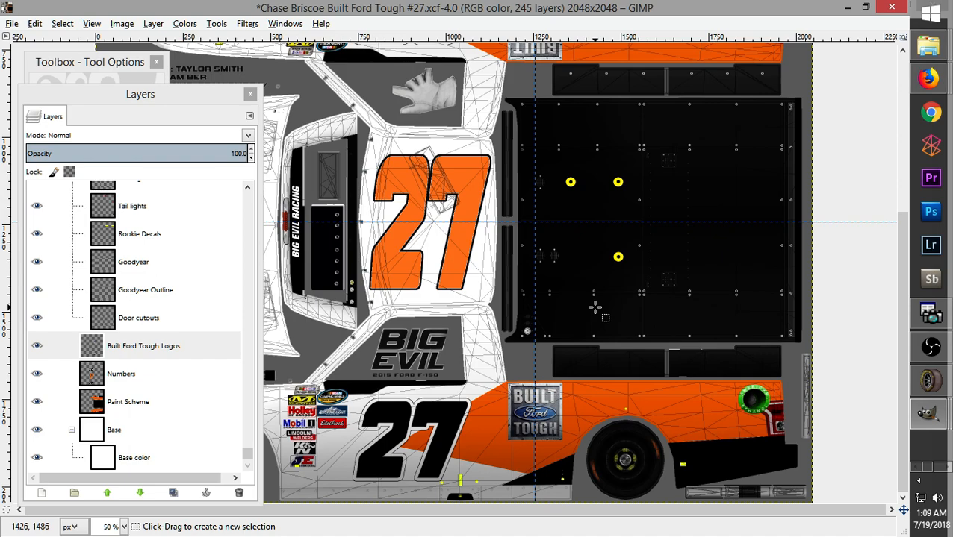
pyautogui.hotkey('ctrl', 'v')
pyautogui.moveTo(472, 279); pyautogui.dragTo(494, 342)
pyautogui.rightClick(493, 342)
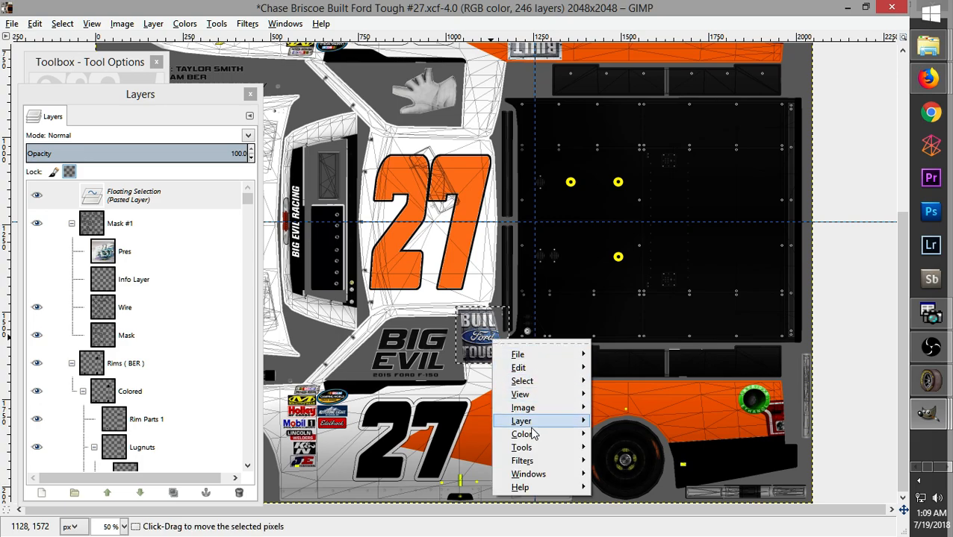
pyautogui.click(107, 61)
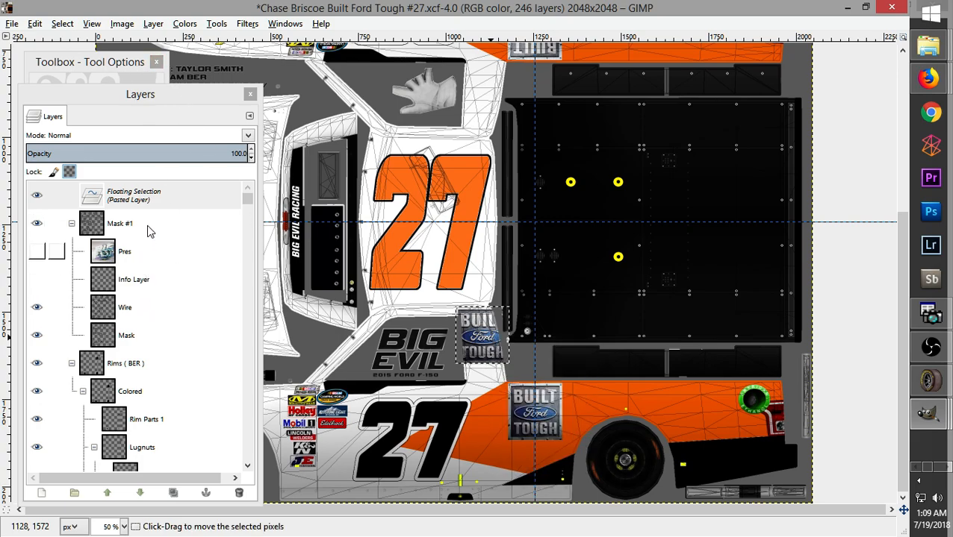
pyautogui.click(105, 65)
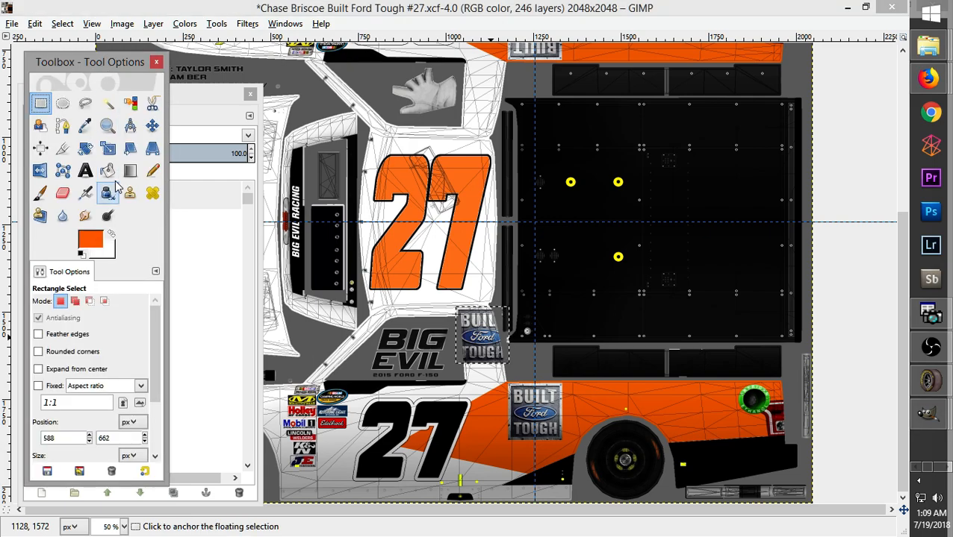
# Scale the pasted logo to 75 × 79 px and move it onto the white pillar beside the Big Evil window
pyautogui.click(107, 149)
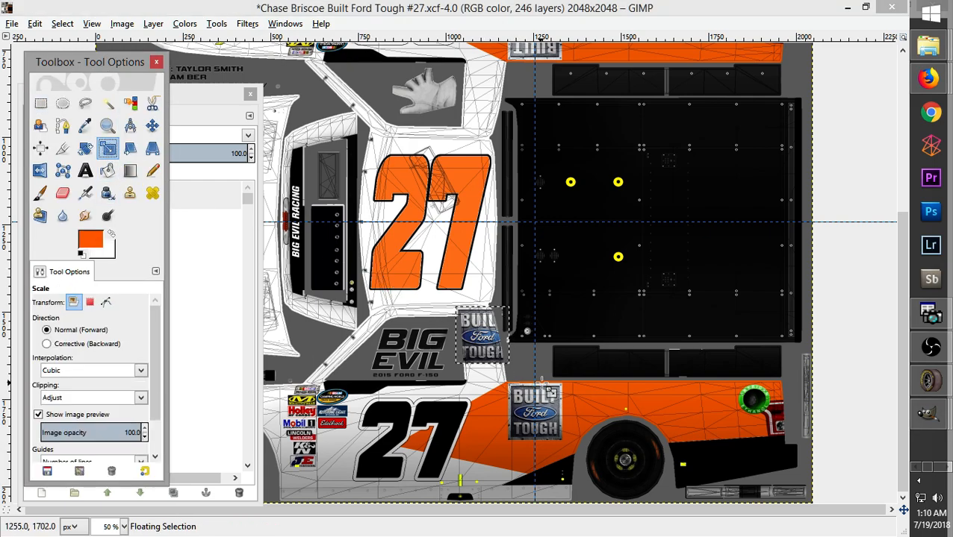
pyautogui.click(493, 349)
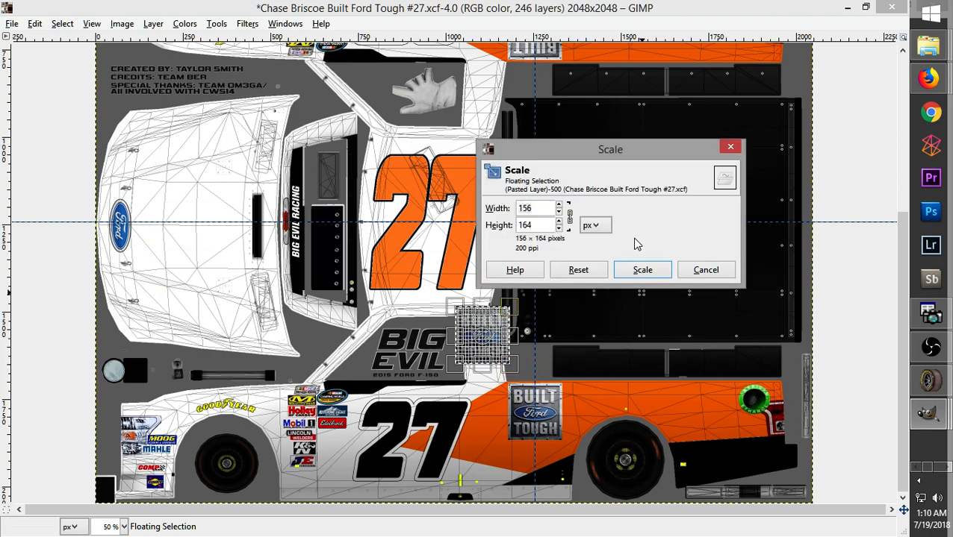
pyautogui.click(558, 212)
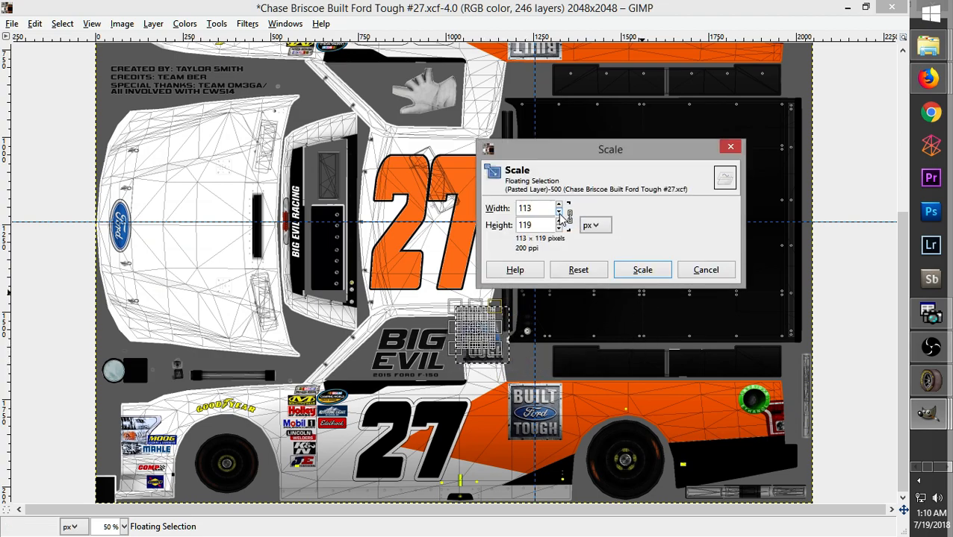
pyautogui.click(559, 213)
pyautogui.click(559, 213)
pyautogui.click(558, 212)
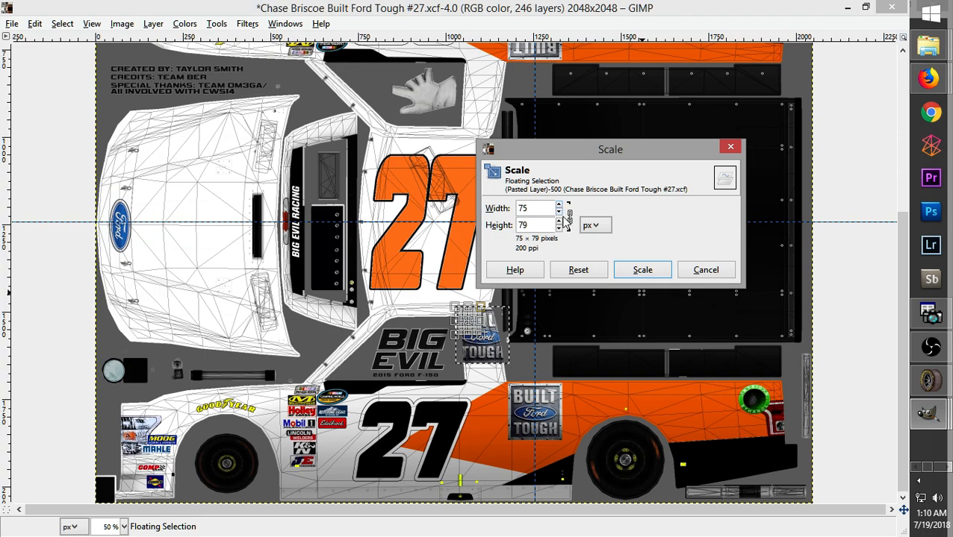
pyautogui.click(641, 270)
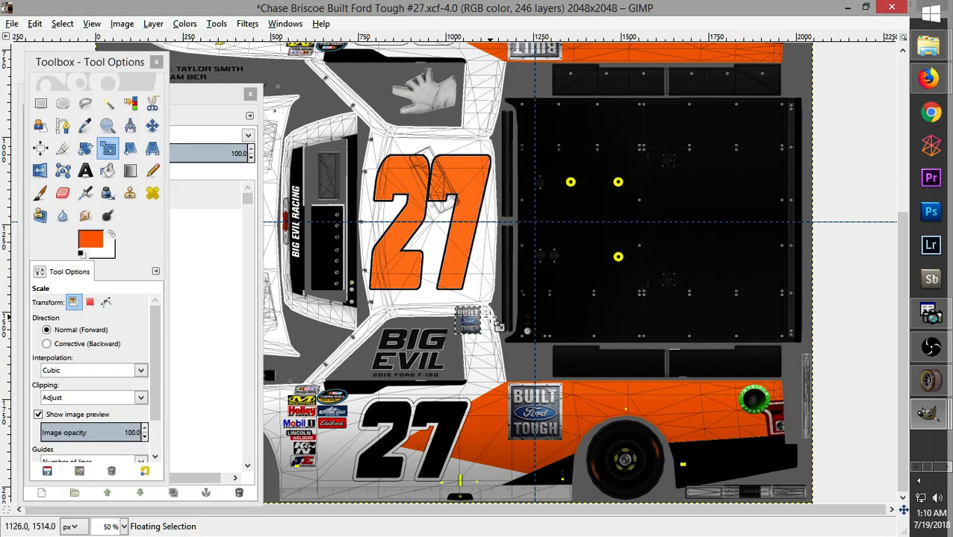
pyautogui.click(43, 107)
pyautogui.moveTo(475, 328); pyautogui.dragTo(489, 349)
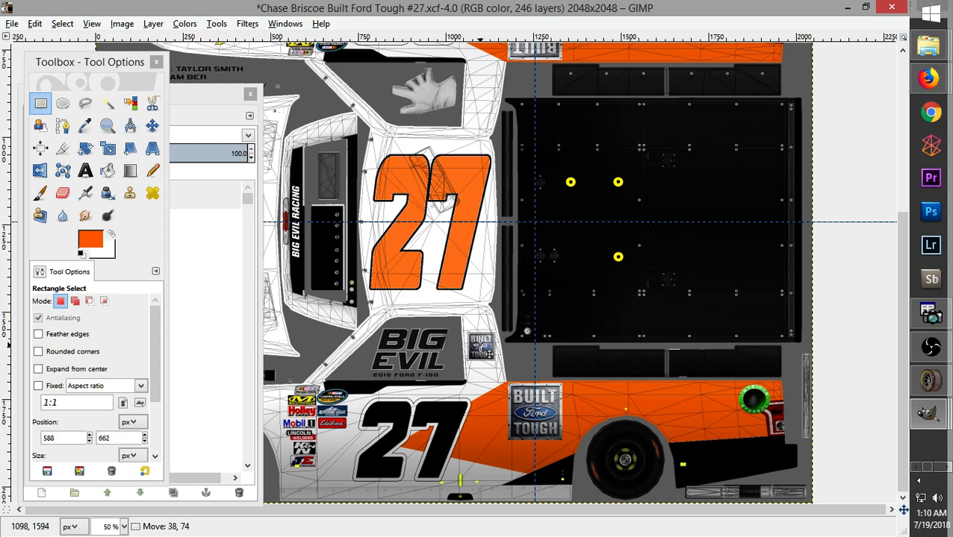
# Switch to Firefox to examine the cab pillar behind the door window in the number 27 truck photo, and return to GIMP
pyautogui.moveTo(927, 77)
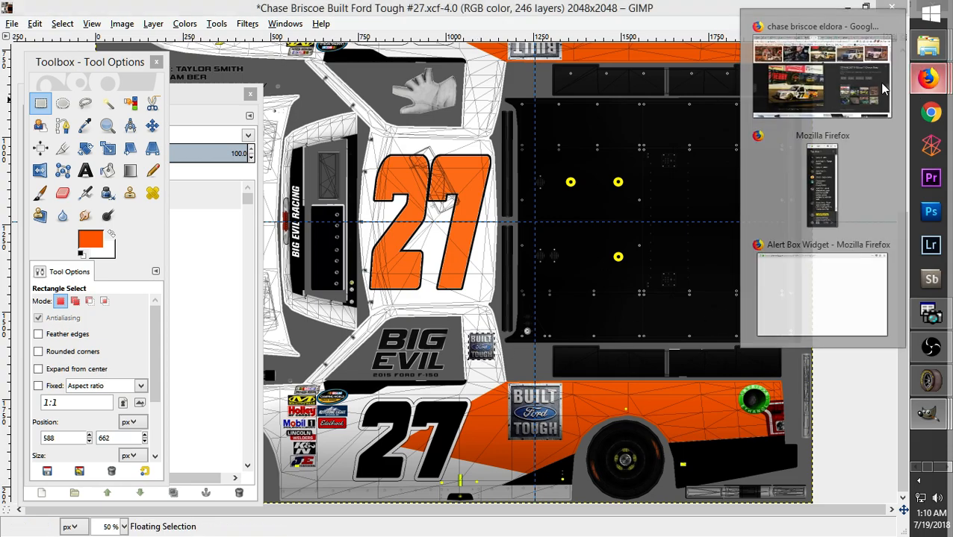
pyautogui.click(747, 74)
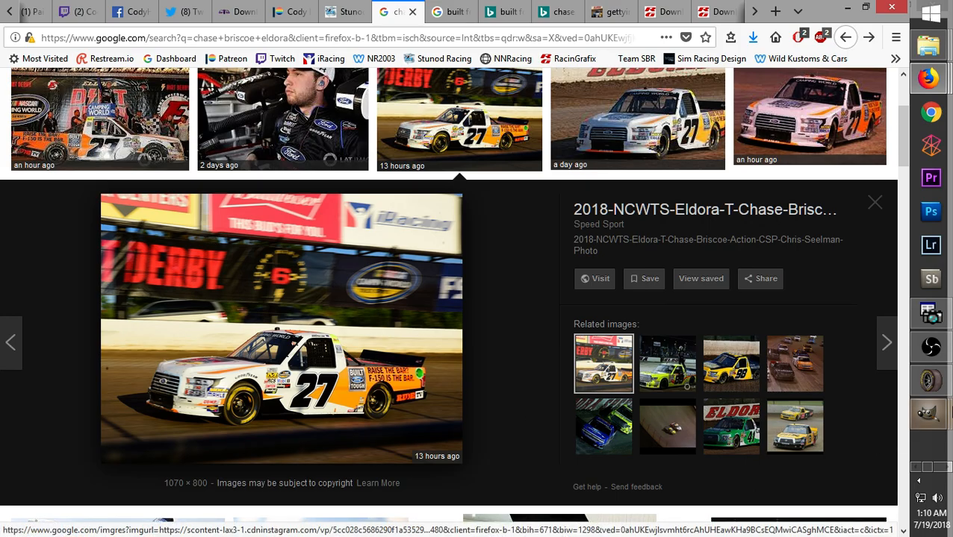
pyautogui.moveTo(928, 416)
pyautogui.click(828, 253)
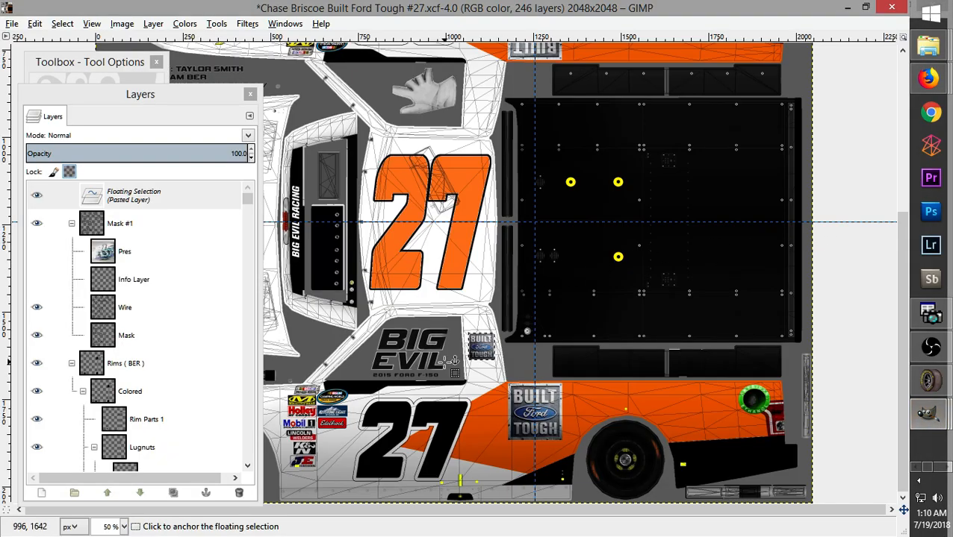
# Scale the floating logo down a little further and nudge it up within the lower white pillar
pyautogui.rightClick(483, 358)
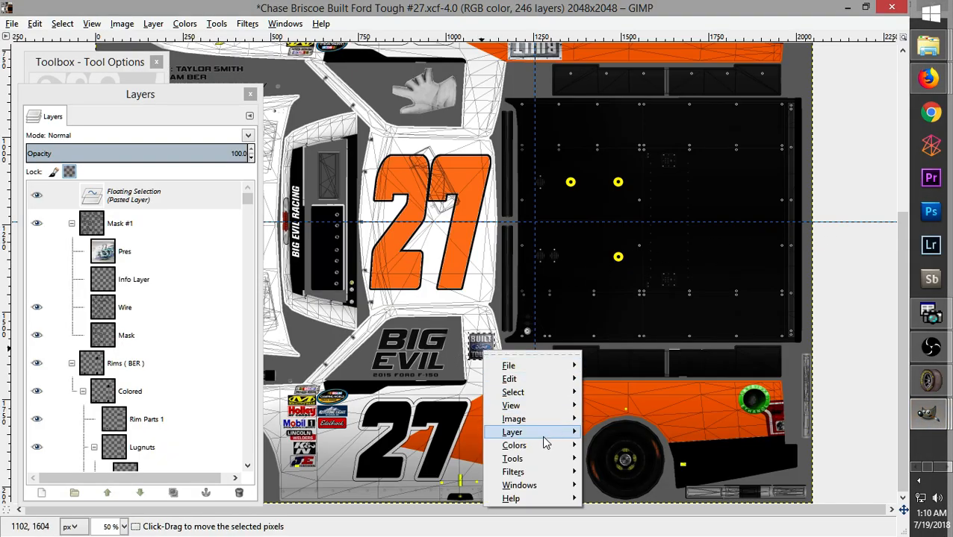
pyautogui.moveTo(541, 435)
pyautogui.click(627, 497)
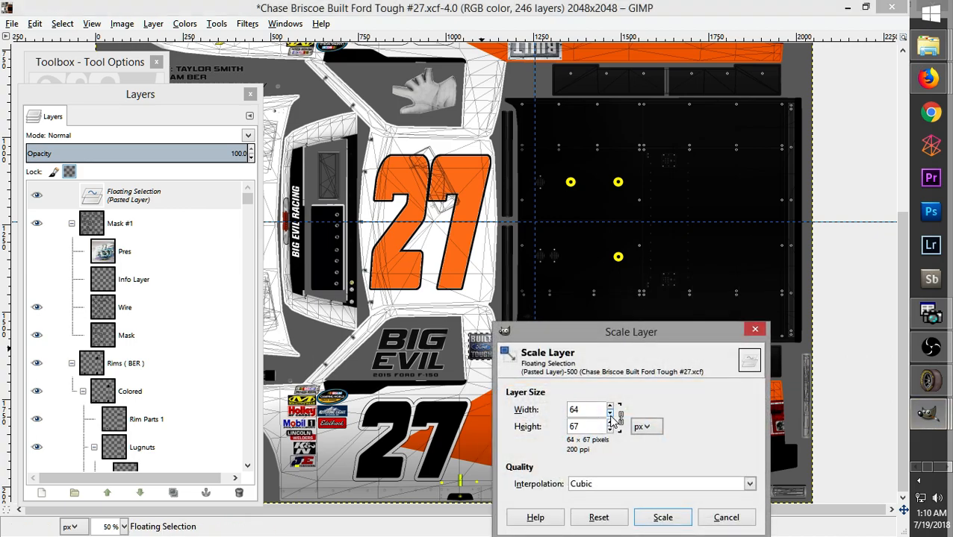
pyautogui.click(662, 517)
pyautogui.moveTo(492, 359); pyautogui.dragTo(491, 356)
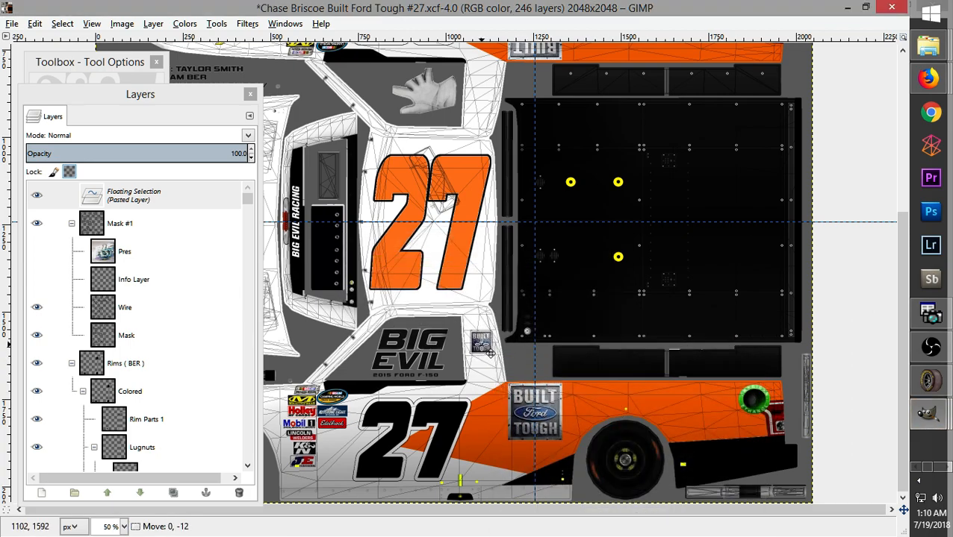
pyautogui.moveTo(489, 354); pyautogui.dragTo(489, 352)
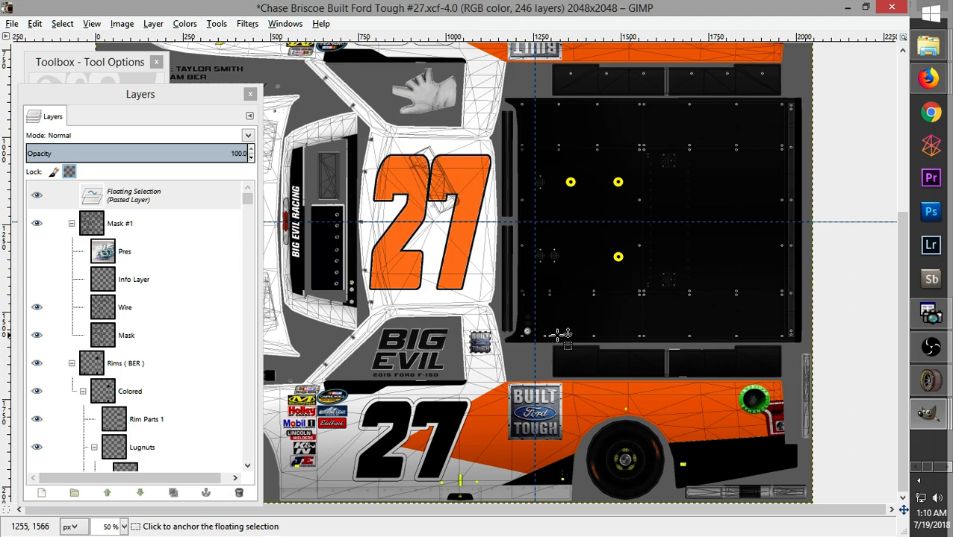
# Recheck the size and placement of the pillar logo against the reference photo in Firefox, and return to GIMP
pyautogui.moveTo(929, 78)
pyautogui.click(828, 105)
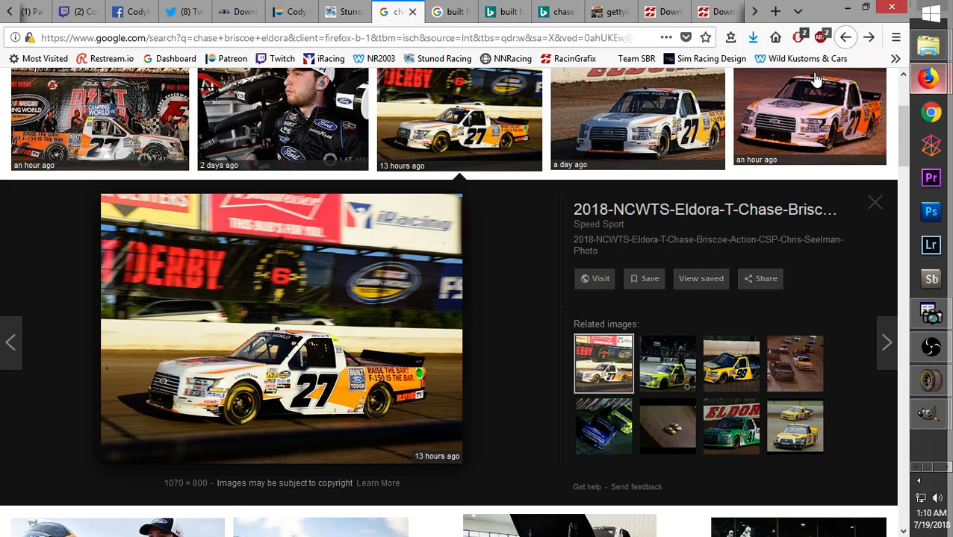
pyautogui.click(502, 147)
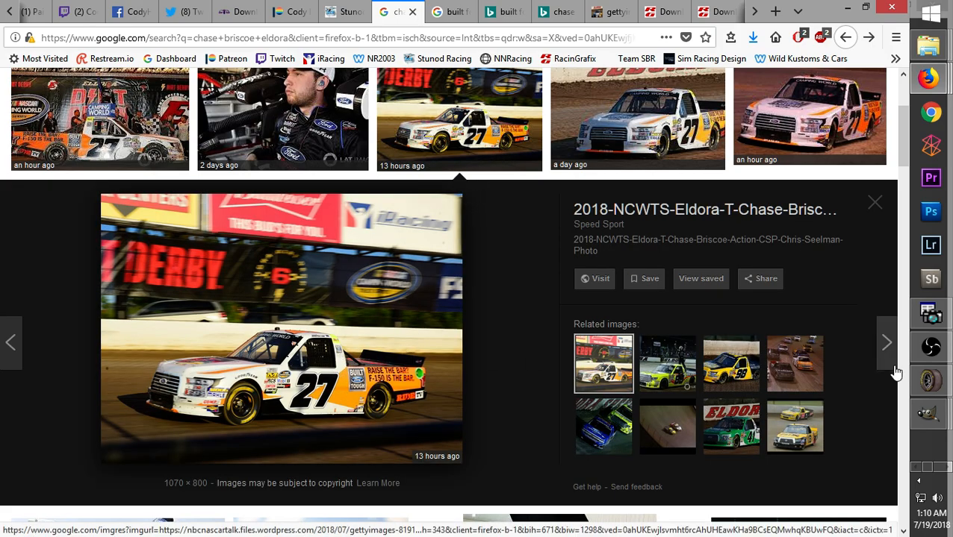
pyautogui.moveTo(944, 425)
pyautogui.click(819, 255)
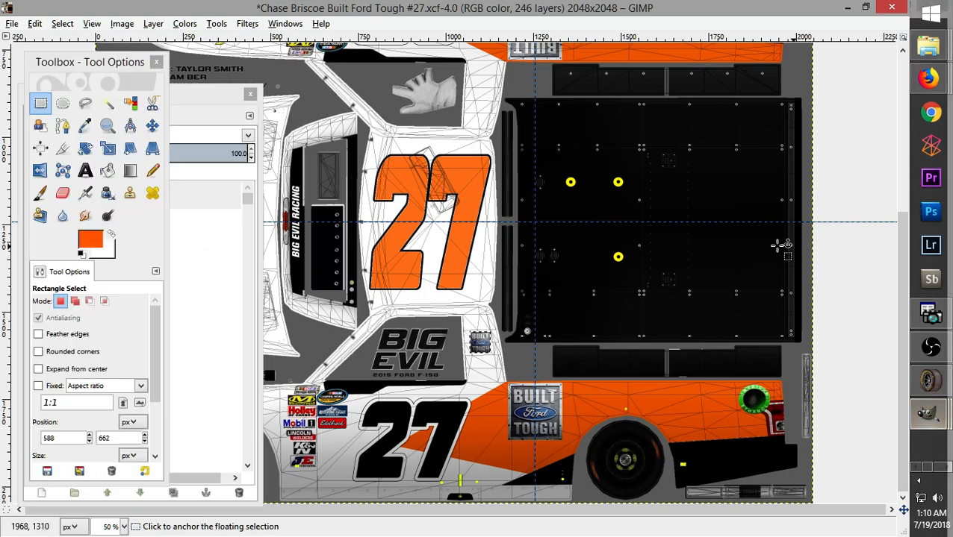
# Copy the small pillar logo to the clipboard and anchor it onto the Built Ford Tough Logos layer
pyautogui.rightClick(483, 344)
pyautogui.moveTo(521, 371)
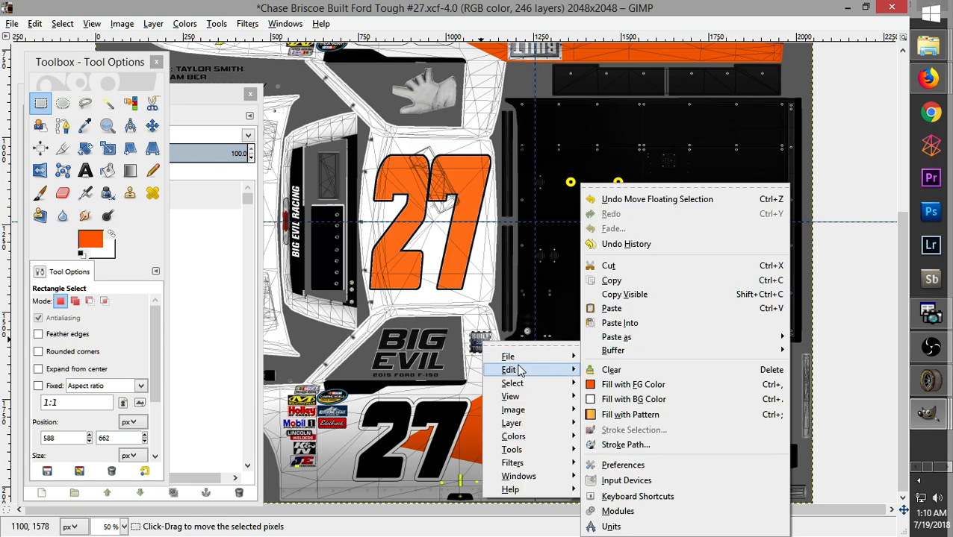
pyautogui.click(631, 281)
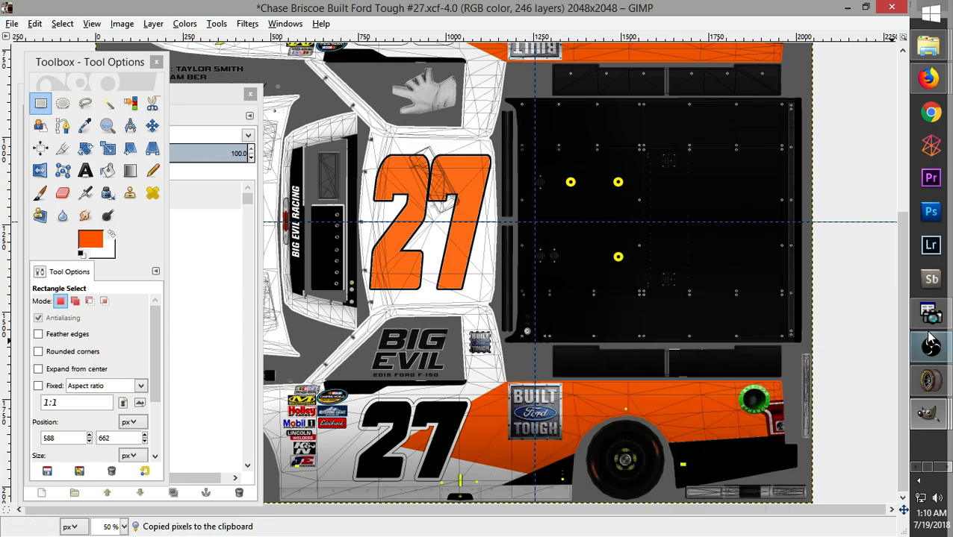
pyautogui.scroll(5, 891, 307)
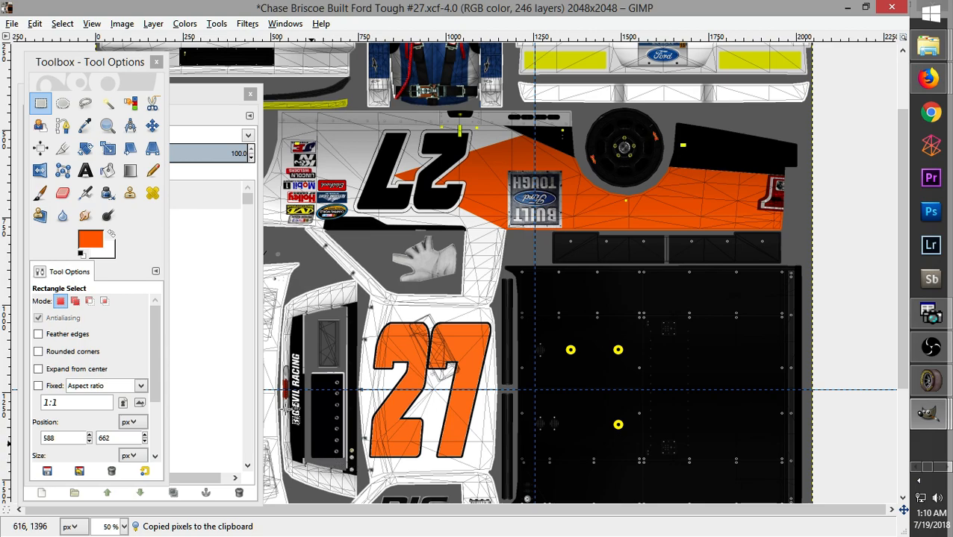
pyautogui.click(188, 94)
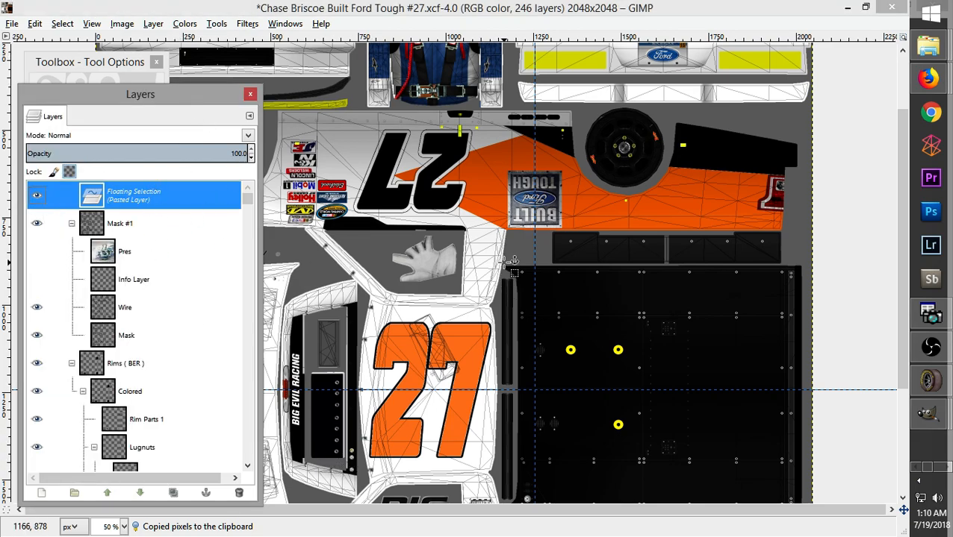
pyautogui.click(484, 271)
# Try placing a copy of the small logo, rotated 180°, on the upper side's white pillar
pyautogui.hotkey('ctrl', 'v')
pyautogui.moveTo(465, 286); pyautogui.dragTo(493, 285)
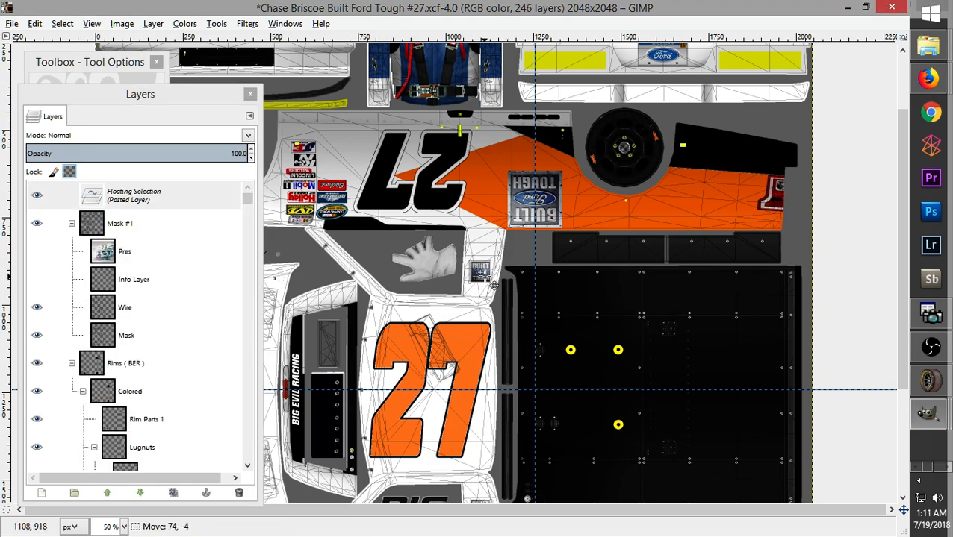
pyautogui.rightClick(486, 283)
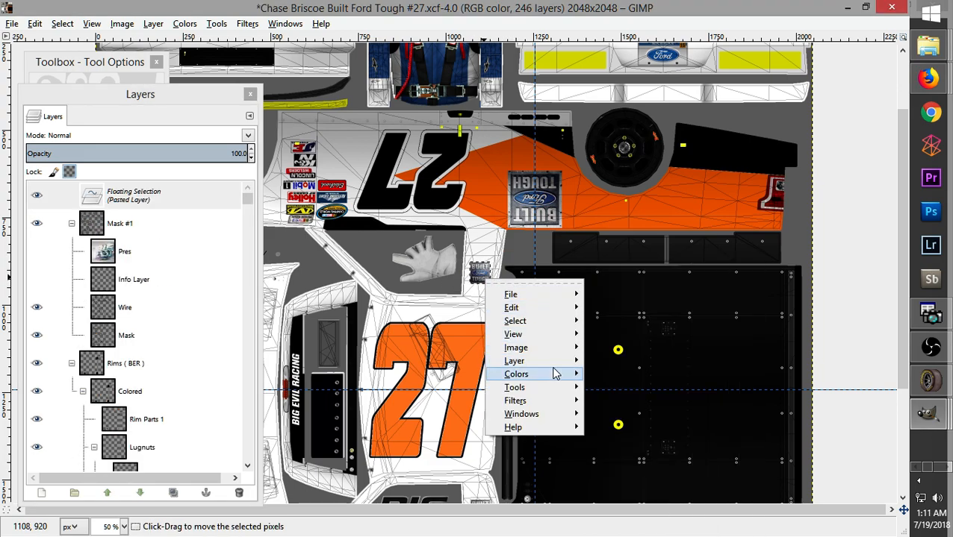
pyautogui.moveTo(556, 362)
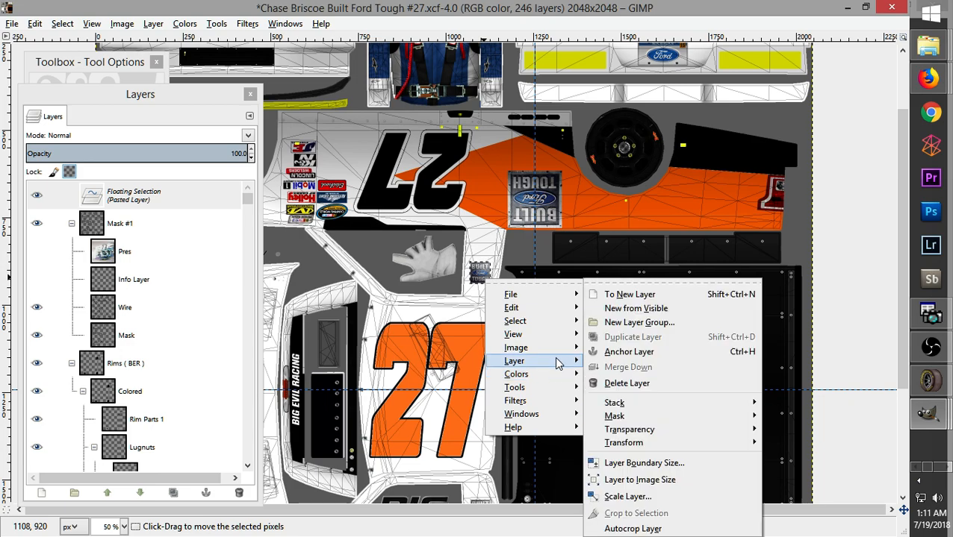
pyautogui.click(628, 352)
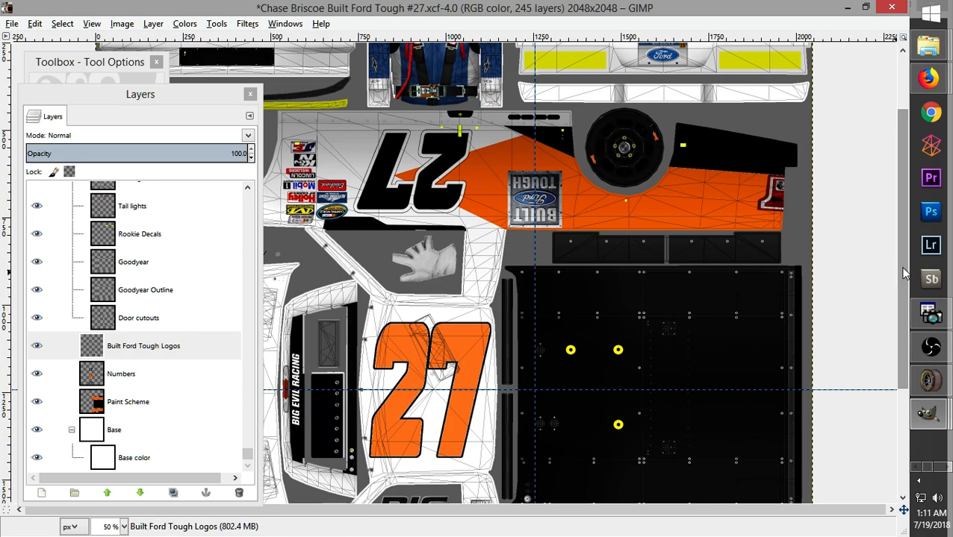
# Make the small logo on the lower pillar a floating selection again and move the vertical guide onto its centre at 100% zoom
pyautogui.moveTo(901, 274); pyautogui.dragTo(901, 334)
pyautogui.press('1')
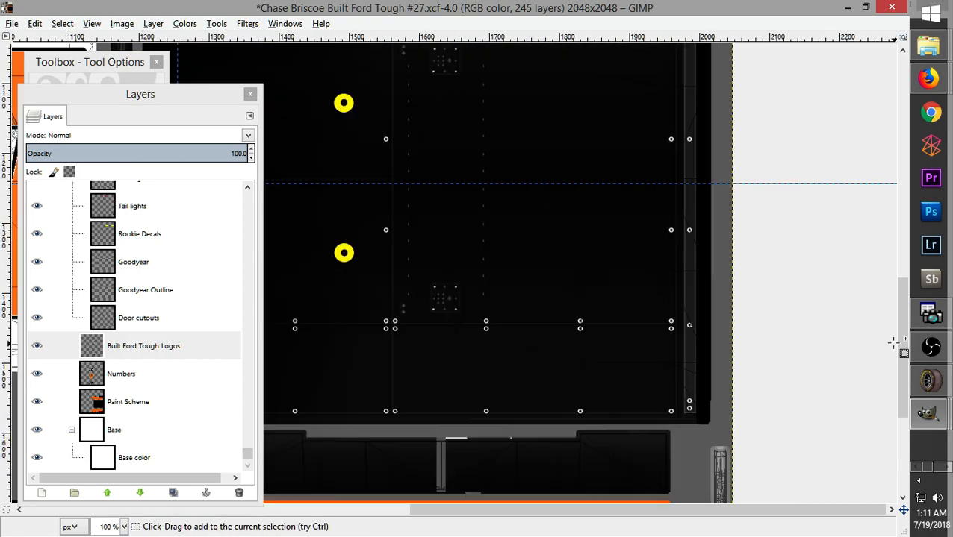
pyautogui.moveTo(618, 514); pyautogui.dragTo(436, 514)
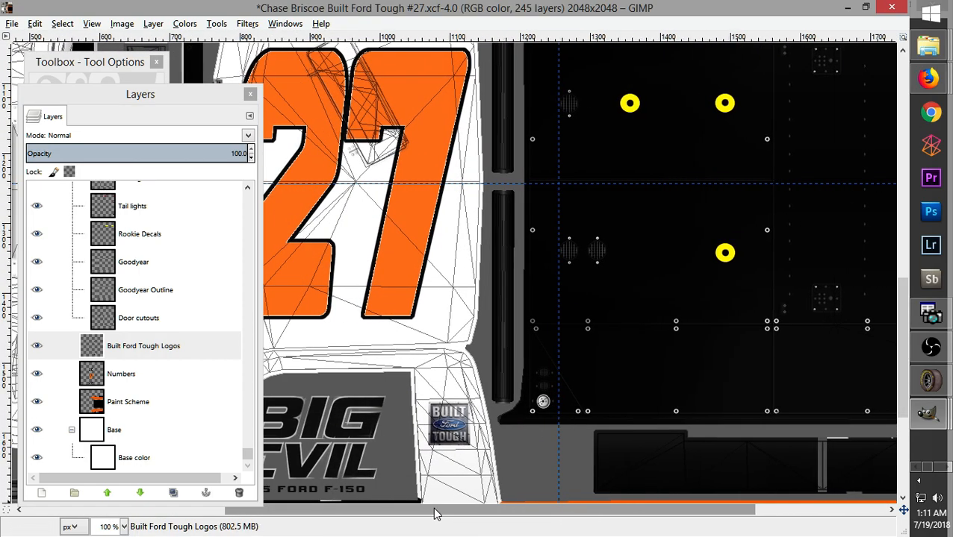
pyautogui.hotkey('ctrl', 'v')
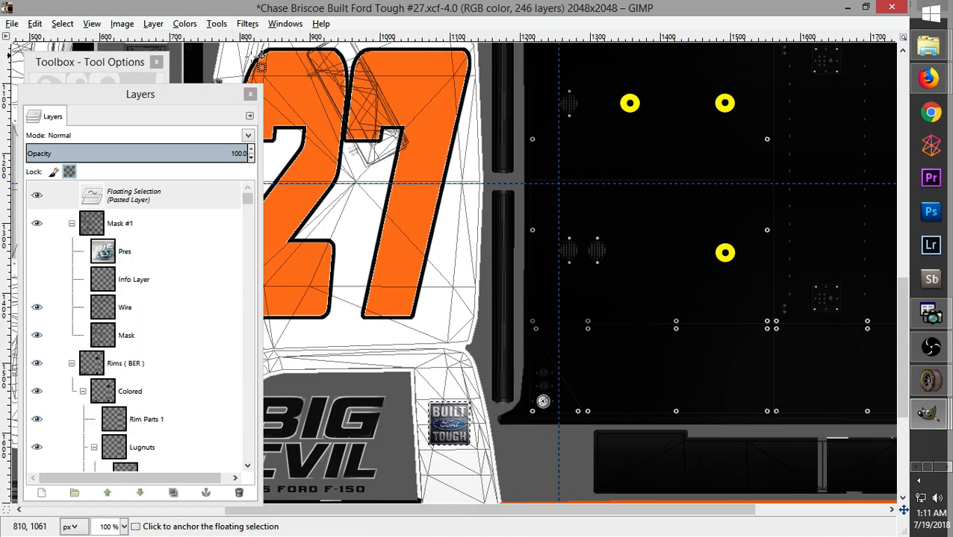
pyautogui.click(97, 67)
pyautogui.click(153, 125)
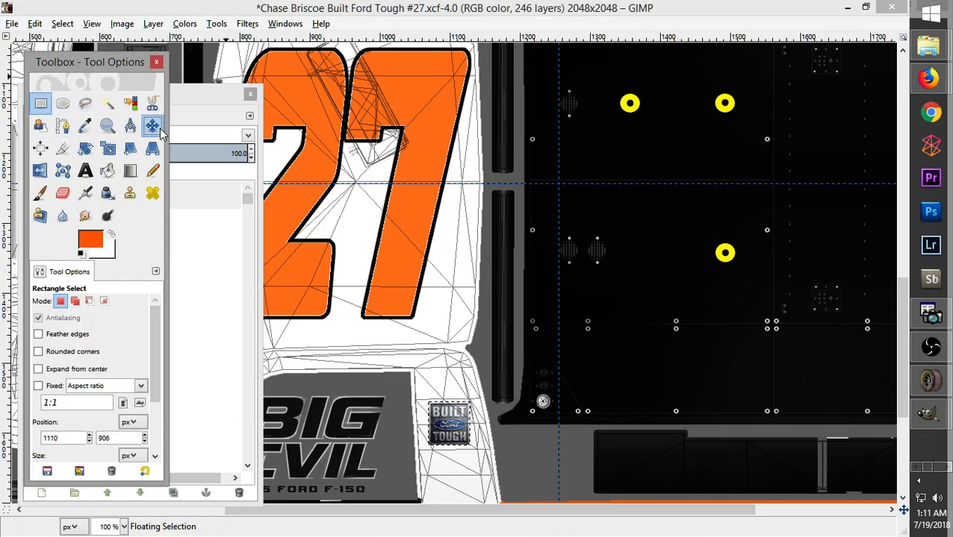
pyautogui.moveTo(556, 271); pyautogui.dragTo(450, 283)
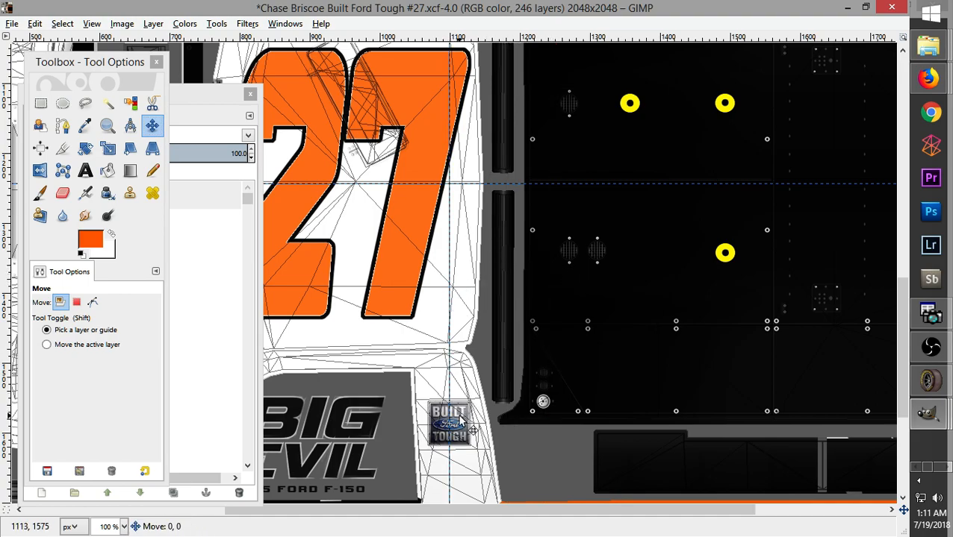
# Nudge the floating small logo on the lower pillar up 2 px and copy it to the clipboard
pyautogui.rightClick(460, 423)
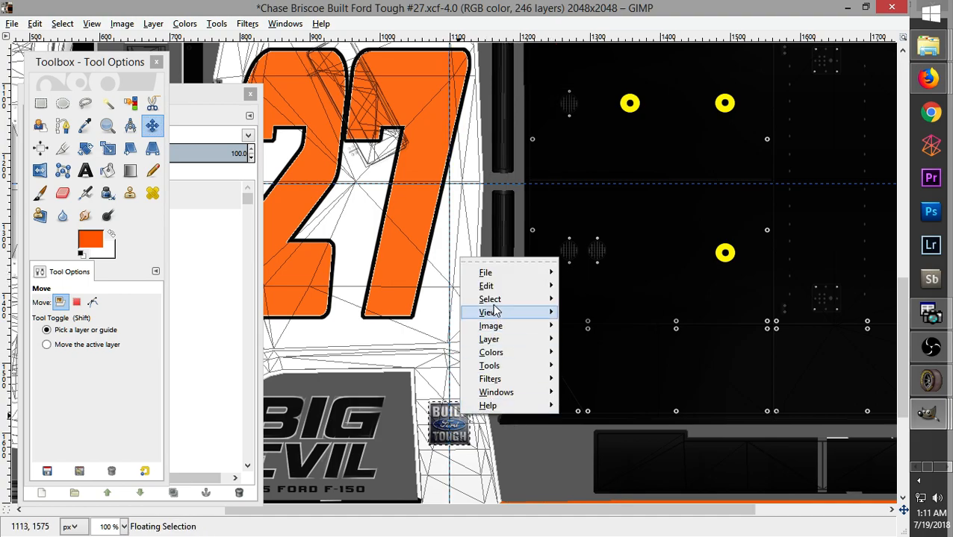
pyautogui.click(592, 289)
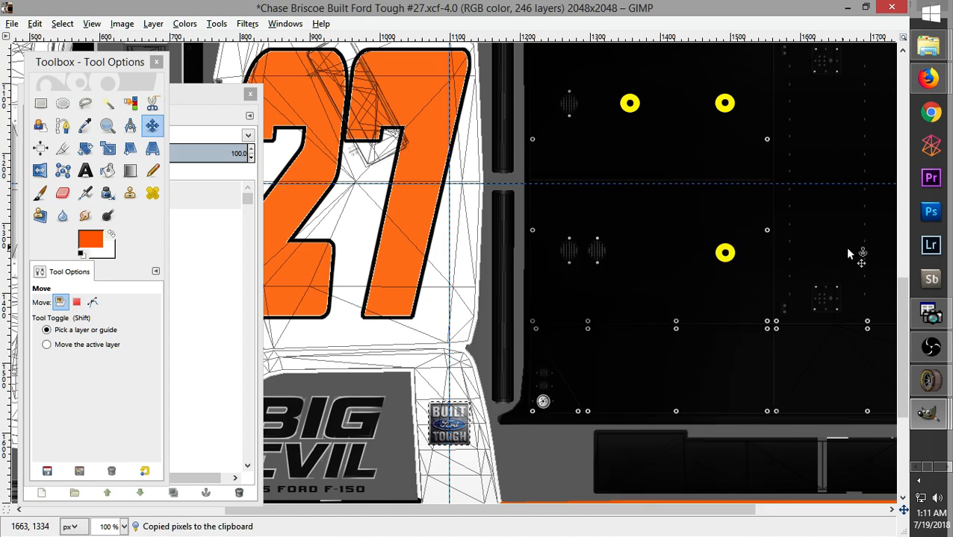
pyautogui.scroll(6, 875, 252)
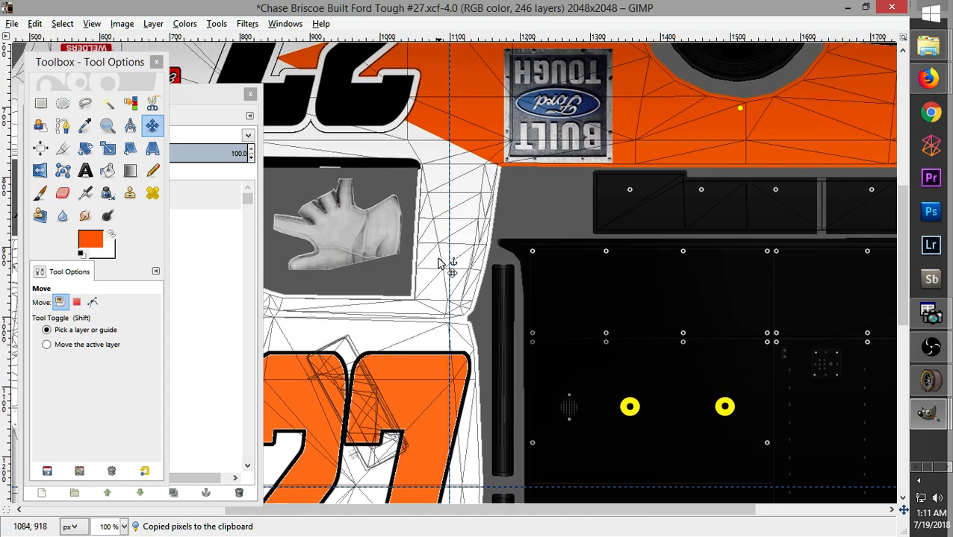
pyautogui.moveTo(905, 253); pyautogui.dragTo(781, 377)
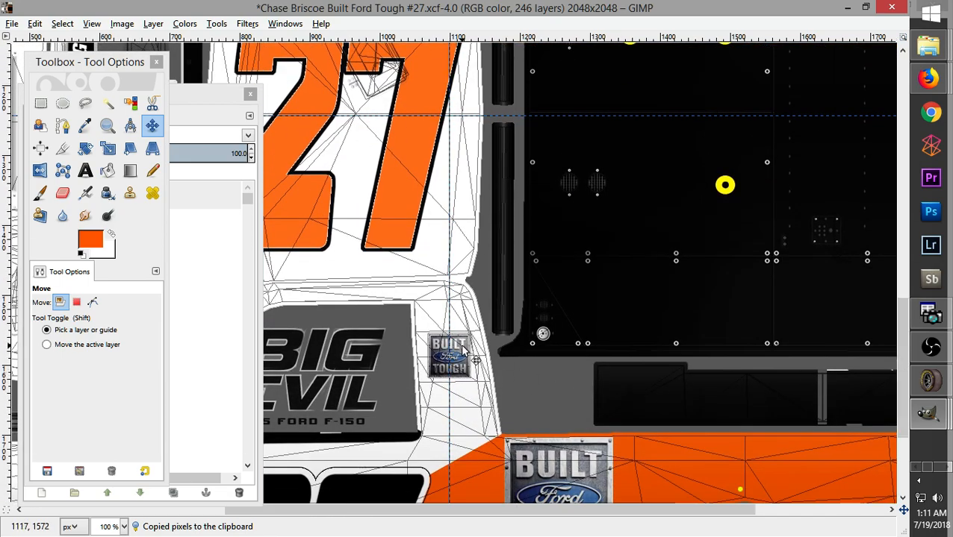
pyautogui.moveTo(462, 348); pyautogui.dragTo(462, 344)
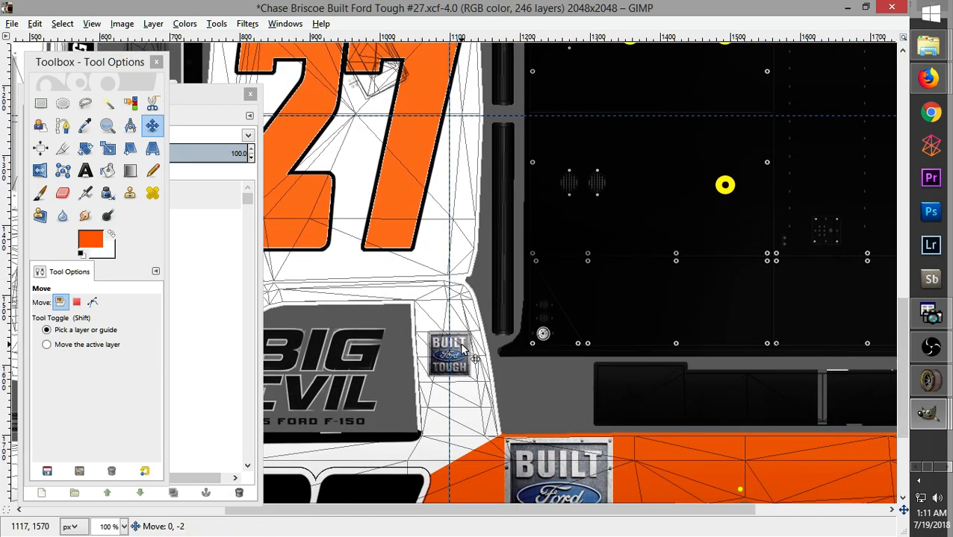
pyautogui.rightClick(462, 348)
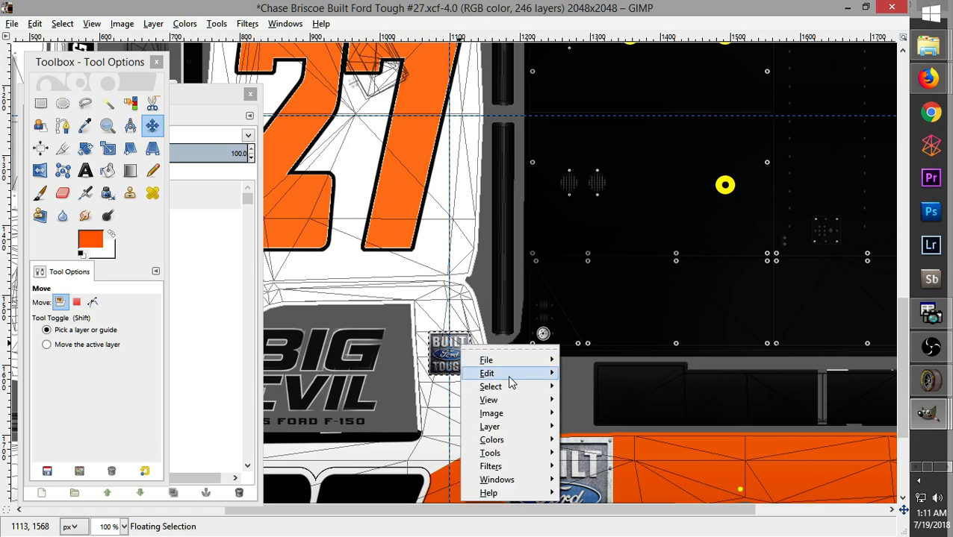
pyautogui.moveTo(493, 373)
pyautogui.click(607, 281)
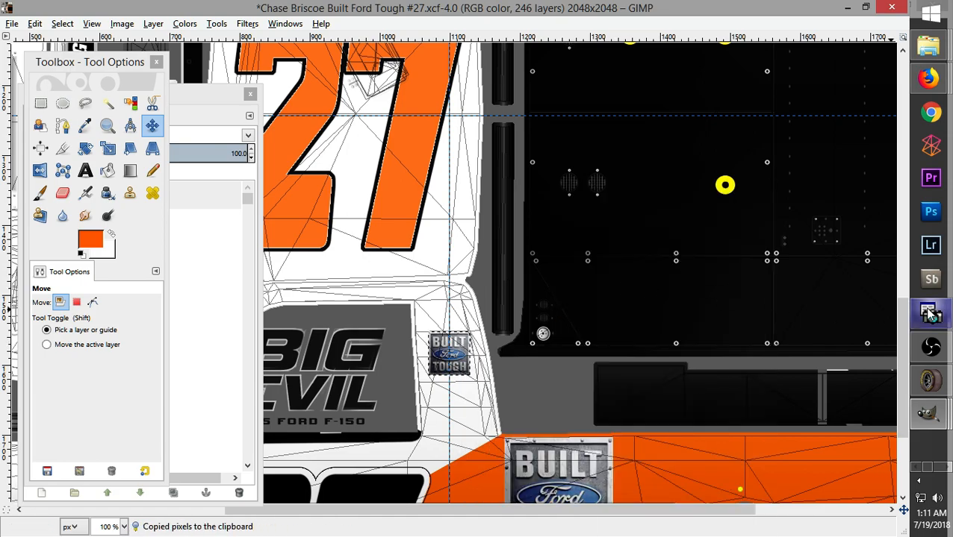
# Anchor the lower pillar logo, paste a copy onto the upper side's white pillar and rotate it 180°
pyautogui.scroll(10, 891, 221)
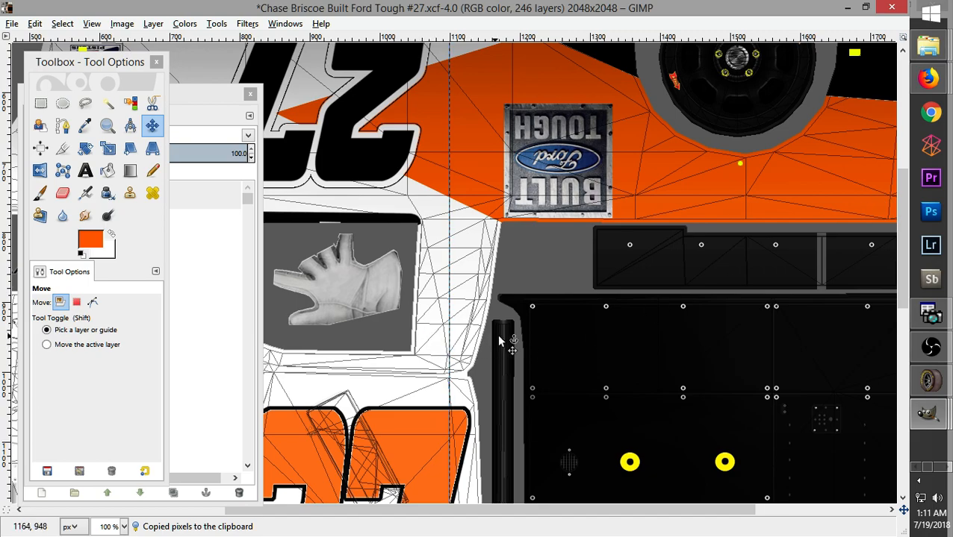
pyautogui.rightClick(467, 286)
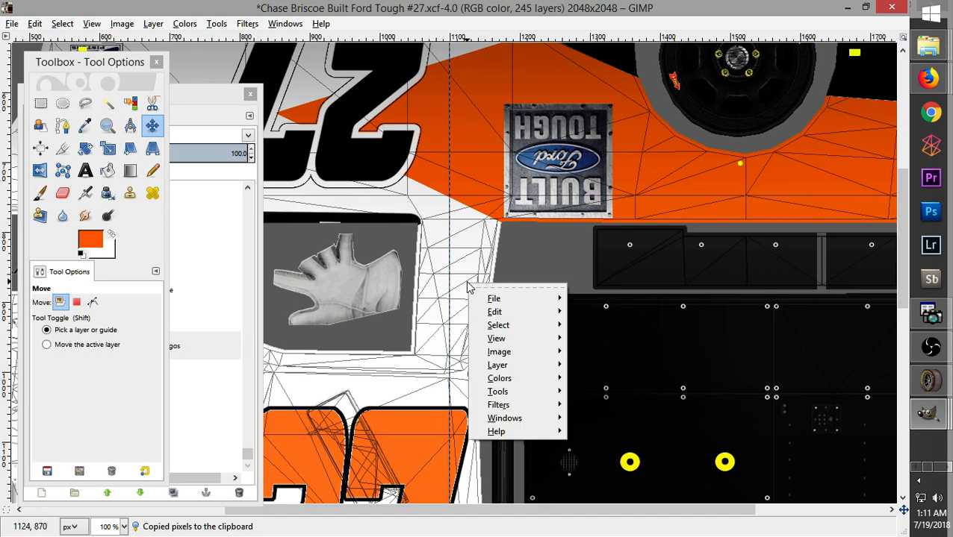
pyautogui.moveTo(507, 311)
pyautogui.click(611, 323)
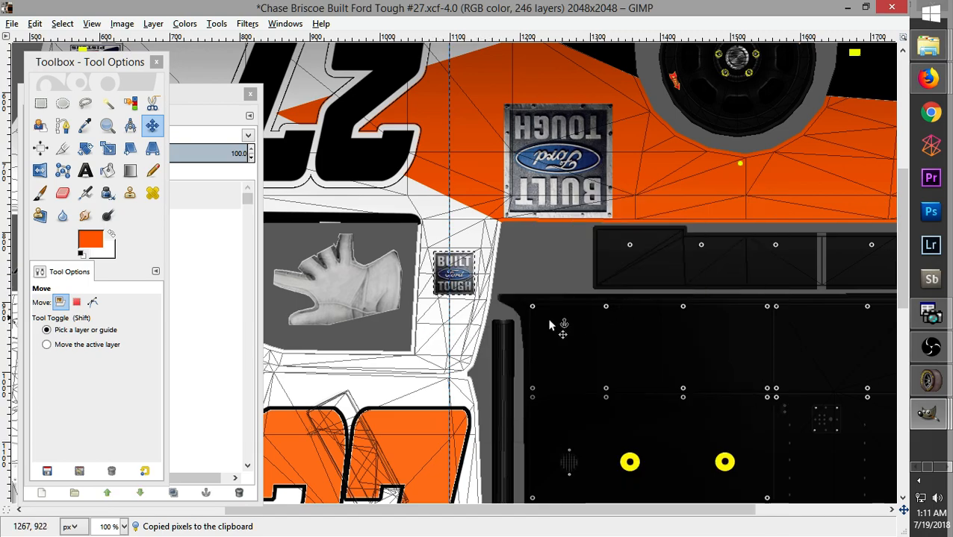
pyautogui.rightClick(461, 276)
pyautogui.moveTo(510, 355)
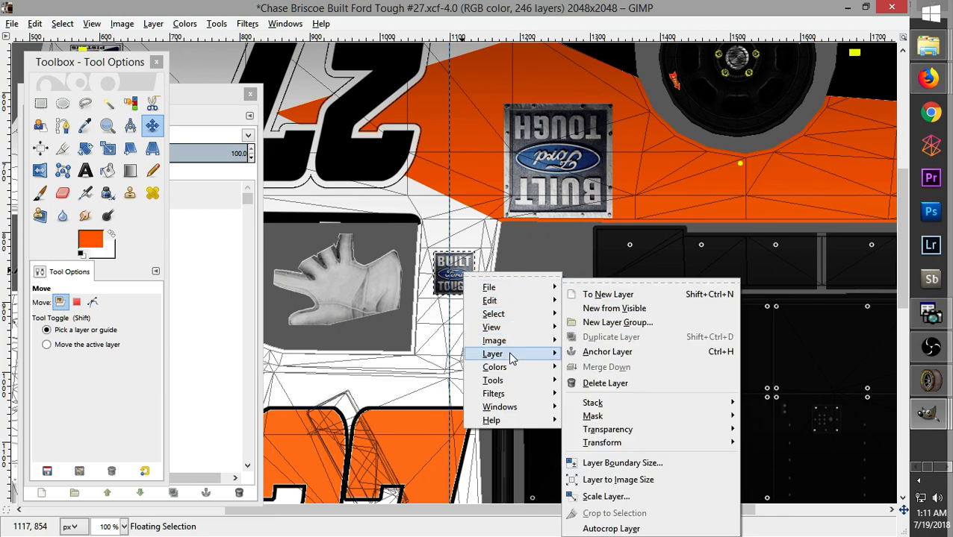
pyautogui.moveTo(641, 445)
pyautogui.click(768, 490)
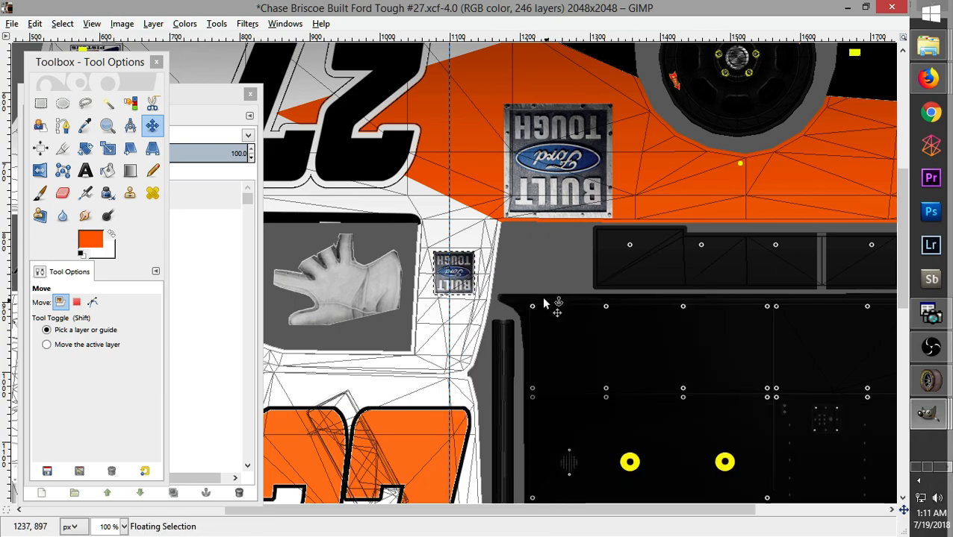
# Centre the rotated small logo on the vertical guide within the upper white pillar and anchor it to the Built Ford Tough Logos layer
pyautogui.moveTo(469, 277); pyautogui.dragTo(461, 305)
pyautogui.click(463, 352)
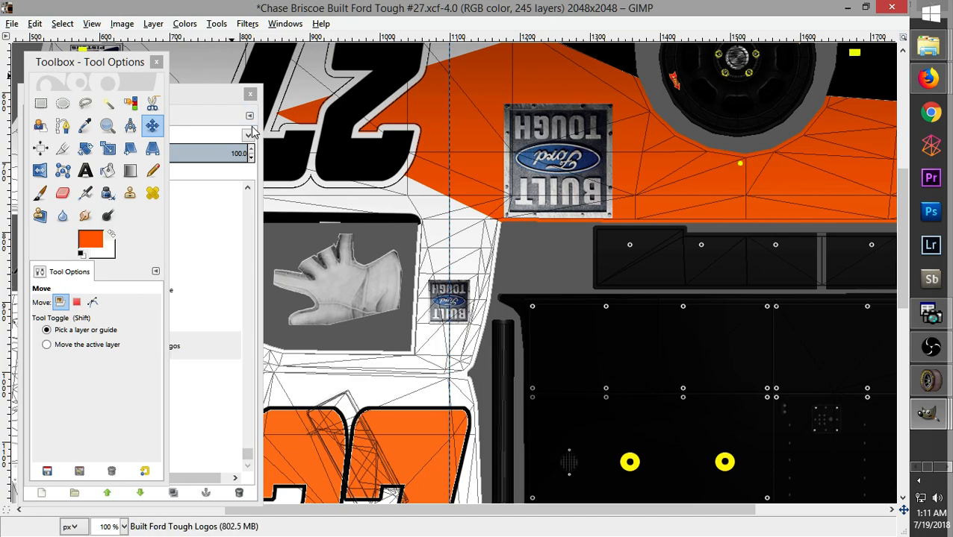
pyautogui.press('-')
pyautogui.press('-')
pyautogui.press('-')
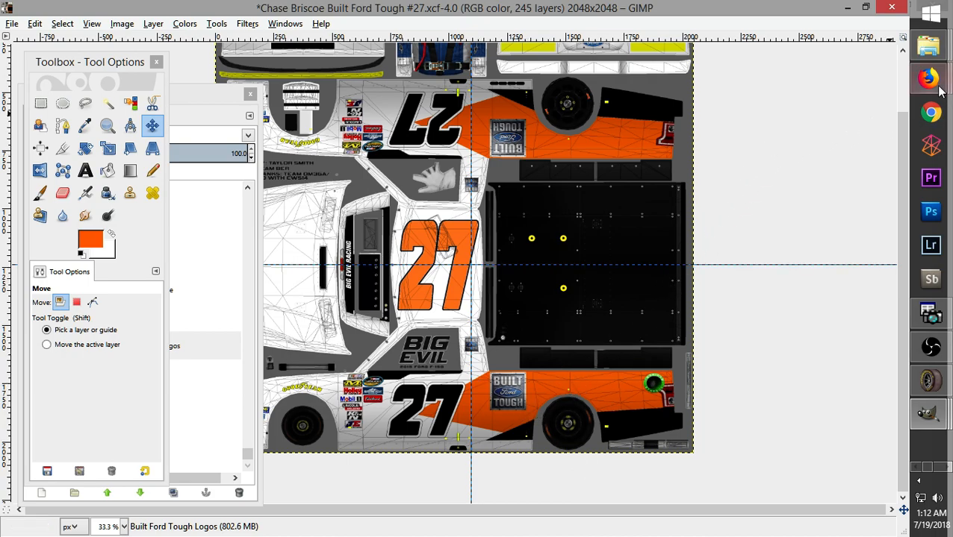
# Switch to Firefox to examine the reference photo of the number 27 truck, and bring up the Built Ford Tough image results
pyautogui.moveTo(939, 90)
pyautogui.click(834, 97)
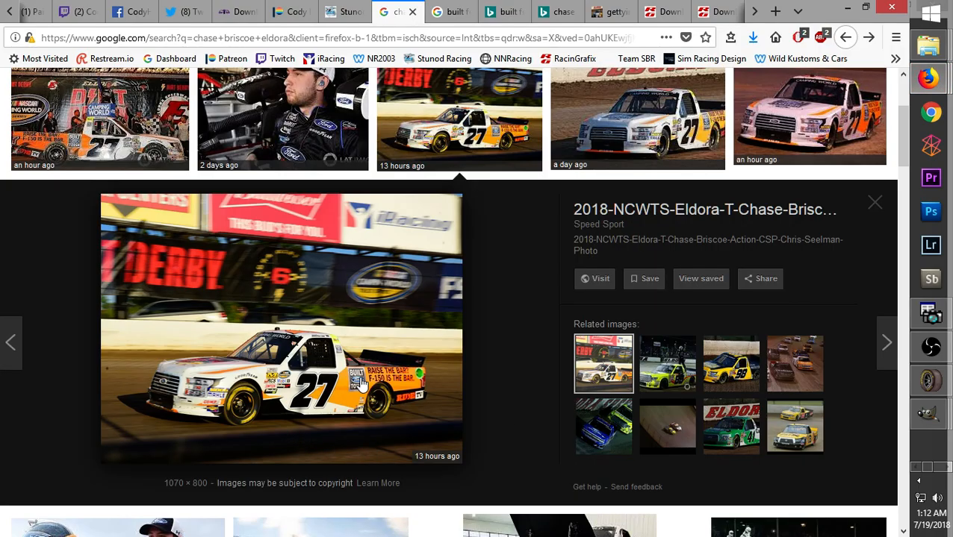
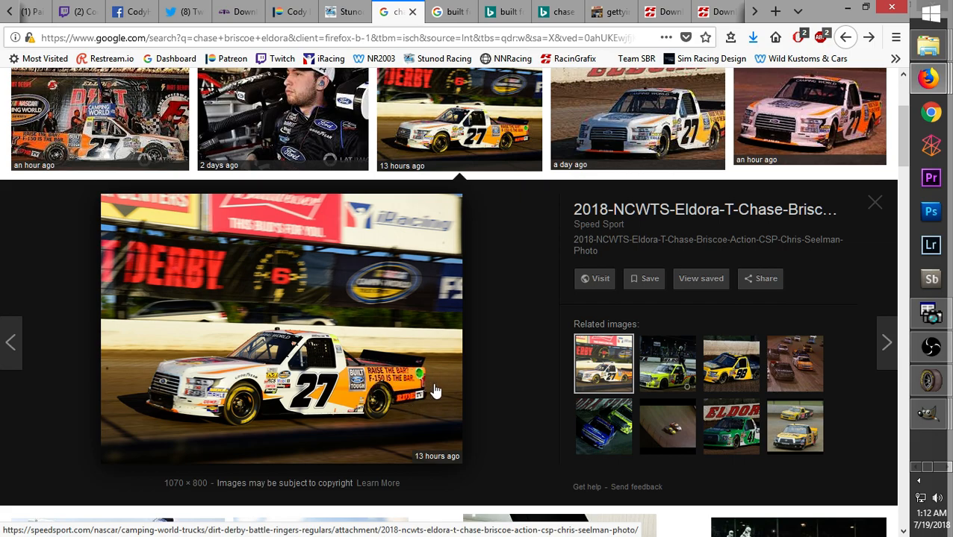
pyautogui.click(453, 9)
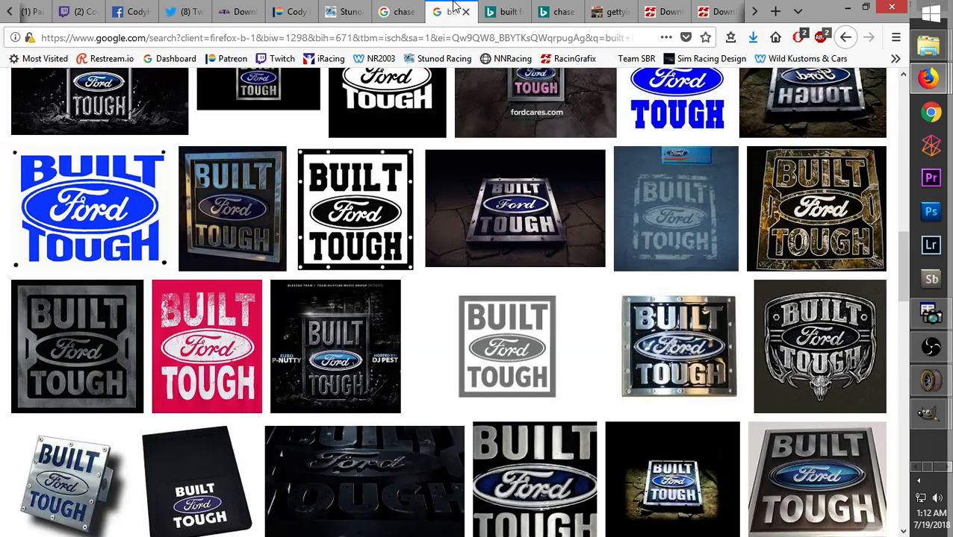
# Extend the Google image search to "built ford tough raise the bar" and run it
pyautogui.middleClick(292, 227)
pyautogui.click(297, 116)
pyautogui.click(297, 98)
pyautogui.write('raise the bar')
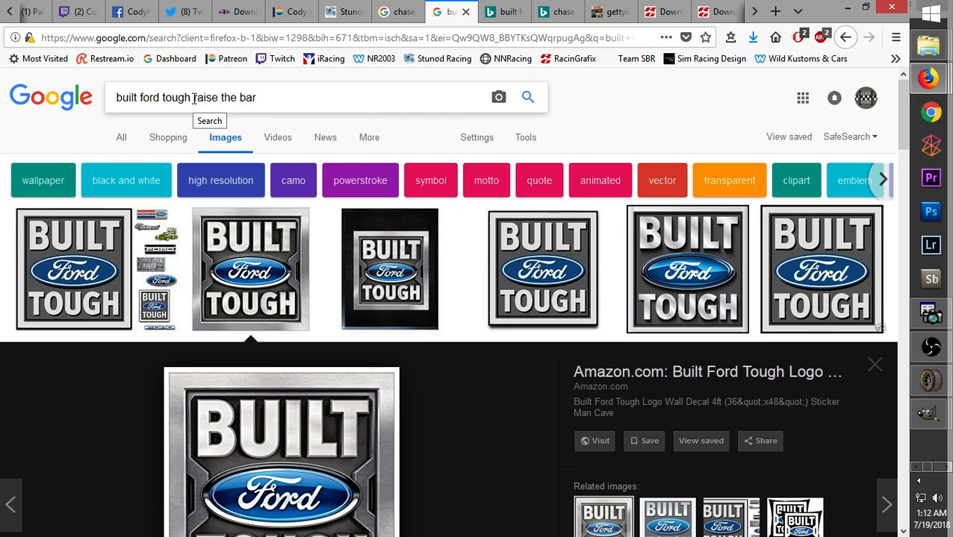
pyautogui.press('Return')
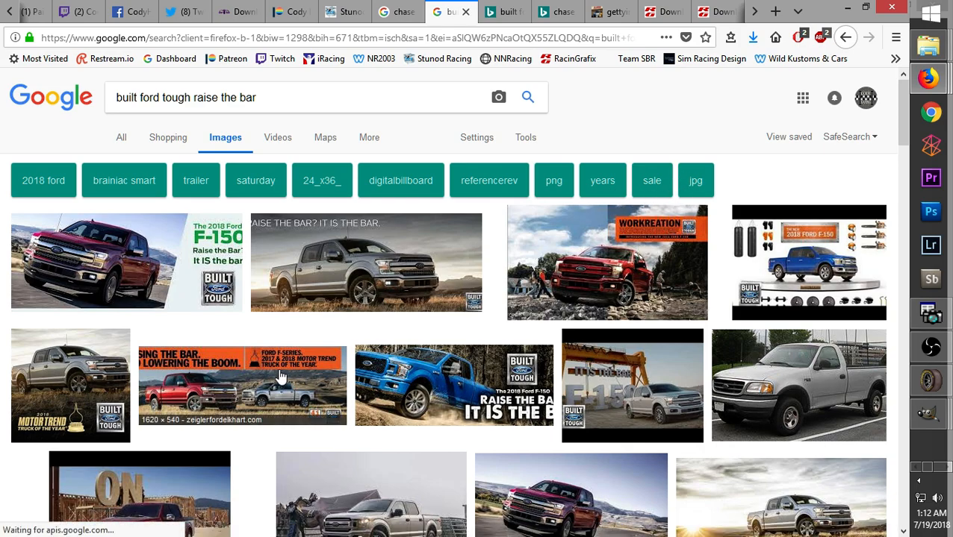
# Preview the stadium F-150 "Raise the Bar?" banner image and check its source page for usable artwork
pyautogui.moveTo(902, 112); pyautogui.dragTo(897, 287)
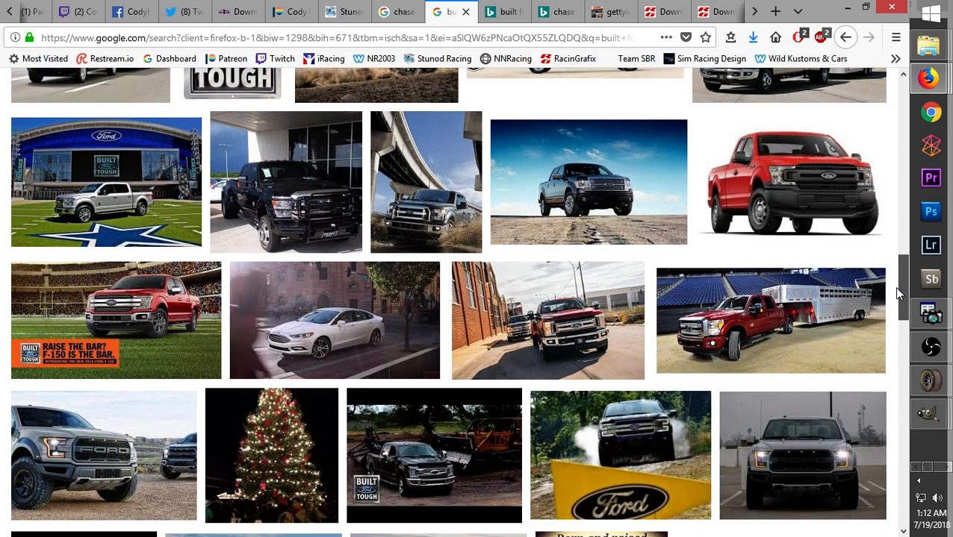
pyautogui.click(63, 364)
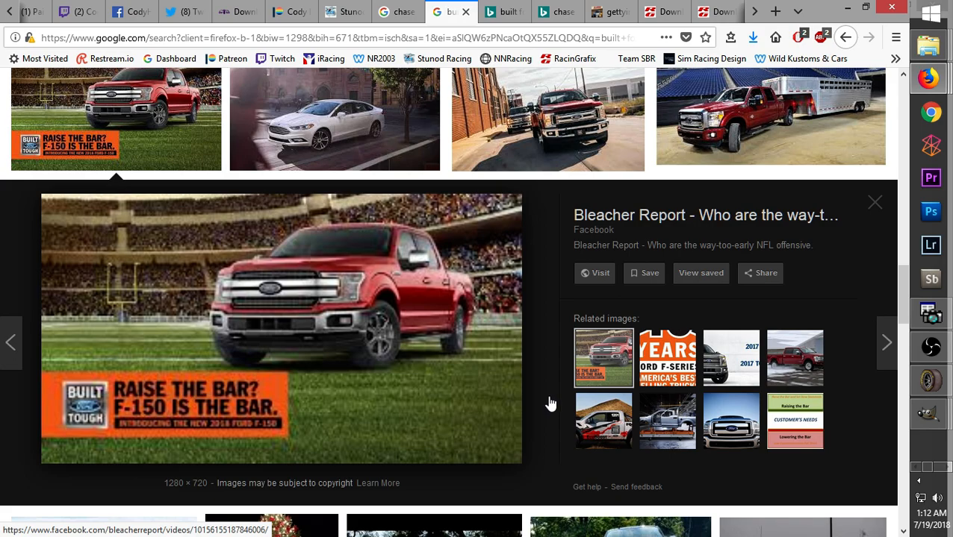
pyautogui.click(609, 273)
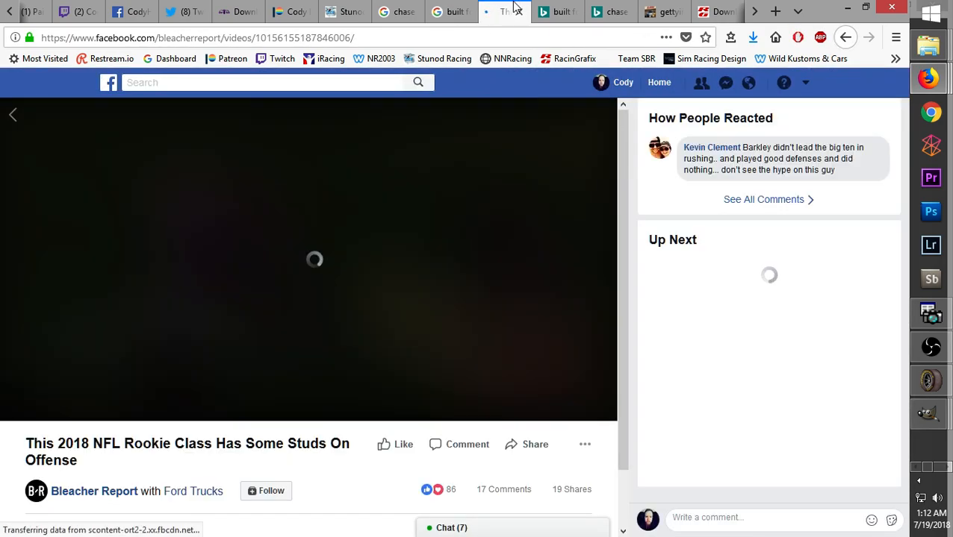
pyautogui.click(521, 11)
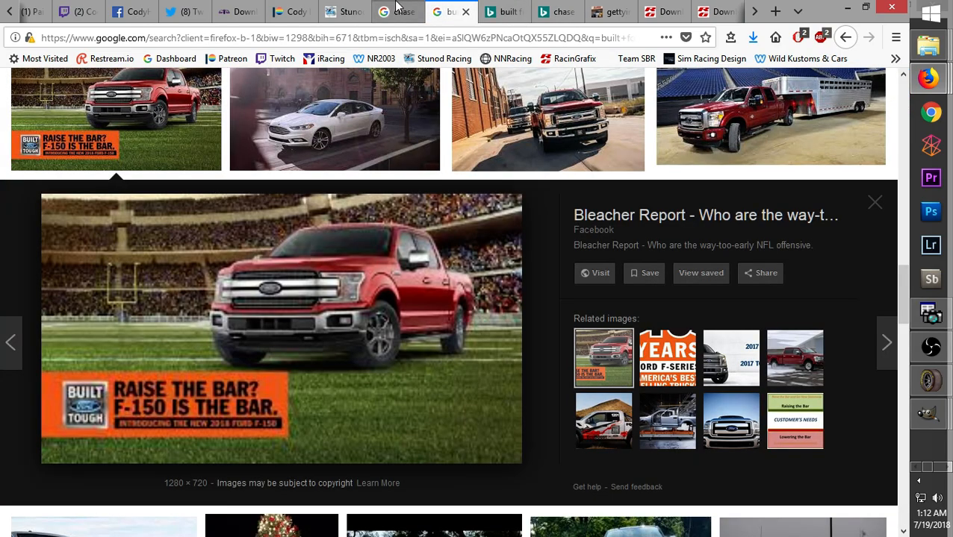
pyautogui.middleClick(544, 281)
pyautogui.click(511, 12)
pyautogui.click(520, 11)
pyautogui.middleClick(865, 264)
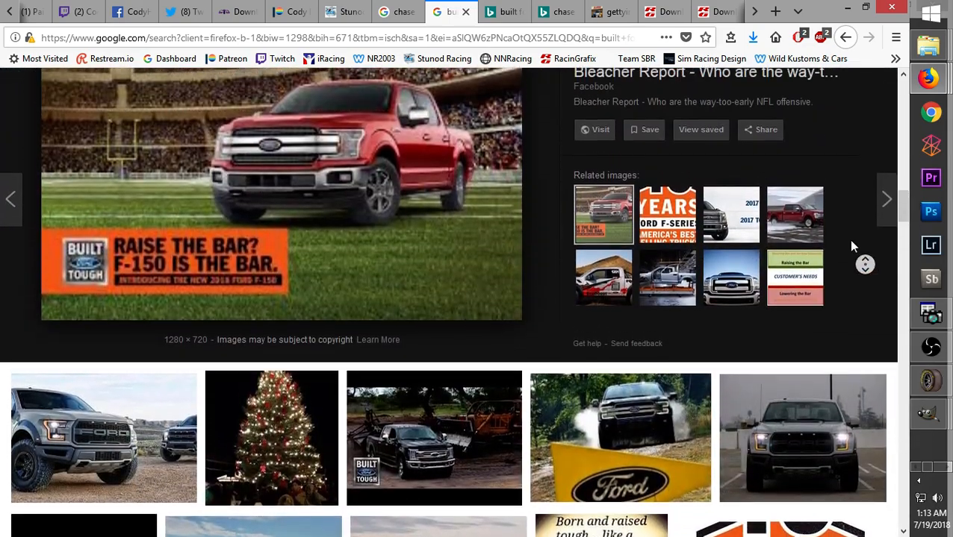
pyautogui.middleClick(848, 243)
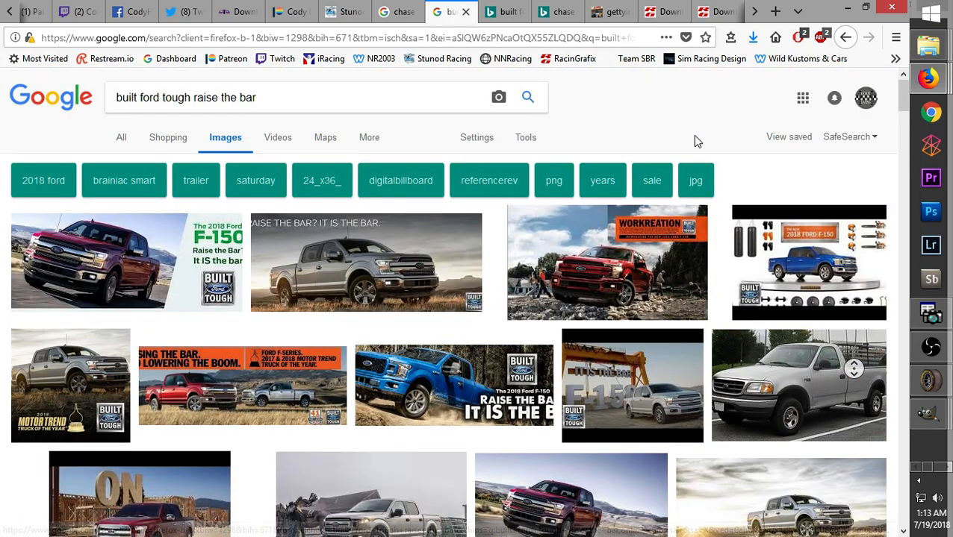
# Copy the phrase "built ford tough raise the bar" from Google and search Bing Images for it
pyautogui.moveTo(275, 99); pyautogui.dragTo(89, 91)
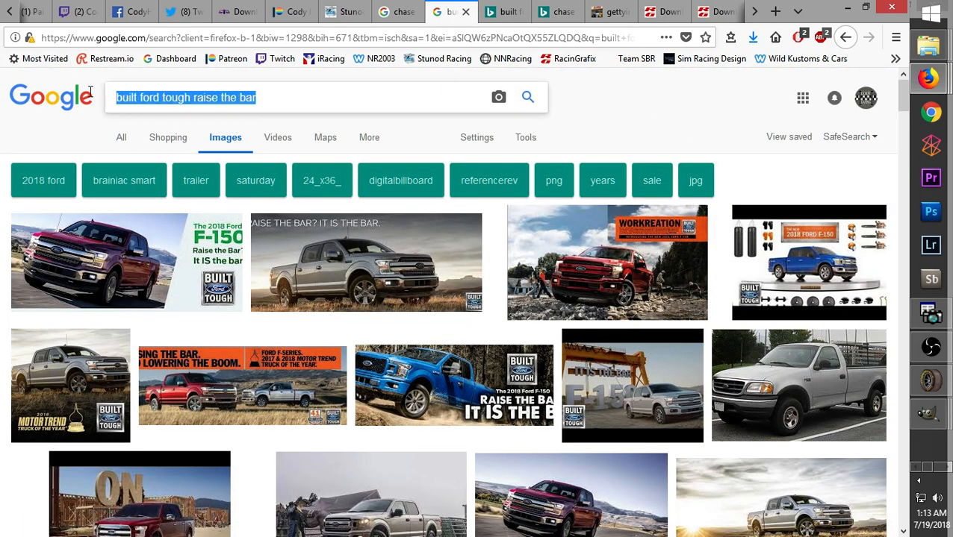
pyautogui.rightClick(180, 99)
pyautogui.click(239, 146)
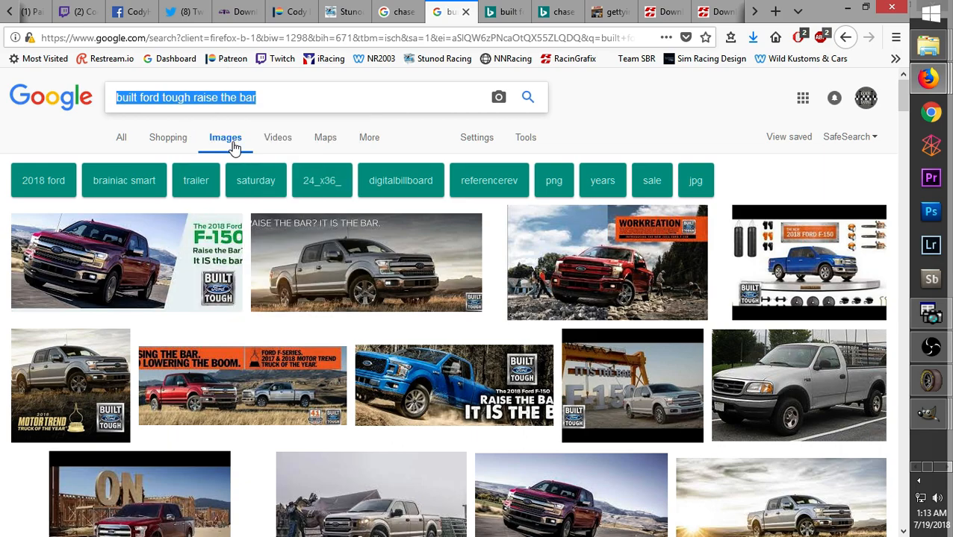
pyautogui.click(525, 7)
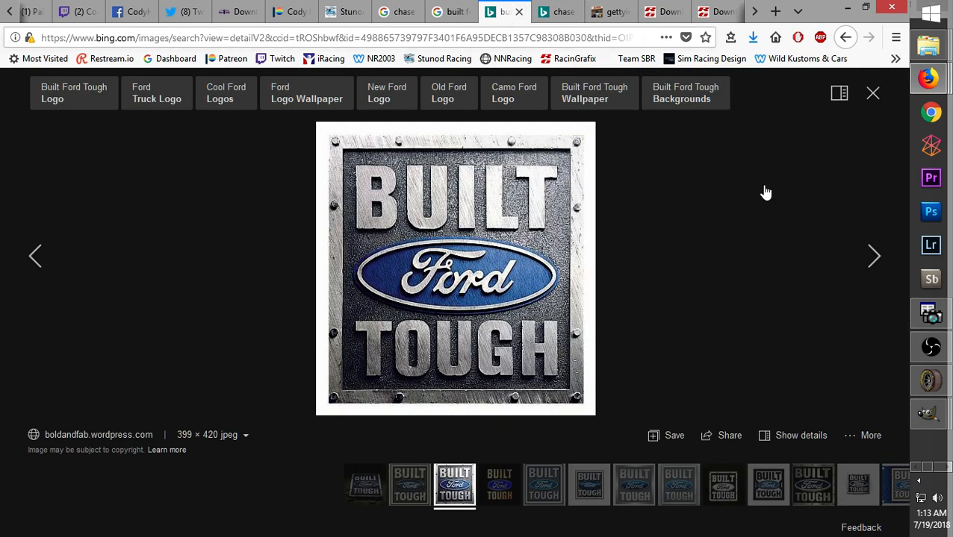
pyautogui.click(872, 93)
pyautogui.moveTo(257, 90); pyautogui.dragTo(84, 92)
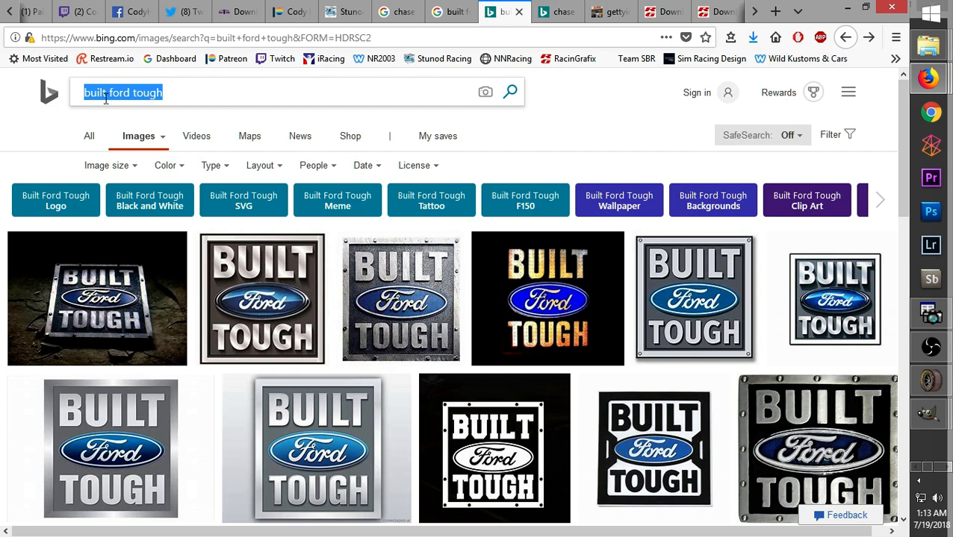
pyautogui.rightClick(143, 91)
pyautogui.click(202, 151)
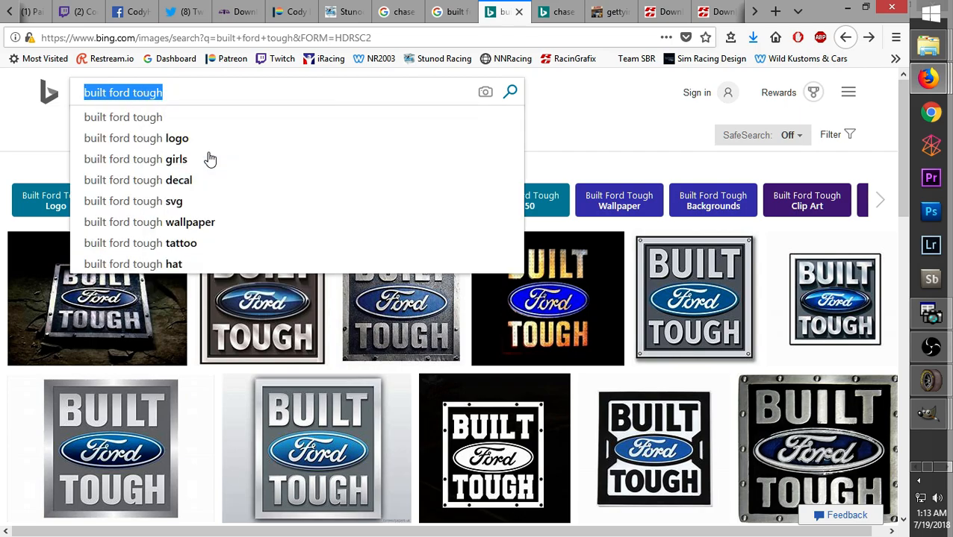
pyautogui.click(510, 92)
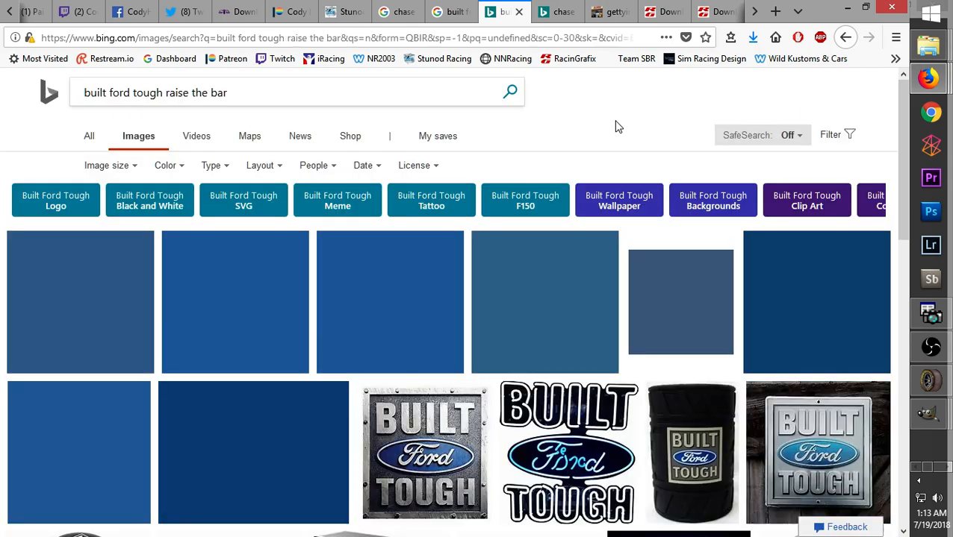
# Look through the Bing image results for artwork with the "raise the bar" slogan
pyautogui.scroll(-10, 643, 101)
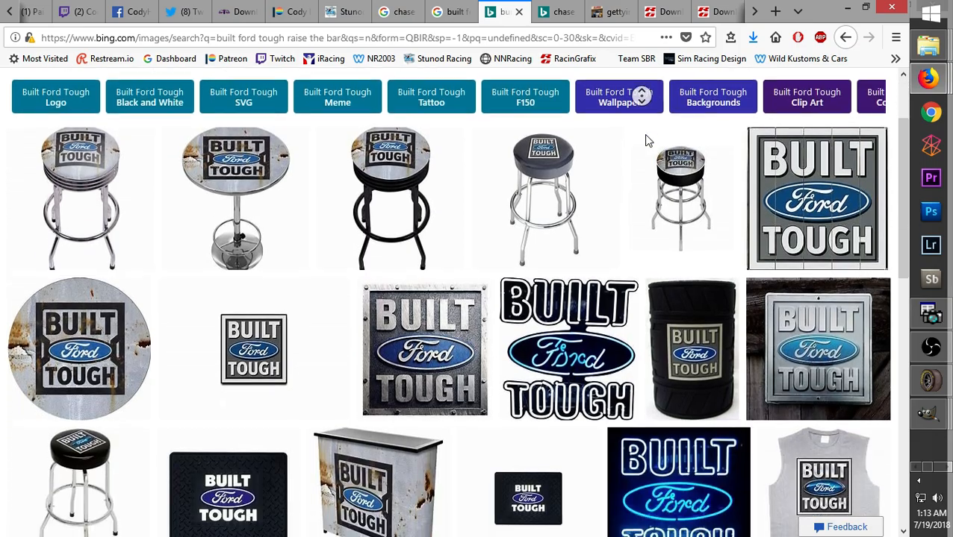
pyautogui.scroll(-3, 644, 105)
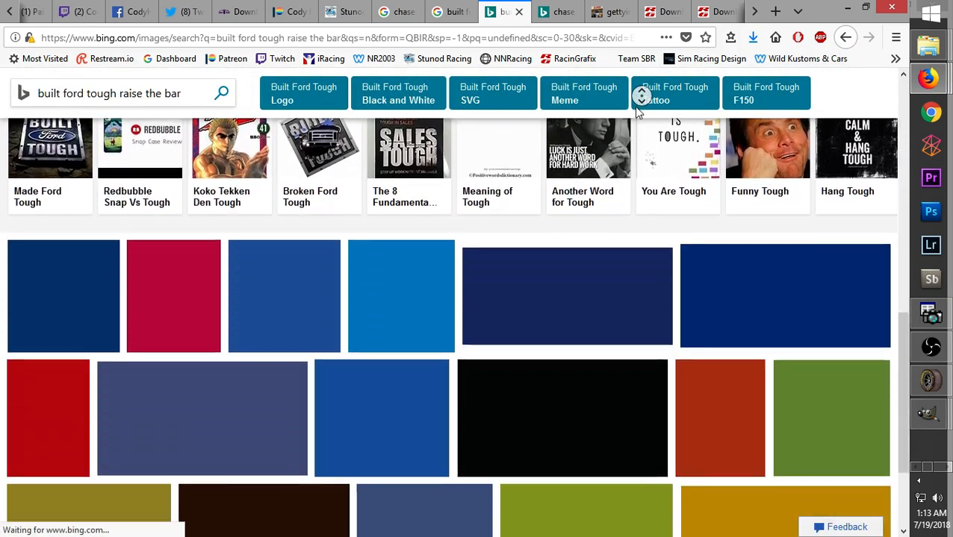
pyautogui.scroll(-2, 638, 118)
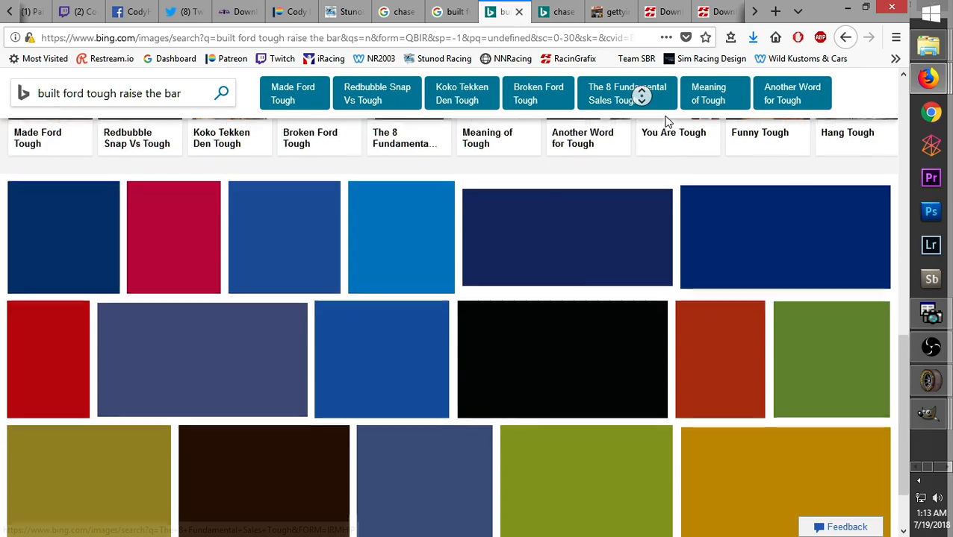
pyautogui.middleClick(669, 116)
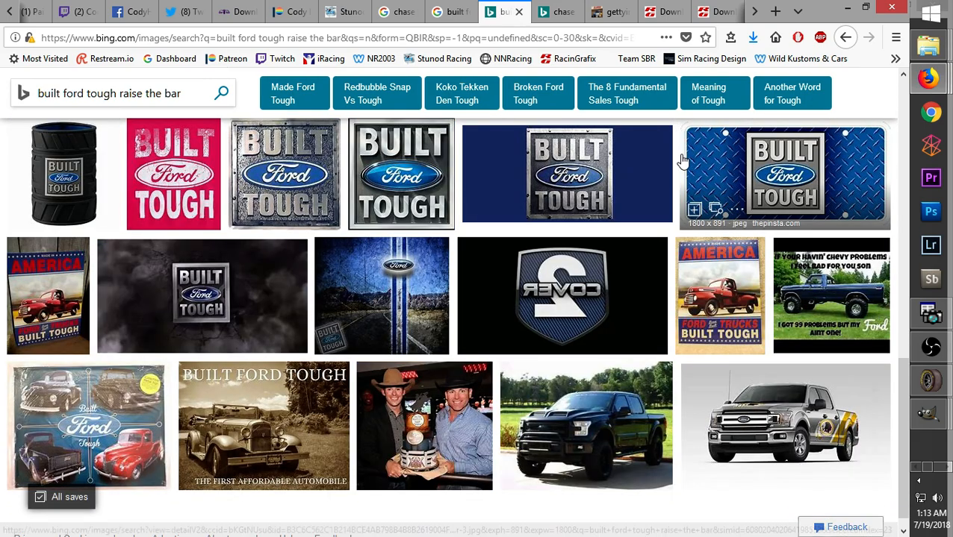
pyautogui.middleClick(681, 422)
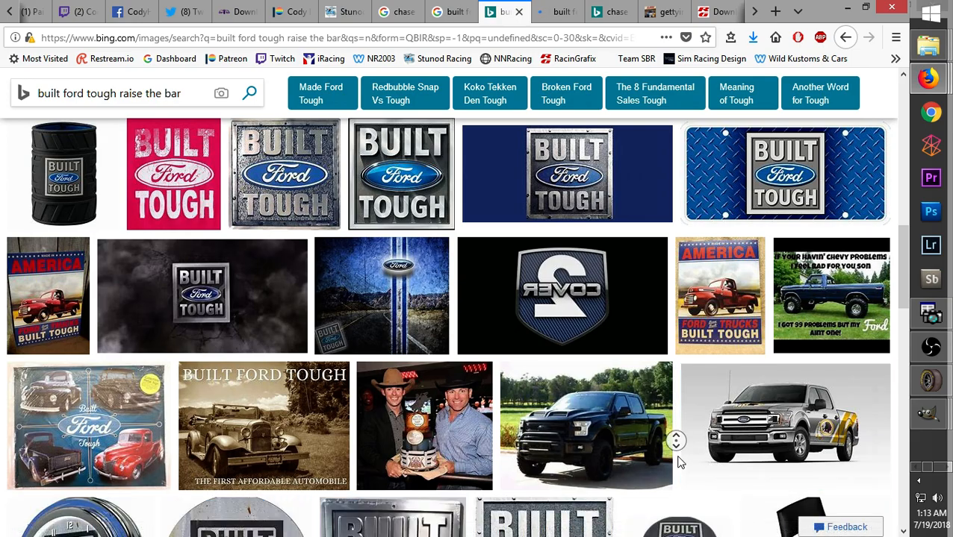
pyautogui.scroll(-8, 675, 448)
pyautogui.scroll(-2, 672, 489)
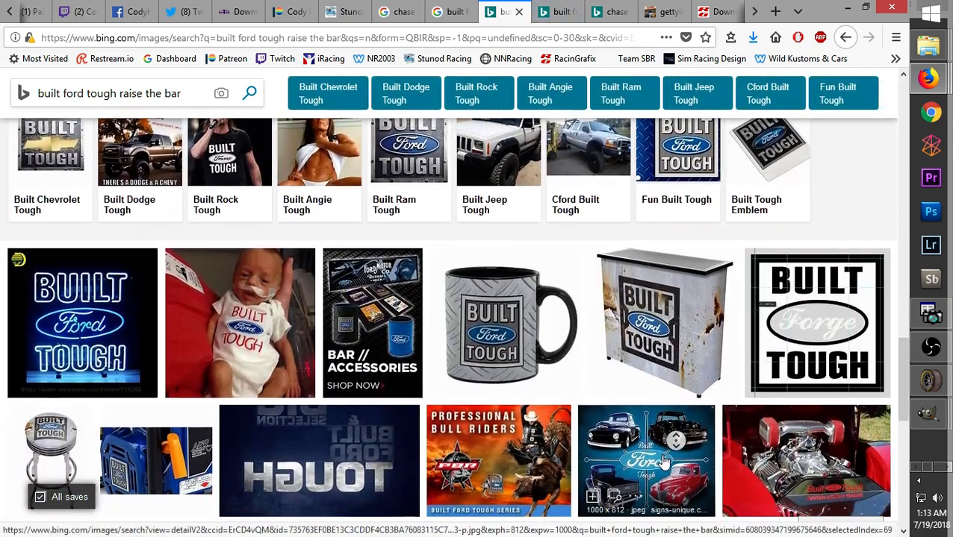
pyautogui.scroll(3, 664, 403)
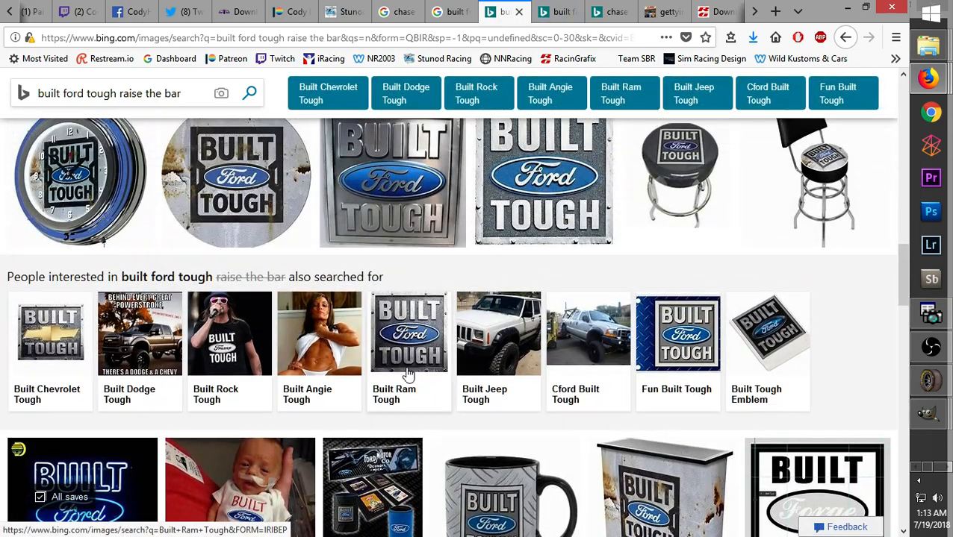
pyautogui.scroll(15, 623, 170)
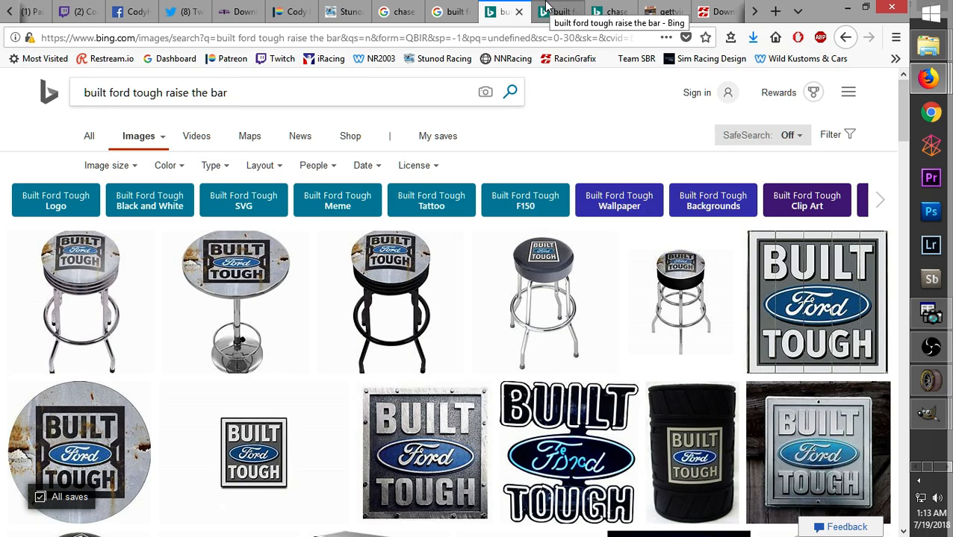
# Compare the Google and Bing results, and review the sponsor decals in the number 27 truck photo
pyautogui.click(453, 9)
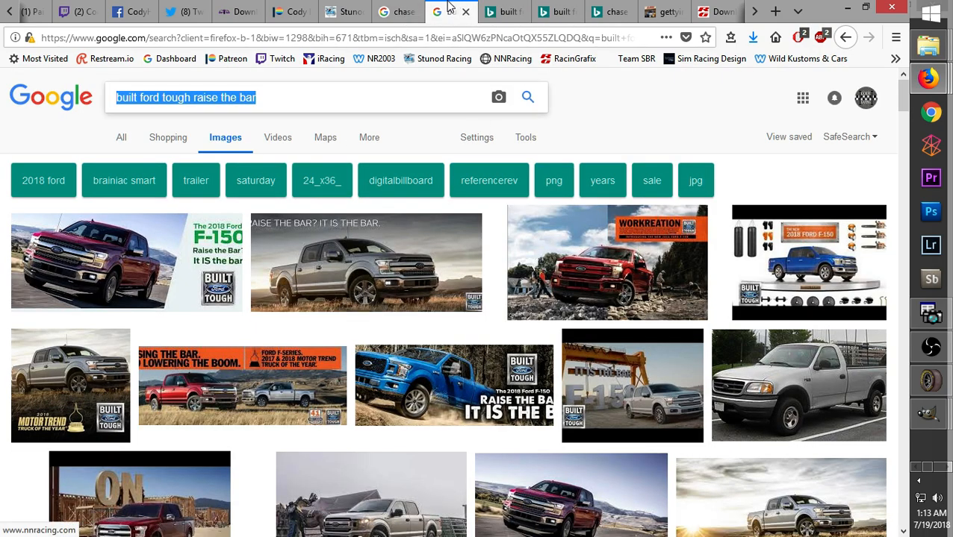
pyautogui.click(508, 10)
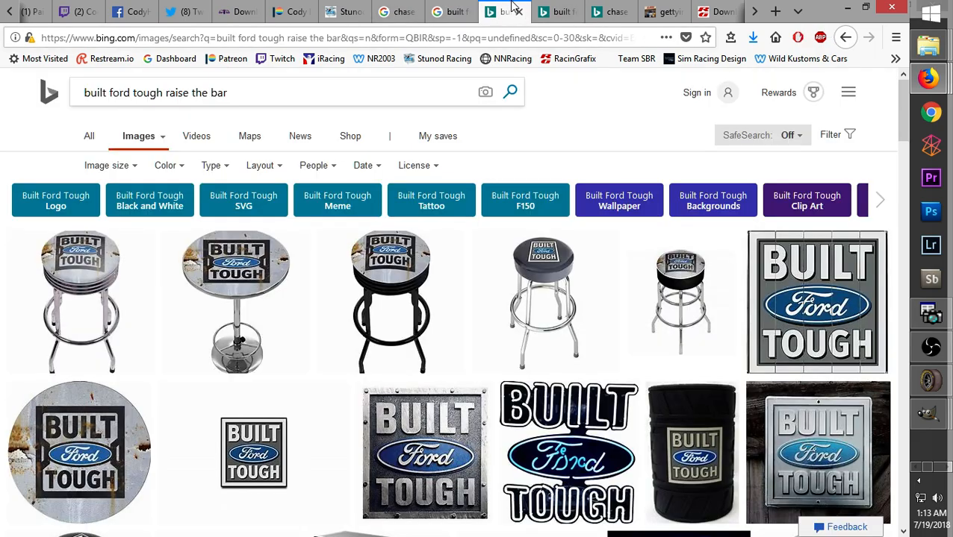
pyautogui.click(403, 9)
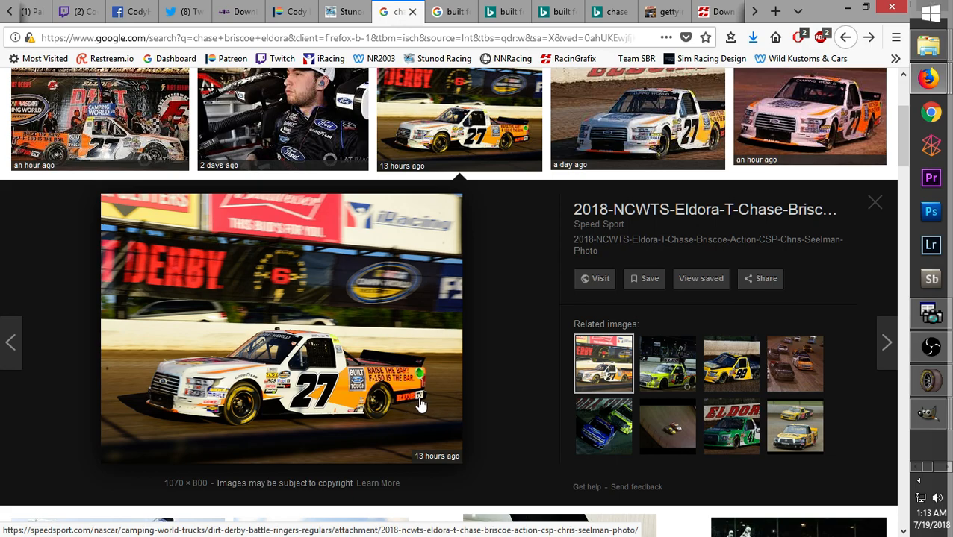
# Search Google Images for "ride tv logo"
pyautogui.click(445, 11)
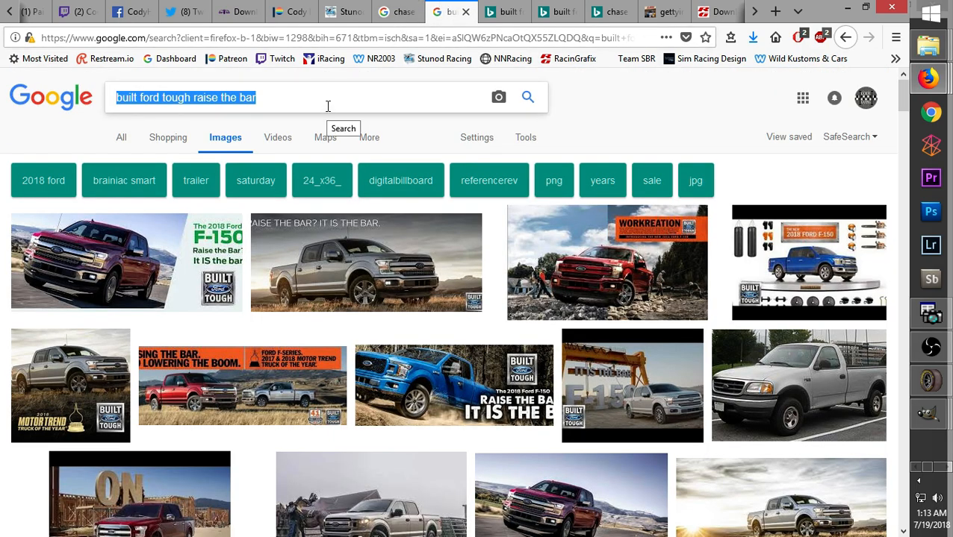
pyautogui.write('ride t')
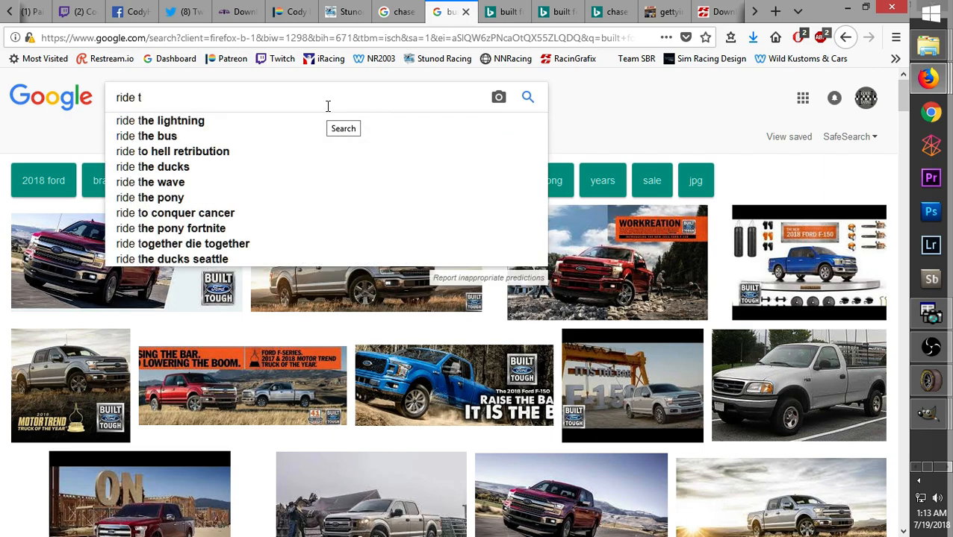
pyautogui.write('v logo')
pyautogui.press('Return')
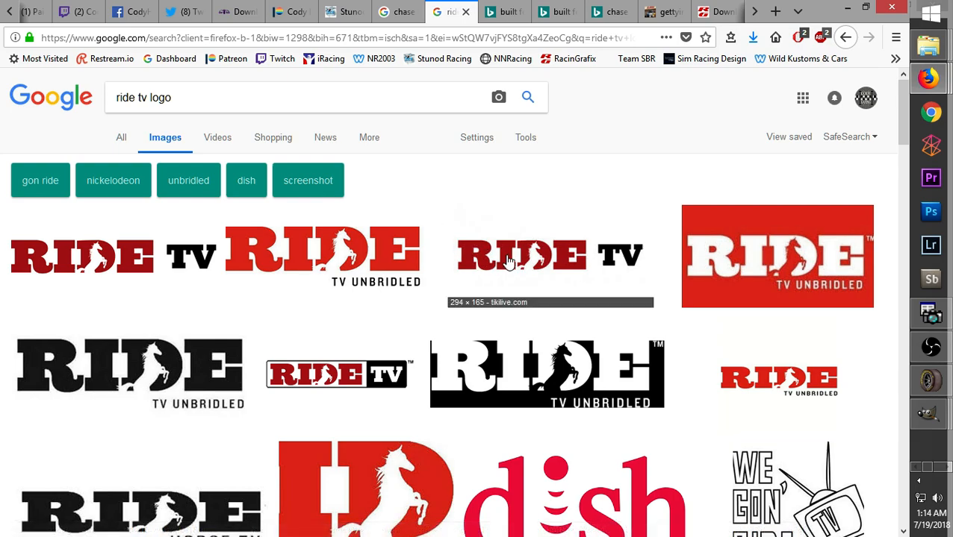
# Preview the RIDE TV logo from ridetv.com and compare it with the decal on the number 27 truck
pyautogui.click(126, 251)
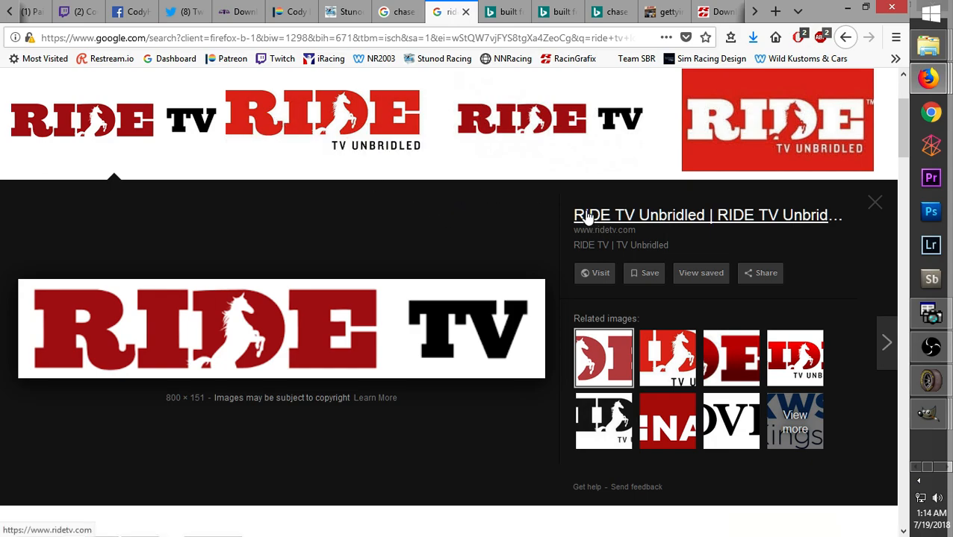
pyautogui.middleClick(560, 173)
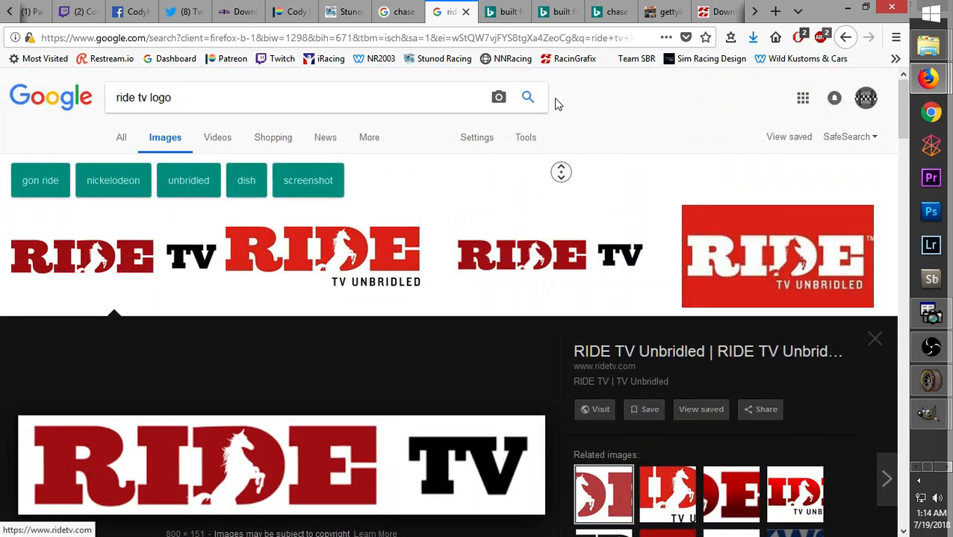
pyautogui.click(553, 98)
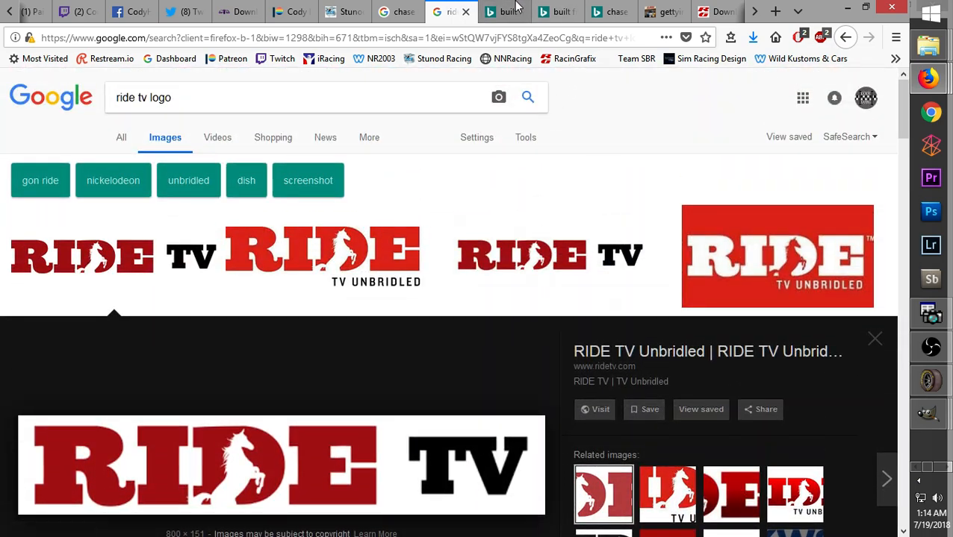
pyautogui.click(416, 10)
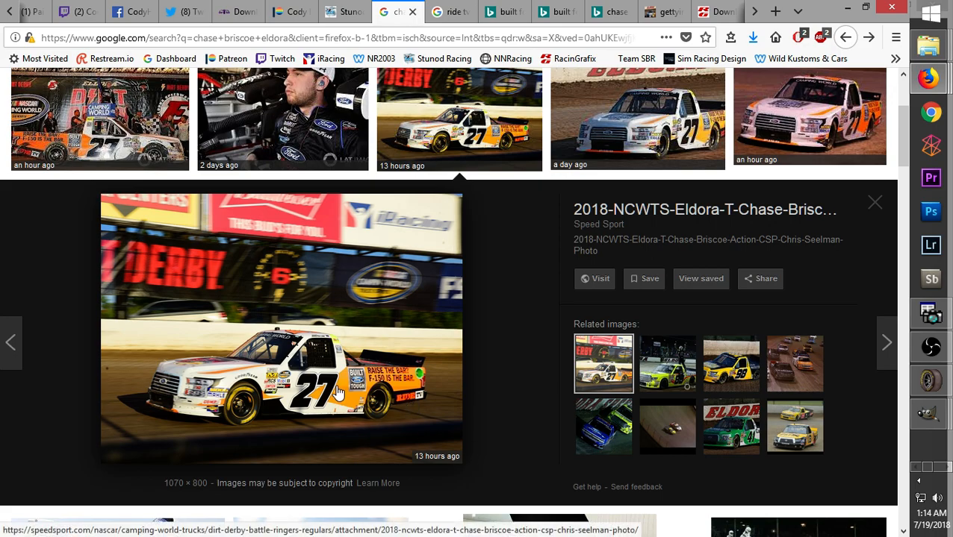
pyautogui.click(450, 7)
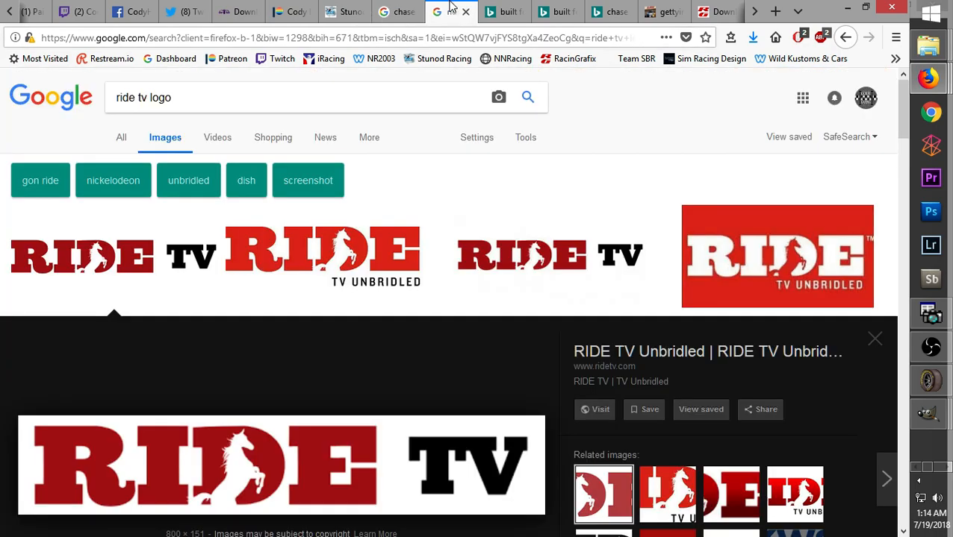
# Close the ridetv.com logo preview and preview the RIDE TV logo from TikiLIVE
pyautogui.click(165, 267)
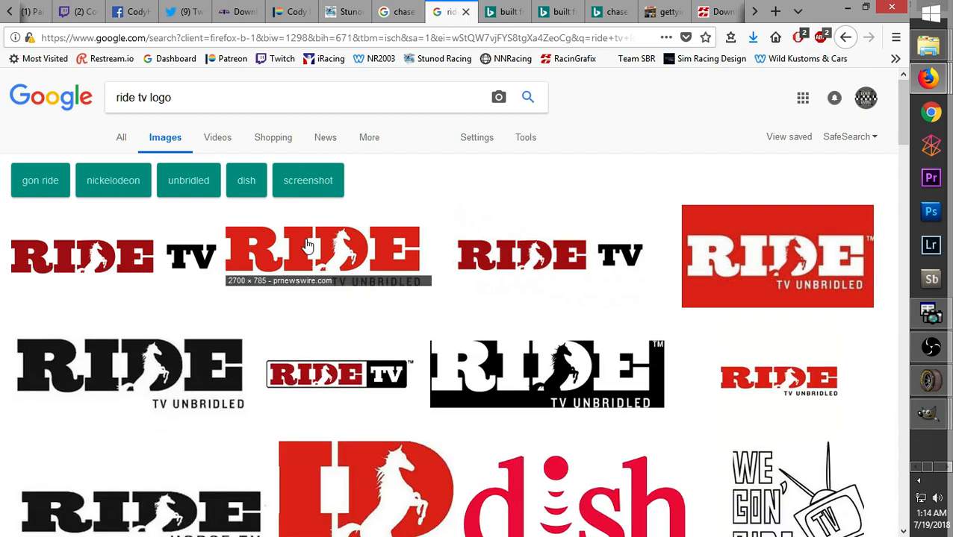
pyautogui.click(551, 266)
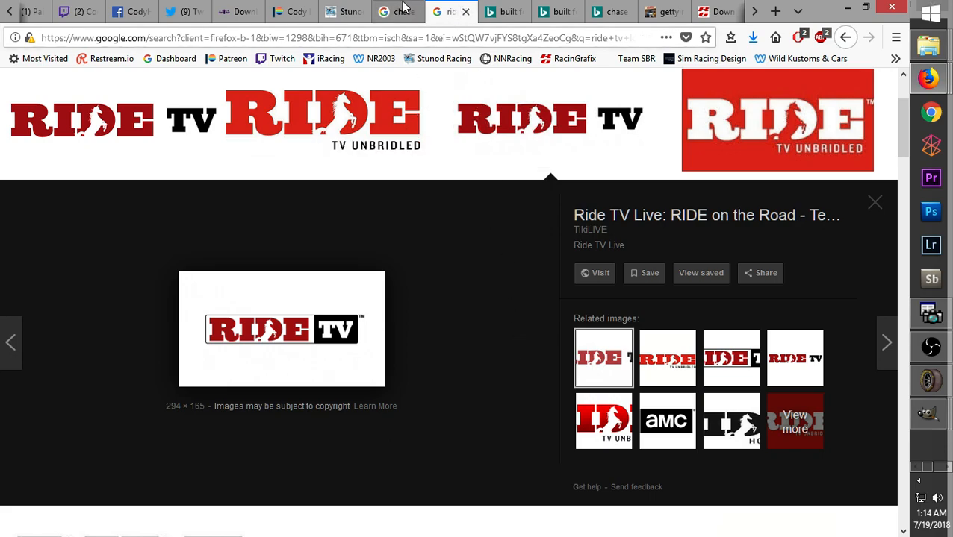
# Copy the query "ride tv logo" from the Google results and search Bing Images for it in place of the Ford query
pyautogui.middleClick(472, 160)
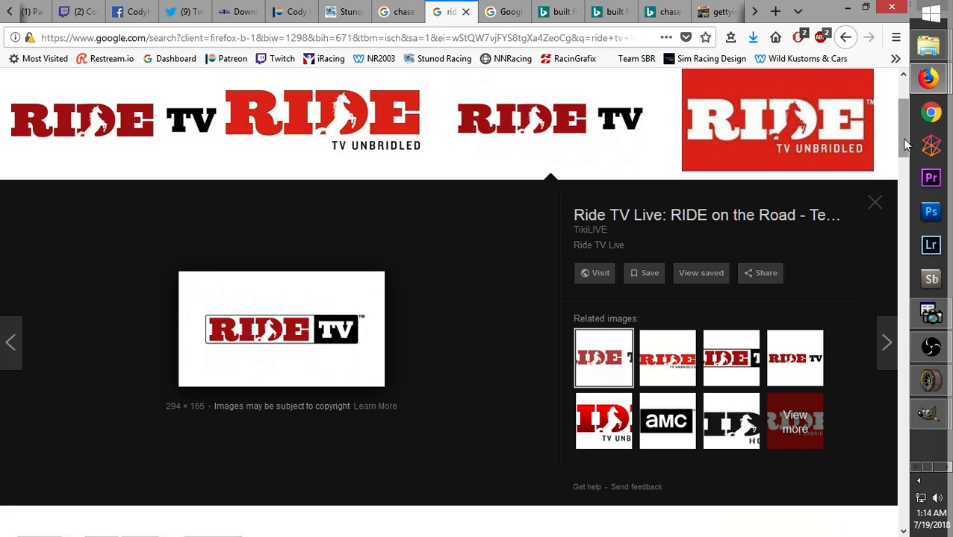
pyautogui.scroll(3, 905, 144)
pyautogui.moveTo(171, 98); pyautogui.dragTo(131, 98)
pyautogui.rightClick(151, 97)
pyautogui.click(185, 141)
pyautogui.click(559, 9)
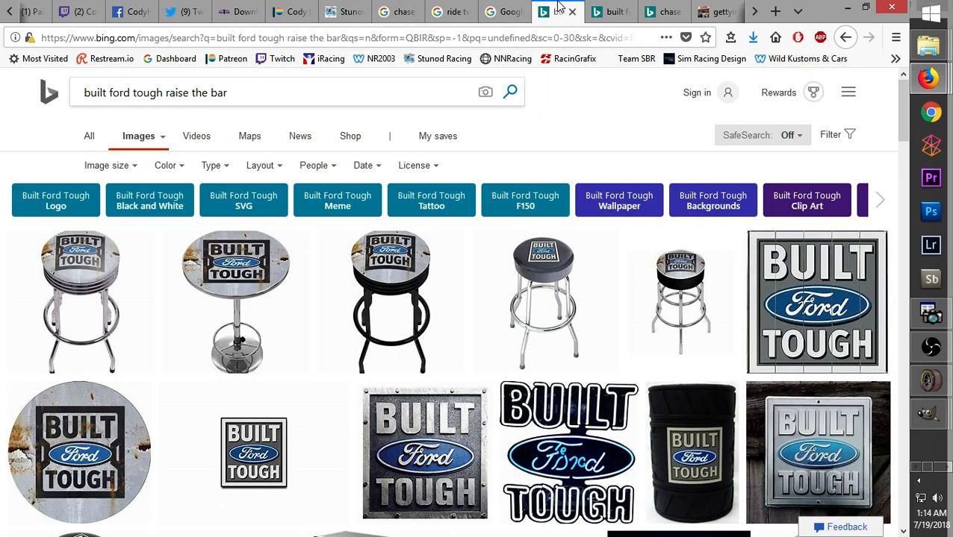
pyautogui.moveTo(258, 91); pyautogui.dragTo(49, 90)
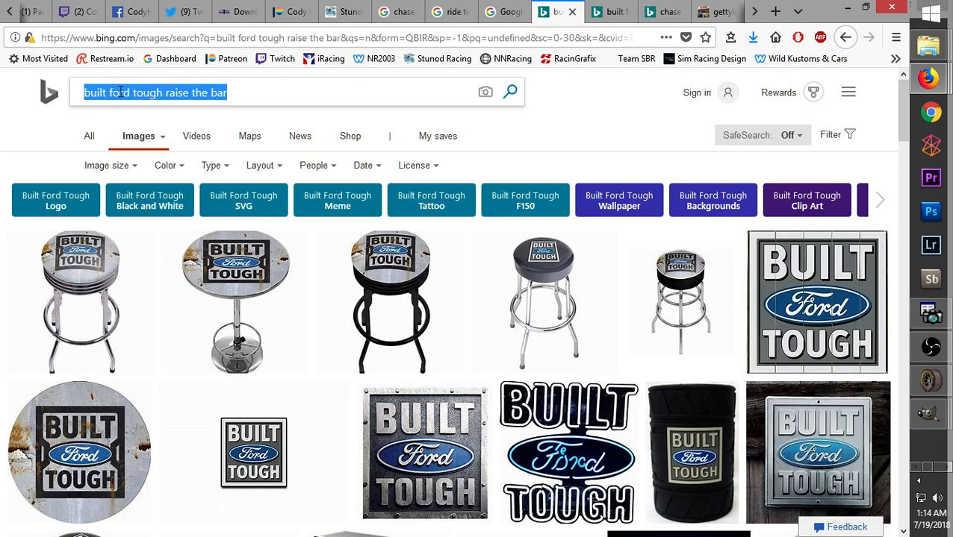
pyautogui.rightClick(148, 95)
pyautogui.click(181, 154)
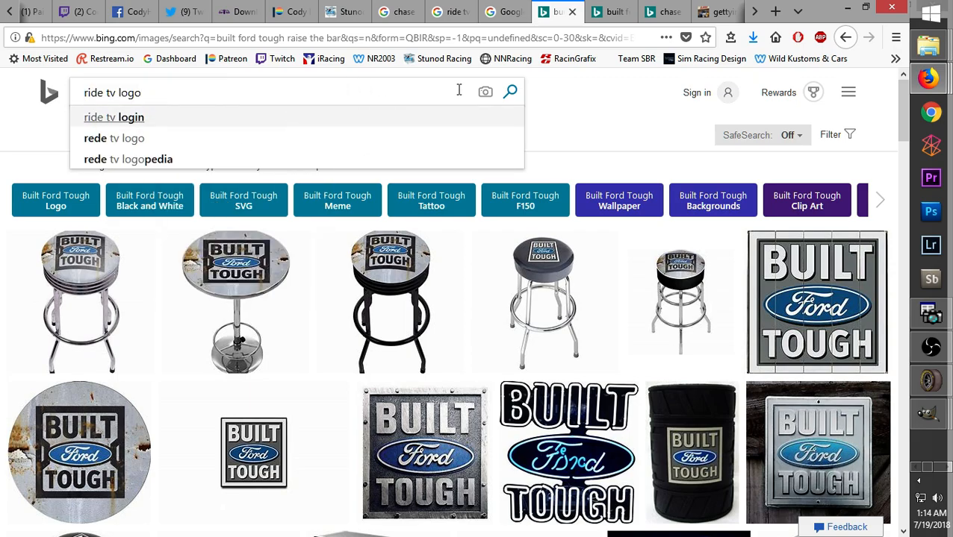
pyautogui.click(511, 94)
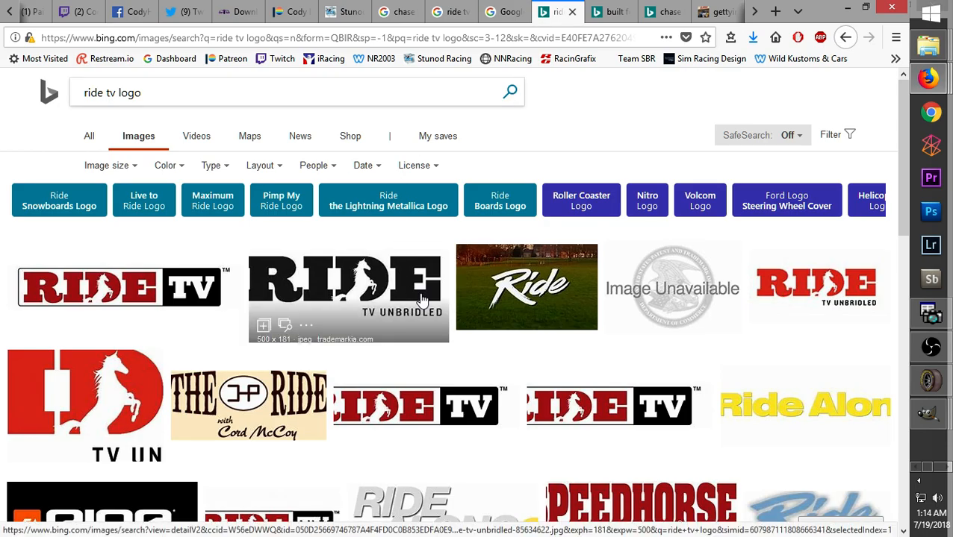
# Open the 2700 × 491 RIDE TV logo from prnewswire.com and save it as 2700.jpg in the Logos folder
pyautogui.click(114, 292)
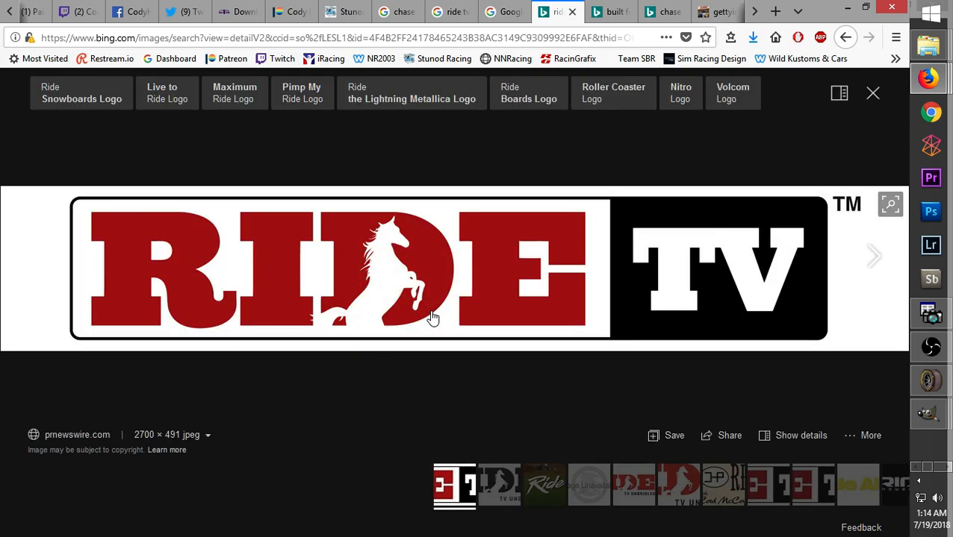
pyautogui.rightClick(325, 278)
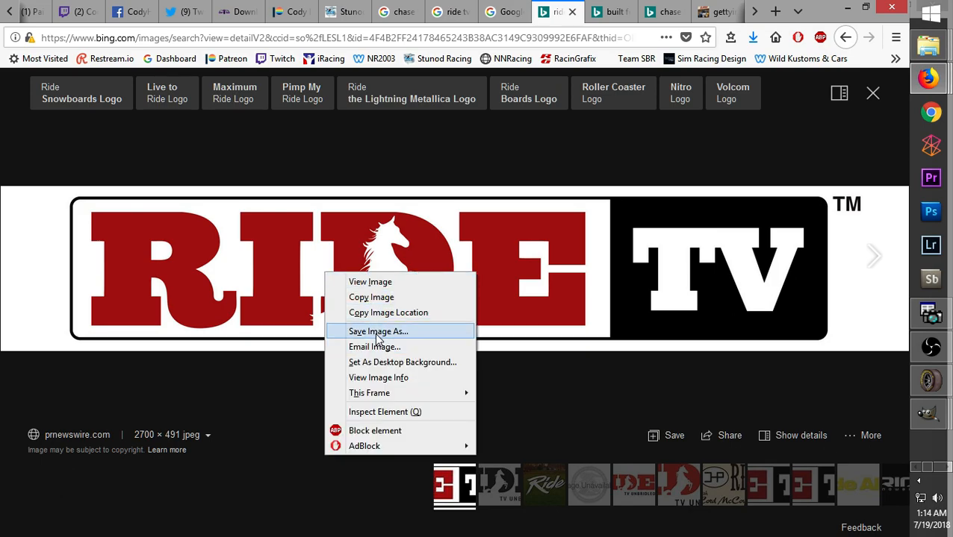
pyautogui.click(377, 335)
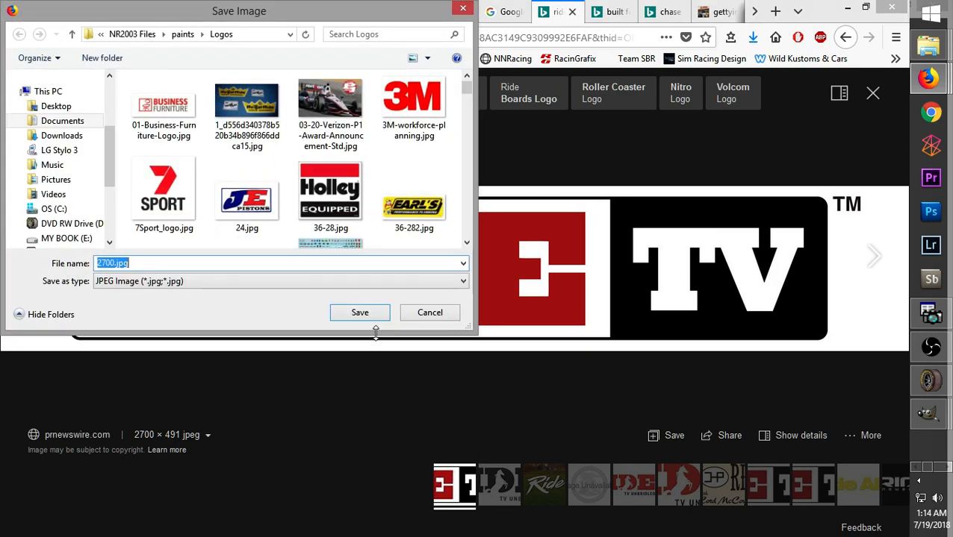
pyautogui.click(355, 317)
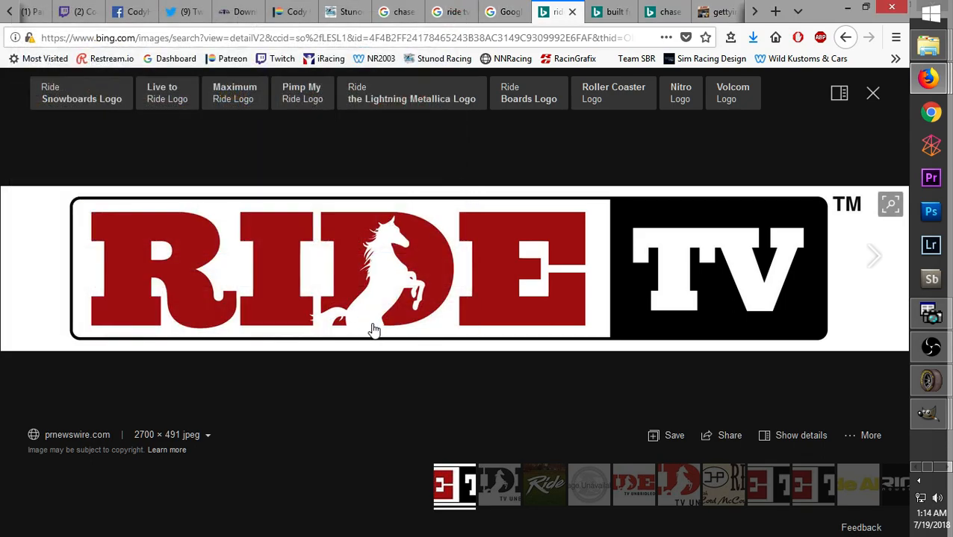
pyautogui.moveTo(940, 50)
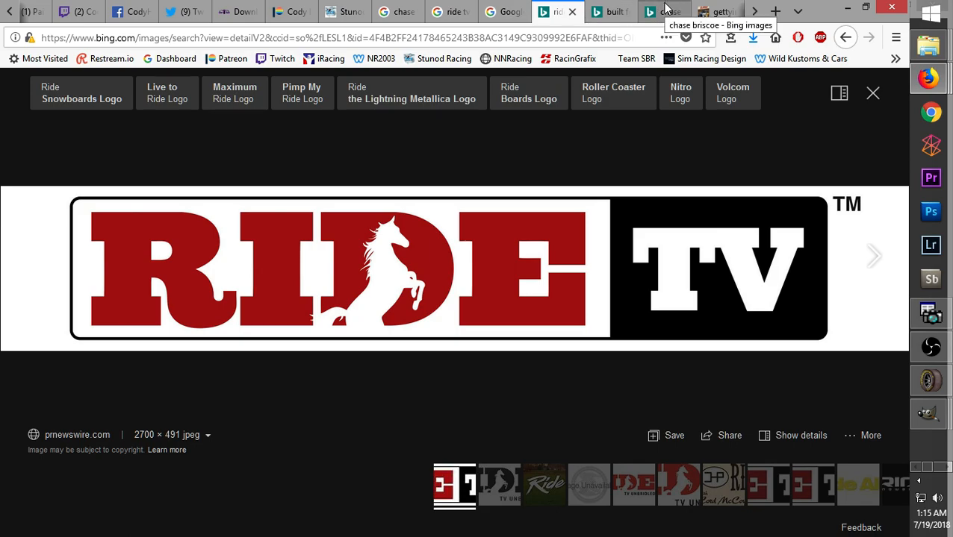
# Compare the TikiLIVE RIDE TV logo with the number 27 truck's decal, and preview the related logo from americancable.org
pyautogui.click(494, 11)
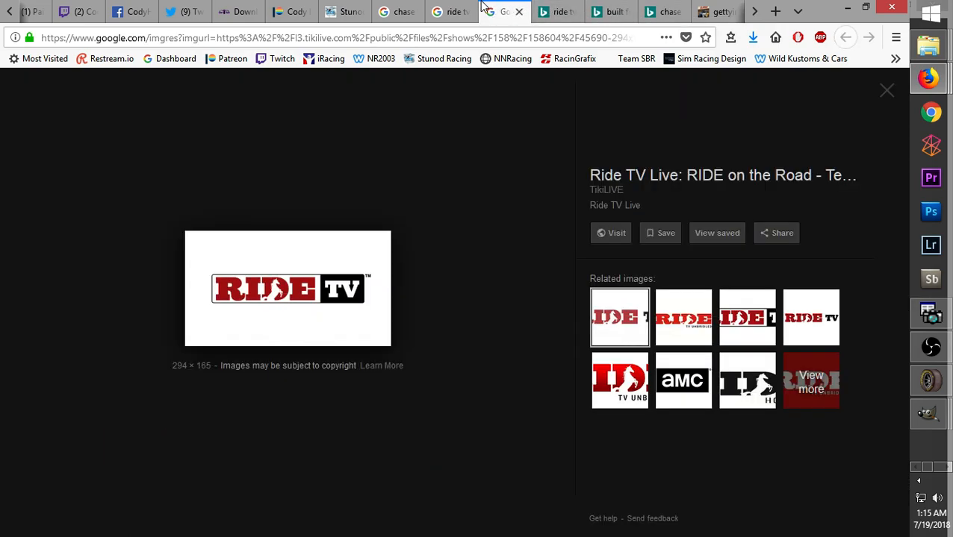
pyautogui.click(446, 9)
pyautogui.click(403, 9)
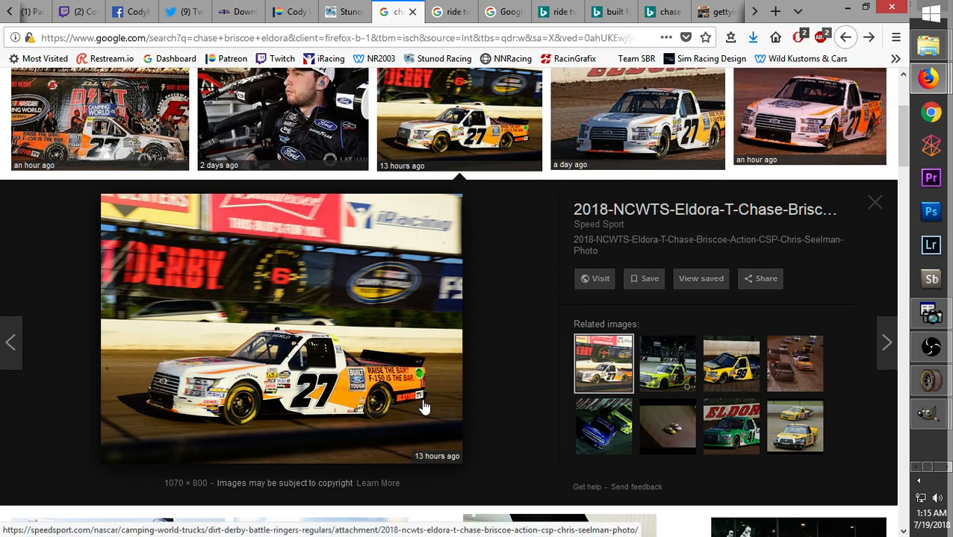
pyautogui.click(503, 11)
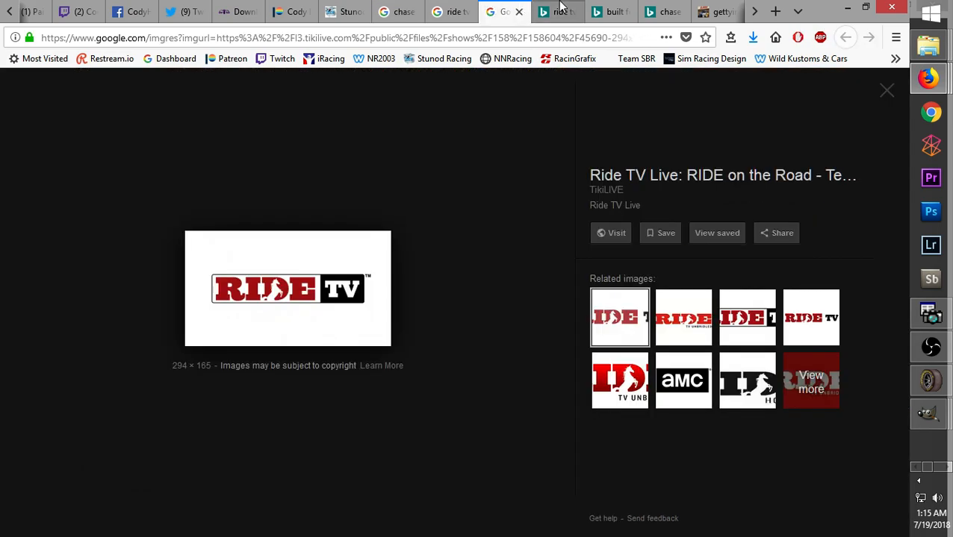
pyautogui.click(822, 333)
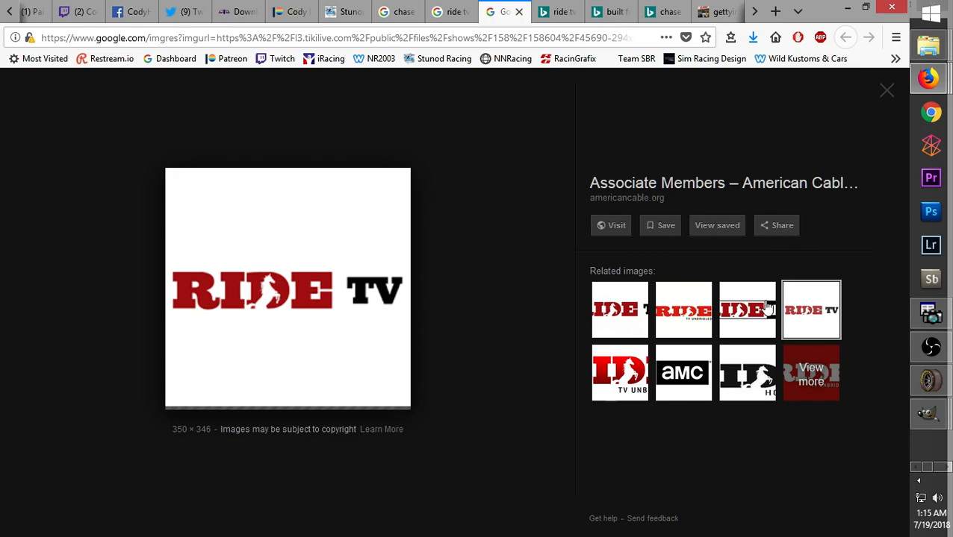
# Close the enlarged prnewswire.com logo on Bing and open the 5726 × 1042 RIDE TV logo from nhs.org in a new tab
pyautogui.click(561, 11)
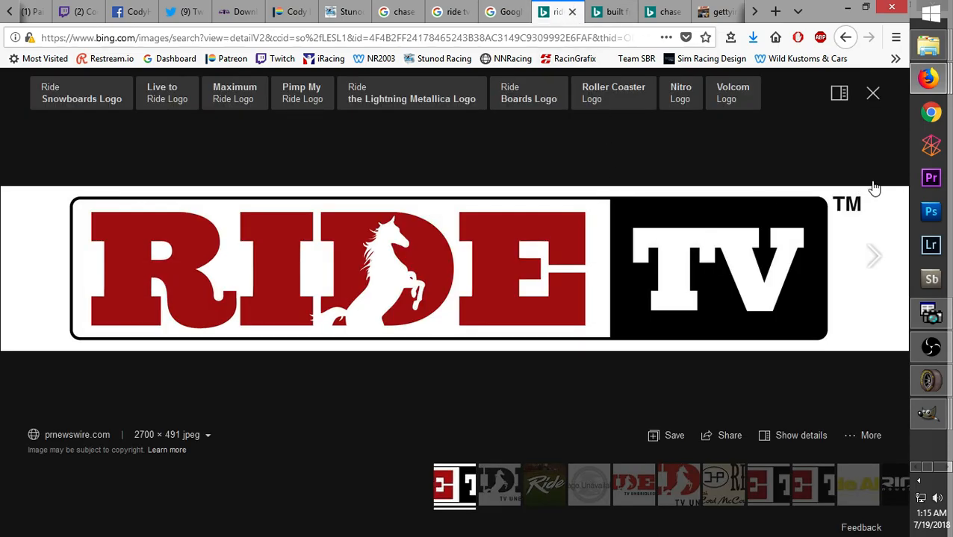
pyautogui.click(873, 95)
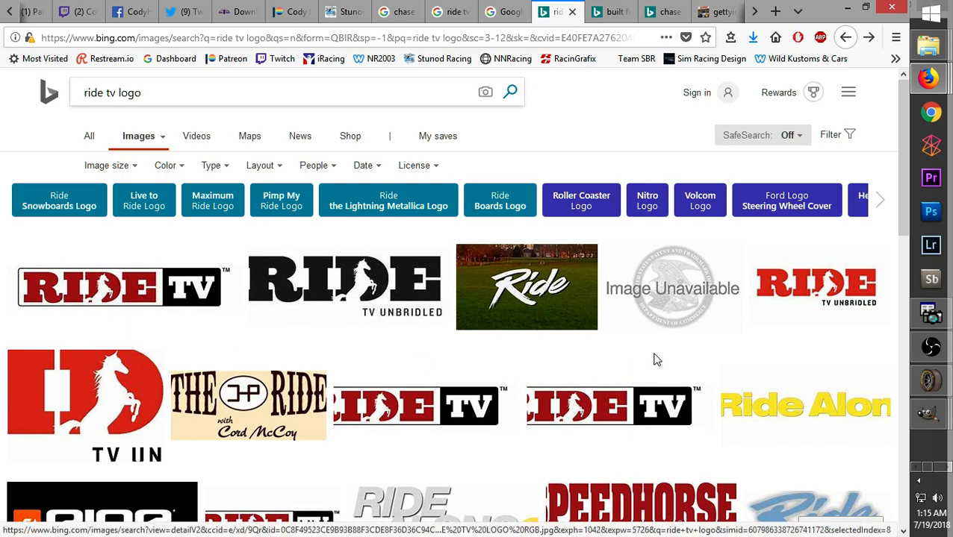
pyautogui.middleClick(529, 375)
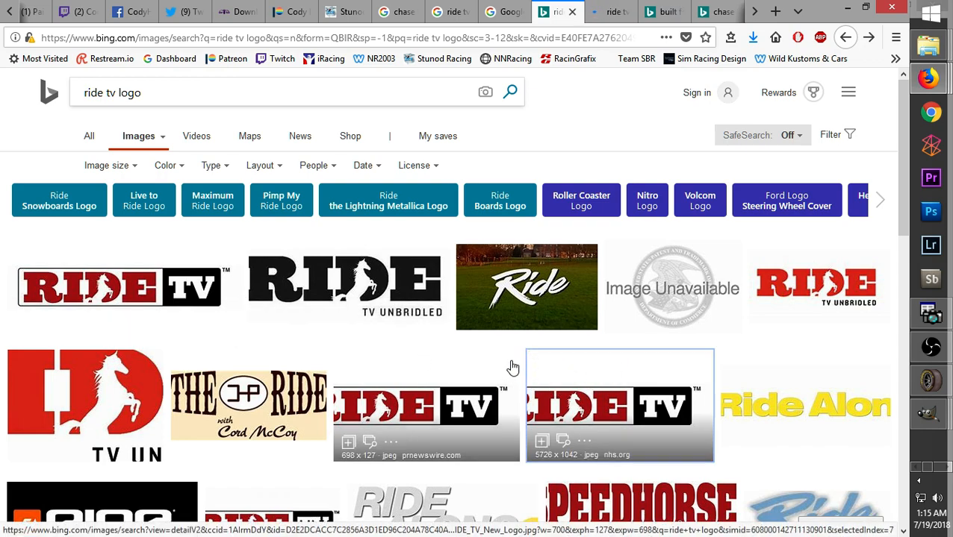
pyautogui.middleClick(520, 344)
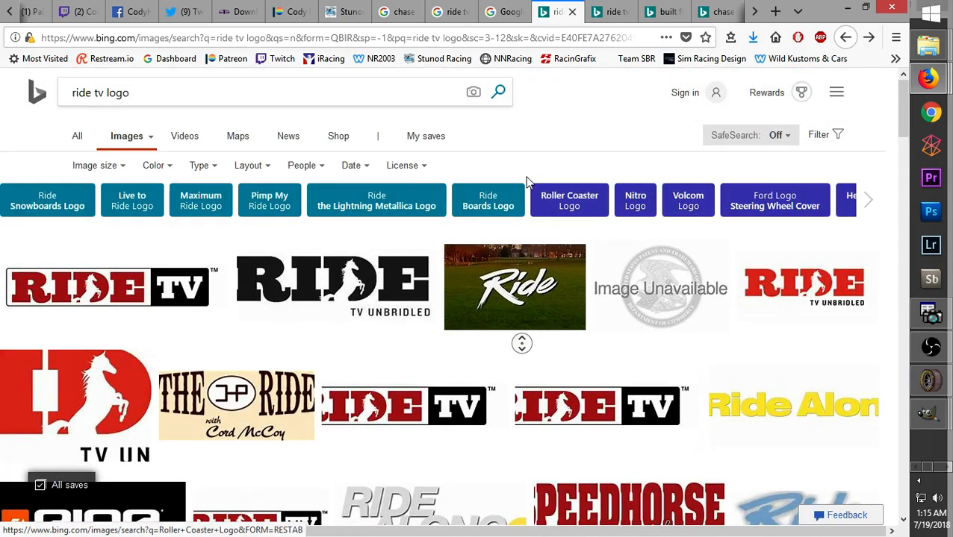
pyautogui.click(549, 139)
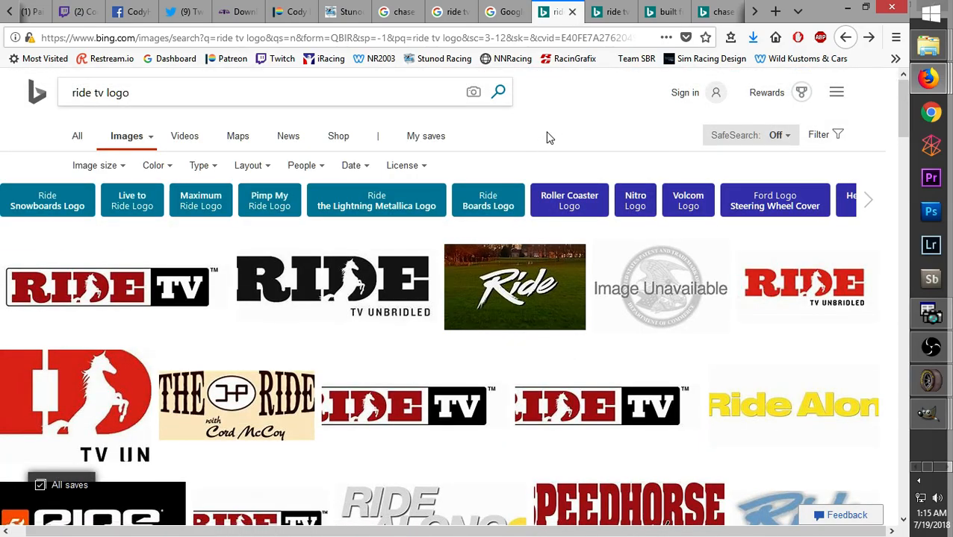
# Preview the related RIDE TV logos on Google from TikiLIVE, twhbea.com and channelpostmea.com
pyautogui.click(506, 17)
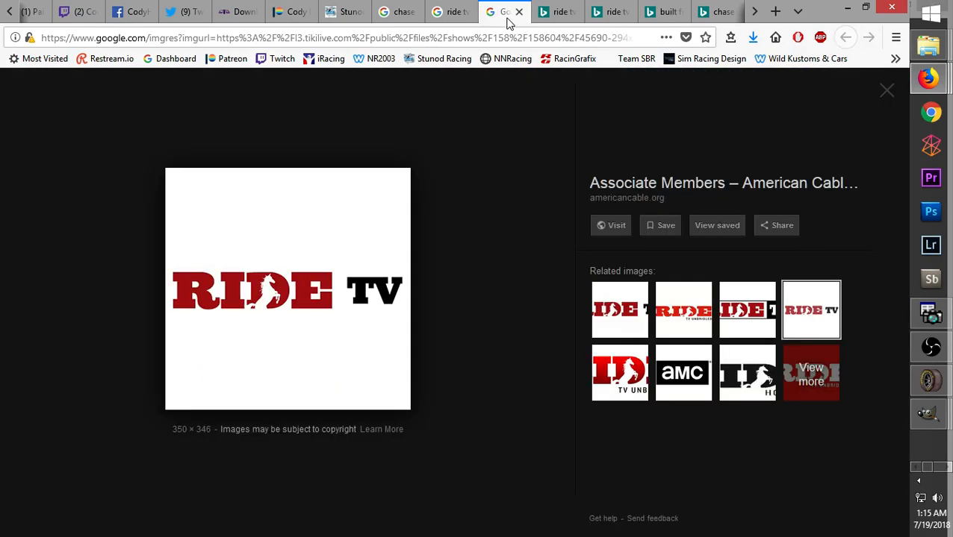
pyautogui.click(687, 320)
pyautogui.click(627, 319)
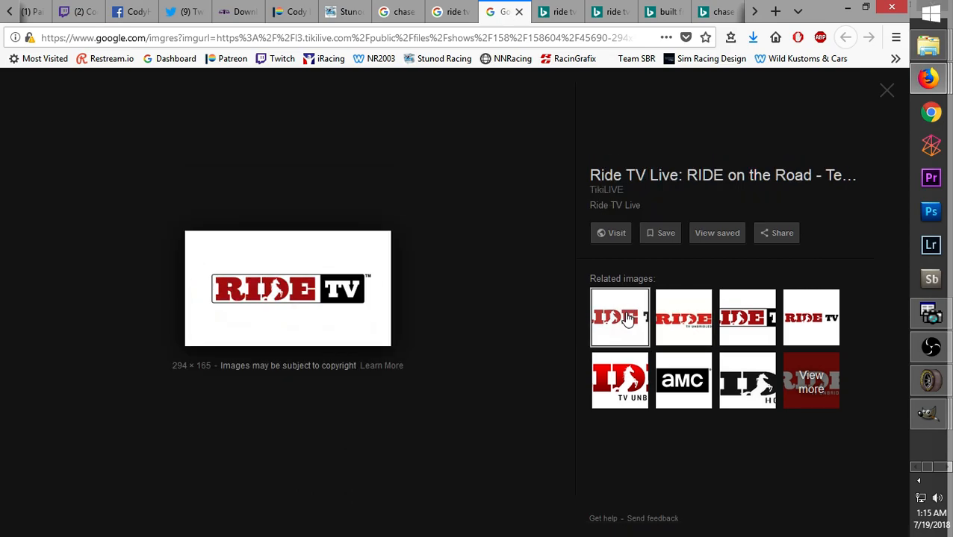
pyautogui.click(617, 371)
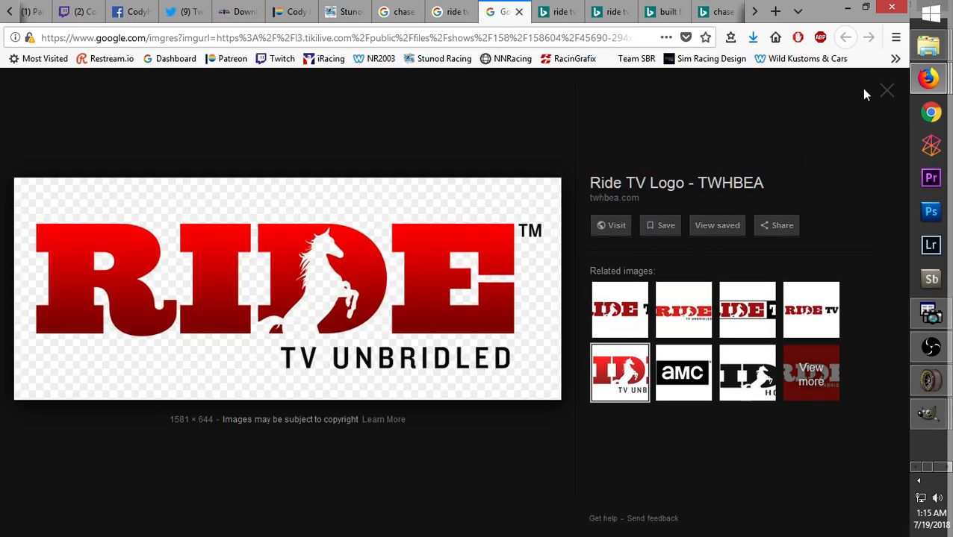
pyautogui.click(889, 95)
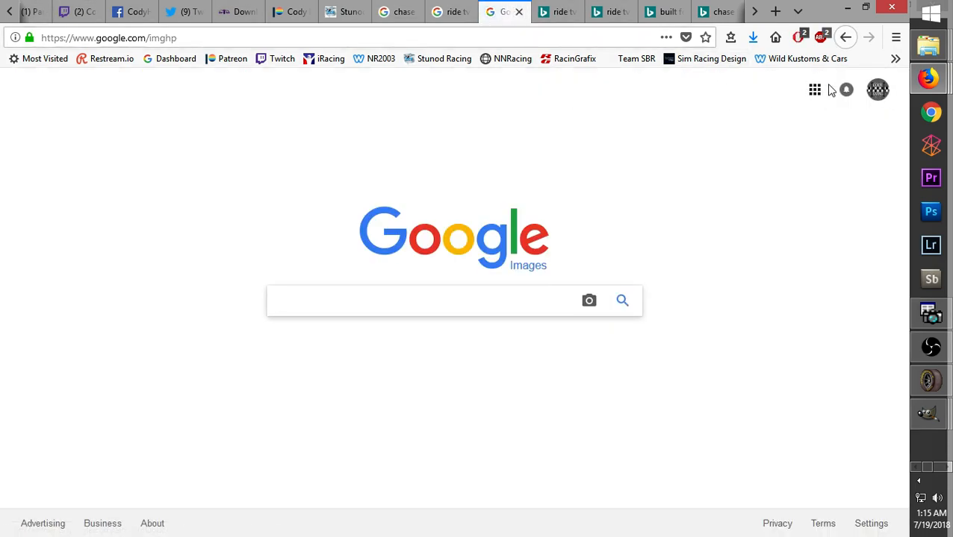
pyautogui.click(845, 38)
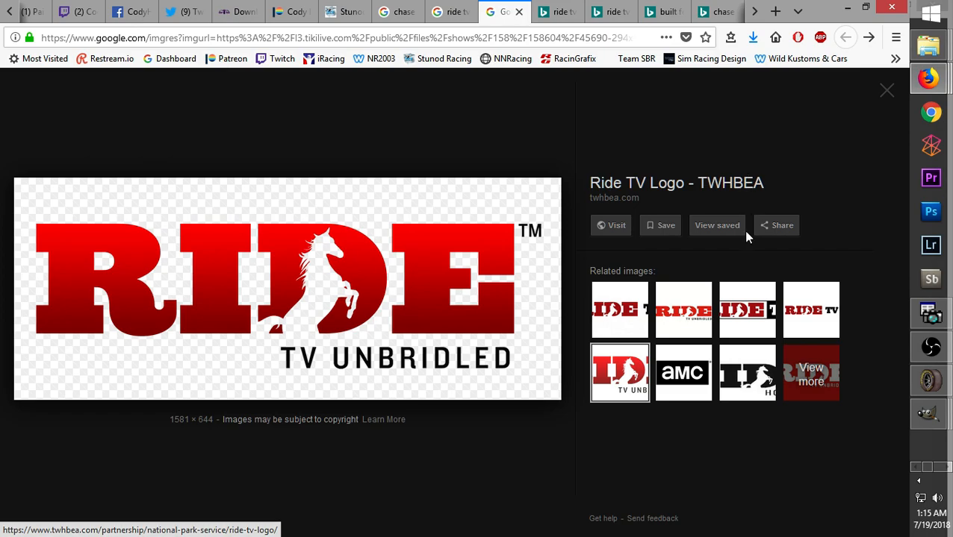
pyautogui.click(674, 318)
# Return to the Google "ride tv logo" results and compare the previews of the ridetv.com and TikiLIVE logos
pyautogui.click(454, 11)
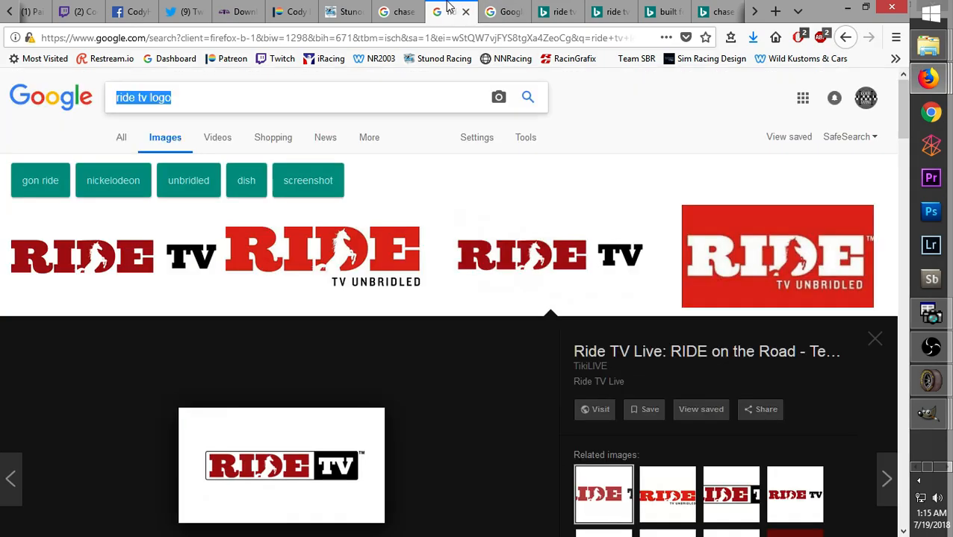
pyautogui.middleClick(432, 192)
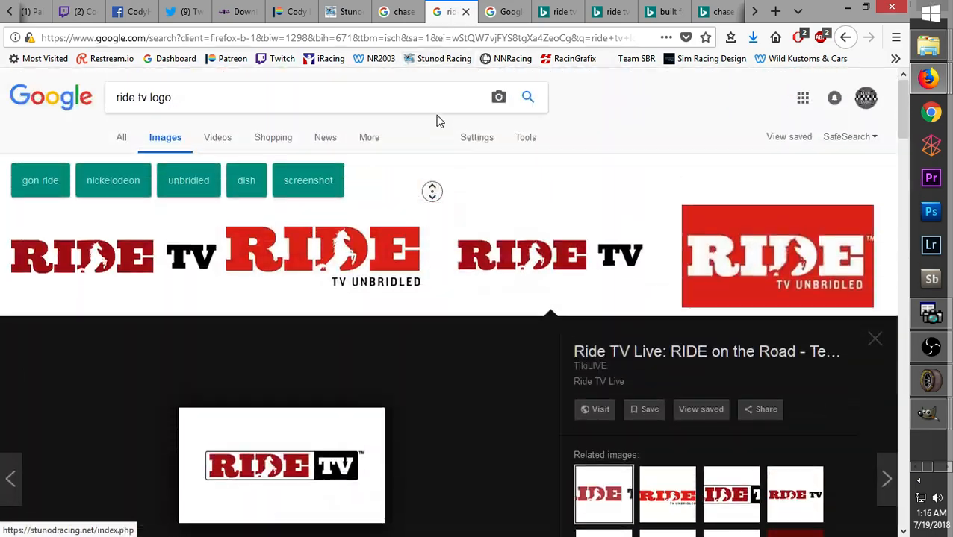
pyautogui.middleClick(439, 146)
pyautogui.click(95, 252)
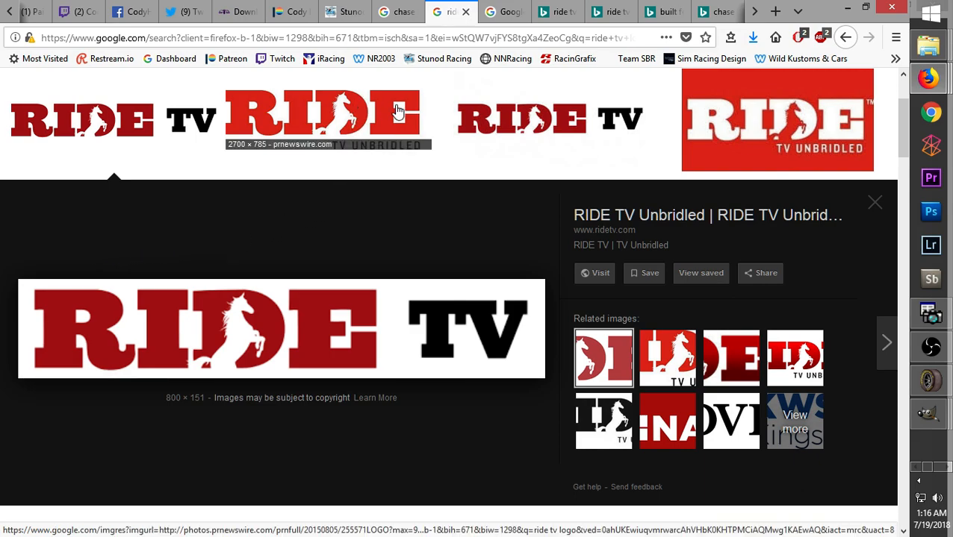
pyautogui.click(523, 112)
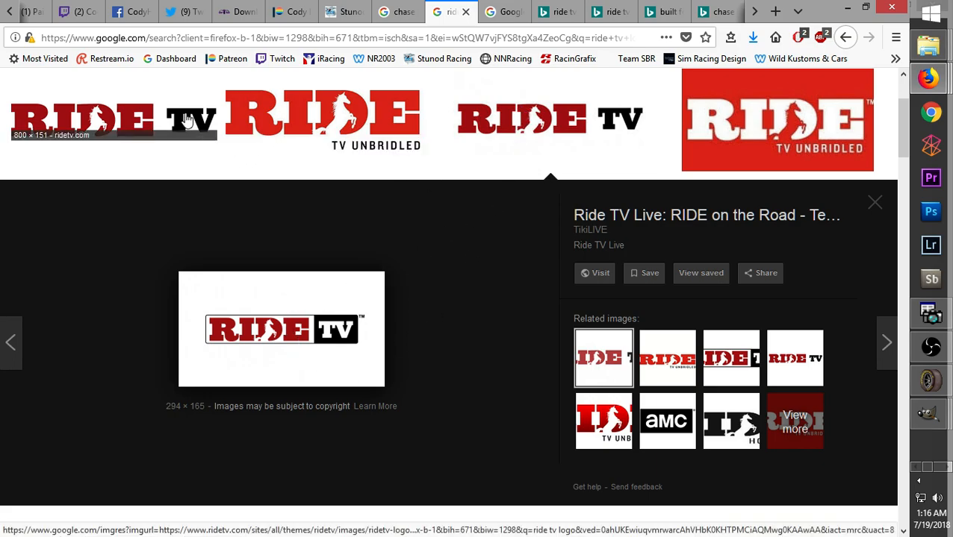
pyautogui.click(510, 129)
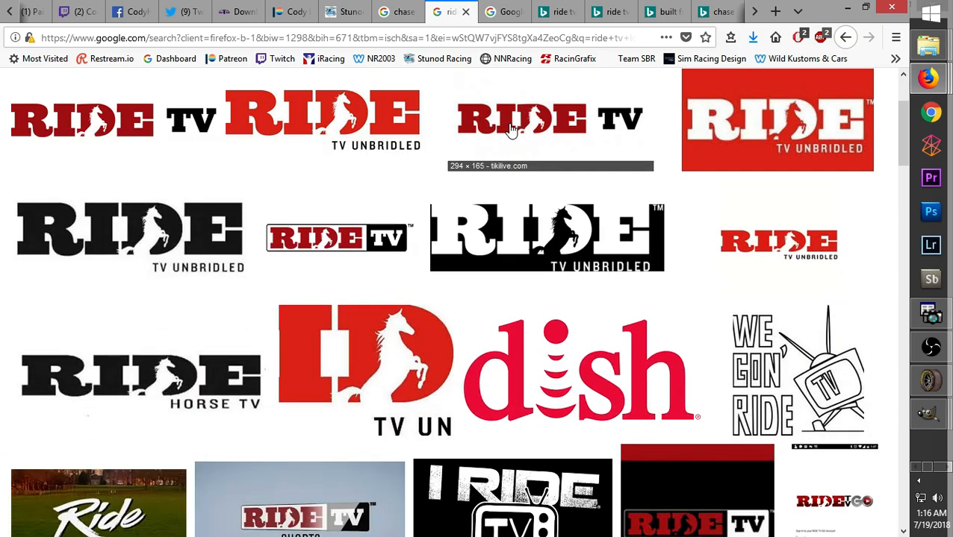
pyautogui.click(510, 129)
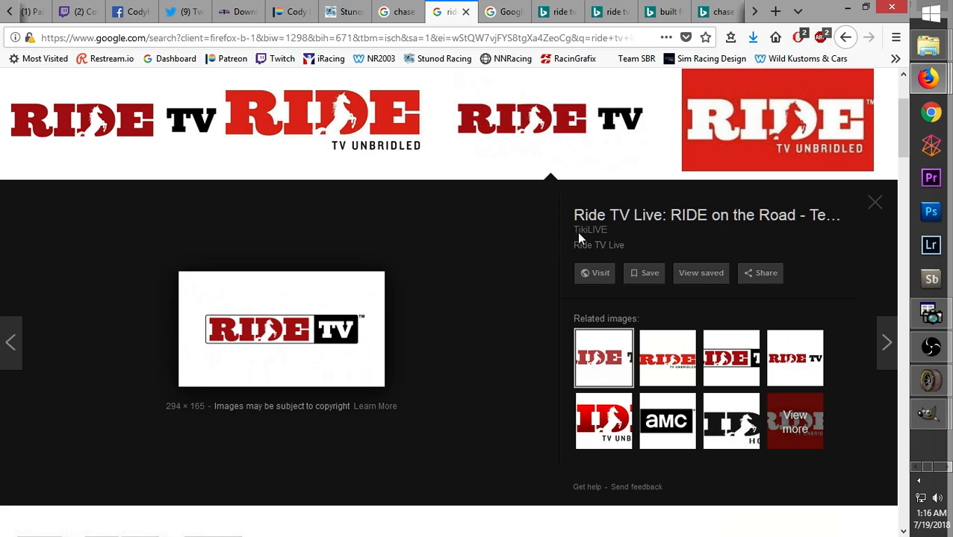
# Preview the related 350 × 346 RIDE TV logo from americancable.org and save it as rdie.png in the Logos folder
pyautogui.click(792, 373)
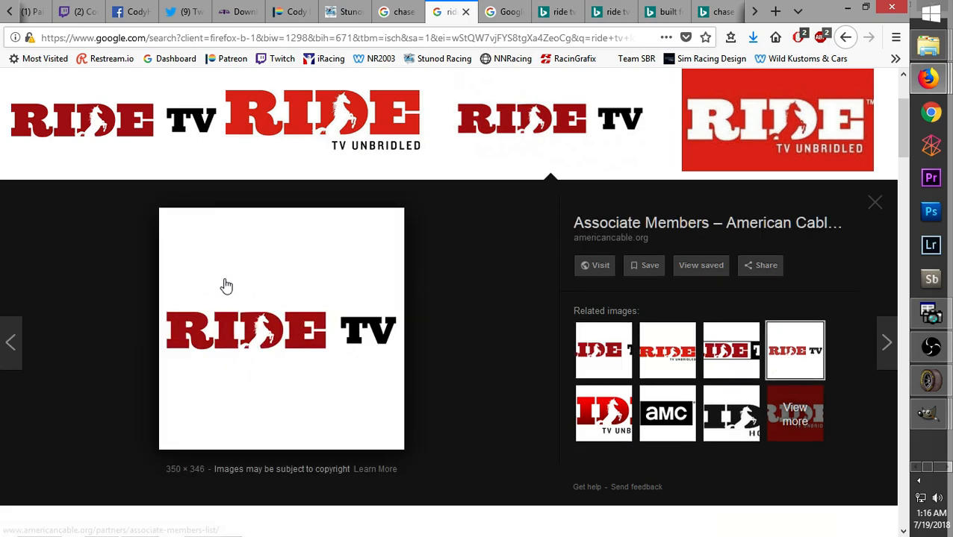
pyautogui.rightClick(226, 309)
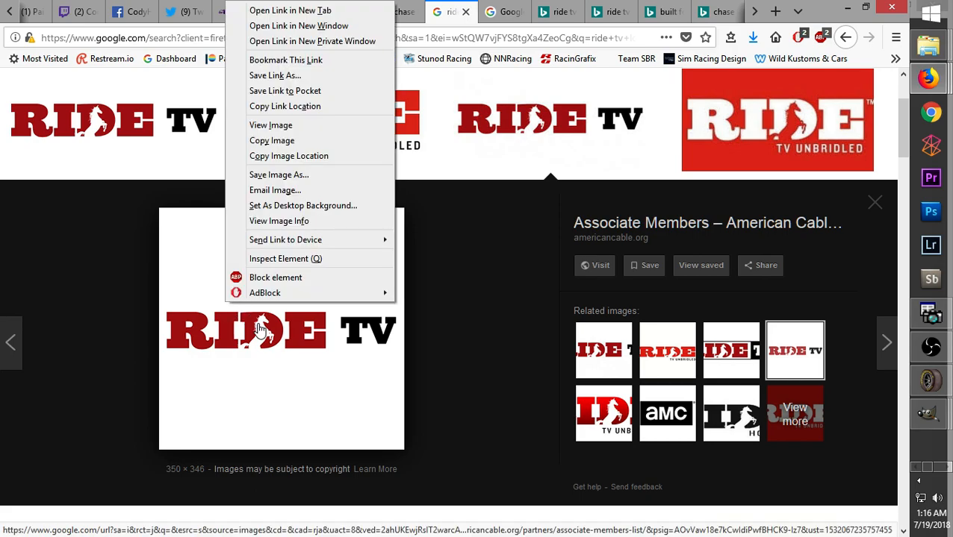
pyautogui.click(276, 184)
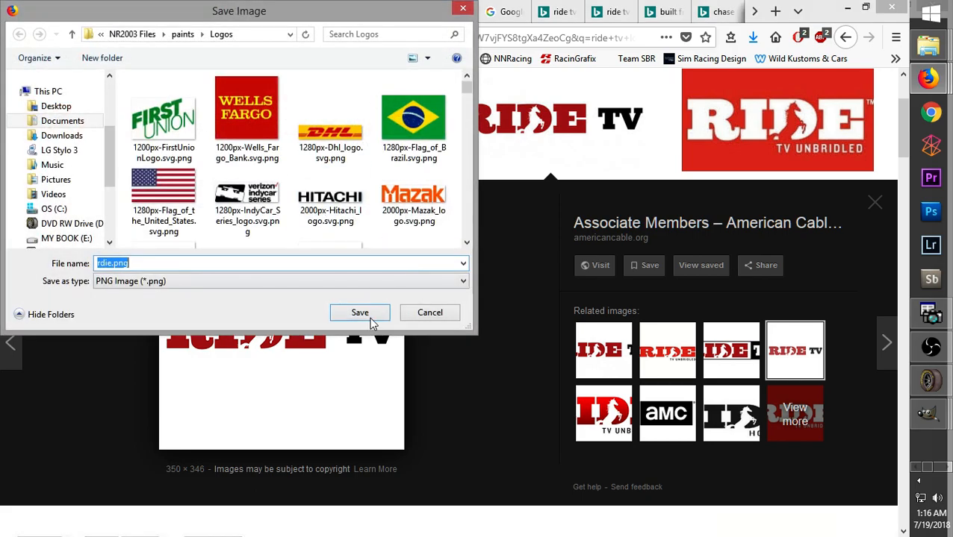
pyautogui.click(359, 314)
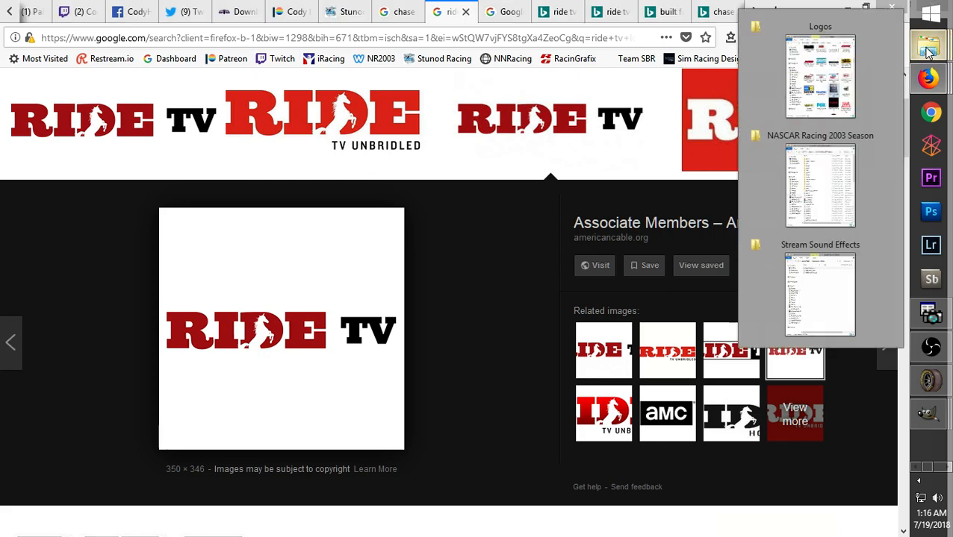
pyautogui.click(717, 9)
pyautogui.click(500, 10)
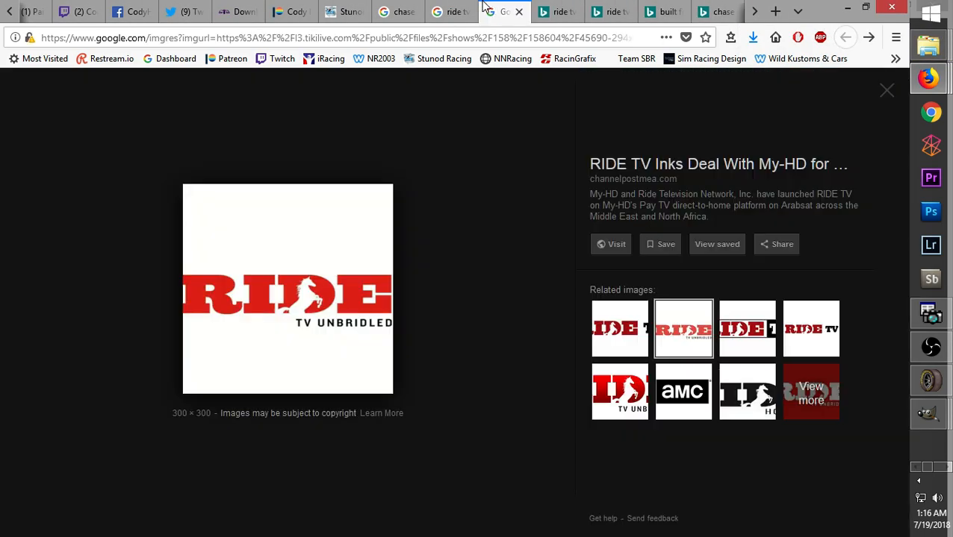
# Open rdie.png from the Logos folder in GIMP for editing and maximize its image window
pyautogui.click(441, 9)
pyautogui.click(399, 11)
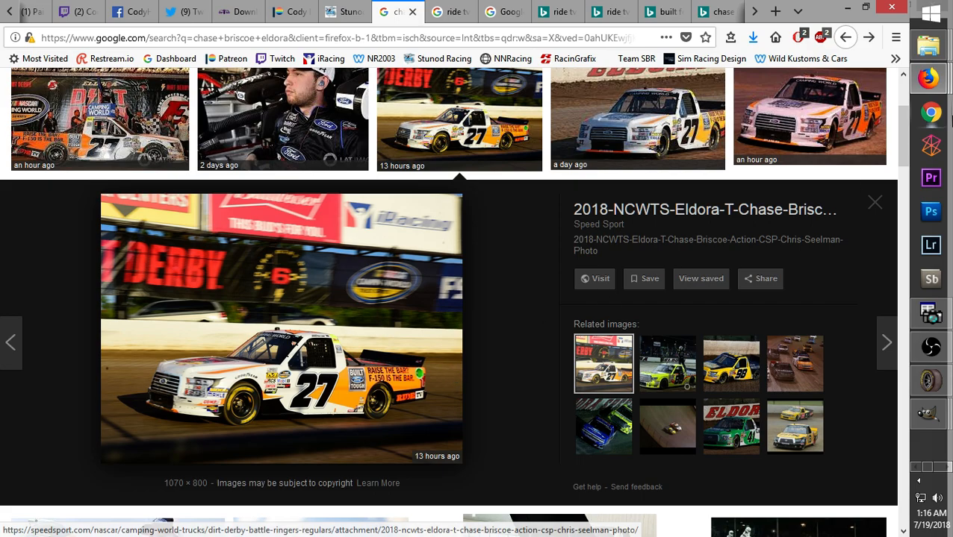
pyautogui.moveTo(928, 49)
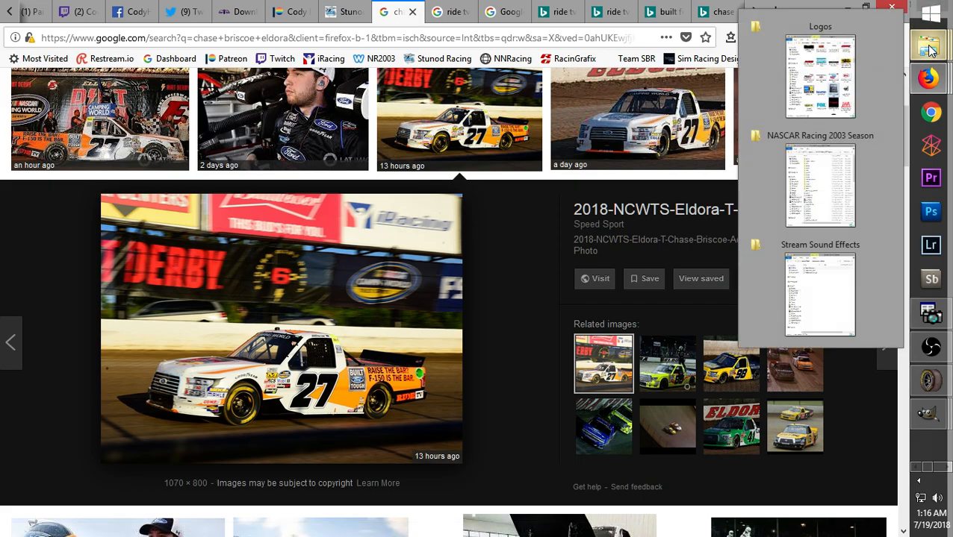
pyautogui.click(820, 75)
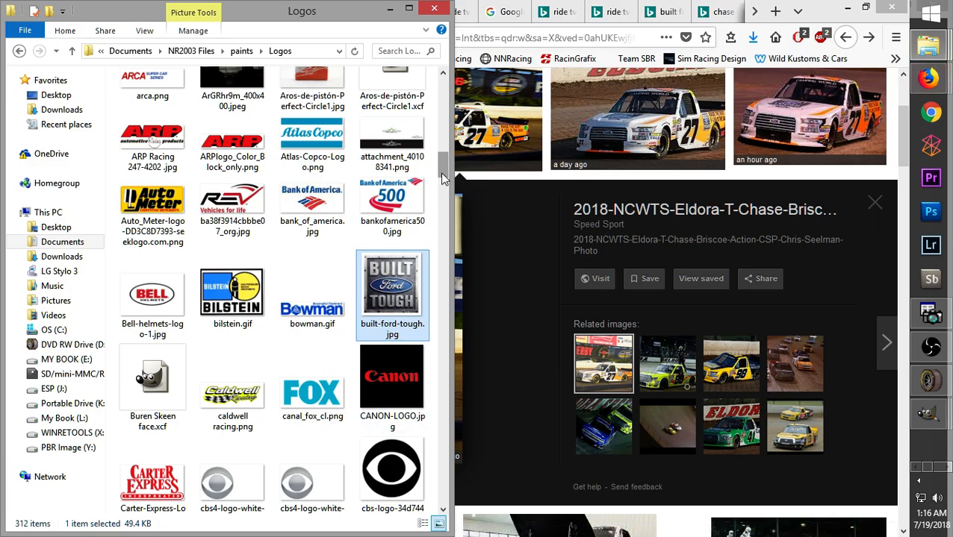
pyautogui.moveTo(440, 171); pyautogui.dragTo(446, 403)
pyautogui.click(310, 412)
pyautogui.rightClick(310, 413)
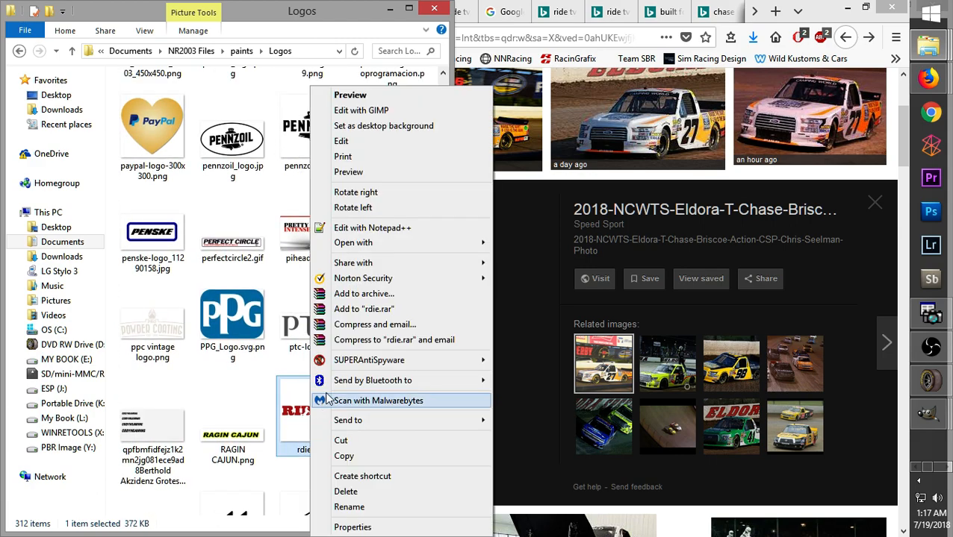
pyautogui.click(371, 112)
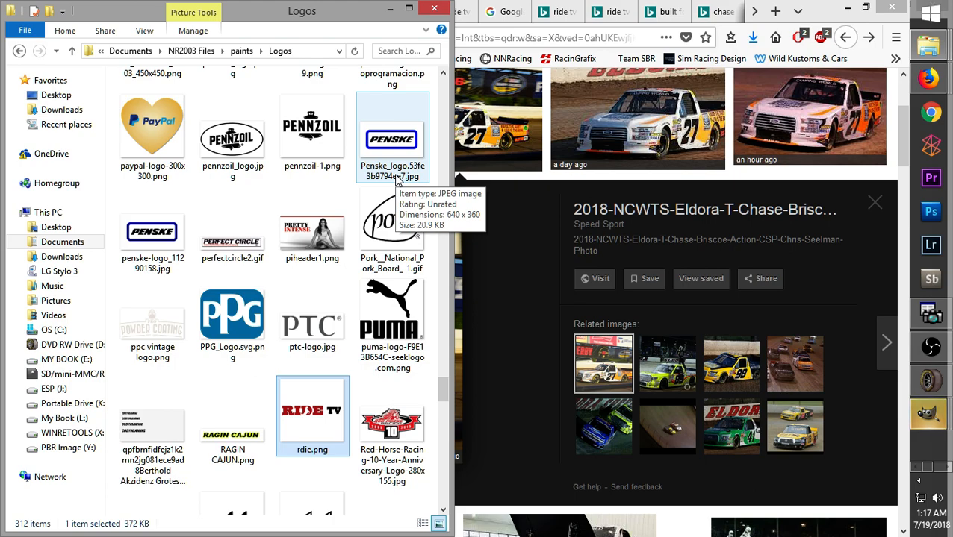
pyautogui.moveTo(923, 422)
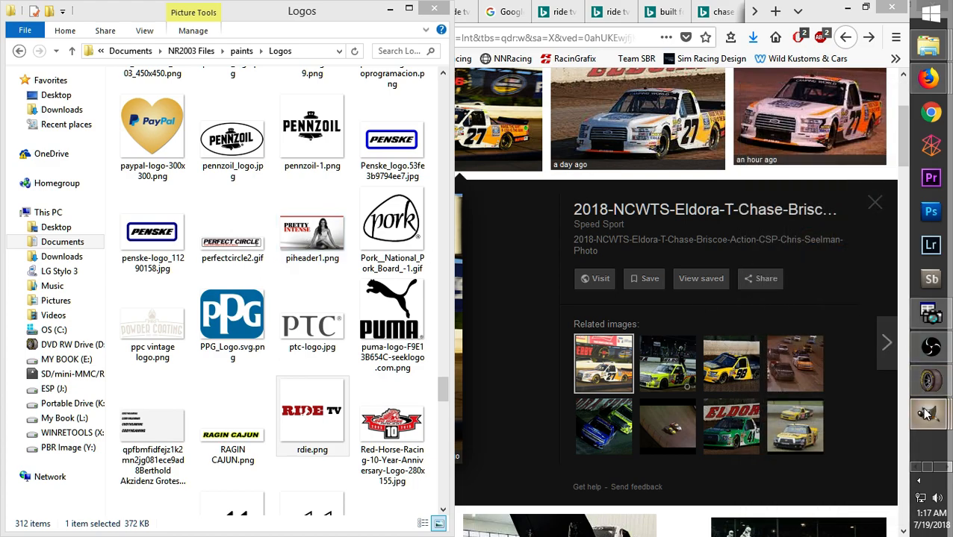
pyautogui.click(821, 467)
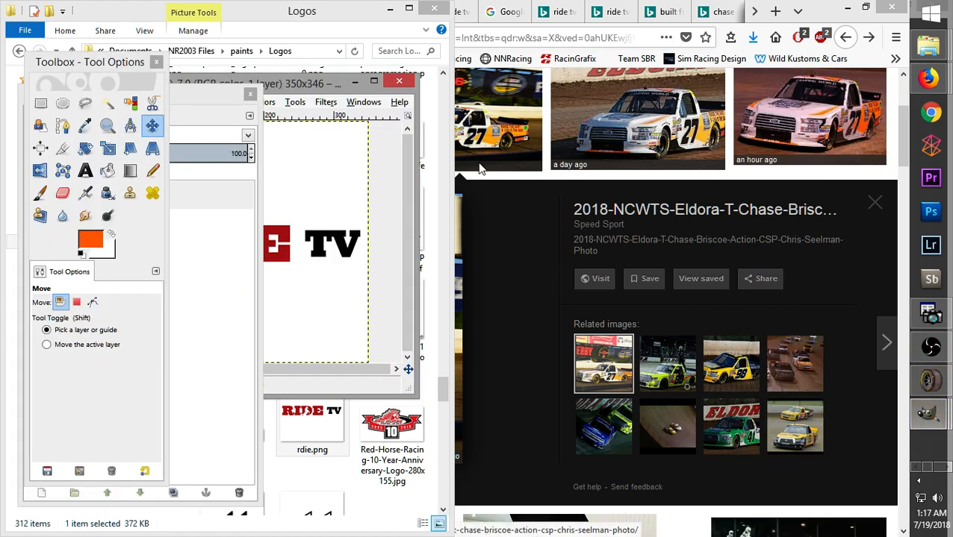
pyautogui.click(373, 81)
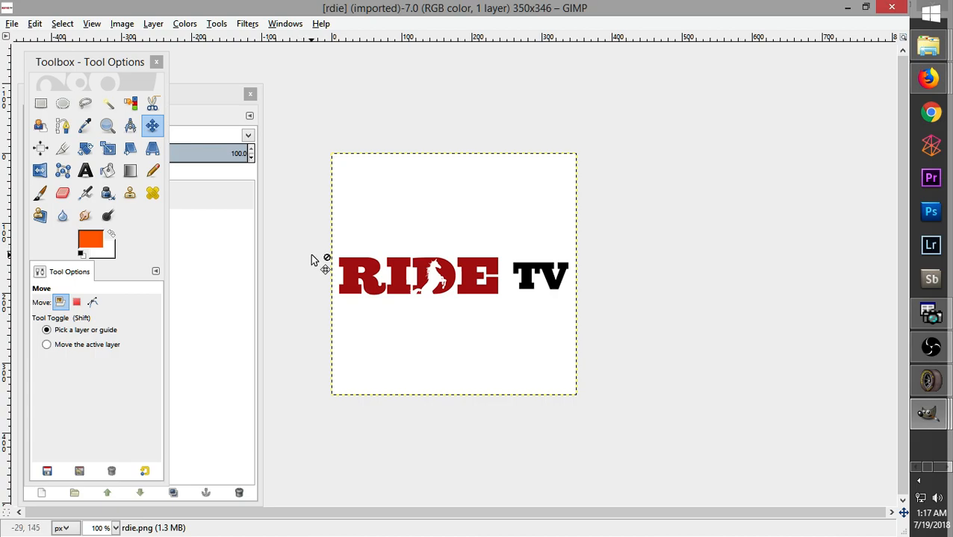
# Check the number 27 Eldora truck photo in Firefox against the RIDE TV logo, and return to GIMP
pyautogui.rightClick(427, 241)
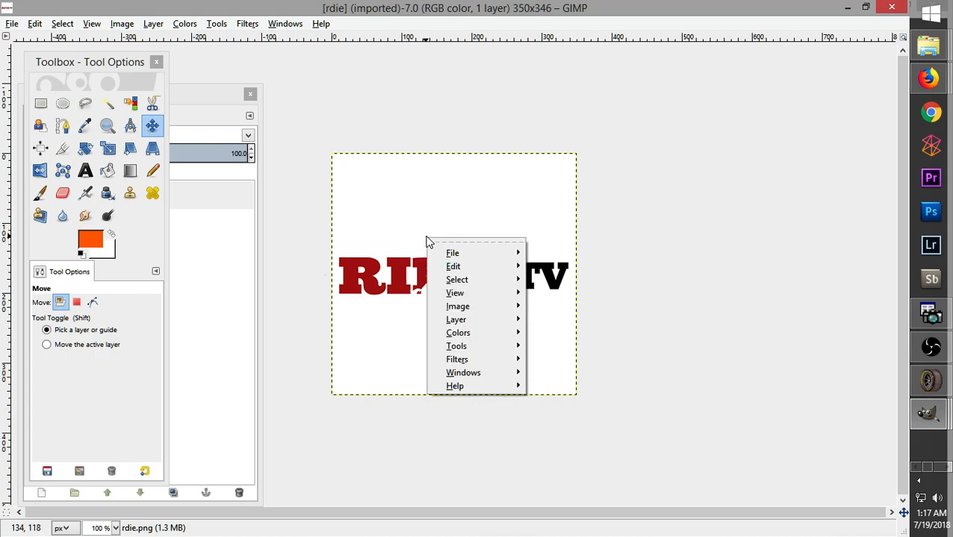
pyautogui.click(610, 253)
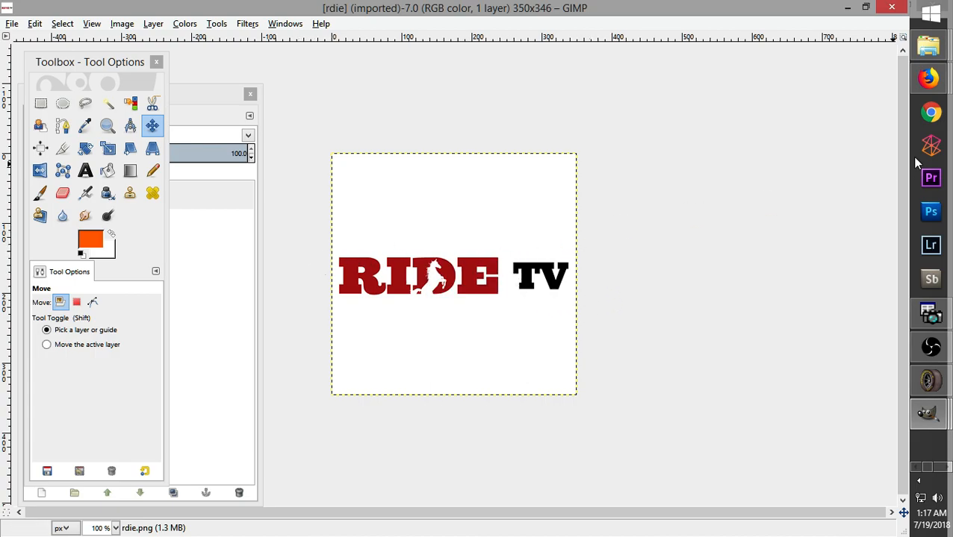
pyautogui.moveTo(928, 79)
pyautogui.click(805, 88)
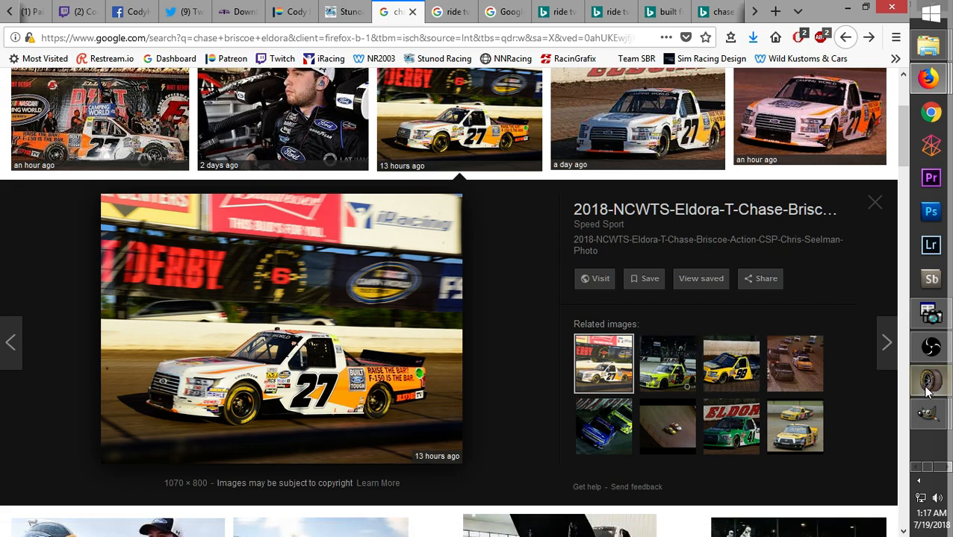
pyautogui.click(805, 448)
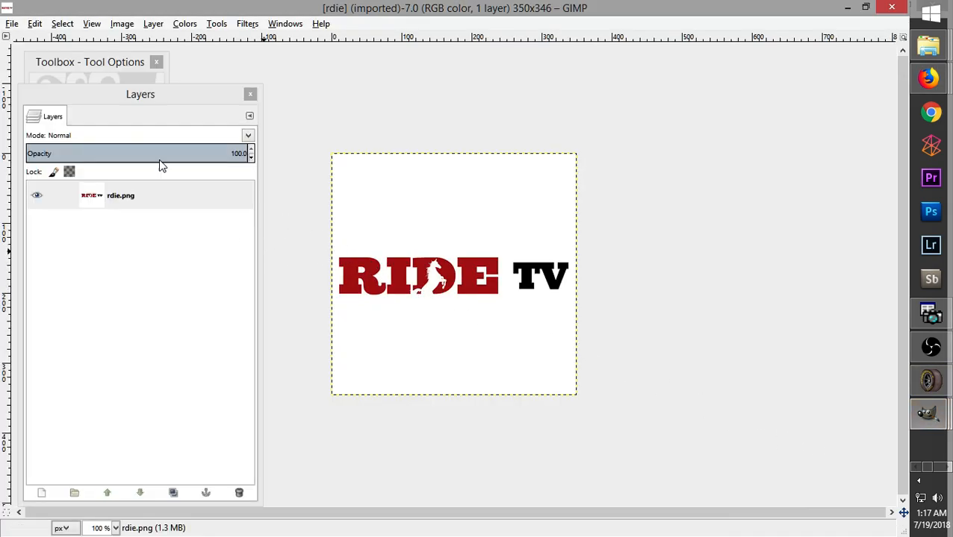
# Add an alpha channel to the rdie.png layer
pyautogui.click(103, 75)
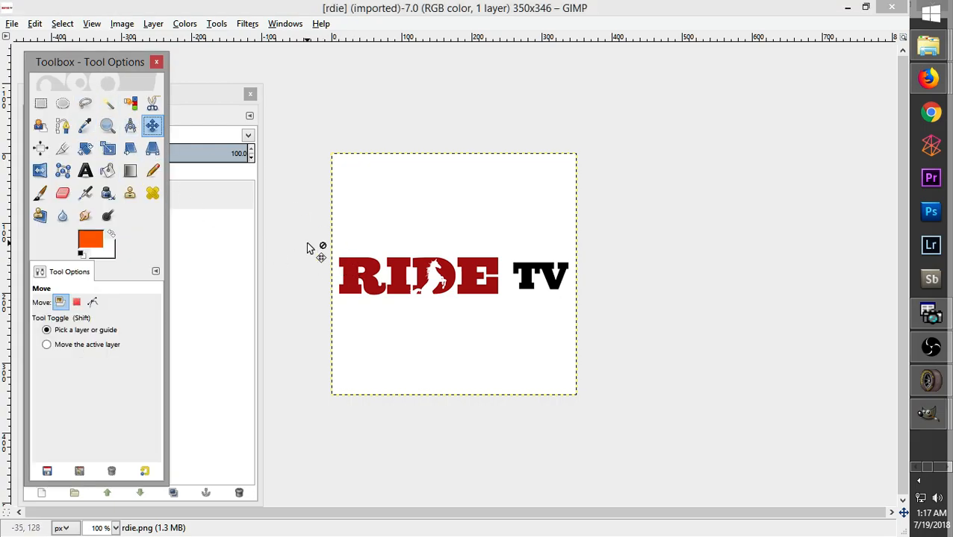
pyautogui.click(41, 103)
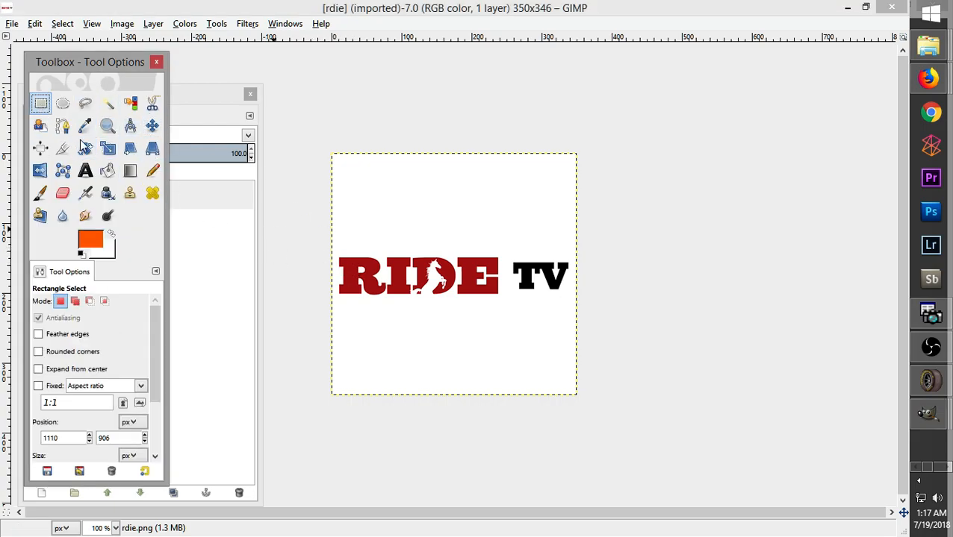
pyautogui.moveTo(323, 258); pyautogui.dragTo(569, 295)
pyautogui.click(459, 259)
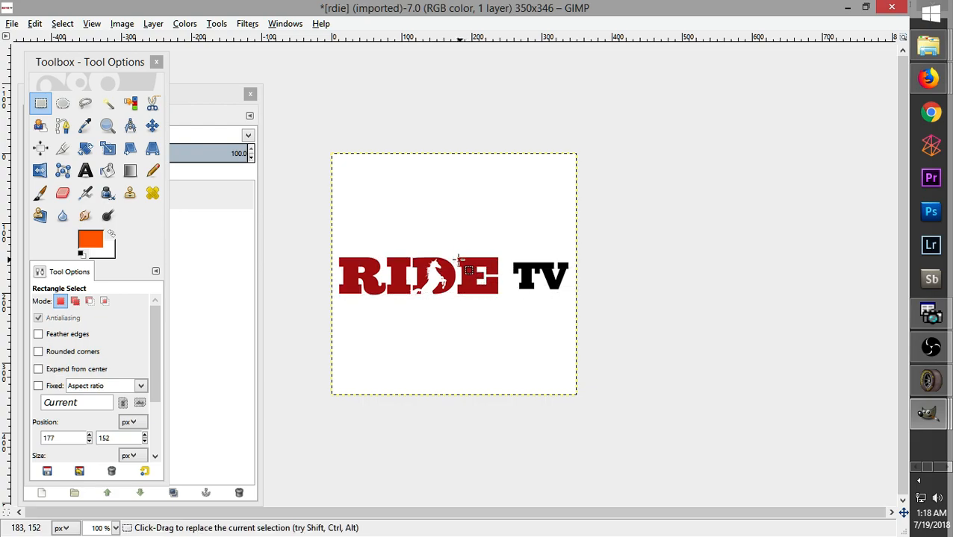
pyautogui.rightClick(402, 343)
pyautogui.moveTo(465, 426)
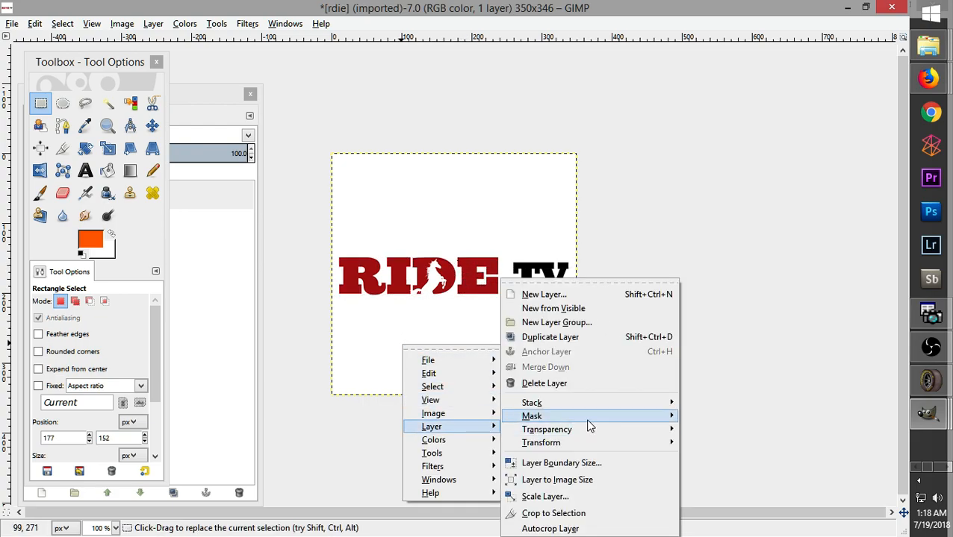
pyautogui.moveTo(588, 429)
pyautogui.click(721, 409)
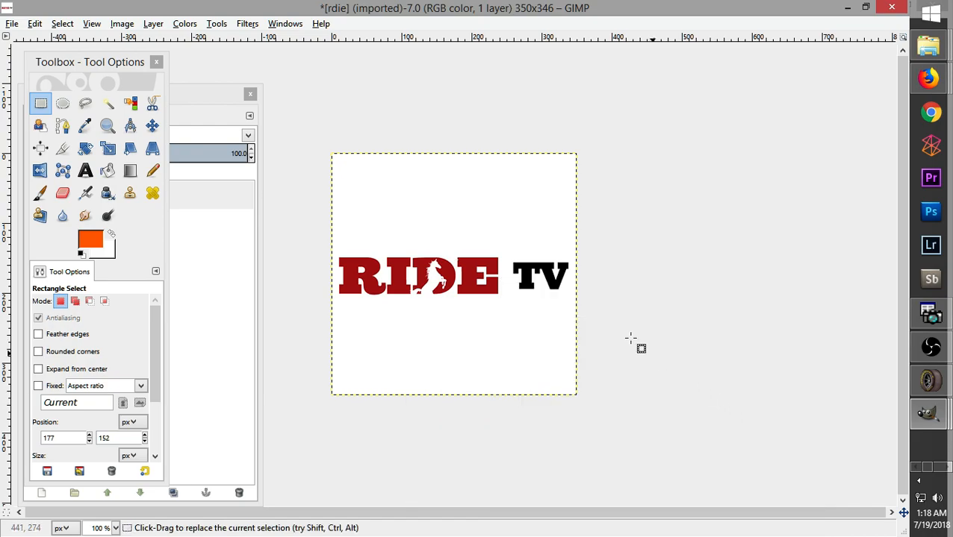
# Select the full-width white area above the RIDE TV lettering with a rectangle and delete it to transparency
pyautogui.moveTo(308, 257); pyautogui.dragTo(634, 126)
pyautogui.click(407, 243)
pyautogui.click(406, 243)
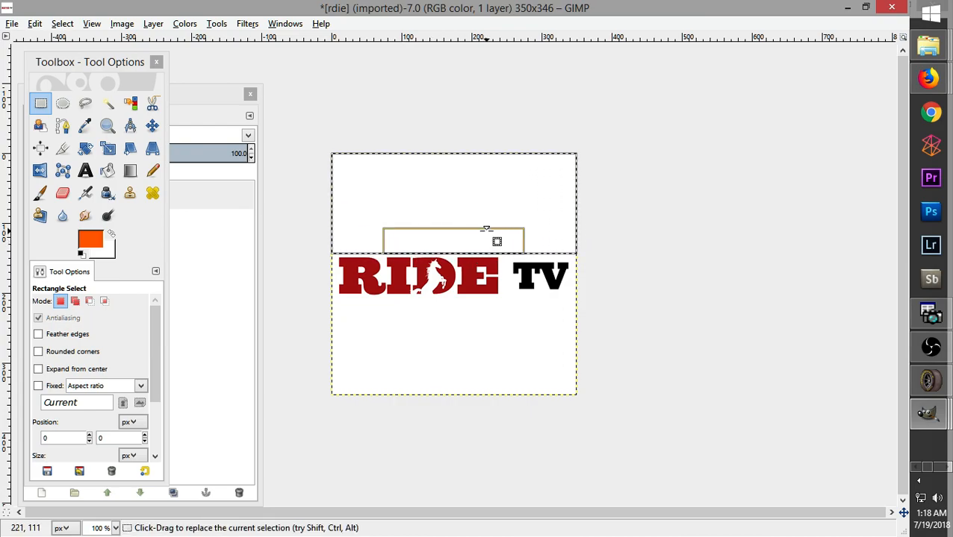
pyautogui.press('Delete')
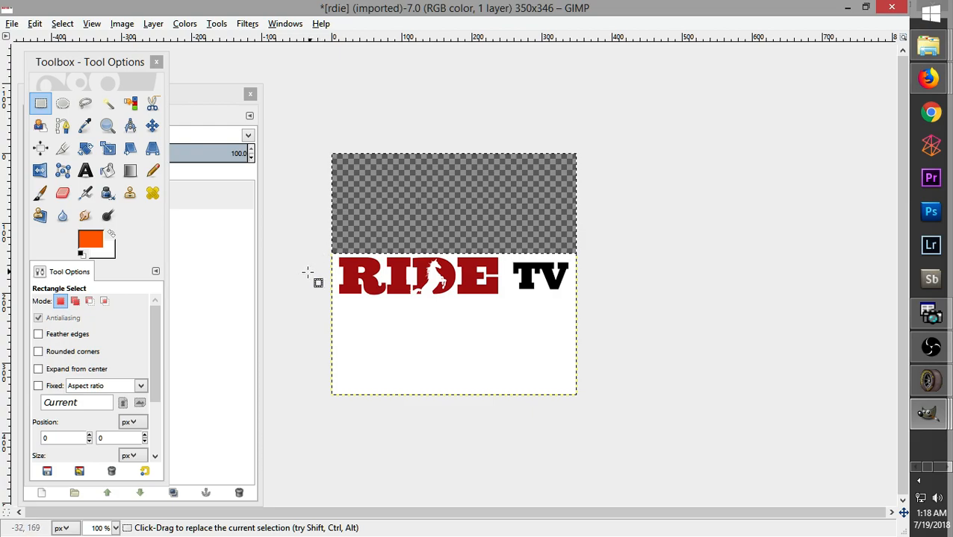
# Select the white area below the RIDE TV lettering, starting just under the letters, and delete it to transparency
pyautogui.moveTo(552, 374); pyautogui.dragTo(600, 405)
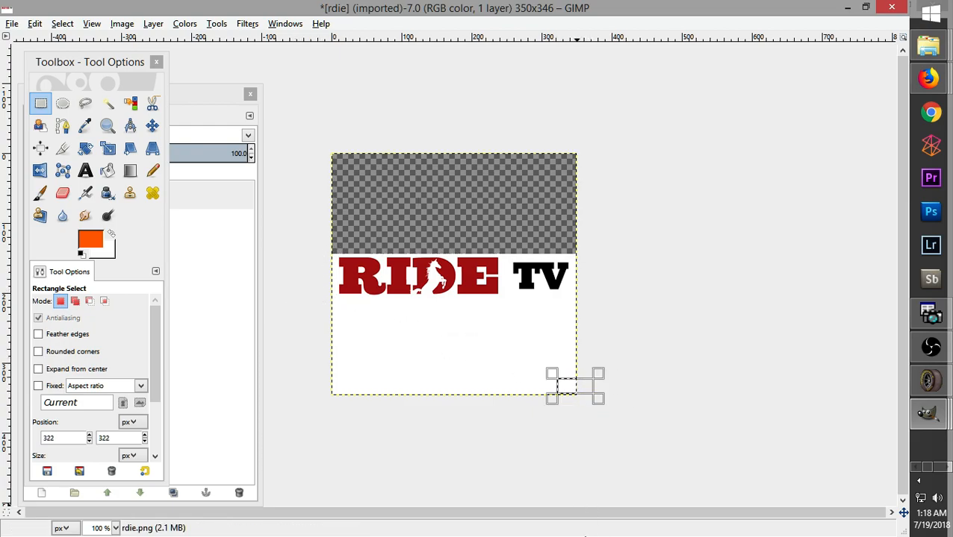
pyautogui.moveTo(552, 374); pyautogui.dragTo(286, 292)
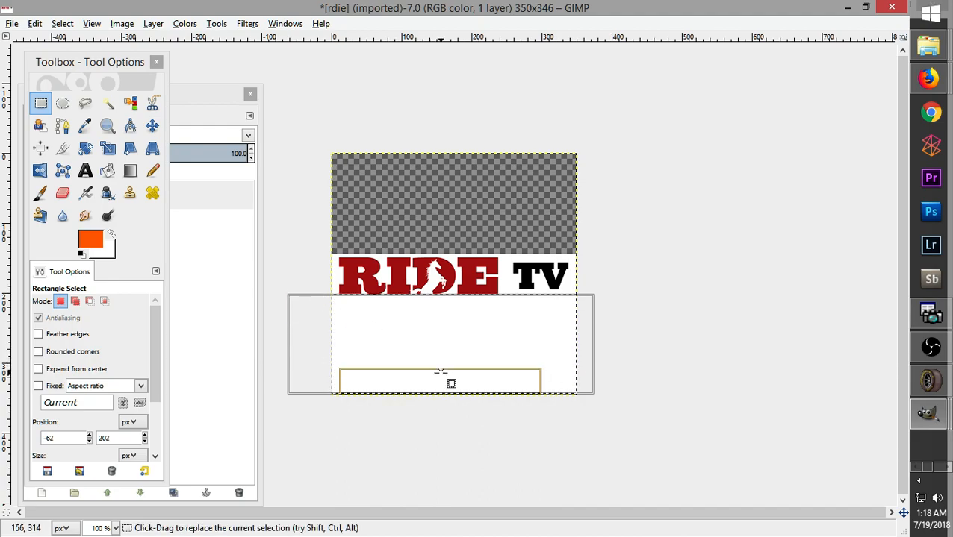
pyautogui.moveTo(440, 371); pyautogui.dragTo(439, 376)
pyautogui.moveTo(462, 302); pyautogui.dragTo(460, 306)
pyautogui.press('Delete')
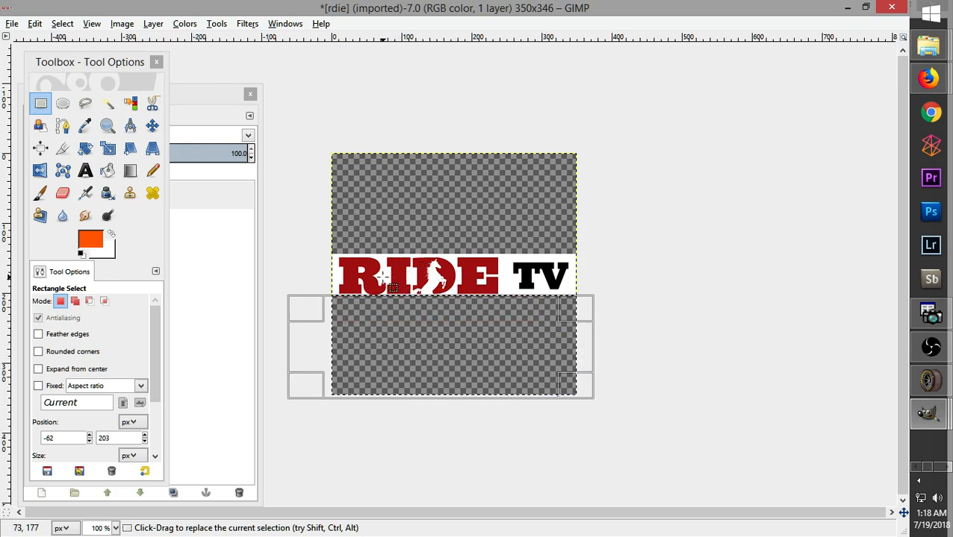
pyautogui.moveTo(477, 356); pyautogui.dragTo(381, 281)
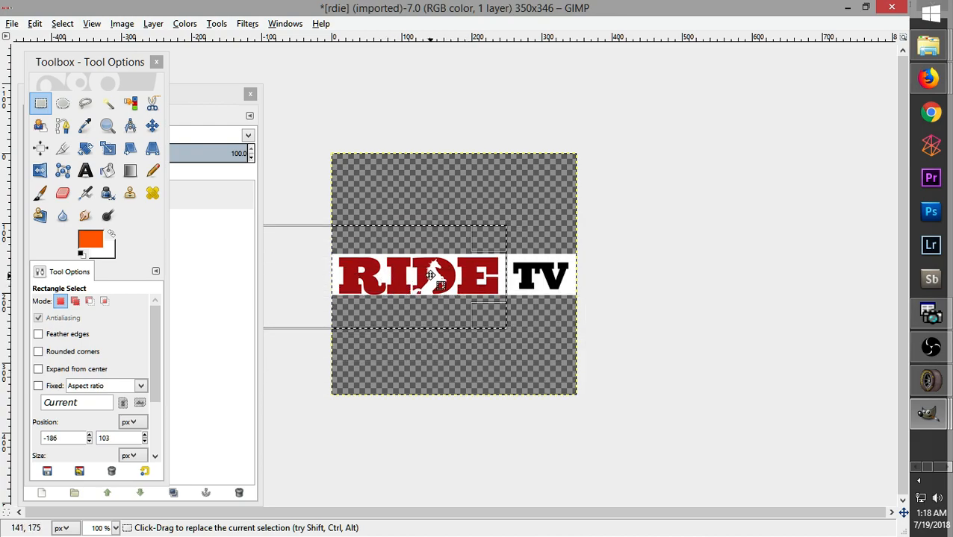
pyautogui.click(108, 103)
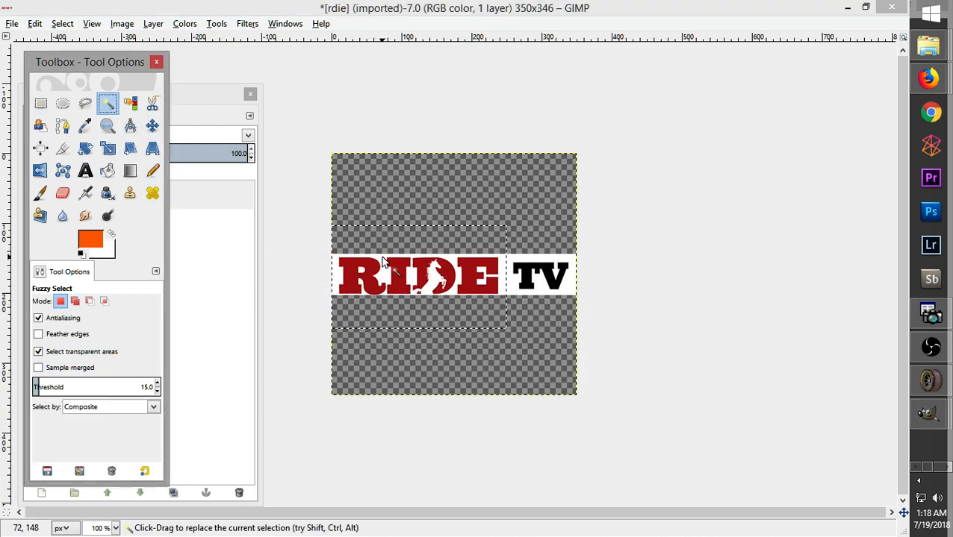
pyautogui.click(382, 260)
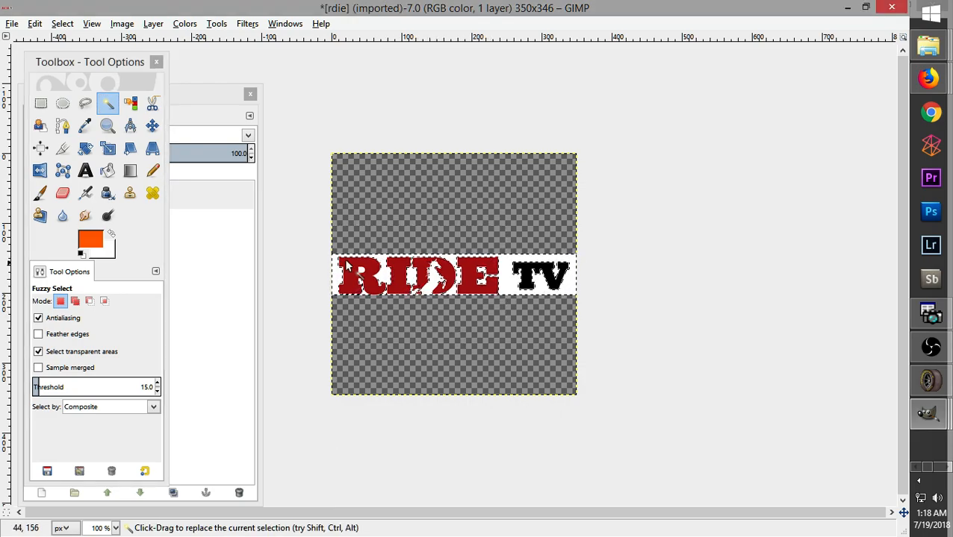
# Intersect a rectangle around the word RIDE with a Fuzzy Select of its white background, and delete that white area
pyautogui.click(104, 300)
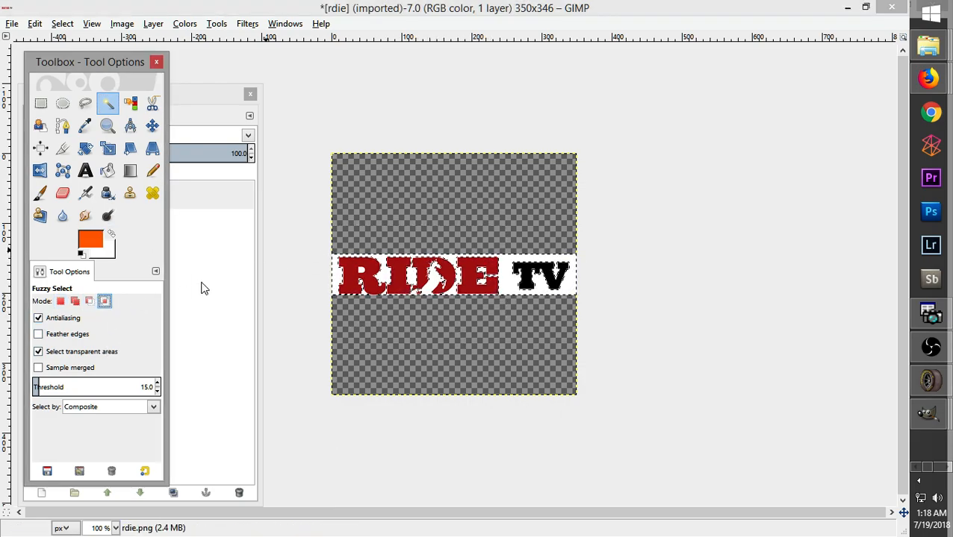
pyautogui.click(41, 103)
pyautogui.moveTo(298, 240); pyautogui.dragTo(506, 331)
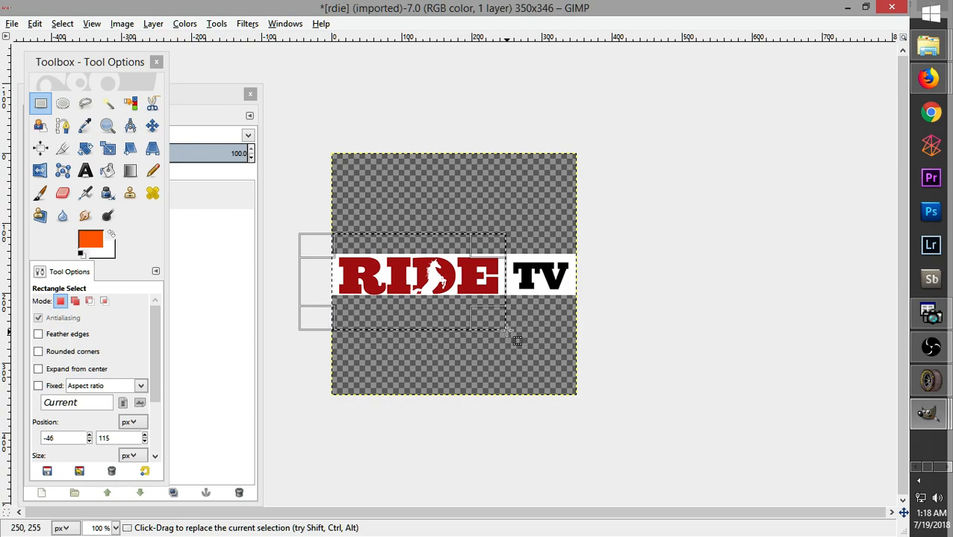
pyautogui.click(107, 103)
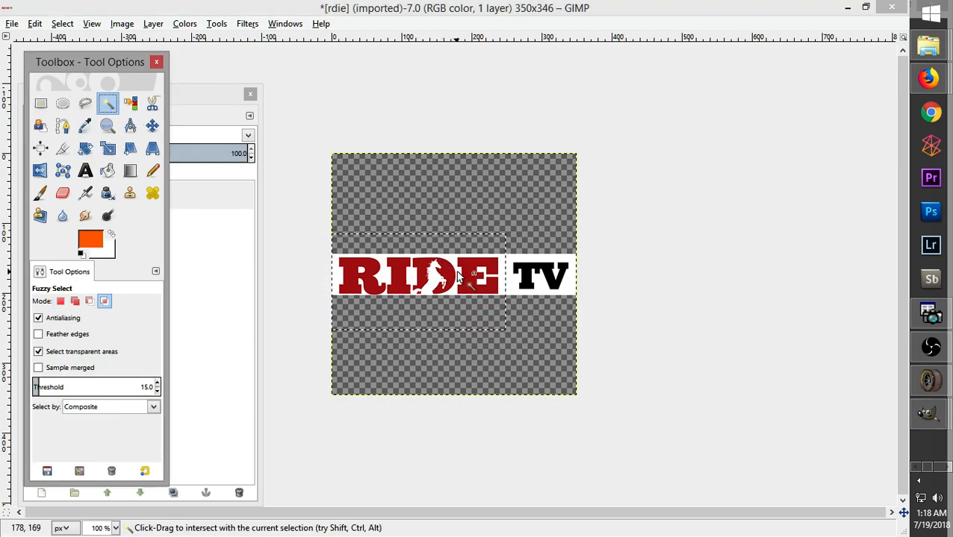
pyautogui.click(455, 270)
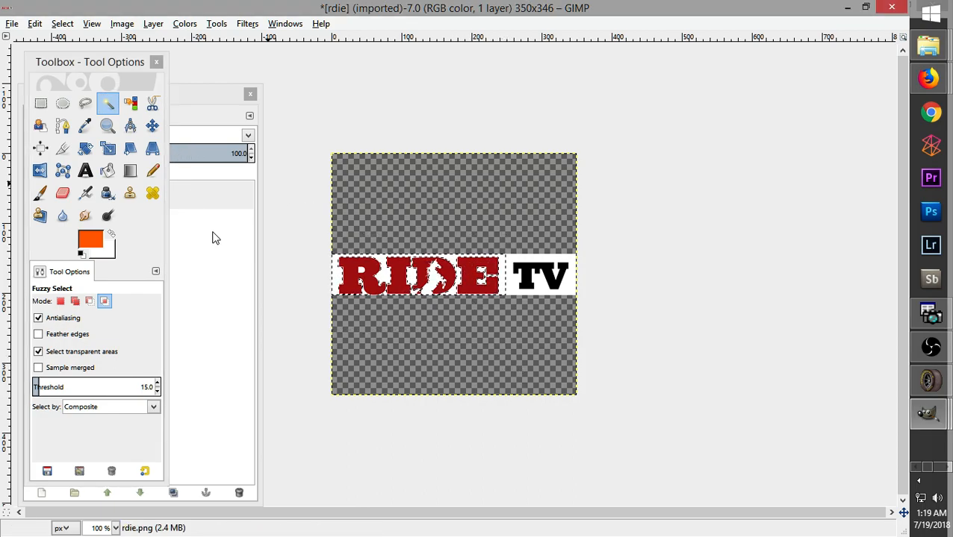
pyautogui.press('Delete')
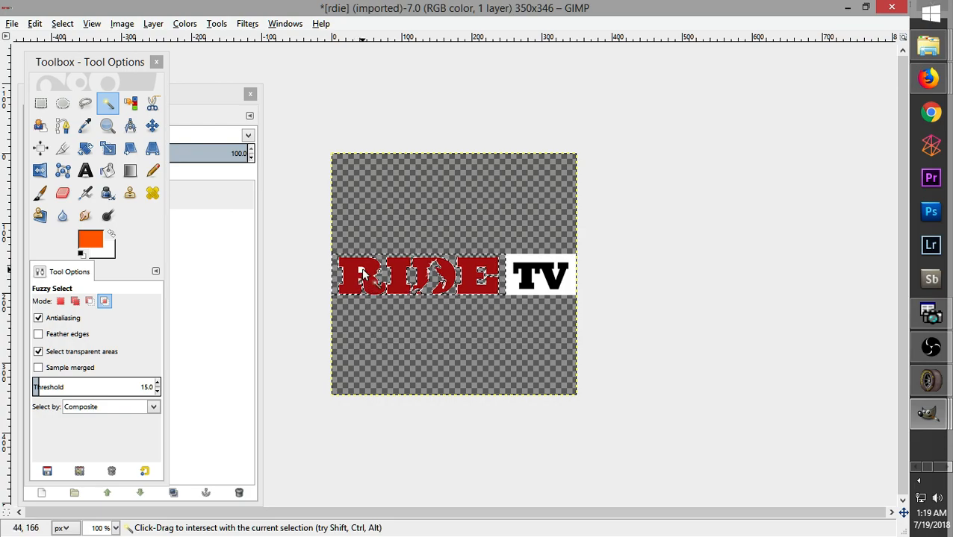
pyautogui.press('Delete')
pyautogui.hotkey('ctrl', 'z')
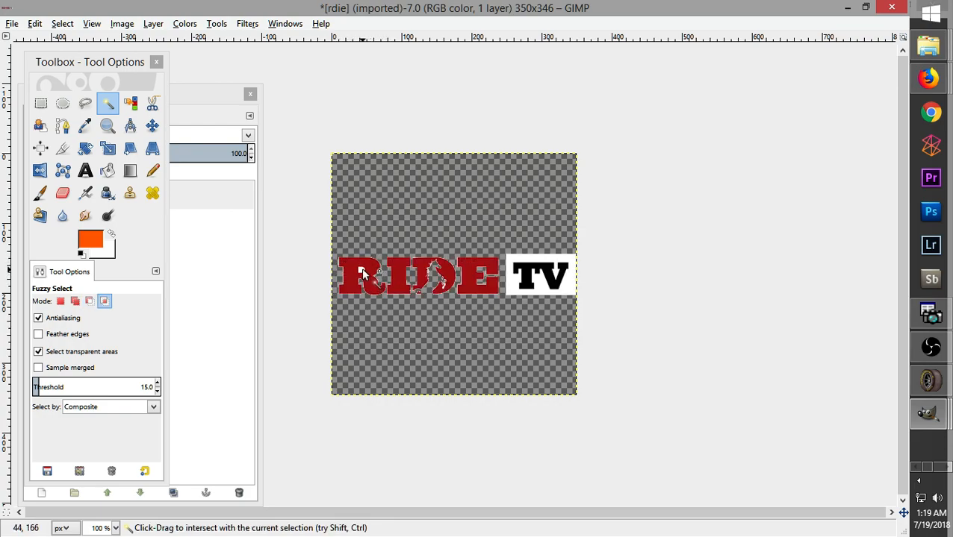
# Select a rectangle around the word RIDE, replacing the current selection
pyautogui.click(61, 302)
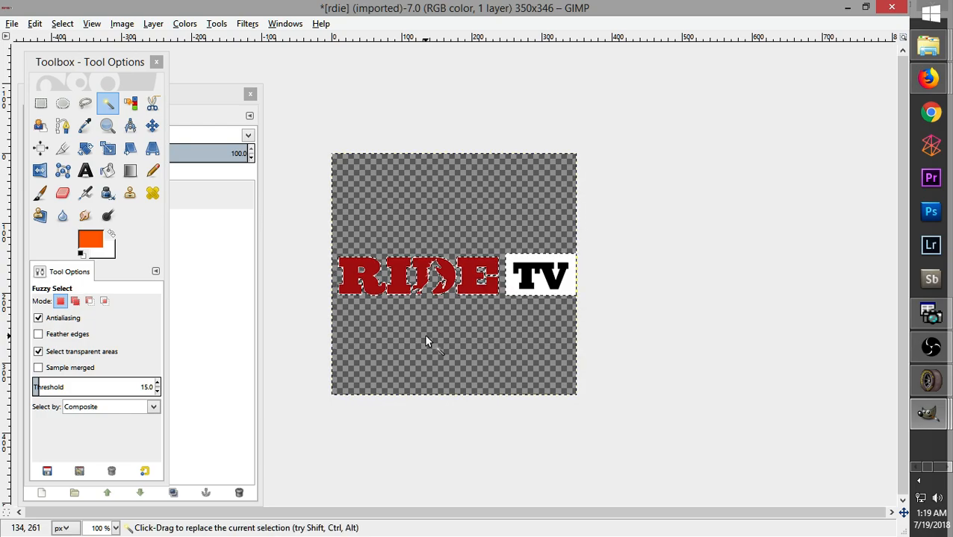
pyautogui.click(40, 102)
pyautogui.moveTo(308, 255); pyautogui.dragTo(513, 333)
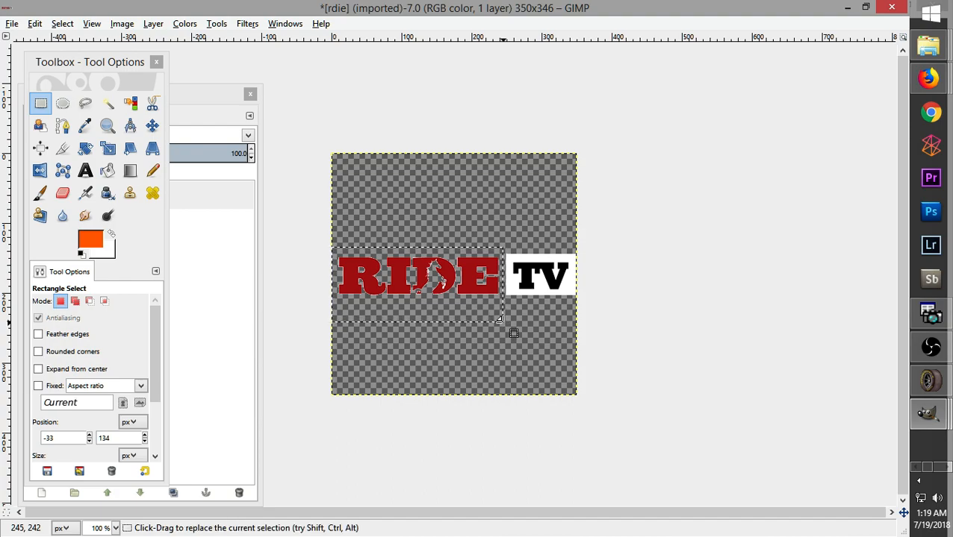
# Set the foreground color to the dark red sampled from the RIDE lettering
pyautogui.click(96, 241)
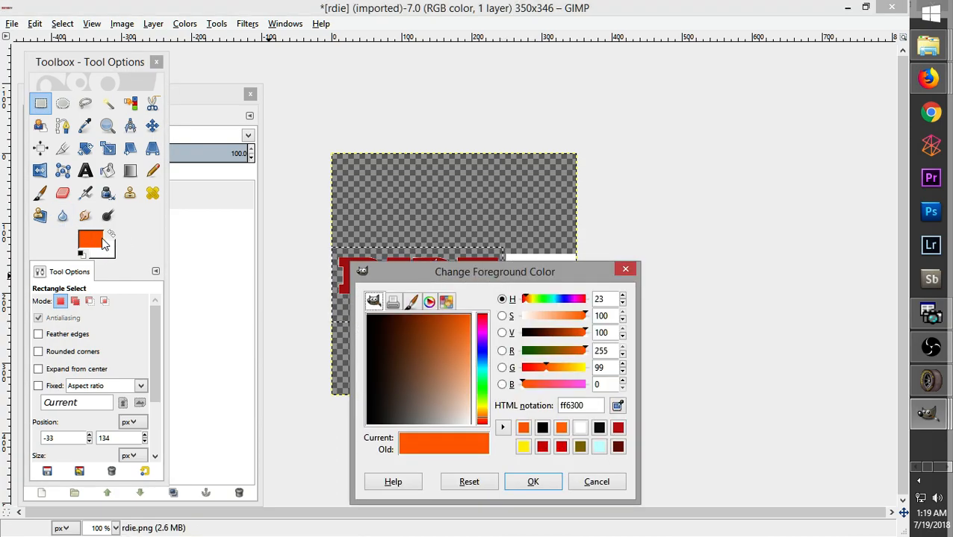
pyautogui.click(617, 407)
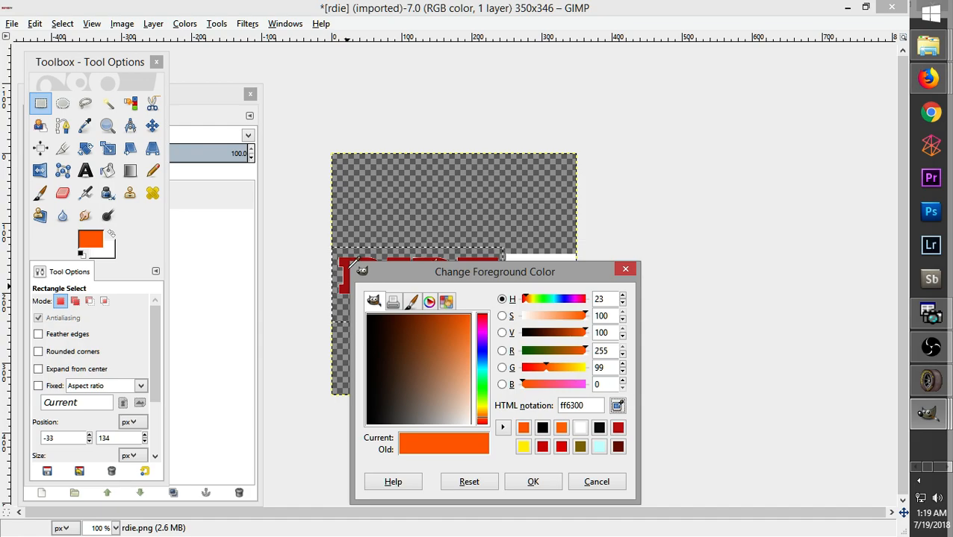
pyautogui.click(347, 263)
pyautogui.click(533, 481)
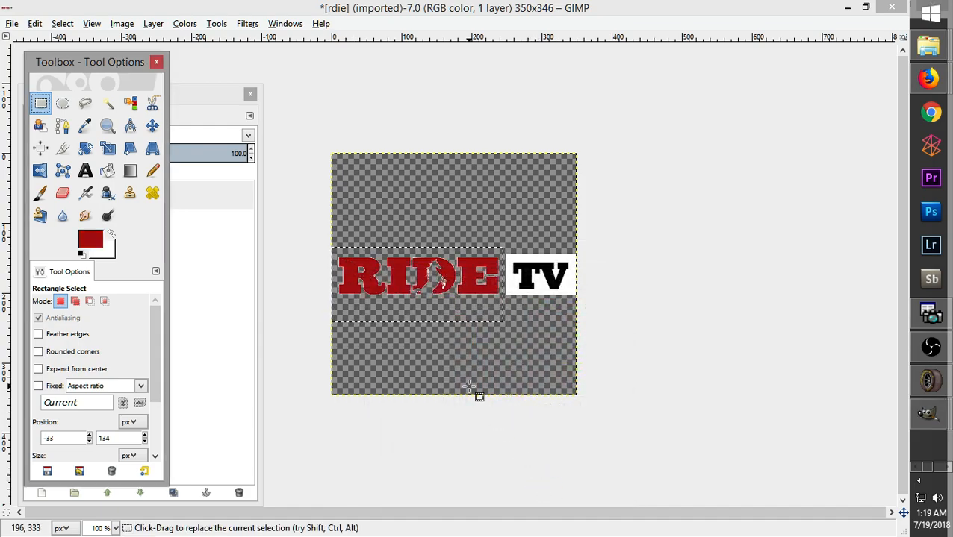
pyautogui.press('Delete')
pyautogui.hotkey('ctrl', 'v')
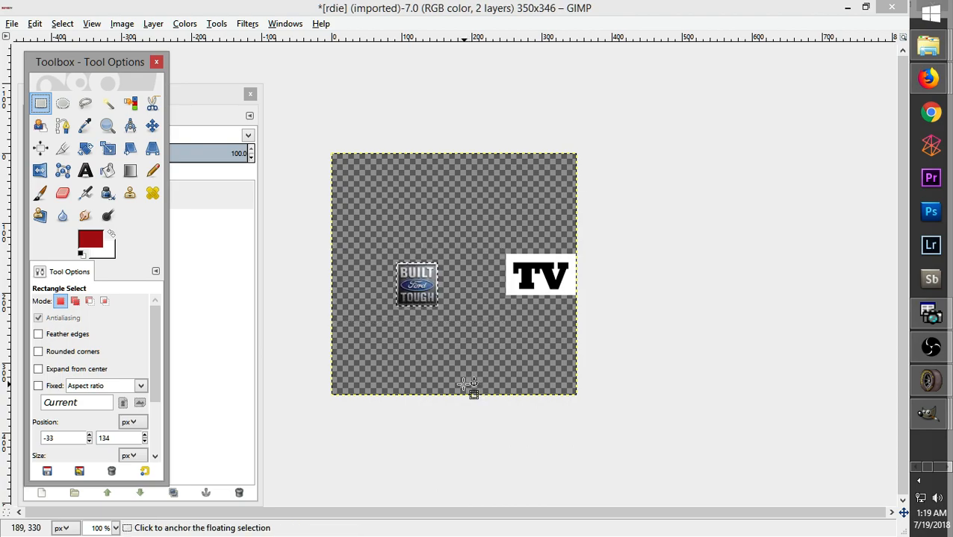
pyautogui.hotkey('ctrl', 'z')
pyautogui.hotkey('ctrl', 'z')
# Turn the word RIDE into a floating selection, paint its letters solid red with the Paintbrush, and anchor it
pyautogui.hotkey('ctrl', 'c')
pyautogui.press('Delete')
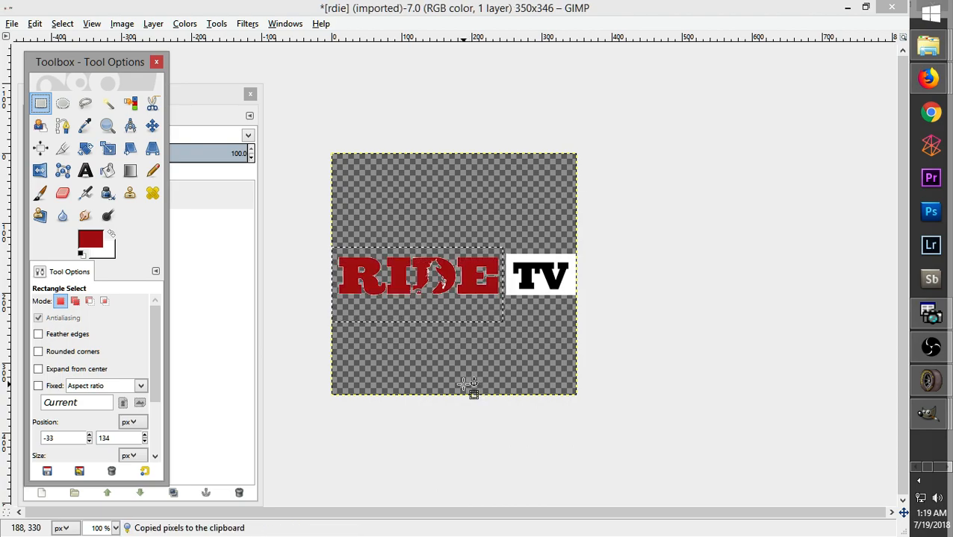
pyautogui.hotkey('ctrl', 'v')
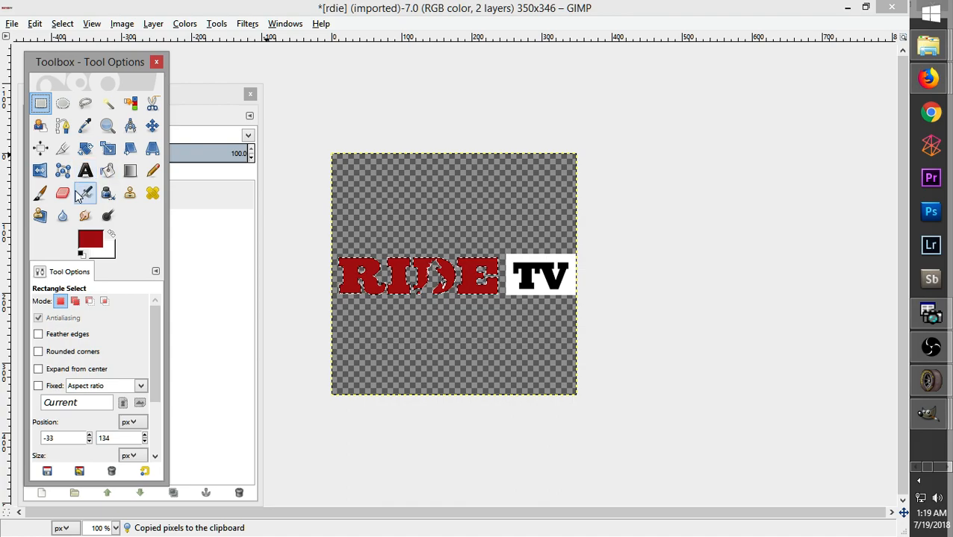
pyautogui.click(39, 193)
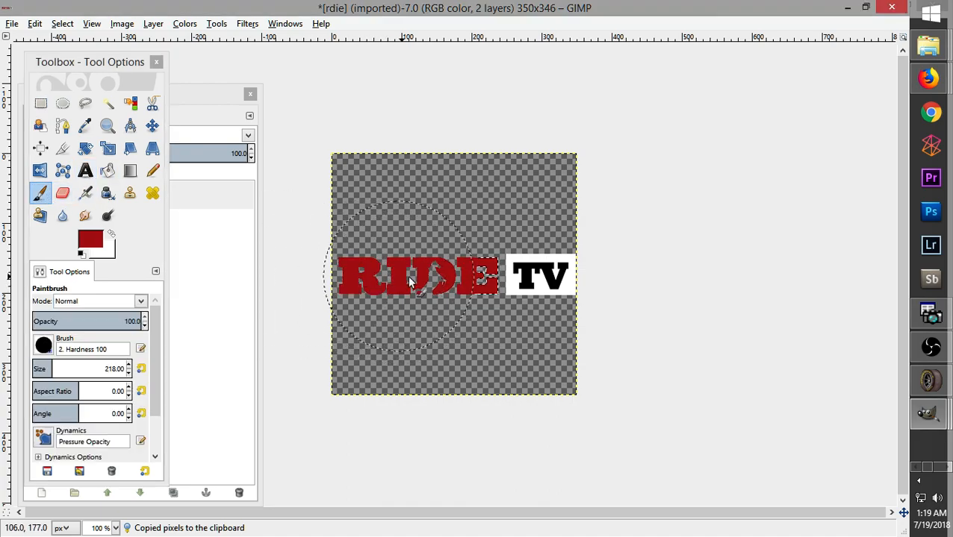
pyautogui.click(40, 103)
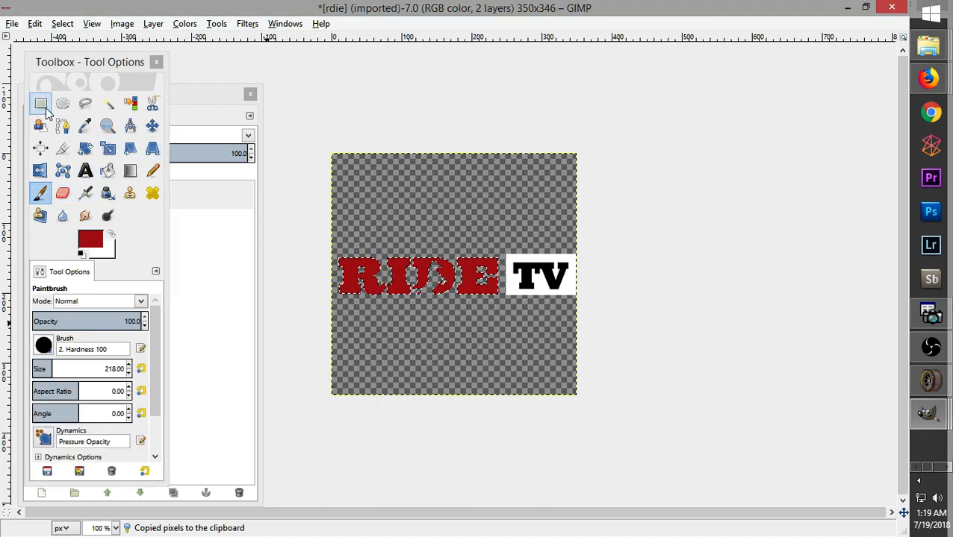
pyautogui.click(410, 236)
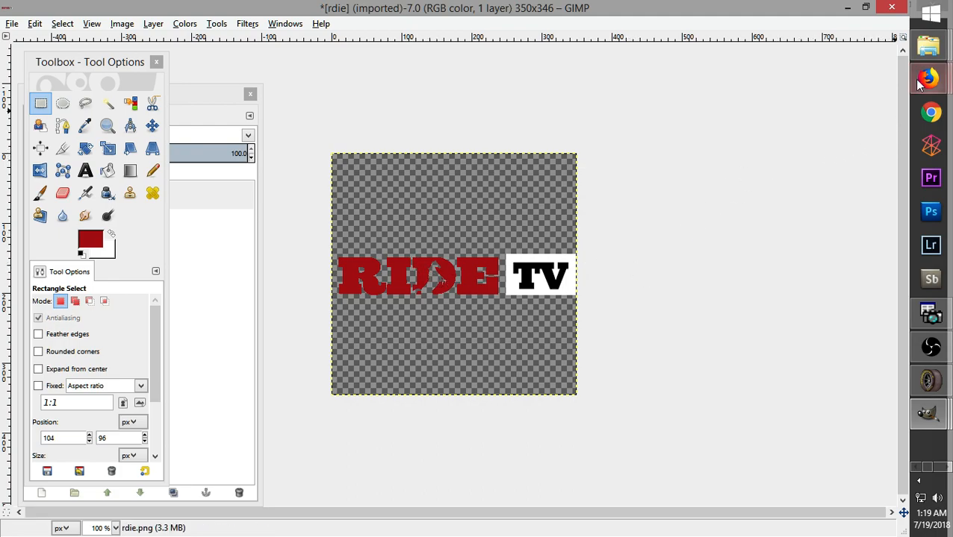
# Switch to Firefox to check the RIDE TV decal in the number 27 truck photo, and return to GIMP
pyautogui.moveTo(929, 82)
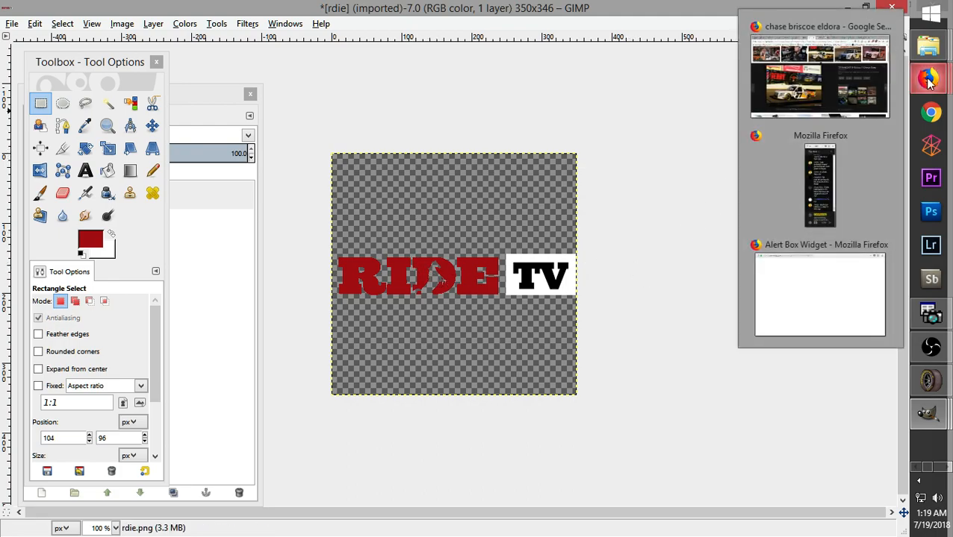
pyautogui.click(887, 86)
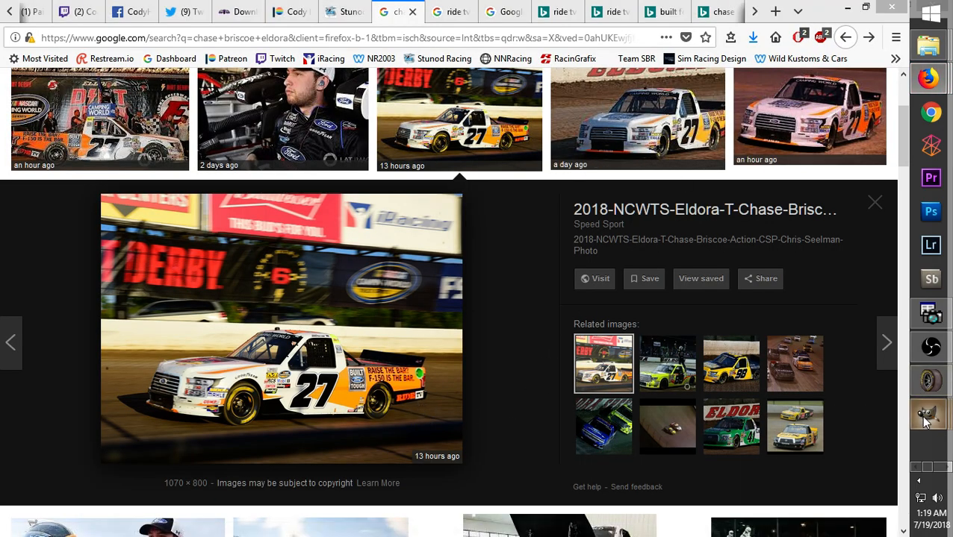
pyautogui.moveTo(929, 415)
pyautogui.click(828, 464)
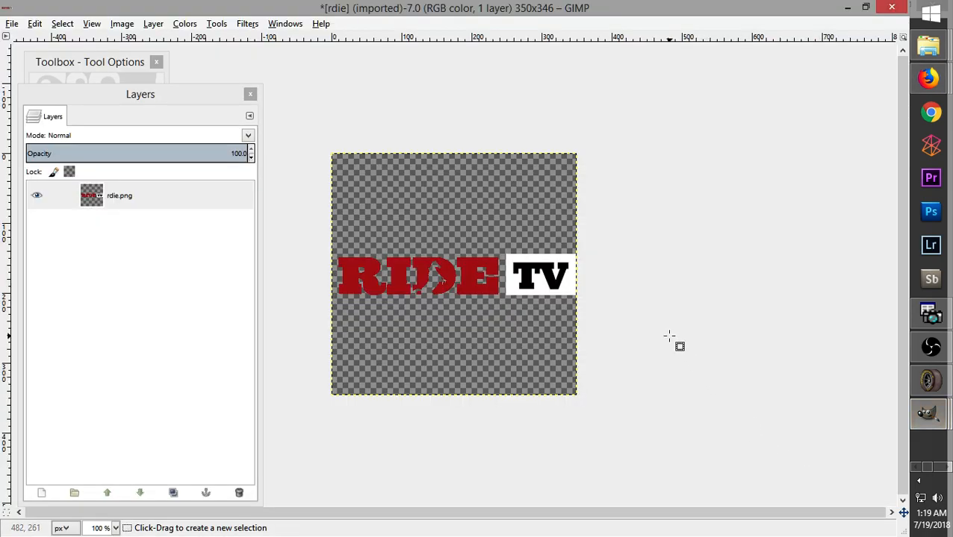
# Undo the RIDE recoloring and the removal of the white background around the word RIDE
pyautogui.hotkey('ctrl', 'v')
pyautogui.hotkey('ctrl', 'h')
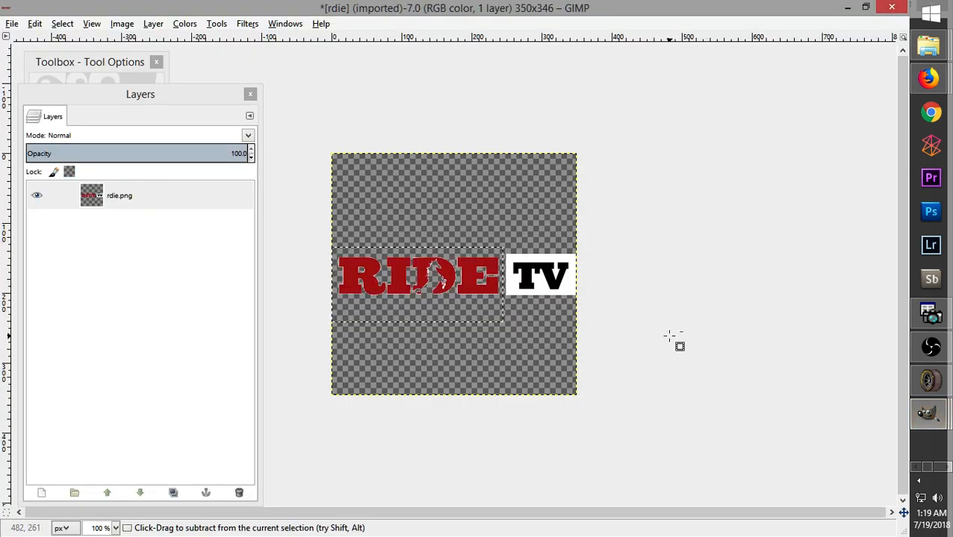
pyautogui.hotkey('shift', 'ctrl', 'a')
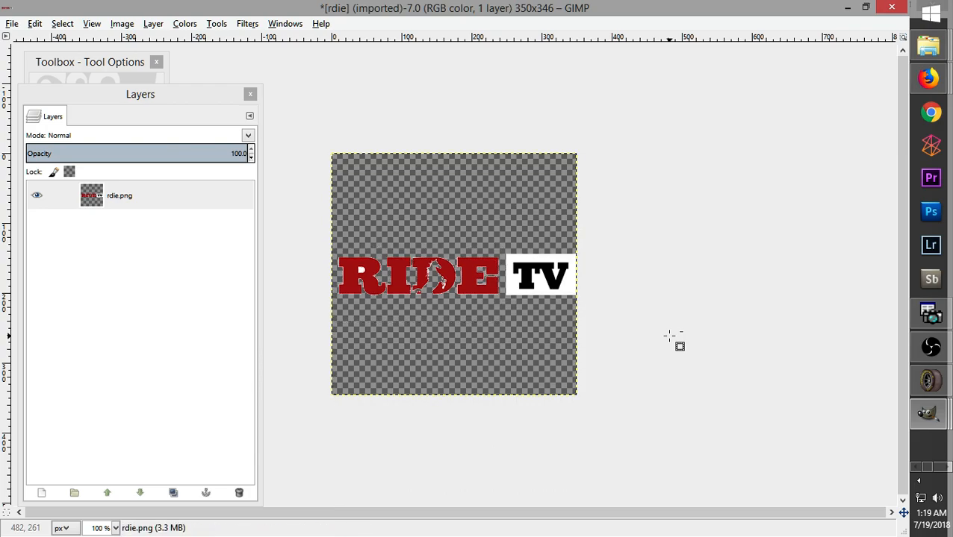
pyautogui.hotkey('ctrl', 'z')
pyautogui.hotkey('ctrl', 'z')
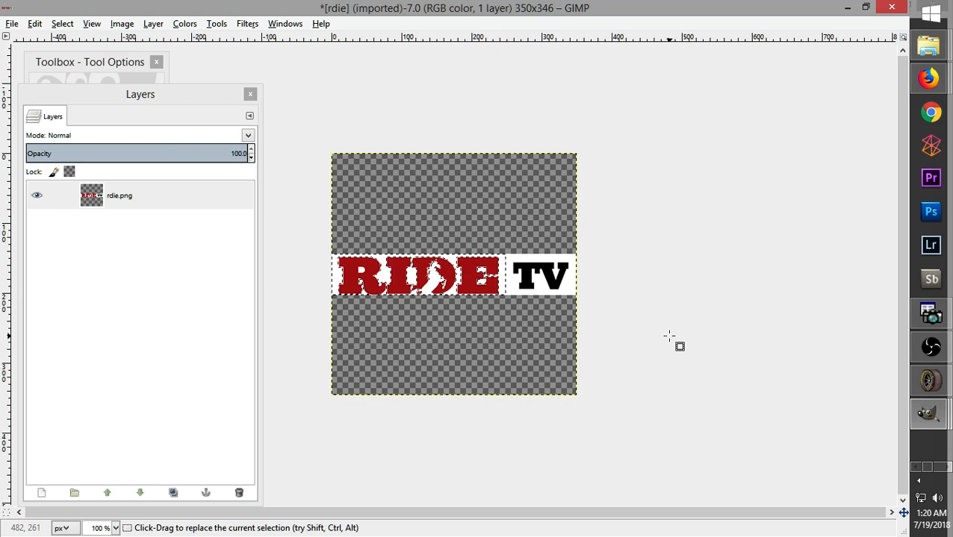
pyautogui.hotkey('ctrl', 'z')
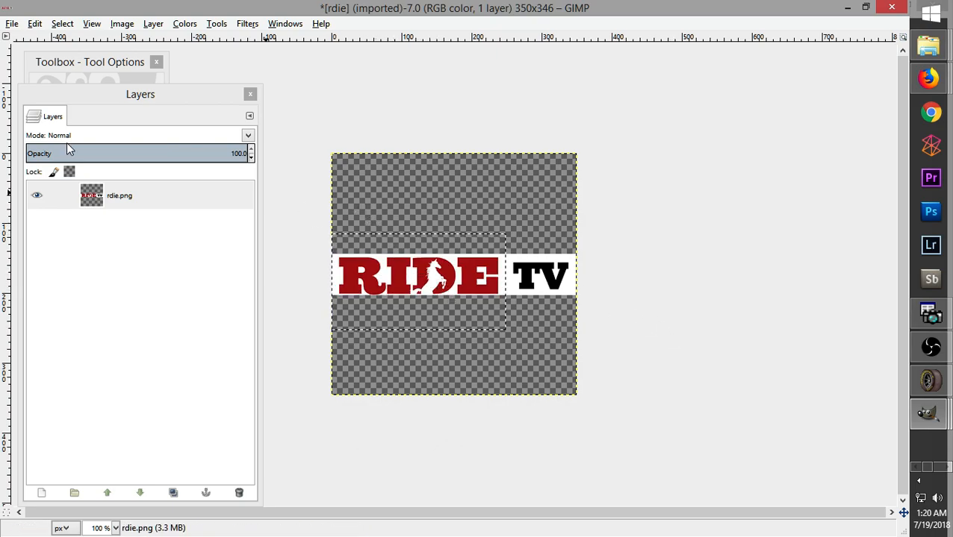
# Narrow the rectangle selection around the word RIDE to about 243 × 138 pixels, ending closer to the E
pyautogui.click(71, 65)
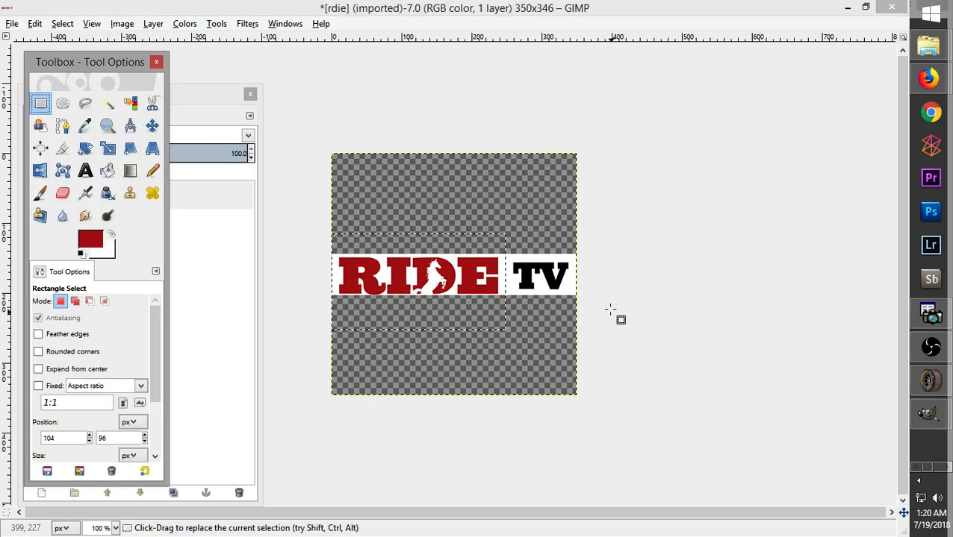
pyautogui.click(471, 275)
pyautogui.moveTo(501, 280); pyautogui.dragTo(497, 280)
pyautogui.click(498, 280)
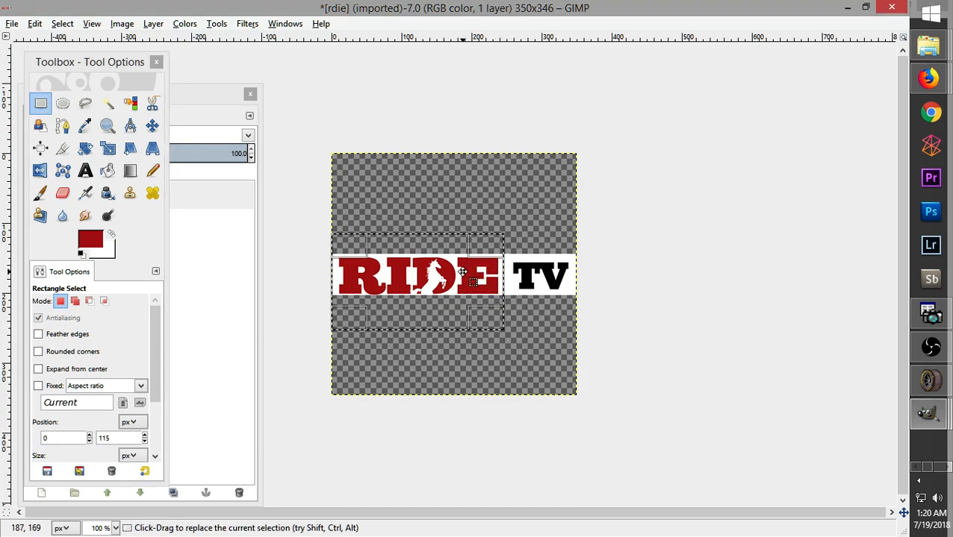
pyautogui.moveTo(504, 293); pyautogui.dragTo(501, 293)
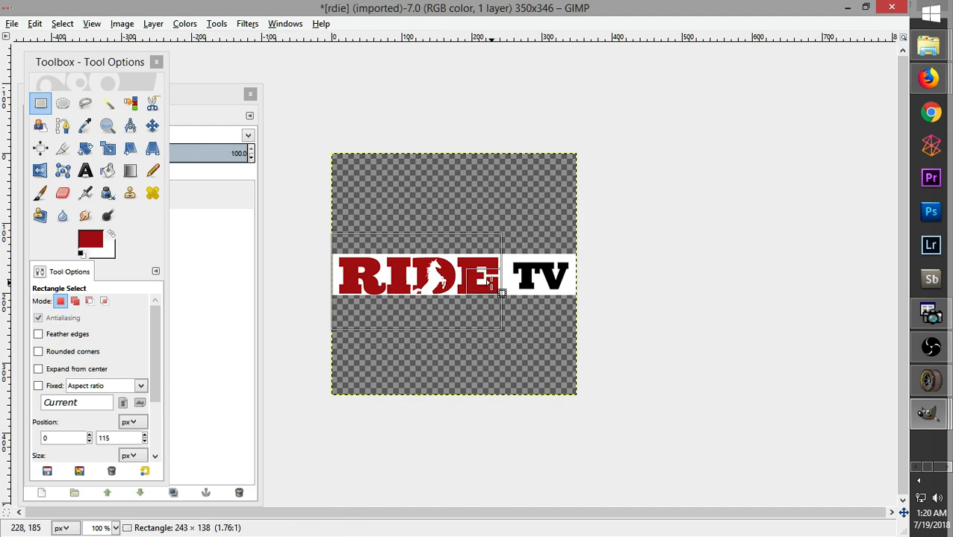
pyautogui.click(491, 283)
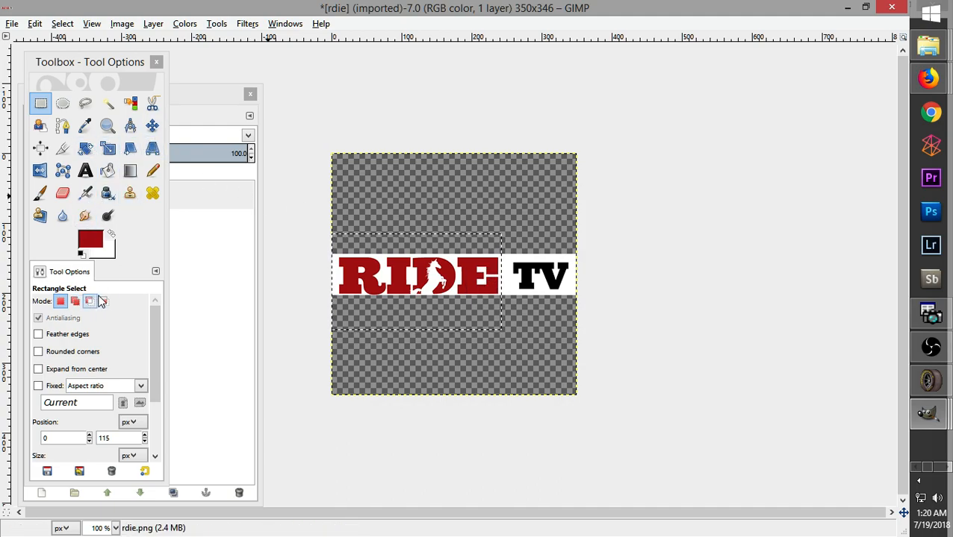
# Delete the white background around RIDE and inside the R, using Fuzzy Select intersected with a rectangle ending just past the E
pyautogui.click(108, 103)
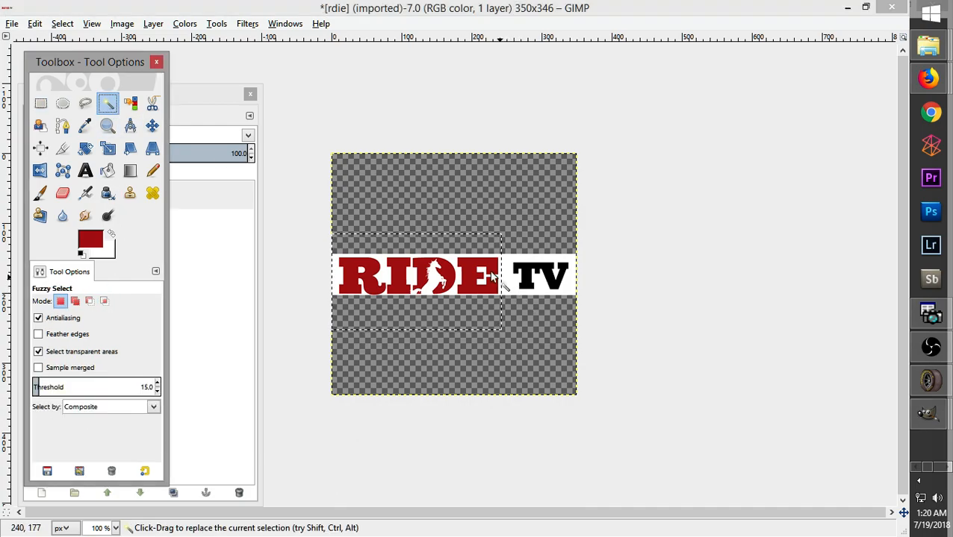
pyautogui.click(451, 260)
pyautogui.click(40, 103)
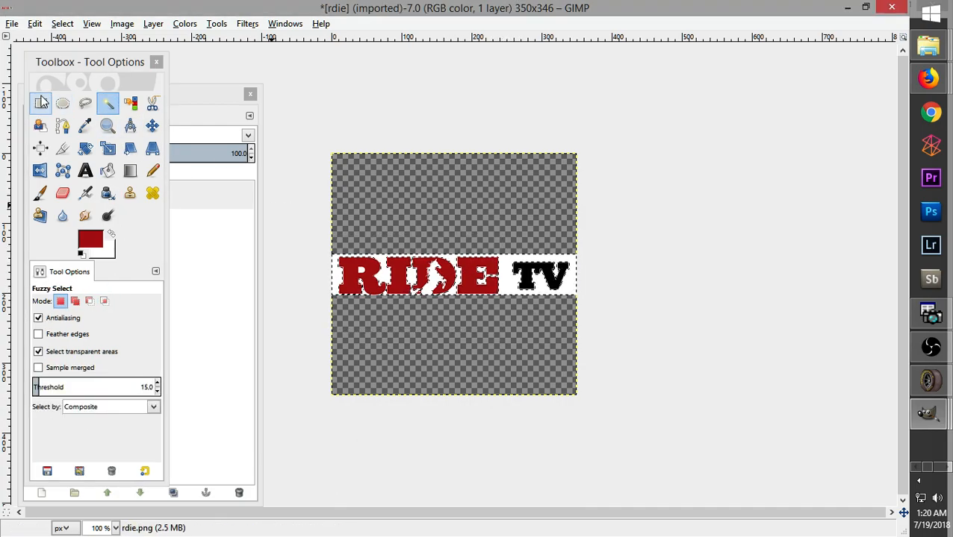
pyautogui.moveTo(300, 239); pyautogui.dragTo(500, 323)
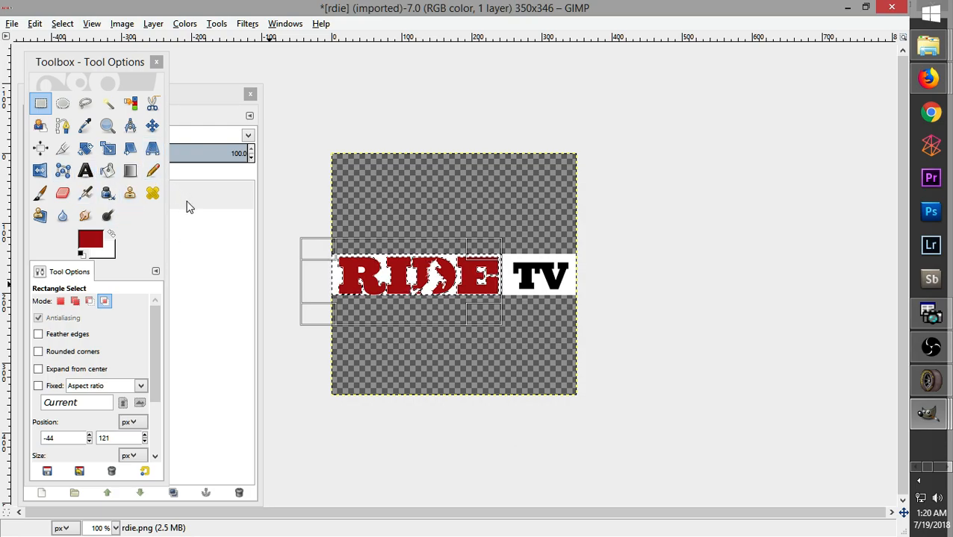
pyautogui.click(109, 105)
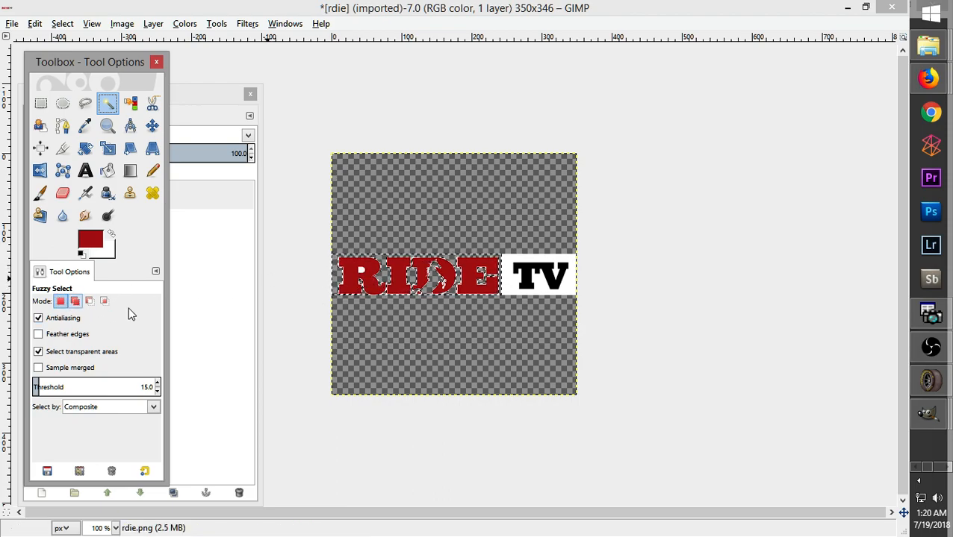
pyautogui.click(361, 274)
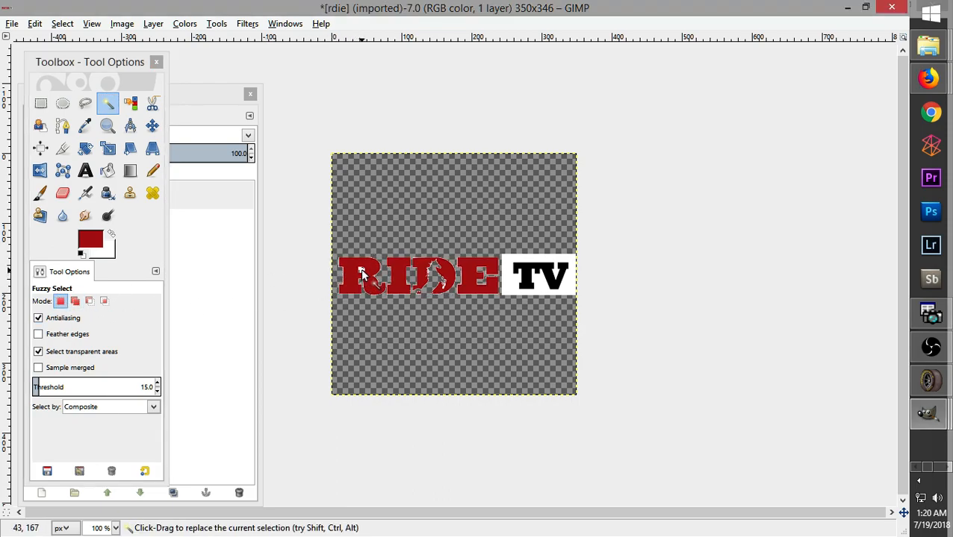
# Try to select the word RIDE with a rectangle and paste it as a floating selection
pyautogui.click(41, 103)
pyautogui.moveTo(326, 255); pyautogui.dragTo(499, 326)
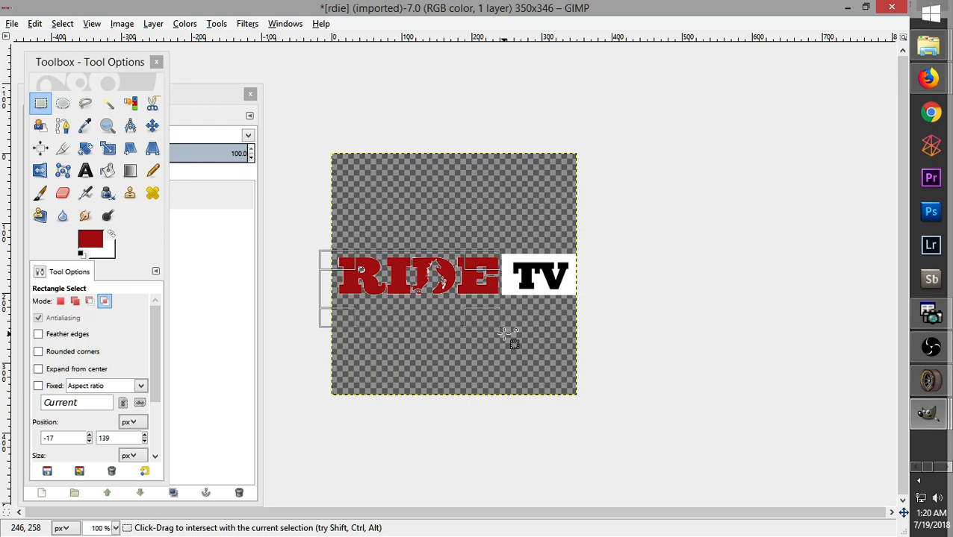
pyautogui.hotkey('ctrl', 'v')
pyautogui.moveTo(316, 244); pyautogui.dragTo(500, 322)
pyautogui.click(61, 301)
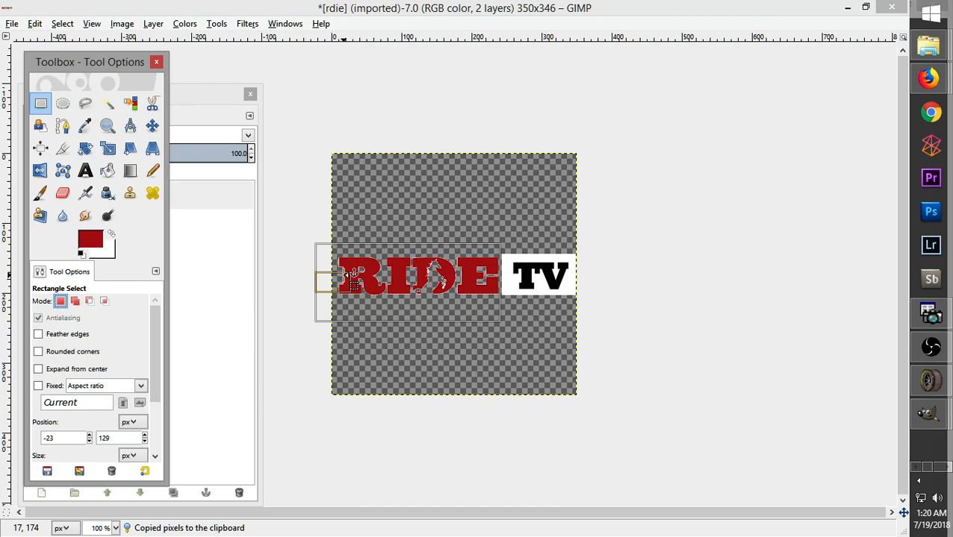
pyautogui.moveTo(292, 233); pyautogui.dragTo(502, 326)
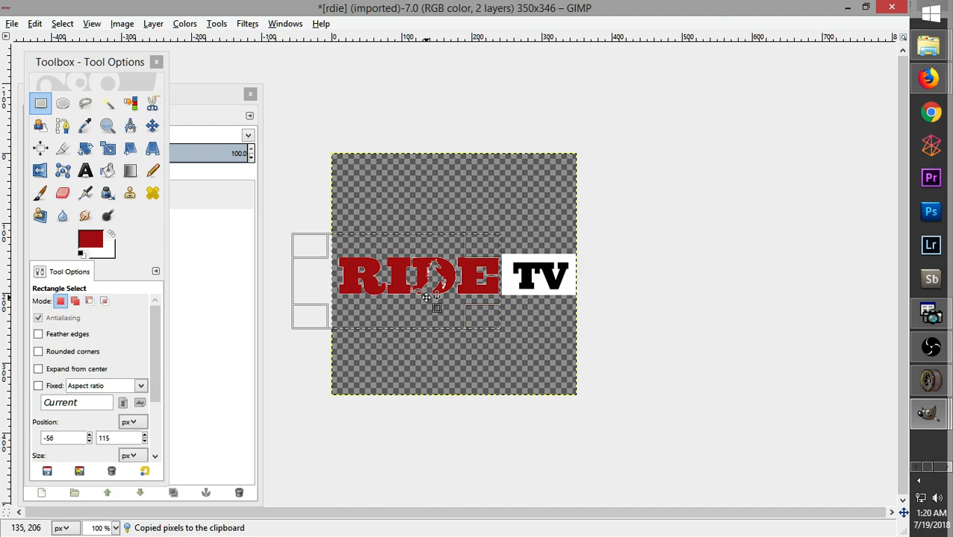
pyautogui.hotkey('ctrl', 'v')
pyautogui.click(251, 260)
pyautogui.hotkey('ctrl', 'h')
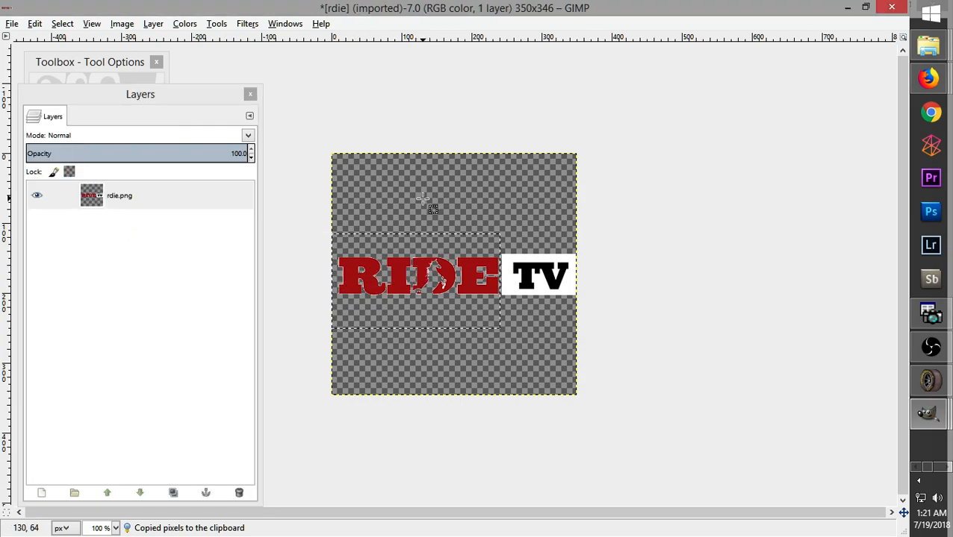
# Select a rectangle around the word RIDE, cut it from the layer and paste it back as a floating selection
pyautogui.moveTo(313, 237); pyautogui.dragTo(500, 330)
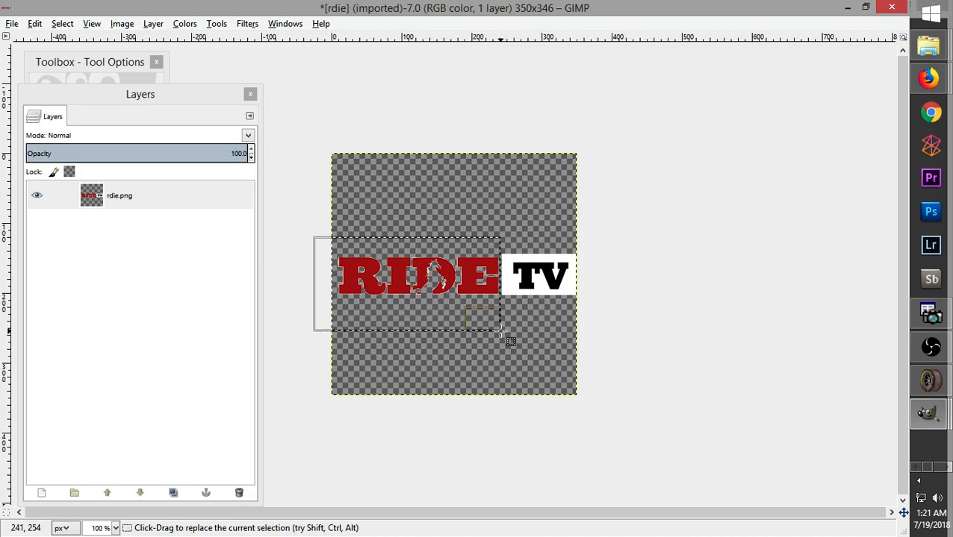
pyautogui.click(110, 71)
pyautogui.hotkey('ctrl', 'c')
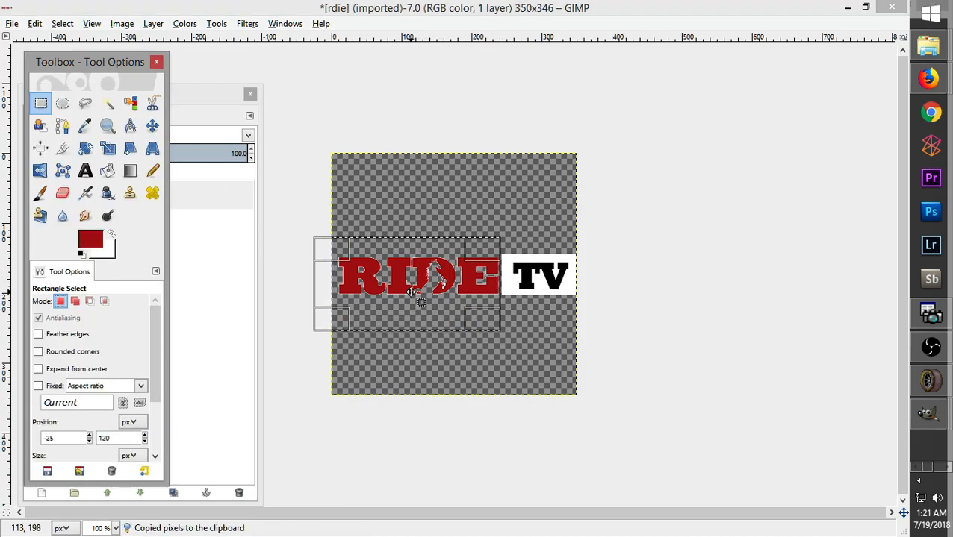
pyautogui.press('Delete')
pyautogui.hotkey('ctrl', 'v')
# Paint the floating RIDE lettering dark red with the Paintbrush and anchor it to the logo layer
pyautogui.click(41, 193)
pyautogui.moveTo(324, 292)
pyautogui.mouseDown()
pyautogui.moveTo(433, 275)
pyautogui.moveTo(432, 320)
pyautogui.mouseUp()
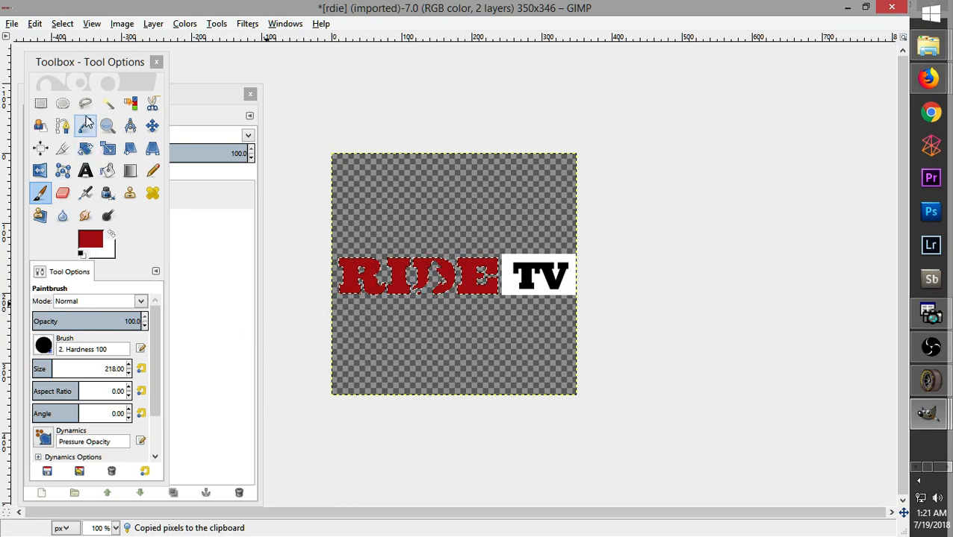
pyautogui.click(41, 103)
pyautogui.click(250, 185)
pyautogui.click(288, 242)
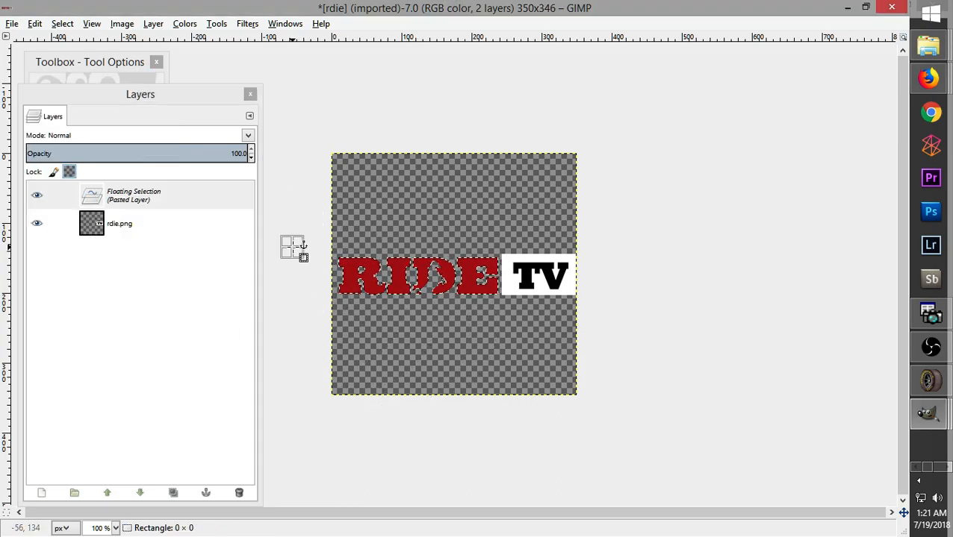
# Copy the whole RIDE TV logo with a rectangle selection around it and switch to the number 27 truck template
pyautogui.moveTo(293, 232); pyautogui.dragTo(659, 343)
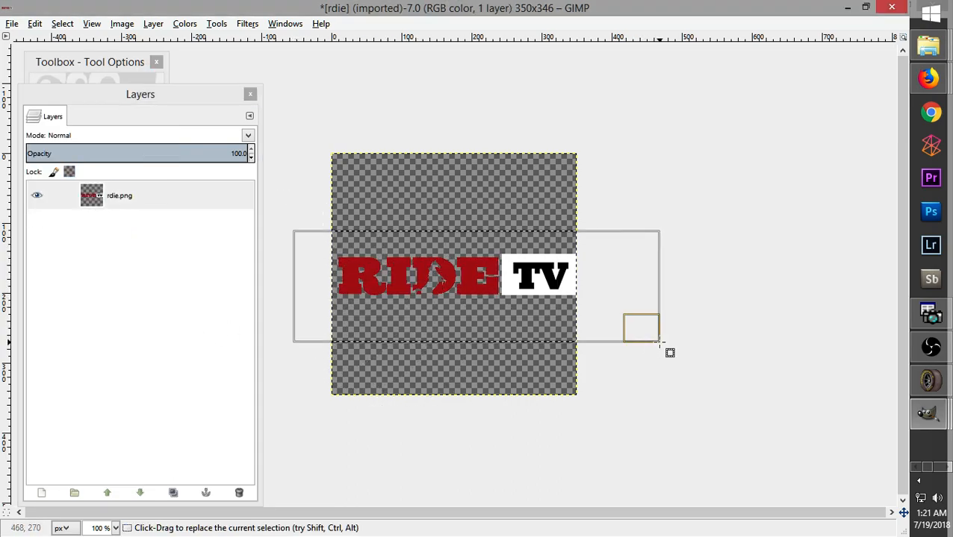
pyautogui.hotkey('ctrl', 'c')
pyautogui.moveTo(923, 412)
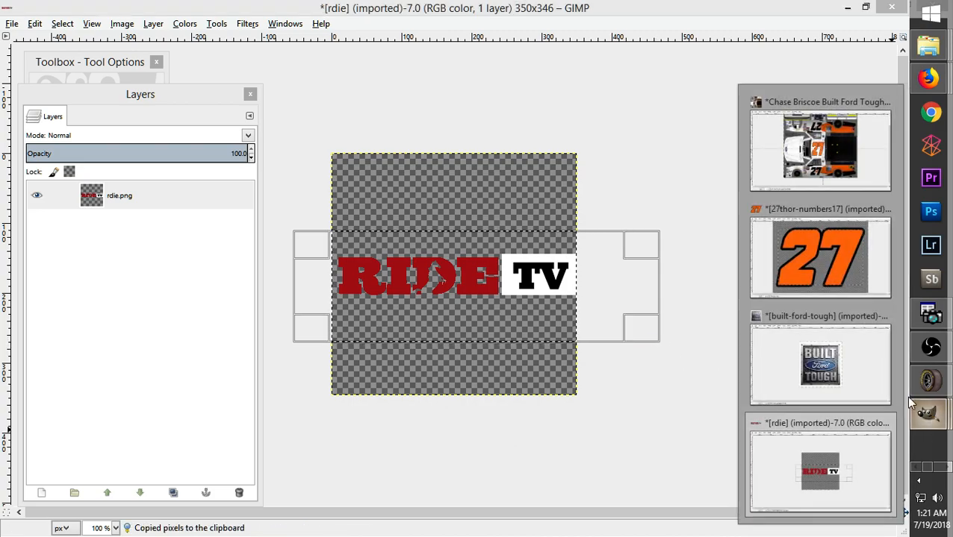
pyautogui.click(819, 172)
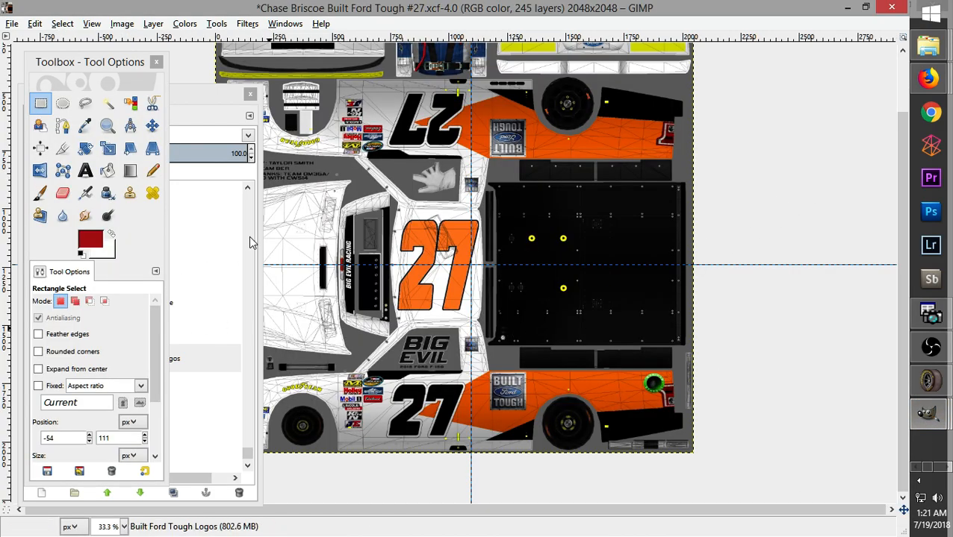
# Create a new transparent 2048 × 2048 px layer named Ride TV Logos above the Built Ford Tough Logos layer
pyautogui.click(122, 24)
pyautogui.moveTo(153, 24)
pyautogui.click(165, 41)
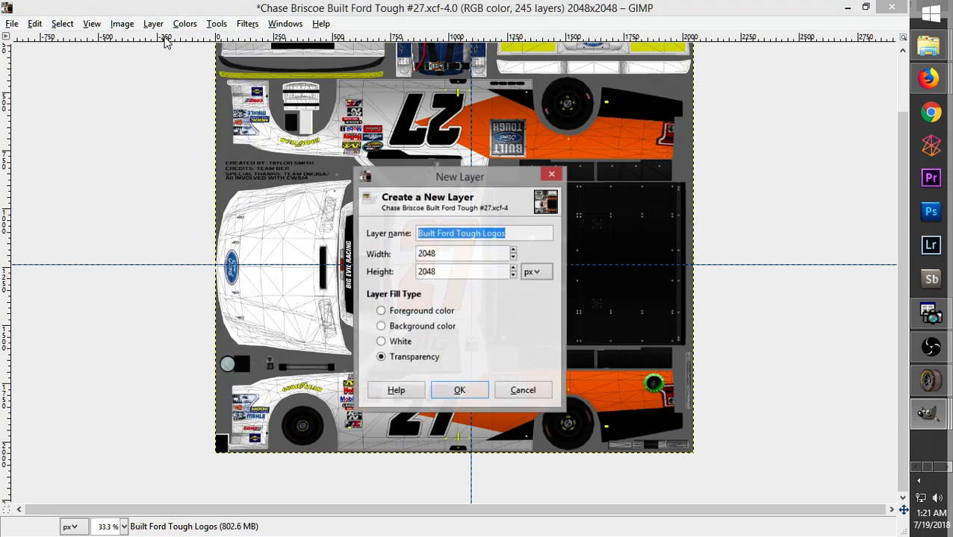
pyautogui.write('Ride TV')
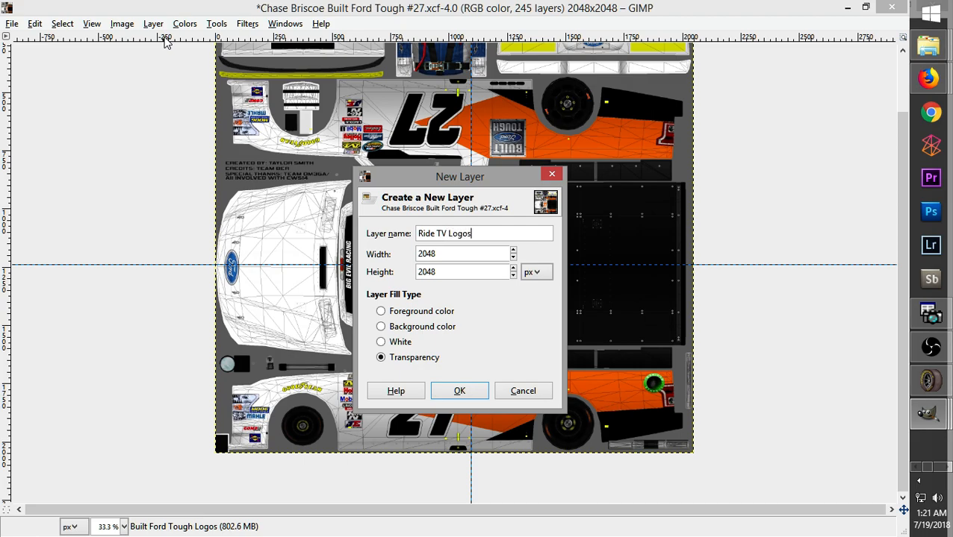
pyautogui.click(476, 394)
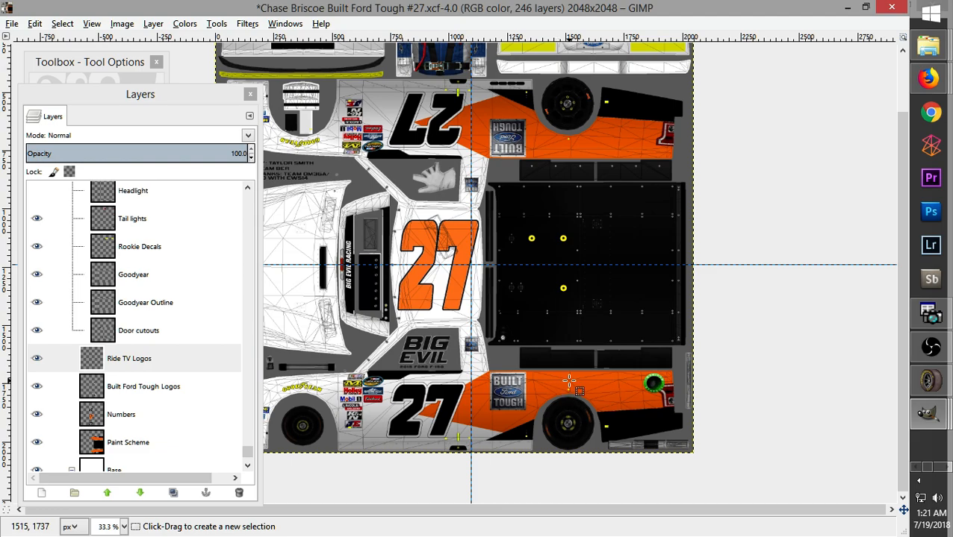
# Paste the dark red logo onto the truck's black lower rear panel and compare it with the race photo in Firefox
pyautogui.hotkey('ctrl', 'v')
pyautogui.moveTo(494, 254); pyautogui.dragTo(680, 431)
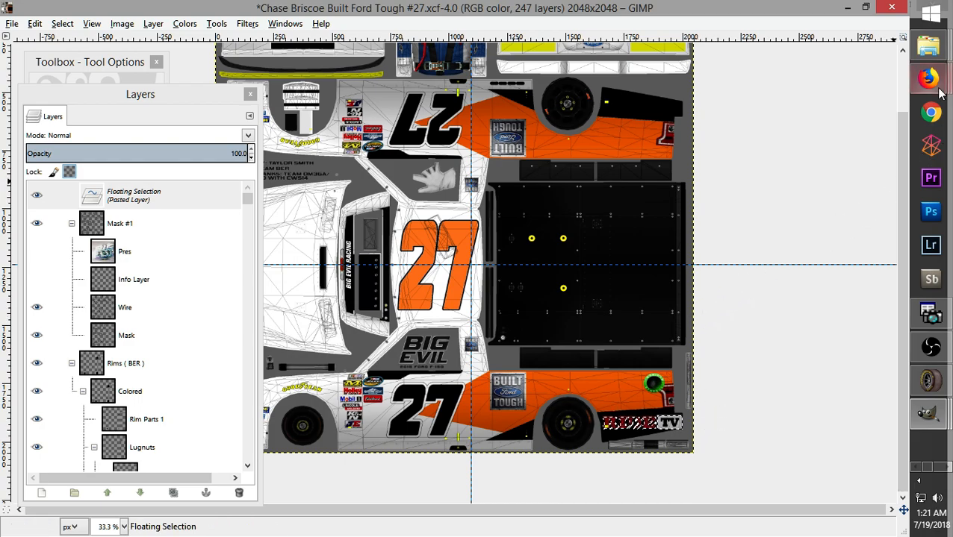
pyautogui.moveTo(937, 89)
pyautogui.click(808, 110)
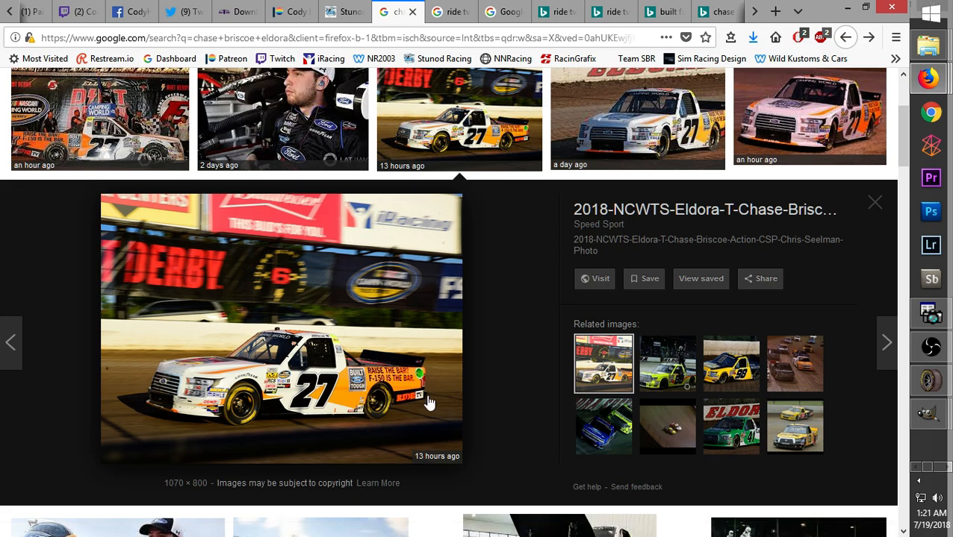
# Return to the rdie image in GIMP, restore the floating RIDE selection and set the foreground color to a brighter red
pyautogui.moveTo(929, 416)
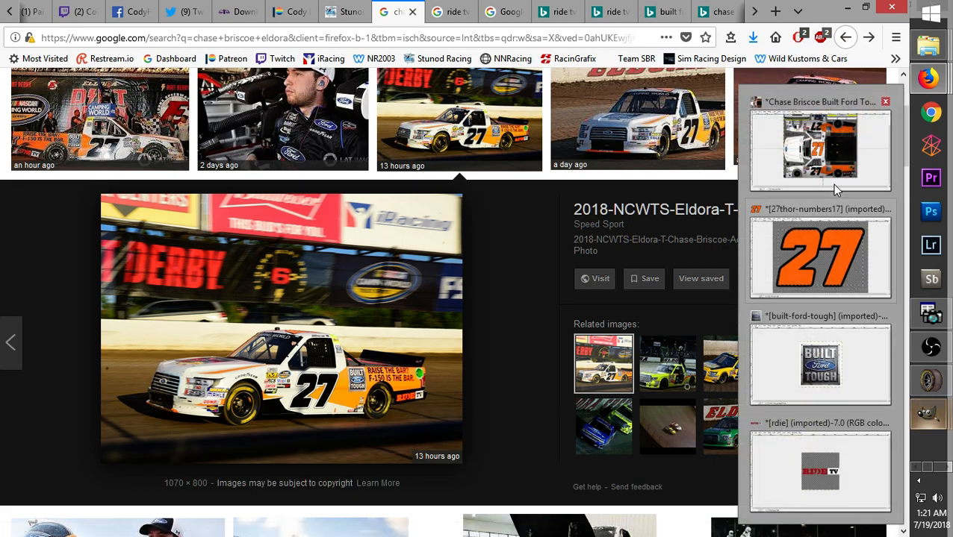
pyautogui.click(795, 471)
pyautogui.hotkey('ctrl', 'v')
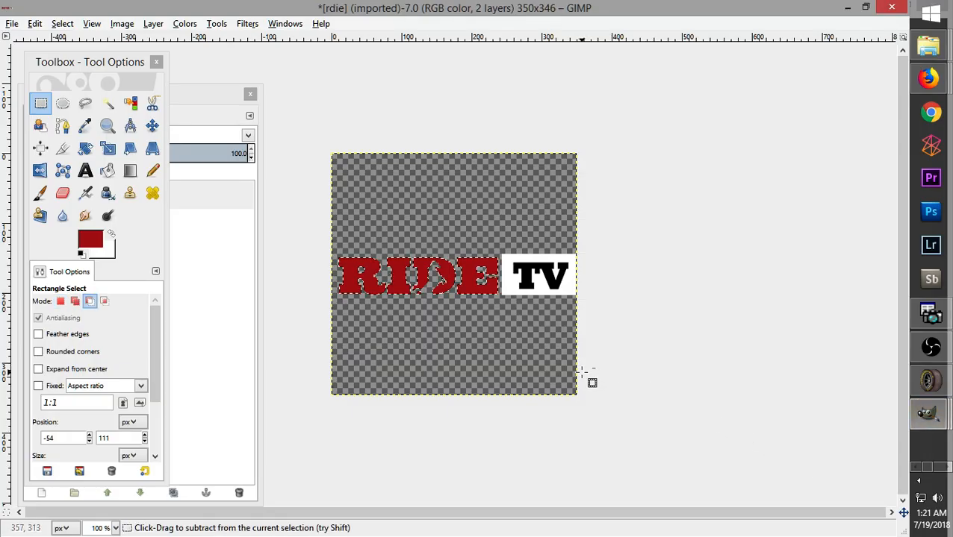
pyautogui.click(102, 239)
pyautogui.moveTo(435, 335); pyautogui.dragTo(459, 312)
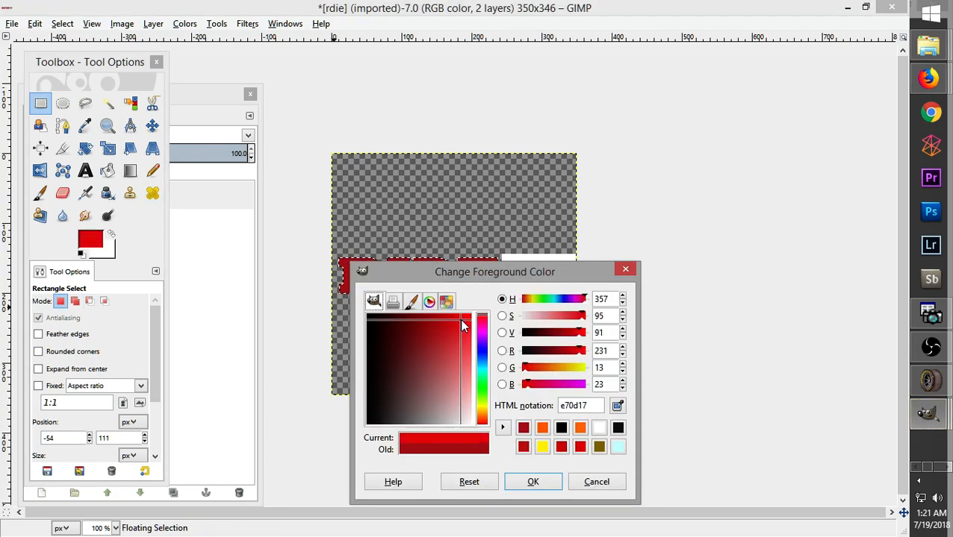
pyautogui.click(535, 483)
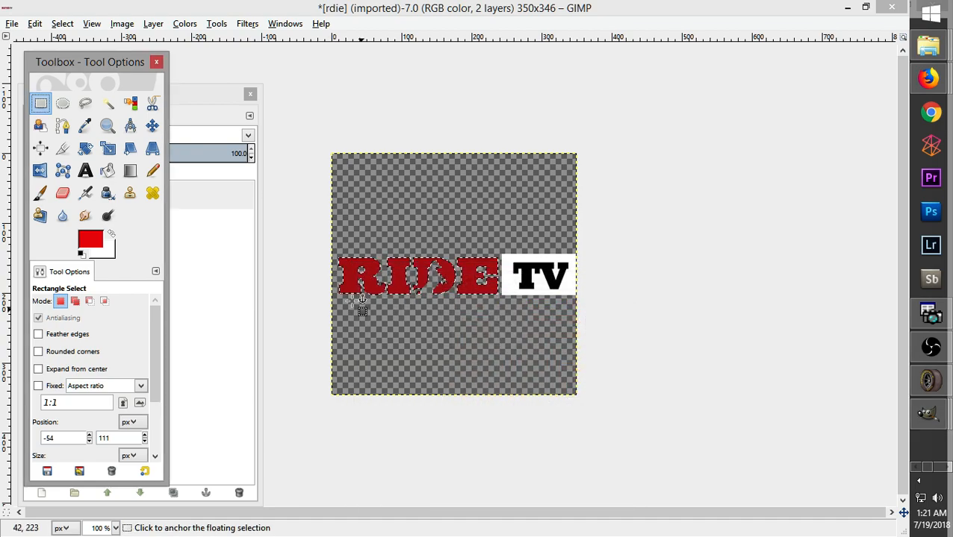
# Repaint the floating RIDE lettering bright red with the Paintbrush and anchor it to the layer
pyautogui.click(41, 192)
pyautogui.moveTo(351, 277)
pyautogui.mouseDown()
pyautogui.moveTo(412, 279)
pyautogui.moveTo(431, 302)
pyautogui.moveTo(361, 313)
pyautogui.moveTo(363, 238)
pyautogui.moveTo(445, 321)
pyautogui.moveTo(350, 287)
pyautogui.moveTo(451, 290)
pyautogui.moveTo(314, 269)
pyautogui.moveTo(477, 307)
pyautogui.mouseUp()
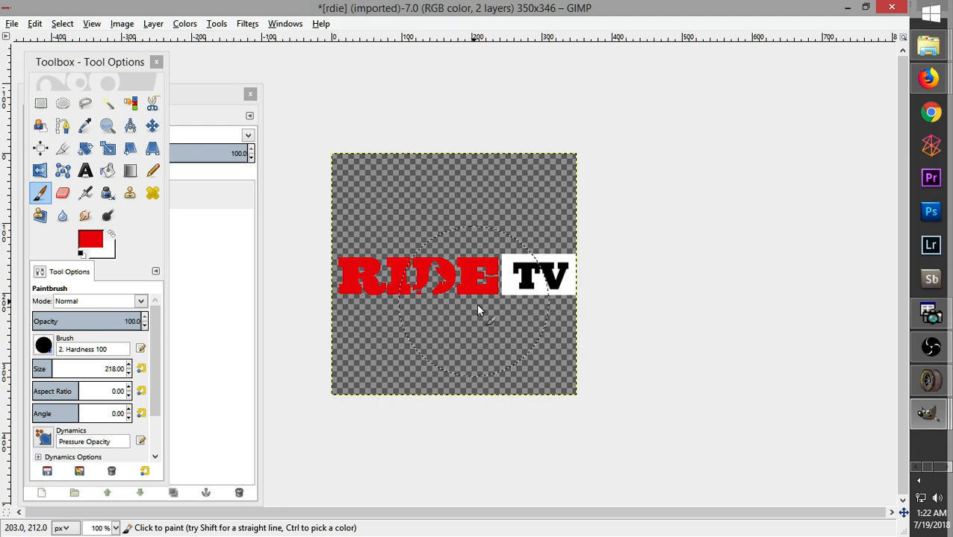
pyautogui.click(46, 106)
pyautogui.click(285, 239)
# Select a rectangle around the entire repainted RIDE TV logo and copy it
pyautogui.moveTo(296, 222); pyautogui.dragTo(471, 287)
pyautogui.moveTo(588, 315); pyautogui.dragTo(631, 325)
pyautogui.press('Escape')
pyautogui.moveTo(304, 206); pyautogui.dragTo(602, 329)
pyautogui.hotkey('ctrl', 'c')
# In the truck template, remove the dark red logo and paste the bright red version onto the black lower rear panel
pyautogui.click(924, 421)
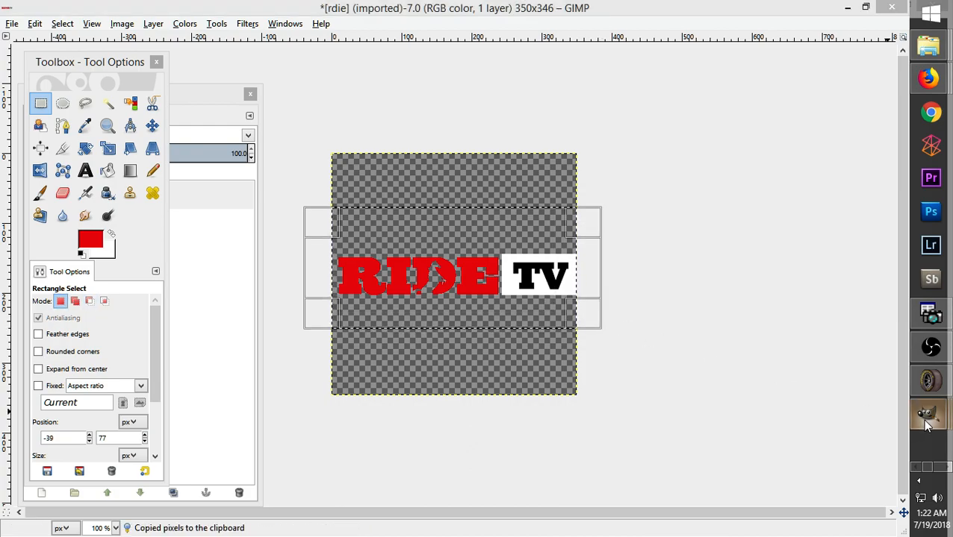
pyautogui.click(821, 153)
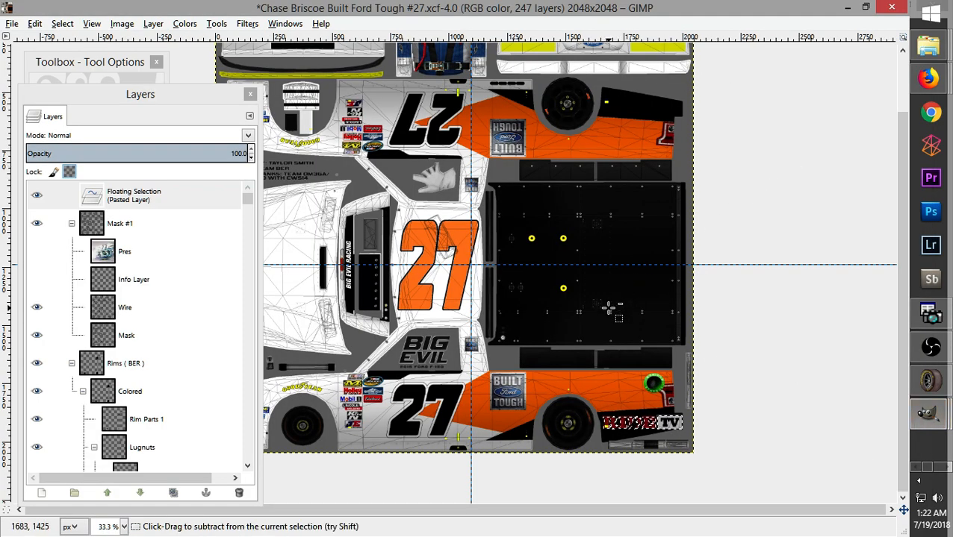
pyautogui.click(646, 408)
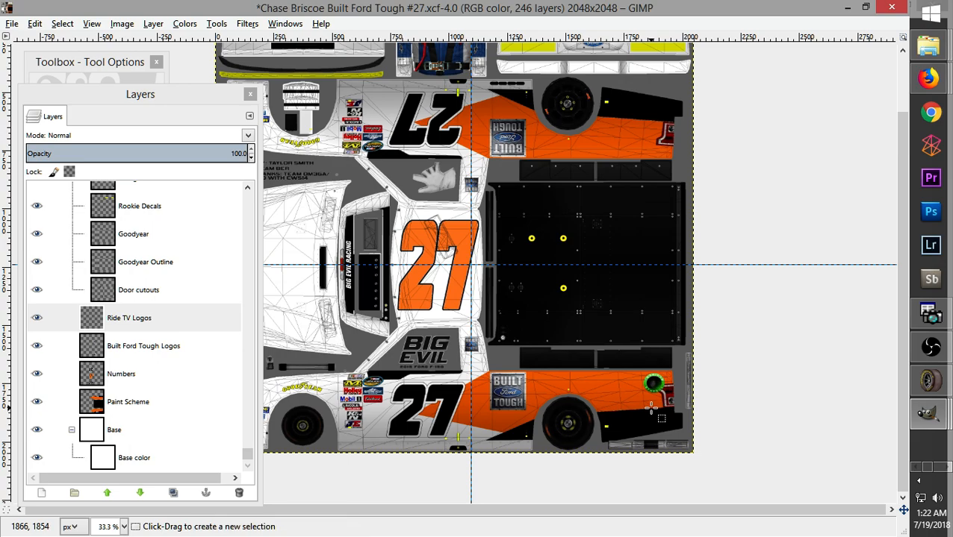
pyautogui.hotkey('ctrl', 'v')
pyautogui.moveTo(469, 259); pyautogui.dragTo(654, 436)
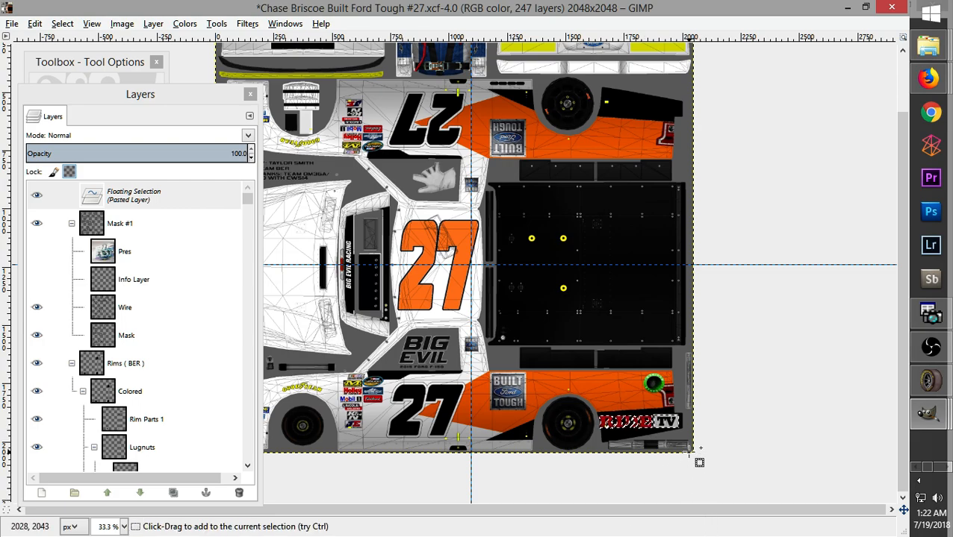
pyautogui.scroll(3, 691, 450)
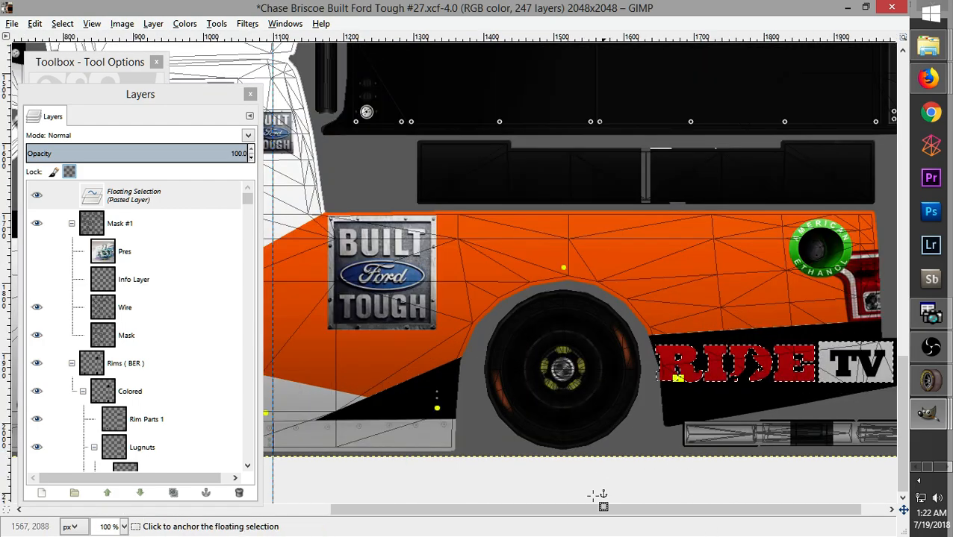
pyautogui.moveTo(557, 512); pyautogui.dragTo(591, 517)
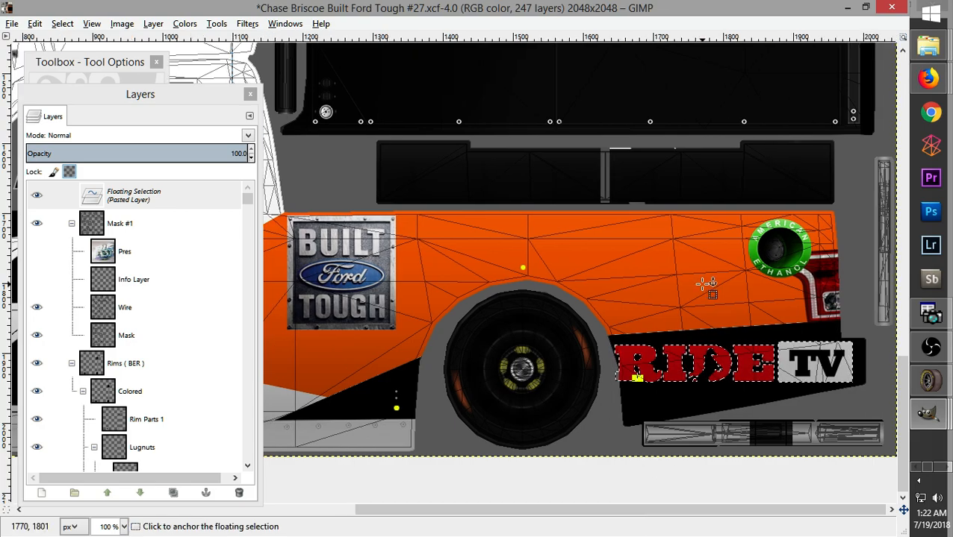
# Check the logo's size against the truck photo in Firefox, then scale the pasted RIDE TV logo down slightly in GIMP
pyautogui.click(939, 81)
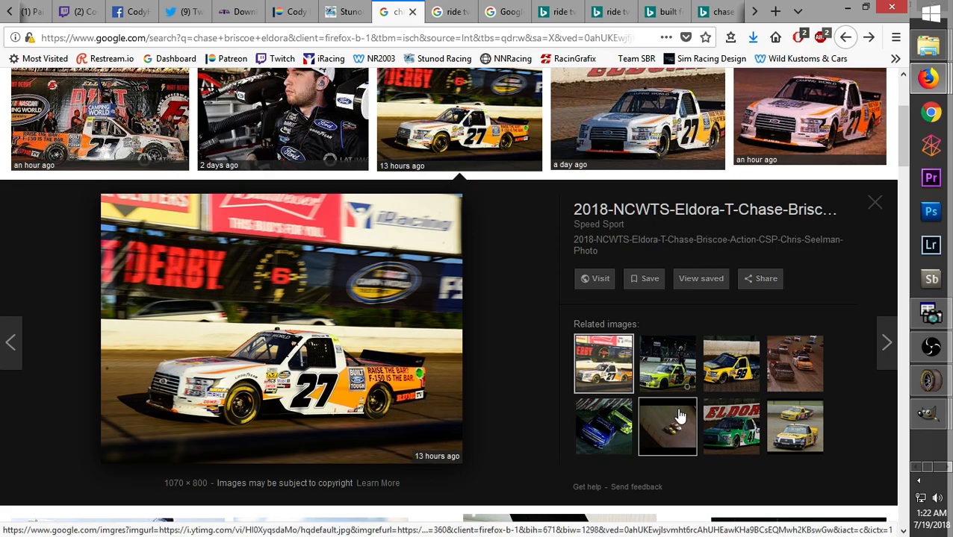
pyautogui.moveTo(930, 427)
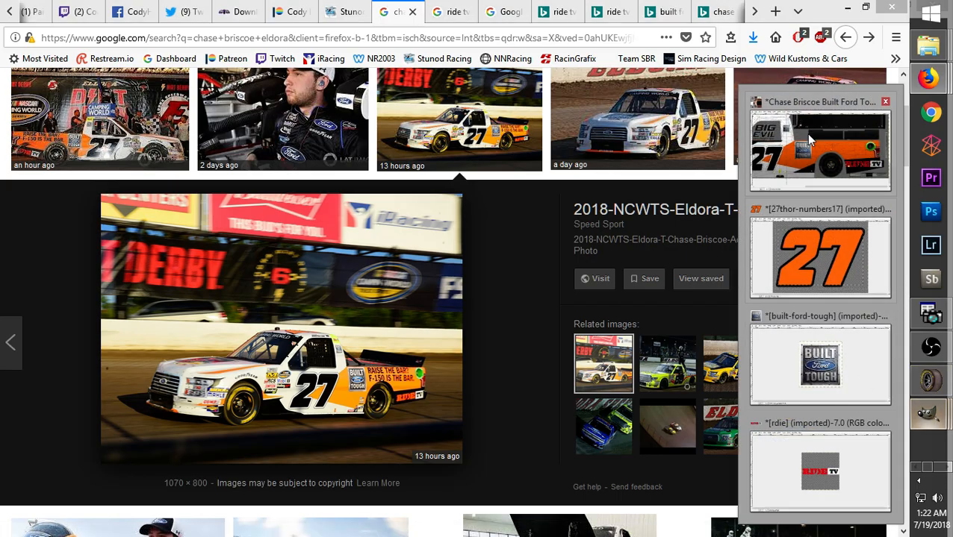
pyautogui.click(808, 143)
pyautogui.rightClick(783, 371)
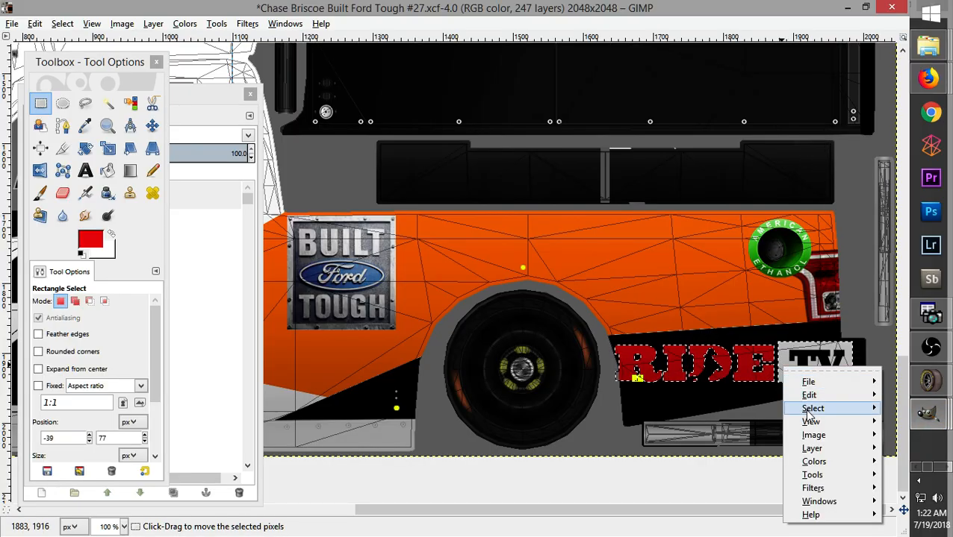
pyautogui.click(107, 148)
pyautogui.click(108, 148)
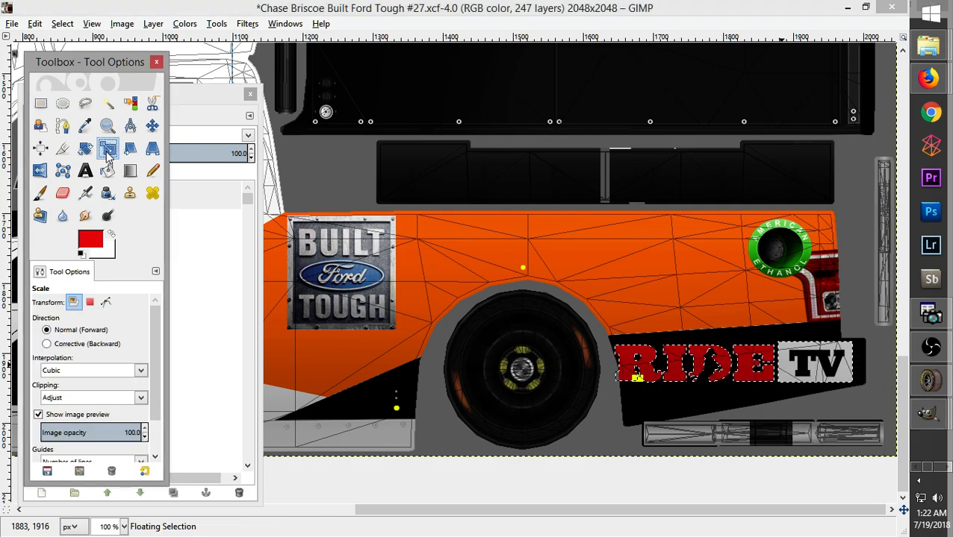
pyautogui.click(784, 387)
pyautogui.moveTo(852, 295); pyautogui.dragTo(837, 304)
pyautogui.click(642, 269)
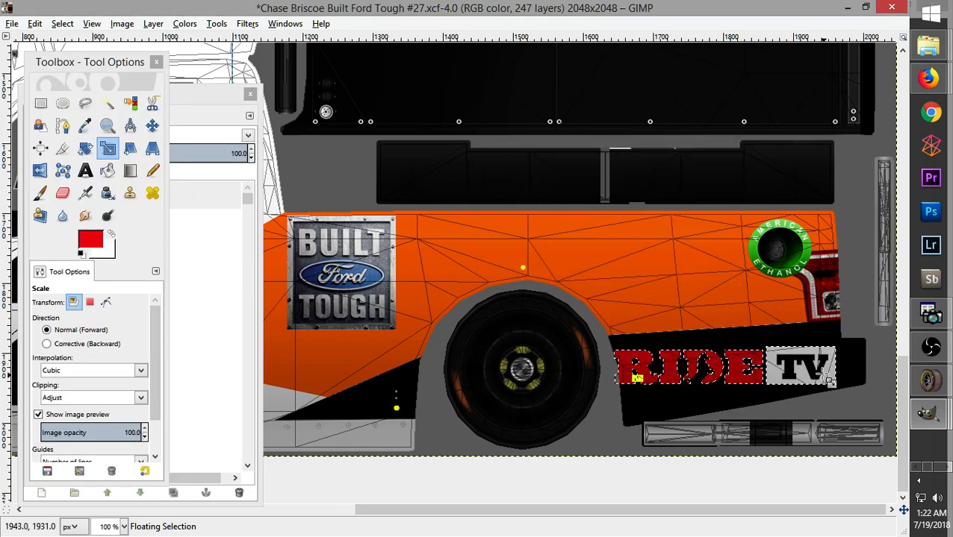
# Scale the floating RIDE TV logo to 320 × 159 pixels
pyautogui.click(636, 379)
pyautogui.moveTo(842, 301); pyautogui.dragTo(835, 306)
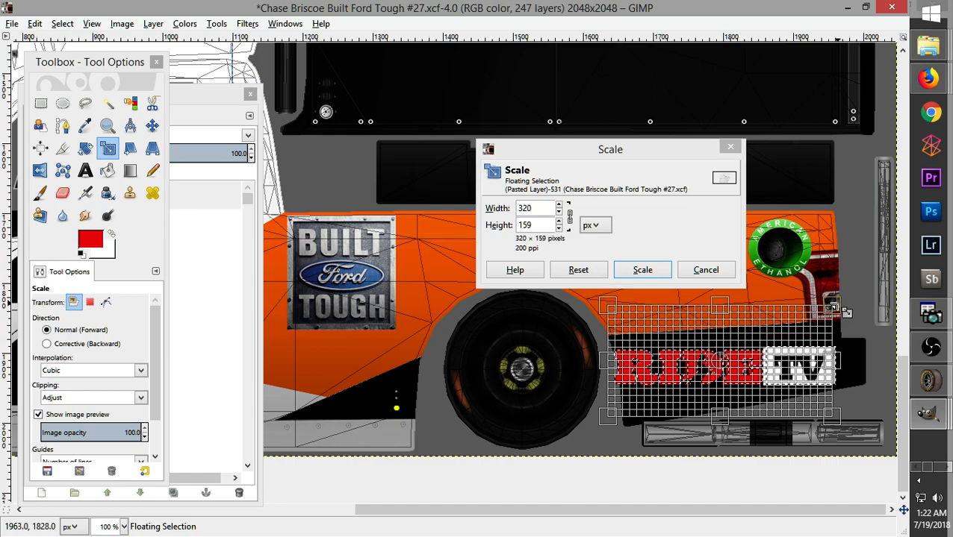
pyautogui.click(644, 271)
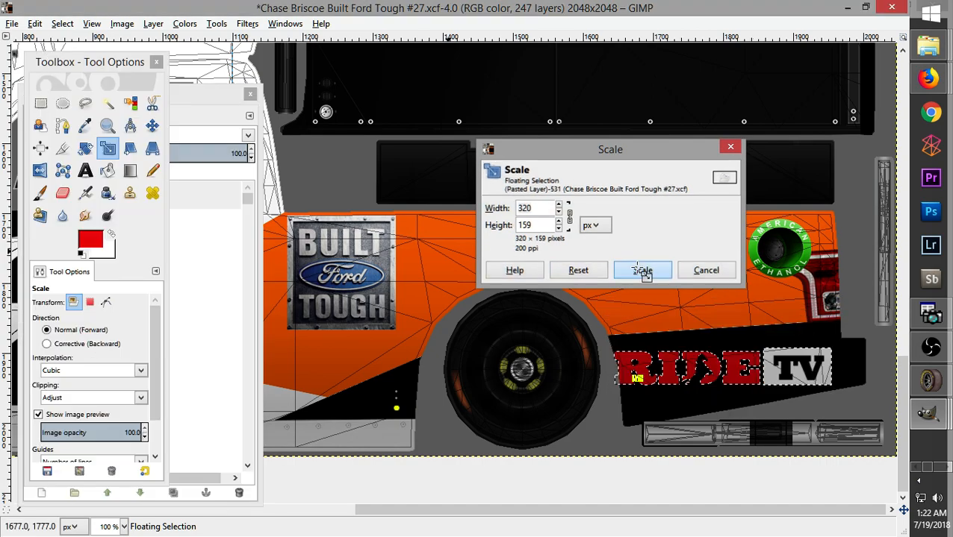
pyautogui.click(640, 270)
# Try rotating the floating RIDE TV logo by -4.36° around its center
pyautogui.hotkey('shift', 'r')
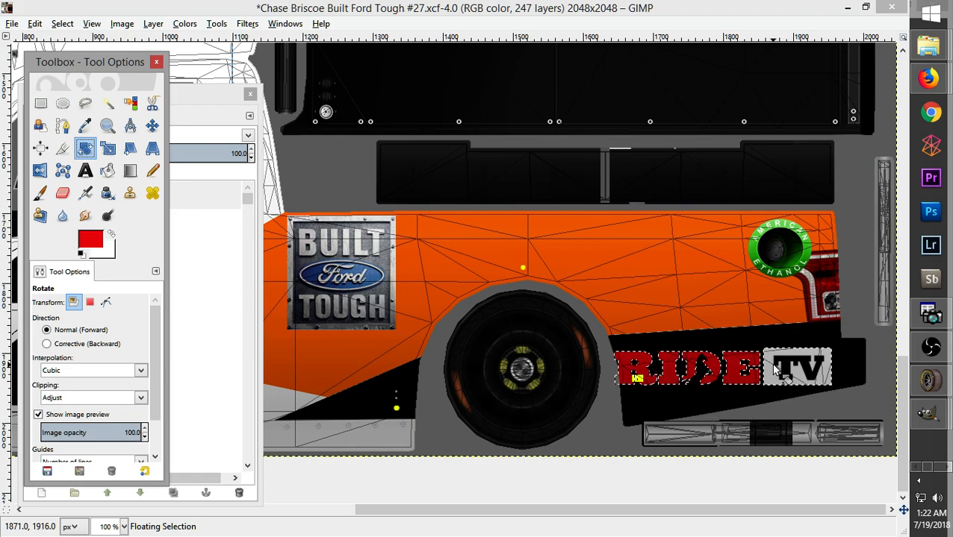
pyautogui.click(776, 371)
pyautogui.moveTo(612, 436); pyautogui.dragTo(609, 435)
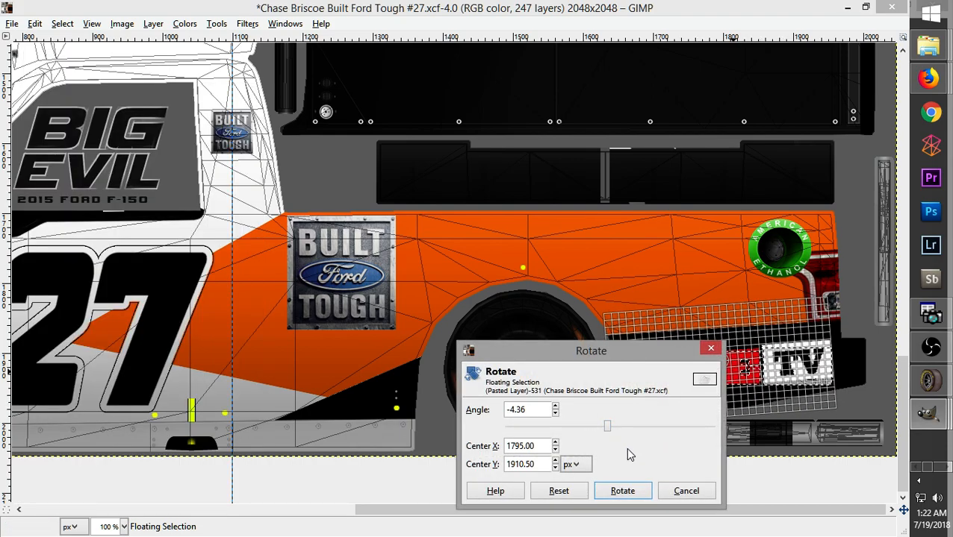
pyautogui.click(622, 491)
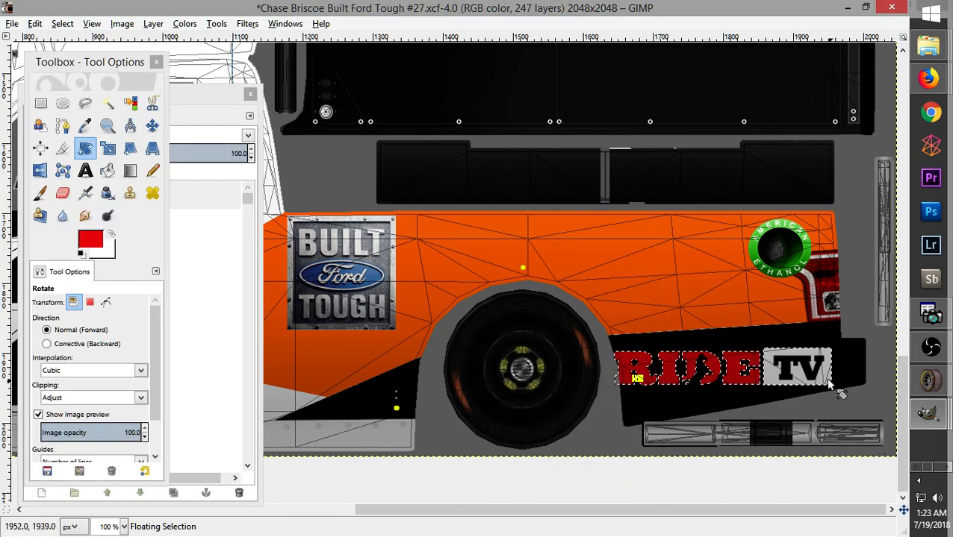
# Copy the scaled, unrotated RIDE TV logo to the clipboard
pyautogui.rightClick(777, 372)
pyautogui.moveTo(816, 397)
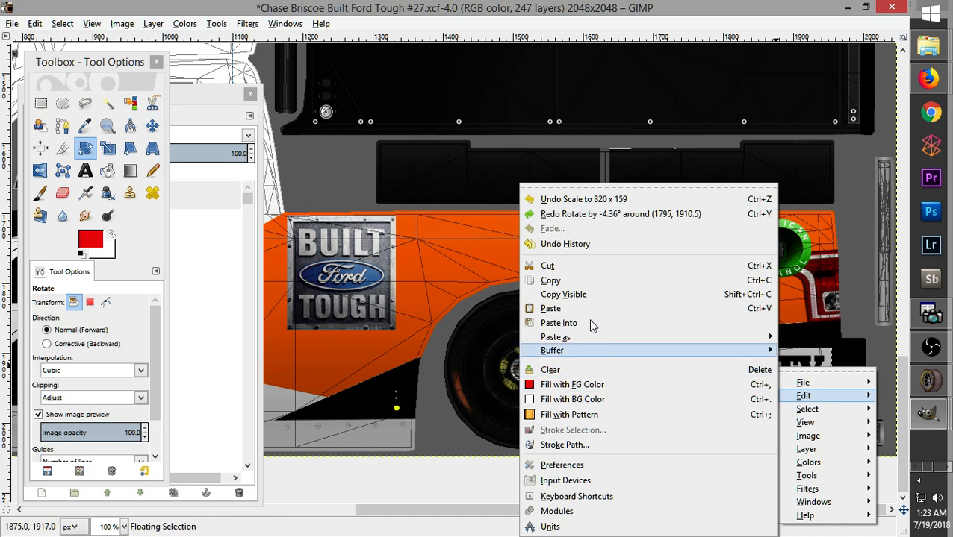
pyautogui.click(575, 279)
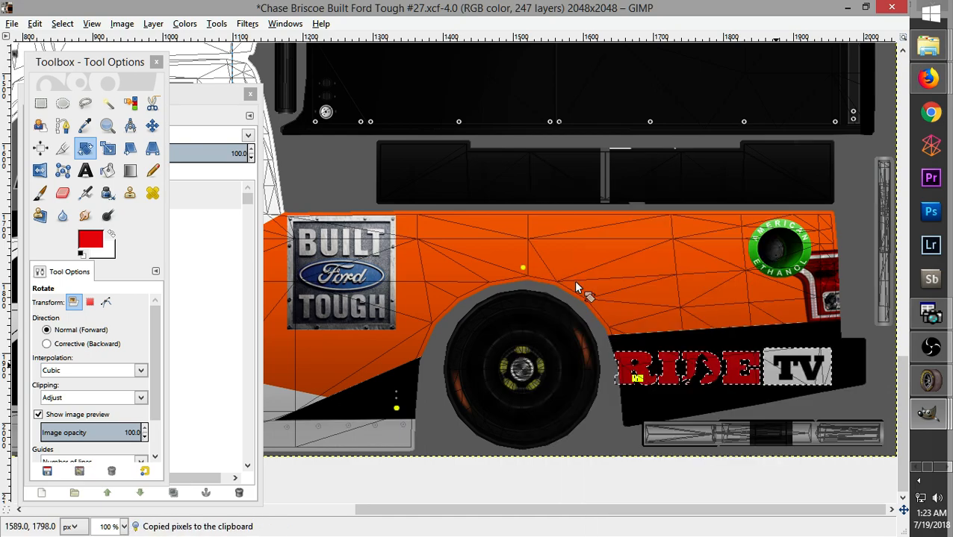
# Rotate the floating RIDE TV logo slightly counter-clockwise to follow the slope of the black rear panel
pyautogui.click(786, 373)
pyautogui.moveTo(616, 432); pyautogui.dragTo(610, 433)
pyautogui.click(622, 491)
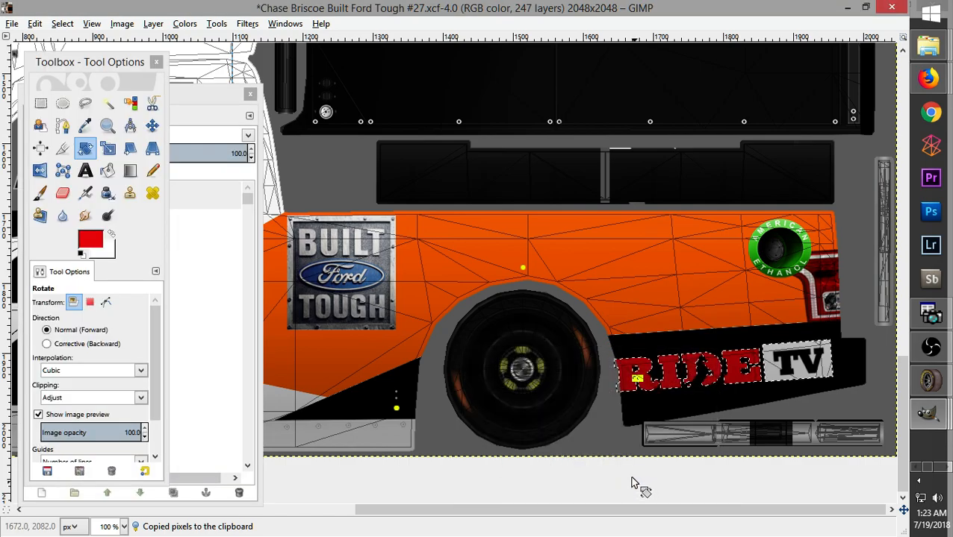
pyautogui.click(40, 103)
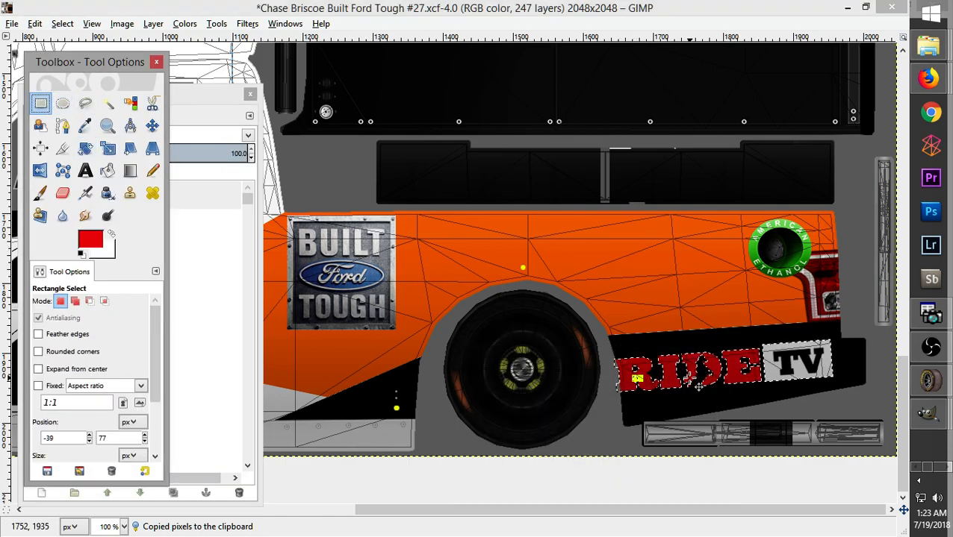
# Try repositioning the rotated floating RIDE TV logo on the black rear panel, comparing its placement with the truck photo in Firefox
pyautogui.moveTo(676, 380); pyautogui.dragTo(692, 388)
pyautogui.moveTo(929, 79)
pyautogui.click(793, 90)
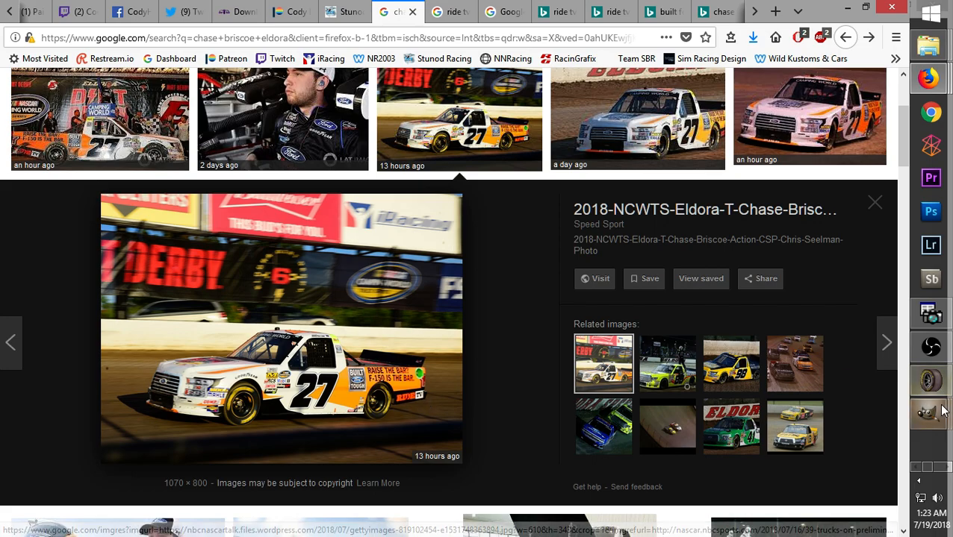
pyautogui.moveTo(930, 413)
pyautogui.click(834, 171)
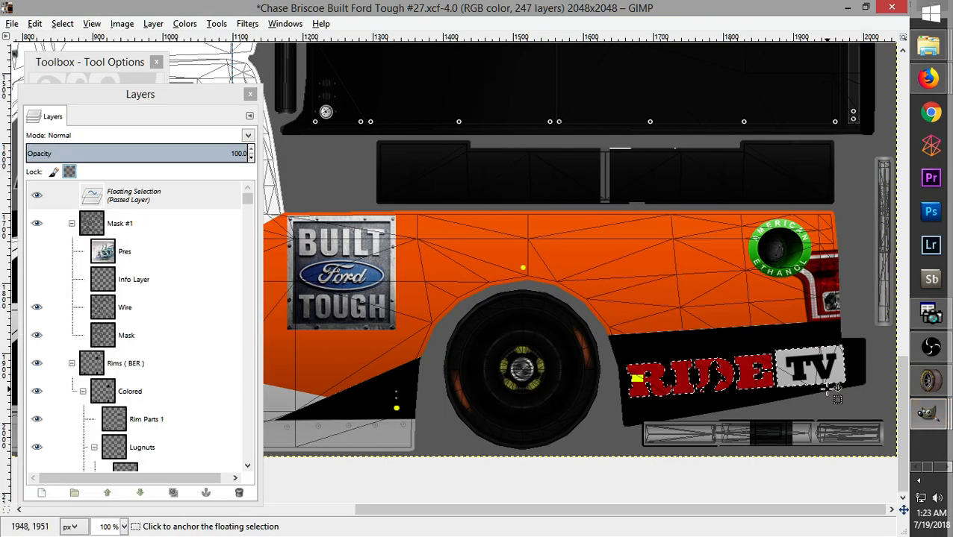
pyautogui.moveTo(810, 376); pyautogui.dragTo(794, 372)
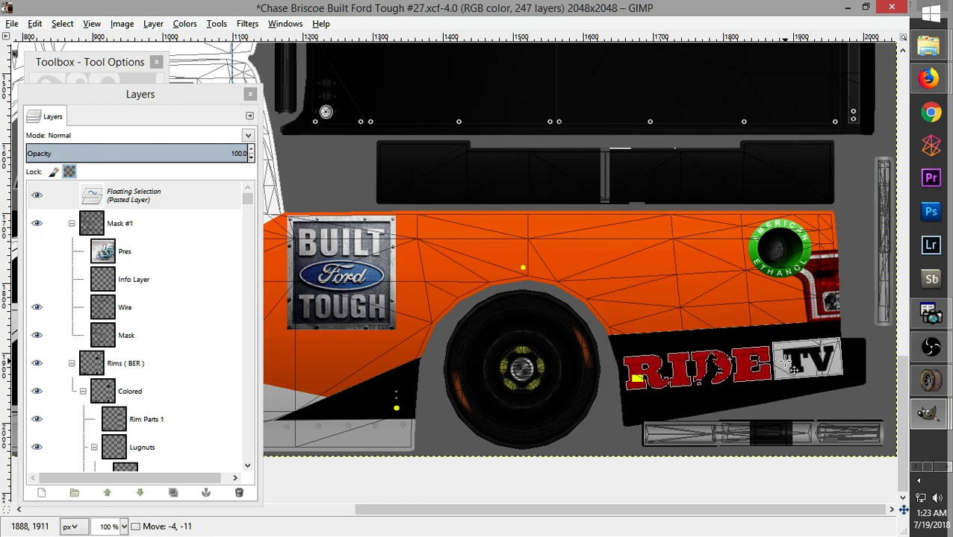
pyautogui.moveTo(784, 360); pyautogui.dragTo(784, 370)
# Undo the recent moves and the rotation of the floating RIDE TV logo
pyautogui.hotkey('ctrl', 'z')
pyautogui.hotkey('ctrl', 'z')
pyautogui.hotkey('ctrl', 'z')
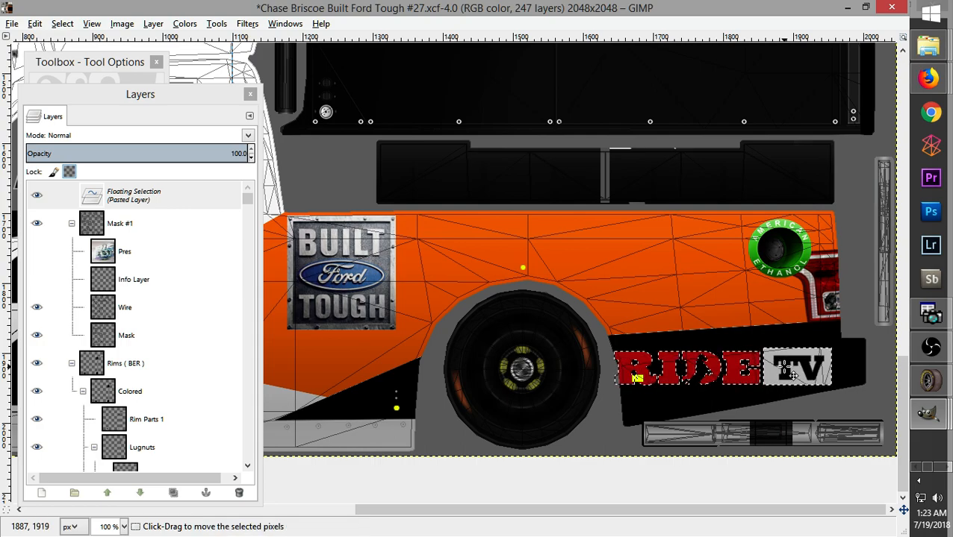
# Scale the floating RIDE TV logo to 310 × 154 pixels
pyautogui.click(127, 71)
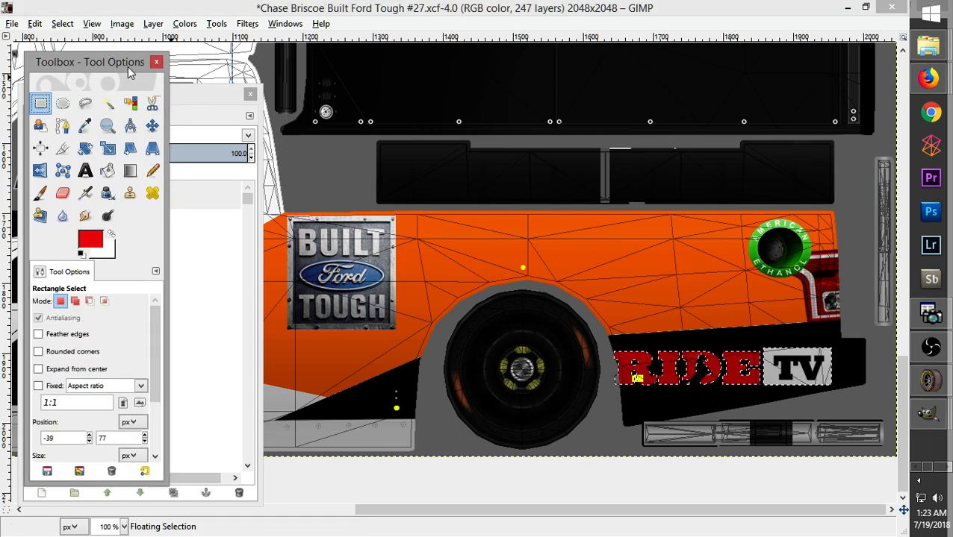
pyautogui.click(107, 148)
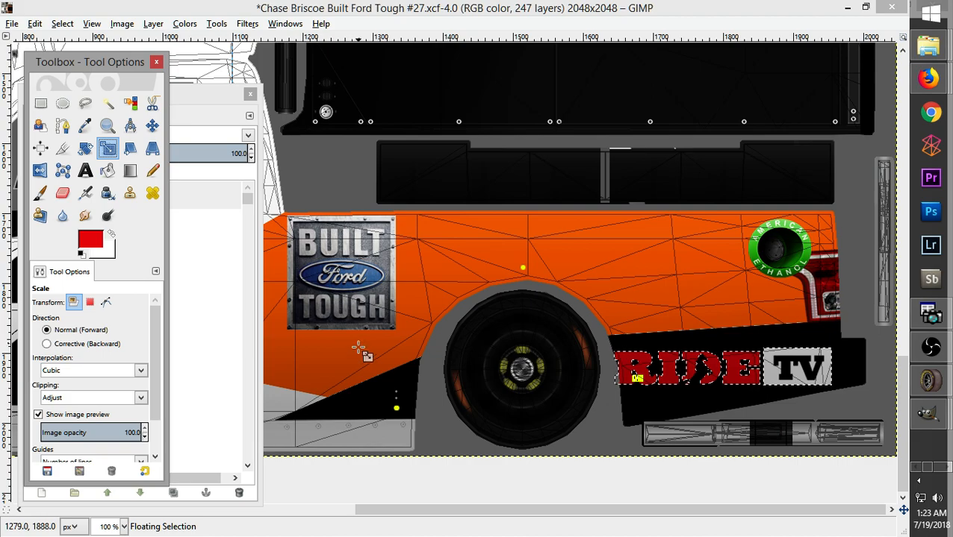
pyautogui.click(785, 382)
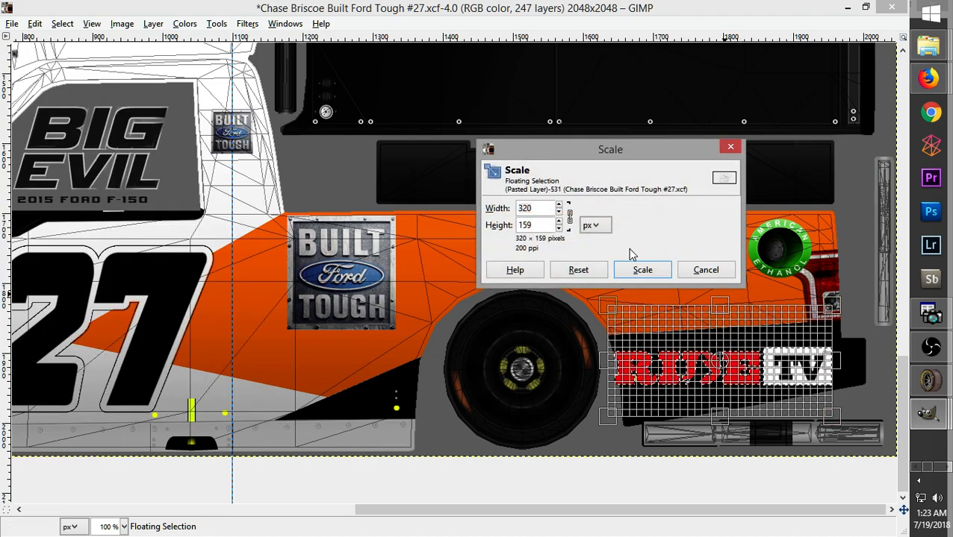
pyautogui.moveTo(836, 308); pyautogui.dragTo(828, 306)
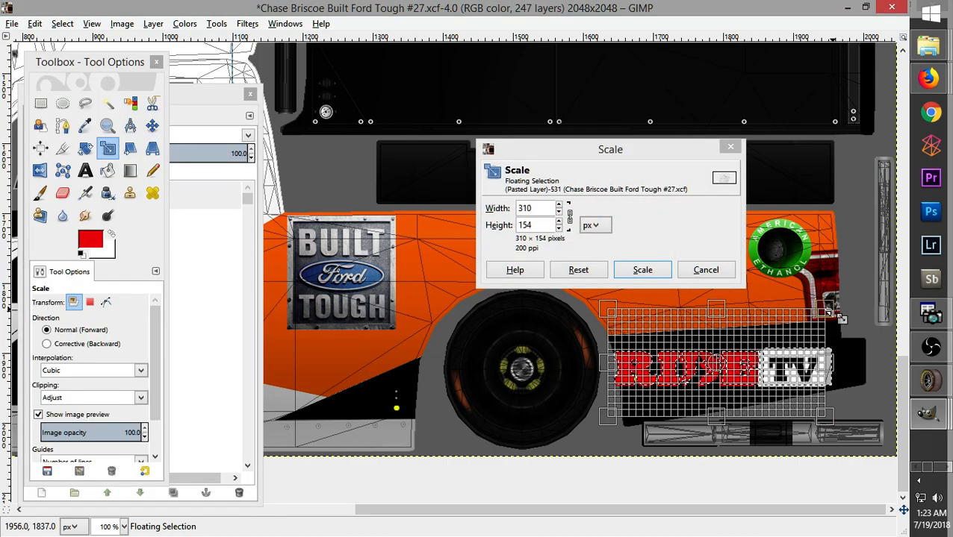
pyautogui.click(643, 271)
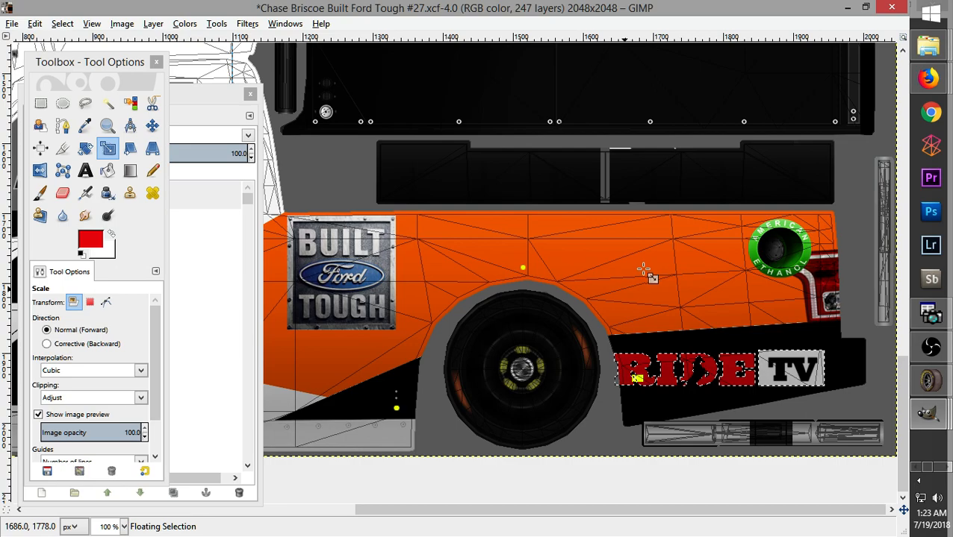
# Copy the rescaled, unrotated RIDE TV logo to the clipboard
pyautogui.click(84, 148)
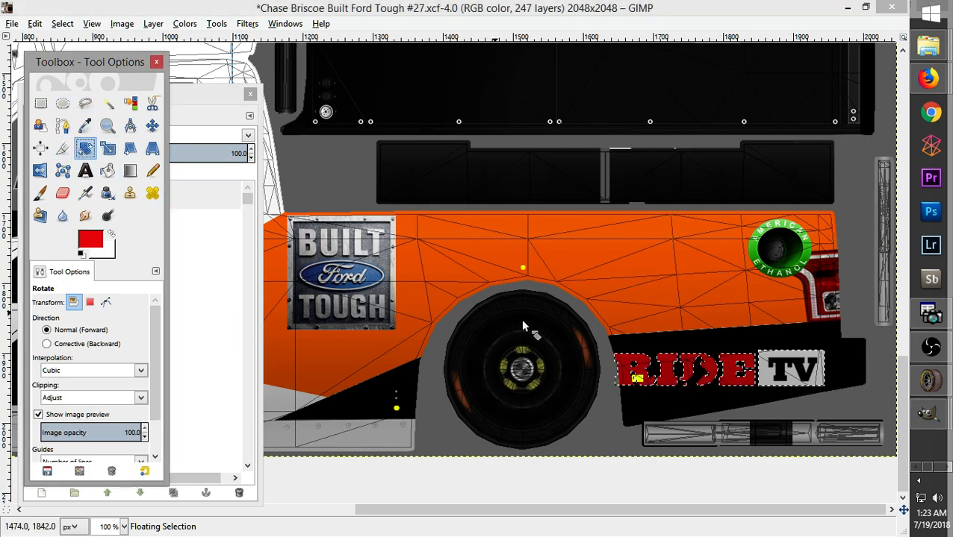
pyautogui.rightClick(665, 377)
pyautogui.moveTo(702, 402)
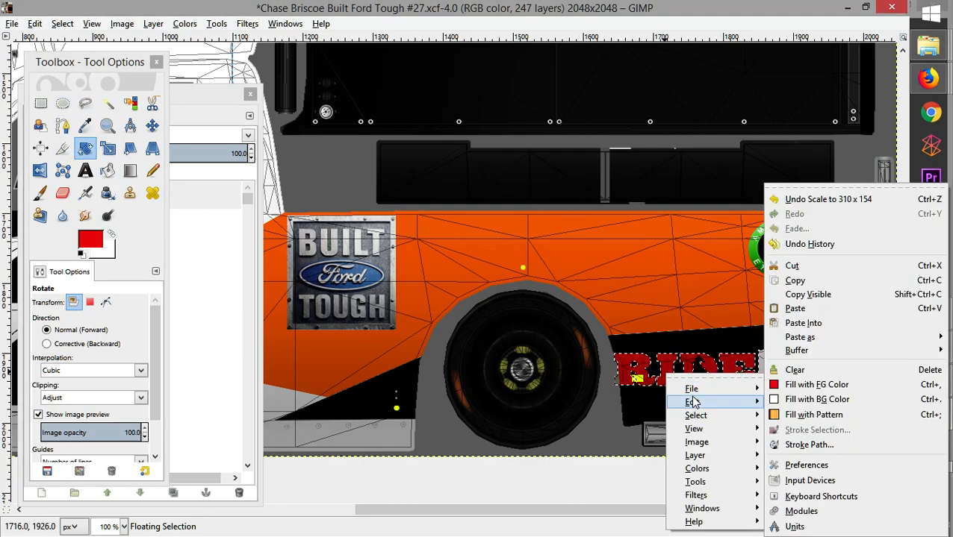
pyautogui.click(795, 281)
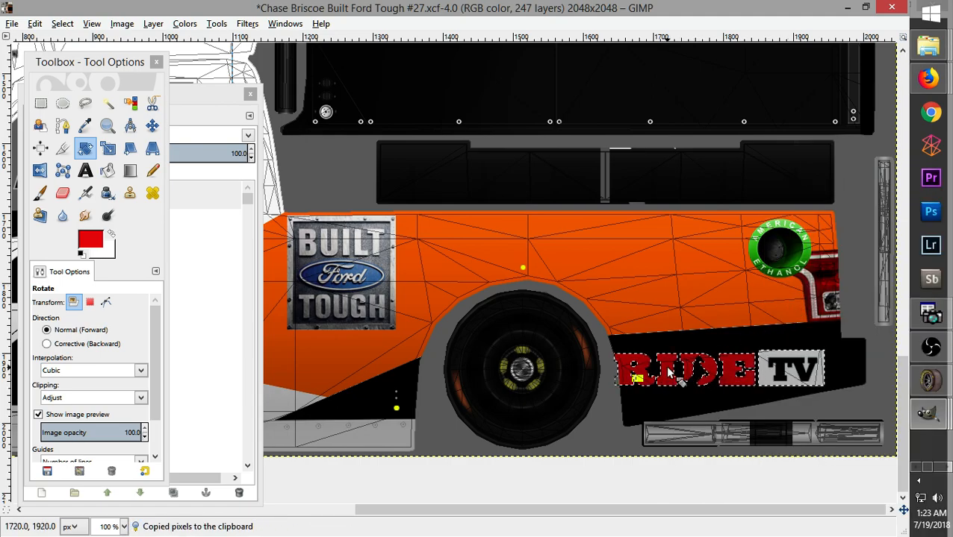
# Rotate the rescaled floating RIDE TV logo slightly counter-clockwise to match the slope of the black rear panel
pyautogui.hotkey('ctrl', 'v')
pyautogui.click(669, 374)
pyautogui.moveTo(613, 427); pyautogui.dragTo(607, 427)
pyautogui.click(622, 490)
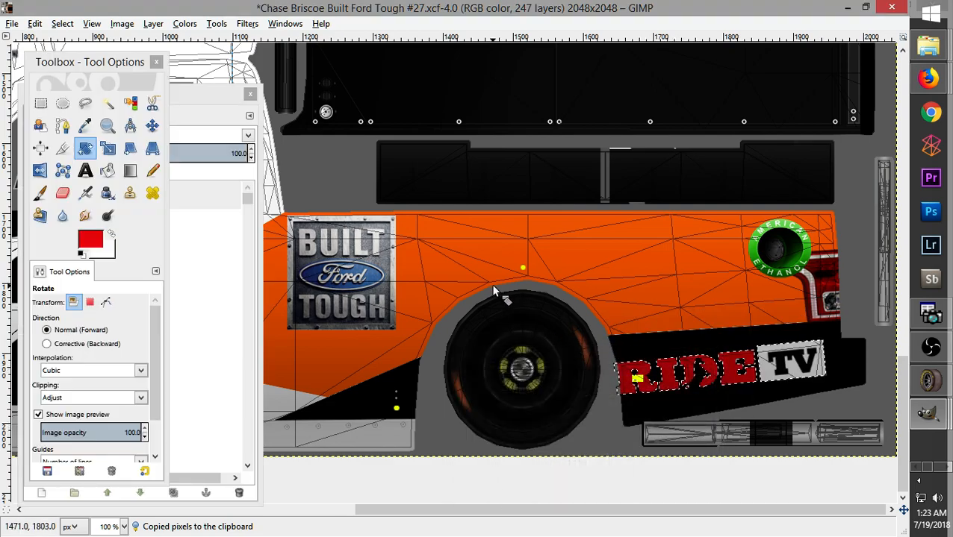
# Shift the floating RIDE TV logo toward the rear end of the black panel, checking its placement against the truck photo in Firefox
pyautogui.click(41, 103)
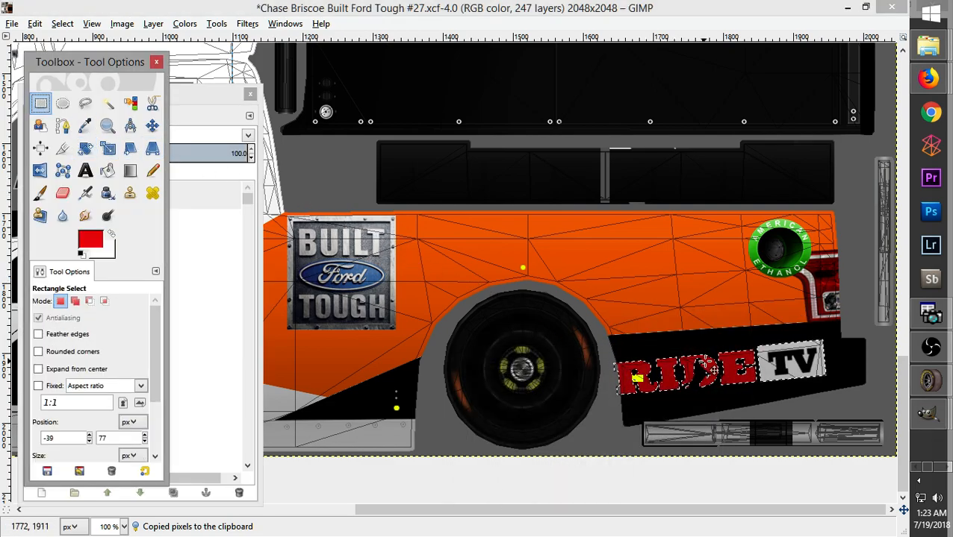
pyautogui.moveTo(676, 385); pyautogui.dragTo(692, 382)
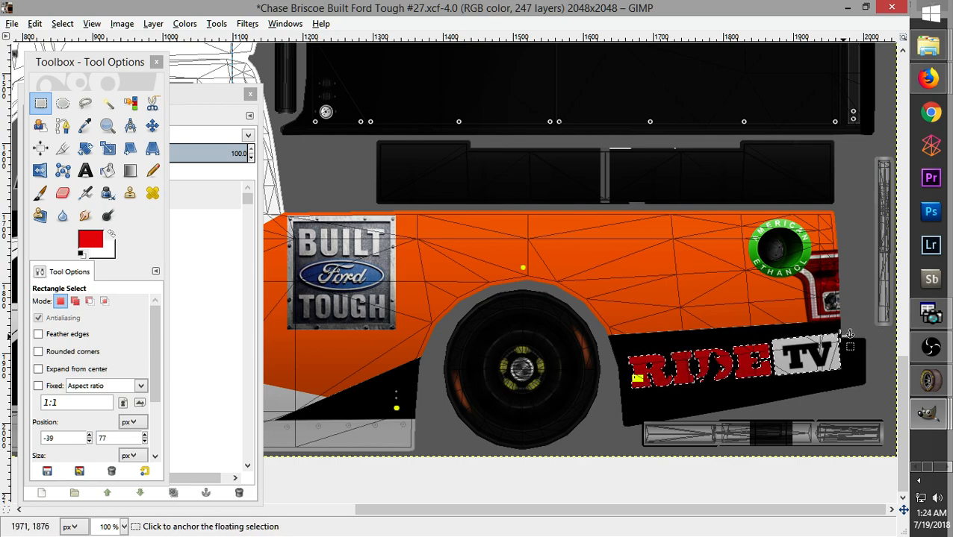
pyautogui.click(929, 82)
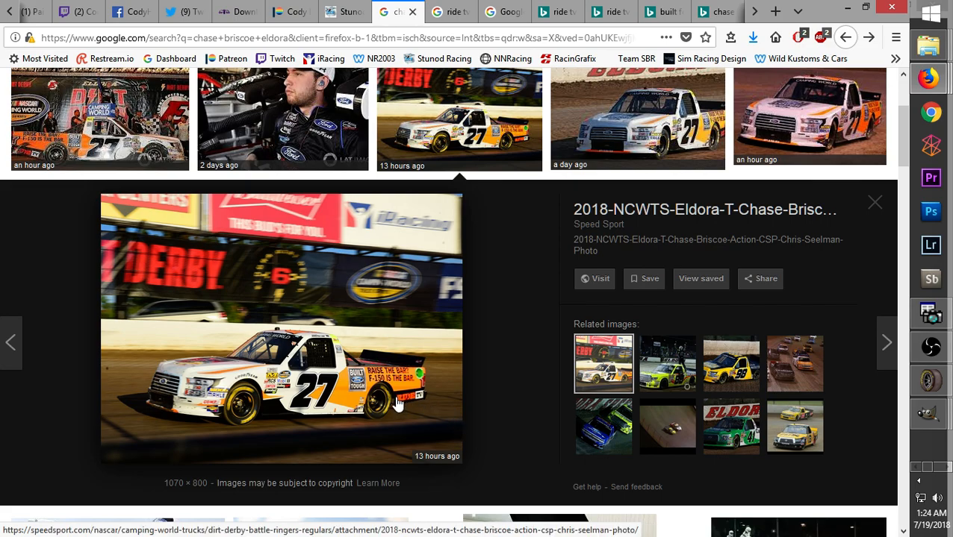
pyautogui.moveTo(929, 413)
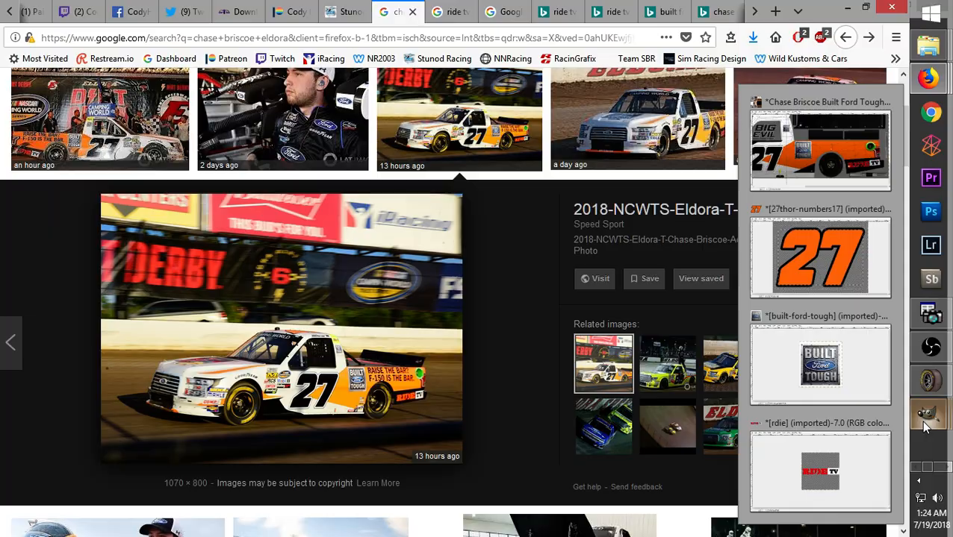
pyautogui.click(812, 165)
pyautogui.moveTo(650, 374); pyautogui.dragTo(650, 376)
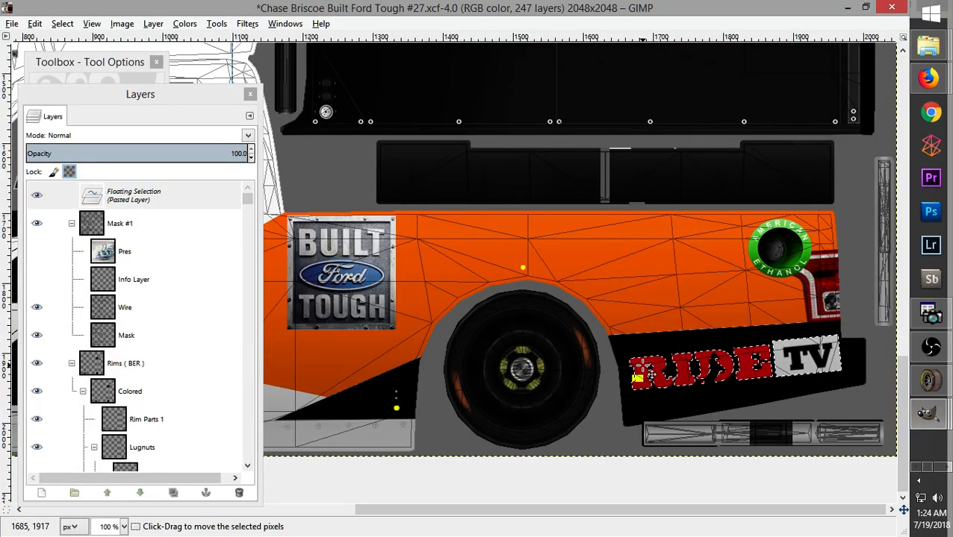
# Try deleting the floating RIDE TV logo and undo the deletion
pyautogui.moveTo(472, 511); pyautogui.dragTo(375, 510)
pyautogui.moveTo(298, 489); pyautogui.dragTo(257, 492)
pyautogui.click(238, 493)
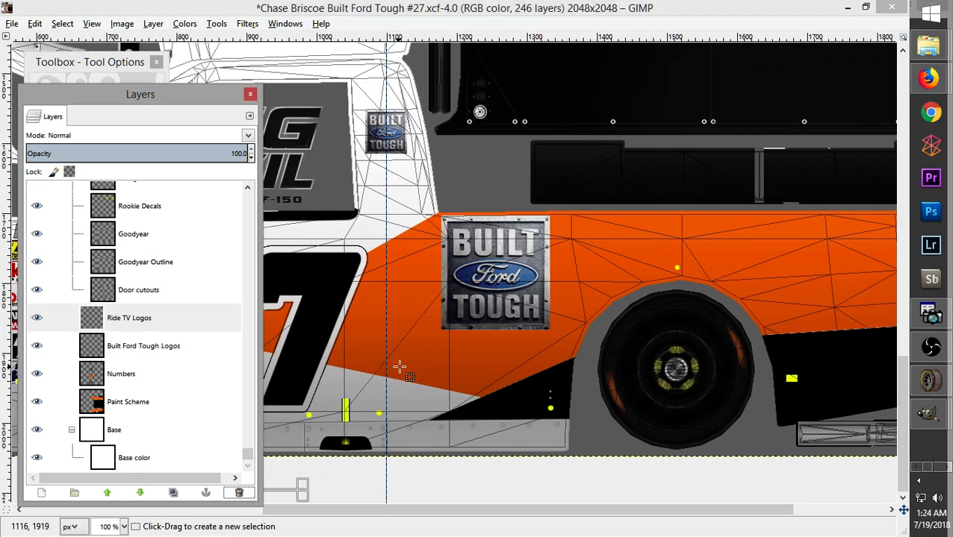
pyautogui.hotkey('ctrl', 'v')
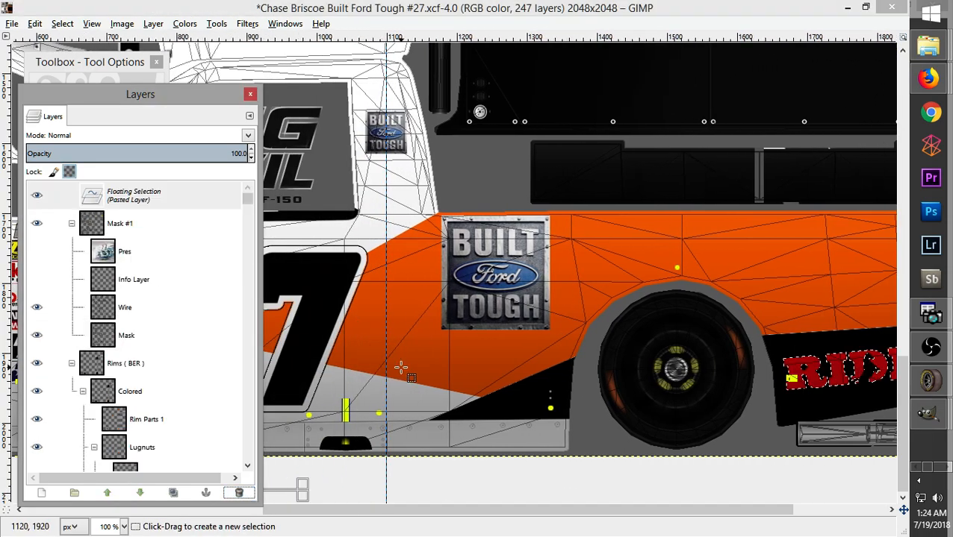
# Move the vertical guide to the front edge of the letter R in the floating RIDE TV logo
pyautogui.click(119, 75)
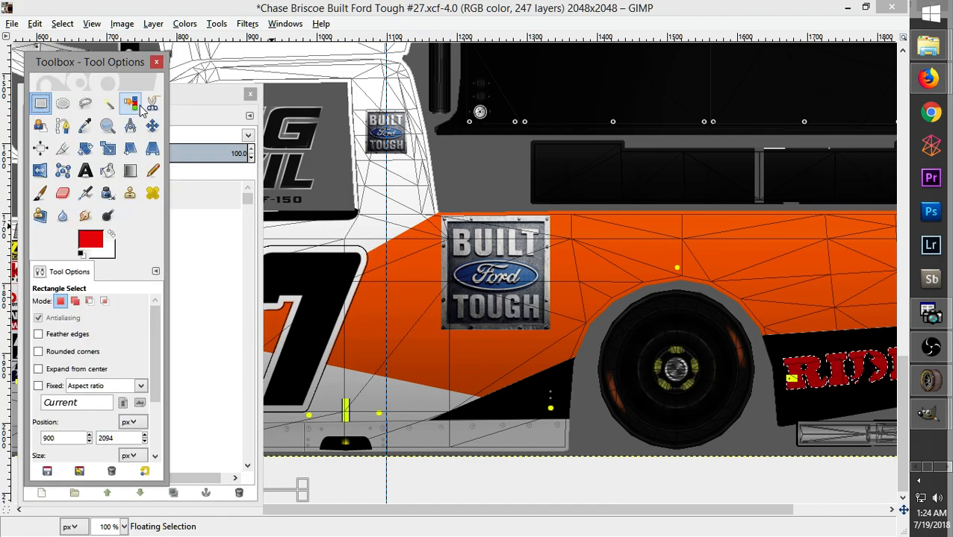
pyautogui.click(152, 125)
pyautogui.moveTo(385, 272); pyautogui.dragTo(442, 272)
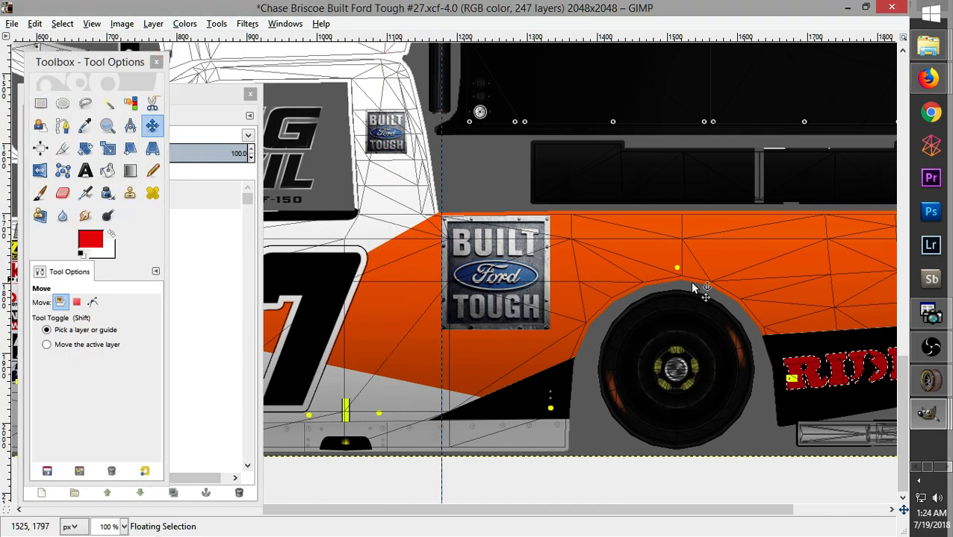
pyautogui.click(761, 296)
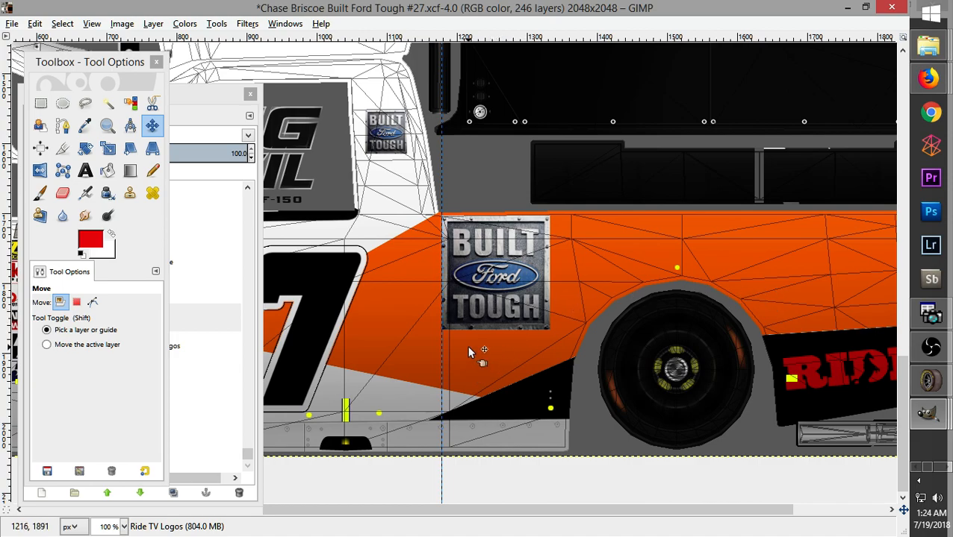
pyautogui.hotkey('ctrl', 'v')
pyautogui.moveTo(443, 362); pyautogui.dragTo(783, 369)
pyautogui.rightClick(791, 373)
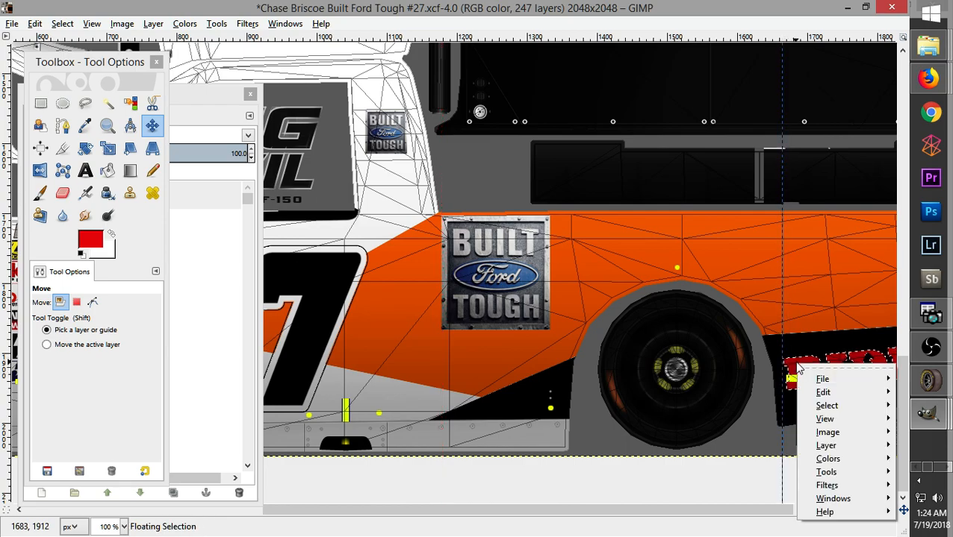
# Anchor the floating RIDE TV logo onto the Ride TV Logos layer
pyautogui.moveTo(671, 517); pyautogui.dragTo(853, 517)
pyautogui.moveTo(900, 421); pyautogui.dragTo(890, 162)
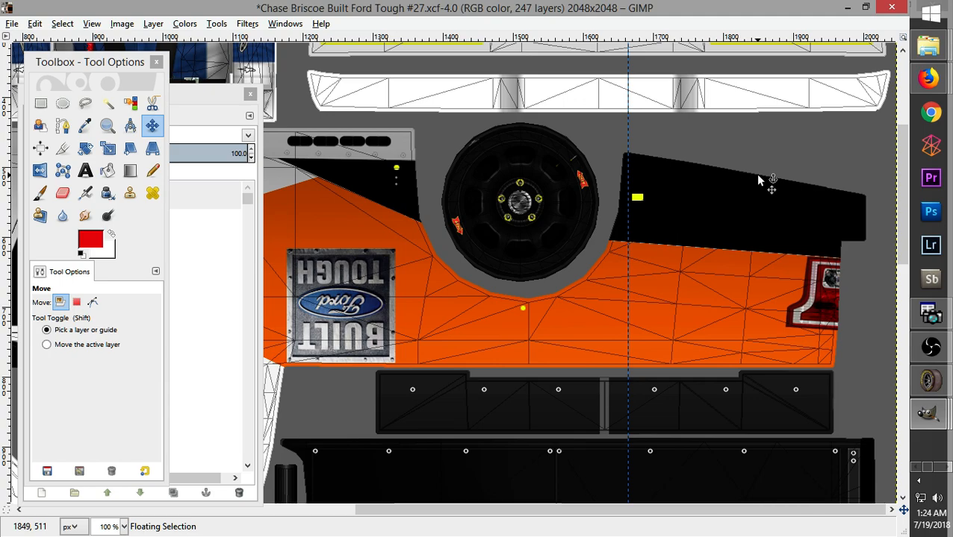
pyautogui.click(716, 231)
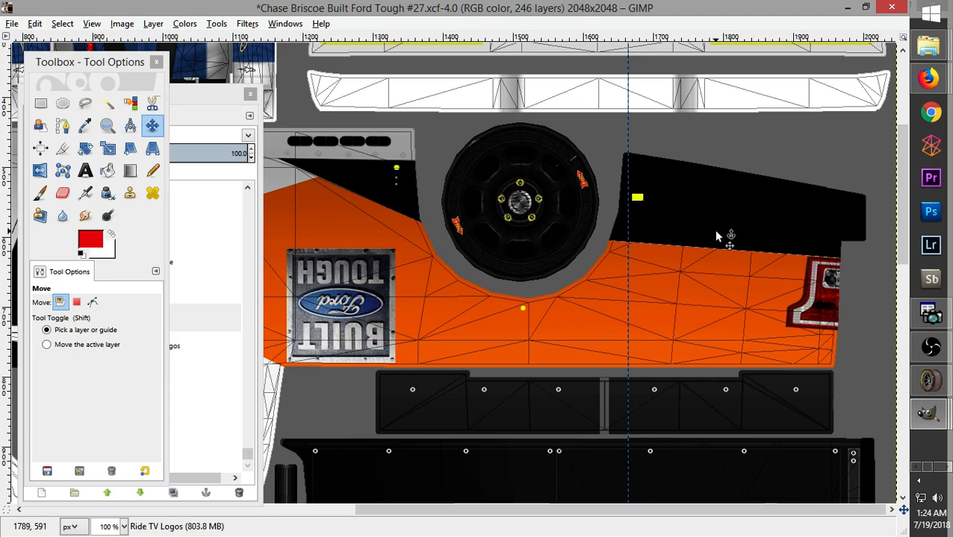
# Paste the unrotated RIDE TV logo, turned 180°, against the vertical guide on the black rear panel of the truck's opposite side
pyautogui.hotkey('ctrl', 'v')
pyautogui.rightClick(474, 285)
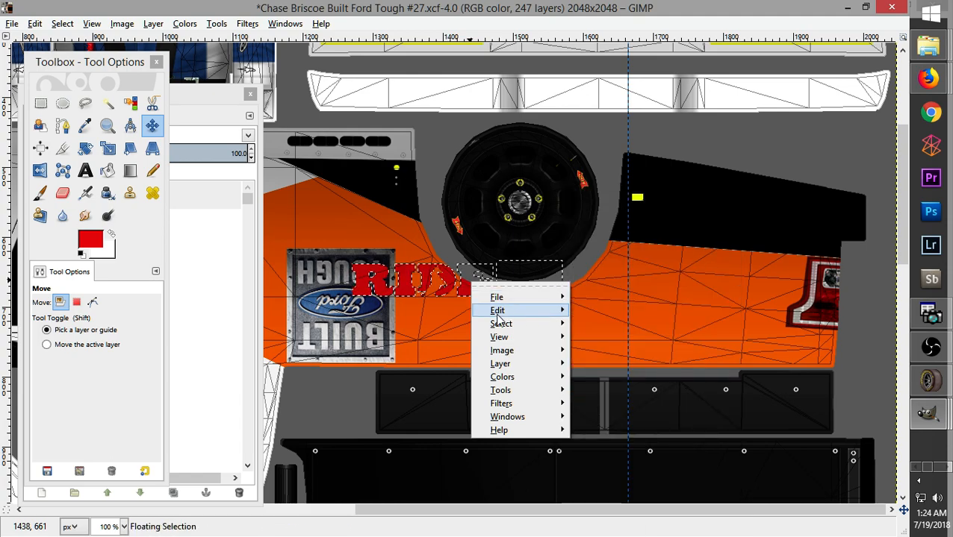
pyautogui.moveTo(539, 374)
pyautogui.moveTo(693, 436)
pyautogui.moveTo(657, 448)
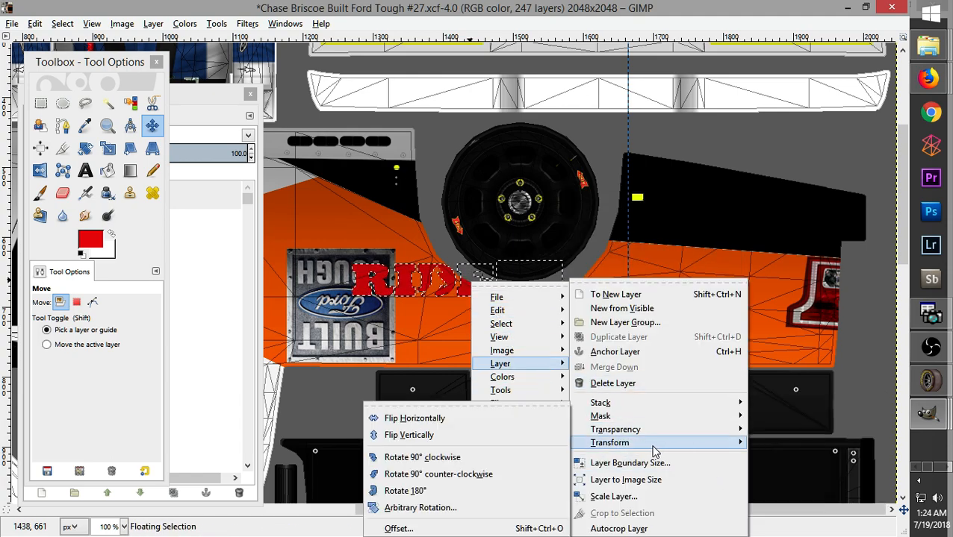
pyautogui.click(474, 489)
pyautogui.moveTo(375, 268); pyautogui.dragTo(652, 218)
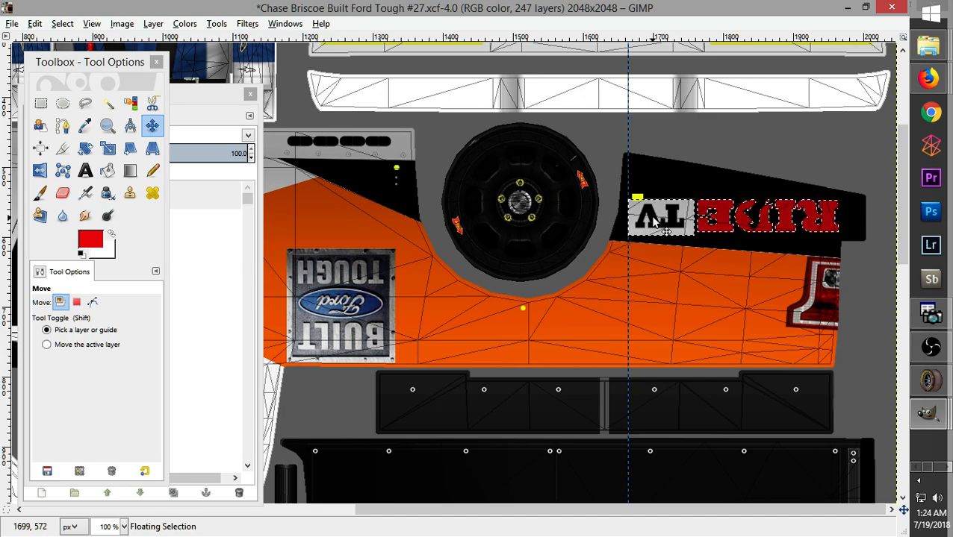
# Rotate the upside-down RIDE TV logo by 5.61° around its center and anchor it onto the Ride TV Logos layer
pyautogui.click(108, 147)
pyautogui.click(765, 261)
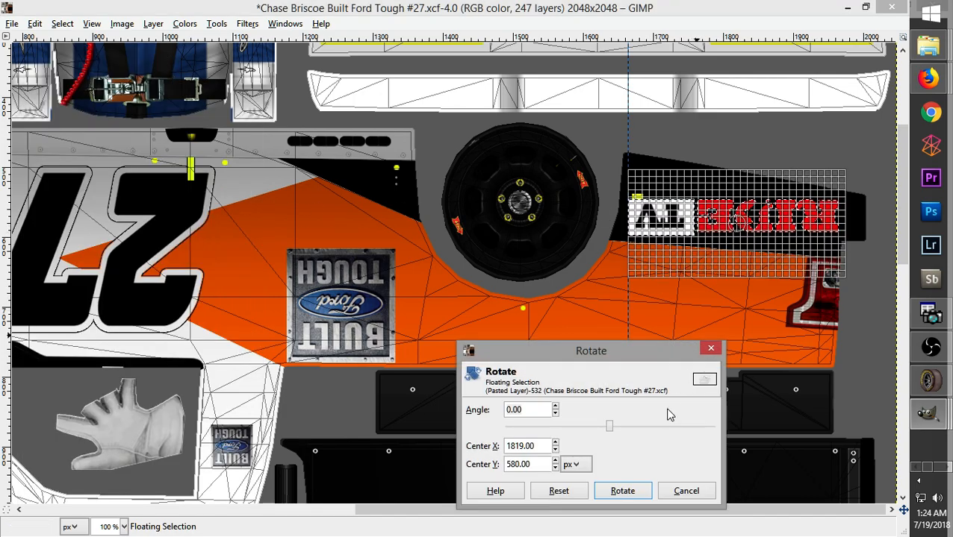
pyautogui.moveTo(606, 431); pyautogui.dragTo(613, 432)
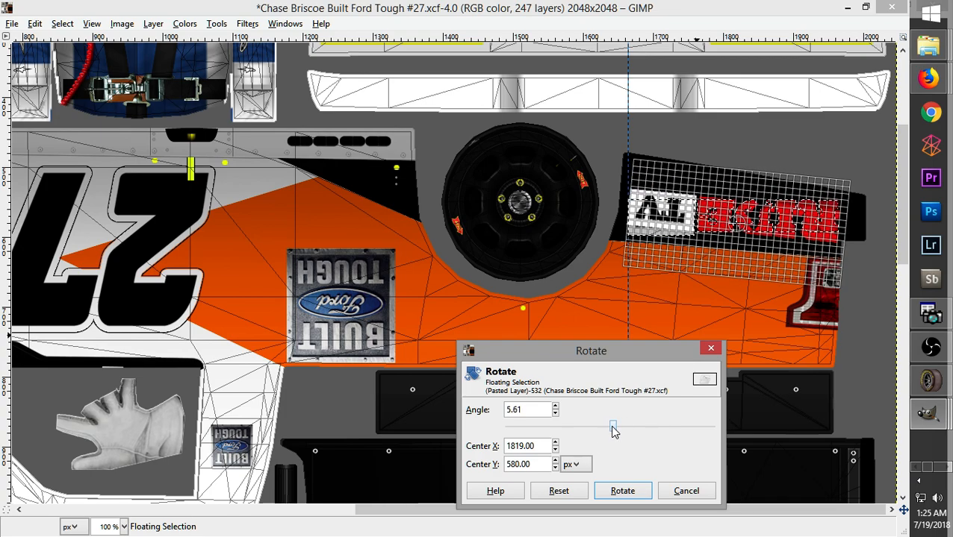
pyautogui.click(630, 491)
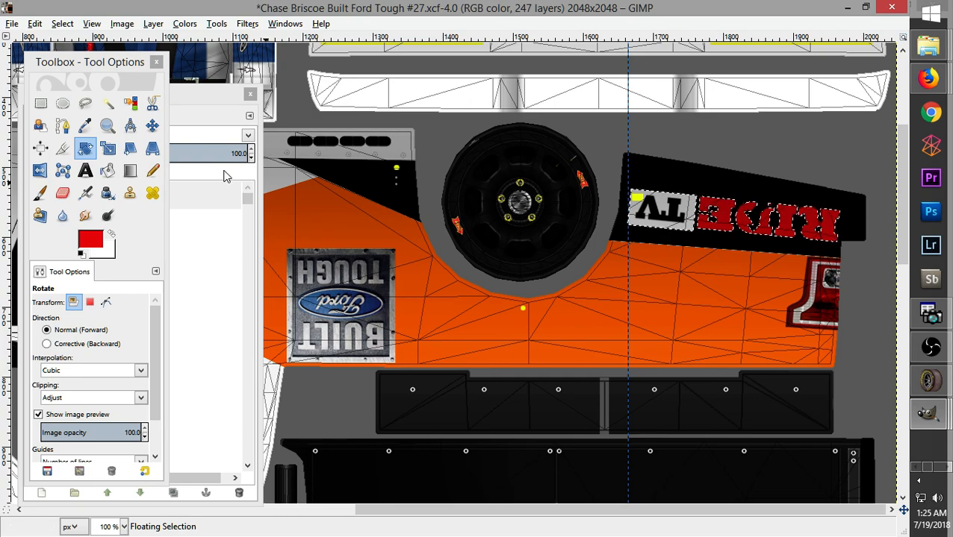
pyautogui.click(42, 106)
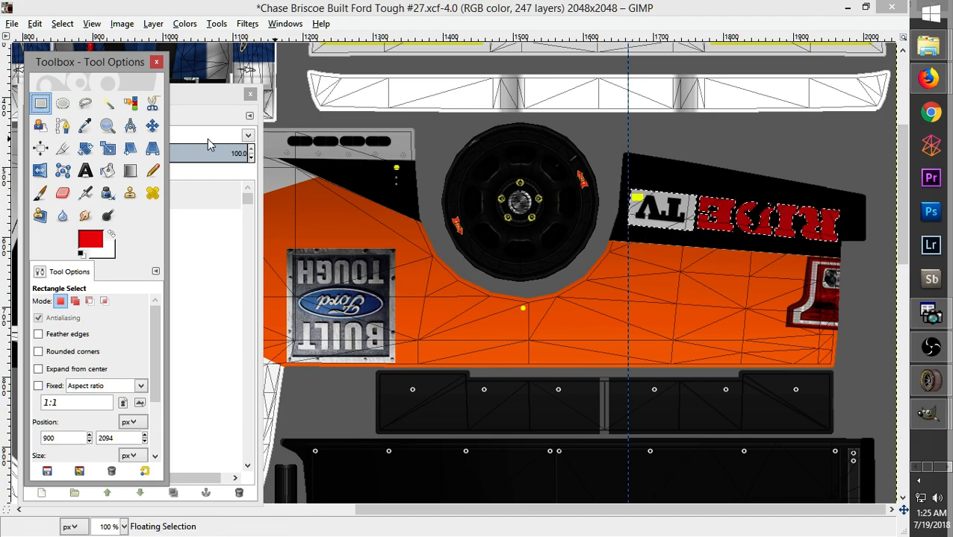
pyautogui.click(606, 139)
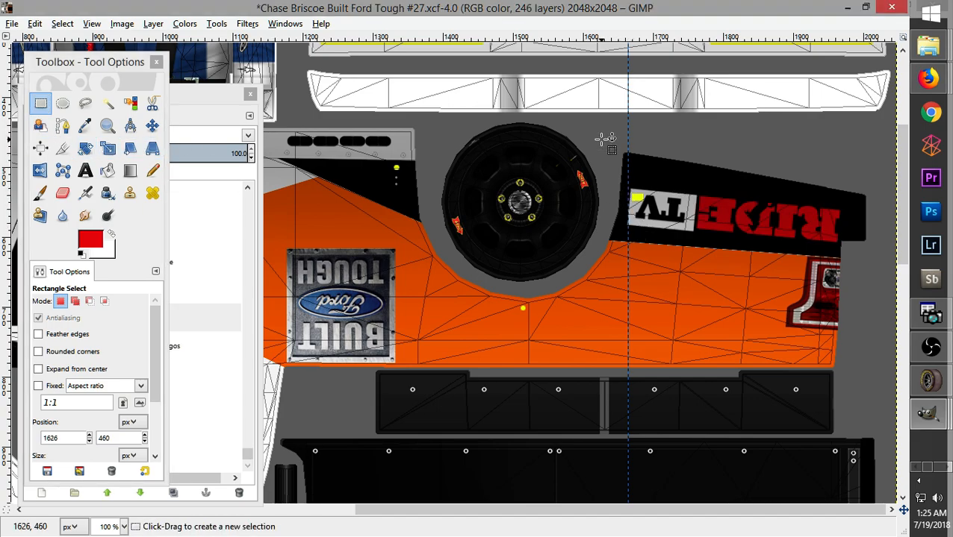
# Hide the Wire layer in the Mask #1 group and bring the whole truck template into view
pyautogui.click(213, 106)
pyautogui.scroll(20, 141, 236)
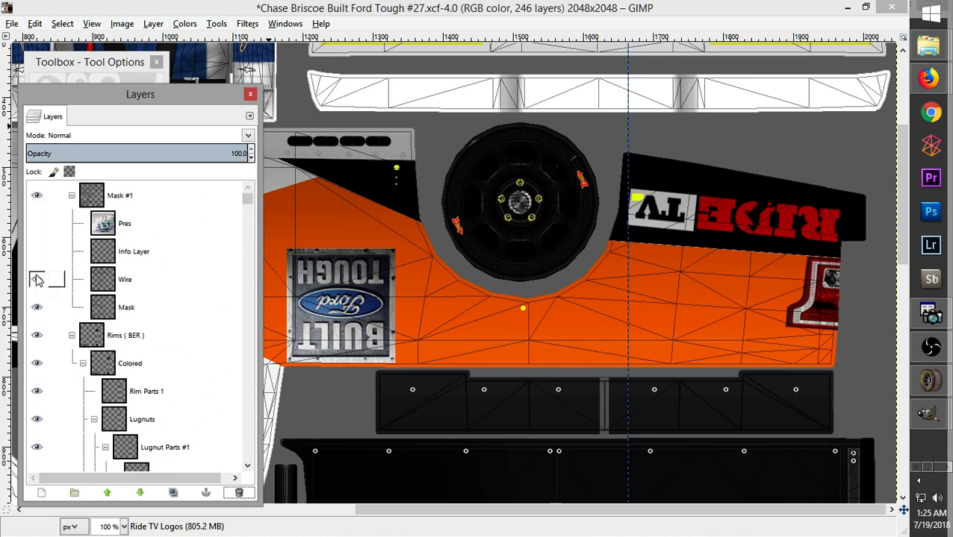
pyautogui.click(37, 280)
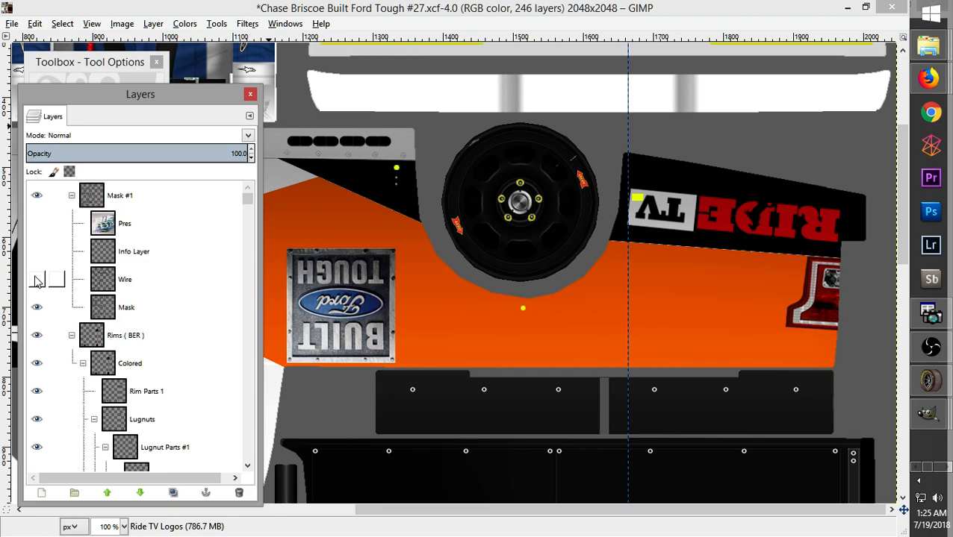
pyautogui.press('-')
pyautogui.press('-')
pyautogui.press('-')
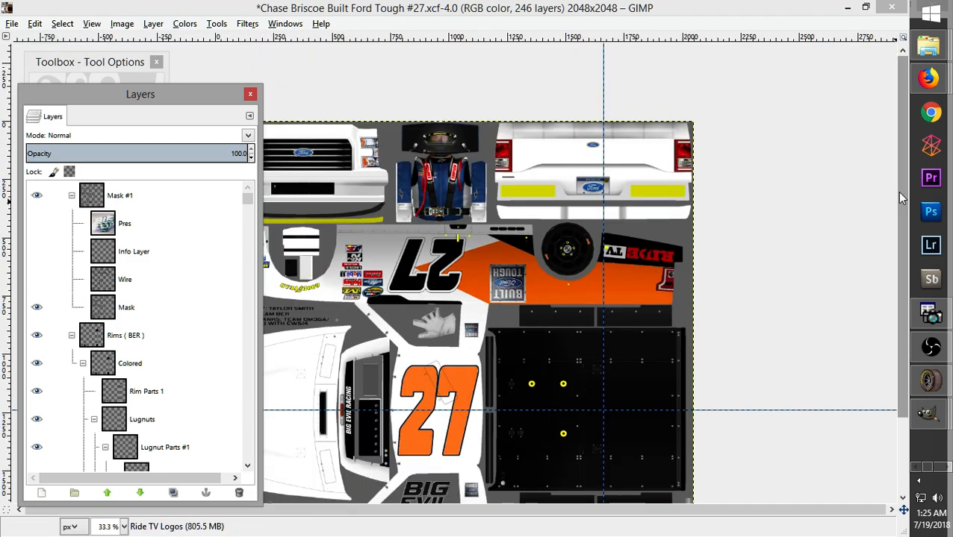
pyautogui.moveTo(899, 173); pyautogui.dragTo(902, 213)
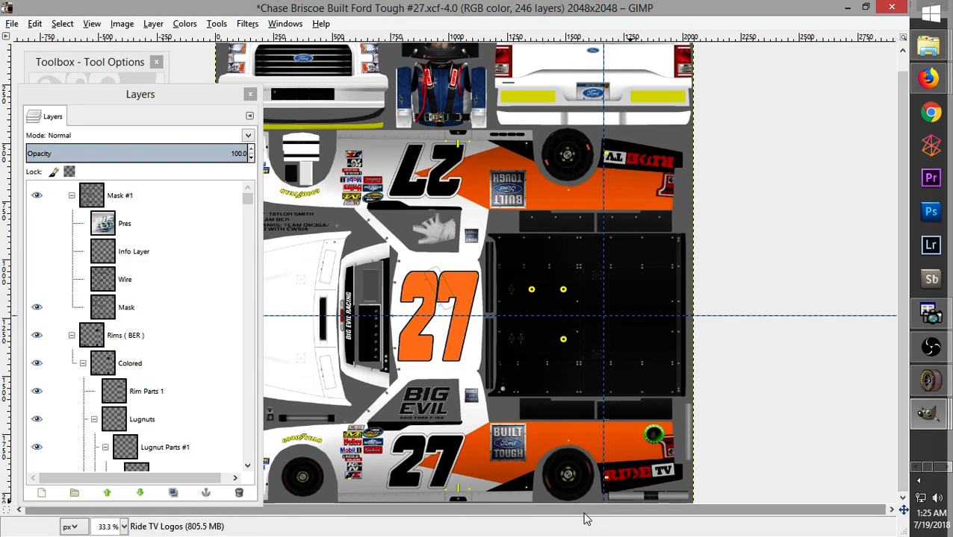
pyautogui.moveTo(190, 97); pyautogui.dragTo(137, 97)
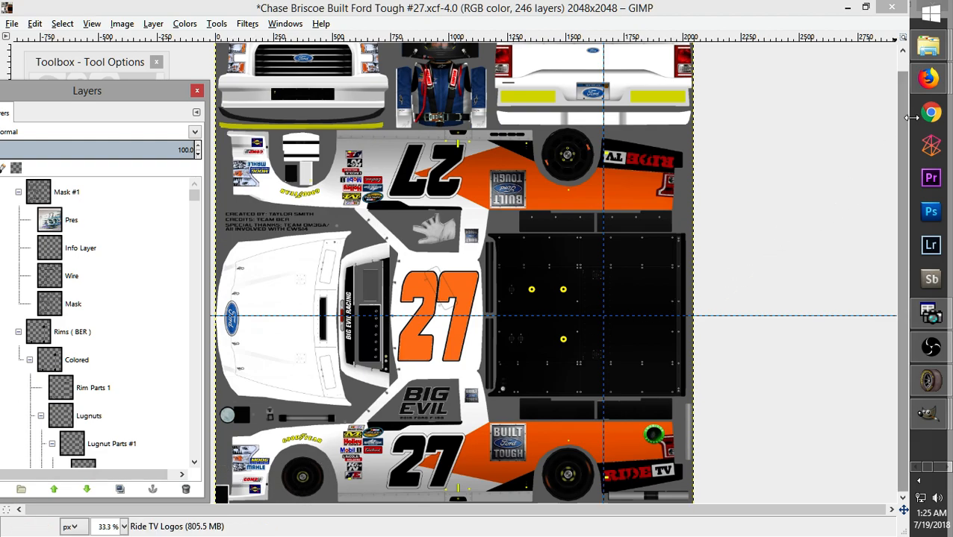
# Switch to Firefox and examine the Eldora photos and rendering of the number 27 truck for sponsor logo placement, then return to GIMP
pyautogui.moveTo(931, 84)
pyautogui.click(821, 60)
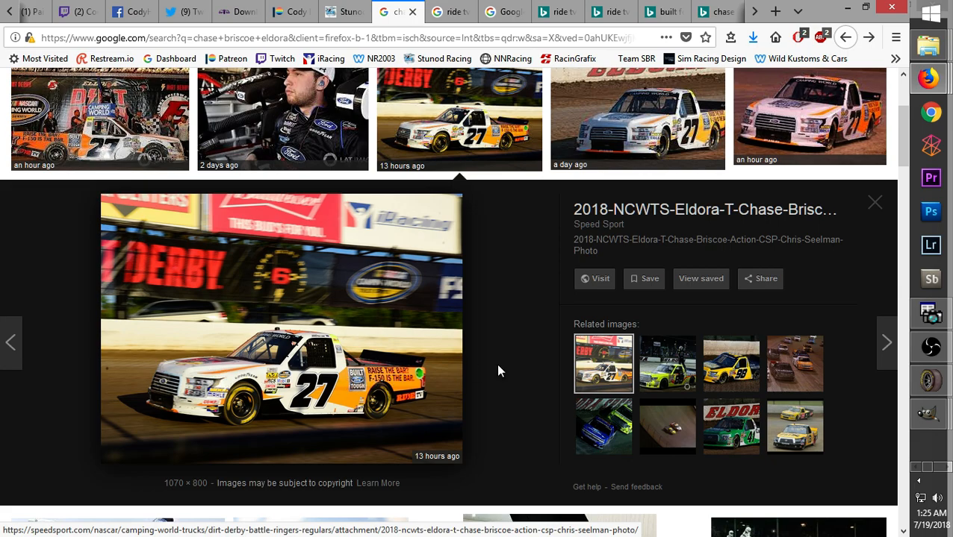
pyautogui.click(603, 157)
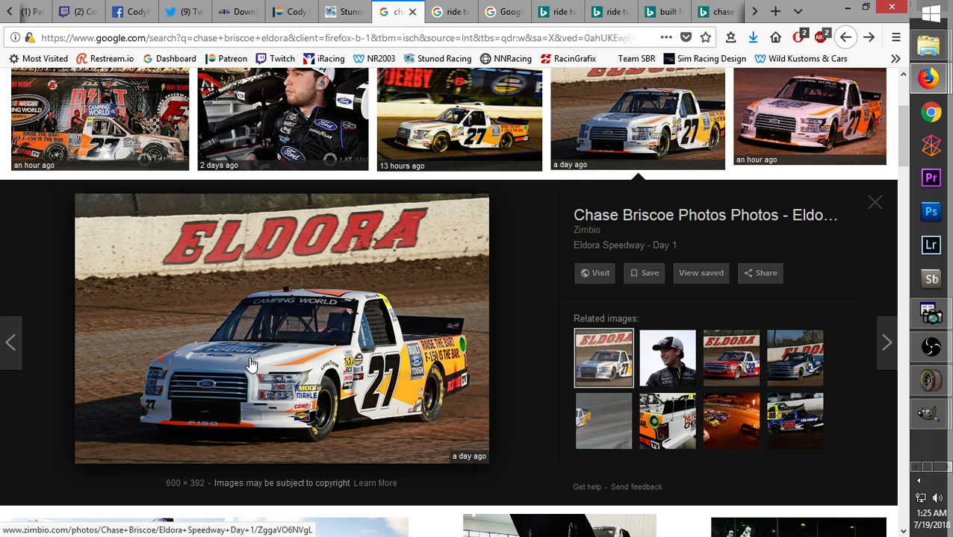
pyautogui.click(498, 139)
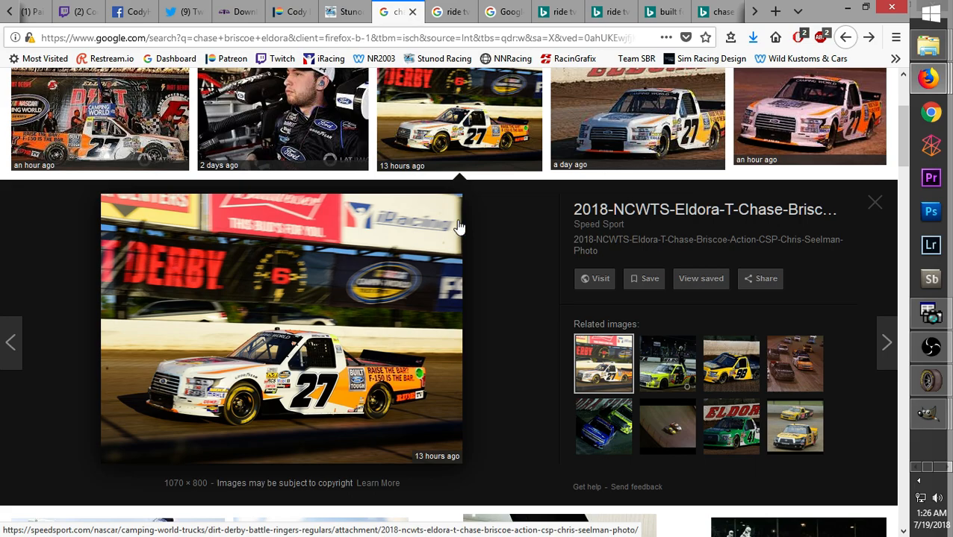
pyautogui.click(482, 131)
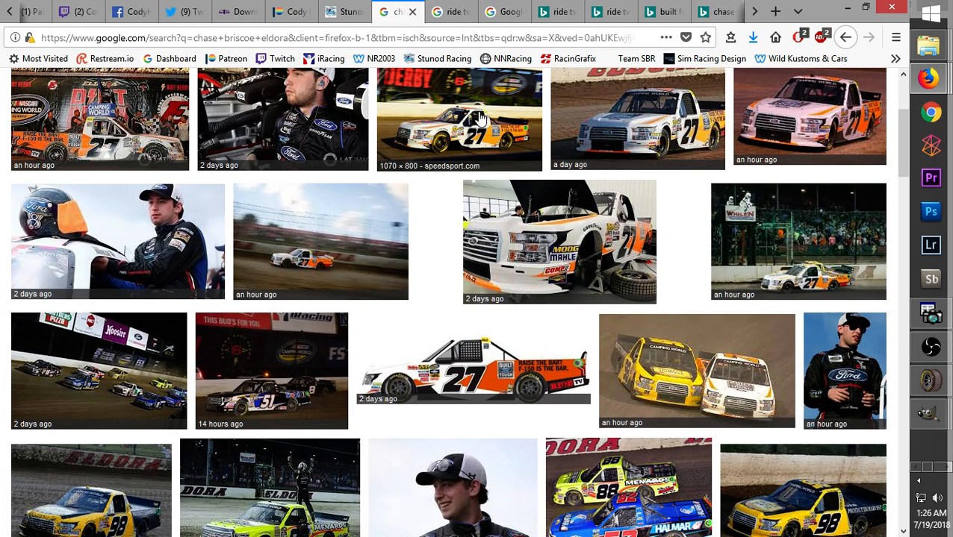
pyautogui.click(624, 122)
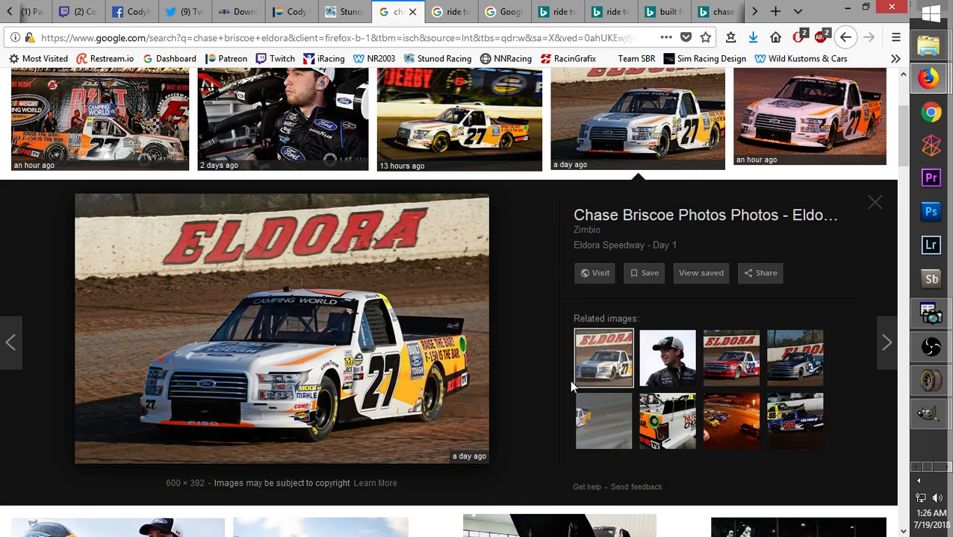
pyautogui.middleClick(537, 326)
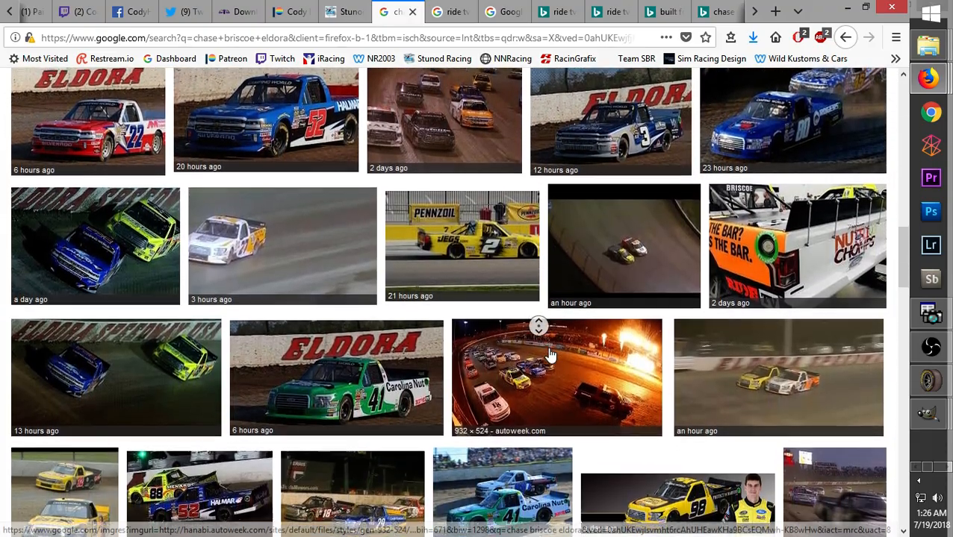
pyautogui.middleClick(548, 357)
pyautogui.click(752, 241)
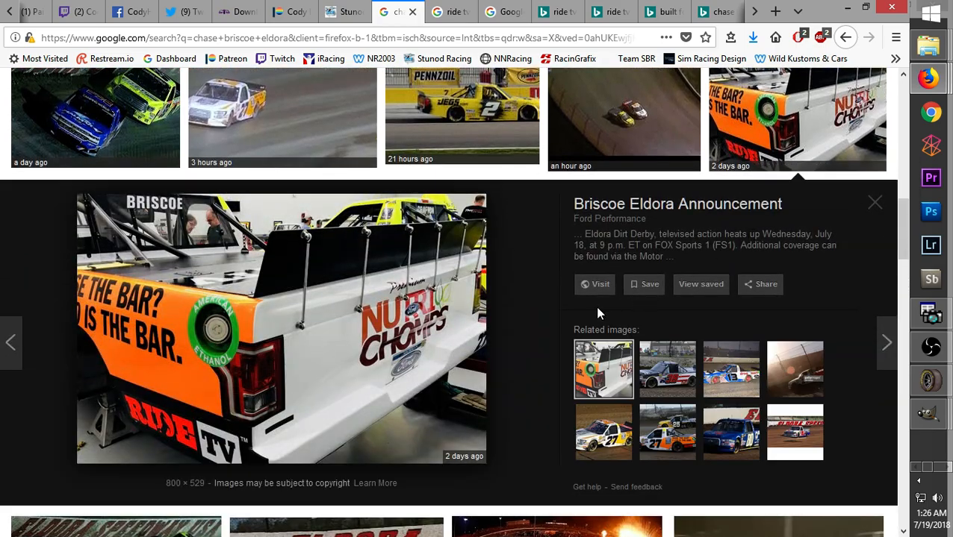
pyautogui.middleClick(530, 257)
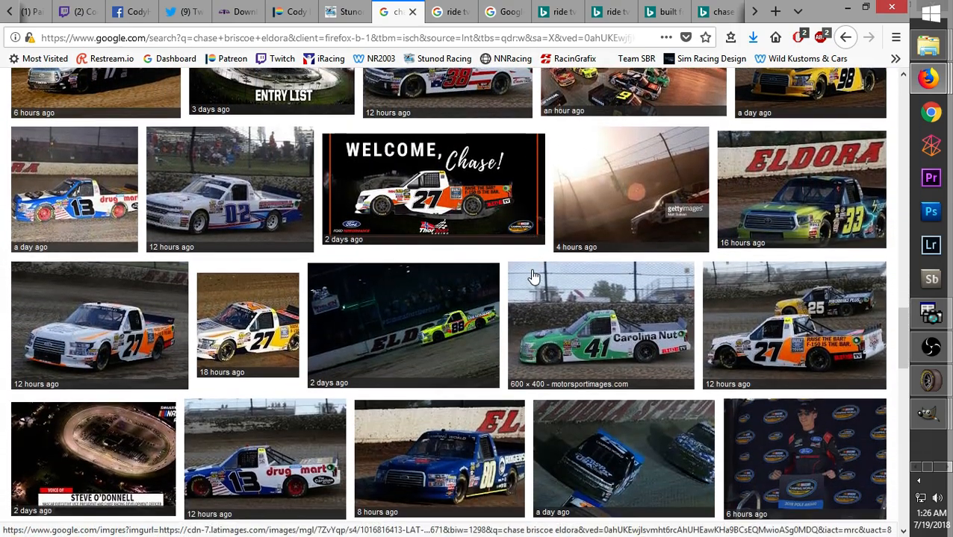
pyautogui.click(445, 187)
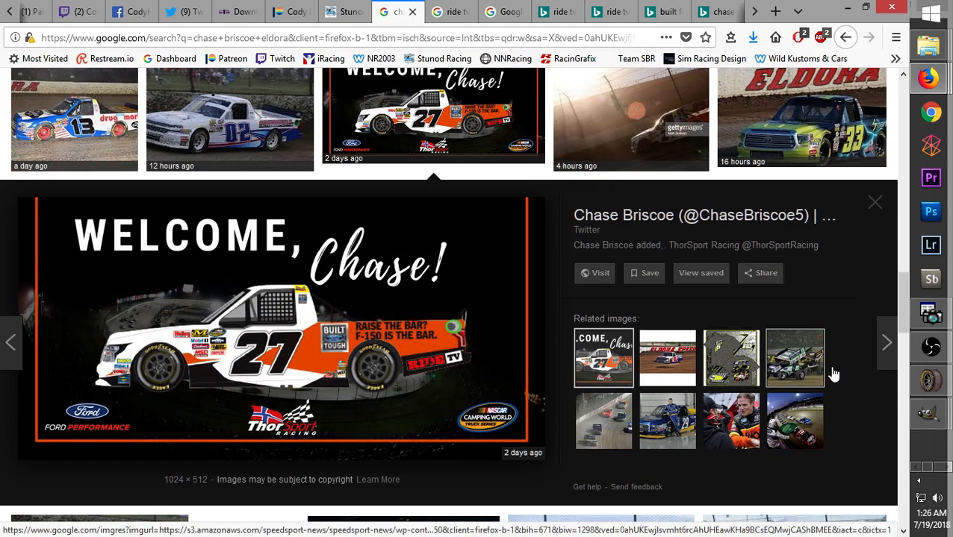
pyautogui.moveTo(928, 416)
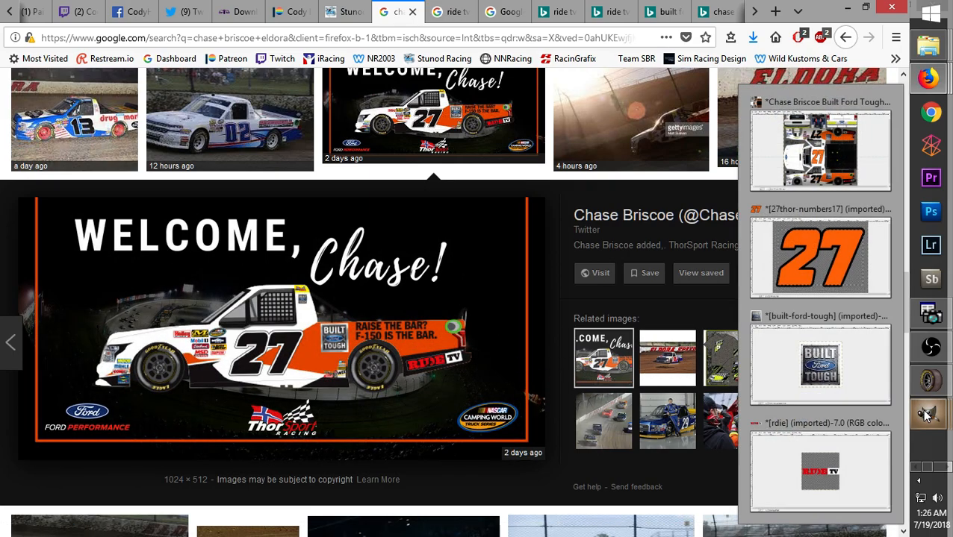
pyautogui.click(819, 149)
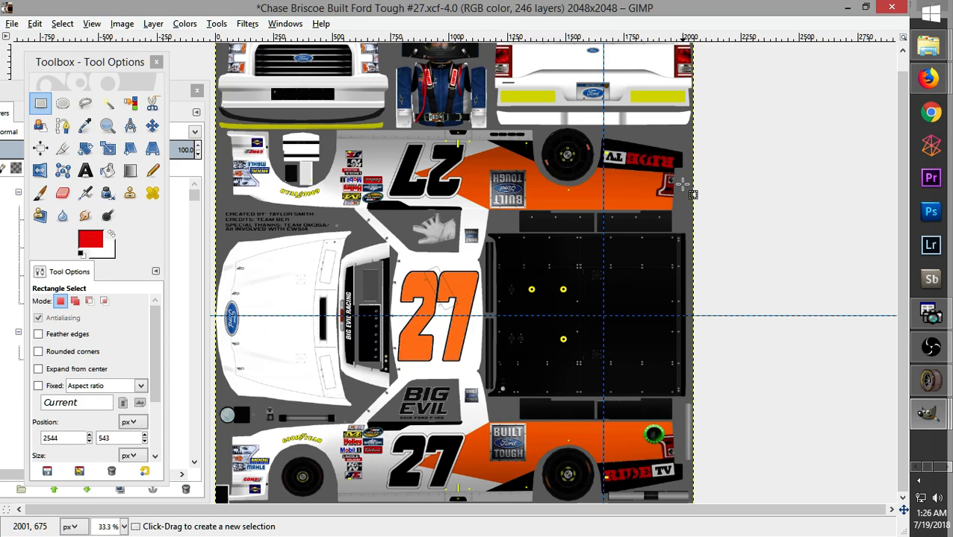
# Switch to Firefox and reopen the Briscoe Eldora Announcement photo to examine the truck's tailgate and rear corner
pyautogui.moveTo(928, 78)
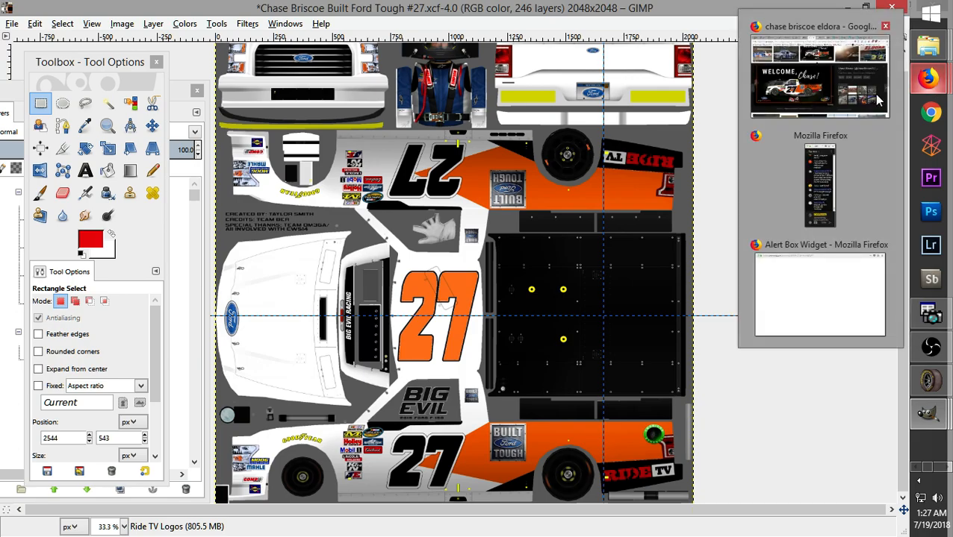
pyautogui.click(849, 88)
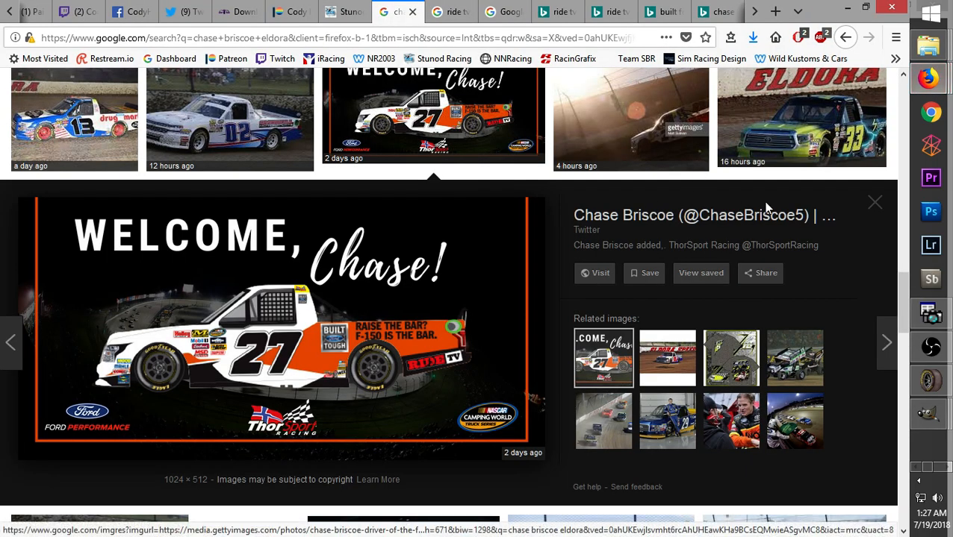
pyautogui.moveTo(901, 317); pyautogui.dragTo(883, 209)
pyautogui.click(824, 299)
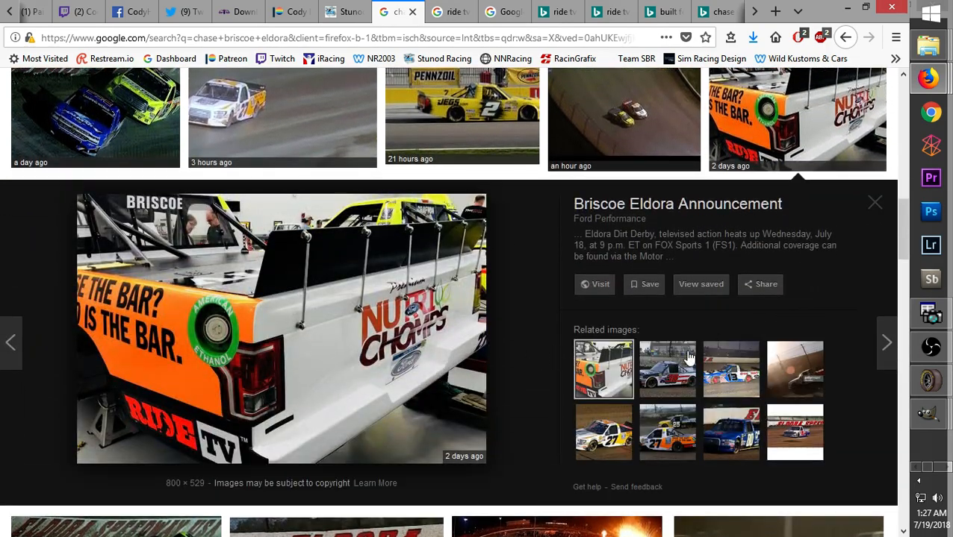
pyautogui.moveTo(929, 409)
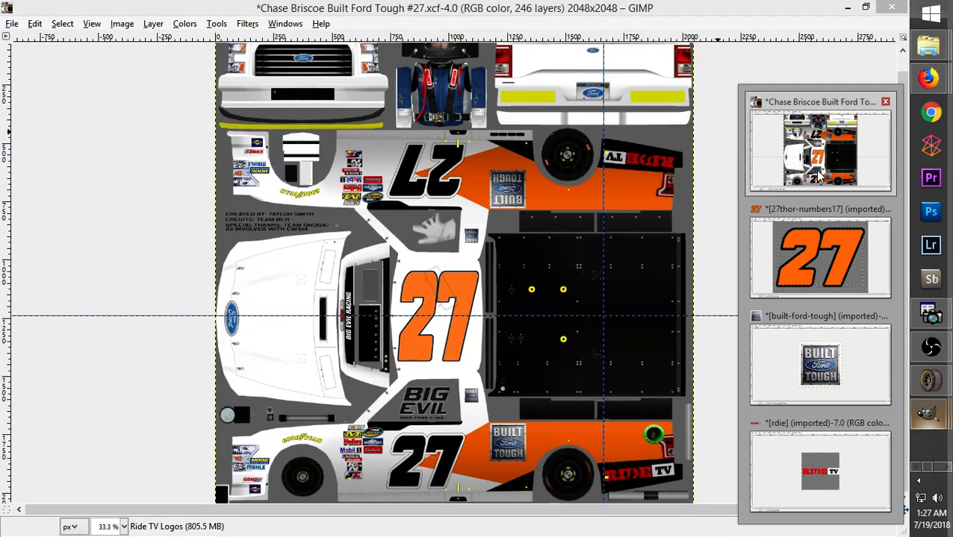
# Switch to the truck template in GIMP and hide the Rookie Decals layer with the yellow rear bumper stripes
pyautogui.click(820, 150)
pyautogui.click(107, 66)
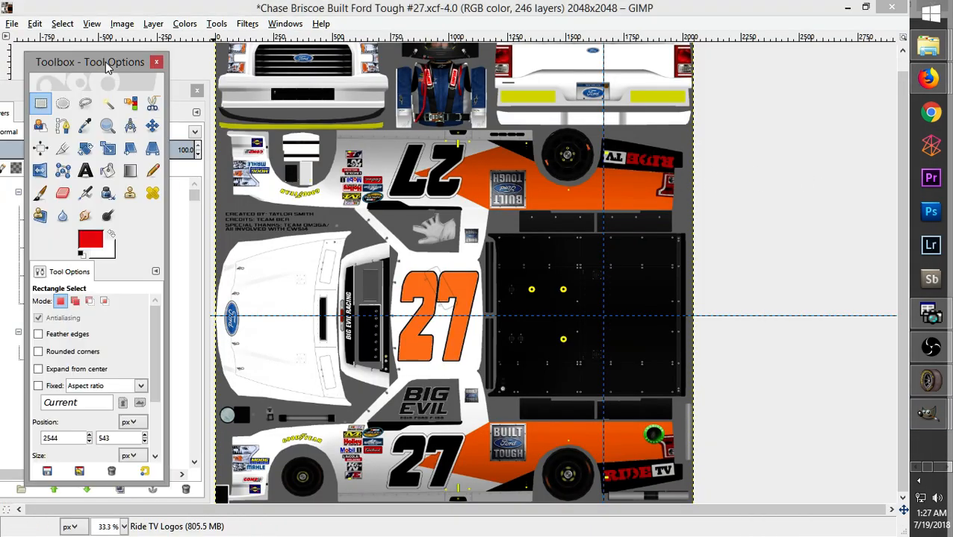
pyautogui.click(177, 101)
pyautogui.moveTo(128, 103); pyautogui.dragTo(184, 83)
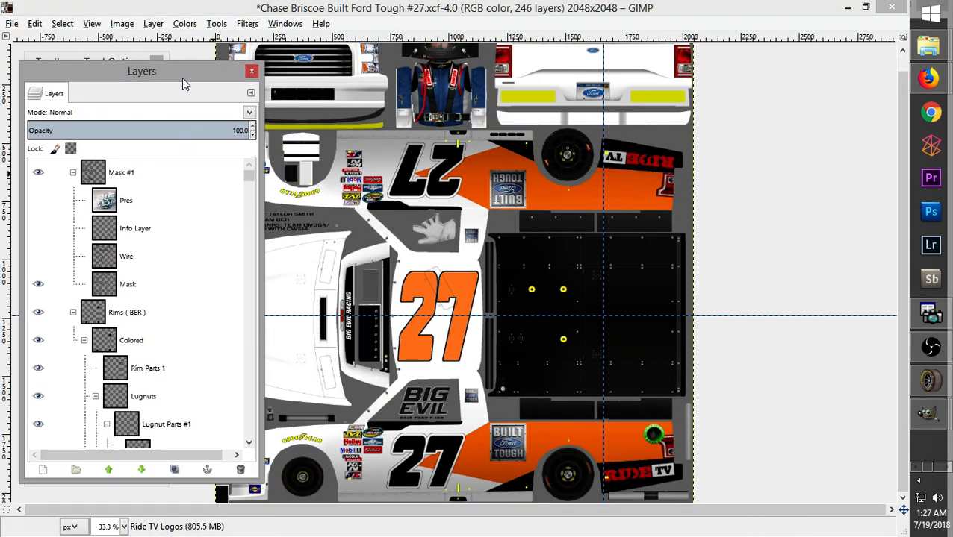
pyautogui.moveTo(248, 178); pyautogui.dragTo(250, 312)
pyautogui.scroll(-1, 248, 312)
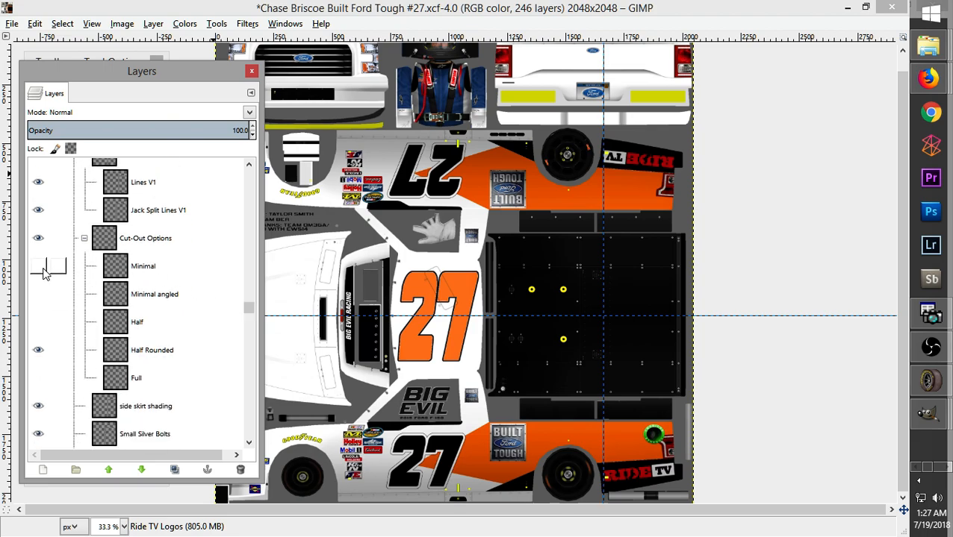
pyautogui.click(42, 295)
pyautogui.moveTo(250, 312); pyautogui.dragTo(250, 409)
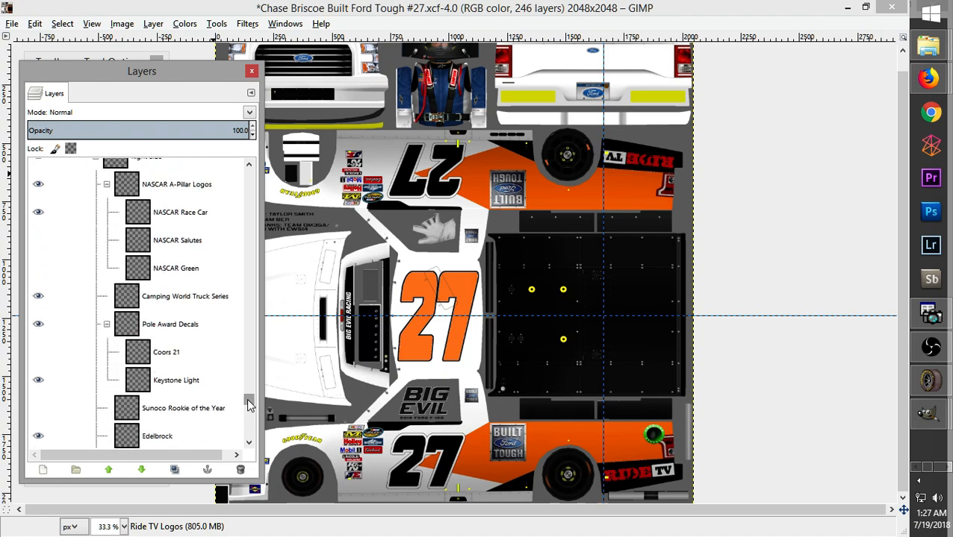
pyautogui.moveTo(250, 399); pyautogui.dragTo(251, 427)
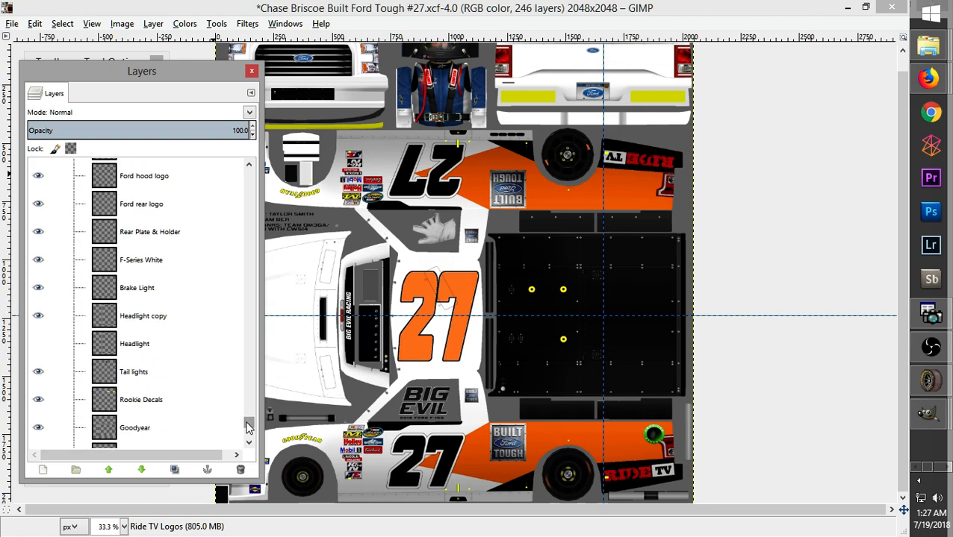
pyautogui.click(165, 401)
pyautogui.click(38, 401)
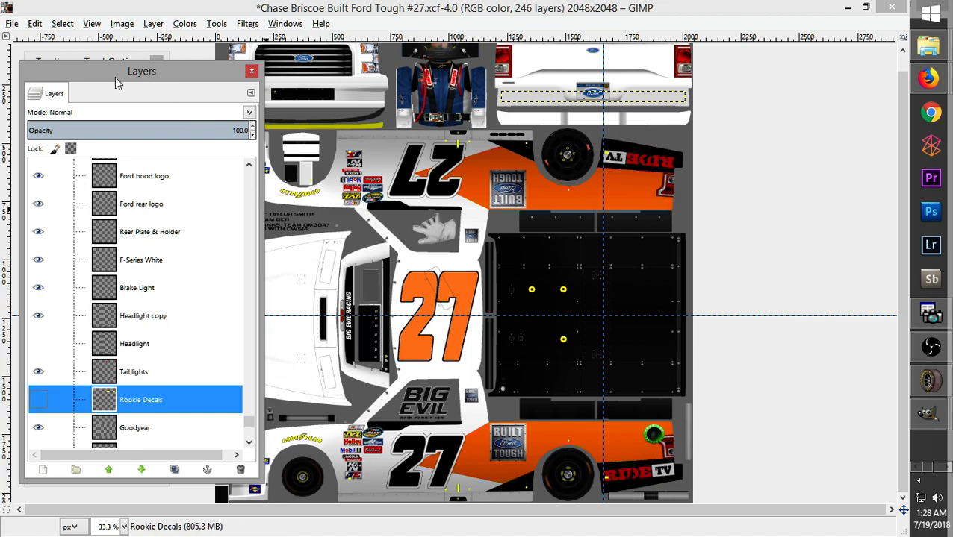
pyautogui.moveTo(191, 74); pyautogui.dragTo(111, 85)
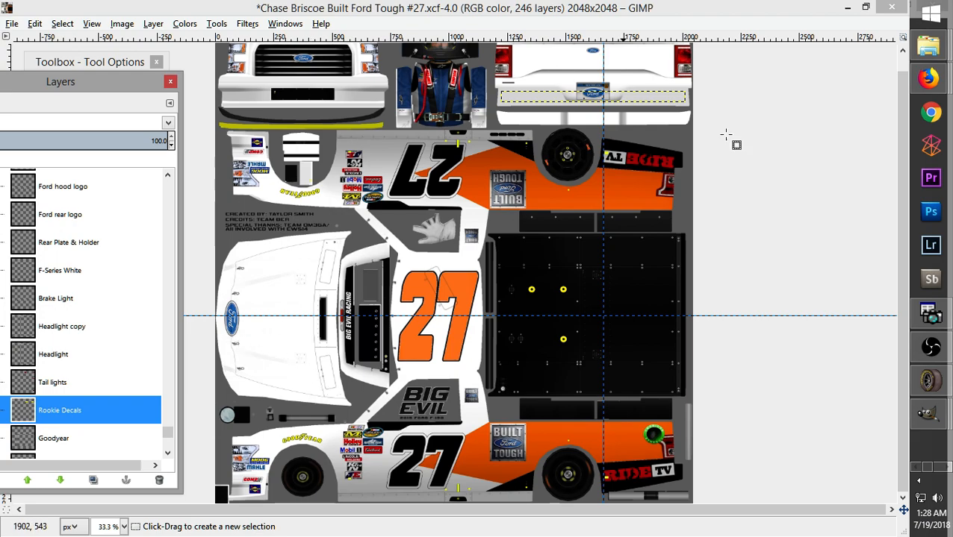
# Copy the metal-framed Built Ford Tough logo without its white border from the built-ford-tough image, then return to the truck template
pyautogui.moveTo(927, 424)
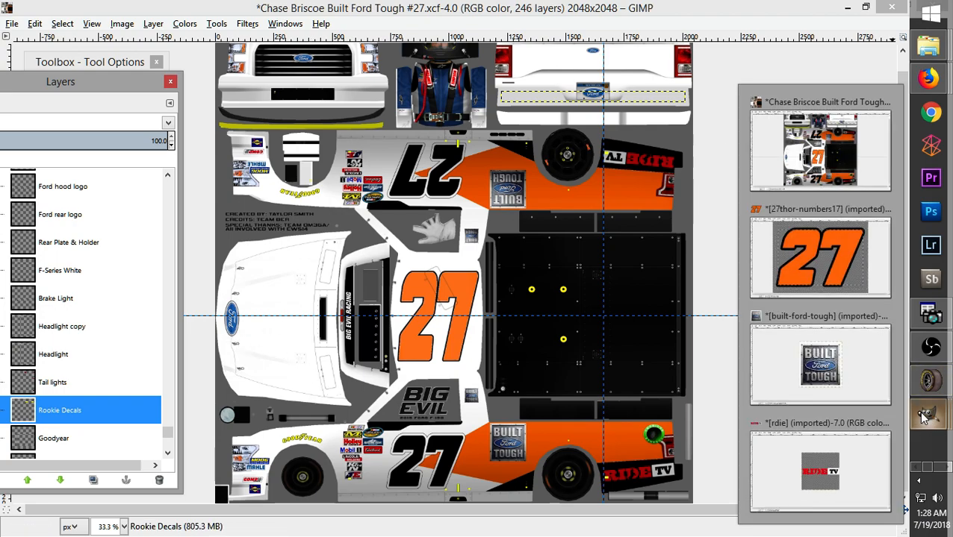
pyautogui.click(754, 328)
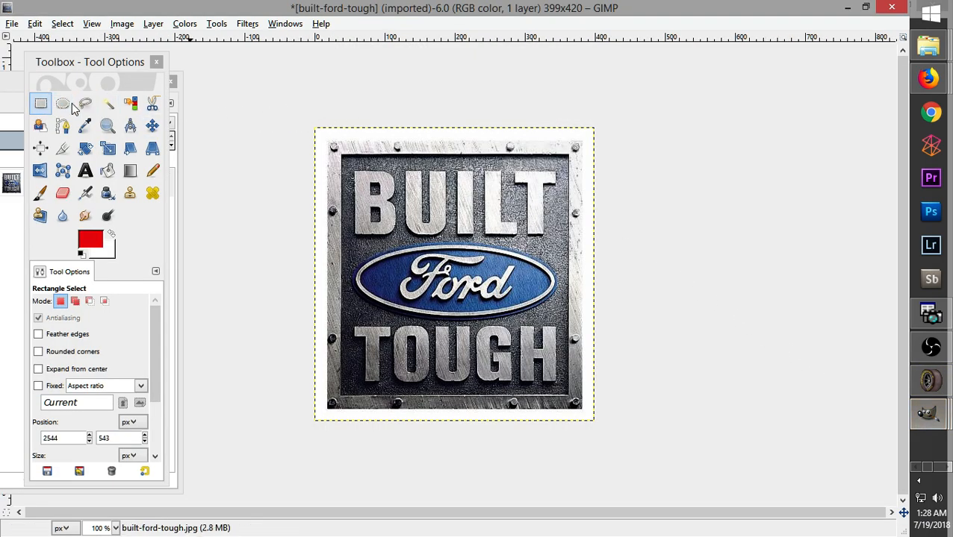
pyautogui.moveTo(328, 139); pyautogui.dragTo(582, 412)
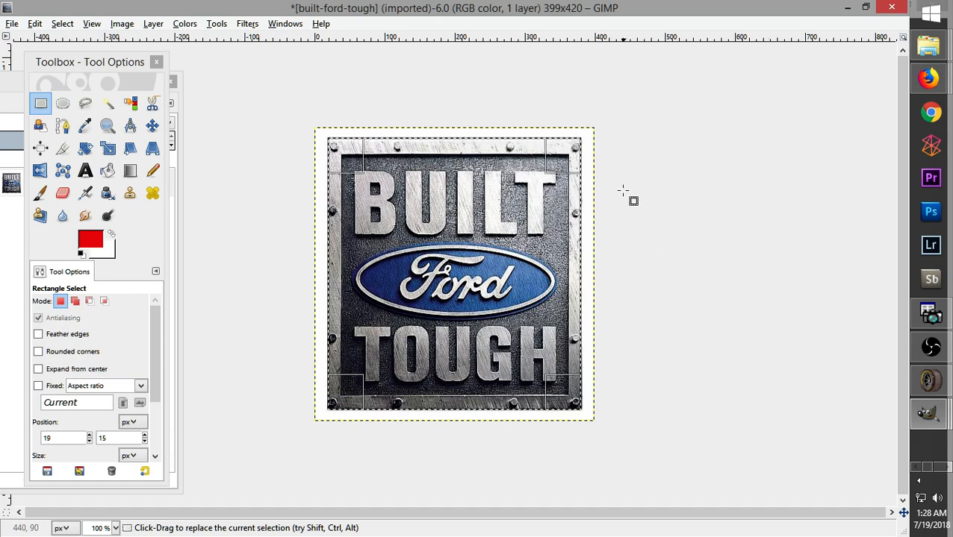
pyautogui.moveTo(491, 148); pyautogui.dragTo(490, 149)
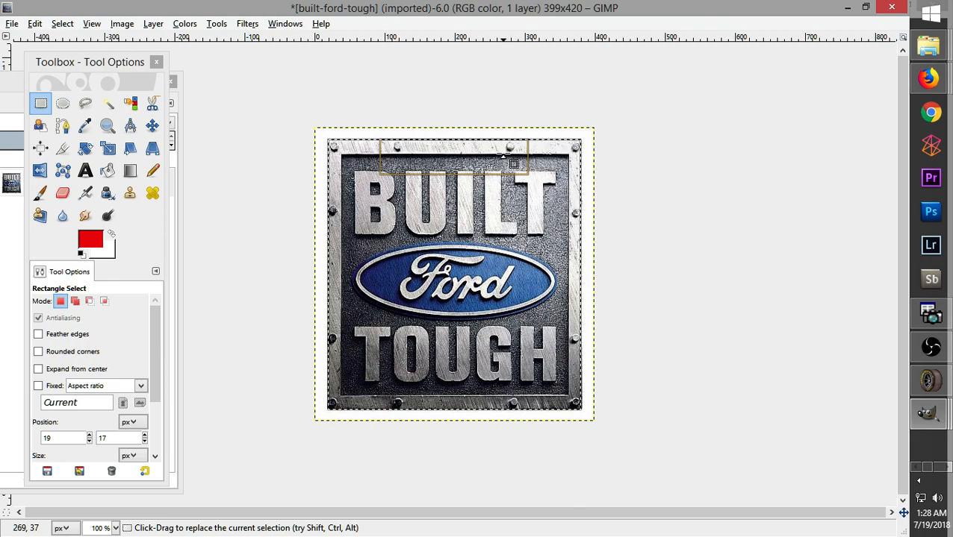
pyautogui.hotkey('ctrl', 'c')
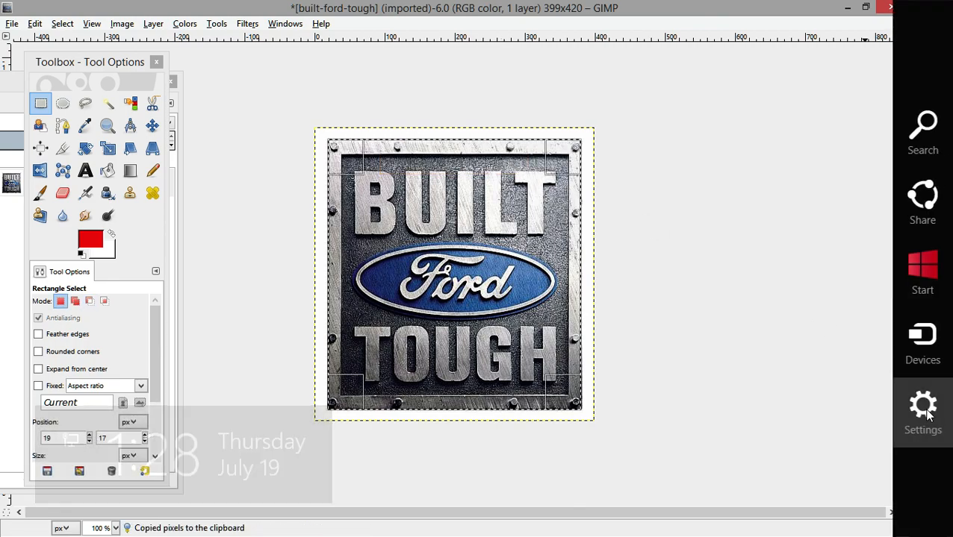
pyautogui.click(924, 418)
pyautogui.click(669, 244)
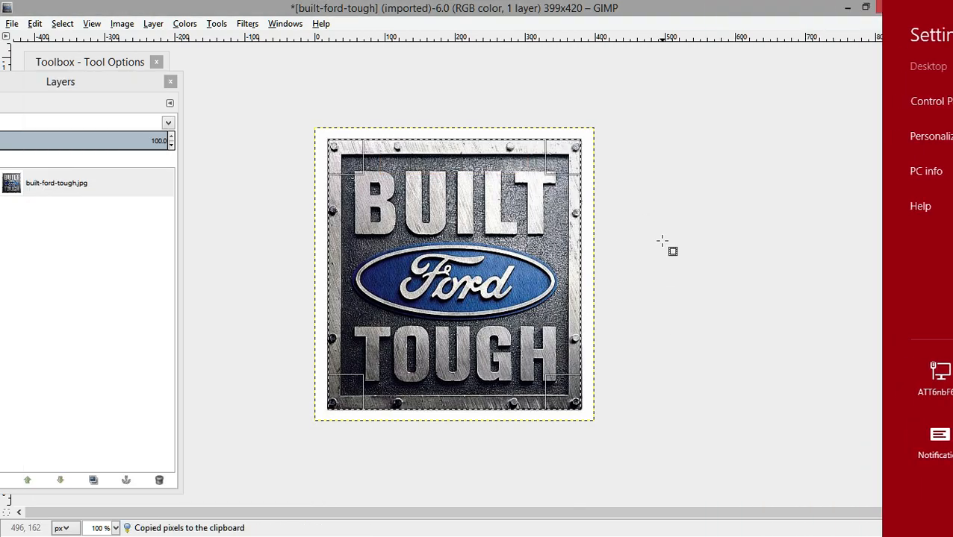
pyautogui.moveTo(924, 420)
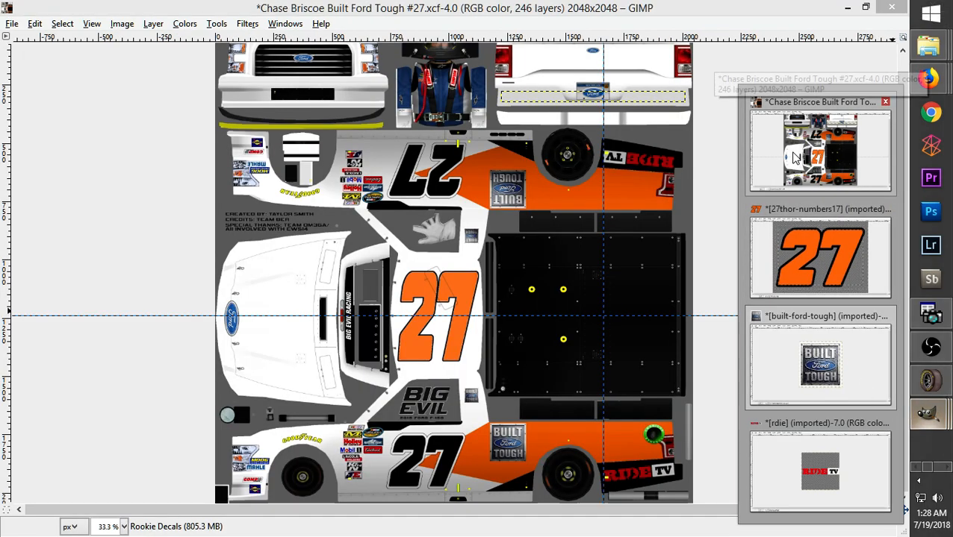
pyautogui.click(795, 156)
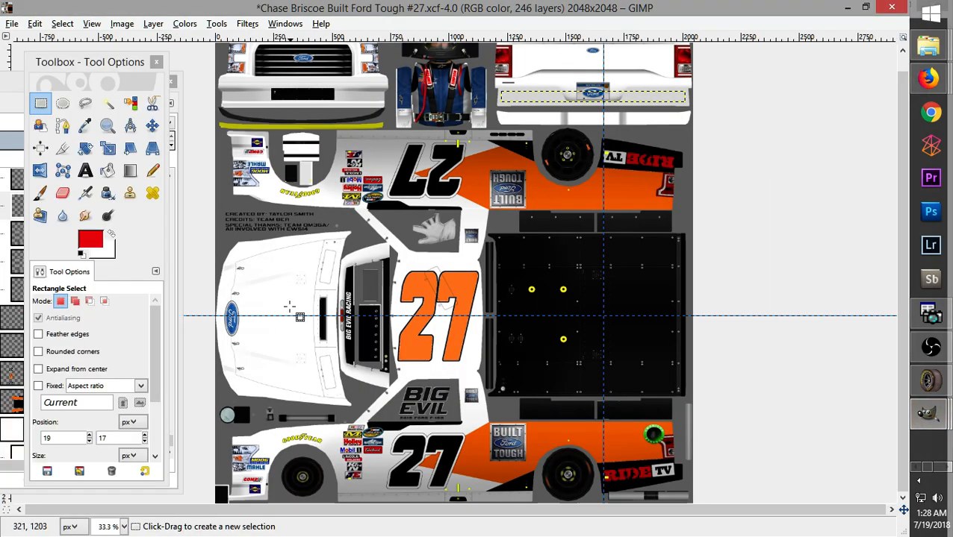
# Paste the copied logo onto the Built Ford Tough Logos layer and rotate it 90° clockwise
pyautogui.moveTo(105, 67); pyautogui.dragTo(136, 76)
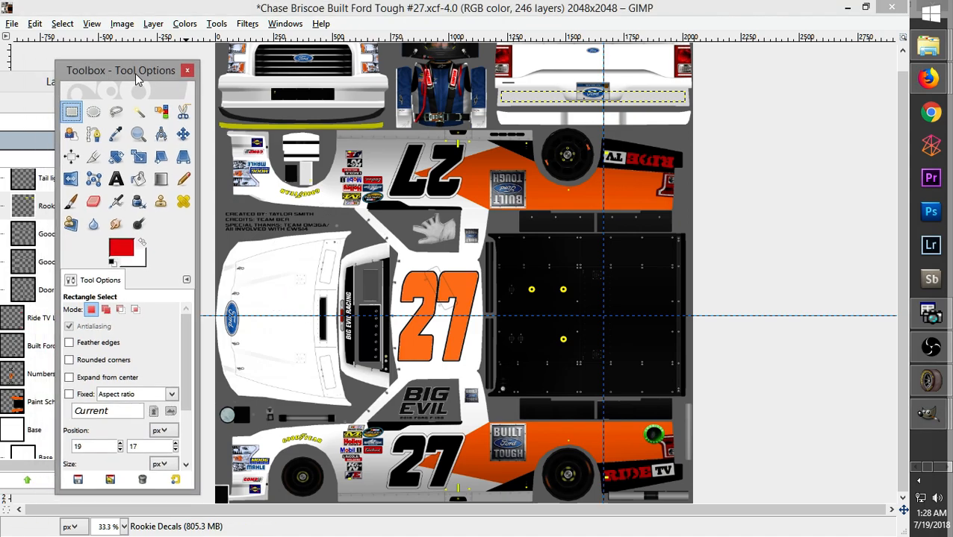
pyautogui.click(32, 86)
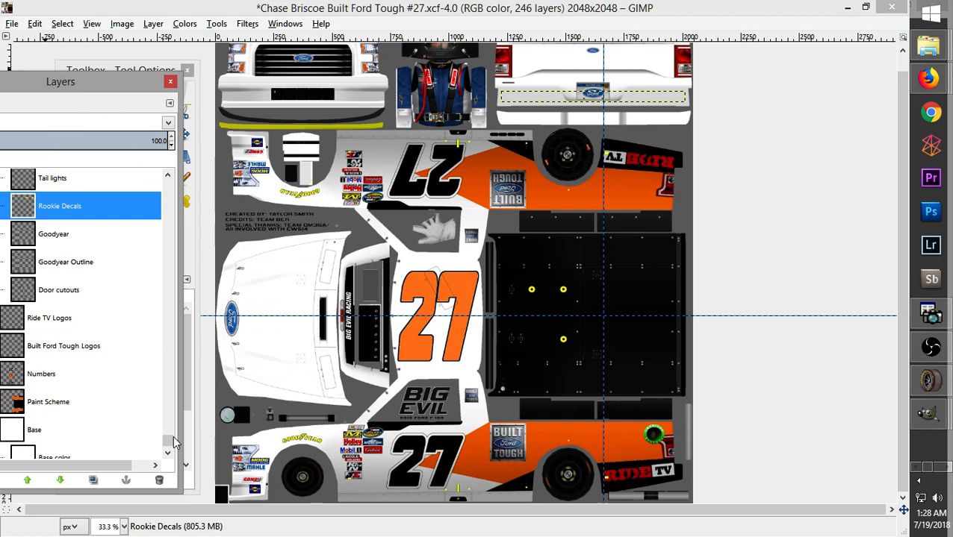
pyautogui.scroll(-1, 170, 446)
pyautogui.click(65, 336)
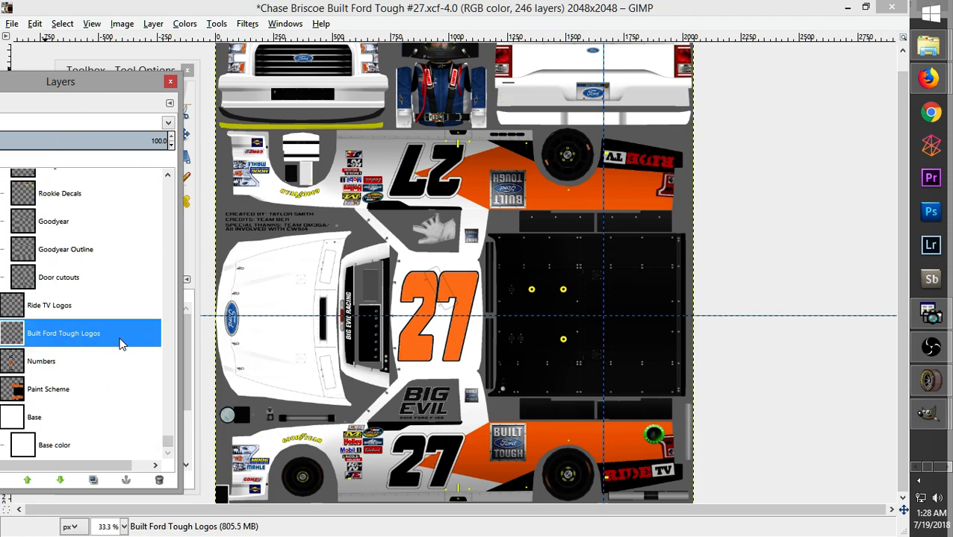
pyautogui.hotkey('ctrl', 'v')
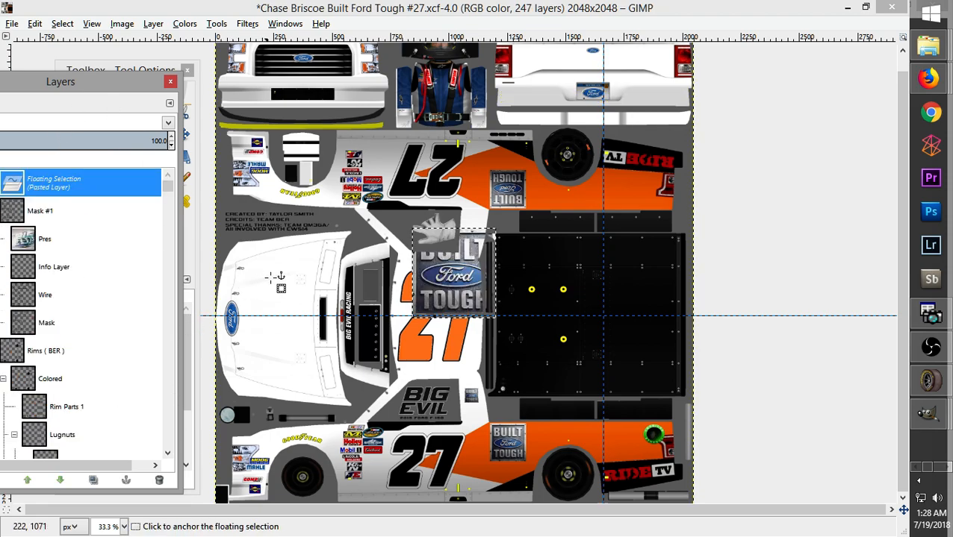
pyautogui.rightClick(463, 282)
pyautogui.moveTo(529, 362)
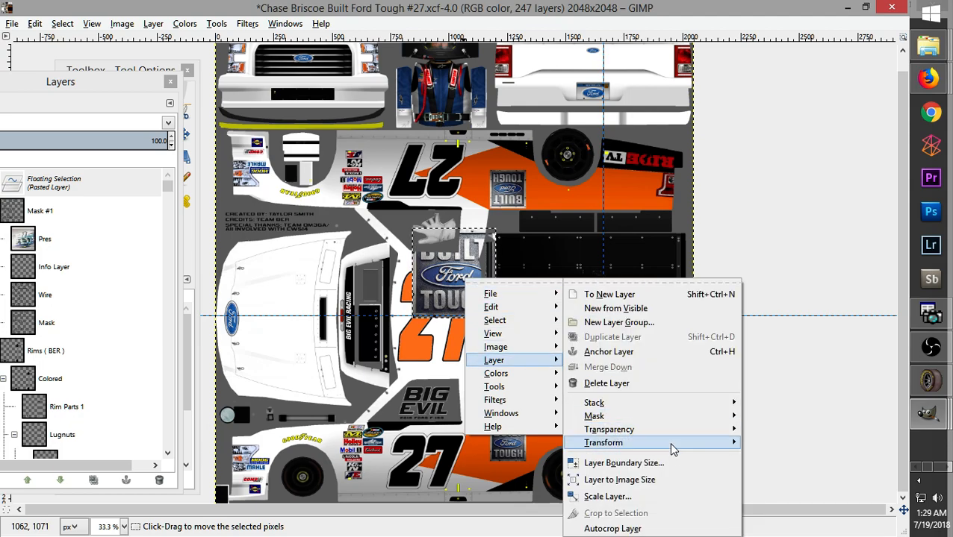
pyautogui.moveTo(671, 448)
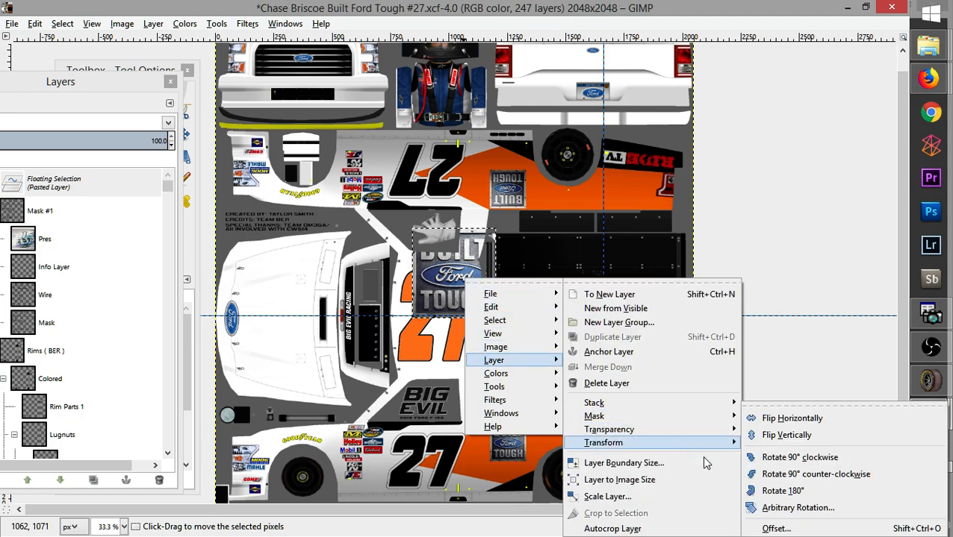
pyautogui.click(776, 458)
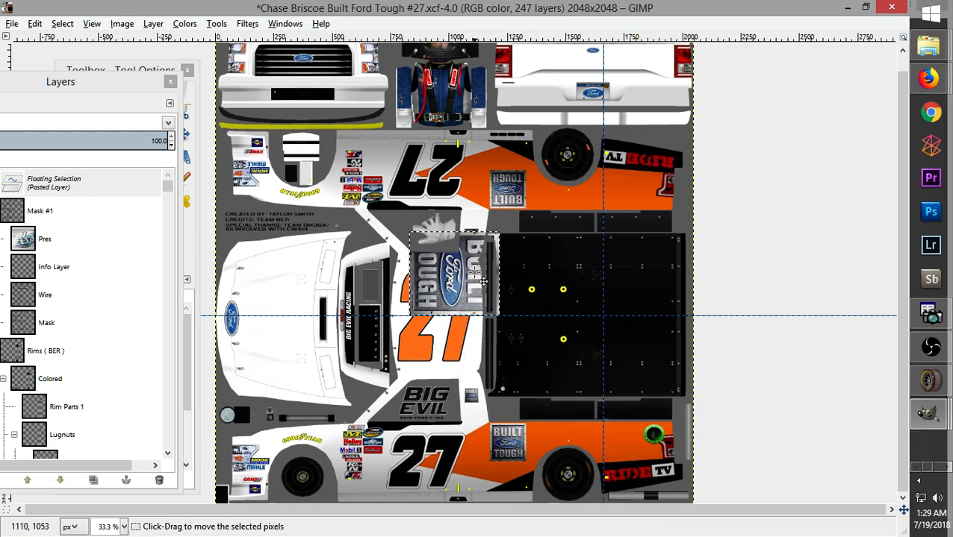
# Move the pasted Built Ford Tough logo onto the truck's hood and scale it down to 349 × 326 pixels
pyautogui.moveTo(483, 281); pyautogui.dragTo(317, 329)
pyautogui.rightClick(312, 324)
pyautogui.moveTo(378, 404)
pyautogui.click(469, 497)
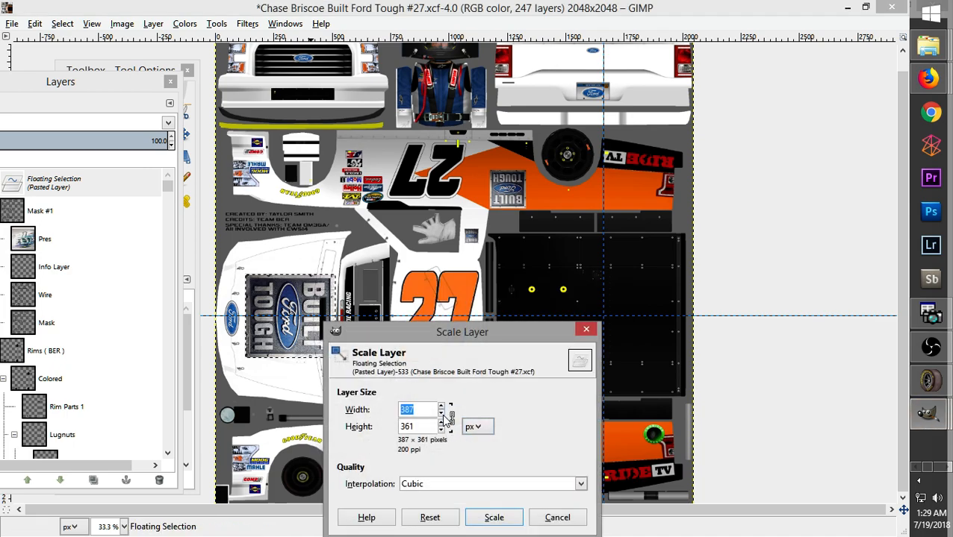
pyautogui.click(491, 518)
pyautogui.moveTo(306, 348); pyautogui.dragTo(300, 348)
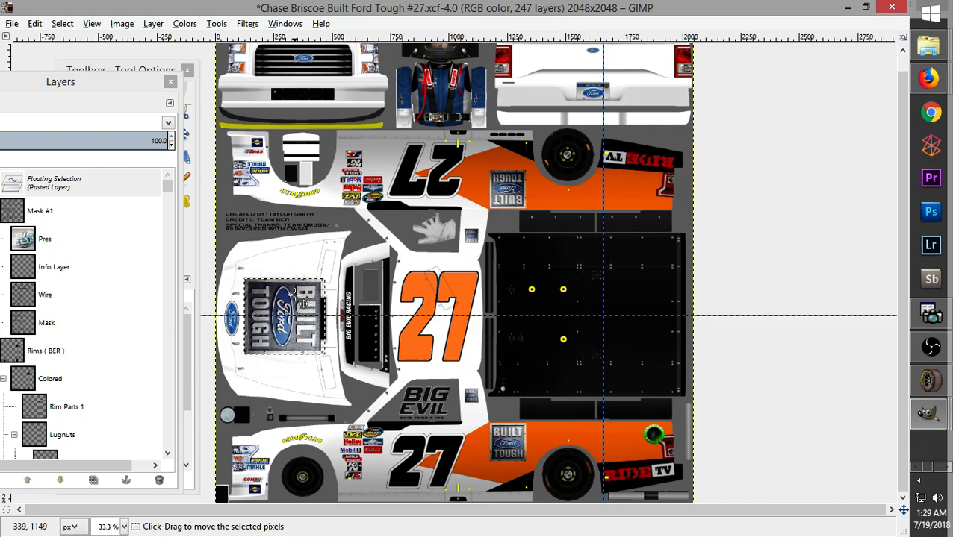
# Switch to Firefox and open the Eldora photo-finish picture to examine the hood logo's size and placement, then return to the GIMP template
pyautogui.moveTo(929, 79)
pyautogui.click(820, 78)
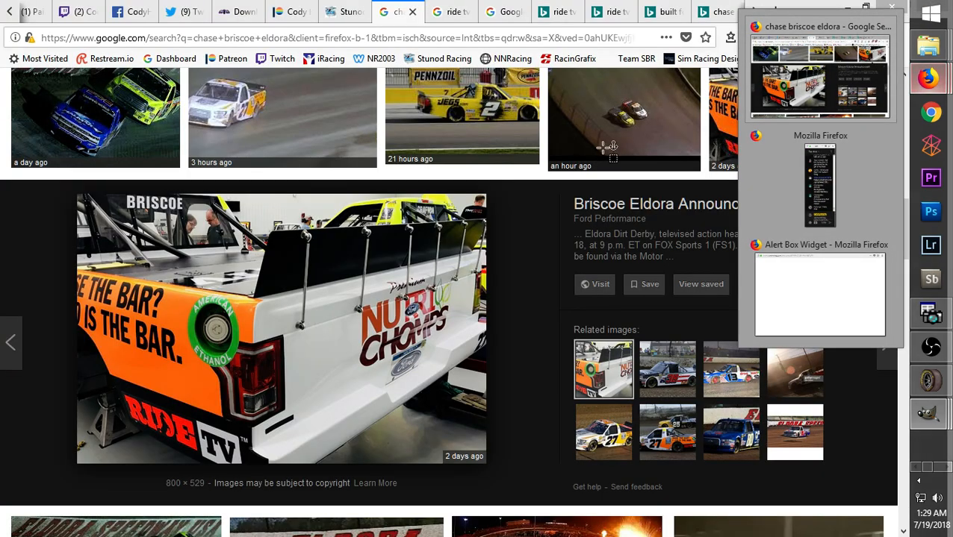
pyautogui.click(832, 90)
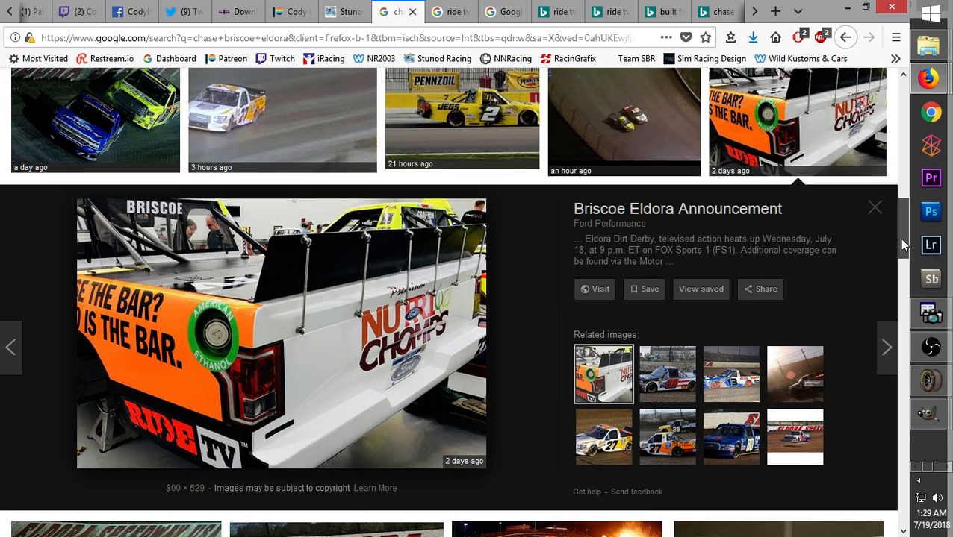
pyautogui.moveTo(898, 239); pyautogui.dragTo(892, 171)
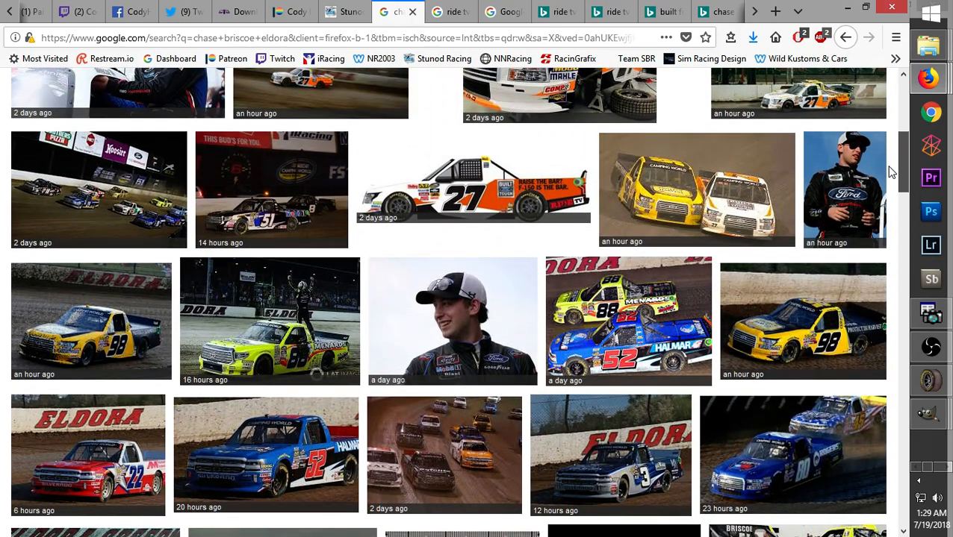
pyautogui.click(710, 211)
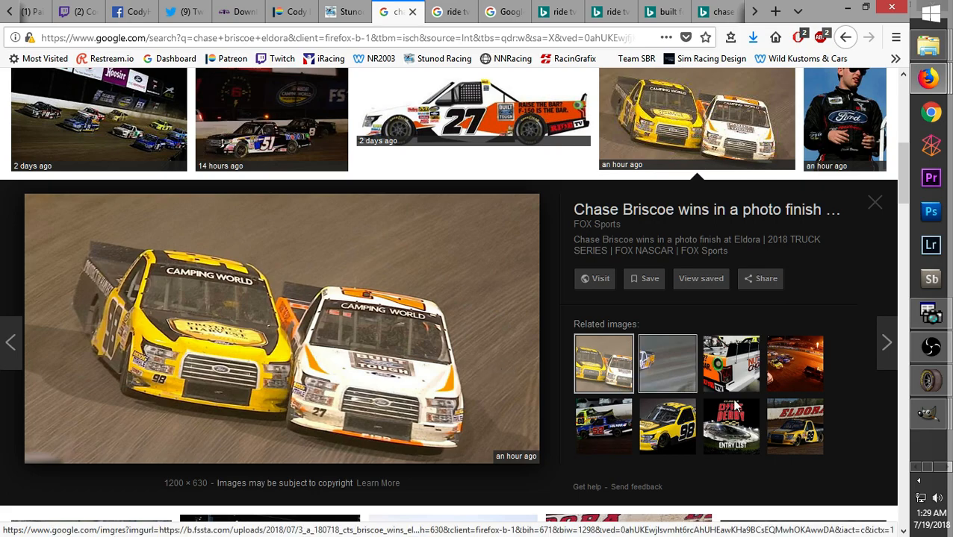
pyautogui.moveTo(944, 421)
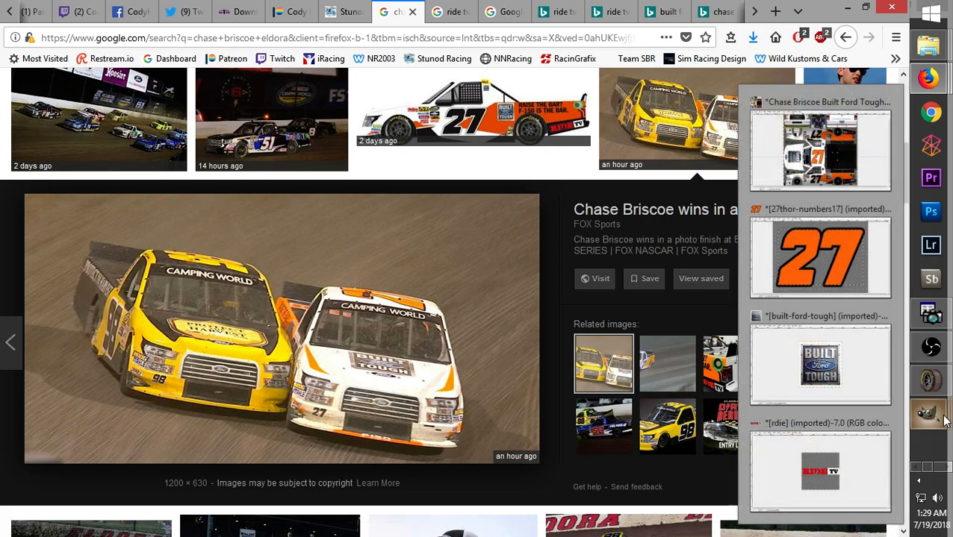
pyautogui.click(820, 149)
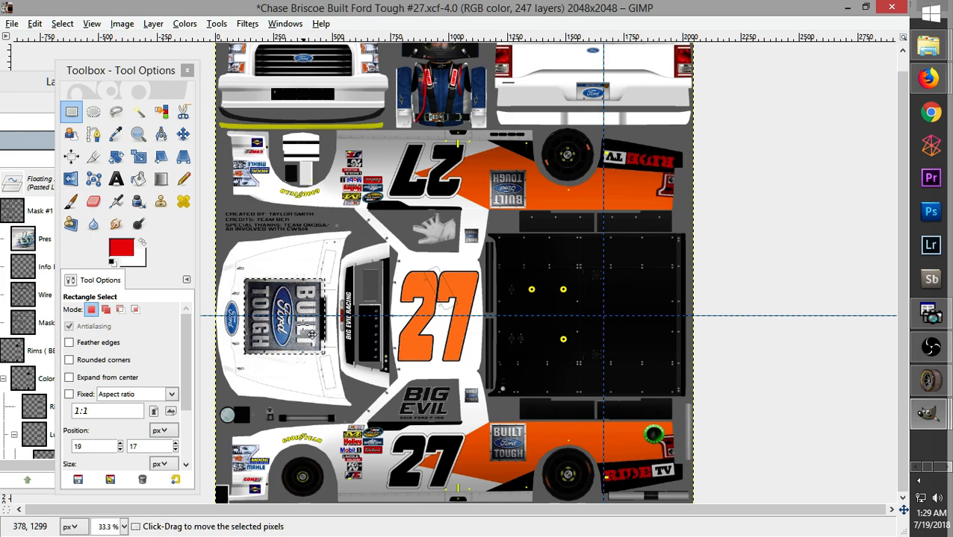
# Scale the hood's Built Ford Tough logo to 300 × 280 pixels, then shift it slightly toward the nose and anchor it
pyautogui.rightClick(287, 304)
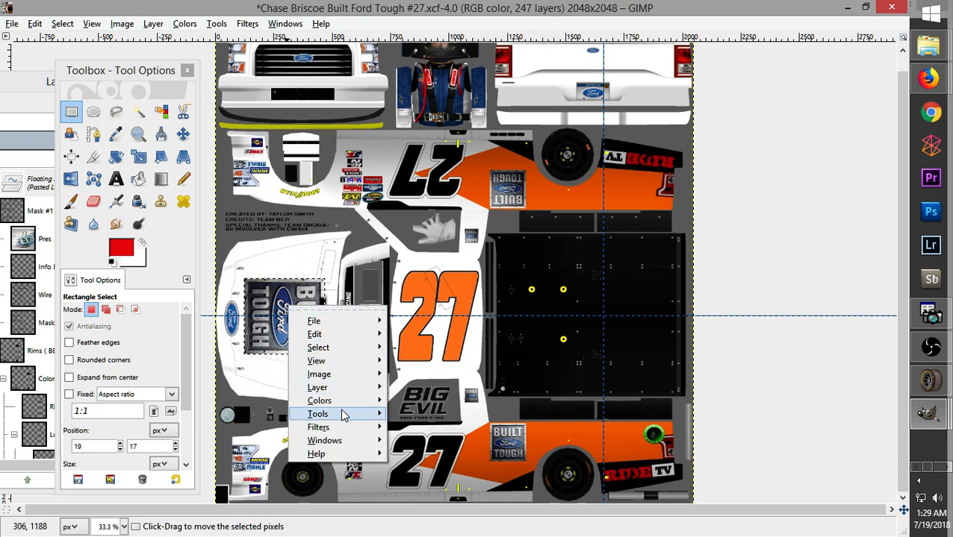
pyautogui.moveTo(319, 388)
pyautogui.click(436, 495)
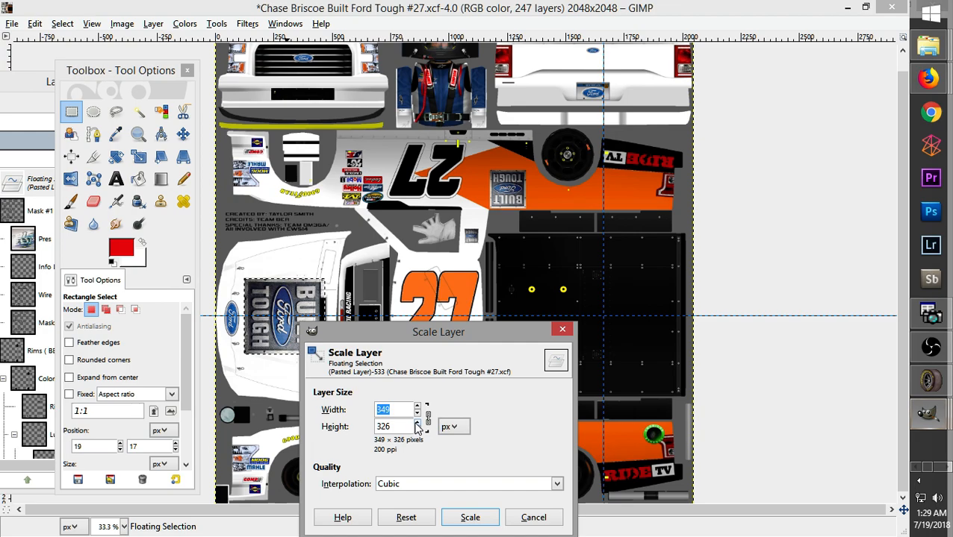
pyautogui.click(418, 414)
pyautogui.click(418, 414)
pyautogui.click(416, 406)
pyautogui.click(417, 406)
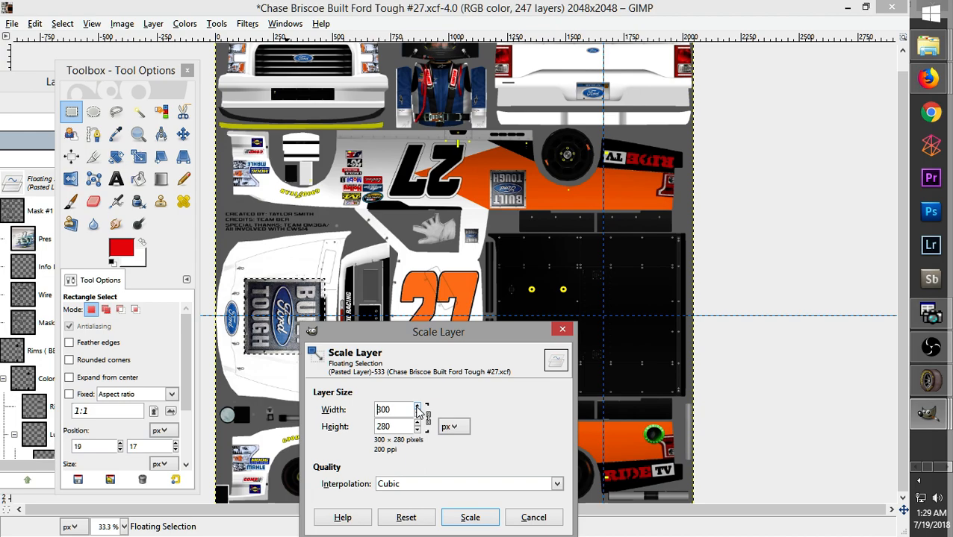
pyautogui.click(470, 517)
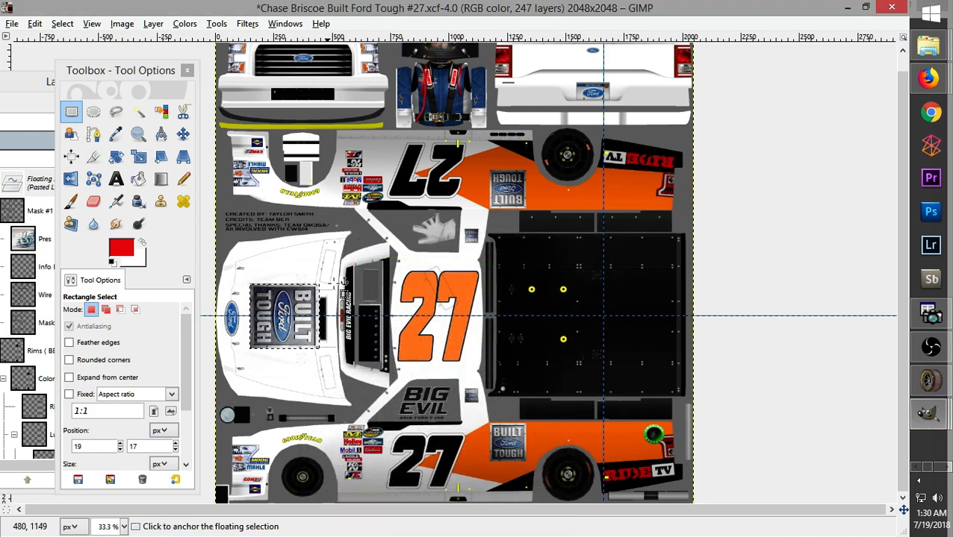
pyautogui.moveTo(297, 345); pyautogui.dragTo(291, 346)
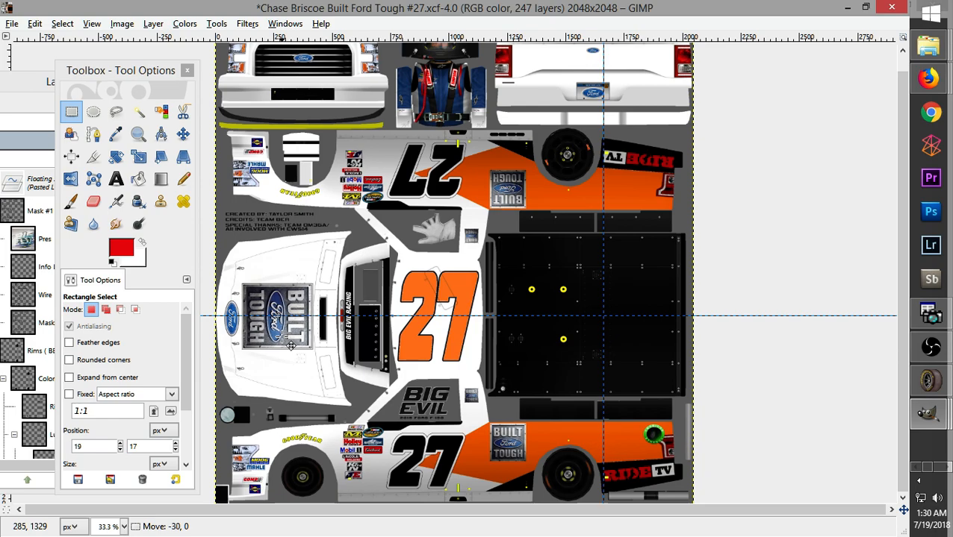
pyautogui.click(302, 387)
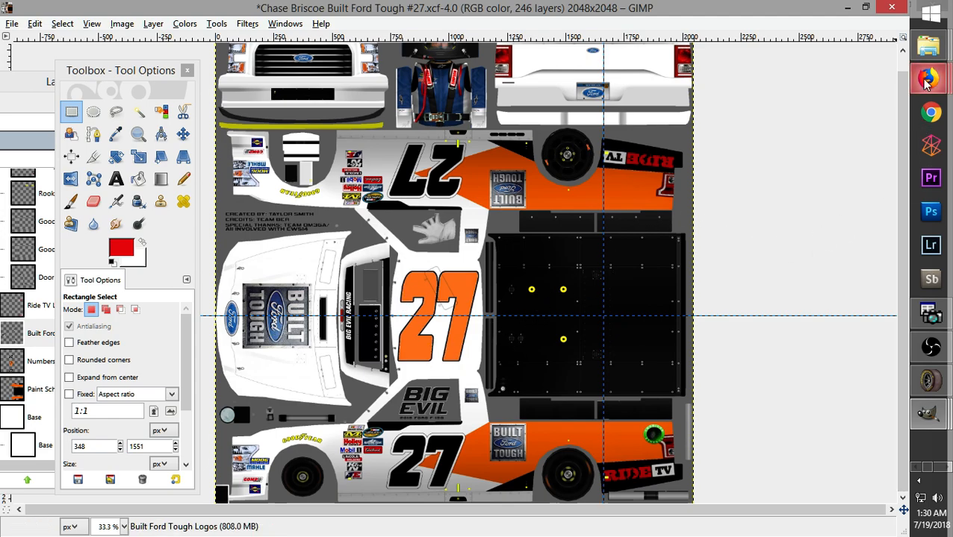
# Compare the truck's front end and hood in the photo-finish picture in Firefox with the template in GIMP
pyautogui.moveTo(928, 78)
pyautogui.click(821, 78)
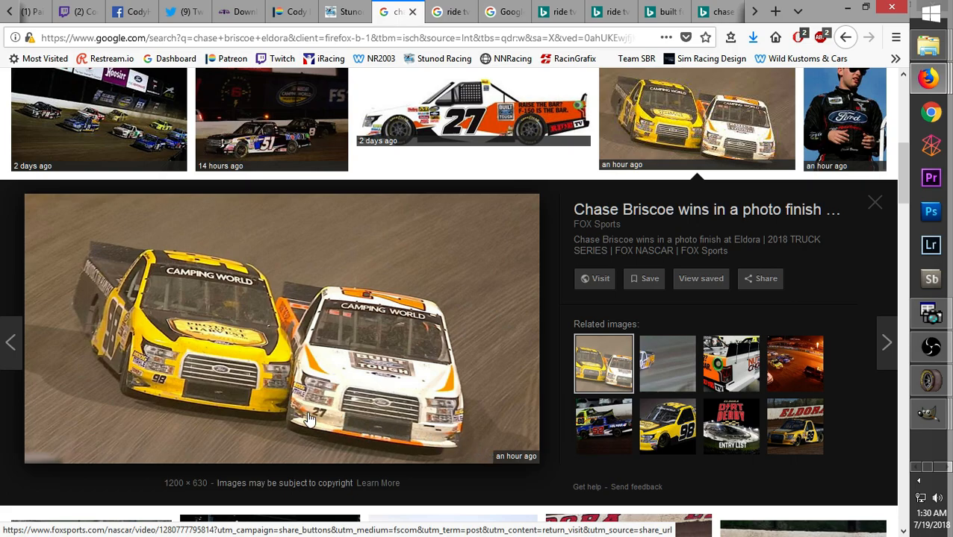
pyautogui.moveTo(929, 413)
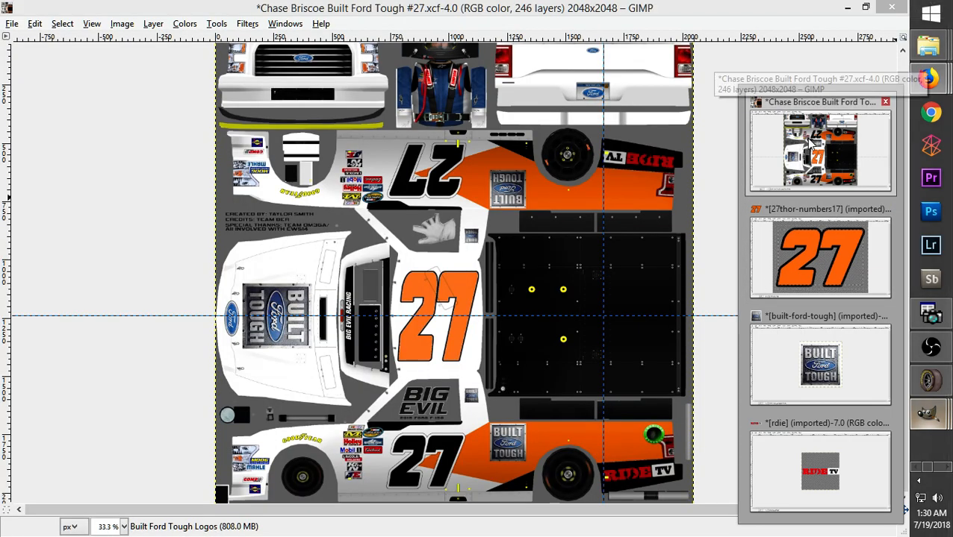
pyautogui.click(808, 141)
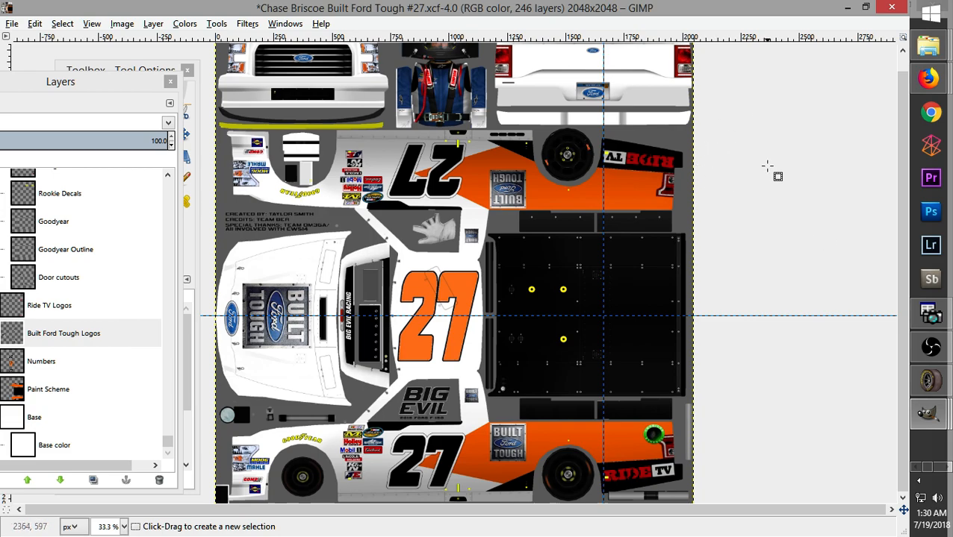
pyautogui.scroll(1, 755, 198)
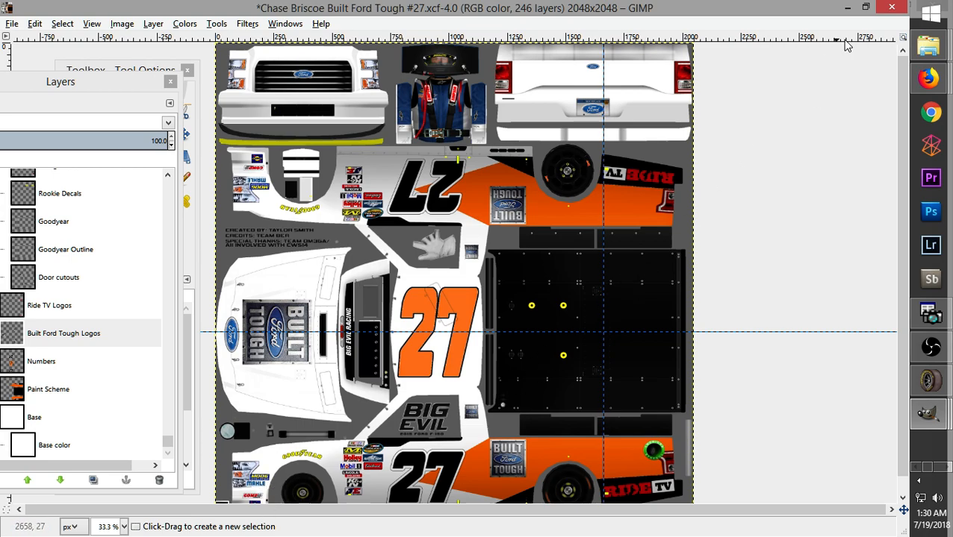
pyautogui.moveTo(930, 97)
pyautogui.click(853, 94)
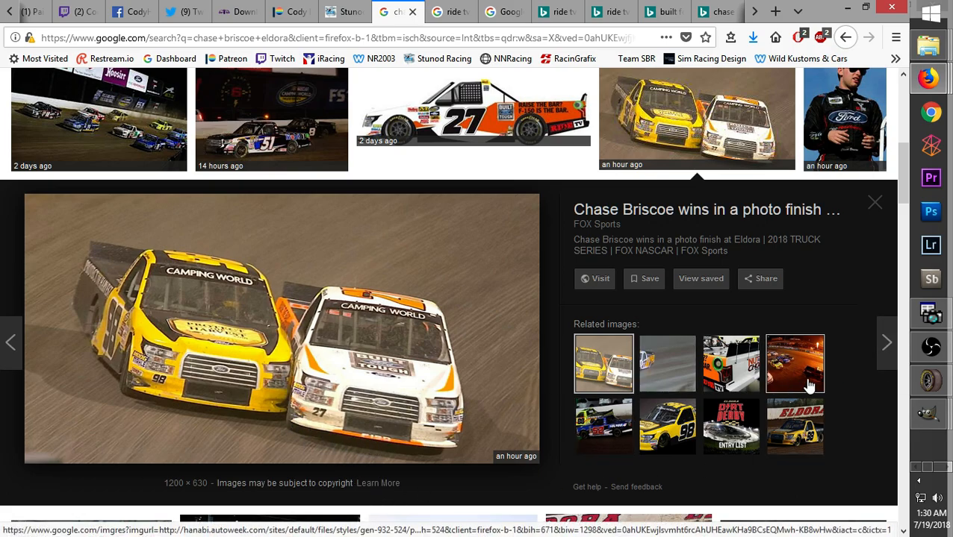
pyautogui.moveTo(930, 413)
pyautogui.click(760, 144)
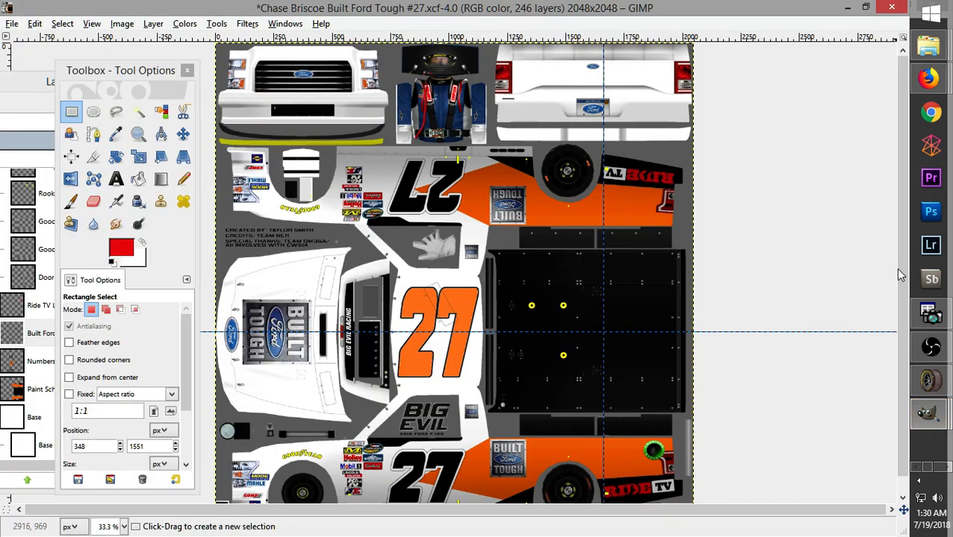
pyautogui.scroll(-2, 900, 276)
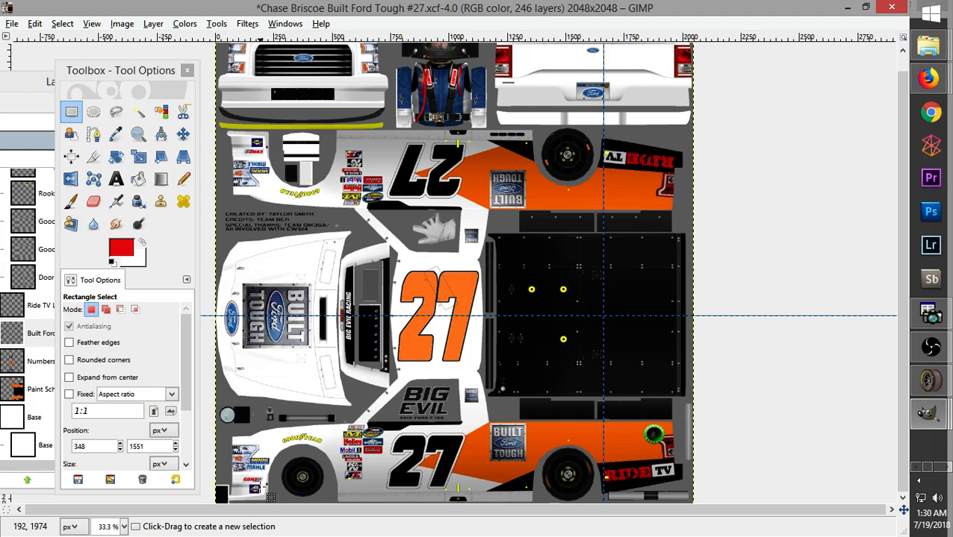
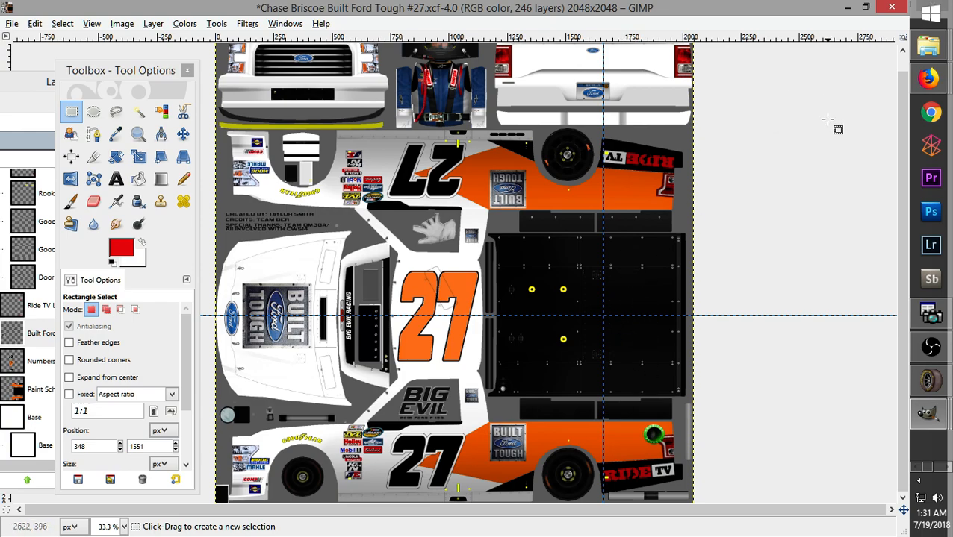
# Switch to Firefox and reopen the Briscoe Eldora Announcement photo to examine the tailgate and bedside lettering, then return to GIMP
pyautogui.moveTo(926, 82)
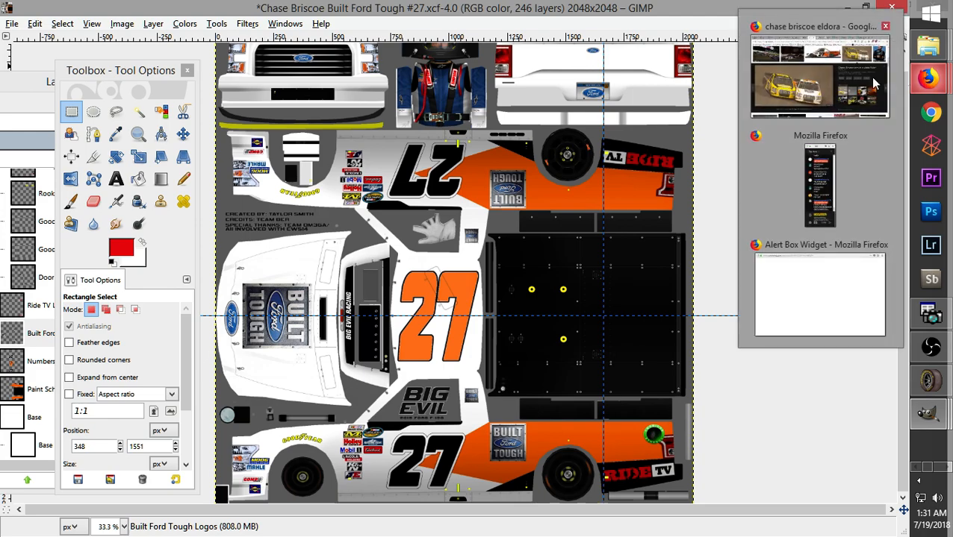
pyautogui.click(780, 60)
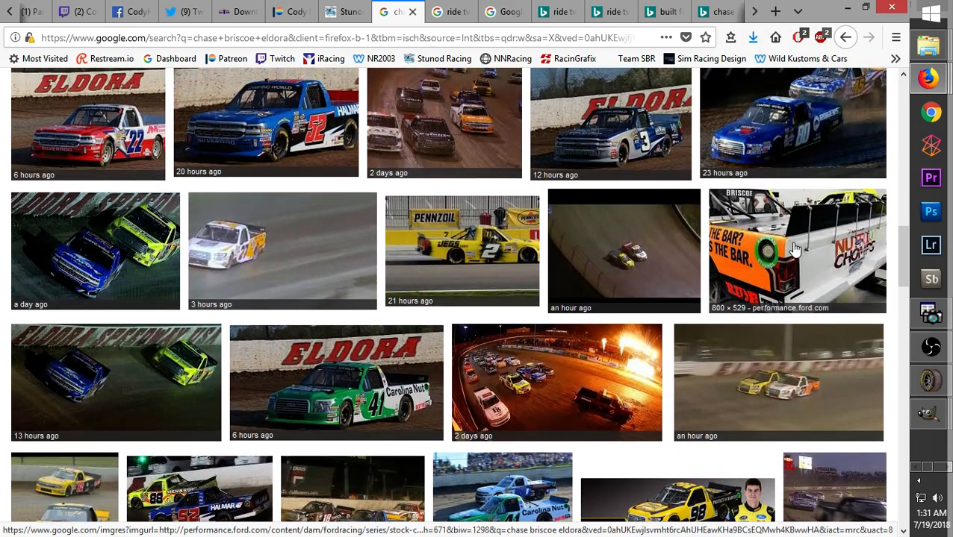
pyautogui.click(795, 250)
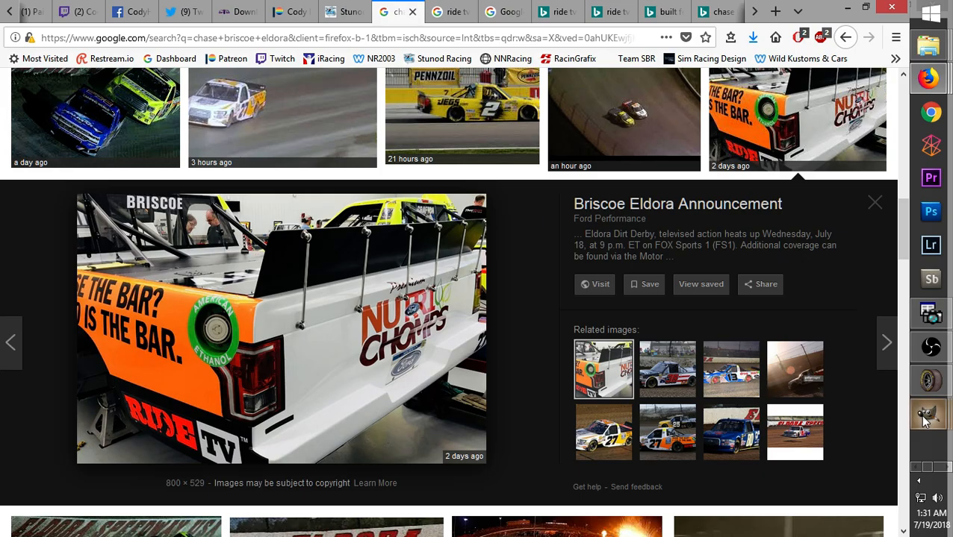
pyautogui.moveTo(926, 415)
pyautogui.click(806, 161)
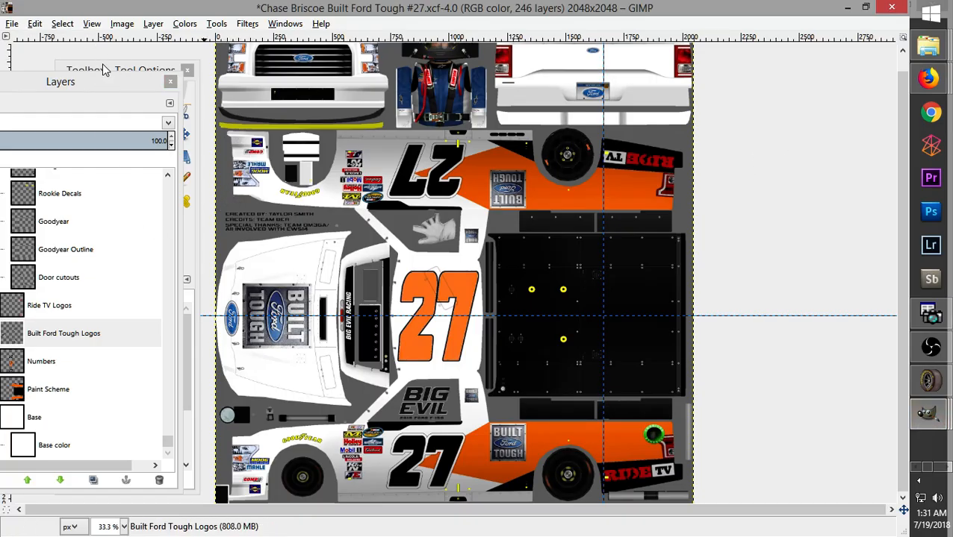
# Bring the top of the layer list into view and hide the Mask layer that covers the areas around the truck's body panels
pyautogui.click(84, 82)
pyautogui.moveTo(171, 446); pyautogui.dragTo(167, 184)
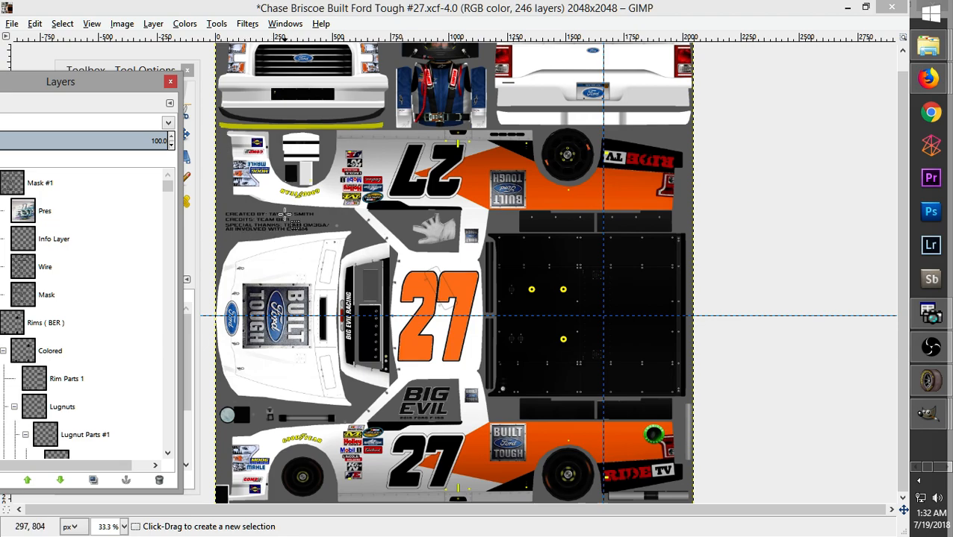
pyautogui.moveTo(105, 80); pyautogui.dragTo(132, 81)
pyautogui.moveTo(197, 189)
pyautogui.mouseDown()
pyautogui.moveTo(195, 268)
pyautogui.moveTo(200, 193)
pyautogui.mouseUp()
pyautogui.moveTo(97, 82); pyautogui.dragTo(118, 66)
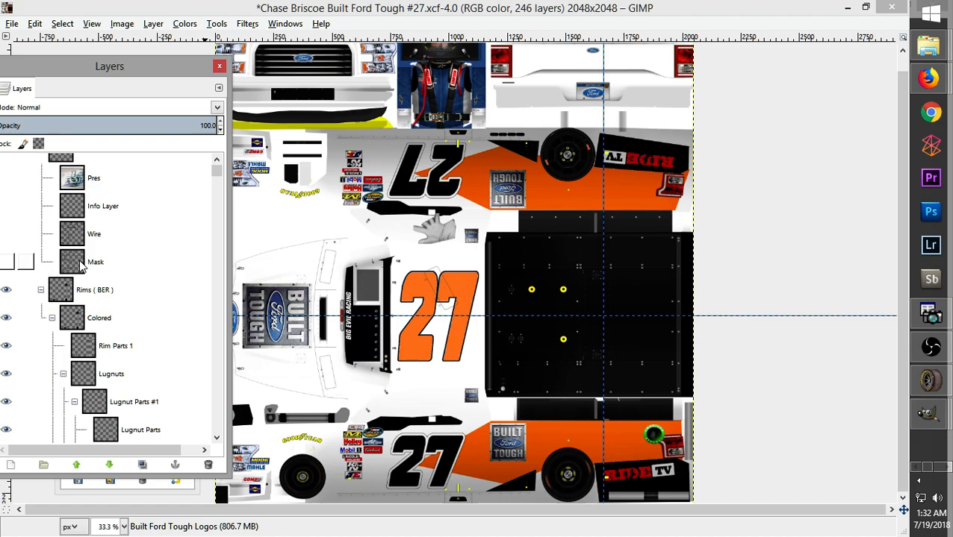
# Export the template as Chase Briscoe Built Ford Tough #27.tga into Papyrus\NASCAR Racing 2003 Season\exports_imports on drive C
pyautogui.click(12, 25)
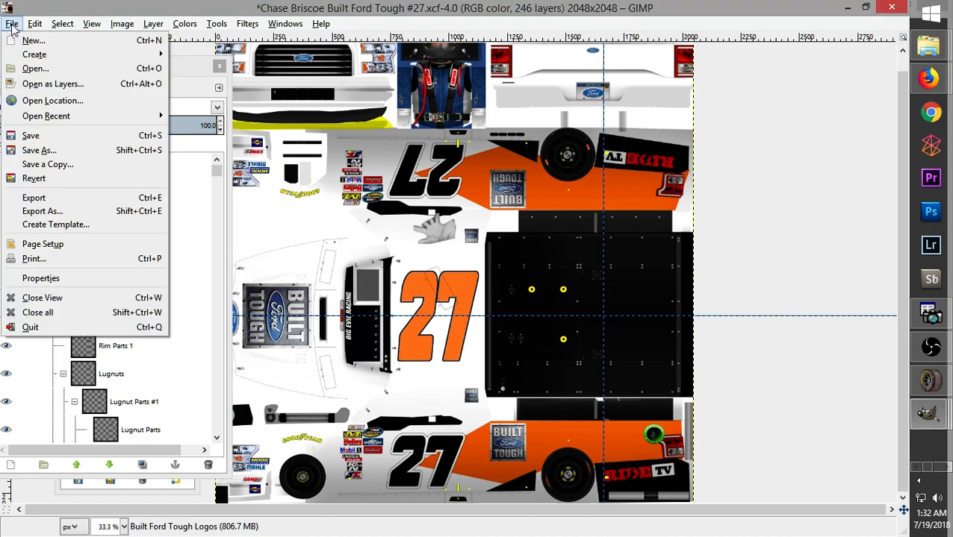
pyautogui.click(44, 212)
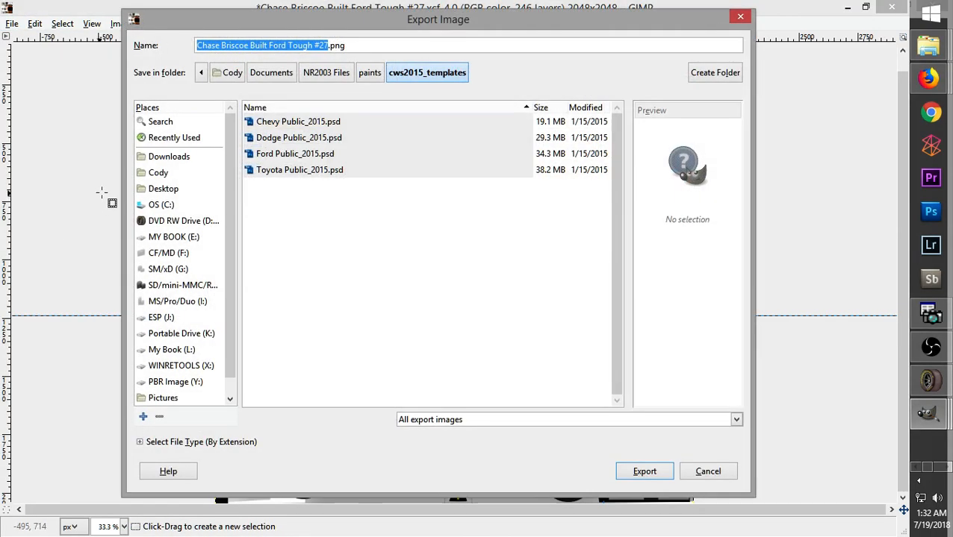
pyautogui.click(162, 204)
pyautogui.doubleClick(270, 234)
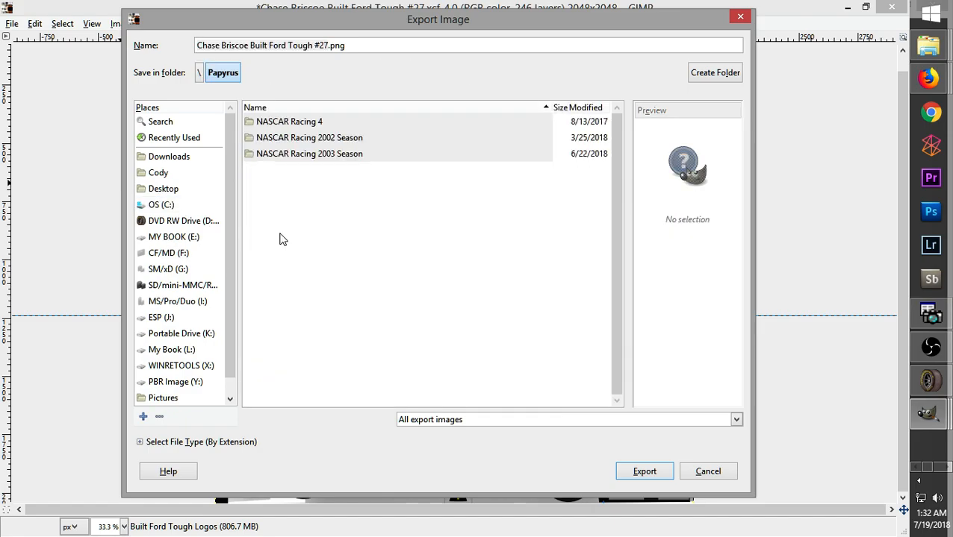
pyautogui.doubleClick(302, 153)
pyautogui.doubleClick(308, 140)
pyautogui.click(365, 45)
pyautogui.write('tga')
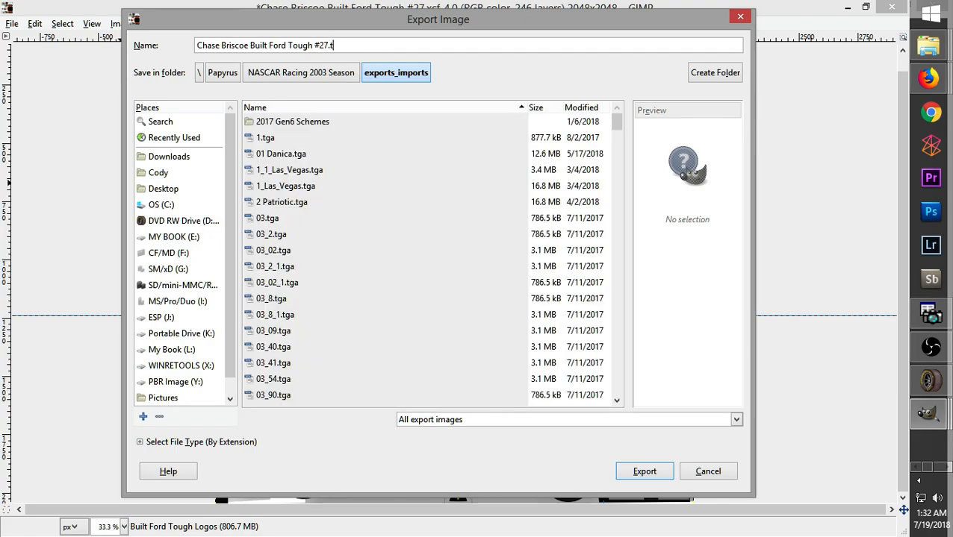
pyautogui.click(660, 471)
pyautogui.click(480, 318)
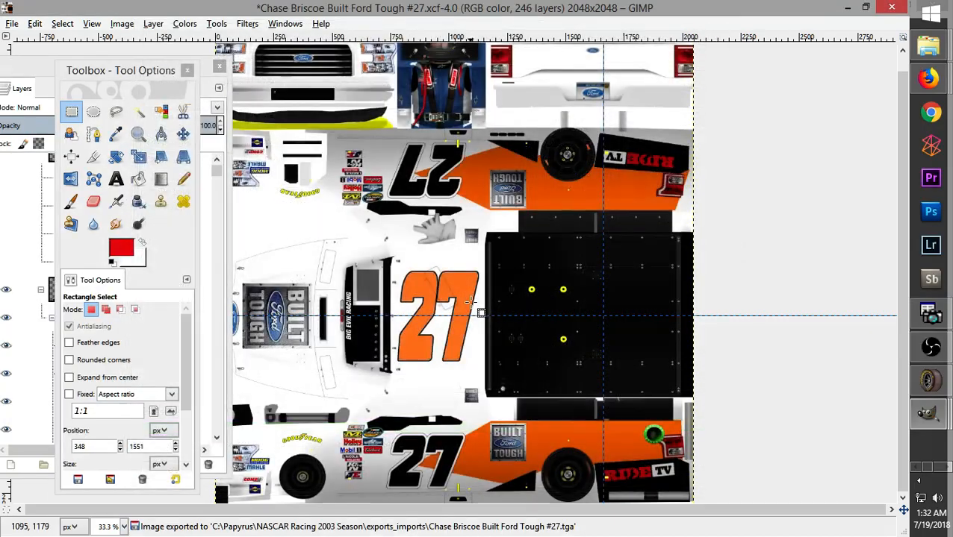
# Switch to NR2003 and import the Chase Briscoe Built Ford Tough #27 paint onto the number 27 truck in Opponent Manager
pyautogui.moveTo(930, 380)
pyautogui.click(875, 384)
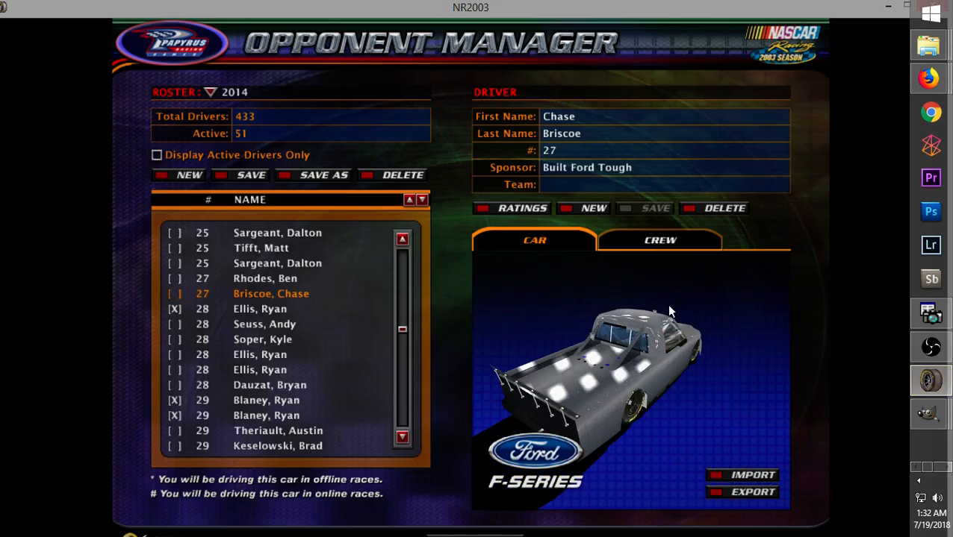
pyautogui.click(754, 477)
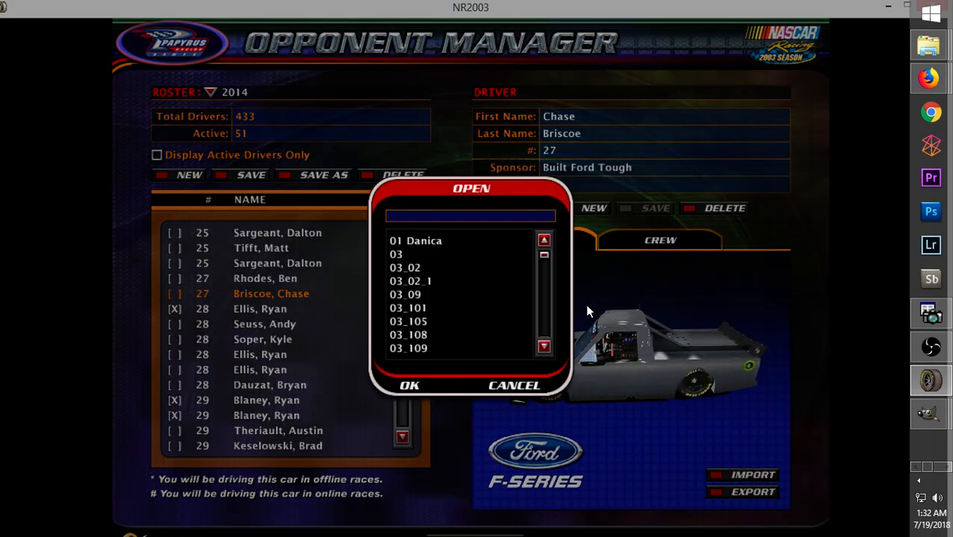
pyautogui.moveTo(544, 252); pyautogui.dragTo(545, 307)
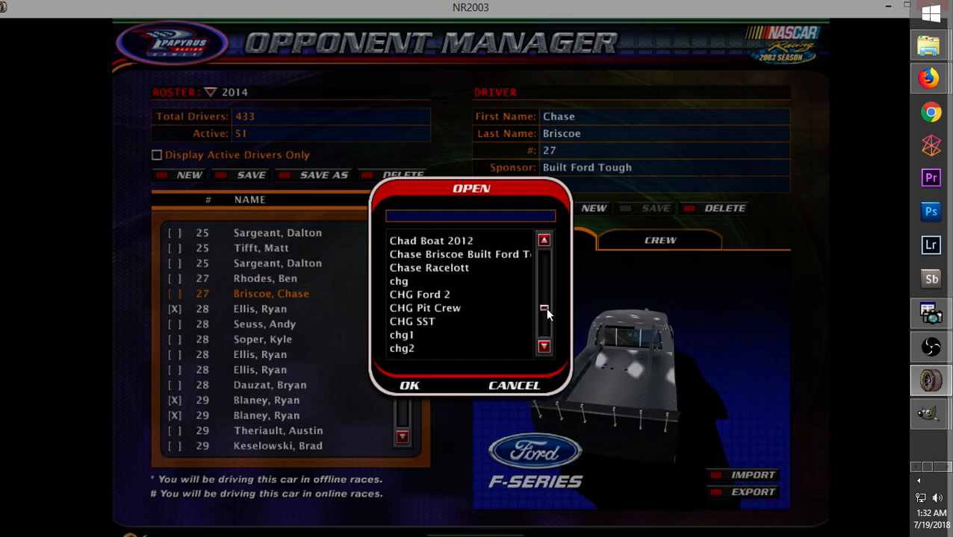
pyautogui.click(482, 254)
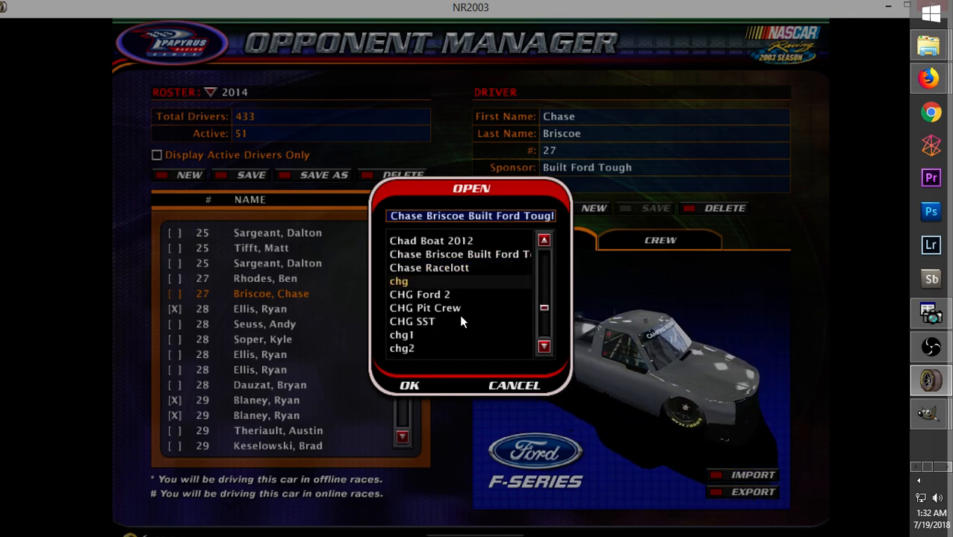
pyautogui.click(418, 385)
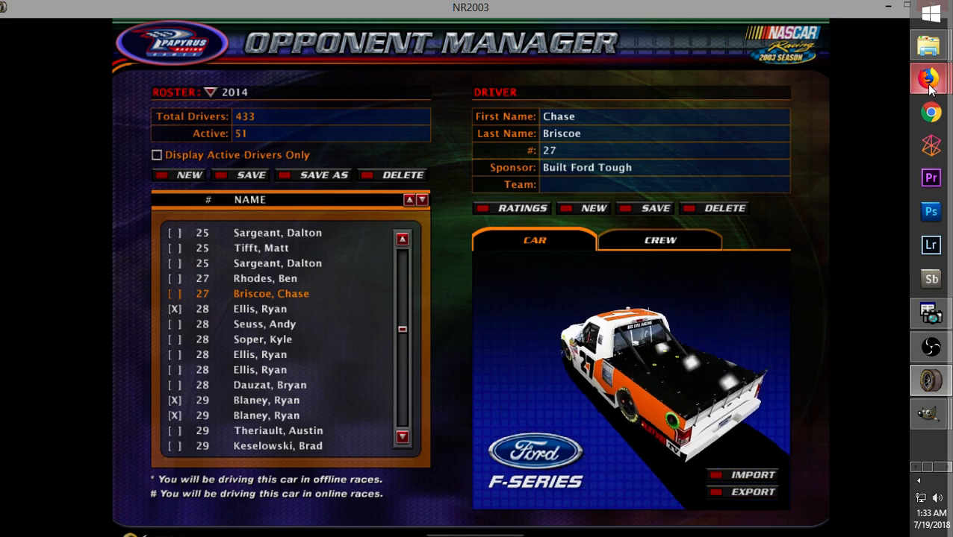
# Check the truck's rear against the Briscoe Eldora Announcement photo in Firefox, then return to NR2003 and save the driver's changes
pyautogui.moveTo(930, 88)
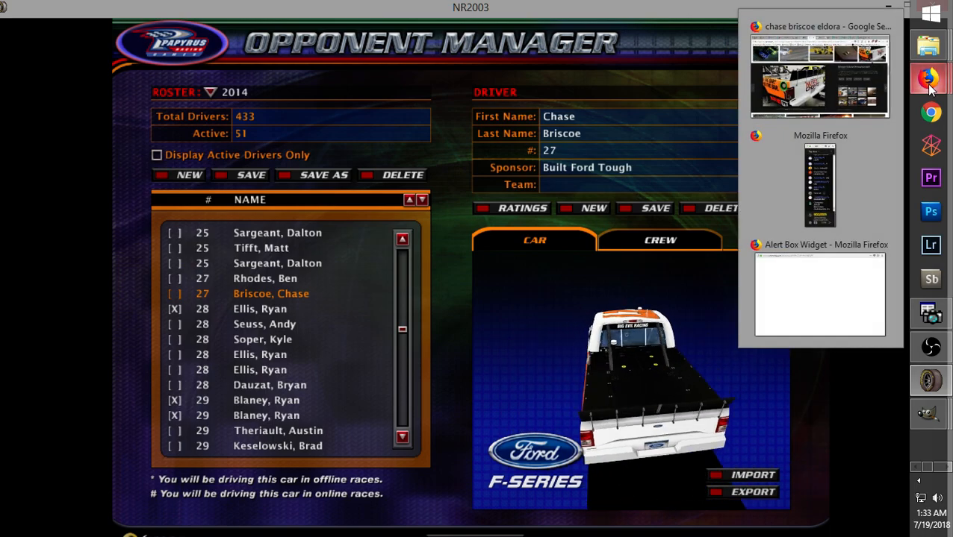
pyautogui.click(884, 84)
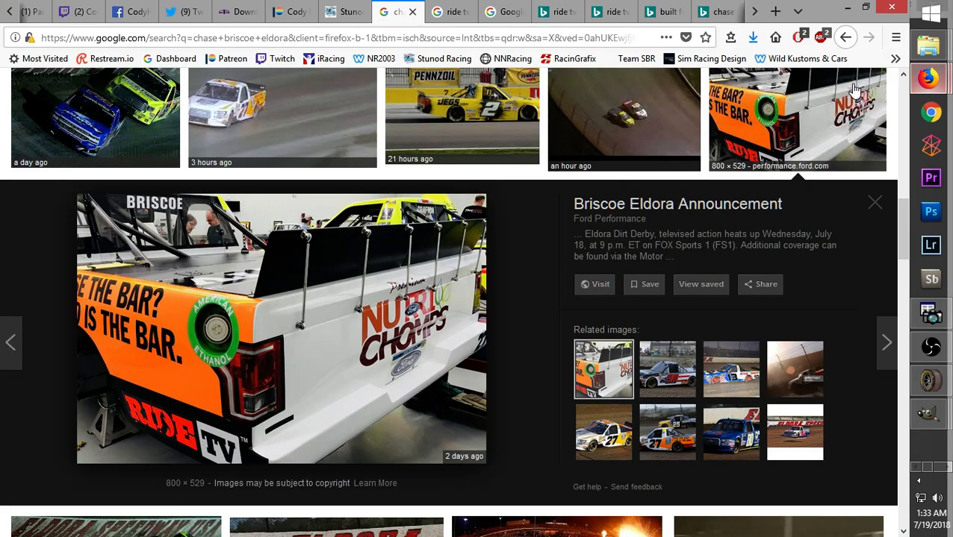
pyautogui.click(930, 380)
pyautogui.click(654, 212)
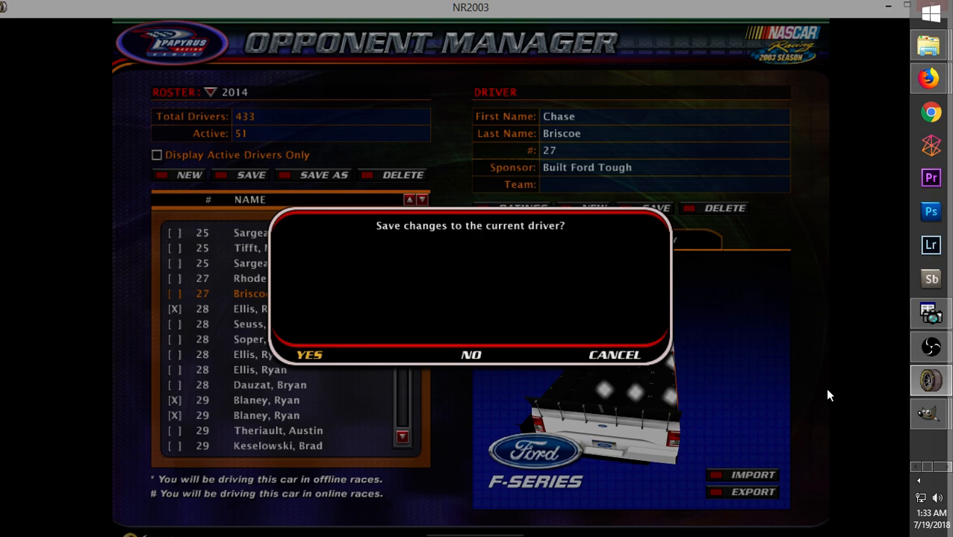
pyautogui.press('Return')
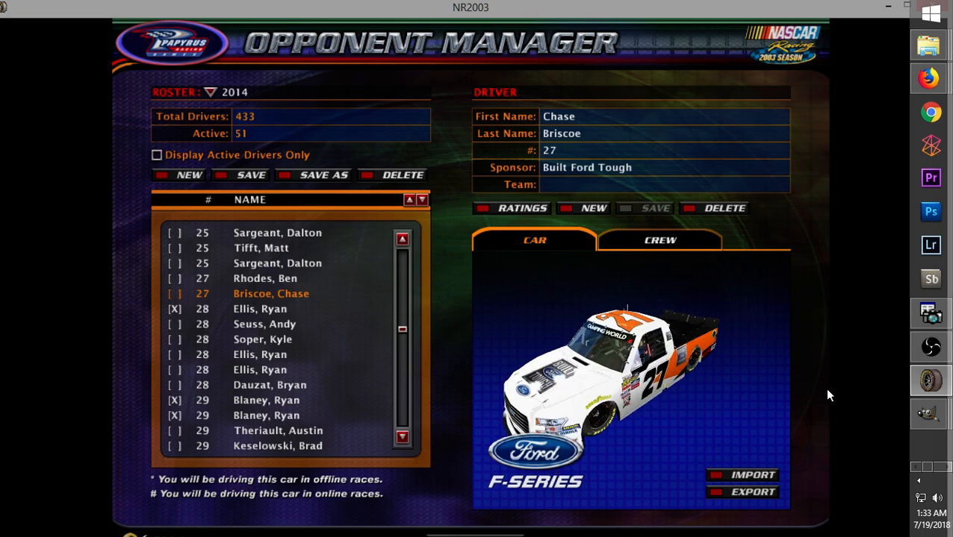
# Switch to Open Broadcaster Software, bring up the live chat window in Firefox, and enable the YT Chat source in the Window scene
pyautogui.click(933, 353)
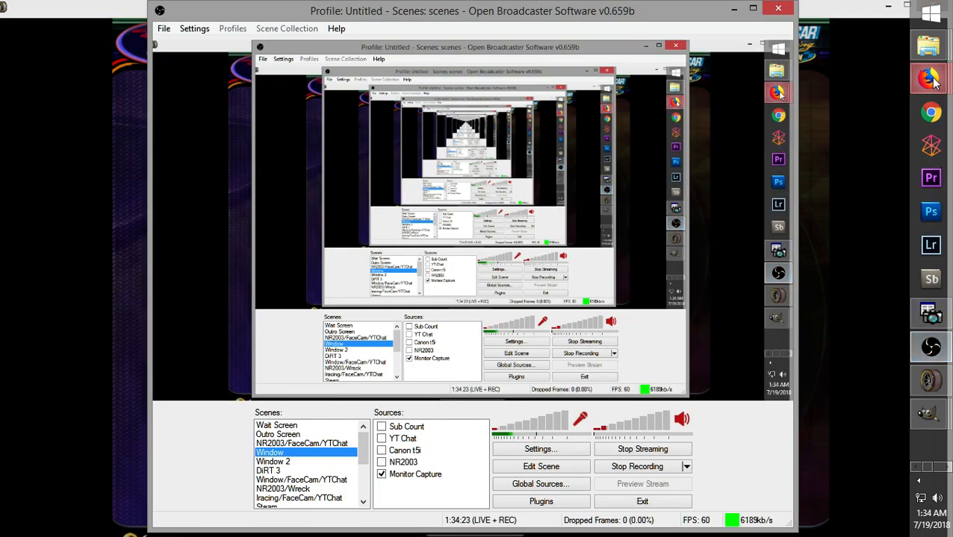
pyautogui.moveTo(930, 81)
pyautogui.click(819, 195)
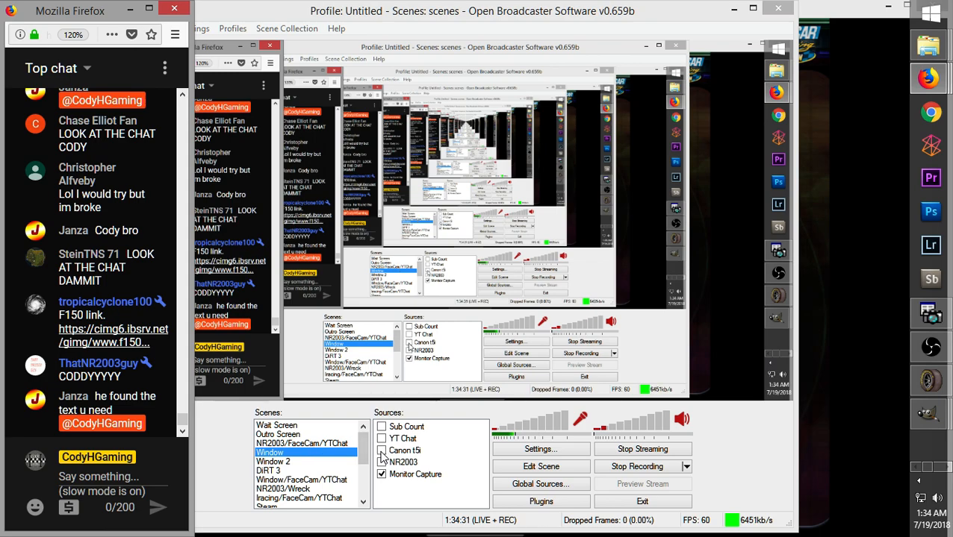
pyautogui.click(382, 455)
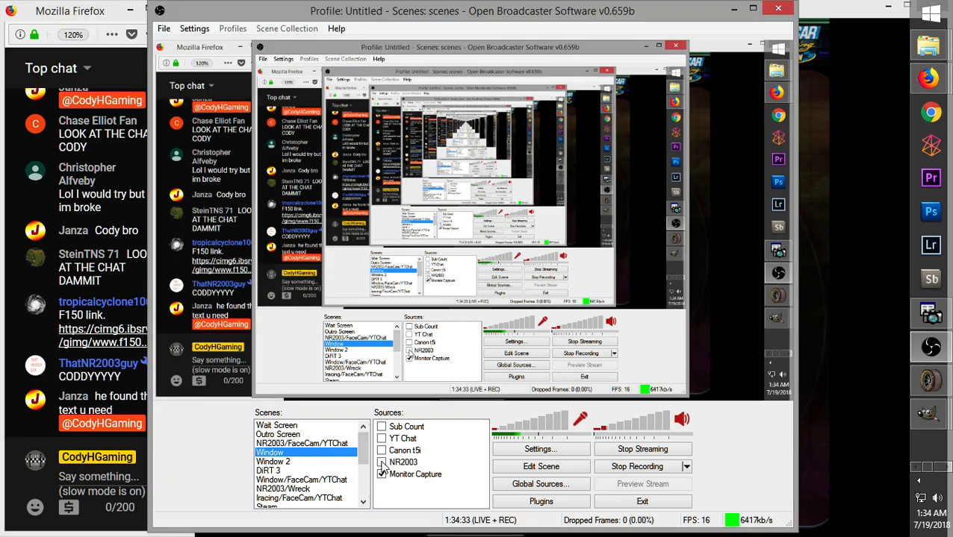
pyautogui.click(381, 439)
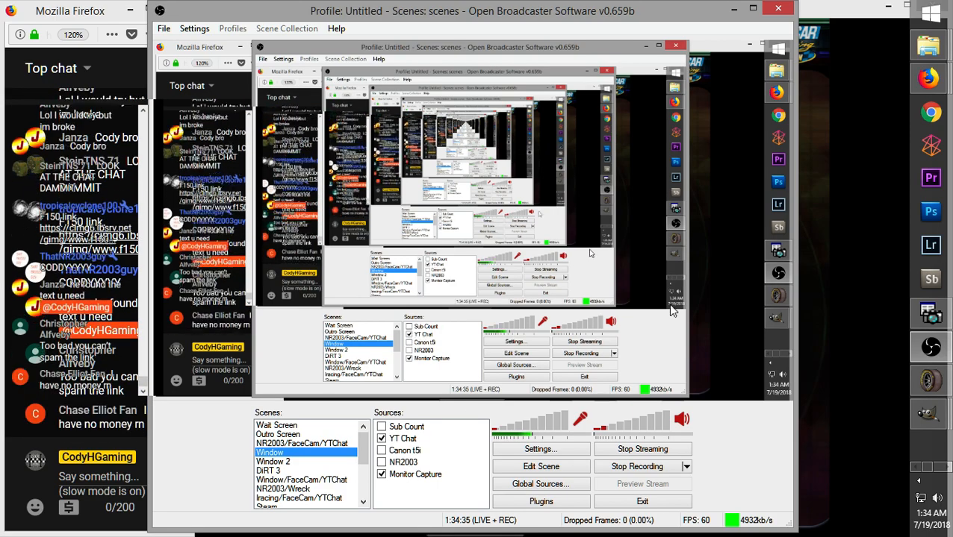
pyautogui.click(869, 256)
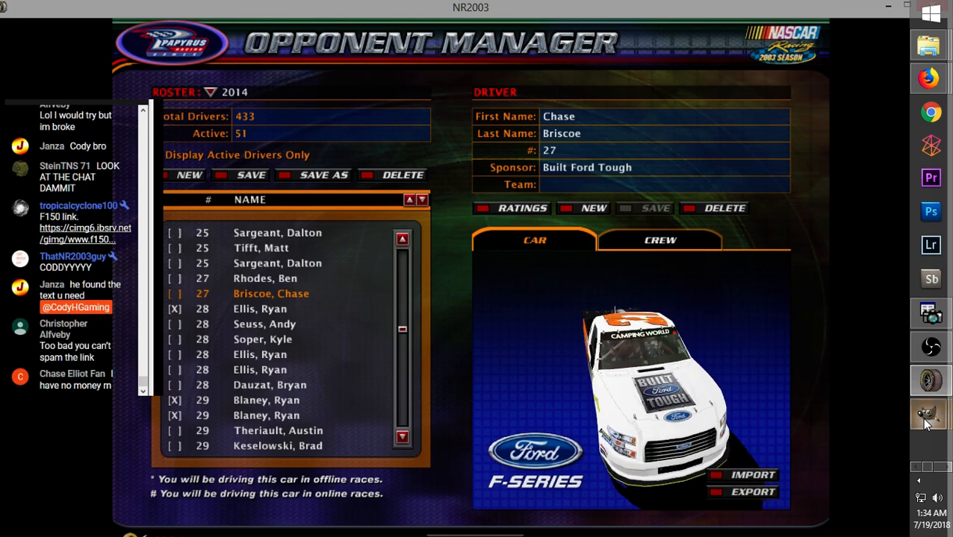
# Edit the Window scene in Open Broadcaster Software, moving the YT Chat overlay to the scene's upper-left corner and trimming its right edge
pyautogui.moveTo(925, 422)
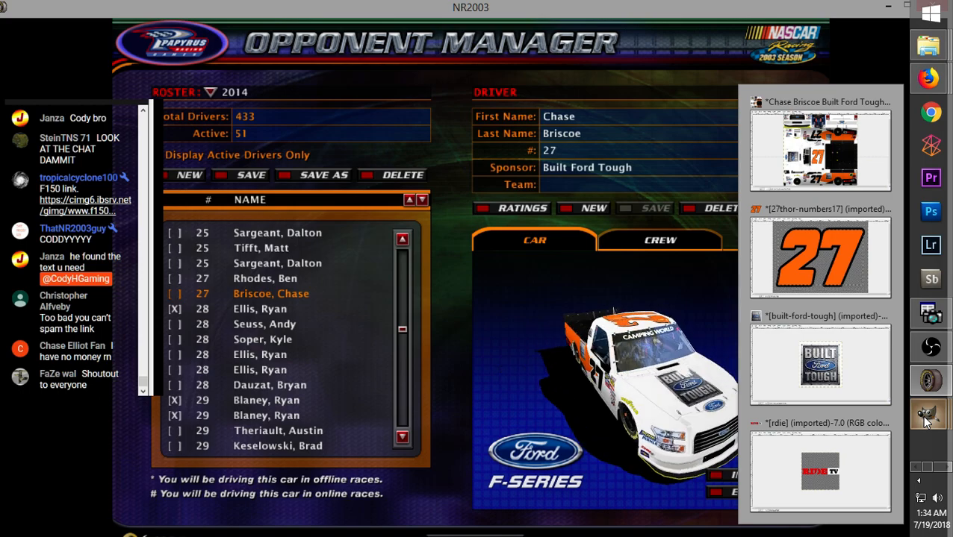
pyautogui.click(922, 353)
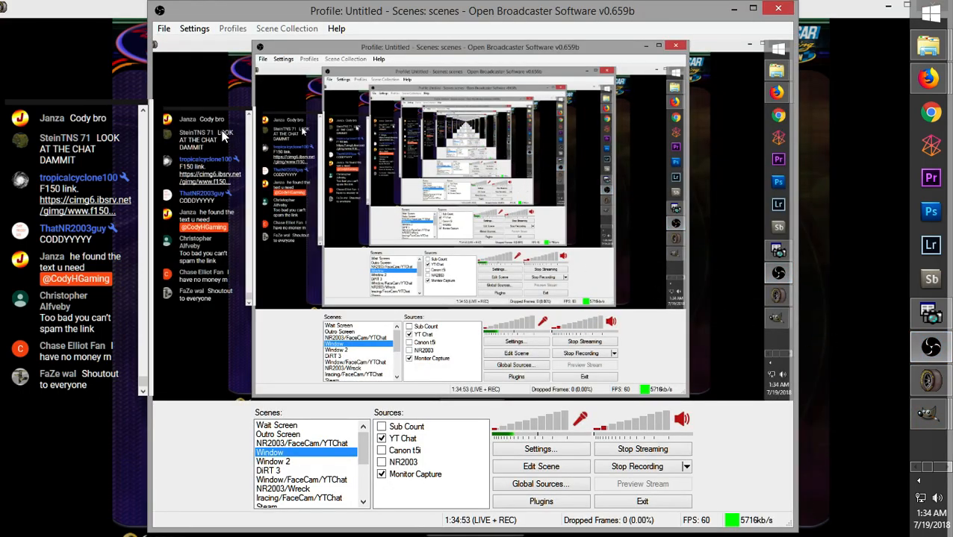
pyautogui.moveTo(942, 71)
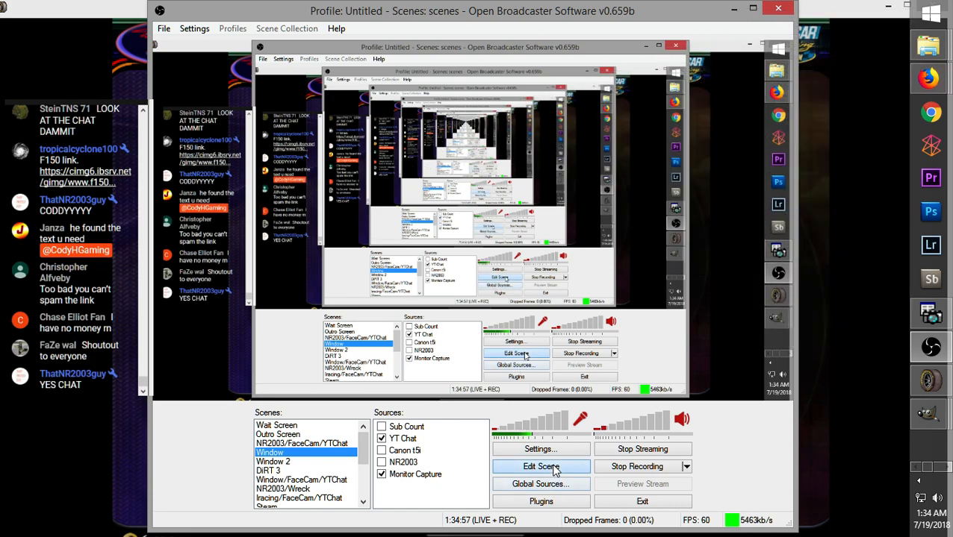
pyautogui.click(202, 169)
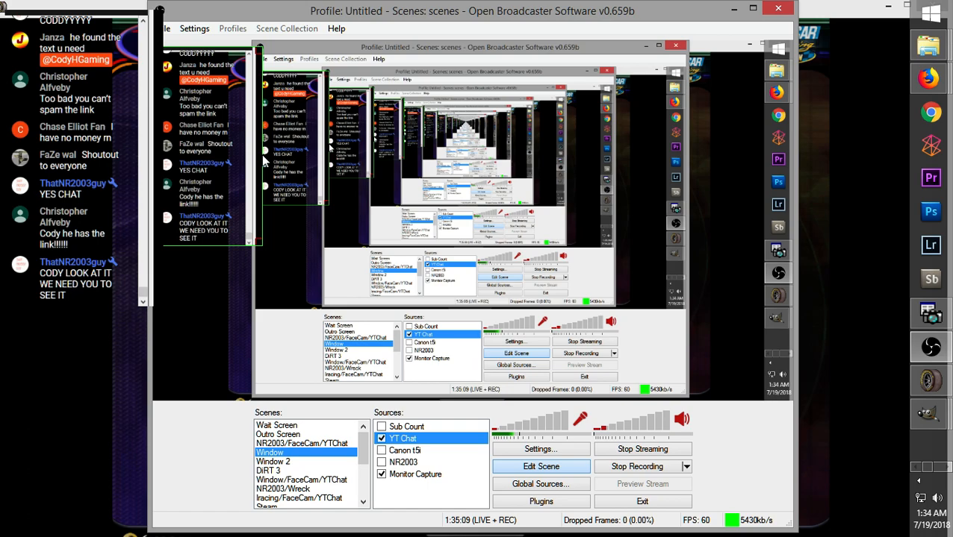
pyautogui.moveTo(262, 154); pyautogui.dragTo(246, 155)
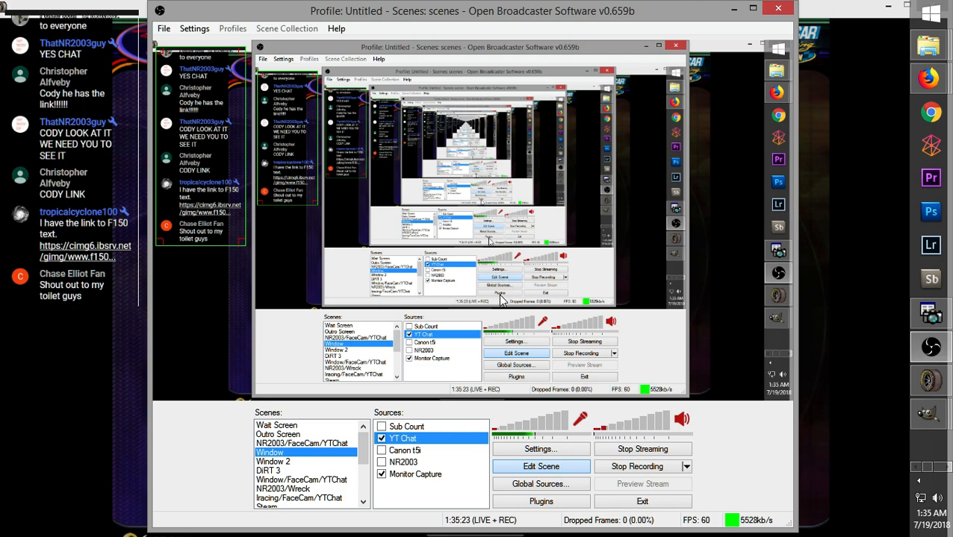
pyautogui.click(553, 466)
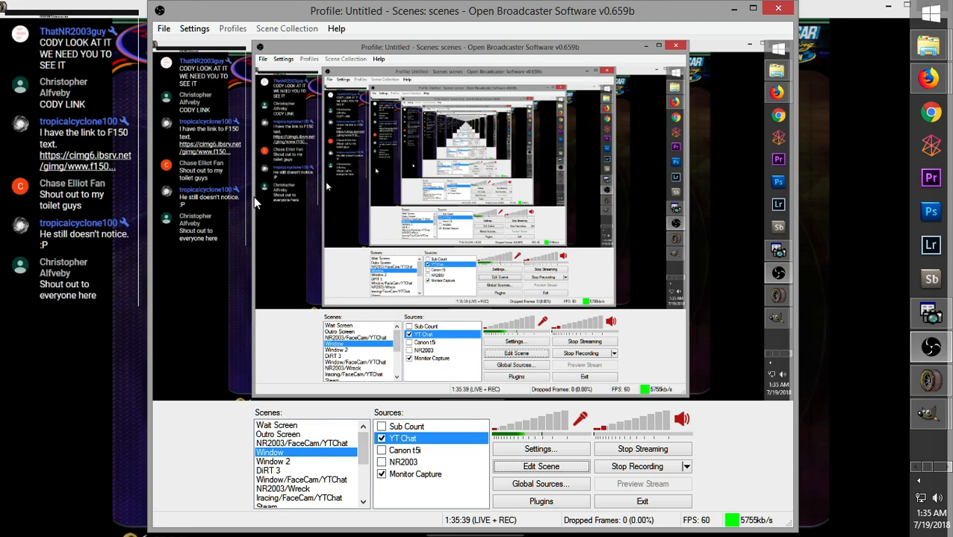
pyautogui.click(523, 466)
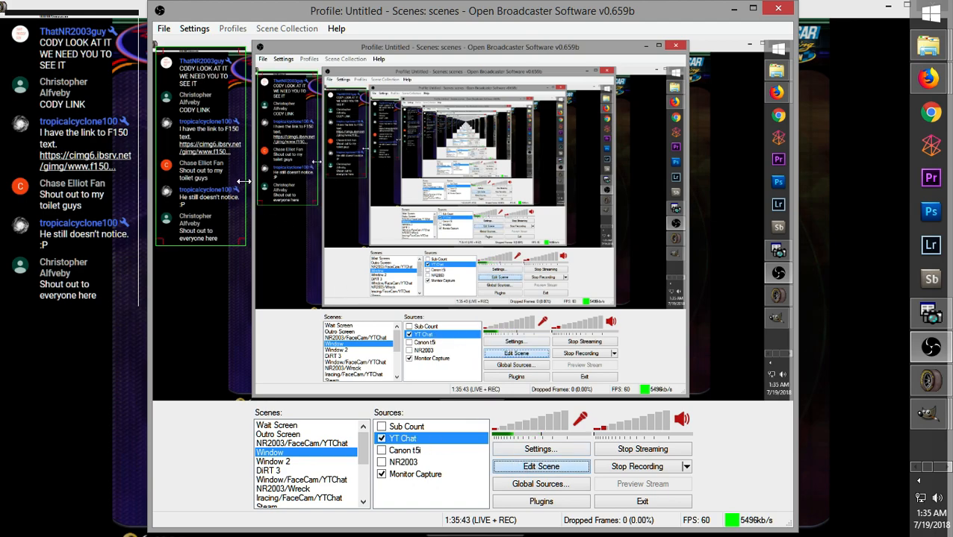
pyautogui.moveTo(244, 181); pyautogui.dragTo(243, 182)
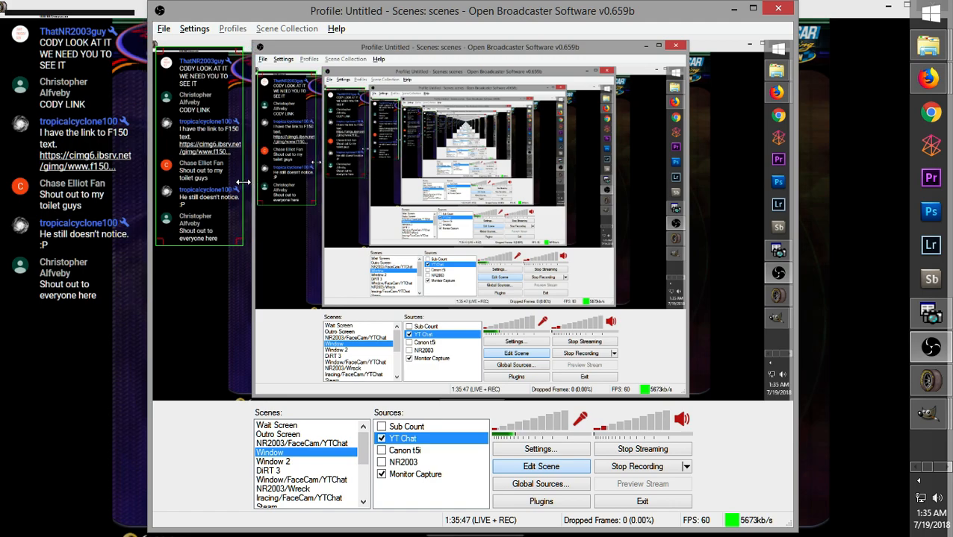
pyautogui.click(547, 469)
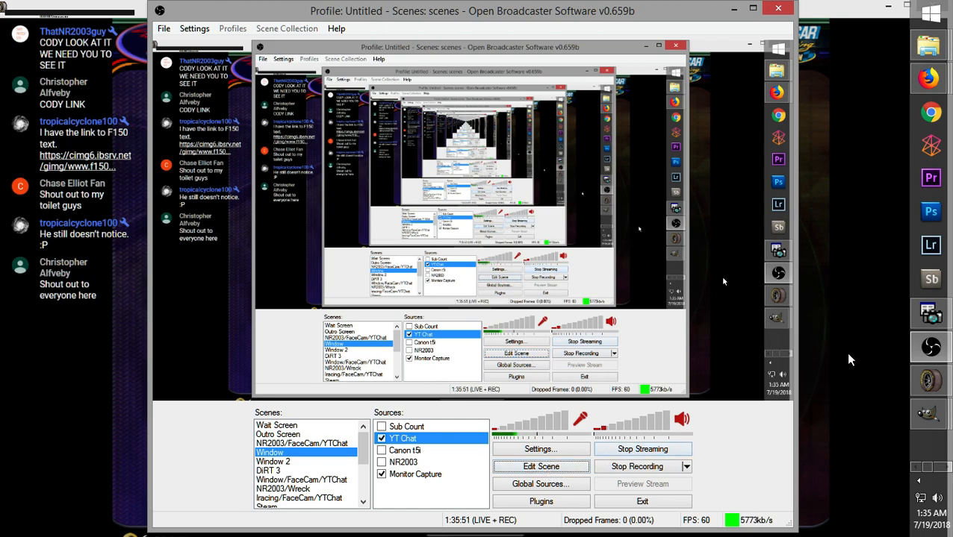
pyautogui.click(851, 290)
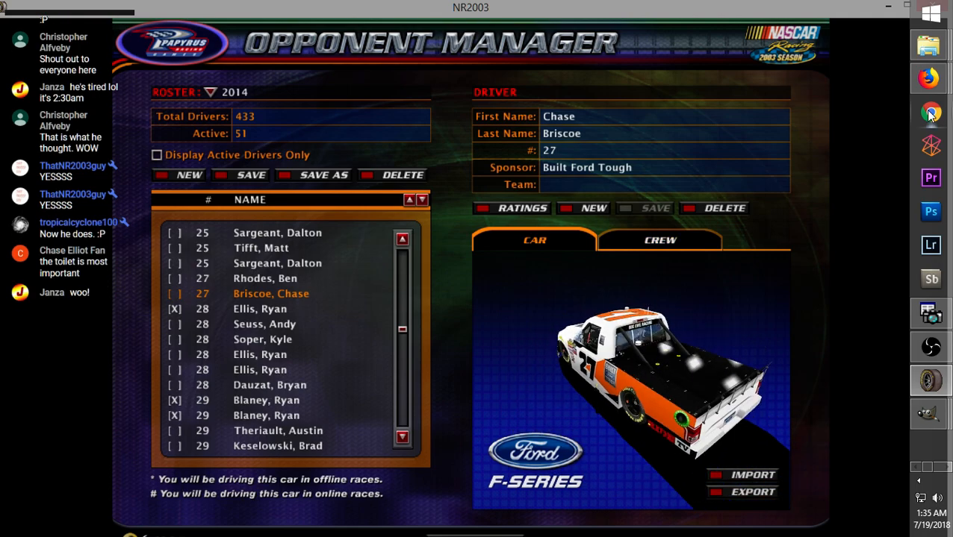
# Switch to the live chat window in Firefox, find the message with the F150 text link, and open that link in a new tab
pyautogui.moveTo(919, 414)
pyautogui.click(881, 105)
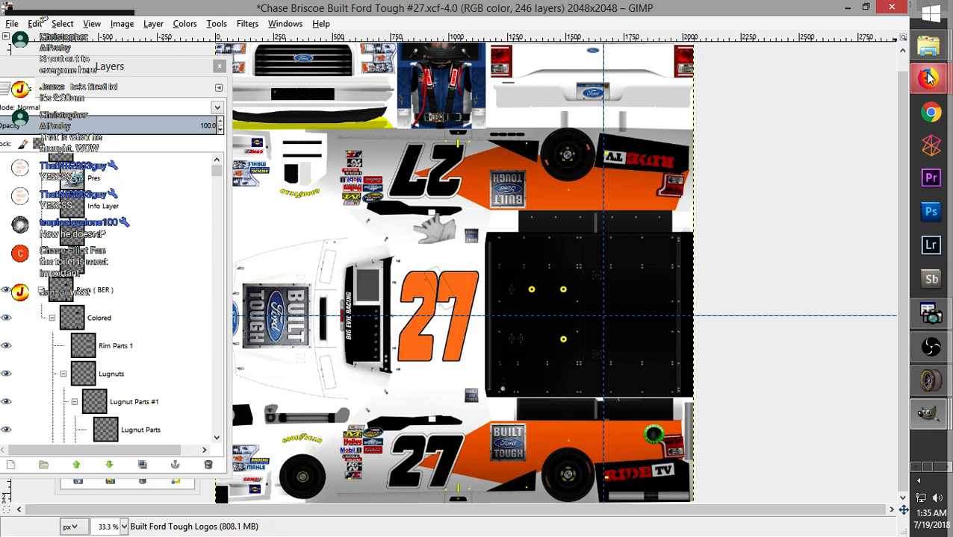
pyautogui.moveTo(928, 76)
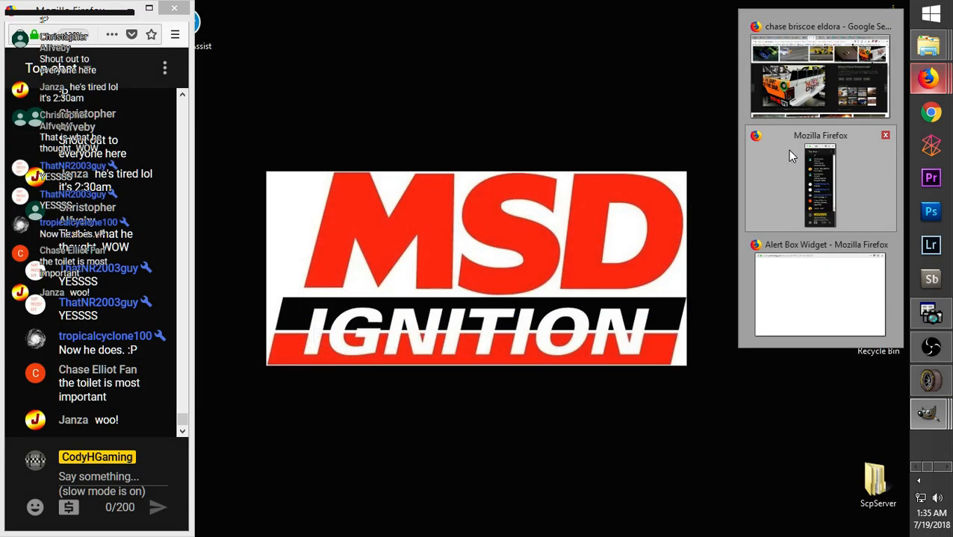
pyautogui.click(789, 153)
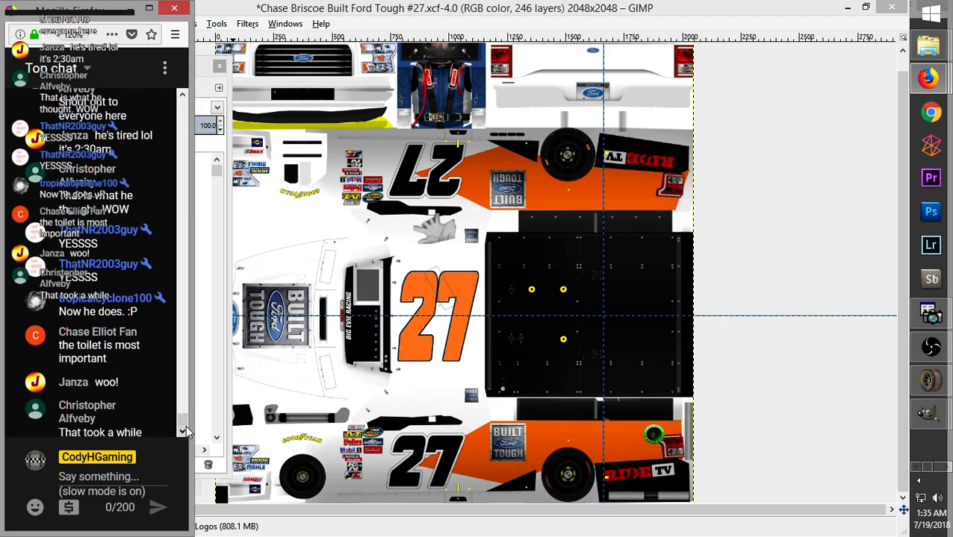
pyautogui.moveTo(185, 424); pyautogui.dragTo(189, 416)
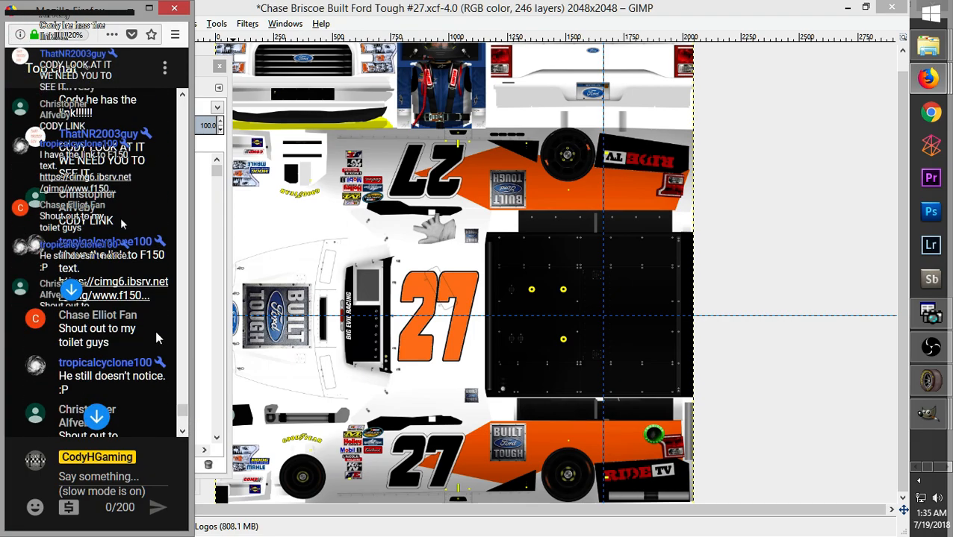
pyautogui.rightClick(117, 296)
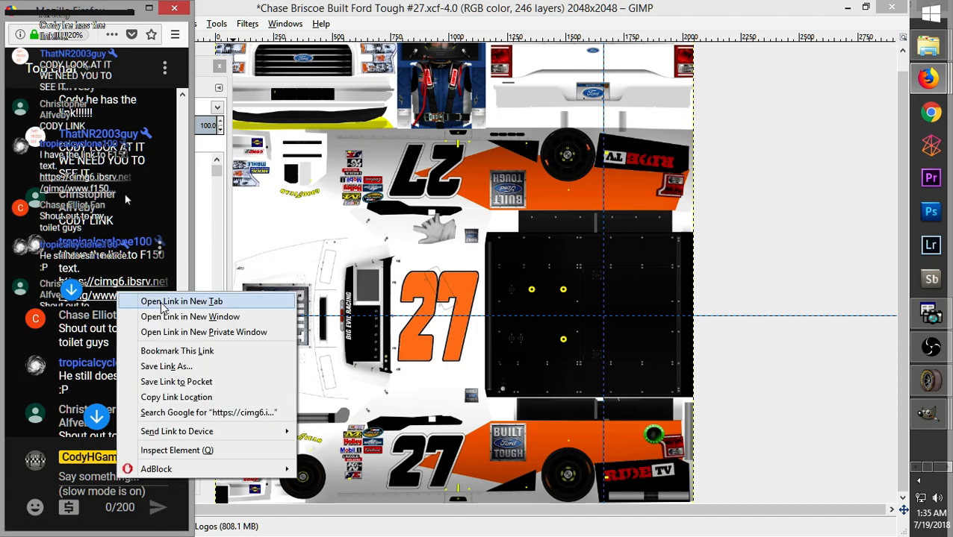
pyautogui.click(164, 302)
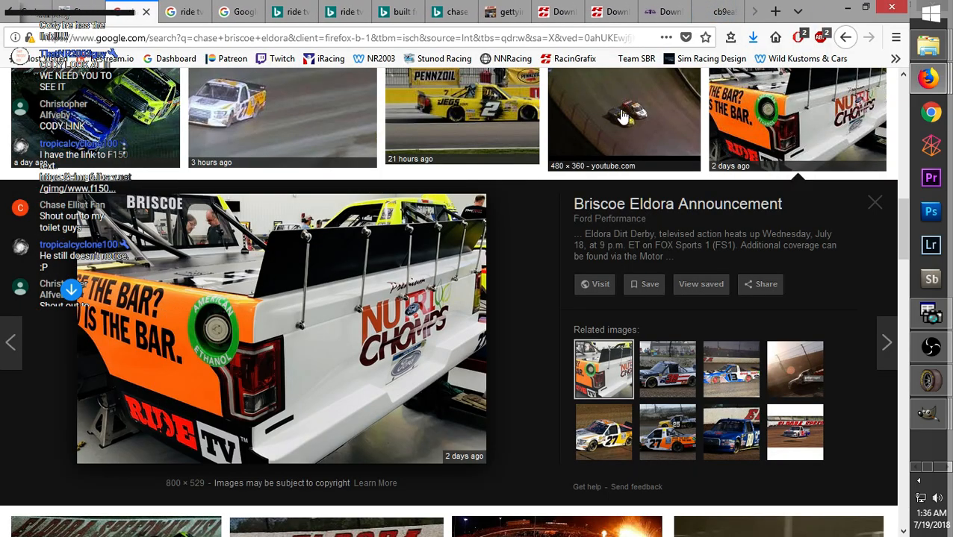
# View the linked F-150 advertisement image and examine its "Raise the bar? F-150 is the bar." text at full size
pyautogui.click(718, 11)
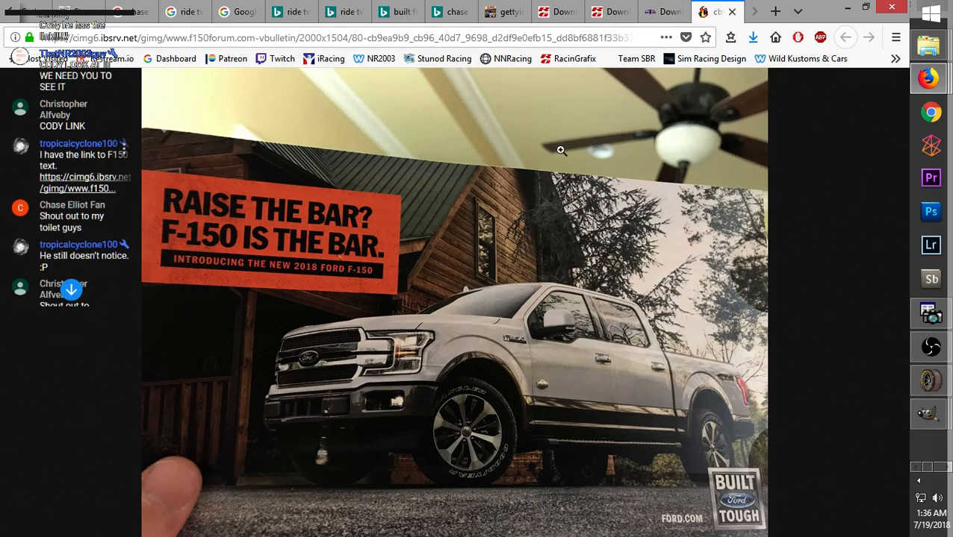
pyautogui.click(251, 227)
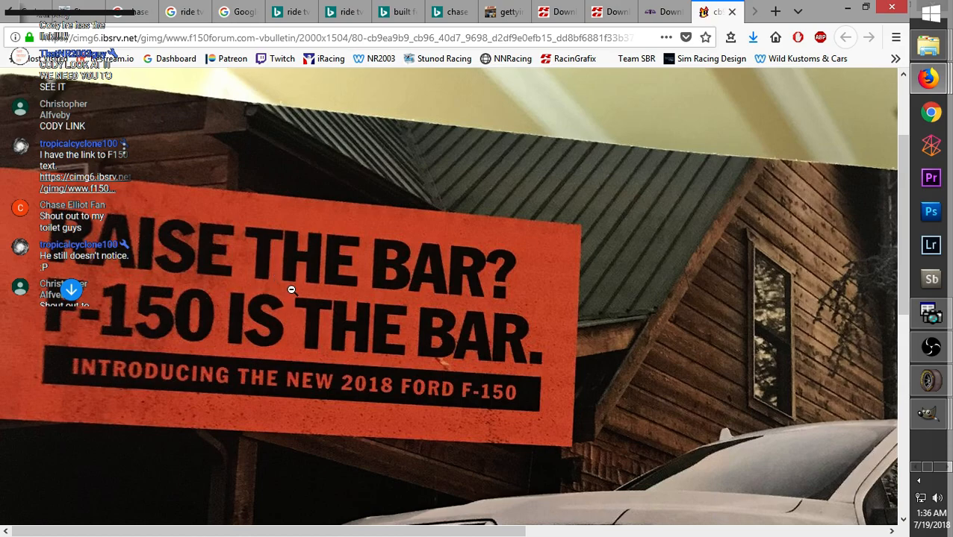
pyautogui.click(358, 297)
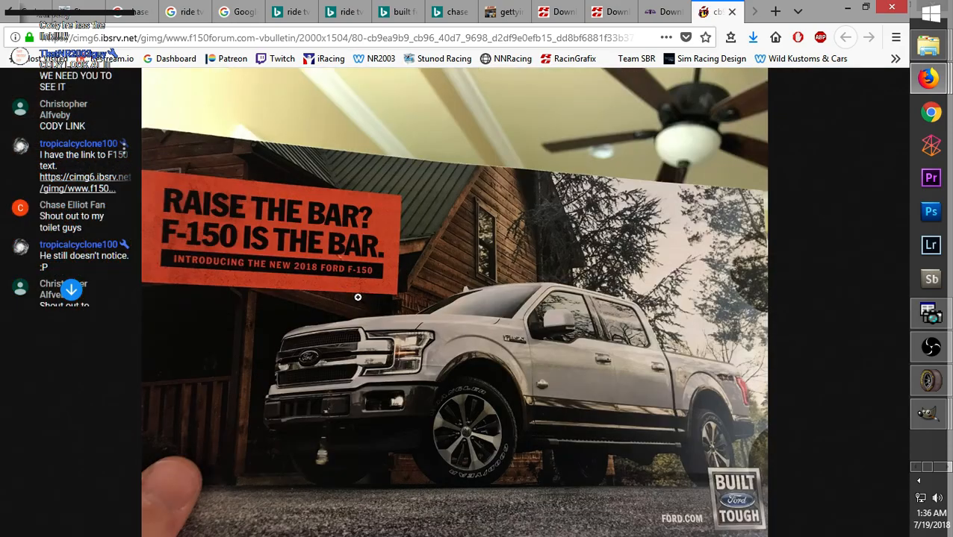
pyautogui.click(240, 234)
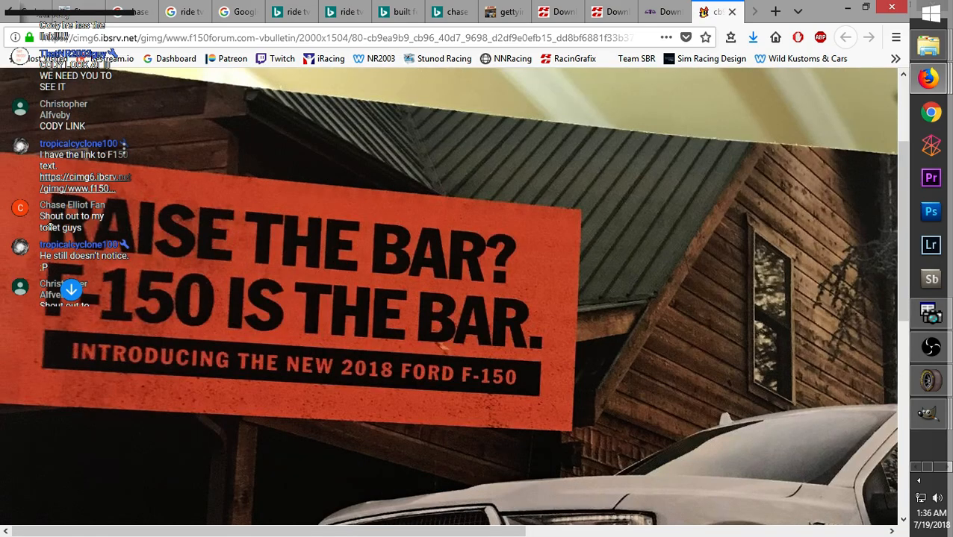
pyautogui.click(279, 270)
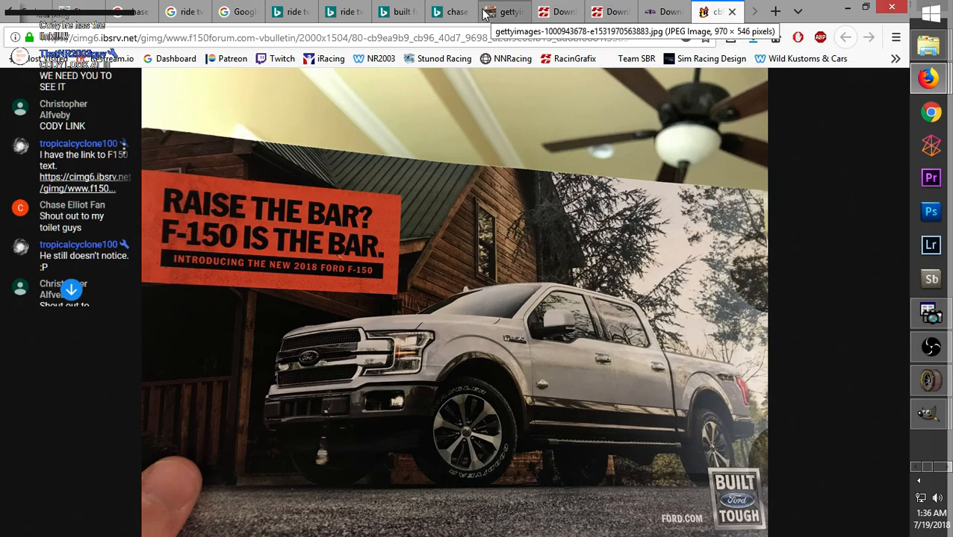
# Bring up the Ride TV logo image, and return to the number 27 truck paint in GIMP with the Layers dialog in front
pyautogui.click(360, 6)
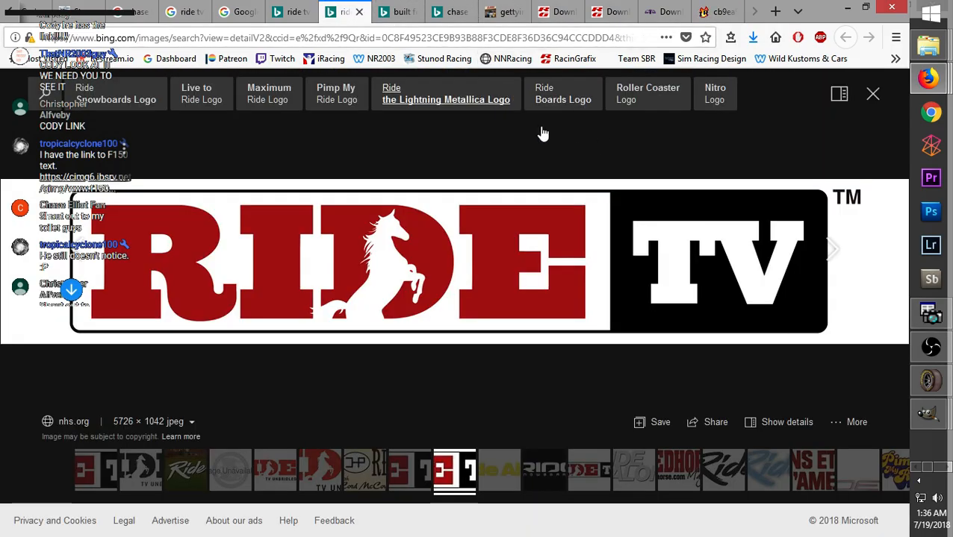
pyautogui.moveTo(929, 415)
pyautogui.click(797, 163)
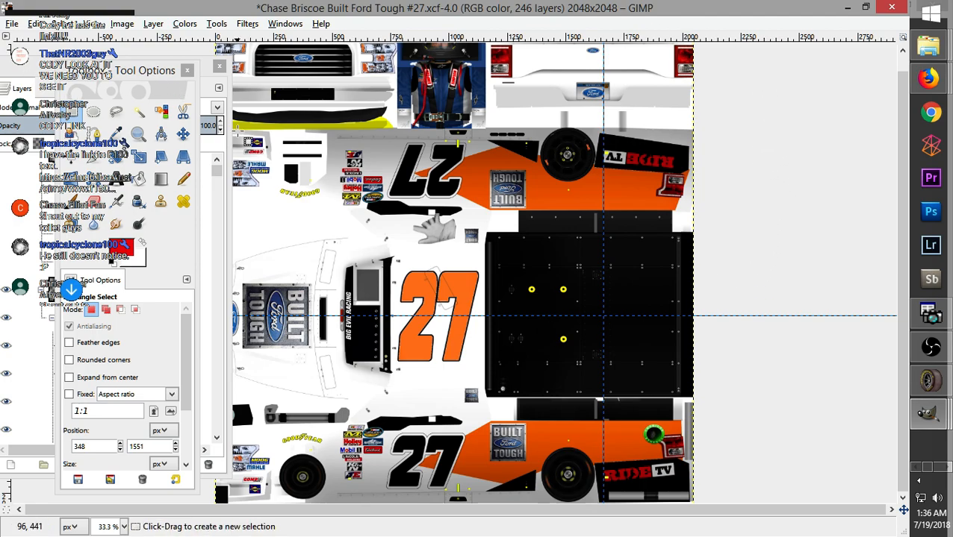
pyautogui.click(28, 83)
pyautogui.moveTo(161, 168); pyautogui.dragTo(170, 124)
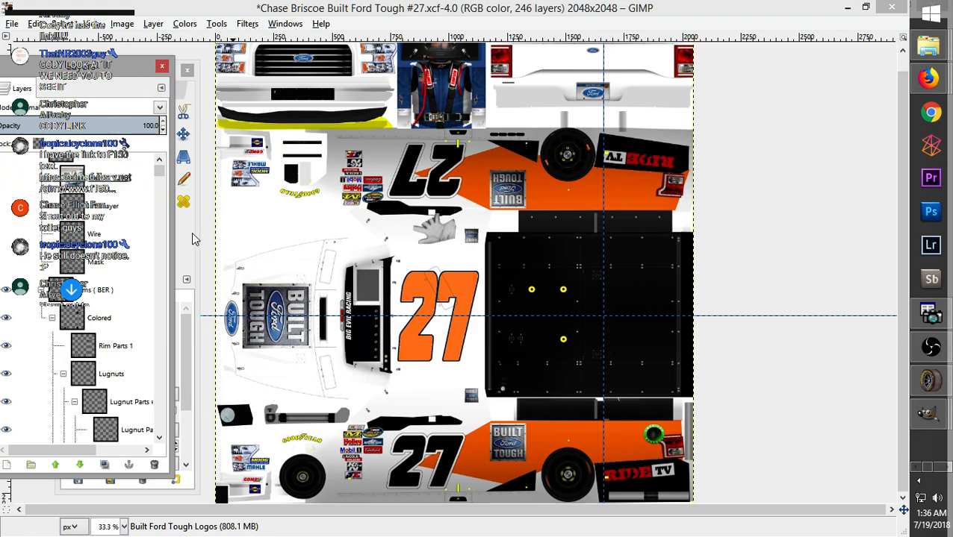
pyautogui.click(188, 261)
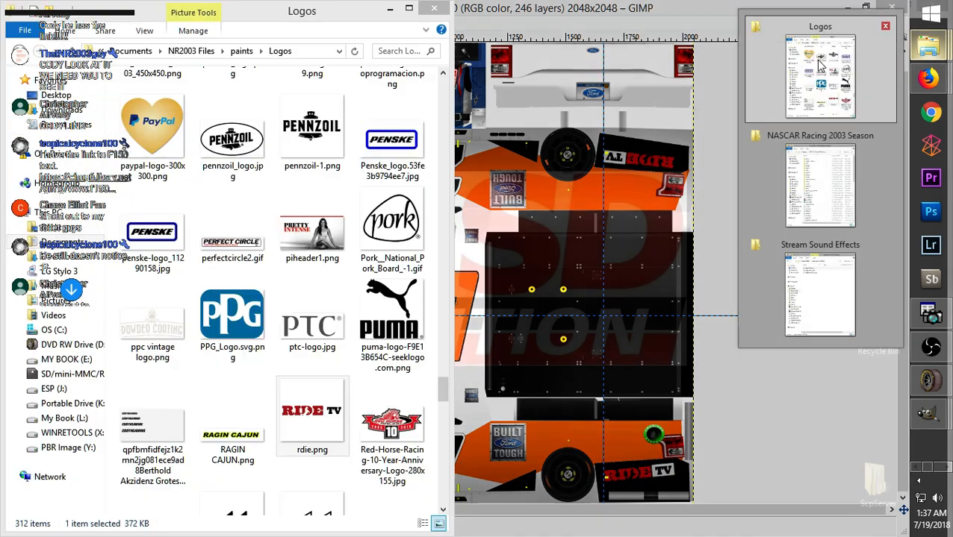
# Switch to the Logos folder in File Explorer and find the Nutri Chomps logo file
pyautogui.click(825, 75)
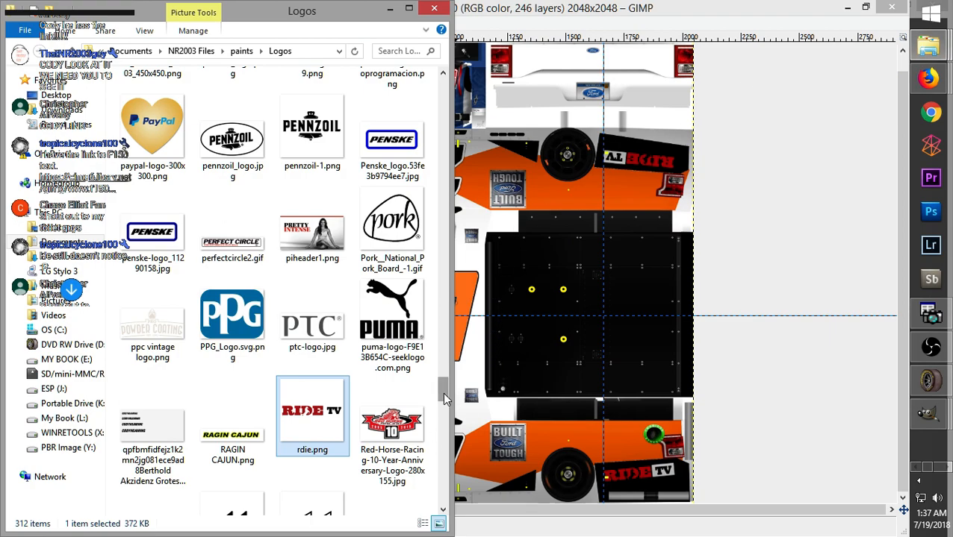
pyautogui.scroll(8, 452, 371)
pyautogui.scroll(3, 451, 371)
pyautogui.scroll(-3, 451, 359)
pyautogui.scroll(6, 451, 357)
pyautogui.moveTo(451, 357); pyautogui.dragTo(447, 234)
pyautogui.scroll(3, 239, 356)
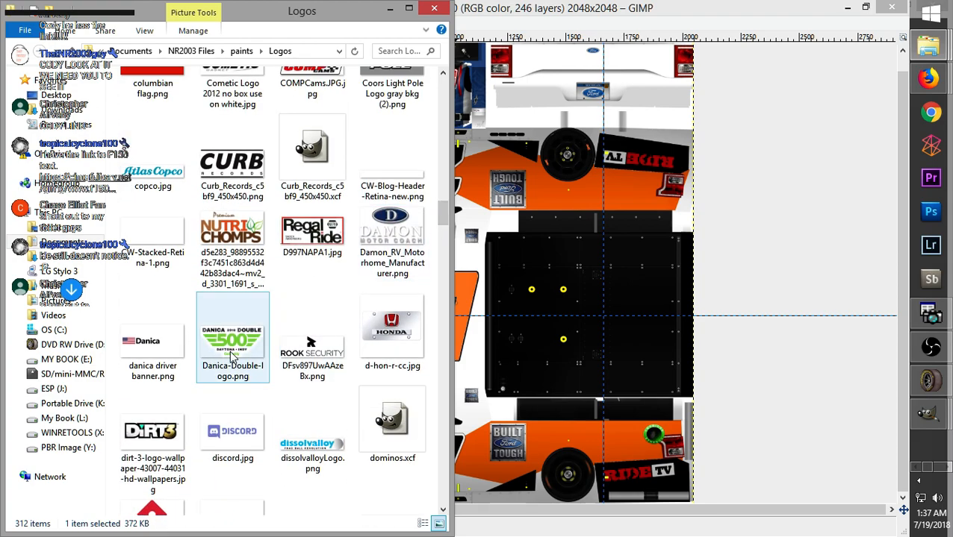
# Open the Nutri Chomps logo in GIMP, converting it to the RGB working space, and put the Logos folder out of the way
pyautogui.rightClick(229, 236)
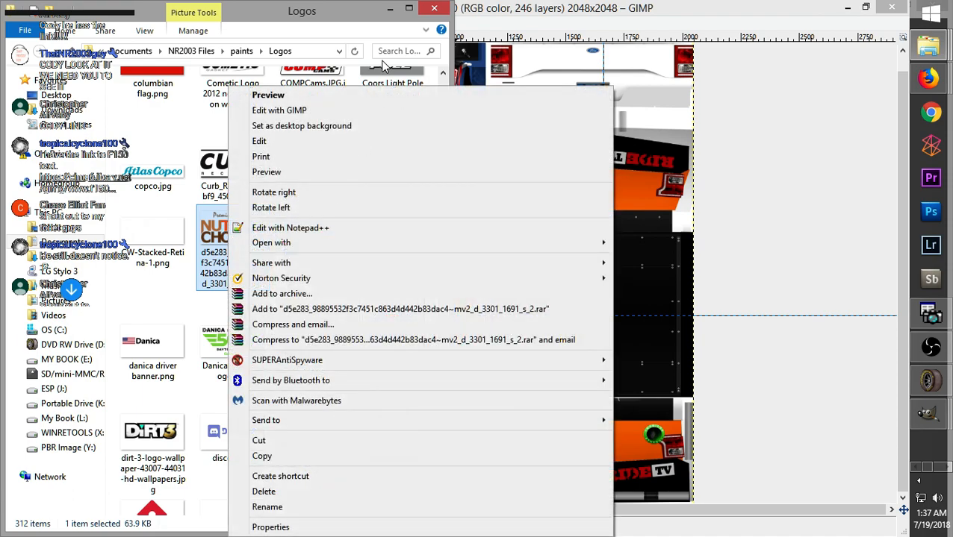
pyautogui.click(329, 110)
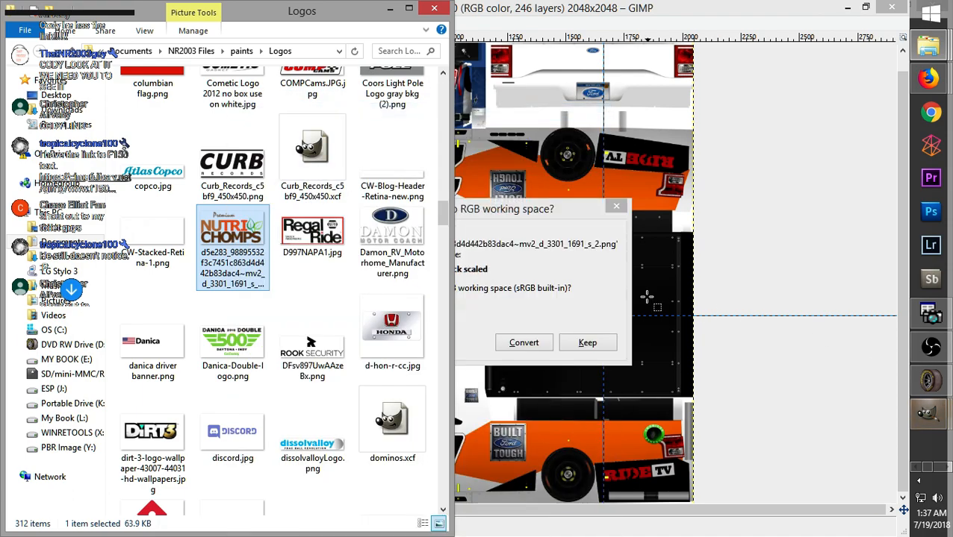
pyautogui.click(523, 343)
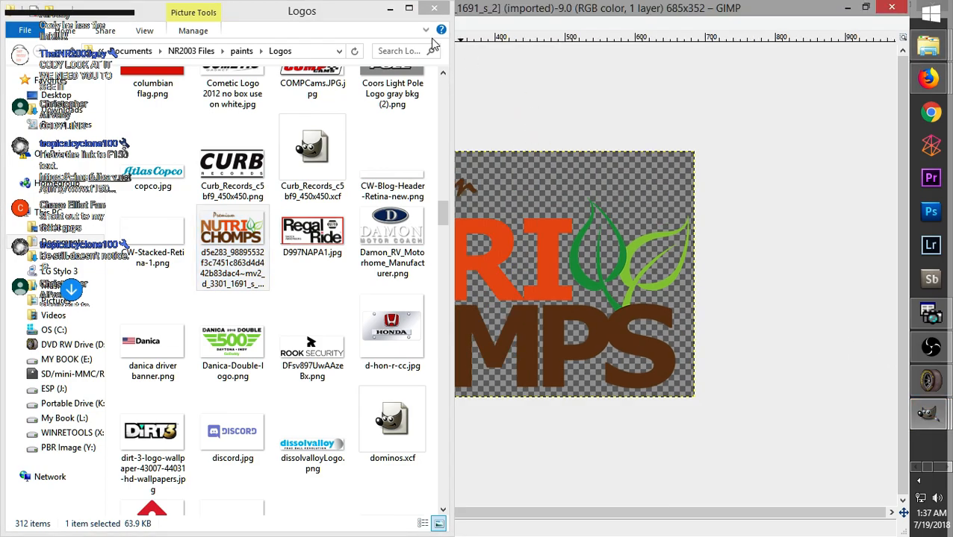
pyautogui.click(387, 10)
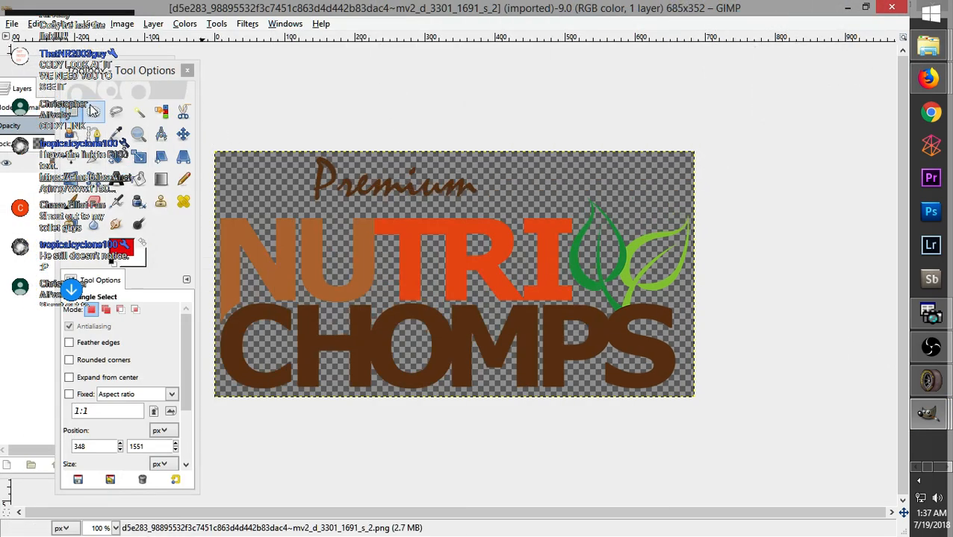
# Copy the whole Nutri Chomps logo and return to the number 27 truck paint image
pyautogui.moveTo(189, 124); pyautogui.dragTo(744, 407)
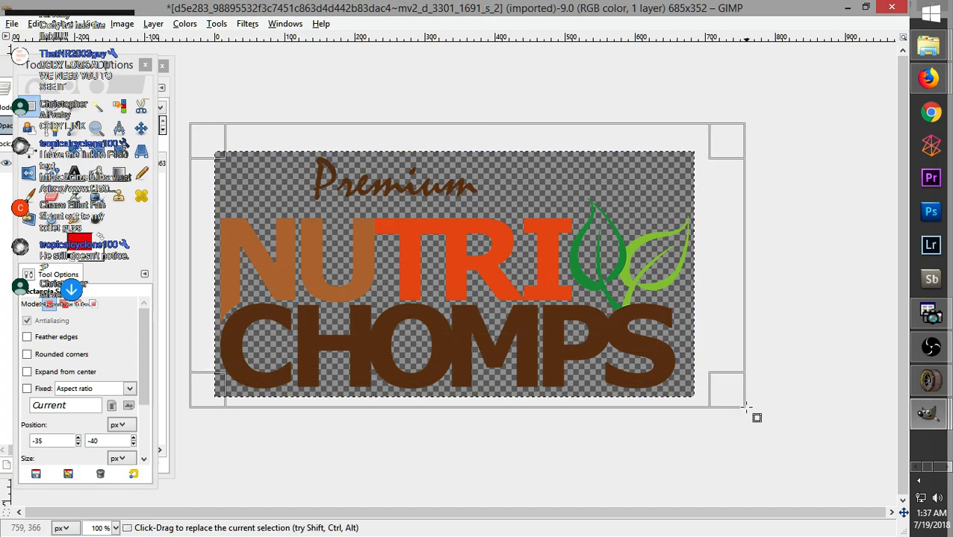
pyautogui.hotkey('ctrl', 'c')
pyautogui.click(930, 415)
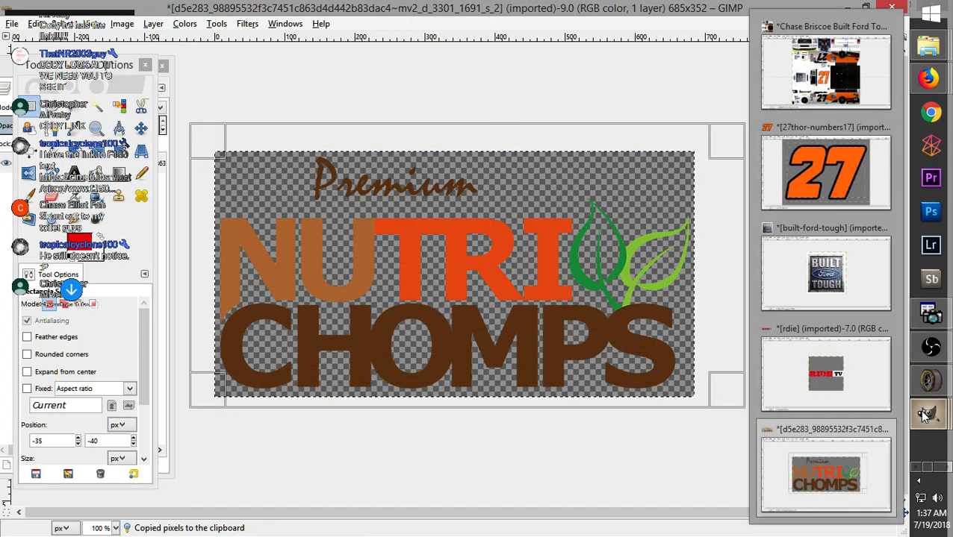
pyautogui.click(804, 71)
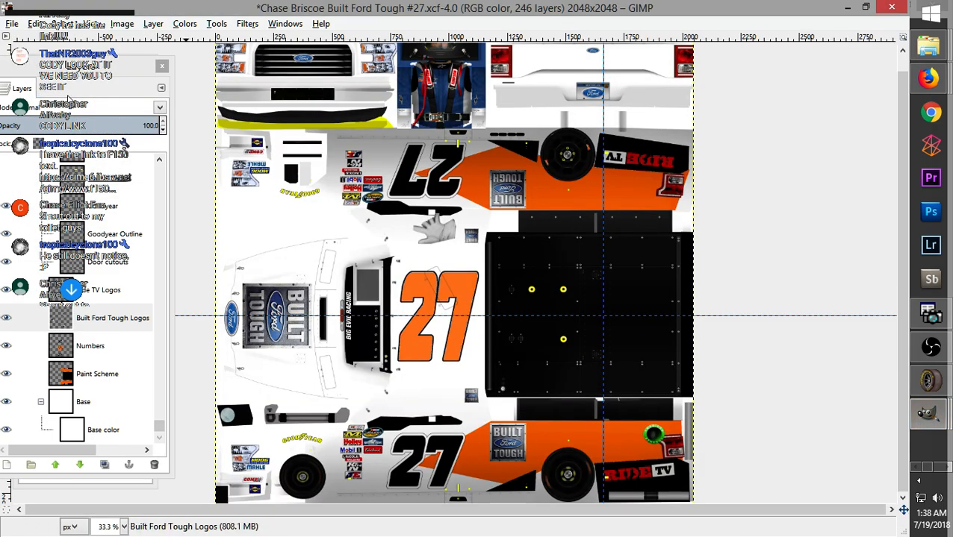
# Create a transparent 2048 × 2048 px layer named Nutri Chomps directly above the Ride TV Logos layer
pyautogui.click(114, 296)
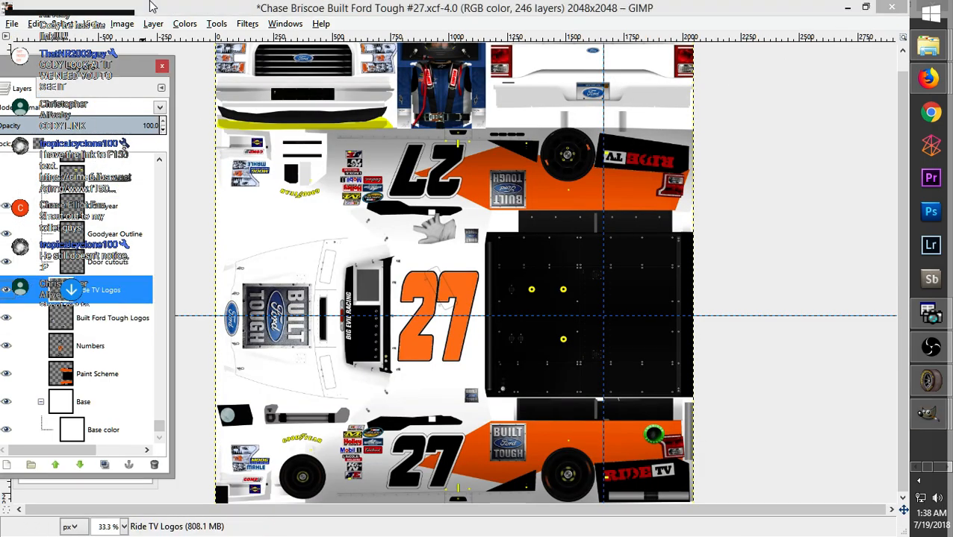
pyautogui.click(185, 23)
pyautogui.moveTo(215, 28)
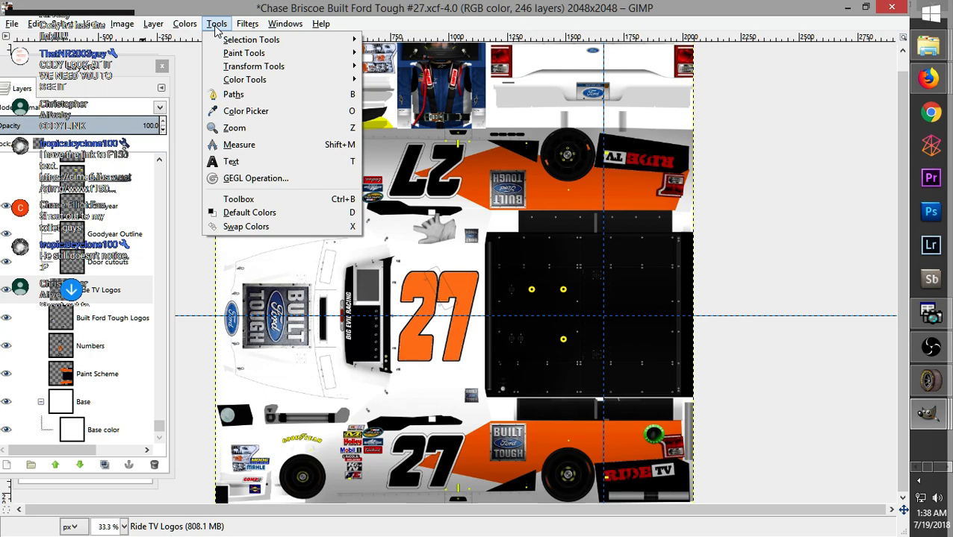
pyautogui.click(165, 38)
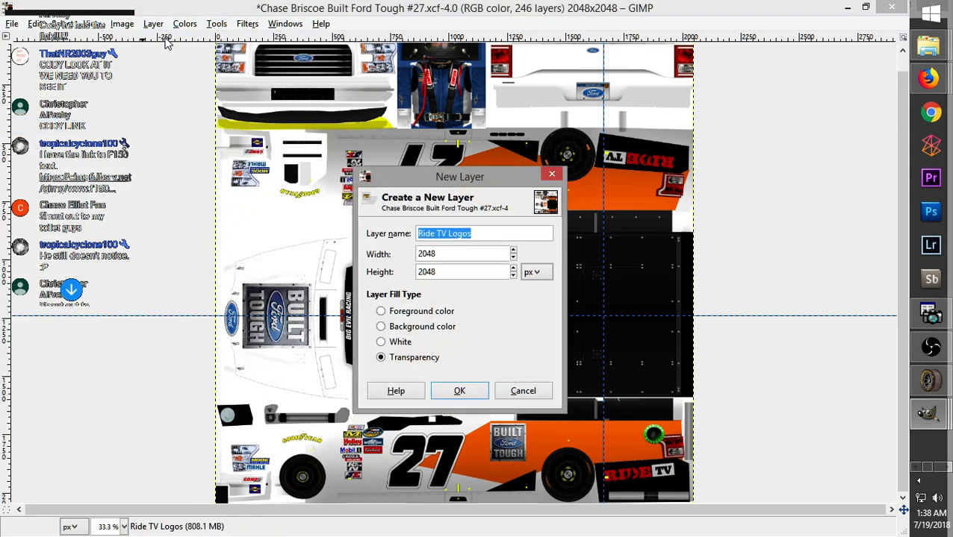
pyautogui.write('Nutri Chomps')
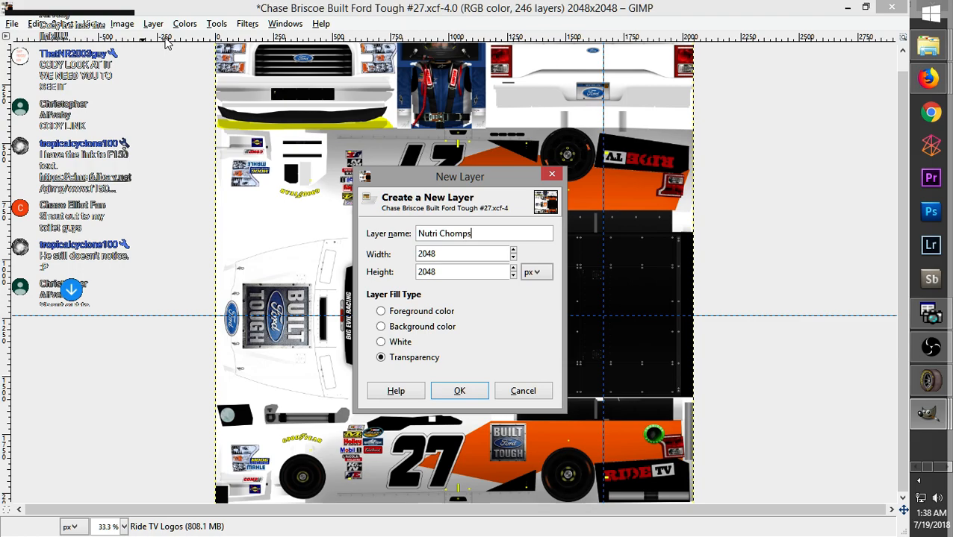
pyautogui.click(459, 390)
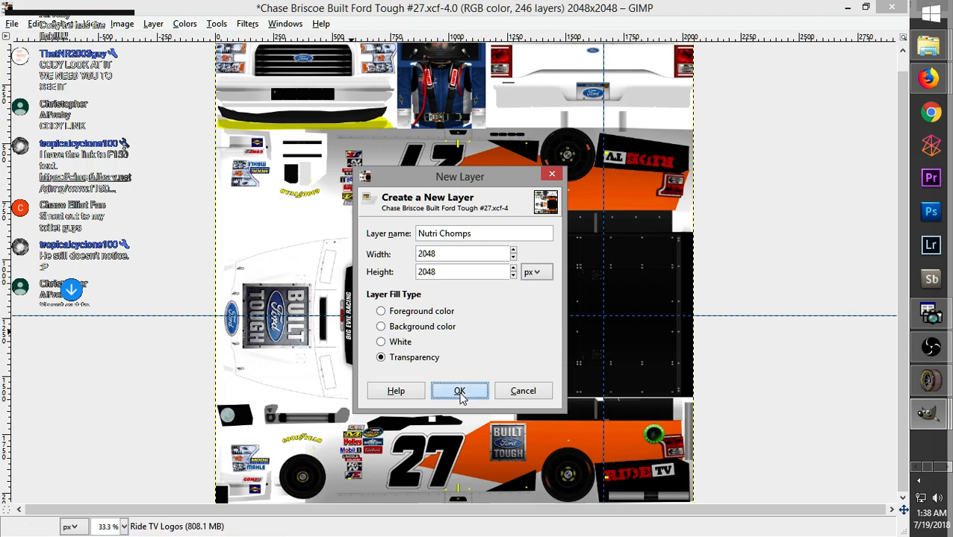
# Paste the Nutri Chomps logo into the truck paint and scale it to 415 × 213 pixels
pyautogui.hotkey('ctrl', 'v')
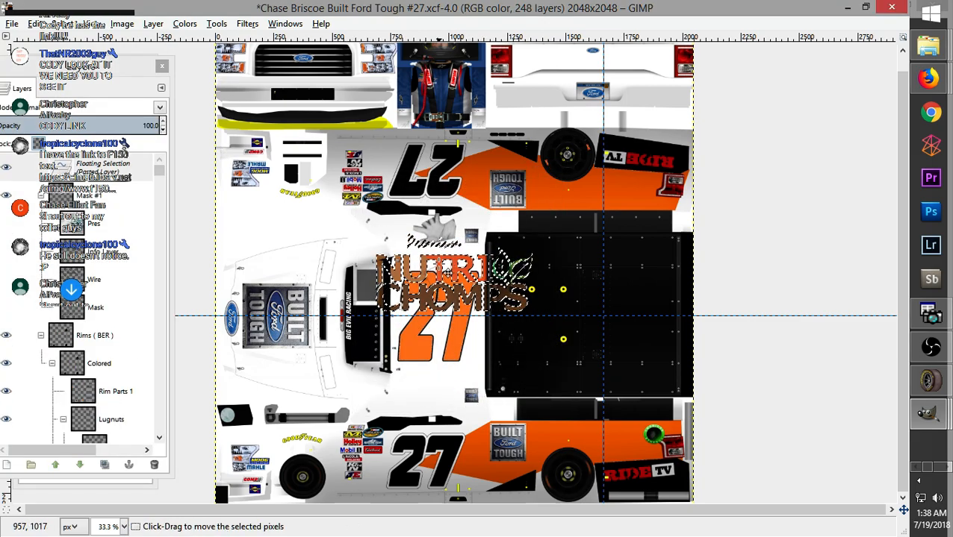
pyautogui.rightClick(442, 271)
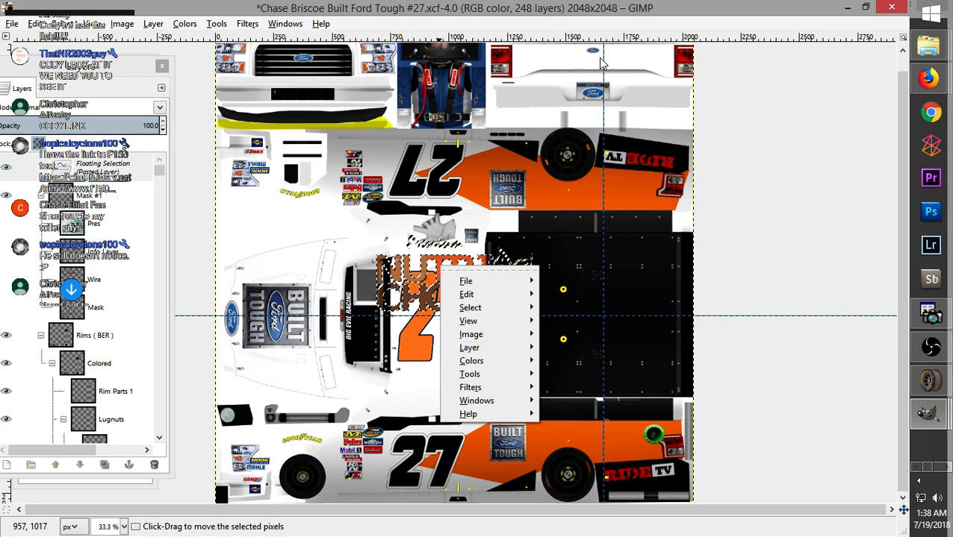
pyautogui.moveTo(478, 300)
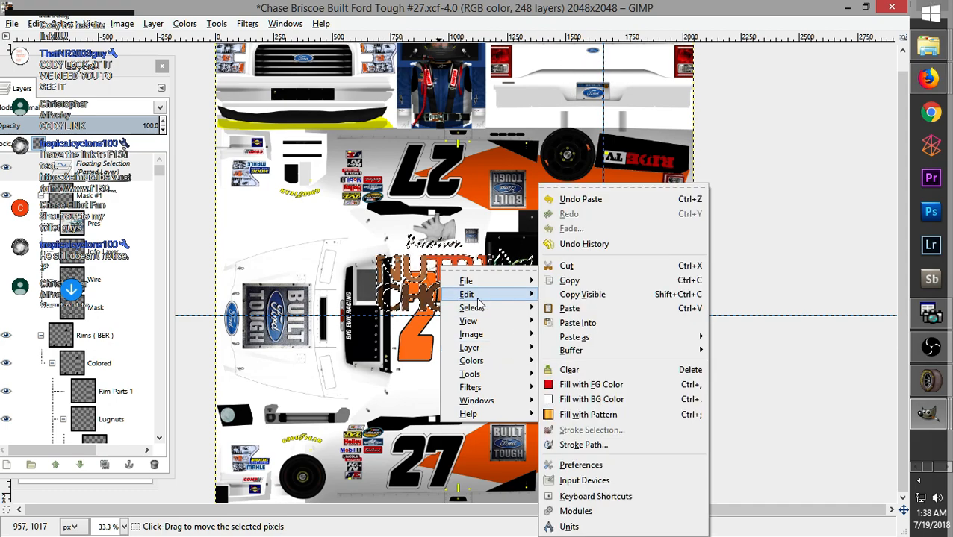
pyautogui.moveTo(497, 357)
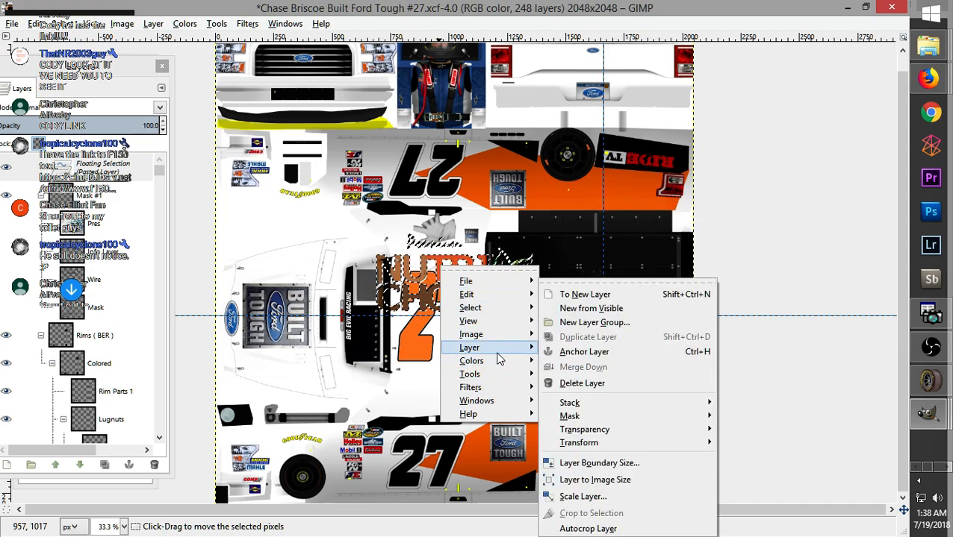
pyautogui.click(582, 496)
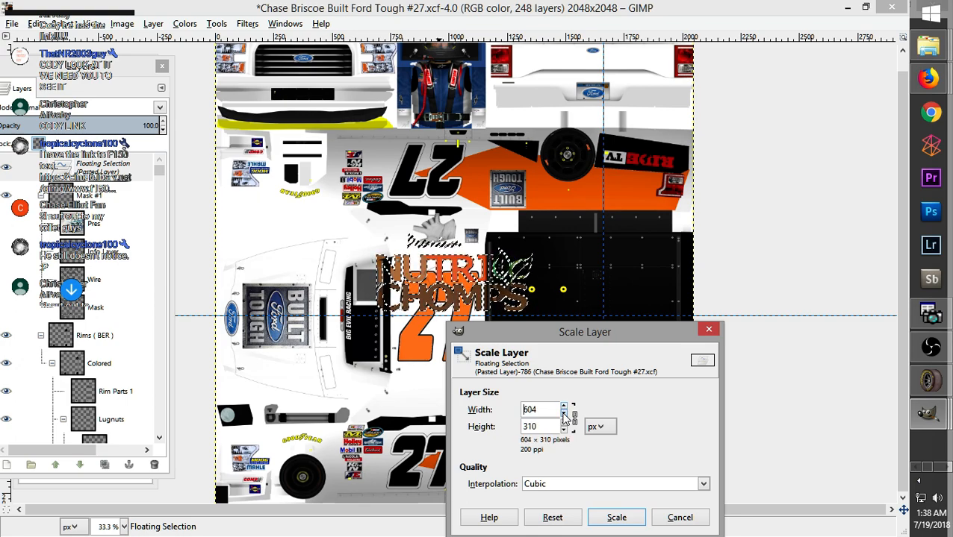
pyautogui.click(609, 517)
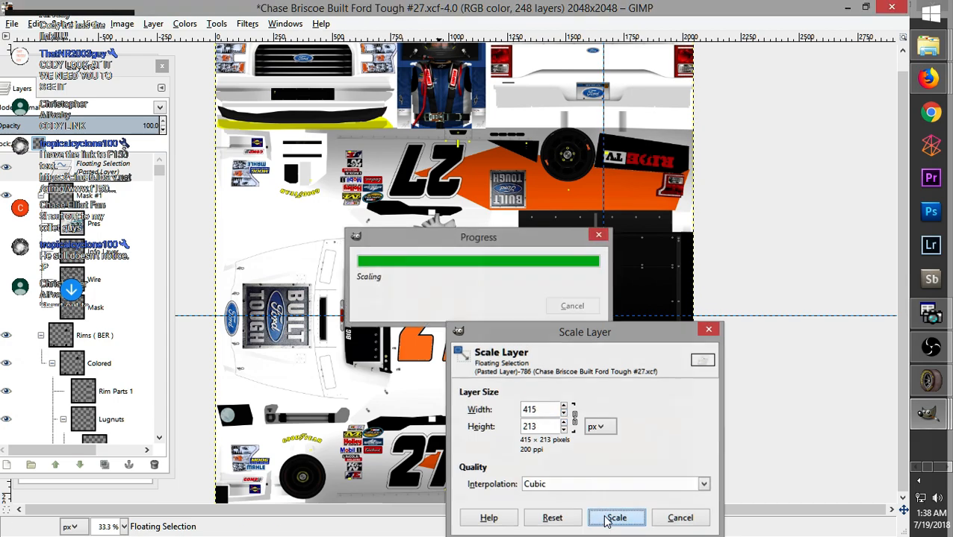
# Move the pasted Nutri Chomps logo onto the truck's tailgate above the license plate
pyautogui.moveTo(88, 84); pyautogui.dragTo(107, 92)
pyautogui.click(101, 75)
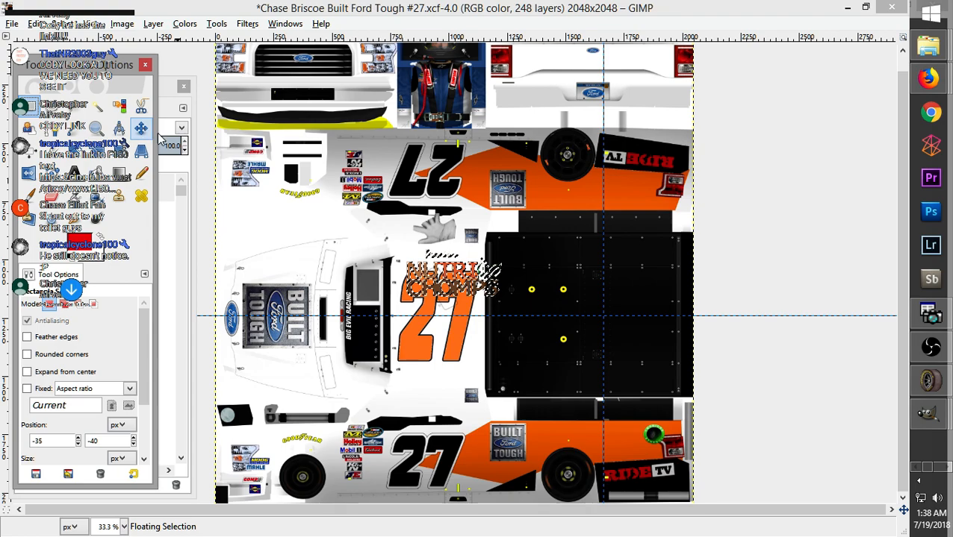
pyautogui.moveTo(453, 296); pyautogui.dragTo(596, 86)
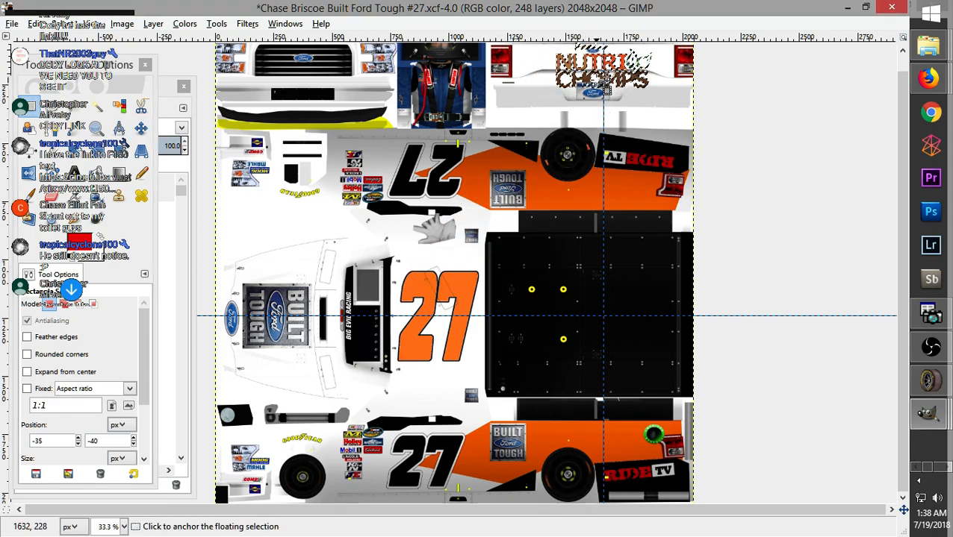
# Scale the pasted Nutri Chomps logo on the tailgate down to 264 × 135 pixels
pyautogui.press('+')
pyautogui.press('+')
pyautogui.press('+')
pyautogui.press('+')
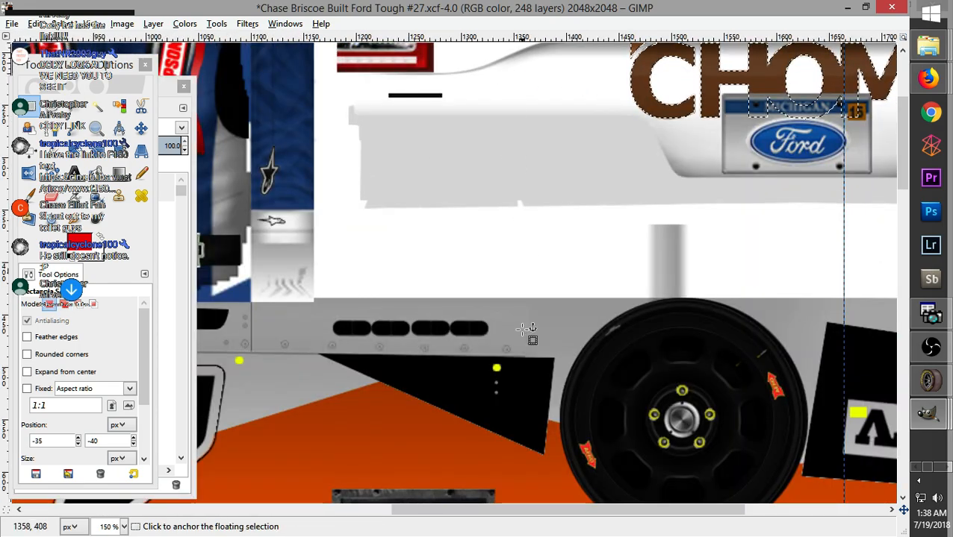
pyautogui.moveTo(535, 514); pyautogui.dragTo(687, 512)
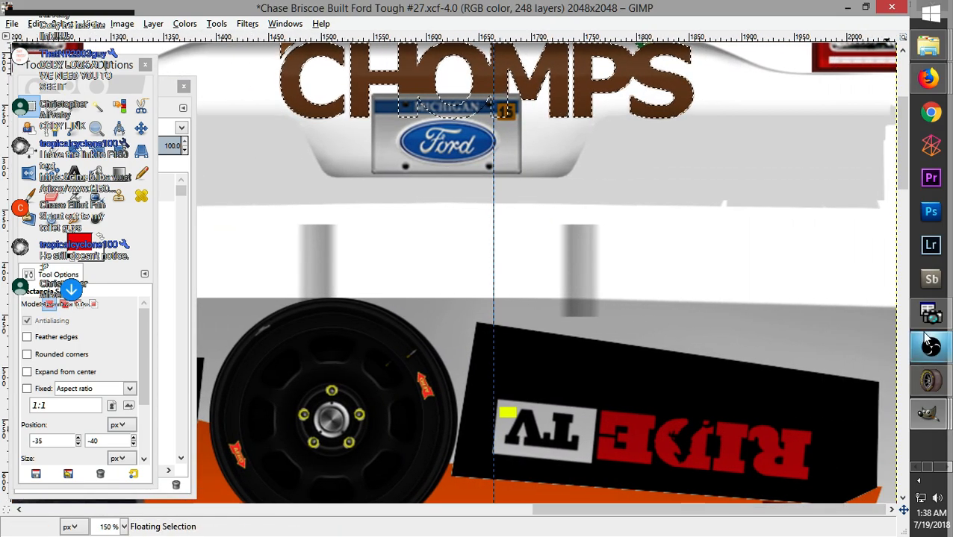
pyautogui.moveTo(906, 185); pyautogui.dragTo(904, 147)
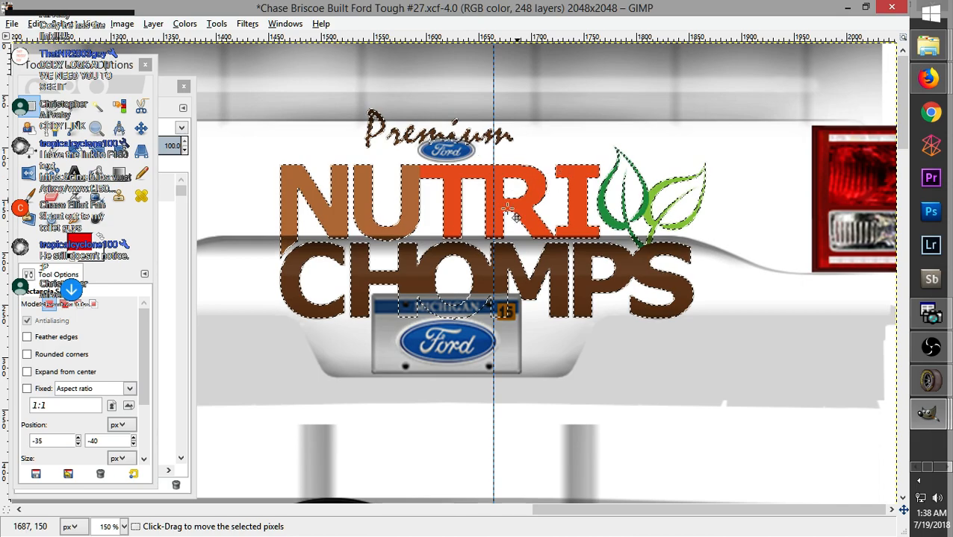
pyautogui.hotkey('shift', 's')
pyautogui.click(457, 180)
pyautogui.click(558, 212)
pyautogui.click(558, 212)
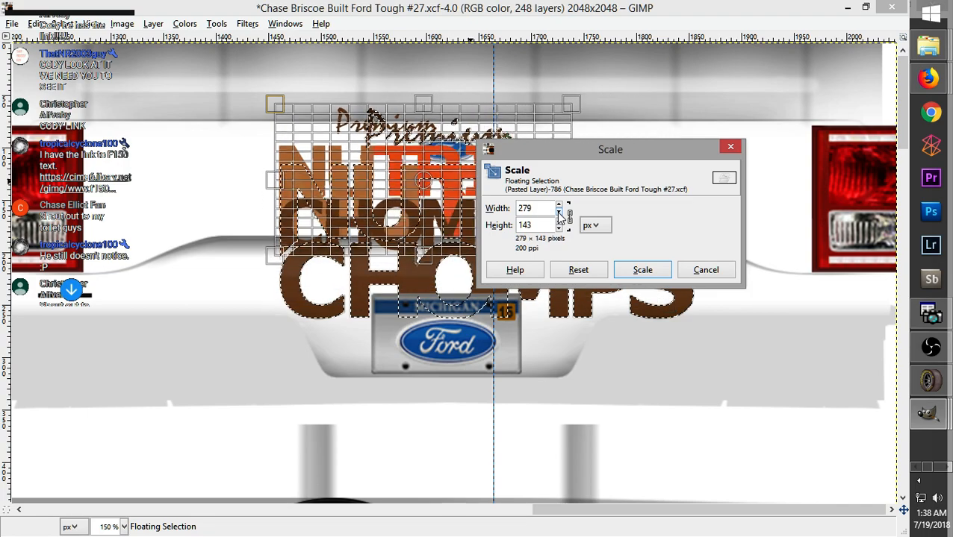
pyautogui.click(559, 212)
pyautogui.click(558, 213)
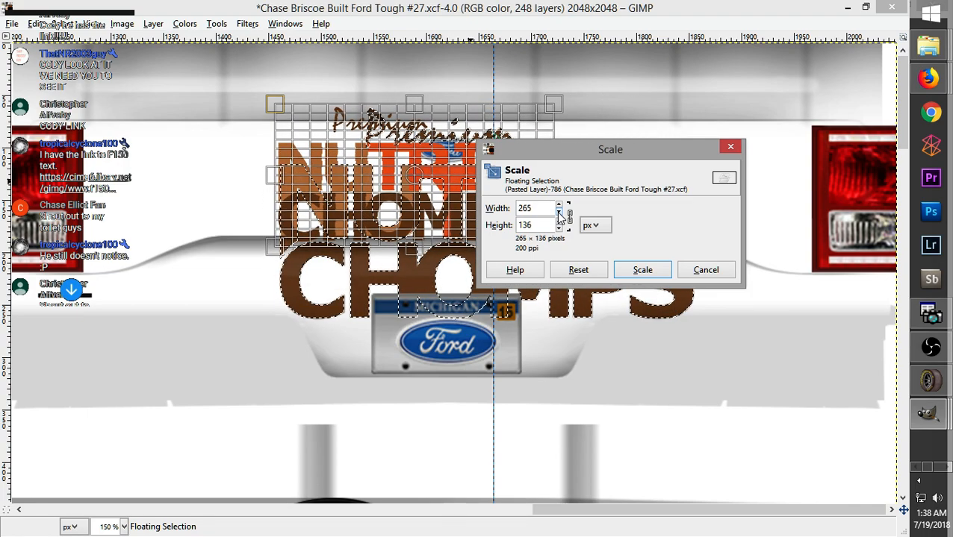
pyautogui.click(644, 272)
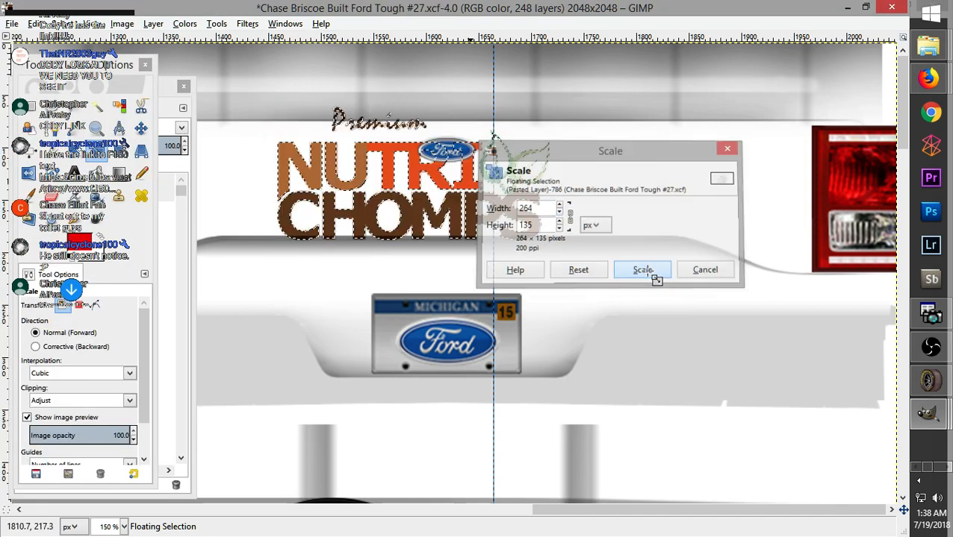
# Align the vertical guide with the center of the tailgate's Ford oval and center the Nutri Chomps logo between the oval and license plate
pyautogui.click(141, 128)
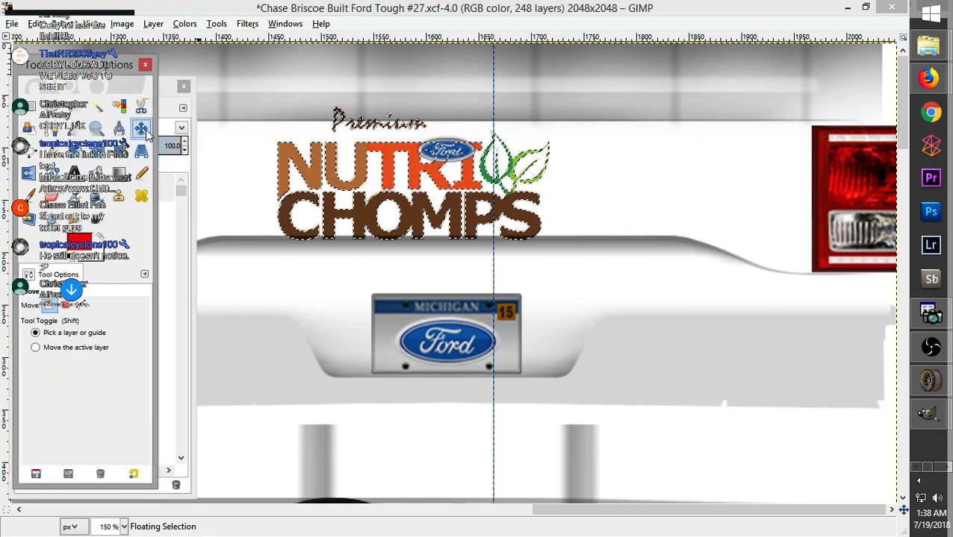
pyautogui.moveTo(495, 262); pyautogui.dragTo(448, 271)
pyautogui.moveTo(404, 218); pyautogui.dragTo(446, 262)
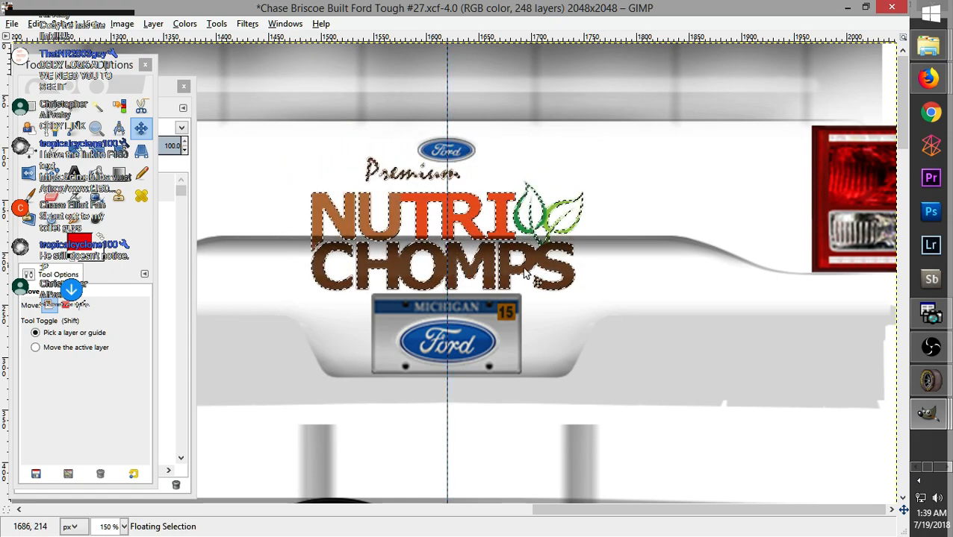
pyautogui.click(464, 267)
pyautogui.moveTo(464, 267); pyautogui.dragTo(464, 266)
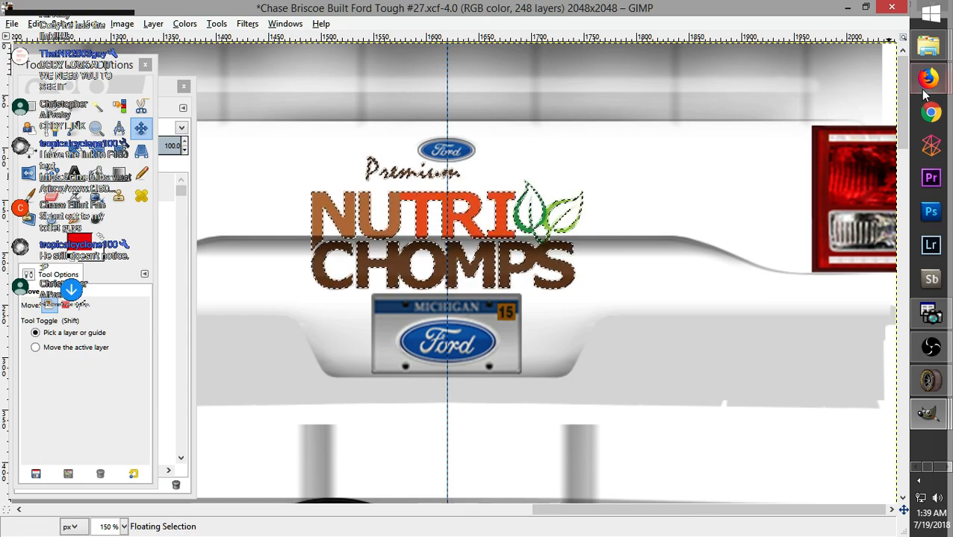
# Switch to Firefox and look through the open image tabs for the truck reference photo
pyautogui.moveTo(928, 78)
pyautogui.click(825, 82)
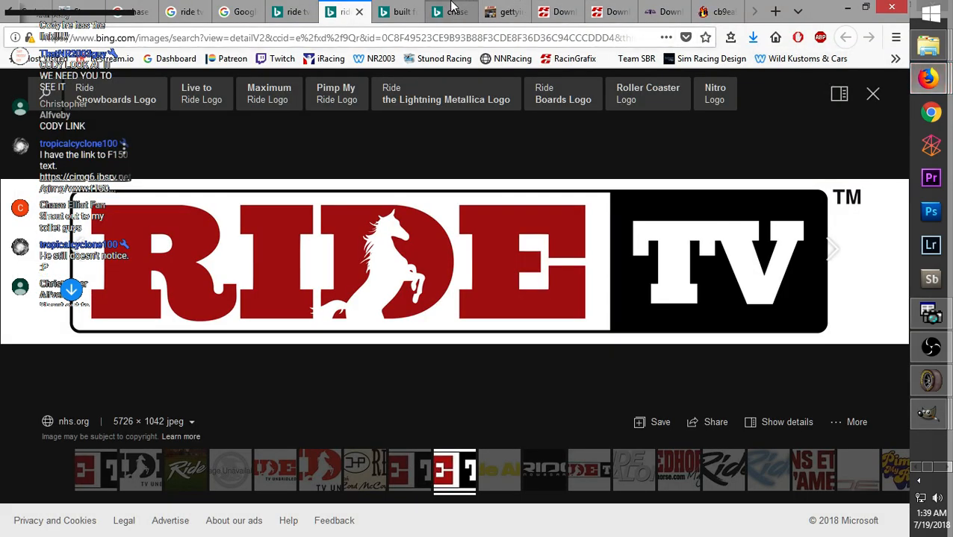
pyautogui.click(451, 11)
pyautogui.click(396, 11)
pyautogui.click(239, 11)
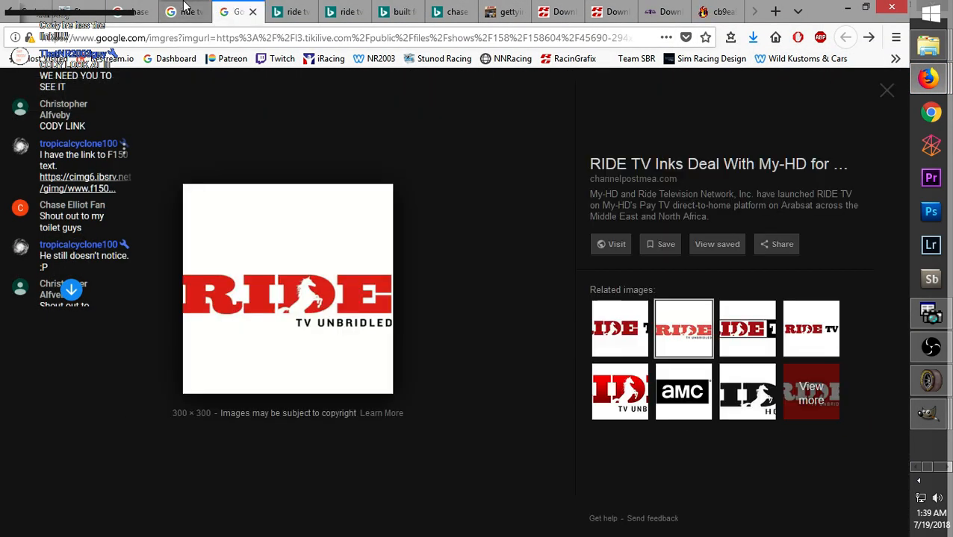
# Check the Nutri Chomps tailgate logo in the Briscoe Eldora Announcement photo and return to the truck paint file in GIMP
pyautogui.click(187, 11)
pyautogui.click(133, 11)
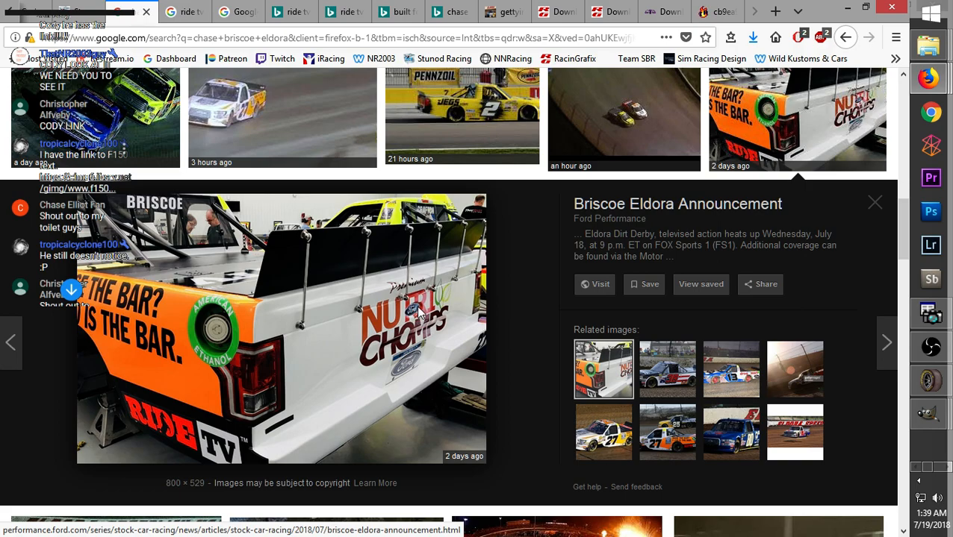
pyautogui.moveTo(932, 393)
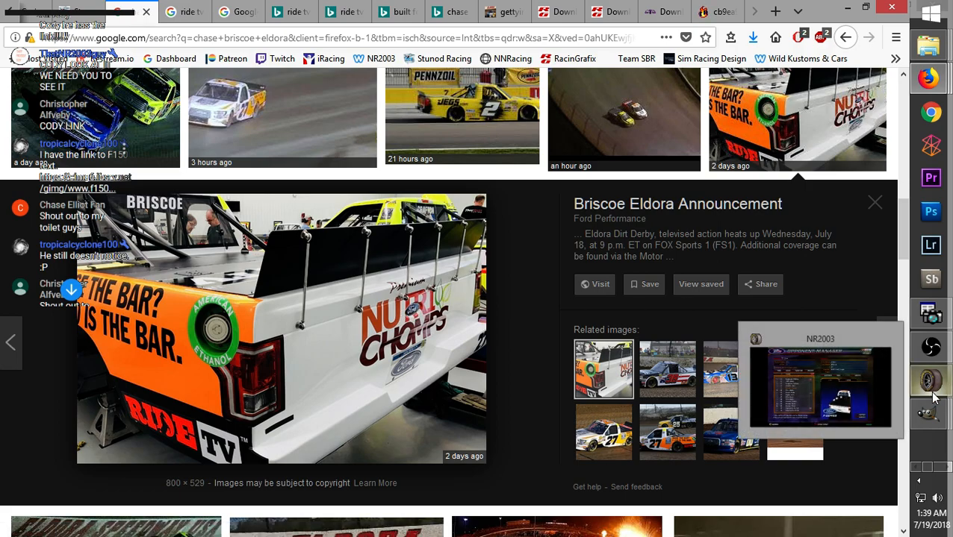
pyautogui.moveTo(930, 414)
pyautogui.click(836, 56)
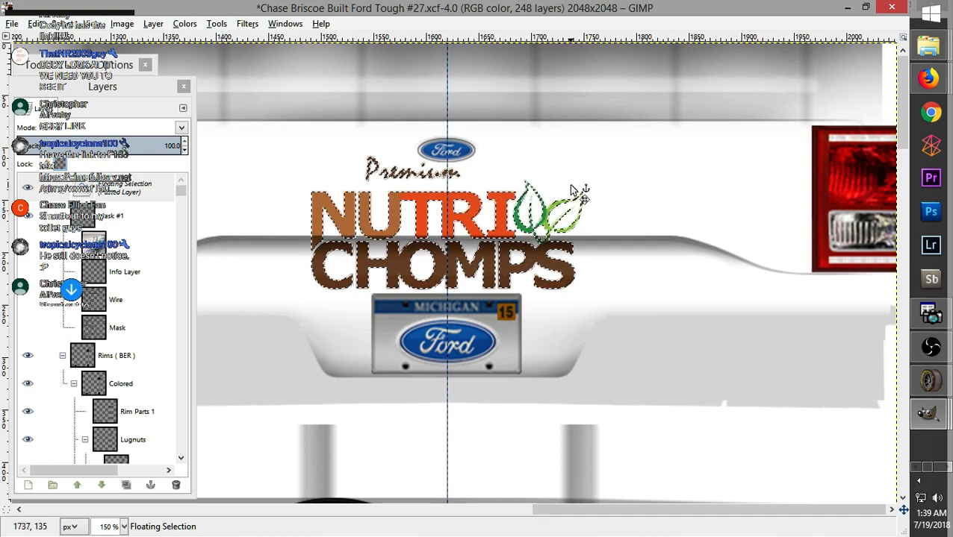
# Undo the recent shrinking of the floating Nutri Chomps logo and reposition it with the vertical guide over the tailgate's centre
pyautogui.hotkey('ctrl', 'z')
pyautogui.hotkey('ctrl', 'z')
pyautogui.hotkey('ctrl', 'z')
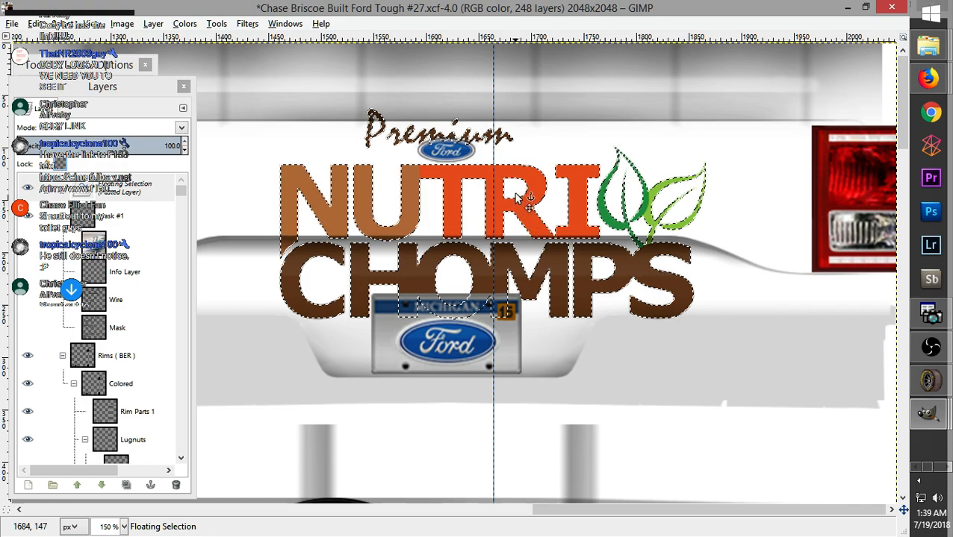
pyautogui.moveTo(494, 172); pyautogui.dragTo(449, 170)
pyautogui.moveTo(454, 203); pyautogui.dragTo(411, 167)
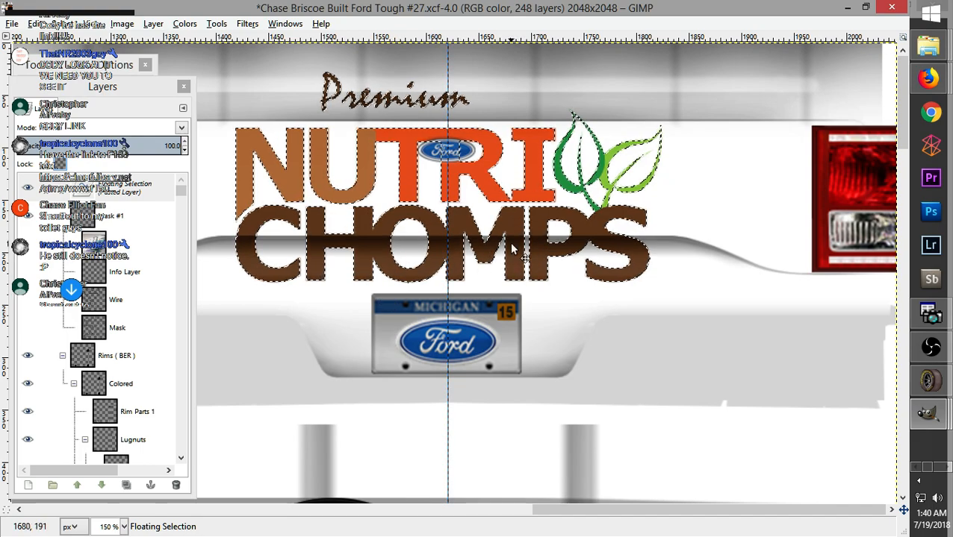
# Compare the logo's size and placement with the tailgate in the browser's reference photo, and activate the Scale tool in GIMP
pyautogui.moveTo(948, 88)
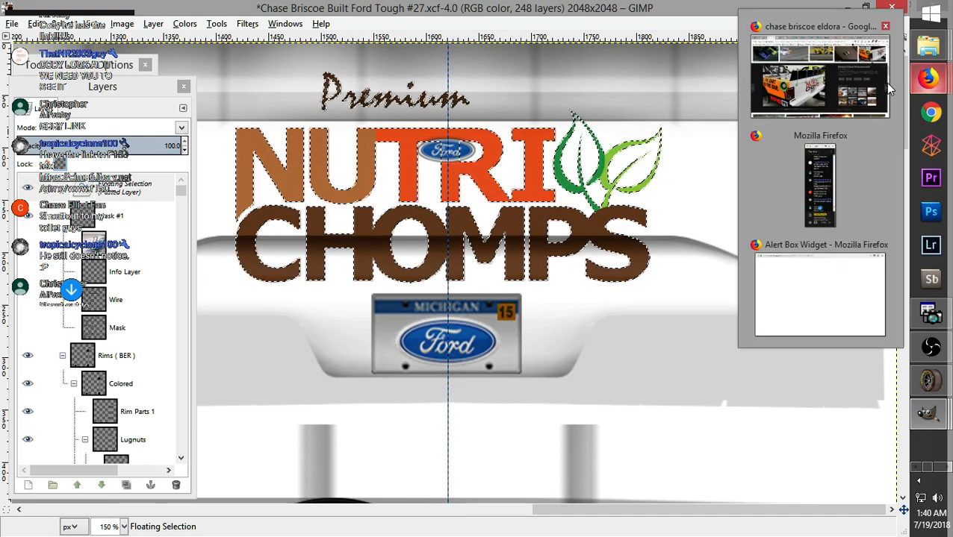
pyautogui.click(814, 67)
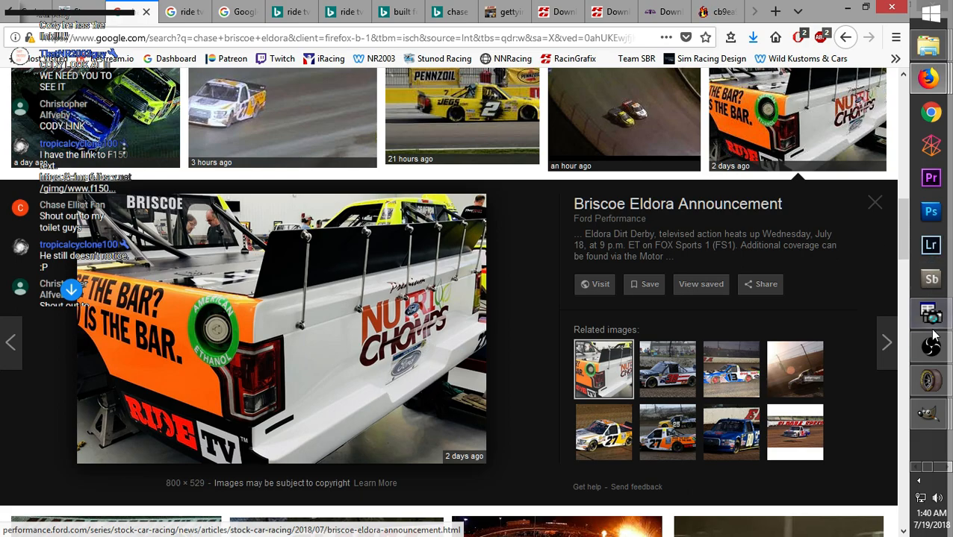
pyautogui.moveTo(926, 417)
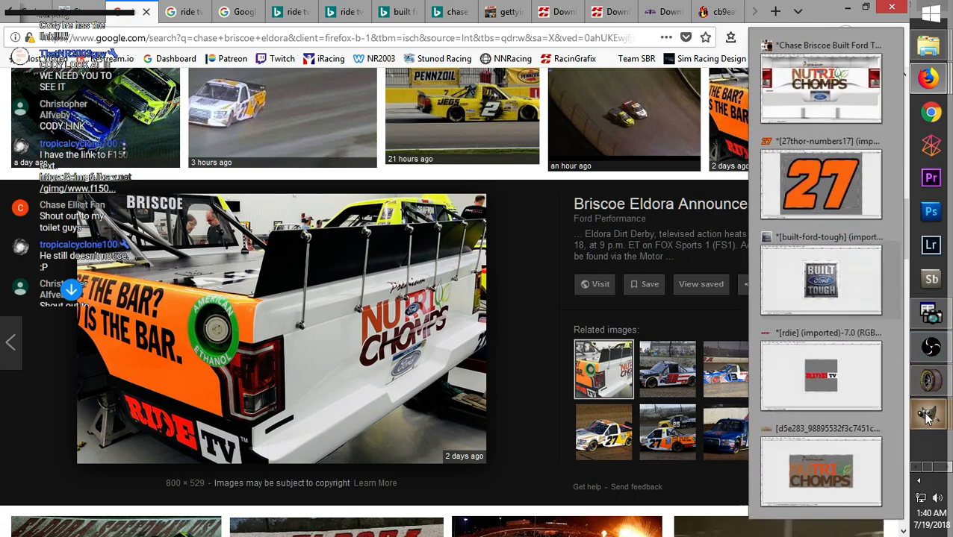
pyautogui.click(837, 104)
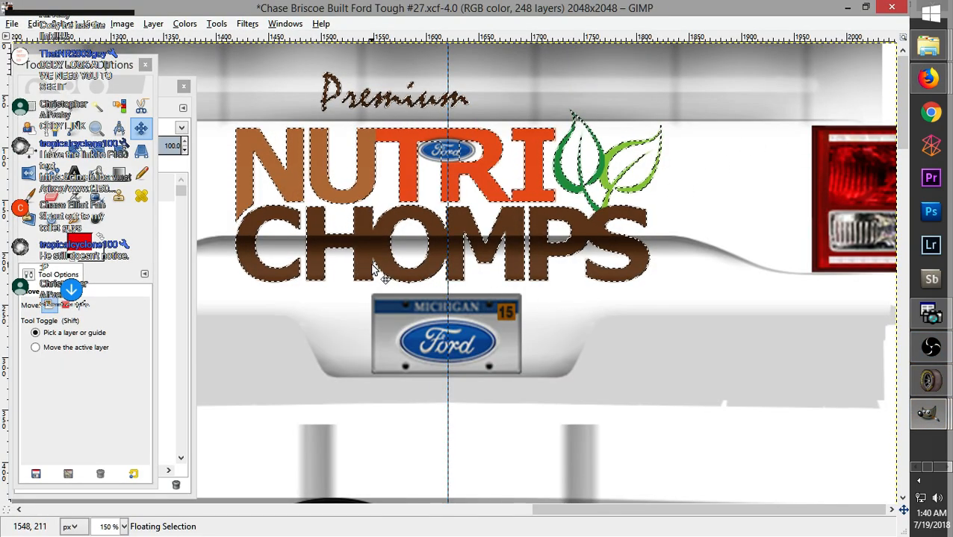
pyautogui.rightClick(519, 261)
pyautogui.moveTo(561, 351)
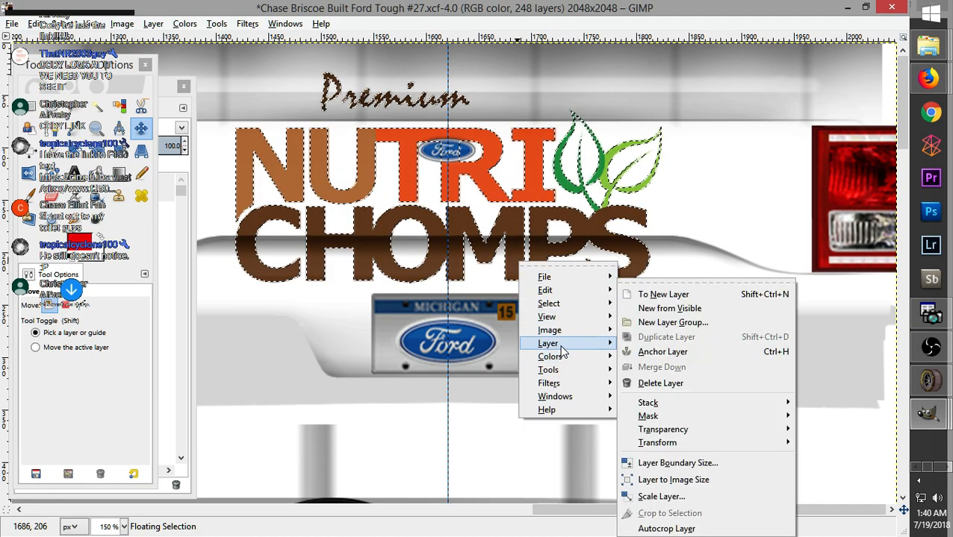
pyautogui.moveTo(654, 444)
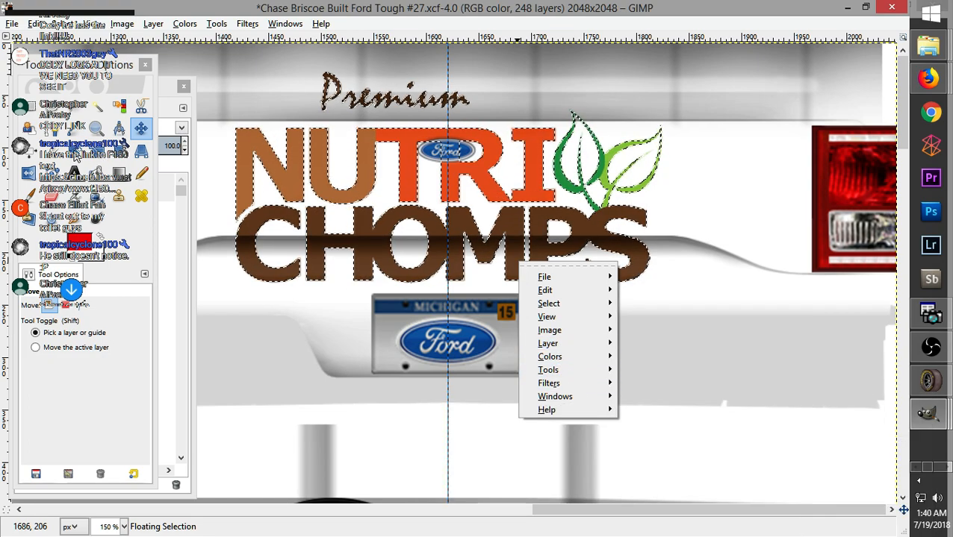
pyautogui.click(94, 154)
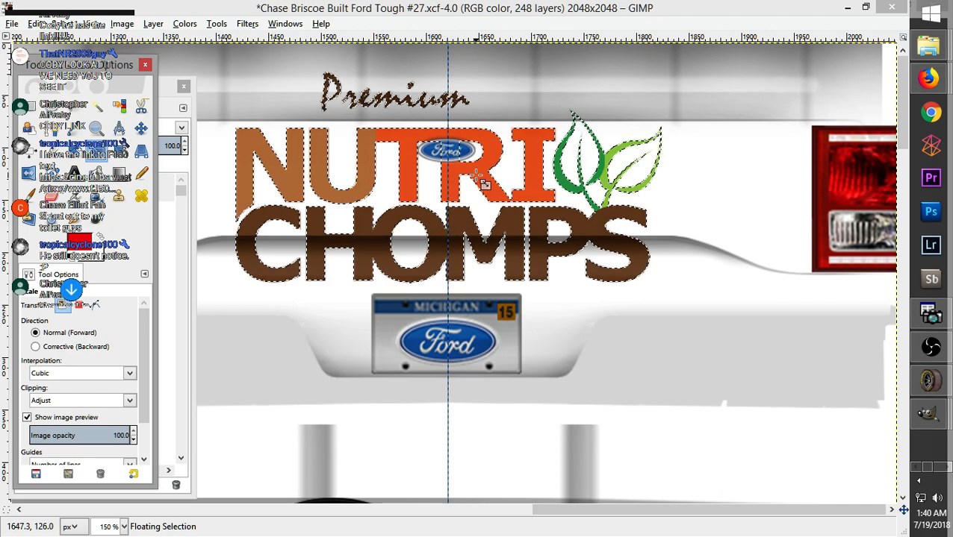
pyautogui.click(928, 78)
pyautogui.click(821, 71)
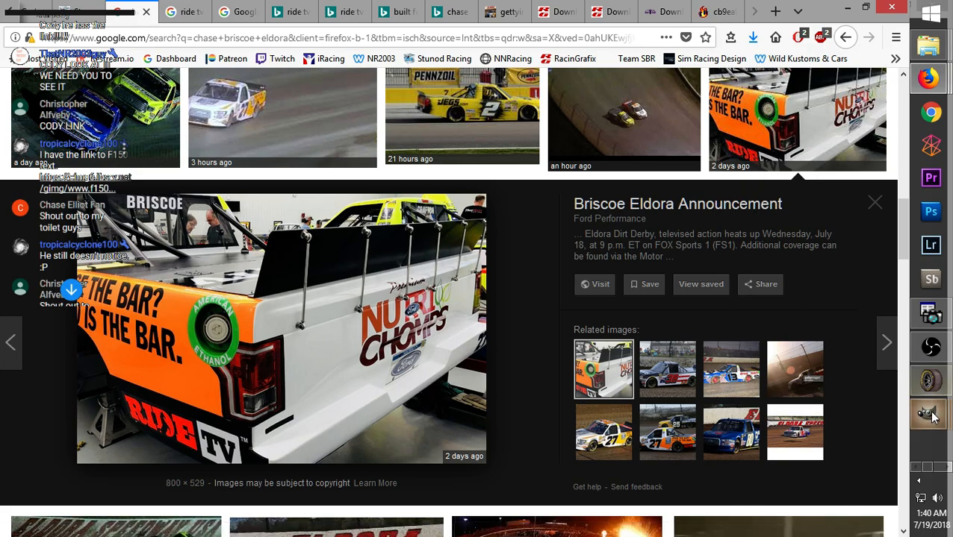
pyautogui.moveTo(930, 412)
pyautogui.click(831, 95)
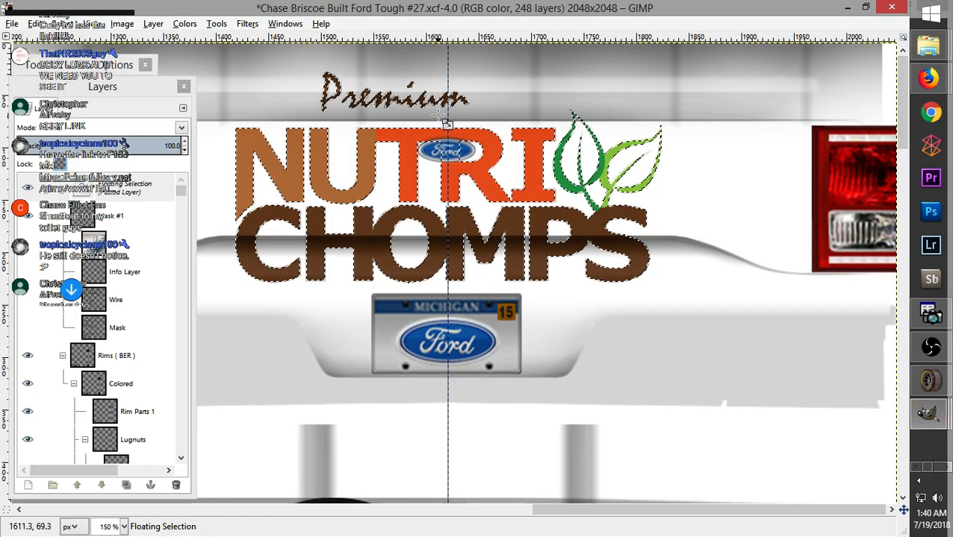
# Resize the floating logo to 415 × 225 px with Scale Layer, using Cubic interpolation
pyautogui.rightClick(495, 188)
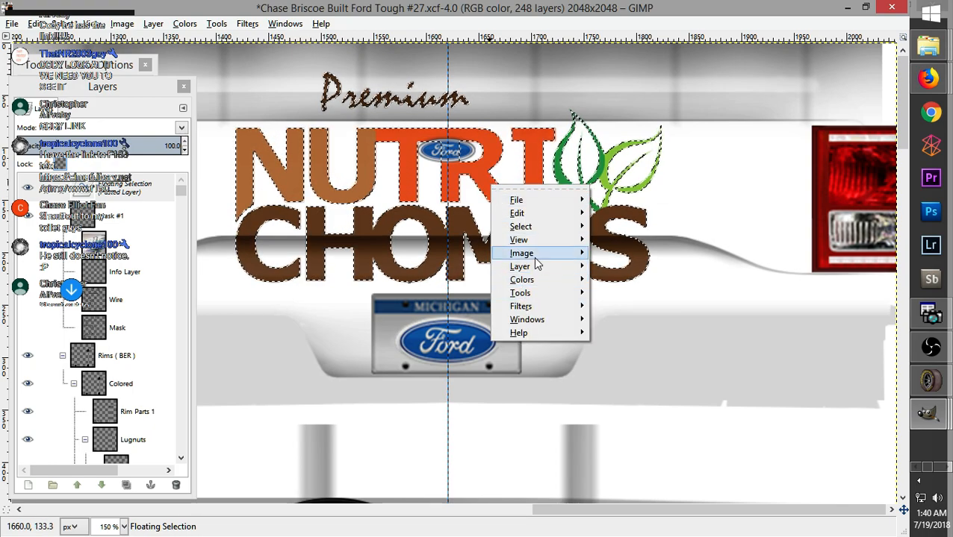
pyautogui.moveTo(539, 278)
pyautogui.click(602, 476)
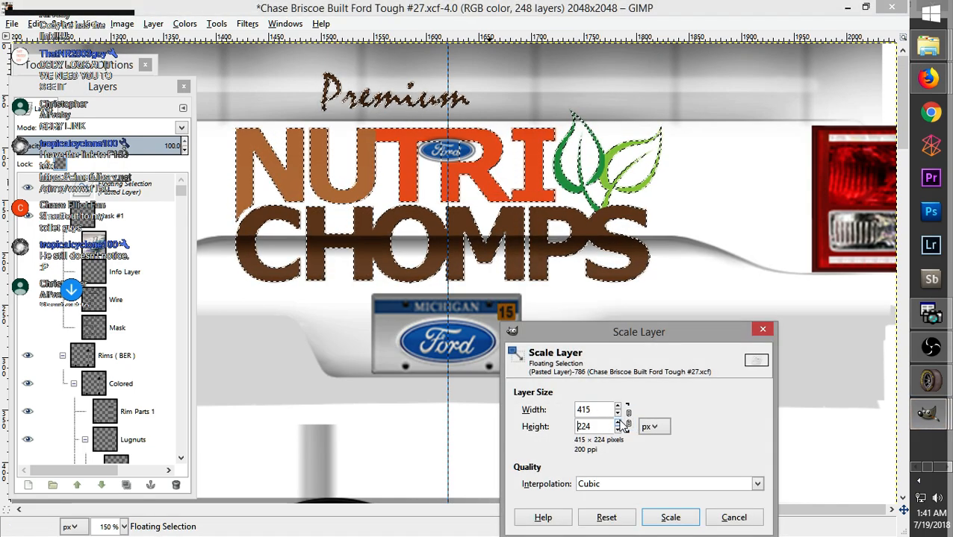
pyautogui.click(667, 518)
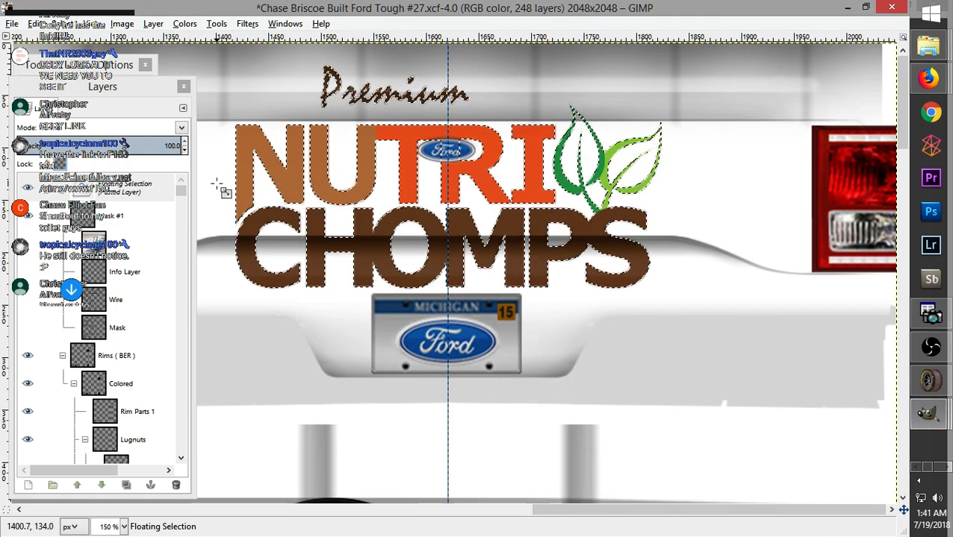
# Enlarge the floating logo in two passes with the Scale tool to 430 × 233 px
pyautogui.click(365, 190)
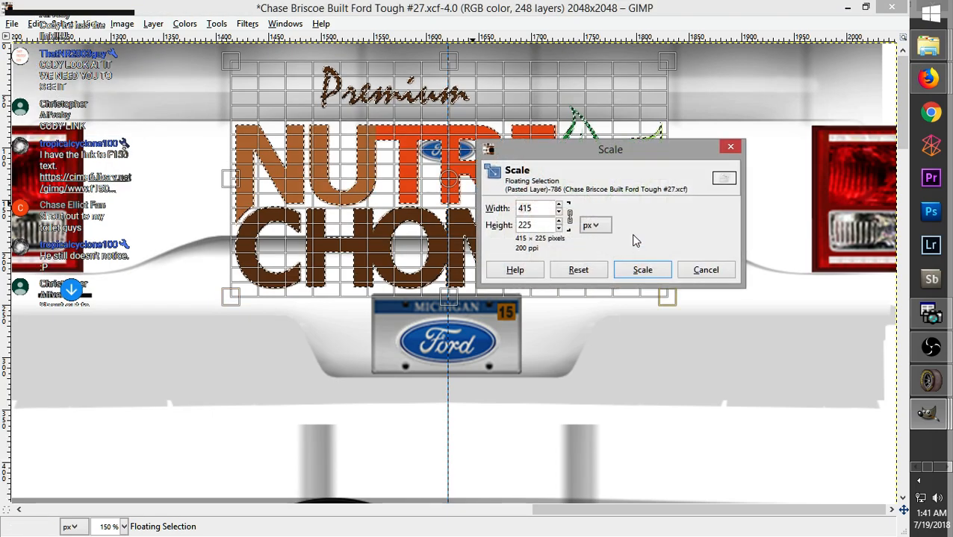
pyautogui.click(559, 206)
pyautogui.click(559, 206)
pyautogui.click(639, 278)
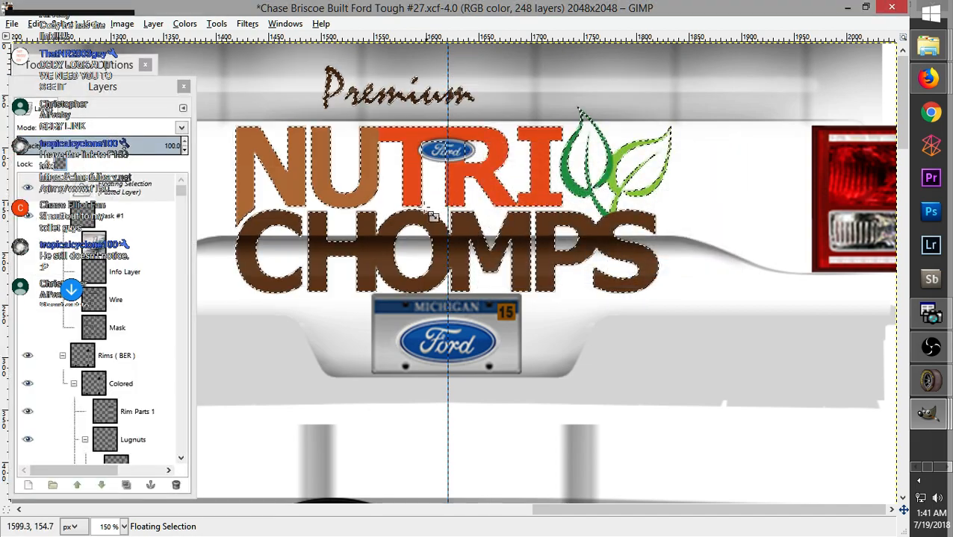
pyautogui.click(413, 149)
pyautogui.moveTo(413, 149)
pyautogui.mouseDown()
pyautogui.moveTo(406, 143)
pyautogui.moveTo(415, 146)
pyautogui.mouseUp()
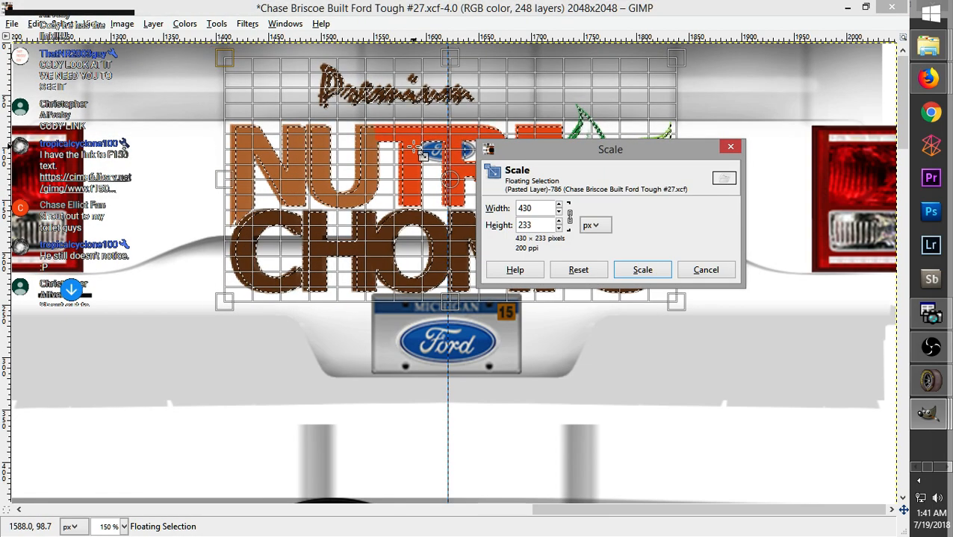
pyautogui.click(634, 269)
# Move the enlarged logo slightly up and align it with the nudged vertical guide above the license plate
pyautogui.click(73, 66)
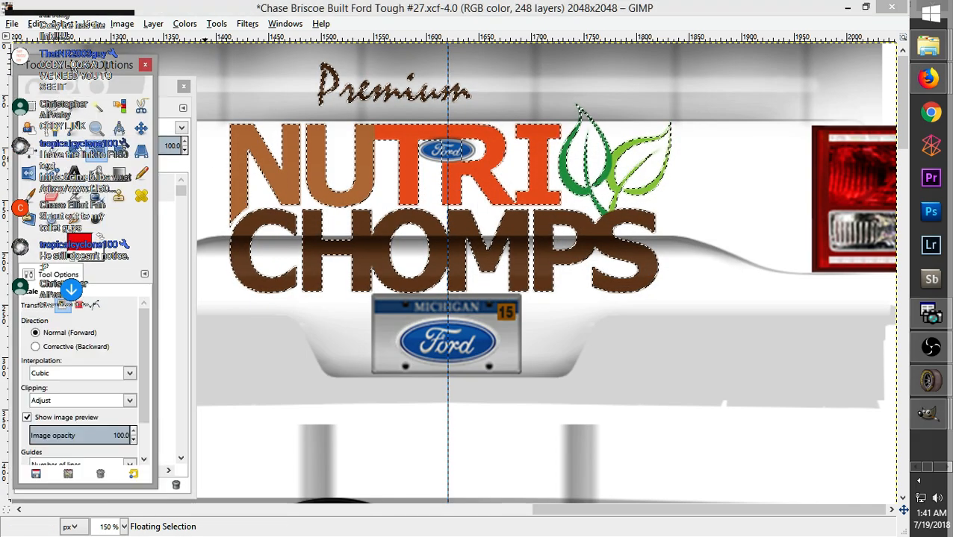
pyautogui.click(141, 128)
pyautogui.moveTo(439, 248); pyautogui.dragTo(442, 238)
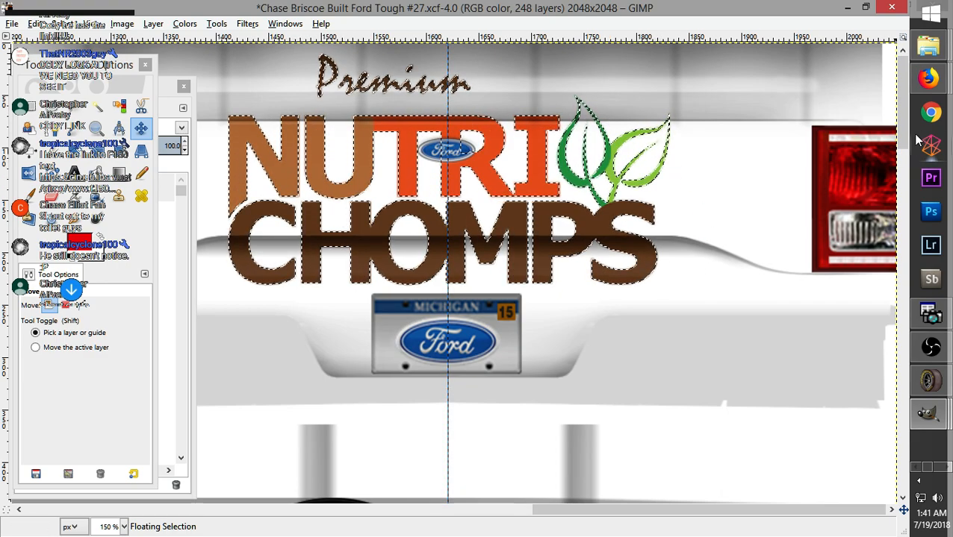
pyautogui.moveTo(422, 282)
pyautogui.mouseDown()
pyautogui.moveTo(449, 270)
pyautogui.moveTo(428, 276)
pyautogui.mouseUp()
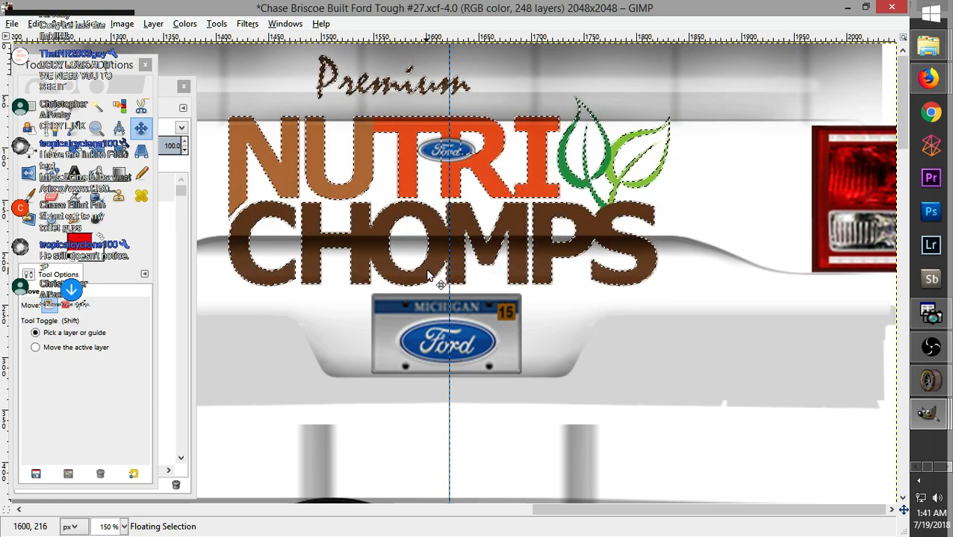
pyautogui.moveTo(466, 234); pyautogui.dragTo(475, 233)
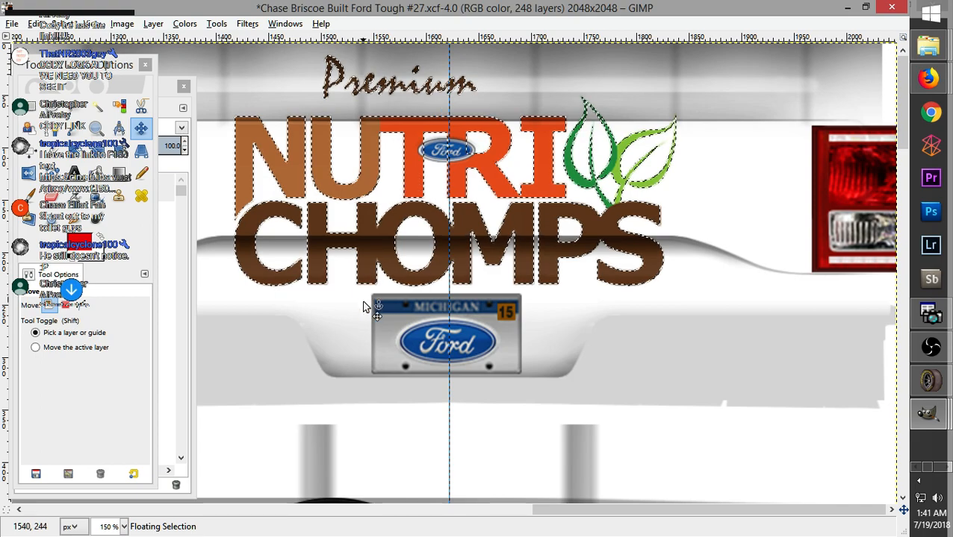
# Check the placement against the reference photo in Firefox, and anchor the floating logo onto the Nutri Chomps layer in GIMP
pyautogui.moveTo(928, 78)
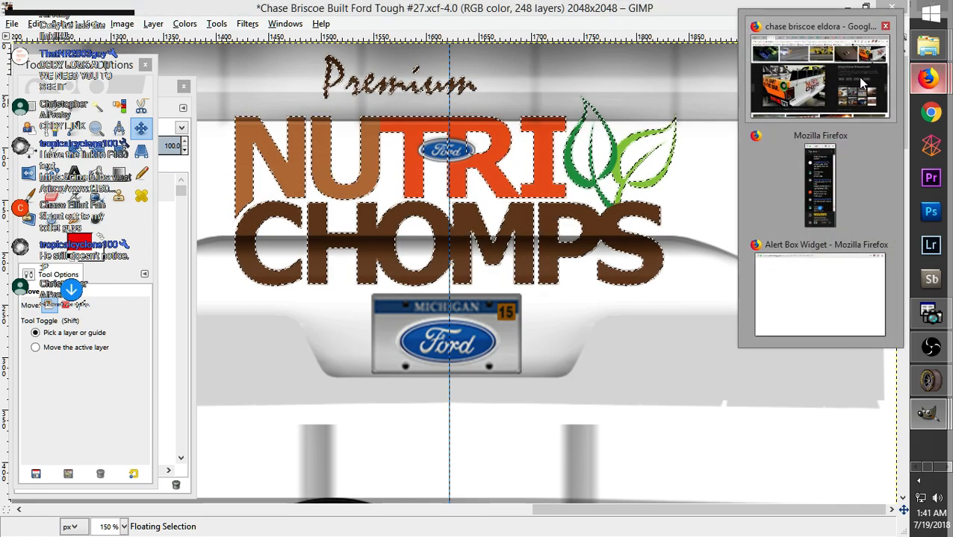
pyautogui.click(856, 77)
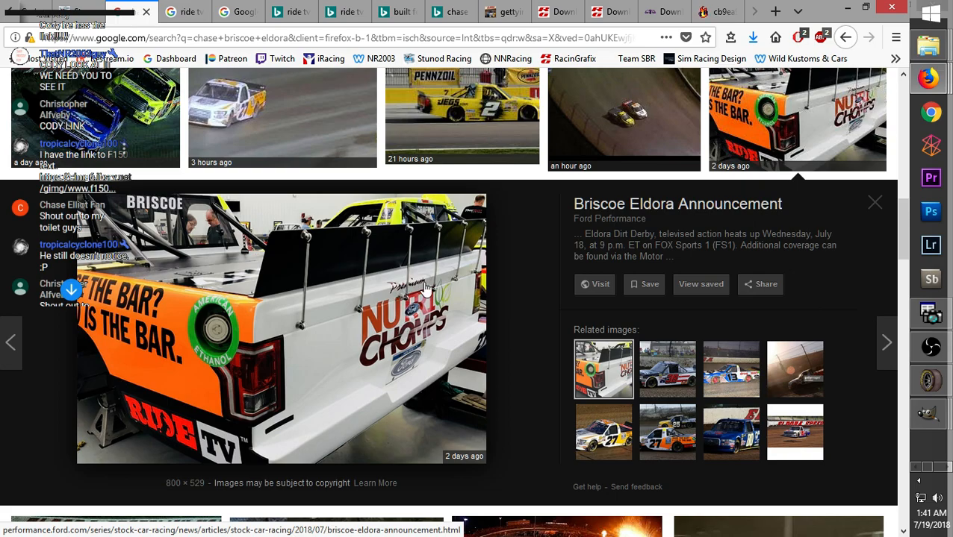
pyautogui.moveTo(928, 413)
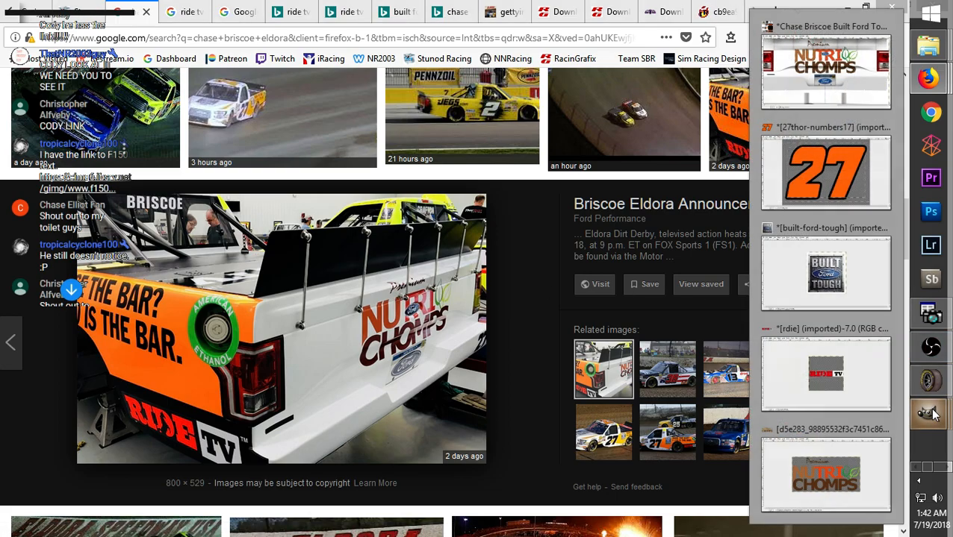
pyautogui.click(855, 76)
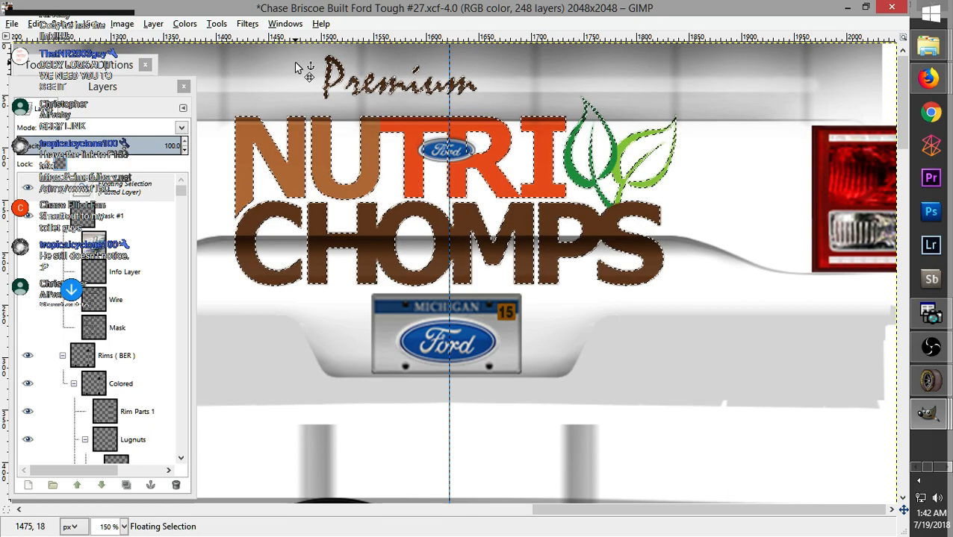
pyautogui.click(295, 62)
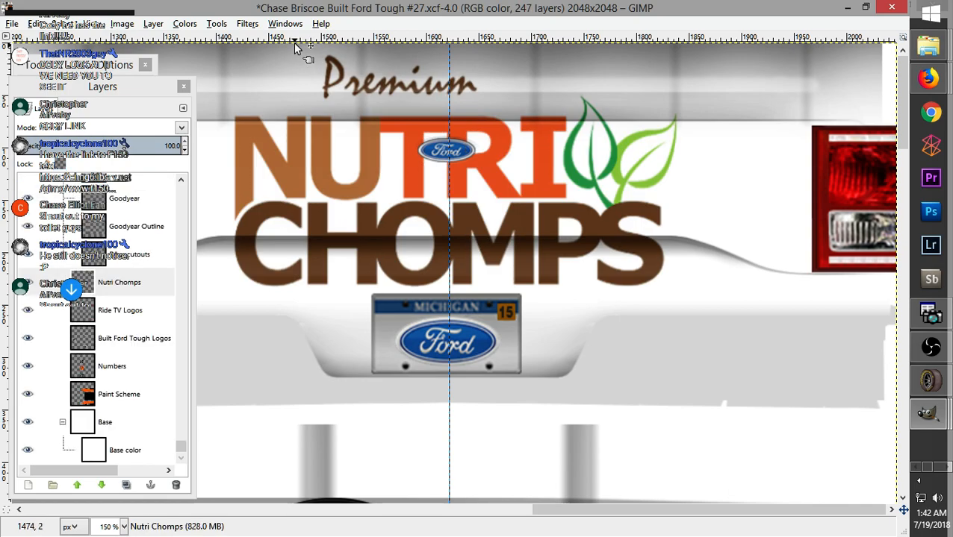
pyautogui.moveTo(295, 45); pyautogui.dragTo(298, 42)
pyautogui.hotkey('ctrl', 'z')
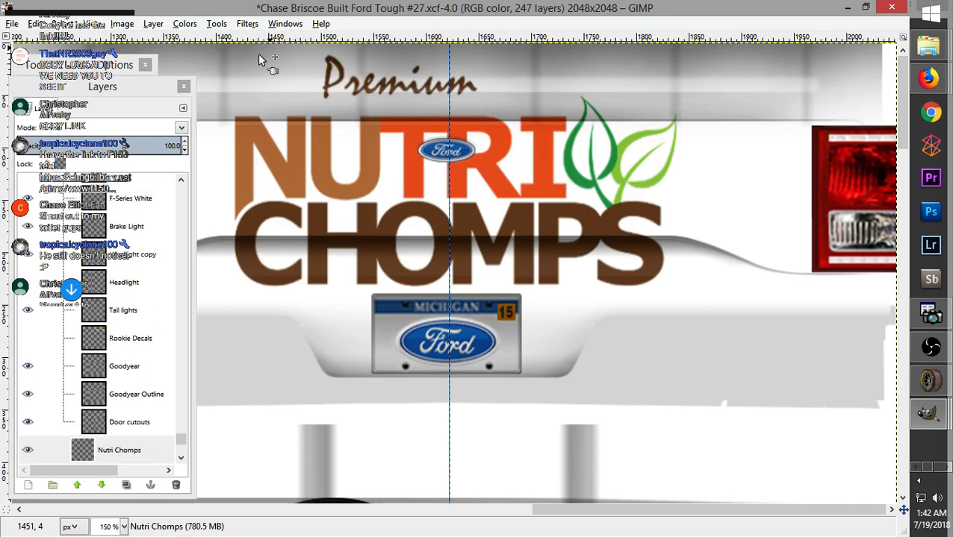
# Select the word "Premium" above the logo with Rectangle Select, and copy and paste it as a floating selection
pyautogui.click(114, 52)
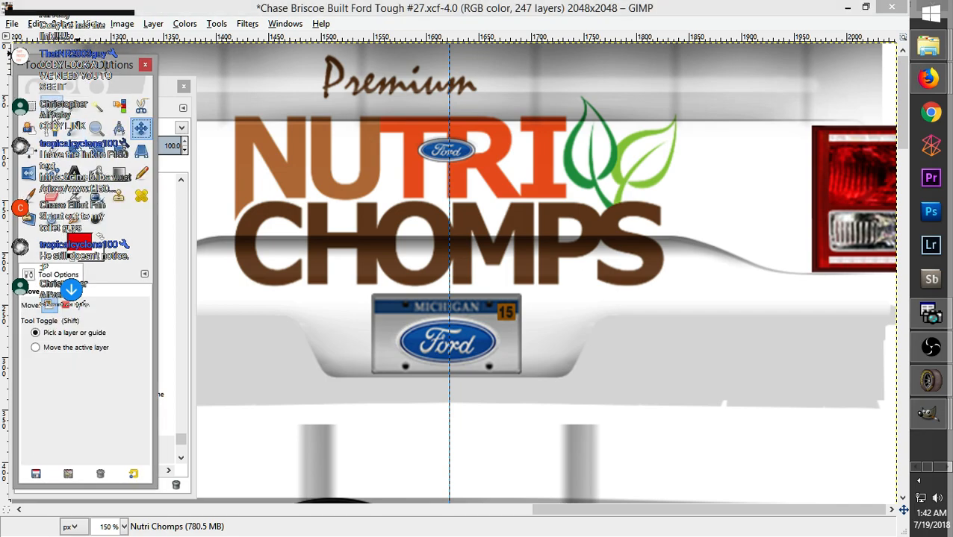
pyautogui.click(28, 106)
pyautogui.moveTo(311, 47); pyautogui.dragTo(273, 45)
pyautogui.click(481, 110)
pyautogui.hotkey('ctrl', 'c')
pyautogui.hotkey('ctrl', 'v')
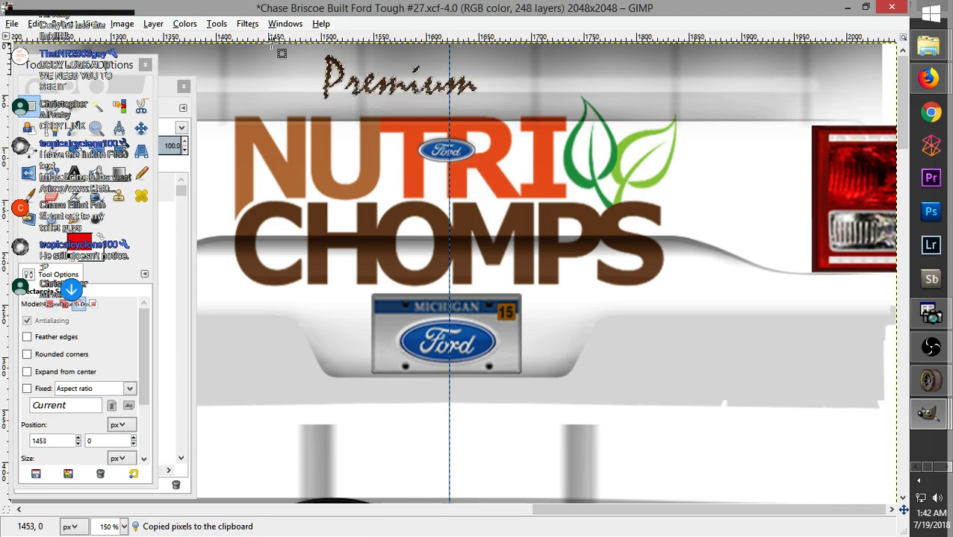
# Shift the floating word "Premium" right to centre it on the guide above Nutri Chomps, and anchor it
pyautogui.moveTo(349, 83); pyautogui.dragTo(406, 84)
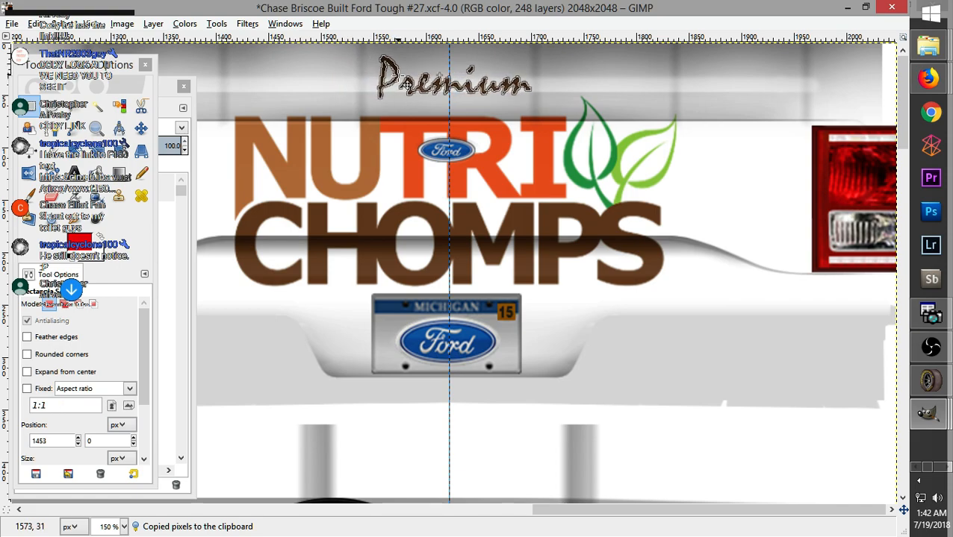
pyautogui.click(282, 84)
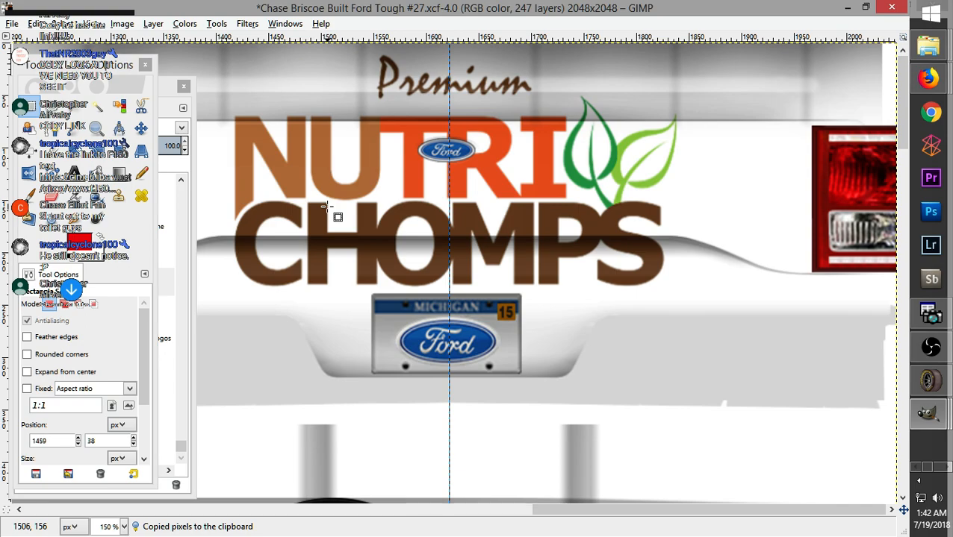
pyautogui.press('-')
pyautogui.press('-')
pyautogui.press('-')
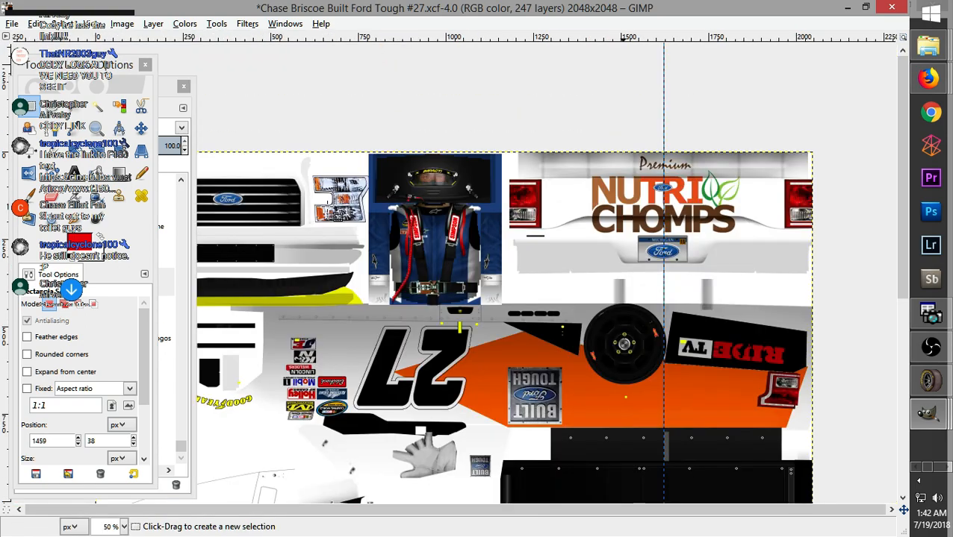
# Check the tailgate reference photo in Firefox, and return to the truck template in GIMP
pyautogui.press('-')
pyautogui.press('-')
pyautogui.moveTo(929, 85)
pyautogui.click(827, 75)
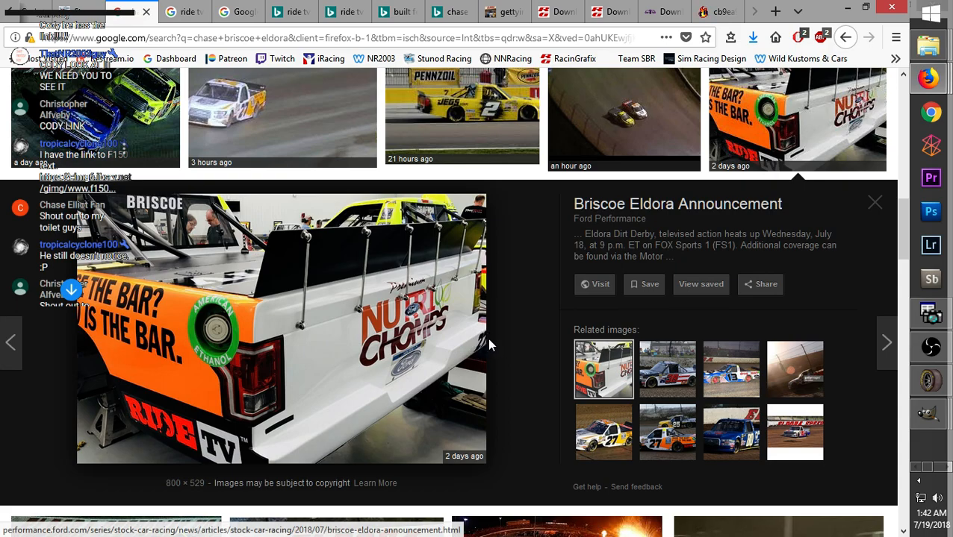
pyautogui.moveTo(929, 414)
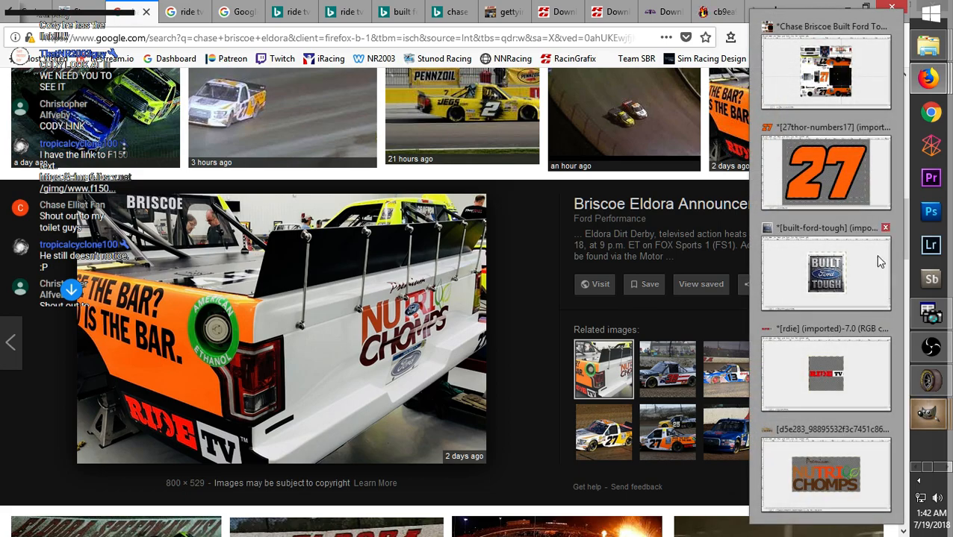
pyautogui.click(803, 80)
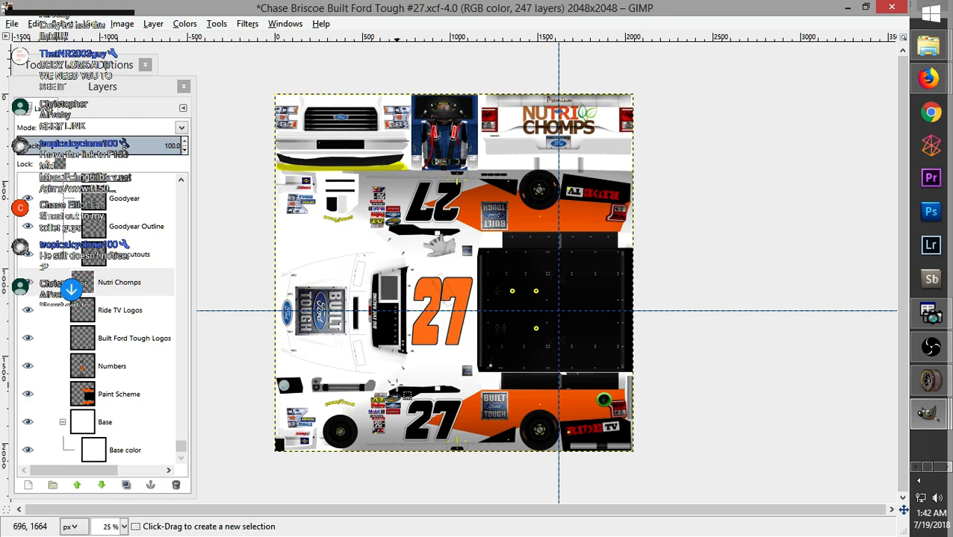
# Copy the black 27 from the lower truck side on the Numbers layer, and paste it as a floating selection
pyautogui.click(45, 365)
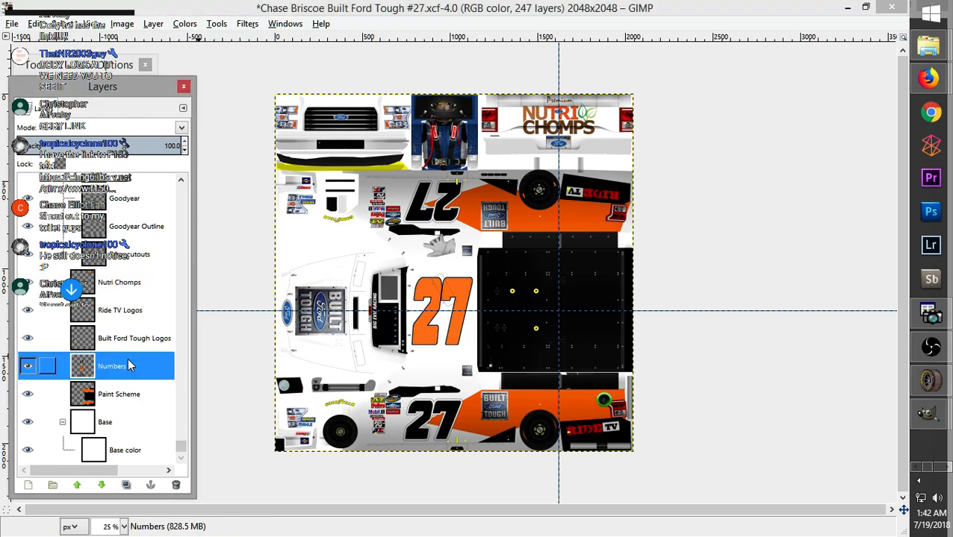
pyautogui.moveTo(395, 386); pyautogui.dragTo(472, 457)
pyautogui.hotkey('ctrl', 'c')
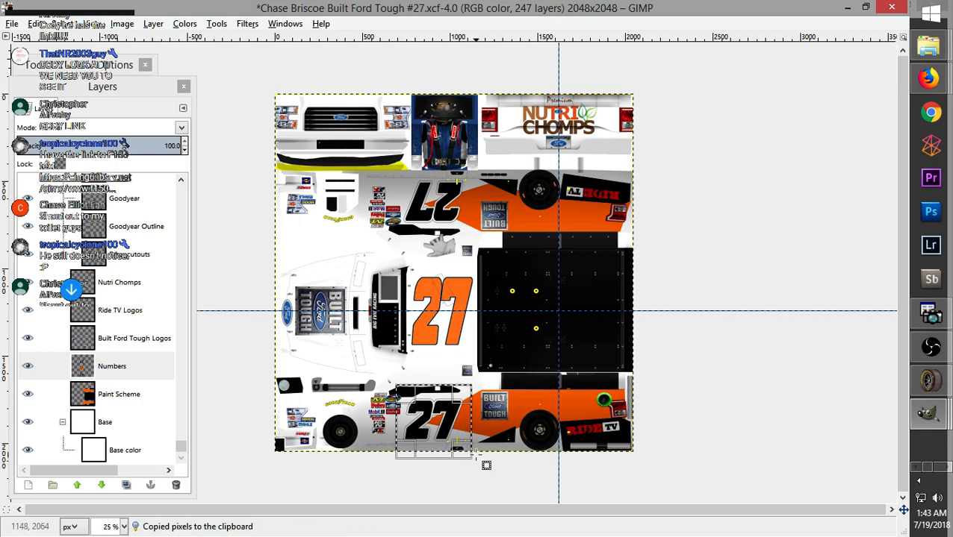
pyautogui.hotkey('ctrl', 'v')
# Move the floating 27 to the right end of the rear bumper, and scale it down with Scale Layer
pyautogui.moveTo(466, 399); pyautogui.dragTo(638, 144)
pyautogui.rightClick(638, 143)
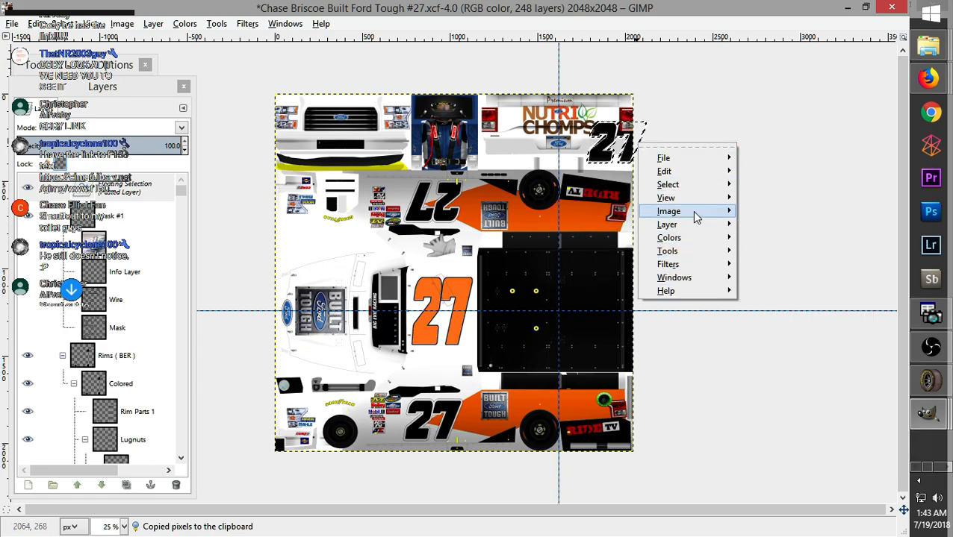
pyautogui.moveTo(700, 228)
pyautogui.click(787, 436)
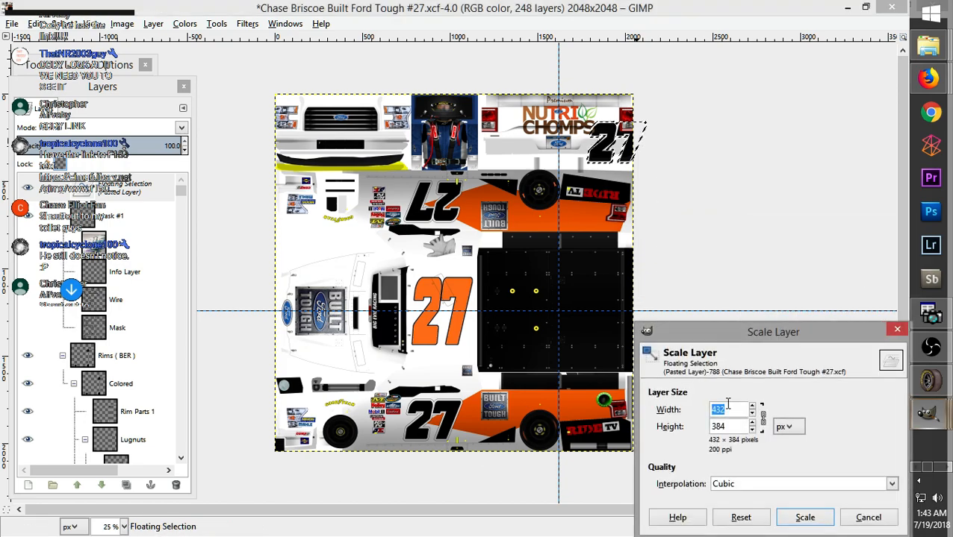
pyautogui.moveTo(755, 416); pyautogui.dragTo(755, 416)
pyautogui.click(805, 517)
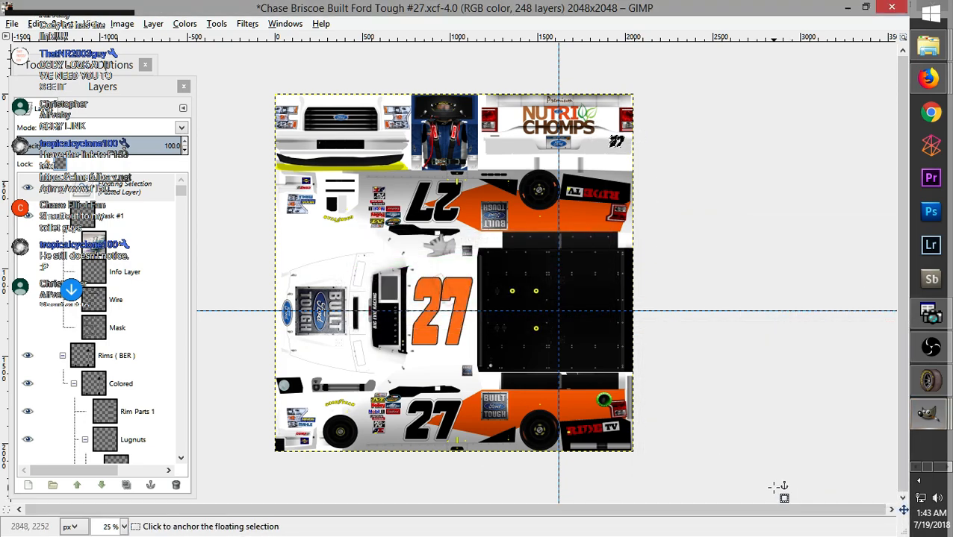
# Position the small 27 on the bumper below the right taillight, and anchor it to the Numbers layer
pyautogui.scroll(4, 778, 486)
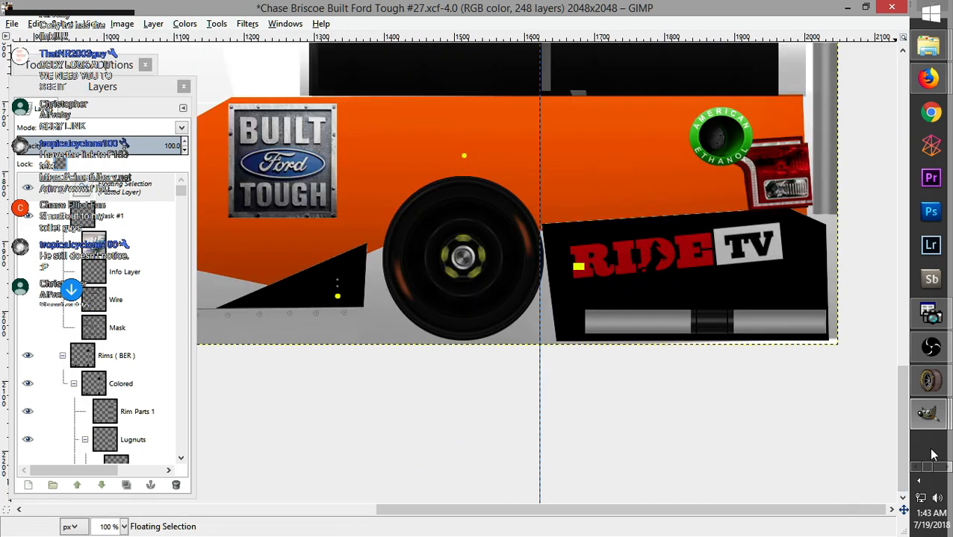
pyautogui.moveTo(905, 442); pyautogui.dragTo(892, 147)
pyautogui.moveTo(790, 209); pyautogui.dragTo(808, 233)
pyautogui.press('r')
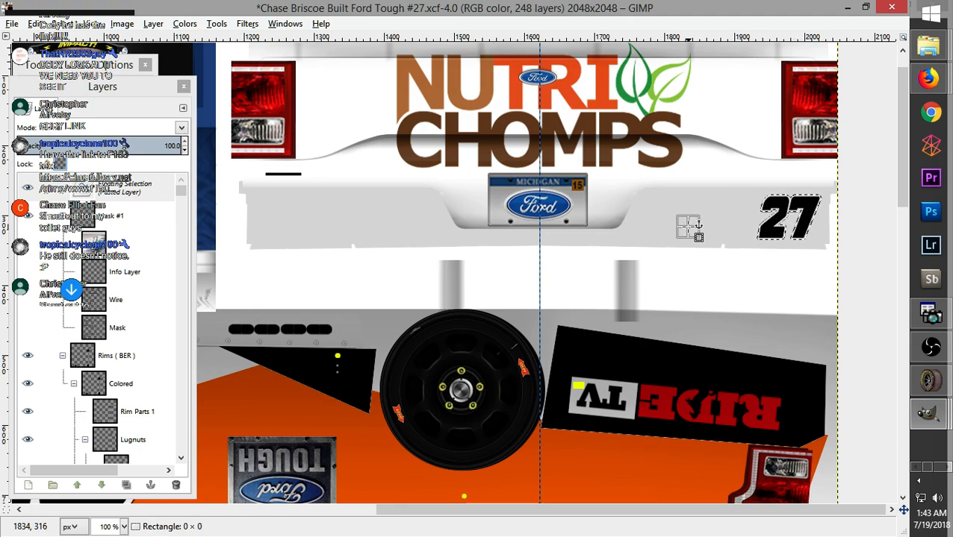
pyautogui.click(684, 229)
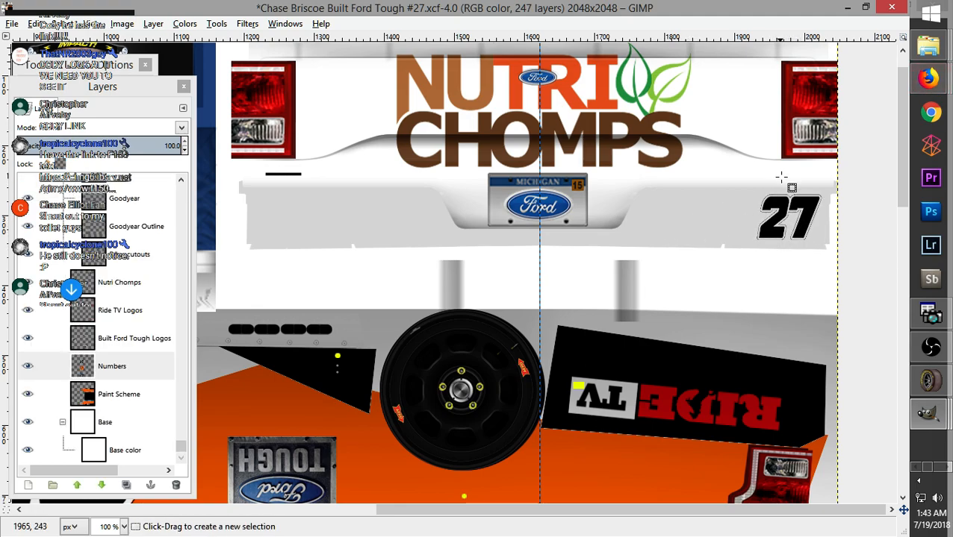
# Compare the bumper number's placement with the truck photo in Firefox, and return to the GIMP template
pyautogui.moveTo(928, 79)
pyautogui.click(889, 97)
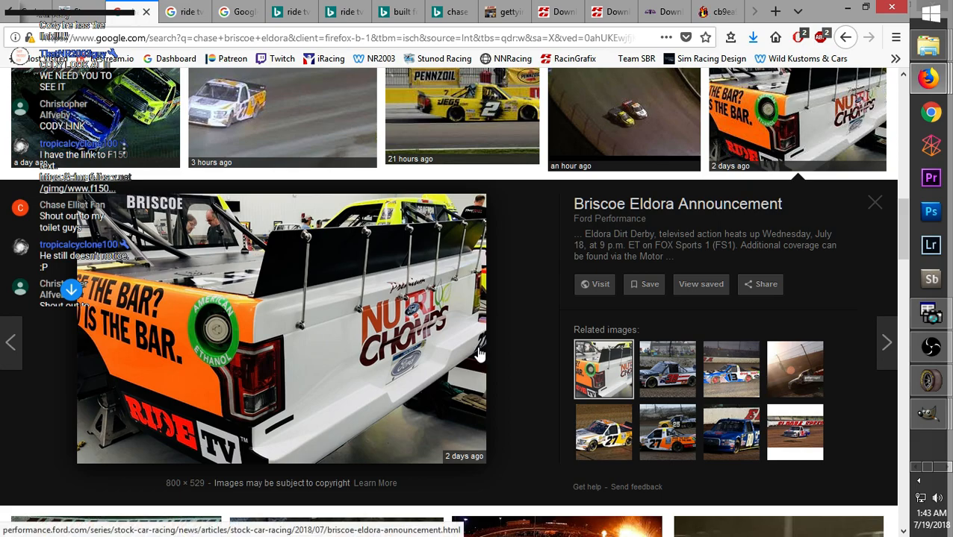
pyautogui.moveTo(928, 413)
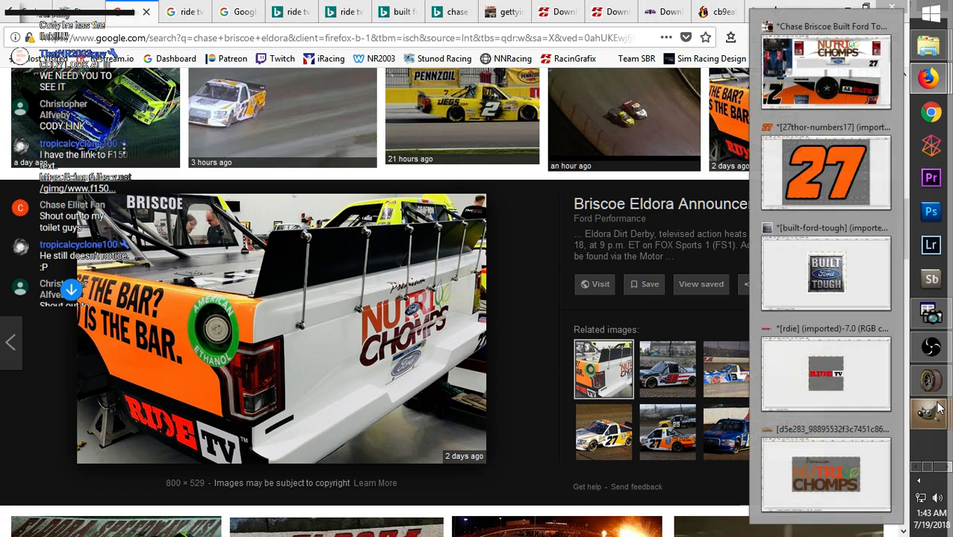
pyautogui.click(810, 56)
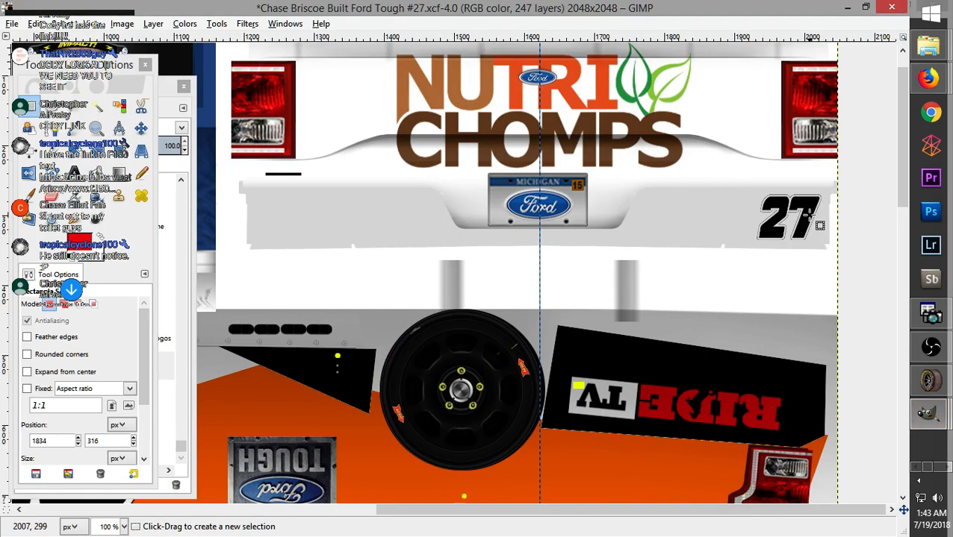
# Paste another 27 over the small bumper number, adjust its position, and anchor it
pyautogui.hotkey('ctrl', 'v')
pyautogui.moveTo(810, 214); pyautogui.dragTo(819, 223)
pyautogui.click(693, 215)
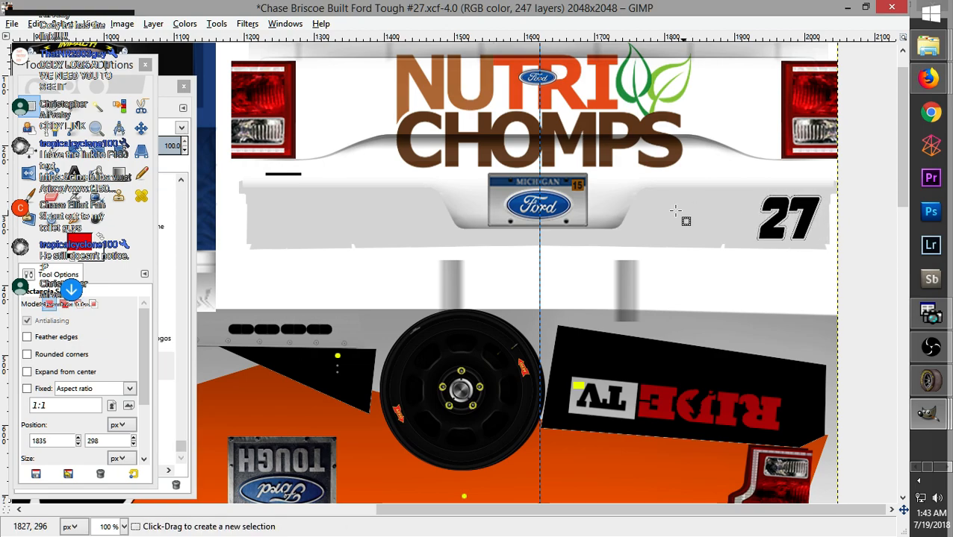
# Export the scheme to Chase Briscoe Built Ford Tough #27.tga, and import it for the selected driver in NR2003's Opponent Manager
pyautogui.click(12, 24)
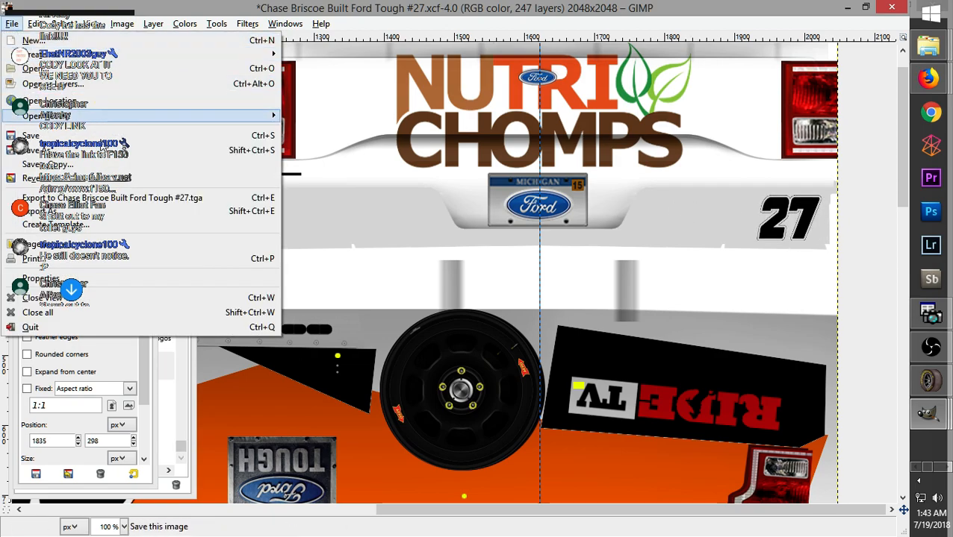
pyautogui.click(158, 197)
pyautogui.click(931, 379)
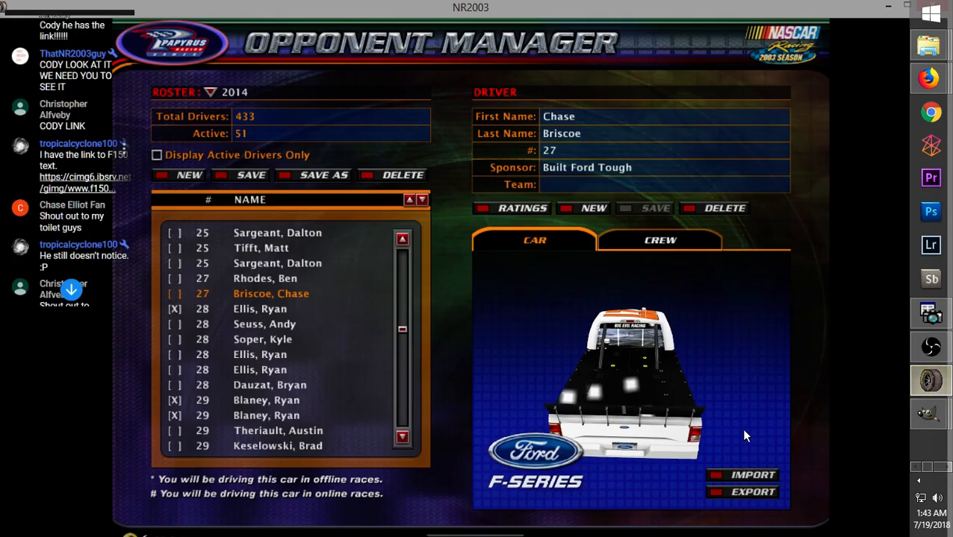
pyautogui.click(742, 475)
pyautogui.moveTo(539, 253); pyautogui.dragTo(540, 313)
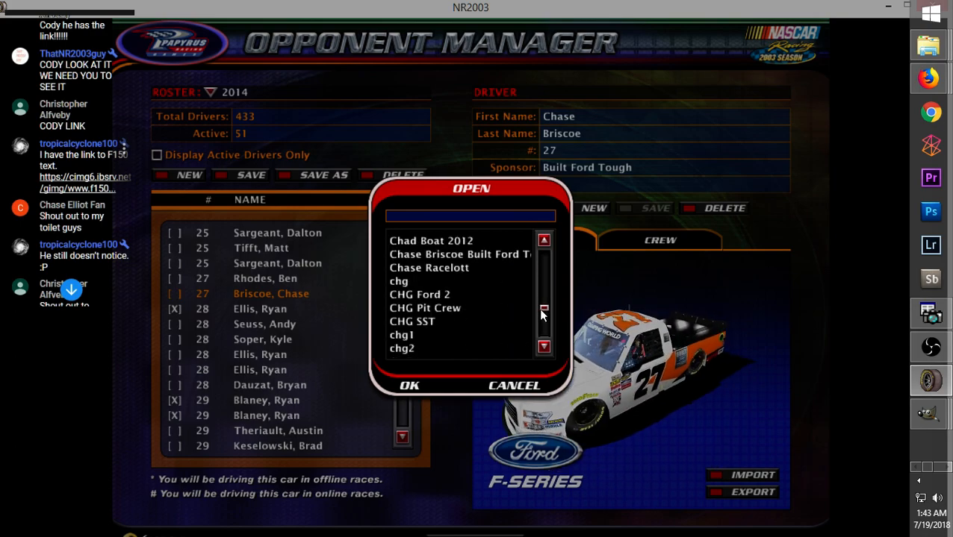
pyautogui.click(492, 256)
pyautogui.click(491, 242)
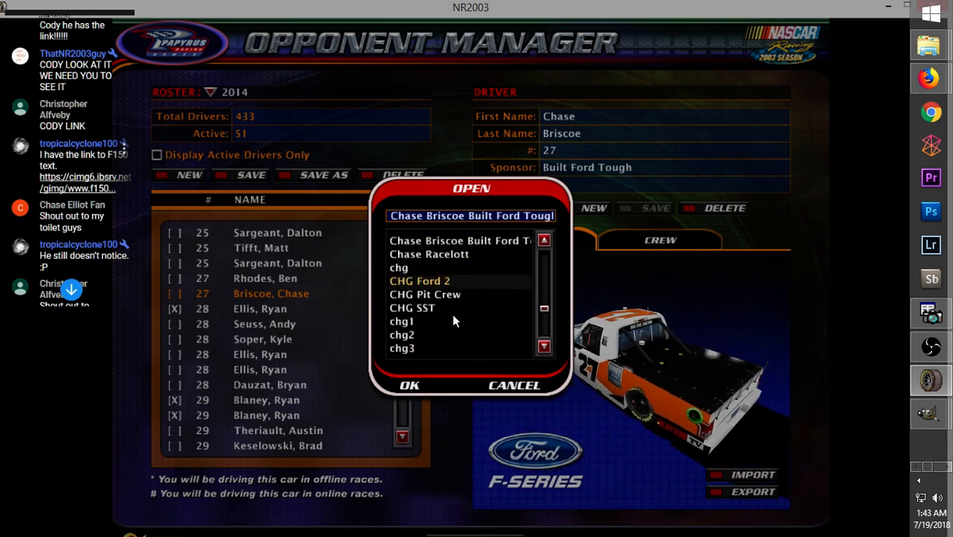
pyautogui.click(411, 386)
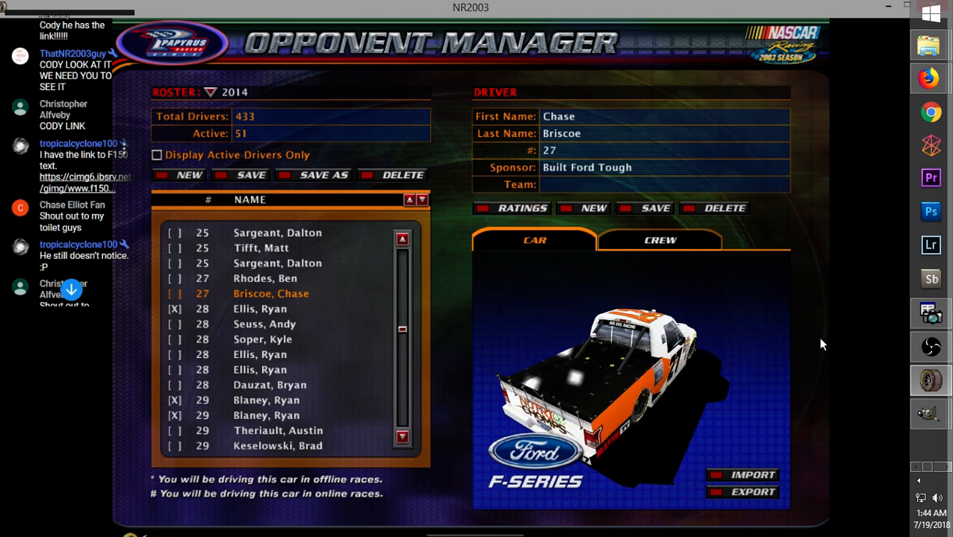
# Recheck the tailgate photo in Firefox, and switch the OBS stream to the Wait Screen scene
pyautogui.moveTo(935, 84)
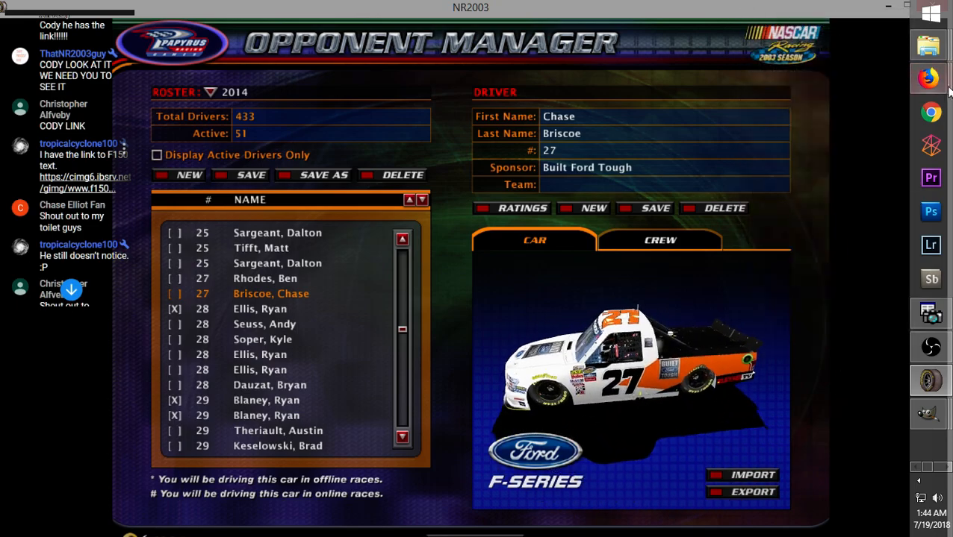
pyautogui.click(850, 72)
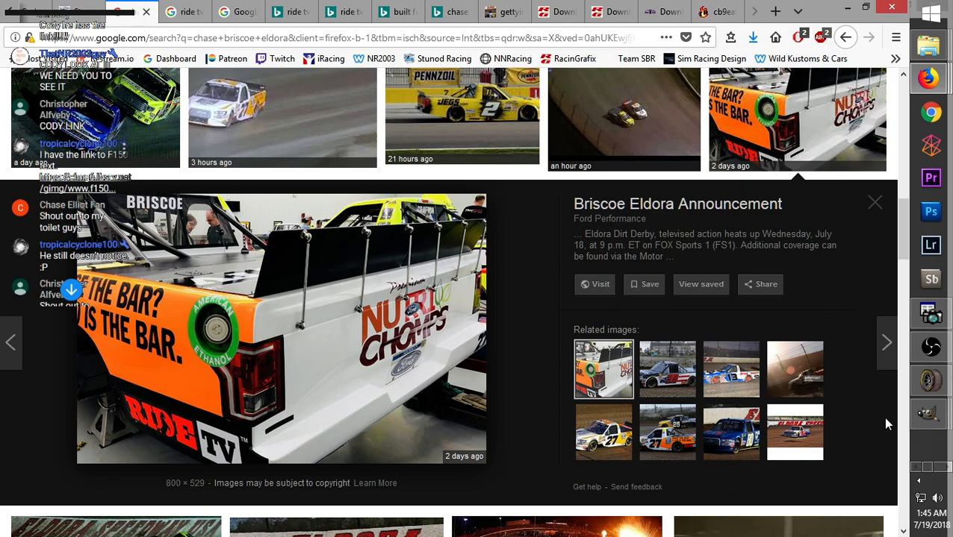
pyautogui.moveTo(937, 353)
pyautogui.click(807, 340)
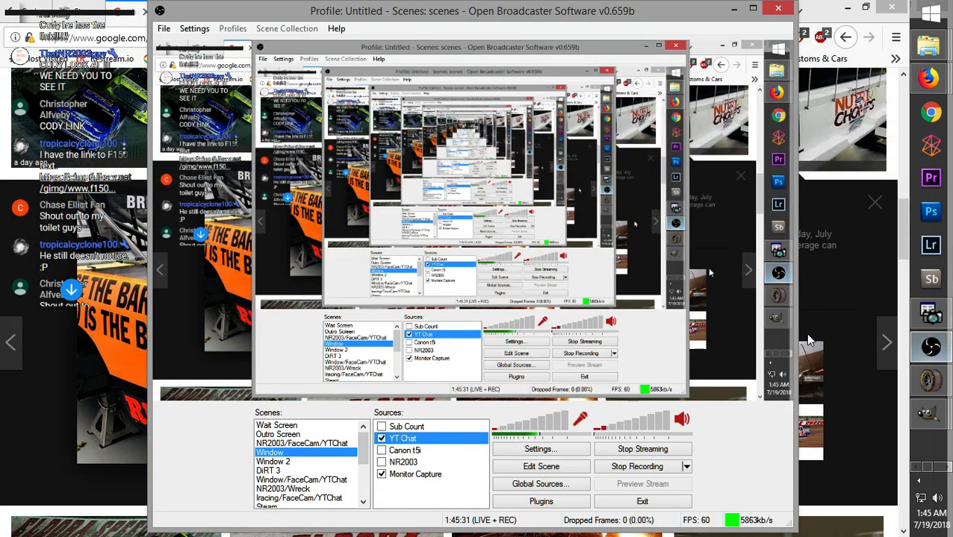
pyautogui.click(277, 427)
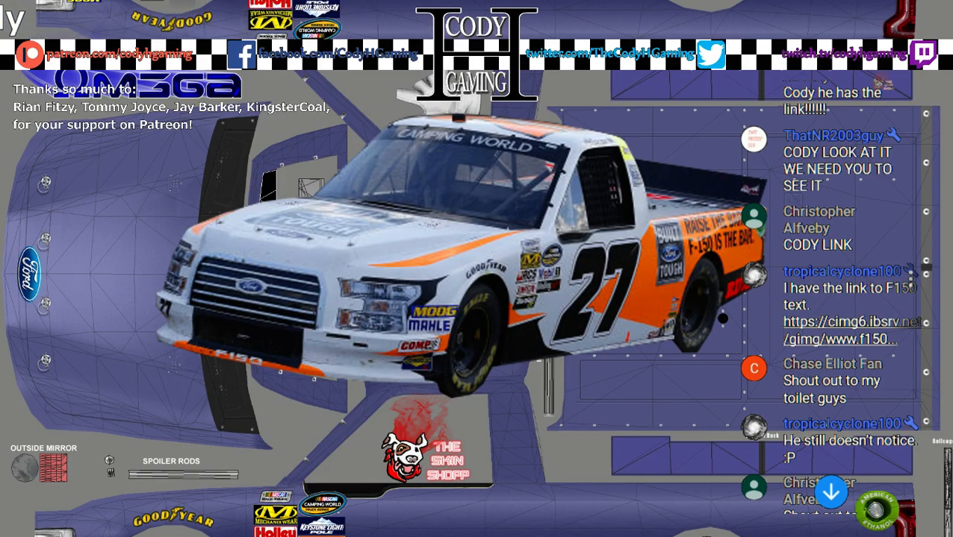
pyautogui.click(832, 493)
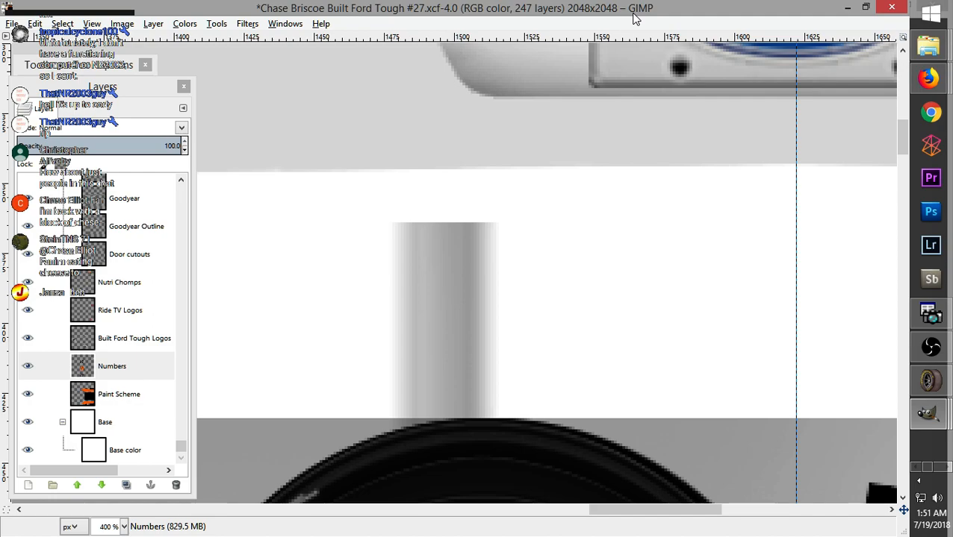
# Layer one more pasted 27 onto the rear bumper number in GIMP, and anchor it to the Numbers layer
pyautogui.press('-')
pyautogui.press('-')
pyautogui.press('-')
pyautogui.press('-')
pyautogui.press('-')
pyautogui.press('-')
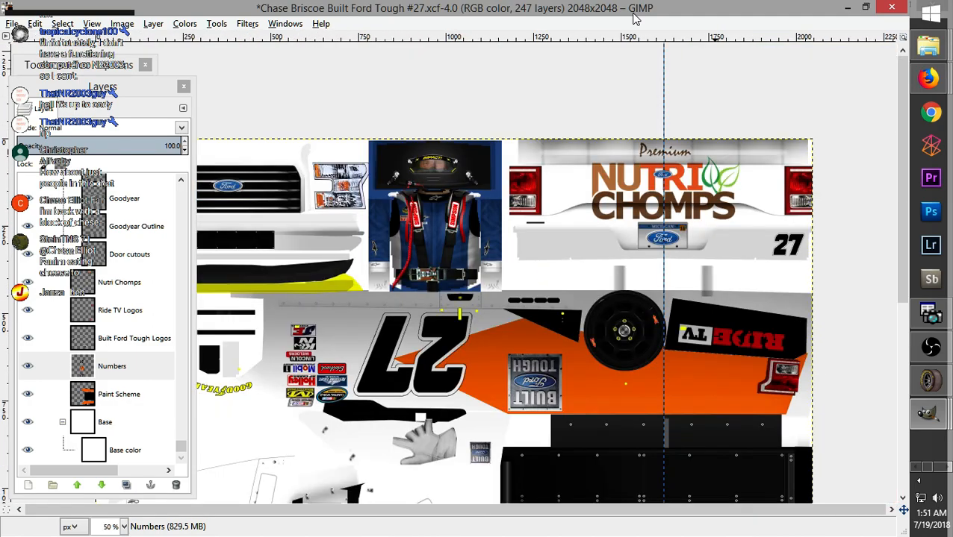
pyautogui.press('-')
pyautogui.hotkey('ctrl', 'v')
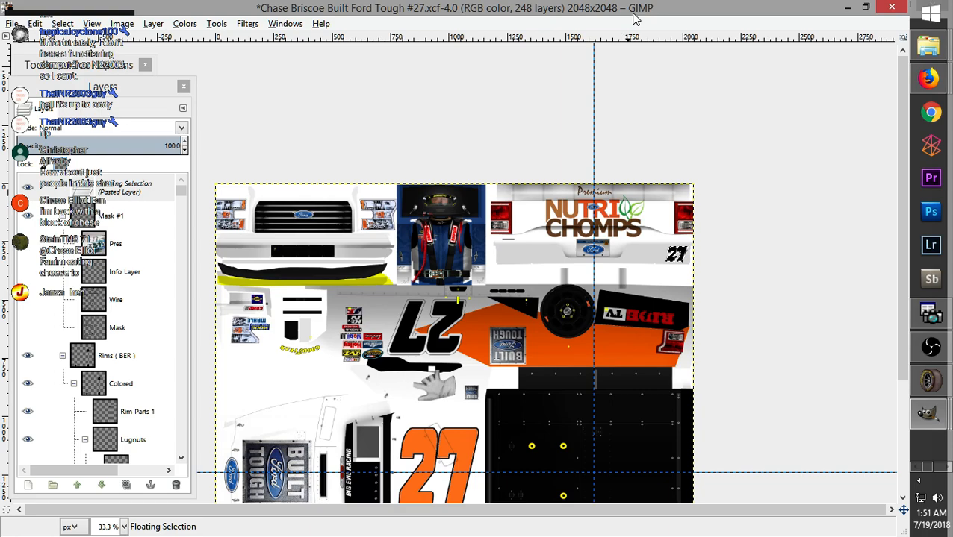
pyautogui.click(715, 249)
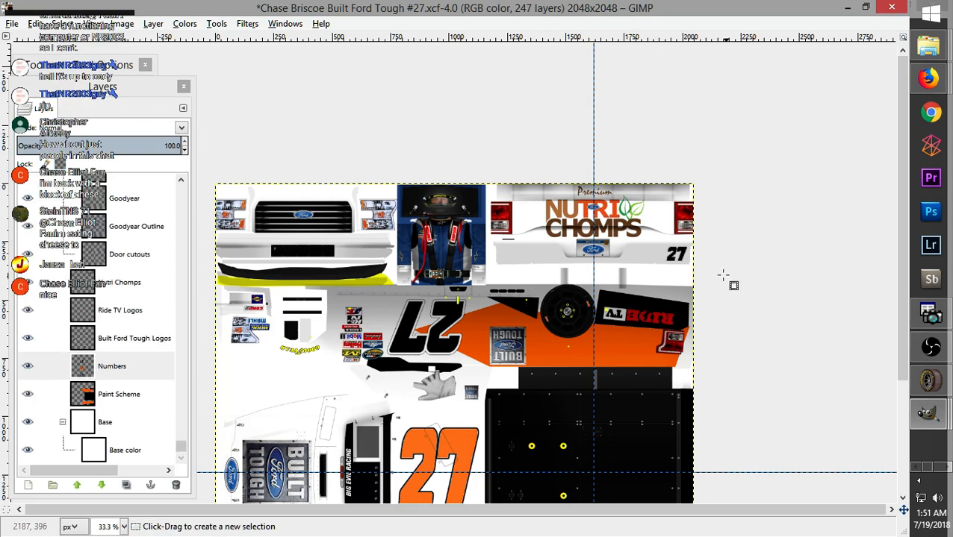
pyautogui.scroll(-4, 777, 84)
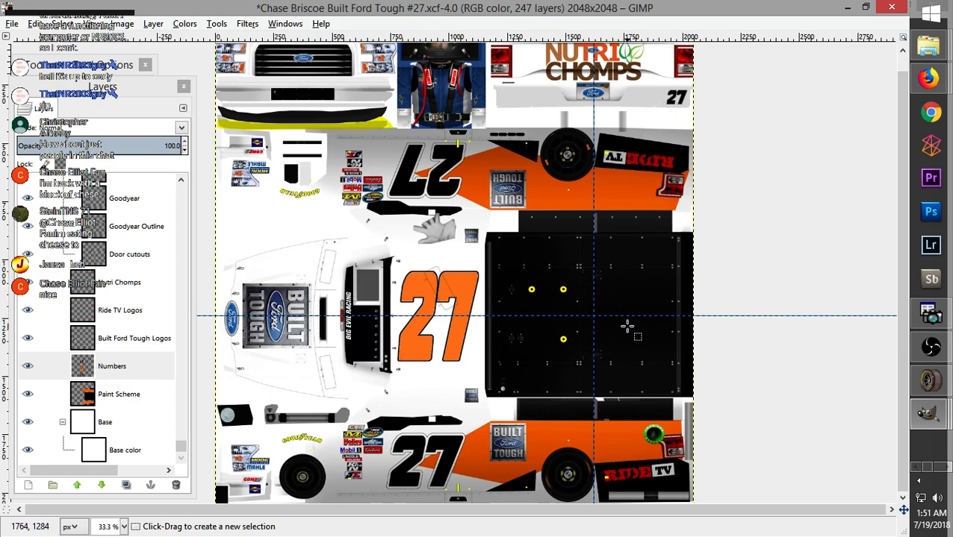
pyautogui.keyDown('ctrl'); pyautogui.scroll(-1, 621, 300); pyautogui.keyUp('ctrl')
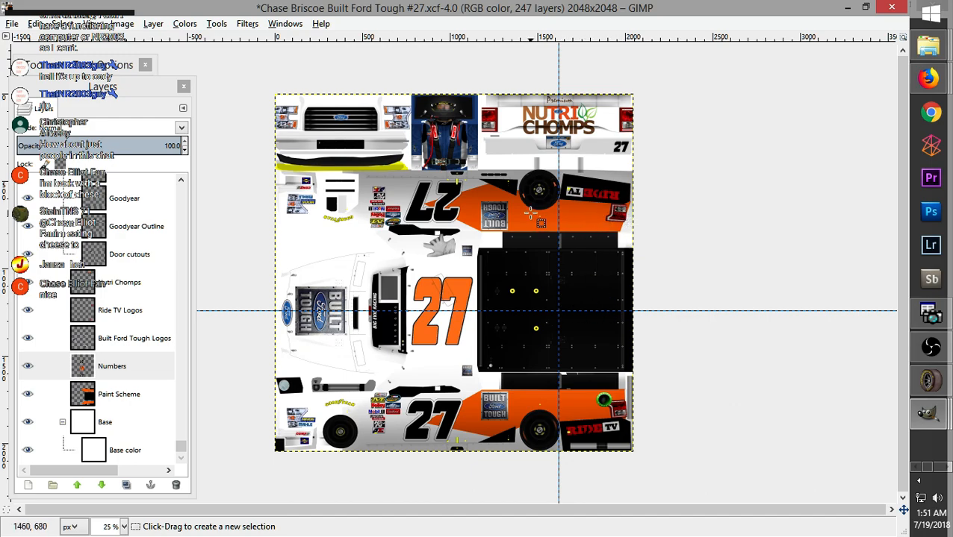
pyautogui.press('ctrl')
pyautogui.press('shift')
pyautogui.keyDown('ctrl'); pyautogui.scroll(1, 506, 404); pyautogui.keyUp('ctrl')
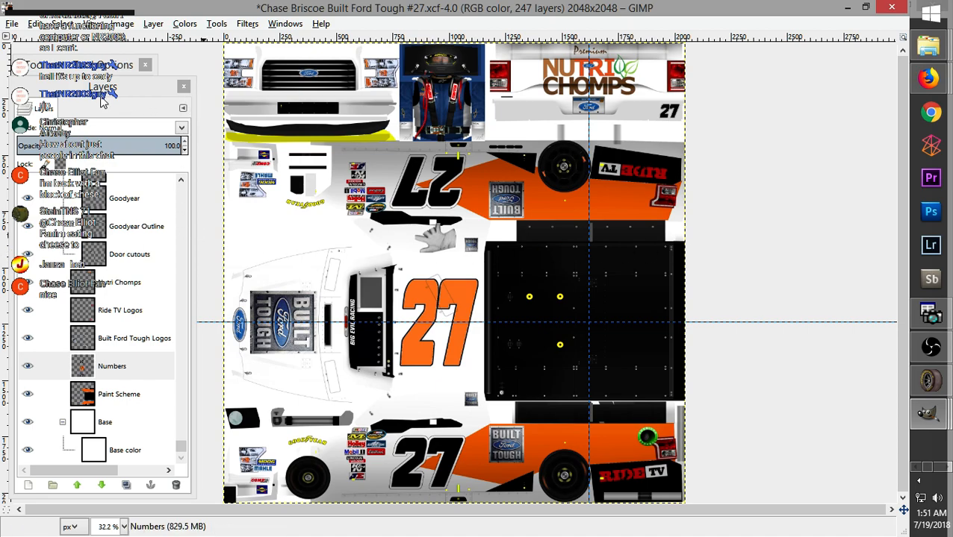
pyautogui.click(102, 101)
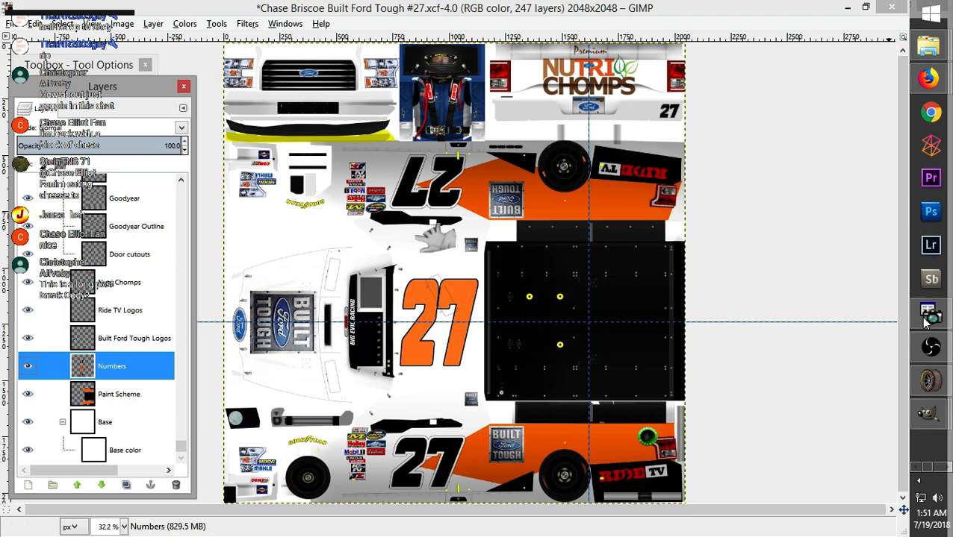
pyautogui.click(939, 424)
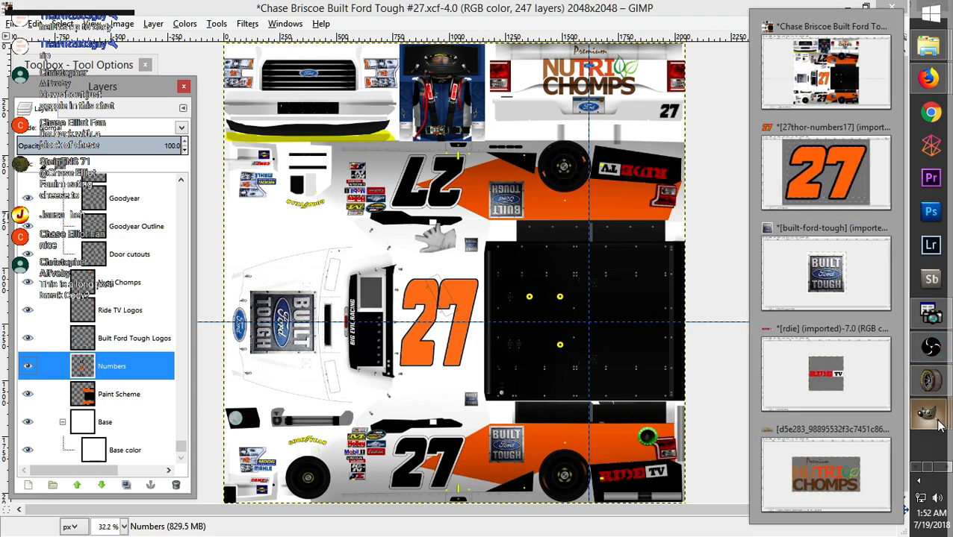
pyautogui.click(843, 67)
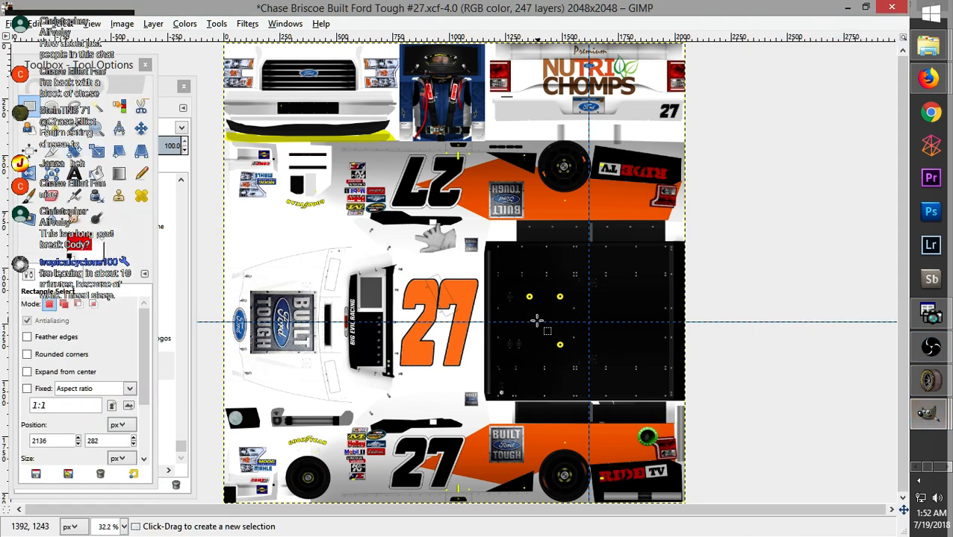
pyautogui.click(929, 413)
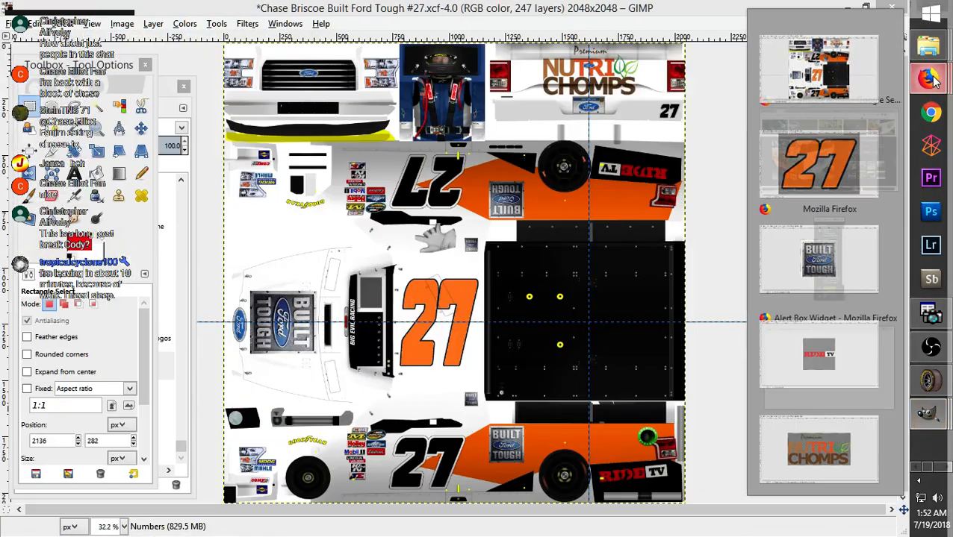
# Examine the Chase Briscoe Eldora truck photos in Firefox, and return to the RIDE TV logo image in GIMP
pyautogui.click(928, 77)
pyautogui.click(819, 63)
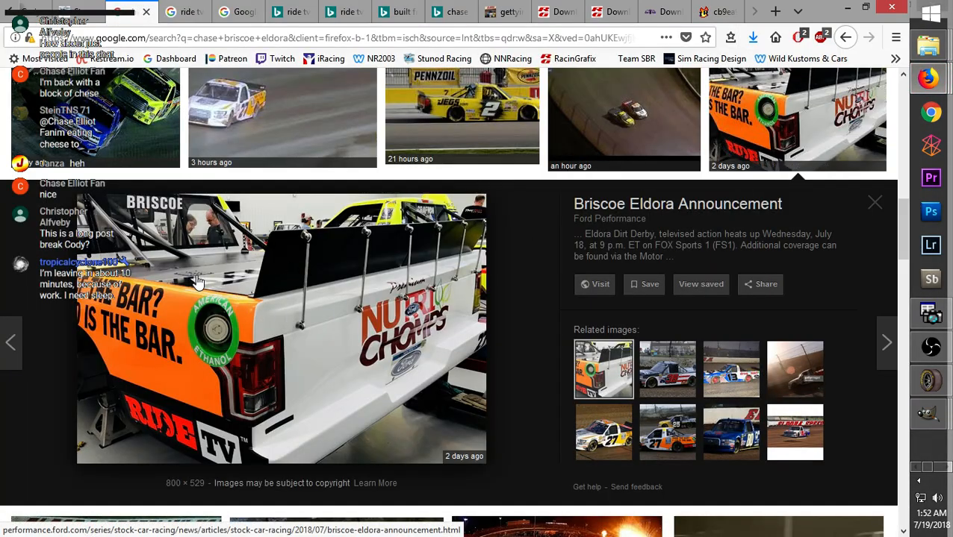
pyautogui.moveTo(901, 217); pyautogui.dragTo(903, 334)
pyautogui.click(132, 314)
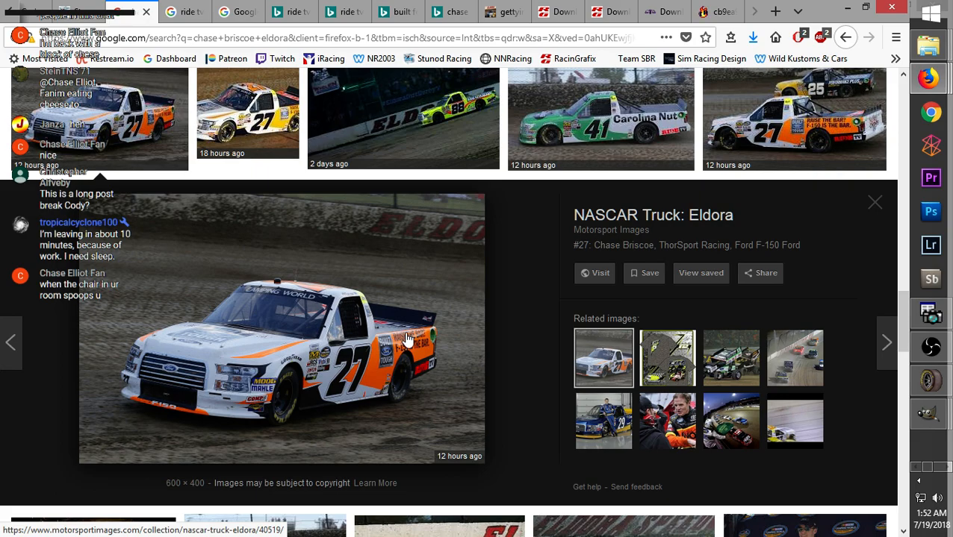
pyautogui.click(848, 128)
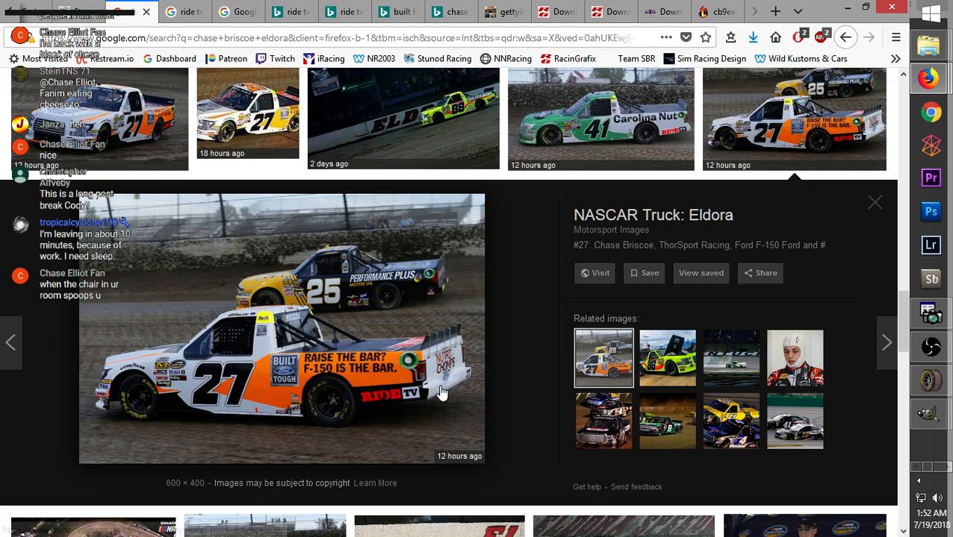
pyautogui.moveTo(942, 423)
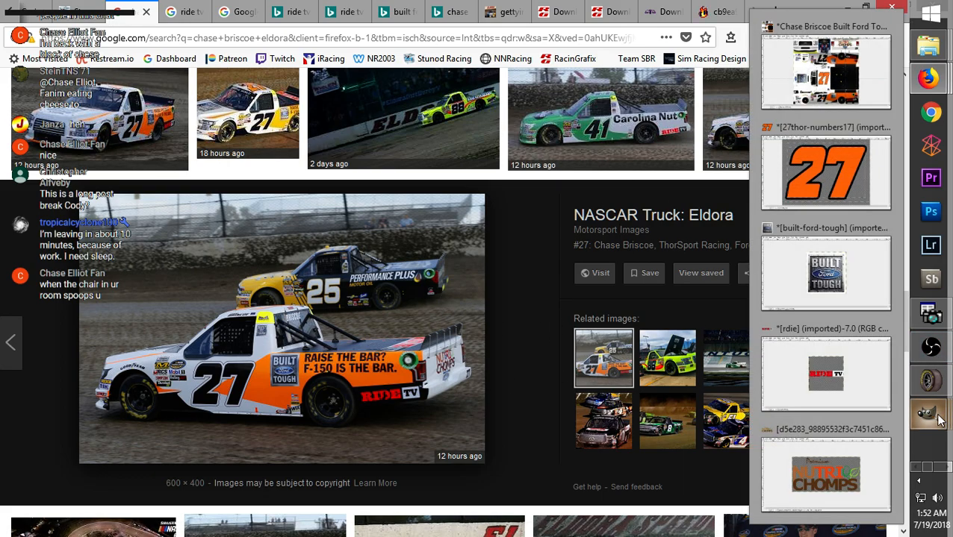
pyautogui.click(762, 355)
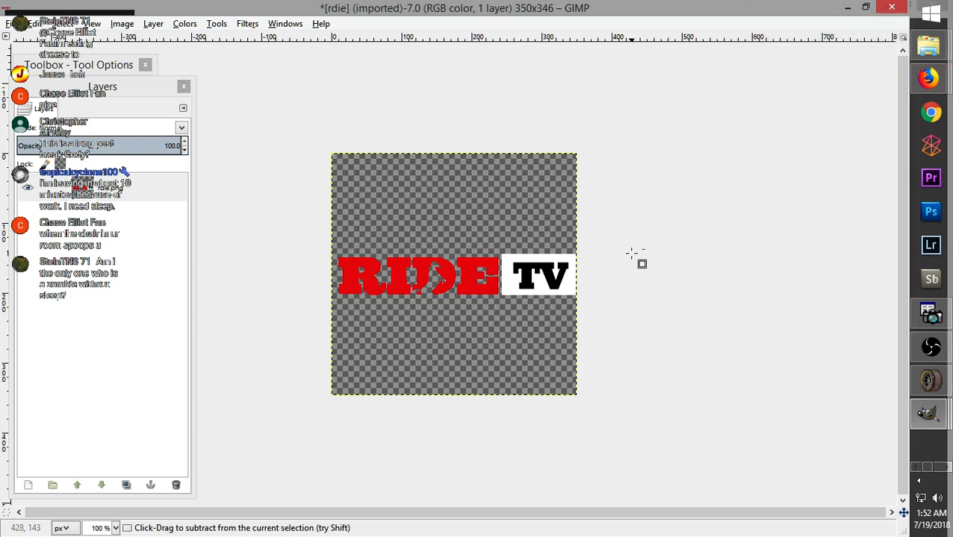
pyautogui.hotkey('ctrl', 'v')
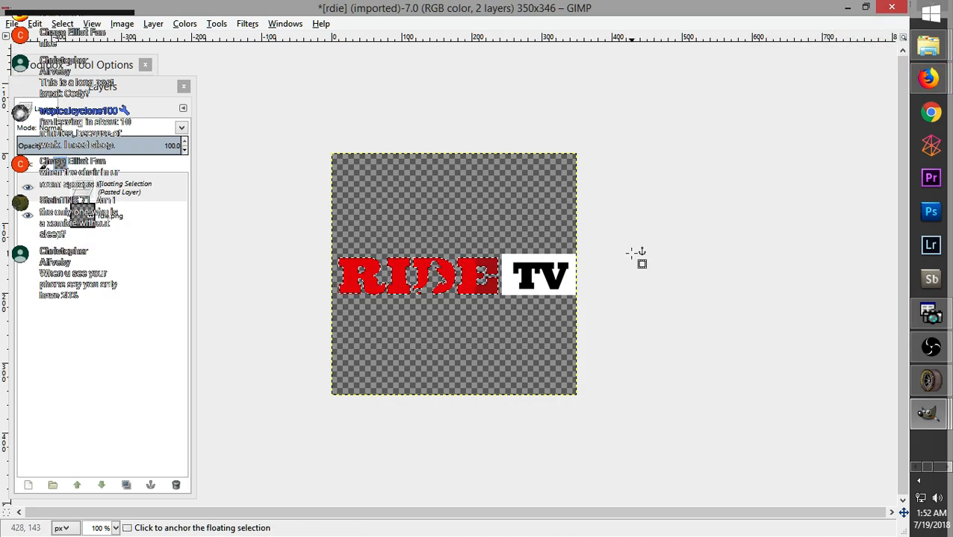
pyautogui.hotkey('ctrl', ',')
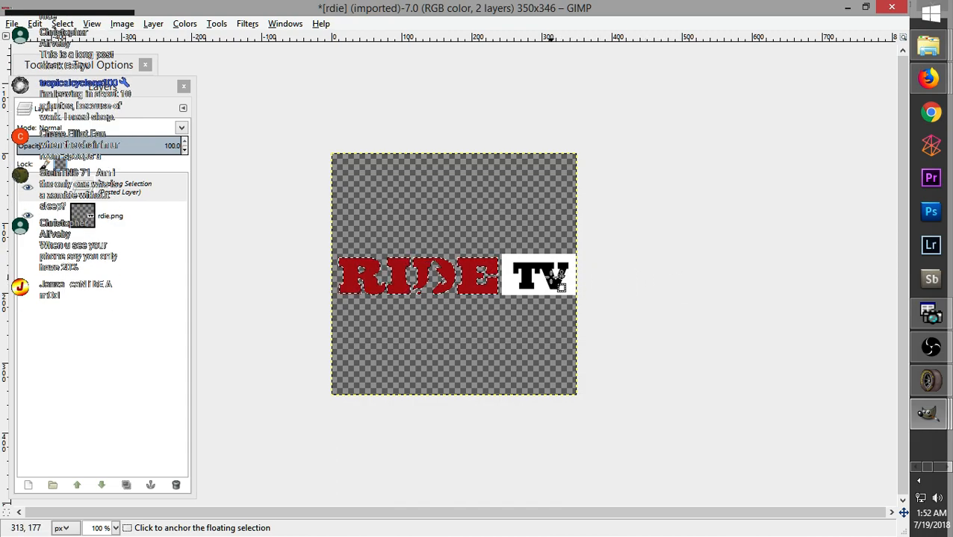
pyautogui.click(12, 23)
pyautogui.moveTo(34, 23)
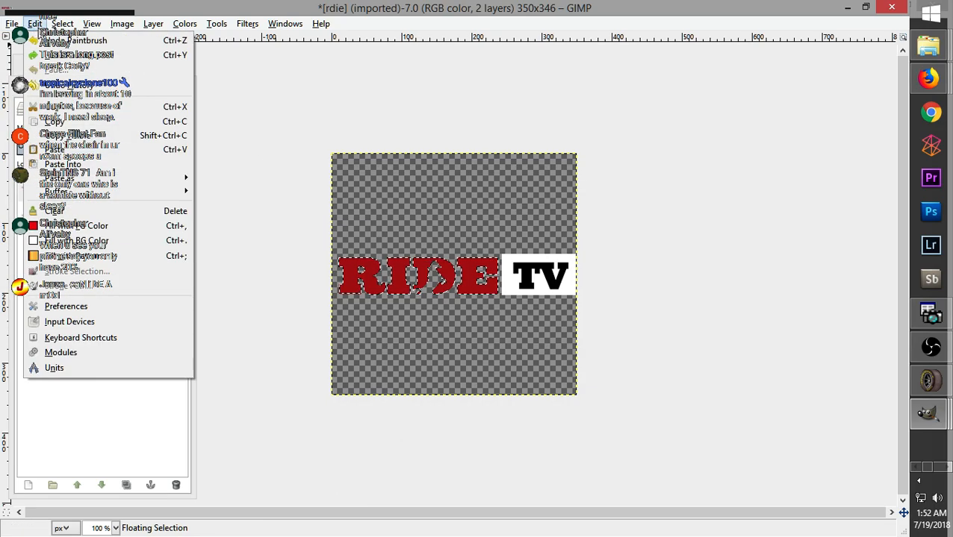
pyautogui.click(56, 60)
pyautogui.click(38, 26)
pyautogui.click(57, 59)
pyautogui.click(265, 270)
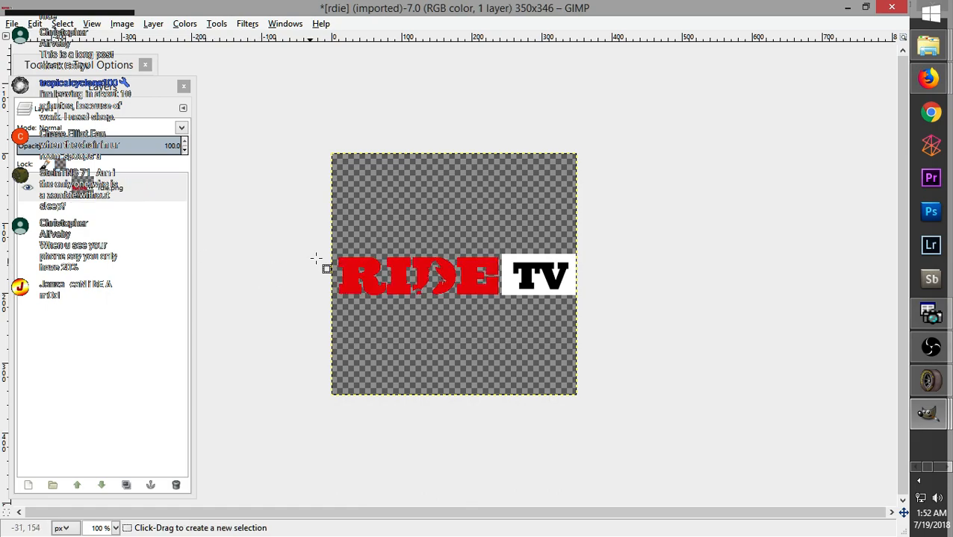
# Select the whole RIDE TV logo with a rectangle, copy it, and delete it from the layer
pyautogui.moveTo(297, 242); pyautogui.dragTo(587, 305)
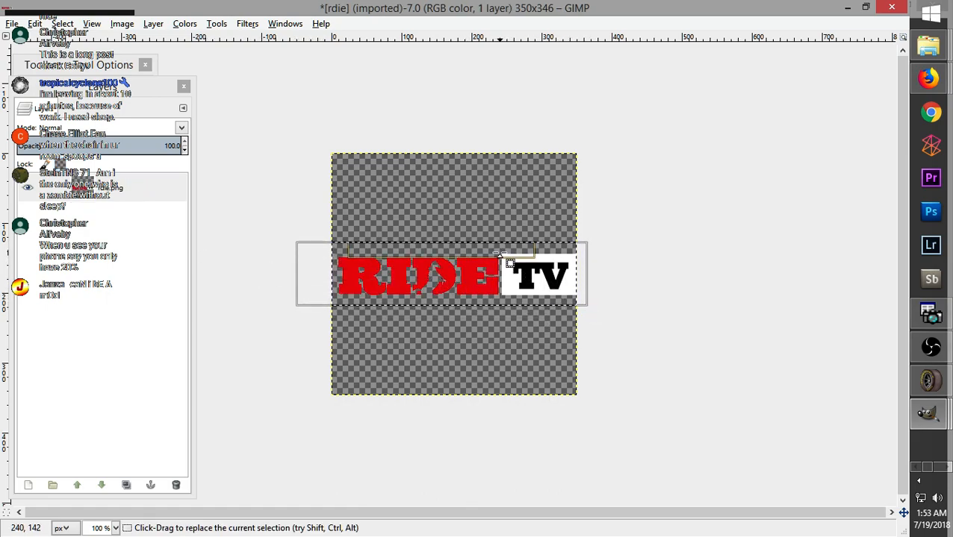
pyautogui.hotkey('ctrl', 'c')
pyautogui.press('Delete')
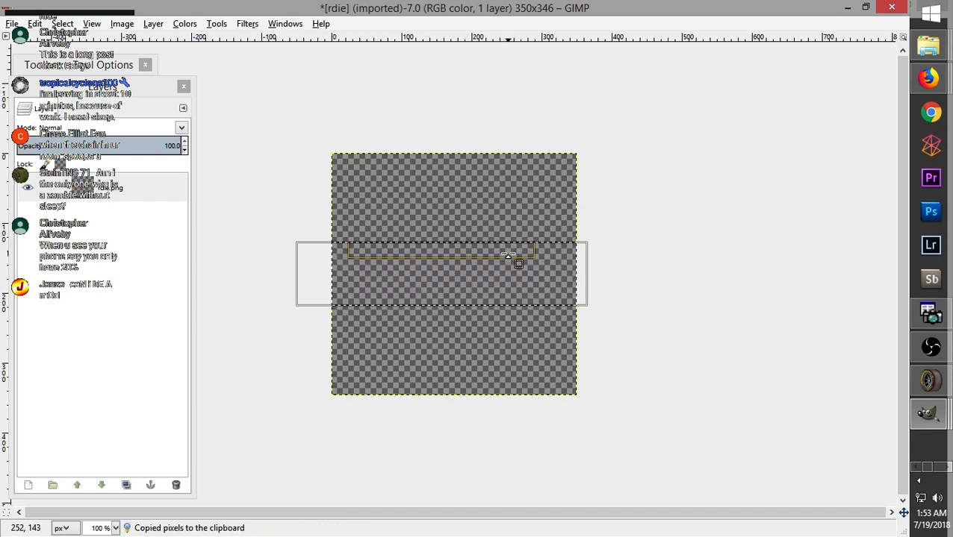
# Narrow the rectangular selection to the height of the logo, and bucket-fill it with white as a backing band
pyautogui.click(97, 67)
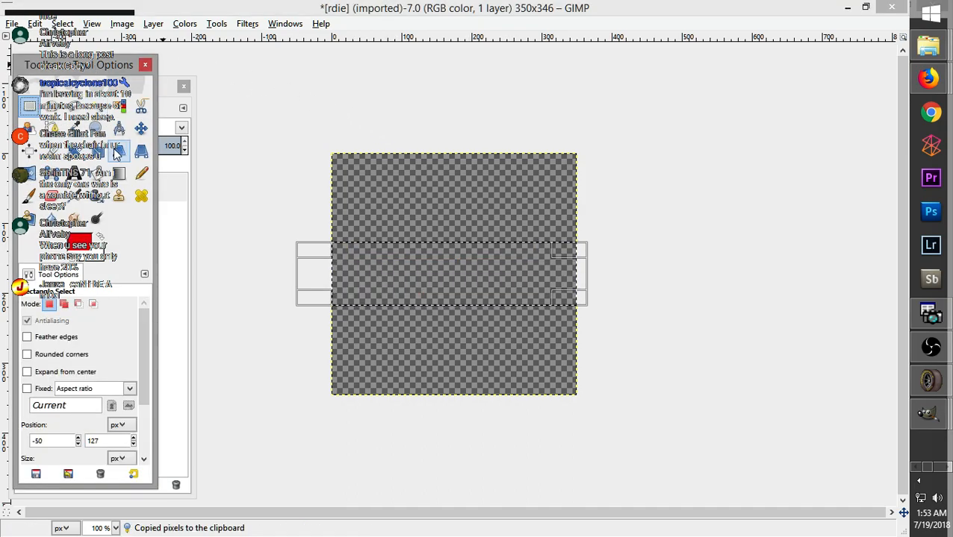
pyautogui.moveTo(468, 250); pyautogui.dragTo(468, 264)
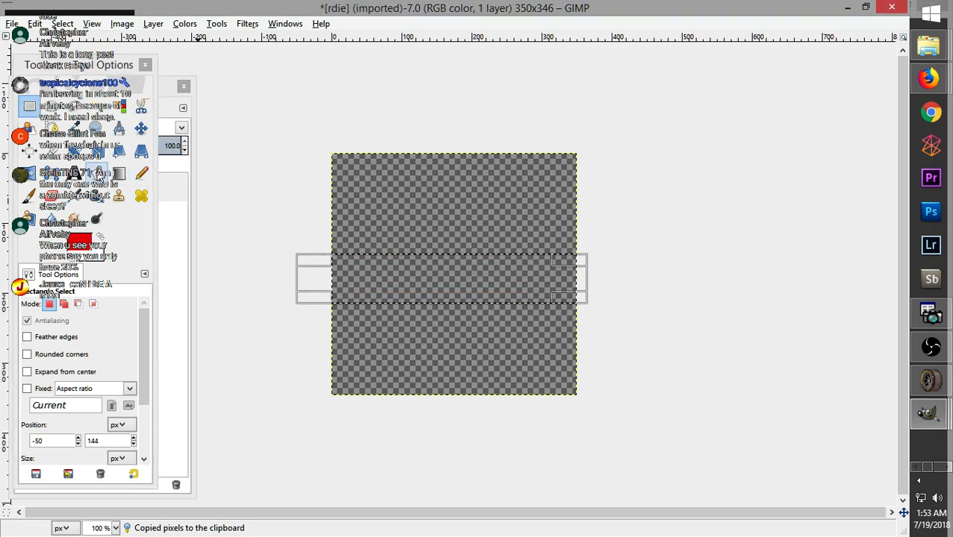
pyautogui.click(99, 174)
pyautogui.click(79, 243)
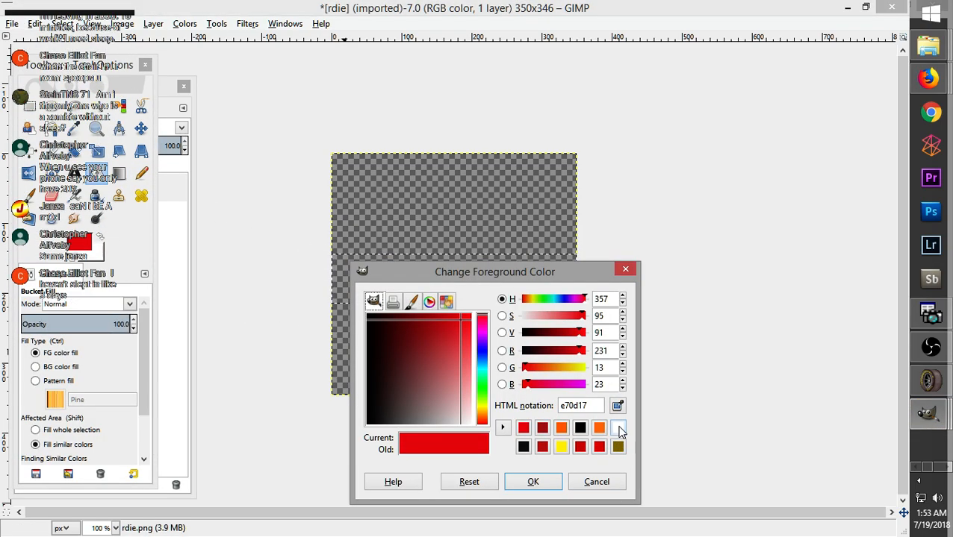
pyautogui.click(617, 428)
pyautogui.click(529, 482)
pyautogui.click(443, 287)
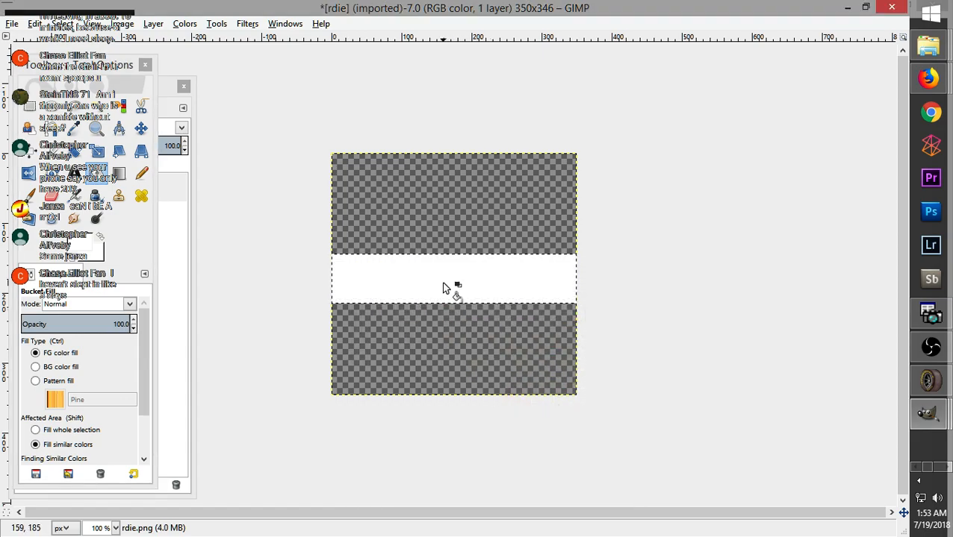
# Paste the RIDE TV logo onto the white band and anchor it, and trim the band's excess above and below the lettering
pyautogui.press('r')
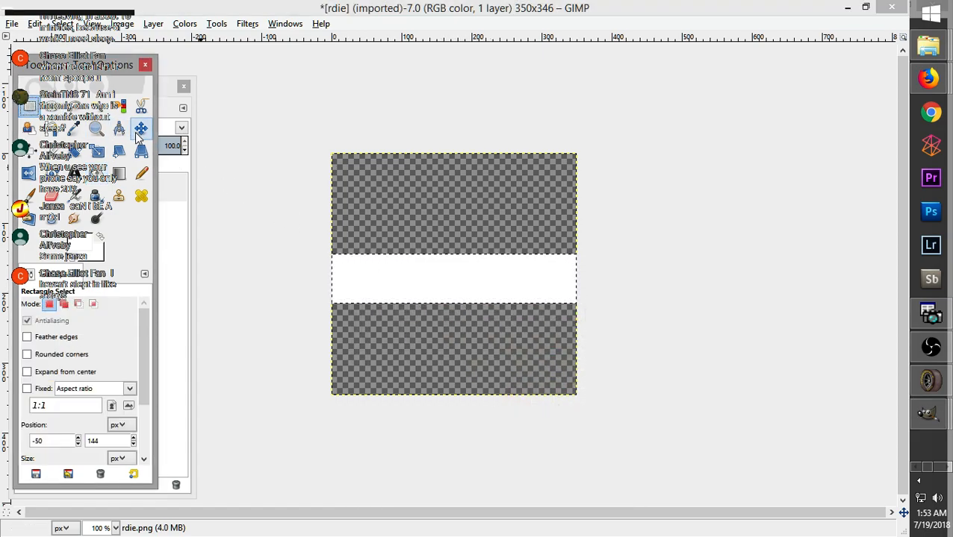
pyautogui.hotkey('ctrl', 'v')
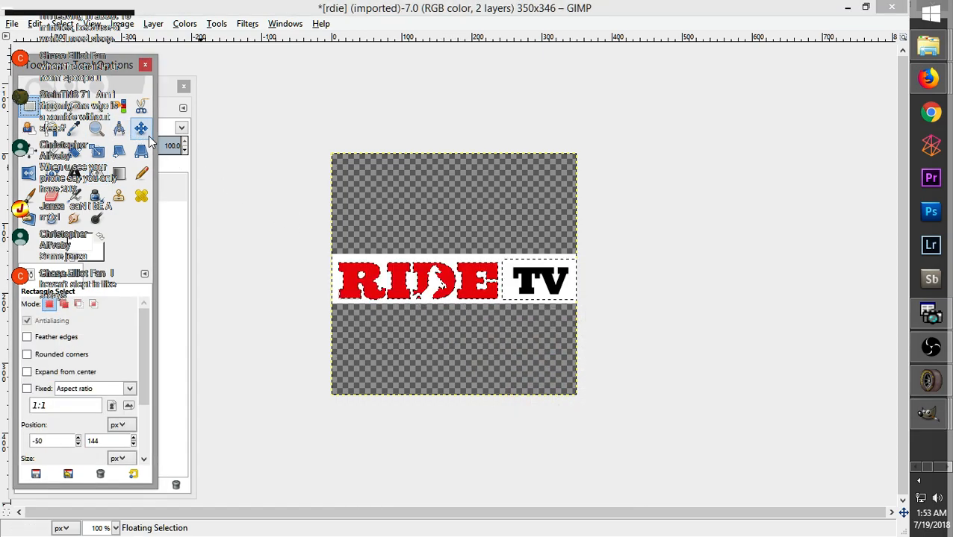
pyautogui.click(480, 278)
pyautogui.moveTo(479, 278); pyautogui.dragTo(478, 276)
pyautogui.click(457, 234)
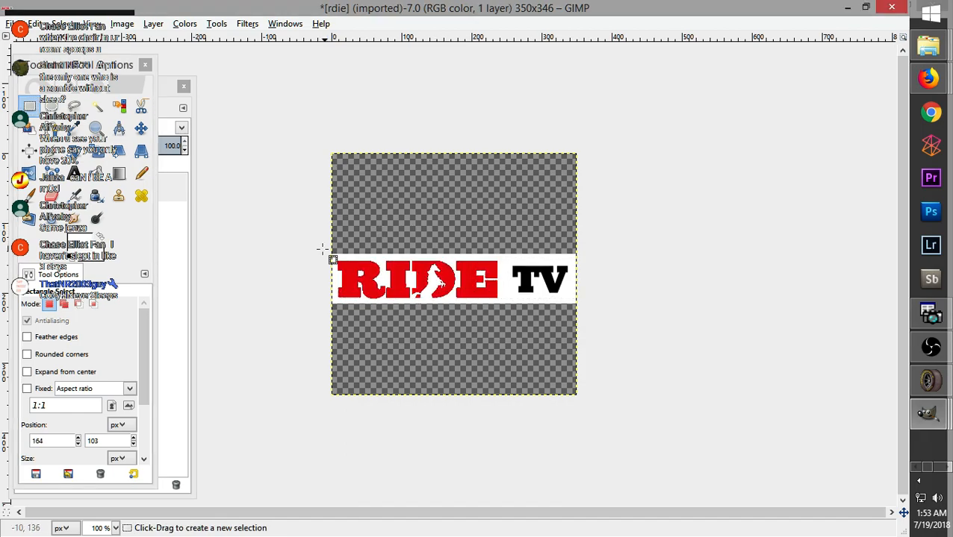
pyautogui.moveTo(291, 266); pyautogui.dragTo(612, 196)
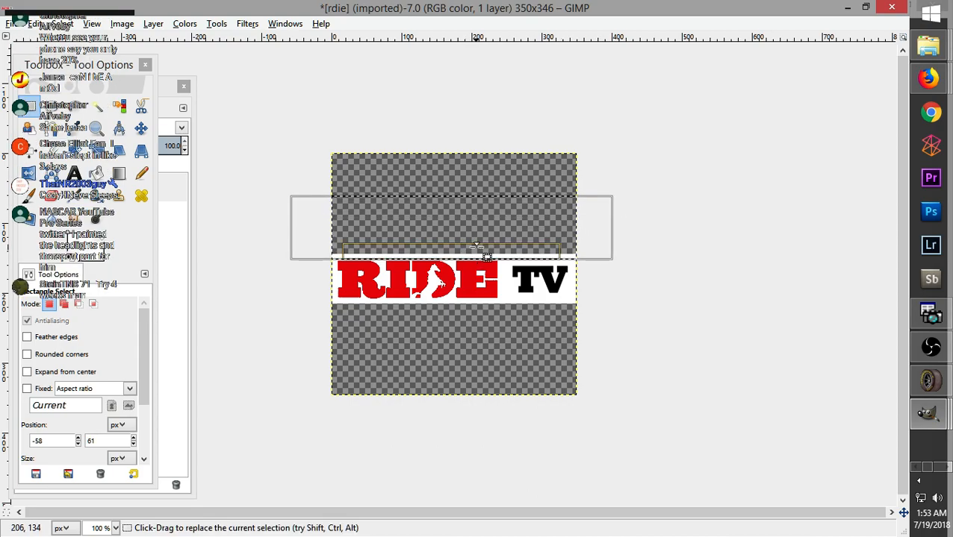
pyautogui.moveTo(465, 223); pyautogui.dragTo(471, 370)
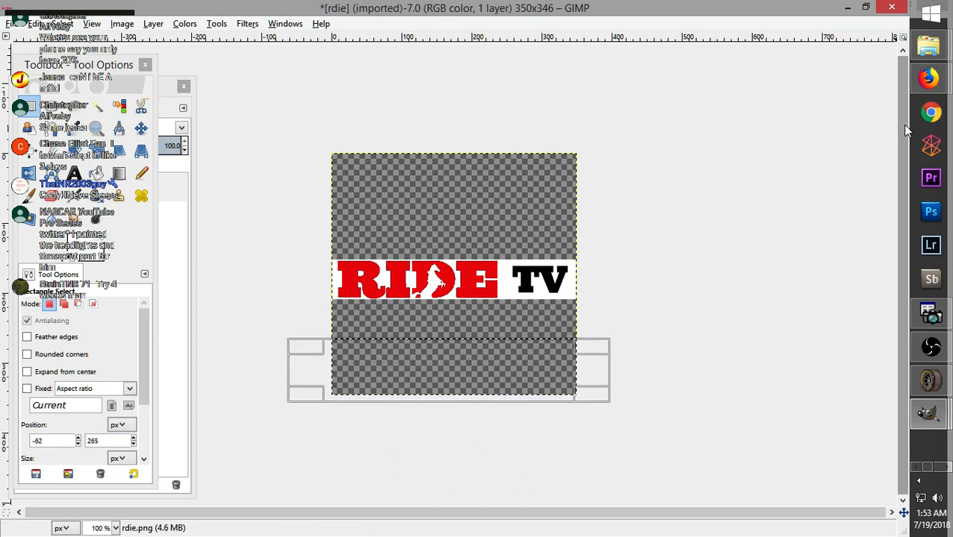
# Compare the logo with the RIDE TV lettering on the truck photo in Firefox, and return to the logo image in GIMP
pyautogui.click(930, 84)
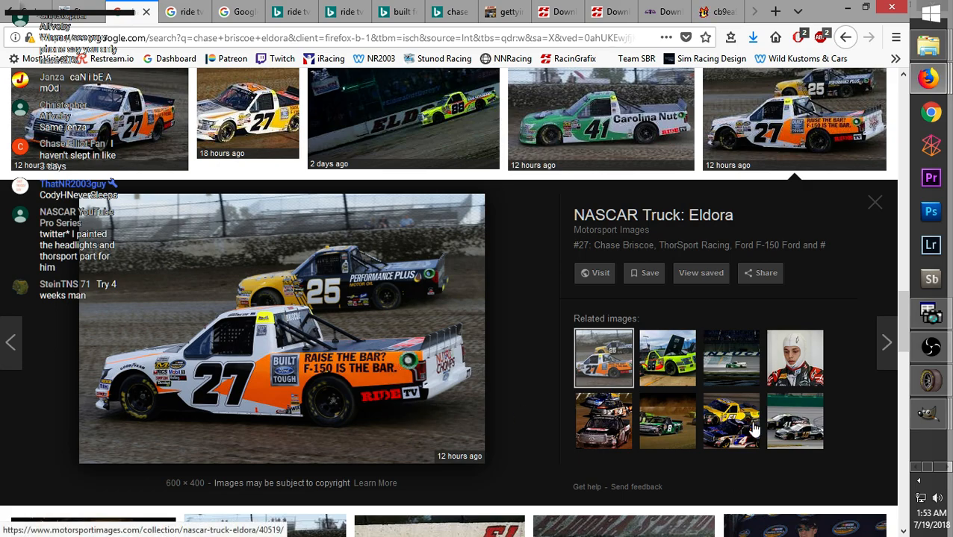
pyautogui.moveTo(944, 425)
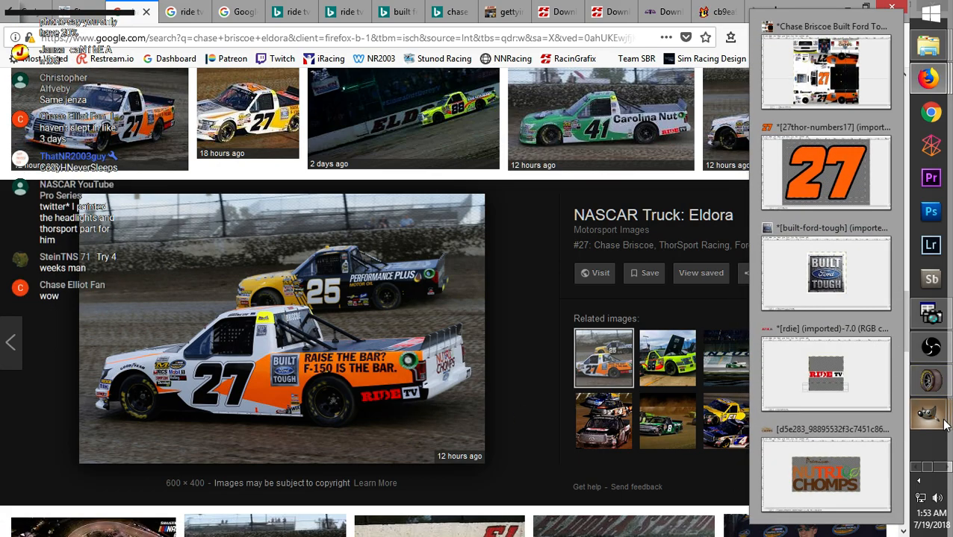
pyautogui.click(837, 381)
pyautogui.click(616, 261)
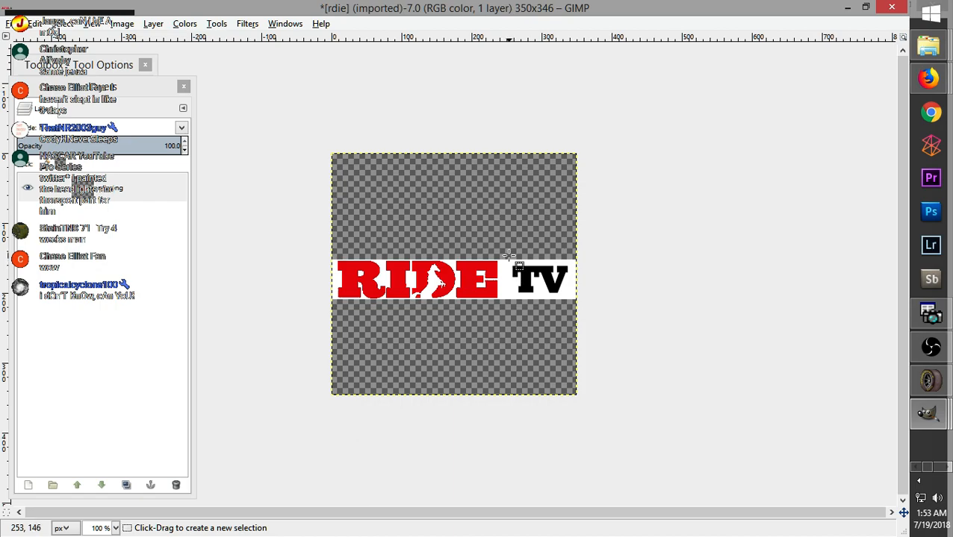
# Select the TV lettering with a fitted rectangle, and paste a copy of it as a floating selection
pyautogui.moveTo(506, 256); pyautogui.dragTo(568, 302)
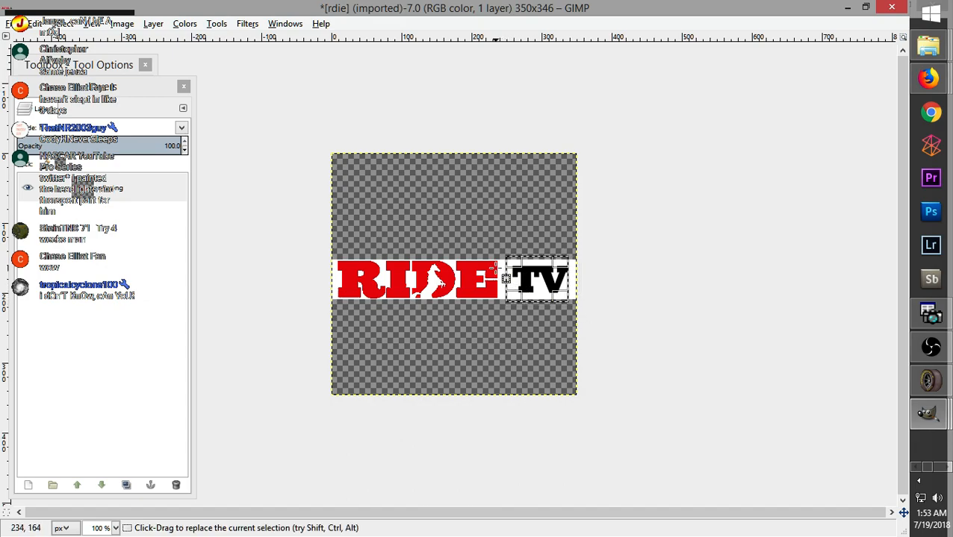
pyautogui.click(517, 282)
pyautogui.moveTo(507, 265); pyautogui.dragTo(580, 305)
pyautogui.moveTo(538, 265); pyautogui.dragTo(540, 263)
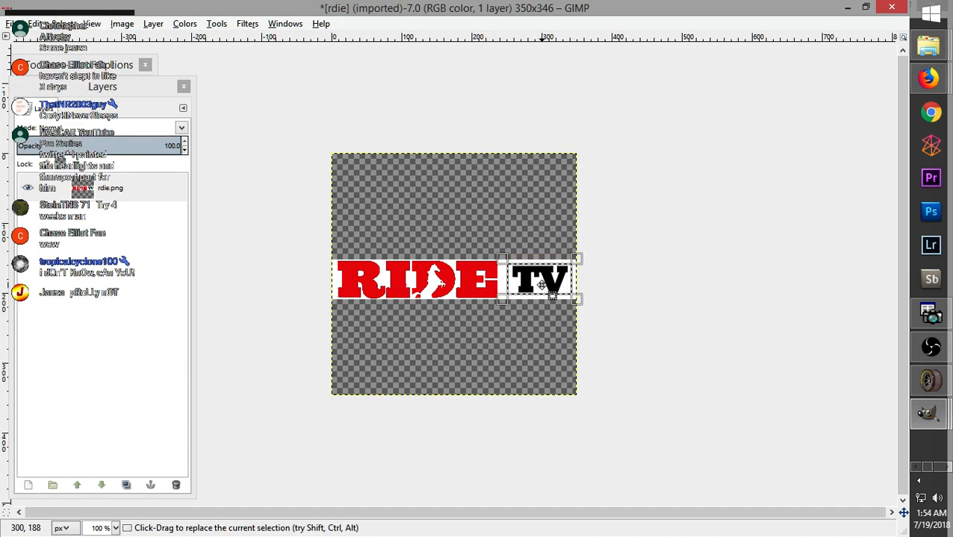
pyautogui.rightClick(542, 287)
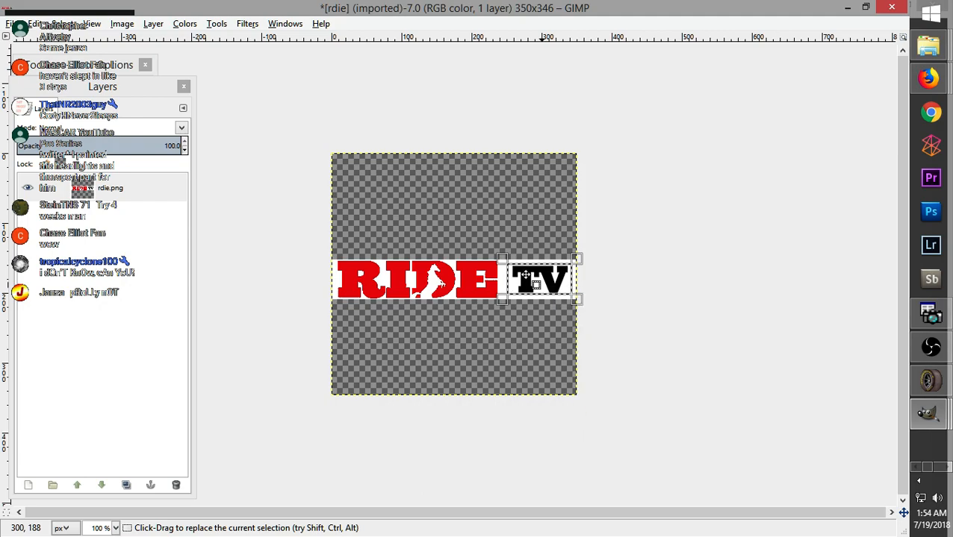
pyautogui.hotkey('ctrl', 'x')
pyautogui.hotkey('ctrl', 'v')
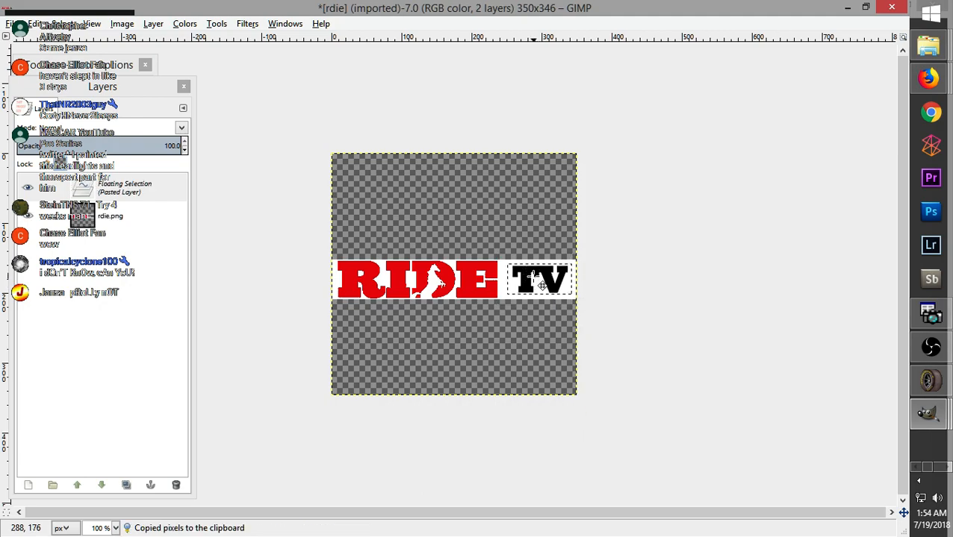
# Scale the floating TV lettering to 92 × 59 px with the width and height unlinked
pyautogui.rightClick(539, 283)
pyautogui.moveTo(599, 361)
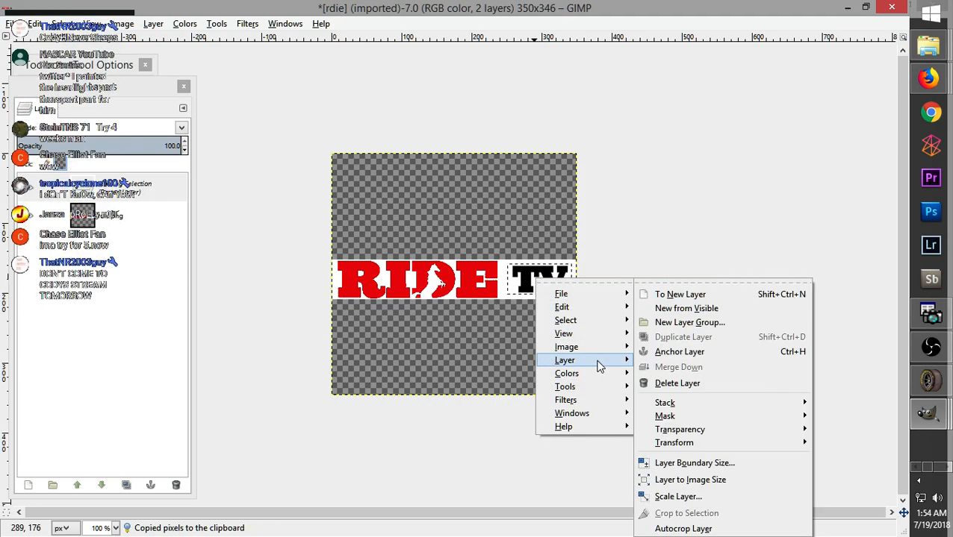
pyautogui.click(660, 497)
pyautogui.click(651, 418)
pyautogui.click(640, 423)
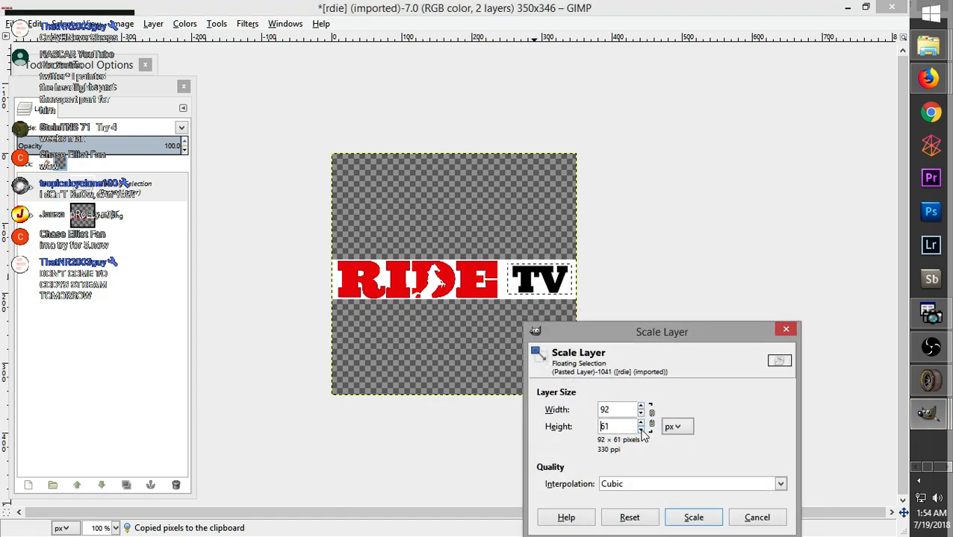
pyautogui.click(678, 517)
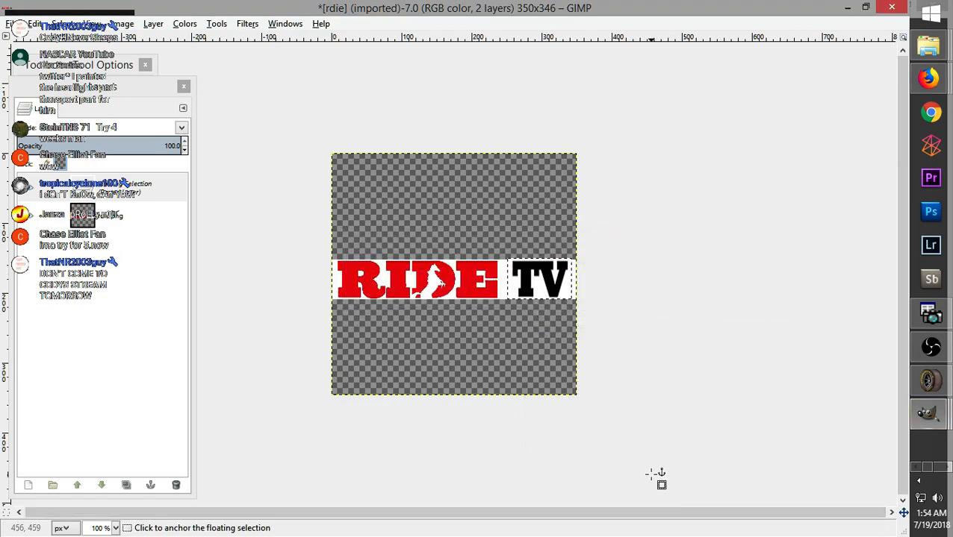
# Rescale the floating TV lettering to a height of 57 px, align it with the RIDE lettering, and anchor it
pyautogui.rightClick(558, 294)
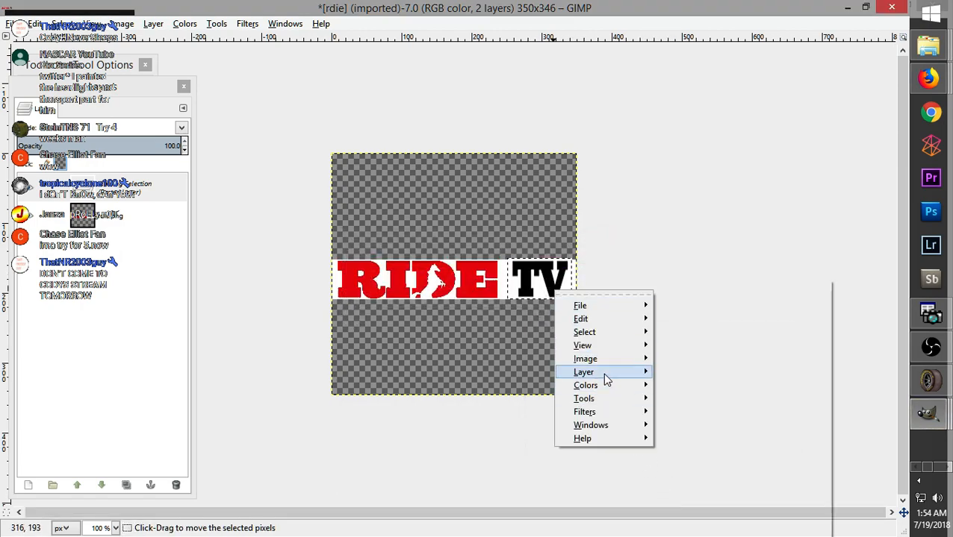
pyautogui.moveTo(602, 372)
pyautogui.click(687, 496)
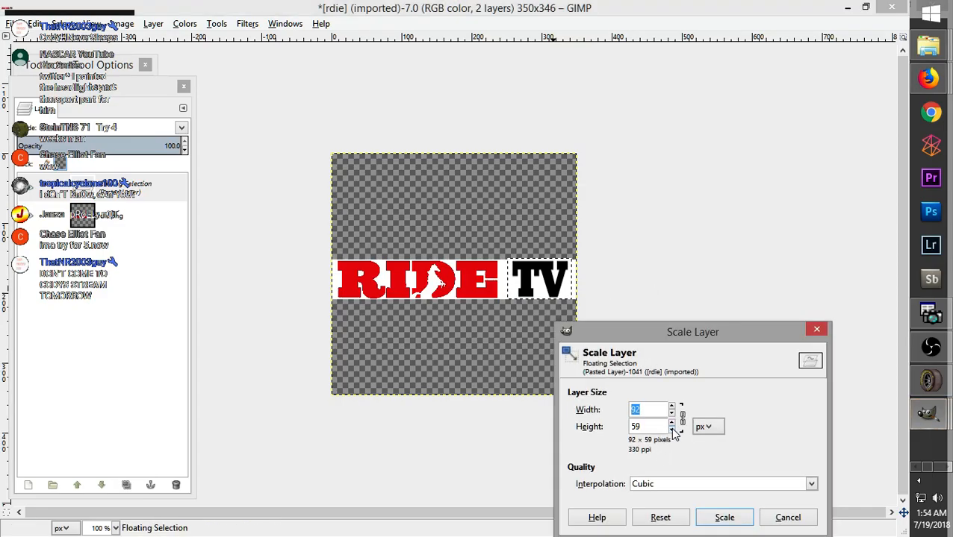
pyautogui.click(671, 431)
pyautogui.click(671, 432)
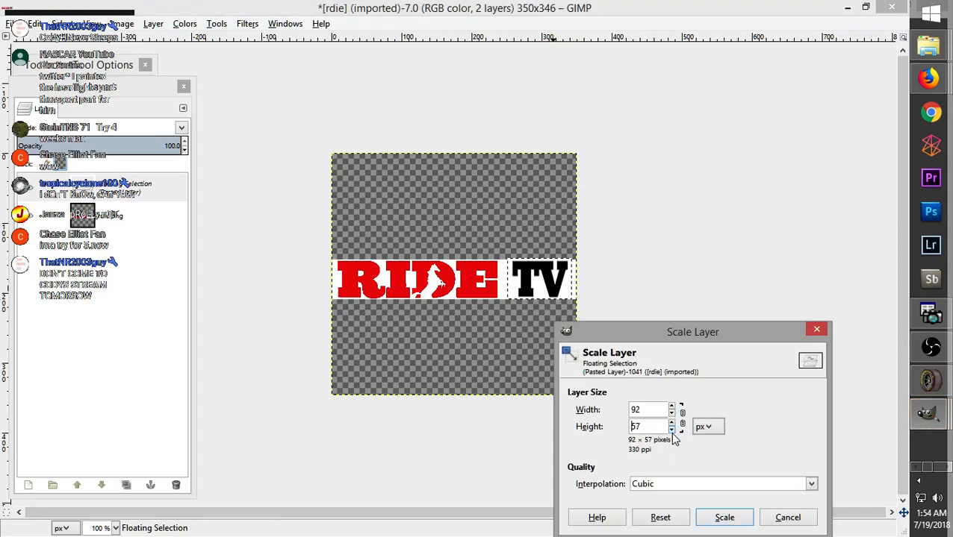
pyautogui.click(712, 518)
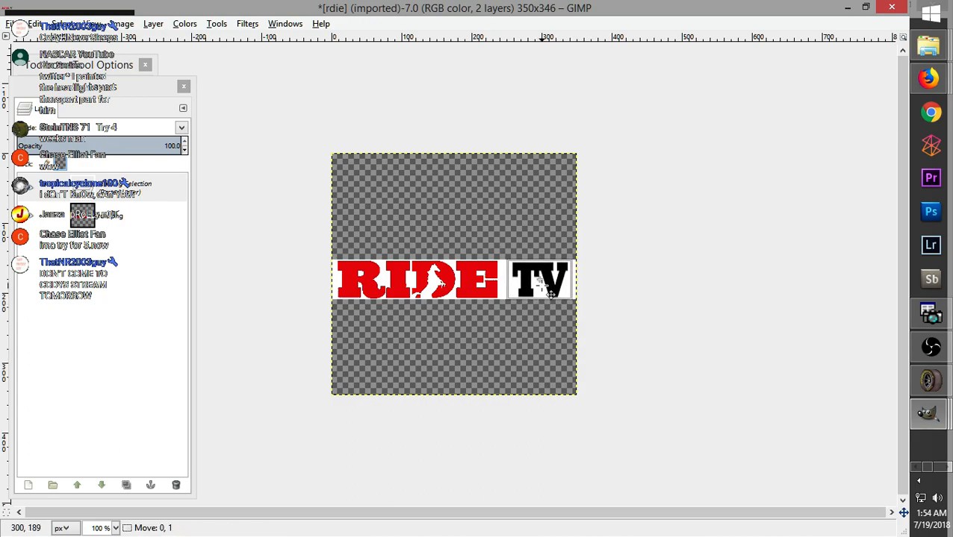
pyautogui.moveTo(550, 293); pyautogui.dragTo(550, 293)
pyautogui.click(521, 220)
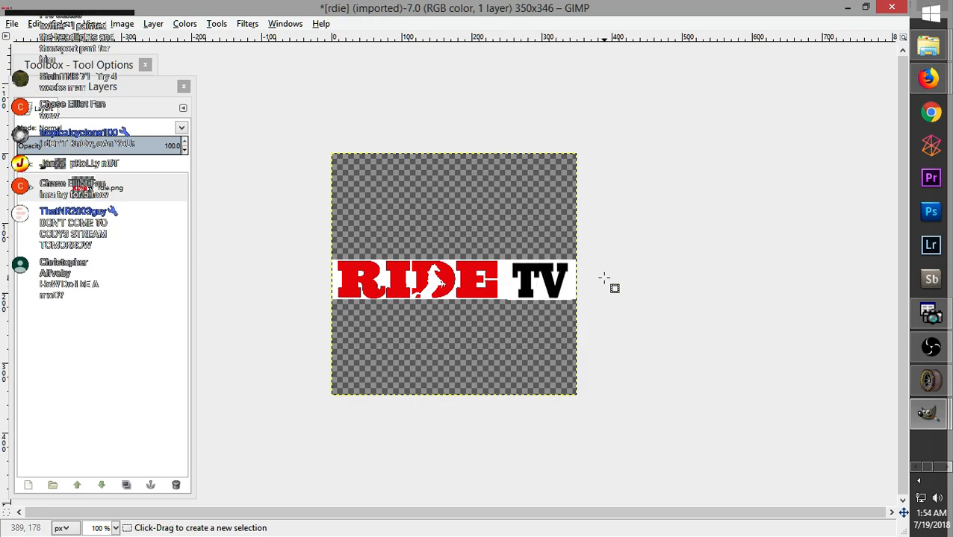
# Paste the copied TV lettering once more, align it over the existing TV lettering, and anchor it
pyautogui.hotkey('ctrl', 'v')
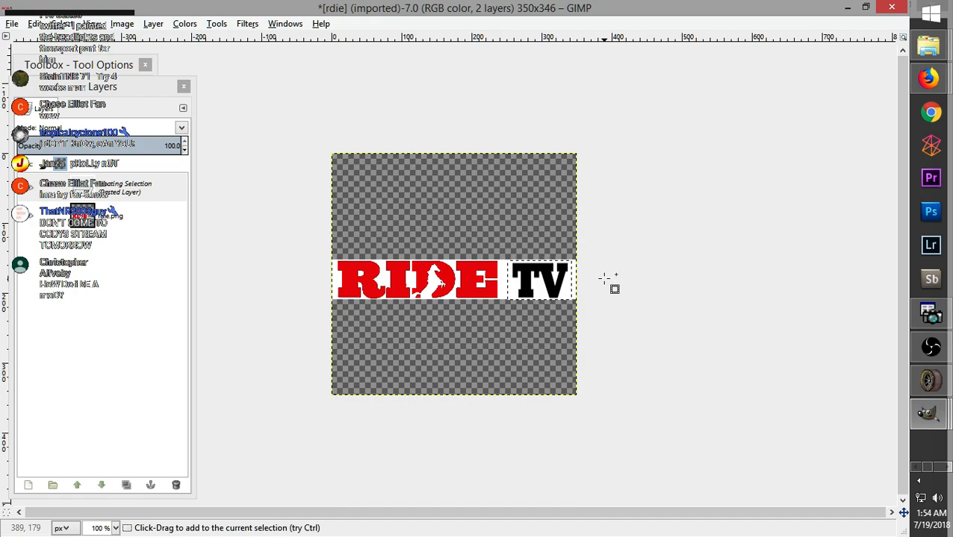
pyautogui.press('2')
pyautogui.moveTo(613, 282); pyautogui.dragTo(622, 288)
pyautogui.click(571, 174)
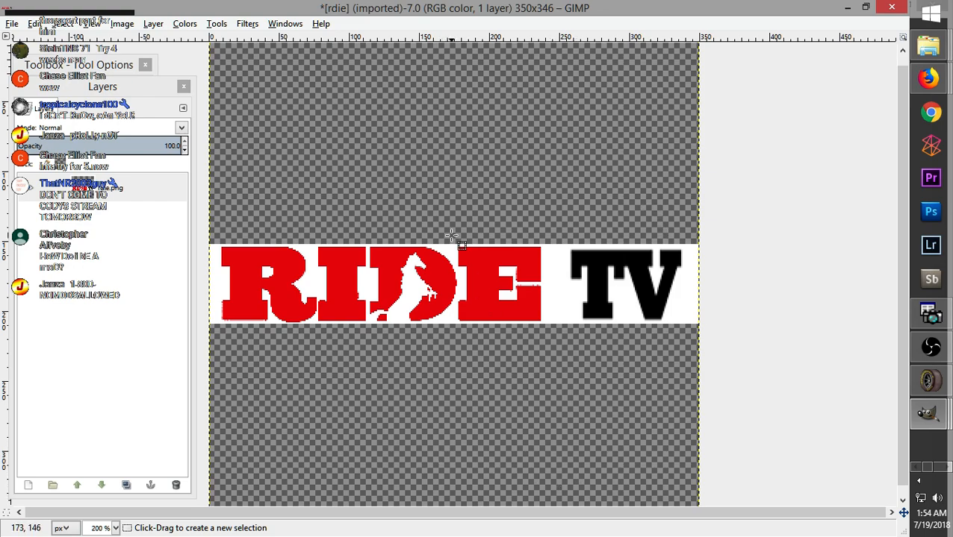
# Select a full-width band around the complete RIDE TV logo and copy it
pyautogui.press('-')
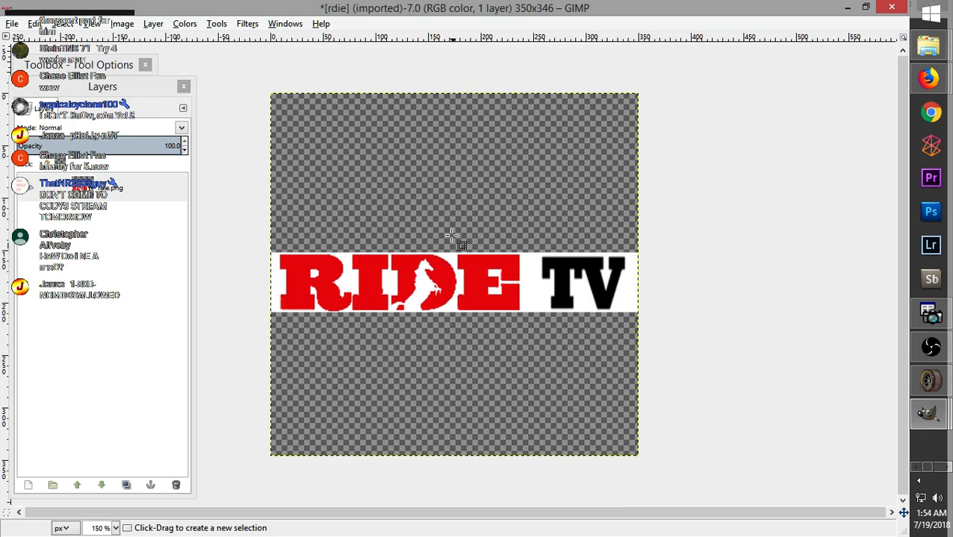
pyautogui.moveTo(248, 219); pyautogui.dragTo(656, 363)
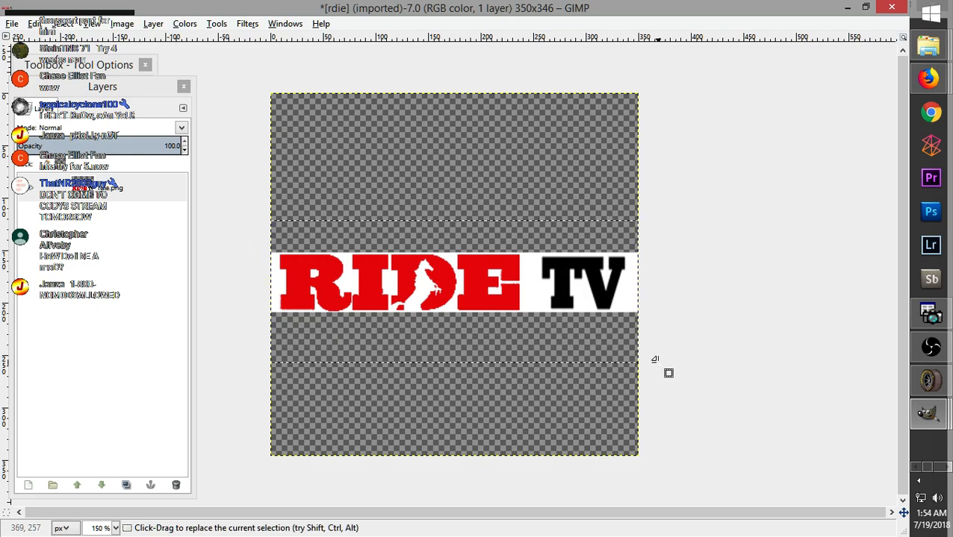
pyautogui.hotkey('ctrl', 'c')
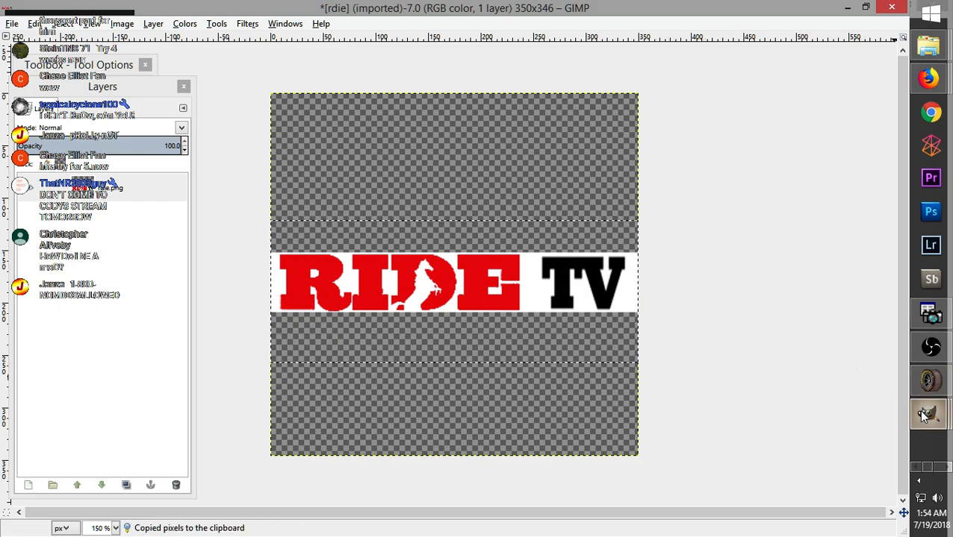
# In the truck template, paste the copied logo with the Ride TV Logos layer active, and move it onto the black truck bed
pyautogui.moveTo(922, 413)
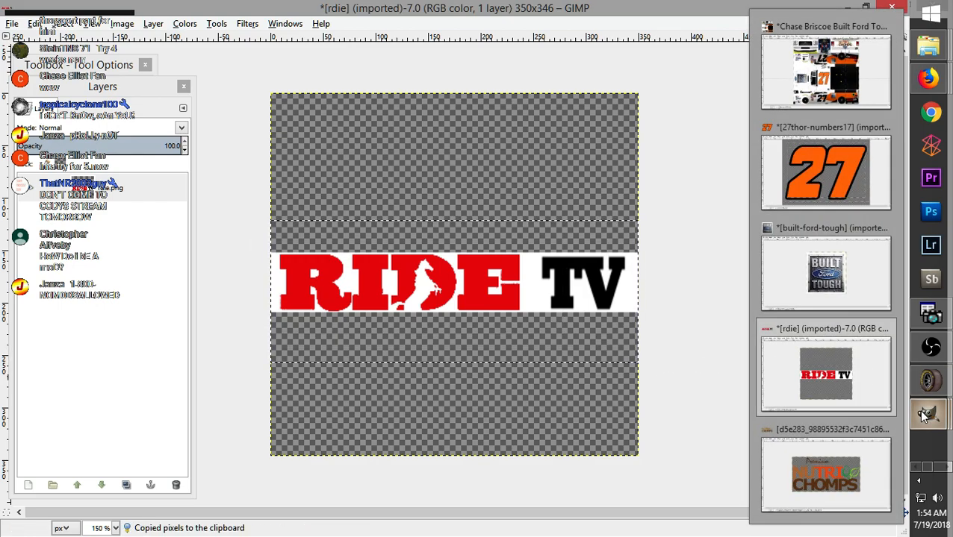
pyautogui.click(823, 57)
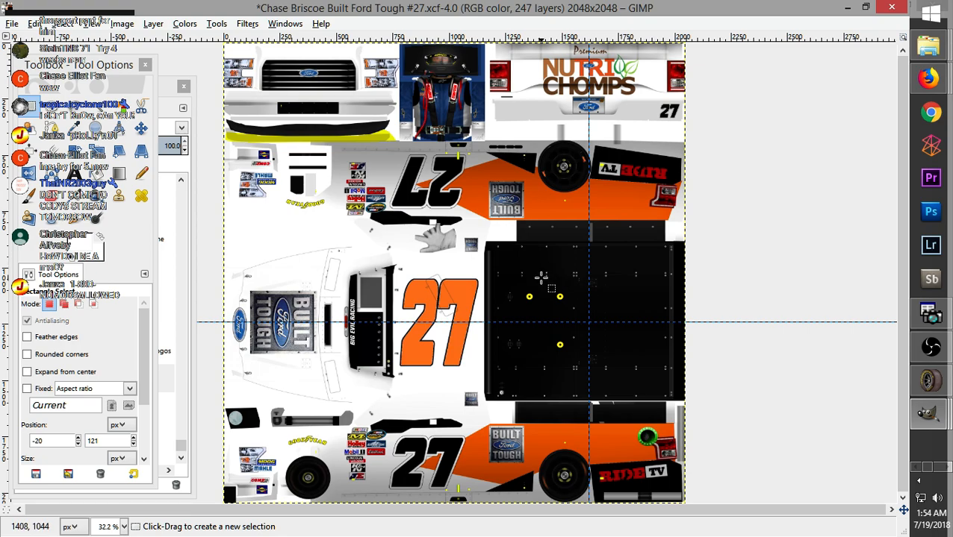
pyautogui.click(170, 96)
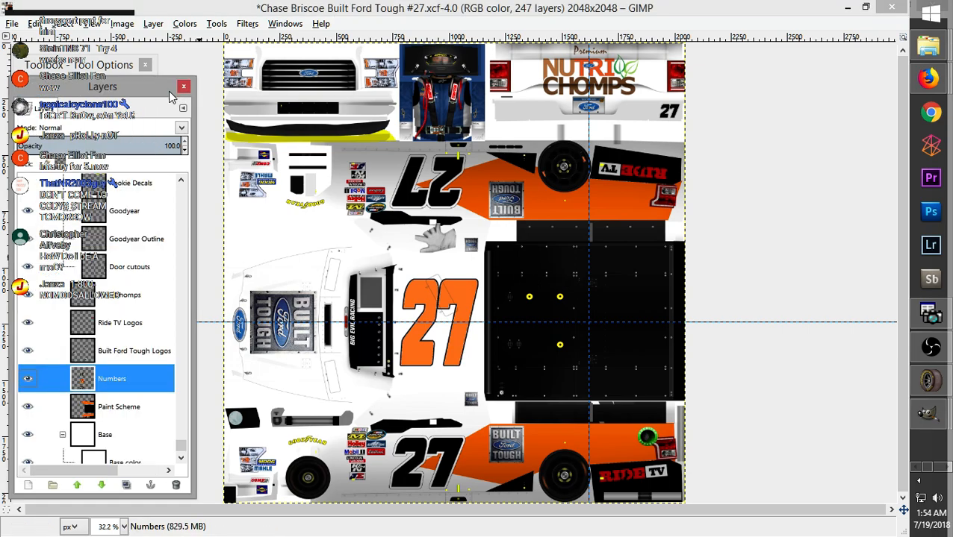
pyautogui.click(124, 318)
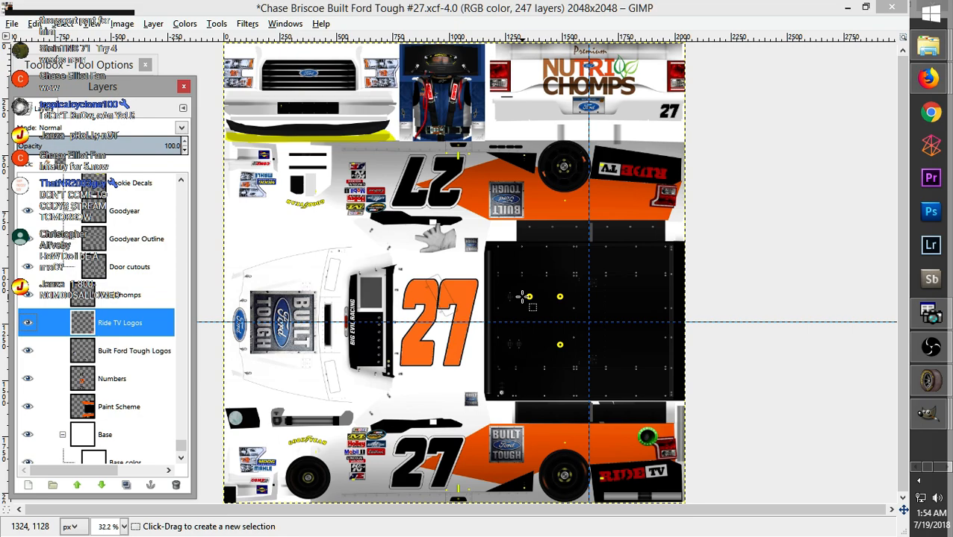
pyautogui.hotkey('ctrl', 'v')
pyautogui.moveTo(457, 278); pyautogui.dragTo(630, 326)
# Rotate the floating RIDE TV logo 90° clockwise
pyautogui.rightClick(625, 326)
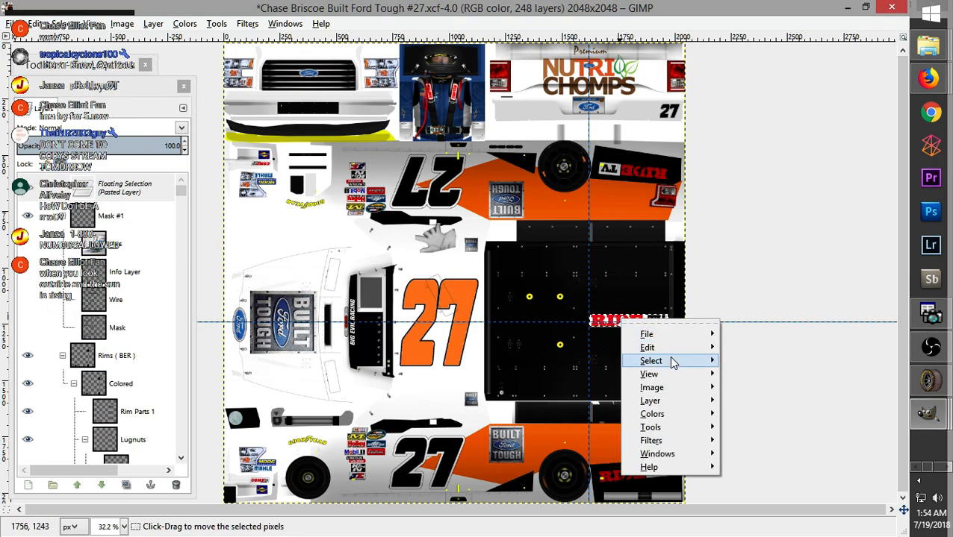
pyautogui.moveTo(672, 362)
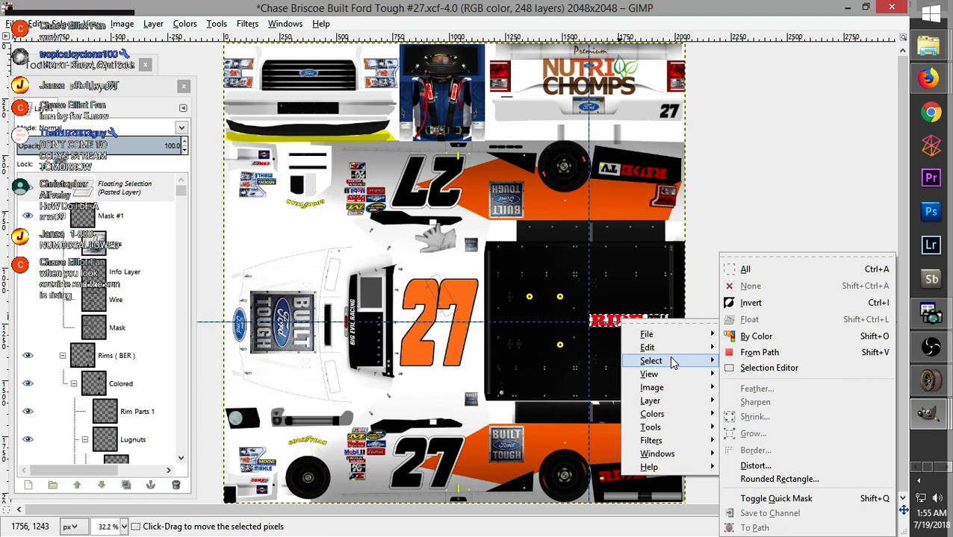
pyautogui.moveTo(685, 402)
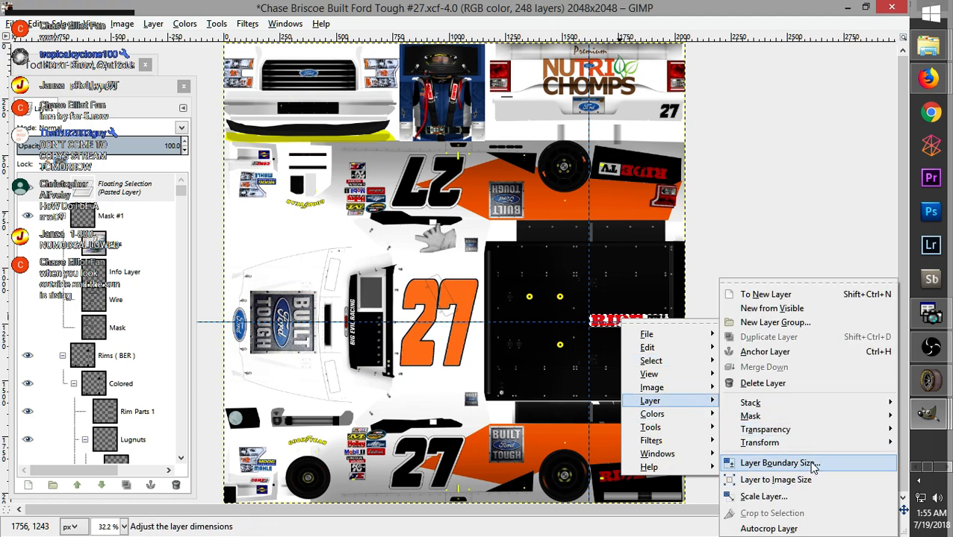
pyautogui.moveTo(793, 446)
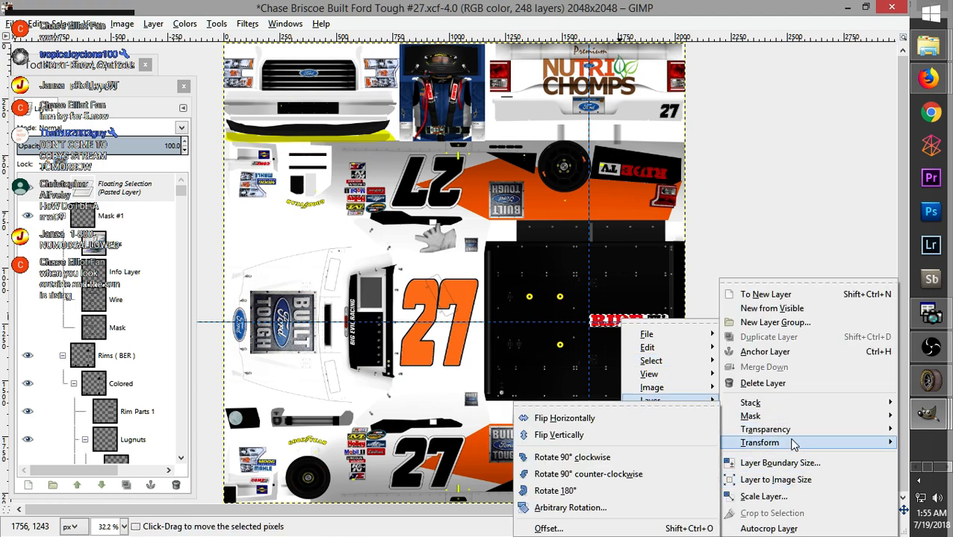
pyautogui.click(581, 458)
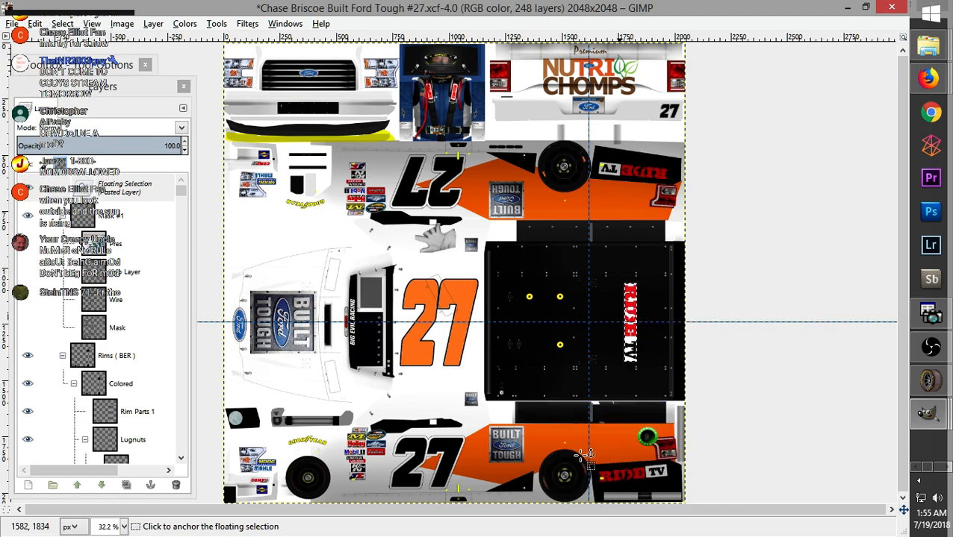
# Scale the floating RIDE TV logo up to 278 × 715 px with the proportions linked
pyautogui.rightClick(633, 320)
pyautogui.moveTo(668, 393)
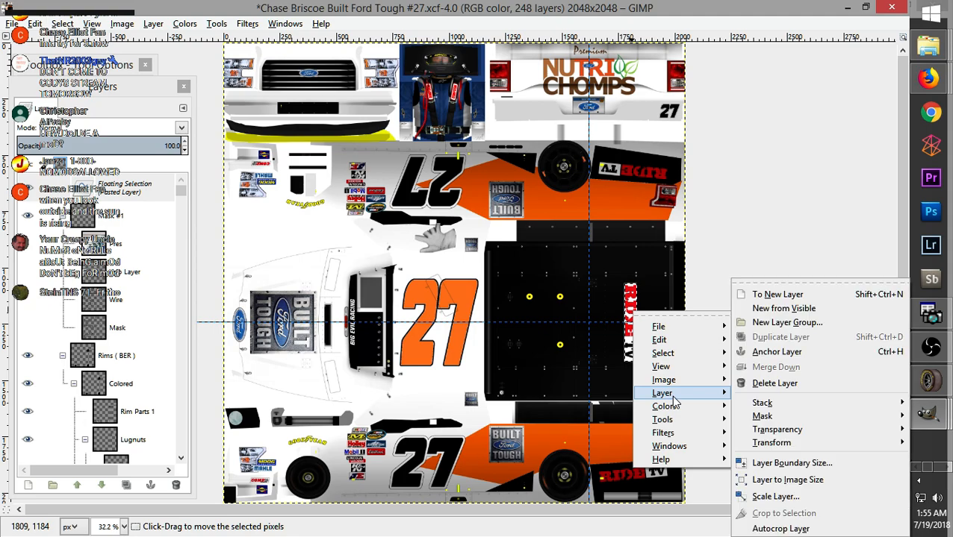
pyautogui.click(774, 497)
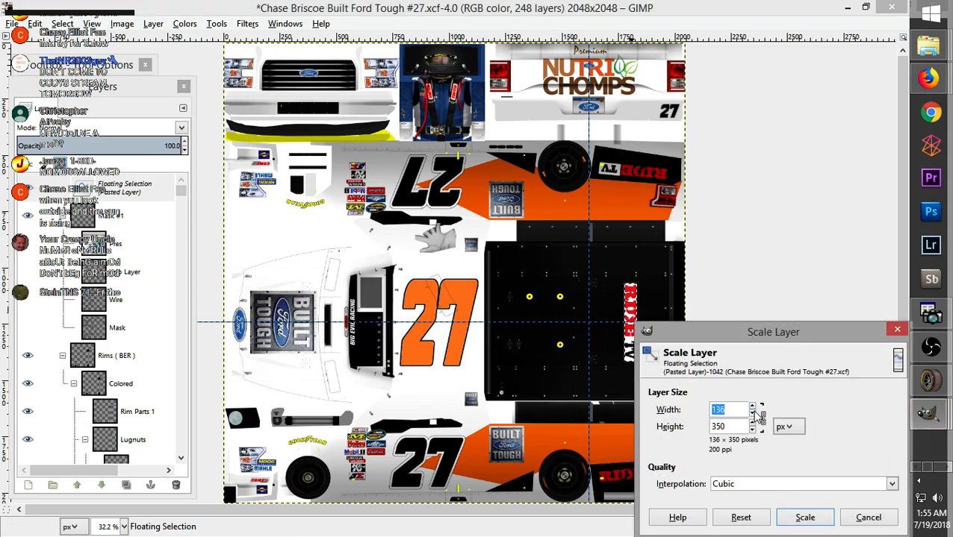
pyautogui.click(753, 407)
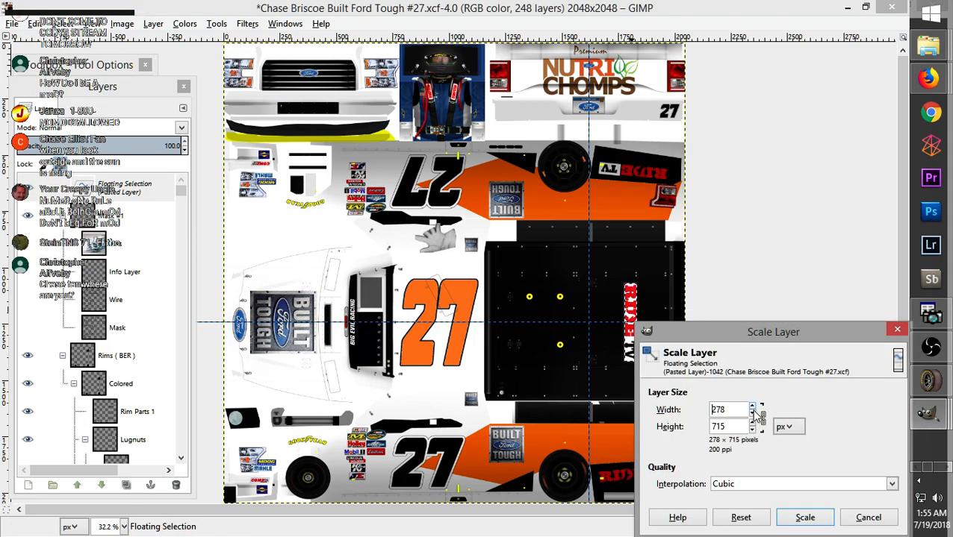
pyautogui.click(803, 517)
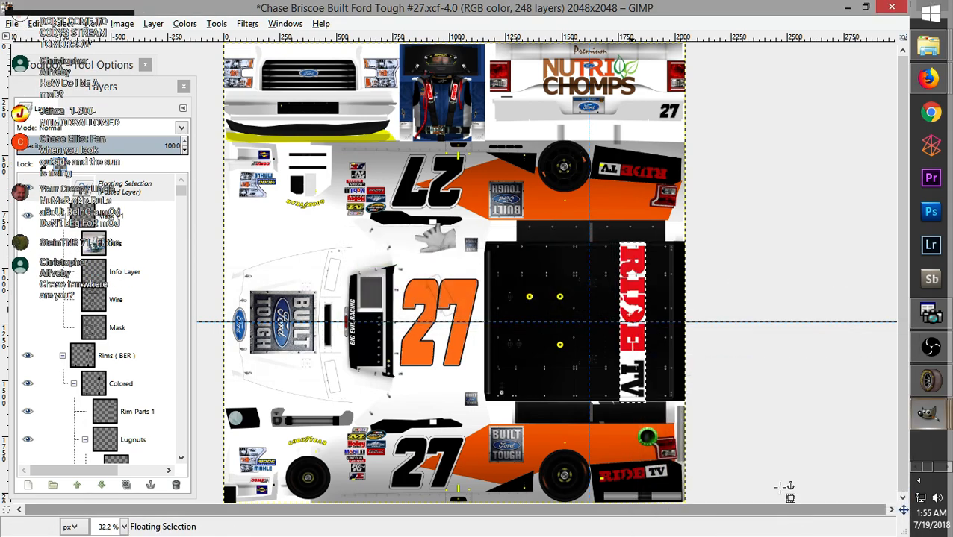
# Scale the floating RIDE TV logo down slightly to fit the bed's width, shift it toward the cab, and anchor it
pyautogui.rightClick(649, 302)
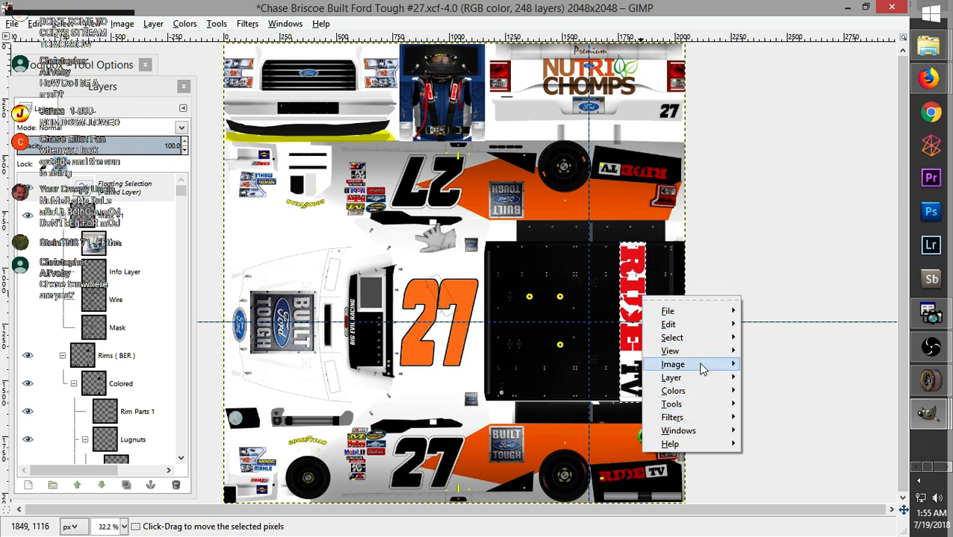
pyautogui.moveTo(702, 378)
pyautogui.click(783, 497)
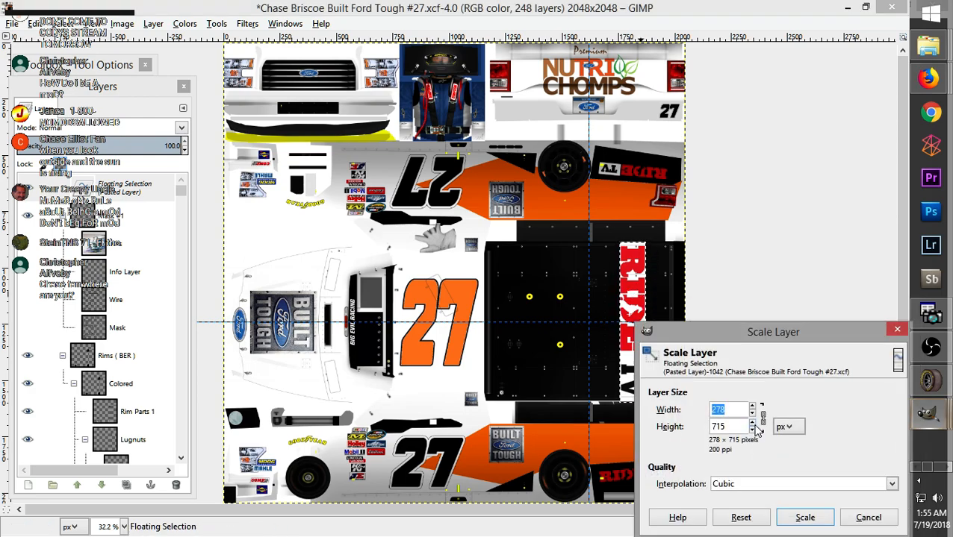
pyautogui.scroll(-3, 755, 417)
pyautogui.scroll(-7, 755, 416)
pyautogui.click(805, 517)
pyautogui.moveTo(650, 276); pyautogui.dragTo(639, 276)
pyautogui.press('r')
pyautogui.click(675, 276)
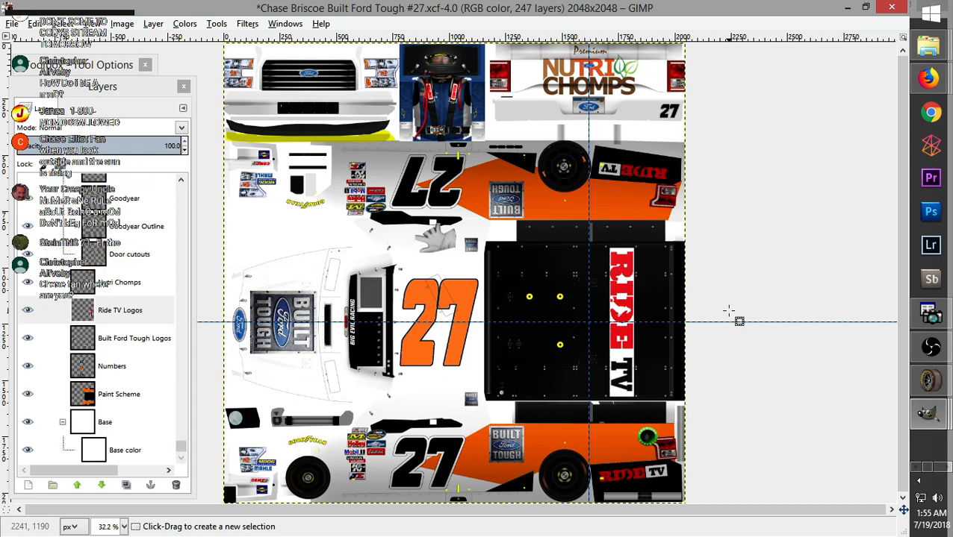
# Export the template over Chase Briscoe Built Ford Tough #27.tga, and import the updated texture in the NR2003 Opponent Manager
pyautogui.click(12, 23)
pyautogui.click(84, 198)
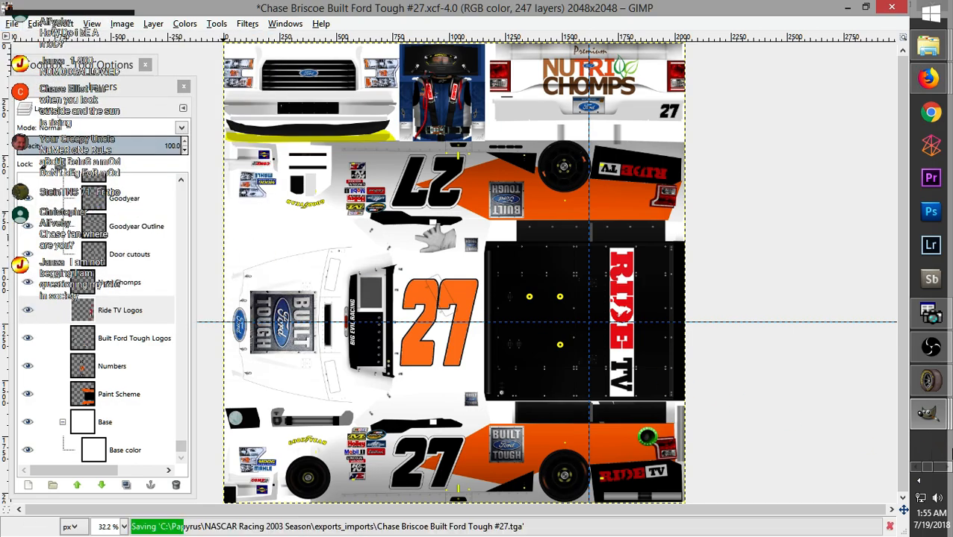
pyautogui.click(930, 380)
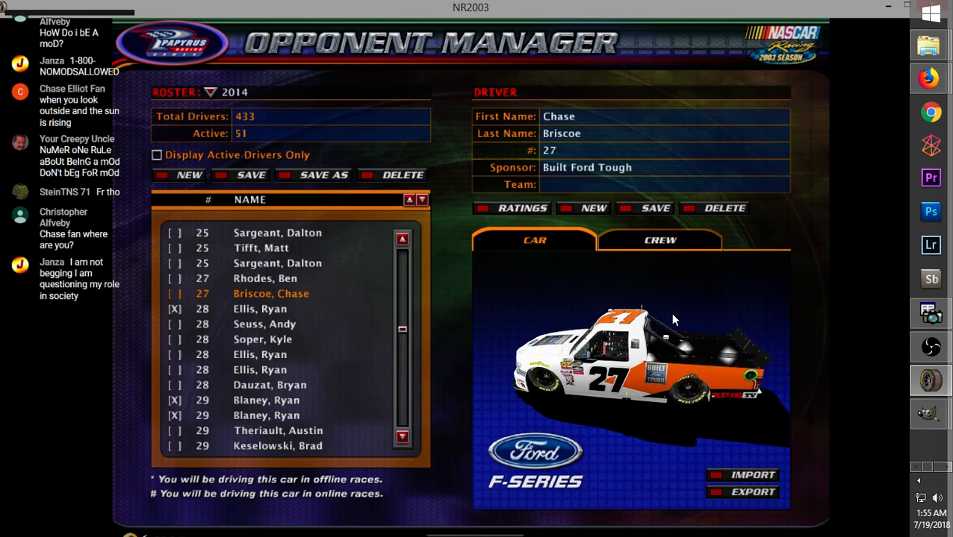
pyautogui.click(742, 478)
# Rotate the truck preview to inspect the logo on the bed, and compare it with the truck photo in Firefox
pyautogui.moveTo(551, 255); pyautogui.dragTo(541, 312)
pyautogui.click(463, 248)
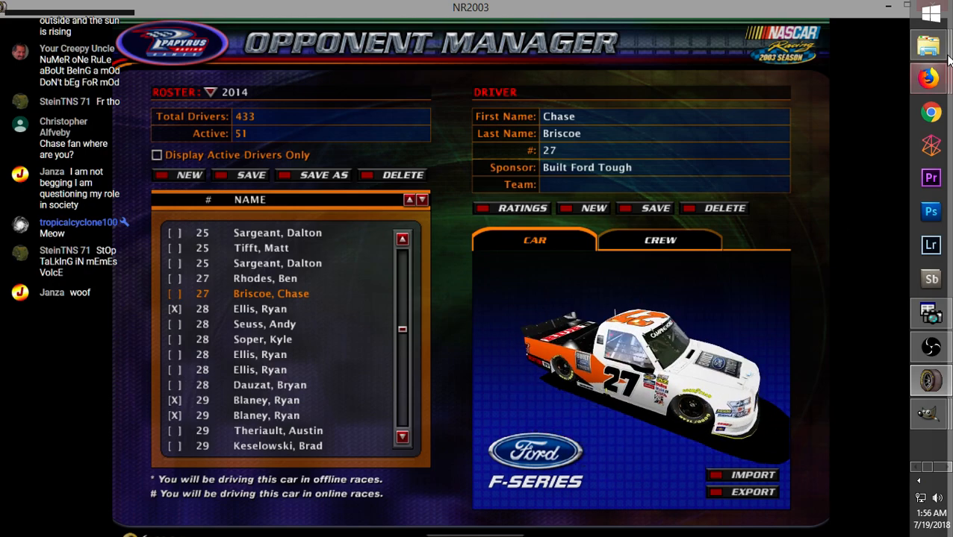
pyautogui.moveTo(931, 84)
pyautogui.click(818, 68)
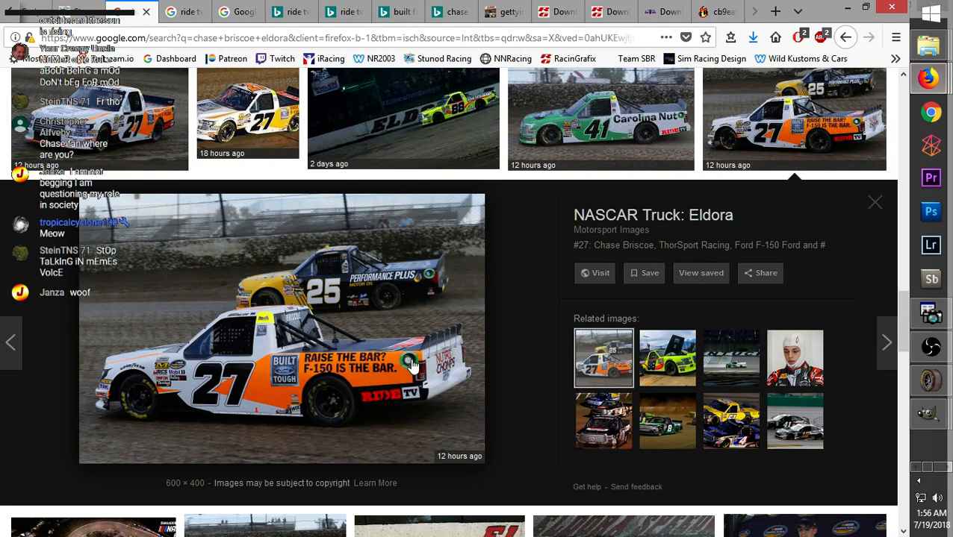
# Close the NR 2003 Camera Hack window and the two other leftover background programs
pyautogui.moveTo(939, 417)
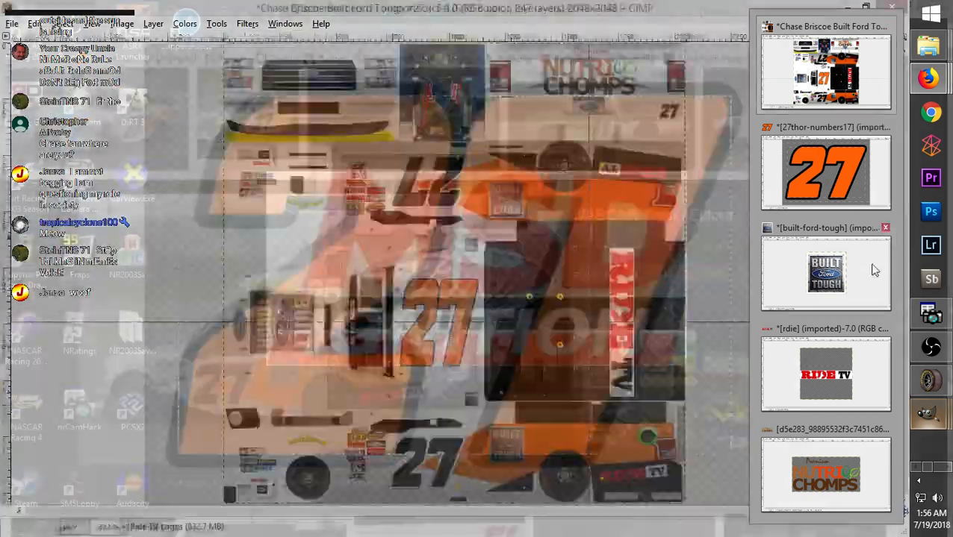
pyautogui.moveTo(931, 313)
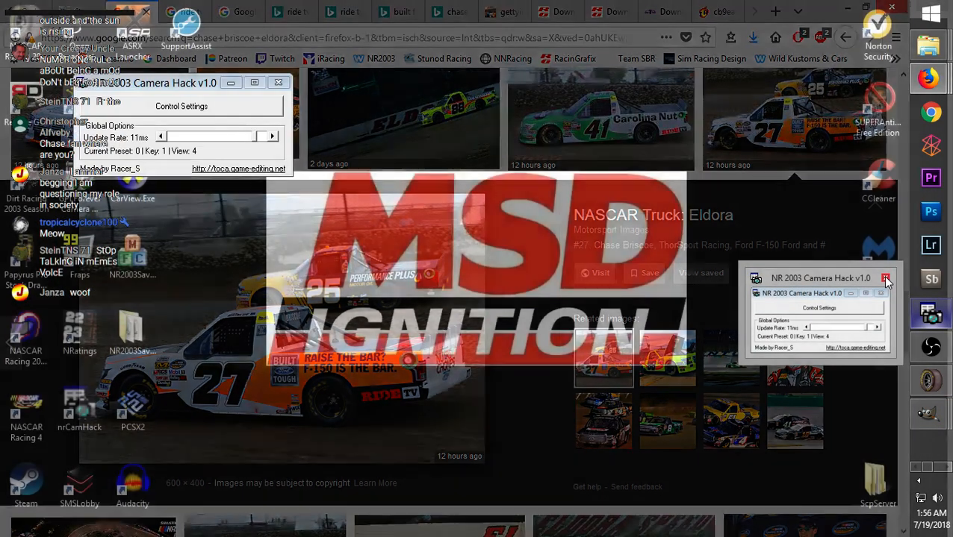
pyautogui.click(886, 279)
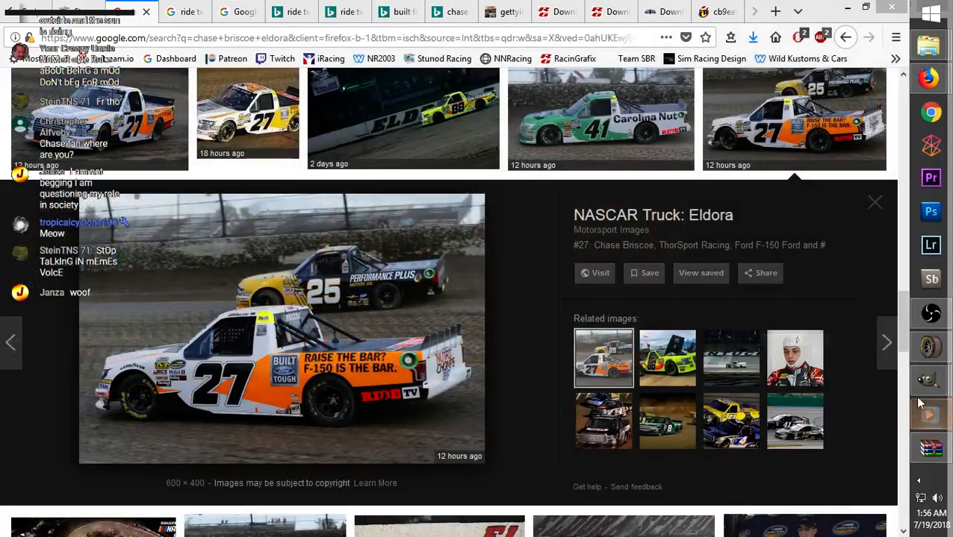
pyautogui.click(885, 356)
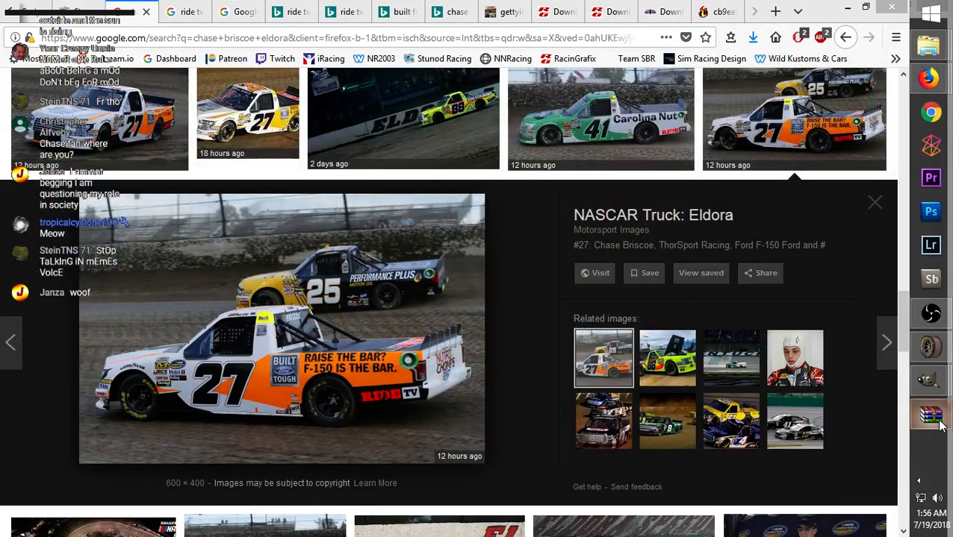
pyautogui.moveTo(938, 420)
pyautogui.click(886, 376)
# In GIMP's truck template, move the bed's RIDE TV logo closer to the tailgate and anchor it, and switch back to NR2003
pyautogui.moveTo(928, 389)
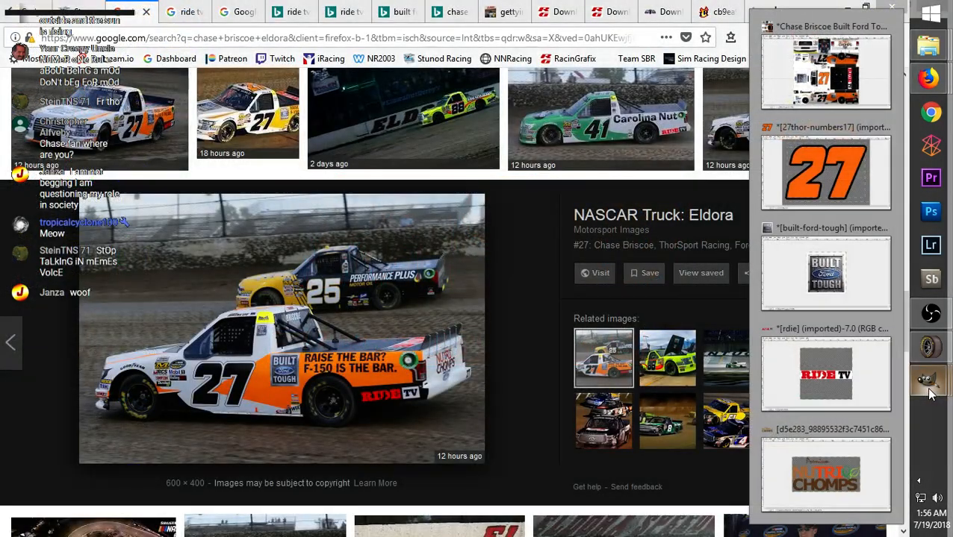
pyautogui.click(830, 75)
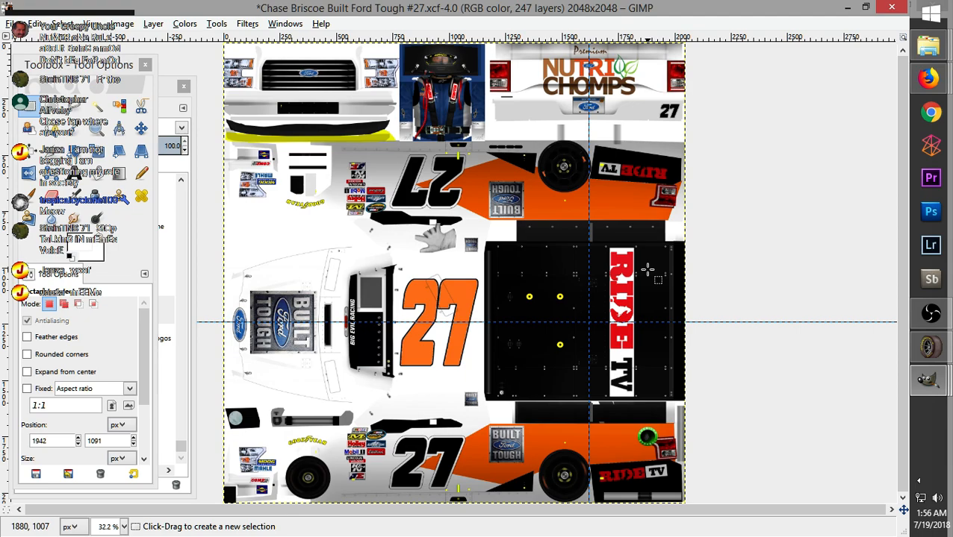
pyautogui.hotkey('ctrl', 'v')
pyautogui.click(633, 296)
pyautogui.moveTo(633, 296); pyautogui.dragTo(650, 296)
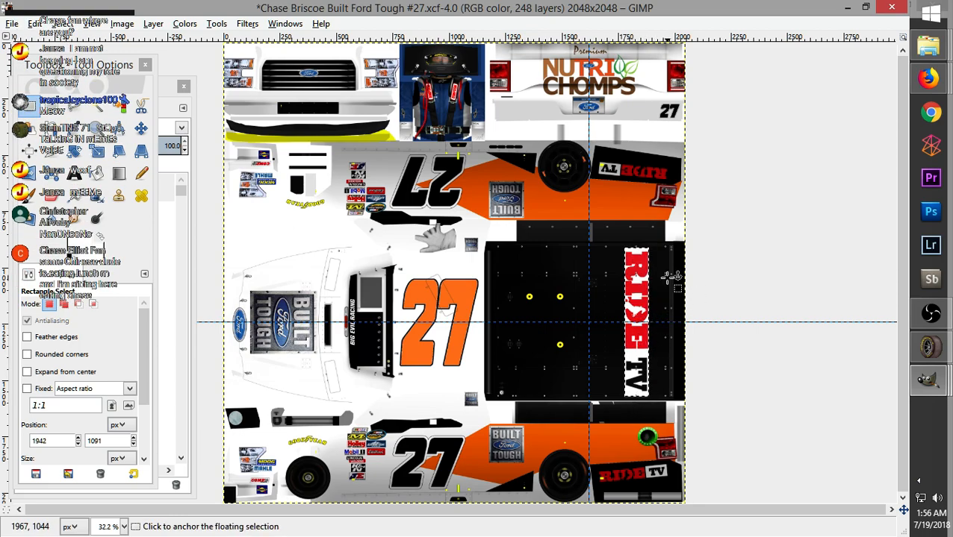
pyautogui.click(670, 277)
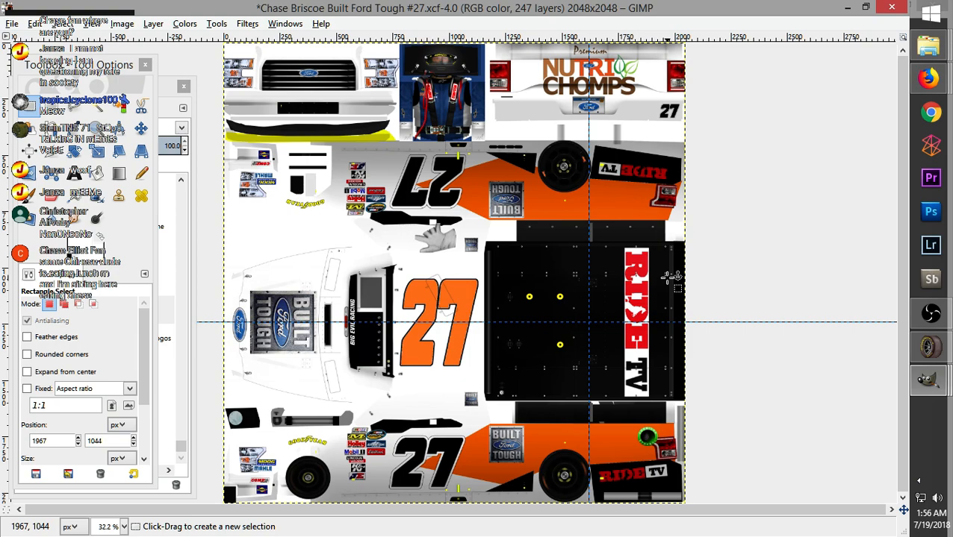
pyautogui.click(930, 347)
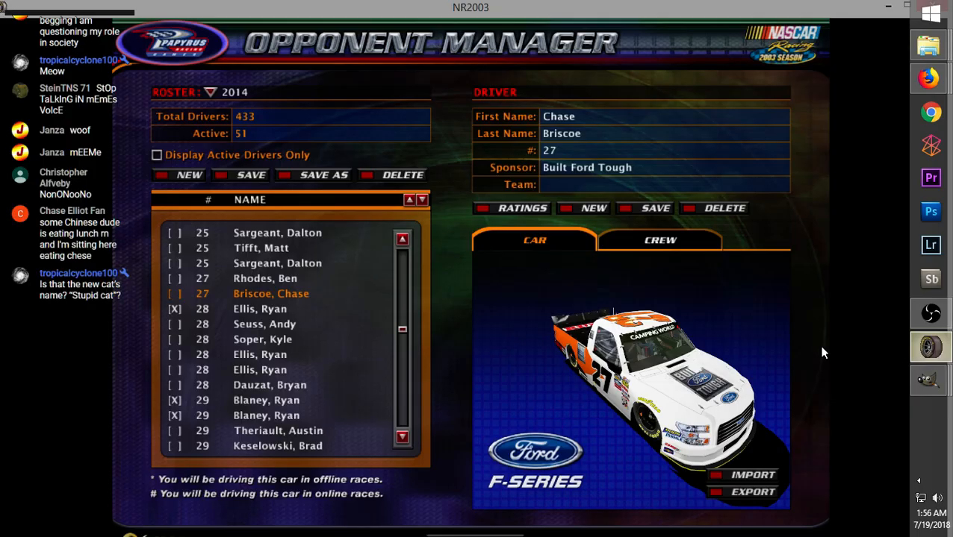
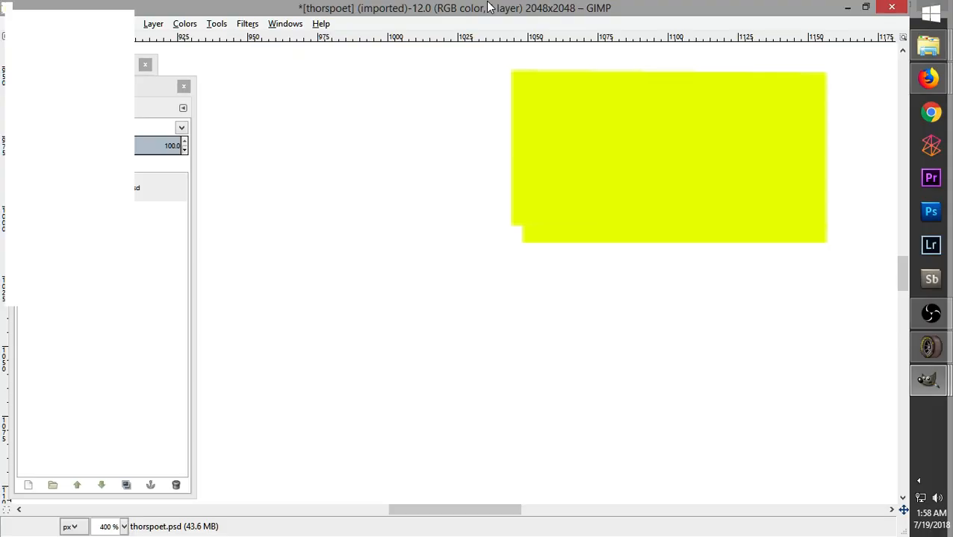
# Add an alpha channel to the thorspoet image's layer
pyautogui.hotkey('shift', 'ctrl', 'j')
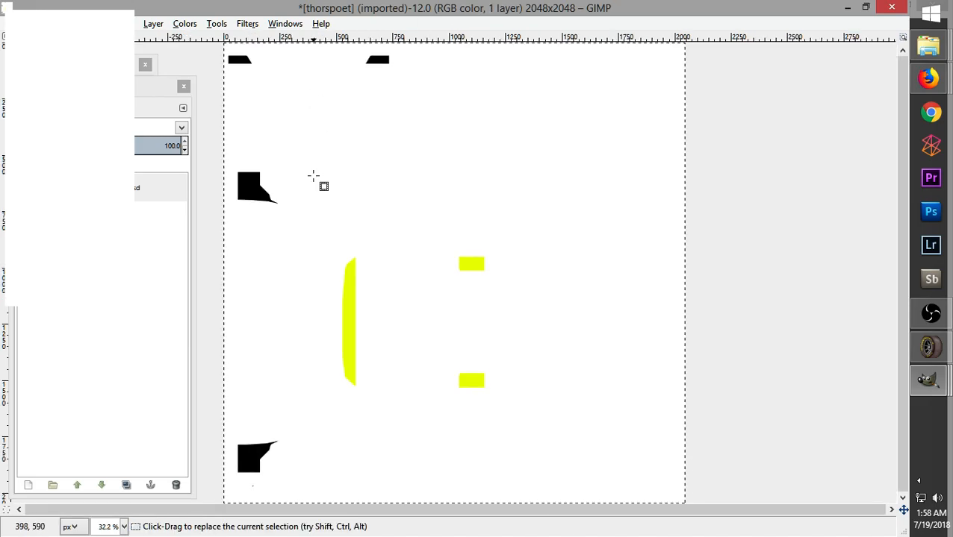
pyautogui.rightClick(417, 174)
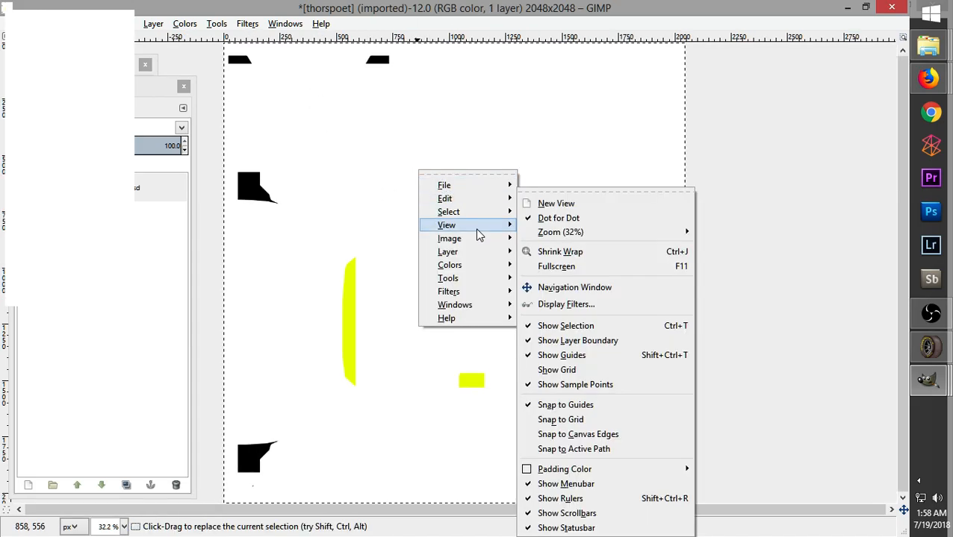
pyautogui.press('Escape')
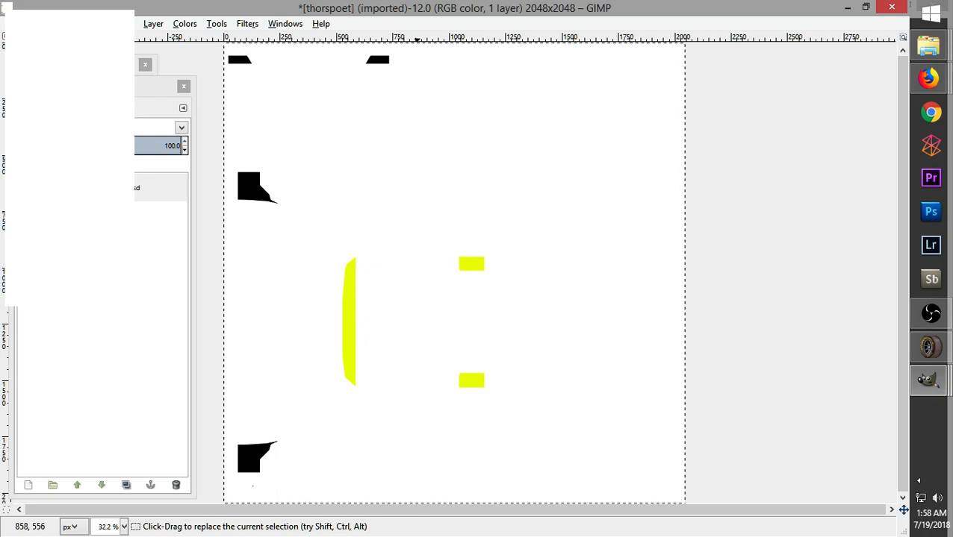
pyautogui.click(136, 65)
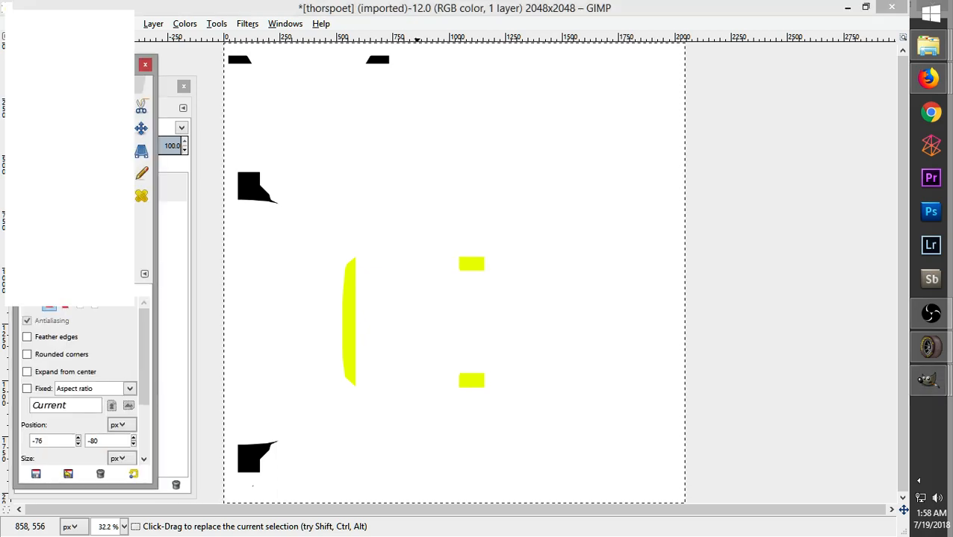
pyautogui.rightClick(407, 197)
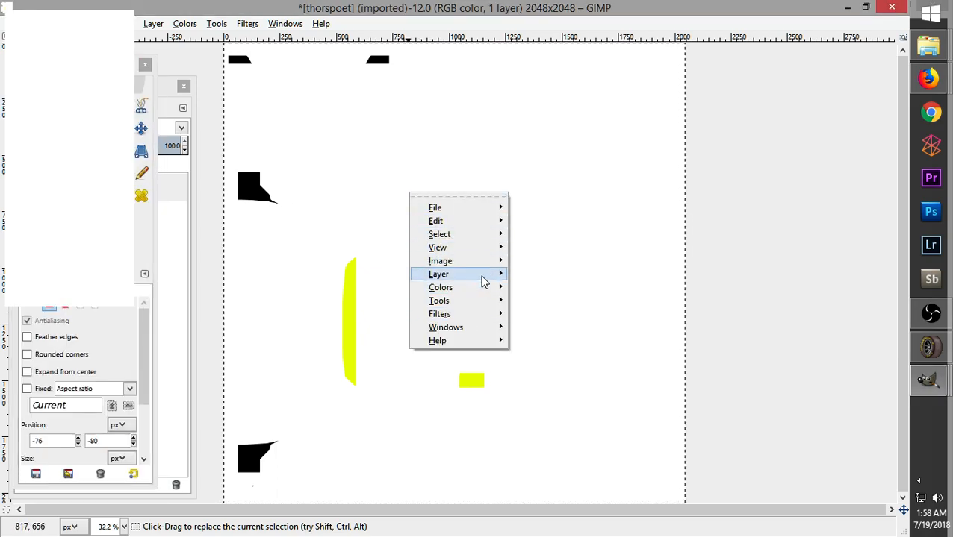
pyautogui.moveTo(485, 277)
pyautogui.moveTo(599, 421)
pyautogui.click(735, 438)
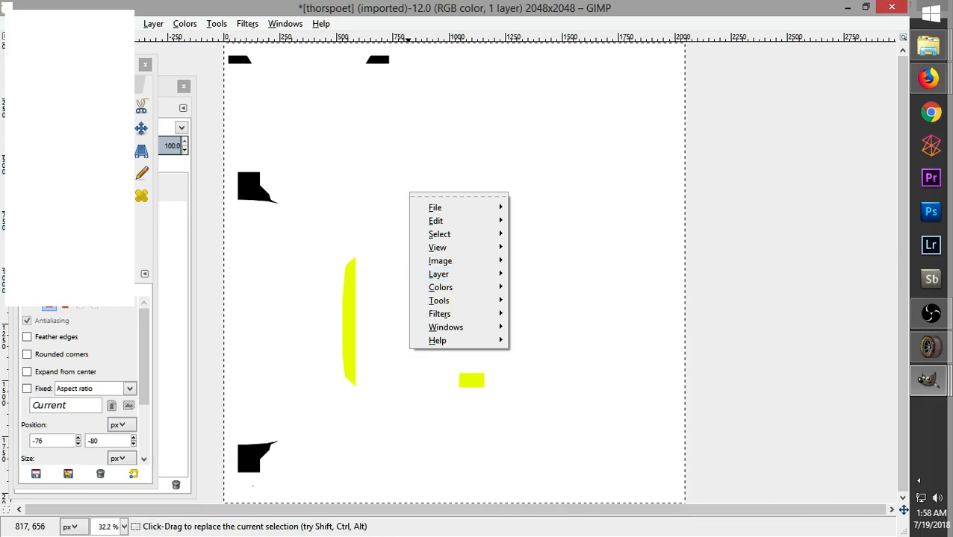
# Select all the white in the thorspoet image by color, delete it to transparency, and clear the selection
pyautogui.click(97, 106)
pyautogui.click(97, 106)
pyautogui.click(377, 132)
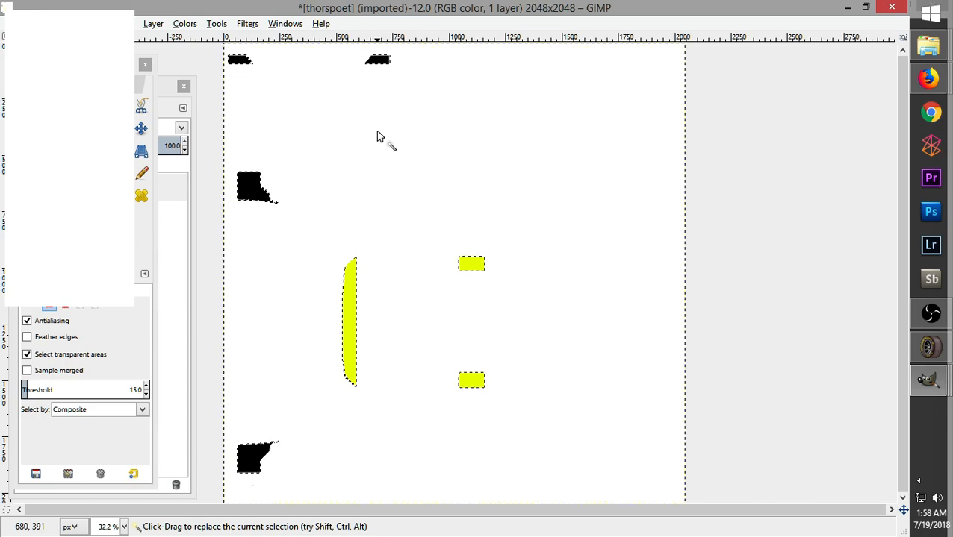
pyautogui.press('Delete')
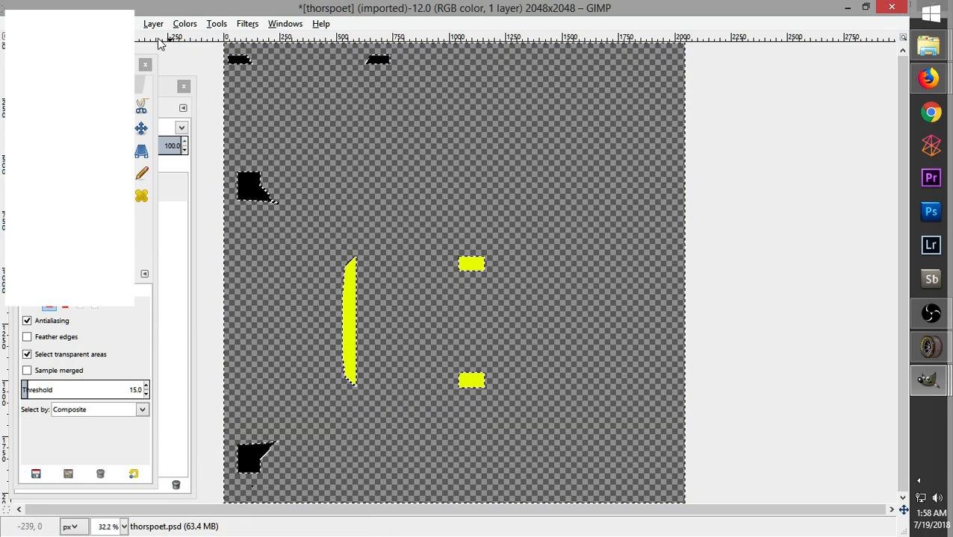
pyautogui.click(29, 106)
pyautogui.click(327, 127)
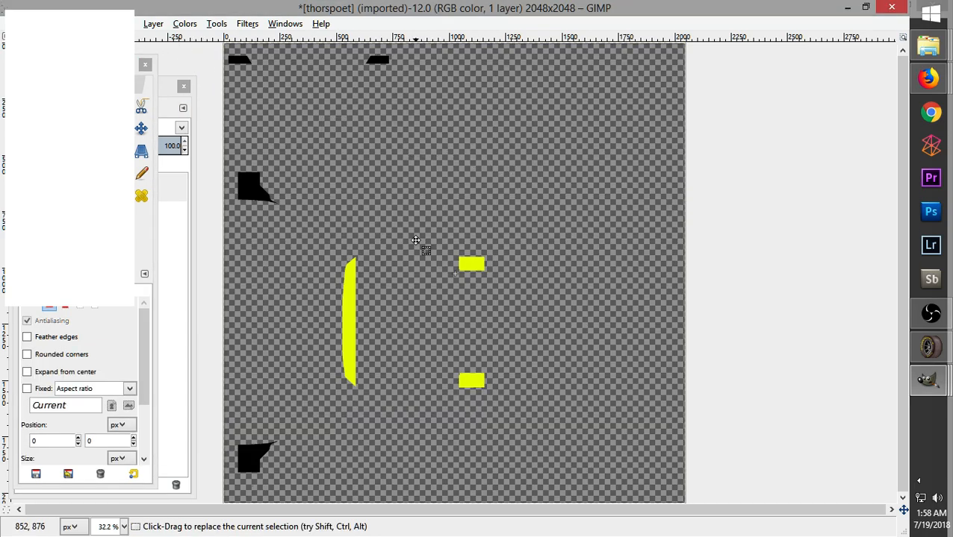
pyautogui.click(793, 357)
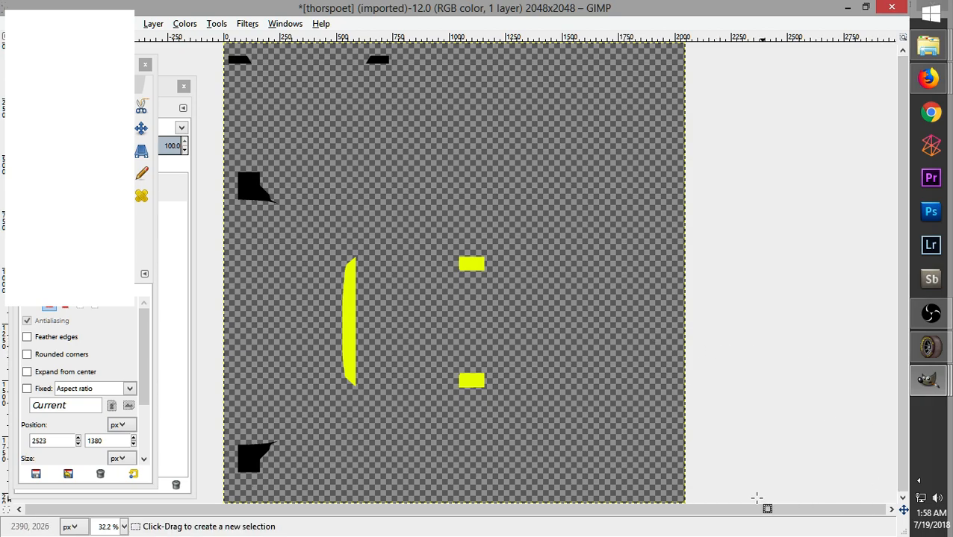
# Move the Toolbox clear of the Layers window and copy the thorspoet layer with its black and yellow shapes
pyautogui.moveTo(97, 66); pyautogui.dragTo(769, 104)
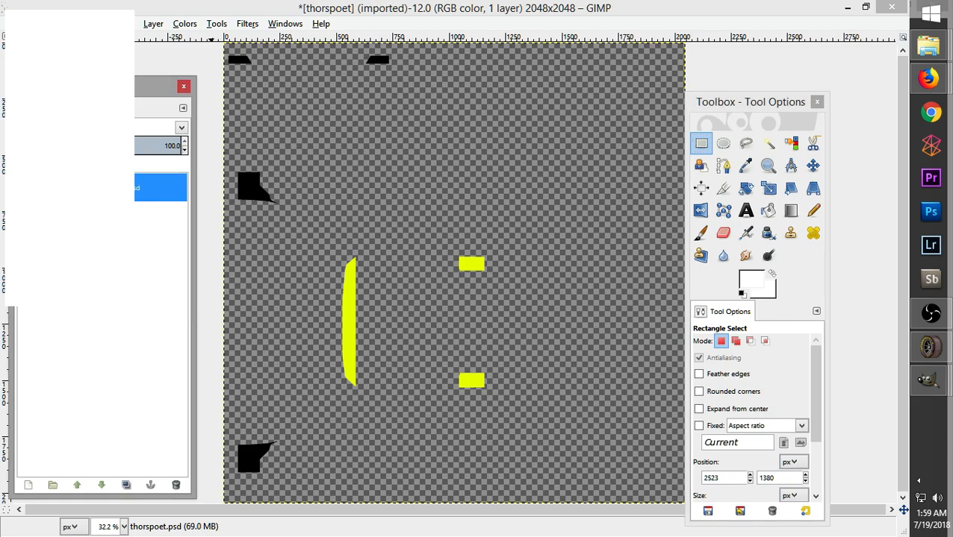
pyautogui.rightClick(160, 187)
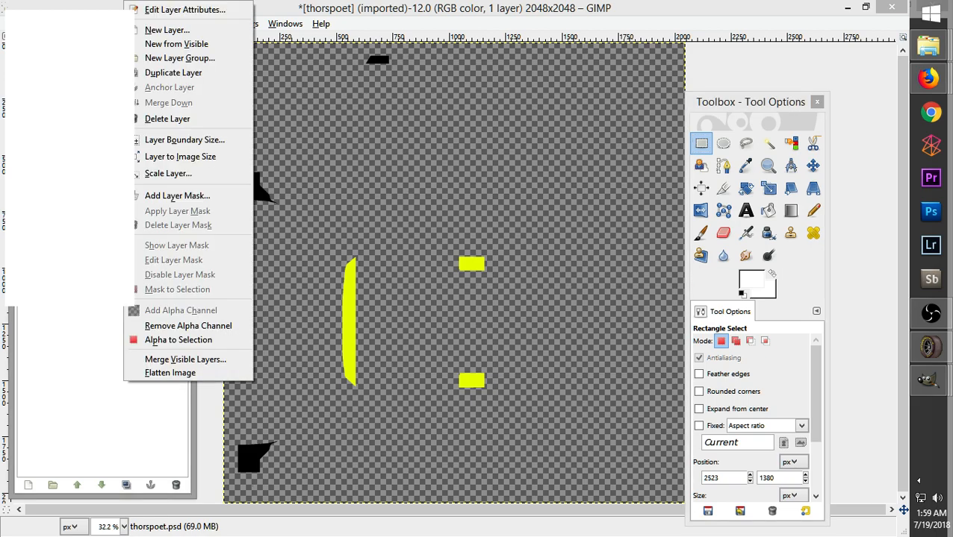
pyautogui.press('Escape')
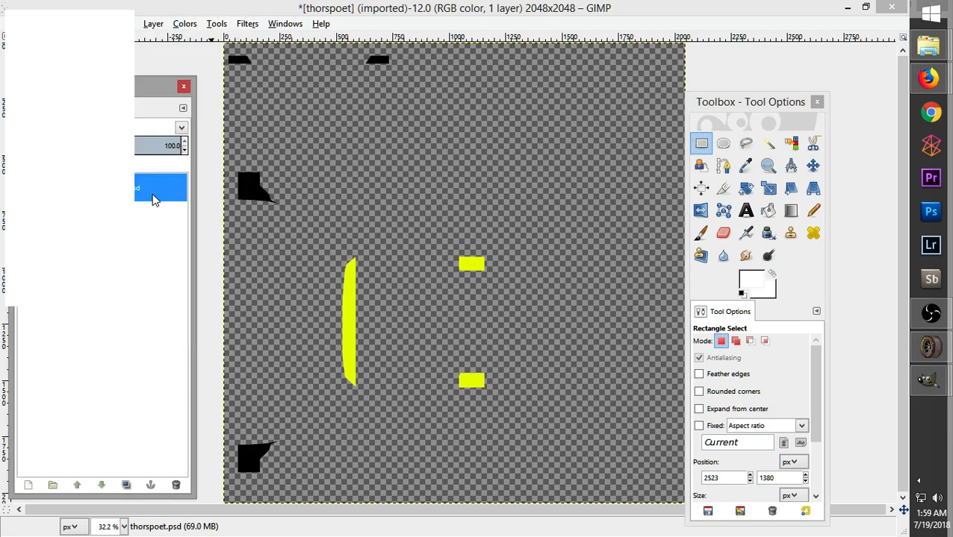
pyautogui.hotkey('ctrl', 'c')
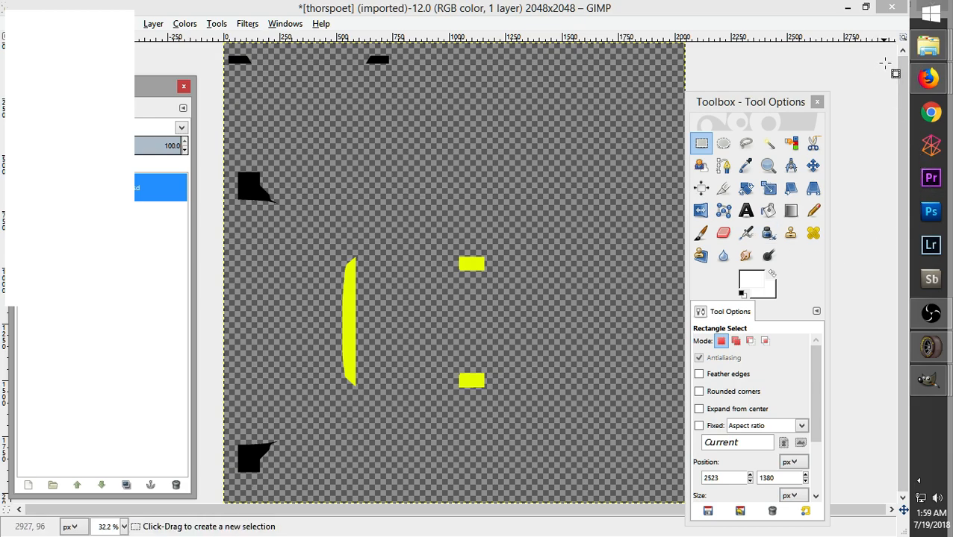
# In Firefox, close the empty tab and the Wizard101 tab, and view the Chase Briscoe Eldora truck photo
pyautogui.moveTo(925, 88)
pyautogui.click(832, 89)
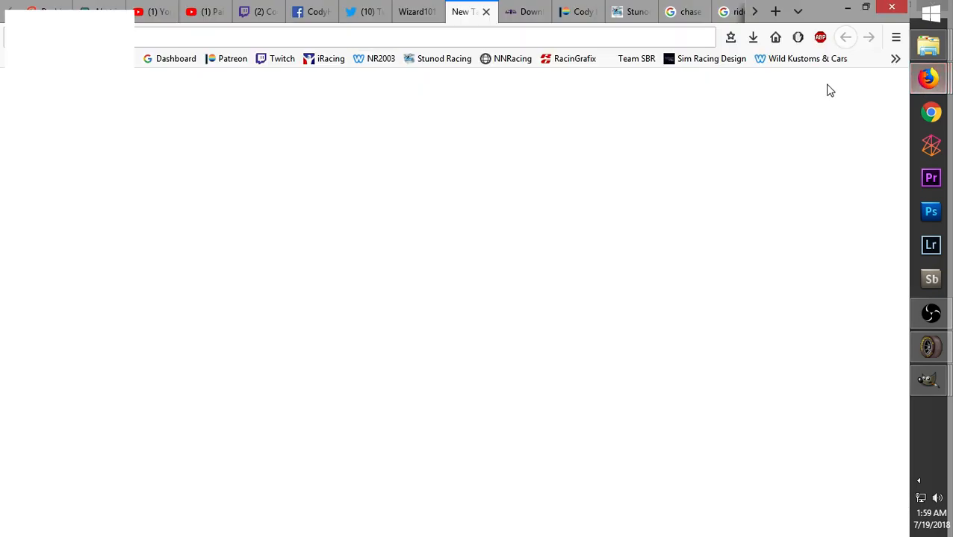
pyautogui.click(486, 12)
pyautogui.click(432, 12)
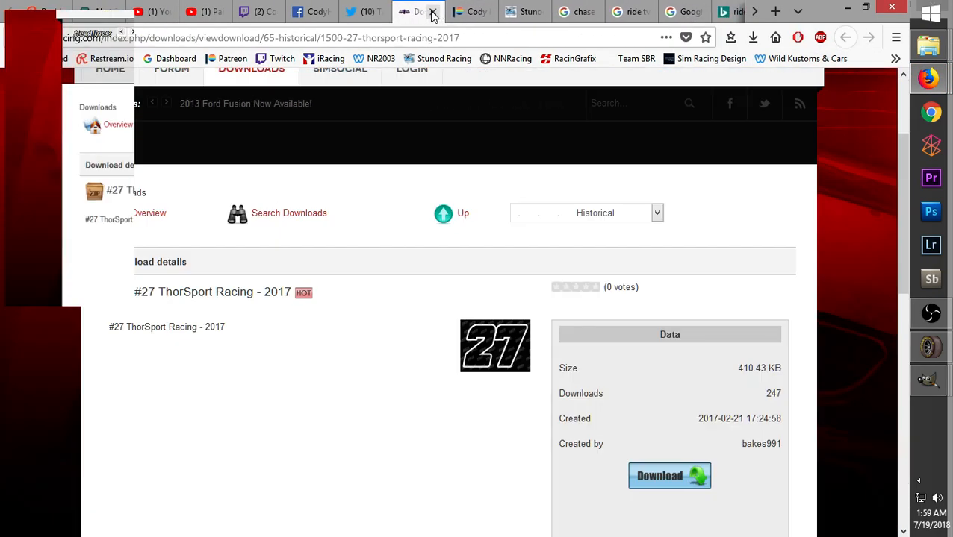
pyautogui.click(595, 9)
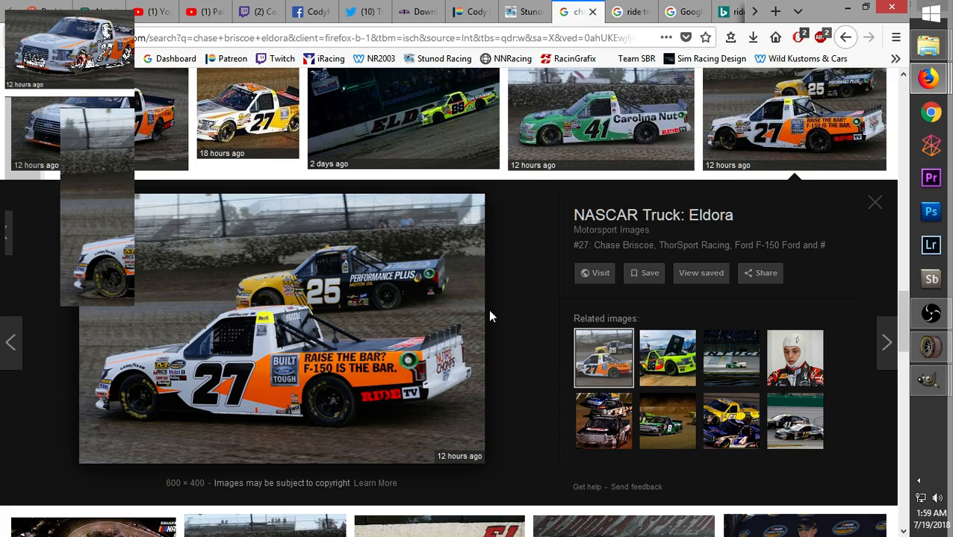
# In GIMP, close the unedited duplicate of the thorspoet image and return to the transparent version
pyautogui.moveTo(926, 385)
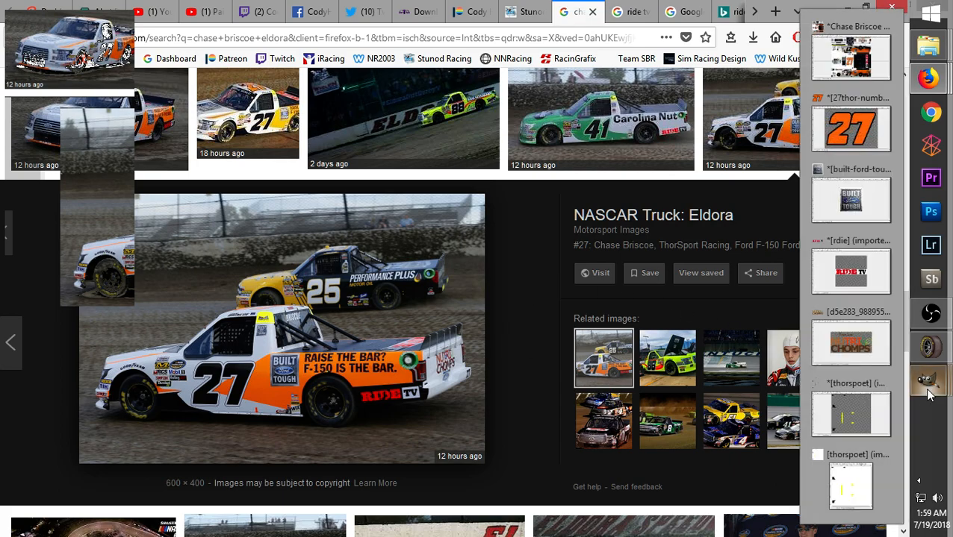
pyautogui.click(851, 410)
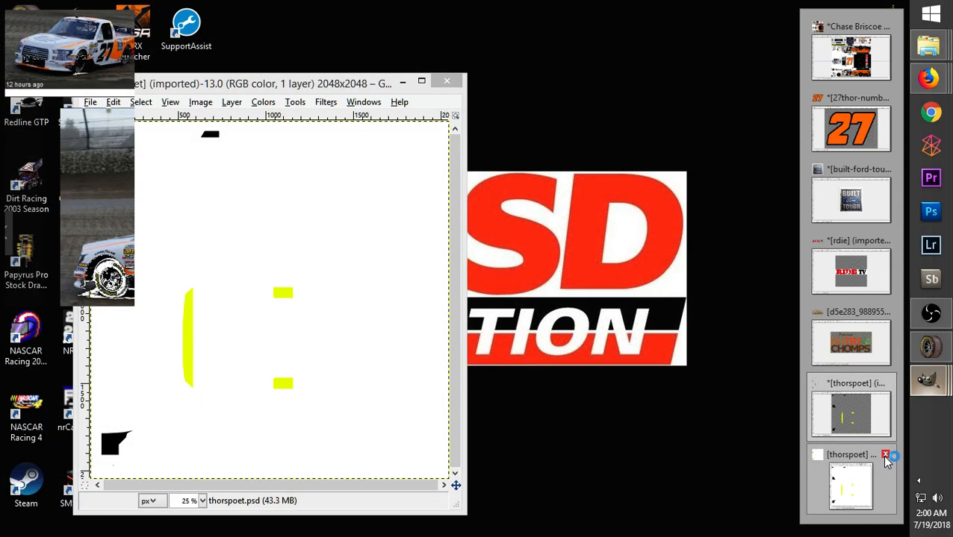
pyautogui.click(886, 455)
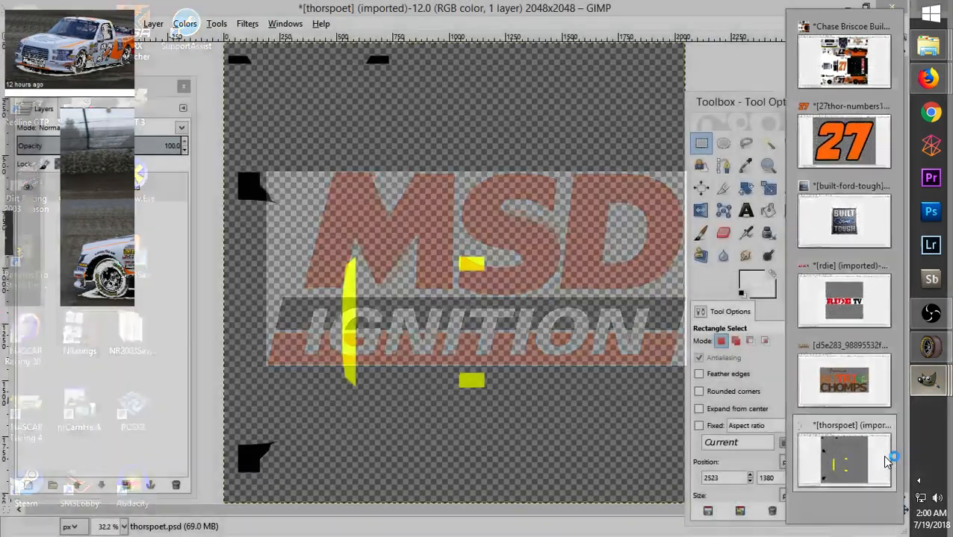
pyautogui.click(821, 464)
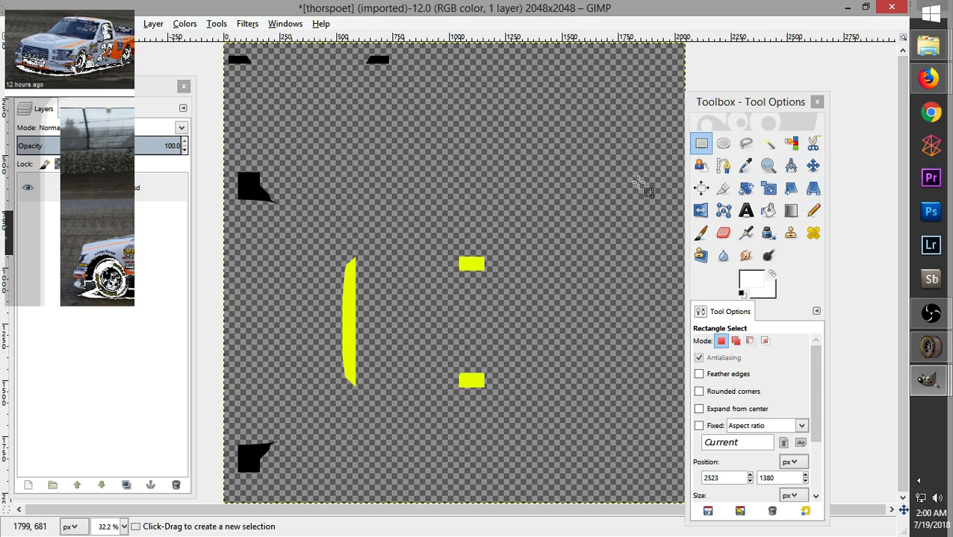
# Move the Toolbox away from the canvas, select the thorspoet layer and copy its pixels
pyautogui.moveTo(739, 105); pyautogui.dragTo(772, 69)
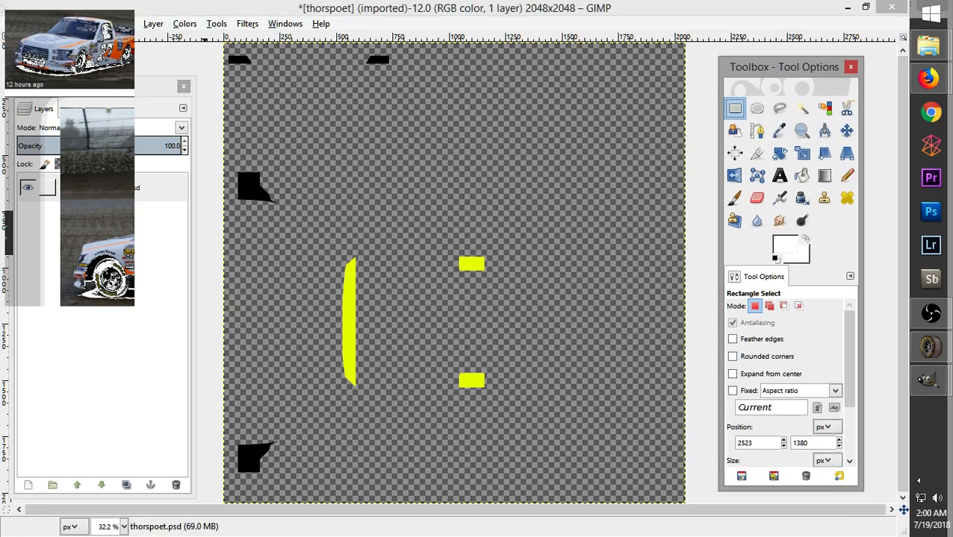
pyautogui.rightClick(129, 187)
pyautogui.click(126, 191)
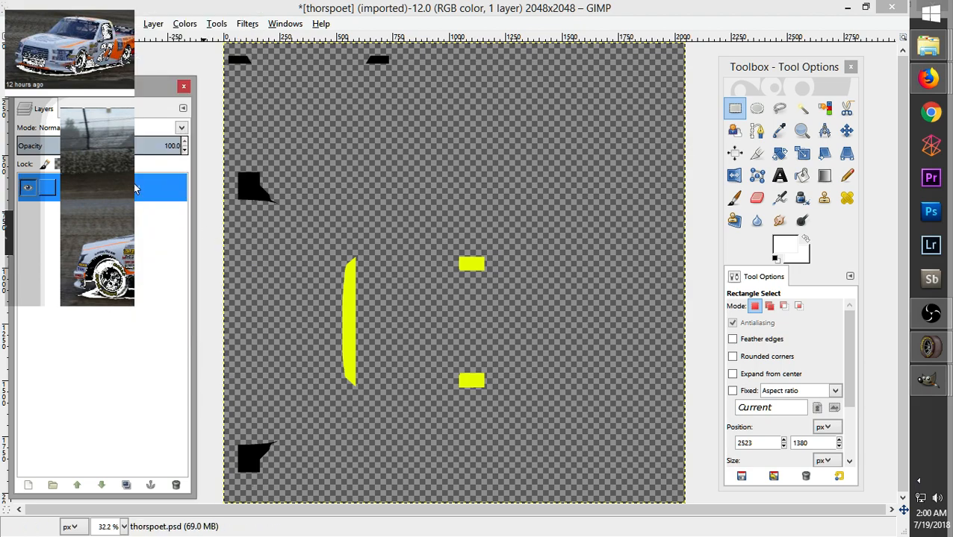
pyautogui.hotkey('ctrl', 'c')
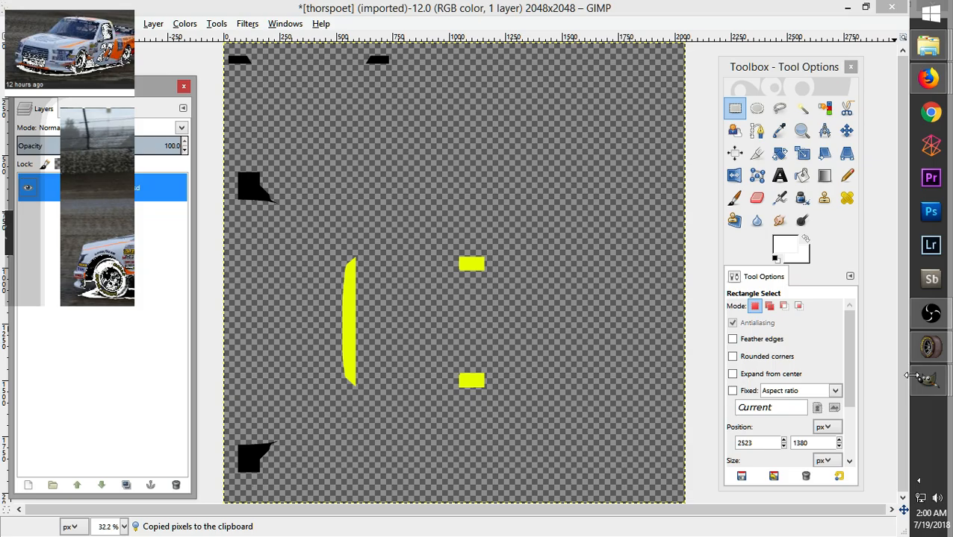
# In the truck template, create a transparent layer named Race Team Stuff above Ride TV Logos, and paste the copied shapes
pyautogui.moveTo(920, 384)
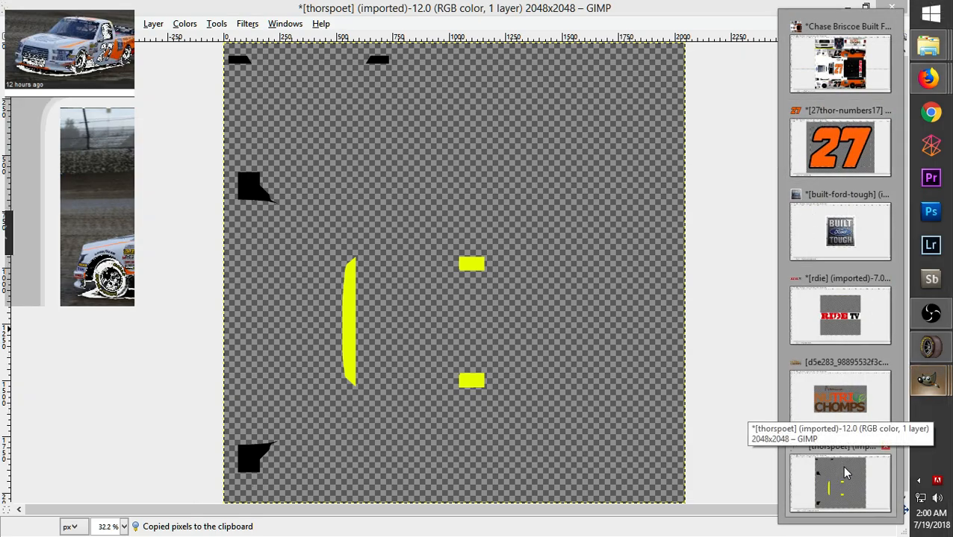
pyautogui.moveTo(866, 114)
pyautogui.click(843, 66)
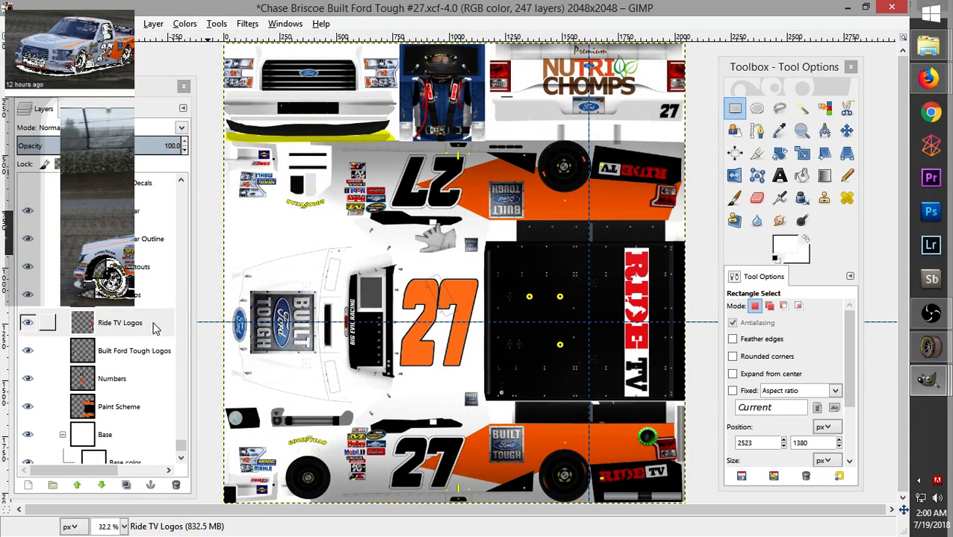
pyautogui.click(153, 23)
pyautogui.click(175, 41)
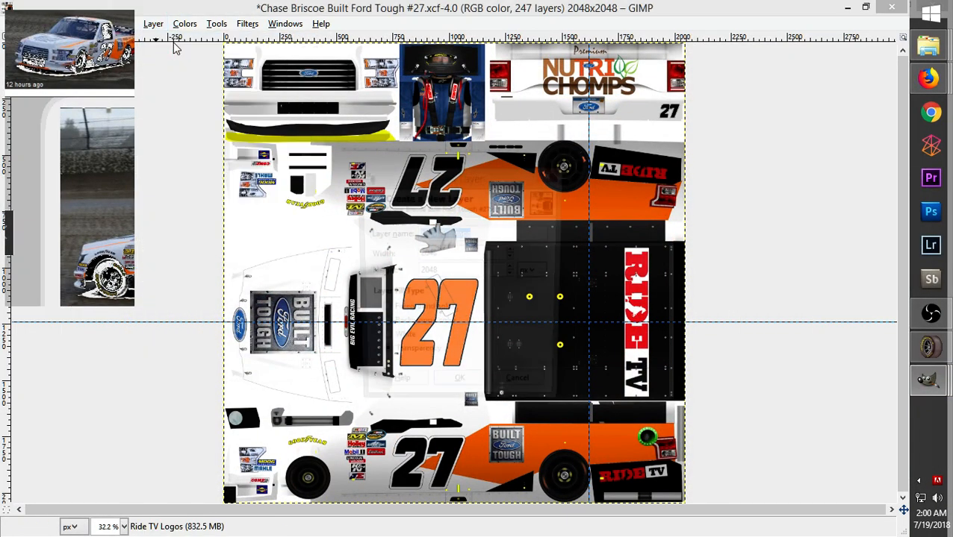
pyautogui.write('RAce')
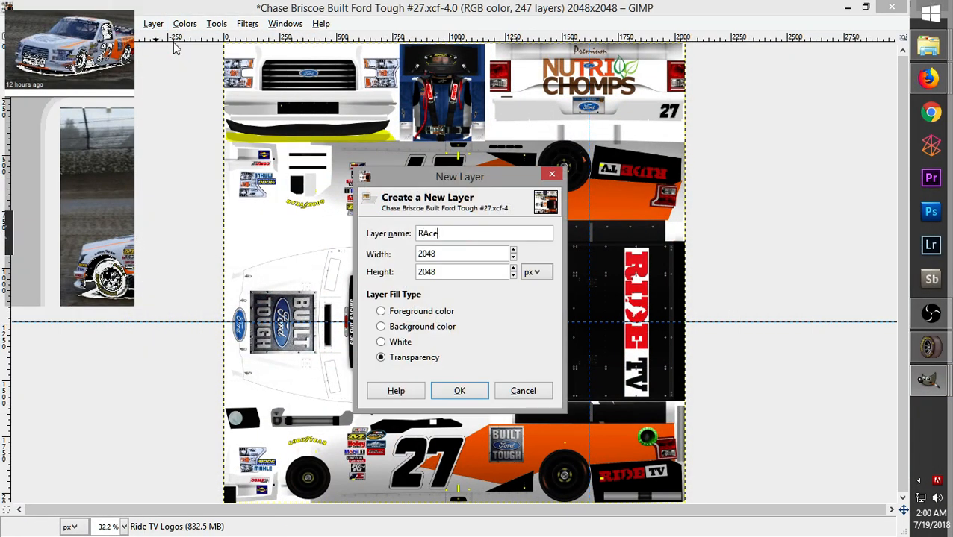
pyautogui.press('BackSpace')
pyautogui.press('BackSpace')
pyautogui.write('ace Team Stuff')
pyautogui.click(459, 391)
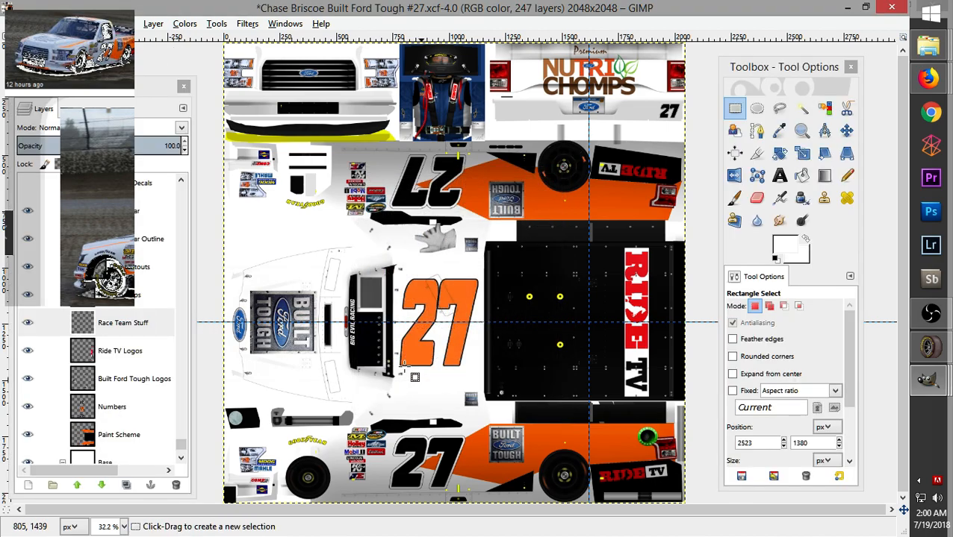
pyautogui.click(128, 324)
pyautogui.hotkey('ctrl', 'v')
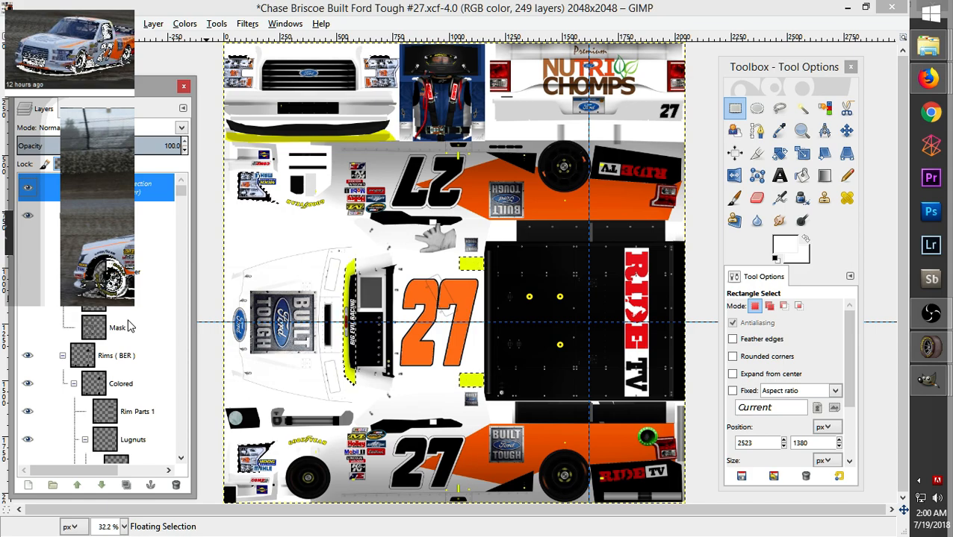
pyautogui.click(15, 23)
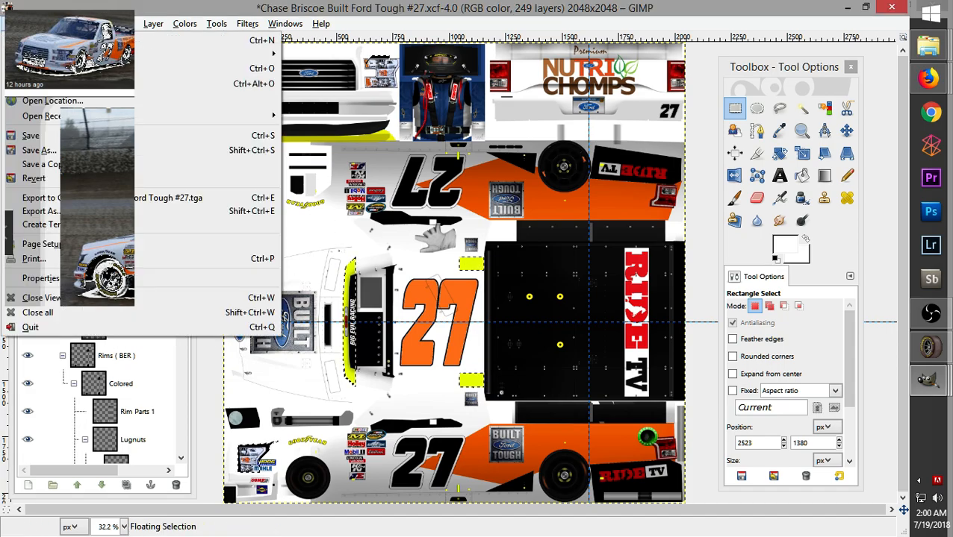
pyautogui.click(139, 213)
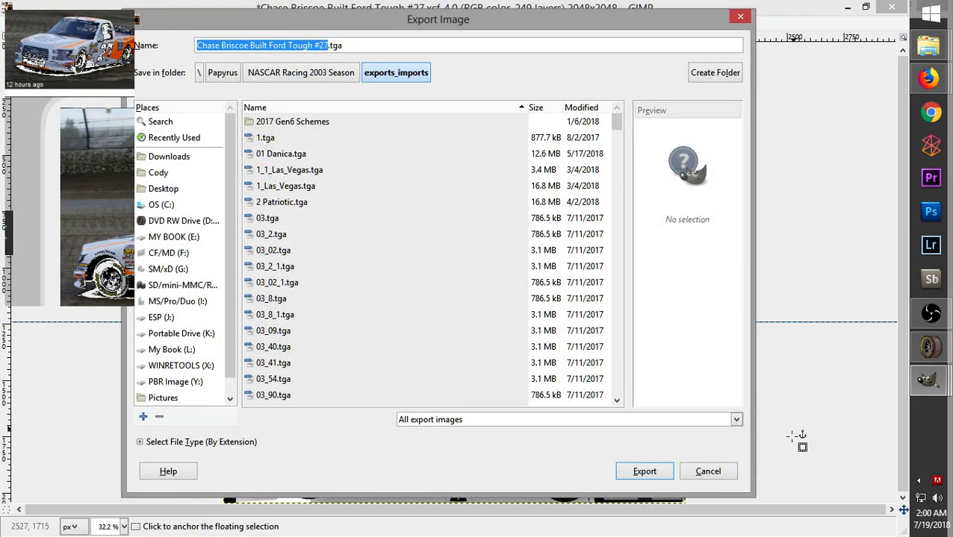
pyautogui.click(713, 476)
# Re-export the truck template to Chase Briscoe Built Ford Tough #27.tga, then switch to NR2003 and import that file for the #27 truck
pyautogui.click(15, 23)
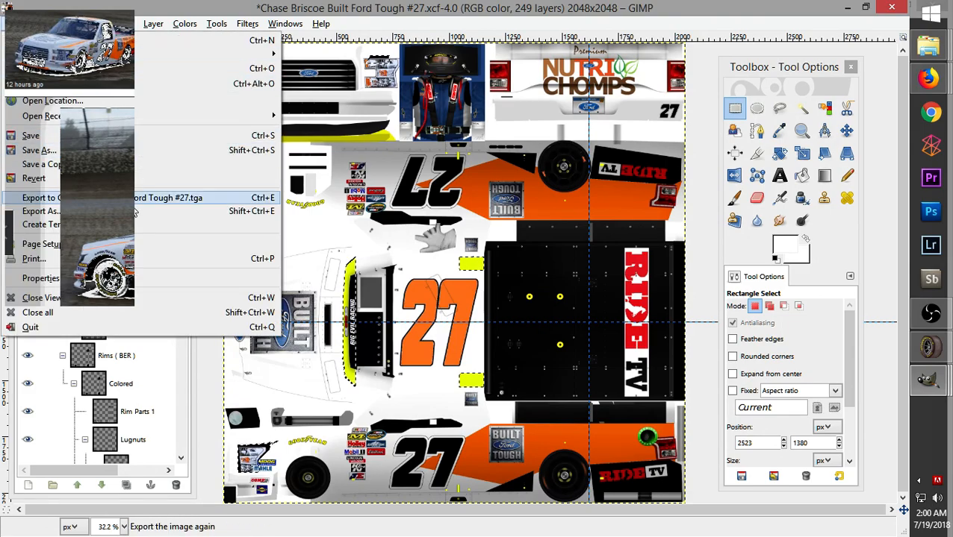
pyautogui.click(195, 199)
pyautogui.click(930, 348)
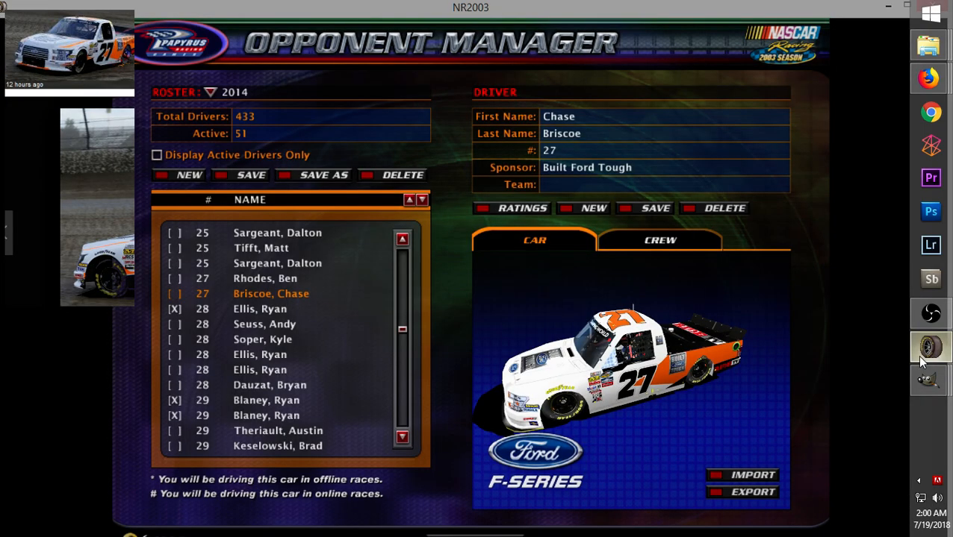
pyautogui.click(752, 477)
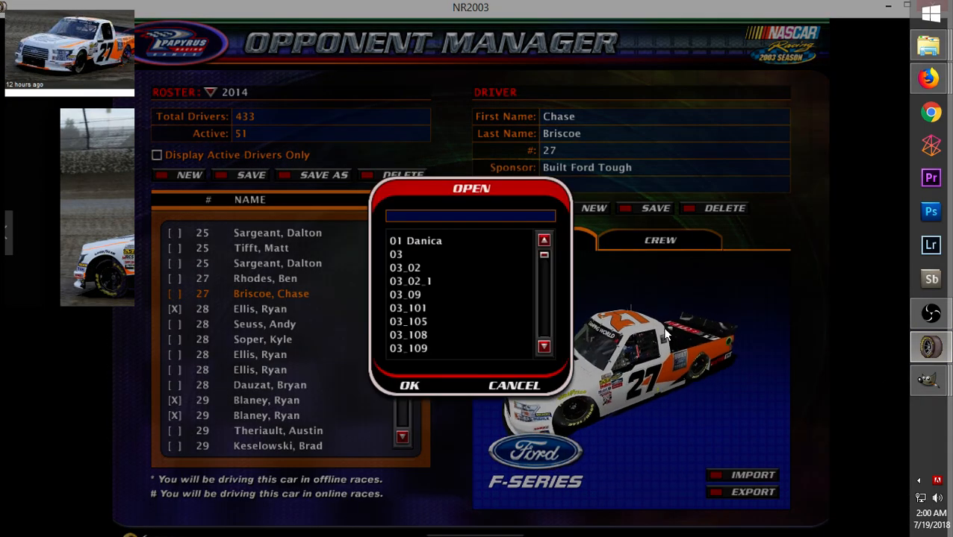
pyautogui.moveTo(544, 252); pyautogui.dragTo(553, 308)
pyautogui.click(486, 255)
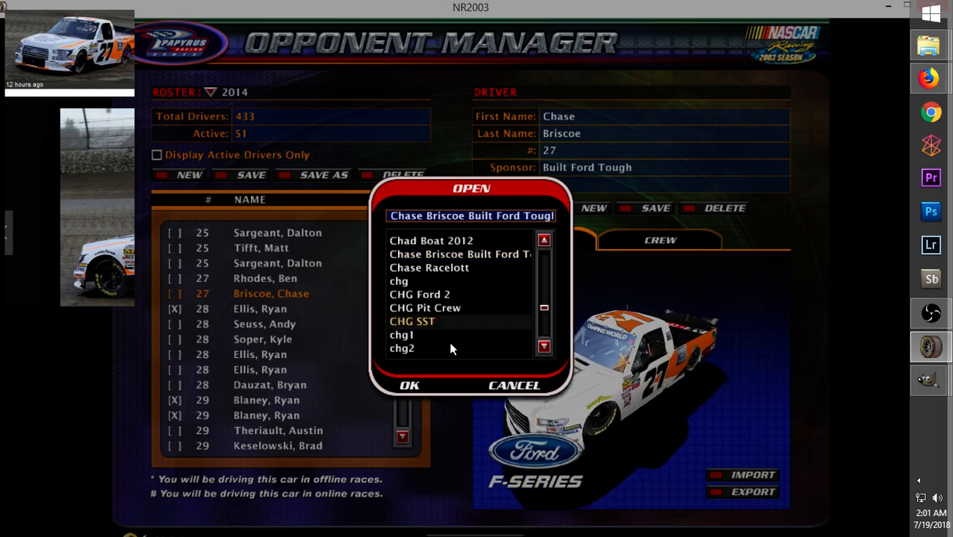
pyautogui.scroll(-3, 453, 332)
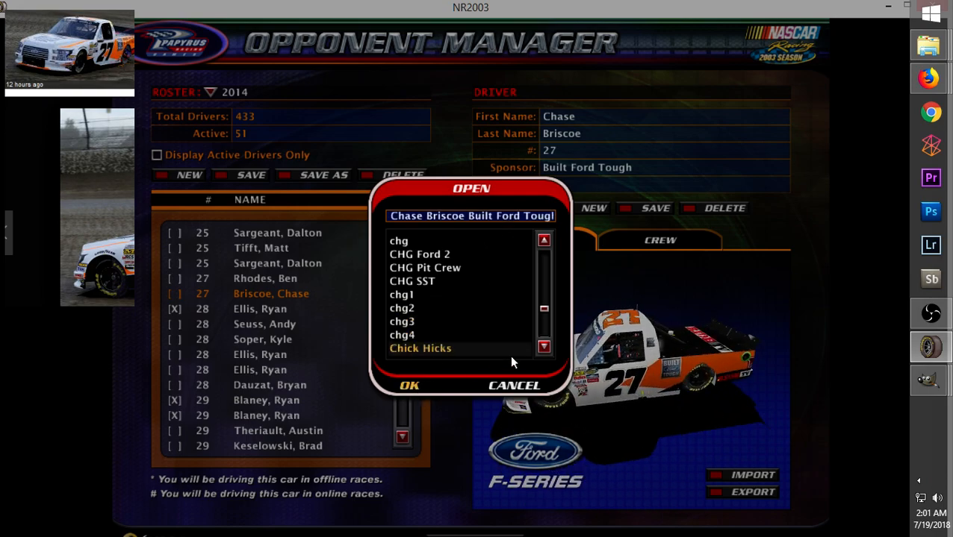
pyautogui.press('Return')
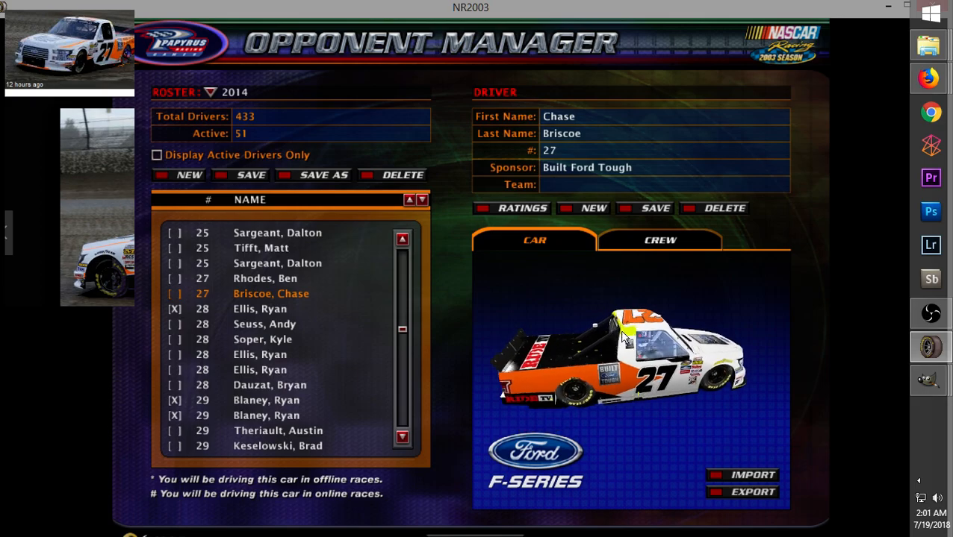
# Compare the #27 truck model in NR2003 with the Eldora reference photo in Firefox
pyautogui.moveTo(927, 83)
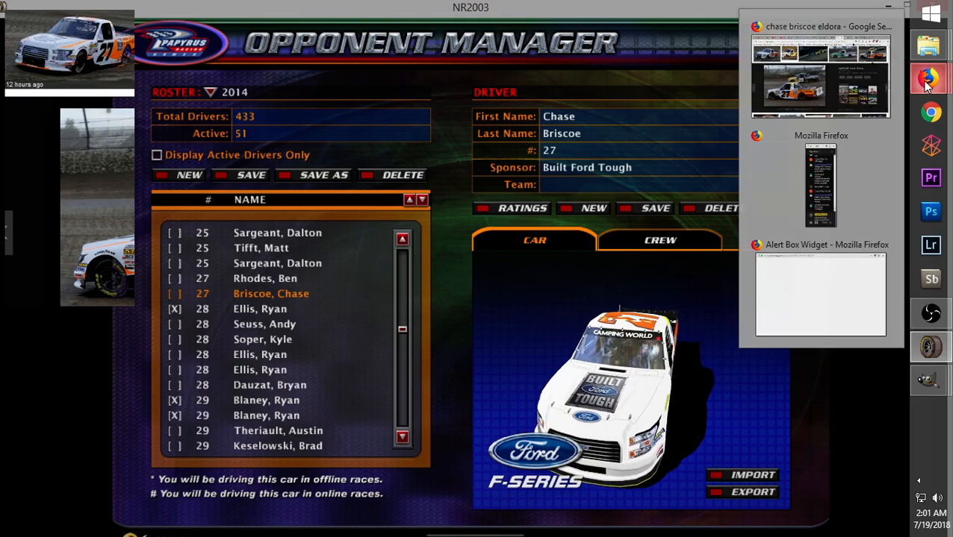
pyautogui.click(821, 75)
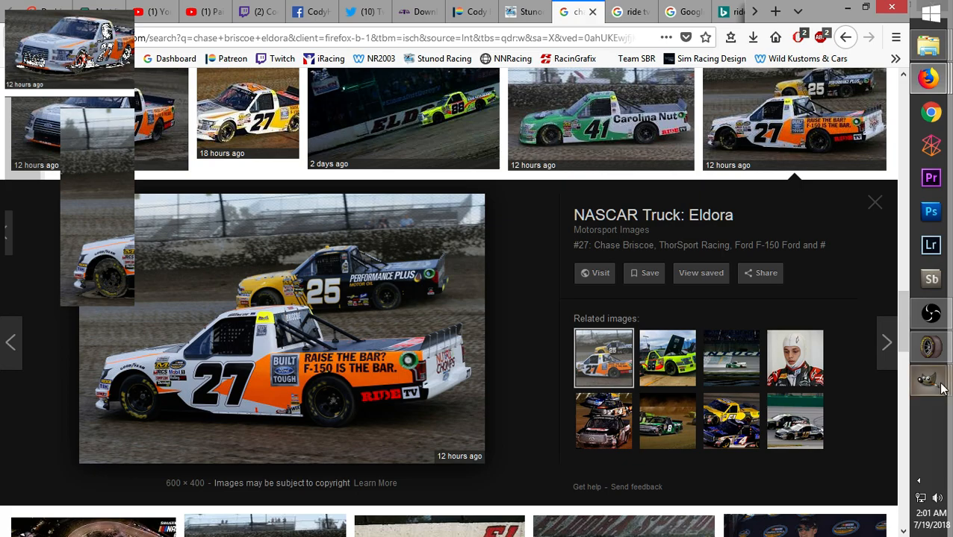
pyautogui.moveTo(941, 388)
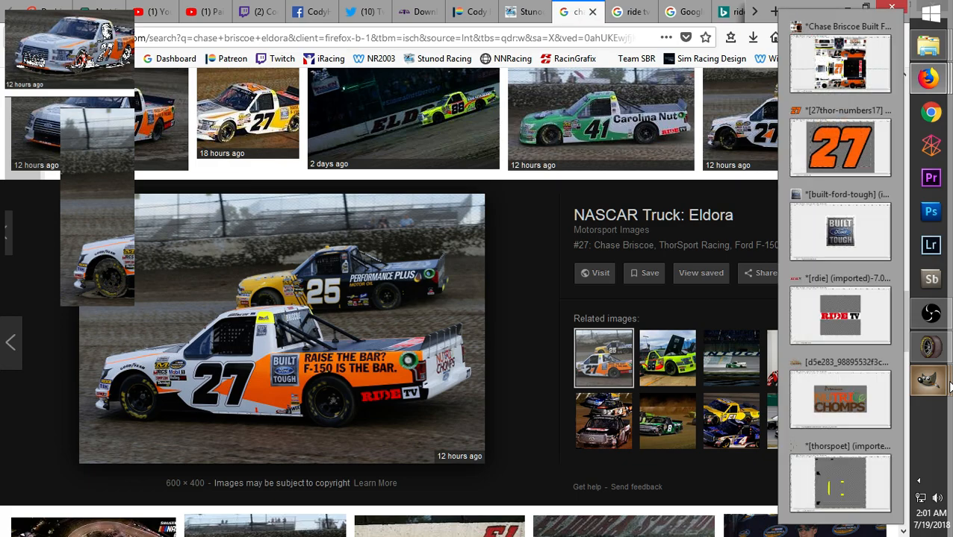
pyautogui.click(930, 347)
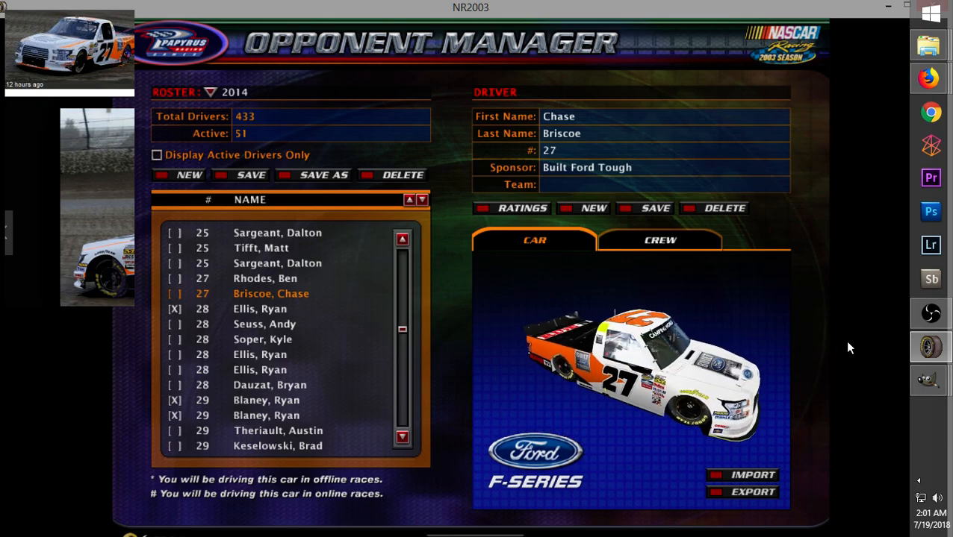
pyautogui.moveTo(930, 77)
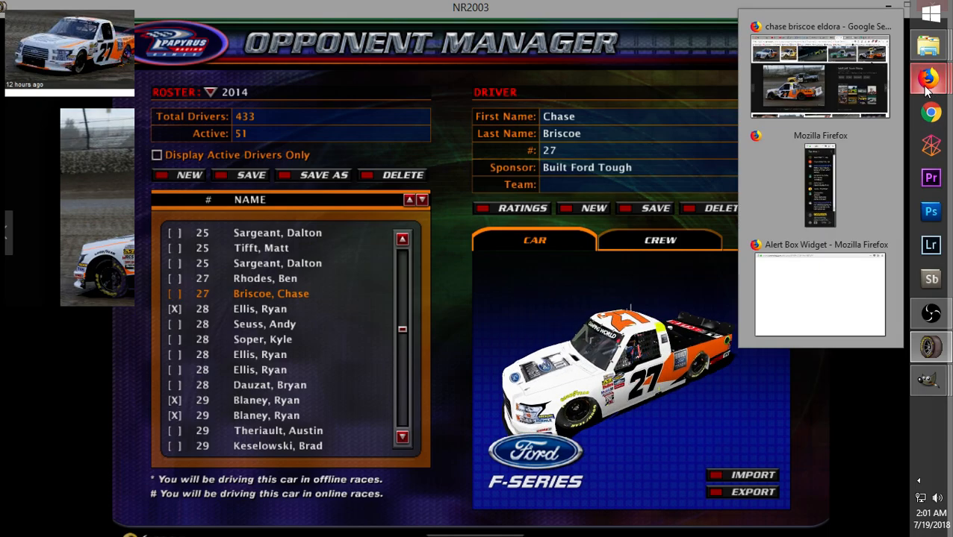
pyautogui.moveTo(821, 82)
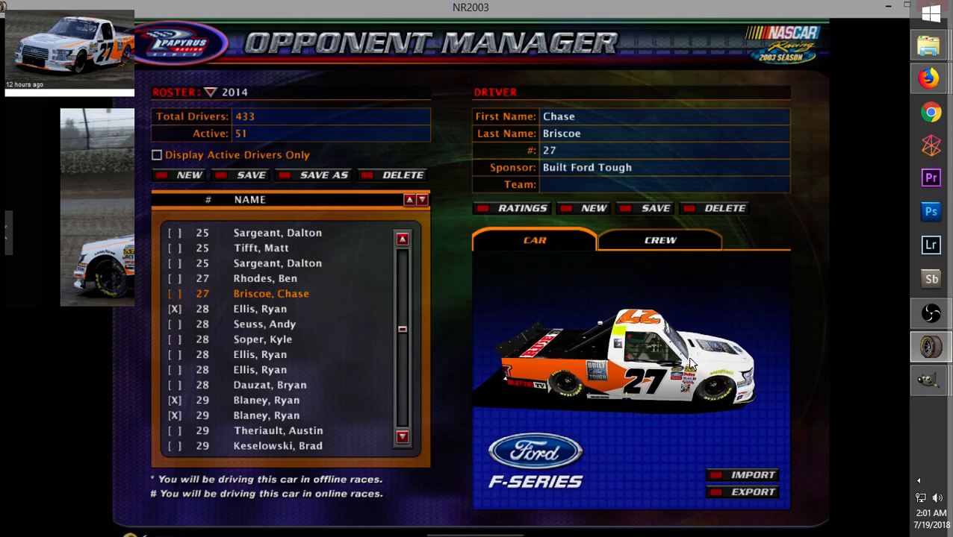
# In GIMP's thorspoet image, erase the tall yellow windshield strip and clear the selection
pyautogui.moveTo(931, 380)
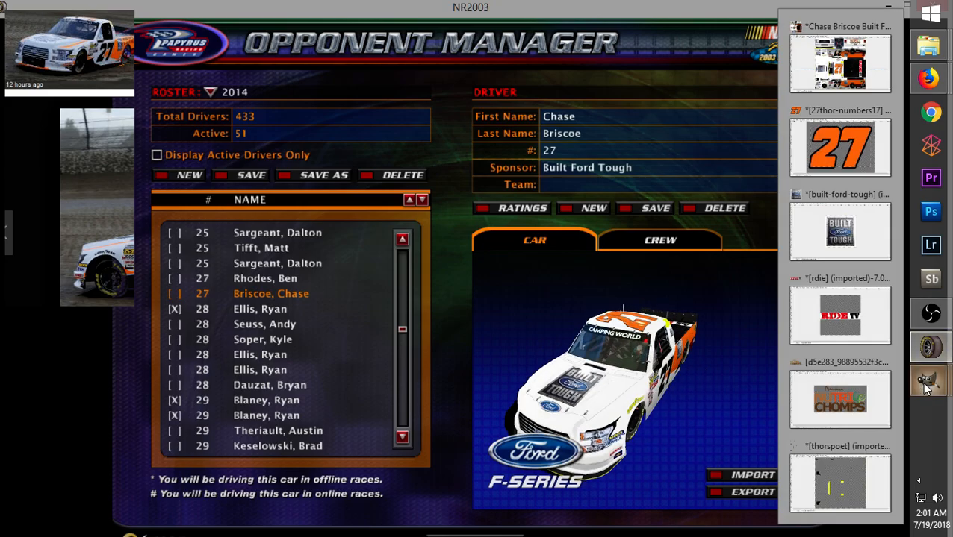
pyautogui.click(840, 481)
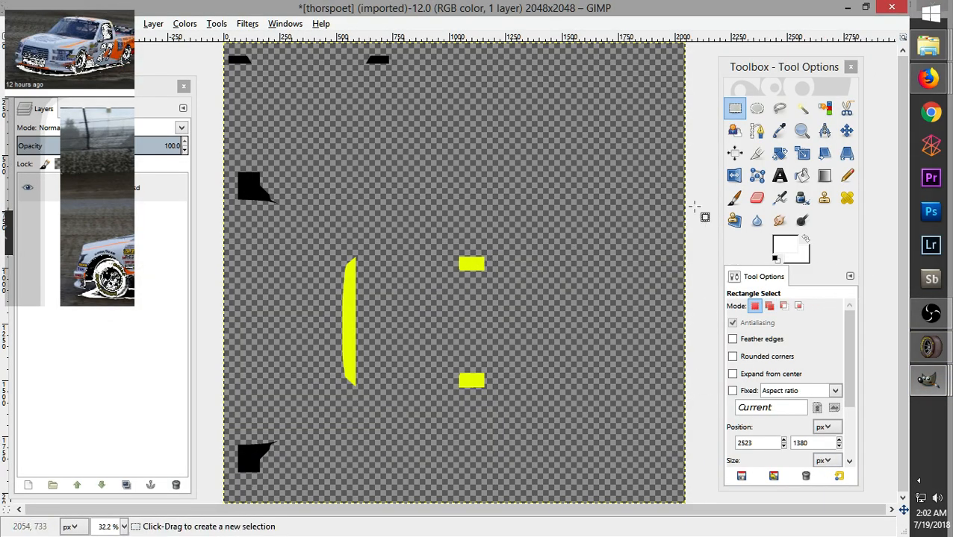
pyautogui.moveTo(320, 242); pyautogui.dragTo(386, 415)
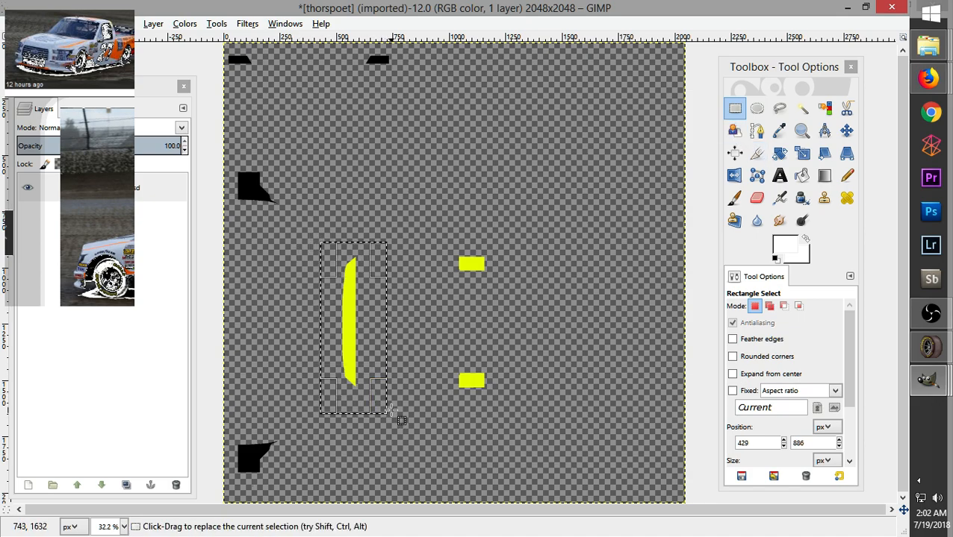
pyautogui.press('Delete')
pyautogui.click(442, 159)
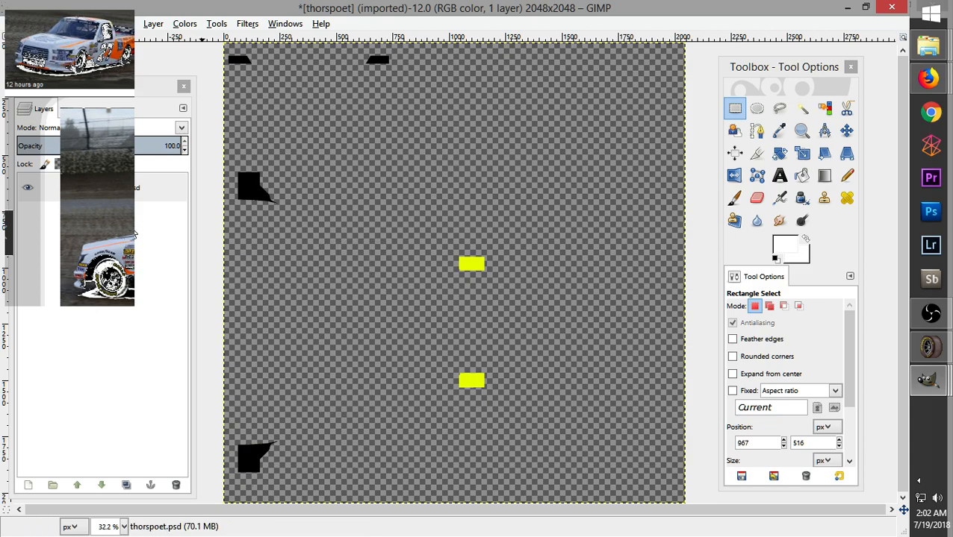
# Select the thorspoet layer and copy its remaining black and yellow shapes
pyautogui.click(149, 191)
pyautogui.rightClick(149, 193)
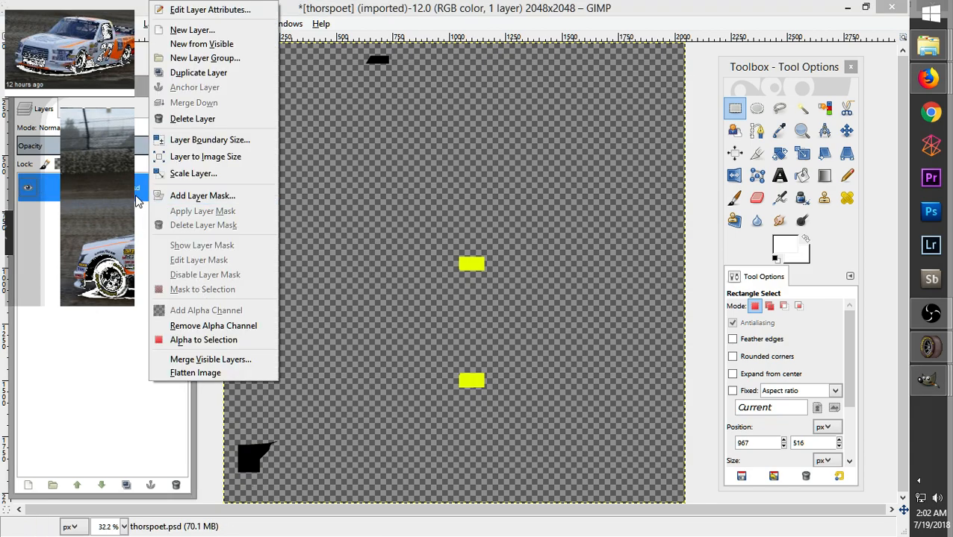
pyautogui.click(144, 190)
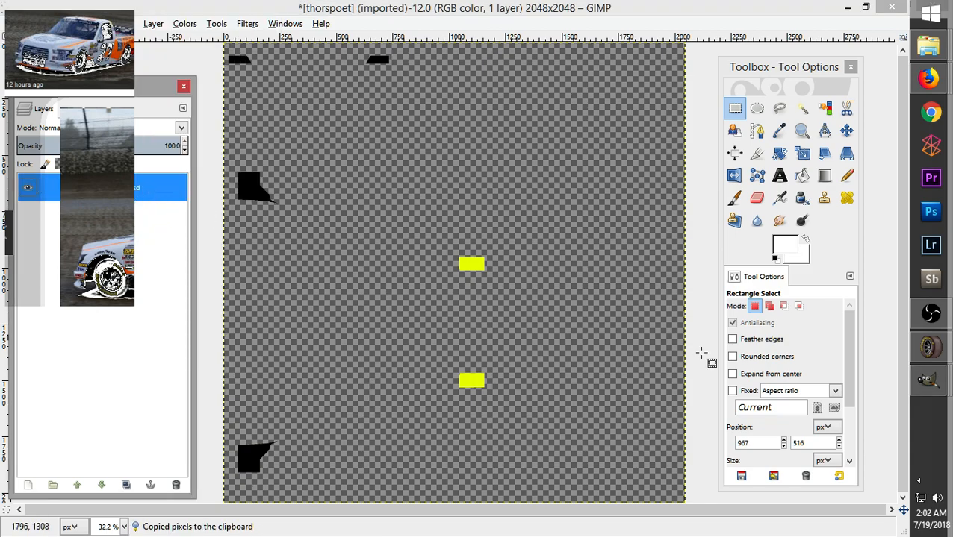
# In the truck template, replace the earlier pasted shapes with the new copy on the Race Team Stuff layer and anchor it
pyautogui.moveTo(928, 381)
pyautogui.click(856, 488)
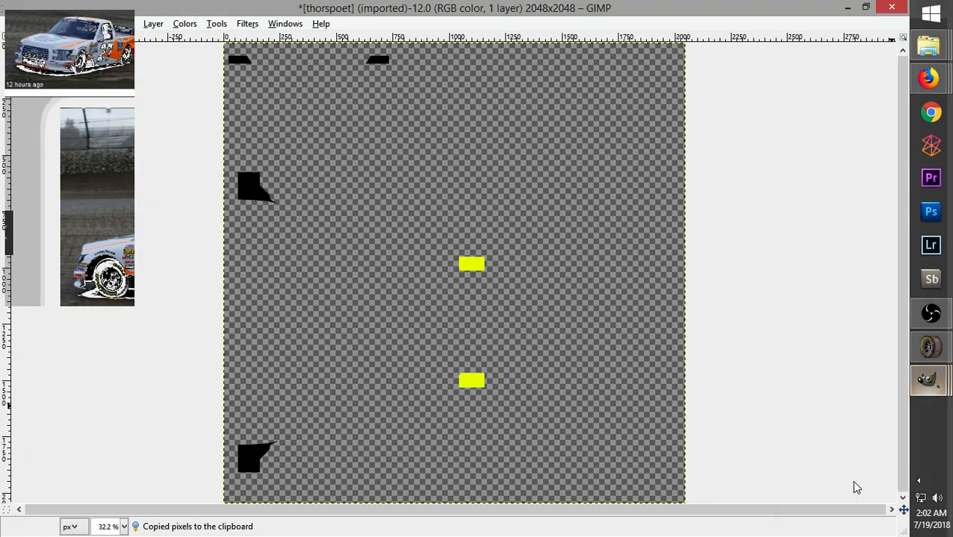
pyautogui.click(859, 80)
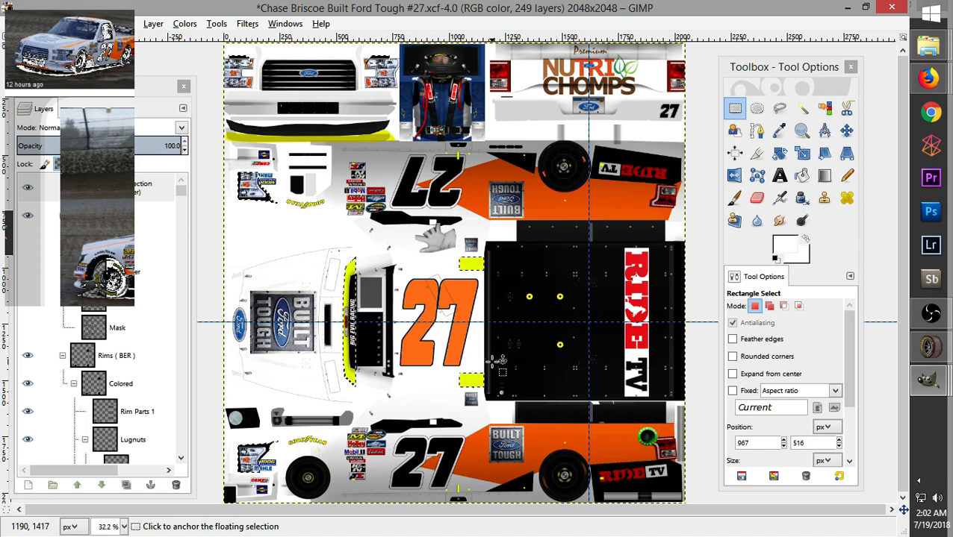
pyautogui.hotkey('ctrl', 'h')
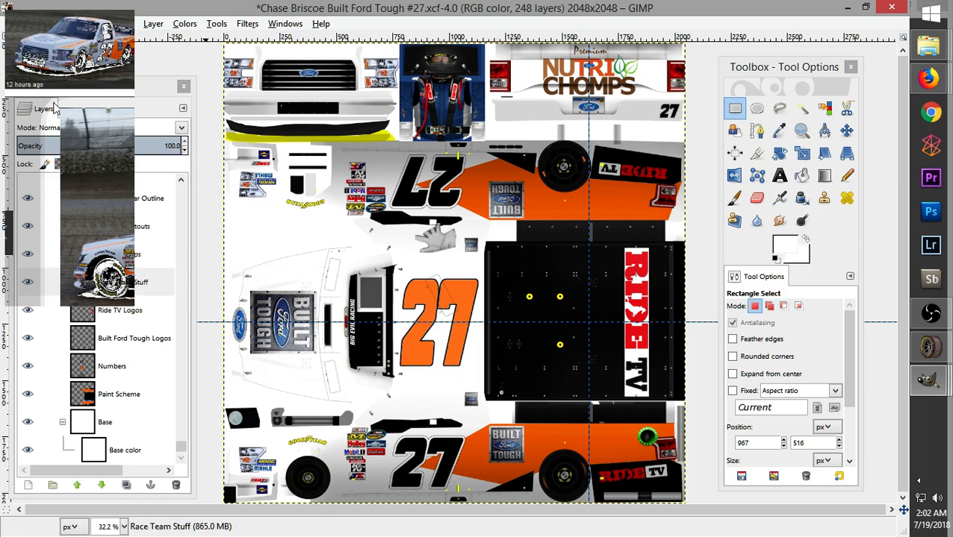
pyautogui.click(134, 293)
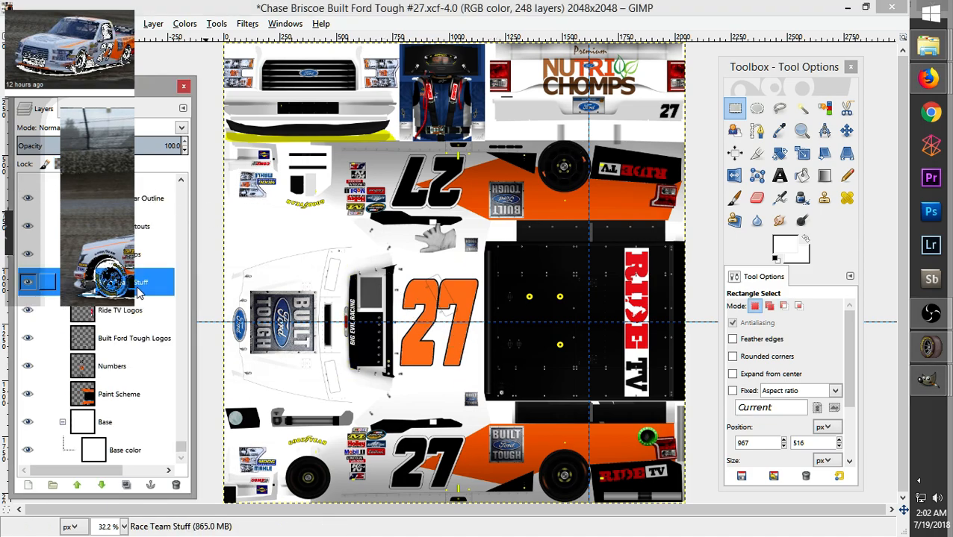
pyautogui.hotkey('ctrl', 'v')
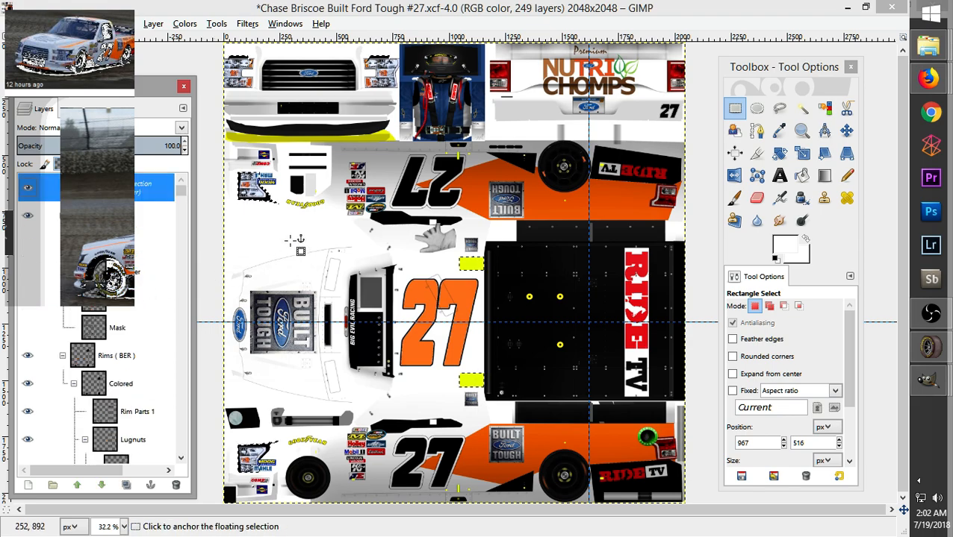
pyautogui.click(258, 235)
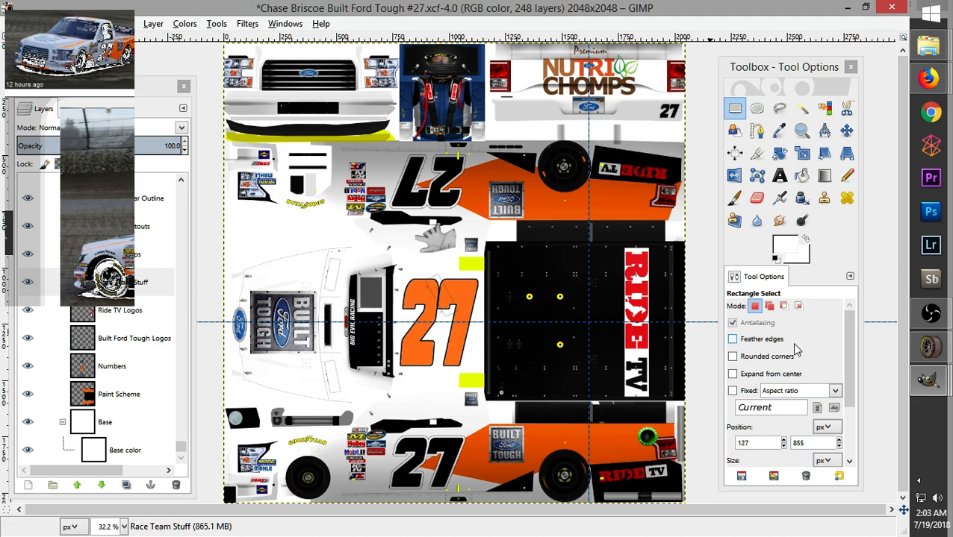
# In the 27thor-numbers17 image, select the 27 #1 layer and set the foreground colour to orange ff6300
pyautogui.moveTo(930, 385)
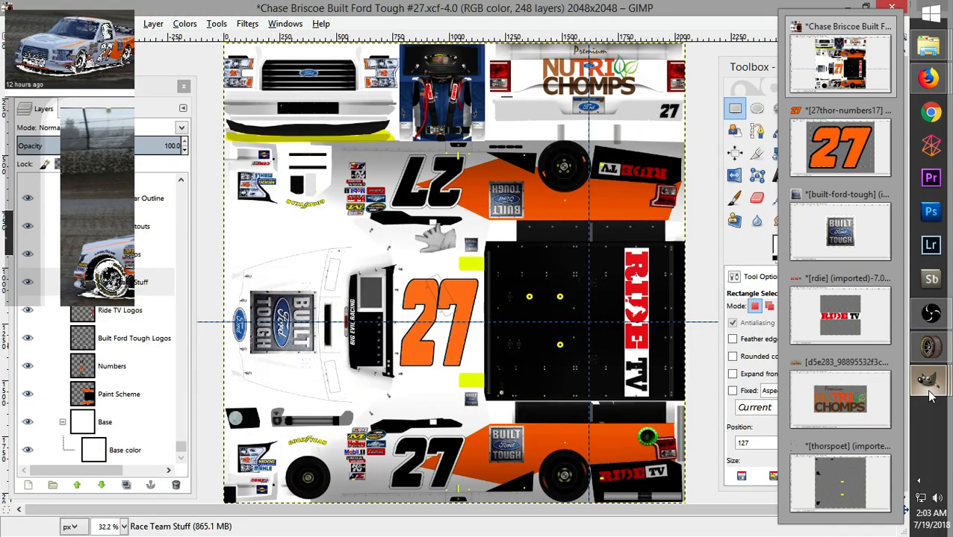
pyautogui.click(840, 145)
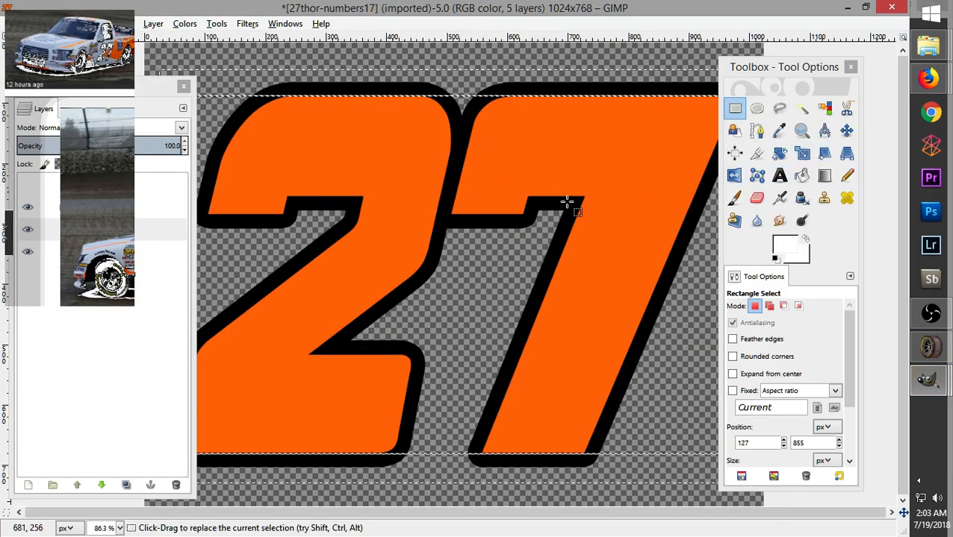
pyautogui.click(141, 237)
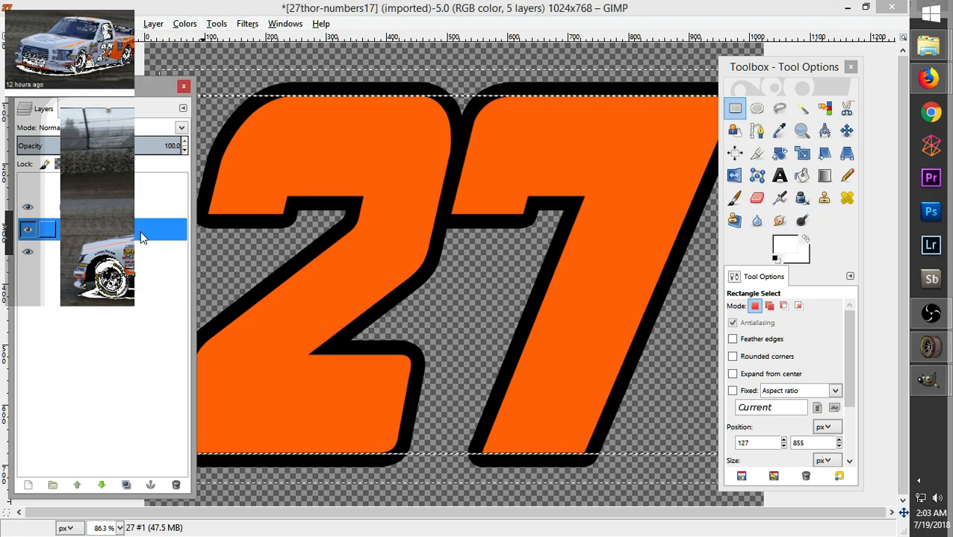
pyautogui.click(785, 245)
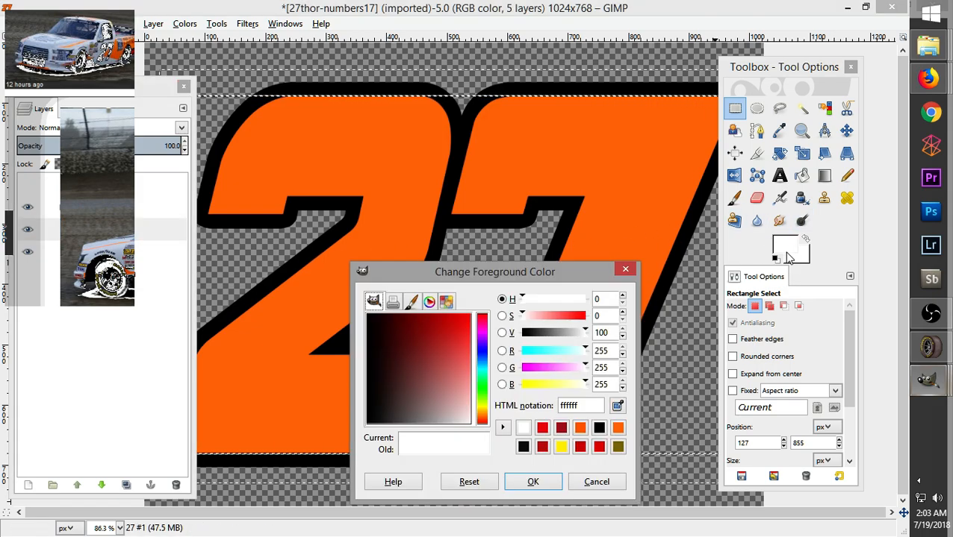
pyautogui.click(581, 429)
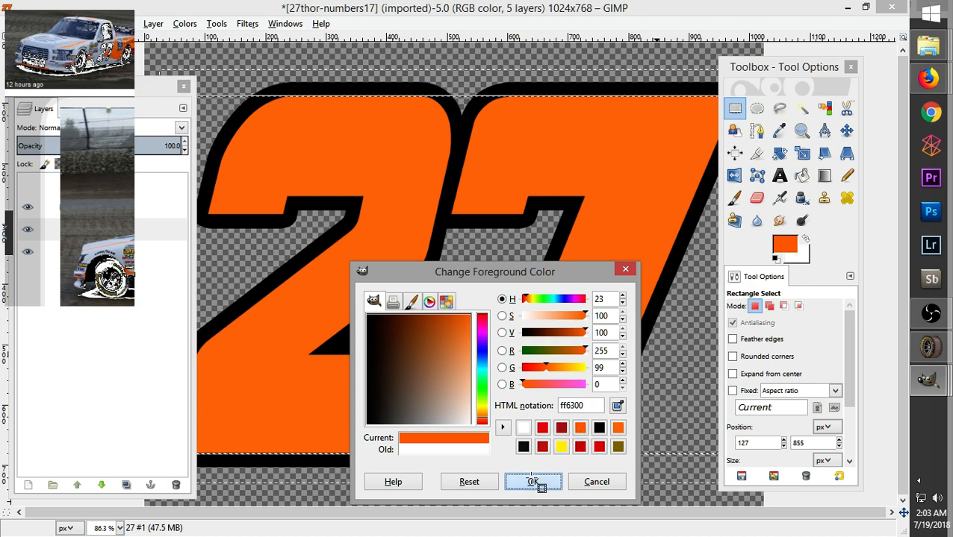
pyautogui.click(533, 481)
pyautogui.click(153, 235)
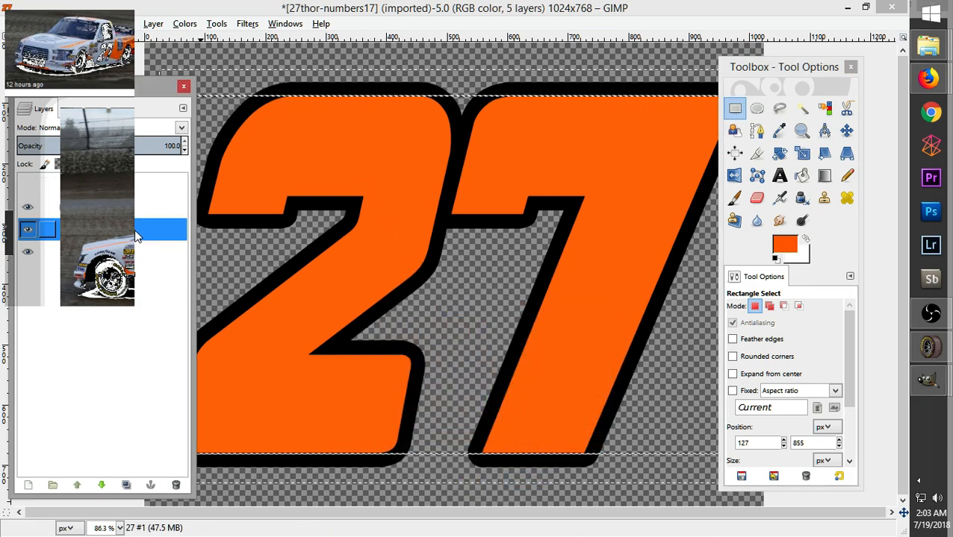
# Move the Layers dialog away from the number, clear the current selection and confirm ff6300 as the foreground colour
pyautogui.moveTo(129, 90); pyautogui.dragTo(43, 80)
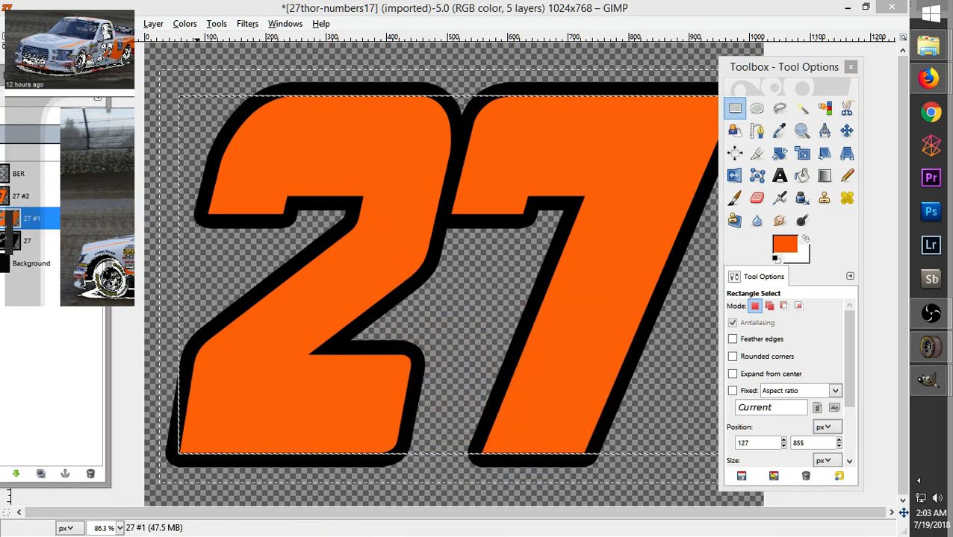
pyautogui.click(153, 72)
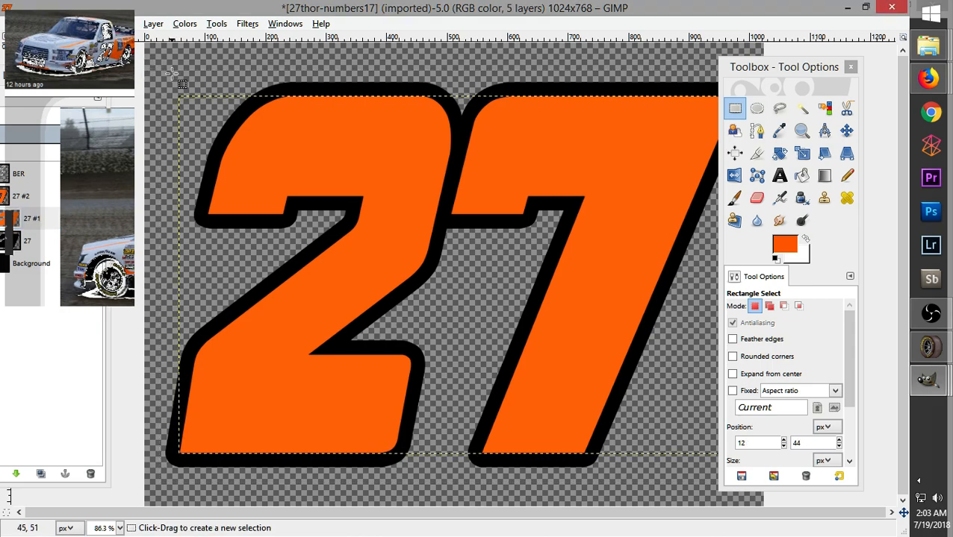
pyautogui.click(781, 239)
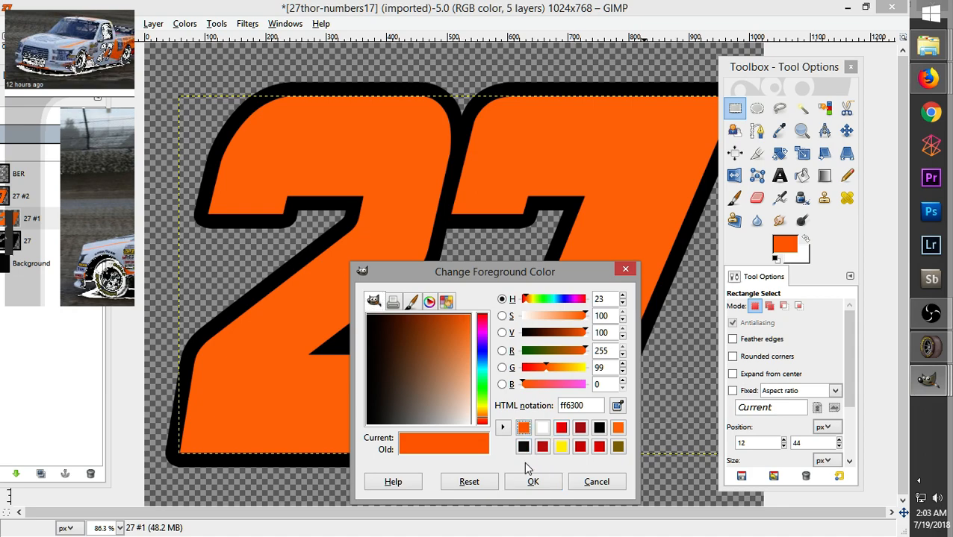
pyautogui.click(533, 481)
# Select the whole orange 27 on the 27 #1 layer, copy and clear it, and paste it back as a floating selection
pyautogui.moveTo(170, 62); pyautogui.dragTo(821, 501)
pyautogui.click(822, 501)
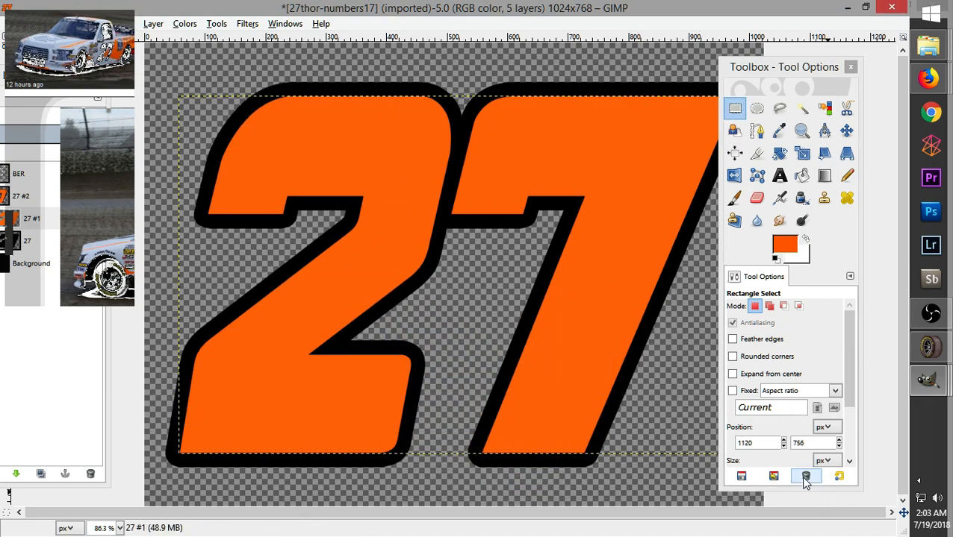
pyautogui.moveTo(149, 59); pyautogui.dragTo(495, 309)
pyautogui.moveTo(527, 335); pyautogui.dragTo(817, 518)
pyautogui.moveTo(555, 371); pyautogui.dragTo(169, 88)
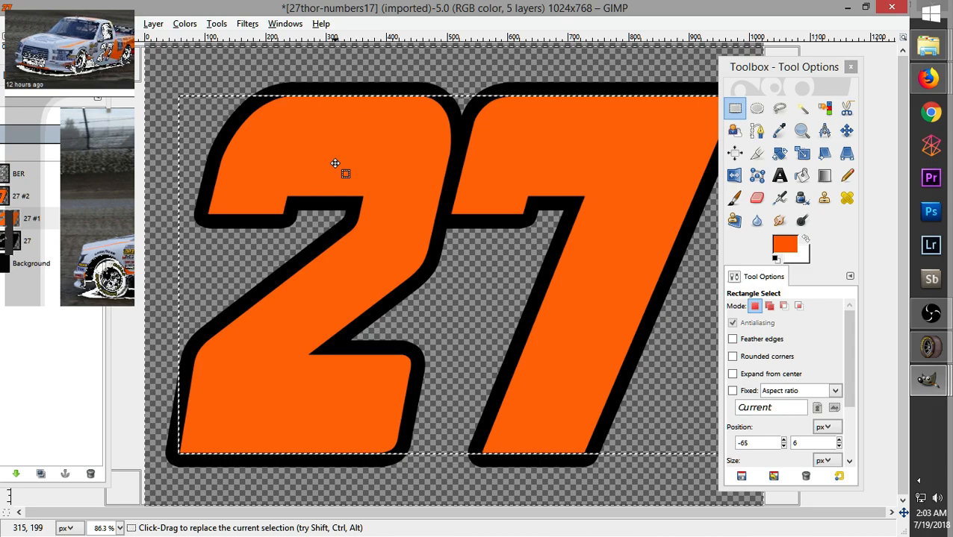
pyautogui.hotkey('ctrl', 'c')
pyautogui.press('Delete')
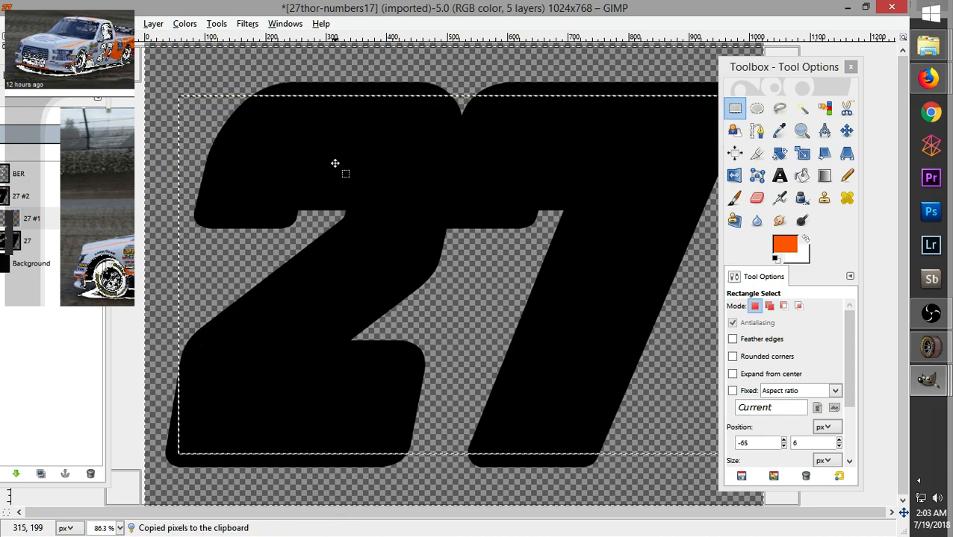
pyautogui.hotkey('ctrl', 'v')
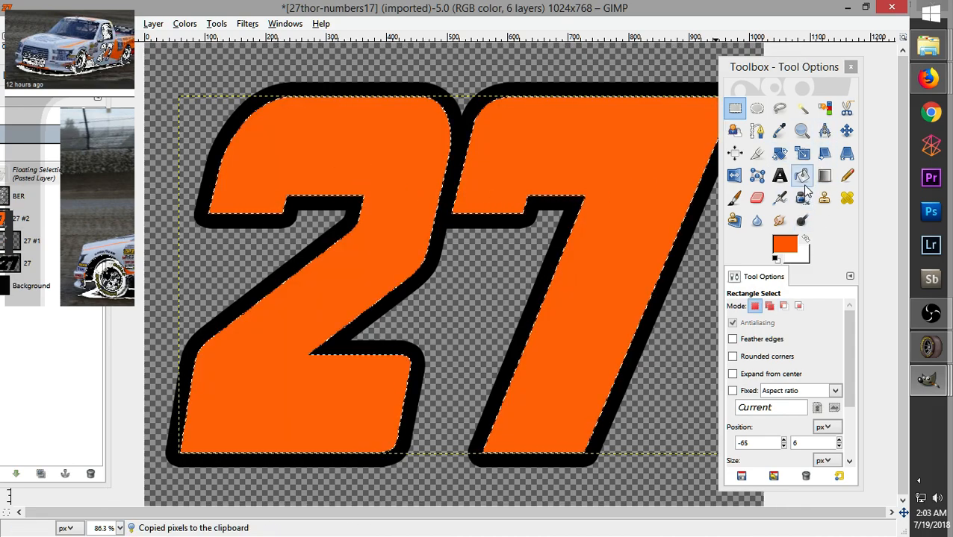
# Bucket-fill the pasted 27 with the foreground orange and anchor it to the 27 #1 layer
pyautogui.click(802, 177)
pyautogui.click(403, 159)
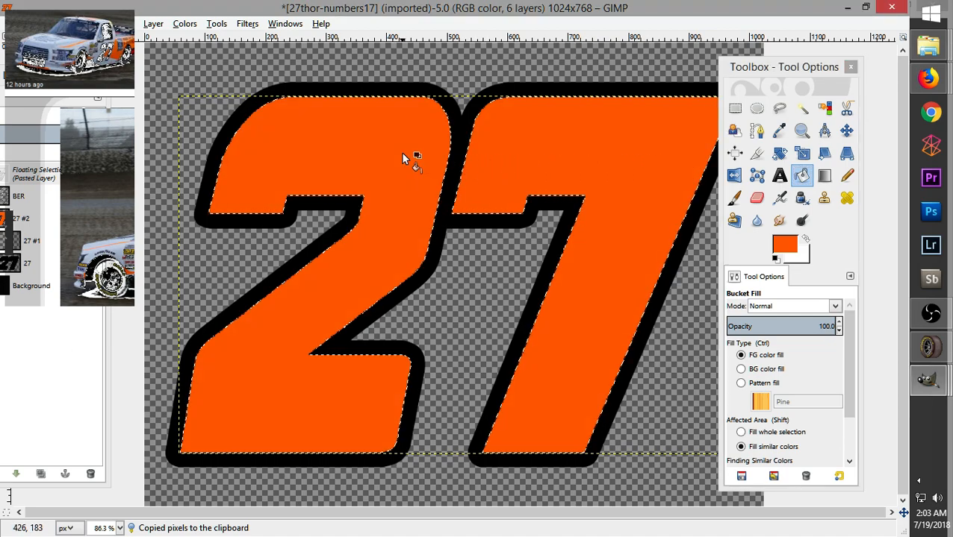
pyautogui.moveTo(43, 75); pyautogui.dragTo(121, 43)
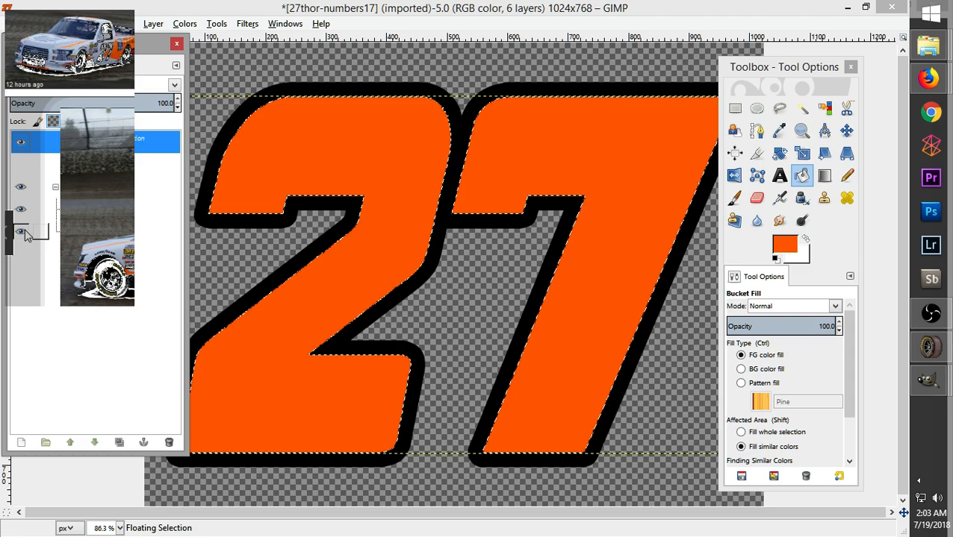
pyautogui.press('r')
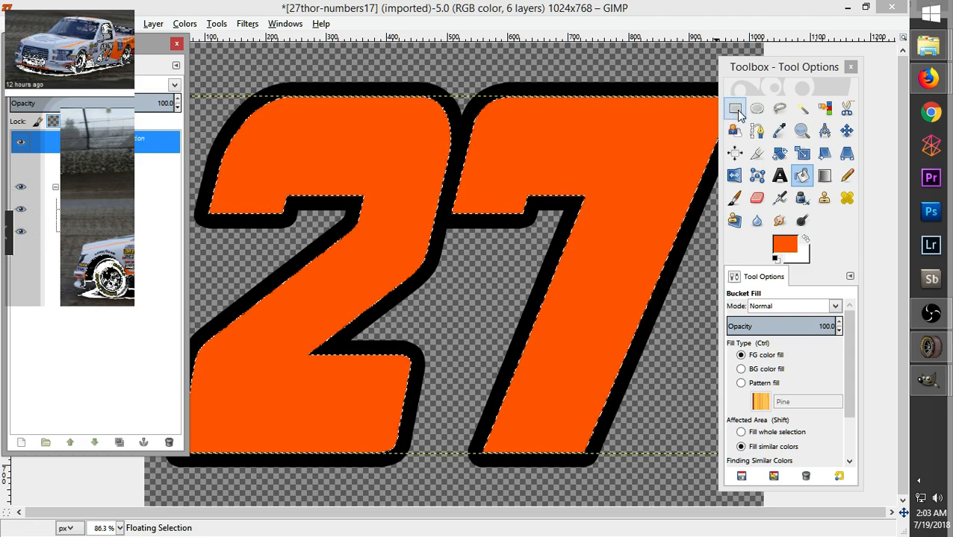
pyautogui.click(633, 65)
# Hide the black 27 layer and copy the entire recoloured 27 from the 27 #1 layer, undoing the trial deletion
pyautogui.click(20, 210)
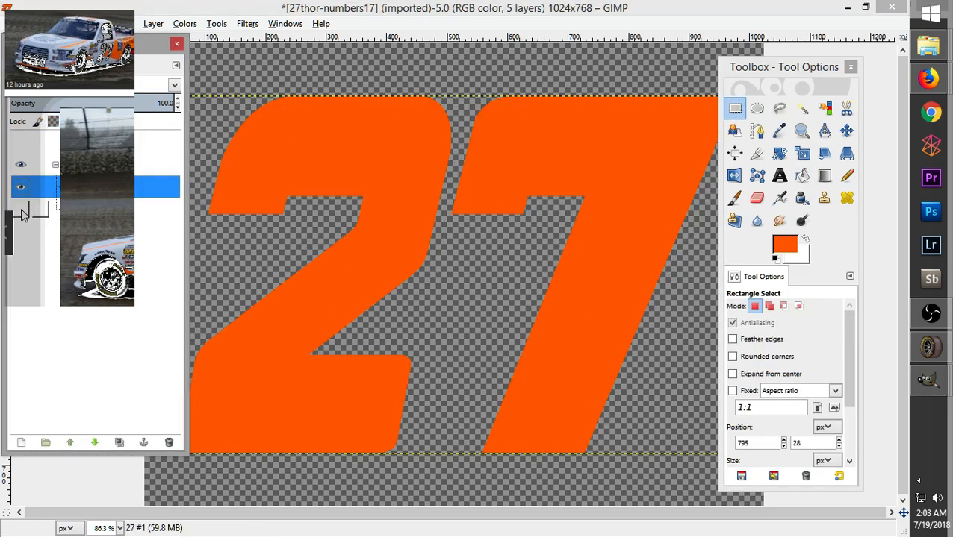
pyautogui.moveTo(112, 44); pyautogui.dragTo(36, 53)
pyautogui.moveTo(155, 69); pyautogui.dragTo(545, 292)
pyautogui.moveTo(563, 306)
pyautogui.mouseDown()
pyautogui.moveTo(616, 345)
pyautogui.moveTo(712, 493)
pyautogui.moveTo(783, 498)
pyautogui.mouseUp()
pyautogui.moveTo(588, 335); pyautogui.dragTo(169, 70)
pyautogui.moveTo(553, 329); pyautogui.dragTo(784, 498)
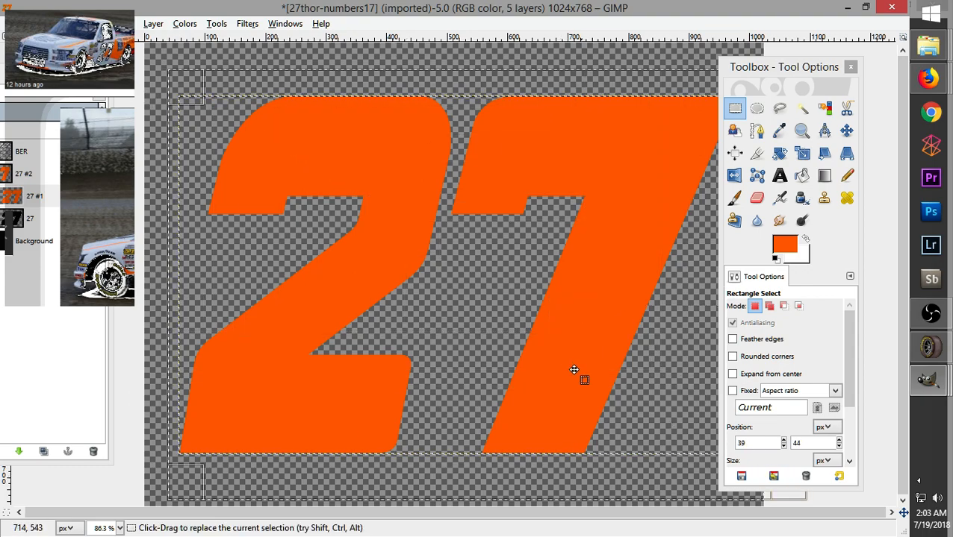
pyautogui.hotkey('ctrl', 'c')
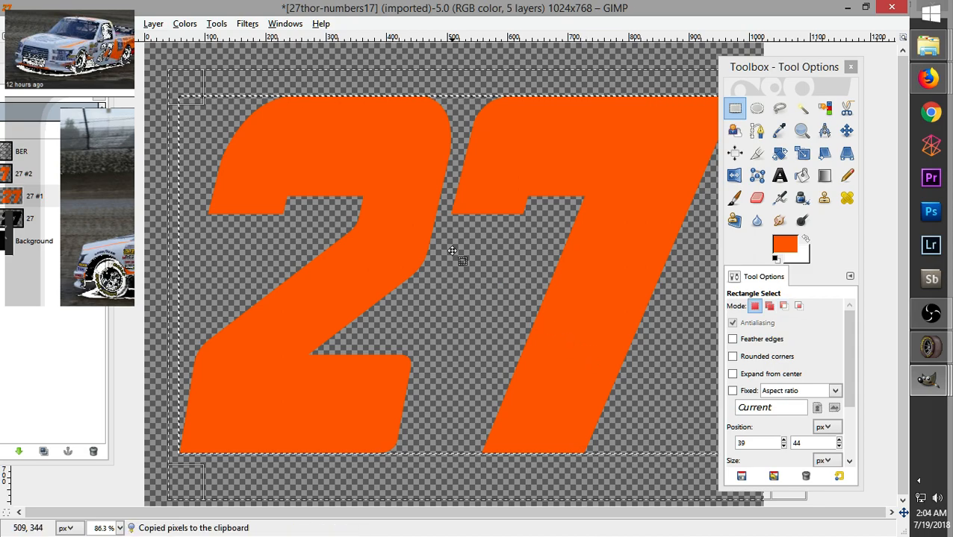
pyautogui.press('Delete')
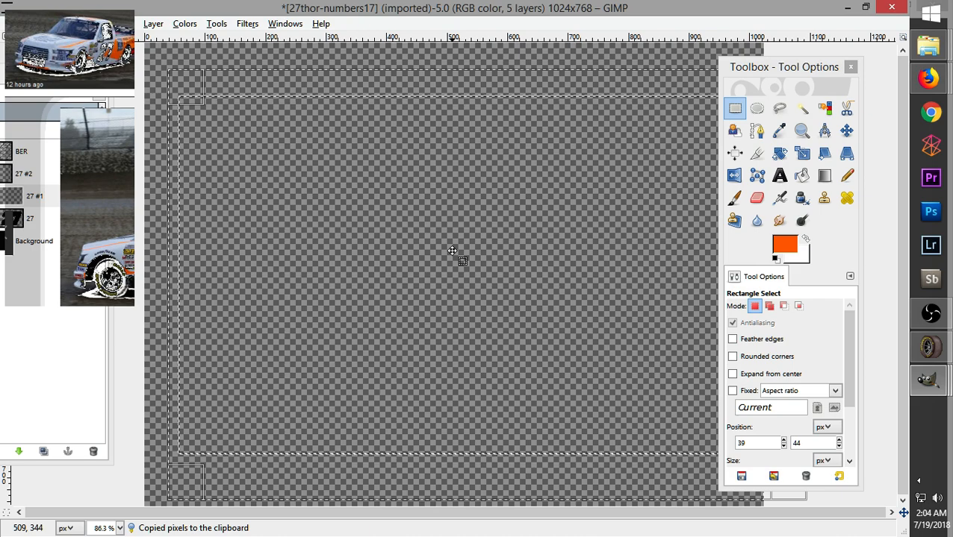
pyautogui.hotkey('ctrl', 'z')
# Hide the 27 #2 layer group with its number layers and select that group
pyautogui.moveTo(65, 54); pyautogui.dragTo(151, 55)
pyautogui.click(30, 197)
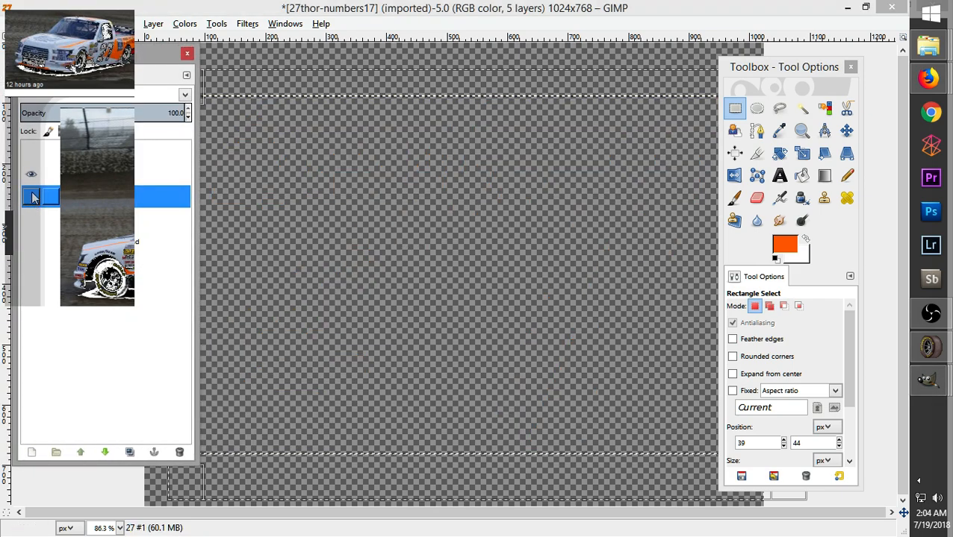
pyautogui.click(30, 196)
pyautogui.click(30, 197)
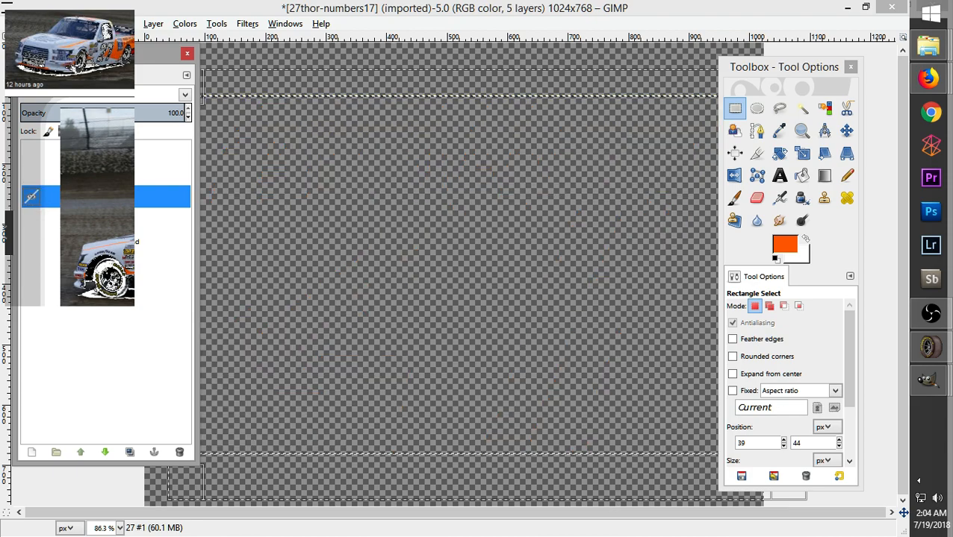
pyautogui.click(138, 155)
pyautogui.click(136, 173)
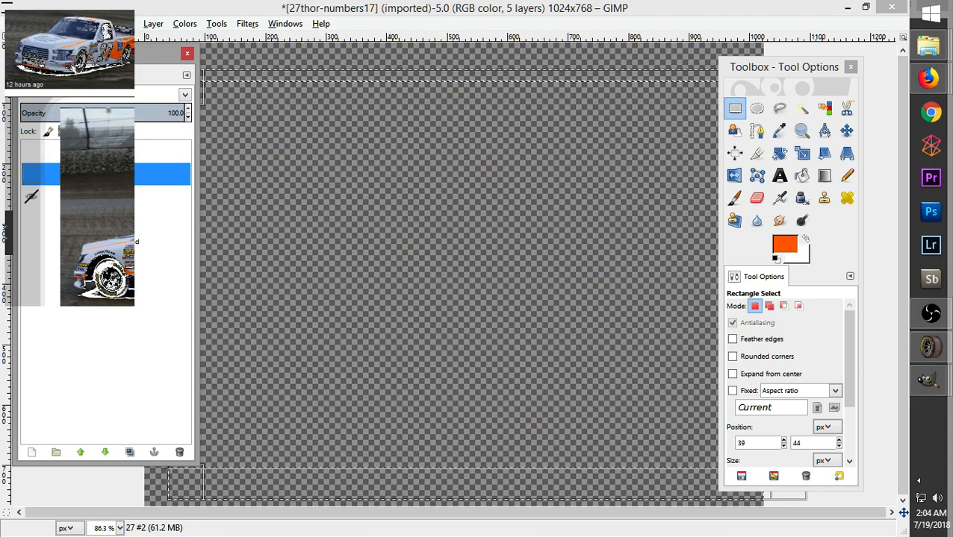
# Create a transparent 1024 × 768 layer named 27 and move it above the hidden 27 #2 group
pyautogui.click(126, 24)
pyautogui.moveTo(154, 24)
pyautogui.click(161, 41)
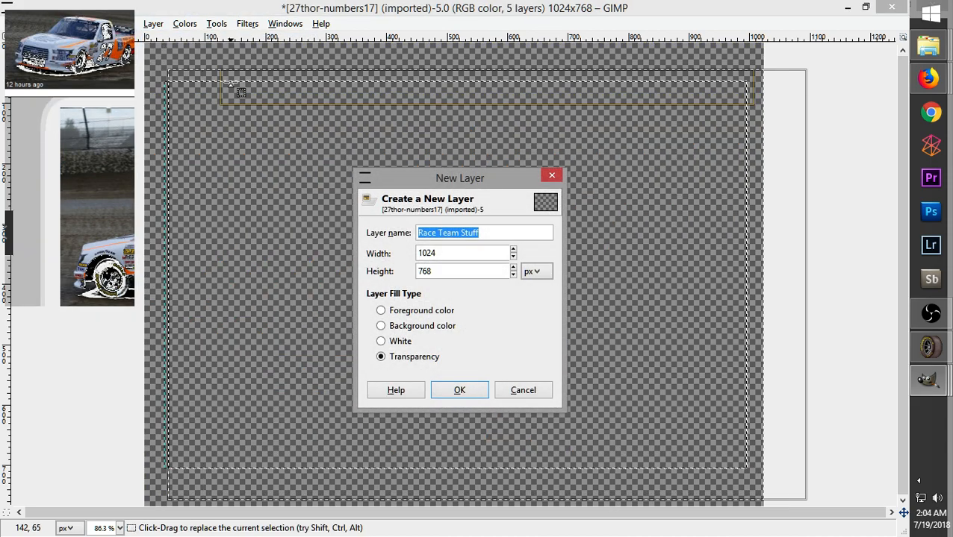
pyautogui.write('27')
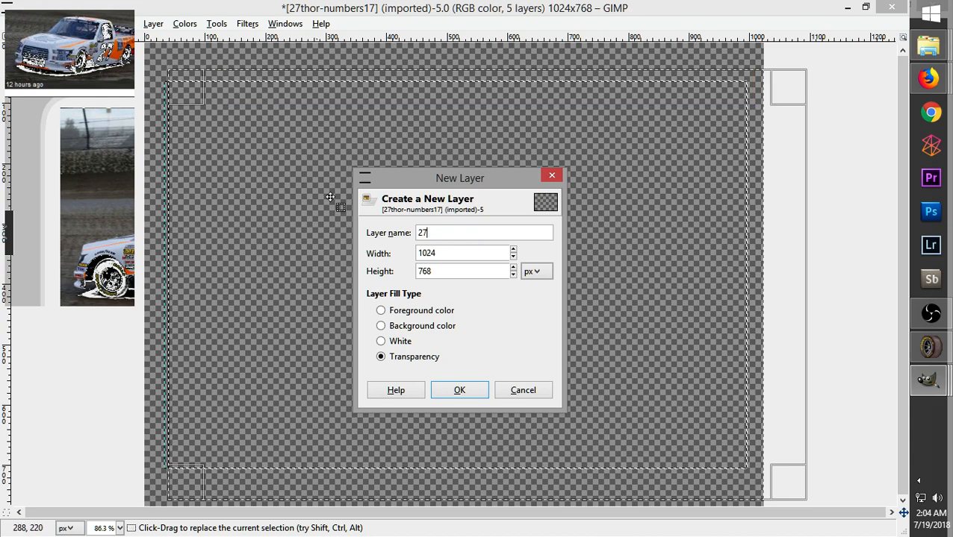
pyautogui.click(459, 388)
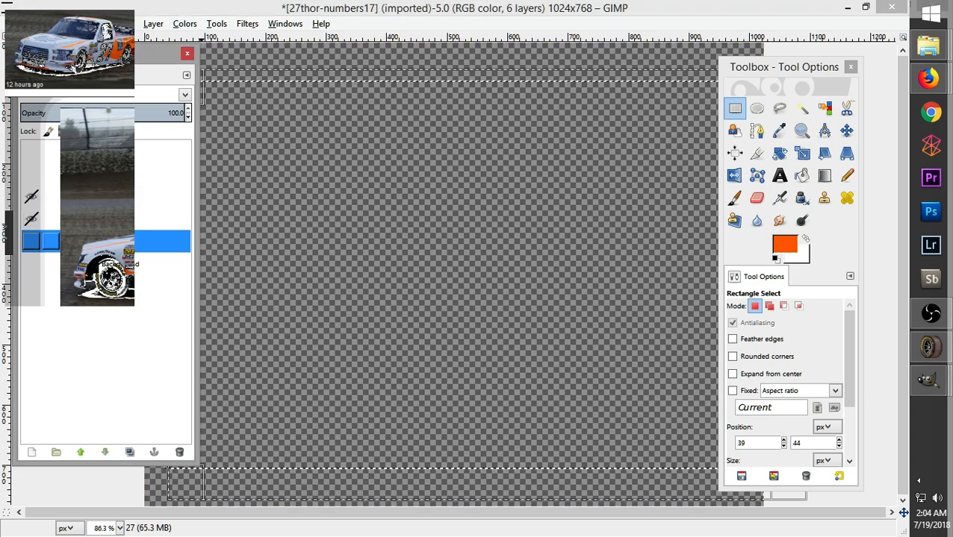
pyautogui.moveTo(118, 199); pyautogui.dragTo(106, 166)
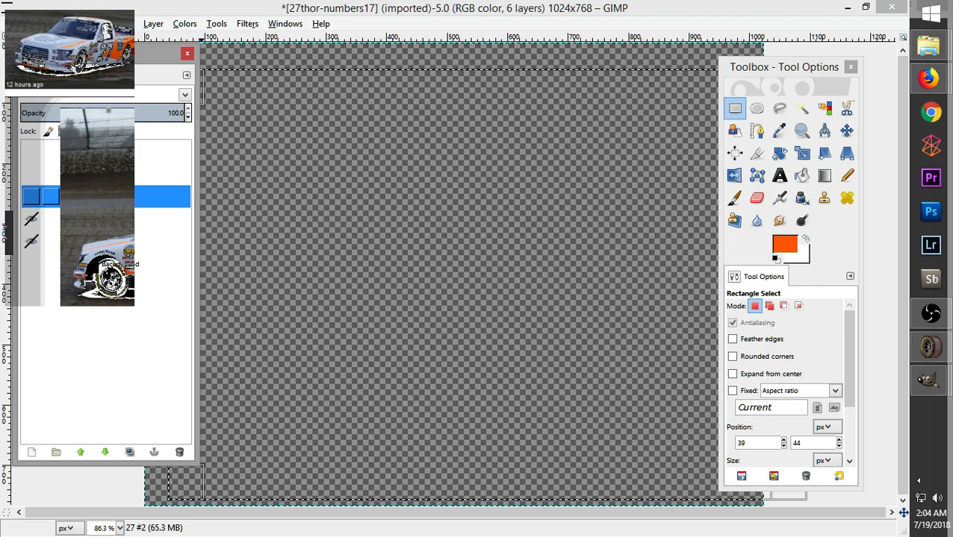
pyautogui.moveTo(128, 194); pyautogui.dragTo(125, 165)
pyautogui.click(135, 200)
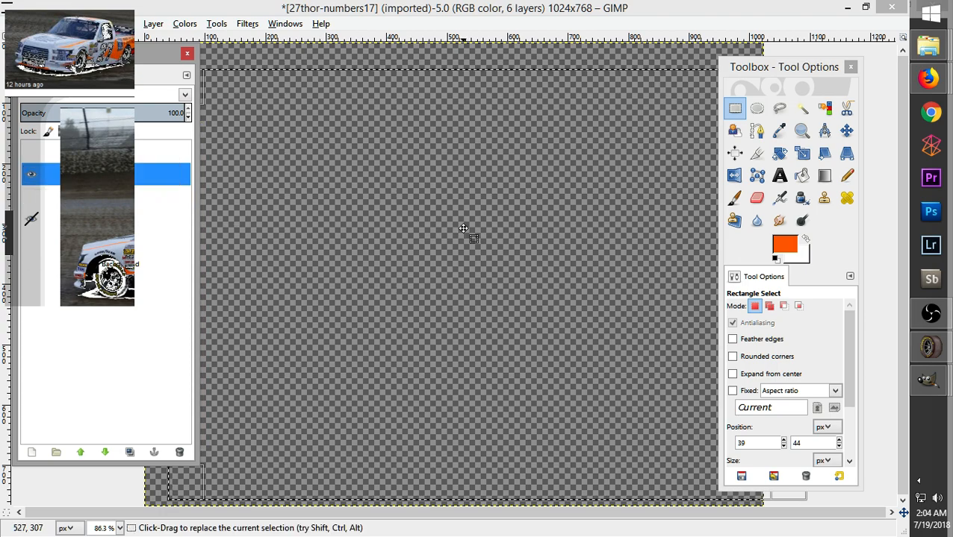
# Paste the copied orange 27 and anchor it to the new layer
pyautogui.hotkey('ctrl', 'v')
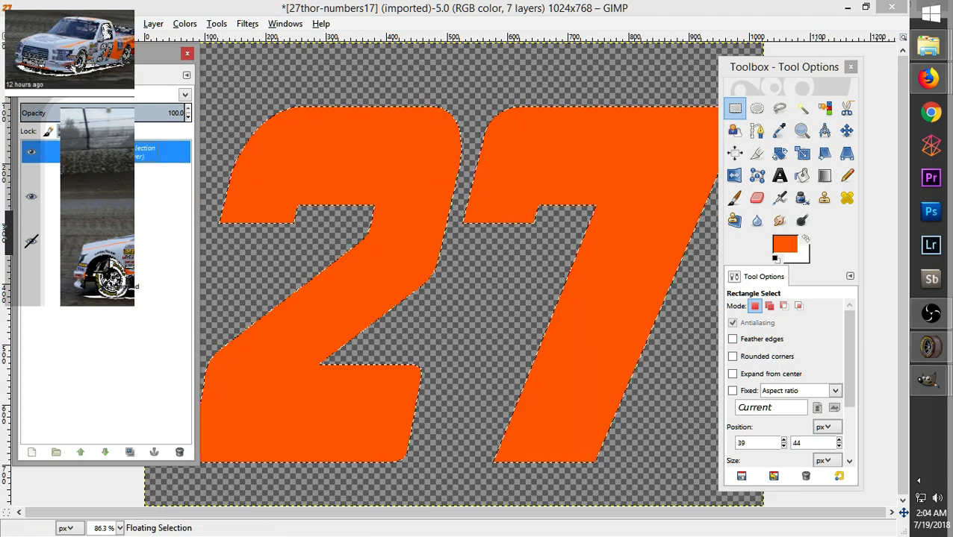
pyautogui.click(33, 23)
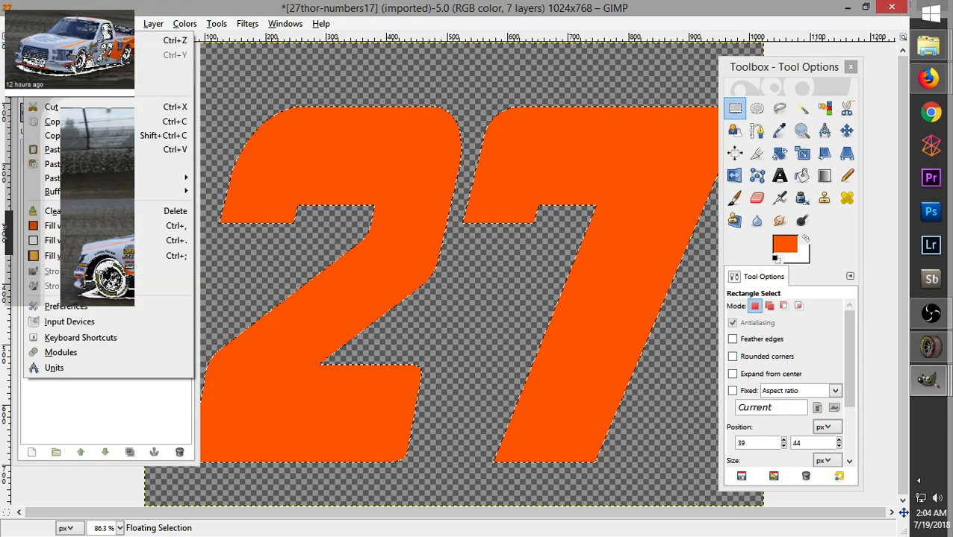
pyautogui.click(173, 120)
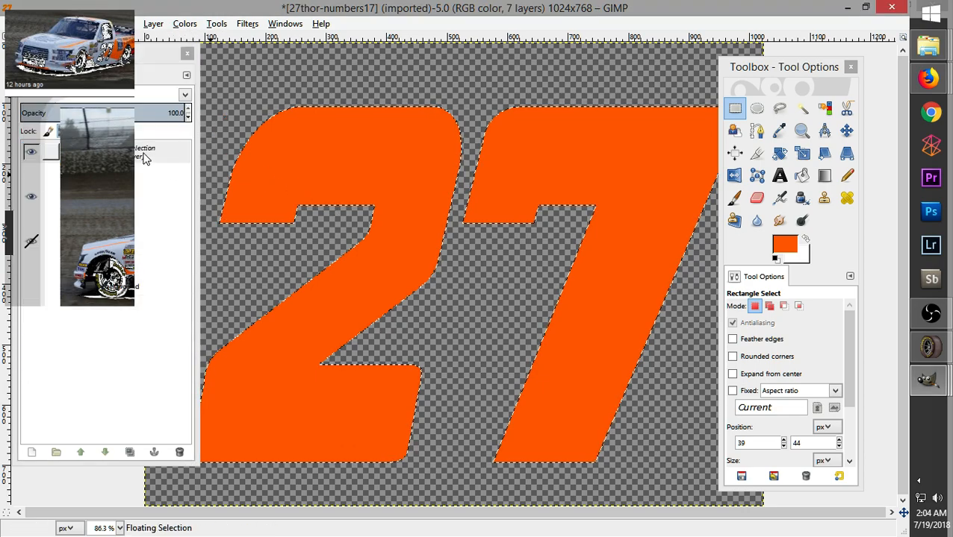
pyautogui.click(174, 196)
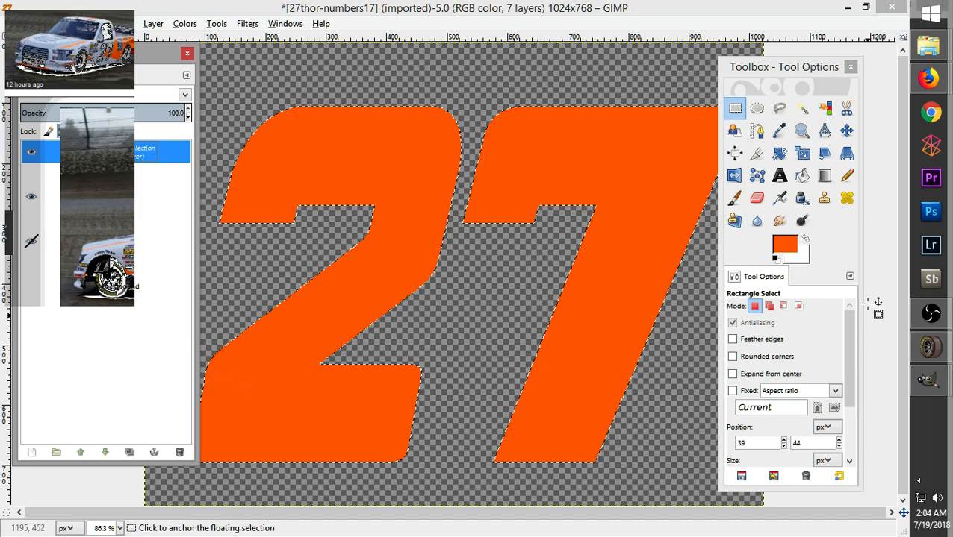
pyautogui.click(640, 67)
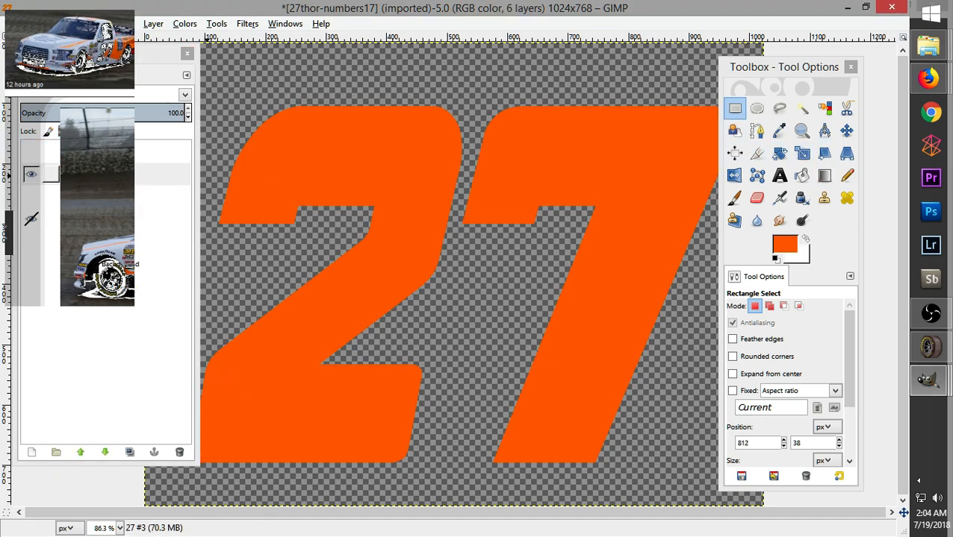
# Turn the alpha of the new orange number layer into a selection
pyautogui.click(170, 176)
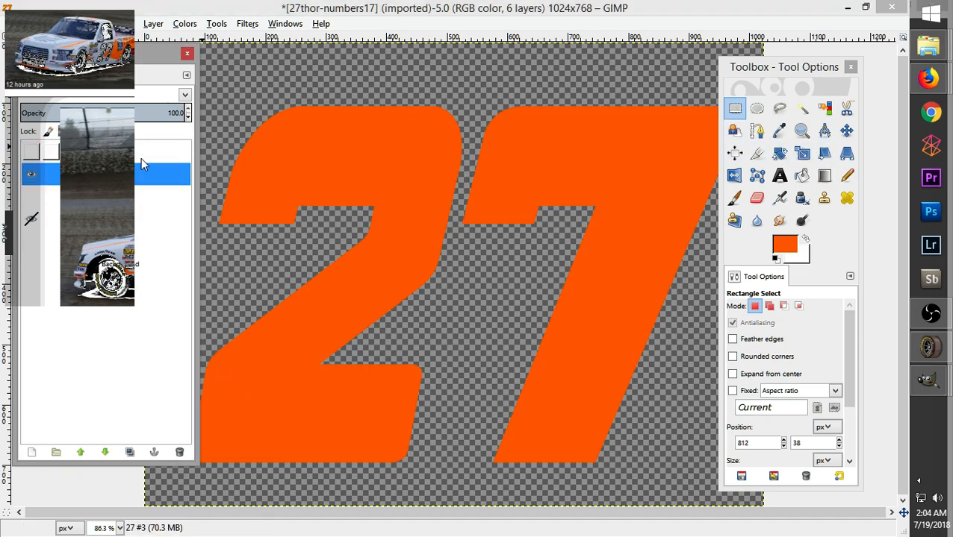
pyautogui.rightClick(182, 174)
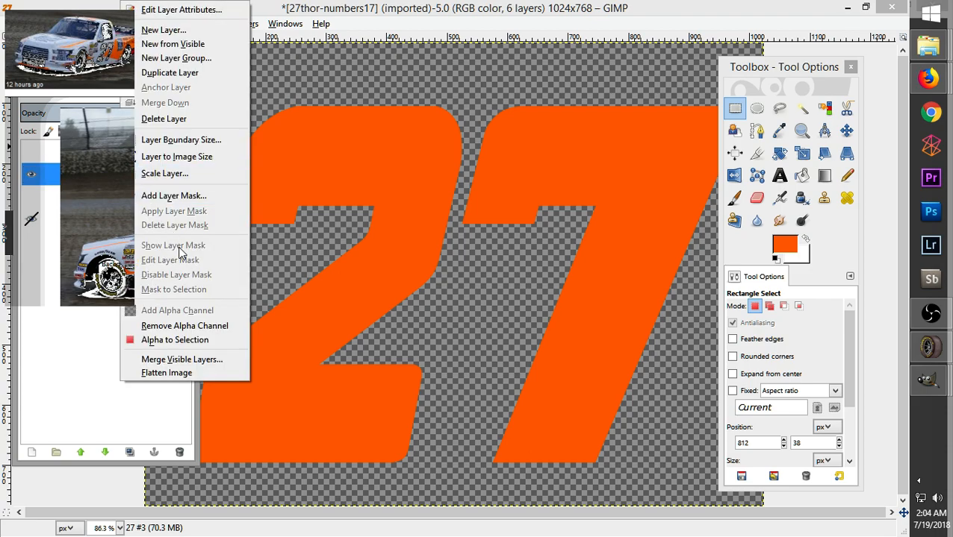
pyautogui.click(181, 338)
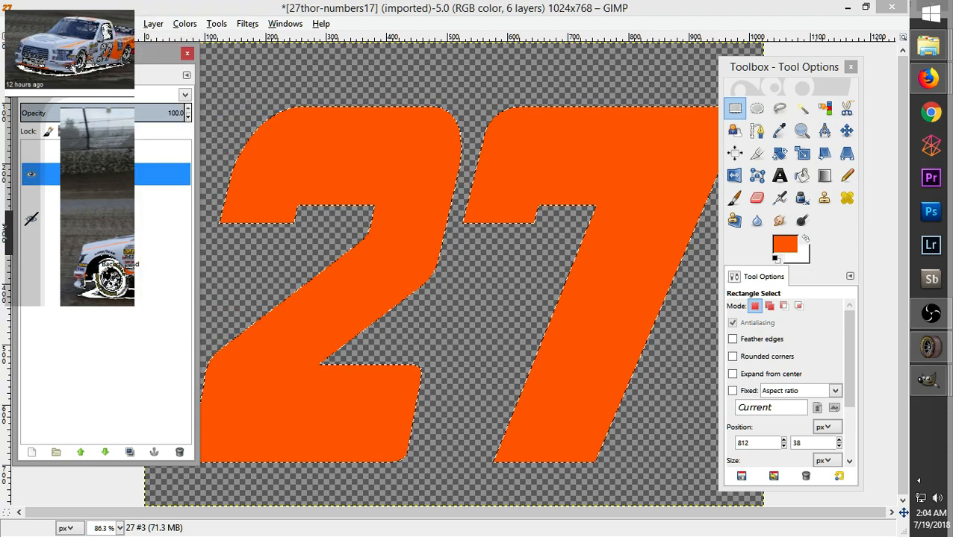
# Grow the selection around the orange 27 three times to form a wider outline
pyautogui.click(32, 24)
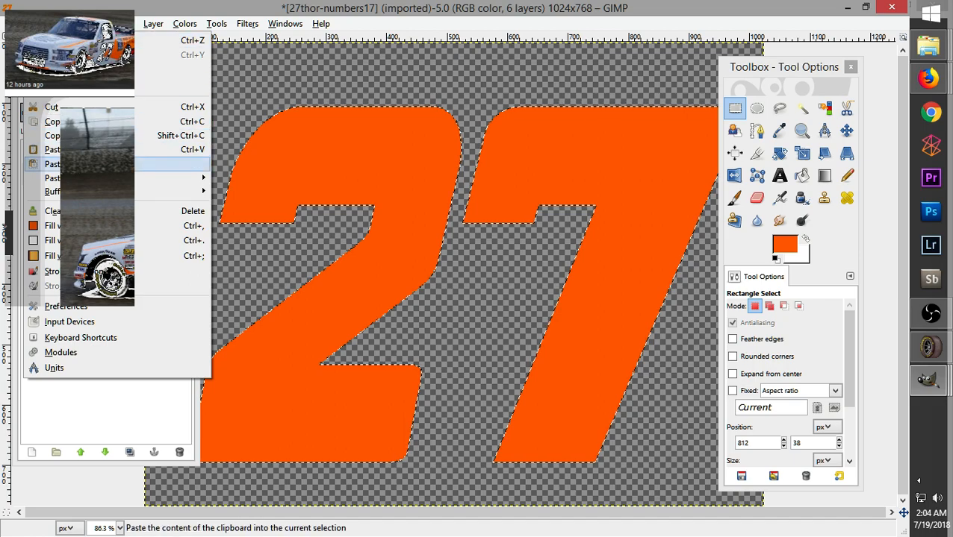
pyautogui.moveTo(97, 178)
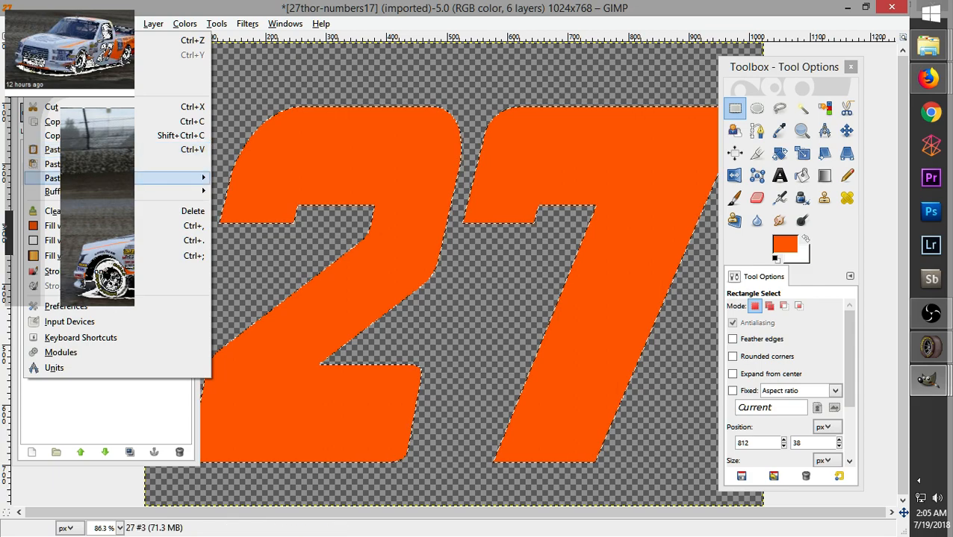
pyautogui.moveTo(62, 24)
pyautogui.click(101, 205)
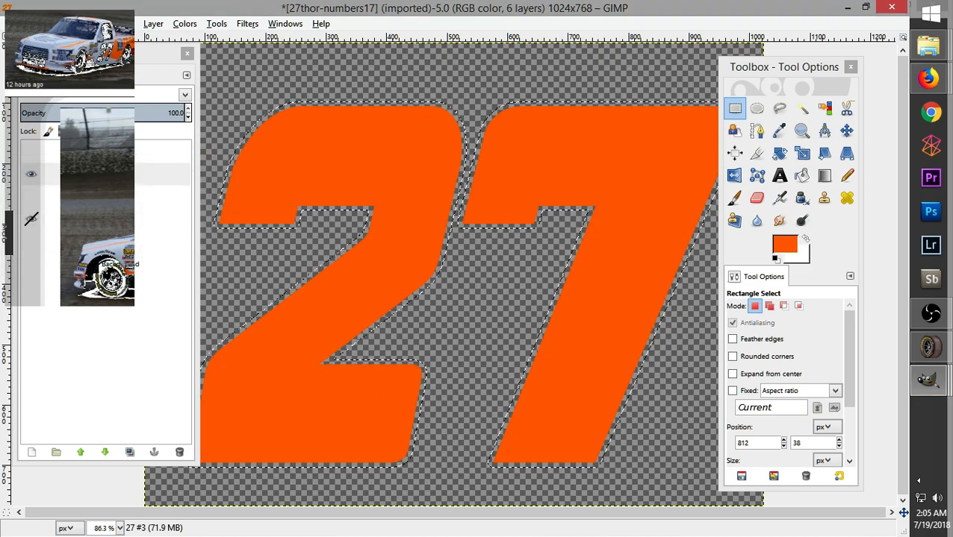
pyautogui.click(34, 24)
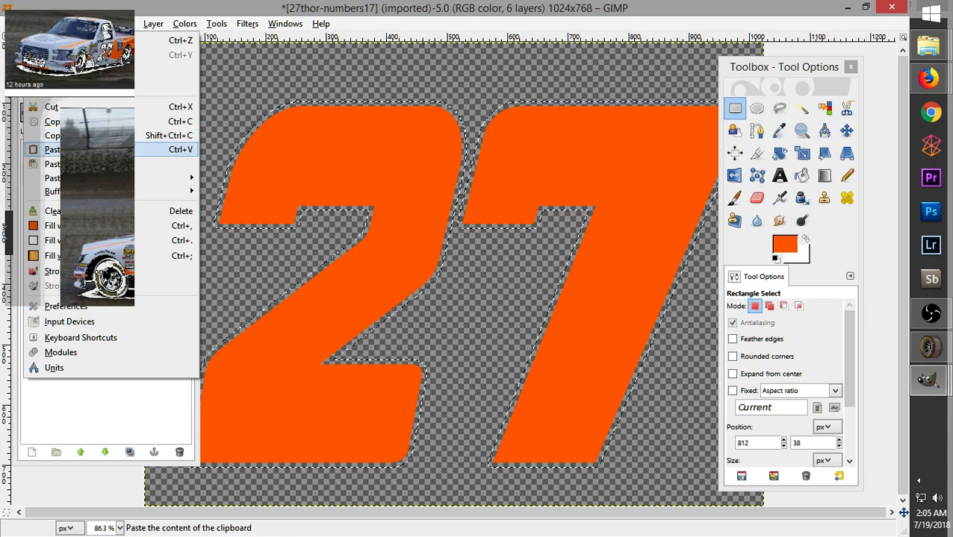
pyautogui.moveTo(62, 24)
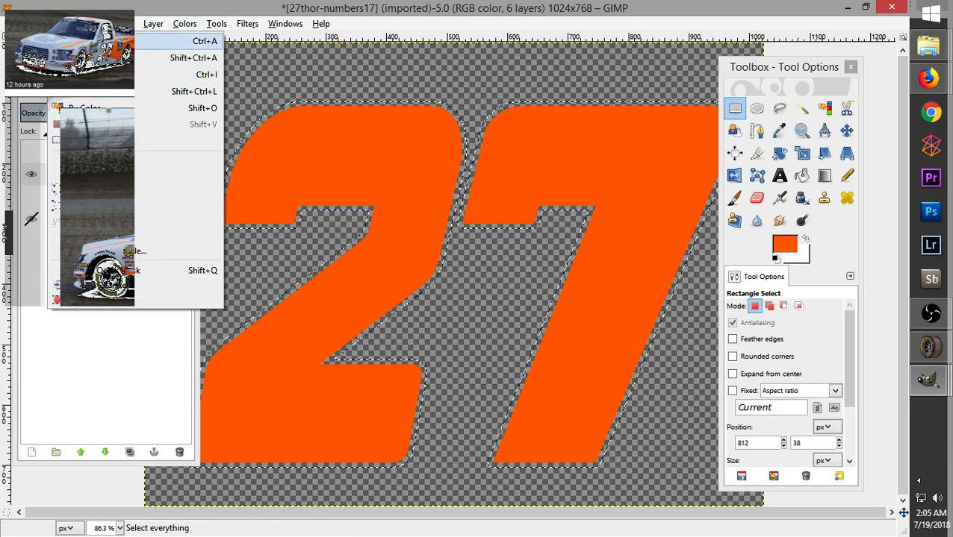
pyautogui.click(136, 208)
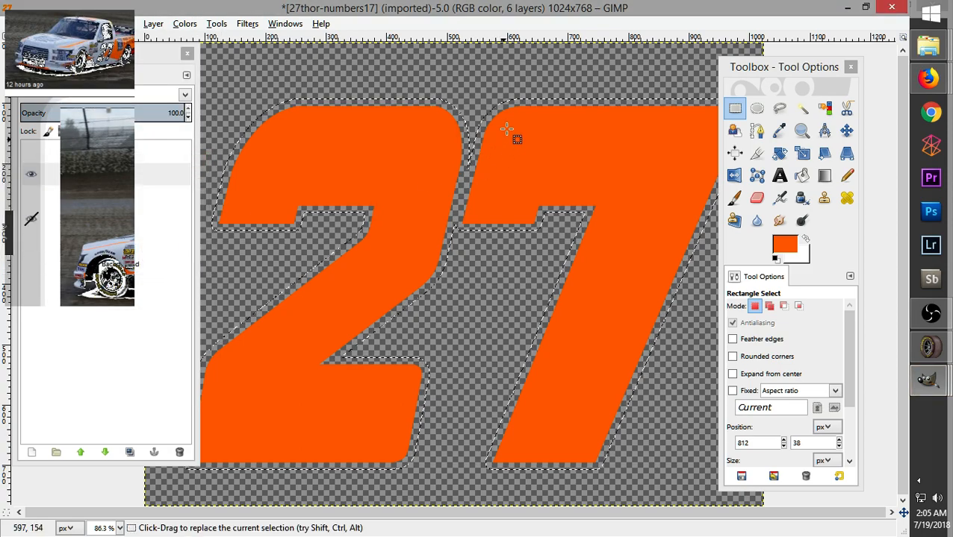
pyautogui.click(60, 24)
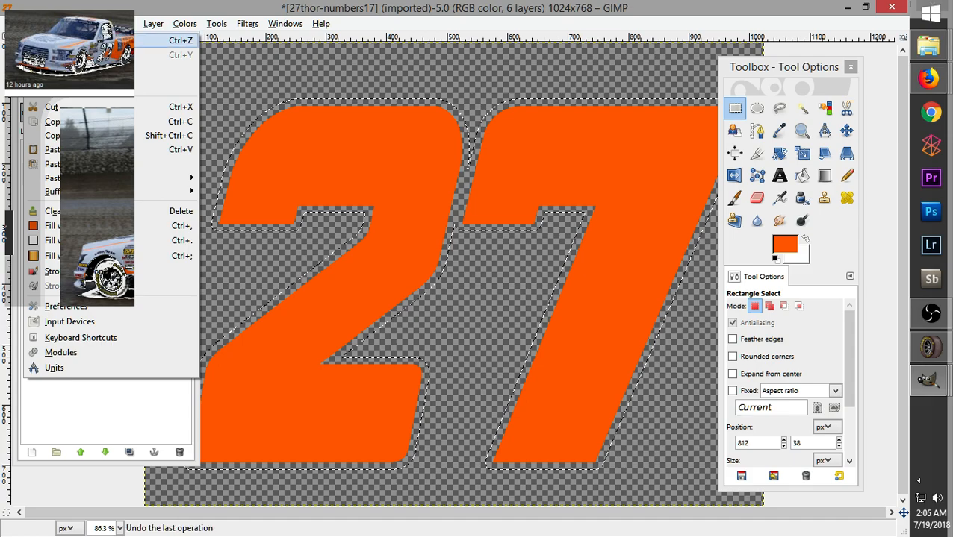
pyautogui.click(138, 206)
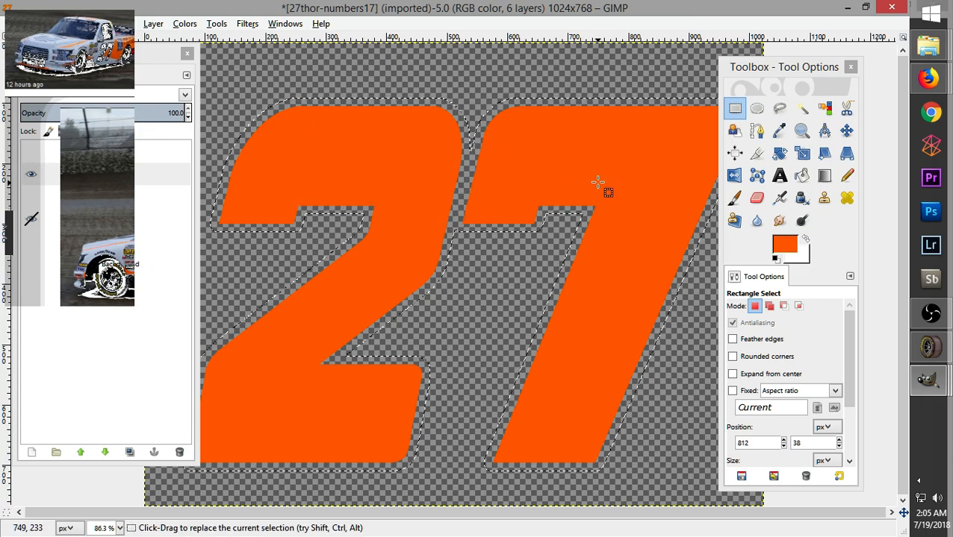
pyautogui.click(785, 244)
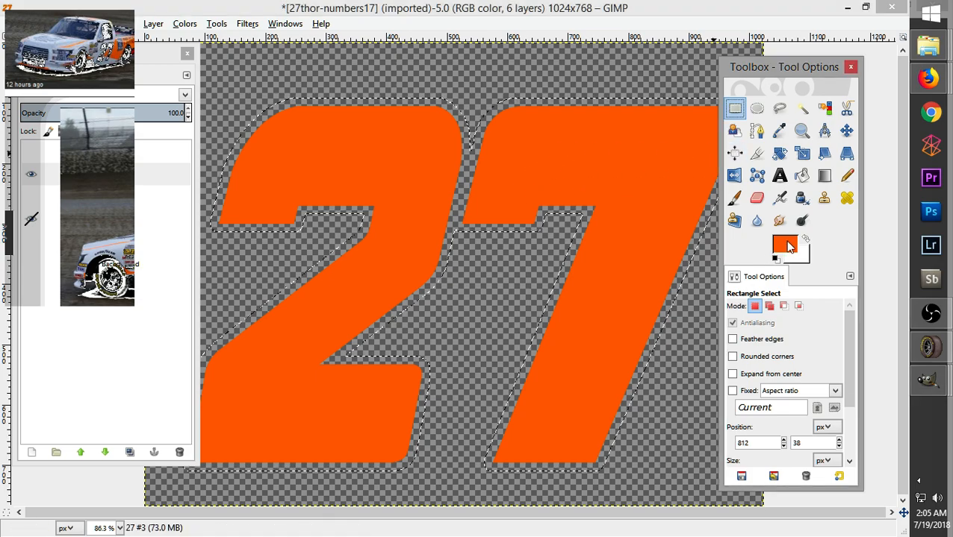
pyautogui.click(598, 429)
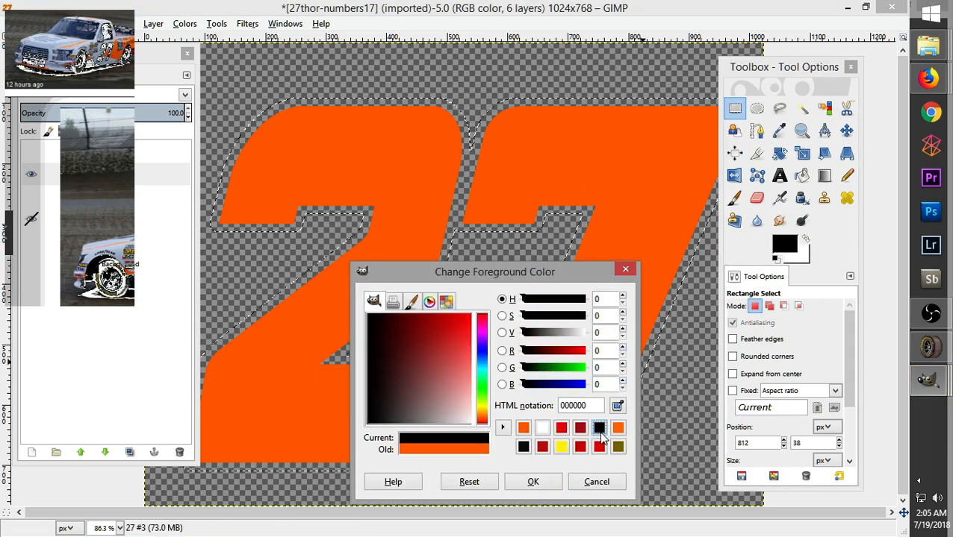
pyautogui.click(597, 484)
# Set the foreground color to black (000000)
pyautogui.click(788, 250)
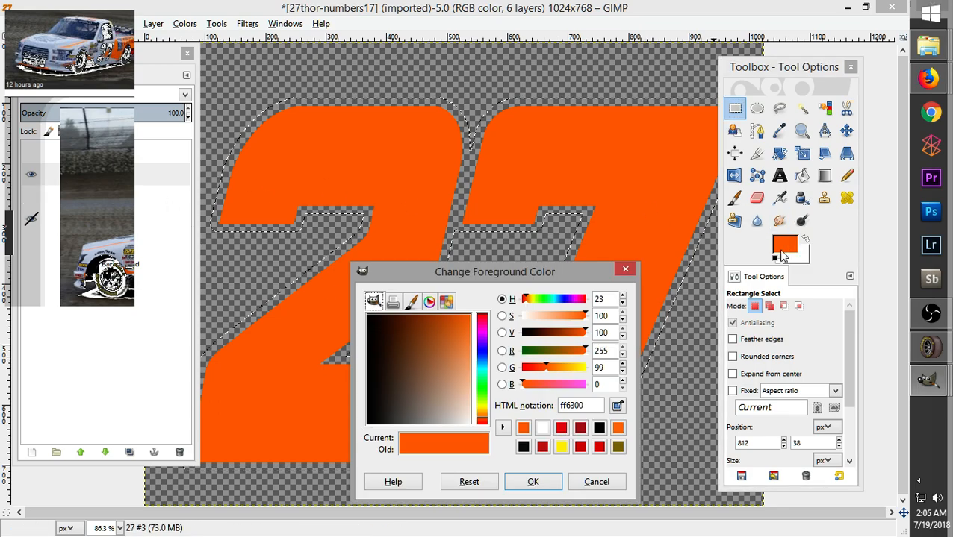
pyautogui.click(599, 428)
pyautogui.click(532, 482)
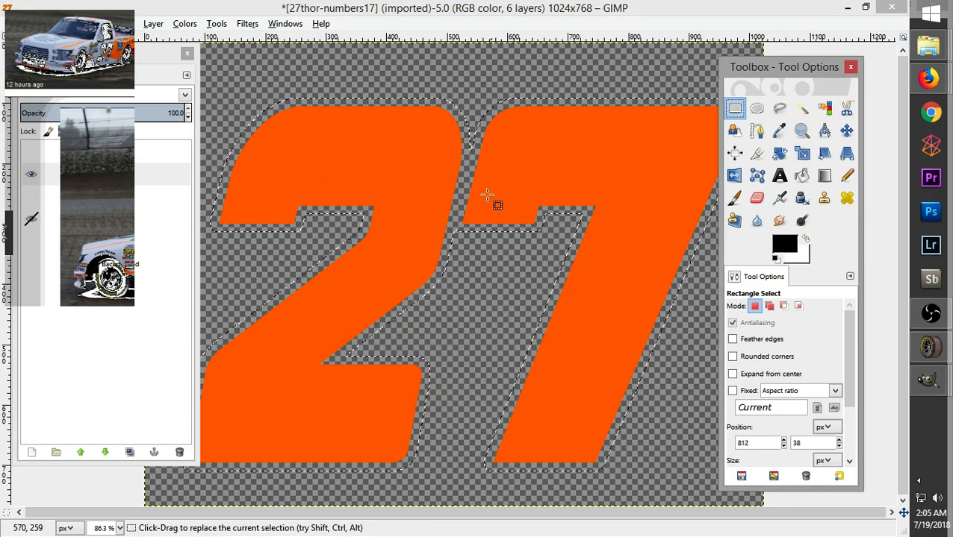
# Create a new 1024 × 768 layer named 27 3 Outline
pyautogui.rightClick(131, 174)
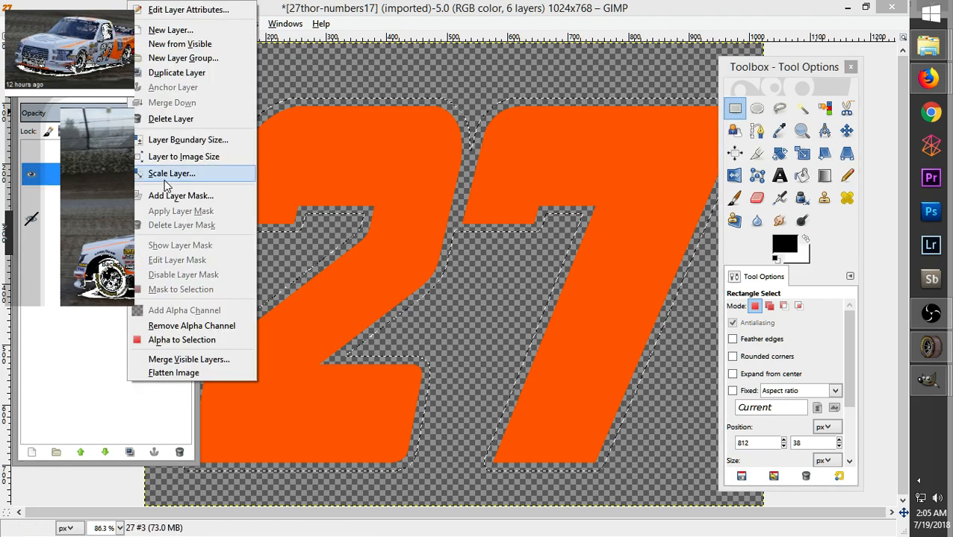
pyautogui.click(169, 31)
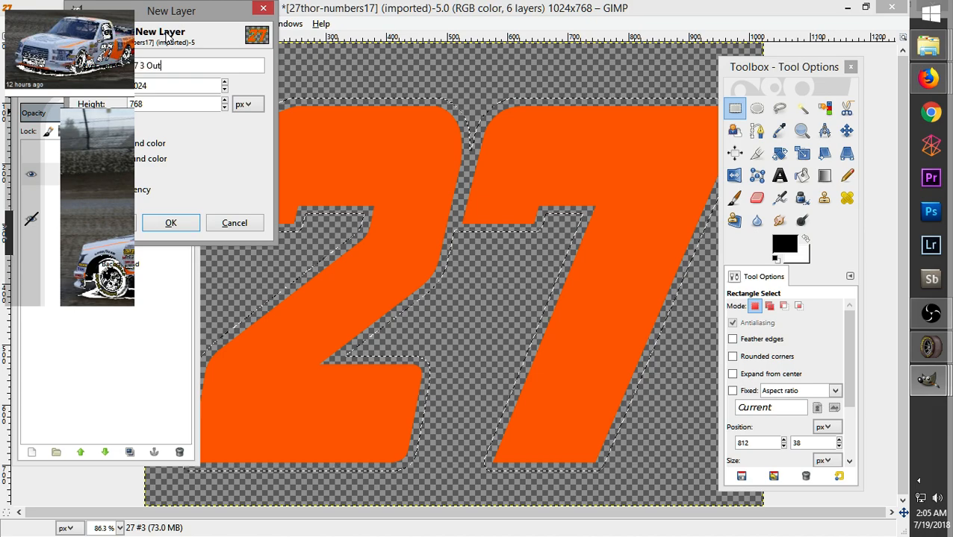
pyautogui.click(157, 222)
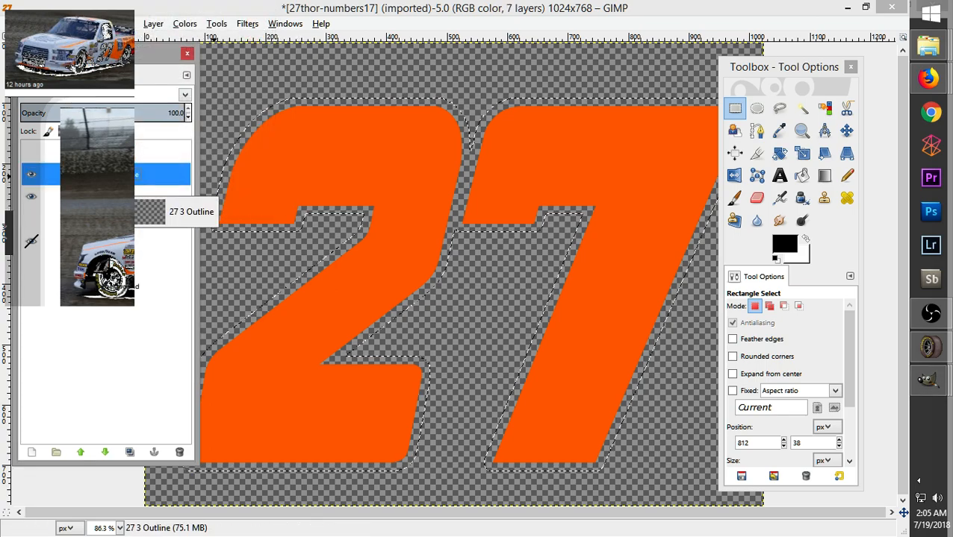
# Move the 27 3 Outline layer beneath the orange 27 #3 layer and bucket-fill the grown selection with black
pyautogui.click(142, 196)
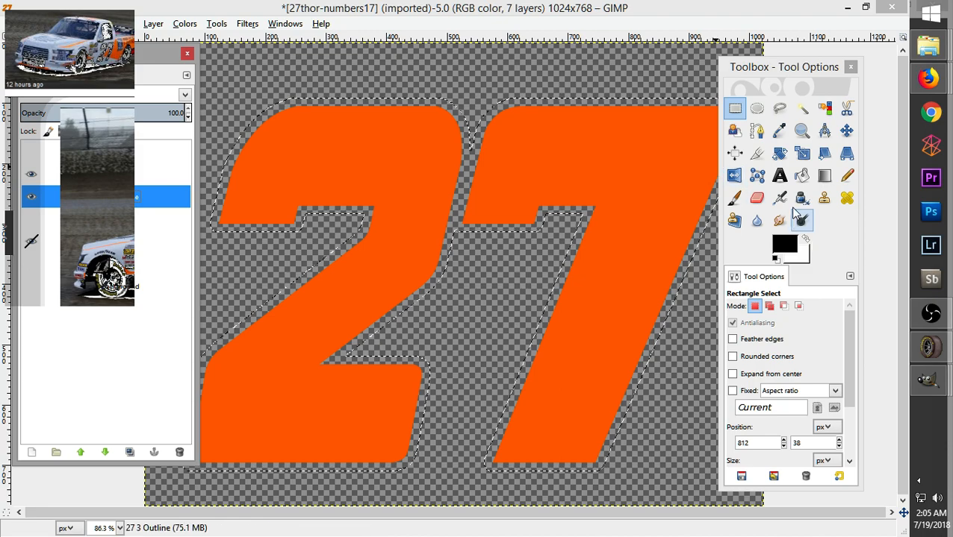
pyautogui.click(803, 176)
pyautogui.click(553, 215)
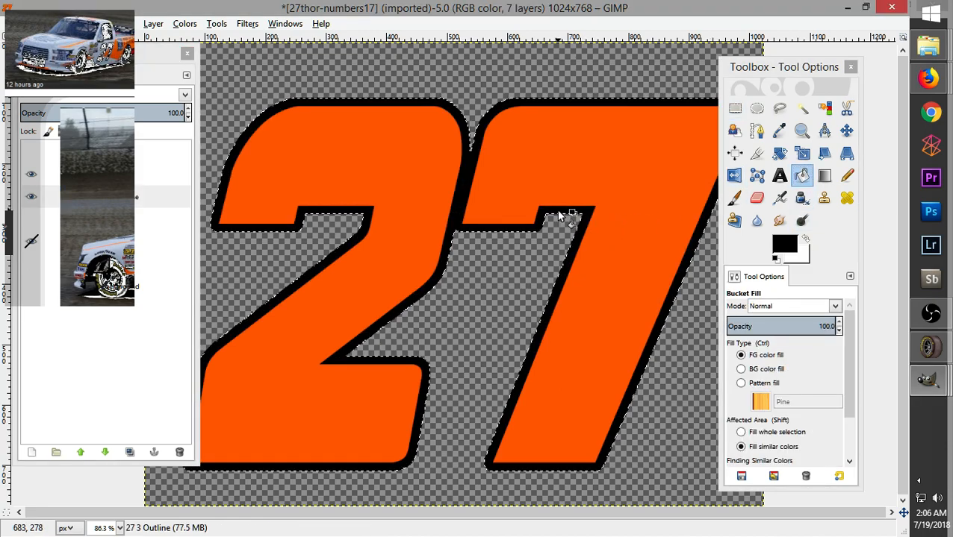
# Toggle the older 27 group and its layers to compare the new outline with the previous one
pyautogui.click(31, 240)
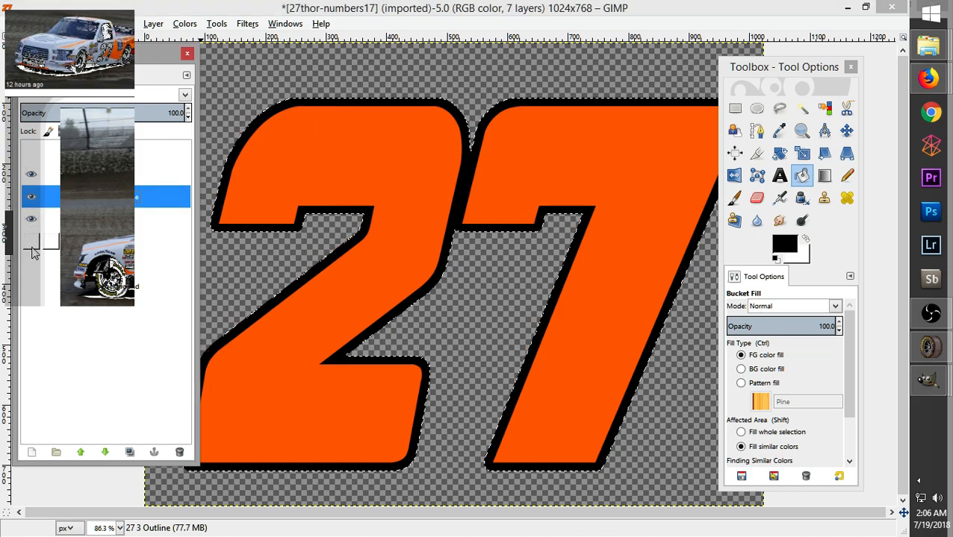
pyautogui.click(33, 175)
pyautogui.click(32, 175)
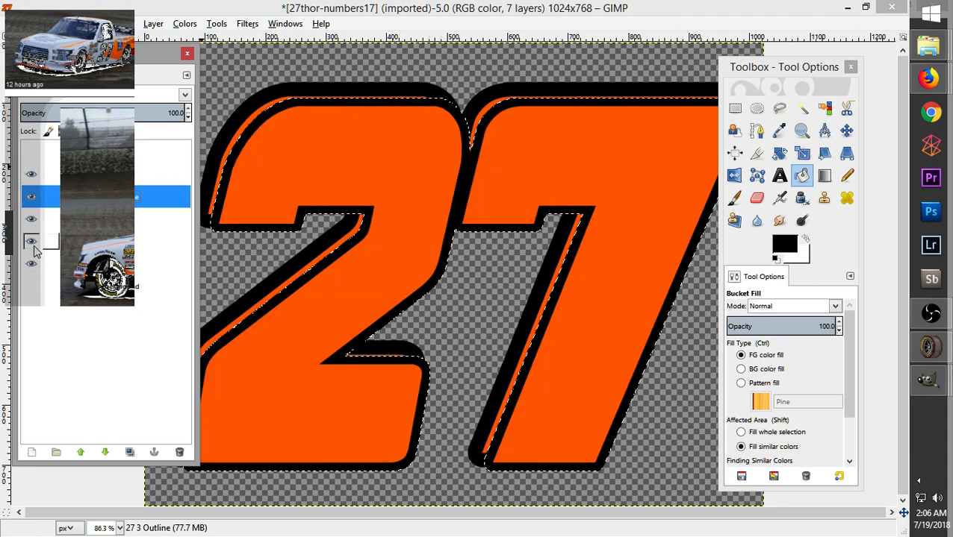
pyautogui.click(31, 264)
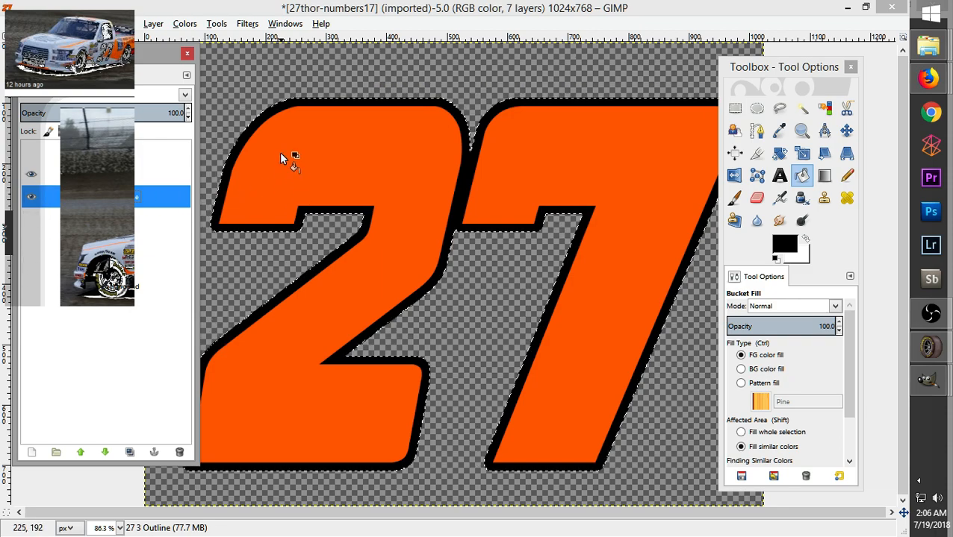
# Activate the orange 27 #3 layer, clear the number-shaped selection, and move the floating panels off the artwork
pyautogui.click(97, 175)
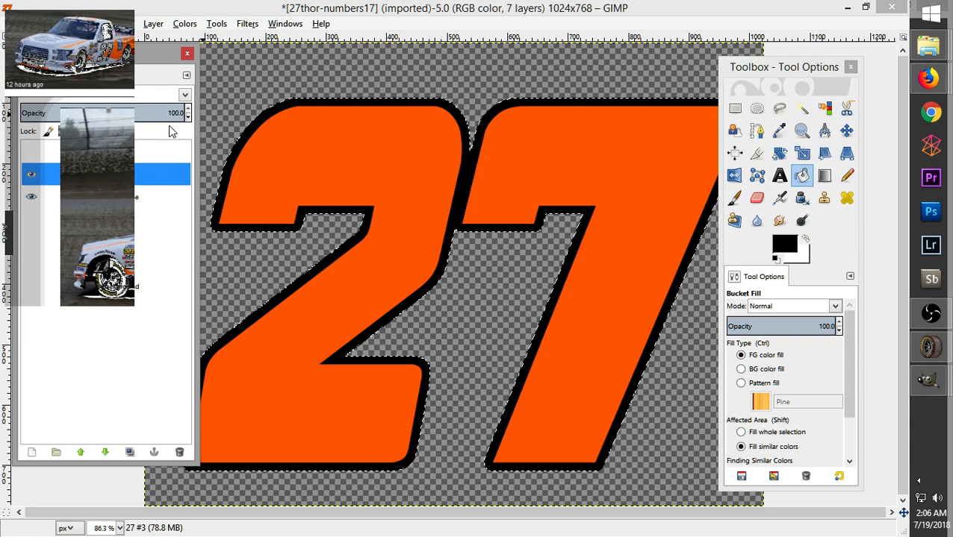
pyautogui.click(737, 109)
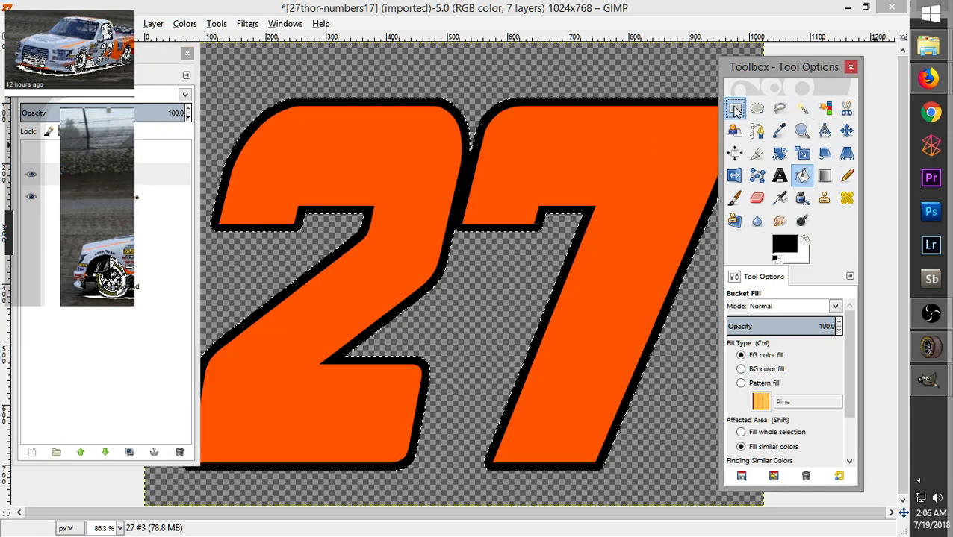
pyautogui.click(254, 78)
pyautogui.moveTo(147, 57); pyautogui.dragTo(24, 65)
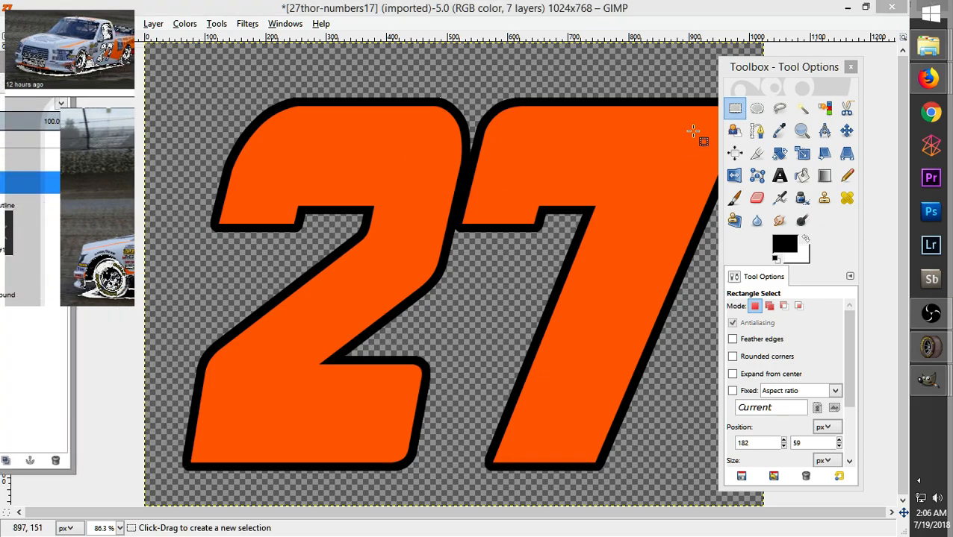
pyautogui.moveTo(739, 68); pyautogui.dragTo(858, 68)
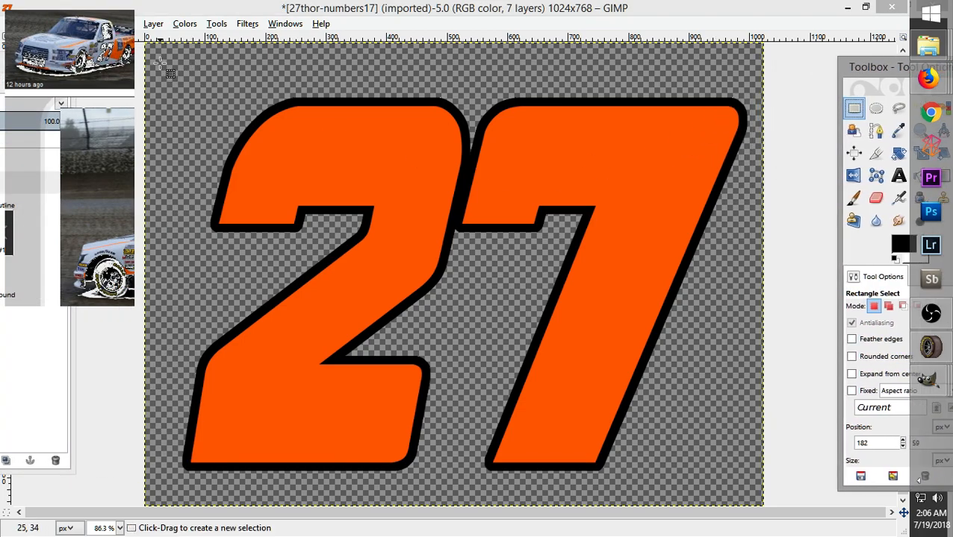
# Draw a rectangular selection around the whole 27 and copy the orange number
pyautogui.moveTo(234, 136); pyautogui.dragTo(342, 226)
pyautogui.moveTo(508, 366); pyautogui.dragTo(584, 420)
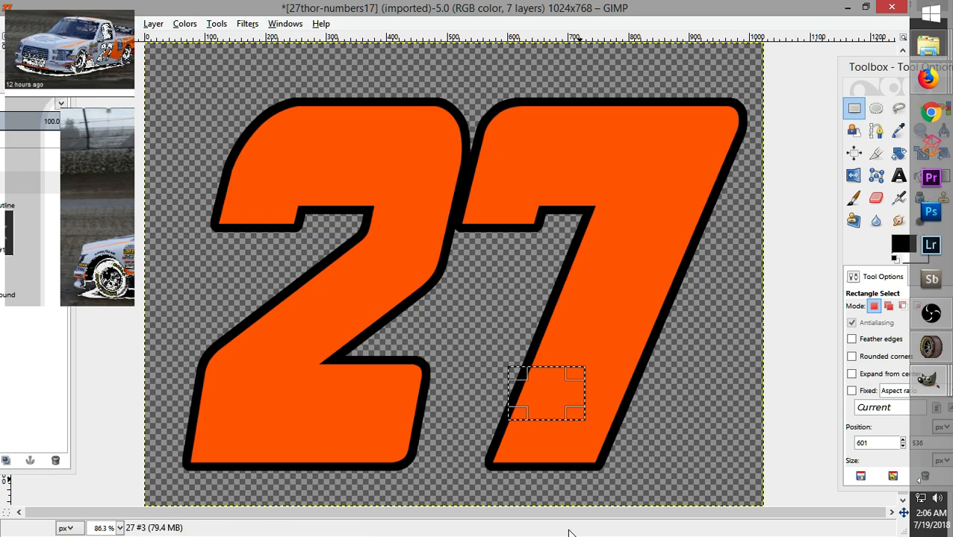
pyautogui.moveTo(805, 497); pyautogui.dragTo(88, 63)
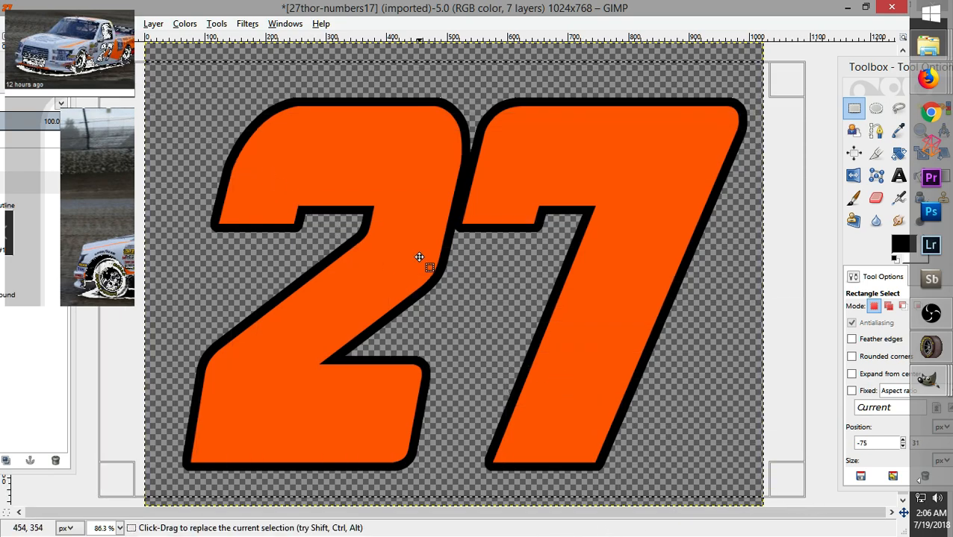
pyautogui.hotkey('ctrl', 'c')
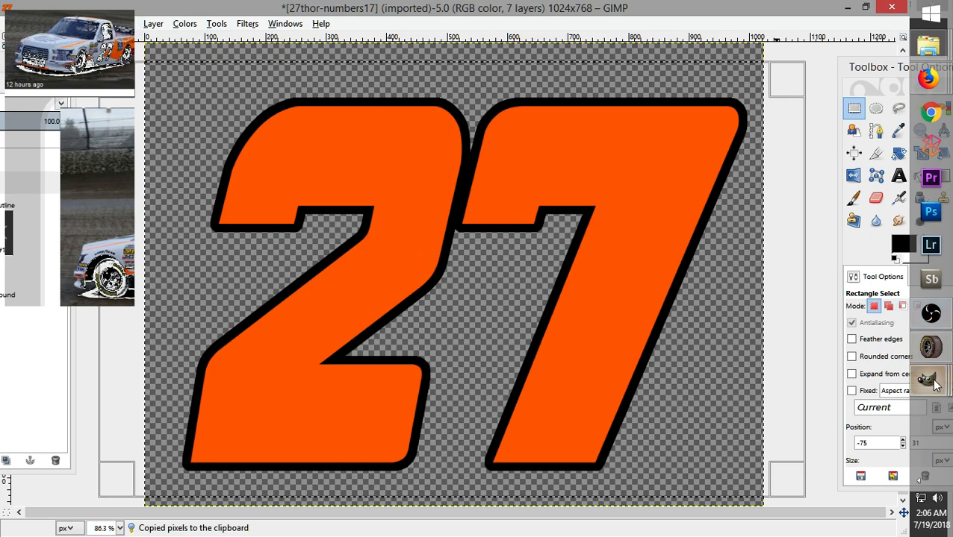
# Switch to the Chase Briscoe Built Ford Tough #27 image and remove the old roof 27 from the Numbers layer
pyautogui.moveTo(933, 382)
pyautogui.click(841, 69)
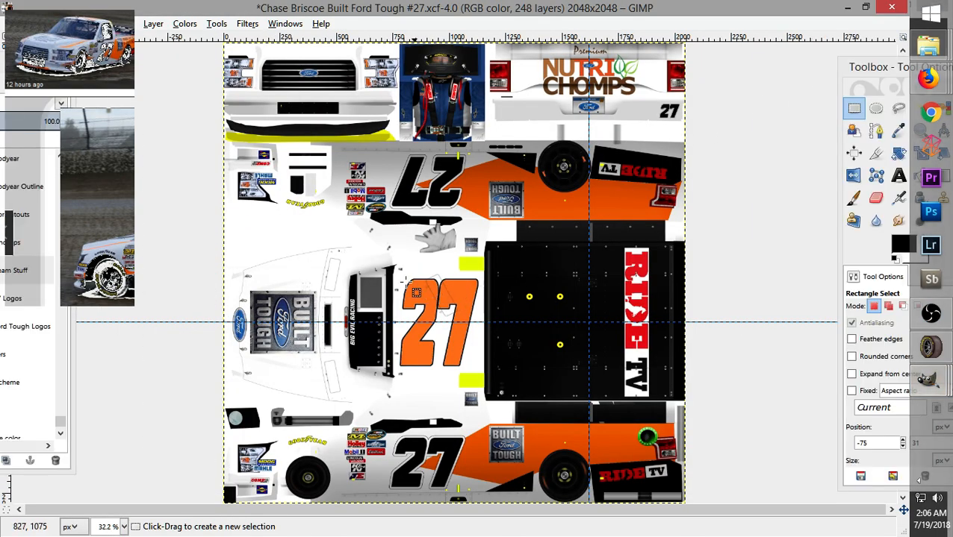
pyautogui.moveTo(385, 263); pyautogui.dragTo(497, 380)
pyautogui.moveTo(30, 62); pyautogui.dragTo(163, 65)
pyautogui.click(145, 366)
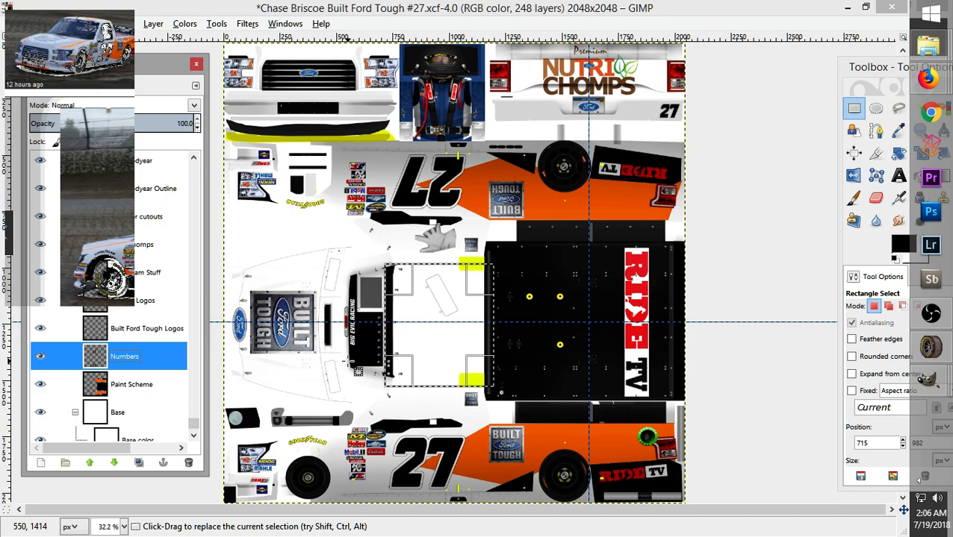
# Try pasting the copied orange 27 onto the truck template, and undo the paste
pyautogui.hotkey('ctrl', 'v')
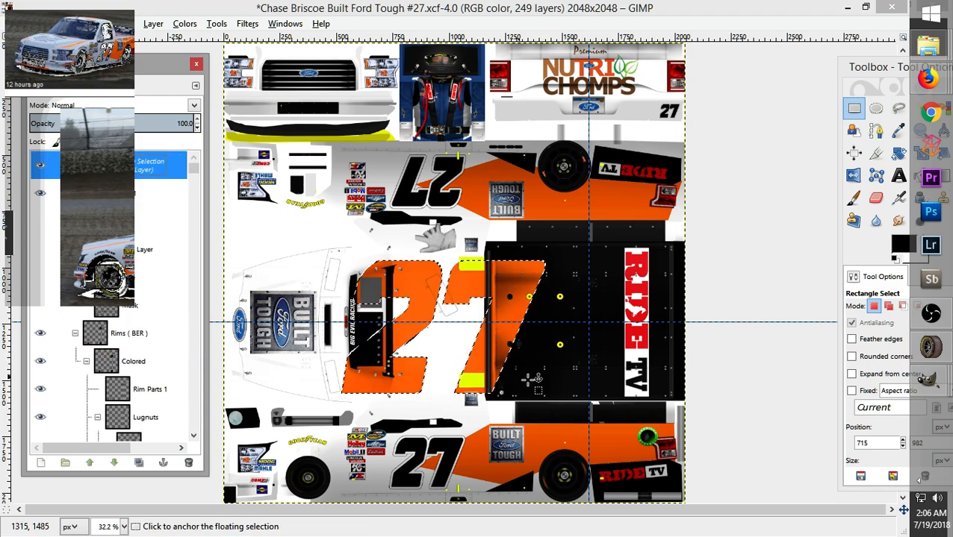
pyautogui.hotkey('ctrl', 'z')
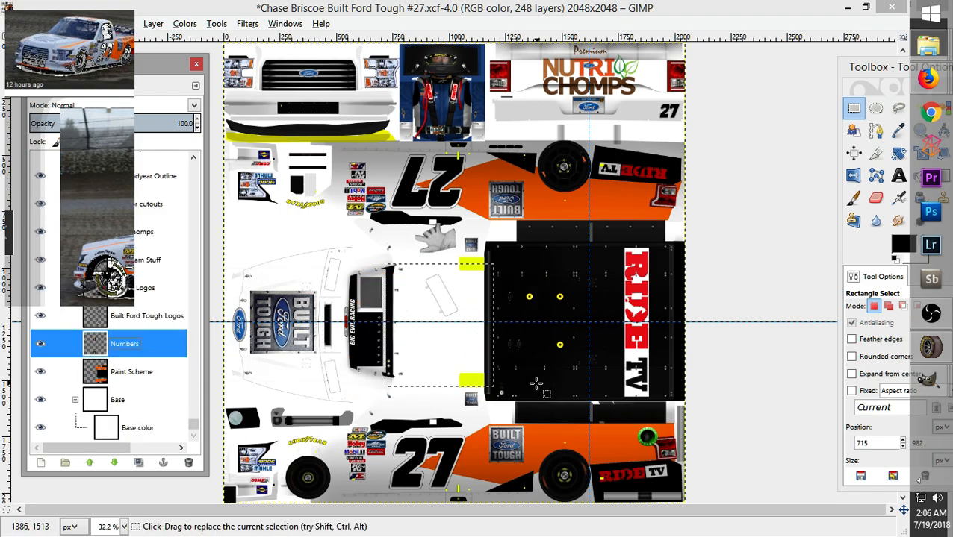
# Return to the 27thor-numbers17 image and activate the orange 27 #3 layer, toggling its visibility to identify it
pyautogui.moveTo(930, 380)
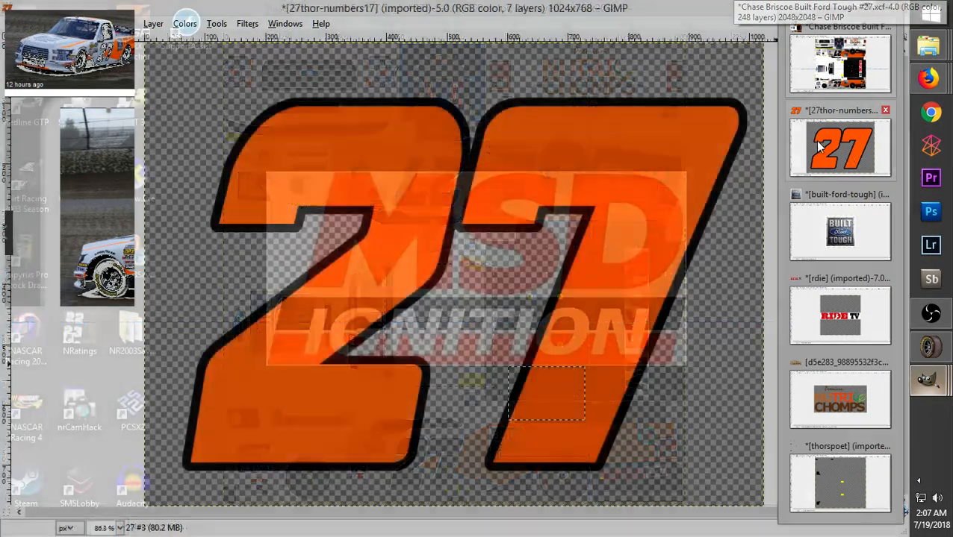
pyautogui.click(815, 140)
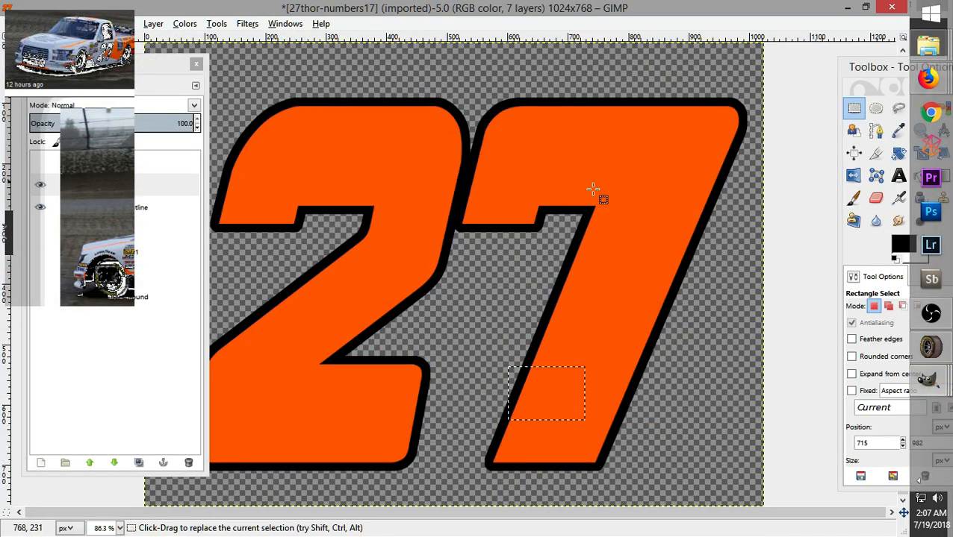
pyautogui.click(142, 205)
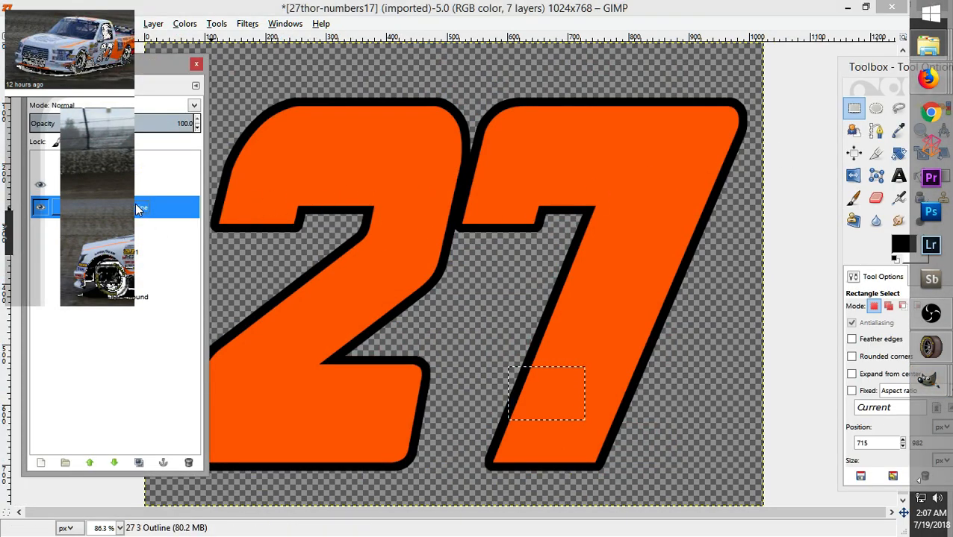
pyautogui.click(135, 190)
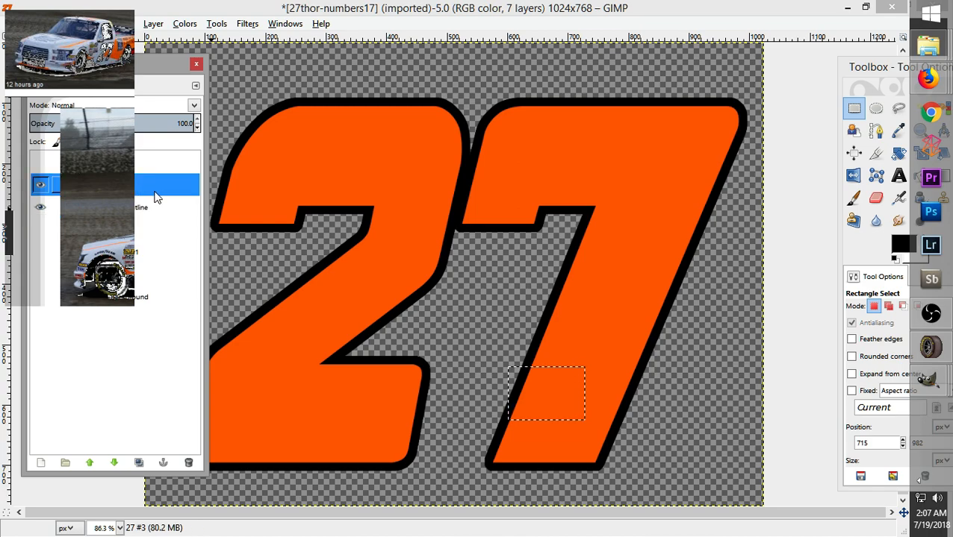
pyautogui.click(42, 184)
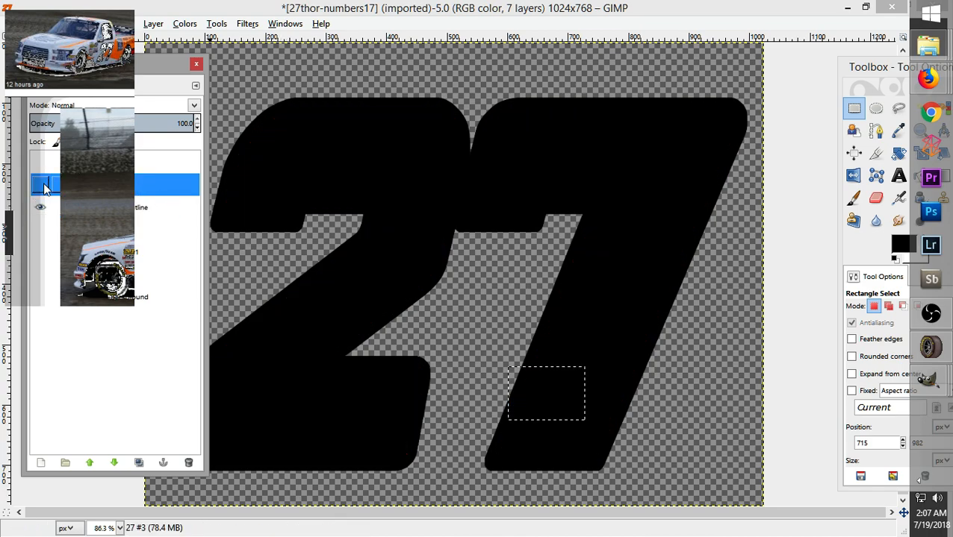
pyautogui.click(42, 183)
# Clear the old selection, move the layers panel aside, and draw a rectangular selection around the entire 27
pyautogui.click(279, 93)
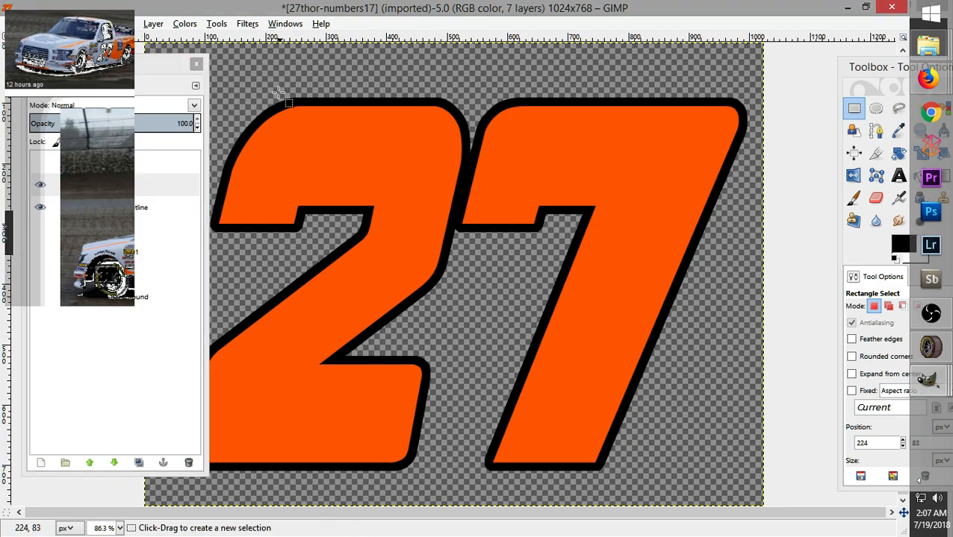
pyautogui.moveTo(148, 69); pyautogui.dragTo(88, 71)
pyautogui.moveTo(243, 131); pyautogui.dragTo(320, 182)
pyautogui.moveTo(434, 252); pyautogui.dragTo(770, 519)
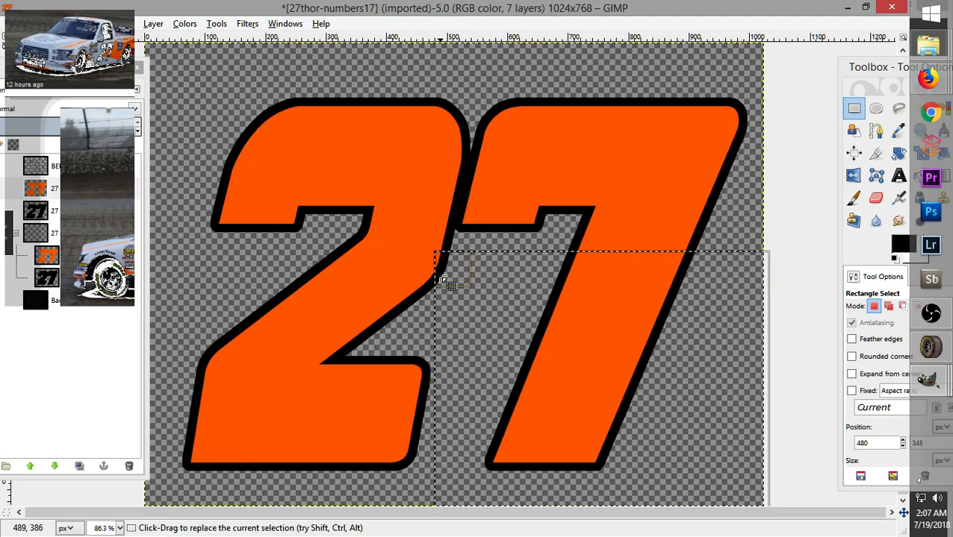
pyautogui.click(444, 282)
pyautogui.click(367, 218)
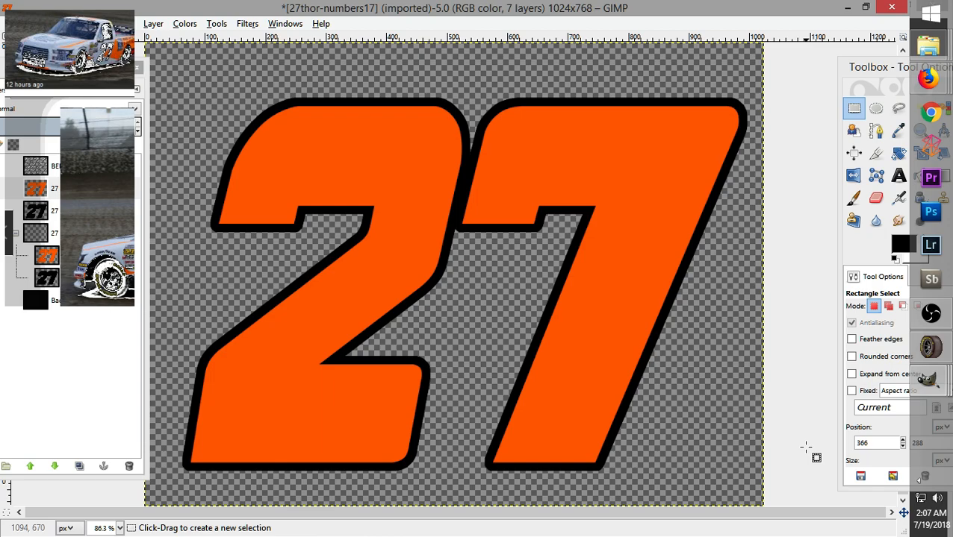
pyautogui.moveTo(814, 491); pyautogui.dragTo(138, 71)
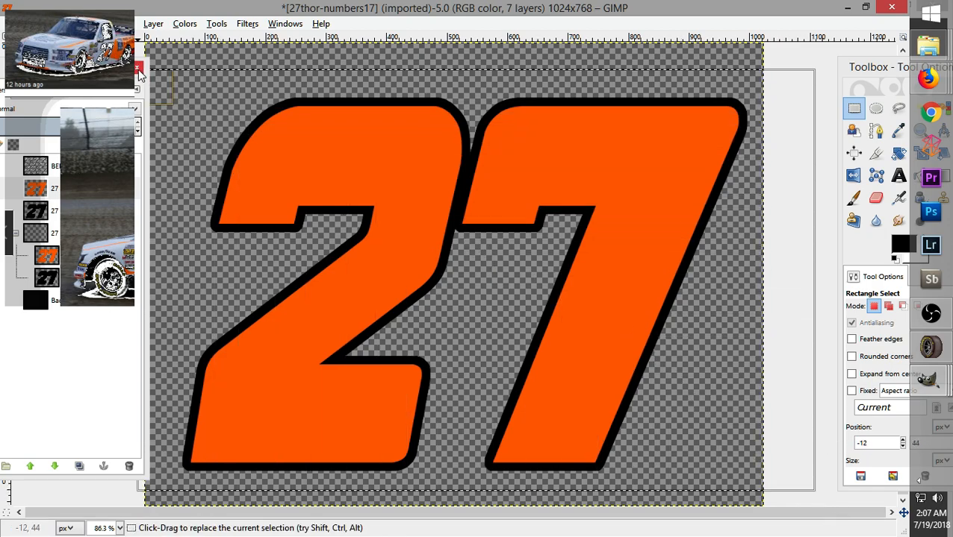
# Cut the orange 27 from its own layer, paste it onto the black outline layer and anchor it there
pyautogui.hotkey('ctrl', 'c')
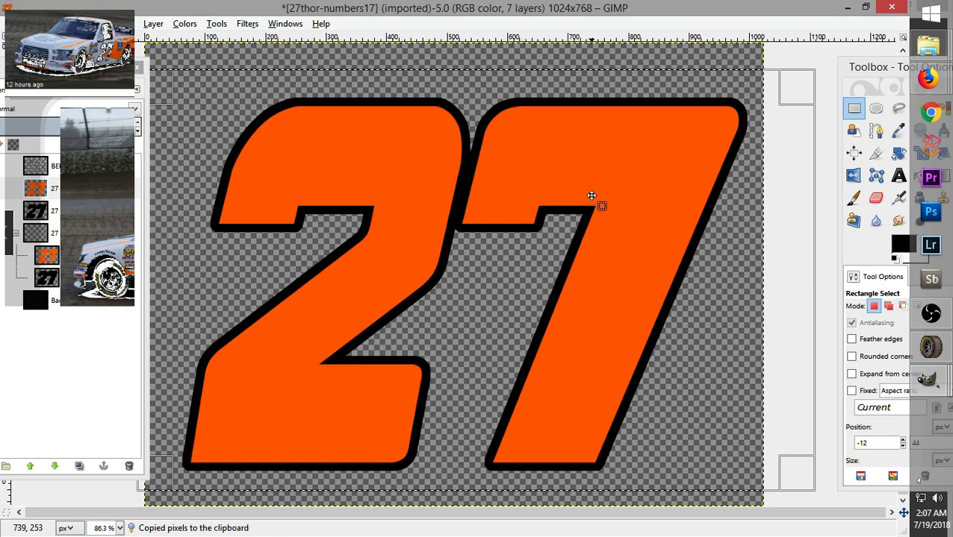
pyautogui.press('Delete')
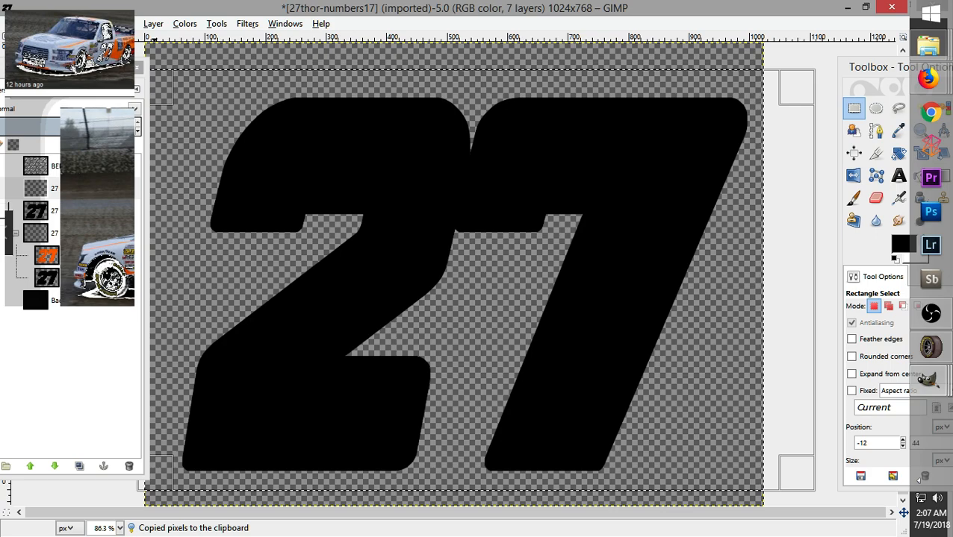
pyautogui.hotkey('ctrl', 'v')
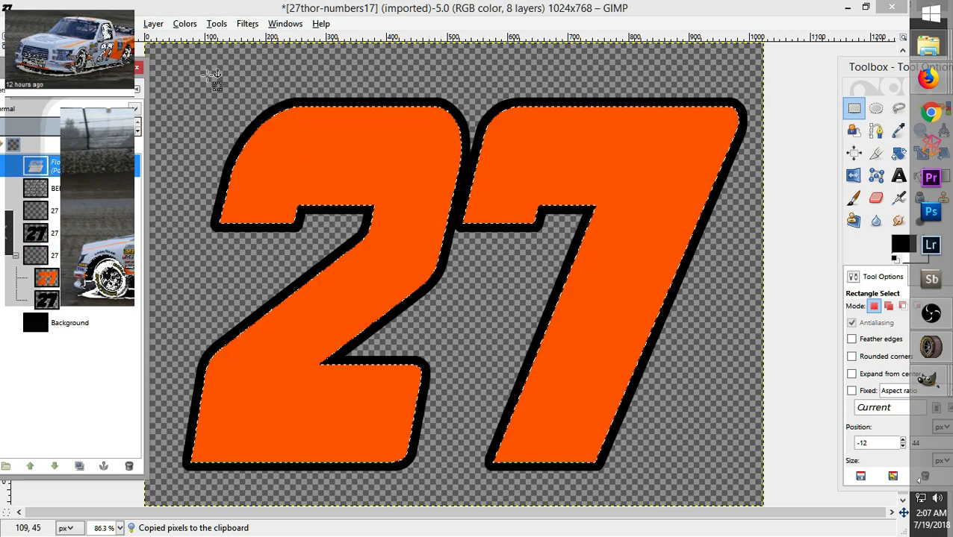
pyautogui.click(216, 65)
# Copy the outlined orange 27 and paste it into the Chase Briscoe Built Ford Tough #27 image, positioned over the truck's roof
pyautogui.moveTo(169, 70); pyautogui.dragTo(782, 493)
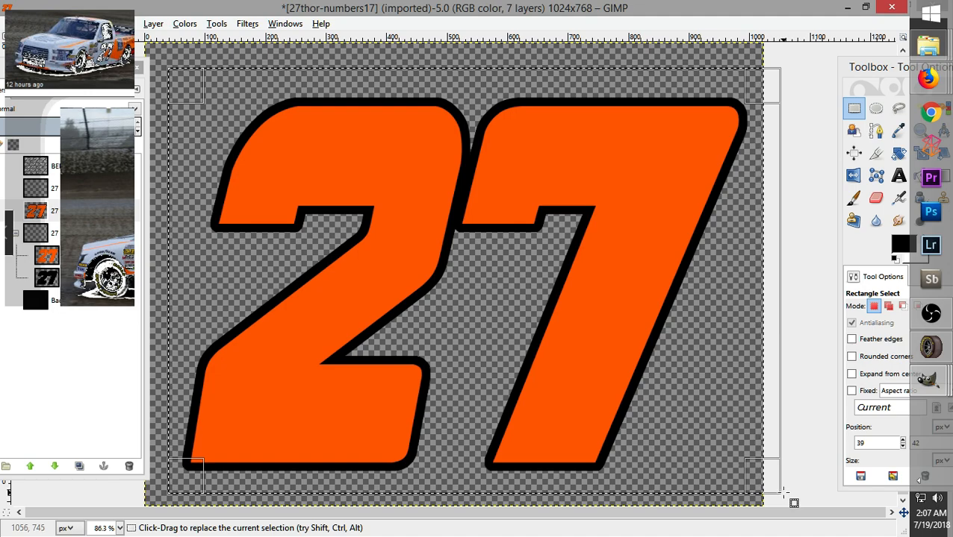
pyautogui.hotkey('ctrl', 'c')
pyautogui.moveTo(927, 381)
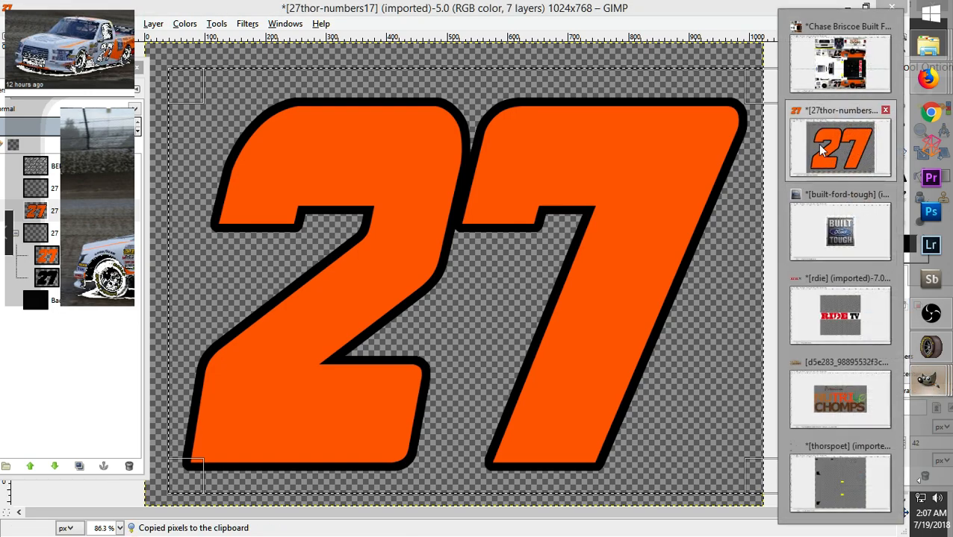
pyautogui.click(839, 64)
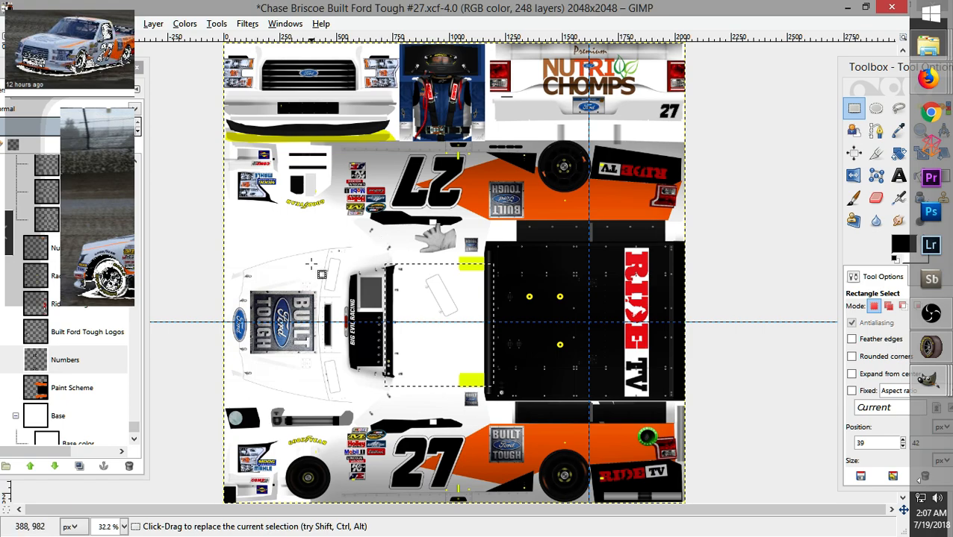
pyautogui.hotkey('ctrl', 'v')
pyautogui.moveTo(428, 267); pyautogui.dragTo(425, 302)
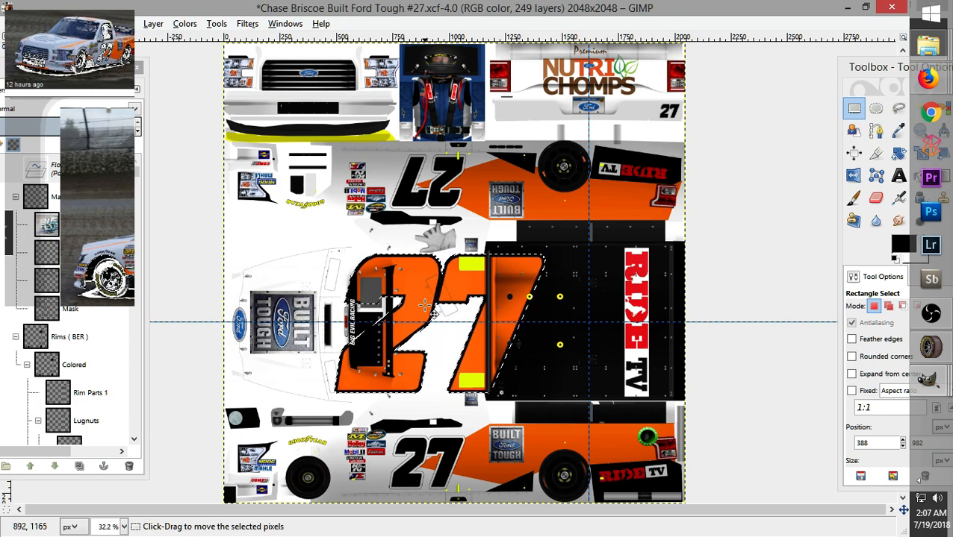
# Scale the pasted 27 down in two passes to 532 × 479 pixels with cubic interpolation
pyautogui.rightClick(426, 313)
pyautogui.moveTo(471, 388)
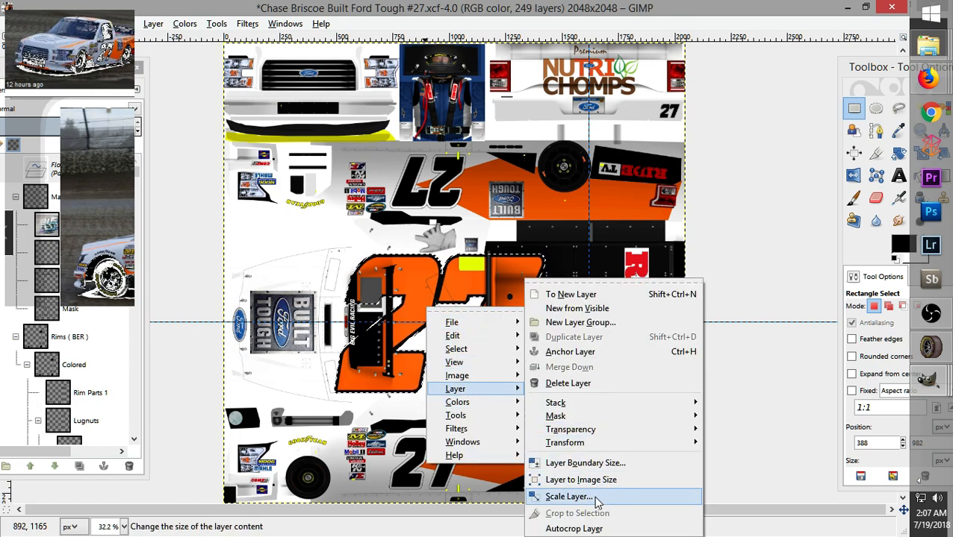
pyautogui.click(569, 496)
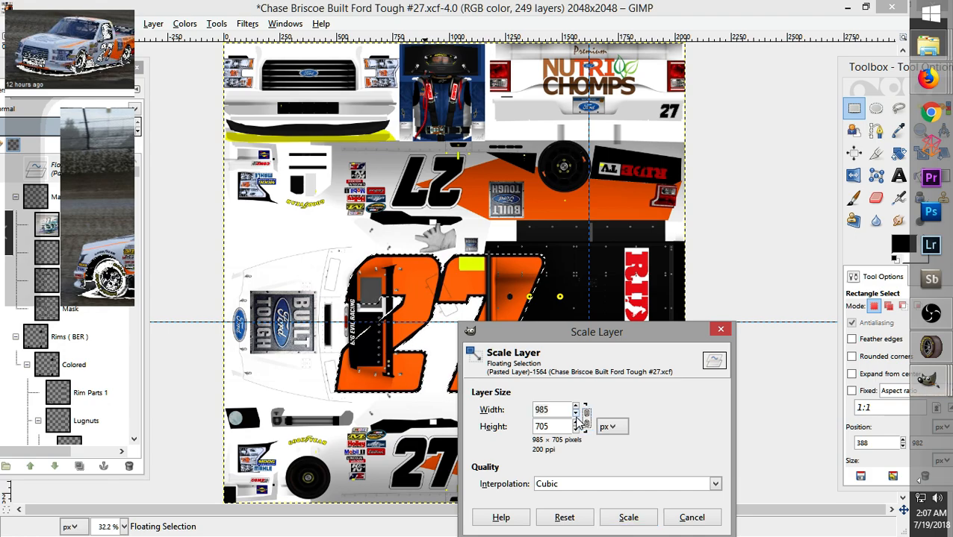
pyautogui.click(575, 415)
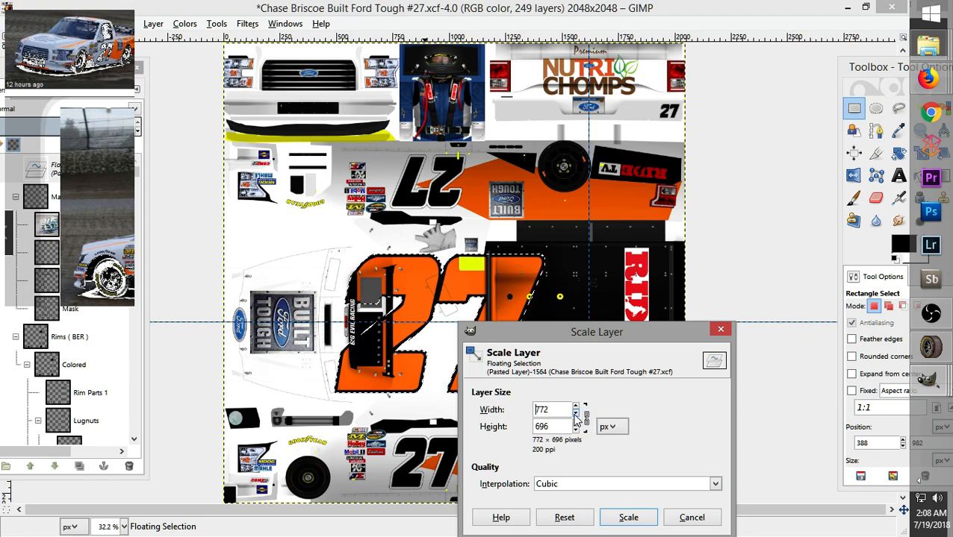
pyautogui.click(628, 518)
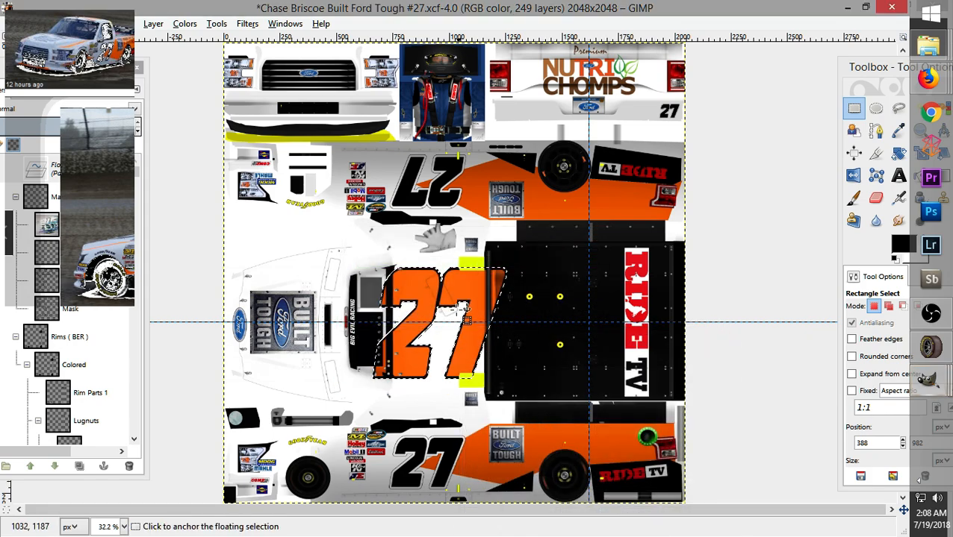
pyautogui.rightClick(450, 297)
pyautogui.moveTo(497, 372)
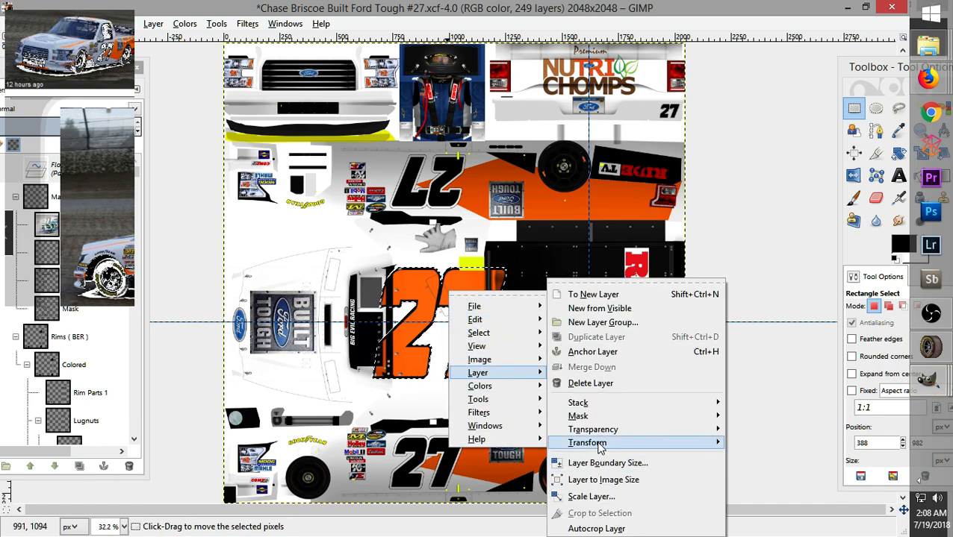
pyautogui.click(600, 498)
pyautogui.click(580, 415)
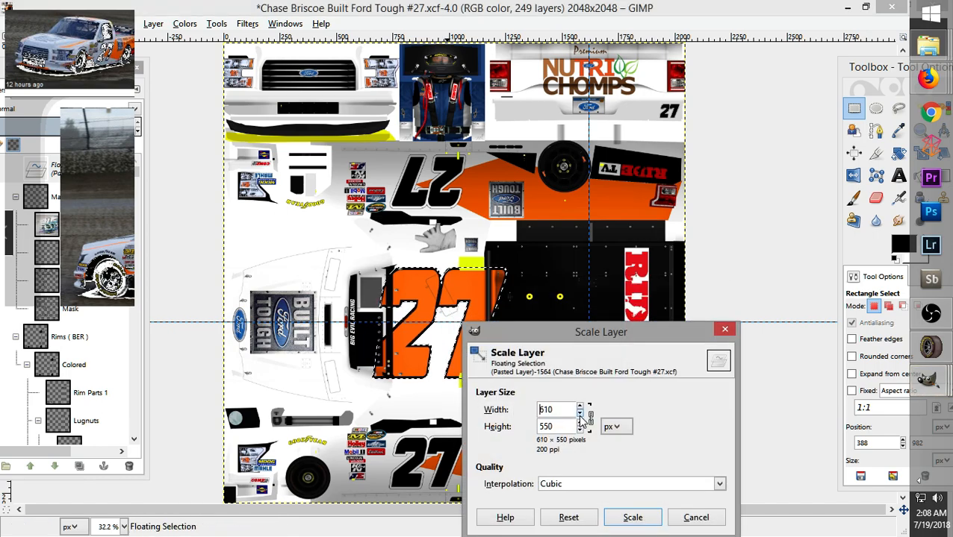
pyautogui.click(646, 517)
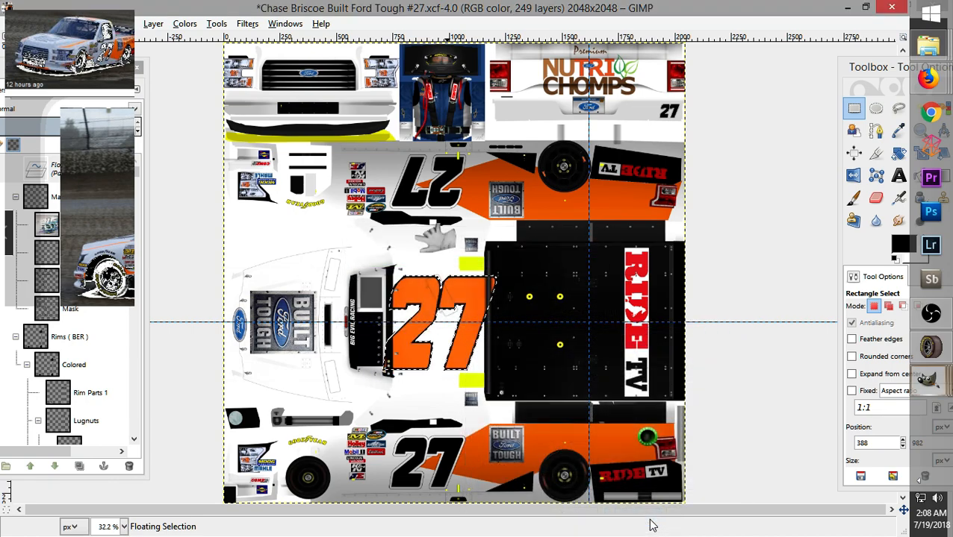
# Shrink the pasted 27 to 405 × 365 pixels with the Scale tool and centre it on the white roof
pyautogui.rightClick(462, 299)
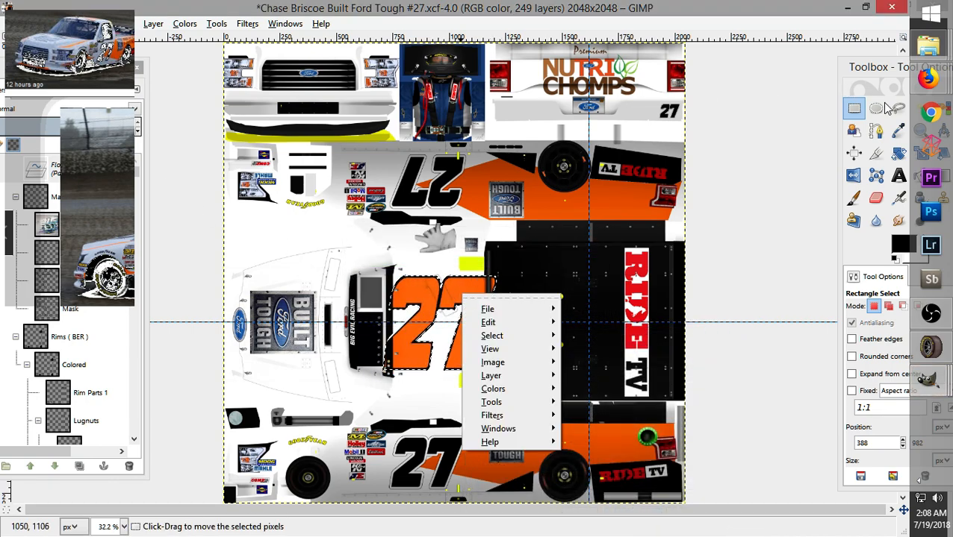
pyautogui.click(881, 75)
pyautogui.moveTo(878, 73); pyautogui.dragTo(804, 73)
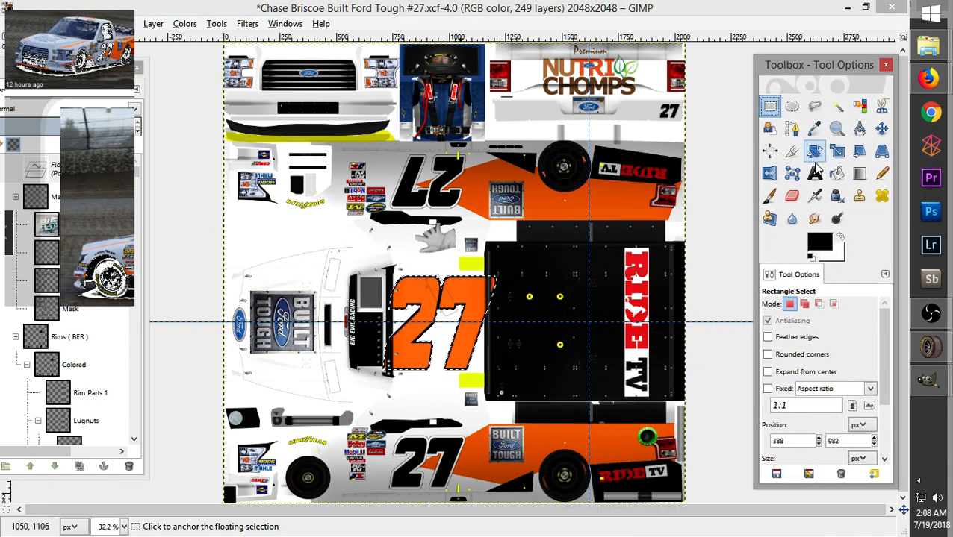
pyautogui.click(837, 151)
pyautogui.click(484, 308)
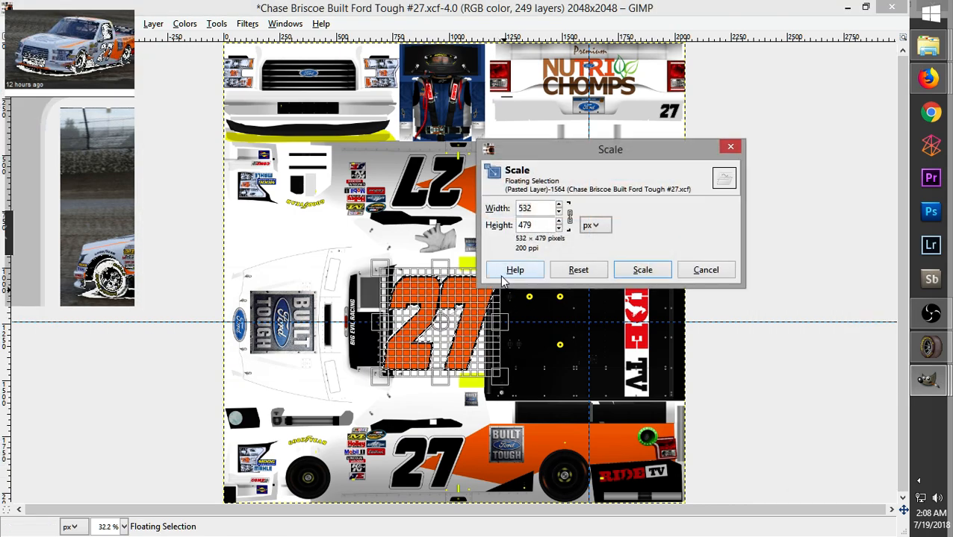
pyautogui.moveTo(486, 370); pyautogui.dragTo(473, 359)
pyautogui.click(620, 273)
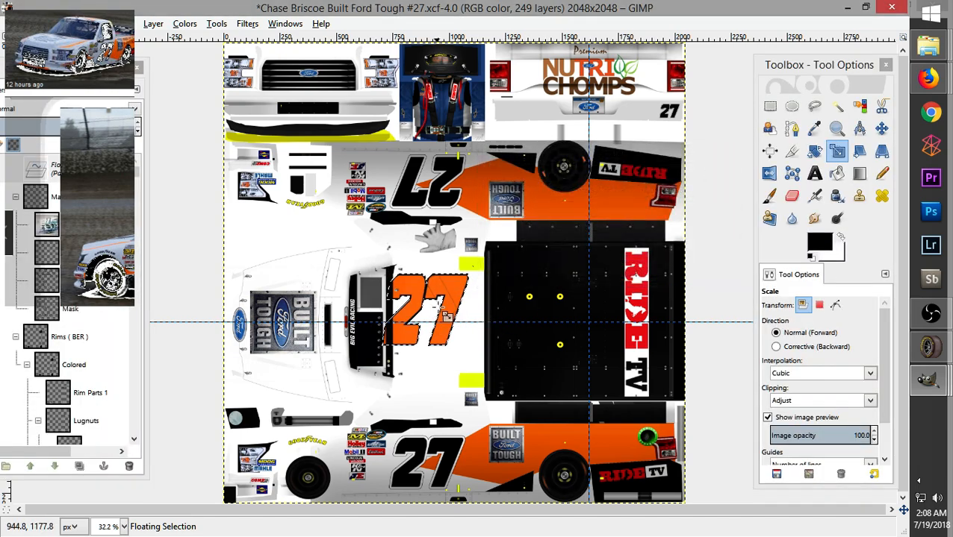
pyautogui.press('r')
pyautogui.moveTo(458, 298); pyautogui.dragTo(468, 303)
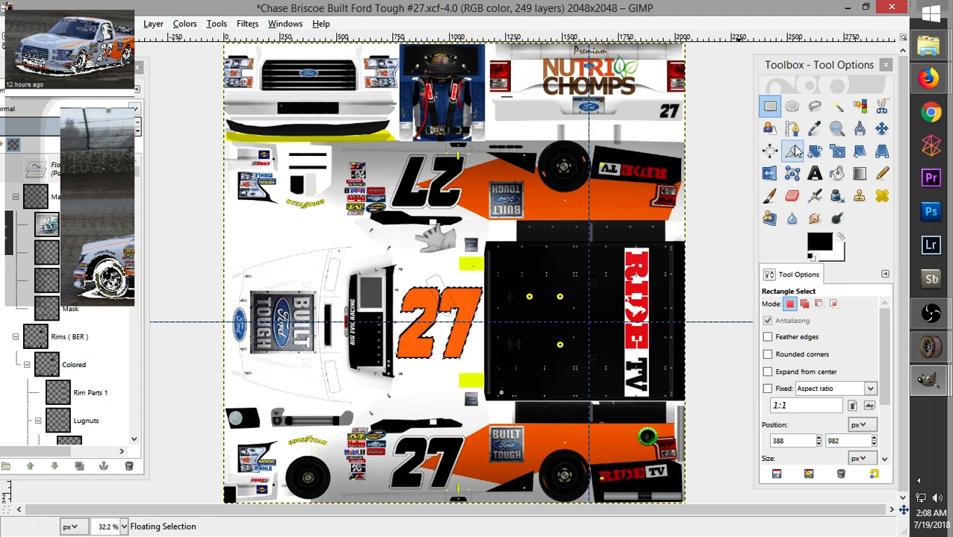
pyautogui.click(837, 152)
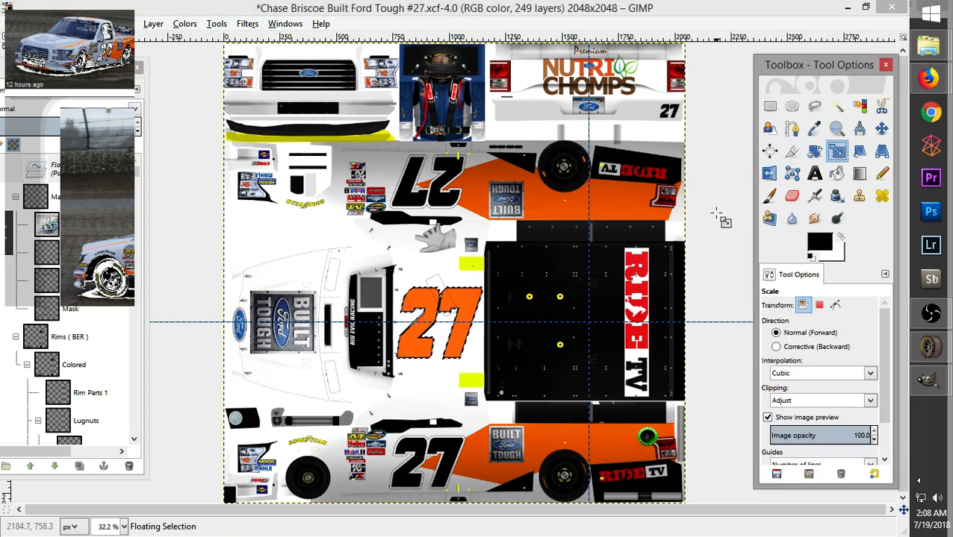
pyautogui.click(470, 314)
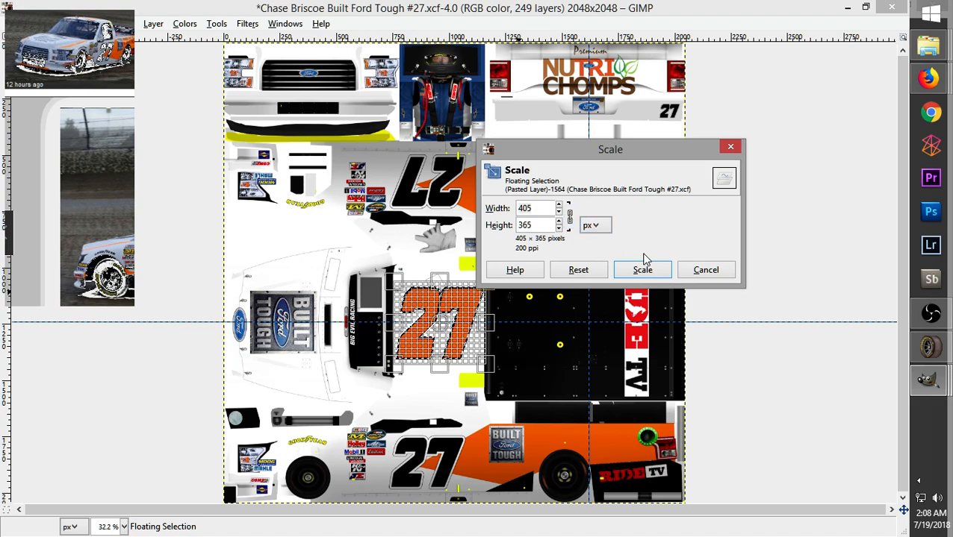
pyautogui.click(705, 269)
# Shear the pasted 27 with an X magnitude of 10 and a Y magnitude of 0
pyautogui.click(860, 152)
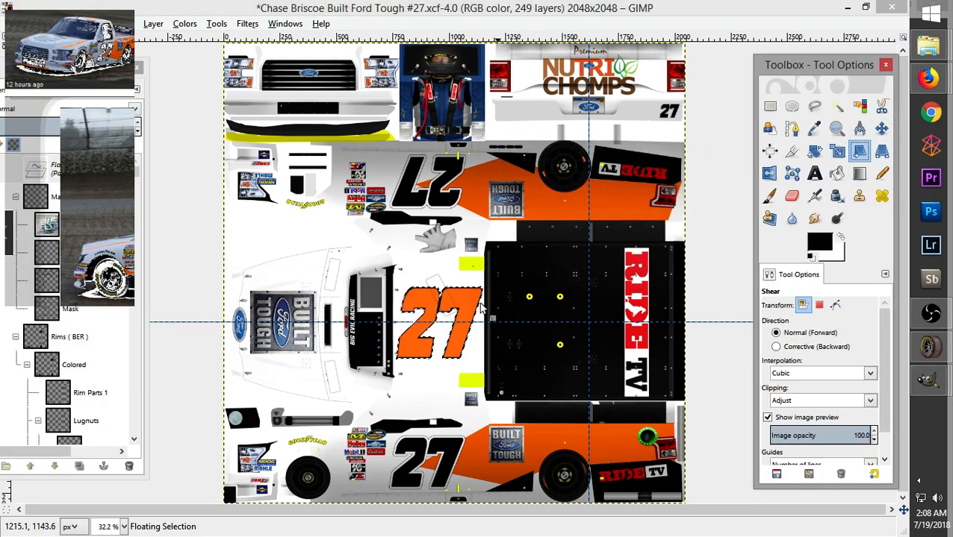
pyautogui.click(500, 310)
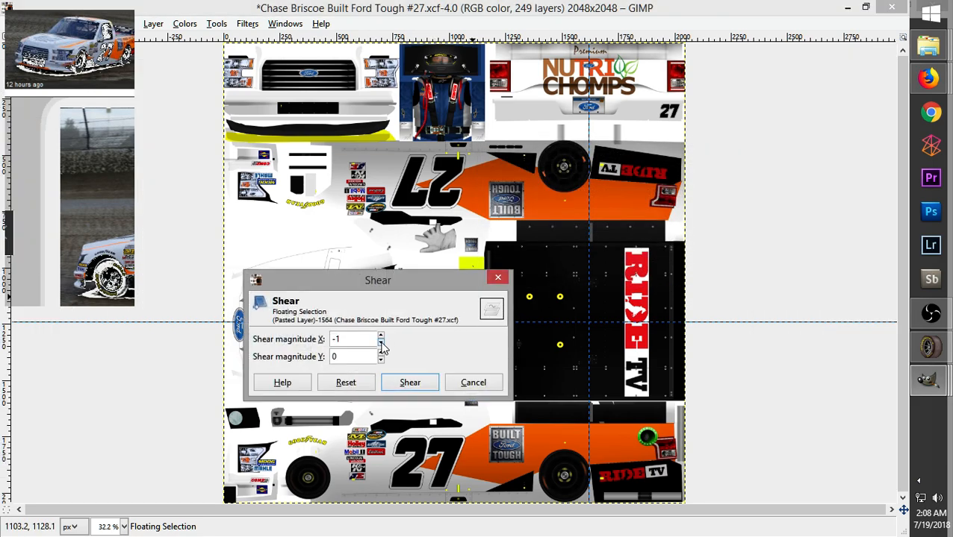
pyautogui.moveTo(401, 282); pyautogui.dragTo(419, 323)
pyautogui.click(399, 377)
pyautogui.click(399, 377)
pyautogui.click(399, 377)
pyautogui.click(399, 377)
pyautogui.click(399, 377)
pyautogui.click(399, 377)
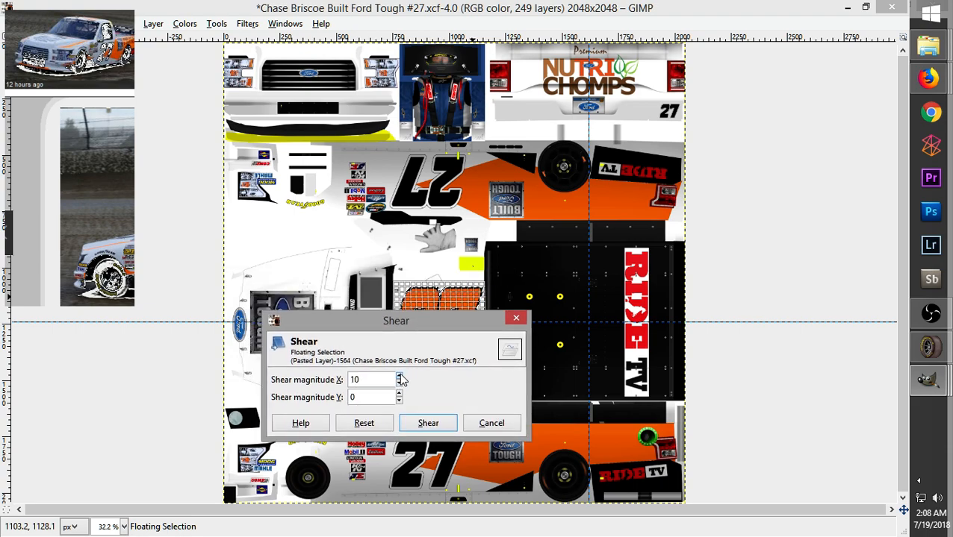
pyautogui.click(428, 424)
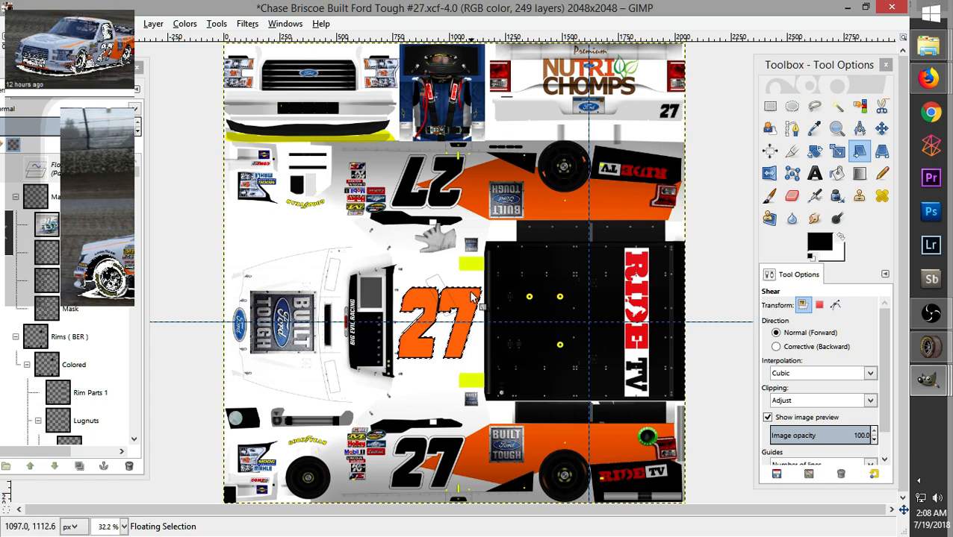
# Scale the sheared 27 slightly narrower while keeping its height at 365 pixels, and anchor it on the roof in the Numbers layer
pyautogui.press('r')
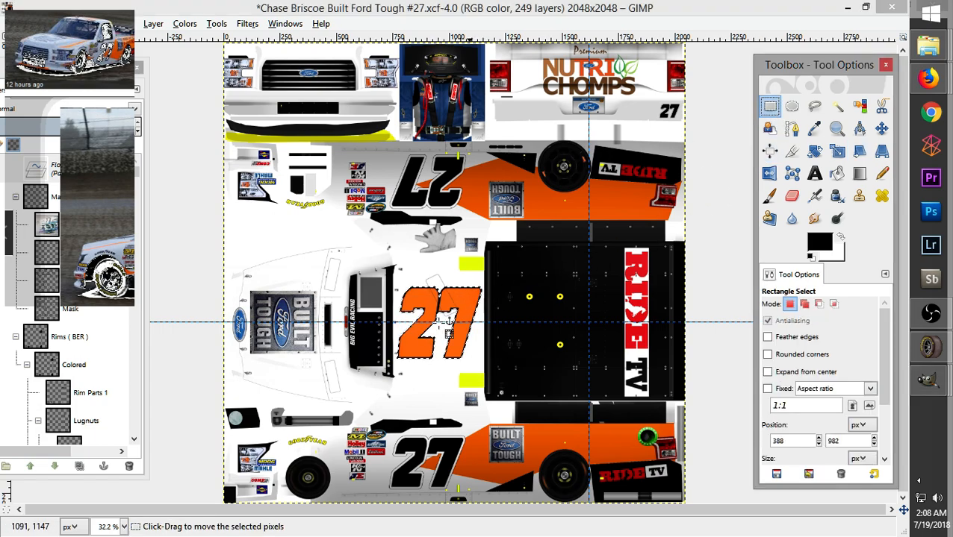
pyautogui.rightClick(471, 311)
pyautogui.moveTo(523, 385)
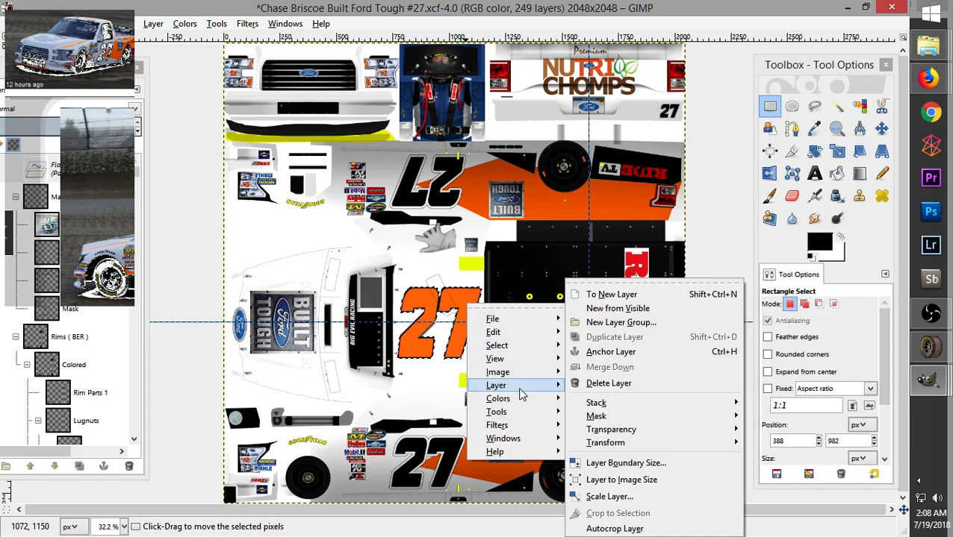
pyautogui.click(607, 497)
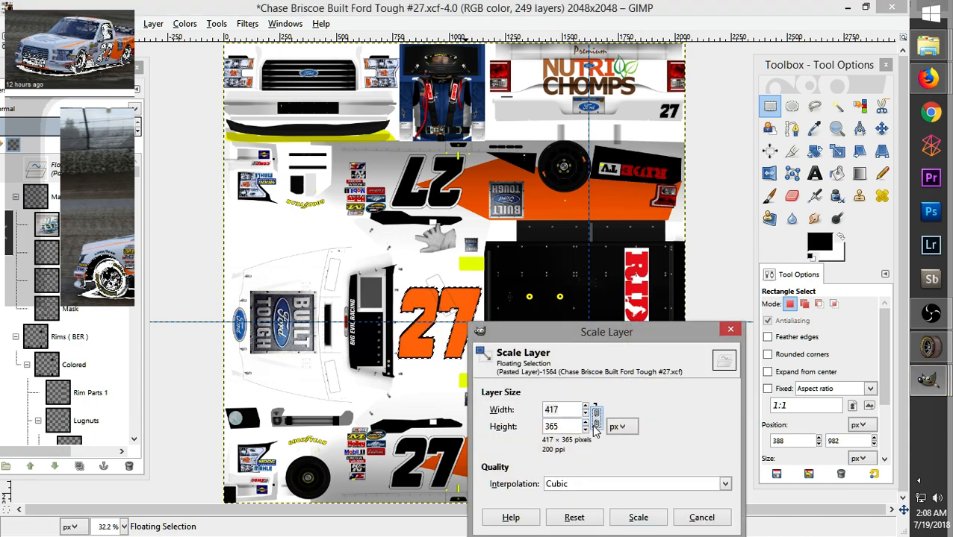
pyautogui.click(585, 415)
pyautogui.click(585, 415)
pyautogui.click(585, 415)
pyautogui.click(585, 415)
pyautogui.click(586, 415)
pyautogui.click(586, 415)
pyautogui.click(586, 415)
pyautogui.click(585, 415)
pyautogui.click(585, 415)
pyautogui.click(585, 415)
pyautogui.click(585, 416)
pyautogui.click(586, 415)
pyautogui.click(585, 415)
pyautogui.click(585, 415)
pyautogui.click(638, 518)
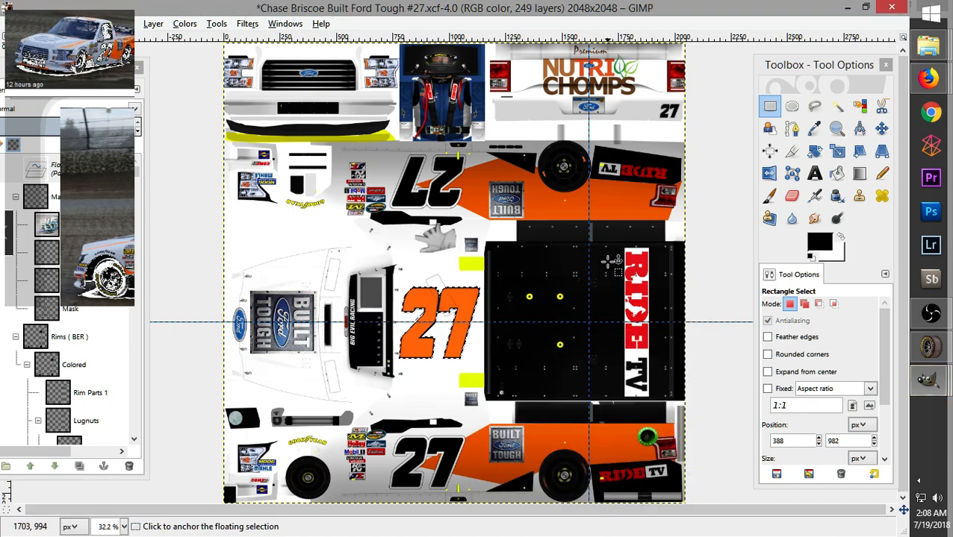
pyautogui.click(402, 234)
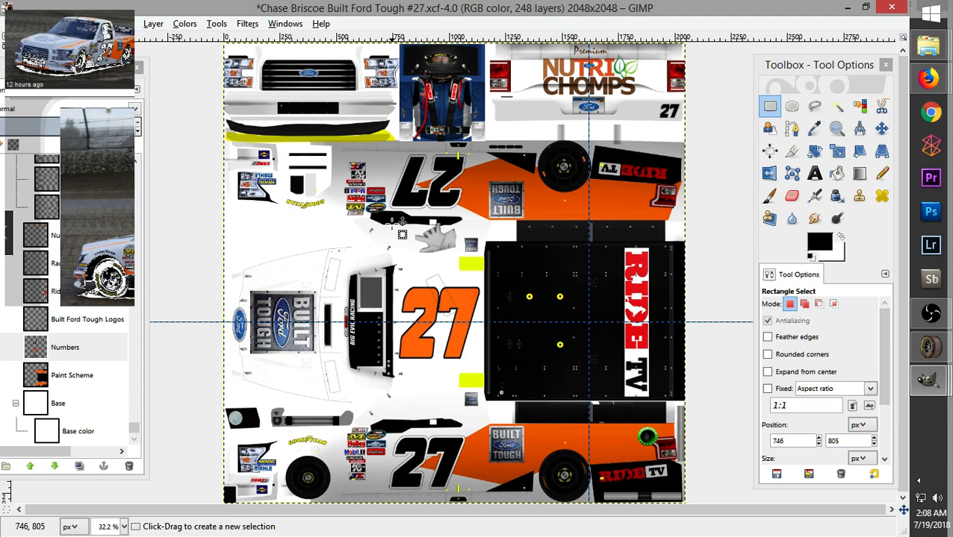
# Check the Chase Briscoe Eldora reference photos in Firefox, return to the truck template and close the LG Stylo 3 folder window
pyautogui.moveTo(927, 78)
pyautogui.click(805, 88)
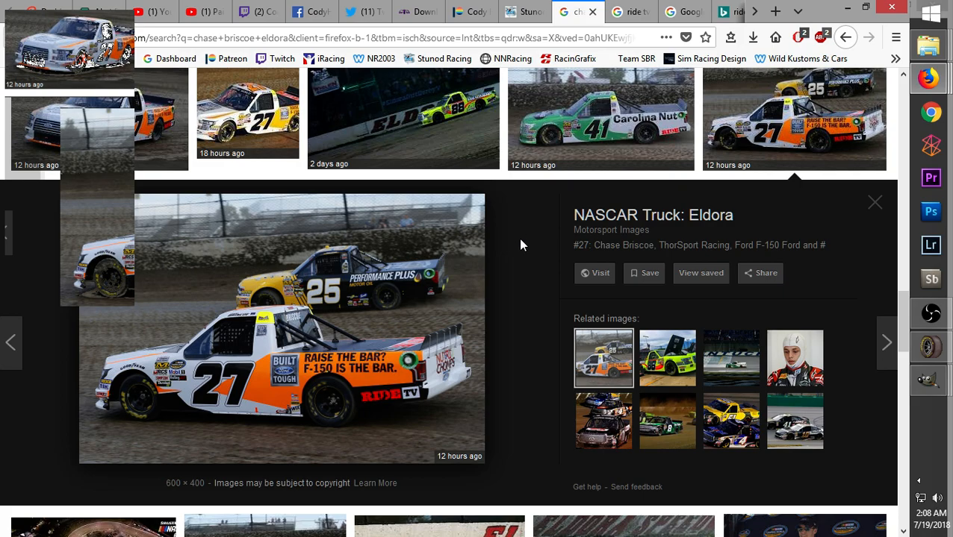
pyautogui.click(223, 109)
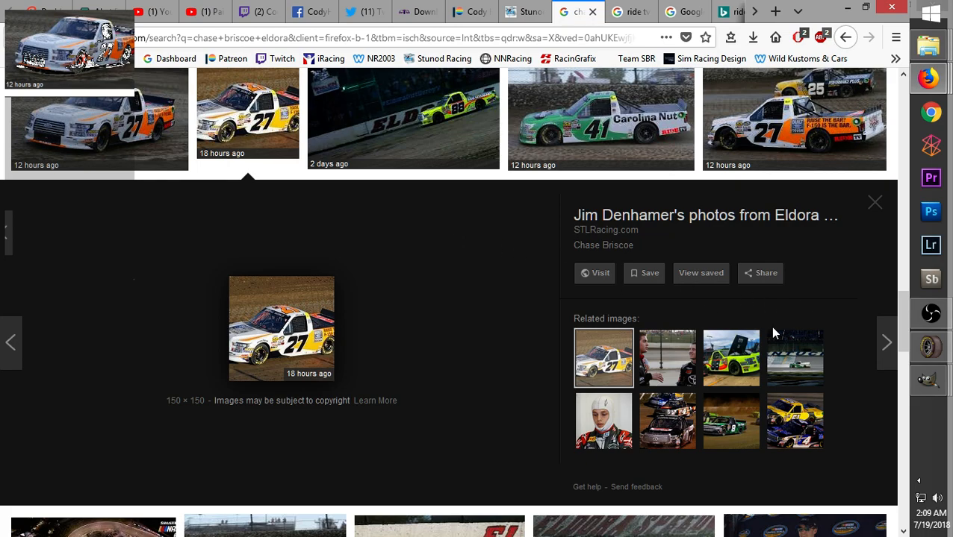
pyautogui.moveTo(945, 385)
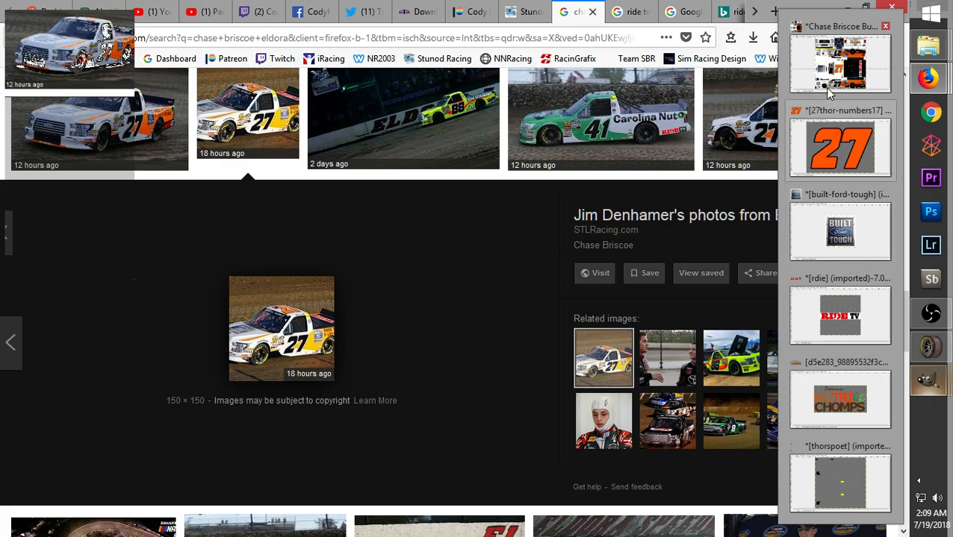
pyautogui.click(840, 64)
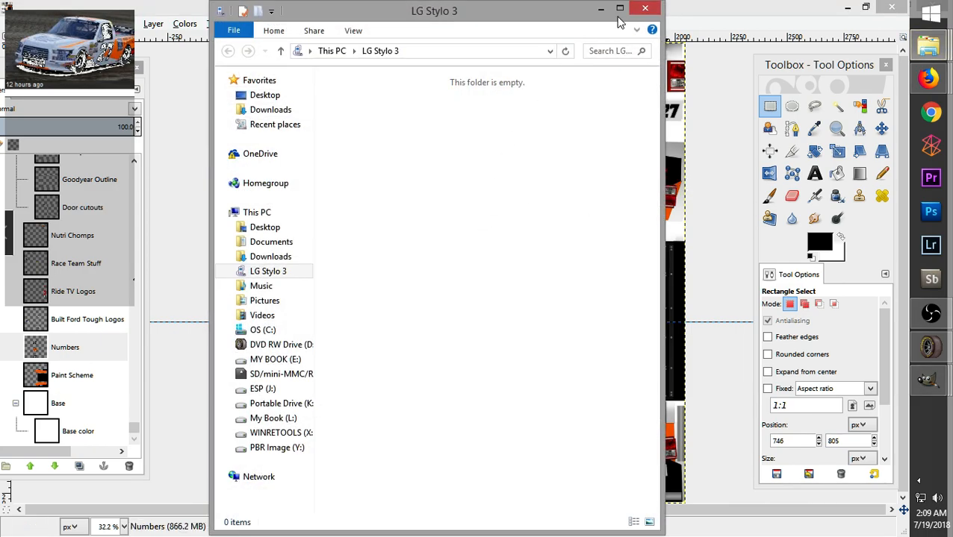
pyautogui.click(651, 12)
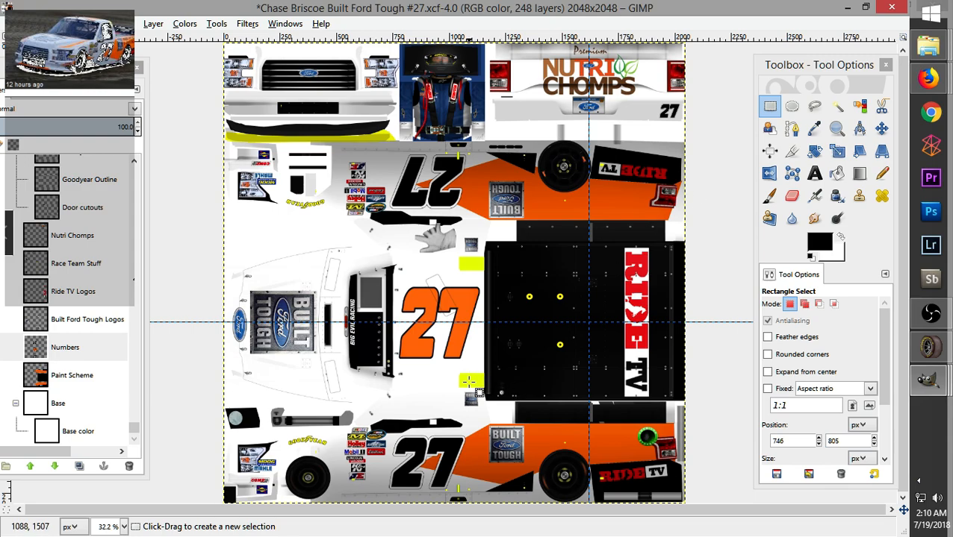
# Compare the Chase Briscoe #27 Eldora photos in Firefox with the truck's 3D preview in the NR2003 Opponent Manager
pyautogui.moveTo(928, 77)
pyautogui.click(818, 63)
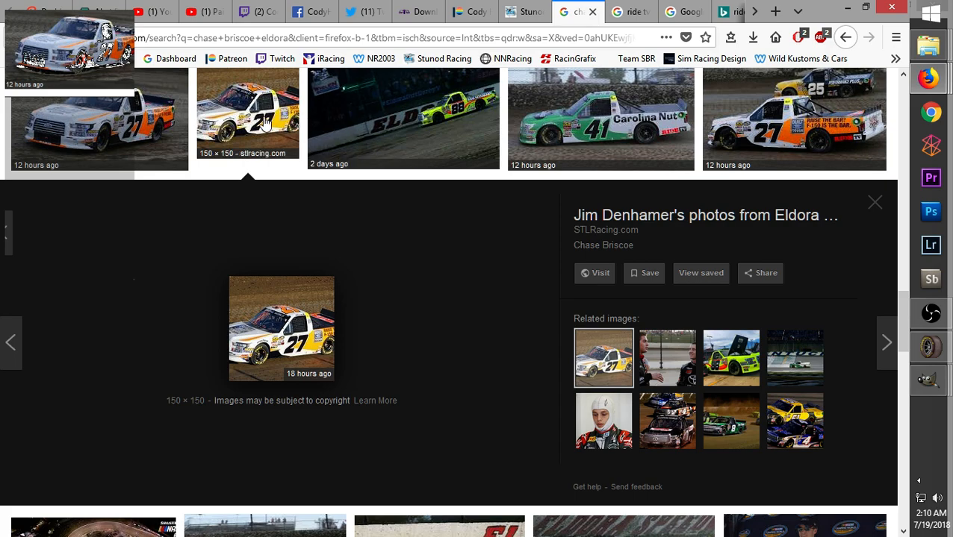
pyautogui.press('Left')
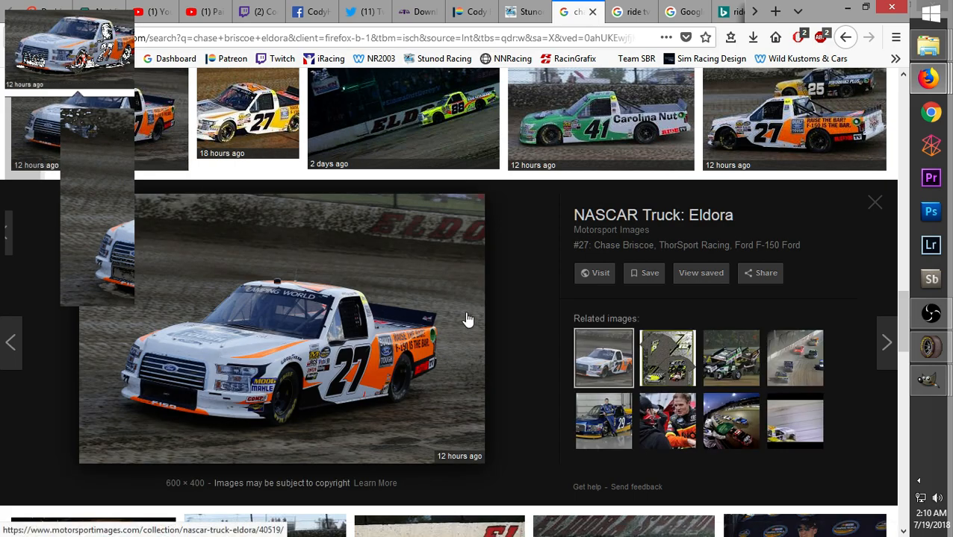
pyautogui.click(793, 124)
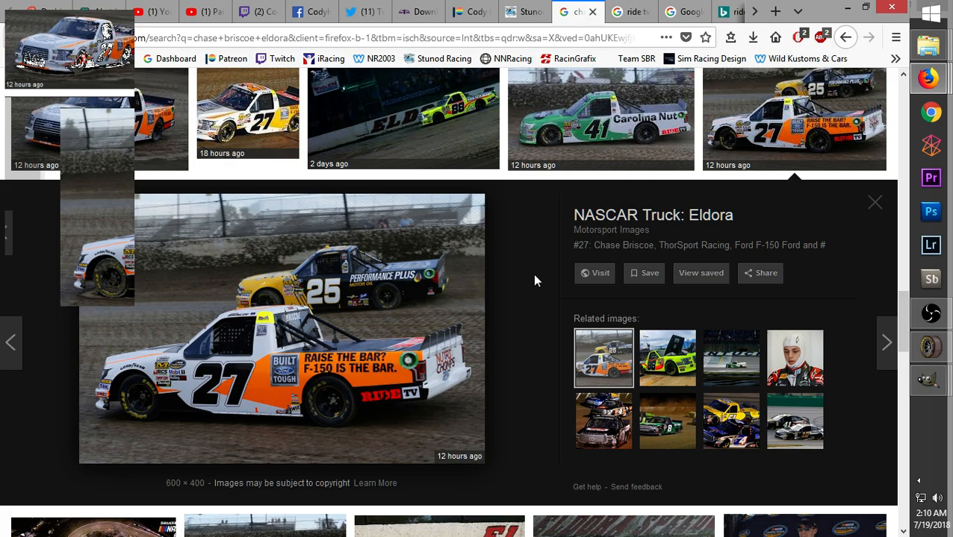
pyautogui.click(537, 10)
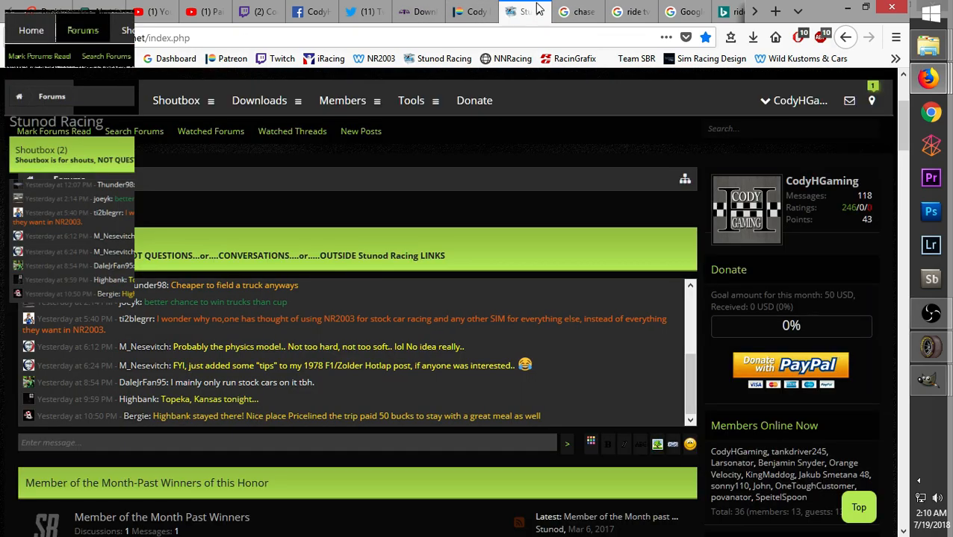
pyautogui.click(588, 9)
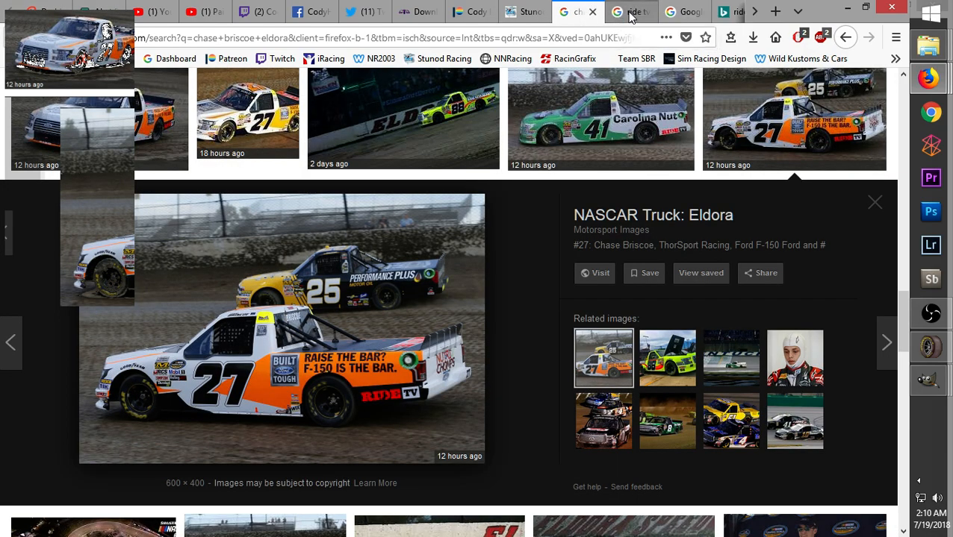
pyautogui.click(930, 347)
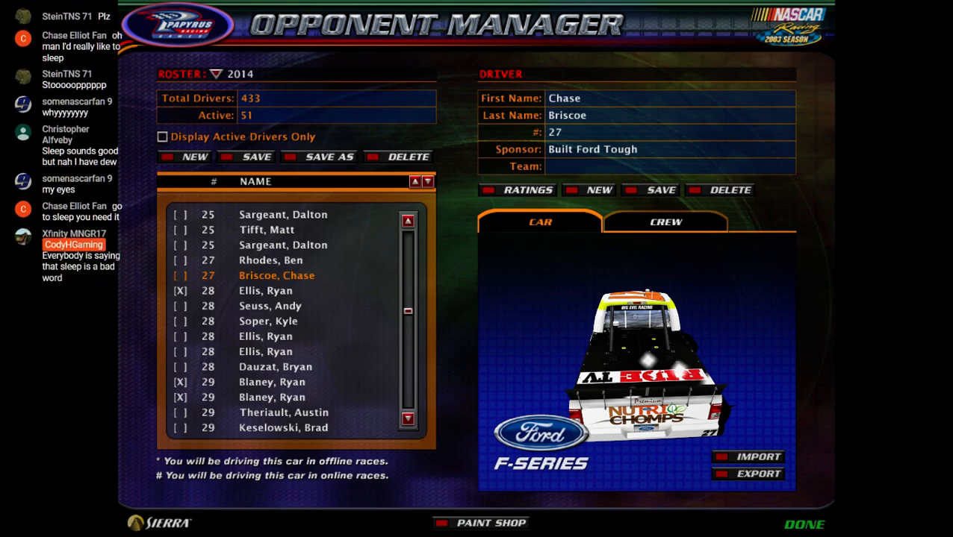
pyautogui.hotkey('alt', 'Tab')
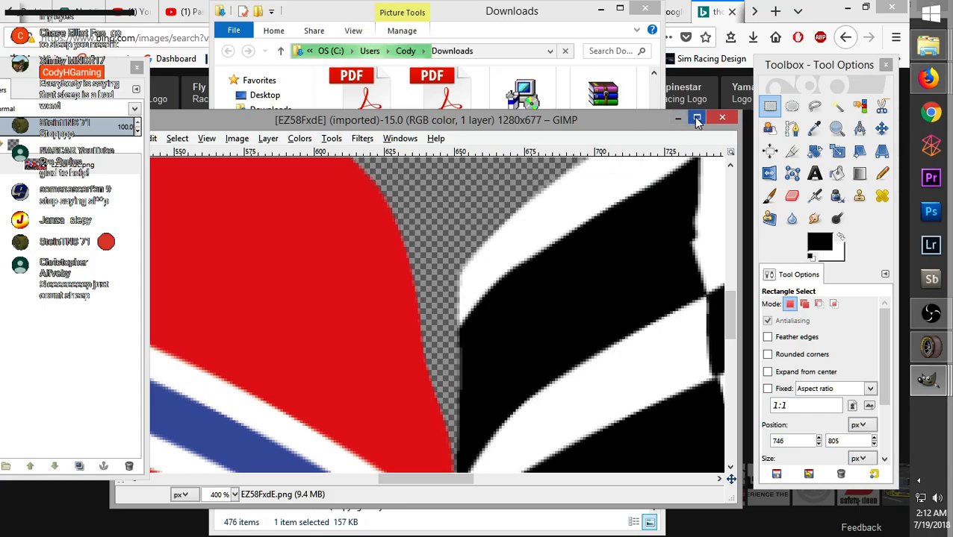
# Copy the whole ThorSport Racing logo from its image and return to the Chase Briscoe truck template
pyautogui.press('super+Up')
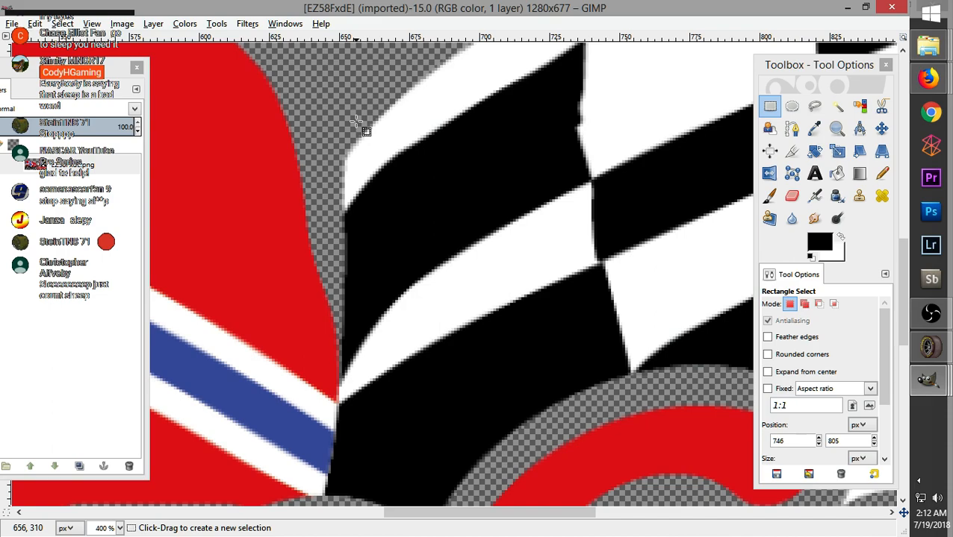
pyautogui.scroll(-6, 357, 121)
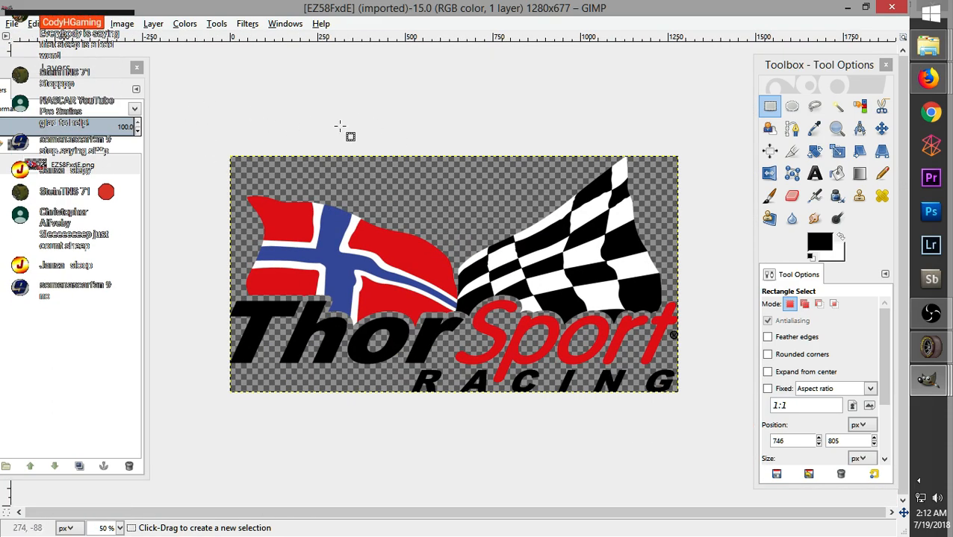
pyautogui.moveTo(176, 128); pyautogui.dragTo(742, 430)
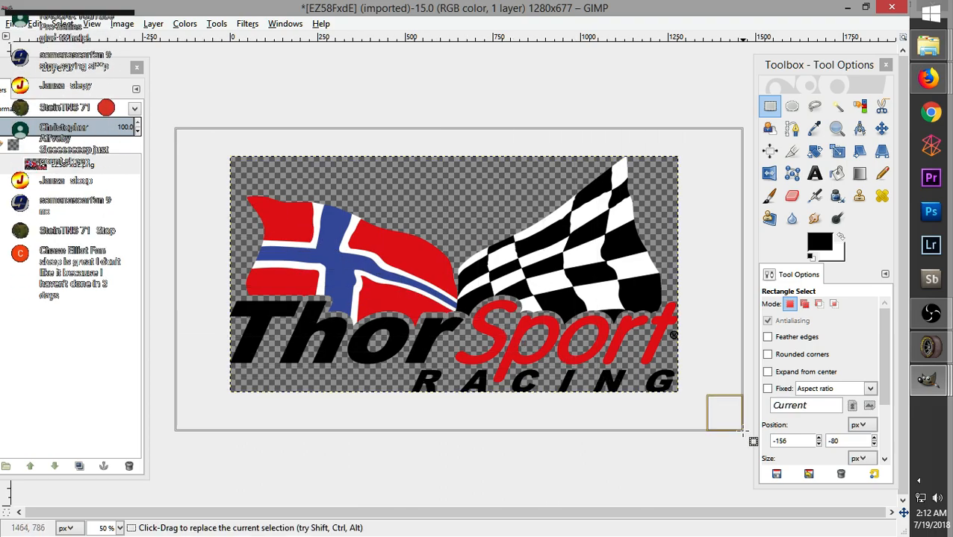
pyautogui.hotkey('ctrl', 'c')
pyautogui.moveTo(928, 380)
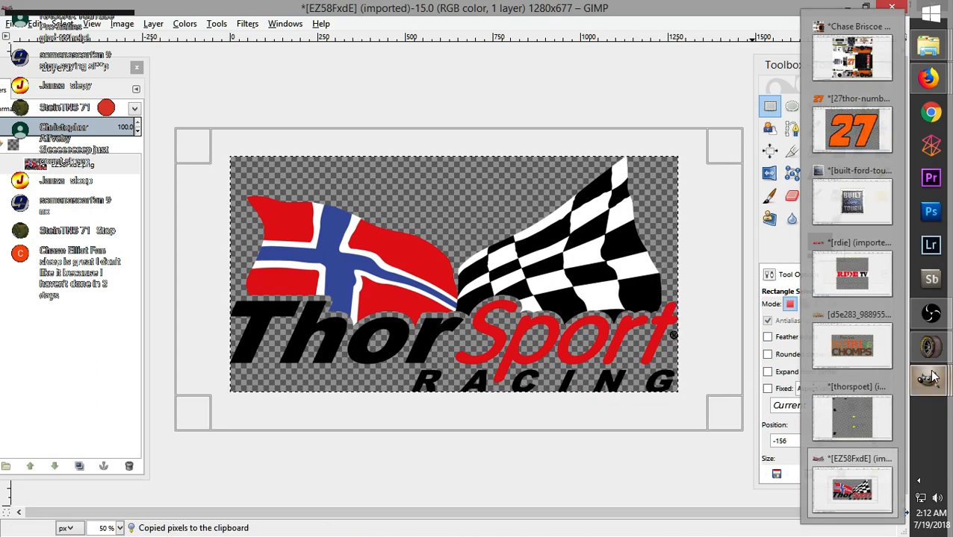
pyautogui.click(850, 57)
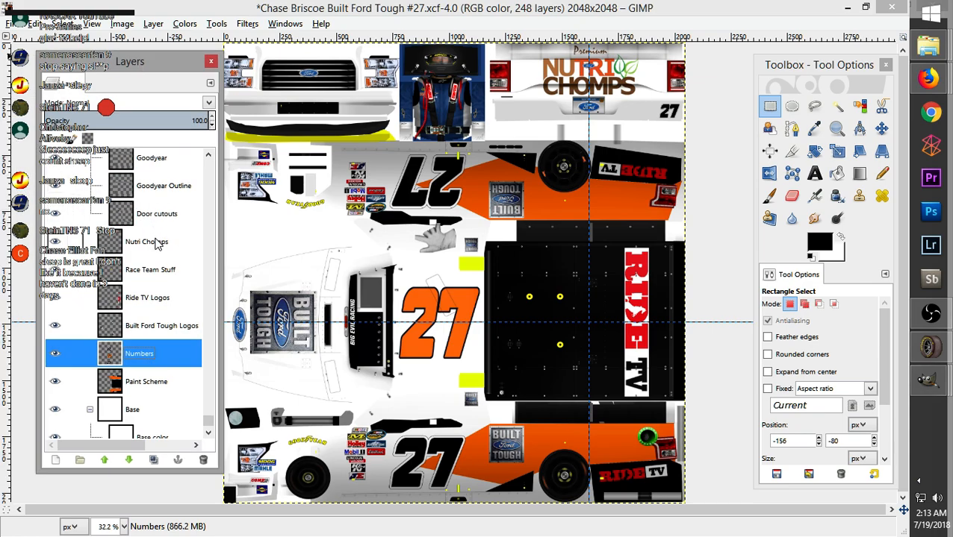
# Hide and reshow the Nutri Chomps, Race Team Stuff and Ride TV Logos layers to check what each contains
pyautogui.click(155, 243)
pyautogui.click(57, 241)
pyautogui.click(57, 241)
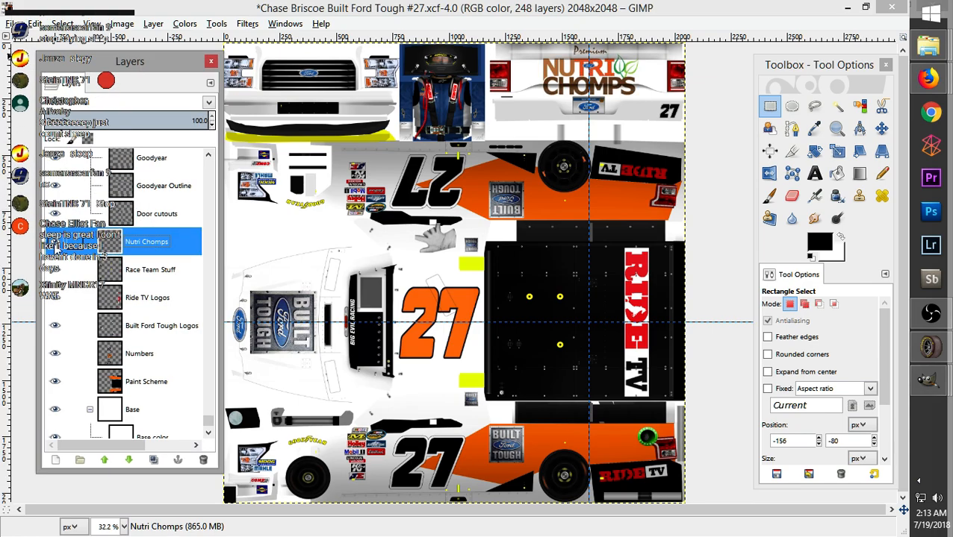
pyautogui.click(57, 274)
pyautogui.click(57, 274)
pyautogui.click(56, 299)
pyautogui.click(56, 298)
# Rename the Race Team Stuff layer as ThorSport Racing Colors
pyautogui.click(156, 273)
pyautogui.rightClick(157, 273)
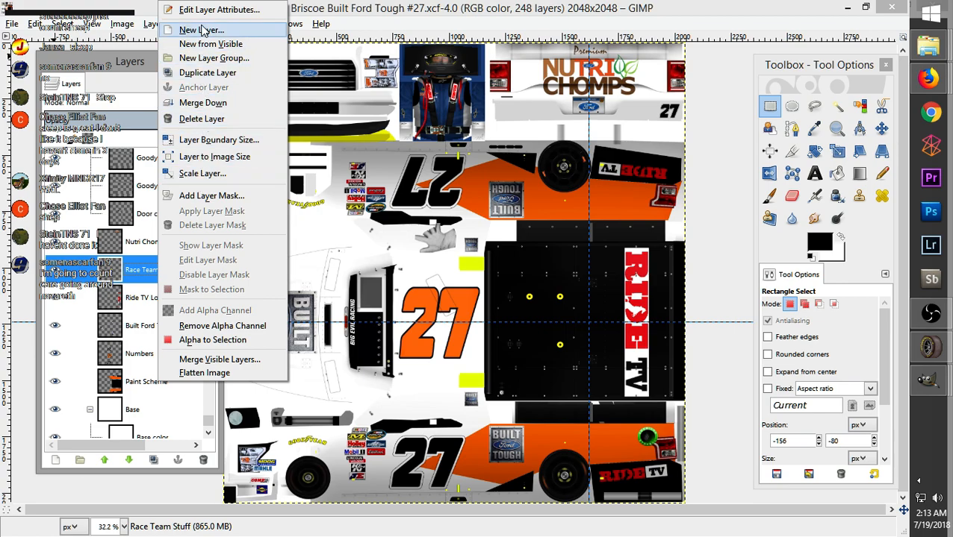
pyautogui.click(219, 9)
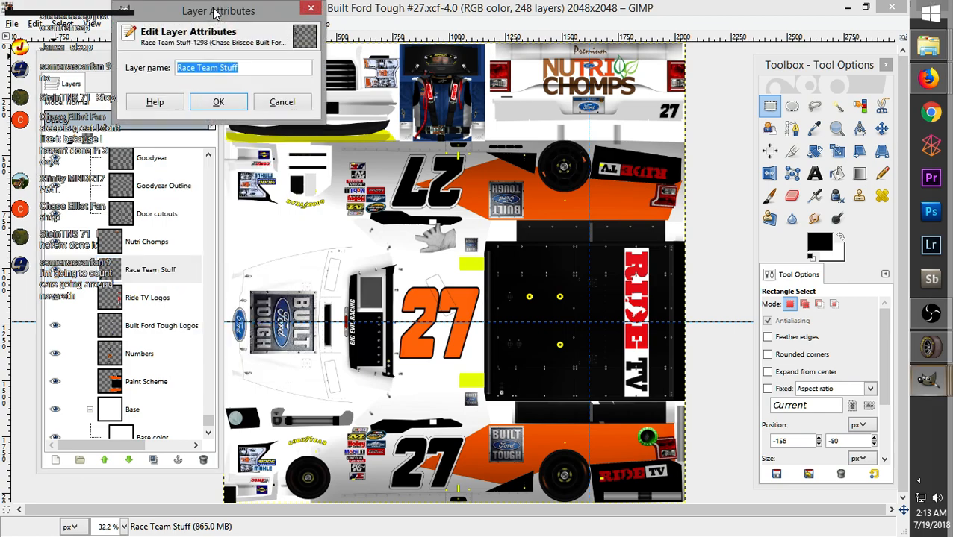
pyautogui.write('ThorSpro')
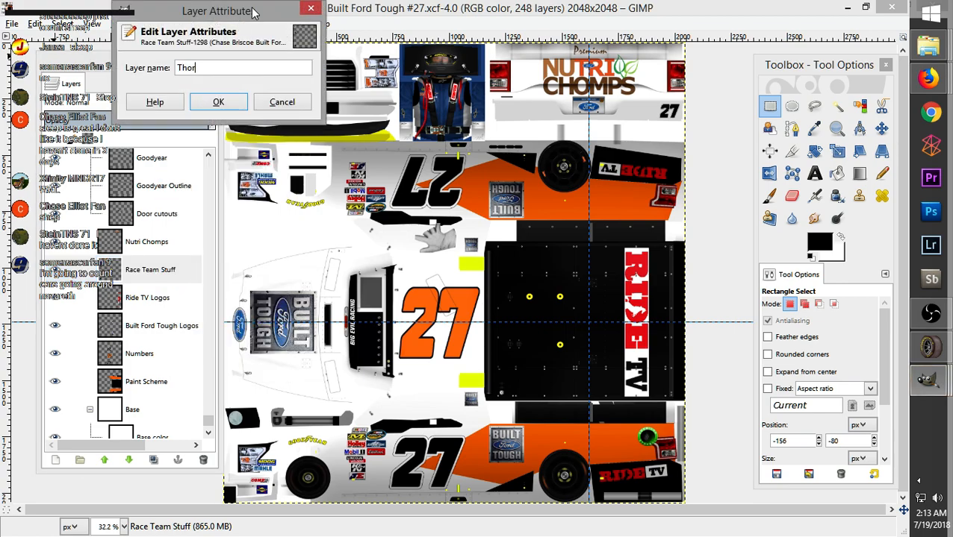
pyautogui.press('BackSpace')
pyautogui.press('BackSpace')
pyautogui.write('ort Racing')
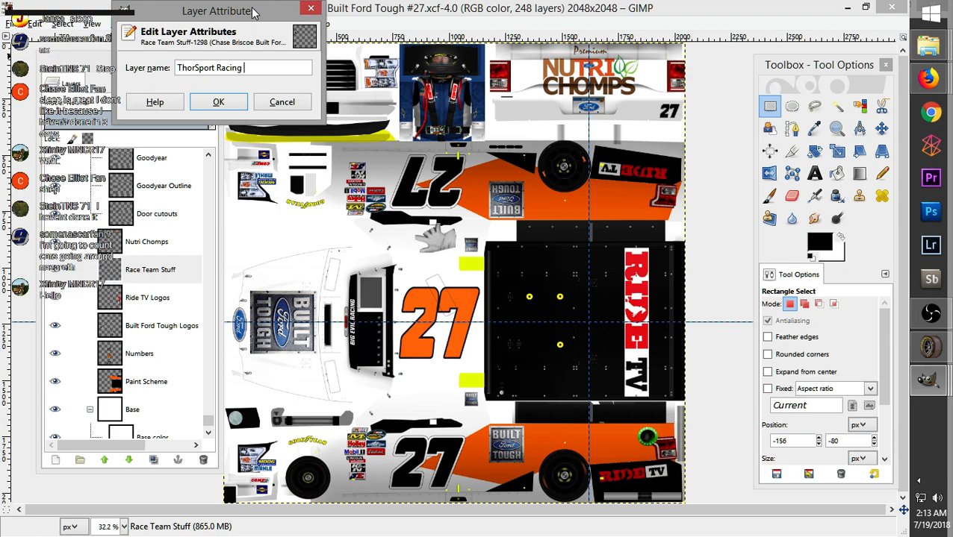
pyautogui.write(' Colors')
pyautogui.click(217, 102)
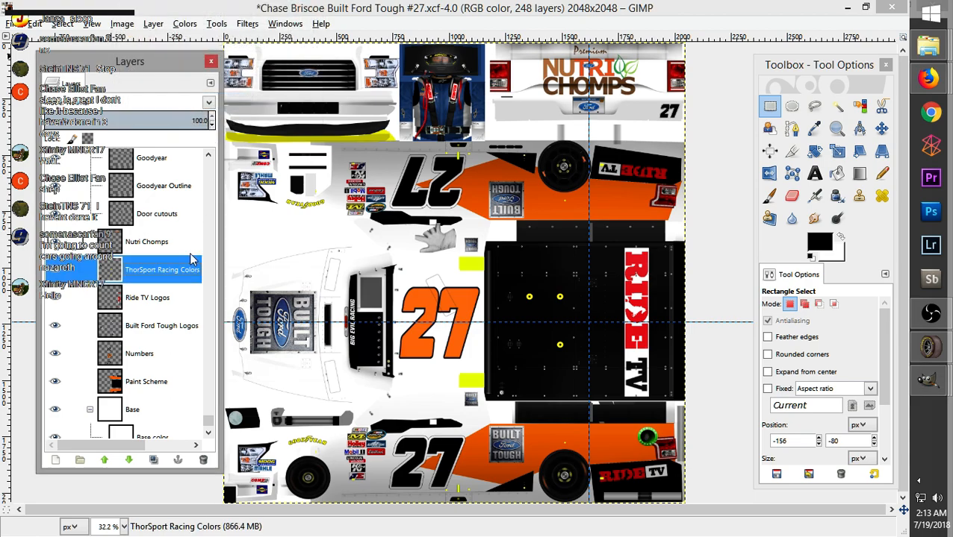
# Move the ThorSport Racing Colors layer down the stack, between the Numbers and Paint Scheme layers
pyautogui.click(153, 250)
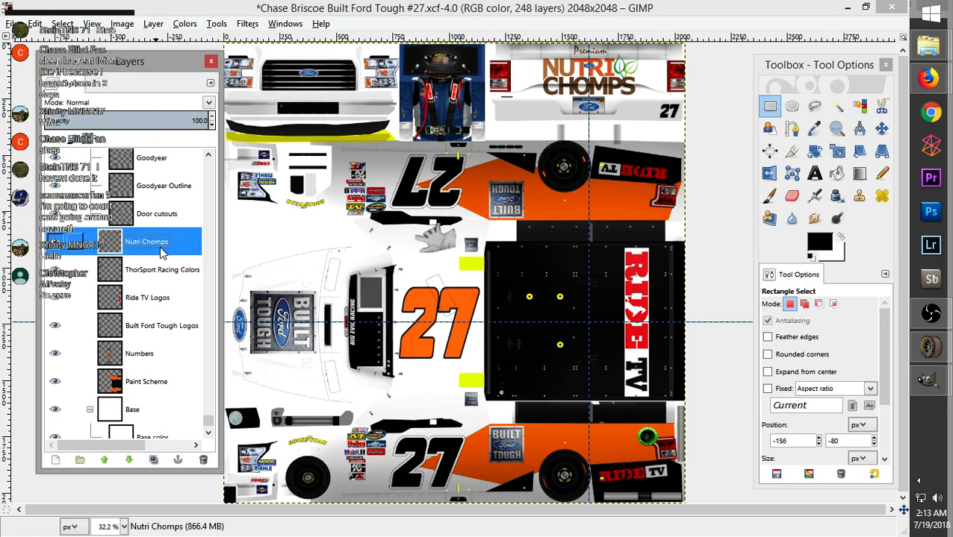
pyautogui.moveTo(166, 275)
pyautogui.mouseDown()
pyautogui.moveTo(166, 235)
pyautogui.moveTo(159, 366)
pyautogui.mouseUp()
pyautogui.click(159, 273)
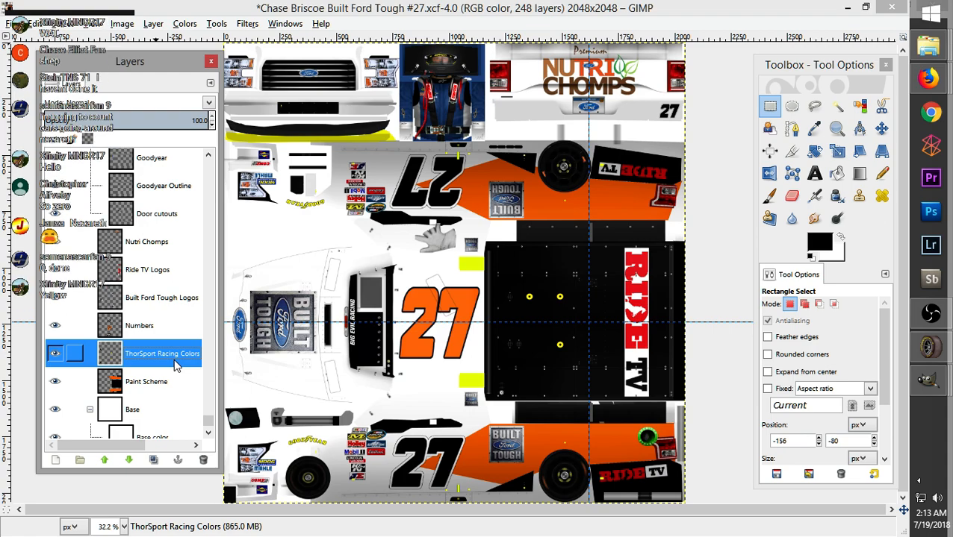
pyautogui.click(159, 273)
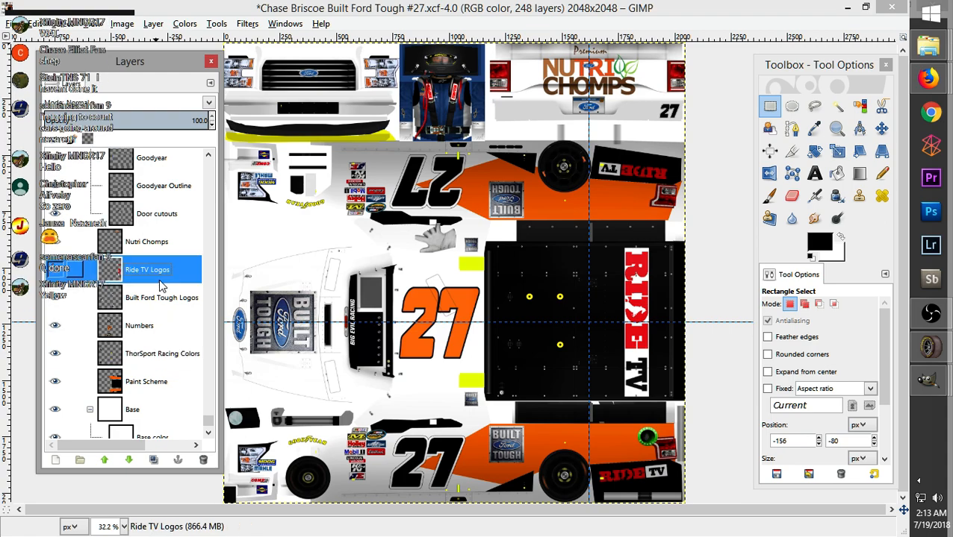
# Create a transparent 2048 × 2048 layer named ThorSport Racing above the Numbers layer
pyautogui.click(152, 324)
pyautogui.click(185, 24)
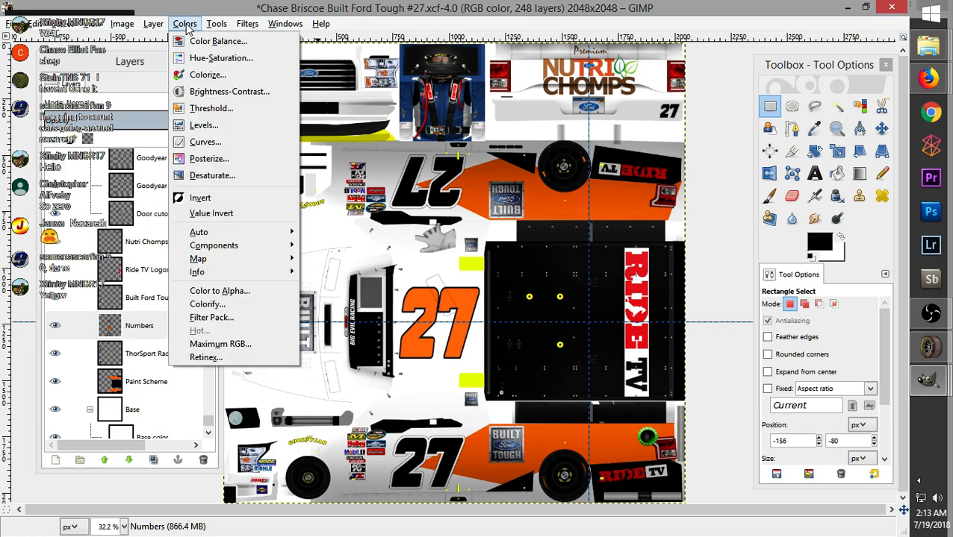
pyautogui.moveTo(153, 23)
pyautogui.click(170, 40)
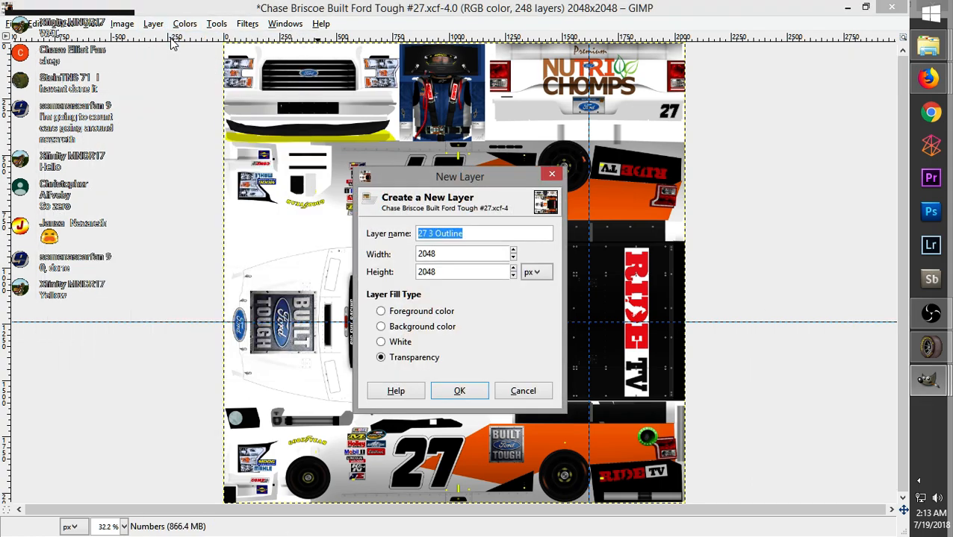
pyautogui.write('Thor')
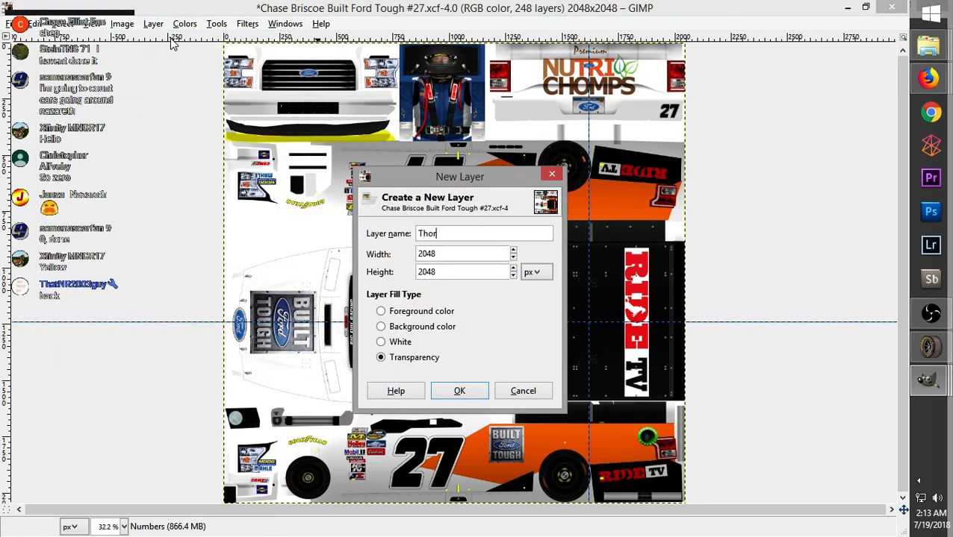
pyautogui.write('Sport Racing')
pyautogui.click(457, 392)
# Paste the ThorSport Racing logo into the template and scale it to 197 × 104 pixels with cubic interpolation
pyautogui.hotkey('ctrl', 'v')
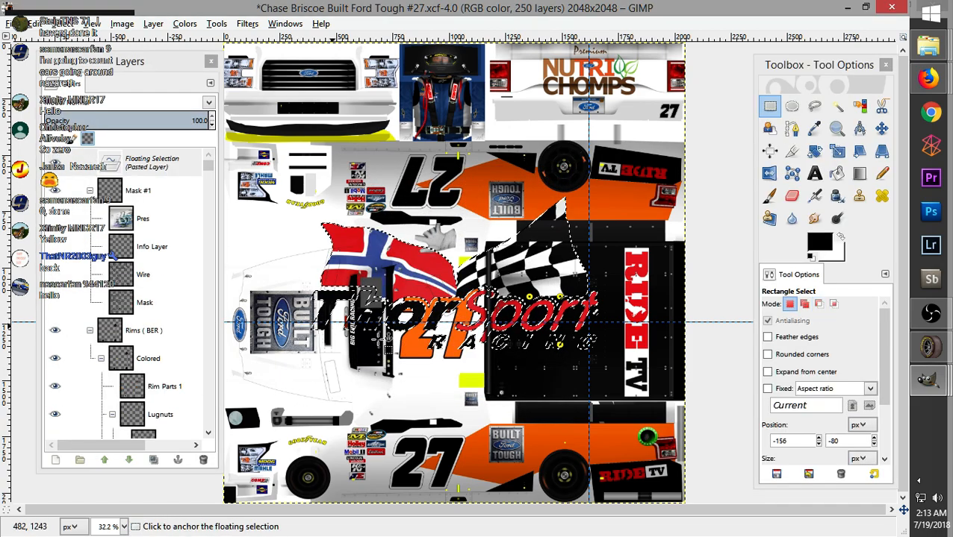
pyautogui.rightClick(418, 274)
pyautogui.moveTo(448, 355)
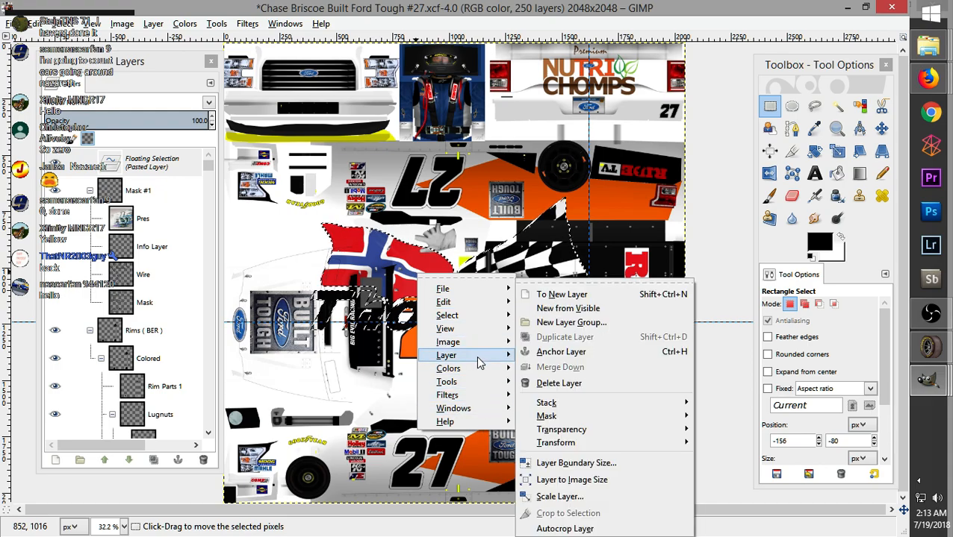
pyautogui.click(606, 497)
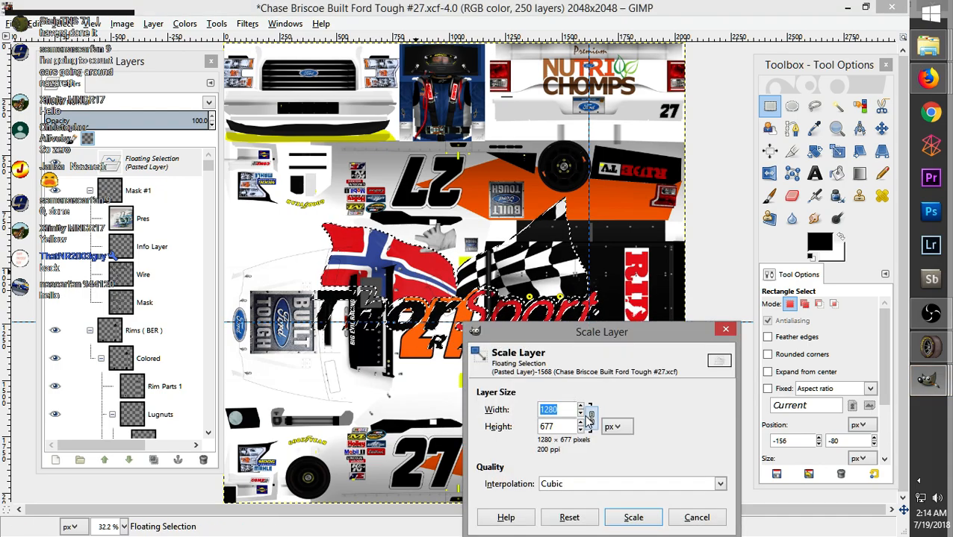
pyautogui.click(581, 414)
pyautogui.click(581, 415)
pyautogui.moveTo(582, 414); pyautogui.dragTo(583, 414)
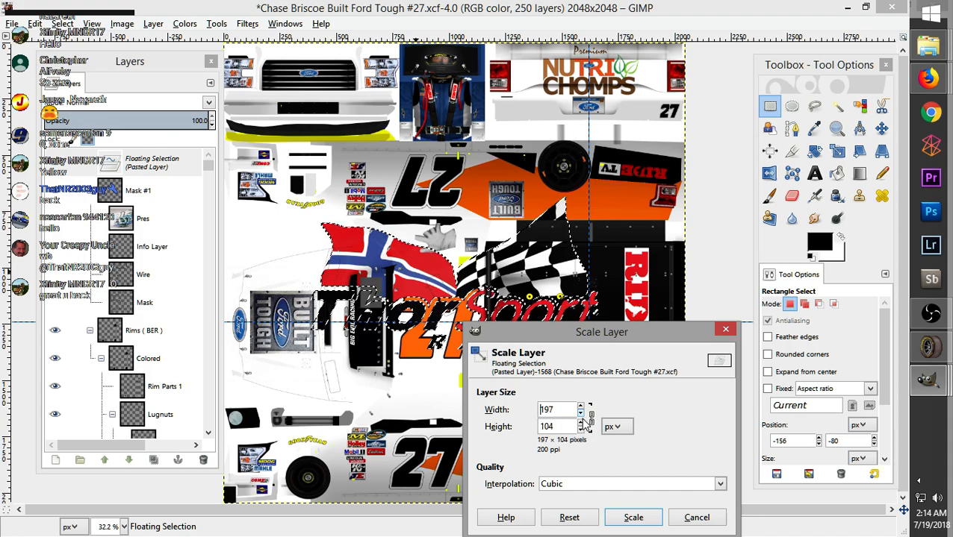
pyautogui.click(633, 517)
# Place the pasted logo over the lower yellow block beside the roof 27 and move the vertical guide to that block's centre
pyautogui.moveTo(453, 278); pyautogui.dragTo(469, 385)
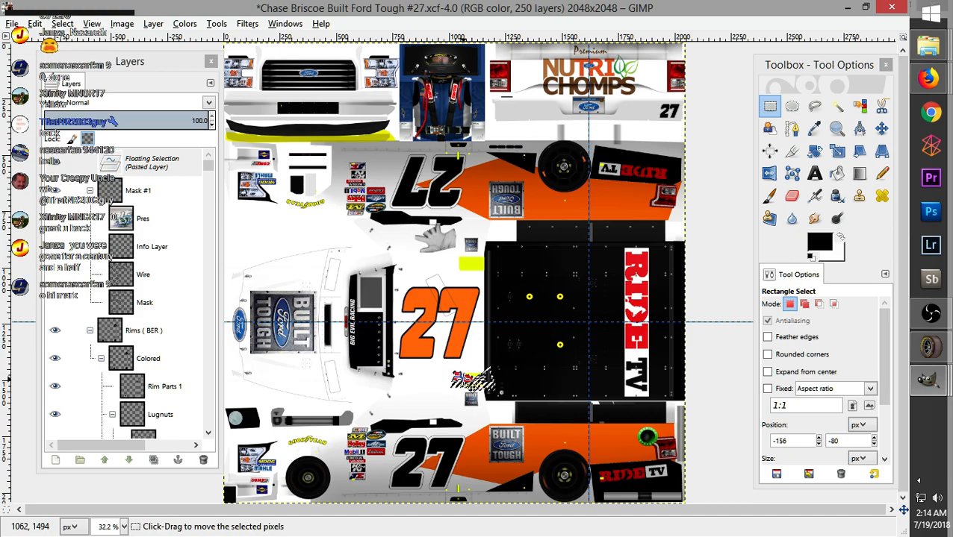
pyautogui.scroll(5, 468, 384)
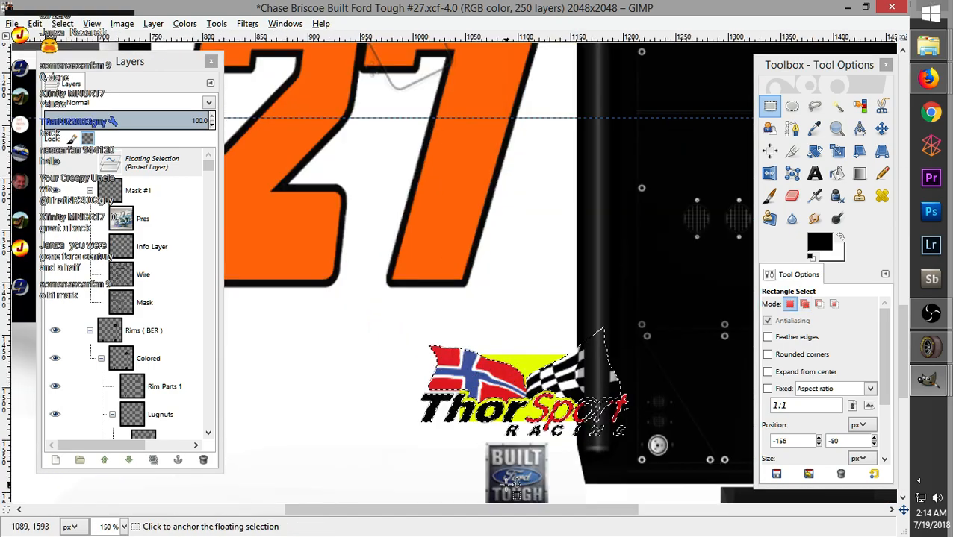
pyautogui.moveTo(500, 517); pyautogui.dragTo(635, 516)
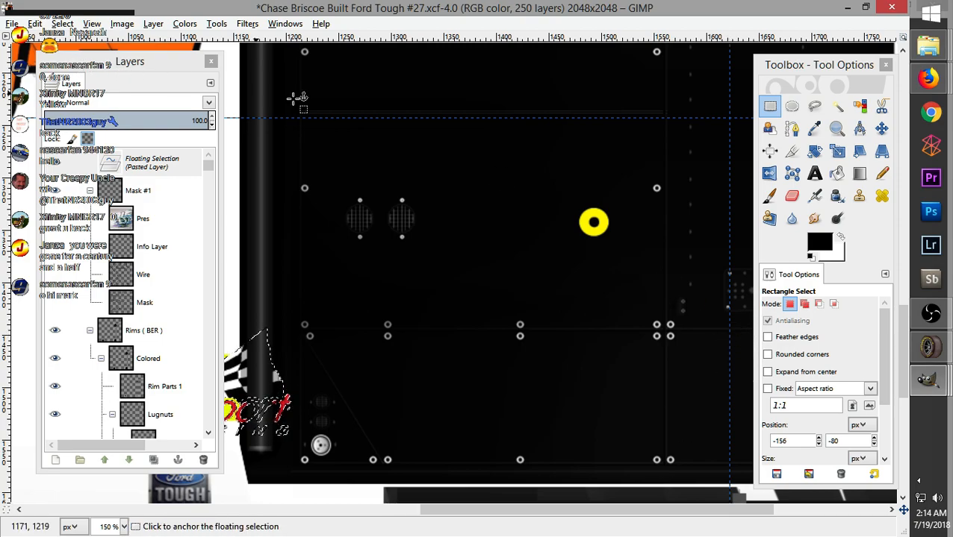
pyautogui.click(881, 128)
pyautogui.moveTo(728, 234); pyautogui.dragTo(201, 213)
pyautogui.moveTo(597, 511); pyautogui.dragTo(492, 507)
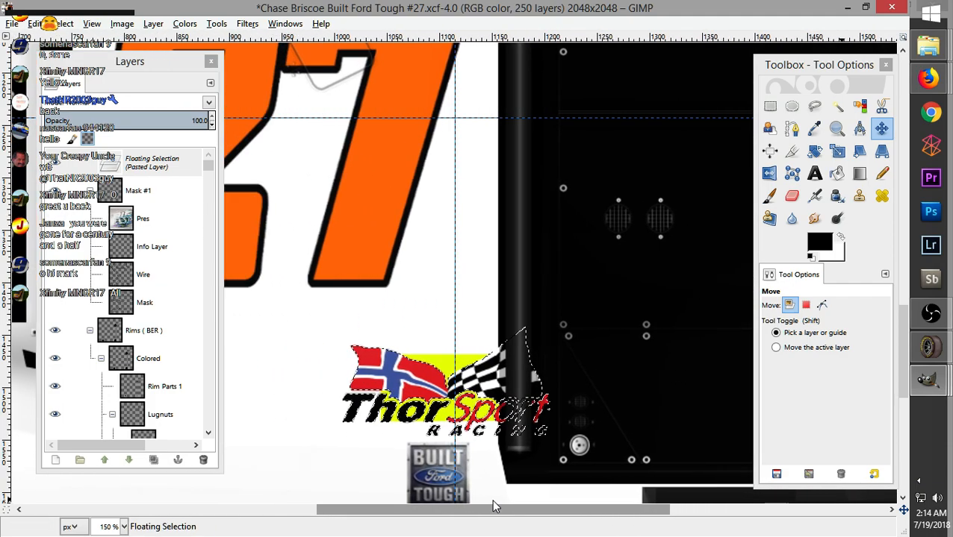
# Scale the floating ThorSport Racing logo down to 125 × 66 pixels, to 109 × 57, and finally small enough to fit inside the yellow block
pyautogui.click(836, 151)
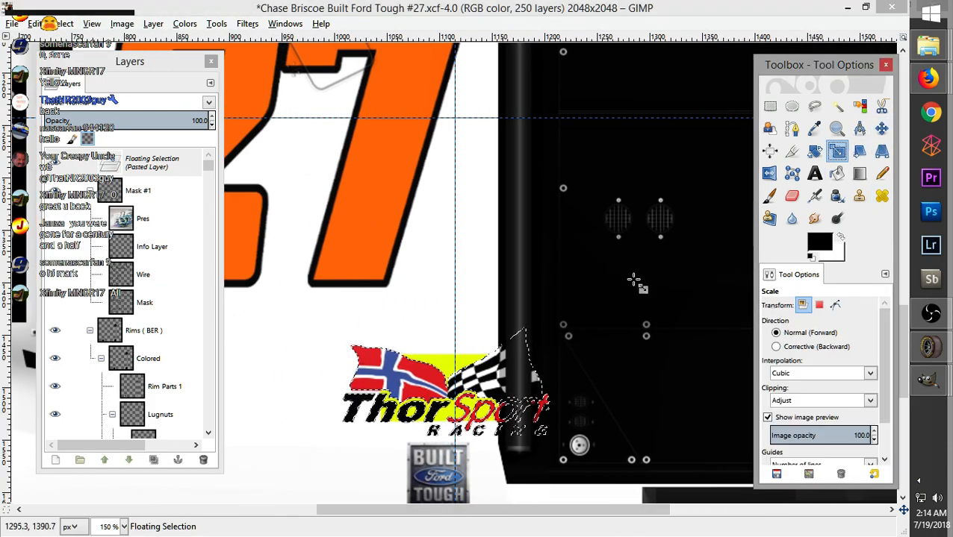
pyautogui.click(533, 376)
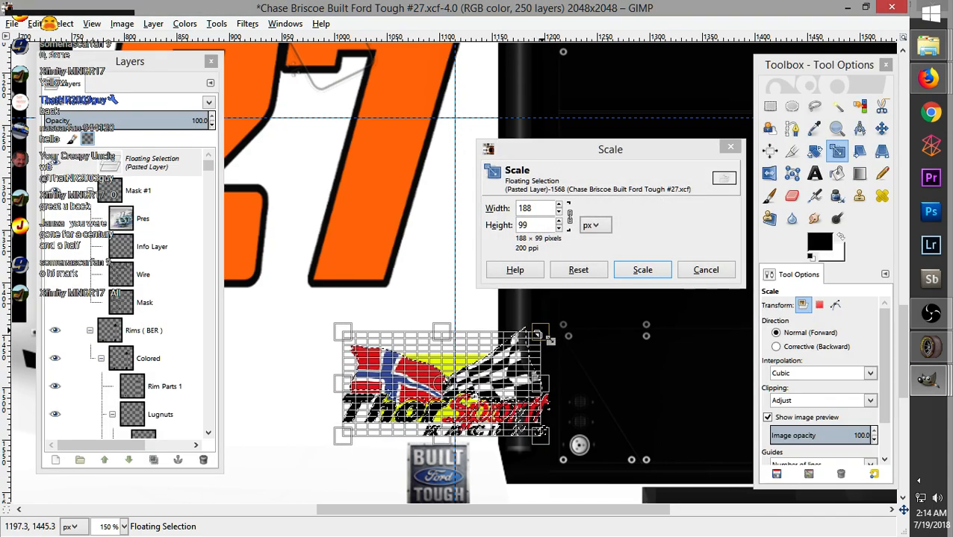
pyautogui.moveTo(549, 341); pyautogui.dragTo(500, 359)
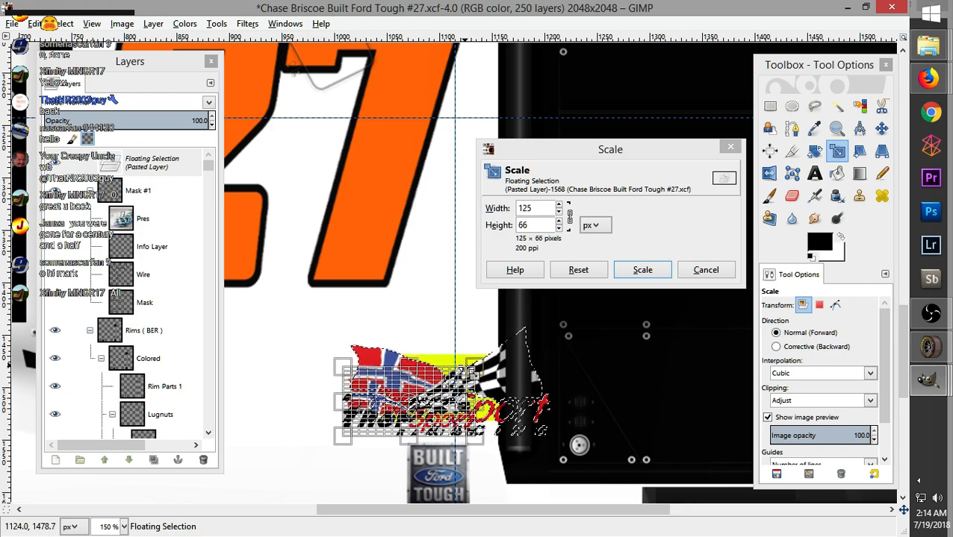
pyautogui.click(642, 270)
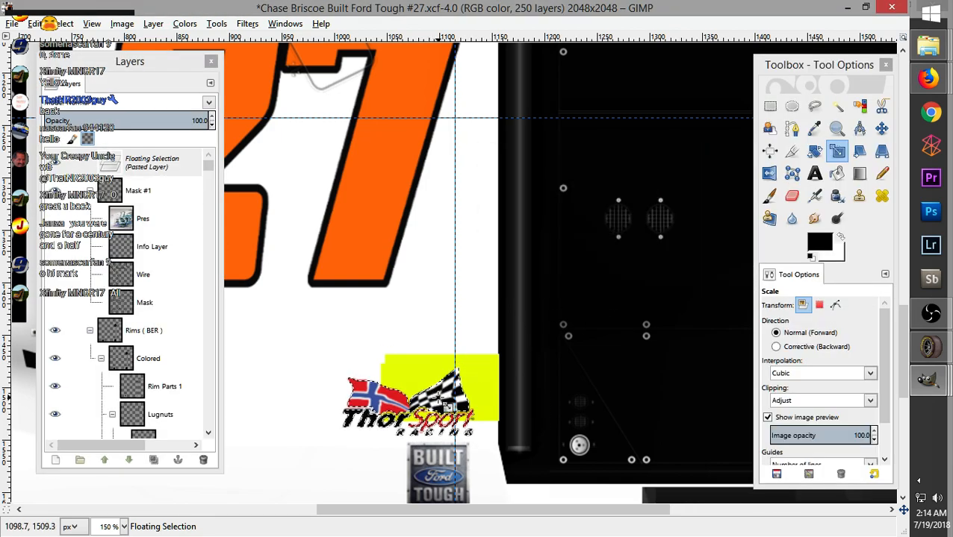
pyautogui.click(438, 398)
pyautogui.moveTo(481, 369); pyautogui.dragTo(463, 381)
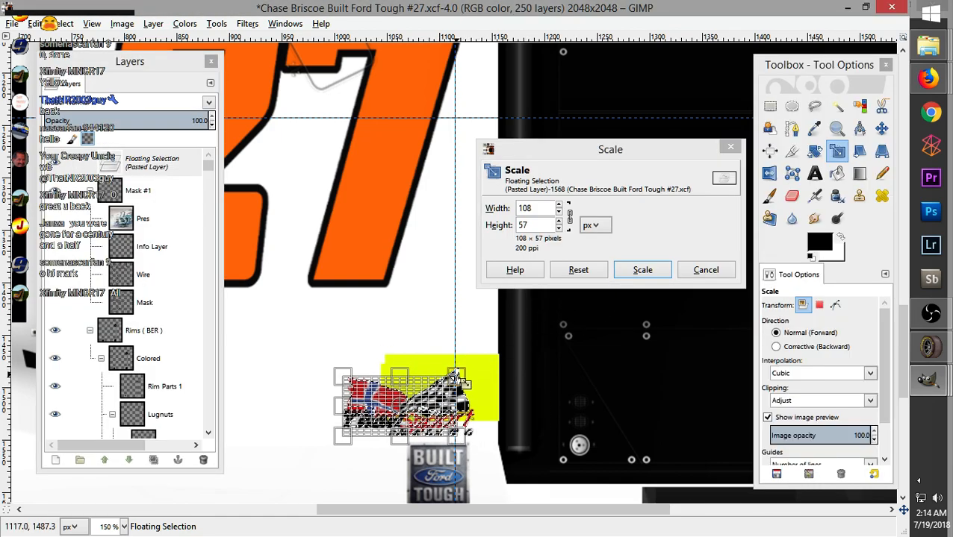
pyautogui.click(642, 269)
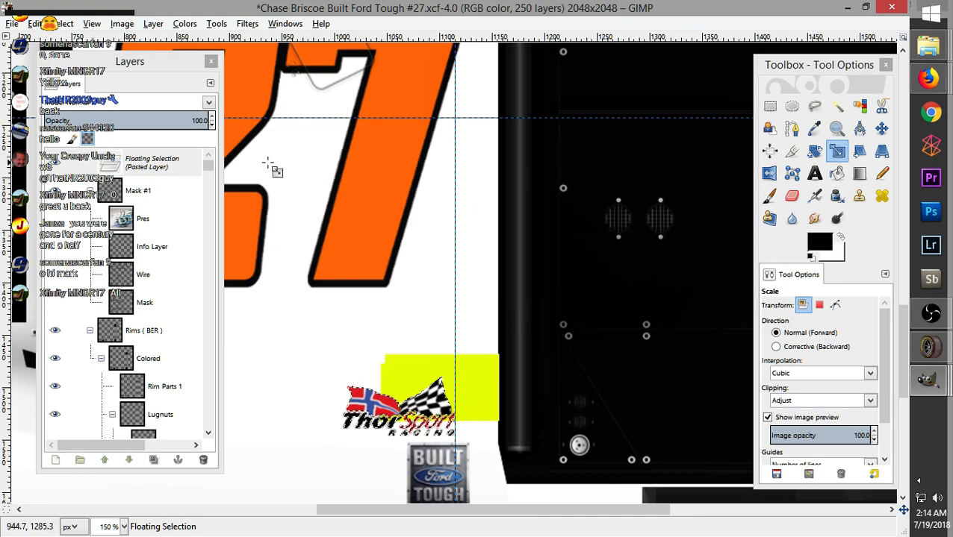
pyautogui.click(851, 221)
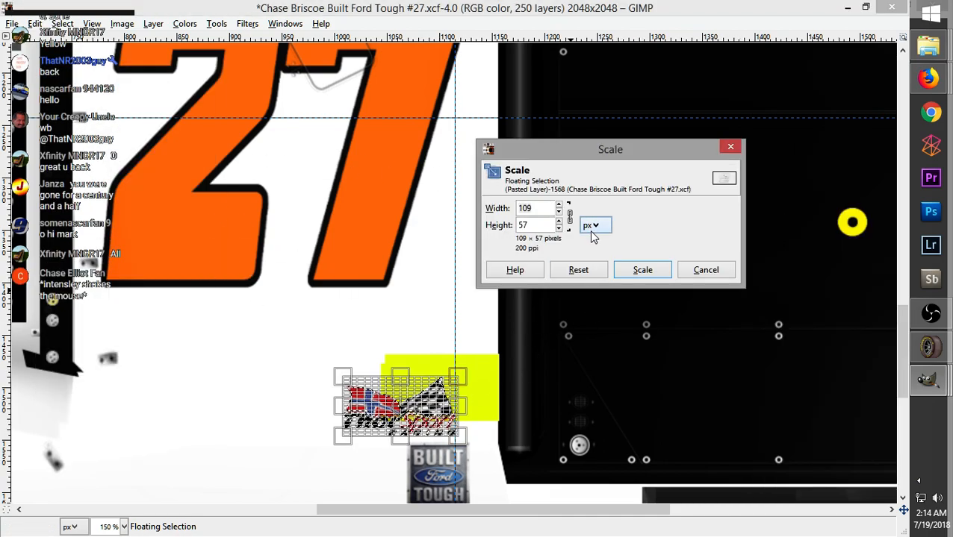
pyautogui.moveTo(469, 380); pyautogui.dragTo(448, 391)
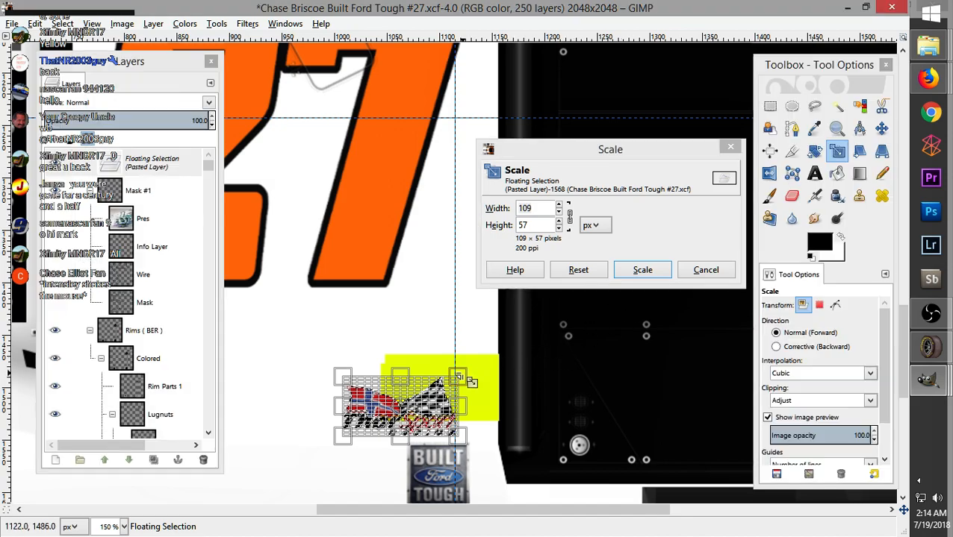
pyautogui.click(642, 270)
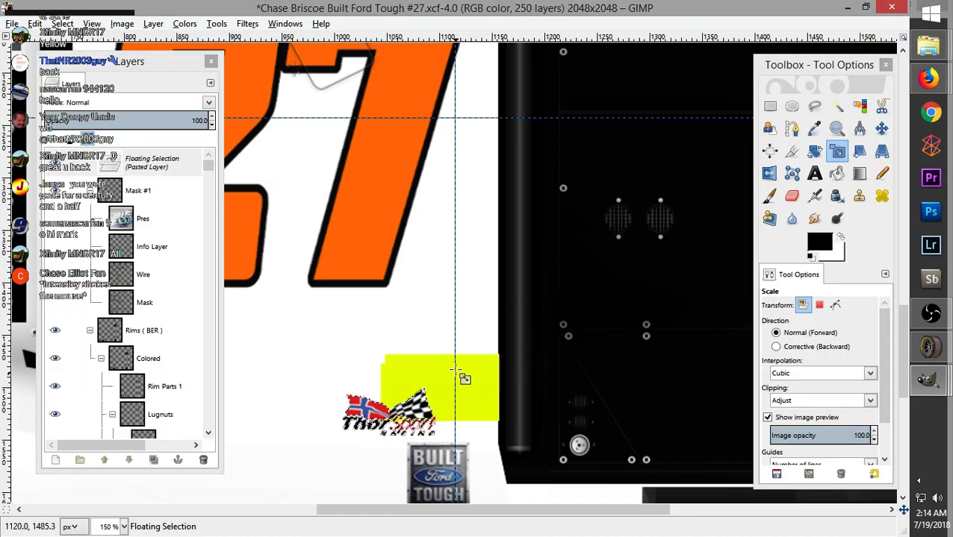
# Move the floating ThorSport Racing logo inside the lower yellow block beside the roof 27, leaving a yellow margin around it
pyautogui.click(769, 106)
pyautogui.moveTo(425, 409); pyautogui.dragTo(429, 408)
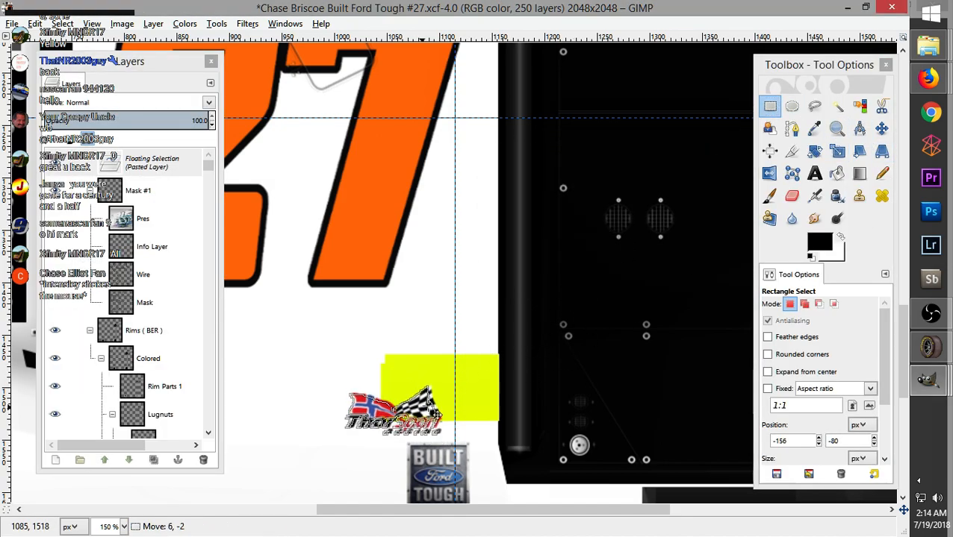
pyautogui.moveTo(477, 389); pyautogui.dragTo(477, 392)
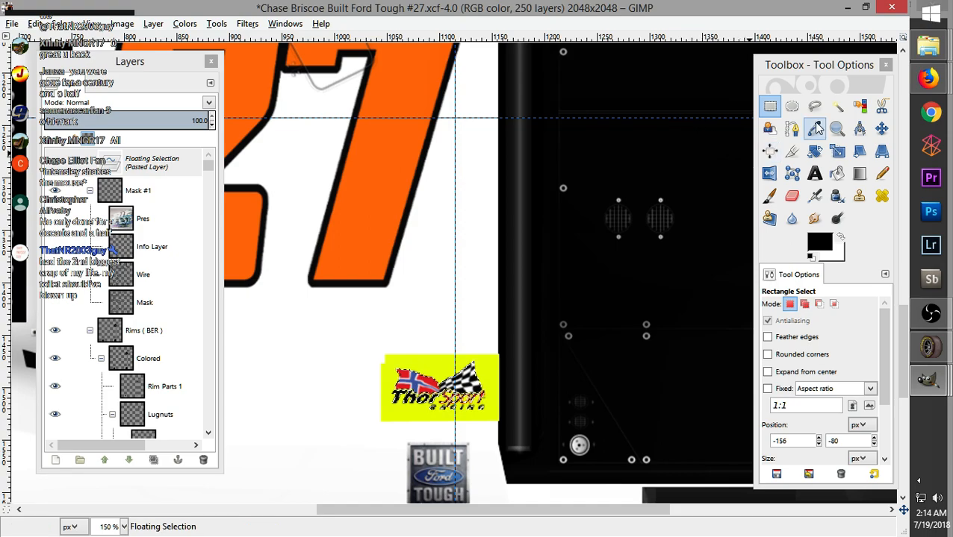
# Nudge the floating ThorSport logo into position on the yellow patch and copy it to the clipboard
pyautogui.click(880, 129)
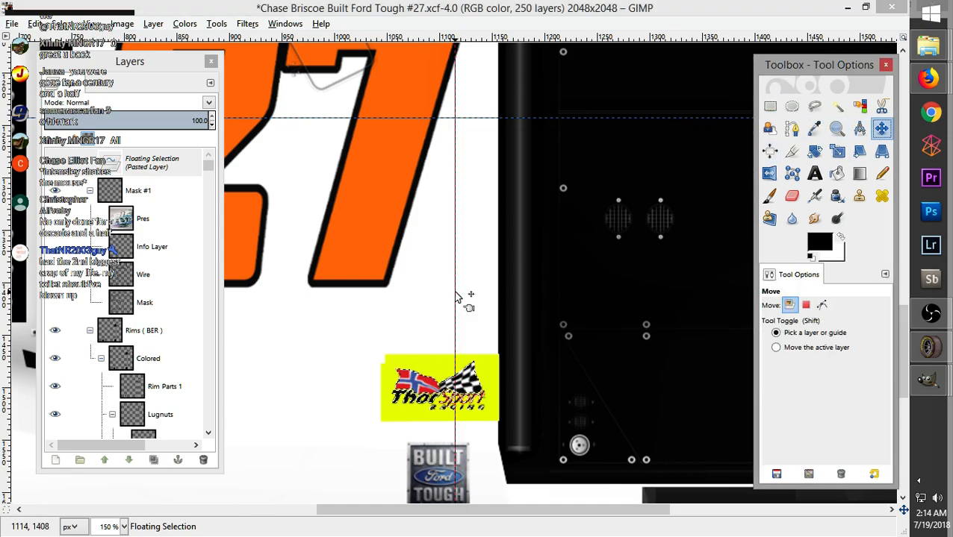
pyautogui.moveTo(479, 394); pyautogui.dragTo(480, 395)
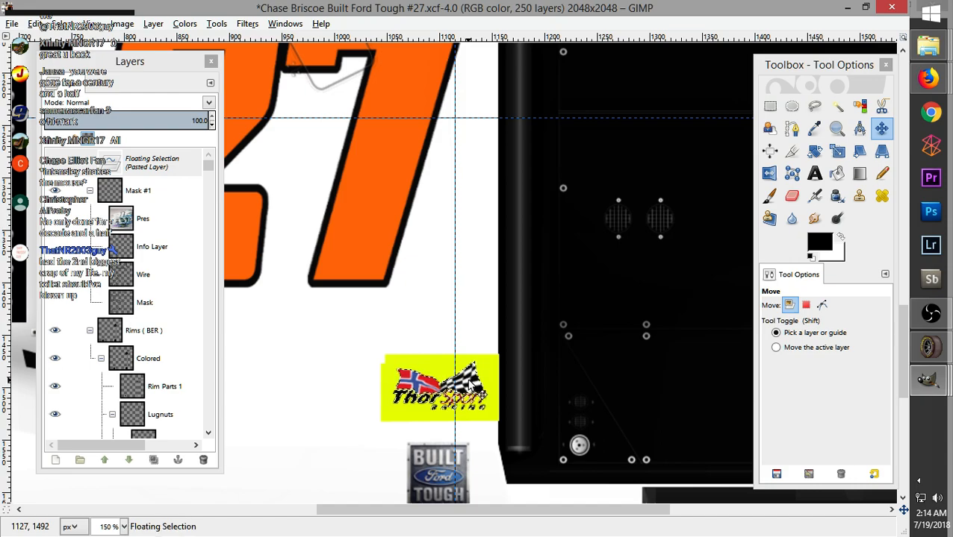
pyautogui.rightClick(471, 222)
pyautogui.moveTo(523, 251)
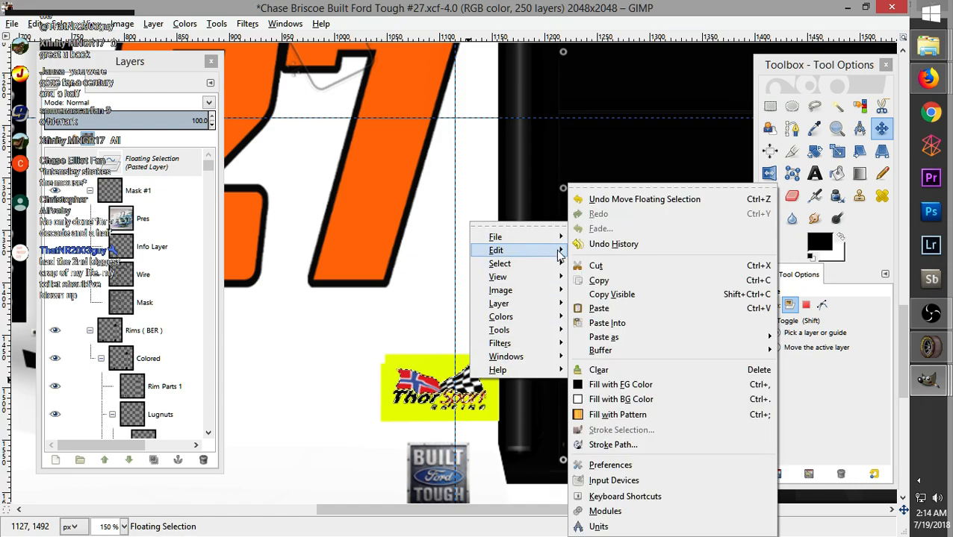
pyautogui.click(599, 281)
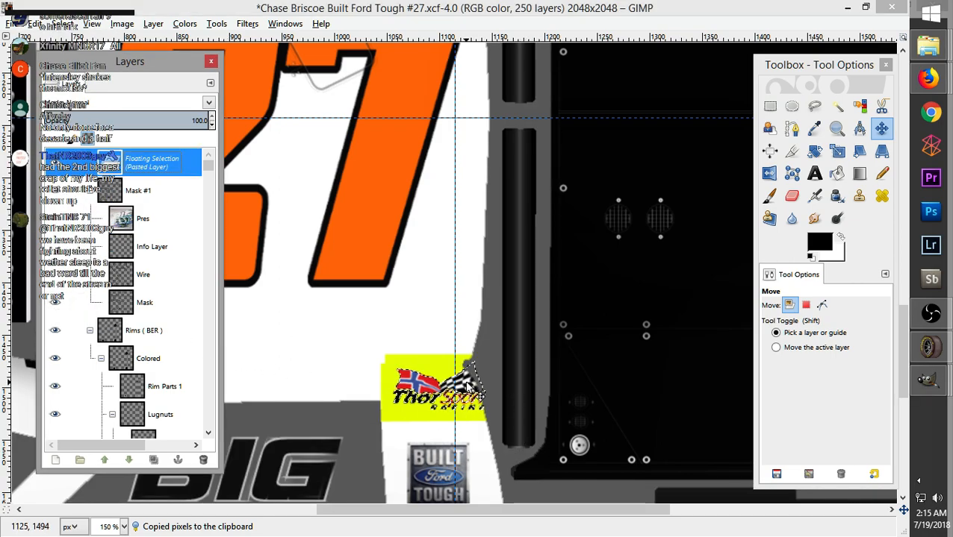
# Try scaling the floating ThorSport logo down to about 61 × 32 px, and undo it
pyautogui.rightClick(470, 224)
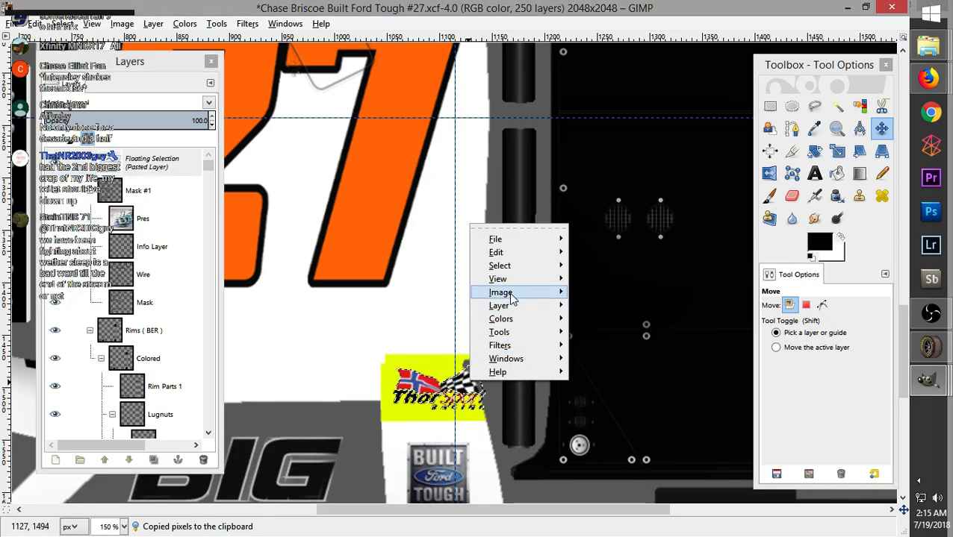
pyautogui.moveTo(522, 308)
pyautogui.click(613, 497)
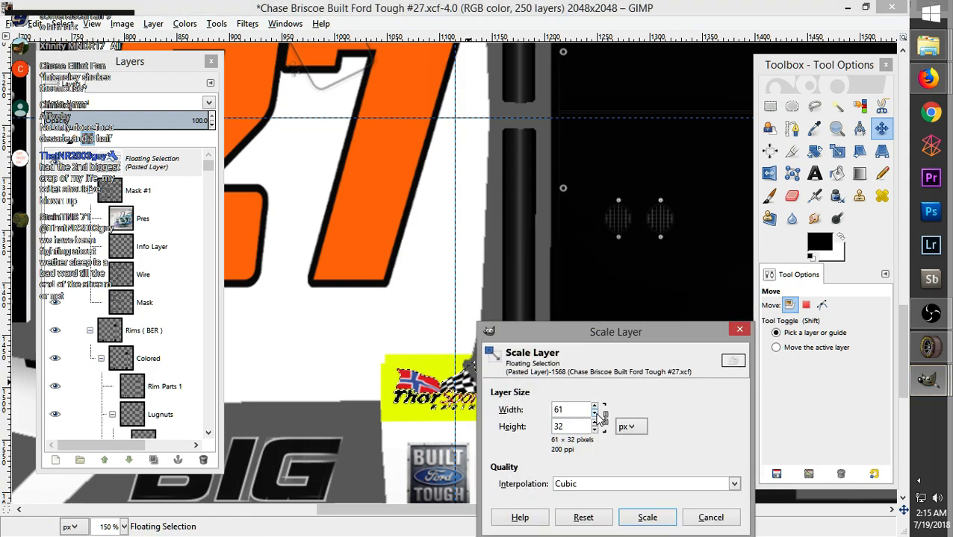
pyautogui.click(595, 412)
pyautogui.click(647, 517)
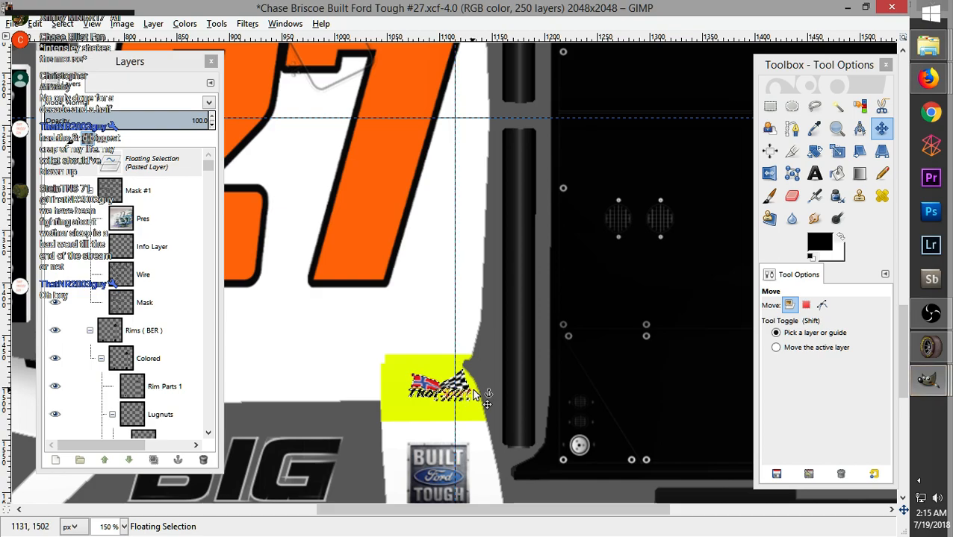
pyautogui.hotkey('ctrl', 'z')
# Scale the floating ThorSport logo to 70 × 37 px and move the vertical guide to its right edge
pyautogui.rightClick(481, 384)
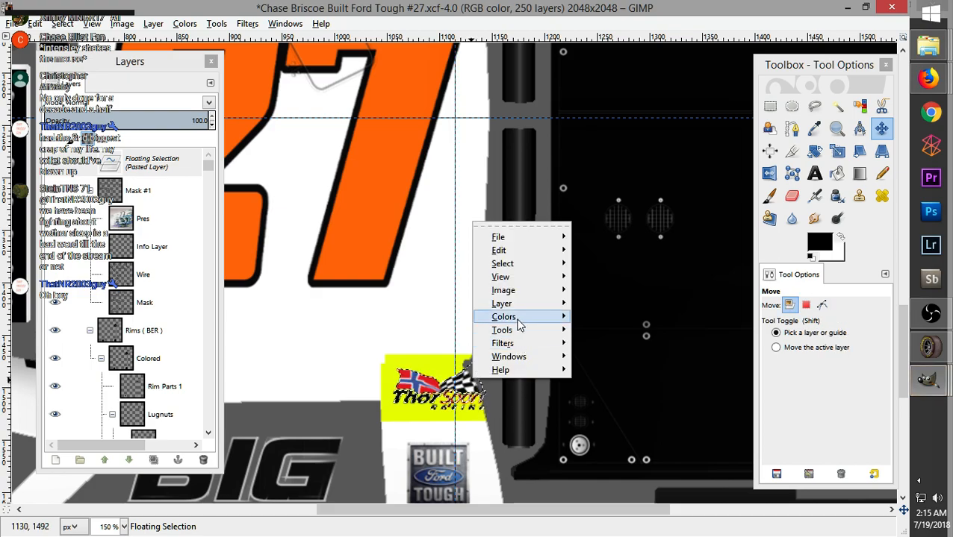
pyautogui.moveTo(508, 304)
pyautogui.click(634, 499)
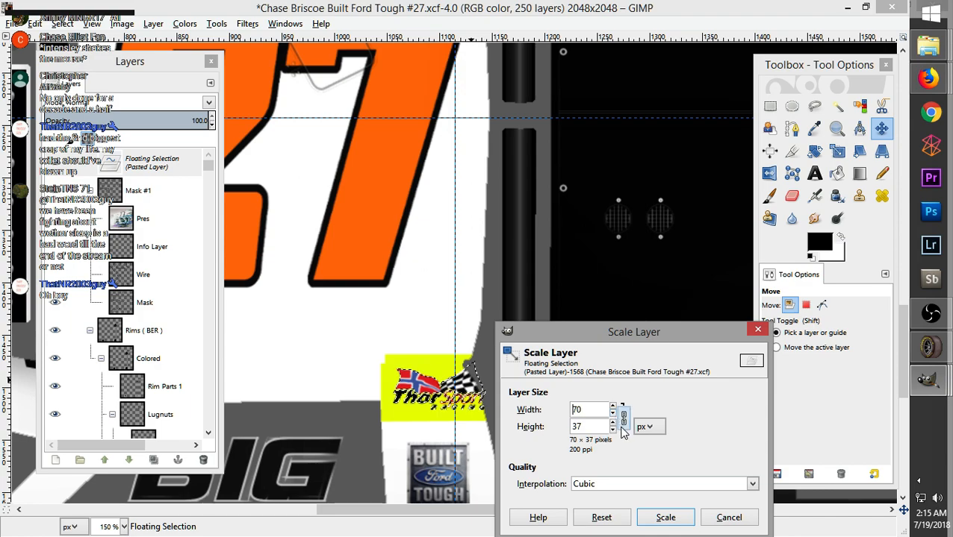
pyautogui.click(667, 518)
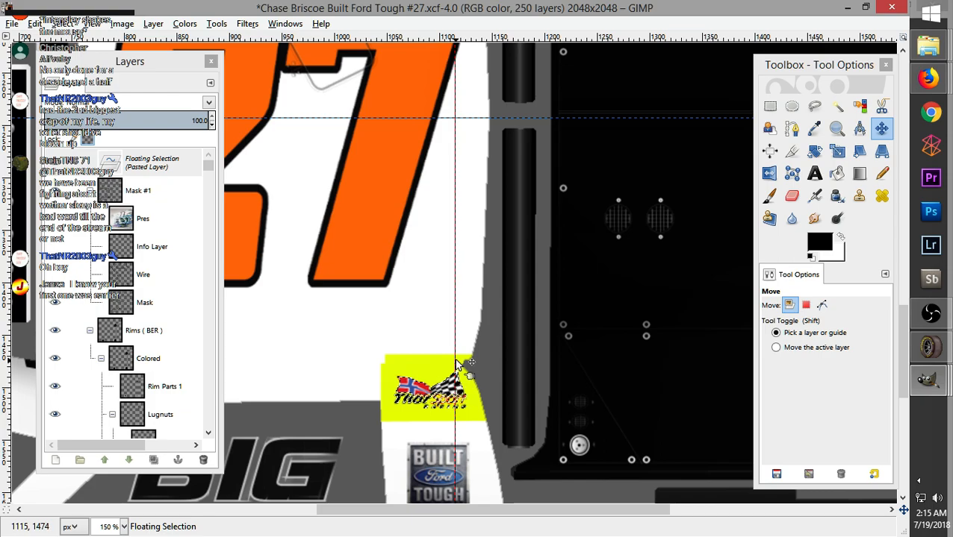
pyautogui.moveTo(456, 362); pyautogui.dragTo(468, 366)
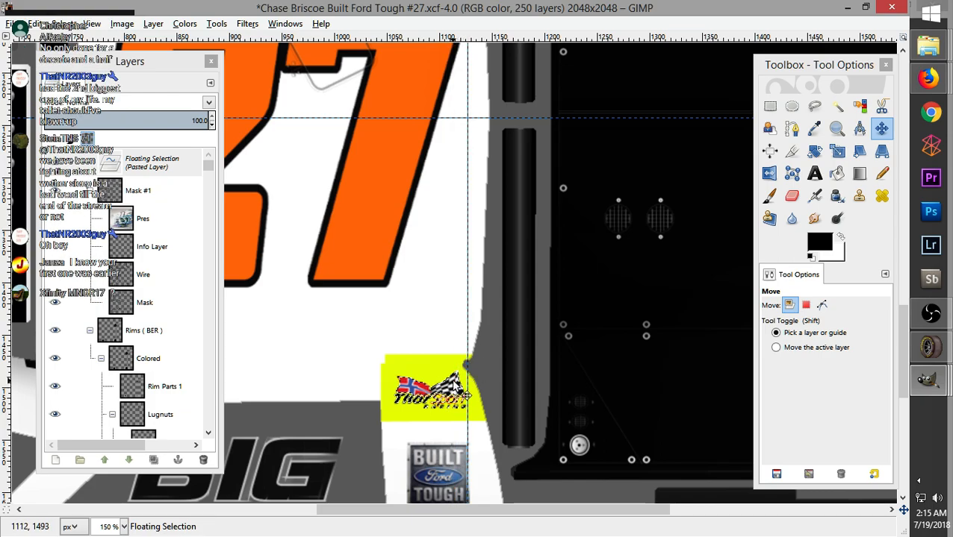
# Copy the resized ThorSport logo to the clipboard
pyautogui.rightClick(452, 388)
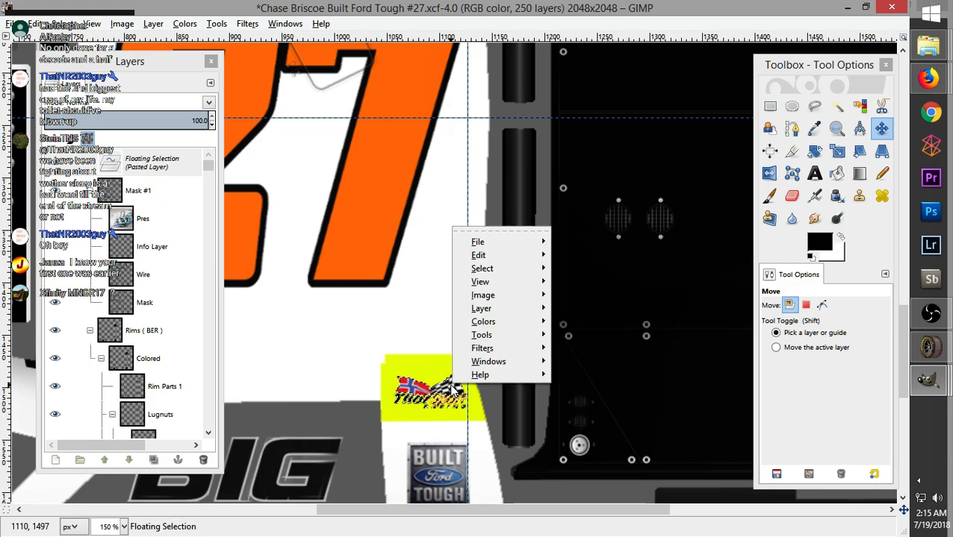
pyautogui.moveTo(501, 256)
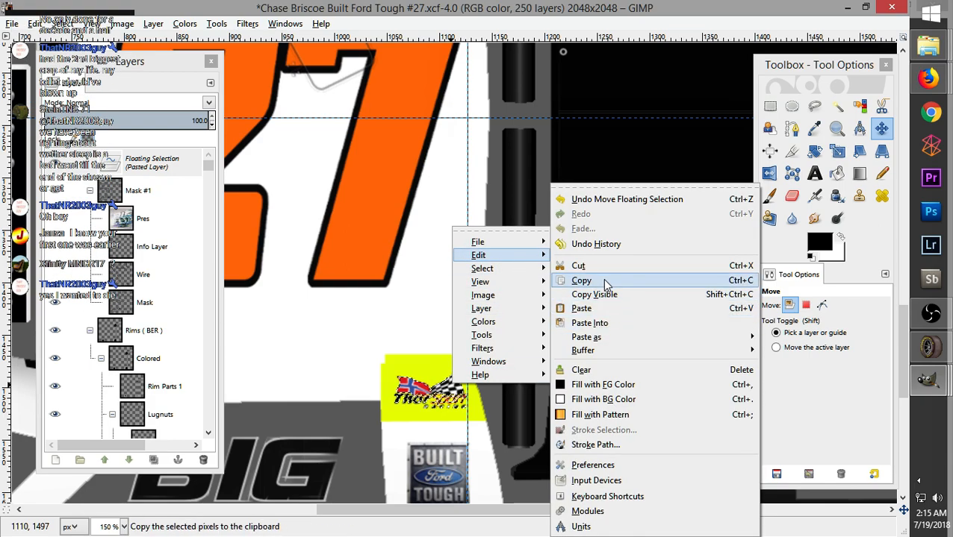
pyautogui.click(604, 282)
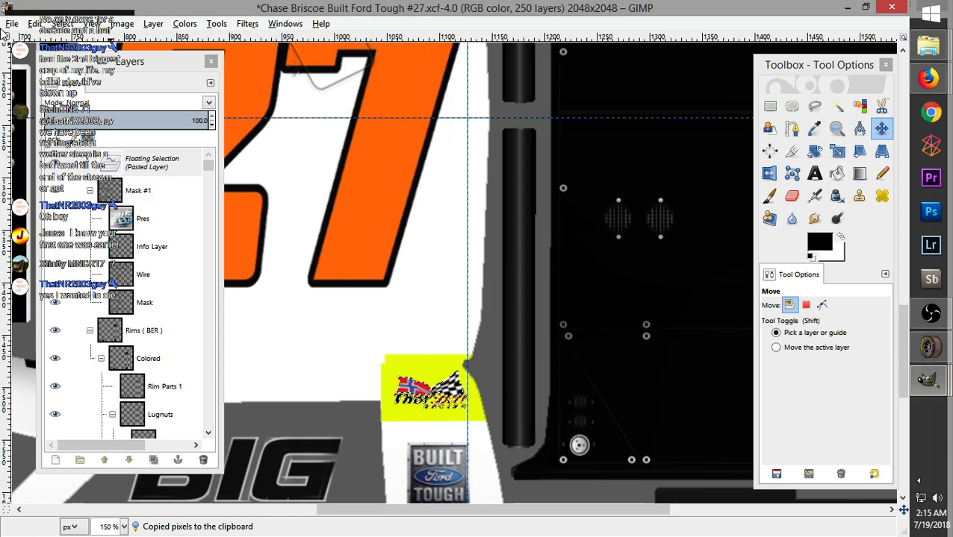
# Hide the Mask layer and export the image to Chase Briscoe Built Ford Tough #27.tga
pyautogui.click(54, 303)
pyautogui.click(11, 25)
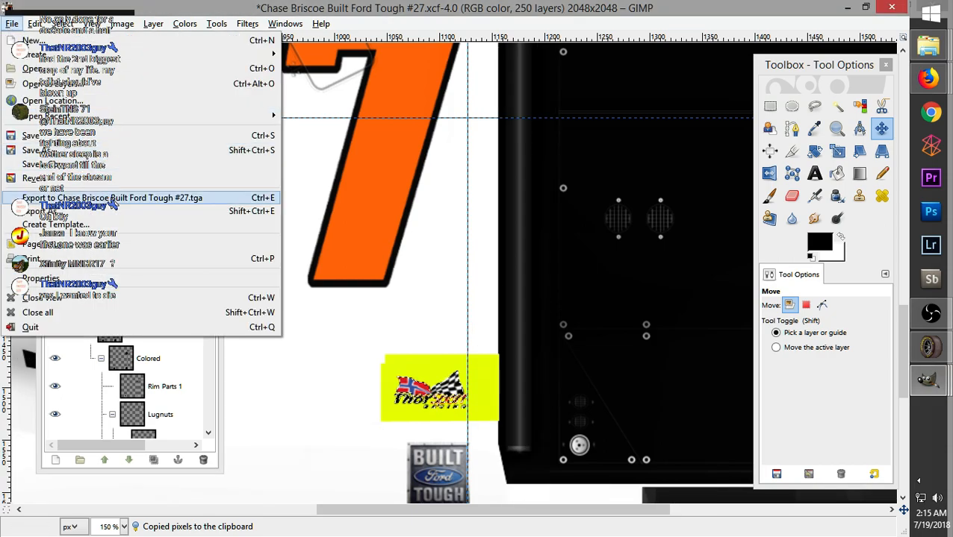
pyautogui.click(60, 196)
# Switch to NR2003 and import the Chase Briscoe Built Ford Tough paint file onto the selected #27 truck
pyautogui.click(930, 347)
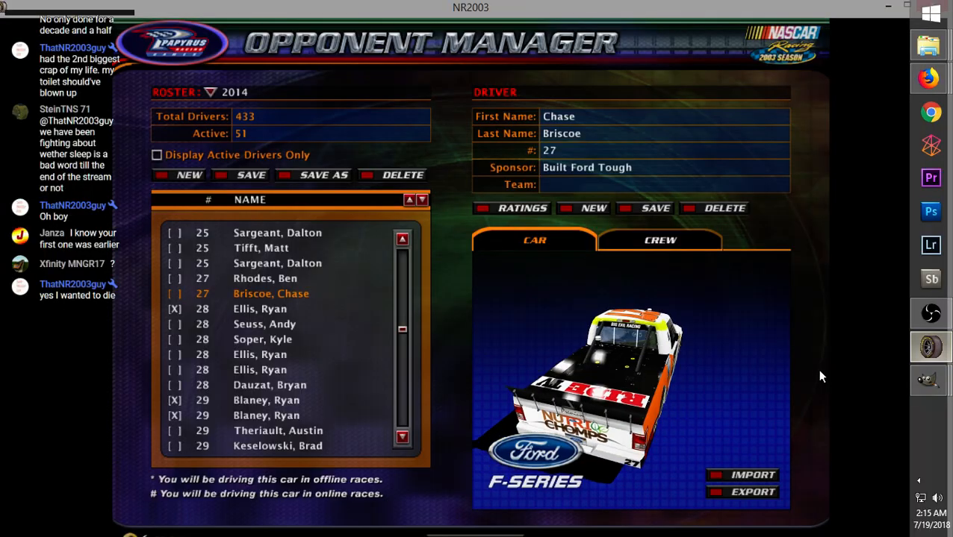
pyautogui.click(743, 476)
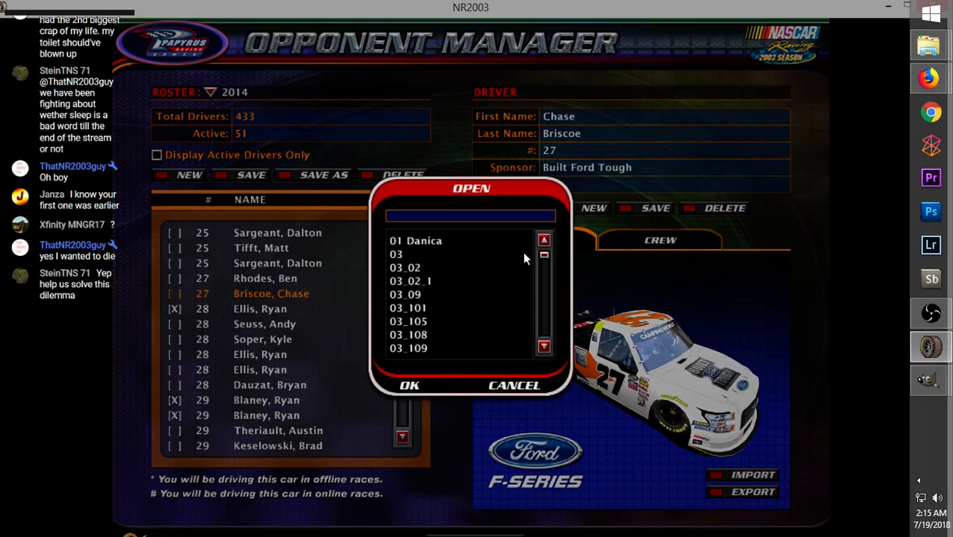
pyautogui.moveTo(546, 253); pyautogui.dragTo(540, 307)
pyautogui.click(473, 296)
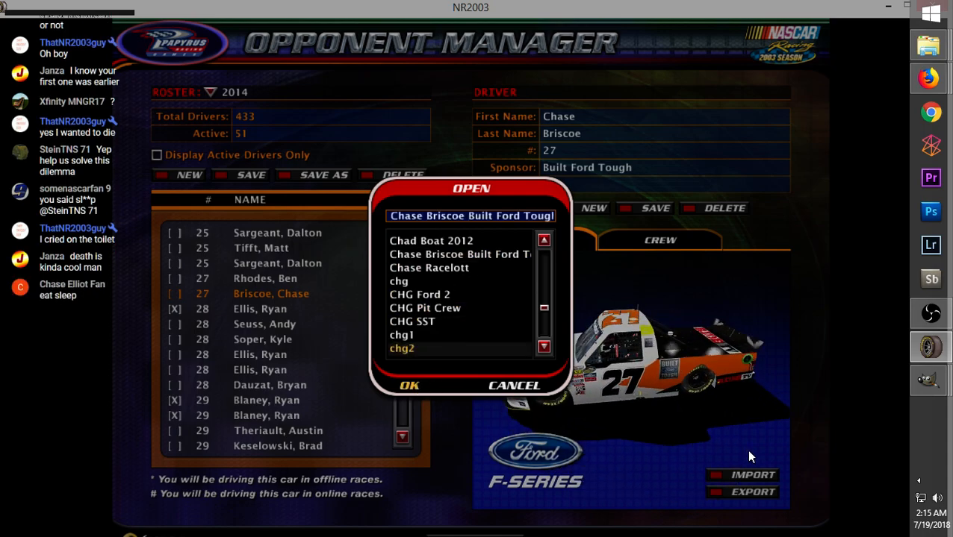
pyautogui.press('Return')
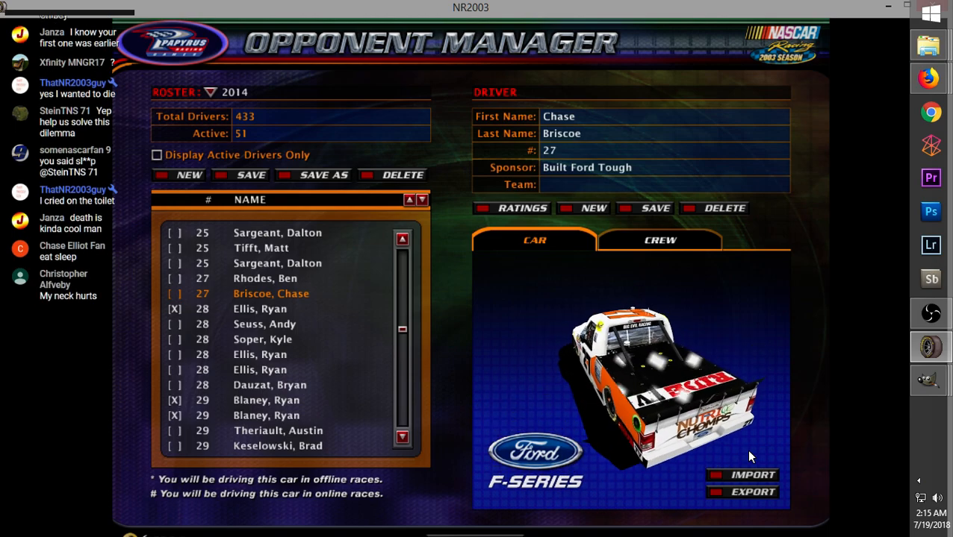
# Return to the truck image in GIMP, shrink the floating ThorSport logo further, and line up the vertical guide with its right edge
pyautogui.moveTo(933, 388)
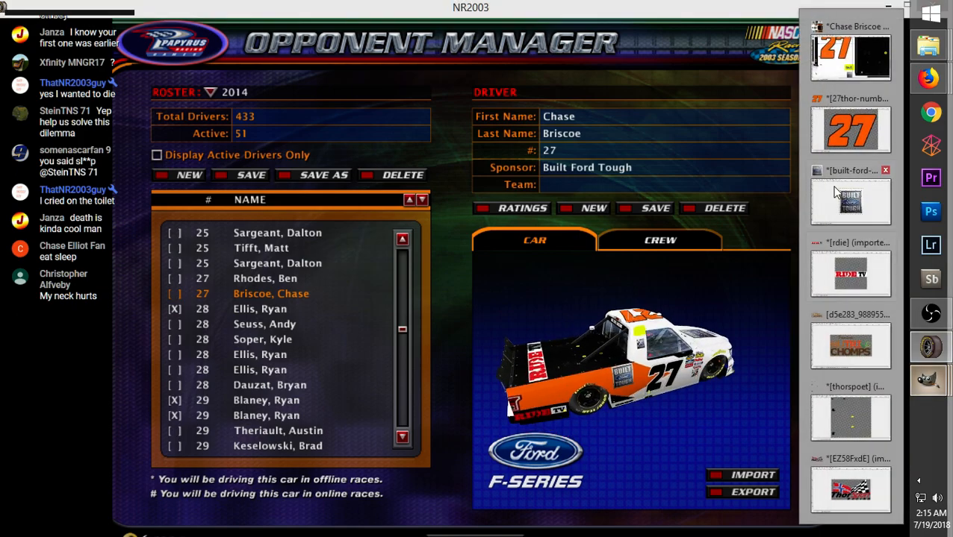
pyautogui.click(825, 82)
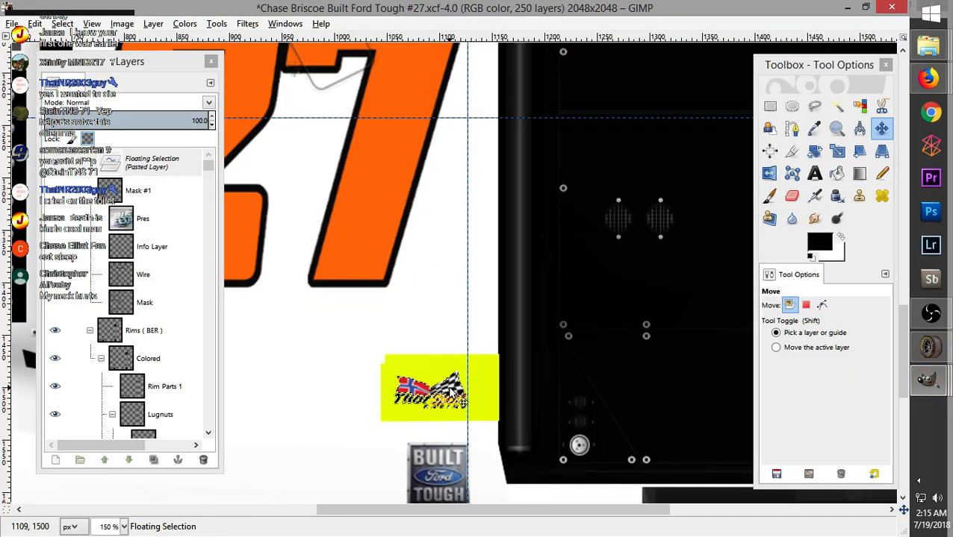
pyautogui.rightClick(451, 385)
pyautogui.moveTo(490, 318)
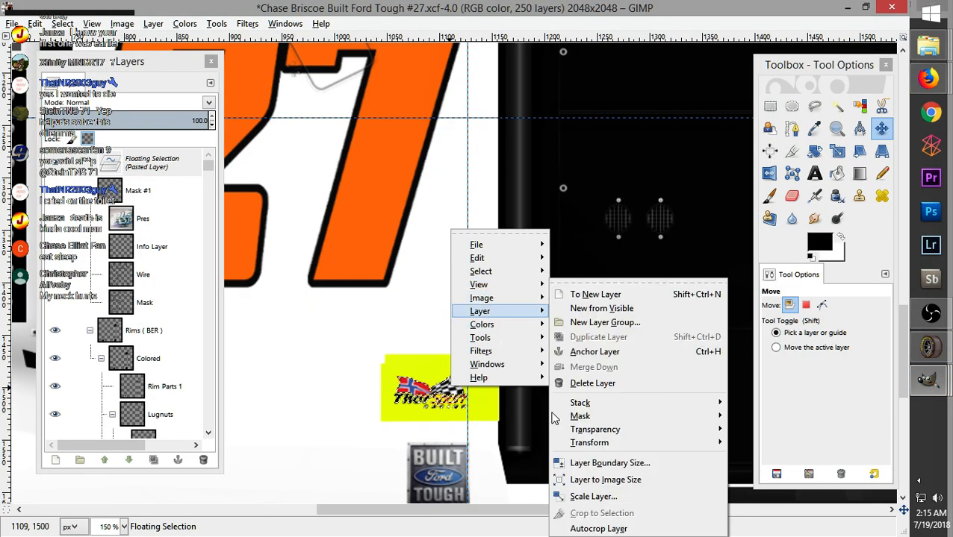
pyautogui.click(728, 495)
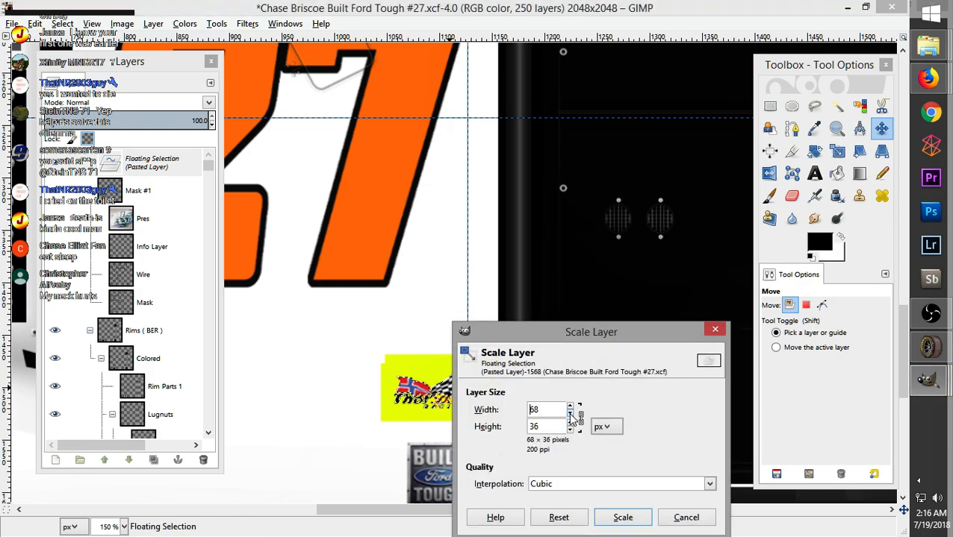
pyautogui.click(620, 516)
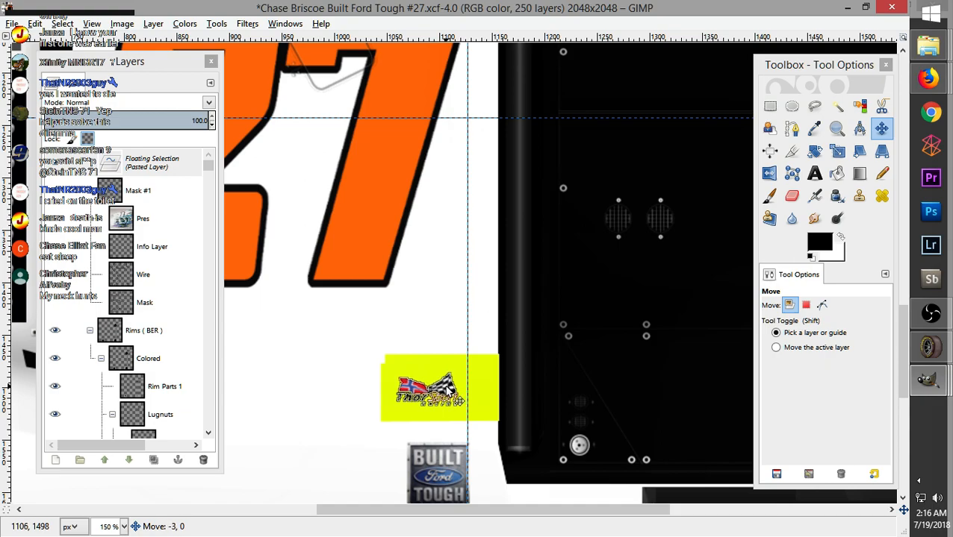
pyautogui.moveTo(467, 385); pyautogui.dragTo(457, 385)
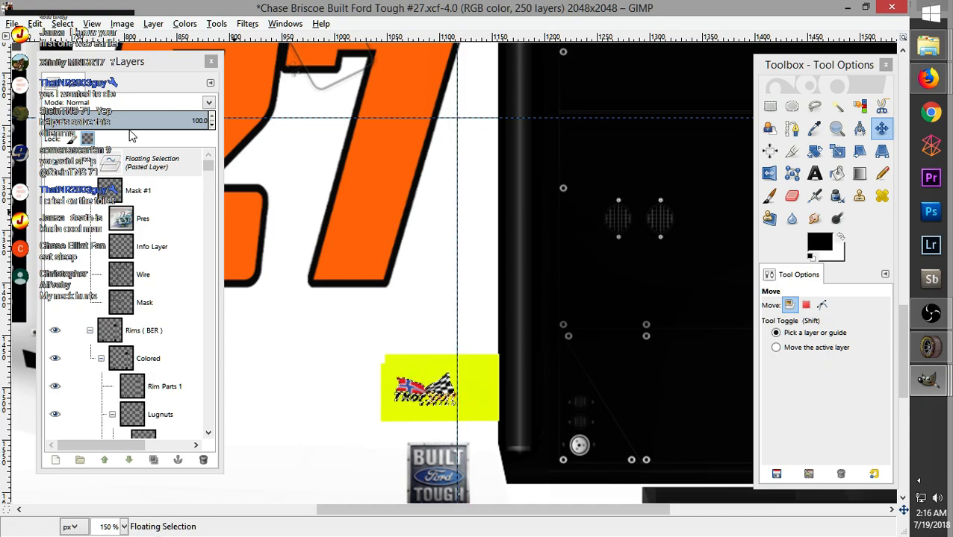
# Export the image again to Chase Briscoe Built Ford Tough #27.tga and launch CarView from the desktop
pyautogui.click(12, 24)
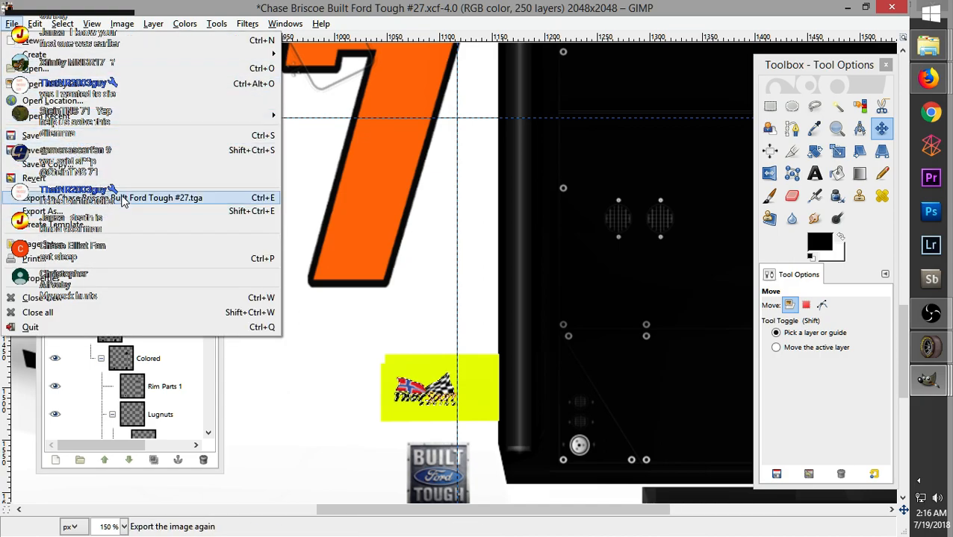
pyautogui.click(112, 138)
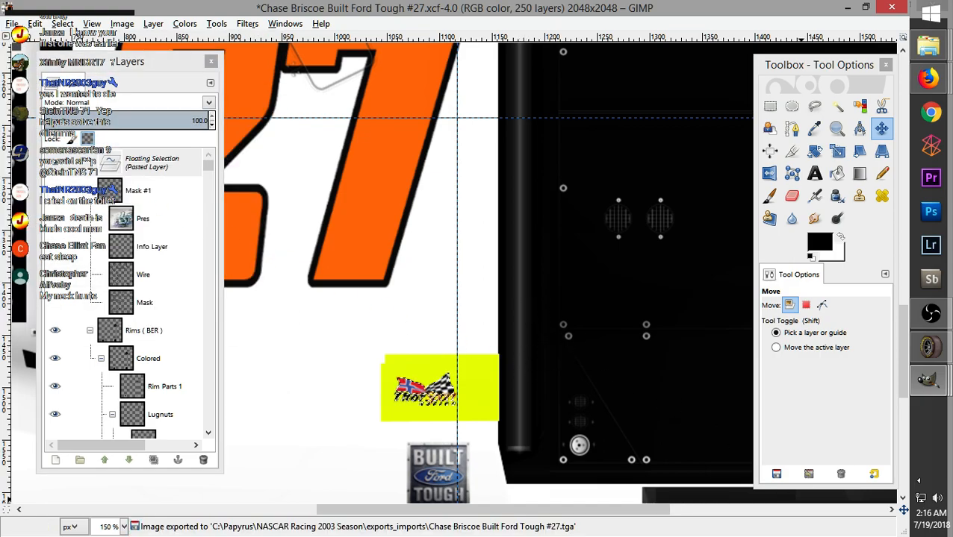
pyautogui.click(948, 535)
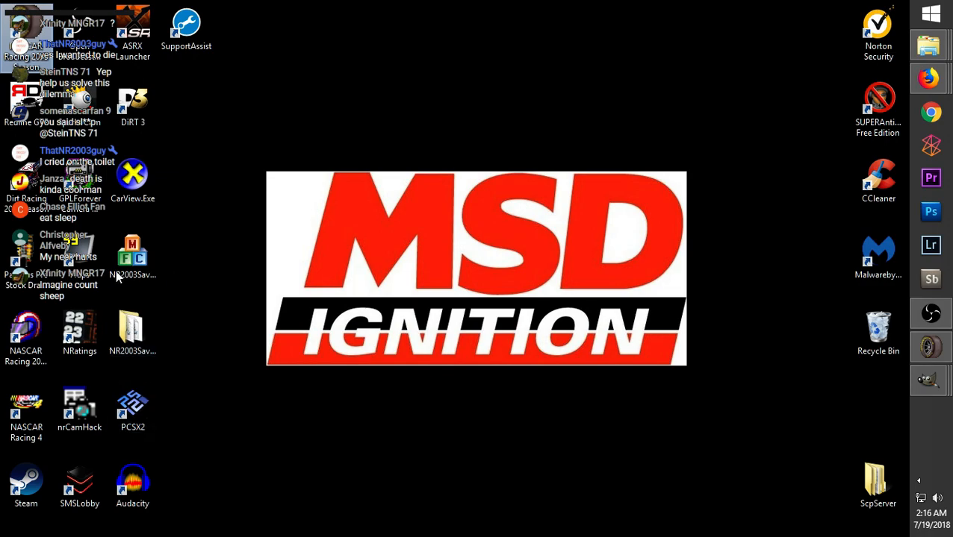
pyautogui.doubleClick(133, 178)
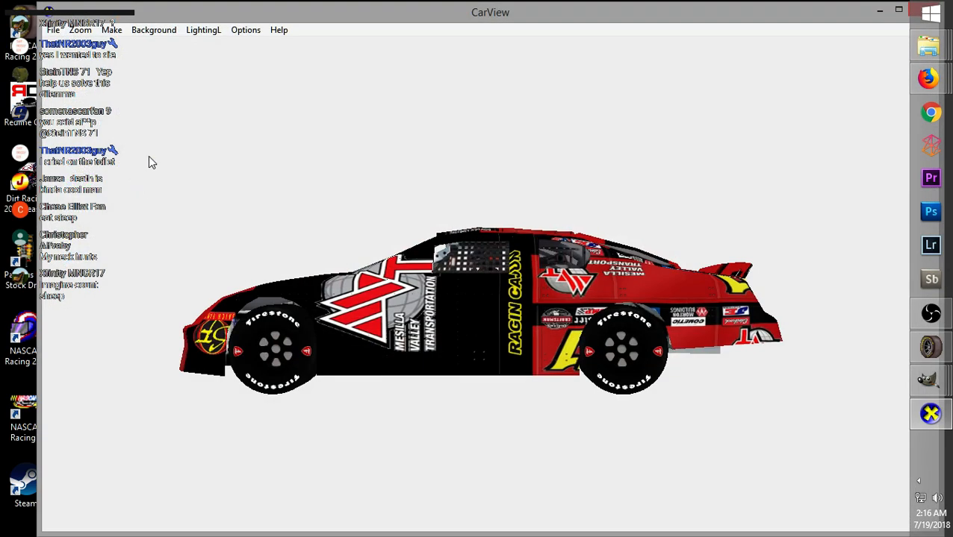
# Load the ford2015.X mesh from the paints\cws2015_templates folder into CarView
pyautogui.click(54, 30)
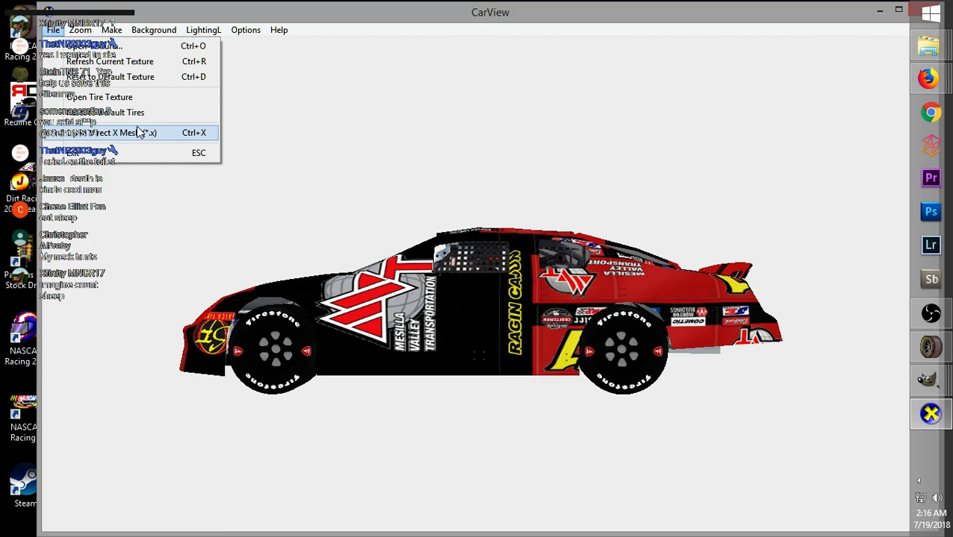
pyautogui.click(136, 135)
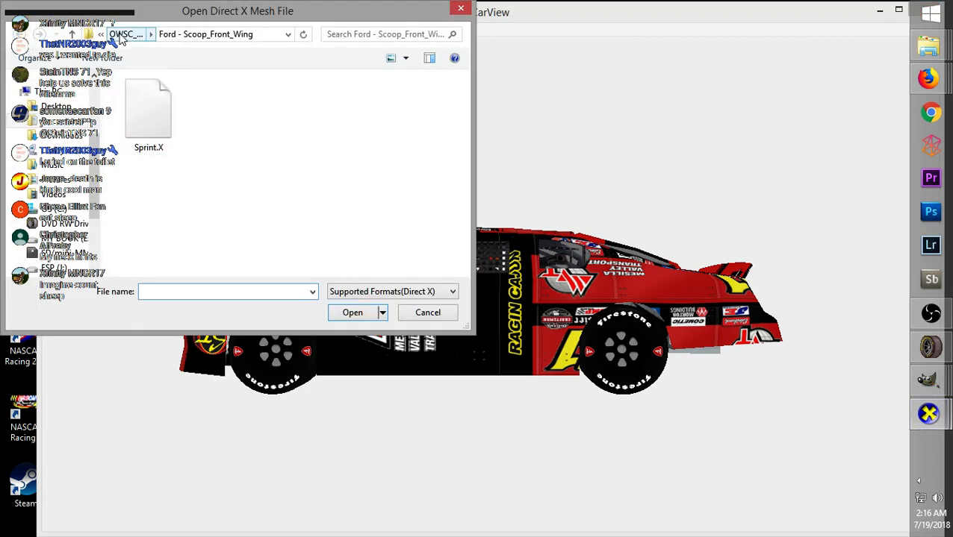
pyautogui.click(121, 35)
pyautogui.click(102, 35)
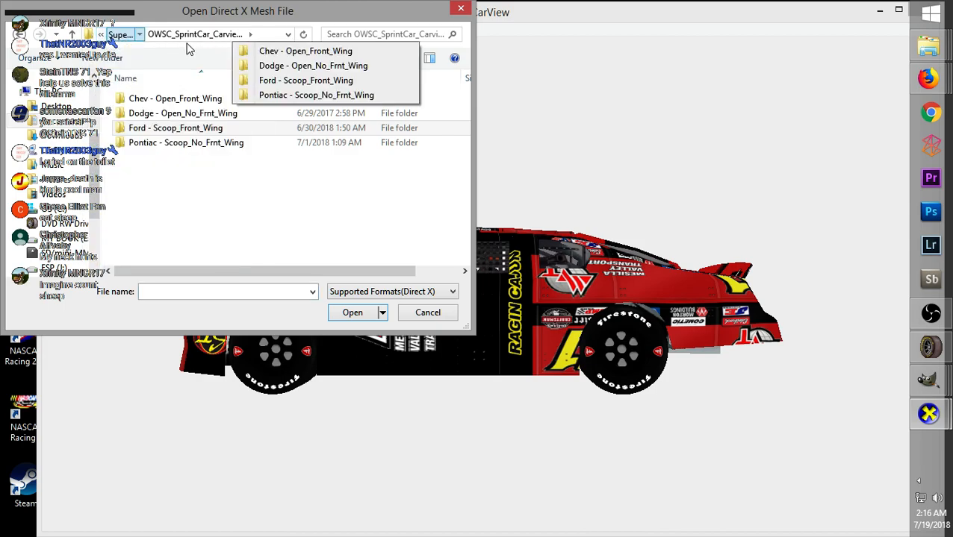
pyautogui.click(121, 35)
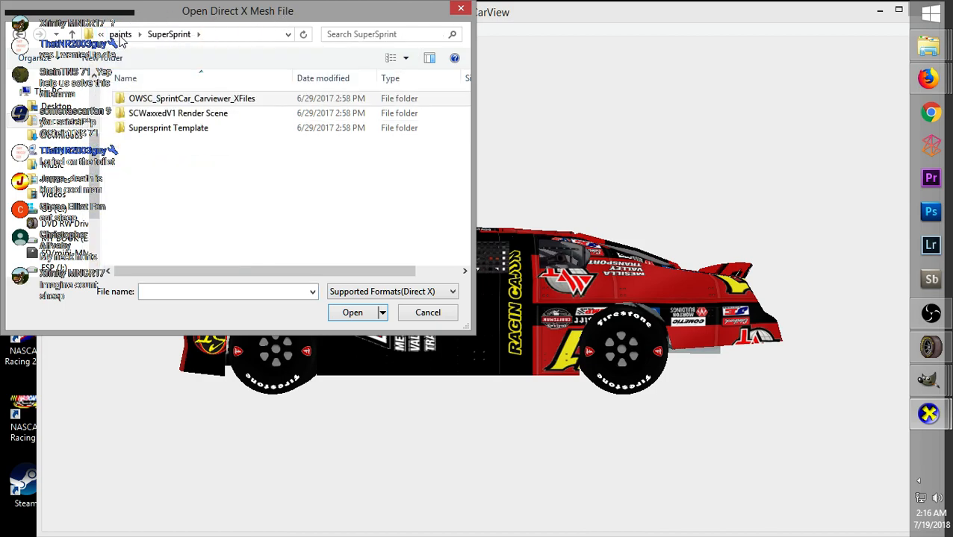
pyautogui.click(123, 38)
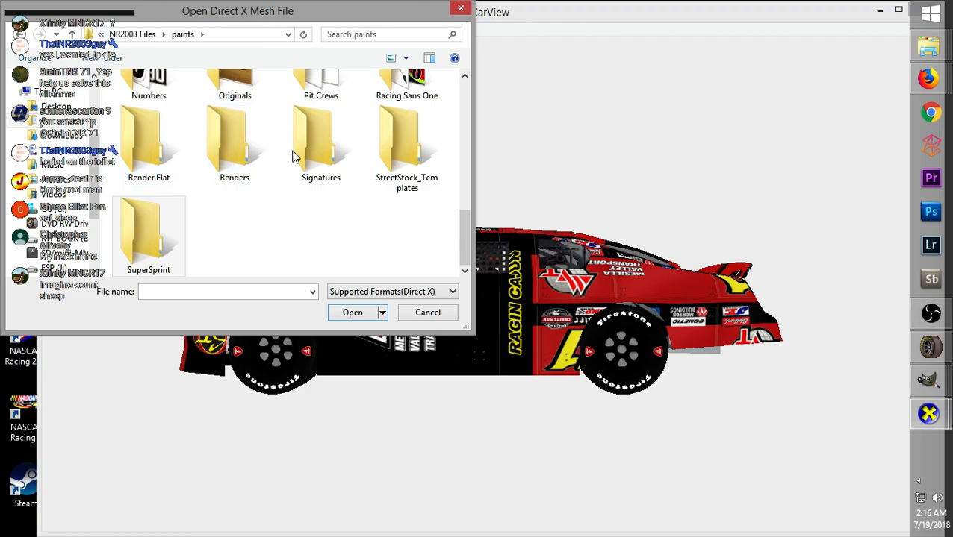
pyautogui.moveTo(461, 238); pyautogui.dragTo(455, 120)
pyautogui.doubleClick(417, 160)
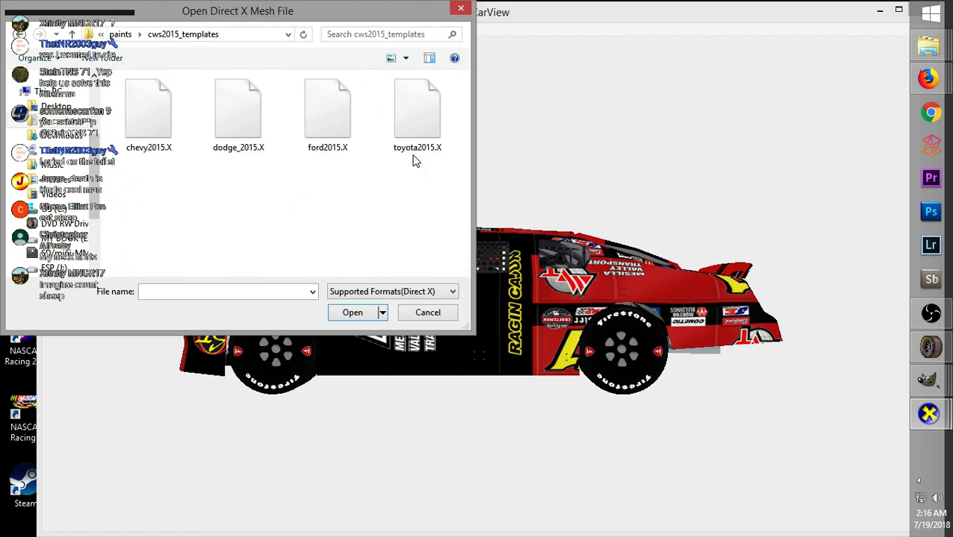
pyautogui.doubleClick(331, 118)
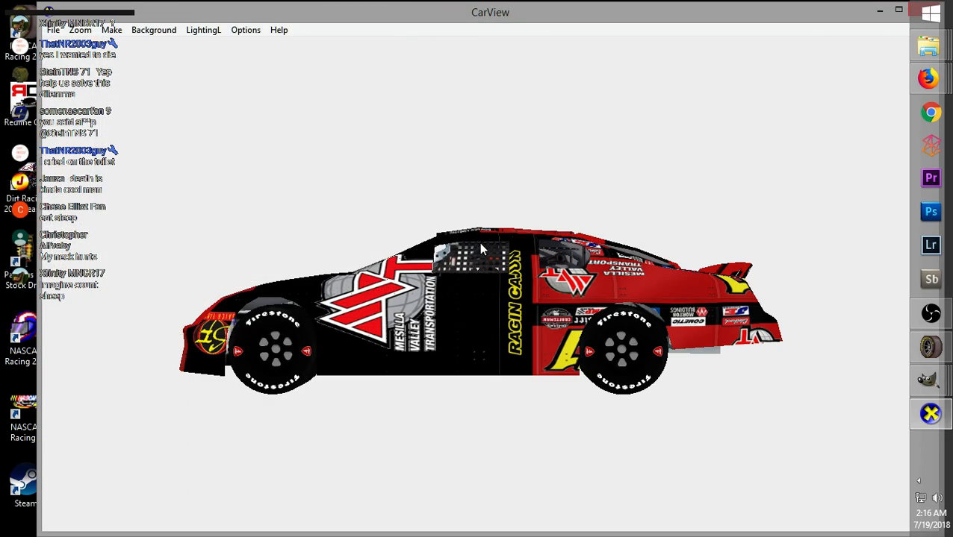
pyautogui.moveTo(722, 337); pyautogui.dragTo(698, 312)
# Switch to the truck image in GIMP and start an export into Documents\NR2003 Files\paints\cws2015_templates
pyautogui.moveTo(939, 386)
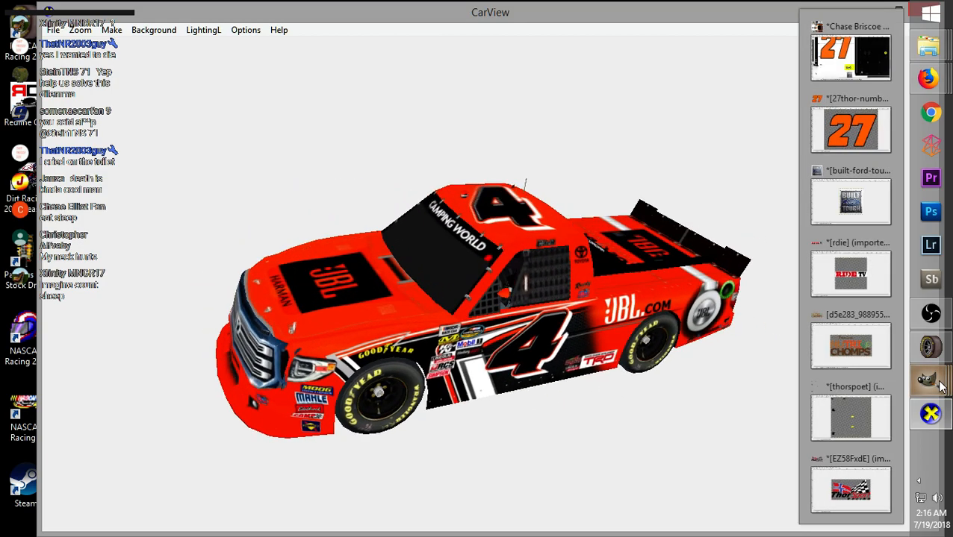
pyautogui.click(851, 56)
pyautogui.click(9, 24)
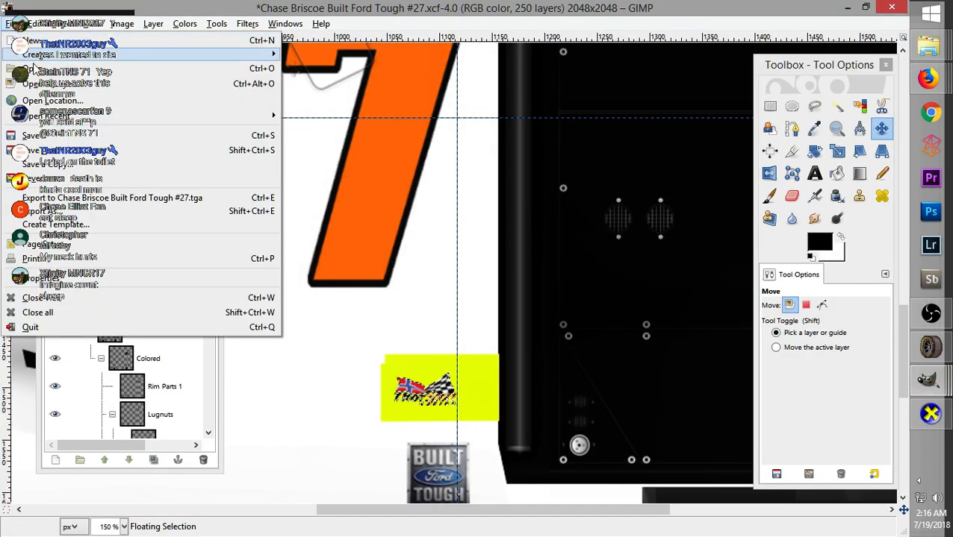
pyautogui.click(110, 215)
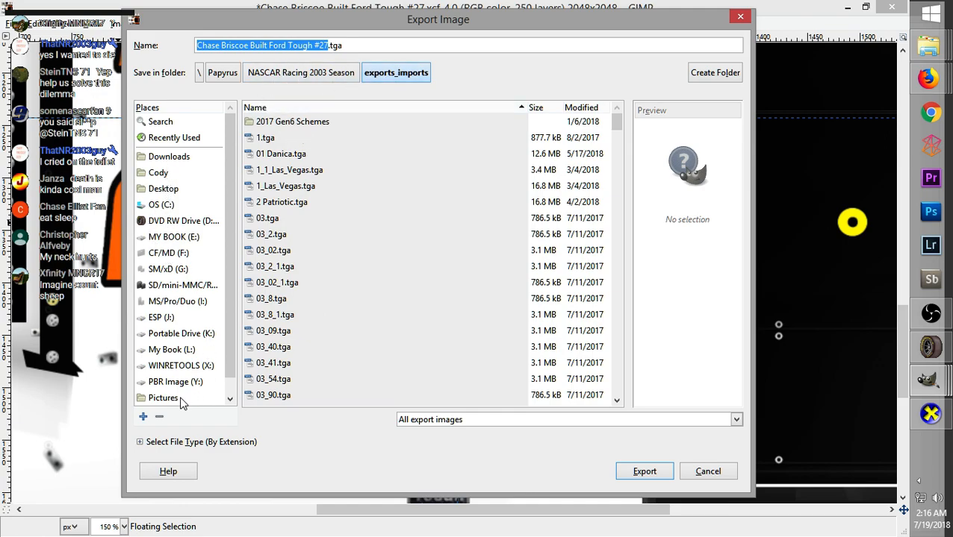
pyautogui.scroll(-1, 221, 211)
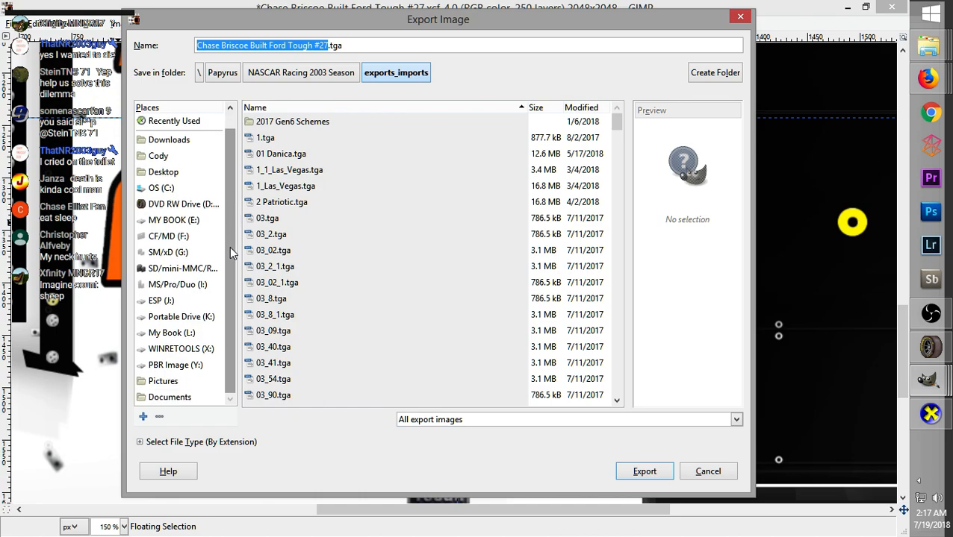
pyautogui.click(165, 398)
pyautogui.doubleClick(273, 380)
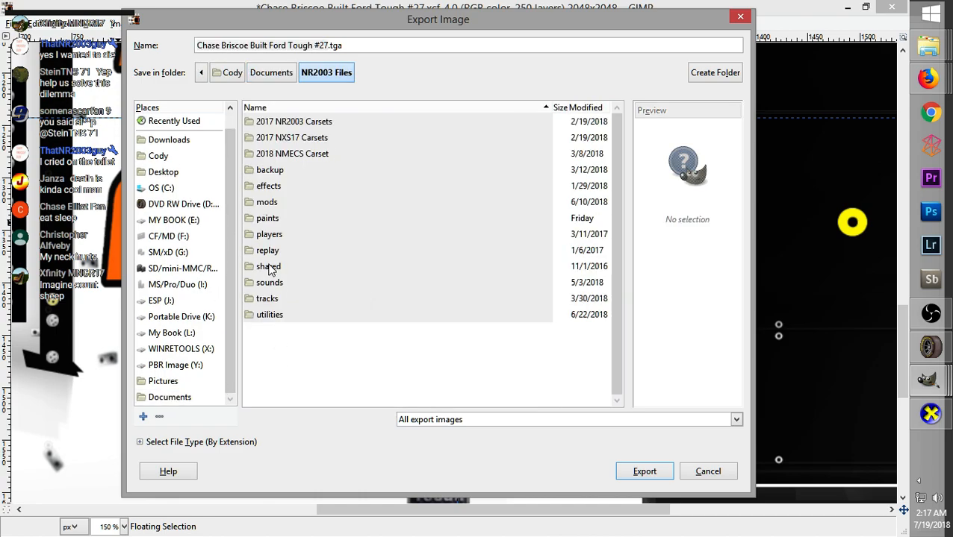
pyautogui.doubleClick(270, 218)
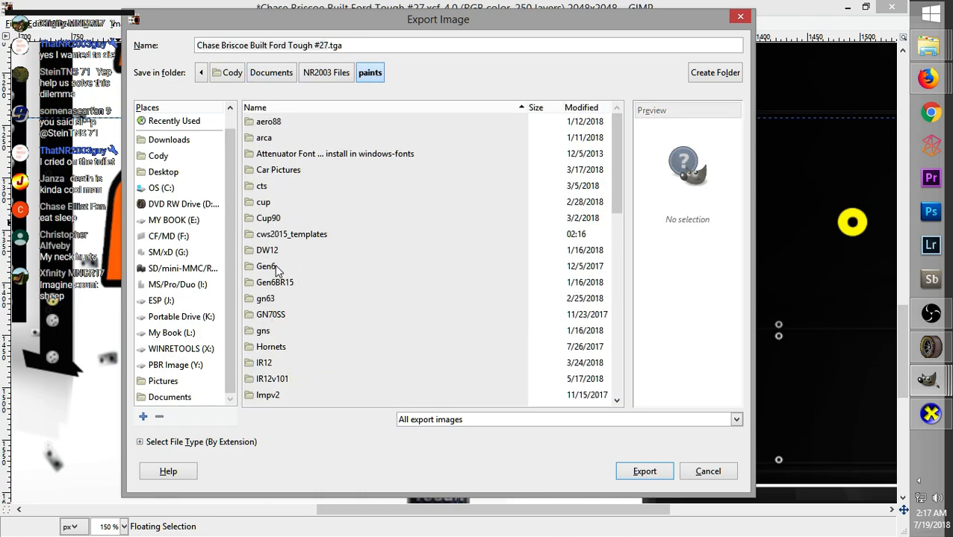
pyautogui.doubleClick(279, 234)
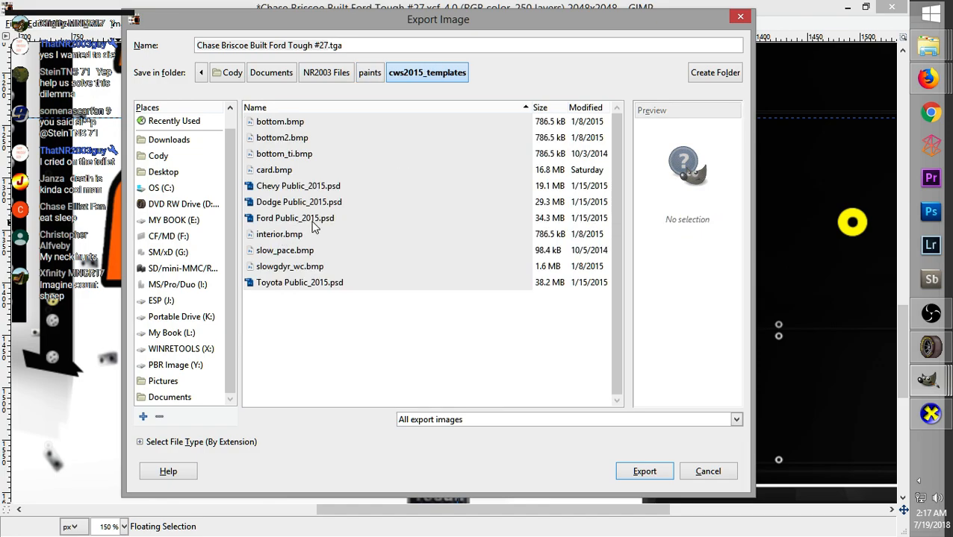
# Export the truck image over the existing card.bmp, keeping the default BMP options
pyautogui.click(286, 173)
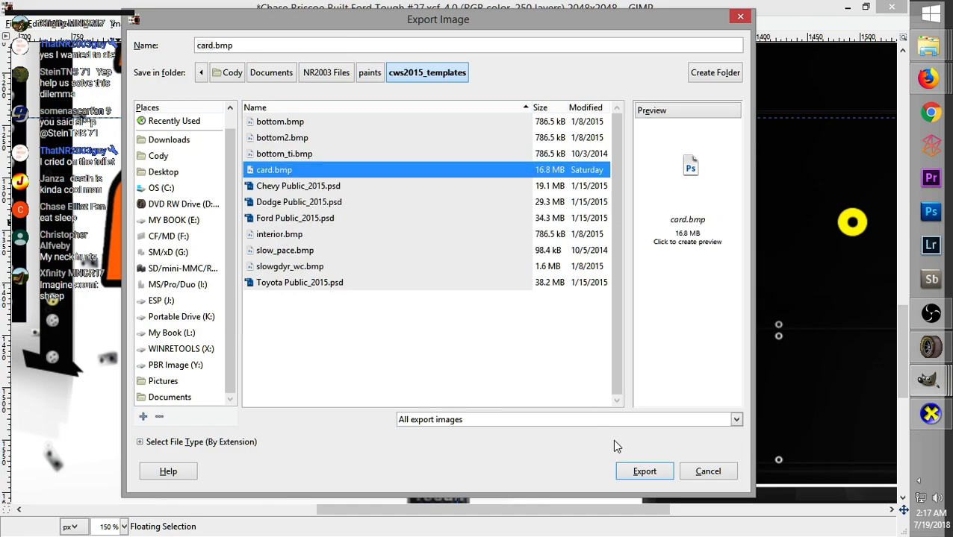
pyautogui.click(646, 471)
pyautogui.click(450, 323)
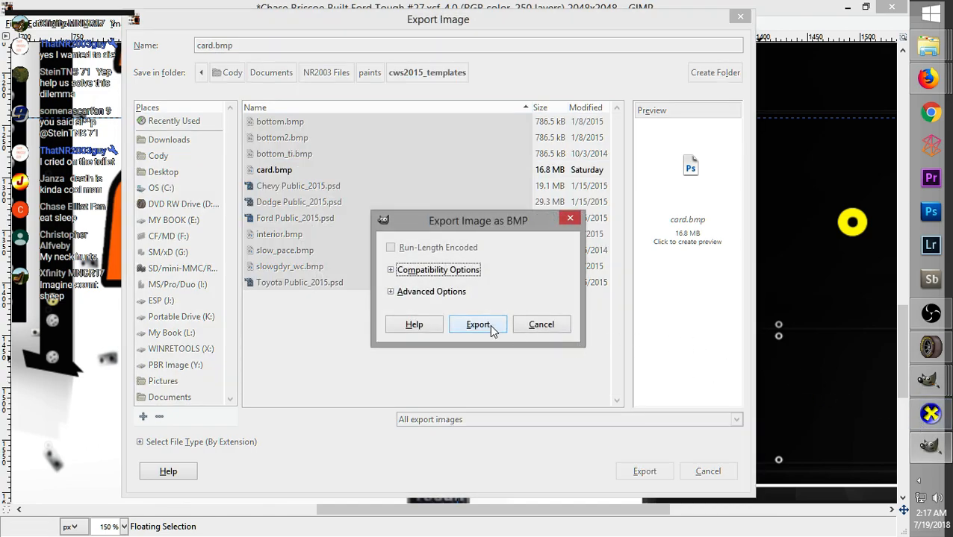
pyautogui.click(489, 325)
# Switch to CarView and refresh the current texture on the truck model
pyautogui.click(930, 415)
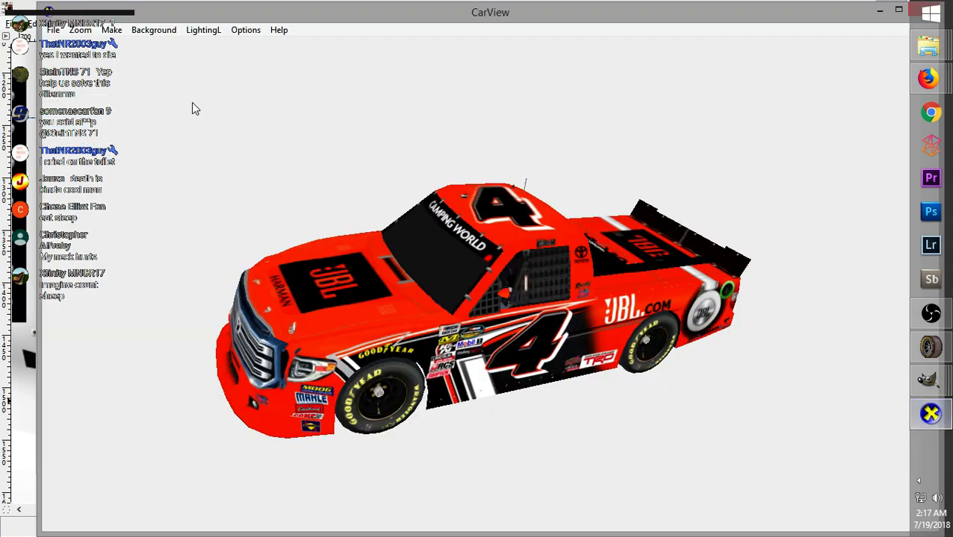
pyautogui.click(55, 31)
pyautogui.click(86, 62)
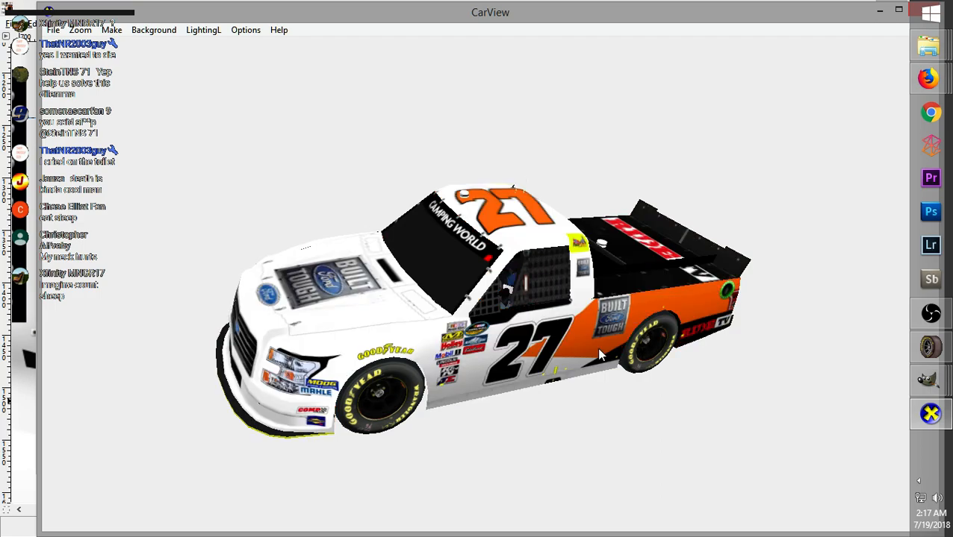
# Examine the size and placement of the ThorSport logo on the yellow block behind the driver's side window
pyautogui.moveTo(597, 373); pyautogui.dragTo(510, 340)
pyautogui.moveTo(514, 296)
pyautogui.mouseDown()
pyautogui.moveTo(530, 224)
pyautogui.moveTo(443, 428)
pyautogui.mouseUp()
pyautogui.moveTo(568, 211); pyautogui.dragTo(514, 300)
pyautogui.moveTo(404, 155); pyautogui.dragTo(436, 223)
pyautogui.moveTo(637, 308); pyautogui.dragTo(565, 207)
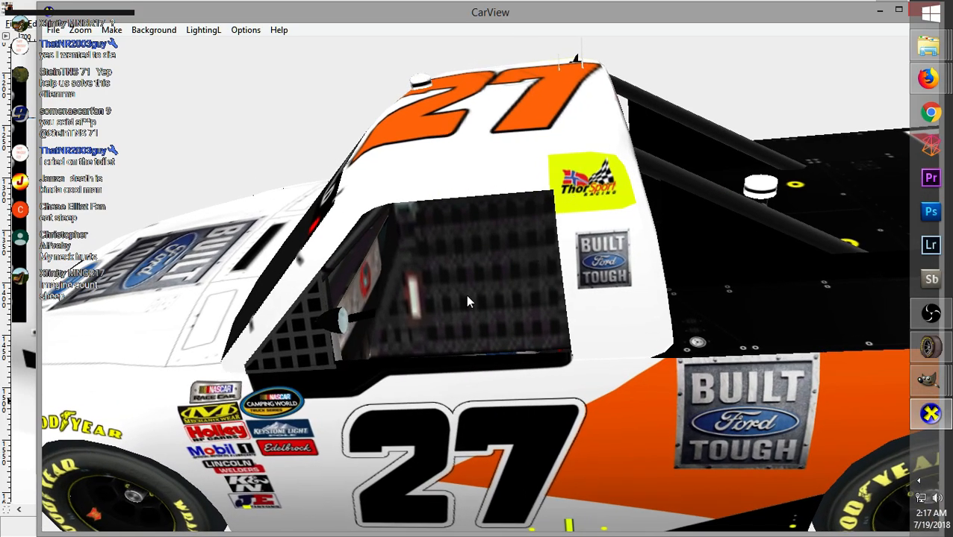
pyautogui.moveTo(467, 297); pyautogui.dragTo(566, 206)
pyautogui.moveTo(692, 200); pyautogui.dragTo(701, 218)
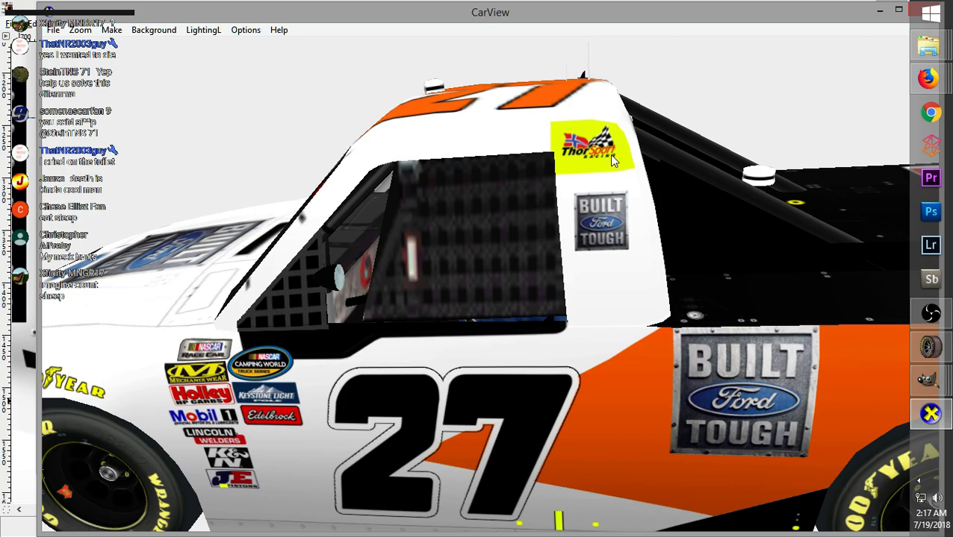
pyautogui.moveTo(549, 205); pyautogui.dragTo(883, 228)
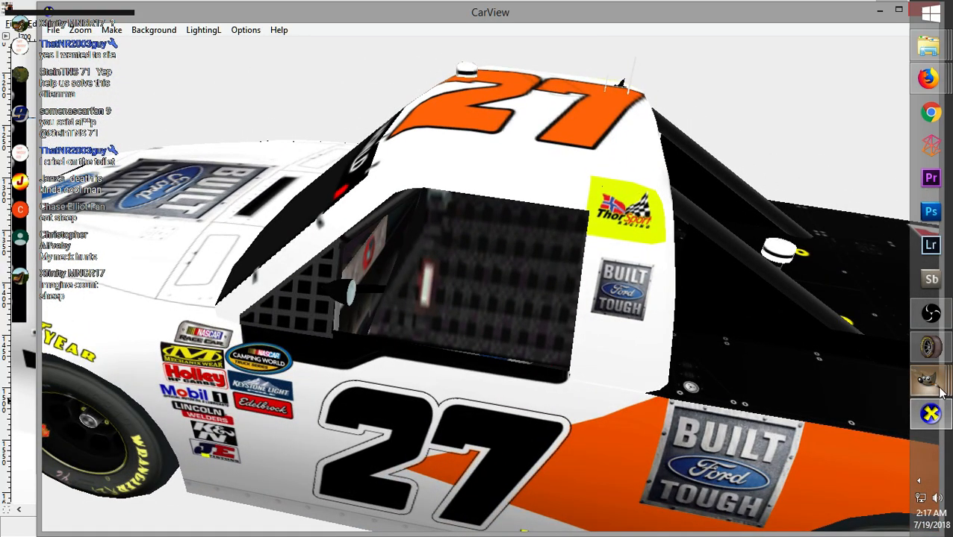
# Return to the truck image in GIMP, copy the floating ThorSport logo, anchor it, and paste the copy near the opposite side's yellow block
pyautogui.moveTo(929, 380)
pyautogui.click(849, 196)
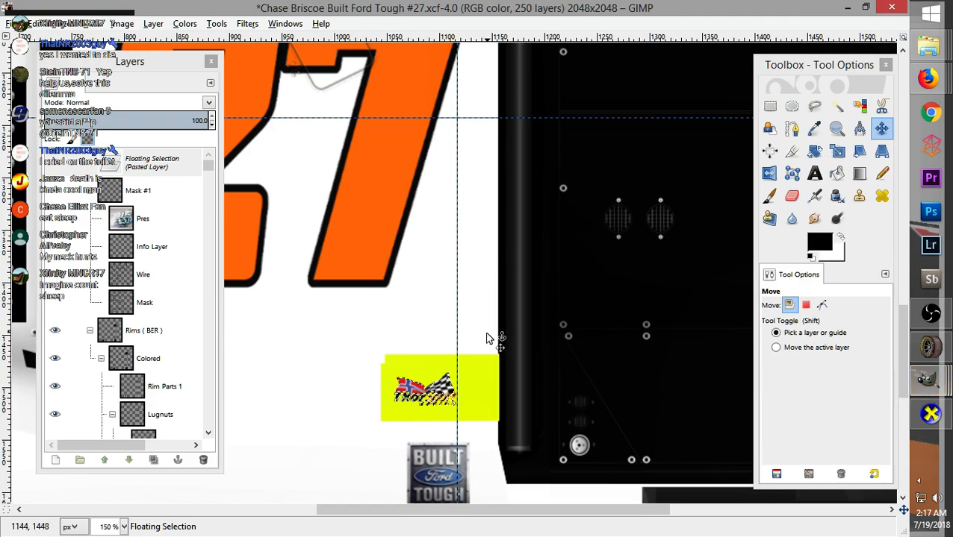
pyautogui.rightClick(445, 228)
pyautogui.moveTo(487, 252)
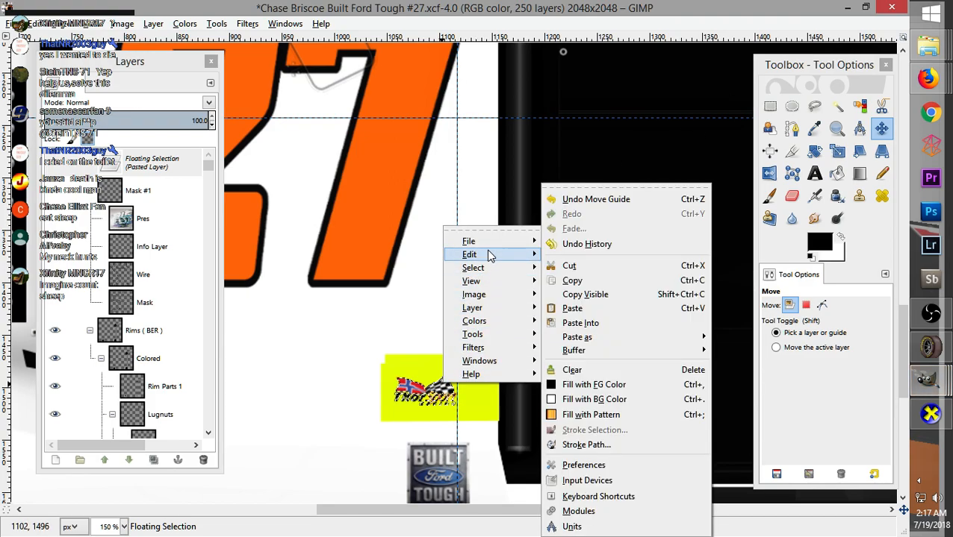
pyautogui.click(570, 281)
pyautogui.moveTo(903, 377); pyautogui.dragTo(898, 234)
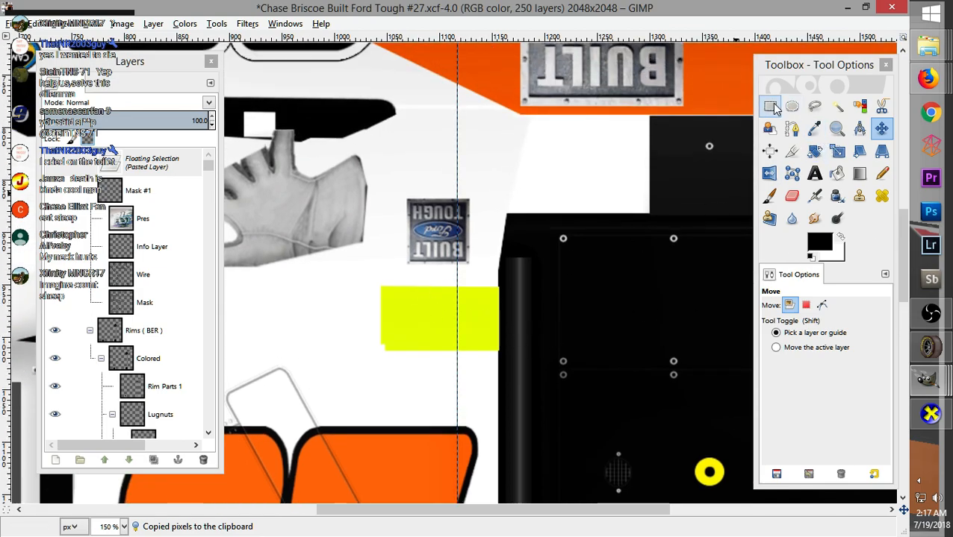
pyautogui.press('r')
pyautogui.click(413, 284)
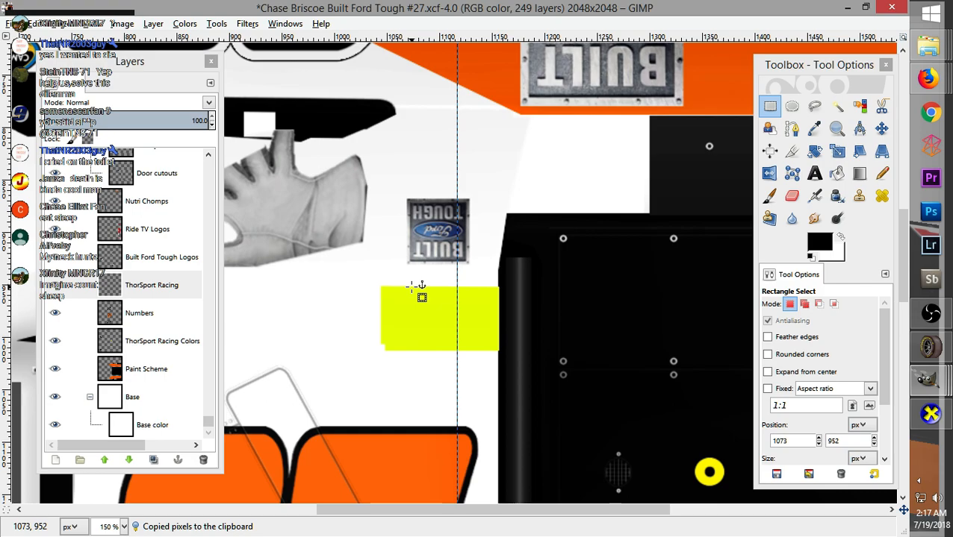
pyautogui.hotkey('ctrl', 'v')
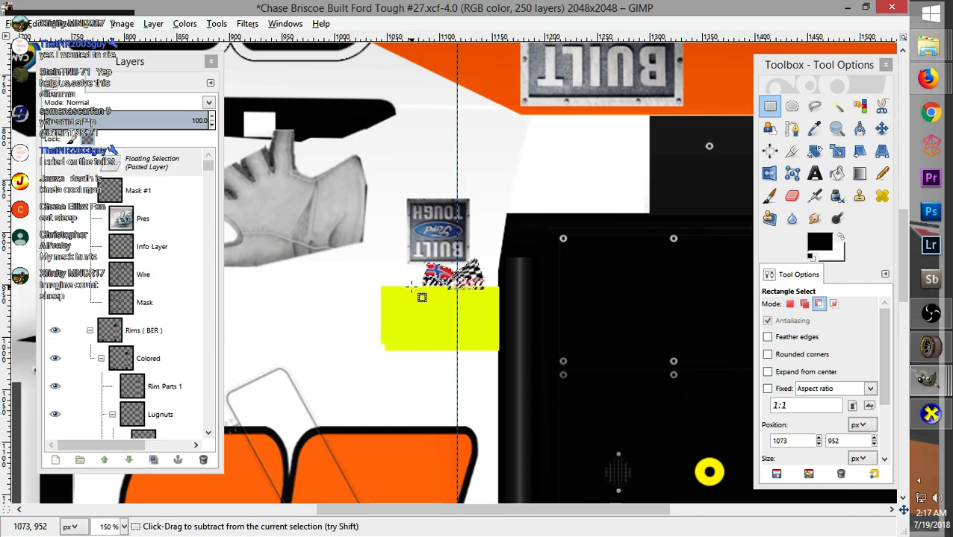
# Rotate the pasted ThorSport logo 180° and place it on the yellow block with its edge against the vertical guide
pyautogui.rightClick(449, 274)
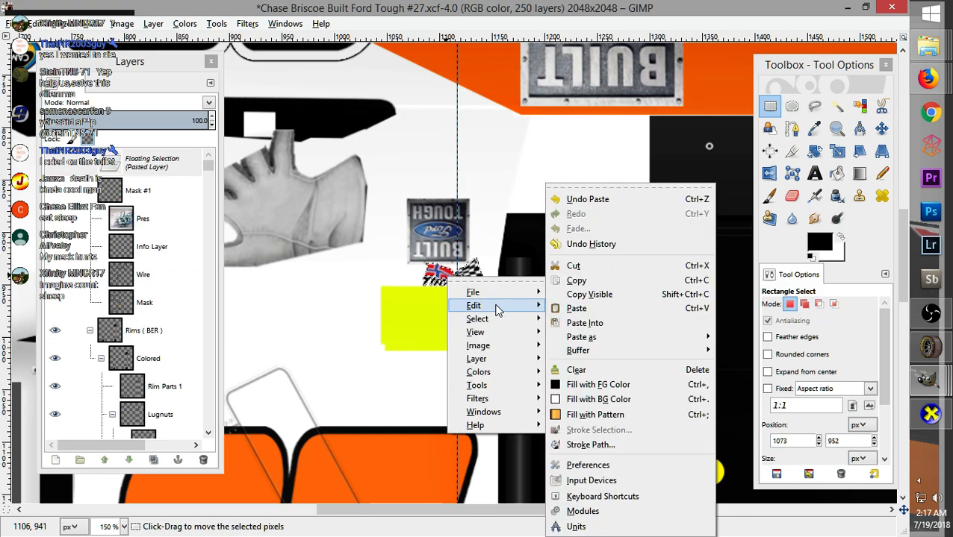
pyautogui.moveTo(478, 359)
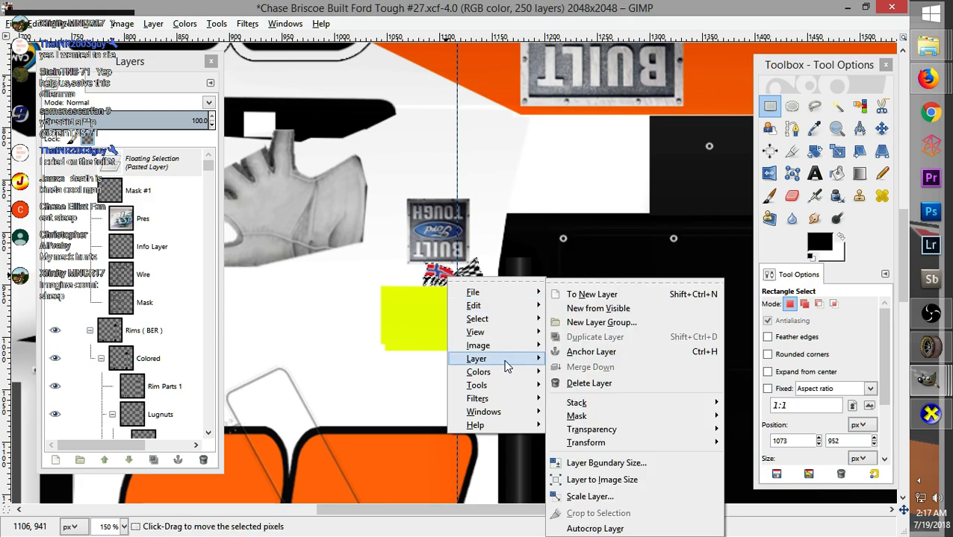
pyautogui.moveTo(630, 444)
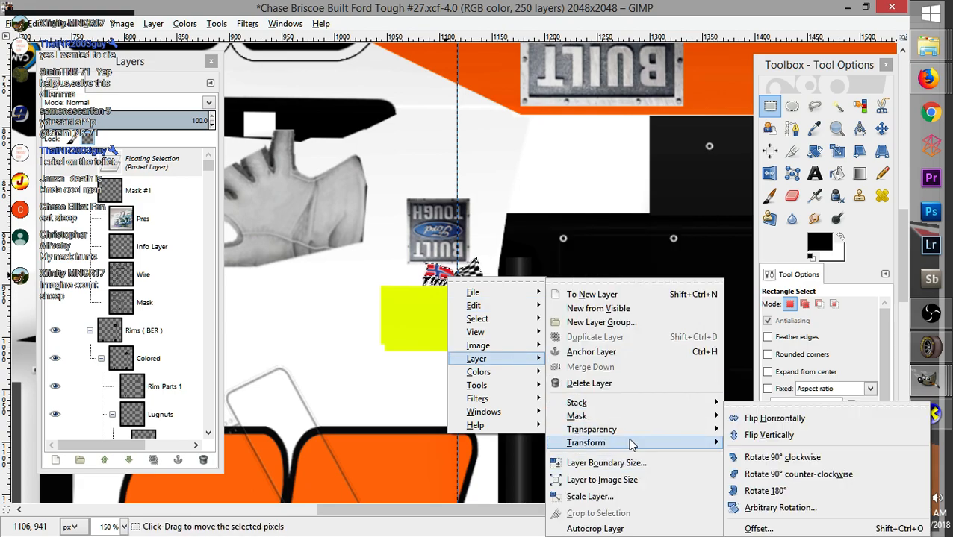
pyautogui.click(769, 490)
pyautogui.moveTo(483, 284); pyautogui.dragTo(453, 334)
# Export the image again to card.bmp and refresh the texture in CarView to check the logo on the passenger side
pyautogui.click(12, 23)
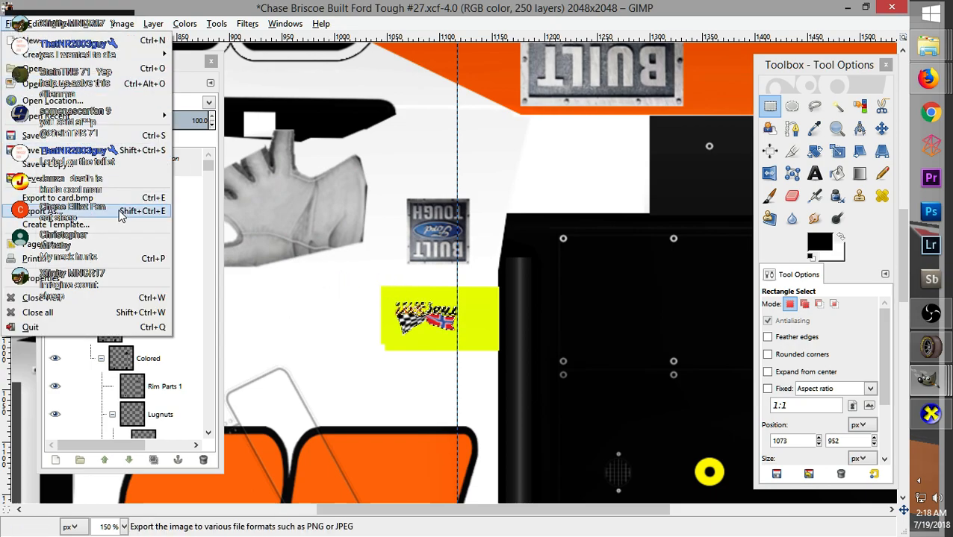
pyautogui.click(89, 198)
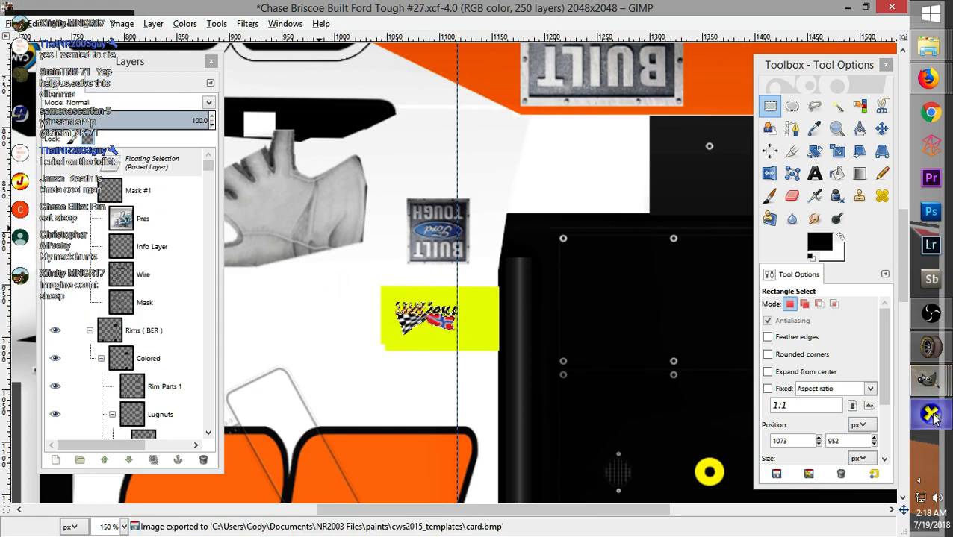
pyautogui.click(930, 415)
pyautogui.moveTo(557, 272); pyautogui.dragTo(274, 88)
pyautogui.click(53, 30)
pyautogui.click(86, 63)
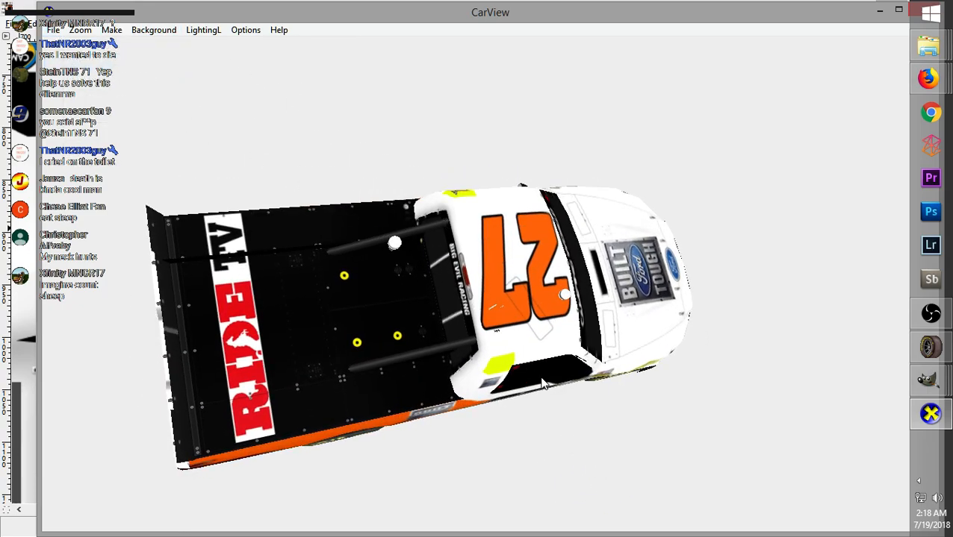
pyautogui.moveTo(526, 394); pyautogui.dragTo(431, 397)
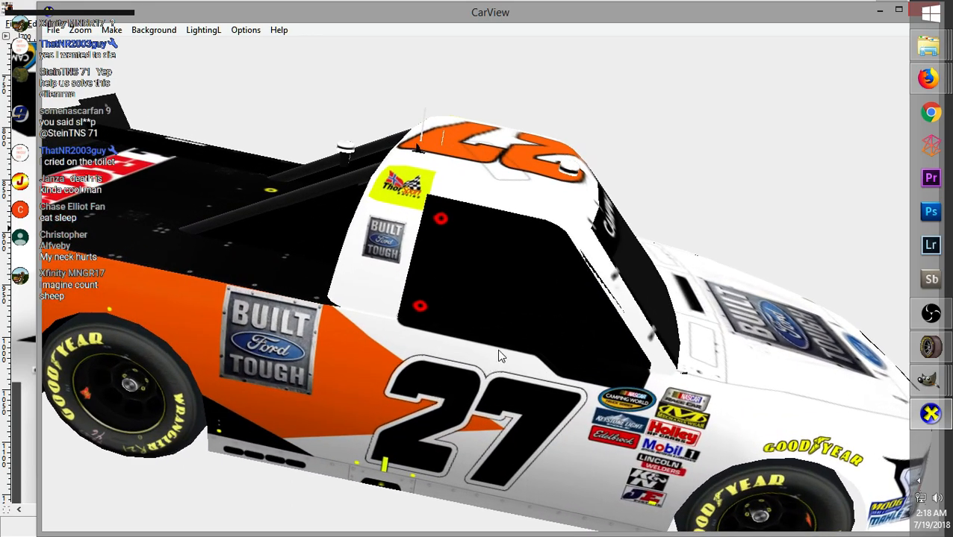
# Switch to Firefox and examine the ThorSport Racing logo image as a reference
pyautogui.moveTo(926, 81)
pyautogui.click(828, 71)
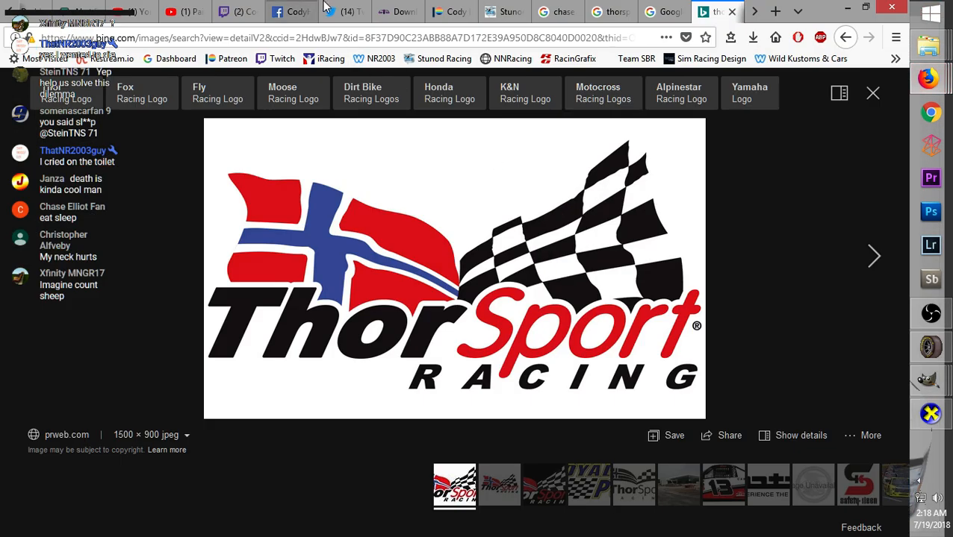
pyautogui.moveTo(936, 412)
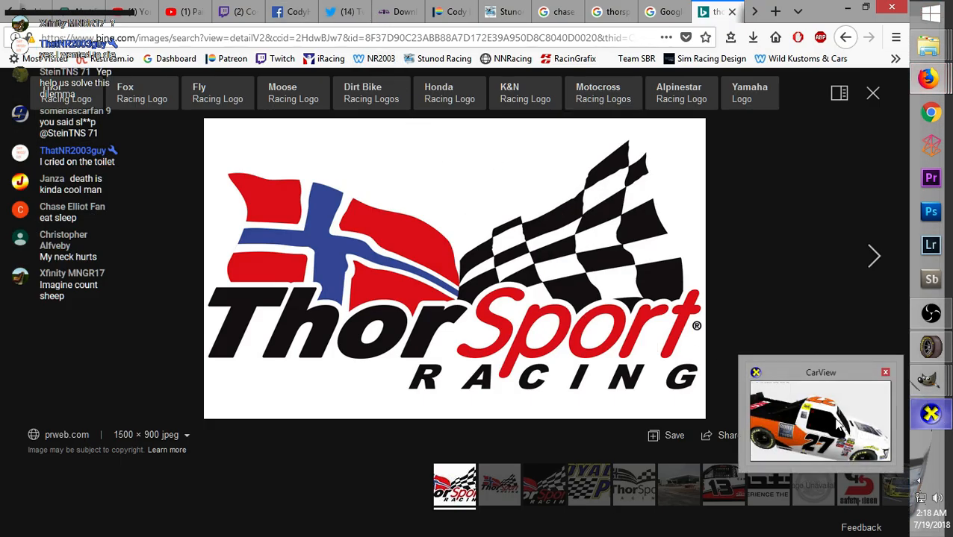
# Switch to CarView and orbit the truck model to examine its sides, hood and front end
pyautogui.click(858, 418)
pyautogui.moveTo(471, 163); pyautogui.dragTo(501, 245)
pyautogui.moveTo(556, 366); pyautogui.dragTo(269, 270)
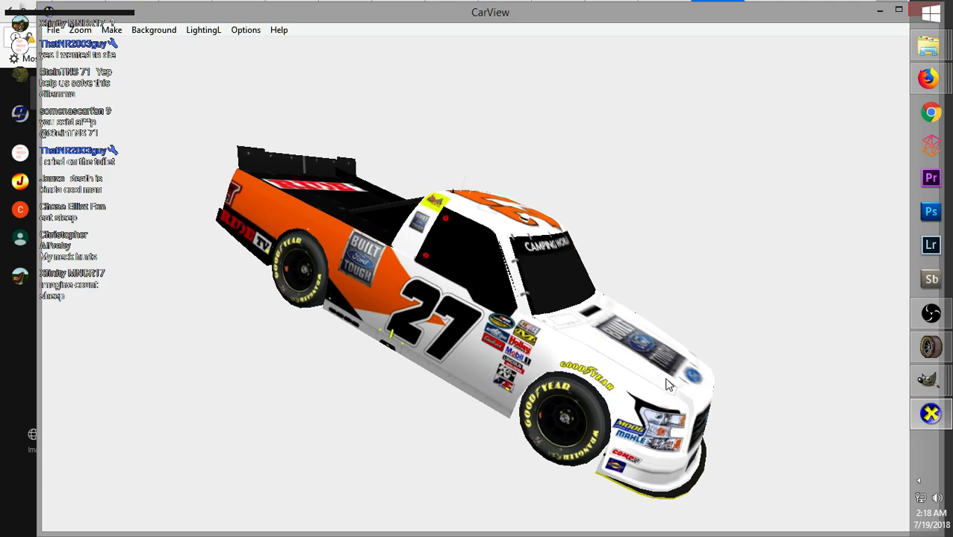
pyautogui.moveTo(718, 381); pyautogui.dragTo(707, 358)
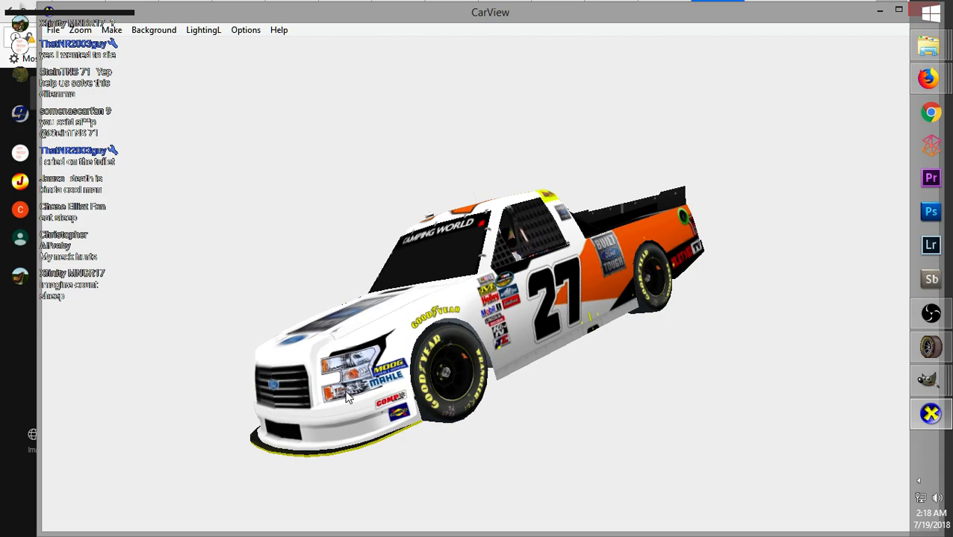
pyautogui.moveTo(425, 371); pyautogui.dragTo(547, 282)
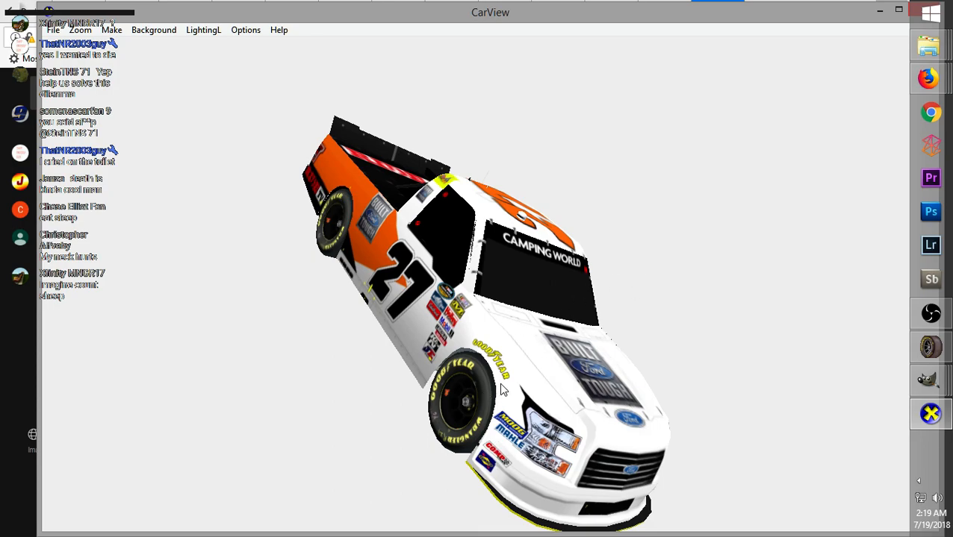
pyautogui.moveTo(502, 223); pyautogui.dragTo(251, 235)
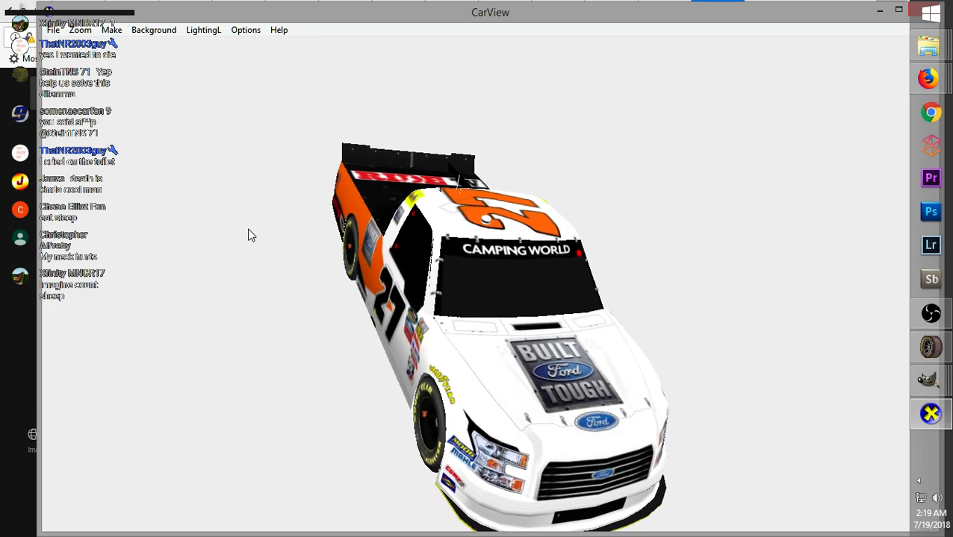
pyautogui.moveTo(684, 321); pyautogui.dragTo(234, 369)
pyautogui.moveTo(642, 259); pyautogui.dragTo(478, 331)
pyautogui.moveTo(639, 369); pyautogui.dragTo(522, 212)
pyautogui.moveTo(495, 291); pyautogui.dragTo(734, 232)
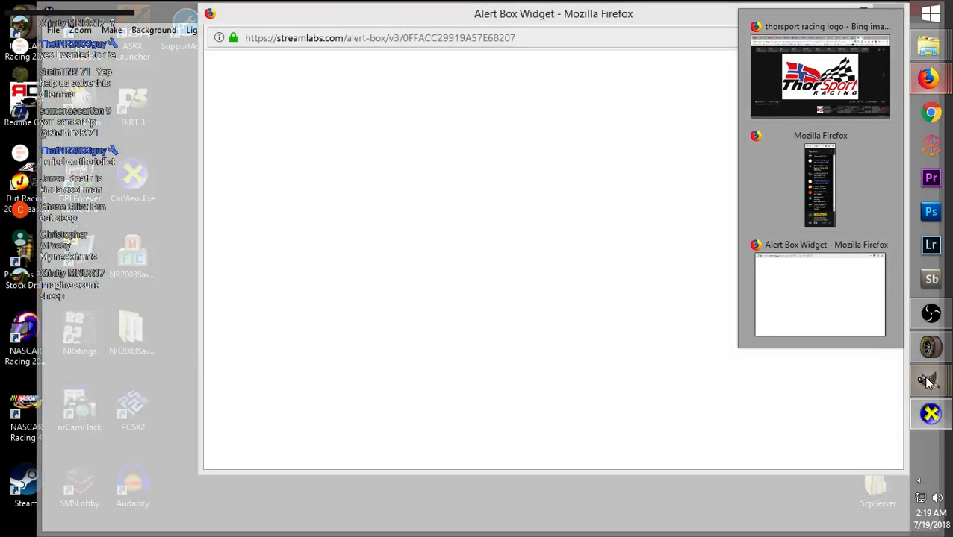
# Return to the truck image in GIMP, anchor the floating logo into the ThorSport Racing layer, and make the Mask layer visible
pyautogui.moveTo(926, 379)
pyautogui.click(852, 78)
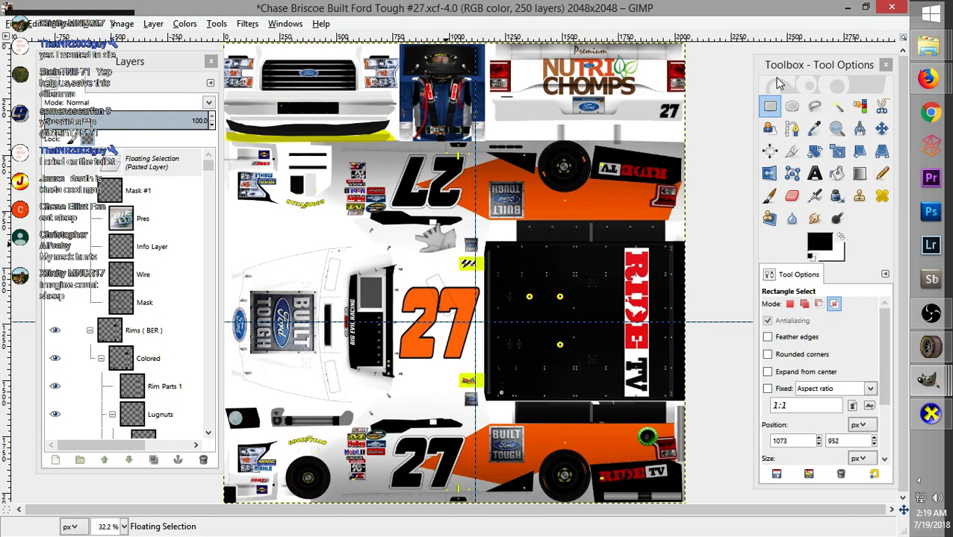
pyautogui.hotkey('shift', 'ctrl', 'j')
pyautogui.moveTo(148, 66); pyautogui.dragTo(126, 66)
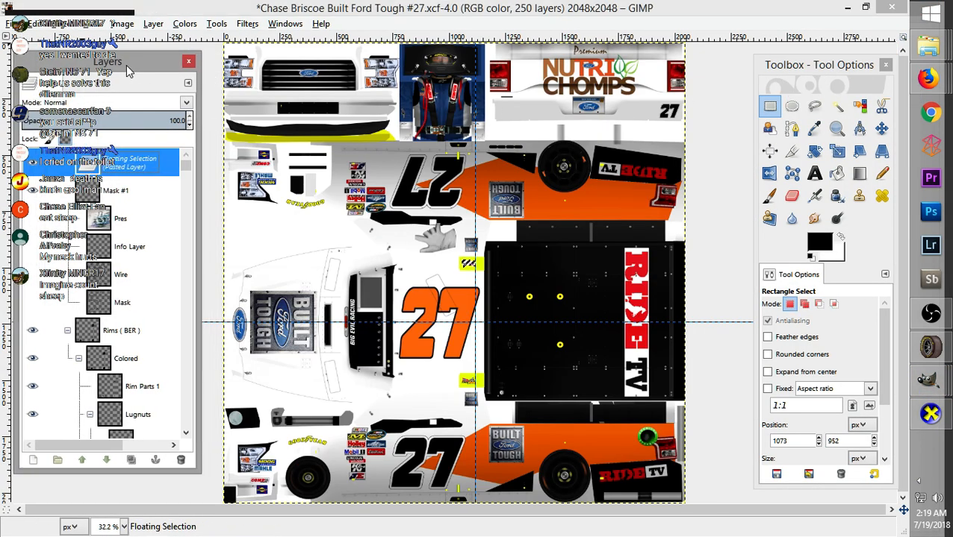
pyautogui.click(543, 215)
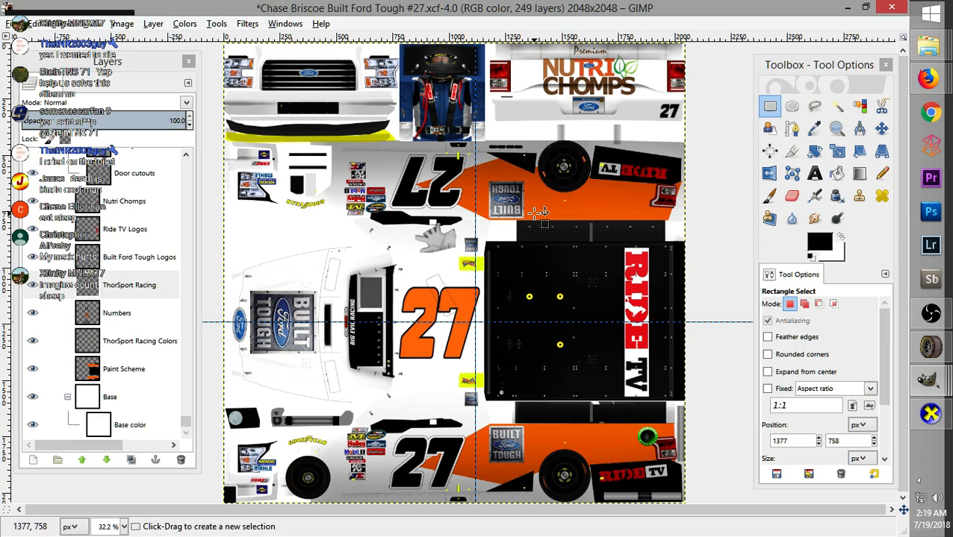
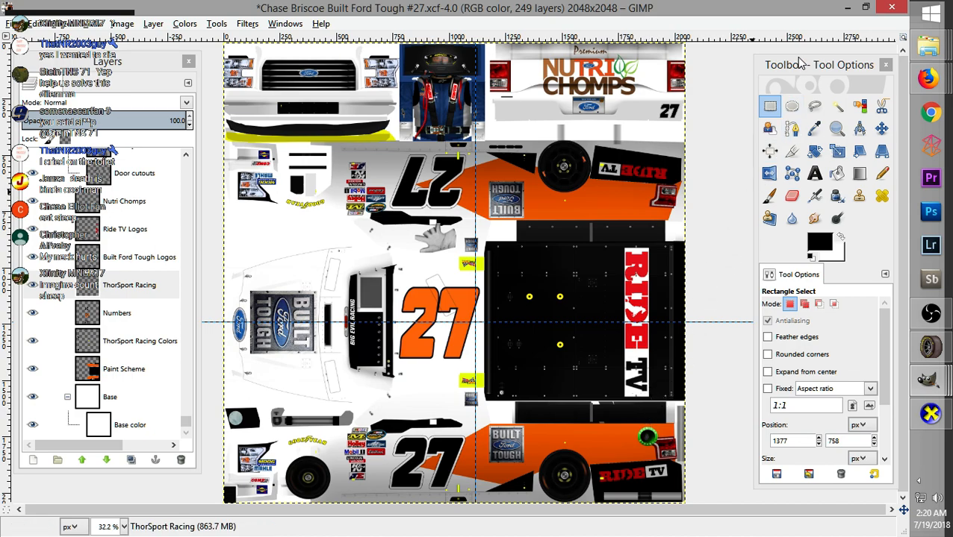
pyautogui.moveTo(812, 71); pyautogui.dragTo(801, 63)
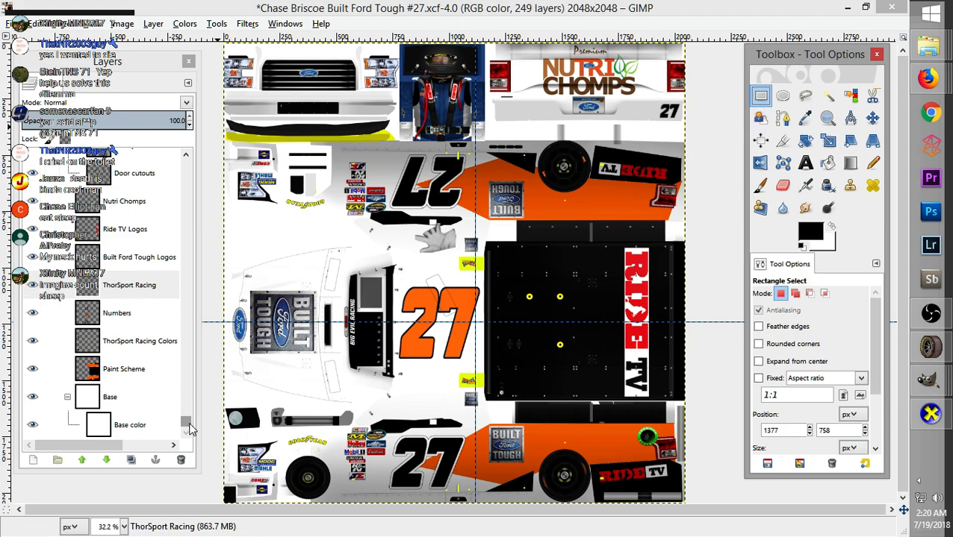
pyautogui.moveTo(189, 427); pyautogui.dragTo(188, 156)
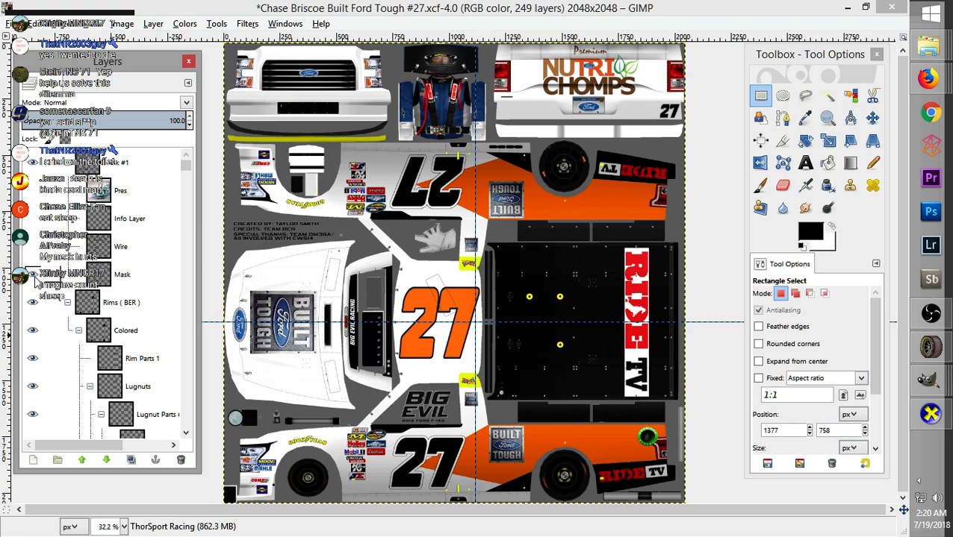
# Create a new 2048x2048 px image and maximize its window
pyautogui.click(19, 28)
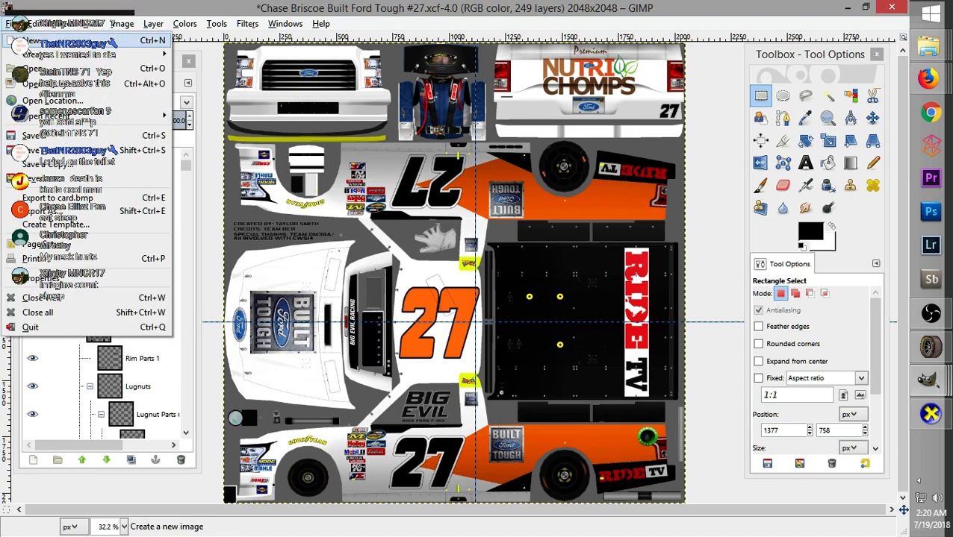
pyautogui.click(31, 41)
pyautogui.click(170, 173)
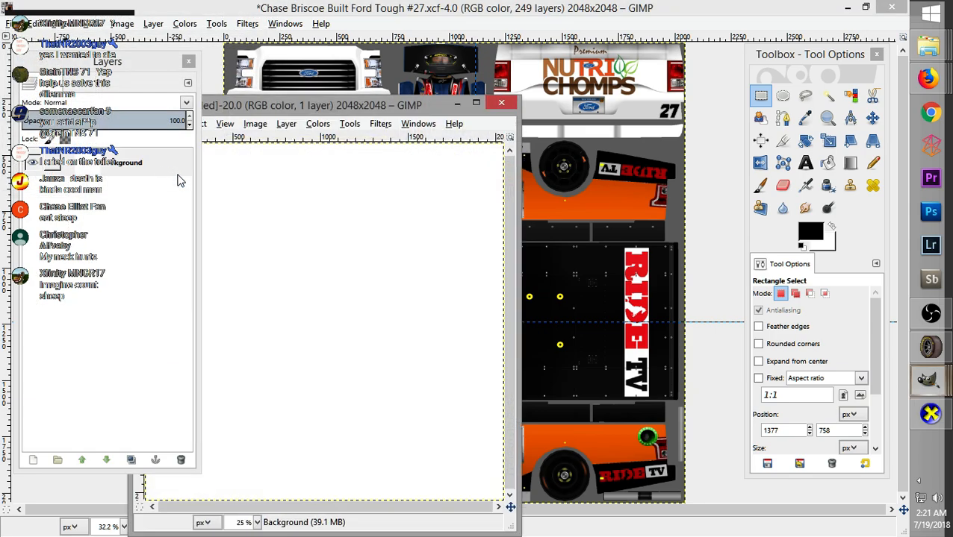
pyautogui.click(477, 102)
# Add an alpha channel to the new image's background layer and clear the layer to transparency
pyautogui.rightClick(385, 206)
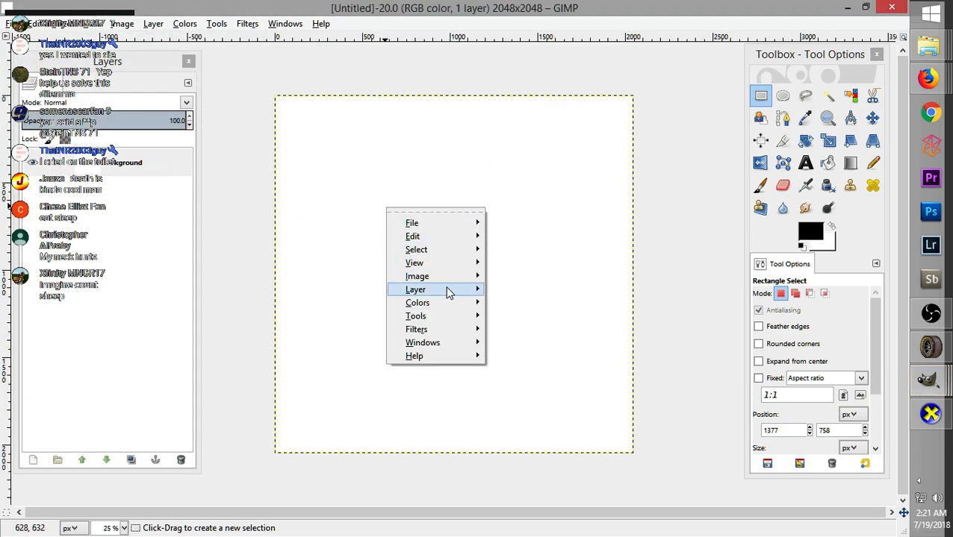
pyautogui.moveTo(448, 291)
pyautogui.moveTo(581, 429)
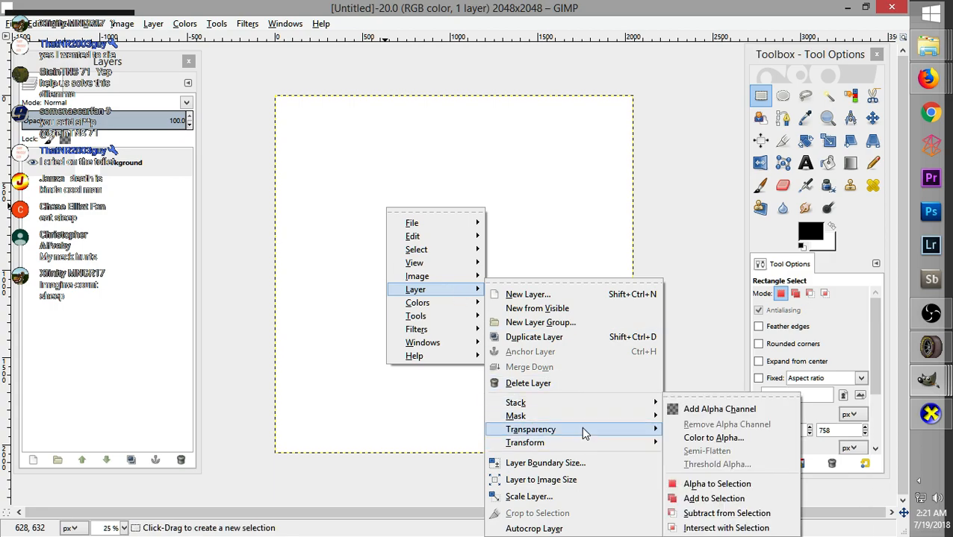
pyautogui.click(682, 417)
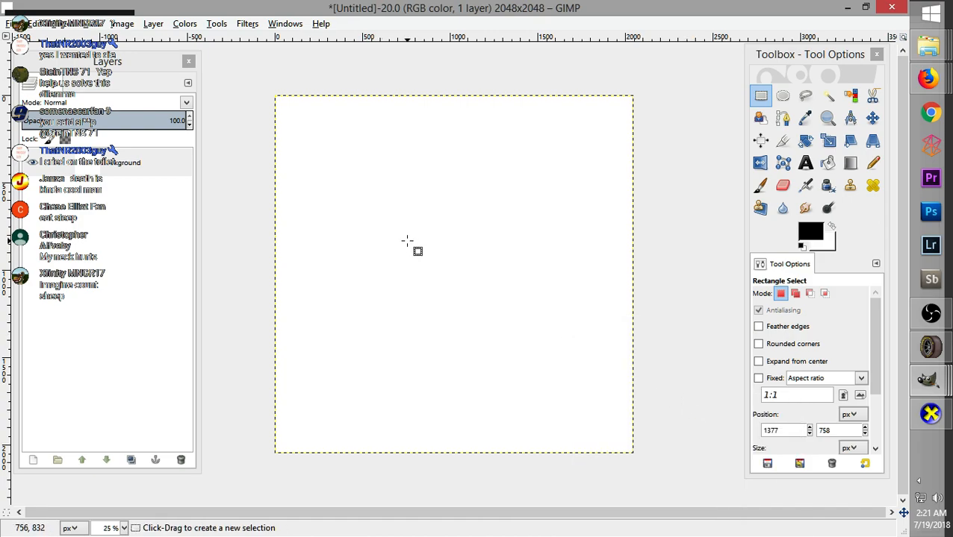
pyautogui.press('Delete')
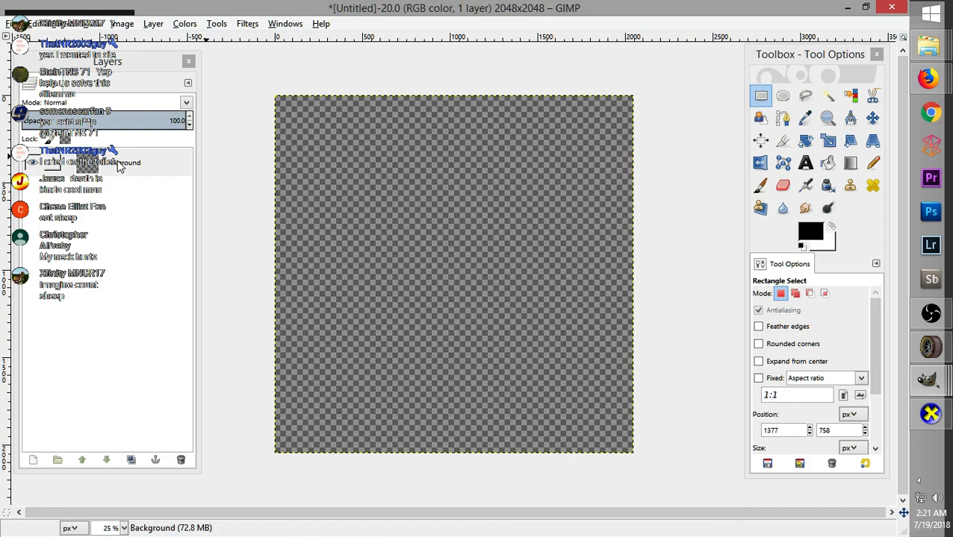
# With the Text tool, draw a text box about 1792 × 828 px across the middle of the blank image
pyautogui.rightClick(94, 236)
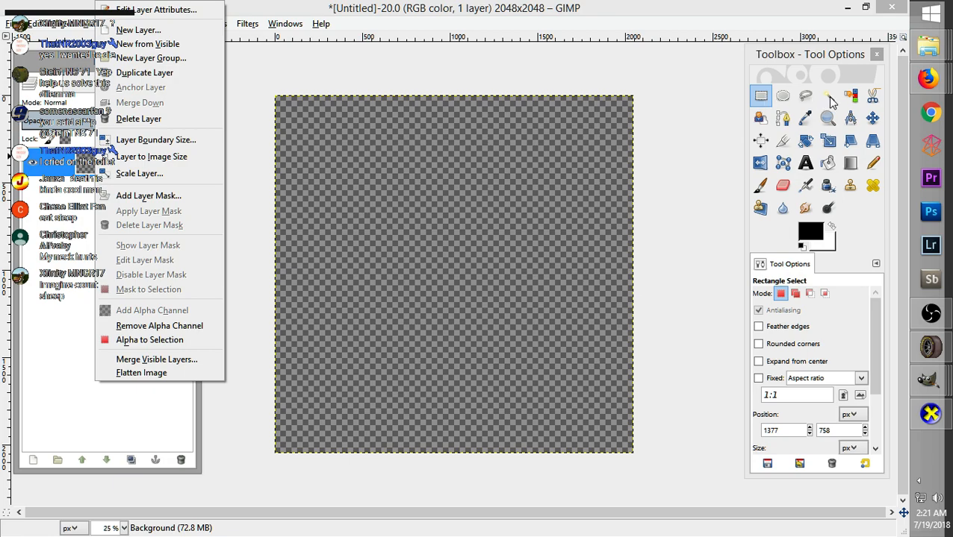
pyautogui.click(804, 164)
pyautogui.click(804, 164)
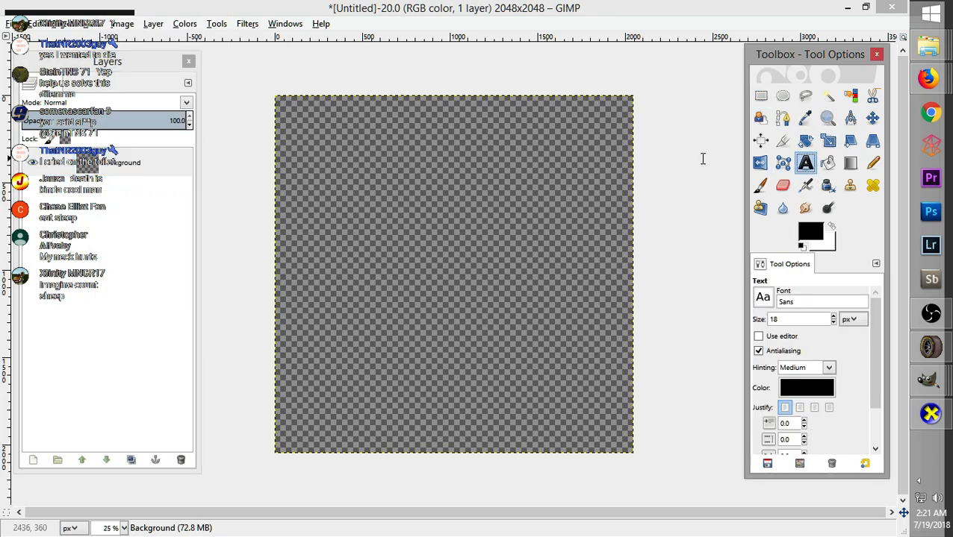
pyautogui.moveTo(299, 200); pyautogui.dragTo(622, 353)
# Switch to Firefox to view the 2018 Ford F-150 ad's lettering as a reference, and return to the untitled image in GIMP
pyautogui.moveTo(928, 79)
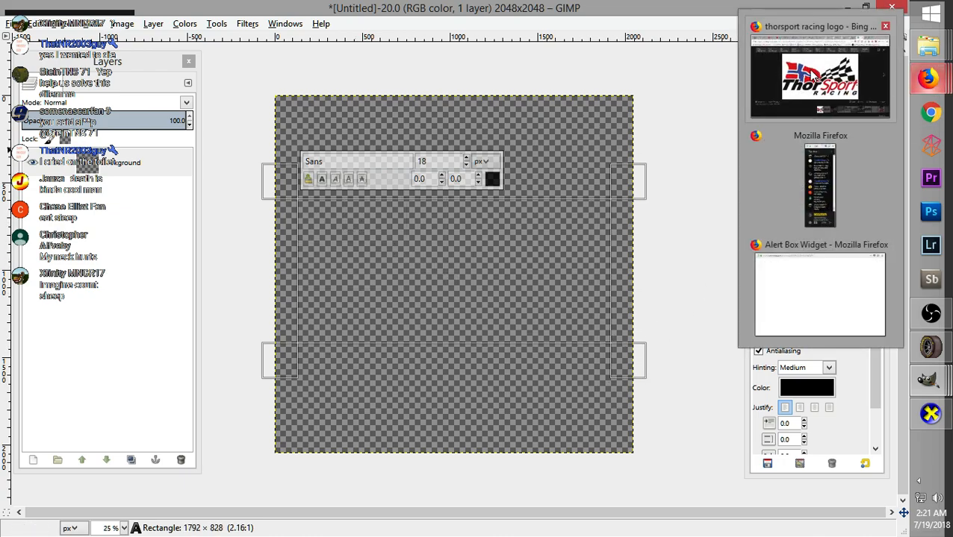
pyautogui.click(820, 75)
pyautogui.scroll(-5, 756, 12)
pyautogui.click(715, 11)
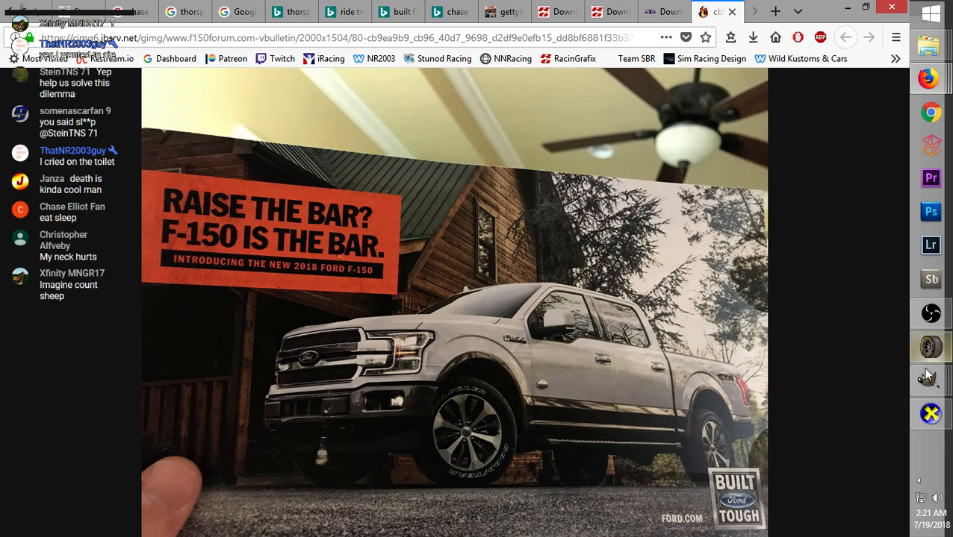
pyautogui.moveTo(926, 373)
pyautogui.moveTo(864, 379)
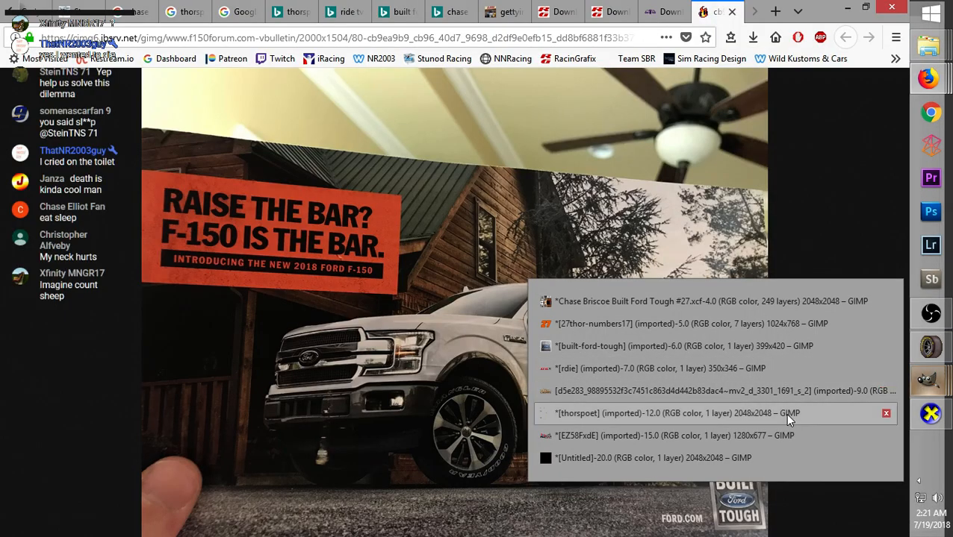
pyautogui.moveTo(621, 391)
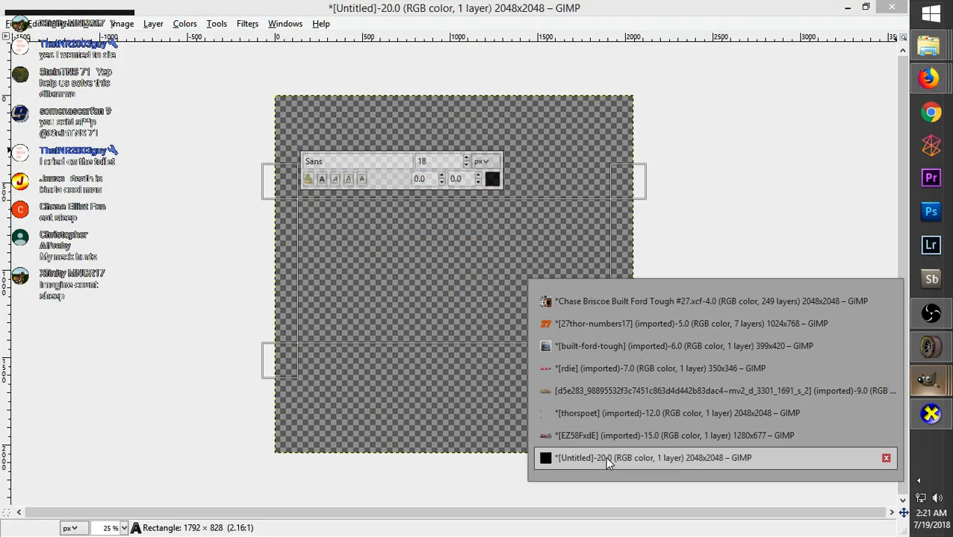
pyautogui.click(605, 457)
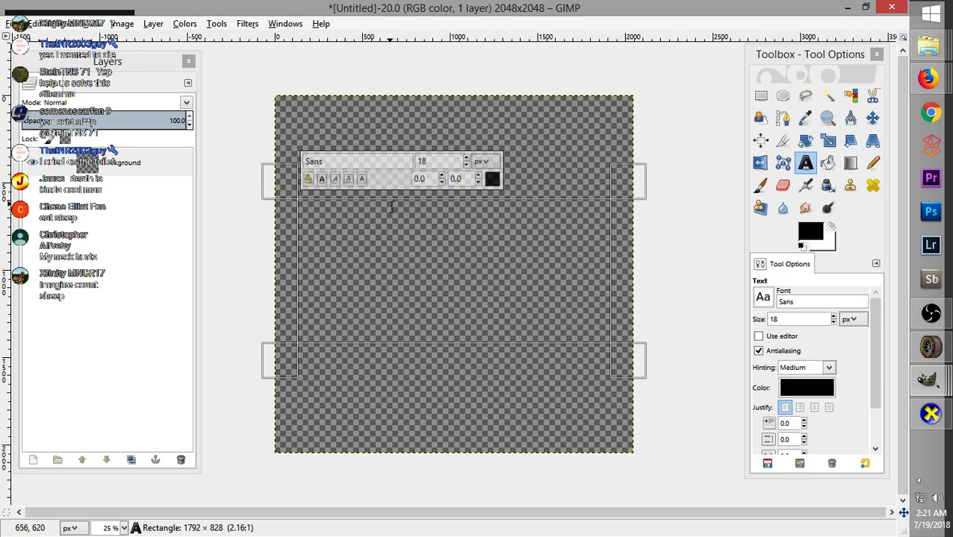
# Set the text size to 87 px and the font to Franklin Gothic Medium
pyautogui.click(834, 317)
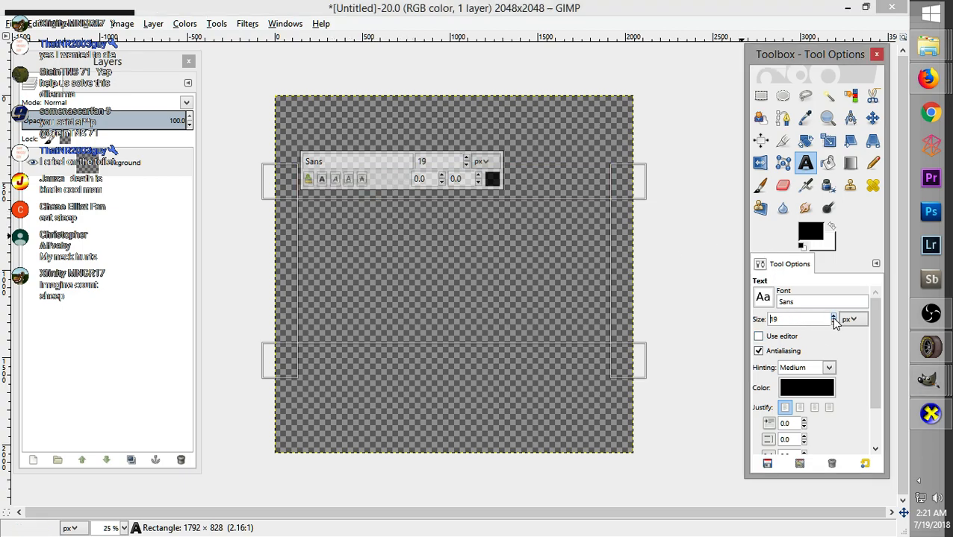
pyautogui.click(834, 318)
pyautogui.click(833, 317)
pyautogui.click(765, 300)
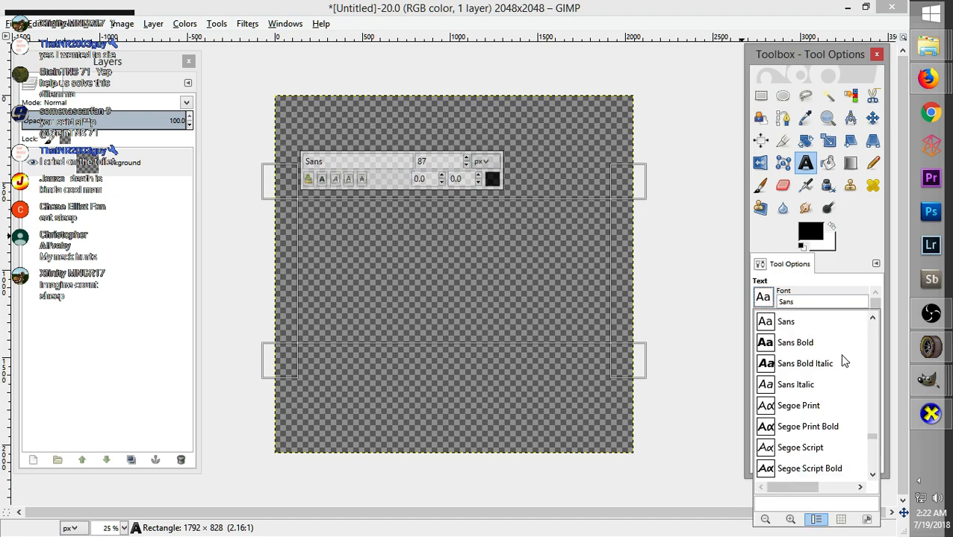
pyautogui.moveTo(876, 440); pyautogui.dragTo(871, 379)
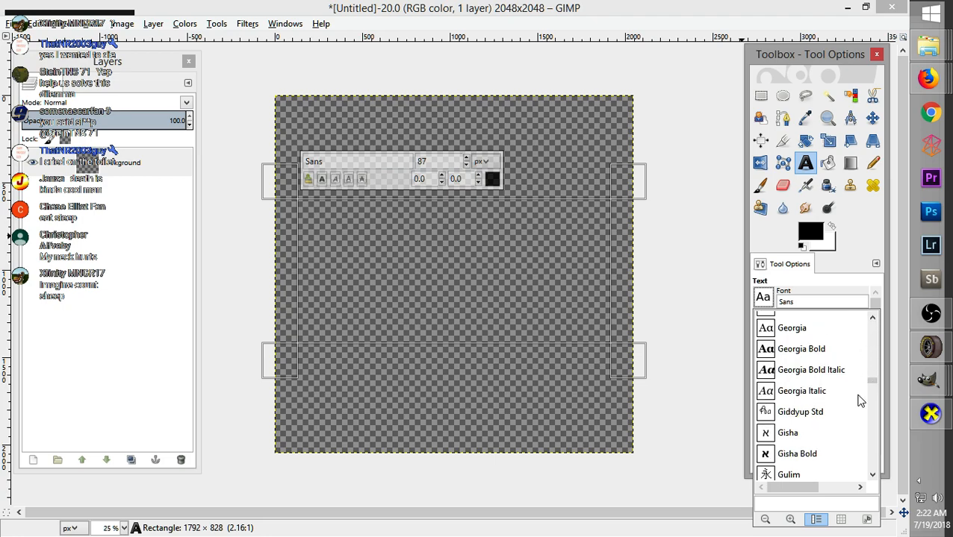
pyautogui.moveTo(872, 381); pyautogui.dragTo(878, 376)
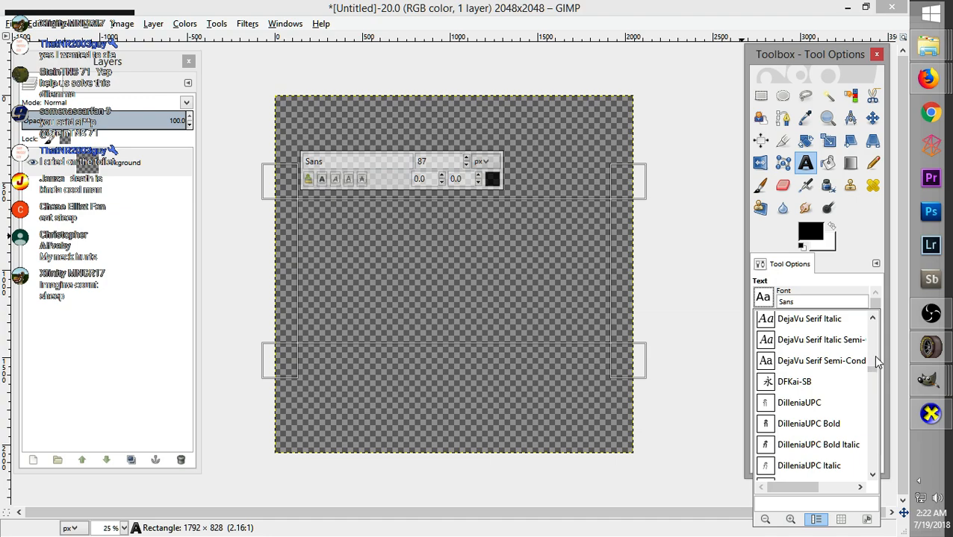
pyautogui.click(872, 319)
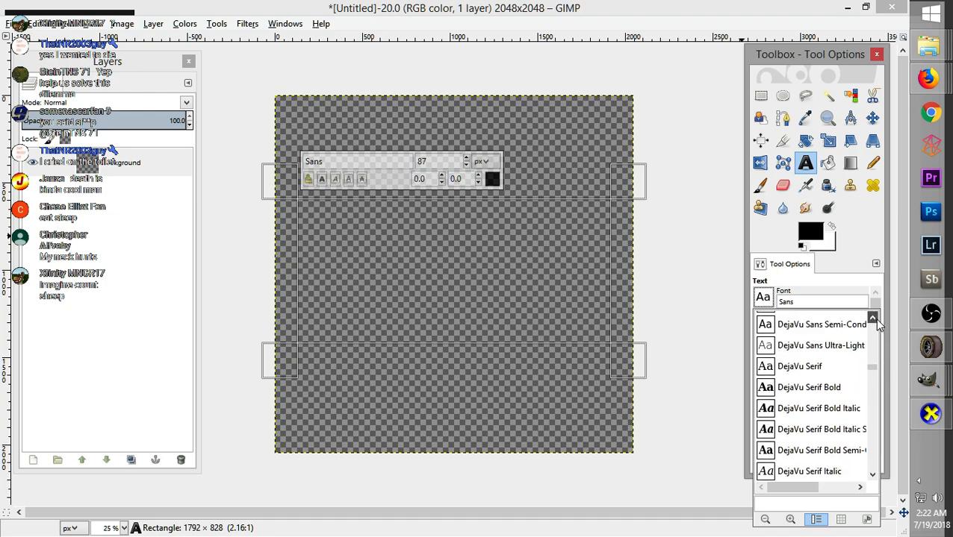
pyautogui.moveTo(872, 319); pyautogui.dragTo(872, 319)
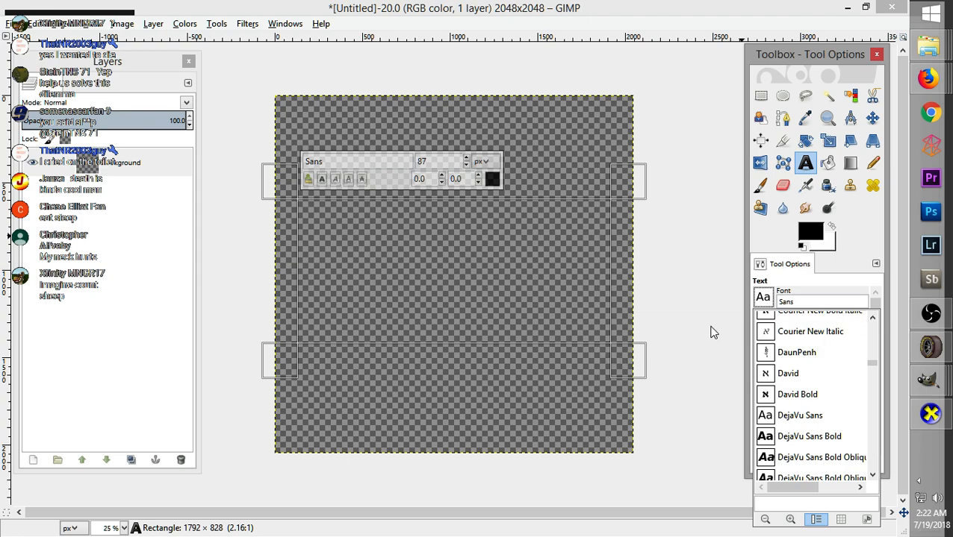
pyautogui.click(935, 349)
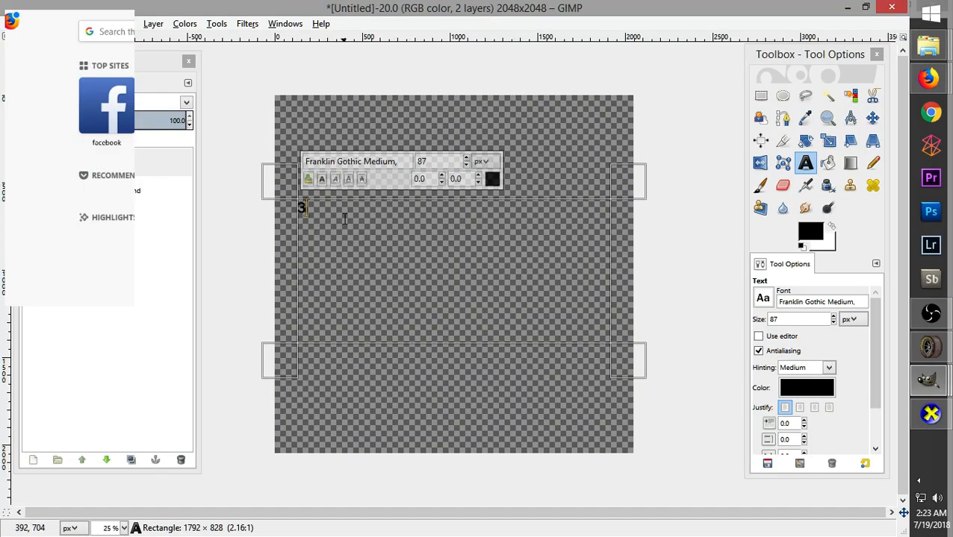
# Delete the test character from the text box and set the text size to 209 px
pyautogui.press('BackSpace')
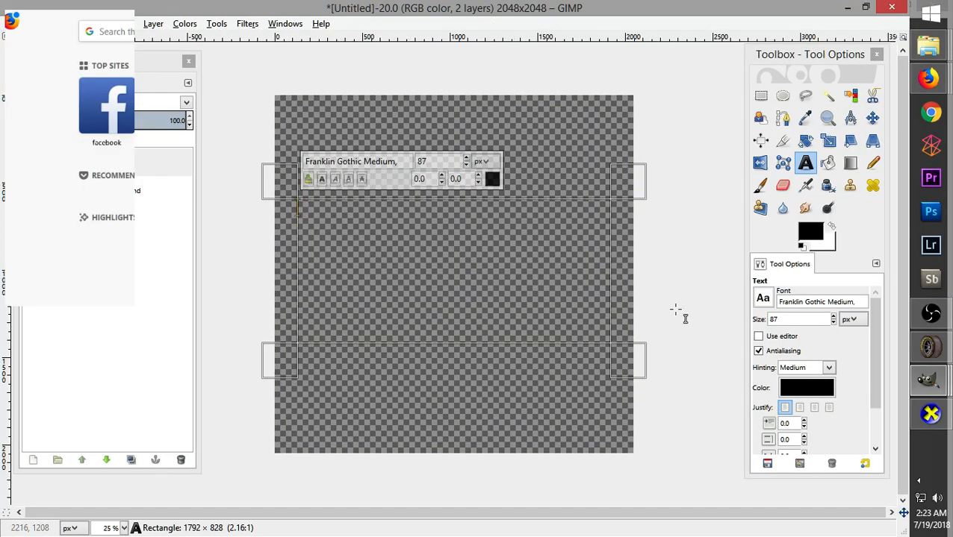
pyautogui.click(834, 317)
pyautogui.click(834, 317)
pyautogui.click(834, 317)
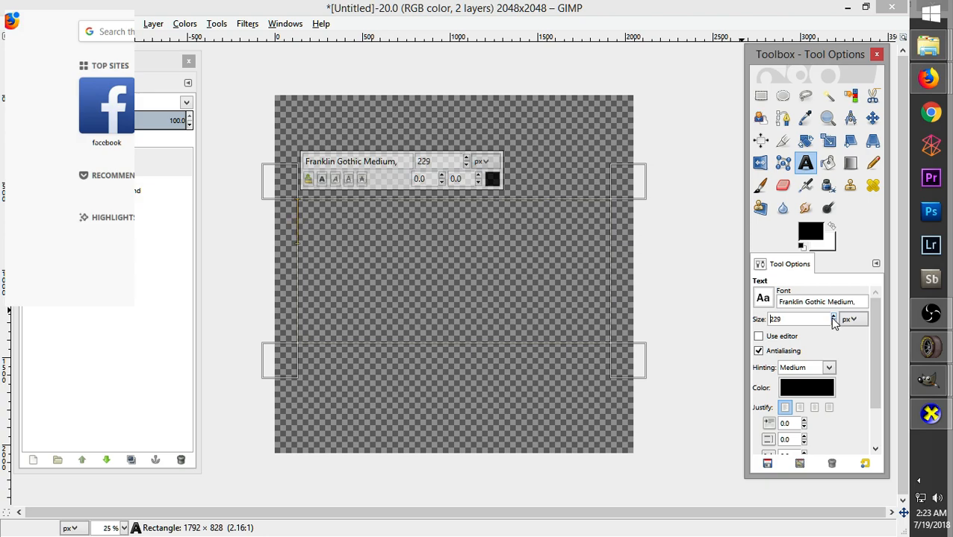
pyautogui.click(832, 323)
# Switch to Firefox and bring up the F-150 ad image again to check its slogan
pyautogui.moveTo(919, 88)
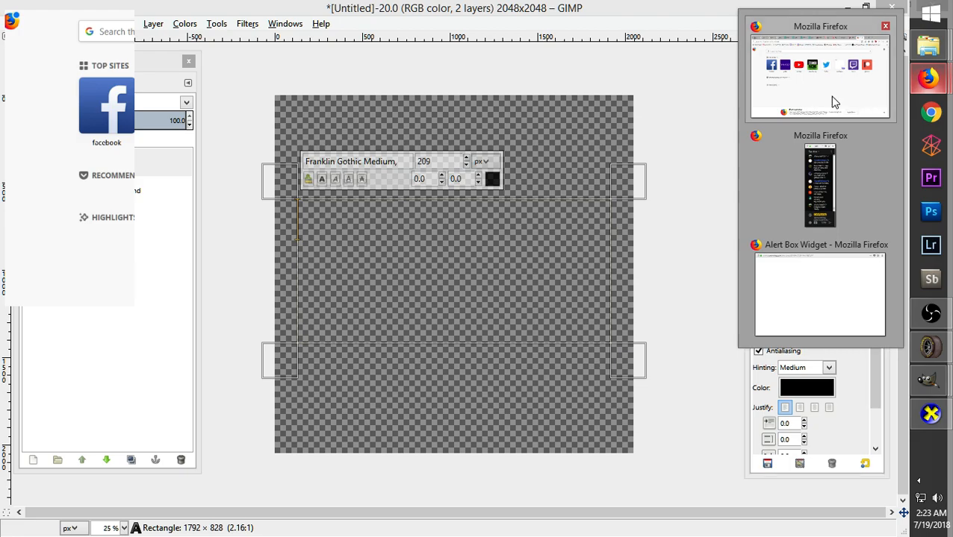
pyautogui.click(835, 103)
pyautogui.click(667, 11)
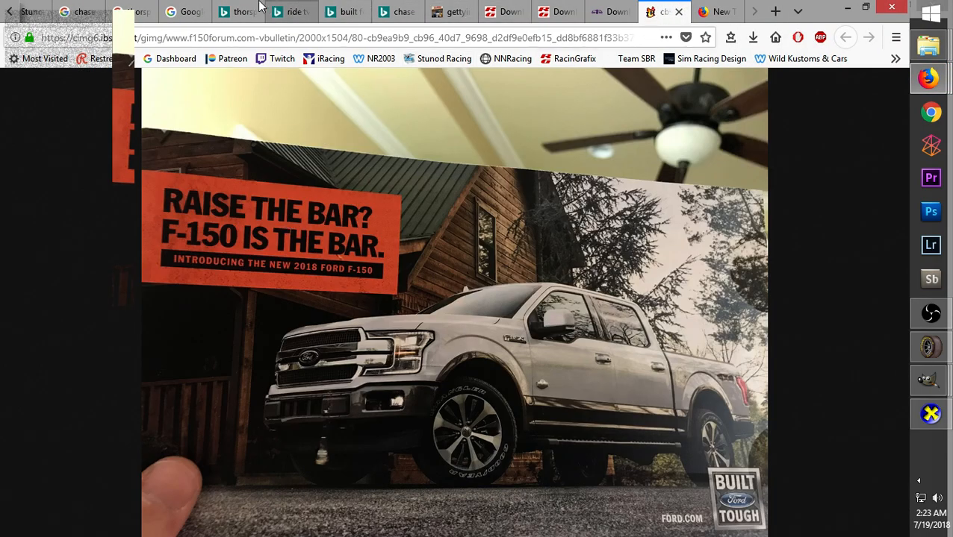
# Look through the open reference pages for the photo of the #27 truck at Eldora, and return to the untitled image in GIMP
pyautogui.click(193, 9)
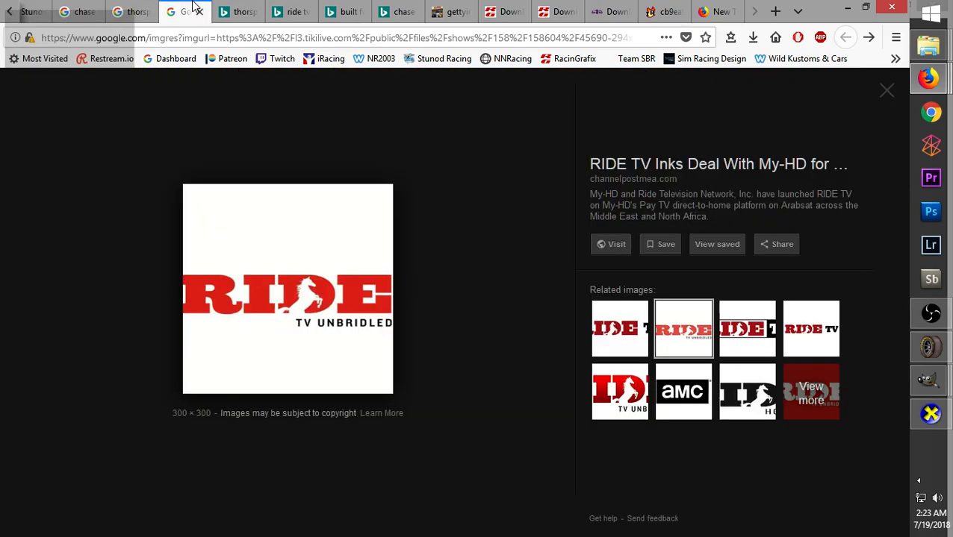
pyautogui.click(134, 11)
pyautogui.click(79, 11)
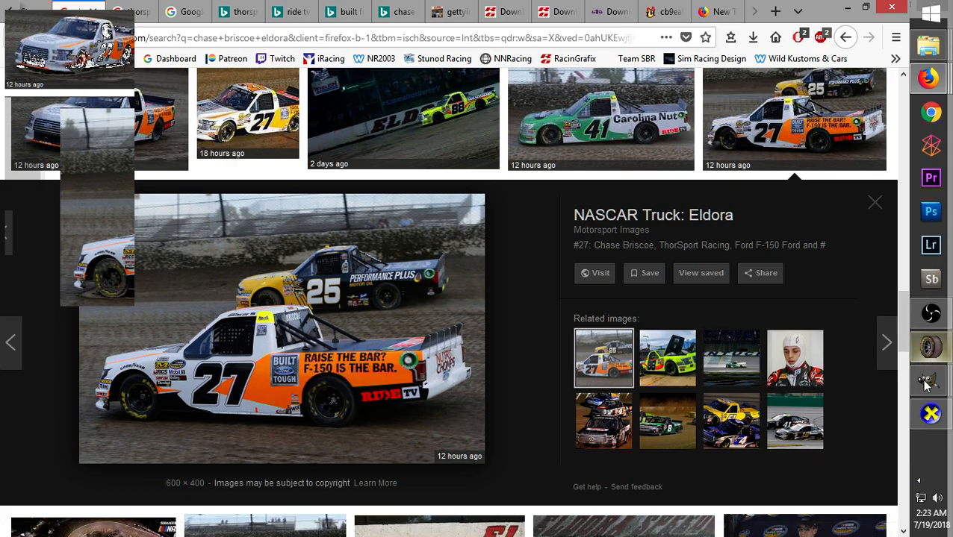
pyautogui.moveTo(923, 402)
pyautogui.click(709, 461)
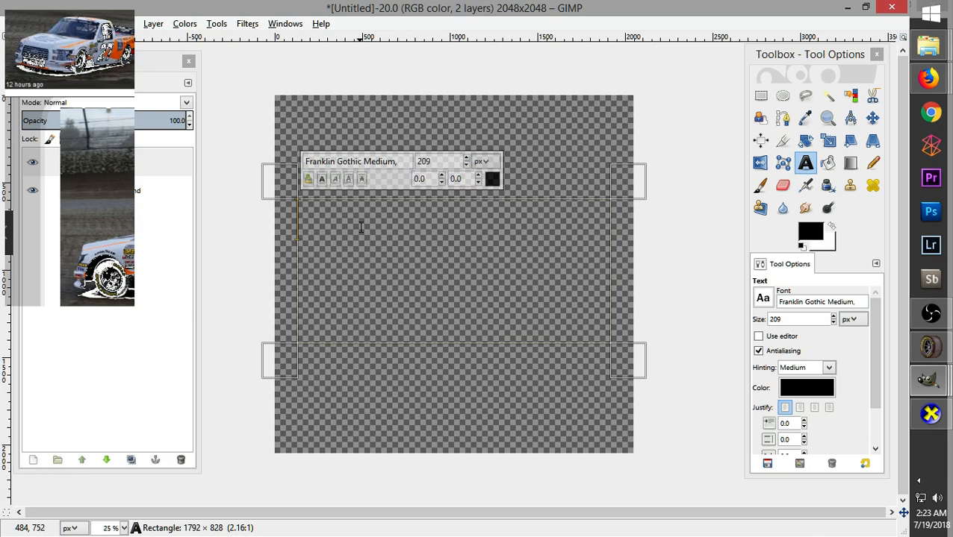
# Enter the slogan on two lines in the text box: "RAISE THE BAR?" and "F-150 IS THE BAR."
pyautogui.write('RA')
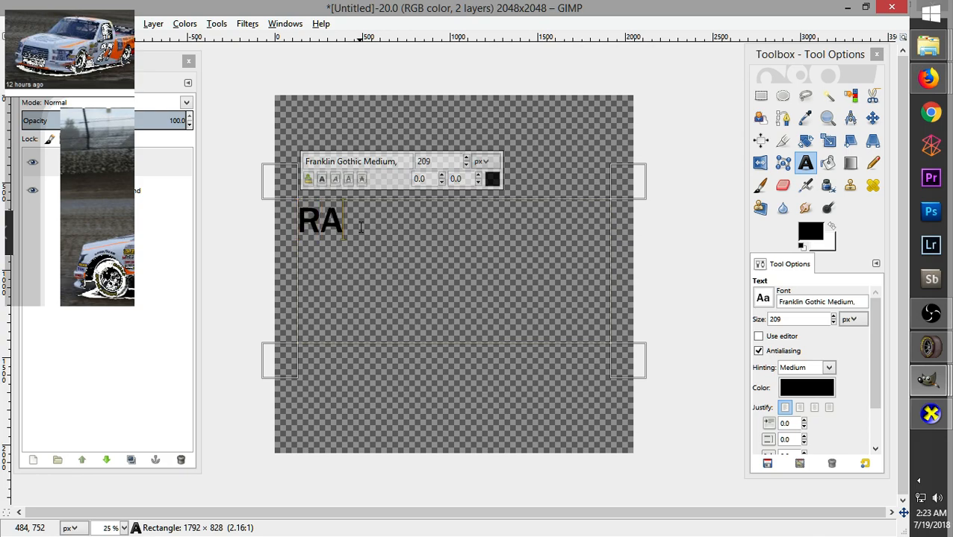
pyautogui.write('ISE THE ')
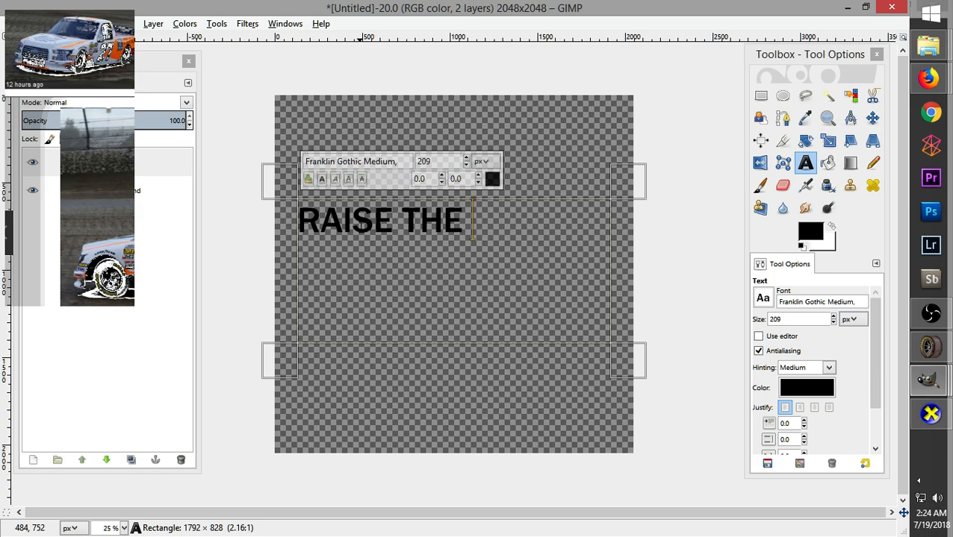
pyautogui.write('BAR')
pyautogui.write('? ')
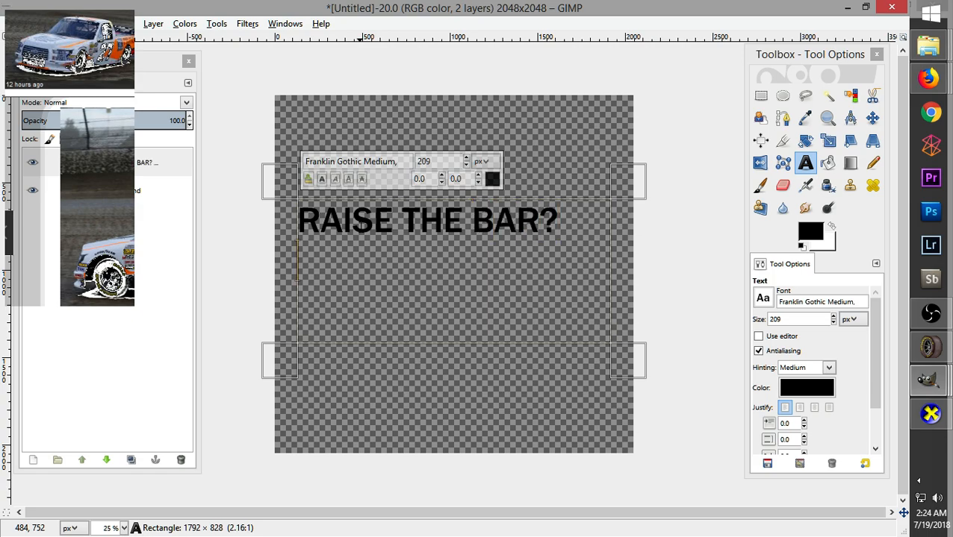
pyautogui.write('F-150')
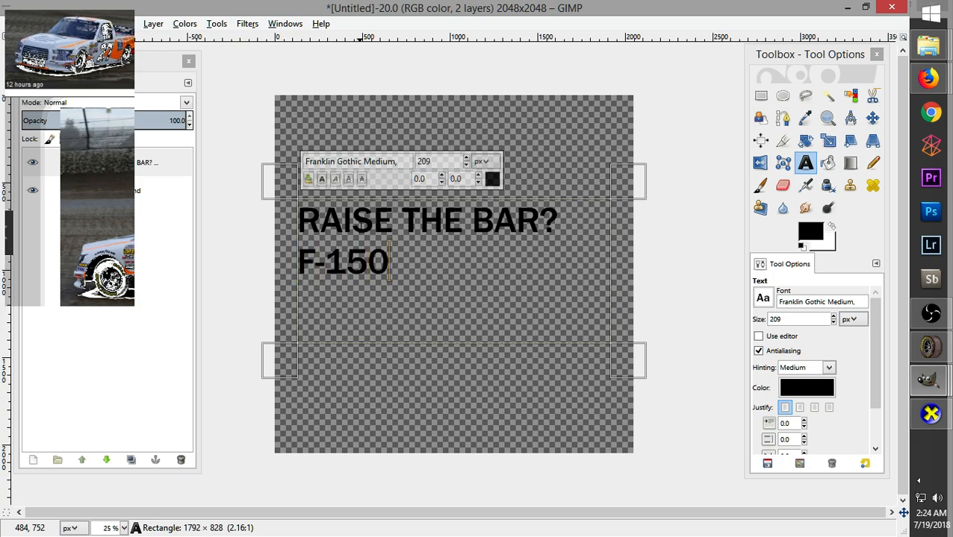
pyautogui.write(' IS')
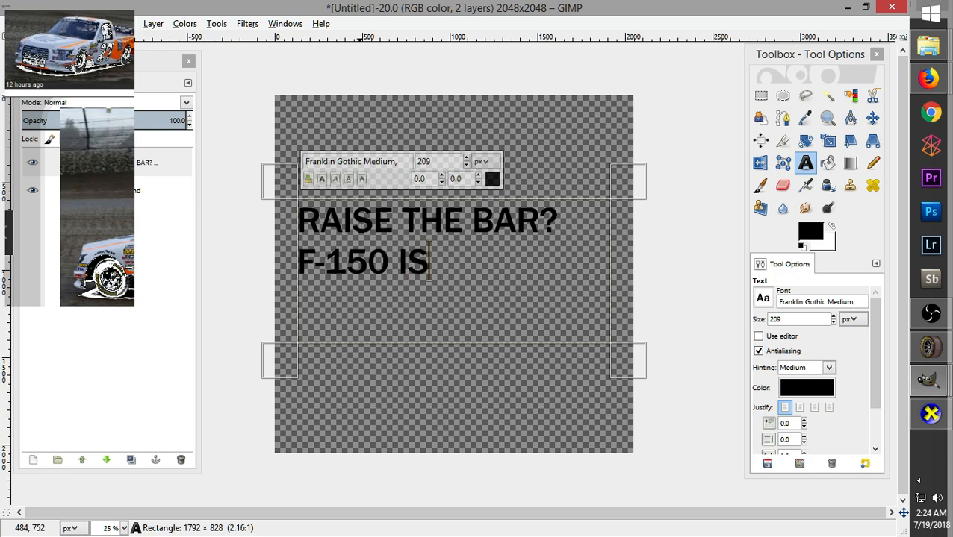
pyautogui.write(' THE BAR.')
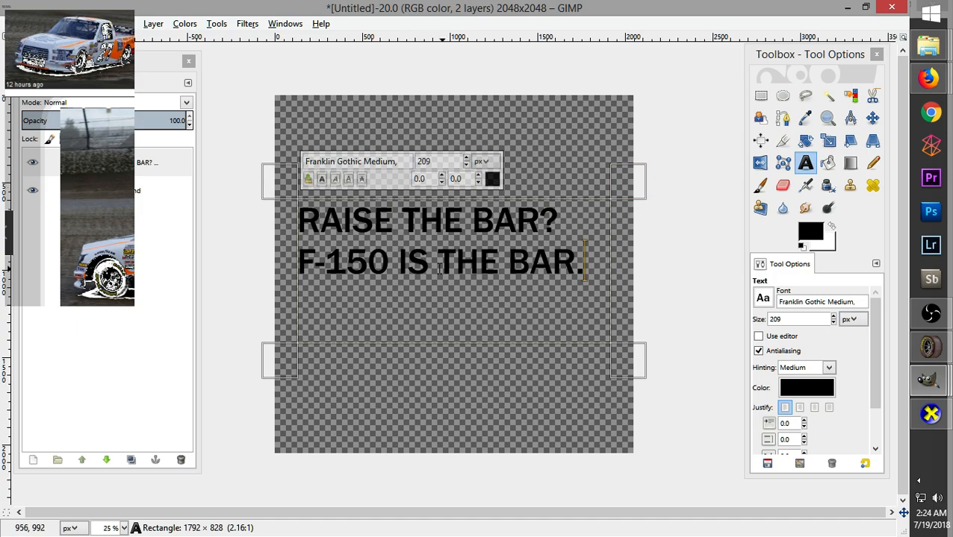
# Switch to Firefox to compare the slogan lettering with the #27 truck photo, and return to the untitled image in GIMP
pyautogui.moveTo(928, 78)
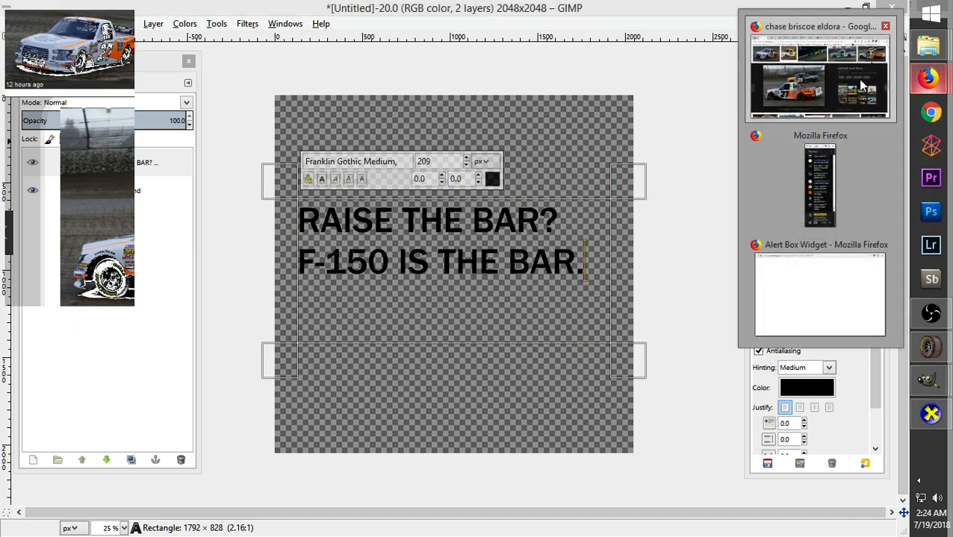
pyautogui.click(862, 86)
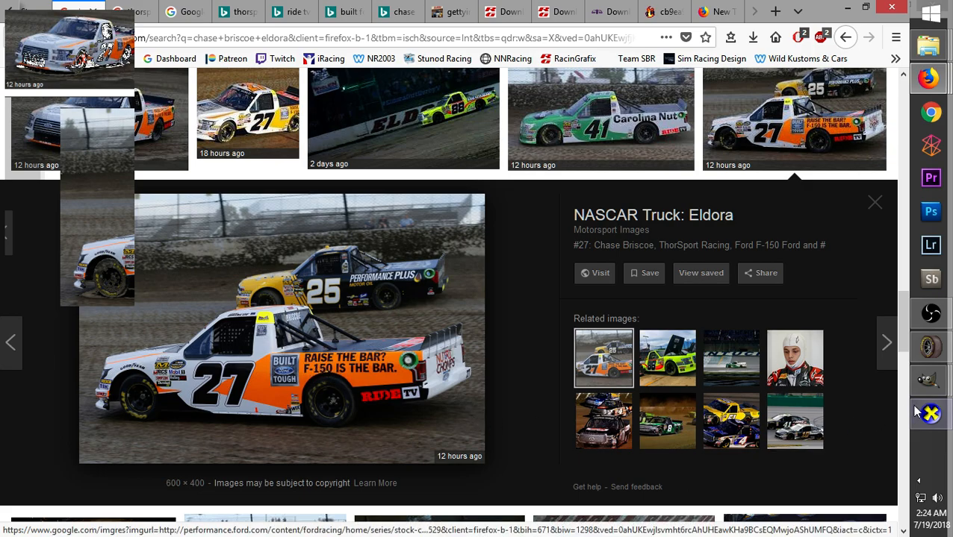
pyautogui.moveTo(924, 391)
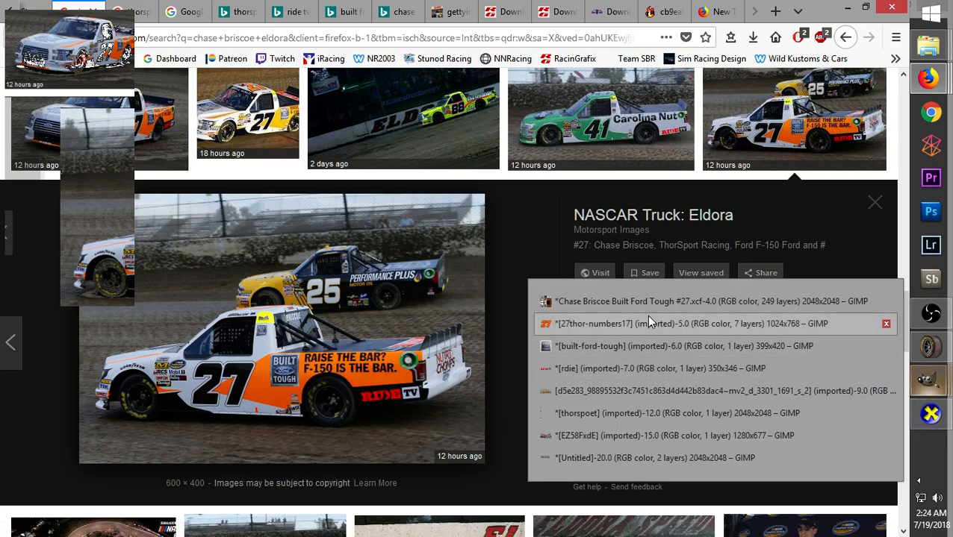
pyautogui.moveTo(649, 302)
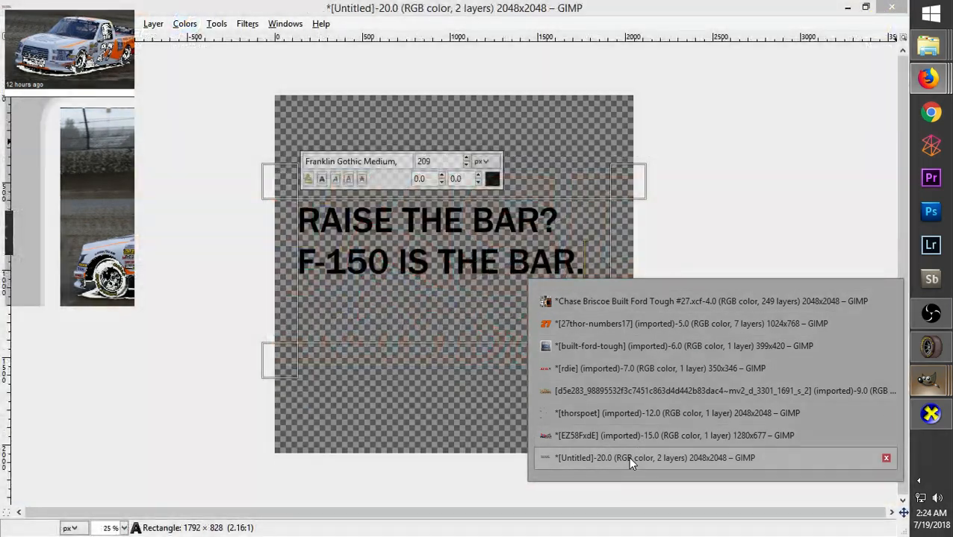
pyautogui.click(631, 457)
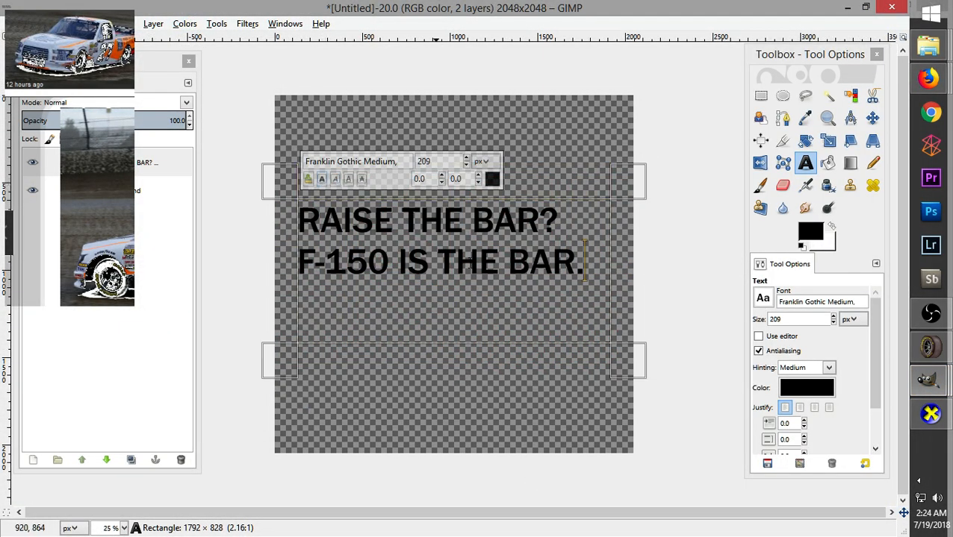
# Make the whole slogan bold and widen its text box to 1852 px so the second sentence fits on one line
pyautogui.moveTo(586, 265); pyautogui.dragTo(284, 222)
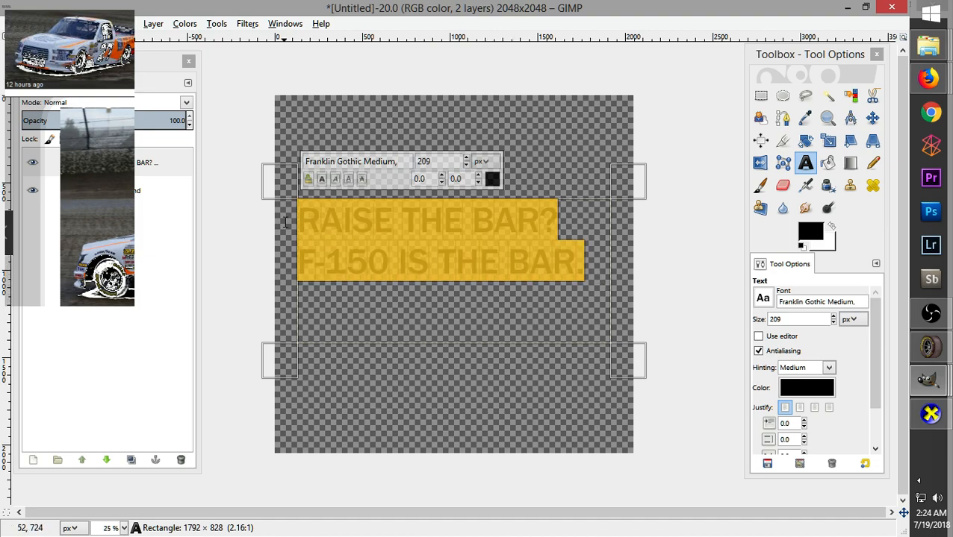
pyautogui.click(324, 181)
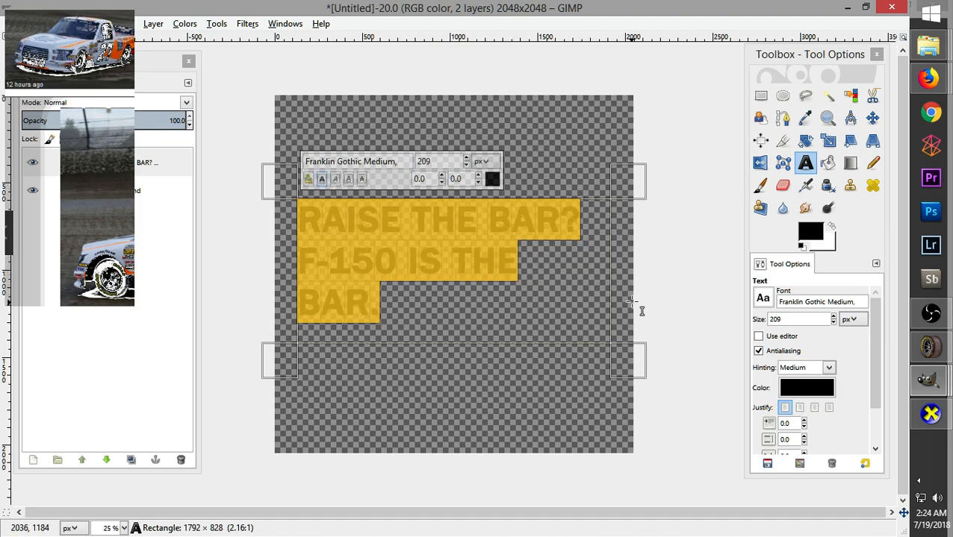
pyautogui.moveTo(631, 270); pyautogui.dragTo(643, 265)
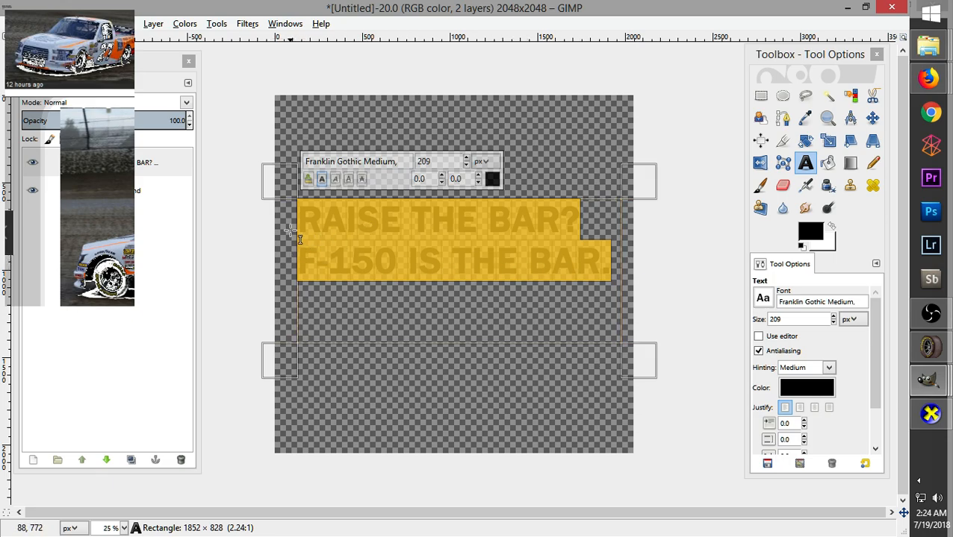
pyautogui.press('Escape')
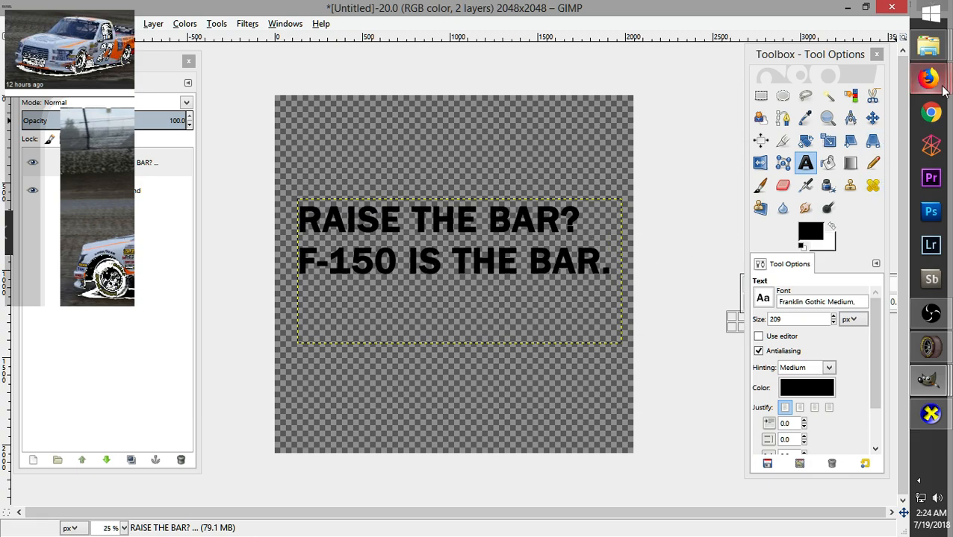
# Check the bold slogan against the truck photo in Firefox, and draw a text frame about 2268 × 968 px around the slogan in GIMP
pyautogui.moveTo(929, 78)
pyautogui.click(828, 80)
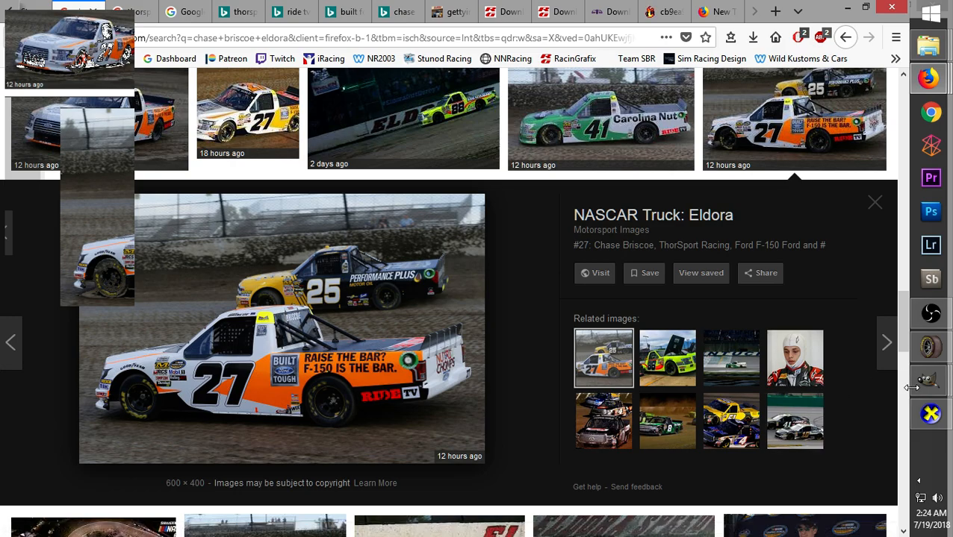
pyautogui.moveTo(929, 389)
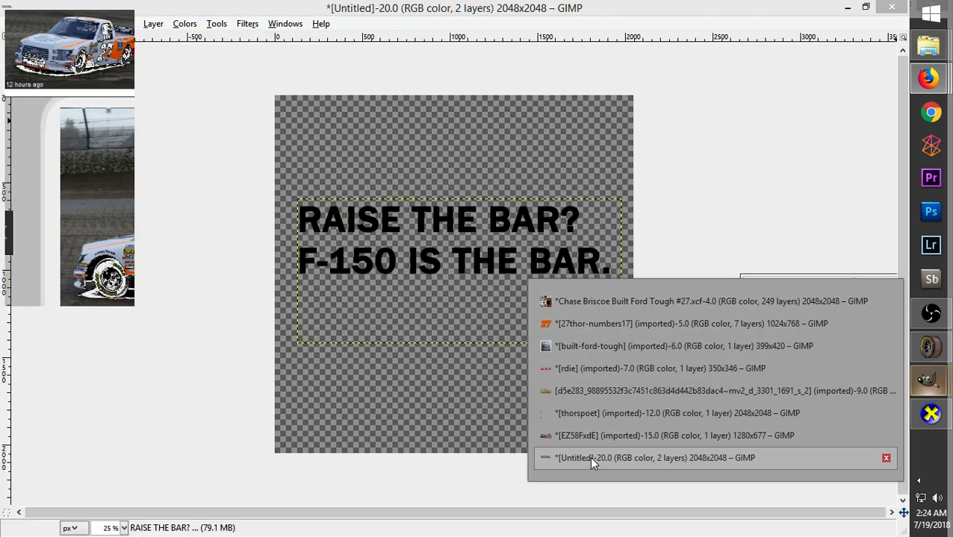
pyautogui.click(589, 457)
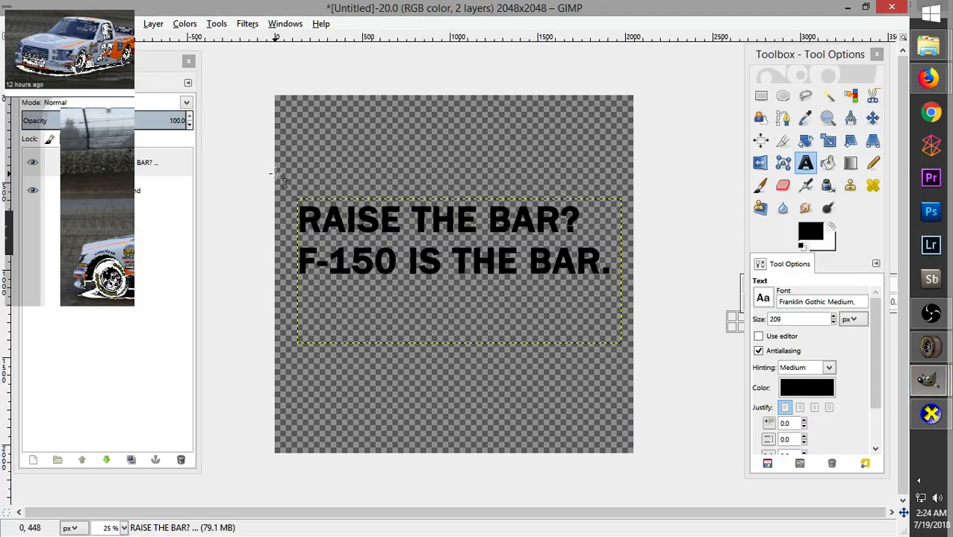
pyautogui.moveTo(257, 167); pyautogui.dragTo(657, 340)
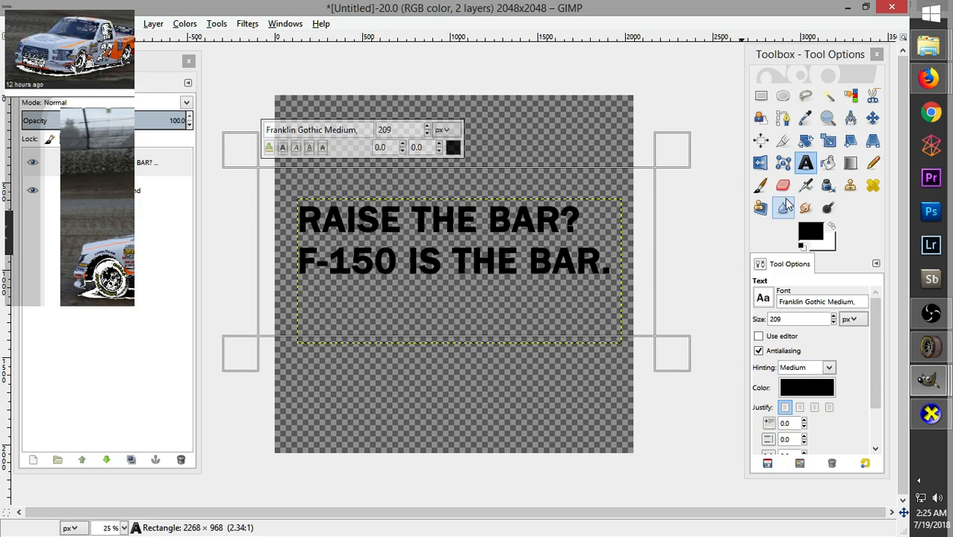
# In the #27 truck paint scheme, add a transparent 2048 × 2048 px layer named "Raise the Bar Font" above the Built Ford Tough Logos layer
pyautogui.moveTo(941, 86)
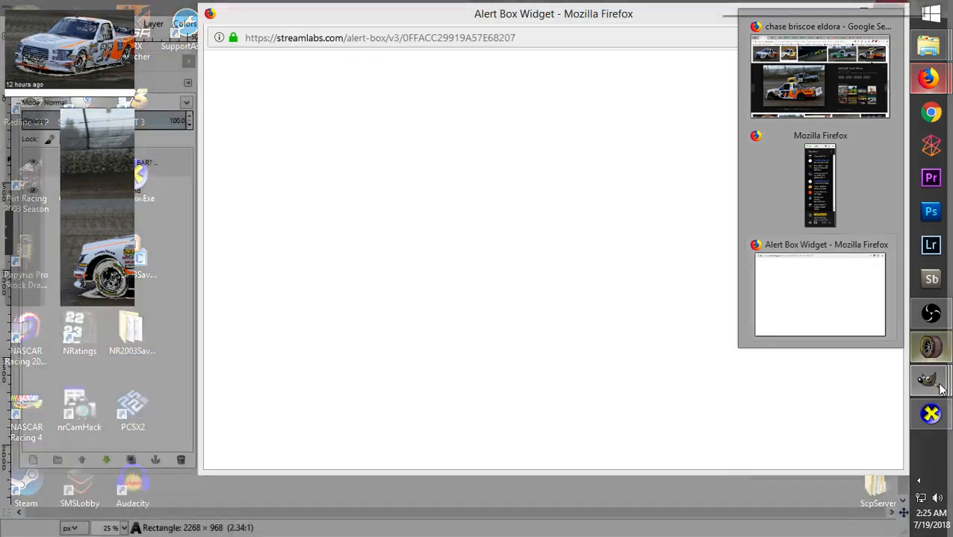
pyautogui.moveTo(940, 388)
pyautogui.click(709, 297)
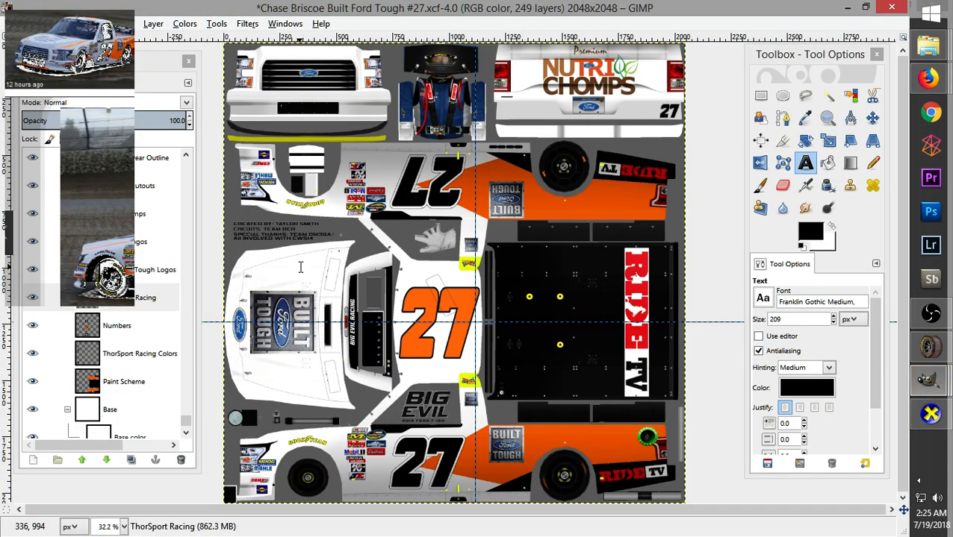
pyautogui.click(132, 249)
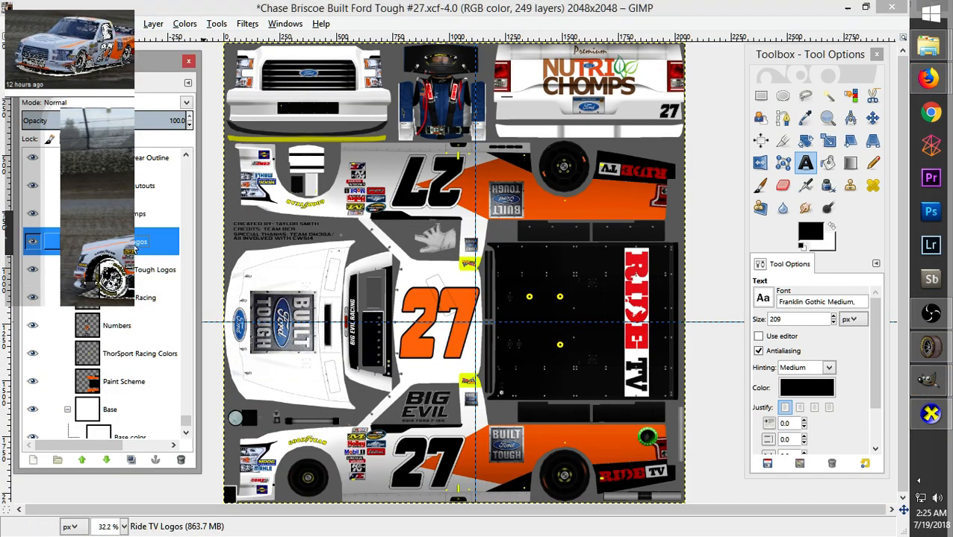
pyautogui.click(133, 273)
pyautogui.click(153, 25)
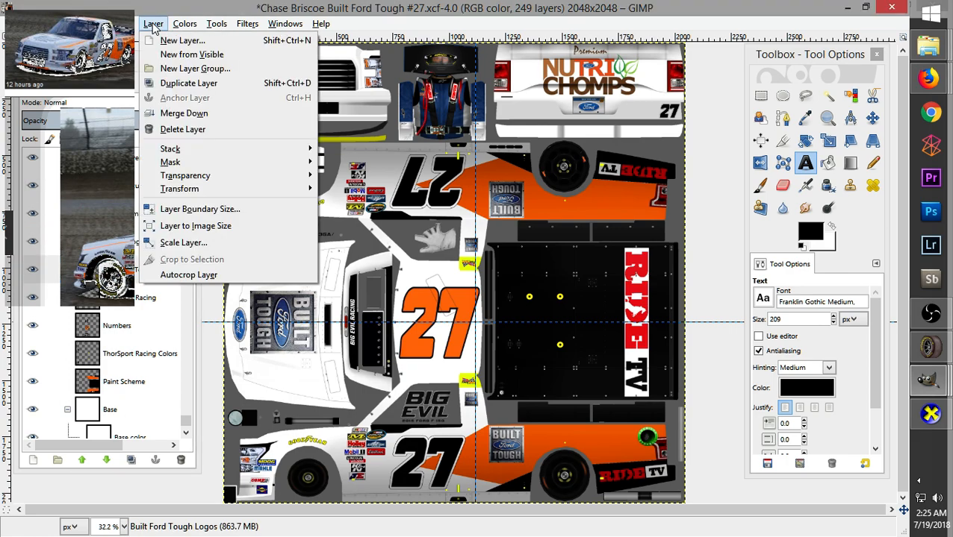
pyautogui.moveTo(120, 24)
pyautogui.click(162, 41)
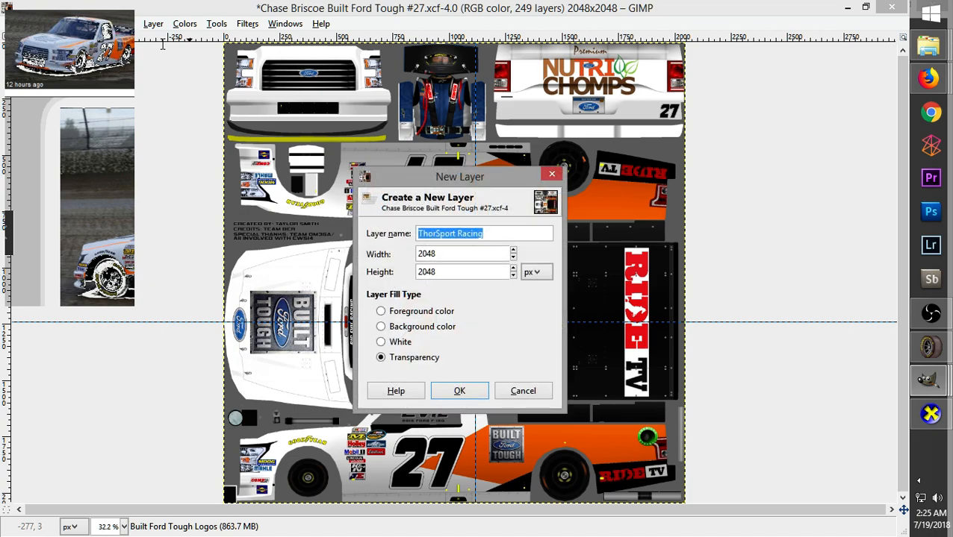
pyautogui.write('f')
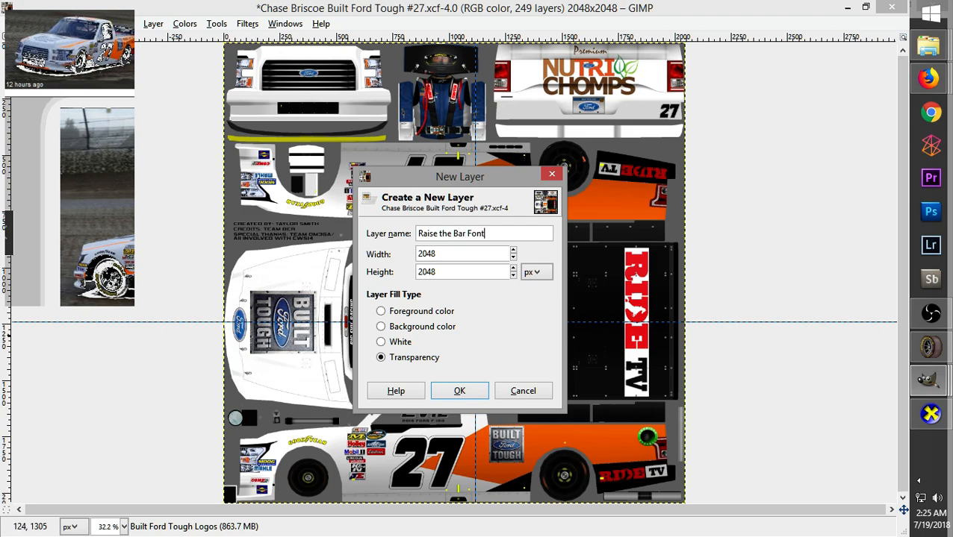
pyautogui.click(459, 390)
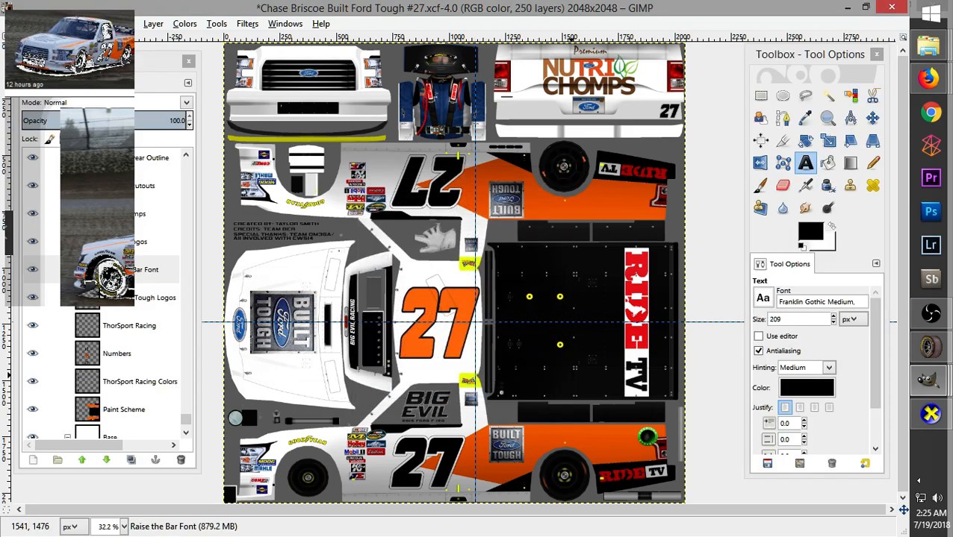
# Try to paste the clipboard contents onto the Raise the Bar Font layer
pyautogui.hotkey('ctrl', 'v')
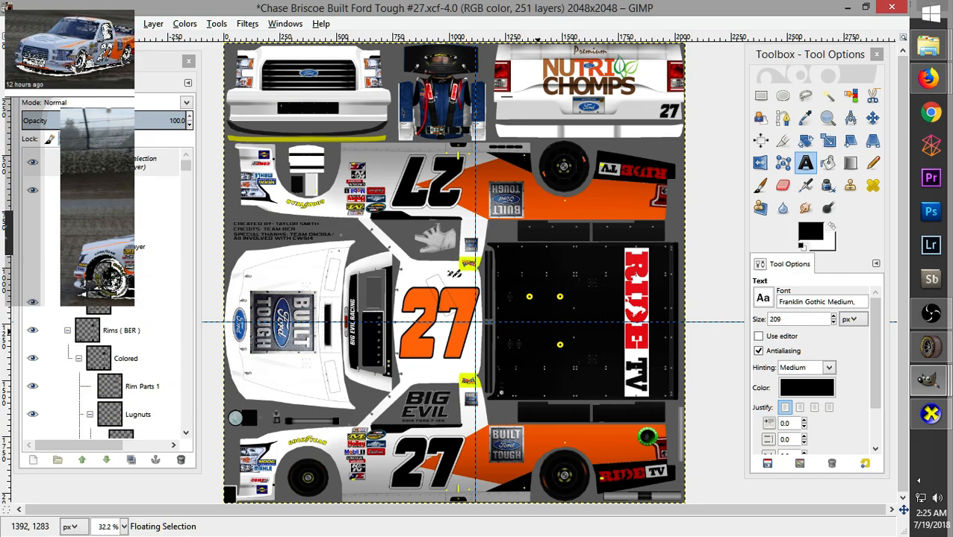
pyautogui.hotkey('ctrl', 'h')
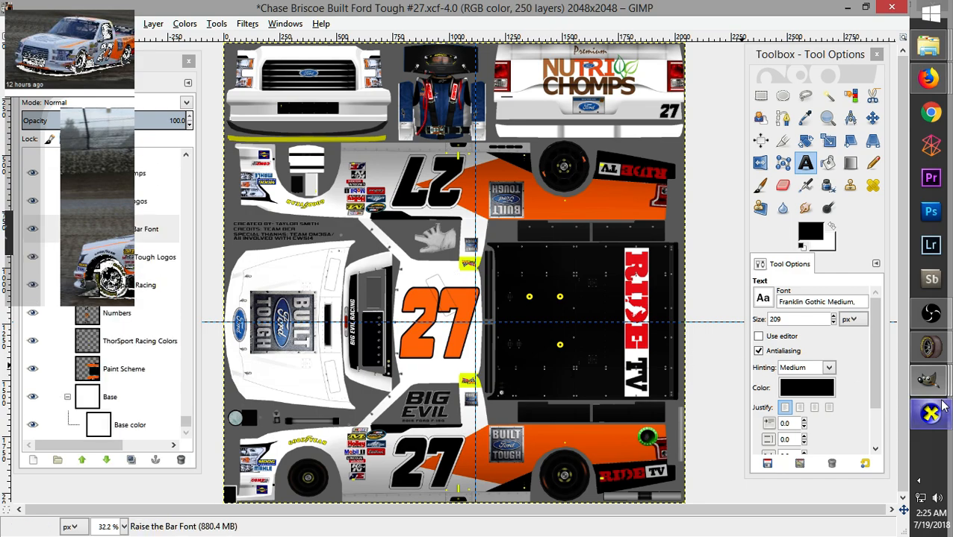
# In the untitled slogan image, rectangle-select the area around the whole "RAISE THE BAR? F-150 IS THE BAR." text layer and copy it
pyautogui.moveTo(930, 381)
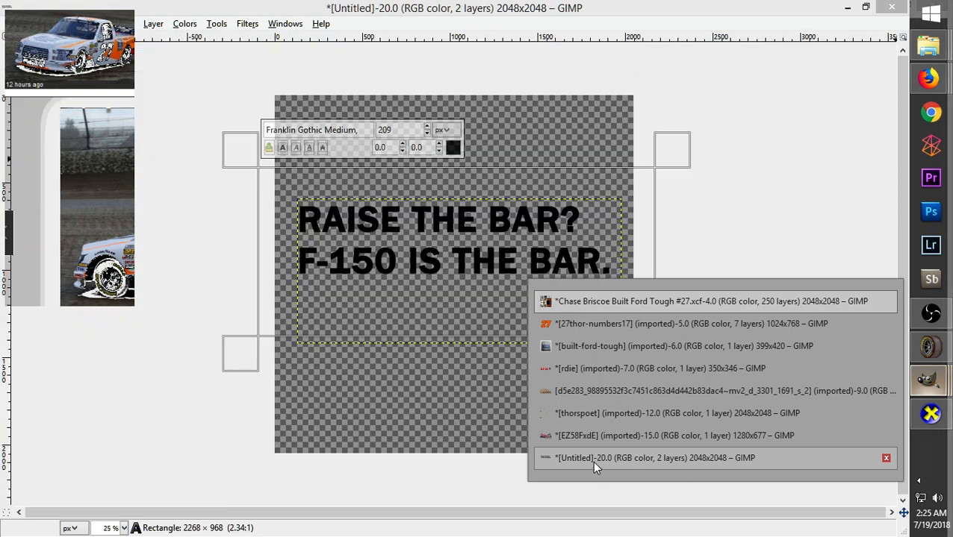
pyautogui.click(594, 458)
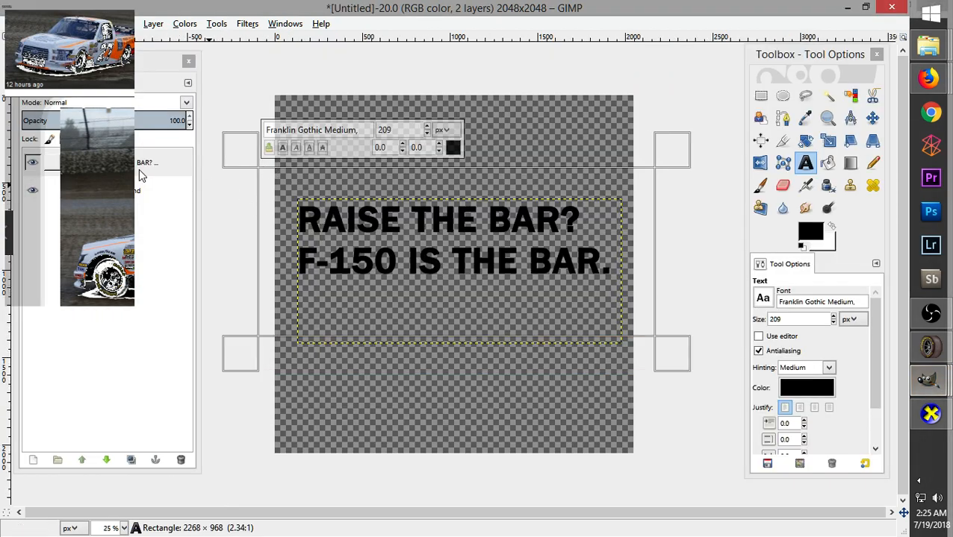
pyautogui.click(138, 168)
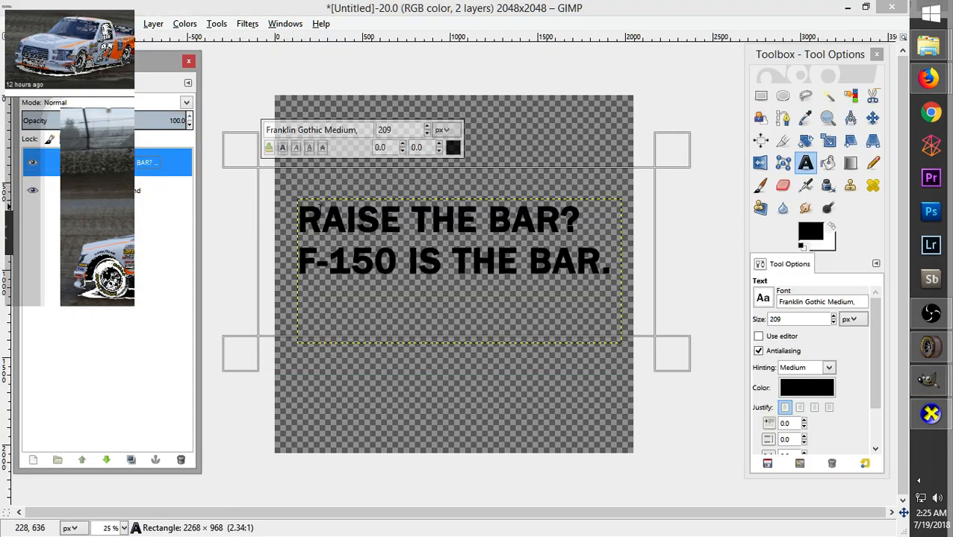
pyautogui.click(760, 96)
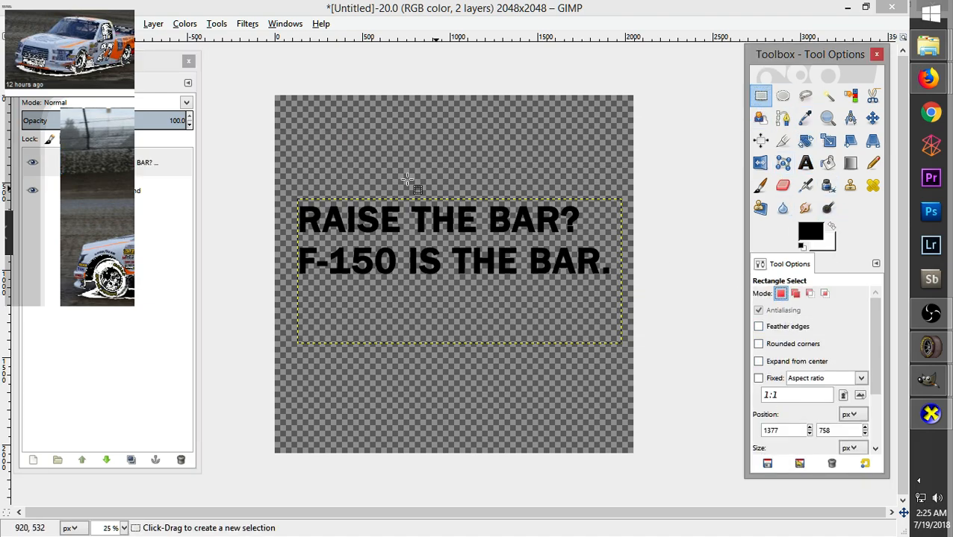
pyautogui.moveTo(241, 135); pyautogui.dragTo(684, 374)
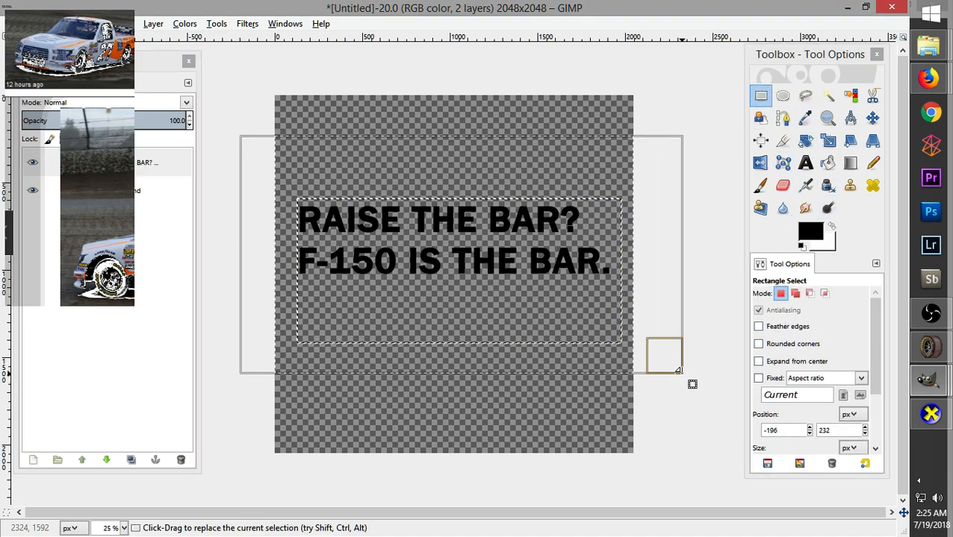
pyautogui.hotkey('ctrl', 'c')
# Paste the copied slogan into the #27 truck paint scheme and move it down over the truck's lower side
pyautogui.click(928, 386)
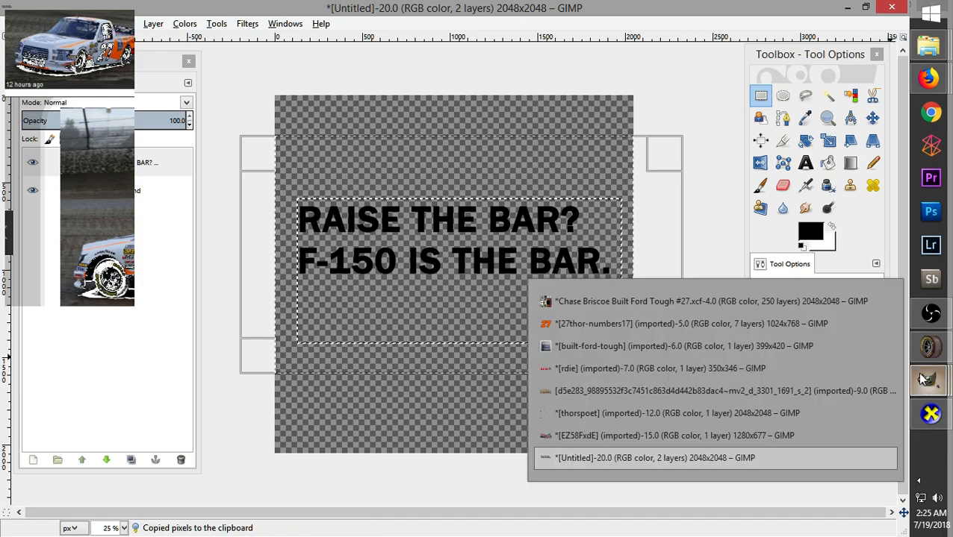
pyautogui.click(661, 361)
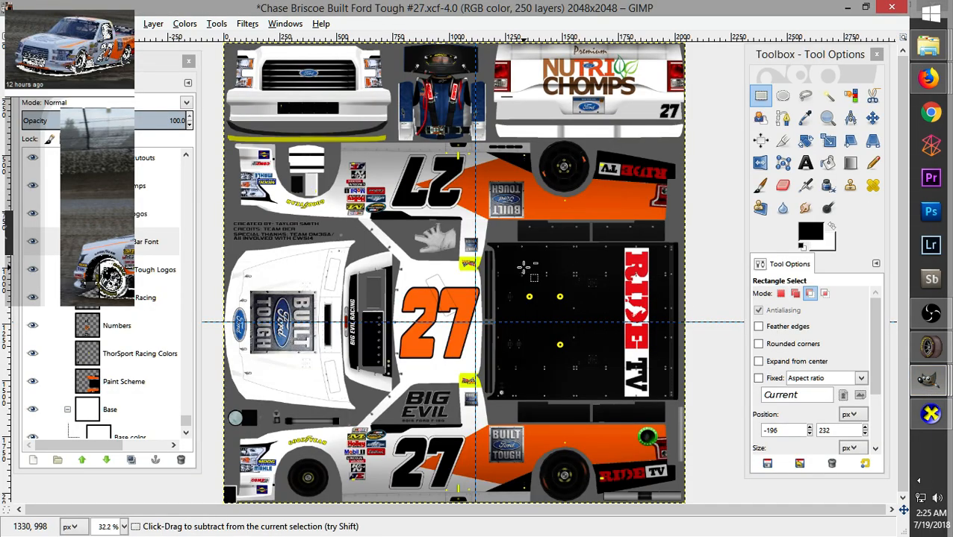
pyautogui.hotkey('ctrl', 'v')
pyautogui.moveTo(525, 220); pyautogui.dragTo(607, 404)
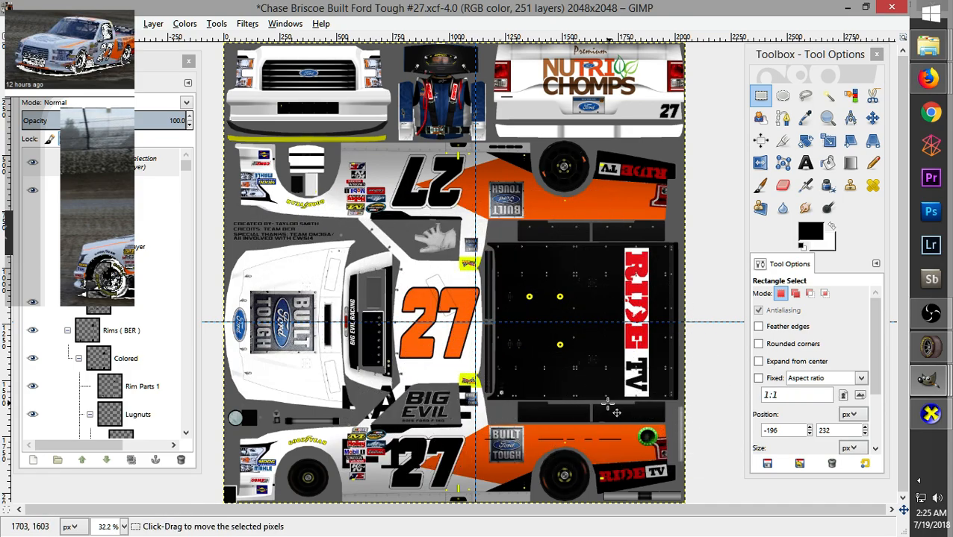
pyautogui.rightClick(609, 248)
pyautogui.moveTo(644, 329)
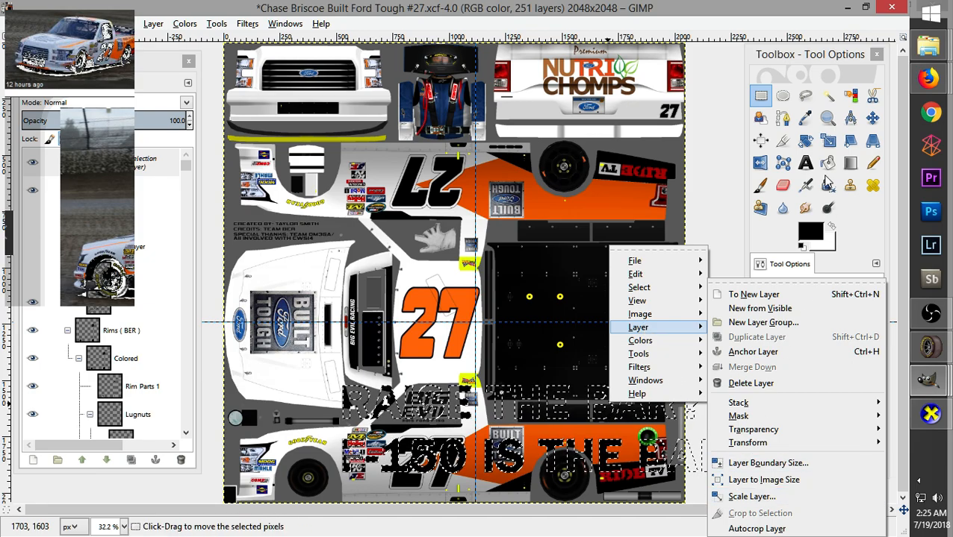
pyautogui.click(831, 147)
pyautogui.click(828, 142)
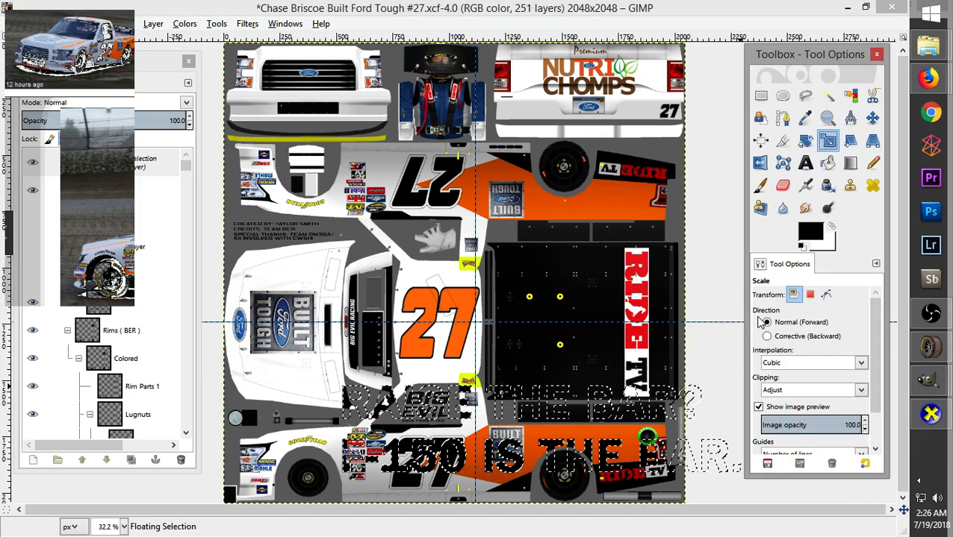
pyautogui.click(667, 409)
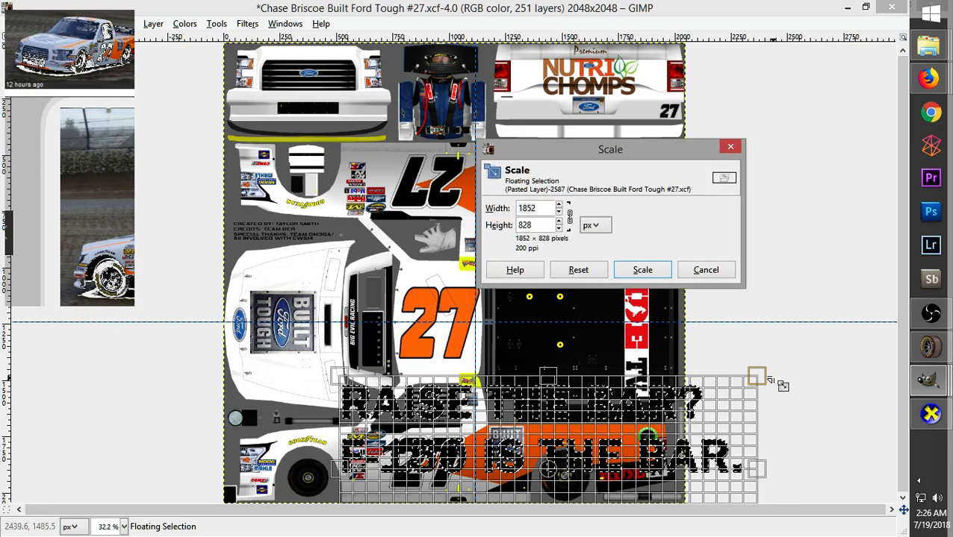
pyautogui.moveTo(756, 377); pyautogui.dragTo(687, 423)
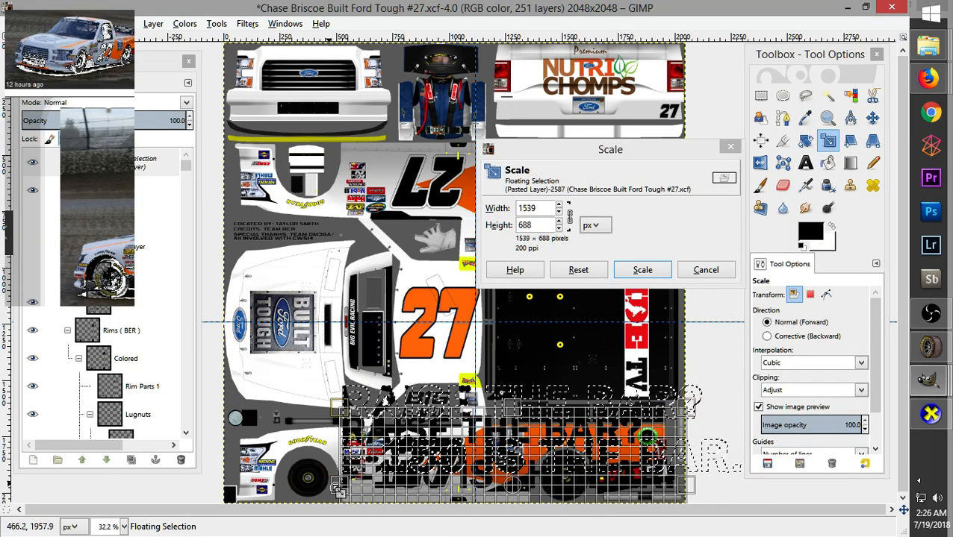
pyautogui.moveTo(362, 483)
pyautogui.mouseDown()
pyautogui.moveTo(427, 467)
pyautogui.moveTo(340, 449)
pyautogui.moveTo(355, 469)
pyautogui.mouseUp()
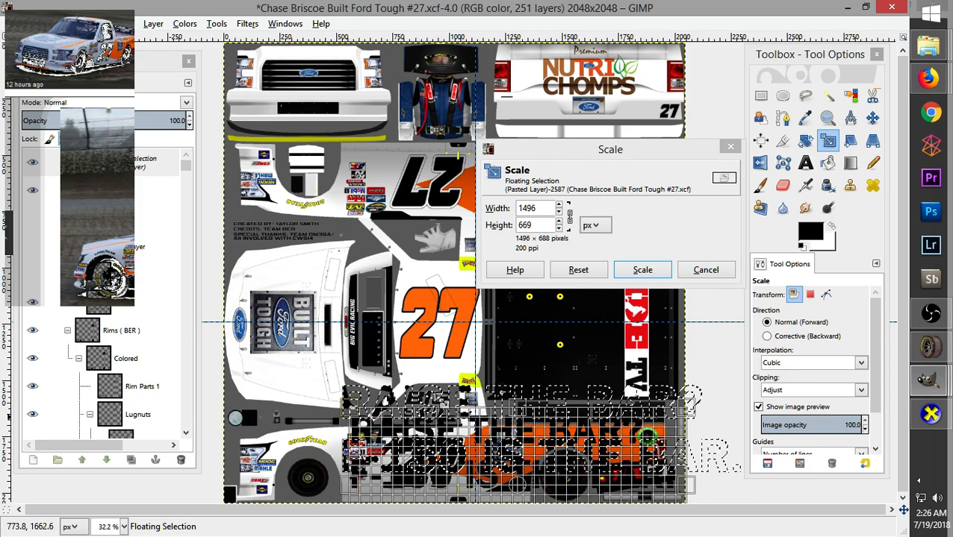
pyautogui.click(709, 274)
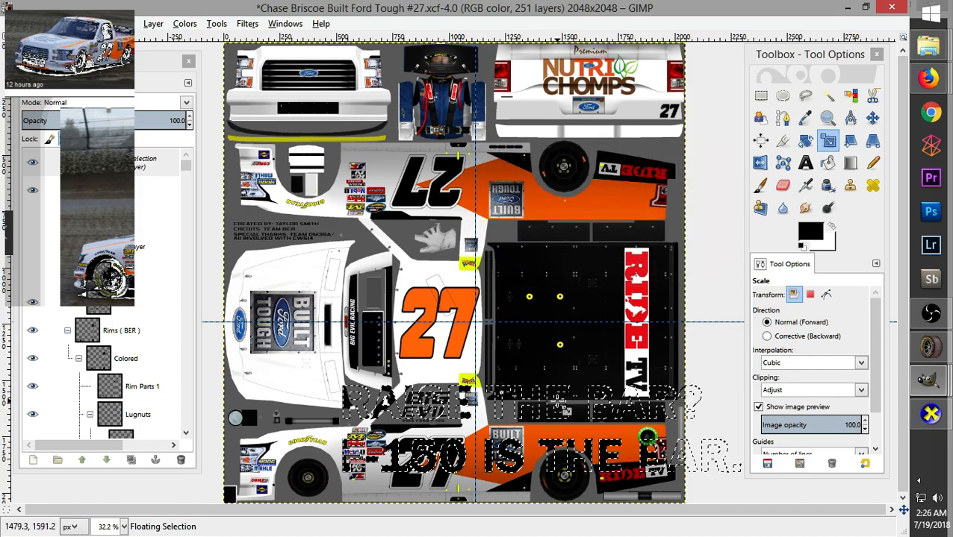
# Scale the floating slogan down from its upper-left corner and move it up over the lower edge of the black truck bed
pyautogui.click(728, 466)
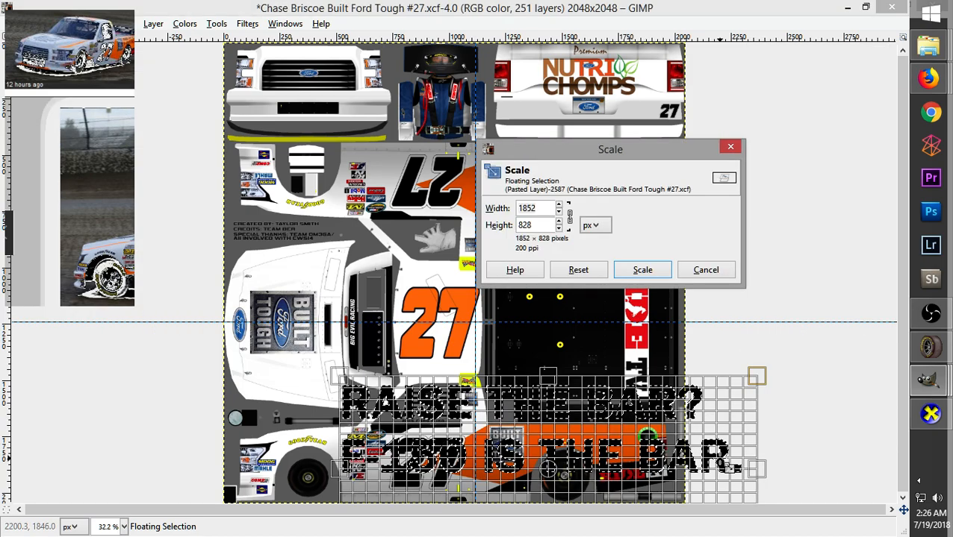
pyautogui.moveTo(340, 371); pyautogui.dragTo(384, 427)
pyautogui.click(642, 270)
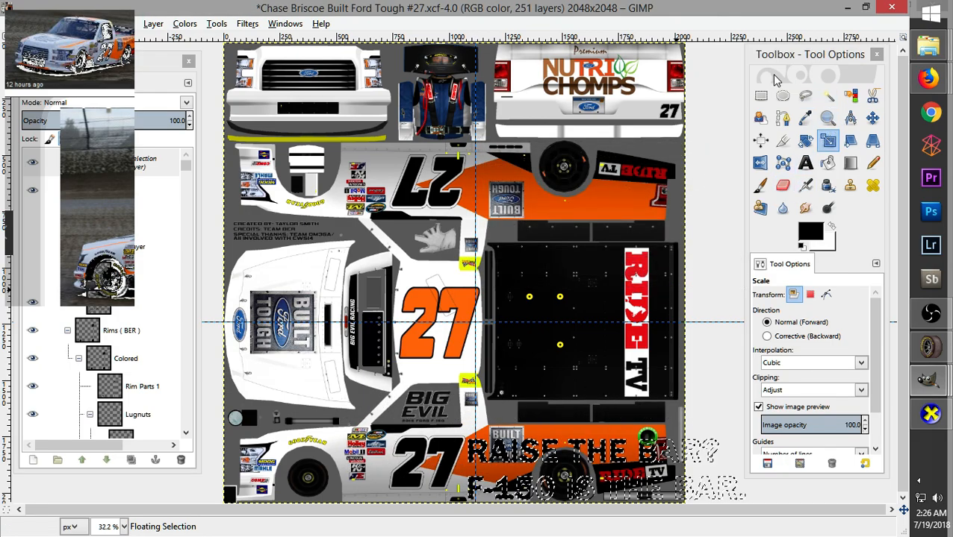
pyautogui.click(759, 95)
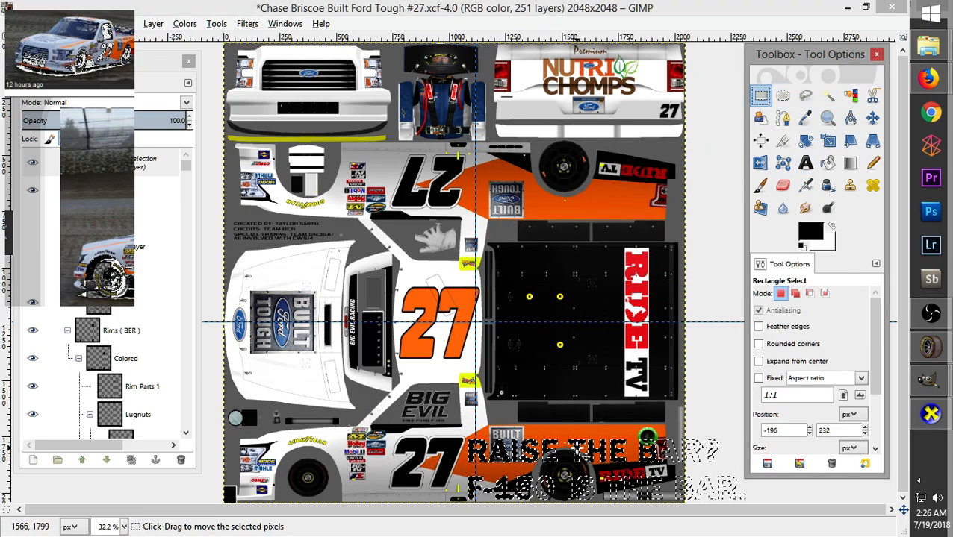
pyautogui.moveTo(666, 451); pyautogui.dragTo(652, 387)
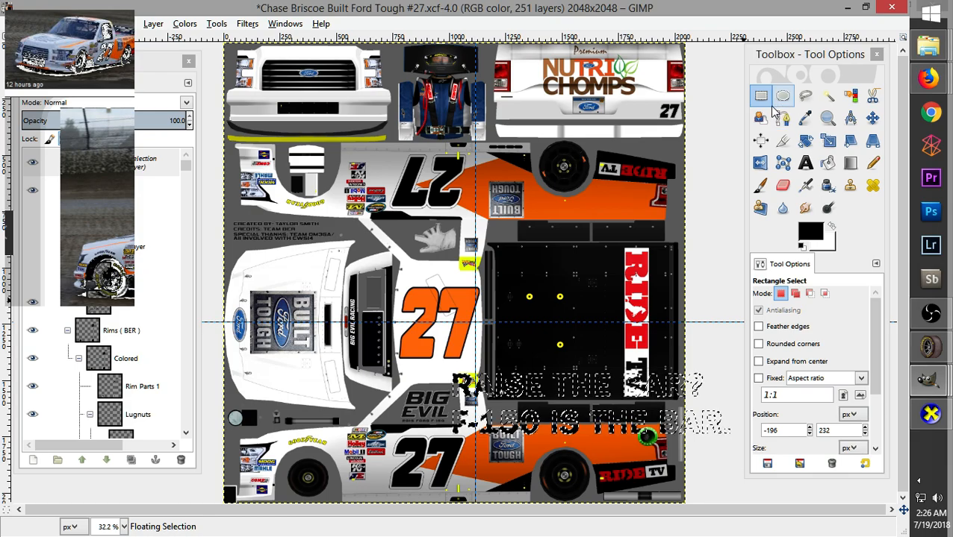
# Scale the floating slogan to about 595 × 266 px
pyautogui.click(827, 141)
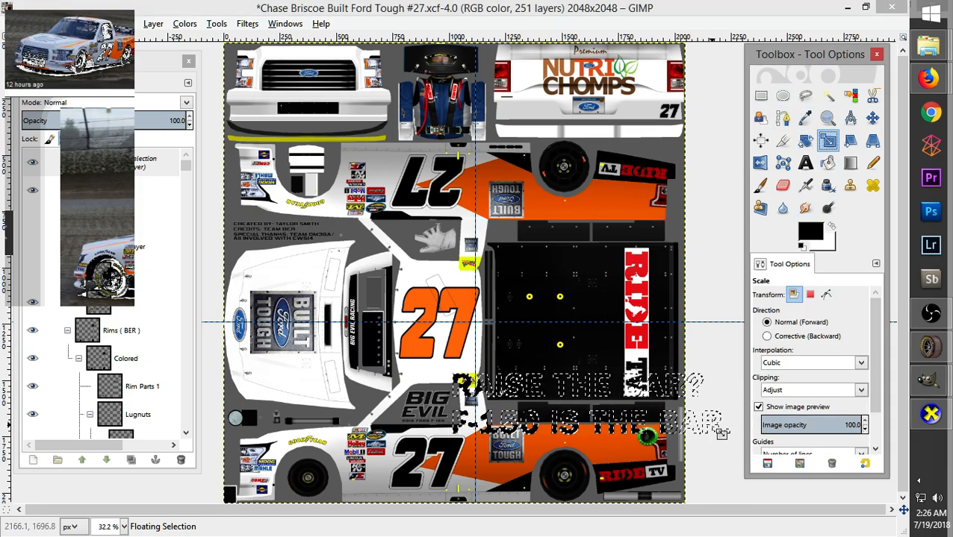
pyautogui.click(720, 434)
pyautogui.moveTo(749, 498); pyautogui.dragTo(616, 437)
pyautogui.click(641, 271)
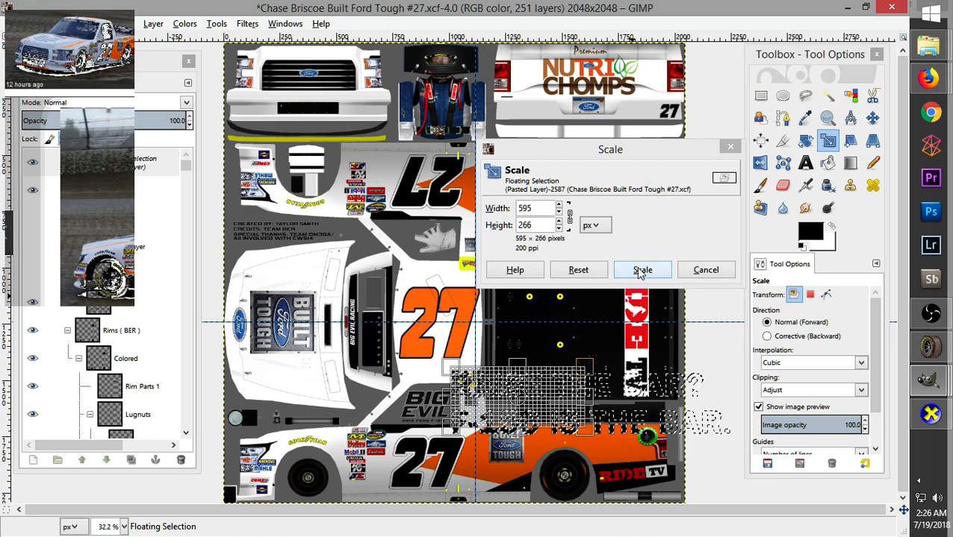
# Move the floating slogan onto the lower orange bed side, beside the Built Ford Tough logo and above the rear wheel
pyautogui.click(761, 94)
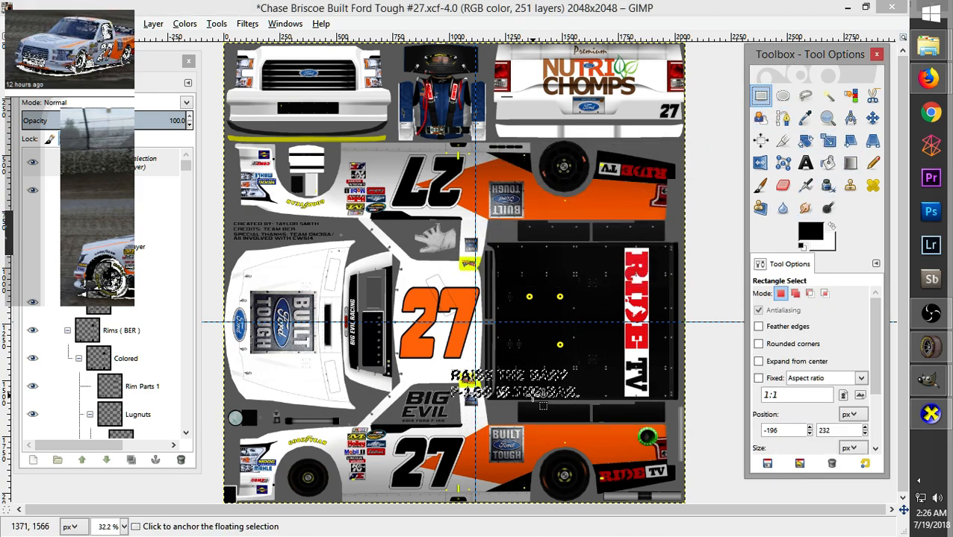
pyautogui.moveTo(536, 401); pyautogui.dragTo(613, 449)
pyautogui.scroll(5, 700, 442)
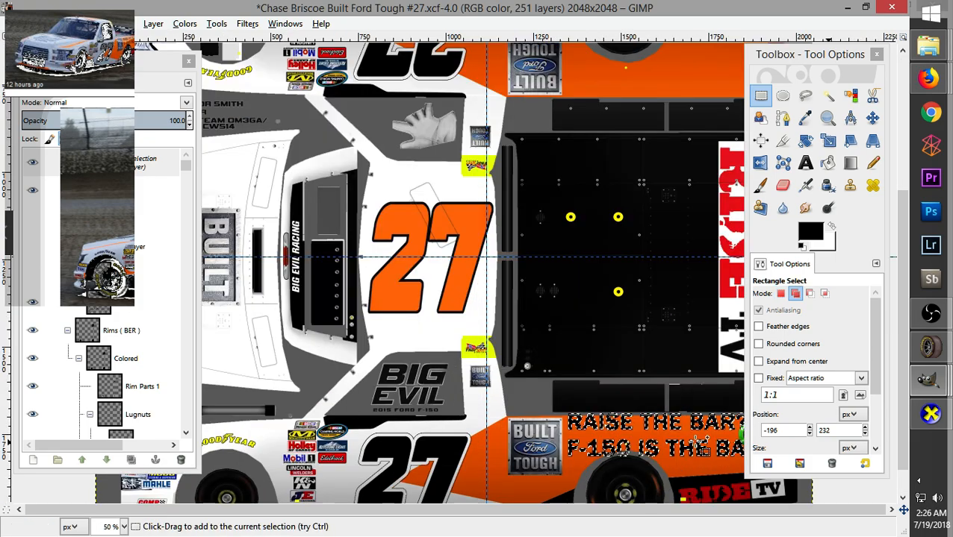
pyautogui.press('-')
pyautogui.press('-')
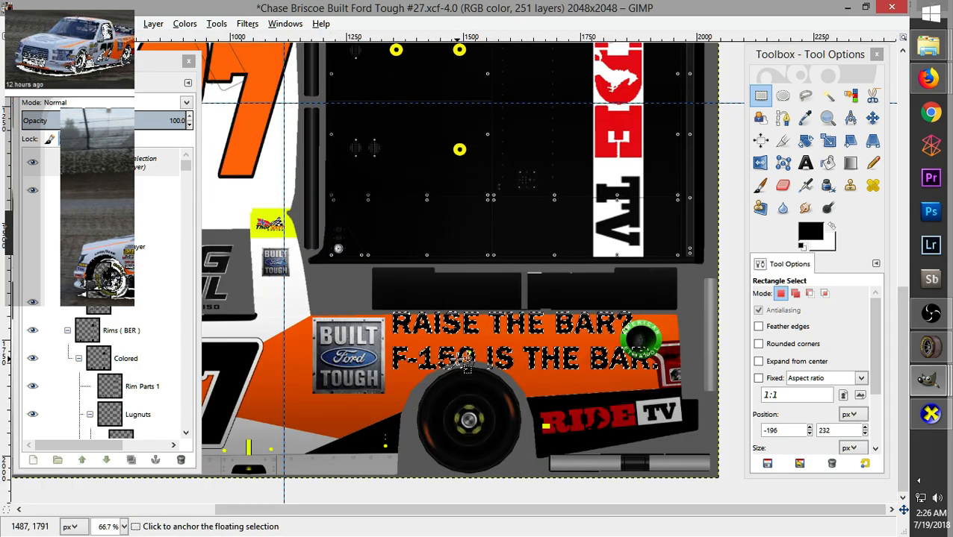
# Reduce the floating slogan proportionally with Scale Layer and move it right next to the Built Ford Tough logo
pyautogui.rightClick(463, 368)
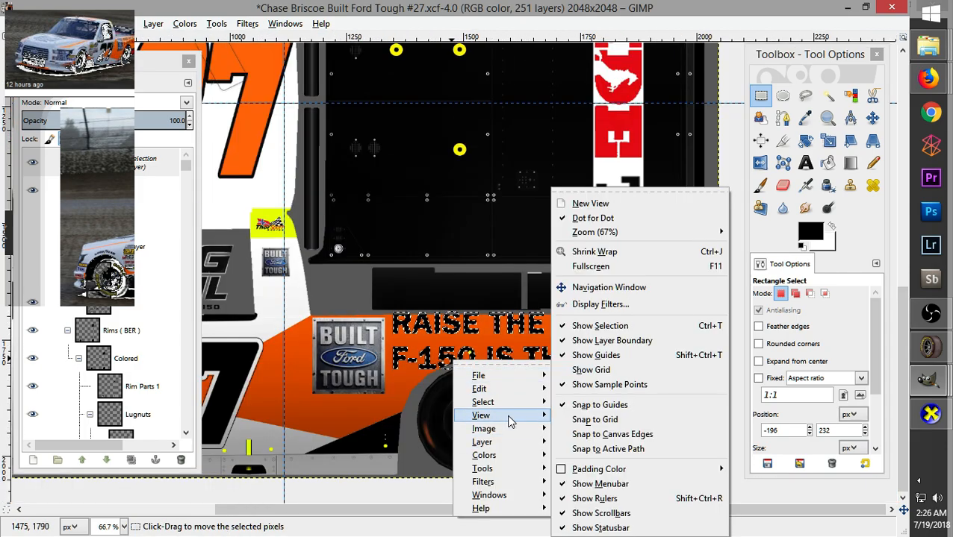
pyautogui.moveTo(486, 443)
pyautogui.click(590, 497)
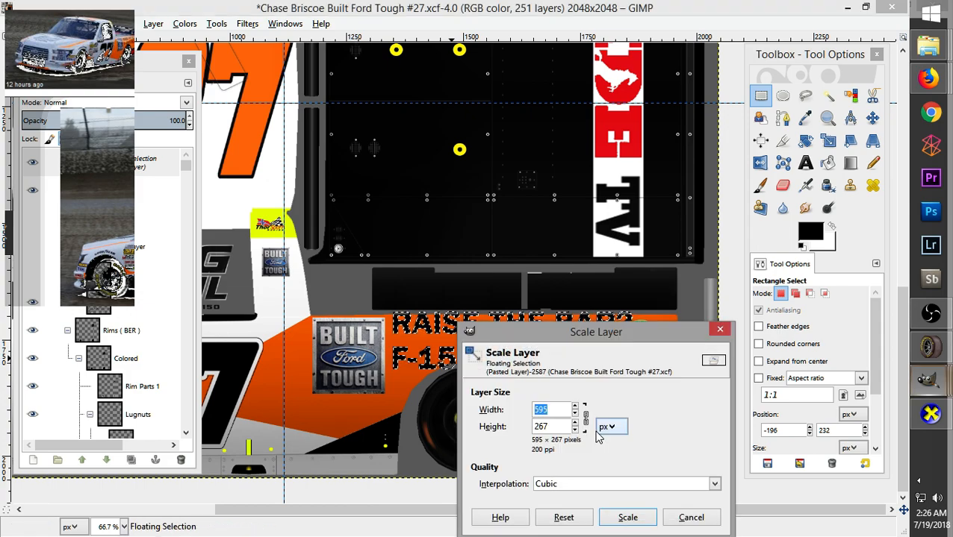
pyautogui.click(575, 415)
pyautogui.click(575, 416)
pyautogui.click(627, 517)
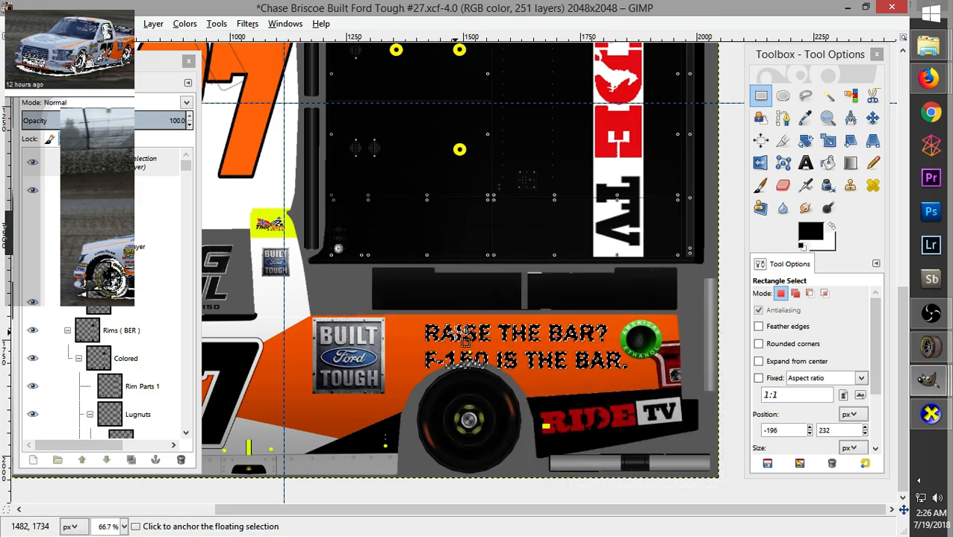
pyautogui.moveTo(461, 339); pyautogui.dragTo(449, 336)
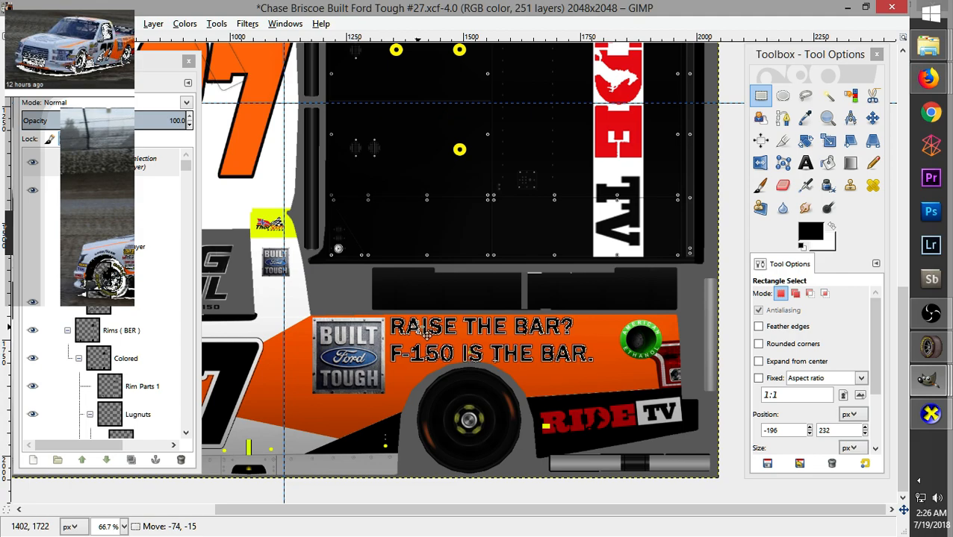
# Scale the floating slogan to about 415 × 187 px so it sits above the rear wheel arch
pyautogui.rightClick(420, 333)
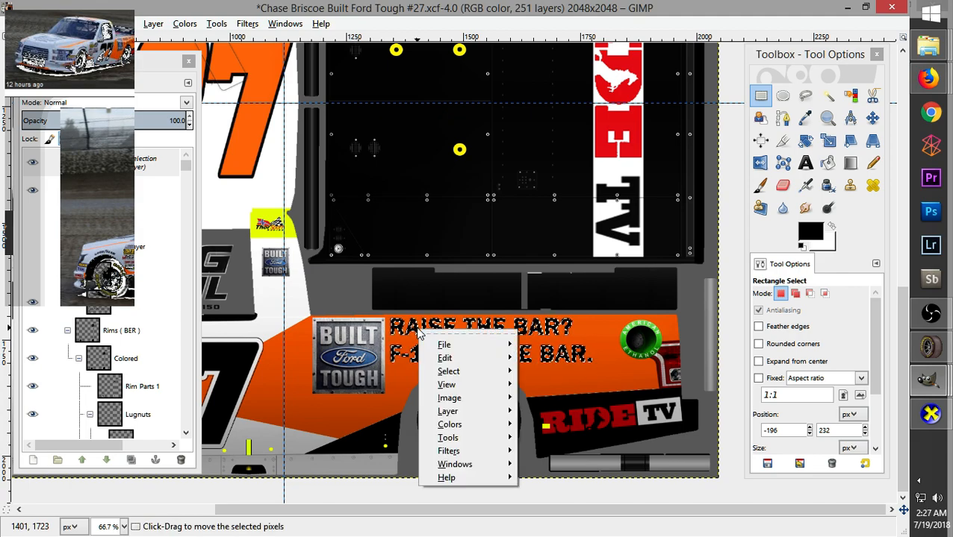
pyautogui.moveTo(473, 361)
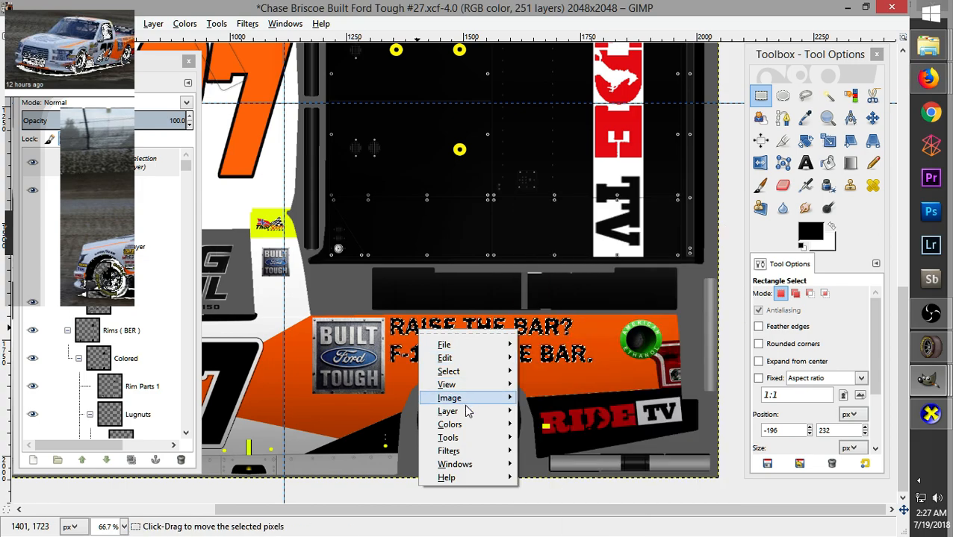
pyautogui.moveTo(468, 417)
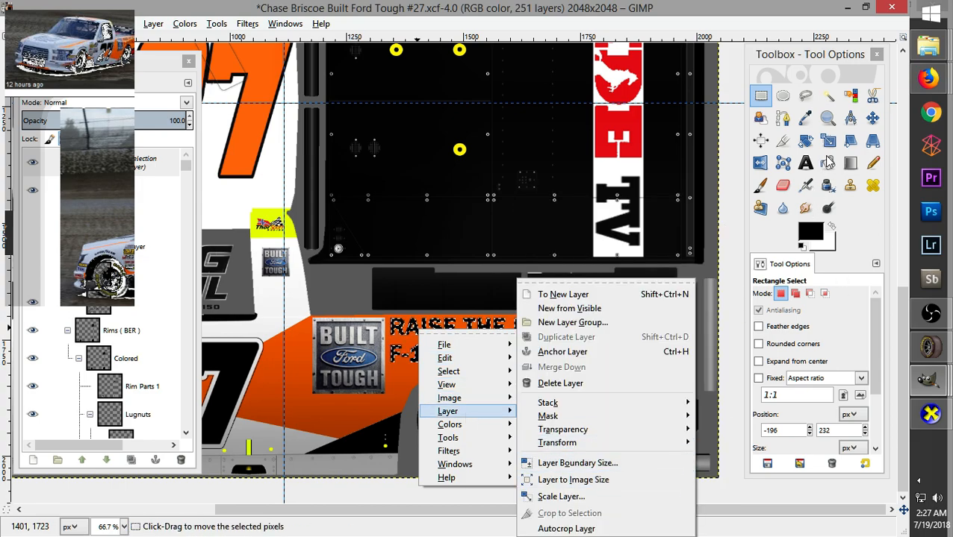
pyautogui.click(831, 144)
pyautogui.click(828, 142)
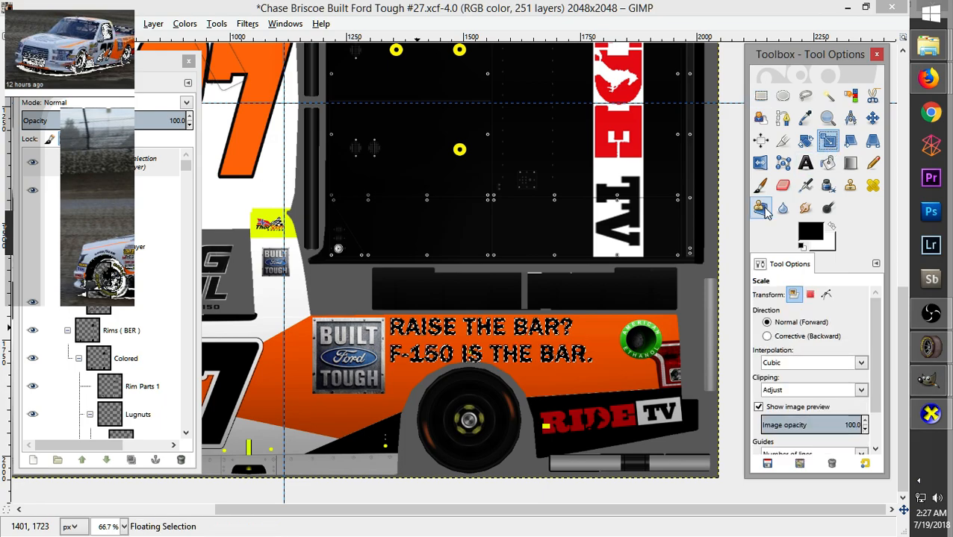
pyautogui.click(588, 362)
pyautogui.moveTo(601, 408); pyautogui.dragTo(586, 400)
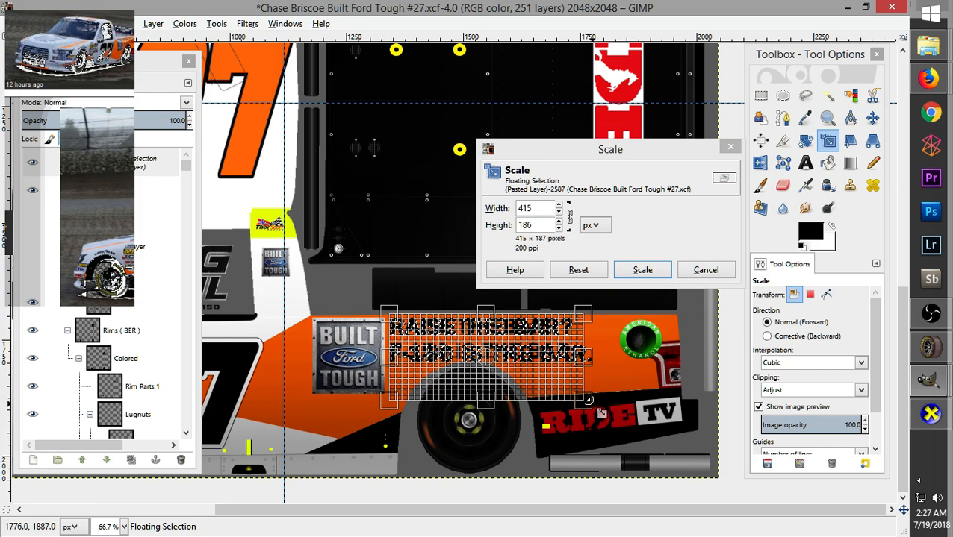
pyautogui.click(640, 271)
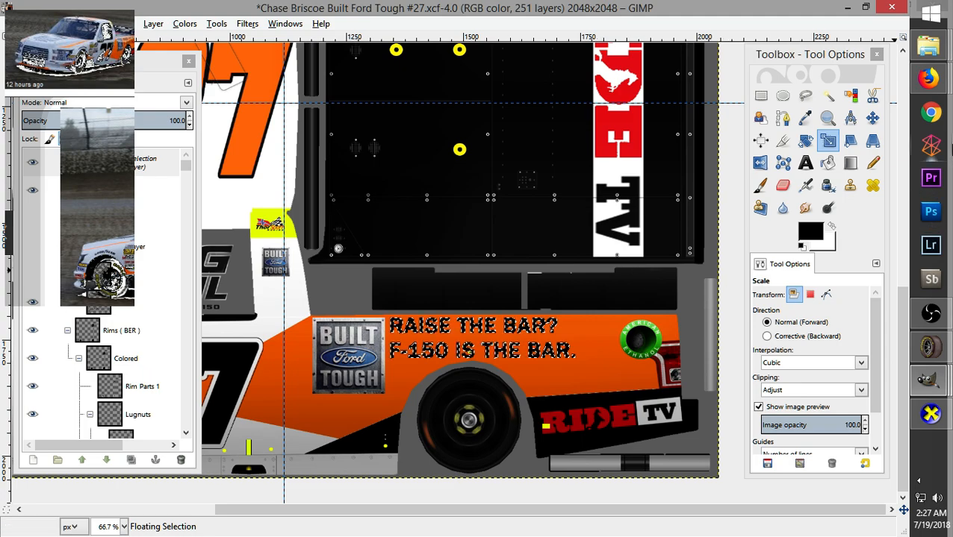
# Check the slogan's size and placement against the #27 truck photo in Firefox, and return to the paint scheme in GIMP
pyautogui.click(933, 83)
pyautogui.click(840, 82)
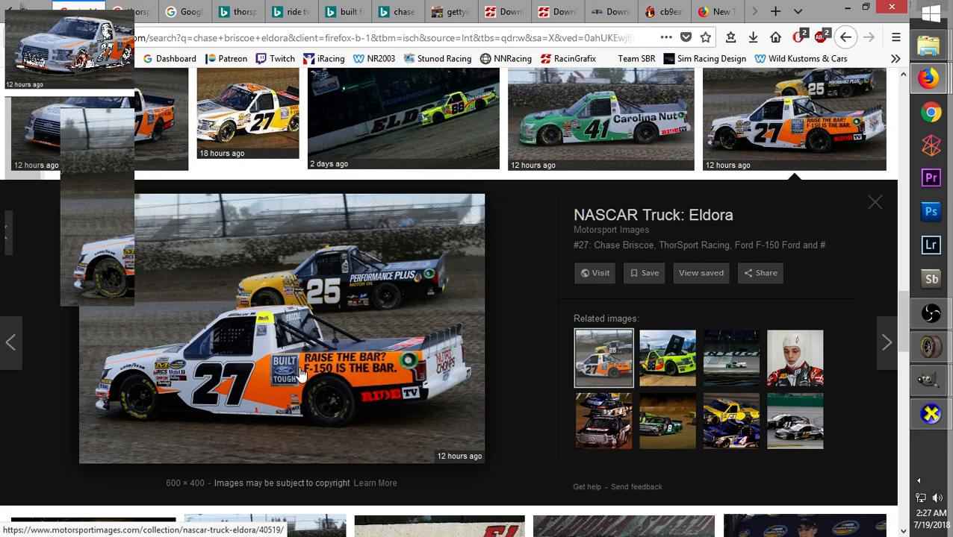
pyautogui.moveTo(930, 380)
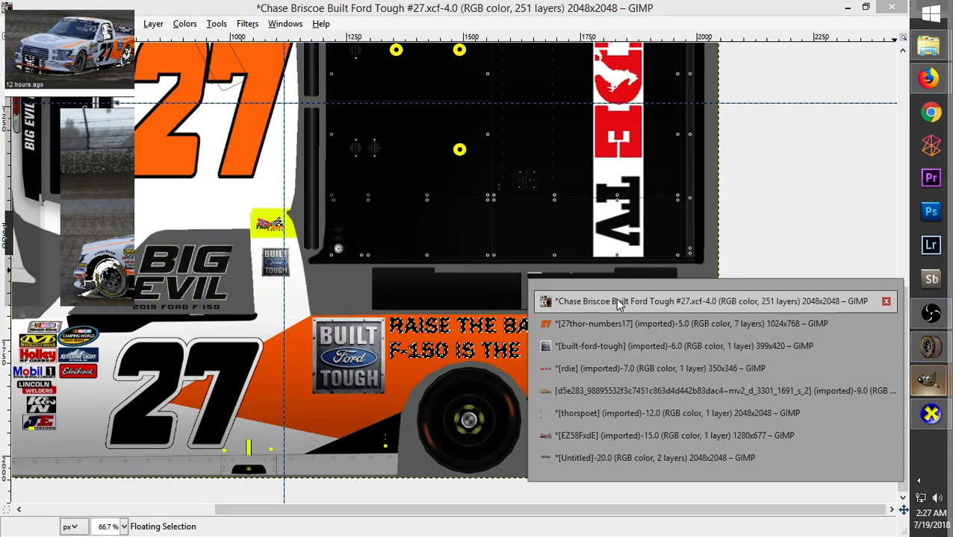
# Nudge the floating slogan slightly right, away from the Built Ford Tough logo, and anchor it to the Raise the Bar Font layer
pyautogui.click(659, 301)
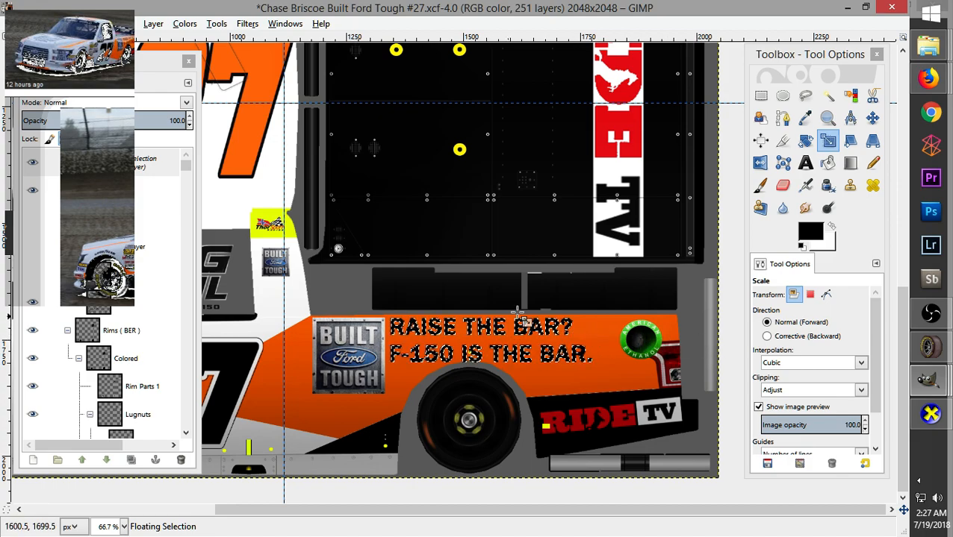
pyautogui.press('r')
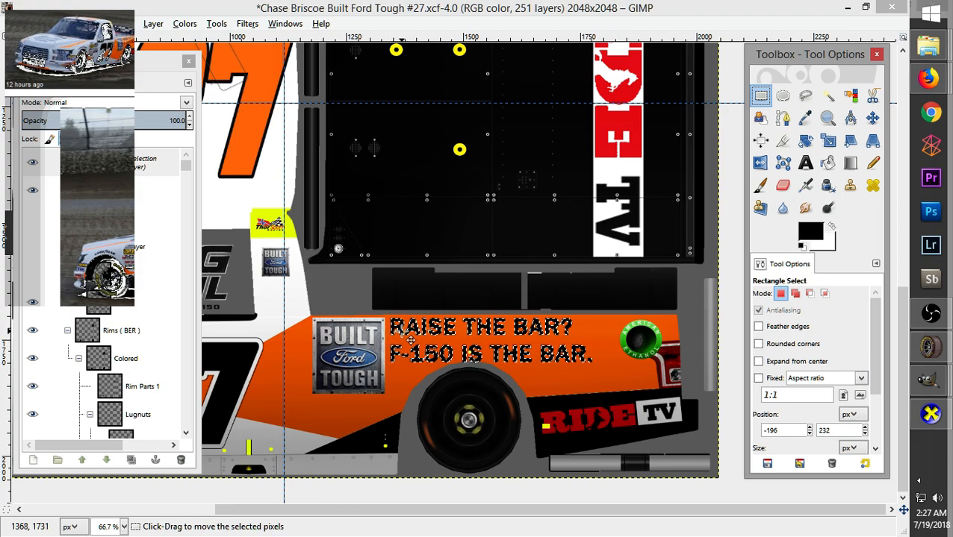
pyautogui.moveTo(410, 337); pyautogui.dragTo(417, 336)
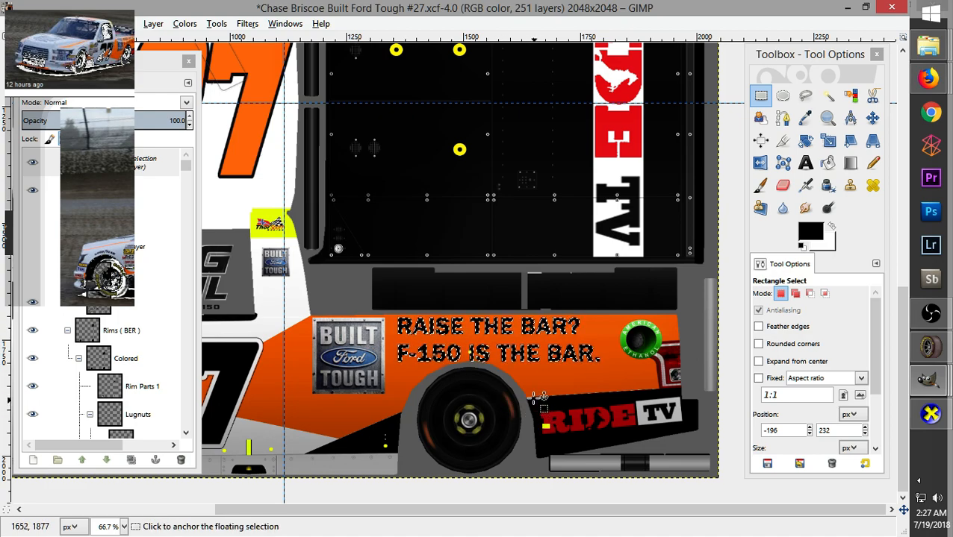
pyautogui.moveTo(481, 335); pyautogui.dragTo(485, 336)
pyautogui.rightClick(484, 336)
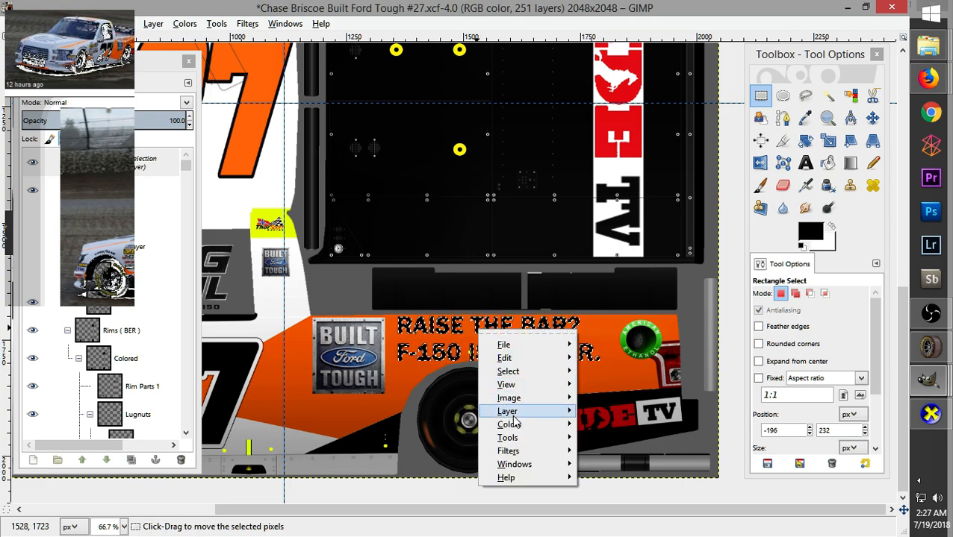
pyautogui.moveTo(518, 418)
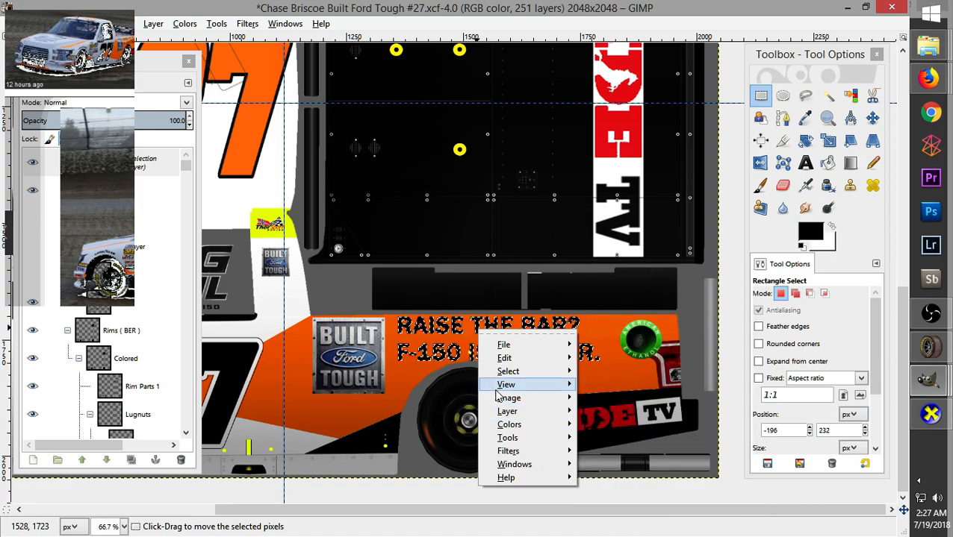
pyautogui.click(406, 330)
pyautogui.moveTo(406, 329); pyautogui.dragTo(416, 336)
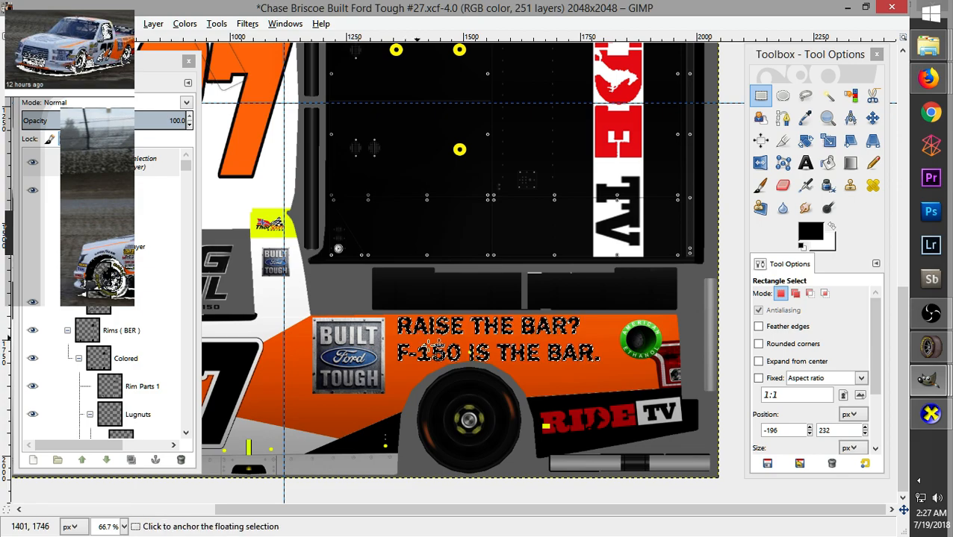
pyautogui.click(560, 391)
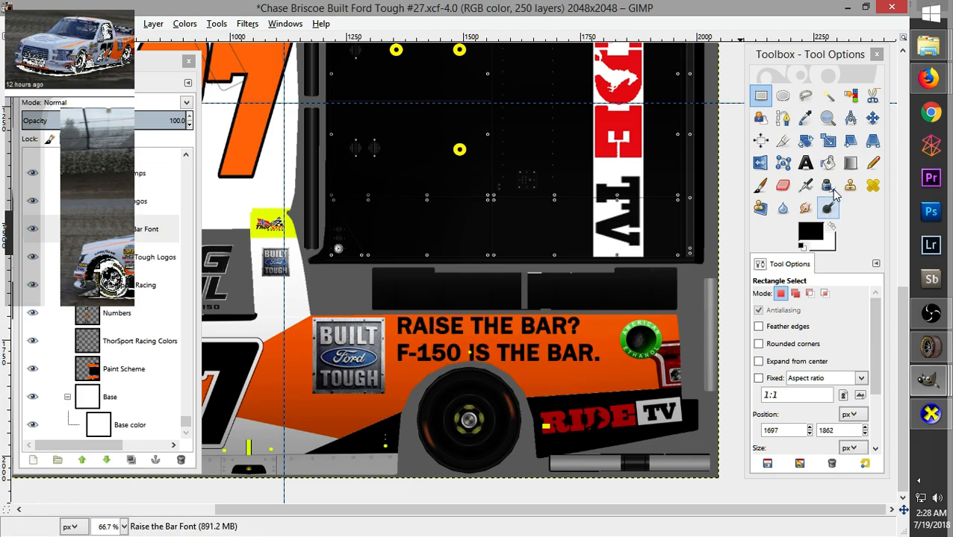
# Compare the anchored slogan with the #27 truck photo in Firefox, and return to the paint scheme in GIMP
pyautogui.moveTo(928, 78)
pyautogui.click(821, 60)
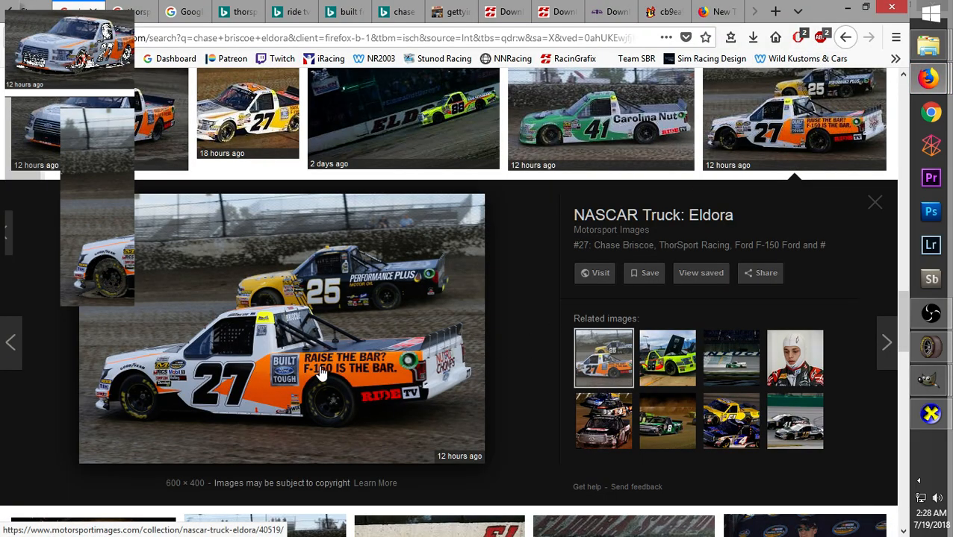
pyautogui.moveTo(918, 391)
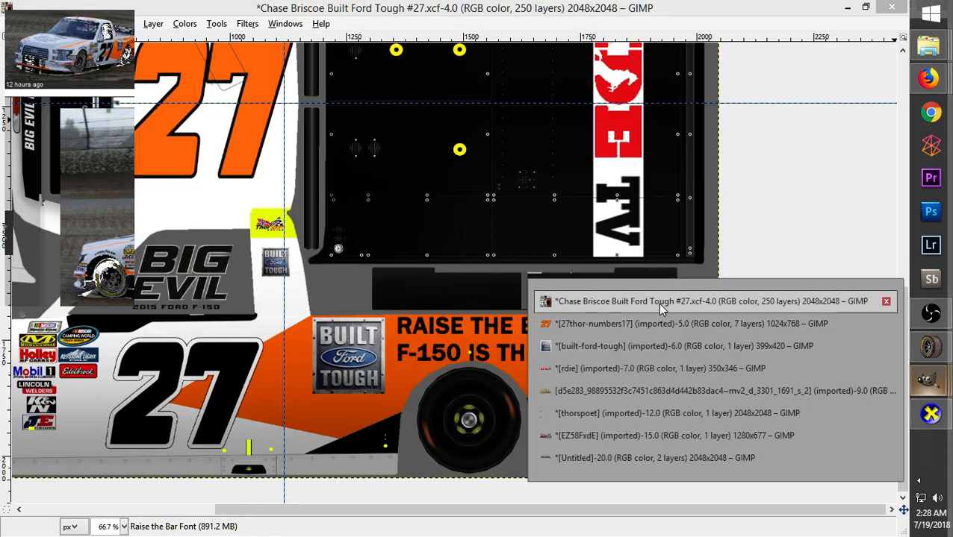
pyautogui.click(657, 302)
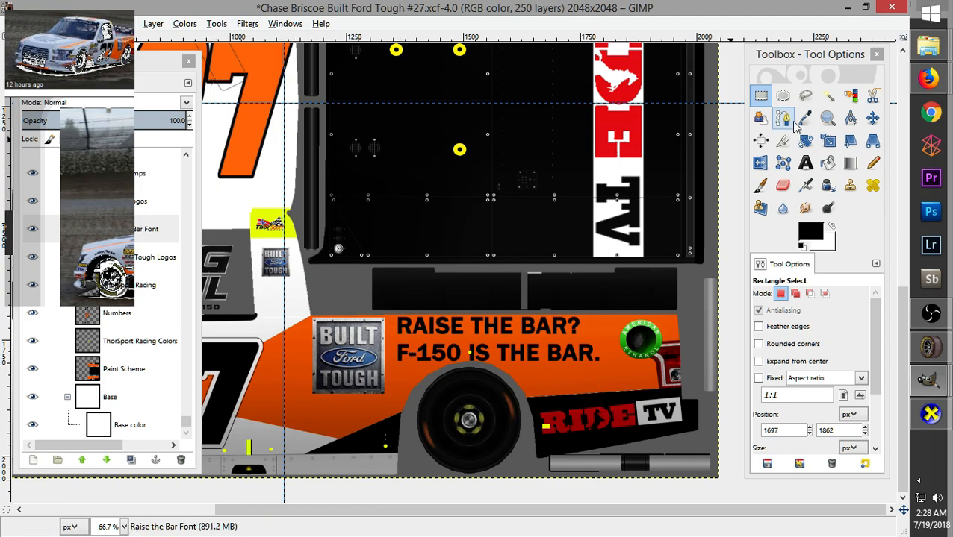
# Undo the slogan's anchoring so it floats again, and place the vertical guide along its left edge
pyautogui.click(872, 119)
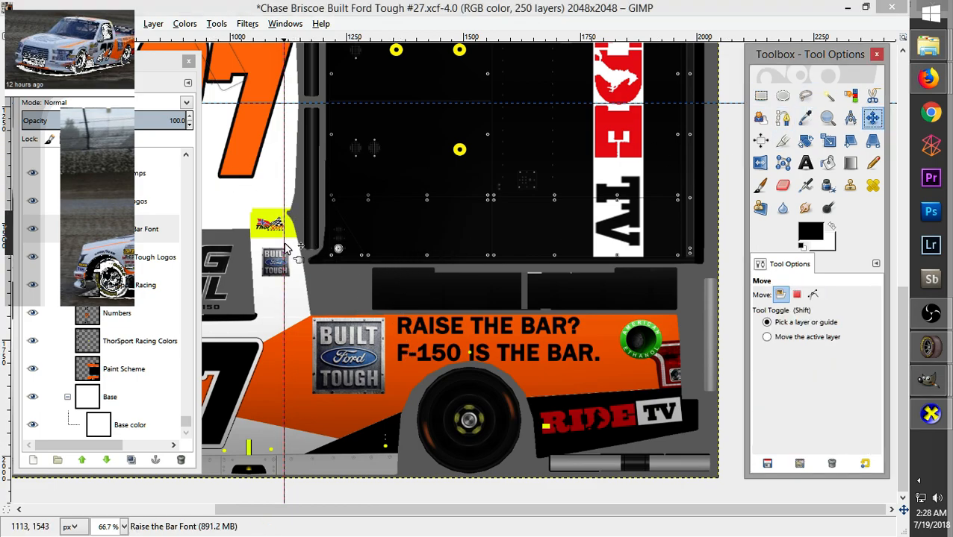
pyautogui.moveTo(284, 243); pyautogui.dragTo(400, 258)
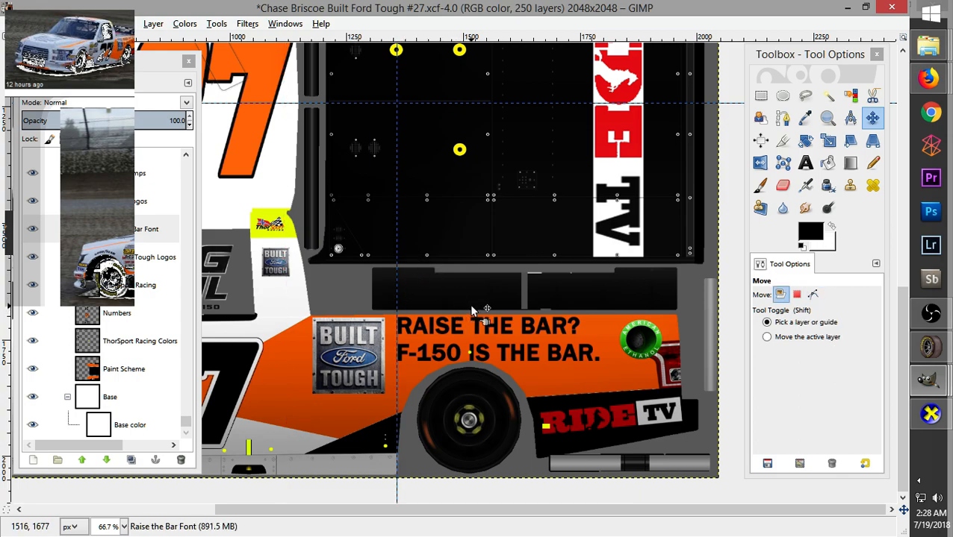
pyautogui.hotkey('ctrl', 'z')
pyautogui.hotkey('ctrl', 'v')
pyautogui.moveTo(288, 301); pyautogui.dragTo(398, 314)
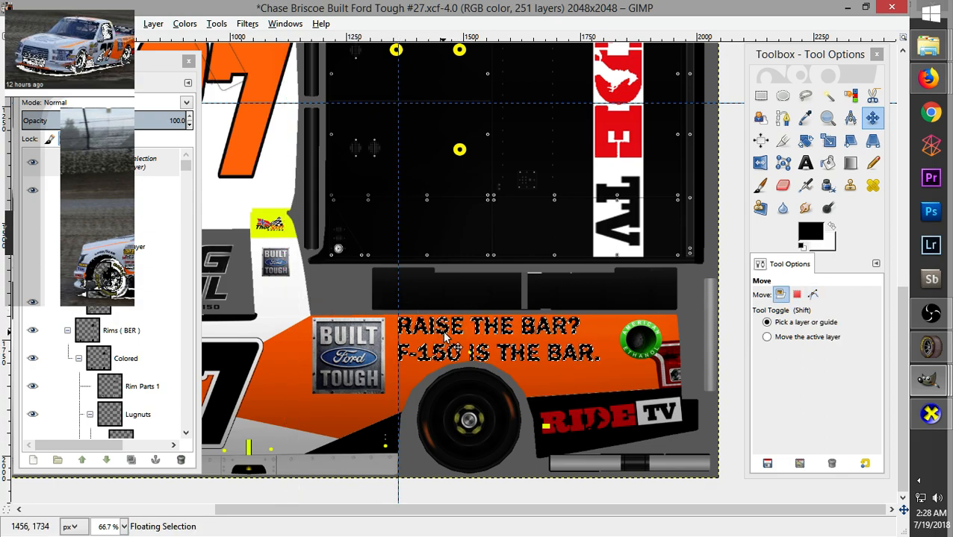
# Copy the floating slogan and paste a second one near the truck's upper orange bed side
pyautogui.rightClick(408, 337)
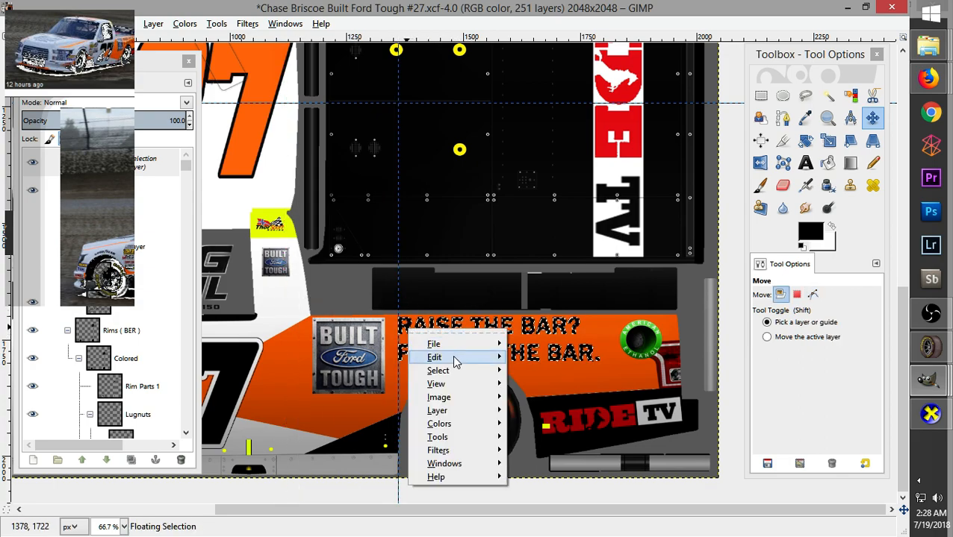
pyautogui.moveTo(452, 355)
pyautogui.click(590, 280)
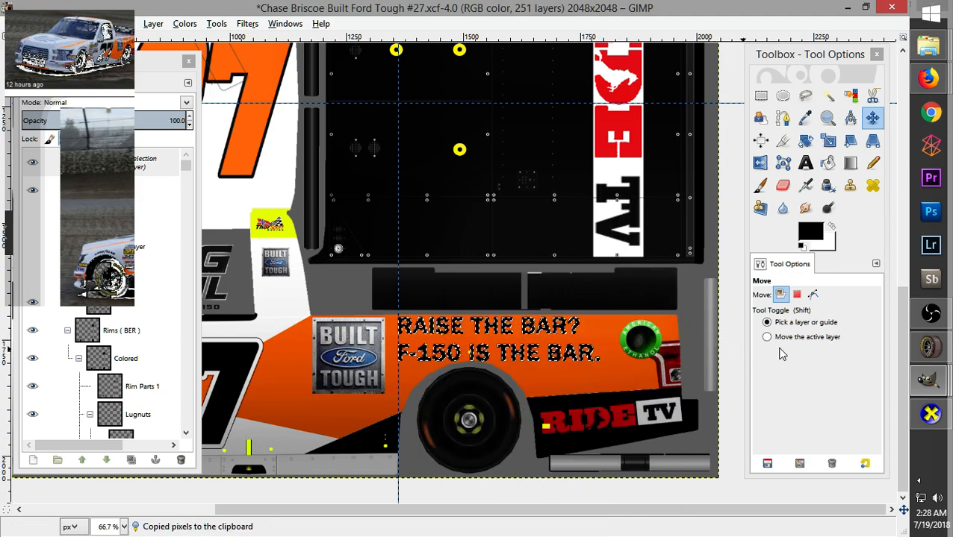
pyautogui.moveTo(902, 321); pyautogui.dragTo(768, 203)
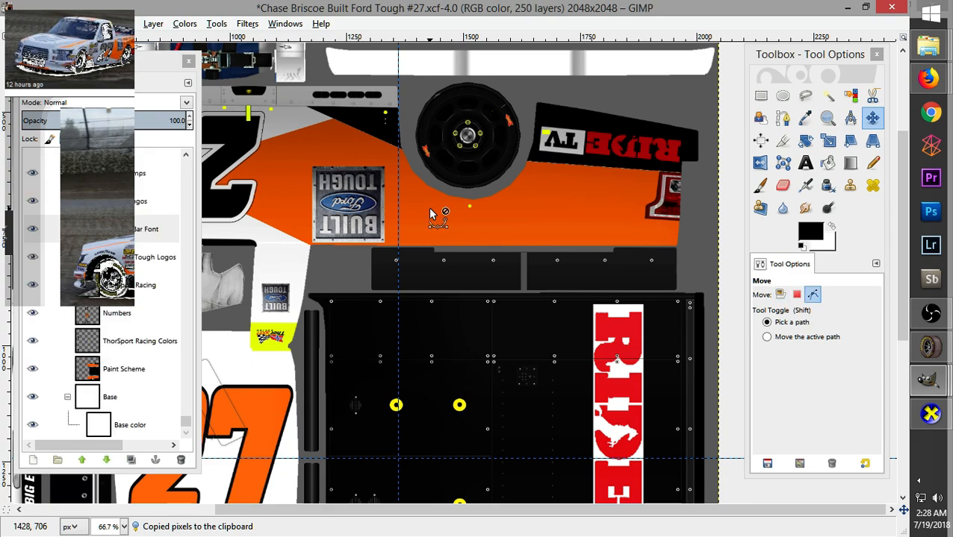
pyautogui.hotkey('ctrl', 'v')
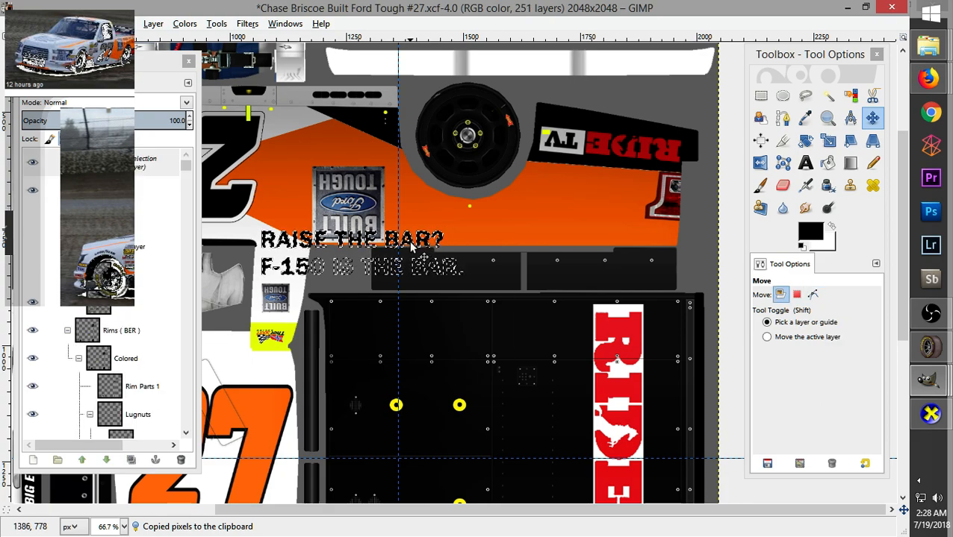
# Rotate the pasted slogan 180°, move it onto the upper orange bed side against the vertical guide, and anchor it
pyautogui.rightClick(411, 249)
pyautogui.moveTo(475, 272)
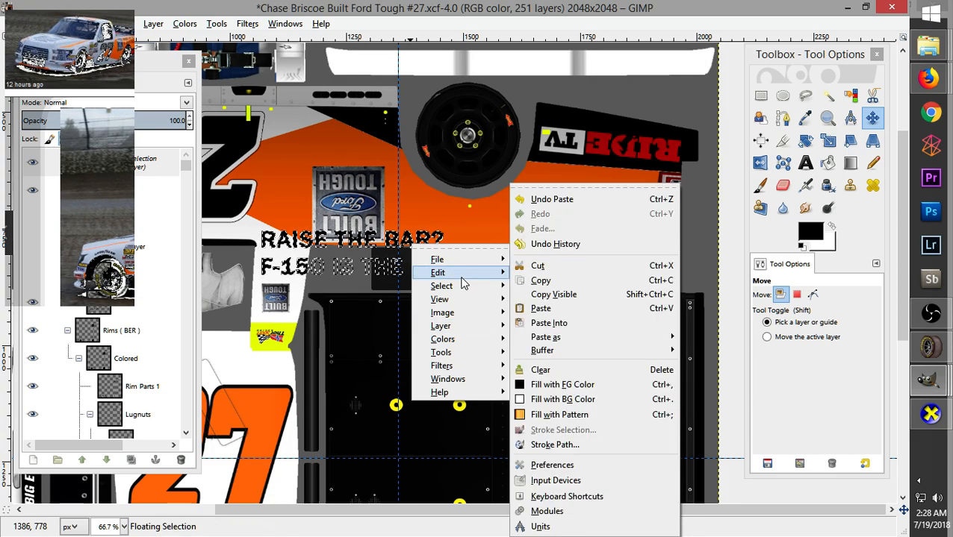
pyautogui.moveTo(468, 331)
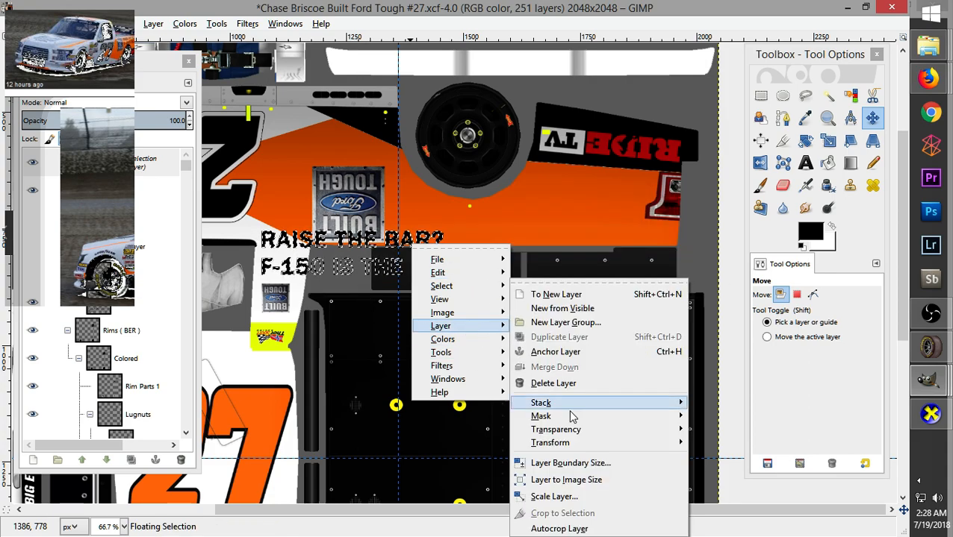
pyautogui.moveTo(608, 442)
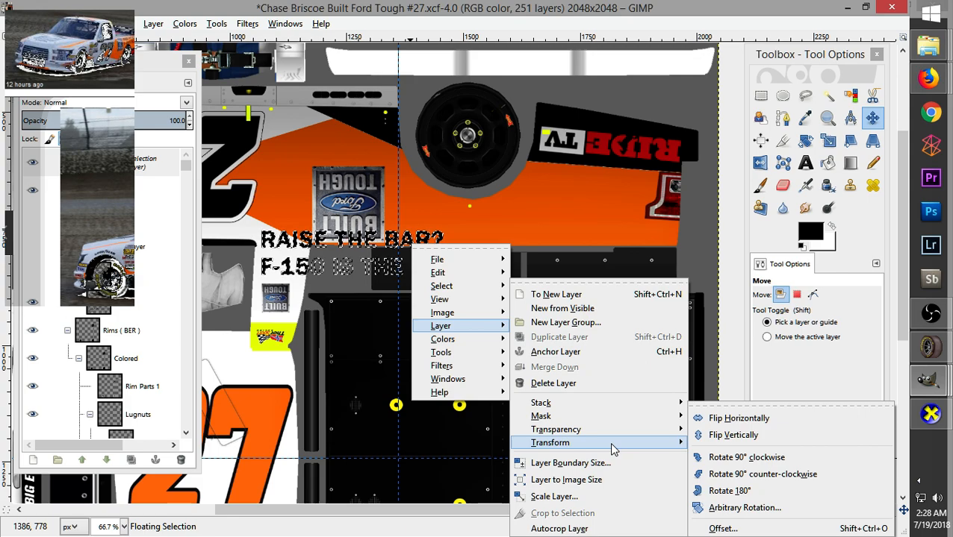
pyautogui.click(713, 491)
pyautogui.moveTo(278, 283); pyautogui.dragTo(418, 212)
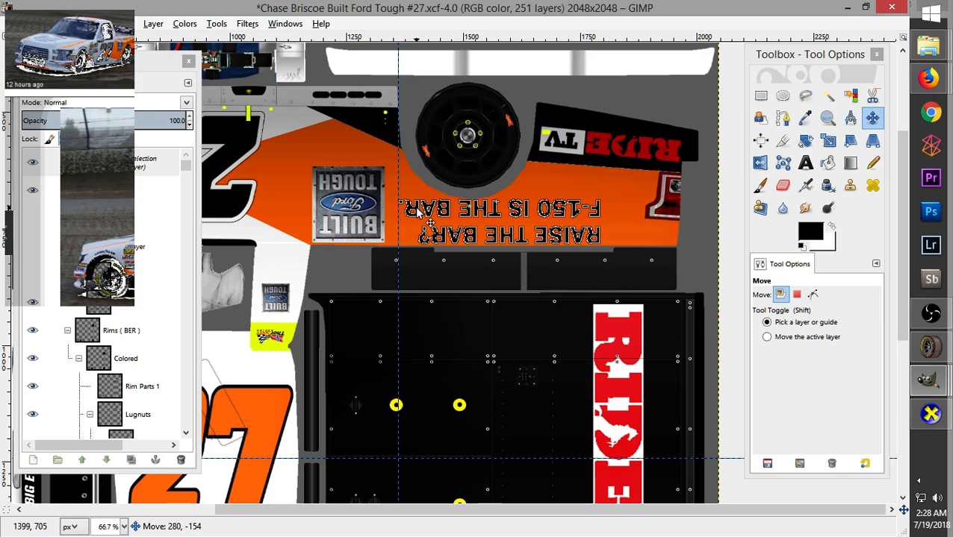
pyautogui.moveTo(416, 210); pyautogui.dragTo(416, 210)
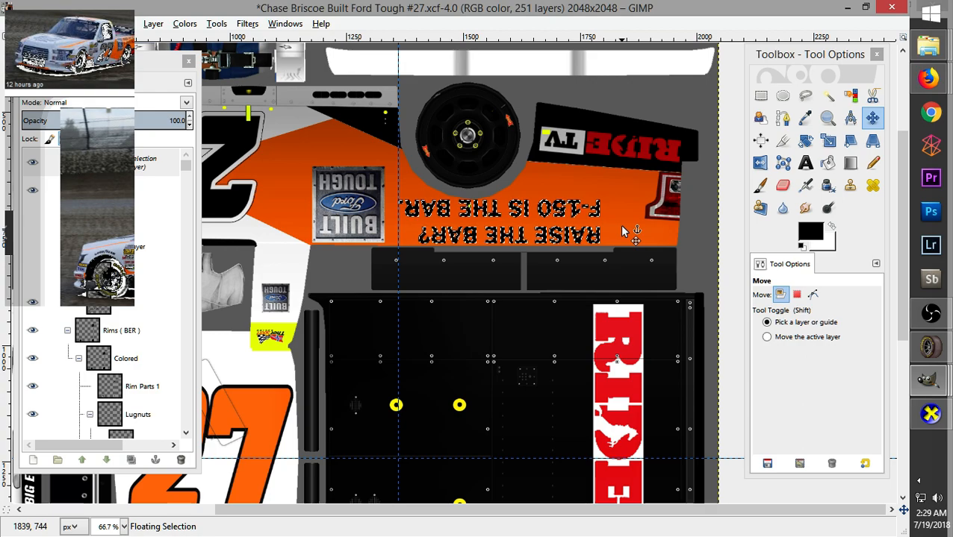
pyautogui.hotkey('ctrl', 'h')
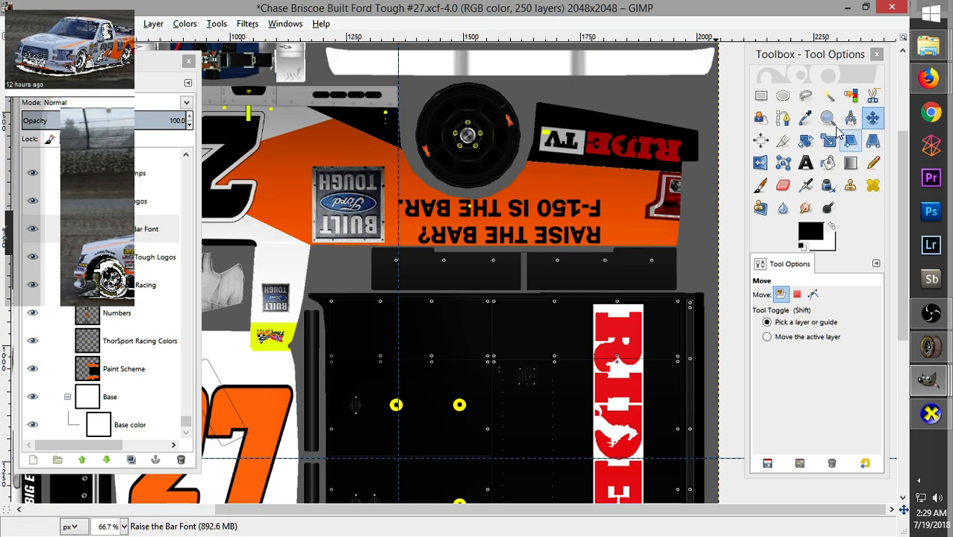
# Try shifting only the upside-down "RAISE THE BAR?" line left to the vertical guide, and anchor it
pyautogui.click(760, 96)
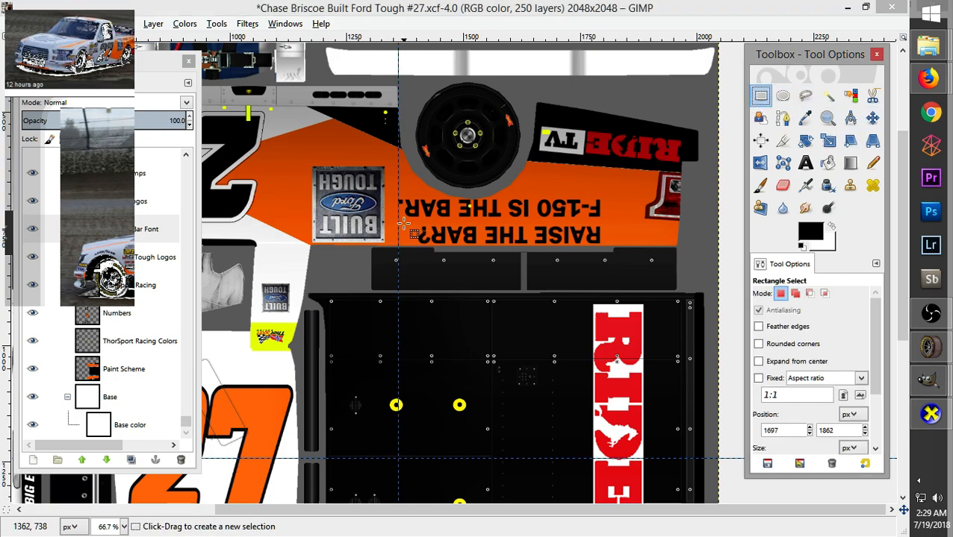
pyautogui.moveTo(400, 222); pyautogui.dragTo(605, 258)
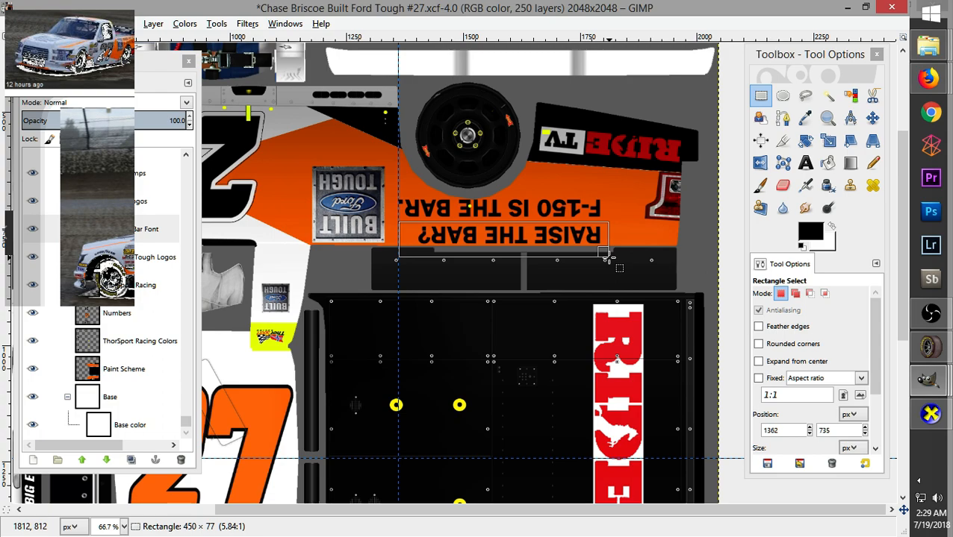
pyautogui.hotkey('ctrl', 'c')
pyautogui.hotkey('ctrl', 'v')
pyautogui.moveTo(572, 253); pyautogui.dragTo(463, 244)
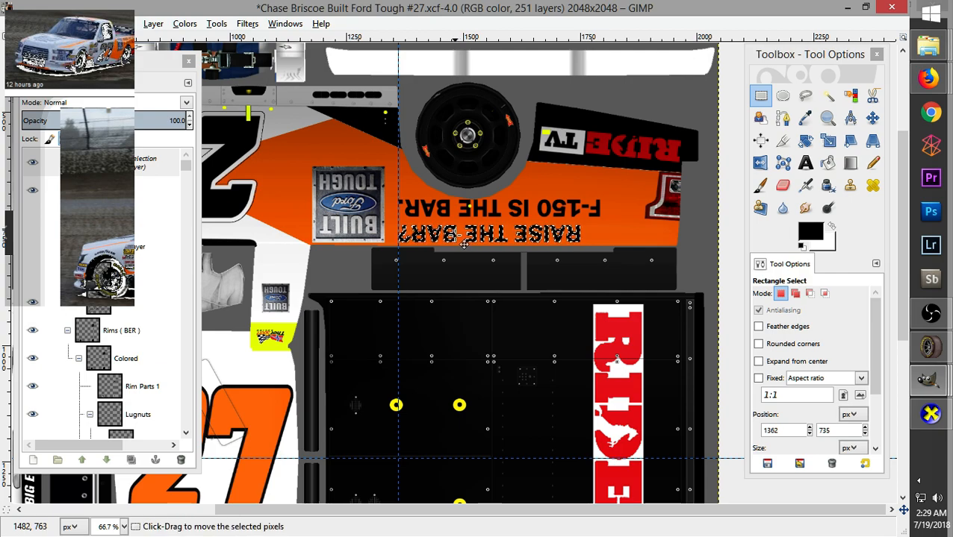
pyautogui.click(610, 236)
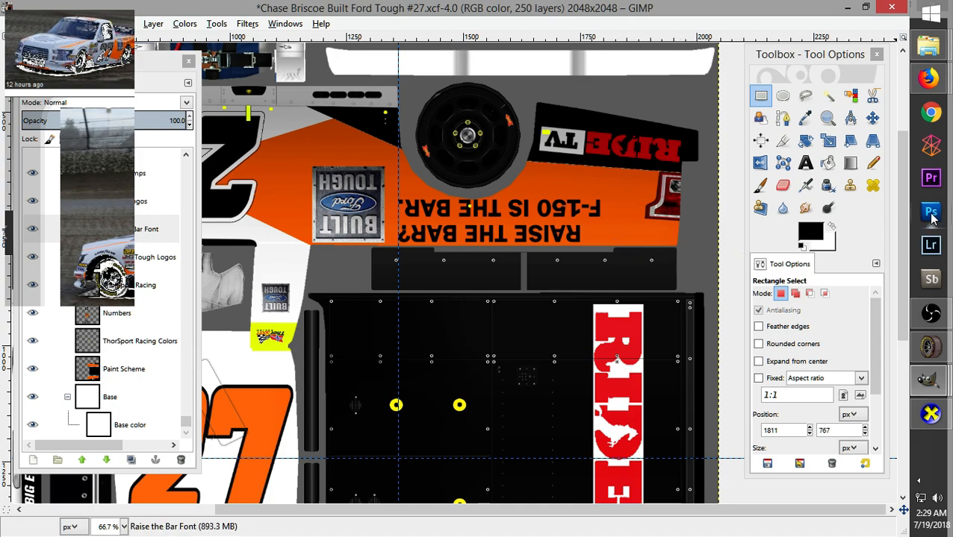
# Undo the shift of the upside-down "RAISE THE BAR?" line and clear the selection
pyautogui.moveTo(902, 173); pyautogui.dragTo(879, 202)
pyautogui.hotkey('ctrl', 'v')
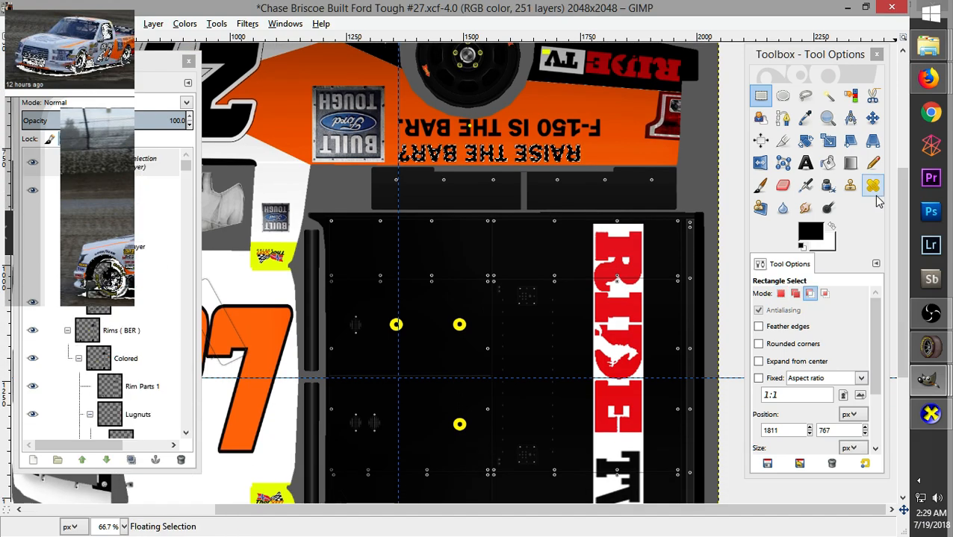
pyautogui.hotkey('ctrl', 'z')
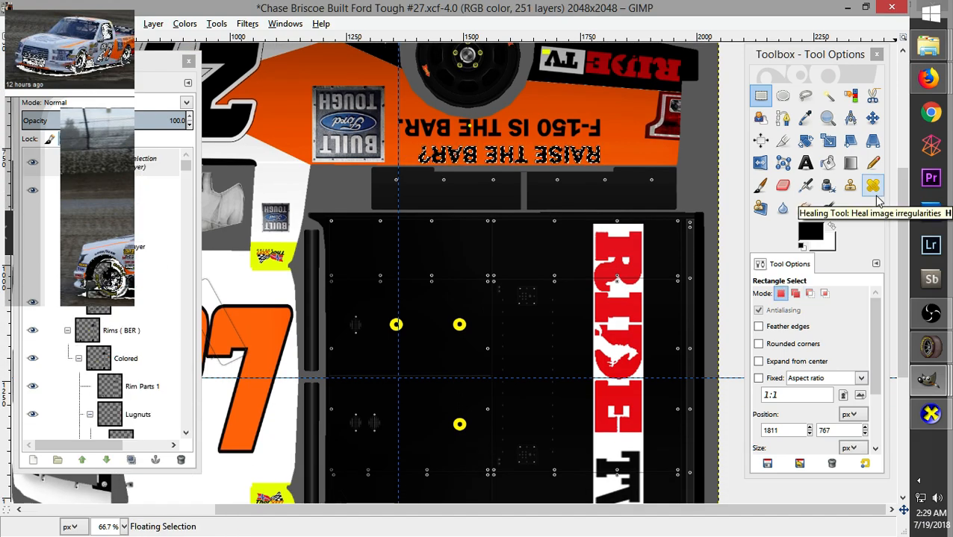
pyautogui.hotkey('ctrl', 'h')
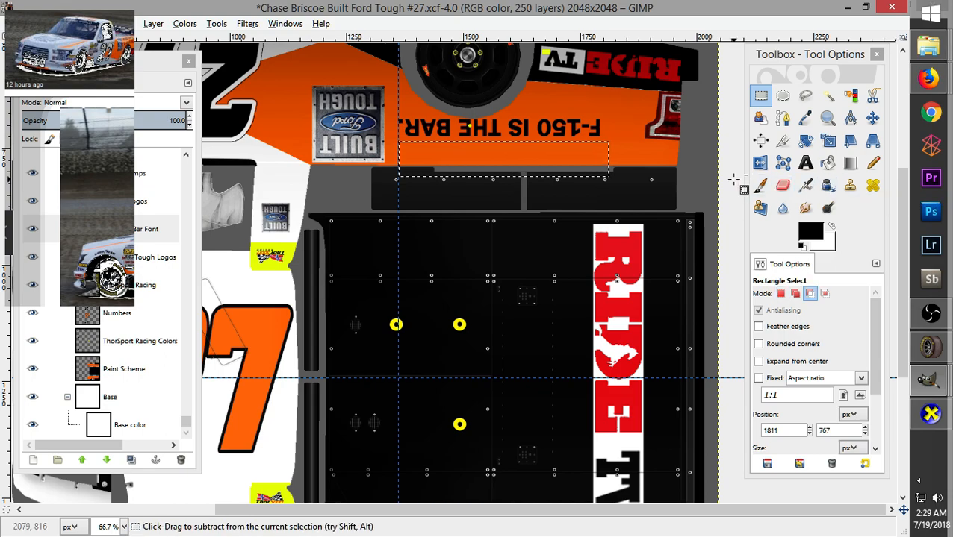
pyautogui.click(650, 135)
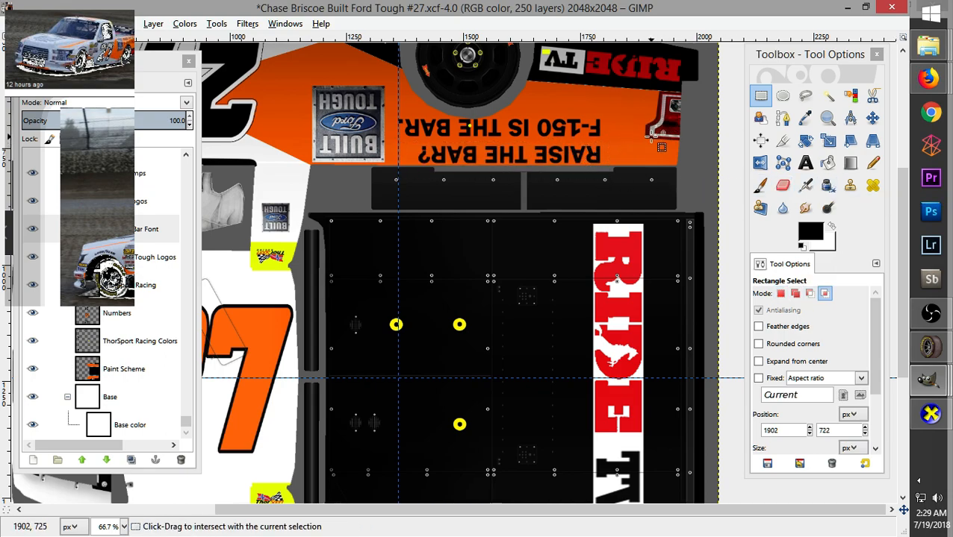
# Fit the whole template in view and compare the slogan placement with the reference truck photo in Firefox
pyautogui.hotkey('ctrl', 'shift', 'j')
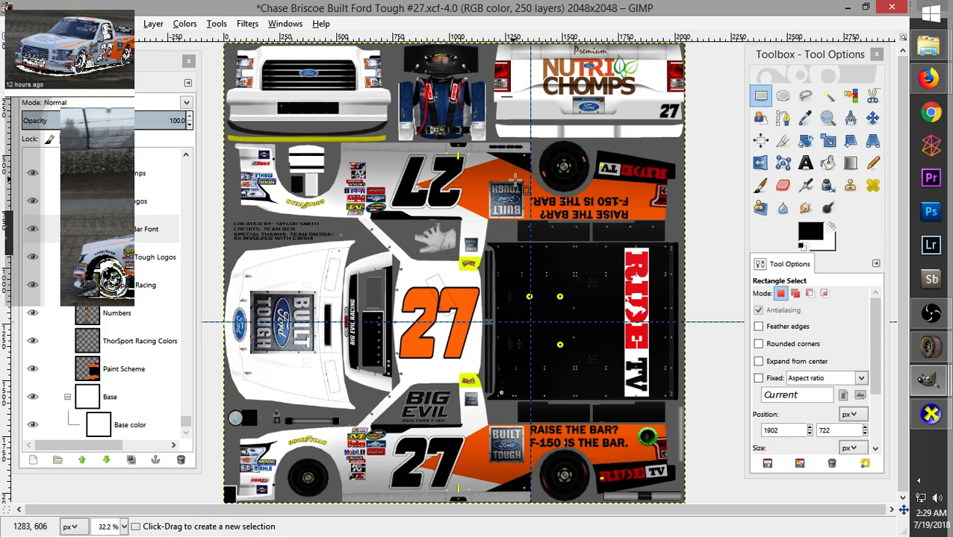
pyautogui.click(931, 80)
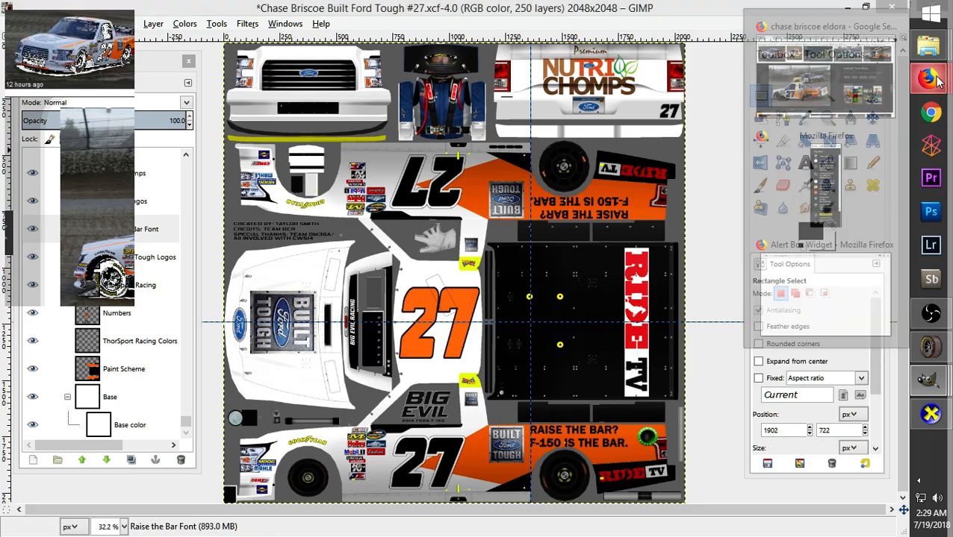
pyautogui.click(830, 105)
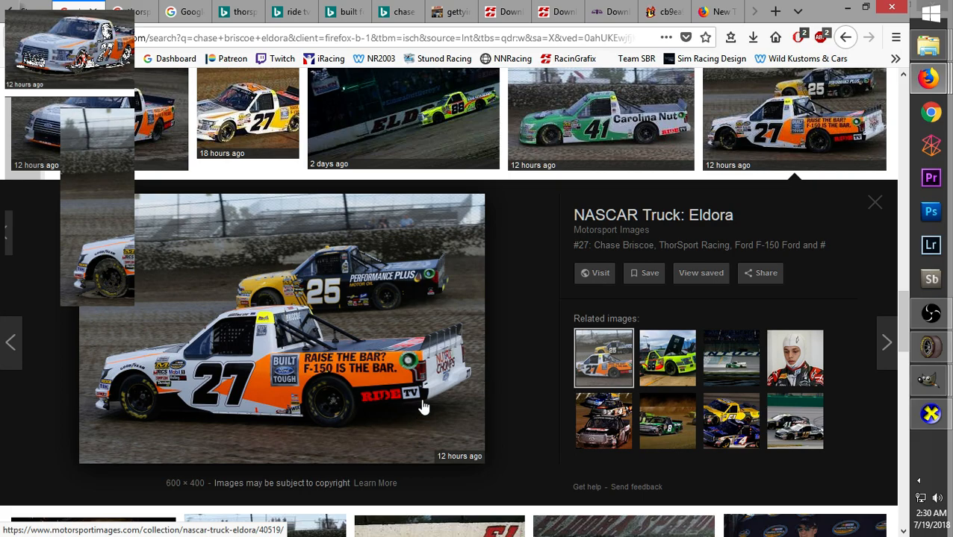
pyautogui.moveTo(930, 379)
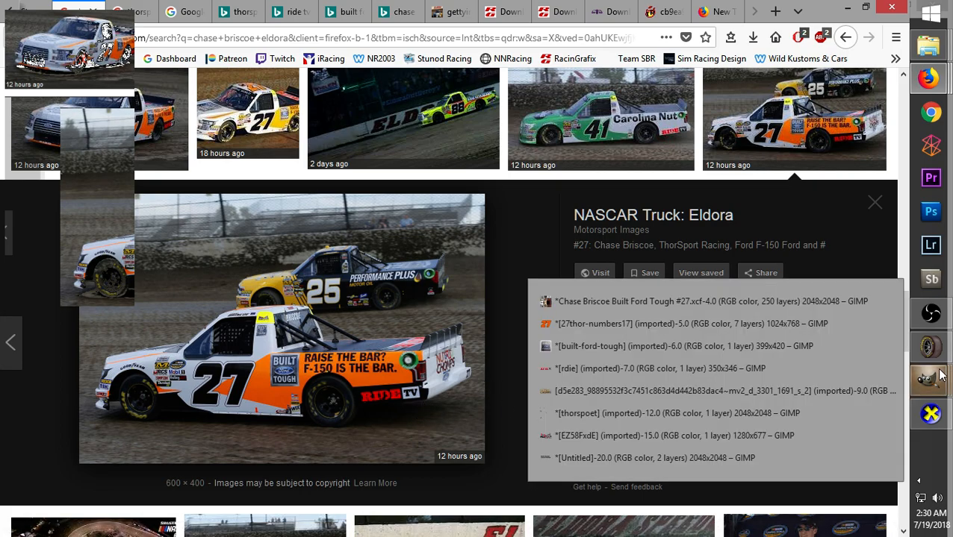
pyautogui.click(684, 299)
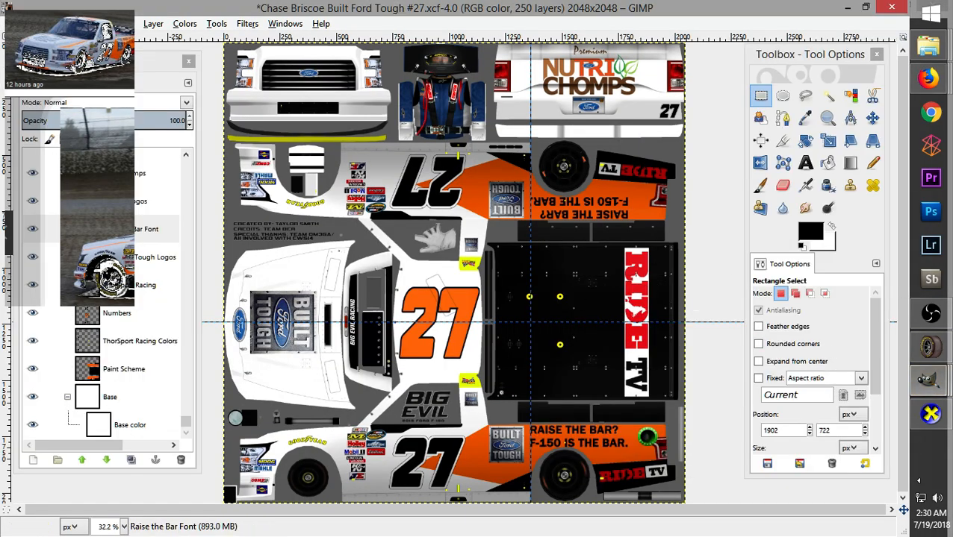
# Re-export the template image and reload the updated texture on the truck model in CarView
pyautogui.click(13, 24)
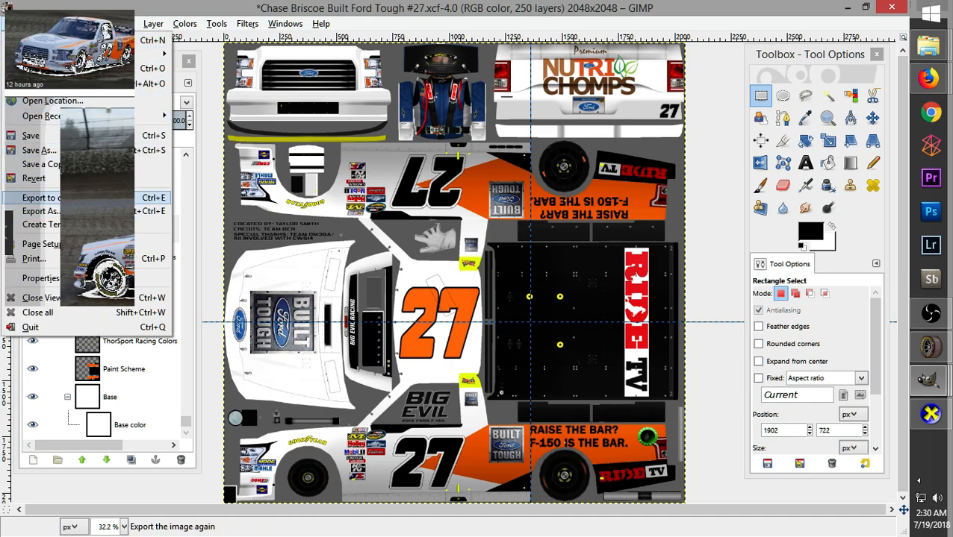
pyautogui.click(90, 198)
pyautogui.click(930, 414)
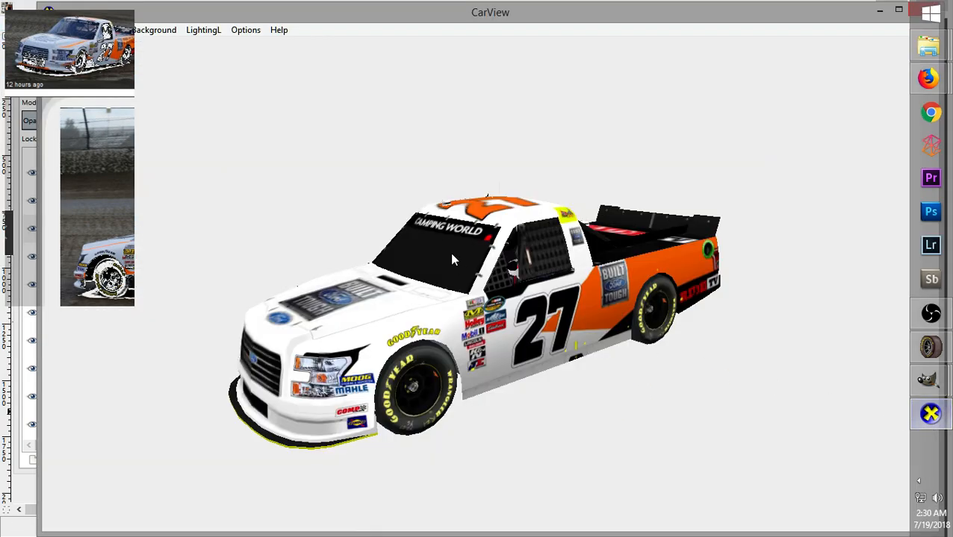
pyautogui.moveTo(489, 189); pyautogui.dragTo(544, 364)
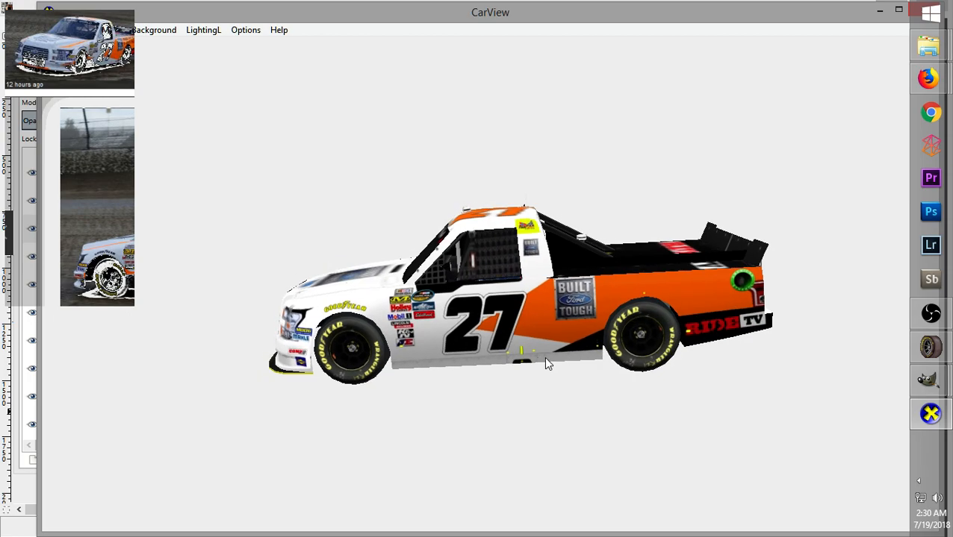
pyautogui.click(54, 31)
pyautogui.click(89, 62)
# Examine the slogan on the truck's bed side in 3D, compare it with the Firefox reference photo, and return to the GIMP template
pyautogui.moveTo(690, 289); pyautogui.dragTo(486, 520)
pyautogui.moveTo(721, 351); pyautogui.dragTo(751, 254)
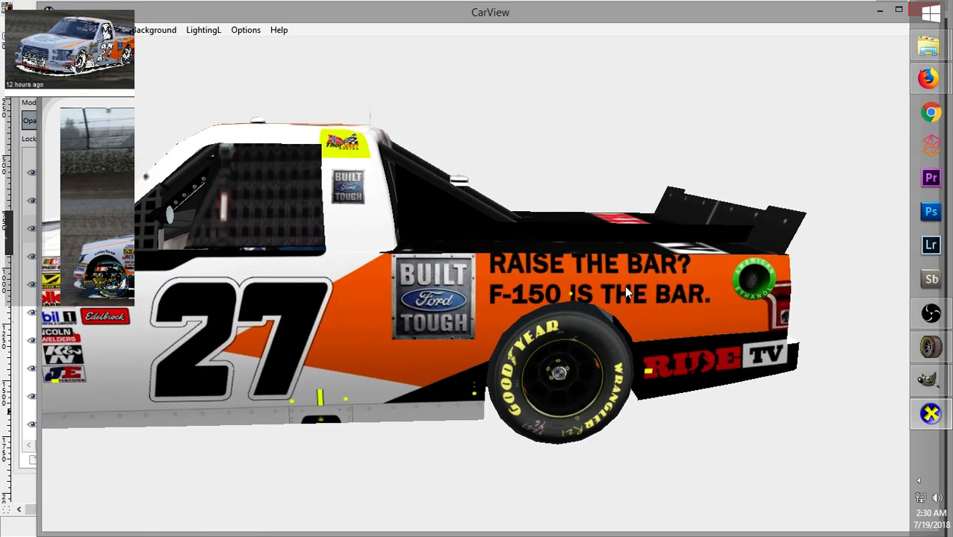
pyautogui.moveTo(528, 273); pyautogui.dragTo(505, 299)
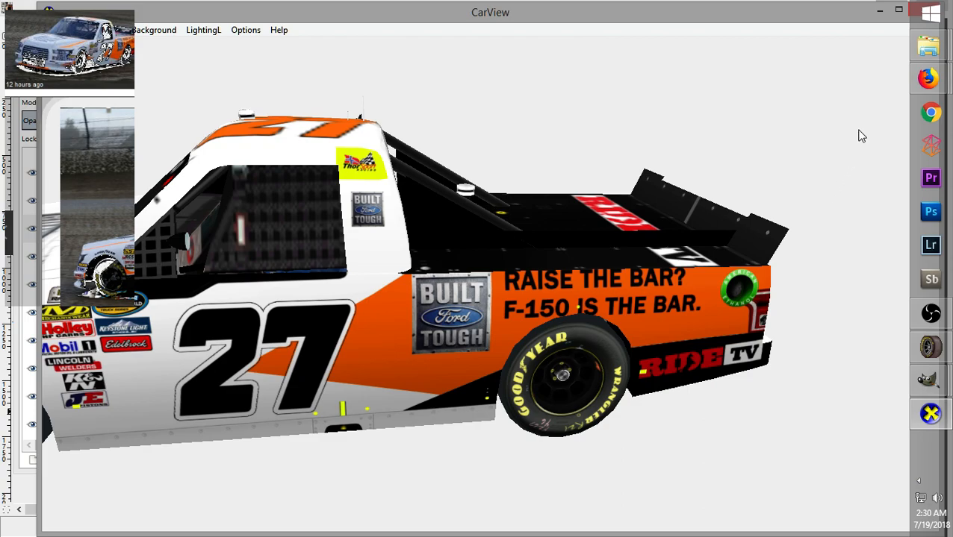
pyautogui.moveTo(928, 78)
pyautogui.click(814, 74)
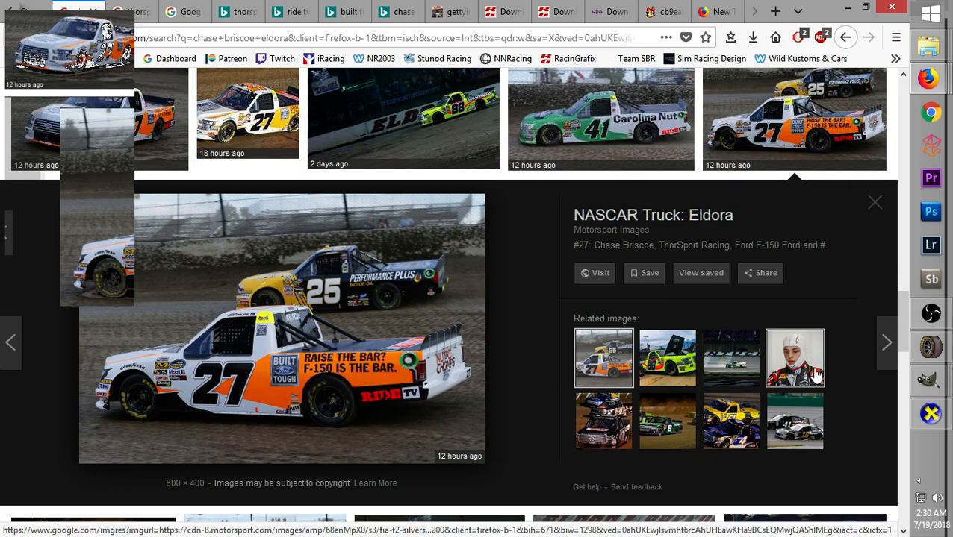
pyautogui.moveTo(930, 381)
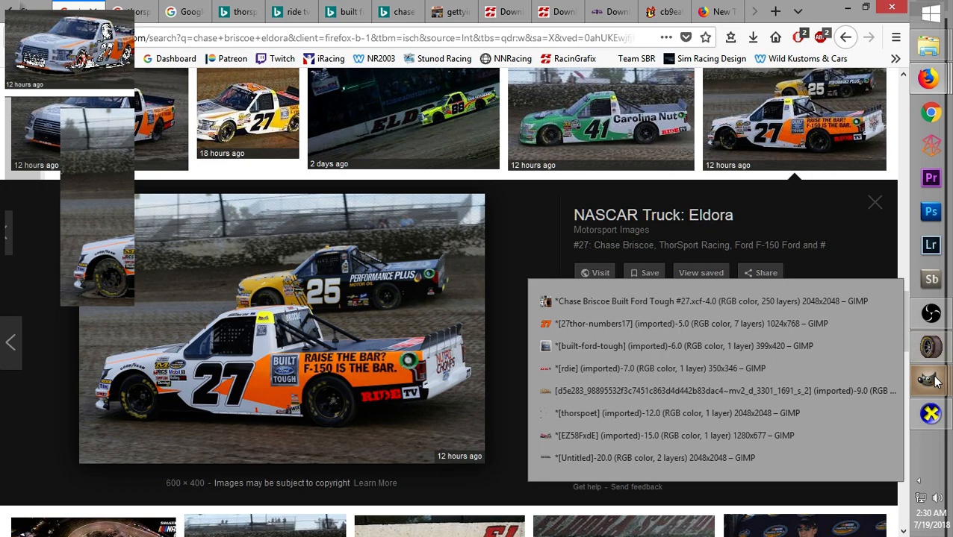
pyautogui.click(707, 302)
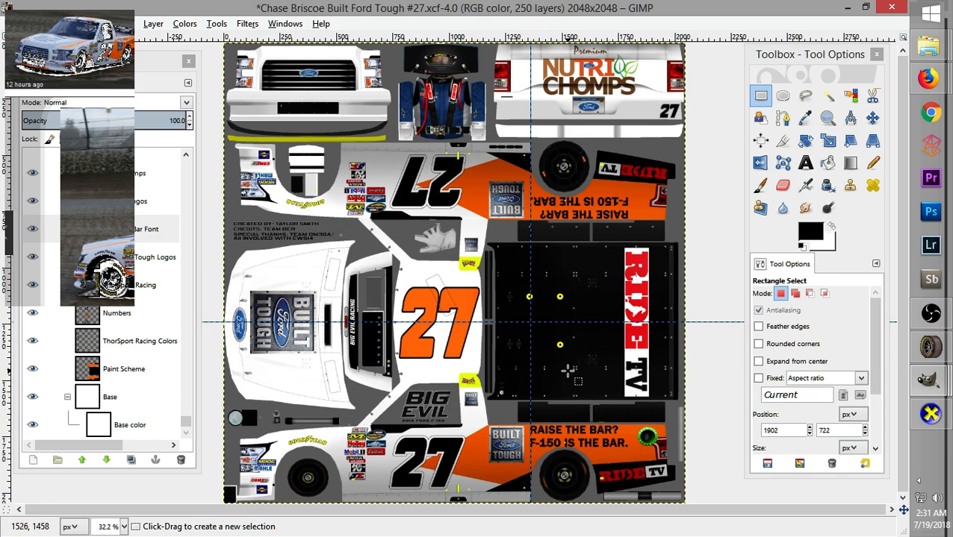
# Undo the upper bed side slogan placement back to the floating slogan on the lower orange bed side
pyautogui.press('ctrl')
pyautogui.press('ctrl')
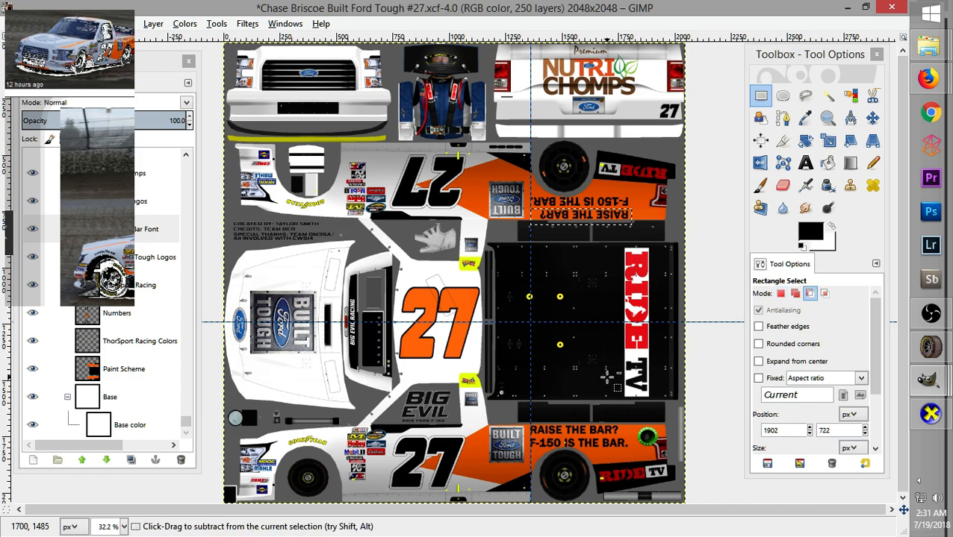
pyautogui.hotkey('ctrl', 'z')
pyautogui.hotkey('ctrl', 'z')
pyautogui.hotkey('ctrl', 'z')
pyautogui.hotkey('ctrl', 'z')
pyautogui.hotkey('ctrl', 'z')
pyautogui.hotkey('ctrl', 'z')
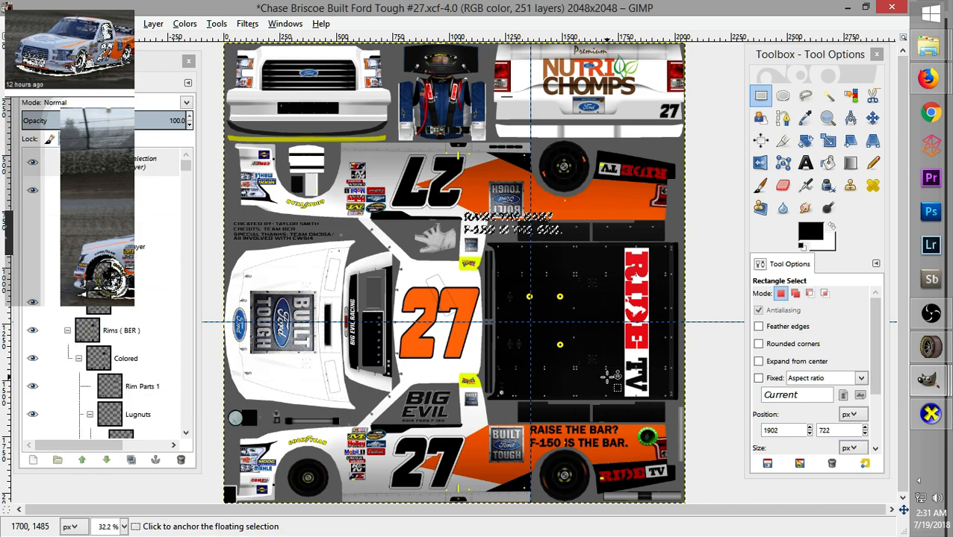
pyautogui.hotkey('ctrl', 'z')
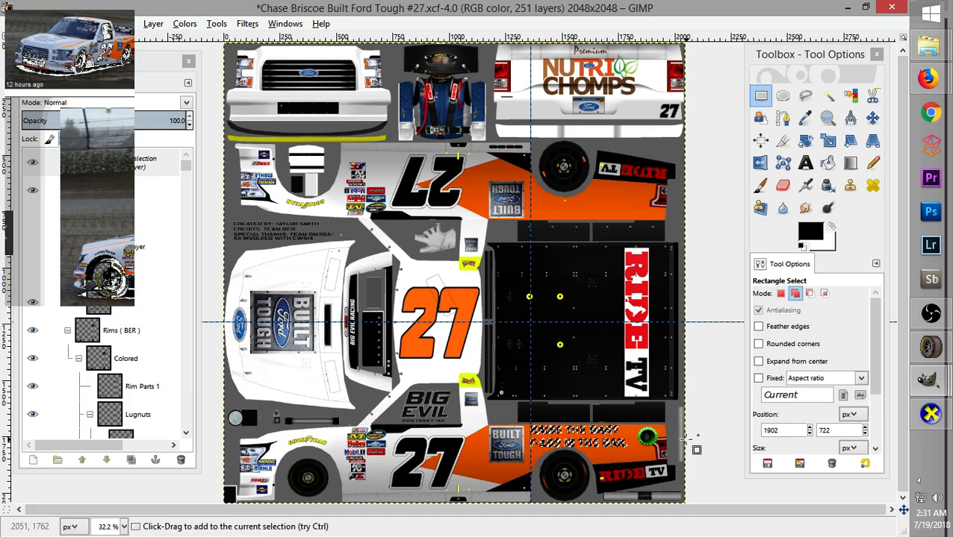
# Scale the floating slogan to 196 px high with the proportions unlinked, keeping the width at 452 px
pyautogui.press('1')
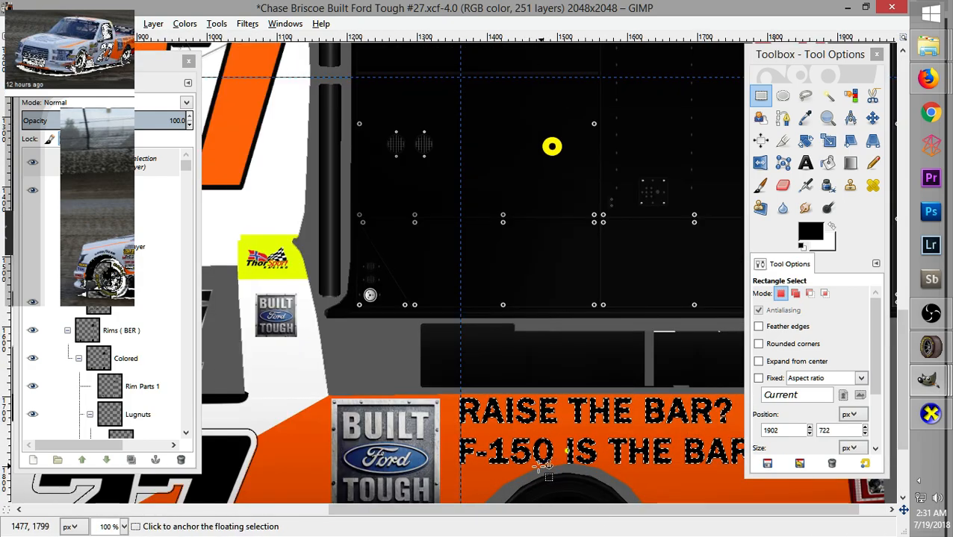
pyautogui.rightClick(554, 426)
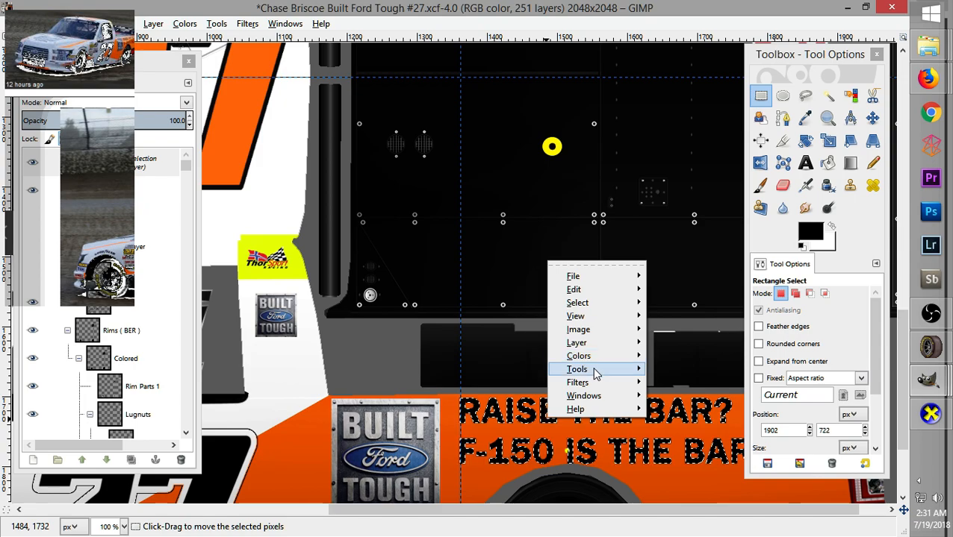
pyautogui.click(690, 497)
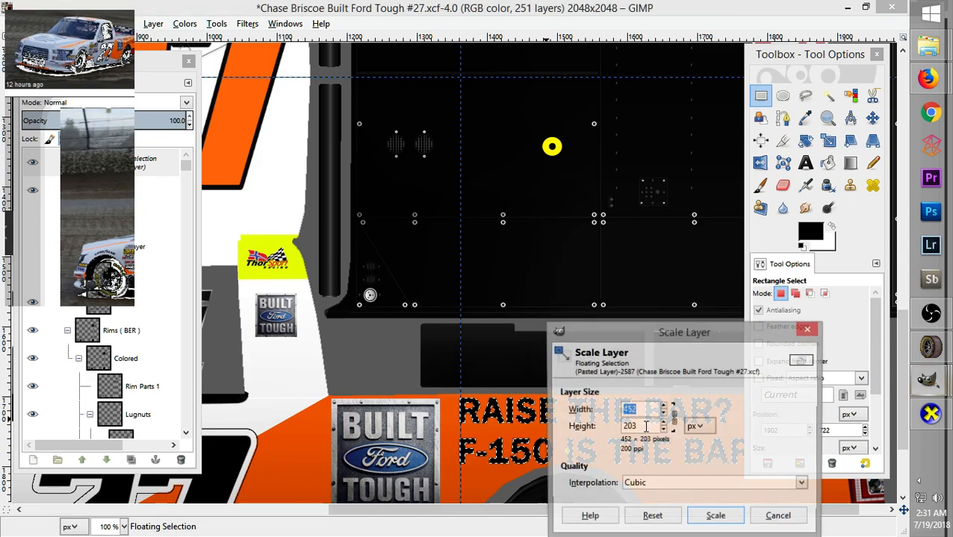
pyautogui.click(674, 418)
pyautogui.click(662, 429)
pyautogui.click(662, 430)
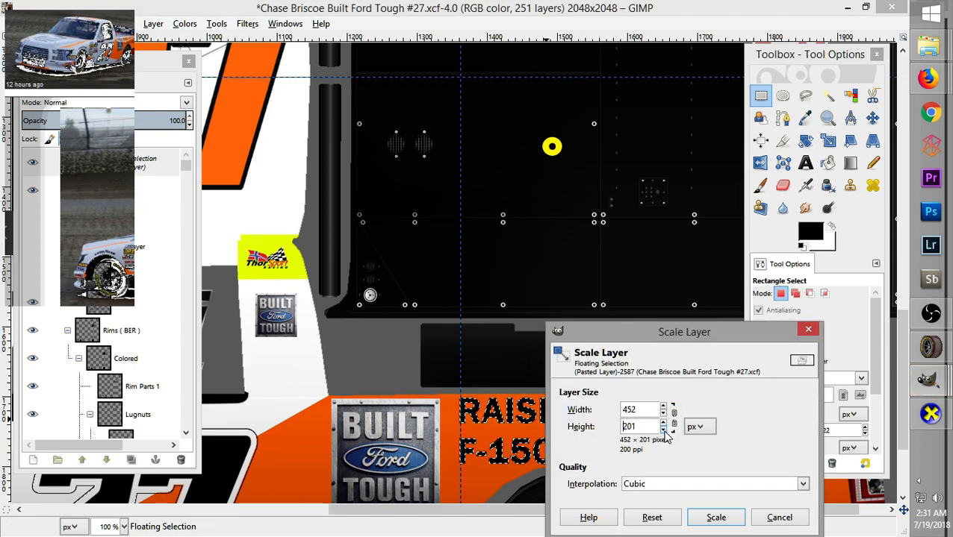
pyautogui.click(664, 435)
pyautogui.click(664, 434)
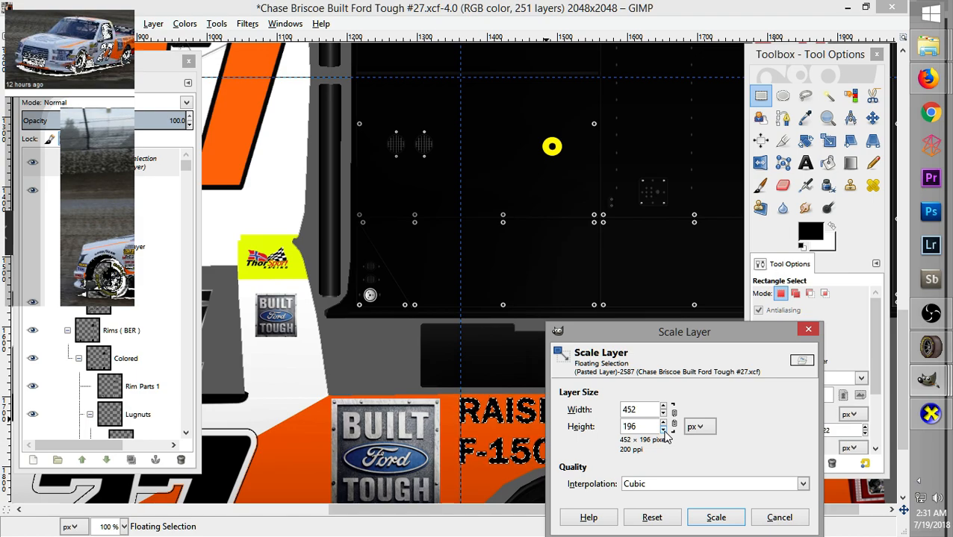
pyautogui.click(709, 518)
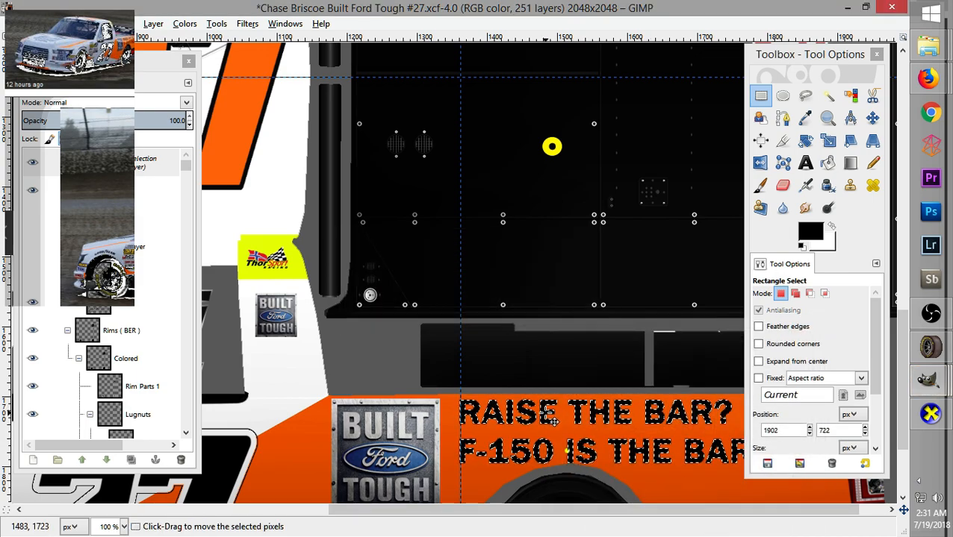
# Move the floating slogan about 22 px right and 2 px down, and align the vertical guide with its left edge
pyautogui.moveTo(552, 416); pyautogui.dragTo(568, 423)
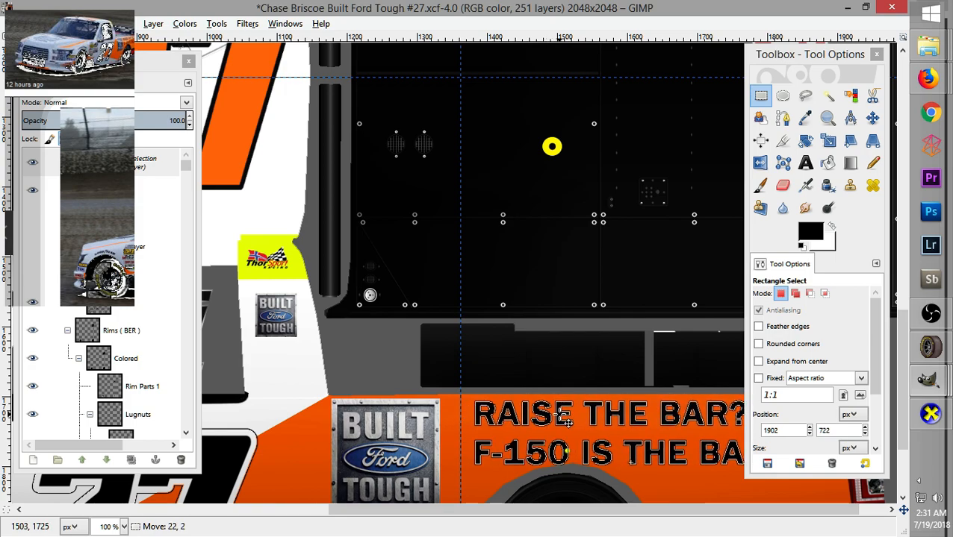
pyautogui.moveTo(568, 423); pyautogui.dragTo(558, 414)
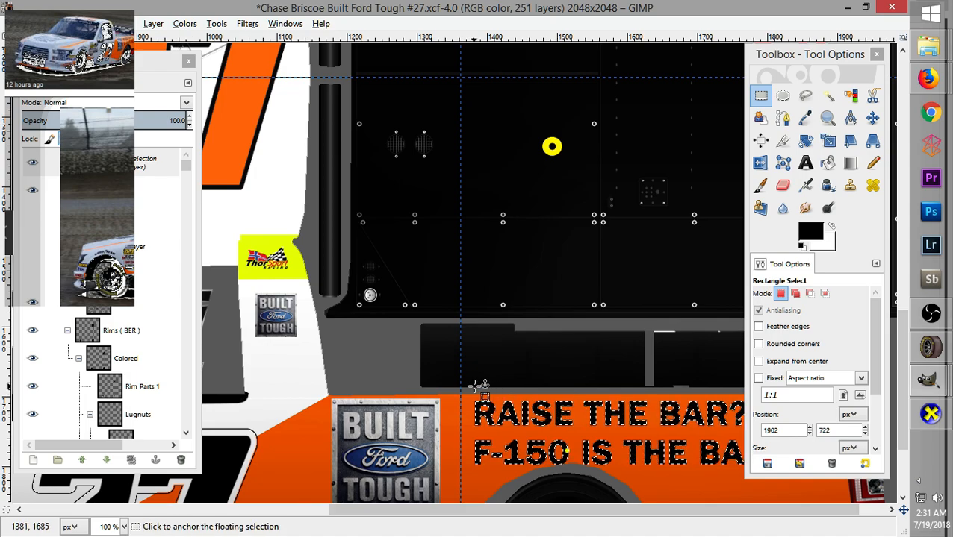
pyautogui.click(871, 118)
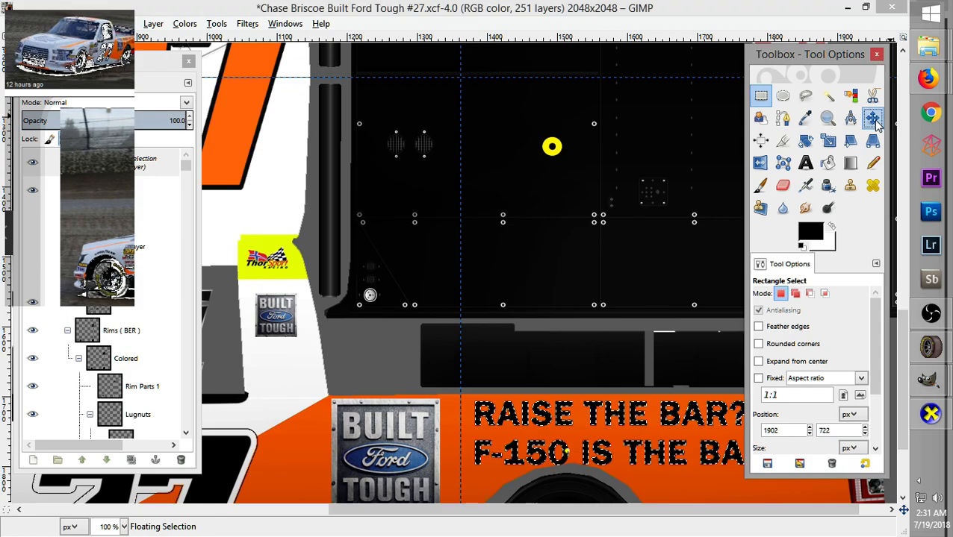
pyautogui.moveTo(461, 347); pyautogui.dragTo(474, 352)
pyautogui.moveTo(572, 510); pyautogui.dragTo(600, 511)
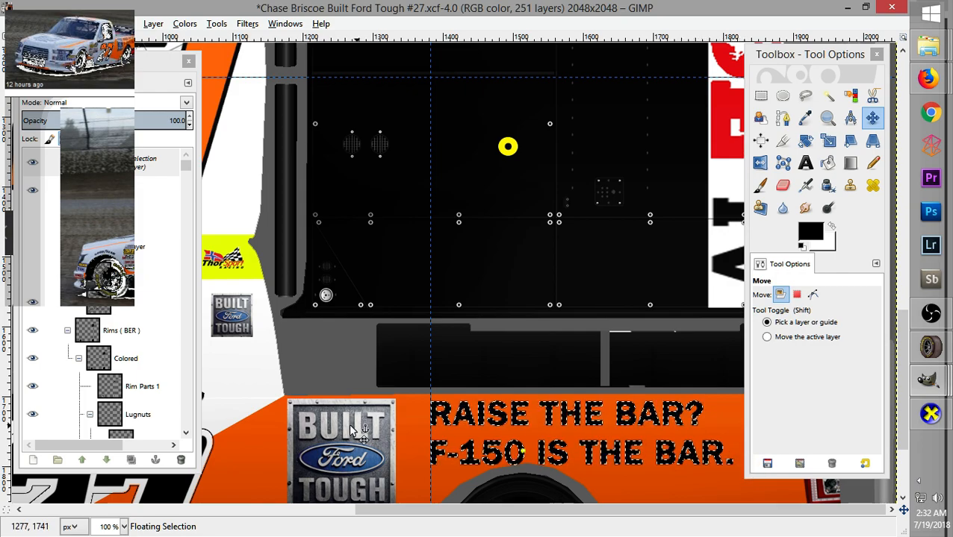
# Copy the resized slogan and anchor it on the lower orange bed side
pyautogui.rightClick(448, 424)
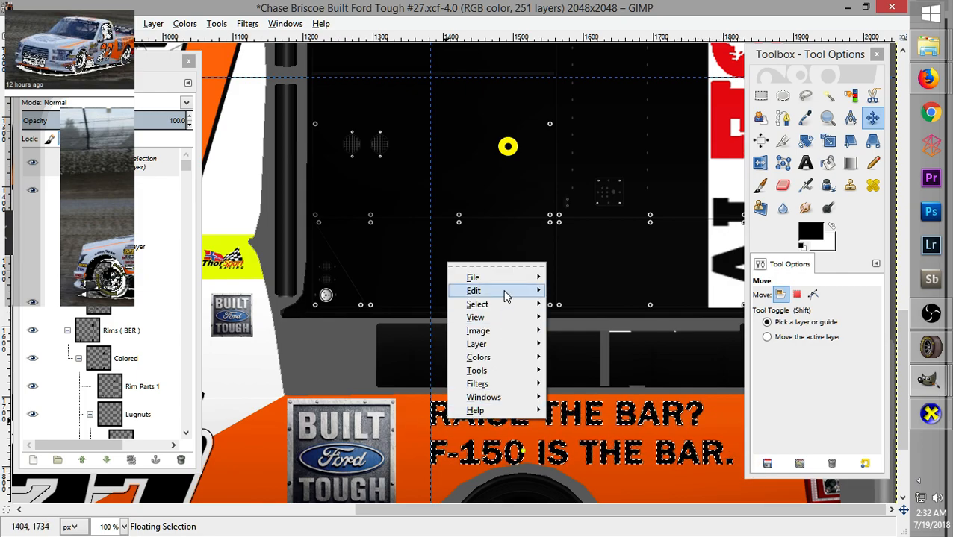
pyautogui.moveTo(500, 291)
pyautogui.click(617, 288)
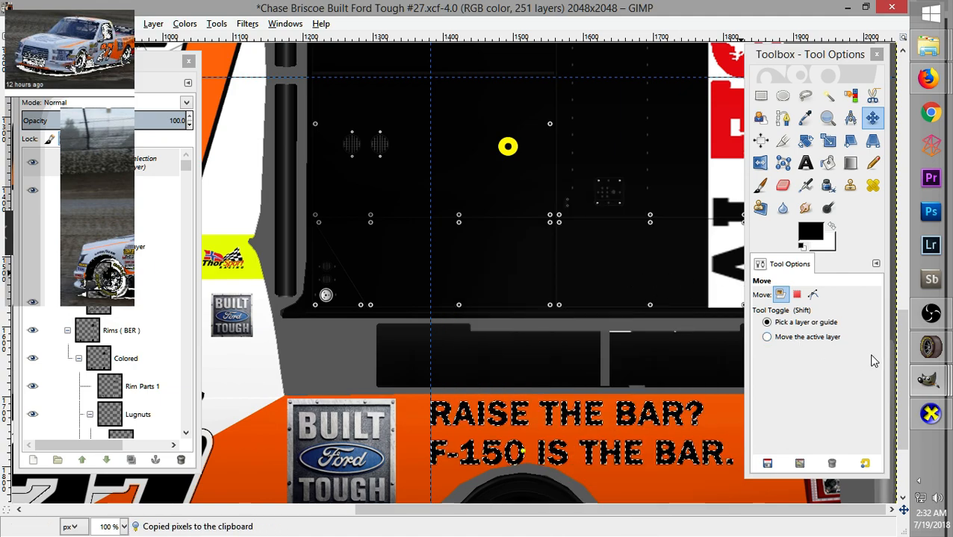
pyautogui.moveTo(905, 350); pyautogui.dragTo(865, 187)
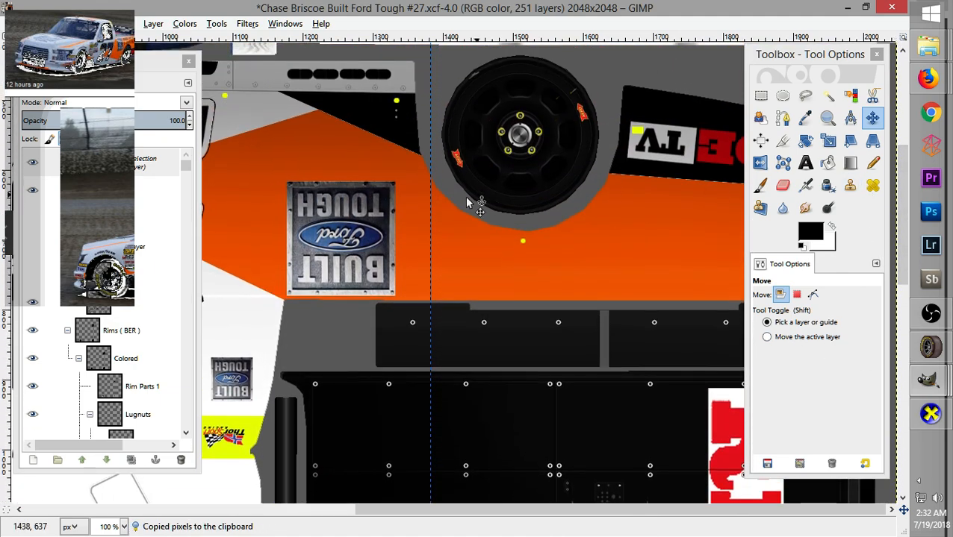
pyautogui.click(760, 96)
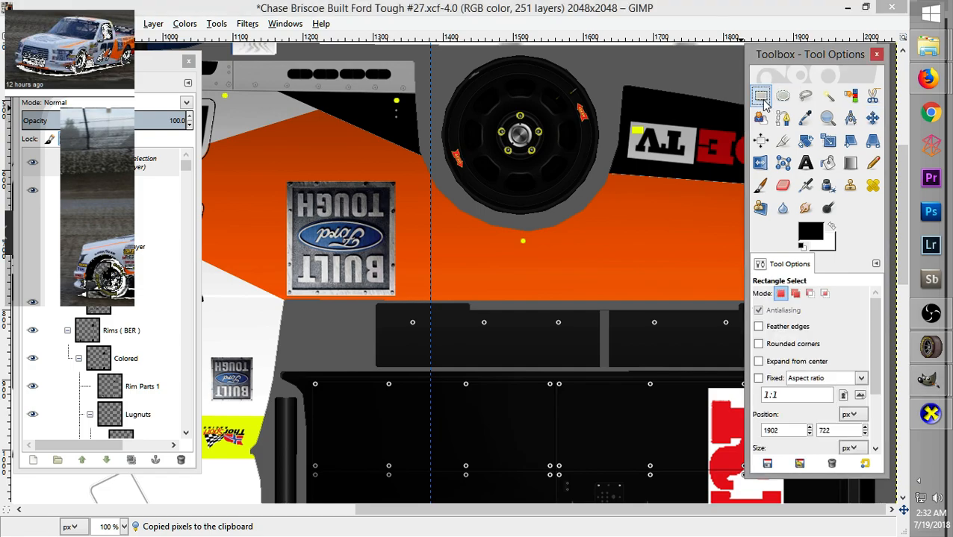
pyautogui.click(484, 253)
# Paste the copied "RAISE THE BAR? F-150 IS THE BAR." slogan near the upper bed side and rotate it 180°
pyautogui.moveTo(902, 153); pyautogui.dragTo(858, 141)
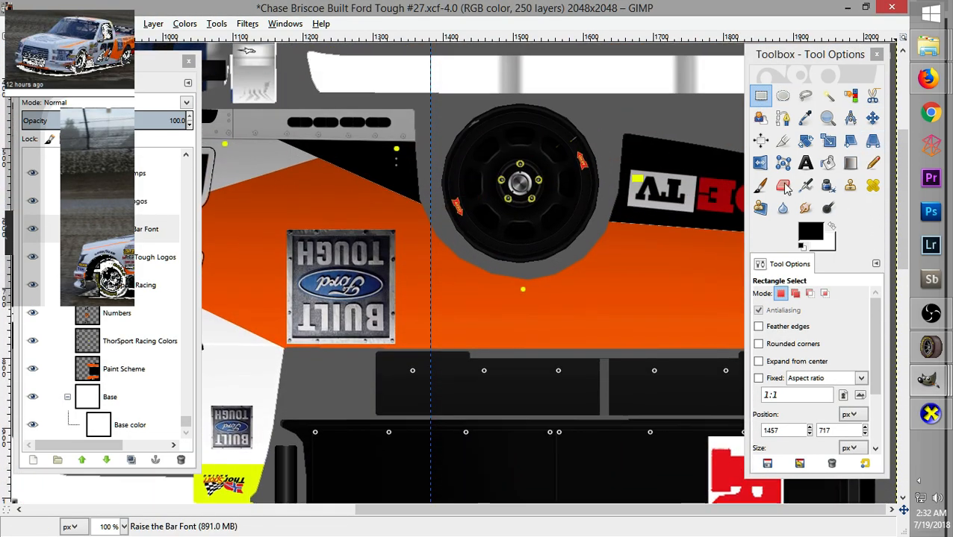
pyautogui.hotkey('ctrl', 'v')
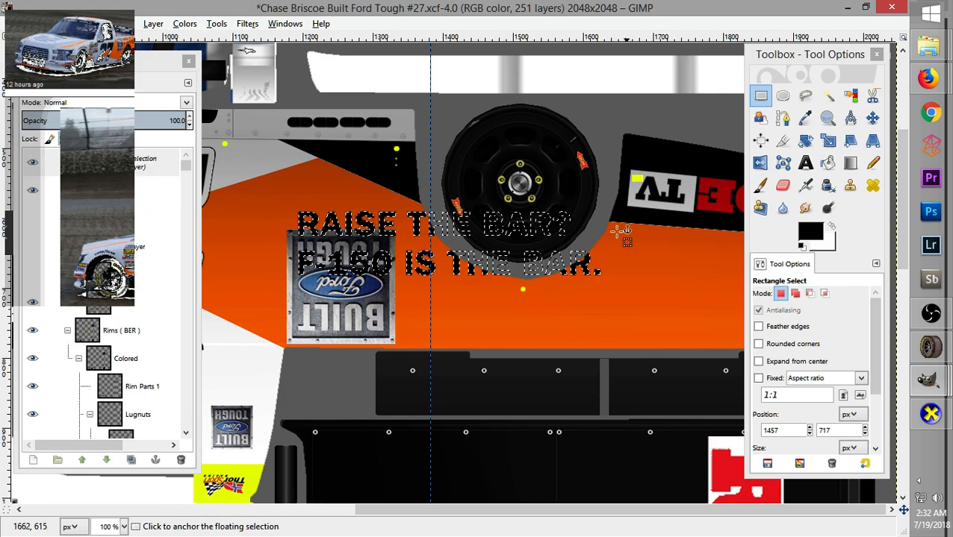
pyautogui.rightClick(419, 235)
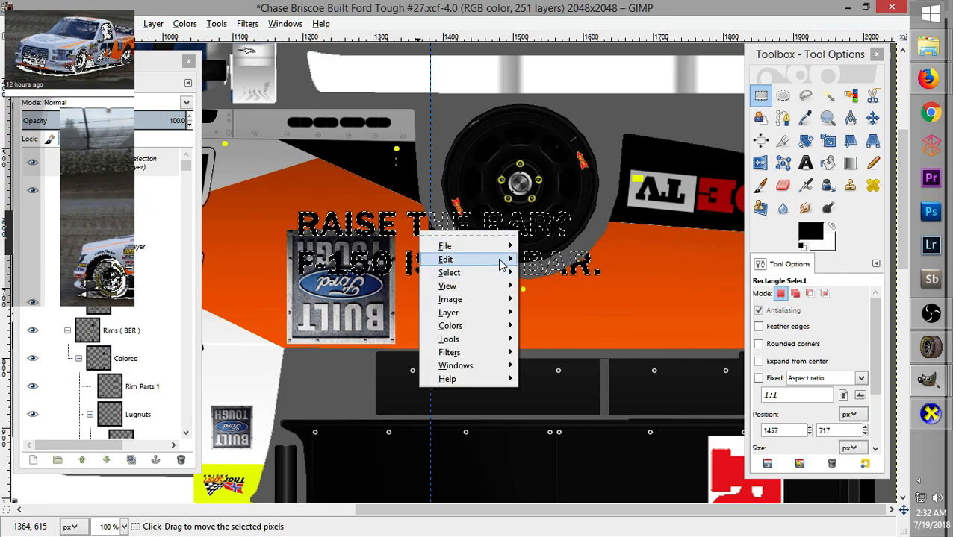
pyautogui.moveTo(502, 263)
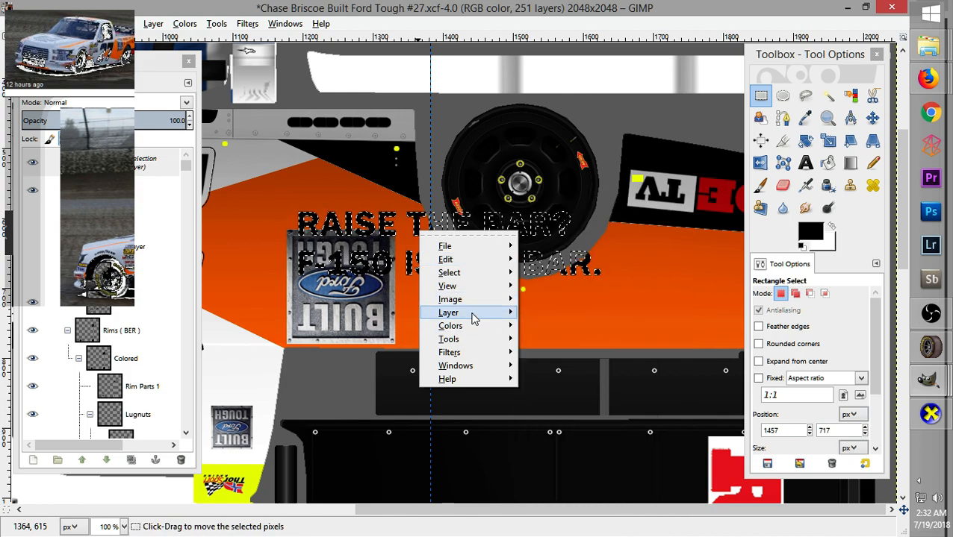
pyautogui.moveTo(473, 315)
pyautogui.moveTo(624, 448)
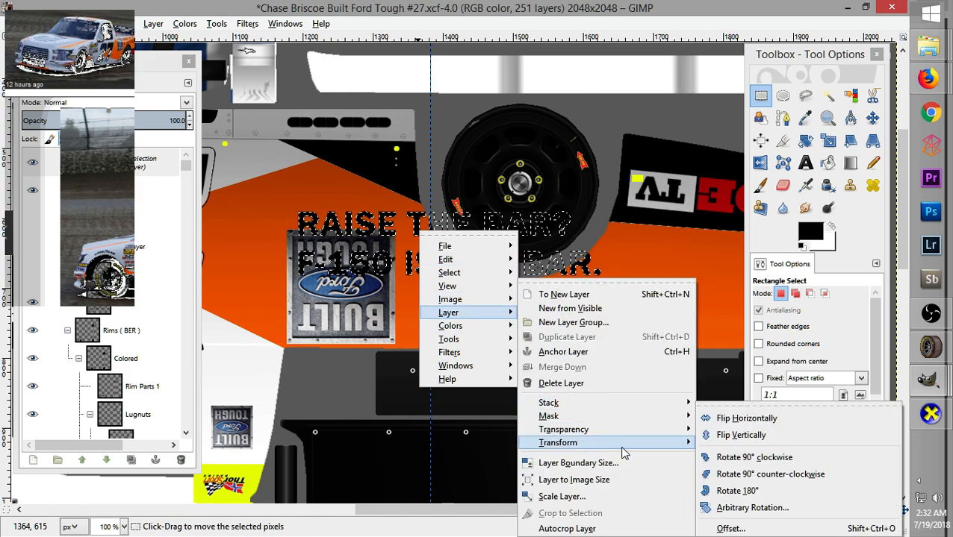
pyautogui.click(728, 490)
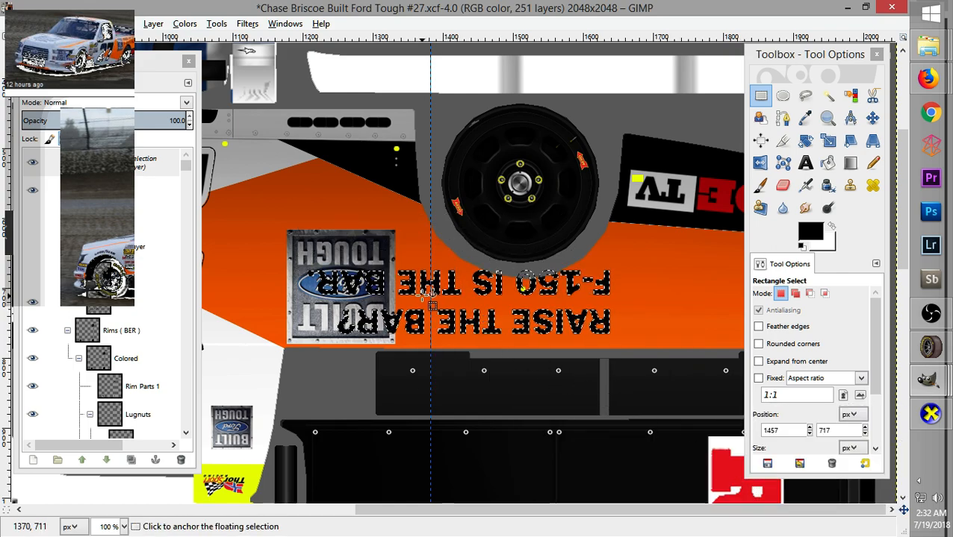
# Show the wireframe overlay, align the rotated slogan with the vertical guide on the upper orange bed side, and anchor it
pyautogui.moveTo(453, 286); pyautogui.dragTo(585, 302)
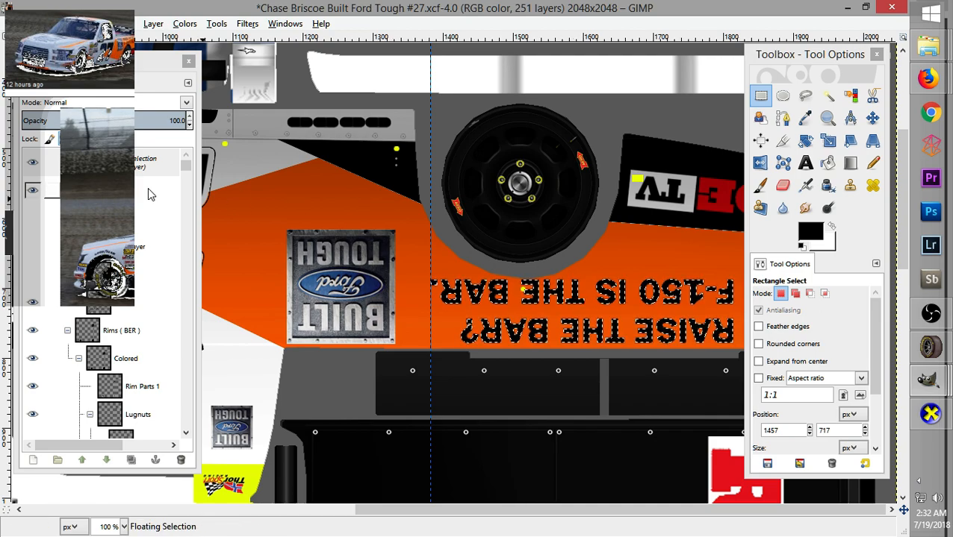
pyautogui.click(32, 274)
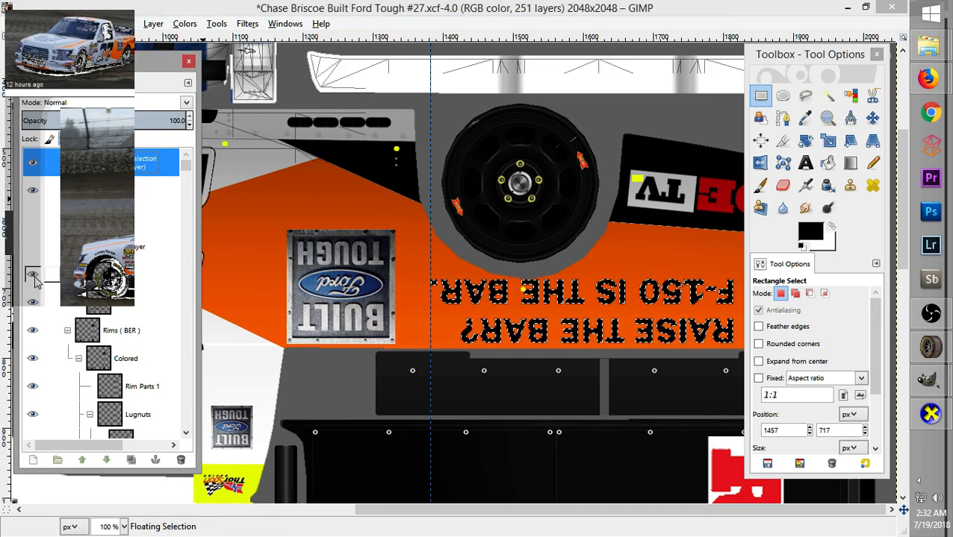
pyautogui.click(549, 304)
pyautogui.moveTo(539, 296); pyautogui.dragTo(539, 298)
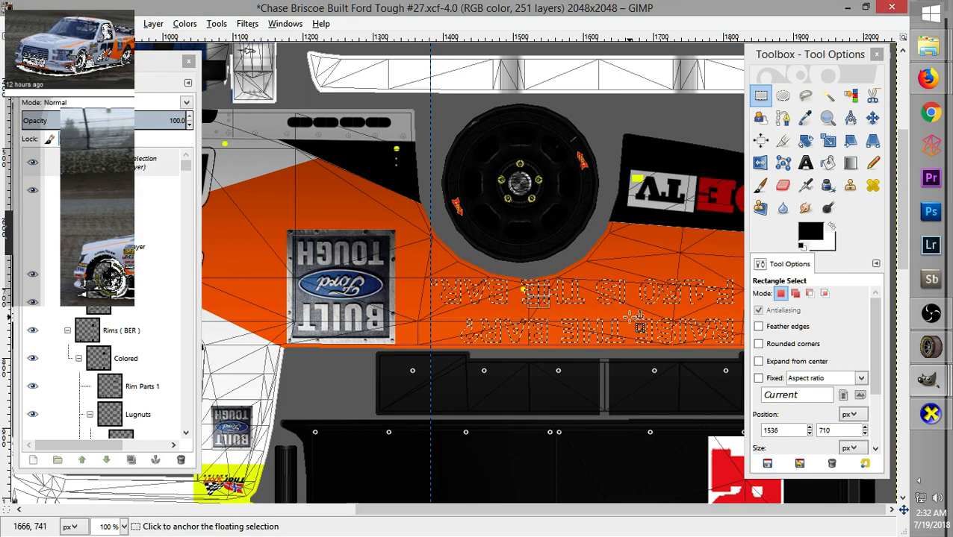
pyautogui.hotkey('ctrl', 'z')
pyautogui.click(568, 296)
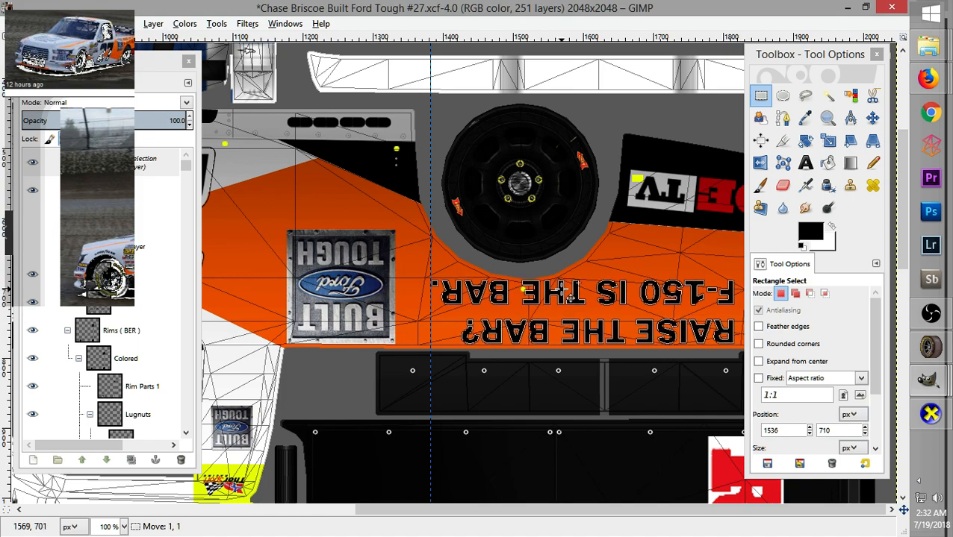
pyautogui.moveTo(570, 298); pyautogui.dragTo(570, 297)
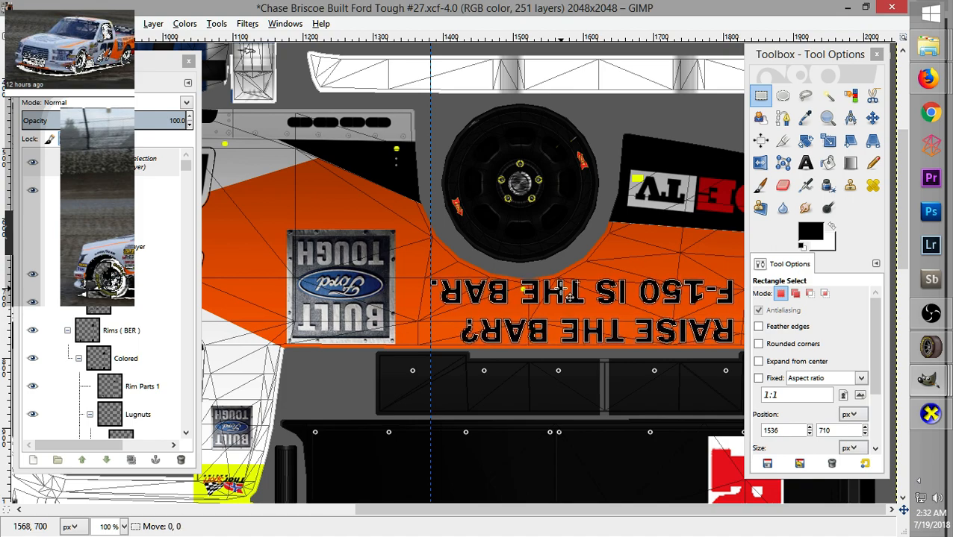
pyautogui.moveTo(901, 228); pyautogui.dragTo(858, 243)
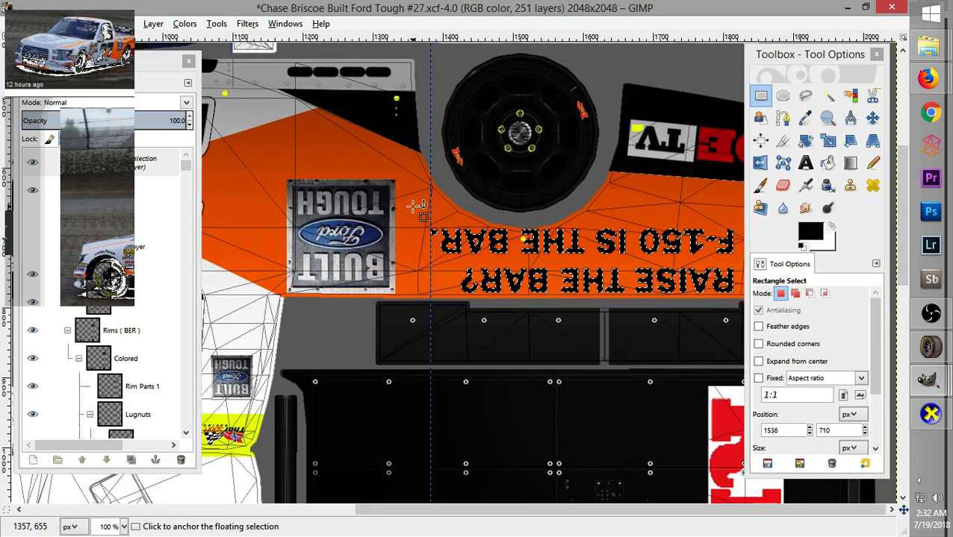
pyautogui.click(416, 206)
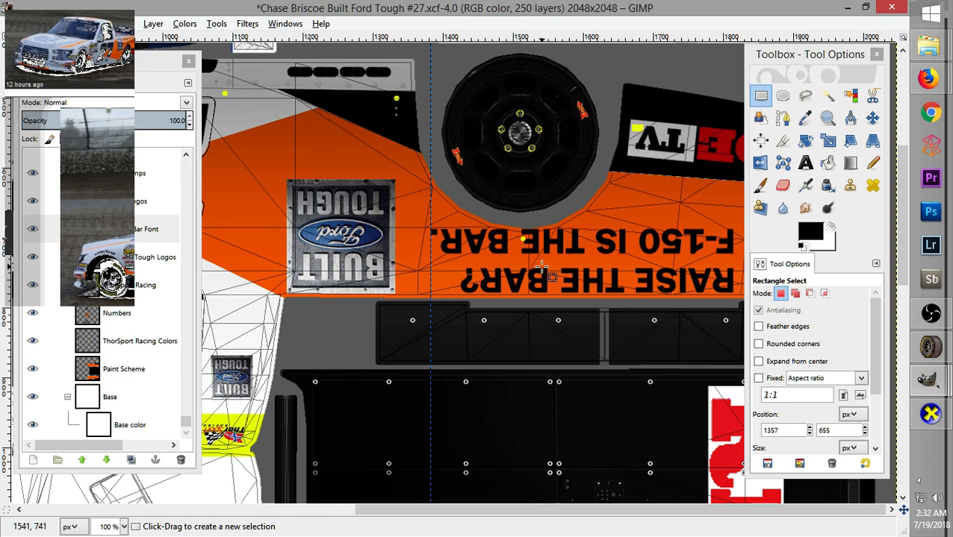
# Hide the wireframe overlay layer
pyautogui.scroll(-2, 698, 268)
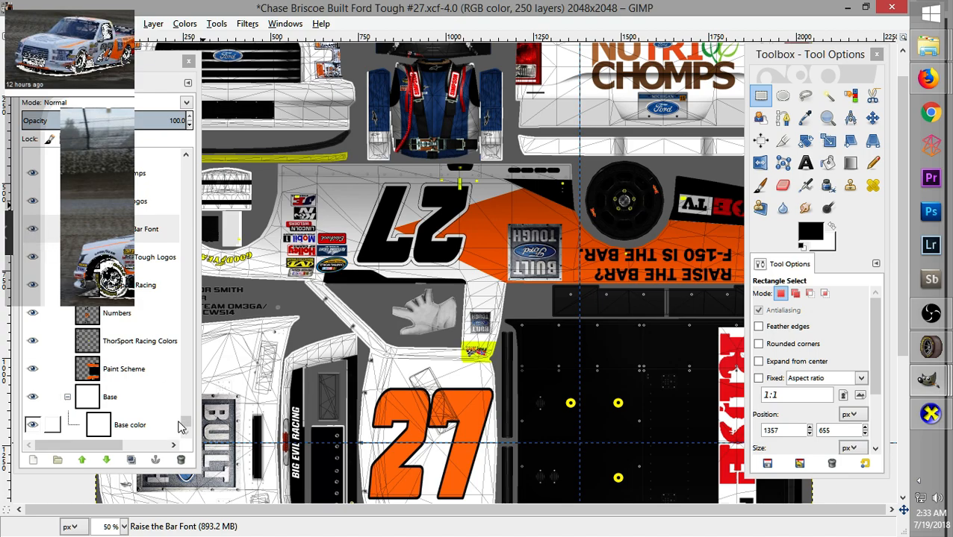
pyautogui.moveTo(185, 424); pyautogui.dragTo(191, 159)
pyautogui.click(32, 247)
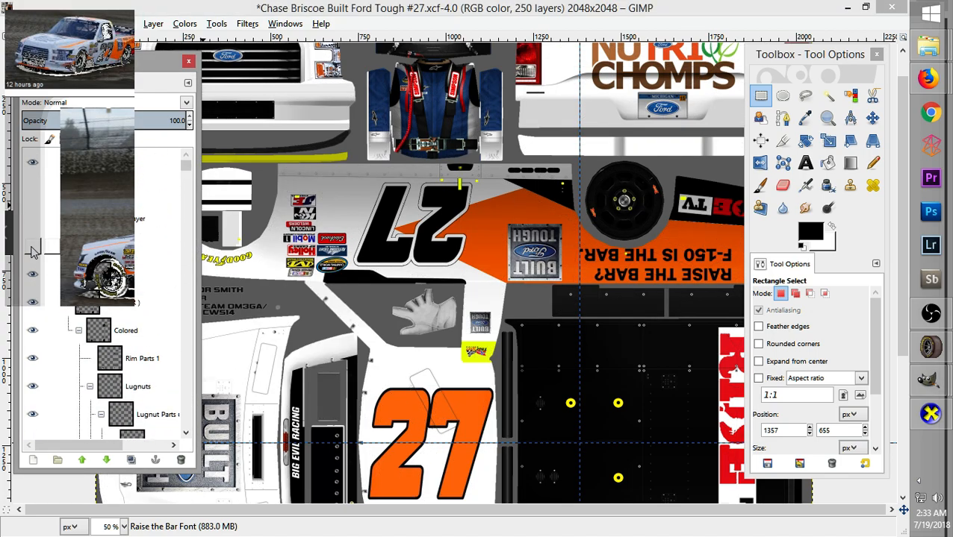
# Examine the slogan placement on the full template and on the 3D truck in CarView, and return to the GIMP template
pyautogui.scroll(-1, 495, 286)
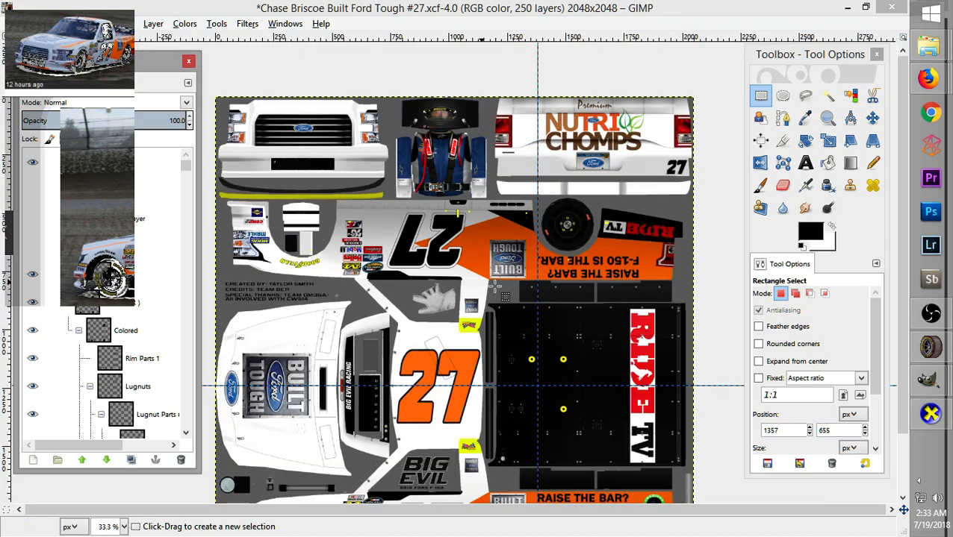
pyautogui.scroll(-1, 494, 334)
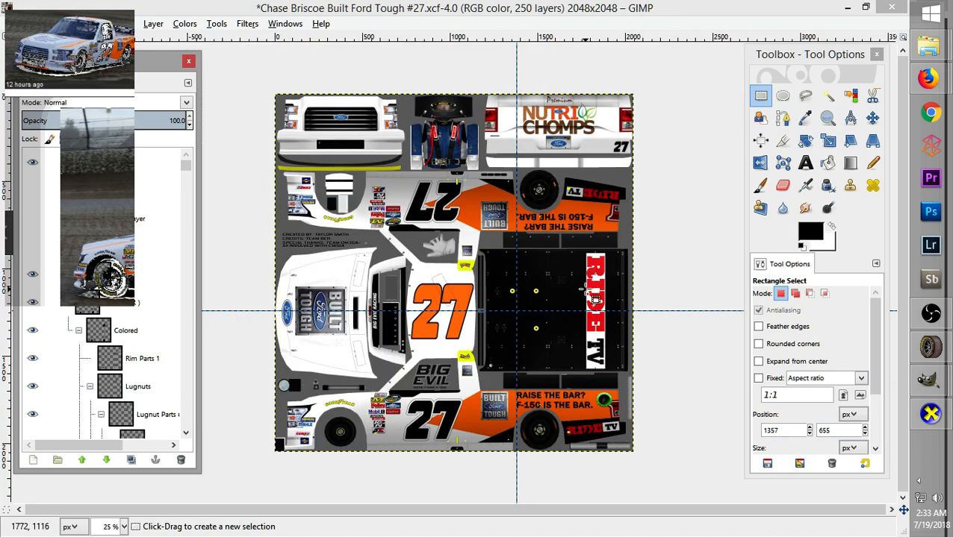
pyautogui.scroll(1, 594, 299)
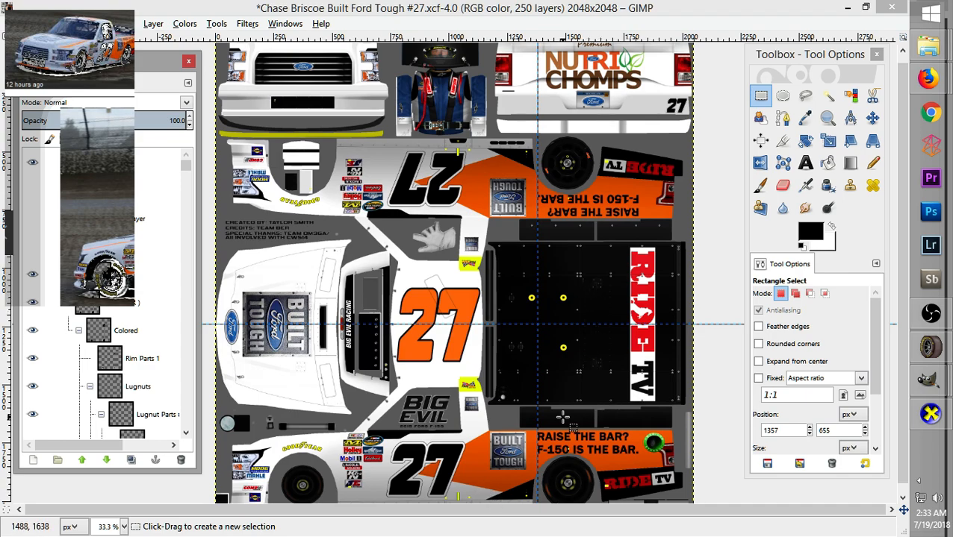
pyautogui.scroll(-1, 563, 417)
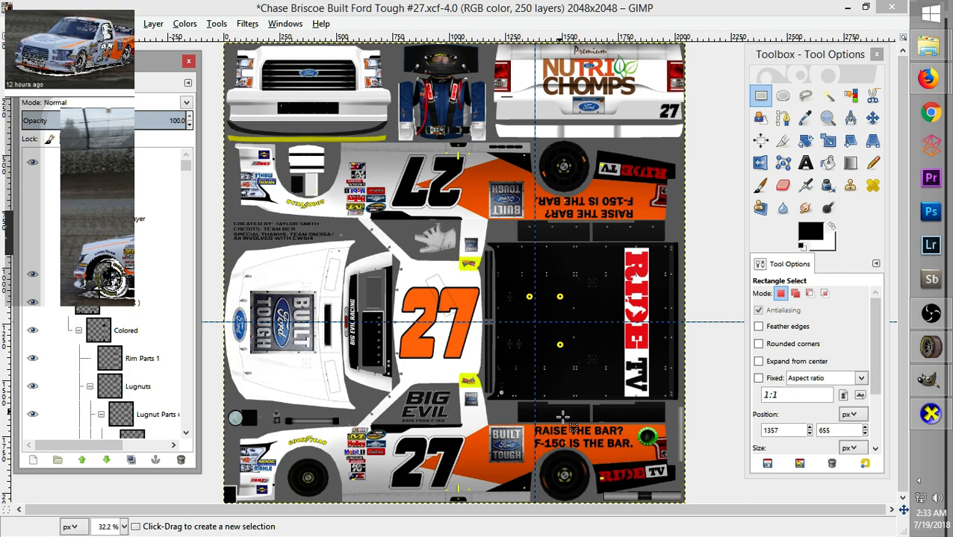
pyautogui.click(930, 414)
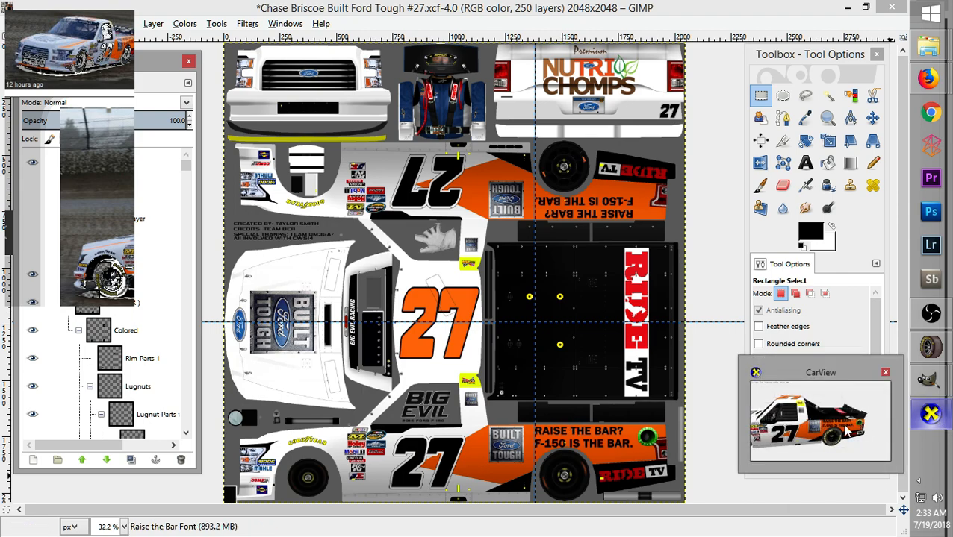
pyautogui.moveTo(438, 242); pyautogui.dragTo(462, 362)
pyautogui.moveTo(457, 127); pyautogui.dragTo(531, 228)
pyautogui.moveTo(928, 381)
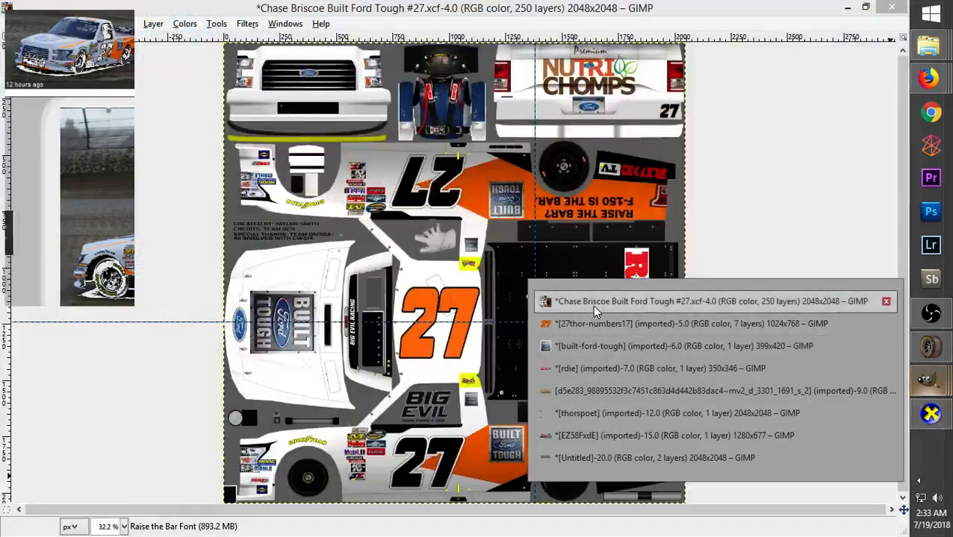
pyautogui.click(594, 307)
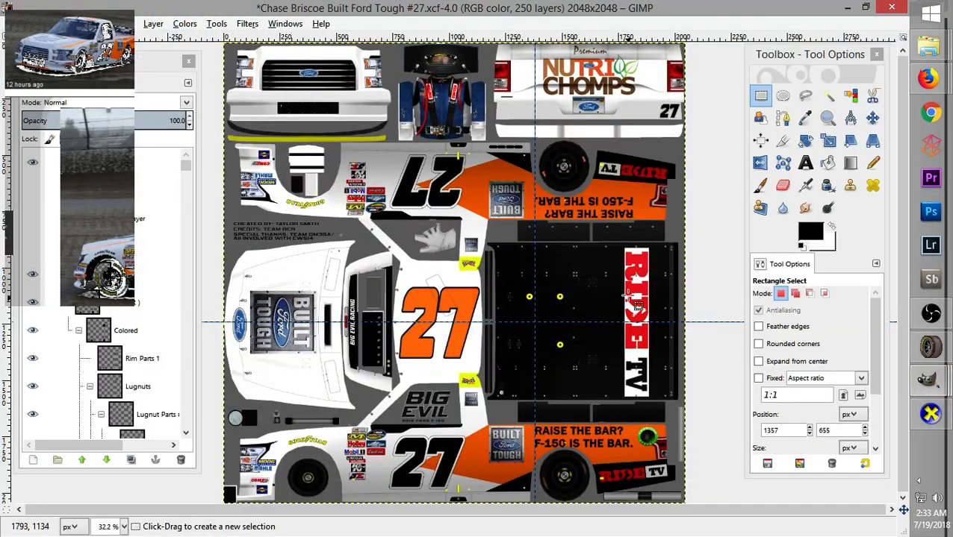
# Copy the large vertical Ride TV logo on the black bed cover from the Ride TV Logos layer and paste it as a floating selection
pyautogui.moveTo(186, 164); pyautogui.dragTo(200, 414)
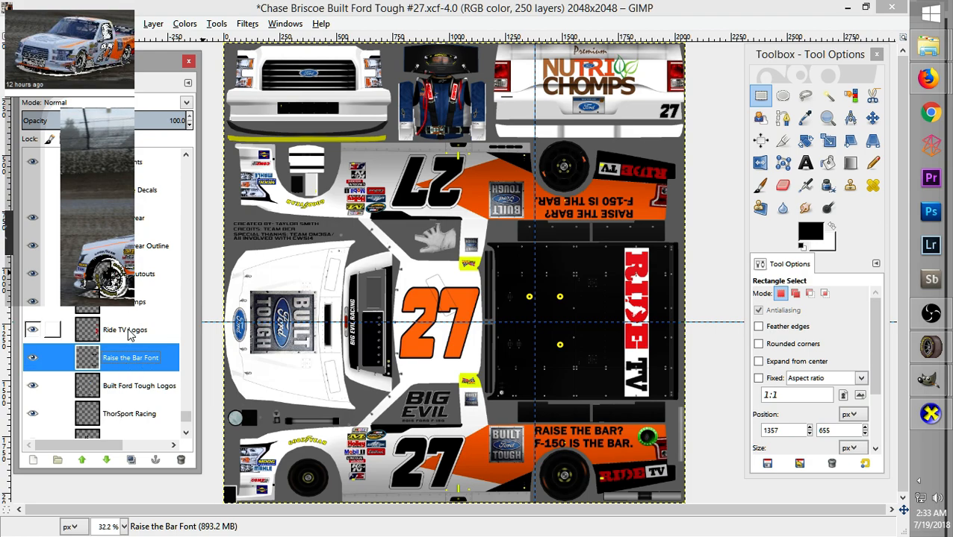
pyautogui.click(145, 397)
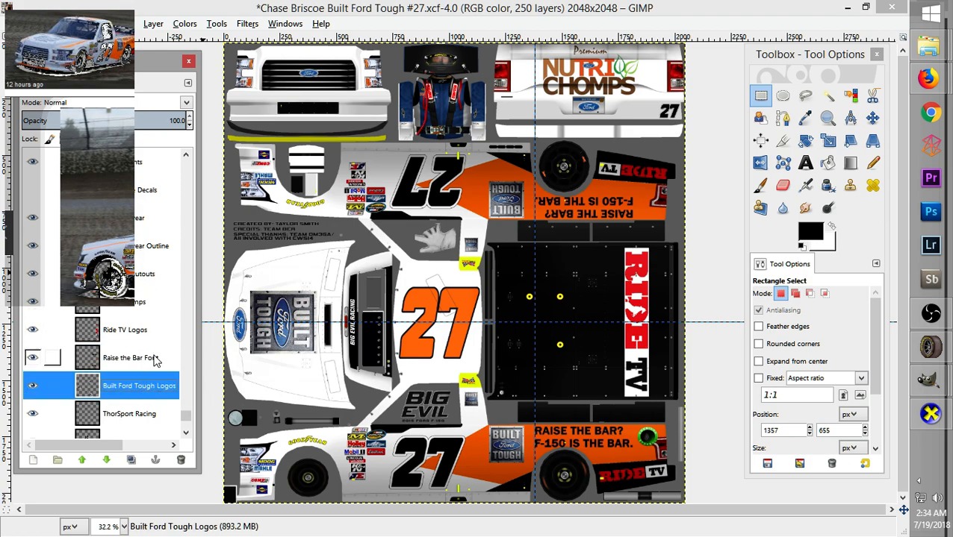
pyautogui.scroll(-1, 187, 422)
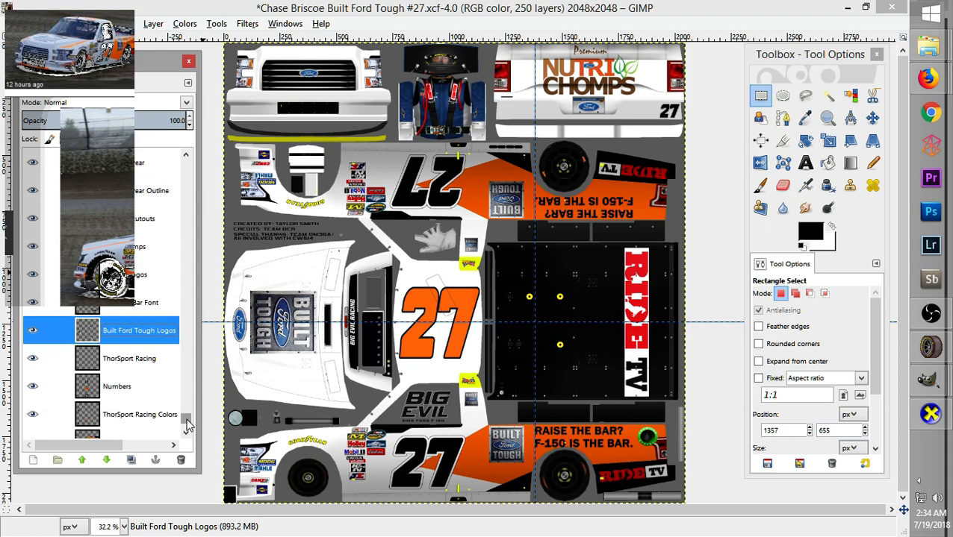
pyautogui.click(122, 277)
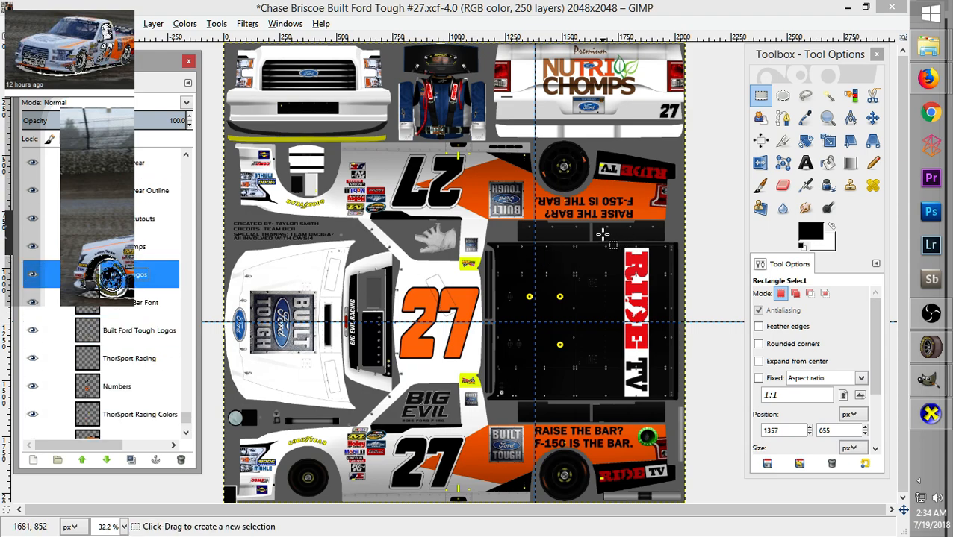
pyautogui.moveTo(614, 241); pyautogui.dragTo(666, 409)
pyautogui.hotkey('ctrl', 'c')
pyautogui.hotkey('ctrl', 'v')
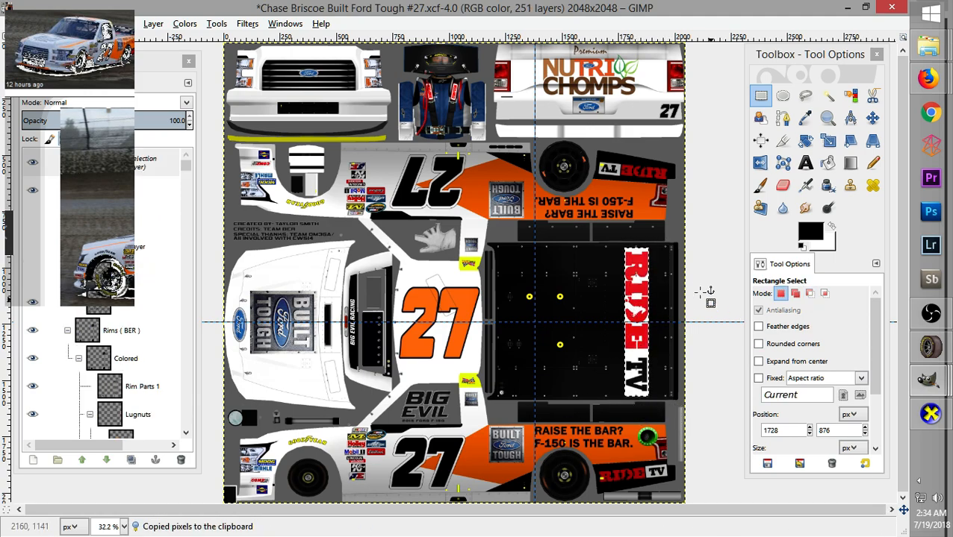
# Move the horizontal guide up to the bolt row crossing the bed cover beside the floating Ride TV logo
pyautogui.scroll(2, 506, 223)
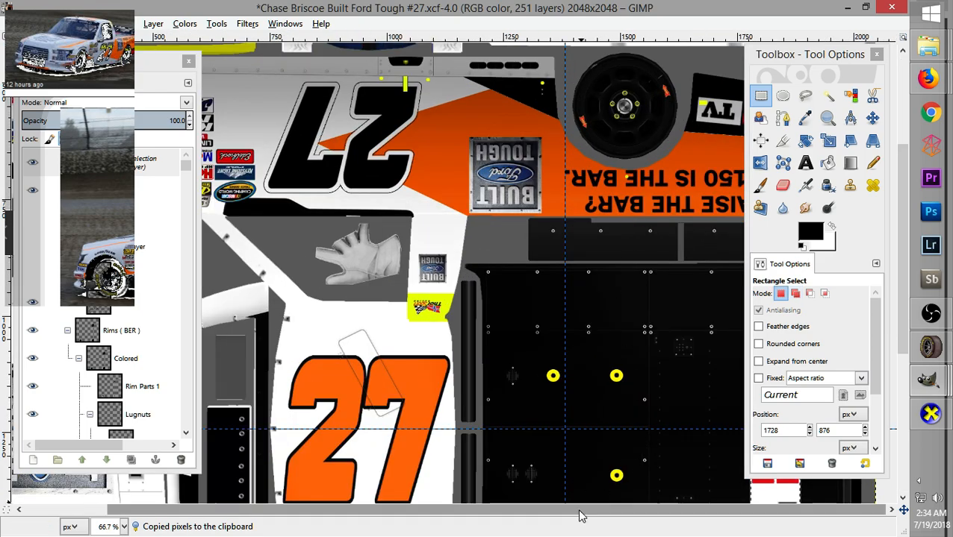
pyautogui.moveTo(839, 55); pyautogui.dragTo(530, 82)
pyautogui.moveTo(788, 340); pyautogui.dragTo(788, 334)
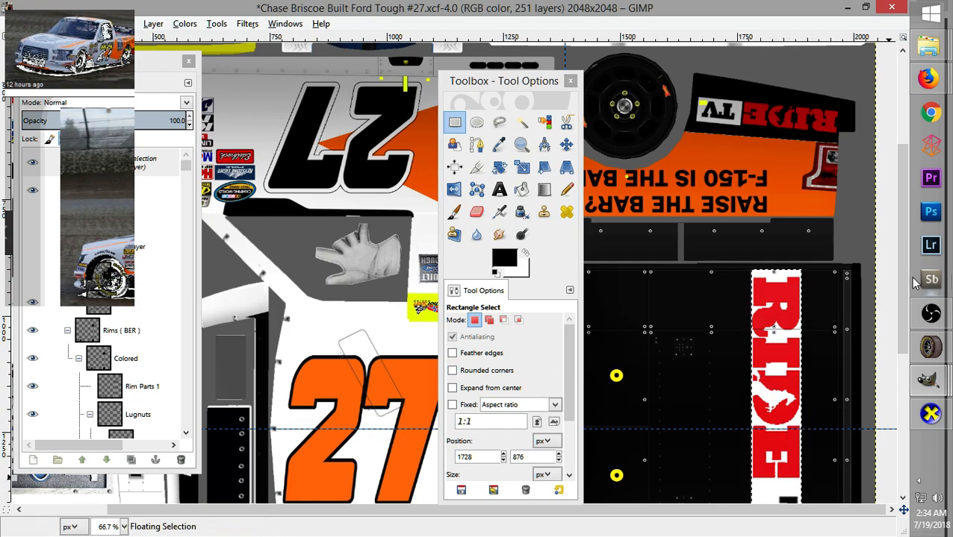
pyautogui.scroll(-3, 904, 290)
pyautogui.moveTo(901, 283)
pyautogui.mouseDown()
pyautogui.moveTo(897, 324)
pyautogui.moveTo(894, 300)
pyautogui.mouseUp()
pyautogui.press('+')
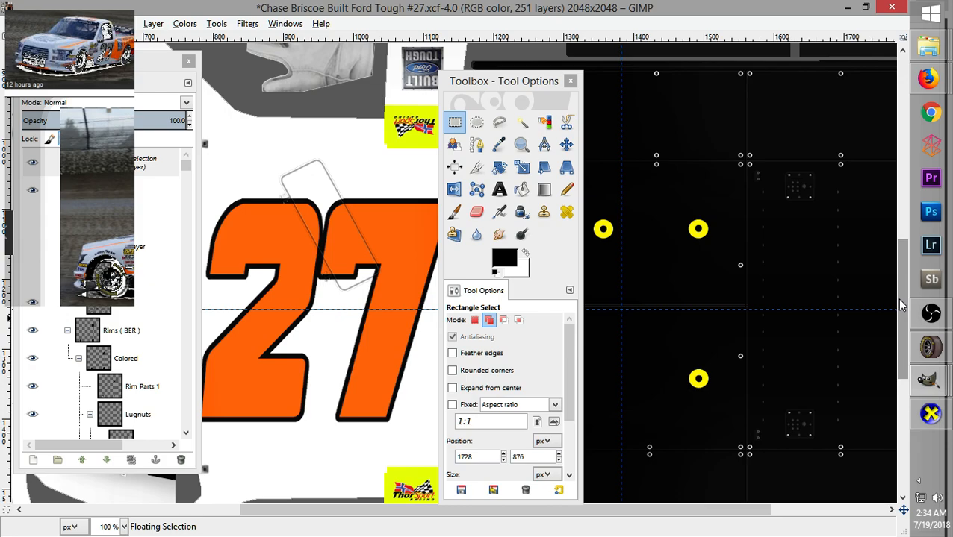
pyautogui.press('+')
pyautogui.moveTo(496, 516); pyautogui.dragTo(685, 516)
pyautogui.moveTo(907, 314); pyautogui.dragTo(898, 287)
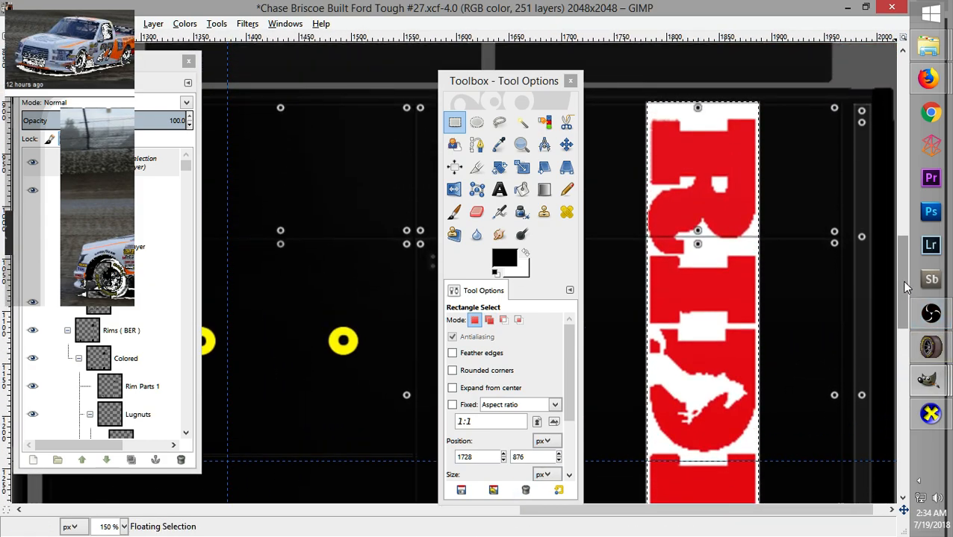
pyautogui.press('-')
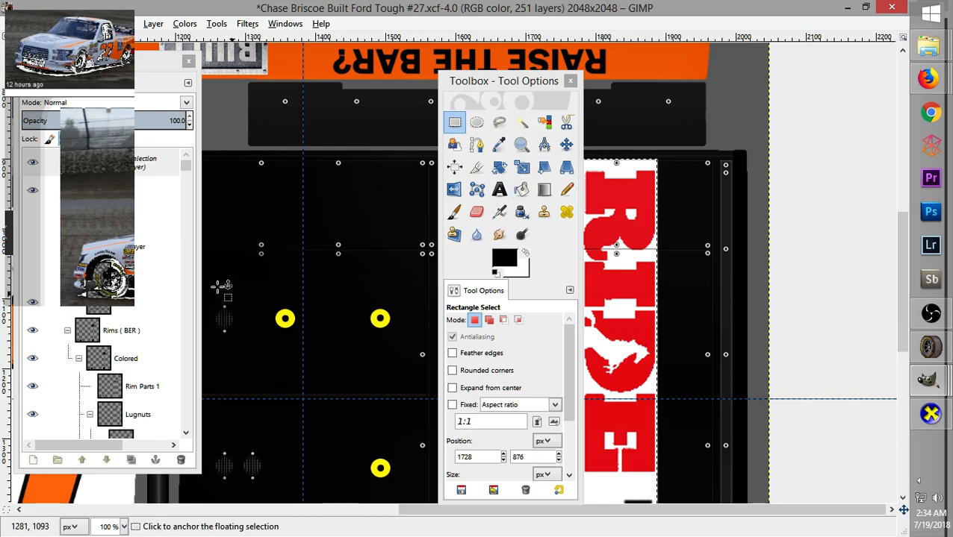
pyautogui.click(566, 144)
pyautogui.moveTo(753, 404); pyautogui.dragTo(750, 351)
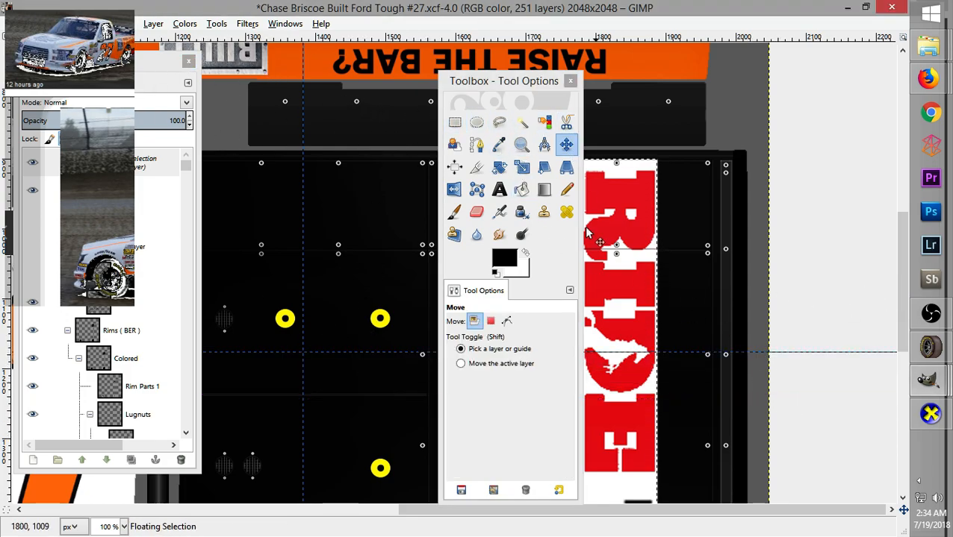
# Center the floating Ride TV logo vertically on the horizontal guide across the black bed cover
pyautogui.moveTo(639, 236); pyautogui.dragTo(636, 239)
pyautogui.moveTo(898, 242); pyautogui.dragTo(901, 276)
pyautogui.press('-')
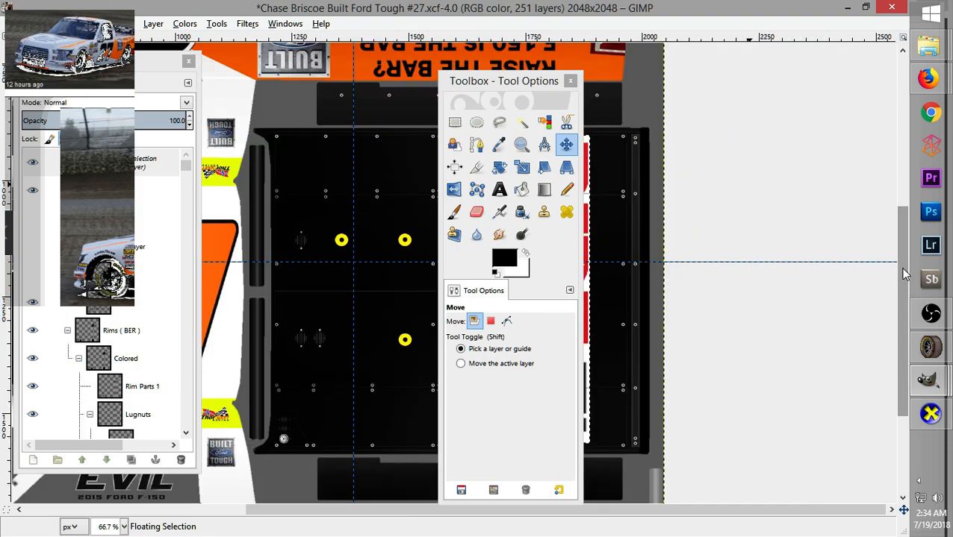
pyautogui.moveTo(525, 84); pyautogui.dragTo(356, 81)
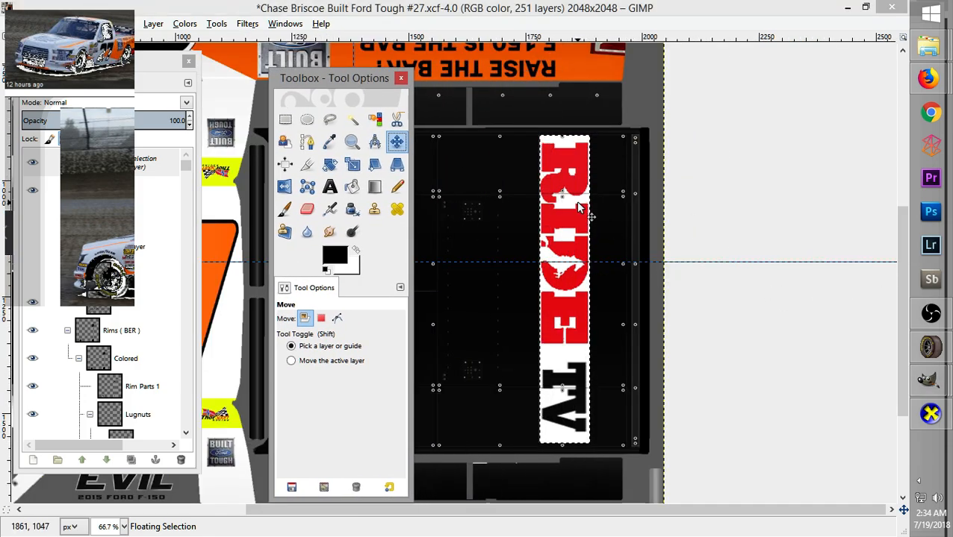
pyautogui.click(571, 212)
pyautogui.moveTo(570, 205); pyautogui.dragTo(571, 206)
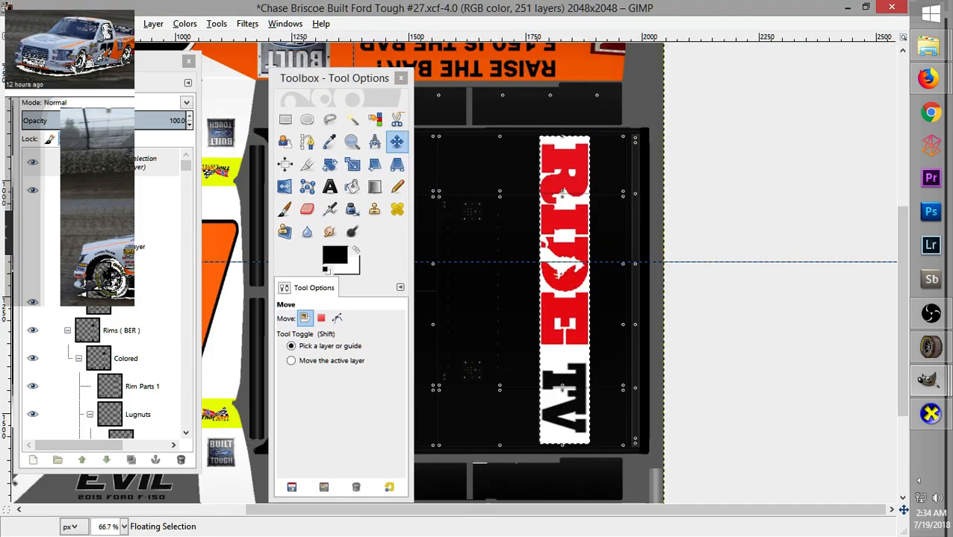
pyautogui.click(13, 24)
pyautogui.click(97, 197)
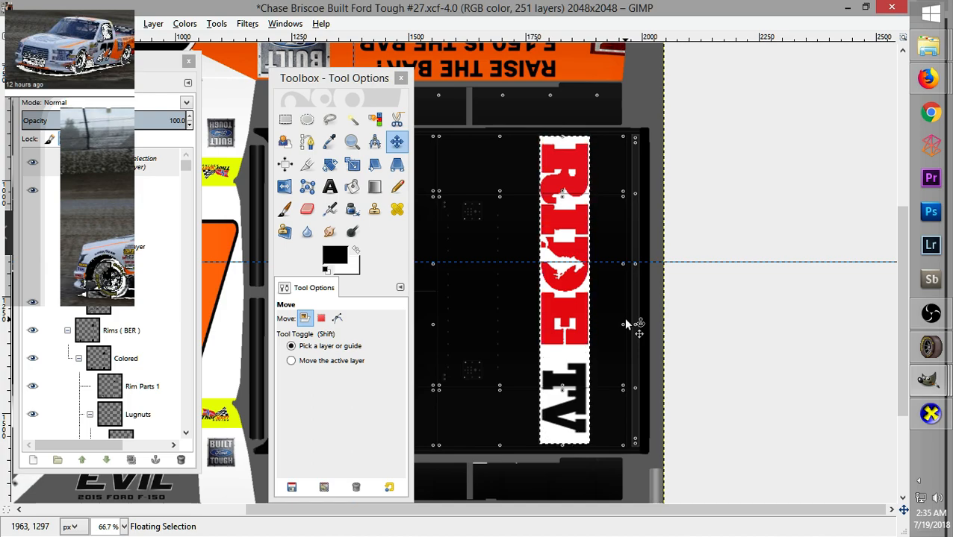
# Switch to Firefox and examine the side-view race photo and the Nutri Chomps tailgate photo of the #27 truck
pyautogui.moveTo(928, 381)
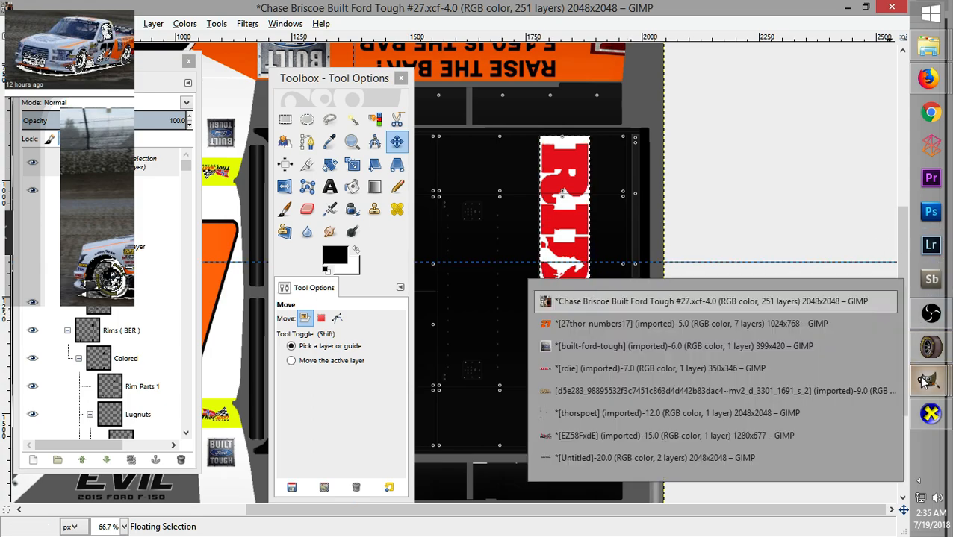
pyautogui.moveTo(928, 77)
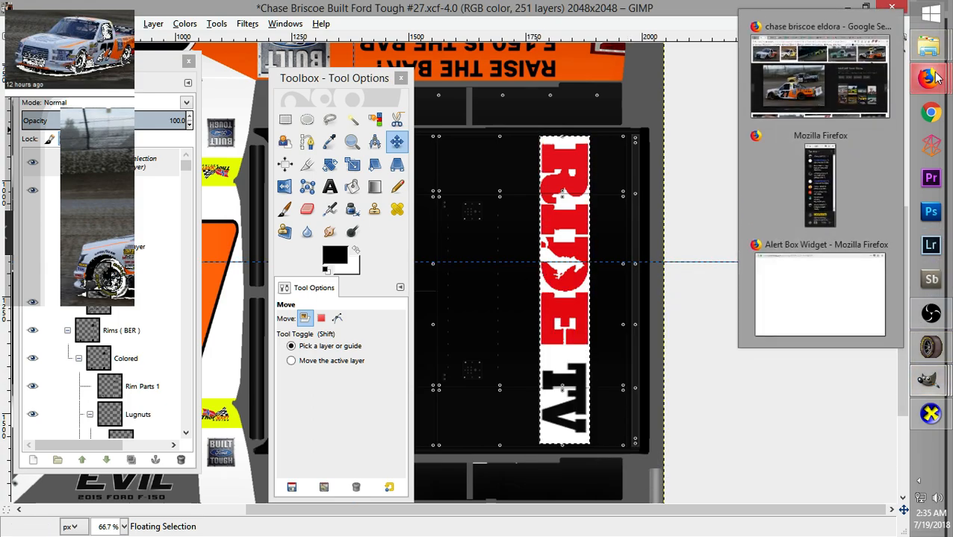
pyautogui.click(829, 120)
pyautogui.moveTo(460, 355); pyautogui.dragTo(359, 345)
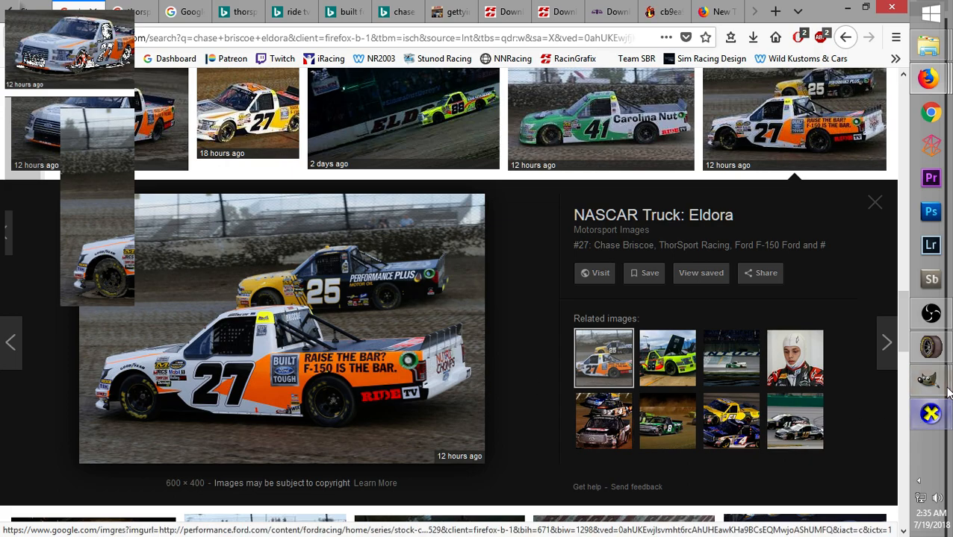
pyautogui.moveTo(943, 382)
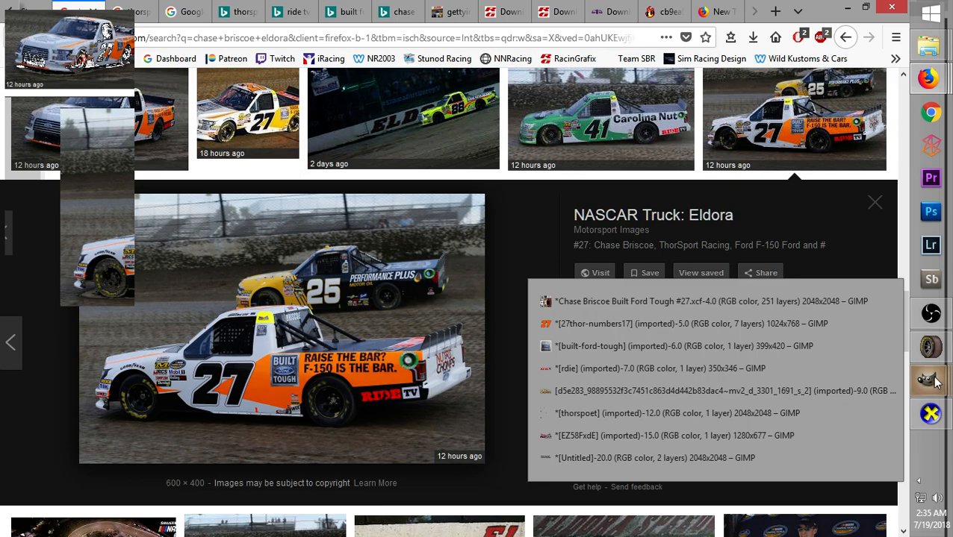
pyautogui.click(625, 300)
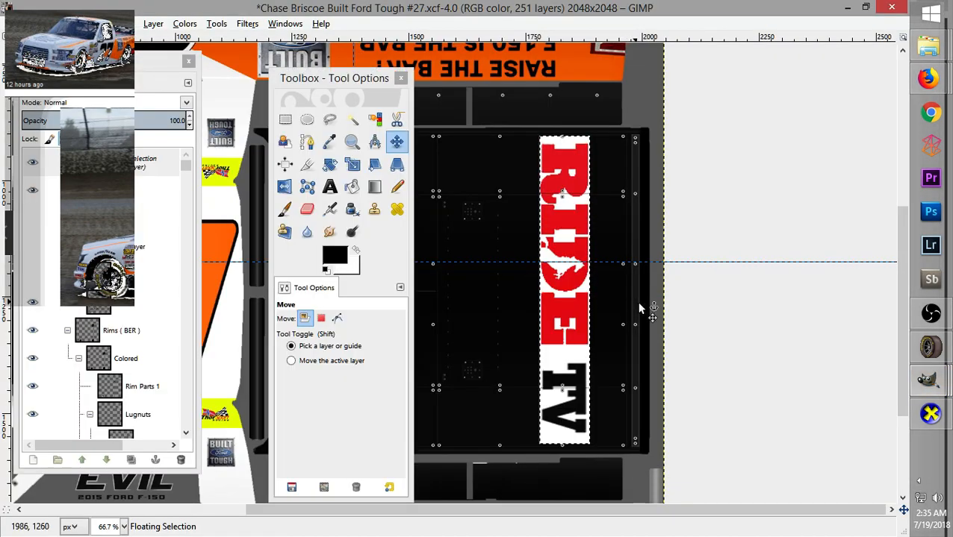
pyautogui.moveTo(930, 77)
pyautogui.click(814, 81)
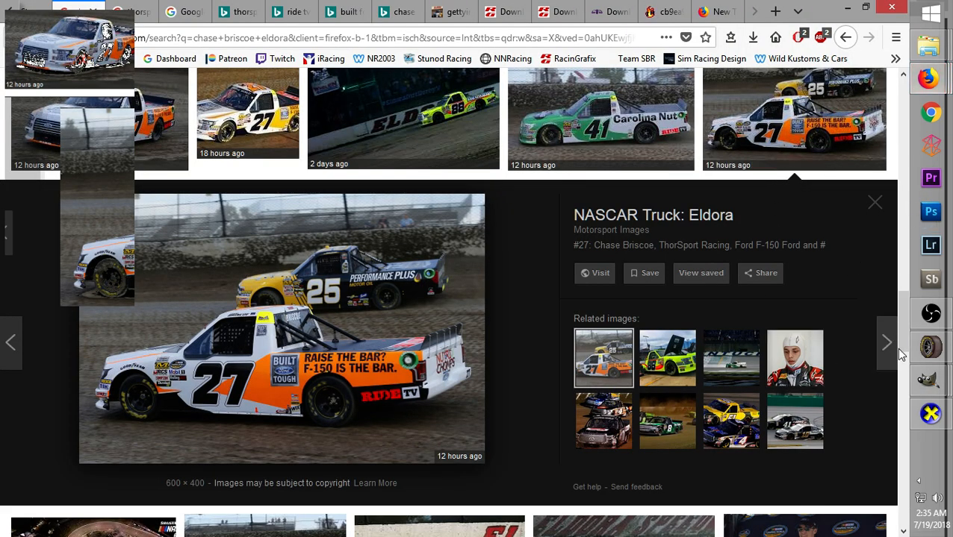
pyautogui.scroll(1, 906, 339)
pyautogui.moveTo(906, 332); pyautogui.dragTo(905, 230)
pyautogui.click(787, 279)
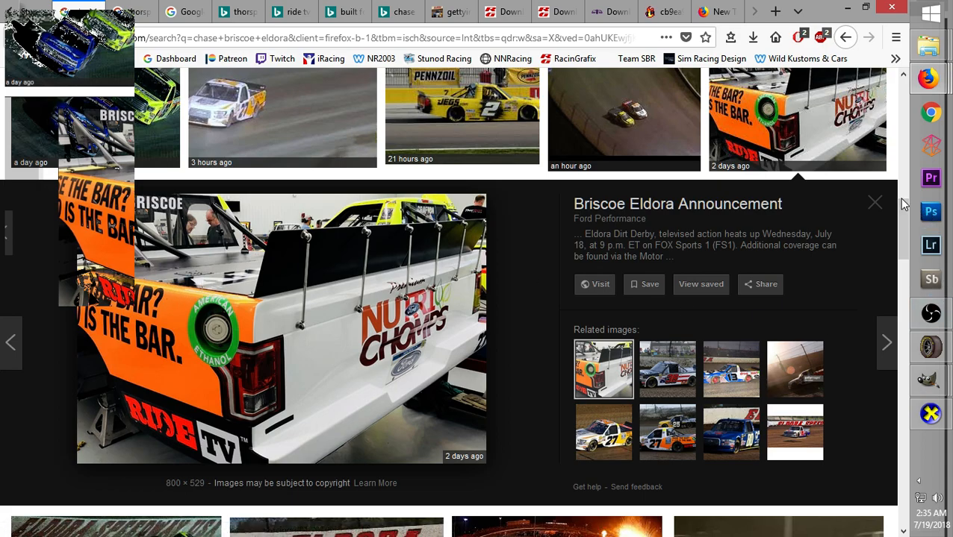
pyautogui.moveTo(900, 204); pyautogui.dragTo(901, 329)
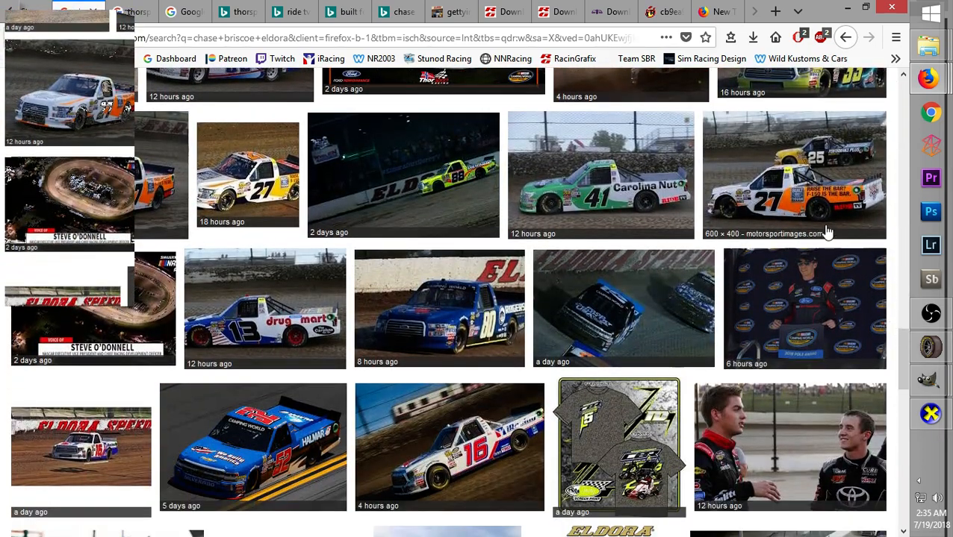
pyautogui.click(795, 190)
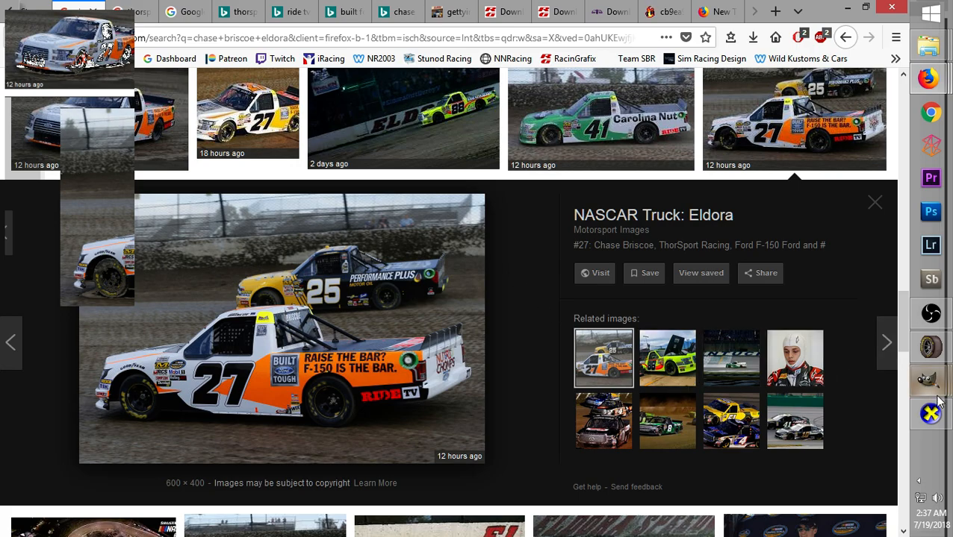
# Switch to CarView and examine the 3D truck's hood, roof, left side and bed cover from several angles
pyautogui.moveTo(929, 413)
pyautogui.click(831, 418)
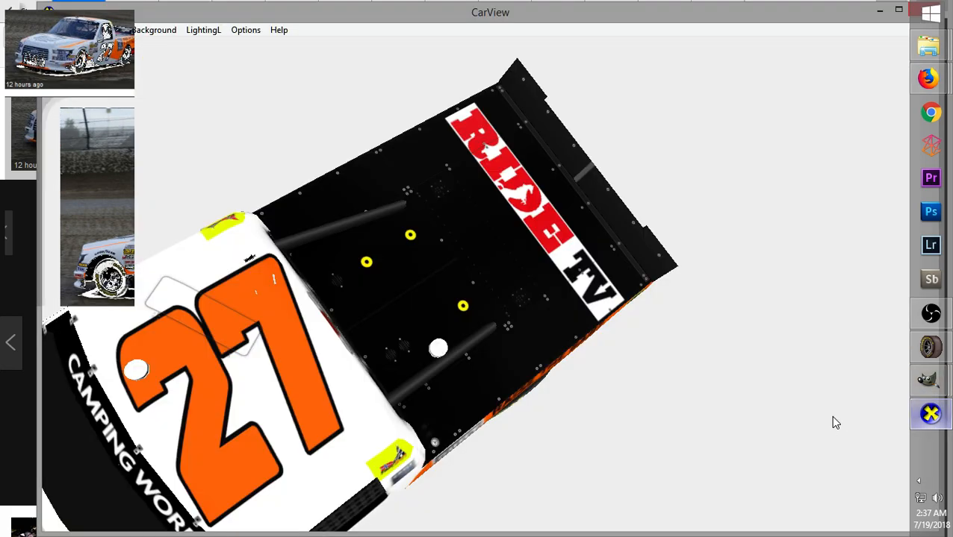
pyautogui.moveTo(322, 329); pyautogui.dragTo(399, 303)
pyautogui.moveTo(283, 254); pyautogui.dragTo(526, 263)
pyautogui.scroll(3, 526, 268)
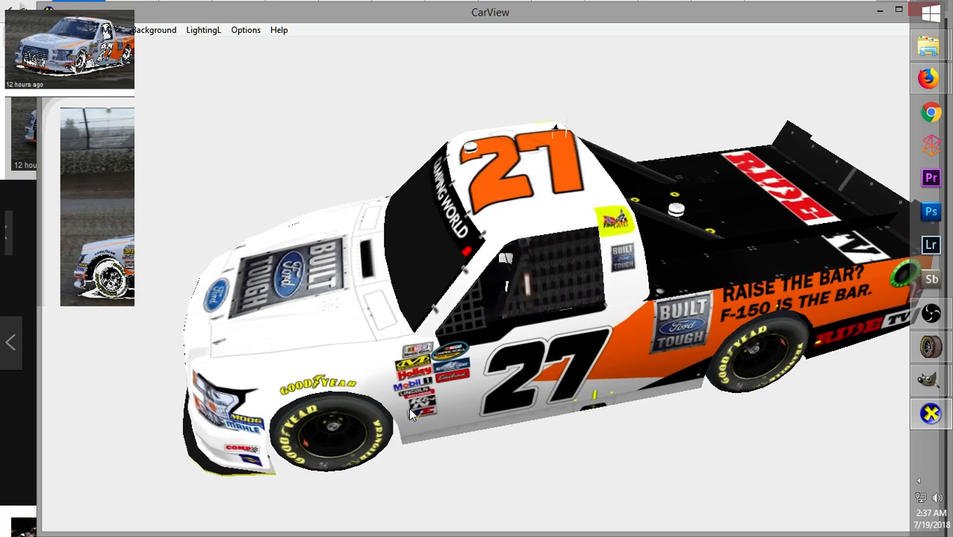
pyautogui.moveTo(651, 269); pyautogui.dragTo(504, 237)
pyautogui.moveTo(510, 301); pyautogui.dragTo(736, 341)
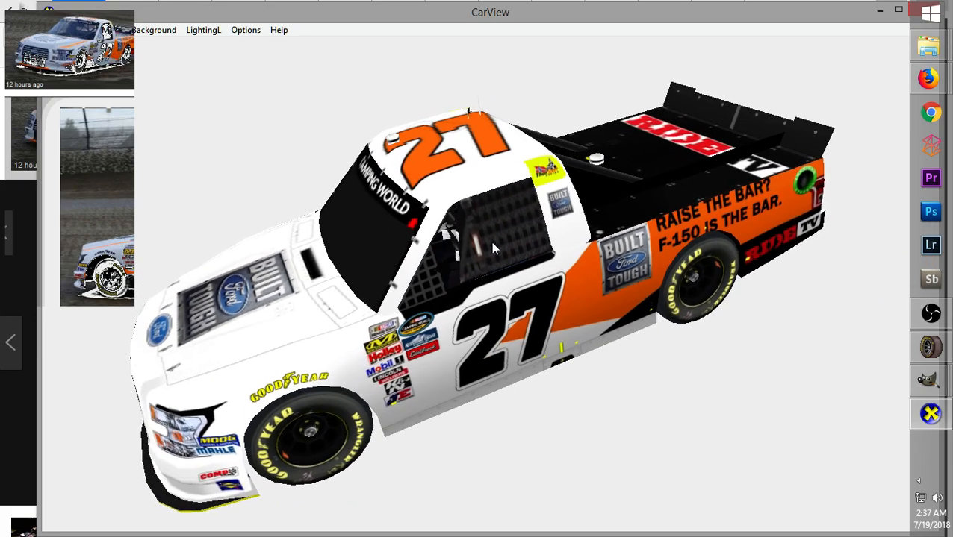
pyautogui.moveTo(489, 242); pyautogui.dragTo(519, 250)
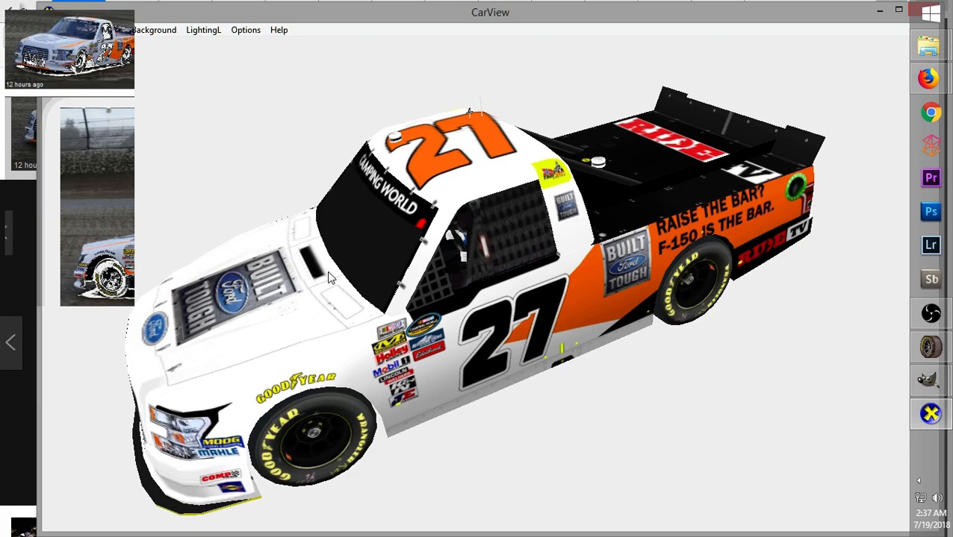
pyautogui.moveTo(435, 225); pyautogui.dragTo(485, 217)
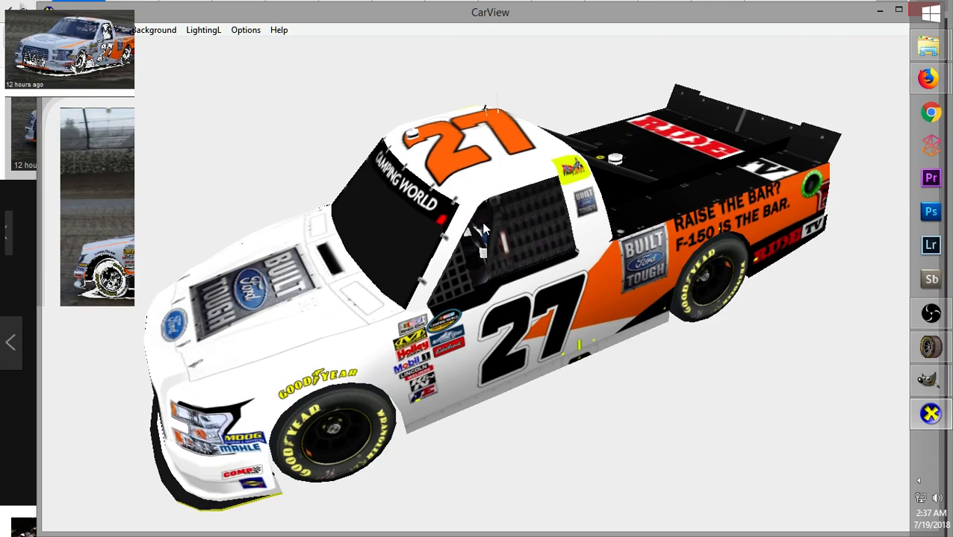
pyautogui.moveTo(508, 216); pyautogui.dragTo(564, 244)
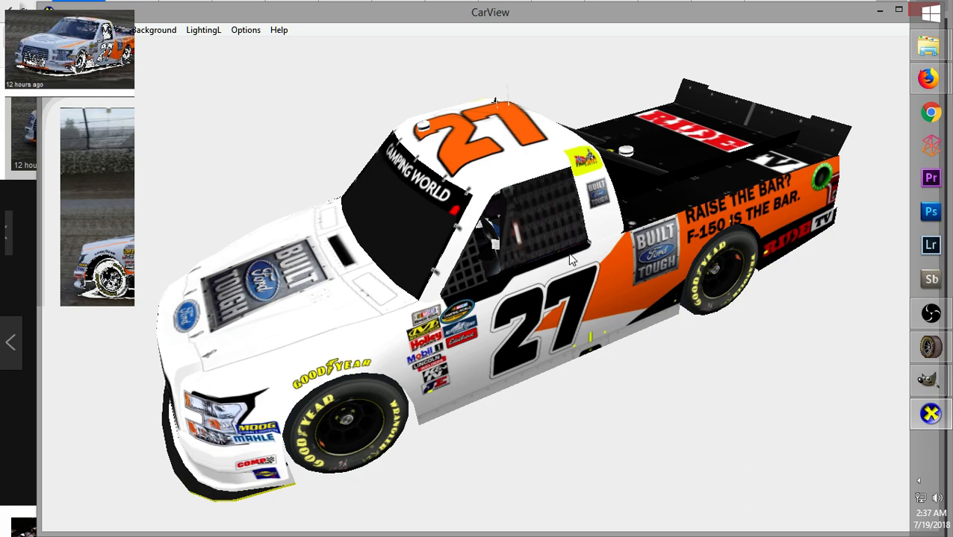
pyautogui.moveTo(586, 250); pyautogui.dragTo(565, 321)
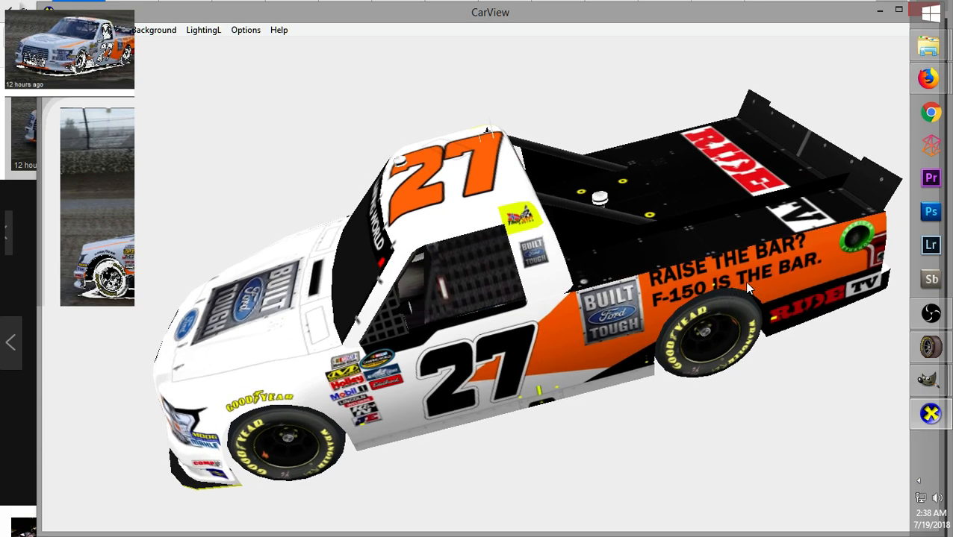
pyautogui.moveTo(747, 282); pyautogui.dragTo(721, 226)
pyautogui.moveTo(197, 265); pyautogui.dragTo(501, 264)
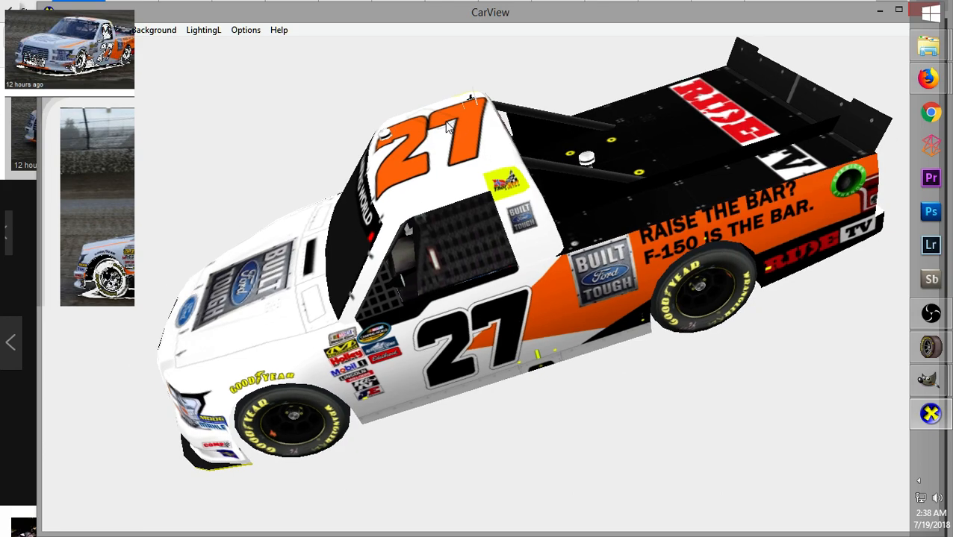
pyautogui.moveTo(449, 129); pyautogui.dragTo(435, 200)
pyautogui.moveTo(527, 137); pyautogui.dragTo(489, 206)
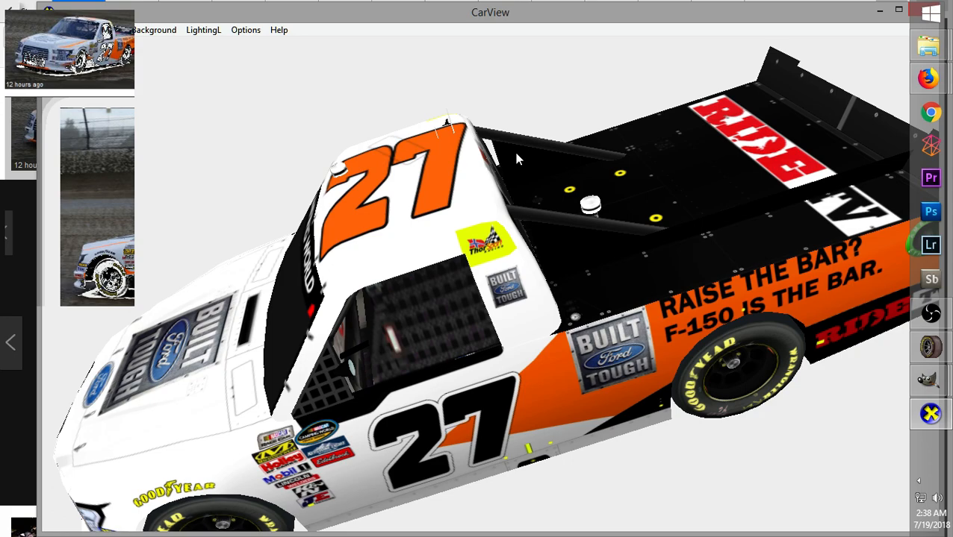
pyautogui.moveTo(683, 283); pyautogui.dragTo(621, 302)
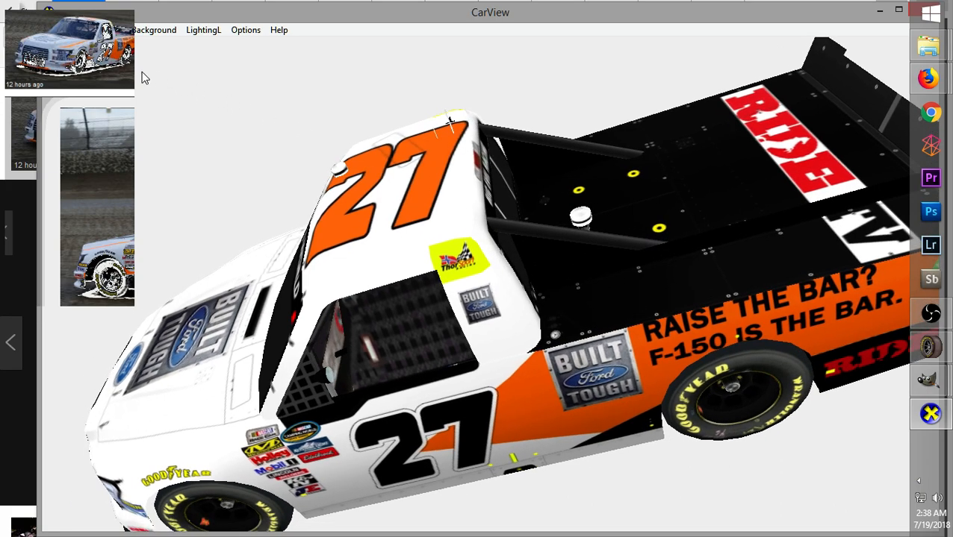
# Inspect the 3D truck's left side, rear window and the Ride TV logo on the bed cover from behind
pyautogui.click(54, 31)
pyautogui.click(75, 66)
pyautogui.moveTo(790, 426); pyautogui.dragTo(687, 178)
pyautogui.moveTo(658, 209); pyautogui.dragTo(684, 269)
pyautogui.moveTo(436, 286); pyautogui.dragTo(519, 407)
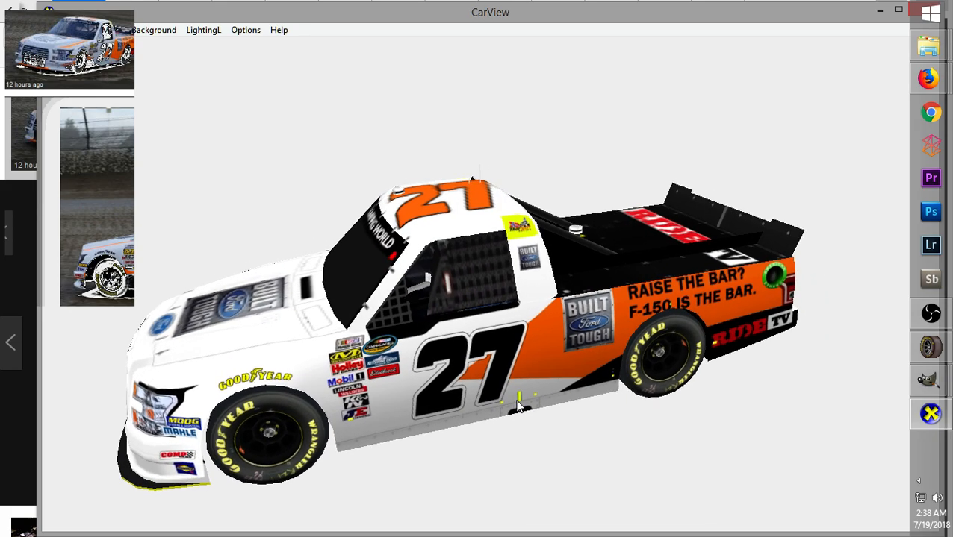
pyautogui.moveTo(301, 330); pyautogui.dragTo(404, 340)
pyautogui.moveTo(493, 327); pyautogui.dragTo(531, 212)
pyautogui.moveTo(586, 172); pyautogui.dragTo(500, 358)
pyautogui.moveTo(540, 102); pyautogui.dragTo(569, 190)
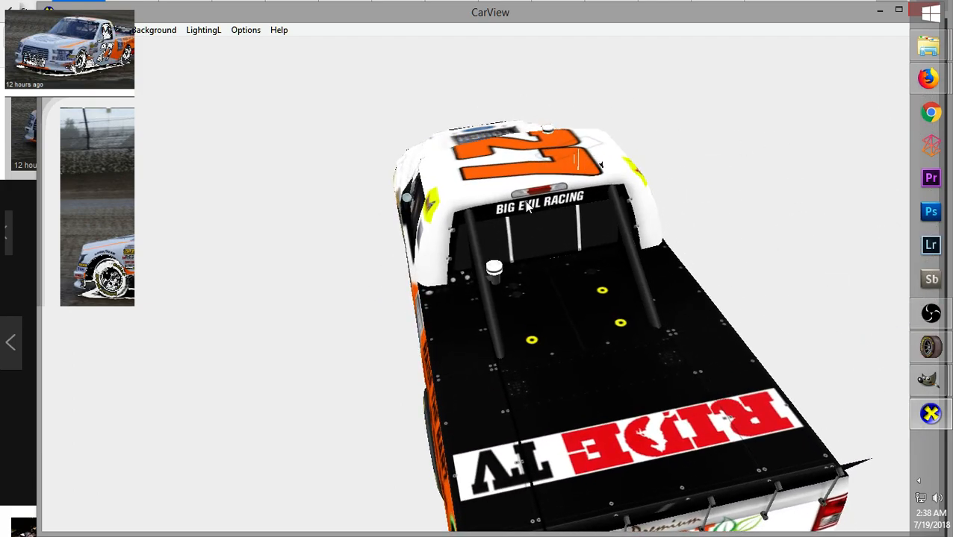
# Switch to Firefox and check the side-view reference photo of the #27 truck on the dirt track
pyautogui.moveTo(930, 79)
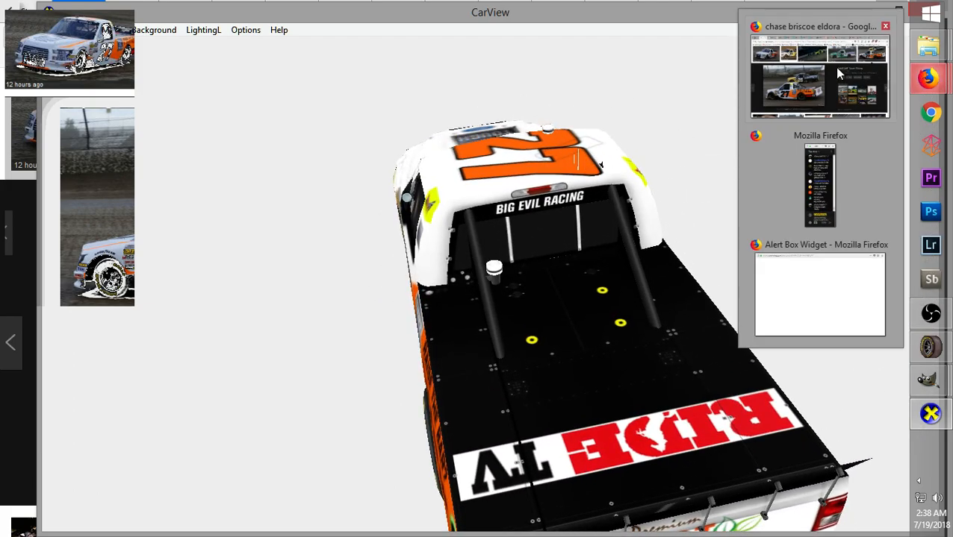
pyautogui.click(833, 67)
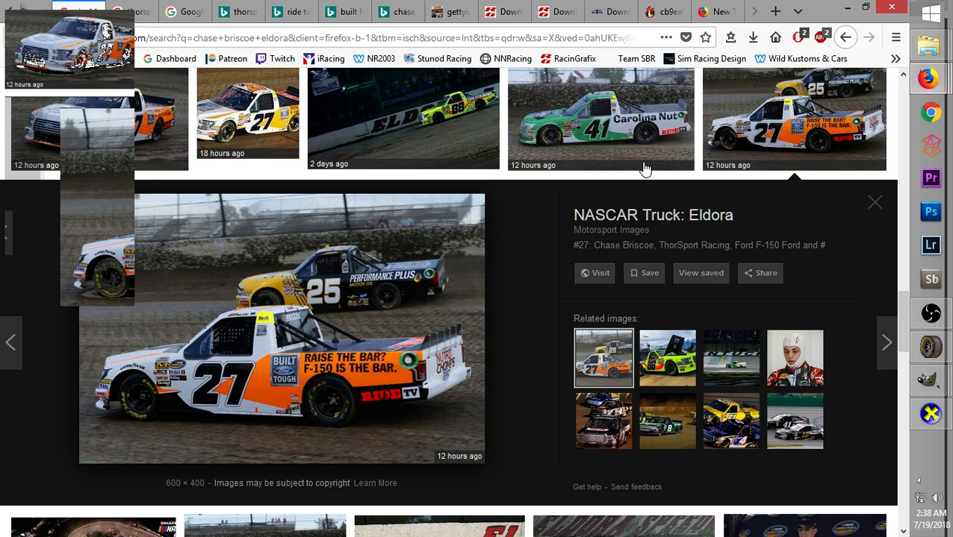
pyautogui.click(930, 347)
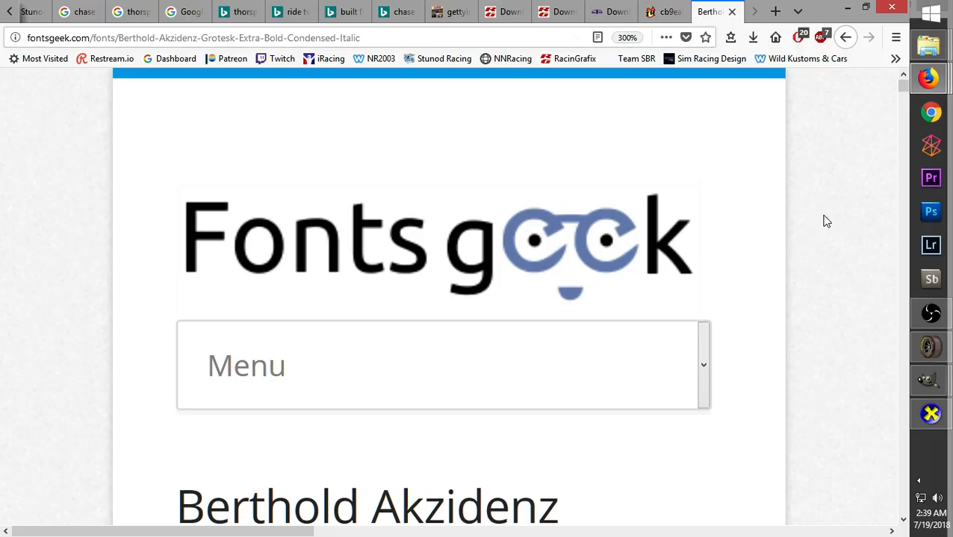
# Preview the text BRISCOE in Berthold Akzidenz Grotesk Extra Bold Condensed Italic on the Fontsgeek page
pyautogui.middleClick(817, 207)
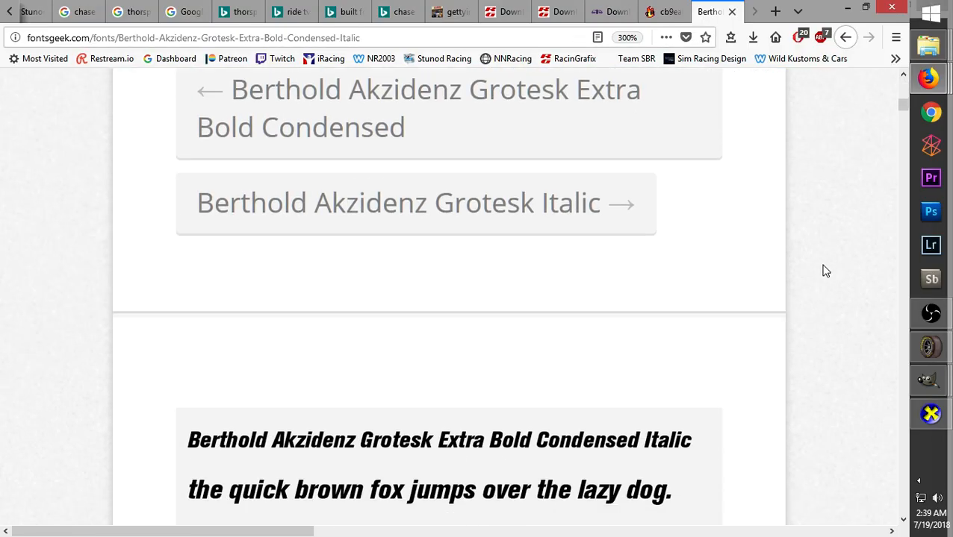
pyautogui.middleClick(817, 238)
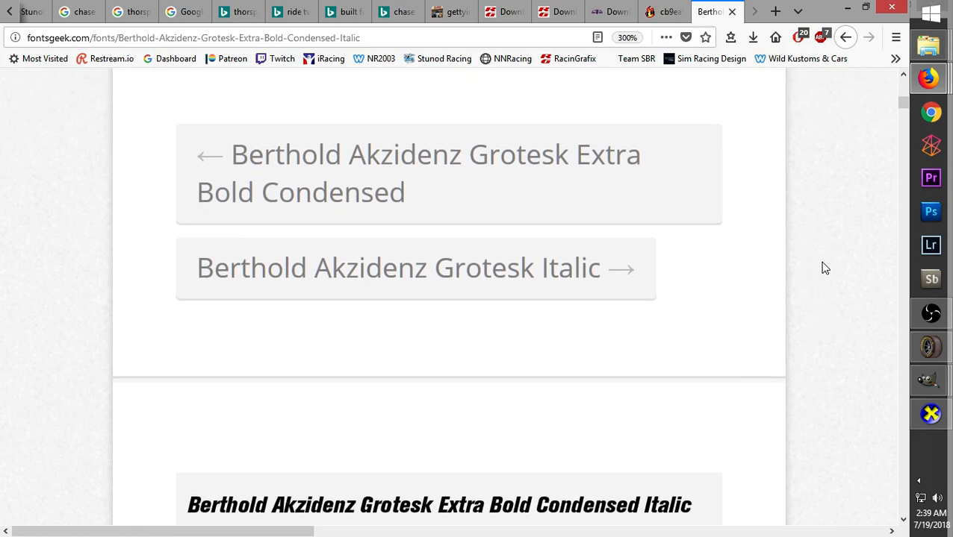
pyautogui.middleClick(813, 211)
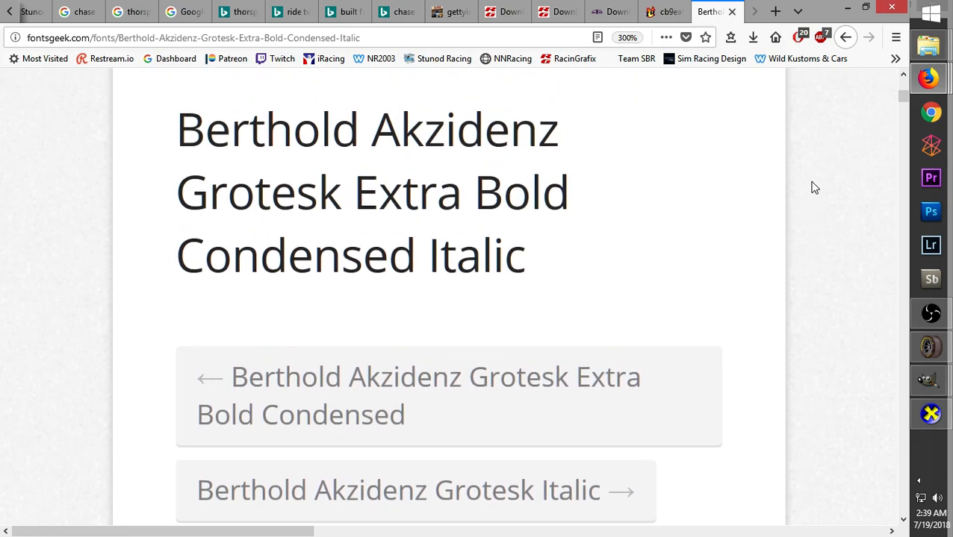
pyautogui.middleClick(811, 182)
pyautogui.middleClick(807, 221)
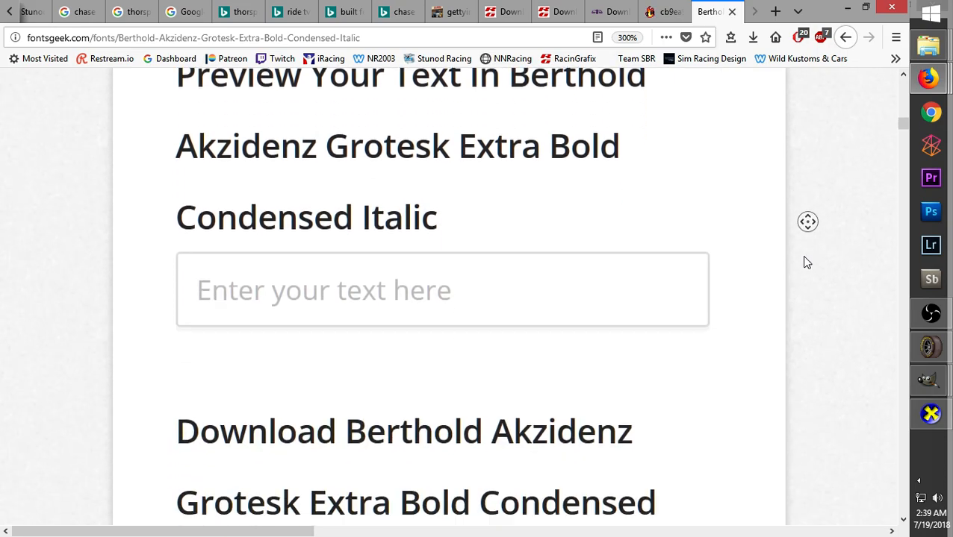
pyautogui.click(422, 202)
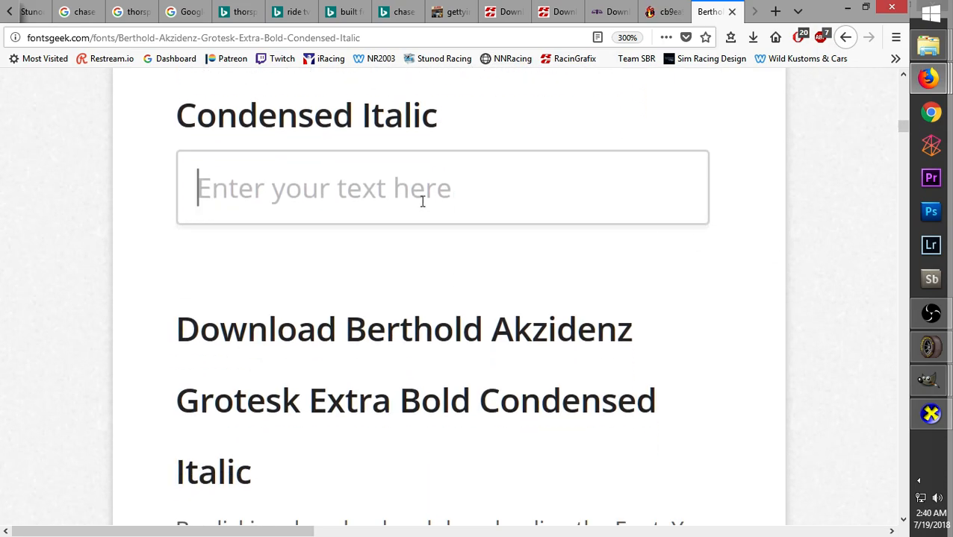
pyautogui.write('BRISCOE')
pyautogui.moveTo(905, 125)
pyautogui.mouseDown()
pyautogui.moveTo(892, 310)
pyautogui.moveTo(883, 81)
pyautogui.moveTo(899, 138)
pyautogui.moveTo(890, 145)
pyautogui.moveTo(894, 113)
pyautogui.mouseUp()
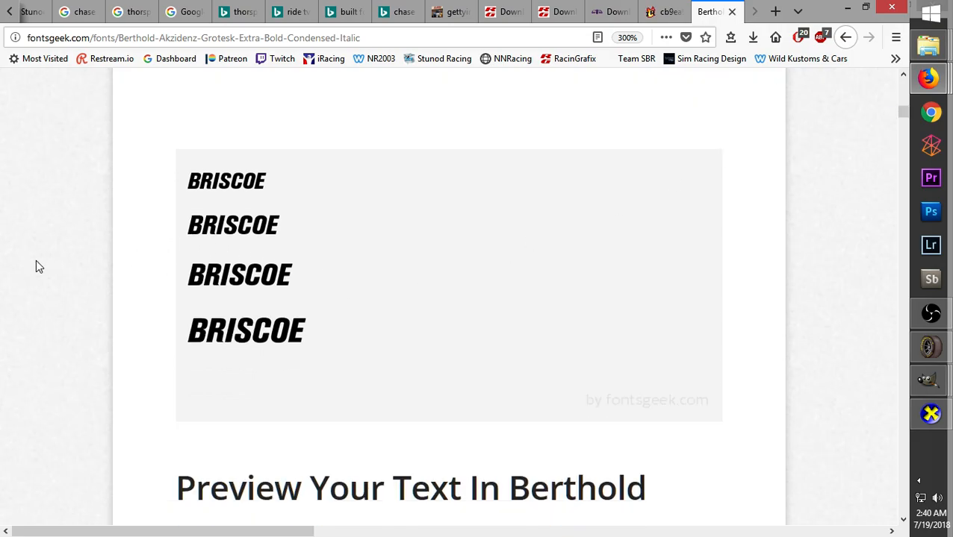
pyautogui.scroll(-3, 36, 262)
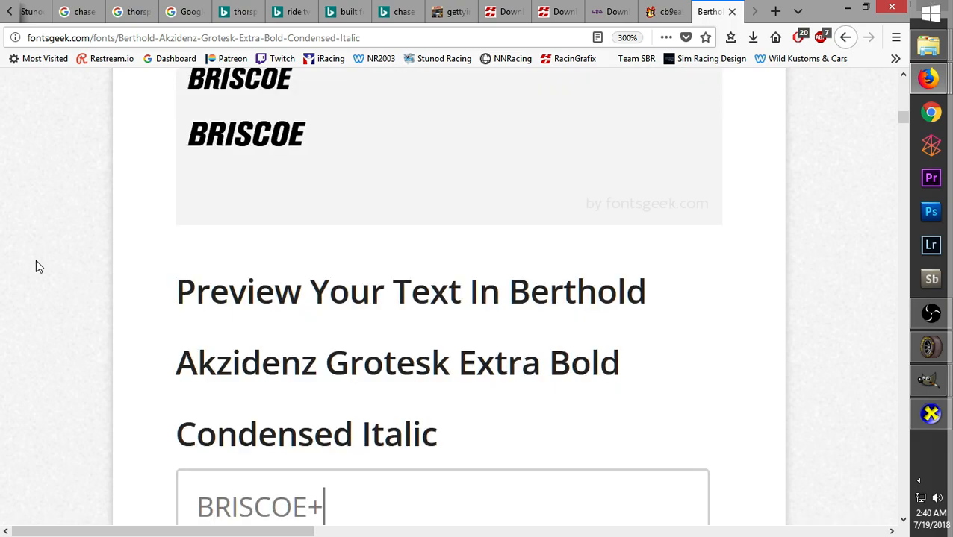
# Remove the plus sign after BRISCOE in the preview text and show the rendered name samples full screen for a screenshot
pyautogui.press('BackSpace')
pyautogui.moveTo(903, 119); pyautogui.dragTo(905, 118)
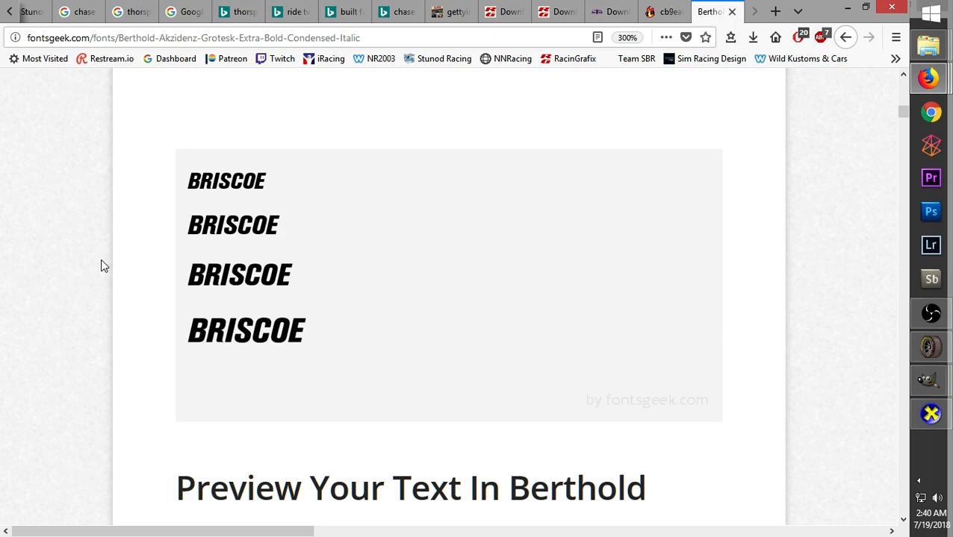
pyautogui.press('F11')
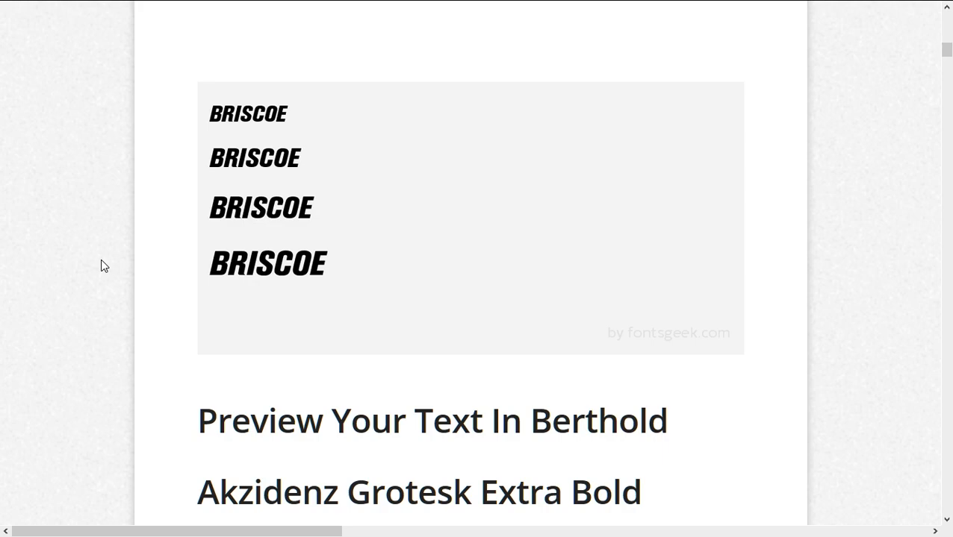
pyautogui.press('F11')
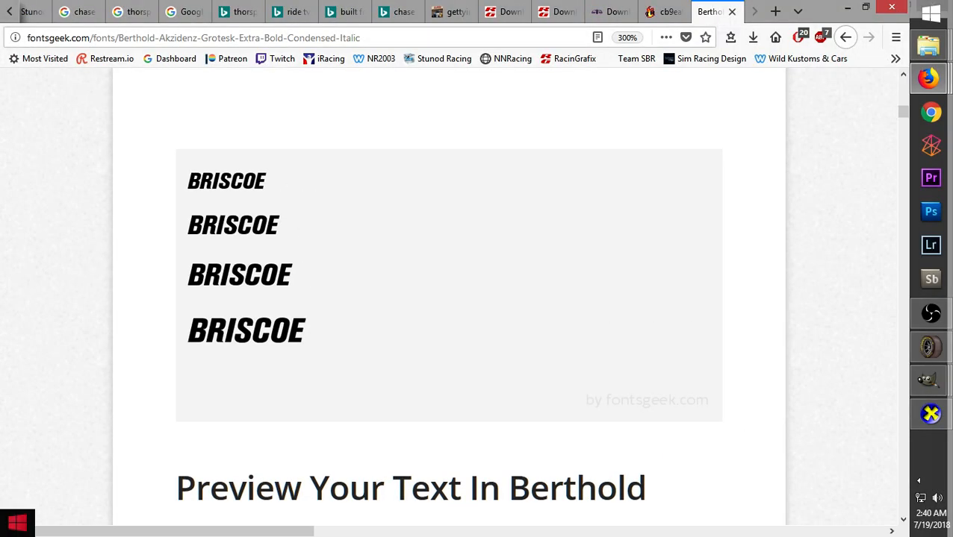
# Launch Paint and paste the captured screenshot of the BRISCOE font preview onto the blank canvas
pyautogui.click(3, 533)
pyautogui.write('paint')
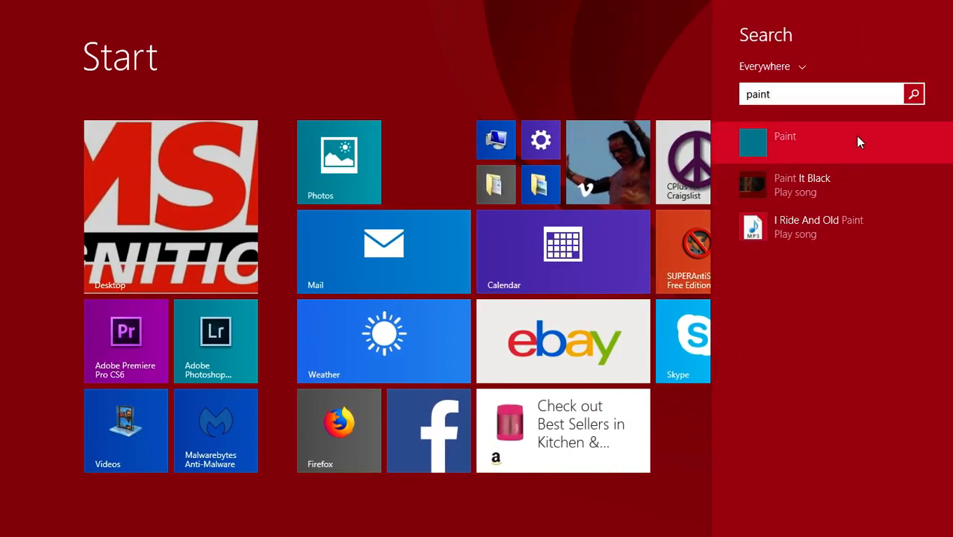
pyautogui.click(855, 138)
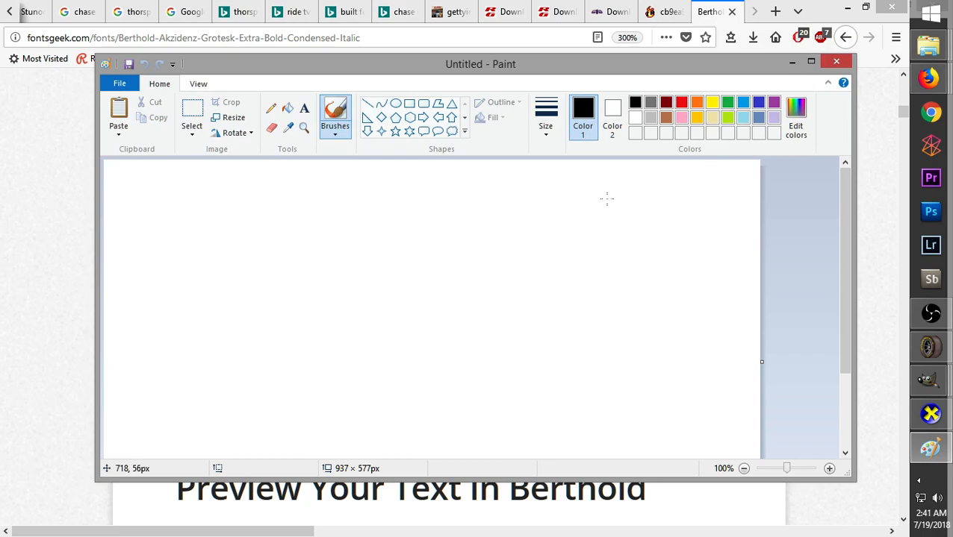
pyautogui.hotkey('ctrl', 'v')
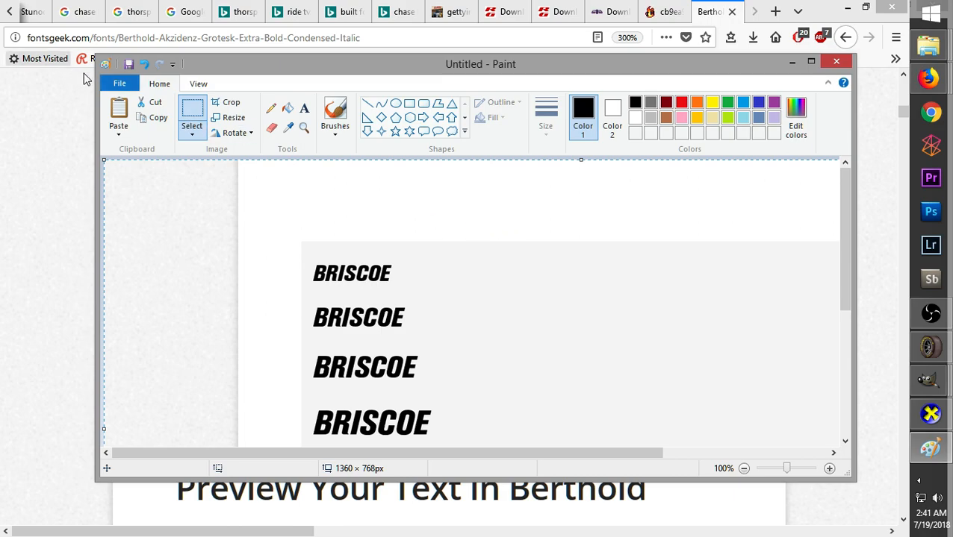
# Start saving the picture as a PNG in Documents > NR2003 Files > paints > Signatures
pyautogui.click(120, 83)
pyautogui.moveTo(190, 208)
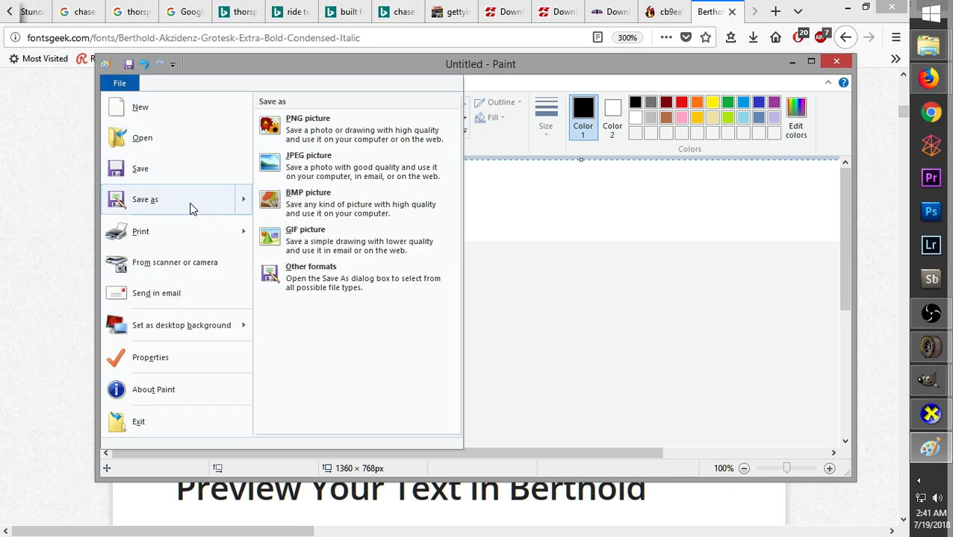
pyautogui.click(362, 133)
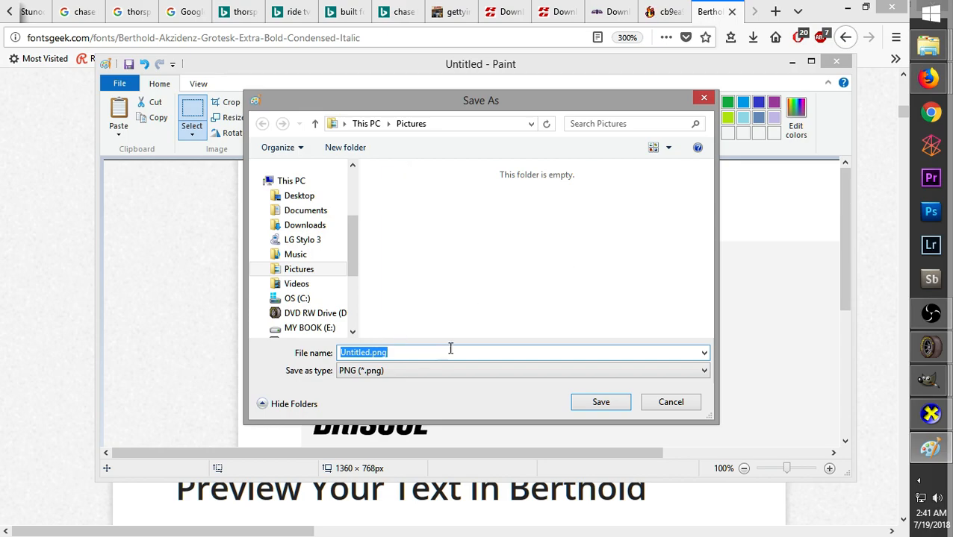
pyautogui.click(314, 212)
pyautogui.moveTo(711, 194); pyautogui.dragTo(711, 248)
pyautogui.doubleClick(481, 292)
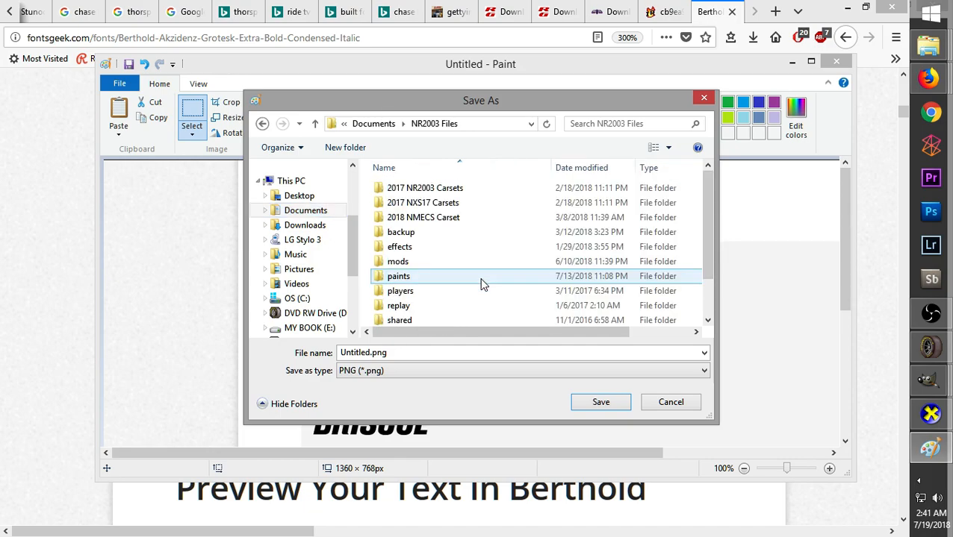
pyautogui.doubleClick(407, 277)
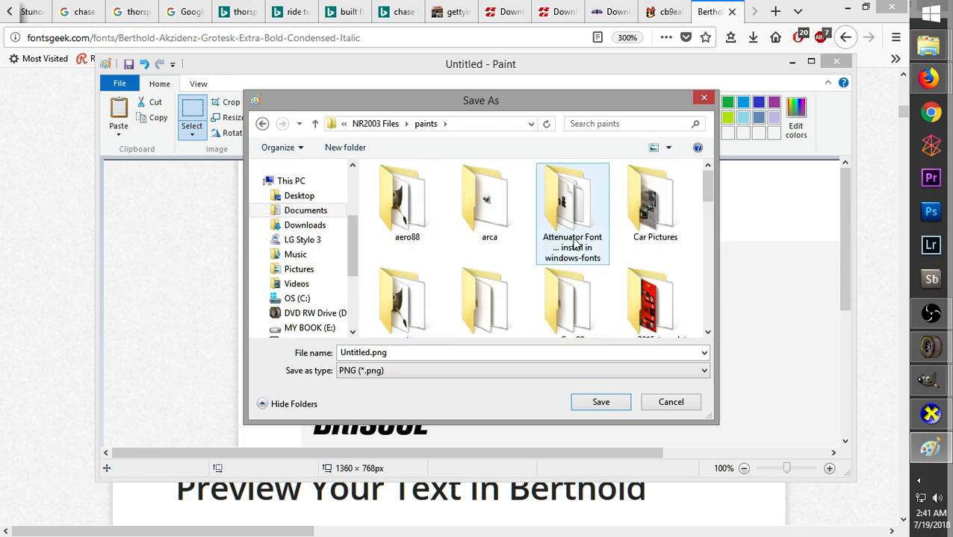
pyautogui.moveTo(711, 195); pyautogui.dragTo(706, 300)
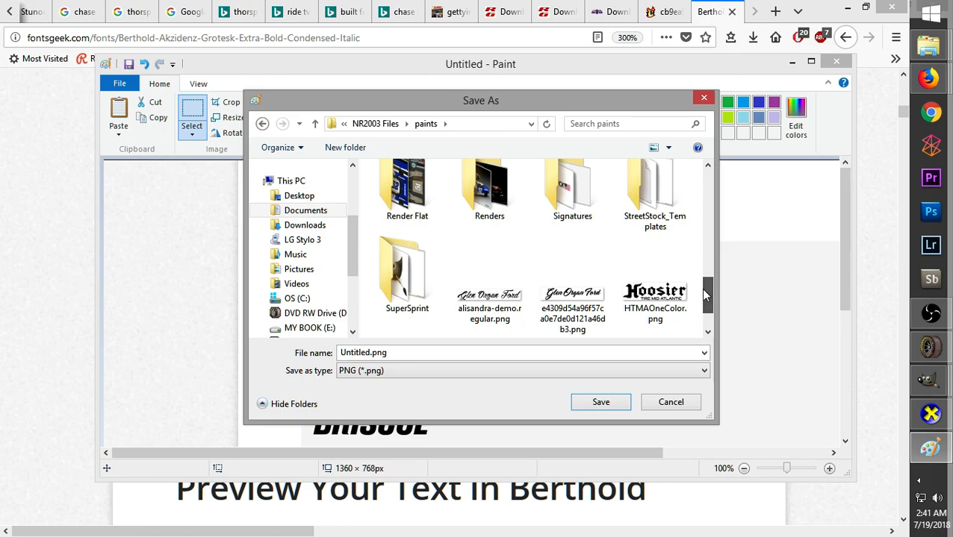
pyautogui.doubleClick(573, 210)
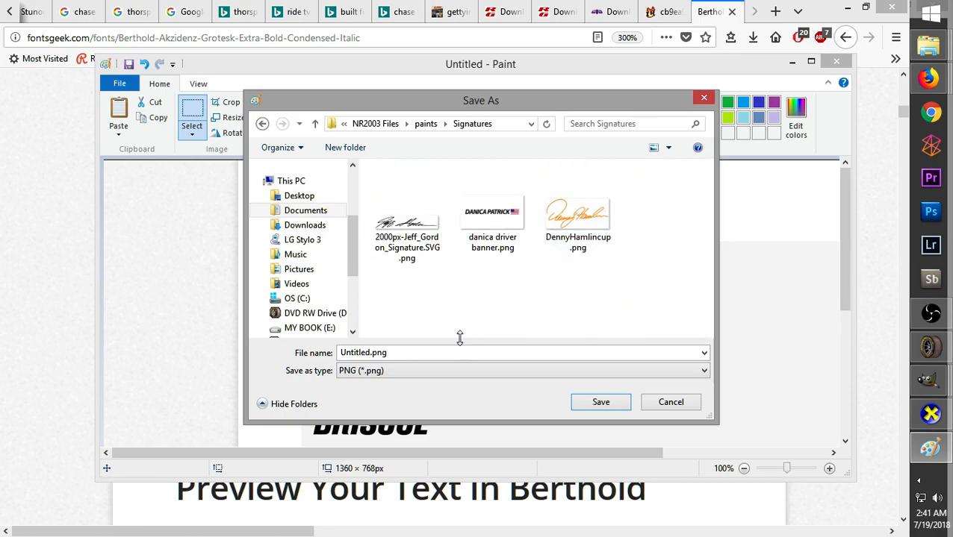
# Save the picture under the file name Briscoe Banner and close Paint
pyautogui.doubleClick(416, 355)
pyautogui.write('B')
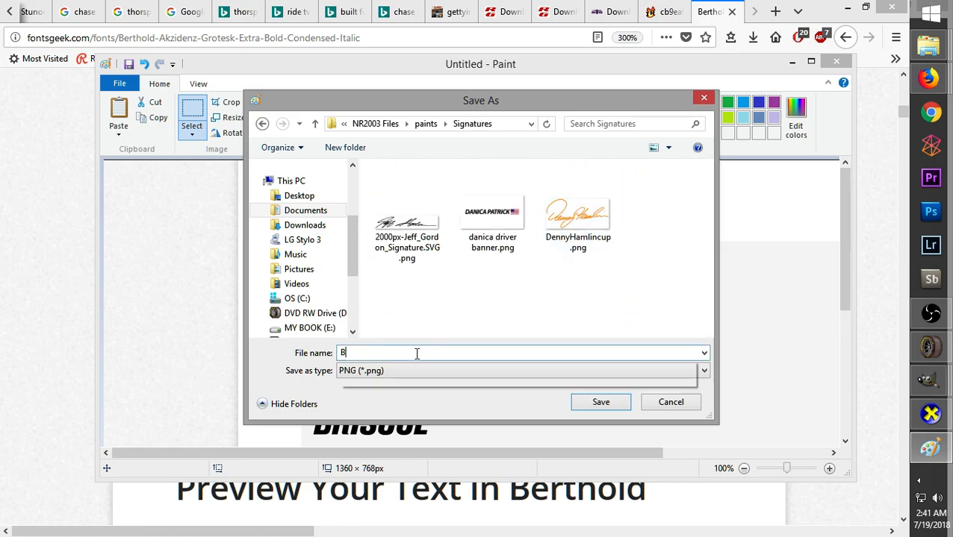
pyautogui.write('riscoe Banner')
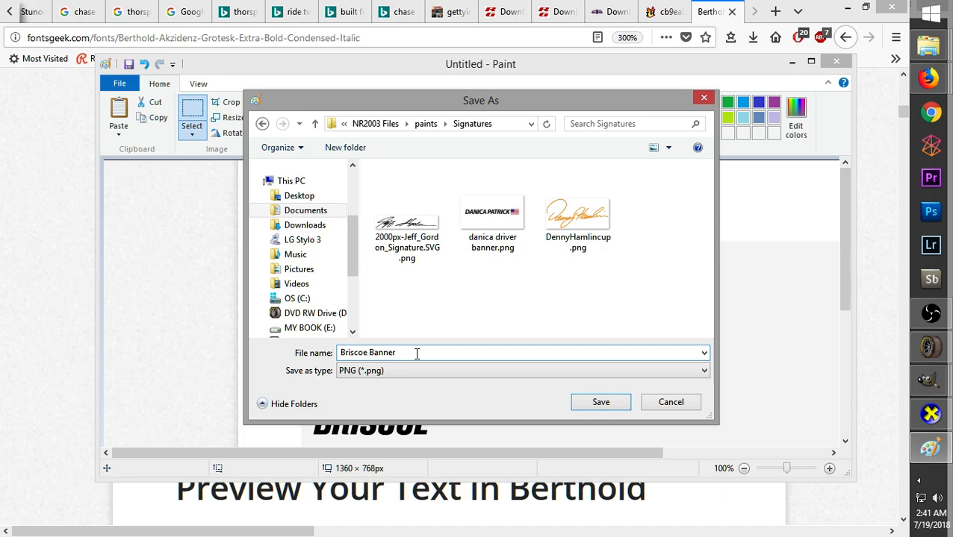
pyautogui.click(602, 402)
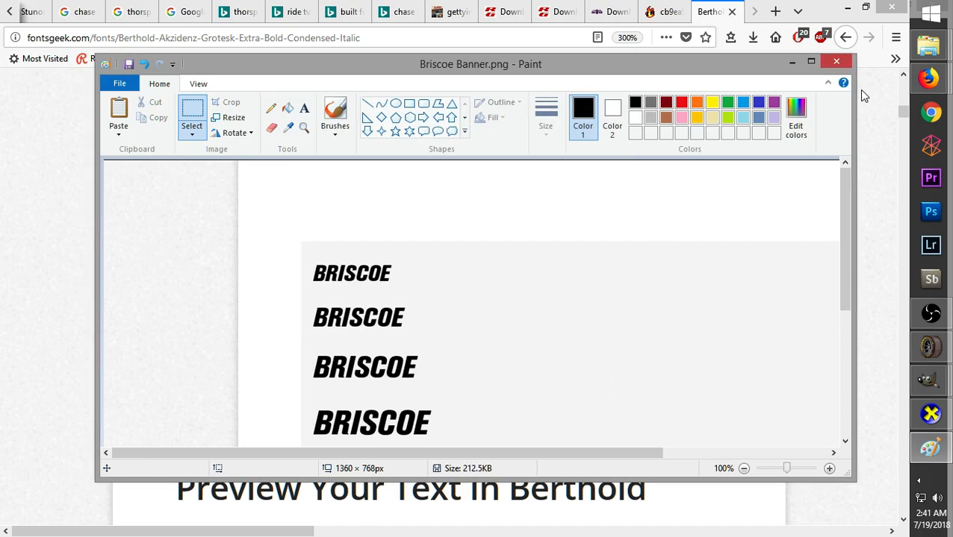
pyautogui.click(834, 63)
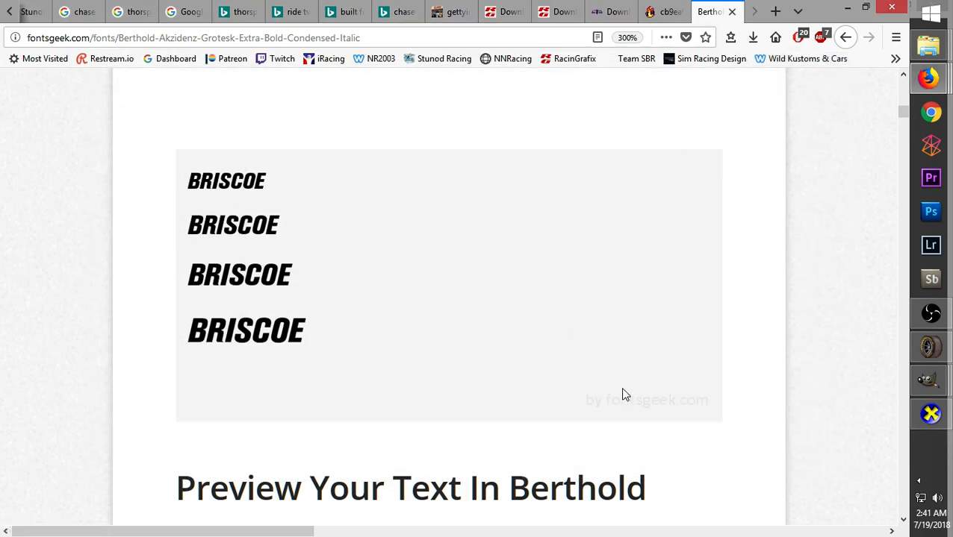
# Open Briscoe Banner.png from the paints > Signatures folder in GIMP and minimize the file browser
pyautogui.moveTo(941, 384)
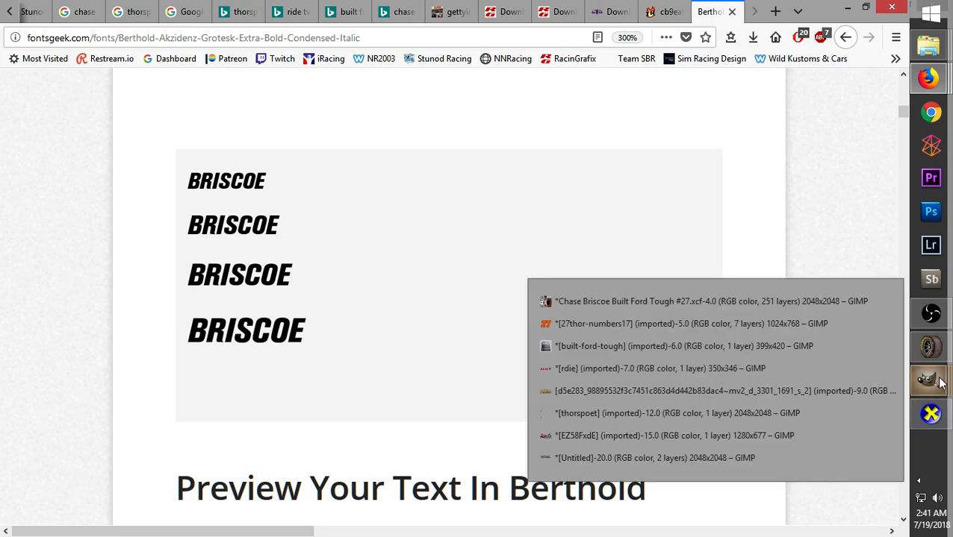
pyautogui.click(714, 303)
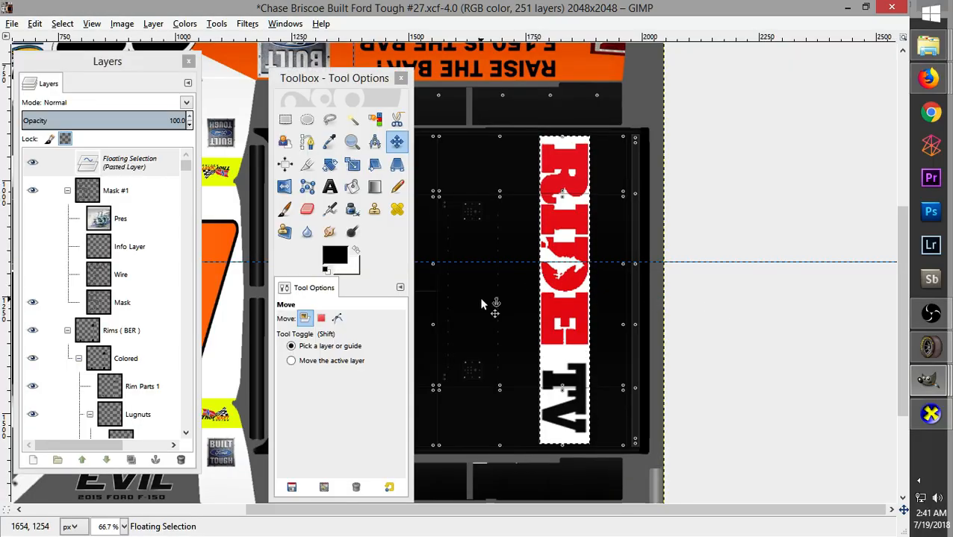
pyautogui.moveTo(931, 51)
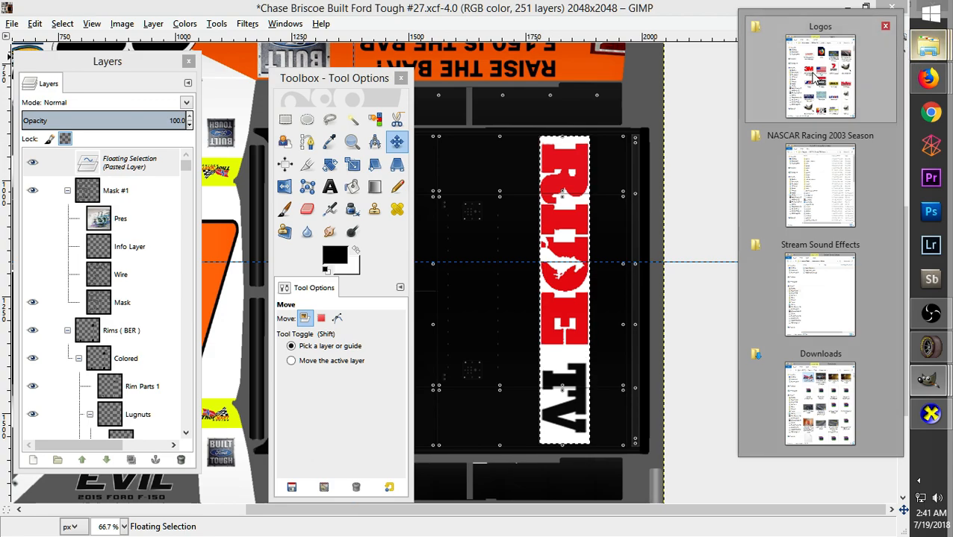
pyautogui.click(817, 52)
pyautogui.click(21, 51)
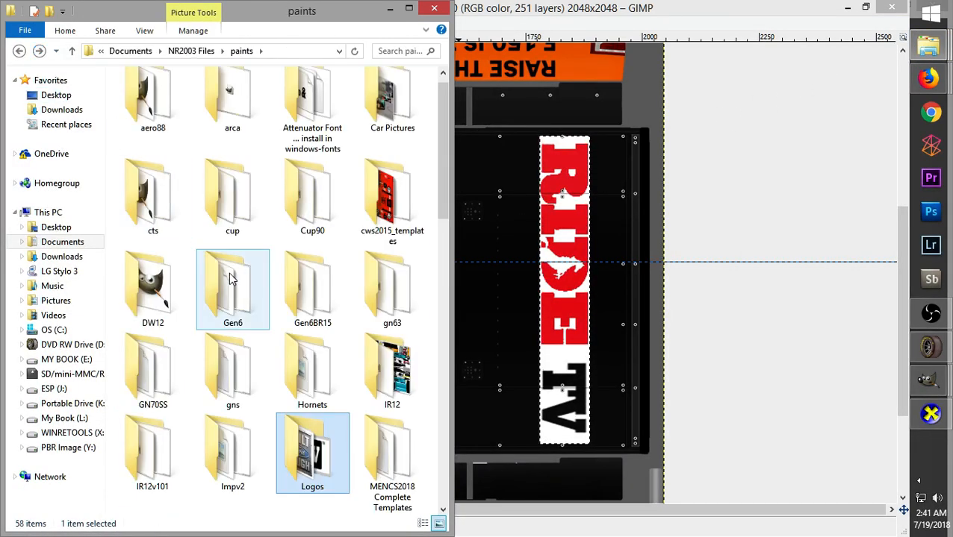
pyautogui.moveTo(437, 177)
pyautogui.mouseDown()
pyautogui.moveTo(431, 259)
pyautogui.moveTo(351, 291)
pyautogui.mouseUp()
pyautogui.doubleClick(331, 291)
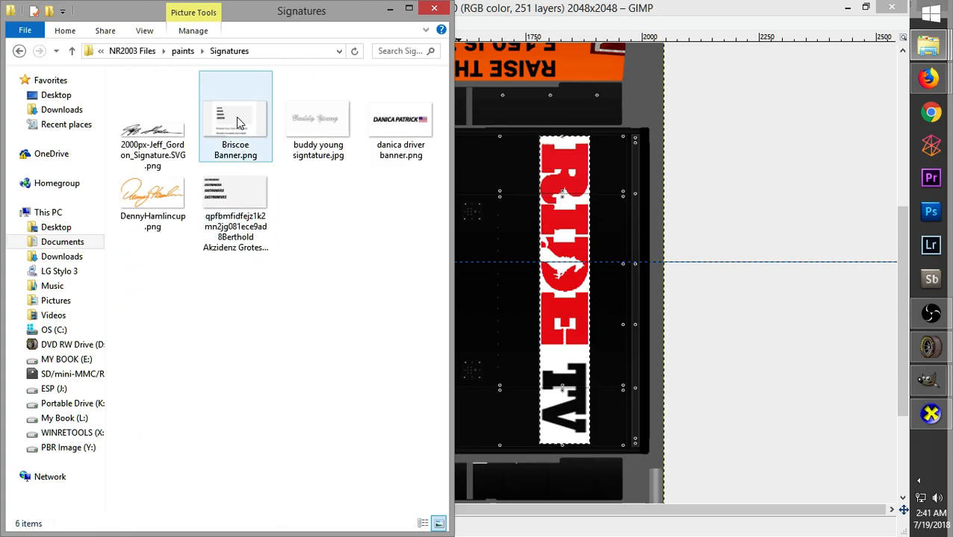
pyautogui.rightClick(236, 87)
pyautogui.click(288, 110)
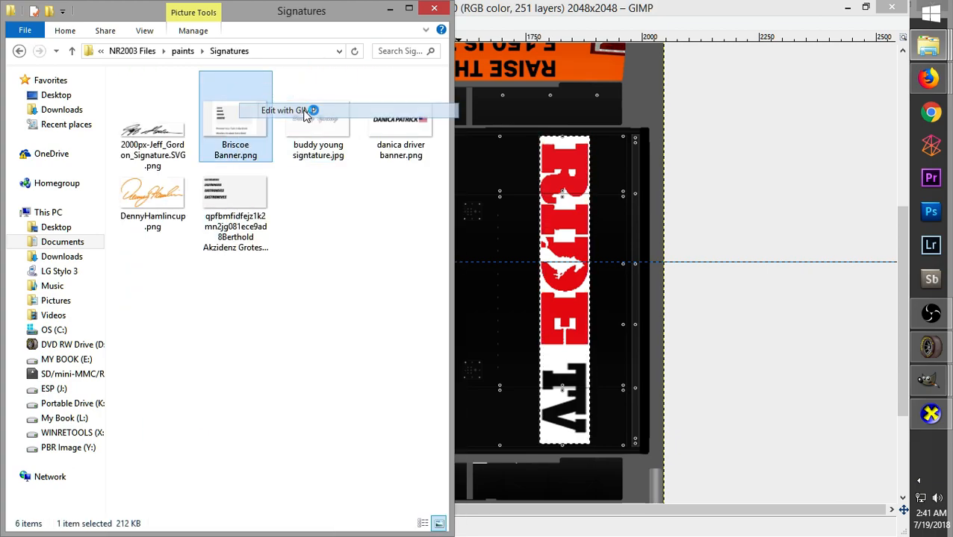
pyautogui.click(680, 65)
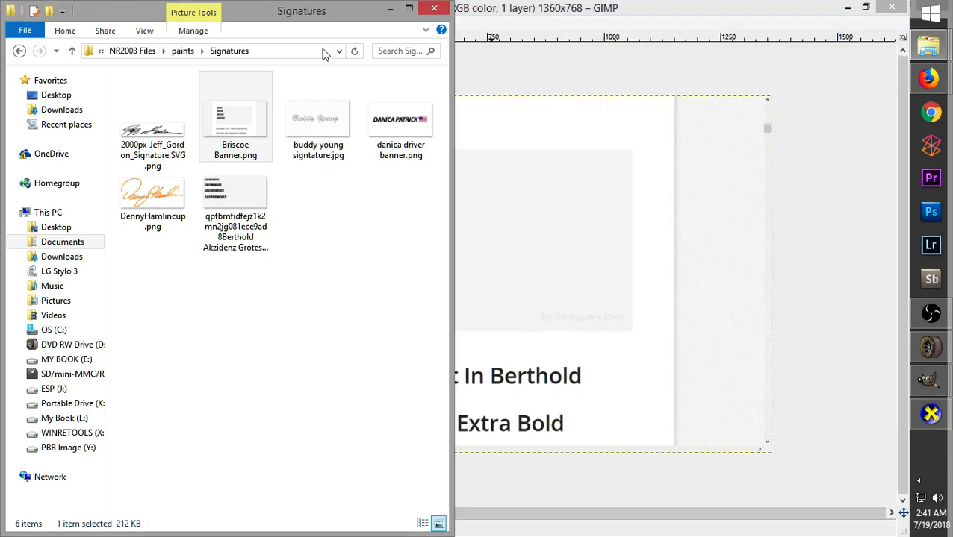
pyautogui.click(390, 9)
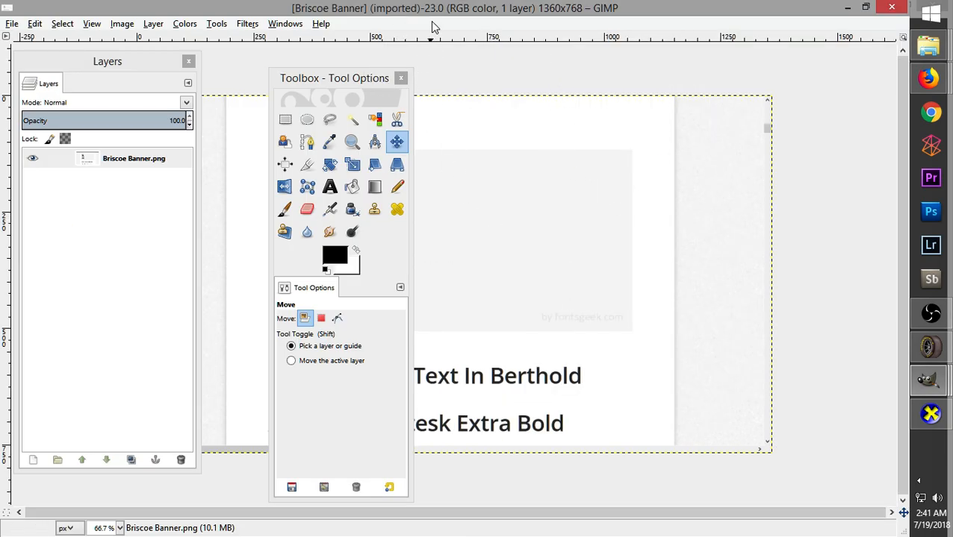
# Move the Toolbox and Layers windows clear of the Briscoe Banner image and activate Rectangle Select
pyautogui.moveTo(339, 77); pyautogui.dragTo(797, 66)
pyautogui.moveTo(134, 67); pyautogui.dragTo(46, 143)
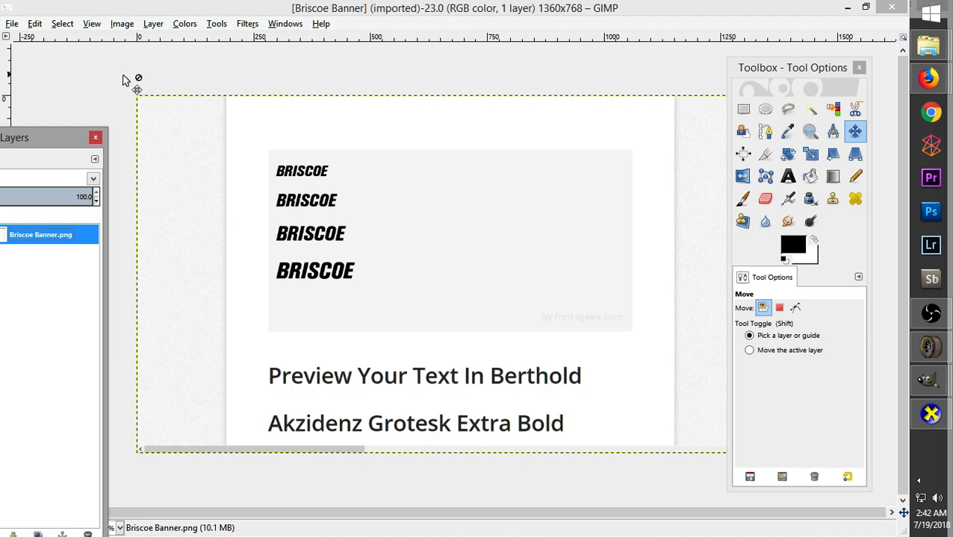
pyautogui.click(742, 109)
pyautogui.moveTo(746, 71); pyautogui.dragTo(834, 68)
# Select the largest BRISCOE sample with a tight rectangle starting at about 285, 335 px
pyautogui.moveTo(105, 67); pyautogui.dragTo(801, 472)
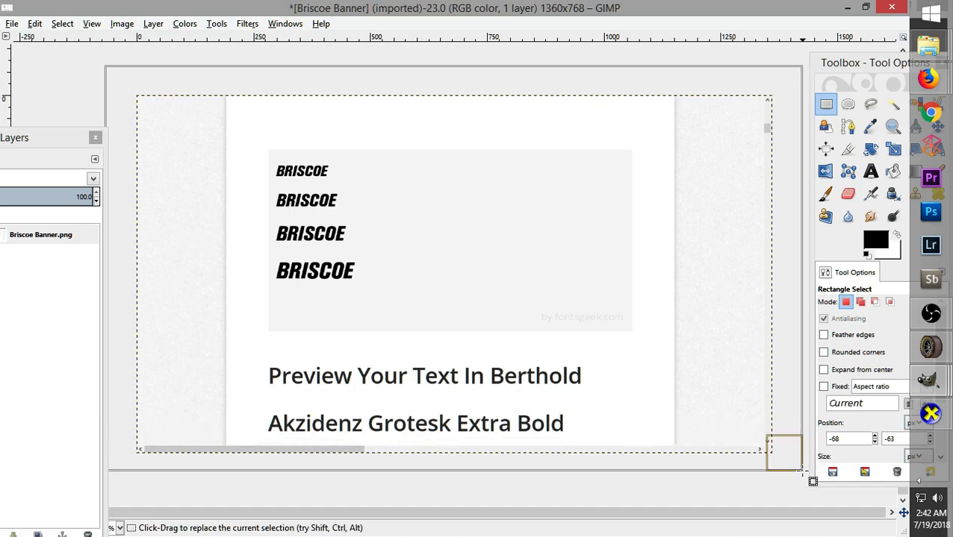
pyautogui.click(266, 240)
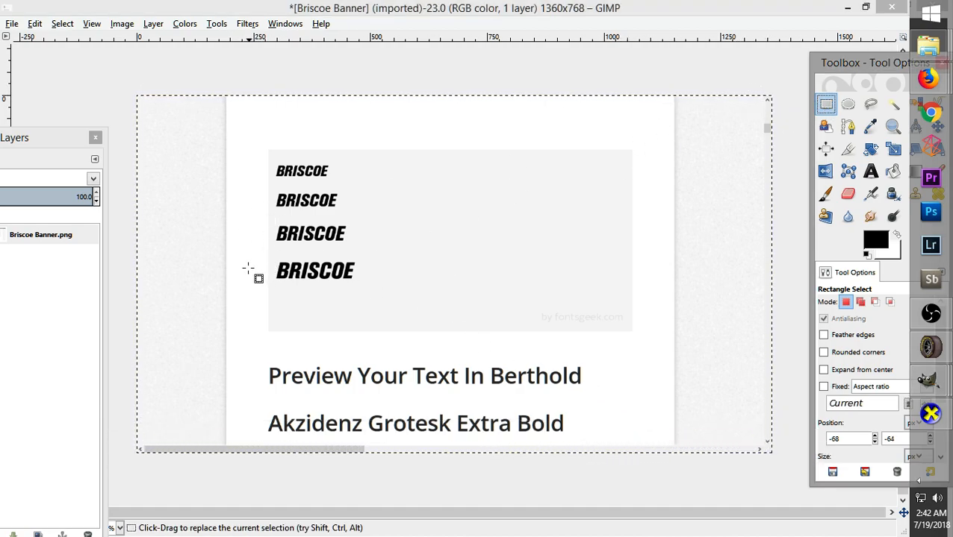
pyautogui.moveTo(259, 252); pyautogui.dragTo(376, 293)
pyautogui.moveTo(270, 271); pyautogui.dragTo(286, 273)
pyautogui.moveTo(379, 281); pyautogui.dragTo(372, 279)
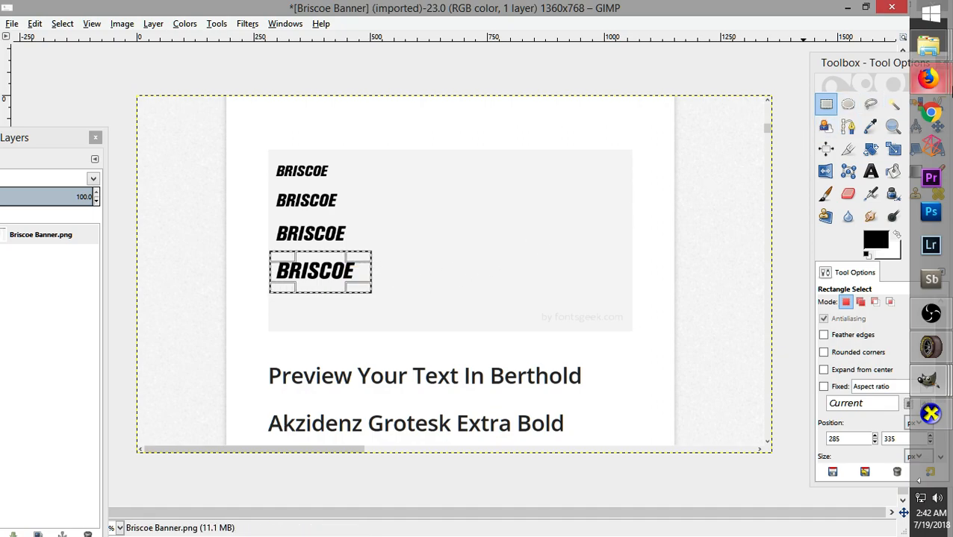
# Switch to Firefox and check the Briscoe Eldora Announcement photo for the name lettering on the truck's rear window
pyautogui.moveTo(928, 78)
pyautogui.click(837, 76)
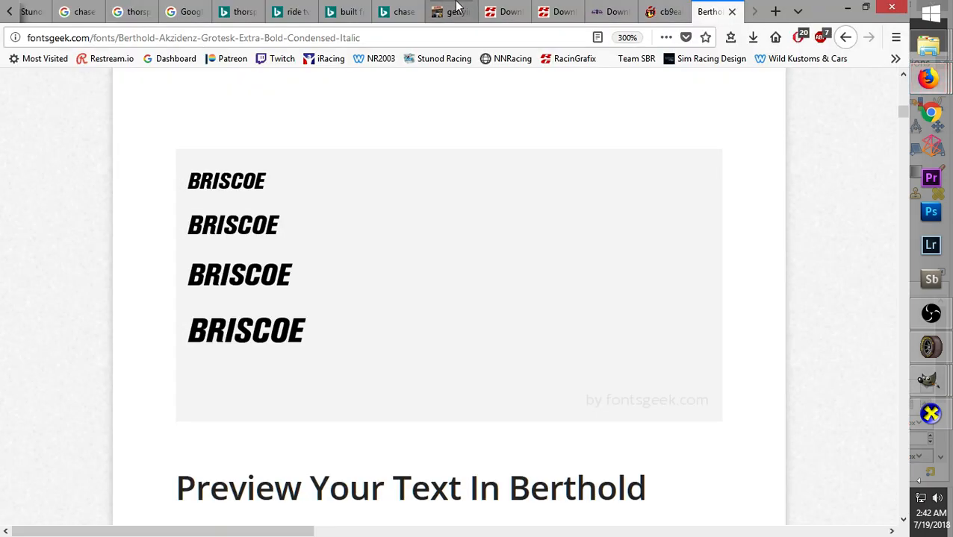
pyautogui.click(401, 9)
pyautogui.click(348, 9)
pyautogui.click(305, 8)
pyautogui.click(239, 9)
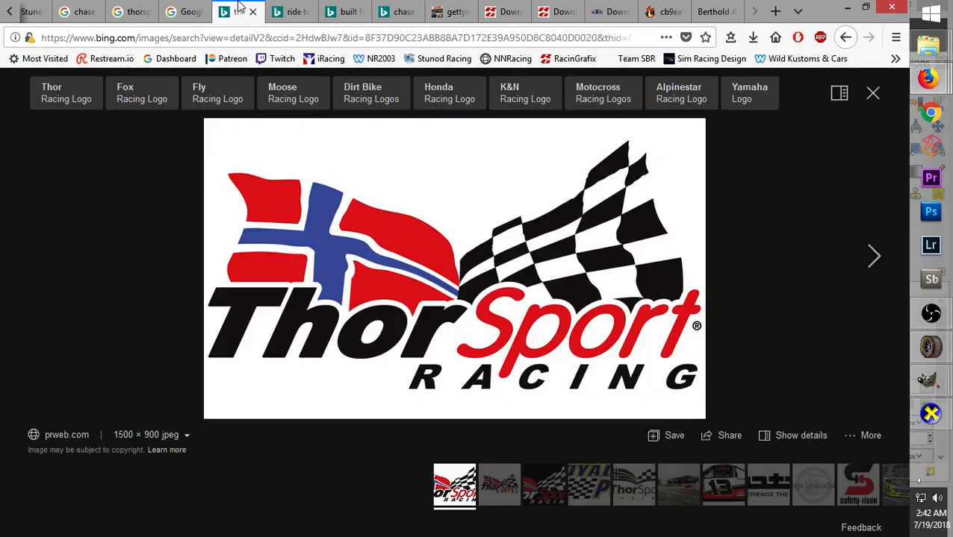
pyautogui.click(191, 8)
pyautogui.click(131, 9)
pyautogui.click(100, 9)
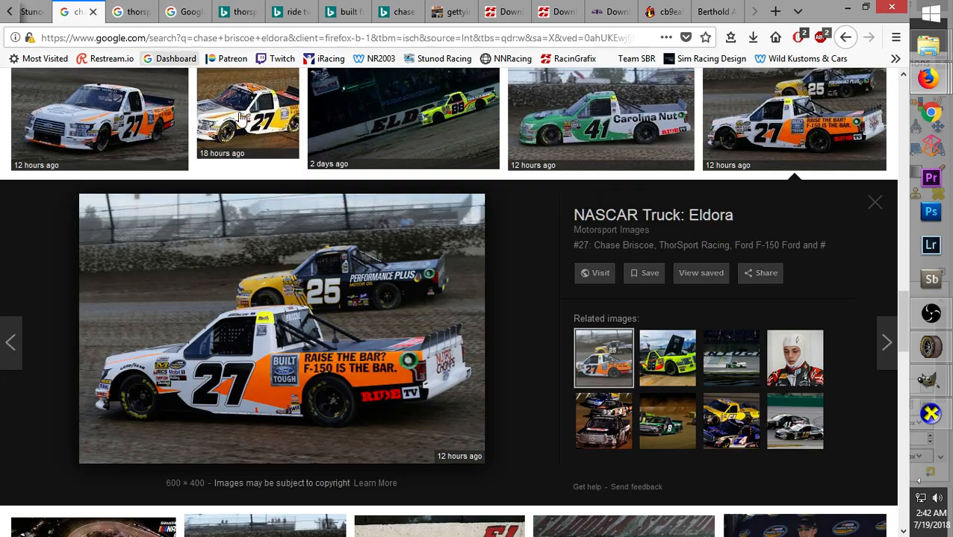
pyautogui.moveTo(901, 316); pyautogui.dragTo(894, 200)
pyautogui.click(776, 247)
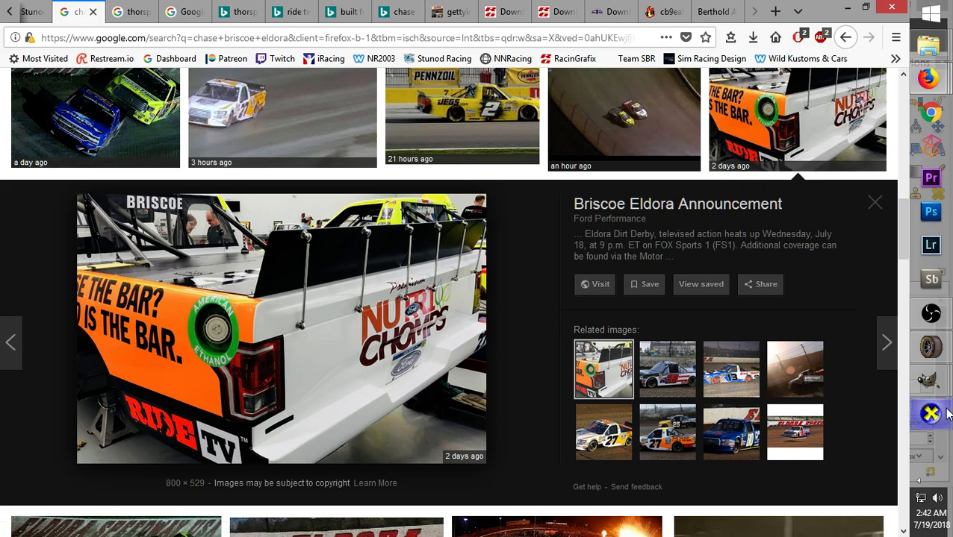
# Return to the Briscoe Banner image in GIMP and copy the selected BRISCOE lettering
pyautogui.moveTo(937, 383)
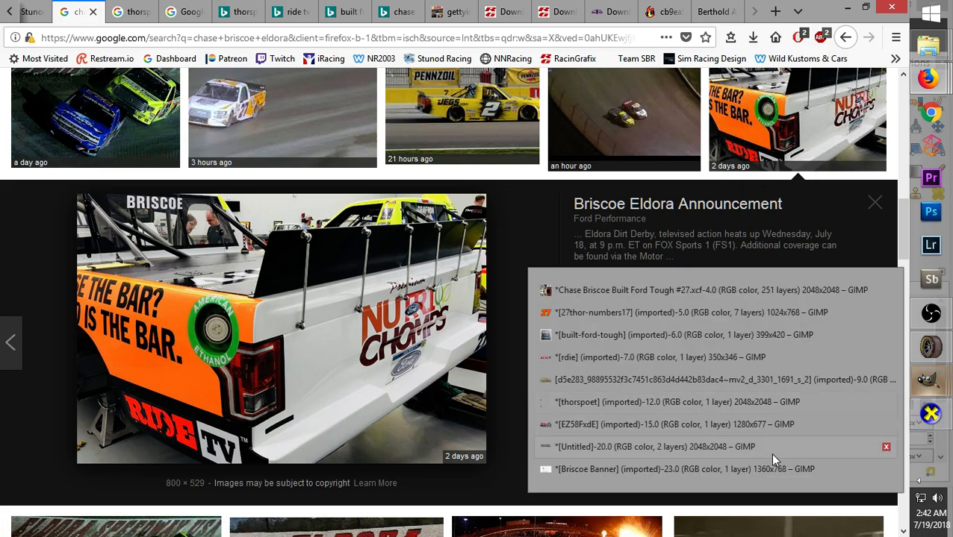
pyautogui.click(693, 470)
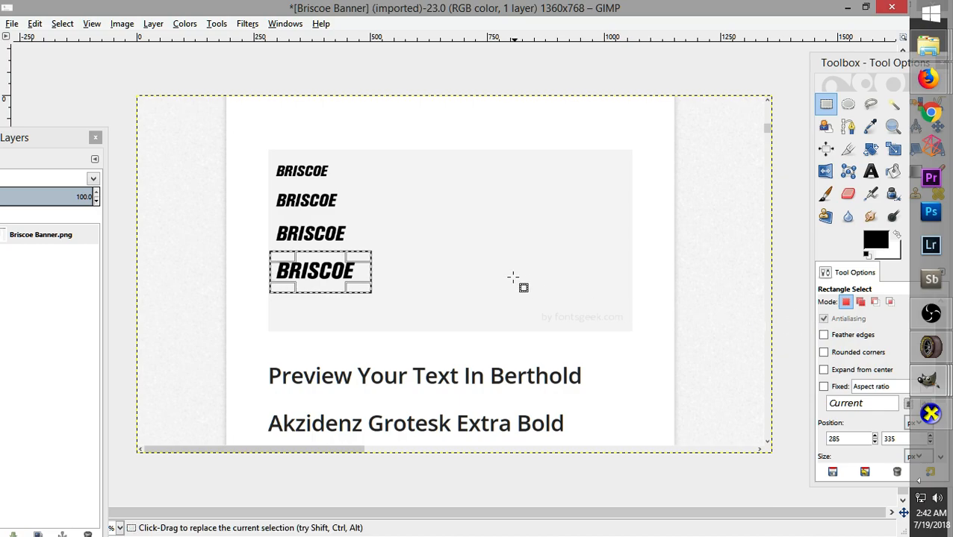
pyautogui.hotkey('ctrl', 'c')
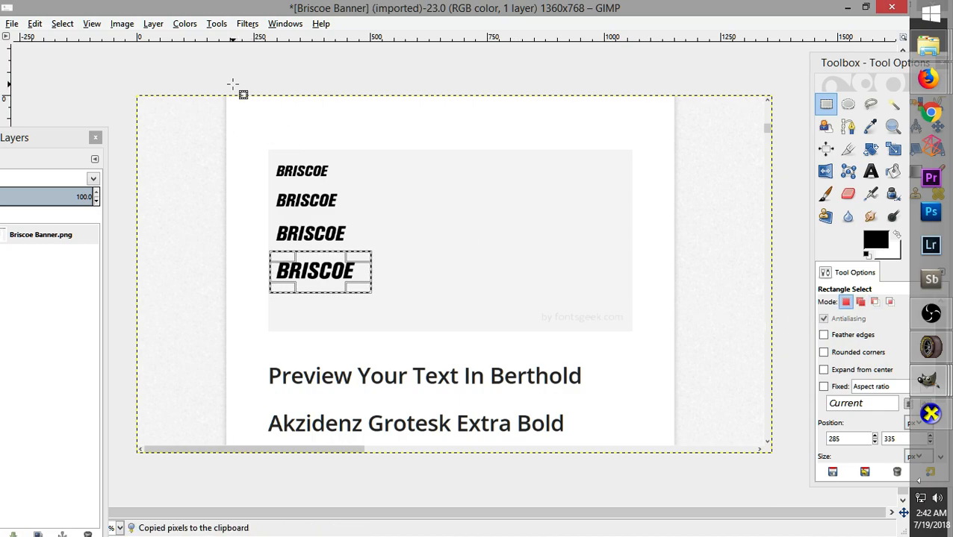
# Add an alpha channel to the Briscoe Banner layer and clear the entire layer to transparency
pyautogui.rightClick(247, 189)
pyautogui.moveTo(323, 276)
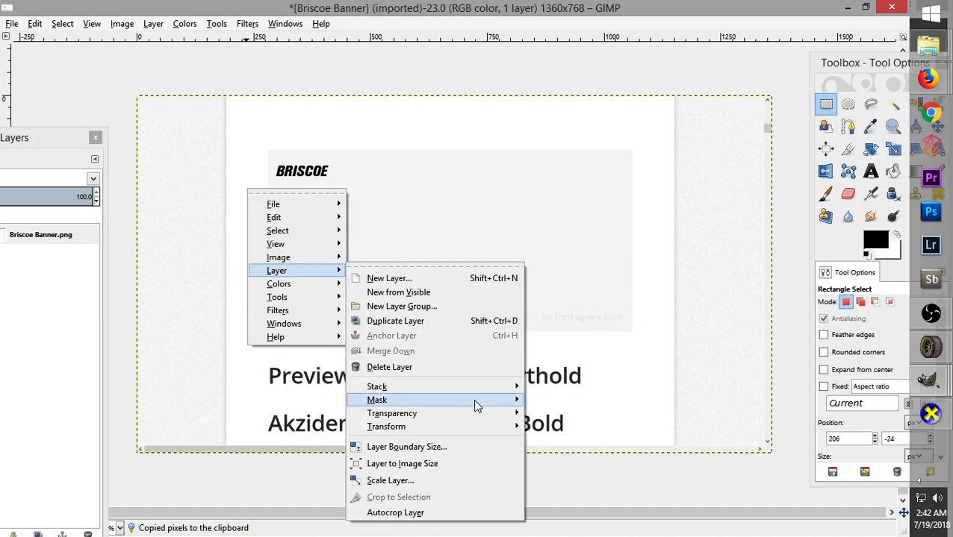
pyautogui.moveTo(481, 417)
pyautogui.click(580, 413)
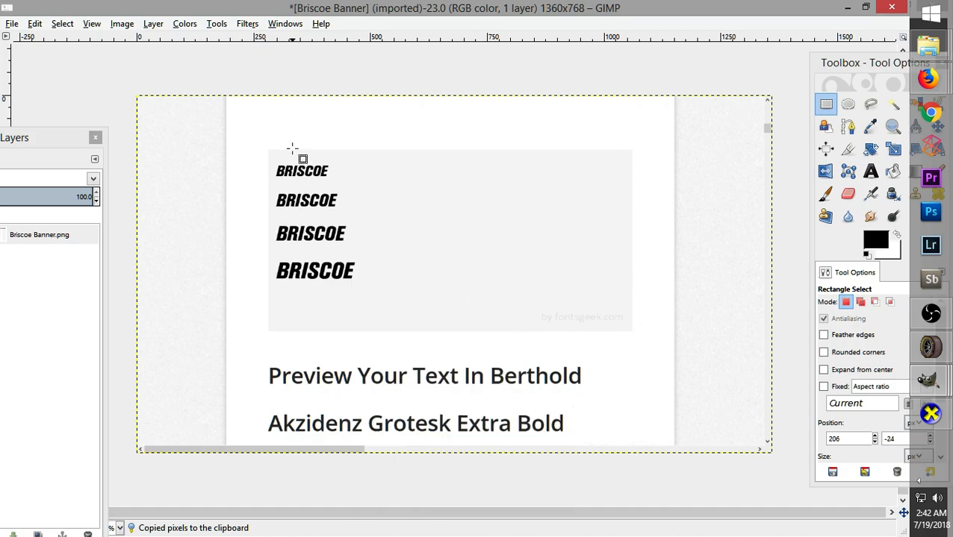
pyautogui.press('Delete')
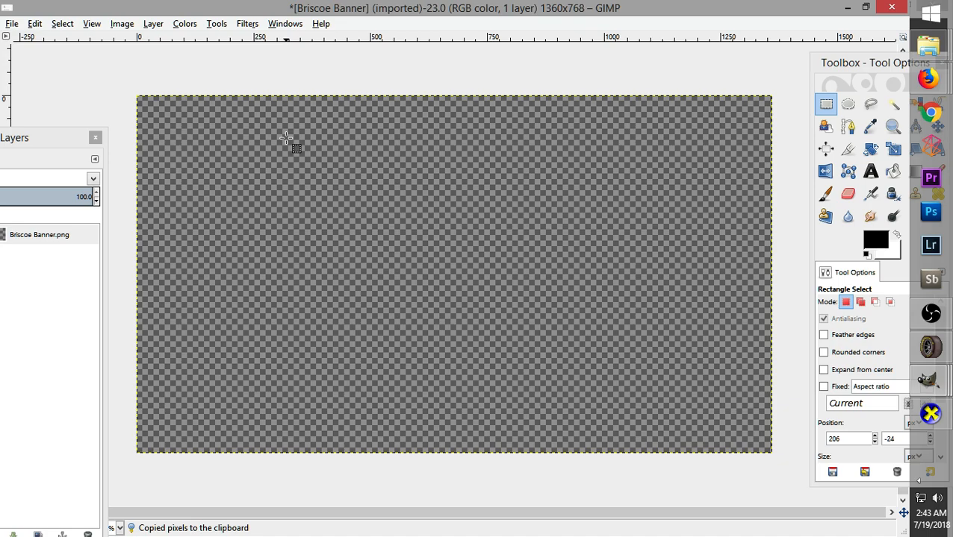
# Paste the copied BRISCOE lettering and try to select its light background with Fuzzy Select
pyautogui.hotkey('ctrl', 'v')
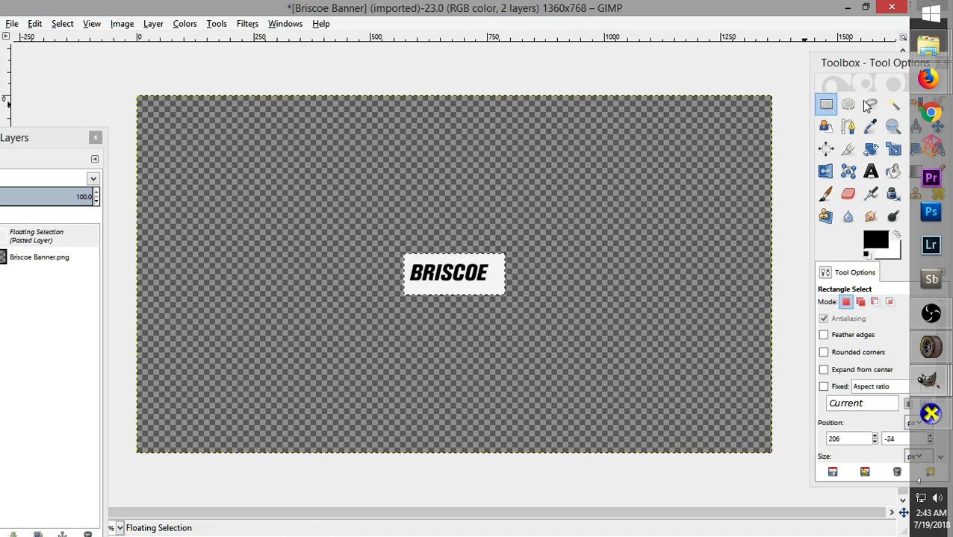
pyautogui.click(892, 106)
pyautogui.click(501, 274)
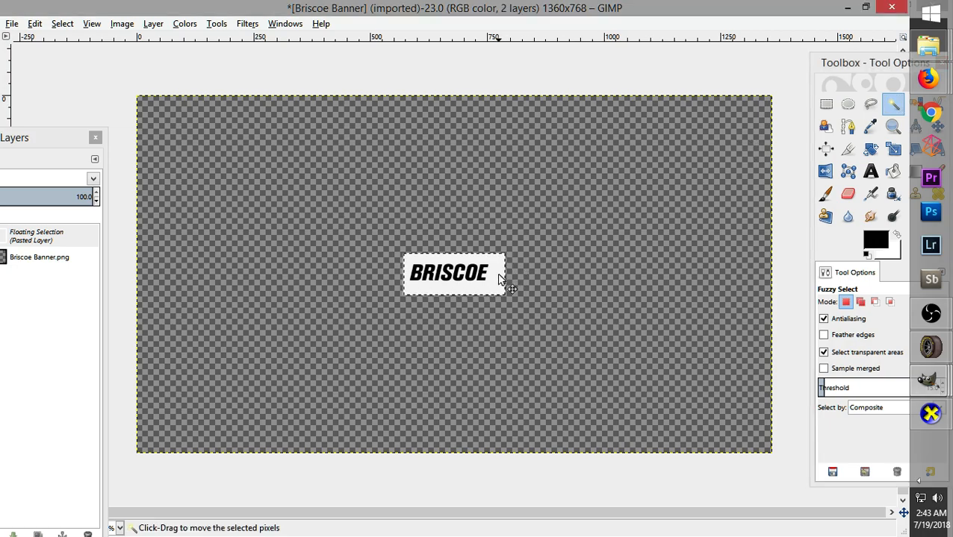
pyautogui.click(845, 303)
pyautogui.moveTo(873, 63); pyautogui.dragTo(803, 66)
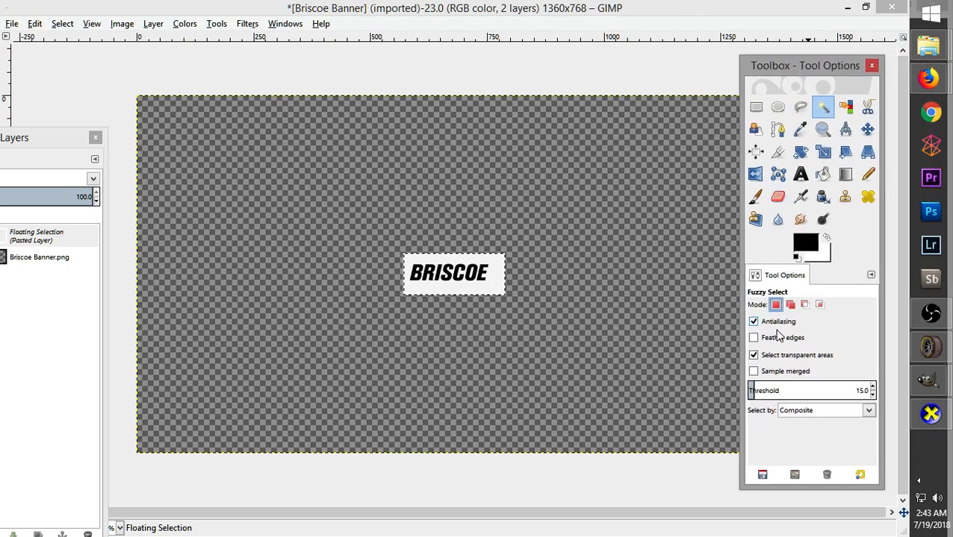
pyautogui.click(496, 279)
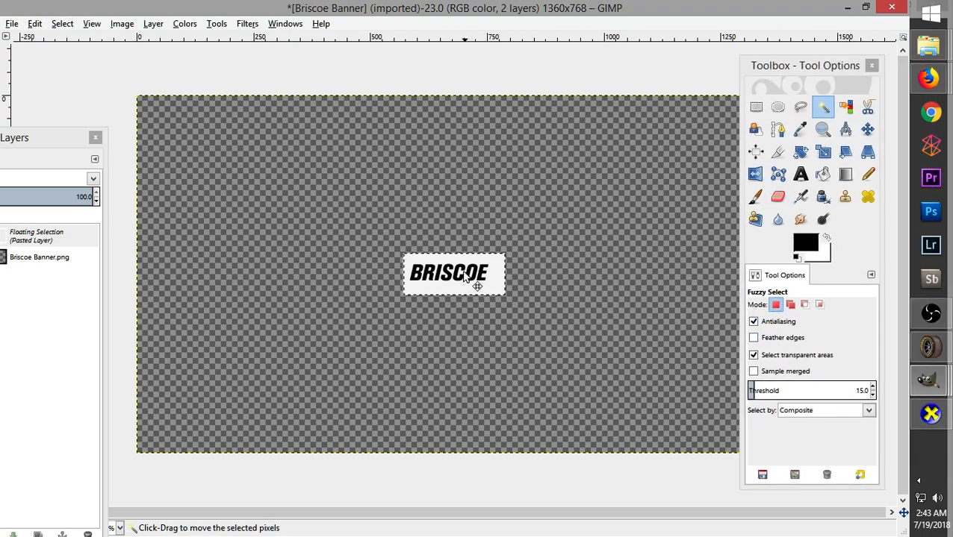
# Anchor the pasted lettering to the banner layer and delete its light background using Fuzzy Select
pyautogui.click(59, 142)
pyautogui.moveTo(58, 142); pyautogui.dragTo(161, 126)
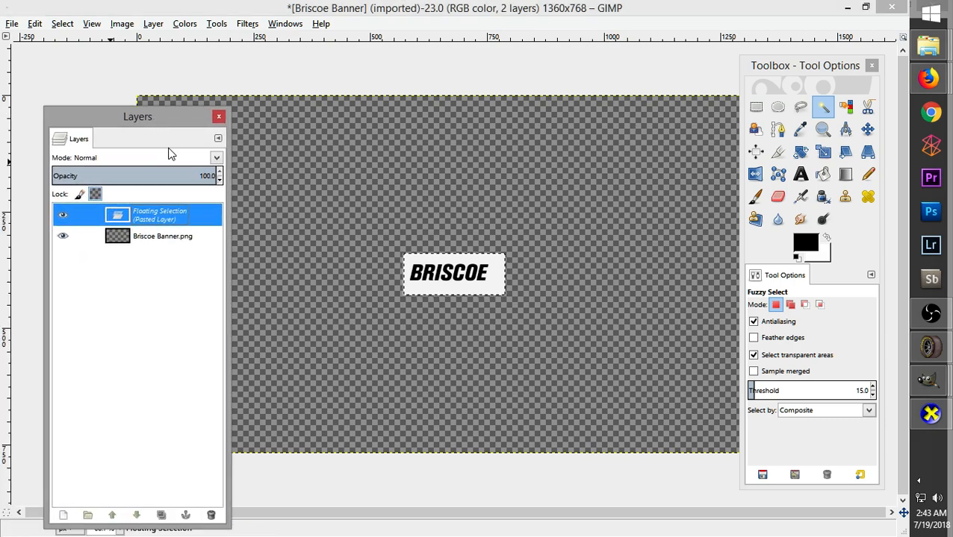
pyautogui.press('r')
pyautogui.click(597, 266)
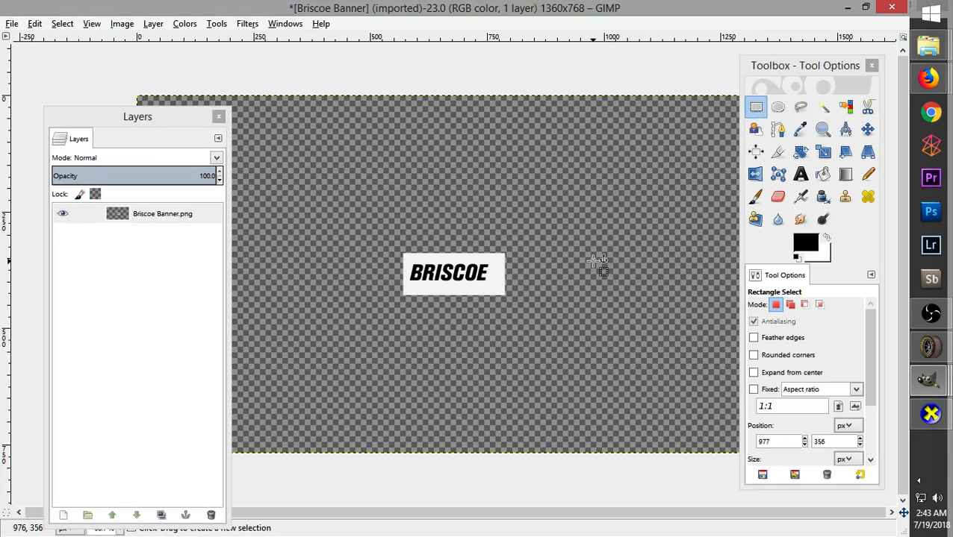
pyautogui.click(822, 107)
pyautogui.click(497, 287)
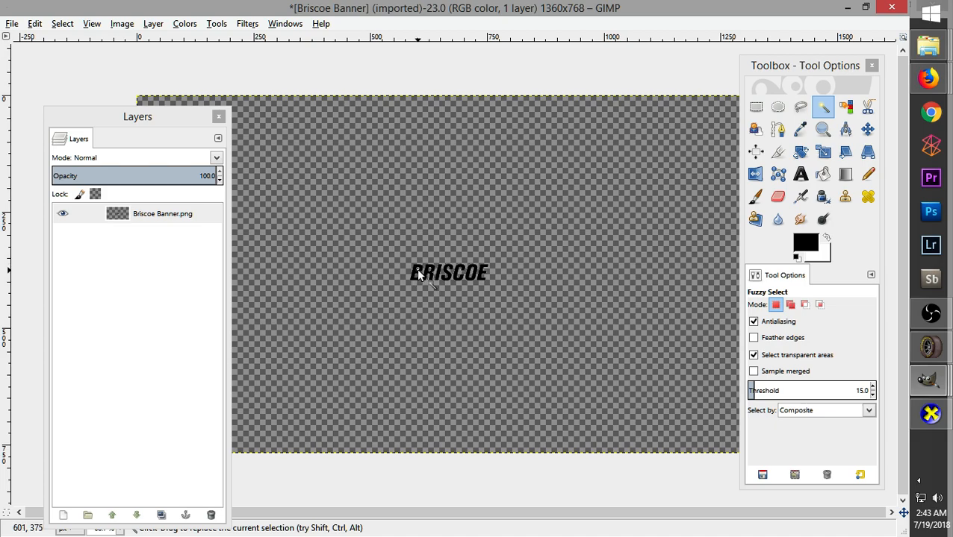
# Select the black BRISCOE lettering with a rectangle of about 238 × 103 px, then copy it and paste it in place
pyautogui.press('r')
pyautogui.moveTo(406, 248); pyautogui.dragTo(518, 296)
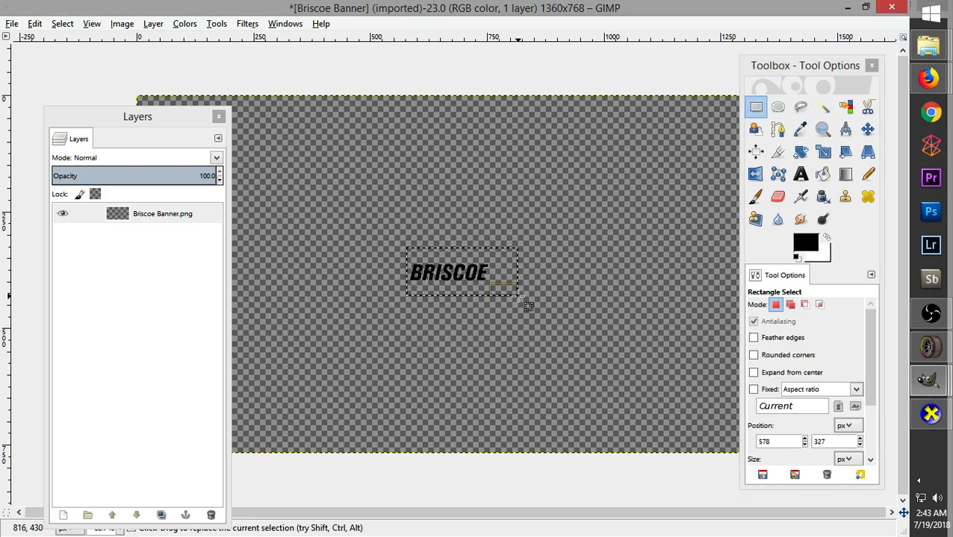
pyautogui.hotkey('ctrl', 'c')
pyautogui.hotkey('ctrl', 'v')
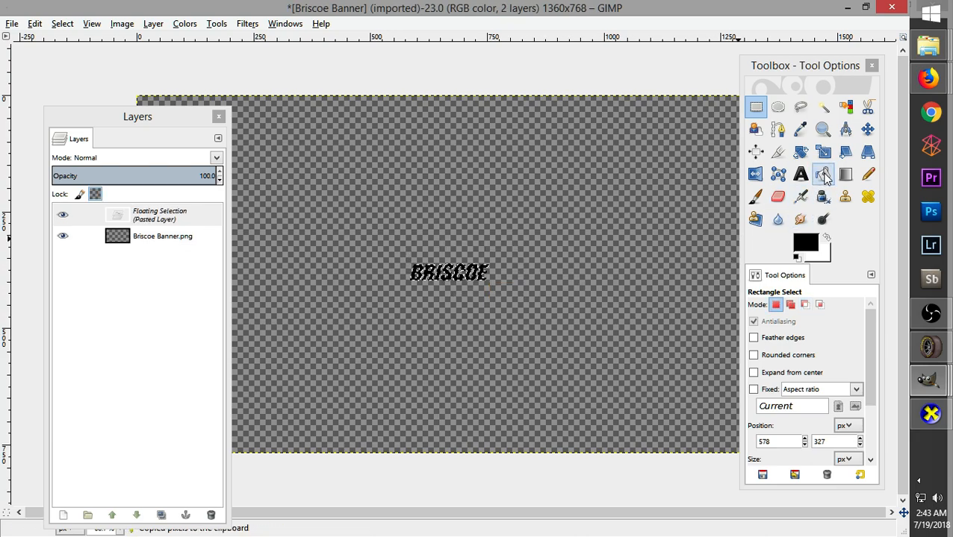
# Set the foreground color to white, bucket-fill the pasted BRISCOE letters and anchor them to the layer
pyautogui.click(805, 240)
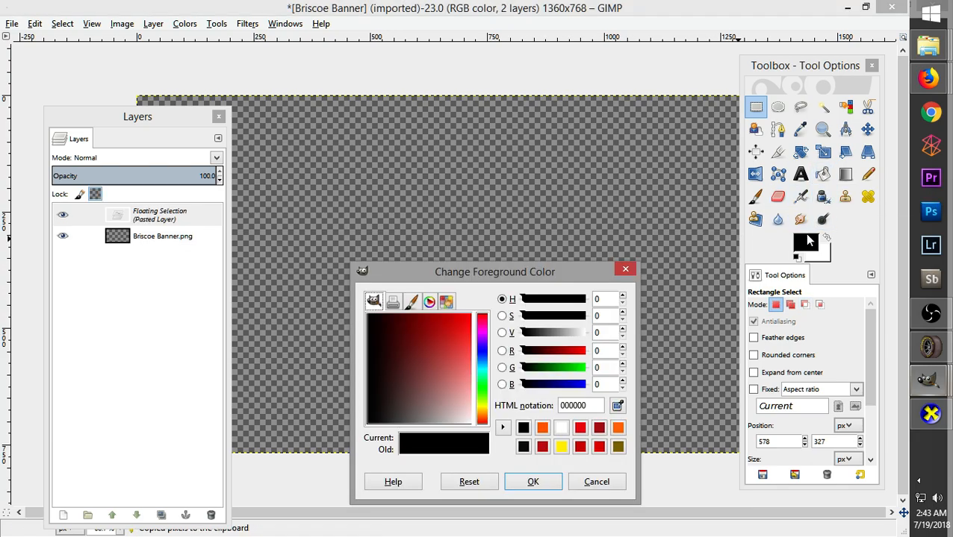
pyautogui.click(563, 428)
pyautogui.click(532, 482)
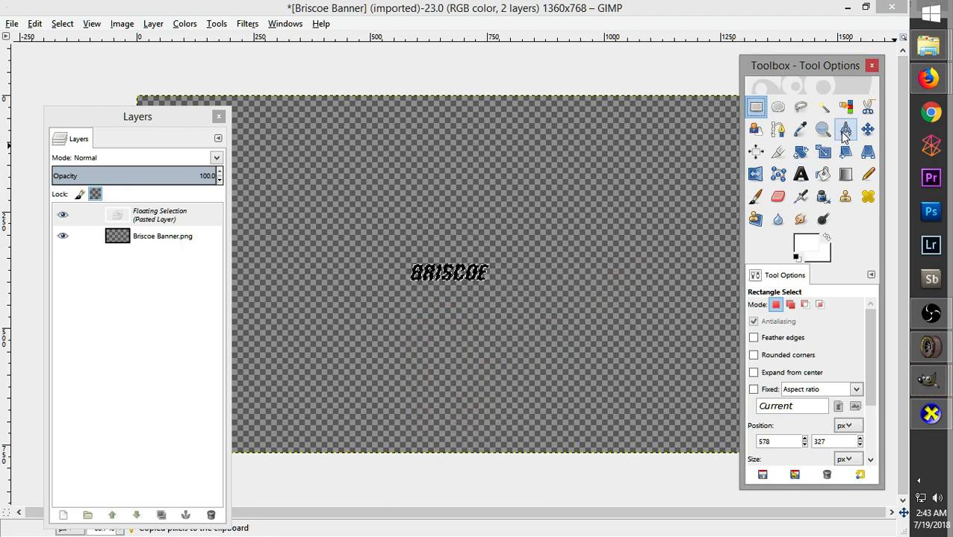
pyautogui.click(822, 174)
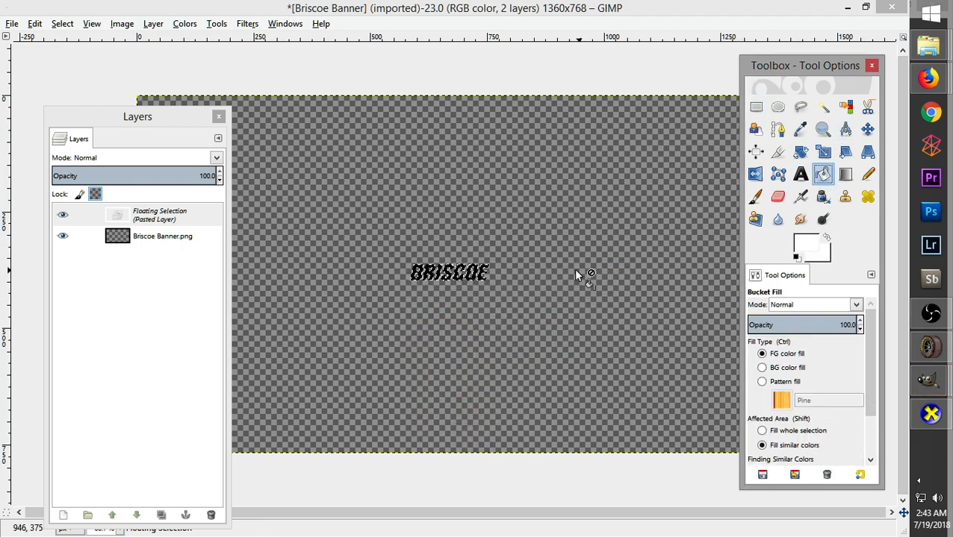
pyautogui.click(481, 276)
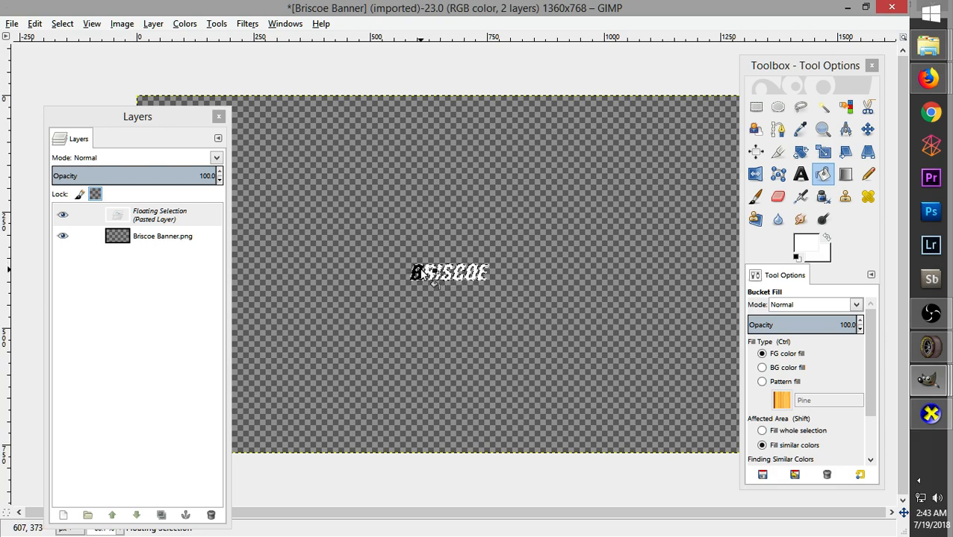
pyautogui.click(755, 107)
pyautogui.click(567, 256)
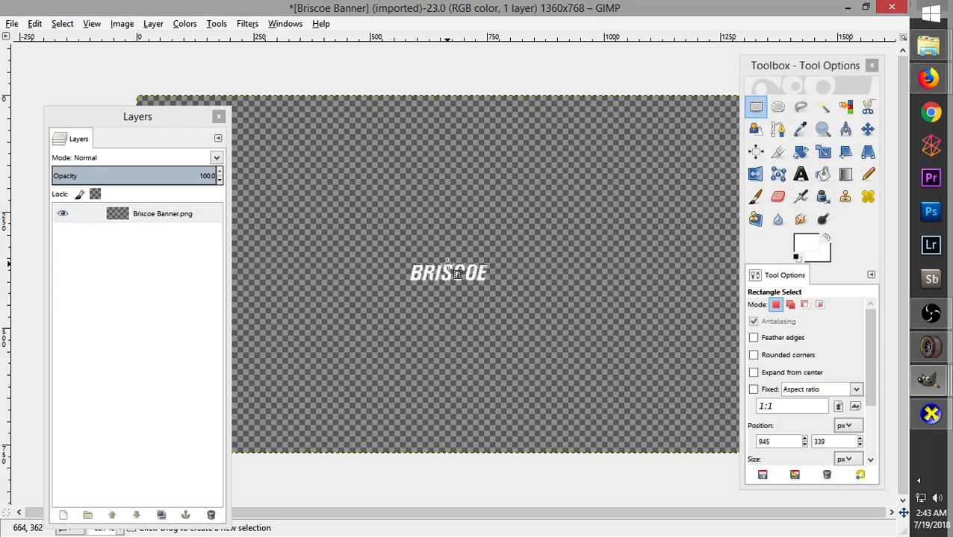
# Paste the BRISCOE lettering again, paint it fully white with the size 218 Hardness 100 paintbrush, and anchor it
pyautogui.scroll(4, 457, 274)
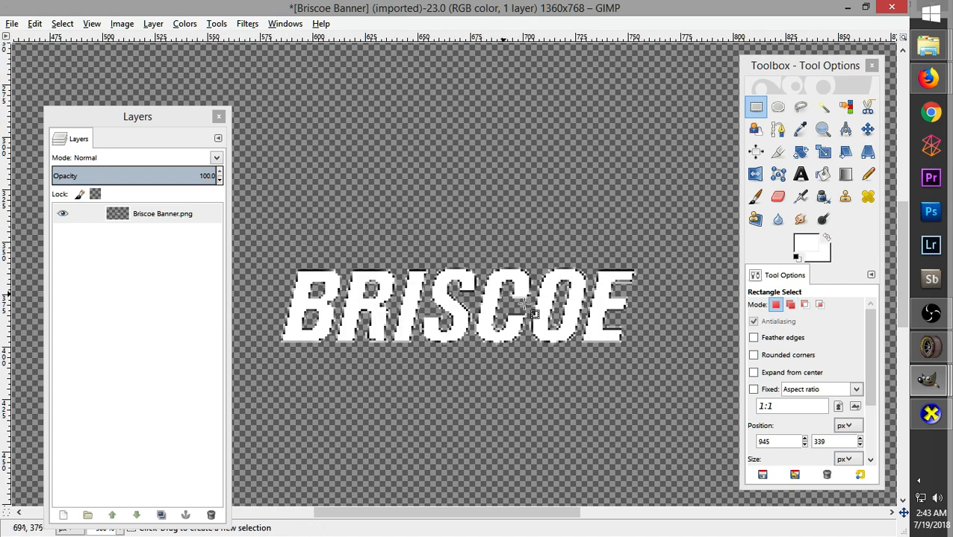
pyautogui.hotkey('ctrl', 'v')
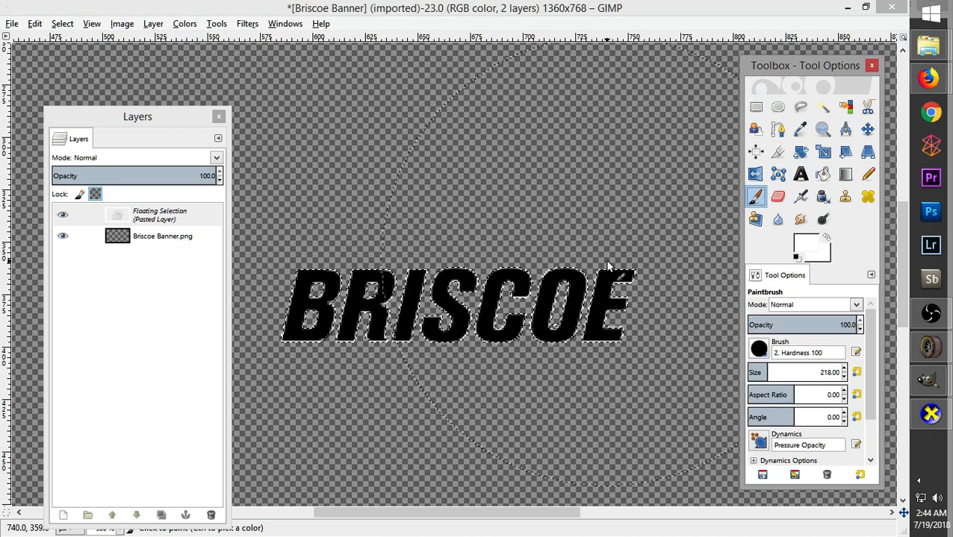
pyautogui.moveTo(608, 266); pyautogui.dragTo(443, 300)
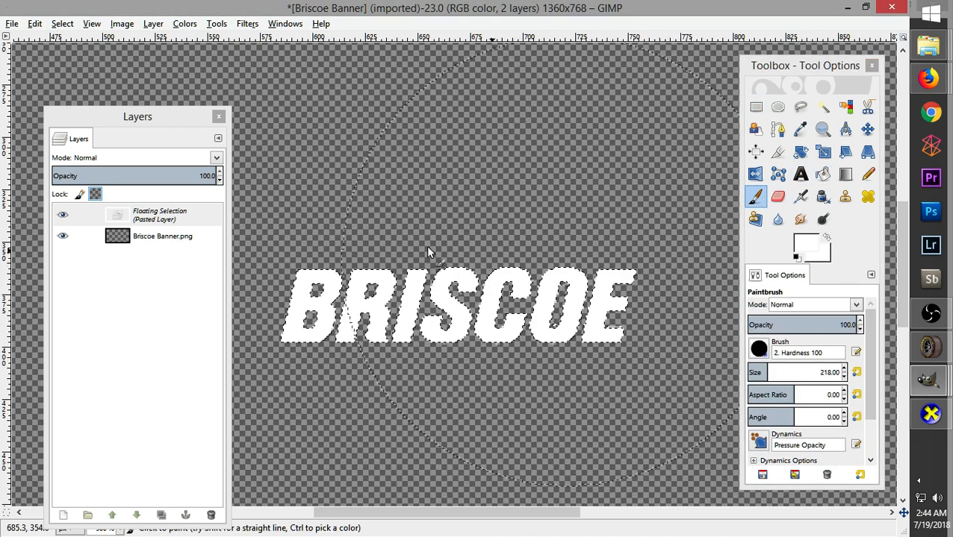
pyautogui.press('r')
pyautogui.click(500, 195)
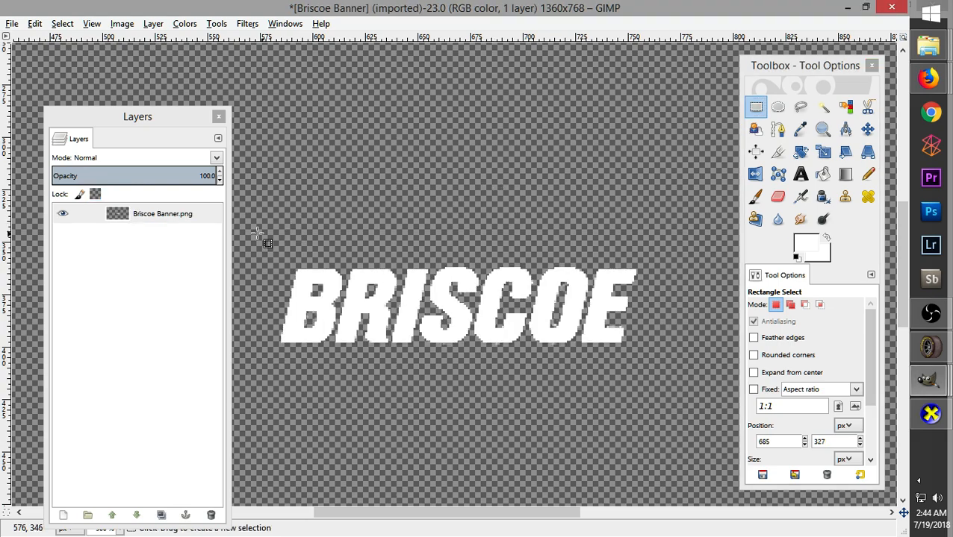
# Copy the BRISCOE lettering from the Briscoe Banner image and switch to the Chase Briscoe Built Ford Tough #27 image
pyautogui.moveTo(263, 221); pyautogui.dragTo(676, 374)
pyautogui.hotkey('ctrl', 'c')
pyautogui.click(927, 388)
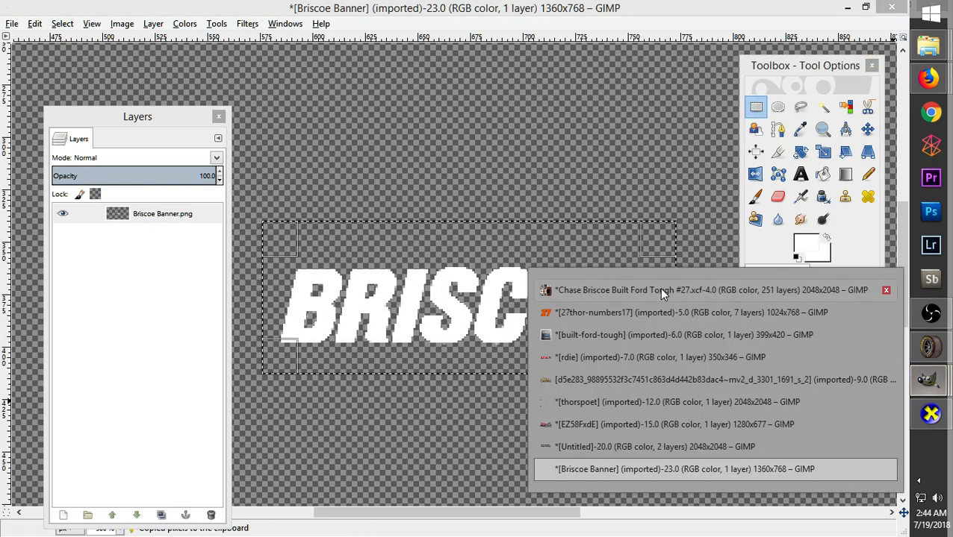
pyautogui.click(652, 288)
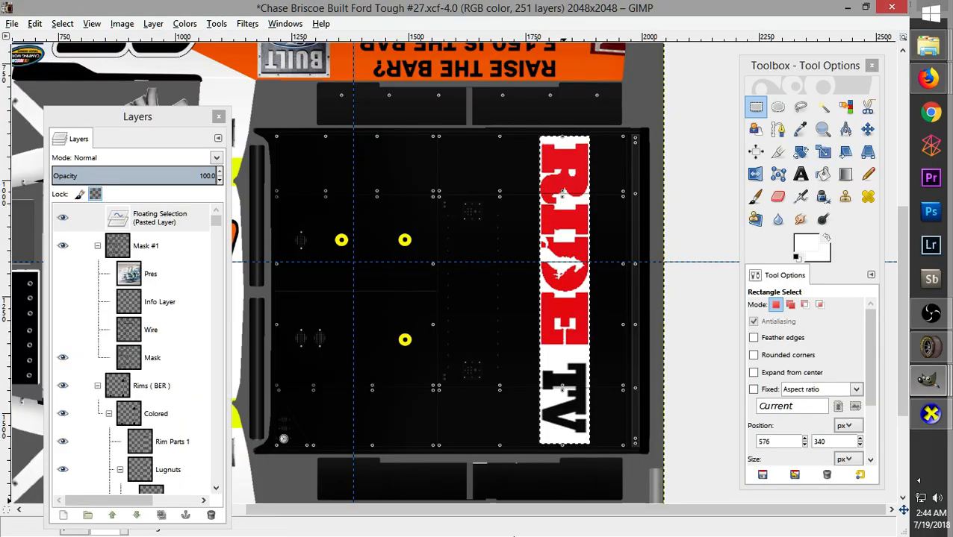
# Locate the Driver Banner (REAR WINDOW) group in the layer stack, with the truck's rear window area in view
pyautogui.moveTo(511, 511); pyautogui.dragTo(229, 506)
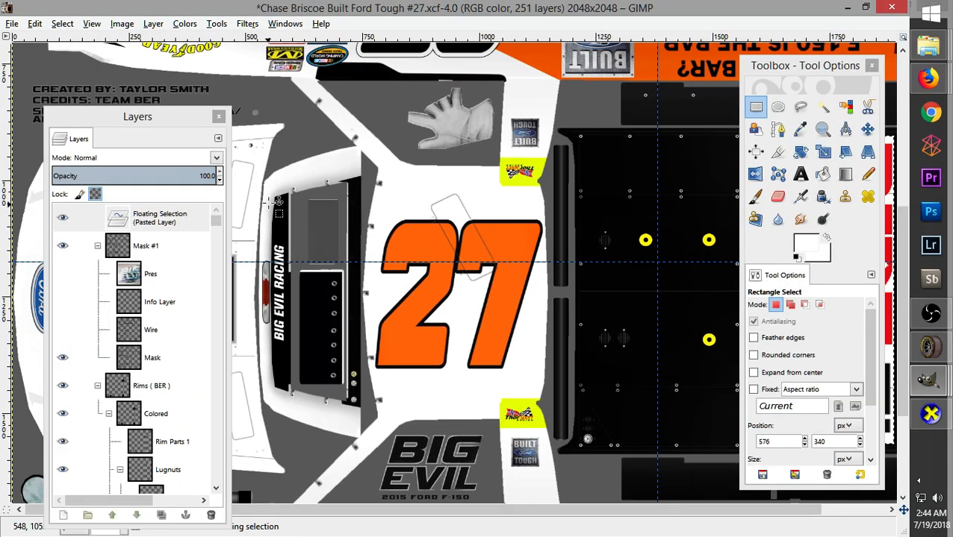
pyautogui.moveTo(153, 126); pyautogui.dragTo(446, 92)
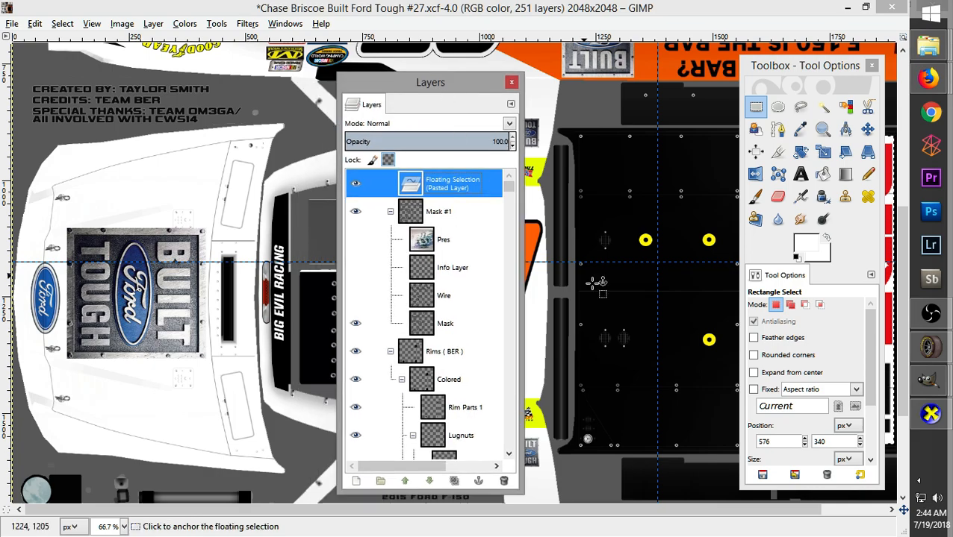
pyautogui.moveTo(509, 179); pyautogui.dragTo(508, 217)
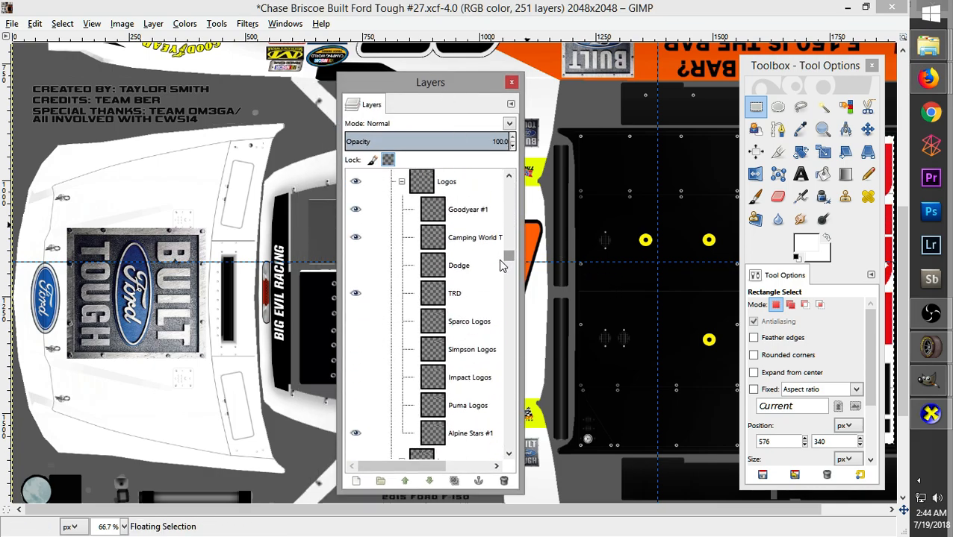
pyautogui.moveTo(499, 276); pyautogui.dragTo(498, 282)
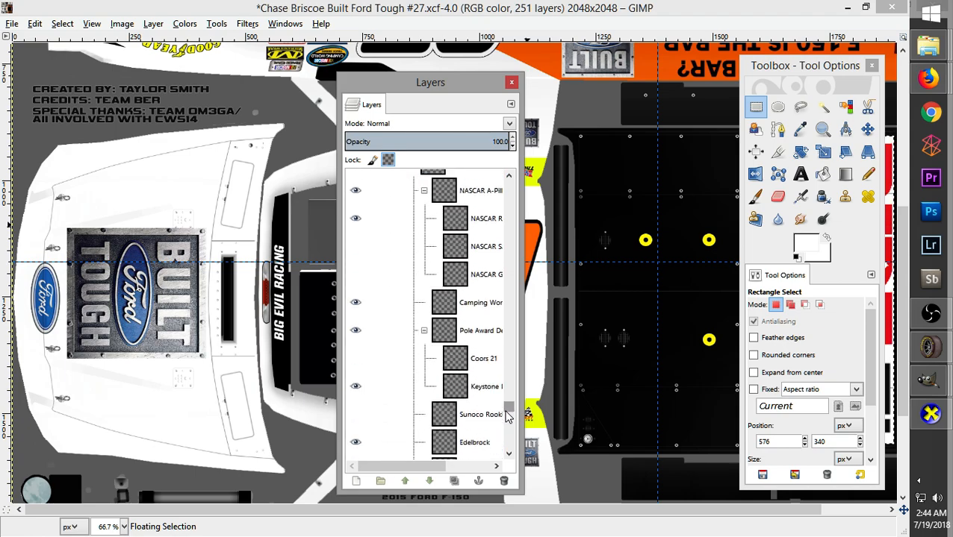
pyautogui.moveTo(504, 421); pyautogui.dragTo(506, 426)
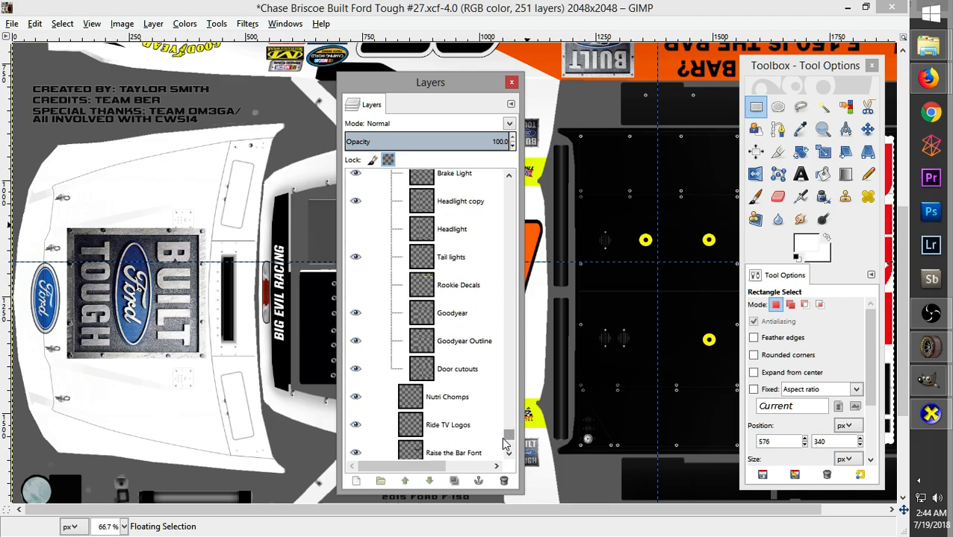
pyautogui.moveTo(508, 441); pyautogui.dragTo(510, 436)
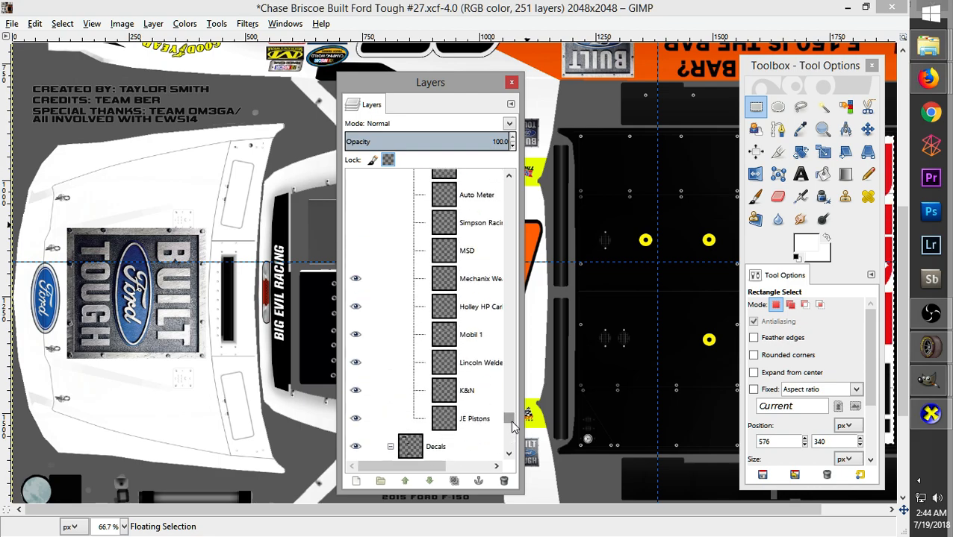
pyautogui.moveTo(515, 423); pyautogui.dragTo(515, 415)
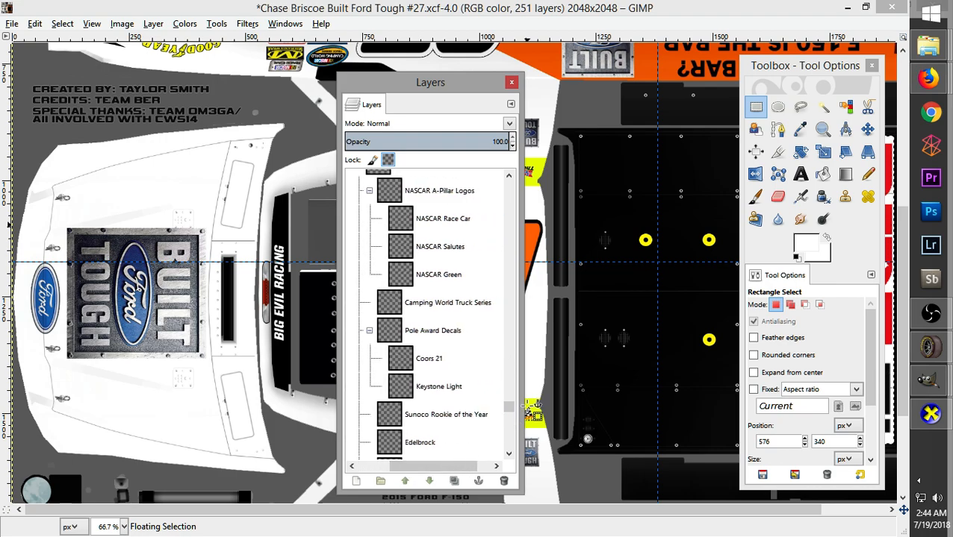
pyautogui.moveTo(512, 405); pyautogui.dragTo(527, 302)
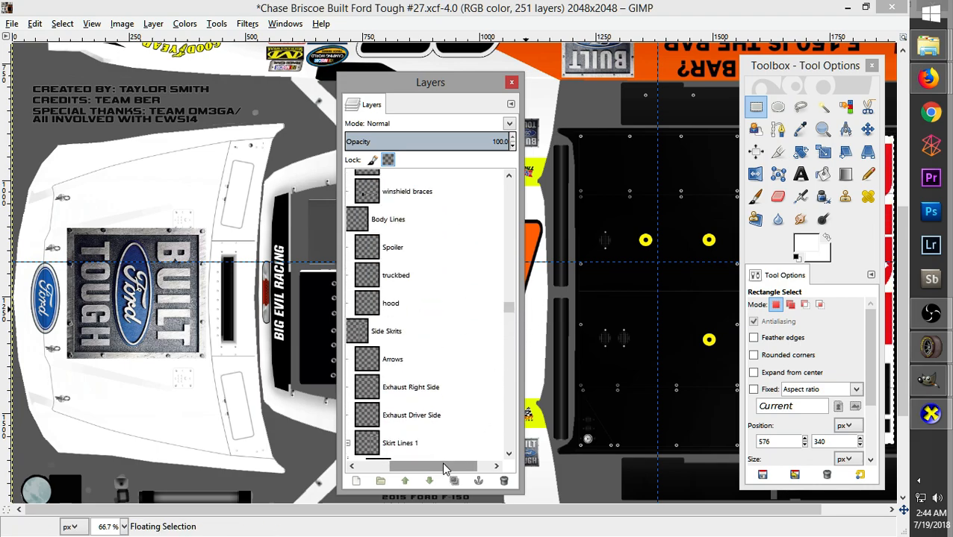
pyautogui.moveTo(444, 469); pyautogui.dragTo(403, 462)
pyautogui.moveTo(508, 309); pyautogui.dragTo(518, 290)
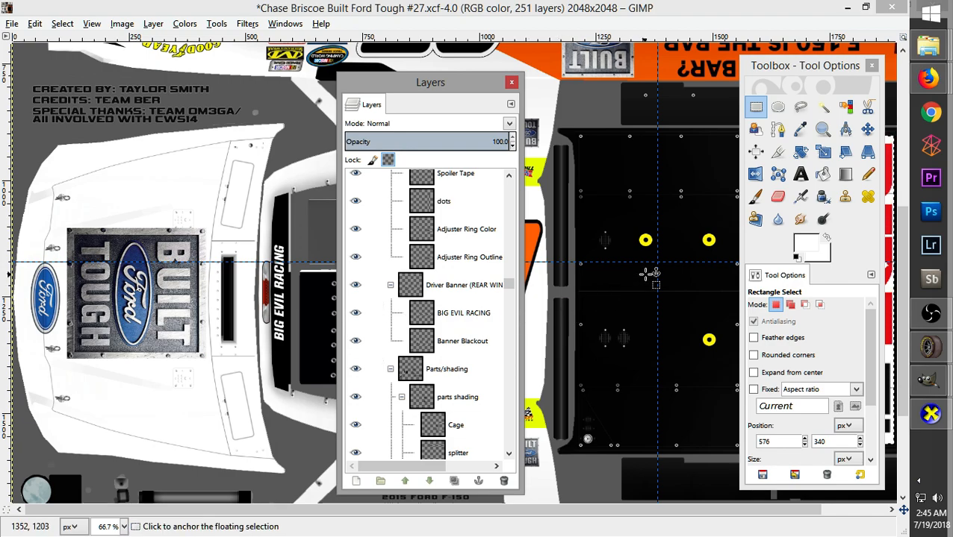
pyautogui.moveTo(520, 215); pyautogui.dragTo(570, 239)
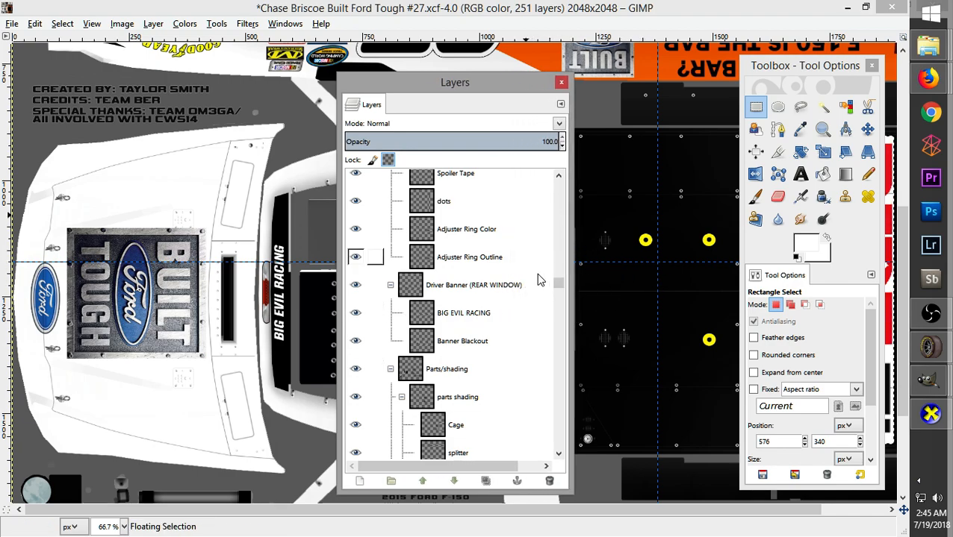
pyautogui.moveTo(556, 290)
pyautogui.mouseDown()
pyautogui.moveTo(558, 177)
pyautogui.moveTo(554, 282)
pyautogui.mouseUp()
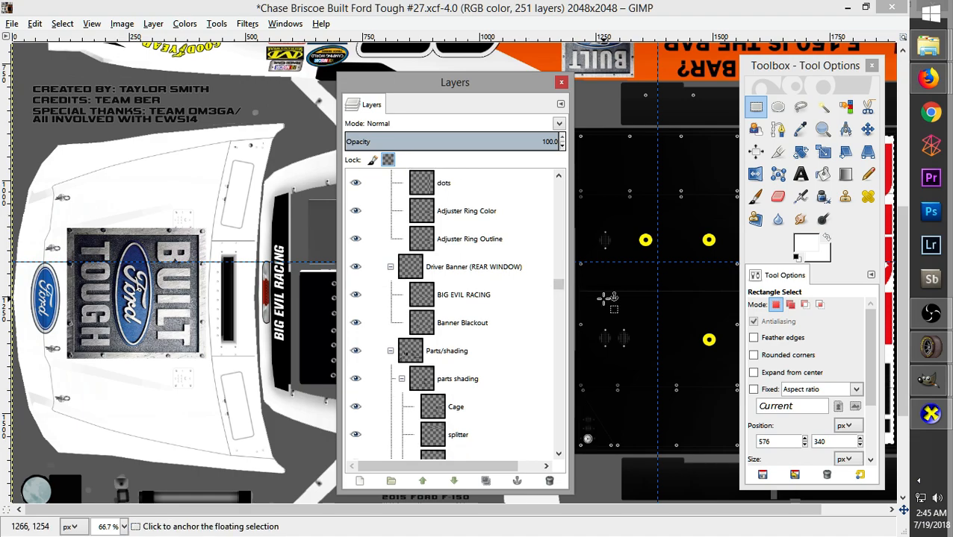
# Anchor the floating Ride TV selection and hide the BIG EVIL RACING layer in the rear window banner group
pyautogui.click(608, 309)
pyautogui.moveTo(558, 443); pyautogui.dragTo(551, 287)
pyautogui.click(476, 276)
pyautogui.click(357, 278)
pyautogui.click(356, 278)
pyautogui.click(357, 278)
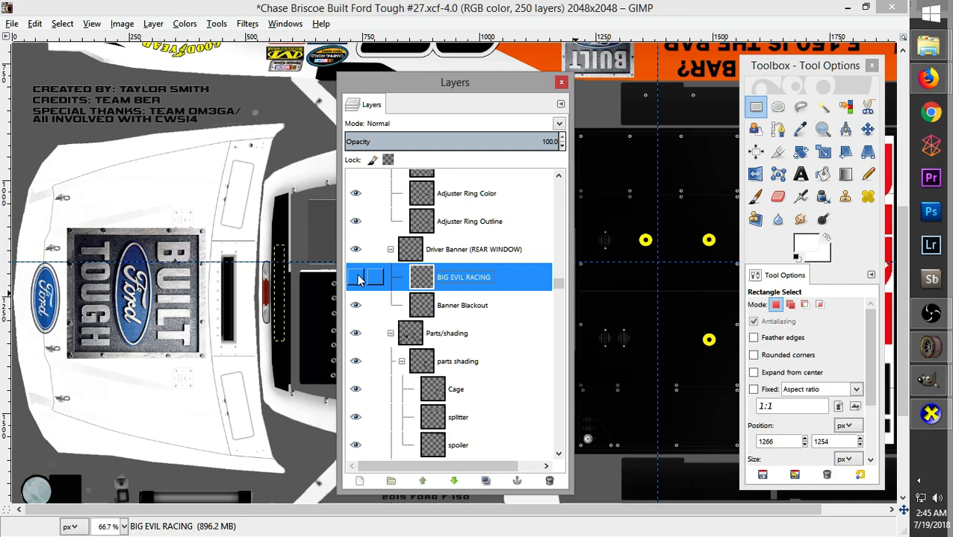
# Create a new layer named Driver Banner directly above the Banner Blackout layer
pyautogui.click(480, 308)
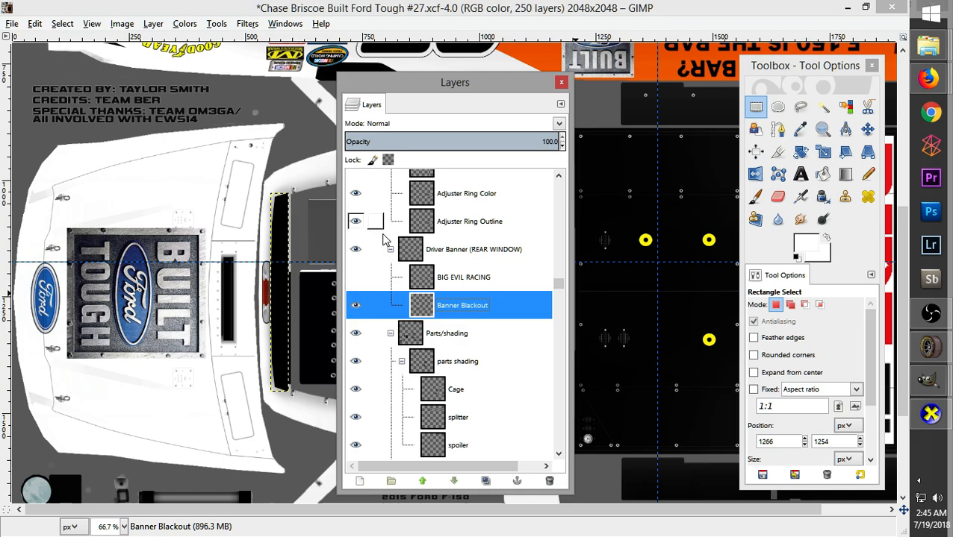
pyautogui.click(153, 23)
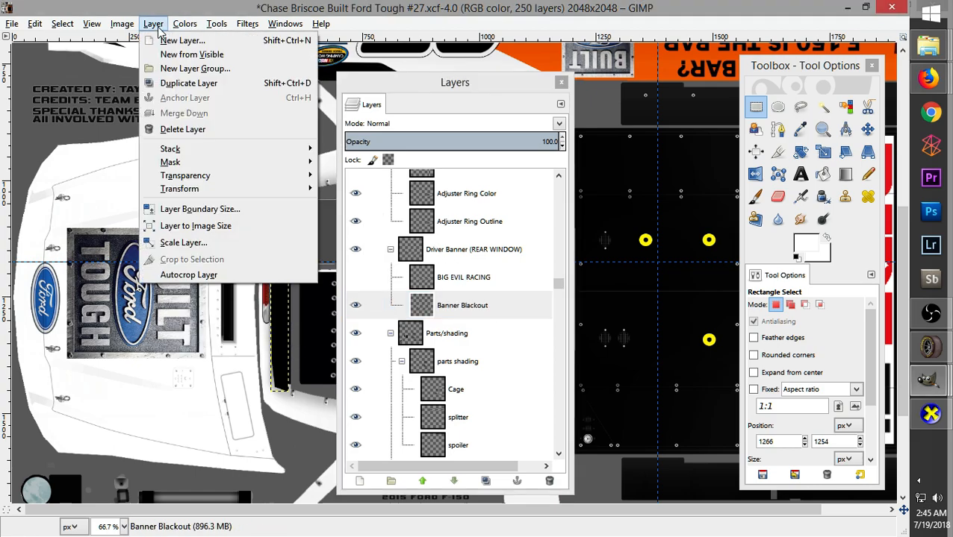
pyautogui.click(165, 42)
pyautogui.write('Driver Banner')
pyautogui.click(459, 390)
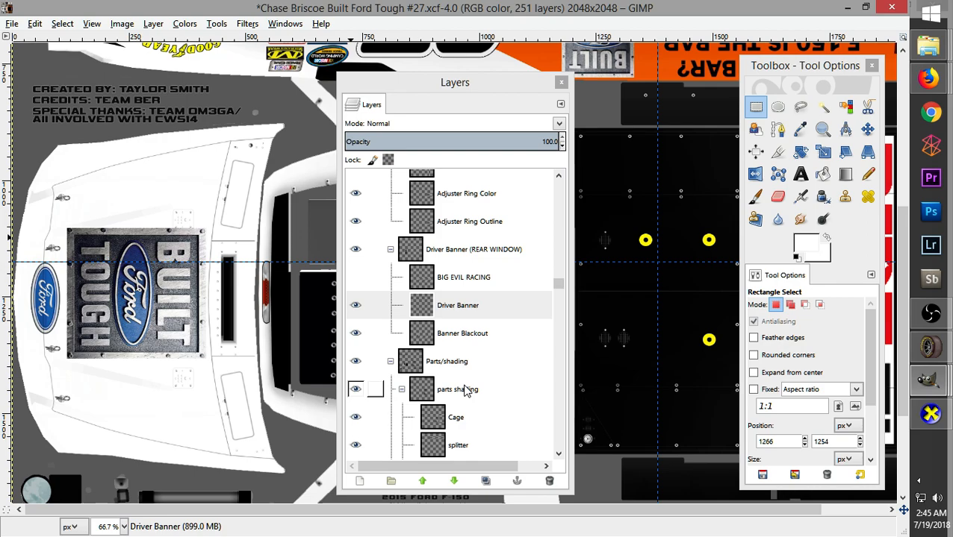
# Paste the BRISCOE lettering, rotate it 90° counter-clockwise and place it on the black rear window banner
pyautogui.hotkey('ctrl', 'v')
pyautogui.moveTo(407, 81); pyautogui.dragTo(607, 90)
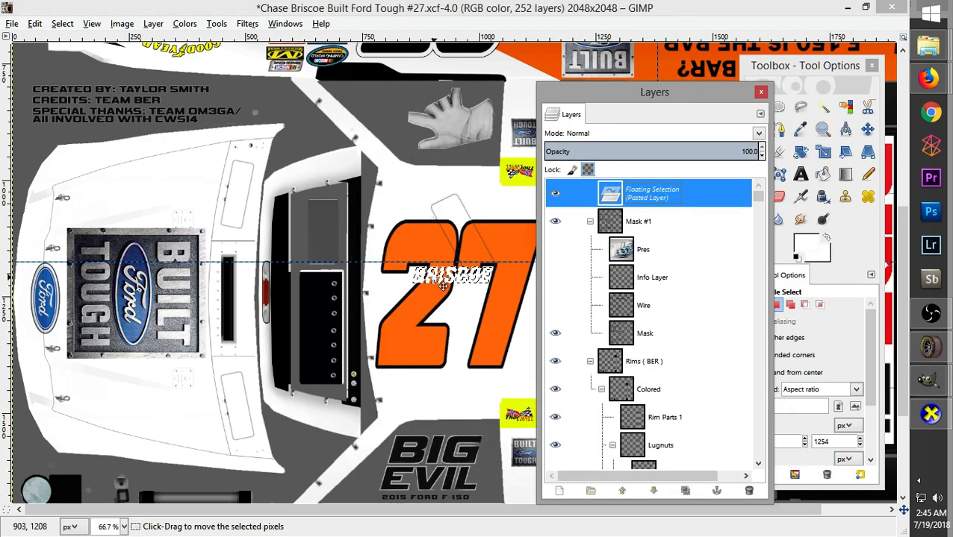
pyautogui.rightClick(434, 278)
pyautogui.moveTo(508, 367)
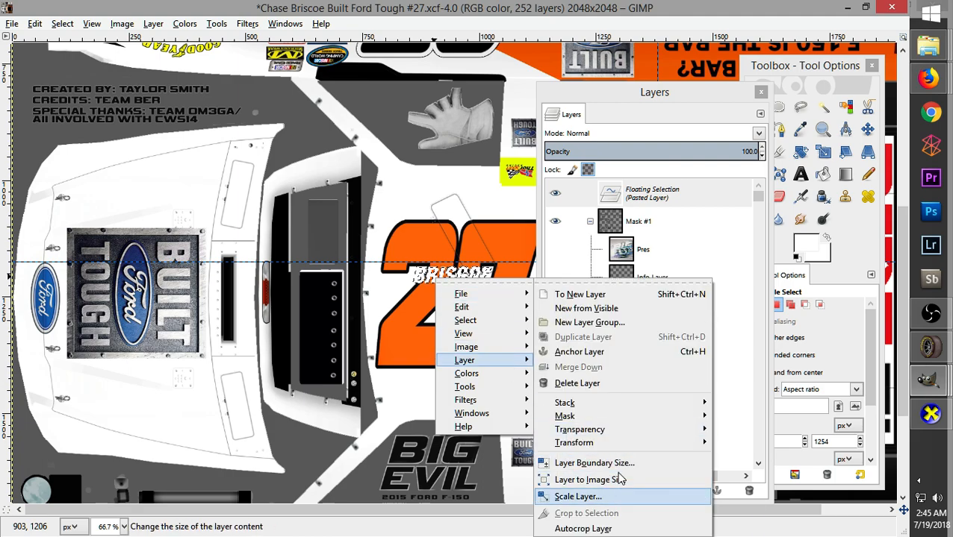
pyautogui.moveTo(620, 447)
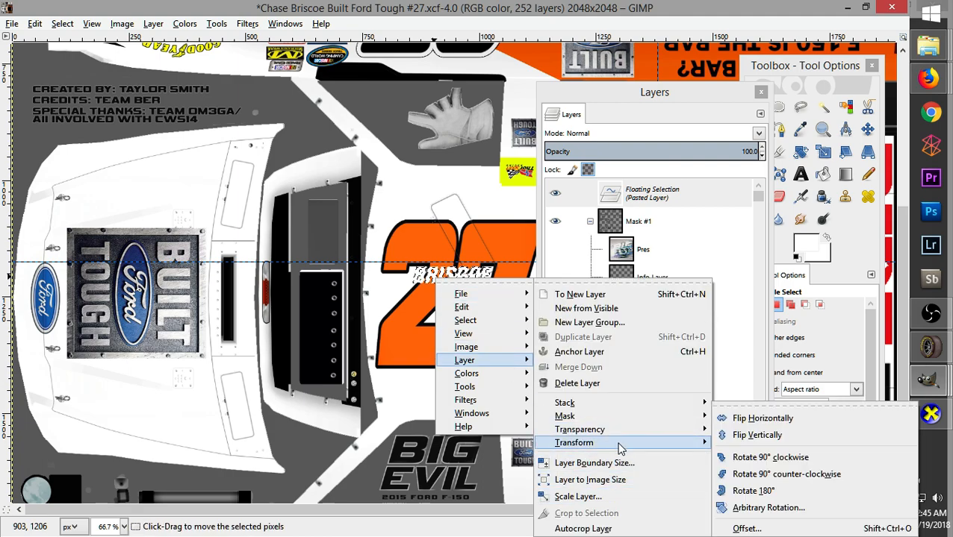
pyautogui.click(769, 476)
pyautogui.moveTo(471, 285); pyautogui.dragTo(297, 297)
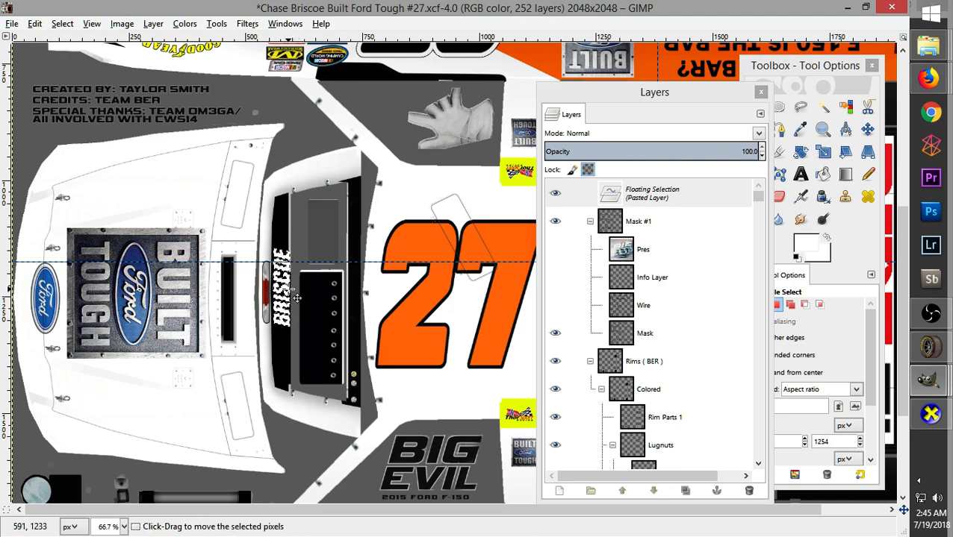
# Scale the floating BRISCOE lettering to 60 × 162 px and anchor it
pyautogui.rightClick(291, 292)
pyautogui.moveTo(350, 382)
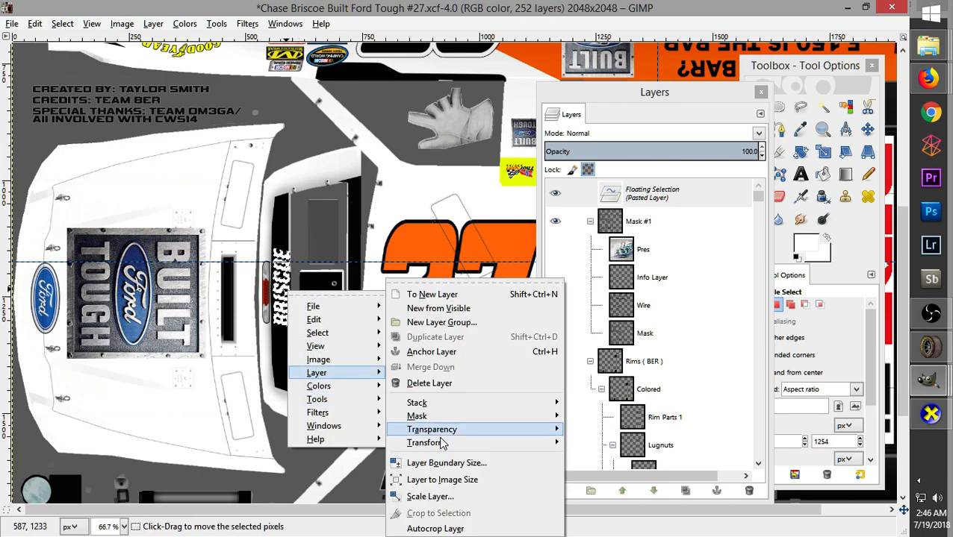
pyautogui.click(478, 495)
pyautogui.click(430, 414)
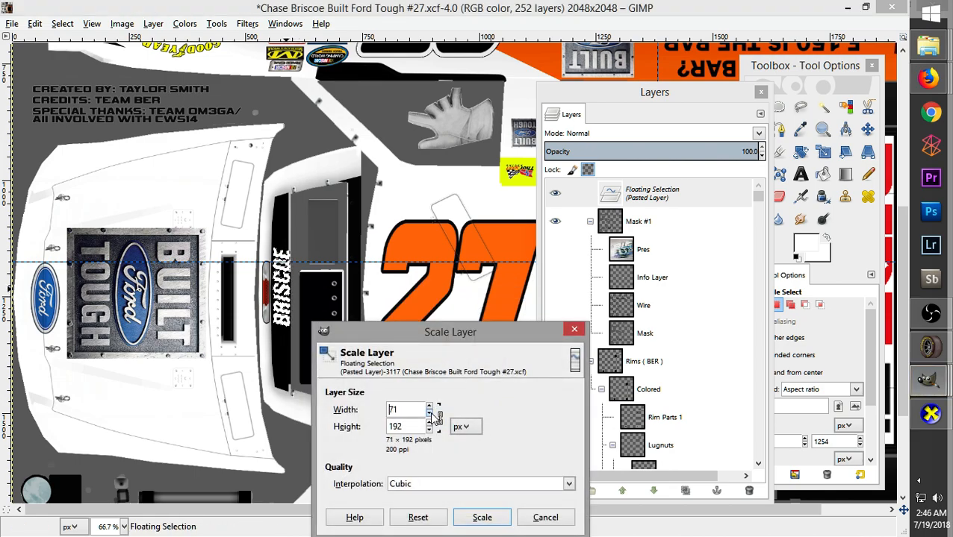
pyautogui.click(430, 414)
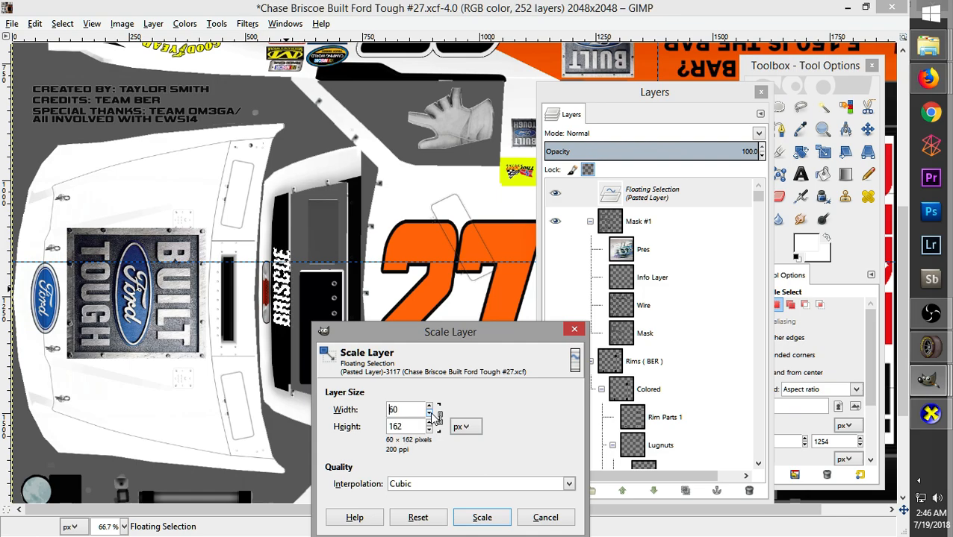
pyautogui.click(481, 517)
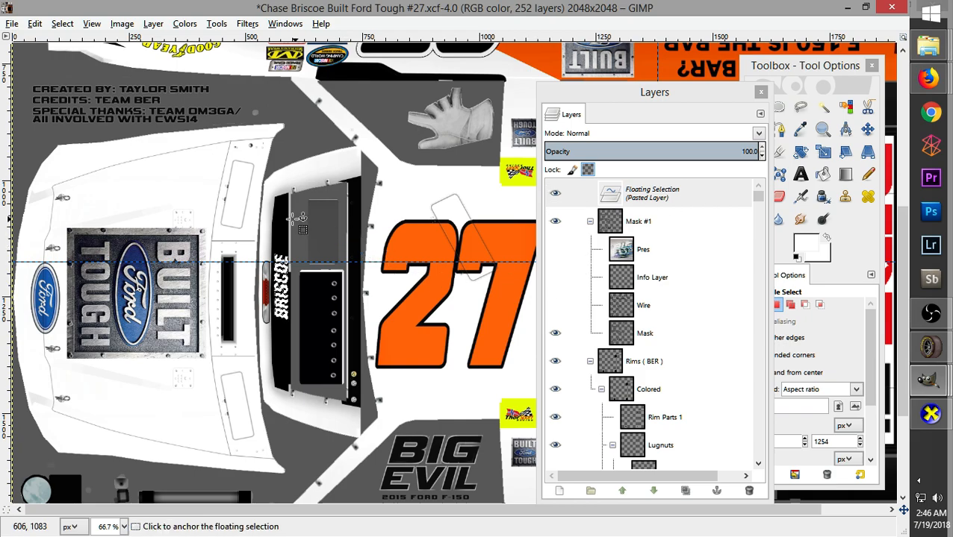
pyautogui.click(302, 218)
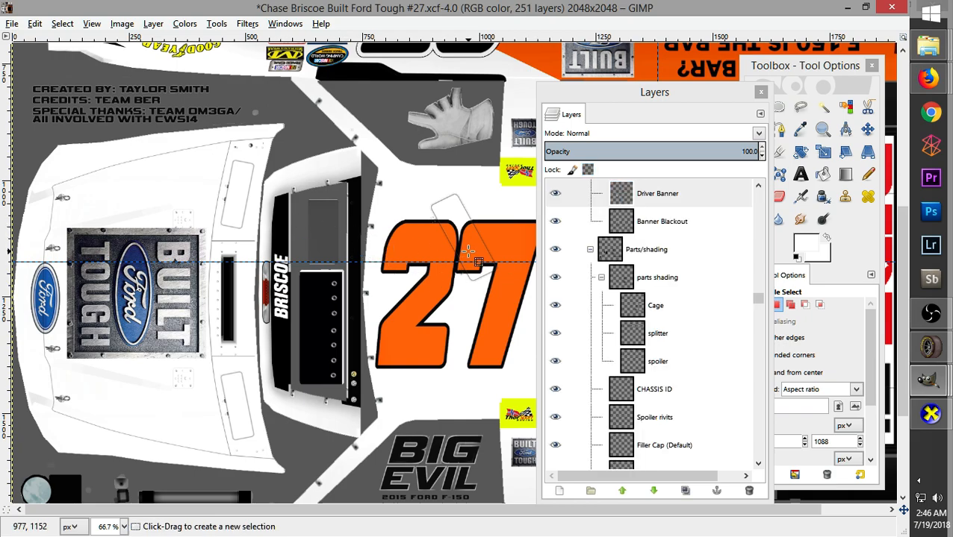
# Undo the anchoring of the BRISCOE lettering and scale the floating selection to 52 × 140 px
pyautogui.hotkey('ctrl', 'v')
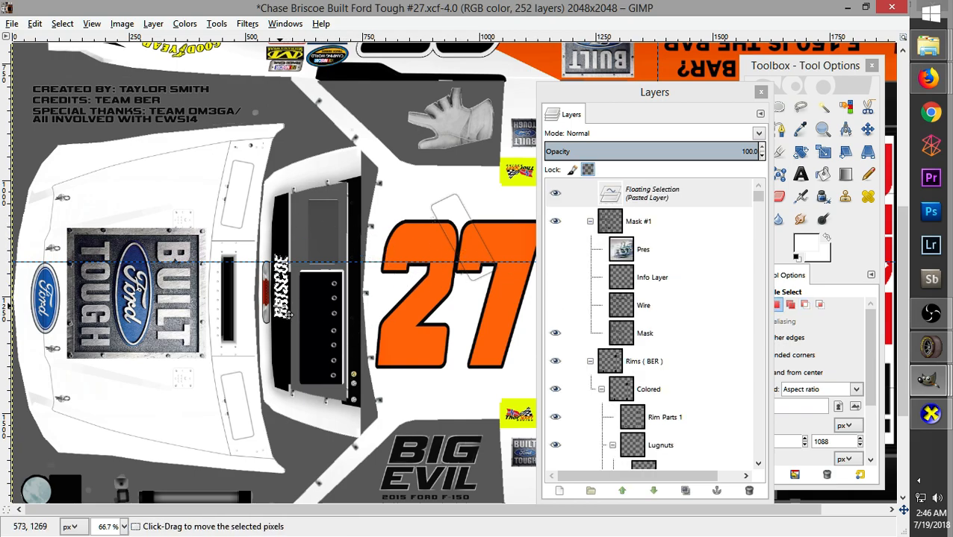
pyautogui.rightClick(283, 310)
pyautogui.moveTo(342, 393)
pyautogui.click(459, 502)
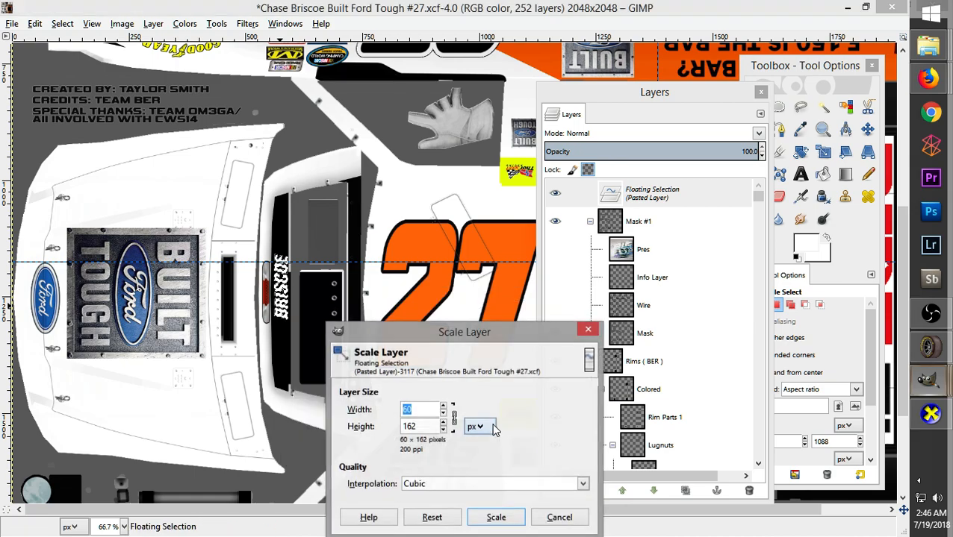
pyautogui.click(443, 413)
pyautogui.click(443, 413)
pyautogui.click(442, 413)
pyautogui.click(442, 414)
pyautogui.click(442, 414)
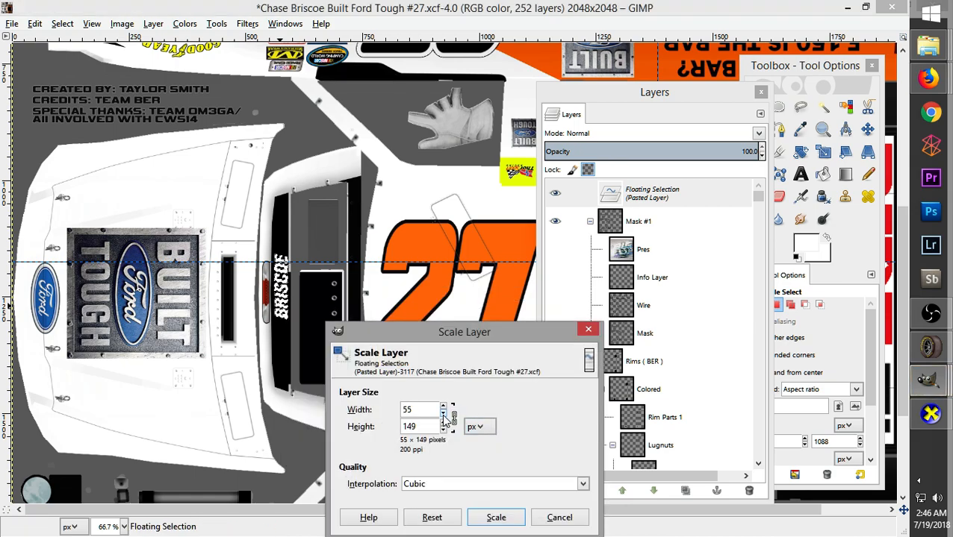
pyautogui.click(442, 413)
pyautogui.click(443, 414)
pyautogui.click(496, 517)
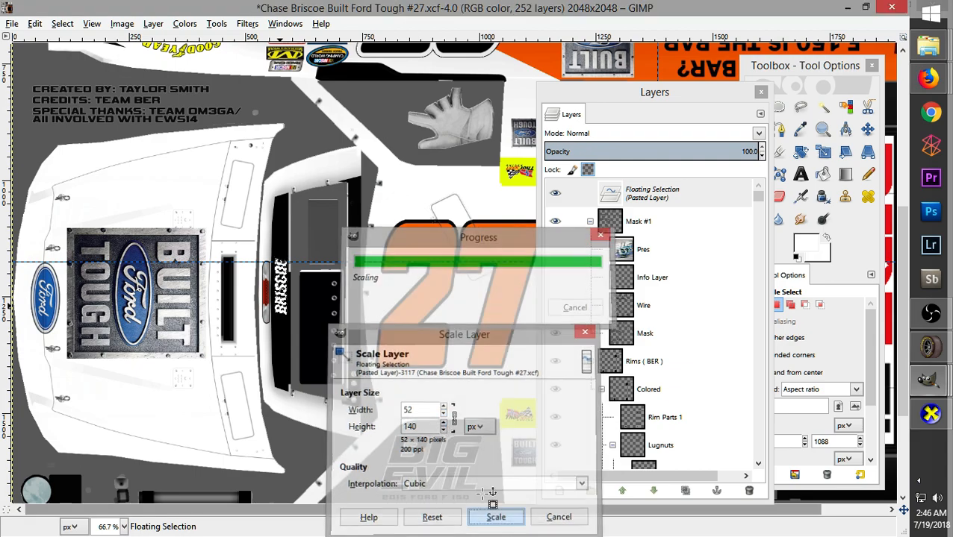
# Nudge the scaled BRISCOE lettering into position on the rear window banner and anchor it to the Driver Banner layer
pyautogui.moveTo(291, 297); pyautogui.dragTo(292, 301)
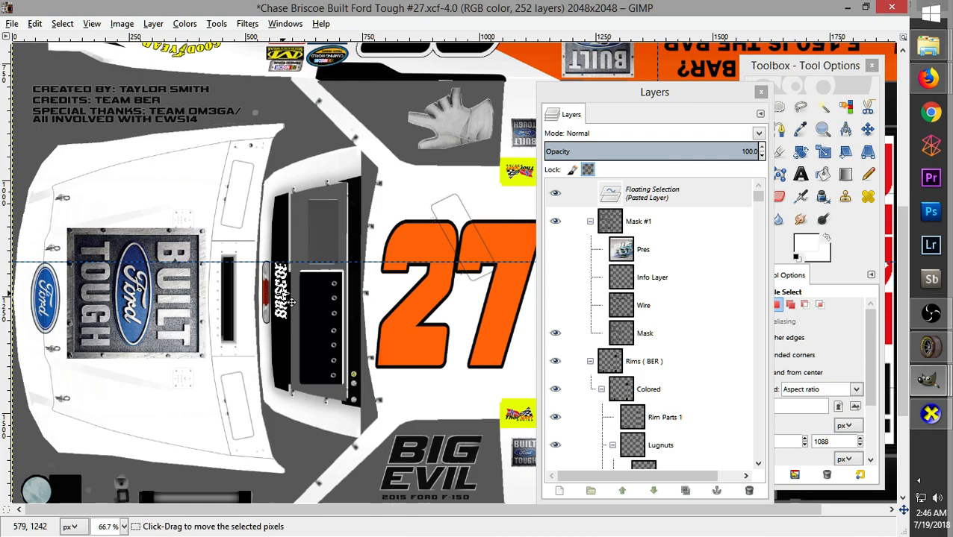
pyautogui.click(292, 301)
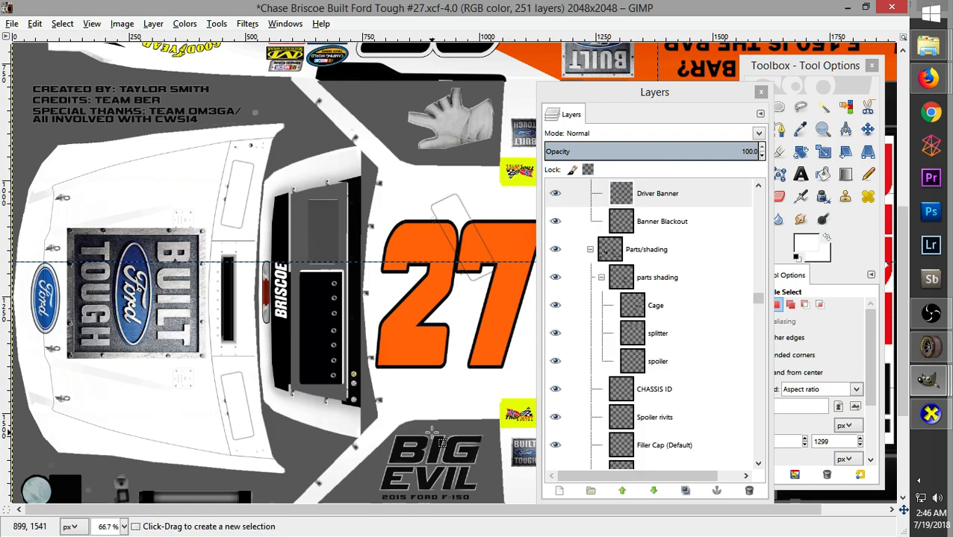
pyautogui.scroll(-1, 431, 431)
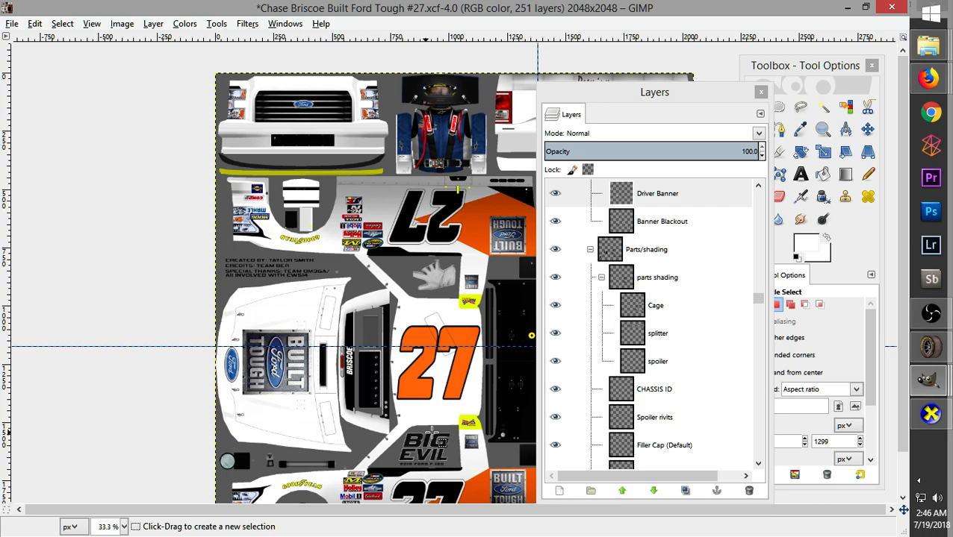
pyautogui.moveTo(668, 97); pyautogui.dragTo(112, 92)
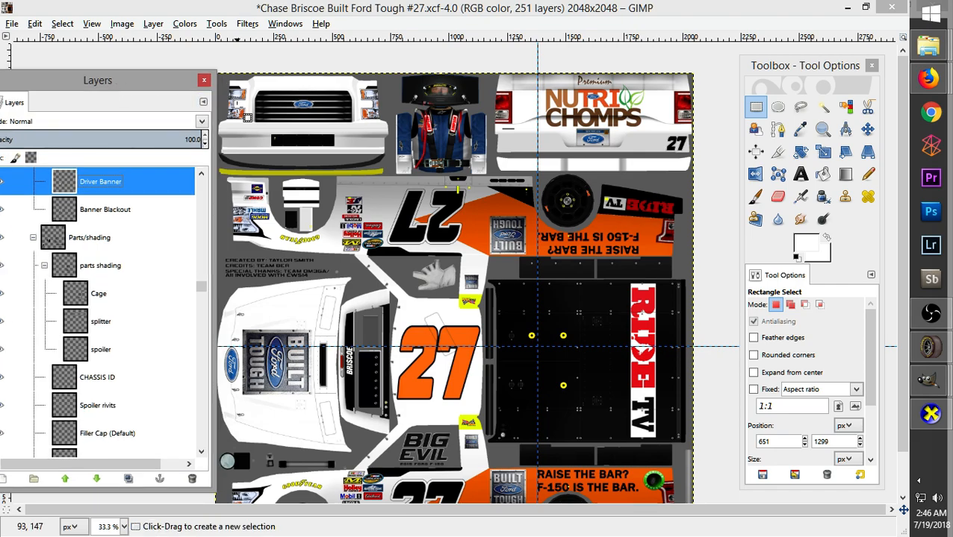
pyautogui.scroll(-1, 241, 112)
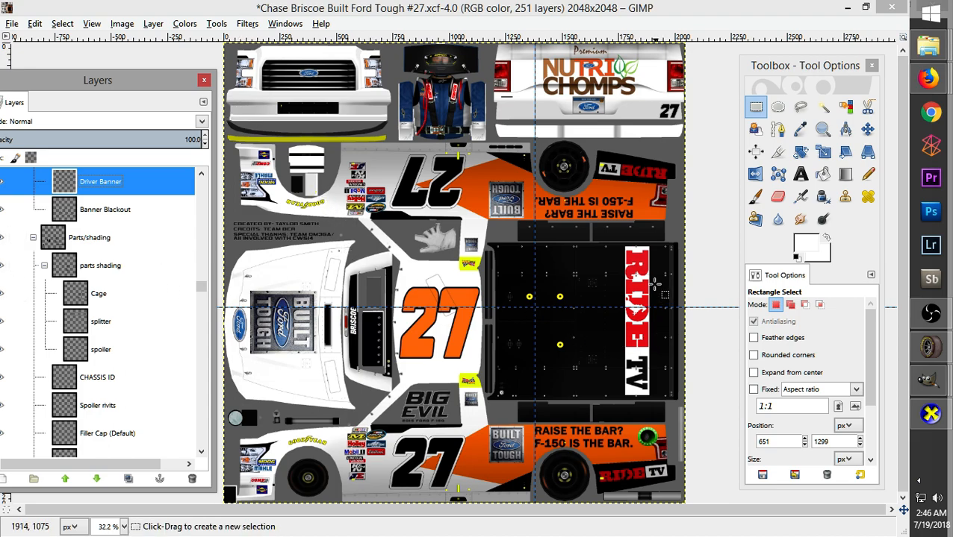
# Select the RIDE TV lettering on the black truck bed and delete it from the Ride TV Logos layer
pyautogui.moveTo(616, 240); pyautogui.dragTo(663, 412)
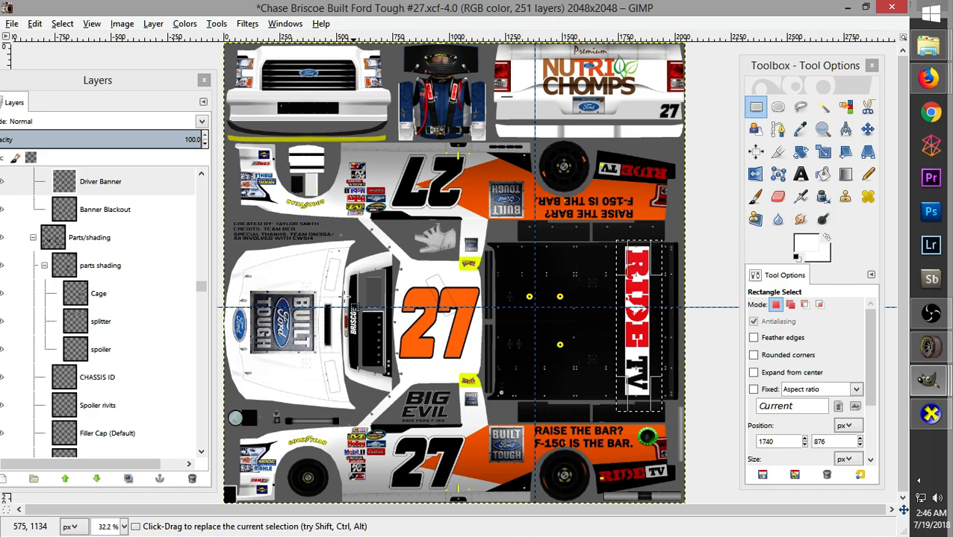
pyautogui.moveTo(201, 287); pyautogui.dragTo(212, 447)
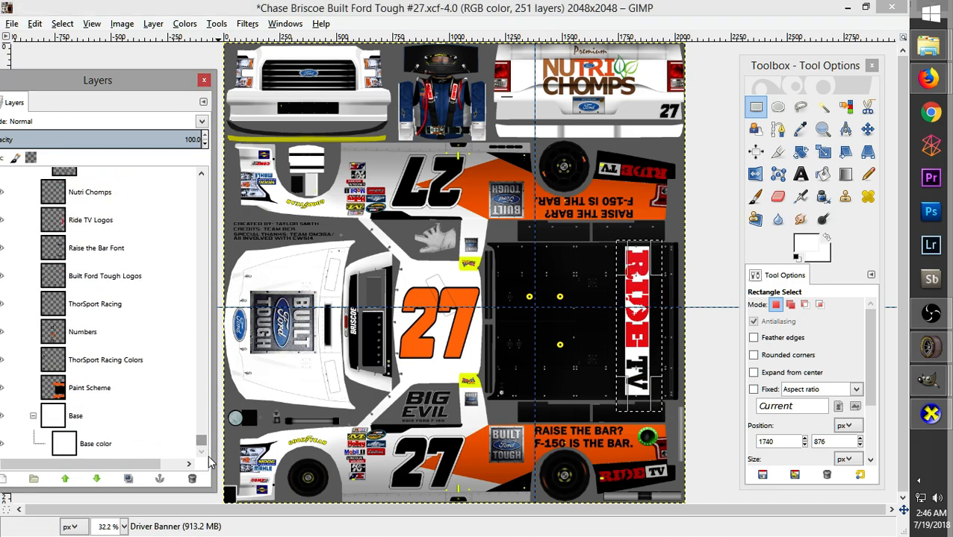
pyautogui.click(104, 303)
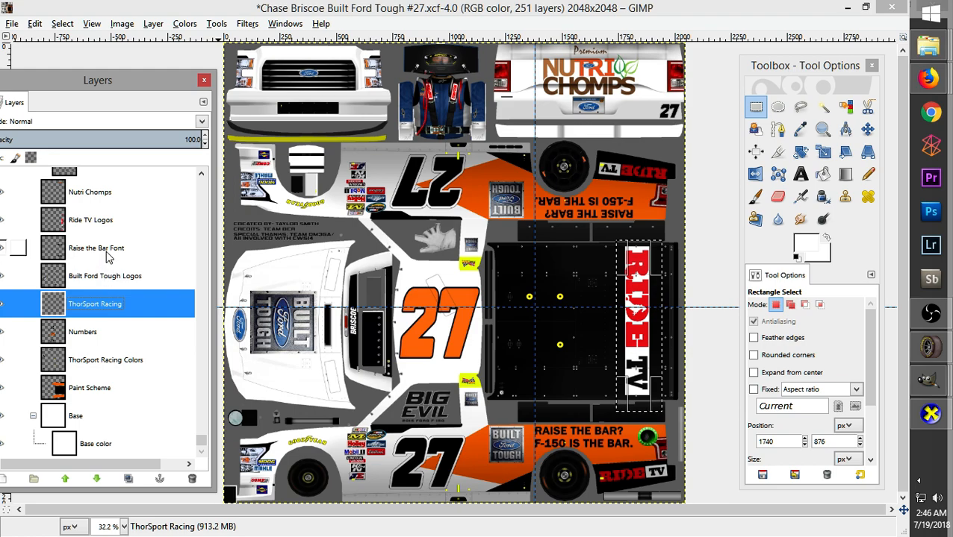
pyautogui.click(108, 223)
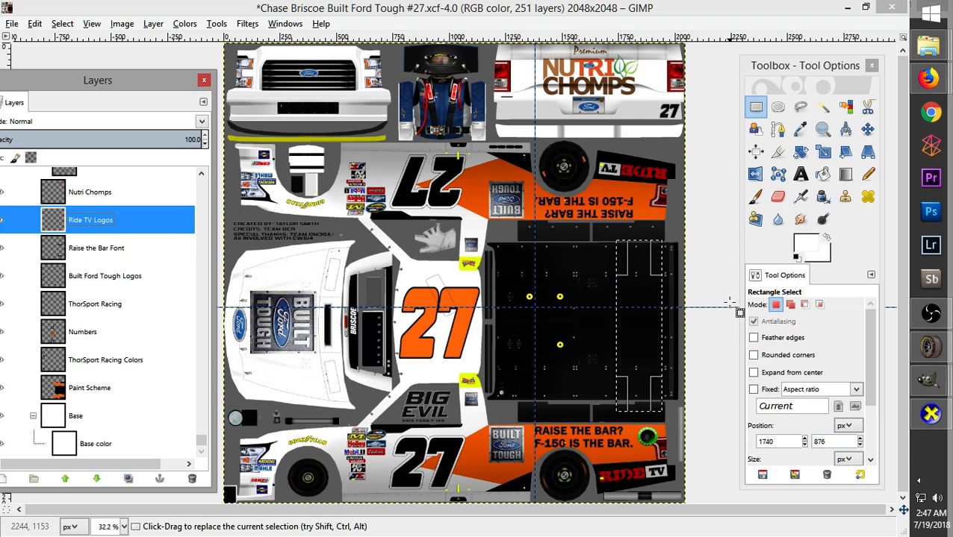
# Switch to Firefox and open the full-size RIDE TV logo from the Twitter message conversation
pyautogui.moveTo(940, 76)
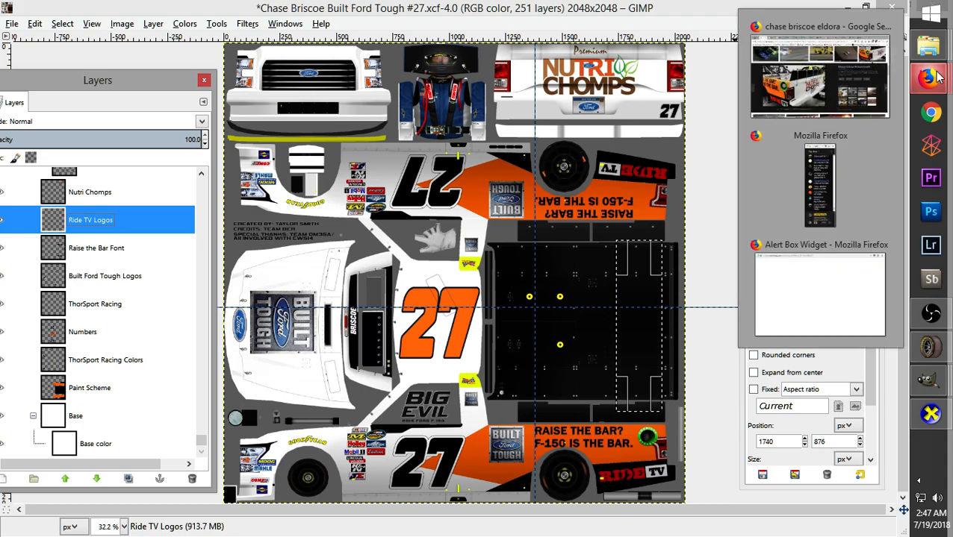
pyautogui.click(820, 73)
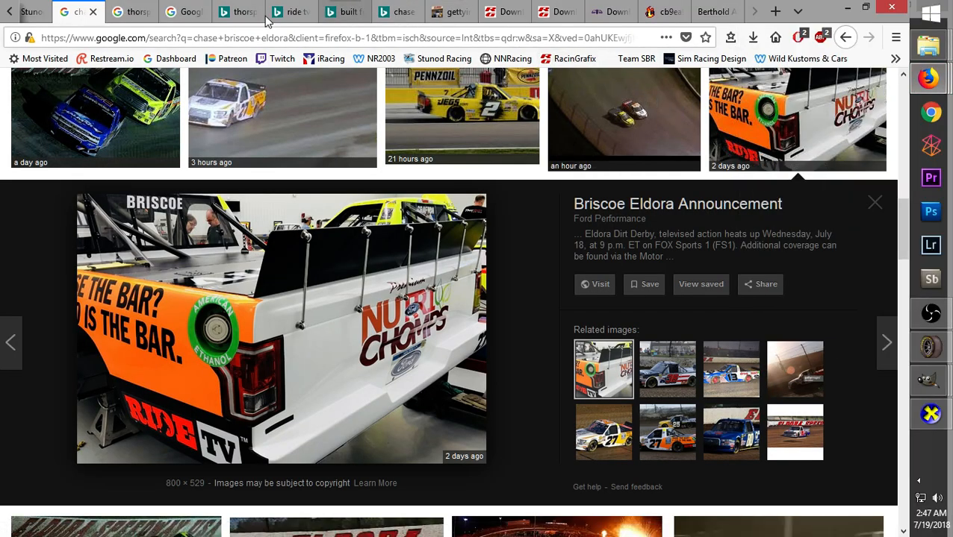
pyautogui.scroll(5, 20, 15)
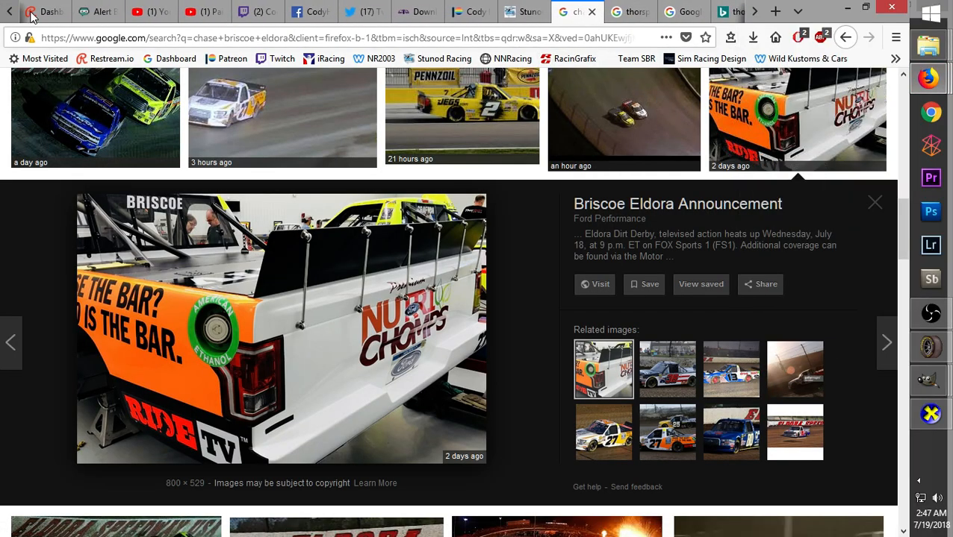
pyautogui.click(365, 6)
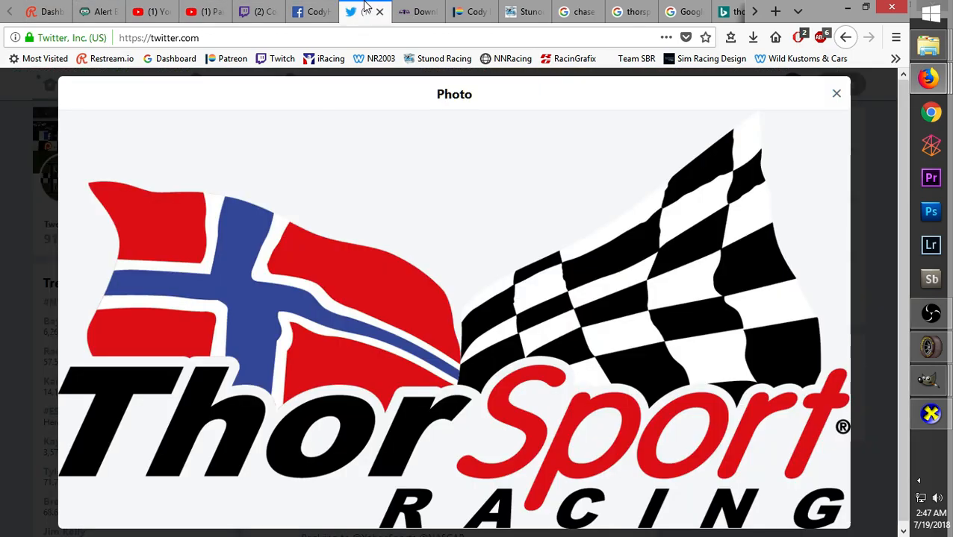
pyautogui.click(835, 96)
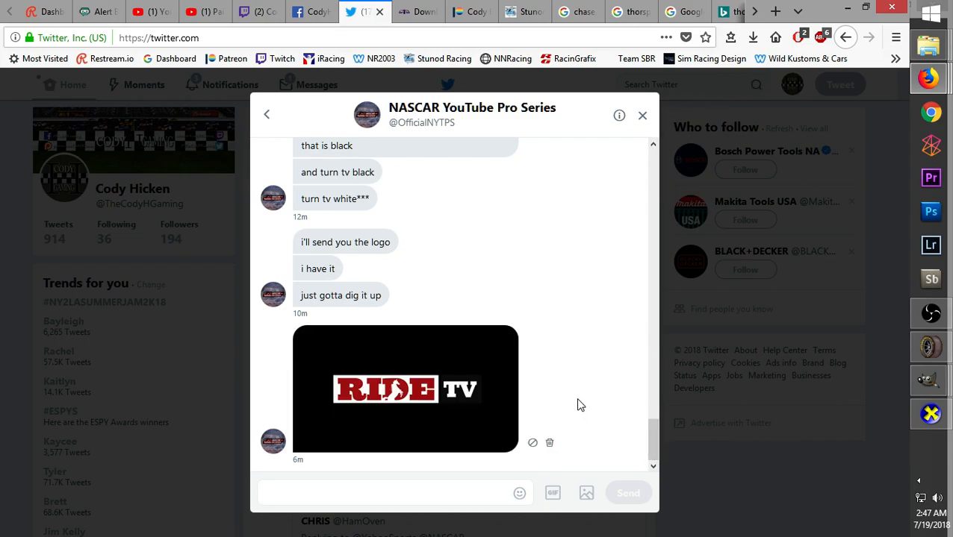
pyautogui.click(420, 390)
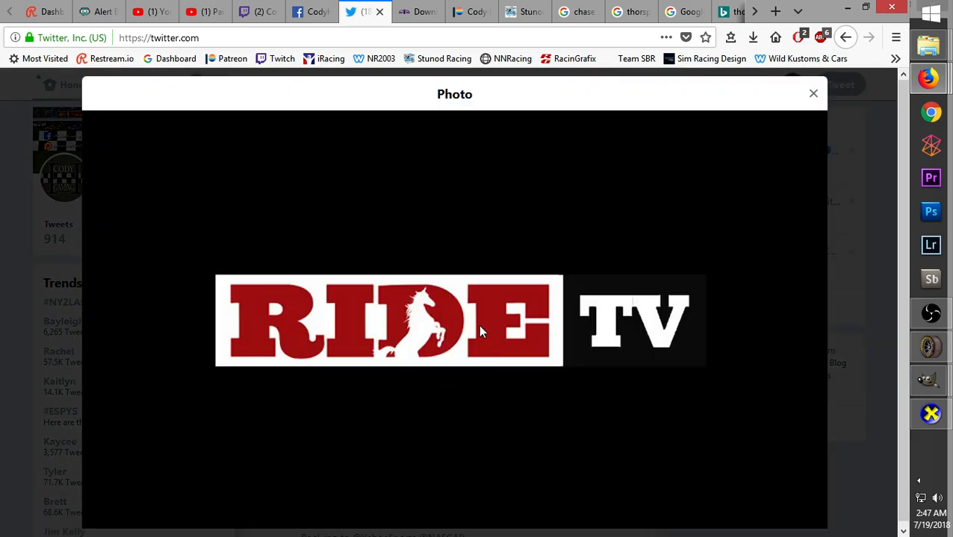
# Save the RIDE TV logo as 3HagbBmb.jpg in the Logos folder inside NR2003 Files paints, and close the photo and conversation
pyautogui.rightClick(436, 326)
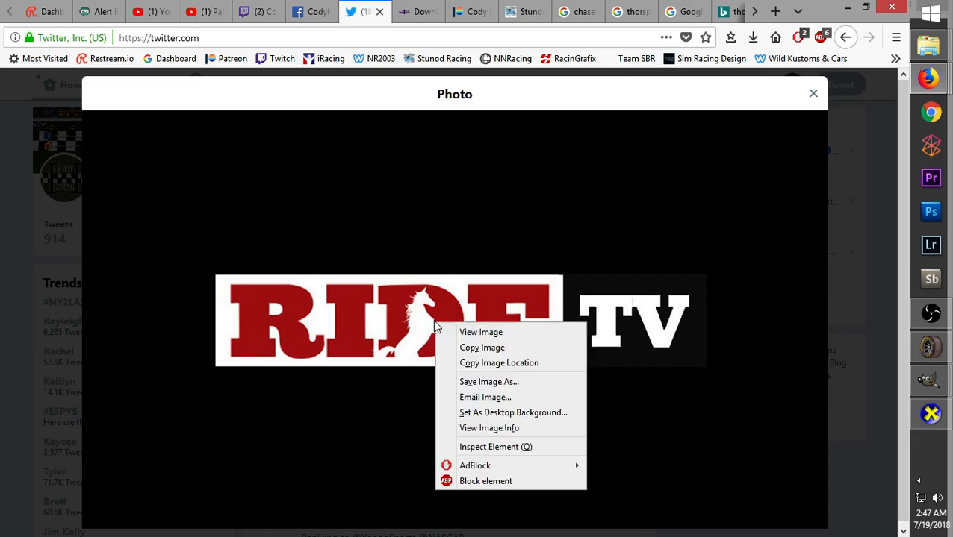
pyautogui.click(487, 381)
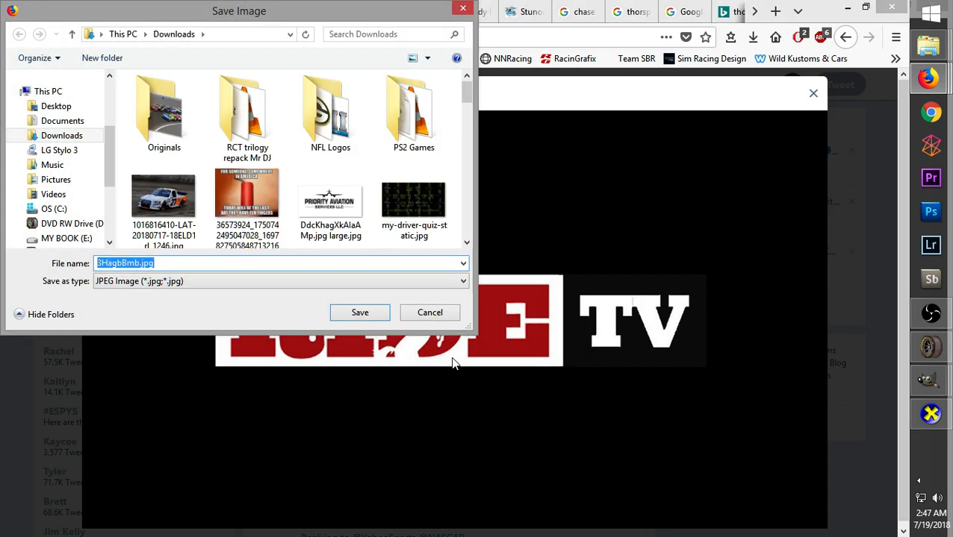
pyautogui.click(52, 121)
pyautogui.moveTo(466, 102); pyautogui.dragTo(457, 157)
pyautogui.doubleClick(195, 157)
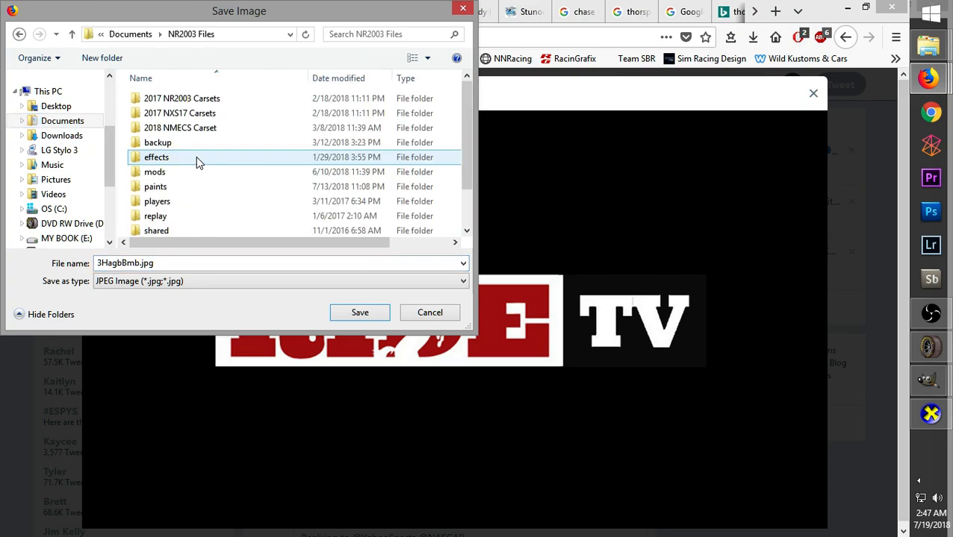
pyautogui.moveTo(466, 117); pyautogui.dragTo(463, 158)
pyautogui.doubleClick(157, 142)
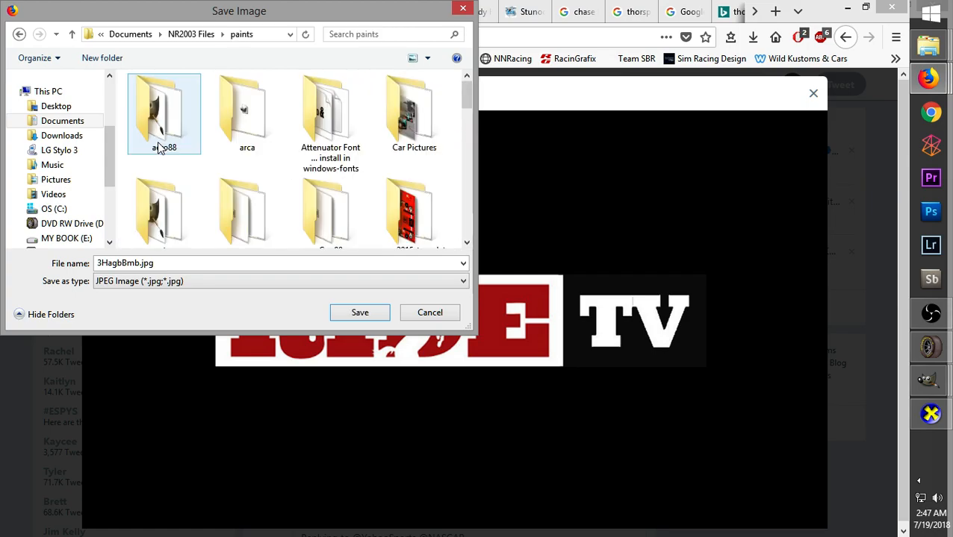
pyautogui.moveTo(463, 97)
pyautogui.mouseDown()
pyautogui.moveTo(462, 172)
pyautogui.moveTo(463, 153)
pyautogui.mouseUp()
pyautogui.doubleClick(342, 151)
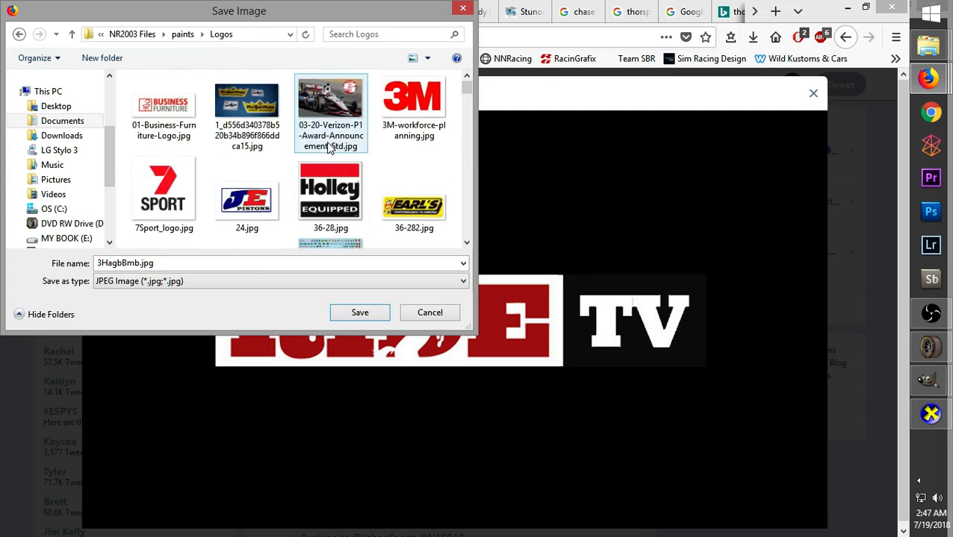
pyautogui.click(360, 313)
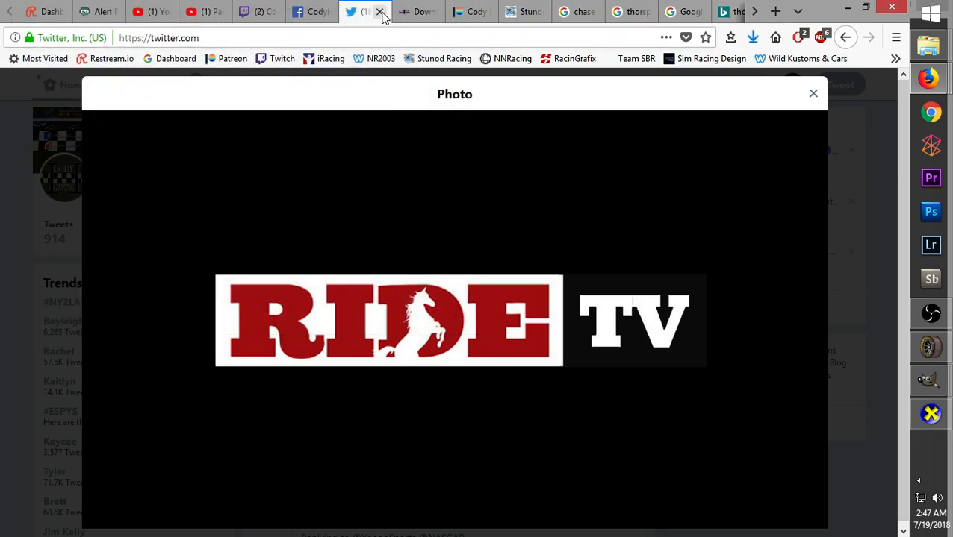
pyautogui.click(813, 94)
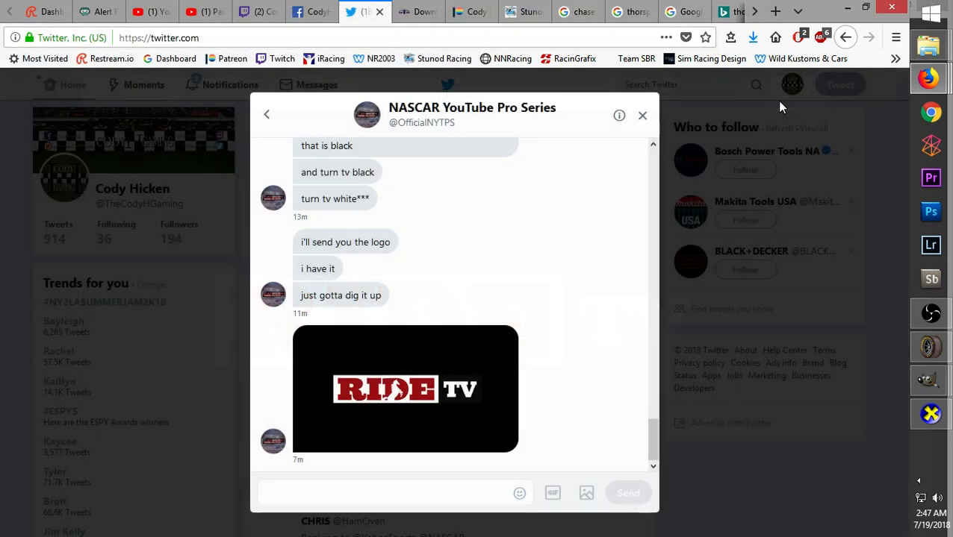
pyautogui.click(642, 117)
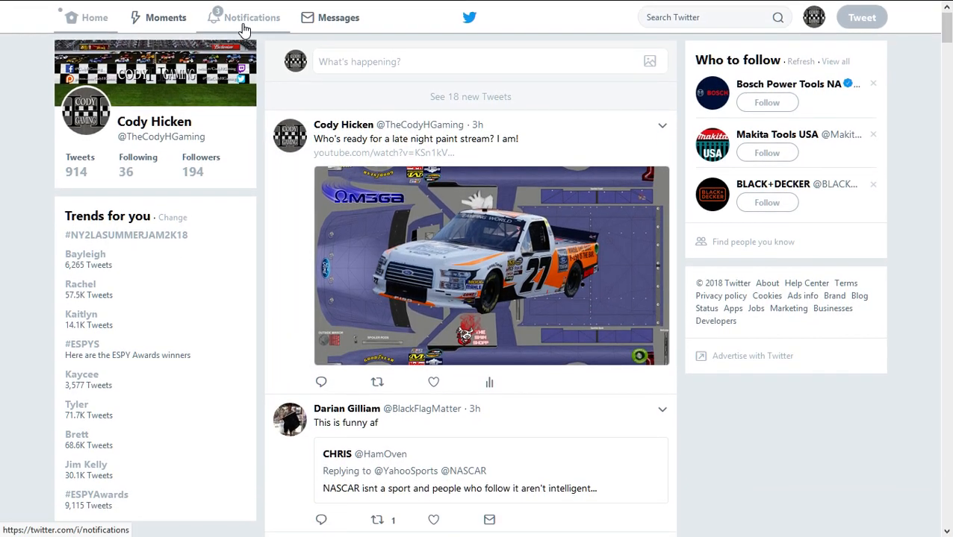
# Check the Twitter notifications and view the liked tweet about the Eldora Dirt Derby finish
pyautogui.click(243, 28)
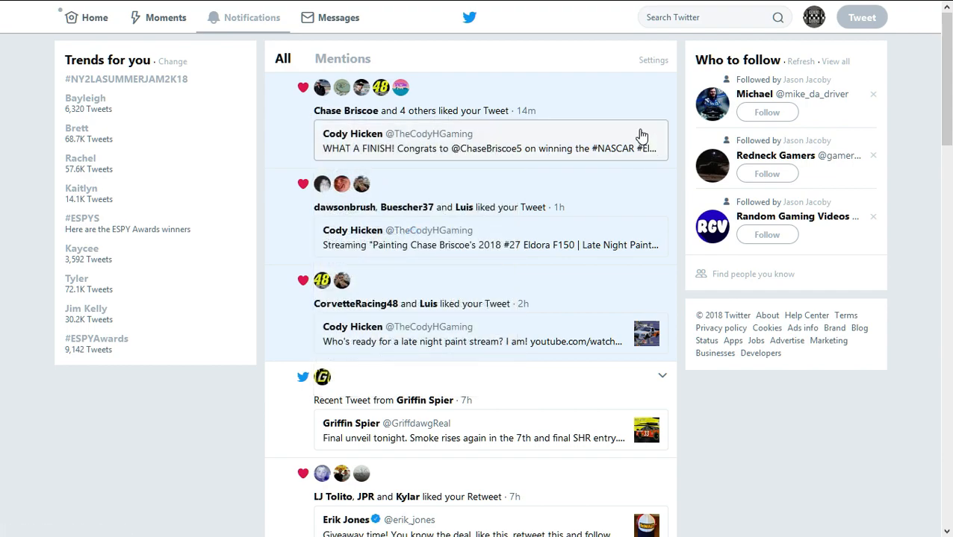
pyautogui.click(642, 136)
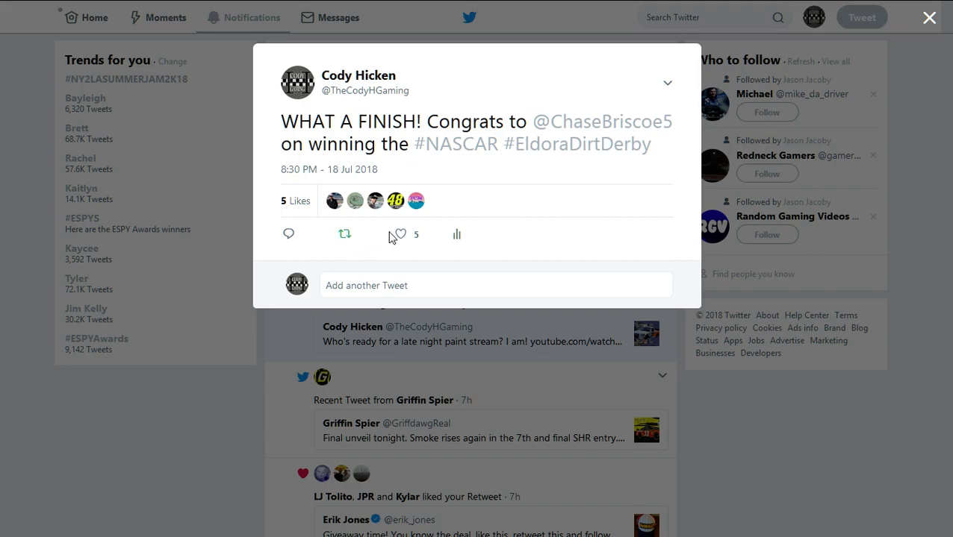
pyautogui.moveTo(335, 205)
pyautogui.click(927, 21)
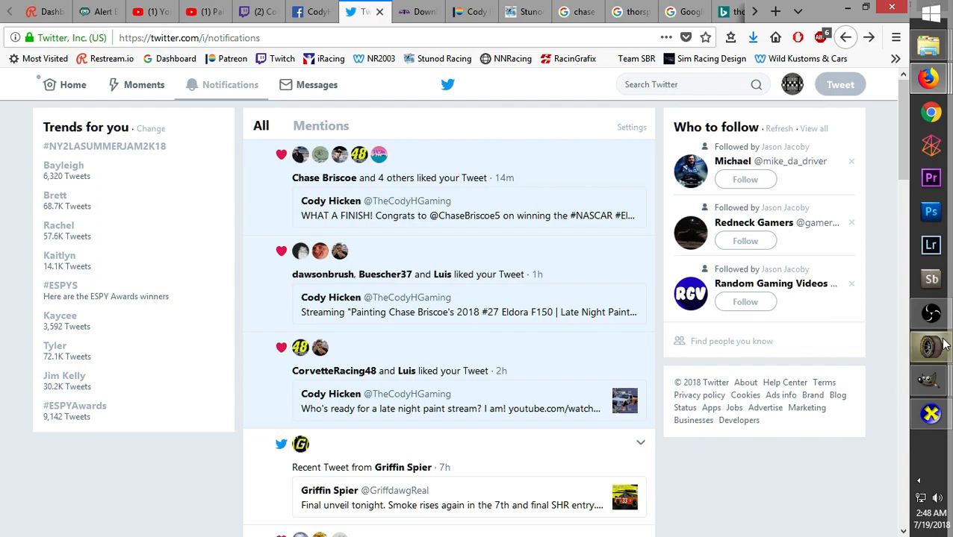
pyautogui.moveTo(930, 346)
pyautogui.click(864, 356)
pyautogui.click(933, 415)
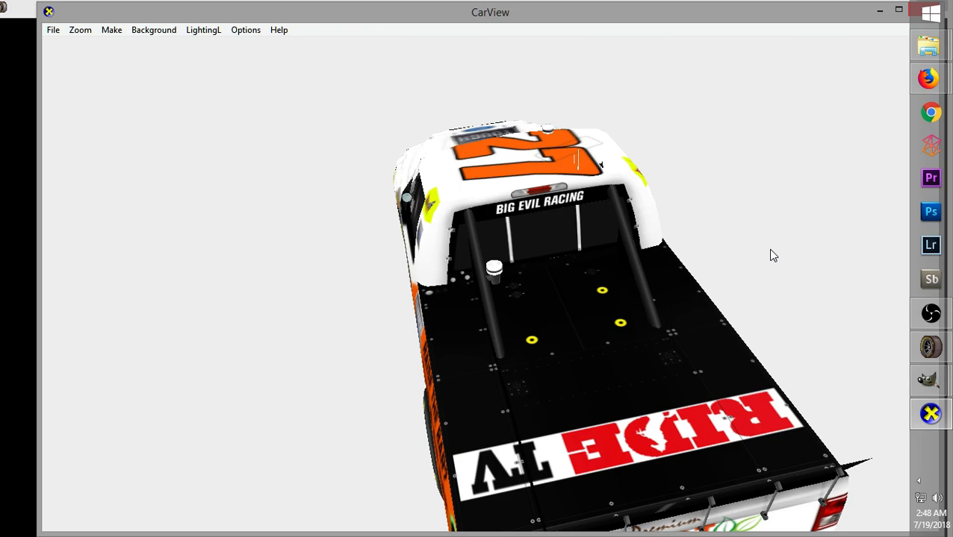
pyautogui.moveTo(935, 84)
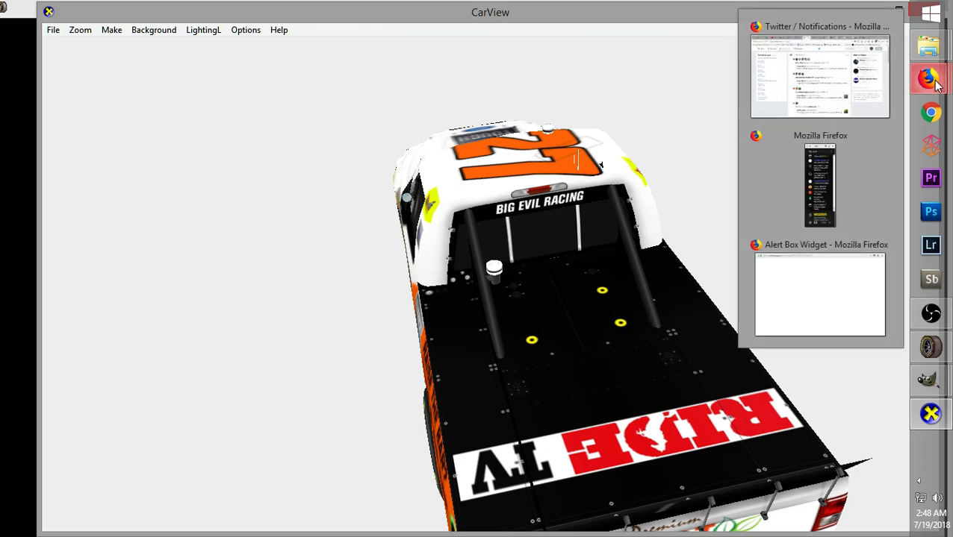
pyautogui.click(819, 75)
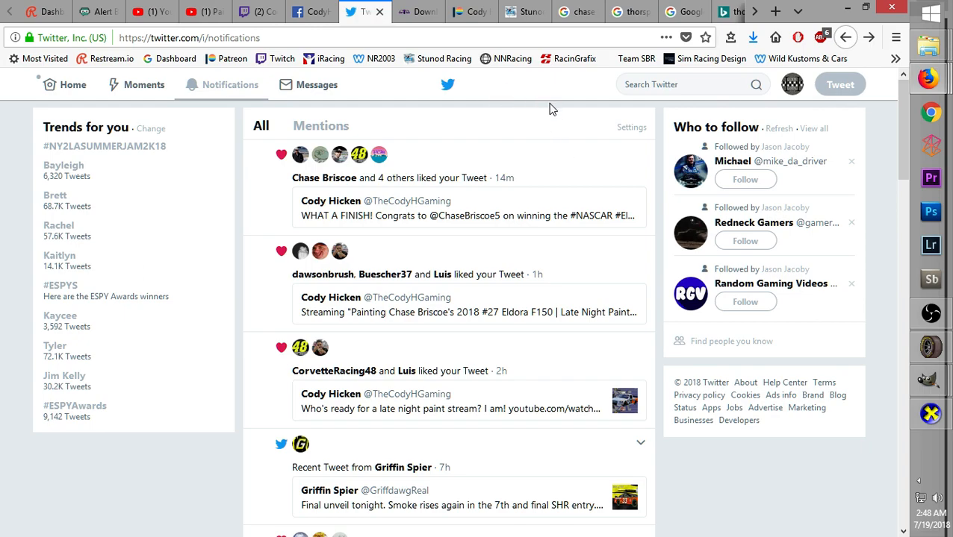
pyautogui.click(312, 13)
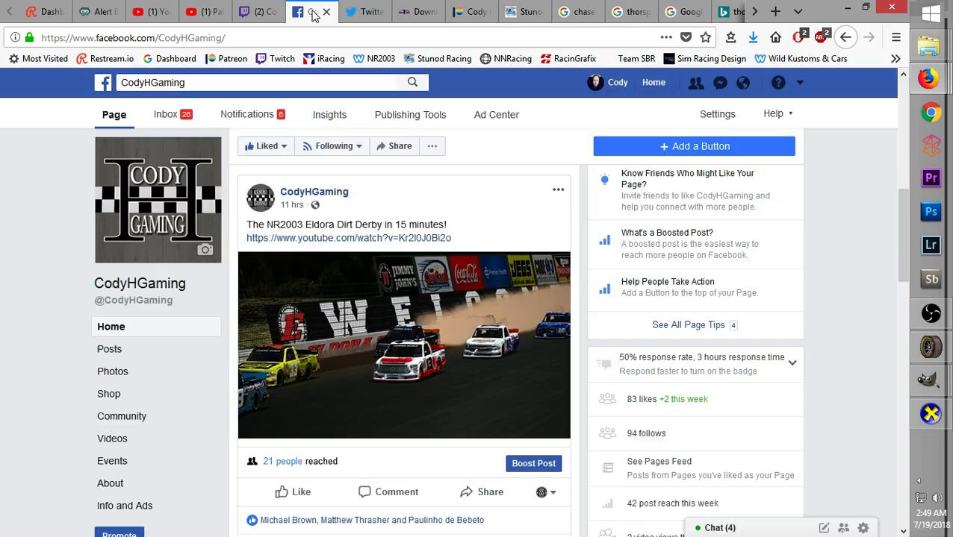
pyautogui.click(361, 12)
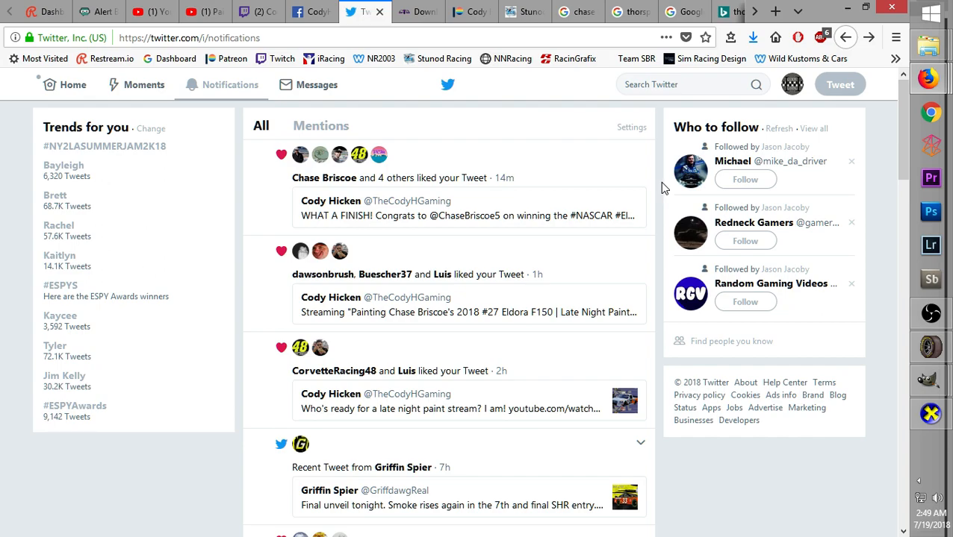
pyautogui.click(927, 345)
pyautogui.moveTo(912, 362)
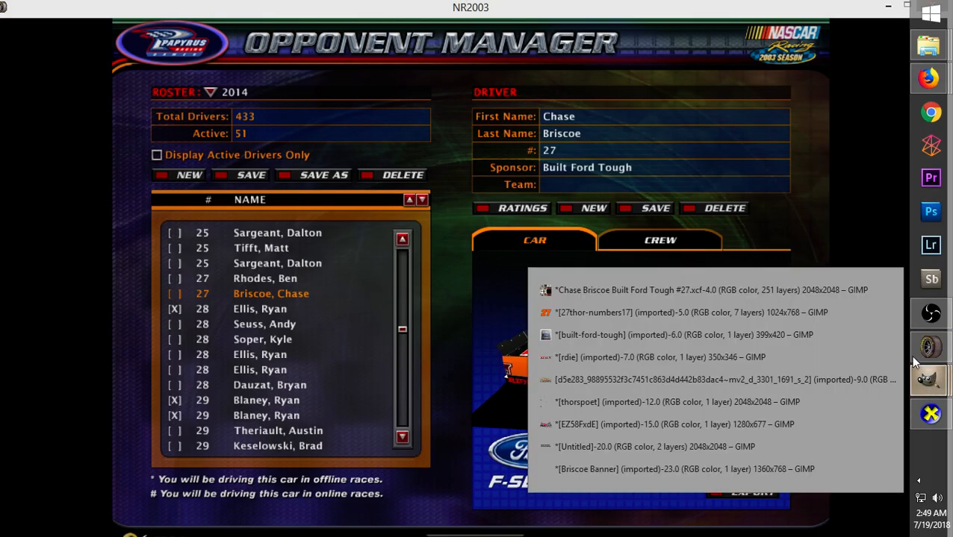
pyautogui.click(819, 291)
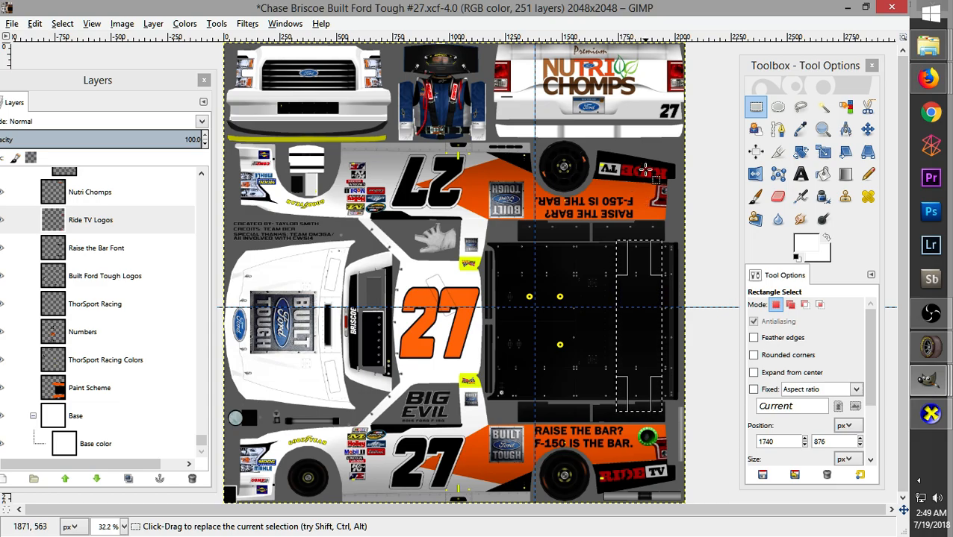
# Switch to CarView and inspect the truck's paint scheme from the rear, sides and front
pyautogui.click(930, 413)
pyautogui.moveTo(851, 383); pyautogui.dragTo(581, 263)
pyautogui.scroll(-5, 581, 263)
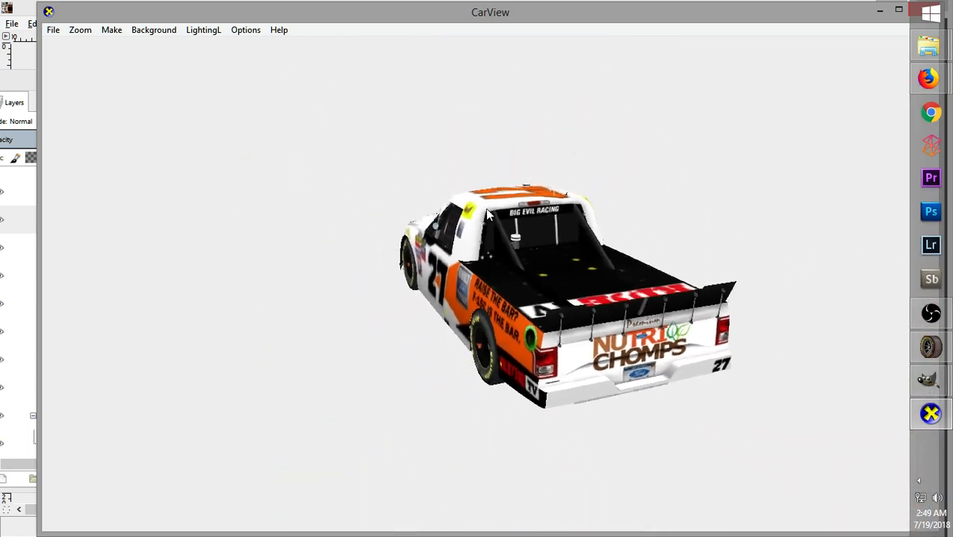
pyautogui.moveTo(396, 338); pyautogui.dragTo(600, 359)
pyautogui.moveTo(304, 255); pyautogui.dragTo(727, 304)
pyautogui.moveTo(439, 385); pyautogui.dragTo(196, 221)
pyautogui.moveTo(566, 321); pyautogui.dragTo(324, 325)
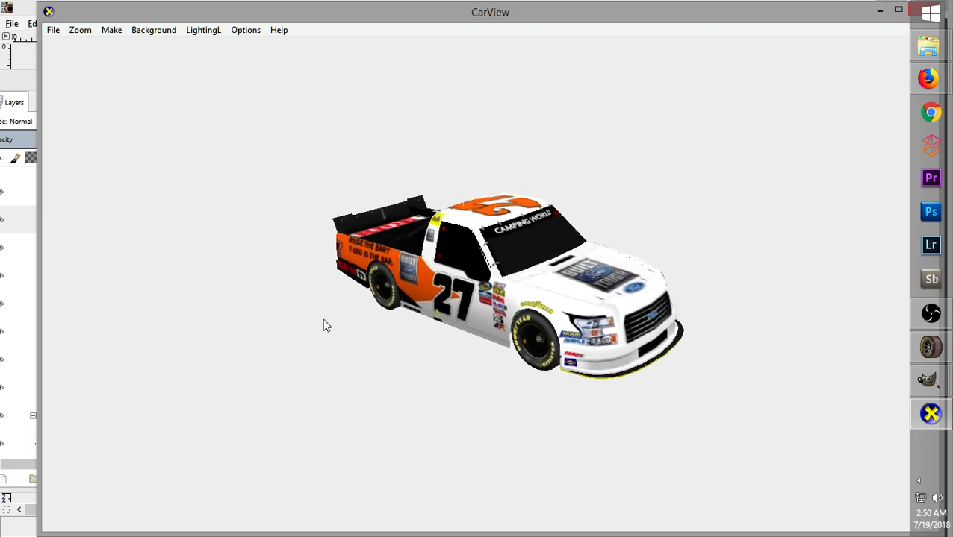
pyautogui.moveTo(601, 324); pyautogui.dragTo(500, 287)
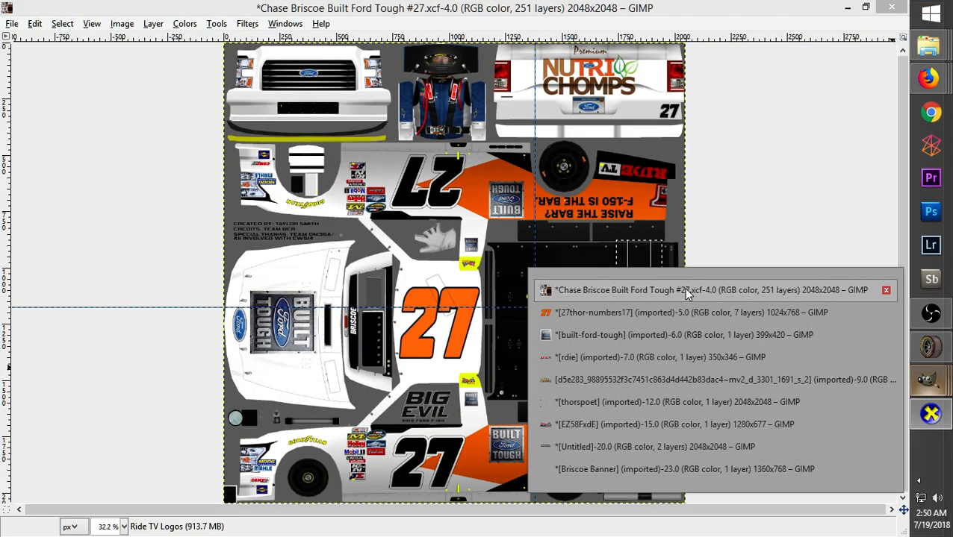
# Return to the truck template, then open the Logos folder inside NR2003 Files paints in File Explorer
pyautogui.click(683, 290)
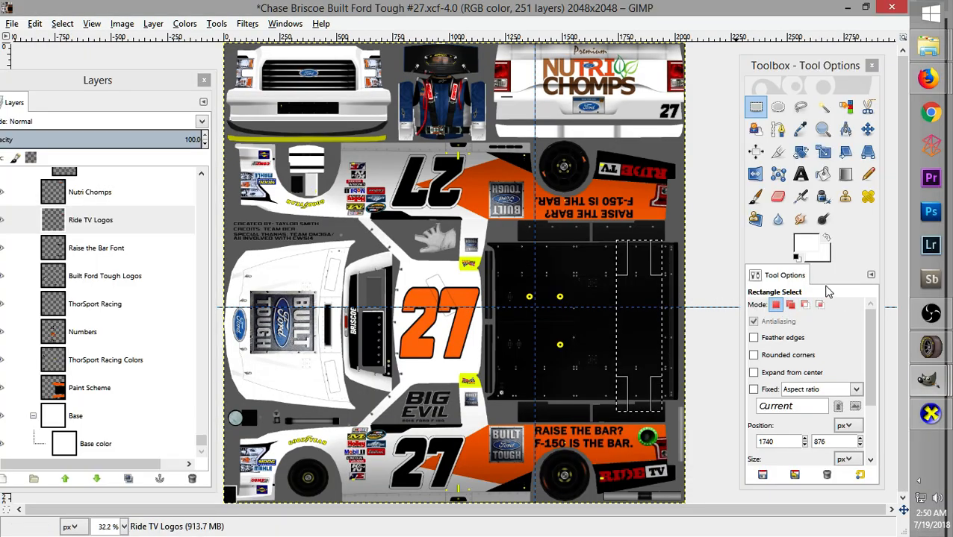
pyautogui.moveTo(927, 46)
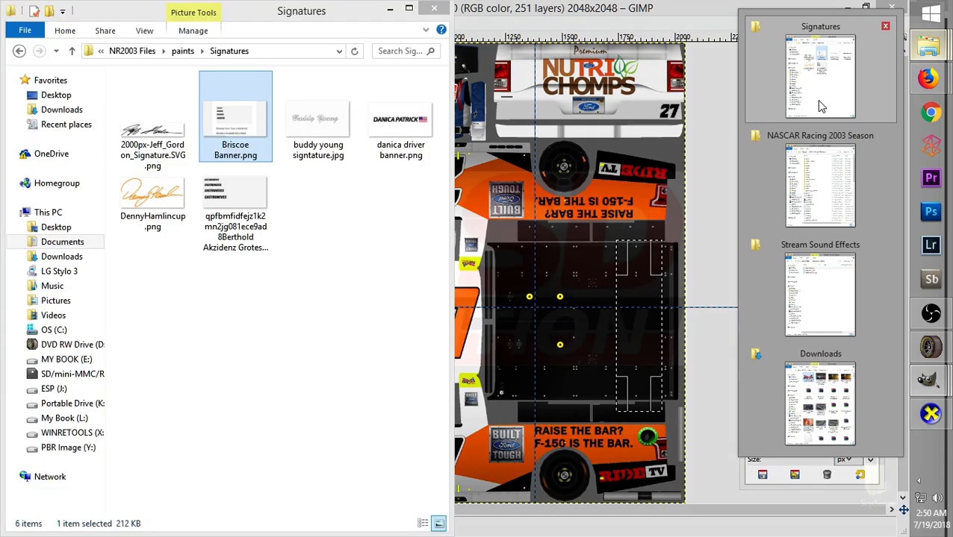
pyautogui.moveTo(815, 388)
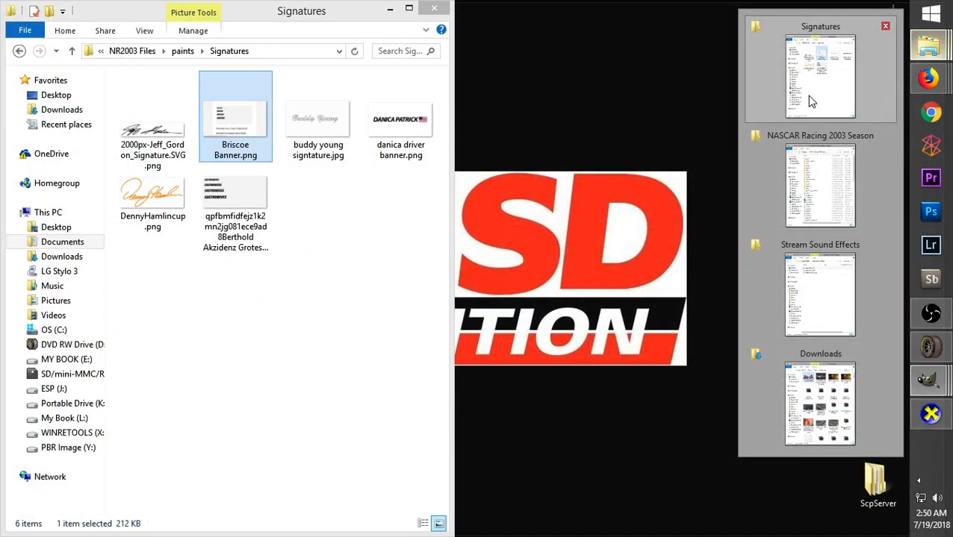
pyautogui.click(812, 101)
pyautogui.click(19, 52)
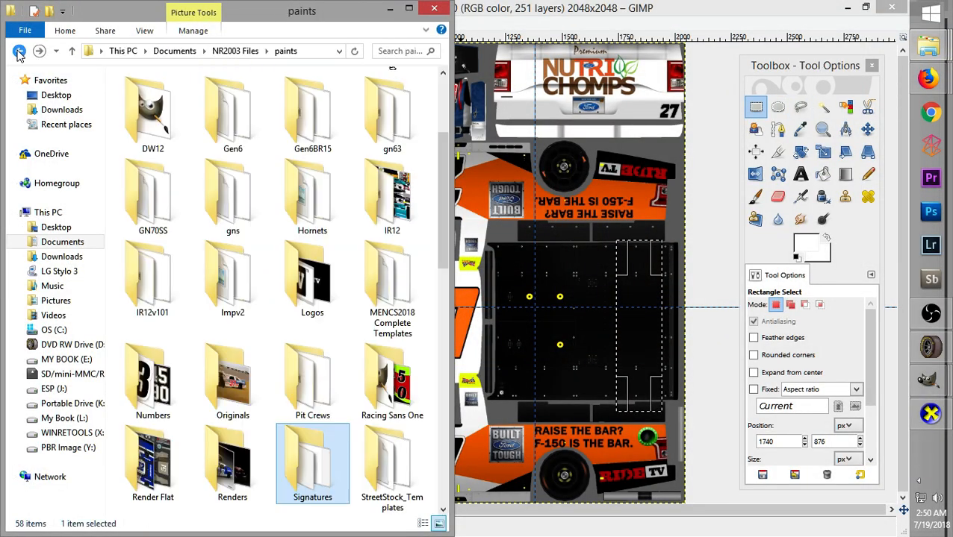
pyautogui.moveTo(445, 209); pyautogui.dragTo(436, 246)
pyautogui.click(314, 192)
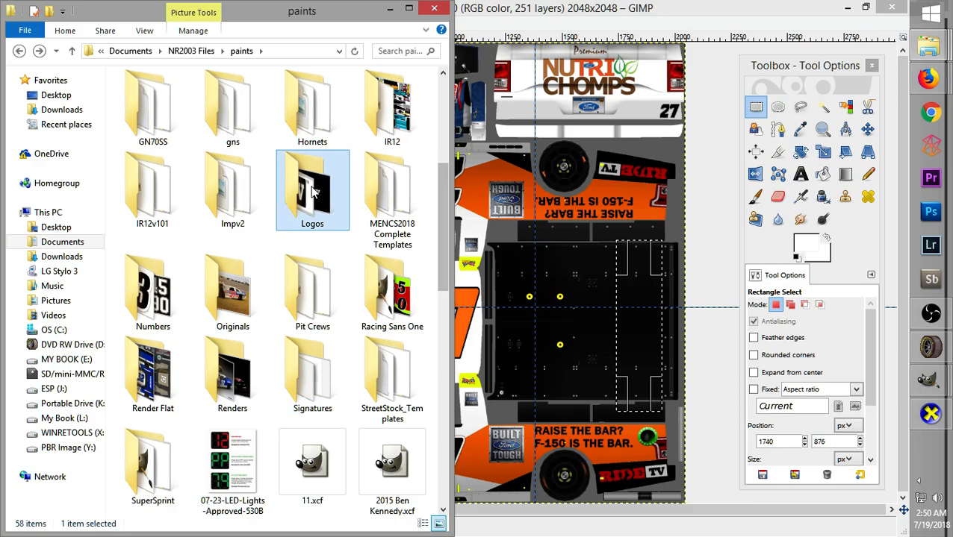
pyautogui.doubleClick(312, 189)
# Open 3HagbBmb.jpg from the Logos folder in GIMP, maximize its window and get File Explorer out of the way
pyautogui.moveTo(442, 90)
pyautogui.mouseDown()
pyautogui.moveTo(440, 499)
pyautogui.moveTo(435, 337)
pyautogui.moveTo(452, 253)
pyautogui.moveTo(451, 95)
pyautogui.mouseUp()
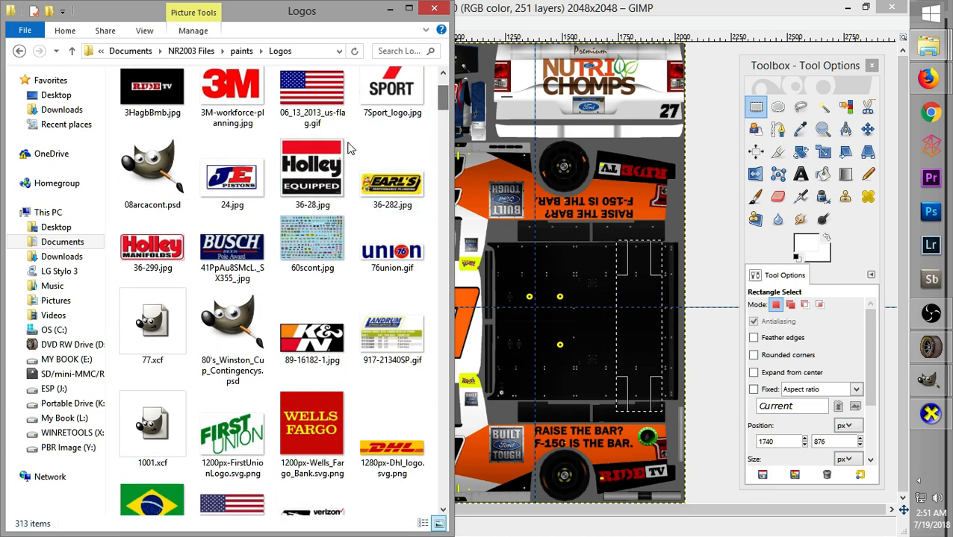
pyautogui.click(150, 105)
pyautogui.rightClick(152, 86)
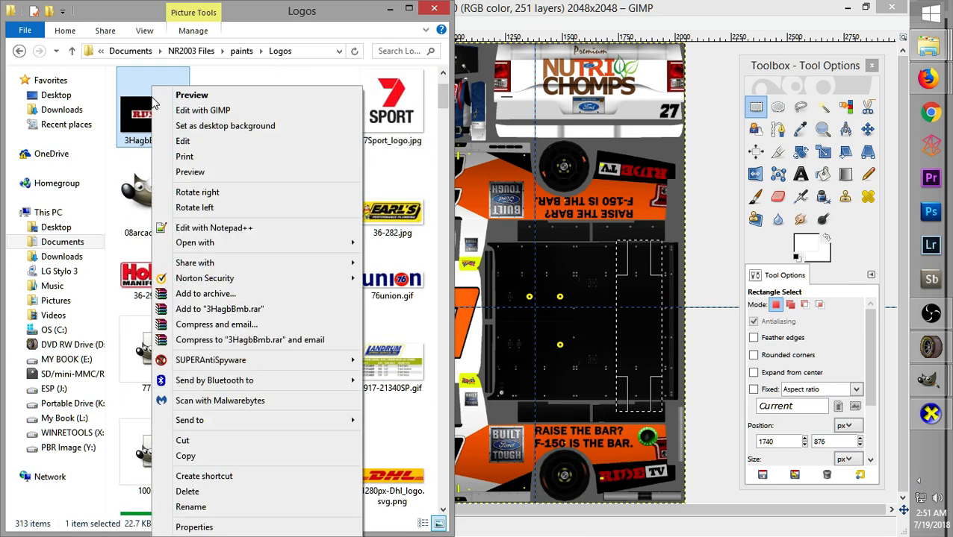
pyautogui.click(318, 110)
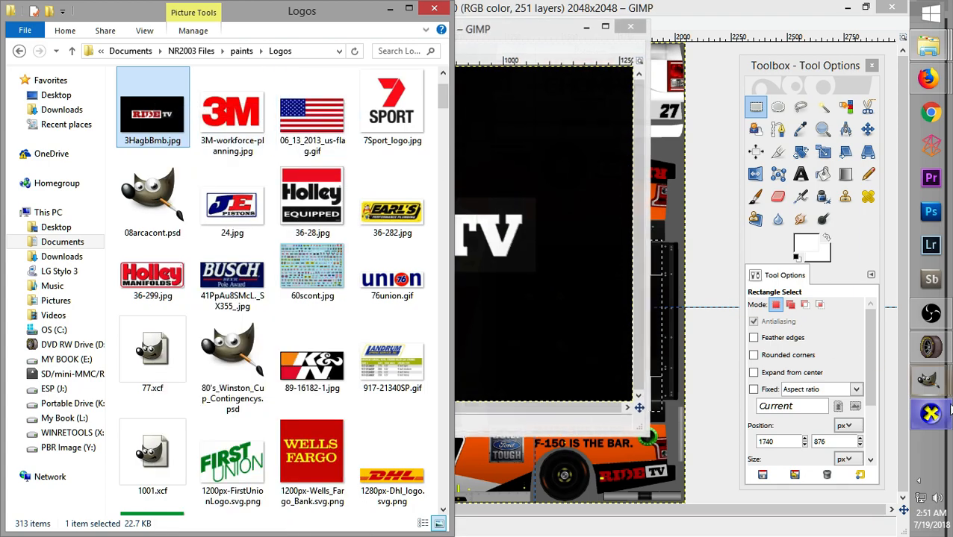
pyautogui.click(514, 30)
pyautogui.click(605, 27)
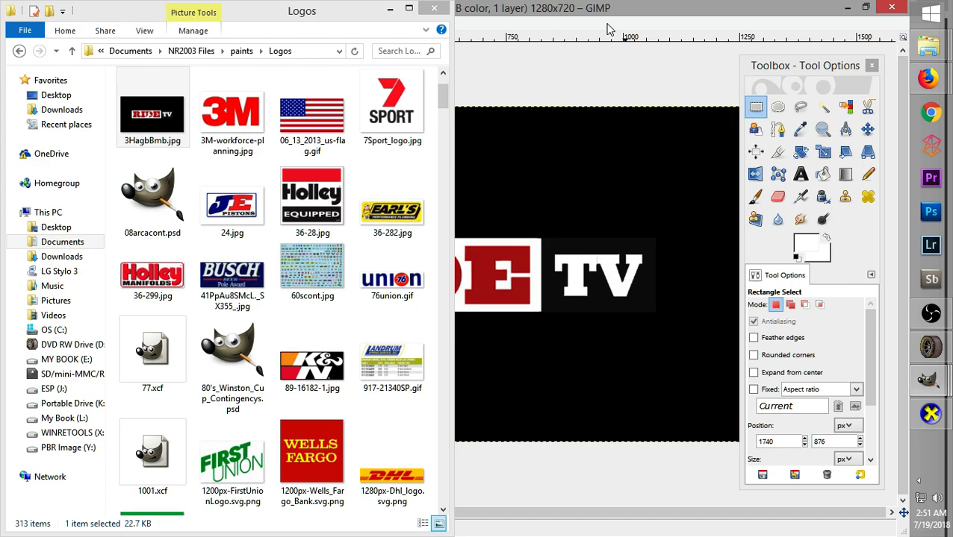
pyautogui.click(391, 11)
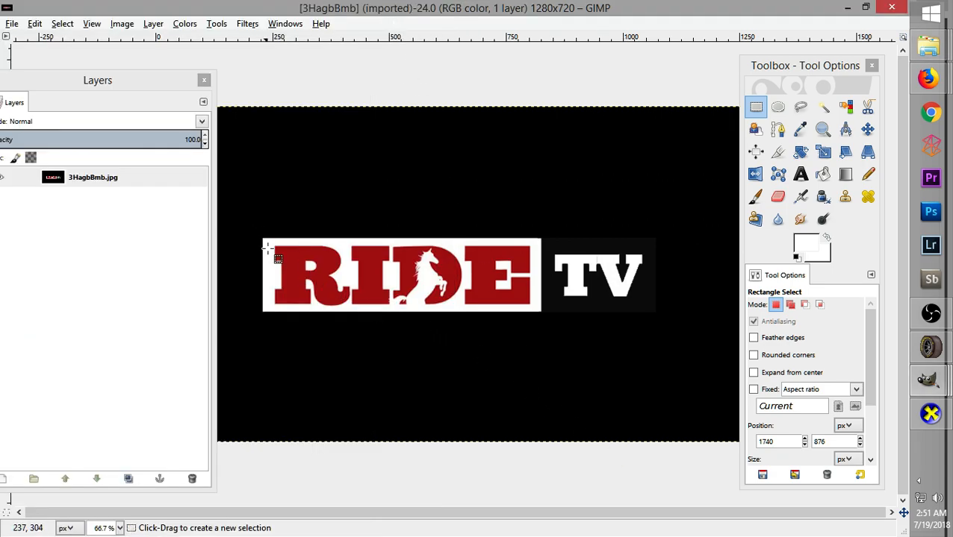
# Select the whole RIDE TV logo tightly along its white and dark boxes and copy it
pyautogui.moveTo(262, 237); pyautogui.dragTo(655, 313)
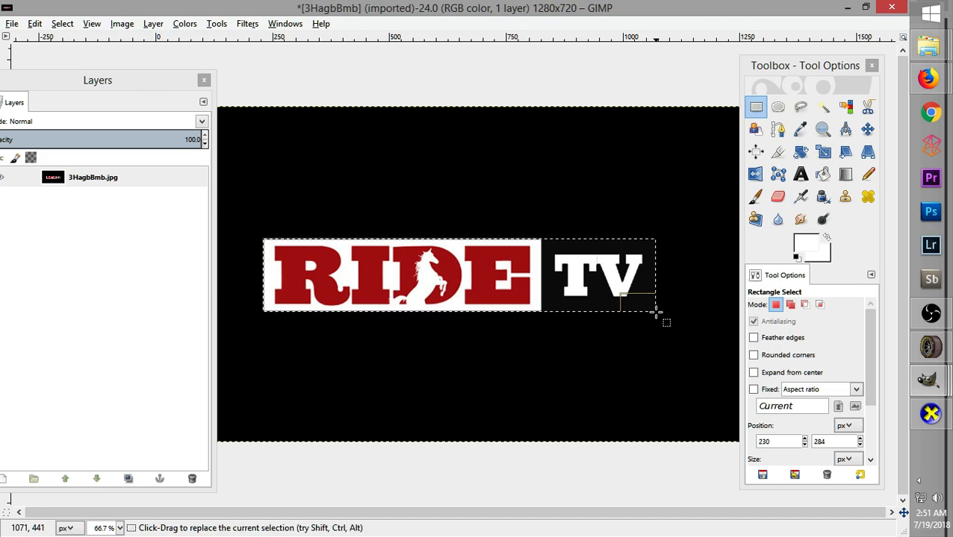
pyautogui.rightClick(553, 282)
pyautogui.moveTo(609, 312)
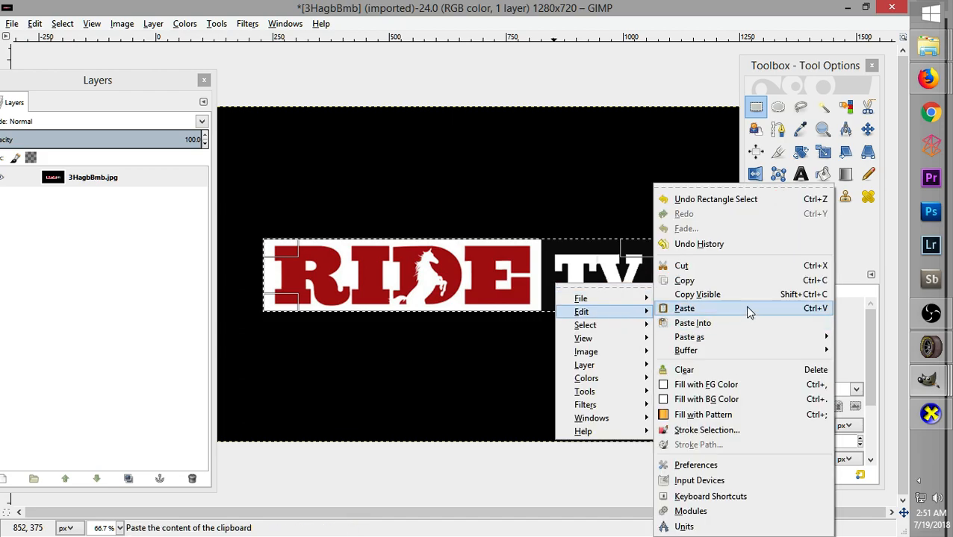
pyautogui.click(693, 281)
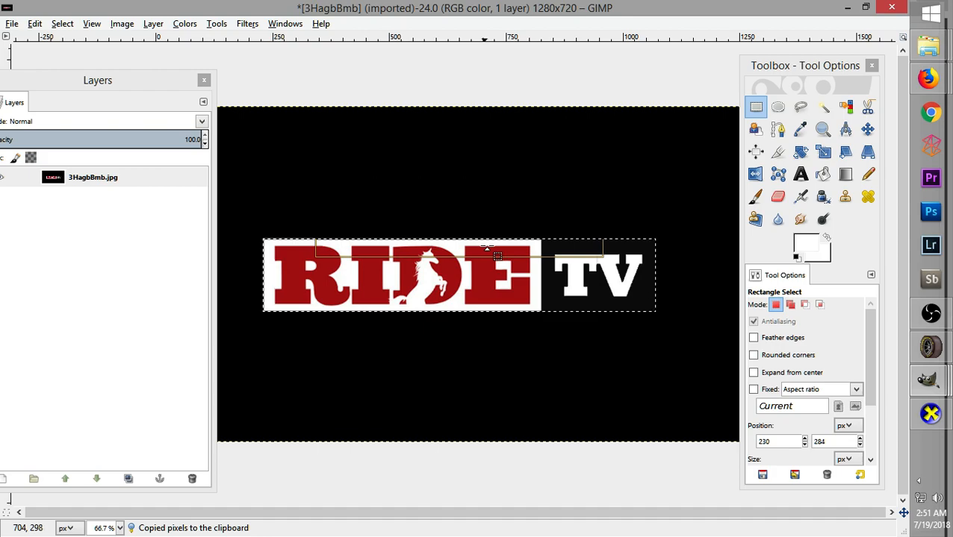
# Switch back to the #27 truck template and paste the copied logo with the Ride TV Logos layer active
pyautogui.click(929, 379)
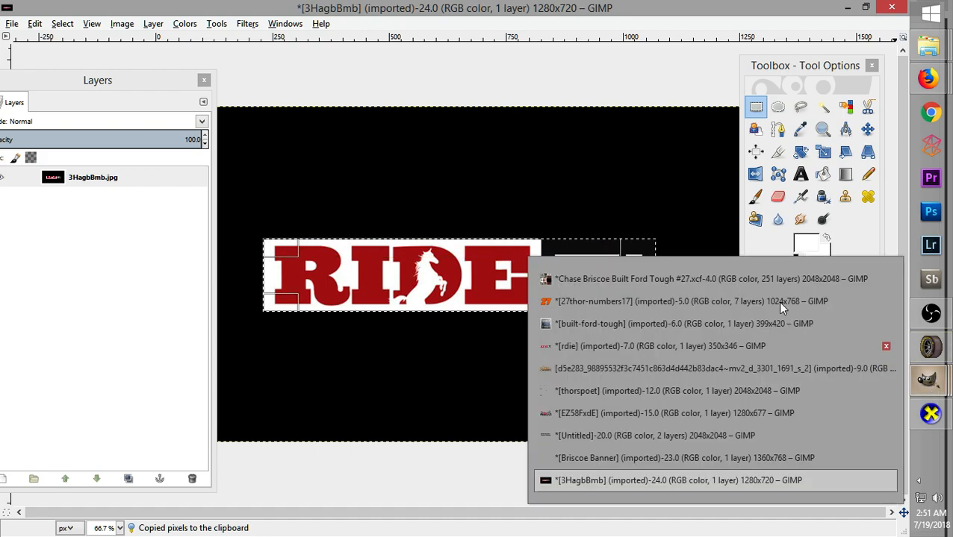
pyautogui.click(599, 276)
pyautogui.click(123, 235)
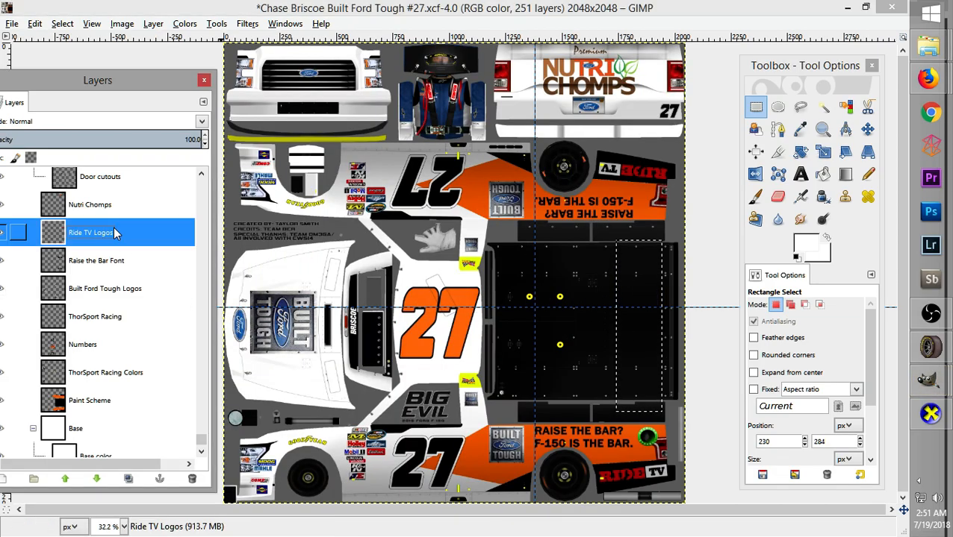
pyautogui.hotkey('ctrl', 'v')
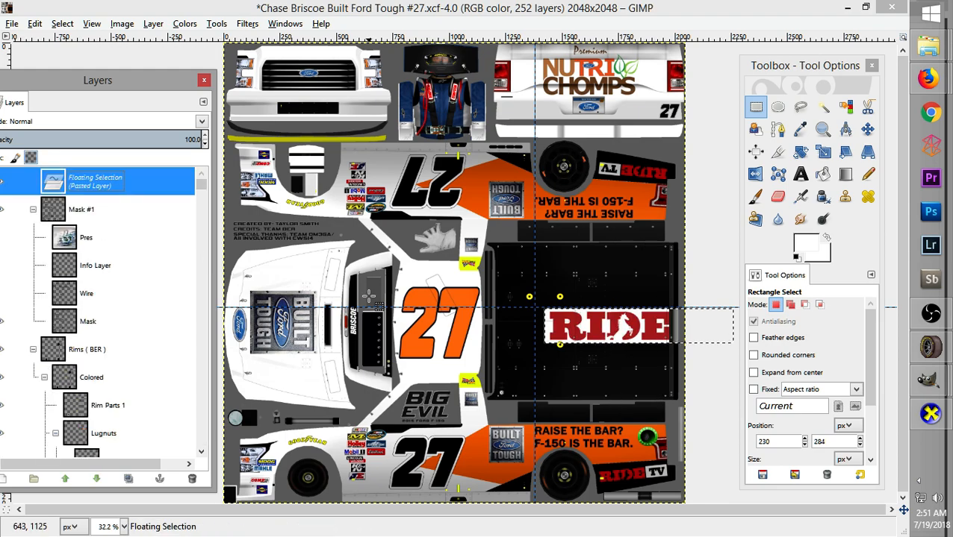
# Rotate the pasted RIDE TV logo 90° clockwise
pyautogui.rightClick(646, 336)
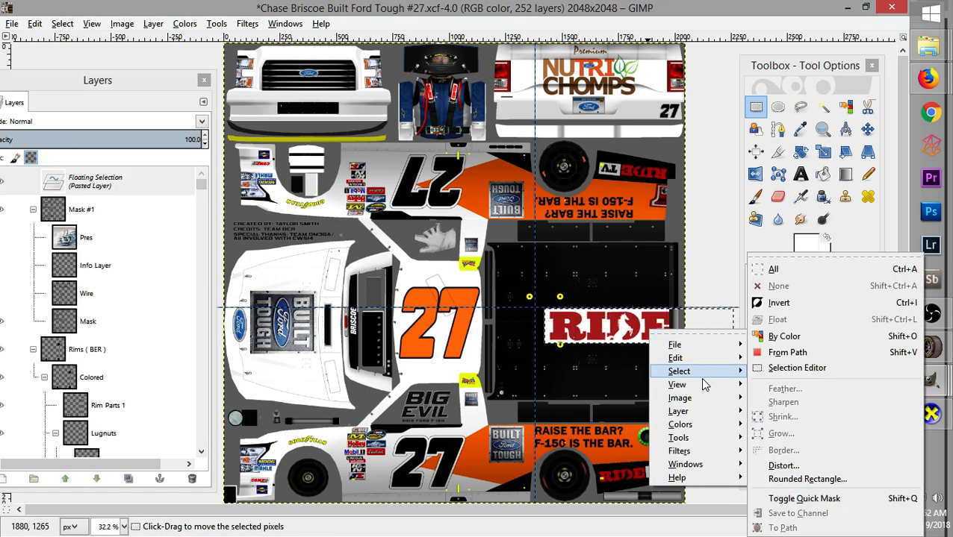
pyautogui.moveTo(687, 413)
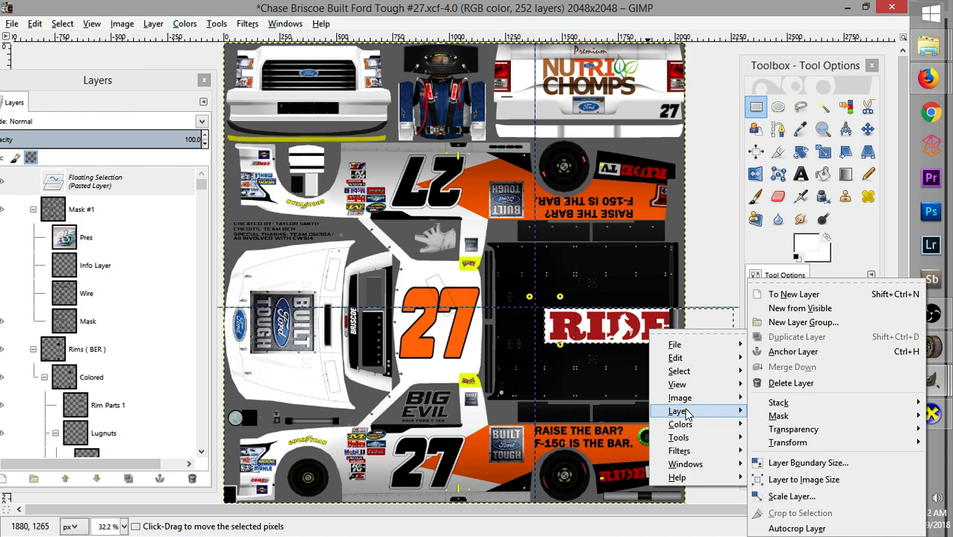
pyautogui.moveTo(793, 446)
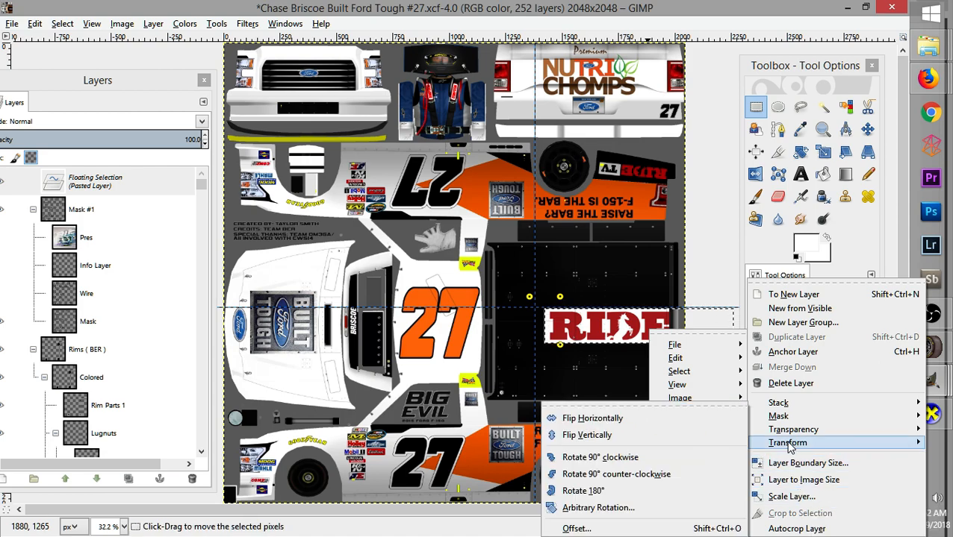
pyautogui.click(605, 457)
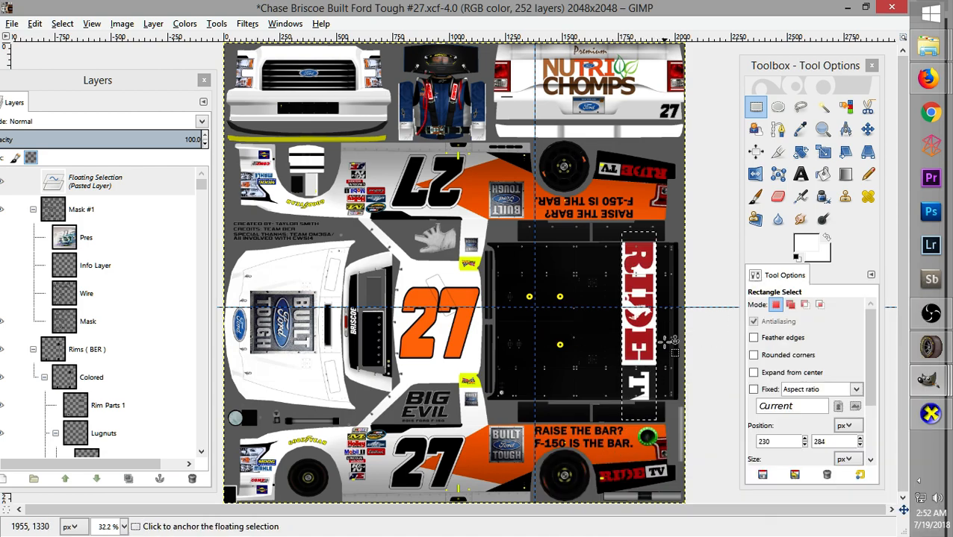
# Scale the rotated RIDE TV logo down proportionally to 129 × 687 px to fit the truck bed's width
pyautogui.rightClick(638, 287)
pyautogui.click(822, 153)
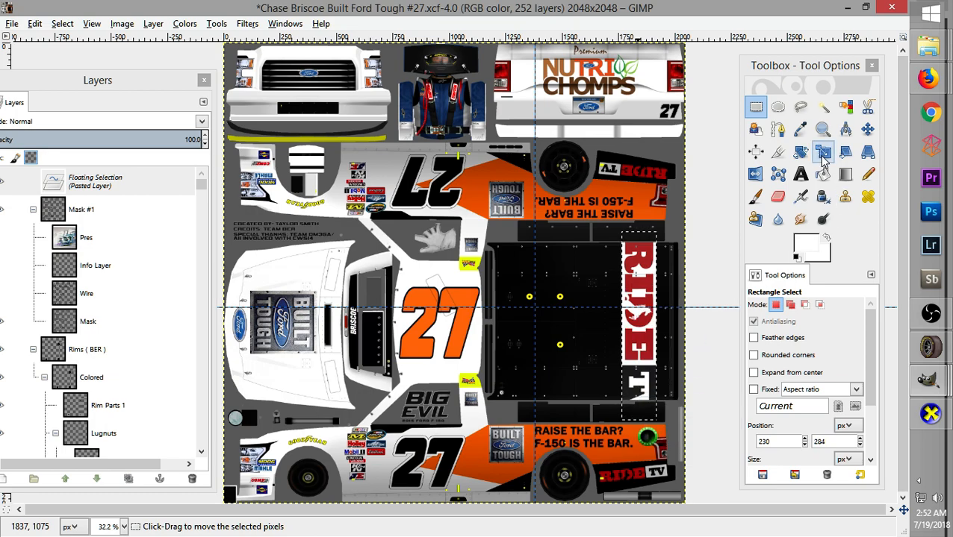
pyautogui.press('Tab')
pyautogui.click(648, 314)
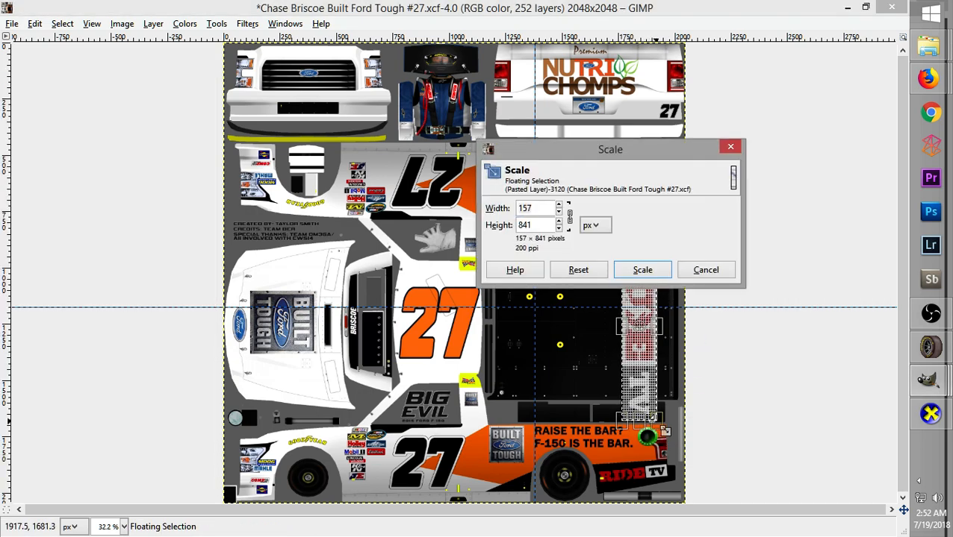
pyautogui.moveTo(664, 431); pyautogui.dragTo(663, 421)
pyautogui.press('Tab')
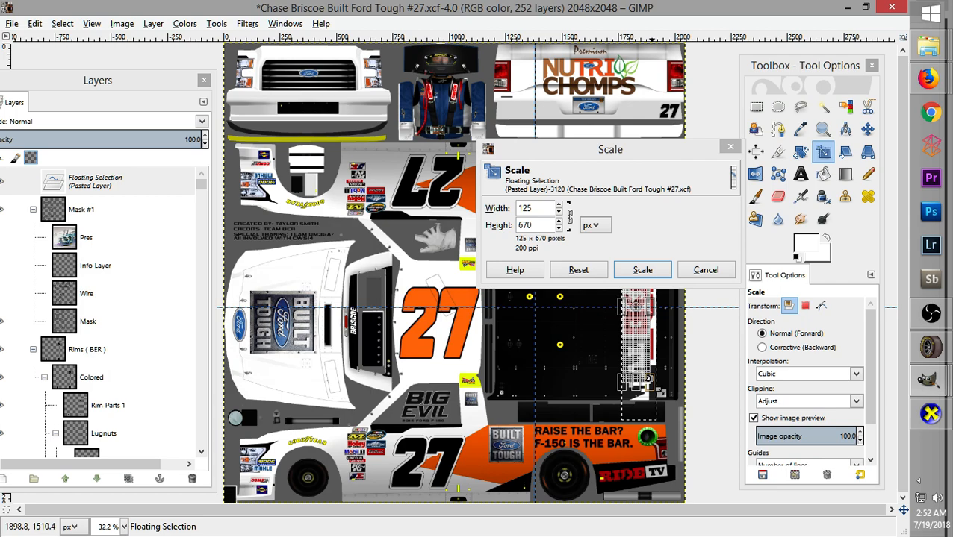
pyautogui.moveTo(652, 389); pyautogui.dragTo(653, 390)
pyautogui.click(643, 268)
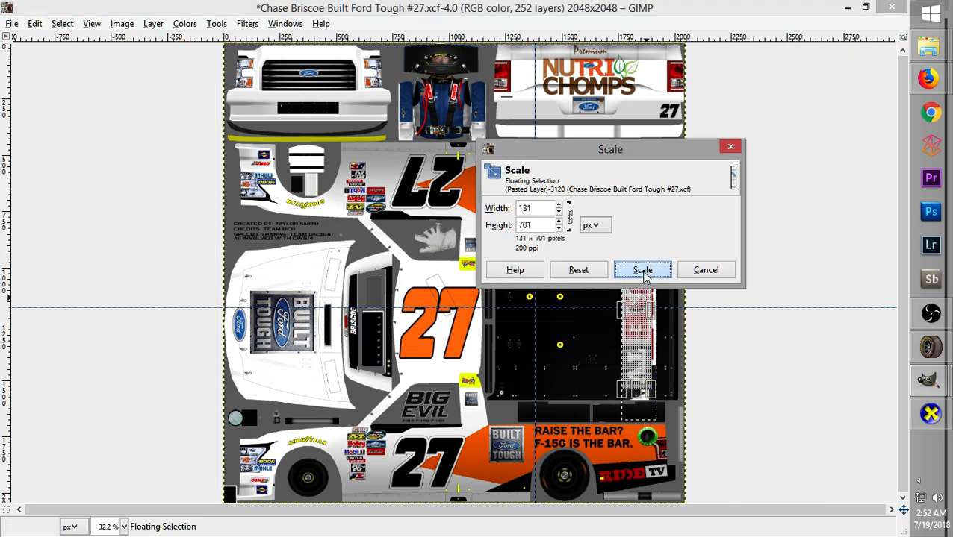
pyautogui.click(638, 367)
pyautogui.moveTo(656, 399); pyautogui.dragTo(653, 397)
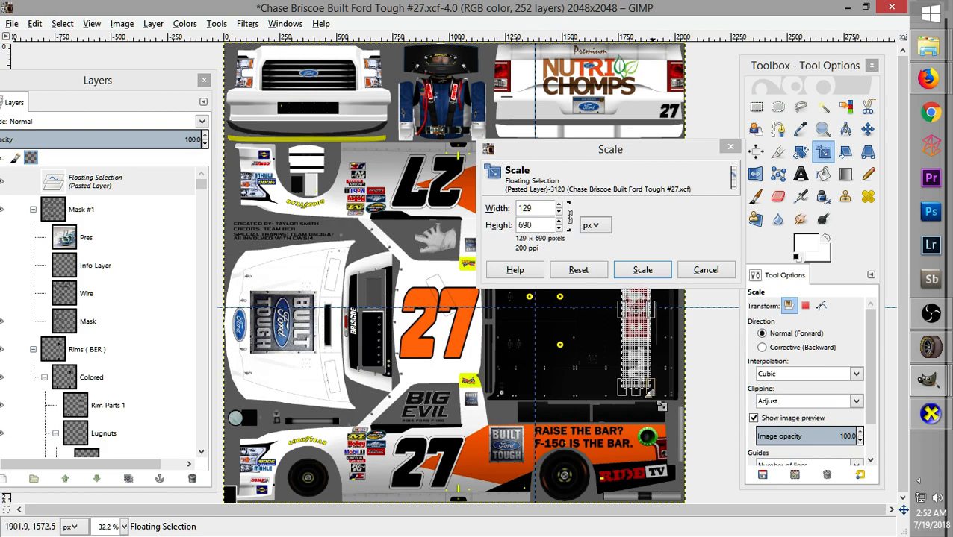
pyautogui.press('Tab')
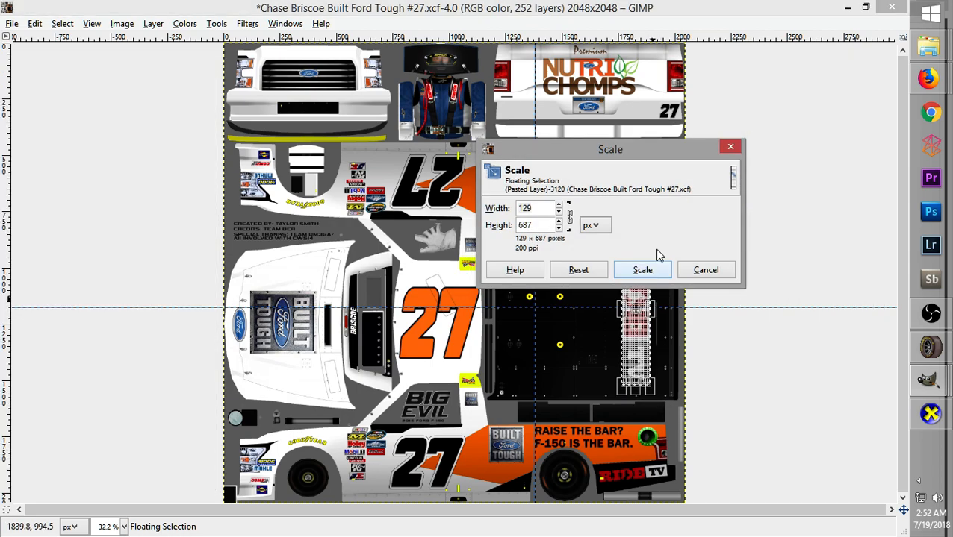
pyautogui.press('Tab')
pyautogui.click(658, 273)
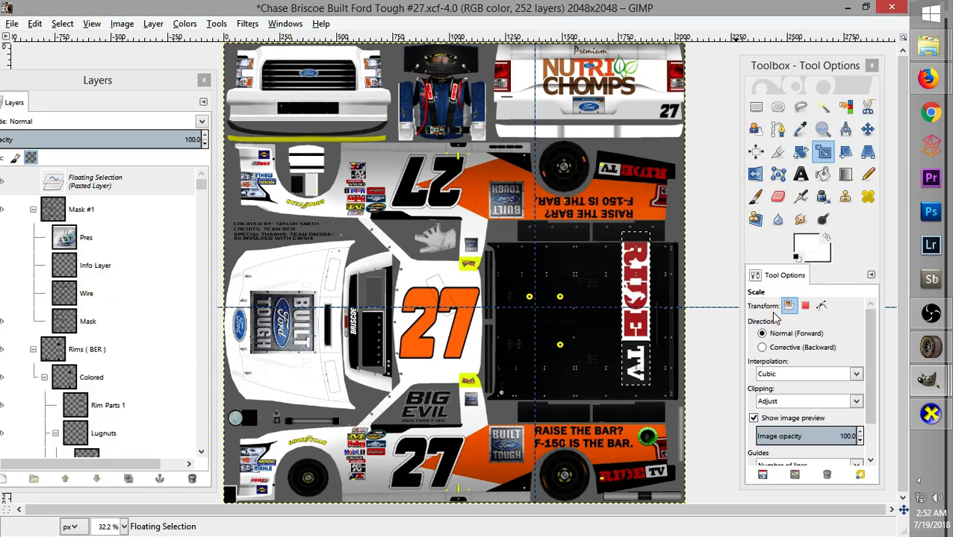
# Move the scaled RIDE TV logo down so it lies across the rear of the black truck bed
pyautogui.click(756, 107)
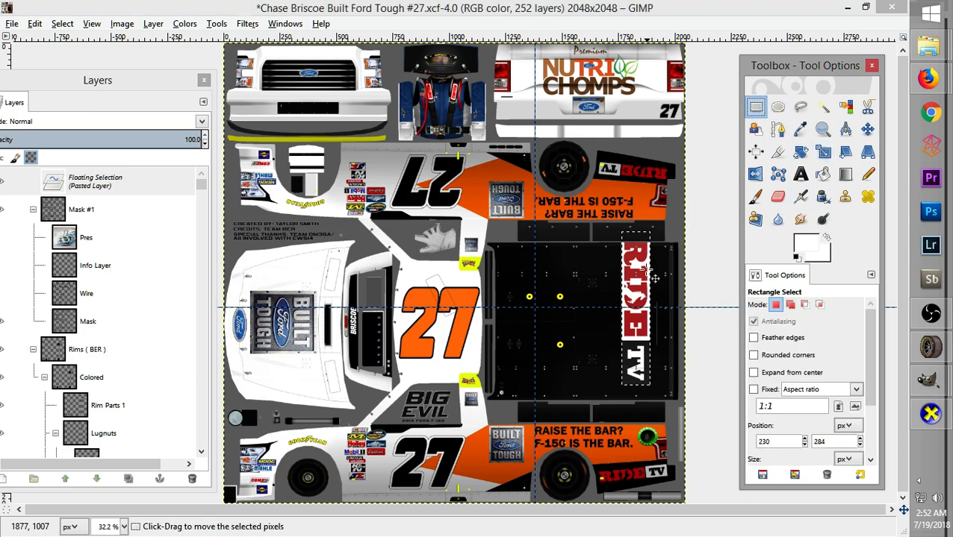
pyautogui.moveTo(654, 278); pyautogui.dragTo(643, 288)
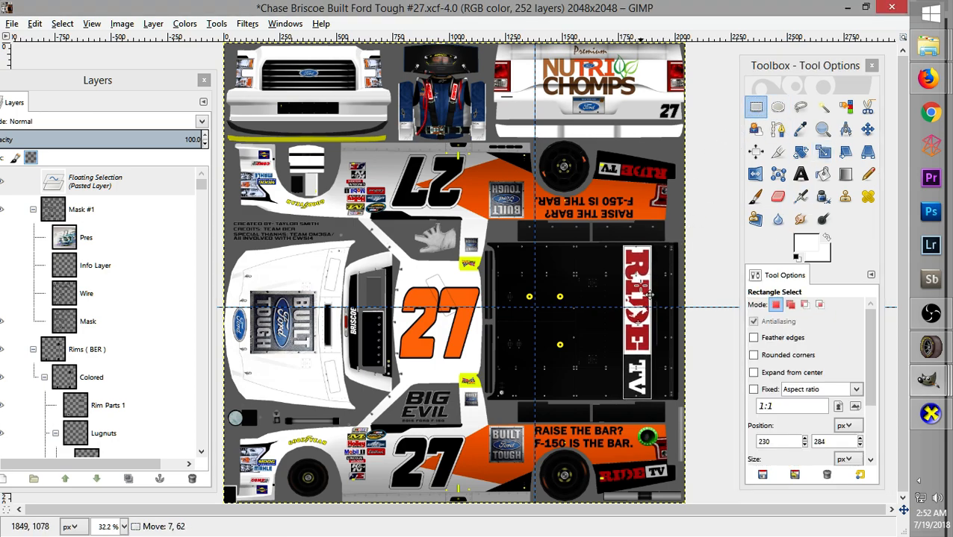
pyautogui.moveTo(649, 295); pyautogui.dragTo(649, 284)
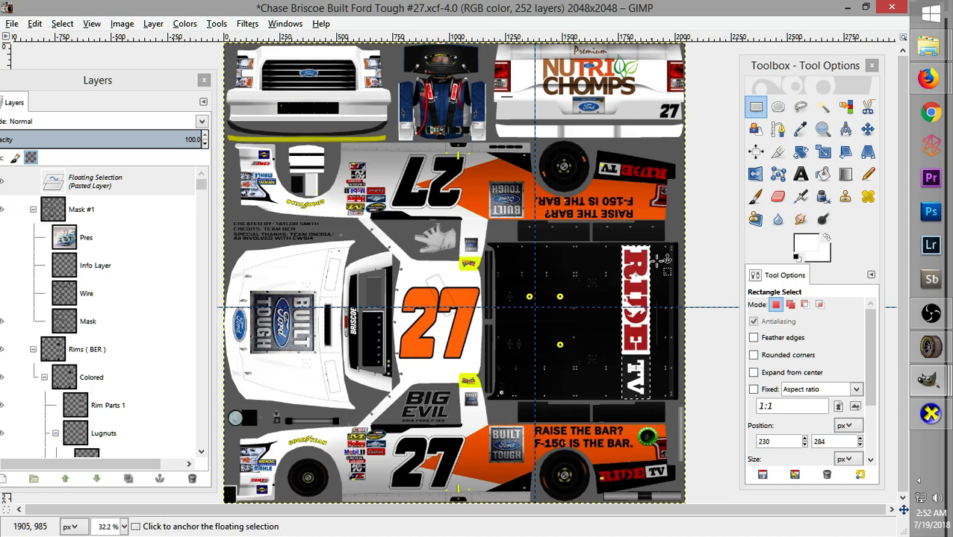
# Scale the RIDE TV logo slightly smaller, nudge it to sit centred across the bed's rear and anchor it
pyautogui.click(823, 151)
pyautogui.click(645, 404)
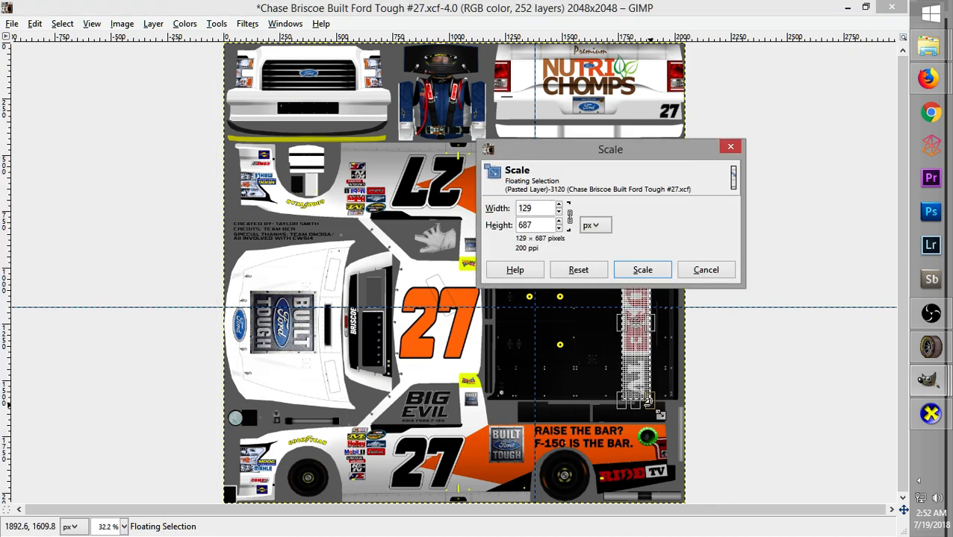
pyautogui.click(642, 269)
pyautogui.click(757, 109)
pyautogui.moveTo(649, 357); pyautogui.dragTo(651, 358)
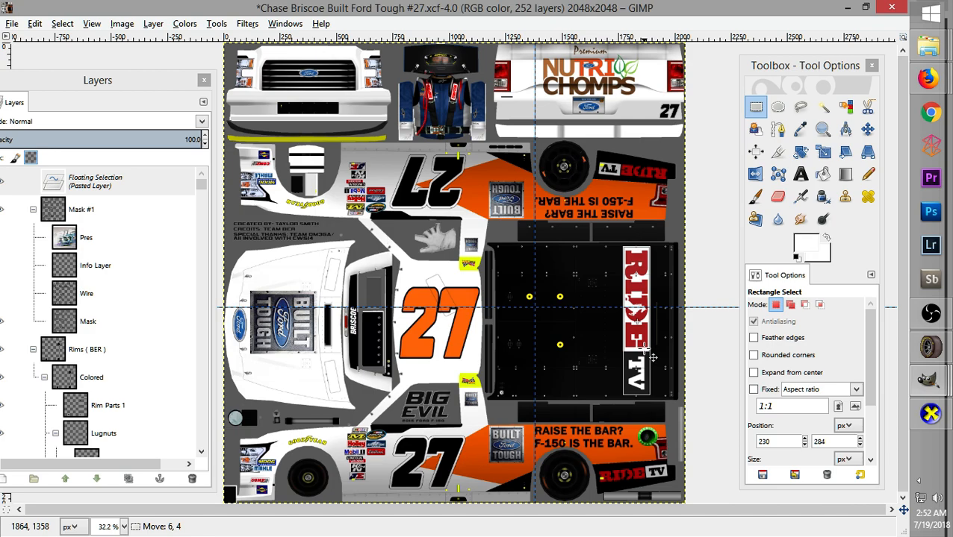
pyautogui.click(652, 358)
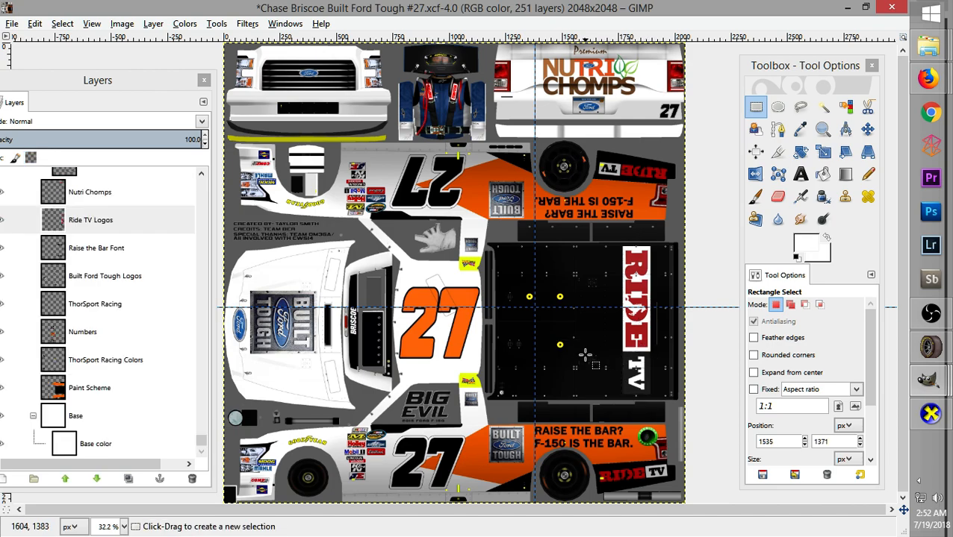
# Export the template over card.bmp in cws2015_templates and hide the Mask layer in the Mask #1 group
pyautogui.click(12, 23)
pyautogui.click(117, 196)
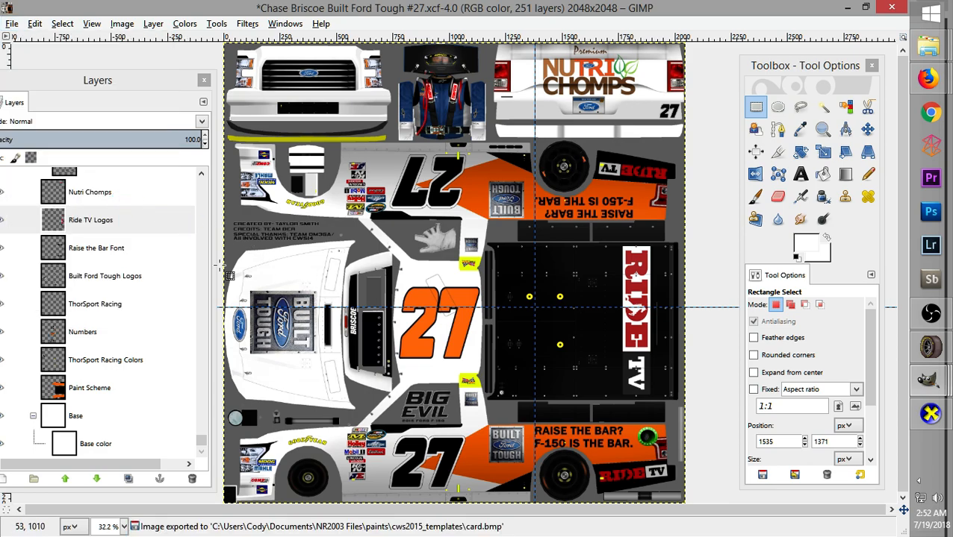
pyautogui.moveTo(201, 442); pyautogui.dragTo(208, 188)
pyautogui.click(2, 294)
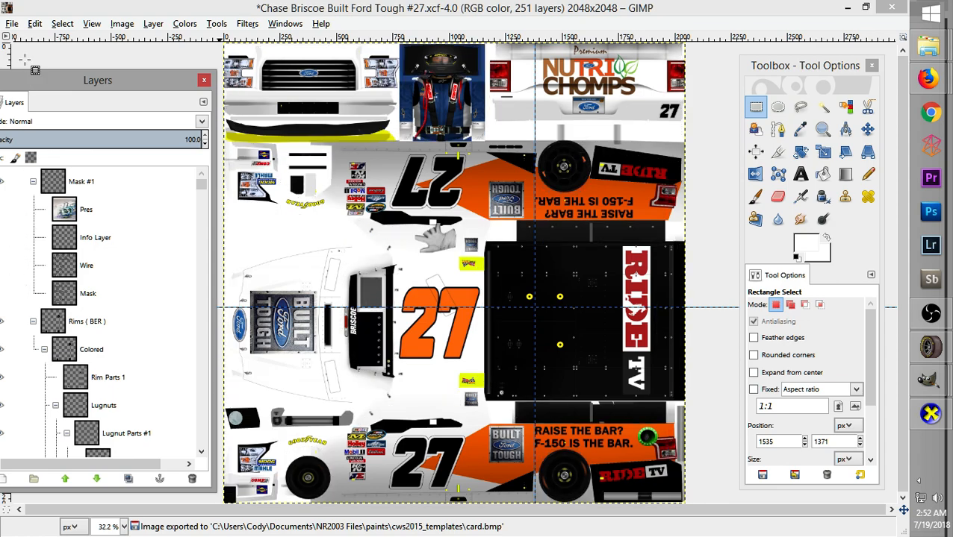
# Export the template again to card.bmp, then switch to CarView and reload the paint on the truck model
pyautogui.click(12, 23)
pyautogui.click(75, 198)
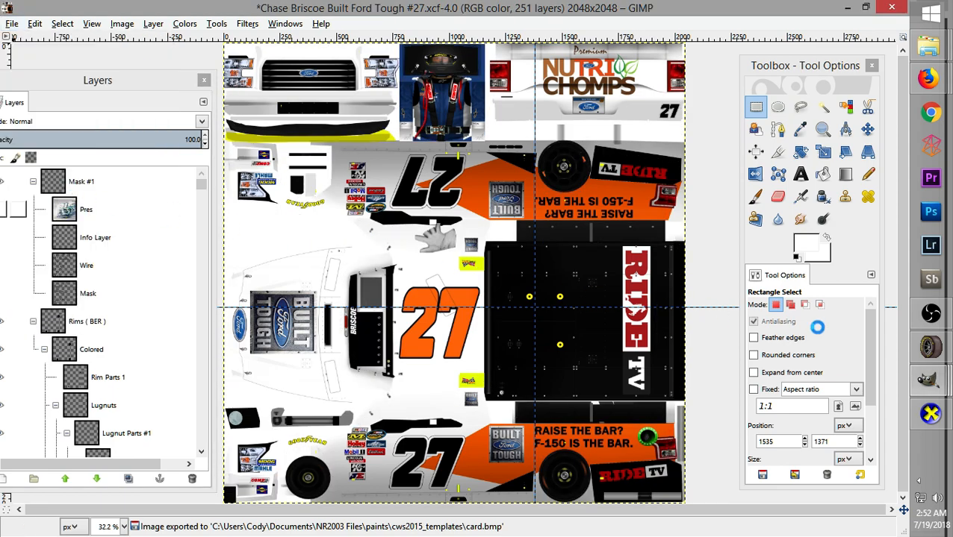
pyautogui.moveTo(930, 392)
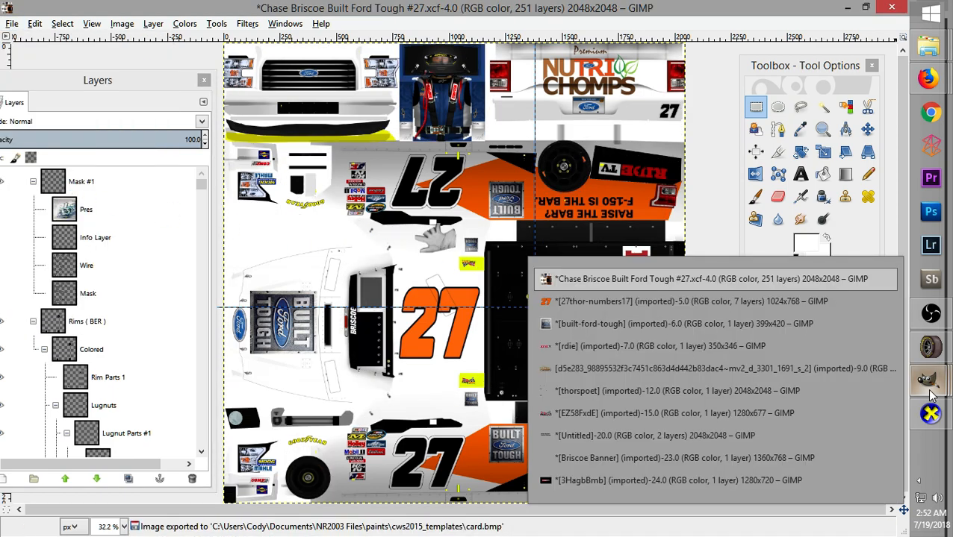
pyautogui.click(926, 426)
pyautogui.moveTo(665, 448); pyautogui.dragTo(549, 271)
pyautogui.moveTo(398, 221); pyautogui.dragTo(250, 203)
pyautogui.click(53, 29)
pyautogui.click(82, 62)
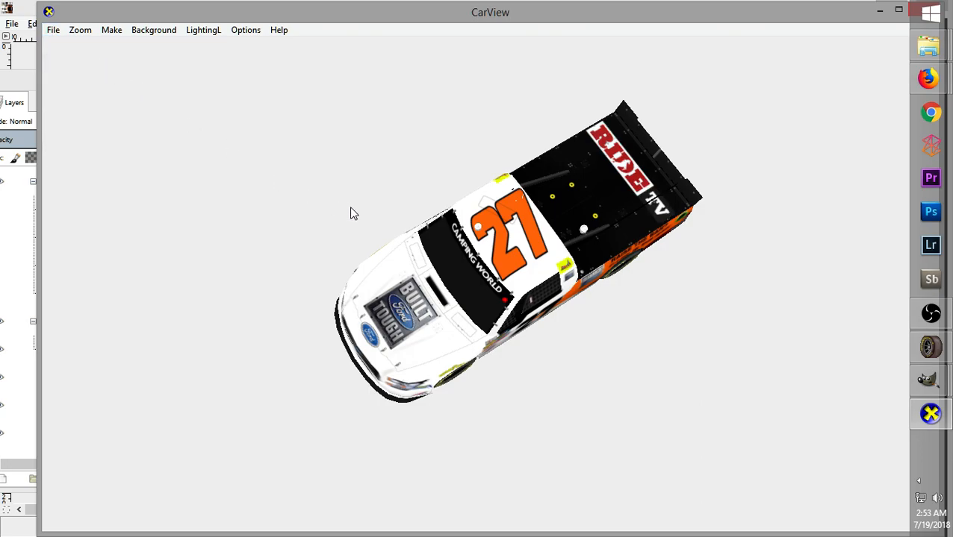
# Examine the RIDE TV bed logo and the side graphics on the truck model from several angles
pyautogui.moveTo(608, 310); pyautogui.dragTo(292, 218)
pyautogui.moveTo(481, 325); pyautogui.dragTo(638, 316)
pyautogui.moveTo(398, 283); pyautogui.dragTo(371, 328)
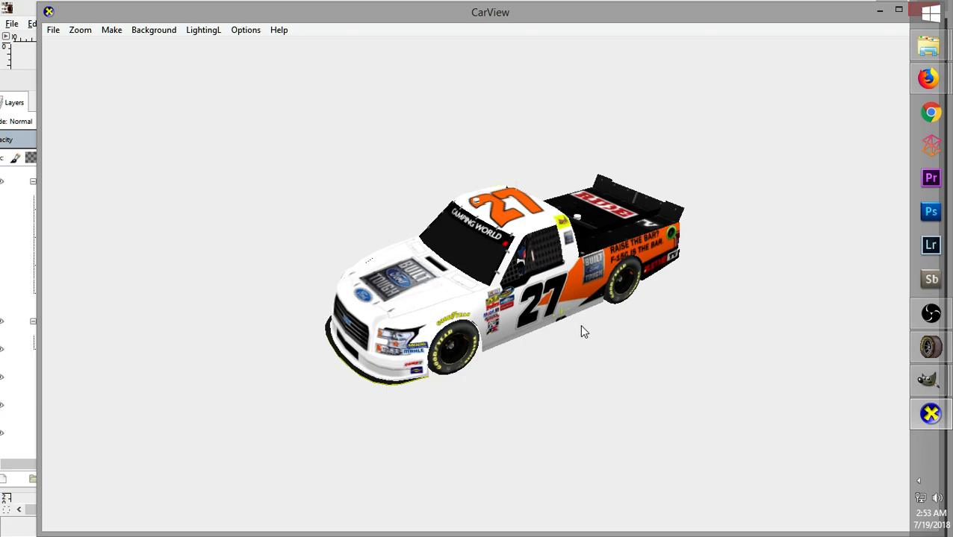
pyautogui.moveTo(520, 276); pyautogui.dragTo(418, 262)
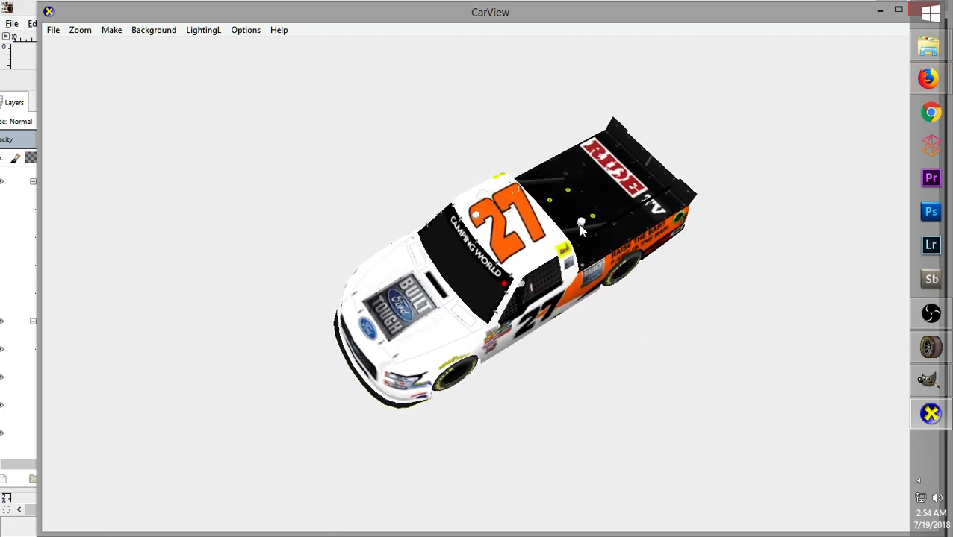
# Switch to Firefox and examine reference photos of the #27 truck in the chase briscoe eldora image results
pyautogui.moveTo(928, 77)
pyautogui.click(822, 97)
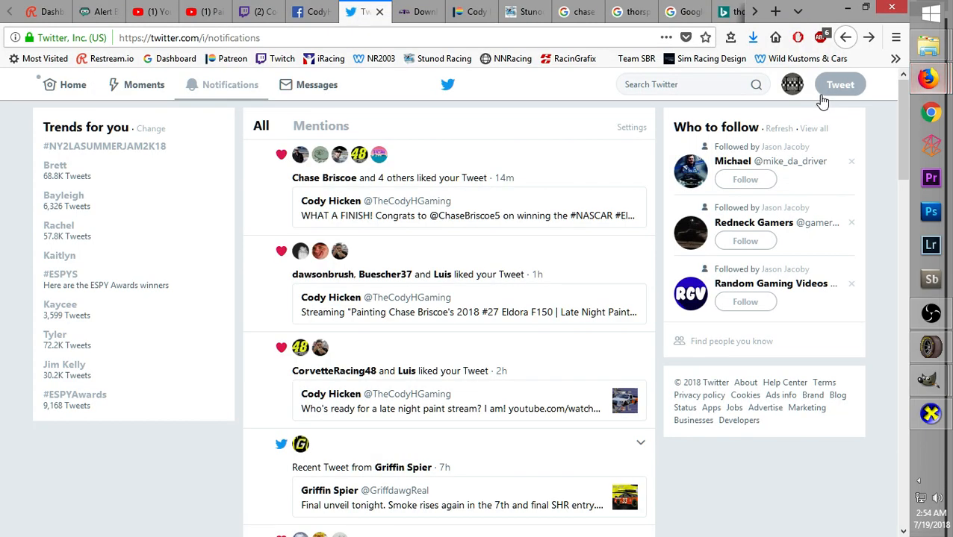
pyautogui.click(202, 12)
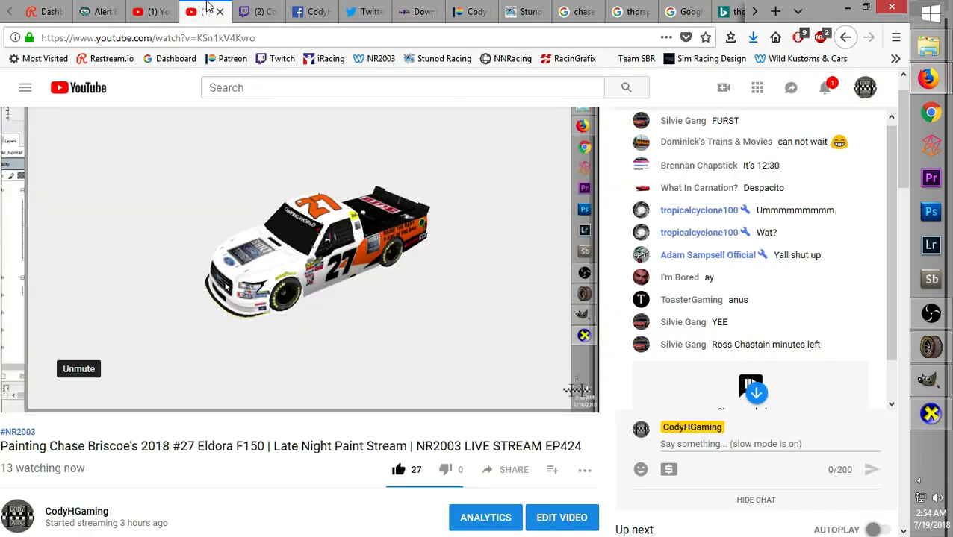
pyautogui.click(271, 7)
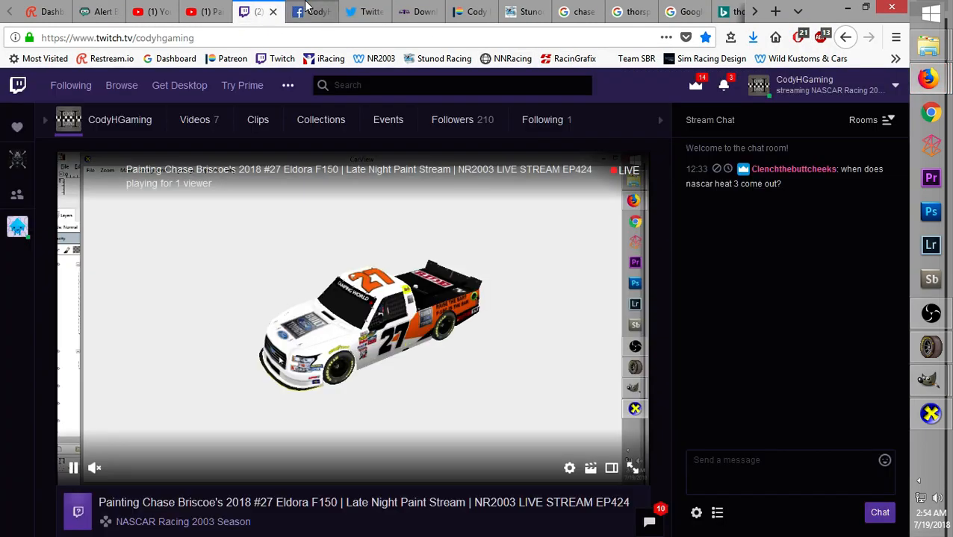
pyautogui.click(308, 8)
pyautogui.click(528, 9)
pyautogui.click(573, 8)
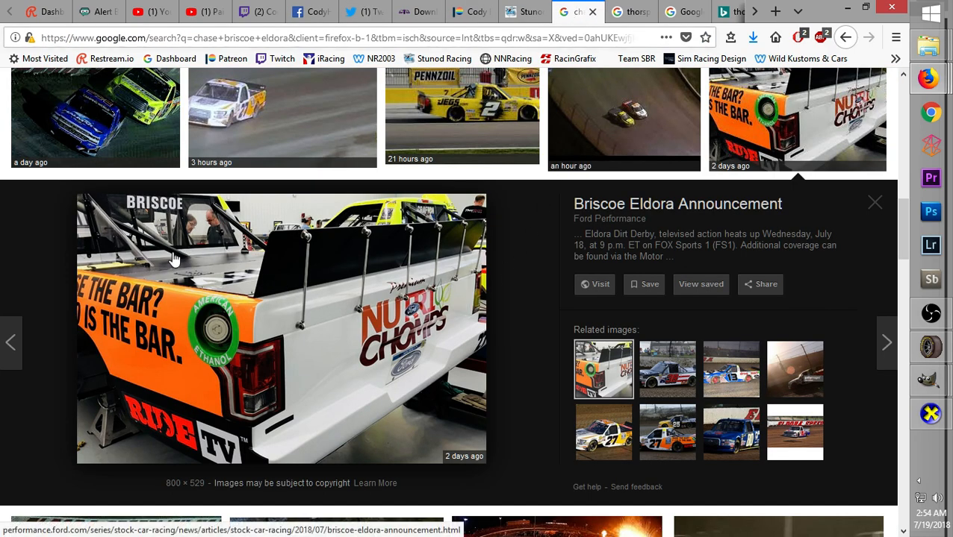
pyautogui.click(672, 445)
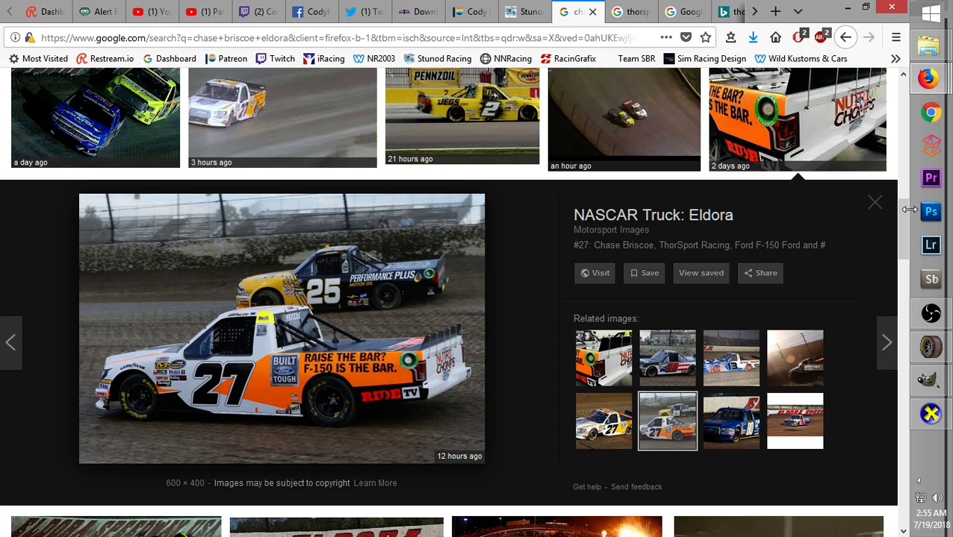
pyautogui.moveTo(898, 220); pyautogui.dragTo(893, 183)
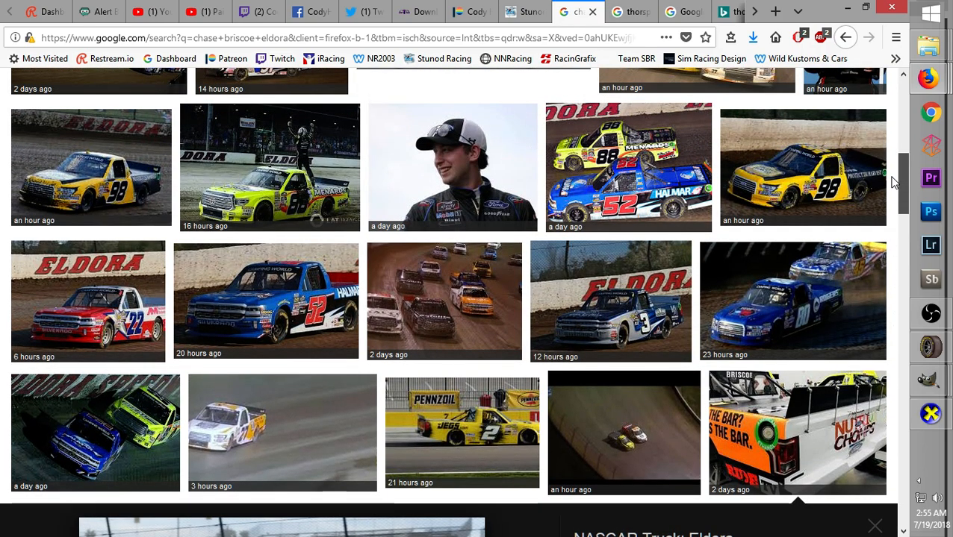
pyautogui.moveTo(897, 176); pyautogui.dragTo(907, 202)
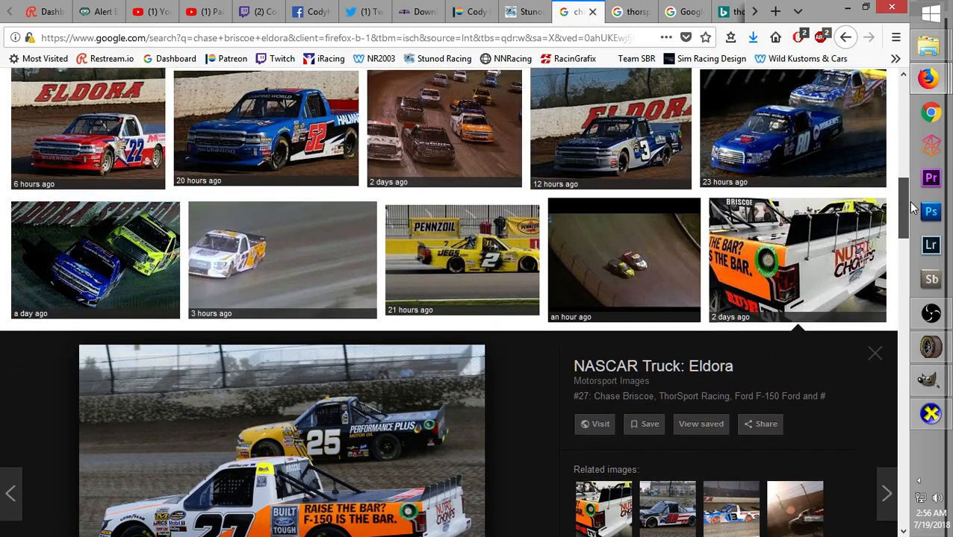
# Switch to File Explorer and open the Pit Crews folder inside the paints folder
pyautogui.moveTo(926, 45)
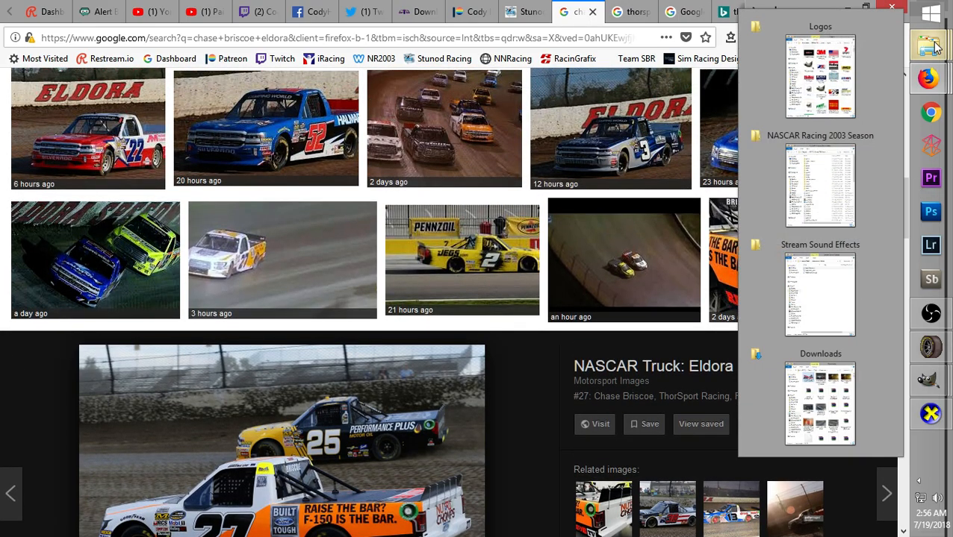
pyautogui.click(816, 85)
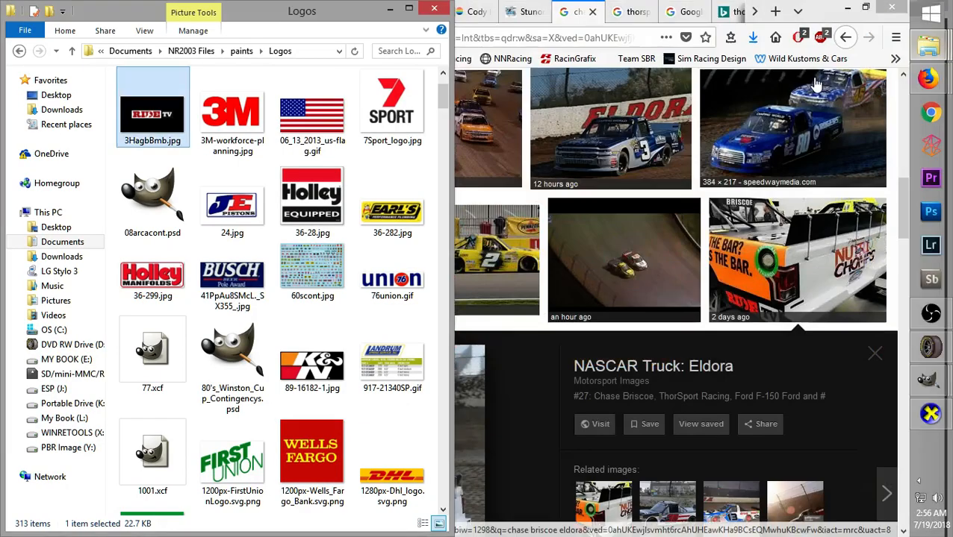
pyautogui.click(19, 51)
pyautogui.moveTo(450, 146)
pyautogui.mouseDown()
pyautogui.moveTo(446, 110)
pyautogui.moveTo(440, 231)
pyautogui.moveTo(443, 220)
pyautogui.mouseUp()
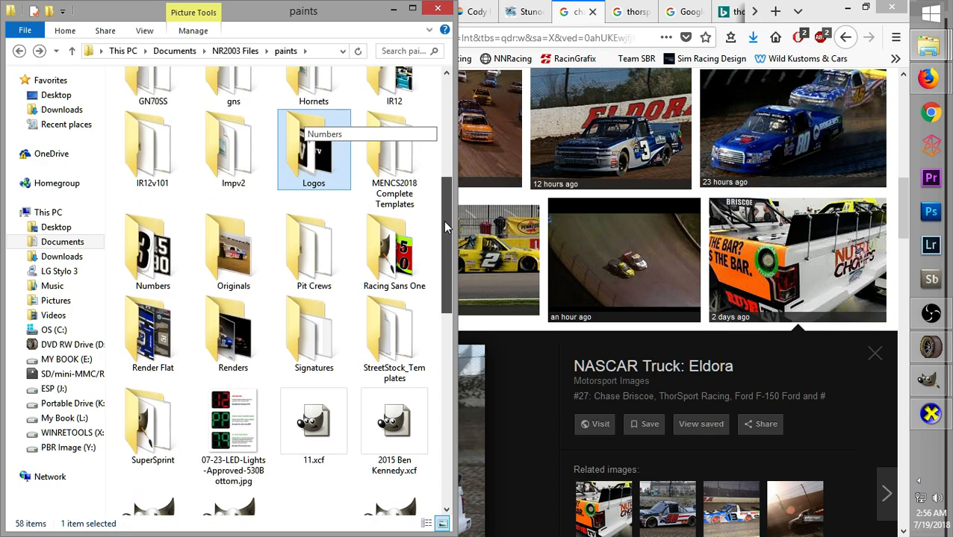
pyautogui.doubleClick(299, 258)
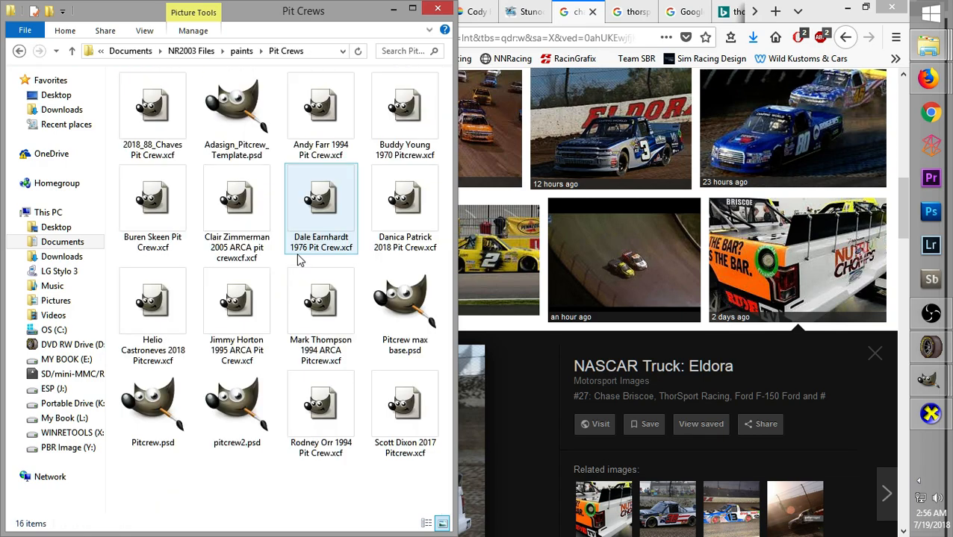
# Open Adasign_Pitcrew_Template.psd in GIMP and maximize its image window
pyautogui.rightClick(228, 111)
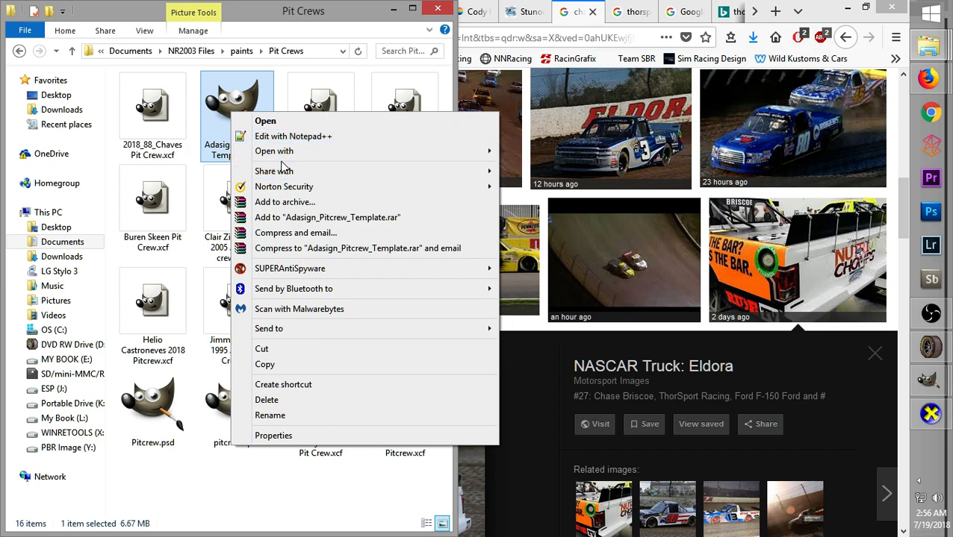
pyautogui.moveTo(276, 152)
pyautogui.click(570, 166)
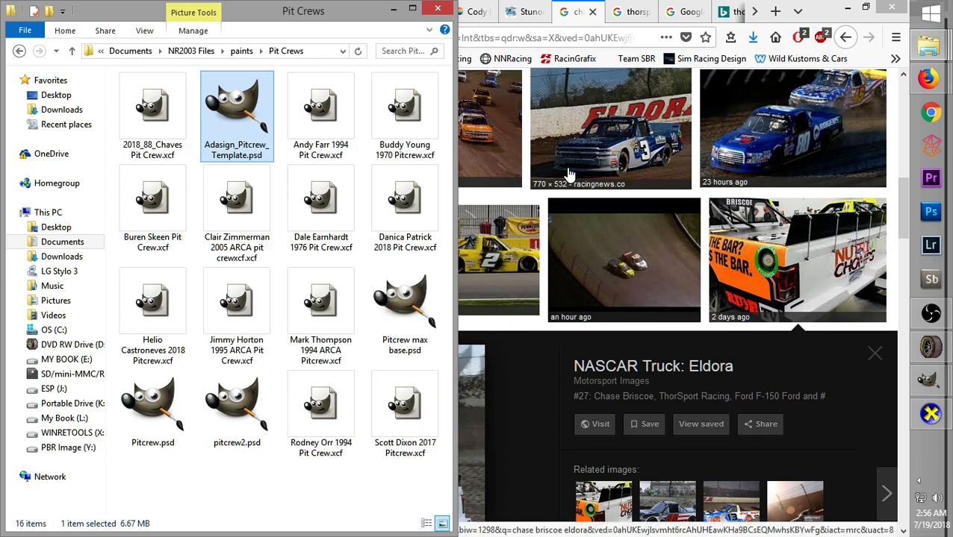
pyautogui.click(930, 381)
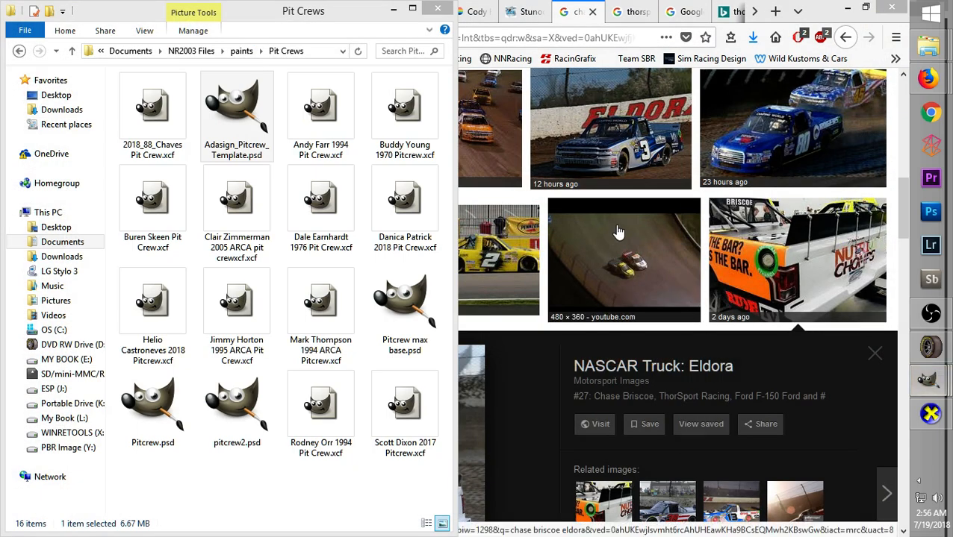
pyautogui.click(694, 492)
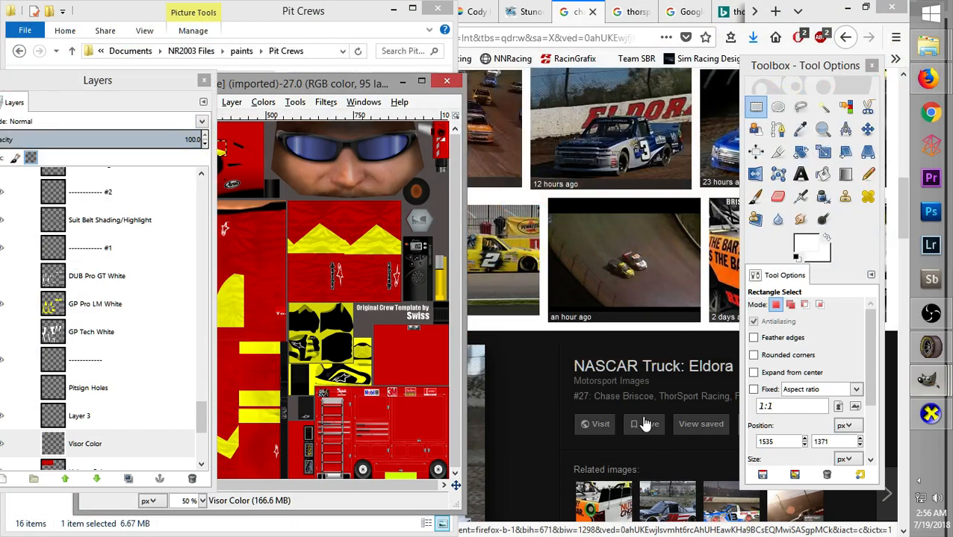
pyautogui.click(423, 82)
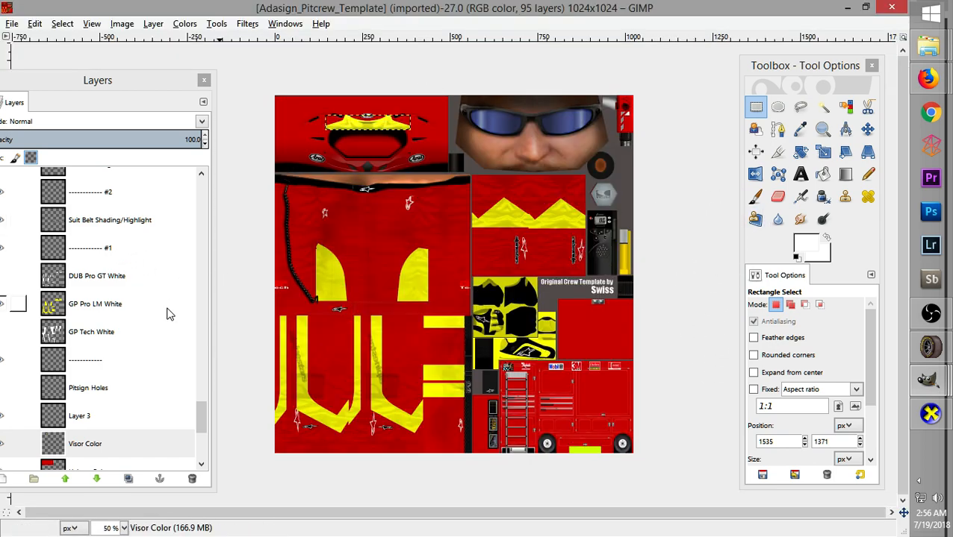
# Move the Layers dialog fully onto the screen and make it narrower and taller to reach the base color layers
pyautogui.moveTo(139, 84); pyautogui.dragTo(181, 61)
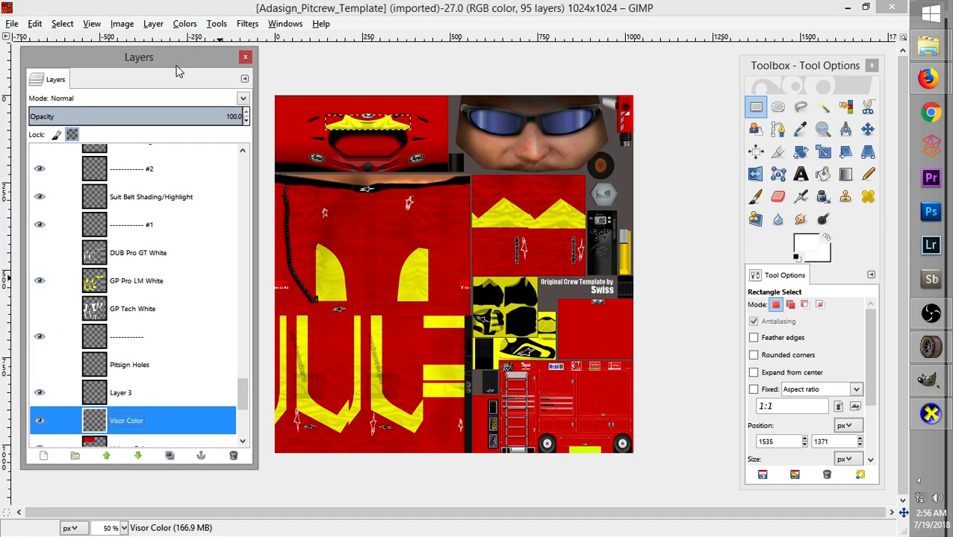
pyautogui.moveTo(256, 226); pyautogui.dragTo(232, 228)
pyautogui.moveTo(188, 469); pyautogui.dragTo(189, 508)
pyautogui.scroll(-5, 219, 426)
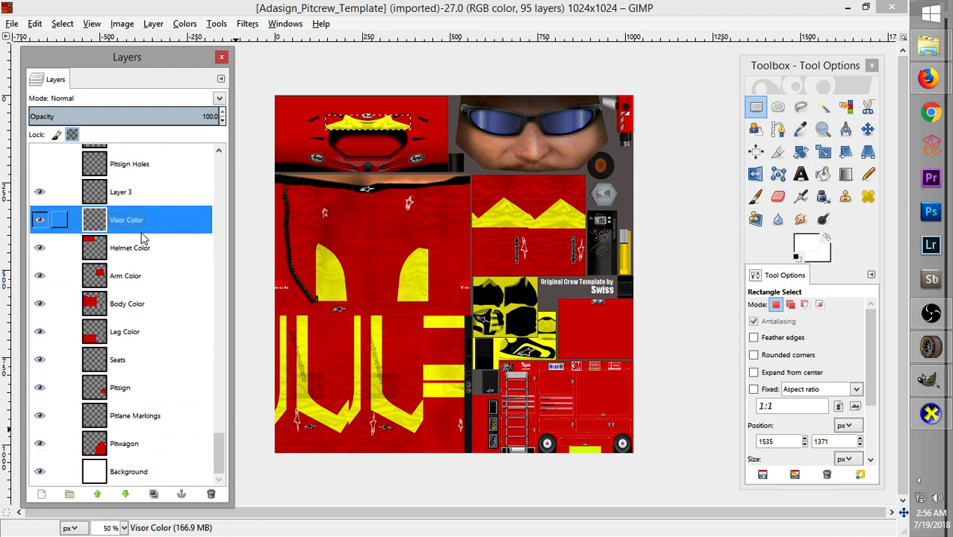
# Bucket-fill the red areas of the Pitwagon and Pitsign layers with white (ffffff)
pyautogui.click(188, 247)
pyautogui.click(192, 444)
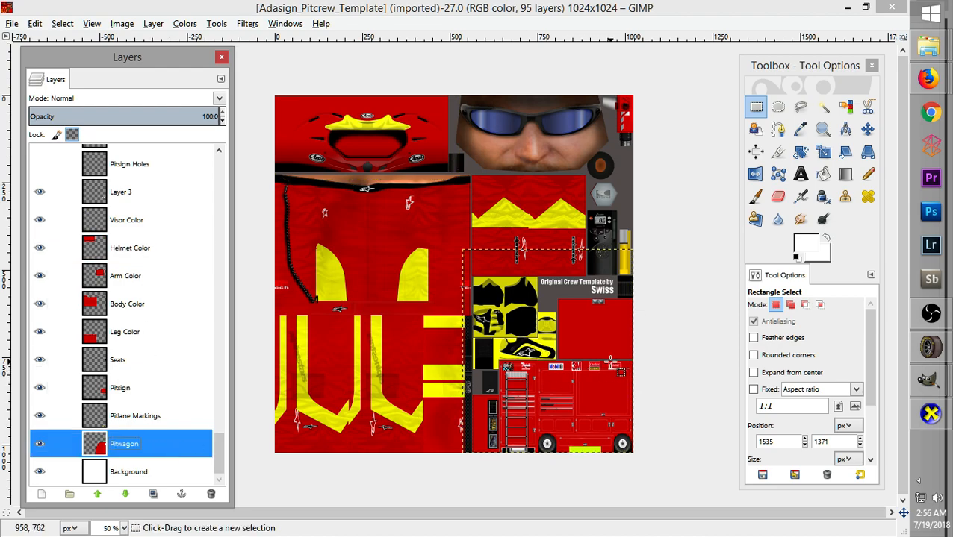
pyautogui.click(809, 247)
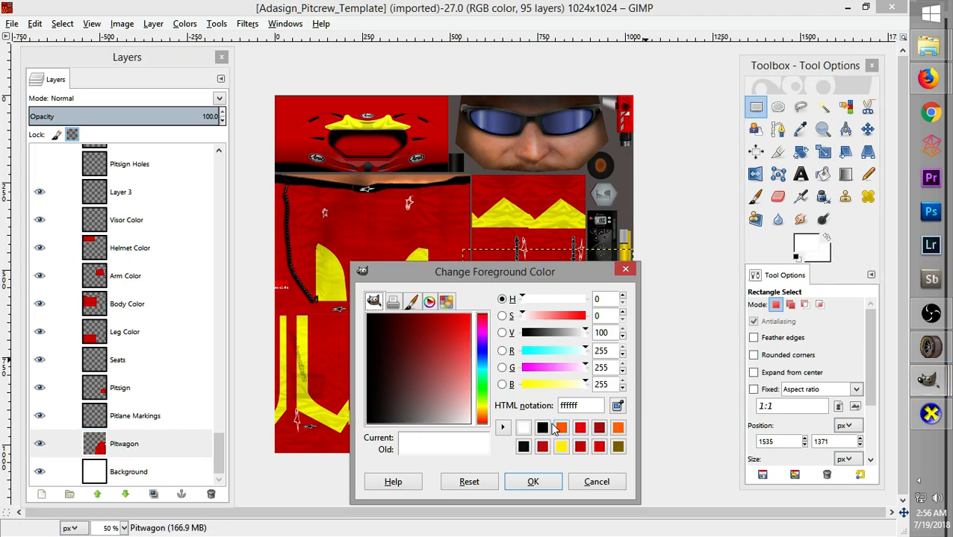
pyautogui.click(538, 484)
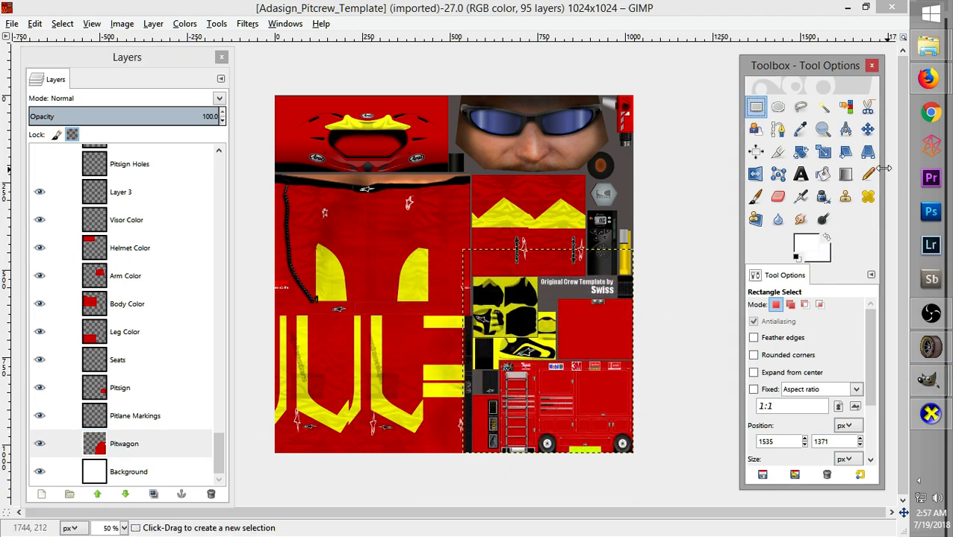
pyautogui.click(822, 174)
pyautogui.click(569, 413)
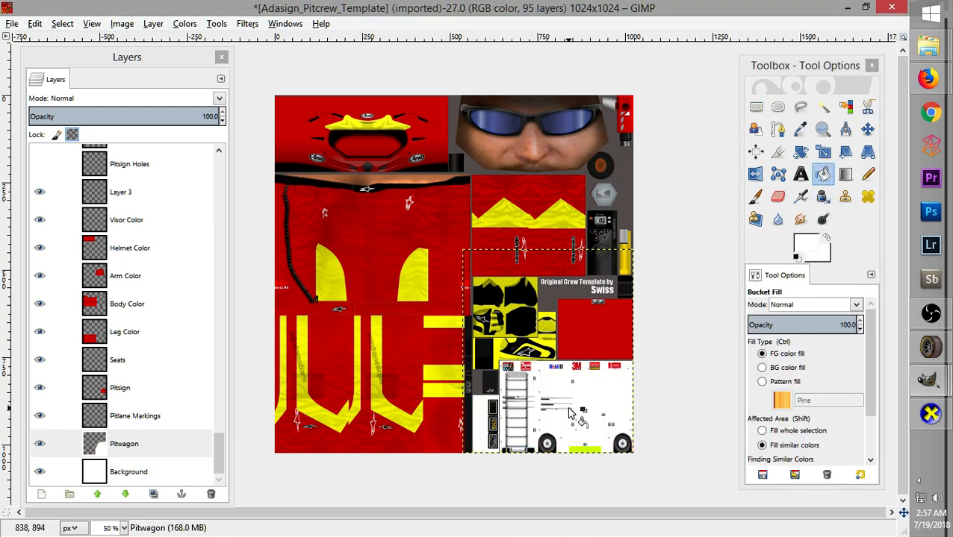
pyautogui.click(60, 387)
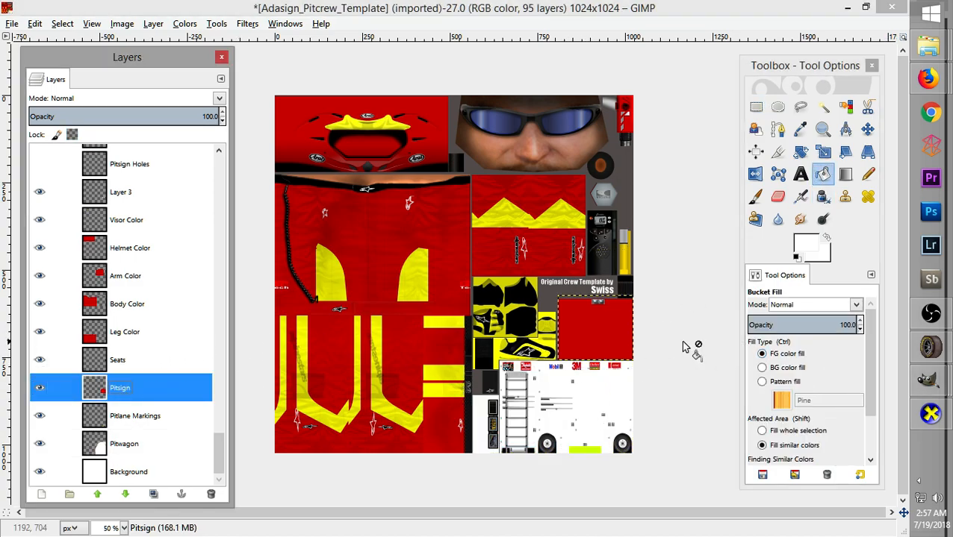
pyautogui.click(605, 343)
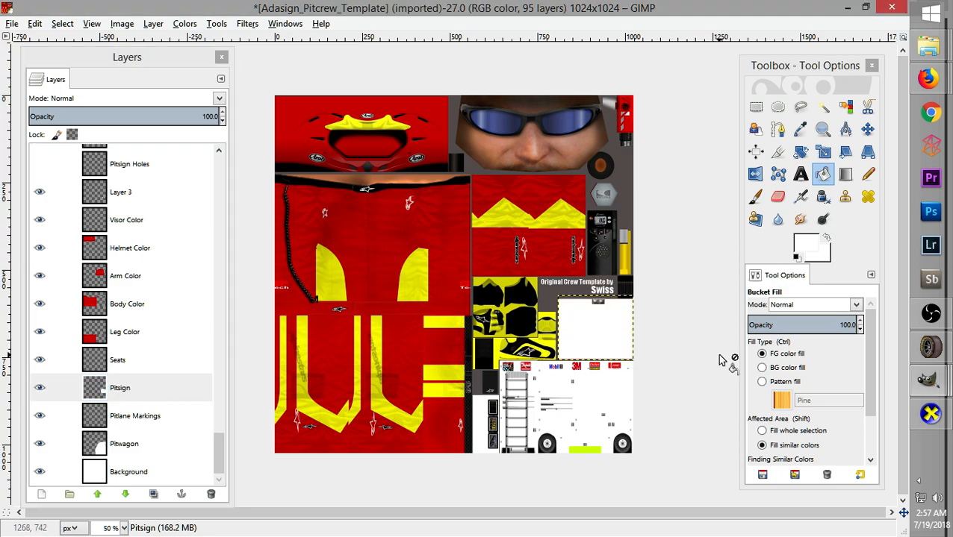
# In the Chase Briscoe Built Ford Tough #27 image, copy the black 27 on the lower truck side from the Numbers layer
pyautogui.moveTo(948, 396)
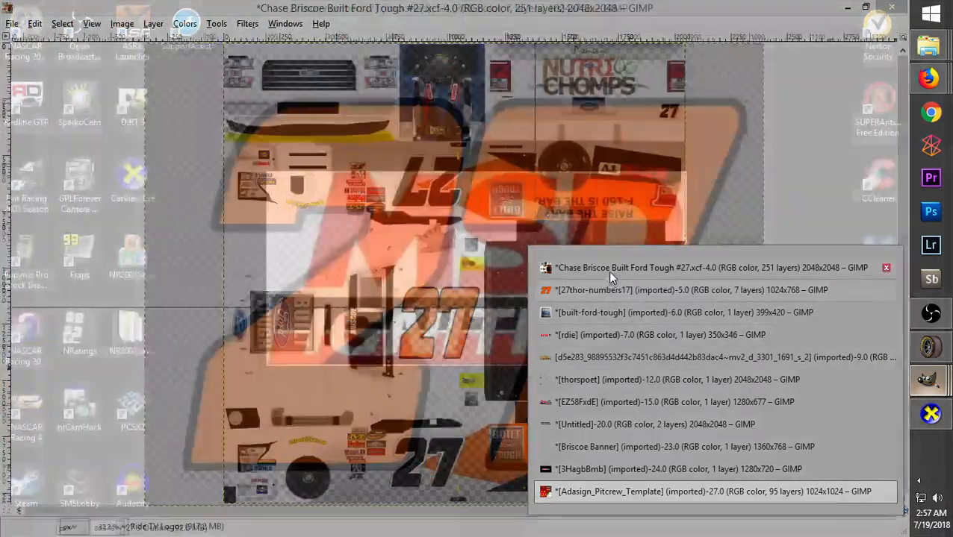
pyautogui.click(606, 269)
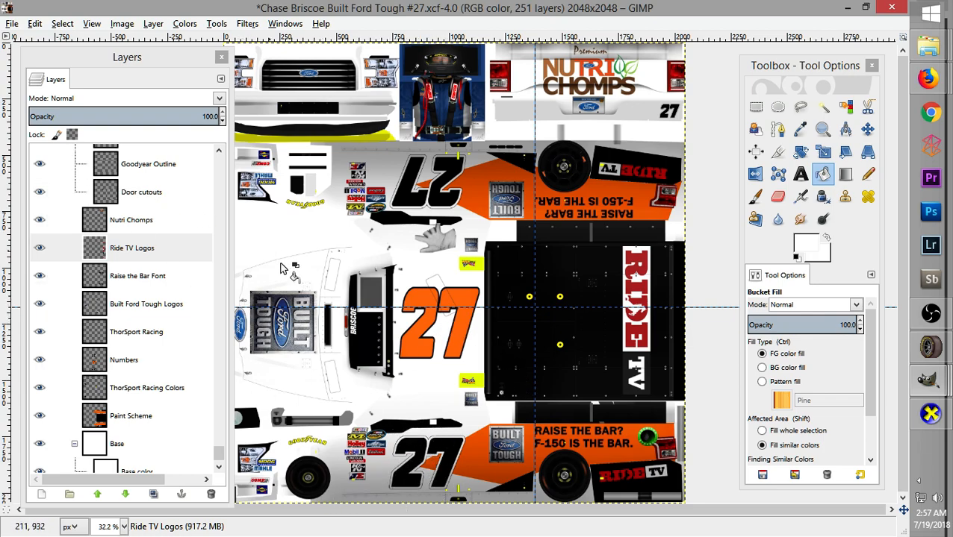
pyautogui.click(756, 109)
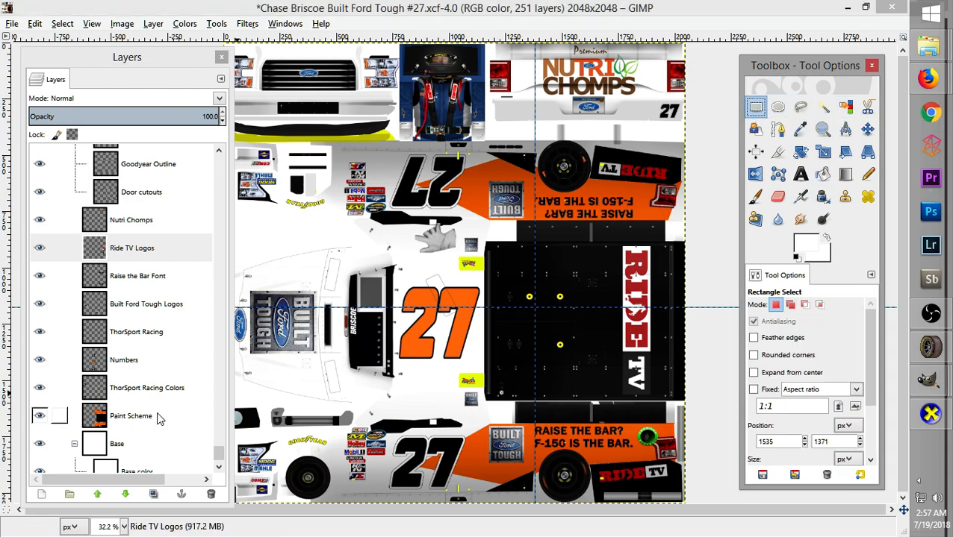
pyautogui.click(138, 364)
pyautogui.moveTo(377, 425); pyautogui.dragTo(445, 493)
pyautogui.moveTo(448, 497); pyautogui.dragTo(474, 513)
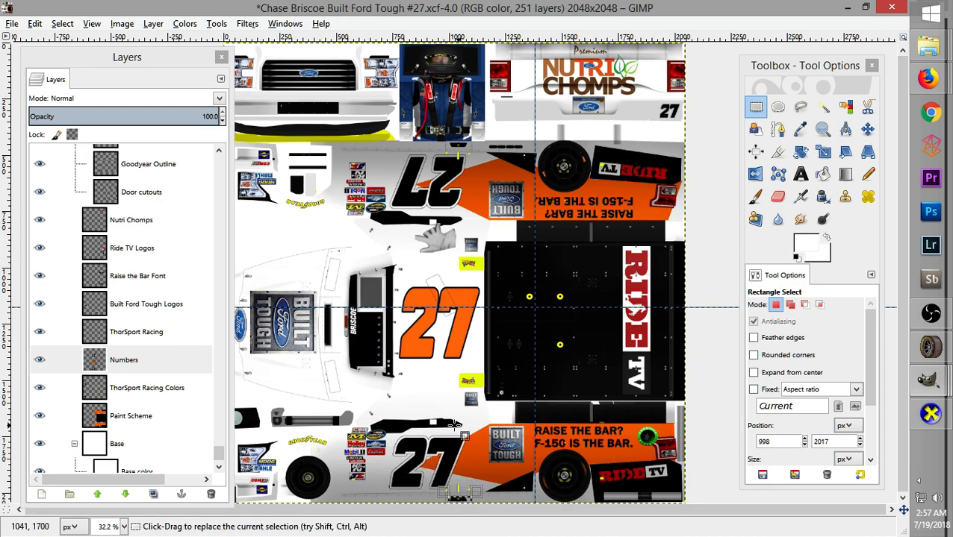
pyautogui.moveTo(380, 425); pyautogui.dragTo(475, 490)
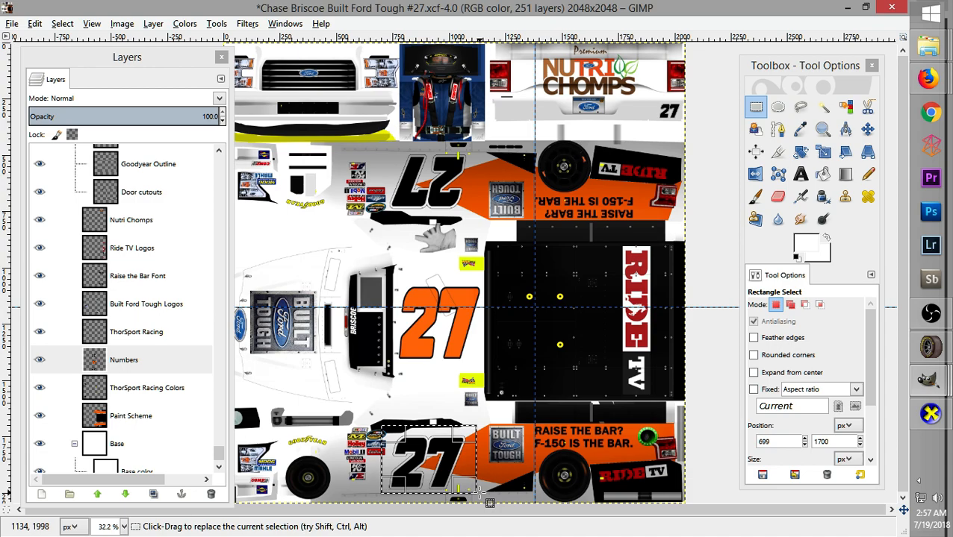
pyautogui.hotkey('ctrl', 'c')
pyautogui.moveTo(942, 381)
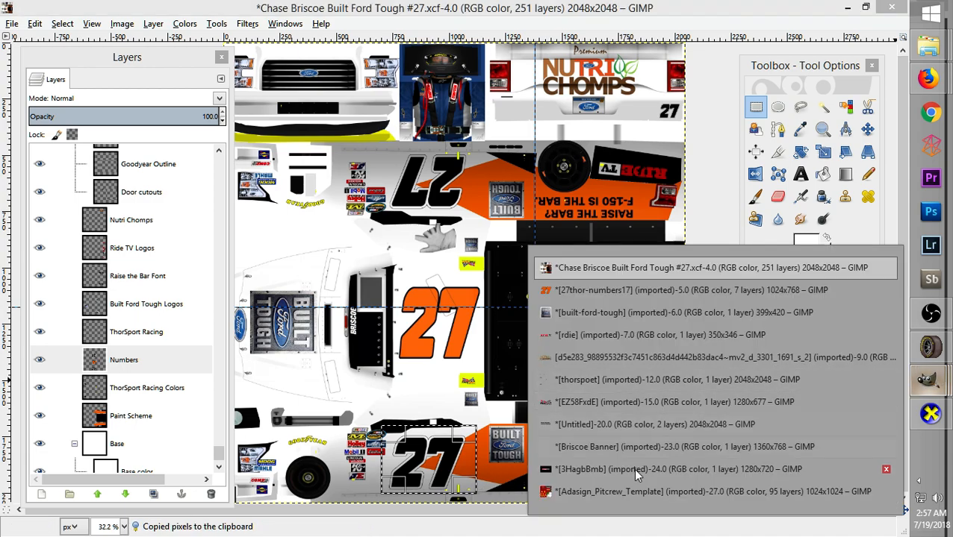
# In the Adasign pit crew template, bucket-fill the white pit sign on the Pitsign layer with orange
pyautogui.click(598, 493)
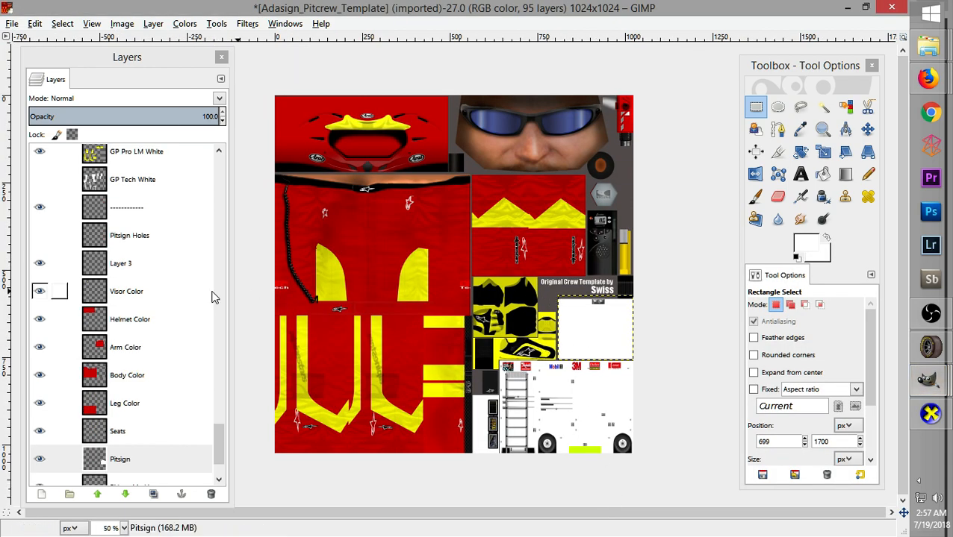
pyautogui.click(144, 460)
pyautogui.click(819, 248)
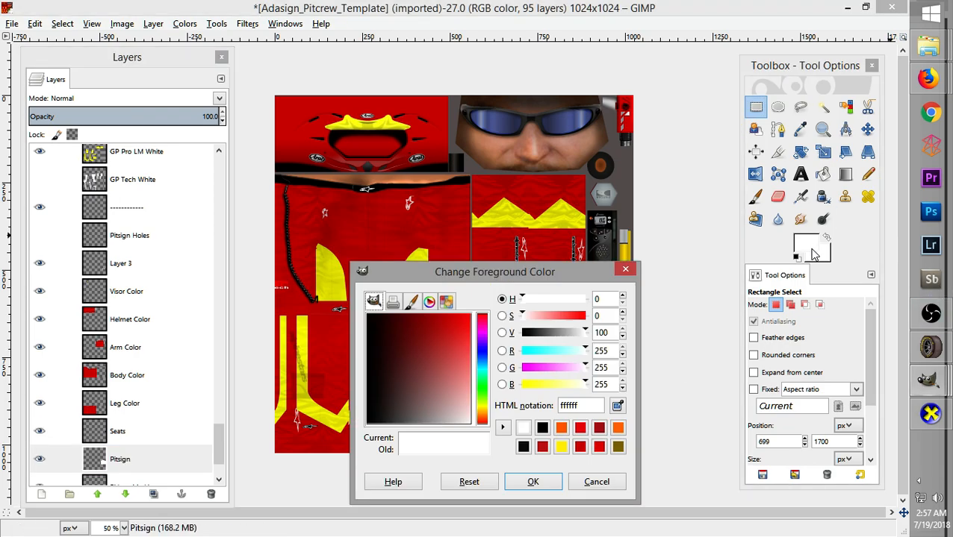
pyautogui.click(560, 427)
pyautogui.click(533, 481)
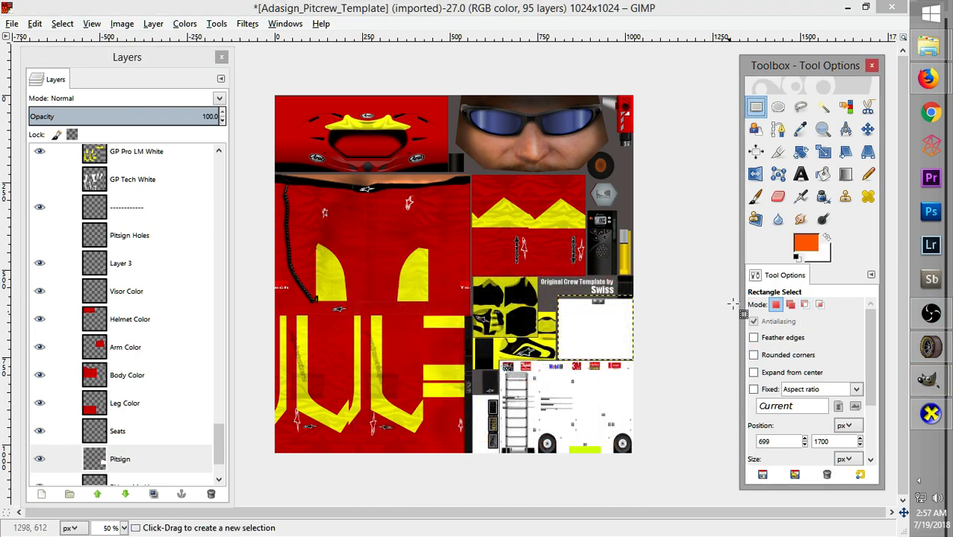
pyautogui.click(822, 174)
pyautogui.click(628, 345)
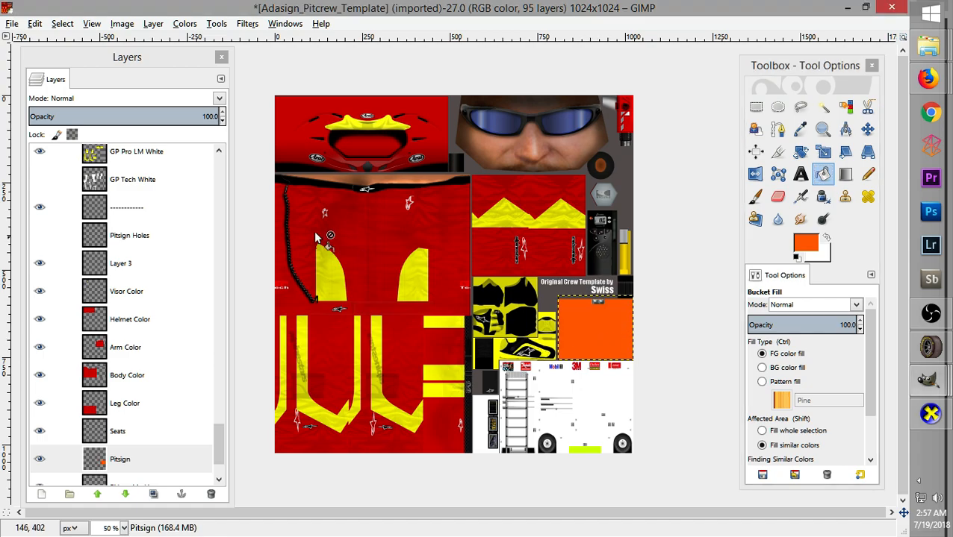
# Add a transparent 1024 x 1024 layer named Number directly above the Pitsign layer
pyautogui.click(129, 459)
pyautogui.click(121, 23)
pyautogui.click(121, 24)
pyautogui.click(92, 23)
pyautogui.moveTo(153, 23)
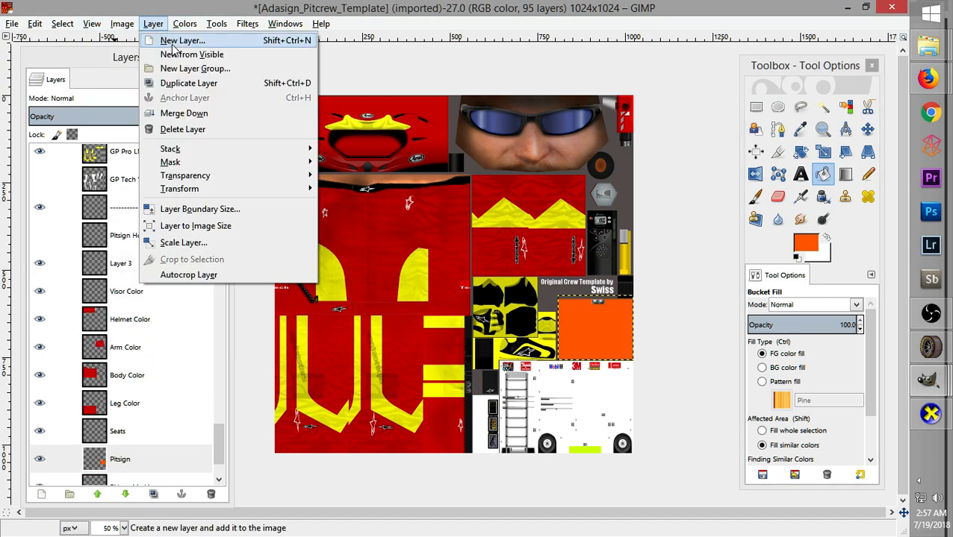
pyautogui.click(178, 38)
pyautogui.write('Number')
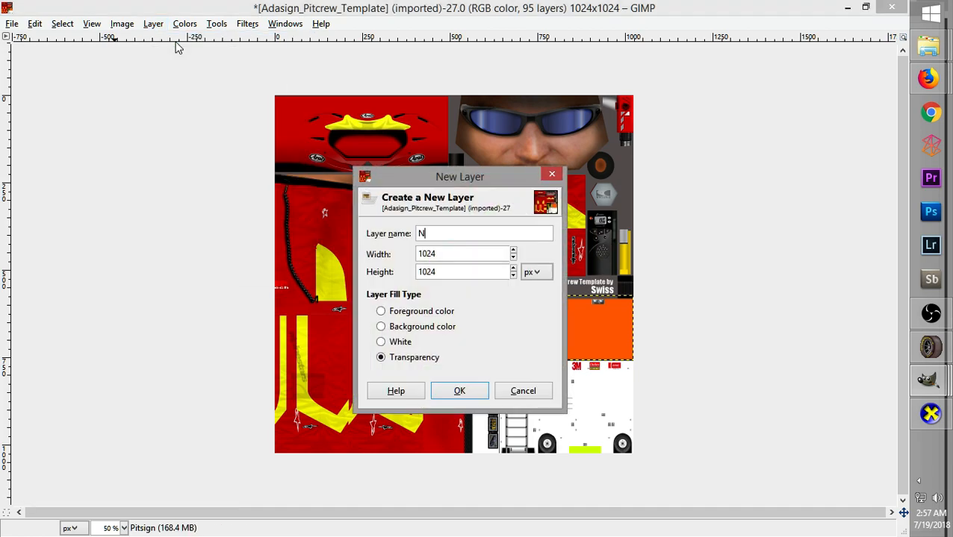
pyautogui.click(459, 391)
# Paste the copied black 27 into the Number layer and move it onto the orange pit sign
pyautogui.hotkey('ctrl', 'v')
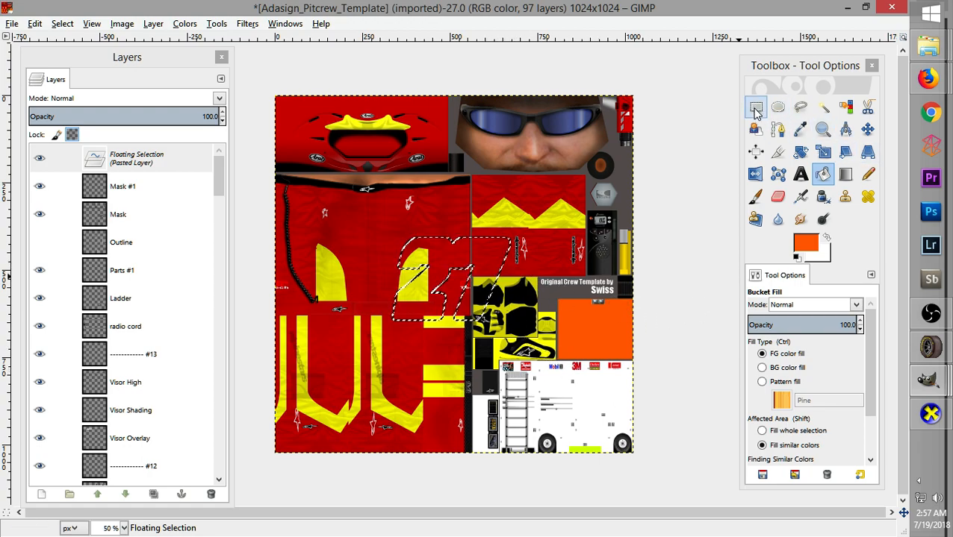
pyautogui.hotkey('ctrl', 'h')
pyautogui.hotkey('ctrl', 'z')
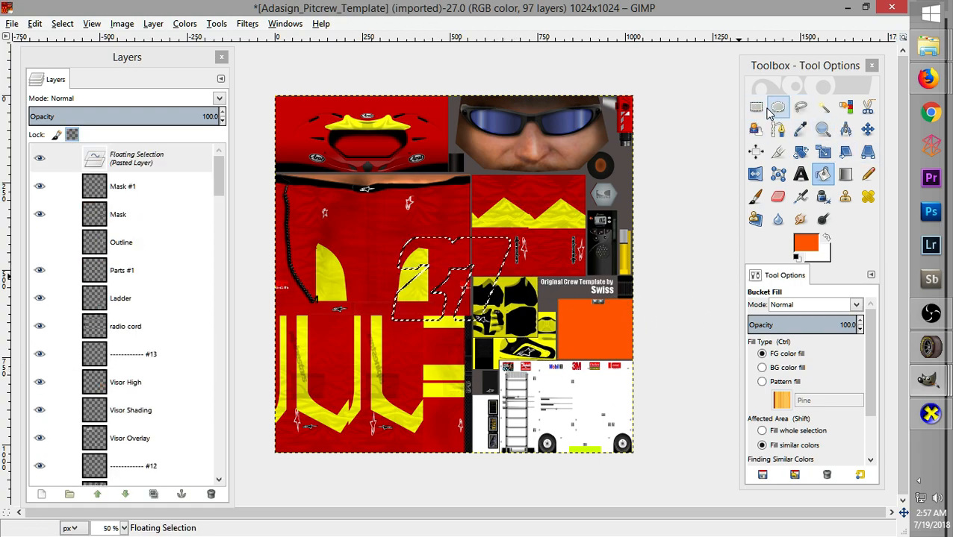
pyautogui.click(756, 107)
pyautogui.moveTo(478, 267); pyautogui.dragTo(634, 318)
# Scale the pasted 27 down proportionally until it fits inside the orange pit sign
pyautogui.rightClick(629, 329)
pyautogui.moveTo(657, 405)
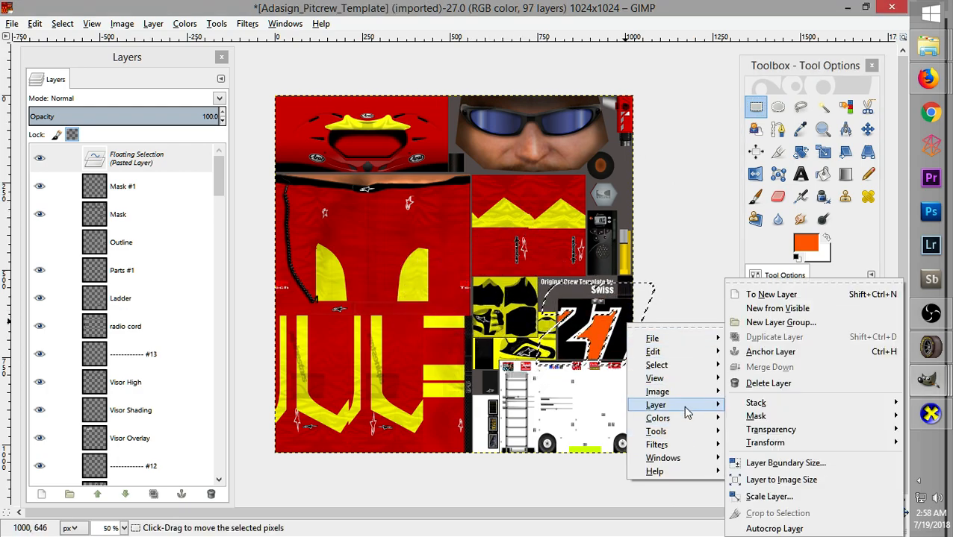
pyautogui.click(769, 496)
pyautogui.click(753, 412)
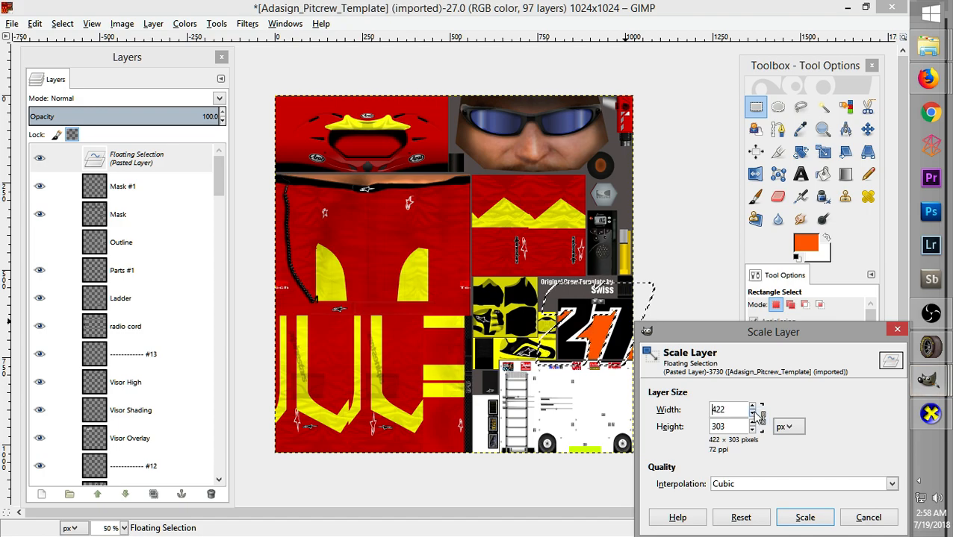
pyautogui.click(804, 518)
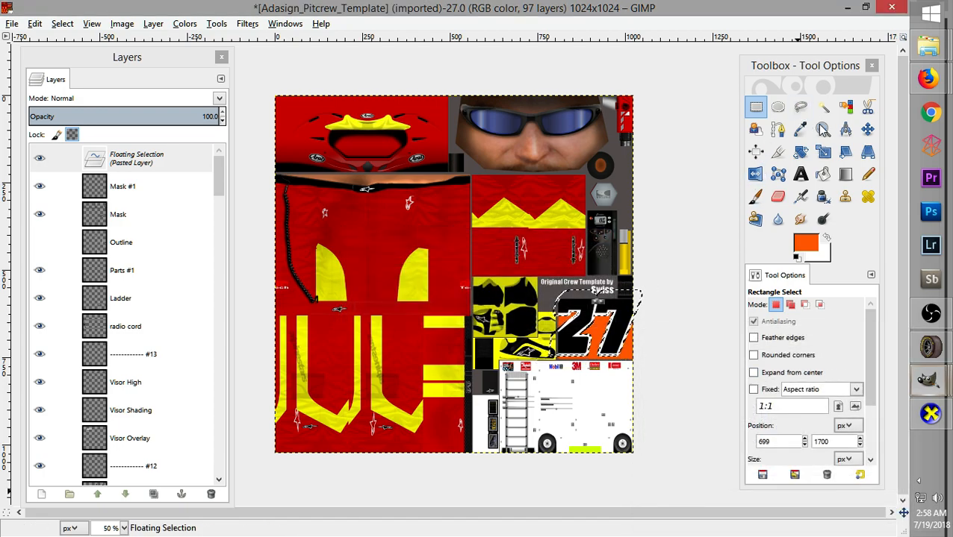
pyautogui.click(822, 157)
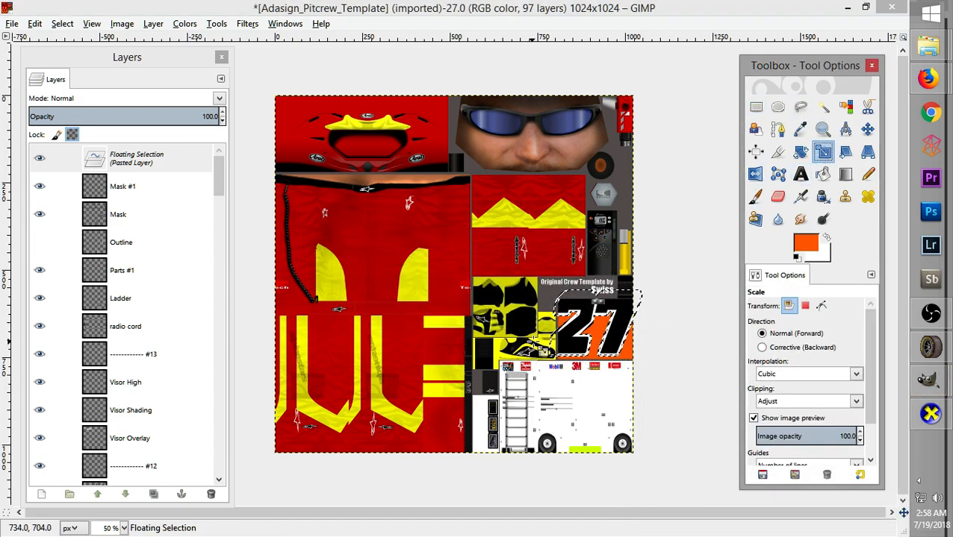
pyautogui.click(587, 317)
pyautogui.moveTo(653, 362); pyautogui.dragTo(639, 348)
pyautogui.click(642, 270)
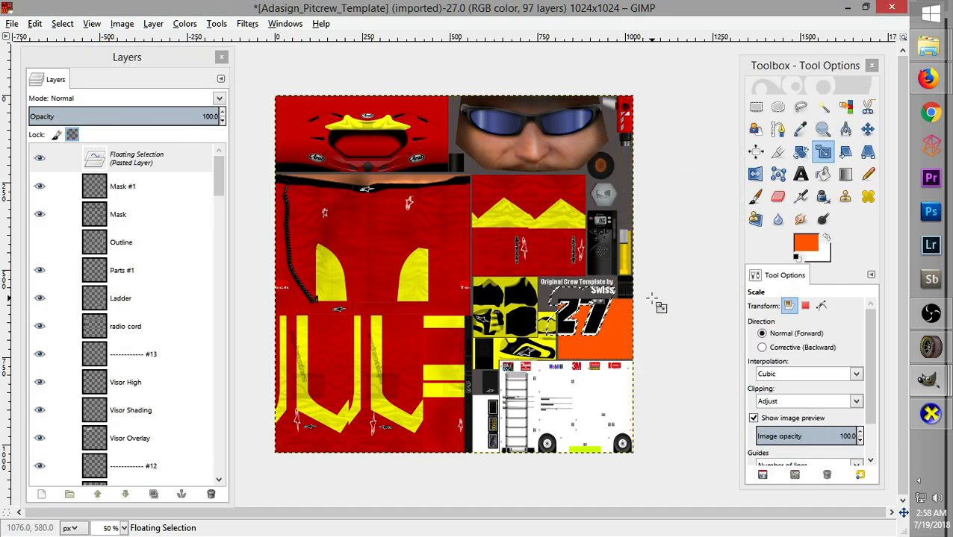
# Center the scaled 27 on the orange pit sign and anchor it to the Number layer
pyautogui.click(755, 107)
pyautogui.moveTo(604, 325); pyautogui.dragTo(620, 345)
pyautogui.click(682, 344)
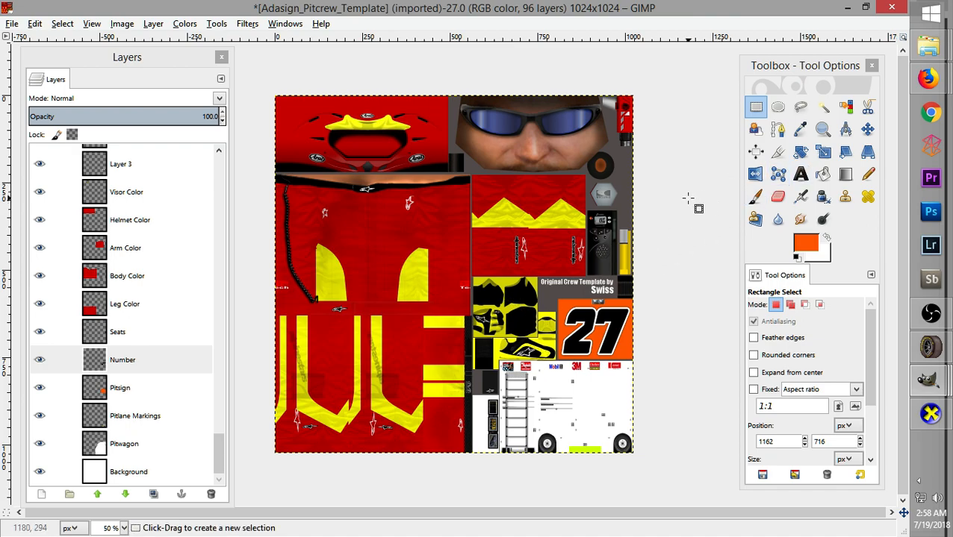
# Switch to Firefox and look through the "chase briscoe eldora" image results for pit crew suit references
pyautogui.moveTo(928, 78)
pyautogui.click(836, 94)
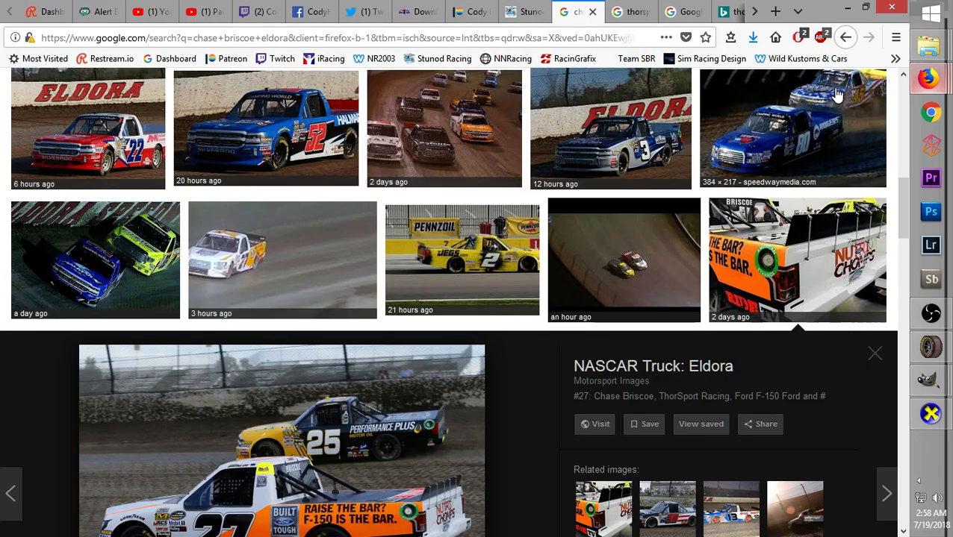
pyautogui.middleClick(508, 383)
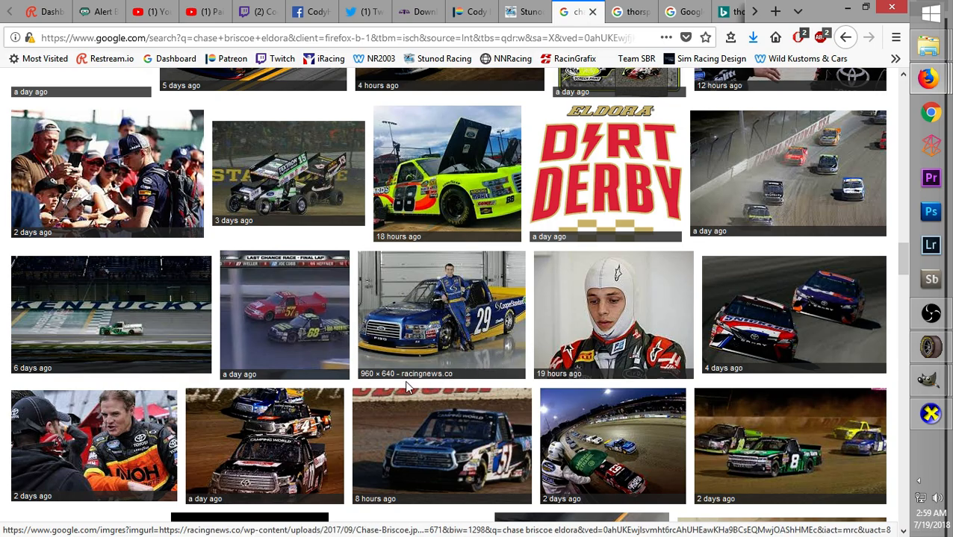
pyautogui.middleClick(347, 387)
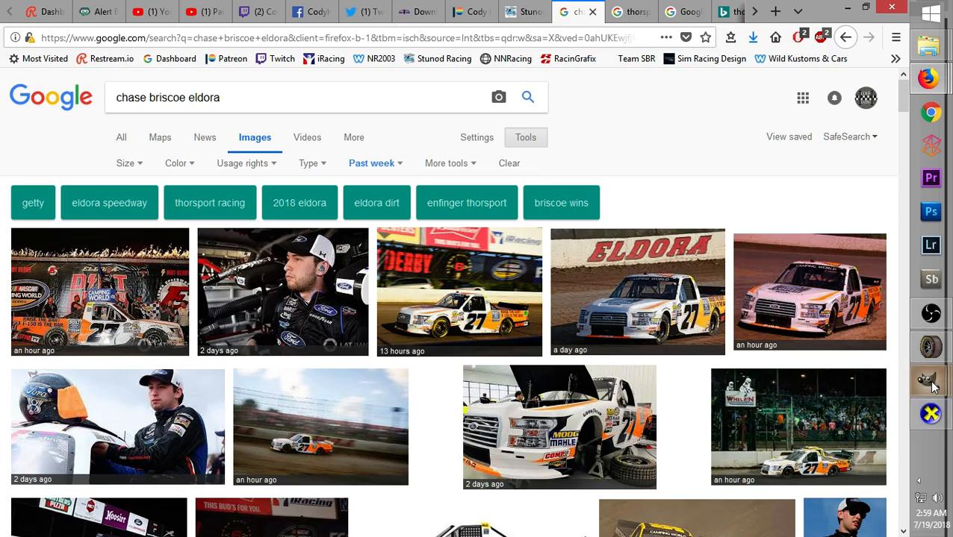
# Return to the pit crew template in GIMP, show the GP Tech White suit layer and hide GP Pro LM White
pyautogui.moveTo(930, 380)
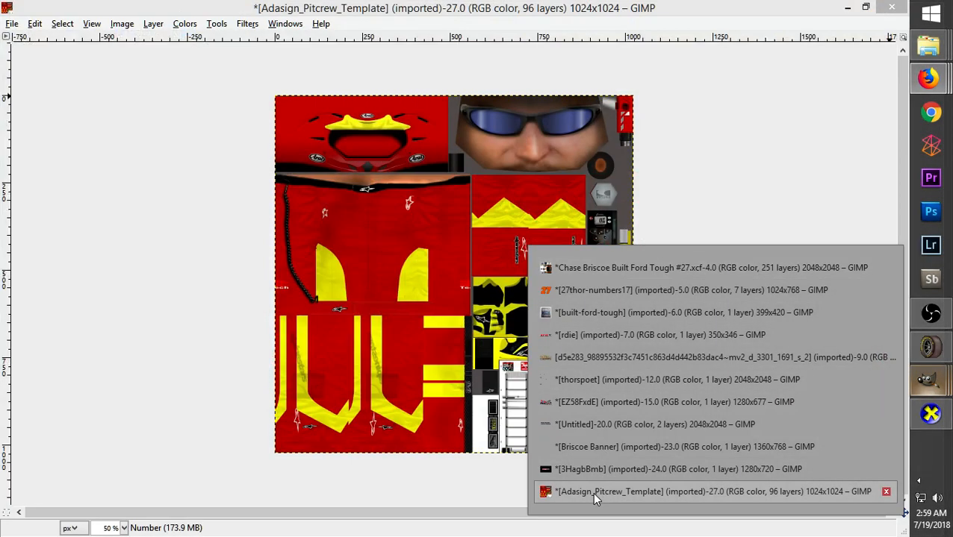
pyautogui.click(592, 492)
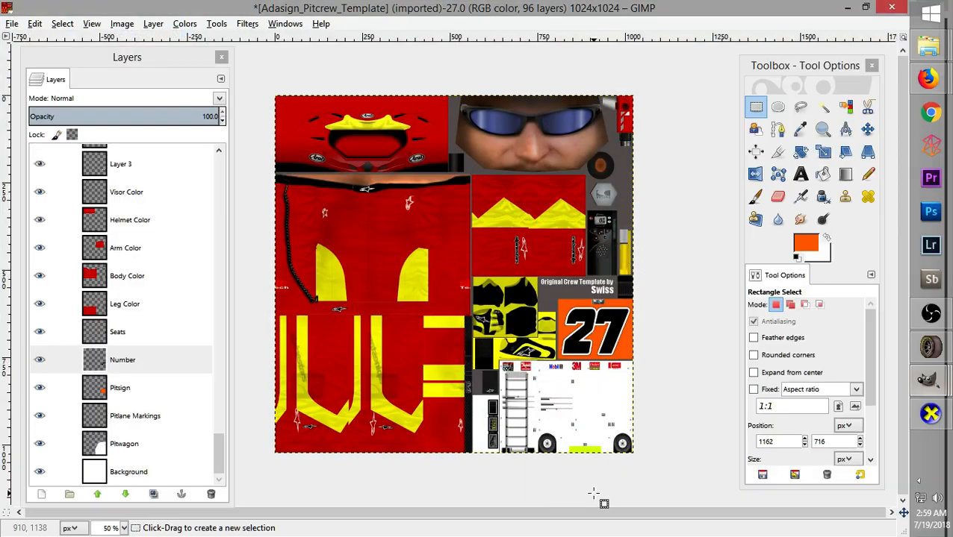
pyautogui.moveTo(216, 445); pyautogui.dragTo(217, 355)
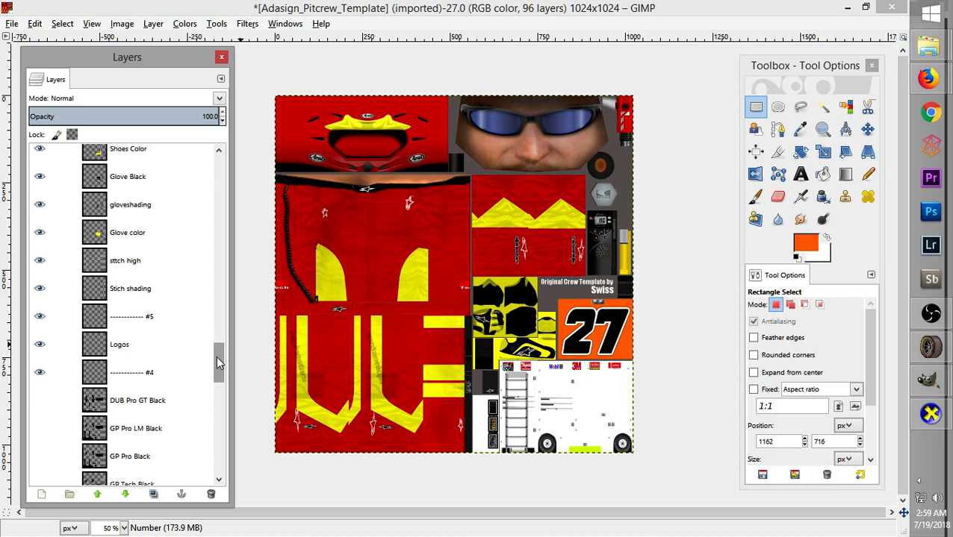
pyautogui.moveTo(220, 358); pyautogui.dragTo(224, 420)
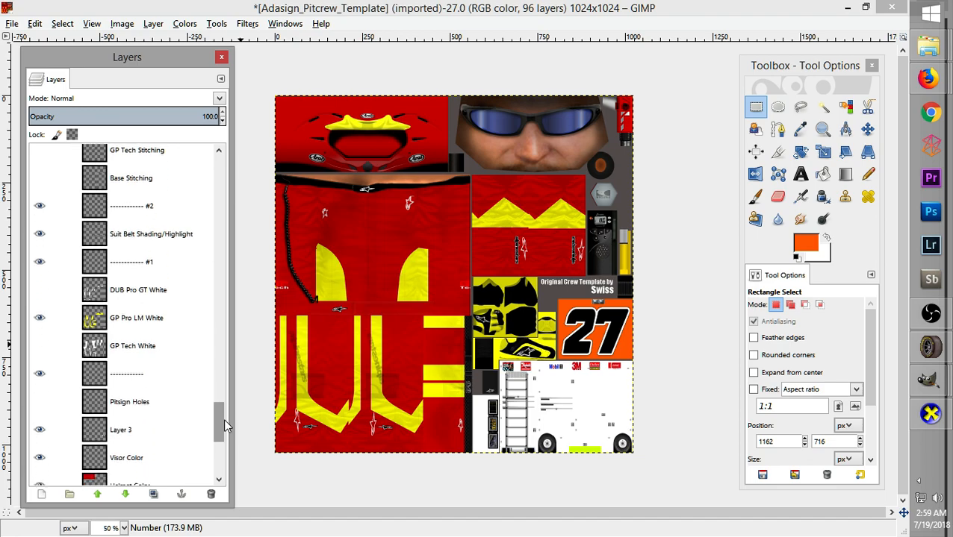
pyautogui.click(41, 346)
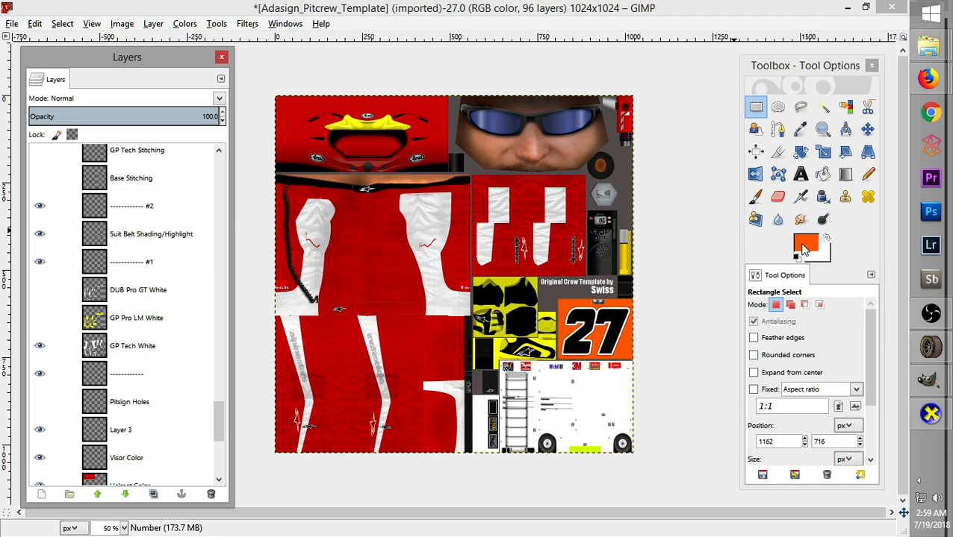
# Bucket-fill the red suit legs on the Leg Color layer with black (000000)
pyautogui.moveTo(218, 424); pyautogui.dragTo(220, 450)
pyautogui.click(138, 355)
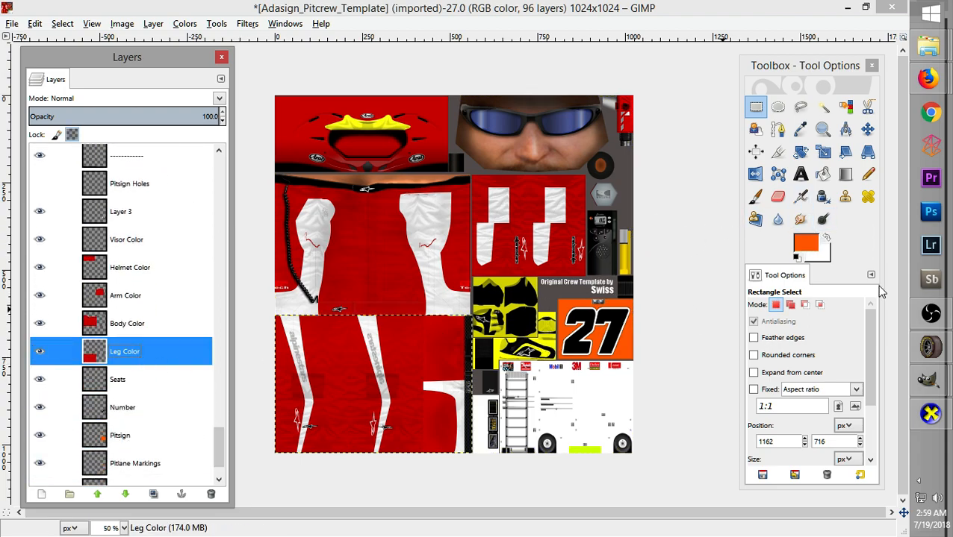
pyautogui.click(806, 242)
pyautogui.click(562, 431)
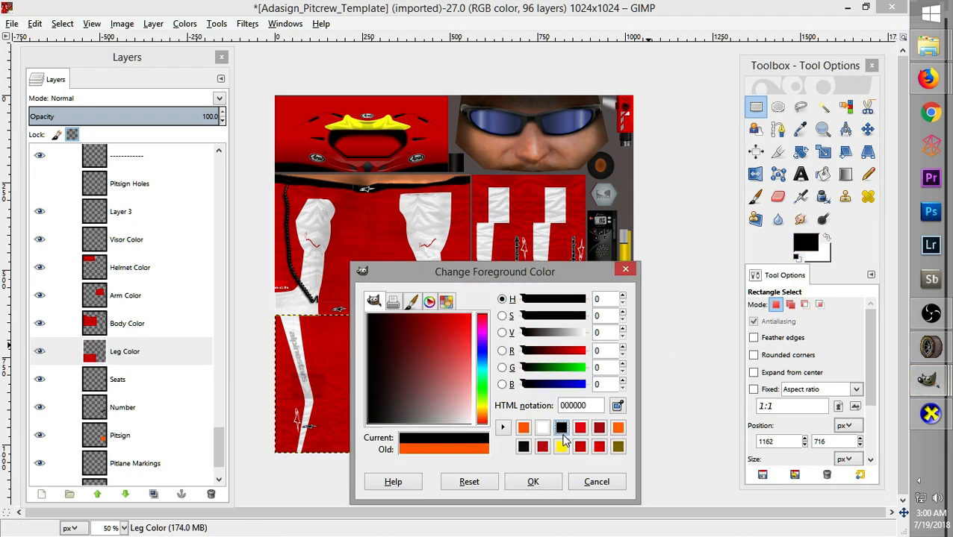
pyautogui.click(530, 482)
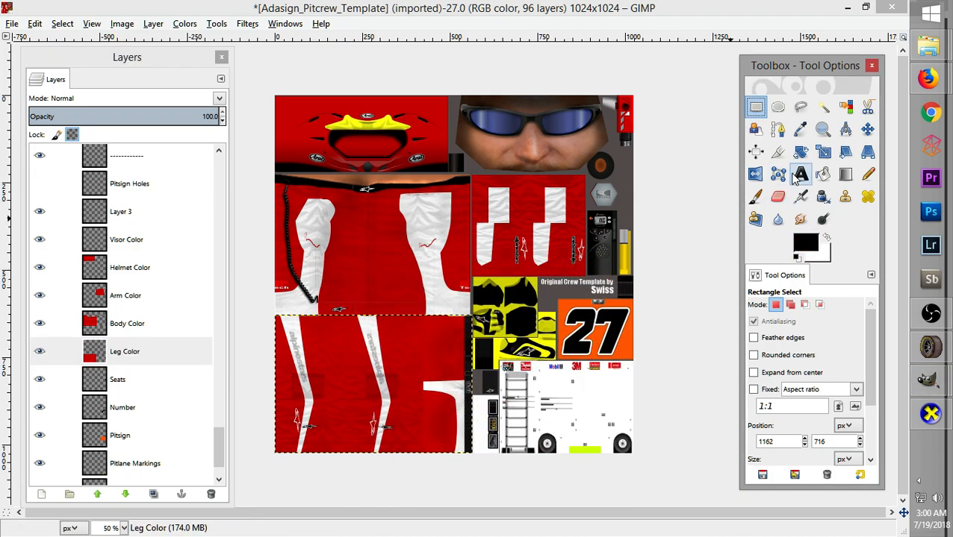
pyautogui.click(823, 173)
pyautogui.click(457, 373)
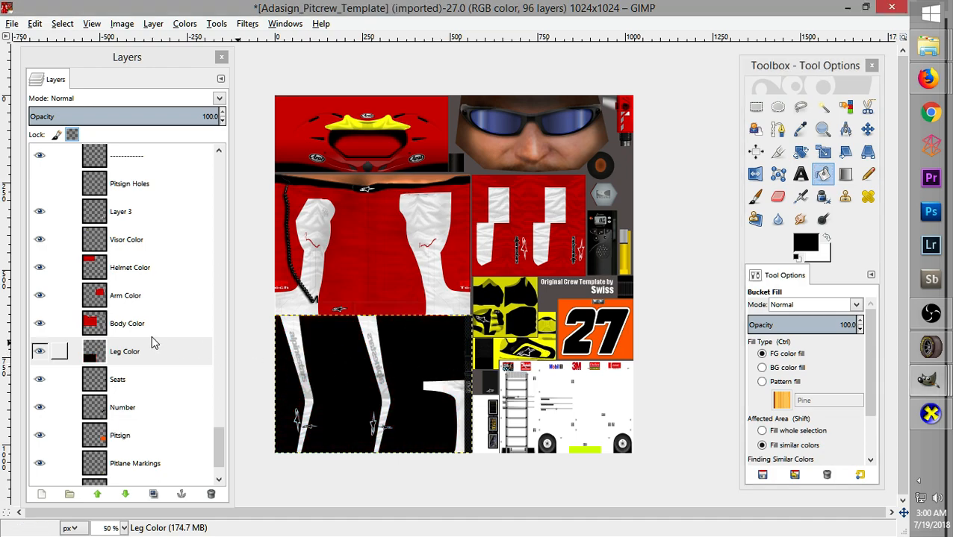
# Bucket-fill the red suit torso and sleeves on the Body Color and Arm Color layers with black
pyautogui.click(127, 330)
pyautogui.click(387, 258)
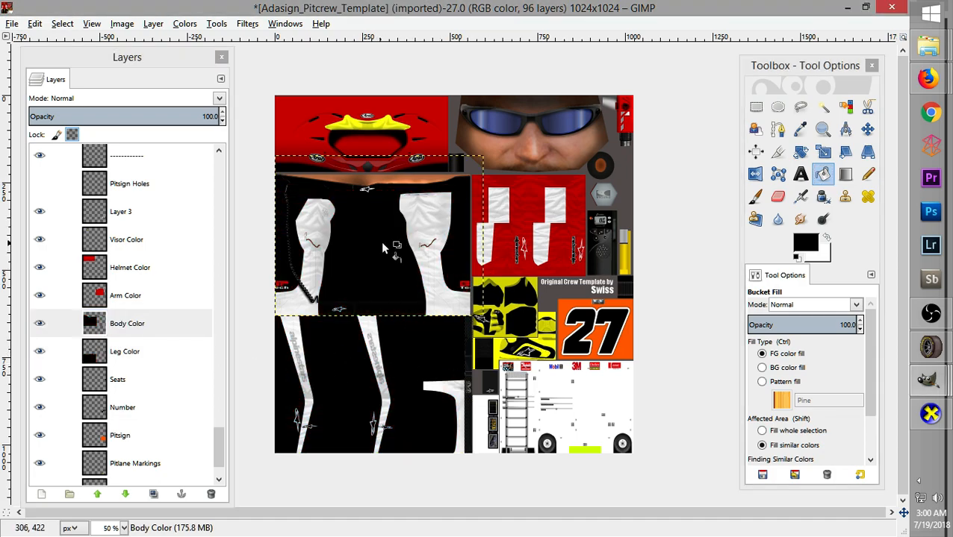
pyautogui.click(127, 295)
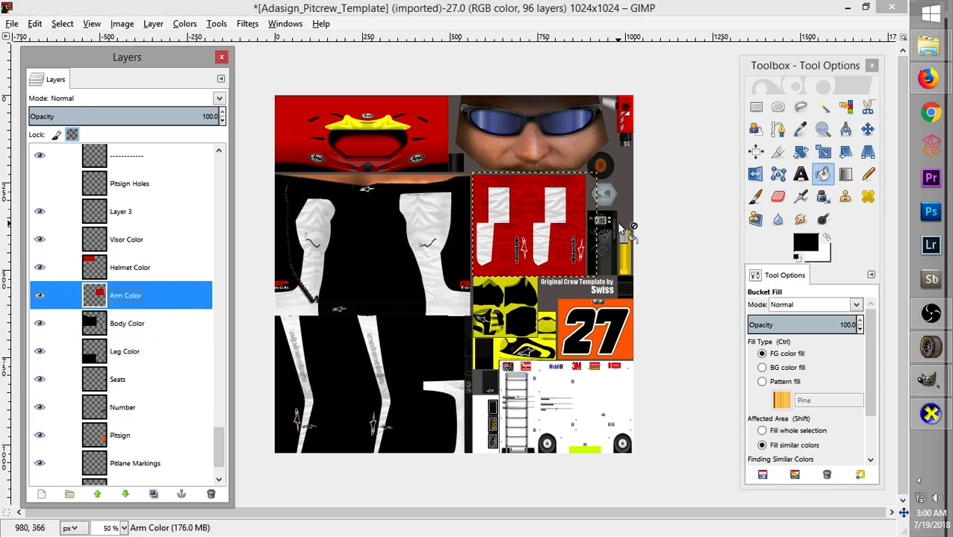
pyautogui.click(521, 230)
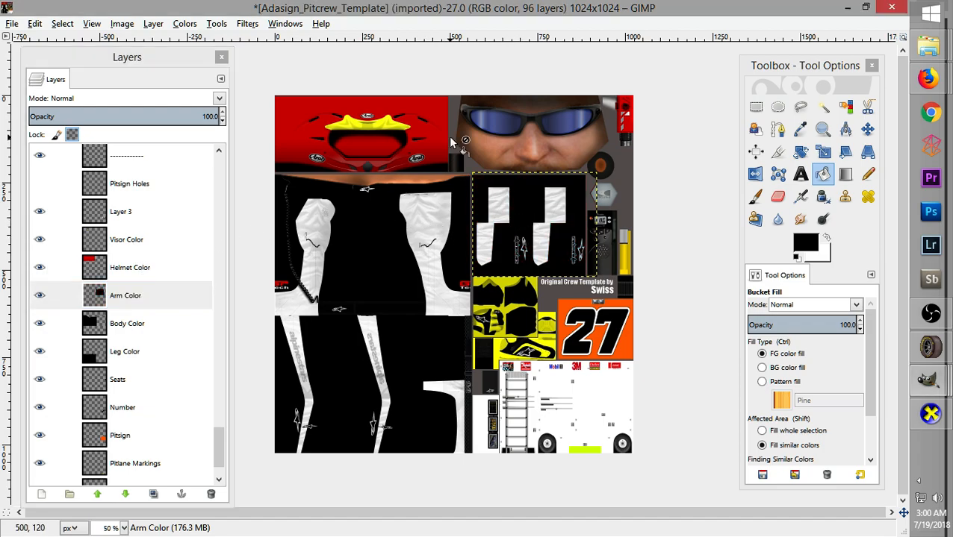
# Bucket-fill the red helmet on the Helmet Color layer with white (ffffff)
pyautogui.doubleClick(131, 269)
pyautogui.click(74, 272)
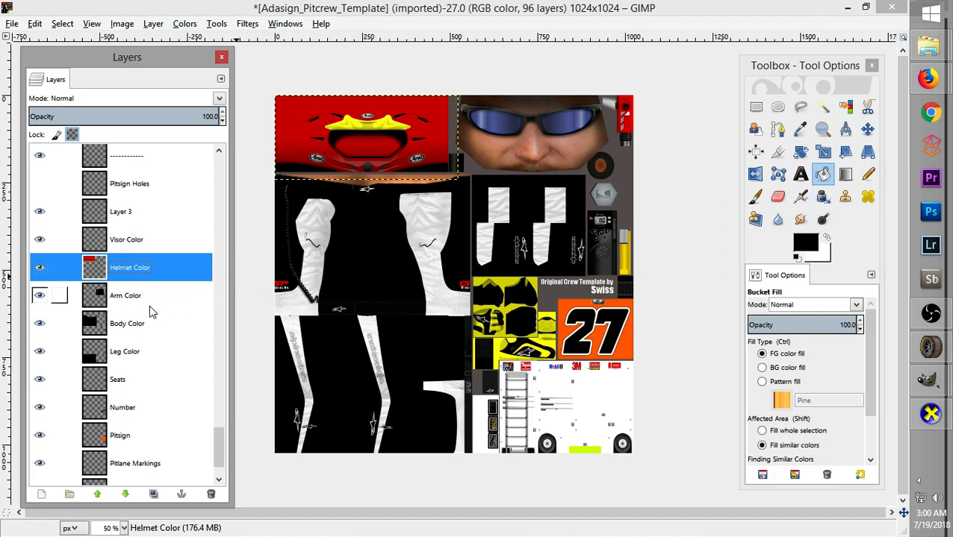
pyautogui.click(139, 329)
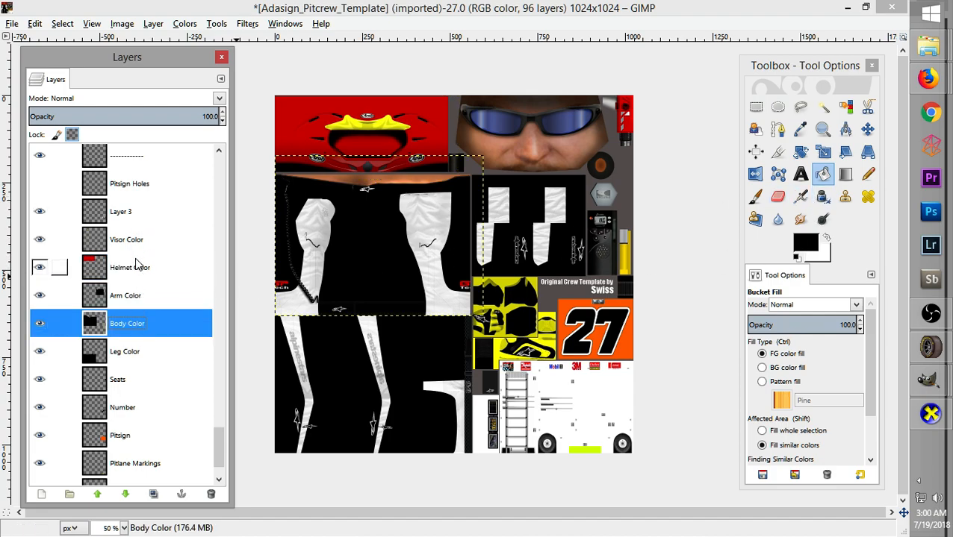
pyautogui.click(804, 241)
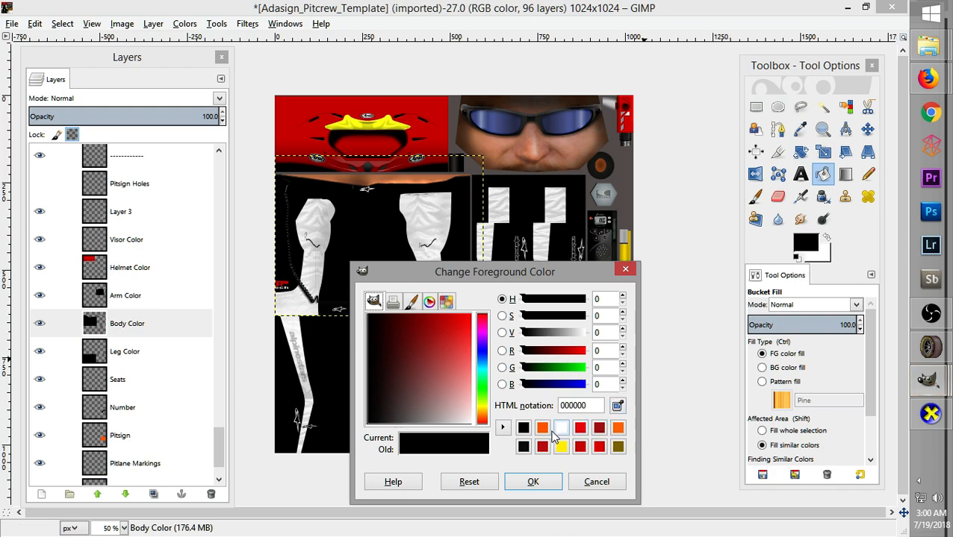
pyautogui.click(565, 430)
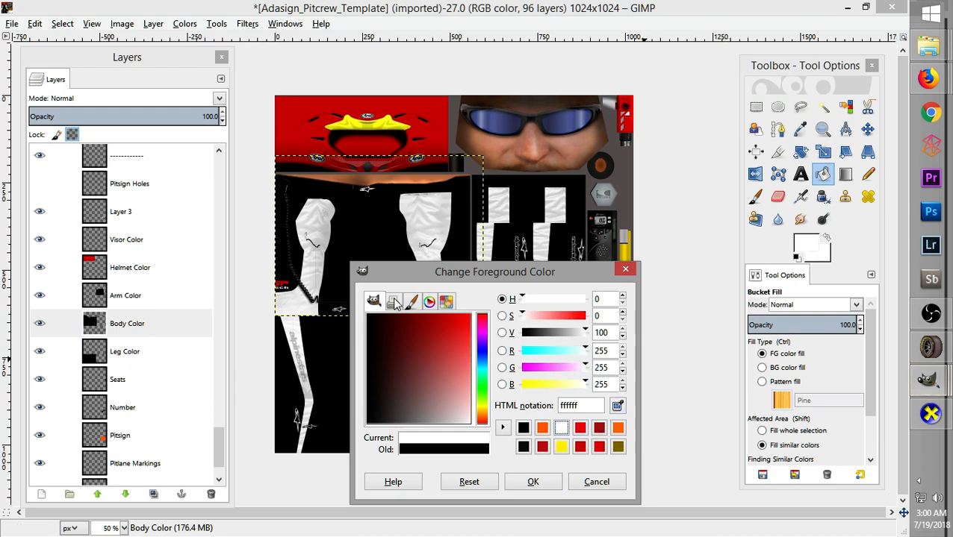
pyautogui.click(544, 480)
pyautogui.doubleClick(130, 267)
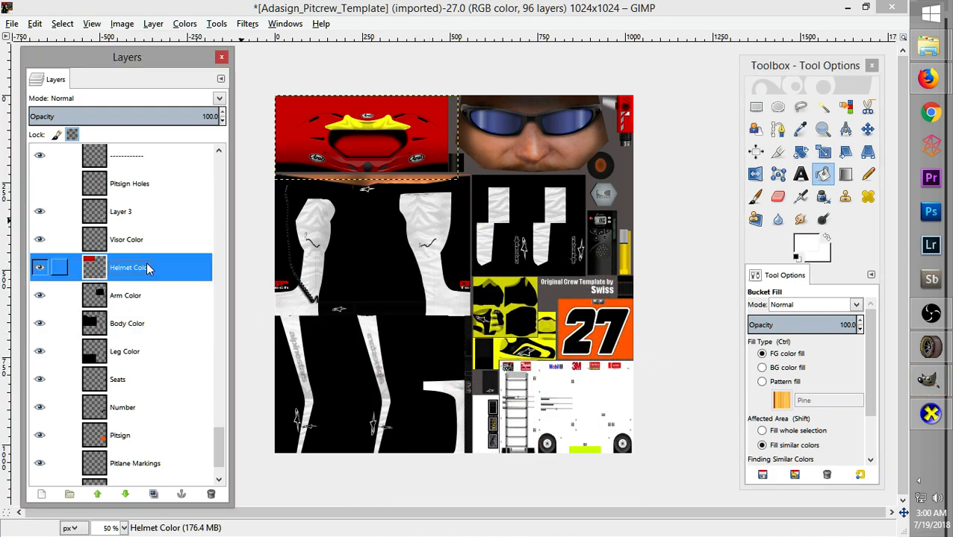
pyautogui.click(434, 124)
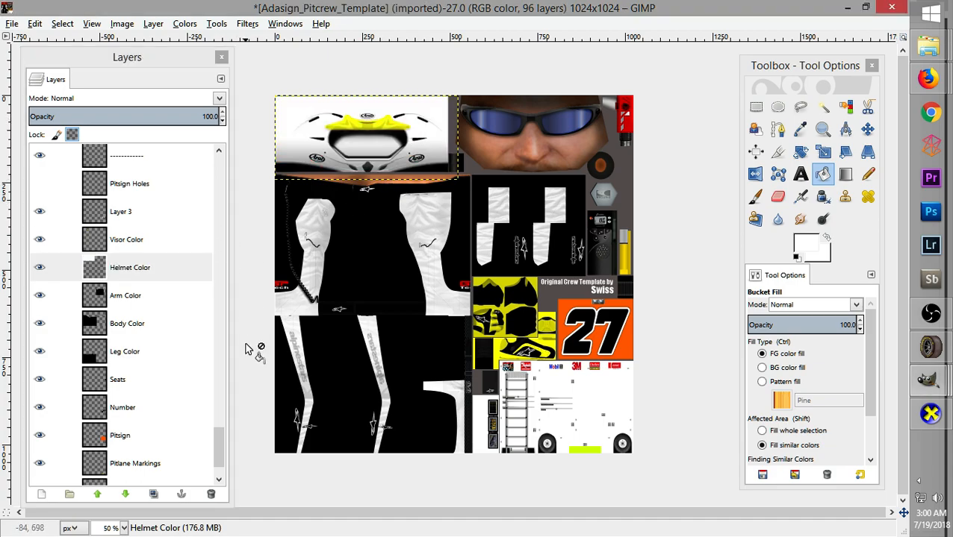
# Make the GP Tech White suit layer active and set the foreground color to orange (ff6300)
pyautogui.moveTo(224, 445); pyautogui.dragTo(231, 418)
pyautogui.click(155, 344)
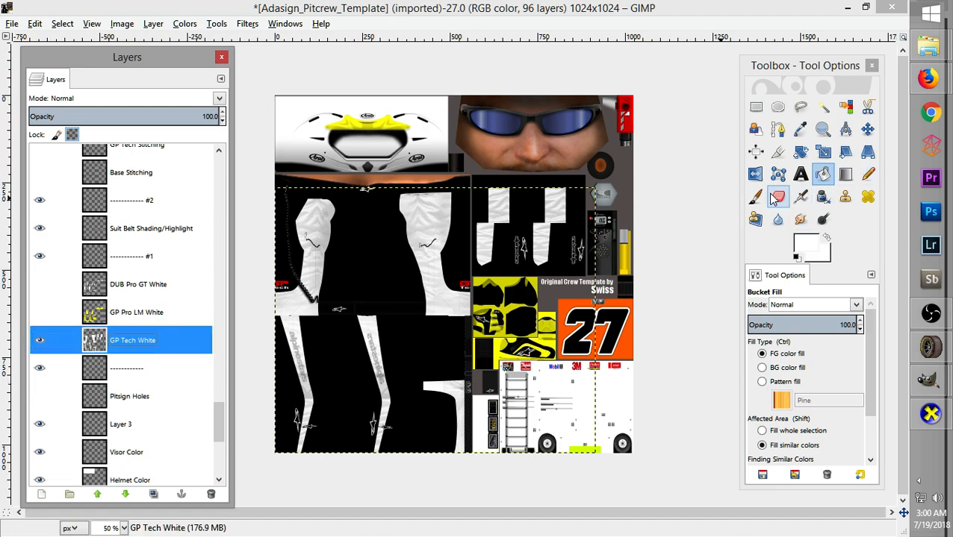
pyautogui.click(808, 244)
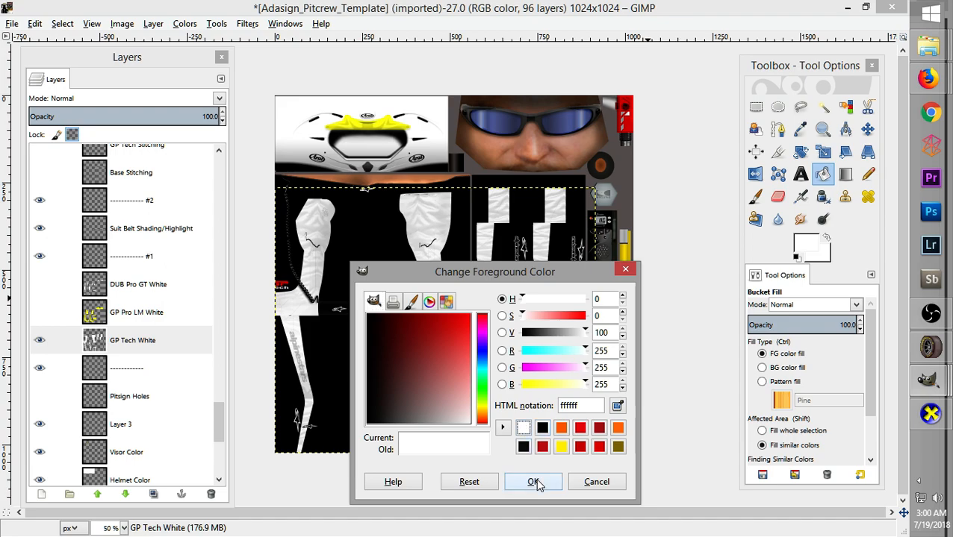
pyautogui.click(557, 431)
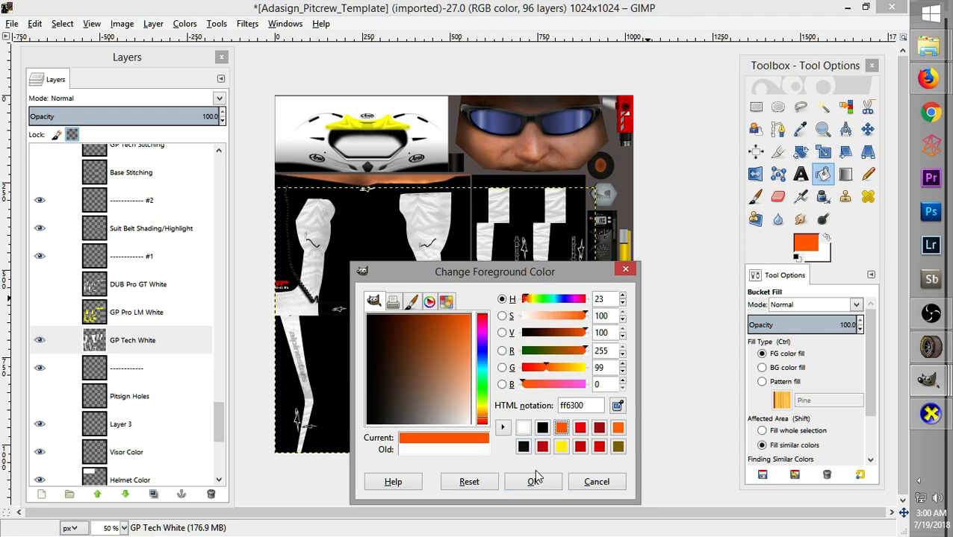
pyautogui.click(533, 481)
# Cut the white suit accents from the GP Tech White layer and paste them back as a floating selection
pyautogui.click(757, 107)
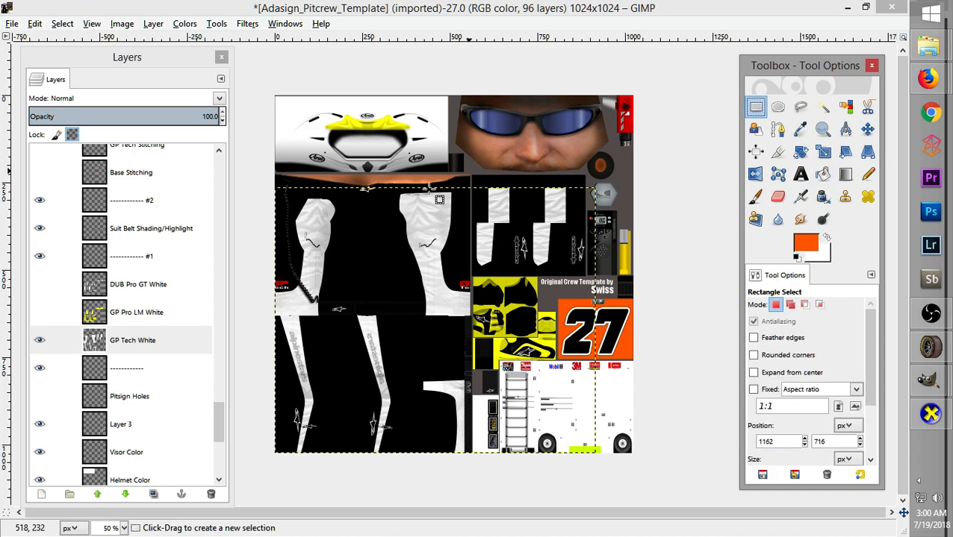
pyautogui.moveTo(254, 160); pyautogui.dragTo(612, 469)
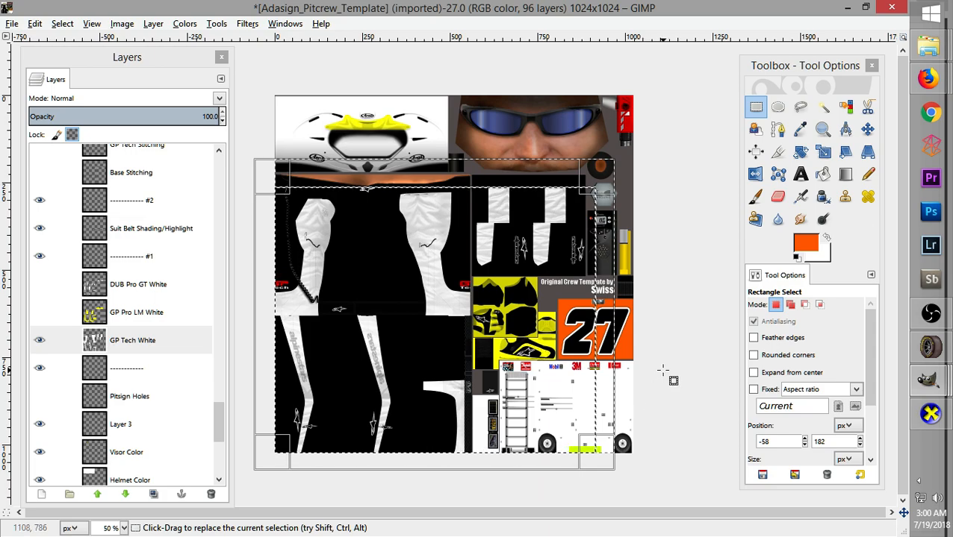
pyautogui.hotkey('ctrl', 'c')
pyautogui.press('Delete')
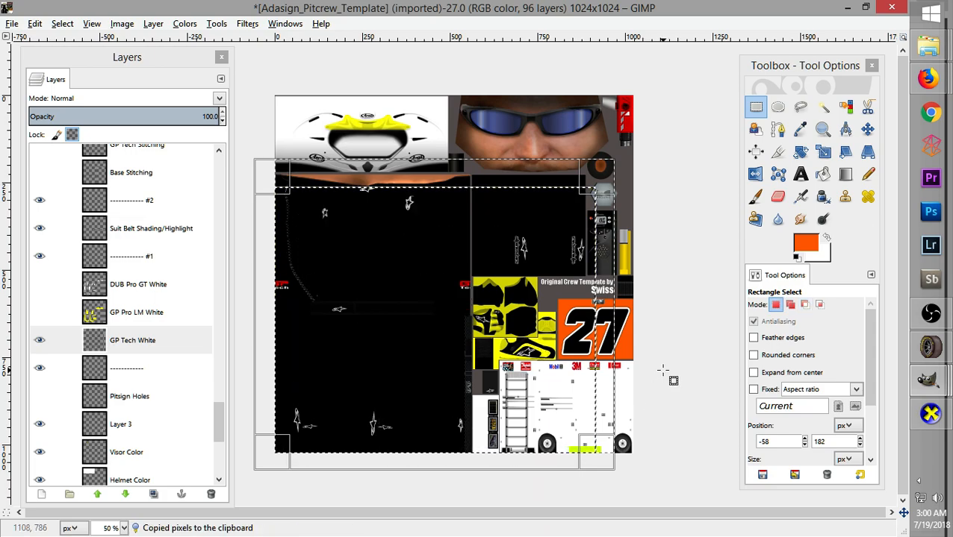
pyautogui.hotkey('ctrl', 'v')
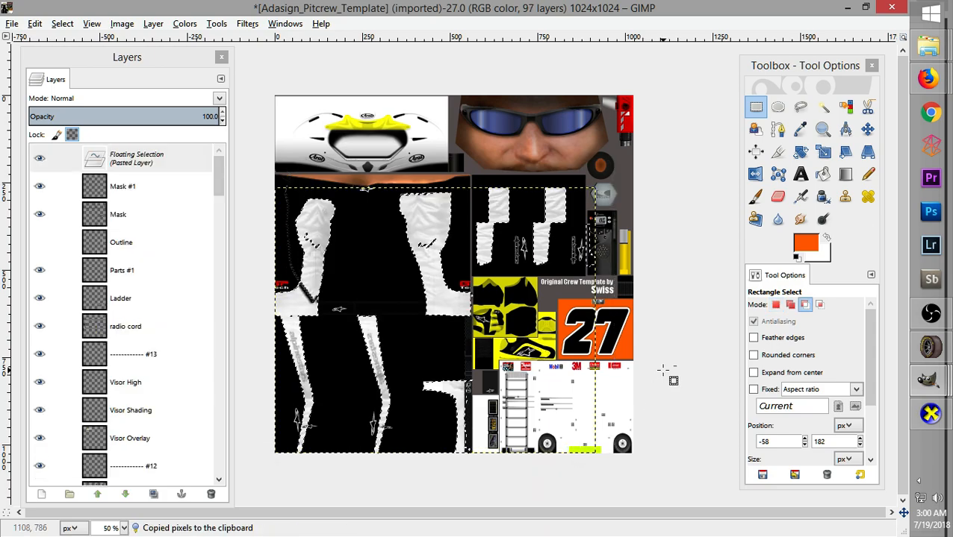
# Bucket-fill all the floating arm, body and leg accents with orange (ff6300) and anchor them to the GP Tech White layer
pyautogui.click(821, 177)
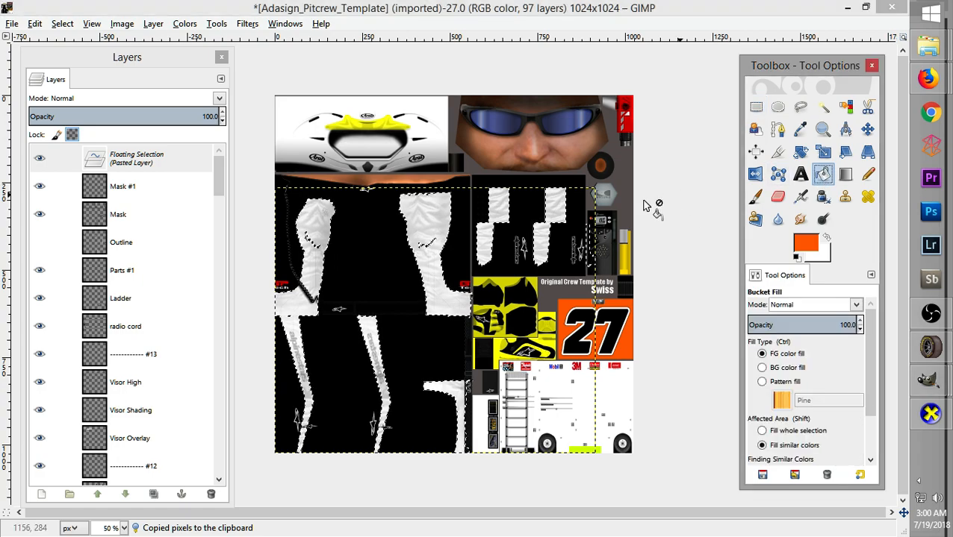
pyautogui.click(500, 217)
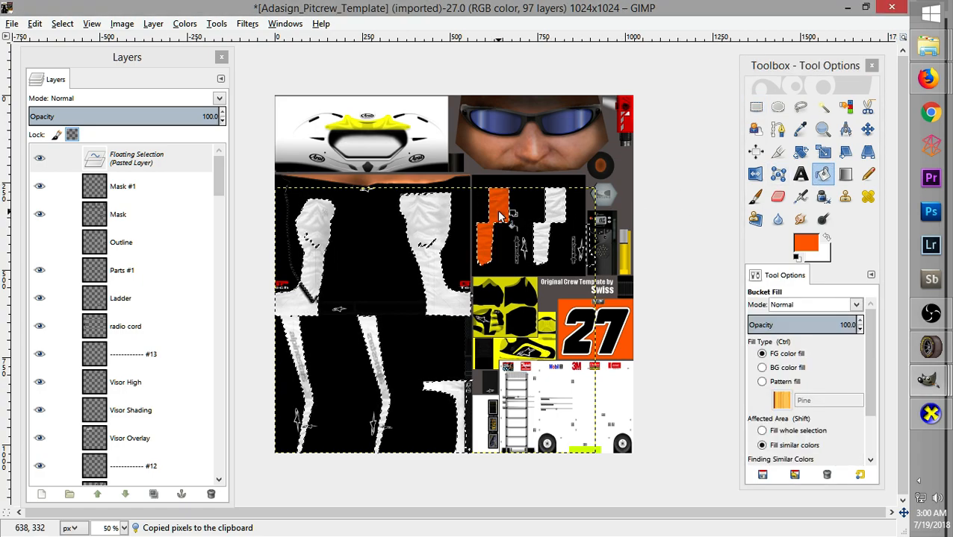
pyautogui.click(557, 212)
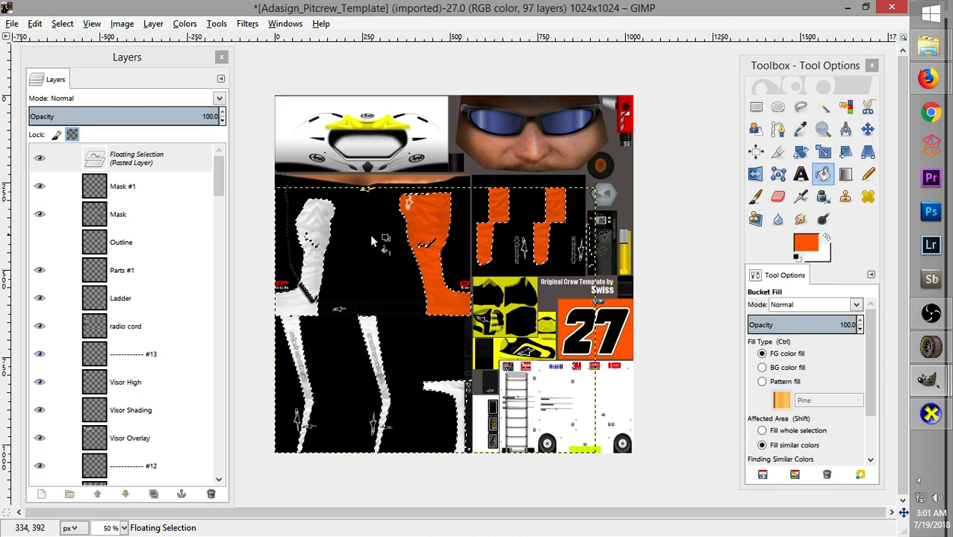
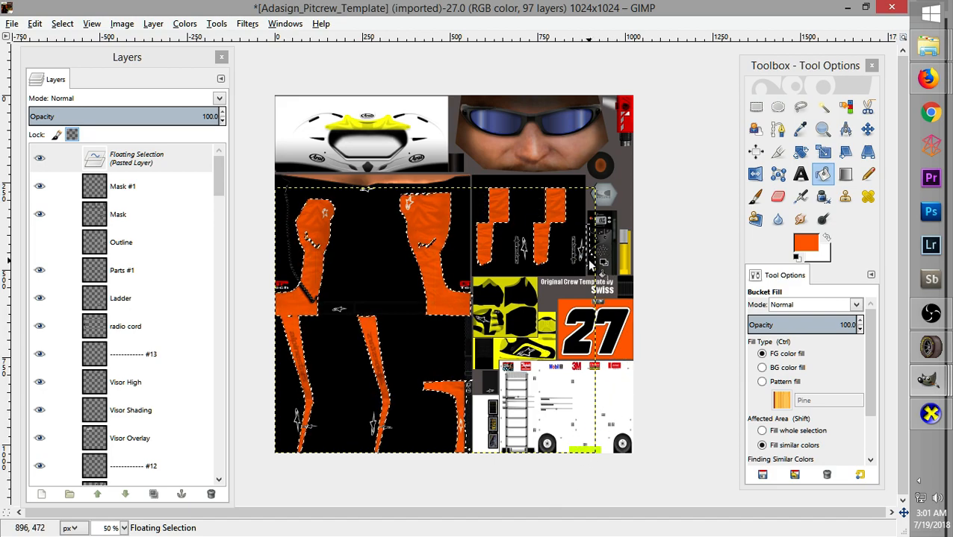
pyautogui.click(755, 107)
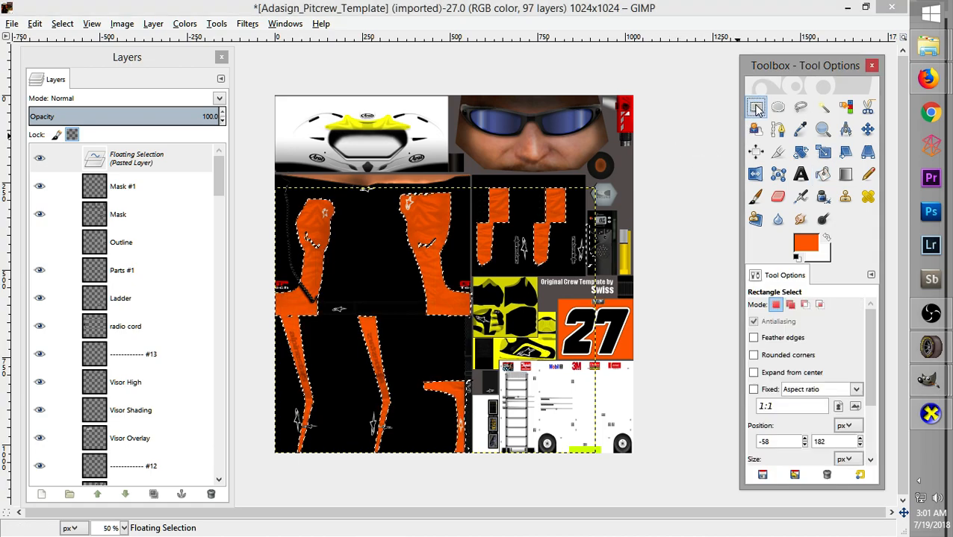
pyautogui.click(660, 187)
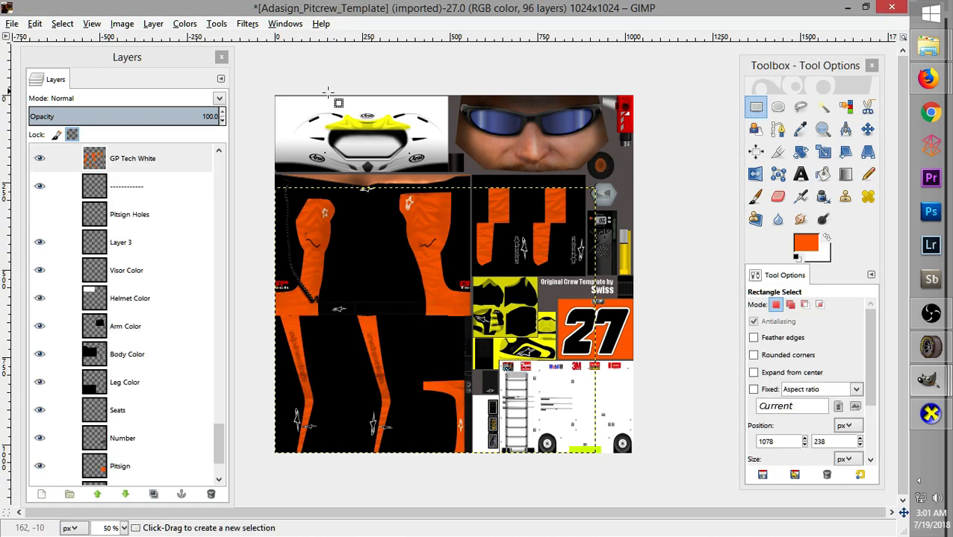
# Bucket-fill the yellow helmet visor on the Visor Color layer with black (000000)
pyautogui.moveTo(219, 447); pyautogui.dragTo(218, 419)
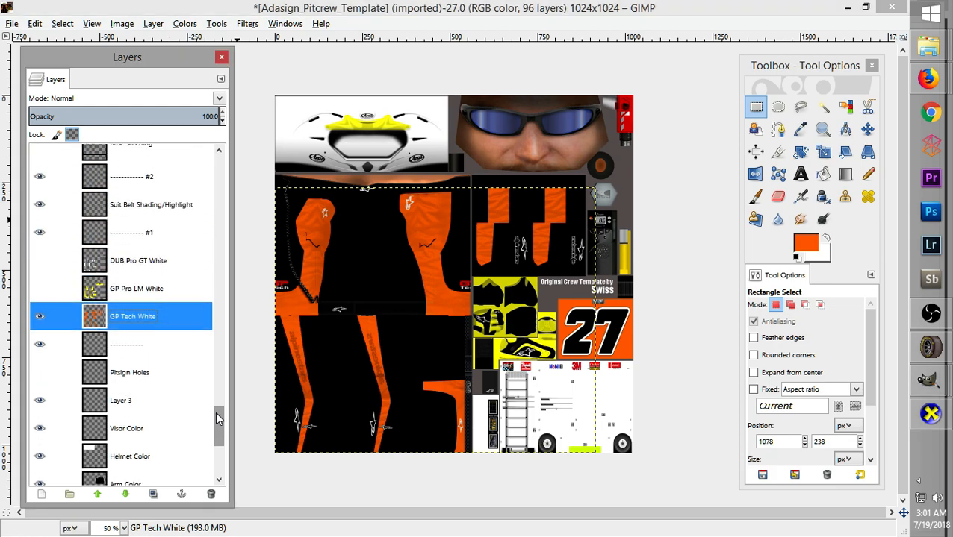
pyautogui.scroll(-5, 216, 422)
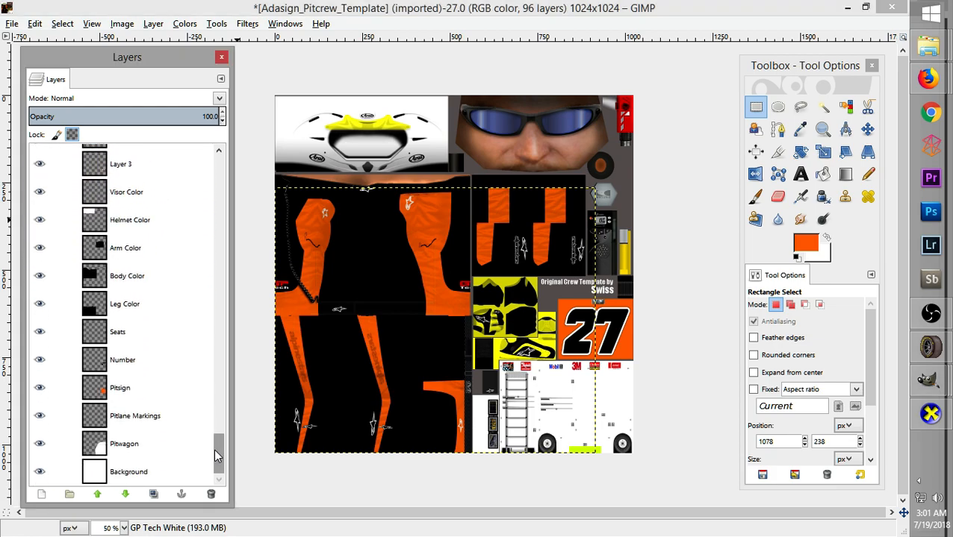
pyautogui.keyDown('alt'); pyautogui.click(142, 194); pyautogui.keyUp('alt')
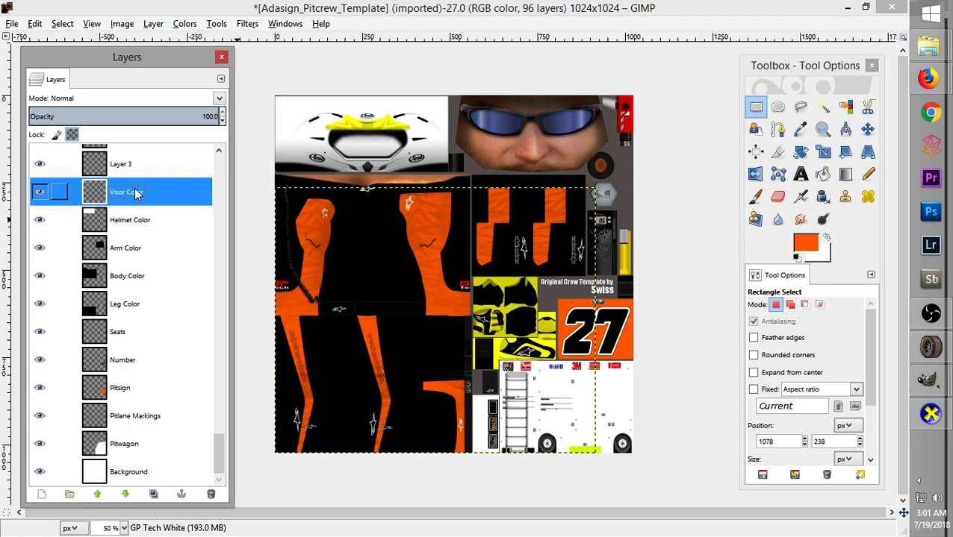
pyautogui.click(799, 249)
pyautogui.click(561, 428)
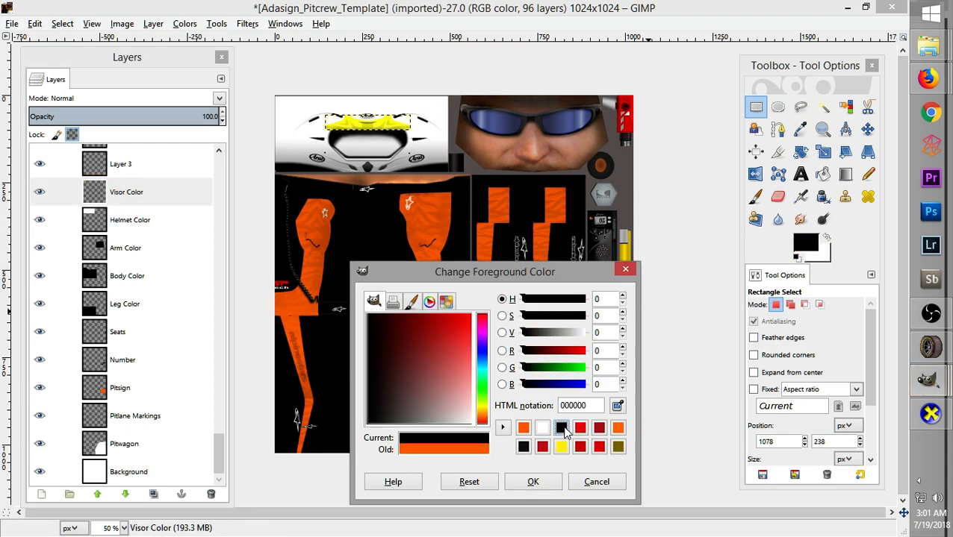
pyautogui.click(532, 481)
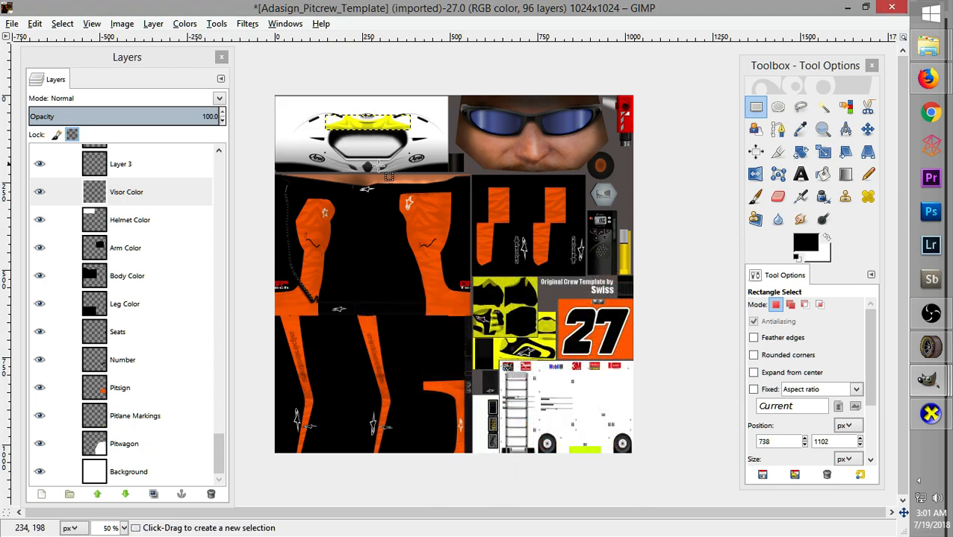
pyautogui.click(822, 174)
pyautogui.click(398, 134)
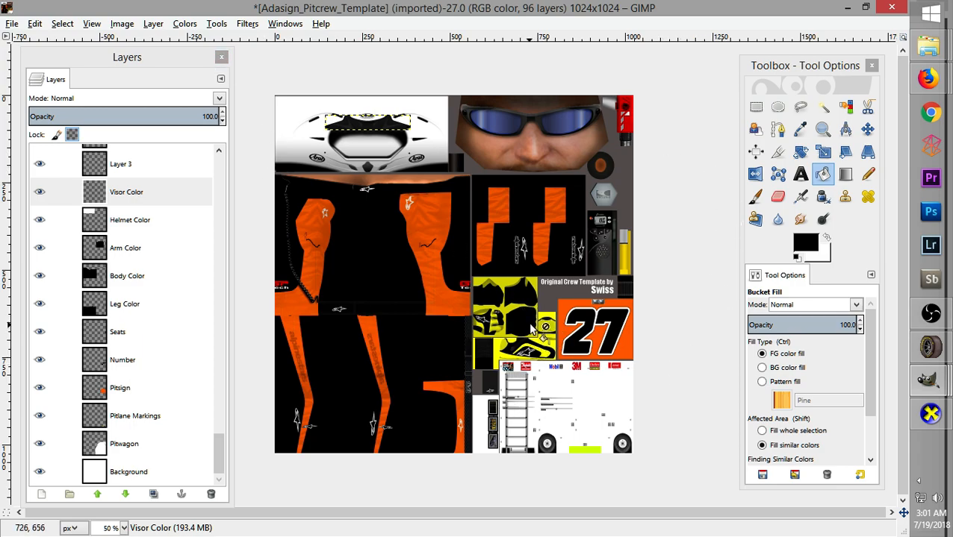
# Bucket-fill the yellow shoes on the Shoes Color layer and the yellow gloves on the Glove color layer with black
pyautogui.click(220, 152)
pyautogui.click(219, 150)
pyautogui.click(219, 150)
pyautogui.click(219, 149)
pyautogui.click(219, 149)
pyautogui.click(219, 149)
pyautogui.click(218, 148)
pyautogui.click(218, 149)
pyautogui.click(218, 148)
pyautogui.click(218, 149)
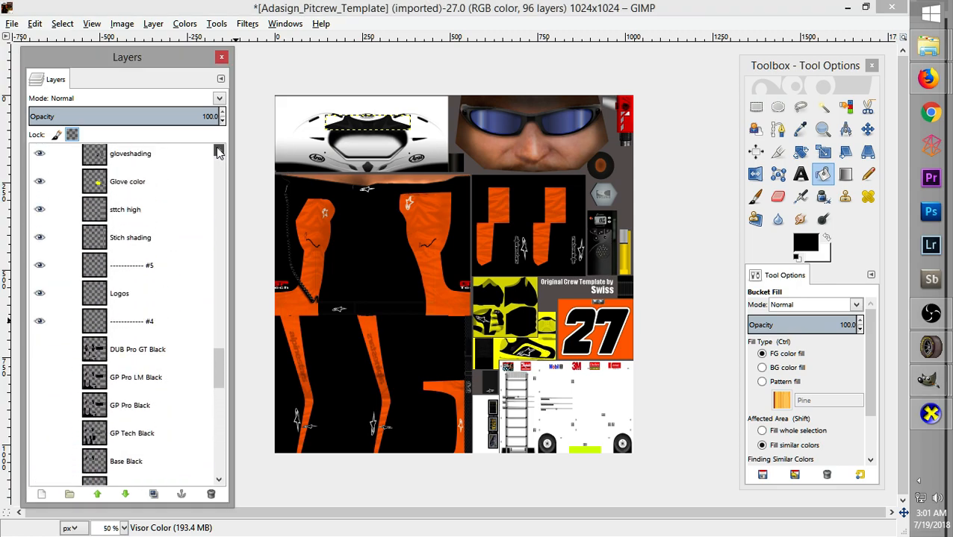
pyautogui.click(218, 149)
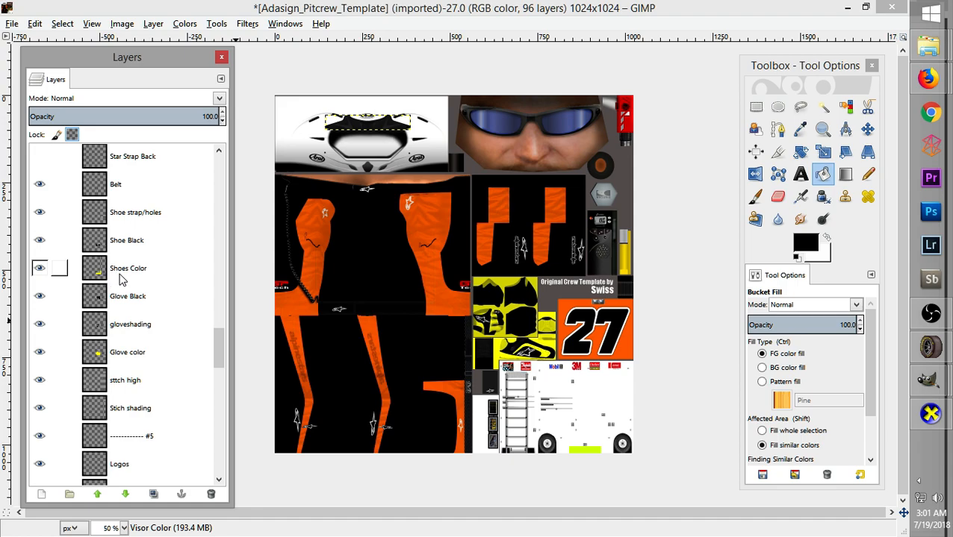
pyautogui.doubleClick(141, 270)
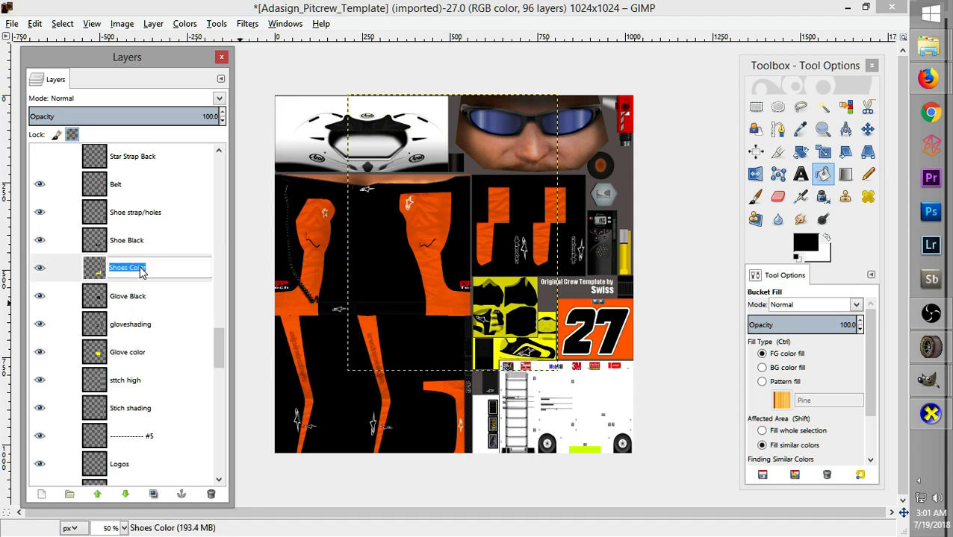
pyautogui.click(76, 273)
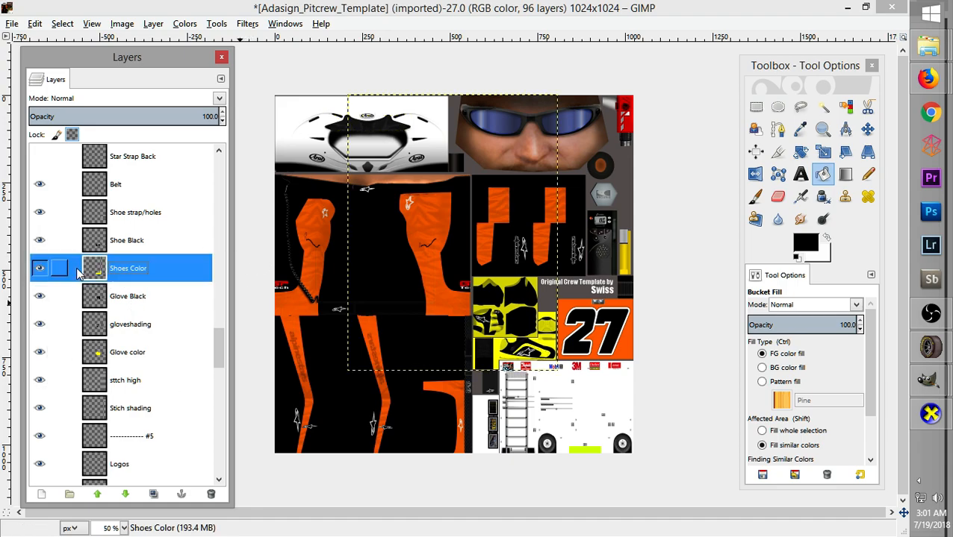
pyautogui.click(527, 323)
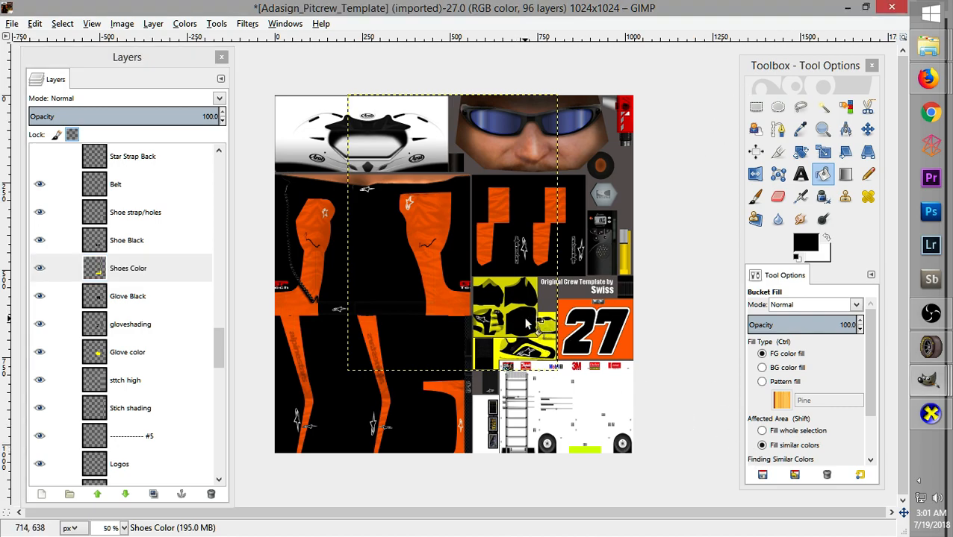
pyautogui.click(558, 363)
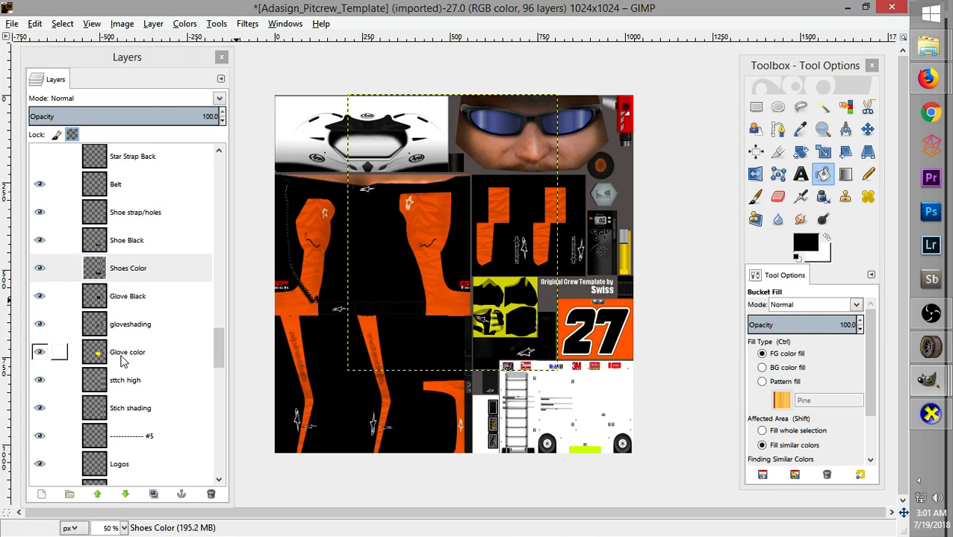
pyautogui.doubleClick(129, 353)
pyautogui.click(505, 315)
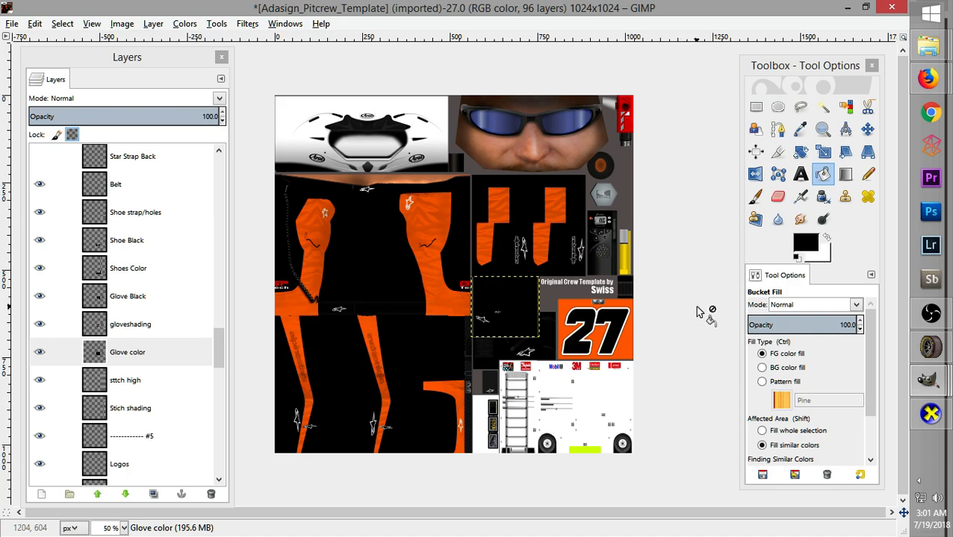
# Switch to the #27 Built Ford Tough truck image and copy the lower "Raise the Bar? F-150 is the Bar." slogan from the Raise the Bar Font layer
pyautogui.moveTo(948, 381)
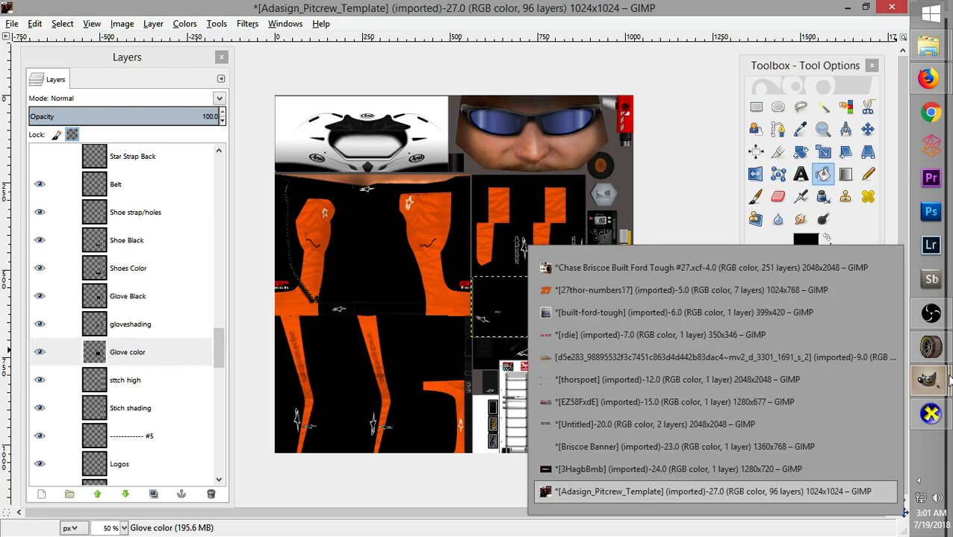
pyautogui.click(640, 268)
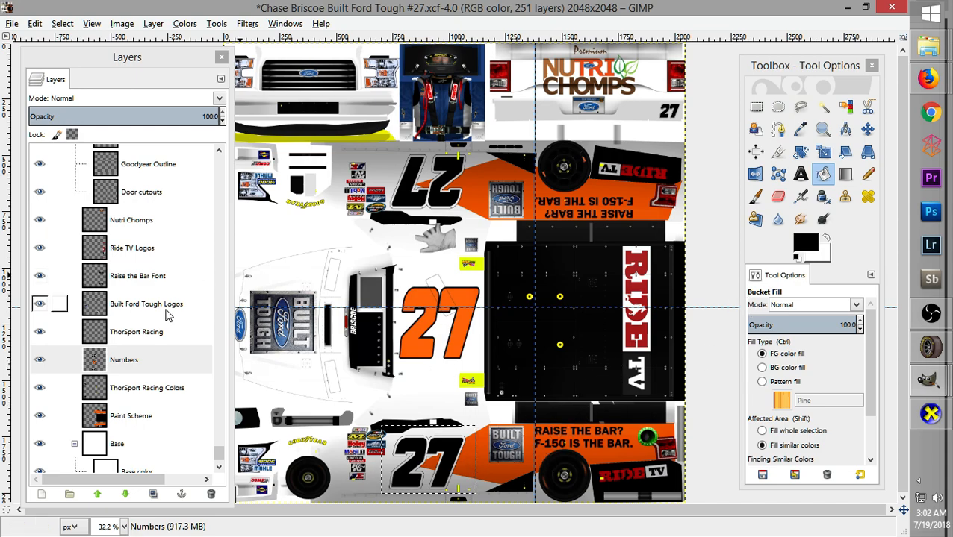
pyautogui.click(150, 302)
pyautogui.click(149, 276)
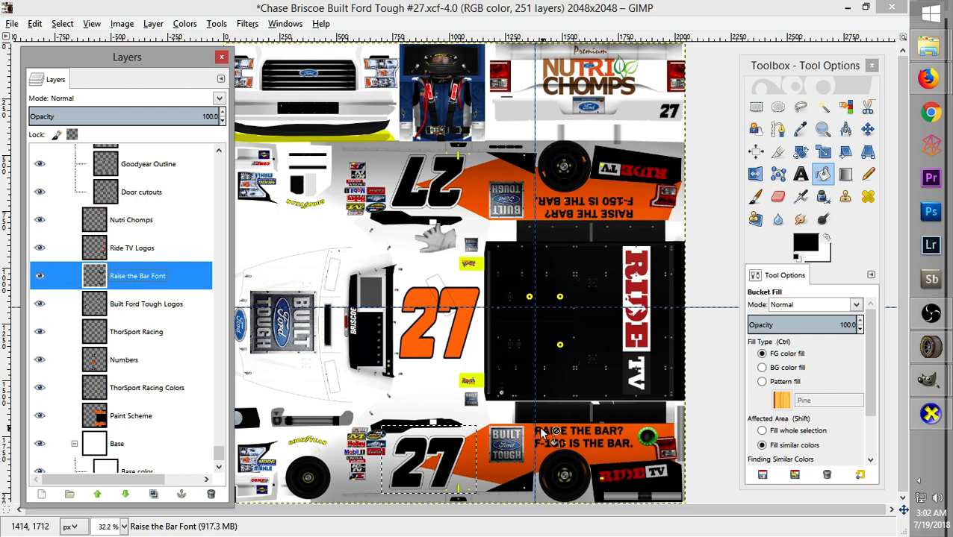
pyautogui.press('r')
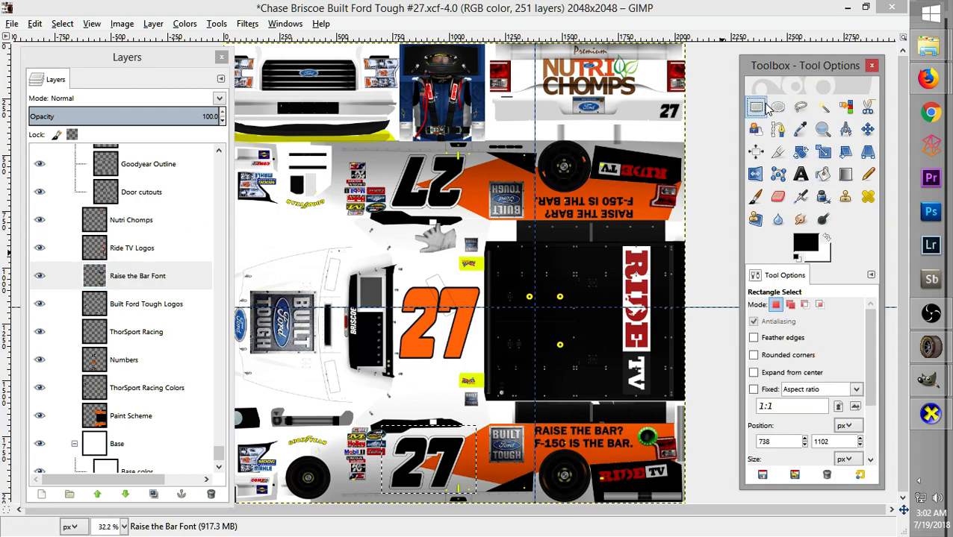
pyautogui.click(532, 422)
pyautogui.moveTo(636, 454); pyautogui.dragTo(605, 434)
pyautogui.click(601, 434)
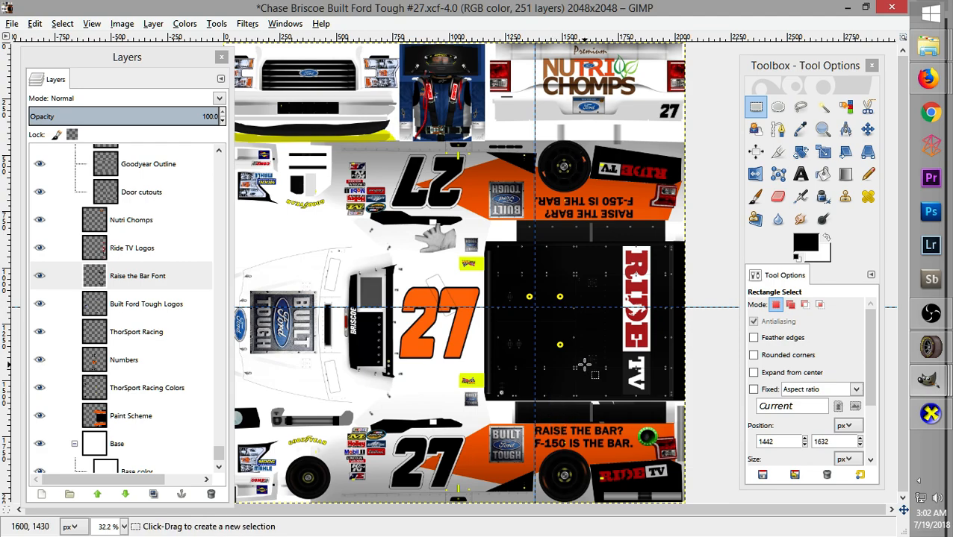
pyautogui.moveTo(524, 413); pyautogui.dragTo(648, 461)
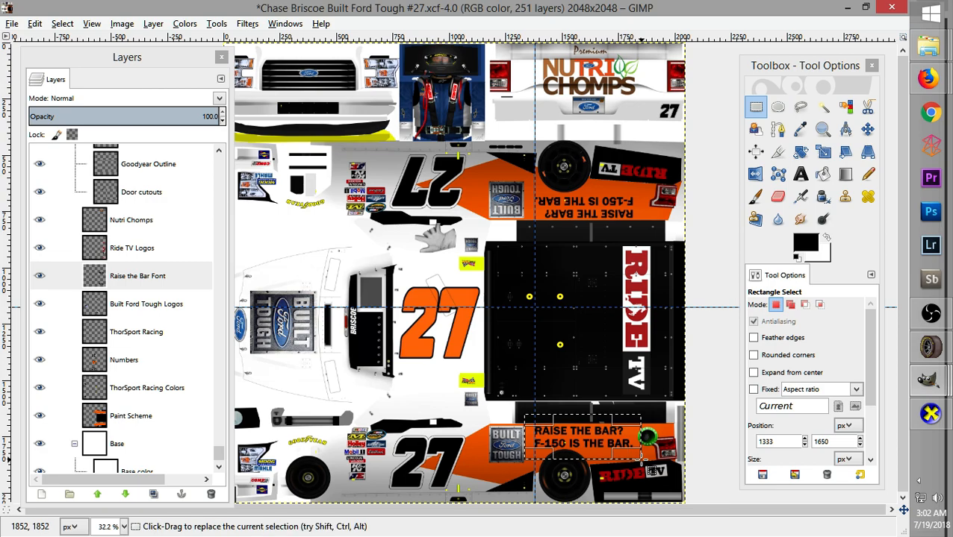
pyautogui.hotkey('ctrl', 'c')
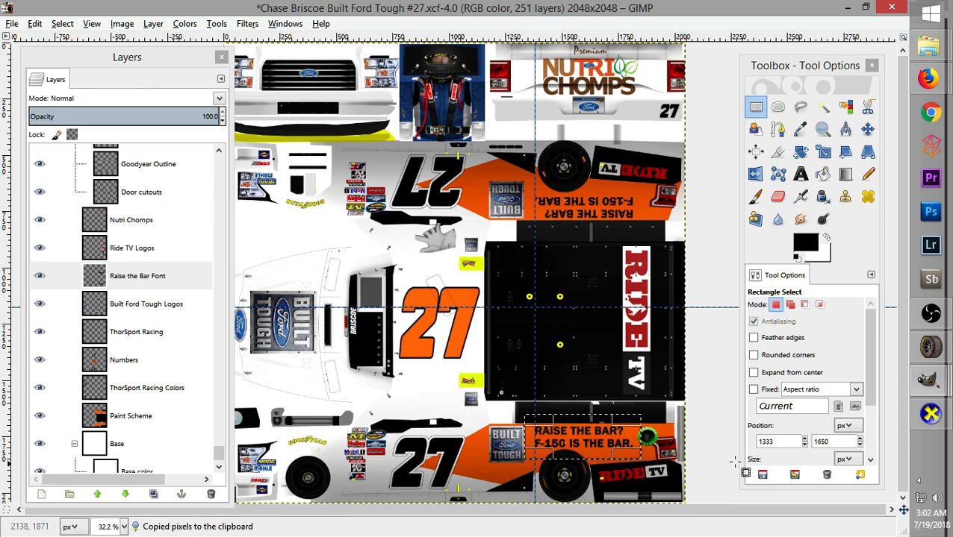
# Switch to the Adasign pit crew template and add a transparent layer named "Ford Logos" directly above the Pitwagon layer
pyautogui.click(939, 379)
pyautogui.click(600, 488)
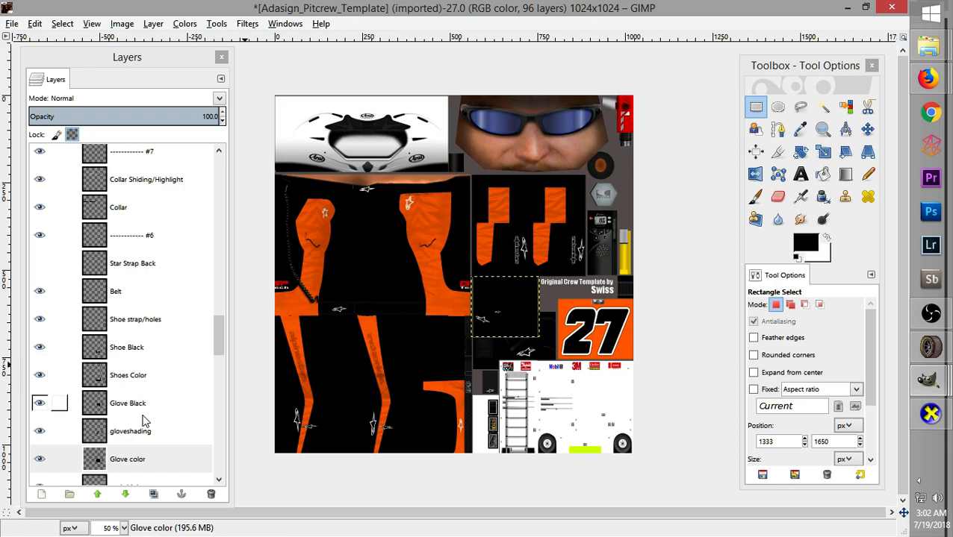
pyautogui.moveTo(219, 350); pyautogui.dragTo(221, 459)
pyautogui.click(140, 448)
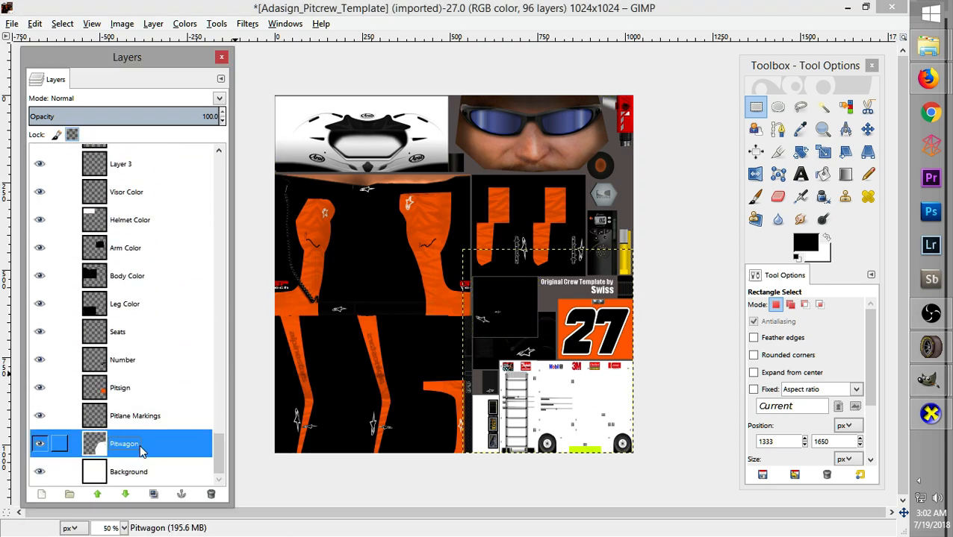
pyautogui.click(153, 23)
pyautogui.click(164, 39)
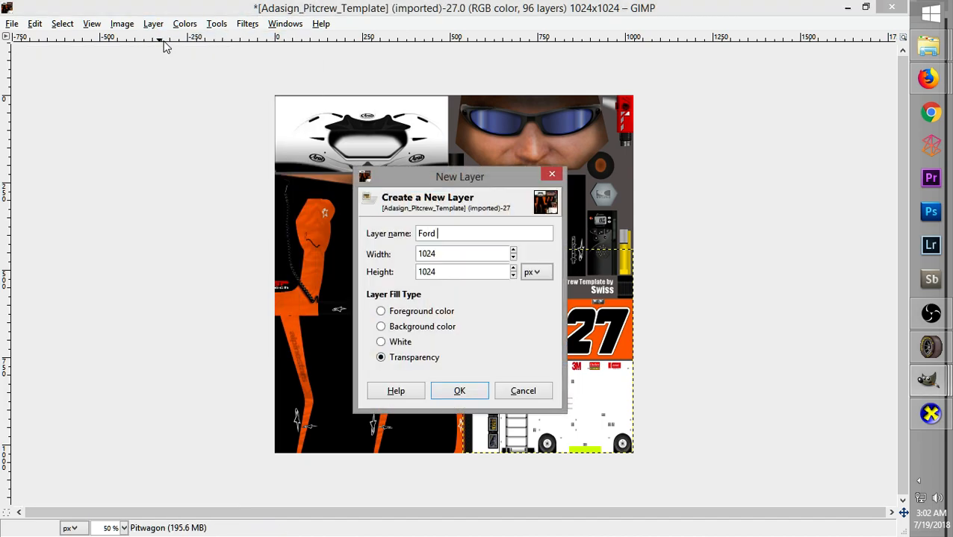
pyautogui.click(459, 391)
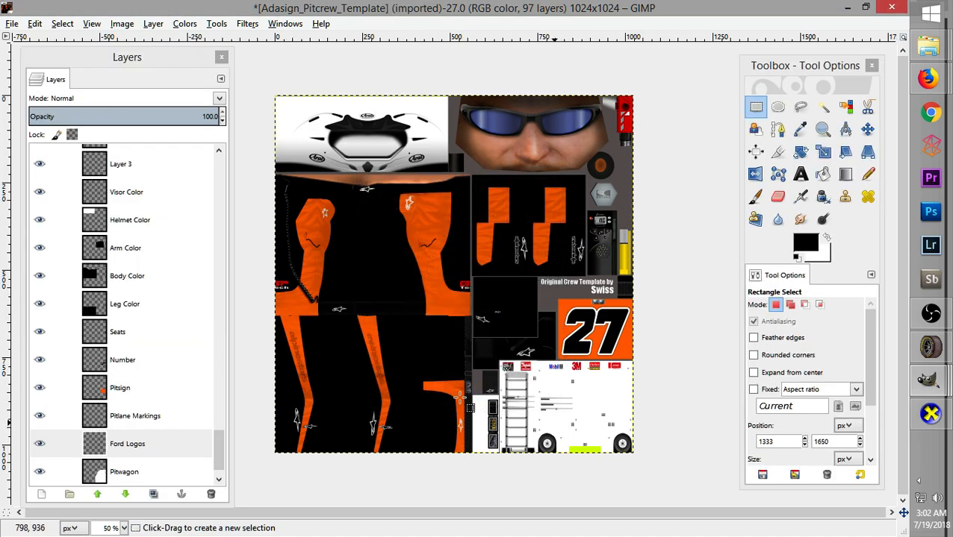
# Paste the copied slogan, scale it to 190 × 74 px and move it onto the white pit wagon
pyautogui.hotkey('ctrl', 'v')
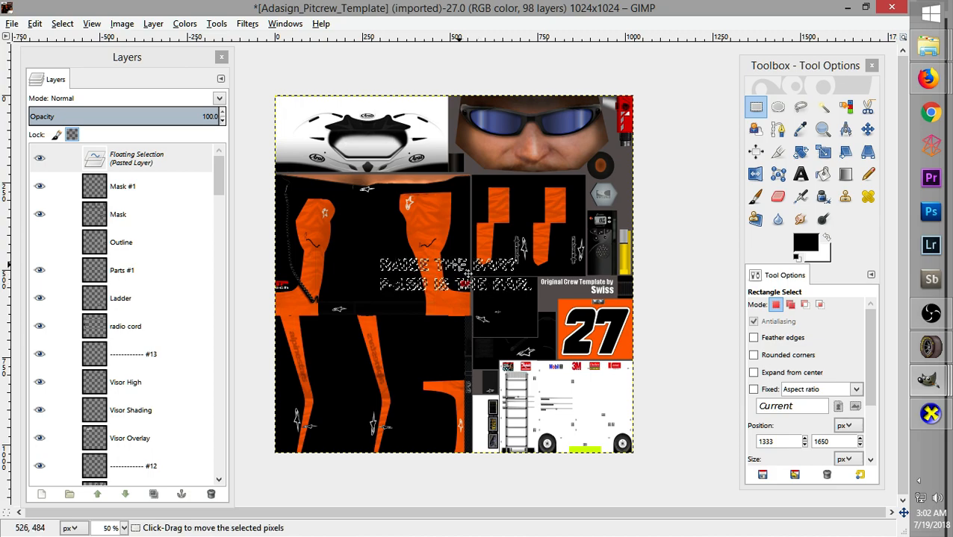
pyautogui.rightClick(459, 265)
pyautogui.moveTo(489, 348)
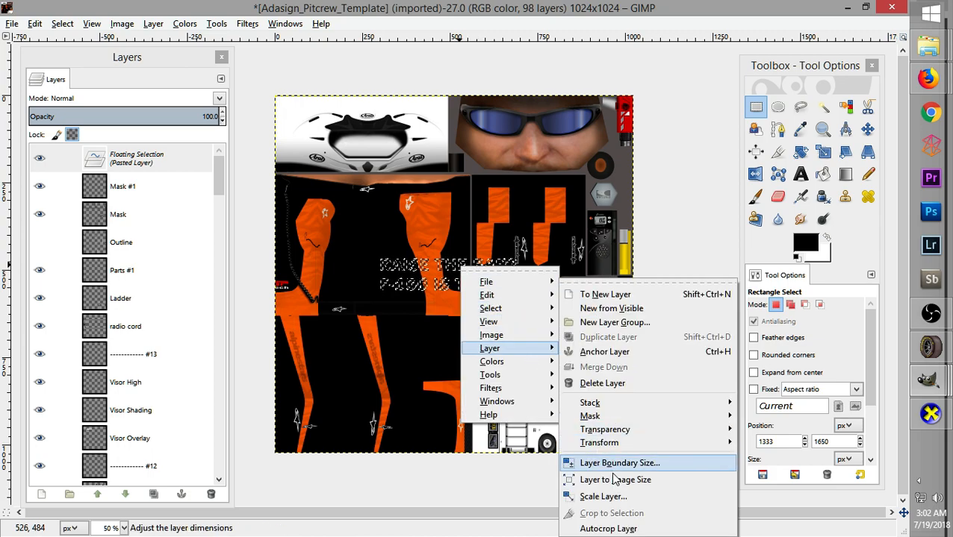
pyautogui.click(622, 497)
pyautogui.moveTo(600, 413); pyautogui.dragTo(604, 415)
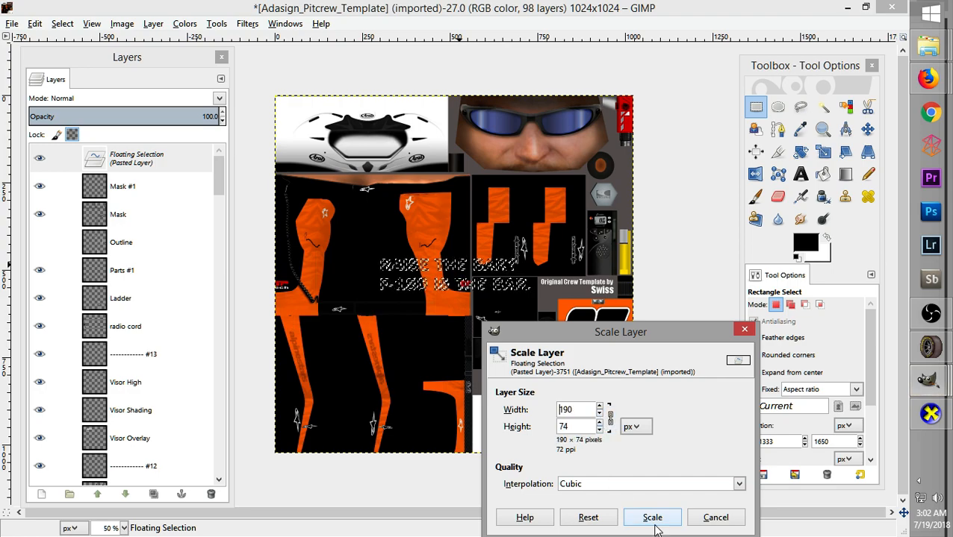
pyautogui.click(652, 517)
pyautogui.moveTo(455, 277); pyautogui.dragTo(605, 399)
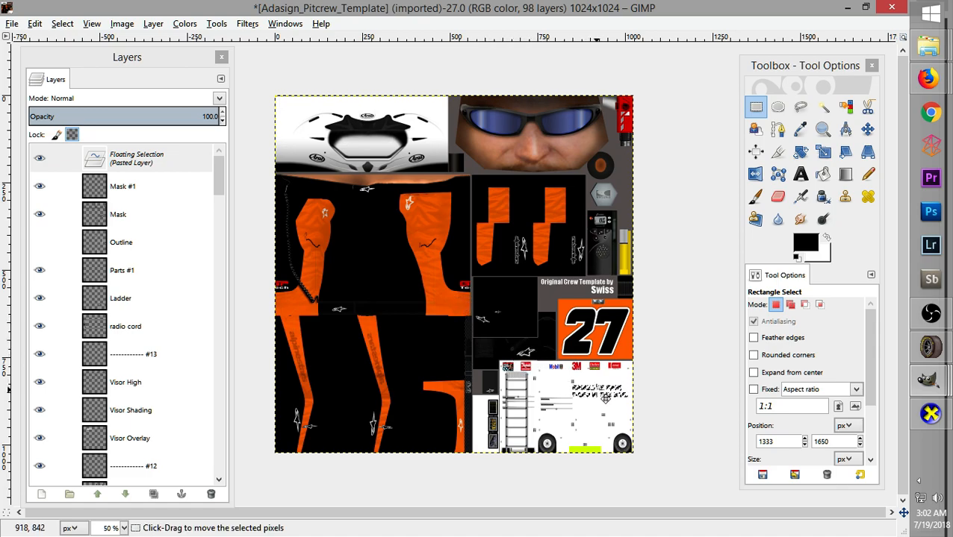
# Shrink the floating slogan slightly further on the pit wagon with the Scale tool
pyautogui.rightClick(596, 390)
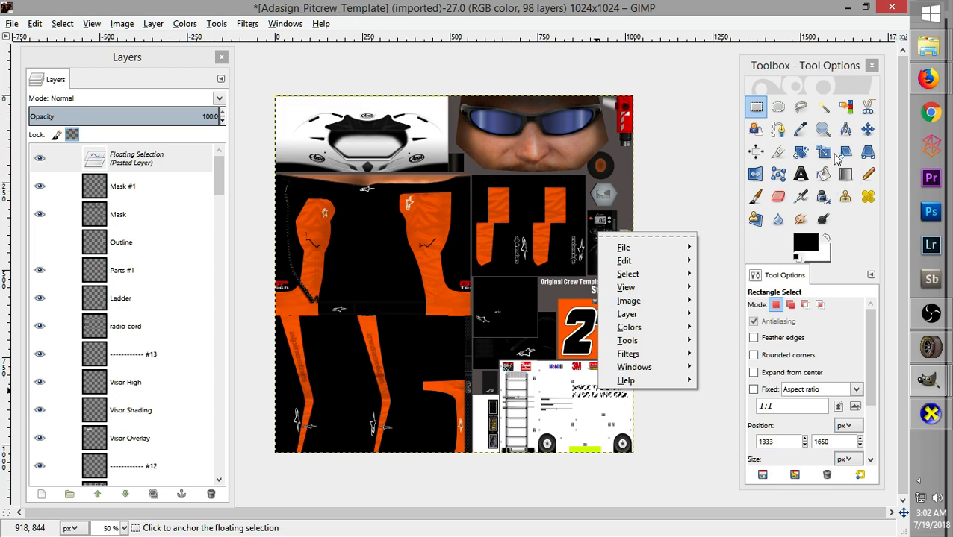
pyautogui.click(829, 154)
pyautogui.click(829, 154)
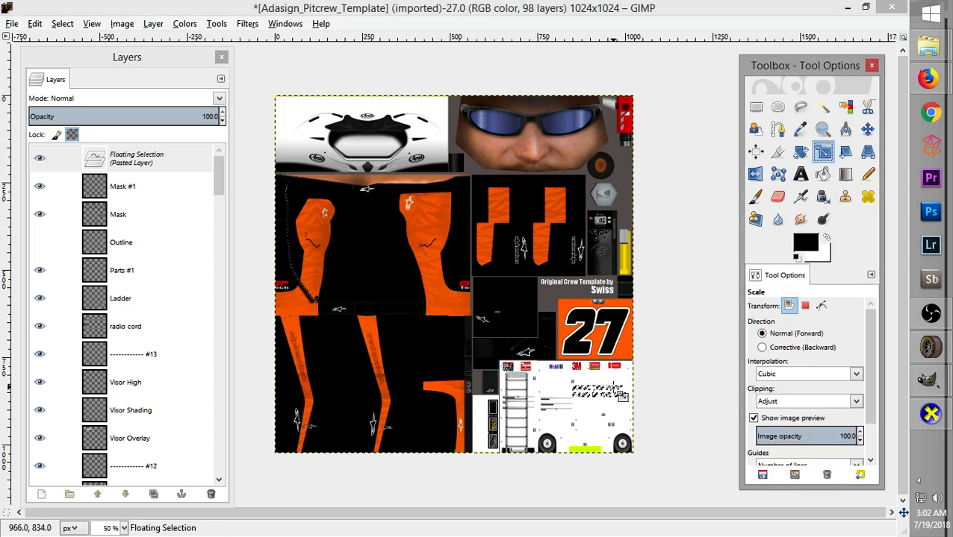
pyautogui.click(621, 395)
pyautogui.moveTo(563, 407); pyautogui.dragTo(575, 402)
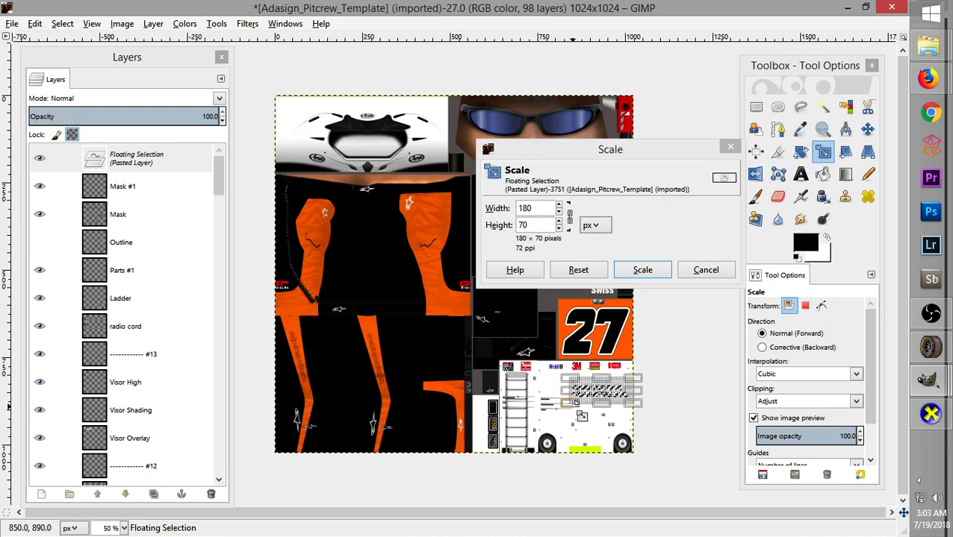
pyautogui.click(654, 273)
# Anchor the floating "Raise the Bar? F-150 is the Bar." slogan to the Ford Logos layer
pyautogui.scroll(3, 655, 278)
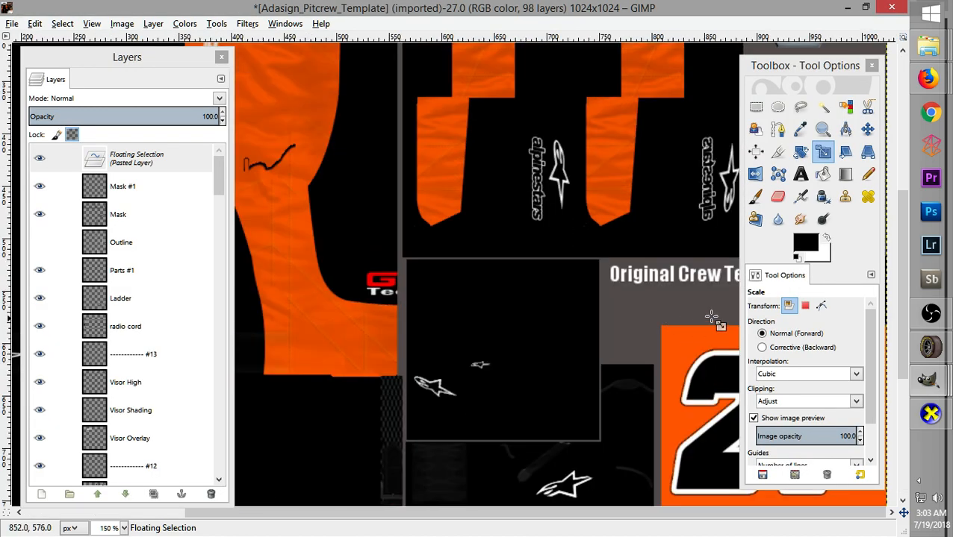
pyautogui.moveTo(905, 200); pyautogui.dragTo(907, 331)
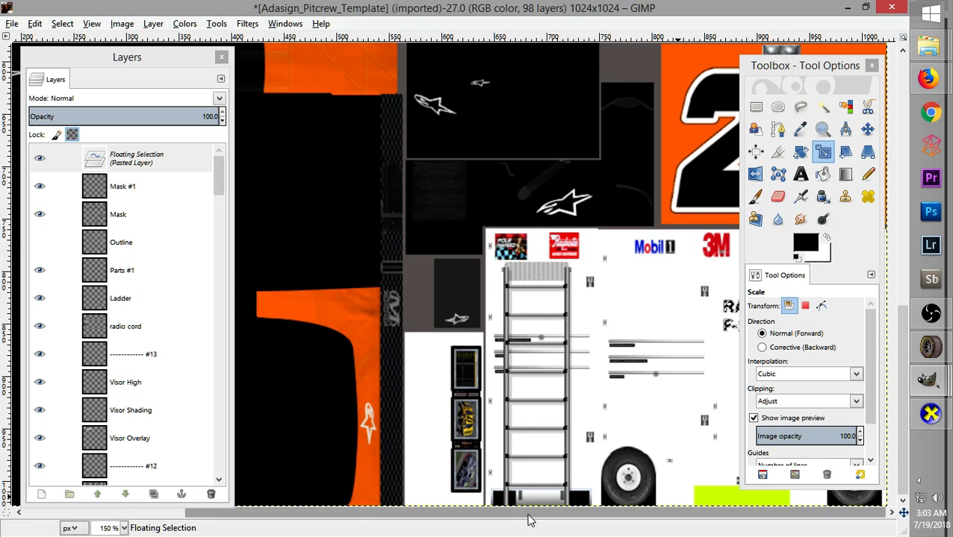
pyautogui.moveTo(807, 66); pyautogui.dragTo(406, 71)
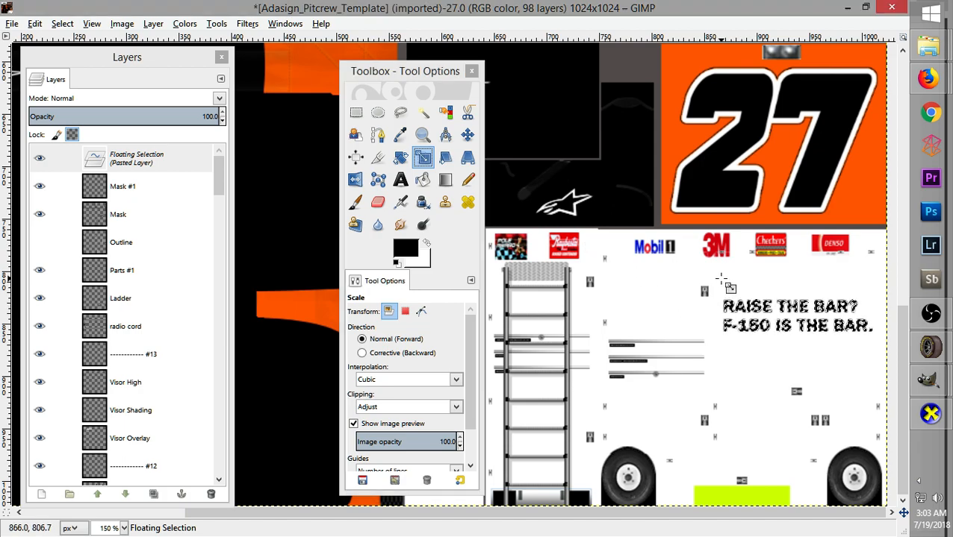
pyautogui.click(721, 279)
pyautogui.click(660, 270)
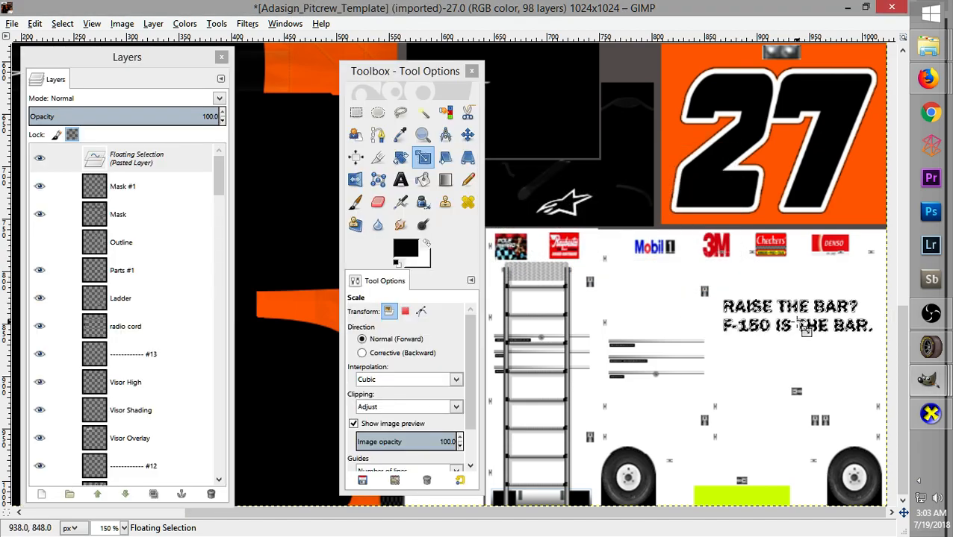
pyautogui.click(356, 112)
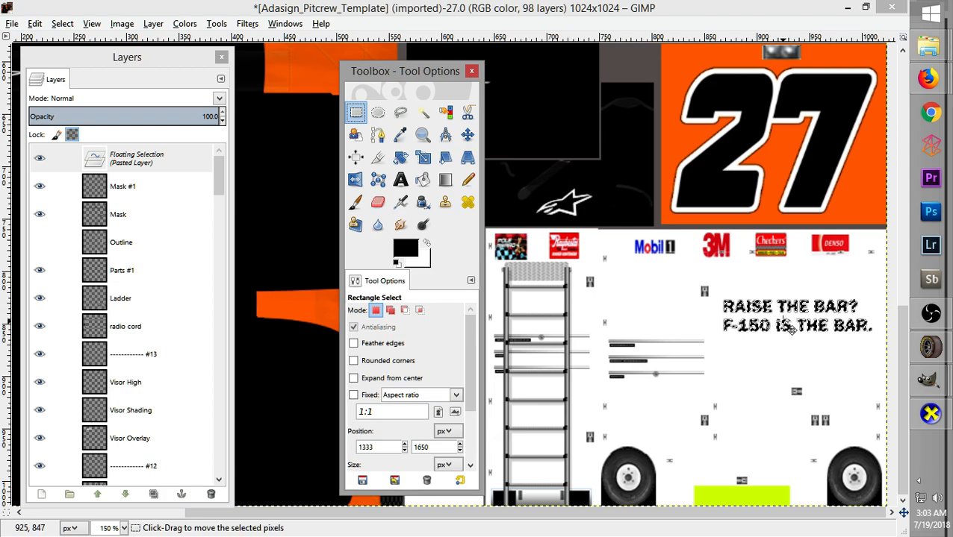
pyautogui.click(768, 270)
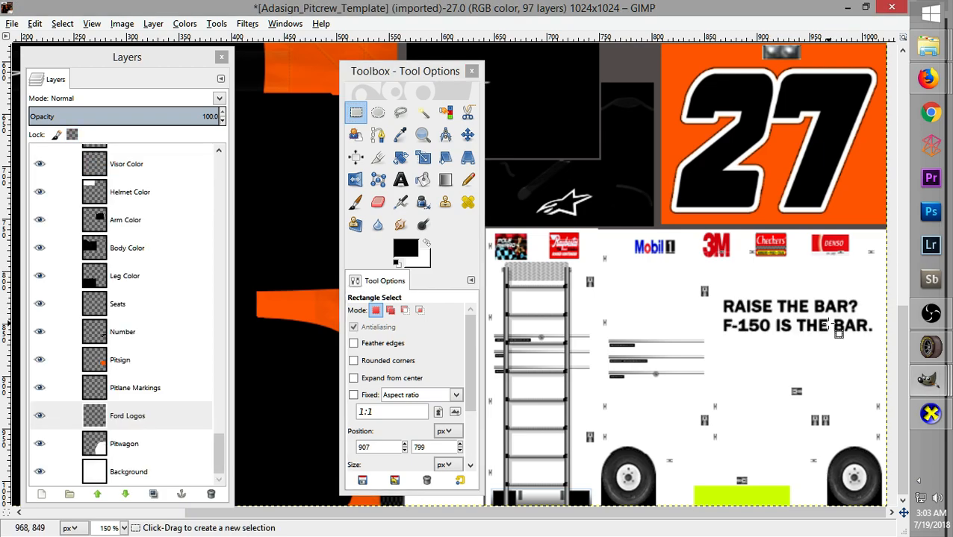
# Switch to the #27 Built Ford Tough truck image and copy the lower side logo from the Built Ford Tough Logos layer
pyautogui.moveTo(929, 400)
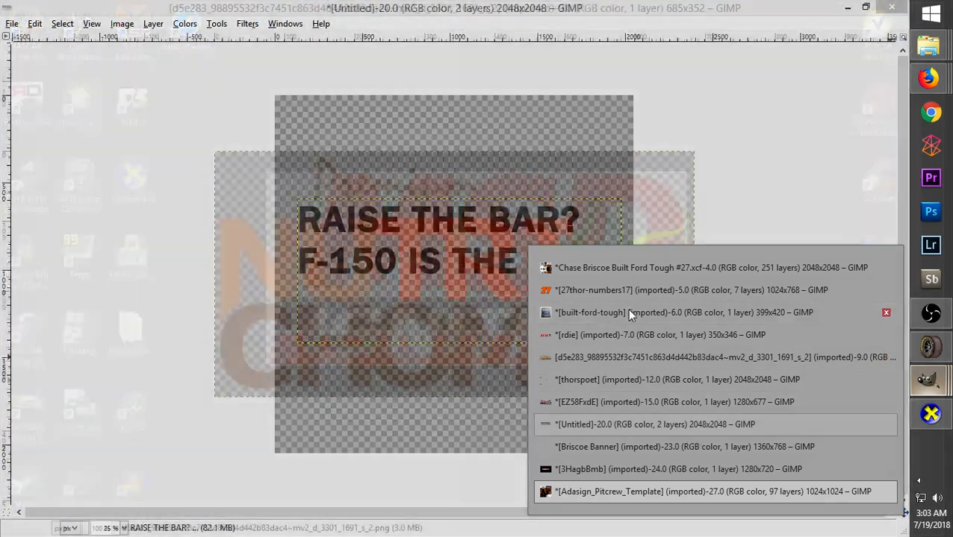
pyautogui.click(629, 314)
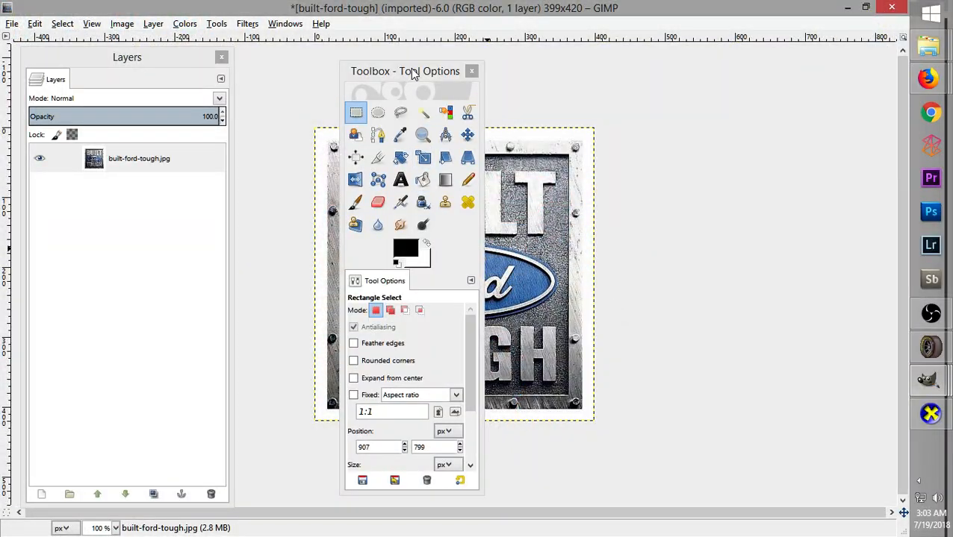
pyautogui.moveTo(938, 383)
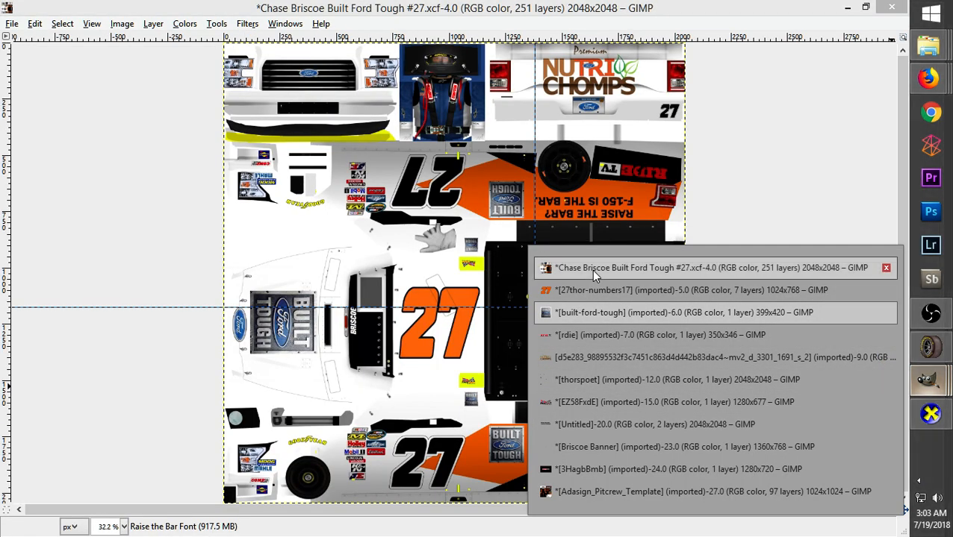
pyautogui.click(591, 269)
pyautogui.moveTo(436, 73); pyautogui.dragTo(321, 94)
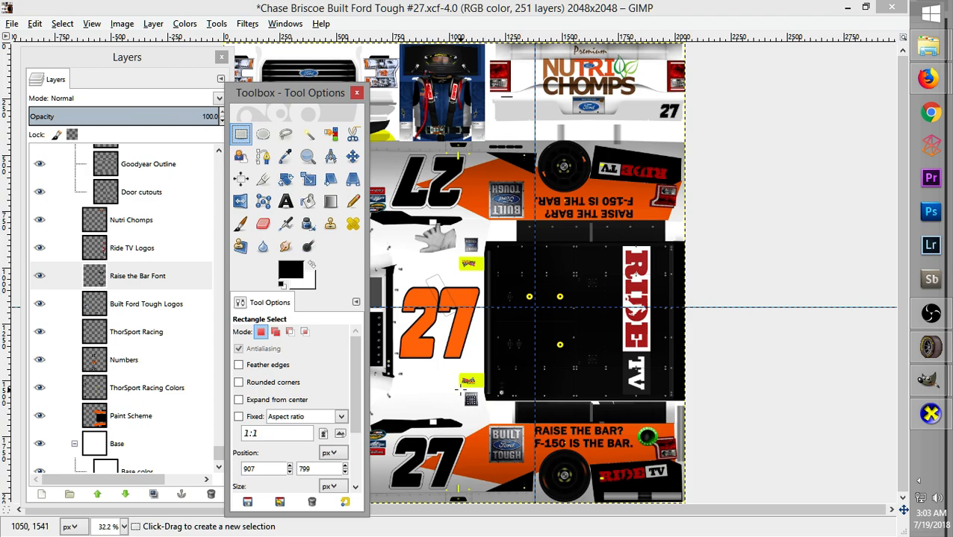
pyautogui.click(156, 311)
pyautogui.moveTo(477, 419); pyautogui.dragTo(535, 478)
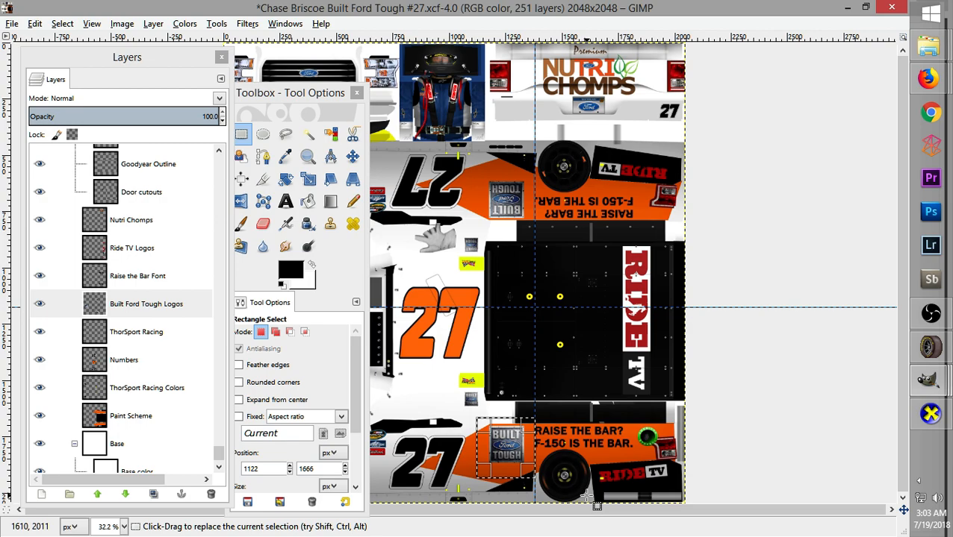
pyautogui.hotkey('ctrl', 'c')
# Return to the Adasign pit crew template and paste the Built Ford Tough logo over the pit wagon beside the slogan
pyautogui.click(930, 380)
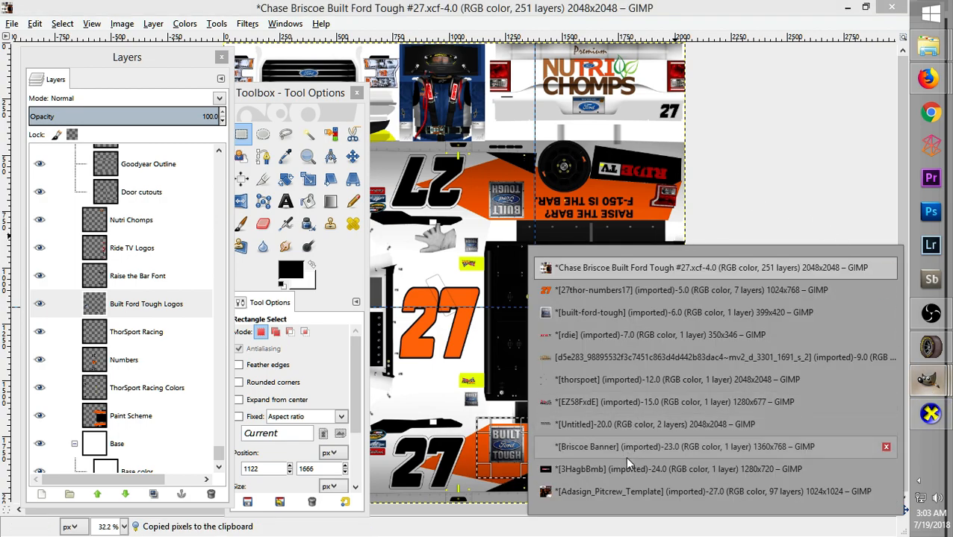
pyautogui.click(627, 491)
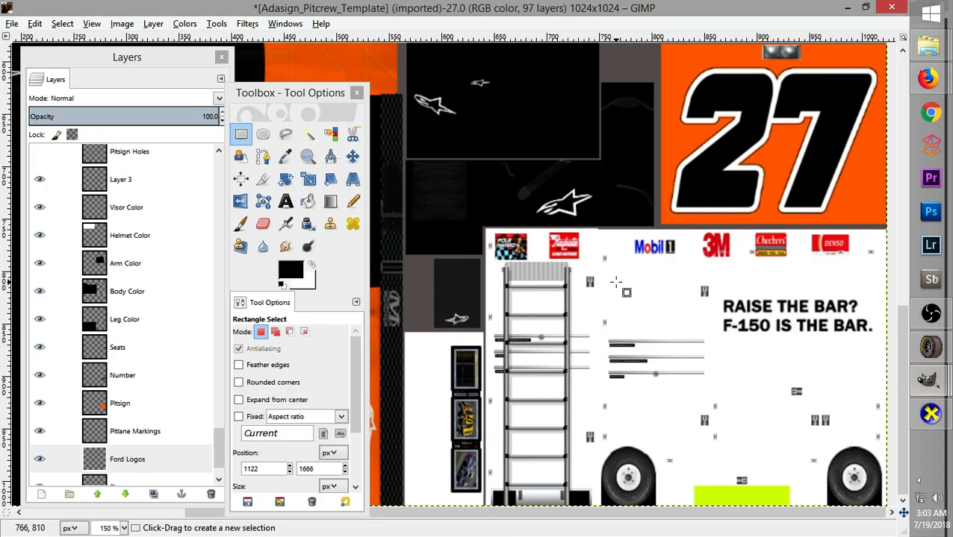
pyautogui.hotkey('ctrl', 'v')
pyautogui.moveTo(489, 258); pyautogui.dragTo(660, 323)
# Scale the floating Built Ford Tough logo down to suit the space beside the slogan
pyautogui.rightClick(660, 323)
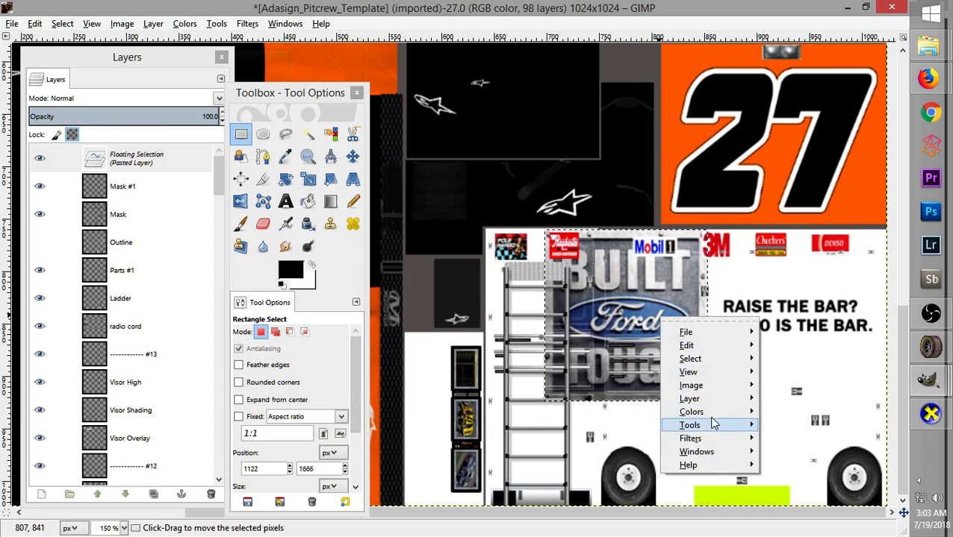
pyautogui.click(307, 179)
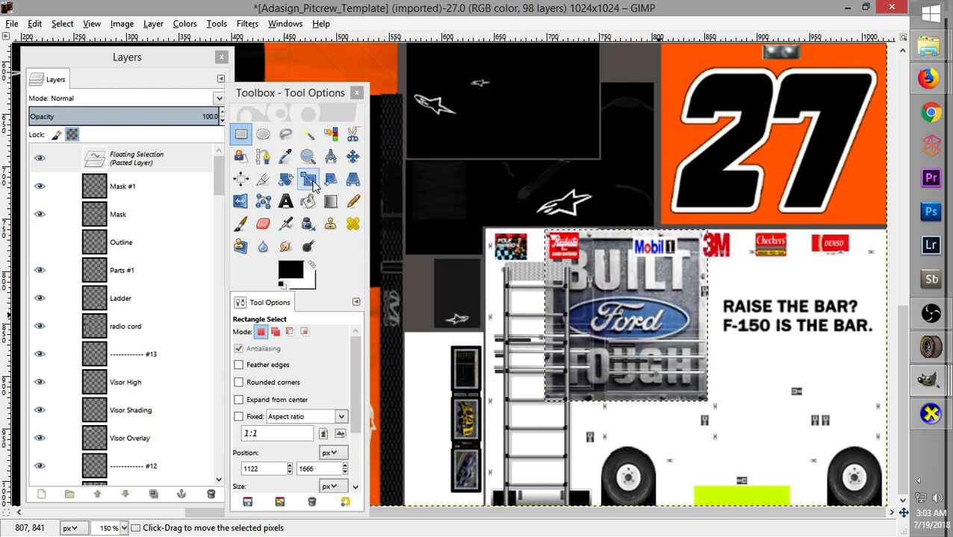
pyautogui.click(688, 314)
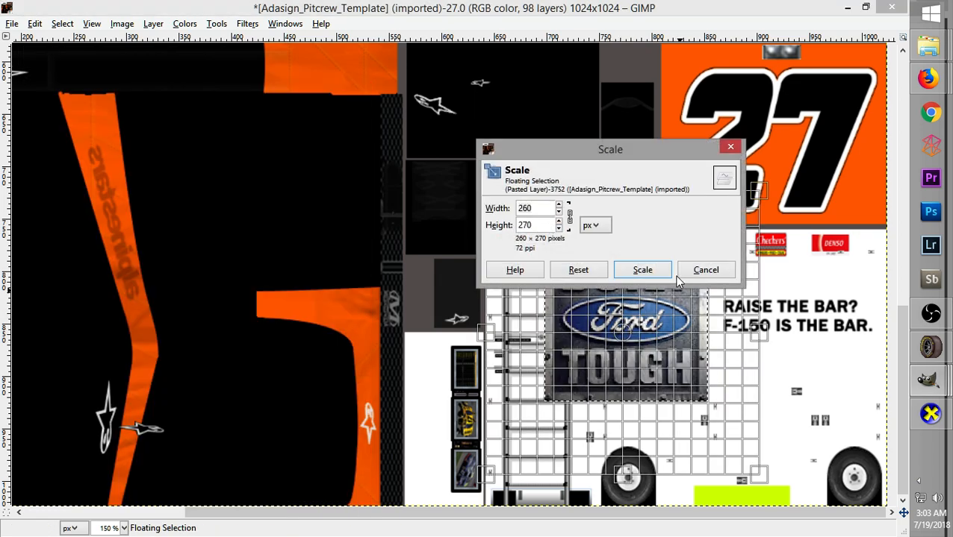
pyautogui.click(704, 273)
pyautogui.press('Tab')
pyautogui.click(607, 282)
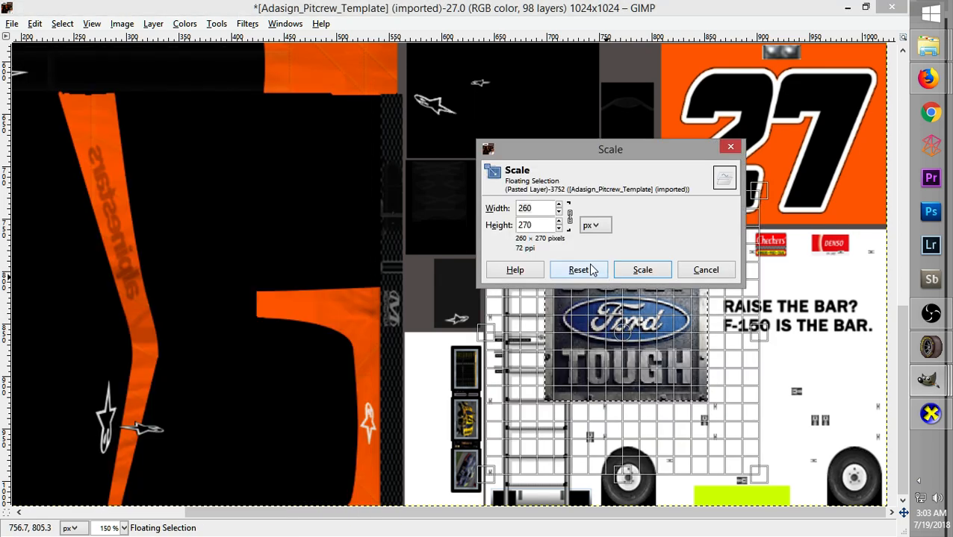
pyautogui.press('Tab')
pyautogui.moveTo(487, 481); pyautogui.dragTo(627, 328)
pyautogui.click(642, 270)
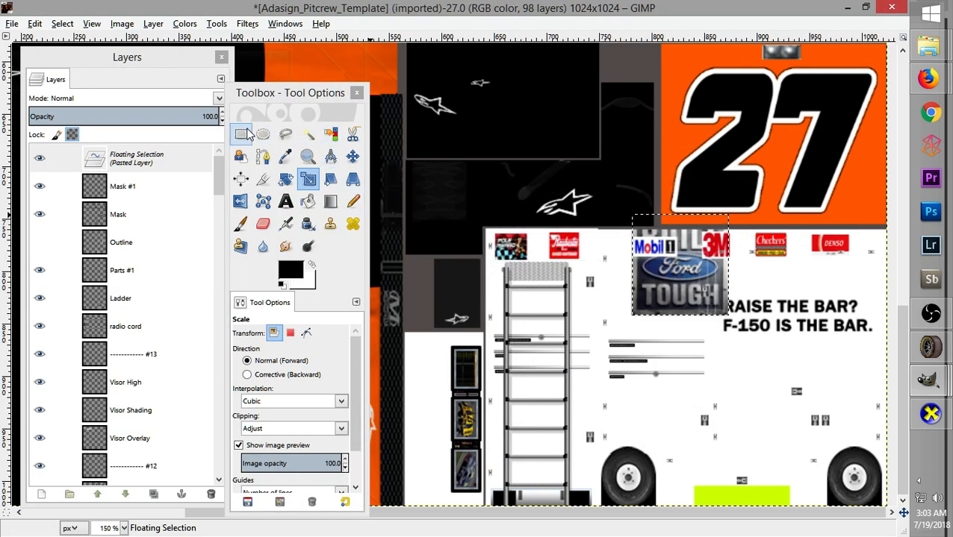
# Move the Built Ford Tough logo between the ladder and the slogan and anchor it to the Ford Logos layer
pyautogui.press('r')
pyautogui.moveTo(695, 293); pyautogui.dragTo(671, 357)
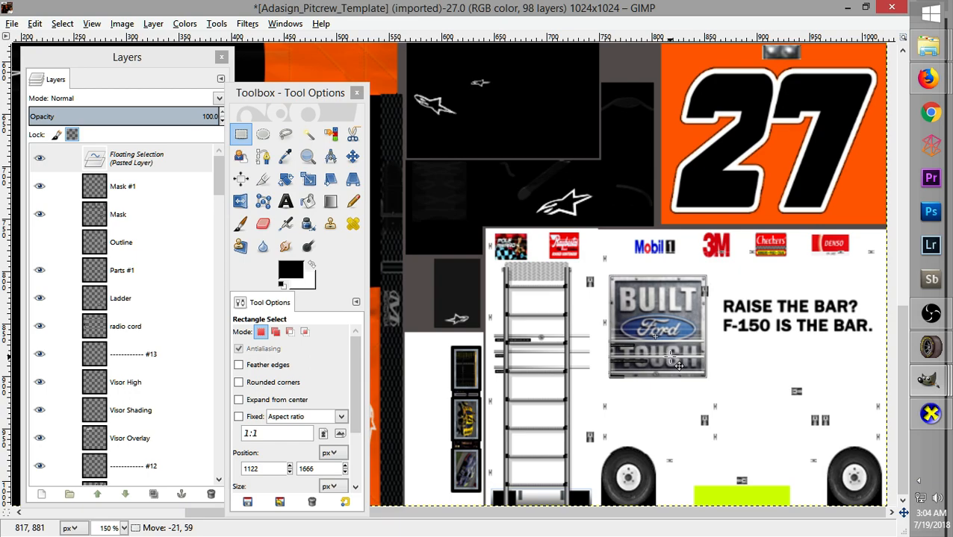
pyautogui.moveTo(671, 356); pyautogui.dragTo(672, 358)
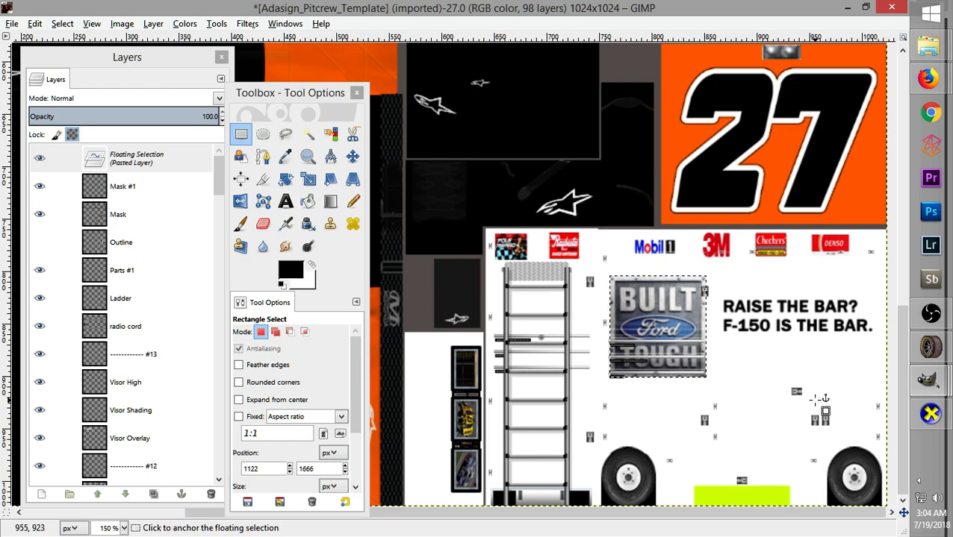
pyautogui.click(173, 68)
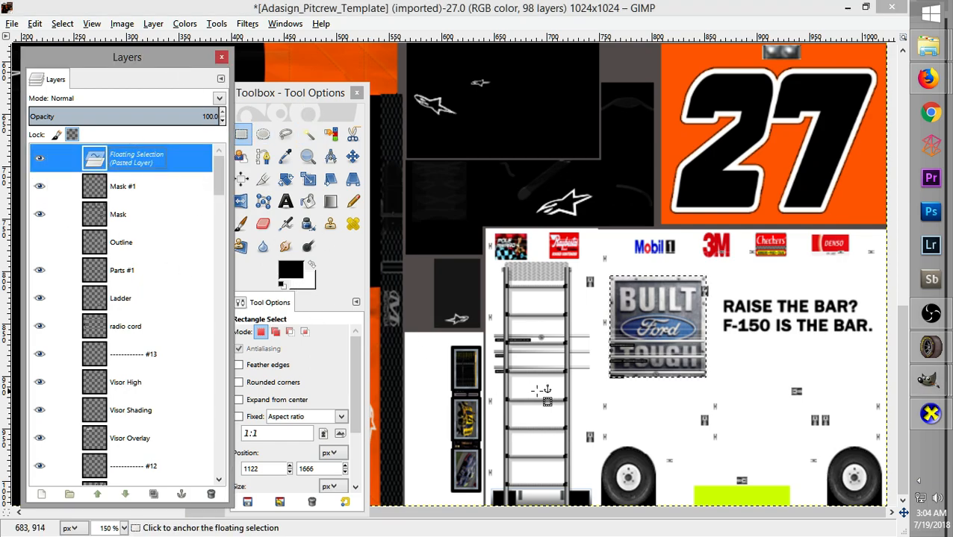
pyautogui.click(666, 413)
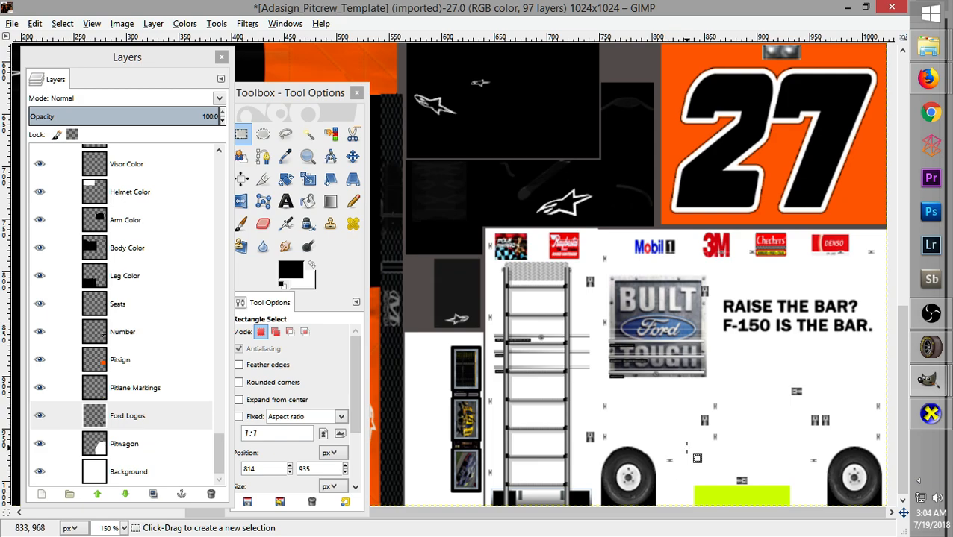
# On the Pitwagon layer, fill a full-width rectangle across the pit wagon's lower section with the orange used on the truck
pyautogui.click(146, 448)
pyautogui.click(284, 282)
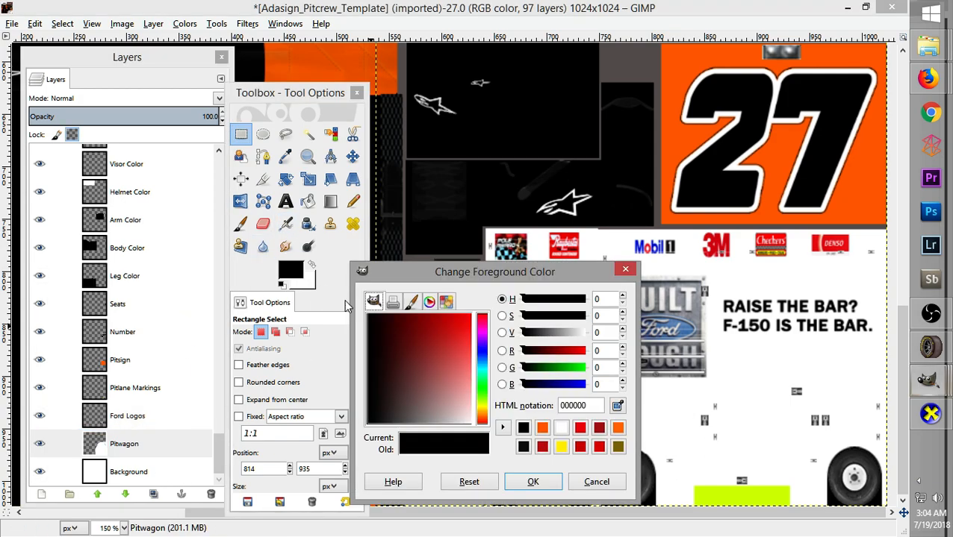
pyautogui.click(543, 430)
pyautogui.click(532, 481)
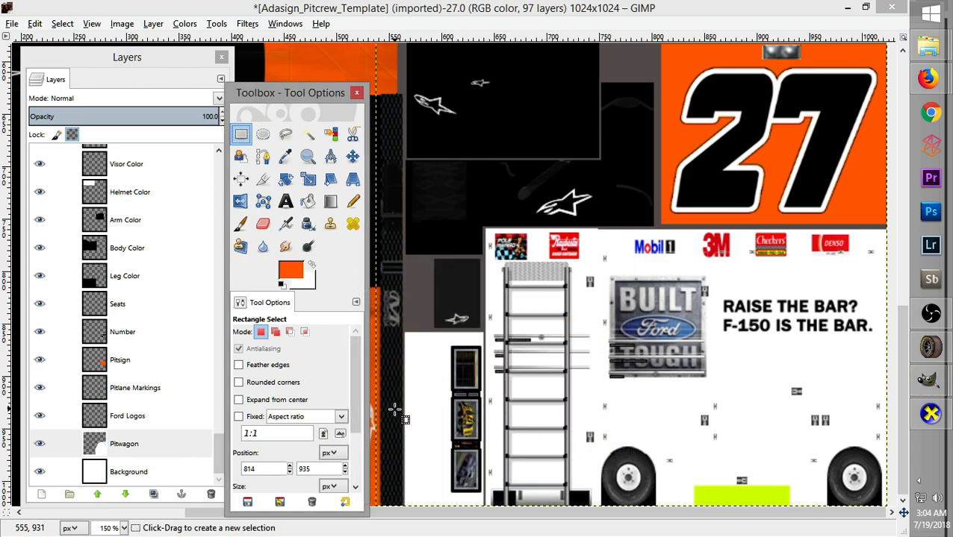
pyautogui.moveTo(395, 412); pyautogui.dragTo(903, 515)
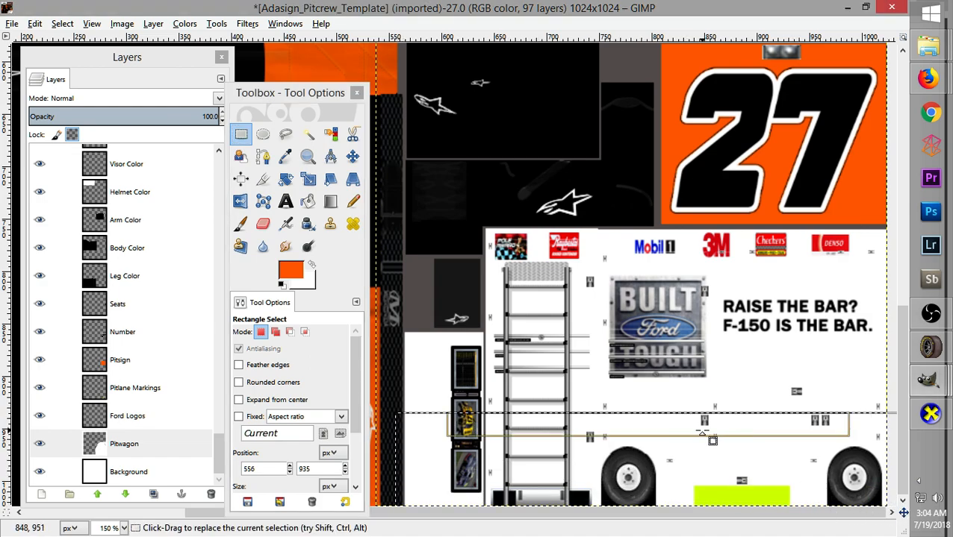
pyautogui.moveTo(695, 433); pyautogui.dragTo(697, 438)
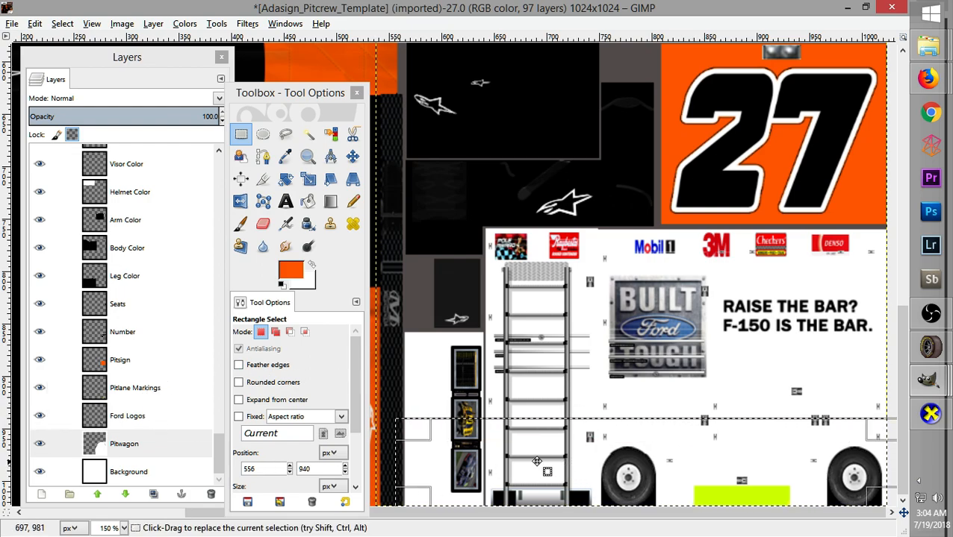
pyautogui.moveTo(429, 471); pyautogui.dragTo(368, 468)
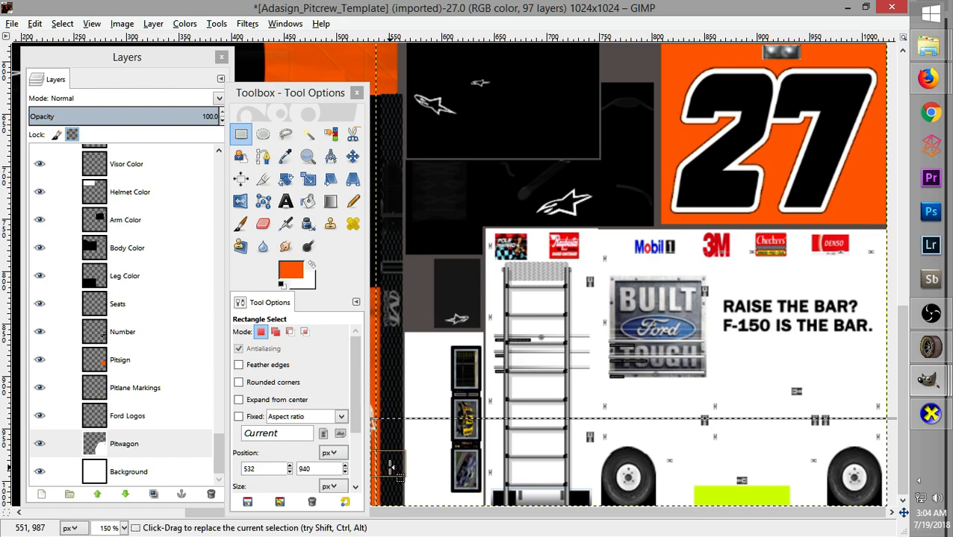
pyautogui.click(307, 201)
pyautogui.click(711, 480)
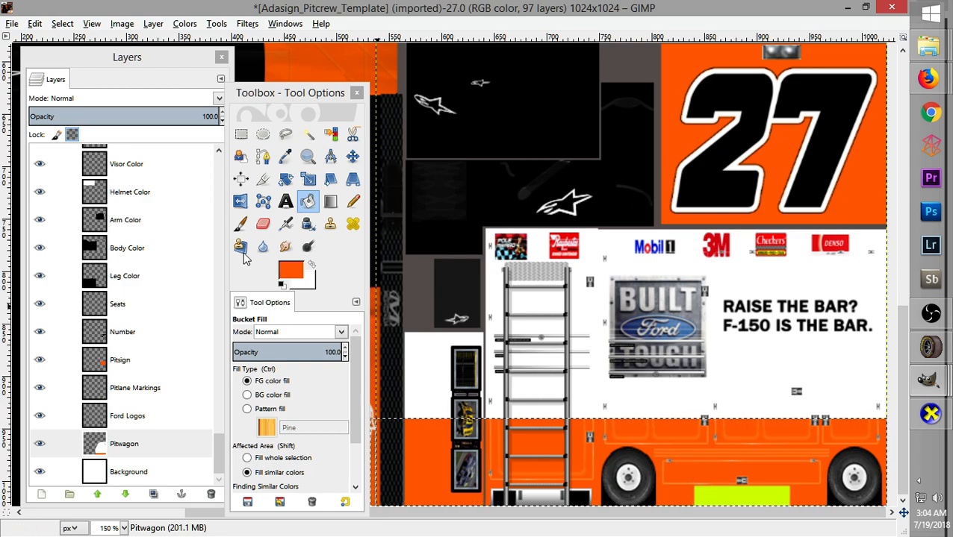
# Fill a thin strip along the upper edge of the wagon's orange section with black (000000) and clear the selection
pyautogui.click(240, 133)
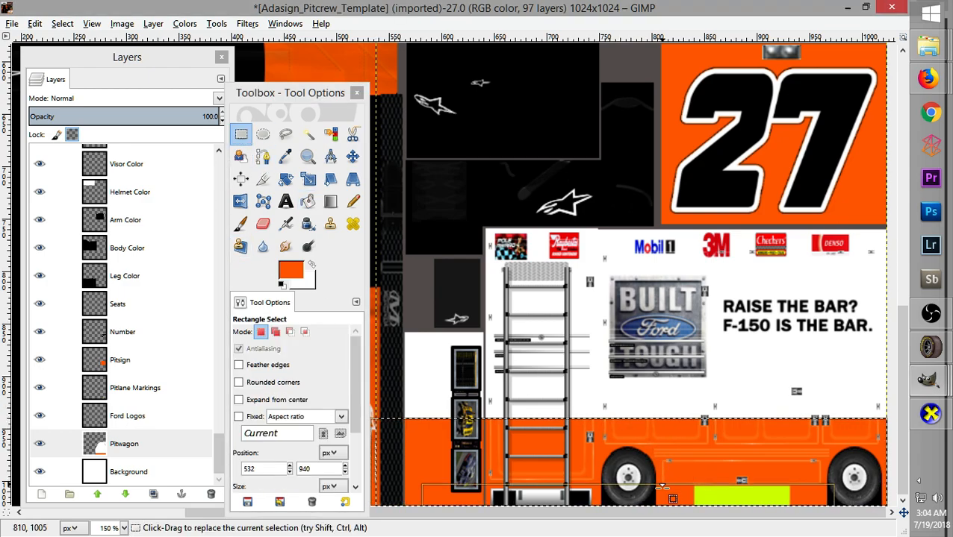
pyautogui.moveTo(676, 485); pyautogui.dragTo(677, 421)
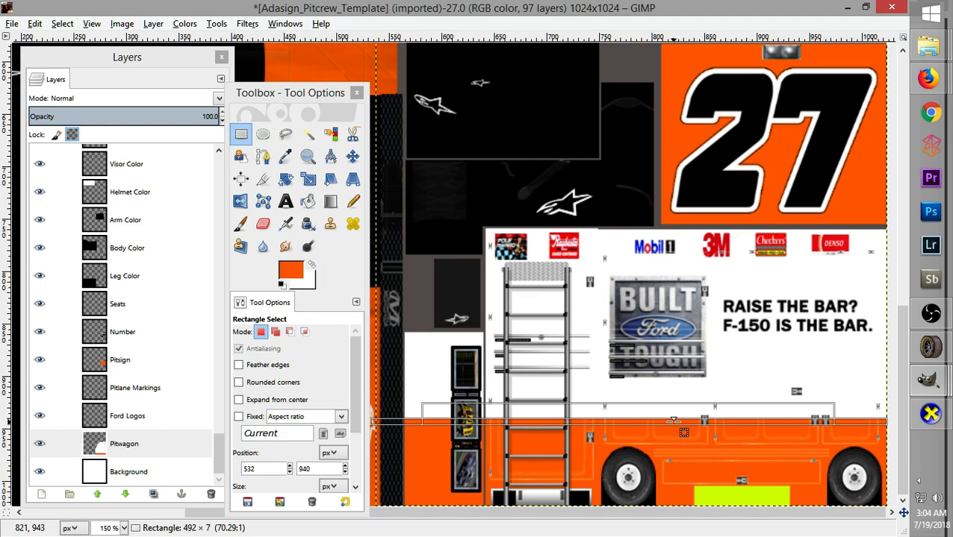
pyautogui.click(676, 420)
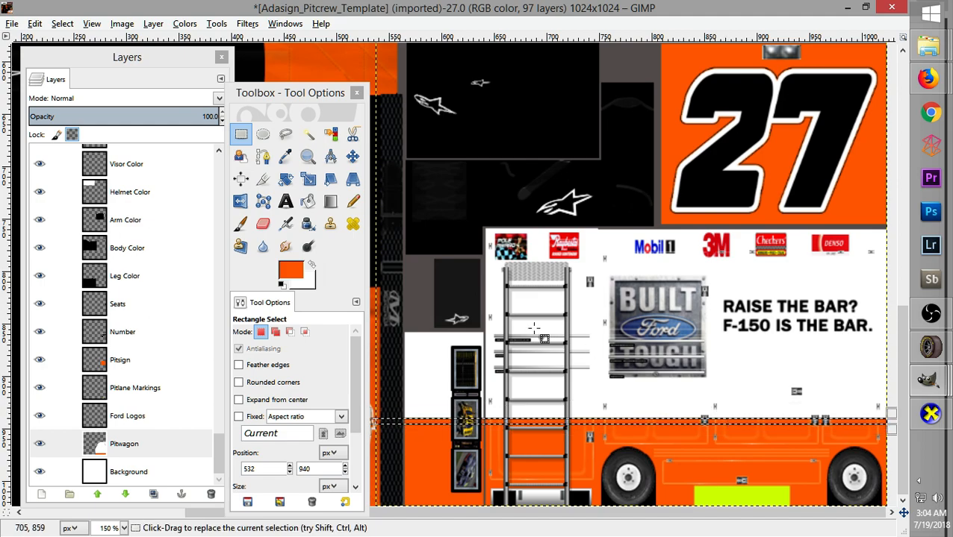
pyautogui.click(308, 202)
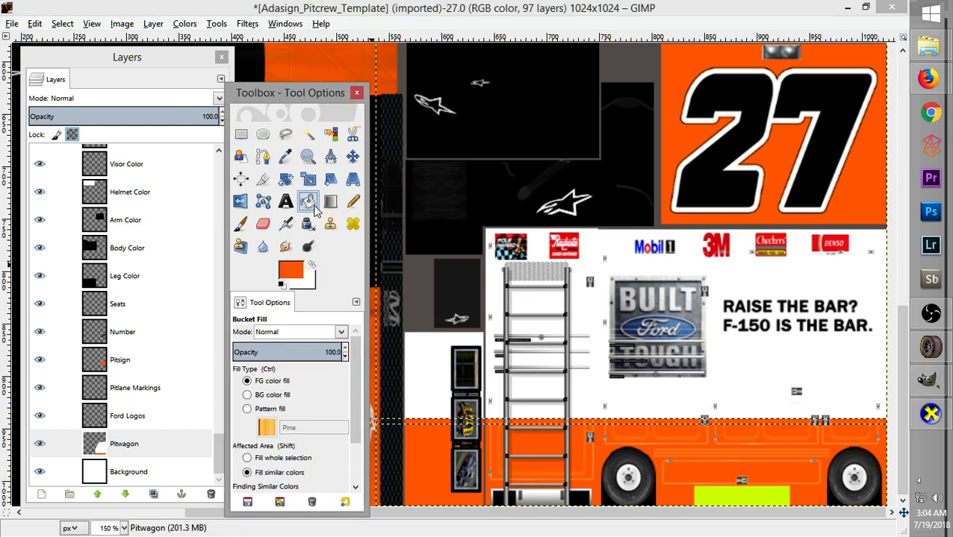
pyautogui.click(302, 274)
pyautogui.click(546, 426)
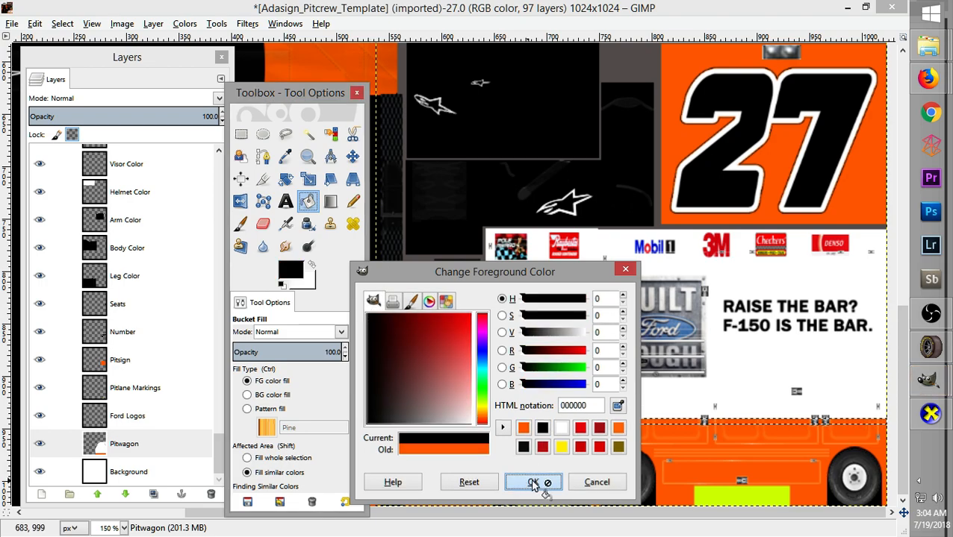
pyautogui.click(533, 481)
pyautogui.click(678, 424)
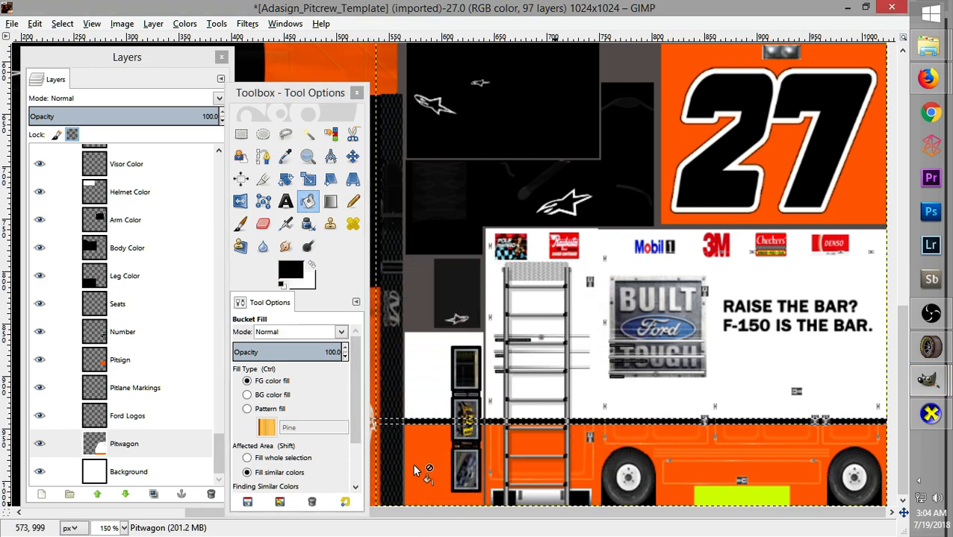
pyautogui.click(240, 134)
pyautogui.click(800, 405)
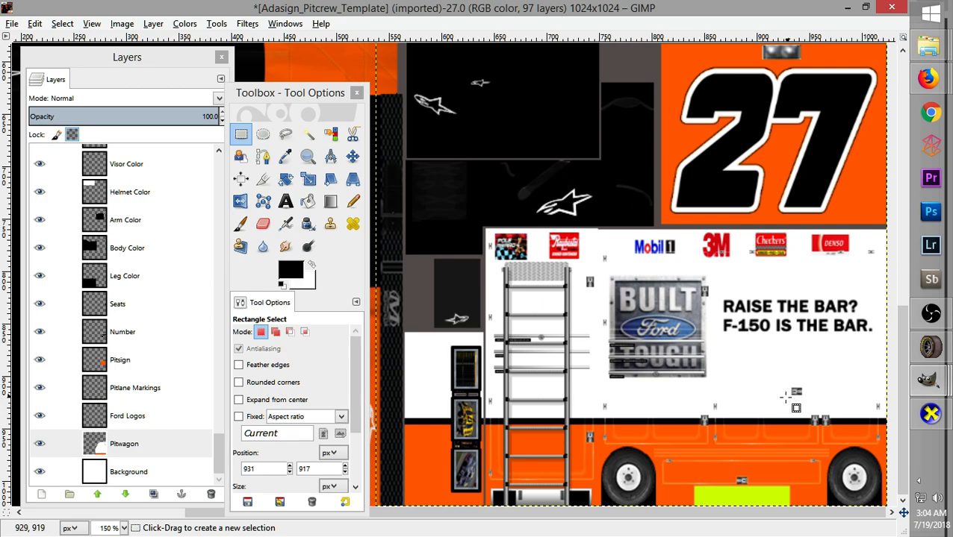
# Start exporting the finished template and browse to Papyrus > NASCAR Racing 2003 Season > exports_imports on the C: drive
pyautogui.press('-')
pyautogui.press('-')
pyautogui.press('-')
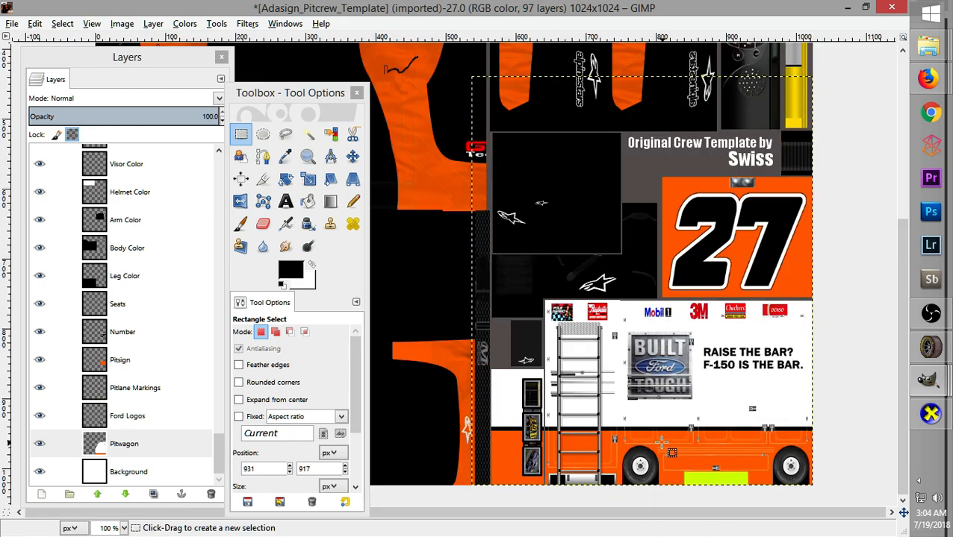
pyautogui.moveTo(308, 98); pyautogui.dragTo(769, 72)
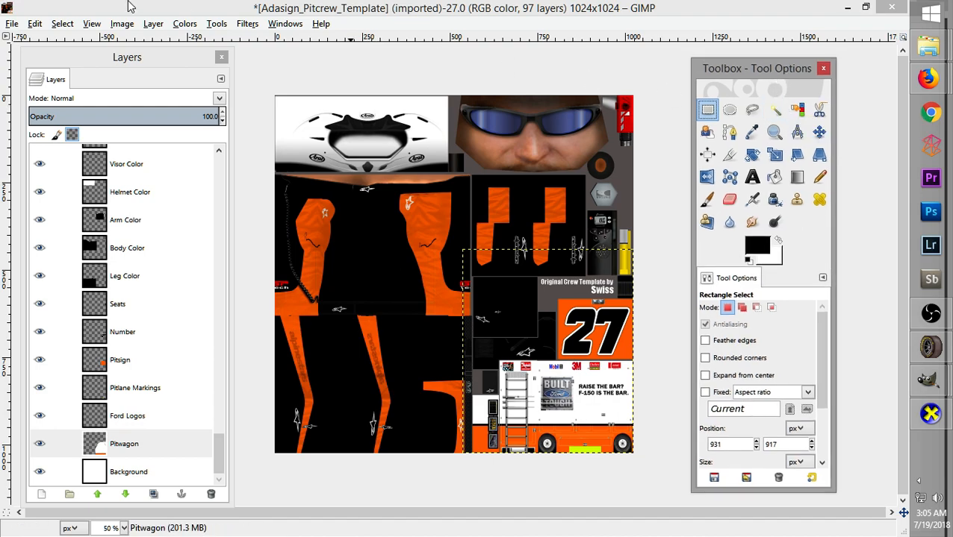
pyautogui.click(12, 24)
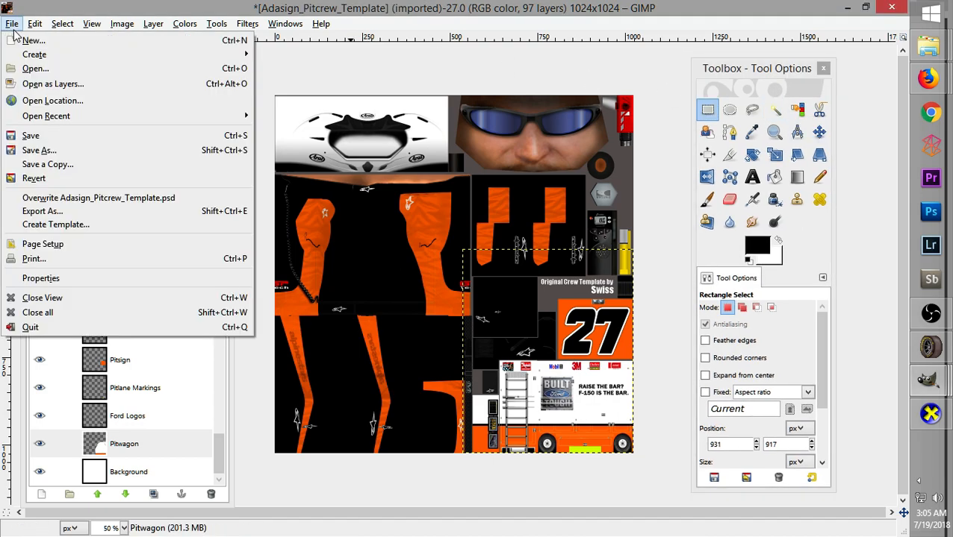
pyautogui.click(84, 212)
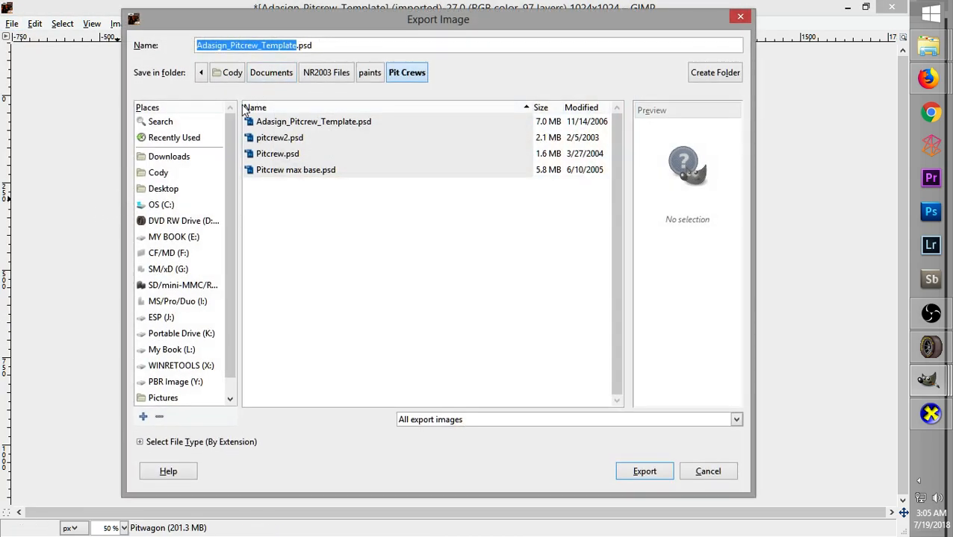
pyautogui.click(164, 206)
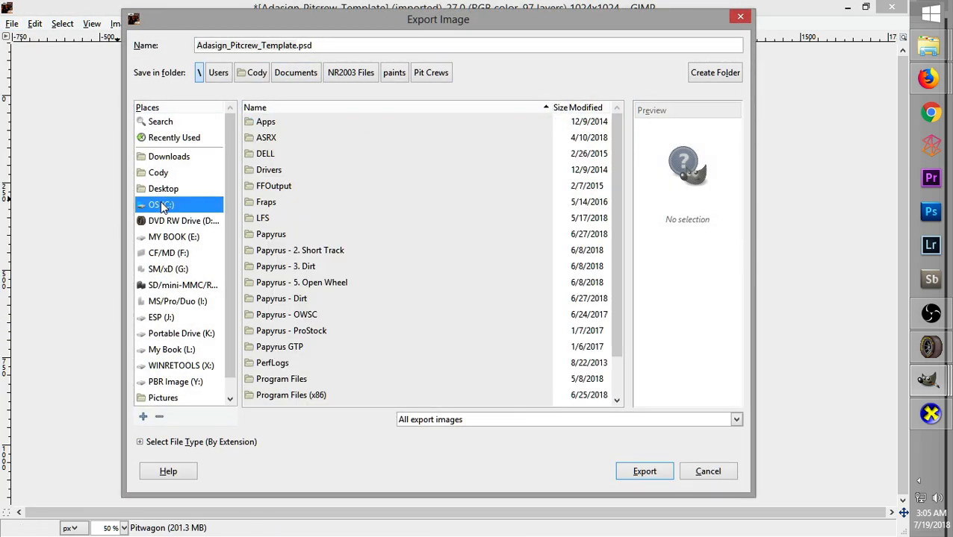
pyautogui.doubleClick(262, 235)
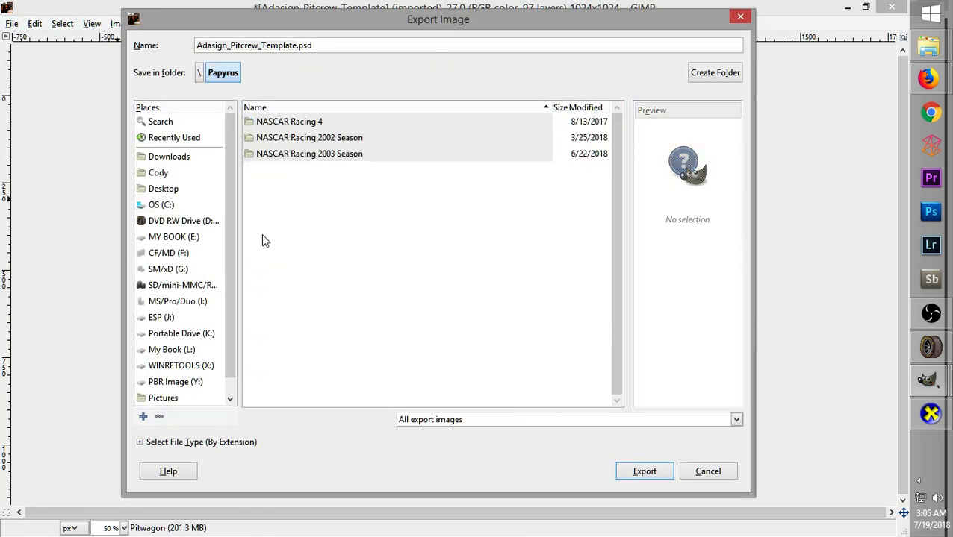
pyautogui.doubleClick(325, 157)
pyautogui.doubleClick(329, 138)
pyautogui.moveTo(616, 127); pyautogui.dragTo(602, 316)
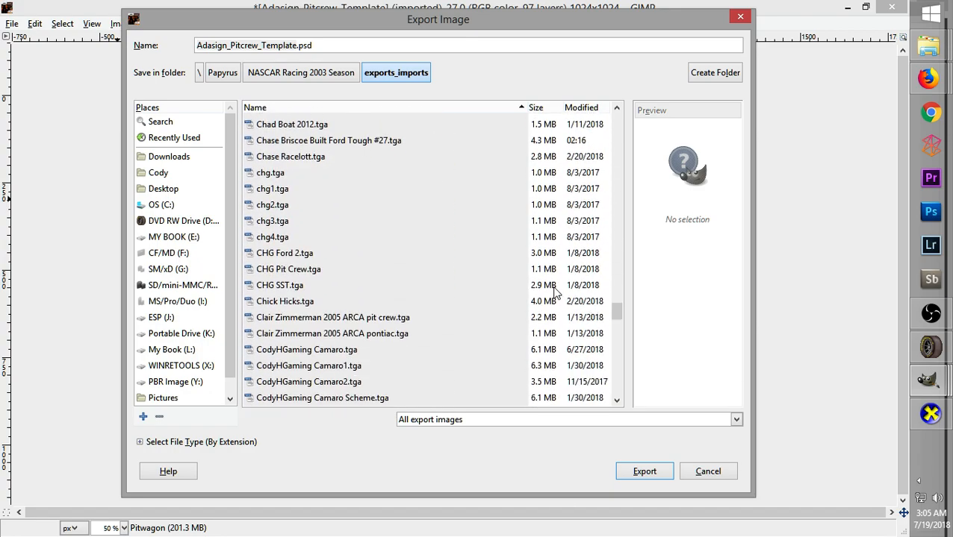
# Export the image as "Chase Briscoe Built Ford Tough Pit Crew.tga" with RLE compression and the origin at bottom left
pyautogui.click(396, 143)
pyautogui.click(327, 47)
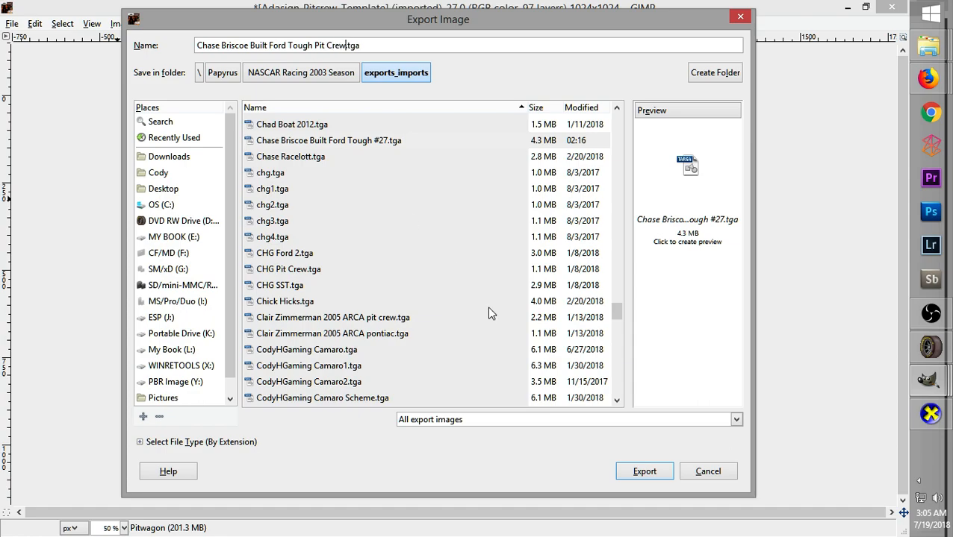
pyautogui.click(640, 472)
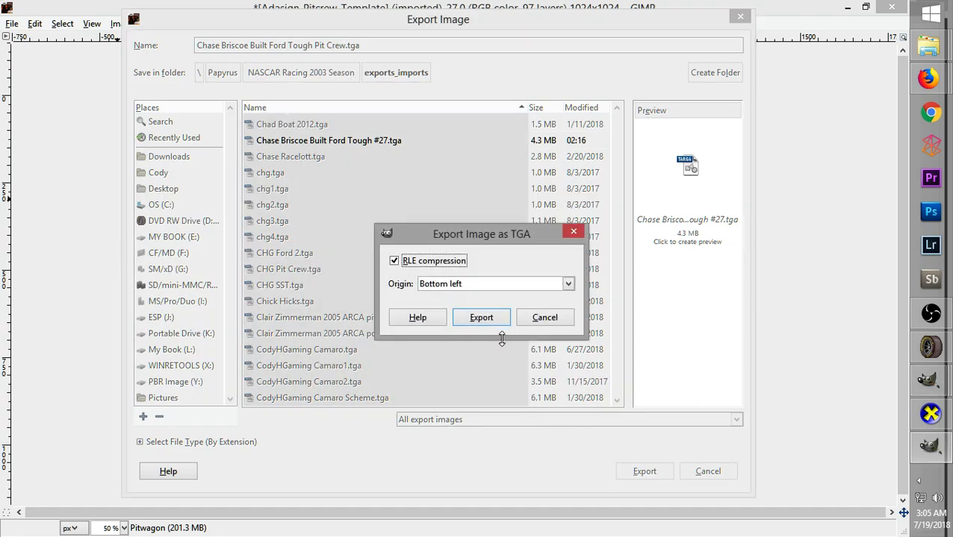
pyautogui.click(481, 320)
# Switch to NR2003 and show the crew of the #27 Built Ford Tough driver in the Opponent Manager
pyautogui.click(930, 347)
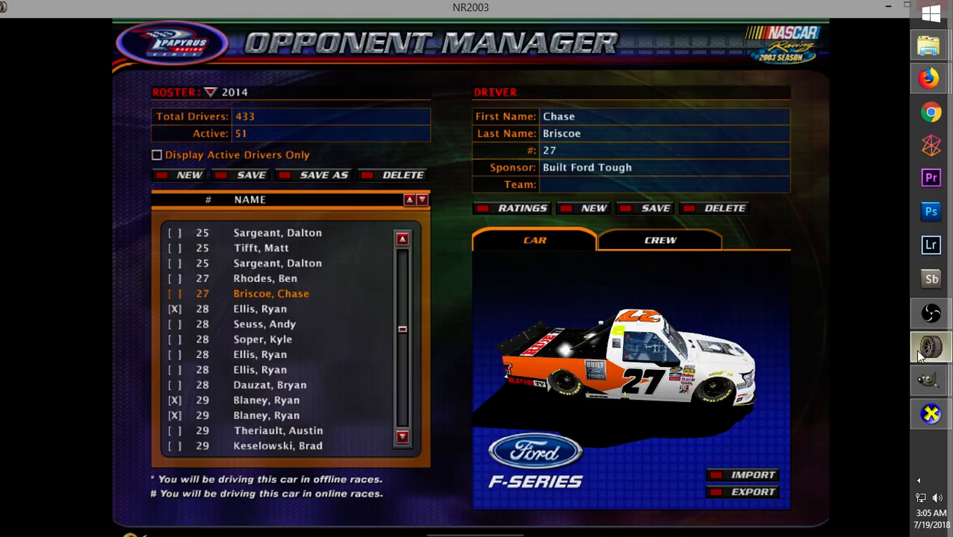
pyautogui.click(662, 242)
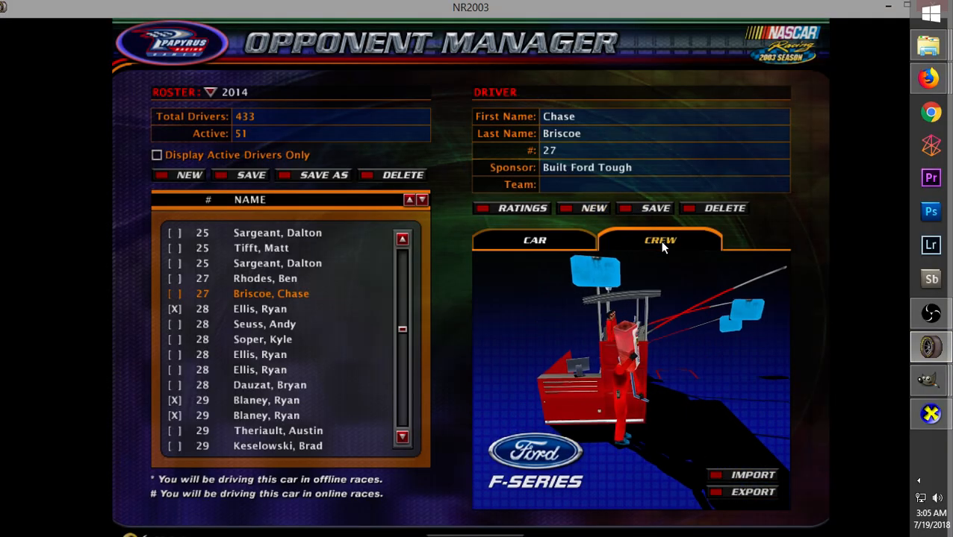
# Try to import the Chase Briscoe Built Ford Tough Pit Crew file as the driver's crew paint
pyautogui.click(745, 473)
pyautogui.moveTo(543, 253); pyautogui.dragTo(541, 307)
pyautogui.click(483, 309)
pyautogui.moveTo(483, 307); pyautogui.dragTo(538, 217)
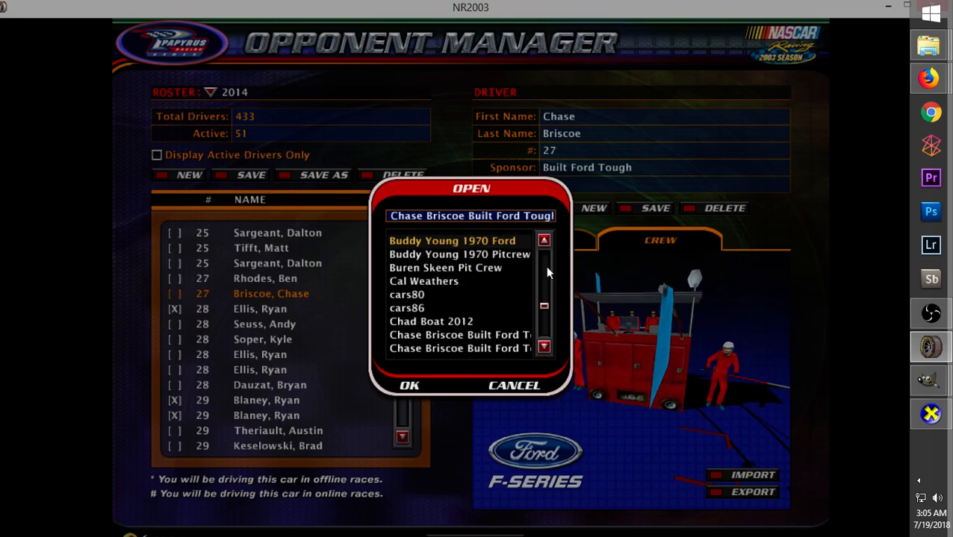
pyautogui.scroll(1, 505, 334)
pyautogui.click(505, 335)
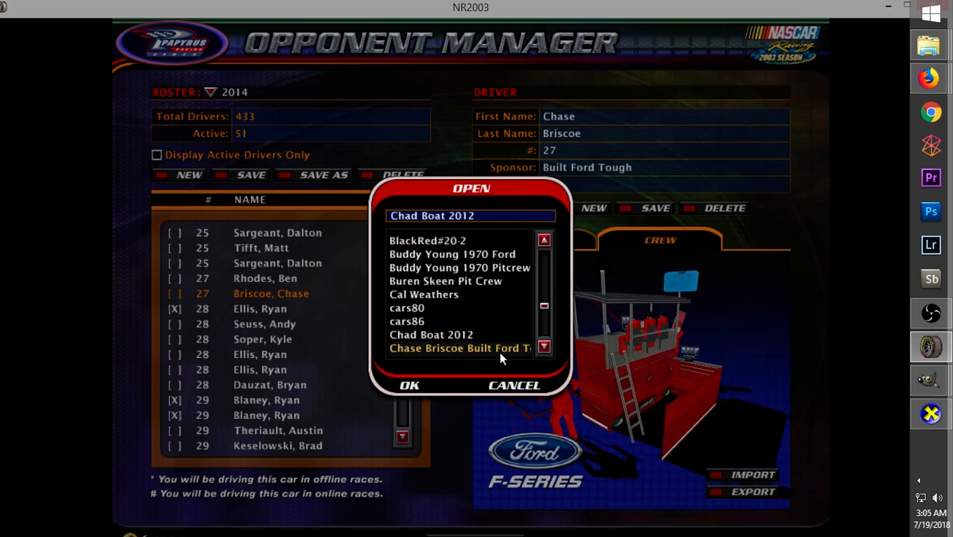
pyautogui.click(543, 347)
pyautogui.click(543, 347)
pyautogui.click(544, 347)
pyautogui.click(544, 347)
pyautogui.click(543, 348)
pyautogui.click(493, 294)
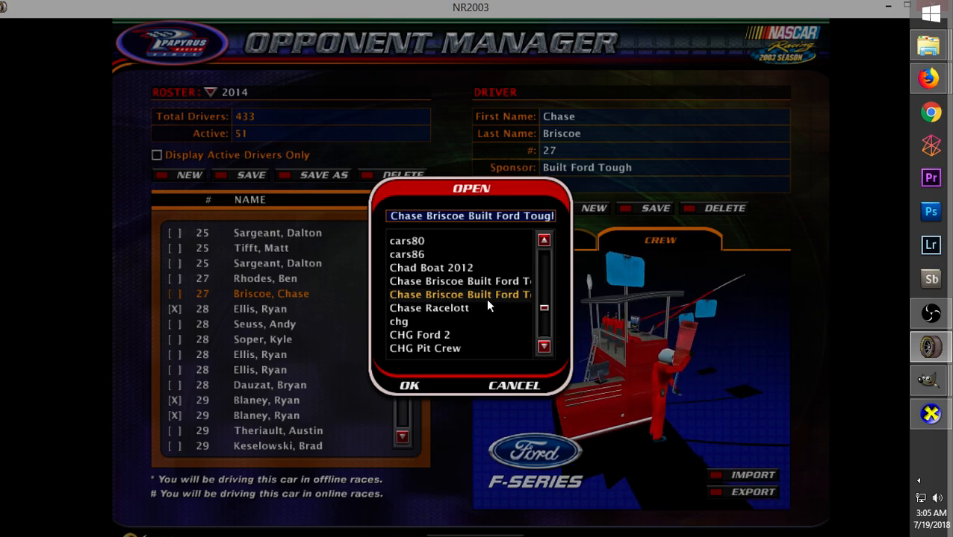
pyautogui.scroll(-2, 493, 299)
pyautogui.click(409, 385)
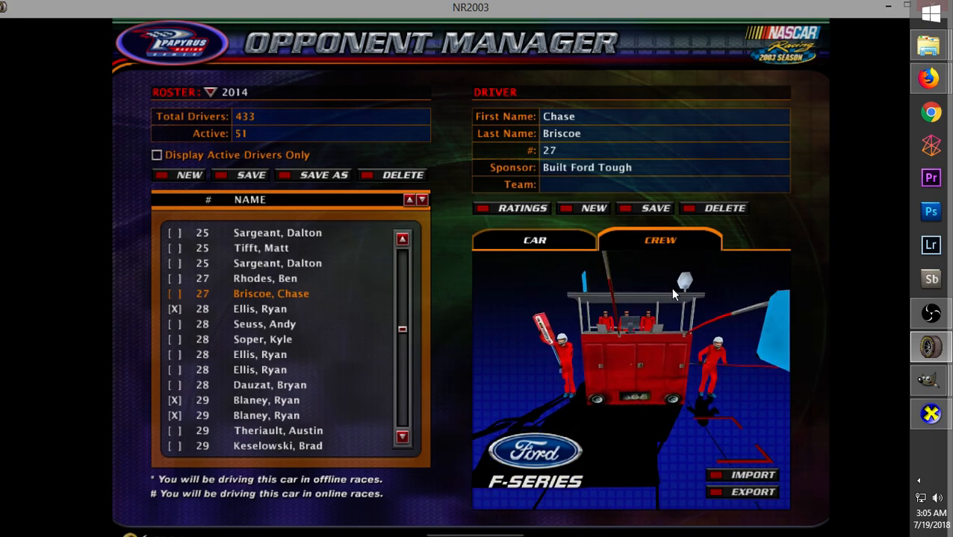
# Import the first of the two Chase Briscoe Built Ford Tough files as the crew paint
pyautogui.click(741, 472)
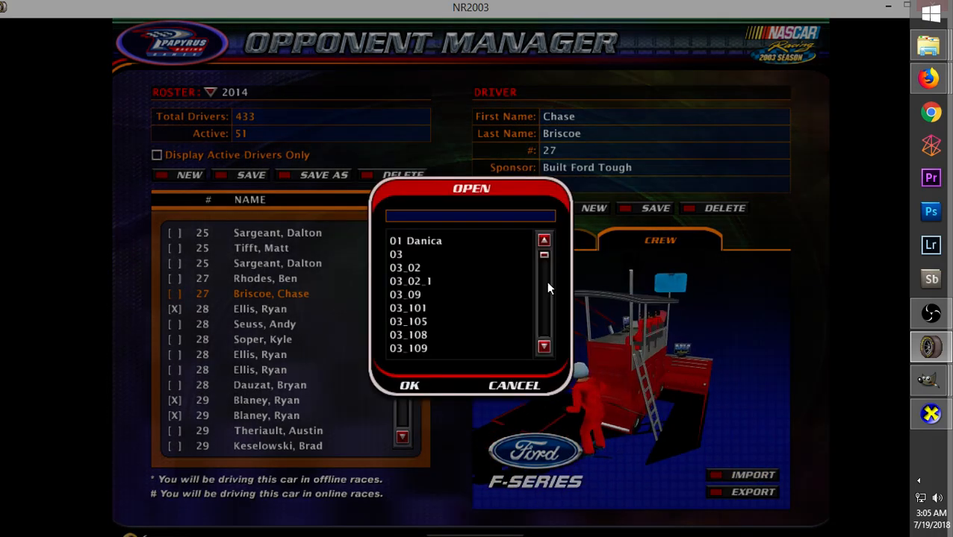
pyautogui.click(547, 286)
pyautogui.moveTo(542, 260); pyautogui.dragTo(539, 309)
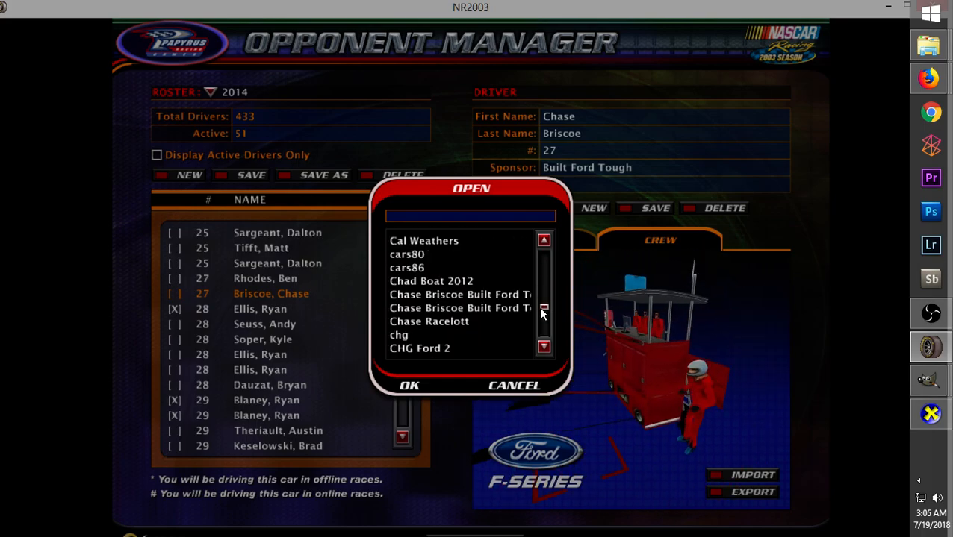
pyautogui.click(487, 292)
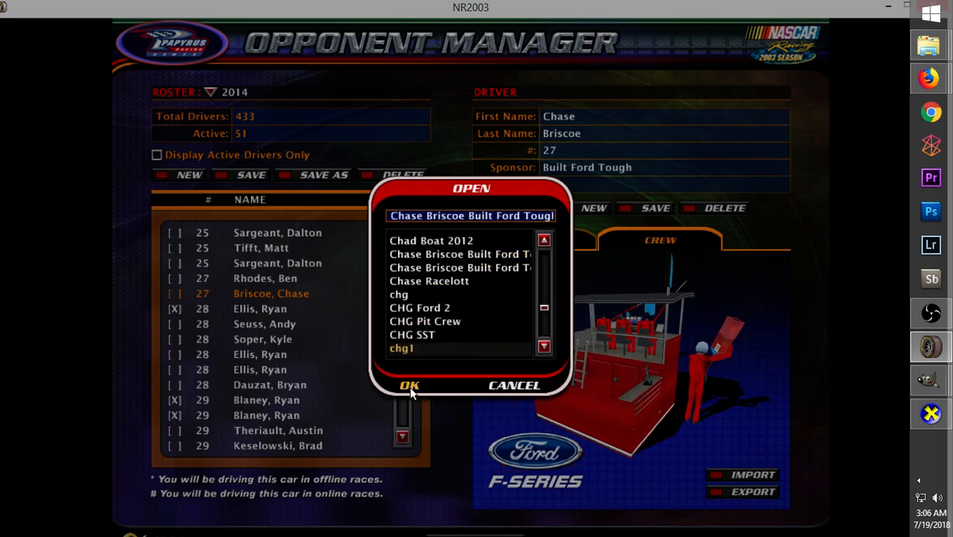
pyautogui.click(408, 386)
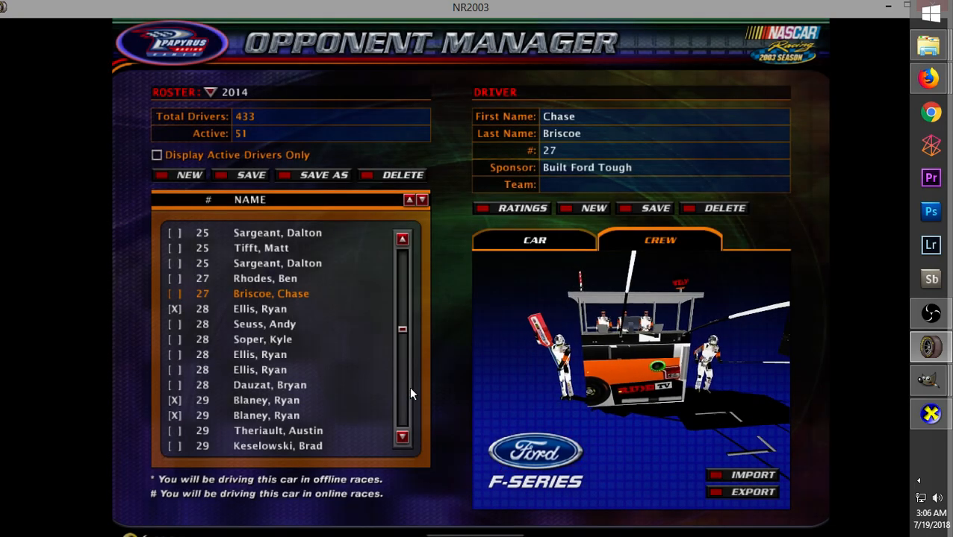
# Try again to import a Chase Briscoe Built Ford Tough file as the driver's crew paint
pyautogui.click(733, 471)
pyautogui.moveTo(541, 256); pyautogui.dragTo(539, 312)
pyautogui.scroll(-5, 536, 307)
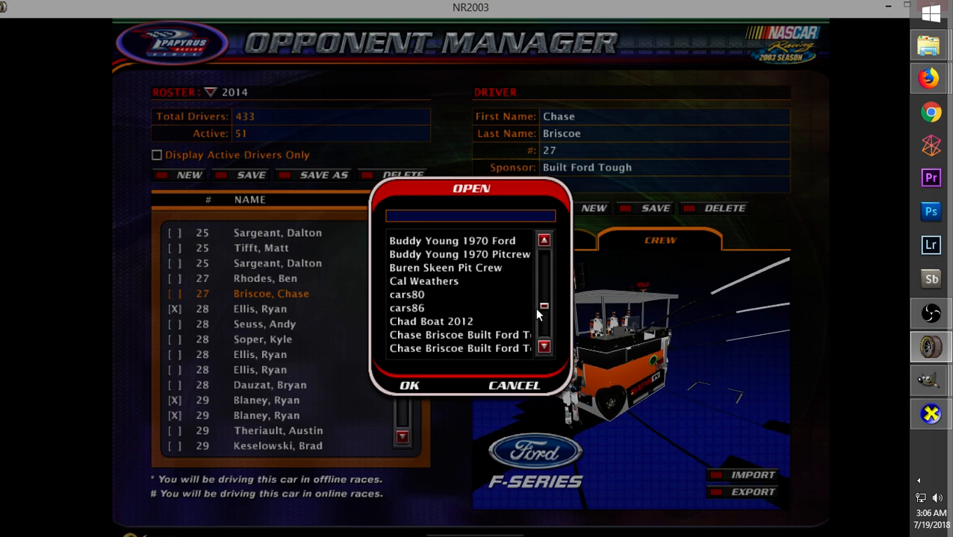
pyautogui.click(545, 243)
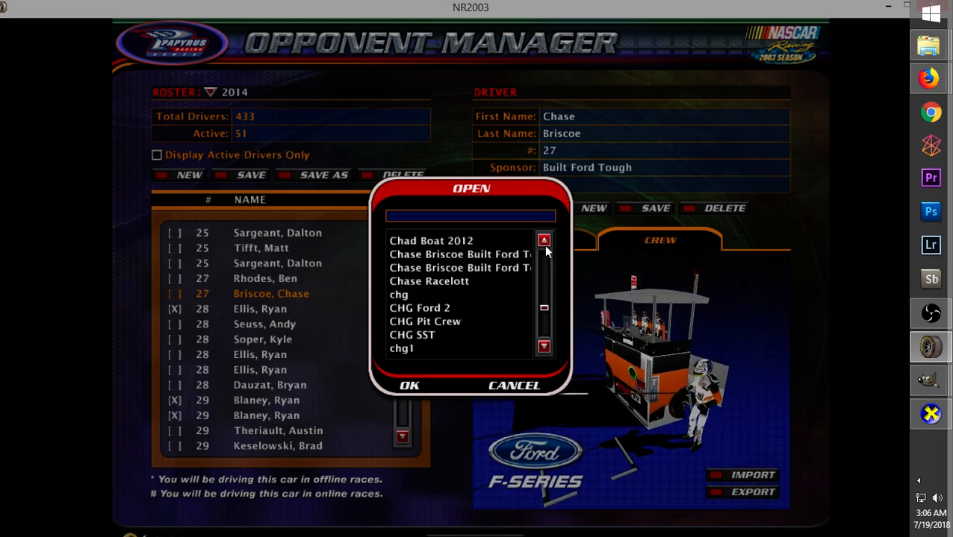
pyautogui.click(483, 262)
pyautogui.click(484, 254)
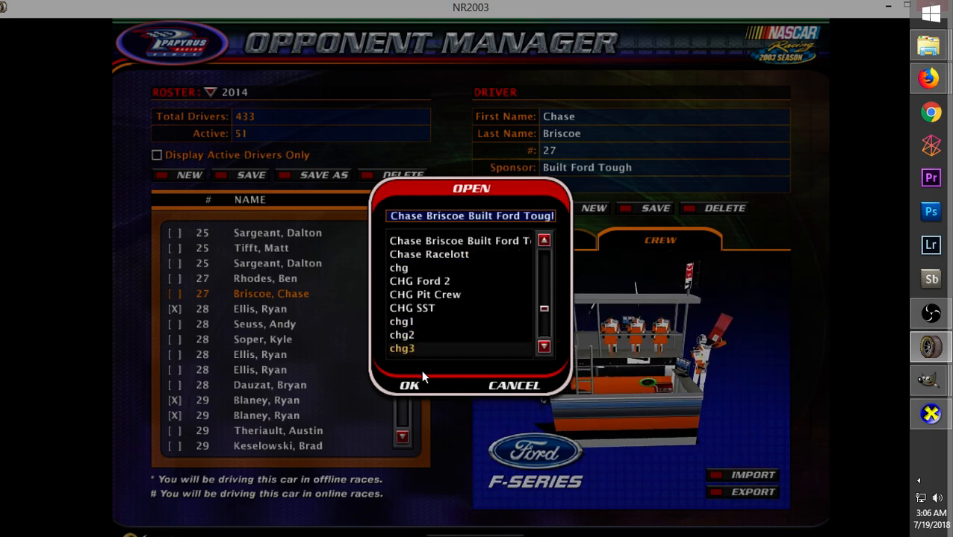
pyautogui.click(407, 383)
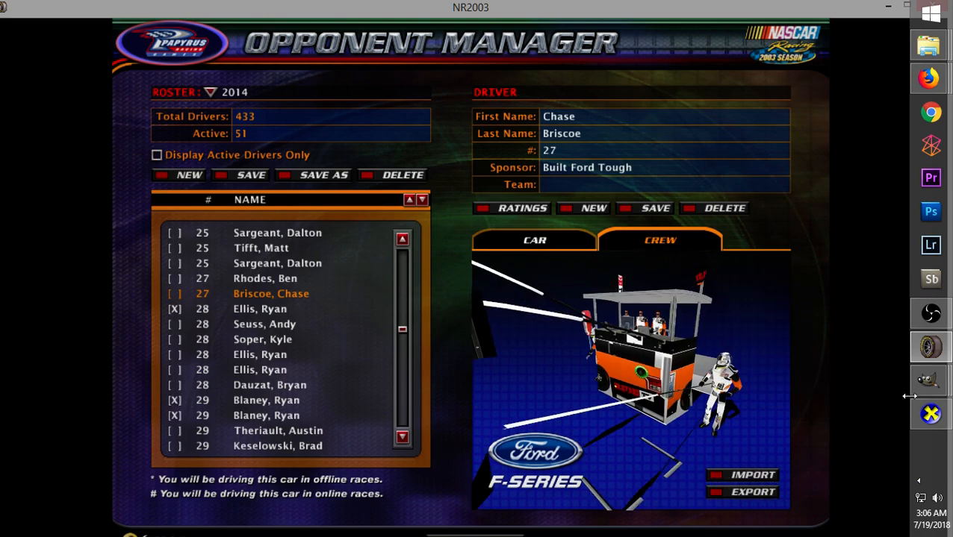
# Switch to the #27 truck image in GIMP and begin exporting it to the exports_imports folder of NASCAR Racing 2003 Season, picking the Pit Crew TGA
pyautogui.moveTo(928, 382)
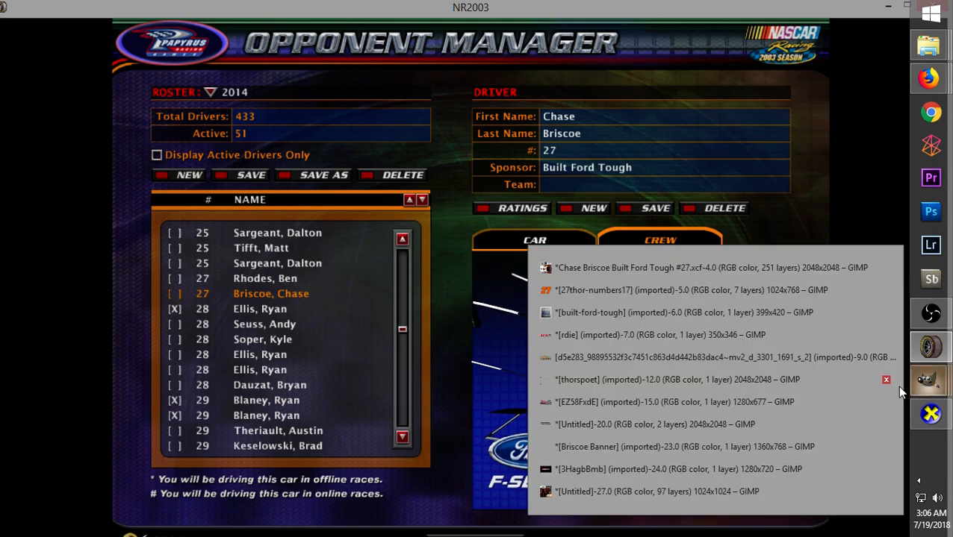
pyautogui.click(629, 266)
pyautogui.click(13, 23)
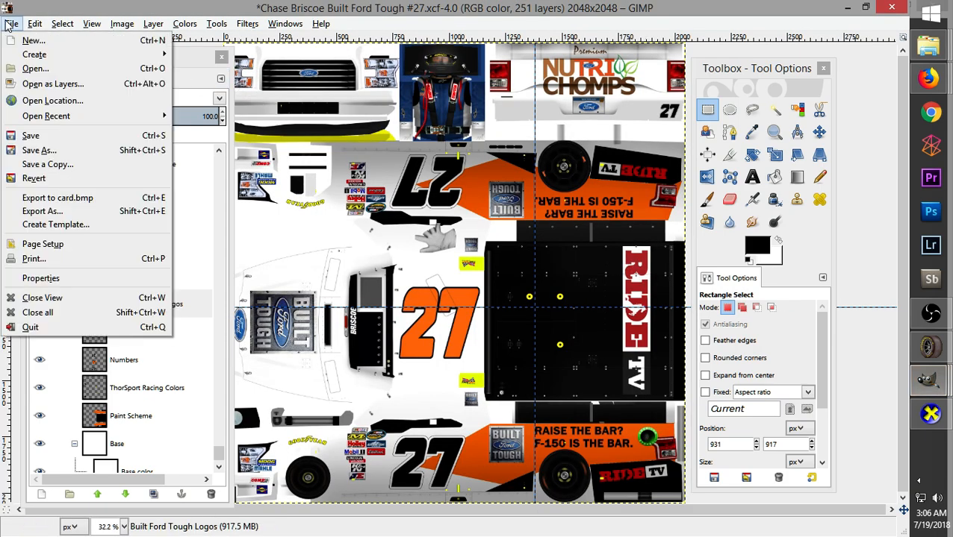
pyautogui.click(69, 215)
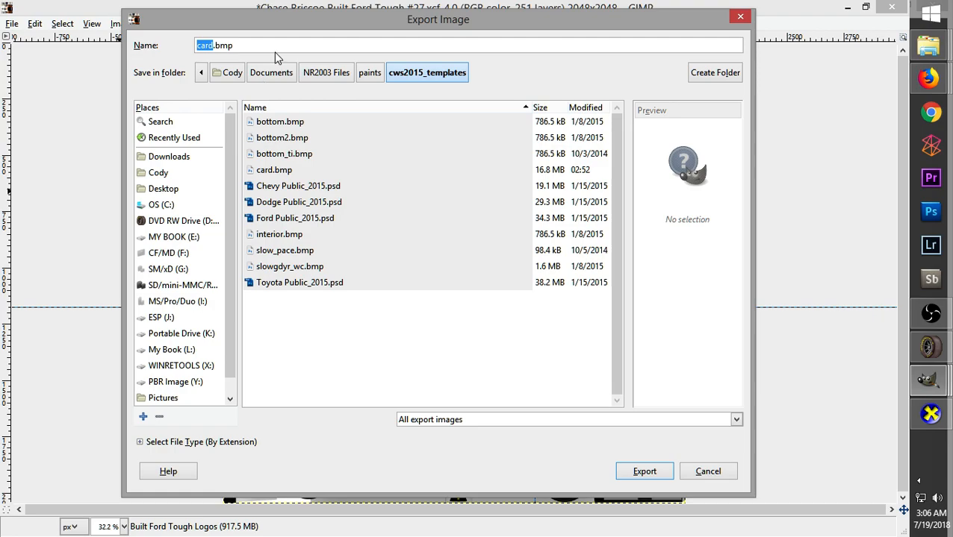
pyautogui.click(158, 207)
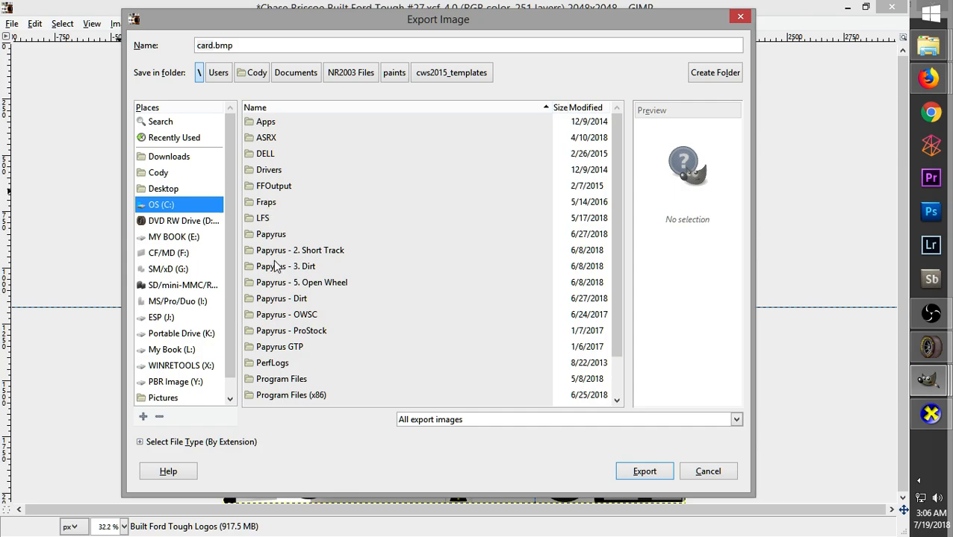
pyautogui.doubleClick(271, 235)
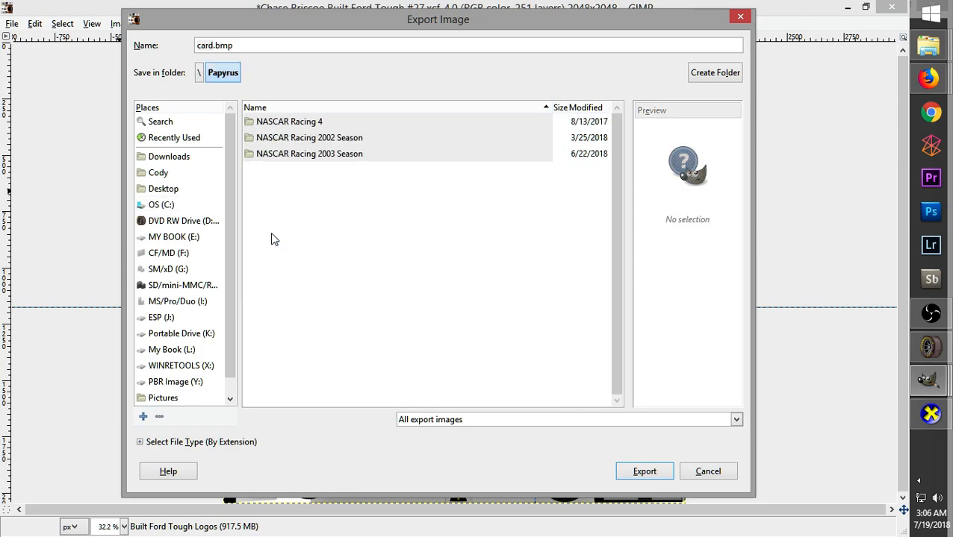
pyautogui.click(314, 157)
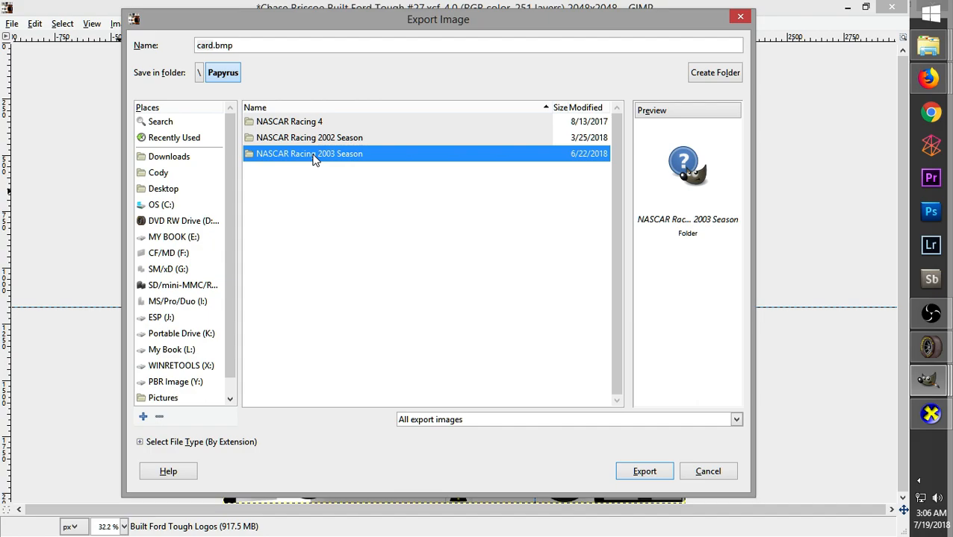
pyautogui.doubleClick(309, 153)
pyautogui.doubleClick(297, 137)
pyautogui.moveTo(616, 127); pyautogui.dragTo(586, 308)
pyautogui.click(582, 306)
pyautogui.click(348, 240)
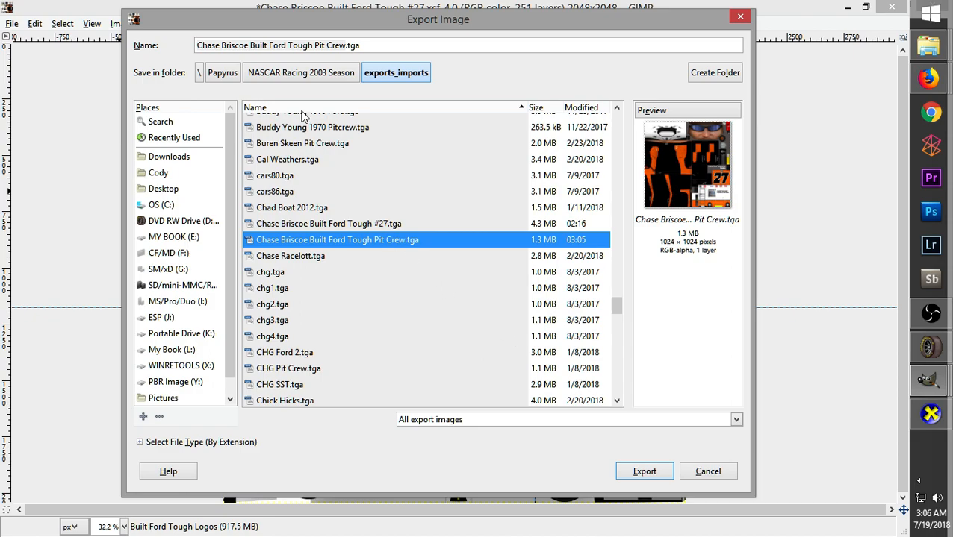
# Export the truck image as "Chase Briscoe Crew.tga" with RLE compression and the origin at bottom left
pyautogui.click(351, 46)
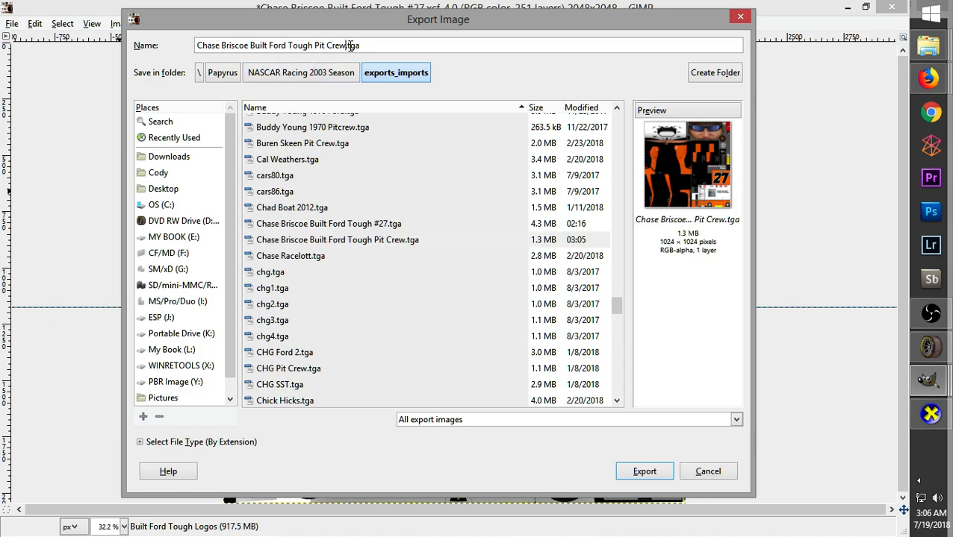
pyautogui.click(252, 45)
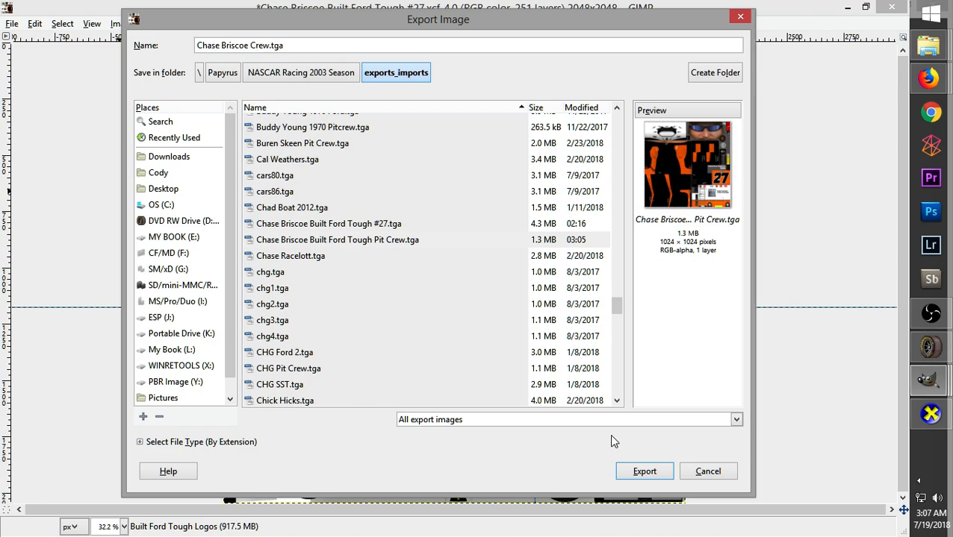
pyautogui.click(660, 482)
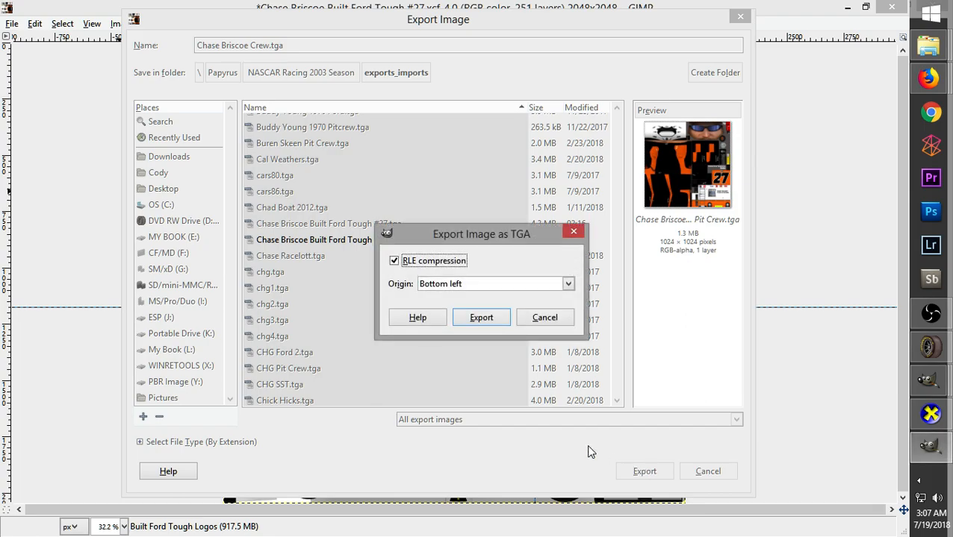
pyautogui.click(491, 321)
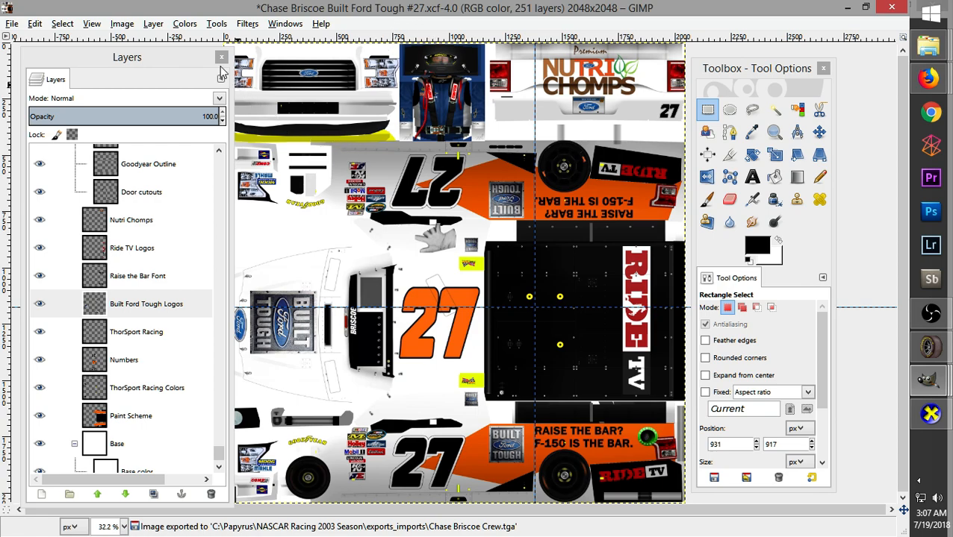
# Export the untitled 97-layer pit crew image as "Chase Brisco Crew.tga" with RLE compression and the origin at bottom left
pyautogui.click(13, 24)
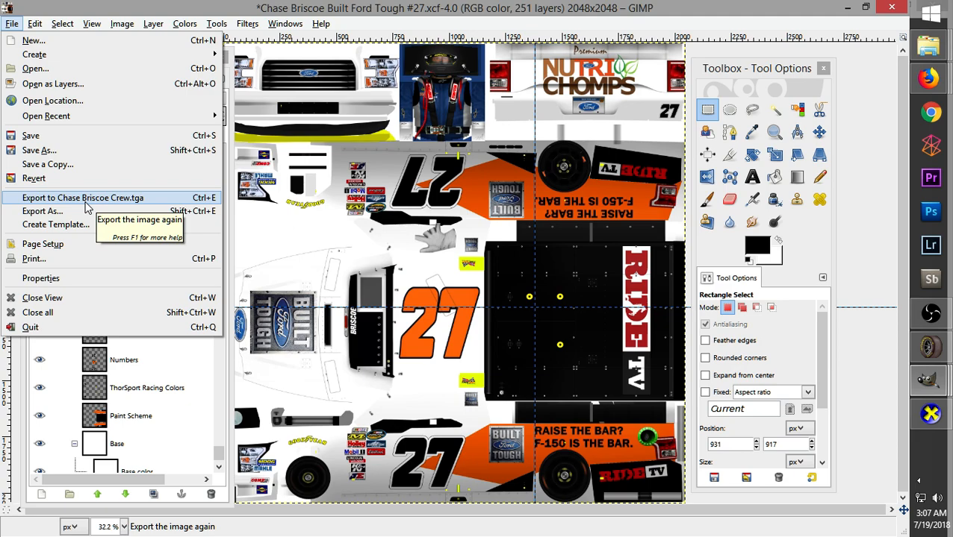
pyautogui.click(937, 373)
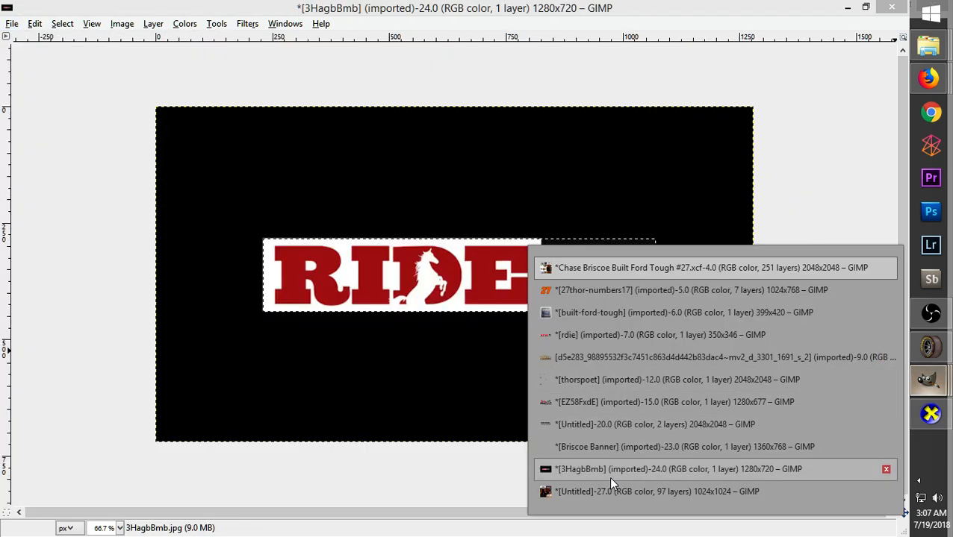
pyautogui.click(610, 492)
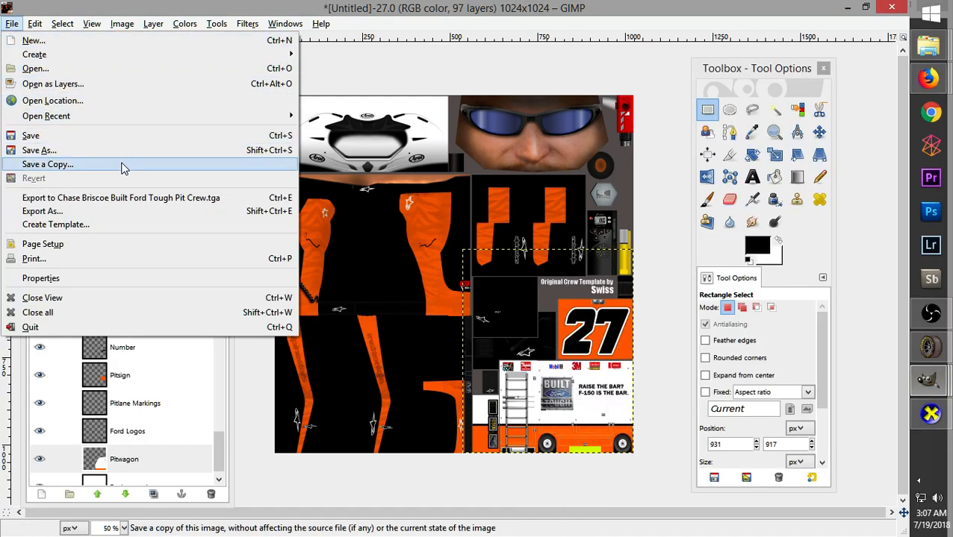
pyautogui.click(107, 215)
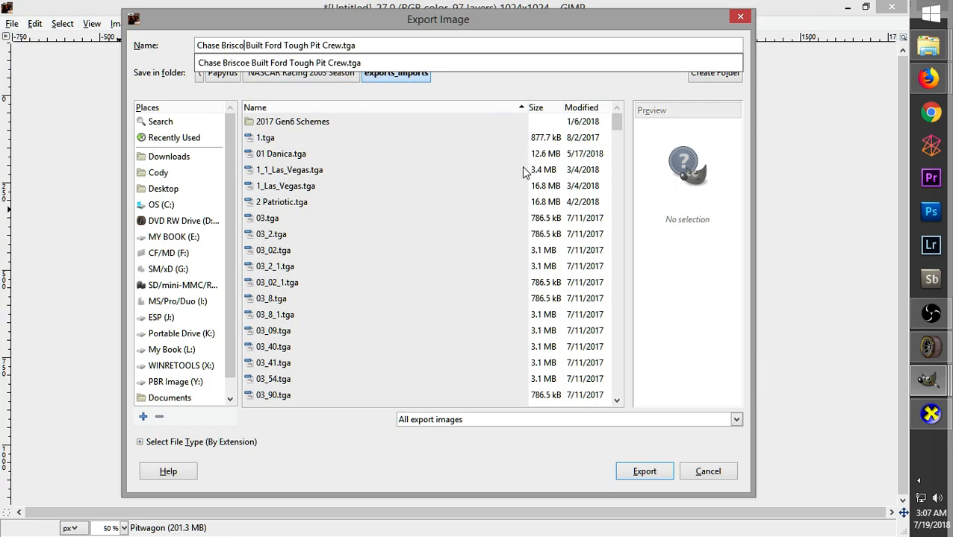
pyautogui.press('Delete')
pyautogui.press('Delete')
pyautogui.press('Delete')
pyautogui.press('Delete')
pyautogui.press('Delete')
pyautogui.press('Delete')
pyautogui.press('Delete')
pyautogui.press('Delete')
pyautogui.press('Delete')
pyautogui.press('Delete')
pyautogui.press('Delete')
pyautogui.press('Delete')
pyautogui.press('Delete')
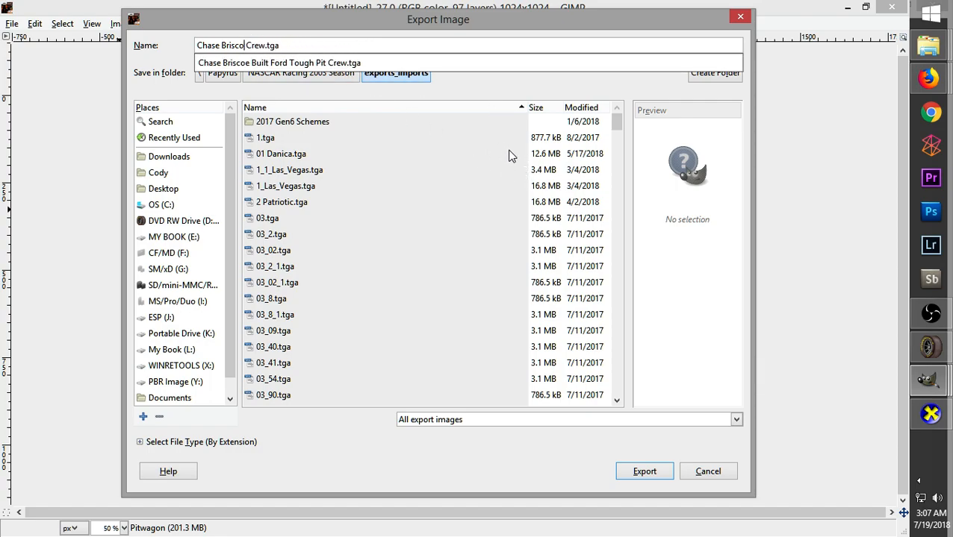
pyautogui.click(633, 471)
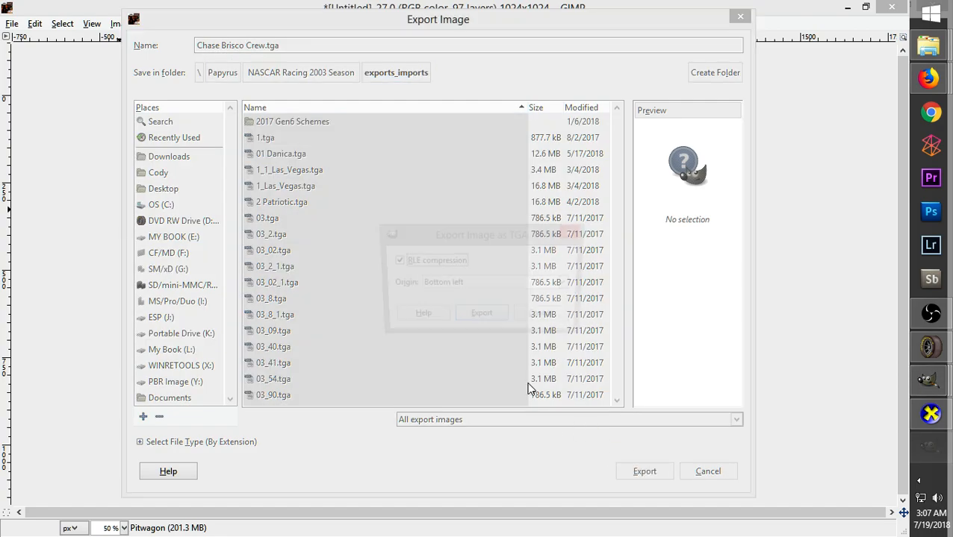
pyautogui.click(486, 318)
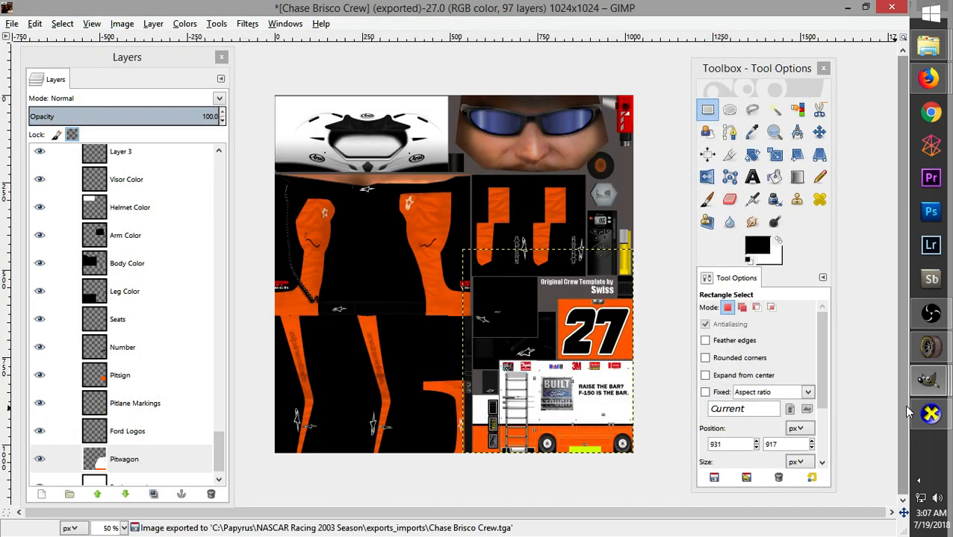
# Switch to NR2003 and import the Chase Brisco Crew file as the #27 driver's crew paint
pyautogui.click(936, 360)
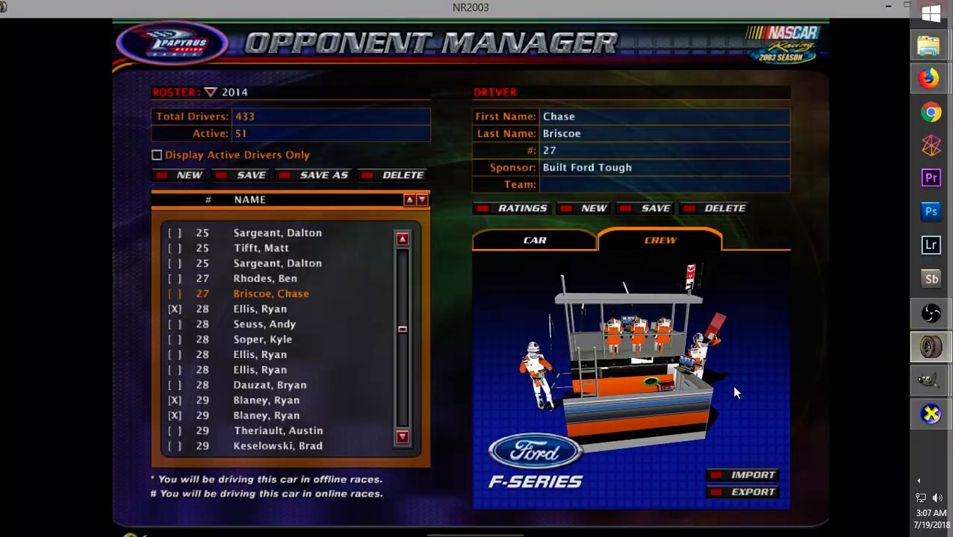
pyautogui.click(741, 474)
pyautogui.moveTo(544, 255); pyautogui.dragTo(544, 307)
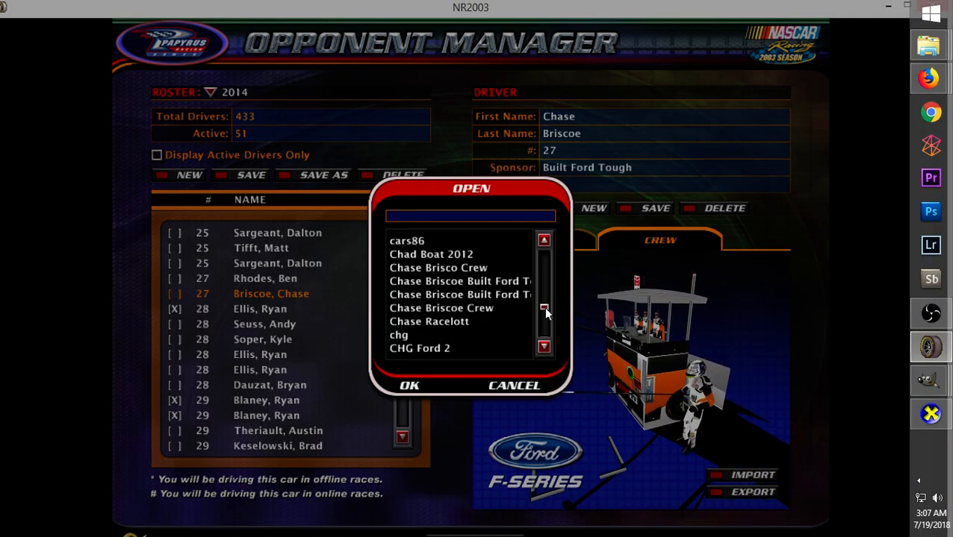
pyautogui.scroll(-1, 462, 267)
pyautogui.click(461, 266)
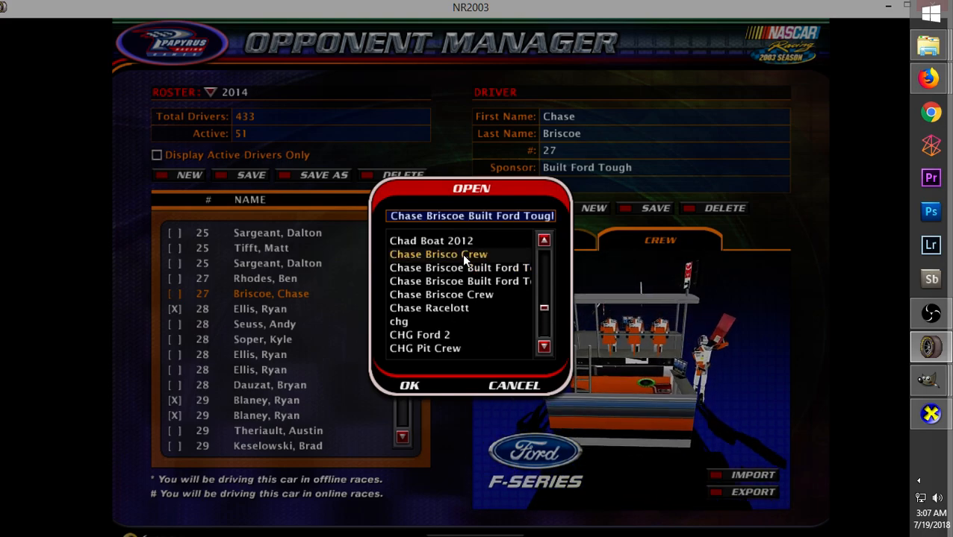
pyautogui.click(462, 254)
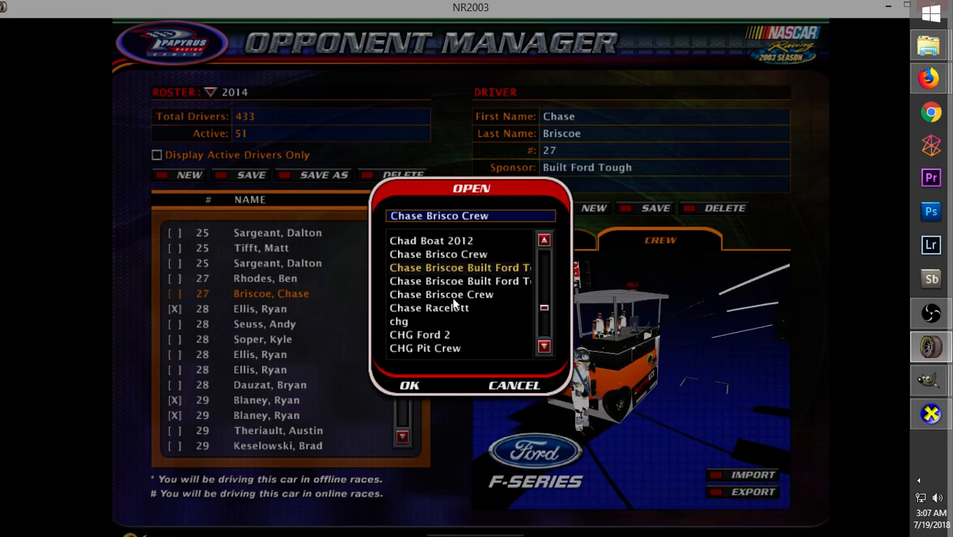
pyautogui.scroll(-2, 463, 281)
pyautogui.click(409, 386)
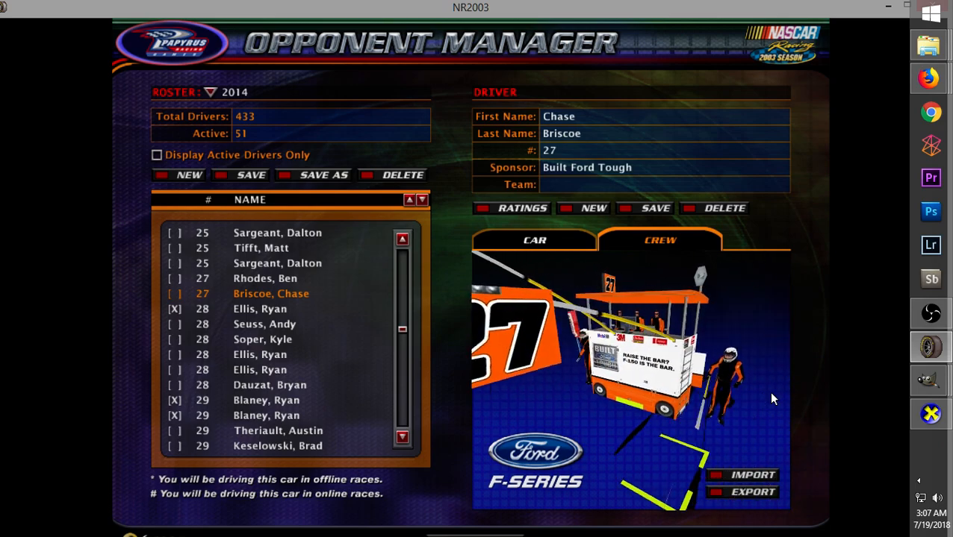
# Preview the driver's car and crew paints and start saving the changes to the current driver
pyautogui.click(561, 243)
pyautogui.click(678, 237)
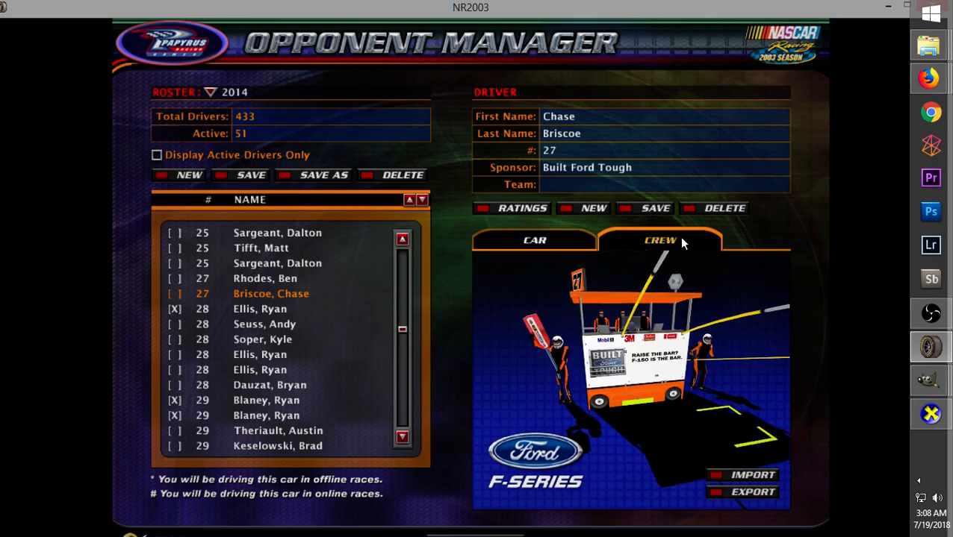
pyautogui.click(547, 241)
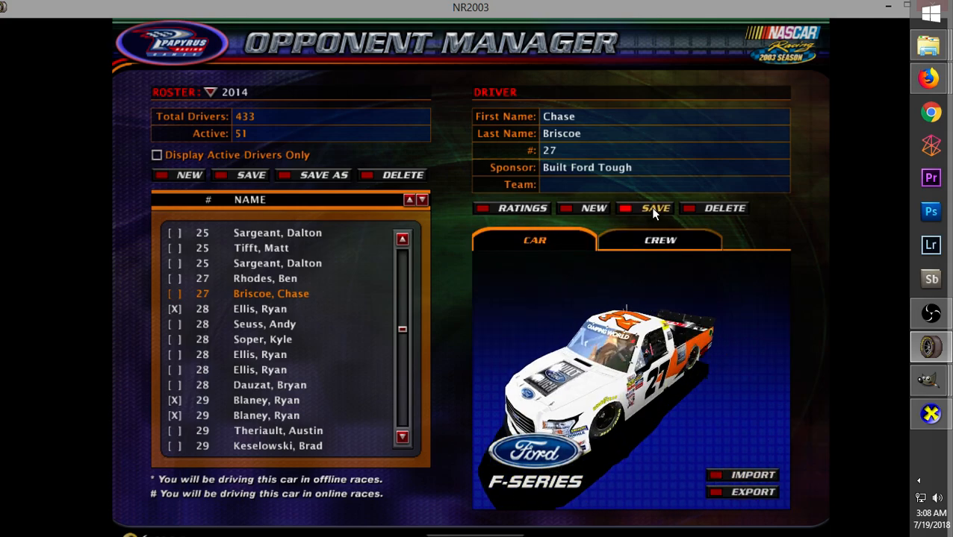
pyautogui.click(653, 210)
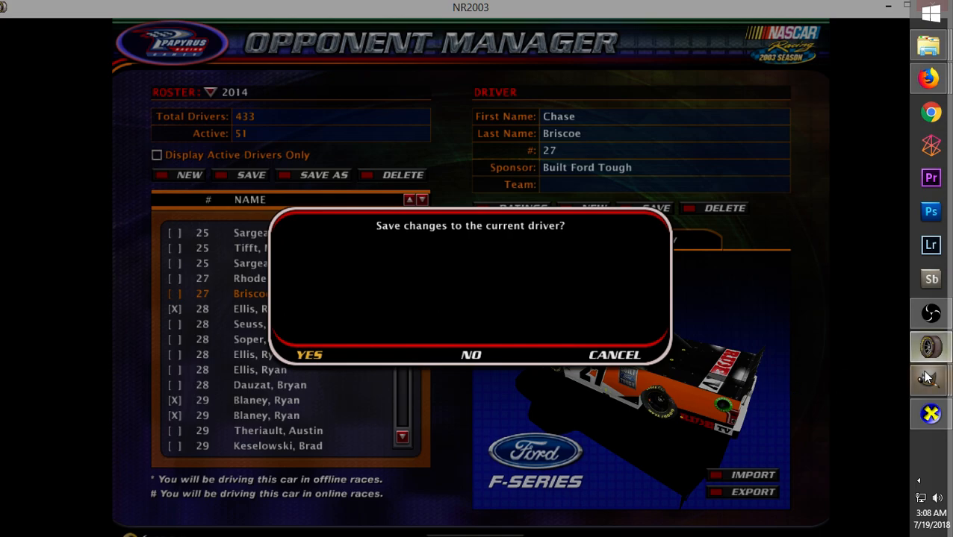
# Switch to GIMP and export the truck image over "Chase Briscoe Built Ford Tough #27.tga" with RLE compression and the origin at bottom left
pyautogui.moveTo(917, 377)
pyautogui.click(691, 274)
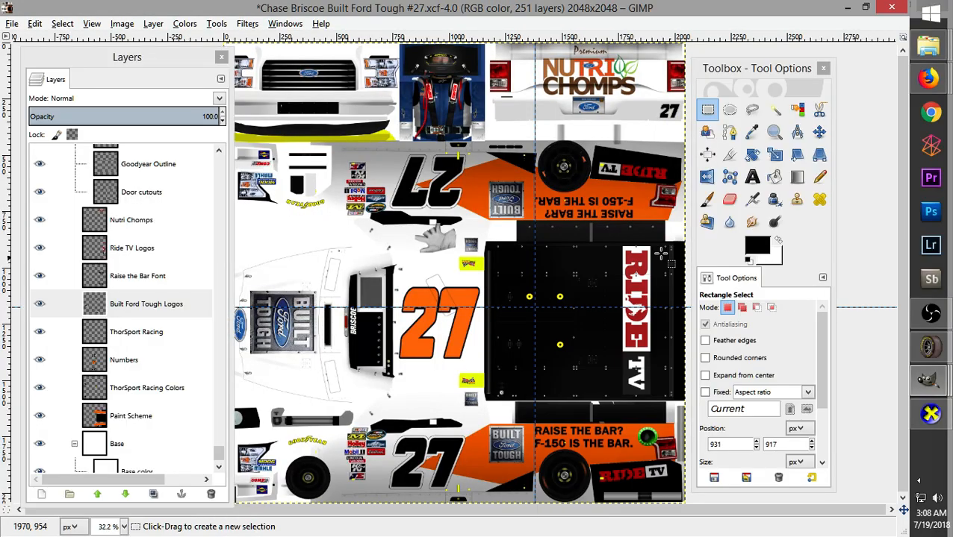
pyautogui.click(12, 23)
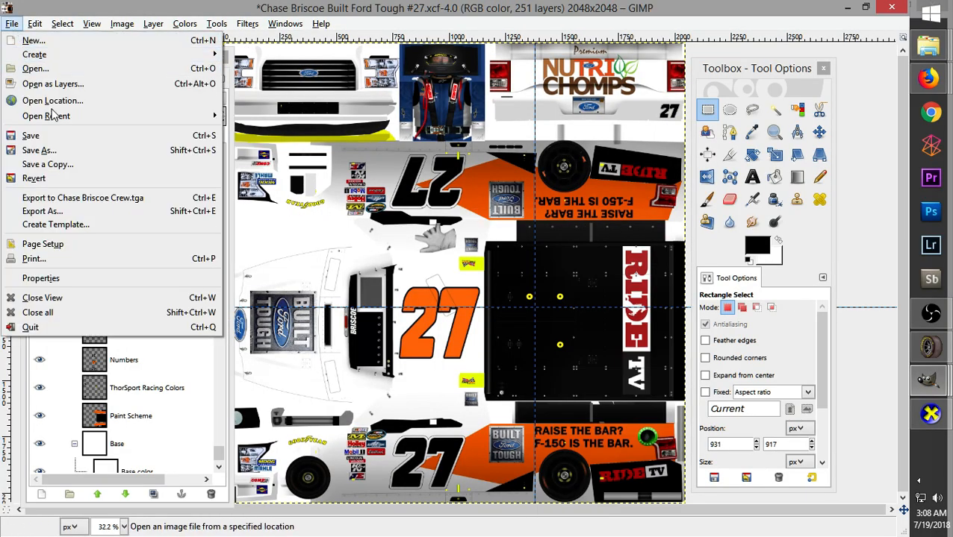
pyautogui.click(66, 212)
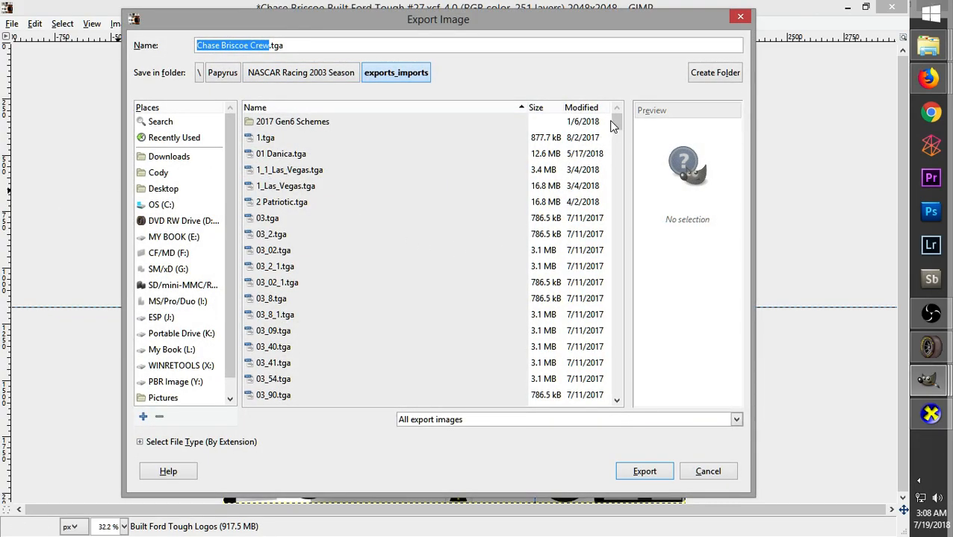
pyautogui.moveTo(615, 122); pyautogui.dragTo(597, 308)
pyautogui.click(388, 284)
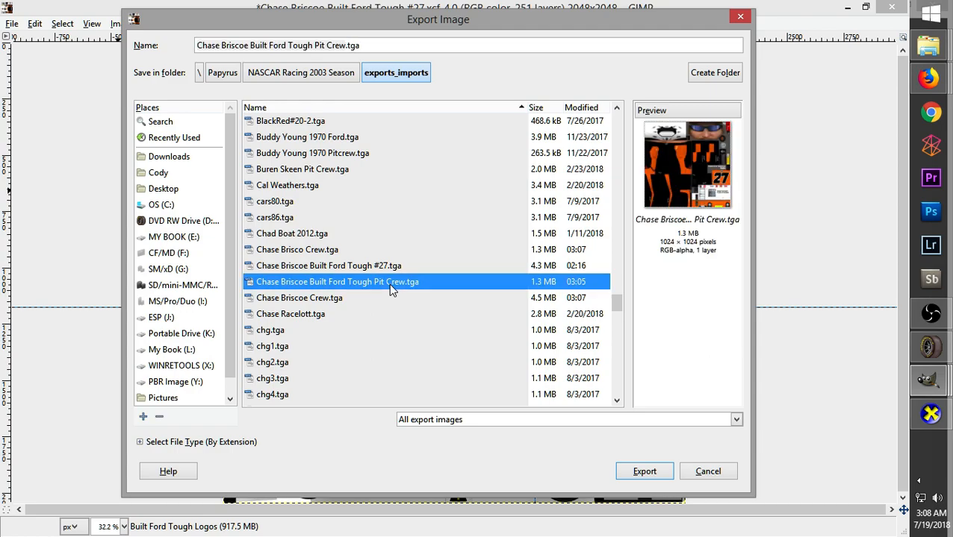
pyautogui.rightClick(386, 284)
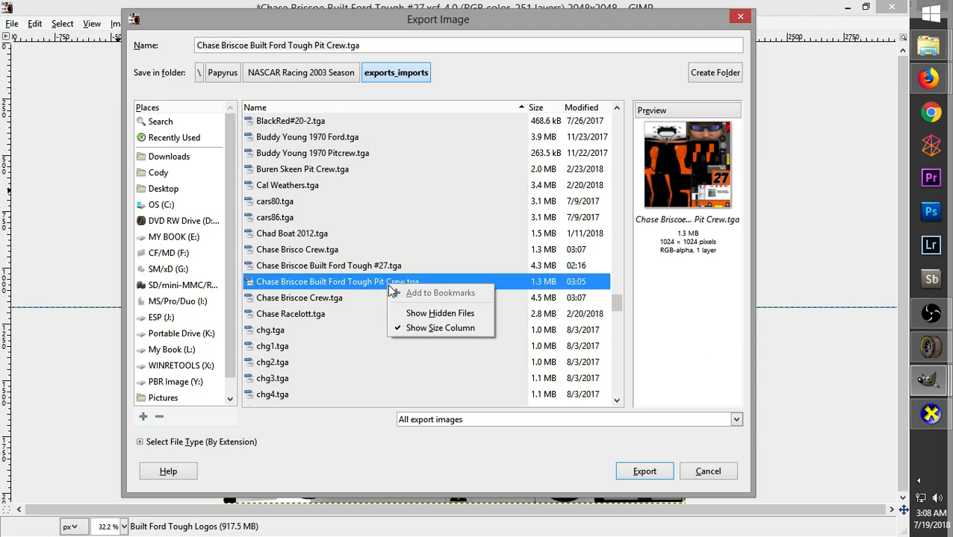
pyautogui.click(315, 267)
pyautogui.click(634, 472)
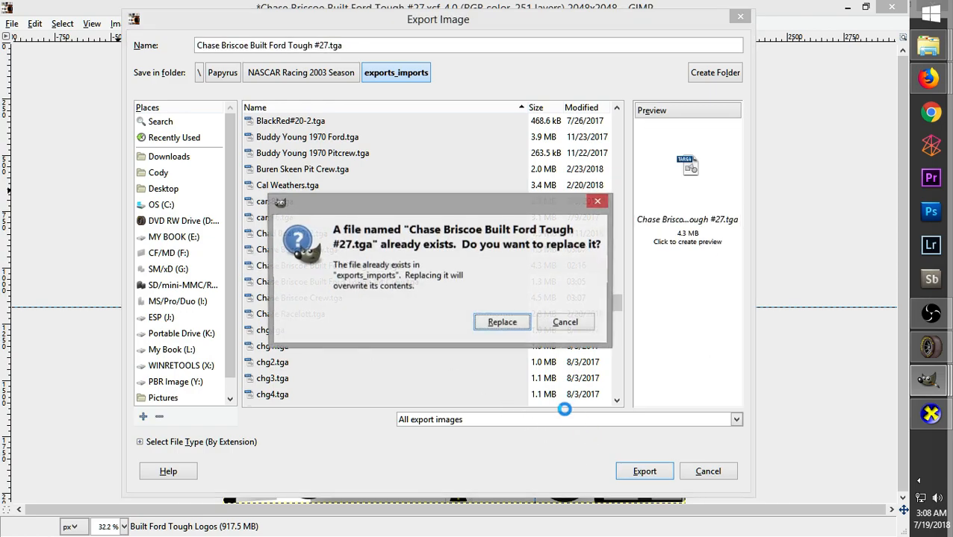
pyautogui.click(501, 326)
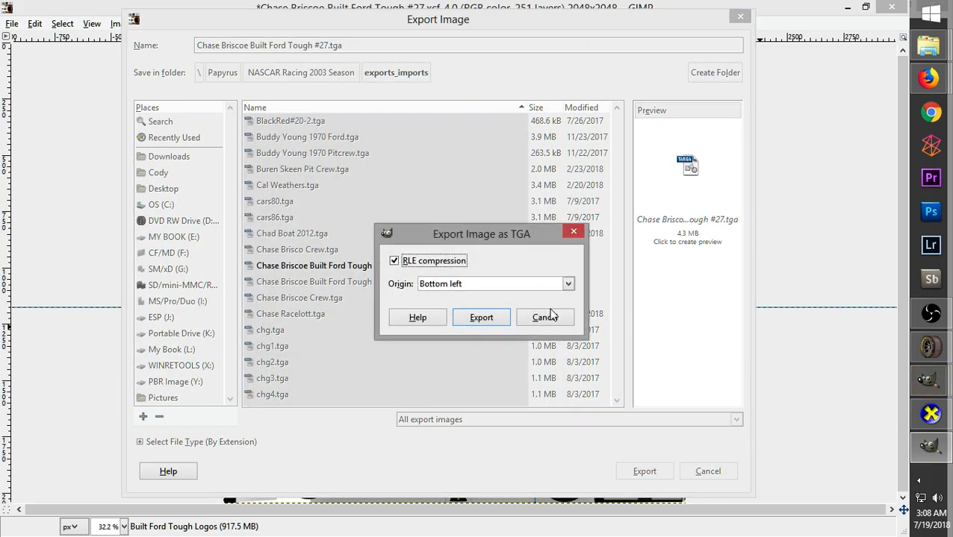
pyautogui.click(478, 319)
# Switch to NR2003, dismiss the save prompt and import the Chase Briscoe Built Ford Tough #27 file as the driver's car paint
pyautogui.click(930, 347)
pyautogui.click(587, 353)
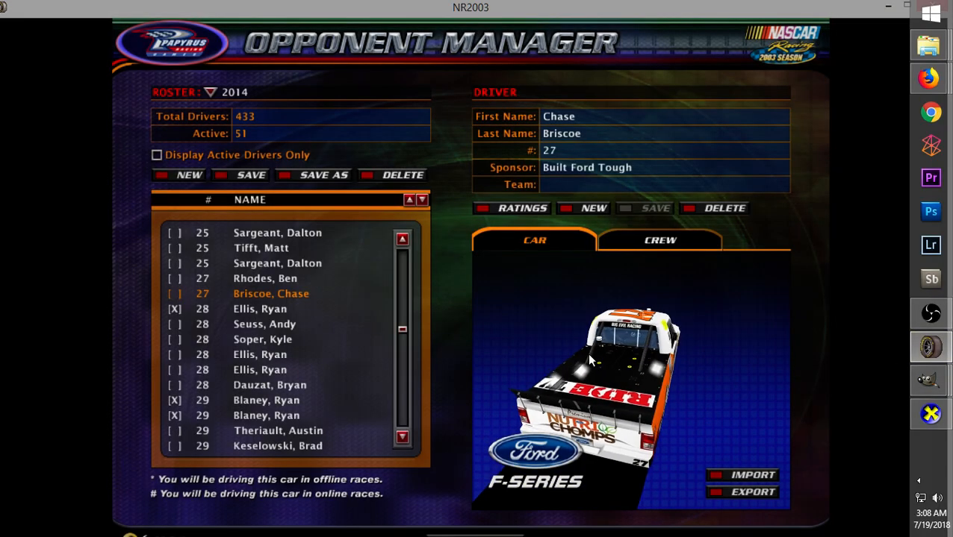
pyautogui.click(736, 473)
pyautogui.scroll(-5, 542, 265)
pyautogui.scroll(-15, 544, 291)
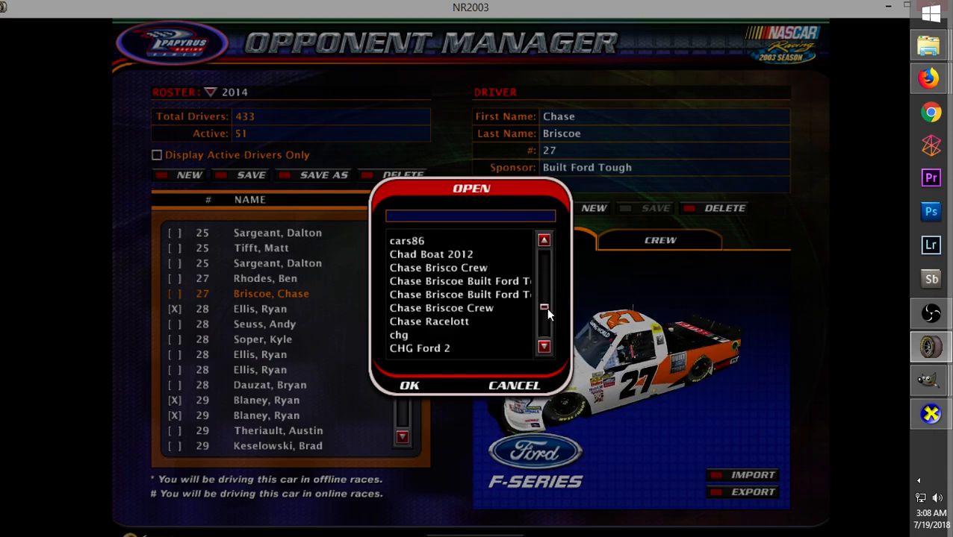
pyautogui.scroll(3, 545, 307)
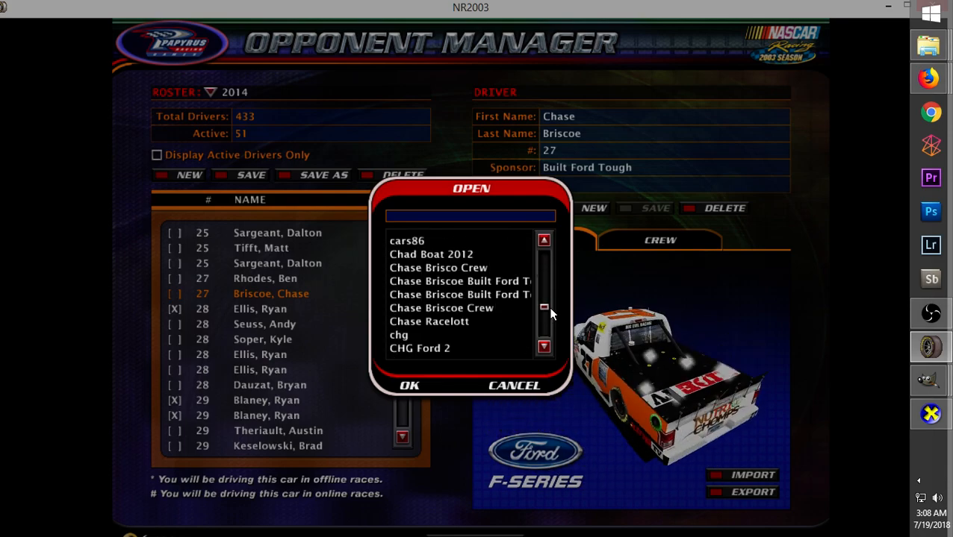
pyautogui.scroll(-1, 505, 282)
pyautogui.click(504, 281)
pyautogui.scroll(-2, 419, 335)
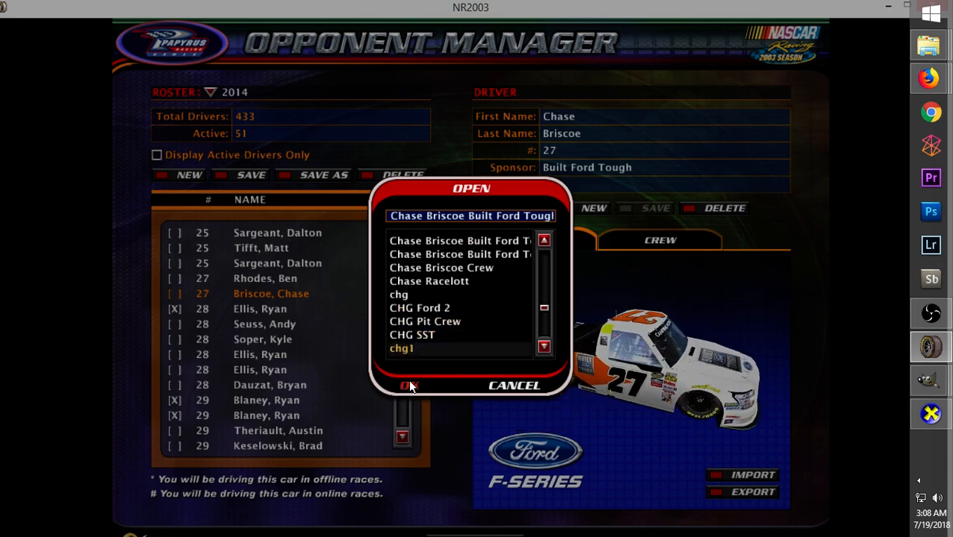
pyautogui.click(410, 386)
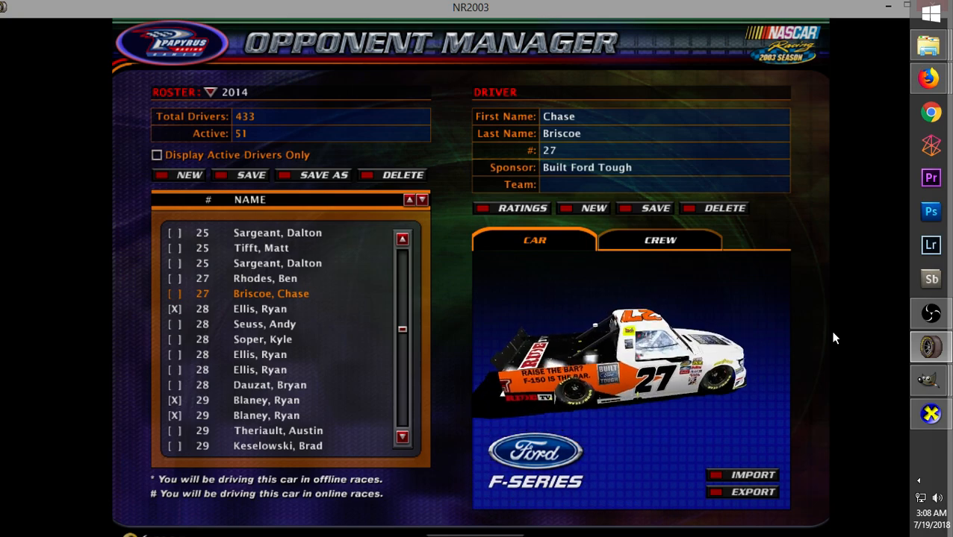
# Save the changes to the current driver and to the 2014 roster
pyautogui.click(659, 207)
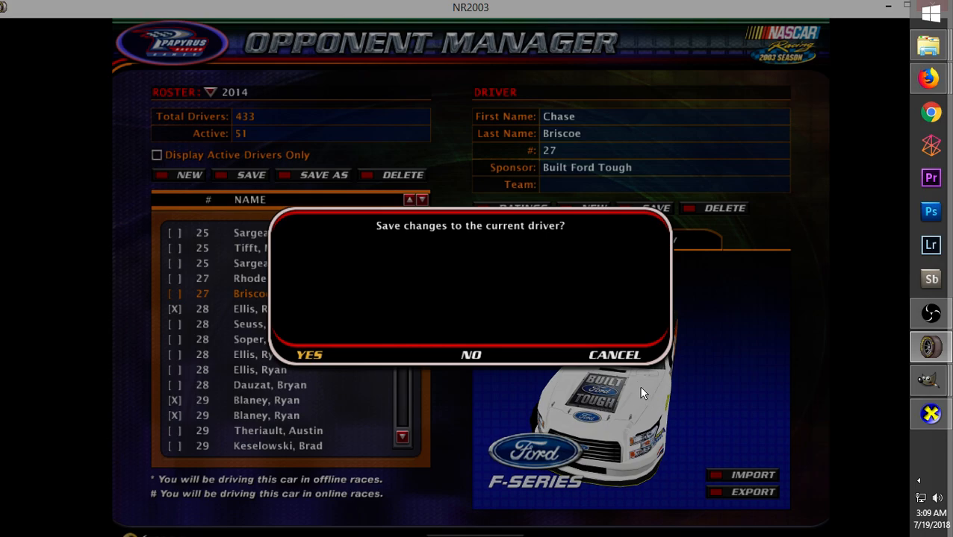
pyautogui.click(471, 341)
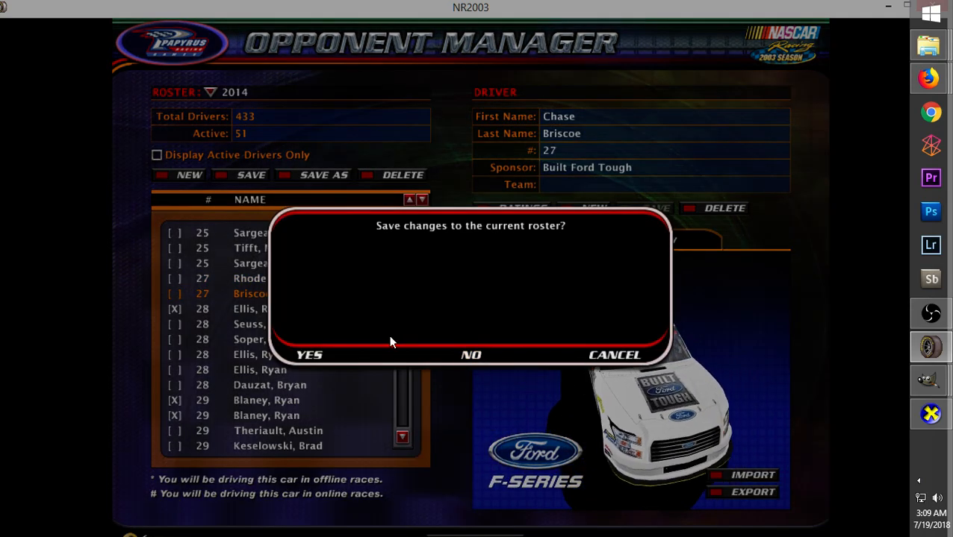
pyautogui.click(313, 353)
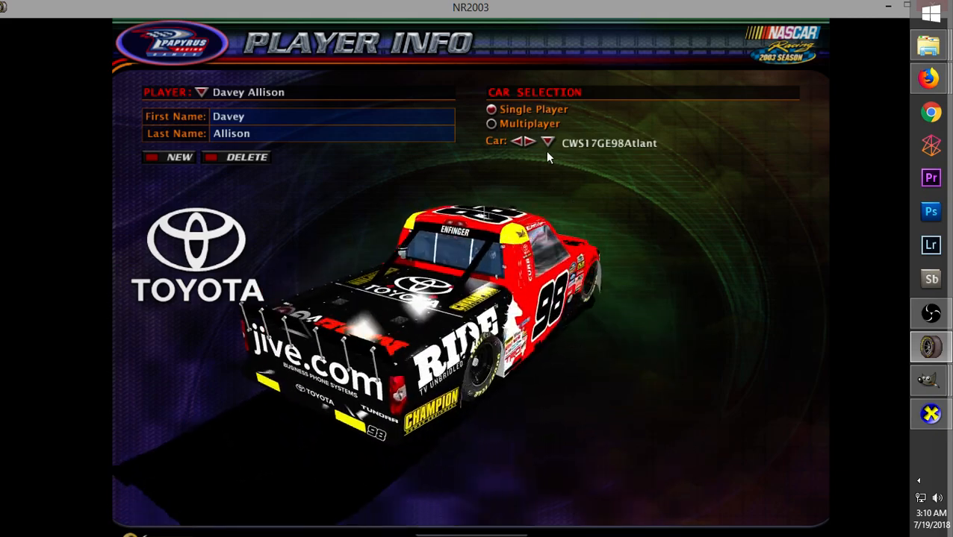
# Choose 2018_27_Briscoe as the player's single-player car and set the player's first name to Chase
pyautogui.click(547, 141)
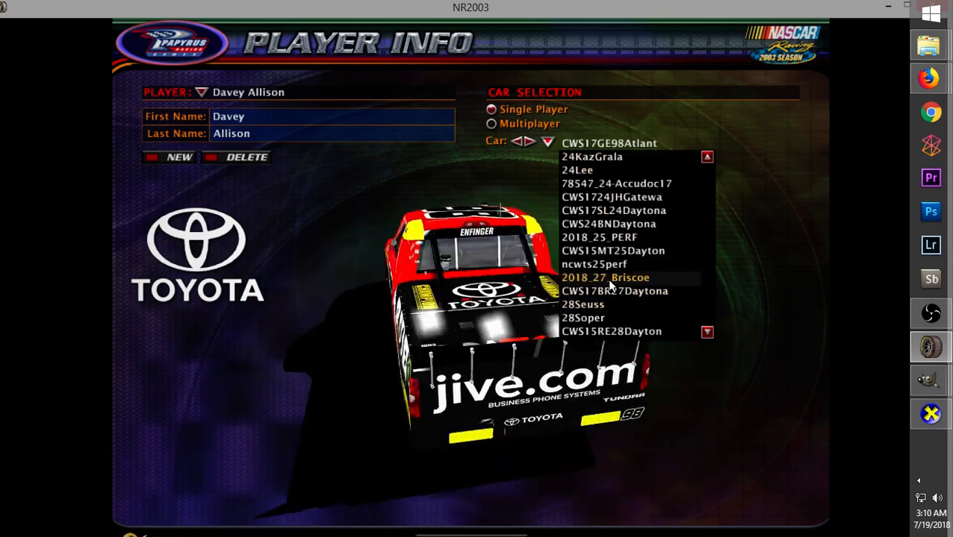
pyautogui.click(608, 279)
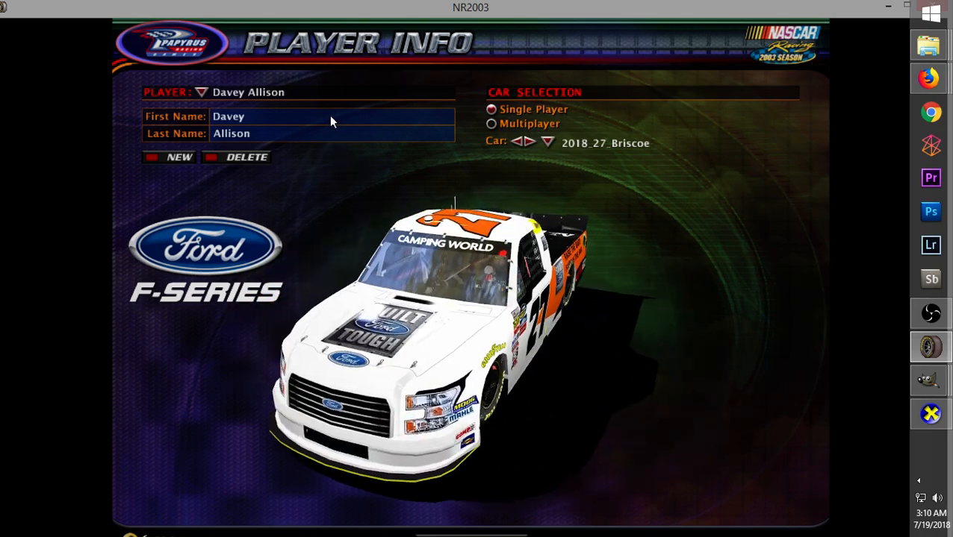
pyautogui.click(330, 121)
pyautogui.press('BackSpace')
pyautogui.press('BackSpace')
pyautogui.press('BackSpace')
pyautogui.press('BackSpace')
pyautogui.press('BackSpace')
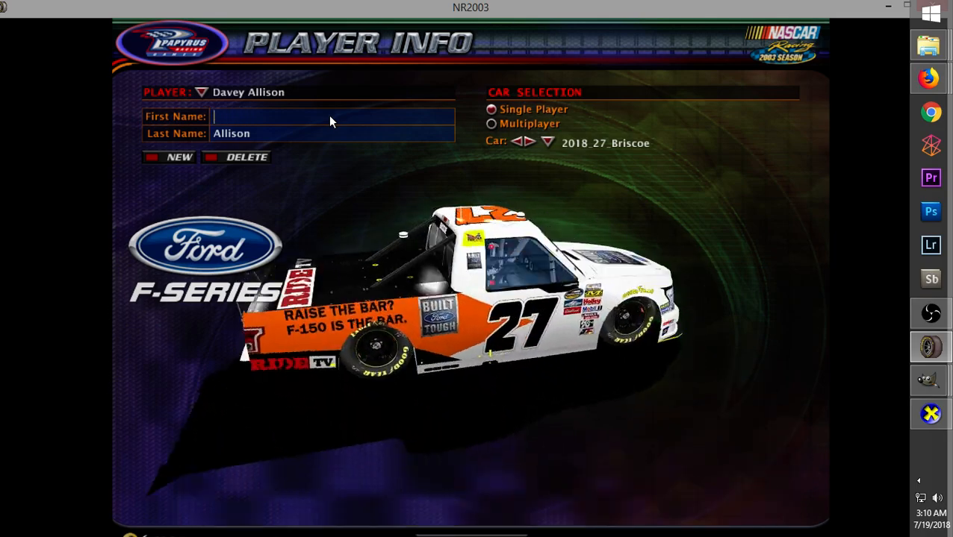
pyautogui.write('Ch')
# Set the player's last name to Briscoe and return to the main menu
pyautogui.press('Tab')
pyautogui.press('BackSpace')
pyautogui.press('BackSpace')
pyautogui.press('BackSpace')
pyautogui.press('BackSpace')
pyautogui.press('BackSpace')
pyautogui.press('BackSpace')
pyautogui.press('BackSpace')
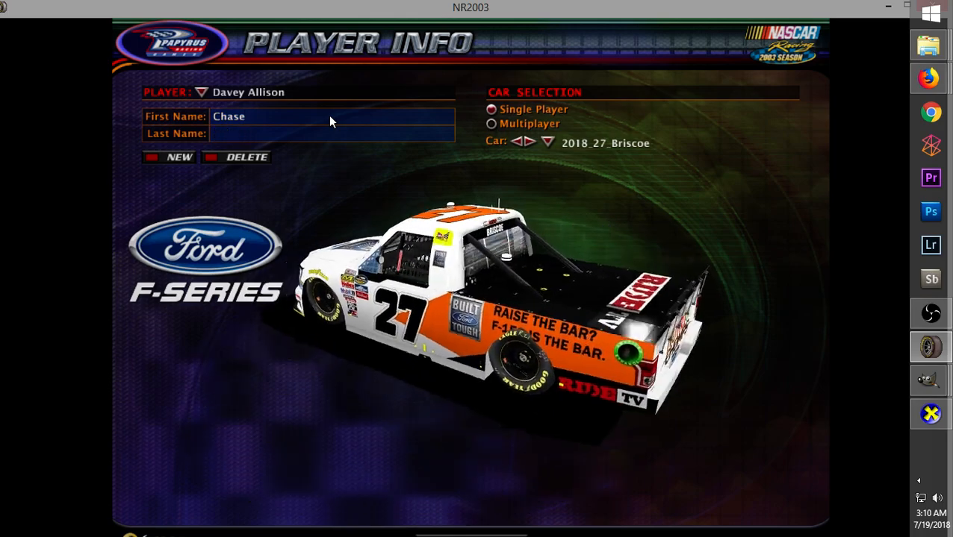
pyautogui.write('Briscoe')
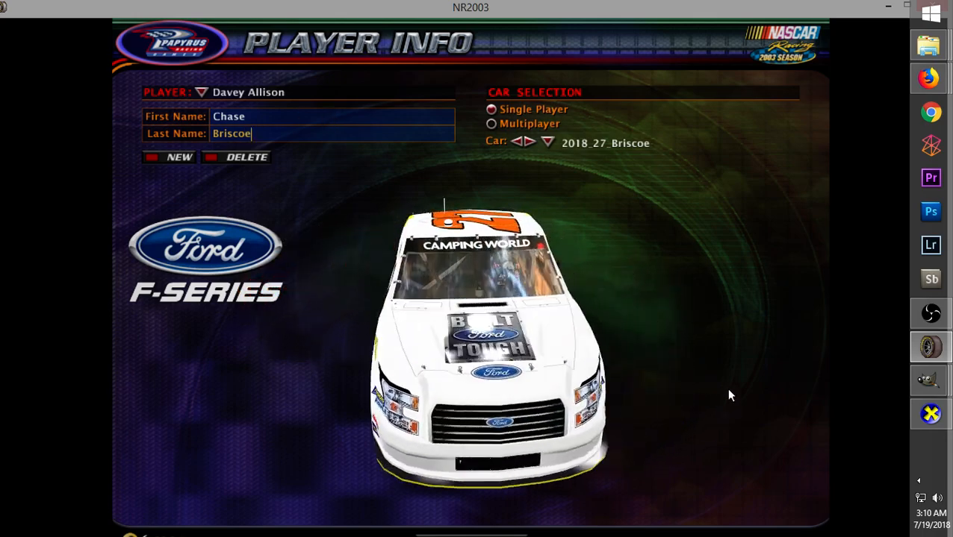
pyautogui.click(778, 532)
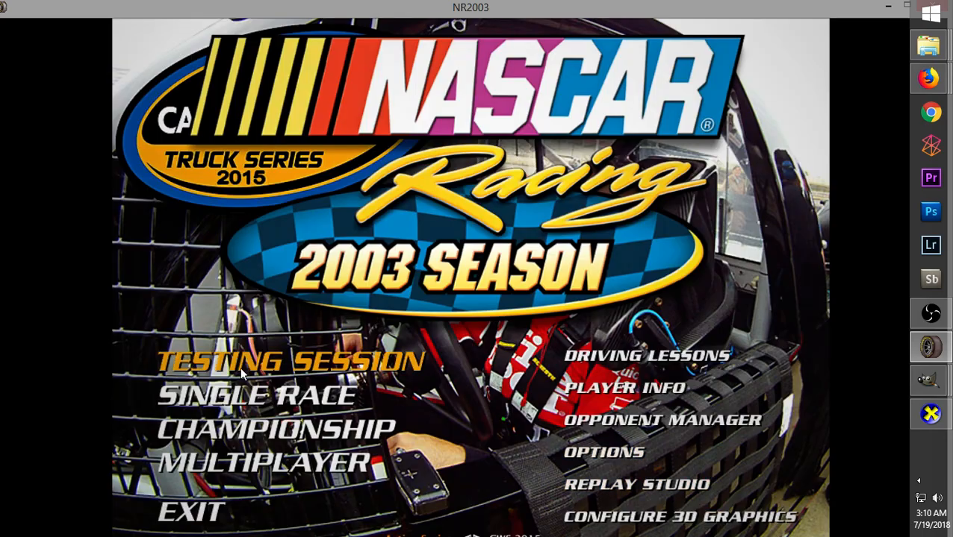
# Set up a single race at Eldora Speedway 2016 with the 2017 opponent roster and start the race weekend
pyautogui.click(238, 396)
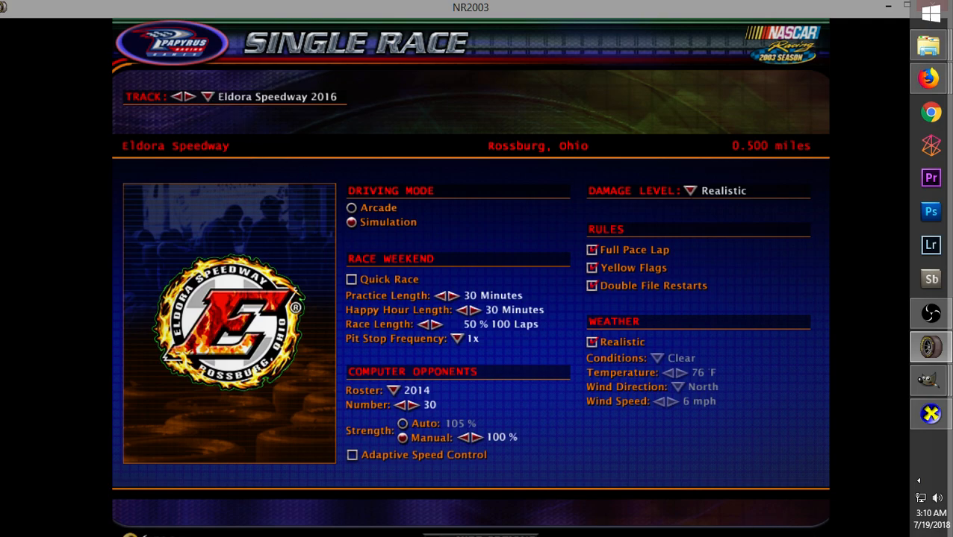
pyautogui.click(413, 398)
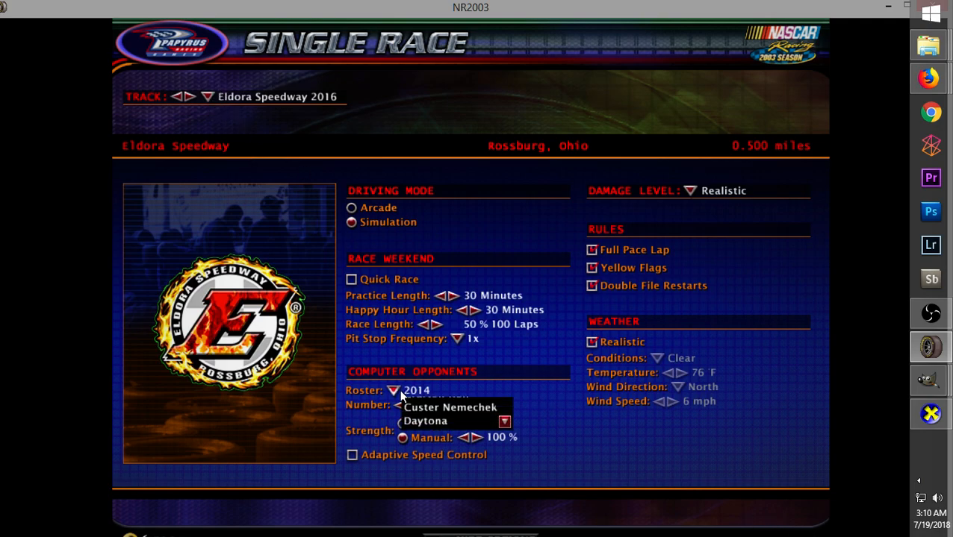
pyautogui.click(437, 456)
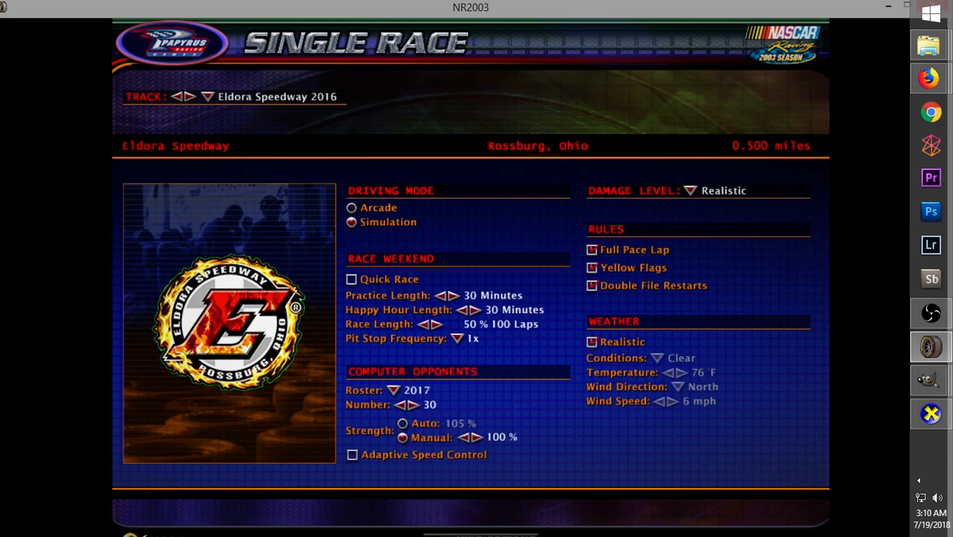
pyautogui.click(795, 533)
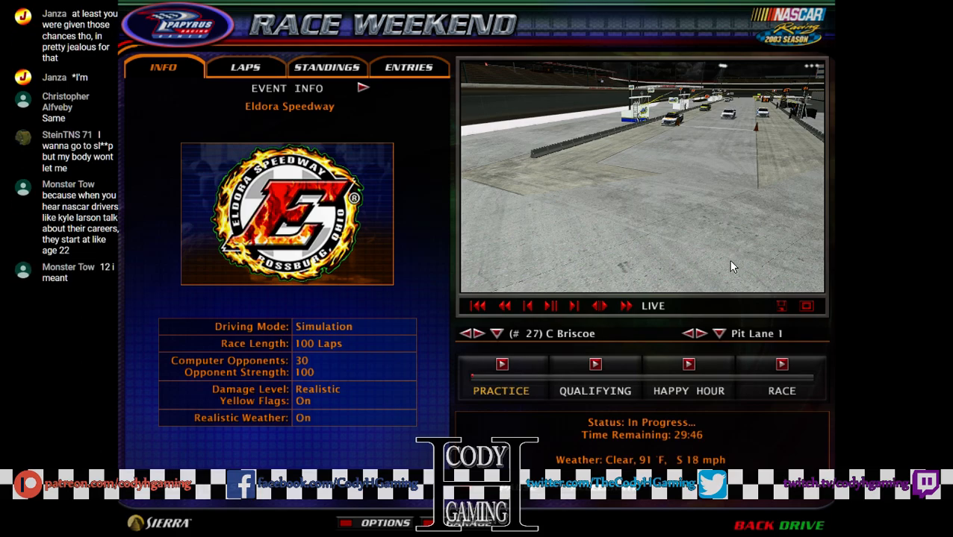
# Advance the race weekend to Happy Hour and drive the #27 truck out onto the track
pyautogui.click(688, 364)
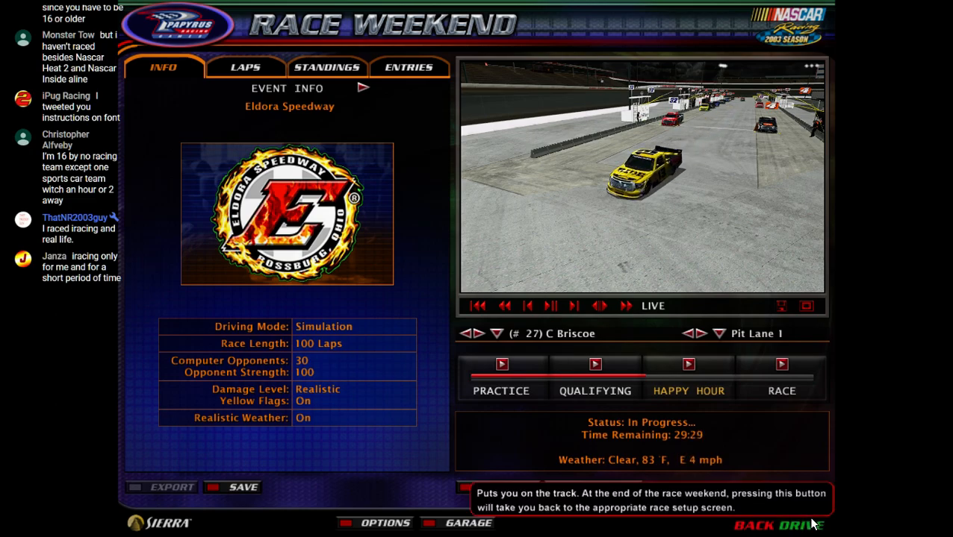
pyautogui.click(812, 523)
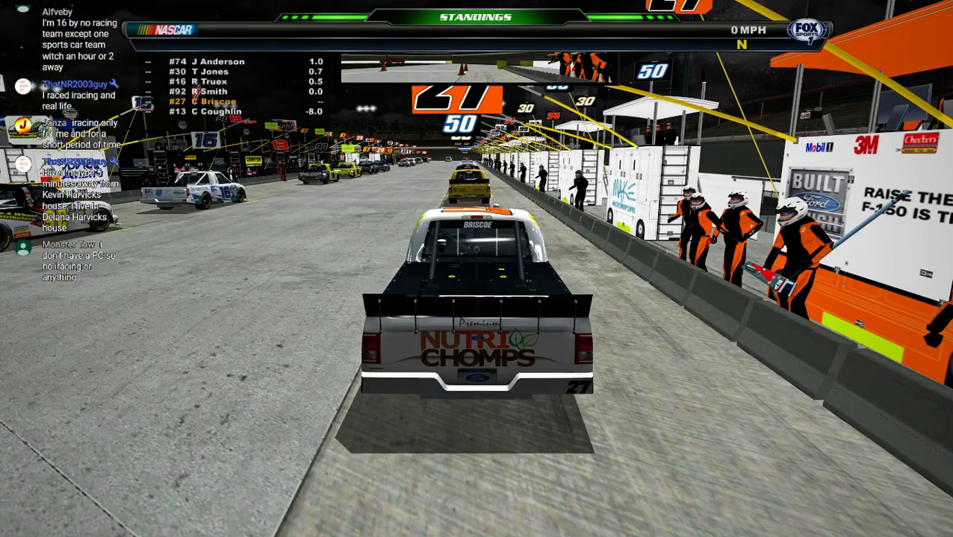
pyautogui.press('x')
pyautogui.press('a')
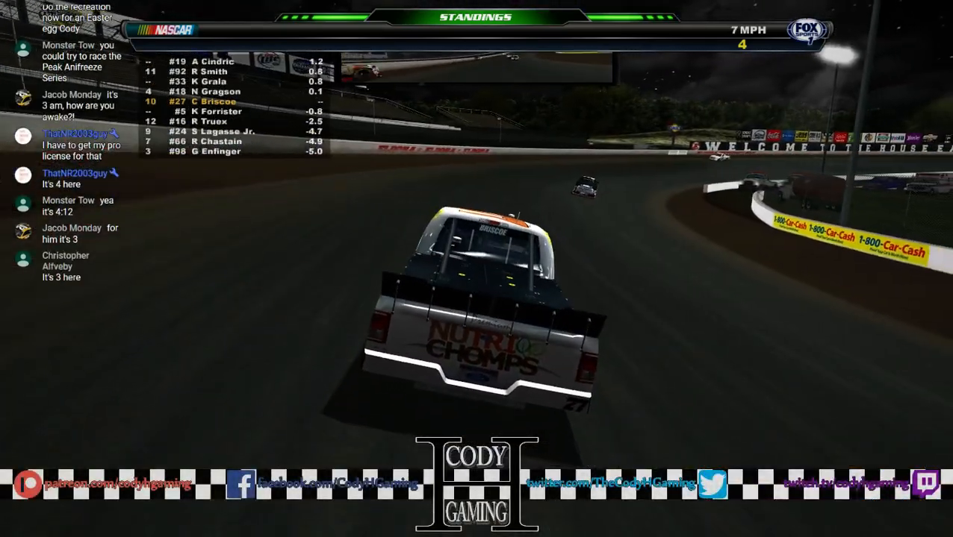
# Pause the Happy Hour session to watch the #27 truck's replay, and return the truck to the pit
pyautogui.press('Escape')
pyautogui.click(631, 35)
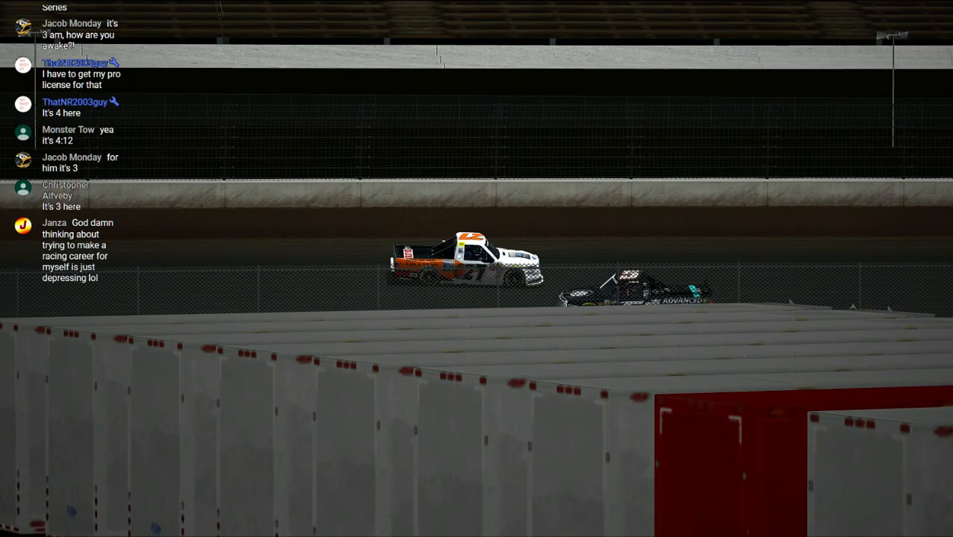
pyautogui.press('Escape')
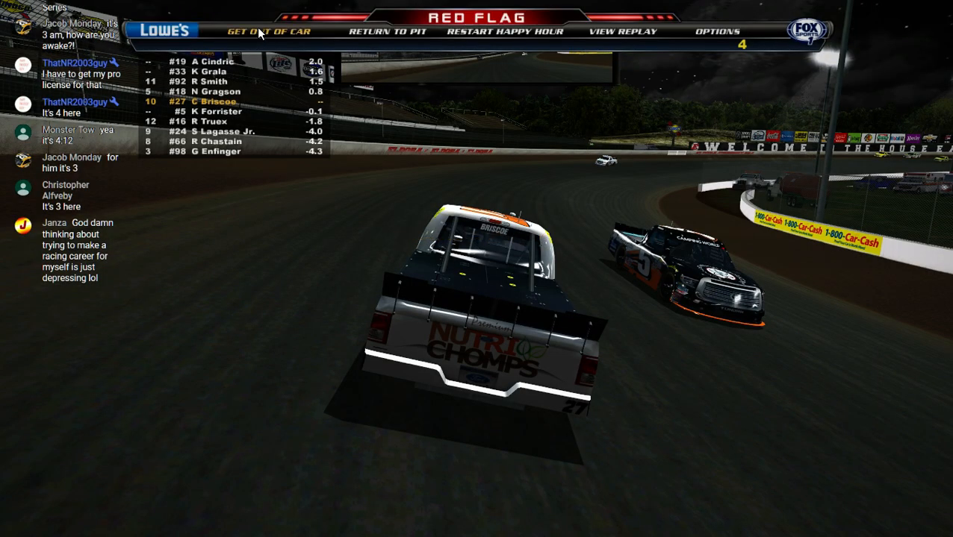
pyautogui.click(382, 29)
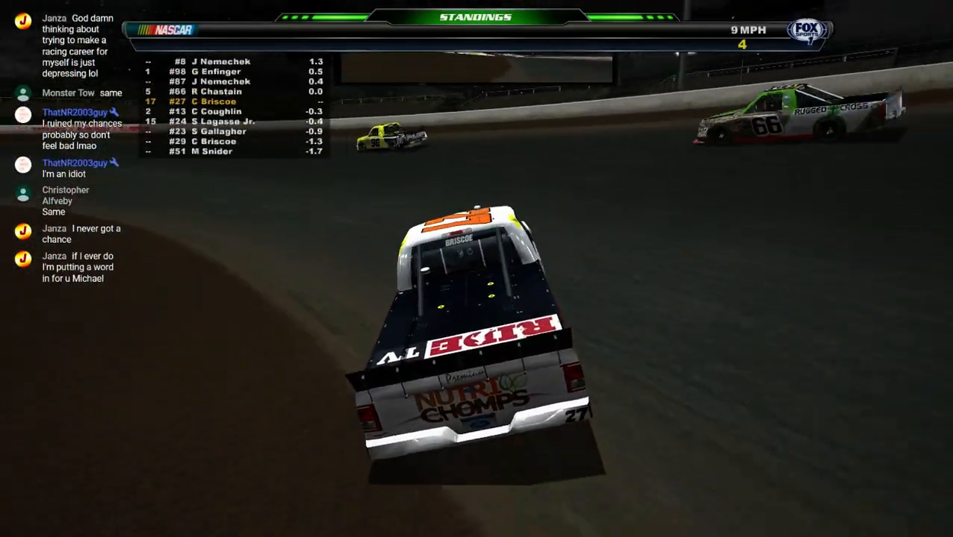
# Watch the lap 4 replay of the #27 truck and return the truck to the pit
pyautogui.click(619, 32)
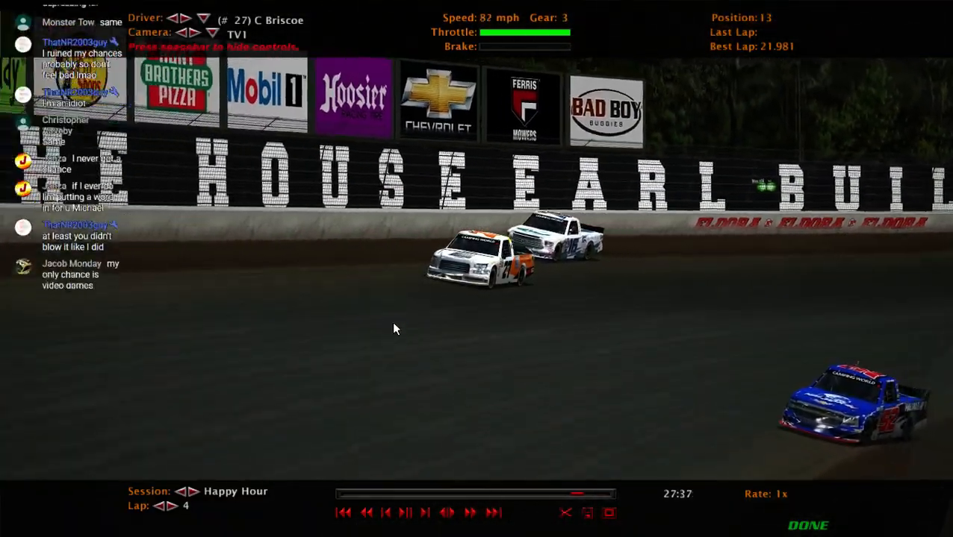
pyautogui.press('Escape')
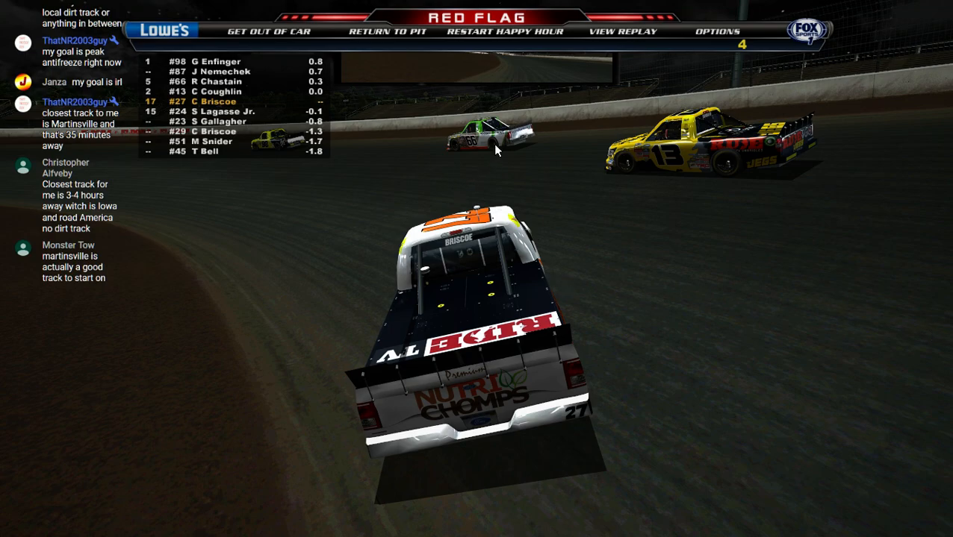
pyautogui.click(386, 29)
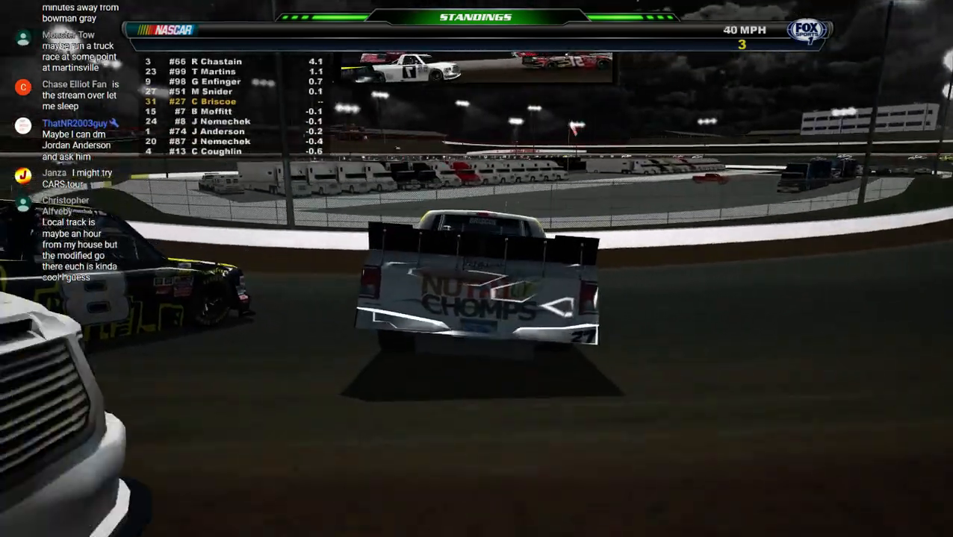
# Pause the run and view the lap 6 Happy Hour replay of the #27 truck
pyautogui.press('Escape')
pyautogui.click(269, 32)
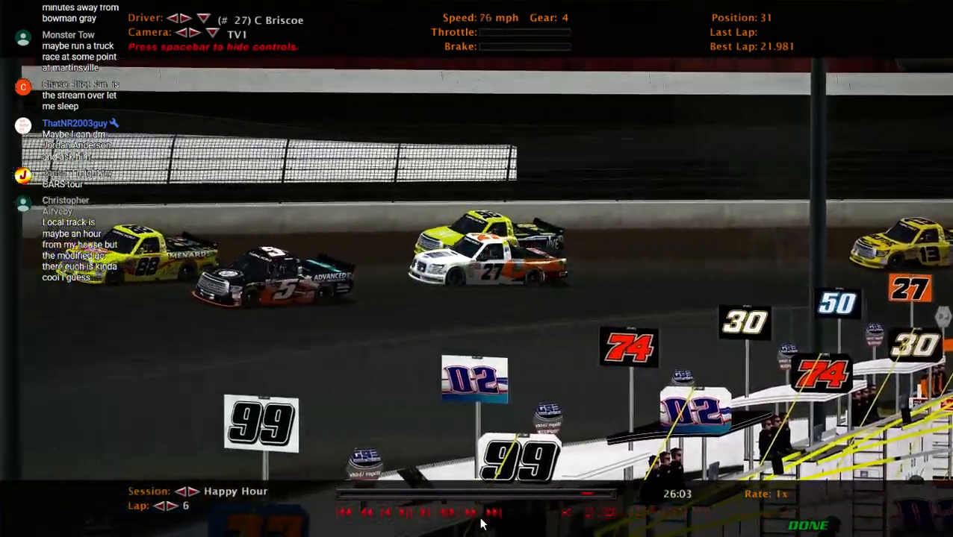
# Close the lap 6 replay, get out of the #27 truck and accelerate the Happy Hour session
pyautogui.press('Escape')
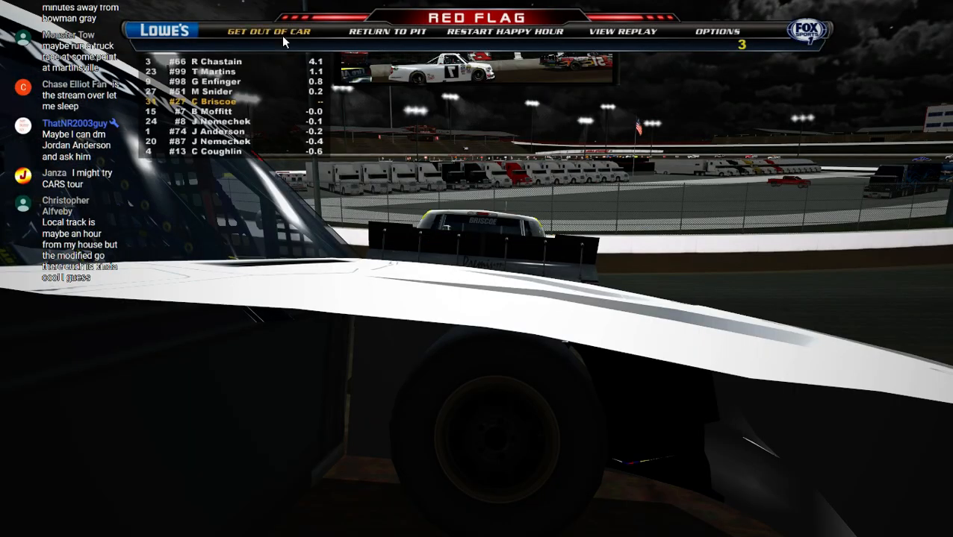
pyautogui.click(281, 35)
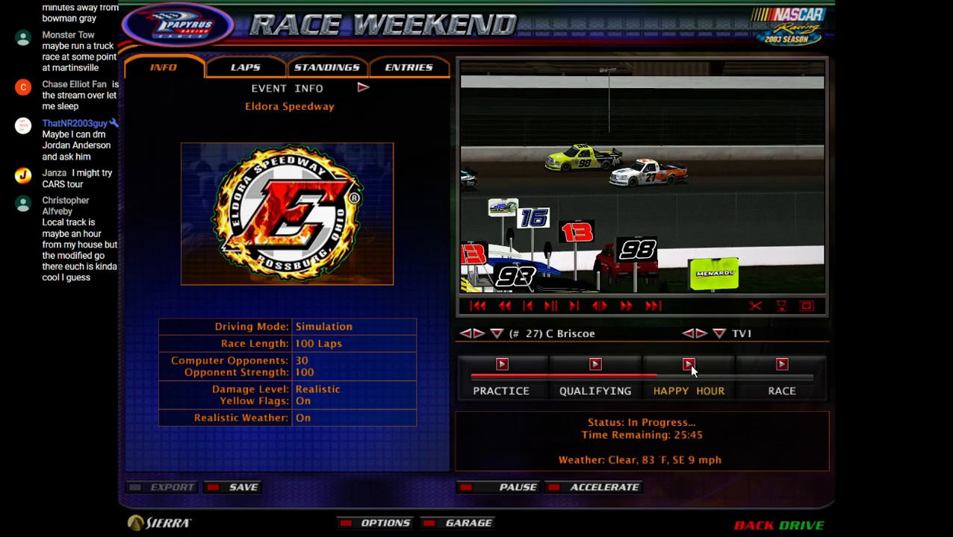
pyautogui.click(595, 487)
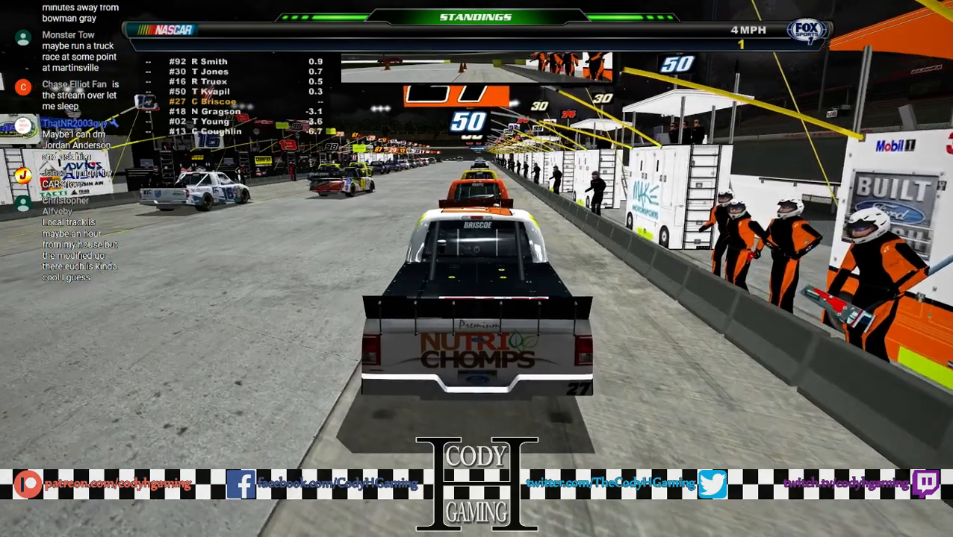
# Return the #27 truck to the pit, get out of it, and start driving again in Happy Hour
pyautogui.press('Escape')
pyautogui.click(379, 33)
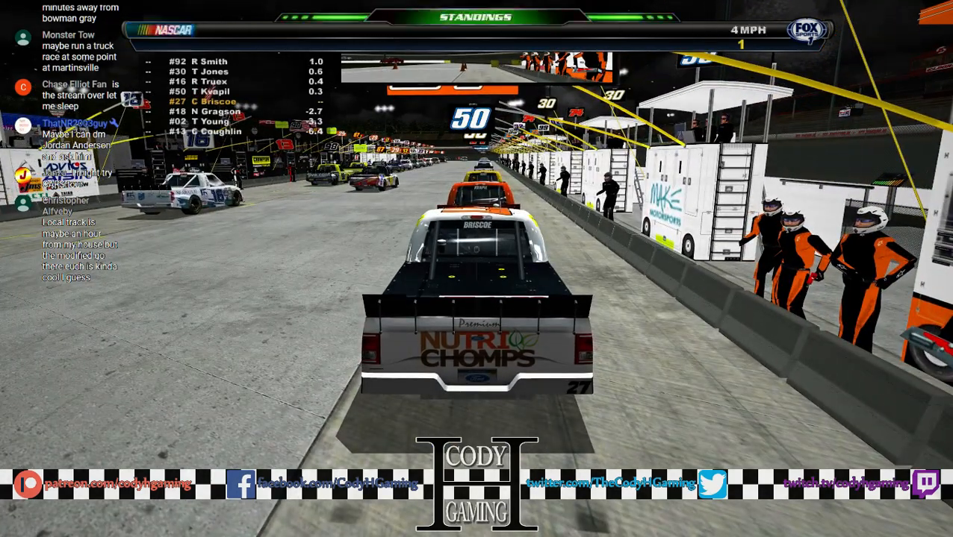
pyautogui.press('Escape')
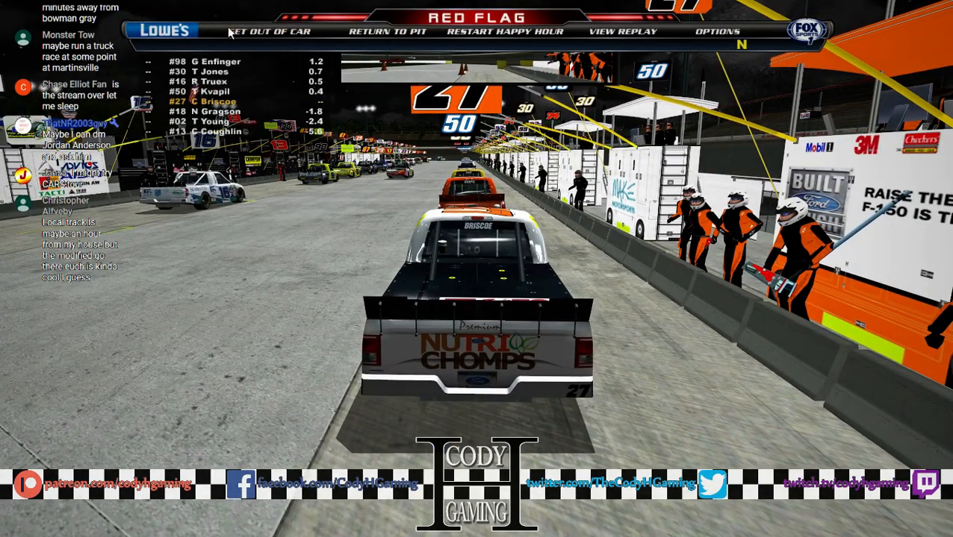
pyautogui.click(255, 32)
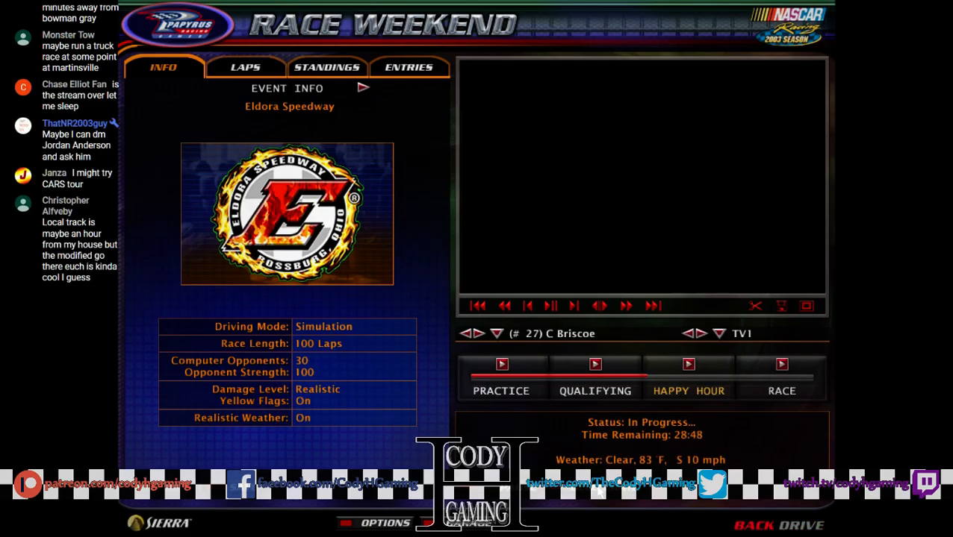
pyautogui.click(811, 525)
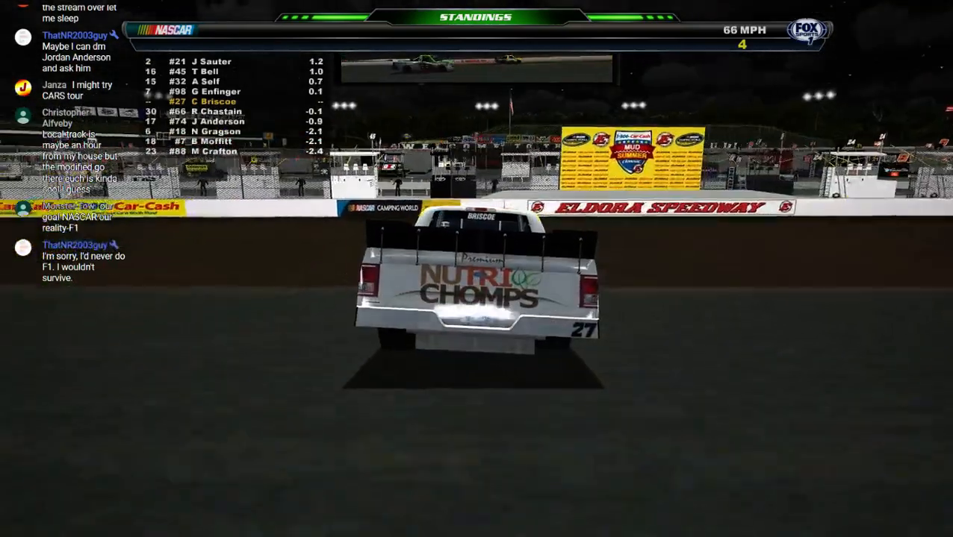
# Get out of the #27 truck and pause its lap 1 Happy Hour replay in the TV1 view
pyautogui.press('Escape')
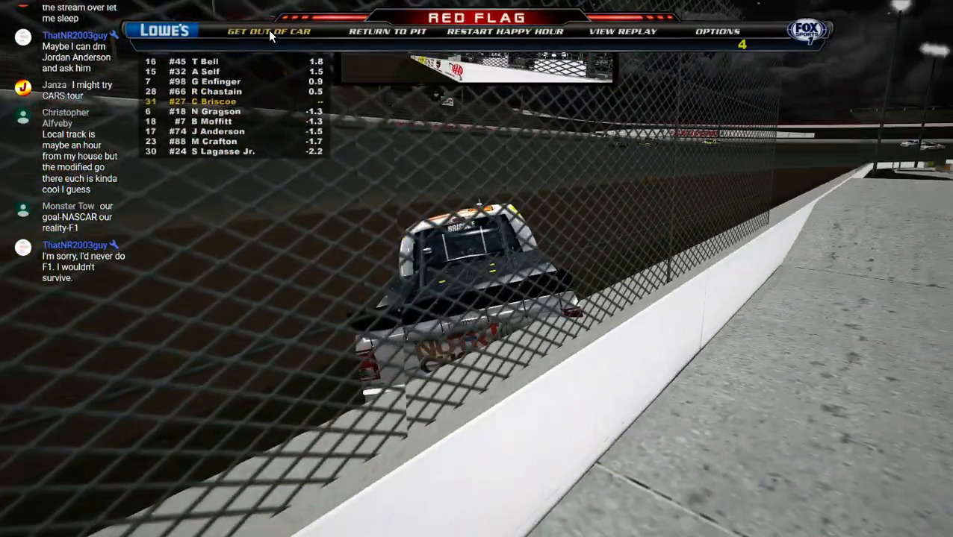
pyautogui.click(268, 30)
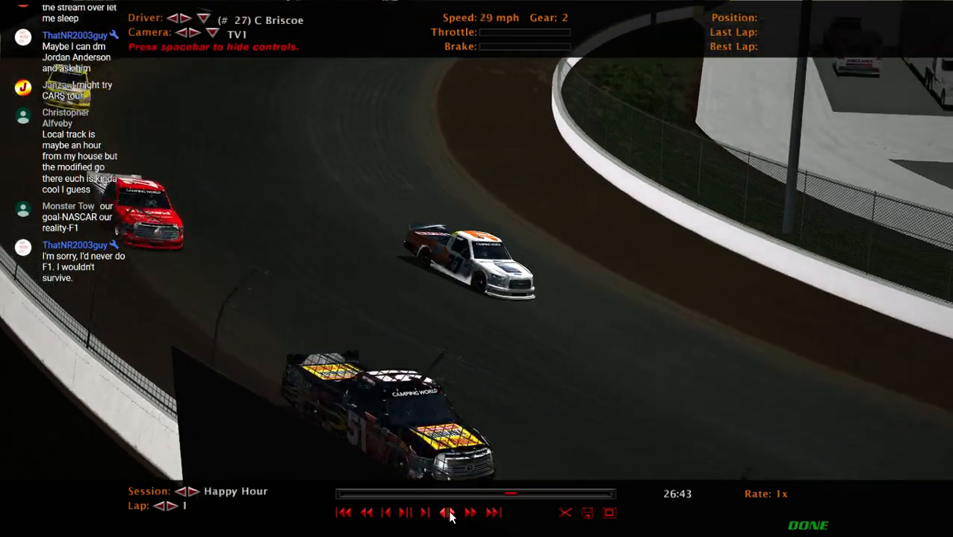
pyautogui.click(405, 513)
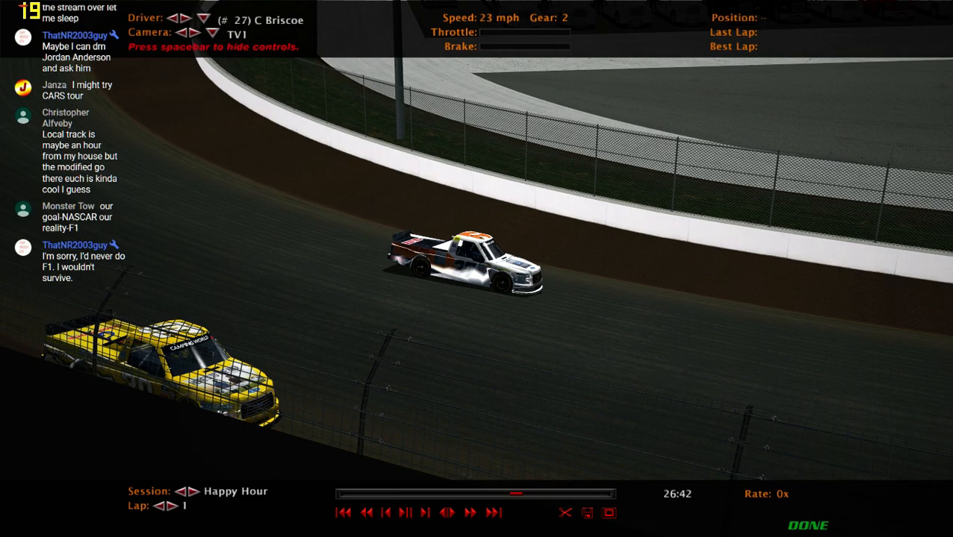
# Switch to GIMP and fit the whole #27 Built Ford Tough truck image in the window
pyautogui.hotkey('alt', 'Tab')
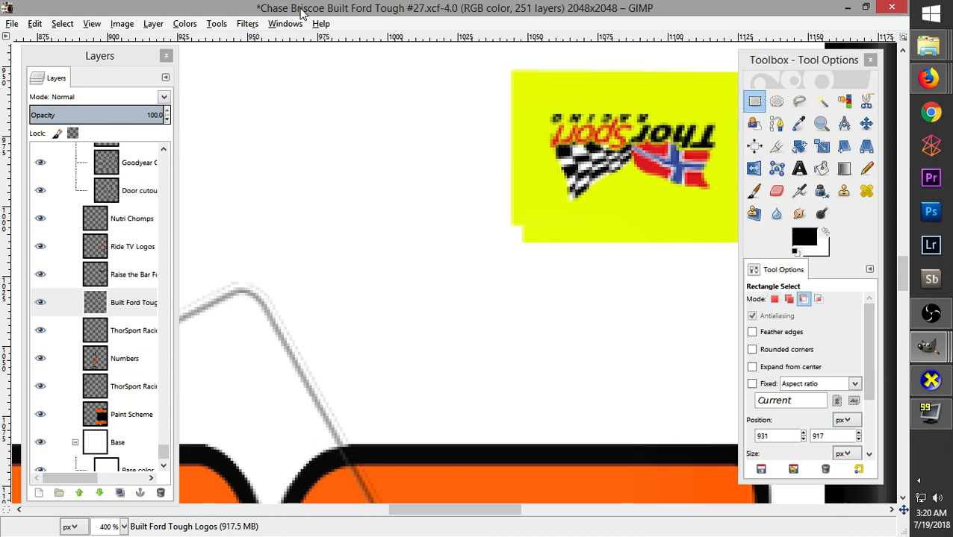
pyautogui.hotkey('shift', 'ctrl', 'j')
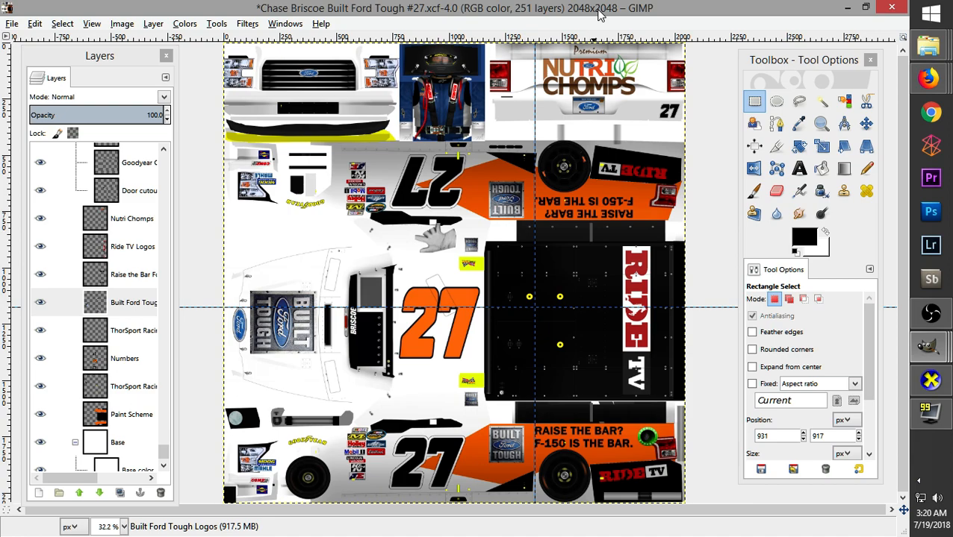
# Switch to the Stream Sound Effects folder in File Explorer and play Outro Music.wav
pyautogui.moveTo(928, 46)
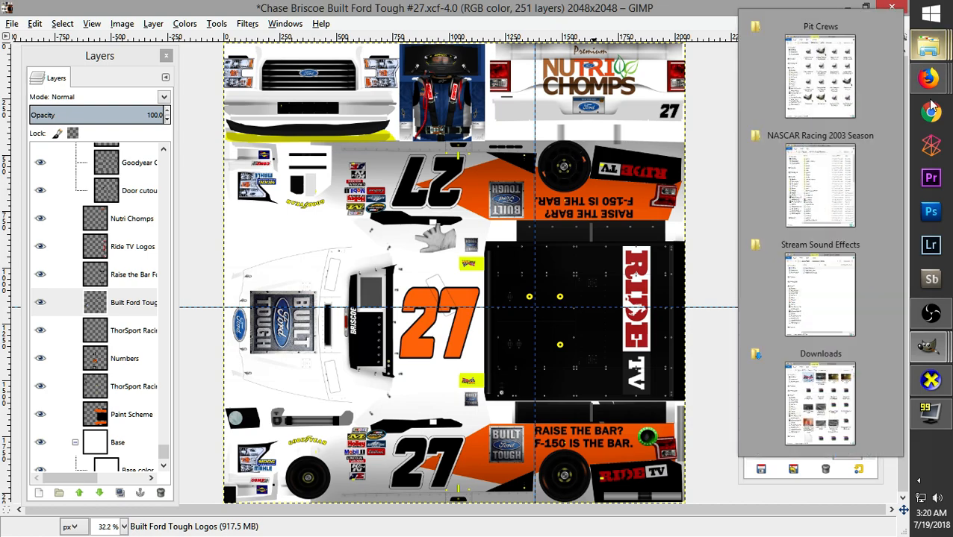
pyautogui.click(822, 317)
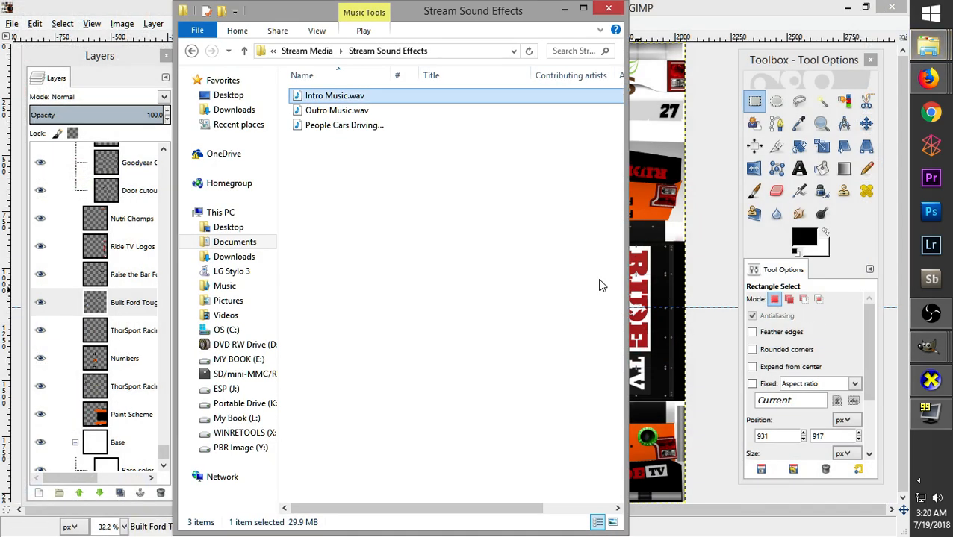
pyautogui.click(364, 111)
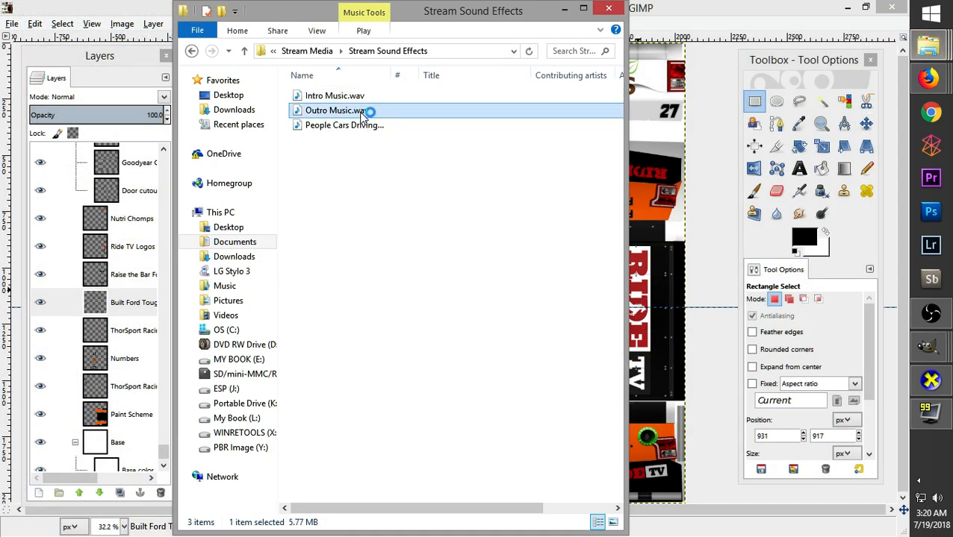
pyautogui.press('Return')
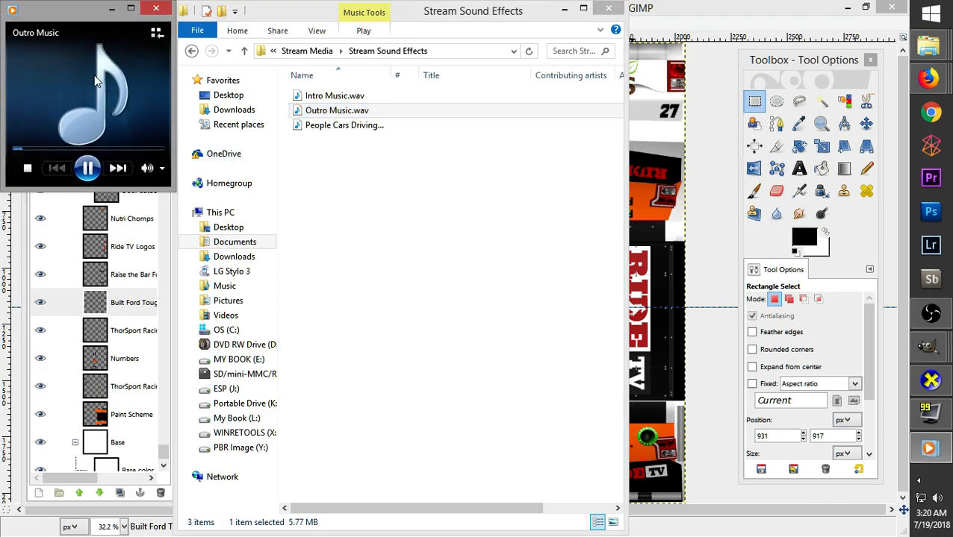